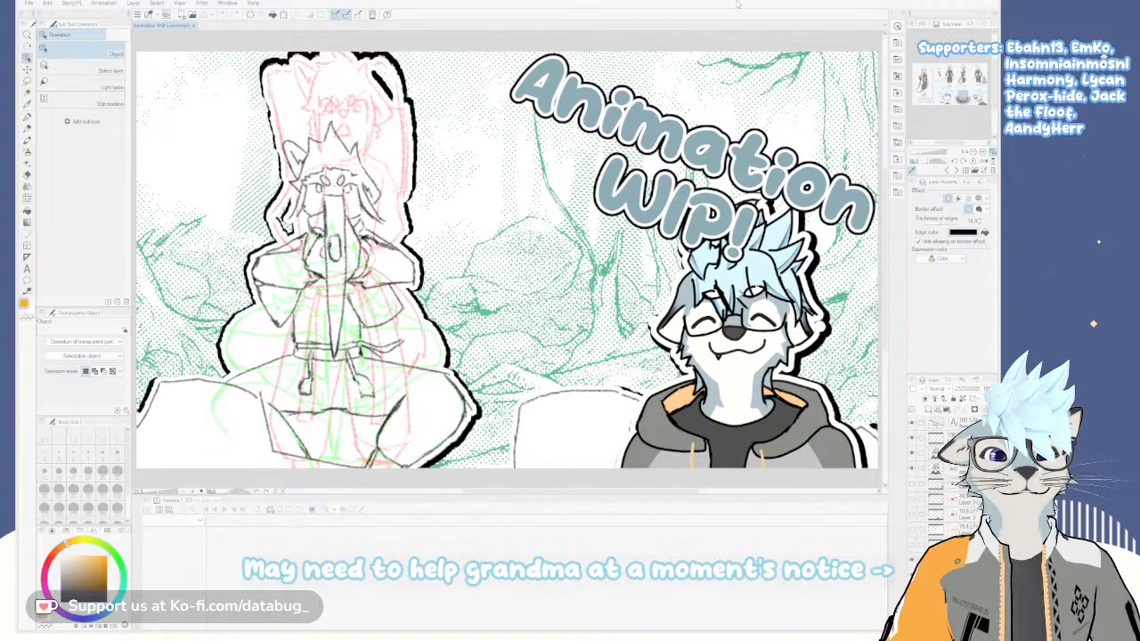
key(ctrl+minus)
key(ctrl+plus)
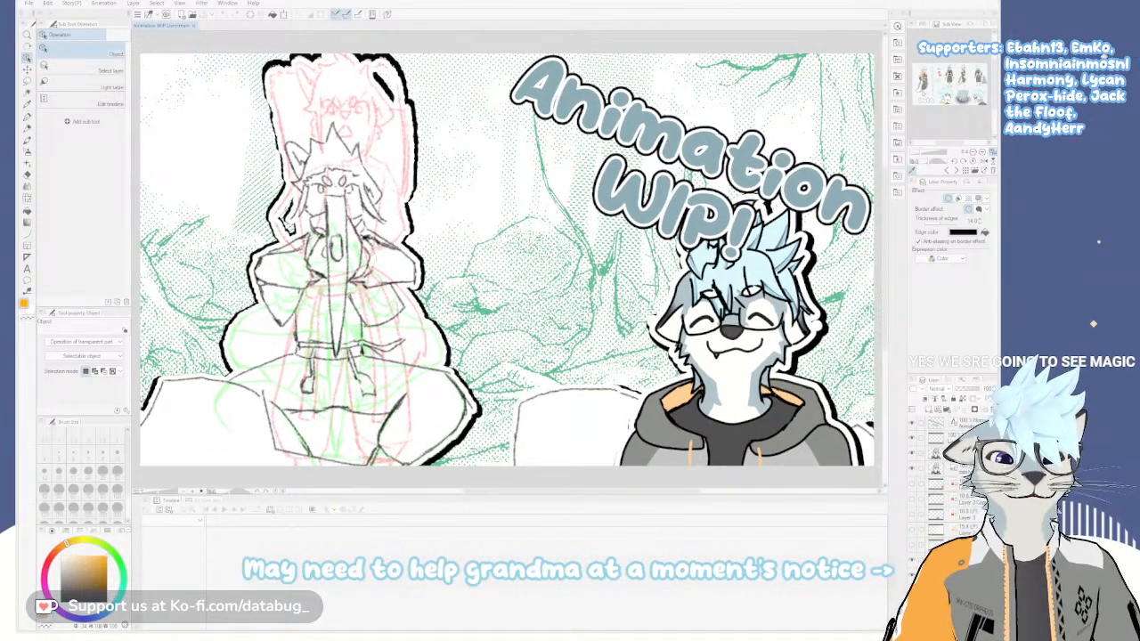
click(911, 574)
click(911, 559)
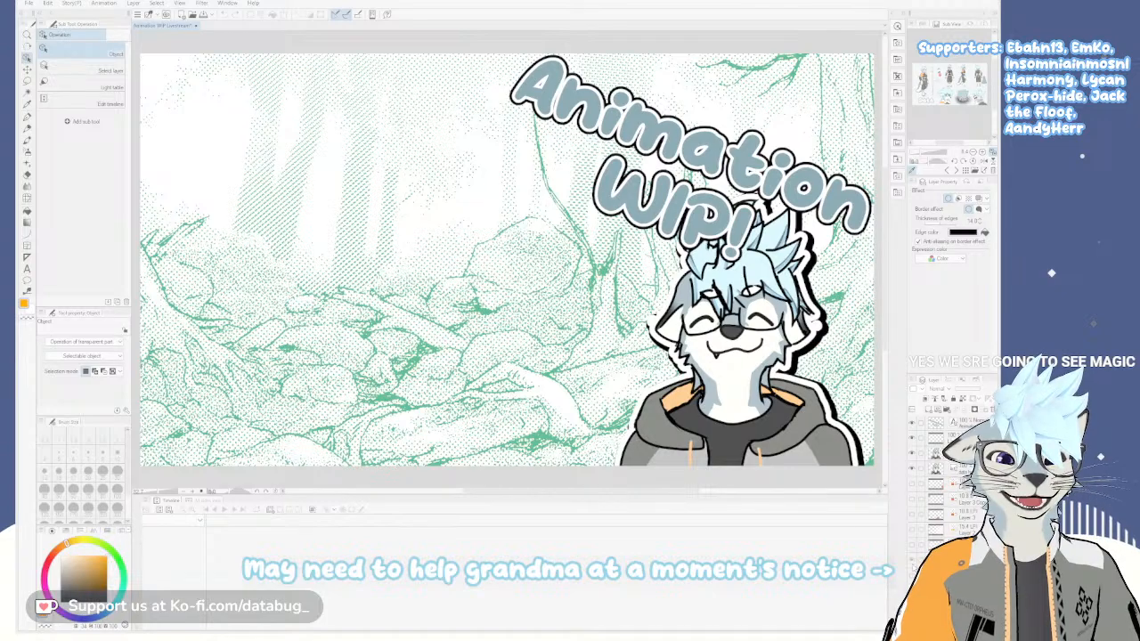
key(ctrl+z)
key(ctrl+z)
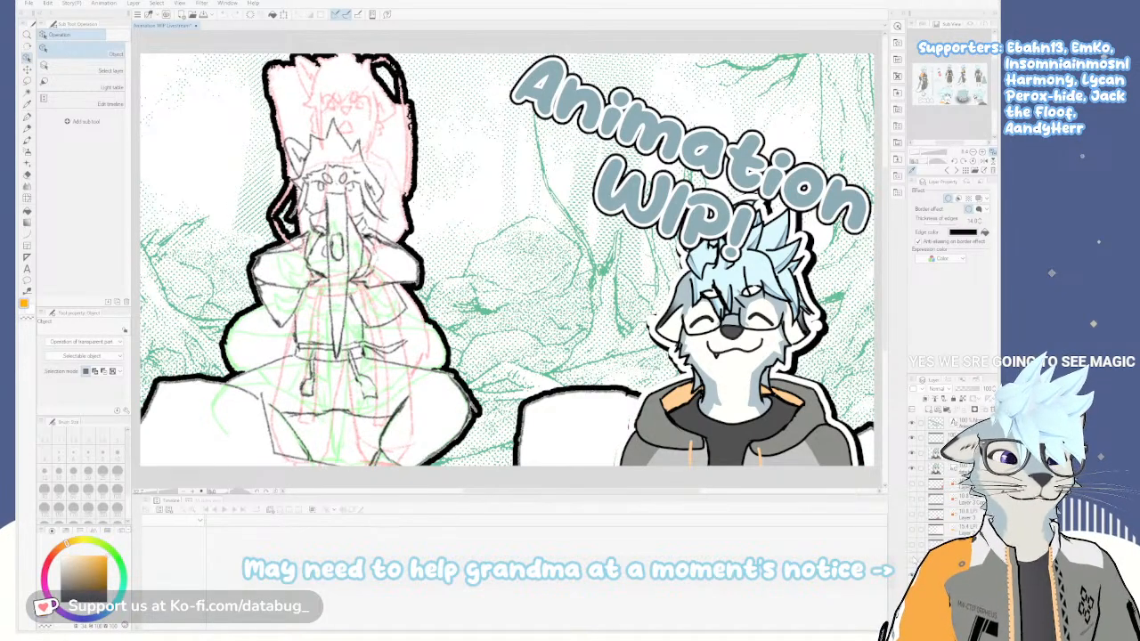
click(911, 561)
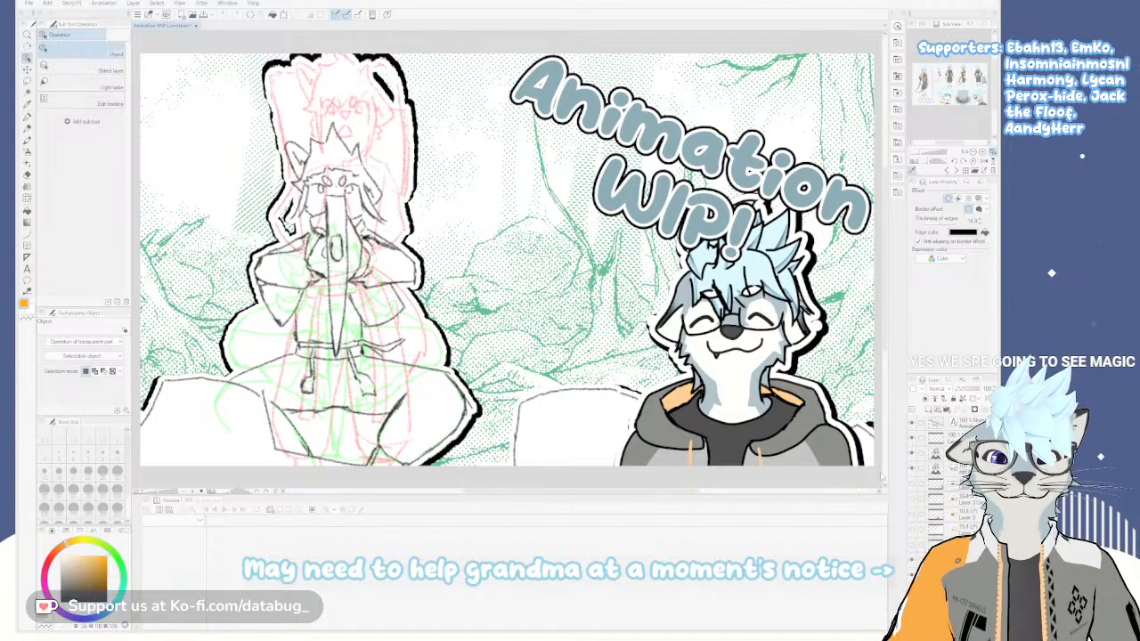
click(911, 468)
click(912, 468)
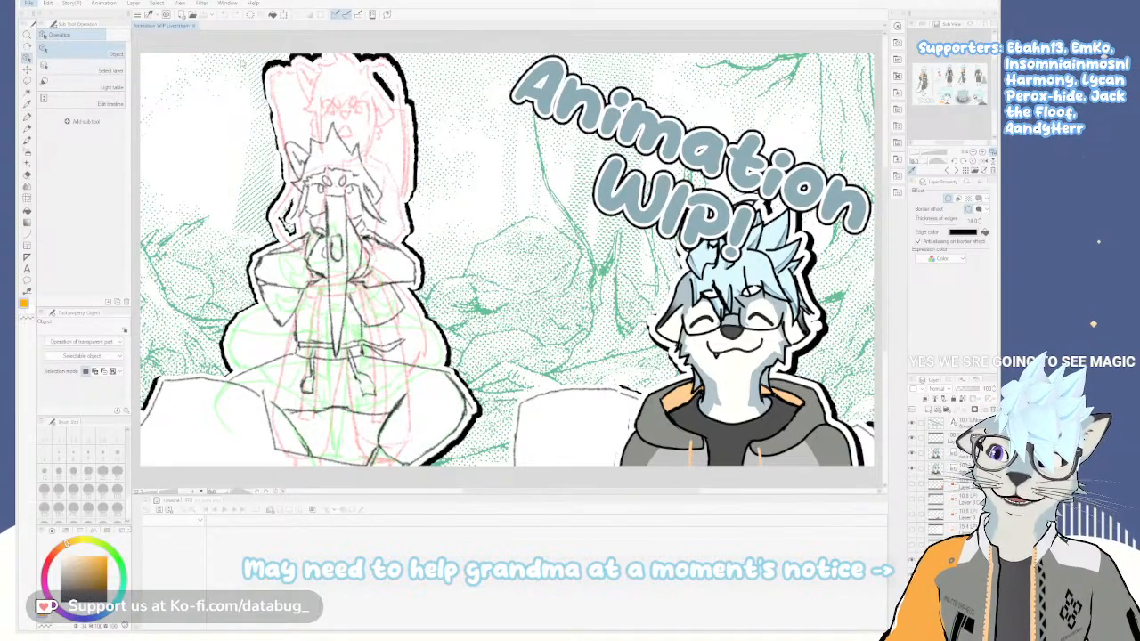
Open the cooking animation, go to the fourth Cooking Rough cel and turn off onion skin
click(389, 130)
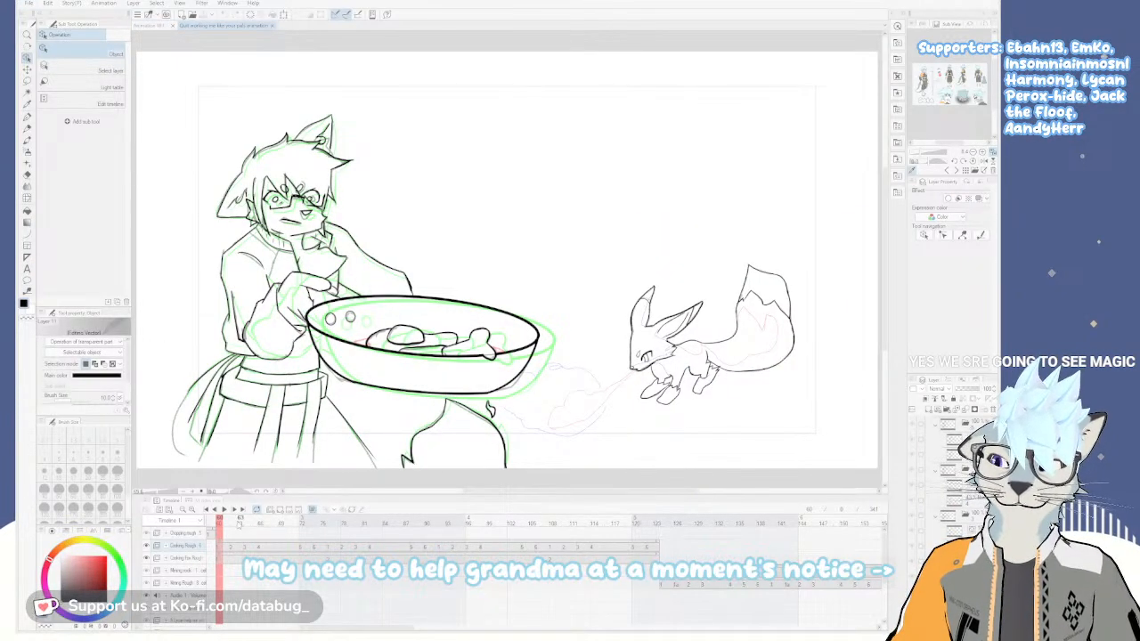
mouse_move(233, 523)
mouse_down()
mouse_move(278, 521)
mouse_move(220, 522)
mouse_move(308, 523)
mouse_move(259, 522)
mouse_up()
click(312, 509)
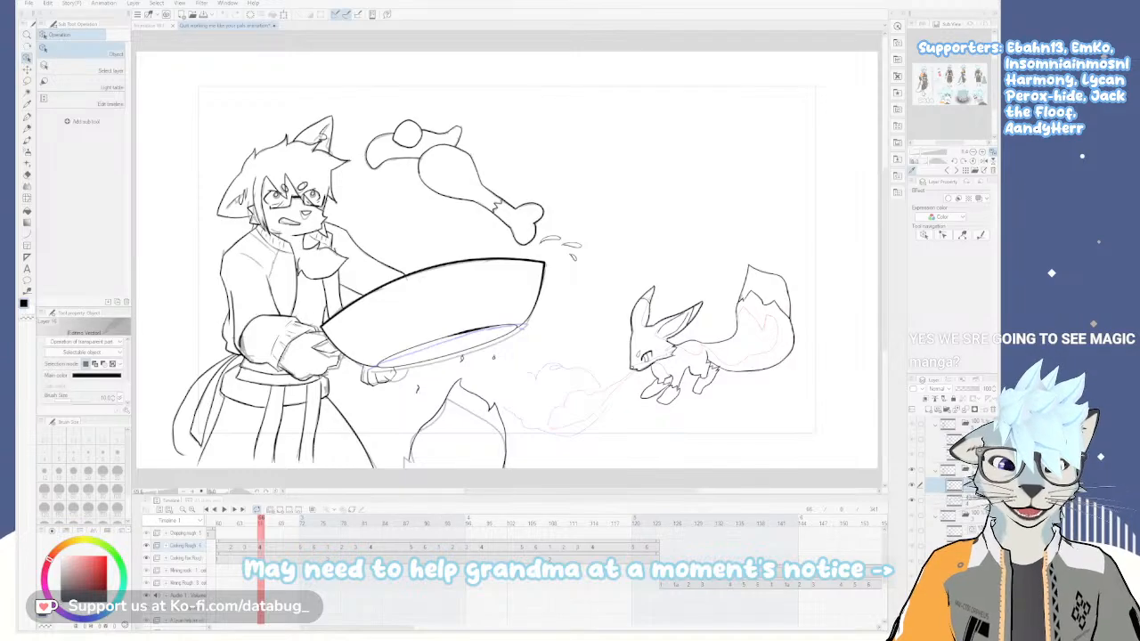
Hide the rough sketch layer under the fourth Cooking Rough cel and go through cels 1 to 4
click(957, 523)
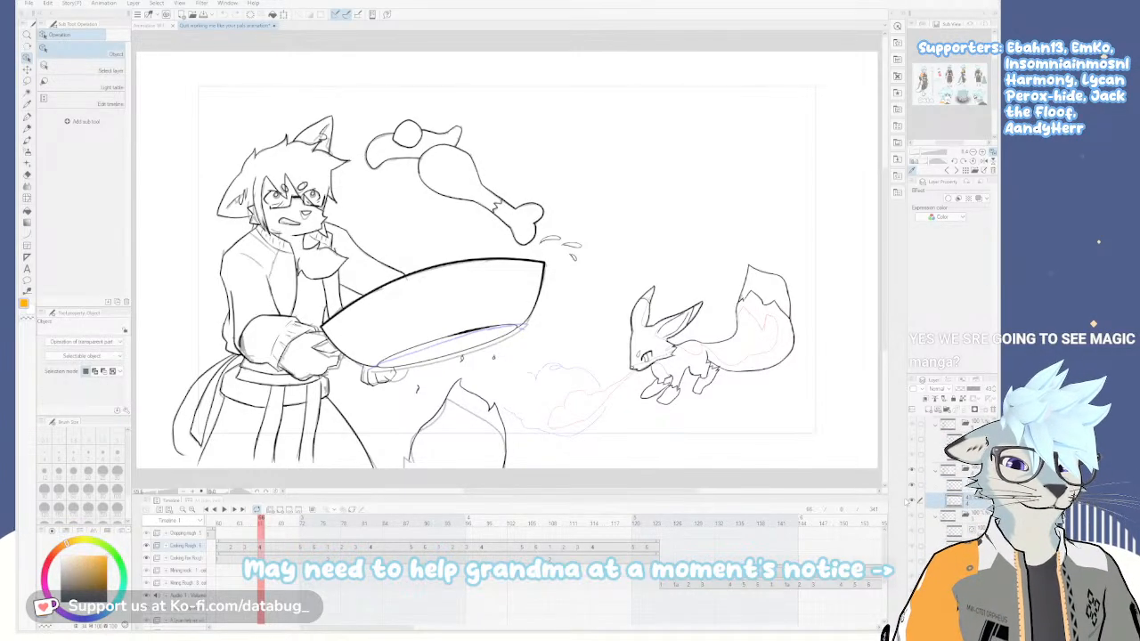
click(912, 500)
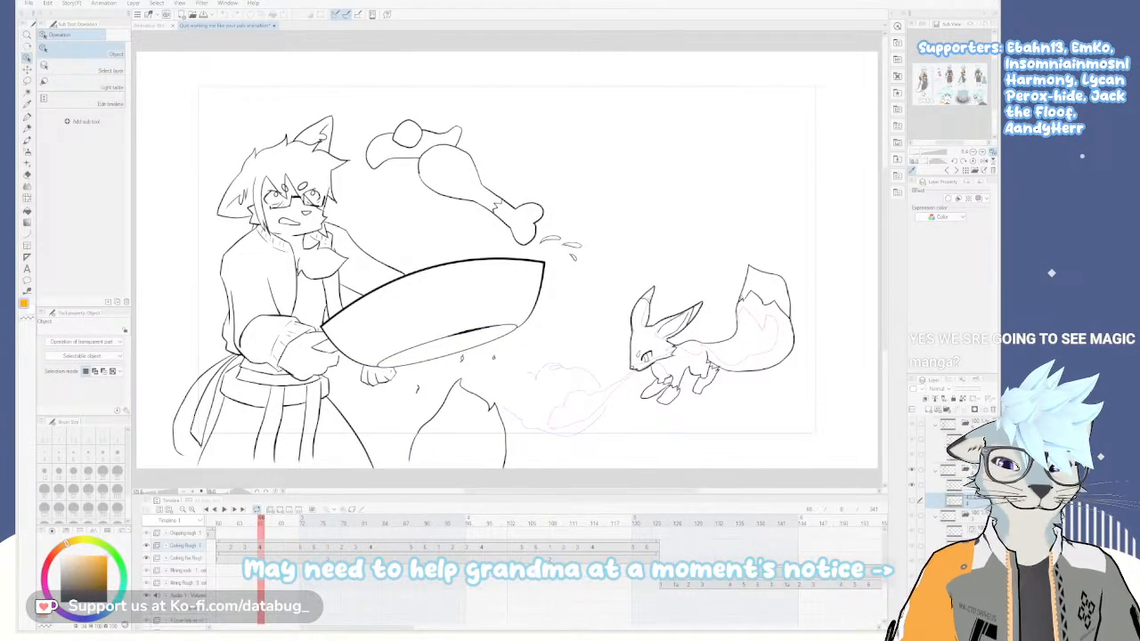
click(215, 551)
click(219, 551)
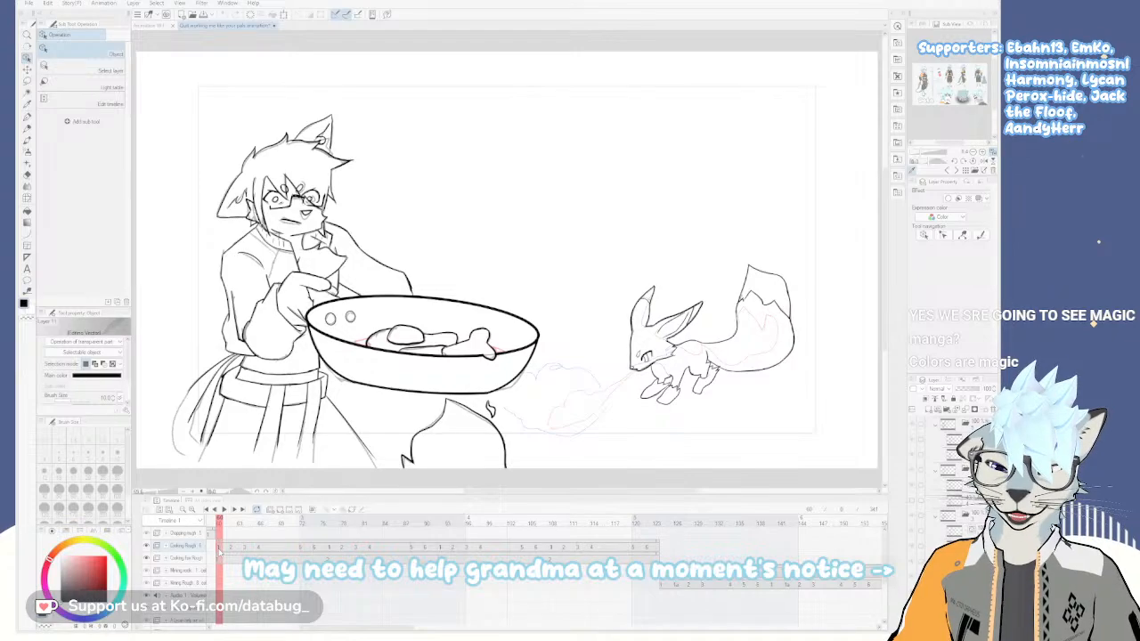
click(215, 551)
click(221, 551)
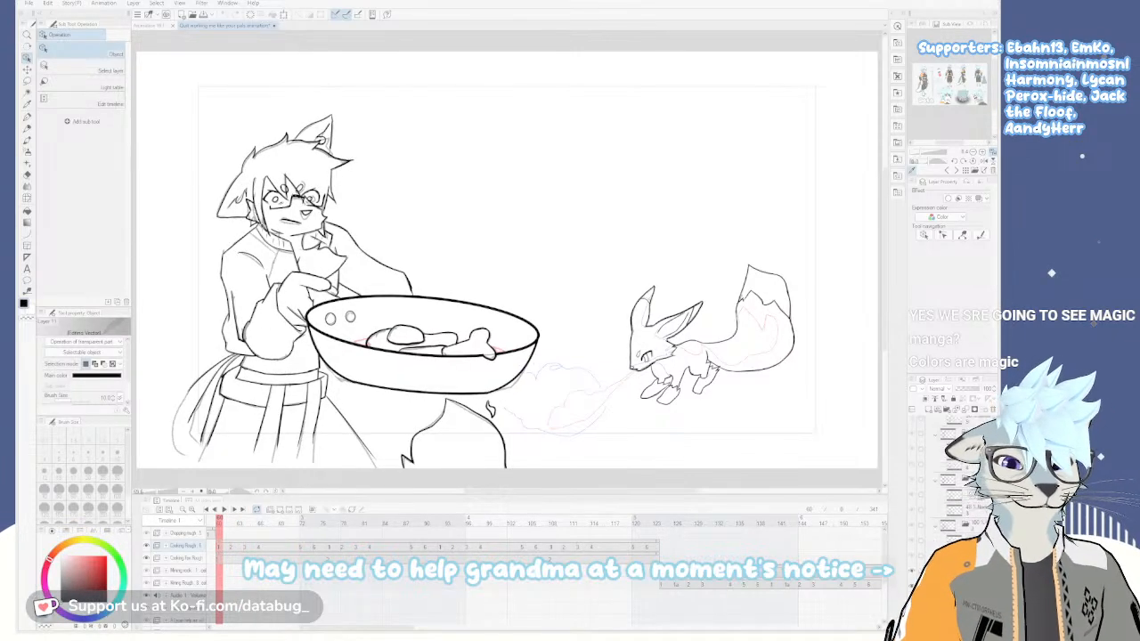
click(232, 546)
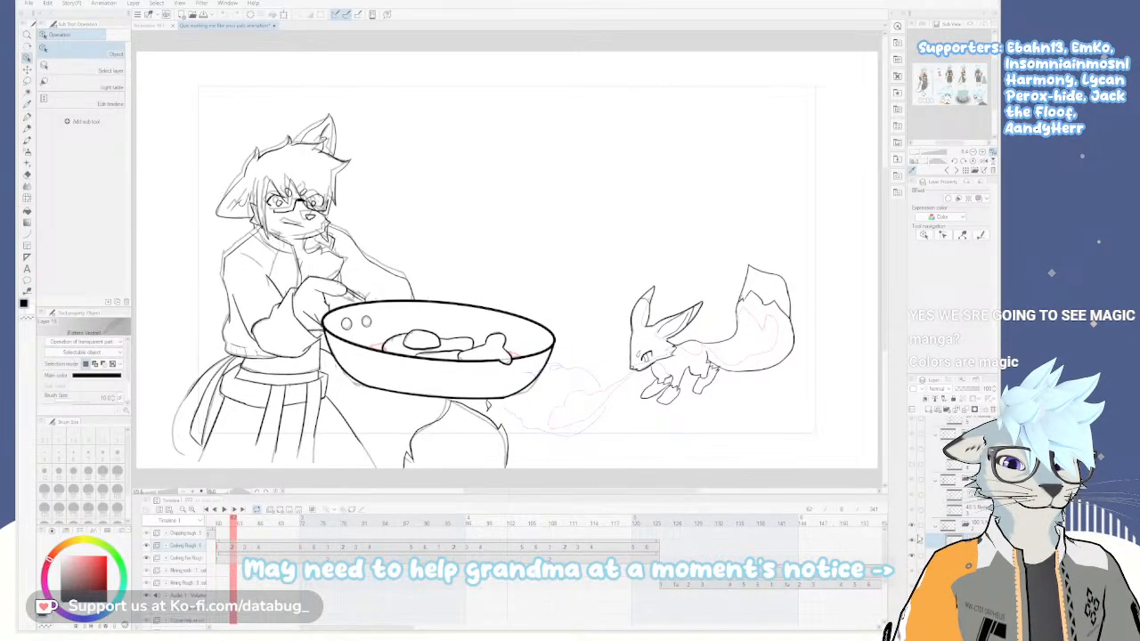
click(245, 546)
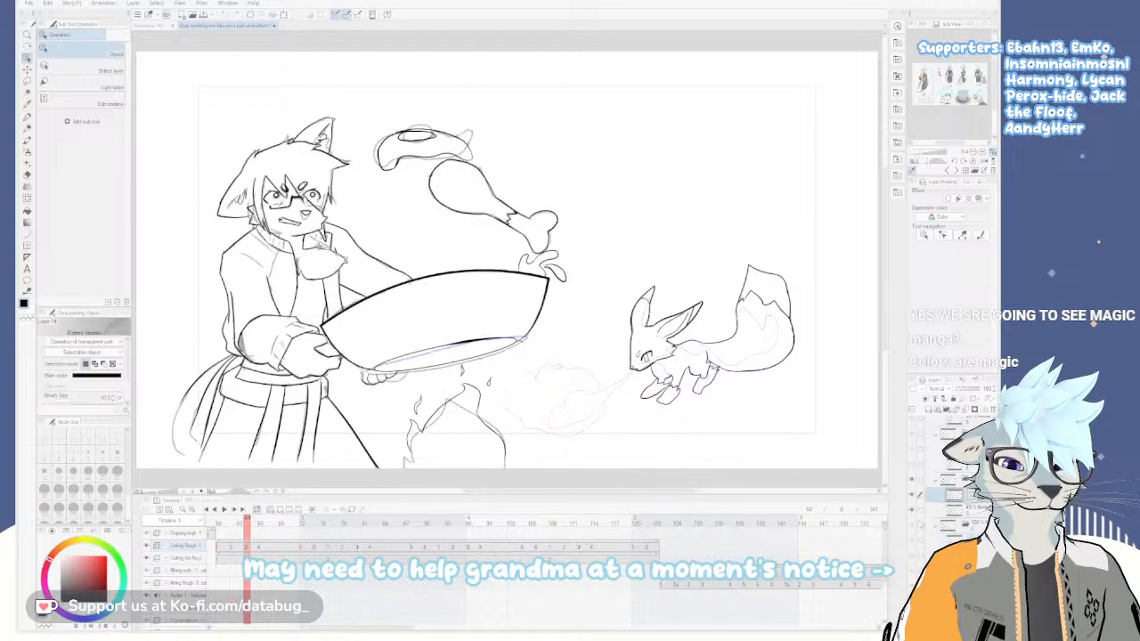
click(260, 546)
Hide the sketch layers under the fifth and sixth Cooking Rough cels so only their line art shows
scroll(923, 489, up, 1)
key(Left)
key(Right)
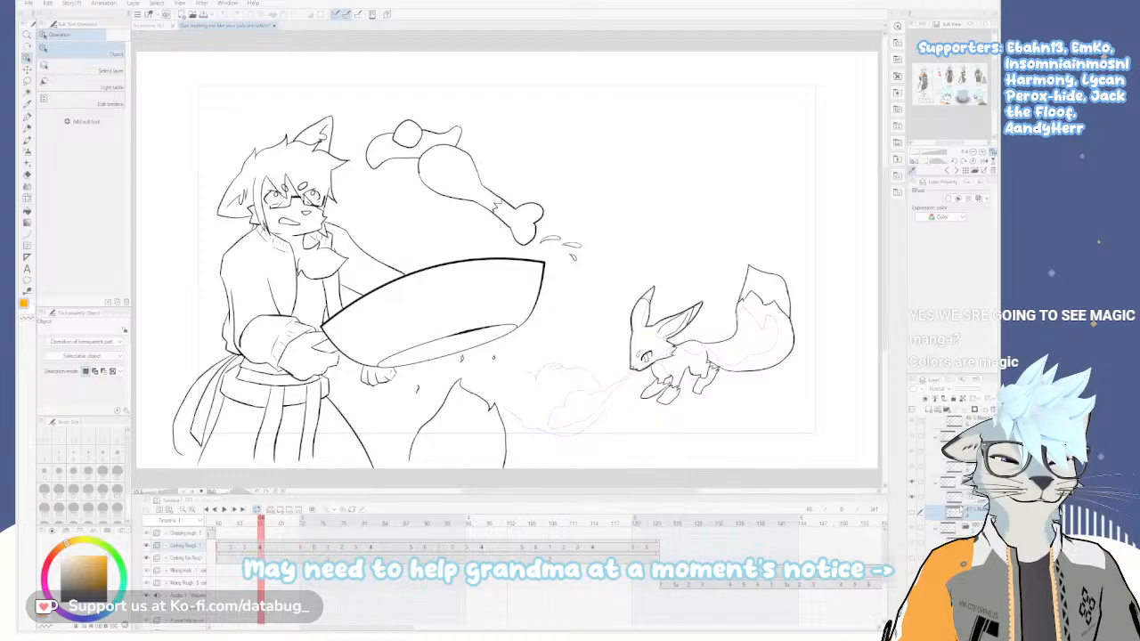
key(Left)
key(Right)
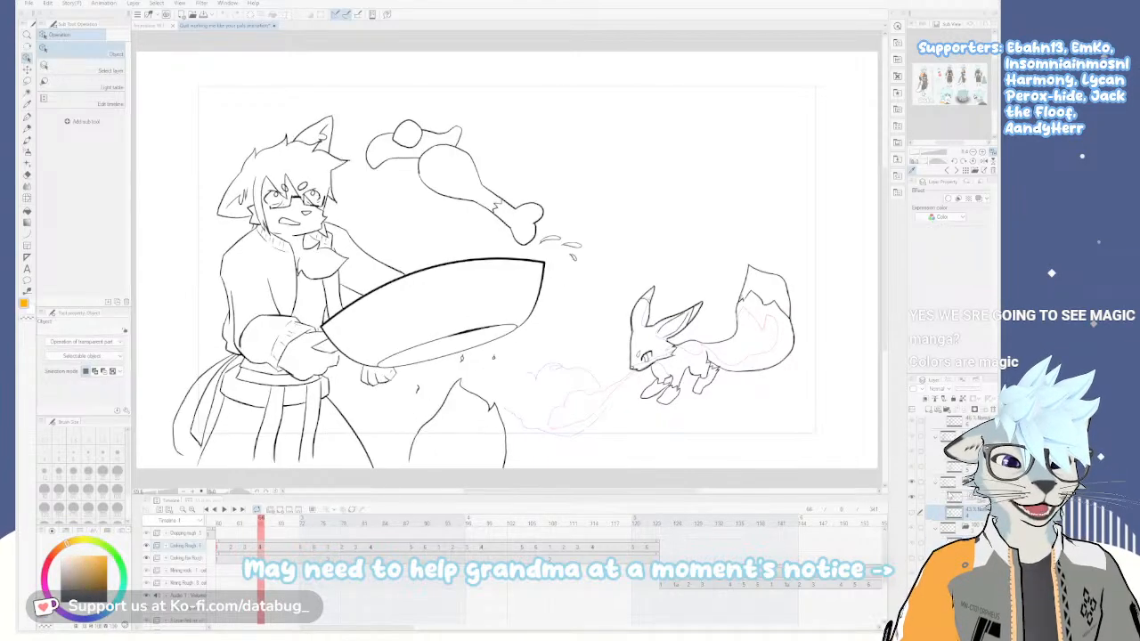
key(Right)
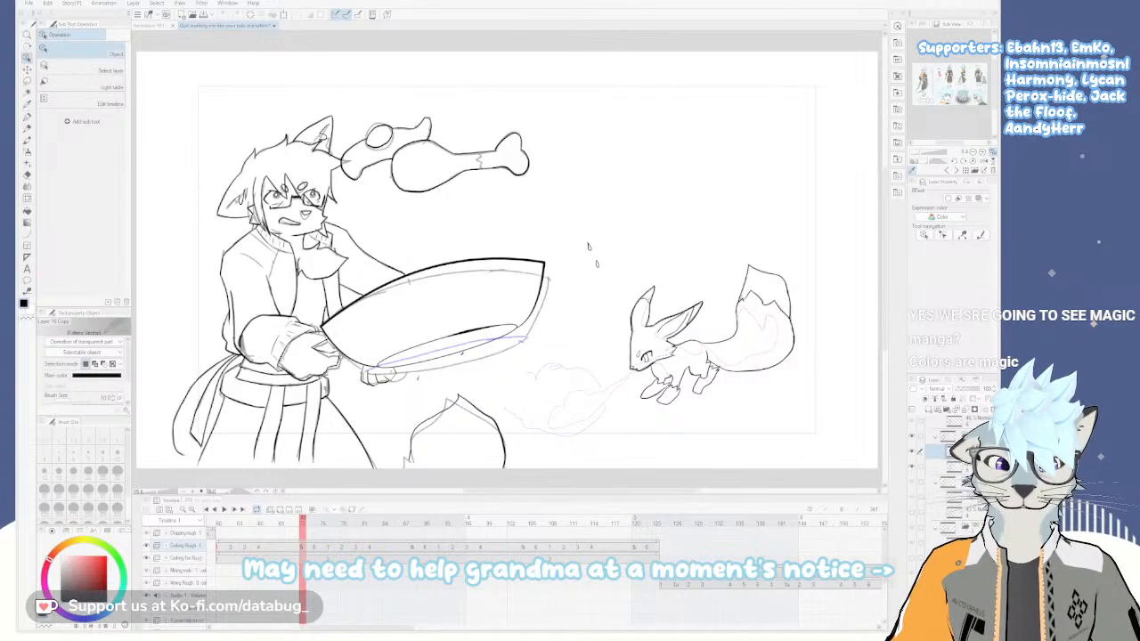
click(911, 466)
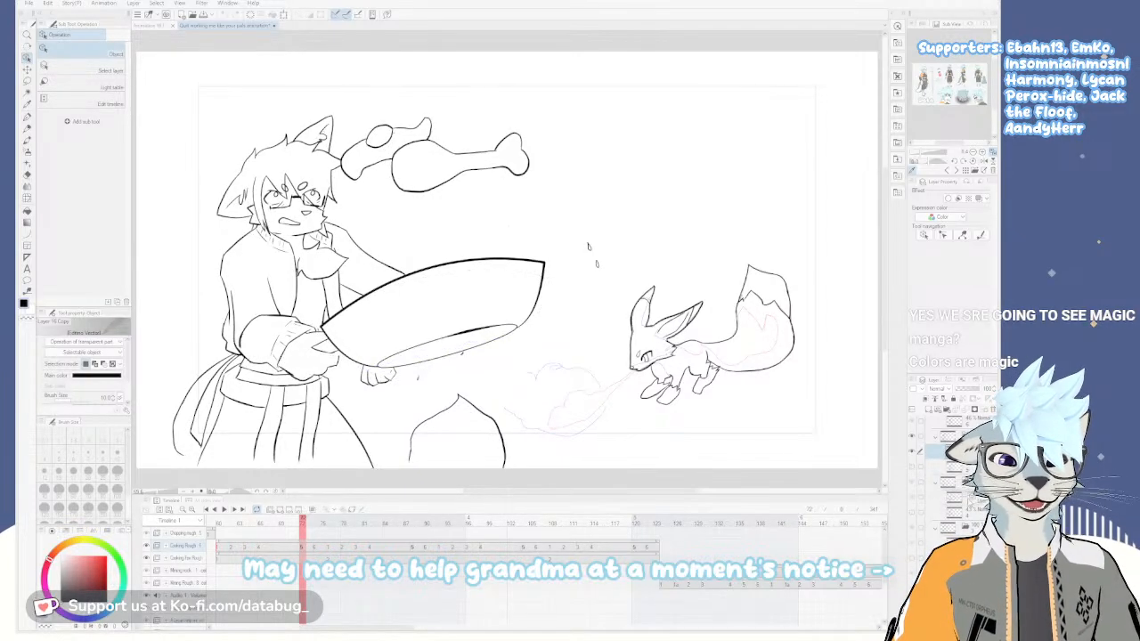
key(Right)
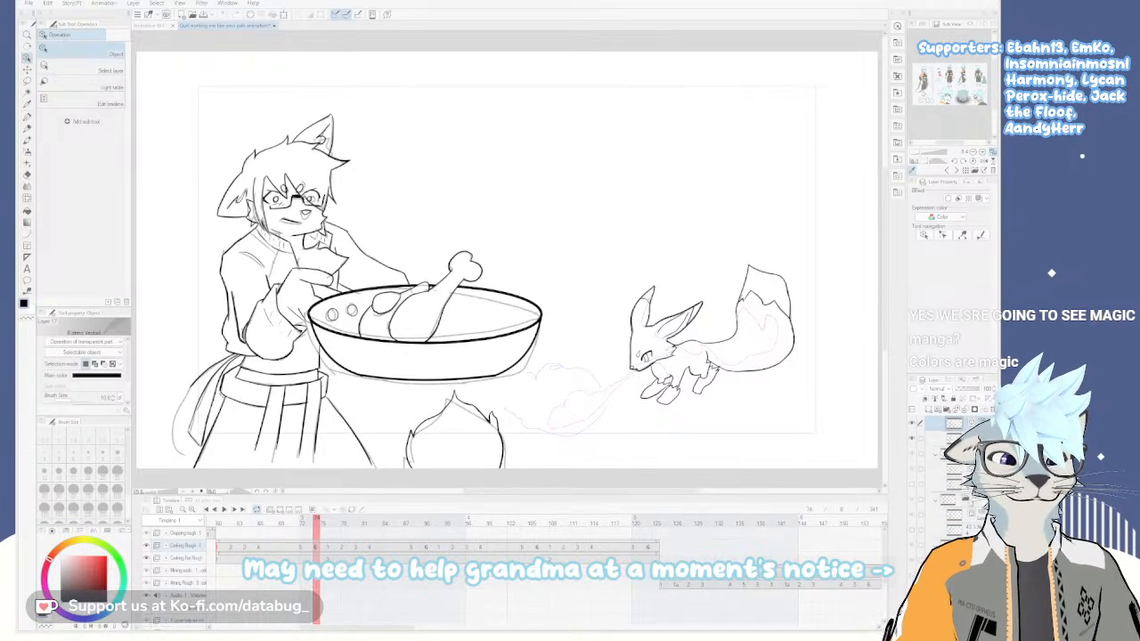
click(912, 440)
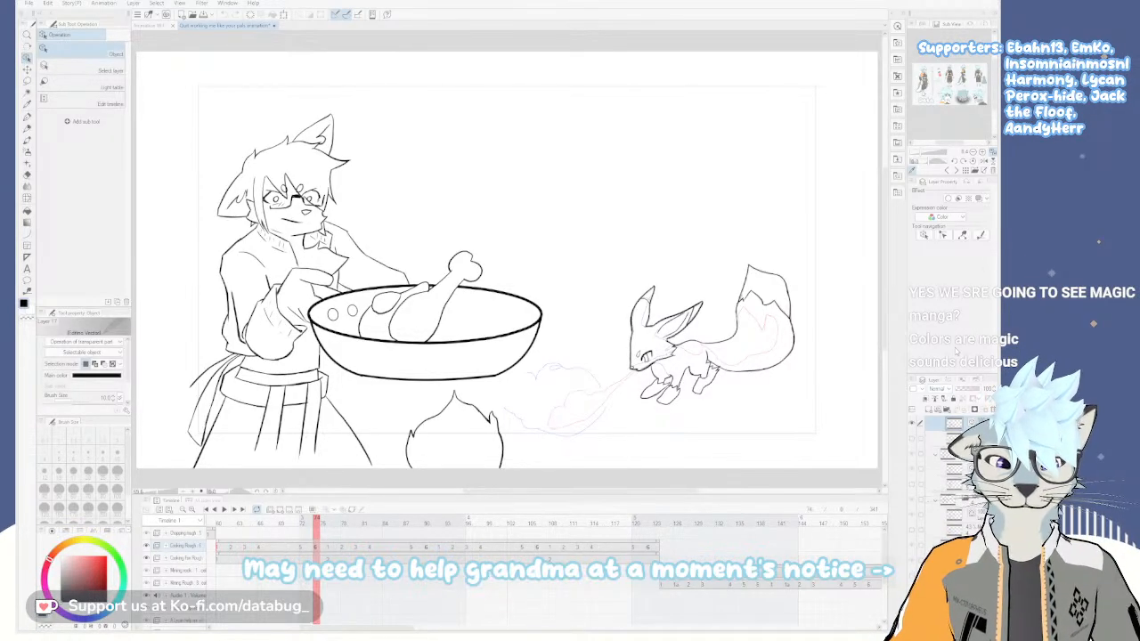
Flip back and forth through the Cooking Rough cels to check the motion of the pan toss
key(Right)
key(Left)
key(Left)
key(Left)
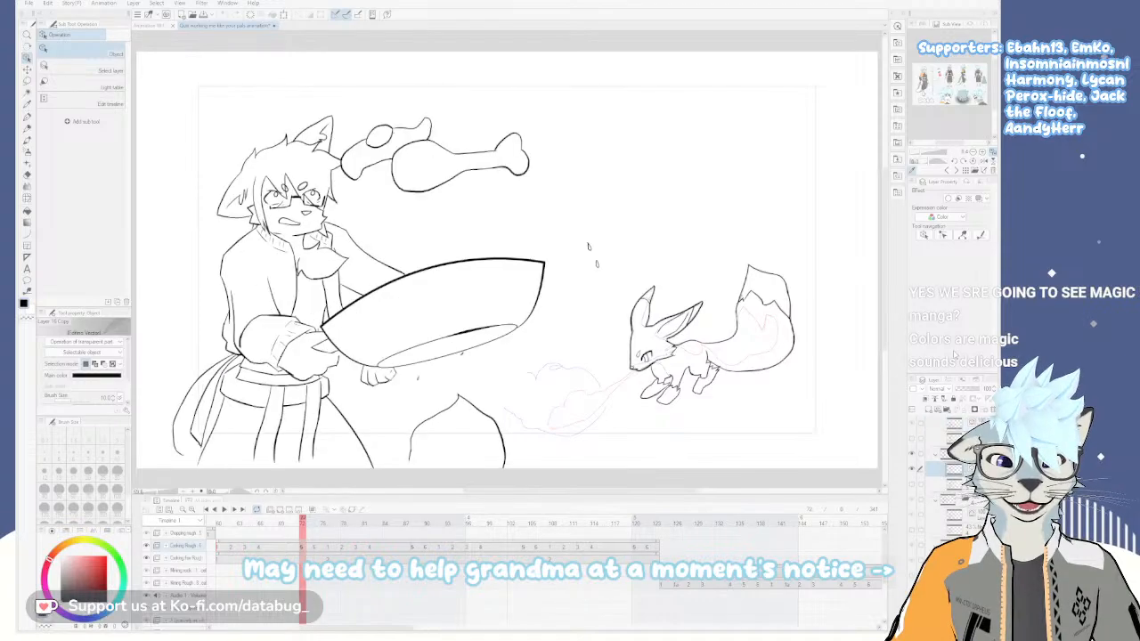
key(Right)
key(Left)
key(Right)
key(Left)
key(Left)
key(Right)
key(Right)
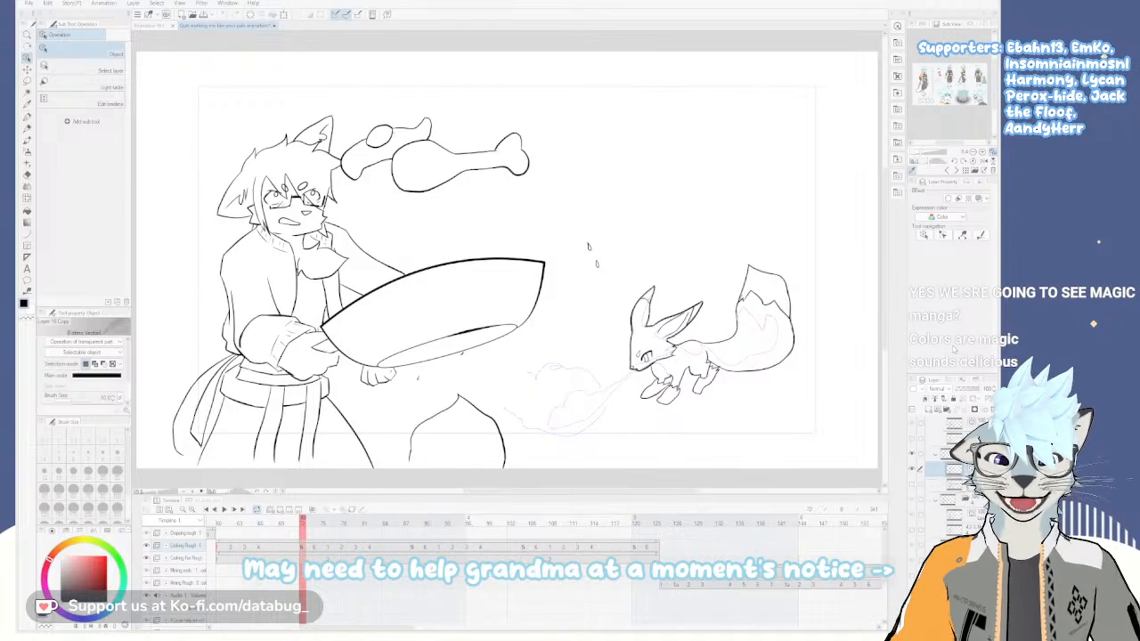
key(Right)
key(Left)
key(Left)
key(Left)
key(Left)
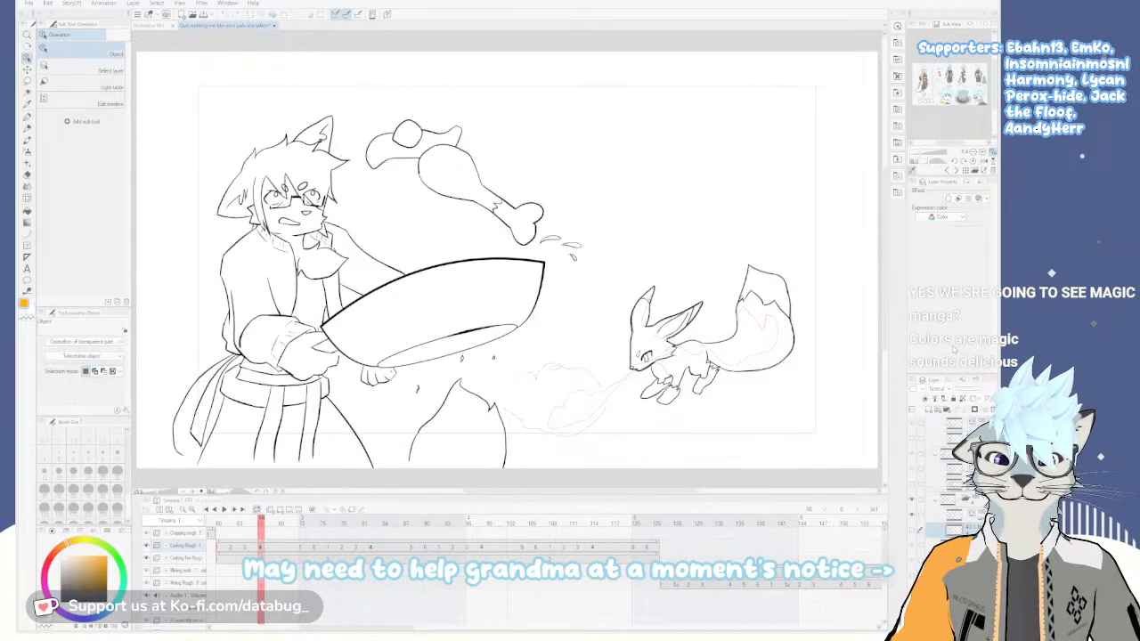
key(Left)
key(Left)
key(Left)
key(Right)
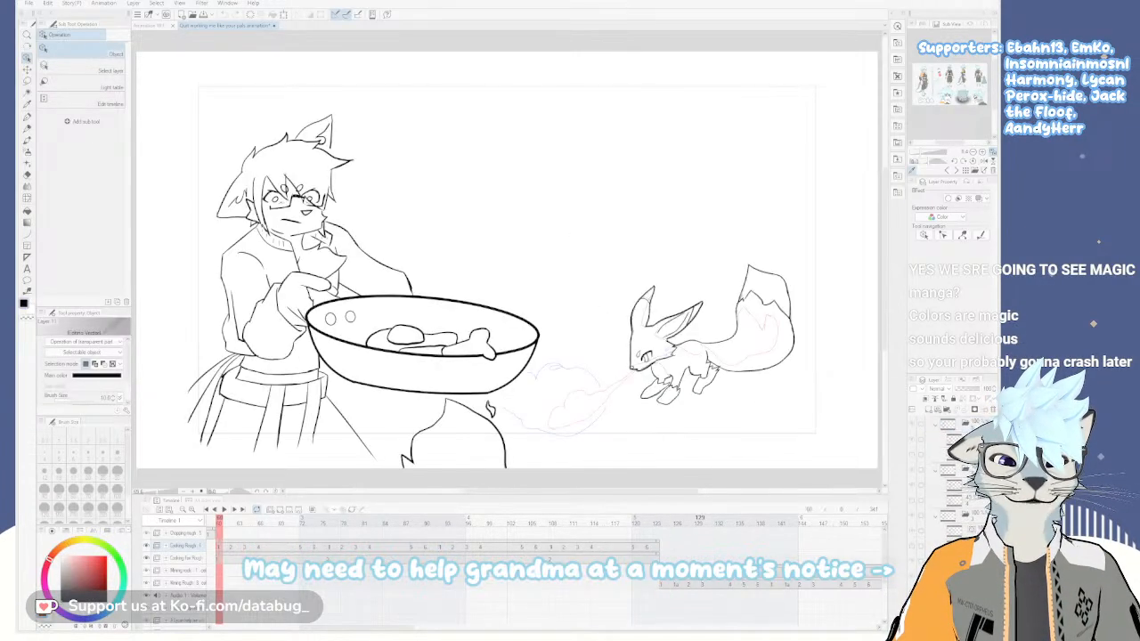
Go to the start of the mining scene and select the first cel of the Mining Rough track
click(666, 519)
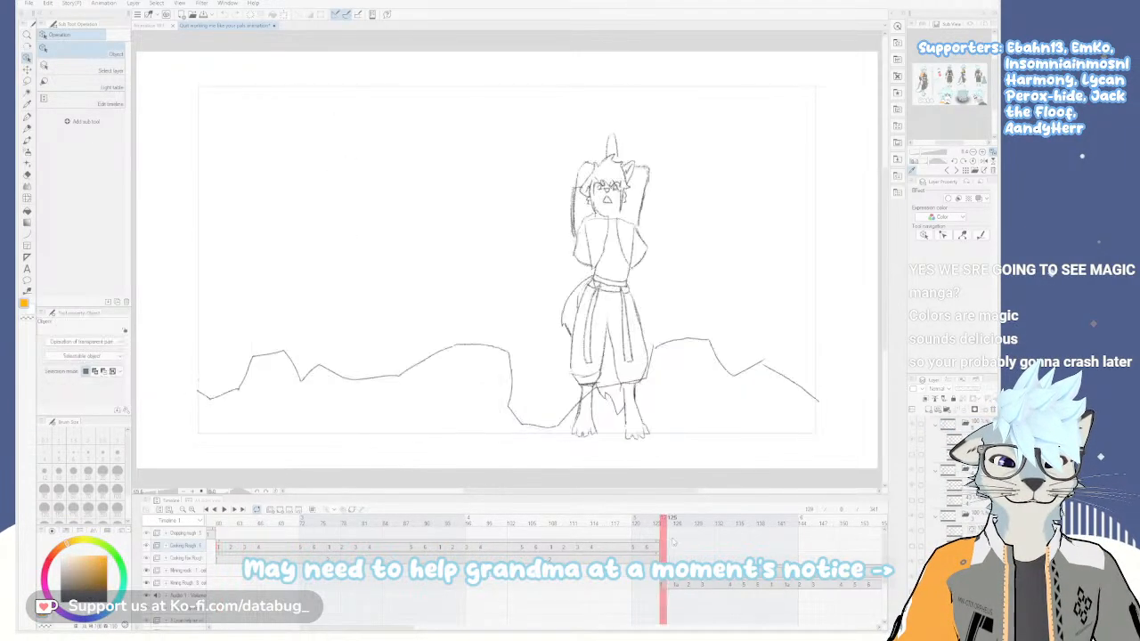
click(664, 583)
key(Right)
key(Left)
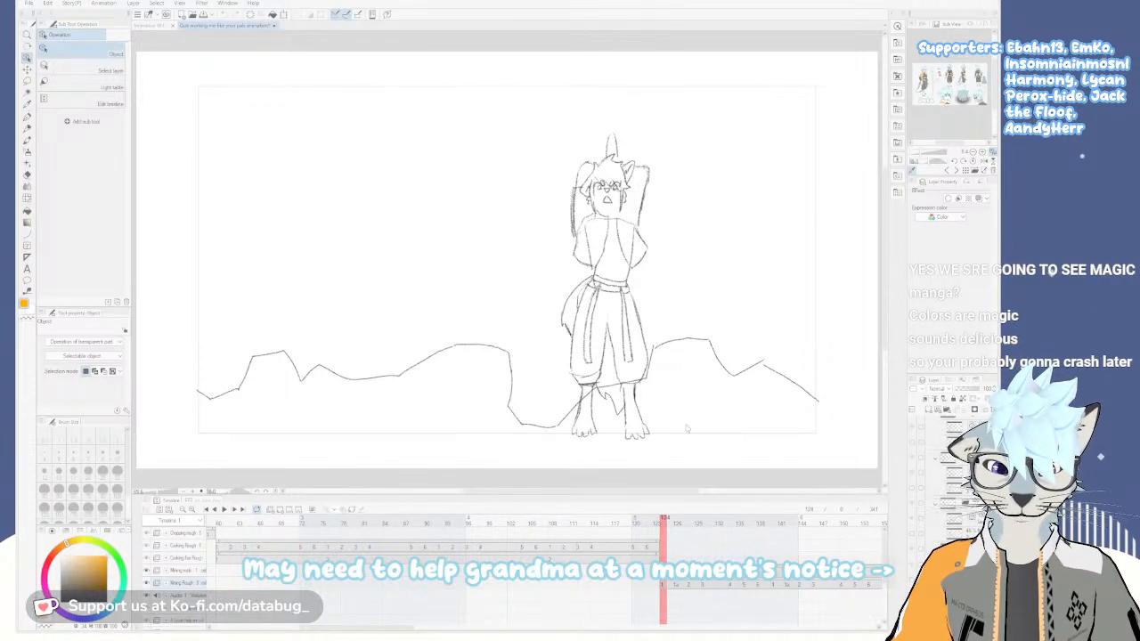
Flip repeatedly through the first Mining Rough cels to check the movement from raised arms to crouch
key(Right)
key(Left)
key(Right)
key(Left)
key(Right)
key(Left)
key(Left)
key(Right)
key(Right)
key(Right)
key(Right)
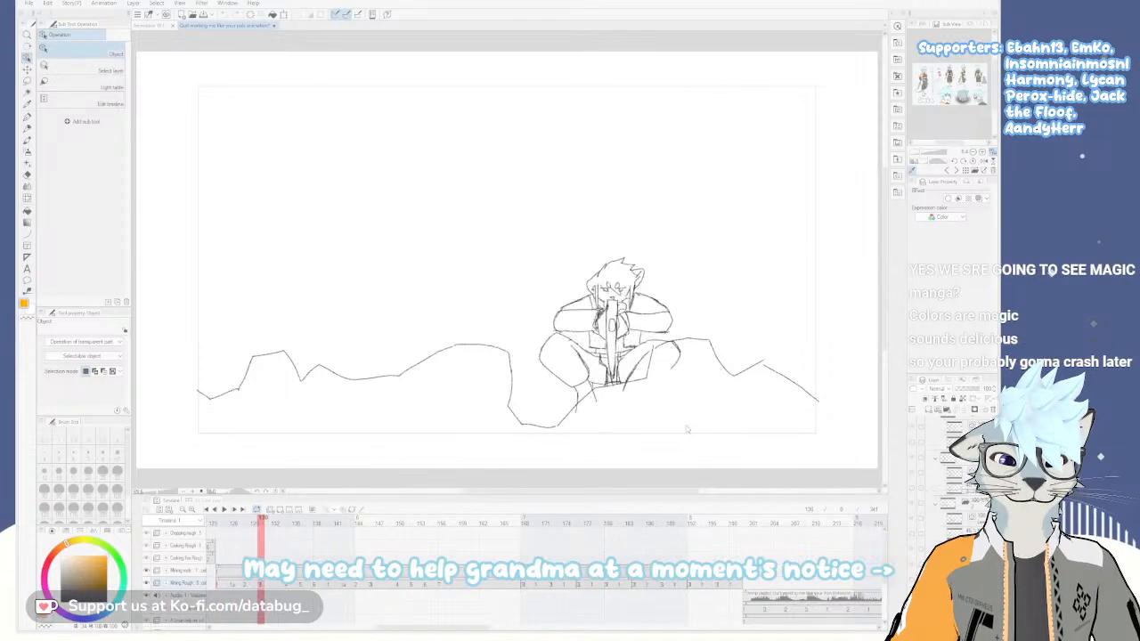
key(Left)
key(Left)
key(Left)
key(Left)
key(Right)
key(Right)
key(Right)
key(Left)
key(Left)
key(Left)
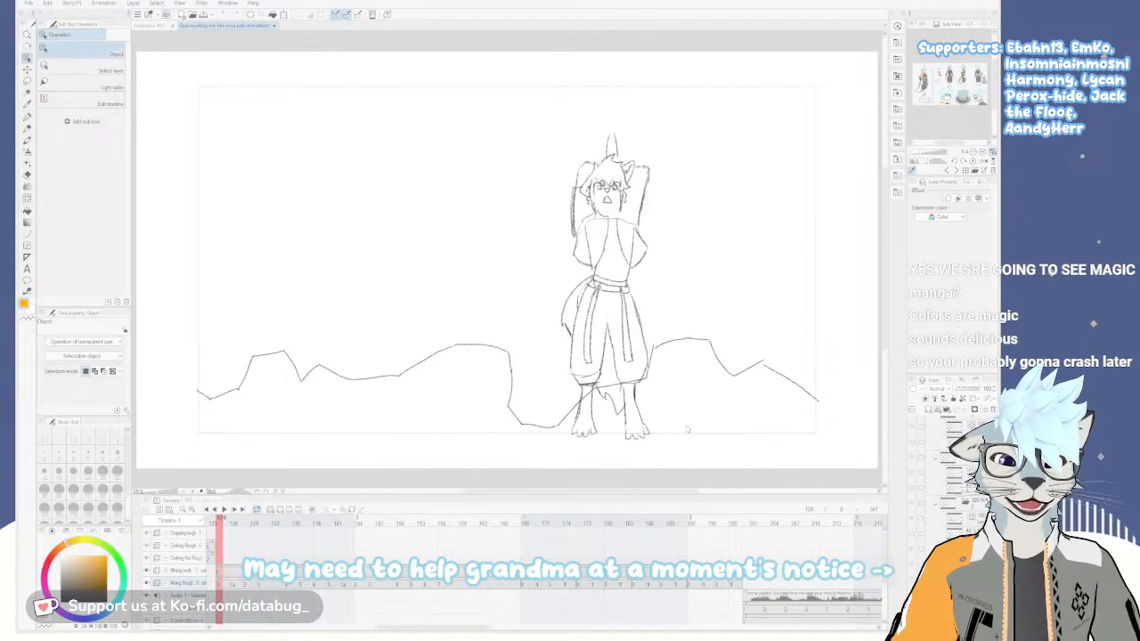
key(Right)
key(Right)
key(Right)
key(Left)
key(Left)
key(Left)
key(Right)
key(Right)
key(Right)
key(Left)
key(Left)
key(Left)
key(Left)
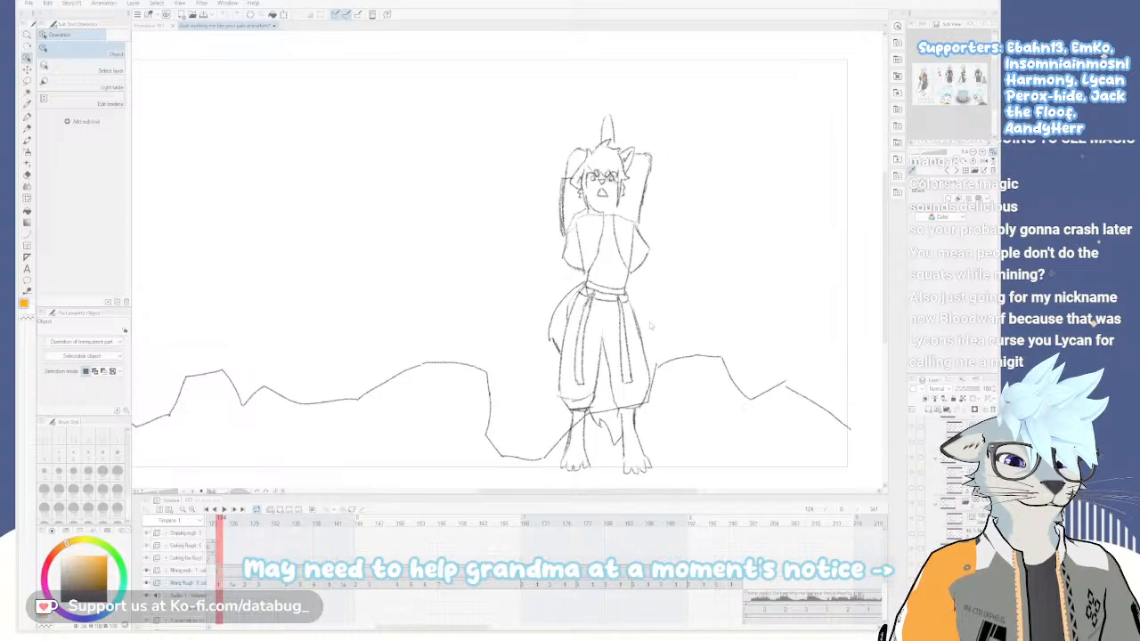
scroll(658, 300, down, 2)
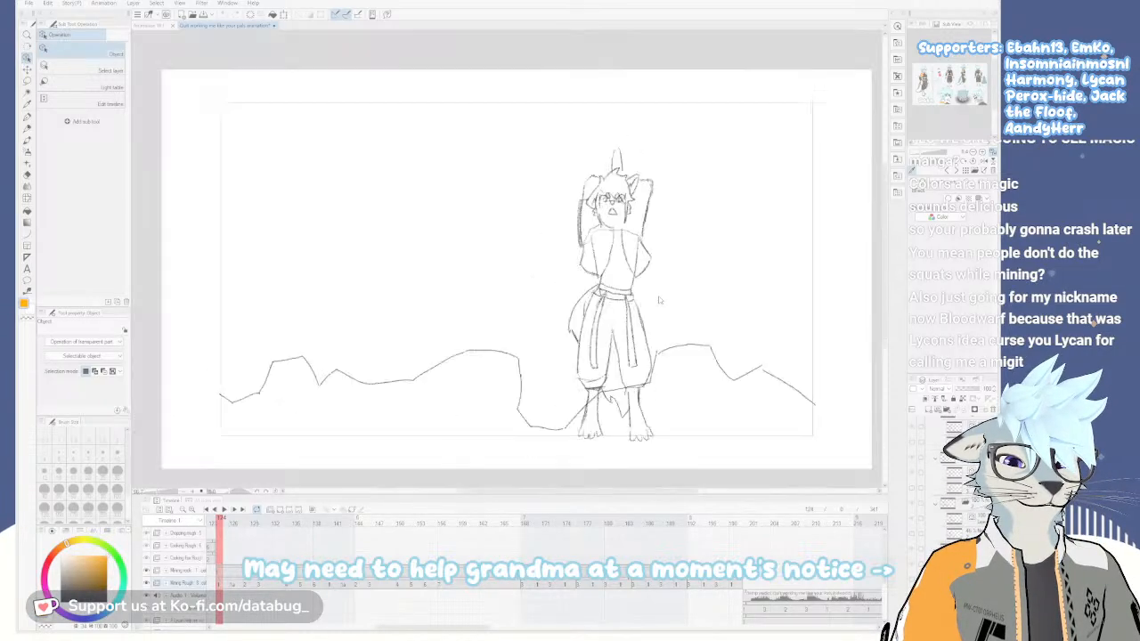
scroll(659, 300, up, 1)
scroll(659, 302, down, 1)
scroll(657, 305, up, 3)
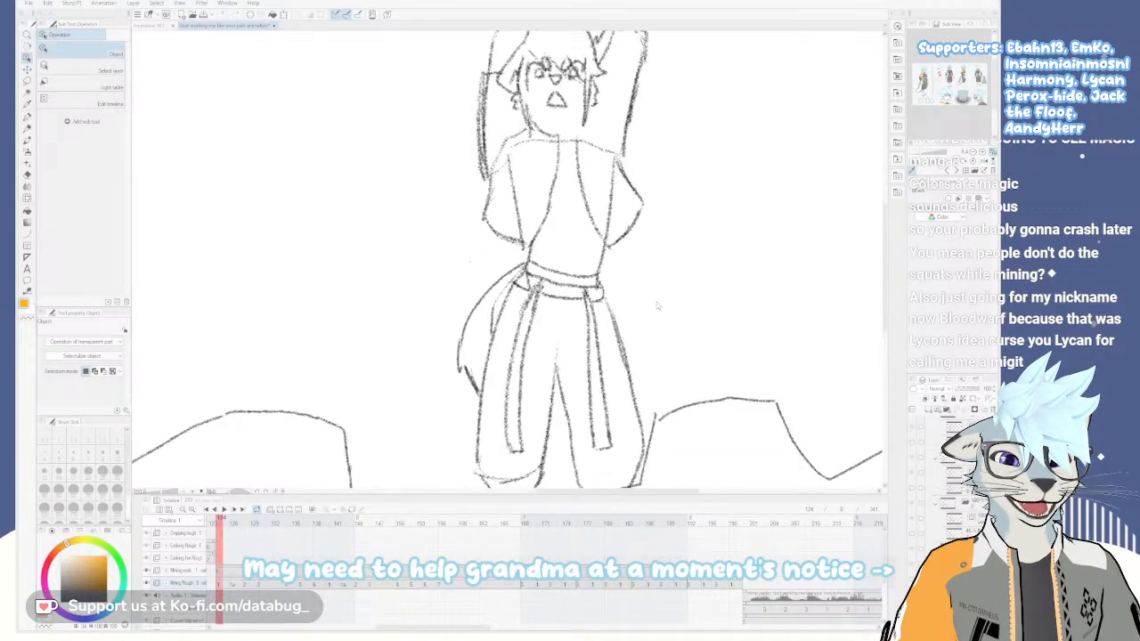
scroll(657, 305, down, 2)
scroll(577, 253, down, 2)
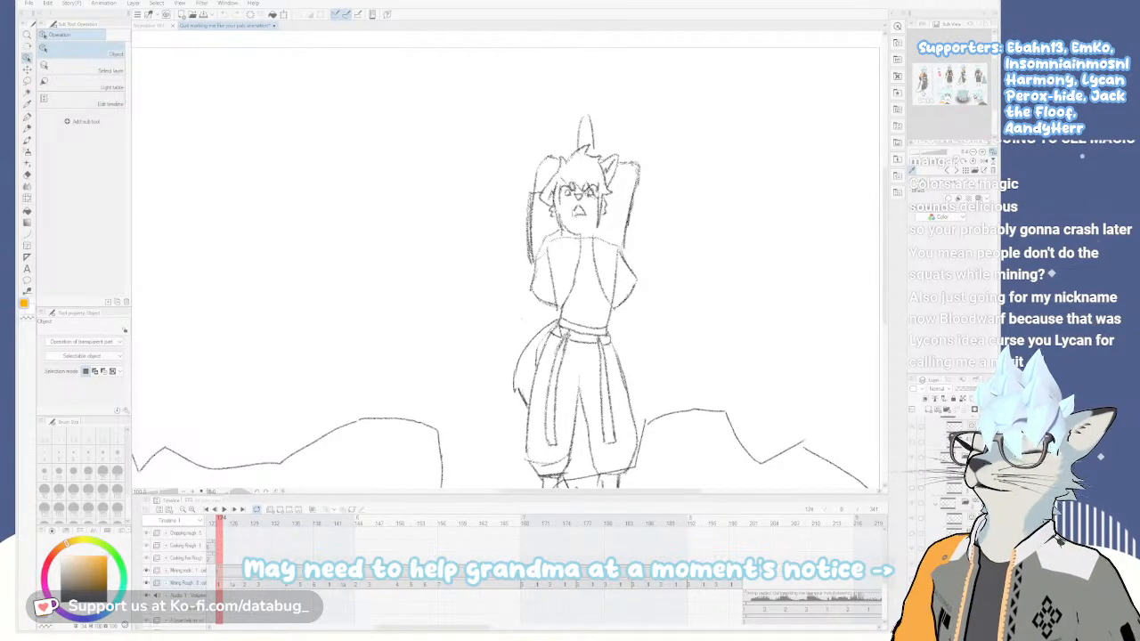
Activate the G-pen 2 sub tool for drawing over the raised-arms pose in the first Mining Rough cel
key(p)
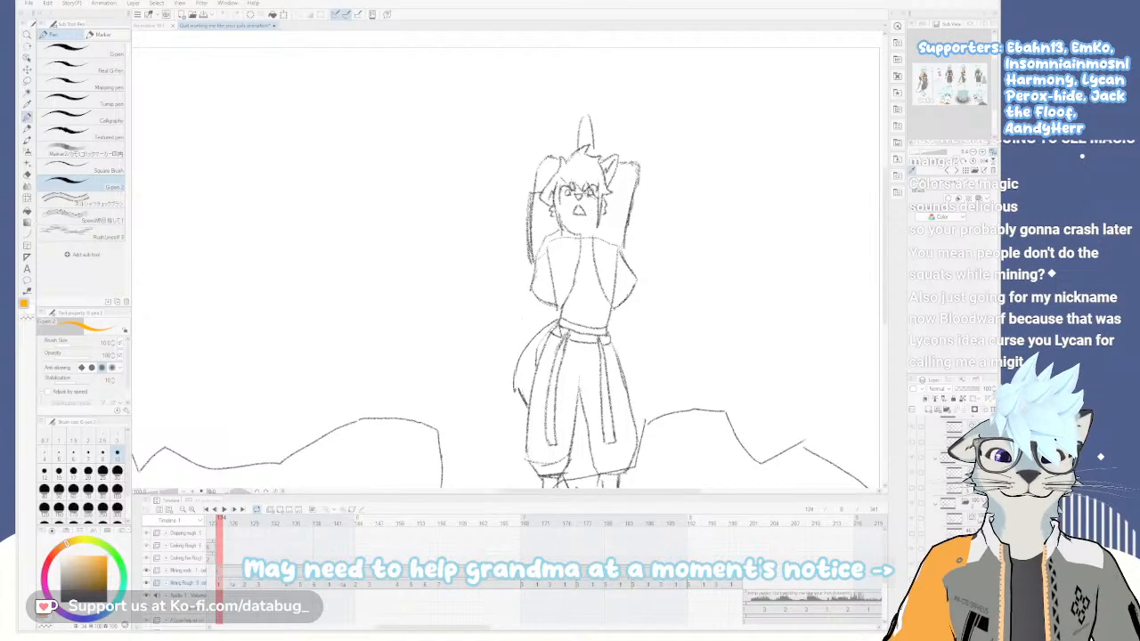
scroll(587, 190, up, 2)
scroll(587, 190, down, 1)
scroll(586, 191, up, 1)
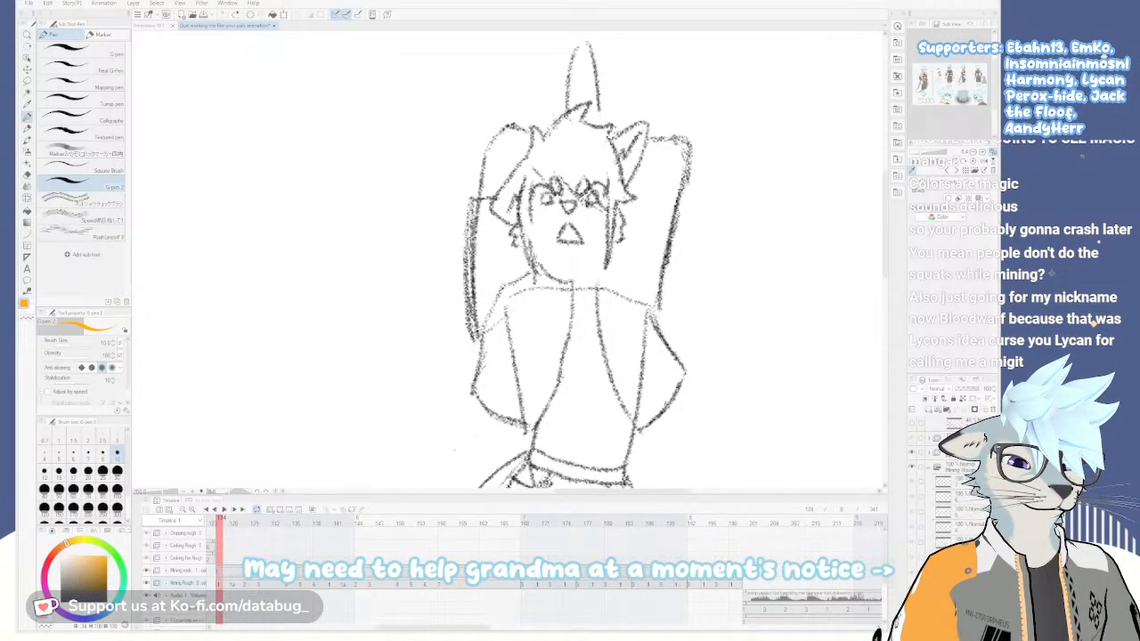
key(Right)
key(Left)
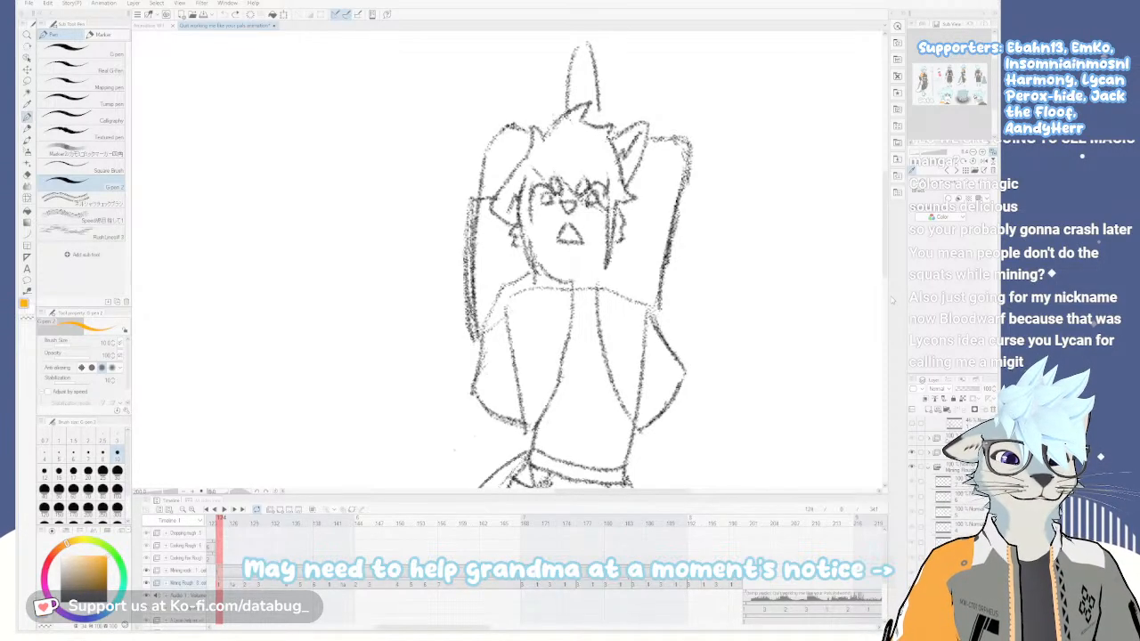
scroll(627, 251, up, 2)
scroll(627, 251, down, 2)
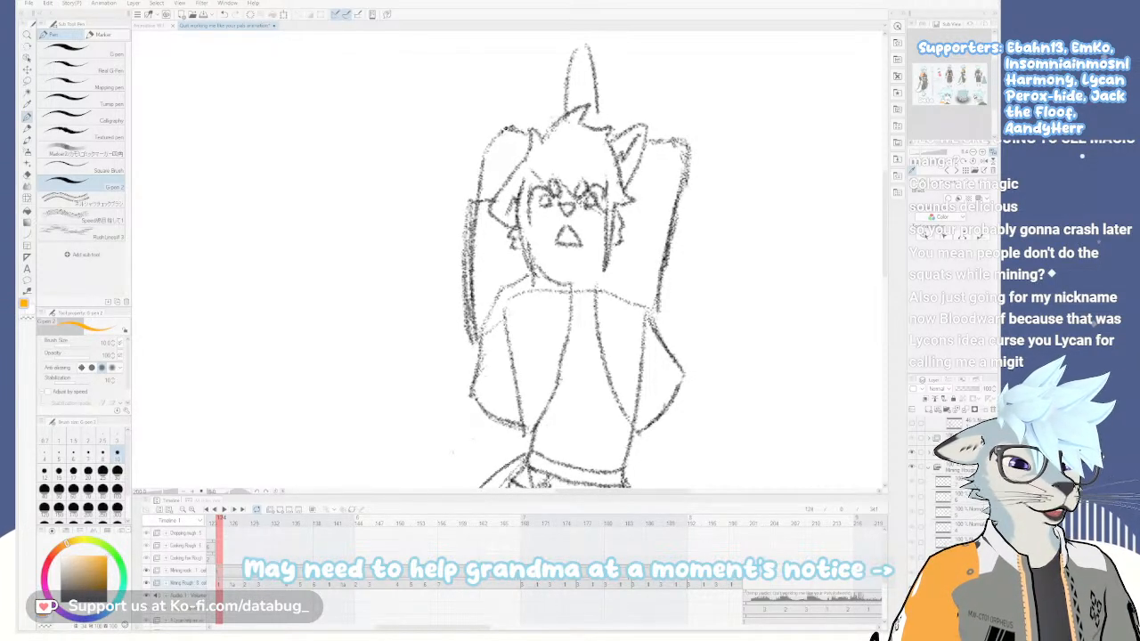
Lower the opacity of the rough raised-arms layer and add a new layer for clean lines above it
scroll(957, 472, down, 2)
click(968, 389)
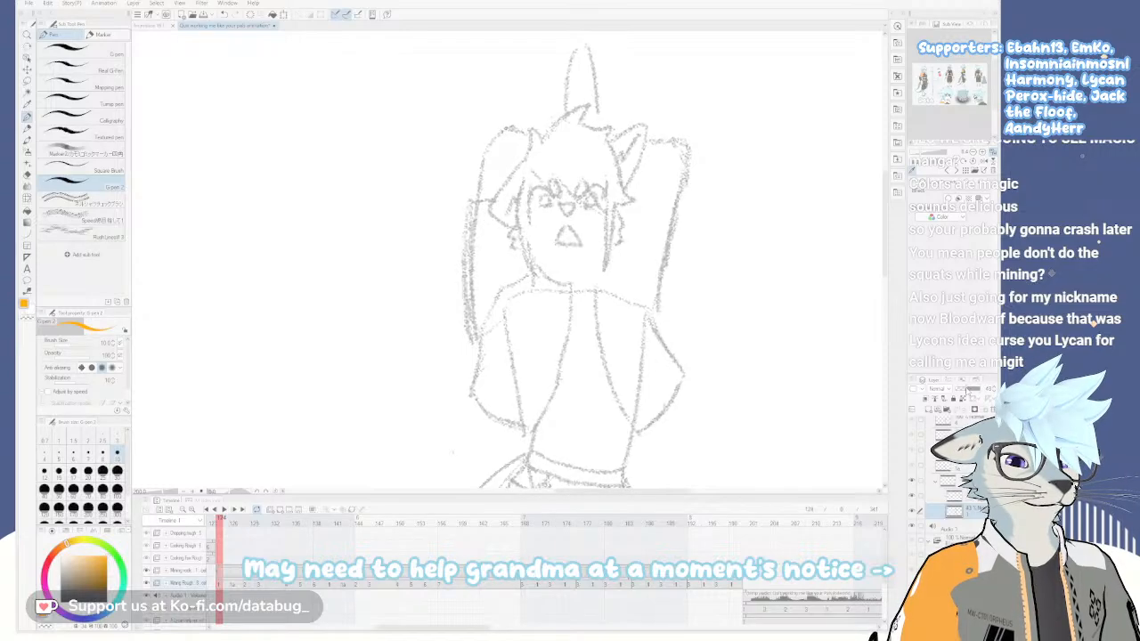
click(929, 408)
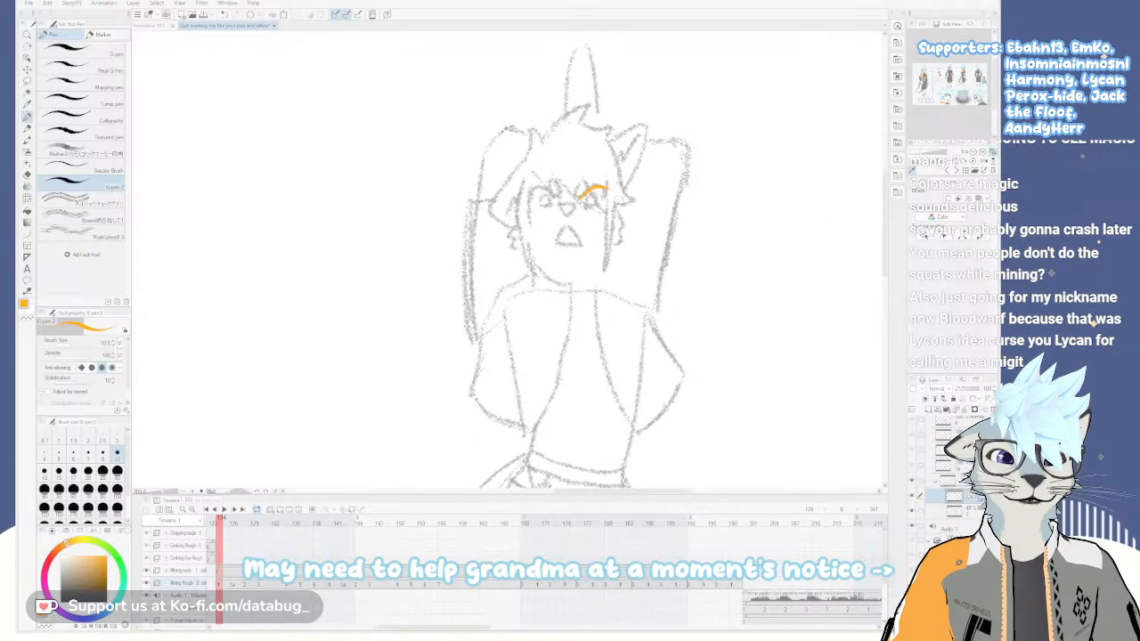
Switch the drawing colour to black and ink the upper eyelids, the brow marks and the eye on the viewer's right
key(x)
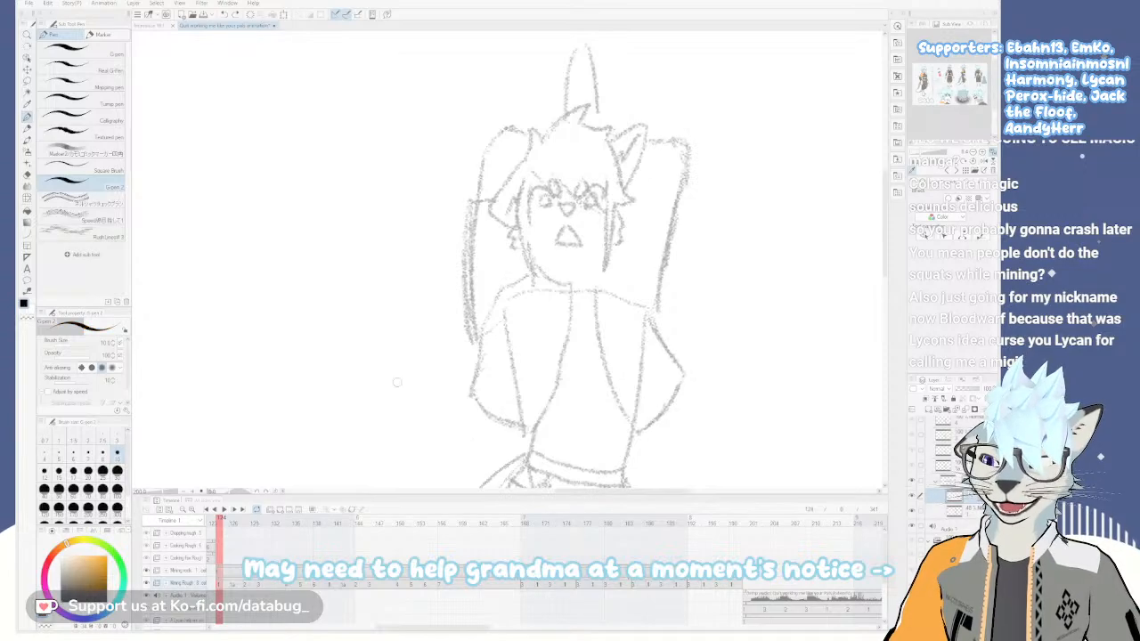
key(ctrl+z)
mouse_move(602, 185)
mouse_down()
mouse_move(590, 190)
mouse_move(602, 188)
mouse_up()
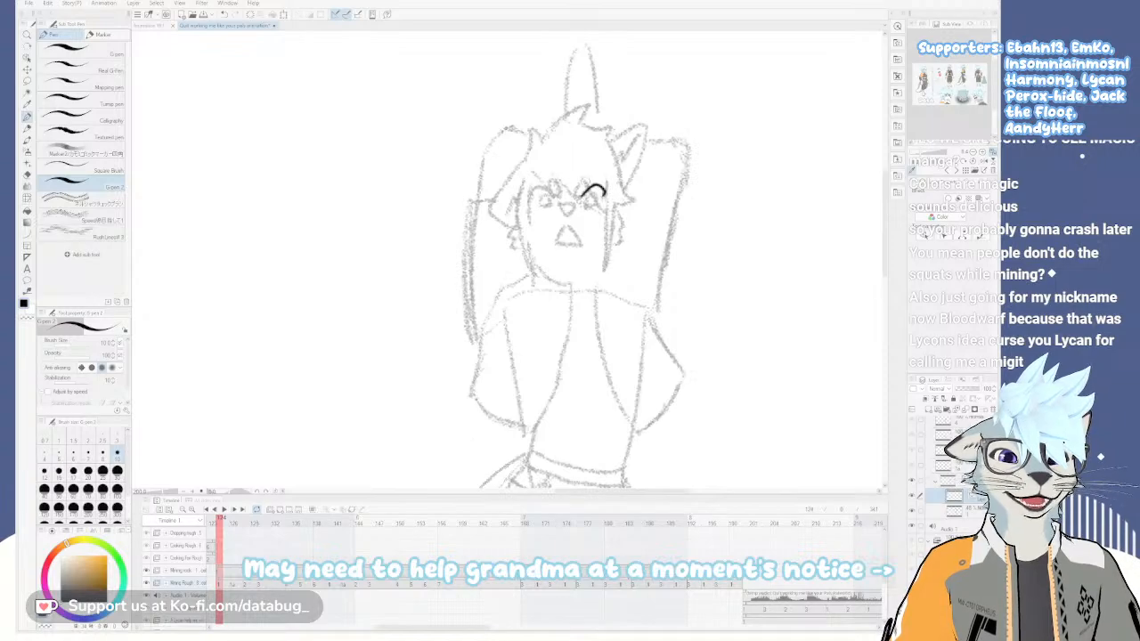
mouse_move(586, 204)
mouse_down()
mouse_move(603, 193)
mouse_move(596, 202)
mouse_move(542, 186)
mouse_move(529, 198)
mouse_move(561, 182)
mouse_move(586, 183)
mouse_move(580, 192)
mouse_up()
key(ctrl+z)
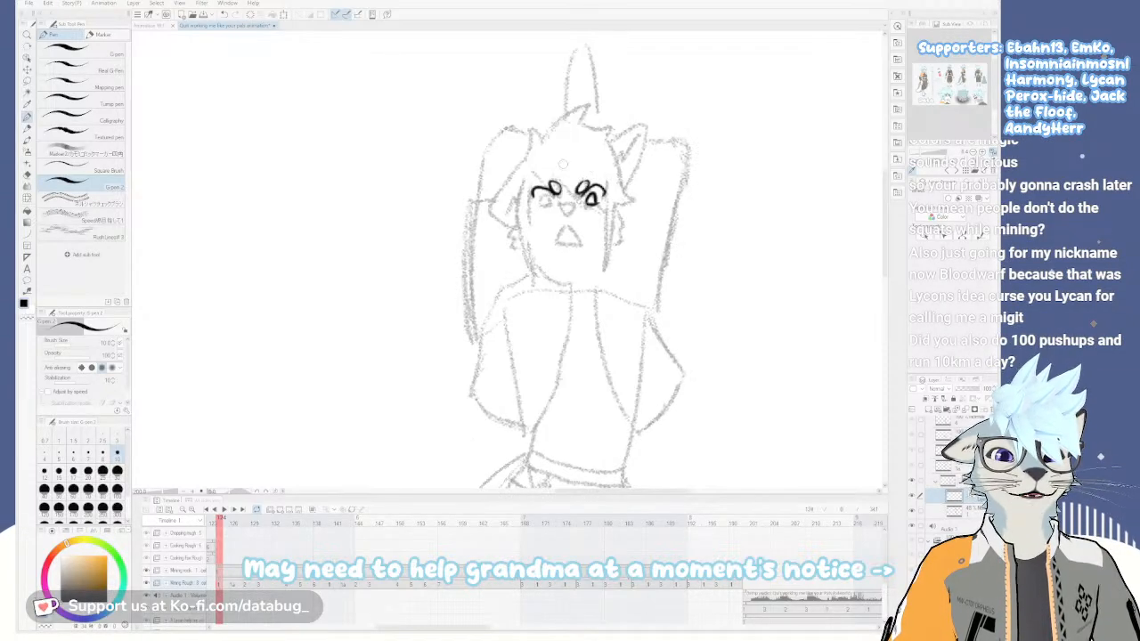
Ink the eye on the viewer's left, the small nose and the open triangular mouth
mouse_move(540, 205)
mouse_down()
mouse_move(579, 204)
mouse_move(556, 241)
mouse_move(581, 244)
mouse_up()
key(ctrl+z)
key(ctrl+z)
key(ctrl+z)
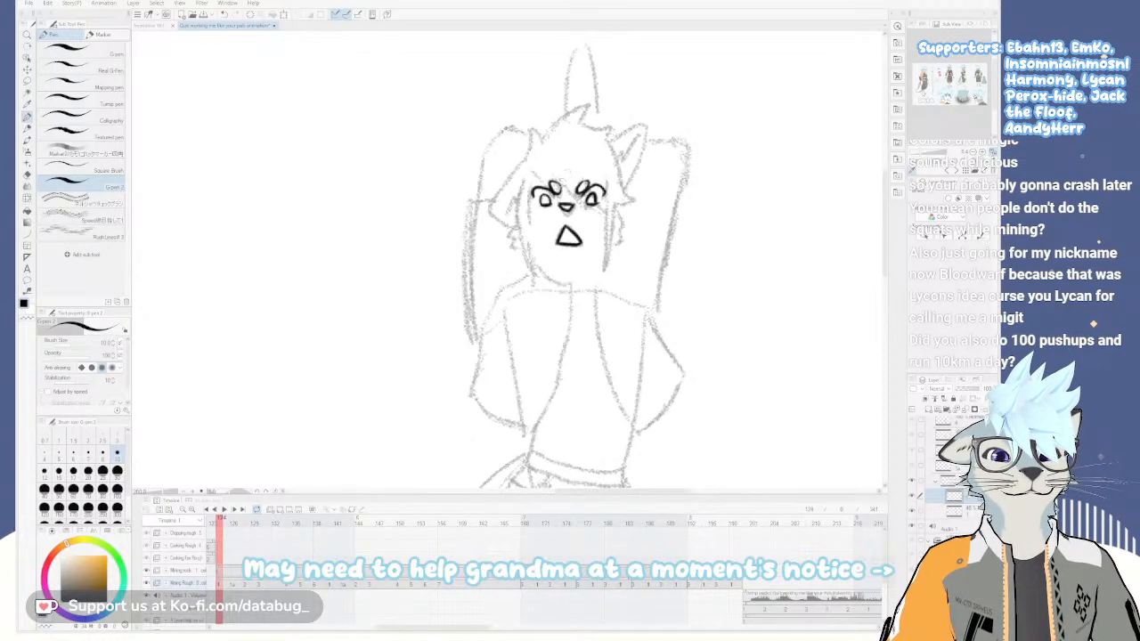
Ink the jagged bangs falling across the brows and eyes
mouse_move(595, 249)
mouse_down()
mouse_move(633, 305)
mouse_move(610, 278)
mouse_up()
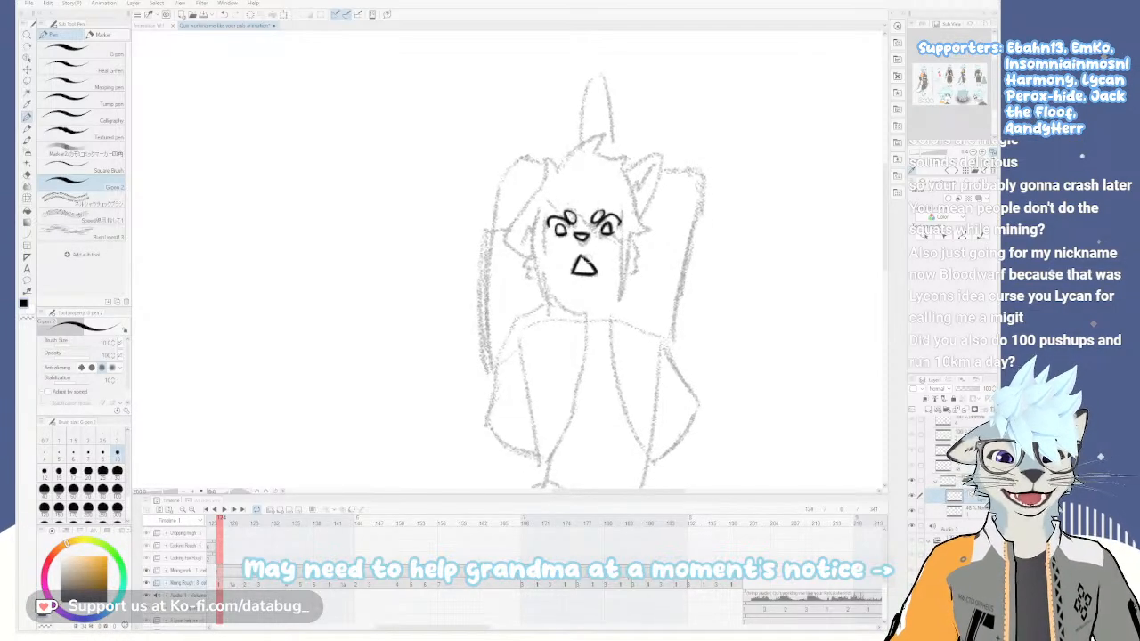
scroll(598, 259, up, 4)
scroll(581, 276, down, 4)
scroll(546, 191, up, 2)
scroll(546, 189, down, 3)
drag(421, 257, 517, 239)
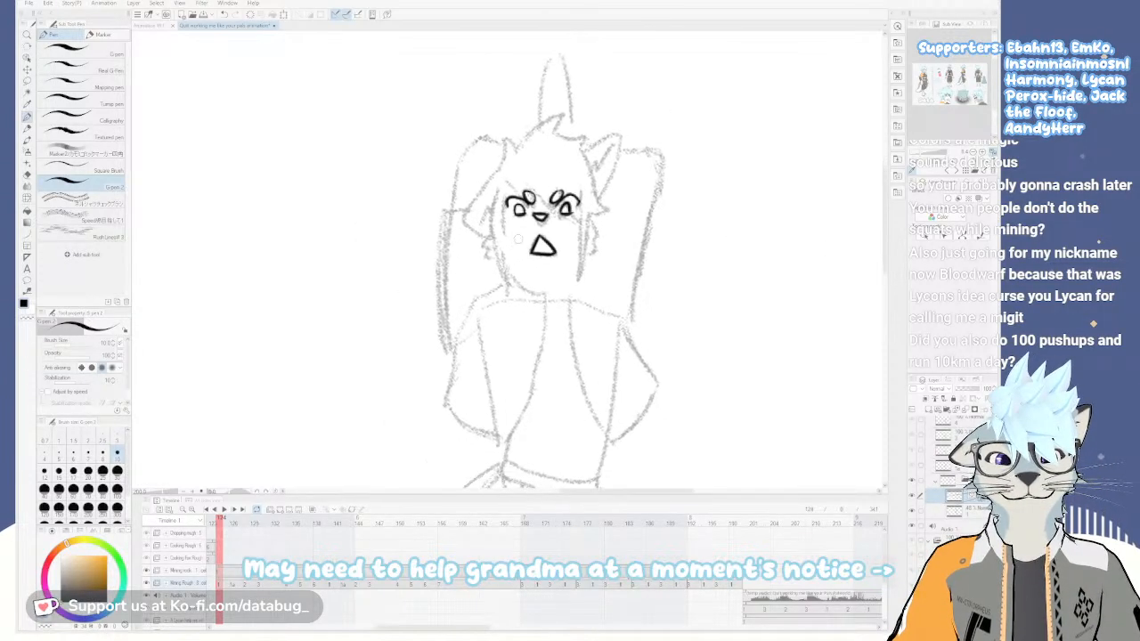
key(ctrl+z)
drag(507, 183, 559, 213)
key(ctrl+z)
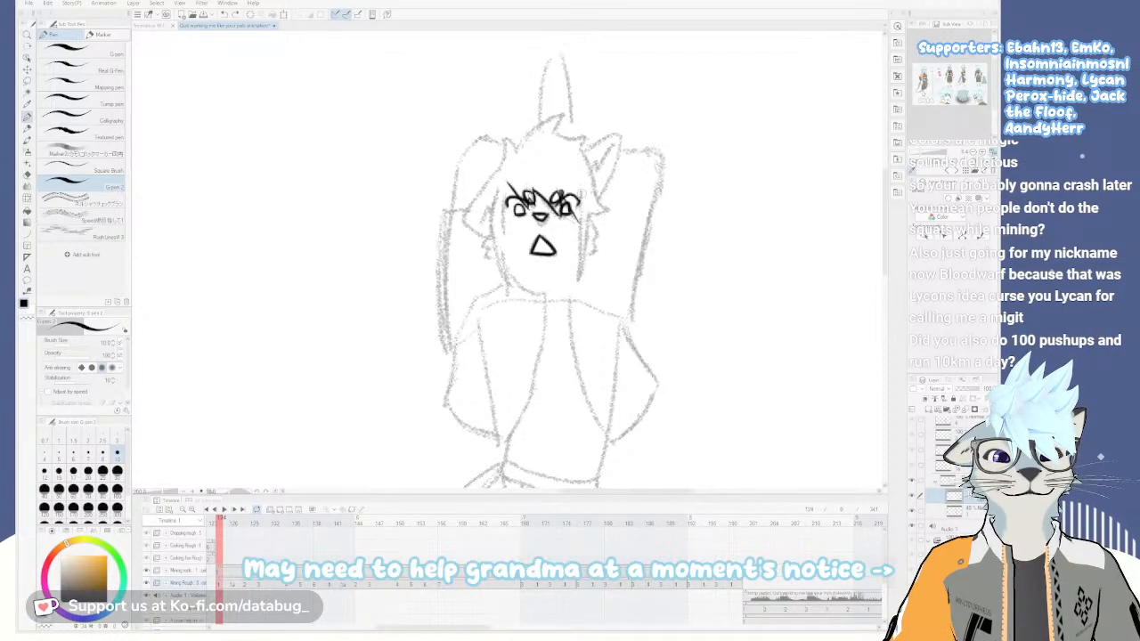
Ink the long pointed hair lock and the jagged cheek tuft on the viewer's right side of the face
drag(575, 217, 579, 281)
key(ctrl+z)
key(ctrl+z)
key(ctrl+z)
drag(577, 221, 580, 272)
key(ctrl+z)
drag(576, 217, 579, 278)
key(ctrl+z)
drag(578, 221, 583, 276)
key(ctrl+z)
drag(575, 219, 575, 281)
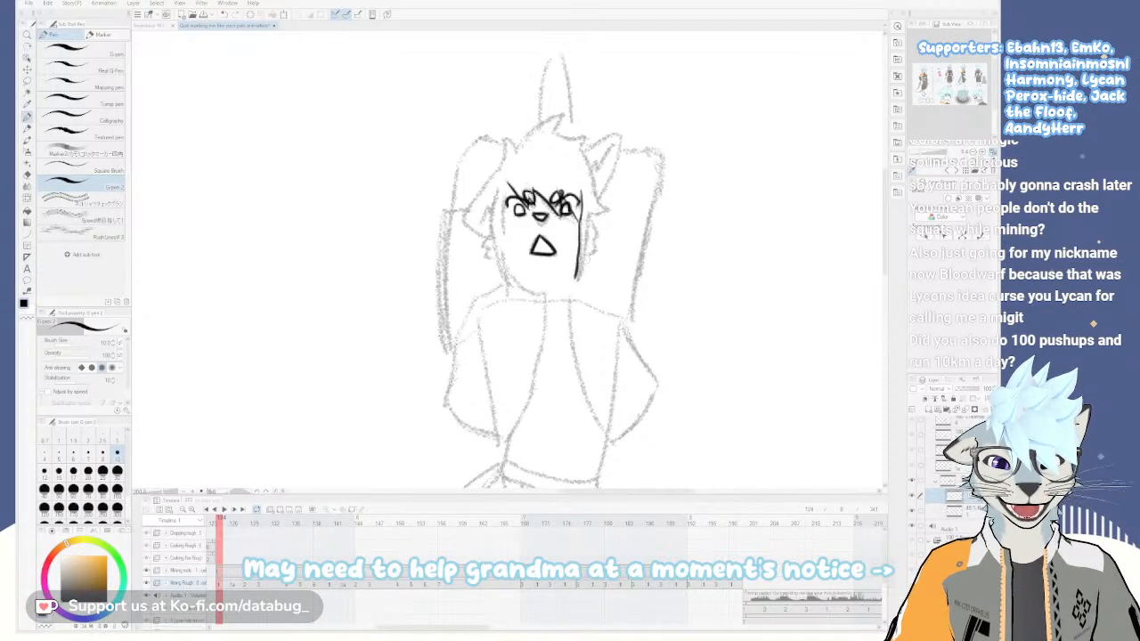
key(ctrl+z)
drag(584, 221, 576, 282)
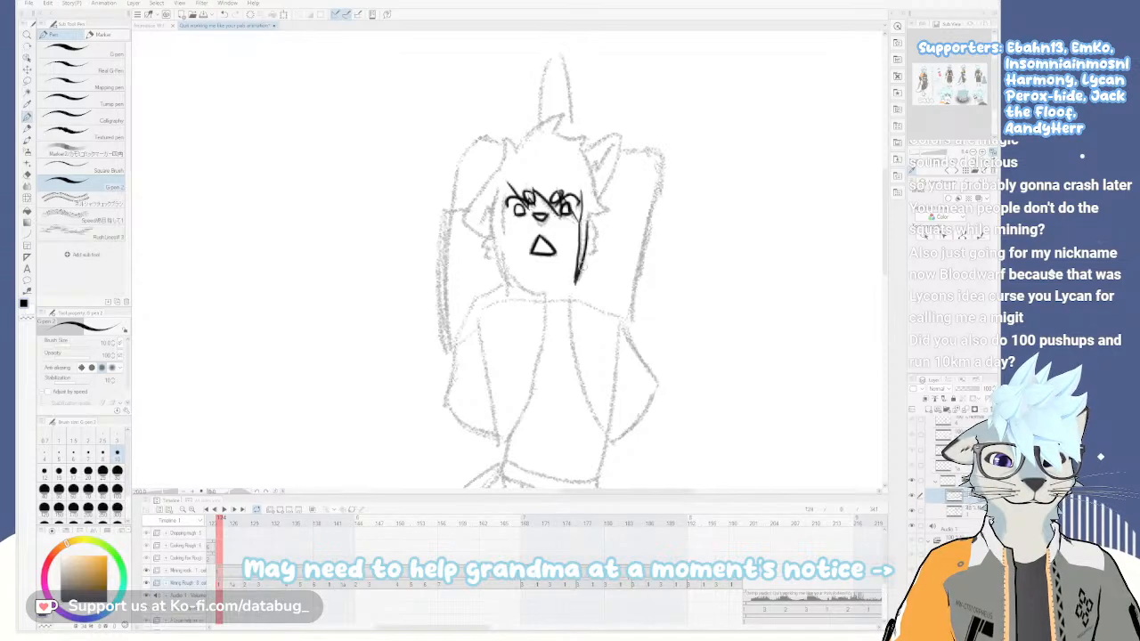
drag(590, 217, 589, 253)
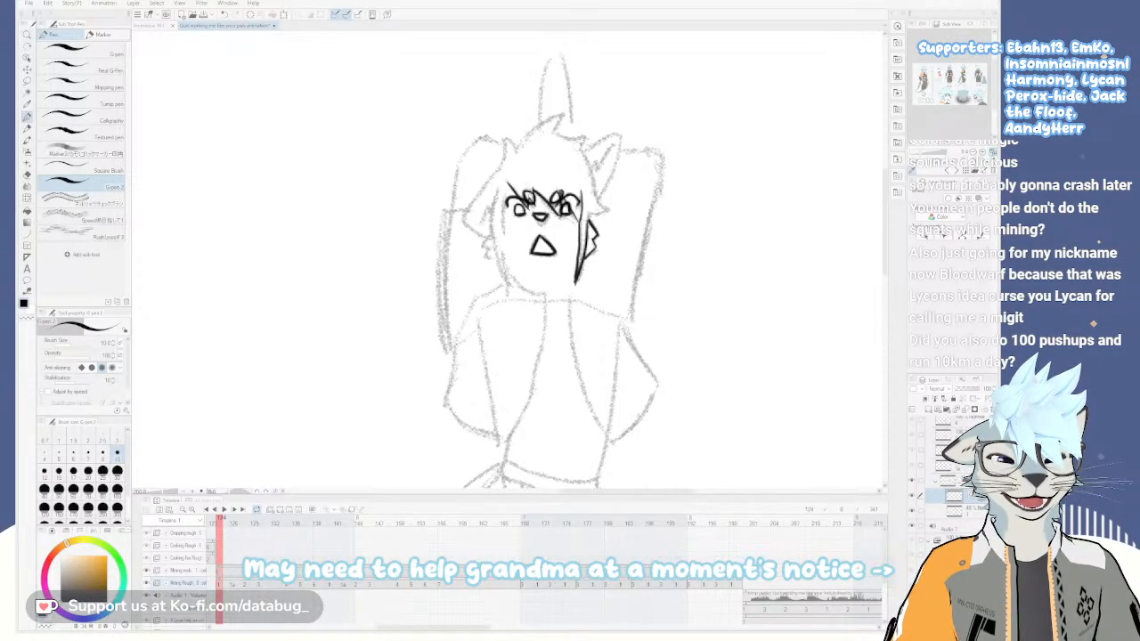
Ink the cheek tuft and the long pointed hair lock on the viewer's left side of the face
mouse_move(488, 235)
mouse_down()
mouse_move(481, 250)
mouse_move(500, 247)
mouse_up()
drag(495, 196, 504, 282)
key(ctrl+z)
key(ctrl+z)
mouse_move(498, 190)
mouse_down()
mouse_move(491, 216)
mouse_move(506, 281)
mouse_up()
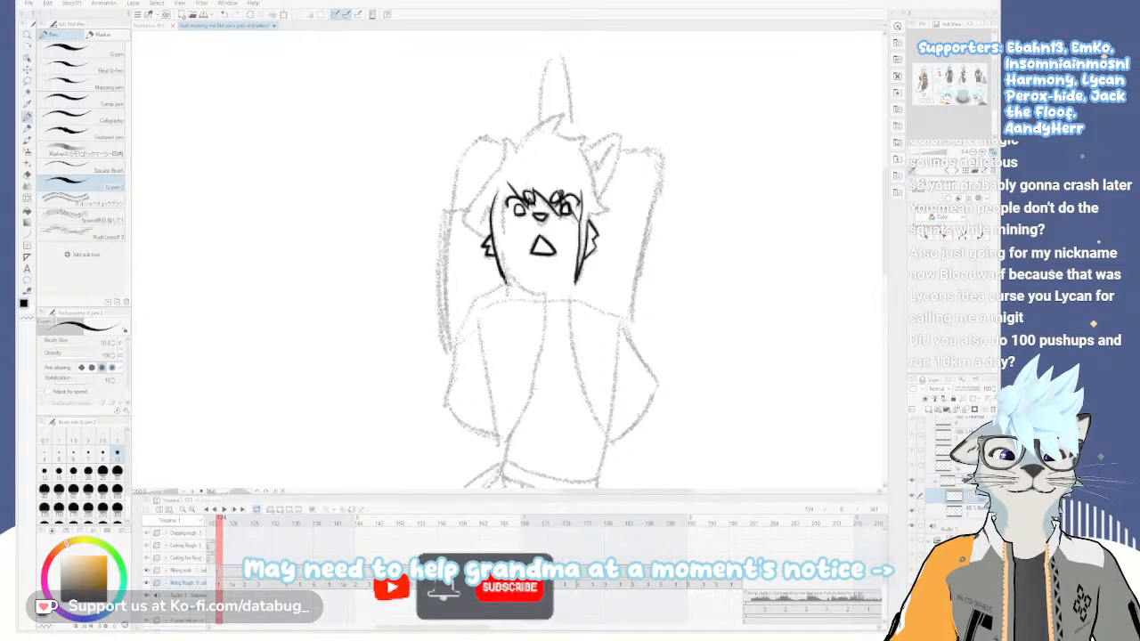
drag(502, 198, 504, 281)
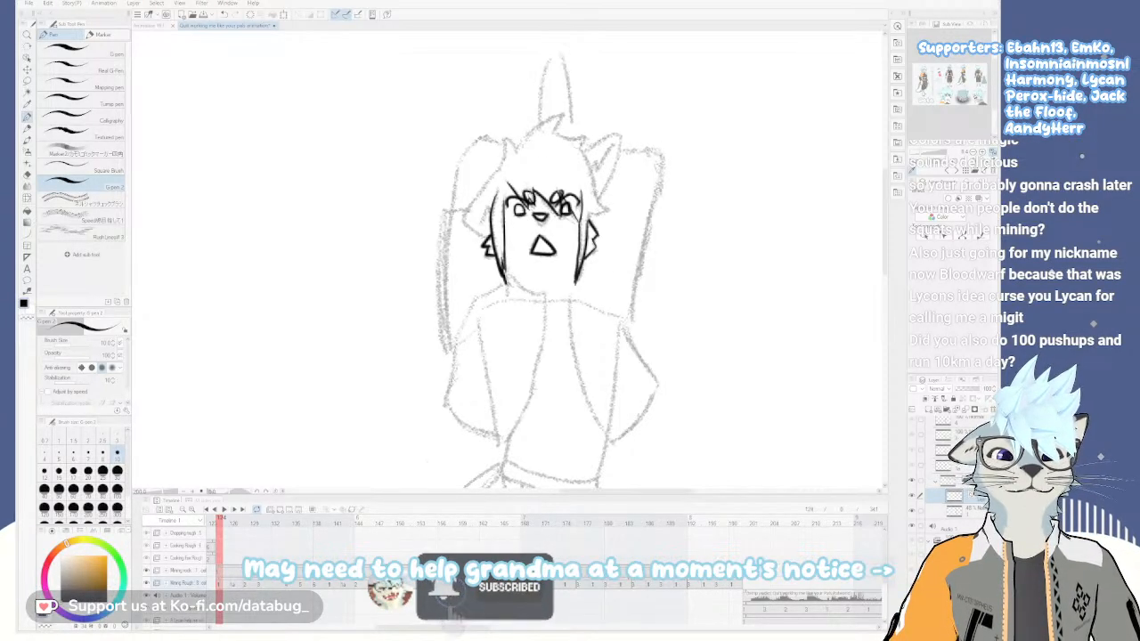
Ink the outer hair outline from the viewer's left side over the spiky crown and down the opposite side
mouse_move(497, 169)
mouse_down()
mouse_move(467, 216)
mouse_move(489, 235)
mouse_up()
key(ctrl+z)
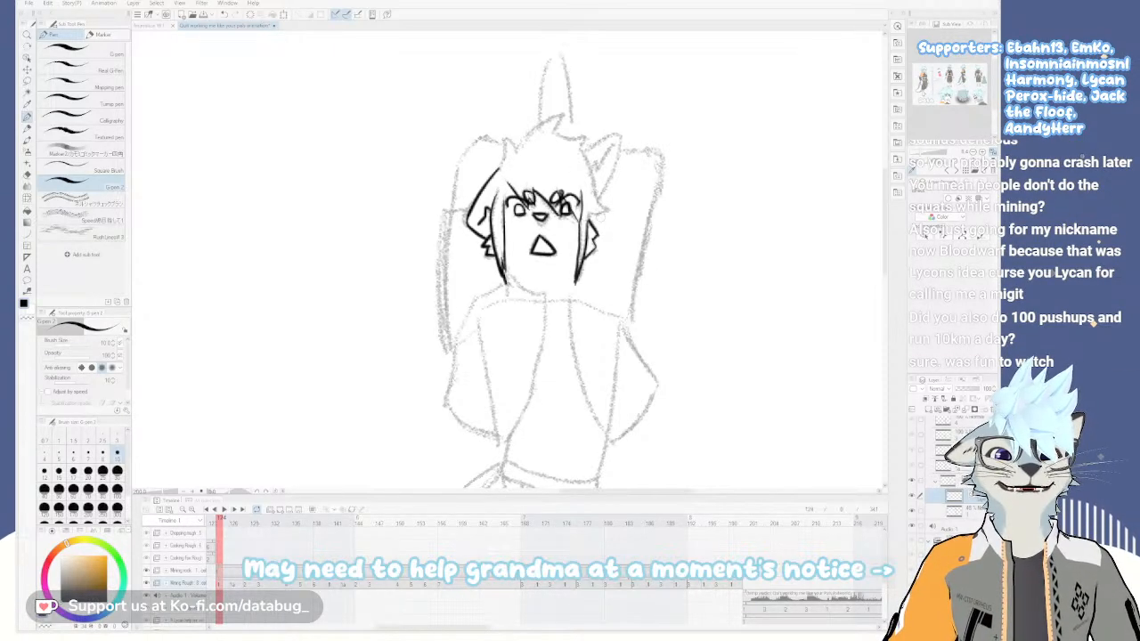
mouse_move(497, 171)
mouse_down()
mouse_move(502, 137)
mouse_move(503, 158)
mouse_move(506, 141)
mouse_move(522, 150)
mouse_move(563, 115)
mouse_move(590, 138)
mouse_move(607, 210)
mouse_move(589, 224)
mouse_up()
key(ctrl+z)
key(ctrl+z)
key(ctrl+z)
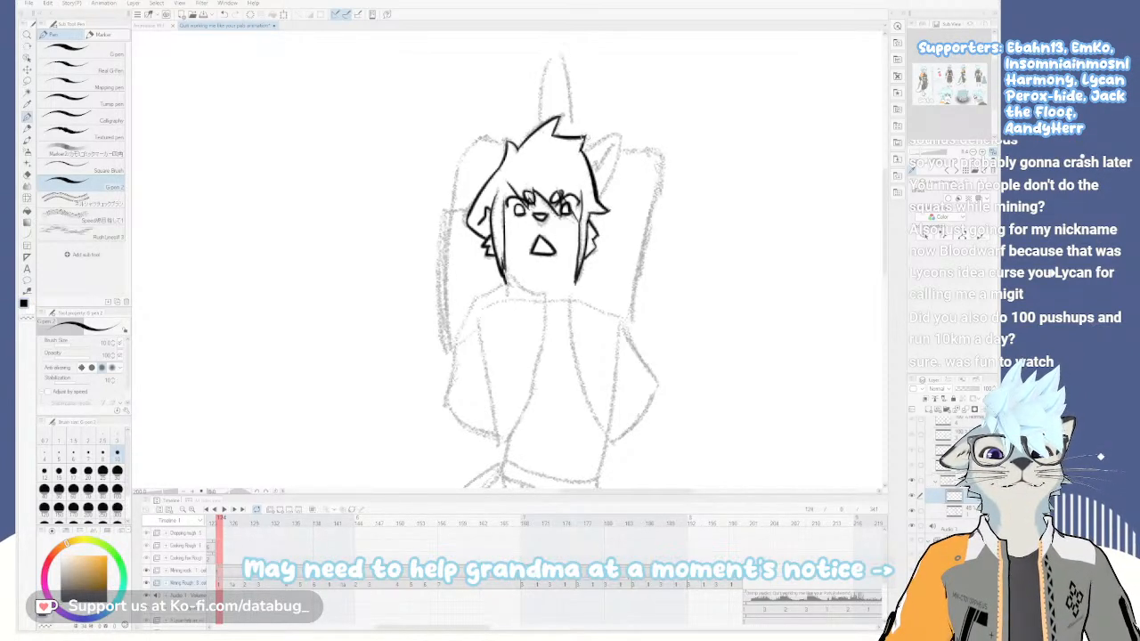
mouse_move(583, 153)
mouse_down()
mouse_move(623, 135)
mouse_move(598, 201)
mouse_up()
Ink the pointed ear on the viewer's right side of the head, including its inner fold
drag(614, 143, 598, 169)
key(ctrl+z)
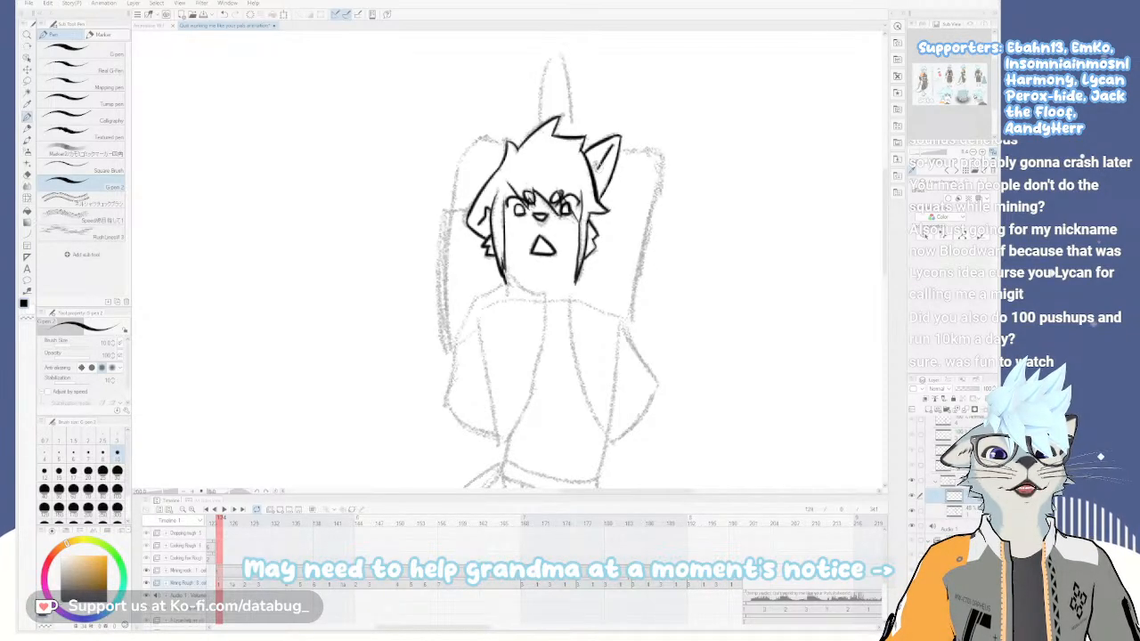
key(ctrl+z)
drag(617, 142, 598, 163)
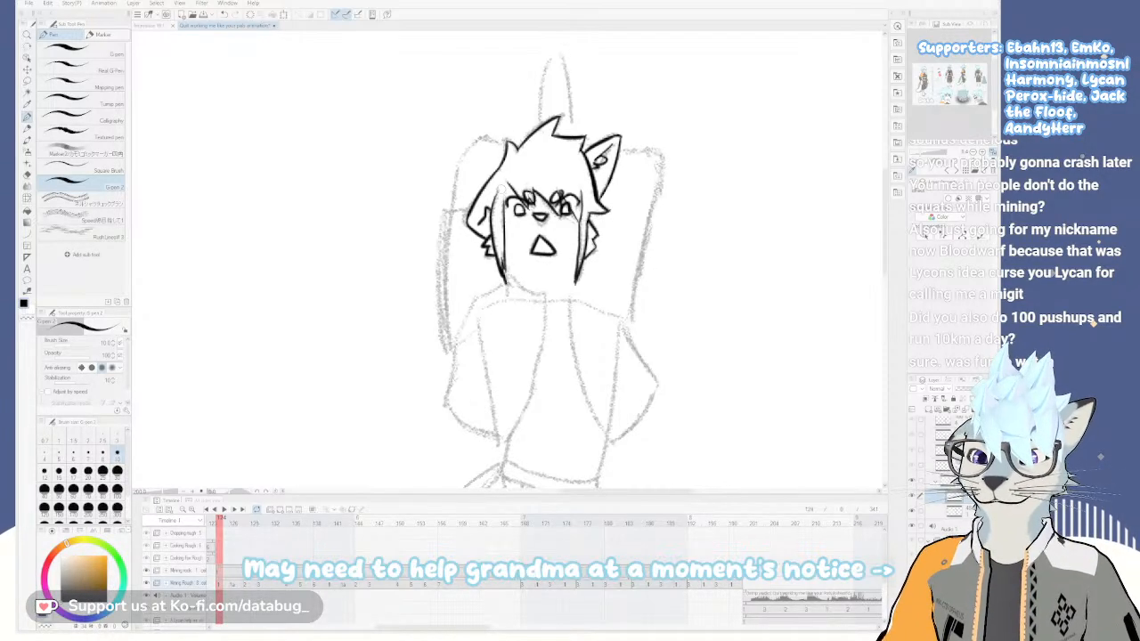
Ink the bent upper part of the raised arm beside the head on the viewer's left
mouse_move(638, 310)
mouse_down()
mouse_move(615, 269)
mouse_move(629, 312)
mouse_up()
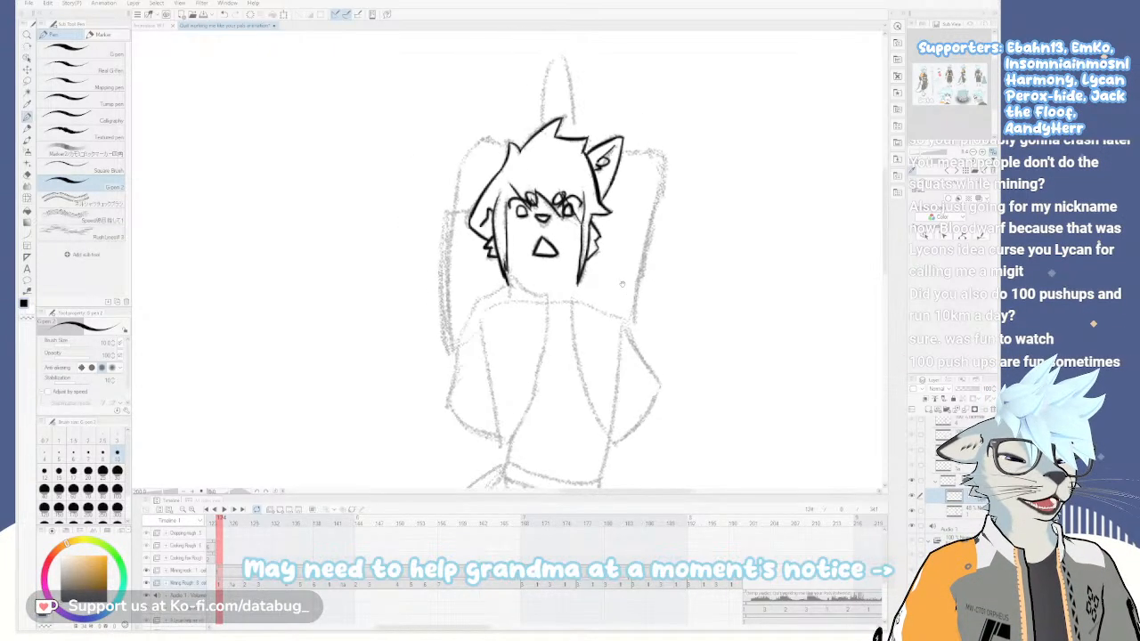
drag(600, 264, 648, 298)
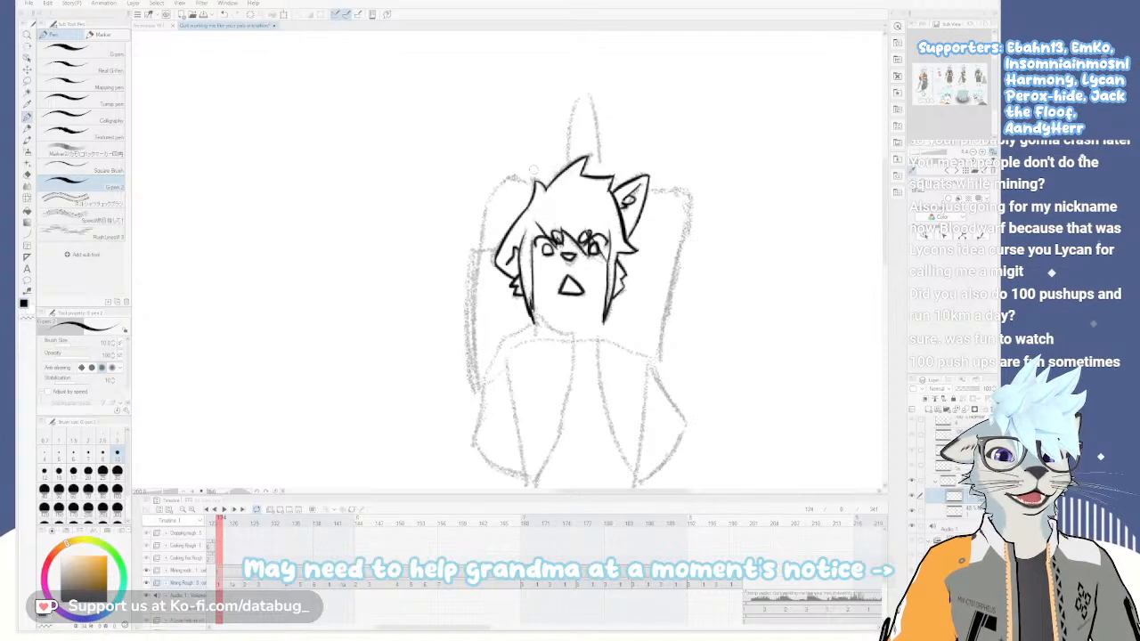
key(ctrl+z)
mouse_move(534, 183)
mouse_down()
mouse_move(506, 176)
mouse_move(472, 253)
mouse_up()
key(ctrl+z)
key(ctrl+z)
key(ctrl+z)
key(ctrl+z)
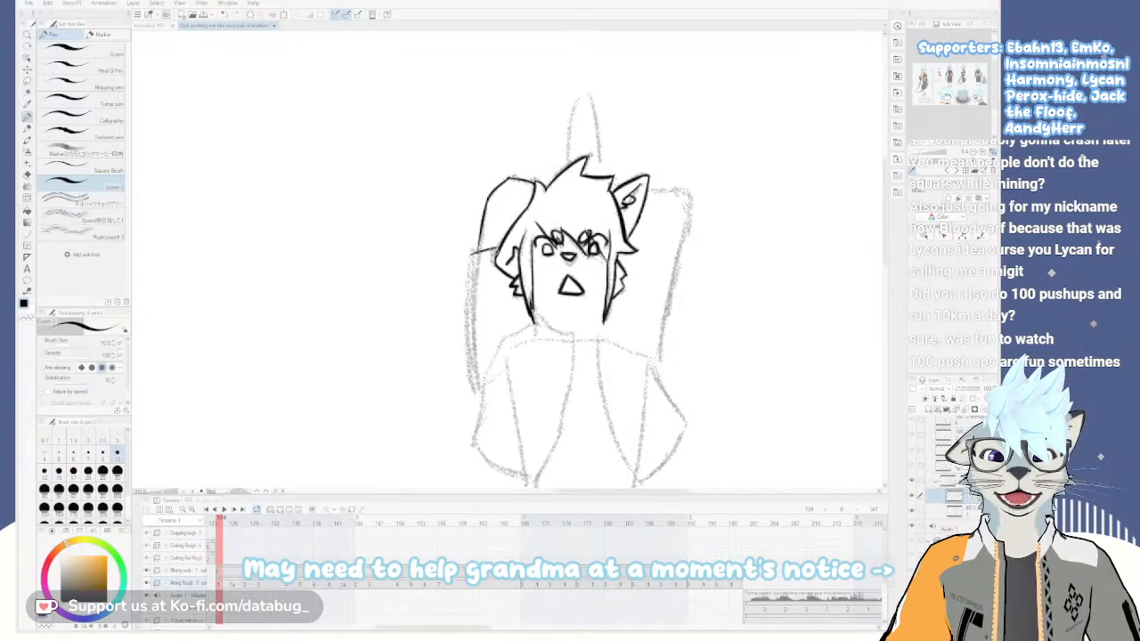
key(ctrl+z)
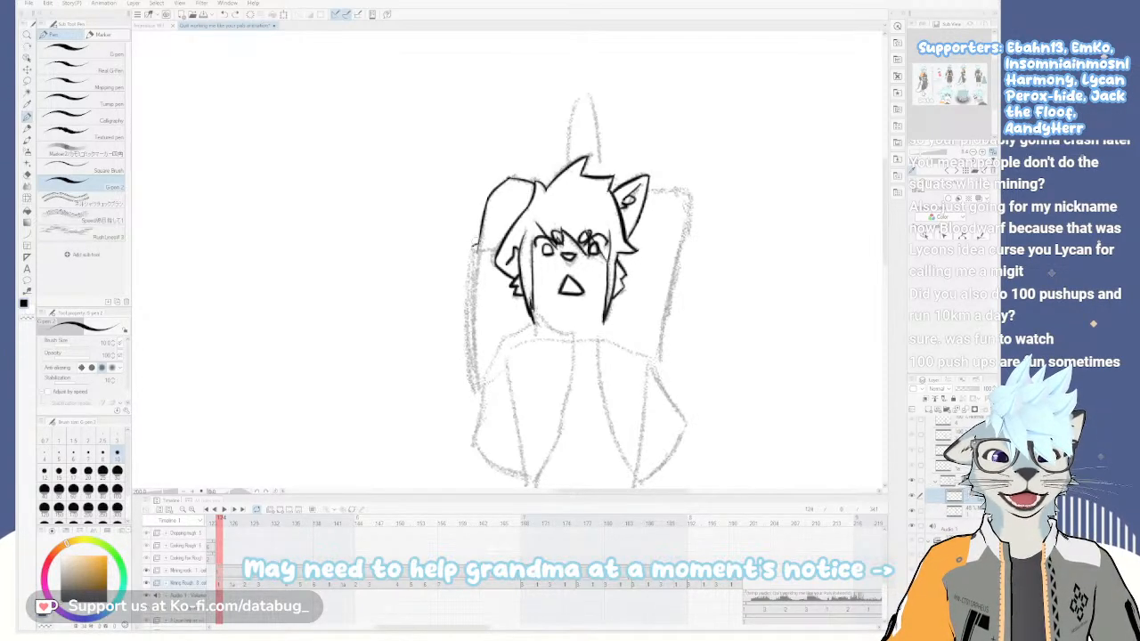
Ink the long outer edge of the viewer's left arm and the short line joining it to the bent part
drag(471, 251, 476, 393)
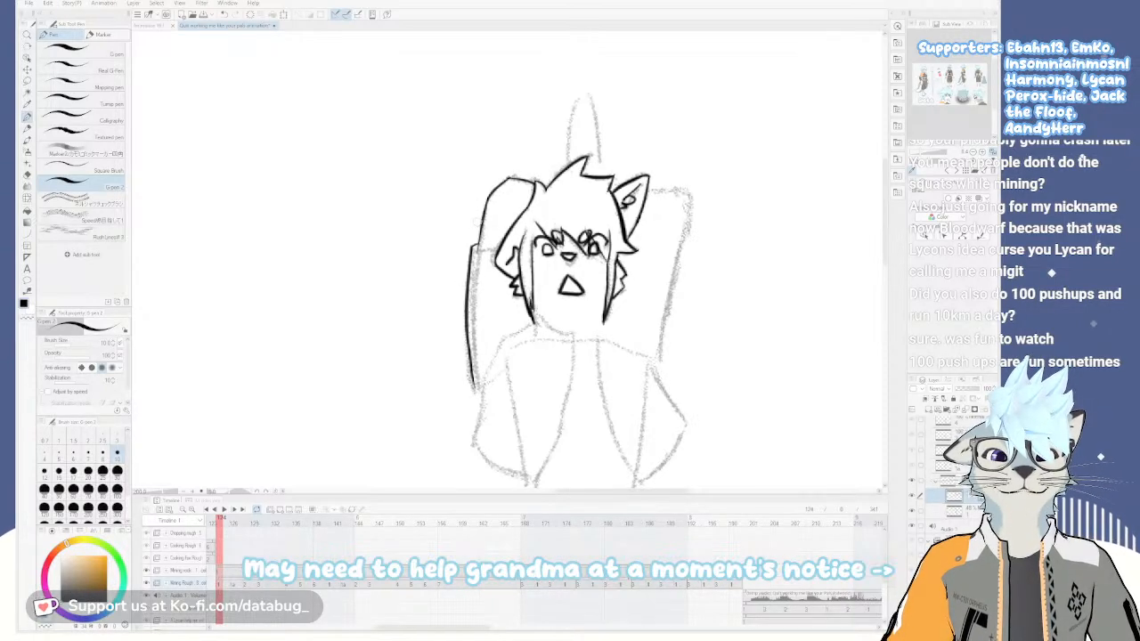
mouse_move(474, 252)
mouse_down()
mouse_move(499, 250)
mouse_move(475, 251)
mouse_up()
key(ctrl+z)
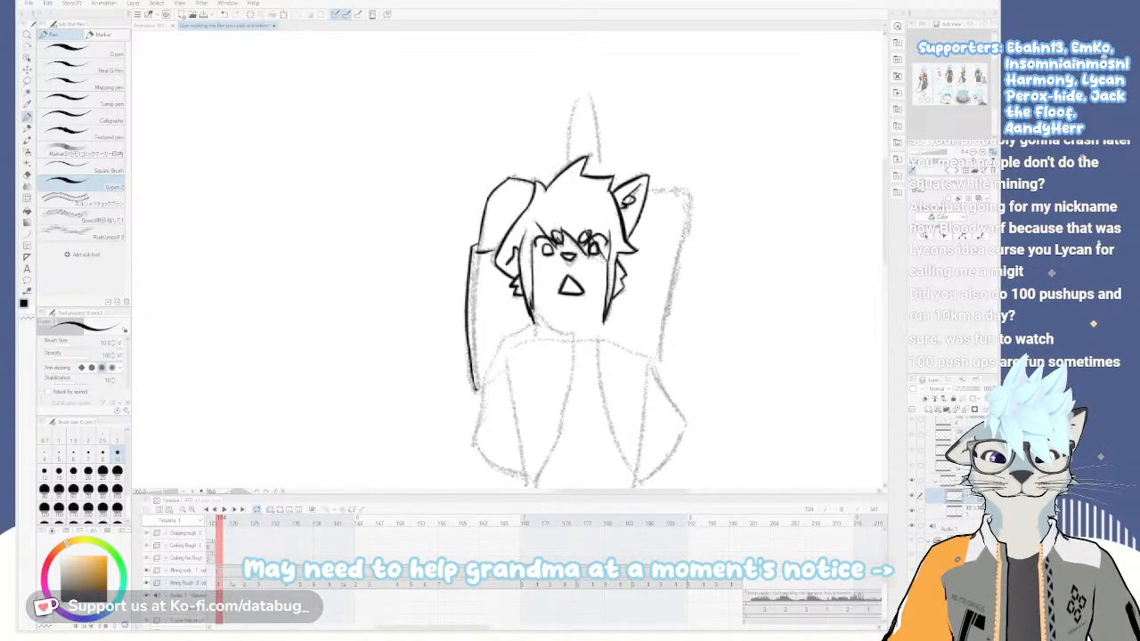
Ink both sides of the tall pointed shape rising above the head
mouse_move(570, 382)
mouse_down()
mouse_move(584, 308)
mouse_move(582, 346)
mouse_move(576, 318)
mouse_move(543, 352)
mouse_up()
mouse_move(610, 304)
mouse_down()
mouse_move(639, 353)
mouse_move(630, 261)
mouse_up()
drag(539, 132, 569, 230)
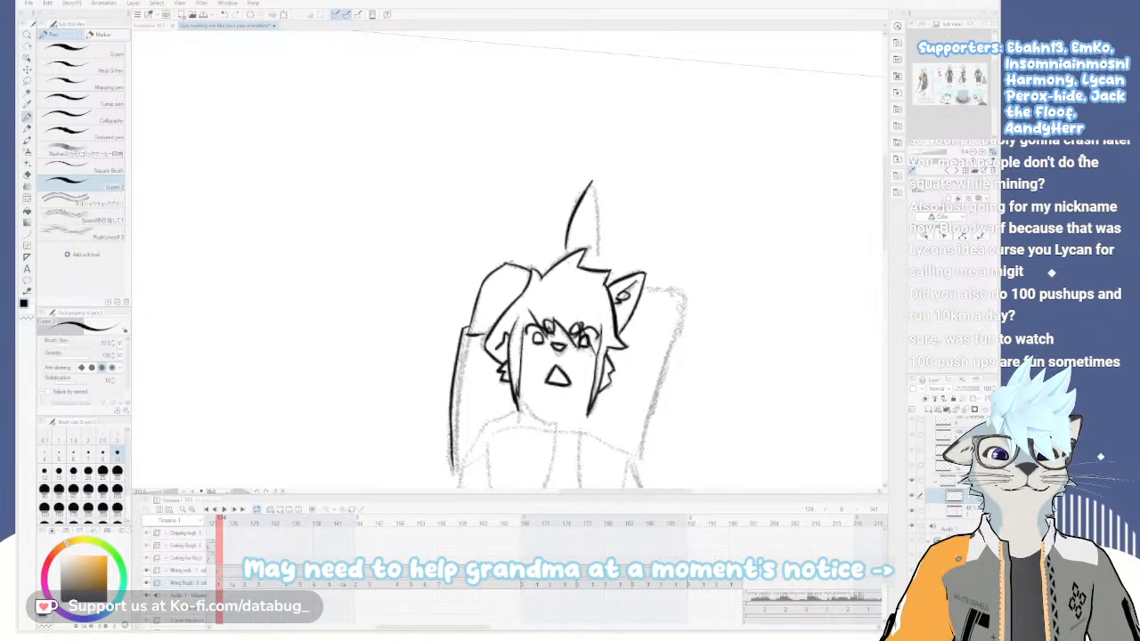
mouse_move(566, 254)
mouse_down()
mouse_move(590, 187)
mouse_move(595, 259)
mouse_up()
key(ctrl+z)
drag(590, 188, 595, 265)
key(ctrl+z)
drag(589, 187, 596, 273)
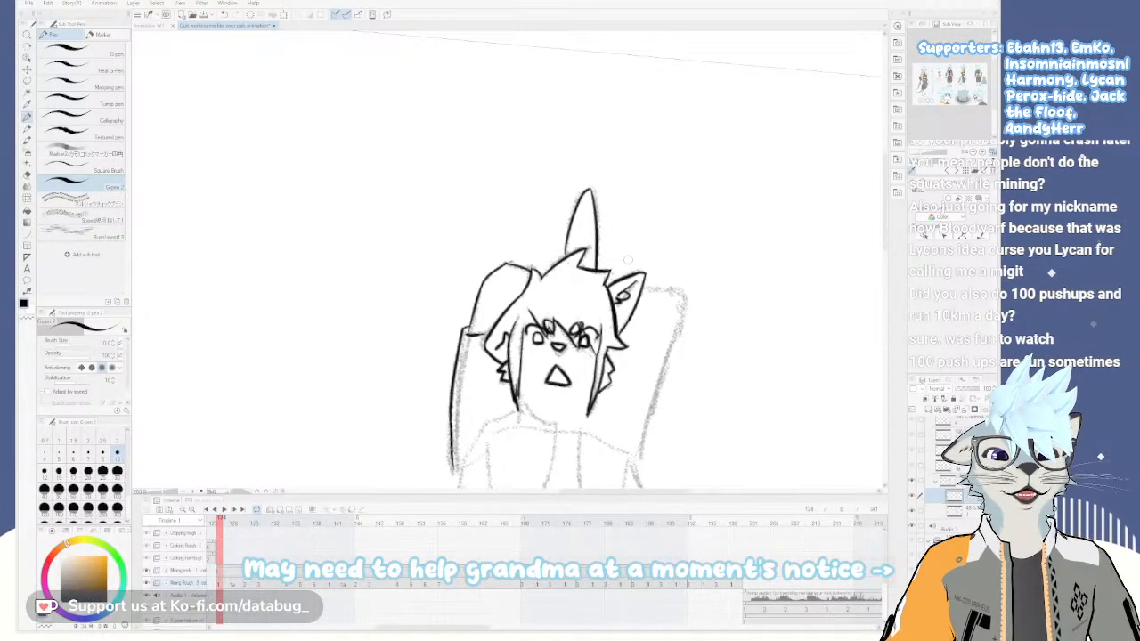
Ink the short top edge of the raised arm on the viewer's right, starting beside the ear
key(asciicircum)
key(asciicircum)
key(asciicircum)
key(asciicircum)
key(asciicircum)
key(asciicircum)
key(asciicircum)
key(asciicircum)
key(asciicircum)
key(asciicircum)
key(asciicircum)
key(asciicircum)
drag(535, 443, 608, 296)
drag(627, 246, 637, 286)
key(ctrl+z)
drag(625, 244, 637, 288)
Ink the long outer edge of the viewer's right arm from its top corner down to the shoulder
key(minus)
key(minus)
key(minus)
key(minus)
key(minus)
key(minus)
key(minus)
key(minus)
key(minus)
key(minus)
key(minus)
key(minus)
drag(670, 111, 627, 265)
key(ctrl+z)
mouse_move(668, 112)
mouse_down()
mouse_move(614, 278)
mouse_move(627, 331)
mouse_up()
key(ctrl+z)
Ink the flared jacket side below the viewer's right arm, out to its corner and back in along the lower edge
drag(618, 269, 638, 331)
key(ctrl+z)
drag(616, 265, 644, 330)
drag(621, 265, 634, 315)
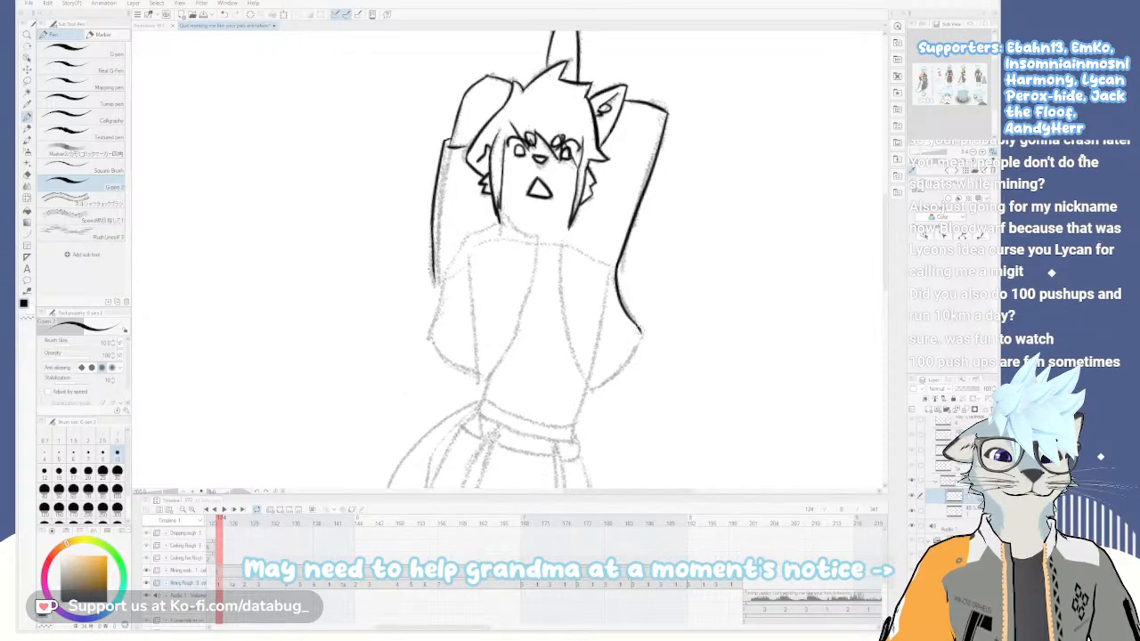
drag(643, 333, 652, 311)
mouse_move(686, 356)
mouse_down()
mouse_move(707, 238)
mouse_move(580, 284)
mouse_up()
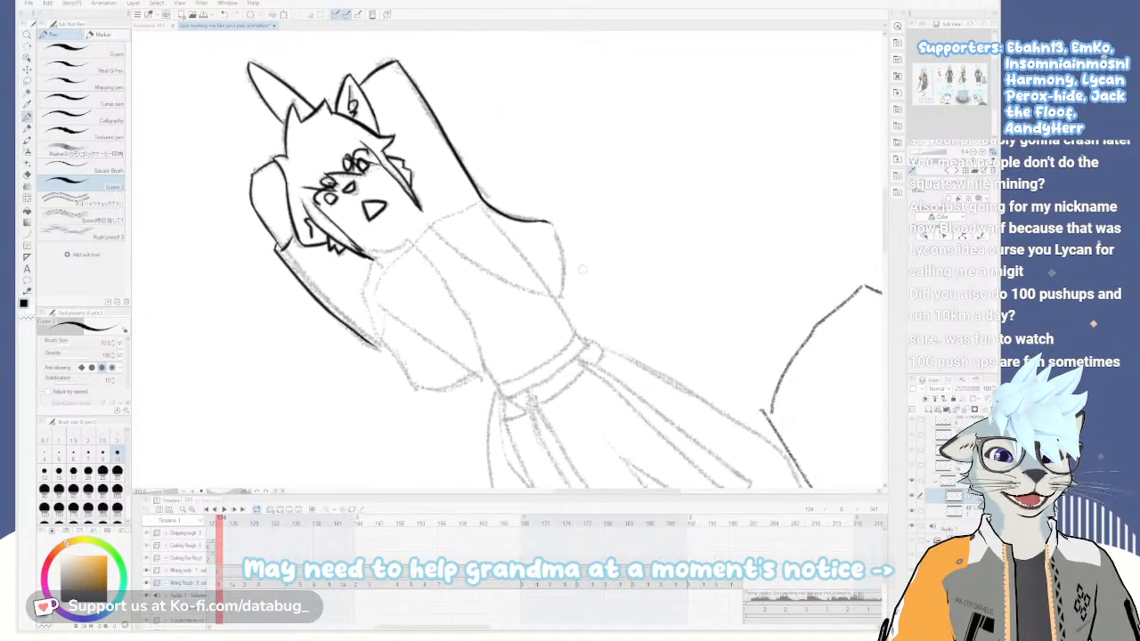
drag(549, 222, 562, 292)
key(ctrl+z)
drag(551, 222, 560, 296)
key(ctrl+z)
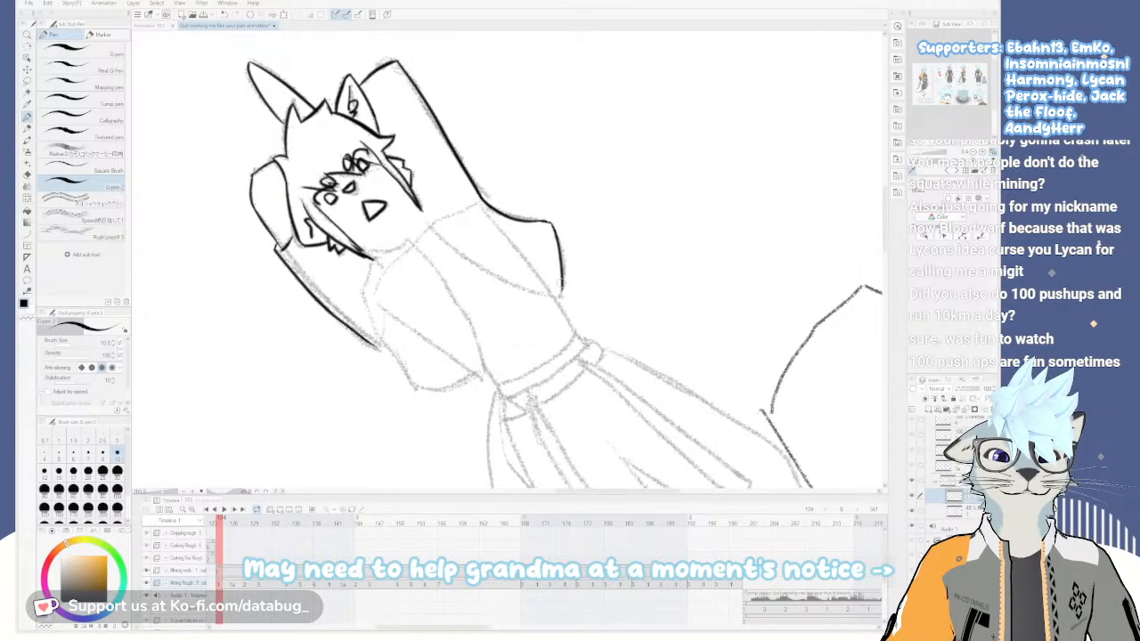
Ink the jacket's front opening edge on the viewer's right, curving from the neckline to the lower tip
key(asciicircum)
key(asciicircum)
key(asciicircum)
key(asciicircum)
key(asciicircum)
key(asciicircum)
key(asciicircum)
key(asciicircum)
key(asciicircum)
key(asciicircum)
key(asciicircum)
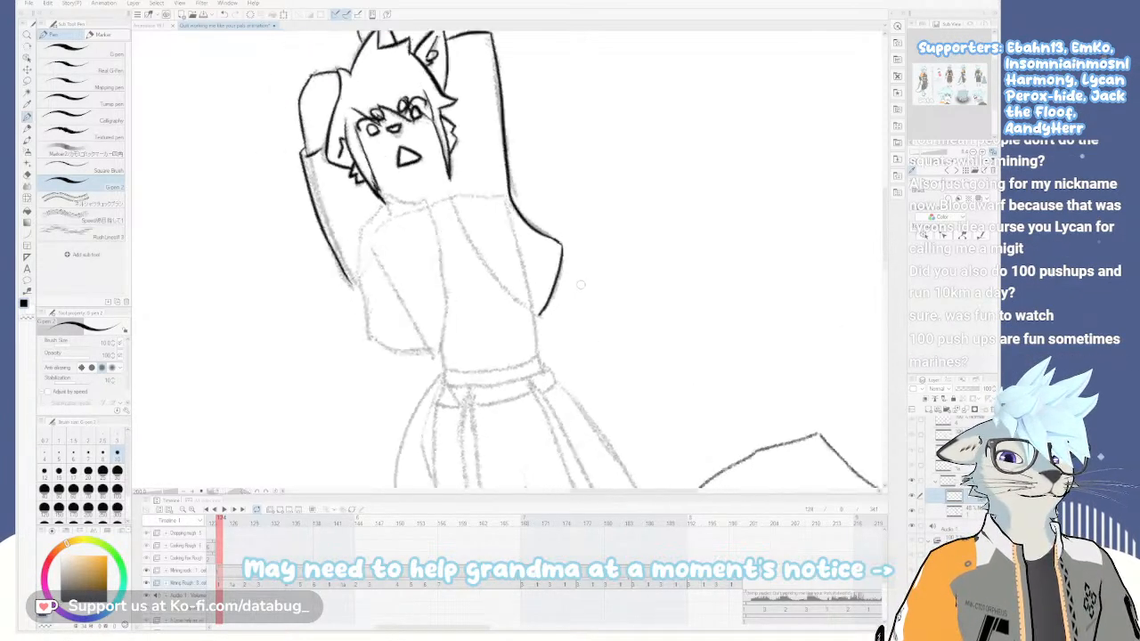
key(minus)
key(minus)
drag(553, 327, 626, 326)
drag(561, 276, 611, 287)
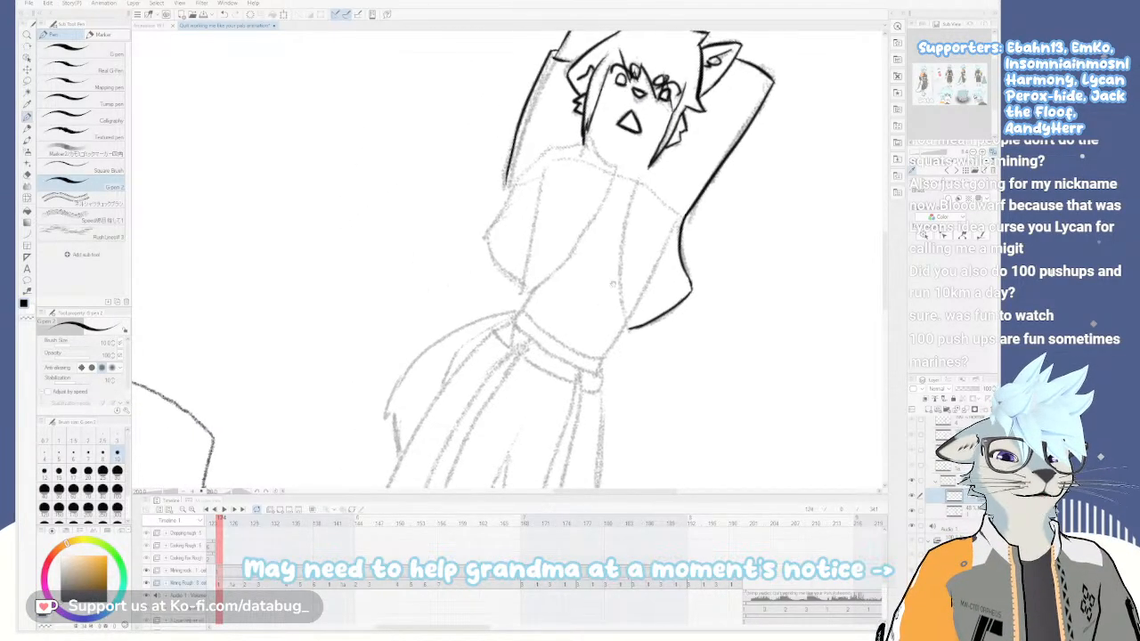
drag(632, 181, 622, 290)
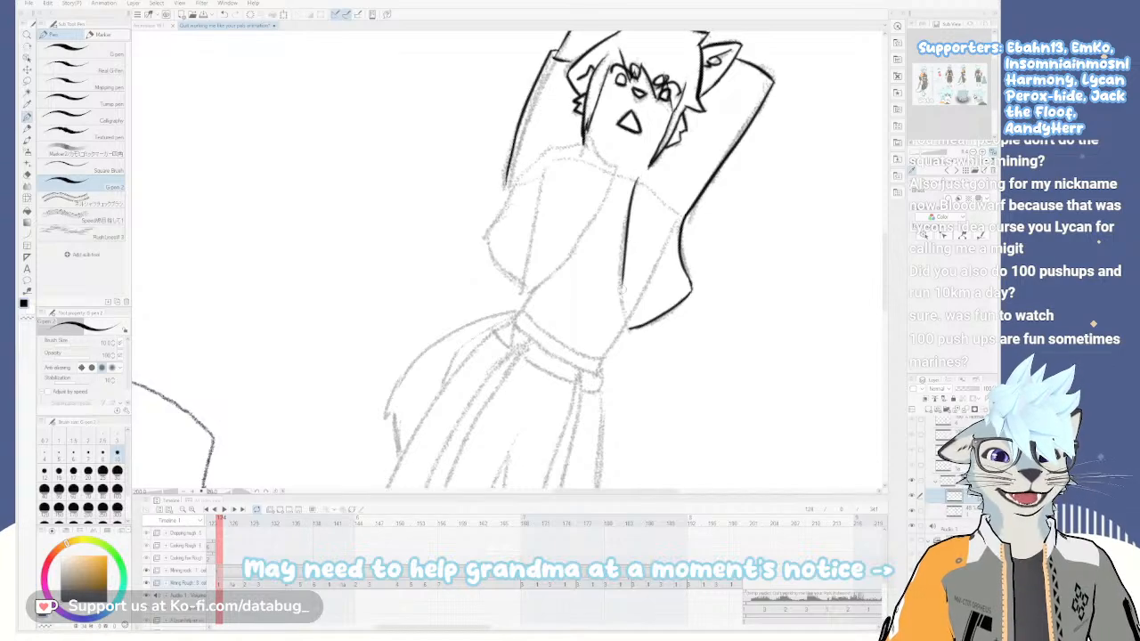
key(ctrl+z)
drag(639, 185, 617, 305)
key(ctrl+z)
mouse_move(639, 178)
mouse_down()
mouse_move(615, 290)
mouse_move(621, 263)
mouse_move(626, 331)
mouse_up()
key(ctrl+z)
drag(621, 285, 626, 330)
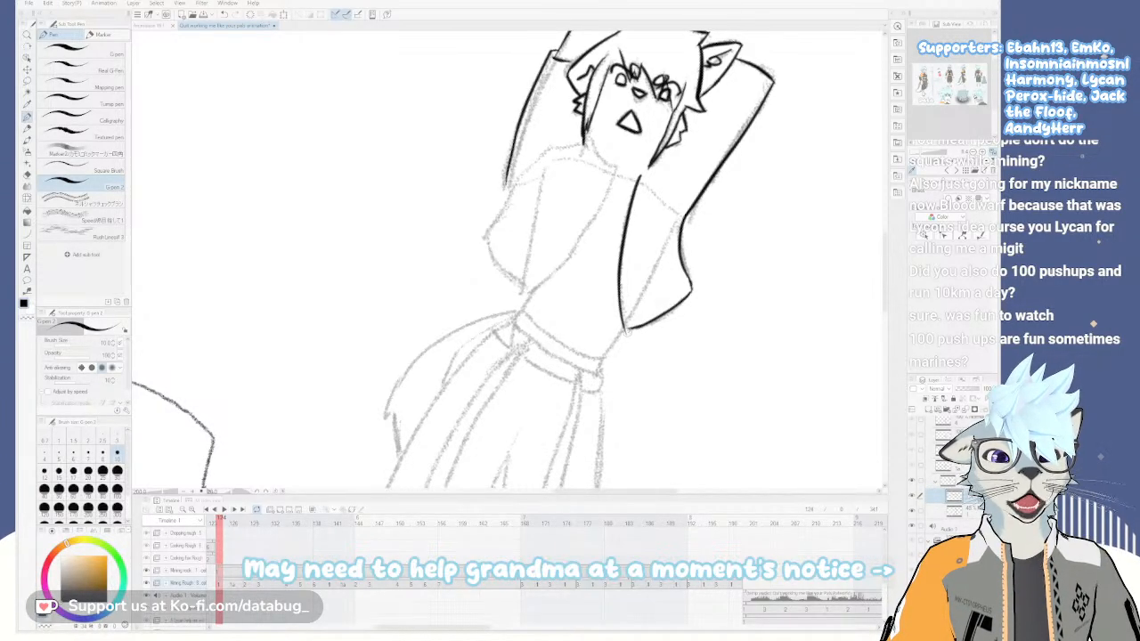
Ink the jacket's front opening edge on the viewer's left from the neckline to just above the waistband
key(minus)
key(minus)
key(minus)
key(minus)
key(minus)
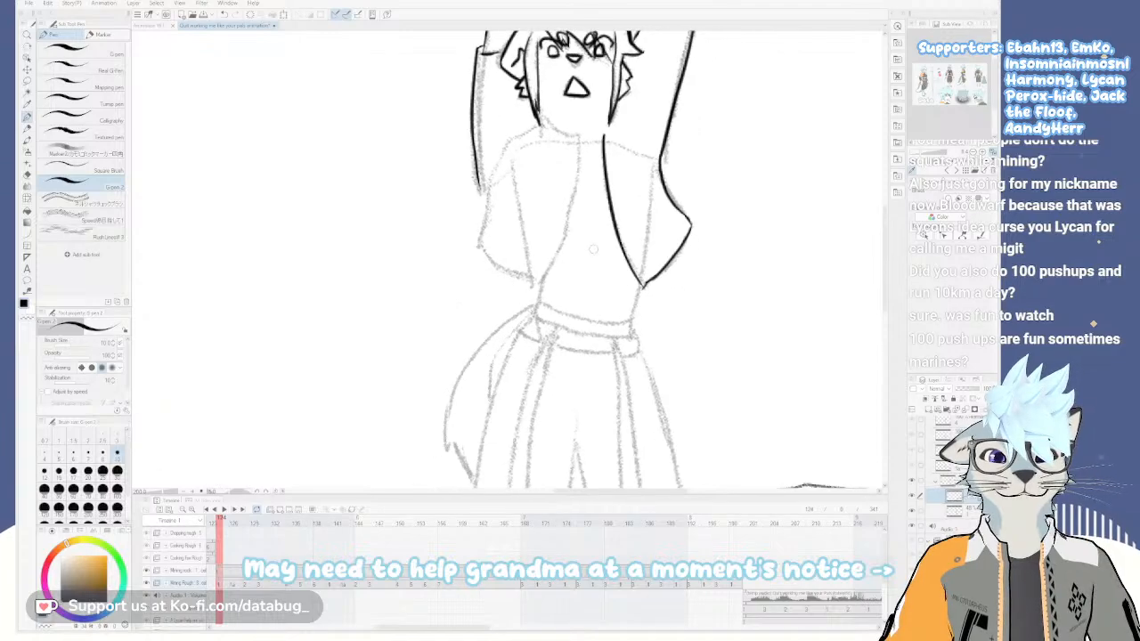
drag(593, 263, 651, 330)
drag(633, 198, 625, 291)
key(ctrl+z)
mouse_move(630, 198)
mouse_down()
mouse_move(621, 308)
mouse_move(603, 347)
mouse_up()
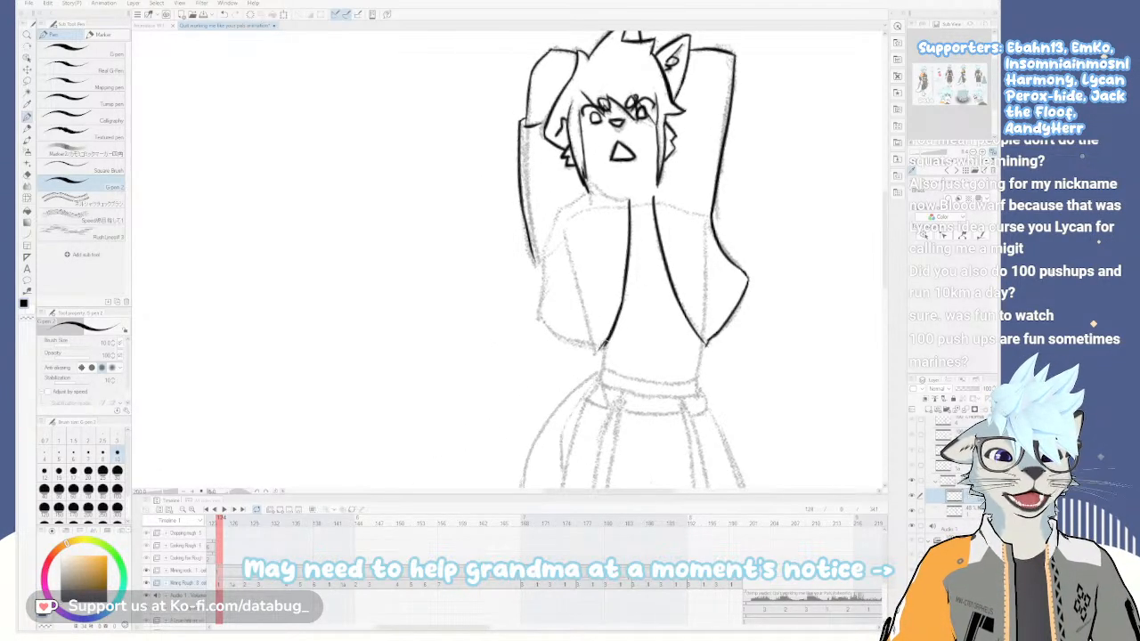
Ink the flared jacket side below the viewer's left arm, out to its corner and along the lower edge to the front opening
key(asciicircum)
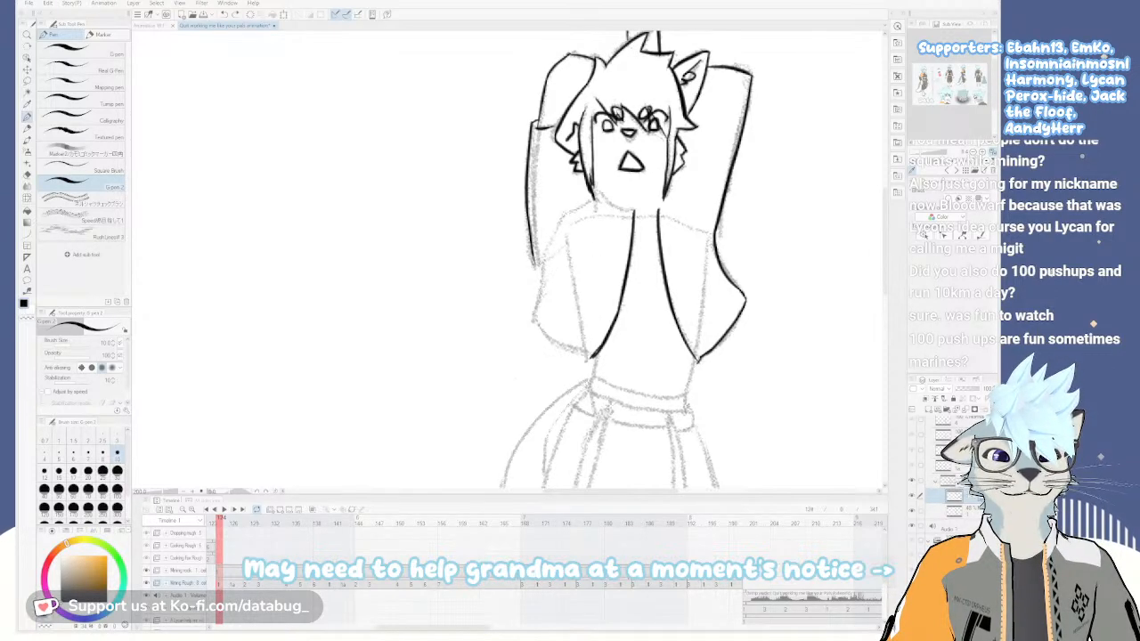
drag(538, 266, 533, 321)
key(ctrl+z)
mouse_move(538, 265)
mouse_down()
mouse_move(535, 322)
mouse_move(589, 358)
mouse_up()
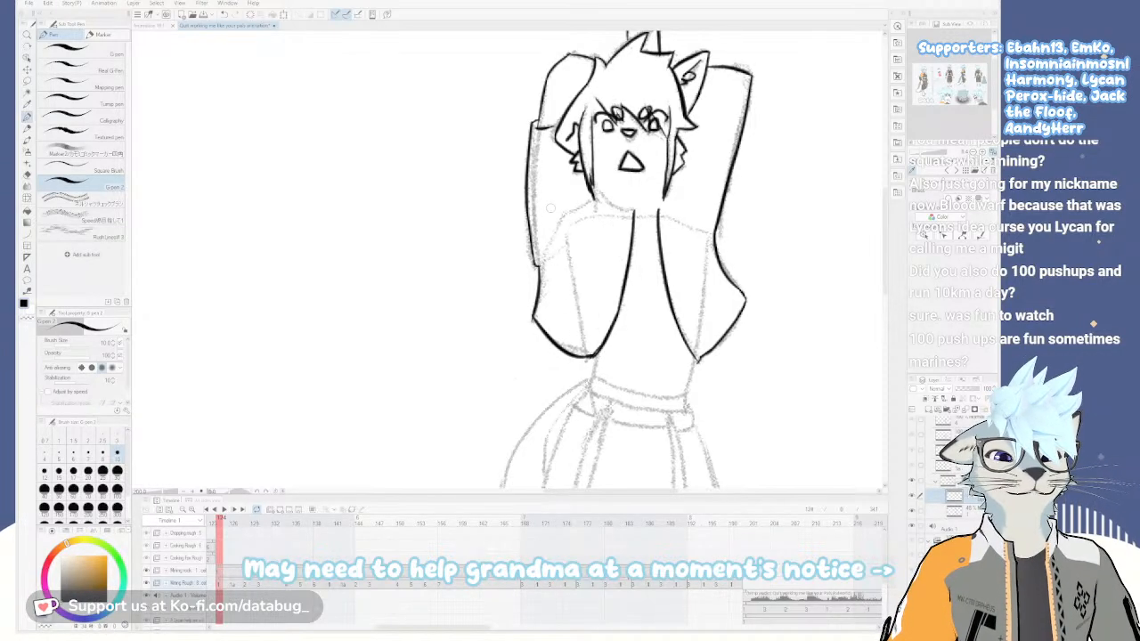
Ink the jaw and chin line from the viewer's left cheek down to the jacket's neckline
key(asciicircum)
key(asciicircum)
key(asciicircum)
key(asciicircum)
drag(651, 393, 612, 331)
drag(603, 280, 691, 349)
key(minus)
key(minus)
key(minus)
key(minus)
key(minus)
key(minus)
key(minus)
mouse_move(730, 207)
mouse_down()
mouse_move(690, 291)
mouse_move(638, 320)
mouse_up()
key(asciicircum)
key(asciicircum)
key(asciicircum)
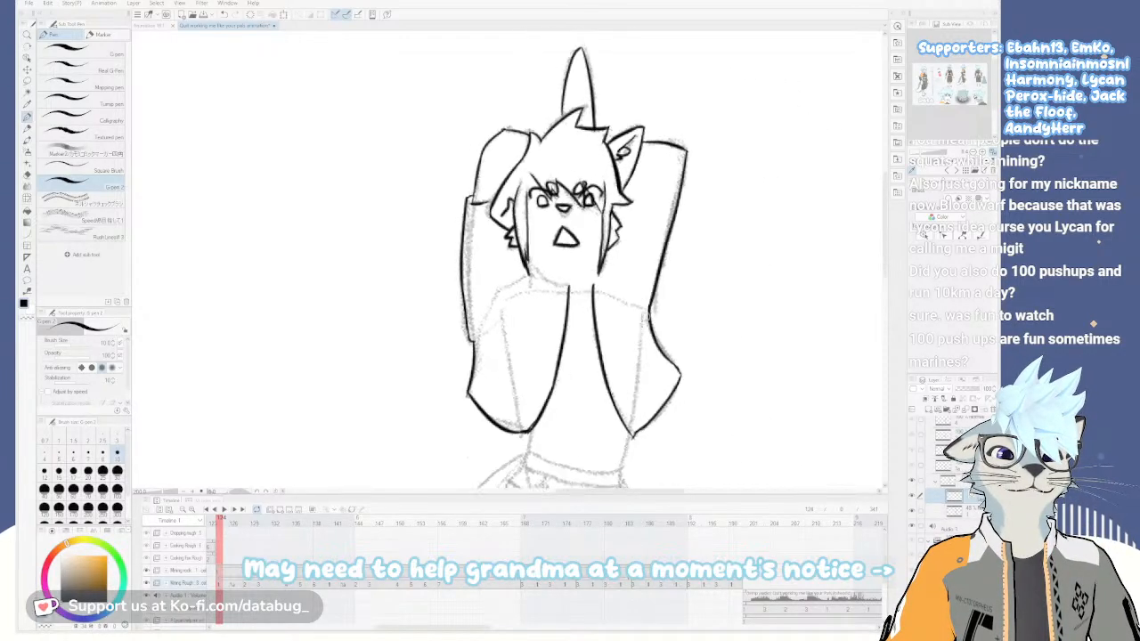
key(minus)
key(asciicircum)
mouse_move(642, 324)
mouse_down()
mouse_move(661, 388)
mouse_move(585, 299)
mouse_move(621, 360)
mouse_move(631, 337)
mouse_up()
key(minus)
key(asciicircum)
key(asciicircum)
key(asciicircum)
drag(549, 273, 597, 218)
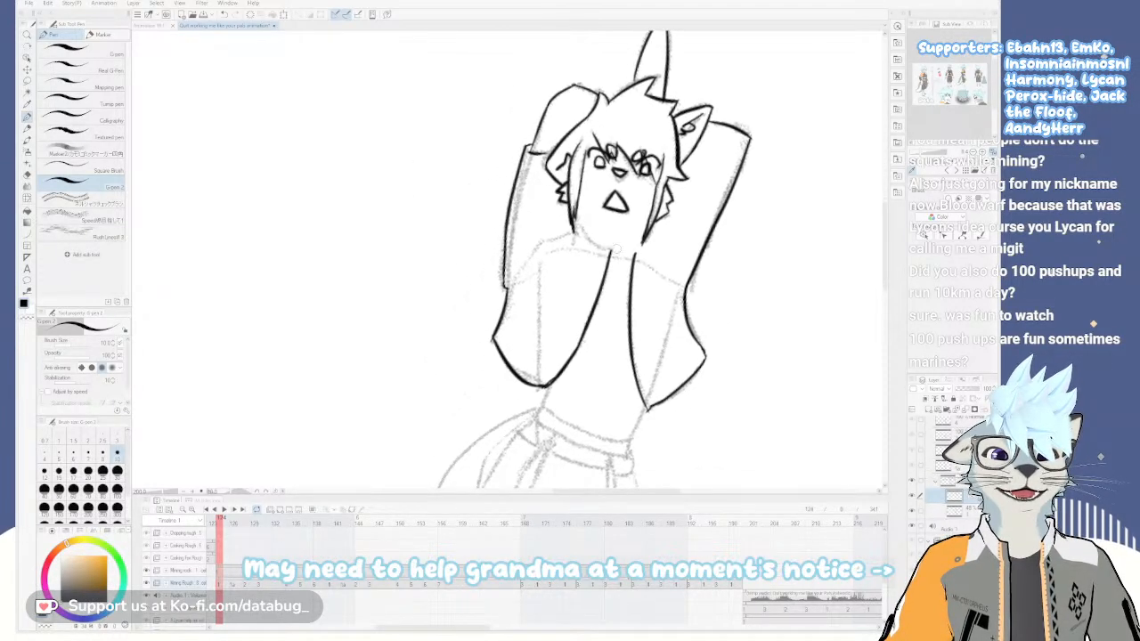
key(asciicircum)
key(asciicircum)
key(asciicircum)
key(asciicircum)
key(asciicircum)
drag(599, 281, 603, 241)
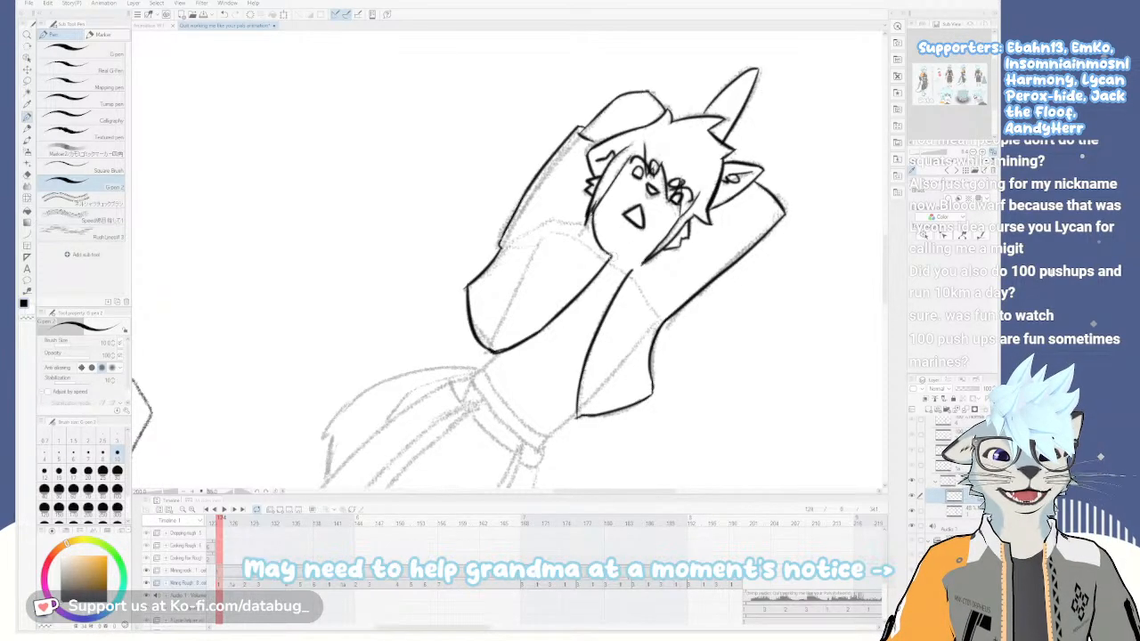
Ink the shoulder line on the viewer's left, curving from below the chin down to the base of the raised arm
drag(621, 244, 576, 169)
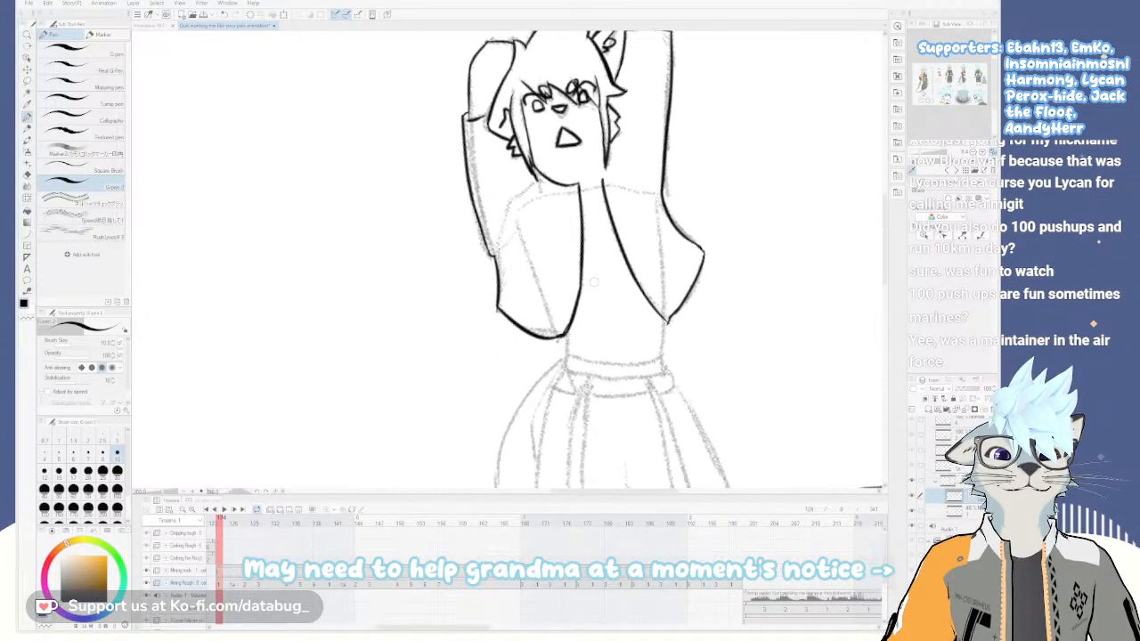
drag(582, 221, 611, 268)
mouse_move(565, 227)
mouse_down()
mouse_move(537, 253)
mouse_move(528, 298)
mouse_up()
key(ctrl+z)
drag(539, 249, 522, 301)
key(ctrl+z)
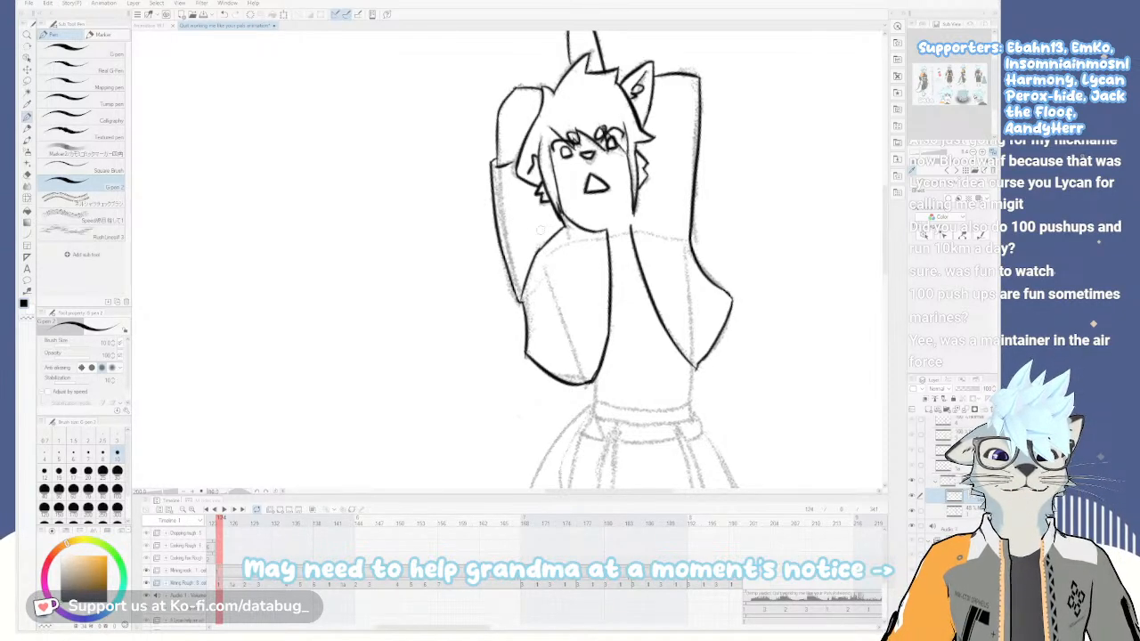
Ink the two short waist sides below the jacket and the waistband's upper edge between them
drag(659, 353, 603, 182)
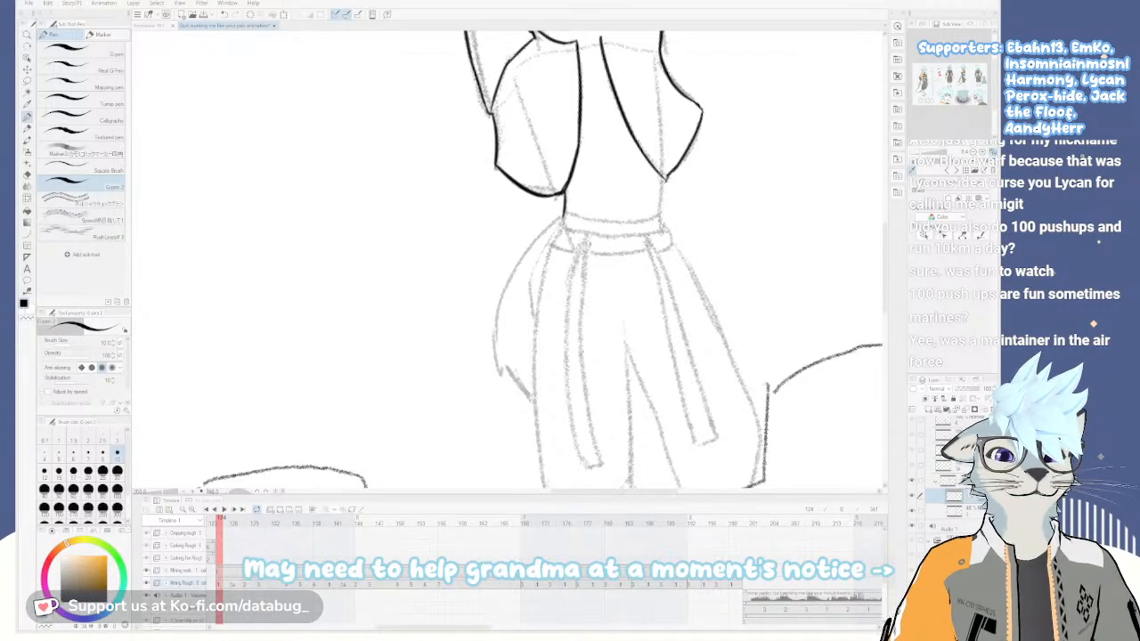
drag(664, 176, 660, 217)
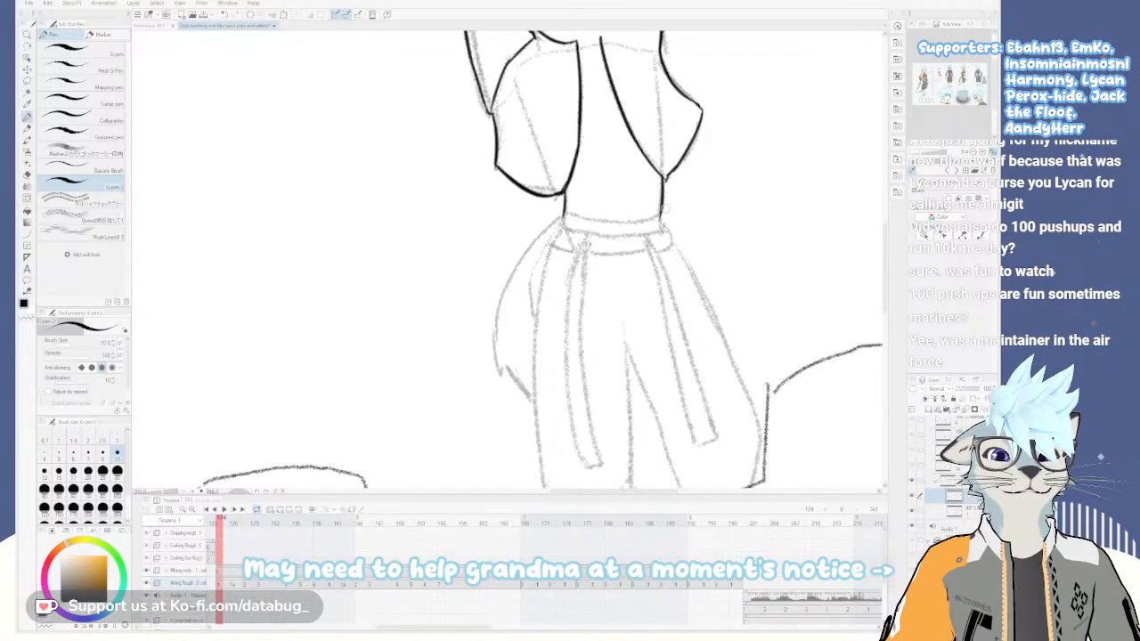
key(minus)
key(minus)
key(minus)
key(minus)
key(minus)
key(minus)
key(minus)
key(minus)
key(minus)
key(minus)
key(minus)
key(minus)
key(minus)
key(minus)
mouse_move(516, 108)
mouse_down()
mouse_move(638, 223)
mouse_move(609, 294)
mouse_up()
key(asciicircum)
key(asciicircum)
key(asciicircum)
key(asciicircum)
key(asciicircum)
key(asciicircum)
key(asciicircum)
key(asciicircum)
key(asciicircum)
key(asciicircum)
key(asciicircum)
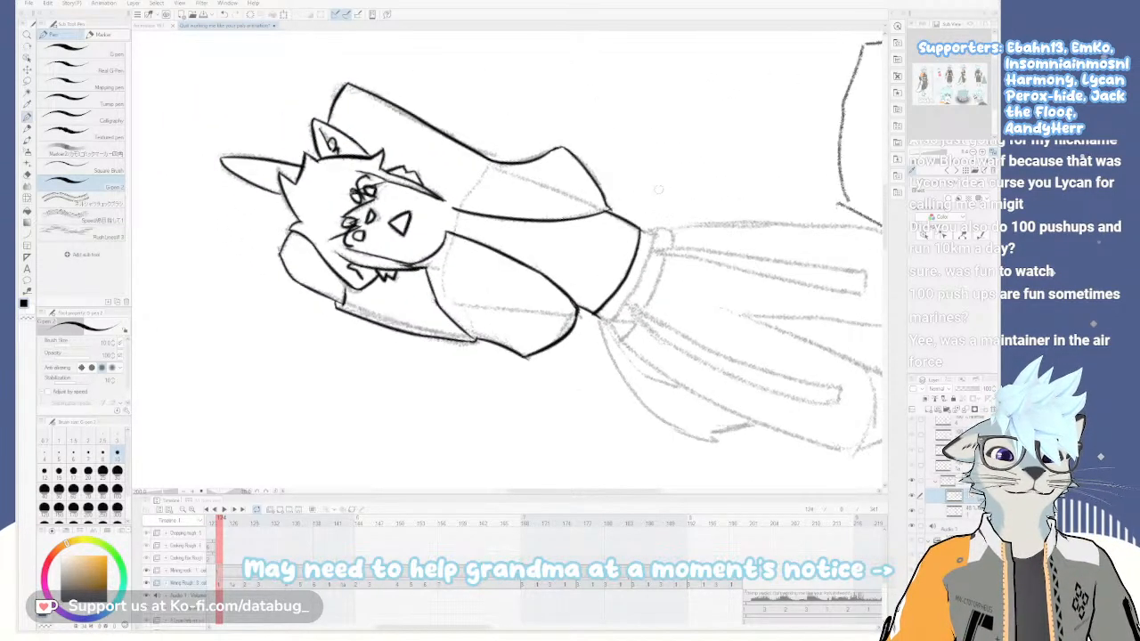
Ink the short end edges of the waistband on both sides of the waist
drag(536, 349, 607, 262)
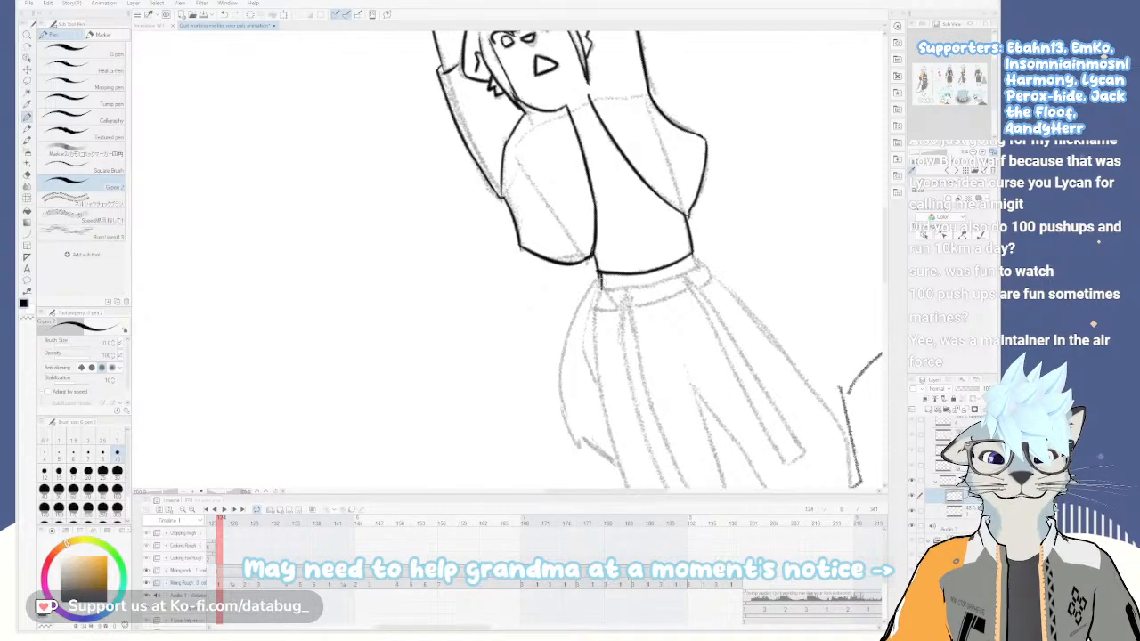
key(e)
key(p)
drag(693, 253, 698, 267)
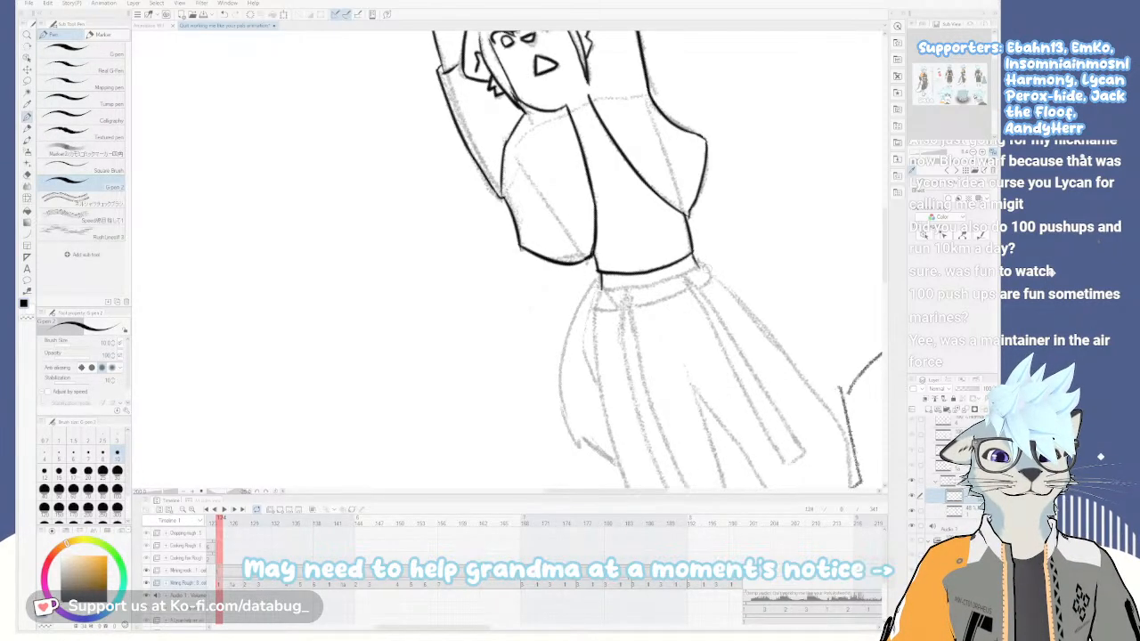
Ink the waistband's lower edge parallel to its upper edge, from one short end to the other
key(asciicircum)
key(asciicircum)
key(asciicircum)
key(asciicircum)
key(asciicircum)
key(asciicircum)
key(asciicircum)
key(asciicircum)
key(asciicircum)
key(asciicircum)
drag(627, 250, 648, 345)
key(ctrl+z)
key(minus)
key(minus)
key(minus)
key(minus)
key(minus)
key(minus)
key(minus)
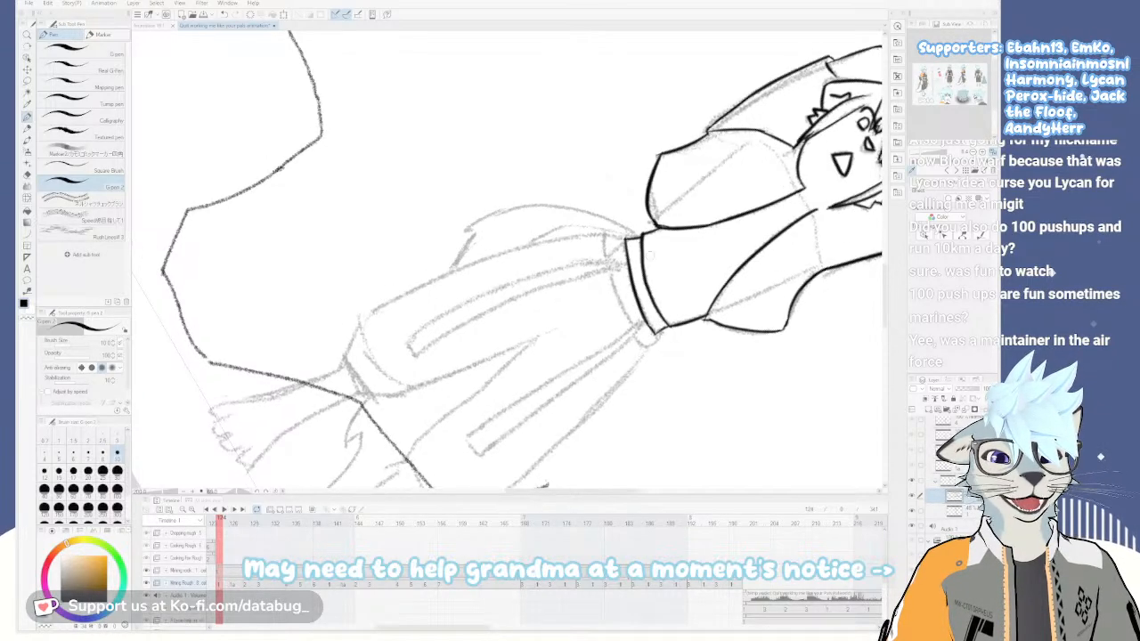
key(minus)
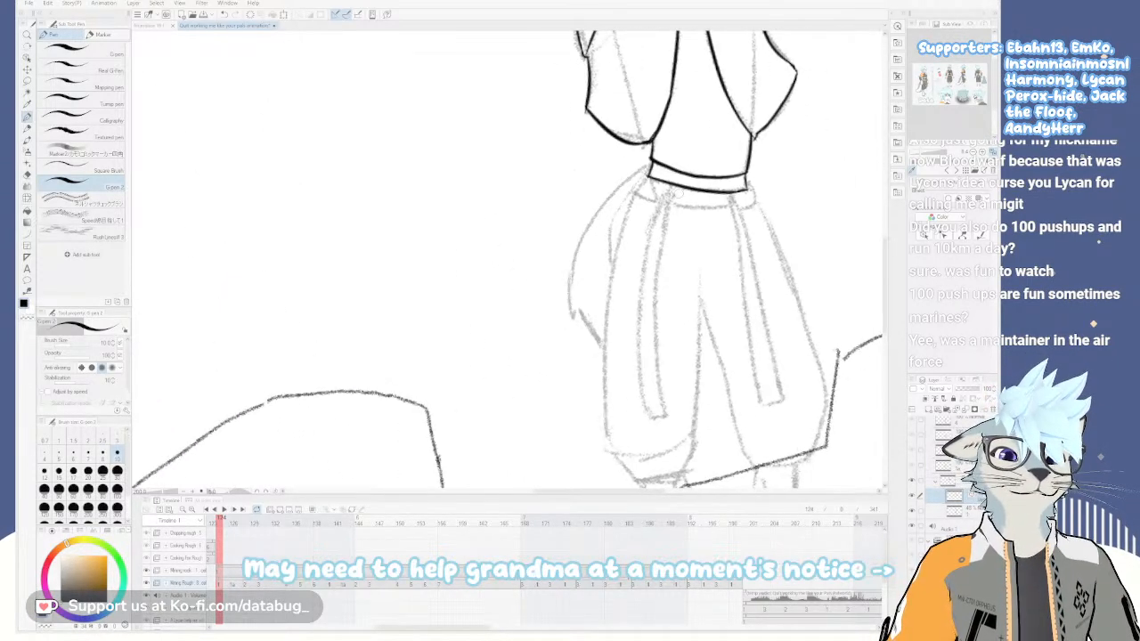
Ink the outer edge of the hanging strap on the viewer's left, from the waistband down to its lower end
drag(654, 218, 634, 345)
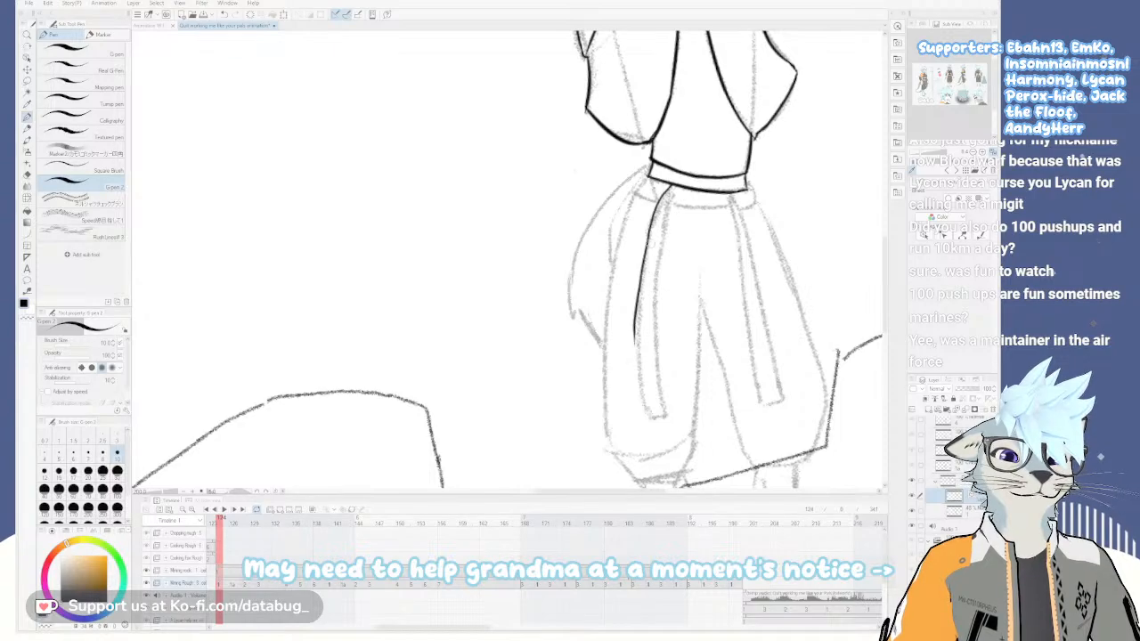
key(ctrl+z)
mouse_move(668, 189)
mouse_down()
mouse_move(639, 298)
mouse_move(637, 365)
mouse_up()
drag(638, 303, 637, 384)
key(ctrl+z)
drag(637, 301, 646, 414)
drag(640, 296, 643, 406)
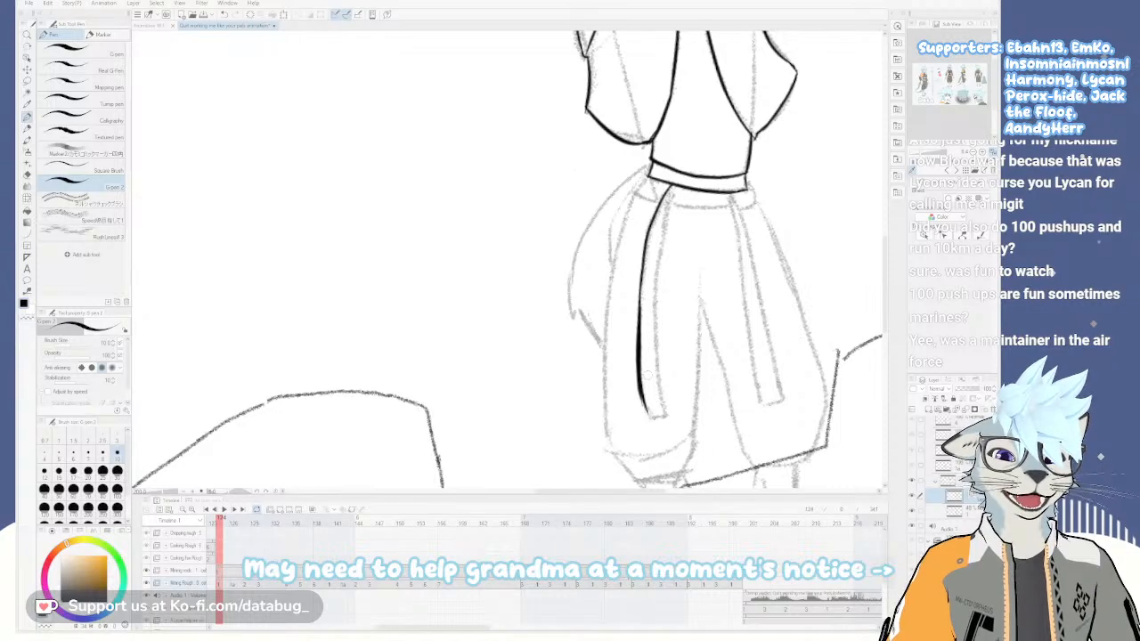
Ink the inner edge of the viewer's left strap and close its lower end
mouse_move(675, 183)
mouse_down()
mouse_move(651, 283)
mouse_move(649, 394)
mouse_up()
key(ctrl+z)
drag(657, 283, 660, 397)
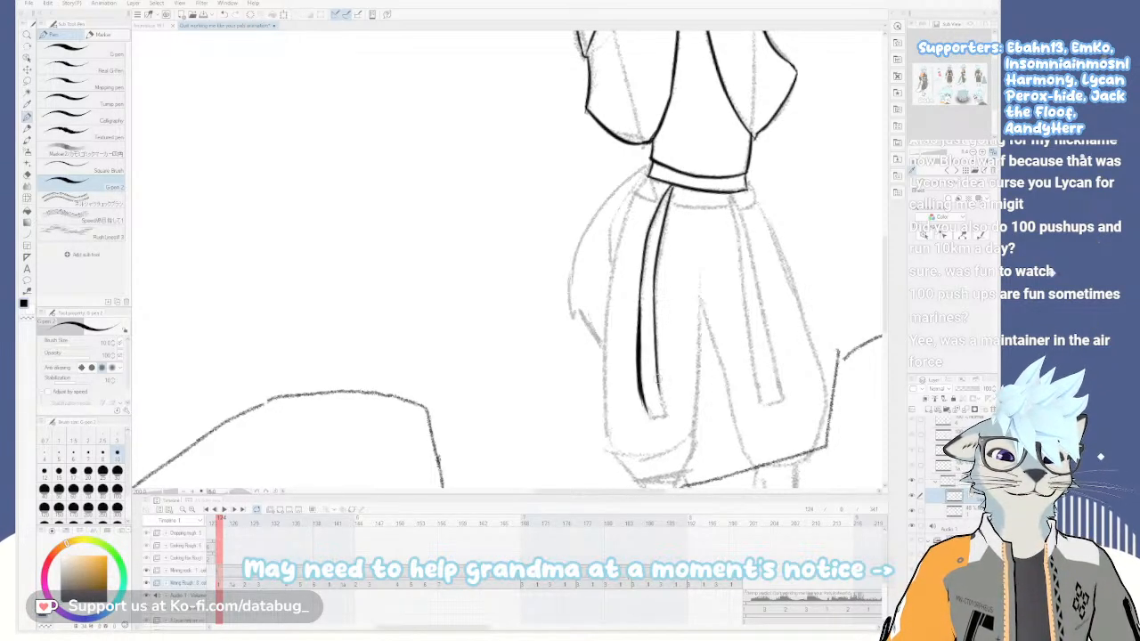
drag(641, 390, 653, 425)
Erase the line overshoot at the lower tip of the viewer's left strap, keeping its outer edge intact
key(e)
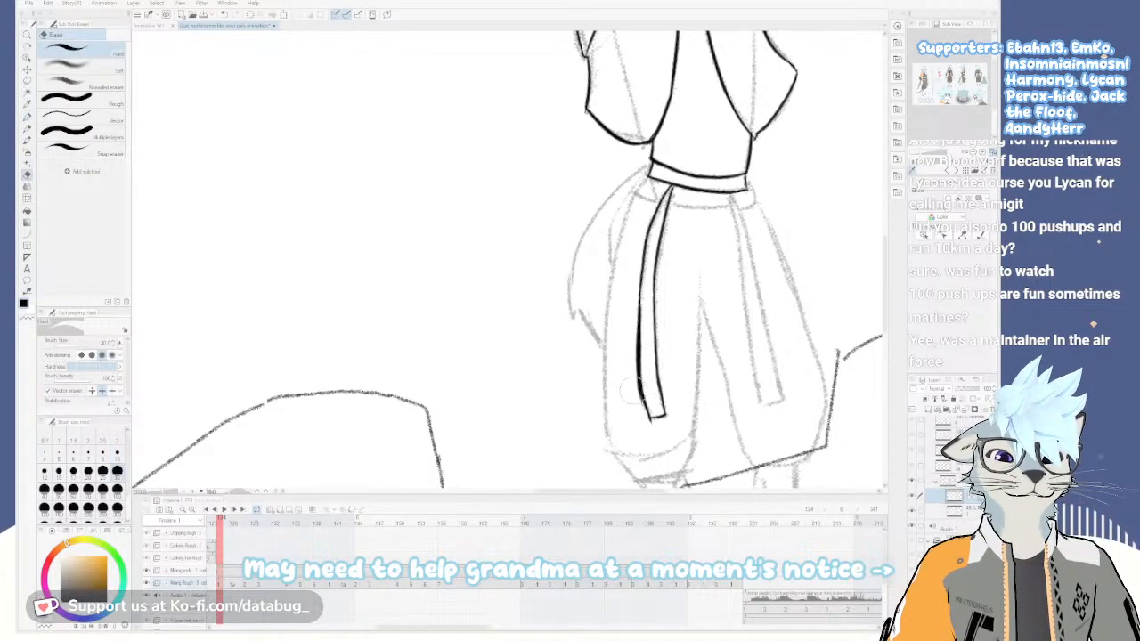
drag(650, 409, 654, 422)
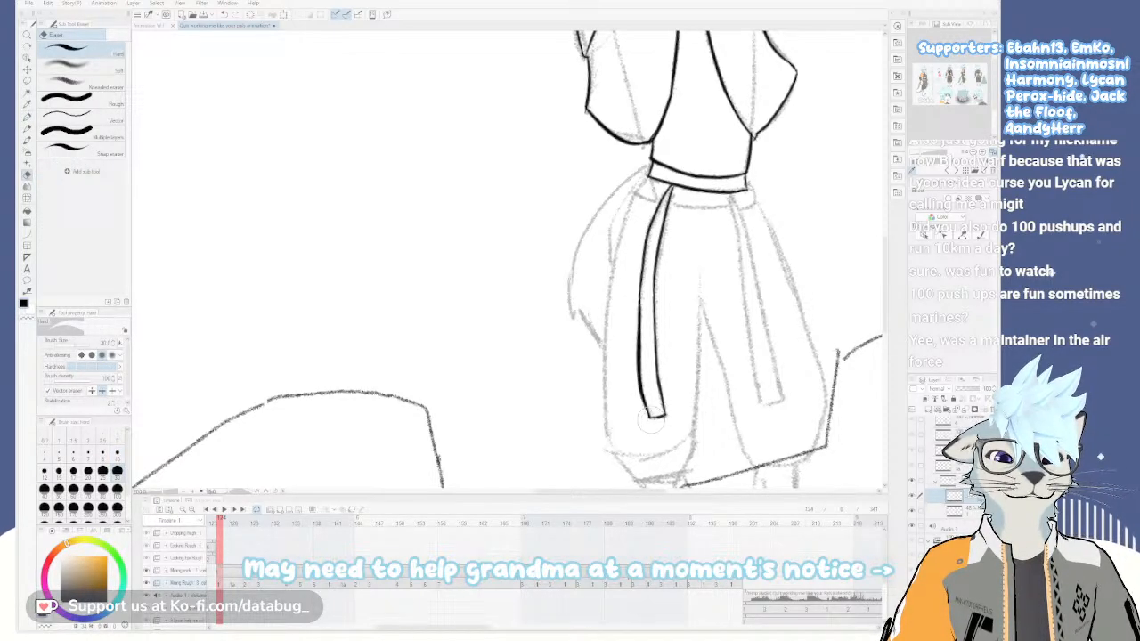
mouse_move(634, 357)
mouse_down()
mouse_move(646, 338)
mouse_move(643, 376)
mouse_up()
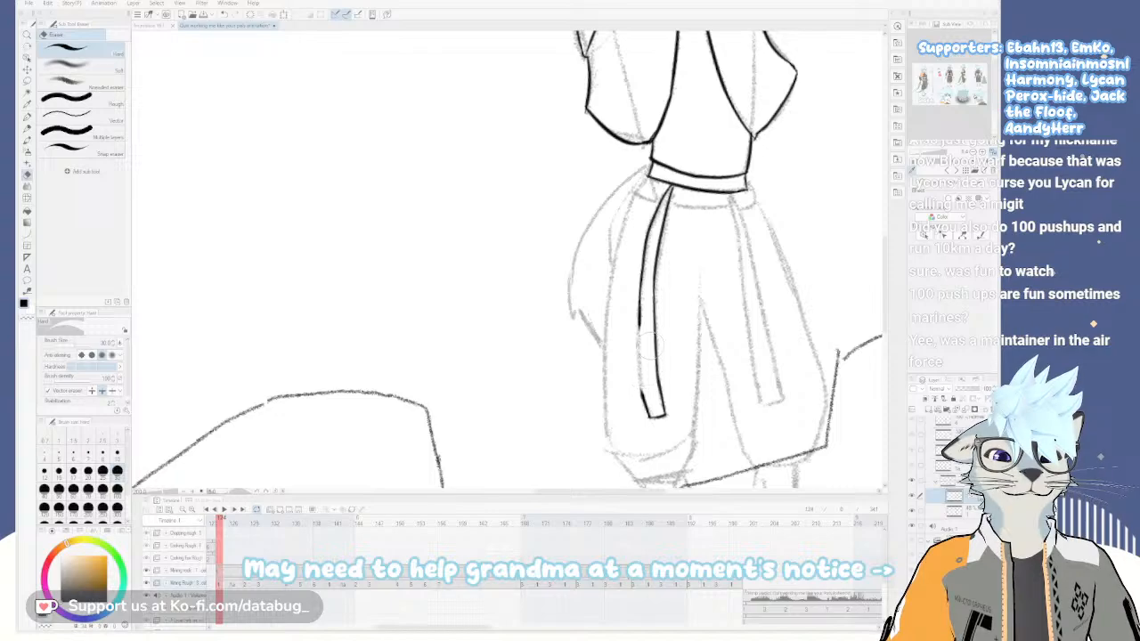
key(ctrl+z)
Ink the inner edge of the hanging strap on the viewer's right, from the waistband down to its lower end
drag(728, 358, 597, 331)
key(p)
key(^)
key(-)
key(^)
drag(558, 186, 567, 342)
key(ctrl+z)
key(ctrl+z)
drag(558, 187, 571, 389)
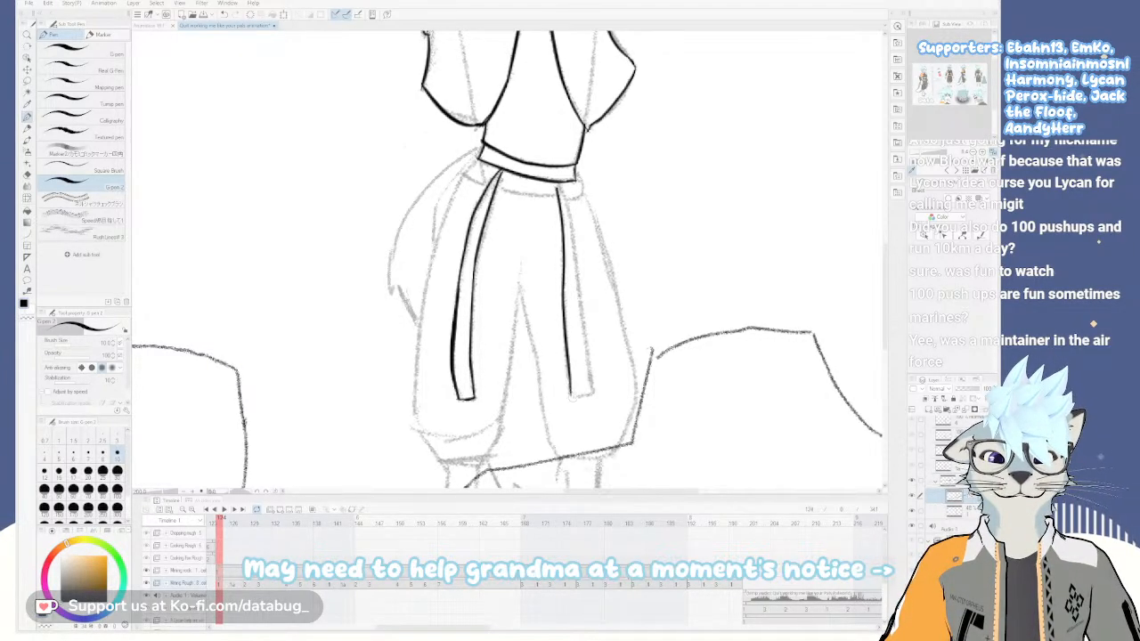
Ink the outer edge of the viewer's right strap and close its lower end
drag(559, 188, 579, 284)
key(ctrl+z)
drag(559, 186, 579, 292)
key(ctrl+z)
mouse_move(558, 186)
mouse_down()
mouse_move(592, 305)
mouse_move(577, 278)
mouse_move(588, 359)
mouse_up()
key(ctrl+z)
drag(574, 263, 587, 379)
key(ctrl+z)
drag(574, 260, 591, 383)
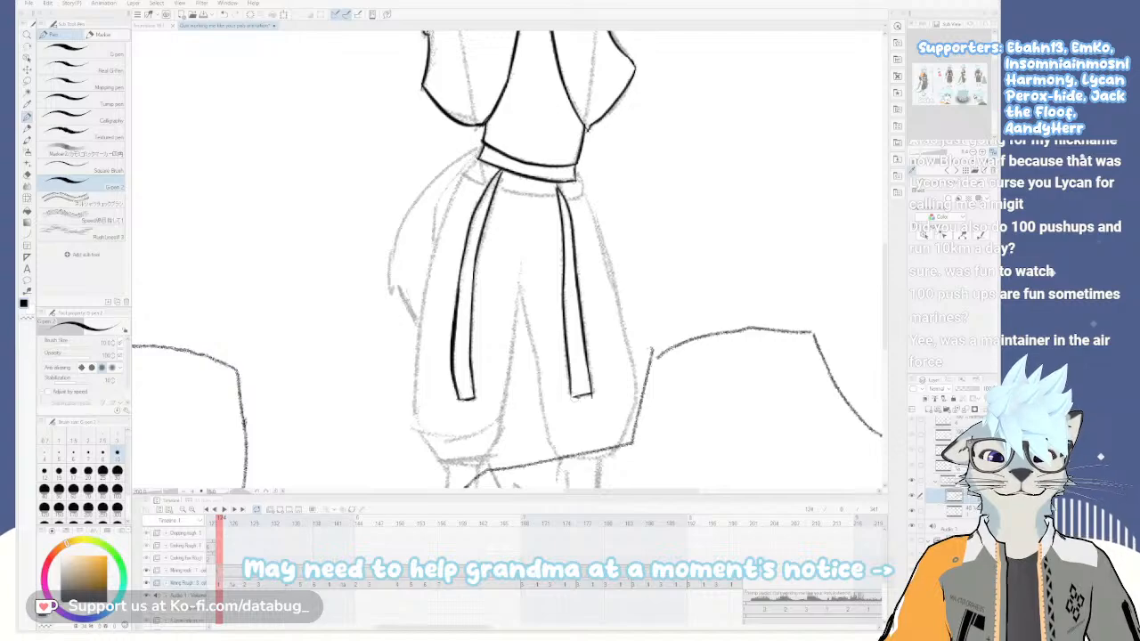
Erase the excess line at the lower end of the viewer's right strap
key(e)
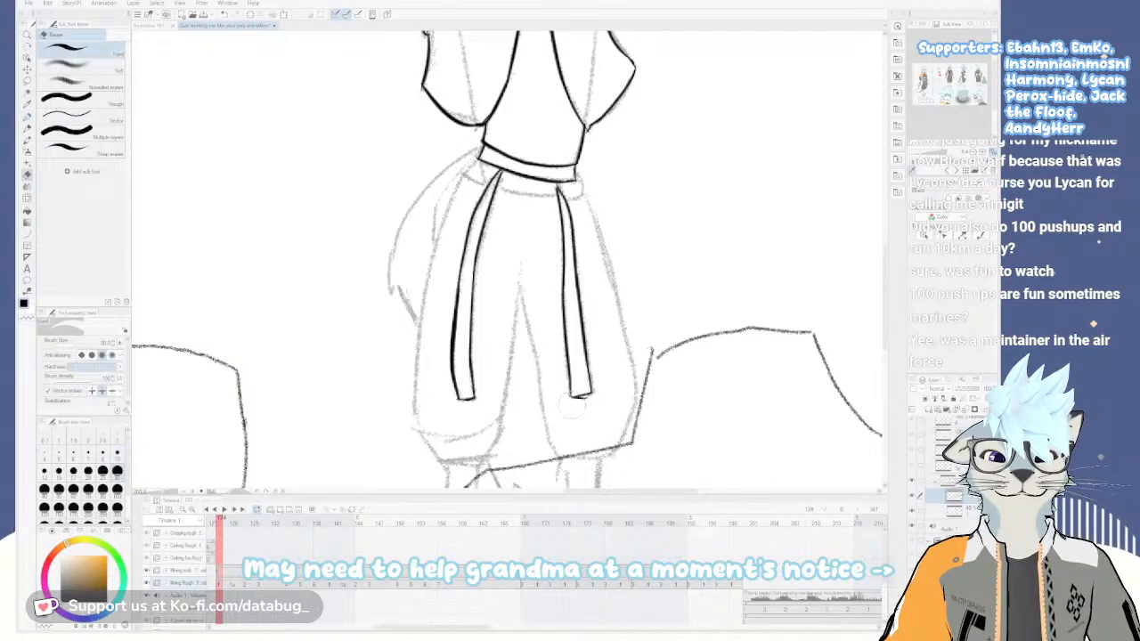
drag(573, 401, 589, 389)
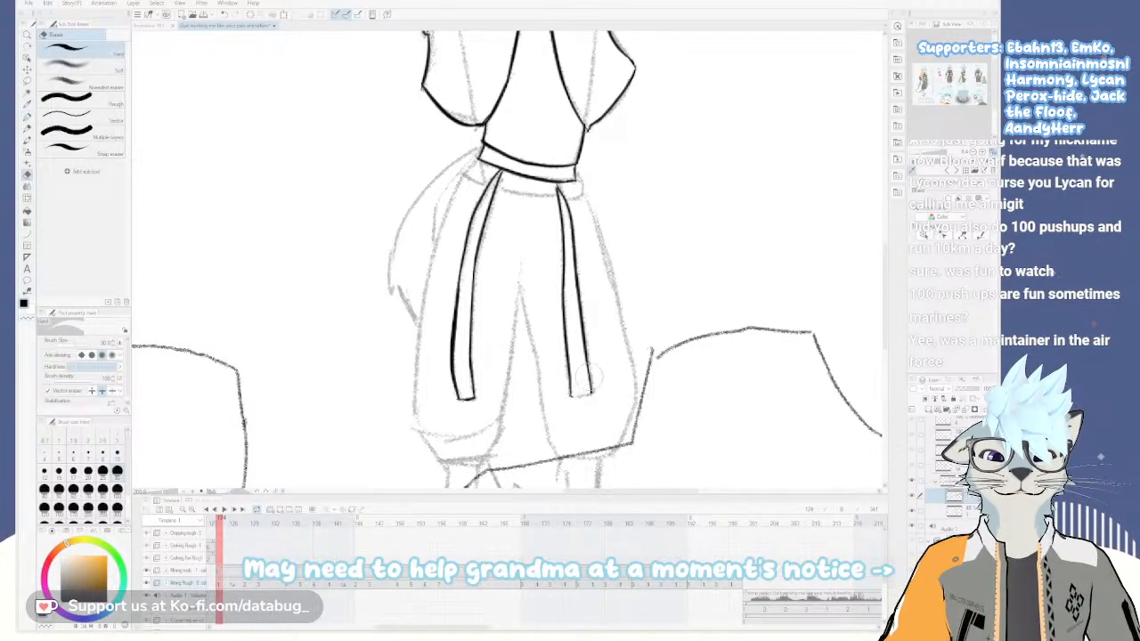
Ink the short side edge of the lower belt band at the viewer's left hip, undoing the first bottom-edge stroke
drag(542, 312, 648, 409)
key(p)
key(minus)
key(asciicircum)
key(minus)
key(minus)
key(minus)
key(minus)
key(minus)
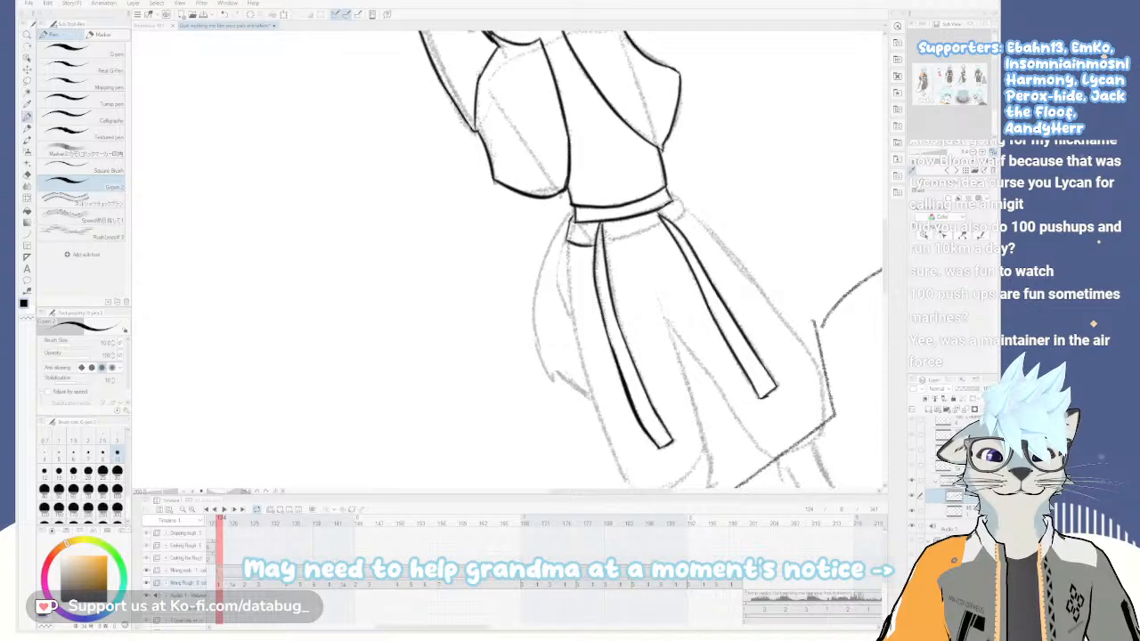
key(ctrl+z)
Ink the lower edge of the belt band at the viewer's left hip, from its side edge to the hanging strap
key(asciicircum)
key(asciicircum)
key(asciicircum)
key(asciicircum)
key(asciicircum)
key(asciicircum)
key(asciicircum)
key(asciicircum)
key(asciicircum)
key(asciicircum)
key(asciicircum)
key(asciicircum)
key(asciicircum)
key(asciicircum)
key(asciicircum)
key(asciicircum)
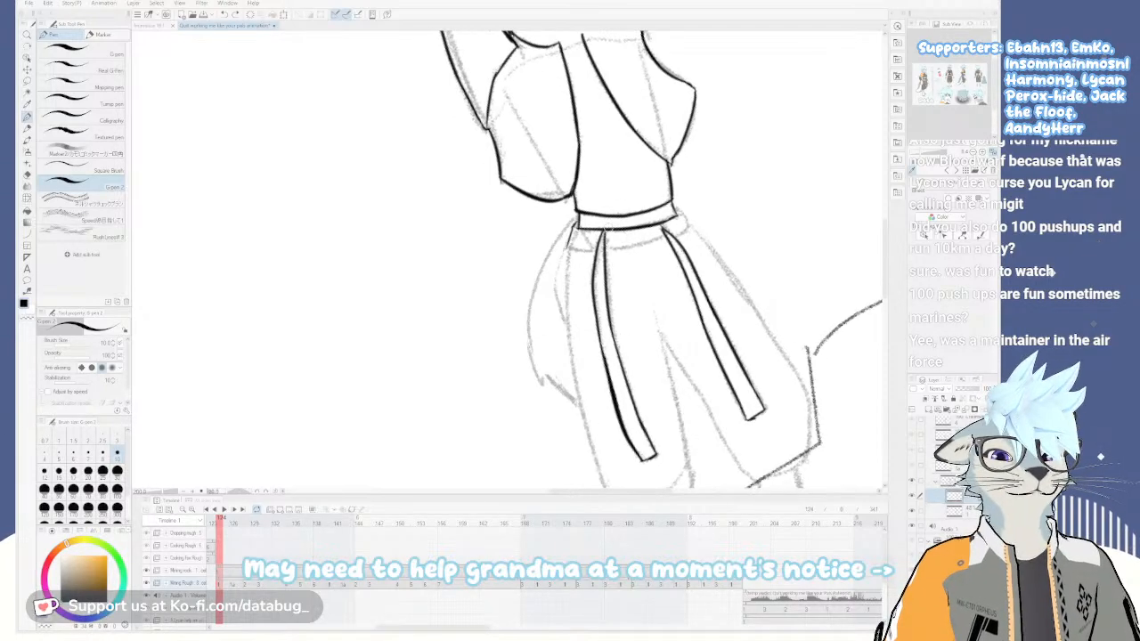
drag(560, 305, 597, 222)
key(asciicircum)
key(asciicircum)
key(asciicircum)
key(asciicircum)
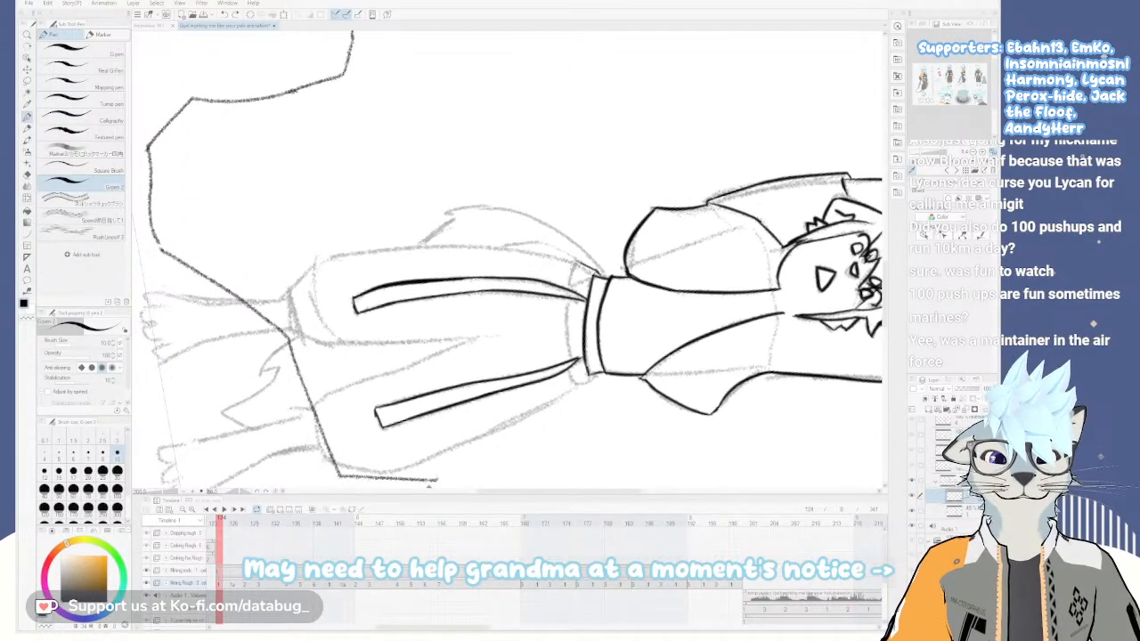
drag(574, 260, 569, 288)
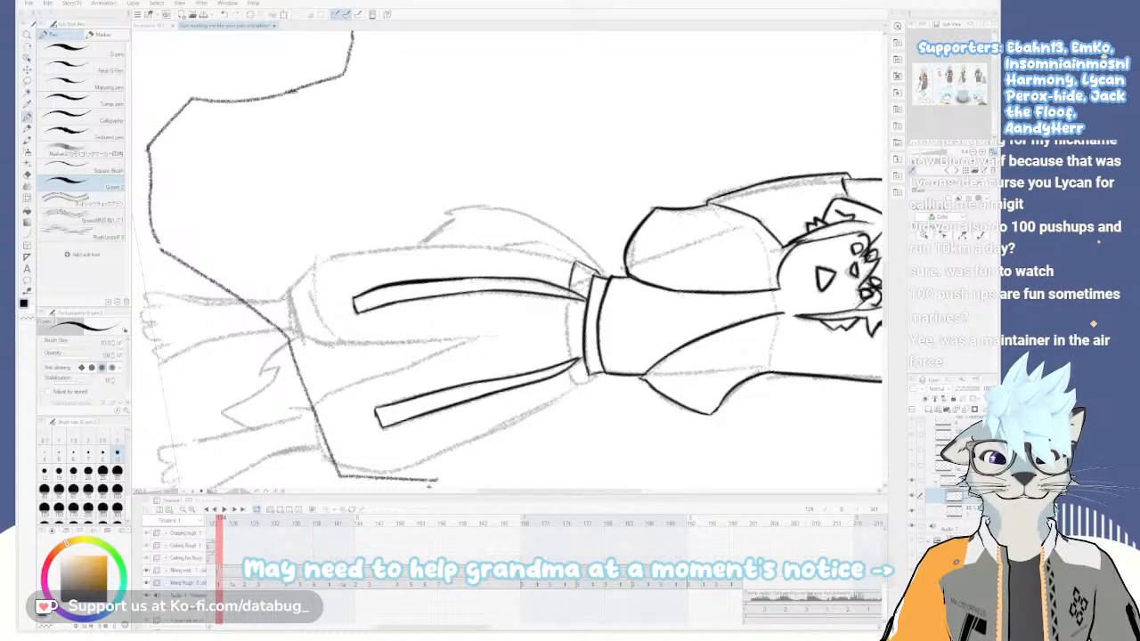
Ink the lower belt band's bottom edge between the straps and its short end at the viewer's right hip
drag(577, 312, 600, 219)
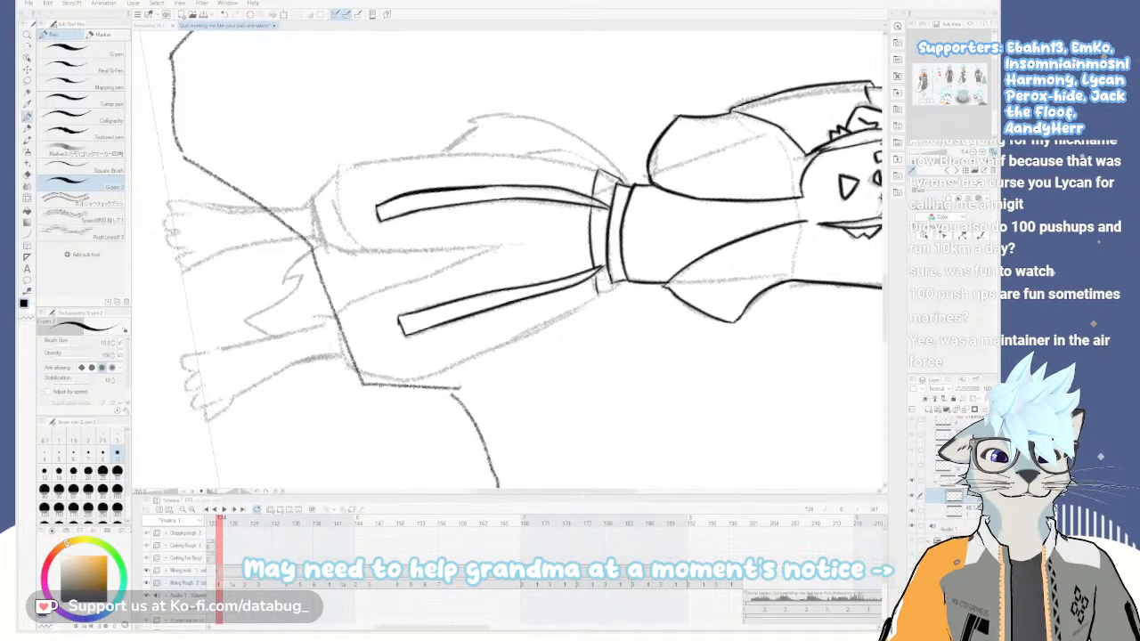
drag(587, 213, 592, 259)
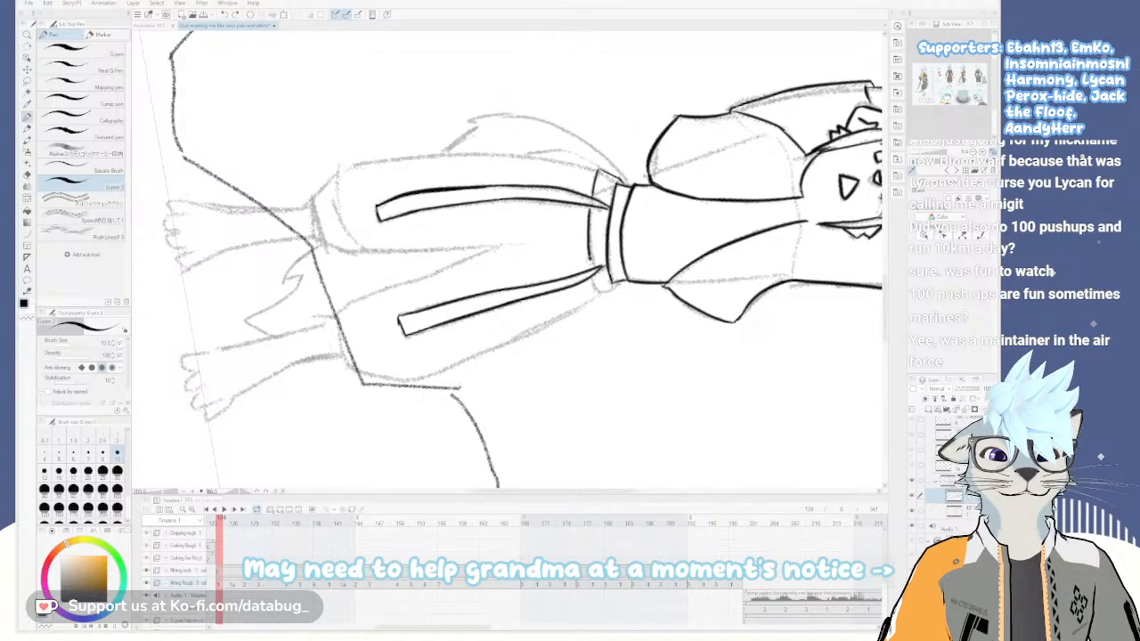
mouse_move(593, 273)
mouse_down()
mouse_move(600, 296)
mouse_move(587, 334)
mouse_up()
key(minus)
key(minus)
key(minus)
key(minus)
key(minus)
key(minus)
key(minus)
key(minus)
key(minus)
key(minus)
key(minus)
key(ctrl+z)
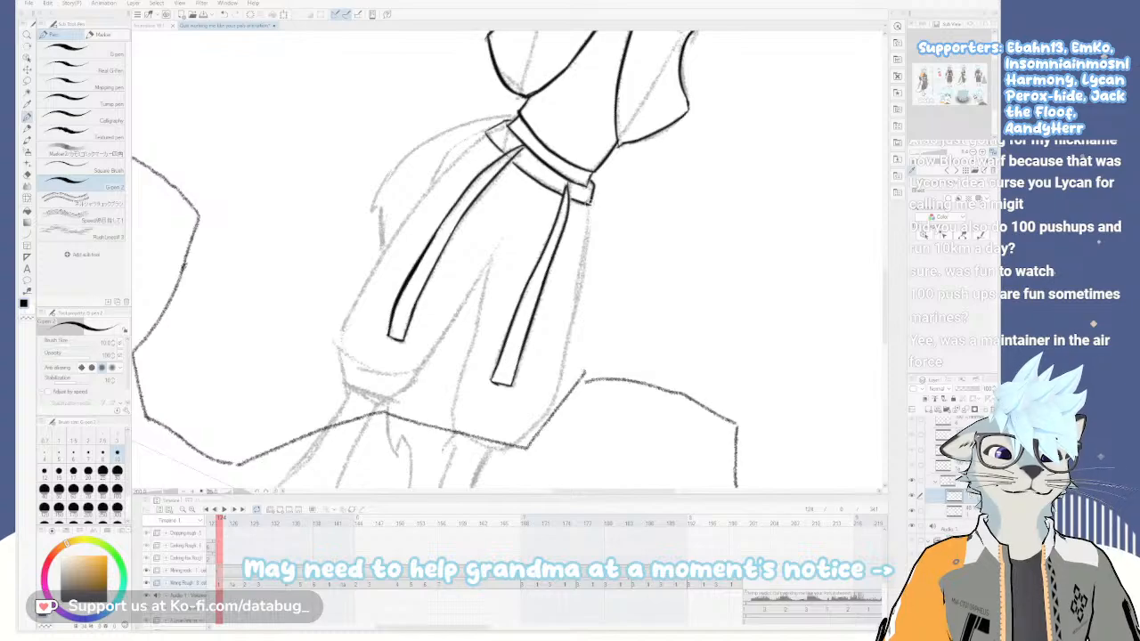
key(minus)
key(minus)
key(minus)
key(minus)
key(minus)
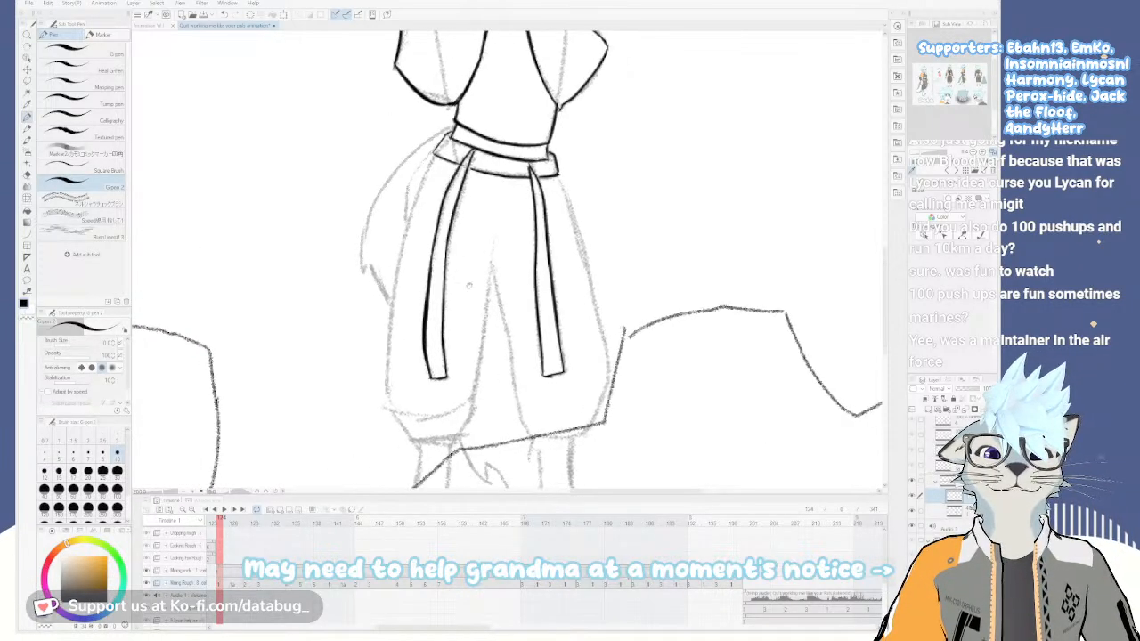
Ink the outer edge of the viewer's left trouser leg from the belt down to the start of the hem
drag(478, 184, 593, 240)
scroll(572, 229, up, 2)
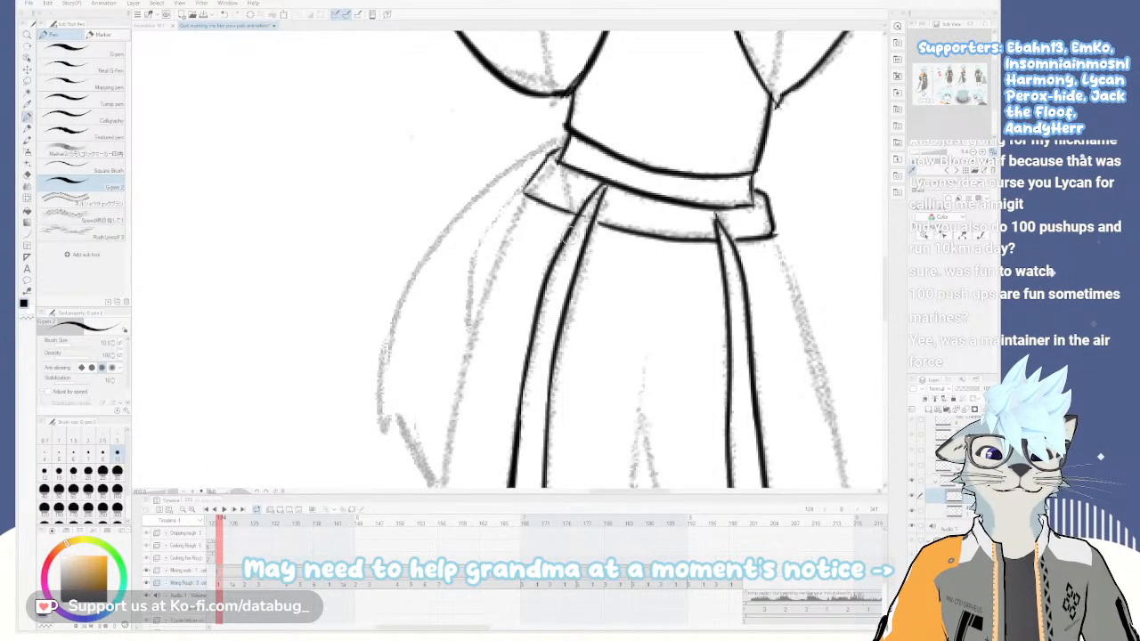
scroll(566, 233, down, 2)
drag(569, 289, 604, 273)
drag(578, 200, 567, 273)
key(ctrl+z)
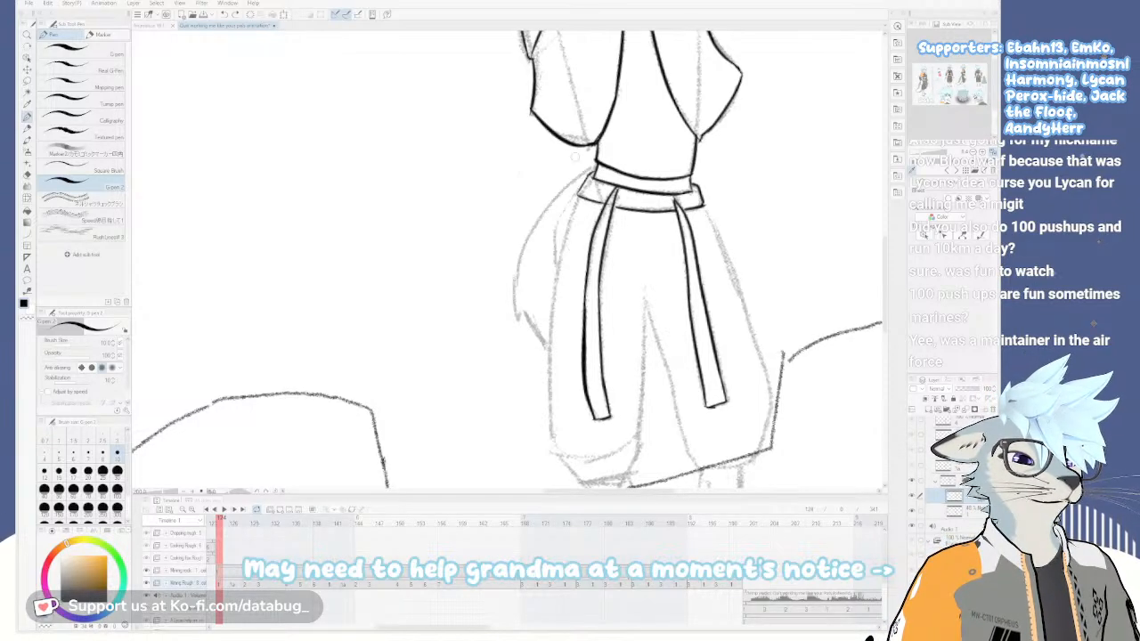
mouse_move(634, 297)
mouse_down()
mouse_move(628, 280)
mouse_move(641, 327)
mouse_move(647, 292)
mouse_up()
mouse_move(639, 333)
mouse_down()
mouse_move(631, 345)
mouse_move(590, 284)
mouse_up()
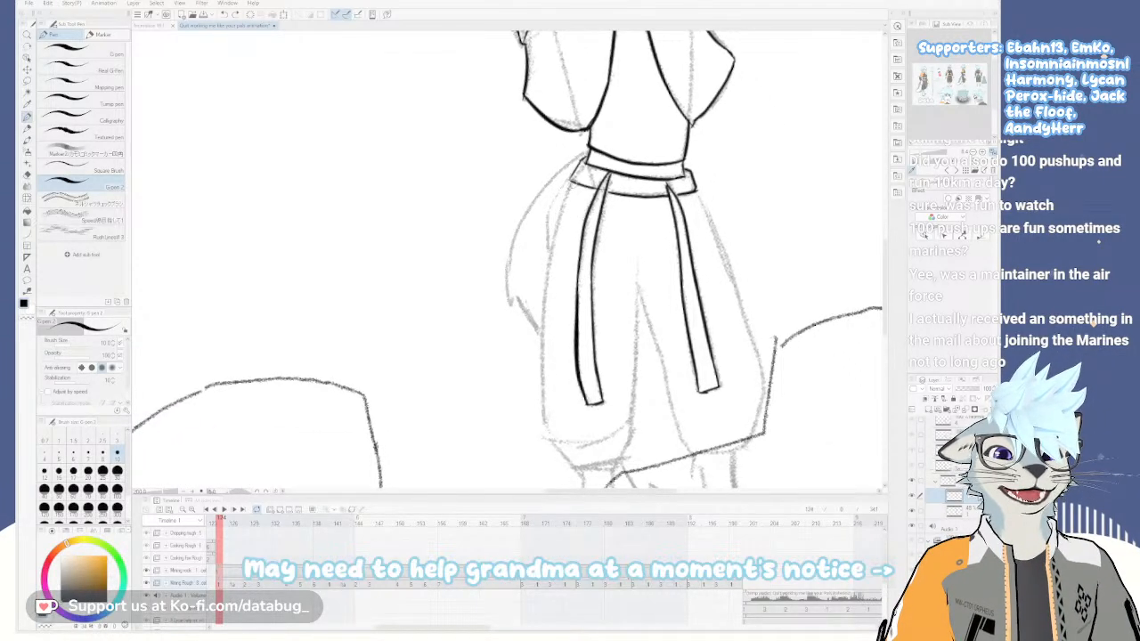
drag(561, 222, 544, 308)
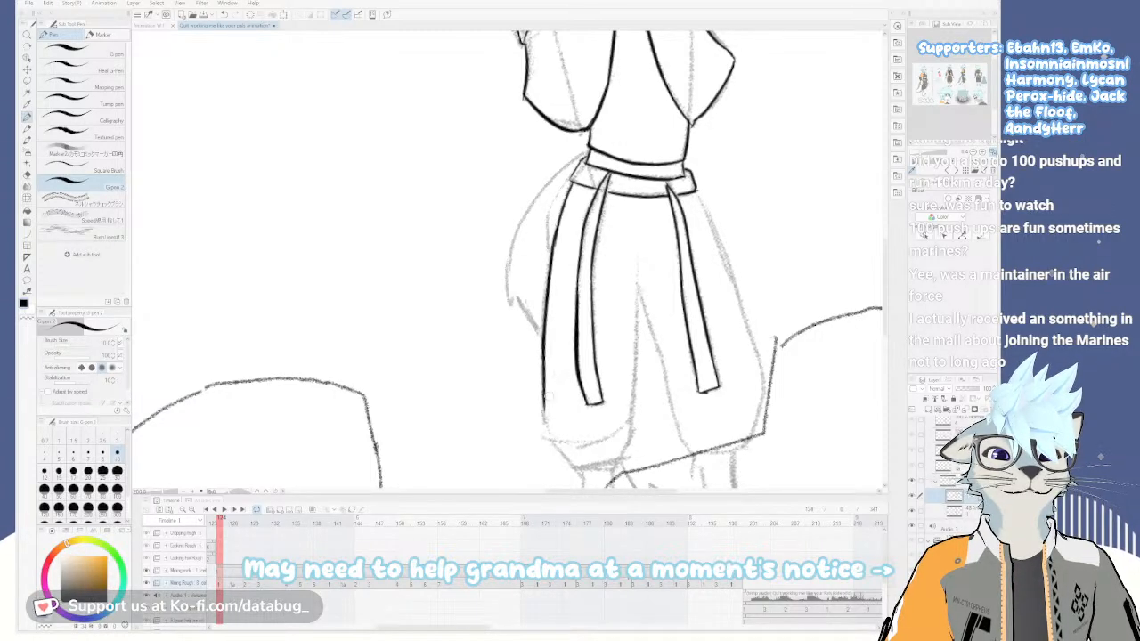
drag(543, 395, 544, 425)
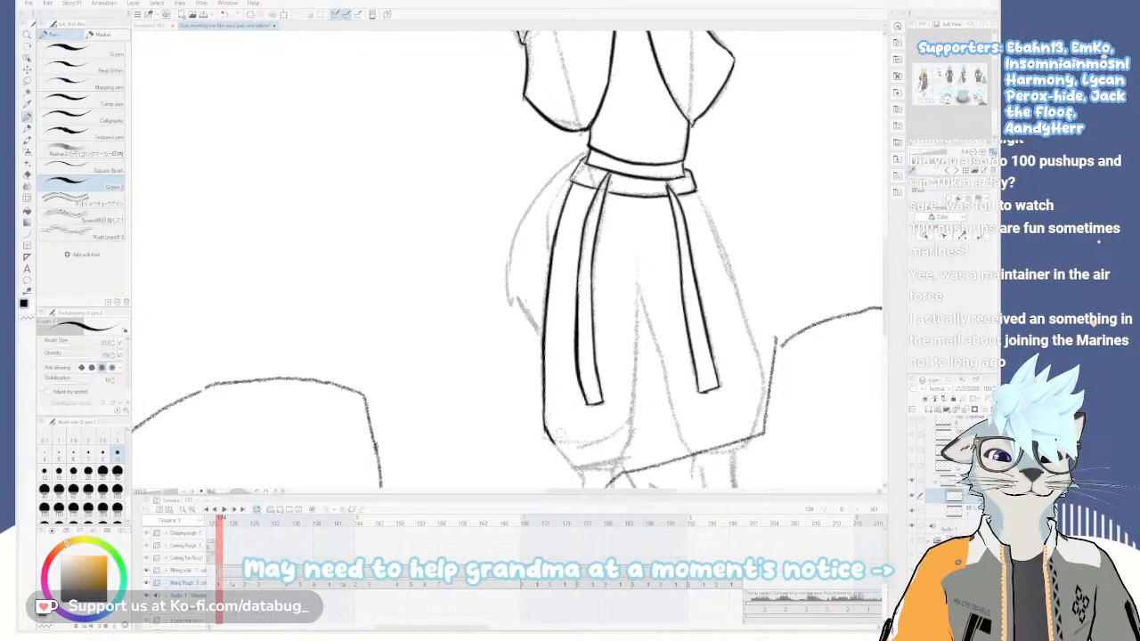
Ink the rounded hem and the inner edge of the viewer's left trouser leg up to the crotch
scroll(600, 430, down, 3)
drag(531, 302, 566, 336)
drag(618, 151, 613, 237)
key(ctrl+z)
drag(618, 143, 608, 308)
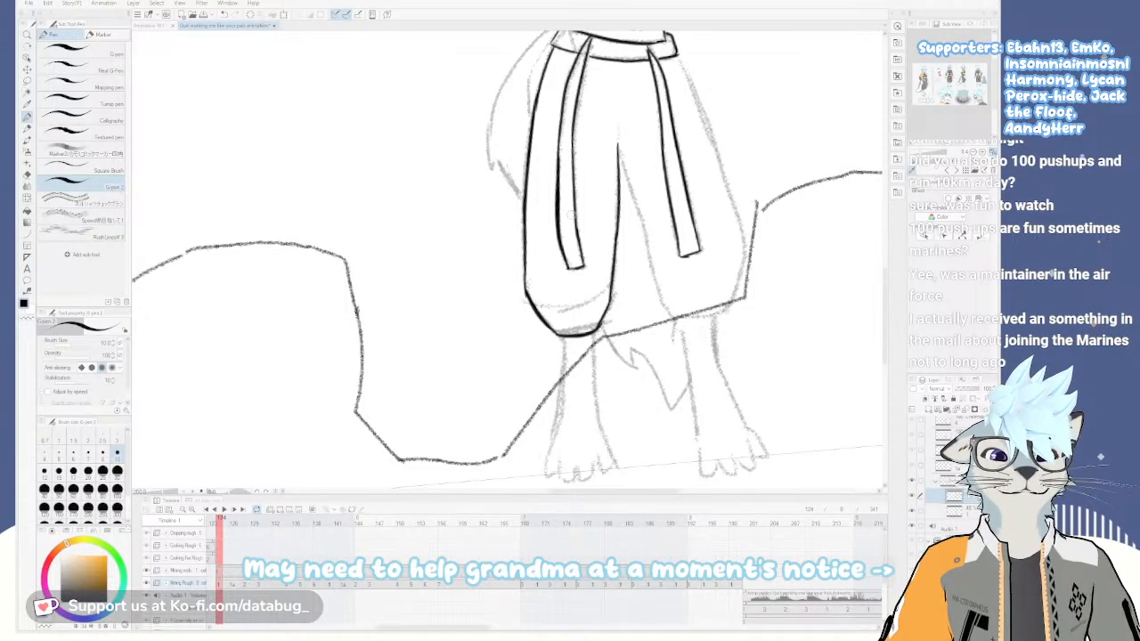
Ink the short inner fold line of the shape hanging behind the viewer's left hip
scroll(606, 181, up, 3)
key(minus)
key(minus)
key(minus)
key(minus)
key(minus)
key(minus)
drag(527, 266, 564, 331)
key(minus)
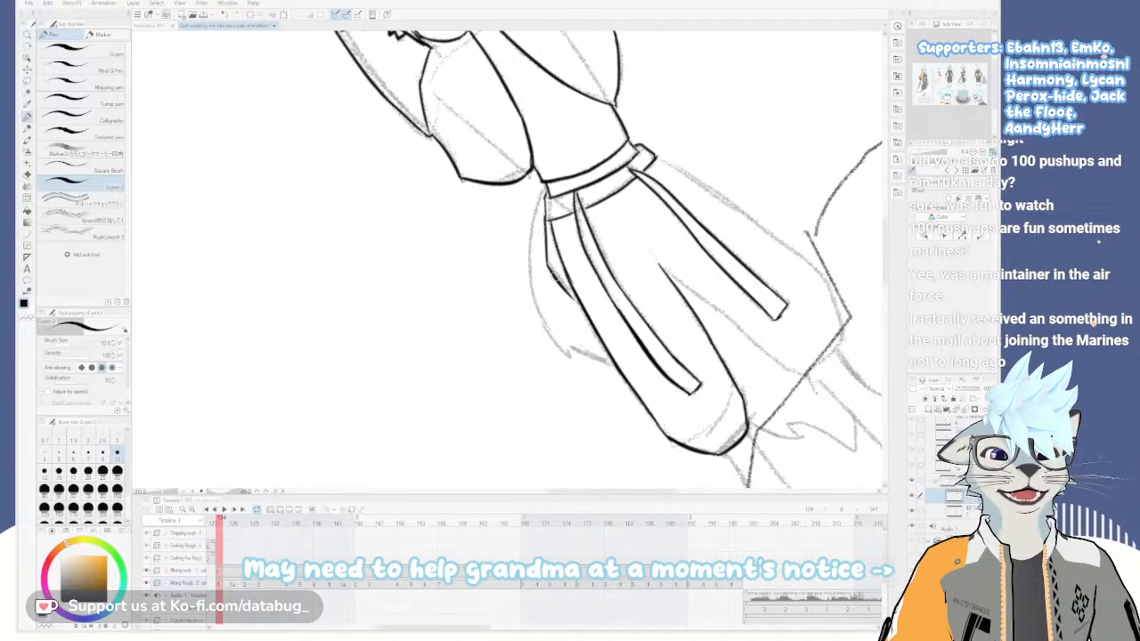
Ink the curved outer edge and pointed tip of the shape behind the viewer's left hip, joining it to the trouser leg
mouse_move(572, 276)
mouse_down()
mouse_move(578, 314)
mouse_move(555, 296)
mouse_move(520, 308)
mouse_up()
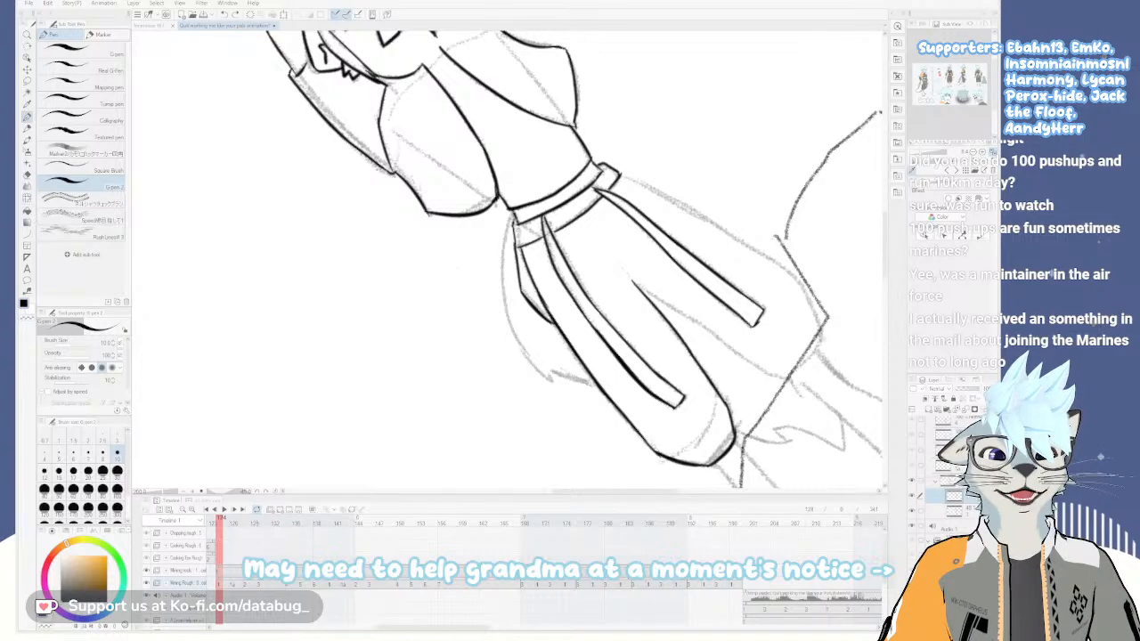
mouse_move(504, 287)
mouse_down()
mouse_move(540, 374)
mouse_move(529, 362)
mouse_move(550, 381)
mouse_up()
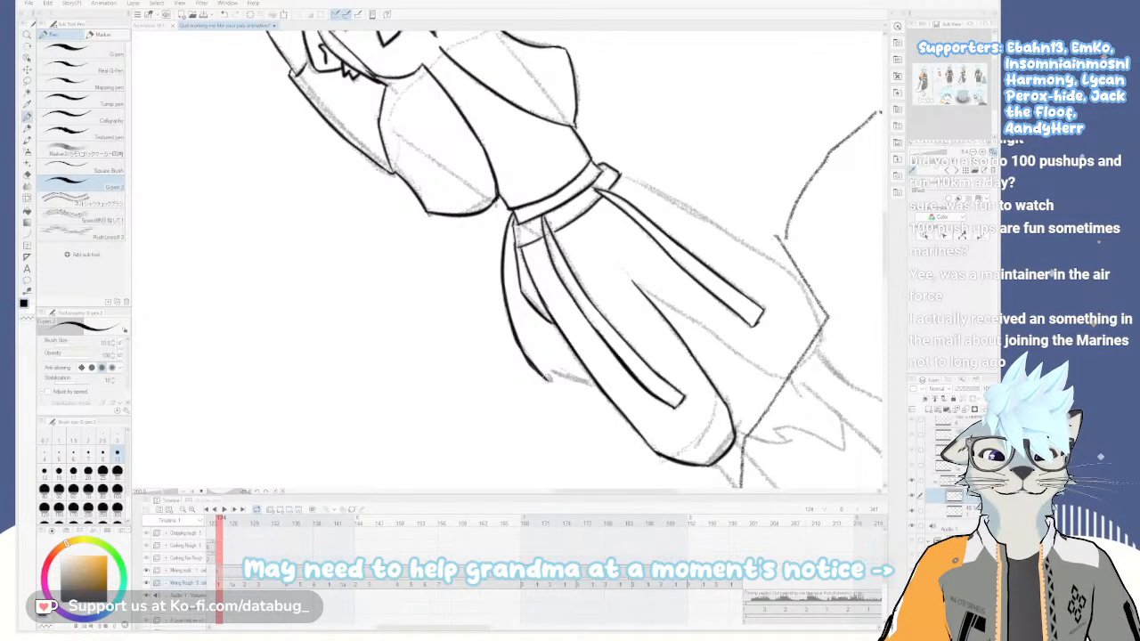
mouse_move(591, 323)
mouse_down()
mouse_move(543, 359)
mouse_move(612, 220)
mouse_move(618, 269)
mouse_move(575, 299)
mouse_up()
key(ctrl+z)
mouse_move(559, 251)
mouse_down()
mouse_move(581, 312)
mouse_move(574, 326)
mouse_up()
key(e)
key(p)
drag(650, 342, 669, 291)
drag(669, 291, 472, 299)
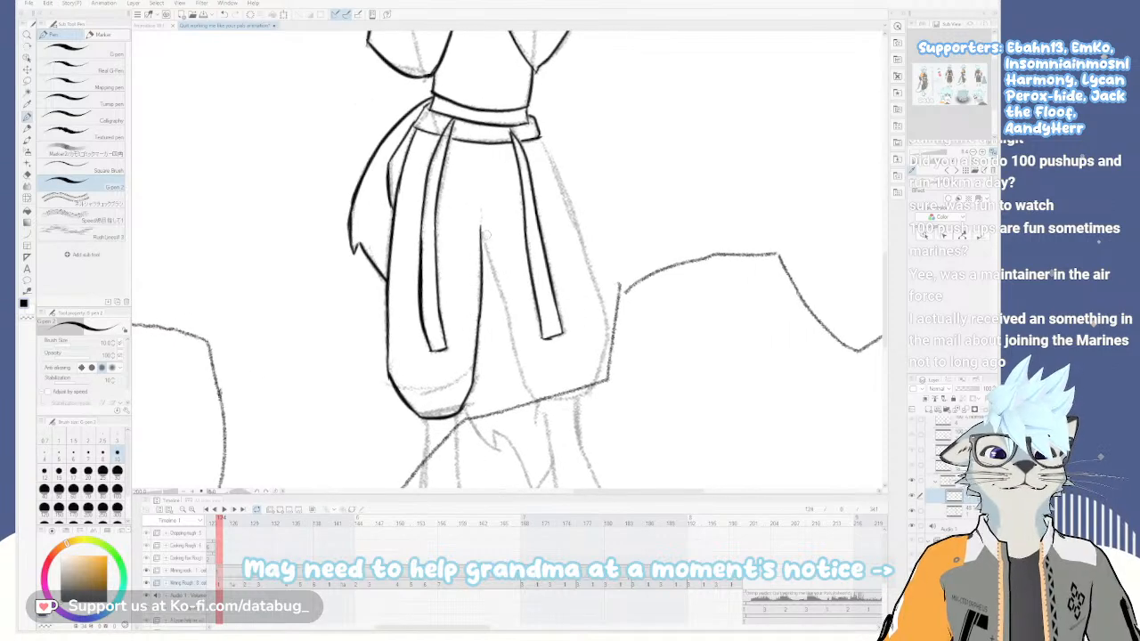
Ink the inner edge of the viewer's right trouser leg from the crotch to the hem, redoing unsatisfactory strokes
drag(481, 232, 515, 344)
key(ctrl+z)
key(ctrl+z)
drag(480, 228, 513, 336)
key(ctrl+z)
drag(480, 230, 531, 391)
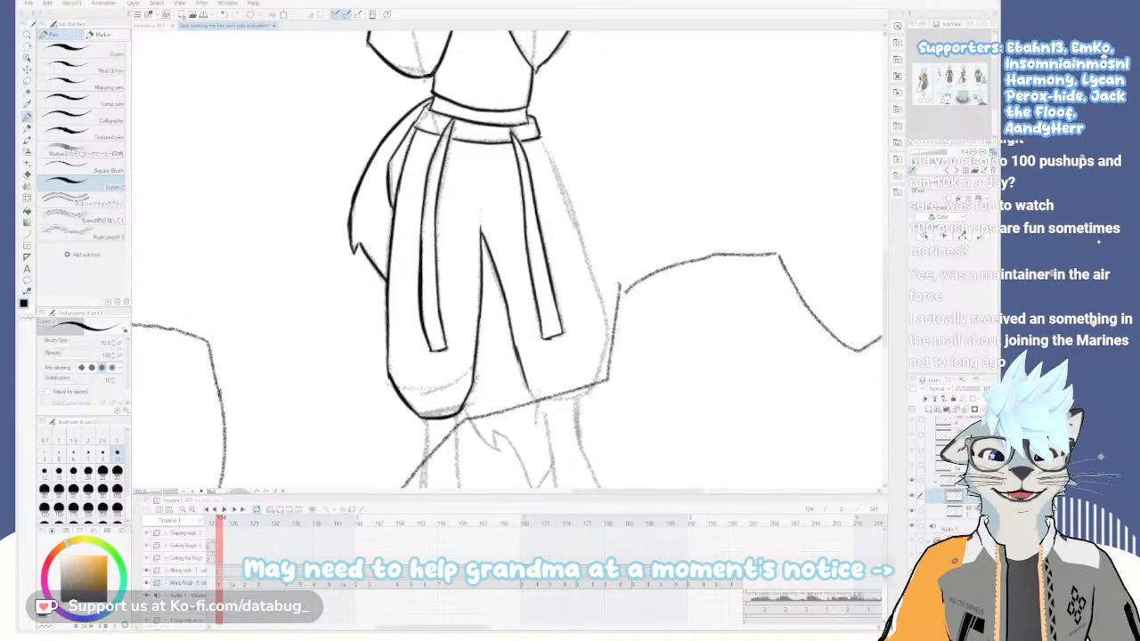
drag(518, 351, 531, 391)
key(ctrl+z)
key(ctrl+z)
key(ctrl+z)
drag(508, 311, 531, 383)
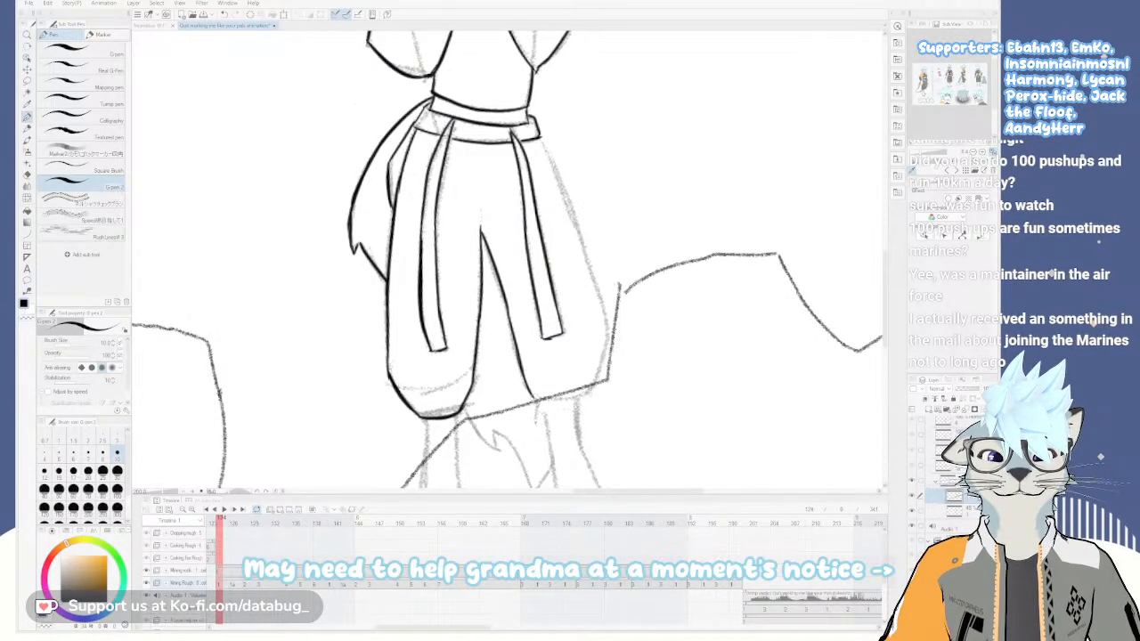
Ink the outer edge of the viewer's right trouser leg from the belt, curving it inward at the hem
mouse_move(646, 326)
mouse_down()
mouse_move(602, 241)
mouse_move(524, 157)
mouse_move(530, 211)
mouse_up()
key(ctrl+z)
drag(522, 162, 534, 322)
mouse_move(532, 283)
mouse_down()
mouse_move(538, 353)
mouse_move(508, 413)
mouse_up()
key(e)
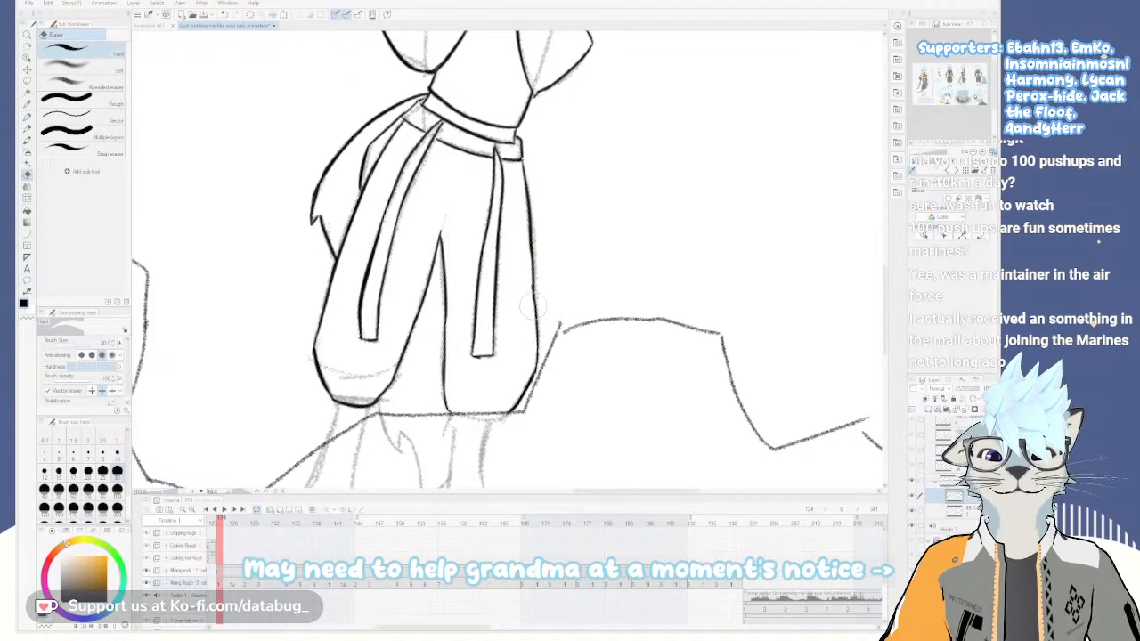
Ink the upper part of the viewer's left shin's outer edge, just below the trouser hem
key(p)
mouse_move(523, 237)
mouse_down()
mouse_move(486, 230)
mouse_move(589, 213)
mouse_up()
drag(613, 322, 567, 255)
scroll(566, 255, down, 1)
drag(550, 122, 553, 231)
drag(581, 331, 572, 258)
drag(571, 465, 568, 315)
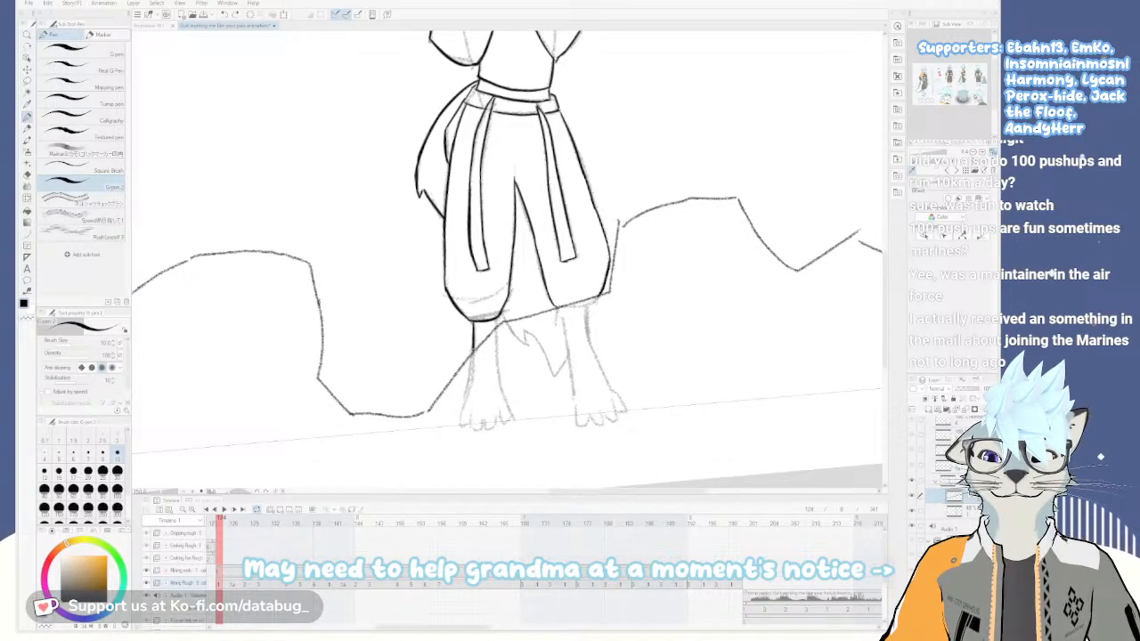
Review the inked figure from head to legs and within the whole frame
drag(516, 141, 554, 261)
drag(552, 185, 573, 349)
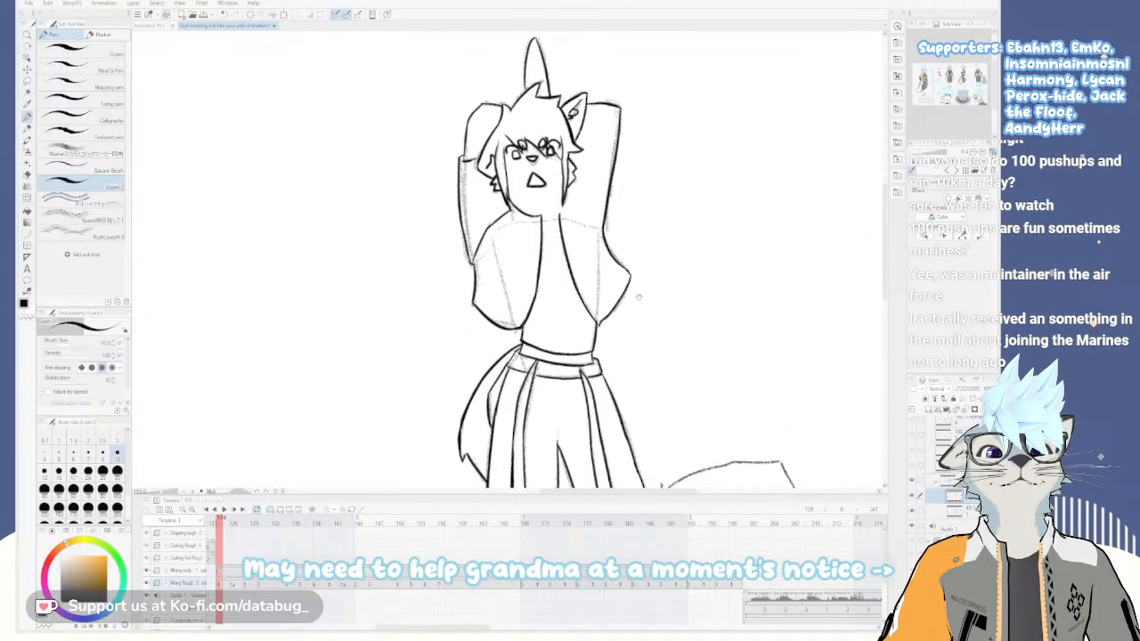
drag(632, 303, 605, 266)
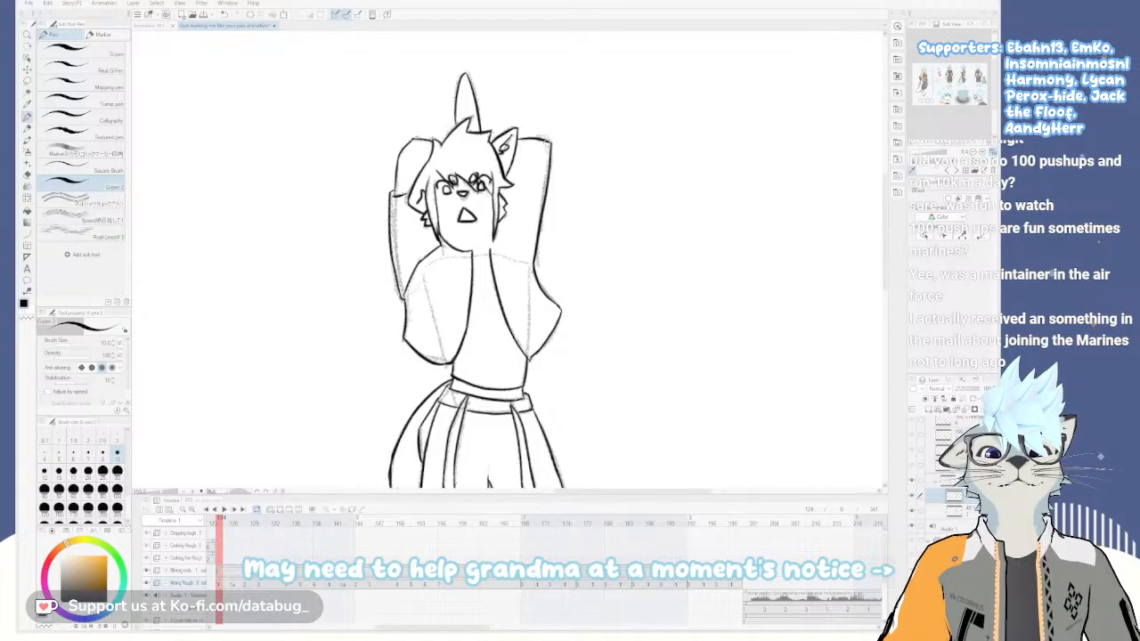
drag(592, 296, 672, 225)
drag(641, 324, 612, 163)
drag(627, 284, 596, 203)
drag(623, 294, 614, 400)
scroll(613, 277, down, 3)
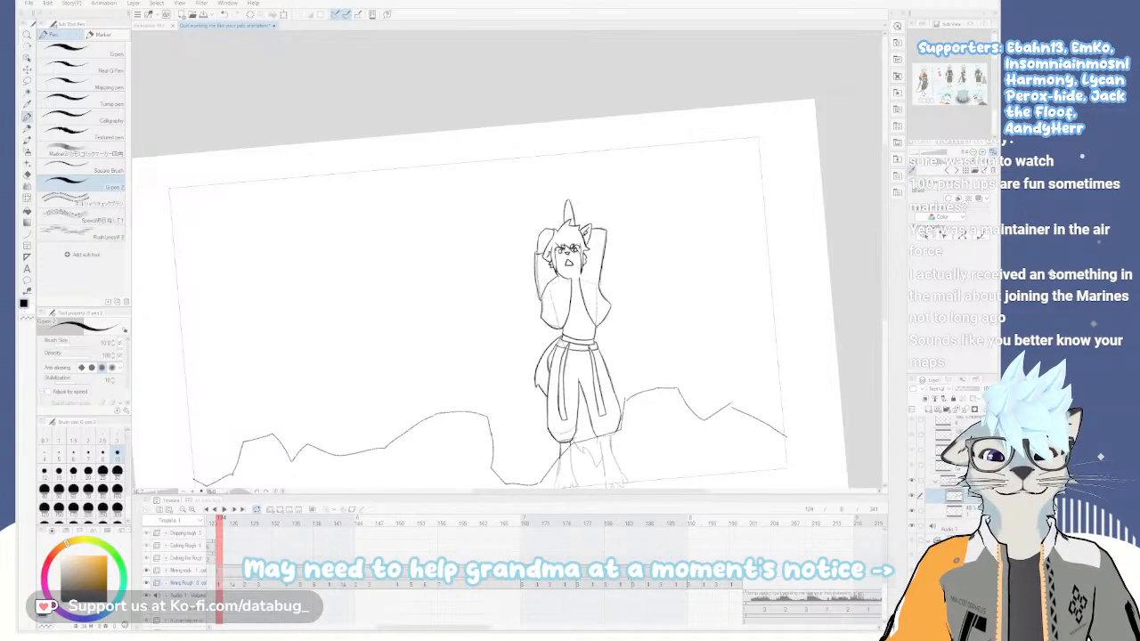
Ink the inner line of the hem band on the viewer's right side of the jacket, redoing the first stroke
scroll(581, 290, up, 2)
drag(560, 331, 604, 296)
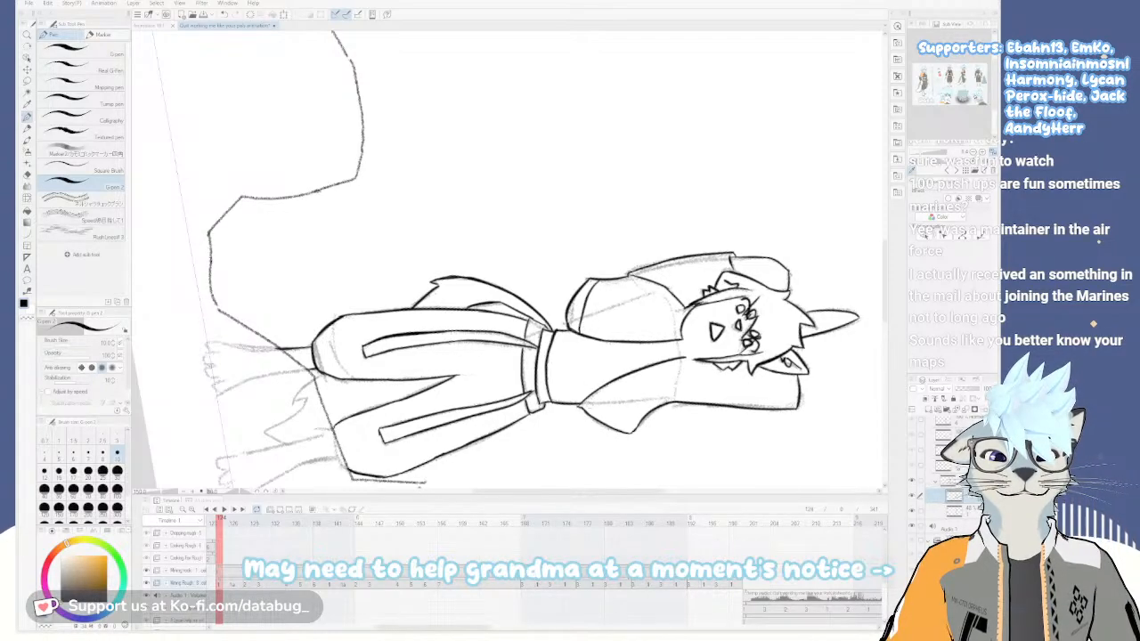
drag(584, 397, 636, 432)
key(ctrl+z)
drag(584, 400, 632, 432)
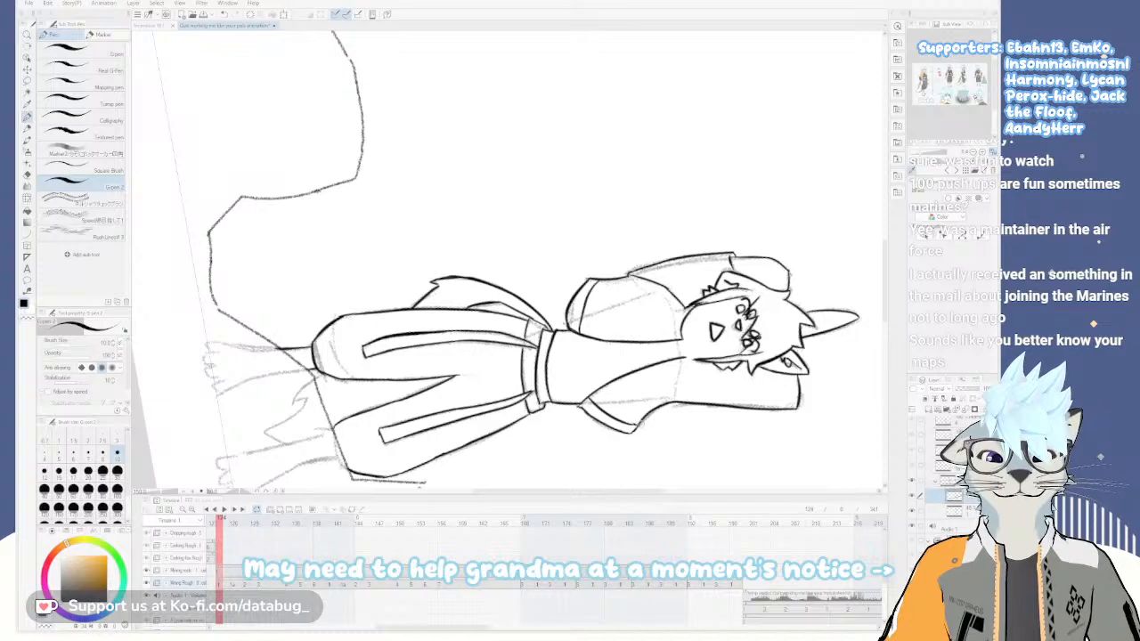
Ink the inner line of the hem band on the viewer's left side of the jacket
key(minus)
key(minus)
key(minus)
key(minus)
key(minus)
key(minus)
key(minus)
key(minus)
key(minus)
key(minus)
key(minus)
key(minus)
key(minus)
key(minus)
key(minus)
key(minus)
key(minus)
drag(667, 209, 607, 294)
key(asciicircum)
key(asciicircum)
key(asciicircum)
key(asciicircum)
key(minus)
key(minus)
key(minus)
key(minus)
key(minus)
key(minus)
key(minus)
key(minus)
drag(570, 267, 627, 260)
key(ctrl+plus)
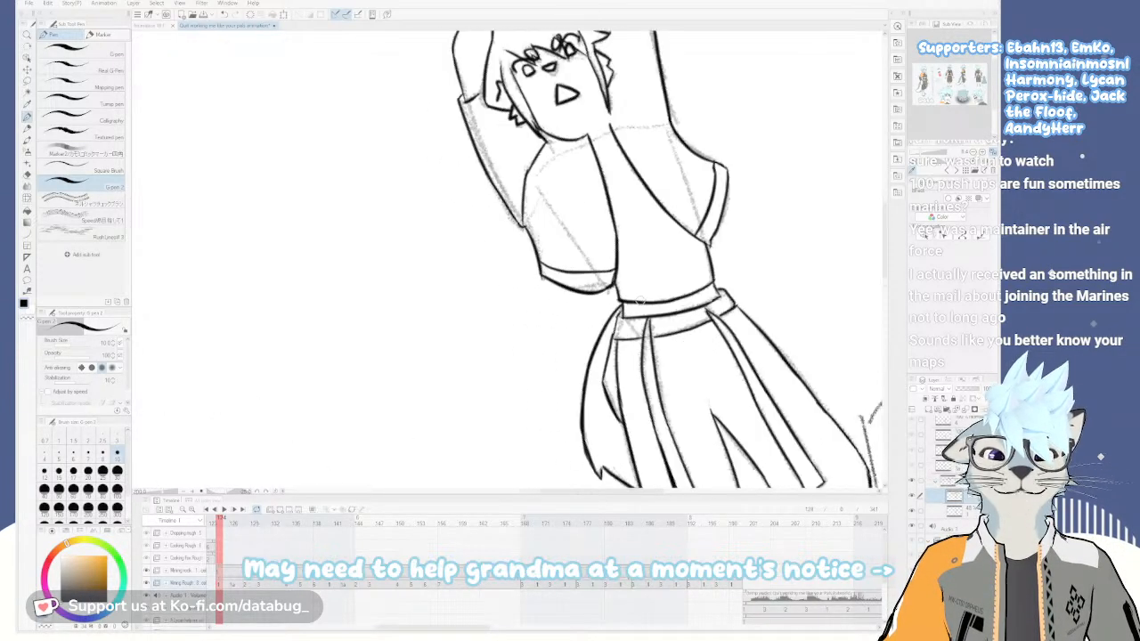
Ink short rib ticks across the jacket's hem bands on both sides
key(minus)
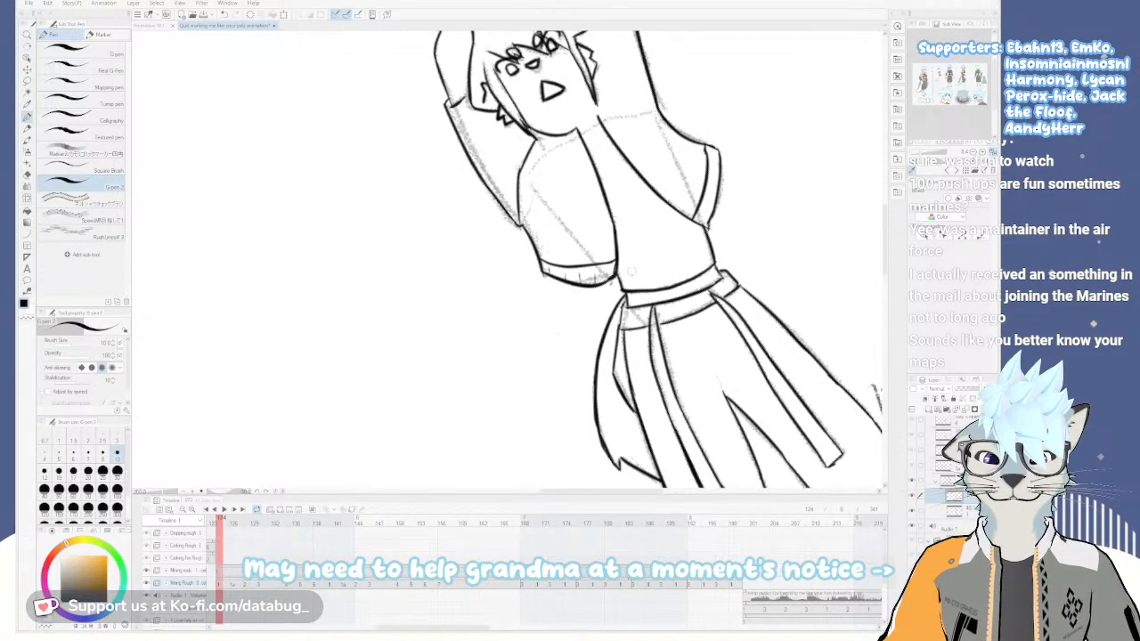
key(asciicircum)
key(asciicircum)
key(asciicircum)
key(asciicircum)
key(asciicircum)
key(asciicircum)
key(asciicircum)
key(asciicircum)
key(asciicircum)
key(asciicircum)
key(asciicircum)
key(asciicircum)
key(asciicircum)
key(asciicircum)
drag(674, 393, 466, 273)
drag(496, 330, 585, 348)
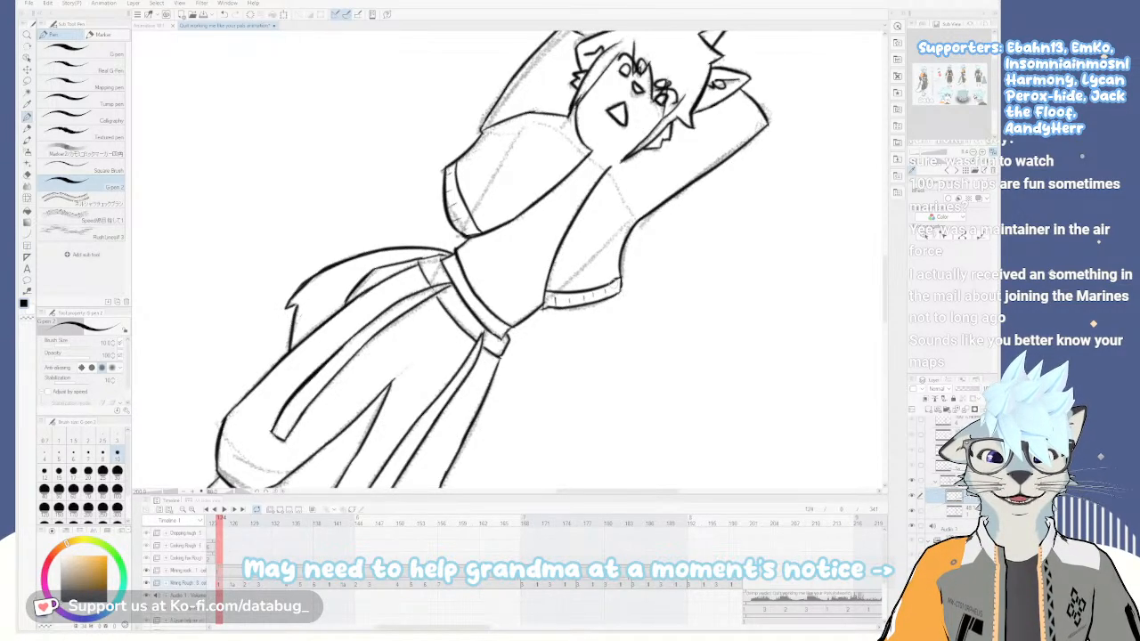
Examine the jacket details and the overall proportions of the inked figure
drag(616, 293, 605, 199)
drag(521, 303, 628, 308)
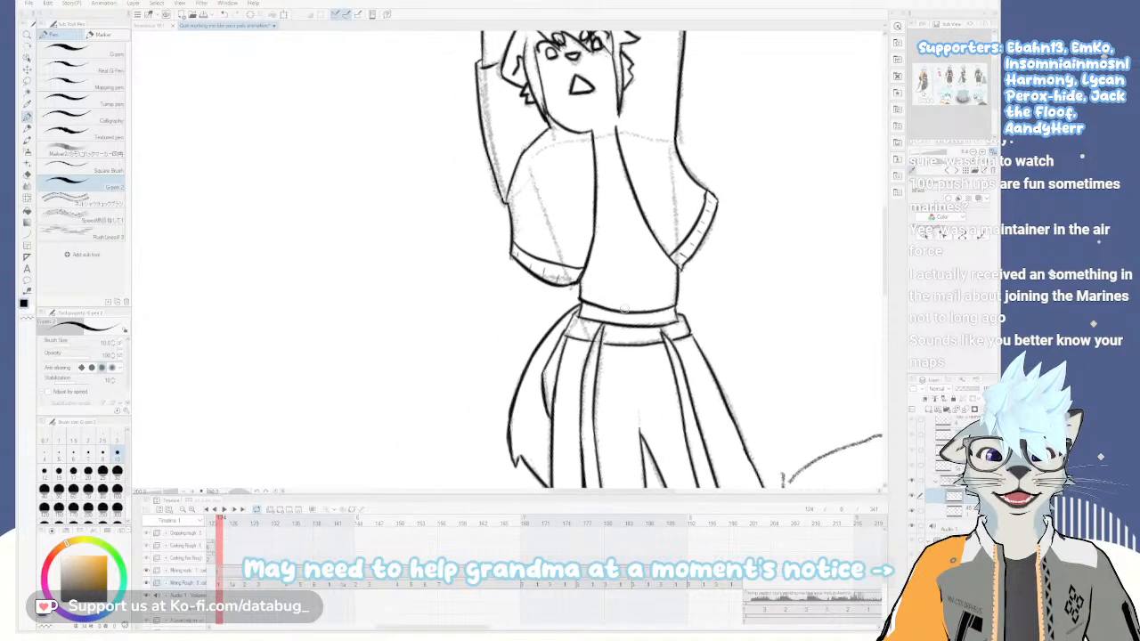
scroll(628, 303, down, 1)
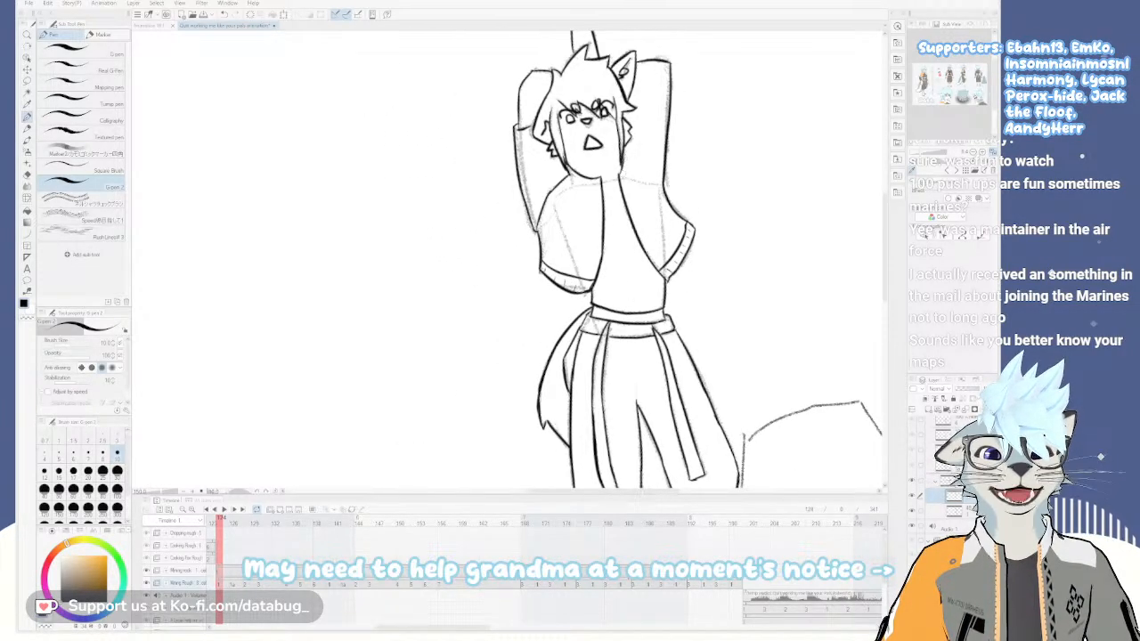
drag(625, 209, 631, 220)
mouse_move(726, 458)
mouse_down()
mouse_move(643, 374)
mouse_move(620, 264)
mouse_move(632, 219)
mouse_move(661, 408)
mouse_up()
drag(572, 185, 620, 355)
scroll(621, 354, down, 1)
drag(673, 432, 605, 298)
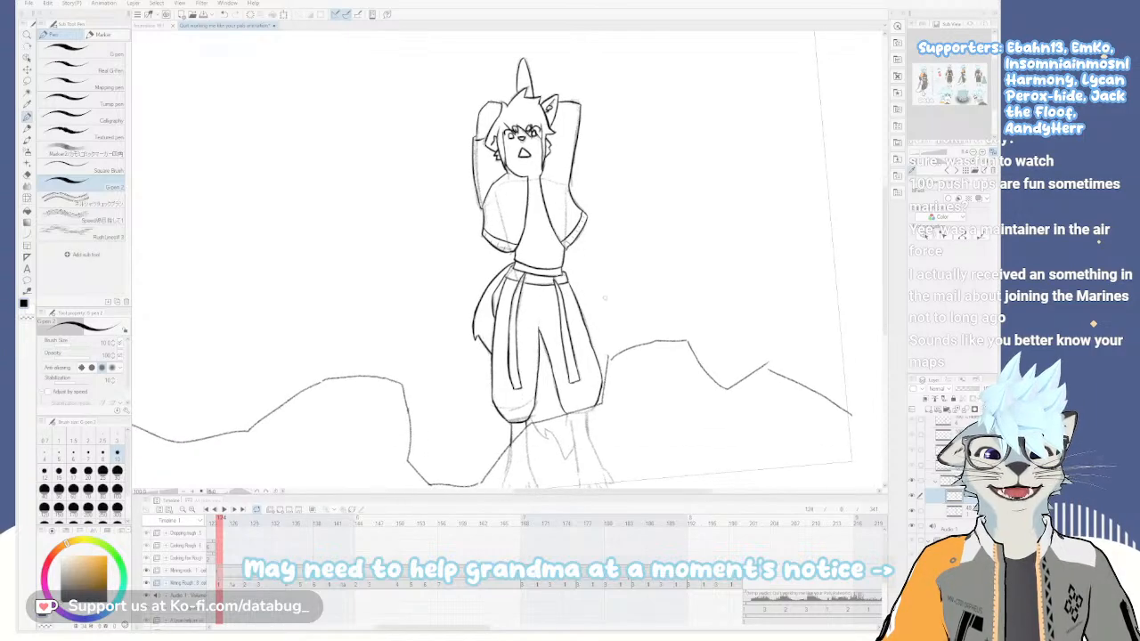
drag(578, 258, 641, 279)
scroll(602, 299, up, 1)
drag(630, 392, 609, 294)
drag(590, 132, 623, 264)
scroll(613, 315, down, 3)
scroll(619, 334, up, 2)
drag(620, 338, 615, 298)
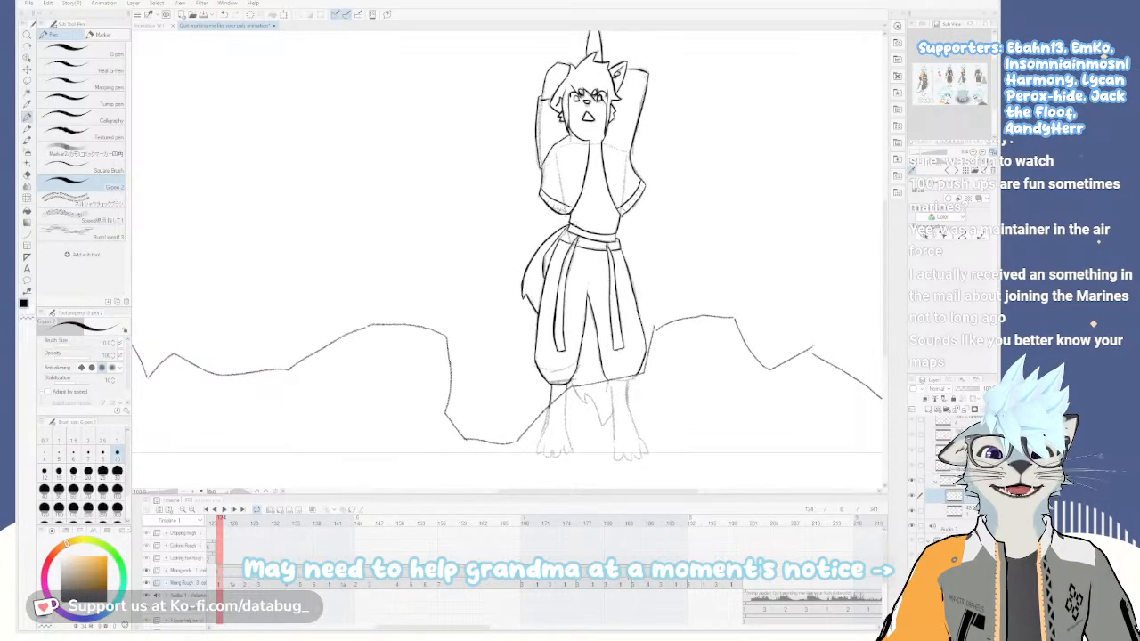
Ink the jacket's collar lines around both sides of the neck below the chin
scroll(624, 156, up, 1)
drag(591, 174, 586, 230)
scroll(584, 230, up, 1)
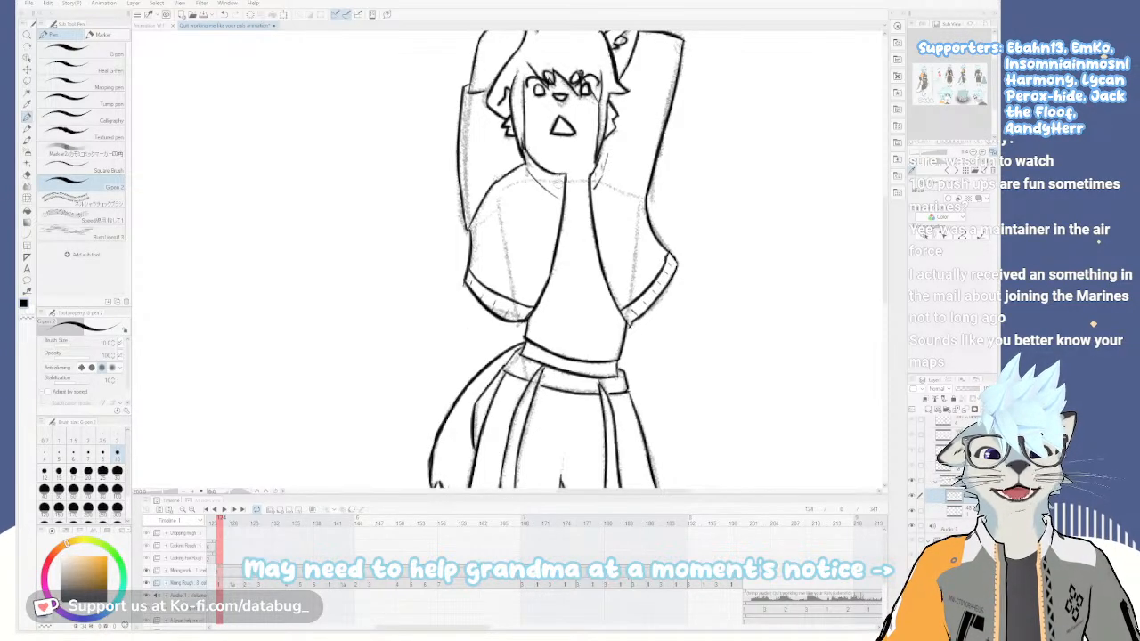
scroll(593, 254, down, 2)
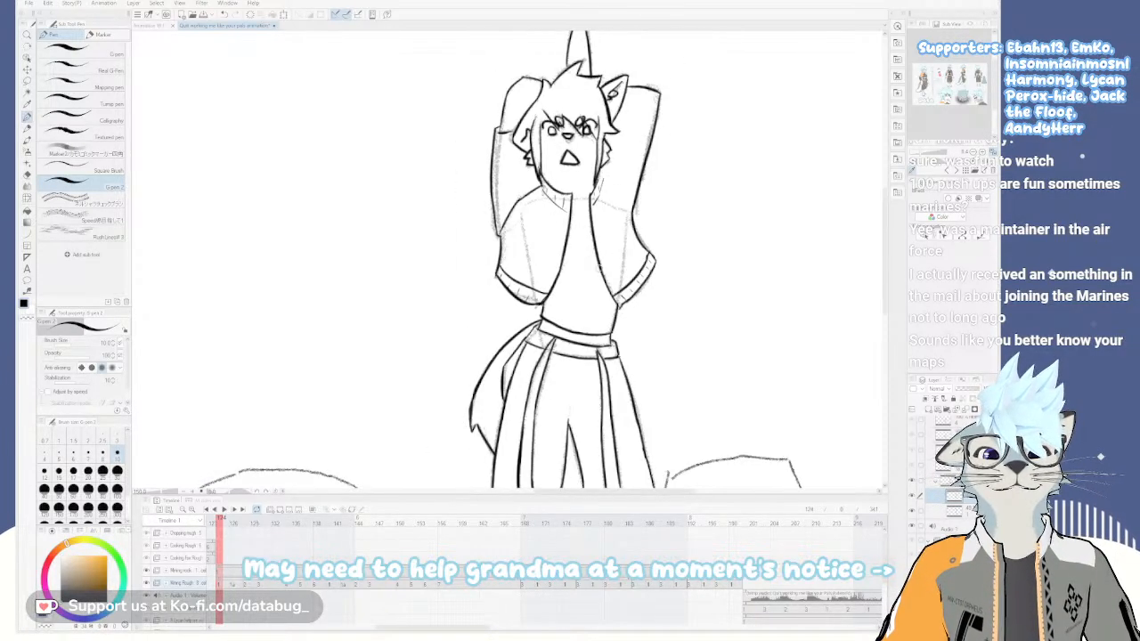
Examine the inked figure against the rough from the head down to the unlined feet
scroll(605, 255, down, 2)
mouse_move(643, 373)
mouse_down()
mouse_move(632, 365)
mouse_move(629, 279)
mouse_move(616, 333)
mouse_up()
key(minus)
key(minus)
key(minus)
key(minus)
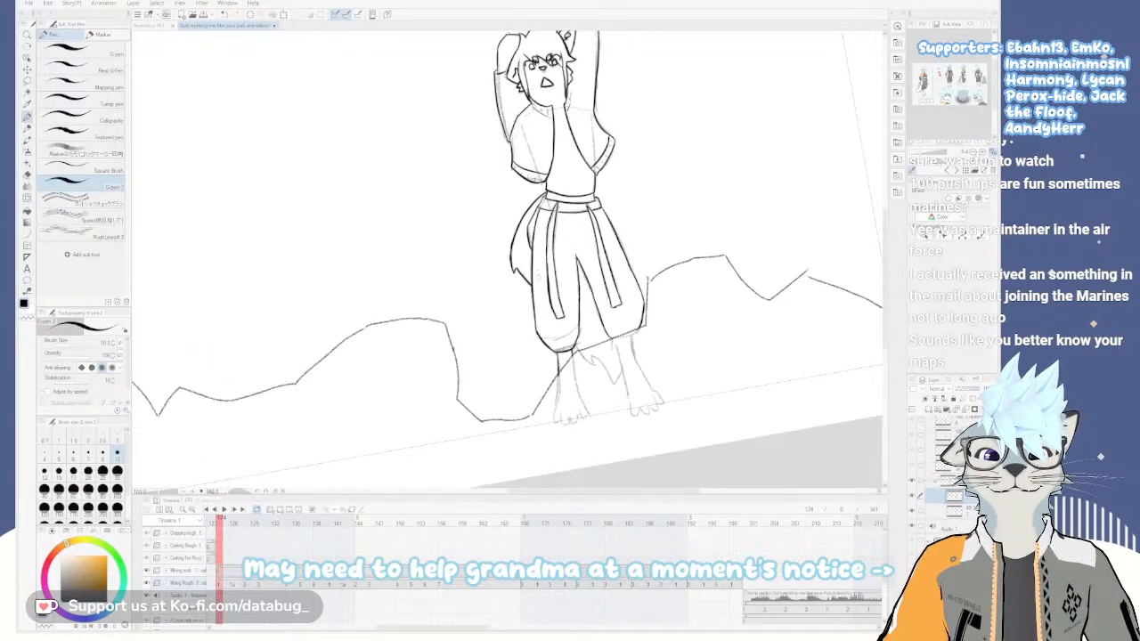
key(asciicircum)
key(asciicircum)
key(asciicircum)
key(asciicircum)
drag(590, 393, 587, 350)
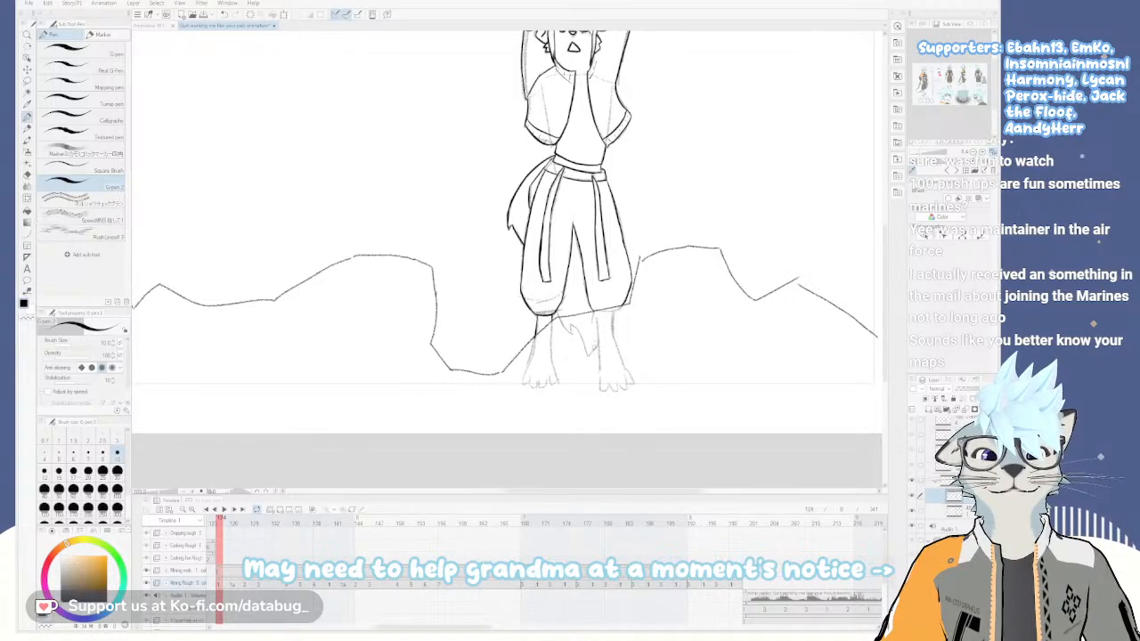
drag(579, 307, 593, 483)
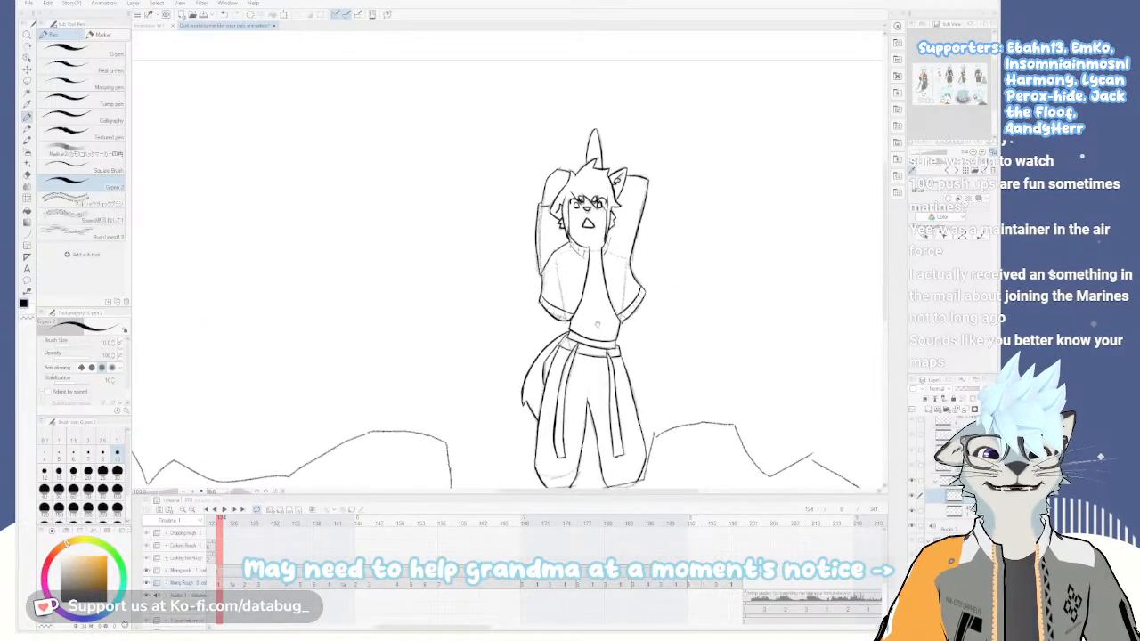
drag(595, 338, 586, 312)
drag(612, 357, 583, 286)
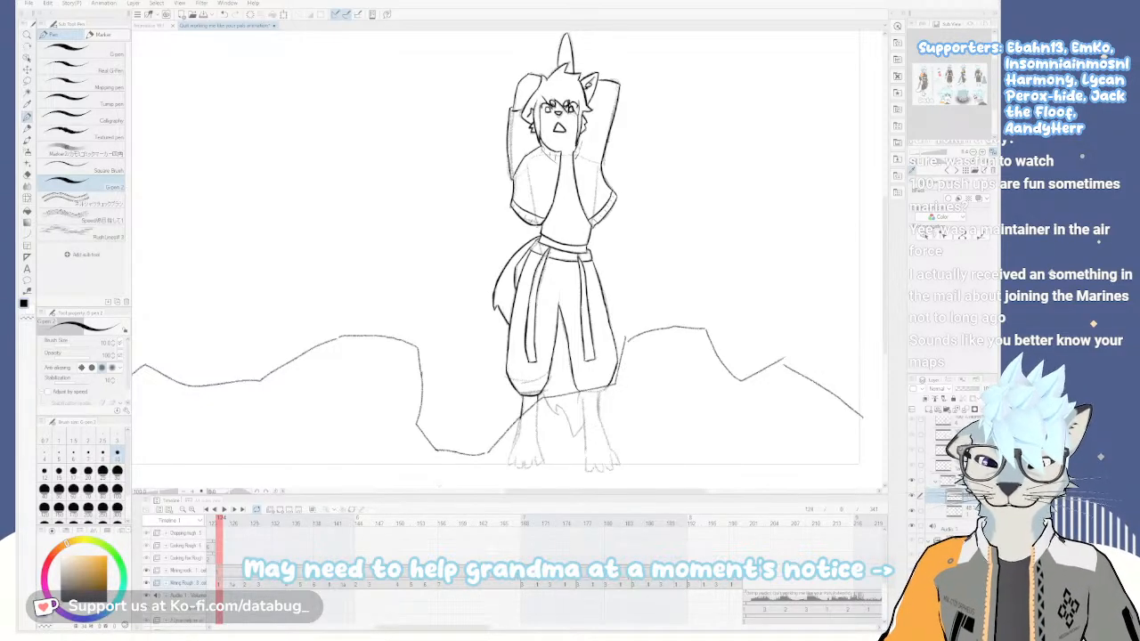
Check the crouching pose at frame 147 and return to the raised-arms drawing on the mining track at frame 124
scroll(601, 583, down, 3)
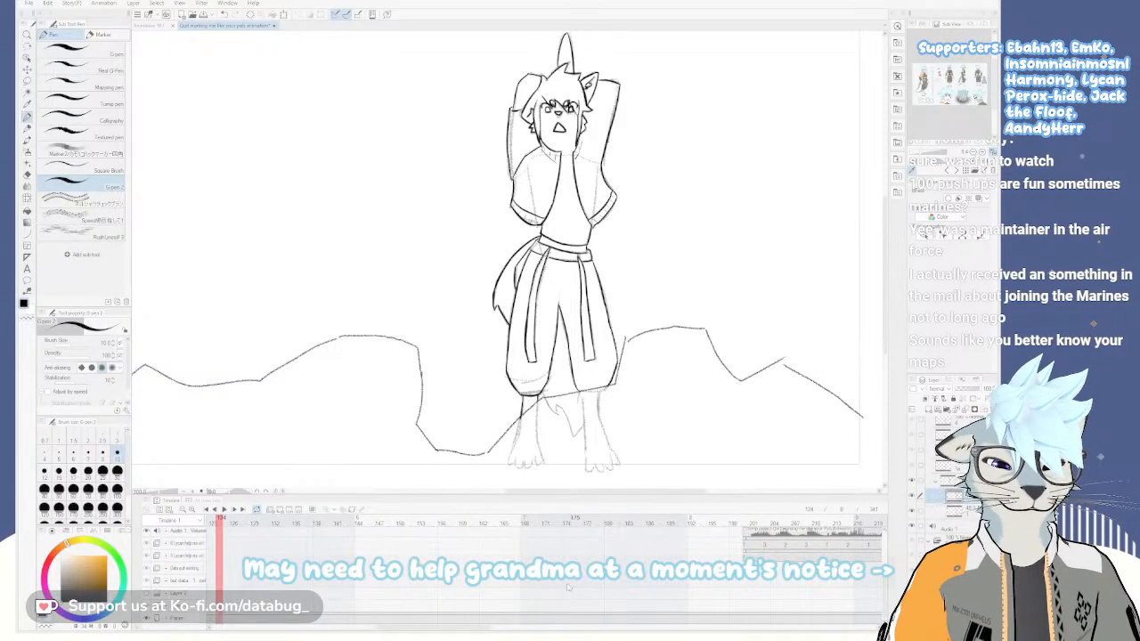
click(379, 518)
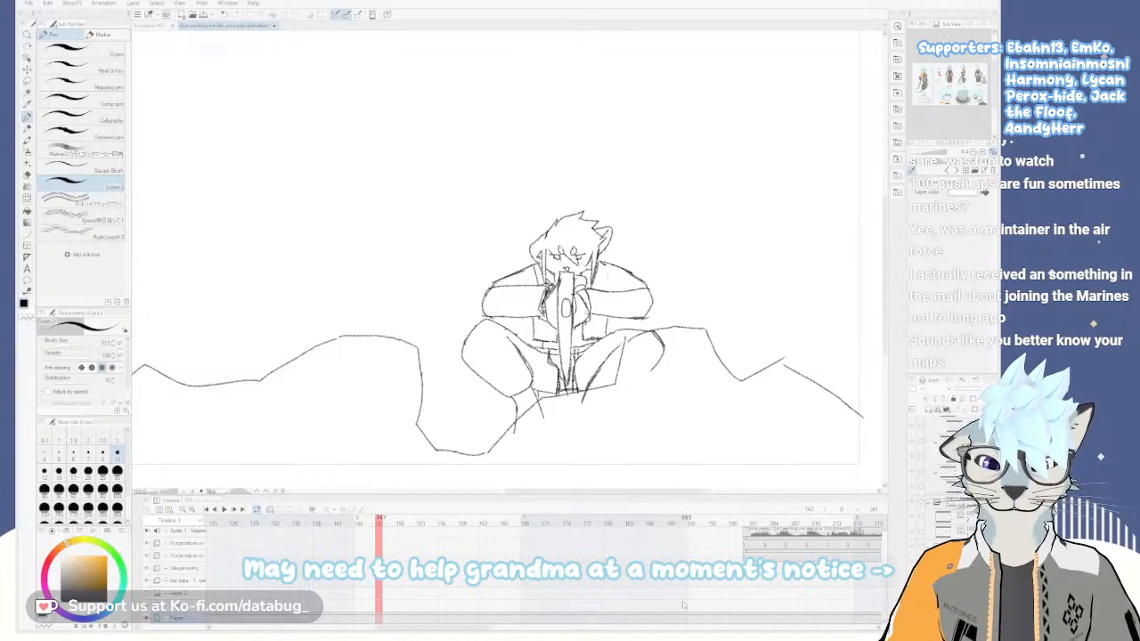
scroll(683, 605, left, 4)
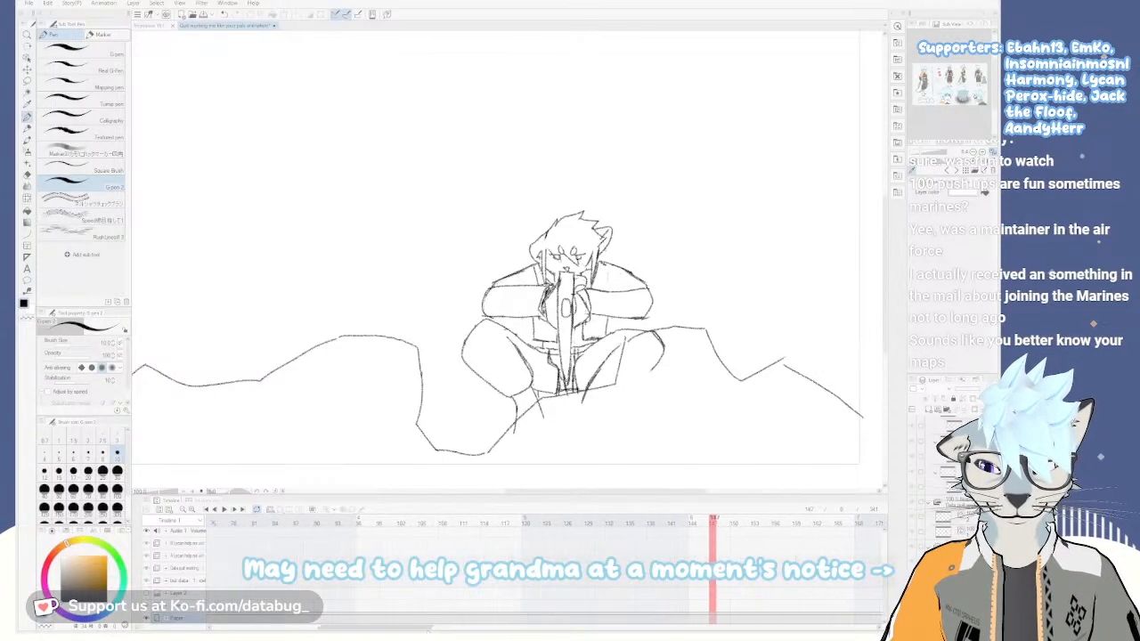
scroll(534, 534, right, 5)
scroll(869, 576, up, 3)
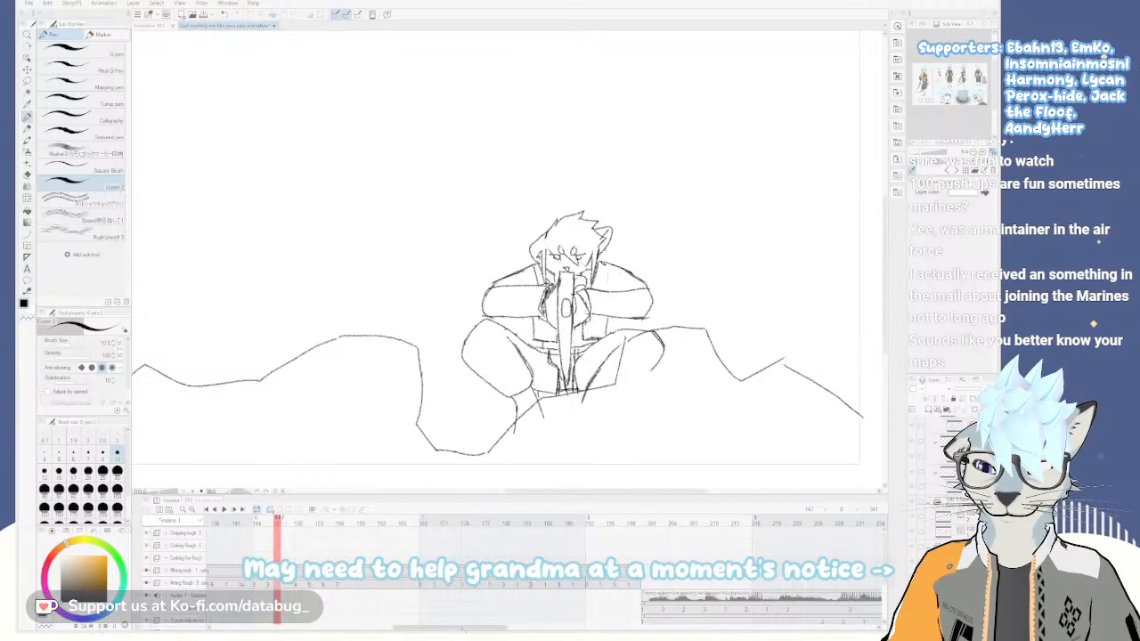
scroll(534, 552, left, 4)
click(399, 570)
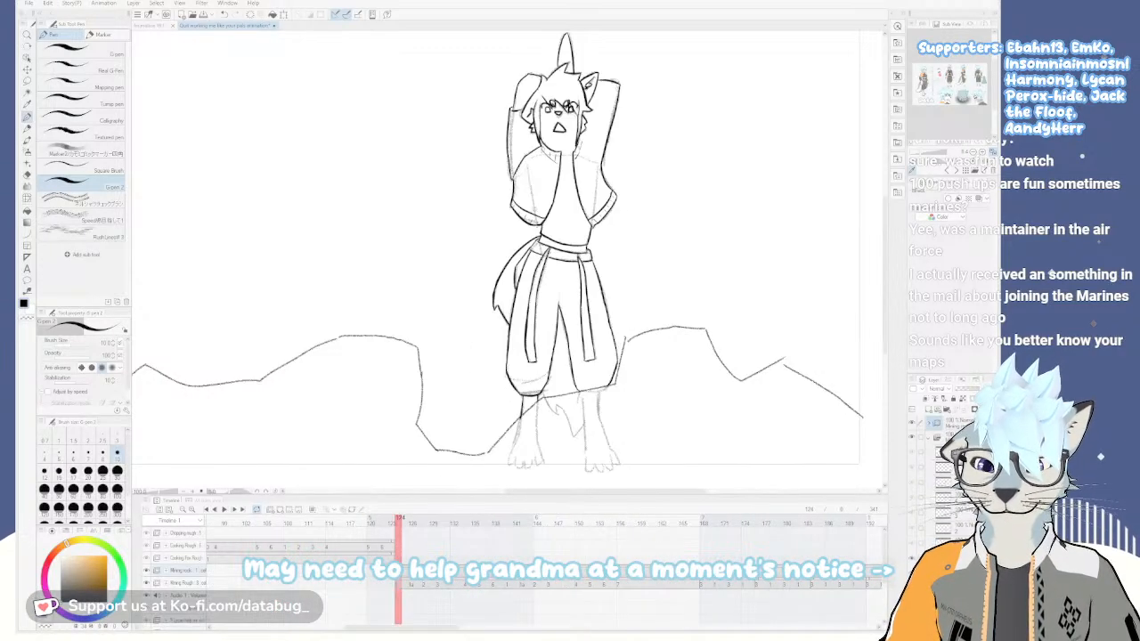
Lower the opacity of the rough ground line behind the figure
scroll(481, 384, down, 1)
drag(440, 393, 541, 384)
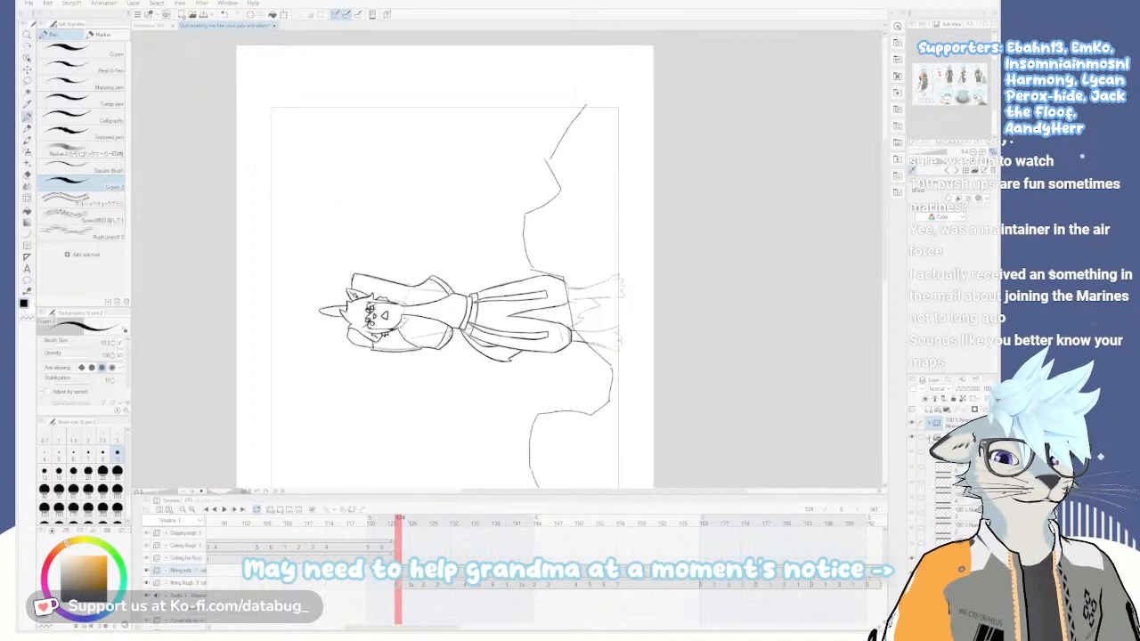
click(941, 407)
click(969, 388)
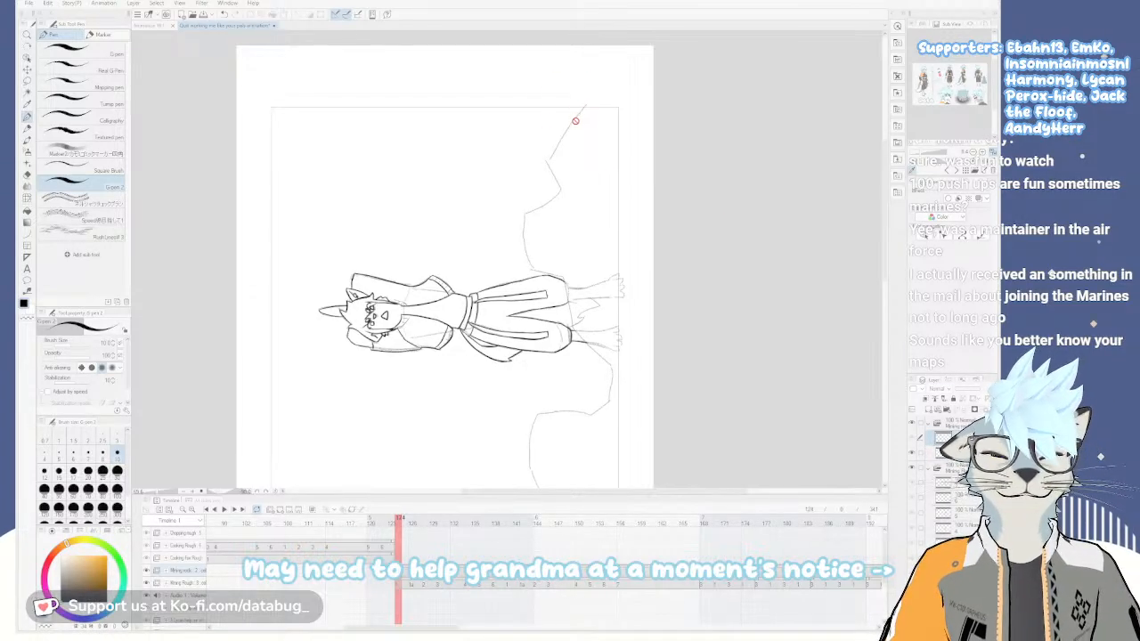
Group the mining frame's line layer into a folder, show the rough ground line and check the layers inside
key(e)
key(p)
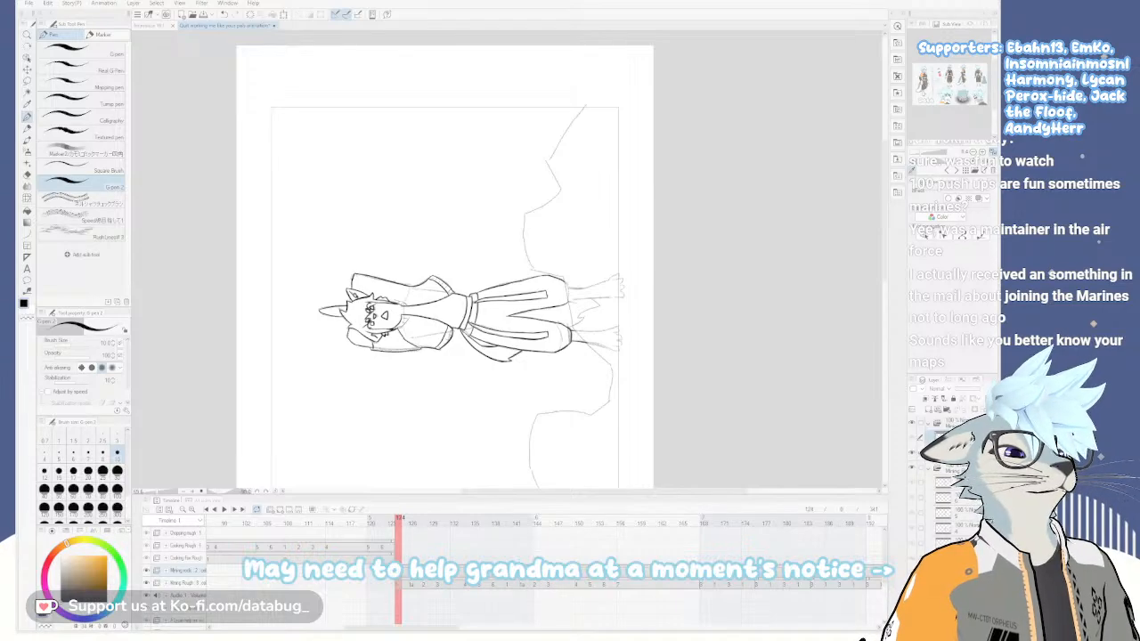
key(ctrl+g)
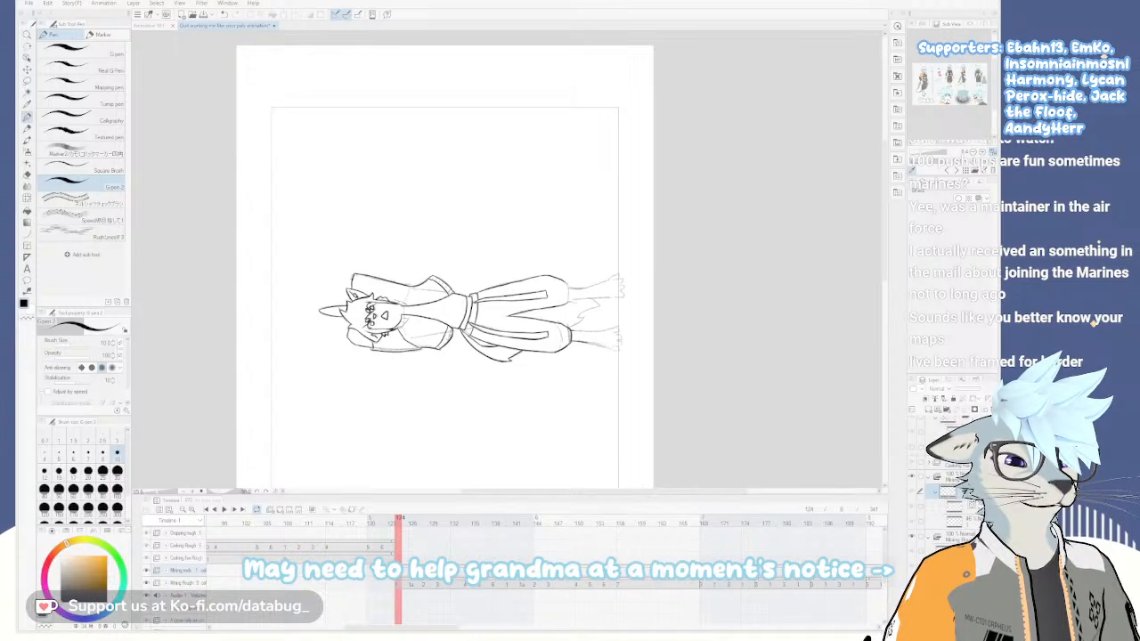
click(911, 506)
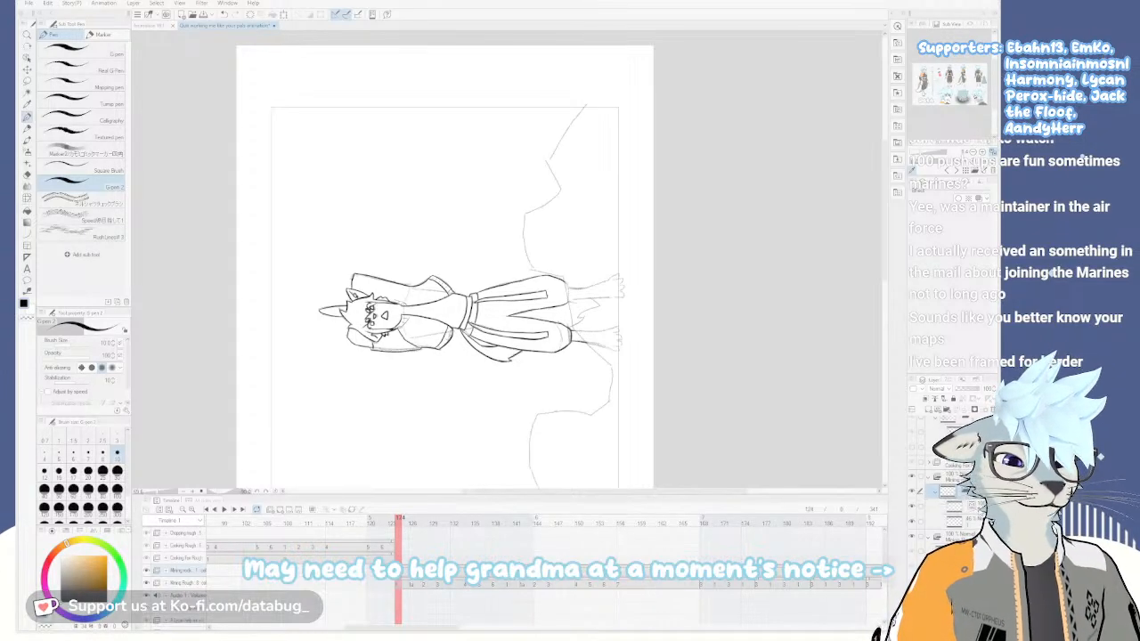
click(972, 505)
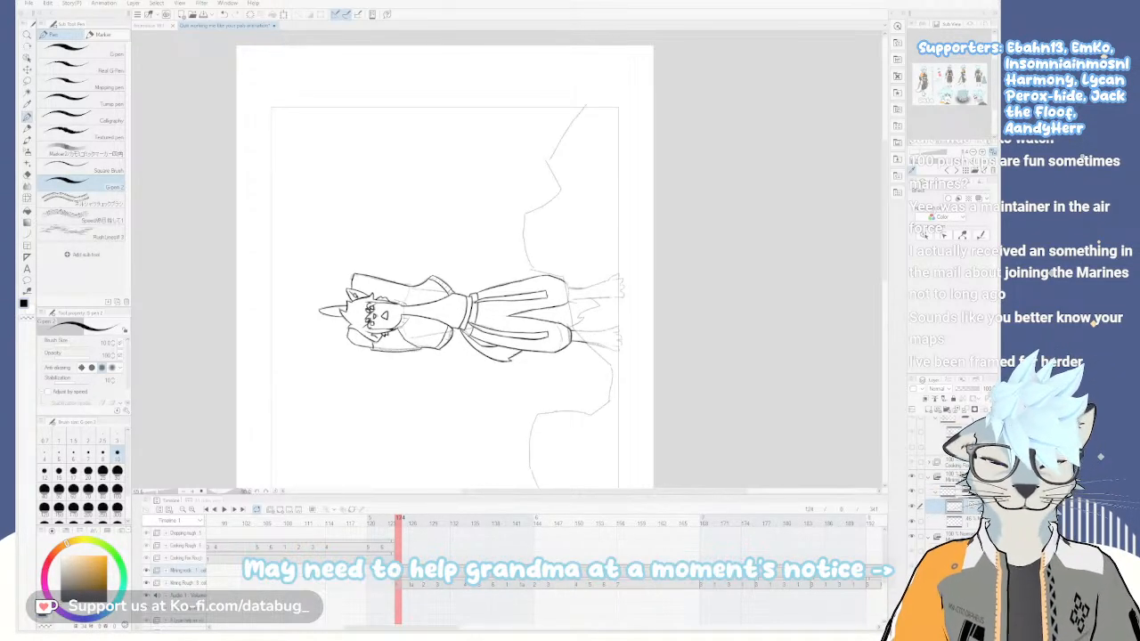
click(953, 521)
click(953, 506)
click(953, 520)
scroll(954, 486, down, 3)
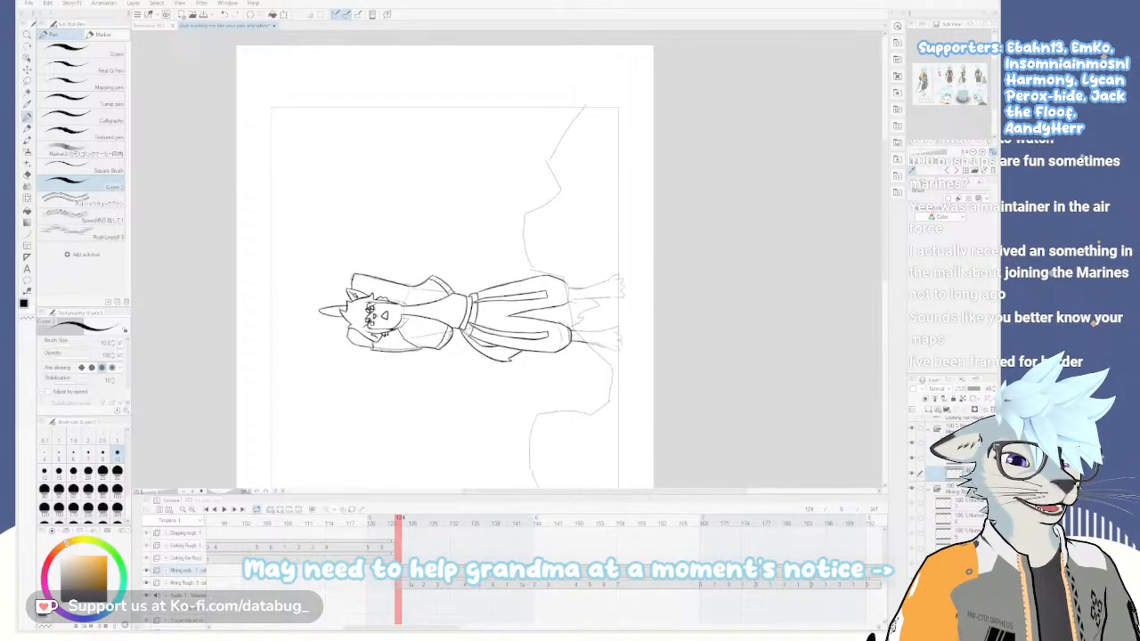
scroll(953, 486, down, 1)
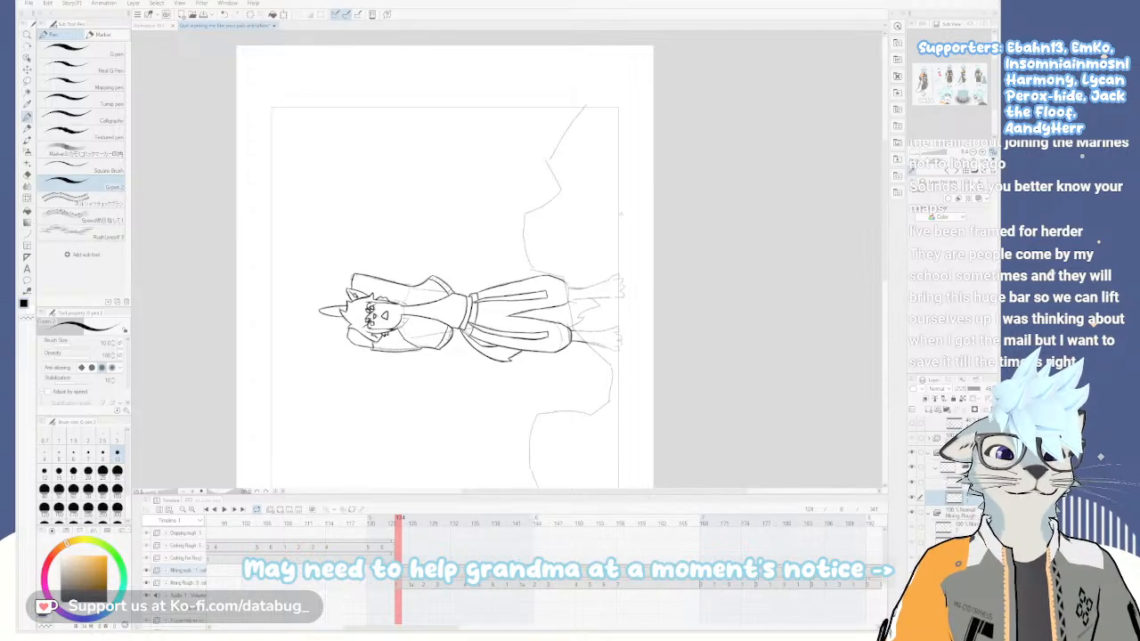
Examine the inked figure and the faded ground line from several angles and in the full frame
drag(534, 300, 644, 301)
scroll(631, 285, up, 2)
scroll(598, 299, down, 1)
scroll(631, 317, up, 1)
scroll(626, 315, down, 1)
key(asciicircum)
key(asciicircum)
key(asciicircum)
key(asciicircum)
key(asciicircum)
key(asciicircum)
key(asciicircum)
key(asciicircum)
key(asciicircum)
key(asciicircum)
key(asciicircum)
key(asciicircum)
key(asciicircum)
key(asciicircum)
key(asciicircum)
key(asciicircum)
key(asciicircum)
key(asciicircum)
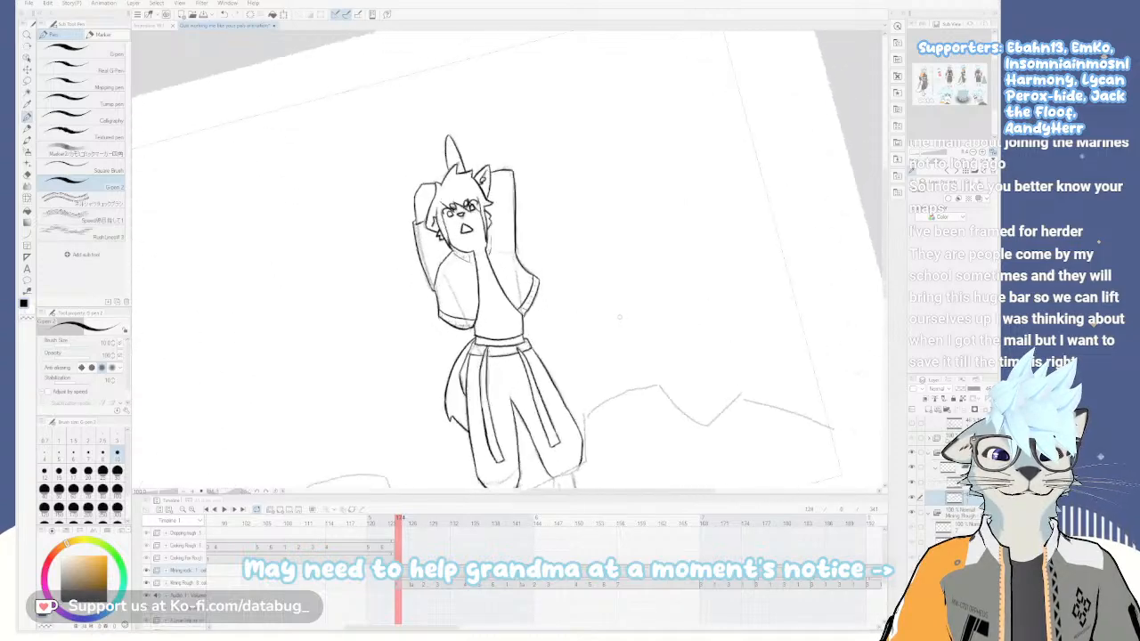
mouse_move(590, 326)
mouse_down()
mouse_move(626, 330)
mouse_move(626, 321)
mouse_move(644, 340)
mouse_move(650, 333)
mouse_up()
scroll(651, 333, up, 3)
scroll(654, 331, down, 2)
drag(656, 366, 584, 355)
drag(644, 362, 687, 381)
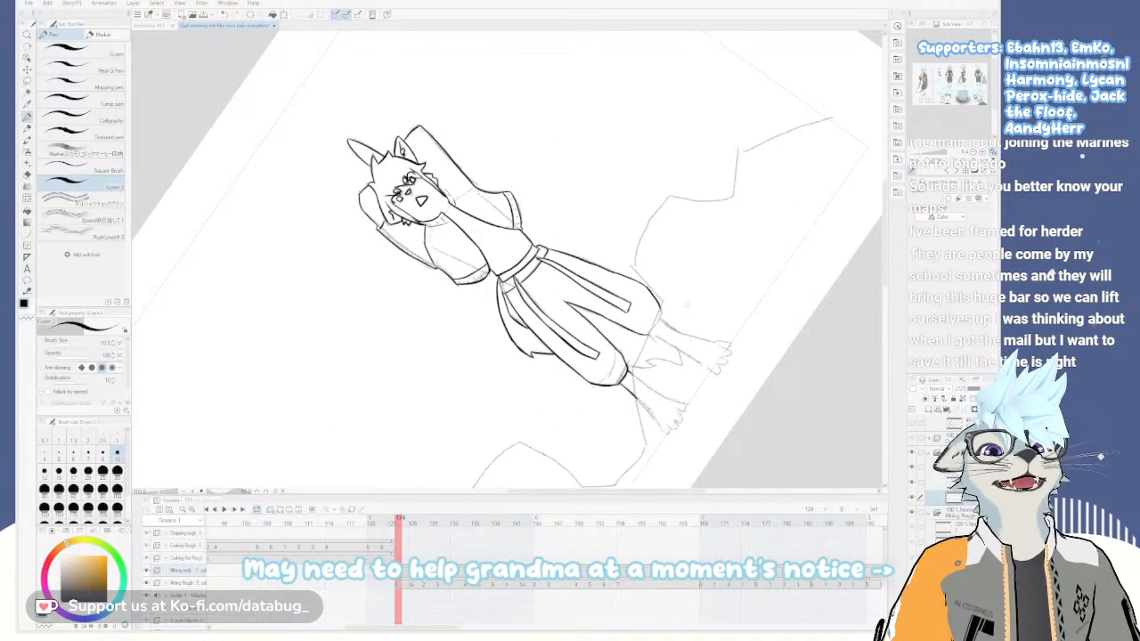
key(ctrl+0)
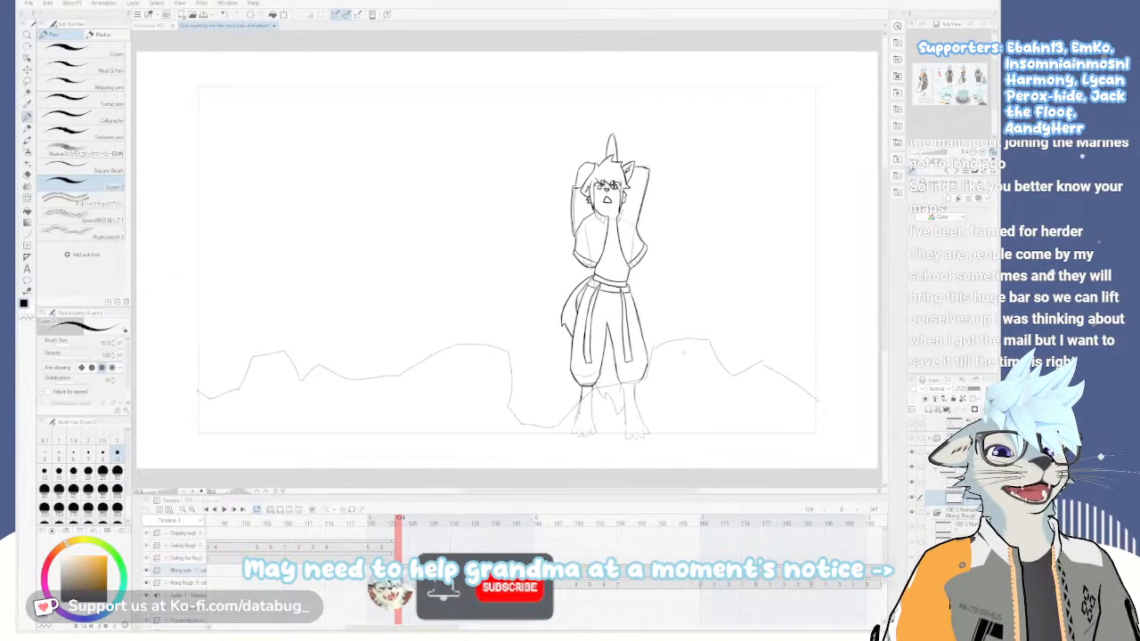
scroll(684, 360, up, 2)
scroll(684, 359, down, 1)
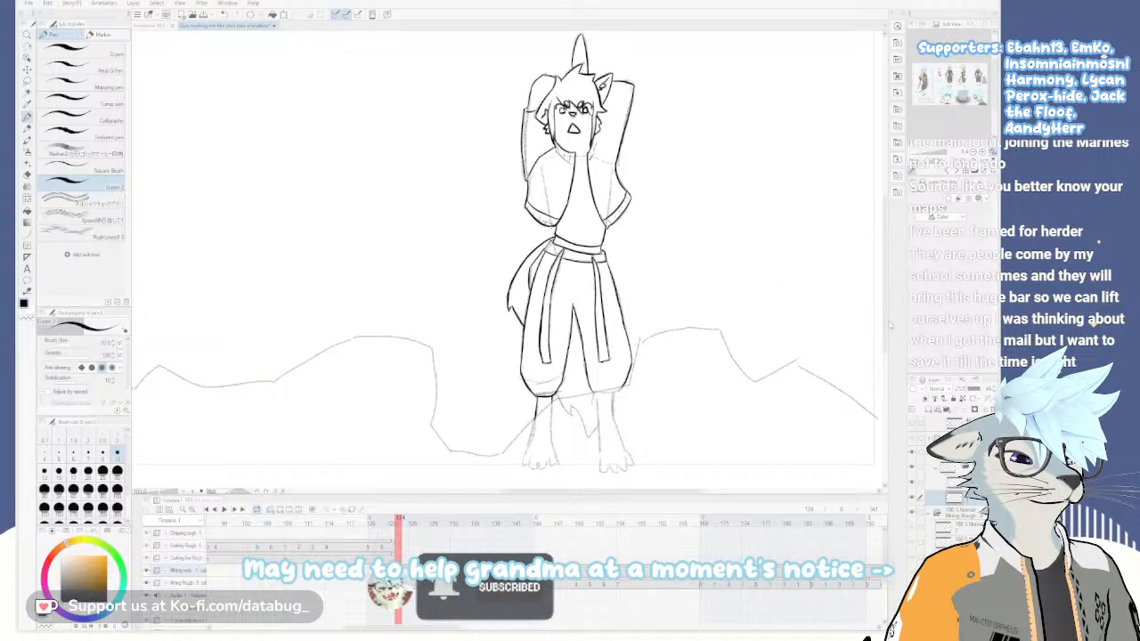
On a separate layer, ink the ground line's first peak and notch from the frame edge on the viewer's right
mouse_move(812, 395)
mouse_down()
mouse_move(822, 368)
mouse_move(651, 402)
mouse_up()
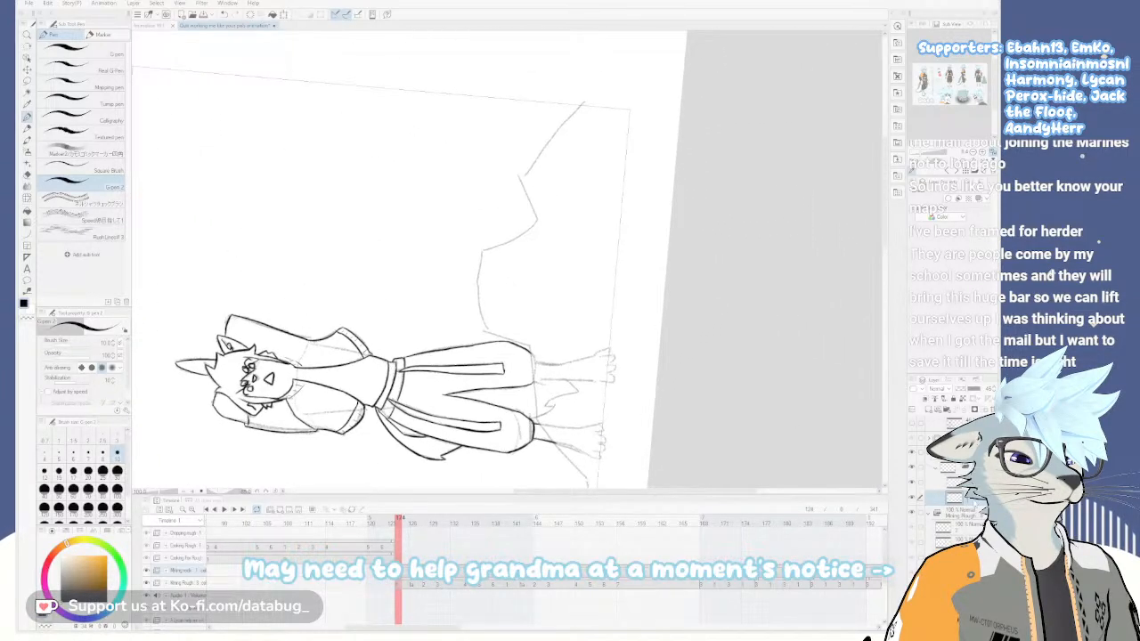
click(963, 482)
mouse_move(584, 101)
mouse_down()
mouse_move(518, 174)
mouse_move(527, 201)
mouse_up()
key(ctrl+z)
key(ctrl+z)
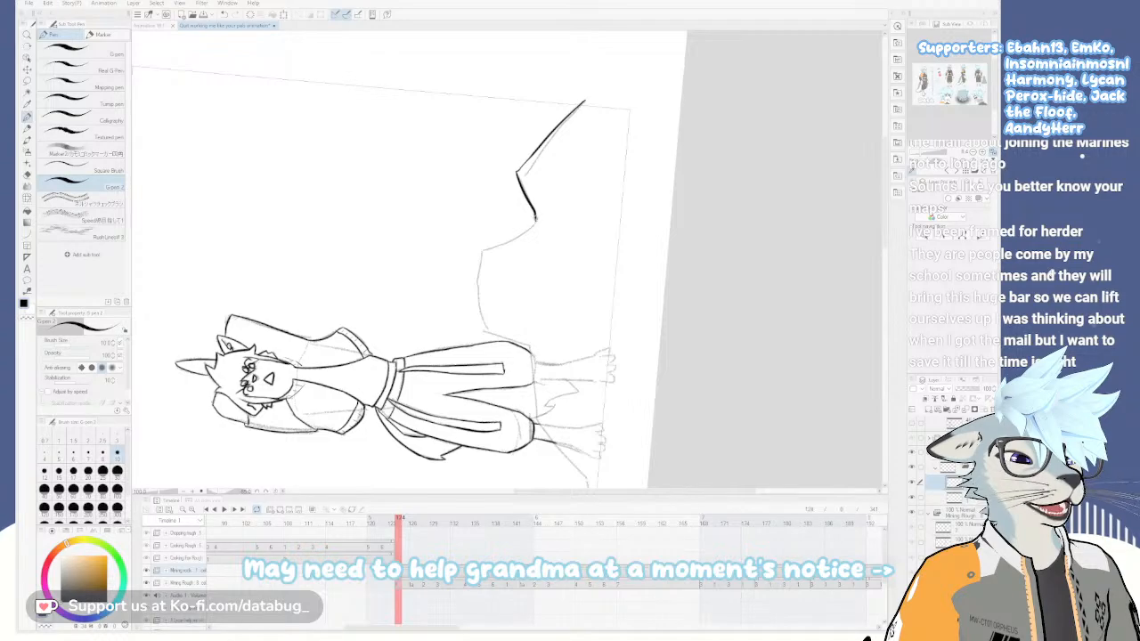
Ink the ground line over the hill on the viewer's right and on behind the trouser hems
key(minus)
key(minus)
drag(528, 215, 483, 253)
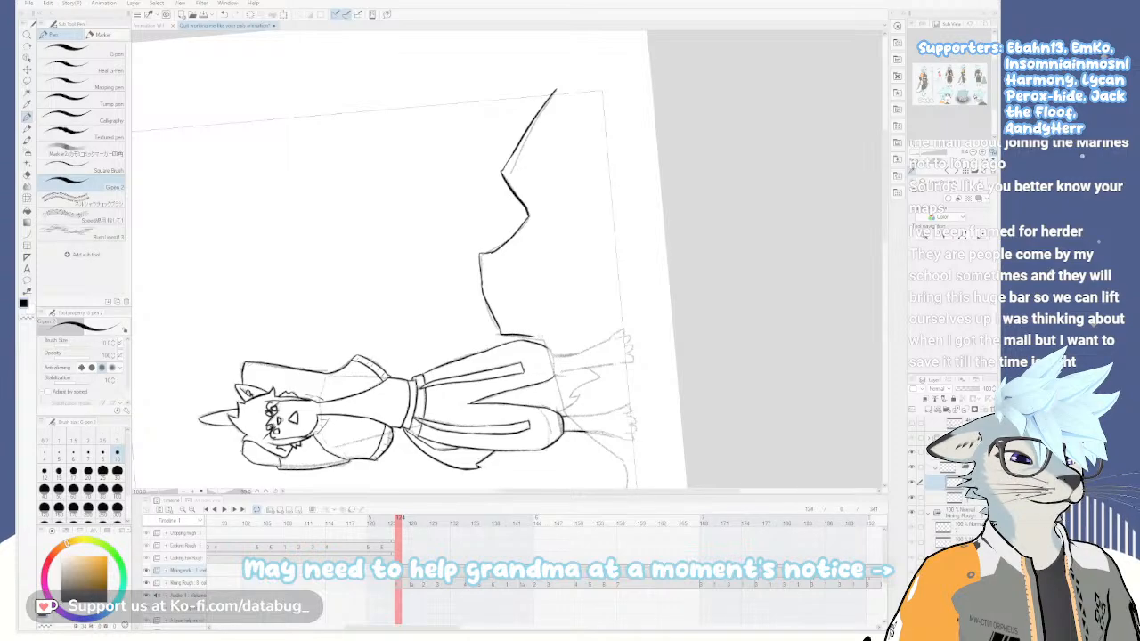
mouse_move(500, 333)
mouse_down()
mouse_move(552, 343)
mouse_move(517, 334)
mouse_move(545, 340)
mouse_move(556, 380)
mouse_up()
key(ctrl+z)
key(ctrl+z)
key(ctrl+z)
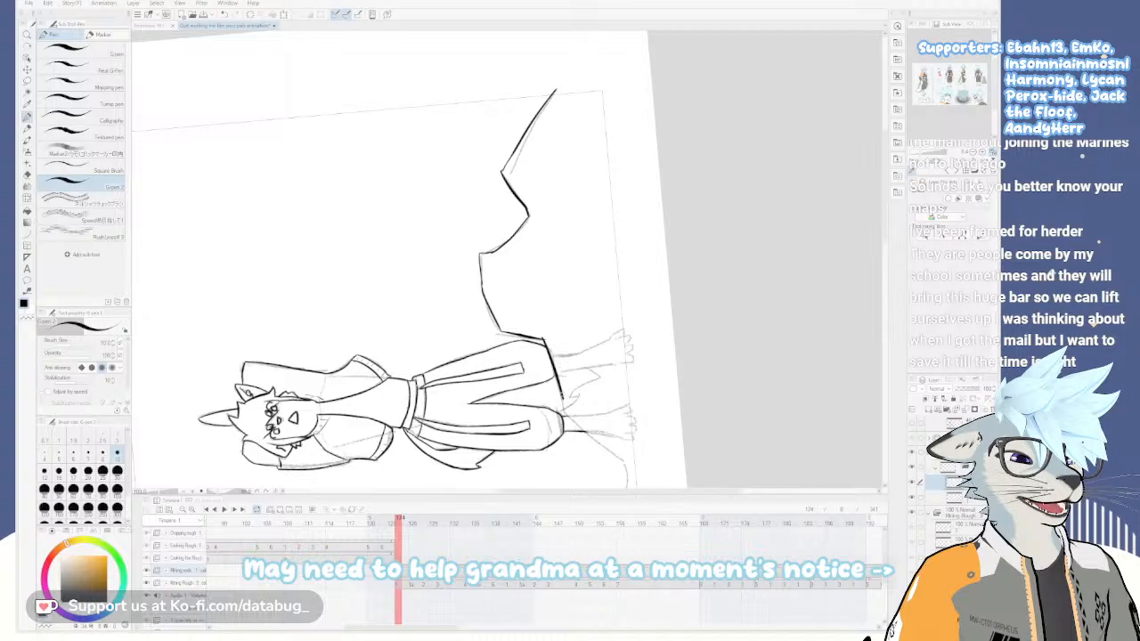
Ink the ground line's slope from the hem of the viewer's-left trouser leg down into the dip
key(asciicircum)
key(asciicircum)
key(asciicircum)
key(asciicircum)
key(asciicircum)
key(asciicircum)
key(asciicircum)
key(asciicircum)
key(asciicircum)
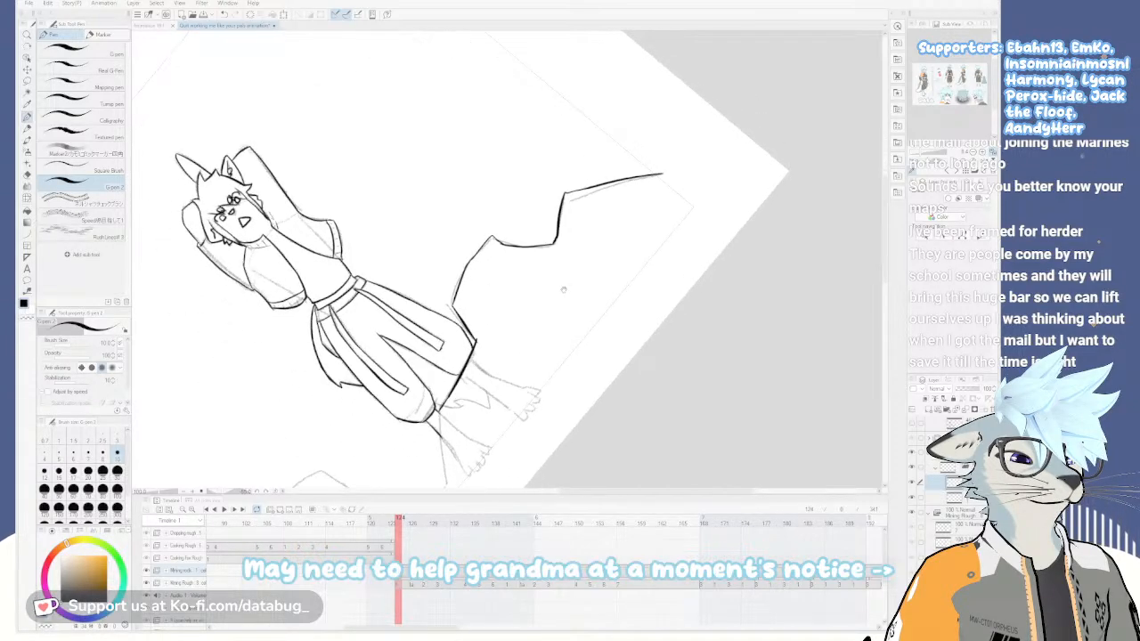
drag(566, 289, 709, 211)
drag(578, 347, 578, 412)
key(ctrl+z)
drag(574, 321, 584, 388)
key(ctrl+z)
drag(576, 319, 583, 392)
key(ctrl+z)
drag(576, 319, 584, 397)
Ink the bottom of the dip in the ground line on the viewer's left of the figure
key(minus)
key(minus)
key(minus)
key(minus)
key(minus)
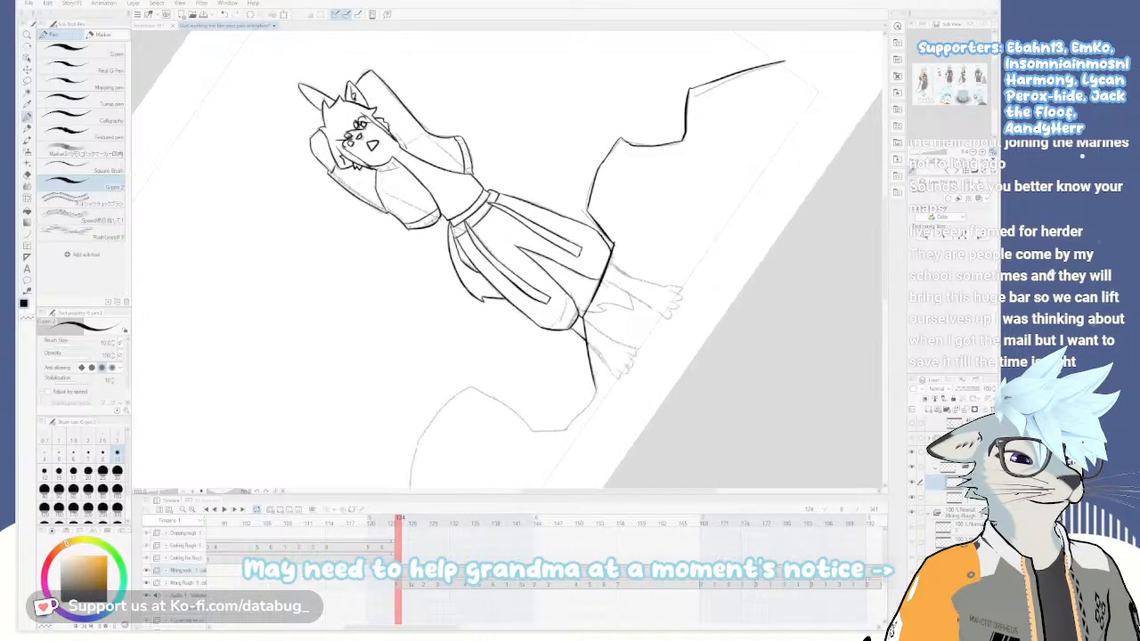
key(minus)
key(minus)
key(minus)
key(minus)
key(minus)
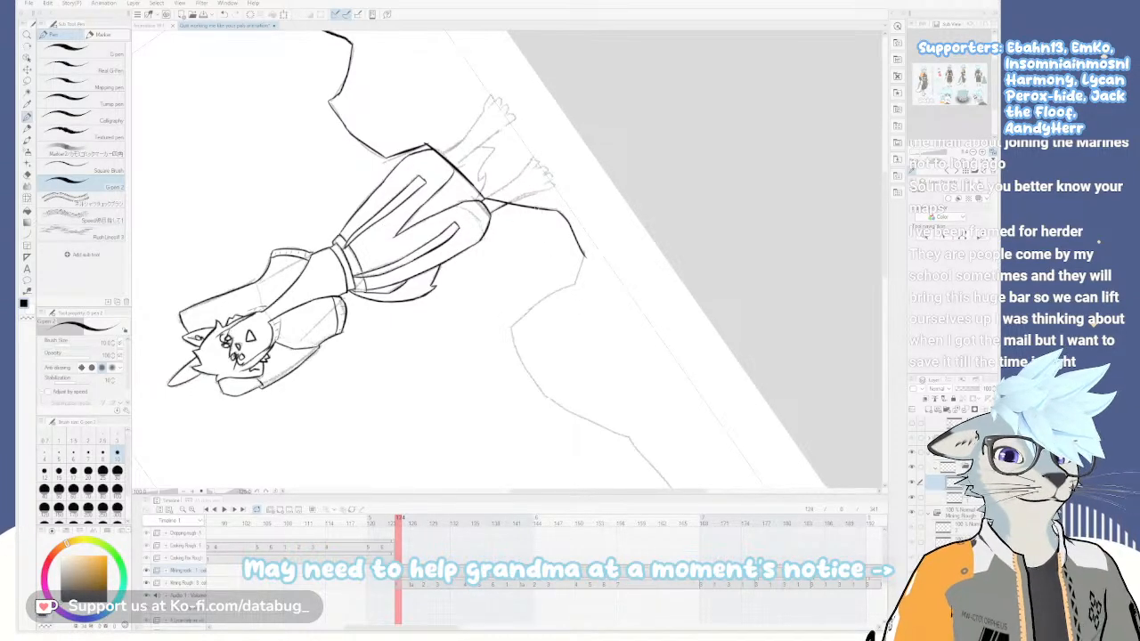
key(p)
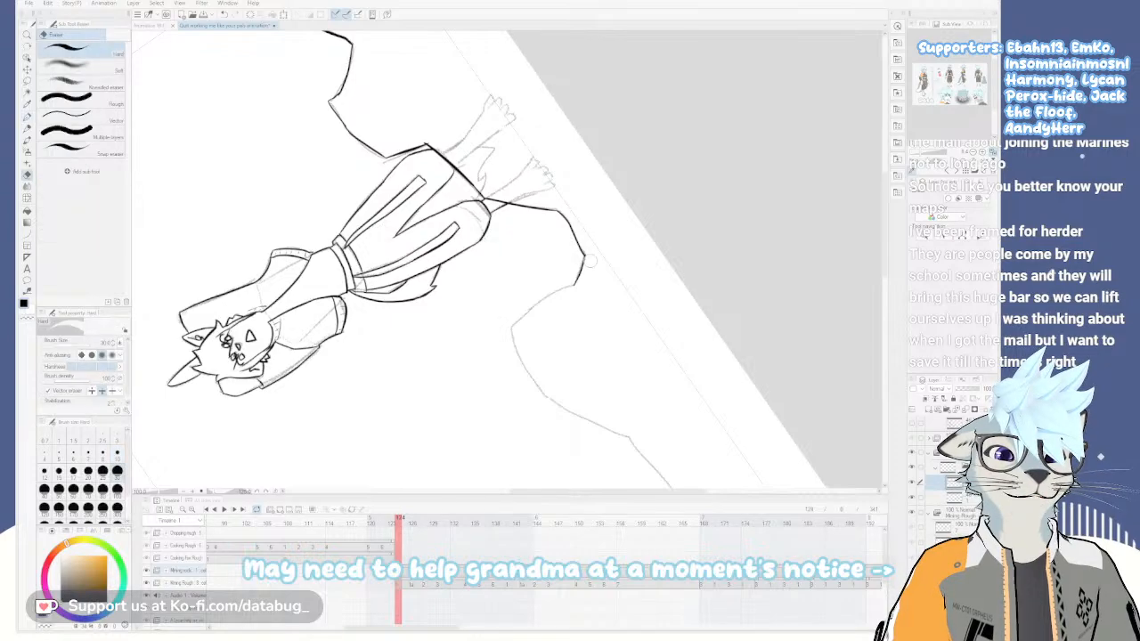
key(p)
Ink the steep wall rising from the dip to the corner of the hill on the viewer's left
key(minus)
key(minus)
key(minus)
key(minus)
key(minus)
key(minus)
drag(601, 316, 650, 282)
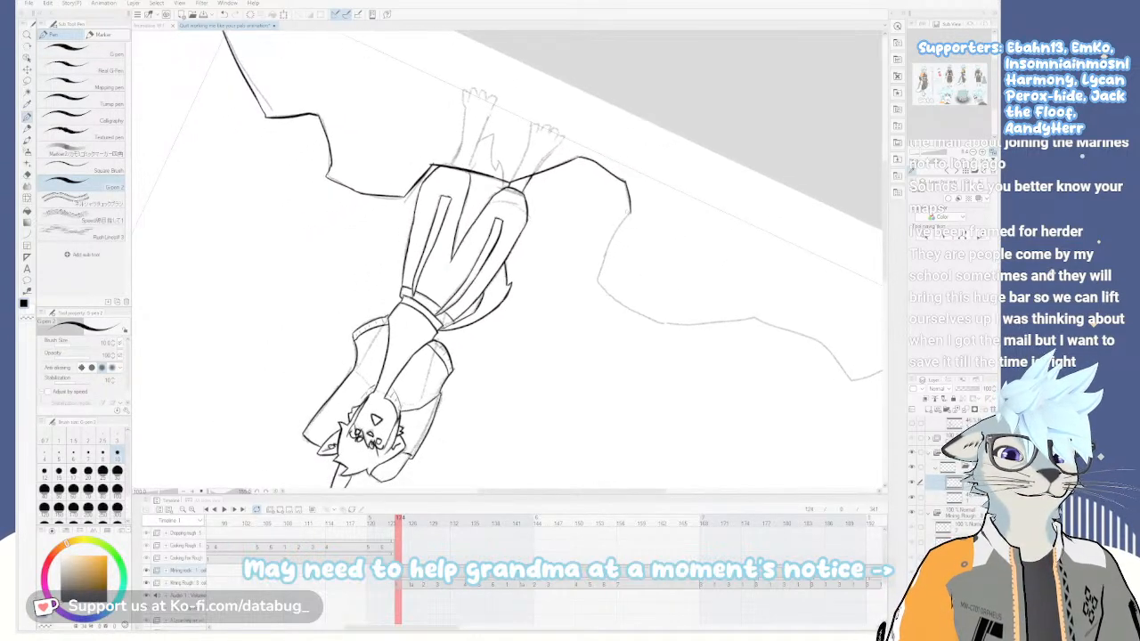
drag(631, 214, 604, 269)
key(ctrl+z)
drag(630, 212, 598, 289)
key(ctrl+z)
drag(631, 211, 600, 285)
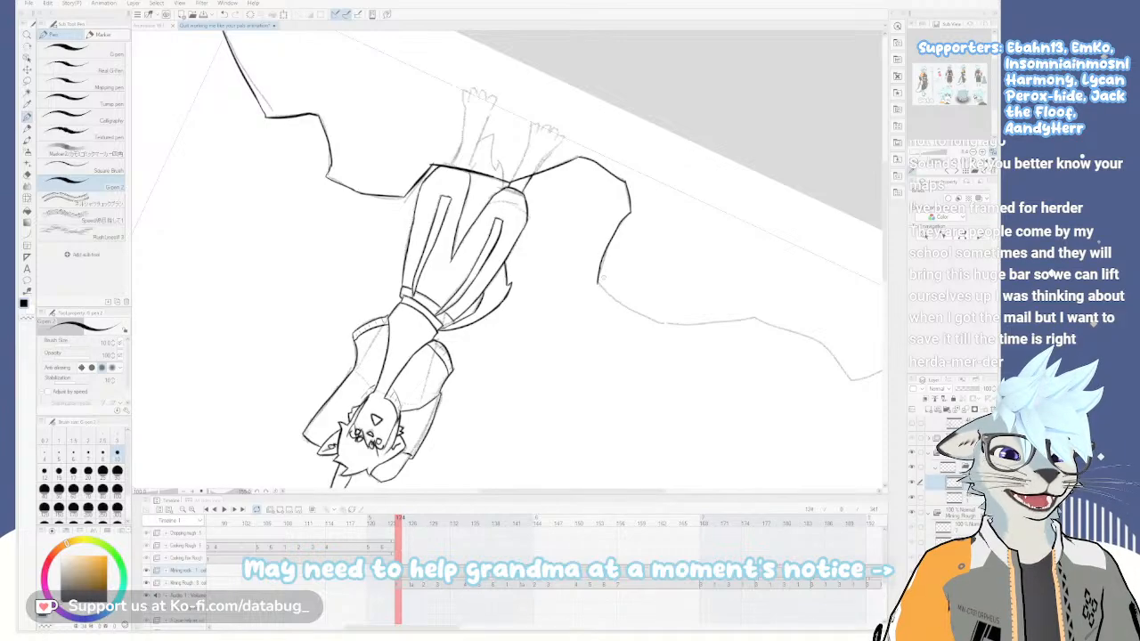
Ink the rounded crest of the hill on the viewer's left side of the ground line
key(asciicircum)
key(asciicircum)
key(asciicircum)
key(asciicircum)
key(asciicircum)
key(asciicircum)
key(asciicircum)
key(asciicircum)
key(asciicircum)
key(asciicircum)
key(asciicircum)
key(asciicircum)
key(asciicircum)
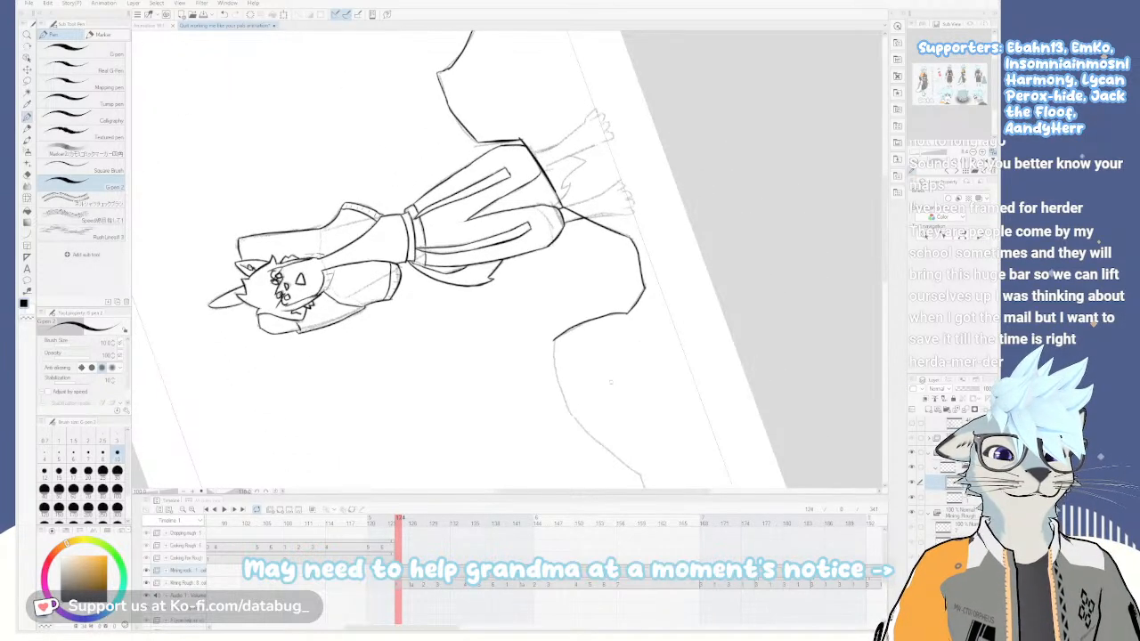
drag(649, 326, 643, 232)
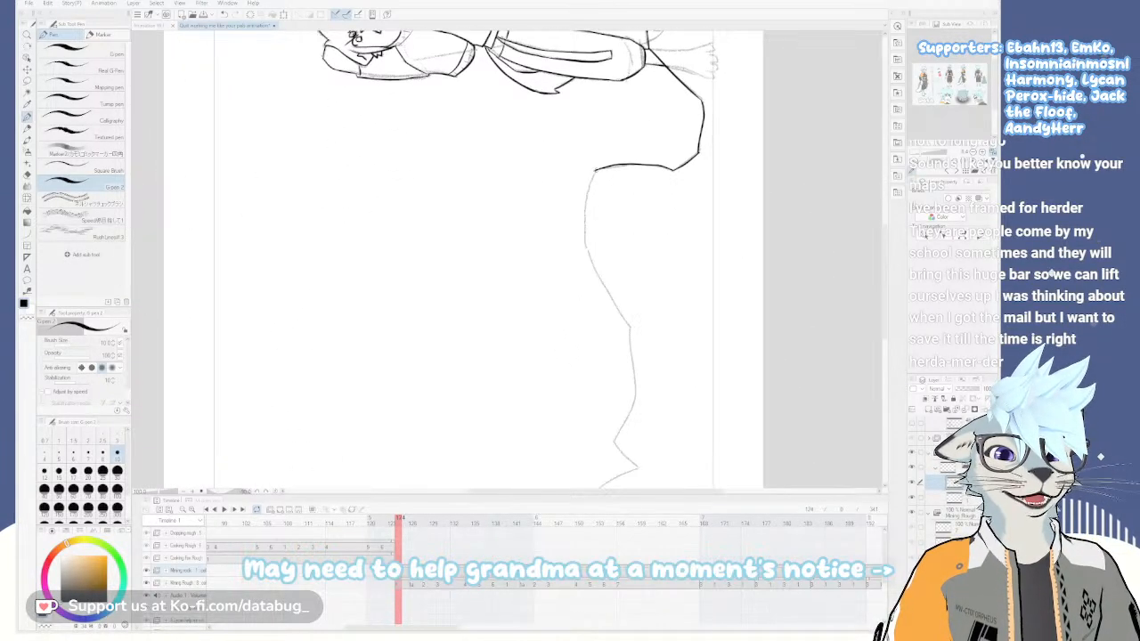
drag(590, 185, 585, 239)
key(ctrl+z)
drag(591, 174, 585, 239)
key(ctrl+z)
drag(593, 168, 594, 267)
Ink the hill's outer slope descending from its crest toward the viewer's left
mouse_move(606, 246)
mouse_down()
mouse_move(625, 319)
mouse_move(648, 333)
mouse_move(720, 307)
mouse_move(662, 341)
mouse_move(762, 258)
mouse_move(685, 311)
mouse_up()
key(ctrl+z)
drag(704, 249, 687, 311)
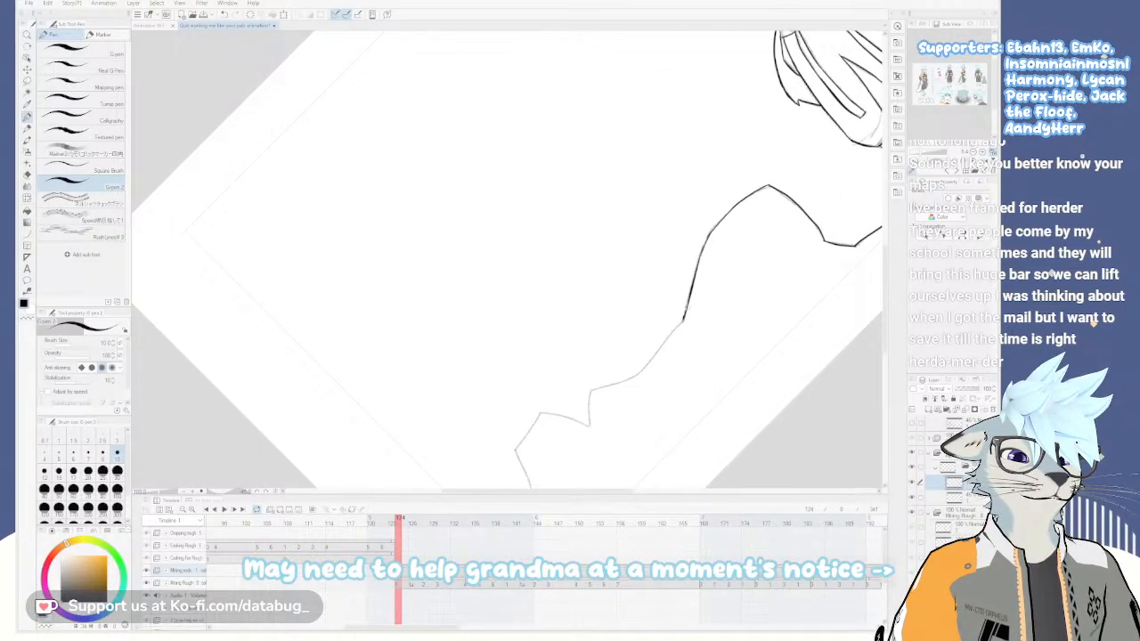
Ink the shallow stretch of the ground line from the hill's foot to the small bump on the viewer's left
key(minus)
key(minus)
key(minus)
key(minus)
key(minus)
key(minus)
drag(687, 303, 596, 303)
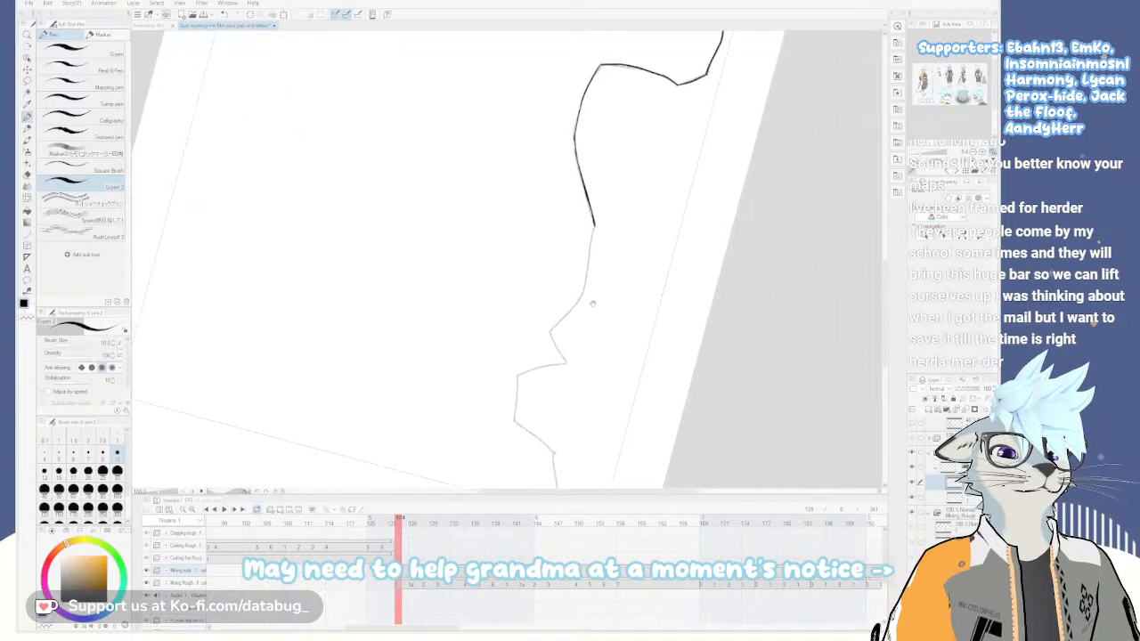
key(minus)
key(minus)
drag(581, 208, 584, 283)
key(ctrl+z)
key(ctrl+z)
drag(581, 208, 582, 270)
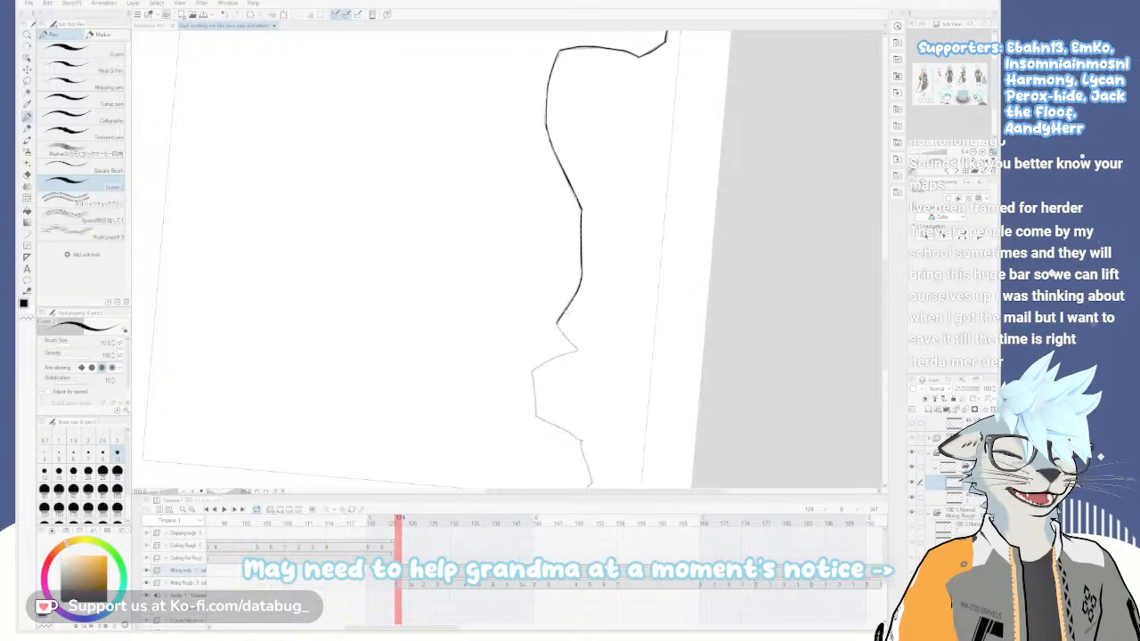
Ink the short drop from the small bump into the narrow notch in the ground line
key(asciicircum)
key(asciicircum)
key(asciicircum)
key(asciicircum)
key(asciicircum)
key(asciicircum)
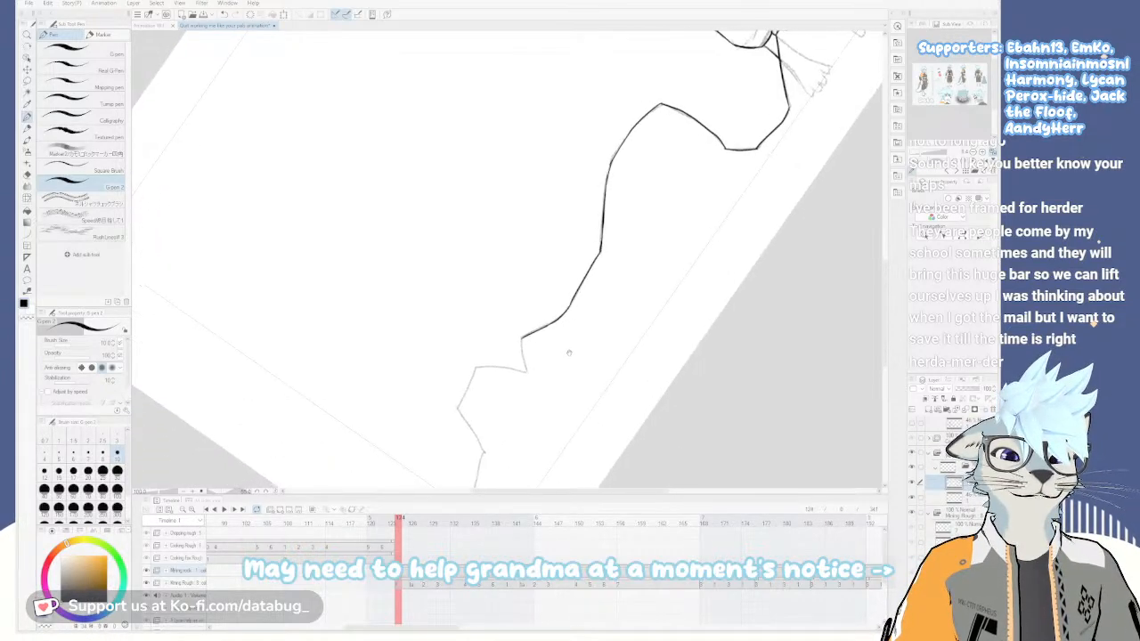
drag(569, 353, 685, 296)
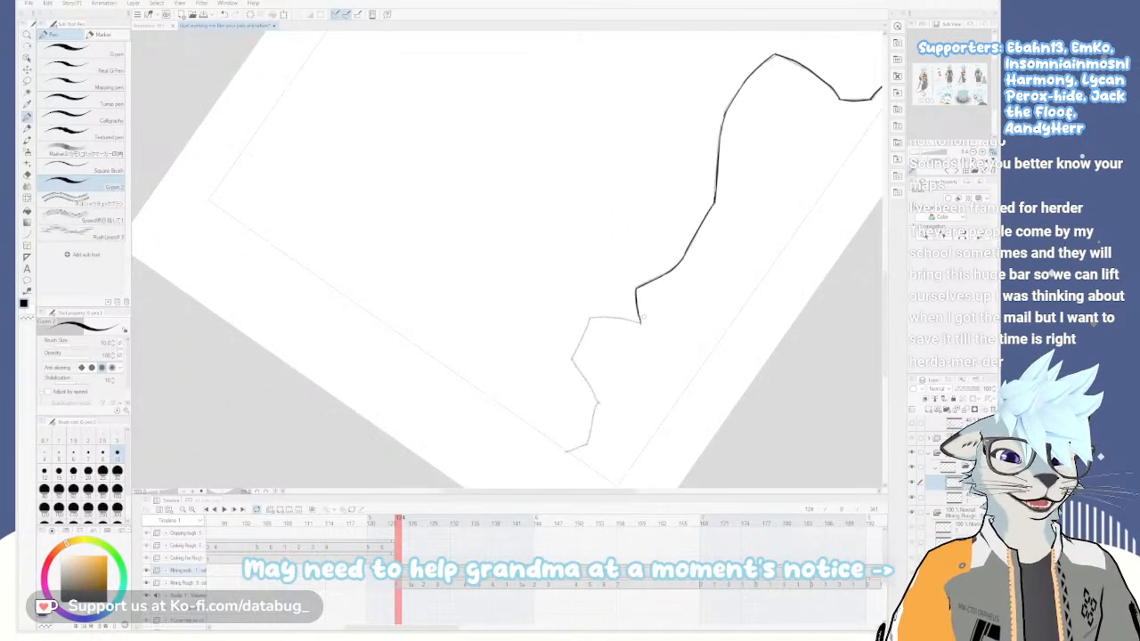
Ink the rise from the notch to the peak of the outermost hill on the viewer's left
key(minus)
key(minus)
key(minus)
key(minus)
key(minus)
key(minus)
key(minus)
key(minus)
key(minus)
key(minus)
key(minus)
key(minus)
key(minus)
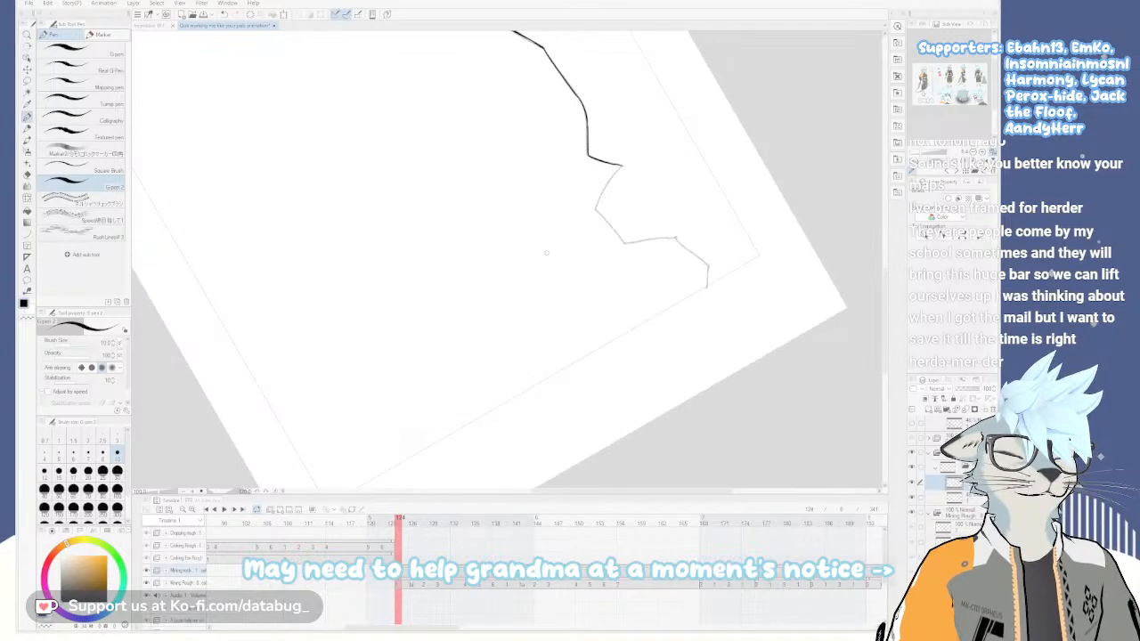
key(minus)
key(minus)
key(minus)
drag(599, 191, 586, 238)
key(ctrl+z)
drag(599, 191, 586, 240)
Ink the outermost hill's top and descending slope, ending the ground line at the frame border
key(asciicircum)
key(asciicircum)
key(asciicircum)
key(asciicircum)
key(asciicircum)
key(asciicircum)
key(asciicircum)
key(asciicircum)
key(asciicircum)
key(asciicircum)
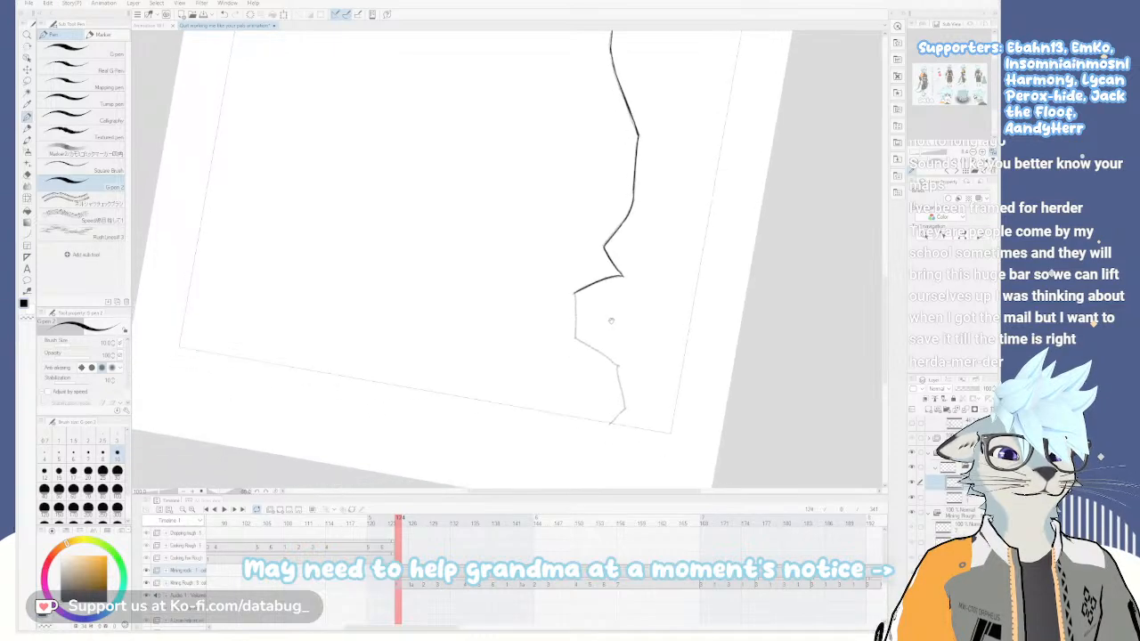
mouse_move(603, 242)
mouse_down()
mouse_move(615, 268)
mouse_move(607, 287)
mouse_move(649, 316)
mouse_up()
key(ctrl+z)
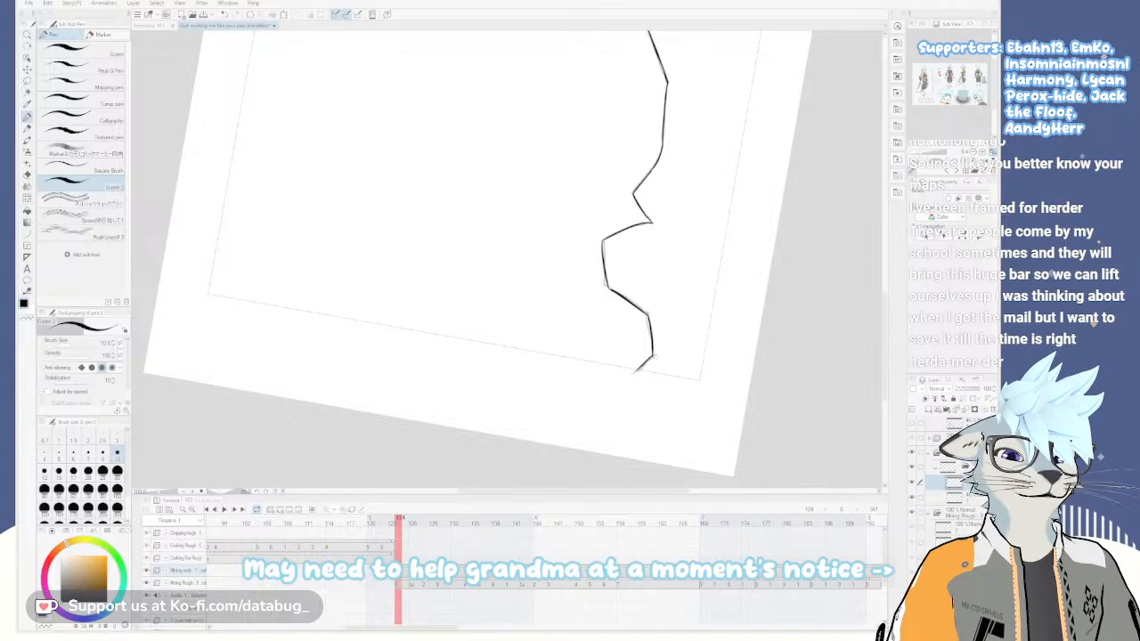
Level the canvas and review the inked ground line and figure across the whole frame
drag(697, 74, 615, 369)
drag(646, 221, 582, 449)
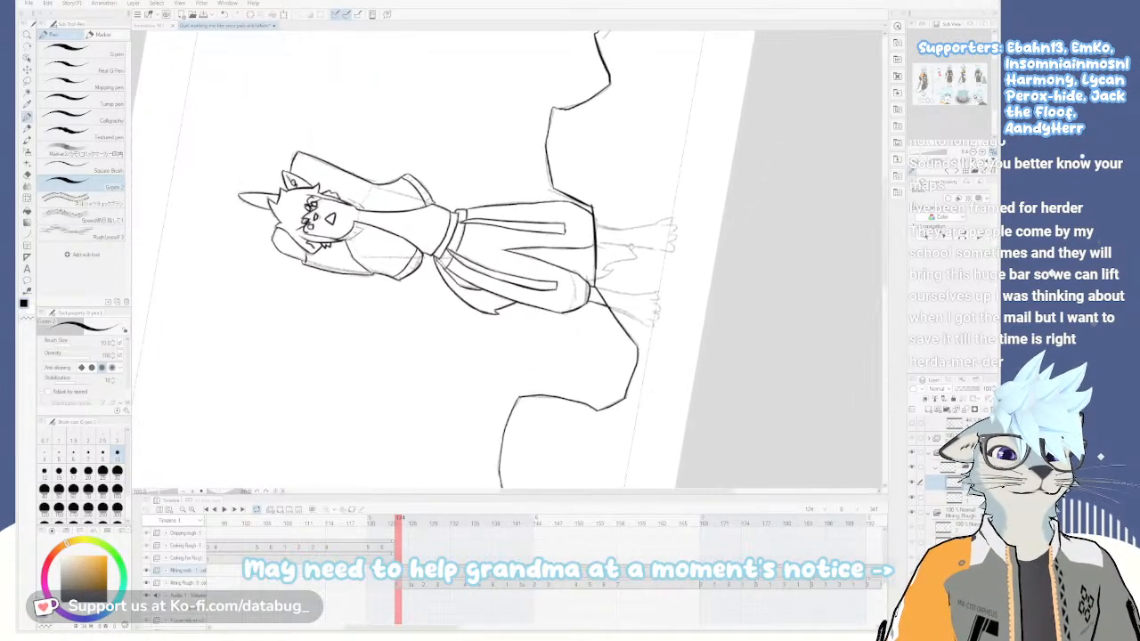
drag(623, 175, 629, 309)
scroll(628, 309, down, 1)
key(asciicircum)
key(asciicircum)
key(asciicircum)
key(asciicircum)
key(asciicircum)
key(asciicircum)
key(asciicircum)
key(asciicircum)
key(asciicircum)
key(asciicircum)
key(asciicircum)
key(asciicircum)
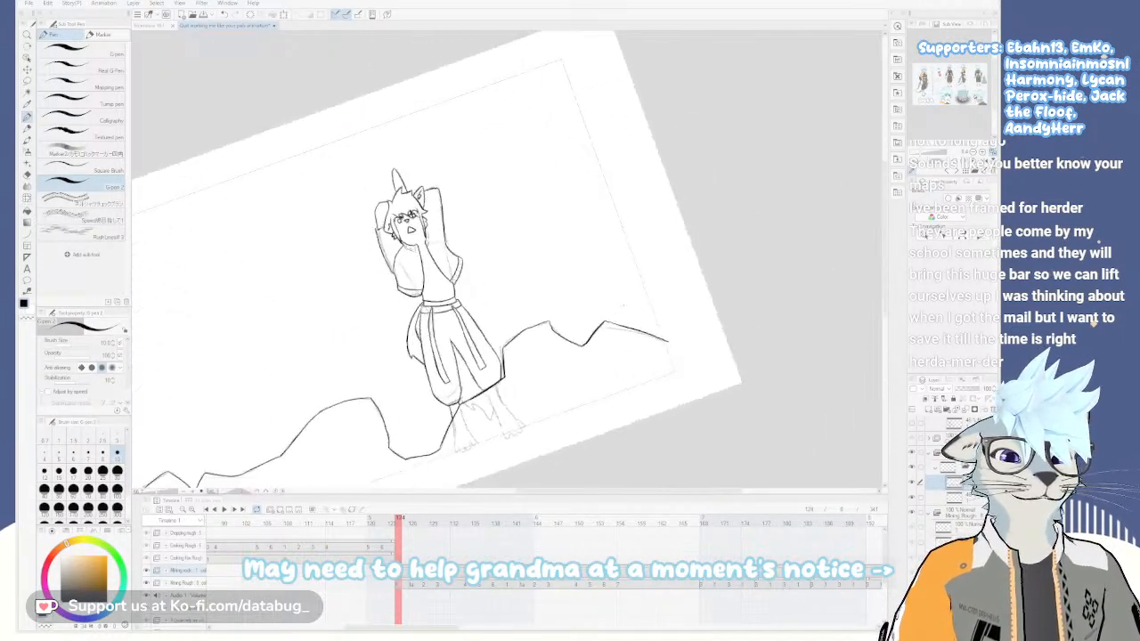
key(asciicircum)
key(asciicircum)
key(asciicircum)
key(asciicircum)
key(asciicircum)
mouse_move(585, 300)
mouse_down()
mouse_move(699, 294)
mouse_move(682, 286)
mouse_move(704, 273)
mouse_move(673, 310)
mouse_move(695, 287)
mouse_move(692, 305)
mouse_move(691, 290)
mouse_move(655, 277)
mouse_up()
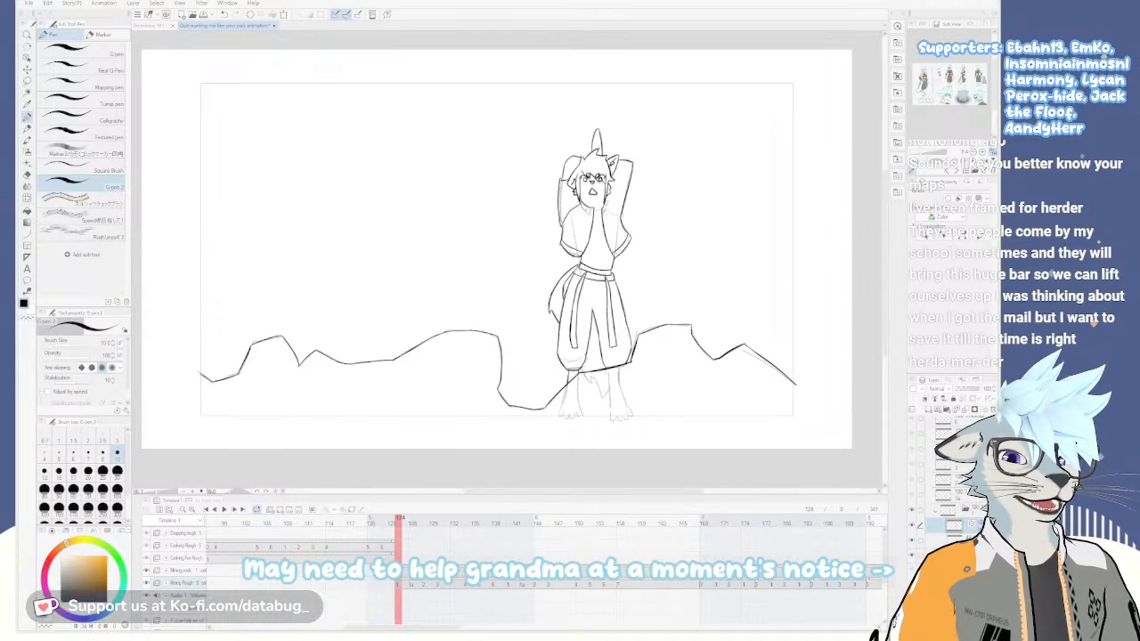
Examine the trousers and sketched legs where they meet the ground line
scroll(634, 332, up, 1)
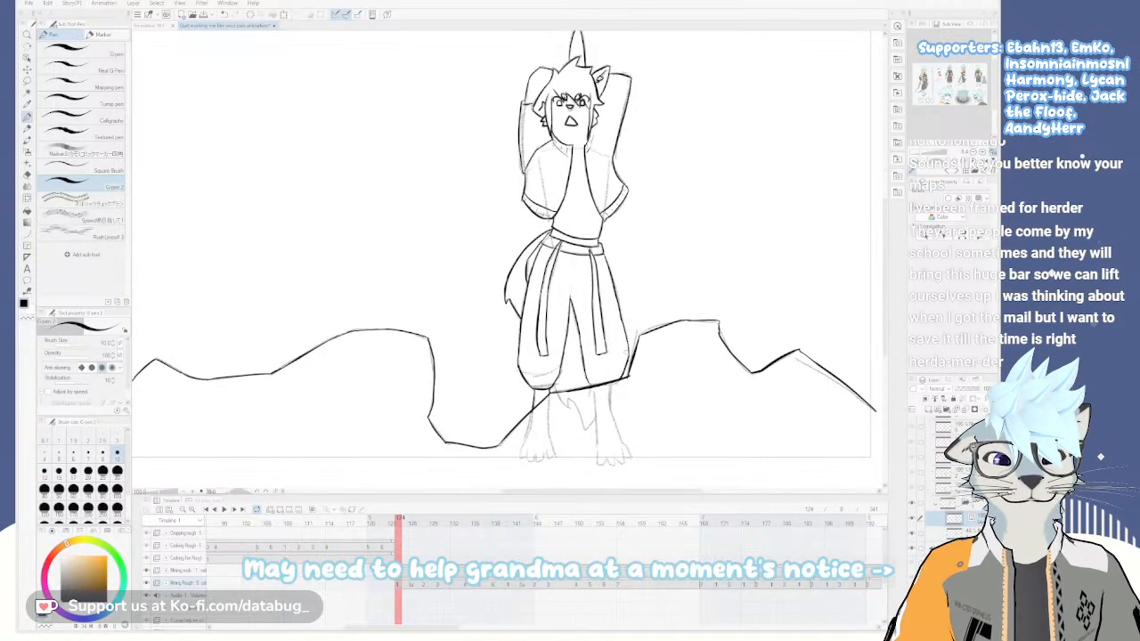
scroll(588, 379, up, 1)
drag(588, 379, 590, 324)
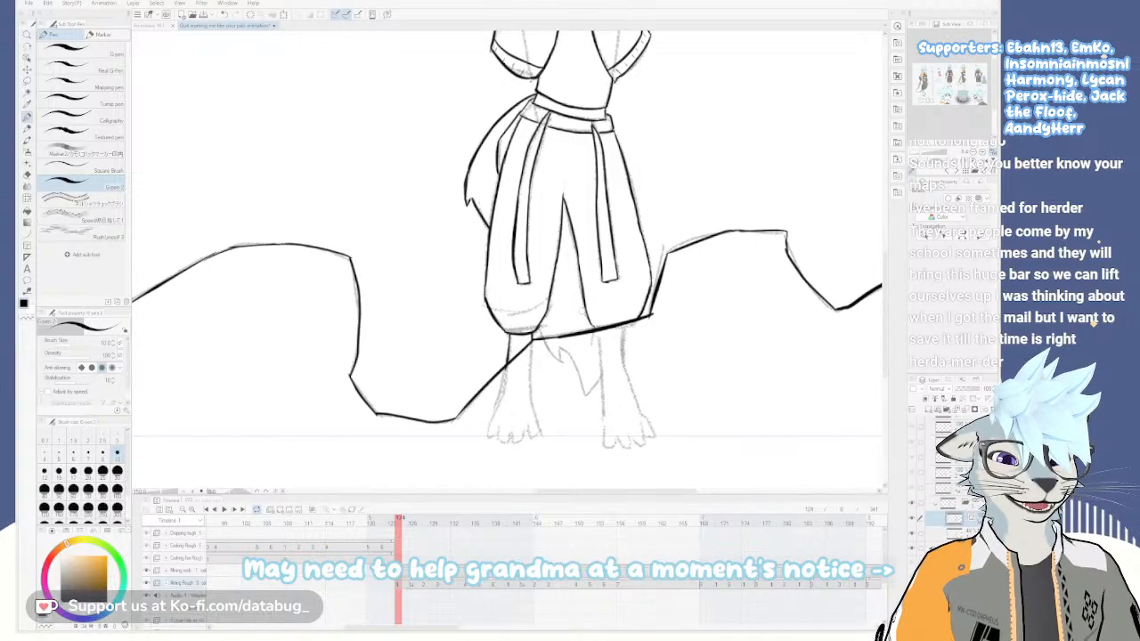
key(asciicircum)
key(asciicircum)
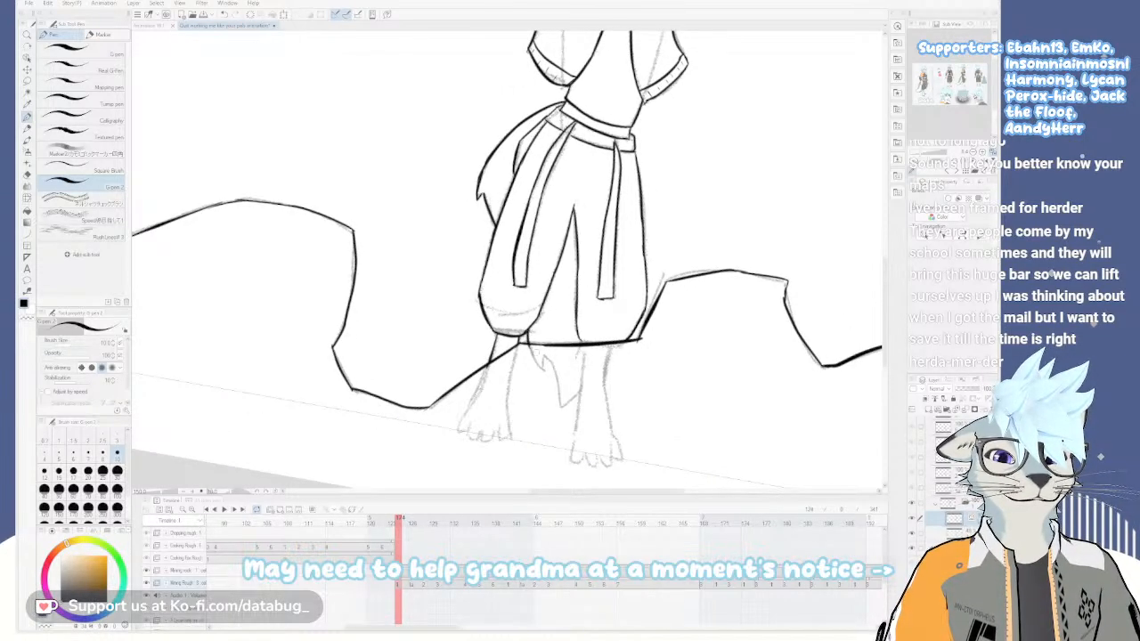
key(e)
key(p)
key(minus)
key(minus)
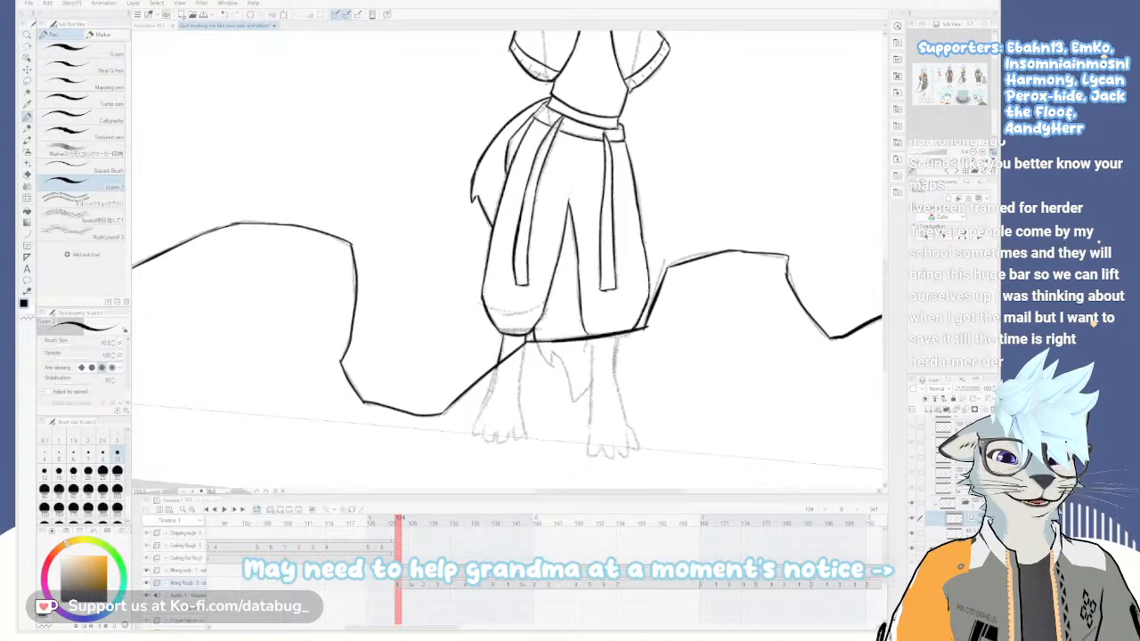
scroll(547, 317, down, 2)
drag(515, 252, 570, 340)
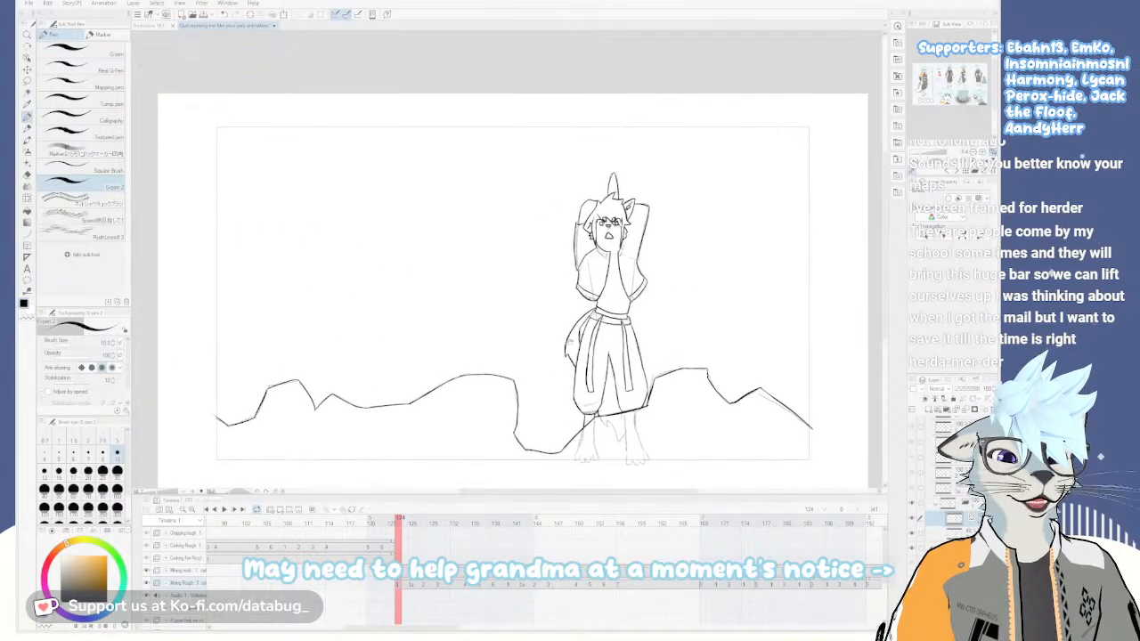
drag(544, 281, 569, 342)
scroll(568, 342, down, 3)
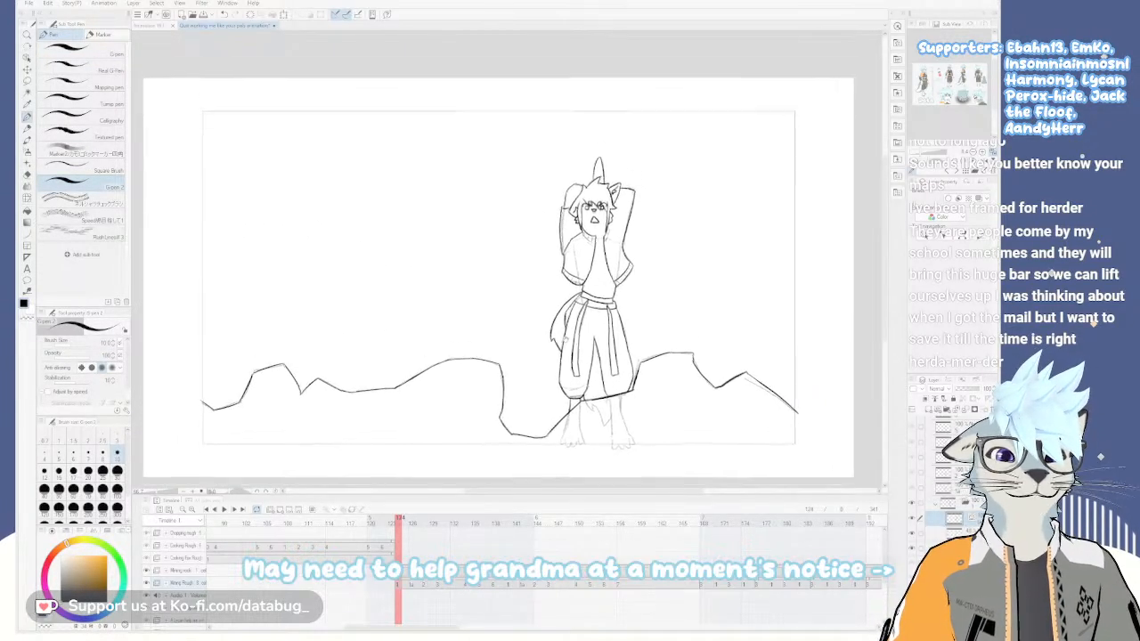
scroll(587, 305, up, 1)
mouse_move(653, 278)
mouse_down()
mouse_move(592, 316)
mouse_move(599, 339)
mouse_move(586, 325)
mouse_up()
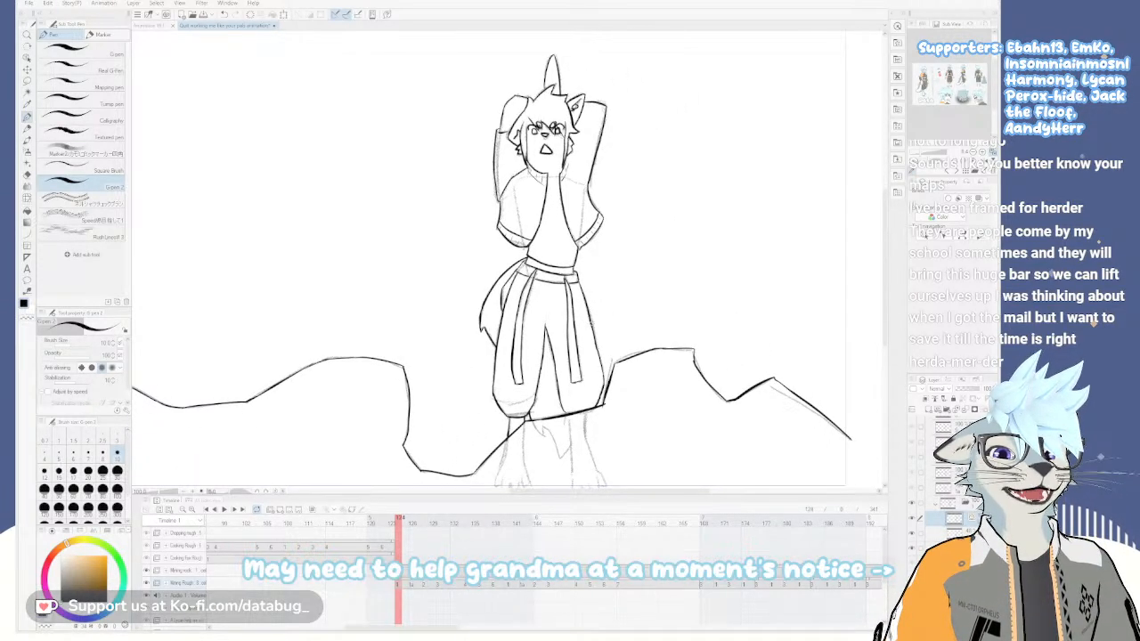
scroll(593, 321, down, 1)
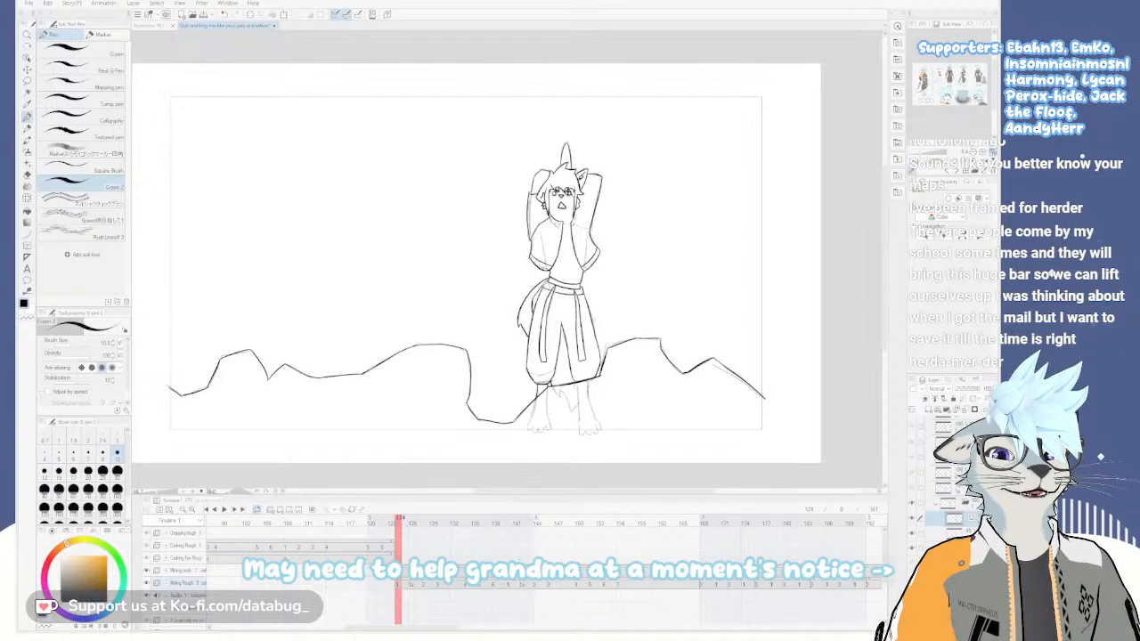
scroll(592, 321, up, 1)
drag(549, 371, 627, 342)
scroll(560, 312, down, 1)
key(minus)
key(minus)
key(minus)
key(minus)
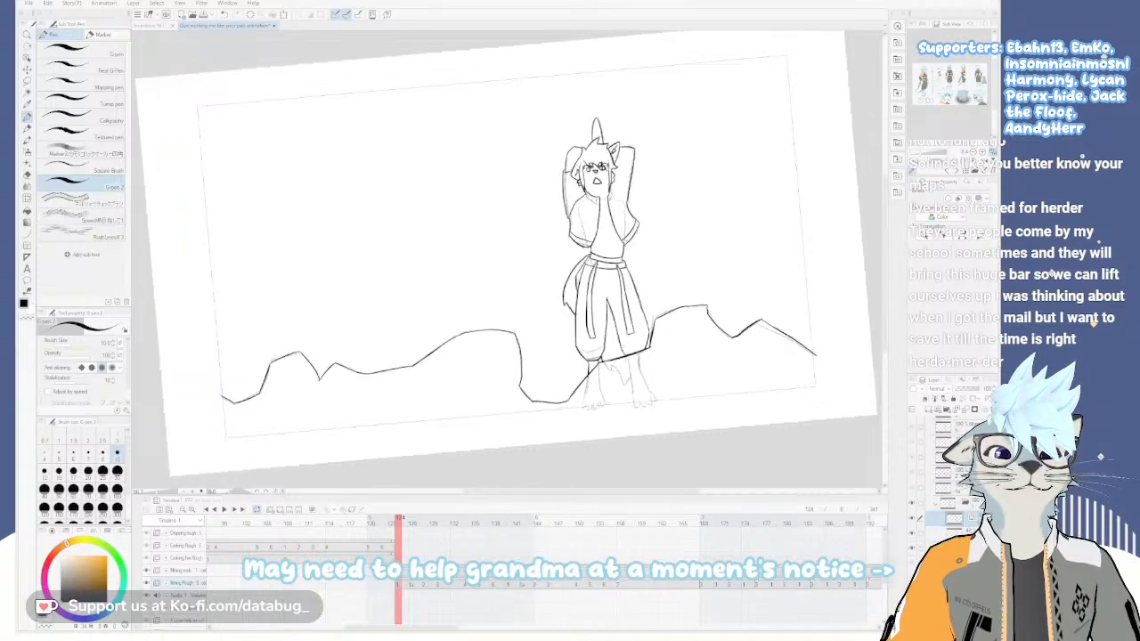
key(asciicircum)
key(asciicircum)
key(asciicircum)
key(asciicircum)
key(asciicircum)
key(minus)
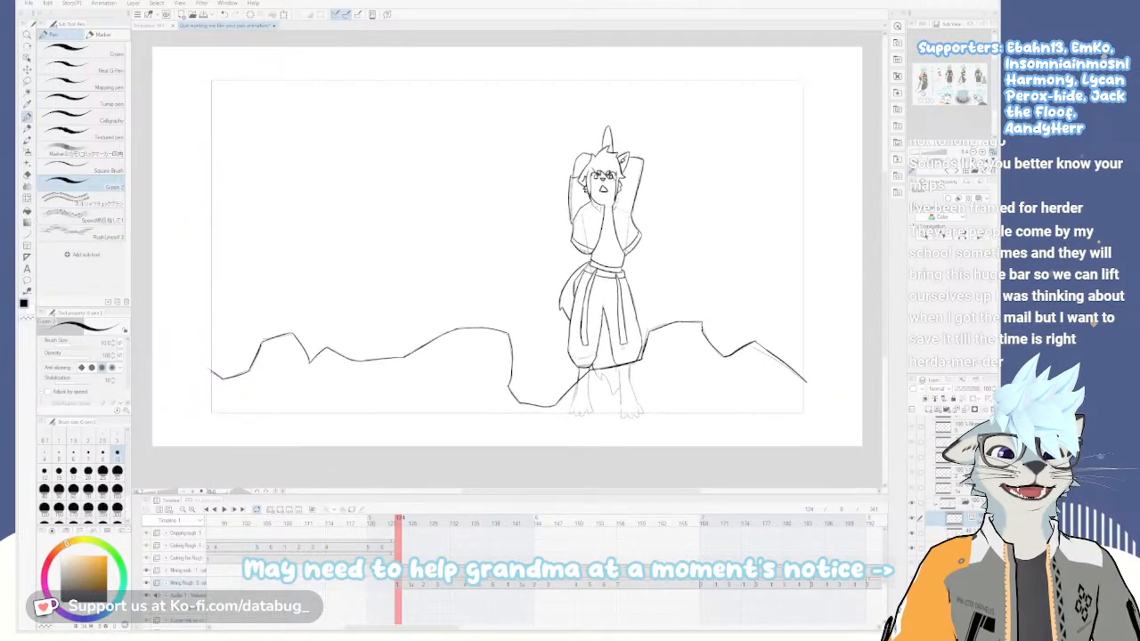
drag(627, 326, 604, 342)
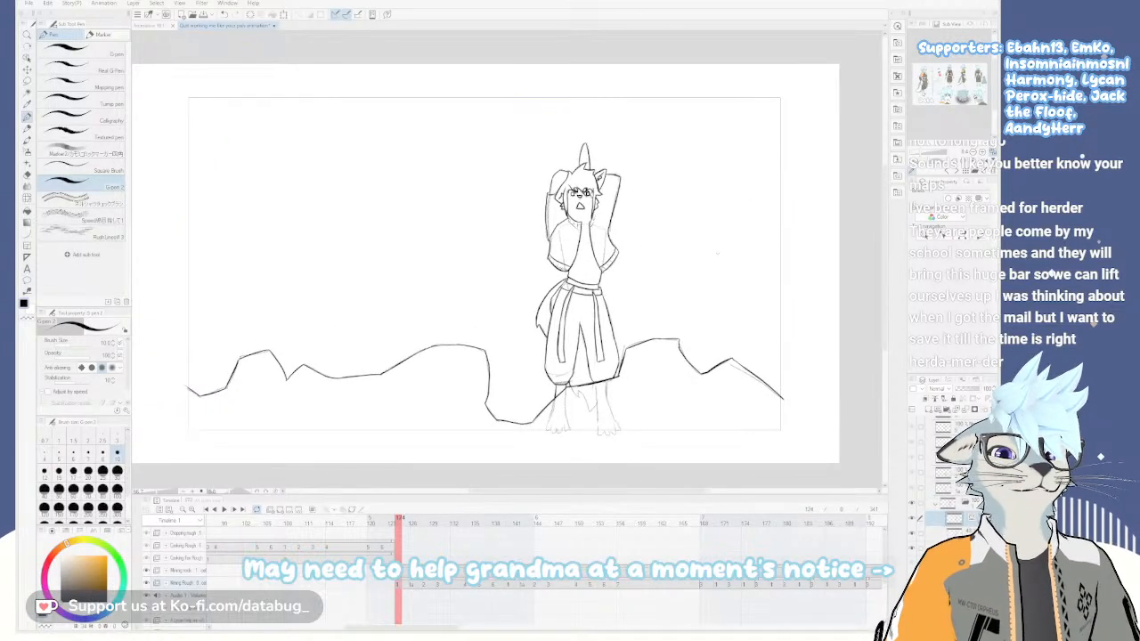
Ink the elbow corner of the raised arm on the viewer's right and erase the stray bit outside it
scroll(638, 186, up, 3)
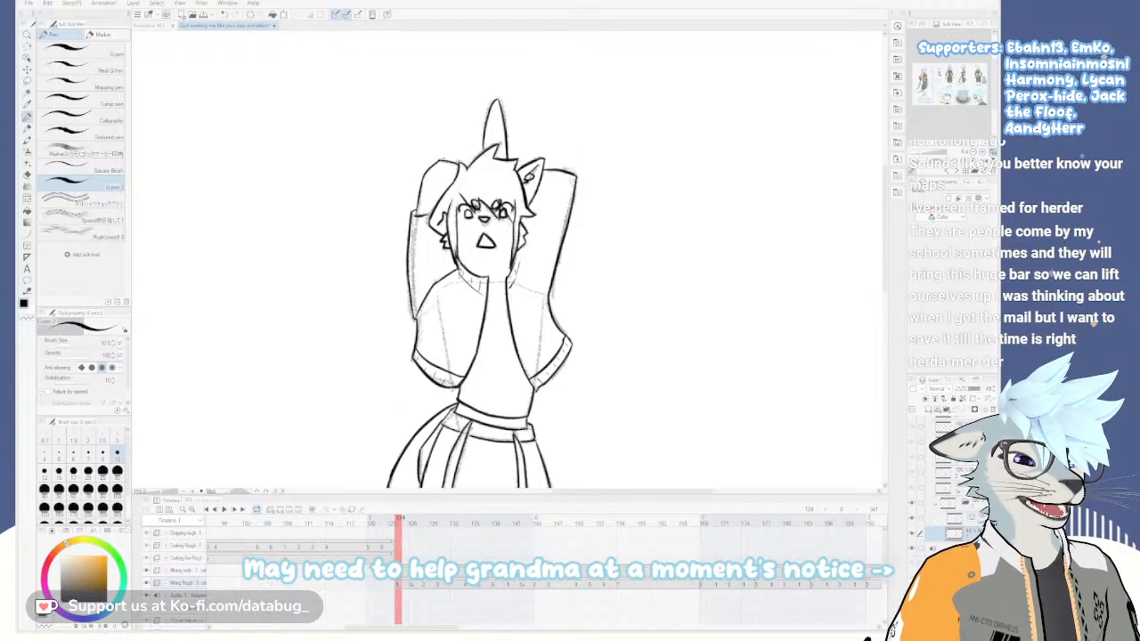
drag(564, 170, 571, 201)
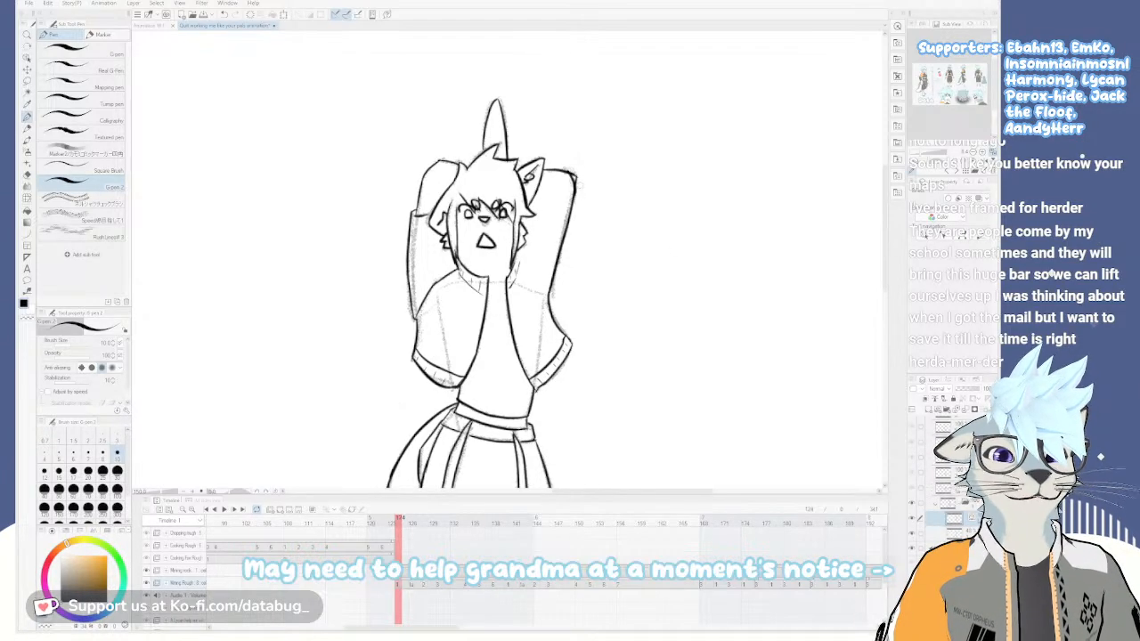
key(e)
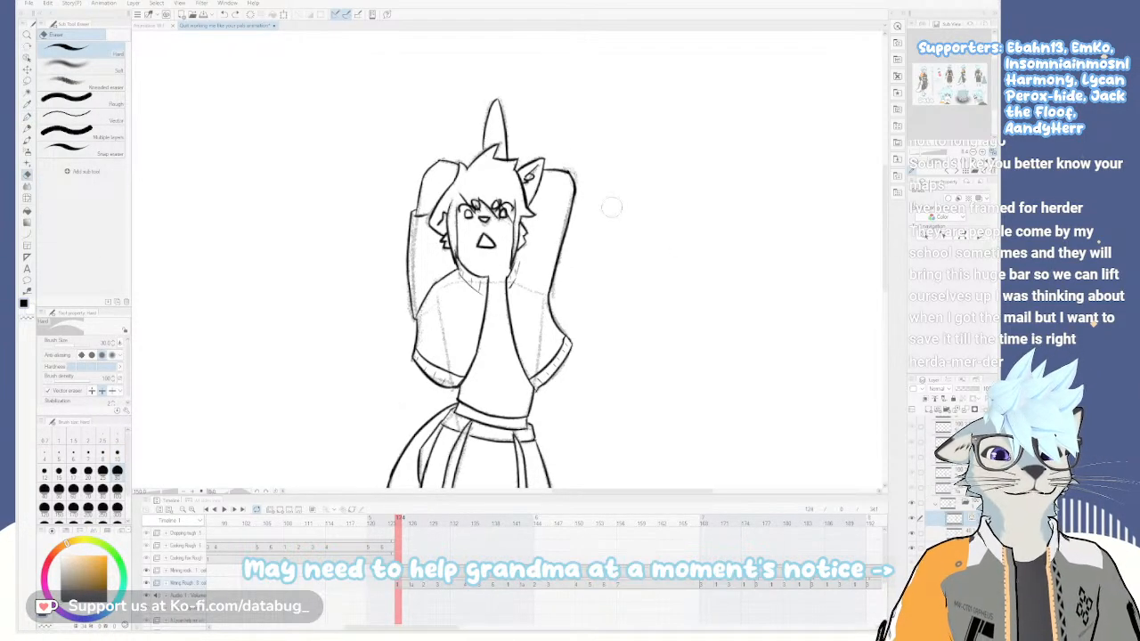
key(p)
drag(641, 333, 661, 264)
key(minus)
key(minus)
key(minus)
key(minus)
key(minus)
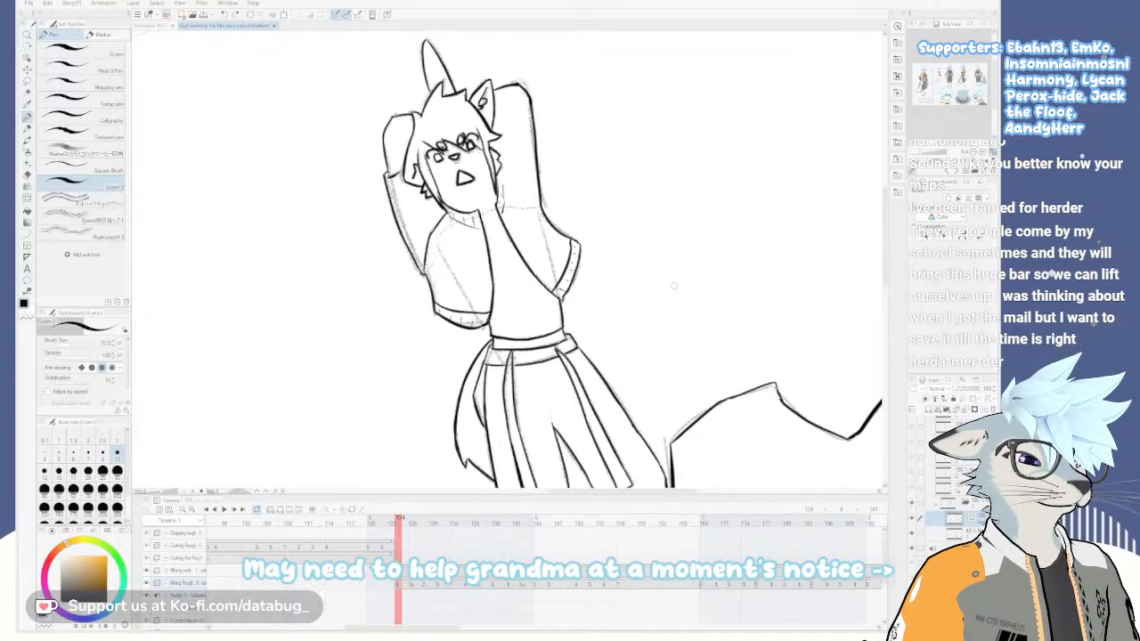
key(asciicircum)
key(asciicircum)
key(asciicircum)
key(asciicircum)
key(asciicircum)
scroll(671, 287, down, 5)
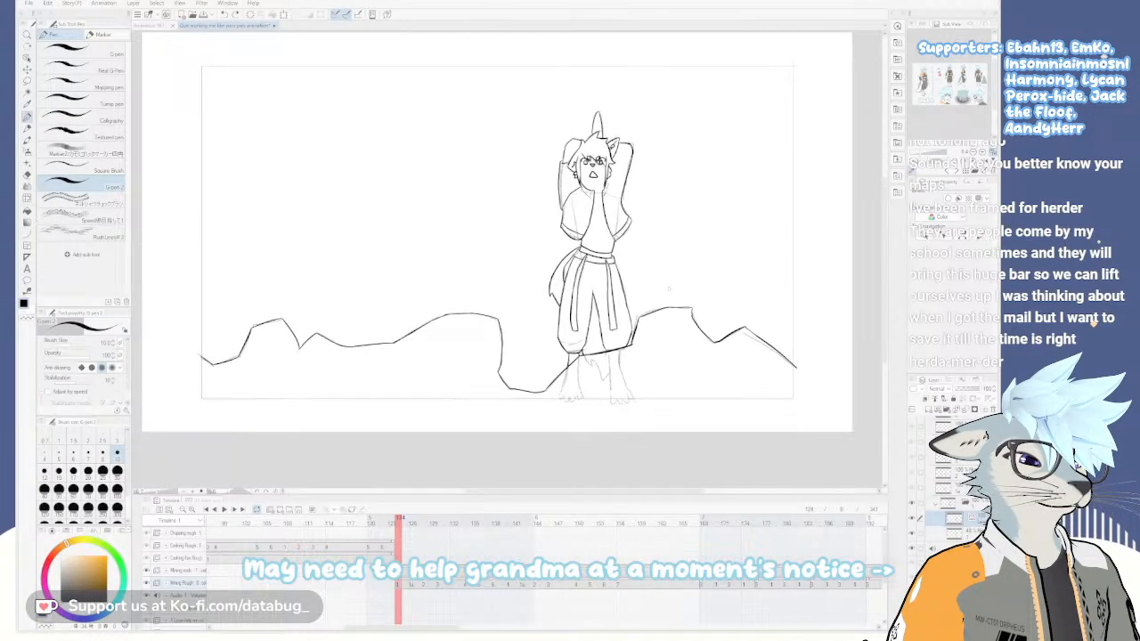
drag(667, 286, 661, 304)
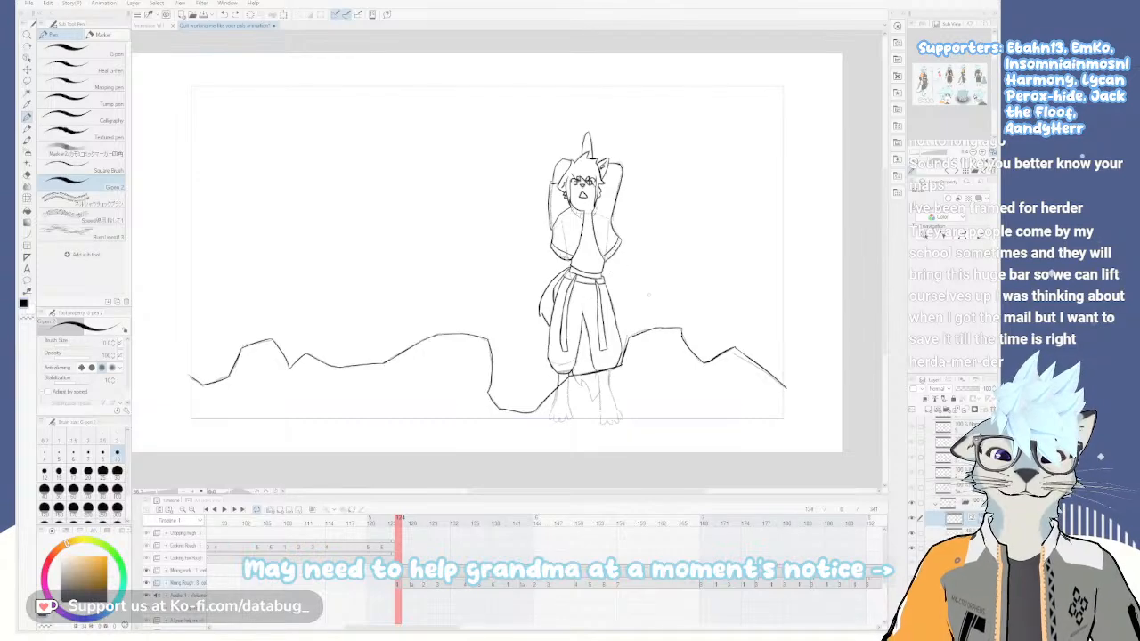
drag(614, 311, 663, 321)
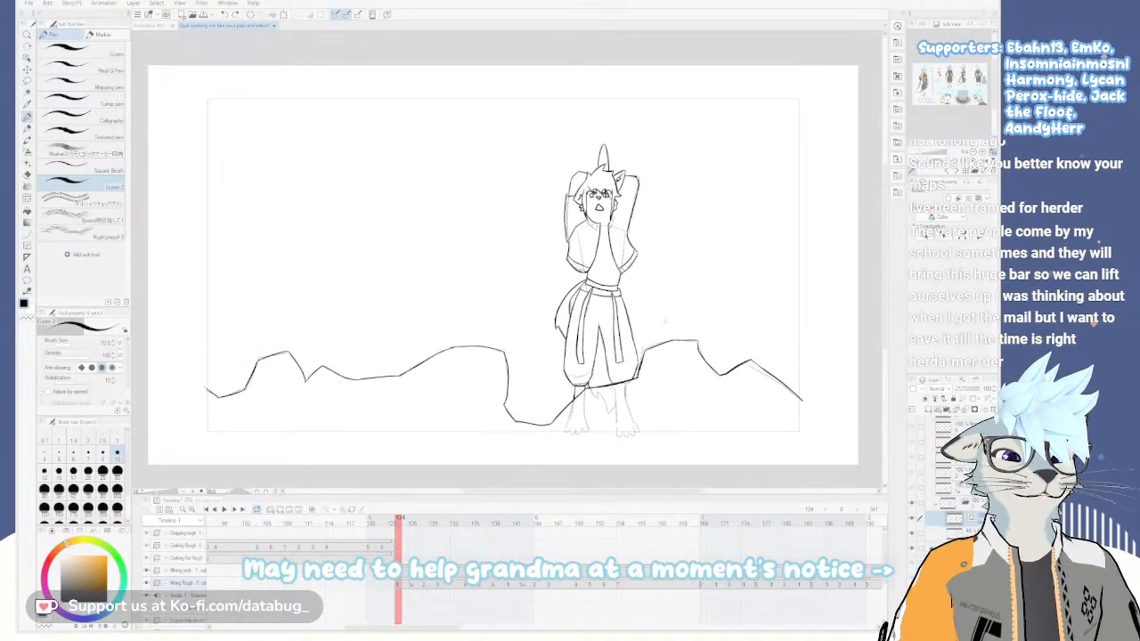
scroll(665, 321, up, 1)
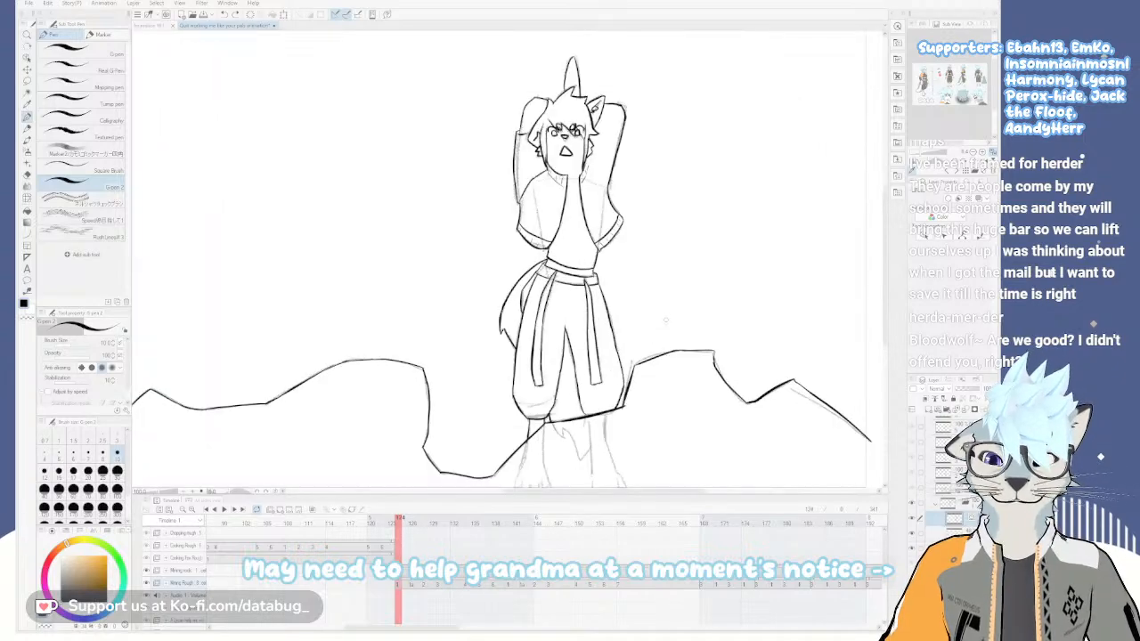
scroll(671, 311, down, 1)
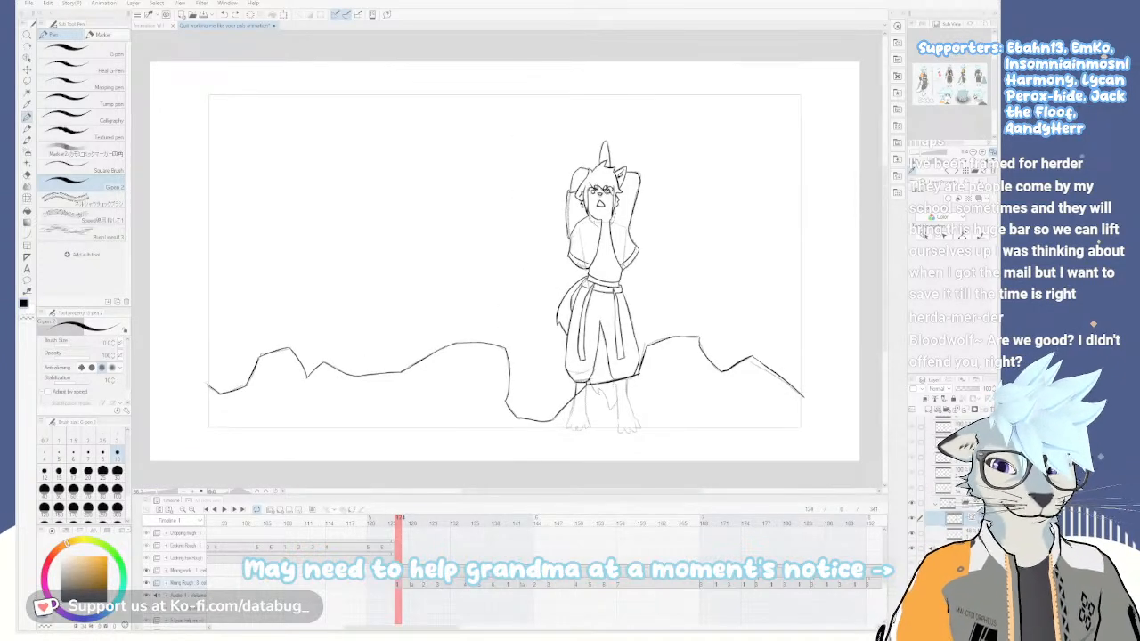
On the next mining frame, lower the rough drawing's opacity and add a new layer for its linework
key(Right)
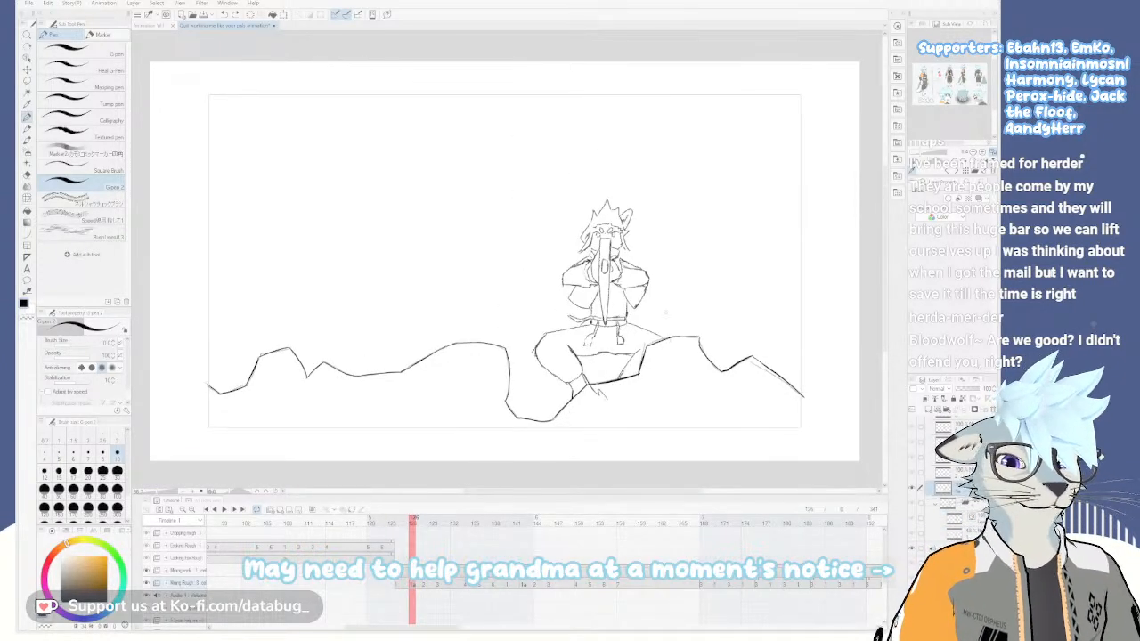
scroll(665, 312, up, 3)
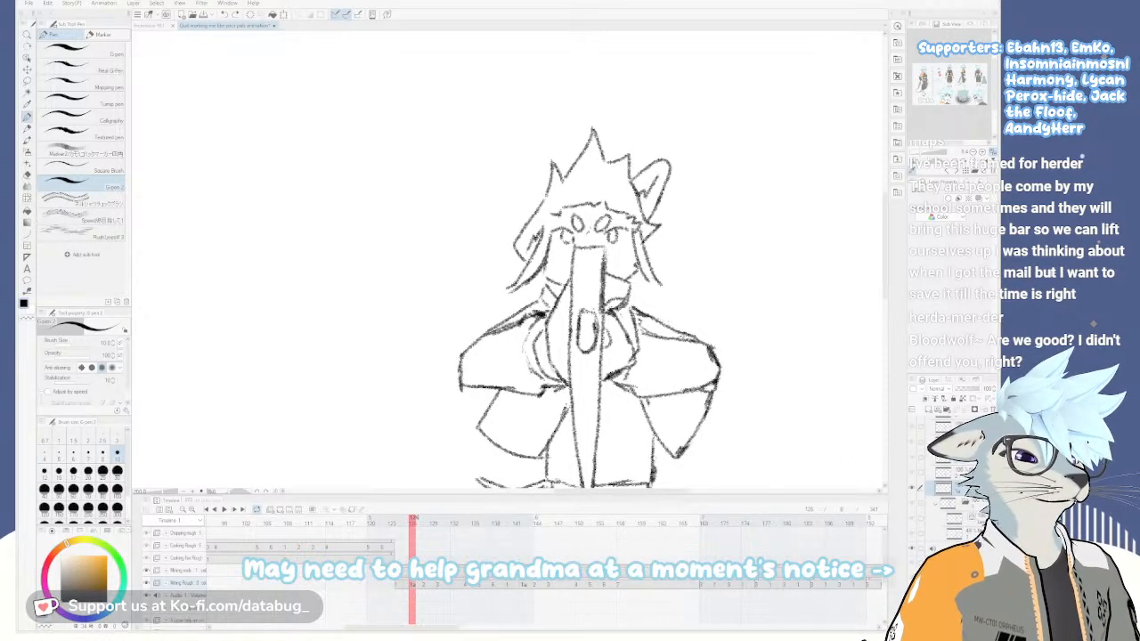
drag(979, 388, 967, 389)
click(939, 410)
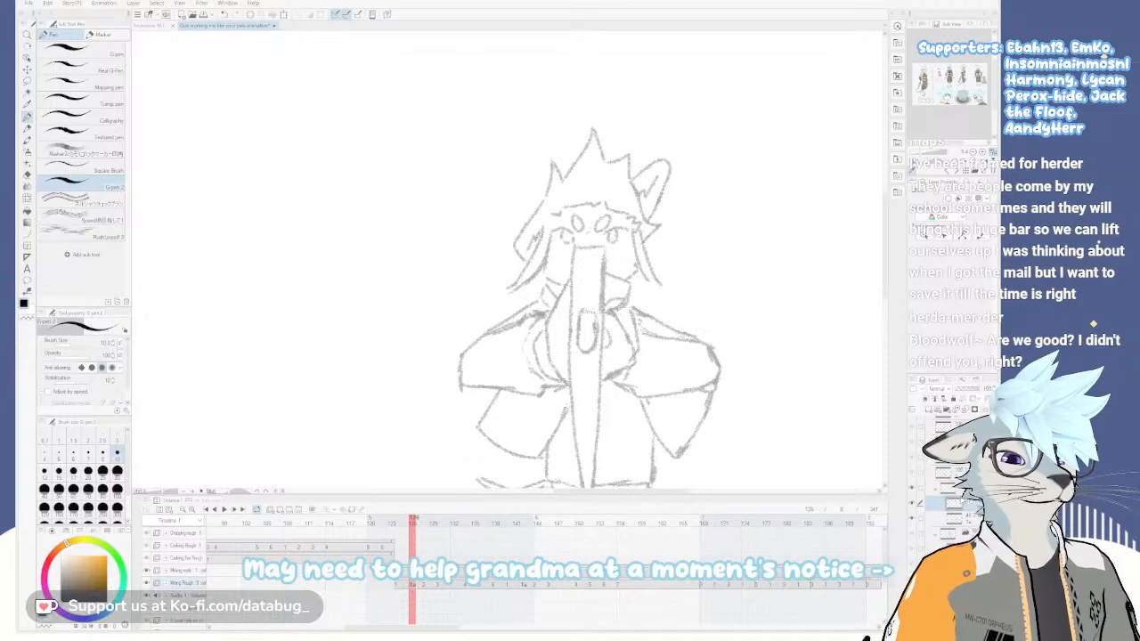
Ink the crouching figure's two large eyes with their lids and the two oval marks between them over the rough face
drag(605, 235, 626, 230)
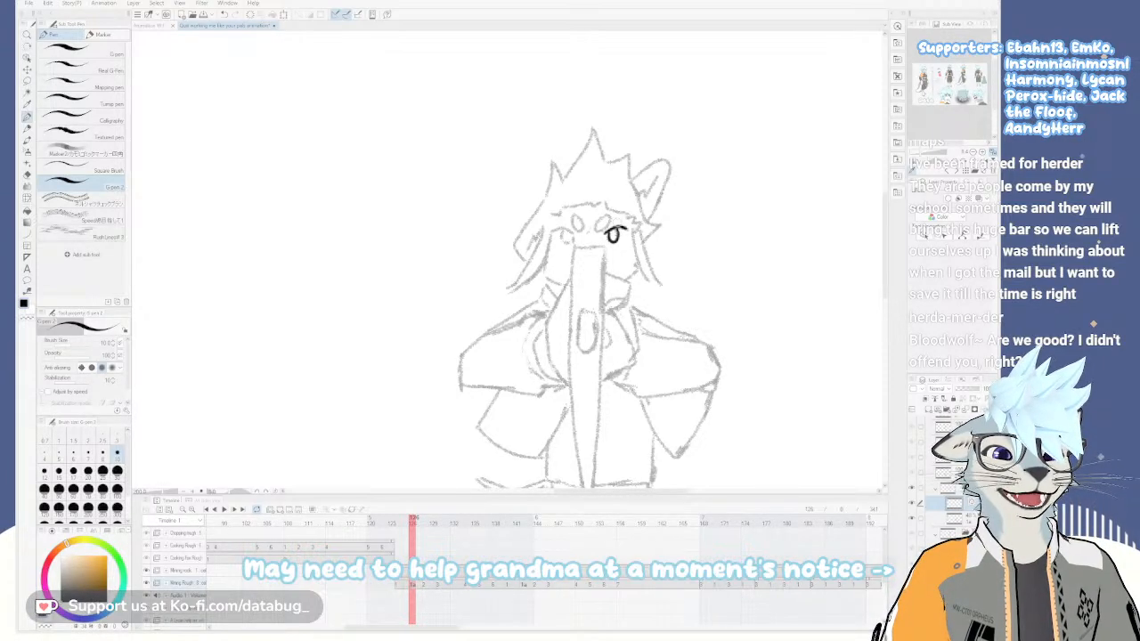
key(minus)
key(minus)
key(minus)
key(minus)
key(minus)
key(minus)
key(minus)
key(minus)
key(minus)
key(minus)
key(minus)
key(minus)
key(minus)
key(minus)
key(minus)
key(minus)
key(minus)
key(minus)
scroll(598, 270, up, 2)
mouse_move(499, 107)
mouse_down()
mouse_move(548, 197)
mouse_move(539, 255)
mouse_up()
key(asciicircum)
key(asciicircum)
key(asciicircum)
key(asciicircum)
key(asciicircum)
key(asciicircum)
key(asciicircum)
key(asciicircum)
key(asciicircum)
key(asciicircum)
key(asciicircum)
key(asciicircum)
key(asciicircum)
key(asciicircum)
key(asciicircum)
key(asciicircum)
key(asciicircum)
key(asciicircum)
key(asciicircum)
mouse_move(548, 299)
mouse_down()
mouse_move(564, 238)
mouse_move(558, 247)
mouse_move(592, 241)
mouse_move(585, 210)
mouse_move(601, 235)
mouse_move(589, 206)
mouse_move(653, 233)
mouse_move(644, 207)
mouse_up()
key(ctrl+z)
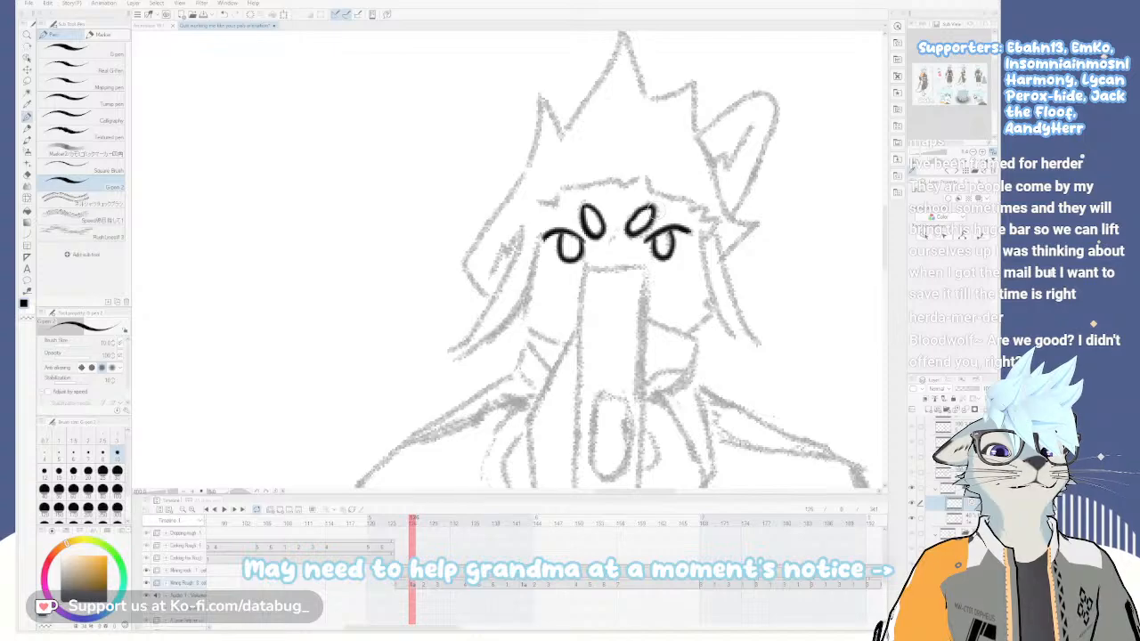
Ink the pointed side lock of hair on the viewer's right of the face
scroll(641, 144, down, 2)
drag(645, 274, 639, 247)
scroll(653, 214, down, 1)
scroll(668, 184, up, 1)
drag(669, 183, 668, 283)
key(ctrl+z)
drag(656, 217, 673, 271)
key(ctrl+z)
mouse_move(661, 216)
mouse_down()
mouse_move(672, 269)
mouse_move(665, 240)
mouse_move(681, 267)
mouse_up()
key(ctrl+z)
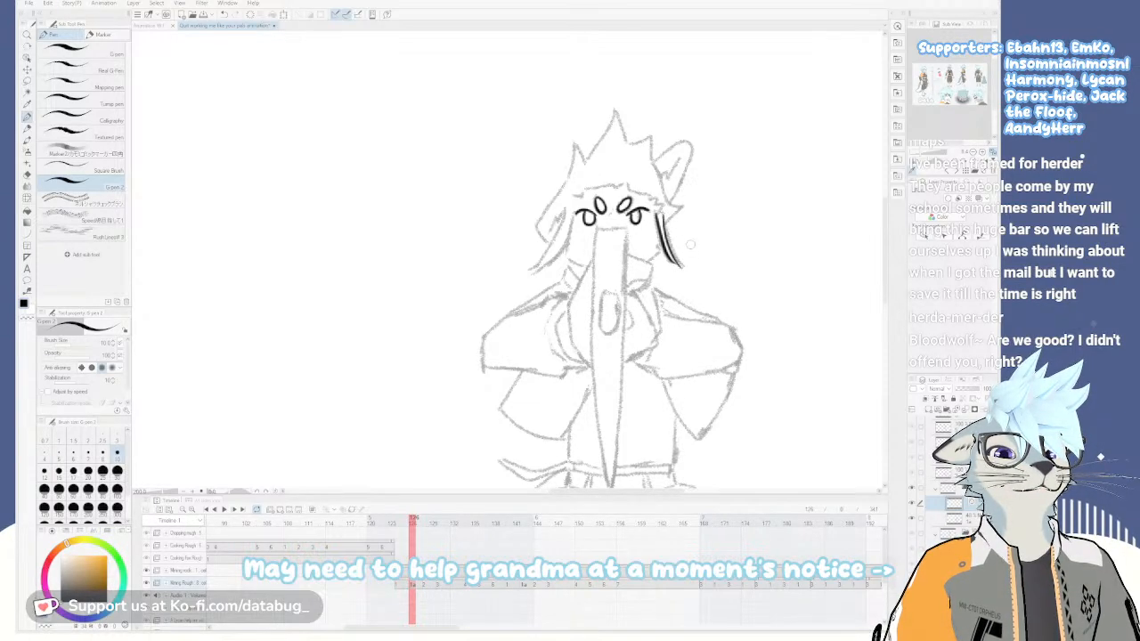
key(ctrl+z)
key(ctrl+z)
mouse_move(662, 215)
mouse_down()
mouse_move(681, 269)
mouse_move(674, 200)
mouse_up()
key(ctrl+z)
Ink the side of the face and the jaw corner on the viewer's left
drag(581, 232, 604, 247)
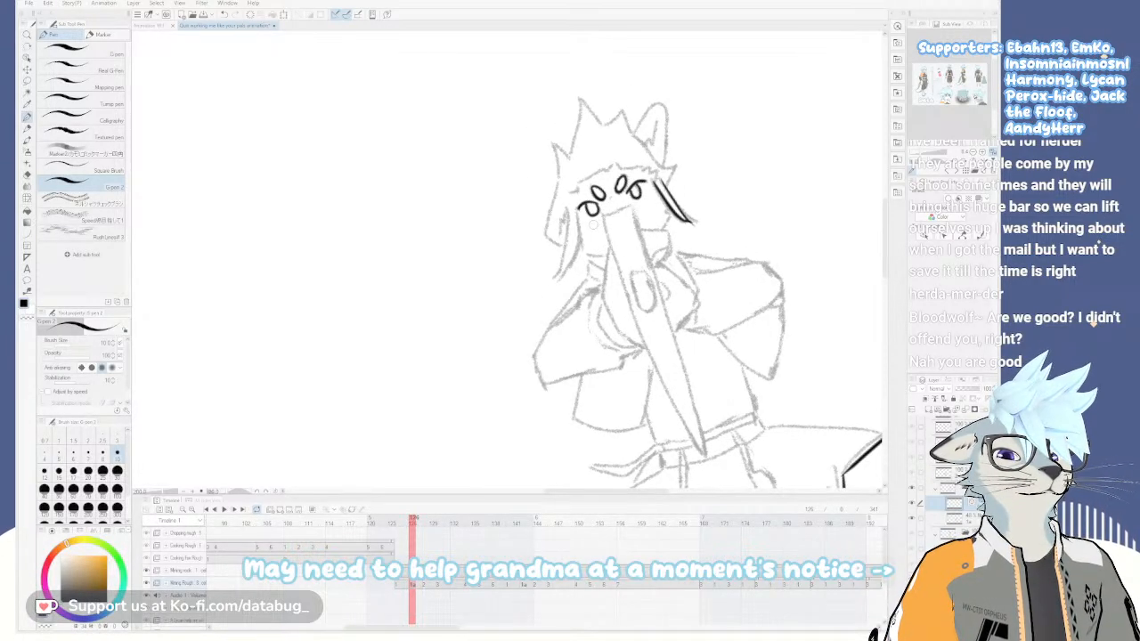
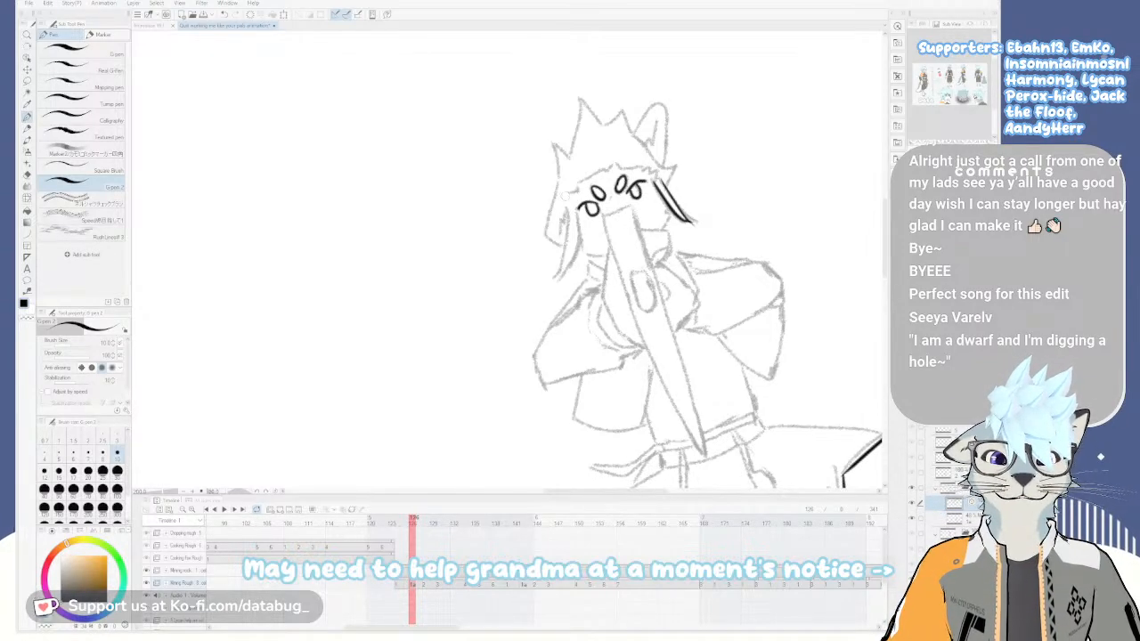
mouse_move(577, 214)
mouse_down()
mouse_move(584, 256)
mouse_move(608, 256)
mouse_up()
key(ctrl+z)
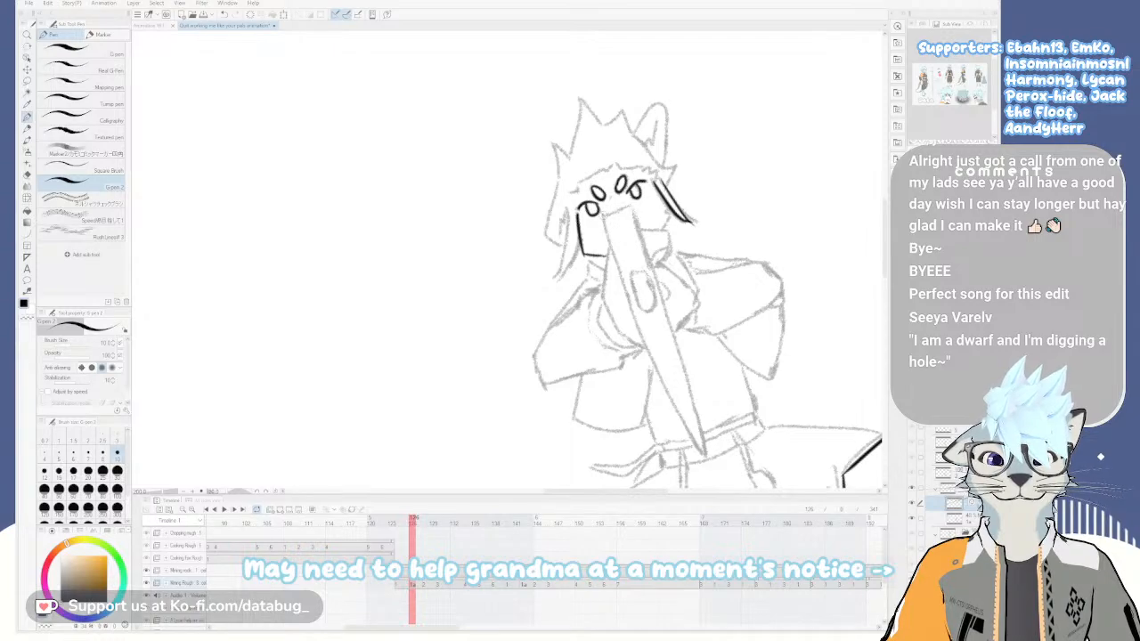
mouse_move(603, 214)
mouse_down()
mouse_move(644, 322)
mouse_move(647, 365)
mouse_move(630, 386)
mouse_move(598, 311)
mouse_up()
key(ctrl+z)
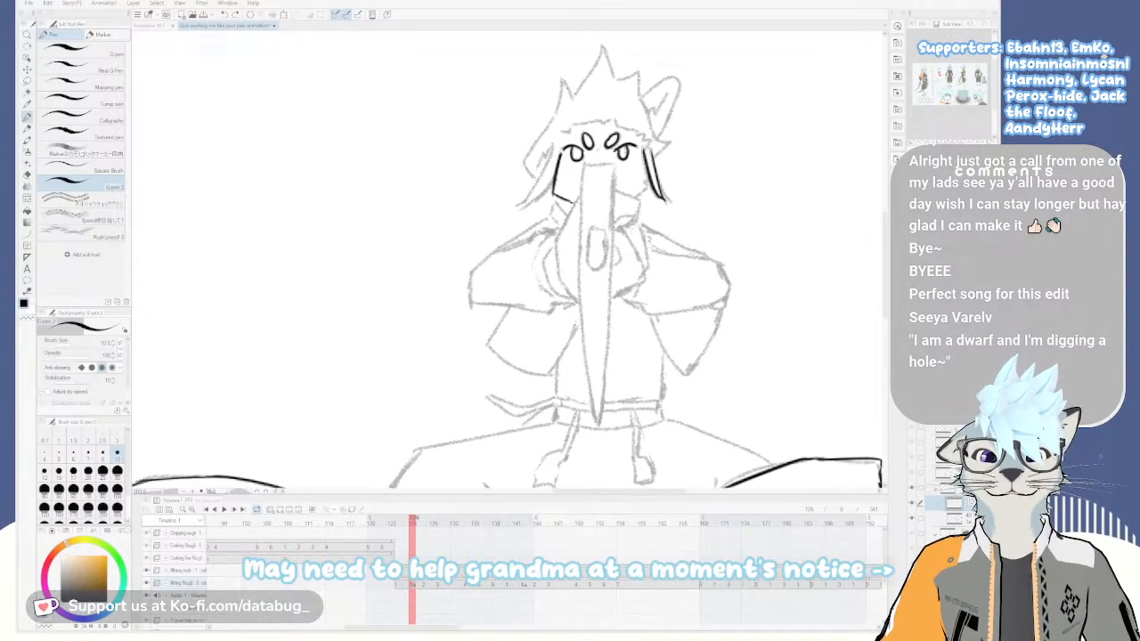
Draw both long edges of the tapered pick in front of the face with the Curve tool, meeting at its lower point
click(28, 235)
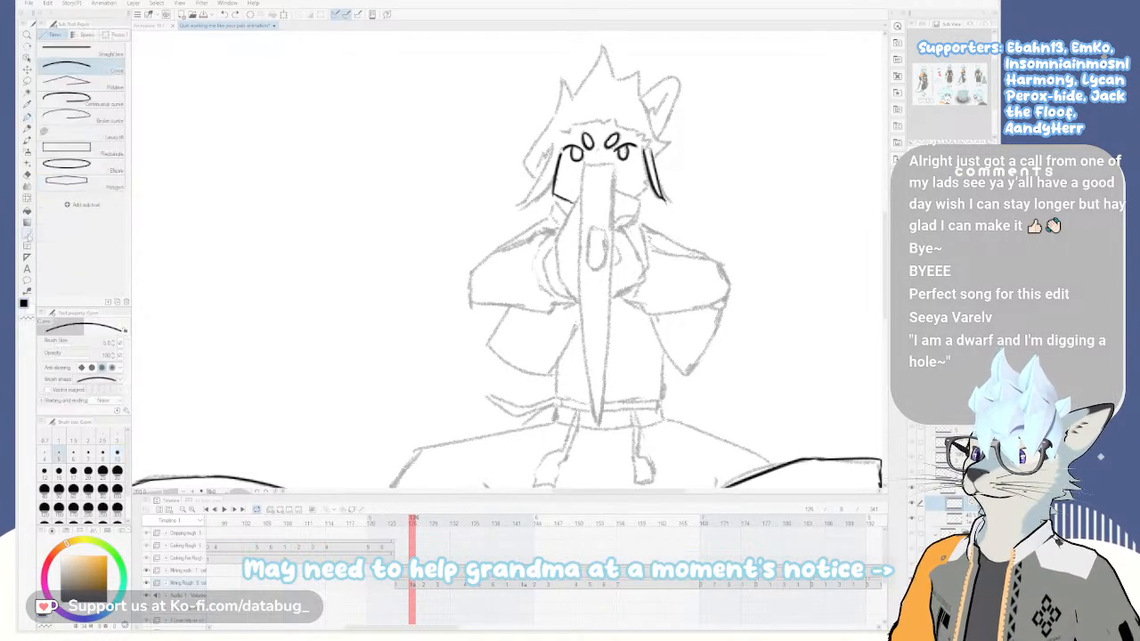
mouse_move(583, 163)
mouse_down()
mouse_move(587, 436)
mouse_move(597, 425)
mouse_up()
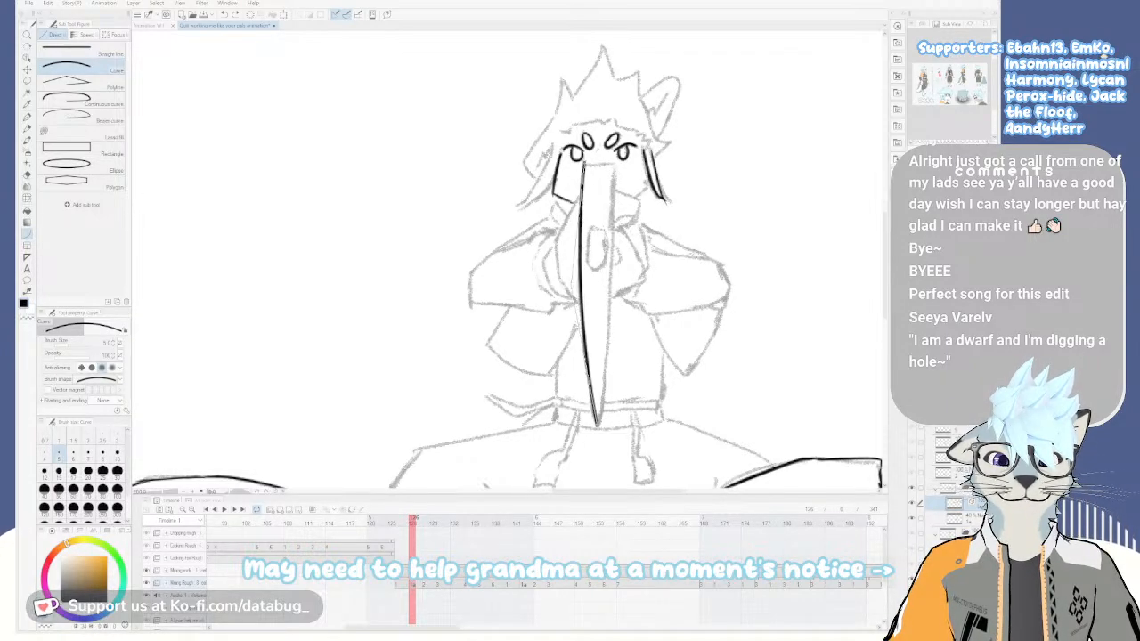
mouse_move(613, 164)
mouse_down()
mouse_move(608, 406)
mouse_move(596, 428)
mouse_up()
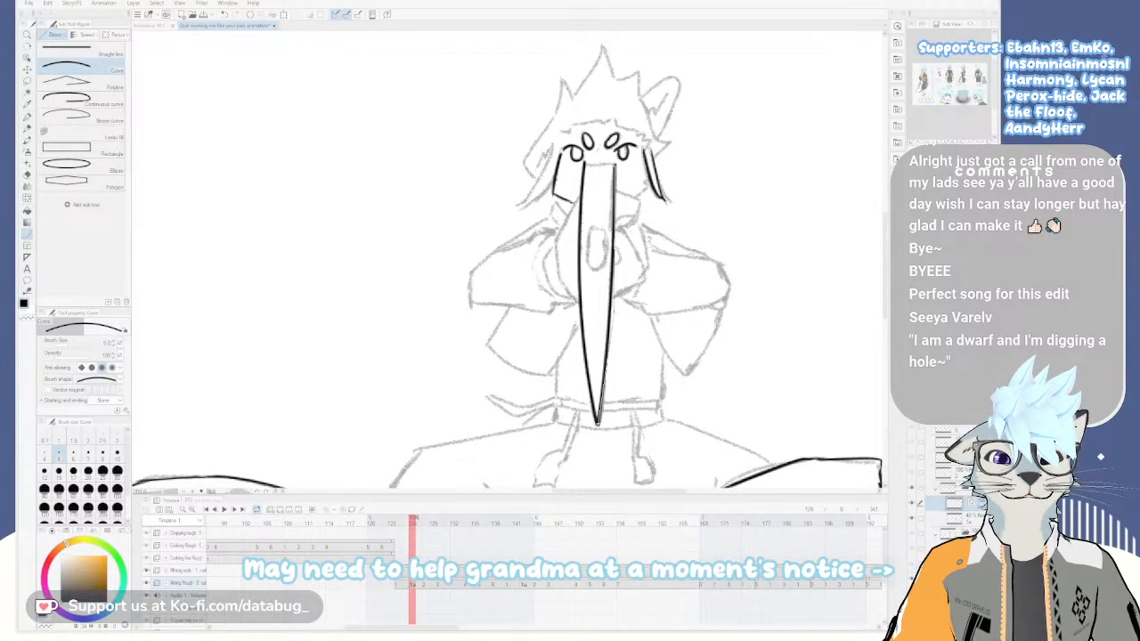
click(616, 296)
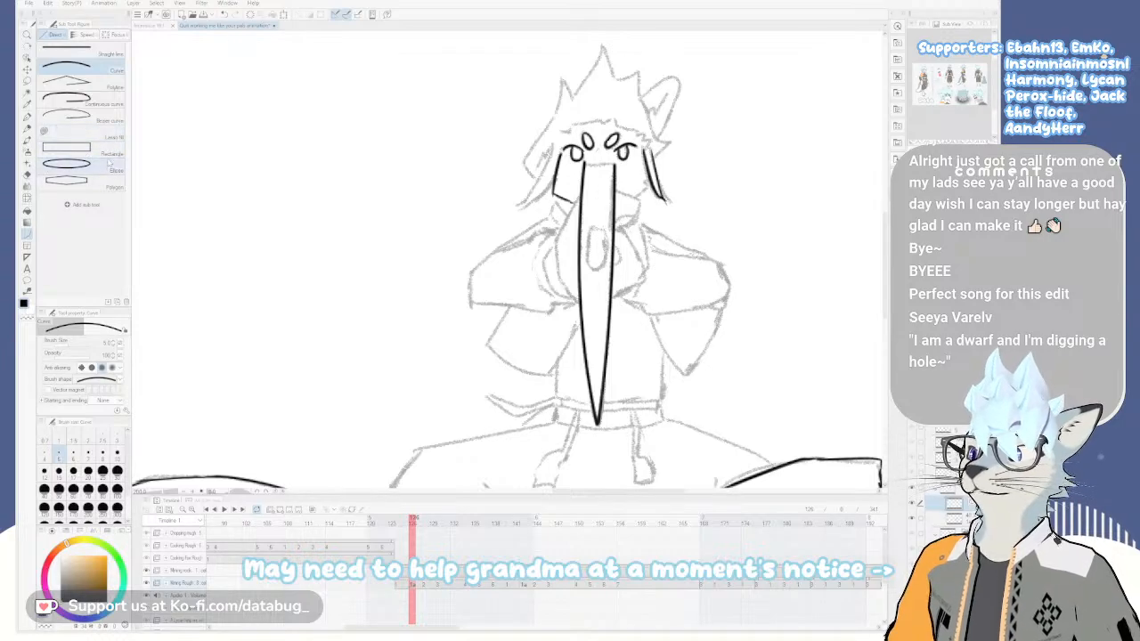
Close the top edge of the pick with the G-pen and check its corners for stray ends
click(27, 116)
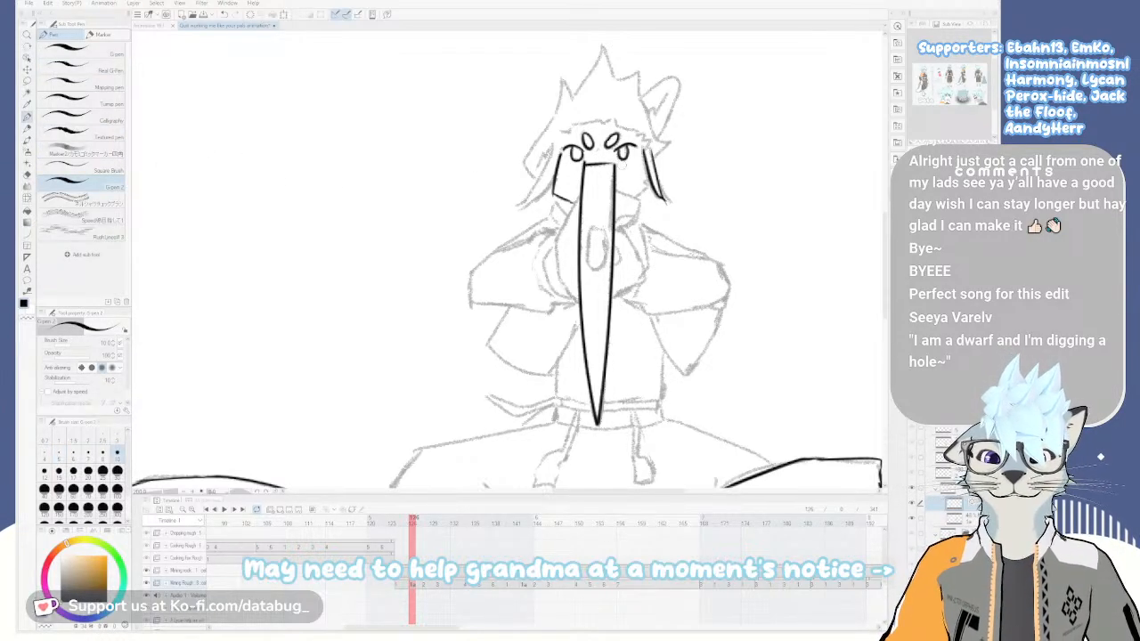
key(e)
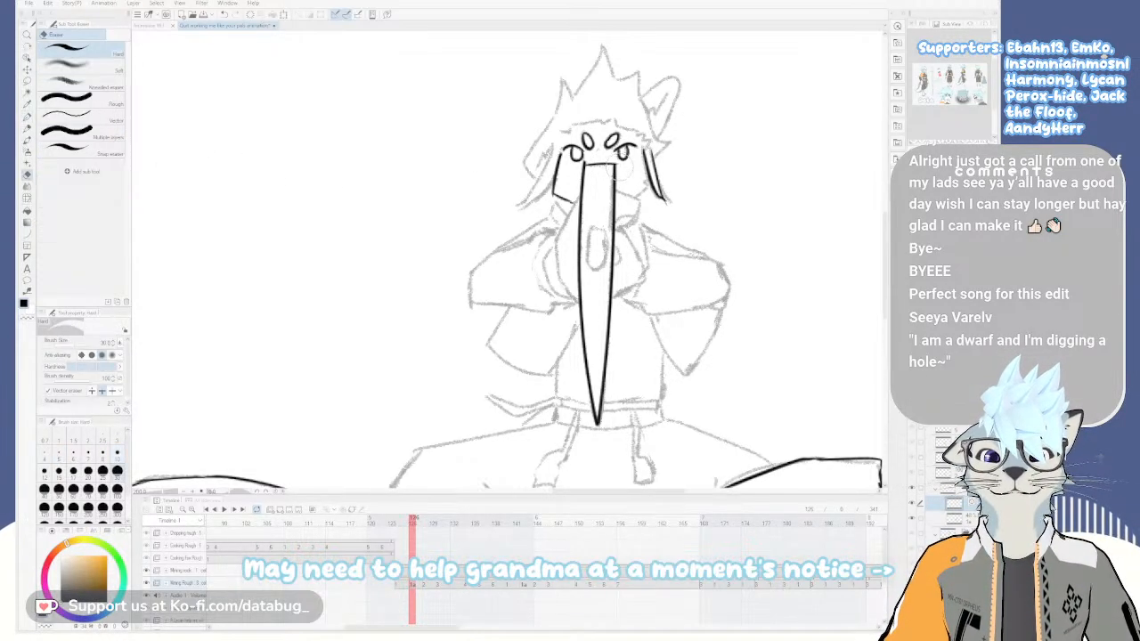
click(583, 167)
key(ctrl+z)
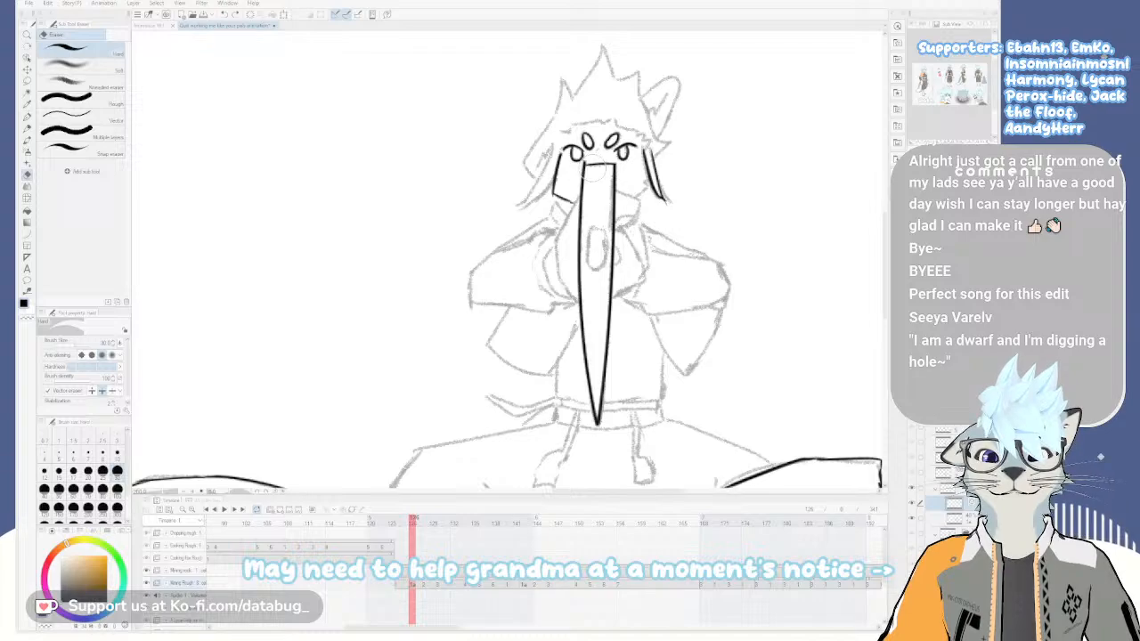
key(p)
key(e)
key(p)
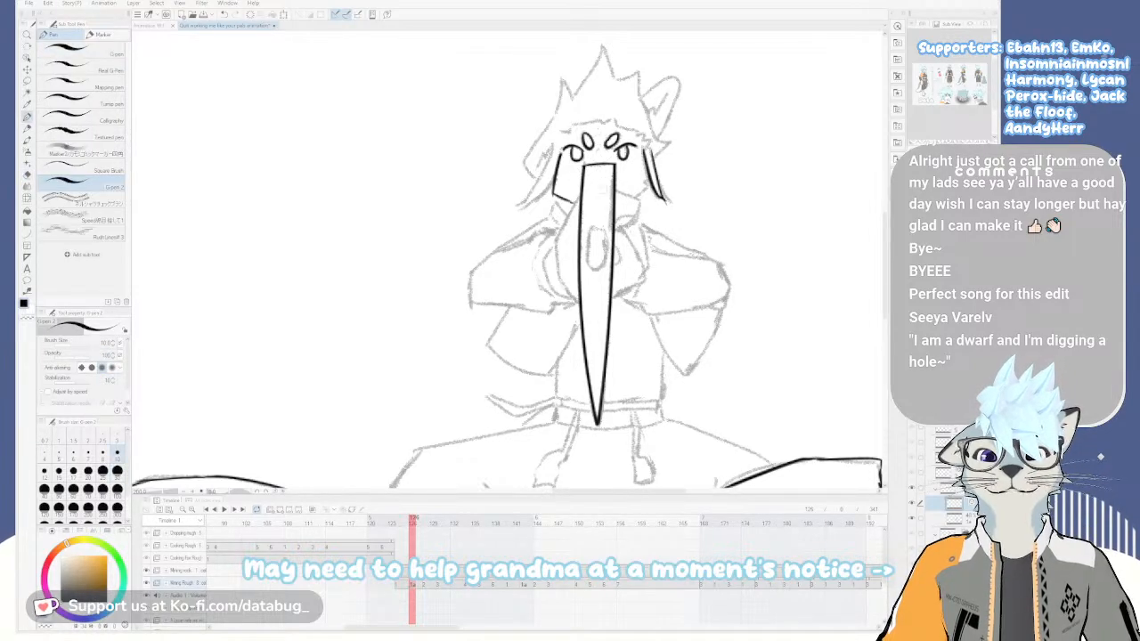
Ink the collar corner and scarf folds beside the pick on the viewer's right
mouse_move(614, 191)
mouse_down()
mouse_move(640, 203)
mouse_move(621, 228)
mouse_move(644, 278)
mouse_move(613, 295)
mouse_move(646, 280)
mouse_move(617, 294)
mouse_up()
key(ctrl+z)
key(ctrl+z)
key(ctrl+z)
key(ctrl+z)
key(ctrl+z)
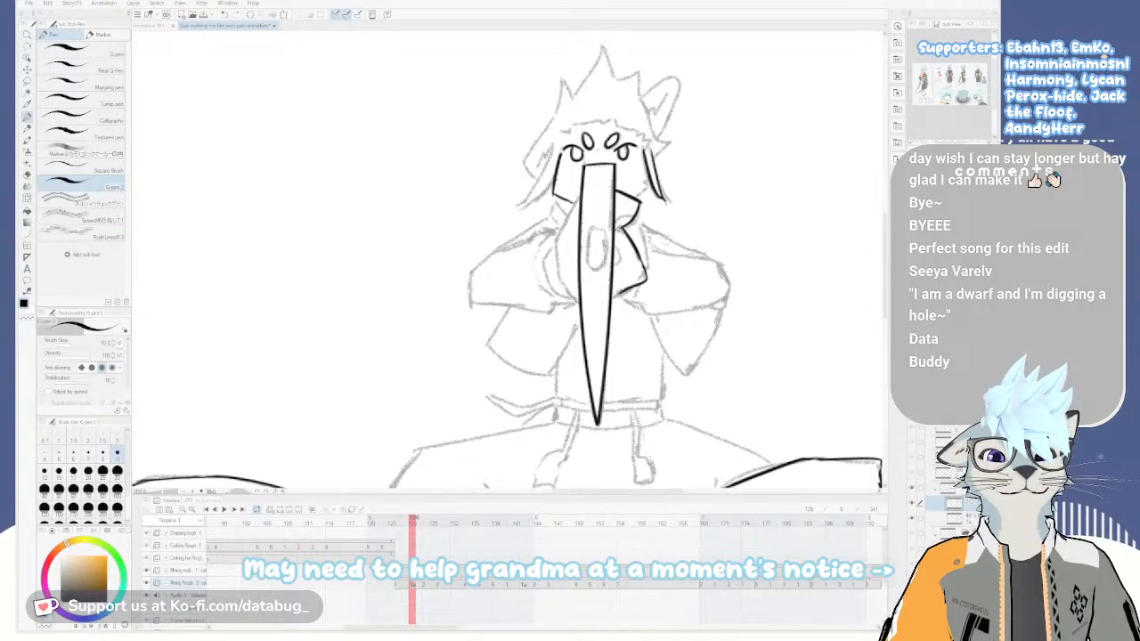
mouse_move(639, 228)
mouse_down()
mouse_move(649, 265)
mouse_move(627, 225)
mouse_up()
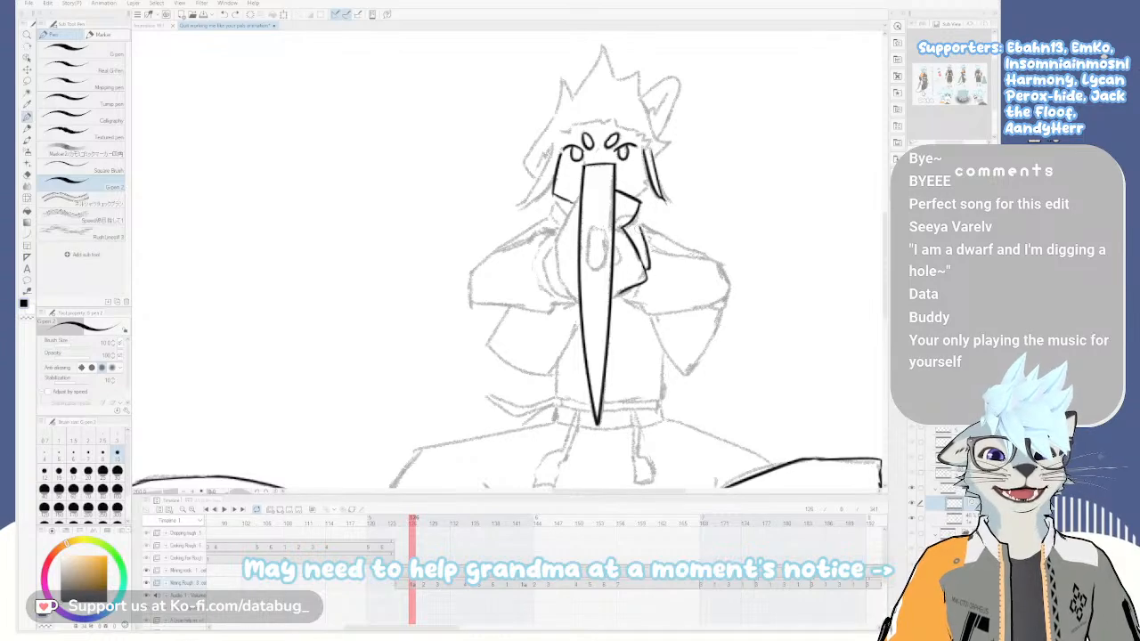
Ink the short collar edge below the jaw on the viewer's left
drag(636, 313, 672, 294)
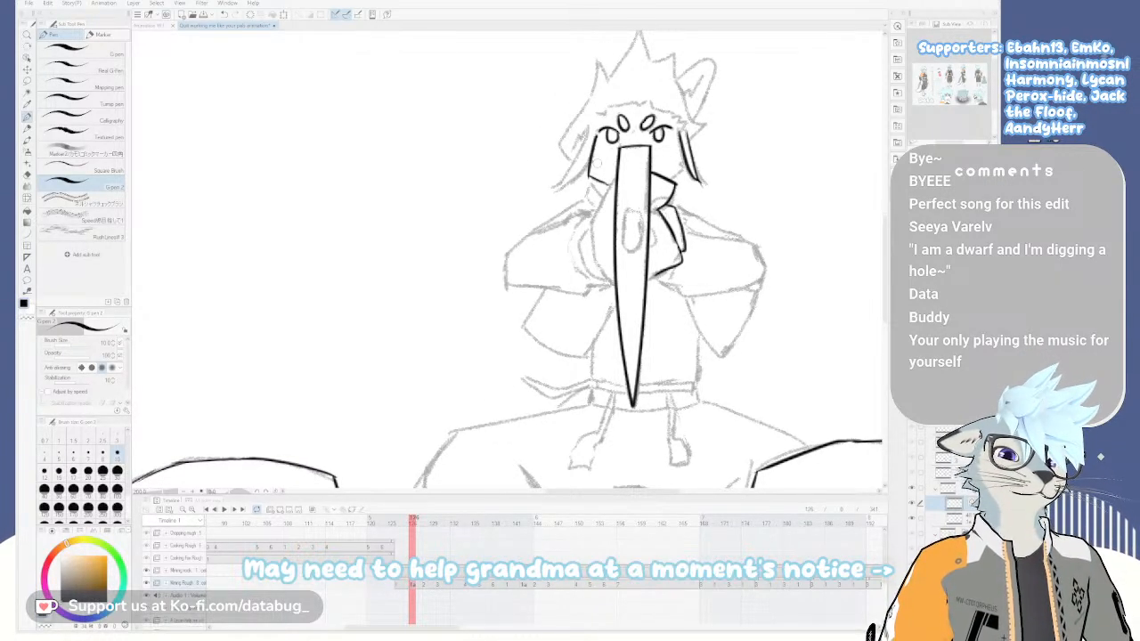
mouse_move(622, 307)
mouse_down()
mouse_move(623, 275)
mouse_move(629, 303)
mouse_up()
key(minus)
key(minus)
key(minus)
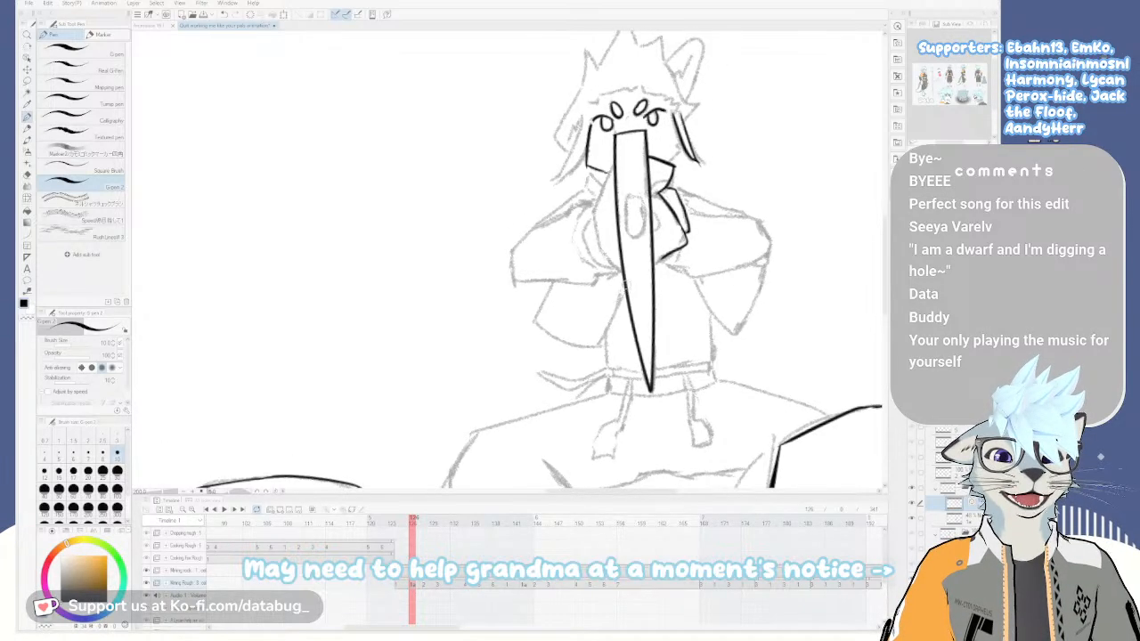
key(minus)
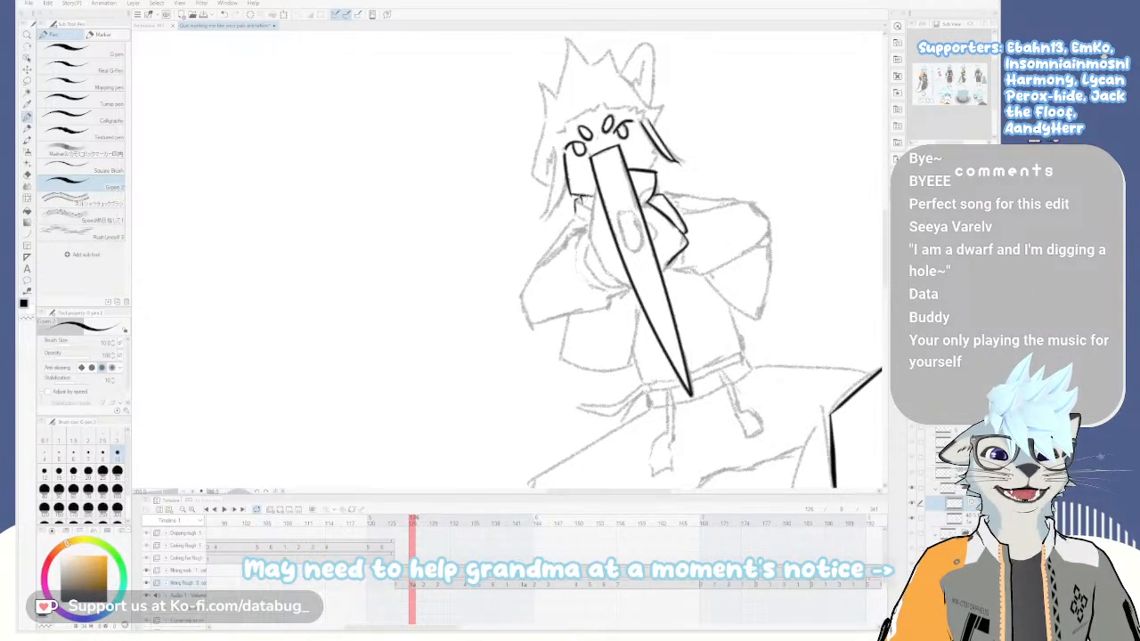
drag(598, 178, 607, 278)
drag(628, 350, 580, 218)
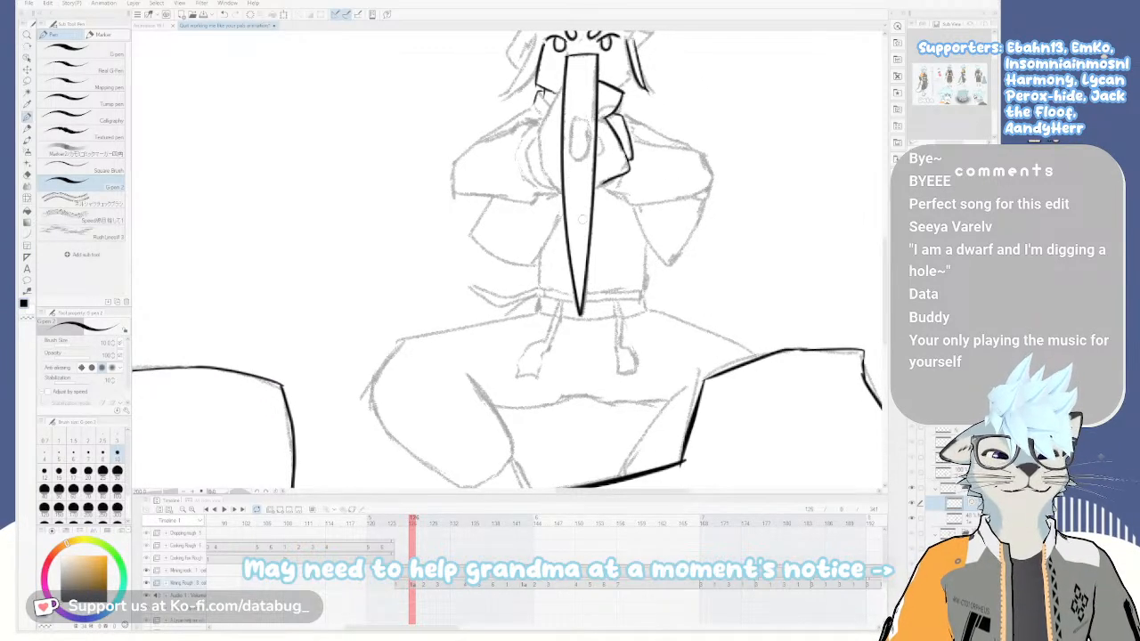
drag(481, 210, 520, 275)
drag(472, 229, 501, 268)
mouse_move(485, 212)
mouse_down()
mouse_move(497, 262)
mouse_move(470, 235)
mouse_up()
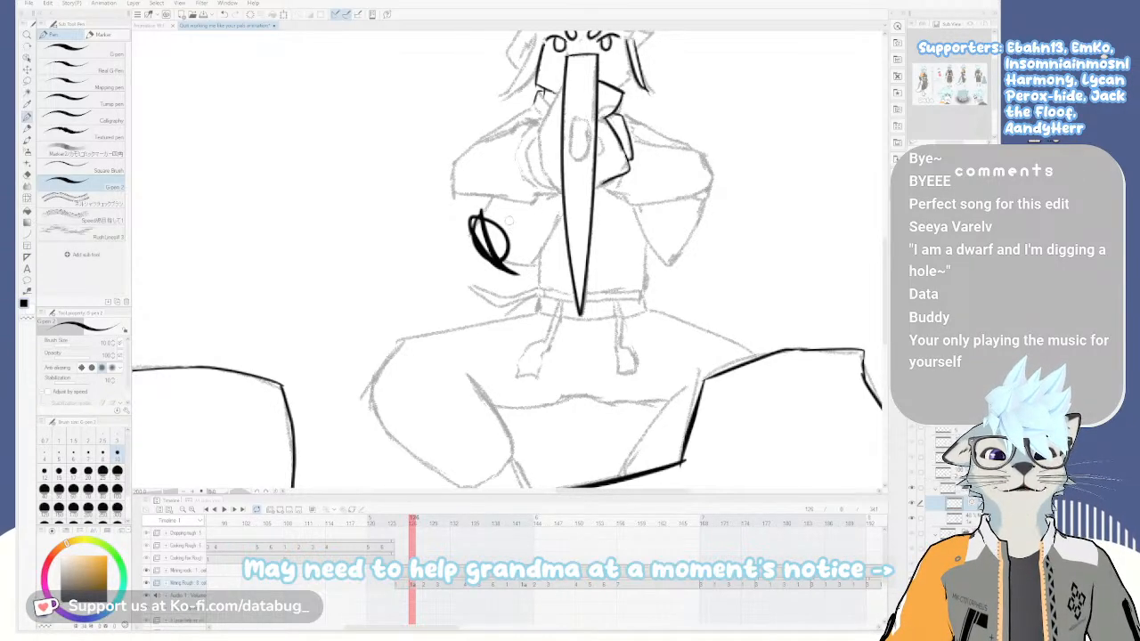
key(ctrl+z)
key(ctrl+z)
key(ctrl+z)
key(ctrl+z)
Ink the elongated oval on the middle of the pick
drag(495, 201, 533, 281)
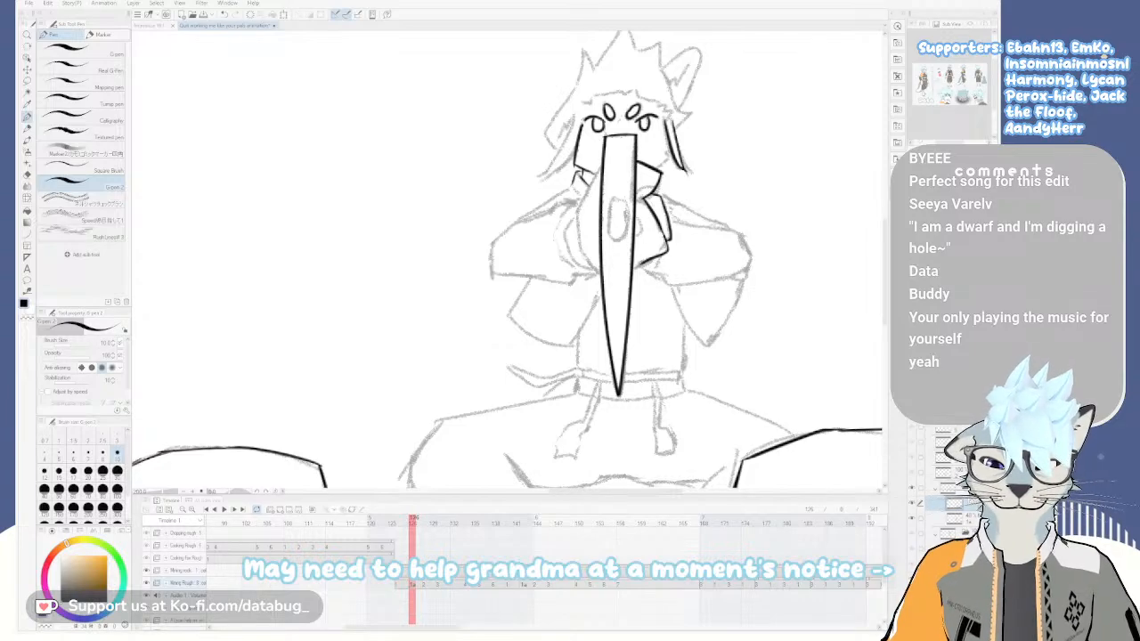
mouse_move(612, 203)
mouse_down()
mouse_move(616, 239)
mouse_move(617, 201)
mouse_move(624, 221)
mouse_move(615, 238)
mouse_move(615, 201)
mouse_move(627, 223)
mouse_move(614, 238)
mouse_up()
key(ctrl+z)
key(ctrl+z)
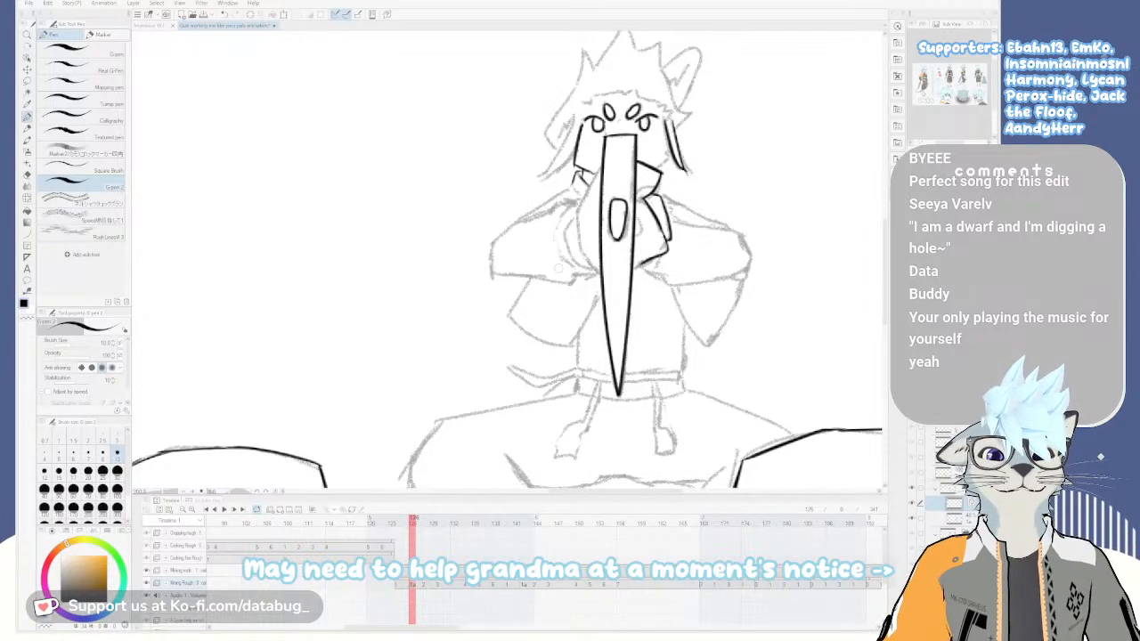
drag(567, 300, 558, 278)
drag(621, 198, 616, 232)
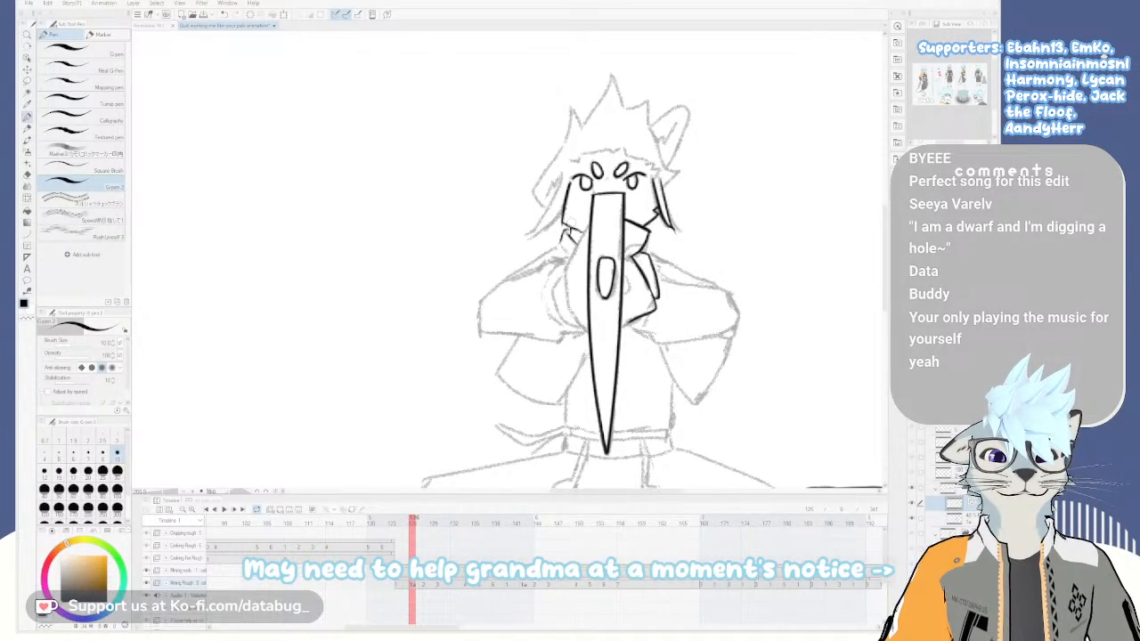
Ink the side lock of hair and the drooping ear on the viewer's left of the head
drag(576, 249, 601, 298)
drag(584, 223, 549, 285)
key(ctrl+z)
drag(584, 223, 550, 286)
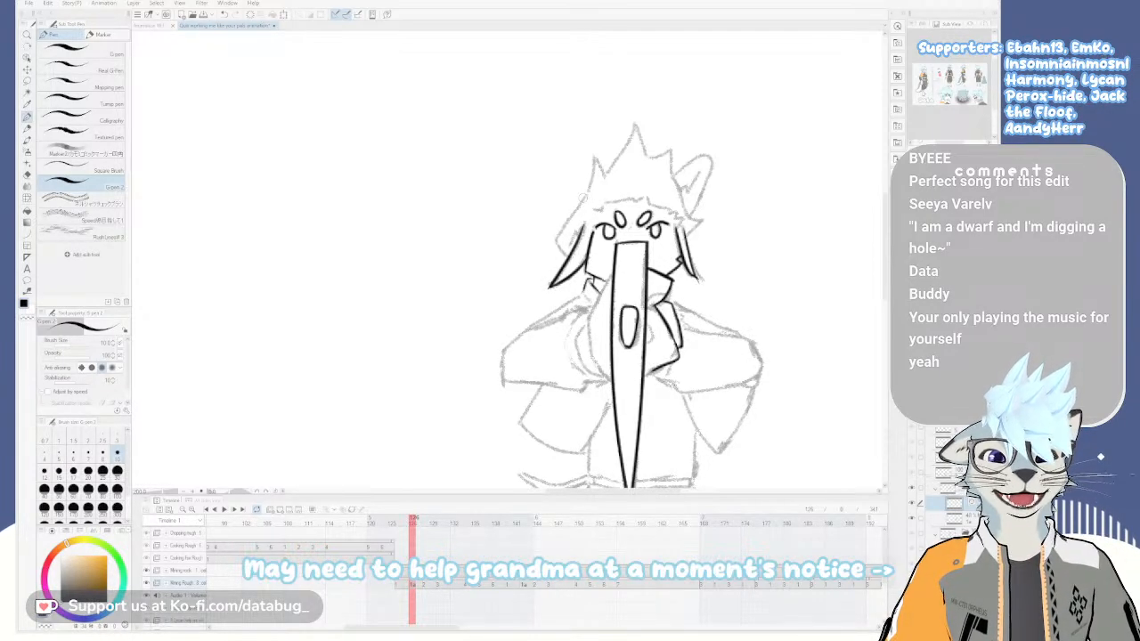
mouse_move(585, 195)
mouse_down()
mouse_move(557, 242)
mouse_move(568, 258)
mouse_move(573, 237)
mouse_move(568, 248)
mouse_up()
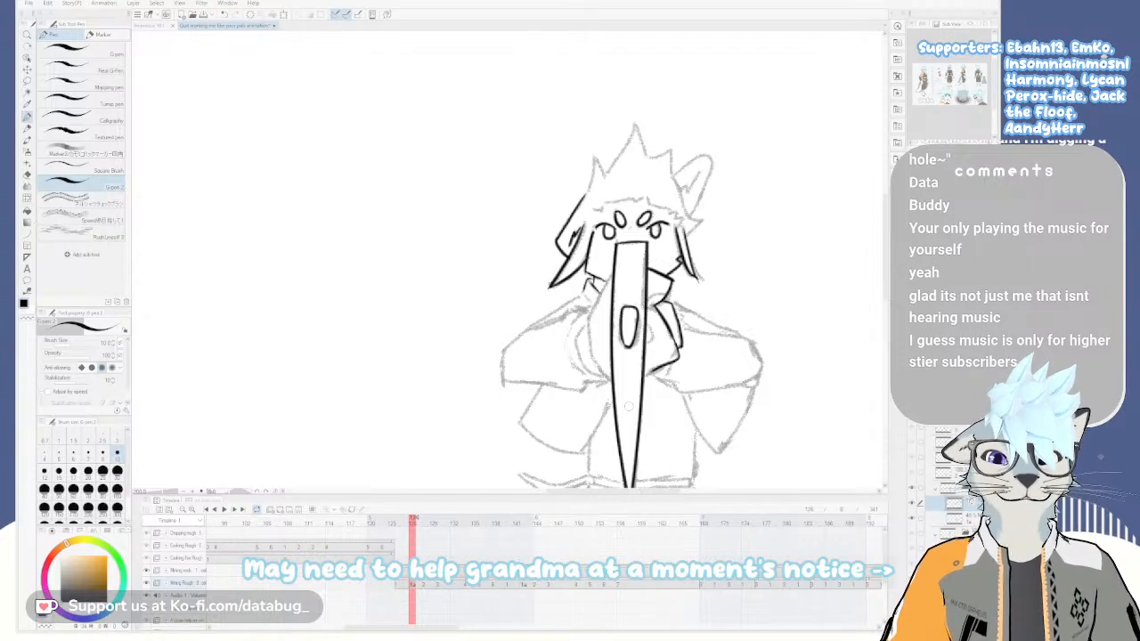
Ink the spiky hair outline from the viewer's left side over the crown to the spike on the viewer's right
mouse_move(628, 406)
mouse_down()
mouse_move(579, 354)
mouse_move(608, 396)
mouse_move(603, 407)
mouse_up()
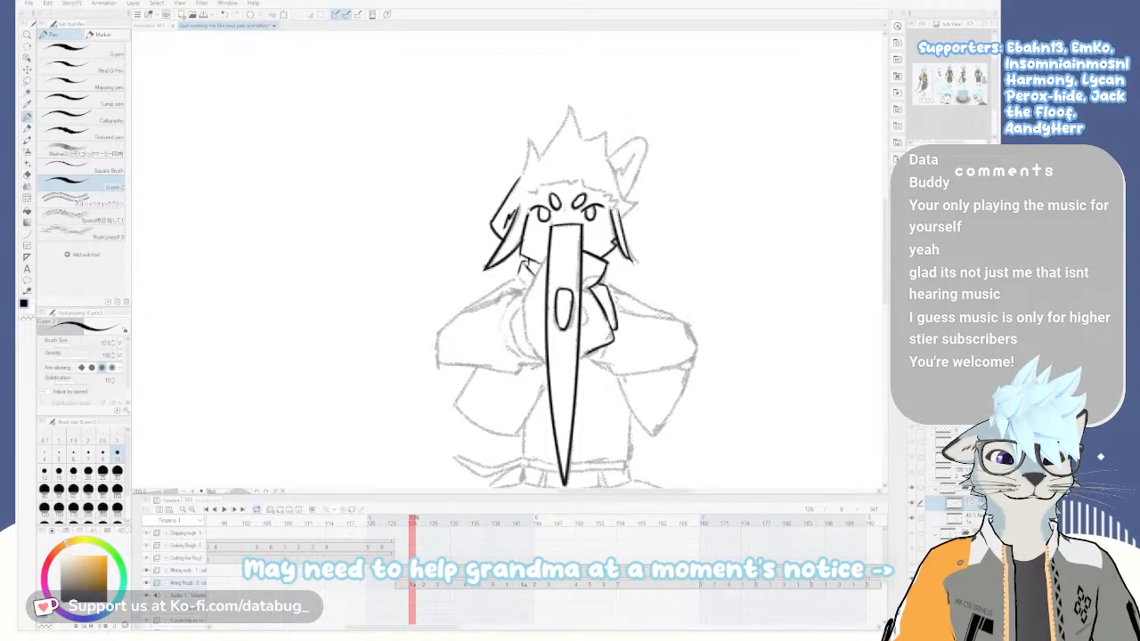
drag(570, 353, 625, 379)
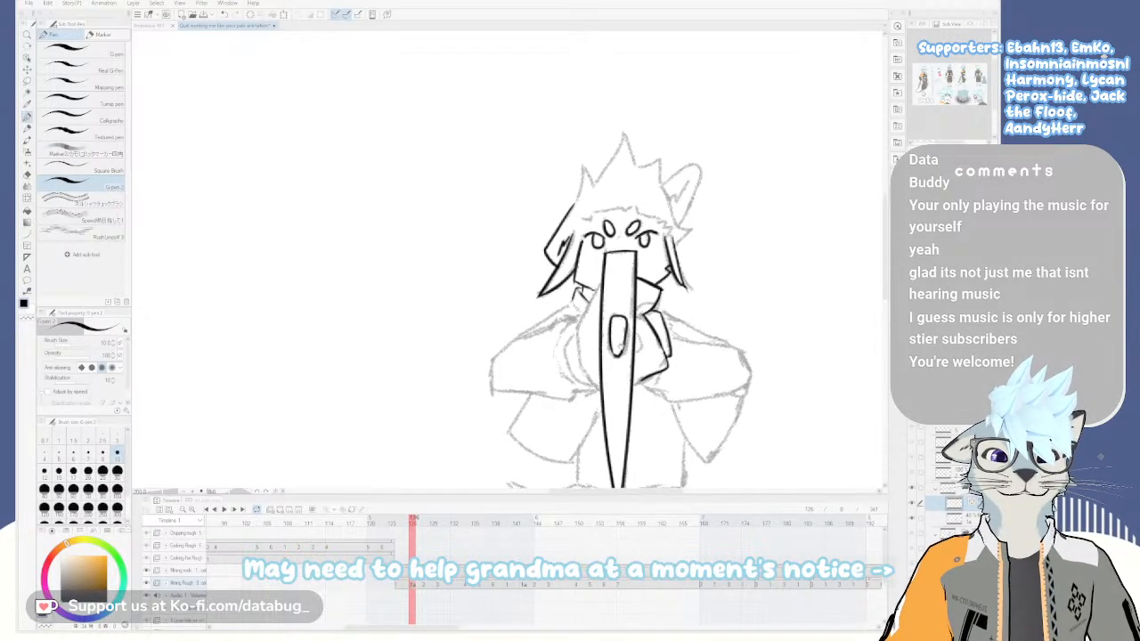
drag(582, 166, 570, 214)
key(ctrl+z)
drag(583, 166, 572, 213)
key(ctrl+z)
mouse_move(582, 165)
mouse_down()
mouse_move(571, 209)
mouse_move(594, 185)
mouse_up()
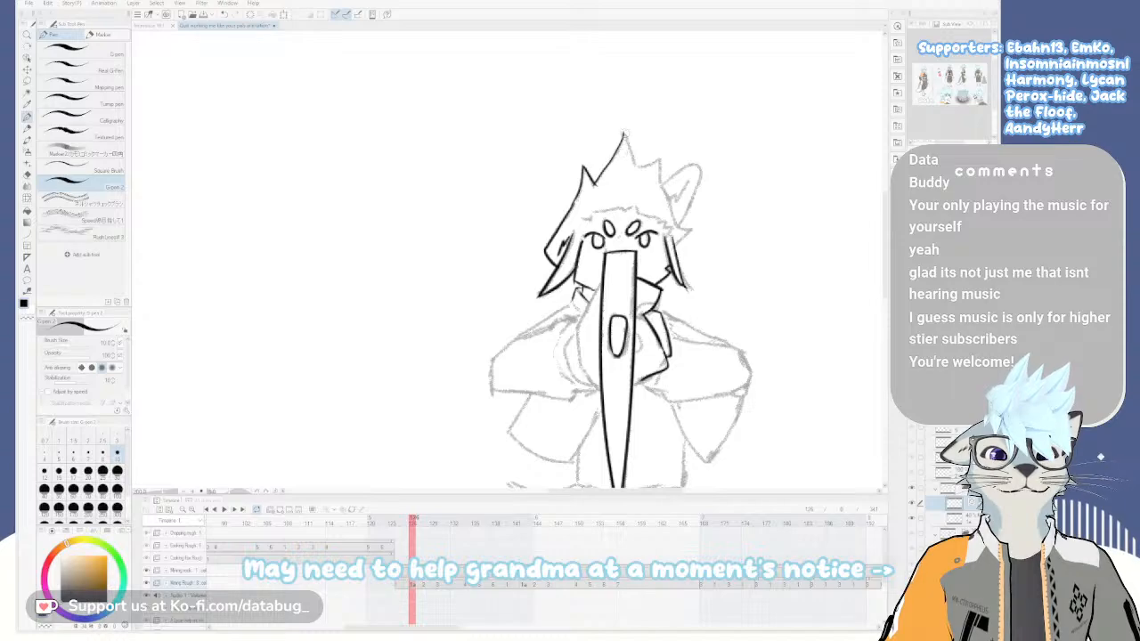
mouse_move(624, 133)
mouse_down()
mouse_move(637, 165)
mouse_move(663, 159)
mouse_move(659, 186)
mouse_up()
key(ctrl+z)
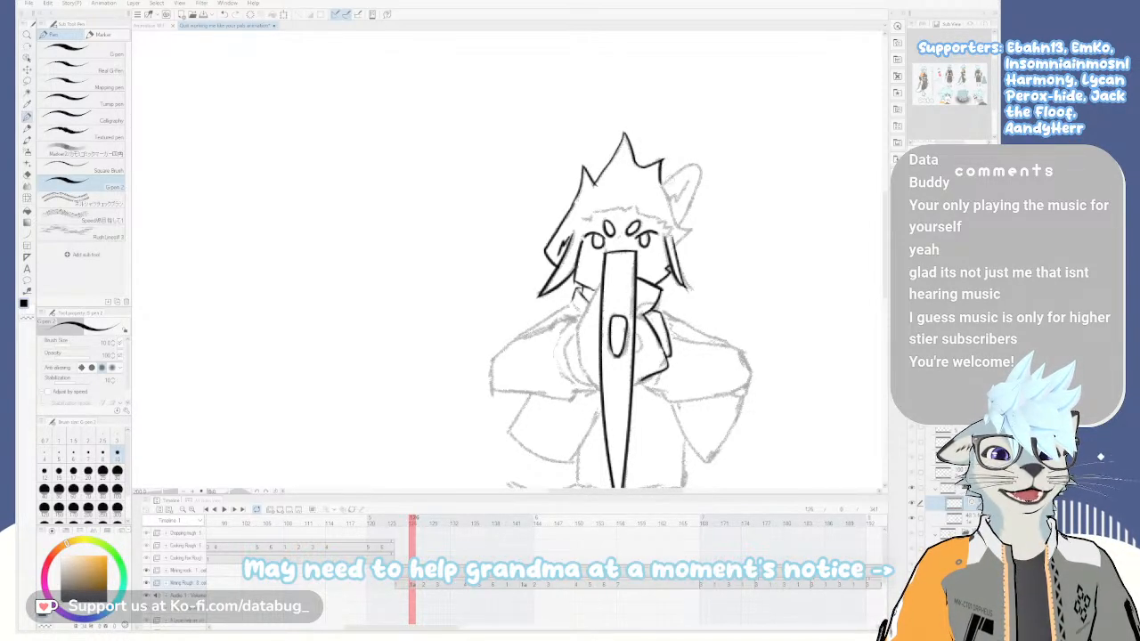
Ink the hair edge and the raised ear with its inner detail on the viewer's right of the head
mouse_move(664, 191)
mouse_down()
mouse_move(693, 229)
mouse_move(676, 242)
mouse_up()
key(ctrl+z)
mouse_move(662, 182)
mouse_down()
mouse_move(699, 174)
mouse_move(682, 223)
mouse_up()
key(ctrl+z)
mouse_move(699, 165)
mouse_down()
mouse_move(686, 216)
mouse_move(677, 201)
mouse_up()
key(ctrl+z)
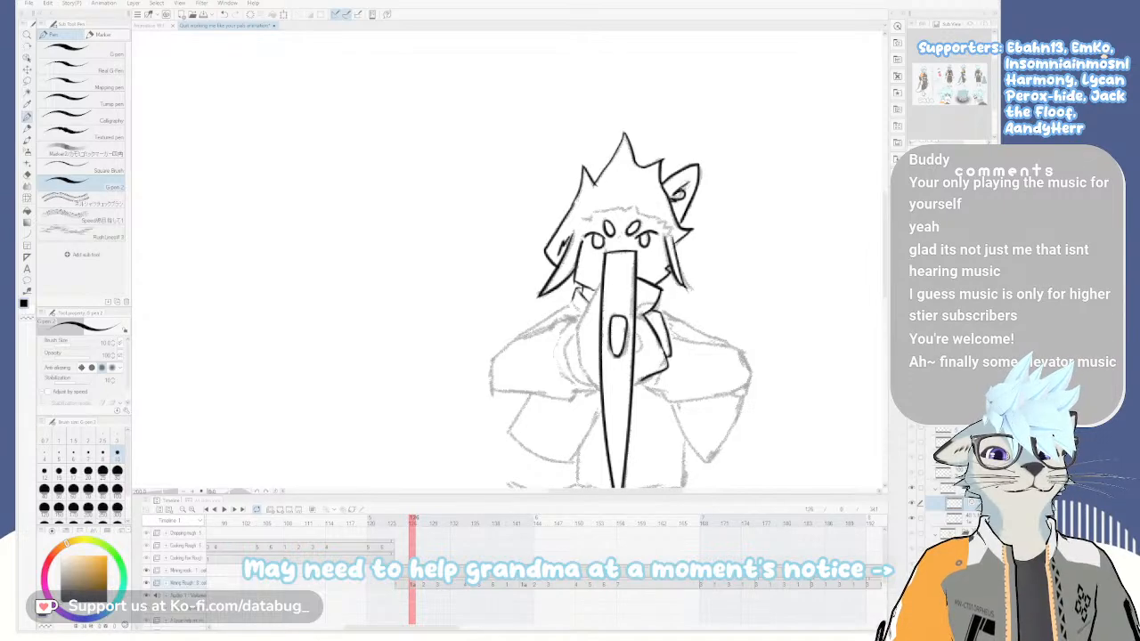
Ink the outer edge of the sleeve on the viewer's left from the shoulder down to the cuff corner
drag(569, 227, 649, 189)
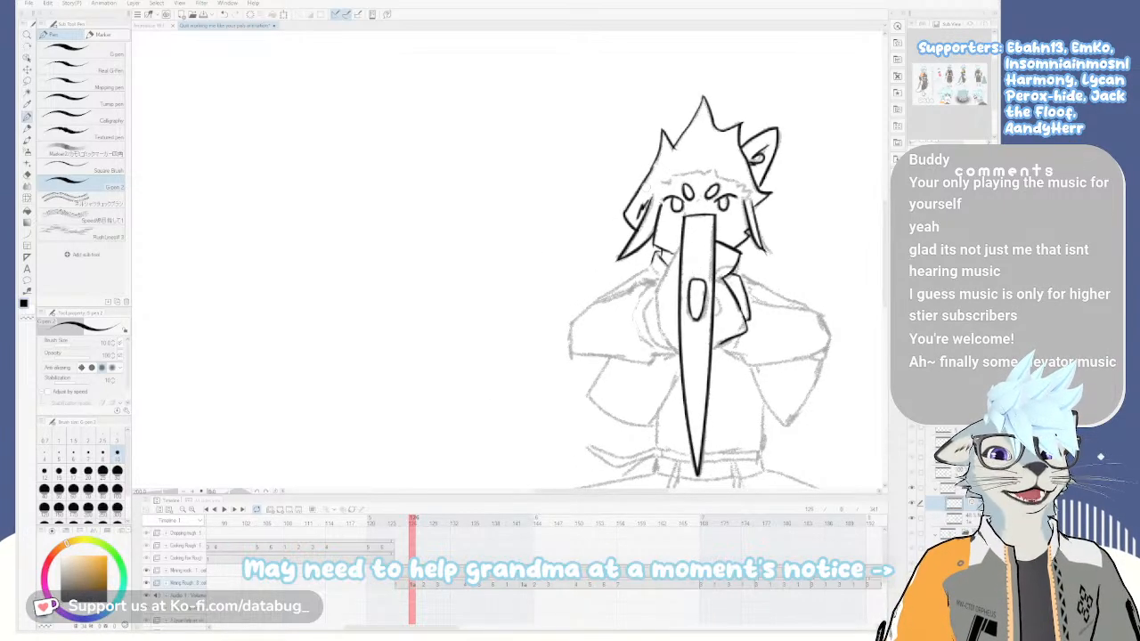
mouse_move(700, 189)
mouse_down()
mouse_move(648, 185)
mouse_move(651, 167)
mouse_move(694, 189)
mouse_up()
drag(663, 349, 691, 256)
drag(638, 132, 511, 77)
drag(562, 233, 582, 365)
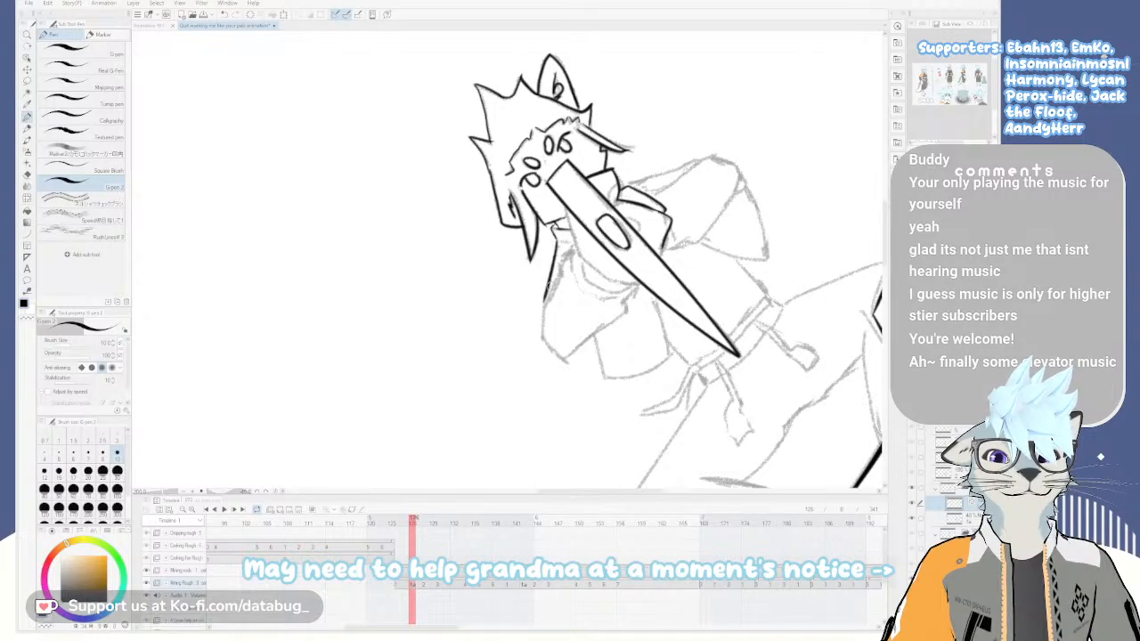
mouse_move(560, 246)
mouse_down()
mouse_move(541, 346)
mouse_move(559, 358)
mouse_up()
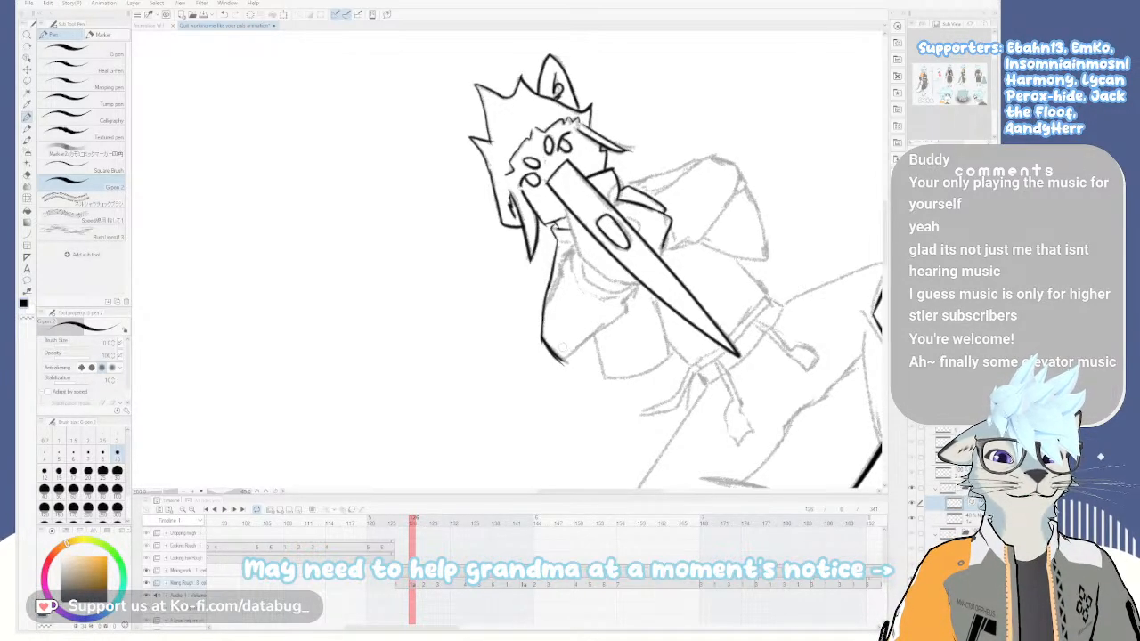
Ink the cuff opening of the sleeve on the viewer's left, from its outer corner in toward the pick
key(e)
key(p)
key(asciicircum)
key(asciicircum)
key(asciicircum)
key(asciicircum)
key(asciicircum)
key(asciicircum)
key(asciicircum)
key(asciicircum)
key(asciicircum)
key(asciicircum)
key(asciicircum)
key(asciicircum)
key(asciicircum)
key(asciicircum)
key(asciicircum)
key(asciicircum)
key(asciicircum)
key(asciicircum)
key(asciicircum)
key(asciicircum)
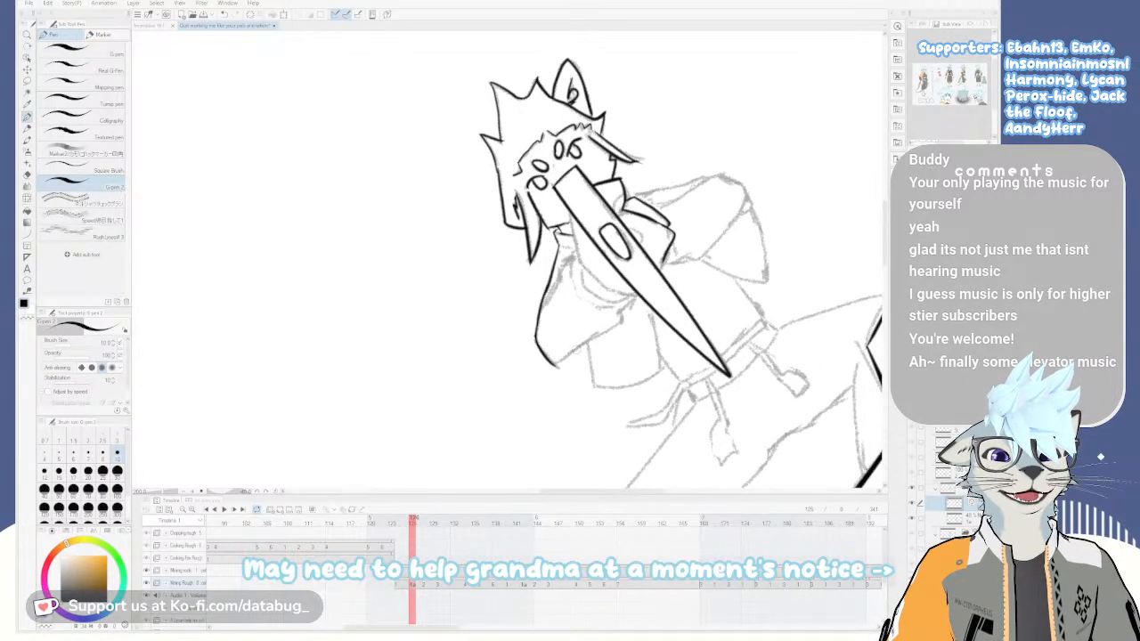
drag(439, 250, 645, 205)
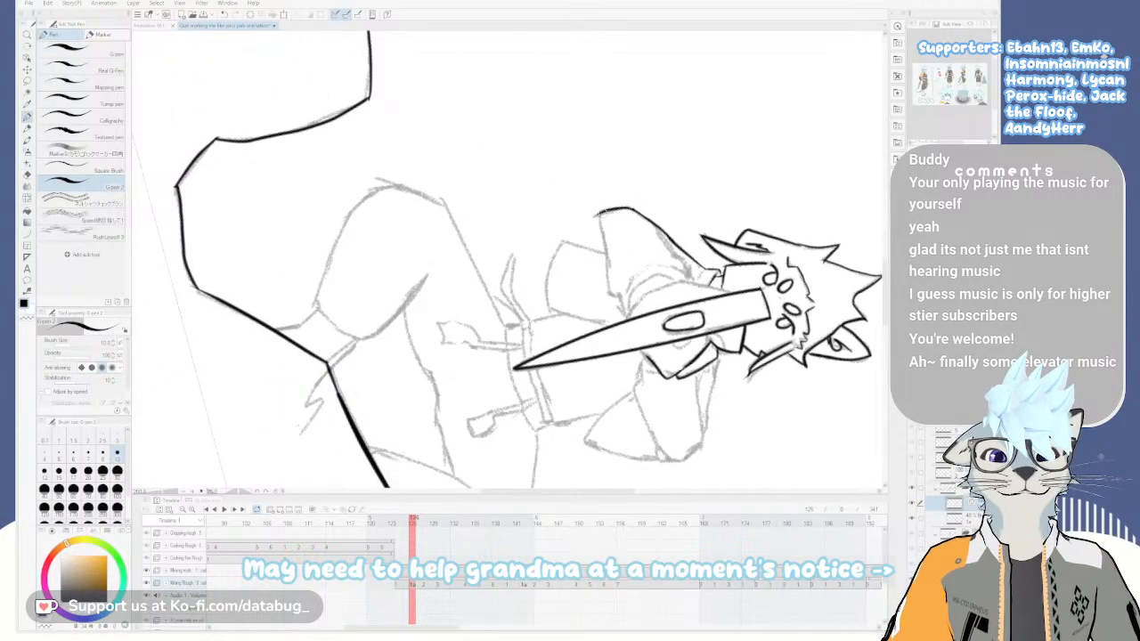
drag(600, 216, 614, 295)
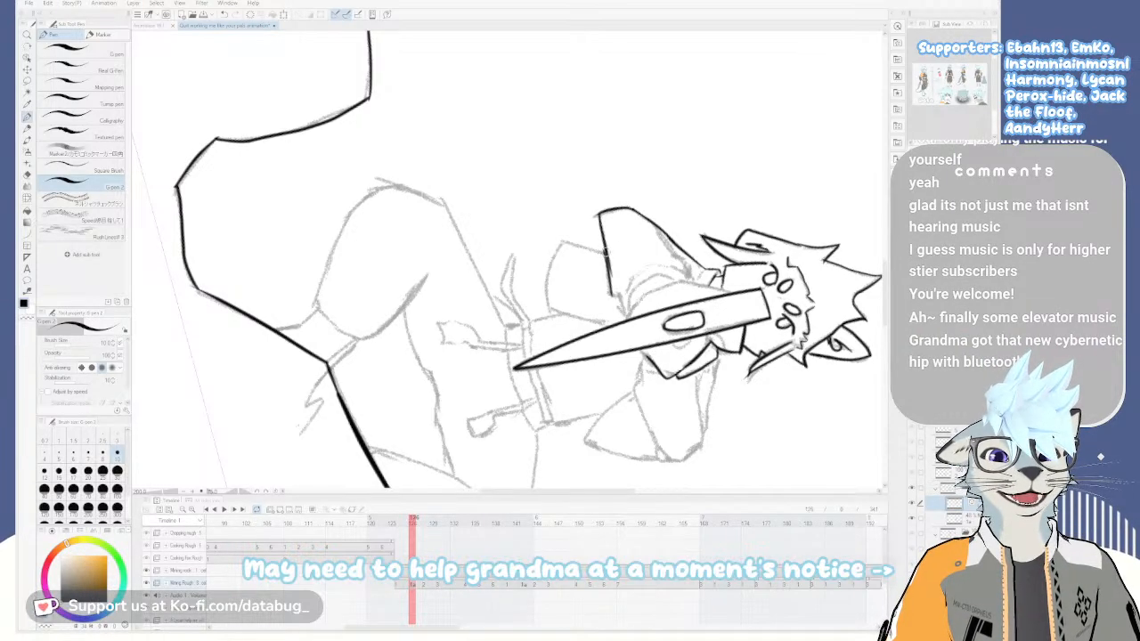
drag(606, 249, 612, 290)
key(ctrl+z)
key(ctrl+z)
drag(607, 250, 612, 297)
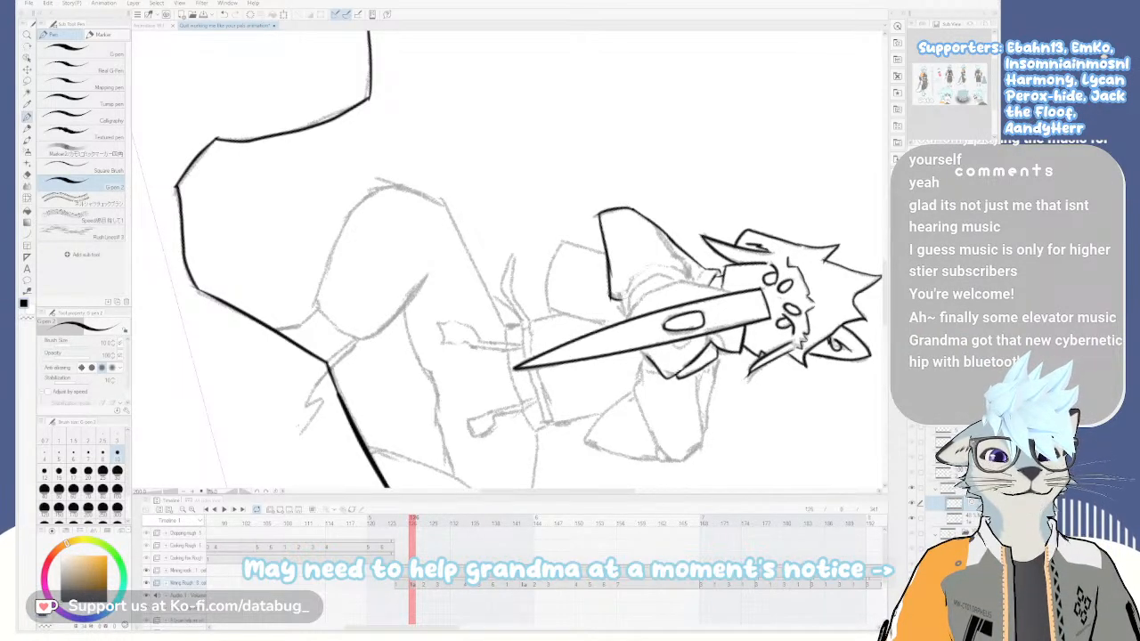
drag(614, 295, 624, 314)
Ink the short inner corner that closes the cuff of the viewer's-left sleeve against the pick
key(minus)
key(minus)
key(minus)
key(minus)
key(minus)
key(minus)
key(minus)
key(minus)
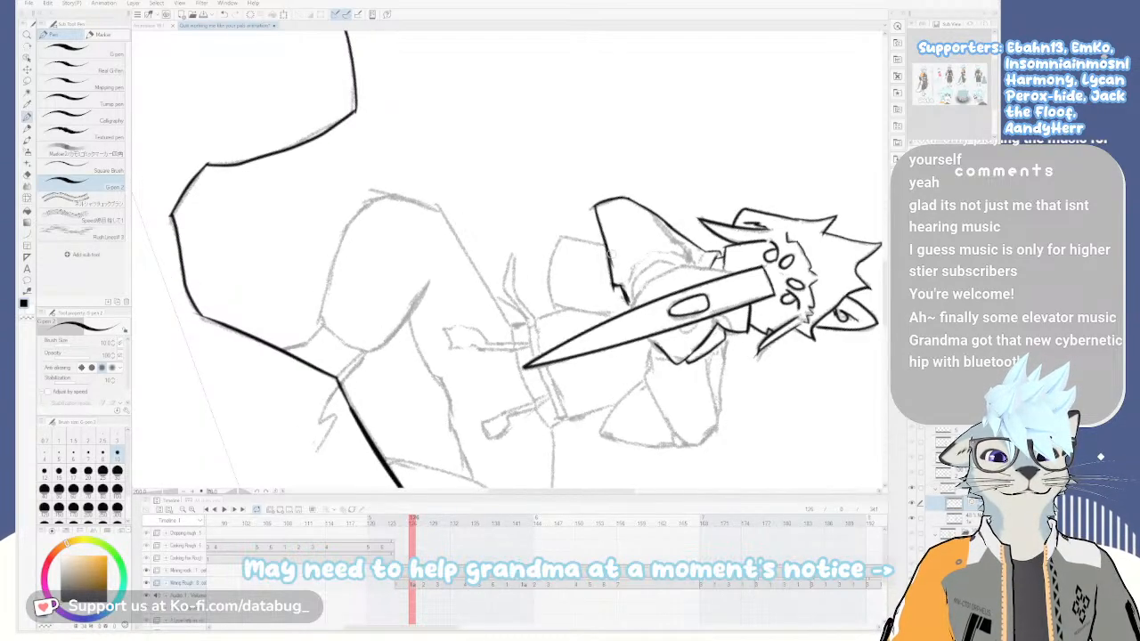
key(minus)
key(minus)
key(minus)
key(minus)
key(minus)
key(minus)
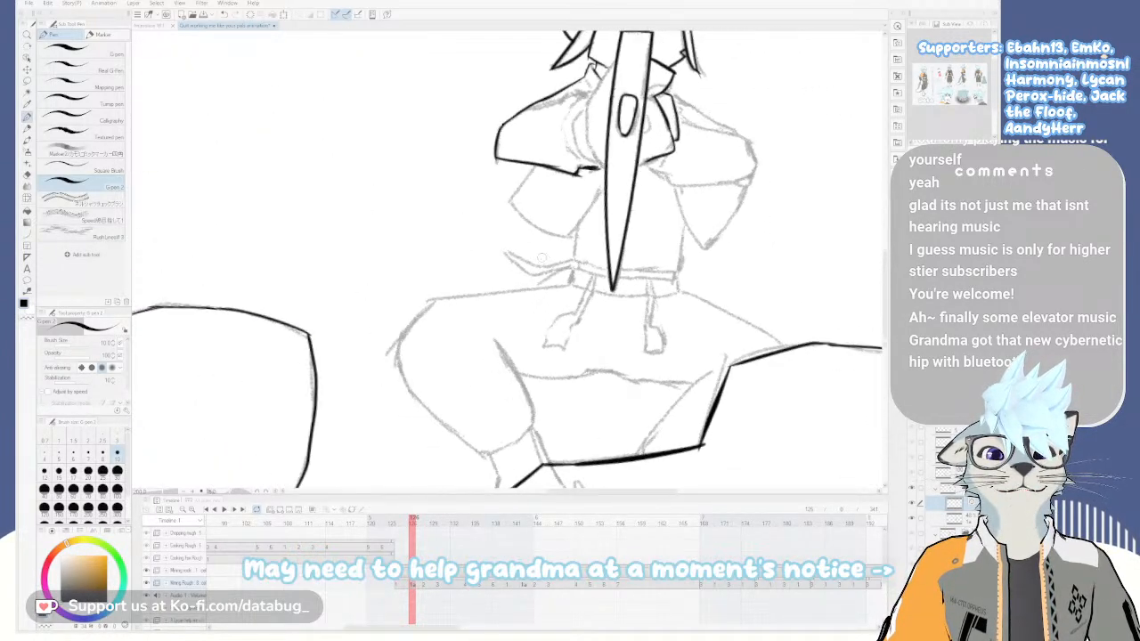
drag(612, 257, 661, 322)
key(e)
drag(570, 225, 541, 224)
key(ctrl+z)
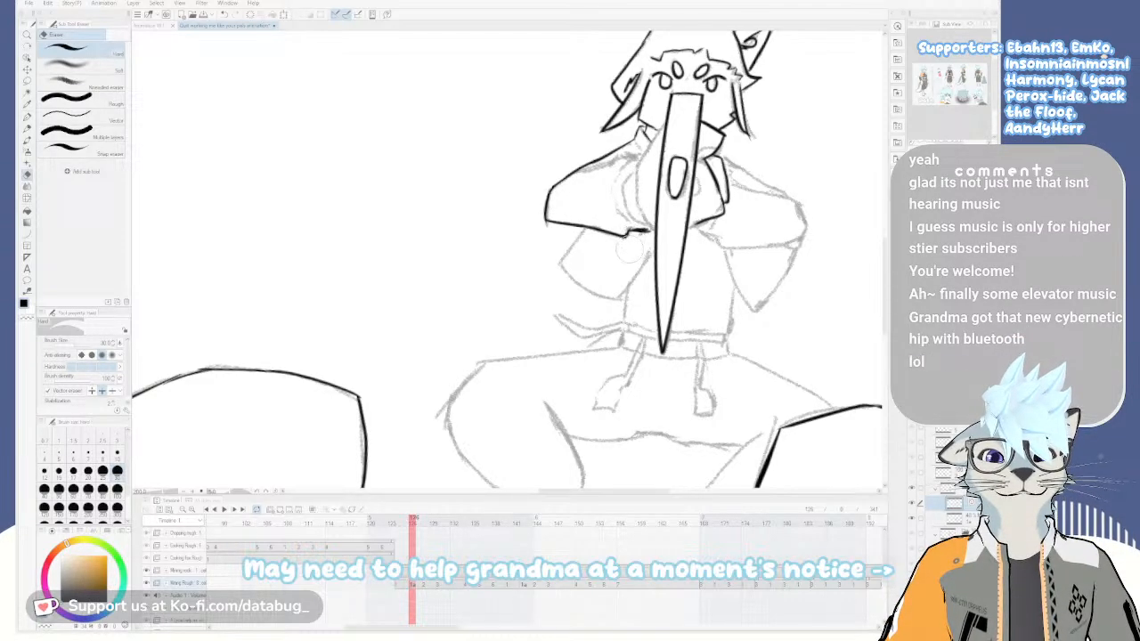
key(p)
drag(612, 223, 613, 296)
Ink the angular outline behind the pick on the viewer's left, from the collar down to the cuff
key(minus)
key(minus)
key(minus)
key(minus)
key(minus)
key(minus)
key(minus)
key(minus)
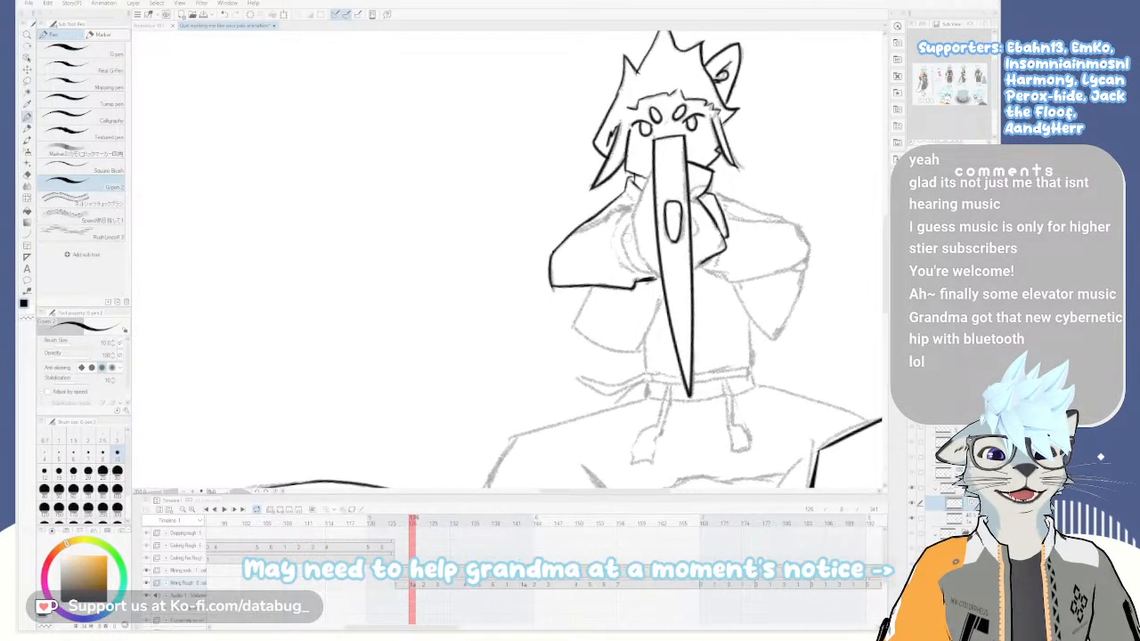
key(minus)
key(minus)
key(minus)
key(minus)
key(minus)
key(minus)
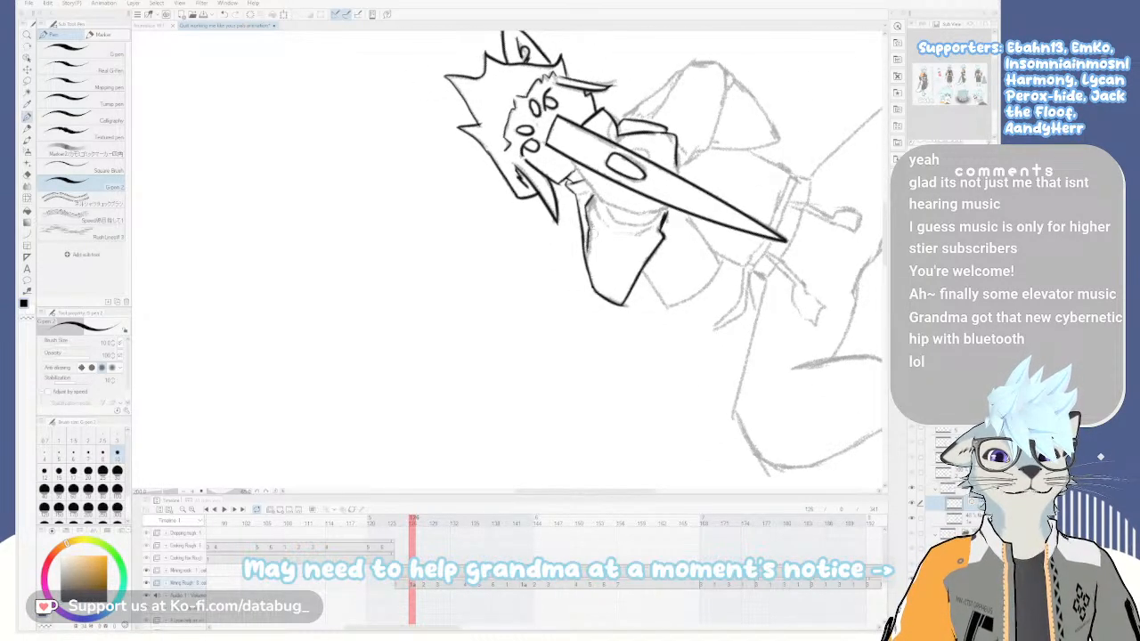
key(asciicircum)
key(asciicircum)
key(asciicircum)
key(asciicircum)
key(asciicircum)
key(asciicircum)
key(asciicircum)
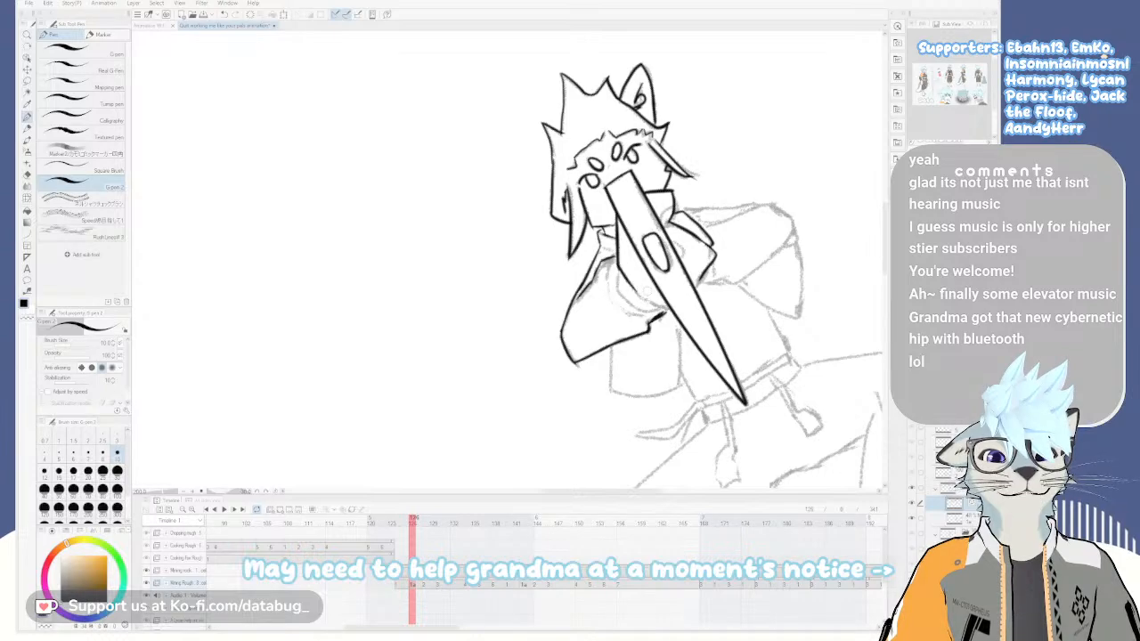
drag(645, 299, 623, 393)
mouse_move(606, 342)
mouse_down()
mouse_move(580, 220)
mouse_move(586, 270)
mouse_up()
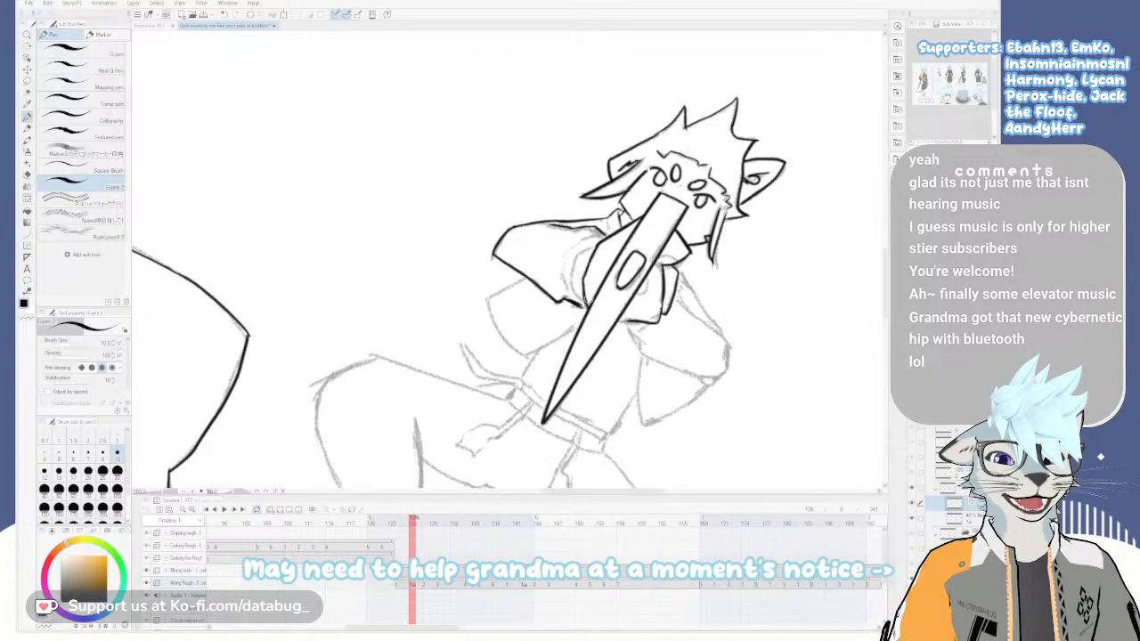
Ink the inner curve and small trim marks of the viewer's-left sleeve, beside the outline behind the pick
mouse_move(587, 299)
mouse_down()
mouse_move(595, 261)
mouse_move(583, 216)
mouse_move(545, 175)
mouse_up()
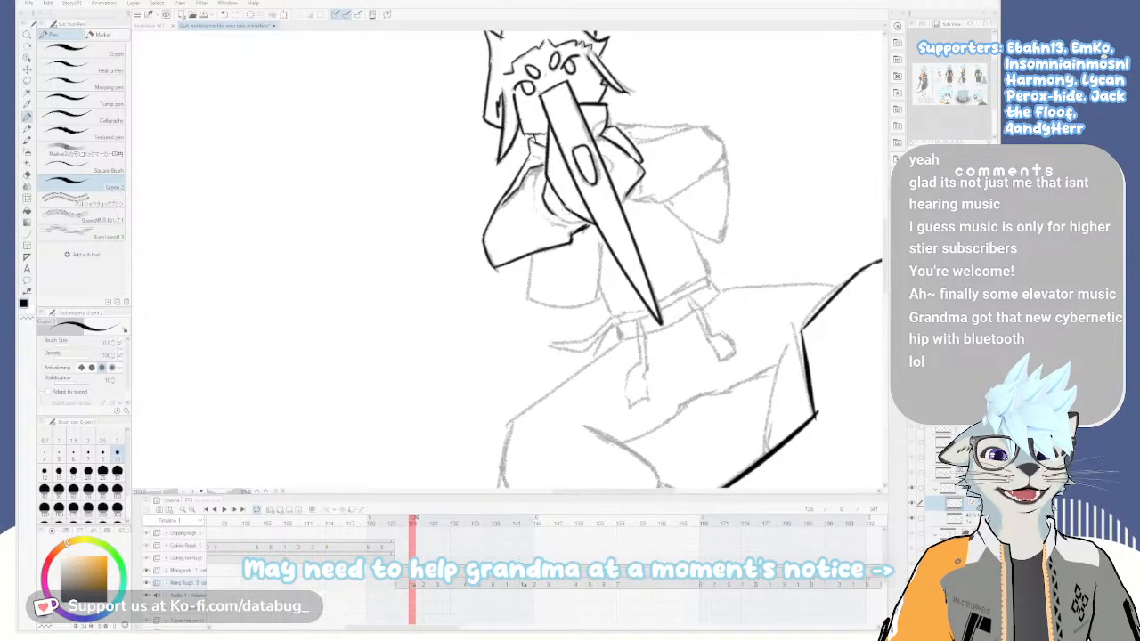
mouse_move(579, 223)
mouse_down()
mouse_move(583, 290)
mouse_move(582, 239)
mouse_up()
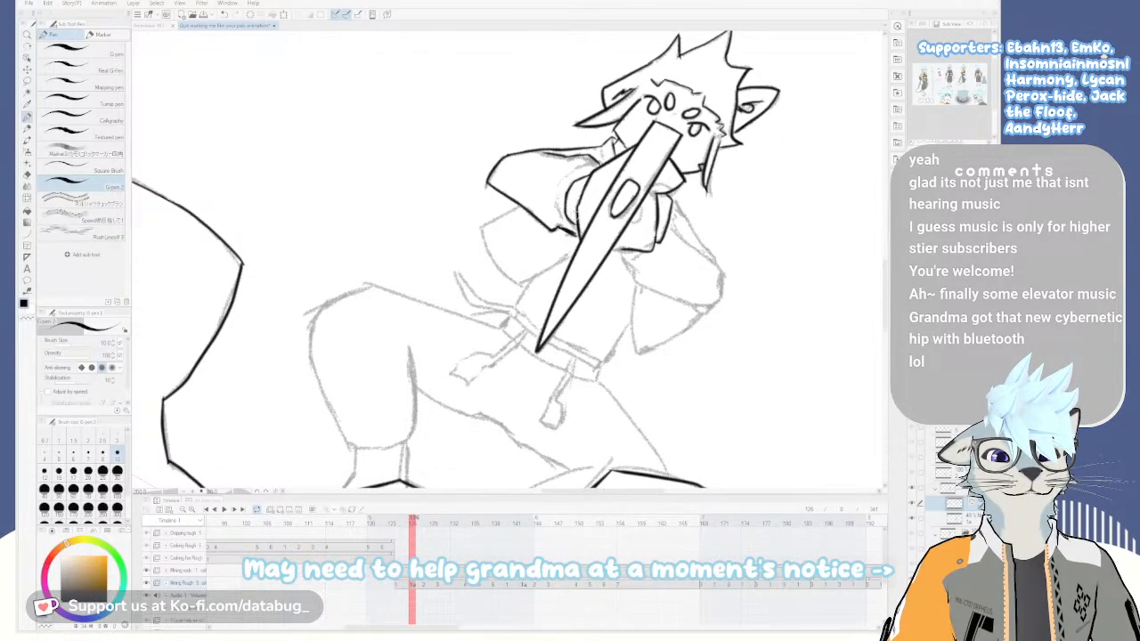
drag(584, 213, 583, 274)
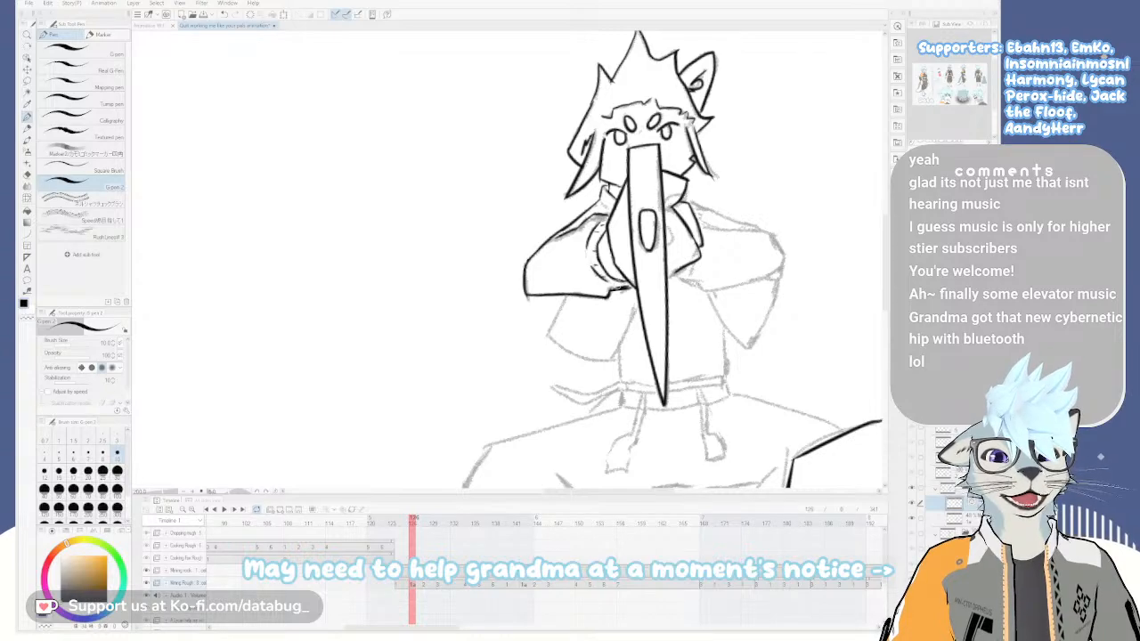
key(asciicircum)
key(asciicircum)
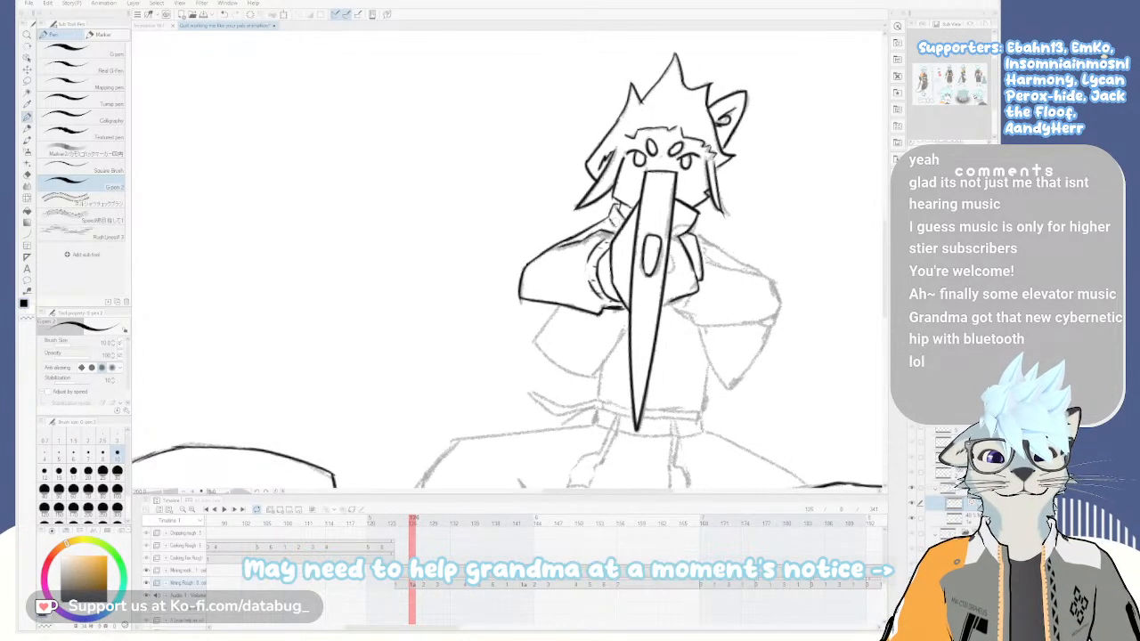
Ink the small curved detail next to the pick's oval hole on the viewer's right
key(asciicircum)
key(asciicircum)
key(asciicircum)
key(asciicircum)
key(asciicircum)
key(asciicircum)
key(asciicircum)
drag(695, 421, 609, 311)
key(minus)
key(minus)
key(minus)
key(minus)
key(minus)
key(minus)
drag(538, 212, 539, 234)
key(ctrl+z)
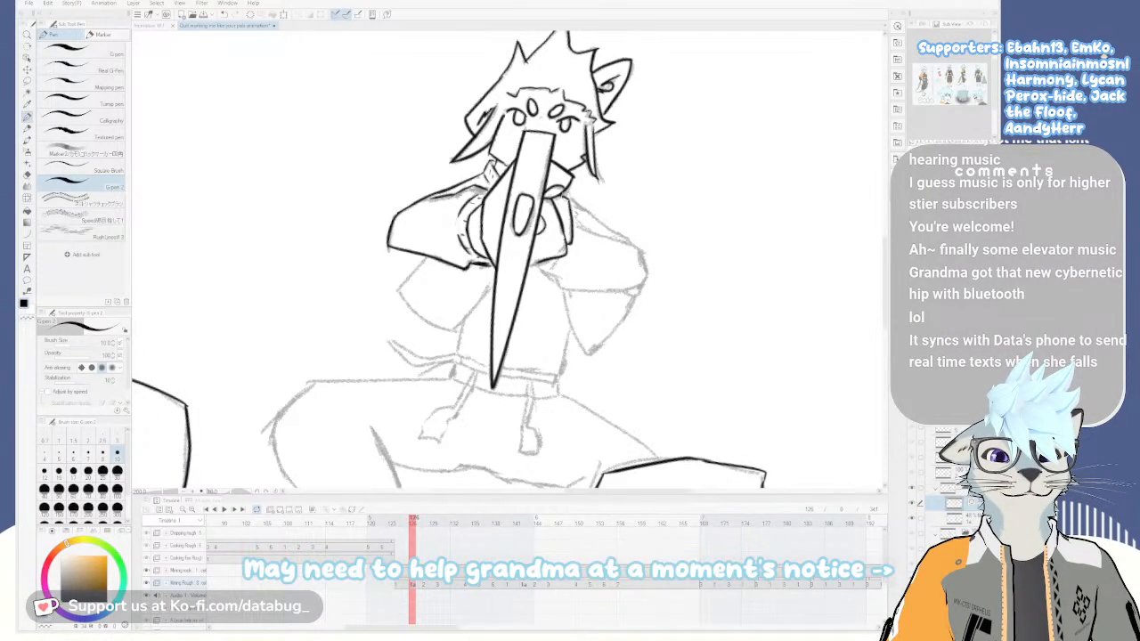
Ink the outer outline of the sleeve on the viewer's right, from the shoulder around the elbow to the lower tip
mouse_move(555, 214)
mouse_down()
mouse_move(506, 219)
mouse_move(532, 206)
mouse_move(548, 217)
mouse_move(571, 277)
mouse_up()
key(ctrl+z)
drag(550, 213, 577, 292)
key(ctrl+z)
drag(576, 302, 571, 330)
drag(588, 328, 633, 239)
drag(620, 289, 582, 270)
drag(555, 213, 553, 300)
key(ctrl+z)
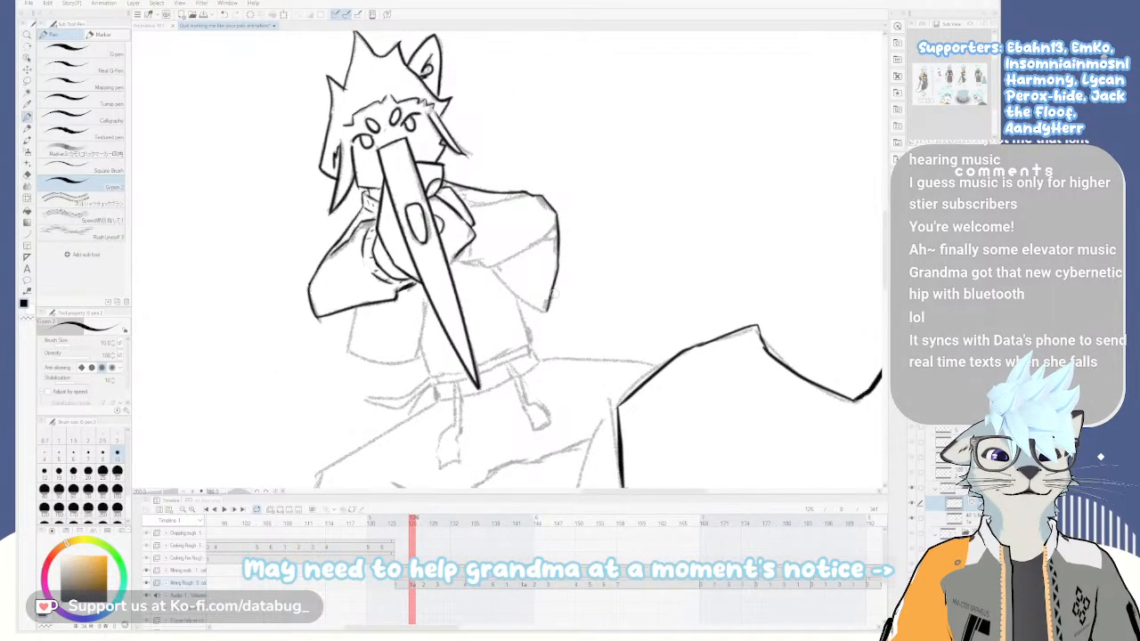
Ink the inner edge of the viewer's-right sleeve down to its lower tip
key(asciicircum)
key(asciicircum)
key(asciicircum)
key(asciicircum)
key(asciicircum)
key(asciicircum)
key(asciicircum)
key(asciicircum)
key(asciicircum)
key(asciicircum)
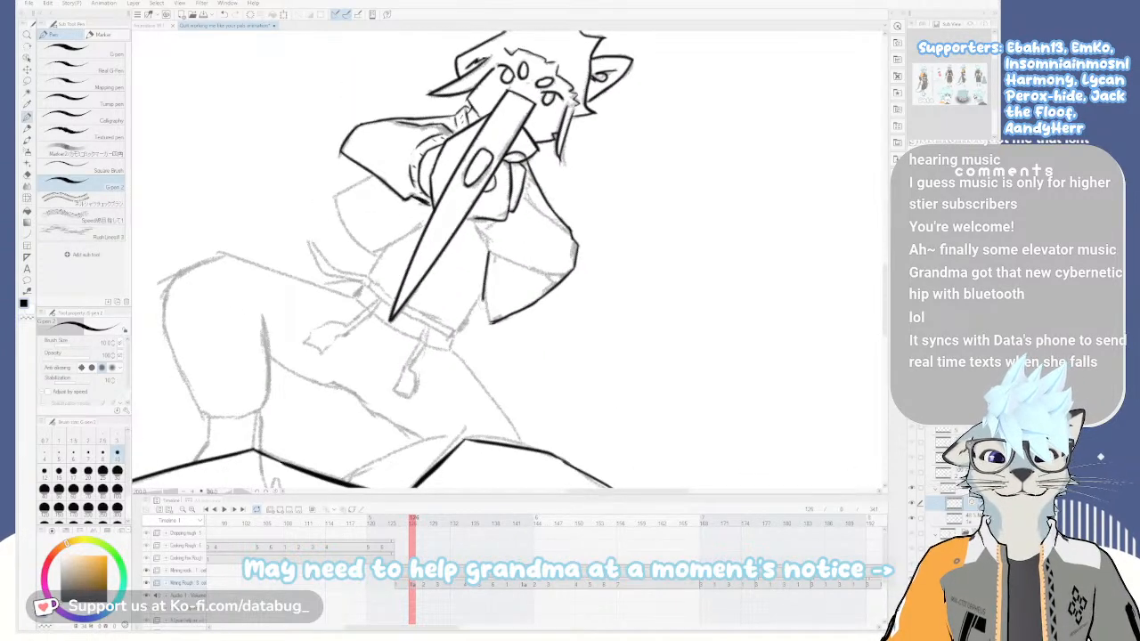
mouse_move(492, 254)
mouse_down()
mouse_move(491, 323)
mouse_move(486, 308)
mouse_up()
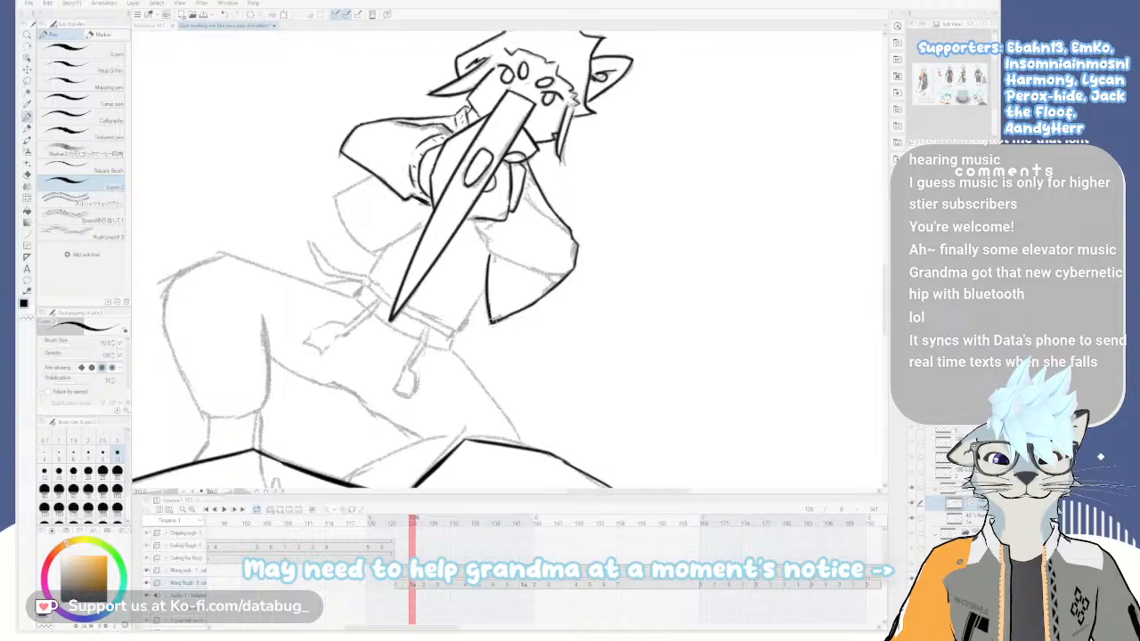
Ink the dividing line across the viewer's-right sleeve from its inner edge to the elbow
key(asciicircum)
key(asciicircum)
key(asciicircum)
key(asciicircum)
key(asciicircum)
key(asciicircum)
key(asciicircum)
key(asciicircum)
drag(524, 276, 535, 303)
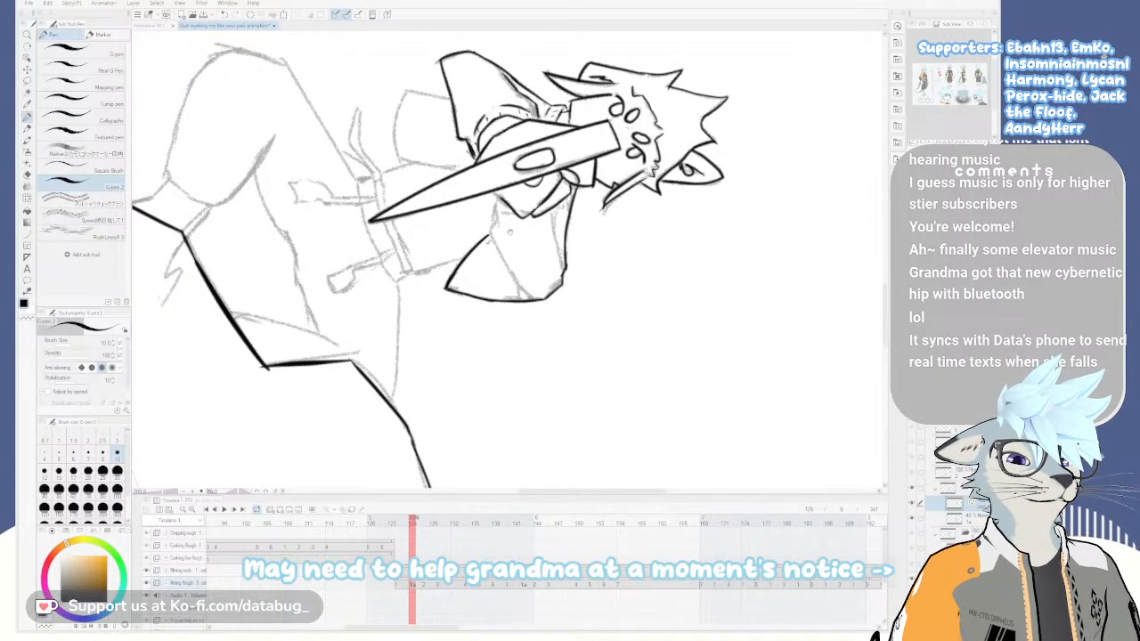
key(asciicircum)
key(asciicircum)
key(asciicircum)
key(asciicircum)
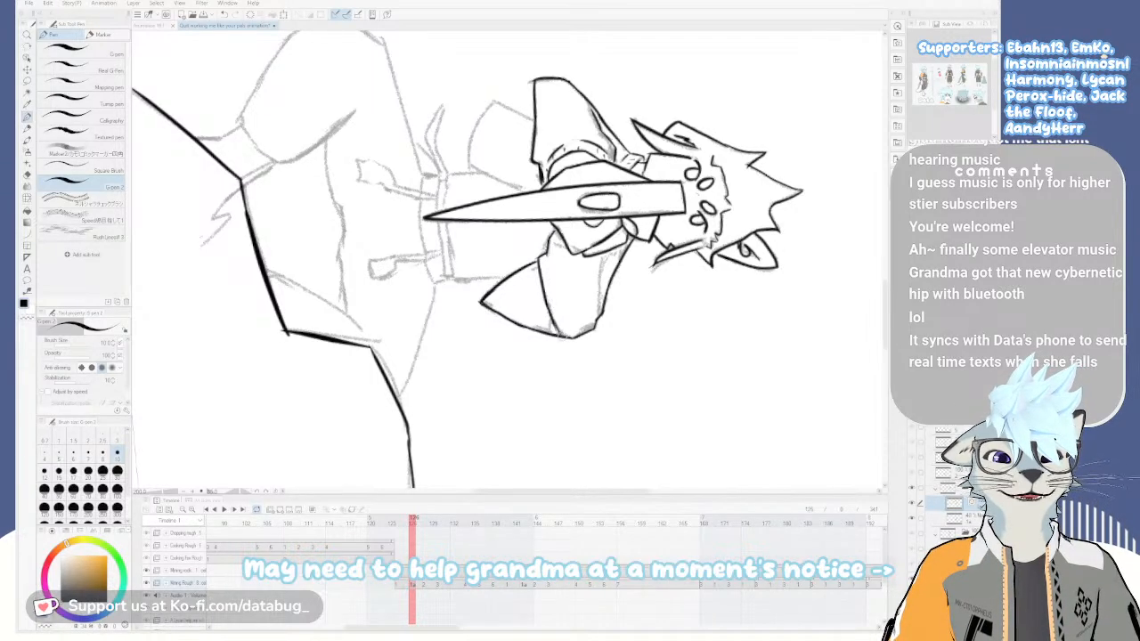
Add the small fold lines to the upper part of the viewer's-right sleeve near the hand
mouse_move(600, 268)
mouse_down()
mouse_move(593, 220)
mouse_move(613, 254)
mouse_up()
key(ctrl+z)
mouse_move(592, 206)
mouse_down()
mouse_move(613, 263)
mouse_move(591, 202)
mouse_move(559, 171)
mouse_up()
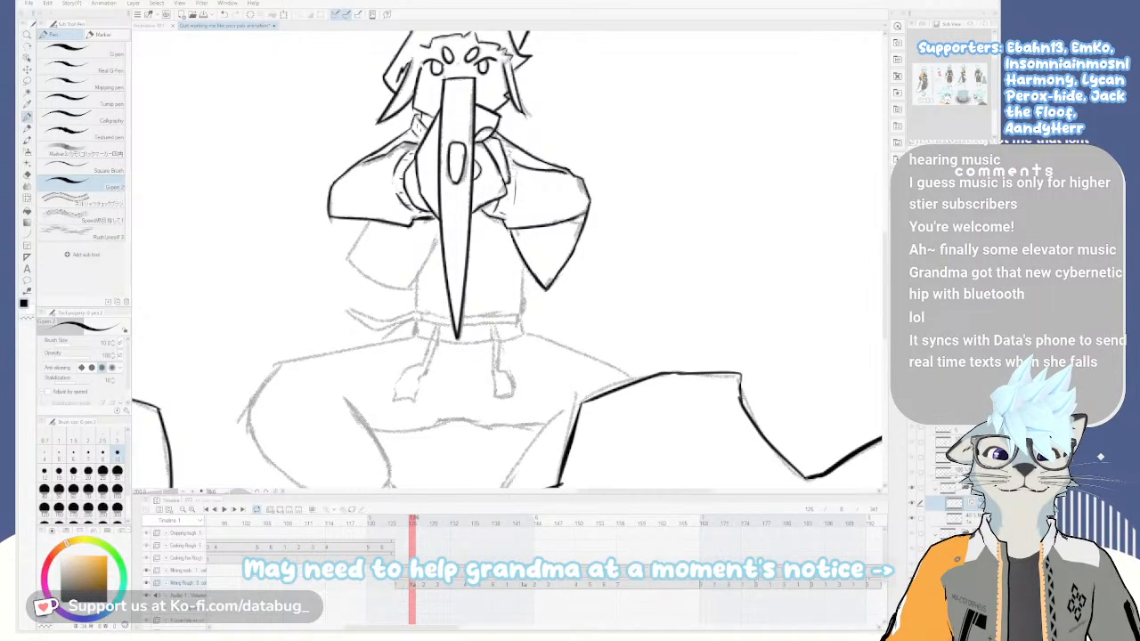
Ink the side edges of the hanging lower sleeve section on the viewer's left
drag(380, 212, 360, 306)
key(ctrl+z)
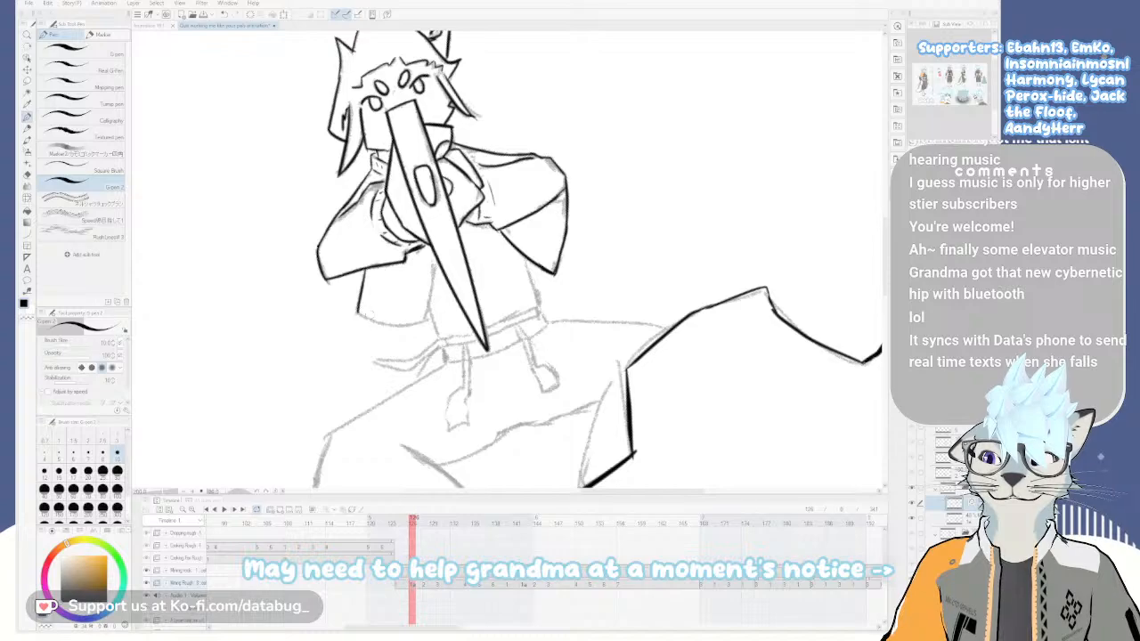
drag(435, 262, 427, 314)
key(ctrl+z)
drag(435, 260, 426, 317)
key(ctrl+z)
drag(435, 258, 426, 318)
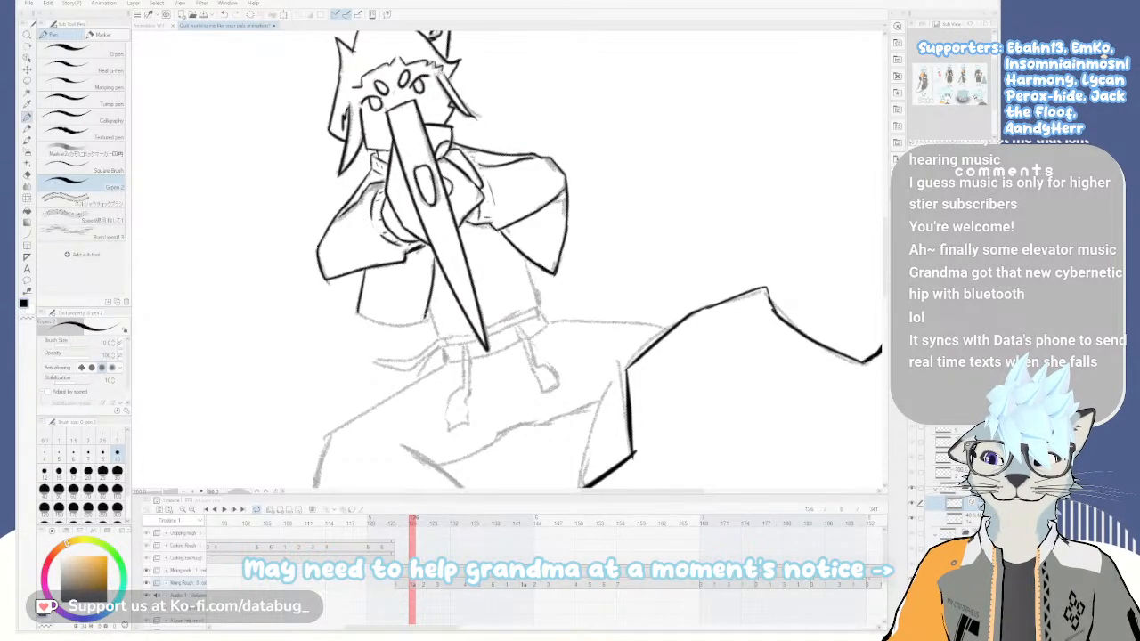
Ink the curved bottom edge that closes the hanging lower sleeve section on the viewer's left
key(asciicircum)
key(asciicircum)
key(asciicircum)
key(asciicircum)
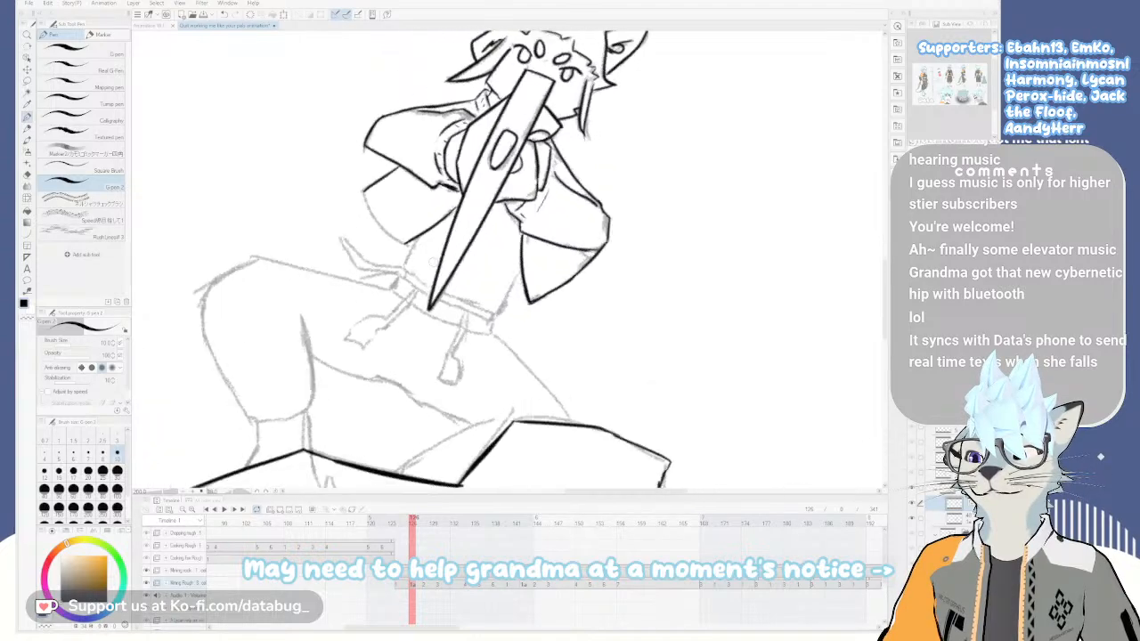
key(asciicircum)
key(asciicircum)
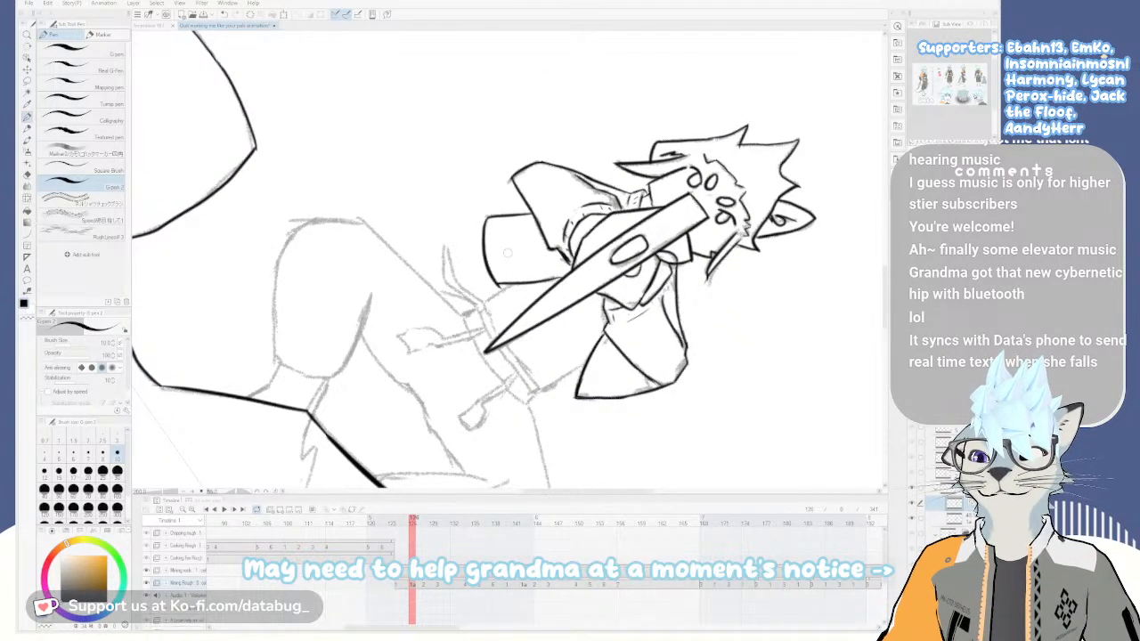
key(asciicircum)
Ink the torso's side edge on the viewer's right, from below the sleeve down to the waist
key(e)
key(p)
key(minus)
key(minus)
key(minus)
key(minus)
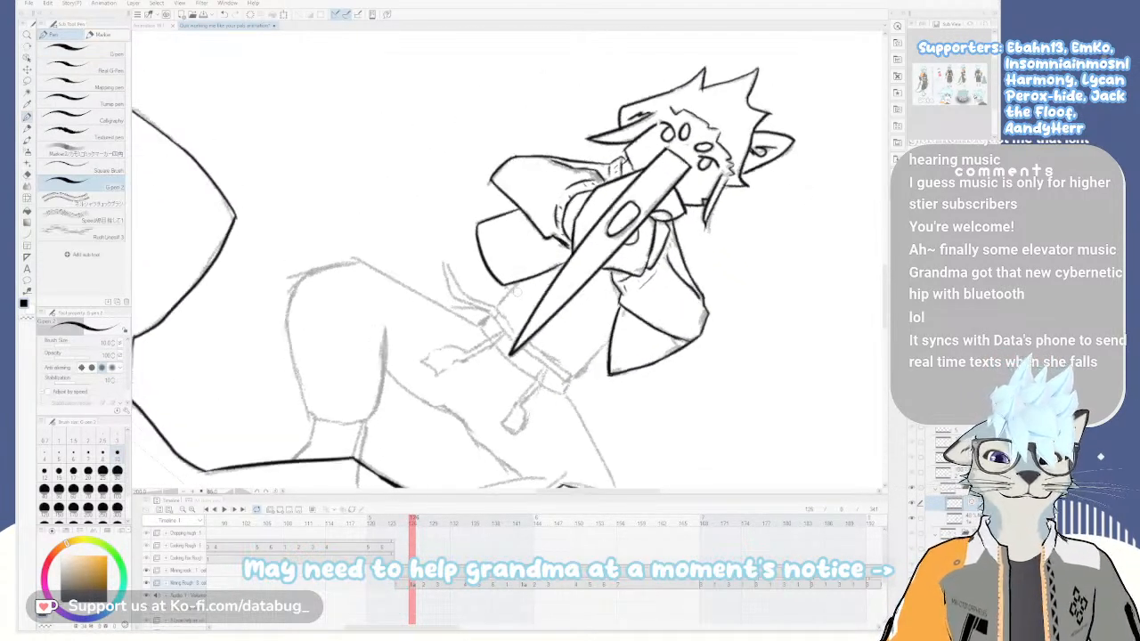
key(minus)
drag(584, 298, 508, 280)
key(asciicircum)
key(asciicircum)
key(asciicircum)
key(minus)
drag(605, 246, 556, 264)
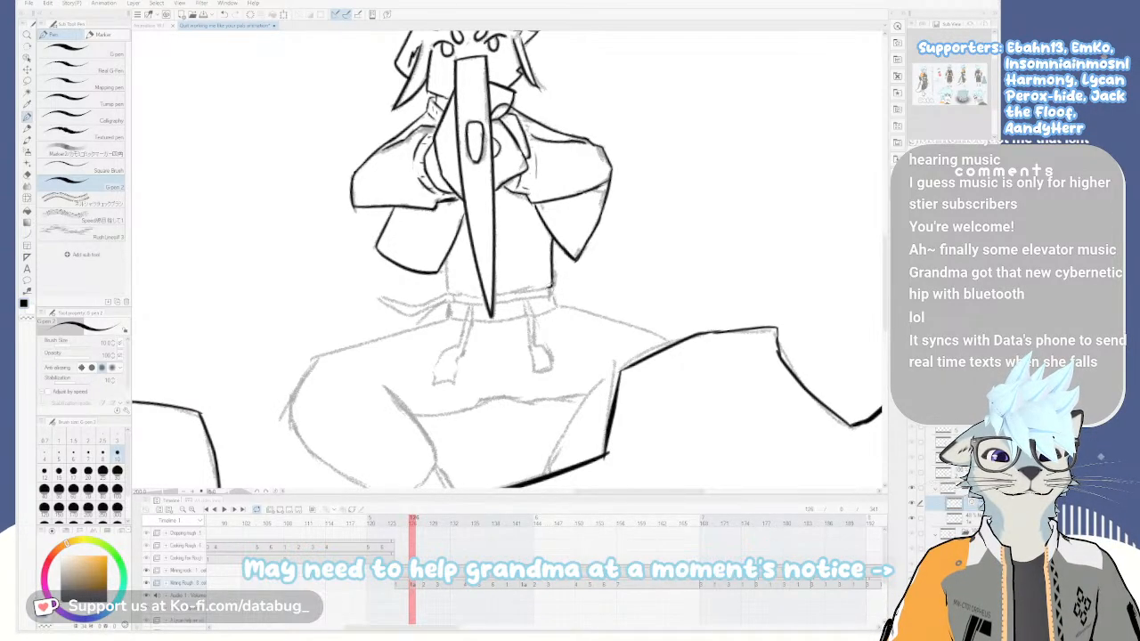
Ink the torso's side edge on the viewer's left and the top's hem across the waist
key(asciicircum)
key(asciicircum)
key(asciicircum)
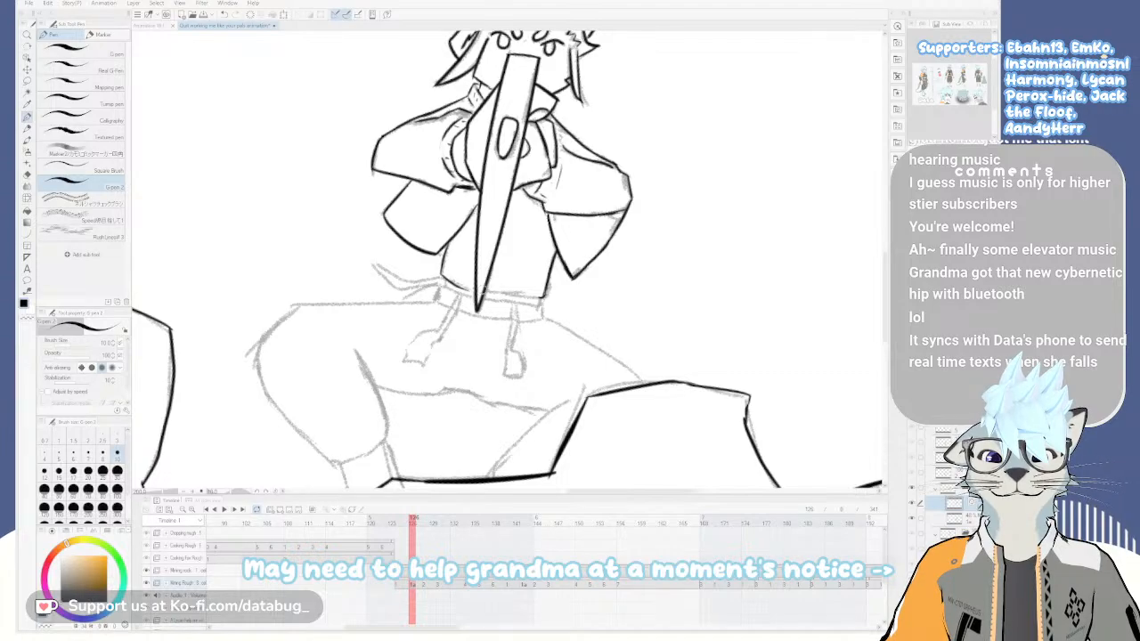
drag(450, 273, 504, 199)
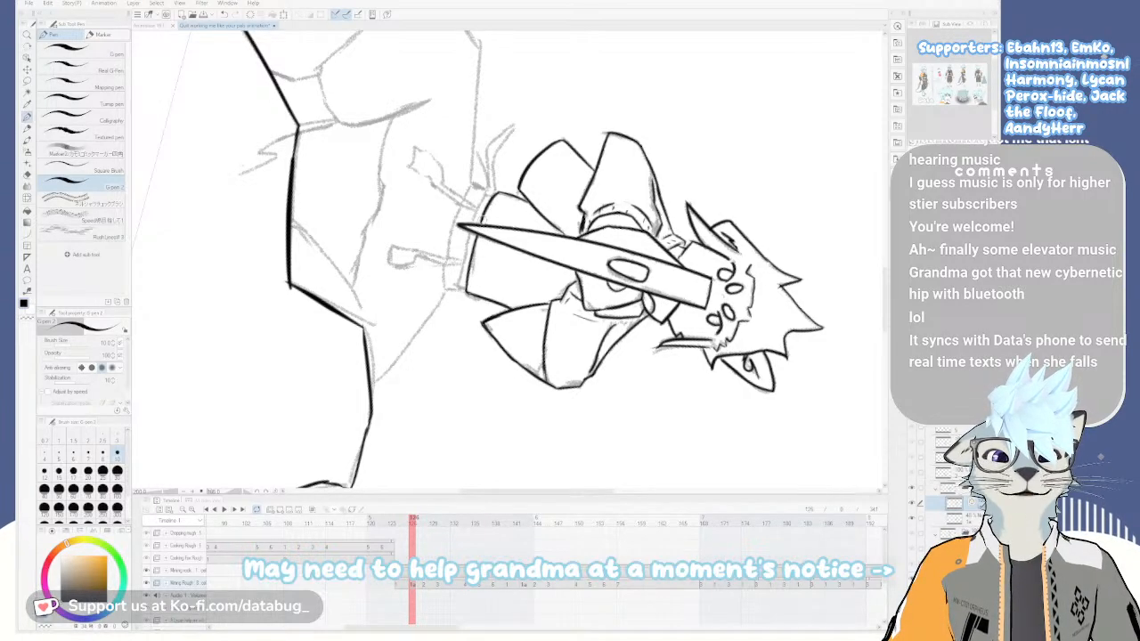
Ink the upper sash tail that sticks out from the waist on the viewer's left
mouse_move(482, 221)
mouse_down()
mouse_move(482, 198)
mouse_move(463, 210)
mouse_move(445, 268)
mouse_move(546, 296)
mouse_move(537, 270)
mouse_move(518, 308)
mouse_up()
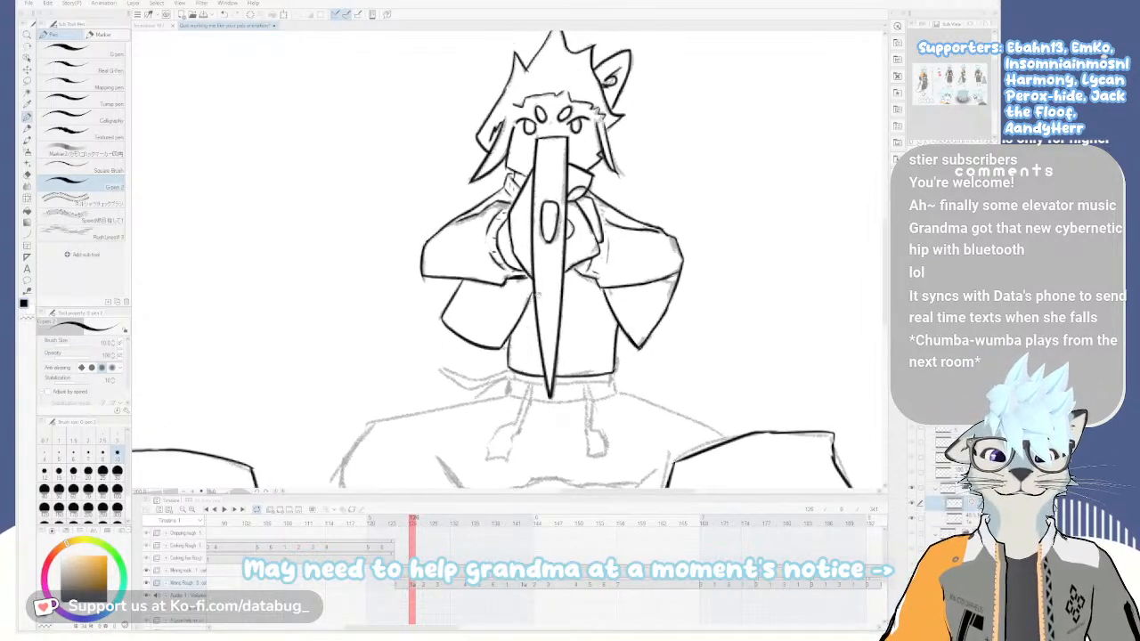
drag(579, 349, 641, 291)
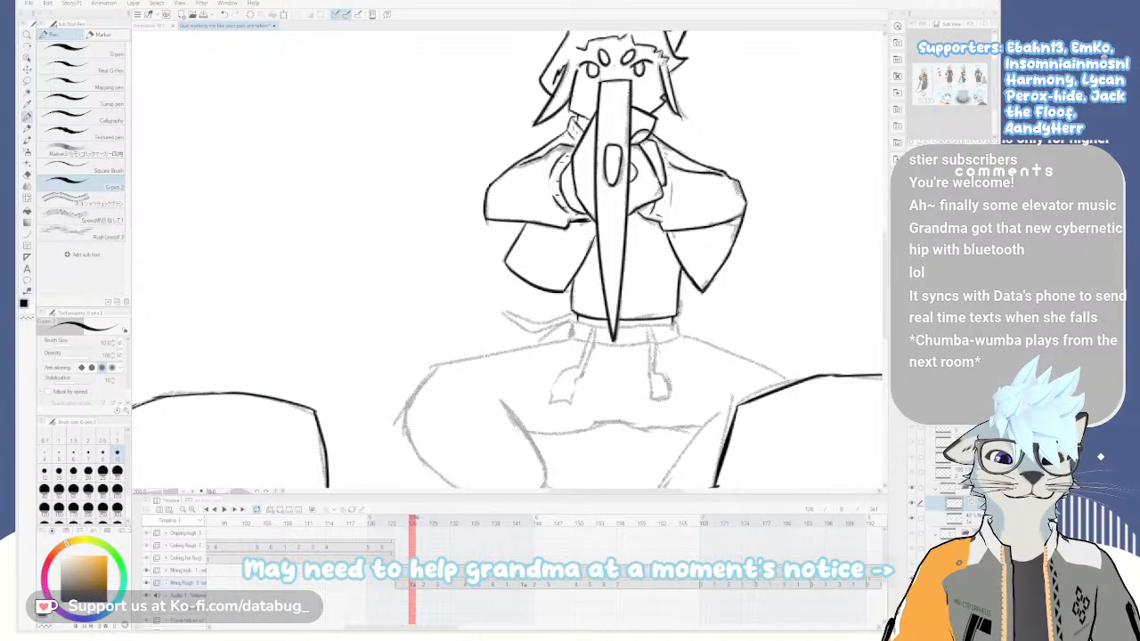
drag(577, 320, 599, 268)
mouse_move(557, 300)
mouse_down()
mouse_move(561, 272)
mouse_move(565, 327)
mouse_up()
mouse_move(564, 249)
mouse_down()
mouse_move(571, 283)
mouse_move(556, 317)
mouse_up()
key(ctrl+z)
key(ctrl+z)
key(ctrl+z)
key(ctrl+z)
mouse_move(569, 258)
mouse_down()
mouse_move(577, 283)
mouse_move(560, 317)
mouse_move(488, 332)
mouse_up()
key(ctrl+z)
key(ctrl+z)
drag(548, 312, 538, 346)
key(ctrl+z)
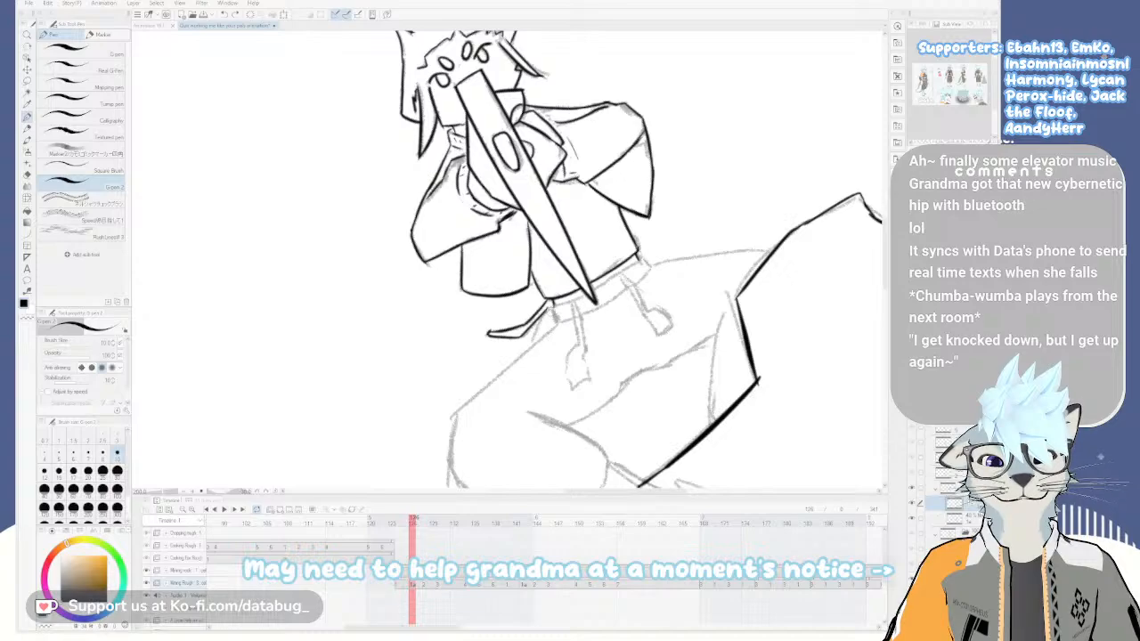
Ink the lower sash tail on the viewer's left and the waistband's short side edges below the top's hem
mouse_move(534, 342)
mouse_down()
mouse_move(512, 346)
mouse_move(559, 309)
mouse_move(525, 329)
mouse_move(472, 276)
mouse_move(627, 224)
mouse_move(631, 256)
mouse_move(629, 243)
mouse_up()
mouse_move(622, 300)
mouse_down()
mouse_move(568, 250)
mouse_move(570, 319)
mouse_up()
key(ctrl+z)
drag(562, 265, 572, 320)
key(ctrl+z)
mouse_move(565, 266)
mouse_down()
mouse_move(575, 317)
mouse_move(602, 185)
mouse_move(583, 224)
mouse_up()
key(ctrl+z)
drag(552, 430, 581, 422)
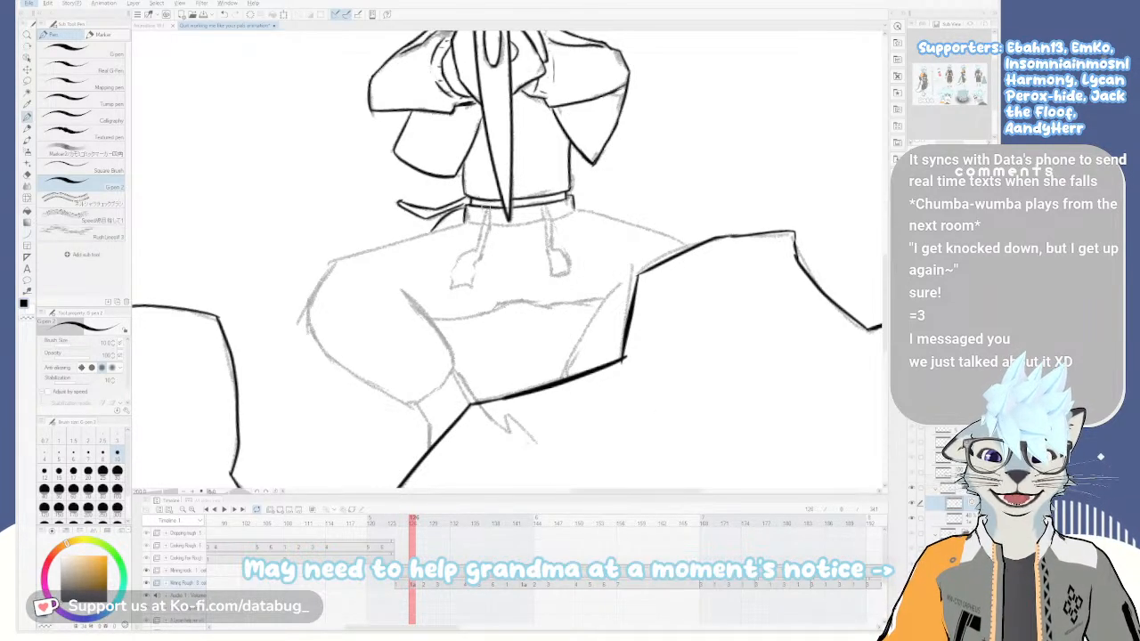
Ink the dangling strap with its squared end below the waistband on the viewer's left
drag(486, 211, 473, 254)
key(ctrl+z)
mouse_move(491, 210)
mouse_down()
mouse_move(472, 284)
mouse_move(457, 256)
mouse_move(451, 286)
mouse_move(472, 286)
mouse_up()
key(ctrl+z)
key(ctrl+z)
key(ctrl+z)
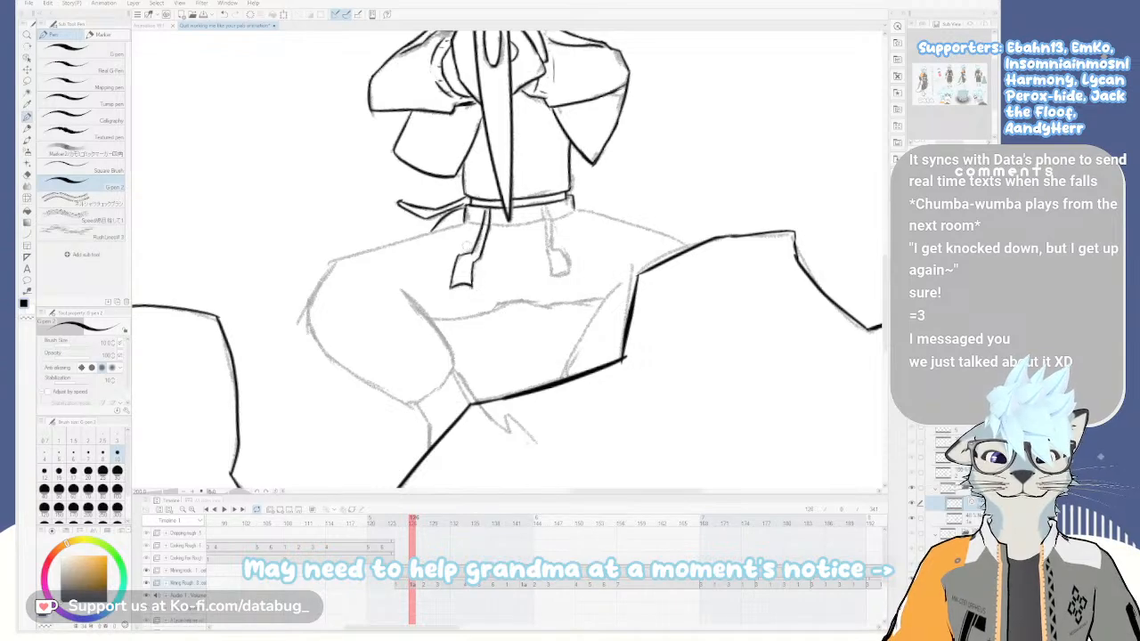
key(e)
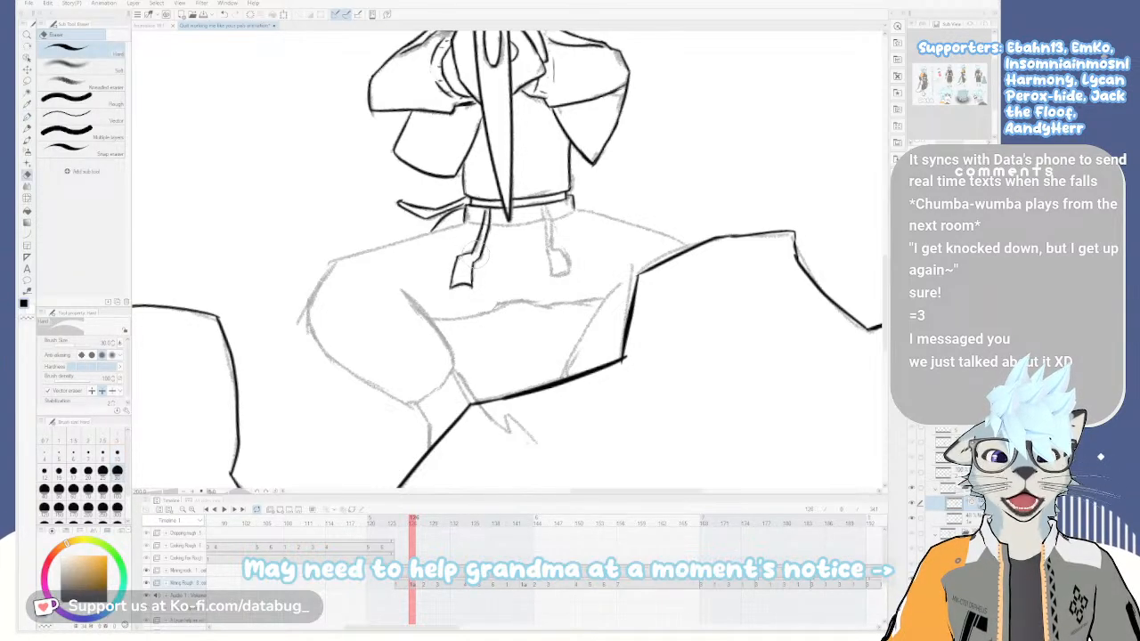
key(p)
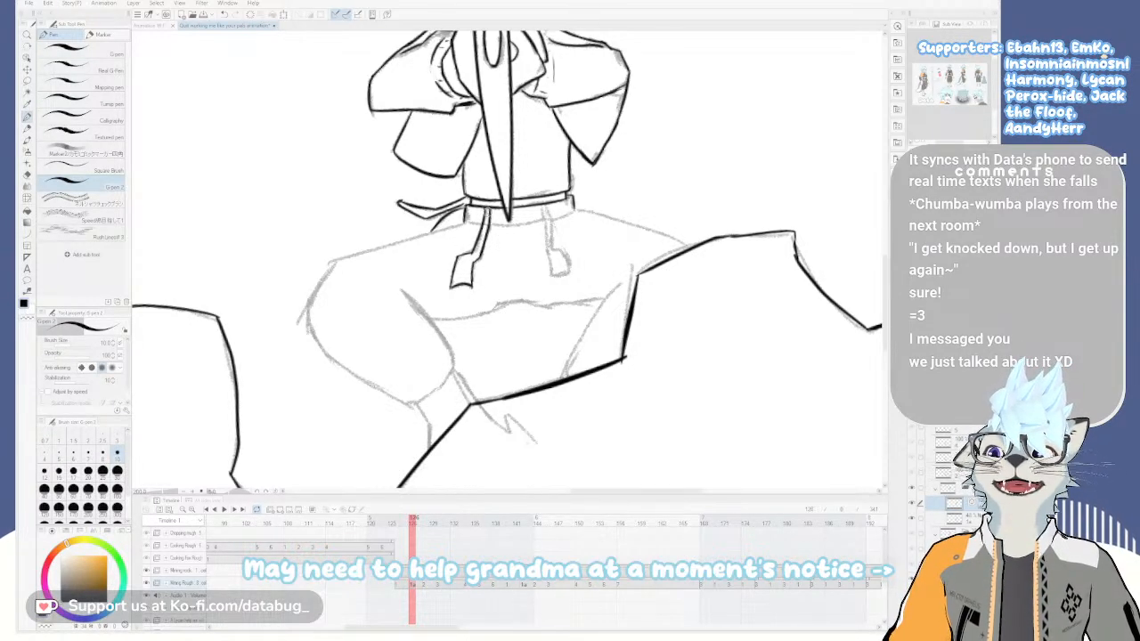
Ink the dangling strap on the viewer's right and the waistband's lower edge
drag(543, 205, 568, 272)
key(ctrl+z)
drag(544, 208, 563, 290)
key(ctrl+z)
key(e)
key(p)
Ink the wavy lower edge of the trousers that runs between the two bent legs
drag(612, 253, 577, 336)
drag(532, 277, 621, 125)
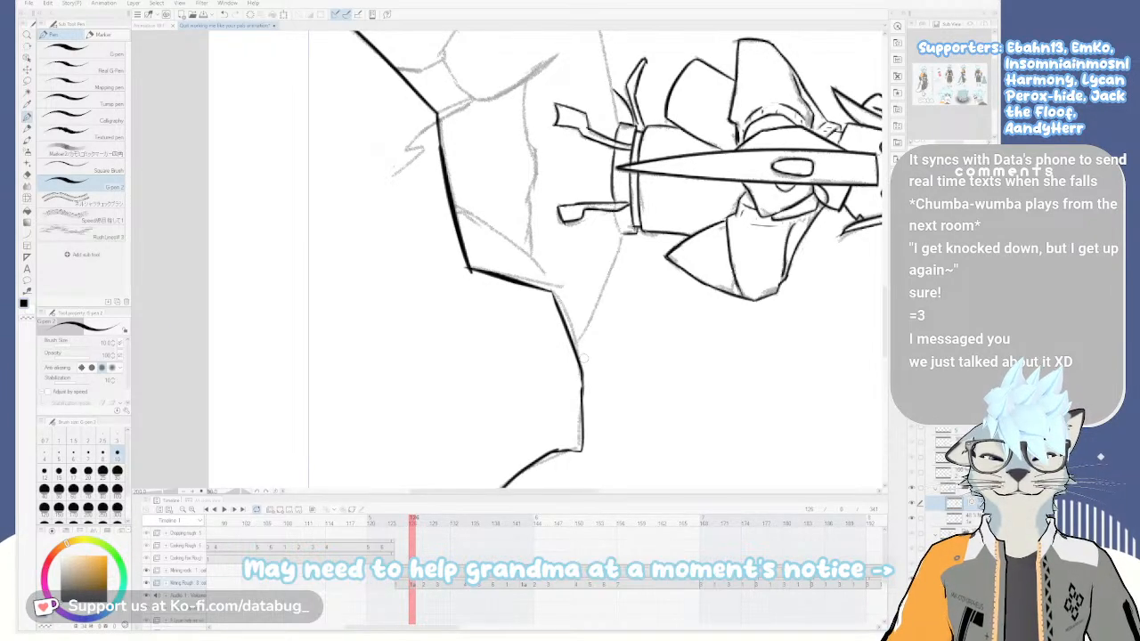
drag(574, 248, 587, 385)
drag(539, 219, 550, 299)
key(ctrl+z)
drag(539, 219, 546, 378)
key(ctrl+z)
key(ctrl+z)
key(ctrl+z)
key(ctrl+z)
drag(544, 328, 547, 403)
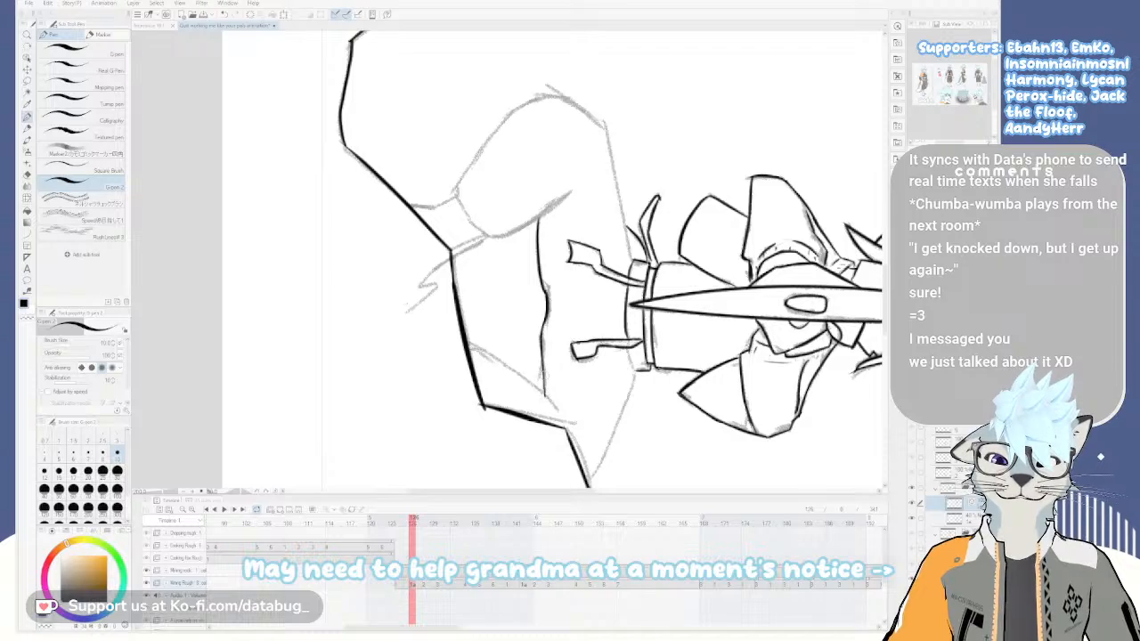
Ink the curved inner edge of the bent leg on the viewer's left
key(minus)
key(minus)
key(minus)
key(minus)
key(minus)
key(minus)
key(minus)
key(minus)
key(minus)
key(minus)
key(minus)
key(minus)
key(minus)
key(minus)
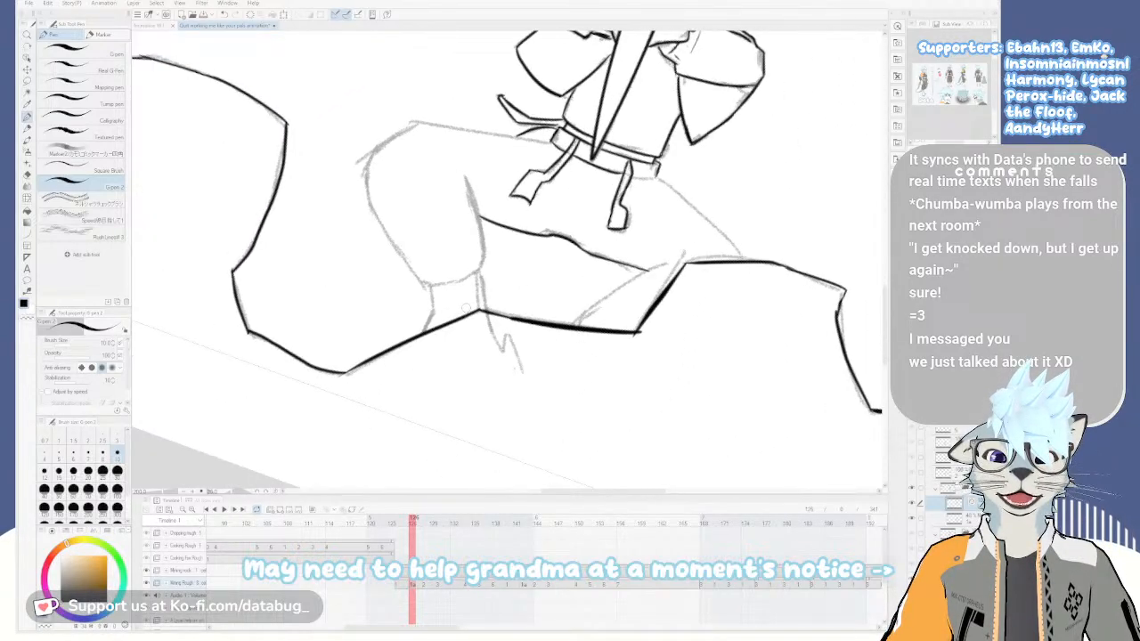
drag(466, 308, 463, 363)
key(asciicircum)
key(asciicircum)
key(ctrl+z)
drag(471, 227, 471, 317)
key(ctrl+z)
mouse_move(469, 228)
mouse_down()
mouse_move(474, 301)
mouse_move(464, 321)
mouse_up()
Ink the upper thigh edge from the waistband out to the knee on the viewer's left
key(minus)
key(minus)
key(minus)
key(minus)
drag(458, 201, 411, 315)
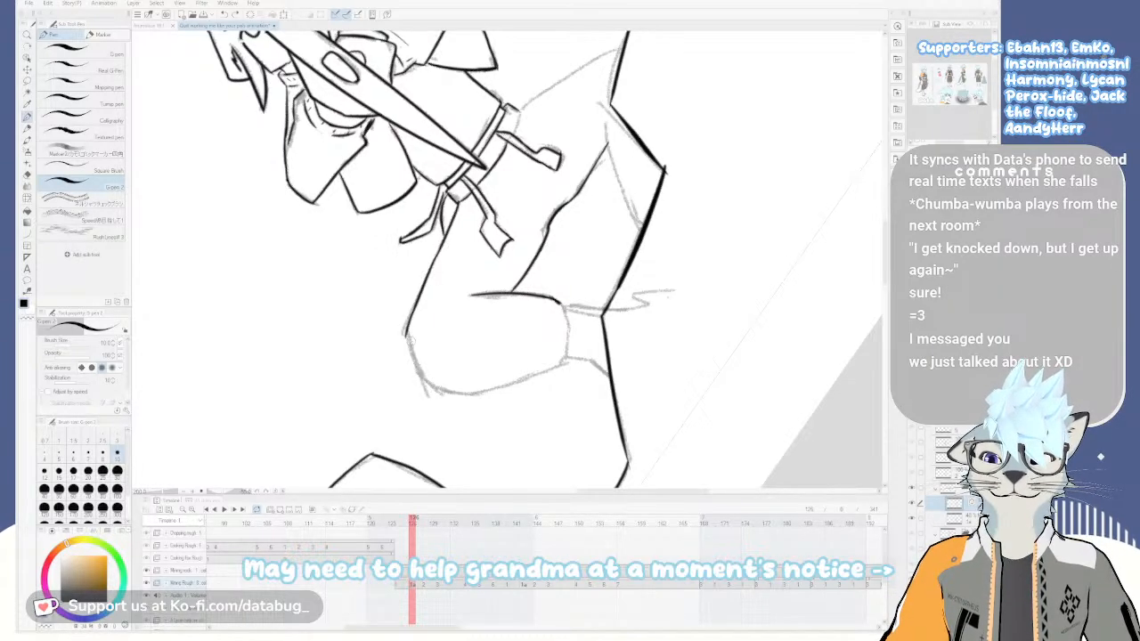
Ink the rounded knee and the outer trouser edge down to the cuff on the viewer's left
drag(407, 334, 429, 383)
key(asciicircum)
key(asciicircum)
key(asciicircum)
key(asciicircum)
key(asciicircum)
key(asciicircum)
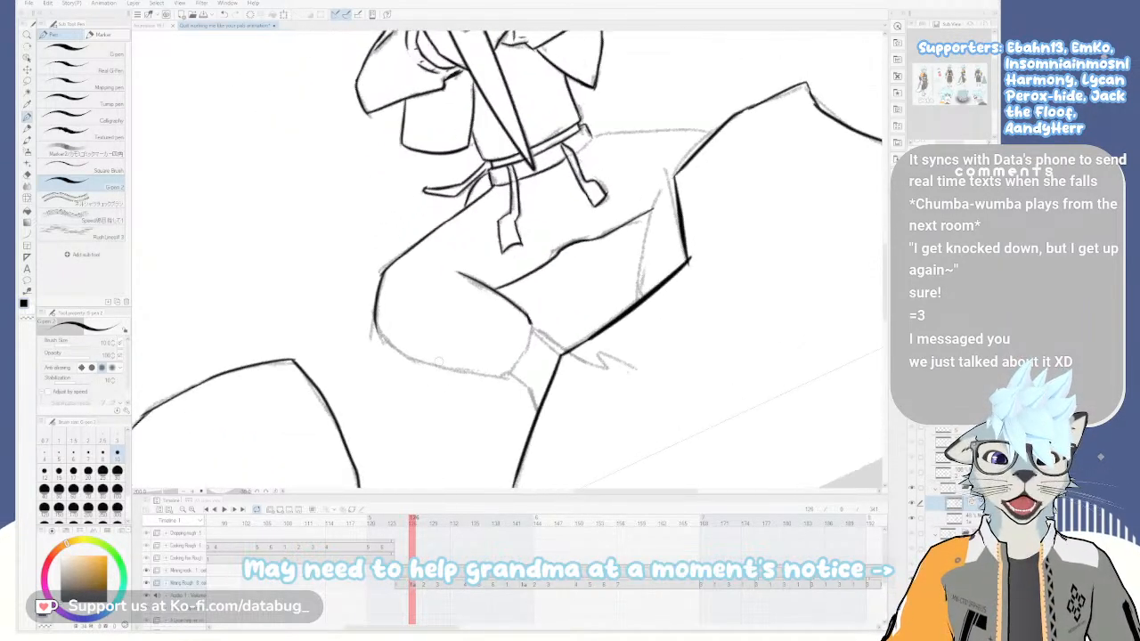
key(asciicircum)
key(asciicircum)
key(asciicircum)
key(asciicircum)
key(asciicircum)
key(asciicircum)
key(asciicircum)
key(asciicircum)
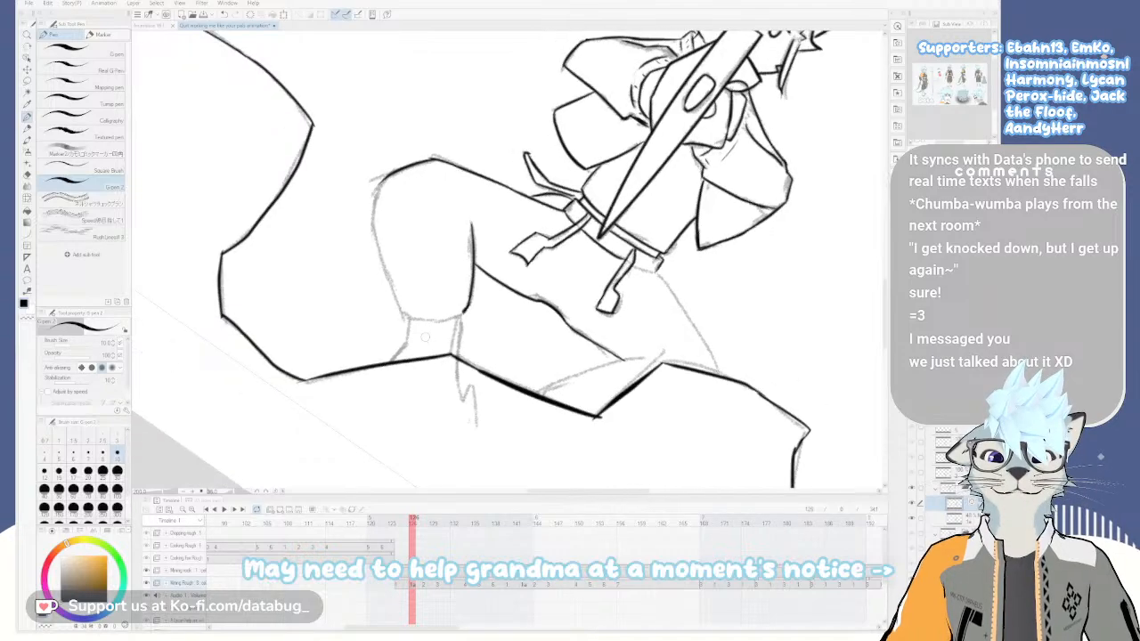
drag(423, 338, 572, 375)
mouse_move(534, 214)
mouse_down()
mouse_move(522, 250)
mouse_move(548, 347)
mouse_up()
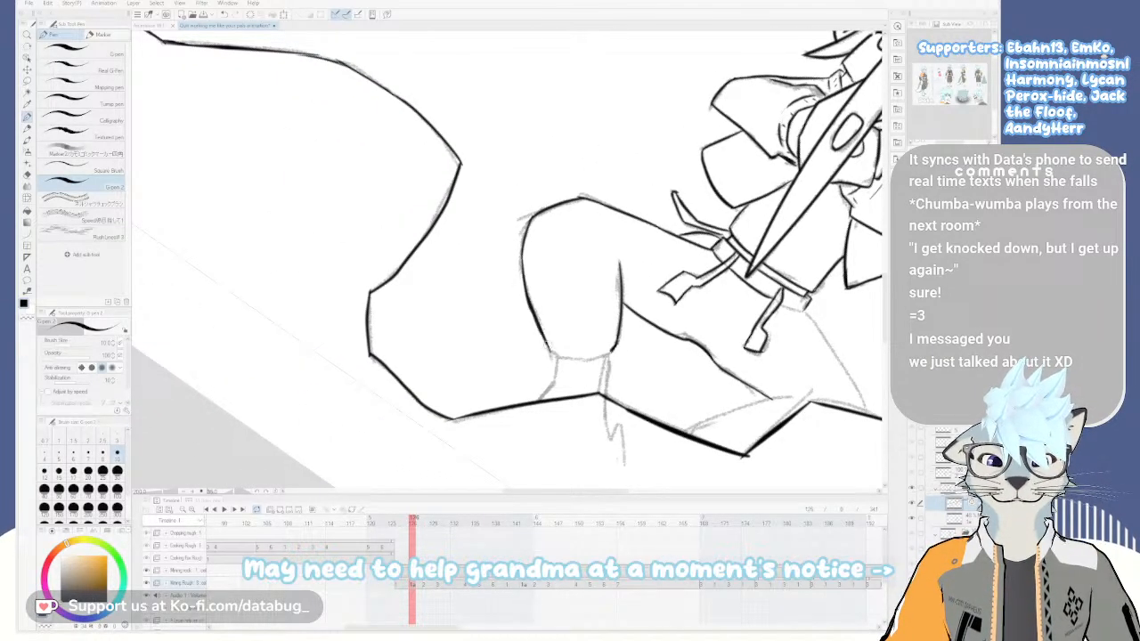
Ink the trouser cuff's curve and the ankle's outer edge down to the rock on the viewer's left
mouse_move(621, 386)
mouse_down()
mouse_move(649, 351)
mouse_move(660, 267)
mouse_move(647, 247)
mouse_move(626, 294)
mouse_up()
key(asciicircum)
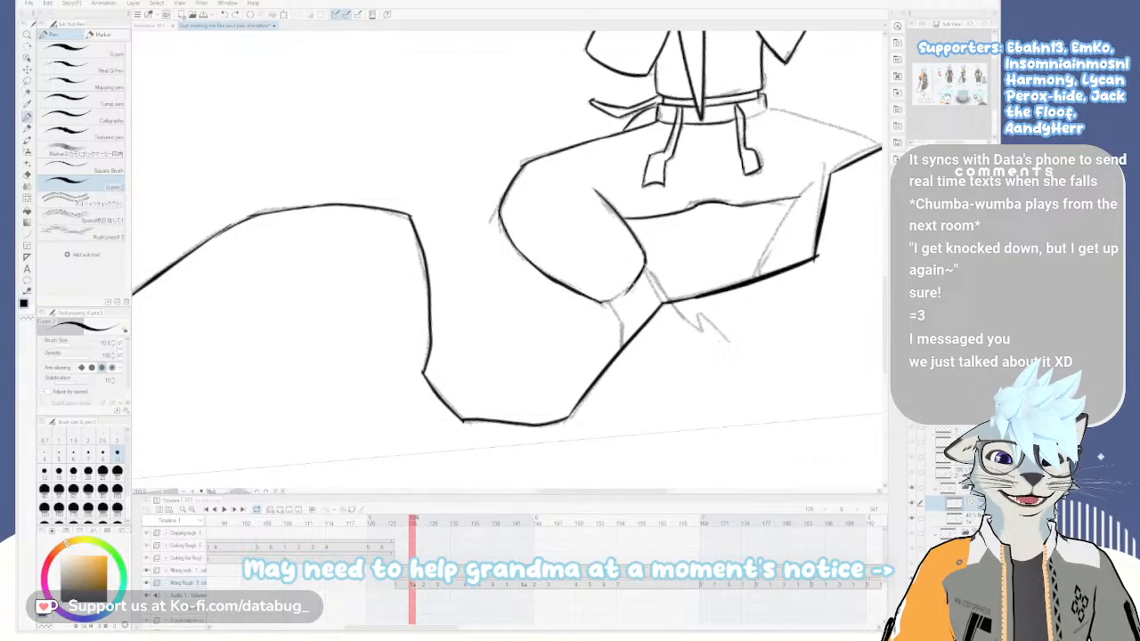
key(e)
key(p)
key(asciicircum)
key(asciicircum)
key(asciicircum)
key(asciicircum)
key(asciicircum)
drag(582, 341, 574, 388)
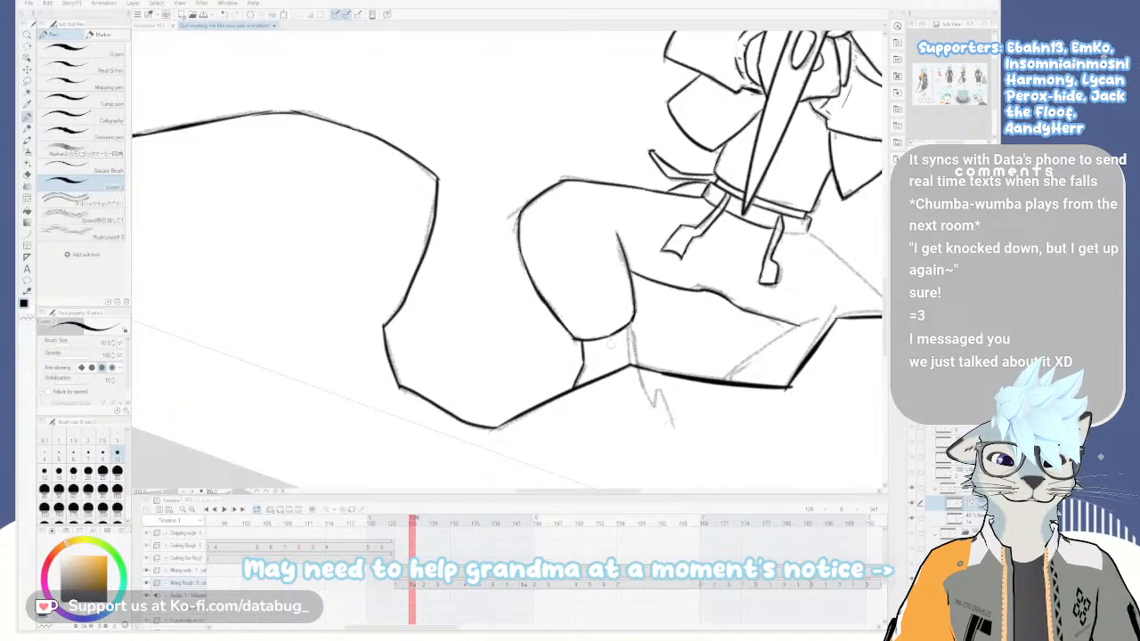
Ink the ankle's inner edge between the cuff and the rock, joining it to the trouser leg
drag(629, 326, 631, 366)
key(ctrl+z)
key(e)
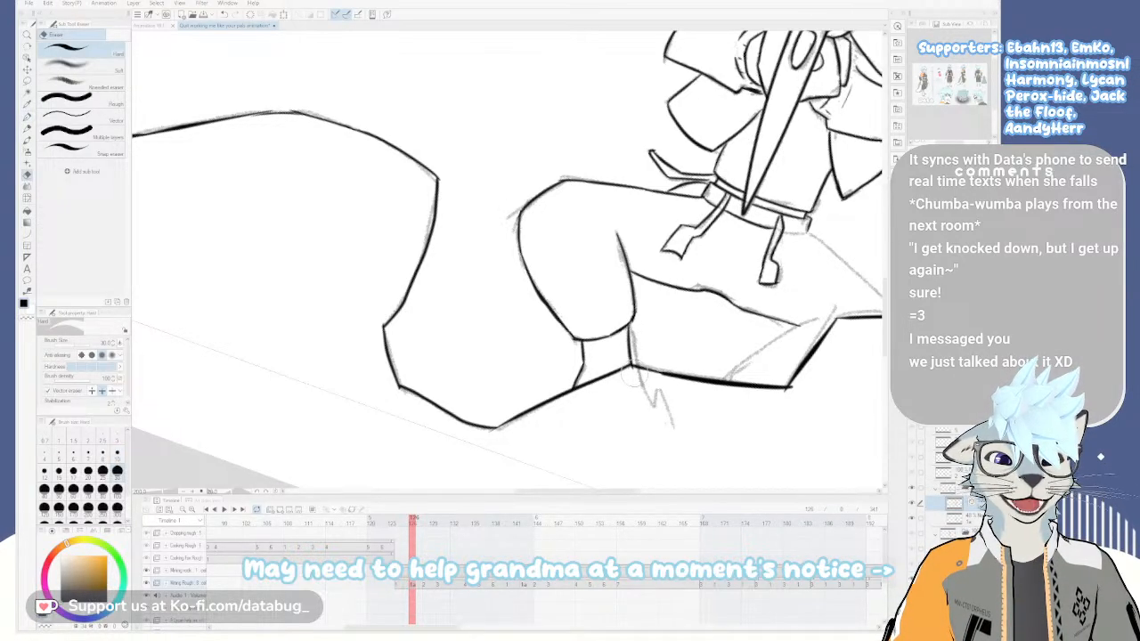
key(p)
key(ctrl+z)
drag(629, 327, 636, 366)
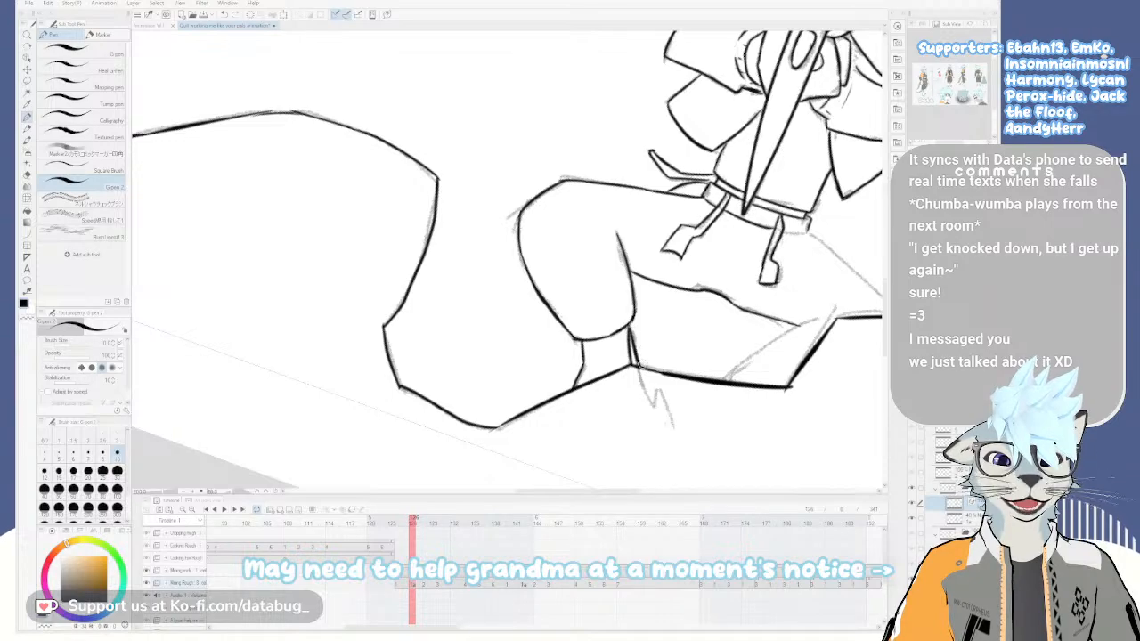
drag(635, 319, 629, 333)
Ink the inner curve of the bent leg on the viewer's right, down to the rock edge
drag(721, 328, 815, 191)
mouse_move(816, 191)
mouse_down()
mouse_move(611, 271)
mouse_move(555, 336)
mouse_move(552, 357)
mouse_up()
key(ctrl+z)
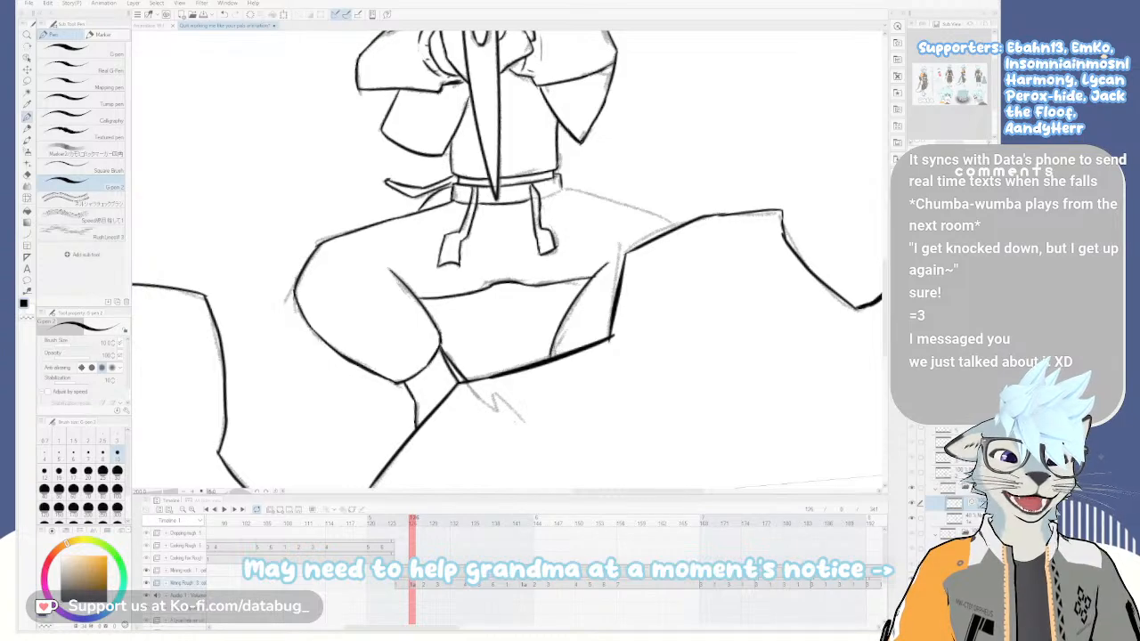
mouse_move(610, 278)
mouse_down()
mouse_move(618, 318)
mouse_move(546, 376)
mouse_up()
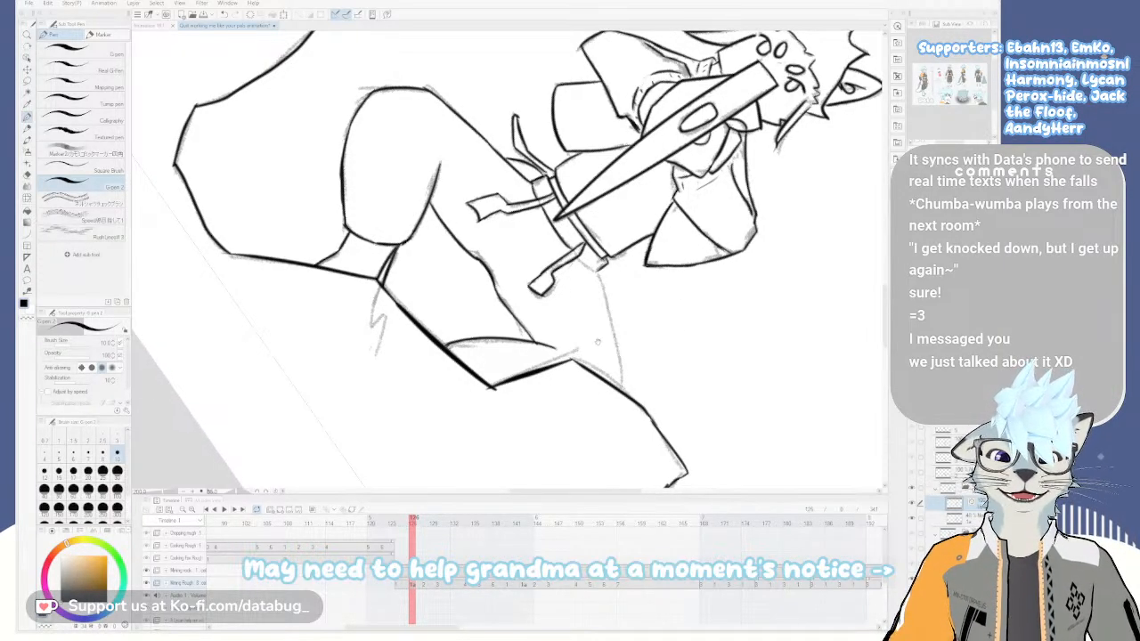
Ink the outer thigh edge from the waistband to the rock on the viewer's right
drag(596, 339, 556, 311)
drag(564, 269, 579, 357)
key(ctrl+z)
mouse_move(556, 246)
mouse_down()
mouse_move(579, 359)
mouse_move(591, 338)
mouse_move(565, 277)
mouse_move(573, 326)
mouse_move(536, 313)
mouse_up()
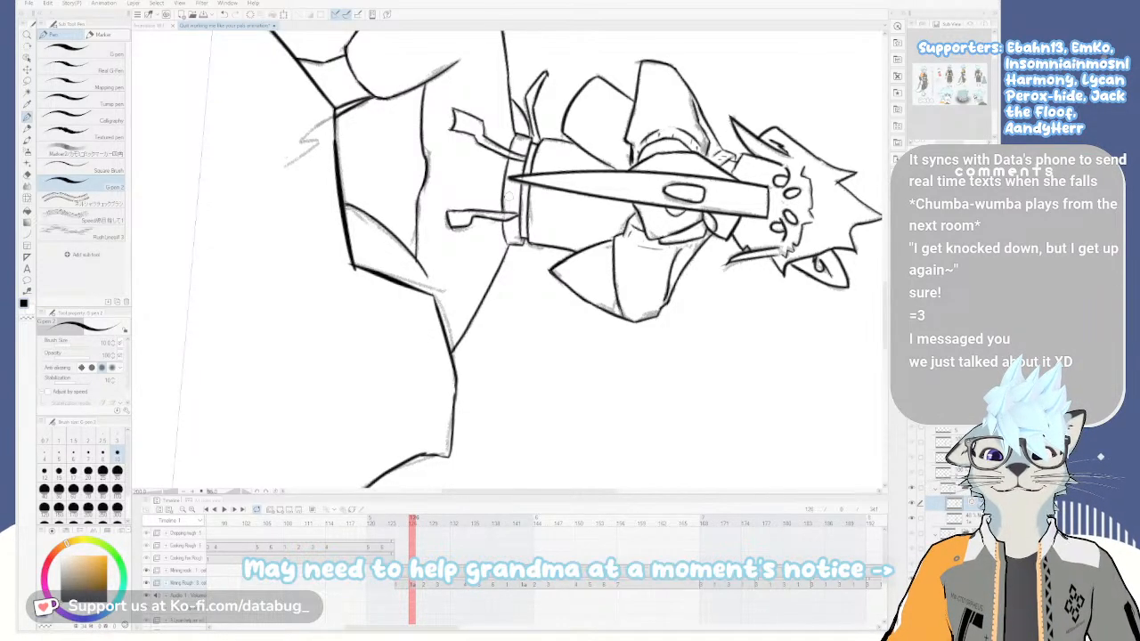
Examine the crouching figure's finished linework against the rocks, both as a whole and up close
mouse_move(543, 241)
mouse_down()
mouse_move(501, 229)
mouse_move(540, 236)
mouse_move(617, 311)
mouse_move(643, 252)
mouse_move(621, 283)
mouse_move(608, 261)
mouse_up()
scroll(621, 284, down, 1)
scroll(608, 260, down, 1)
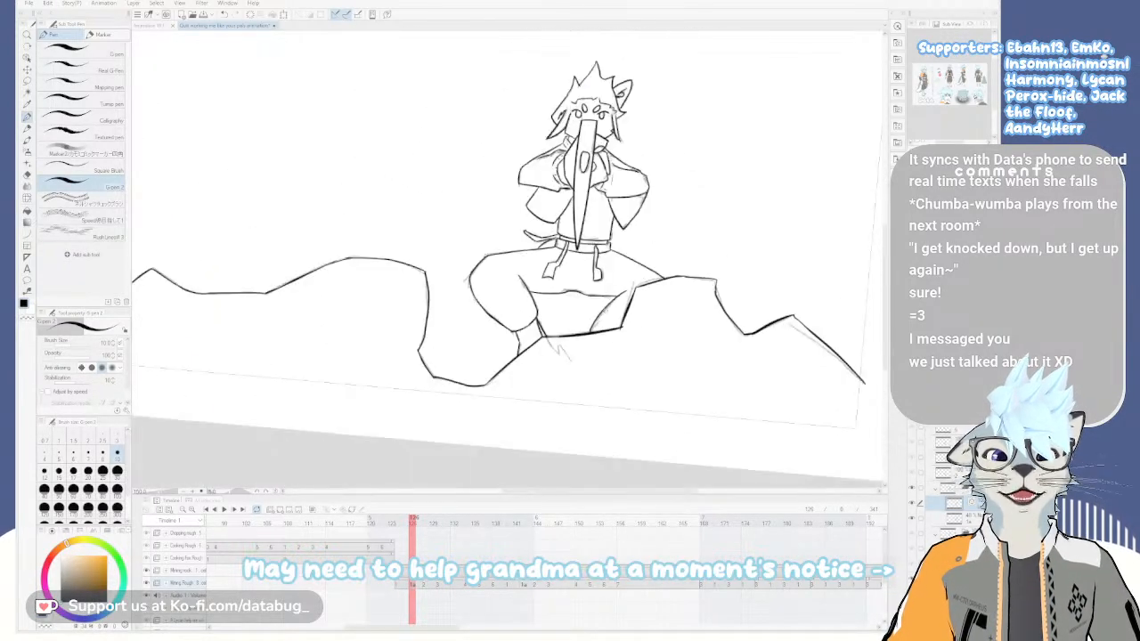
key(minus)
mouse_move(643, 335)
mouse_down()
mouse_move(578, 332)
mouse_move(557, 346)
mouse_up()
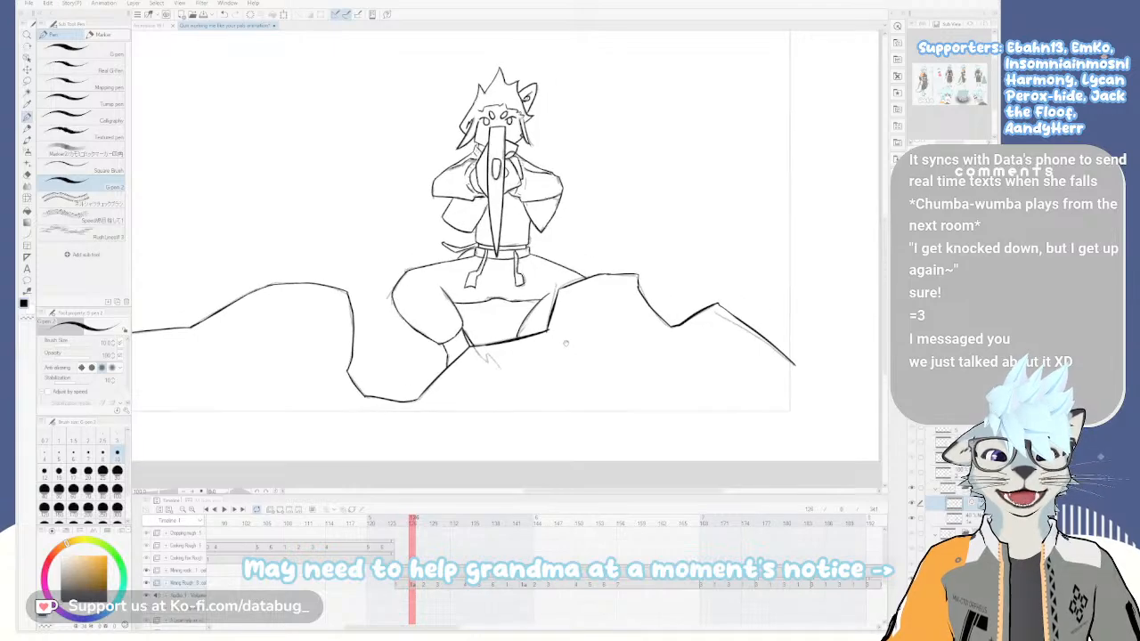
scroll(503, 343, up, 2)
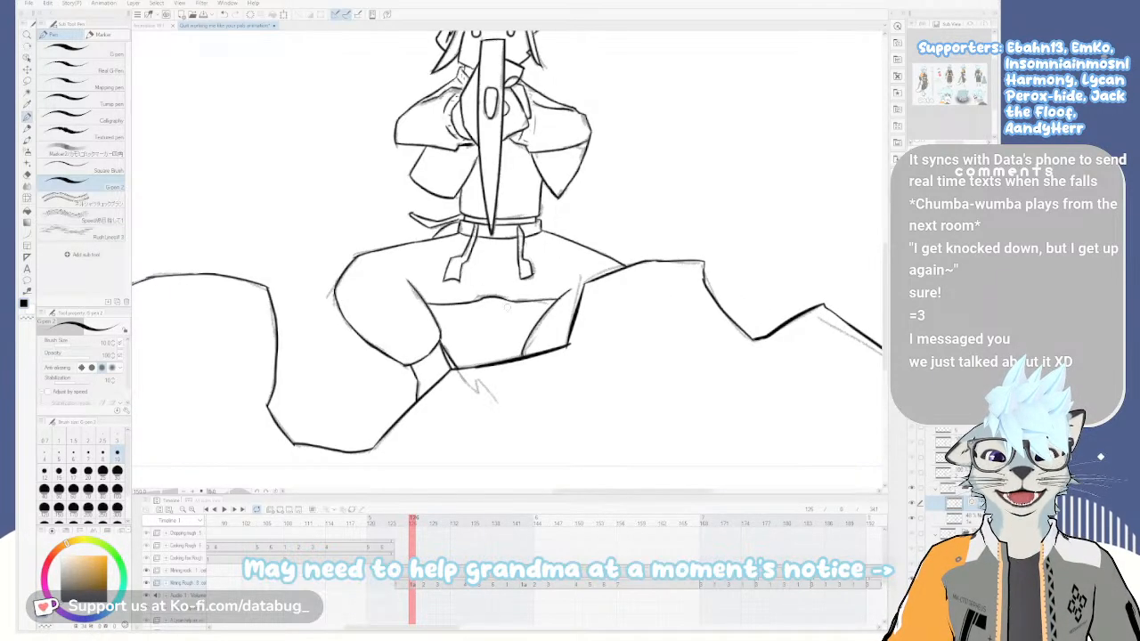
drag(467, 147, 589, 302)
scroll(590, 303, down, 1)
scroll(589, 302, down, 1)
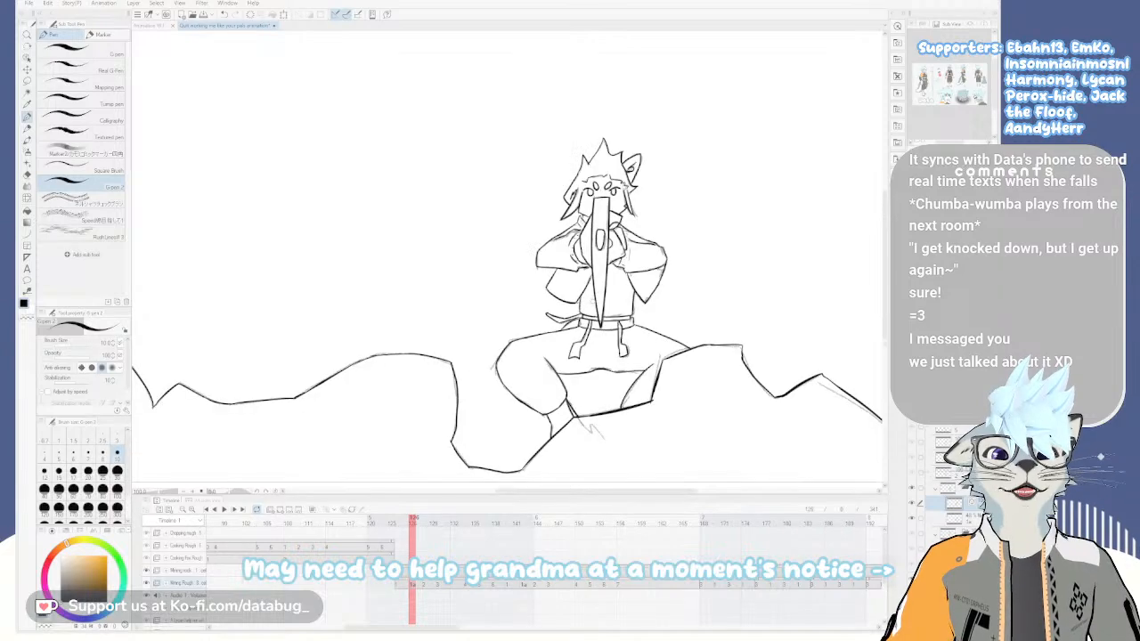
drag(611, 346, 589, 333)
scroll(589, 333, up, 1)
drag(616, 156, 605, 267)
scroll(605, 267, up, 3)
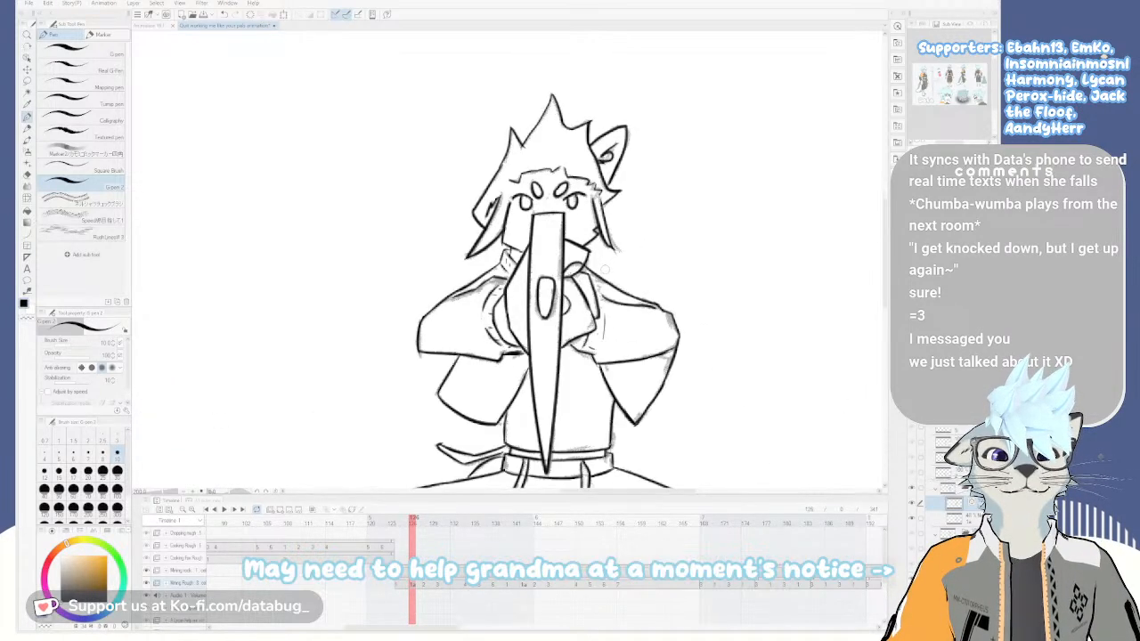
scroll(603, 274, down, 3)
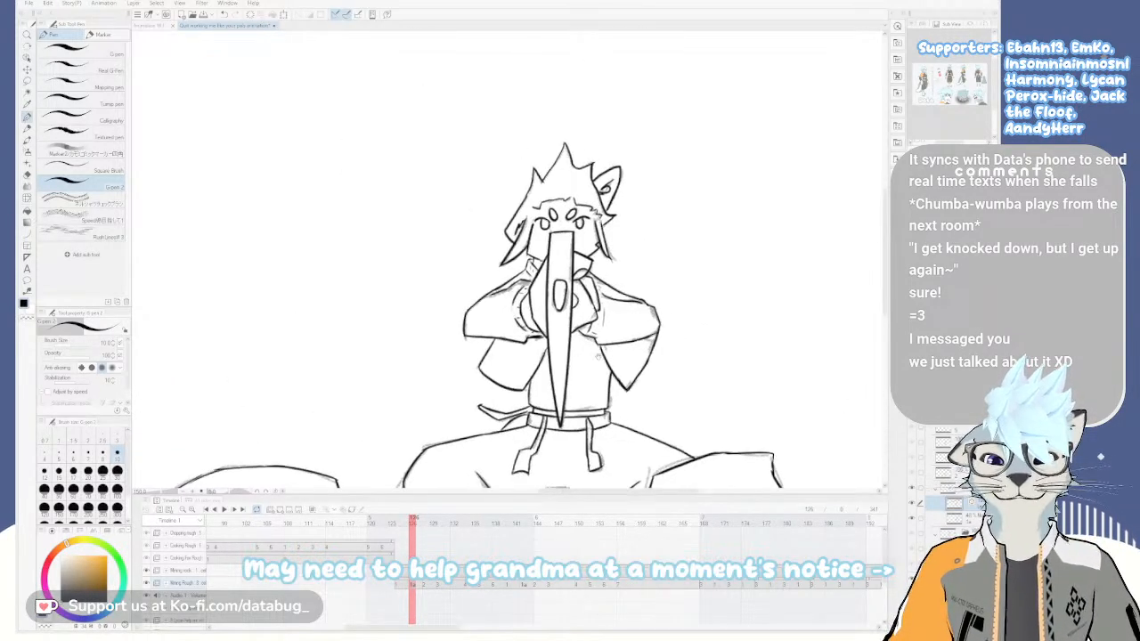
mouse_move(597, 362)
mouse_down()
mouse_move(666, 214)
mouse_move(635, 199)
mouse_move(666, 282)
mouse_up()
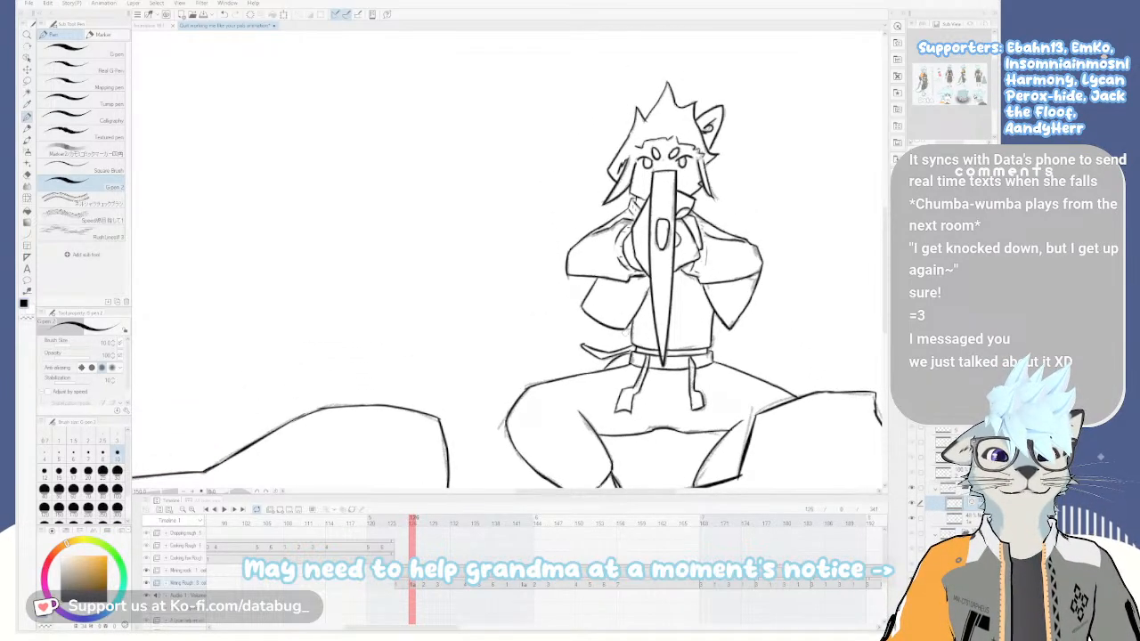
scroll(646, 373, down, 1)
drag(646, 372, 560, 246)
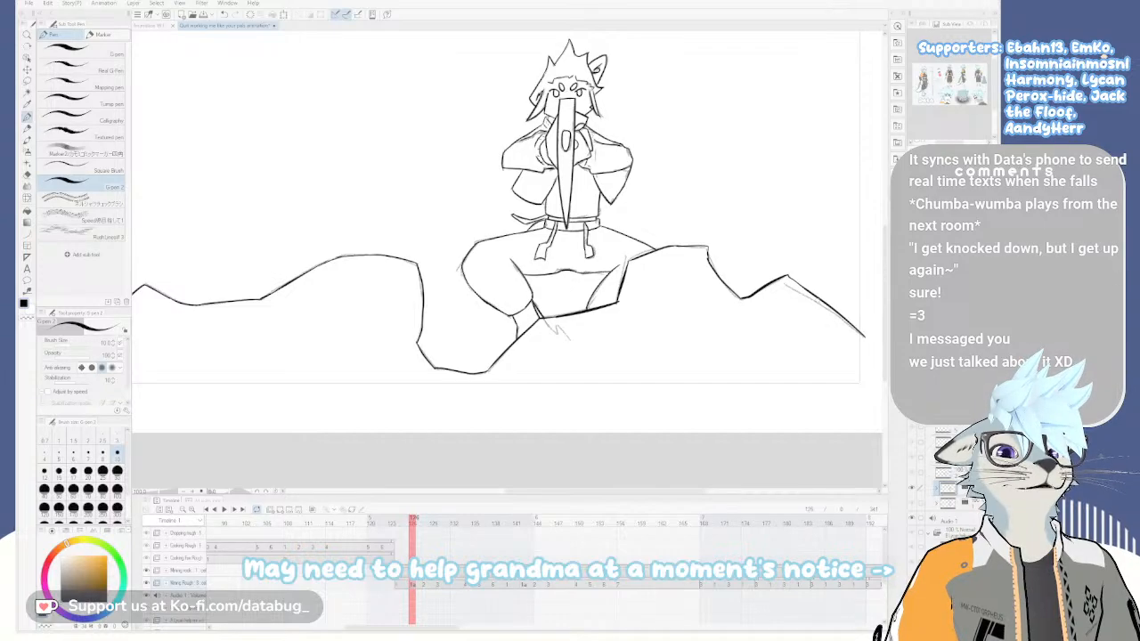
drag(887, 337, 887, 319)
mouse_move(708, 269)
mouse_down()
mouse_move(648, 297)
mouse_move(661, 291)
mouse_move(668, 311)
mouse_up()
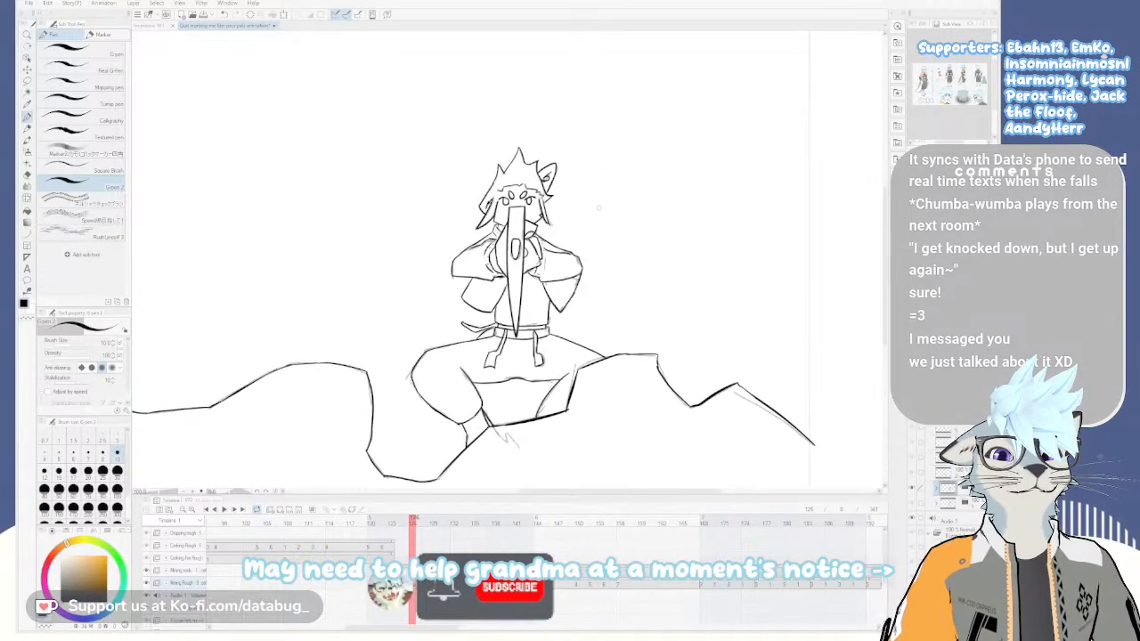
drag(629, 277, 677, 272)
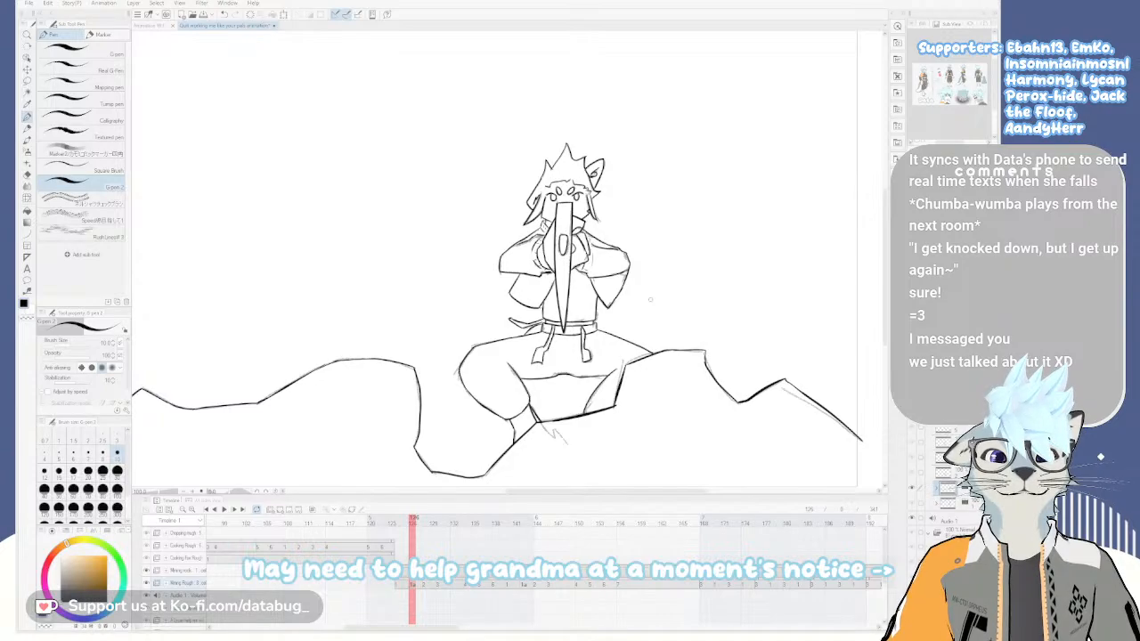
drag(613, 241, 623, 273)
scroll(623, 273, up, 1)
mouse_move(639, 343)
mouse_down()
mouse_move(661, 286)
mouse_move(579, 178)
mouse_up()
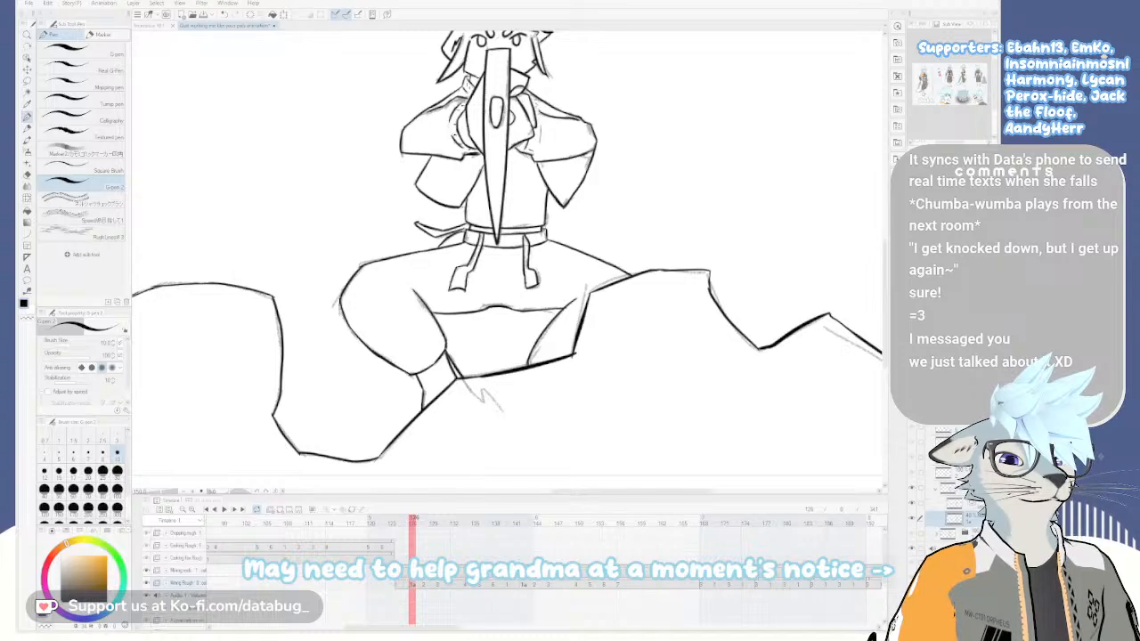
Clear the rough sketch under the crouching figure and under the previous frame's standing figure, and return to the crouching frame
key(Delete)
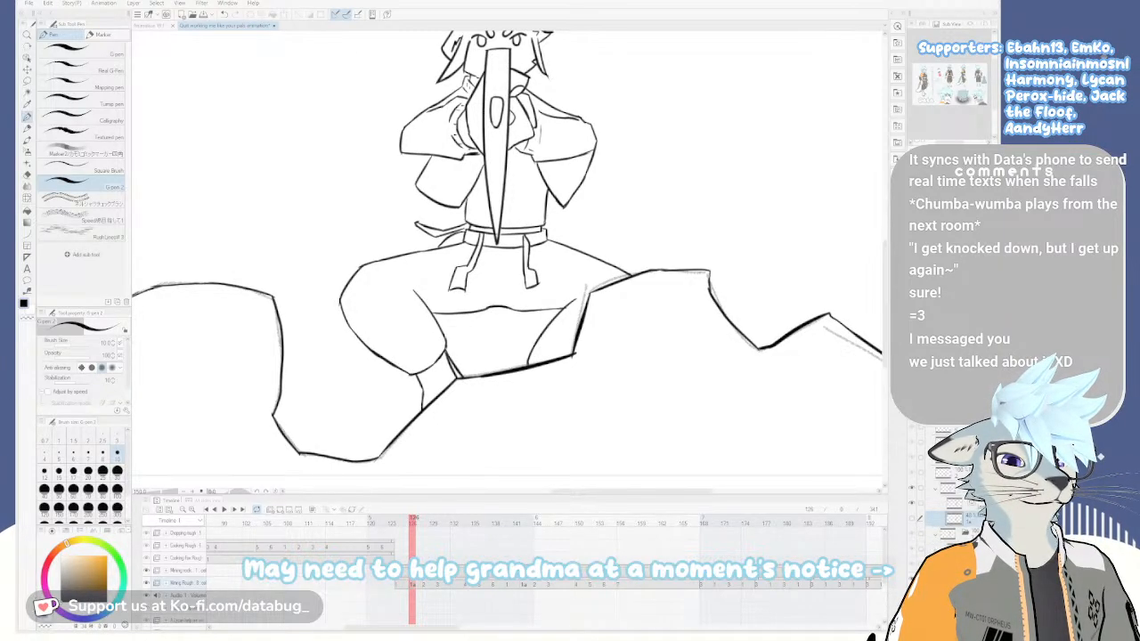
key(Left)
key(Delete)
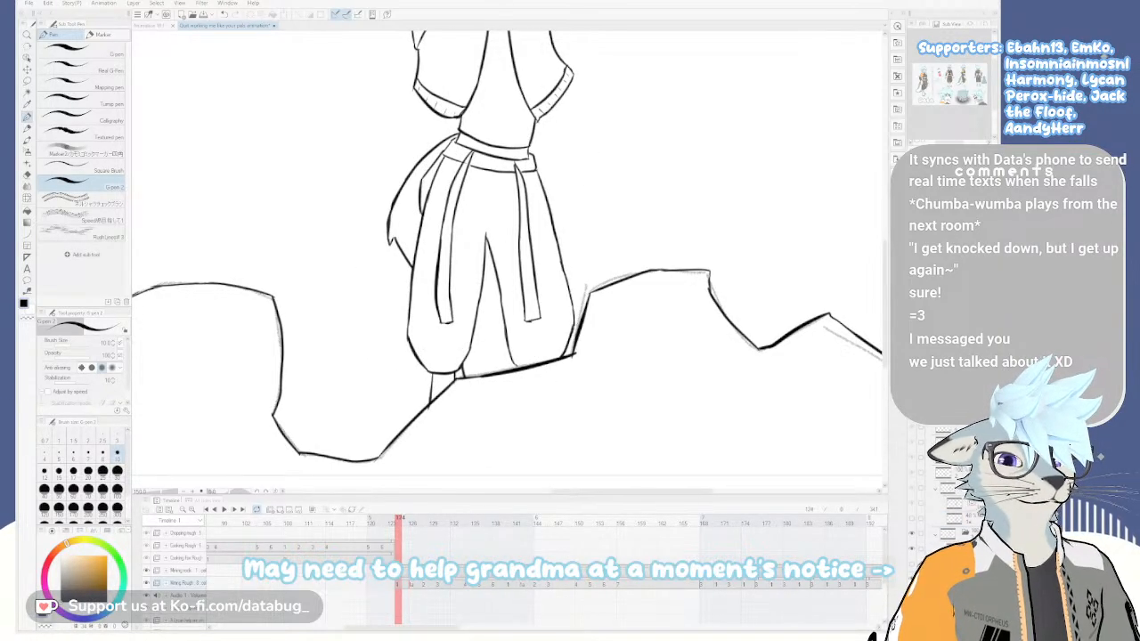
key(Right)
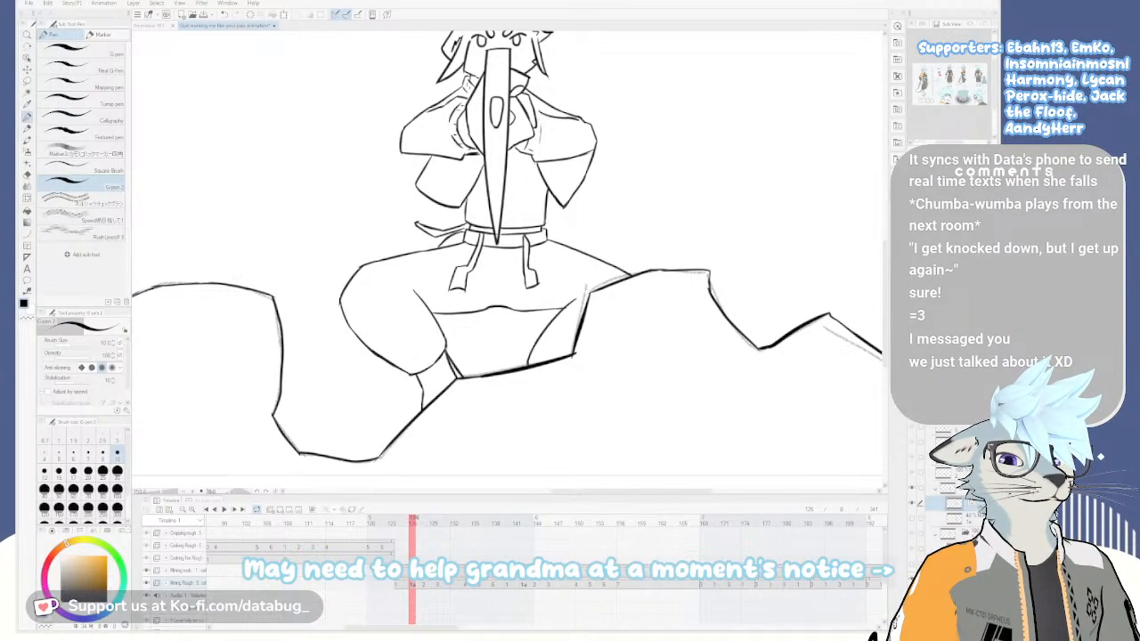
Go to the next crouching frame's ink layer and ink the flat eyelid and square pupil on the viewer's right
key(Right)
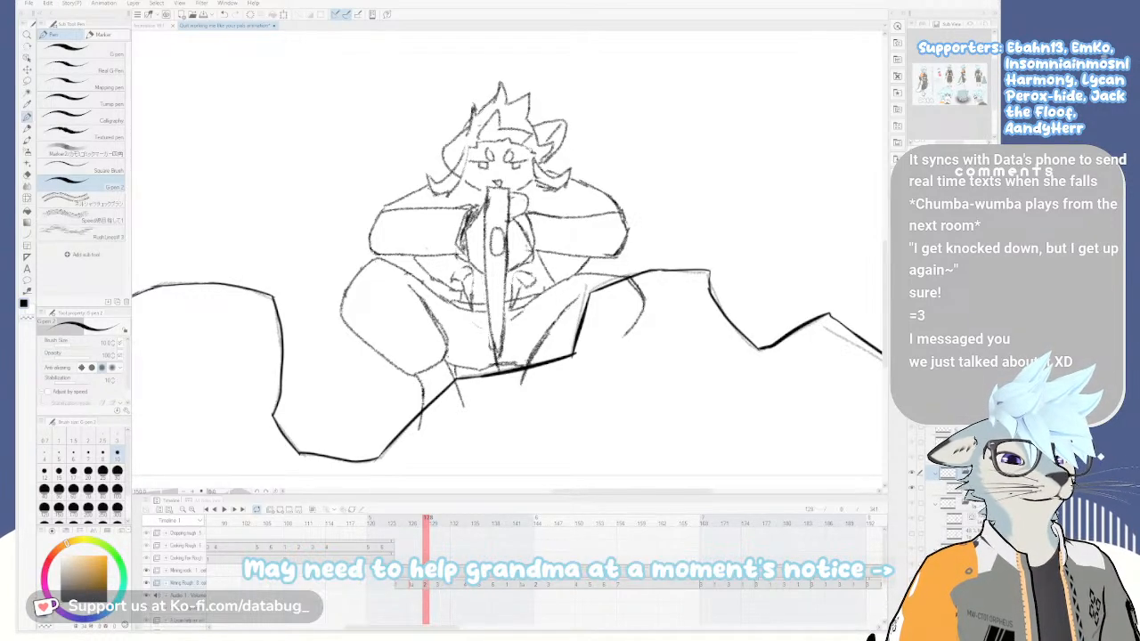
key(Left)
key(Right)
click(957, 503)
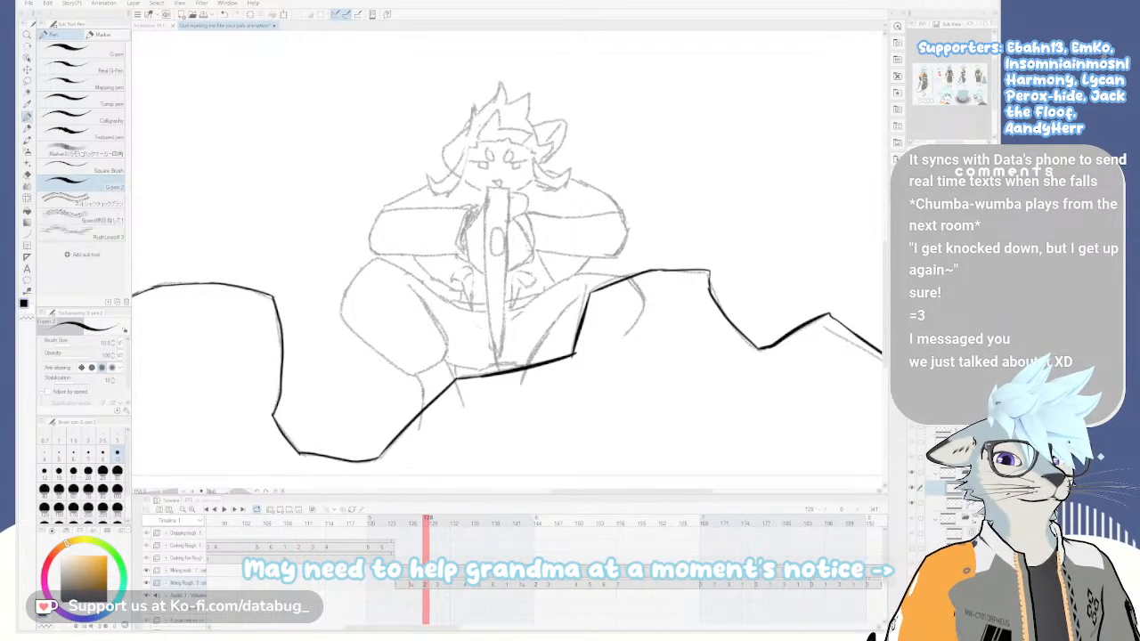
drag(554, 269, 625, 358)
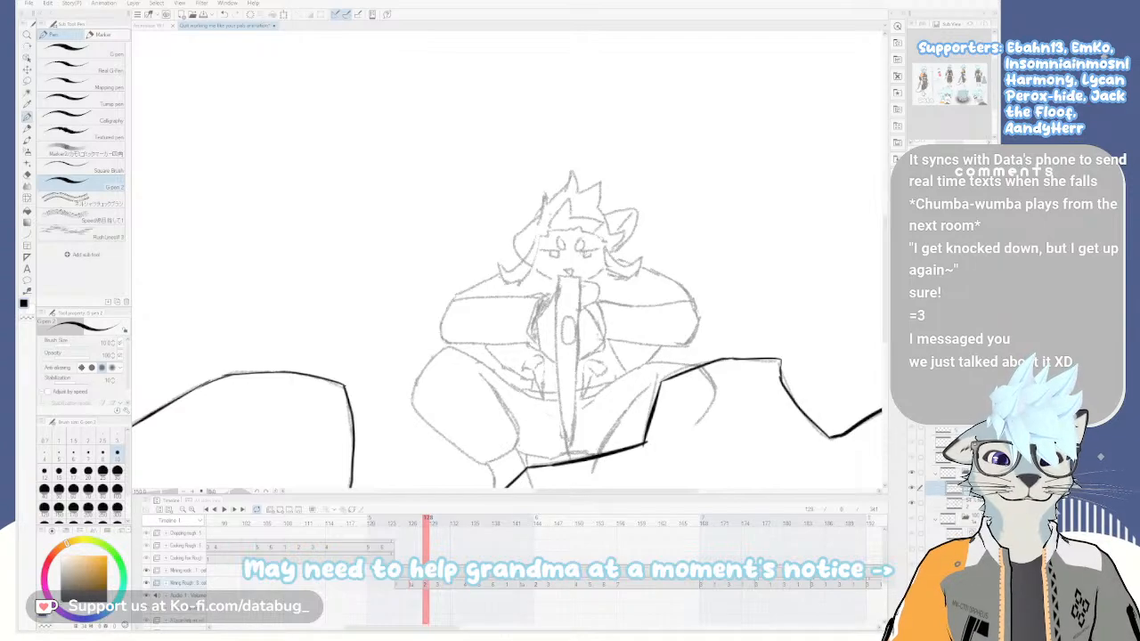
scroll(587, 249, up, 3)
mouse_move(589, 245)
mouse_down()
mouse_move(608, 242)
mouse_move(570, 266)
mouse_move(586, 265)
mouse_up()
key(ctrl+z)
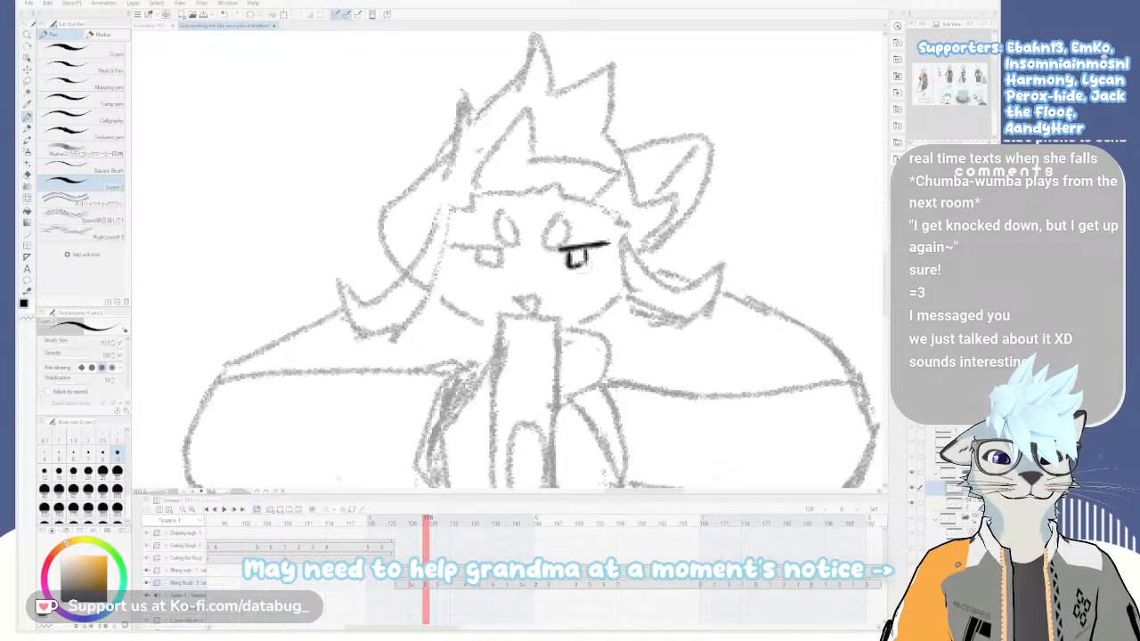
scroll(578, 263, down, 4)
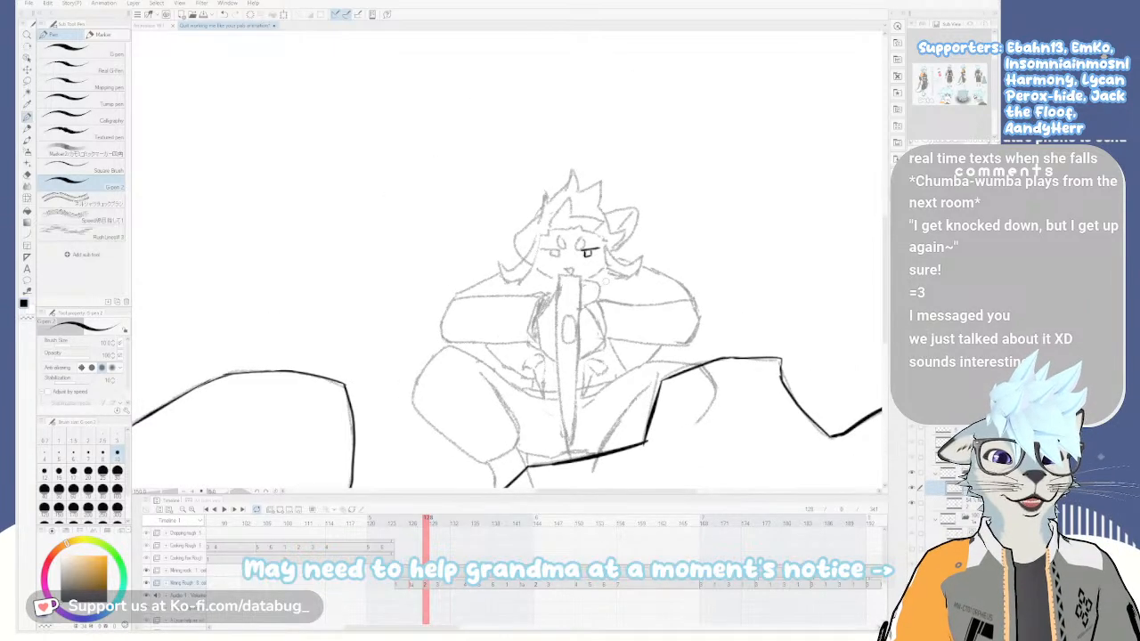
scroll(621, 289, down, 2)
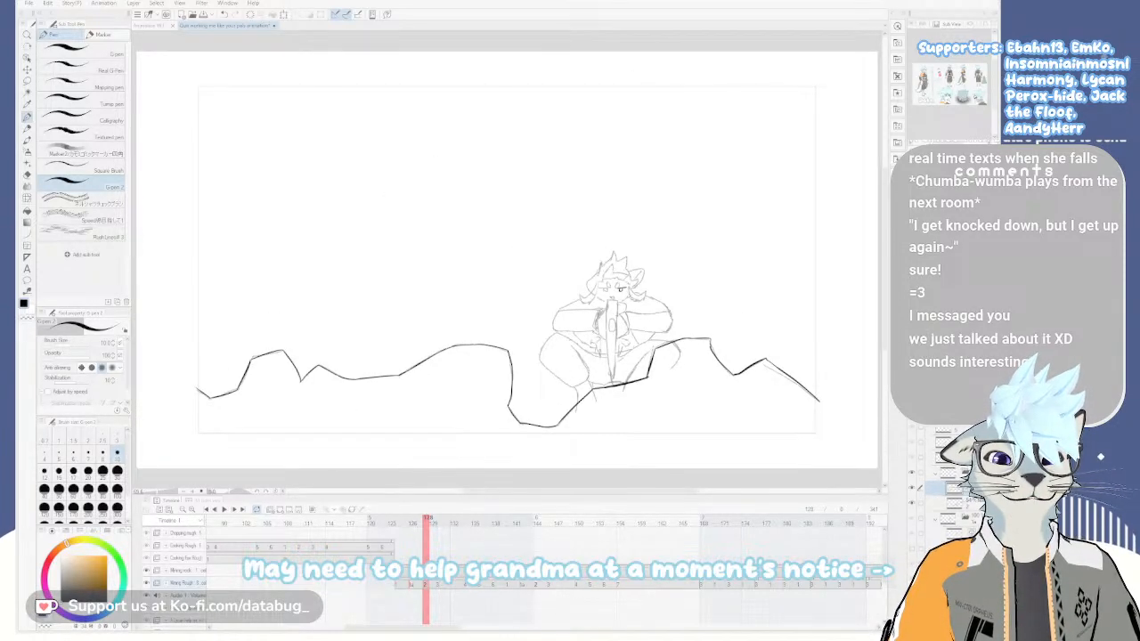
click(399, 519)
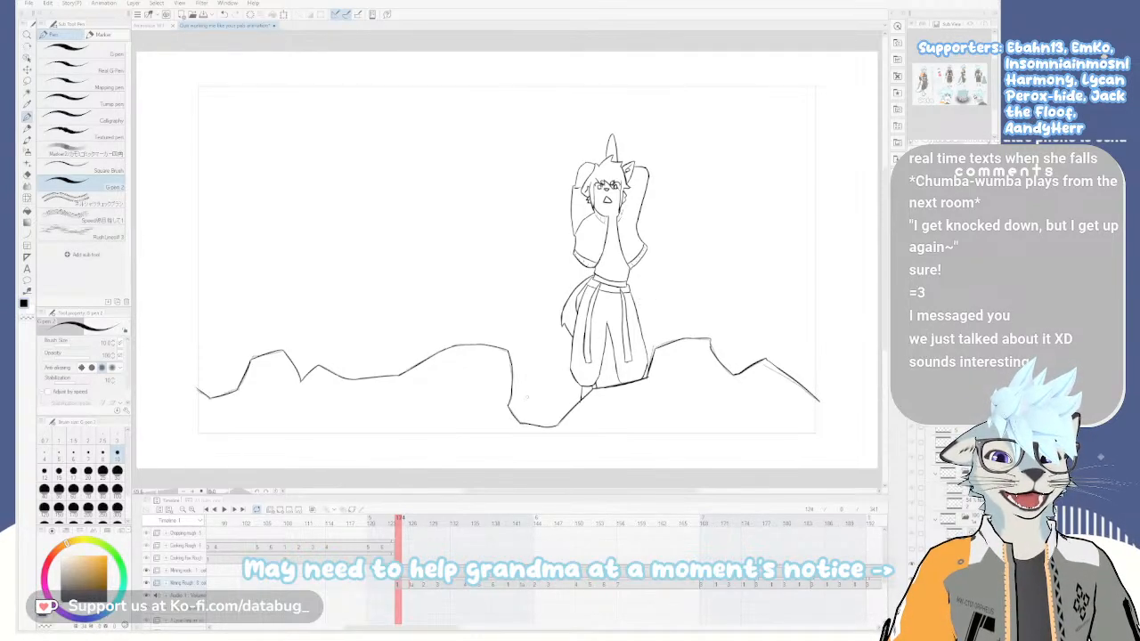
mouse_move(538, 365)
mouse_down()
mouse_move(550, 377)
mouse_move(554, 269)
mouse_move(567, 262)
mouse_up()
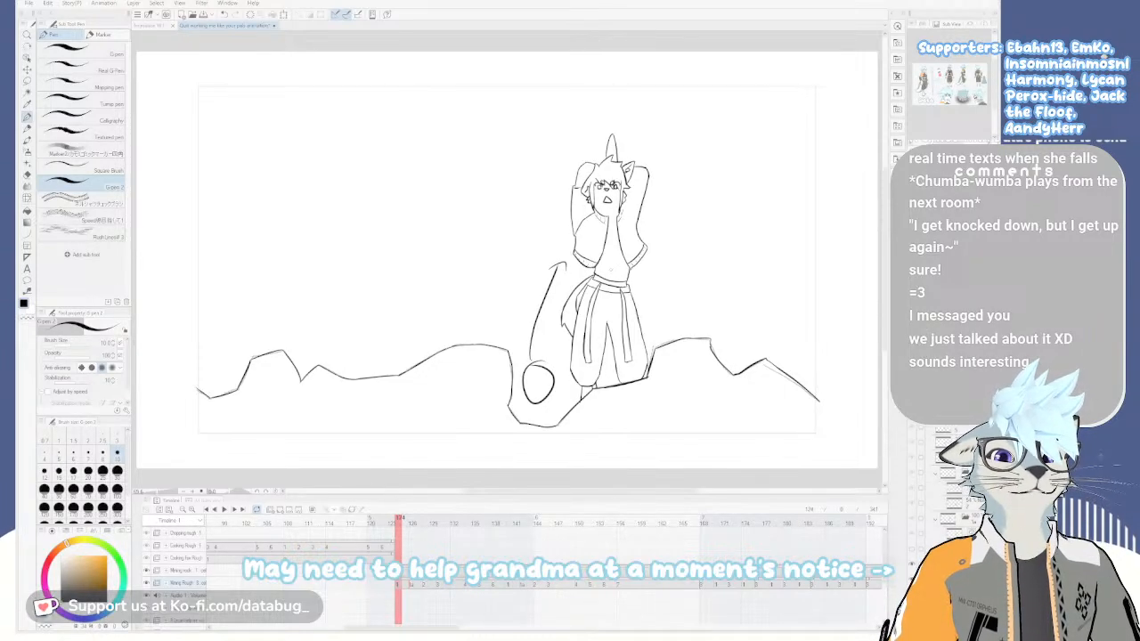
key(ctrl+z)
key(ctrl+z)
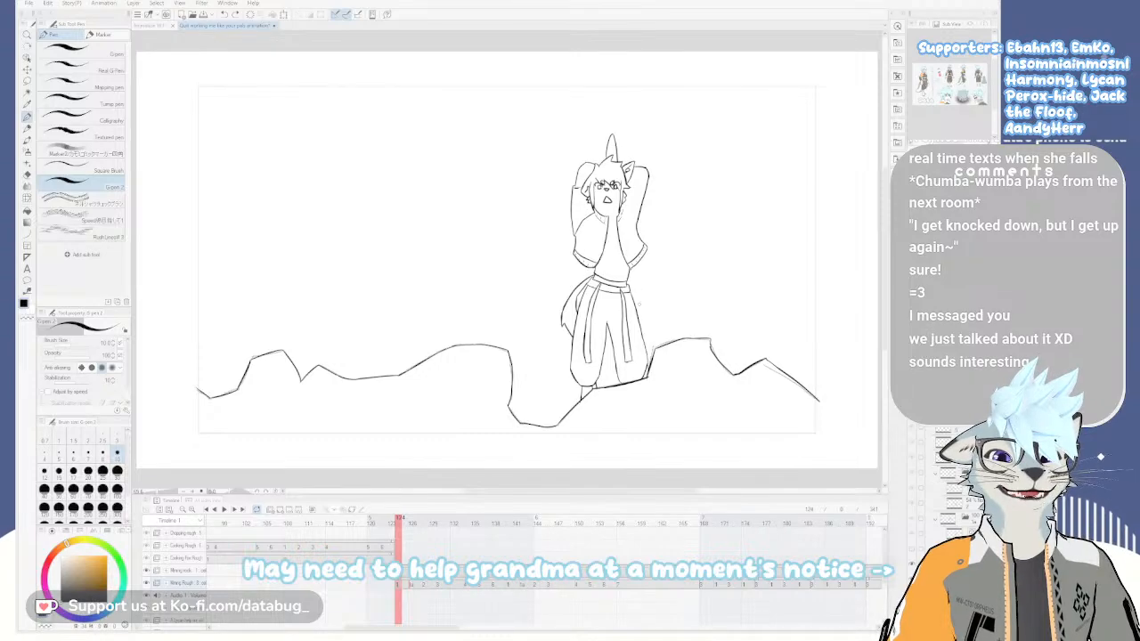
scroll(639, 303, down, 1)
scroll(623, 337, up, 1)
mouse_move(601, 322)
mouse_down()
mouse_move(650, 348)
mouse_move(677, 331)
mouse_up()
scroll(623, 337, down, 1)
mouse_move(456, 269)
mouse_down()
mouse_move(429, 281)
mouse_move(459, 269)
mouse_move(493, 311)
mouse_move(483, 309)
mouse_up()
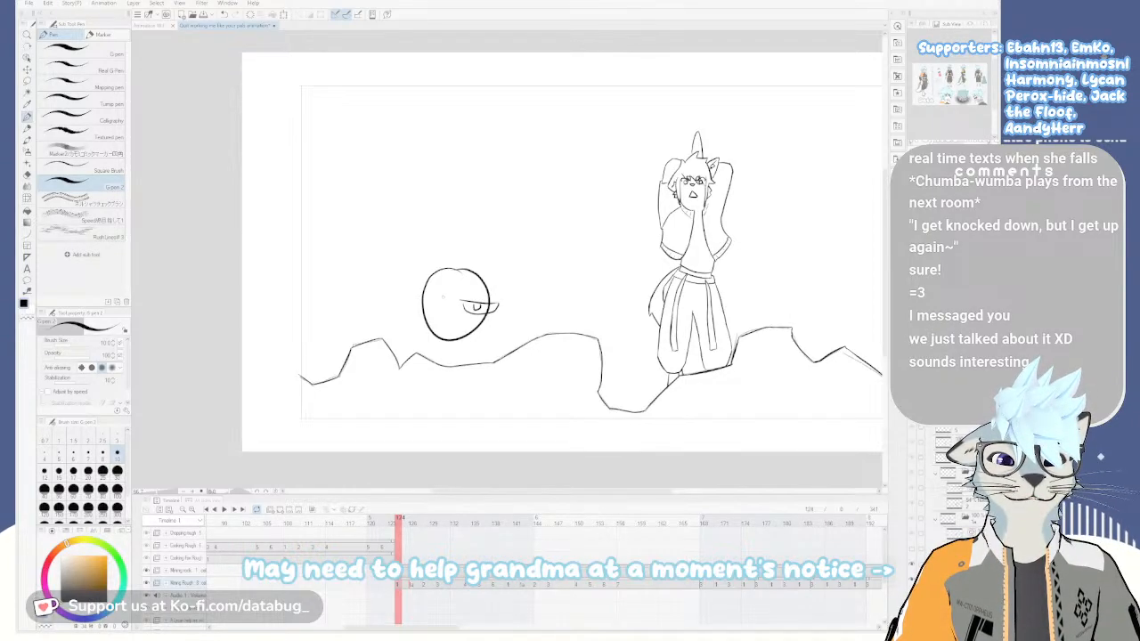
drag(411, 285, 456, 316)
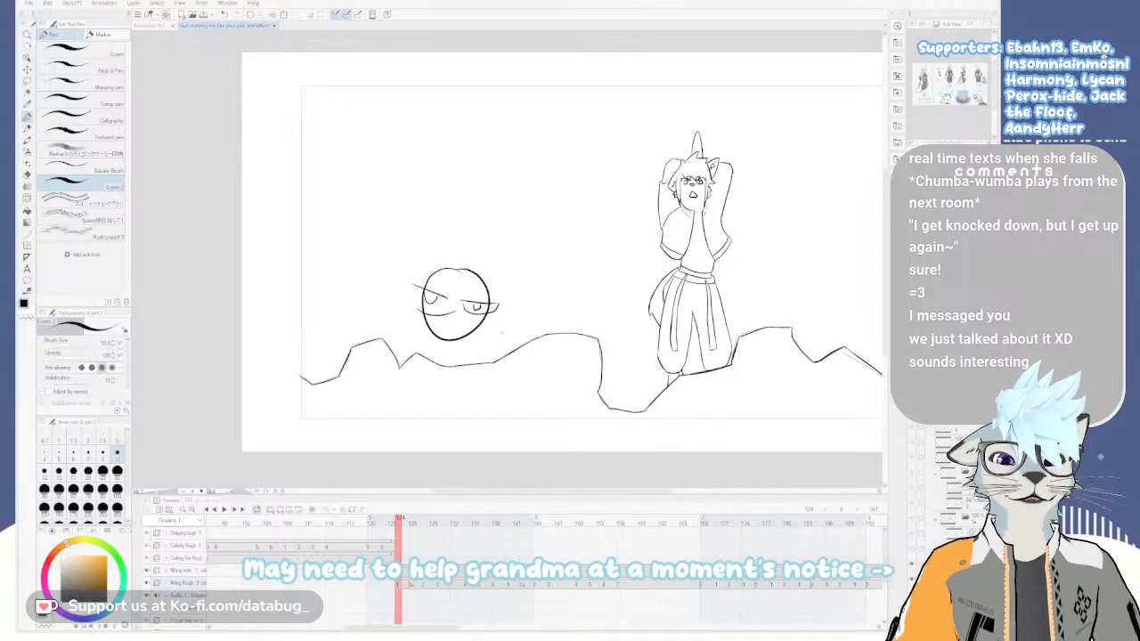
drag(428, 320, 482, 324)
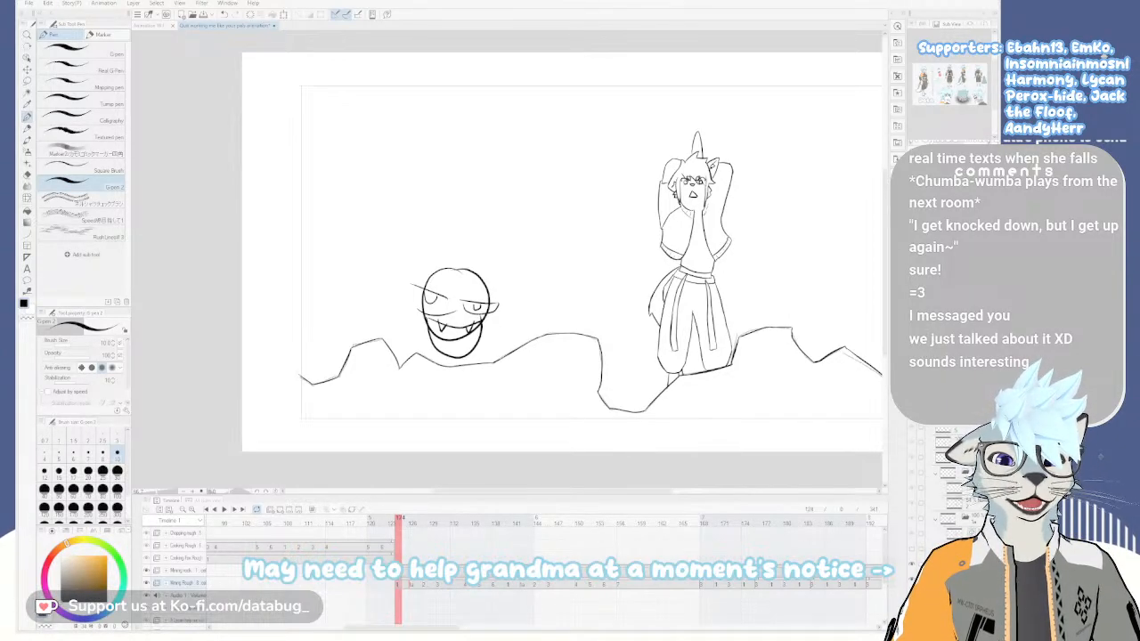
mouse_move(420, 272)
mouse_down()
mouse_move(443, 254)
mouse_move(503, 245)
mouse_move(528, 276)
mouse_move(492, 341)
mouse_up()
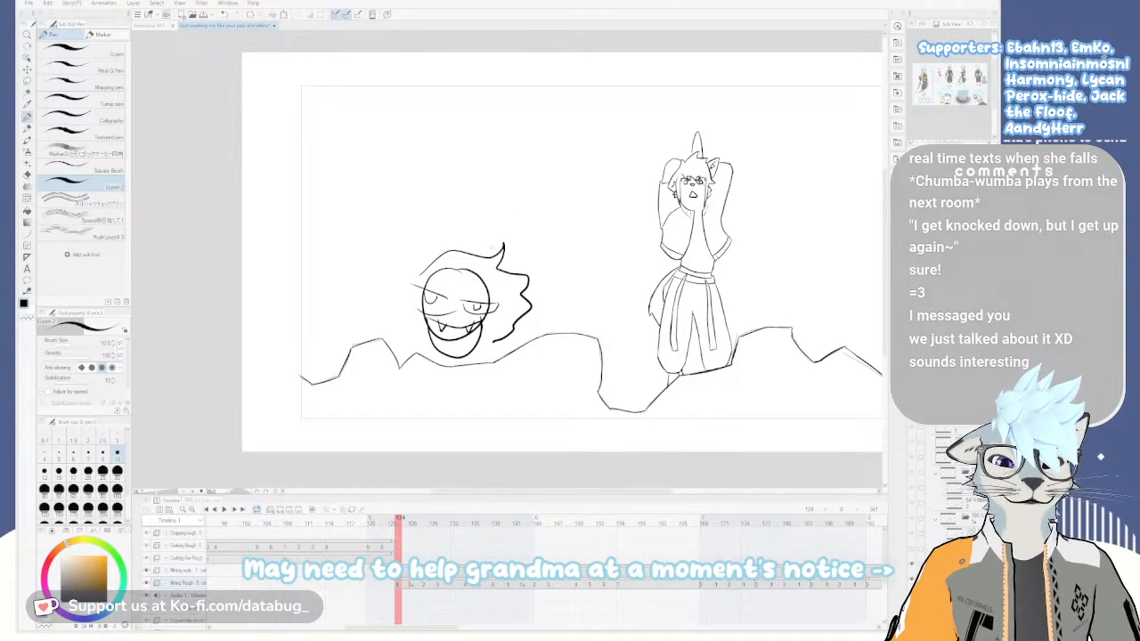
drag(501, 329, 539, 313)
scroll(538, 314, up, 2)
key(ctrl+z)
key(ctrl+z)
key(ctrl+z)
key(ctrl+z)
key(ctrl+z)
key(ctrl+z)
key(ctrl+z)
key(ctrl+z)
key(ctrl+z)
key(ctrl+z)
key(ctrl+z)
scroll(565, 303, down, 4)
scroll(715, 267, up, 3)
drag(713, 268, 566, 317)
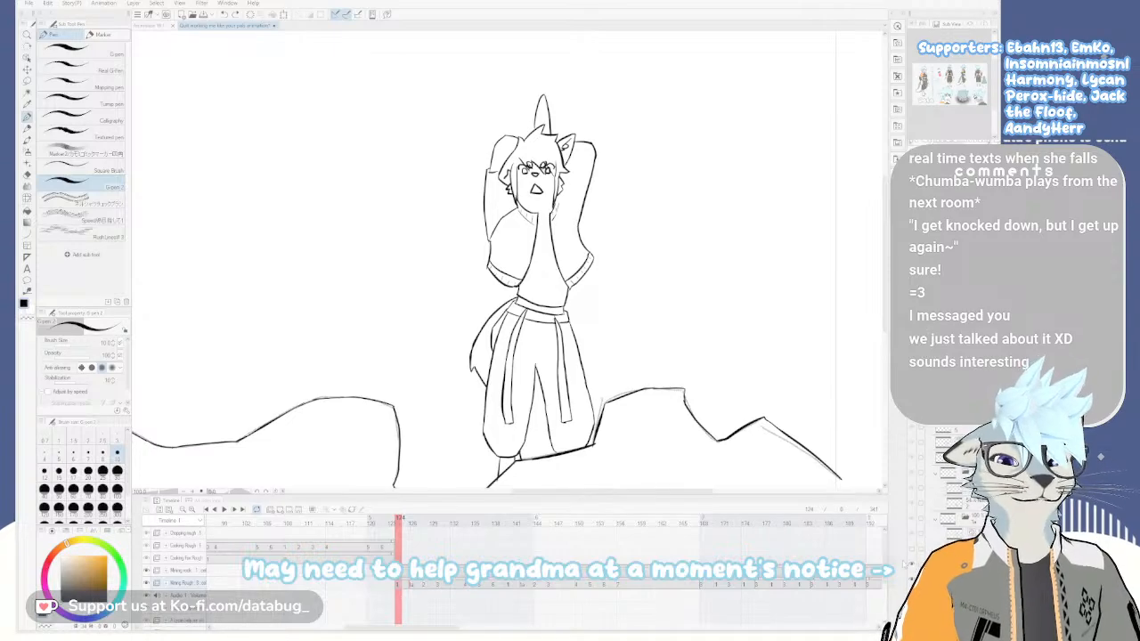
Return to the sketched crouching frame and ink the two oval eyebrows above the eyes
key(Right)
key(Right)
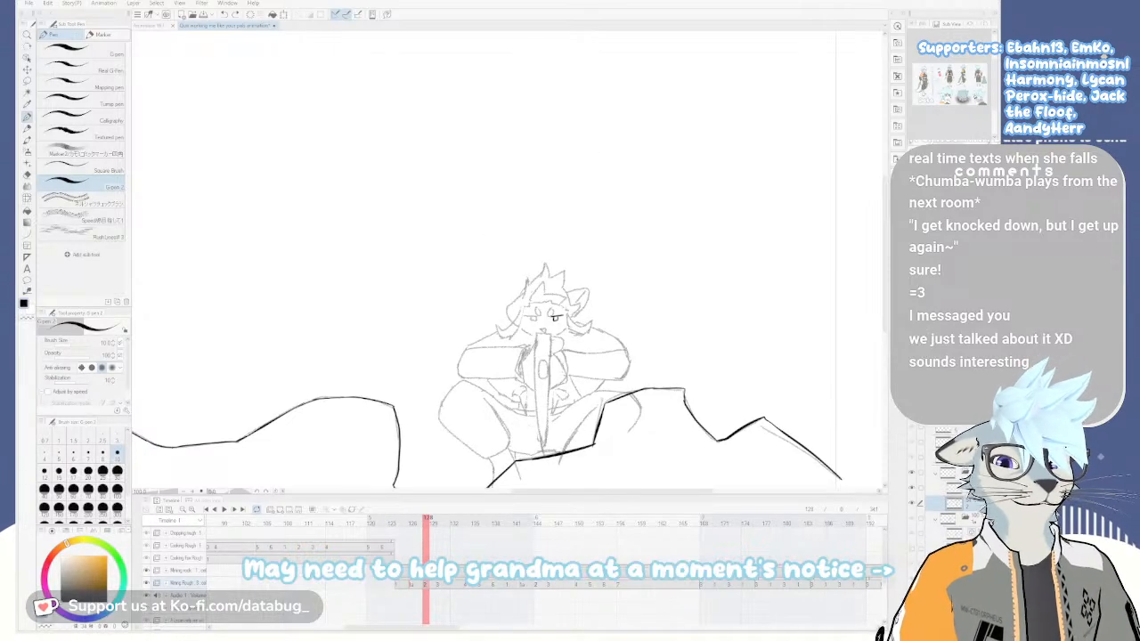
scroll(577, 333, up, 1)
scroll(576, 337, up, 1)
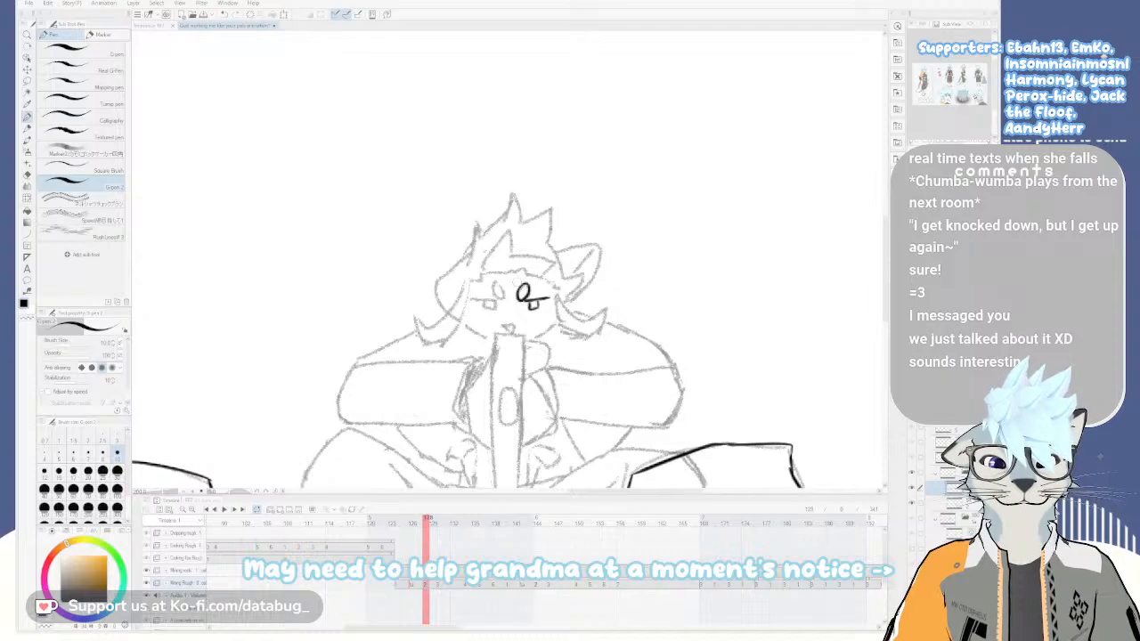
key(ctrl+z)
drag(499, 286, 501, 287)
key(ctrl+z)
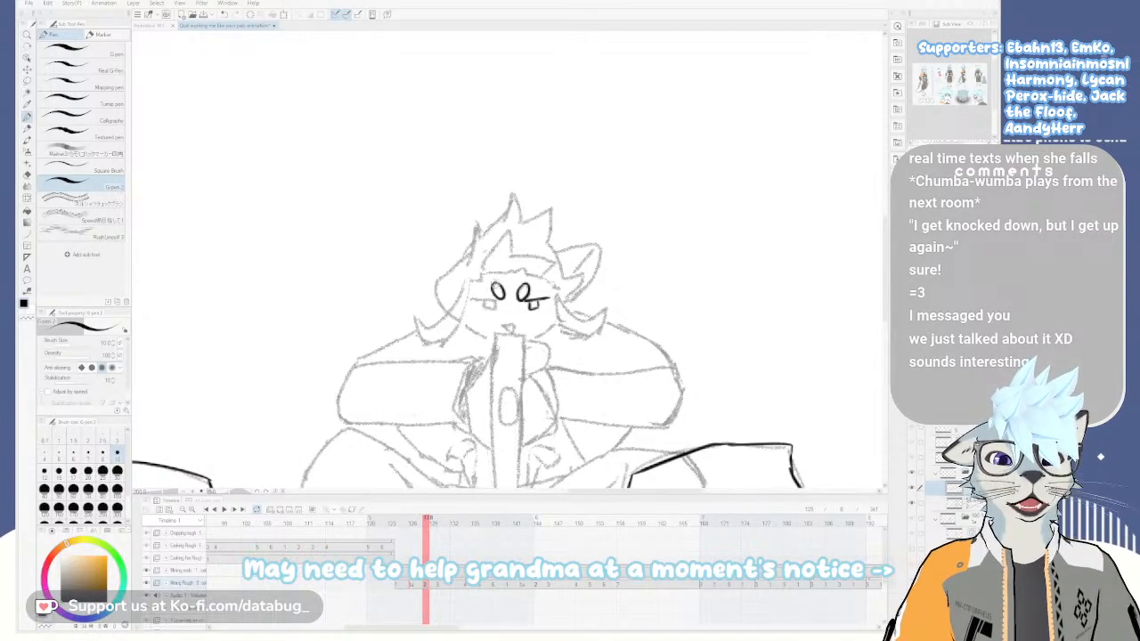
Ink the straight eyelid line and square pupil of the eye on the viewer's left
key(minus)
key(minus)
key(minus)
key(minus)
key(minus)
key(minus)
key(minus)
key(minus)
key(minus)
key(minus)
key(minus)
key(minus)
key(minus)
key(minus)
key(minus)
key(minus)
key(minus)
key(minus)
key(minus)
key(minus)
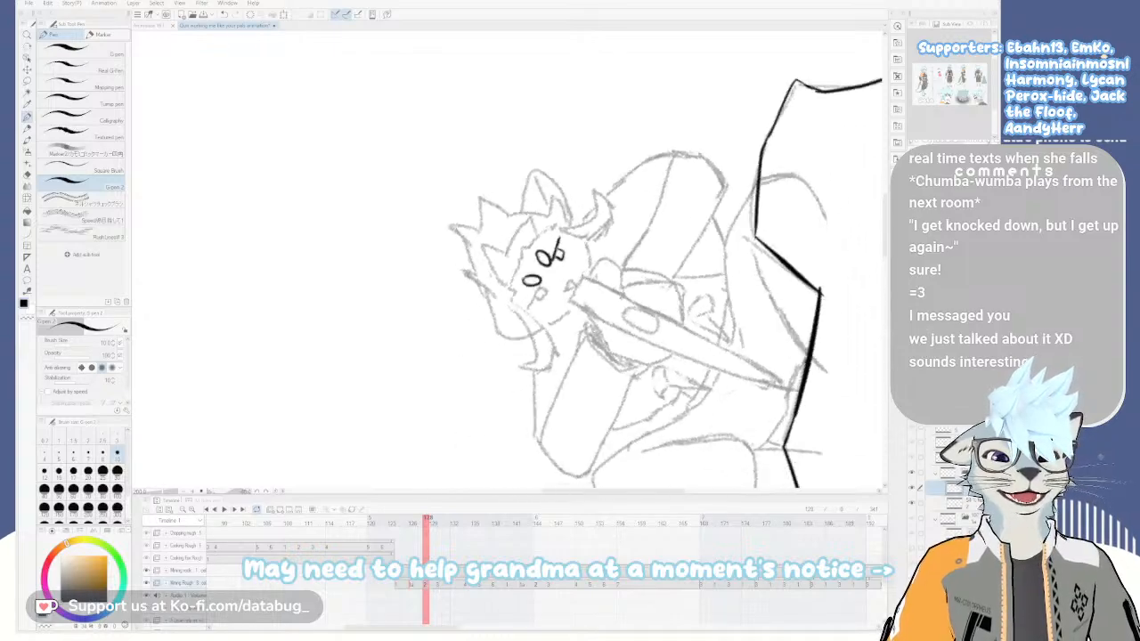
scroll(565, 271, up, 2)
scroll(565, 271, down, 2)
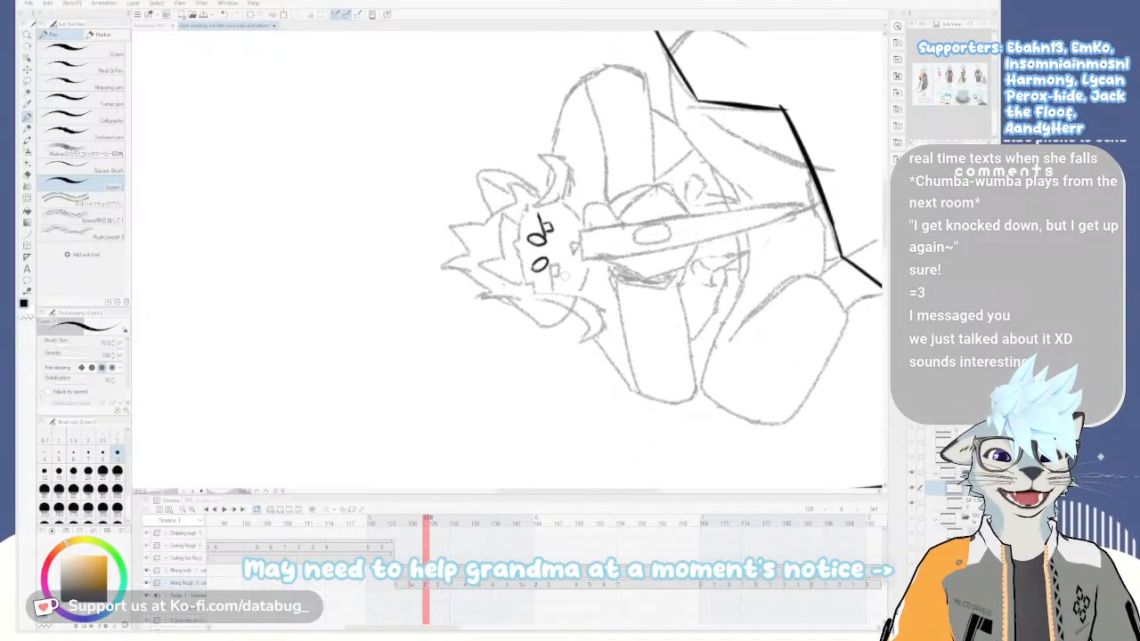
key(asciicircum)
scroll(538, 255, up, 2)
drag(501, 237, 507, 304)
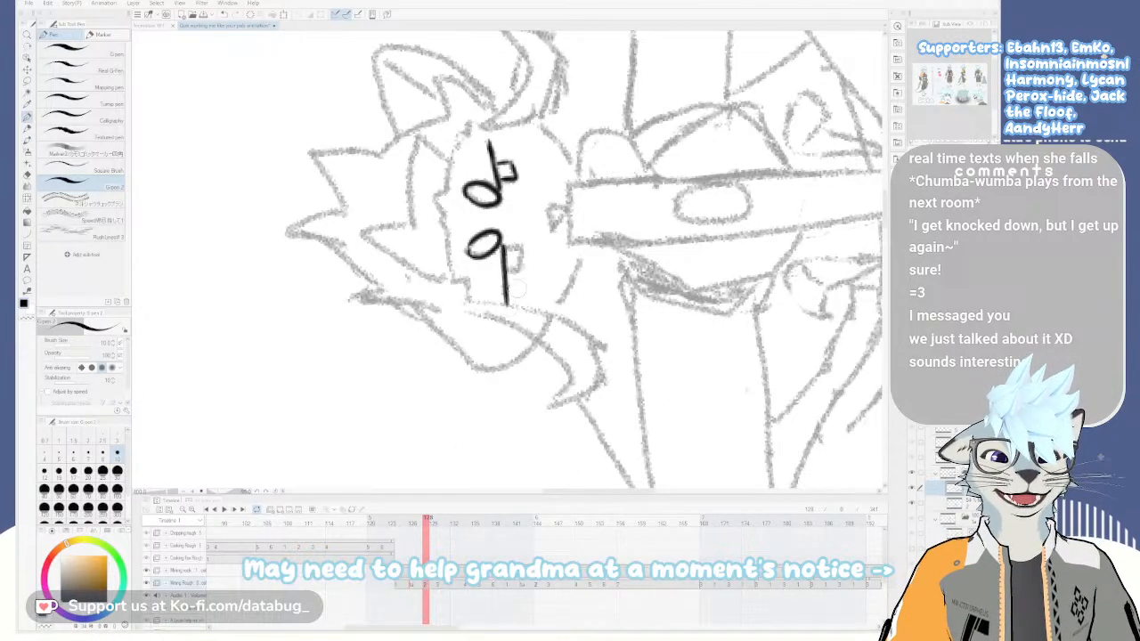
drag(504, 253, 525, 252)
key(e)
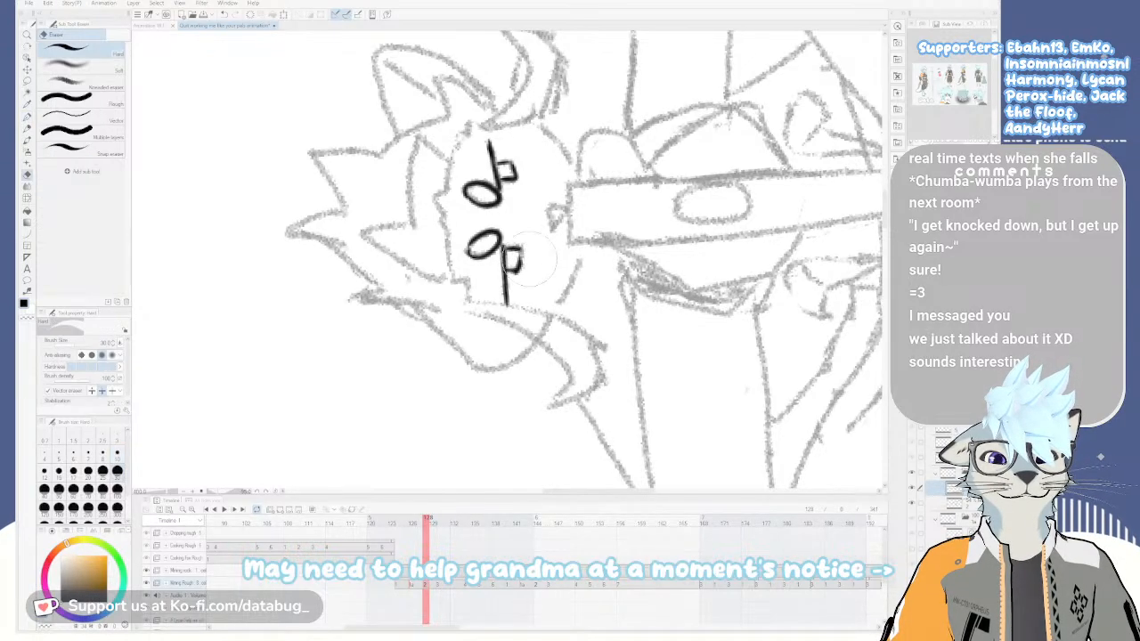
key(p)
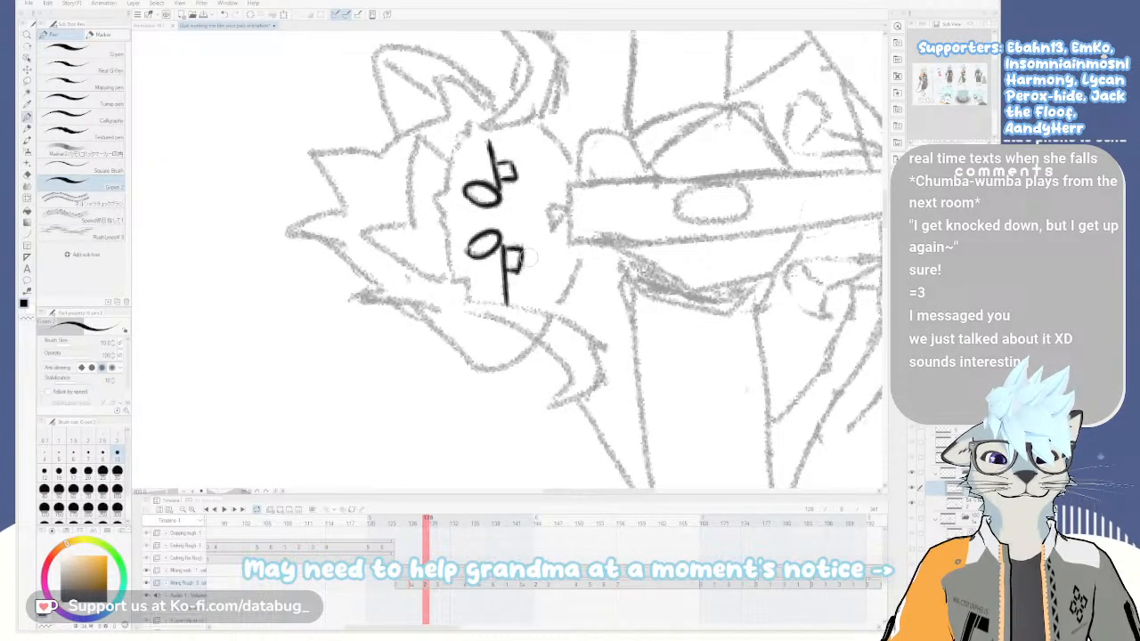
Ink the short inner edge of the side hair lock on the viewer's right, beside the cheek
key(asciicircum)
key(asciicircum)
key(asciicircum)
key(asciicircum)
key(asciicircum)
key(asciicircum)
key(asciicircum)
key(asciicircum)
key(asciicircum)
key(asciicircum)
key(ctrl+minus)
key(minus)
key(minus)
key(minus)
scroll(527, 260, up, 2)
key(asciicircum)
scroll(529, 258, down, 2)
drag(576, 292, 504, 307)
scroll(521, 265, up, 2)
drag(501, 250, 529, 313)
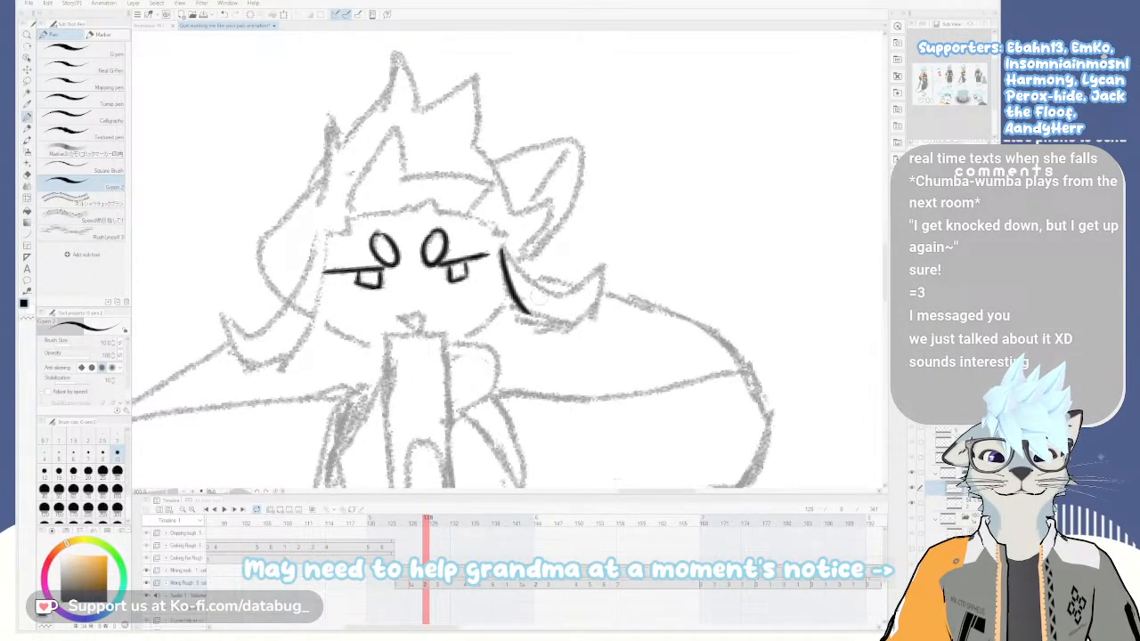
key(ctrl+z)
drag(503, 256, 529, 314)
key(ctrl+z)
drag(500, 252, 525, 311)
Ink the upper and lower curves of the side lock on the viewer's right, meeting at its pointed tip
key(asciicircum)
key(asciicircum)
key(asciicircum)
key(asciicircum)
key(asciicircum)
key(asciicircum)
key(asciicircum)
key(asciicircum)
key(asciicircum)
key(asciicircum)
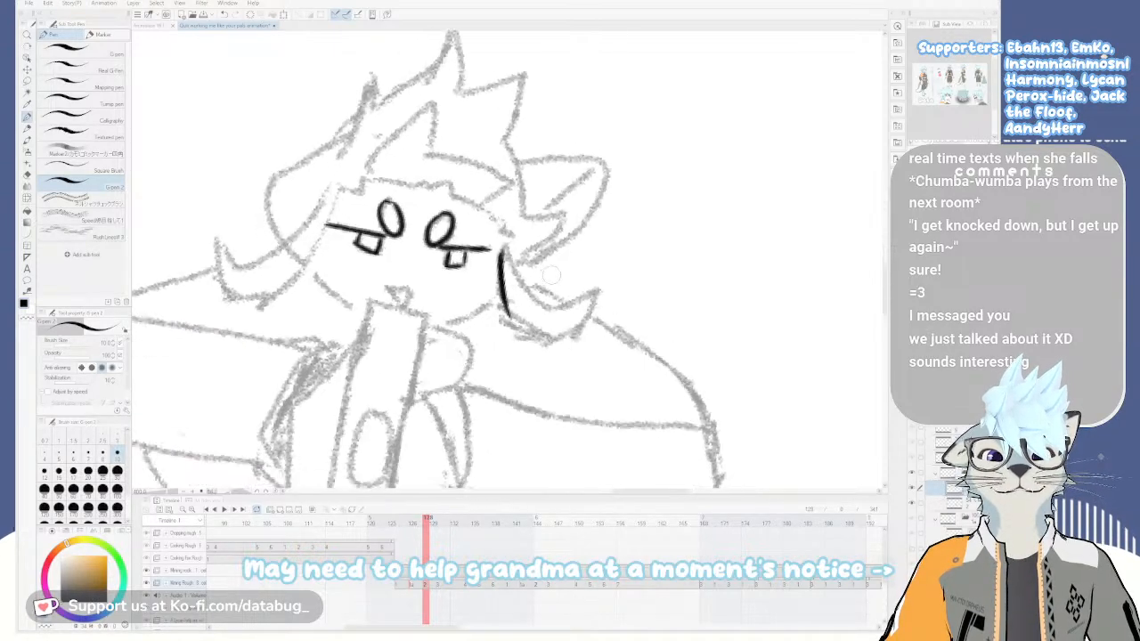
key(asciicircum)
key(asciicircum)
drag(513, 250, 510, 324)
key(ctrl+z)
mouse_move(512, 251)
mouse_down()
mouse_move(510, 325)
mouse_move(547, 340)
mouse_up()
drag(476, 291, 471, 329)
key(ctrl+z)
mouse_move(476, 290)
mouse_down()
mouse_move(463, 319)
mouse_move(496, 358)
mouse_up()
mouse_move(468, 319)
mouse_down()
mouse_move(516, 356)
mouse_move(552, 348)
mouse_up()
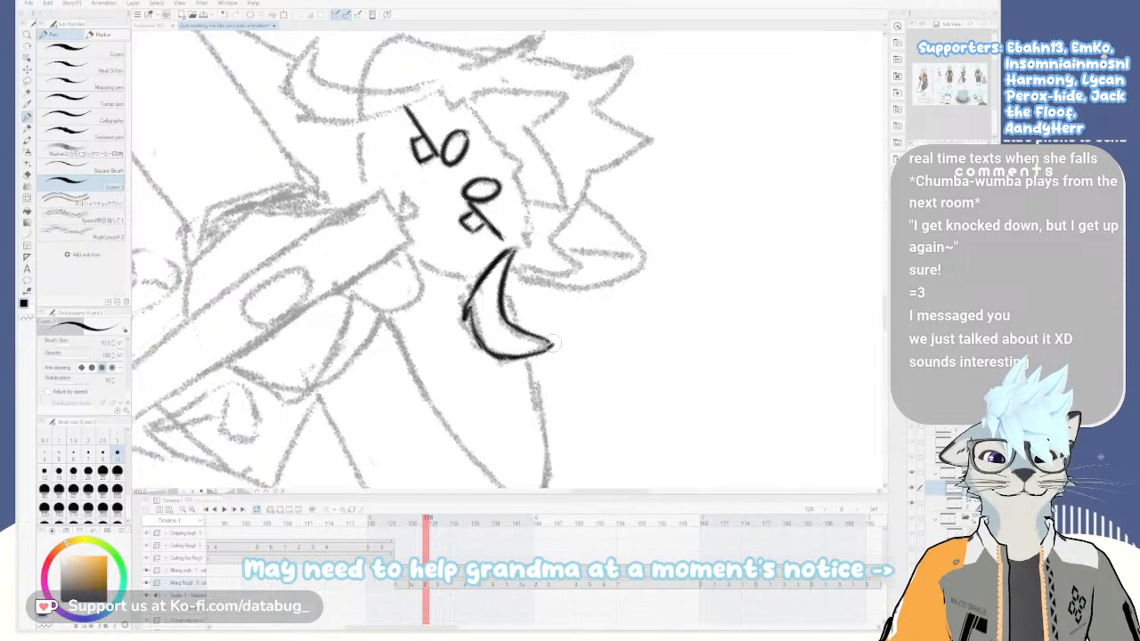
Ink the full outline of the curved side hair lock on the viewer's left, including its forked end
key(minus)
key(minus)
key(minus)
key(minus)
key(minus)
key(minus)
key(minus)
key(minus)
key(minus)
key(minus)
key(minus)
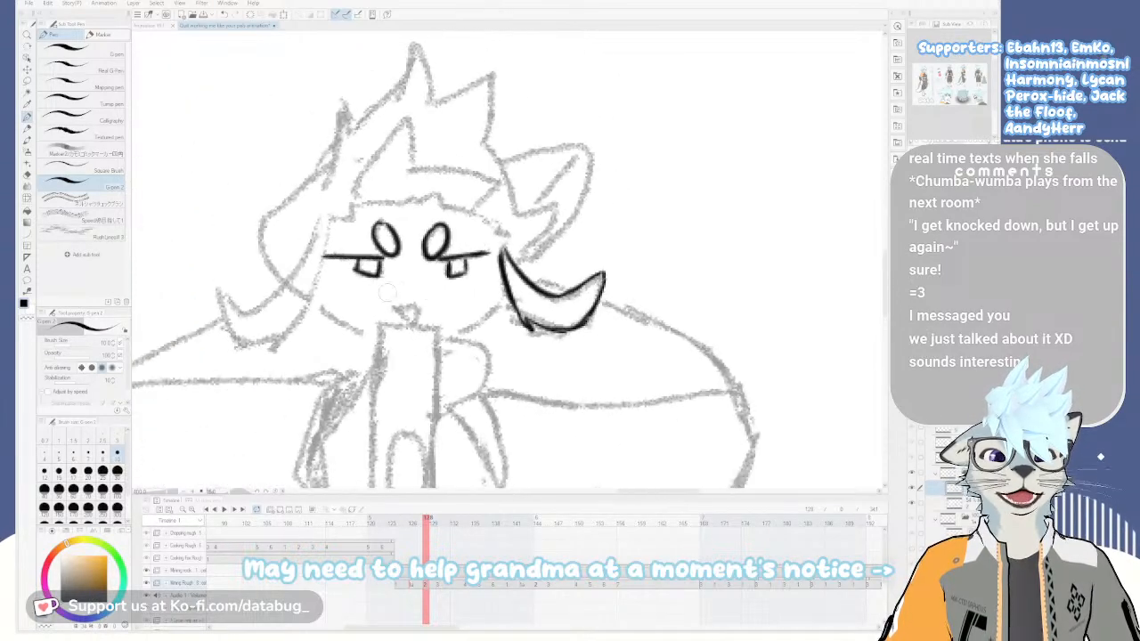
drag(387, 293, 651, 290)
mouse_move(581, 211)
mouse_down()
mouse_move(539, 293)
mouse_move(516, 307)
mouse_move(479, 286)
mouse_move(514, 346)
mouse_move(530, 338)
mouse_move(537, 349)
mouse_move(575, 296)
mouse_up()
drag(589, 219, 574, 285)
key(ctrl+z)
key(ctrl+z)
mouse_move(591, 216)
mouse_down()
mouse_move(580, 285)
mouse_move(533, 353)
mouse_up()
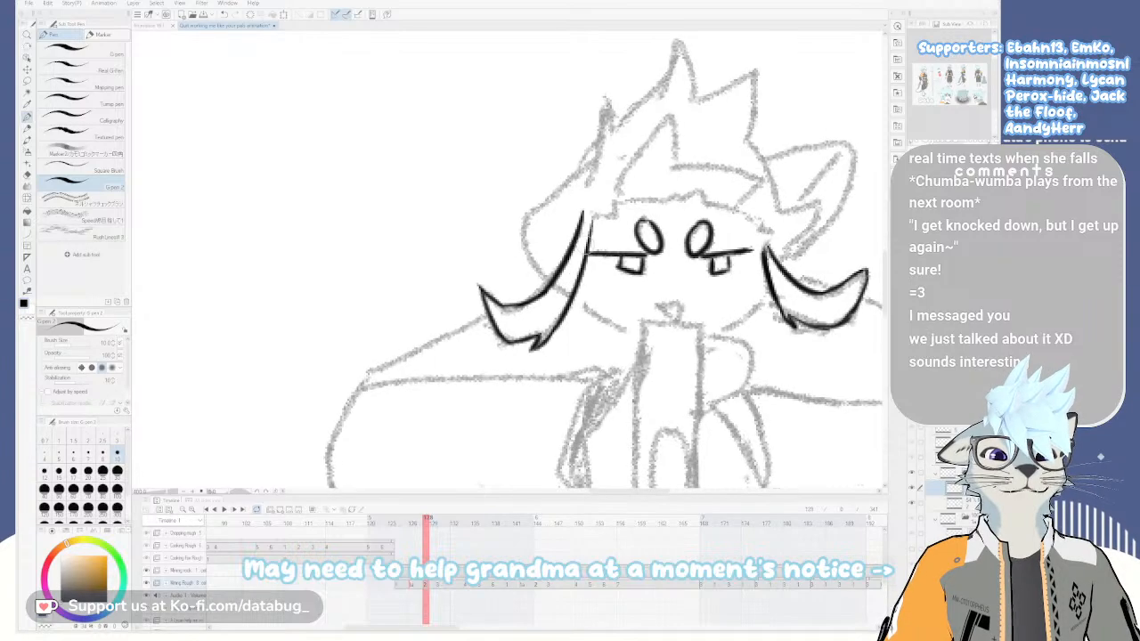
Ink the jagged fringe across the forehead and the pointed hair spike with the flat strand above it
mouse_move(591, 212)
mouse_down()
mouse_move(618, 220)
mouse_move(614, 196)
mouse_move(665, 203)
mouse_move(705, 185)
mouse_move(763, 224)
mouse_up()
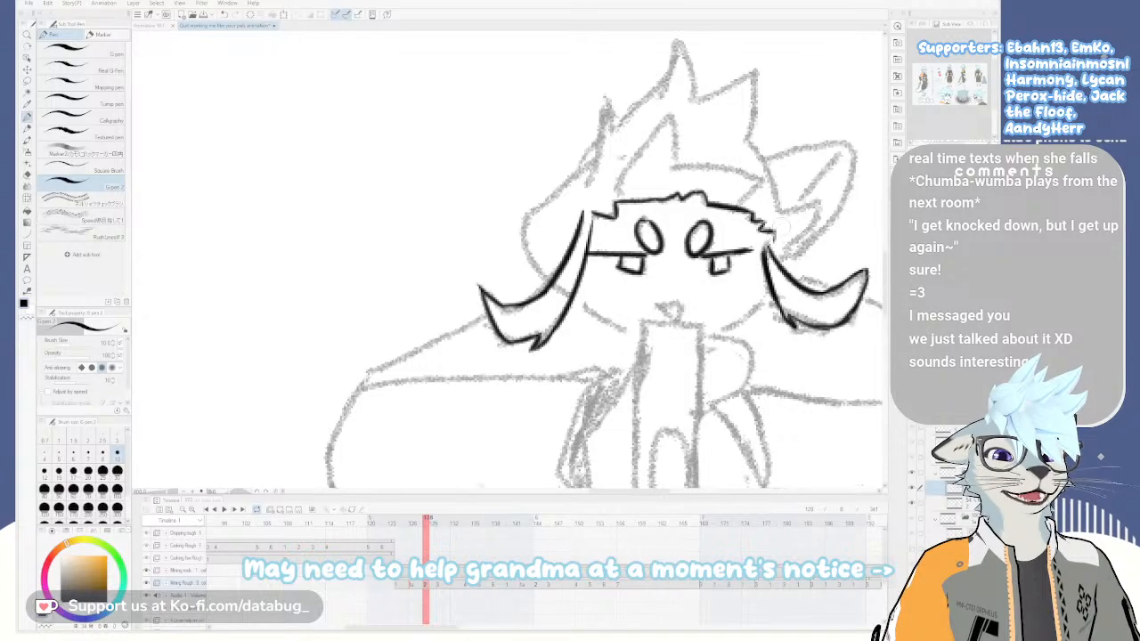
key(minus)
key(minus)
drag(603, 173, 638, 95)
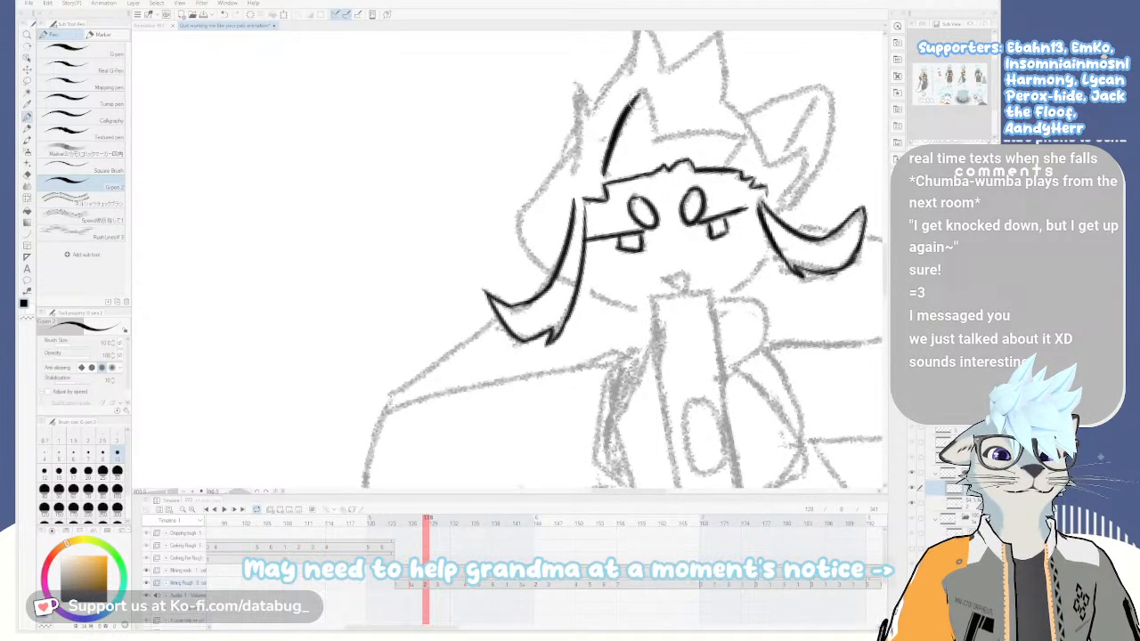
key(ctrl+z)
mouse_move(606, 169)
mouse_down()
mouse_move(640, 95)
mouse_move(664, 138)
mouse_move(654, 140)
mouse_move(747, 136)
mouse_move(725, 170)
mouse_up()
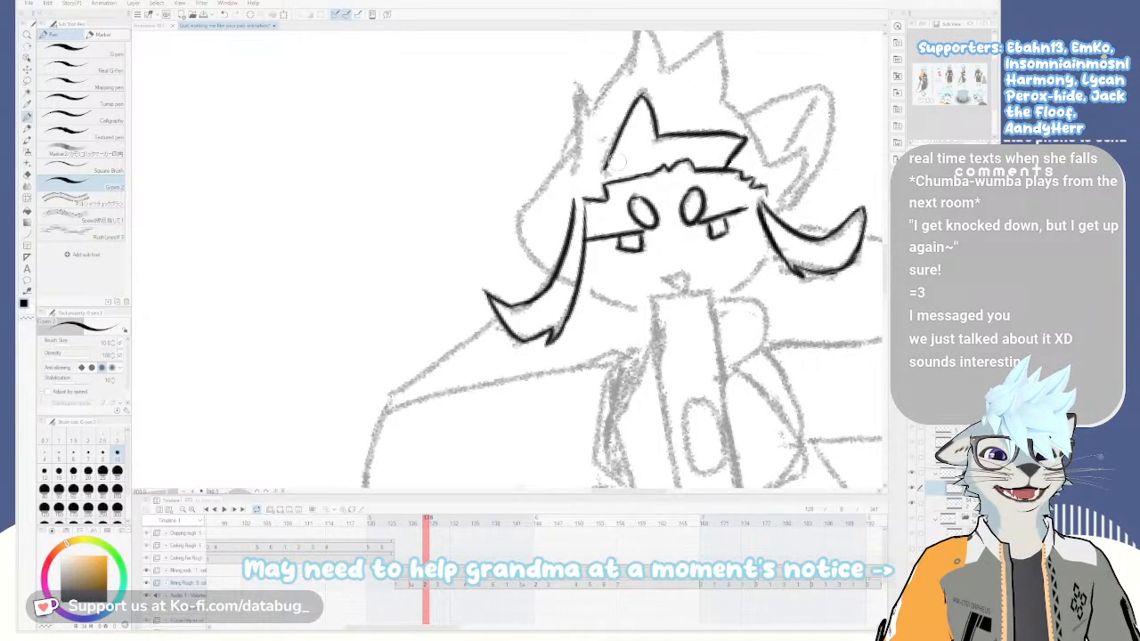
scroll(592, 98, down, 2)
scroll(634, 187, up, 2)
drag(633, 199, 620, 264)
scroll(628, 253, down, 2)
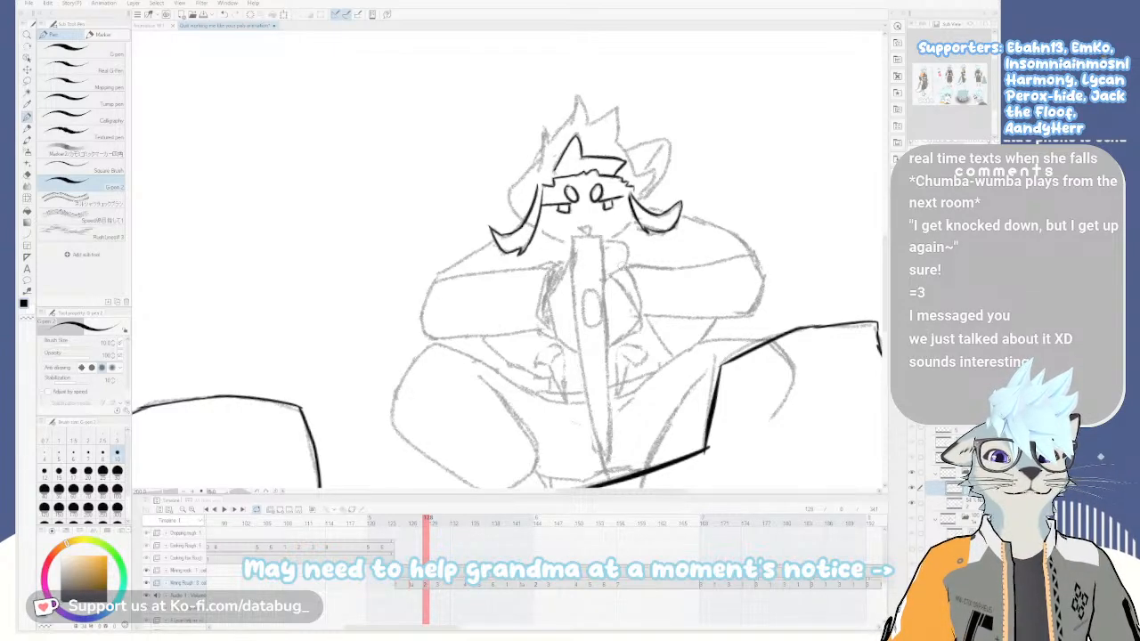
Ink the pointed ear on the viewer's right and the spiky crown of hair above the fringe
scroll(627, 178, up, 2)
drag(608, 243, 628, 324)
mouse_move(512, 163)
mouse_down()
mouse_move(519, 194)
mouse_move(564, 98)
mouse_move(577, 104)
mouse_move(572, 93)
mouse_move(597, 144)
mouse_move(593, 135)
mouse_move(589, 159)
mouse_move(650, 124)
mouse_move(652, 168)
mouse_move(668, 179)
mouse_move(648, 185)
mouse_move(708, 281)
mouse_up()
drag(668, 206, 748, 188)
key(ctrl+z)
mouse_move(668, 206)
mouse_down()
mouse_move(758, 188)
mouse_move(749, 224)
mouse_move(760, 190)
mouse_move(756, 231)
mouse_move(769, 231)
mouse_move(693, 309)
mouse_up()
key(ctrl+z)
key(ctrl+z)
mouse_move(509, 260)
mouse_down()
mouse_move(601, 252)
mouse_move(674, 272)
mouse_up()
drag(674, 272, 658, 189)
mouse_move(638, 139)
mouse_down()
mouse_move(616, 221)
mouse_move(659, 260)
mouse_move(673, 308)
mouse_move(657, 345)
mouse_up()
Ink the rounded outline on the head's side at the viewer's left and the two lower cheek curves
mouse_move(748, 329)
mouse_down()
mouse_move(650, 212)
mouse_move(606, 217)
mouse_move(572, 322)
mouse_move(637, 233)
mouse_move(610, 275)
mouse_up()
key(ctrl+z)
drag(613, 227, 608, 287)
key(ctrl+z)
drag(613, 227, 602, 319)
key(ctrl+z)
mouse_move(598, 417)
mouse_down()
mouse_move(570, 292)
mouse_move(549, 317)
mouse_up()
mouse_move(540, 317)
mouse_down()
mouse_move(554, 362)
mouse_move(567, 307)
mouse_move(559, 214)
mouse_up()
drag(552, 252, 628, 346)
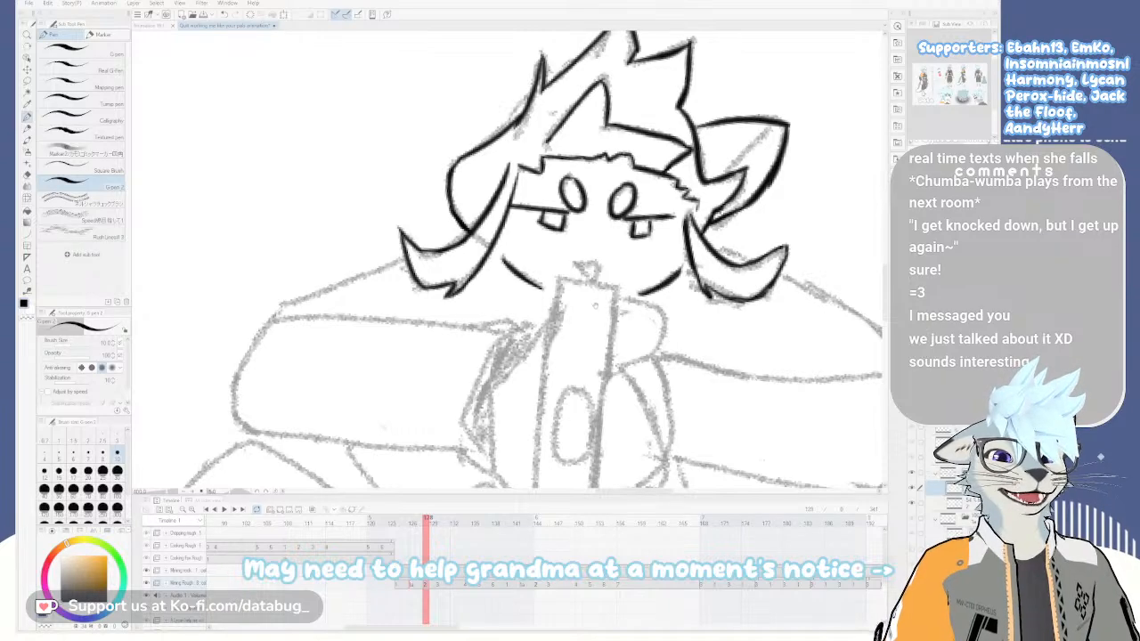
Ink the small triangular nose between the cheek curves, just above the pickaxe
drag(549, 297, 560, 336)
mouse_move(560, 336)
mouse_down()
mouse_move(586, 293)
mouse_move(550, 306)
mouse_up()
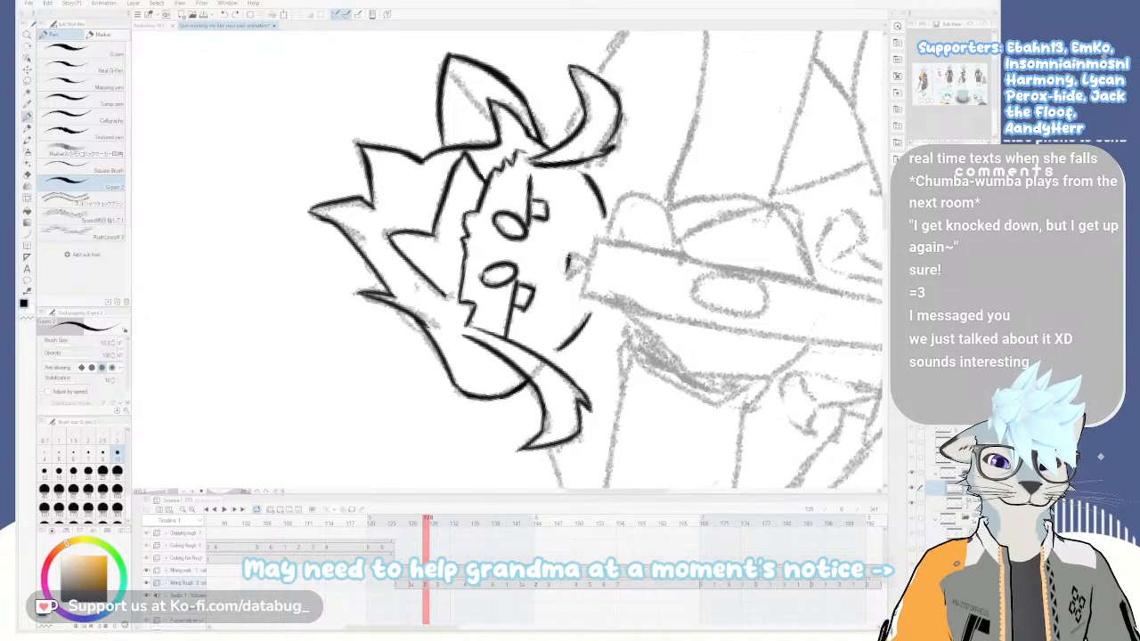
mouse_move(576, 267)
mouse_down()
mouse_move(553, 315)
mouse_move(520, 333)
mouse_up()
mouse_move(570, 381)
mouse_down()
mouse_move(678, 260)
mouse_move(707, 287)
mouse_up()
scroll(686, 260, down, 2)
scroll(645, 308, up, 2)
Ink the outer arm on the viewer's left, from beneath the hair lock down around the elbow
mouse_move(635, 299)
mouse_down()
mouse_move(644, 308)
mouse_move(628, 308)
mouse_move(625, 207)
mouse_up()
drag(495, 221, 485, 360)
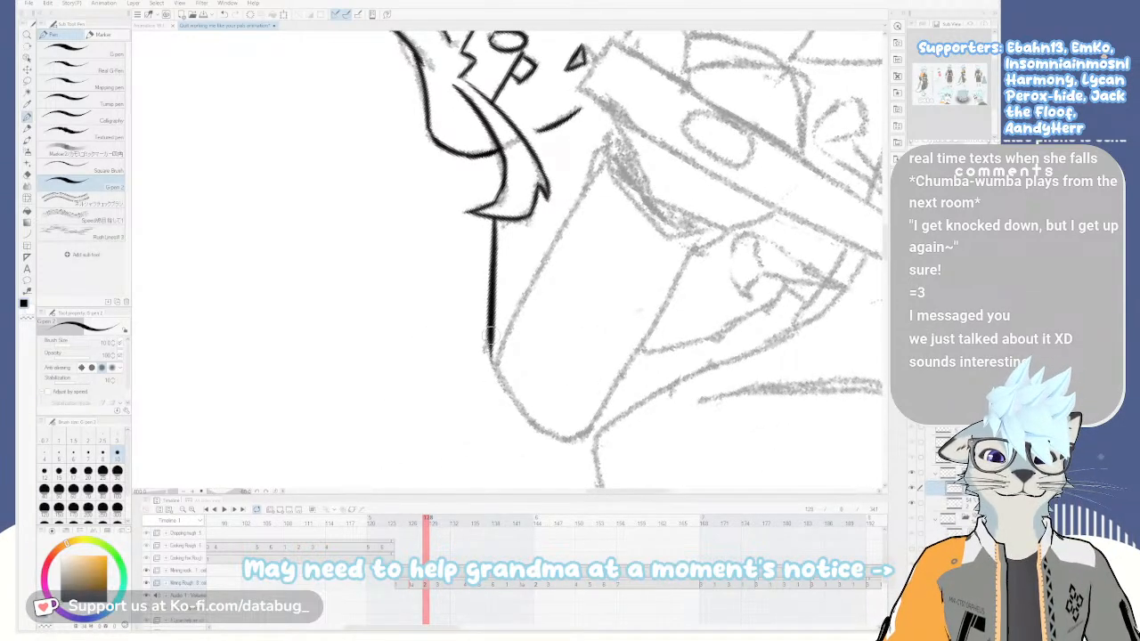
key(ctrl+z)
mouse_move(495, 222)
mouse_down()
mouse_move(485, 358)
mouse_move(517, 405)
mouse_up()
mouse_move(577, 349)
mouse_down()
mouse_move(512, 373)
mouse_move(605, 254)
mouse_up()
drag(514, 246, 534, 313)
key(ctrl+z)
mouse_move(514, 243)
mouse_down()
mouse_move(534, 322)
mouse_move(604, 298)
mouse_move(627, 273)
mouse_move(636, 228)
mouse_move(581, 315)
mouse_up()
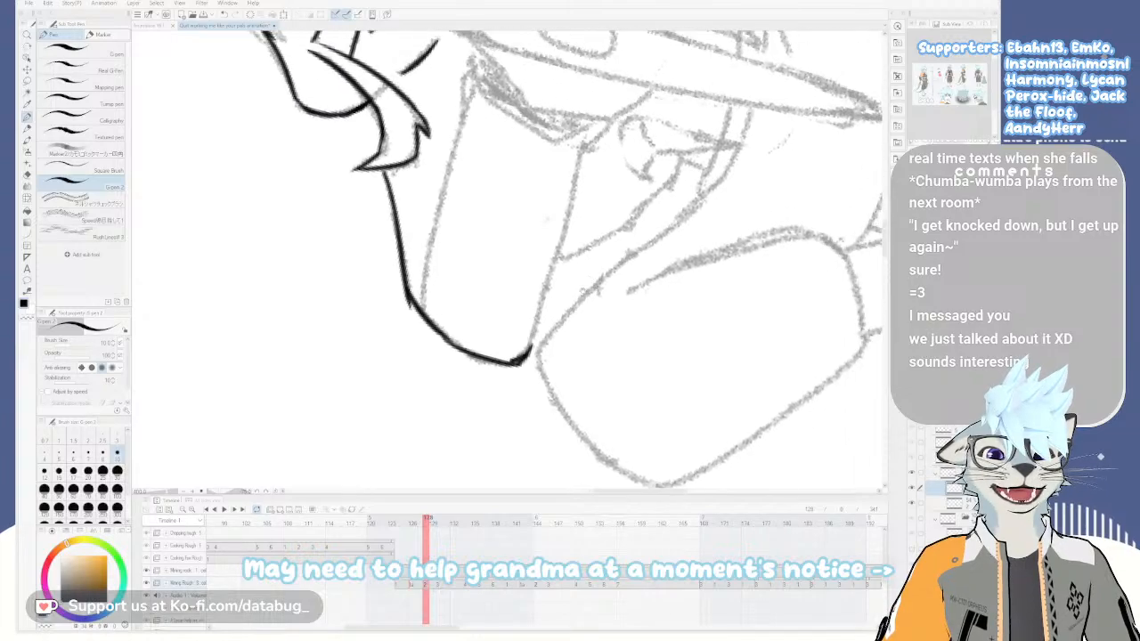
Ink the lower edge of the forearm on the viewer's left, from the elbow to the wrist
scroll(592, 267, down, 2)
drag(587, 193, 572, 283)
key(ctrl+z)
drag(587, 193, 572, 275)
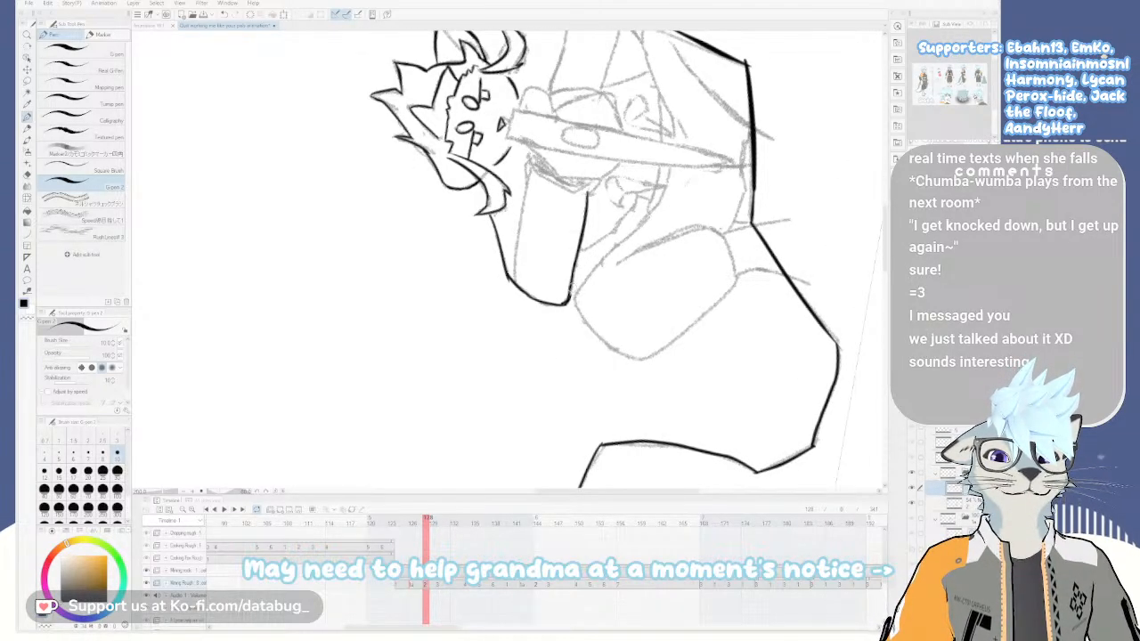
mouse_move(569, 276)
mouse_down()
mouse_move(526, 195)
mouse_move(528, 210)
mouse_up()
scroll(528, 210, up, 4)
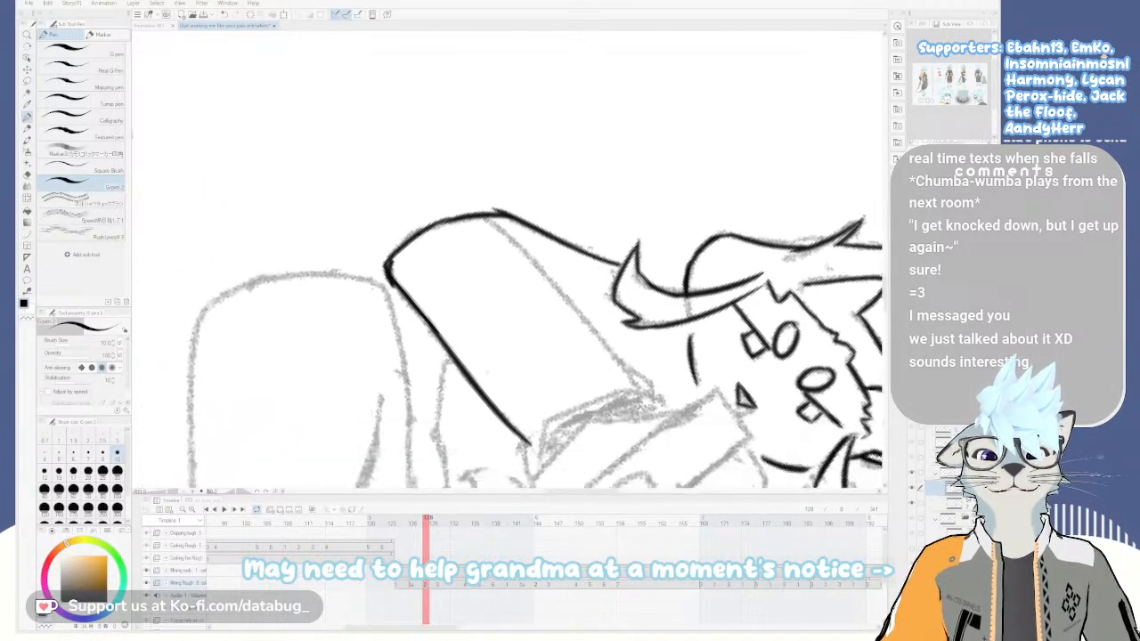
Ink the upper edge of the forearm on the viewer's left, ending at the wrist
drag(535, 170, 643, 307)
key(ctrl+z)
drag(532, 169, 690, 327)
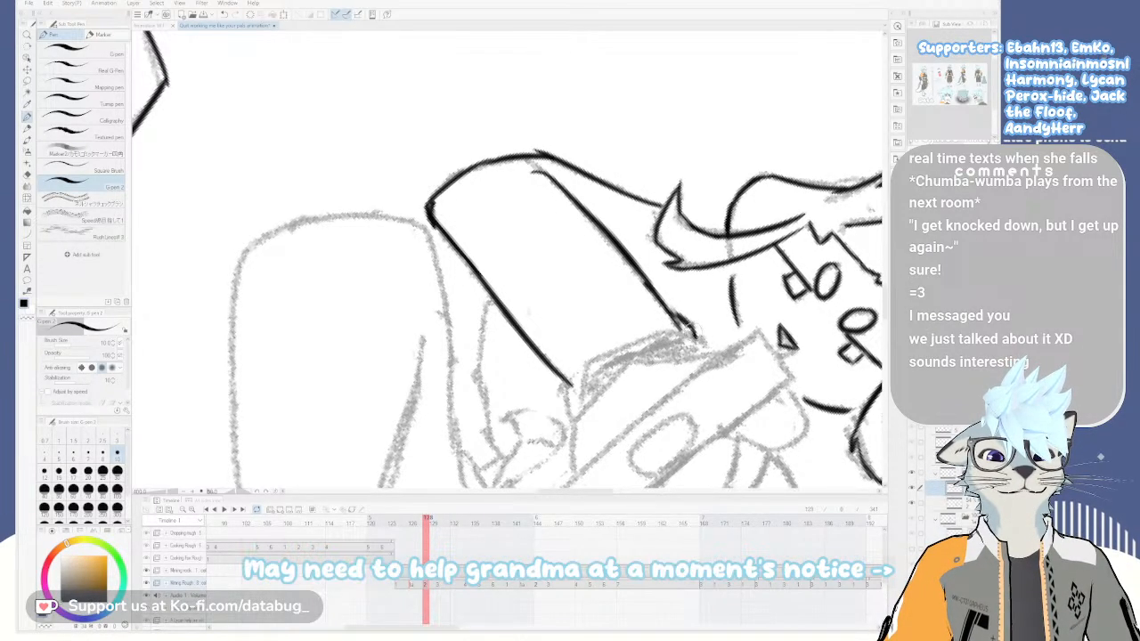
drag(676, 316, 550, 239)
scroll(566, 236, down, 2)
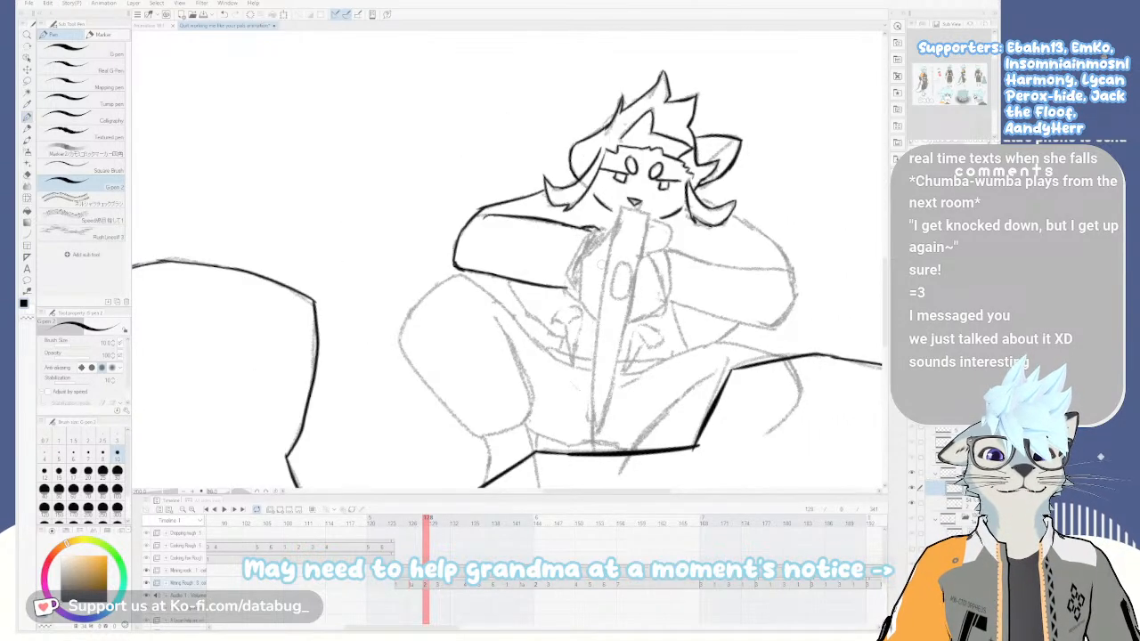
Ink the curved sleeve opening that joins the forearm's upper and lower edges on the viewer's left
drag(603, 267, 605, 248)
scroll(604, 253, up, 2)
mouse_move(566, 176)
mouse_down()
mouse_move(535, 230)
mouse_move(536, 290)
mouse_up()
key(ctrl+z)
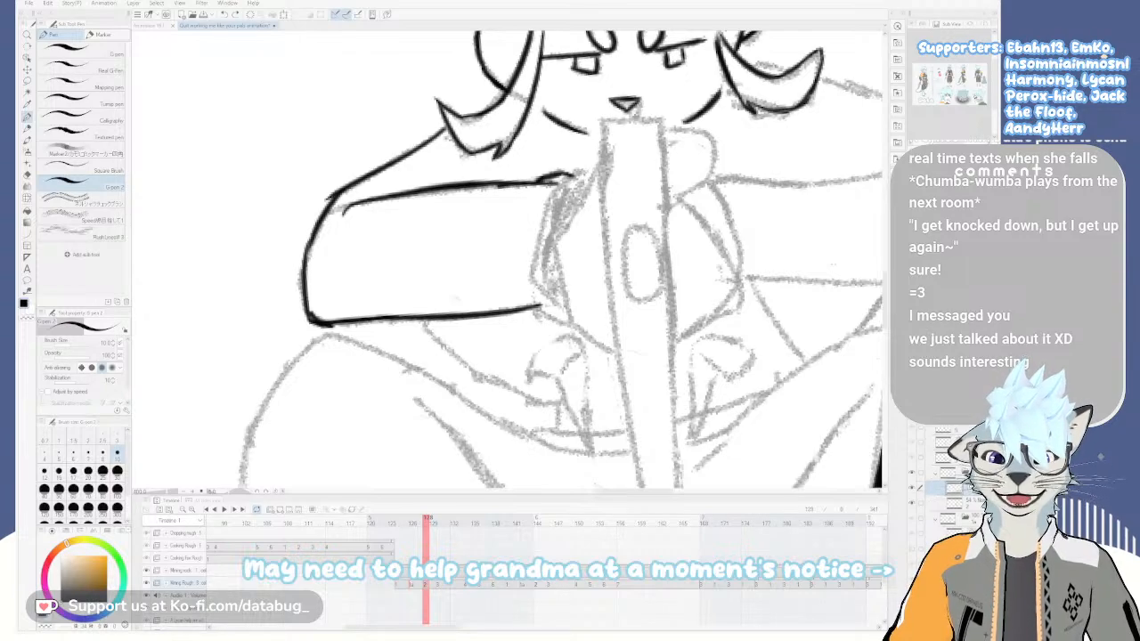
mouse_move(571, 175)
mouse_down()
mouse_move(539, 222)
mouse_move(536, 283)
mouse_move(571, 313)
mouse_up()
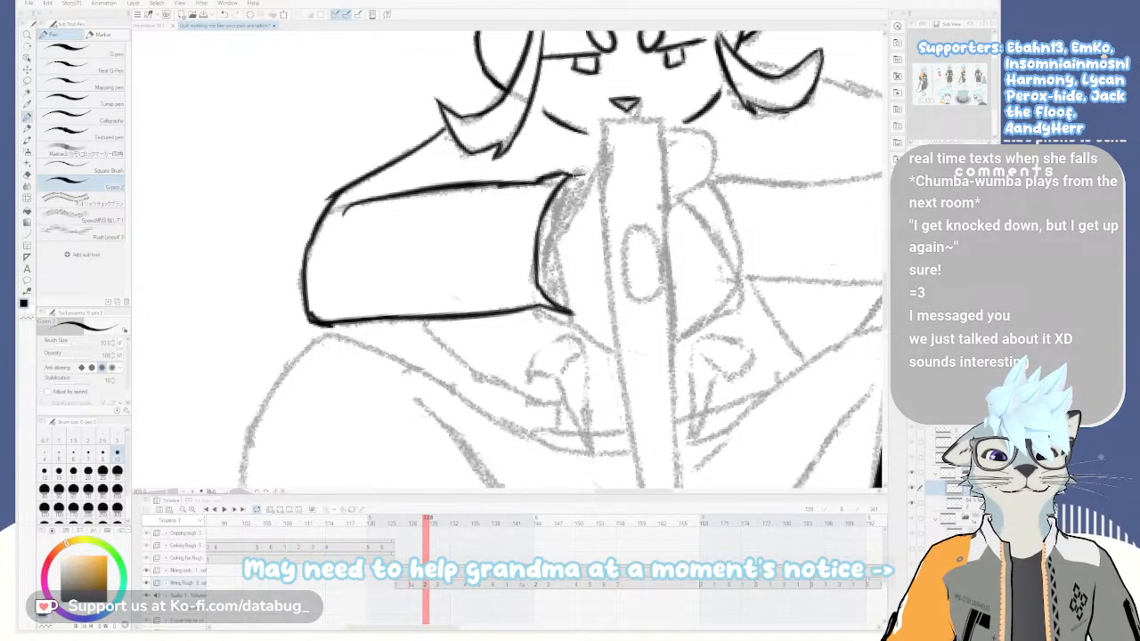
Ink the hand contour on the viewer's left, from the sleeve opening down to the pickaxe's edge
scroll(590, 231, down, 3)
scroll(591, 231, up, 3)
drag(621, 267, 573, 233)
scroll(573, 233, down, 1)
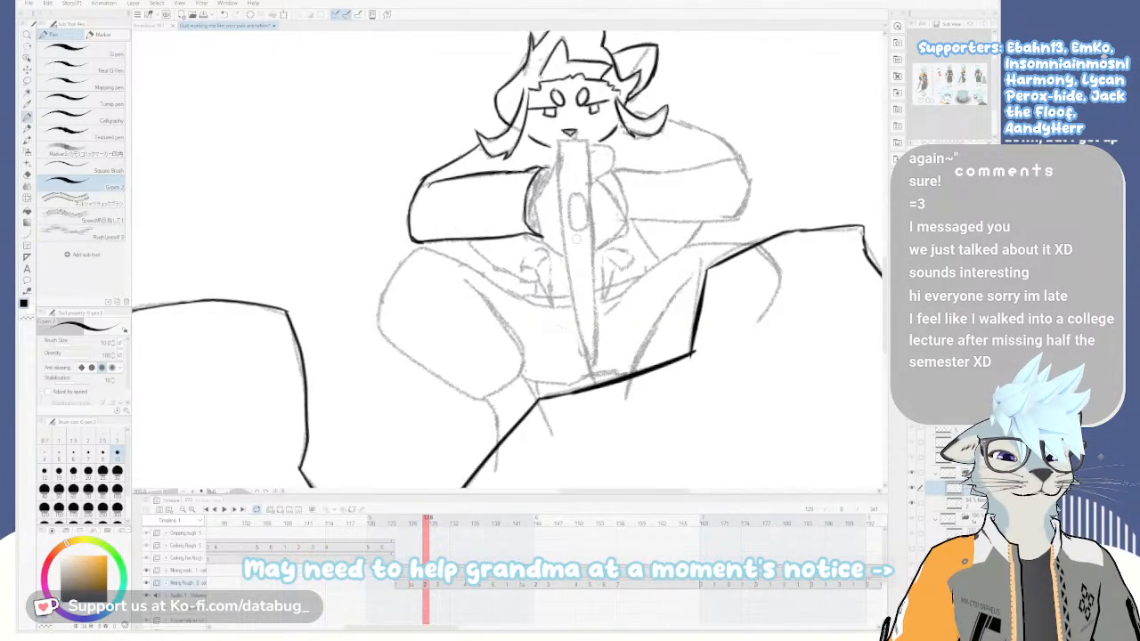
scroll(549, 174, up, 1)
scroll(549, 172, down, 2)
drag(544, 178, 567, 252)
mouse_move(586, 294)
mouse_down()
mouse_move(572, 243)
mouse_move(573, 262)
mouse_up()
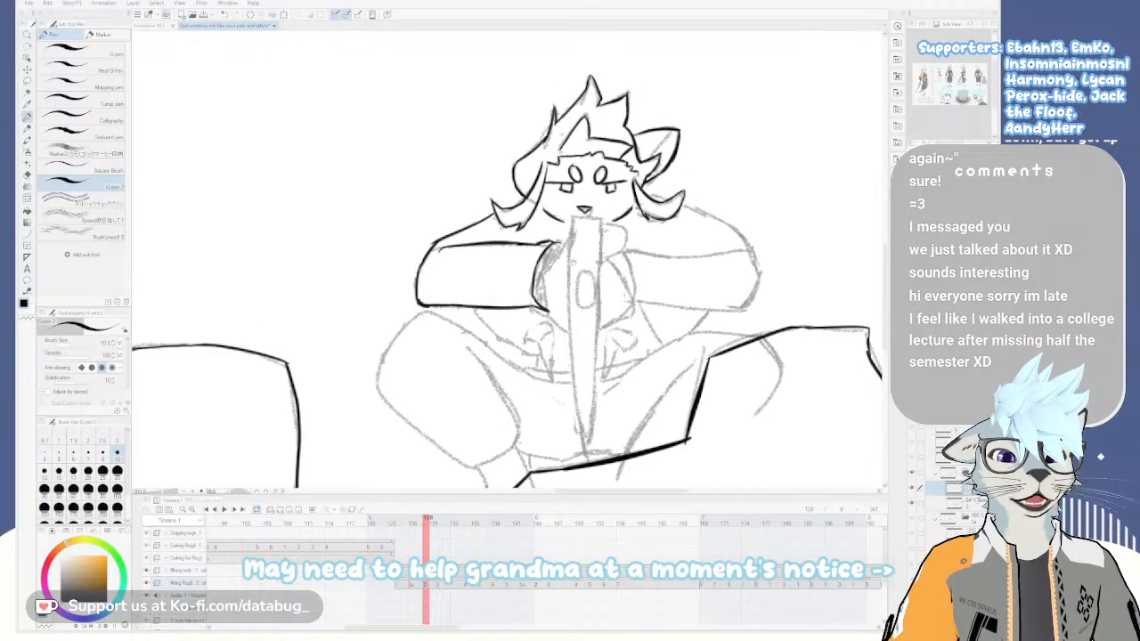
scroll(574, 265, up, 2)
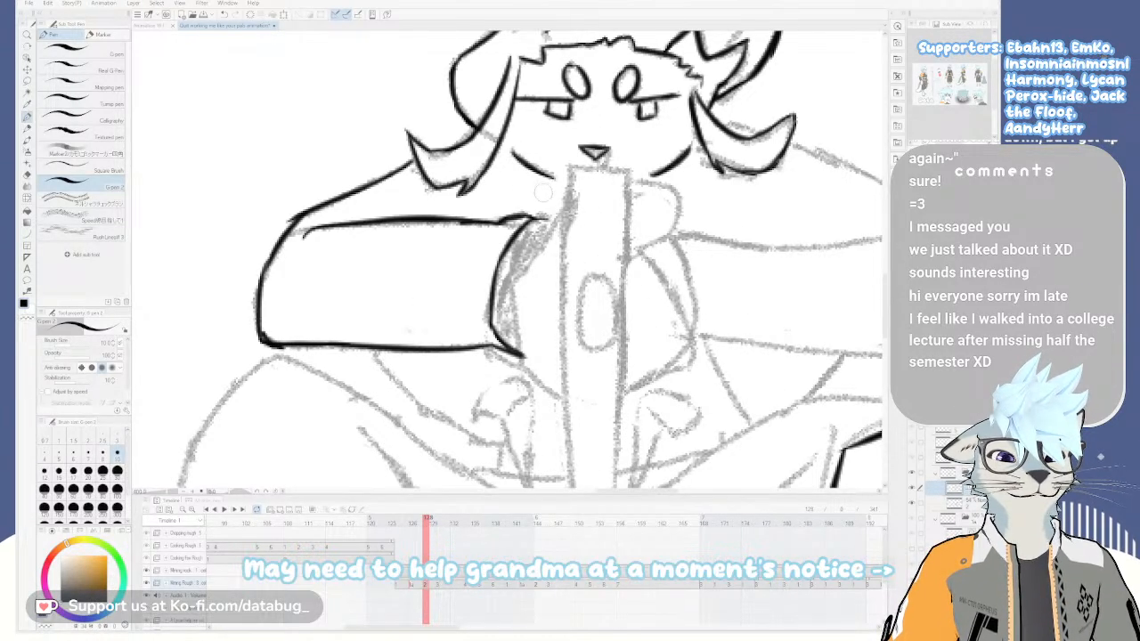
drag(535, 196, 624, 205)
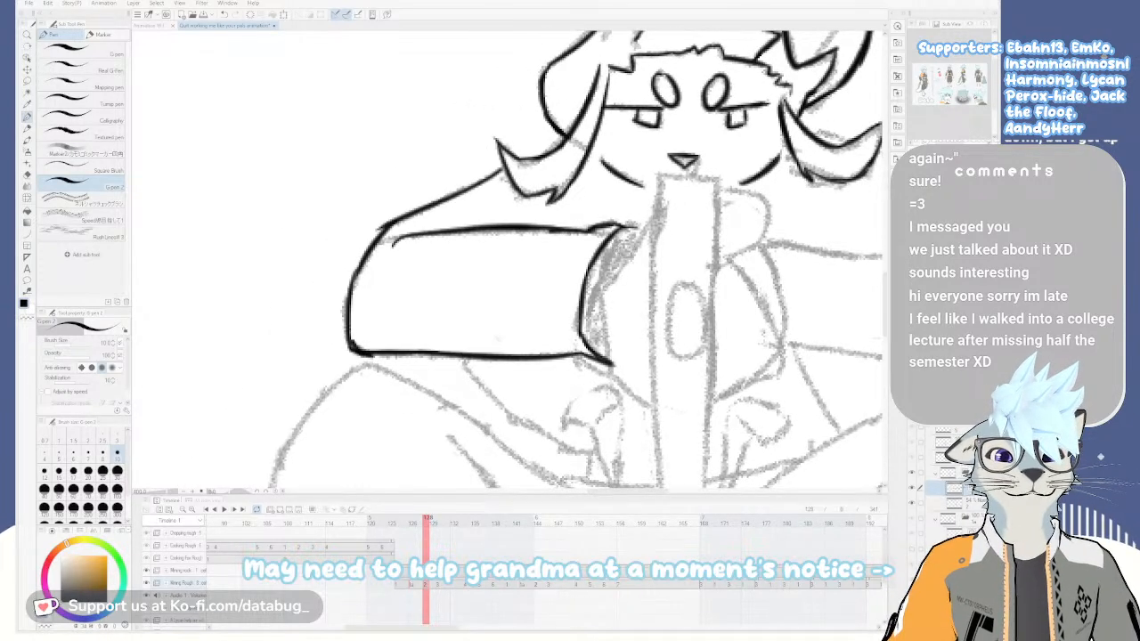
mouse_move(626, 251)
mouse_down()
mouse_move(610, 279)
mouse_move(609, 349)
mouse_up()
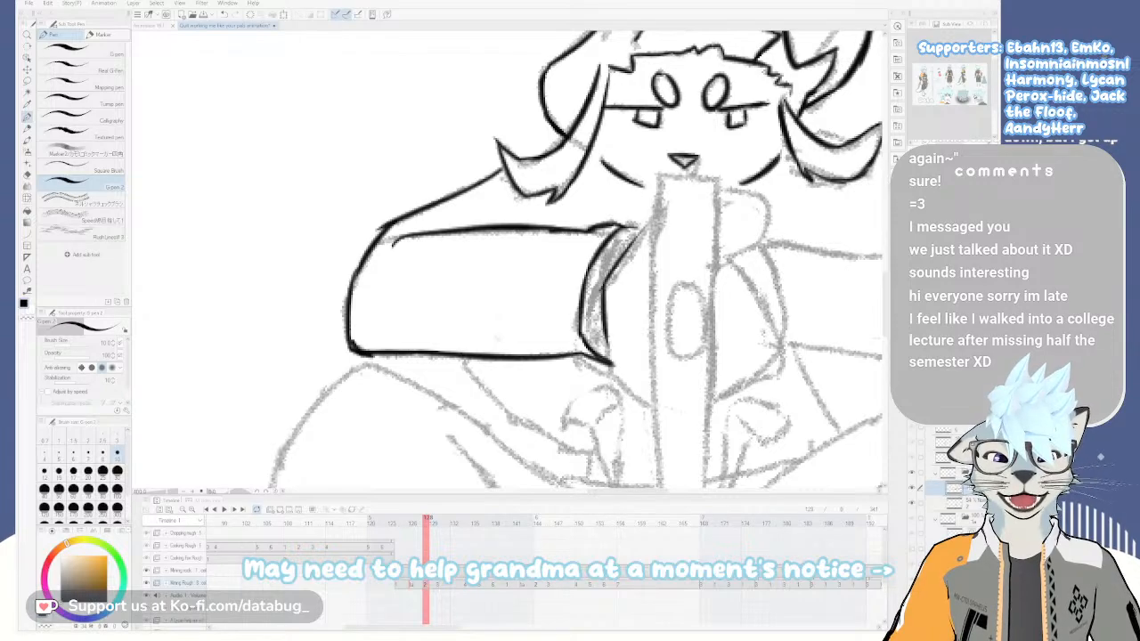
mouse_move(607, 340)
mouse_down()
mouse_move(613, 379)
mouse_move(660, 413)
mouse_up()
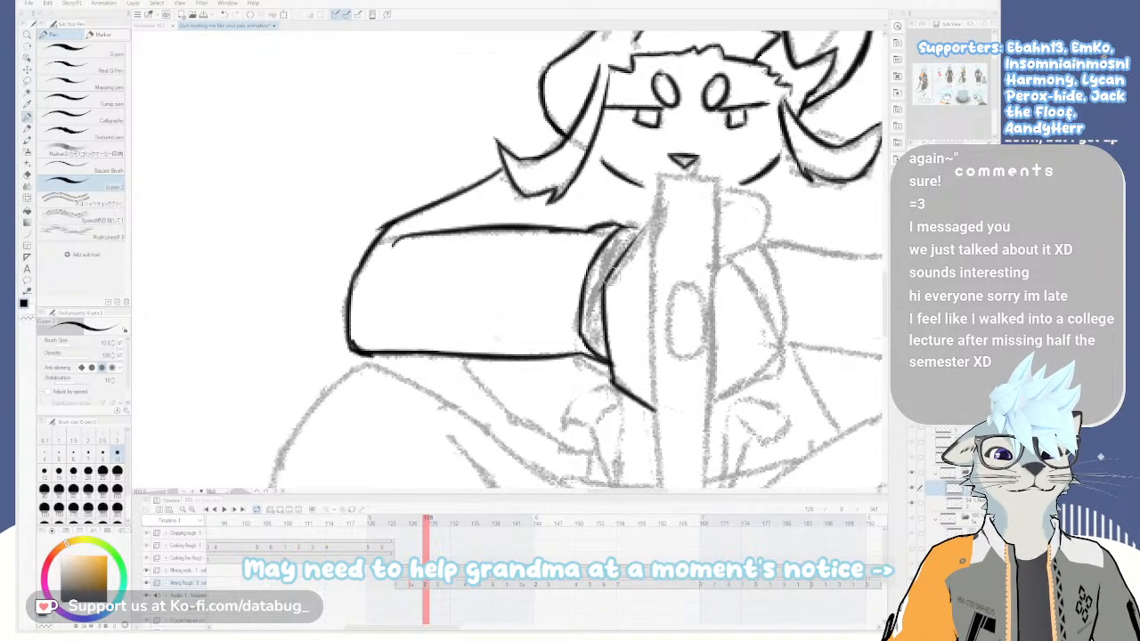
mouse_move(659, 179)
mouse_down()
mouse_move(656, 399)
mouse_move(666, 364)
mouse_move(557, 264)
mouse_up()
scroll(687, 377, up, 2)
scroll(687, 380, down, 4)
key(ctrl+z)
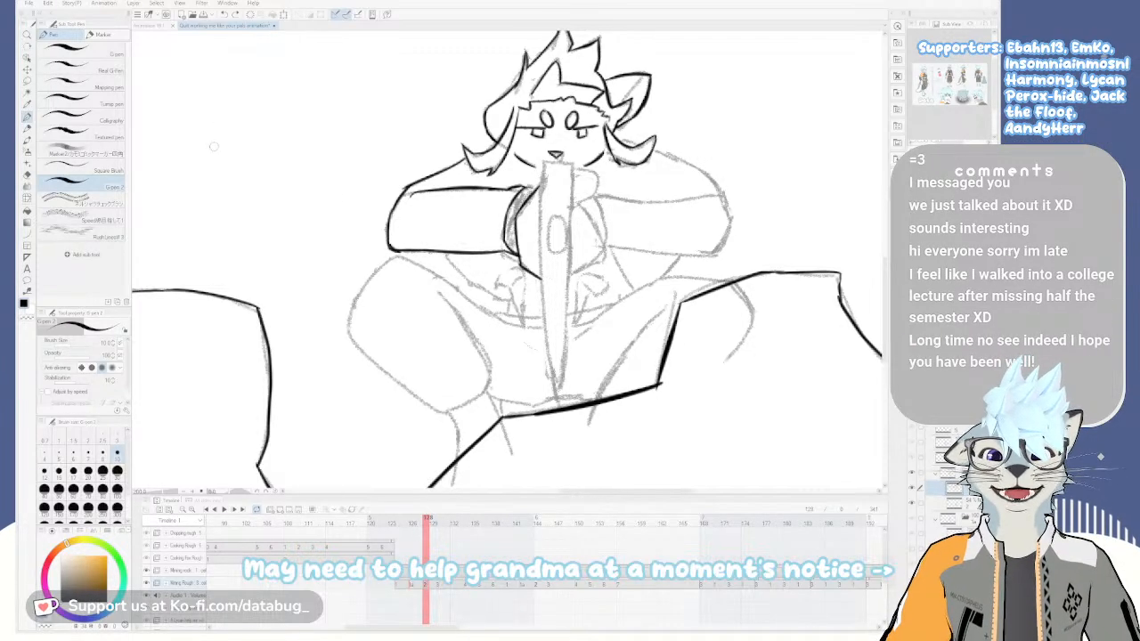
Ink the small rounded shape beside the pickaxe's upper end on the viewer's right
scroll(614, 233, up, 3)
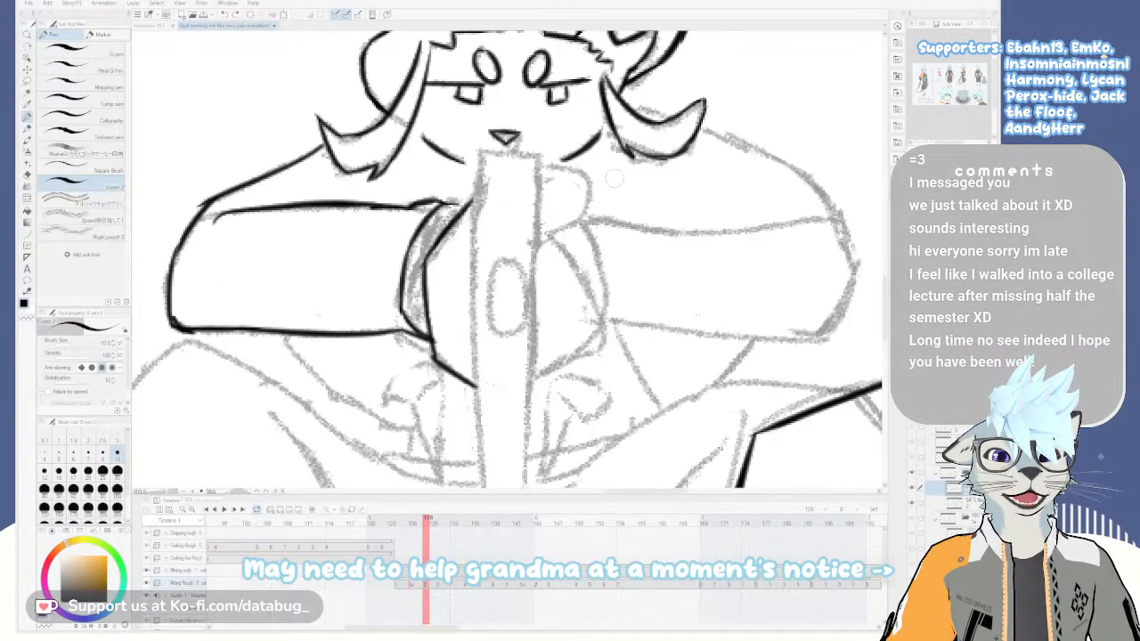
mouse_move(549, 166)
mouse_down()
mouse_move(587, 184)
mouse_move(584, 223)
mouse_up()
key(ctrl+z)
mouse_move(549, 164)
mouse_down()
mouse_move(589, 174)
mouse_move(584, 222)
mouse_up()
key(ctrl+z)
mouse_move(549, 165)
mouse_down()
mouse_move(579, 175)
mouse_move(576, 222)
mouse_up()
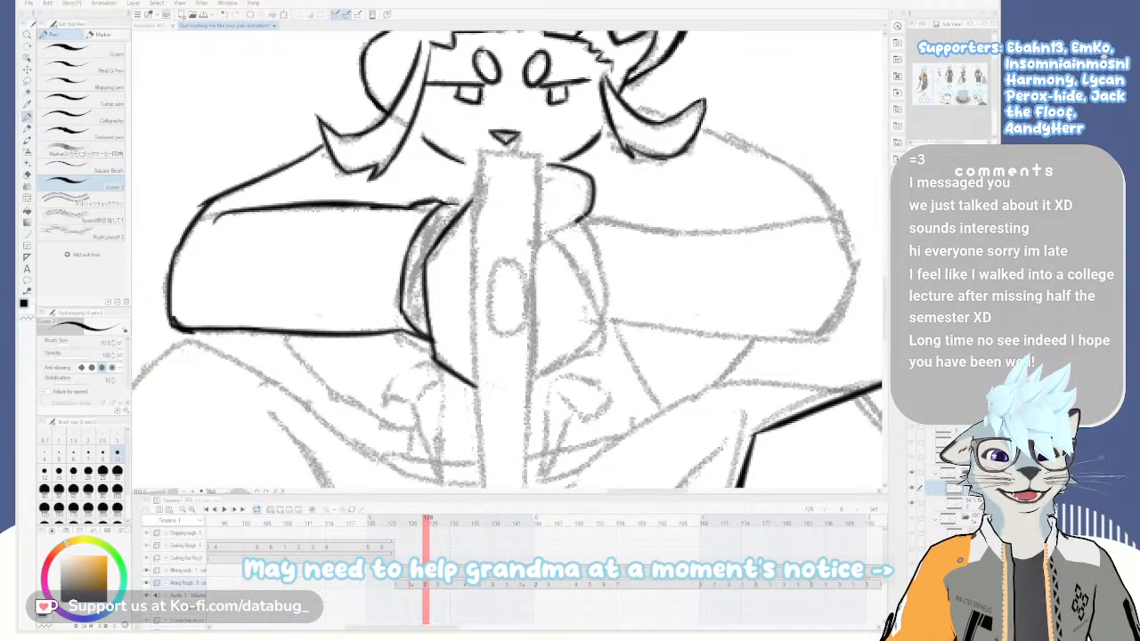
Ink the hand's outer and lower contour on the viewer's right, from the rounded shape back to the pickaxe
scroll(607, 307, down, 2)
mouse_move(607, 307)
mouse_down()
mouse_move(632, 229)
mouse_move(609, 309)
mouse_up()
scroll(636, 231, up, 2)
key(ctrl+z)
key(ctrl+z)
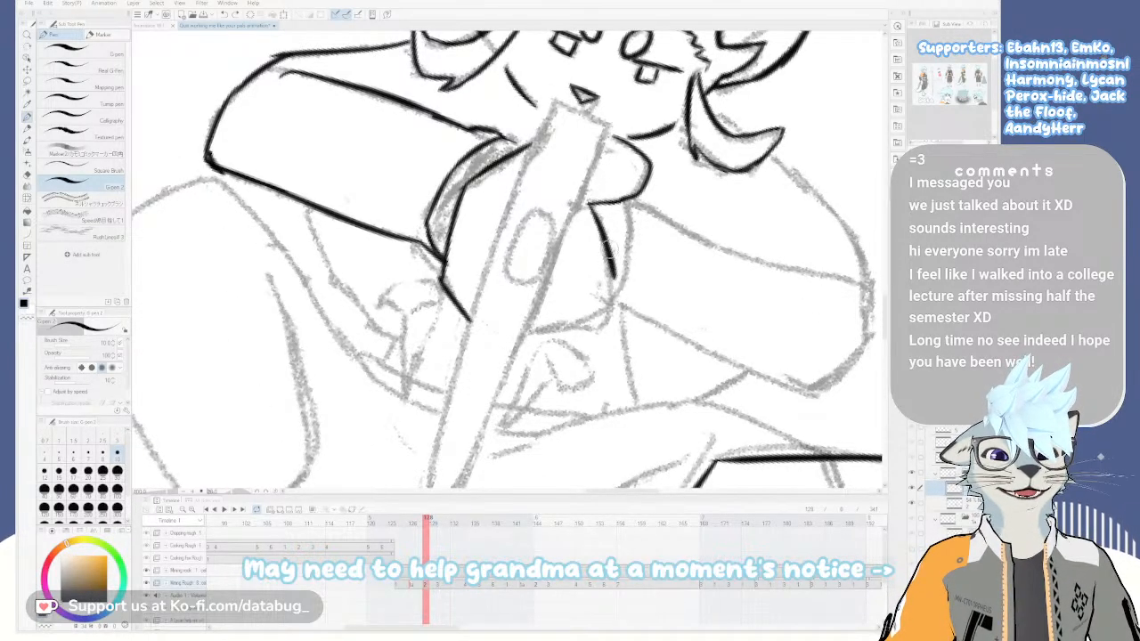
drag(589, 204, 609, 298)
key(ctrl+z)
mouse_move(591, 204)
mouse_down()
mouse_move(609, 309)
mouse_move(598, 325)
mouse_move(561, 331)
mouse_move(596, 292)
mouse_move(599, 251)
mouse_move(576, 292)
mouse_up()
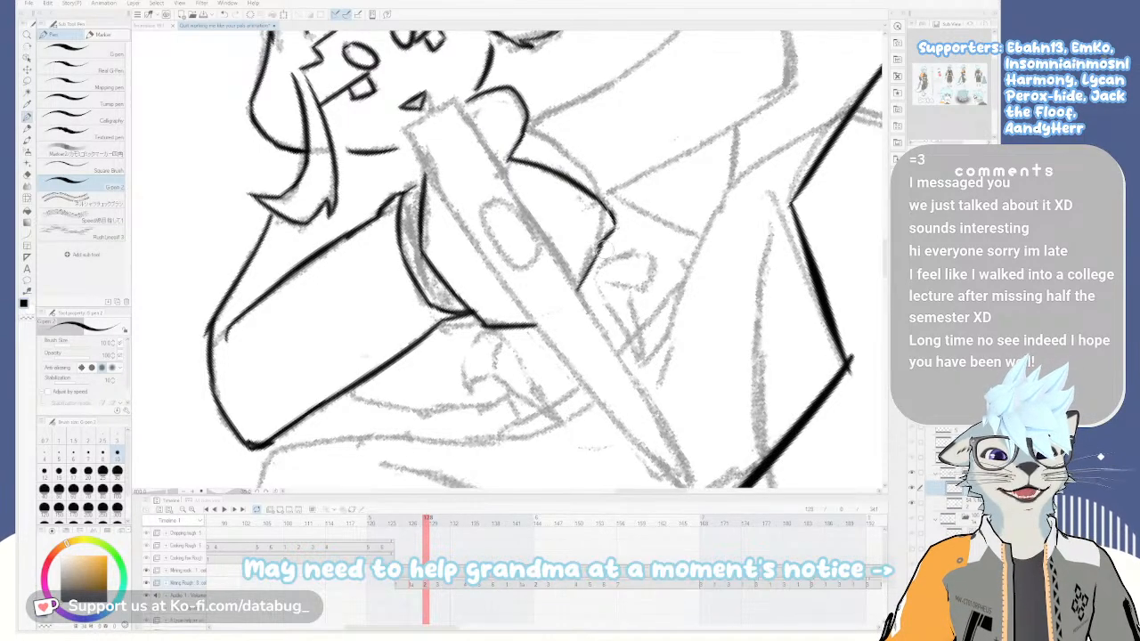
drag(585, 204, 600, 274)
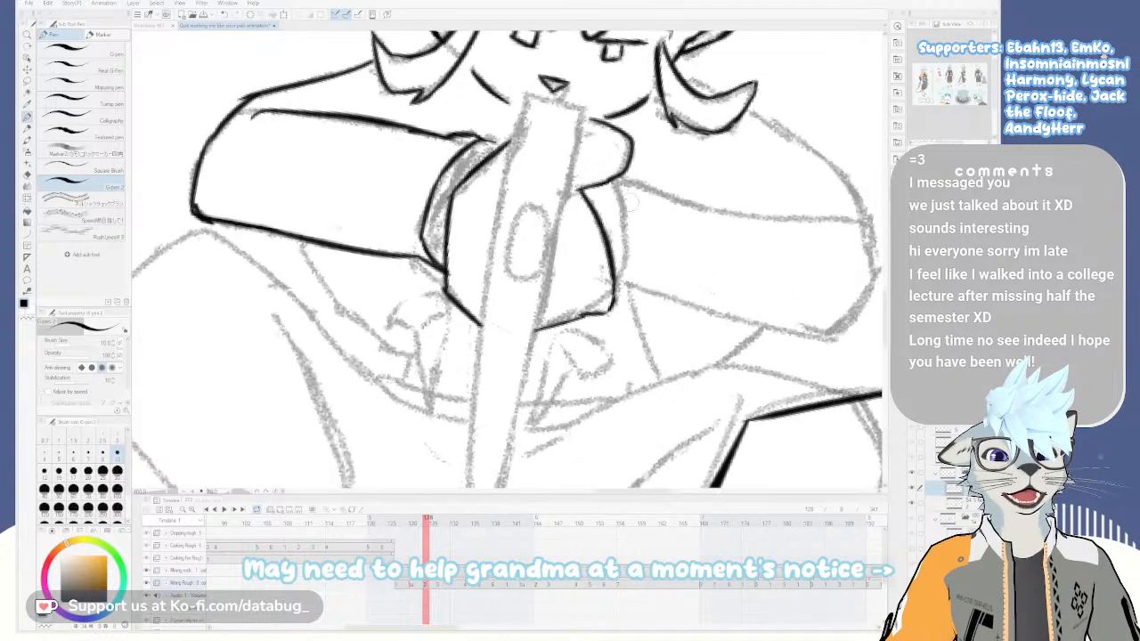
Ink the curved sleeve opening outside the hand on the viewer's right
drag(613, 183, 612, 303)
key(^)
key(-)
key(-)
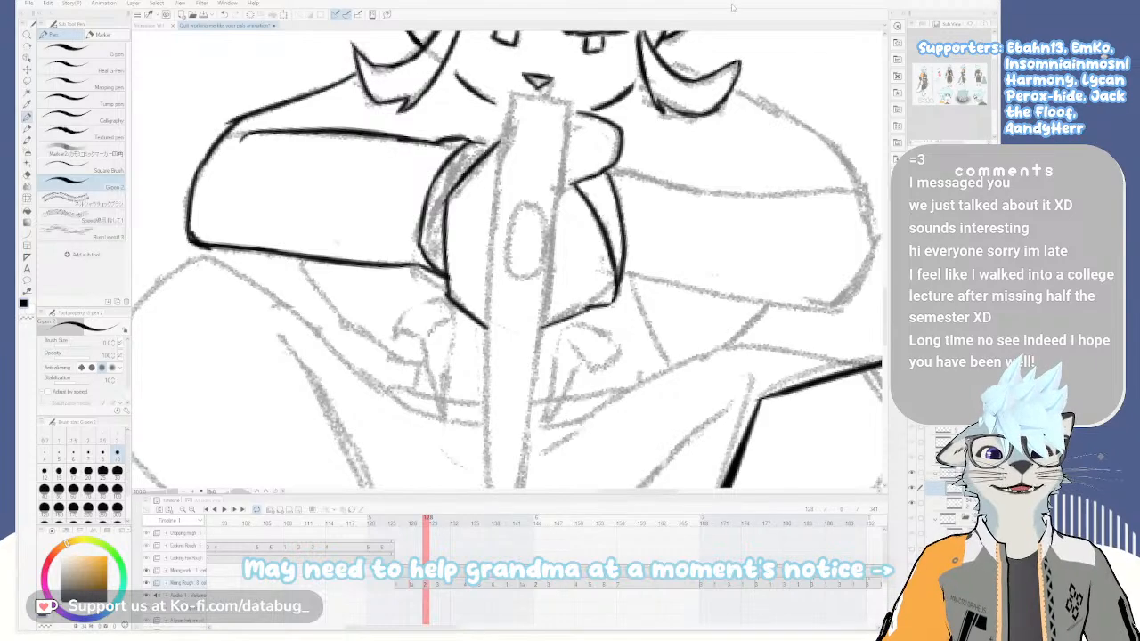
Try to ink the long edge of the pickaxe on the viewer's left
scroll(525, 125, down, 3)
scroll(525, 125, up, 3)
scroll(525, 126, down, 3)
scroll(525, 125, up, 3)
drag(504, 122, 497, 245)
key(ctrl+z)
drag(505, 121, 495, 283)
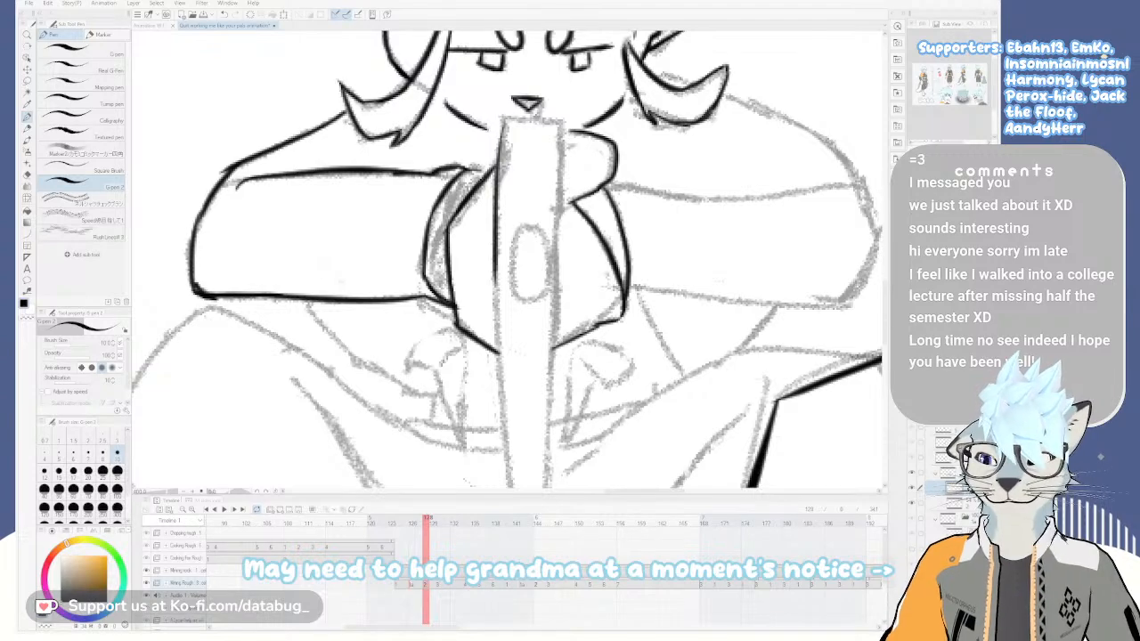
mouse_move(503, 122)
mouse_down()
mouse_move(561, 126)
mouse_move(501, 146)
mouse_move(494, 297)
mouse_up()
key(ctrl+z)
key(ctrl+z)
key(ctrl+z)
scroll(543, 300, down, 2)
Ink the two short body lines below the forearm on the viewer's right, running down toward the thigh
drag(581, 461, 571, 361)
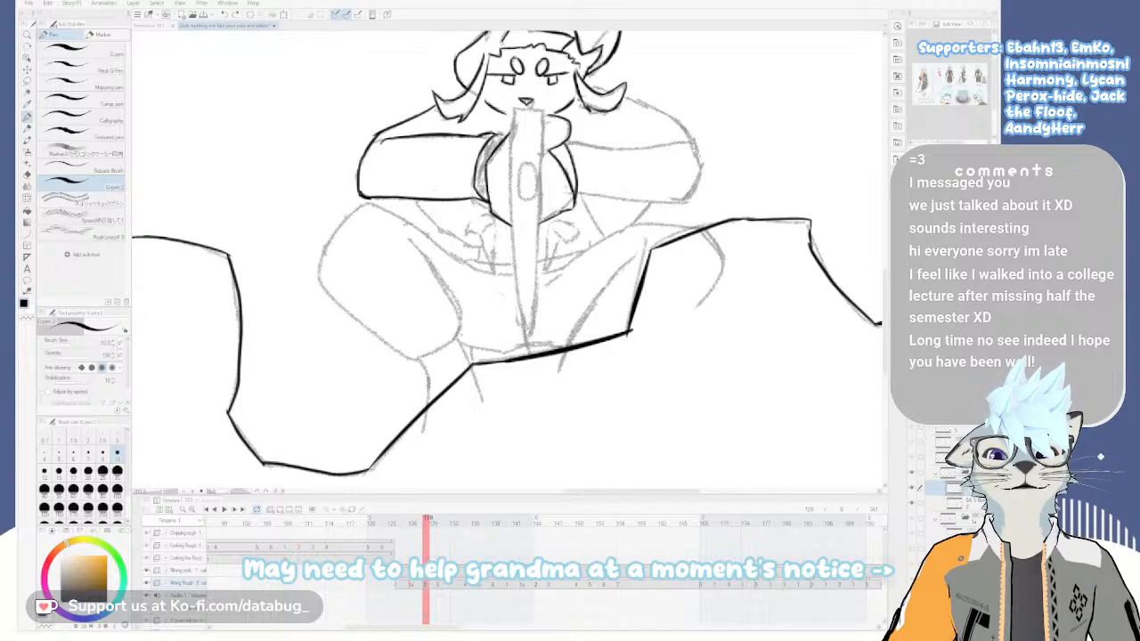
scroll(571, 202, up, 3)
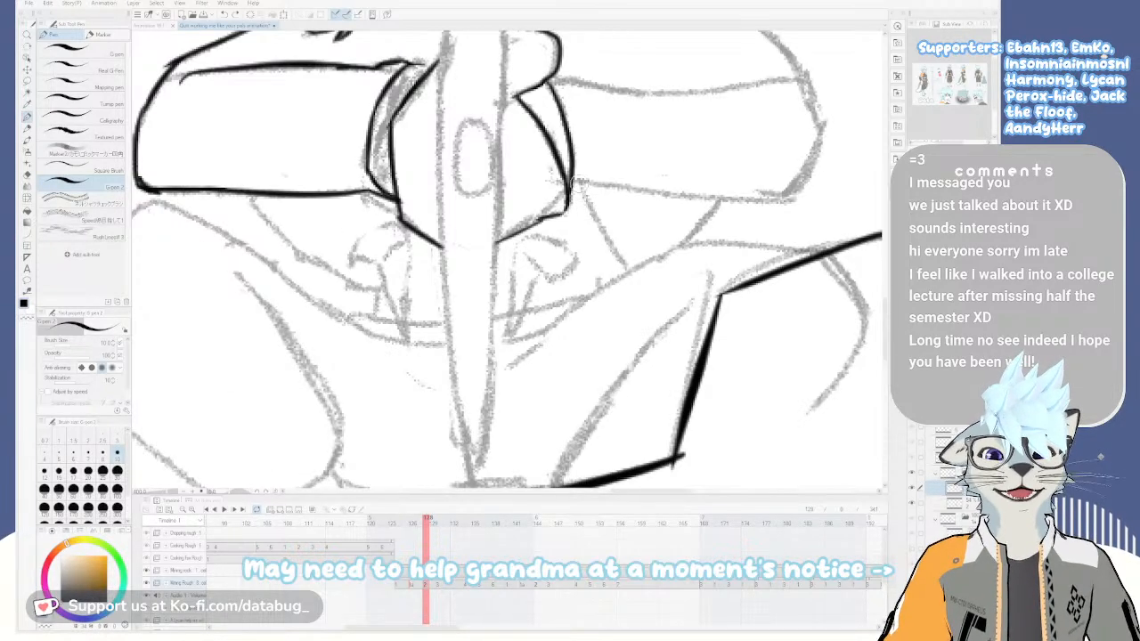
drag(583, 183, 631, 267)
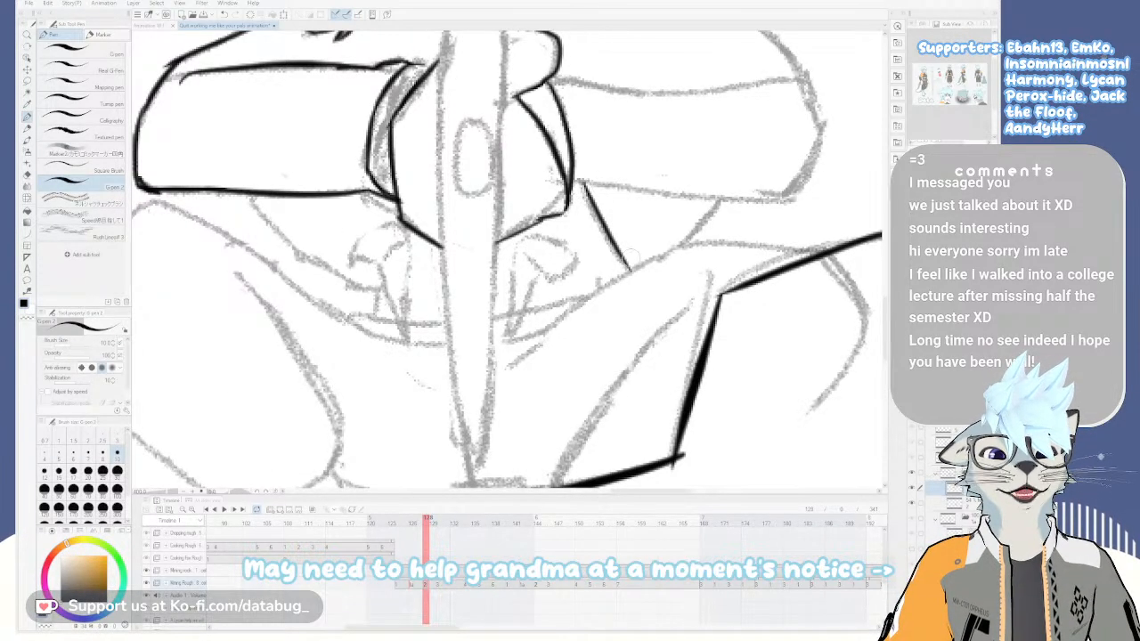
drag(719, 200, 679, 243)
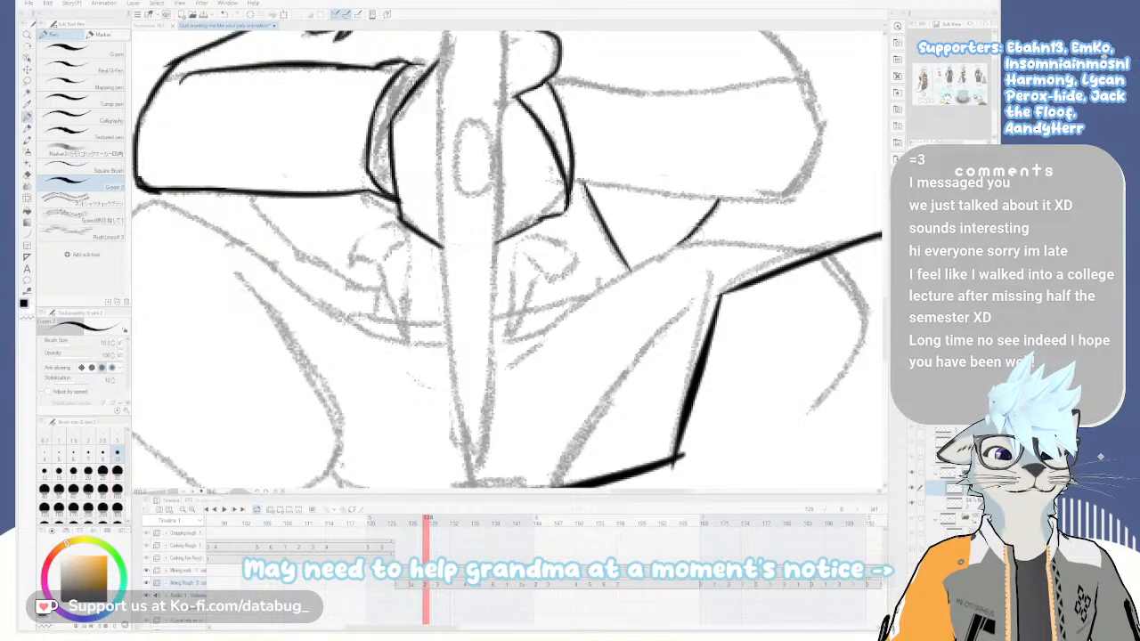
Ink the lower edge of the forearm on the viewer's right and the start of its elbow curve
scroll(699, 230, down, 3)
scroll(700, 230, up, 3)
drag(677, 230, 630, 328)
drag(641, 262, 636, 296)
key(asciicircum)
key(asciicircum)
key(asciicircum)
key(asciicircum)
key(asciicircum)
key(asciicircum)
key(asciicircum)
key(asciicircum)
key(asciicircum)
key(asciicircum)
key(asciicircum)
key(asciicircum)
key(asciicircum)
key(asciicircum)
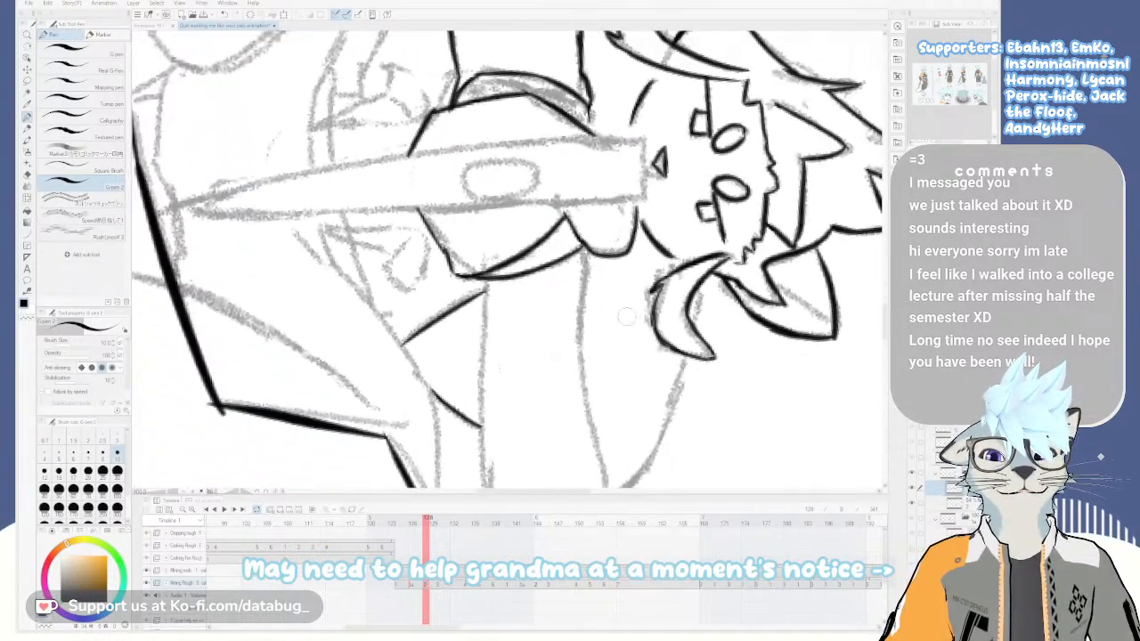
scroll(583, 362, down, 2)
drag(583, 362, 657, 252)
key(asciicircum)
scroll(626, 235, up, 2)
drag(606, 205, 584, 420)
key(ctrl+z)
mouse_move(586, 343)
mouse_down()
mouse_move(591, 418)
mouse_move(664, 454)
mouse_up()
key(ctrl+z)
drag(590, 417, 665, 456)
Ink the upper edge of the forearm on the viewer's right, from the sleeve opening toward the elbow
key(minus)
drag(692, 168, 703, 342)
key(ctrl+z)
drag(692, 169, 700, 354)
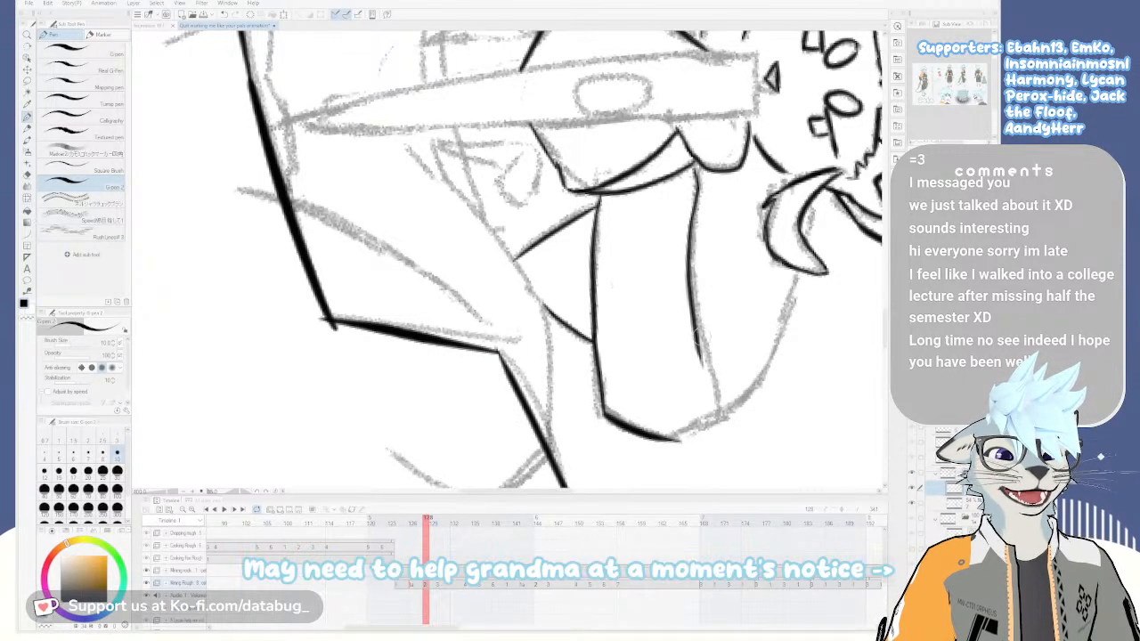
key(ctrl+z)
drag(692, 164, 709, 385)
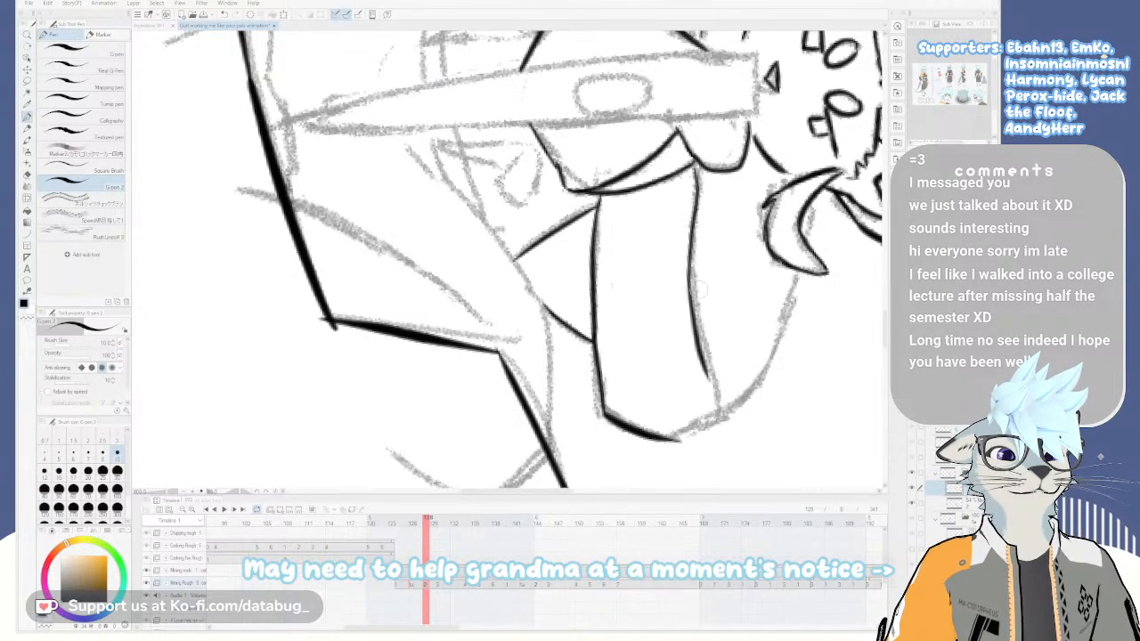
Ink the outer arm on the viewer's right, from beneath the hair lock around to the elbow curve
mouse_move(697, 331)
mouse_down()
mouse_move(712, 391)
mouse_move(726, 370)
mouse_move(713, 316)
mouse_move(725, 254)
mouse_up()
drag(745, 137, 603, 223)
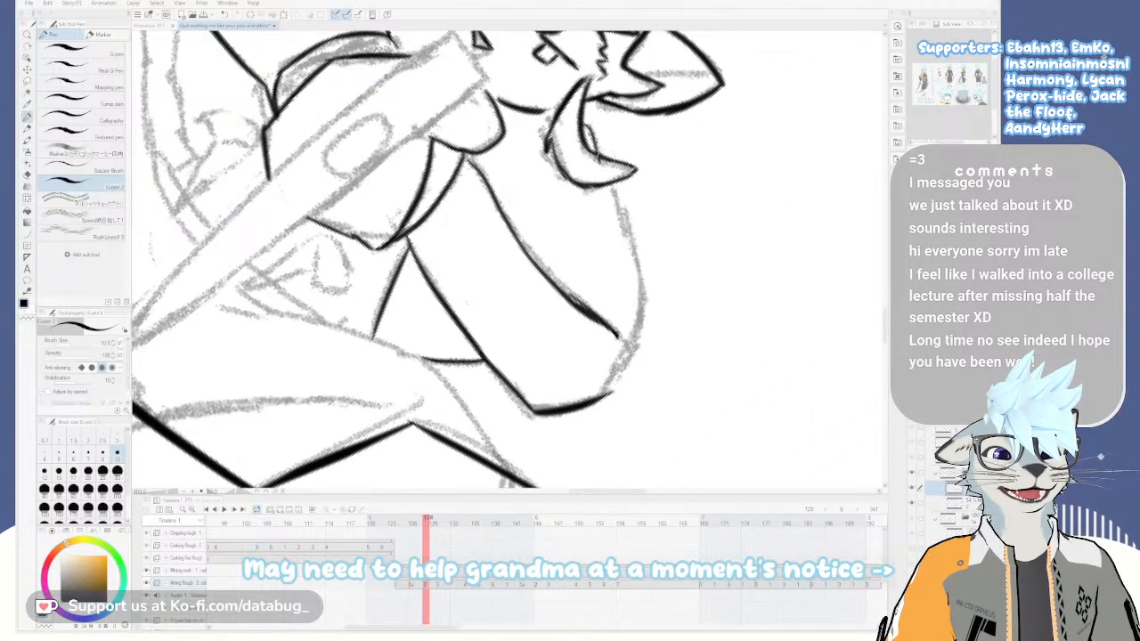
mouse_move(614, 189)
mouse_down()
mouse_move(652, 334)
mouse_move(623, 230)
mouse_move(645, 313)
mouse_up()
key(ctrl+z)
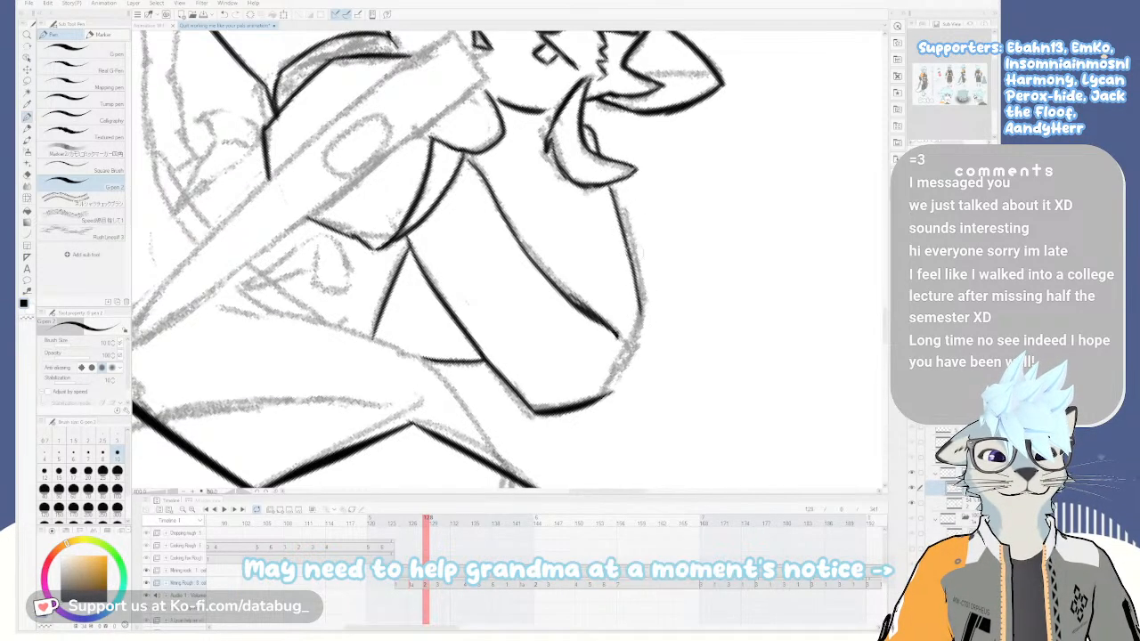
key(ctrl+z)
mouse_move(613, 189)
mouse_down()
mouse_move(640, 298)
mouse_move(612, 379)
mouse_up()
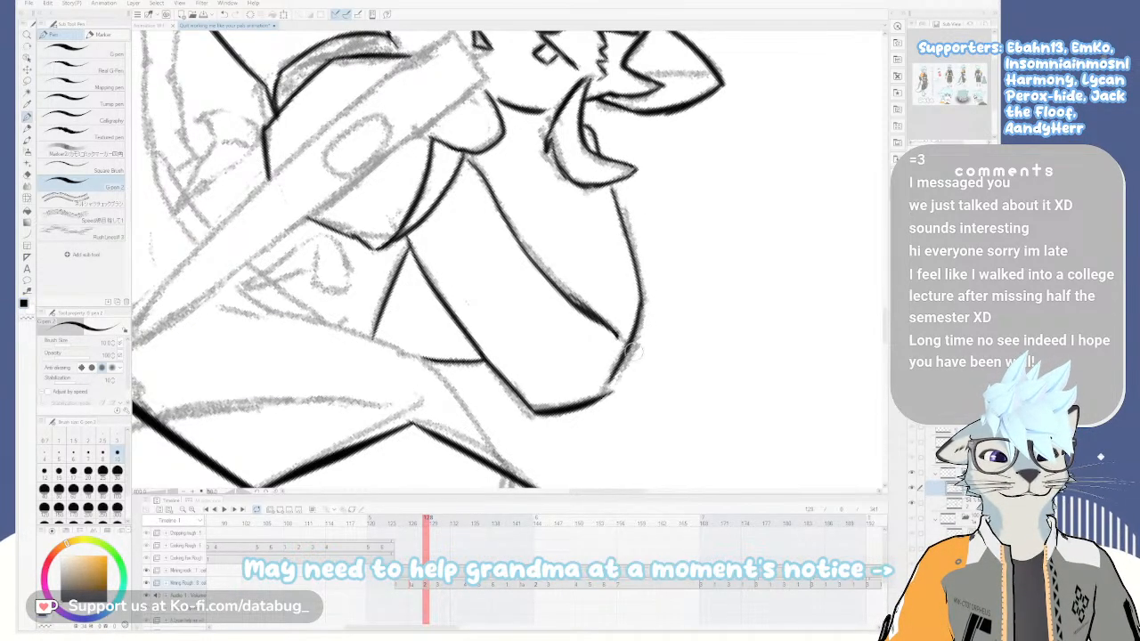
key(minus)
key(minus)
key(minus)
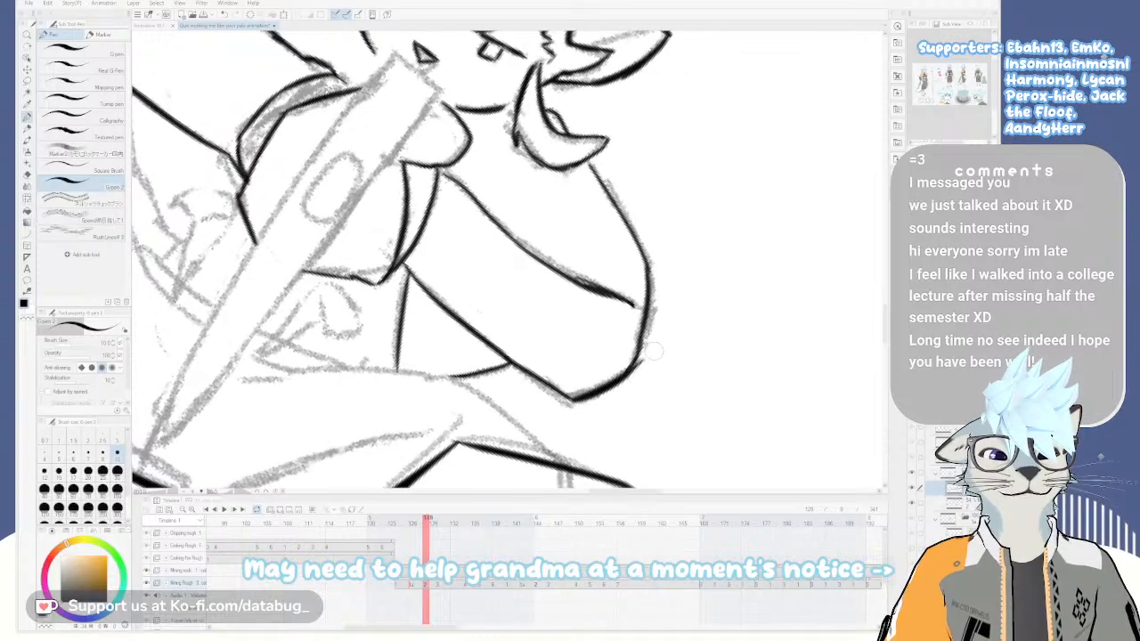
Ink the curved body line below the forearm on the viewer's left, running down toward the waist
key(e)
key(minus)
key(minus)
key(minus)
key(p)
key(minus)
key(minus)
key(minus)
key(minus)
key(ctrl+minus)
key(asciicircum)
drag(537, 323, 660, 267)
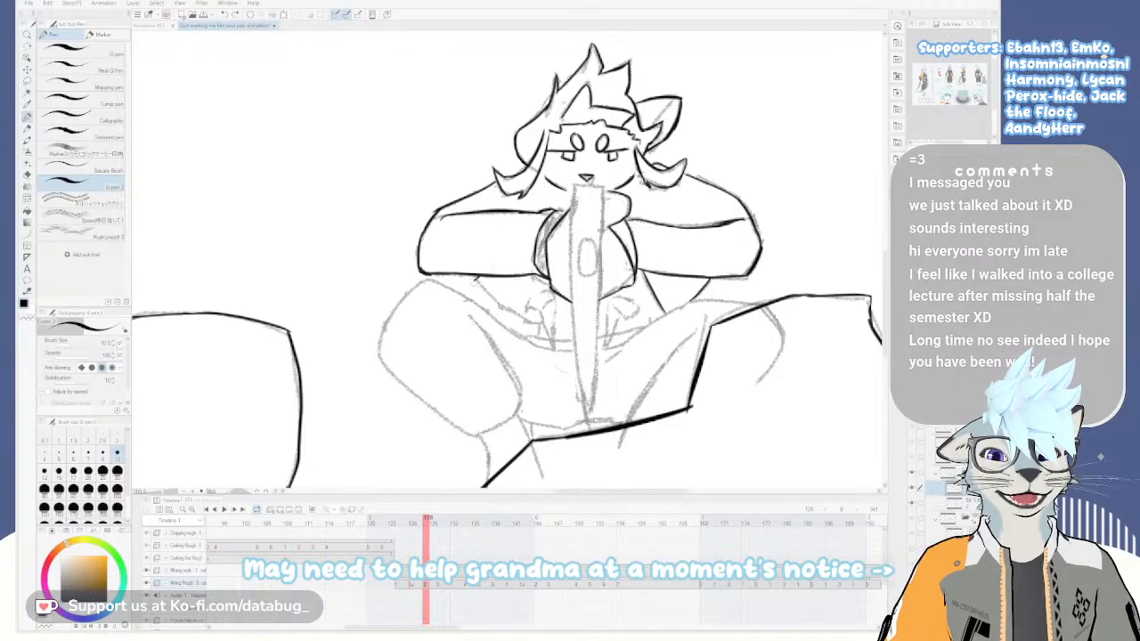
drag(475, 282, 541, 321)
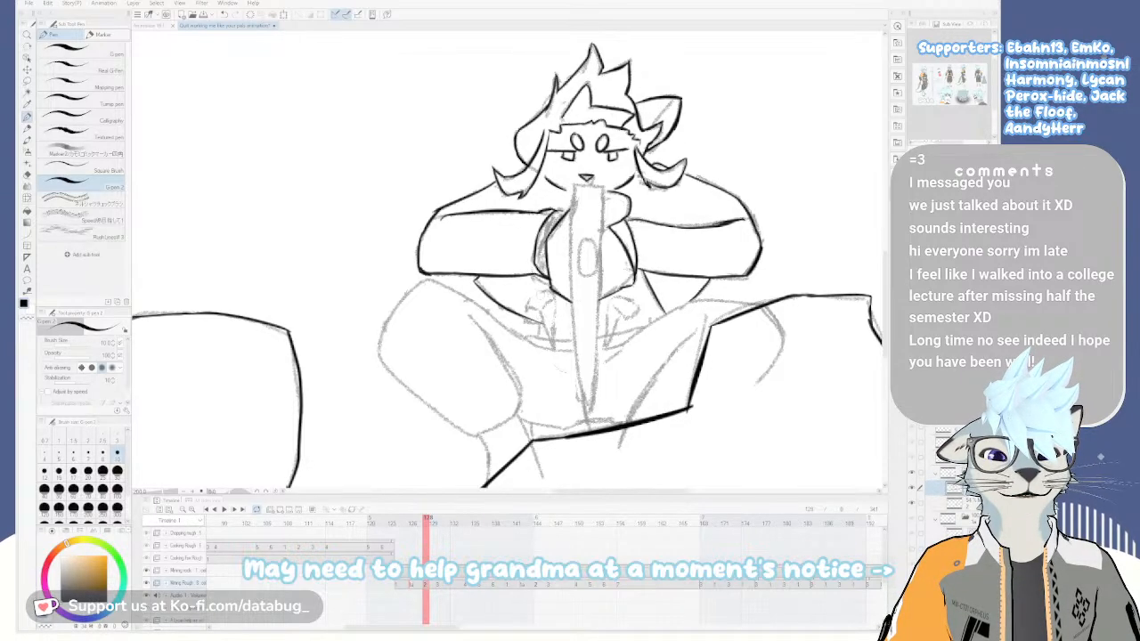
Ink the rounded top and long outer edge of the small pointed shape at the waist, on the viewer's left of the pickaxe
key(minus)
key(minus)
key(minus)
key(minus)
key(minus)
scroll(577, 287, up, 3)
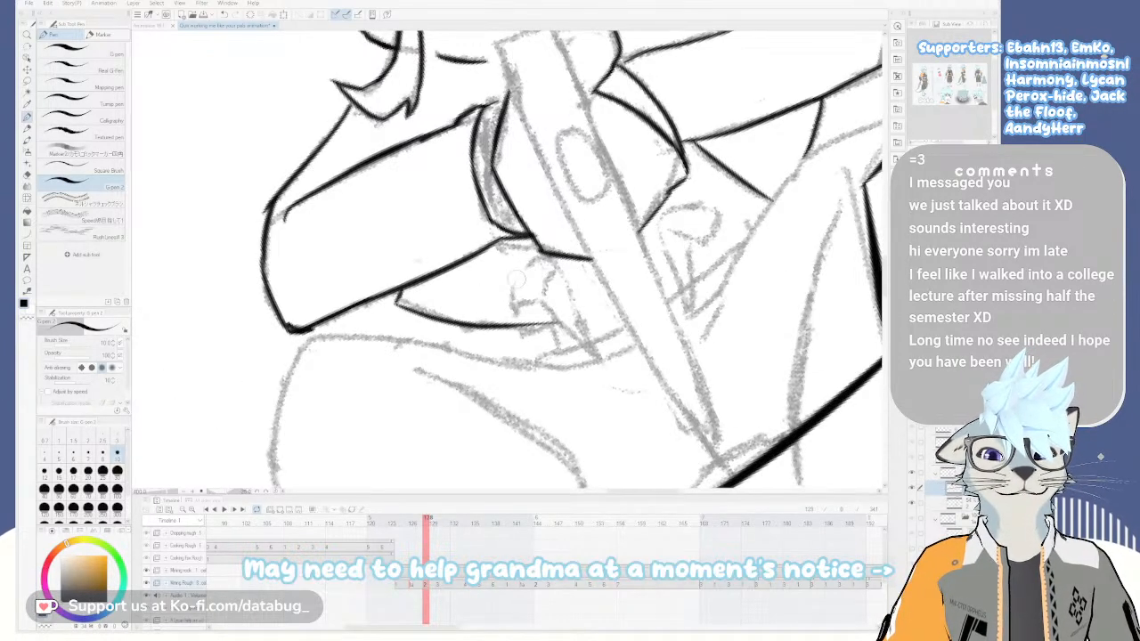
mouse_move(512, 305)
mouse_down()
mouse_move(562, 272)
mouse_move(589, 329)
mouse_up()
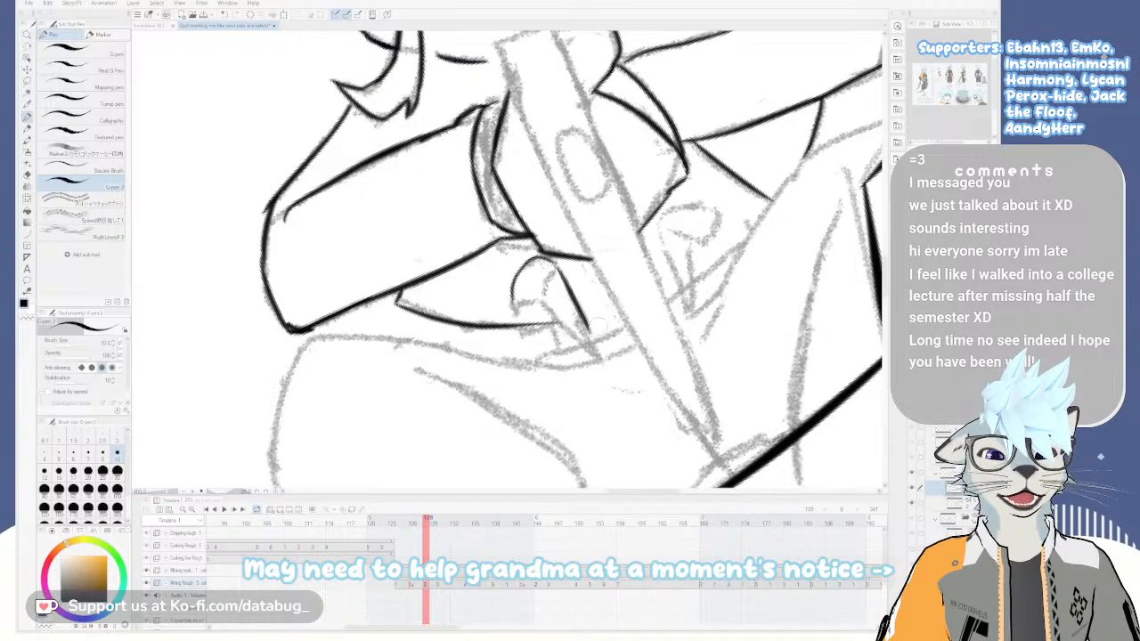
drag(549, 262, 564, 277)
drag(584, 324, 599, 359)
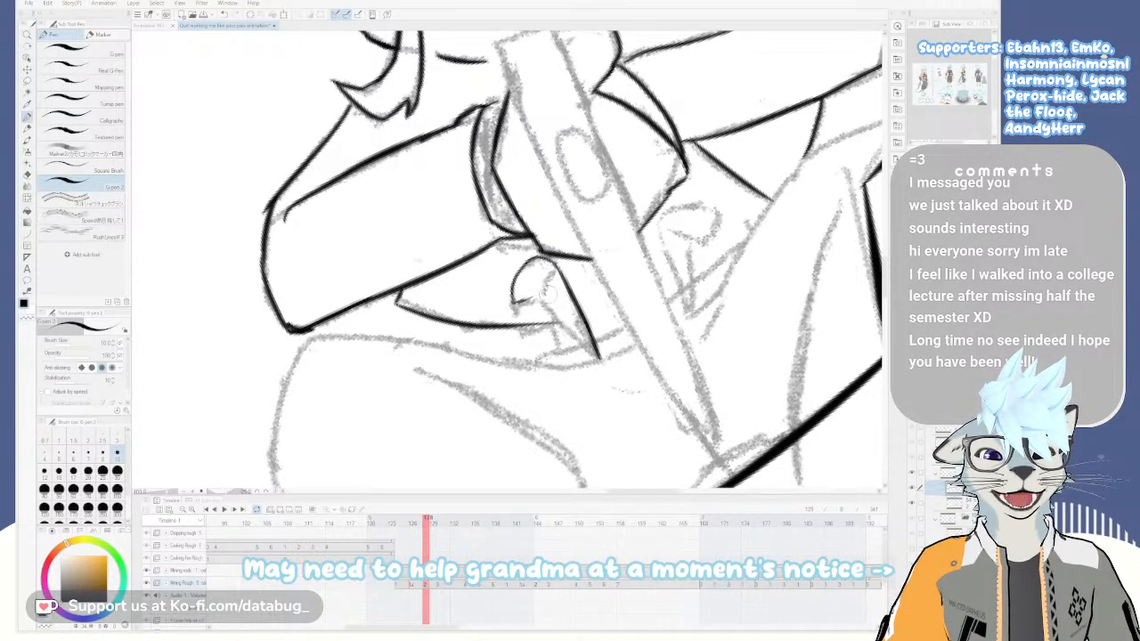
Redraw the inner edge of the small pointed waist shape on the viewer's left, down to its tip
drag(550, 301, 597, 351)
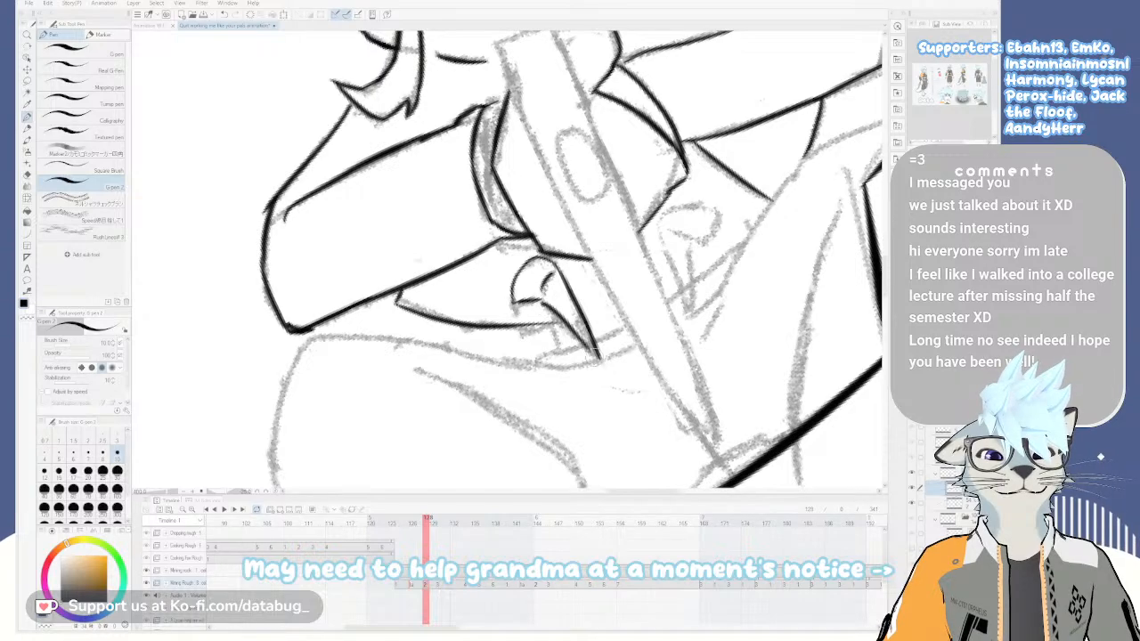
key(ctrl+z)
drag(541, 301, 600, 361)
key(minus)
key(minus)
key(minus)
key(minus)
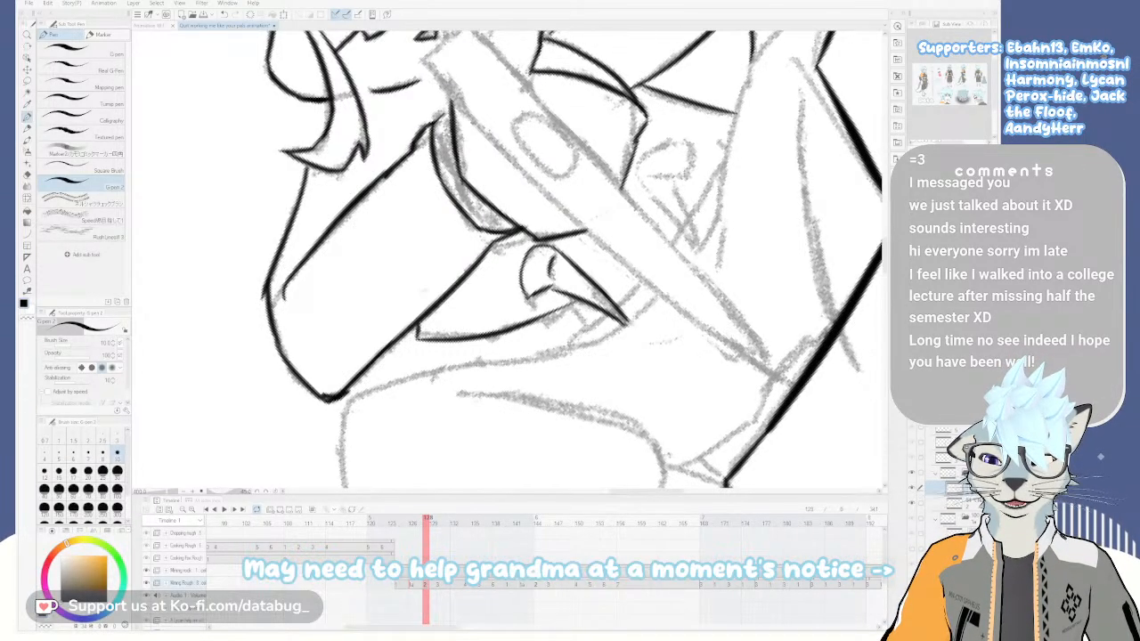
Ink the short waistband lines beside the pointed waist shape on the viewer's left
key(minus)
key(minus)
key(minus)
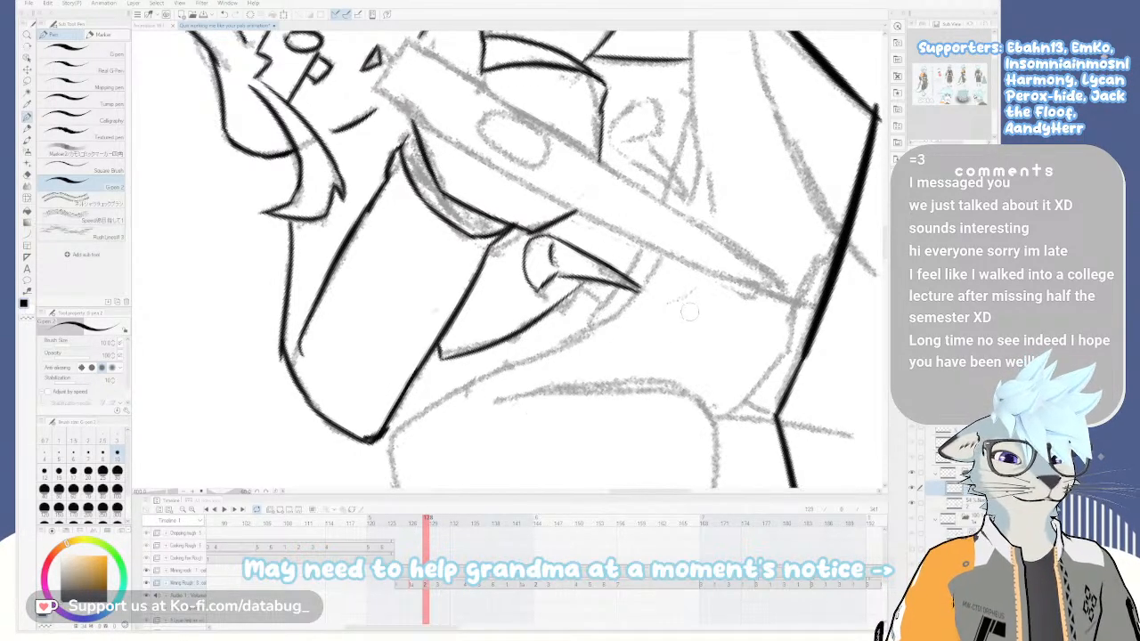
drag(629, 299, 737, 216)
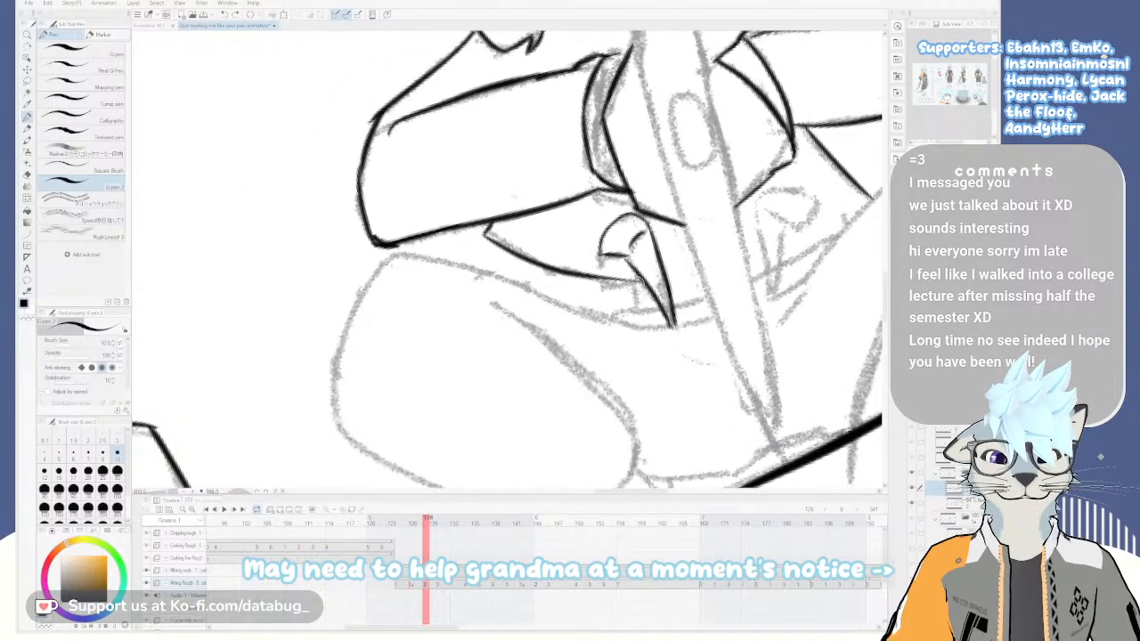
mouse_move(630, 281)
mouse_down()
mouse_move(636, 310)
mouse_move(649, 257)
mouse_move(624, 277)
mouse_move(676, 262)
mouse_move(674, 249)
mouse_move(723, 221)
mouse_move(718, 278)
mouse_move(580, 287)
mouse_move(571, 304)
mouse_up()
key(ctrl+z)
key(ctrl+z)
scroll(715, 223, down, 3)
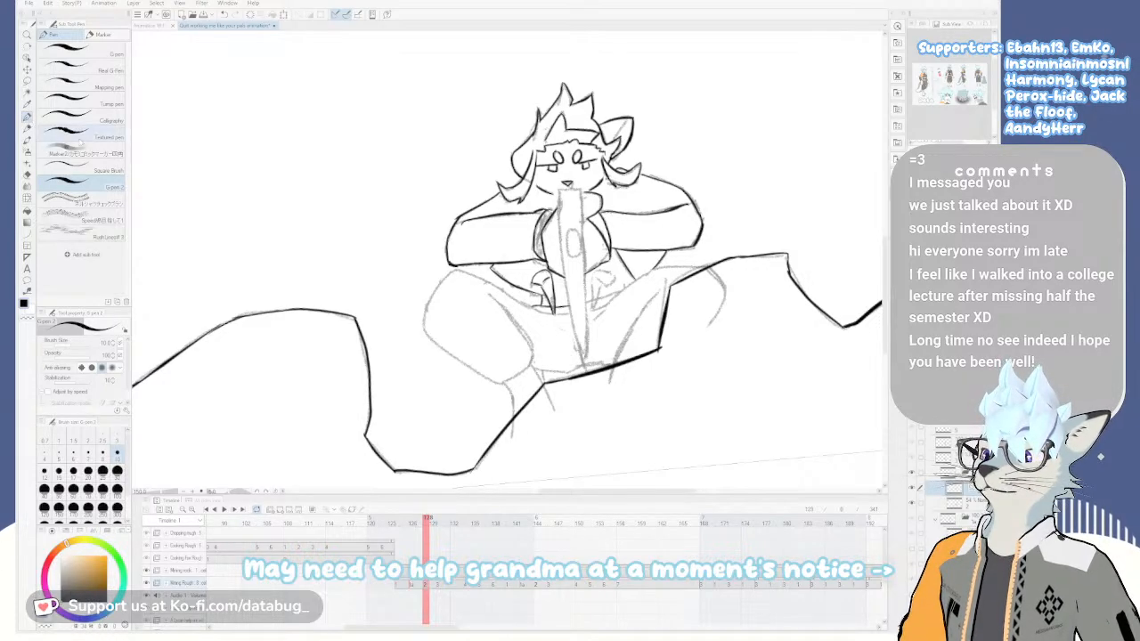
Ink the pickaxe blade's edge on the viewer's left as a smooth curve from its top to the tip with the Curve tool
scroll(513, 183, up, 1)
mouse_move(533, 209)
mouse_down()
mouse_move(435, 183)
mouse_move(473, 170)
mouse_up()
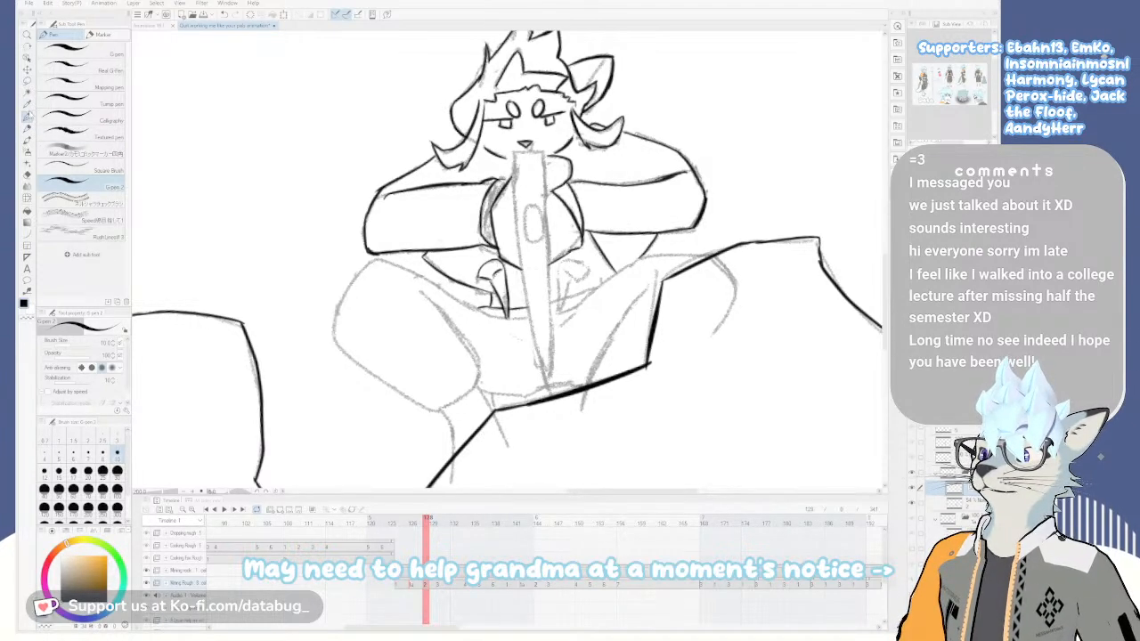
click(26, 233)
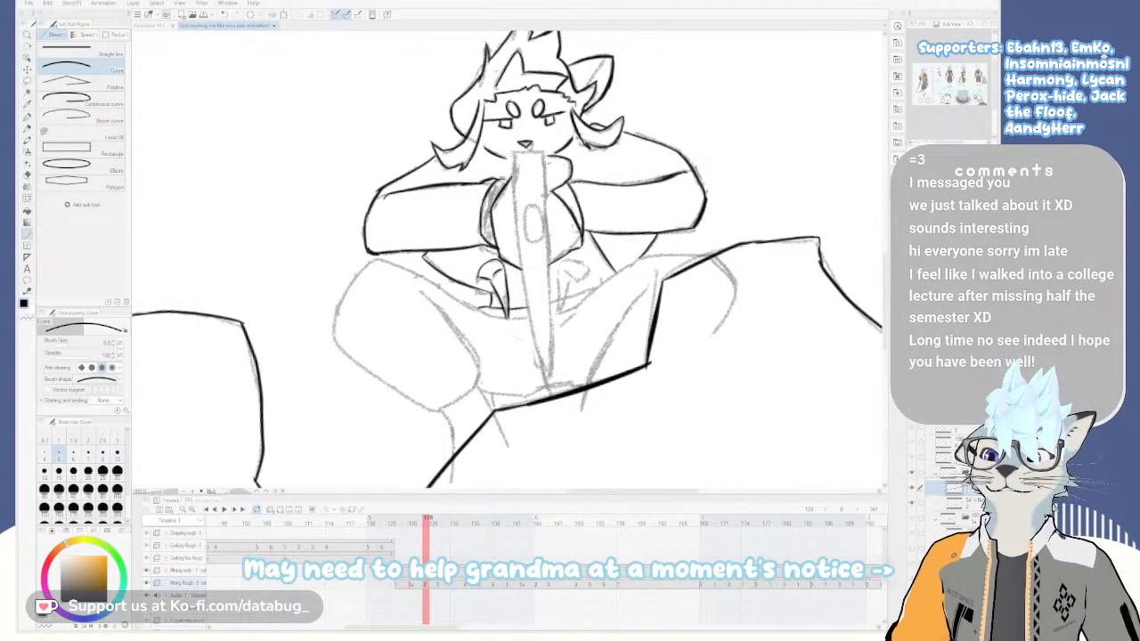
drag(512, 152, 543, 372)
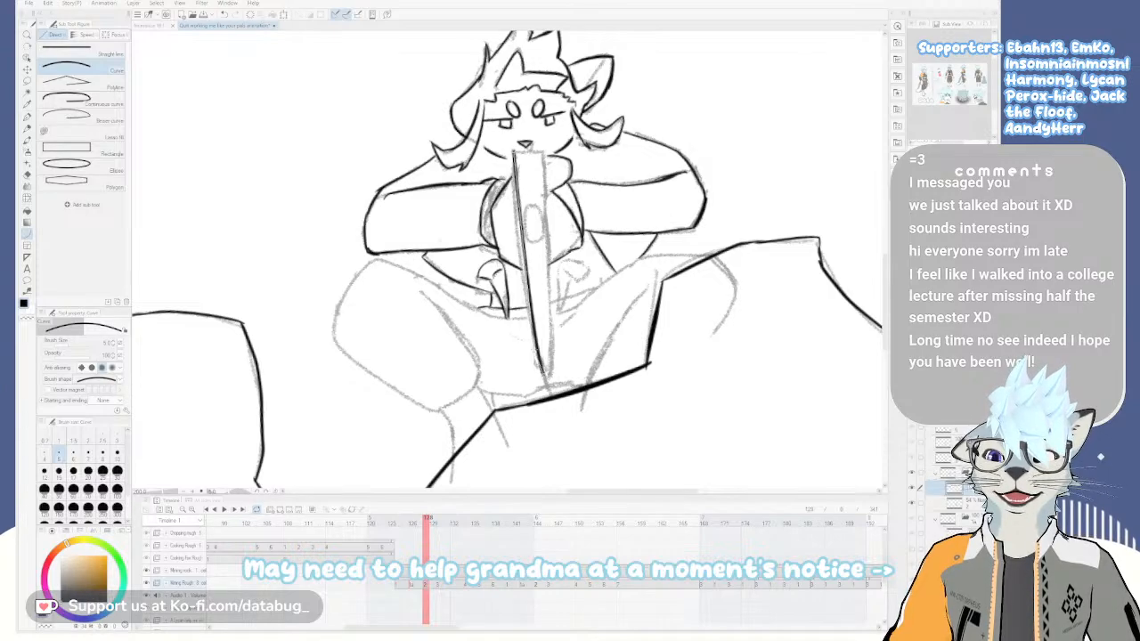
click(520, 334)
Ink the pickaxe blade's edge on the viewer's right as a curve down to the tip and close its flat top
mouse_move(543, 152)
mouse_down()
mouse_move(553, 354)
mouse_move(544, 372)
mouse_up()
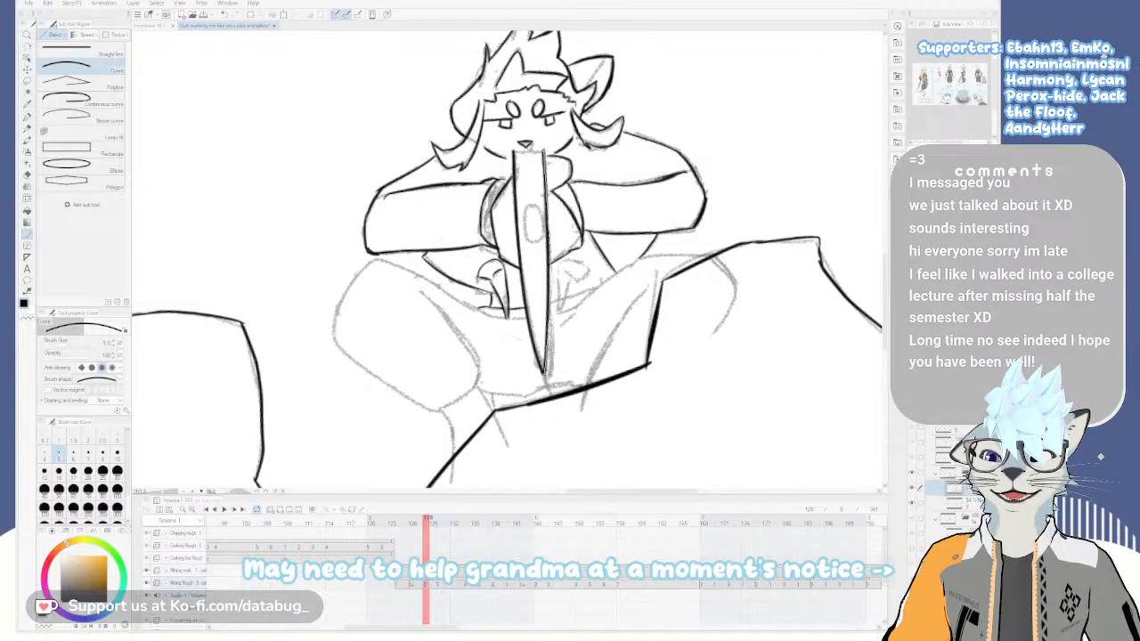
click(553, 335)
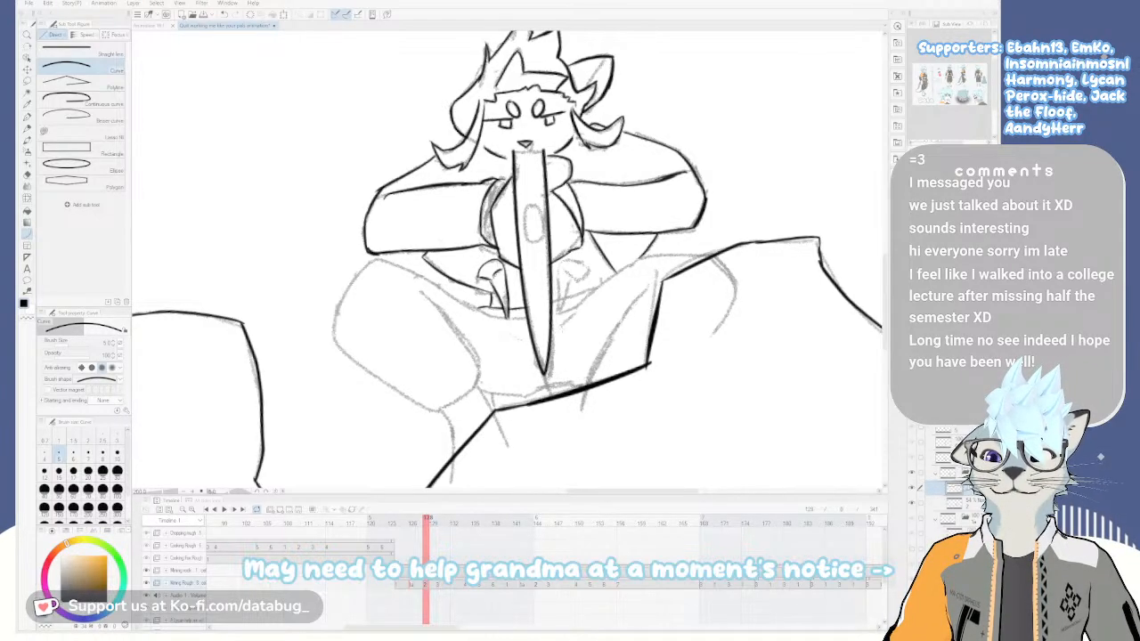
key(p)
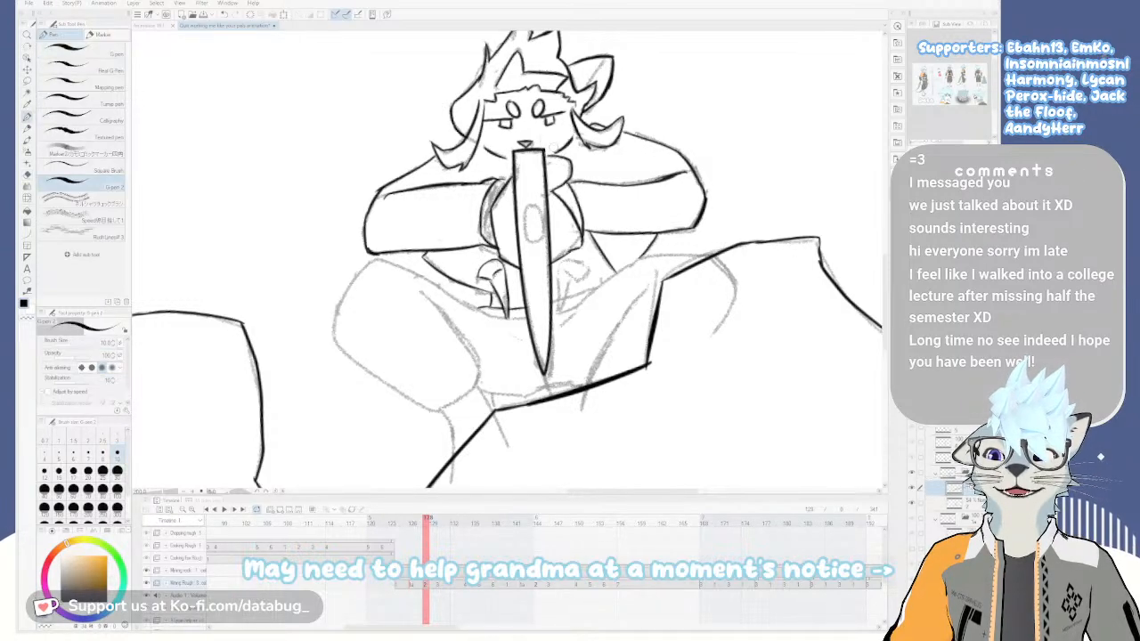
Ink the matching small pointed waist shape on the viewer's right of the pickaxe with the pen
drag(553, 147, 559, 112)
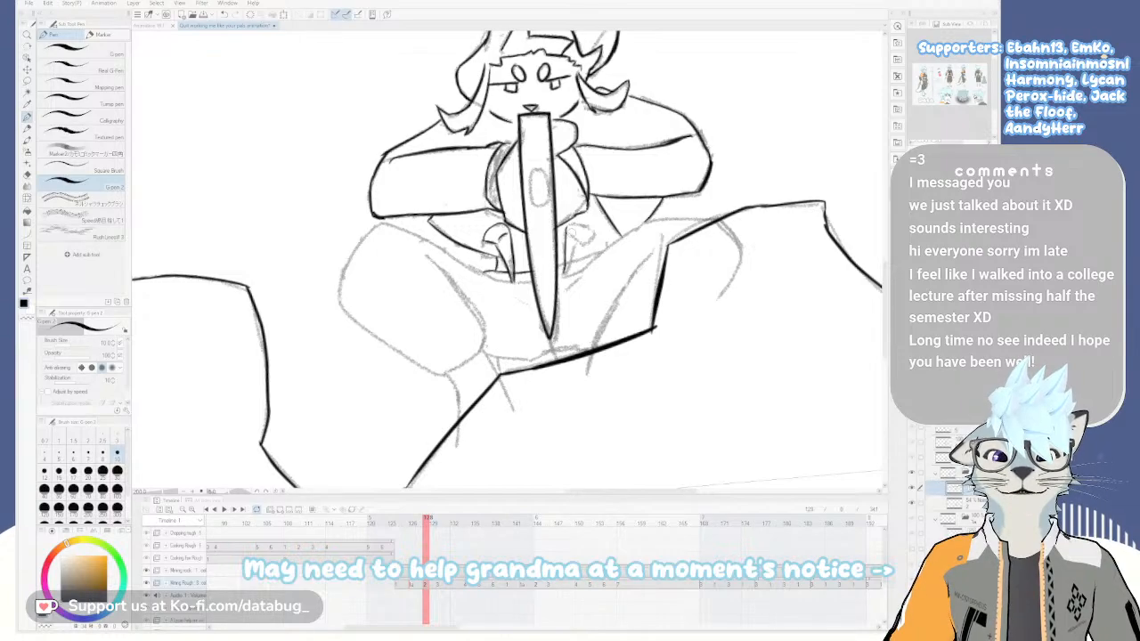
drag(579, 223, 589, 240)
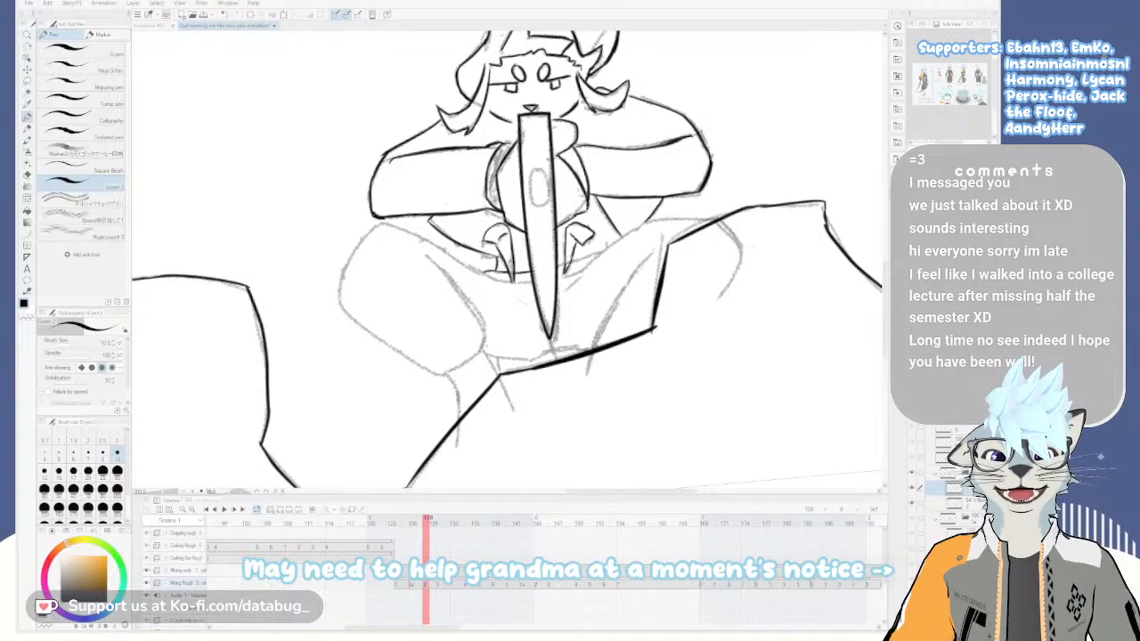
mouse_move(591, 253)
mouse_down()
mouse_move(547, 185)
mouse_move(508, 175)
mouse_move(500, 232)
mouse_up()
Ink the upper edge of the thigh on the viewer's left, from the waist out toward the knee, retrying strokes as needed
scroll(557, 251, up, 2)
key(ctrl+z)
mouse_move(475, 158)
mouse_down()
mouse_move(500, 216)
mouse_move(503, 253)
mouse_move(516, 192)
mouse_move(522, 238)
mouse_up()
key(ctrl+z)
mouse_move(506, 191)
mouse_down()
mouse_move(523, 241)
mouse_move(557, 132)
mouse_up()
drag(545, 217, 522, 308)
key(ctrl+z)
mouse_move(544, 217)
mouse_down()
mouse_move(519, 324)
mouse_move(491, 368)
mouse_up()
key(ctrl+z)
drag(525, 313, 488, 383)
key(ctrl+z)
drag(530, 310, 441, 418)
Ink the start of the knee curve where the thigh line on the viewer's left turns downward
key(asciicircum)
drag(521, 404, 579, 294)
key(ctrl+z)
mouse_move(441, 402)
mouse_down()
mouse_move(630, 224)
mouse_move(590, 282)
mouse_up()
key(ctrl+z)
mouse_move(634, 221)
mouse_down()
mouse_move(579, 313)
mouse_move(610, 350)
mouse_move(583, 320)
mouse_move(583, 341)
mouse_move(600, 364)
mouse_up()
key(ctrl+z)
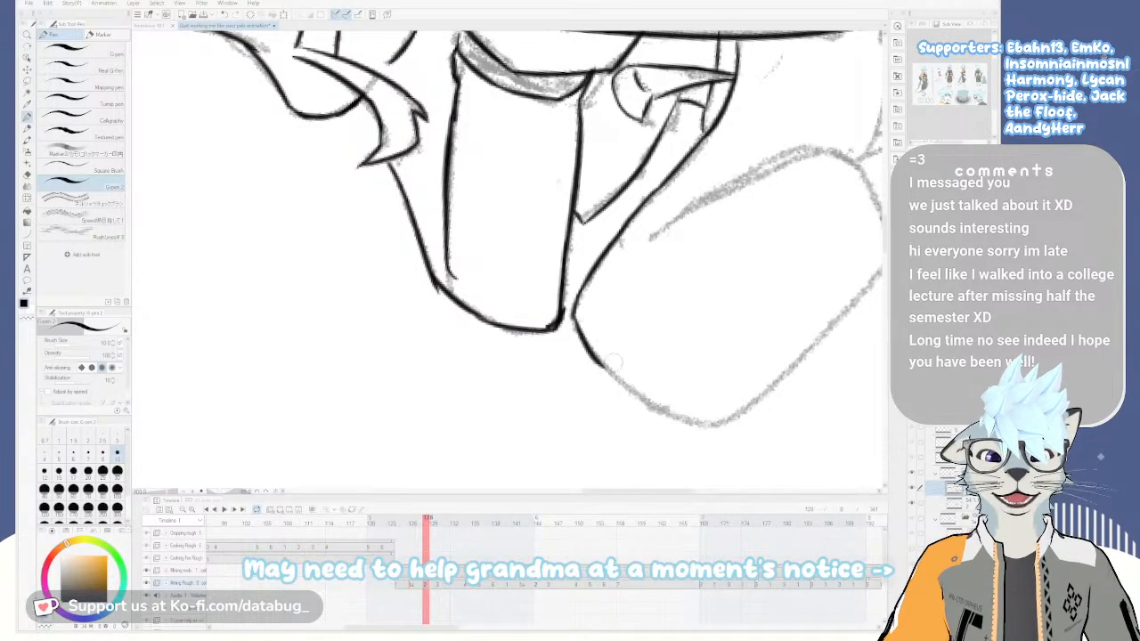
Extend the outer knee curve on the viewer's left around to where the lower leg edge begins
key(asciicircum)
key(asciicircum)
key(asciicircum)
key(asciicircum)
key(asciicircum)
key(asciicircum)
key(asciicircum)
key(asciicircum)
key(asciicircum)
key(asciicircum)
key(asciicircum)
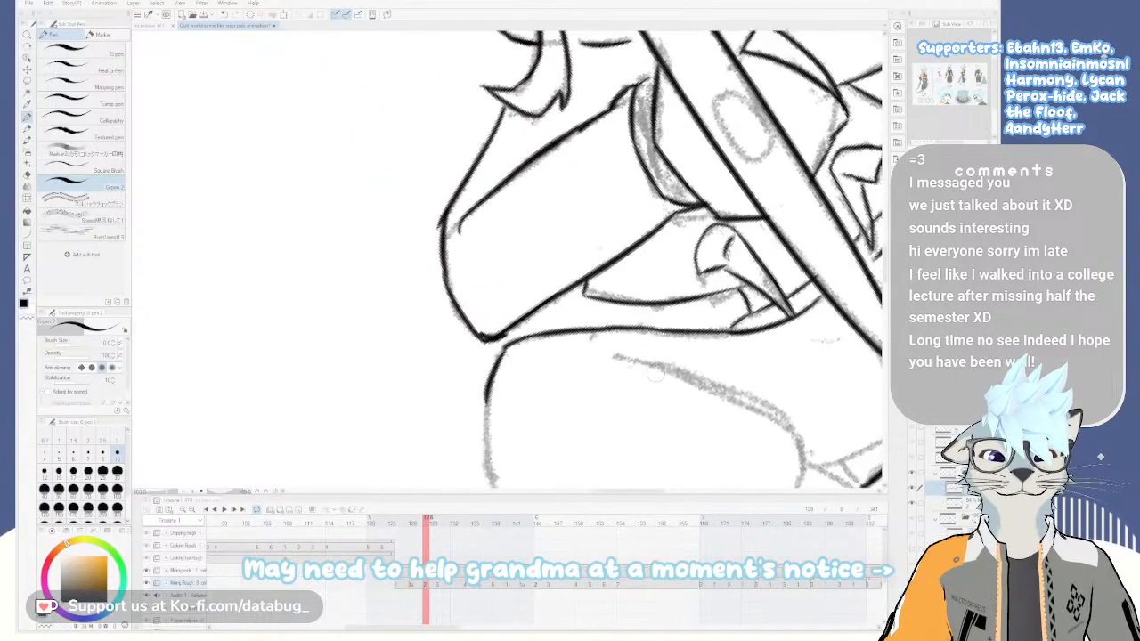
drag(653, 375, 661, 161)
key(asciicircum)
key(asciicircum)
mouse_move(498, 179)
mouse_down()
mouse_move(482, 272)
mouse_move(495, 314)
mouse_up()
drag(488, 271, 534, 342)
Ink the long outer edge of the bent leg on the viewer's left, from the knee curve toward the ankle
key(asciicircum)
key(asciicircum)
key(asciicircum)
key(asciicircum)
key(asciicircum)
key(asciicircum)
key(asciicircum)
key(asciicircum)
key(asciicircum)
key(asciicircum)
key(asciicircum)
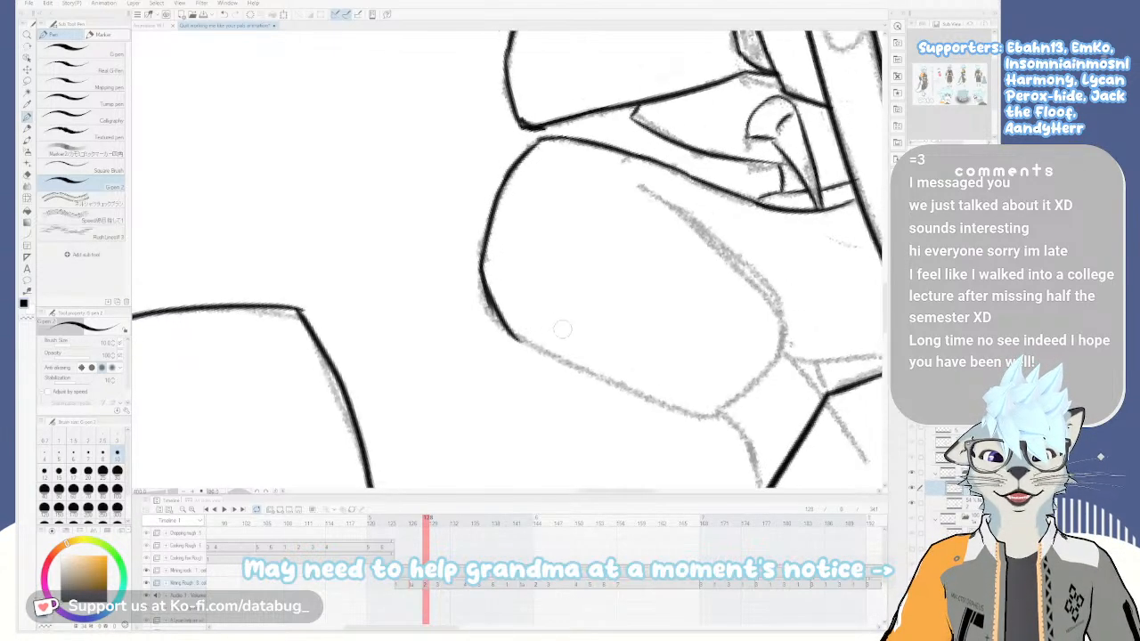
drag(580, 381, 678, 201)
scroll(679, 201, down, 2)
drag(615, 165, 628, 232)
key(ctrl+z)
drag(614, 162, 631, 253)
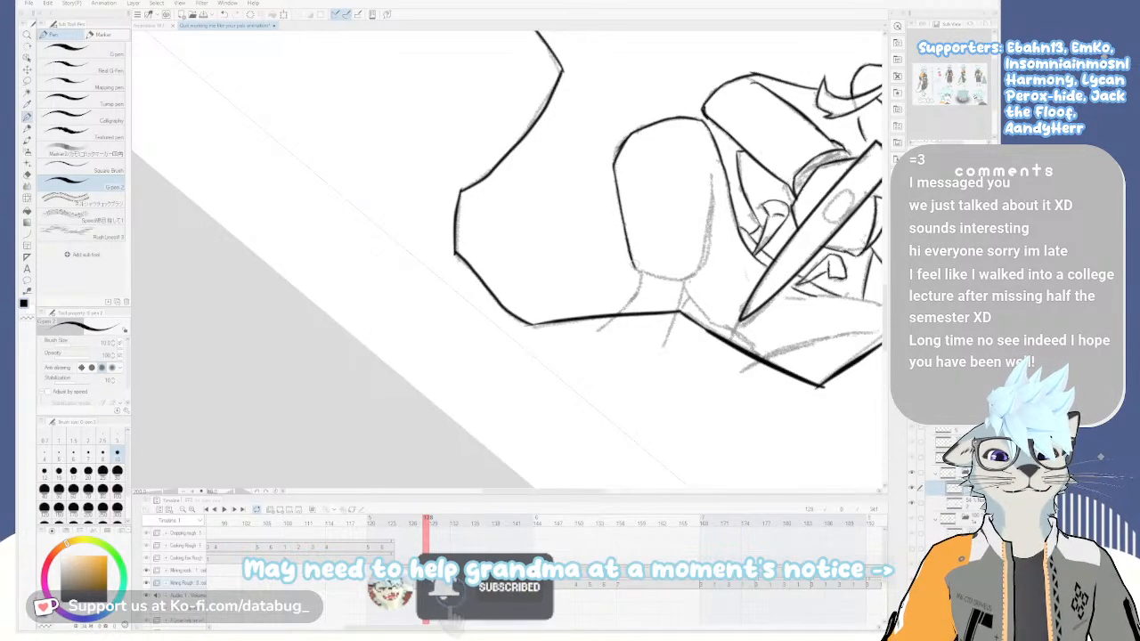
Ink the inner fold line of the bent leg on the viewer's left, curving in toward the ankle
drag(711, 175, 710, 265)
key(ctrl+z)
drag(711, 175, 709, 230)
key(ctrl+z)
mouse_move(710, 175)
mouse_down()
mouse_move(706, 262)
mouse_move(689, 275)
mouse_up()
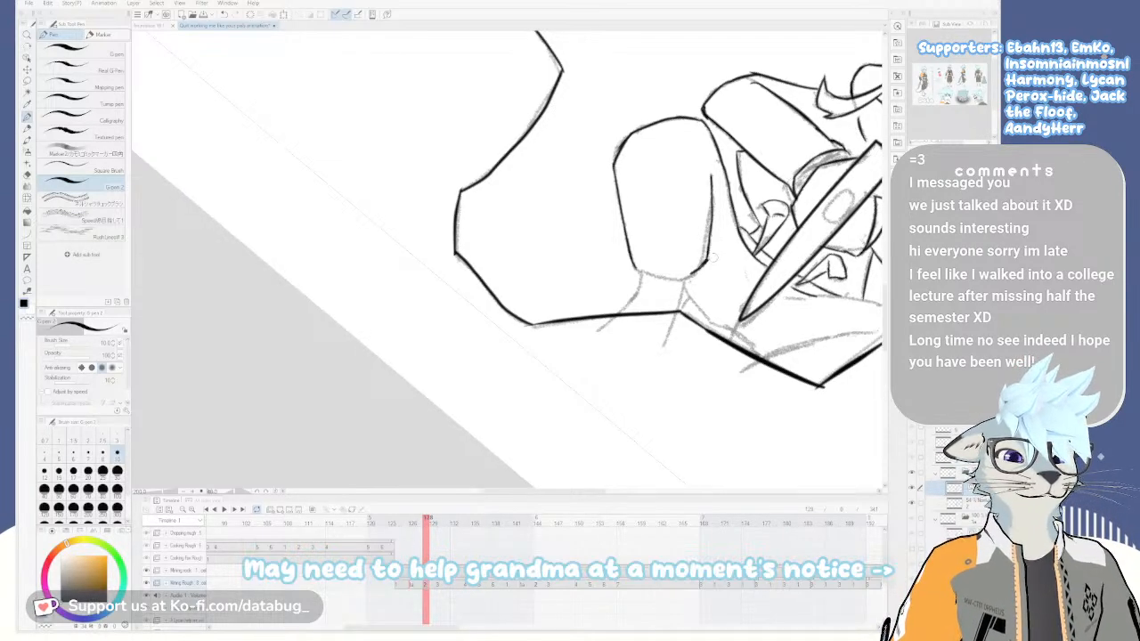
key(e)
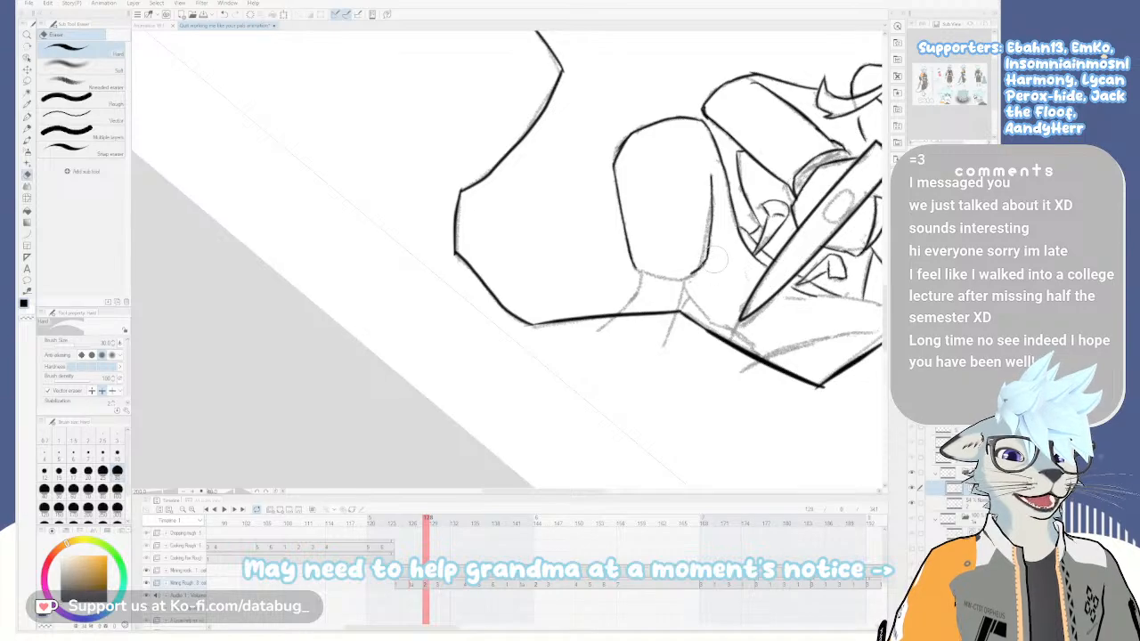
key(p)
scroll(710, 257, up, 5)
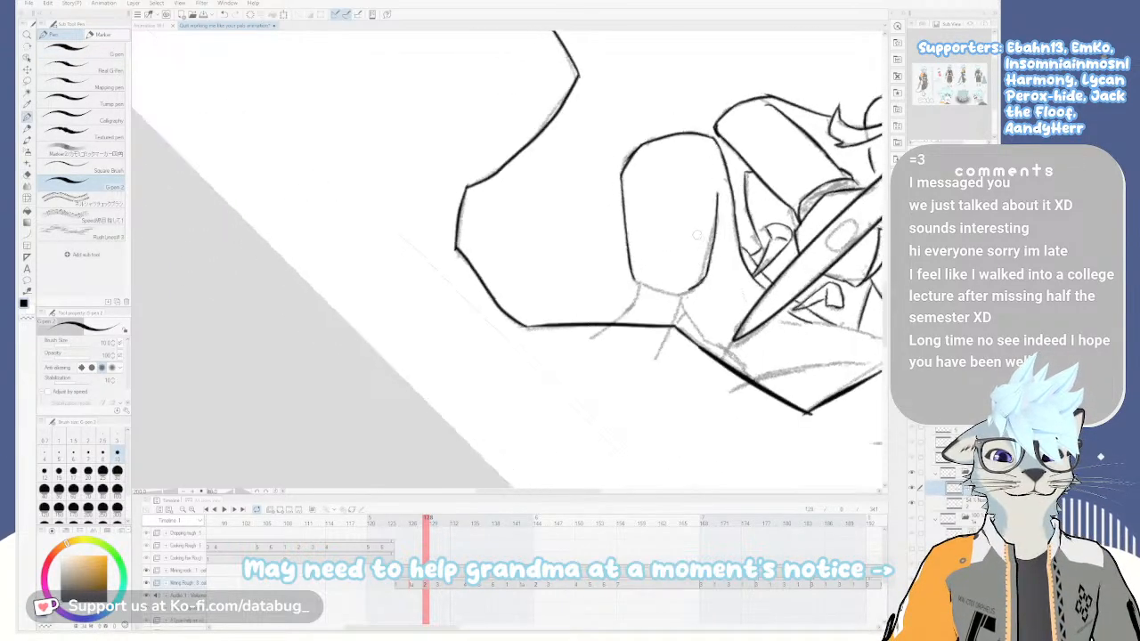
Ink the two ankle lines connecting the left bent leg's cuff to the rock edge
mouse_move(598, 257)
mouse_down()
mouse_move(590, 327)
mouse_move(621, 382)
mouse_up()
key(minus)
key(minus)
key(minus)
key(minus)
key(minus)
key(minus)
key(minus)
key(minus)
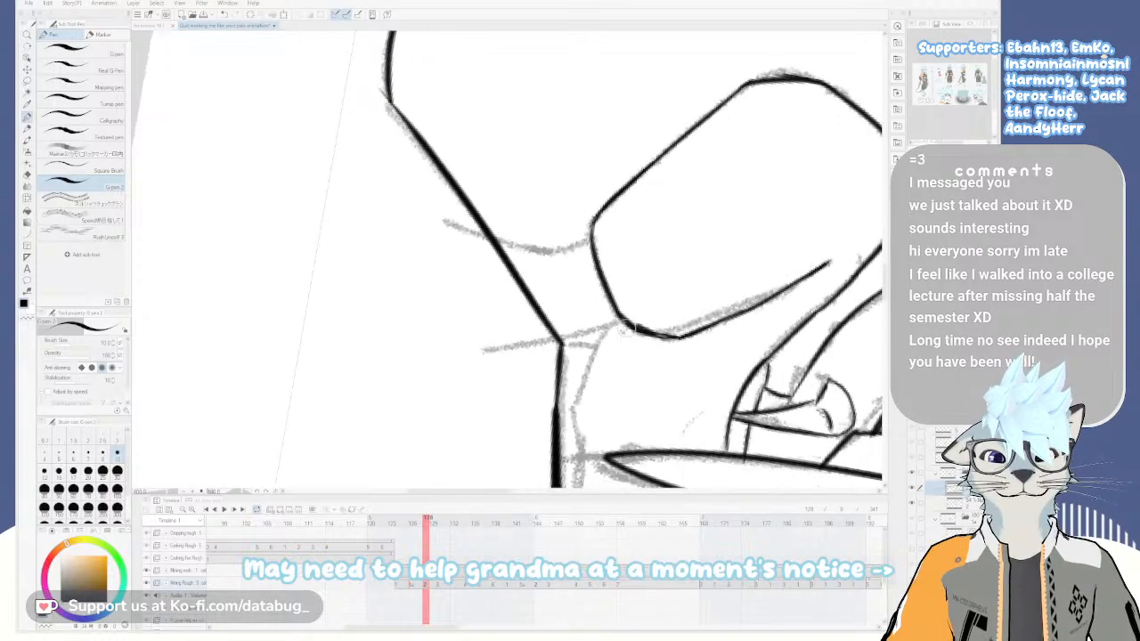
key(minus)
key(minus)
key(minus)
key(minus)
key(minus)
key(minus)
key(minus)
key(minus)
key(minus)
key(minus)
key(minus)
key(minus)
key(minus)
mouse_move(493, 176)
mouse_down()
mouse_move(507, 203)
mouse_move(497, 188)
mouse_move(485, 267)
mouse_up()
drag(578, 153, 590, 215)
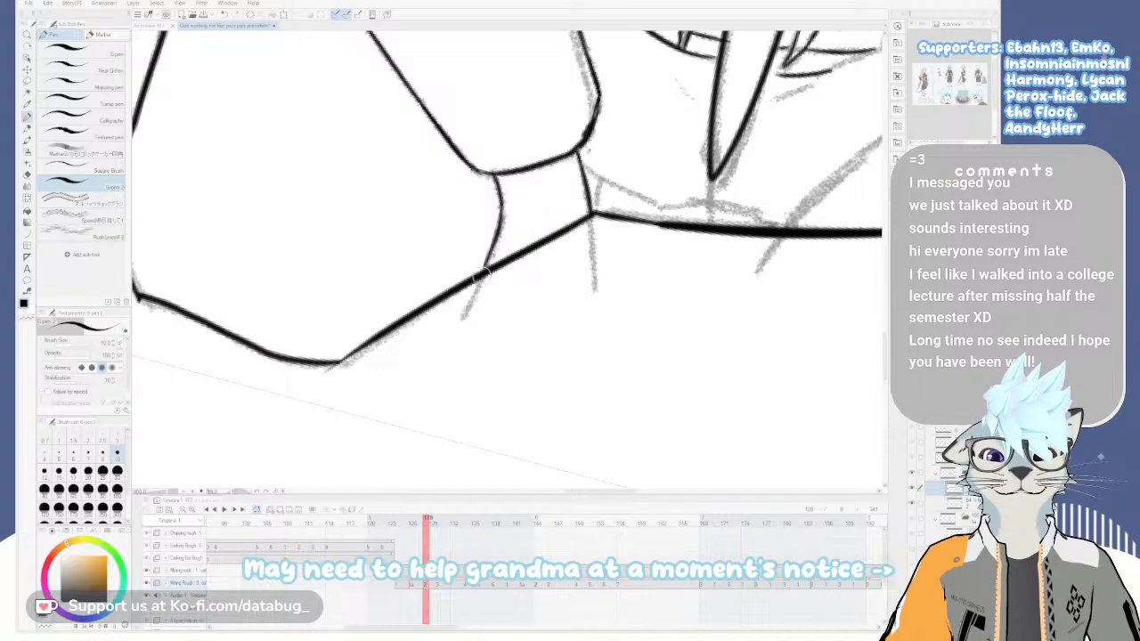
Redraw the inner ankle line of the left leg and ink the cloth edge and small fold beside it along the rock
key(asciicircum)
key(asciicircum)
key(asciicircum)
key(ctrl+z)
mouse_move(604, 195)
mouse_down()
mouse_move(667, 268)
mouse_move(662, 248)
mouse_move(700, 255)
mouse_move(775, 299)
mouse_up()
key(ctrl+z)
drag(615, 210, 601, 258)
key(ctrl+z)
drag(615, 212, 605, 235)
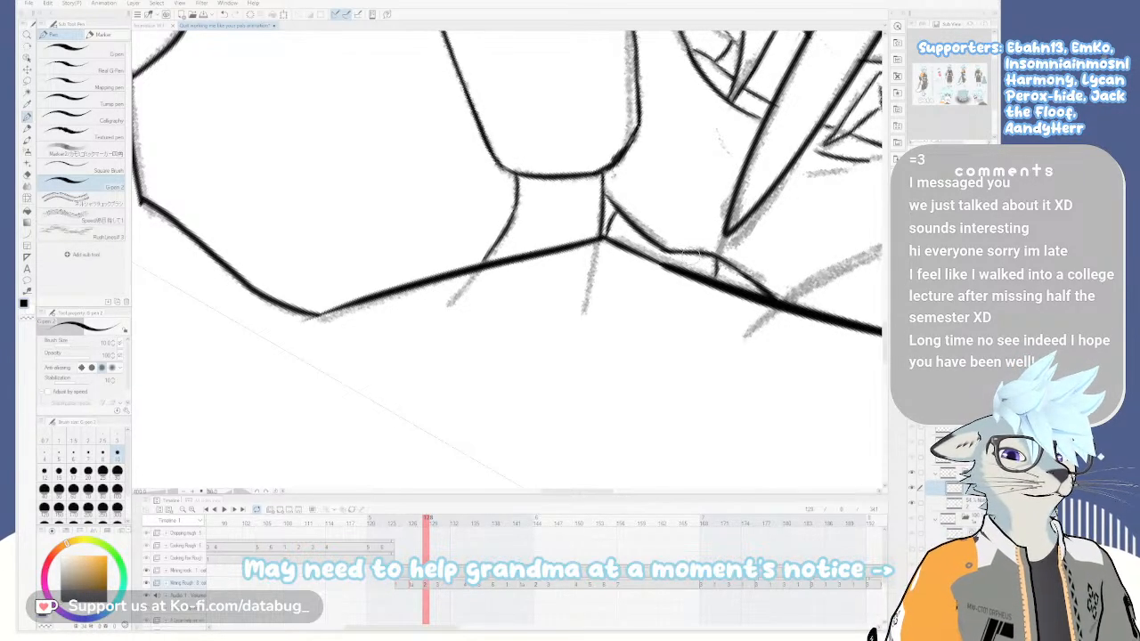
Ink the upper contour of the right thigh, following the grey sketch from the rock towards the waist
drag(705, 279, 598, 336)
key(minus)
key(minus)
key(minus)
key(minus)
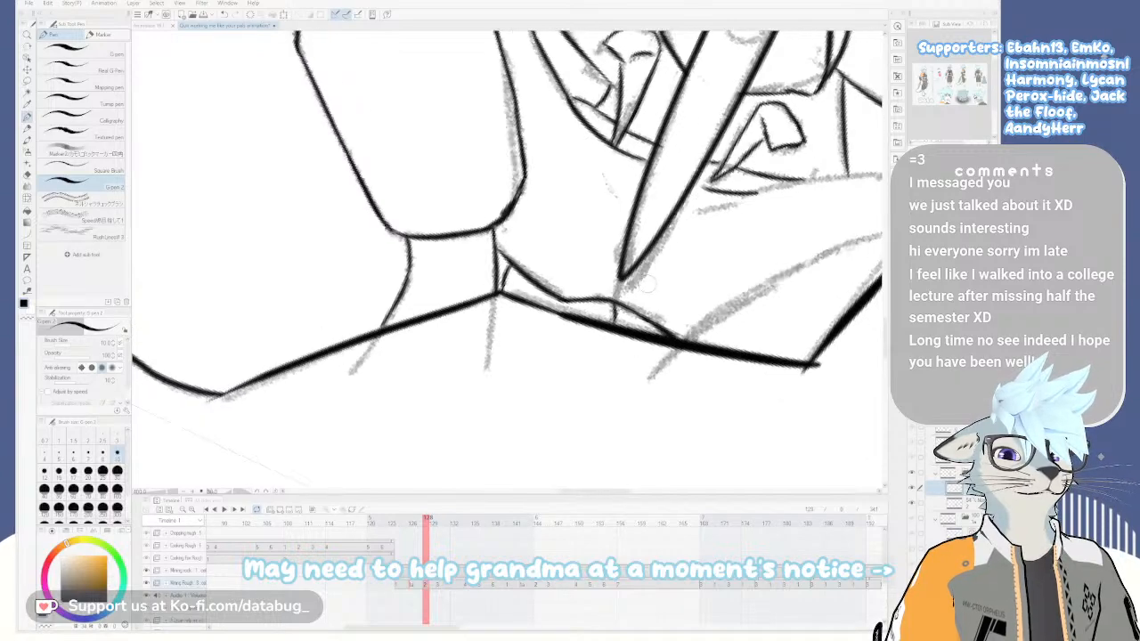
scroll(648, 285, down, 3)
drag(649, 286, 613, 321)
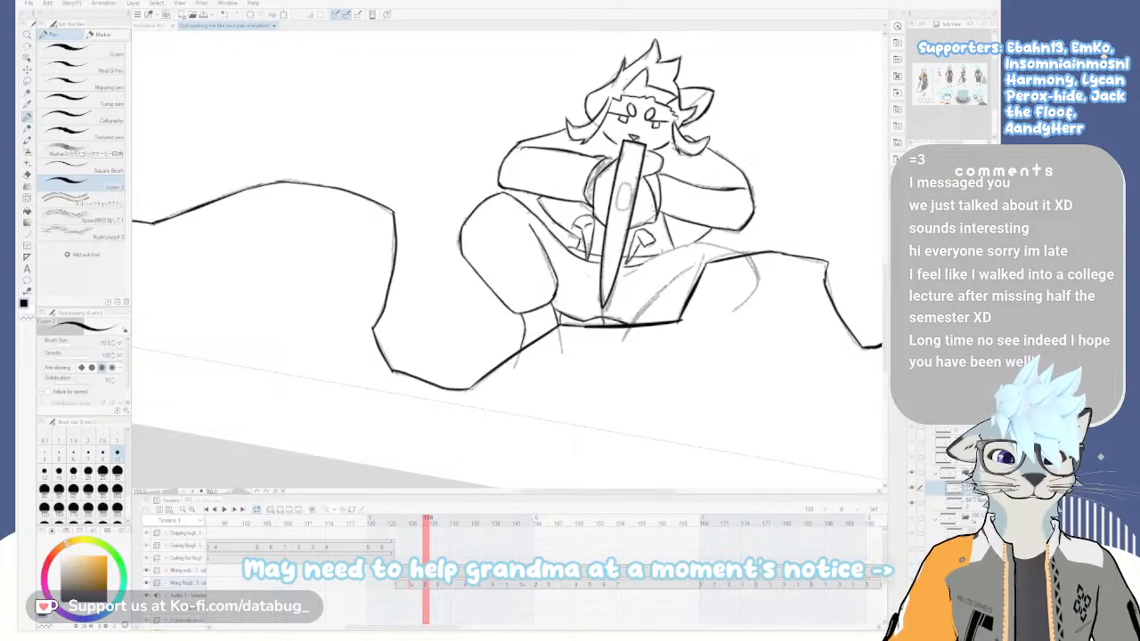
drag(697, 245, 614, 314)
scroll(651, 299, up, 1)
key(minus)
key(minus)
key(minus)
scroll(614, 316, up, 2)
drag(583, 169, 607, 224)
drag(607, 111, 557, 203)
key(ctrl+z)
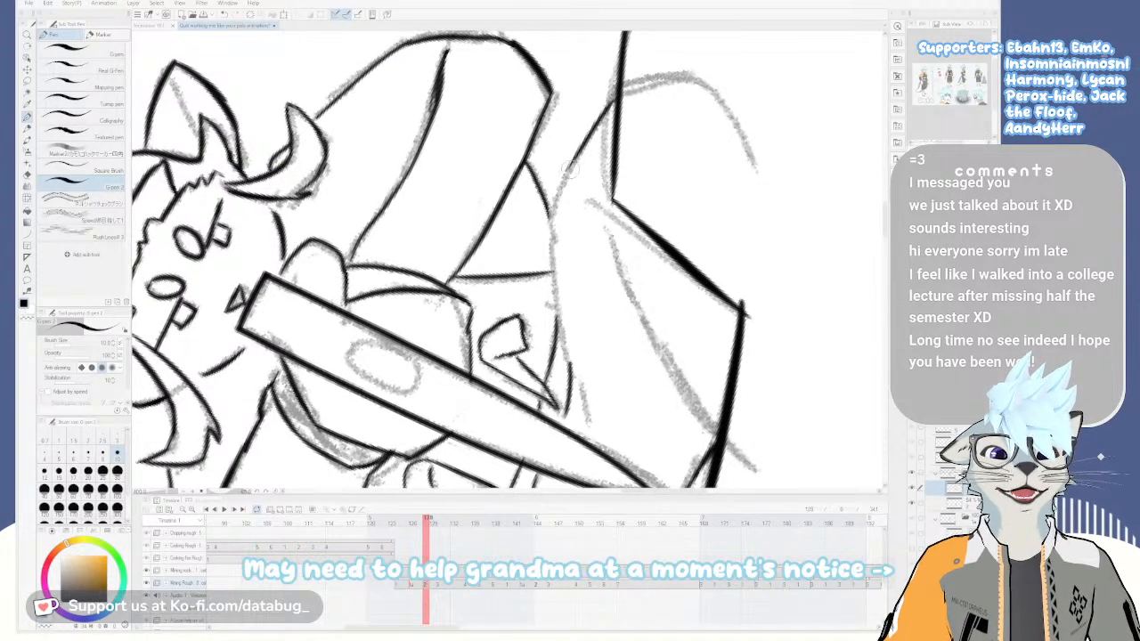
drag(580, 156, 541, 278)
key(ctrl+z)
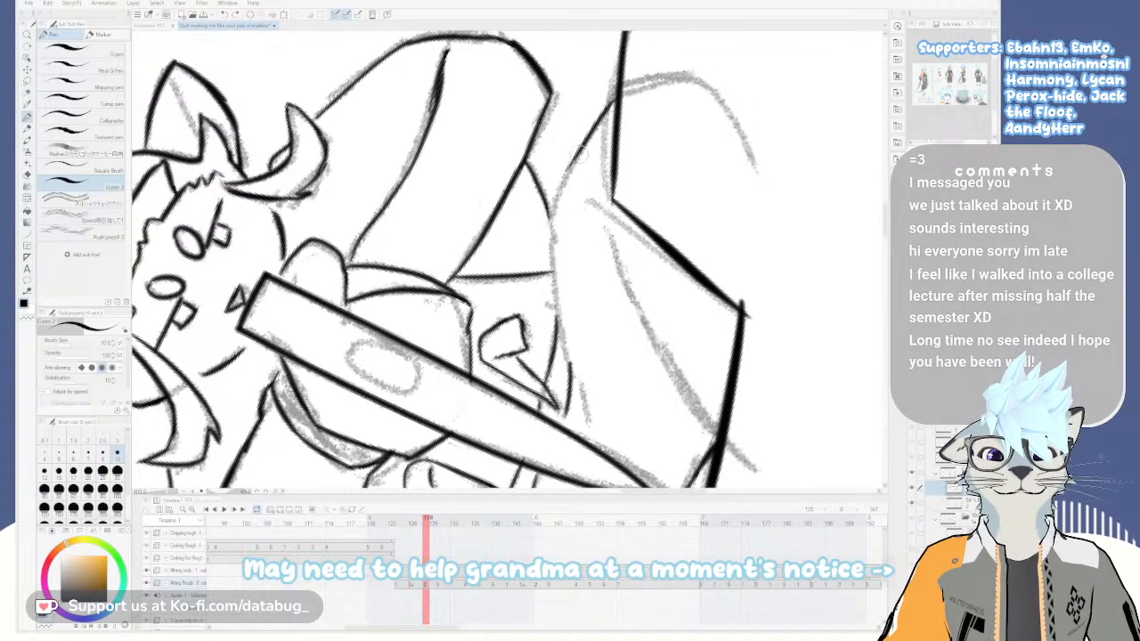
drag(575, 159, 547, 267)
key(ctrl+z)
mouse_move(578, 159)
mouse_down()
mouse_move(557, 265)
mouse_move(559, 233)
mouse_move(551, 245)
mouse_move(572, 374)
mouse_move(588, 415)
mouse_up()
Ink the curved inner fold line of the right thigh down to the rock edge
mouse_move(617, 101)
mouse_down()
mouse_move(668, 160)
mouse_move(634, 337)
mouse_move(732, 245)
mouse_up()
drag(678, 206, 595, 387)
key(ctrl+z)
drag(676, 206, 585, 385)
mouse_move(602, 342)
mouse_down()
mouse_move(576, 405)
mouse_move(682, 274)
mouse_move(609, 349)
mouse_up()
Ink the small flat-topped, pointed emblem on the blade over its sketched oval
scroll(699, 279, down, 2)
drag(644, 271, 630, 311)
scroll(632, 310, up, 2)
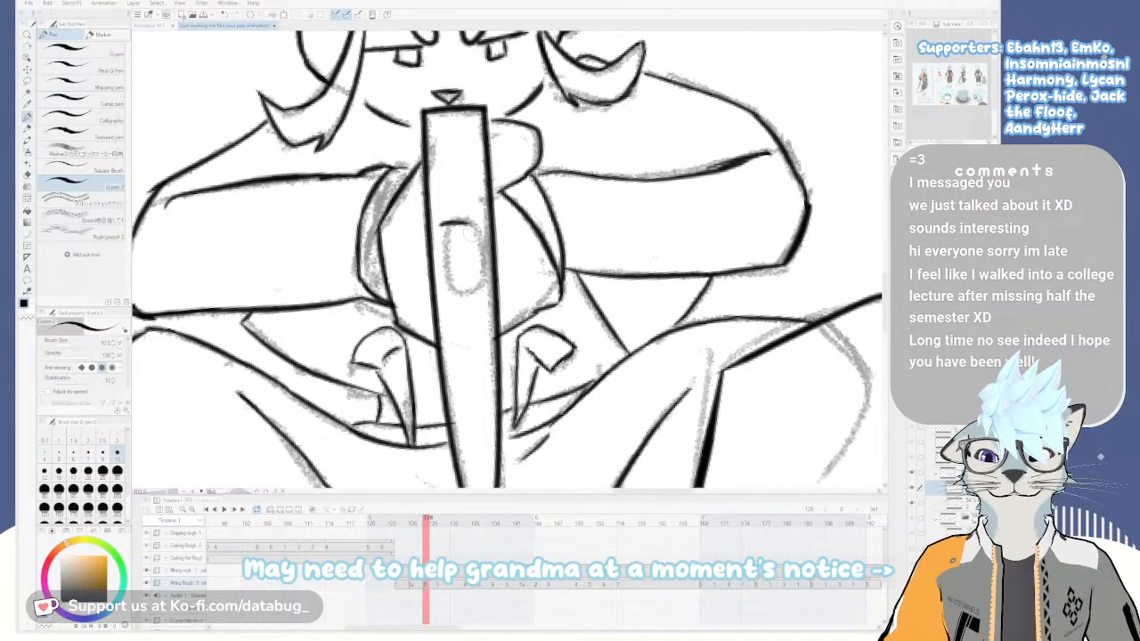
key(ctrl+z)
mouse_move(442, 222)
mouse_down()
mouse_move(481, 220)
mouse_move(472, 291)
mouse_up()
drag(444, 226, 463, 296)
key(ctrl+z)
key(ctrl+y)
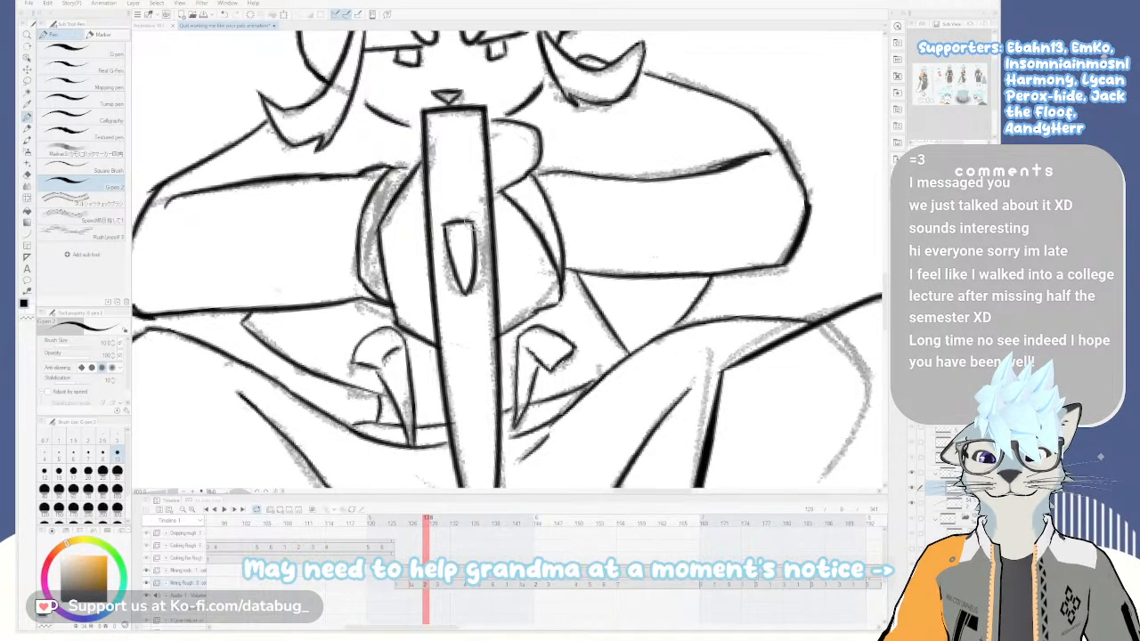
Examine the inked seated character up close and within the whole frame
scroll(525, 278, down, 3)
drag(543, 284, 616, 255)
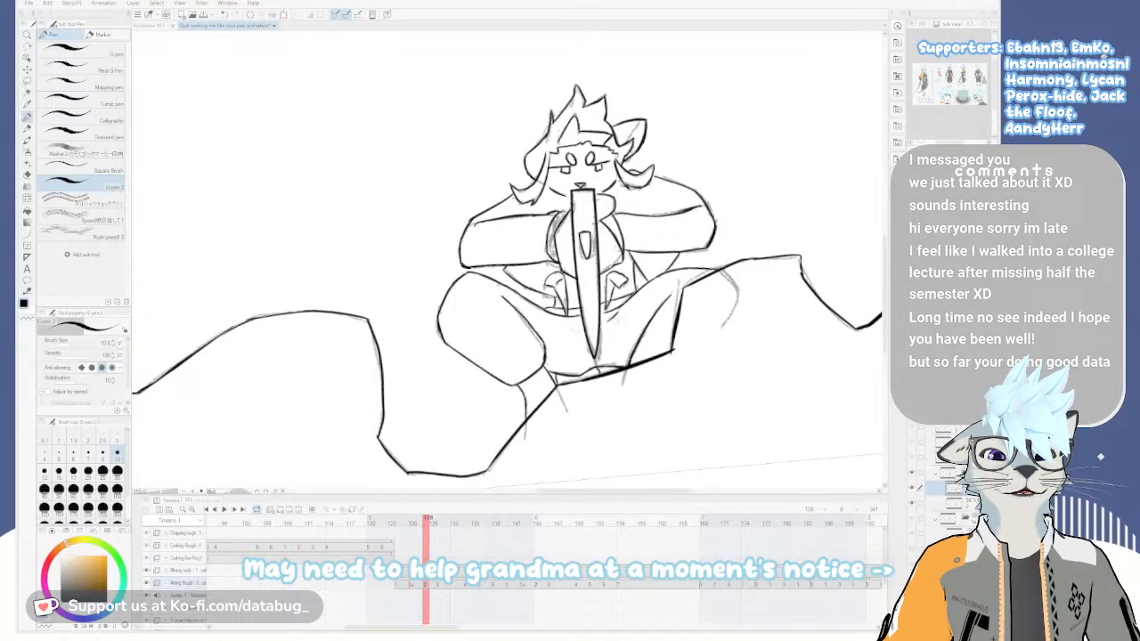
scroll(569, 191, up, 3)
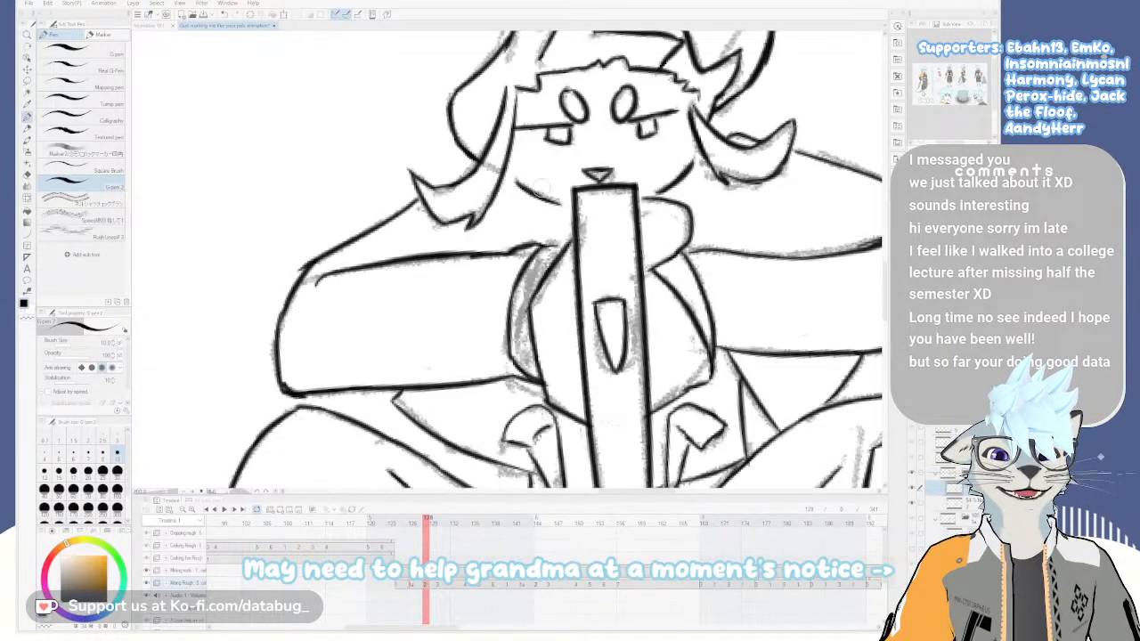
scroll(566, 226, down, 4)
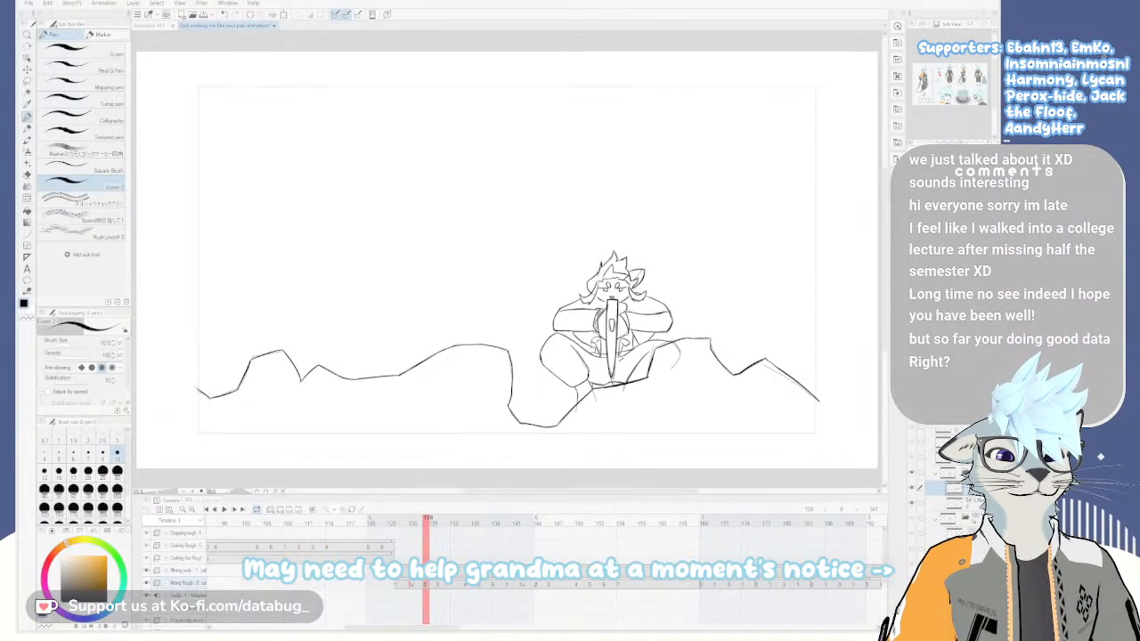
scroll(604, 241, up, 4)
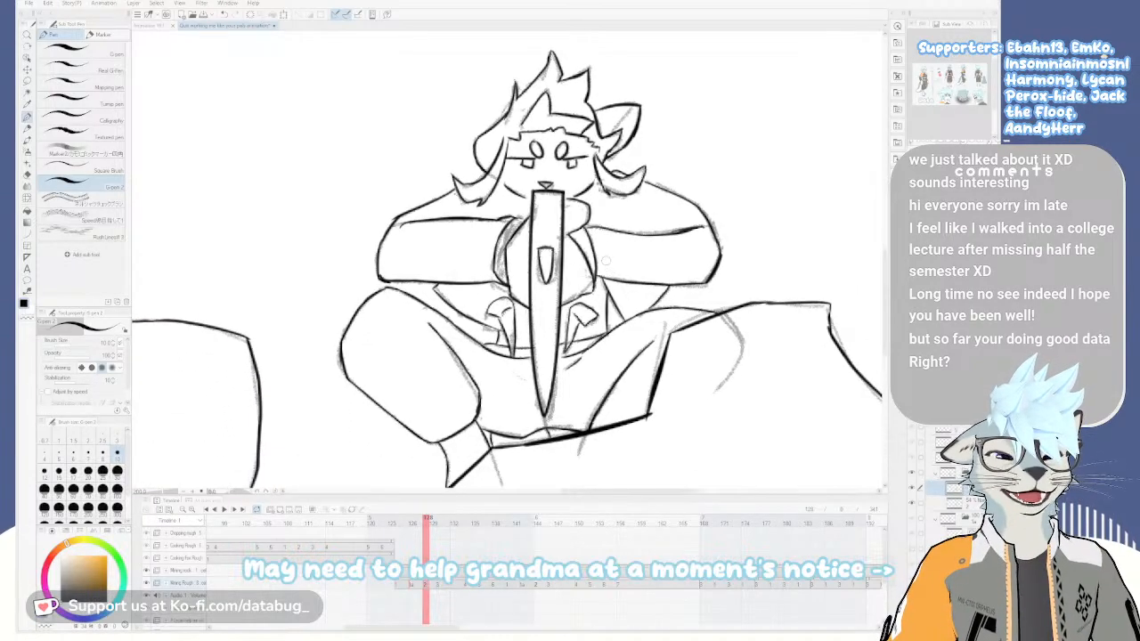
scroll(601, 287, down, 1)
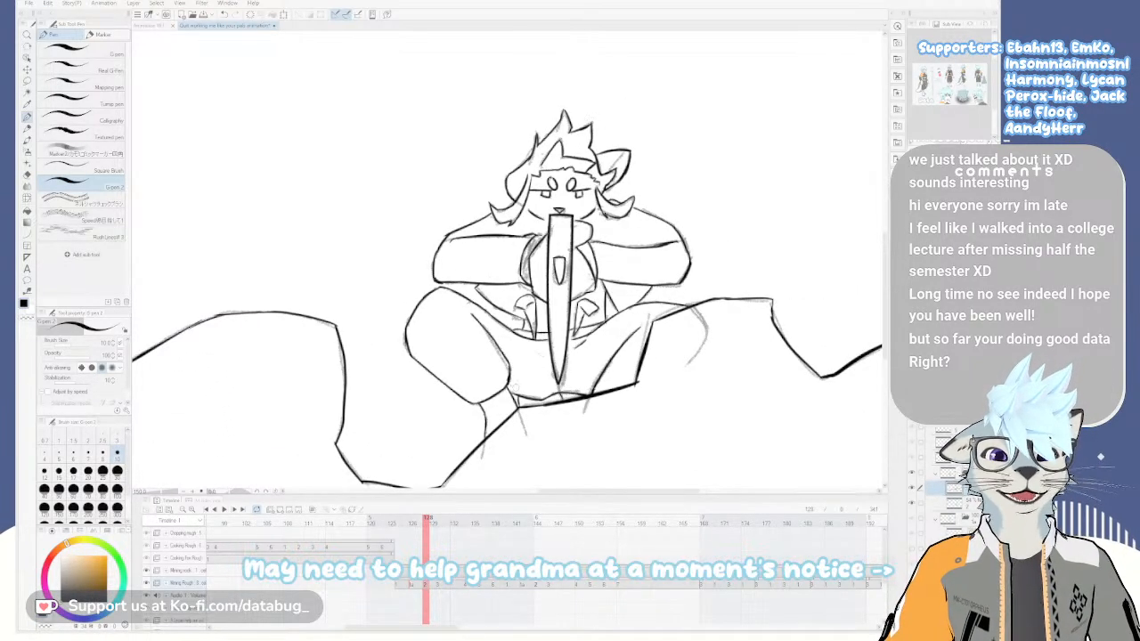
scroll(577, 259, down, 2)
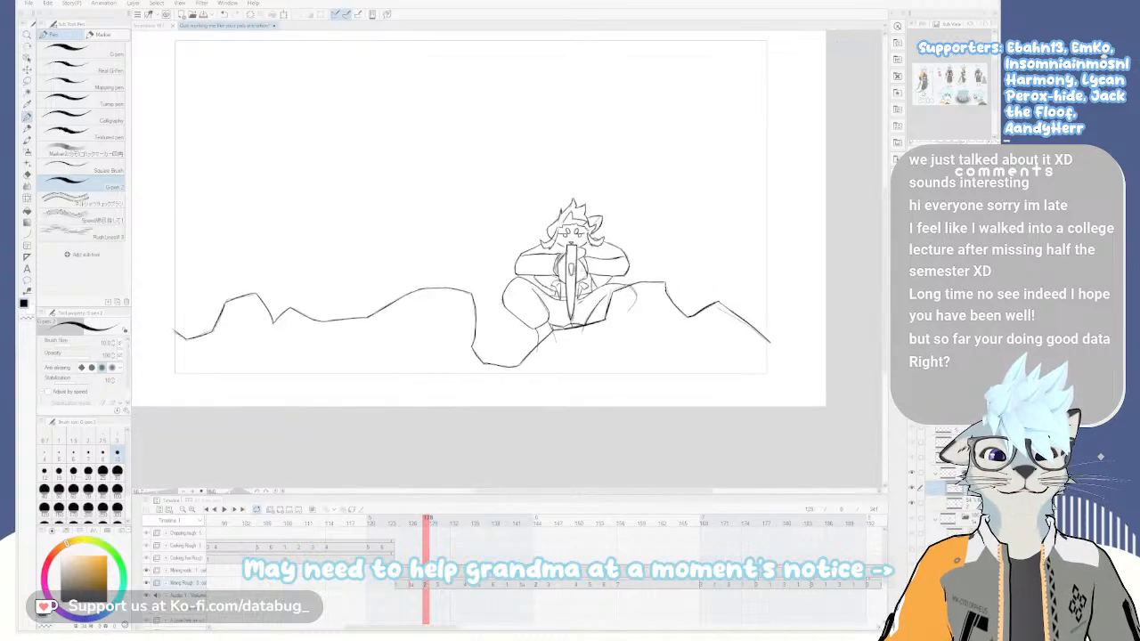
scroll(577, 259, up, 1)
drag(523, 293, 763, 279)
drag(394, 190, 389, 194)
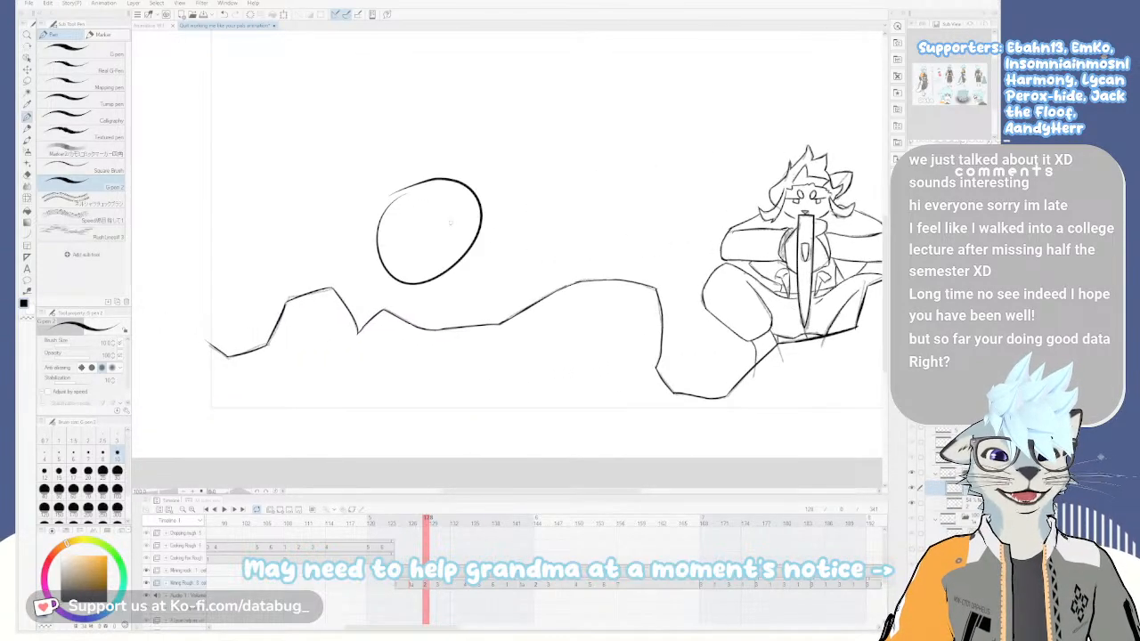
key(ctrl+z)
Review the full frame composition, view the Animation WIP illustration document, and return to the animation document
scroll(500, 281, down, 1)
drag(688, 253, 610, 326)
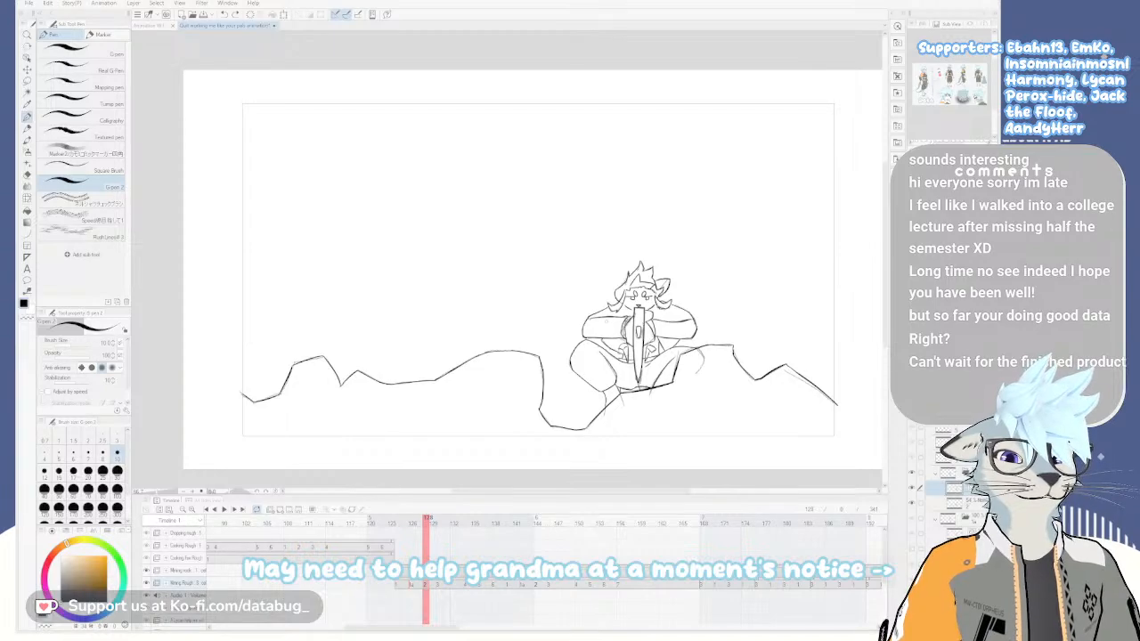
scroll(606, 322, up, 1)
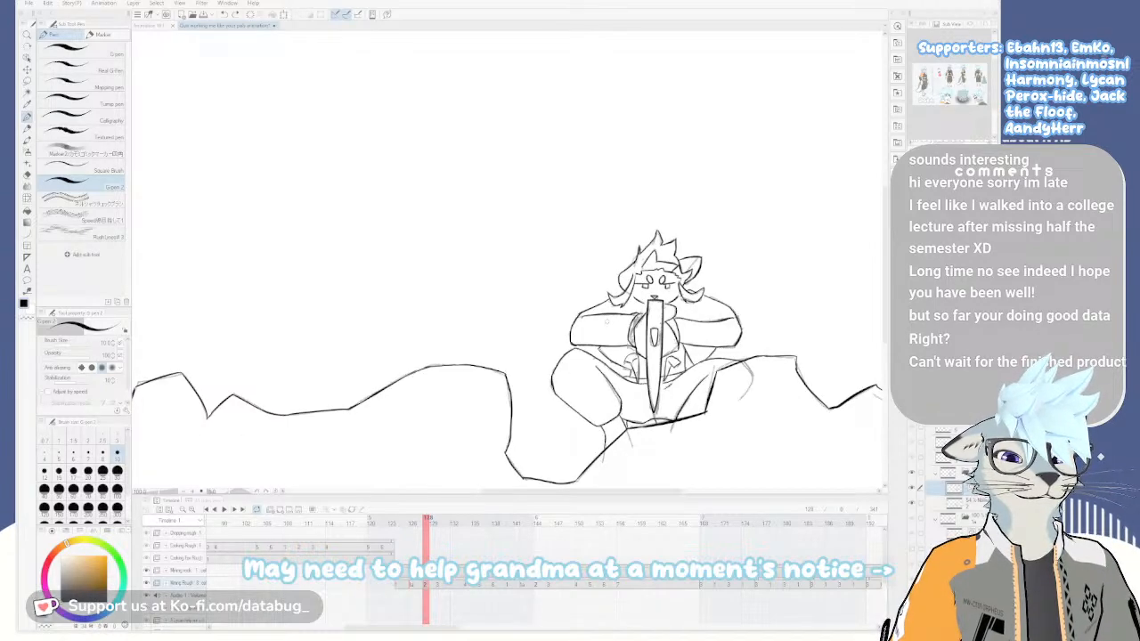
drag(577, 360, 495, 295)
mouse_move(588, 338)
mouse_down()
mouse_move(568, 341)
mouse_move(678, 396)
mouse_move(575, 359)
mouse_move(560, 349)
mouse_move(568, 328)
mouse_up()
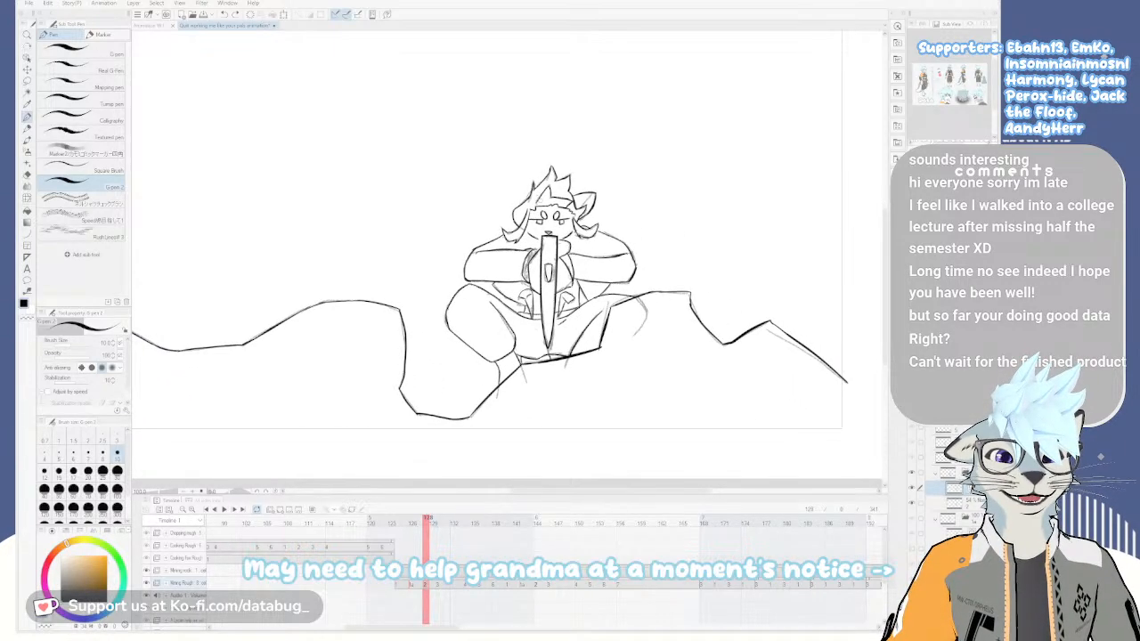
scroll(581, 319, down, 1)
scroll(581, 319, up, 1)
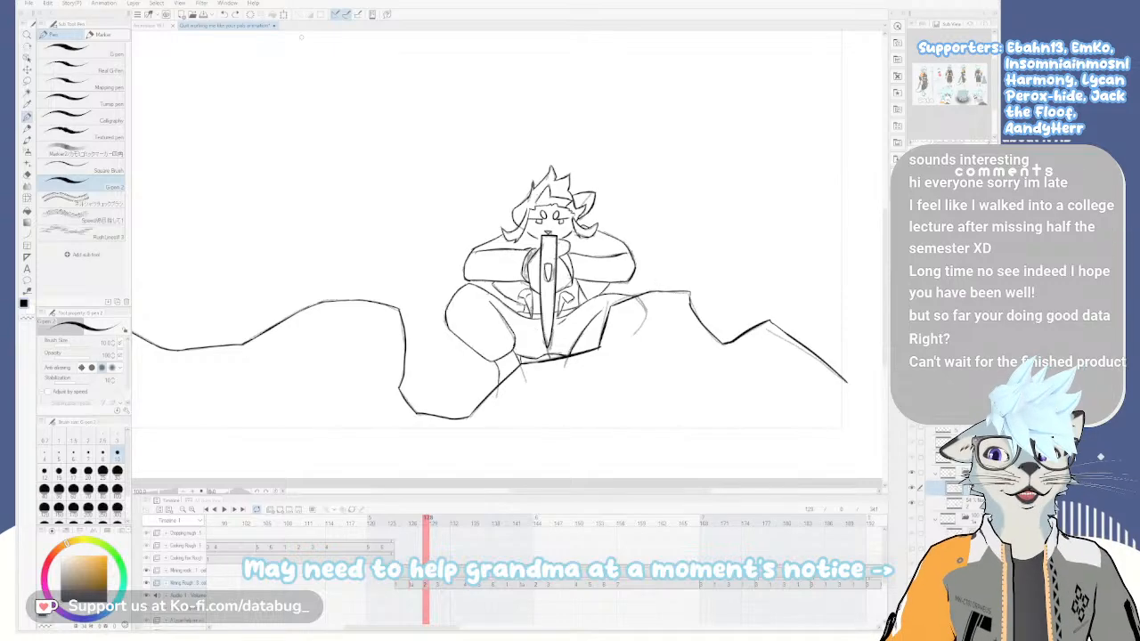
click(153, 26)
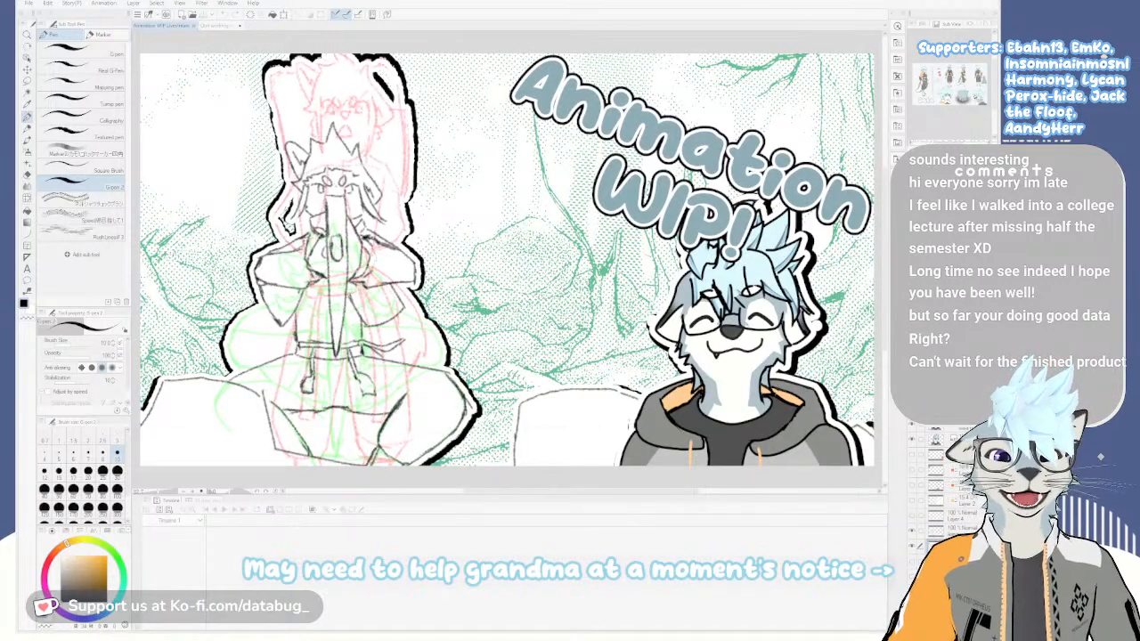
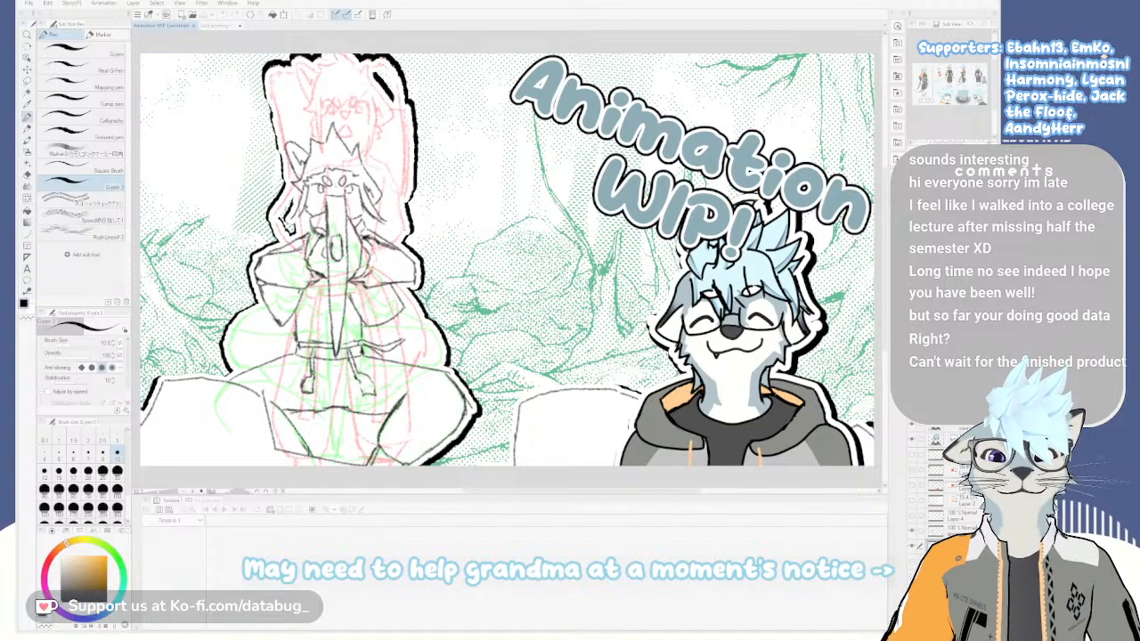
click(223, 26)
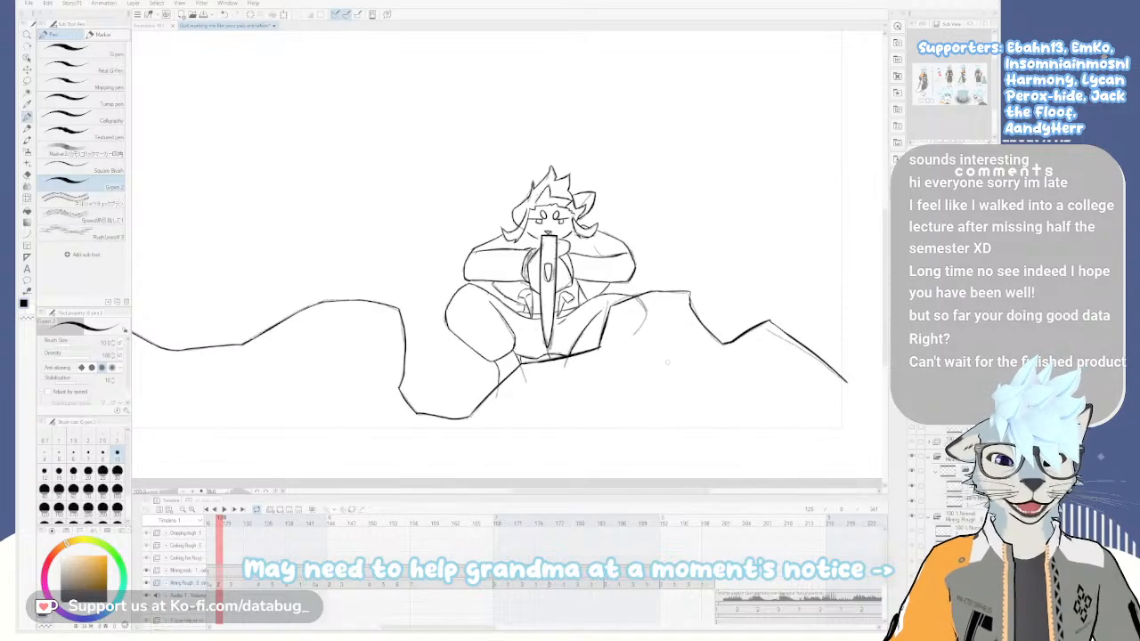
Flip between the inked seated pose and the following rough pose to compare the two drawings
key(Right)
key(Left)
key(Right)
key(Left)
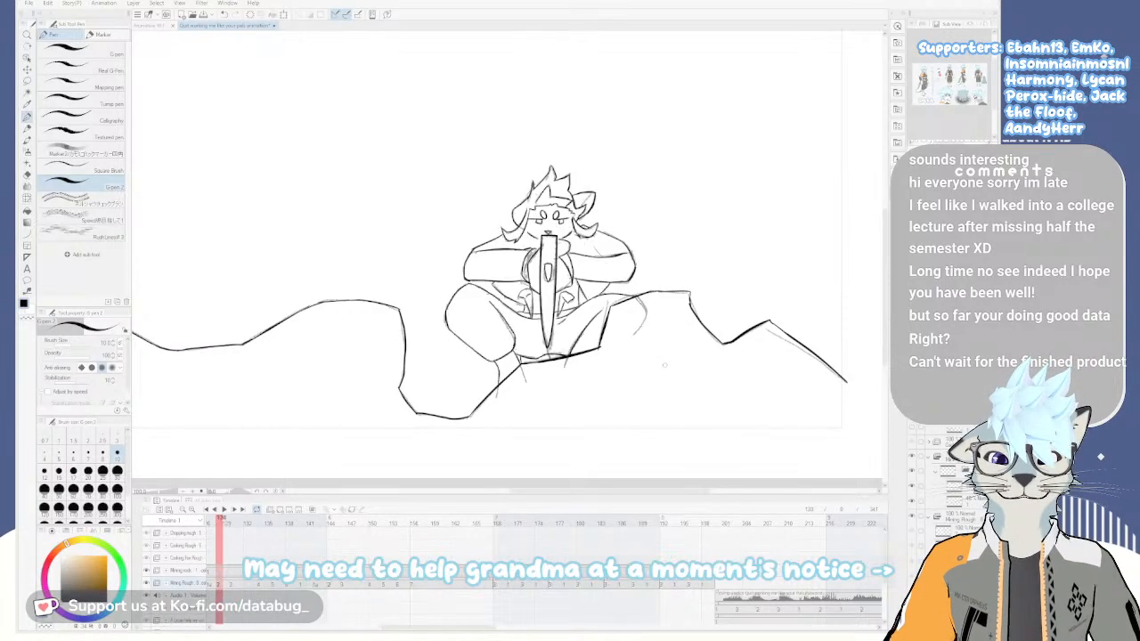
key(Right)
key(Left)
key(Right)
key(Left)
key(Right)
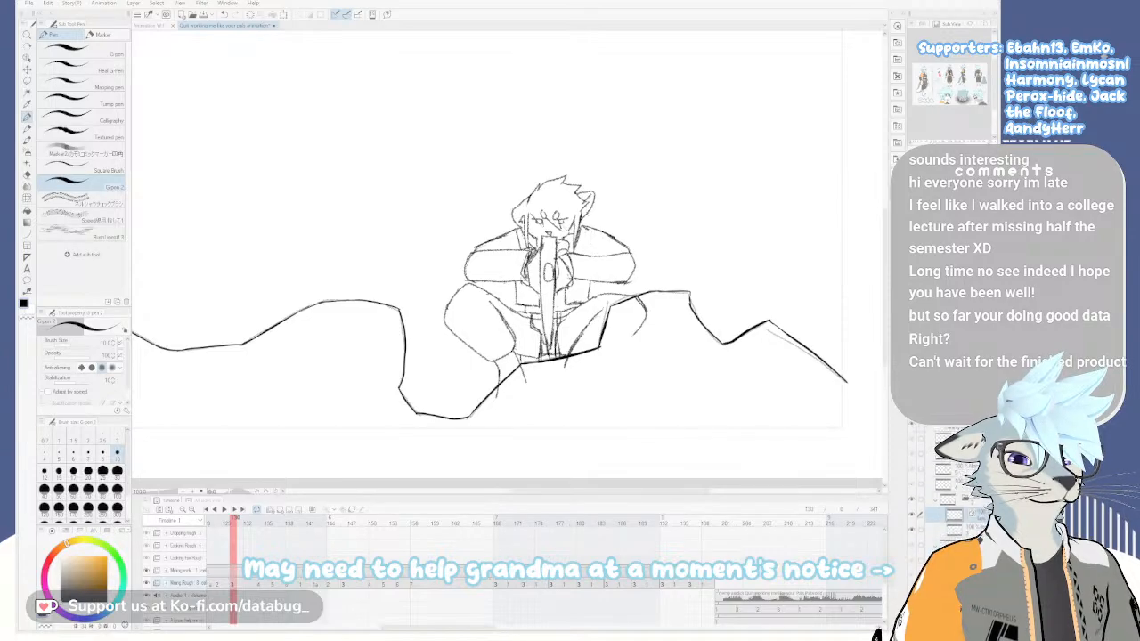
key(Left)
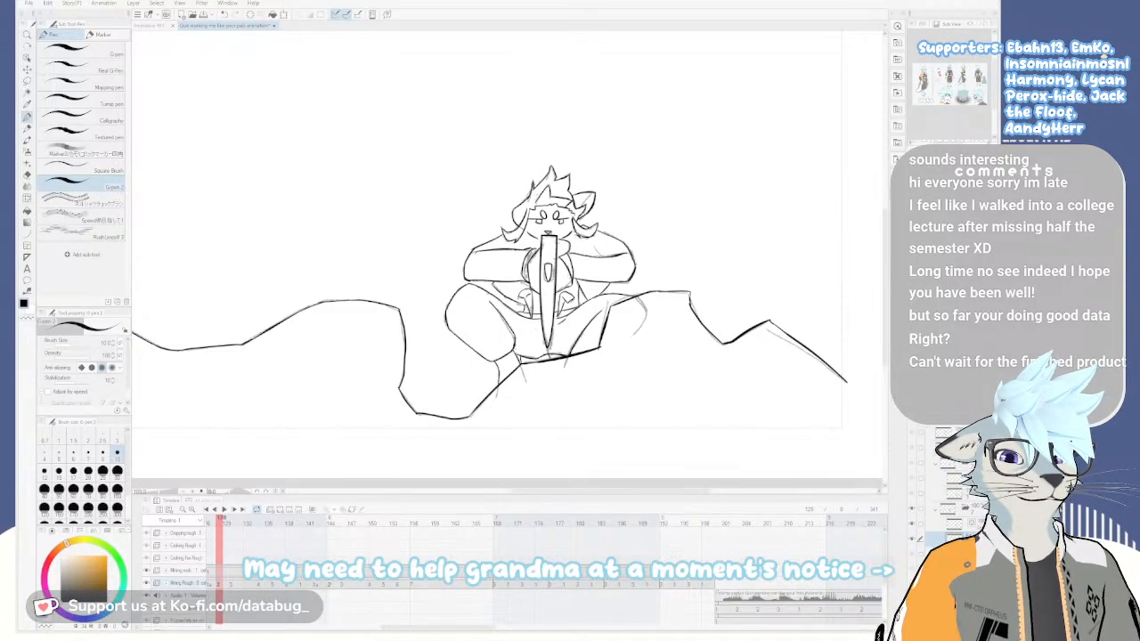
key(Right)
key(Right)
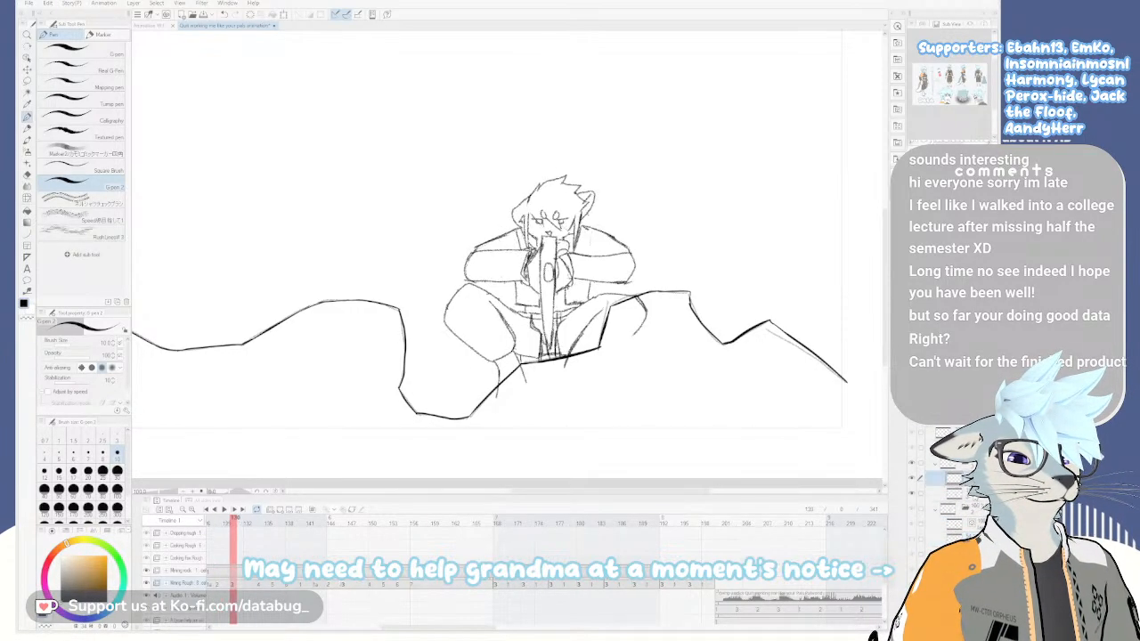
Flip repeatedly through the earlier upright pose, the inked crouch and the next rough drawing to check the motion, ending on the rough drawing
scroll(666, 270, up, 1)
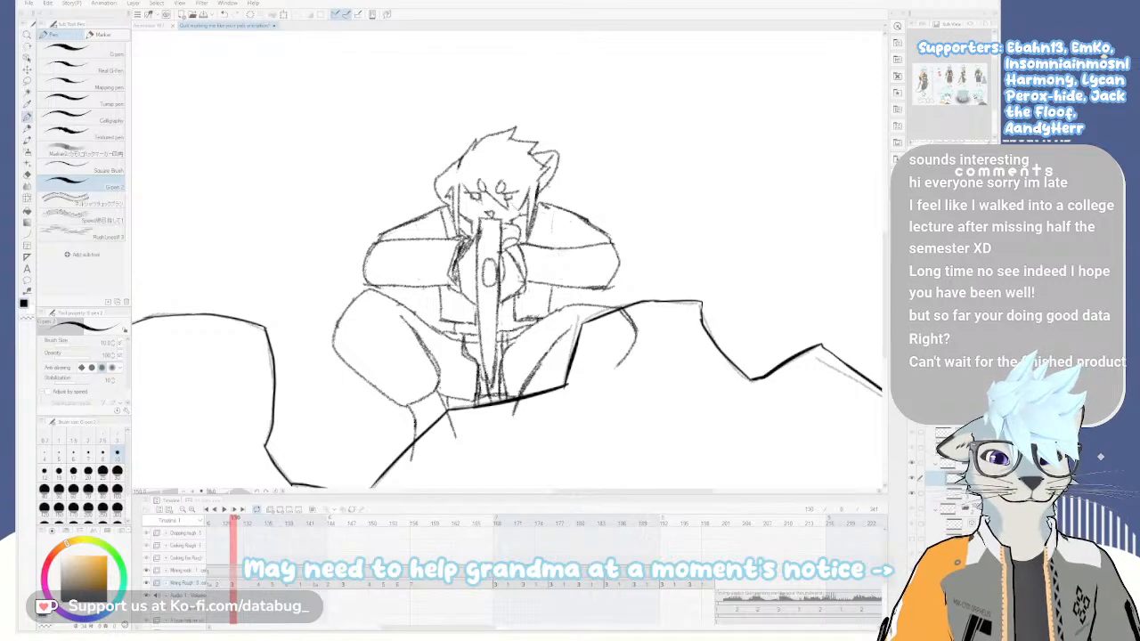
key(Left)
key(Right)
key(Left)
key(Right)
key(Left)
key(Right)
key(Left)
key(Right)
key(Right)
key(Left)
key(Left)
key(Left)
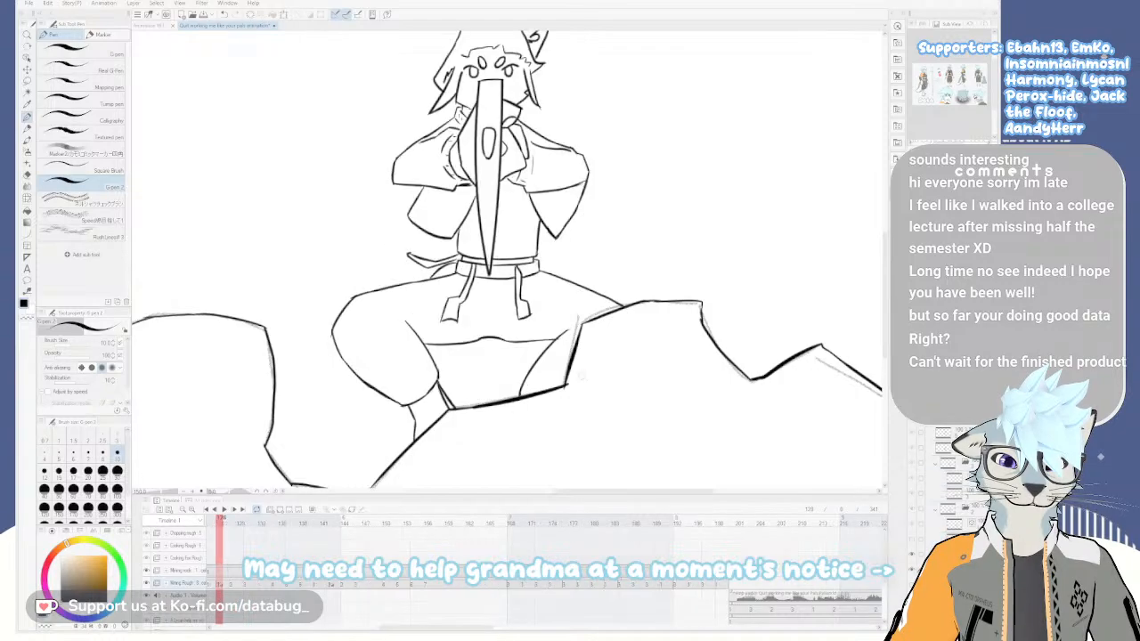
key(Right)
key(Left)
key(Right)
key(Left)
key(Right)
key(Left)
key(Right)
key(Left)
key(Right)
key(Left)
key(Right)
key(Left)
key(Right)
key(Right)
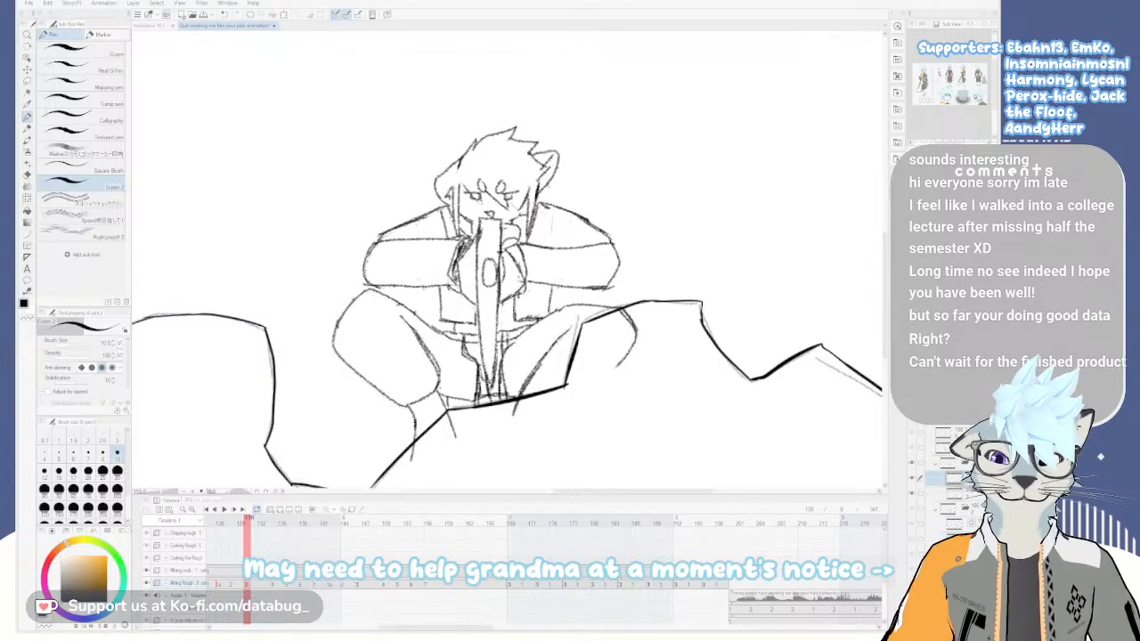
Ink the two small oval brow marks on the rough drawing's face
drag(802, 363, 889, 464)
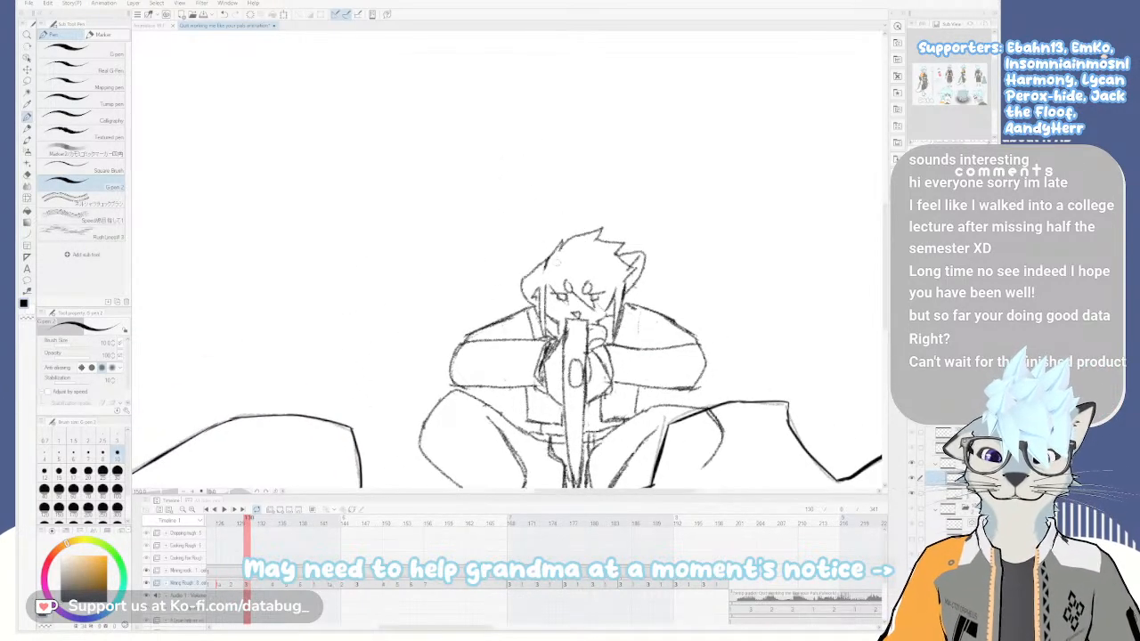
scroll(579, 281, up, 4)
mouse_move(578, 276)
mouse_down()
mouse_move(566, 296)
mouse_move(517, 303)
mouse_move(536, 274)
mouse_up()
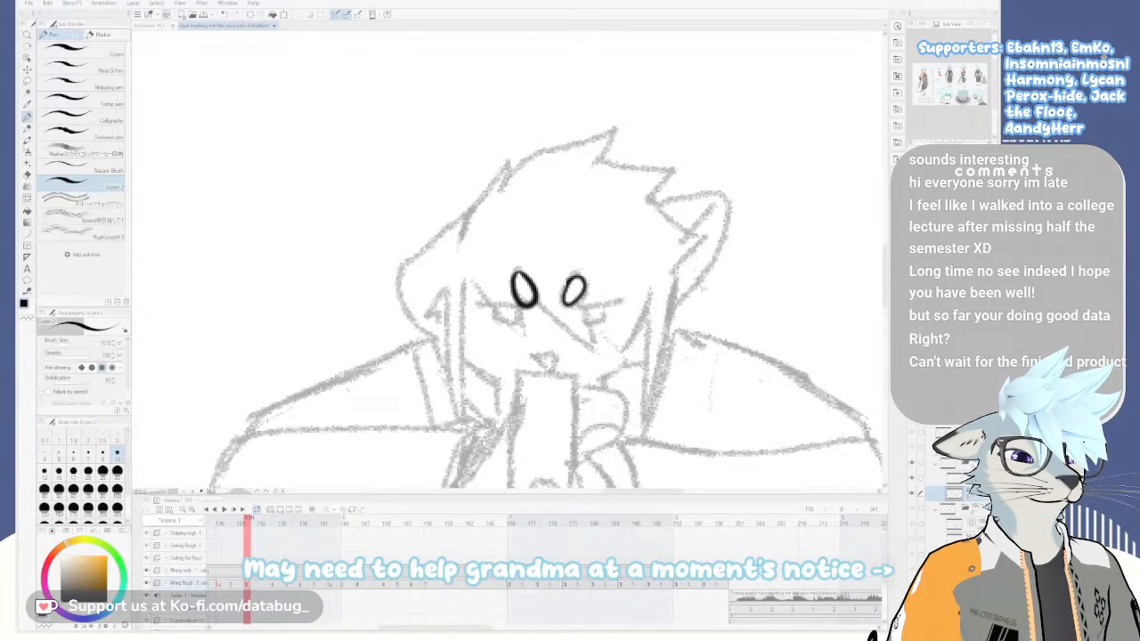
Ink both half-closed eyes and the diagonal line across the face, redoing strokes that miss the sketch
mouse_move(538, 307)
mouse_down()
mouse_move(595, 349)
mouse_move(579, 309)
mouse_move(628, 301)
mouse_move(596, 321)
mouse_move(605, 317)
mouse_up()
key(ctrl+z)
key(ctrl+z)
key(ctrl+z)
mouse_move(524, 304)
mouse_down()
mouse_move(467, 306)
mouse_move(520, 322)
mouse_up()
key(ctrl+z)
key(ctrl+z)
key(ctrl+z)
key(ctrl+z)
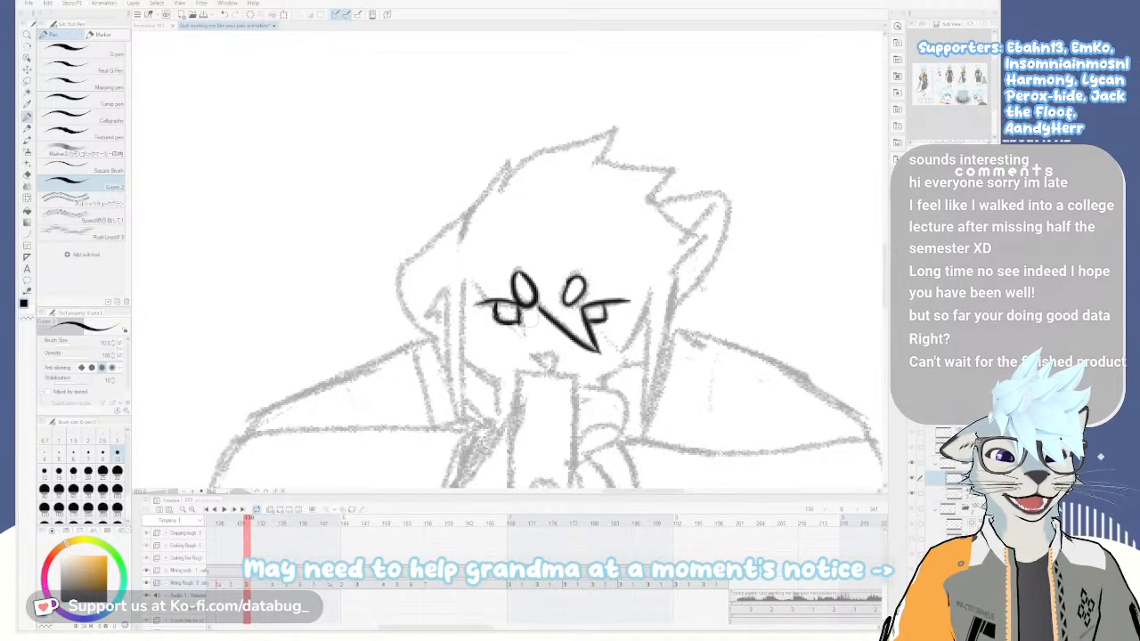
Ink the cheek line and the long pointed sidelock on the face's right side
mouse_move(476, 282)
mouse_down()
mouse_move(531, 337)
mouse_move(495, 306)
mouse_move(532, 337)
mouse_move(630, 352)
mouse_up()
key(ctrl+z)
key(ctrl+z)
drag(650, 294, 625, 347)
key(ctrl+z)
key(ctrl+z)
drag(651, 294, 627, 349)
drag(650, 298, 643, 417)
drag(682, 267, 643, 412)
Ink the jagged hair spikes along the head's right side and up to the crown
drag(676, 266, 707, 235)
key(ctrl+z)
mouse_move(697, 168)
mouse_down()
mouse_move(719, 339)
mouse_move(684, 333)
mouse_up()
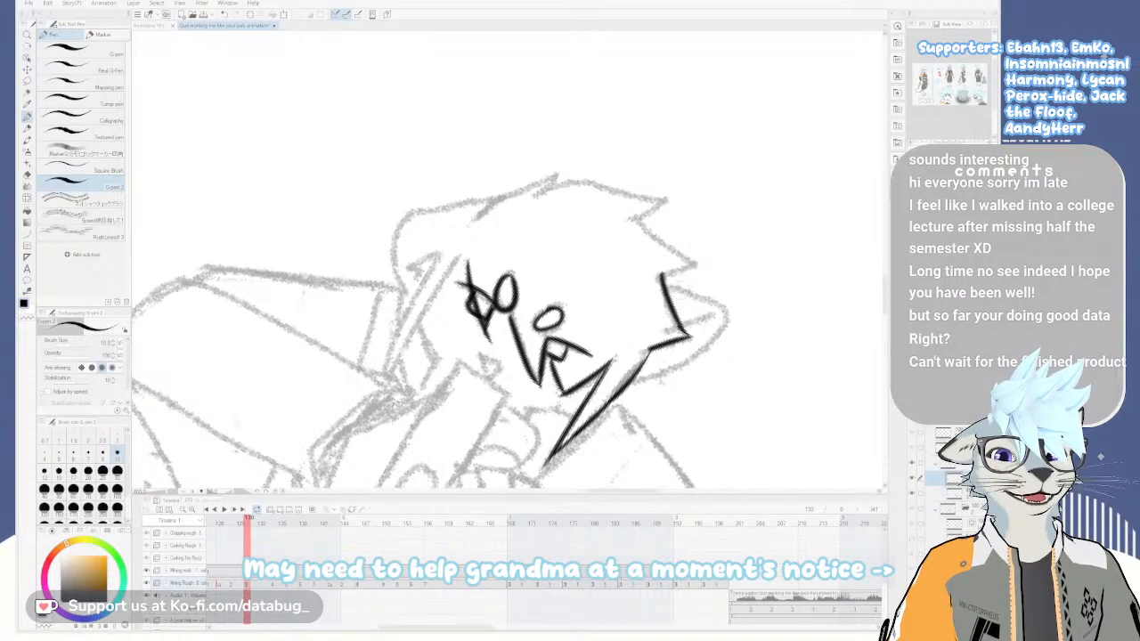
drag(693, 259, 508, 82)
mouse_move(543, 76)
mouse_down()
mouse_move(642, 203)
mouse_move(635, 193)
mouse_move(590, 248)
mouse_up()
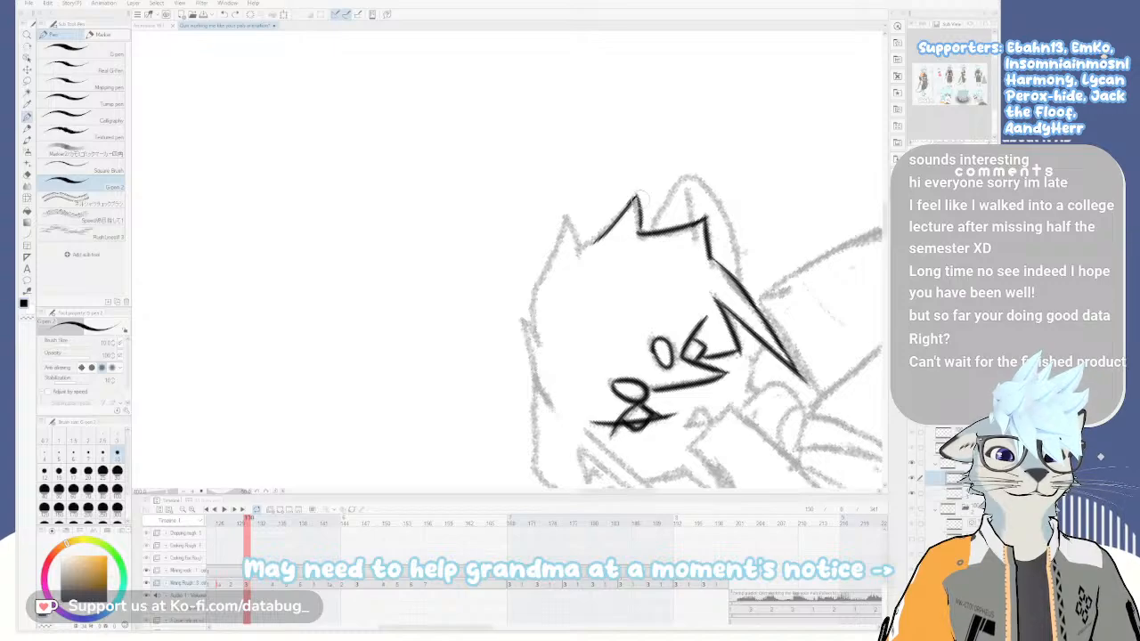
Ink the hair outline from the crown spikes down the head's left side, redoing strokes that miss the sketch
drag(634, 200, 578, 260)
key(ctrl+z)
mouse_move(567, 218)
mouse_down()
mouse_move(561, 276)
mouse_move(540, 282)
mouse_move(527, 325)
mouse_move(542, 292)
mouse_move(541, 344)
mouse_move(545, 329)
mouse_move(531, 321)
mouse_move(545, 388)
mouse_up()
key(ctrl+z)
drag(524, 321, 546, 409)
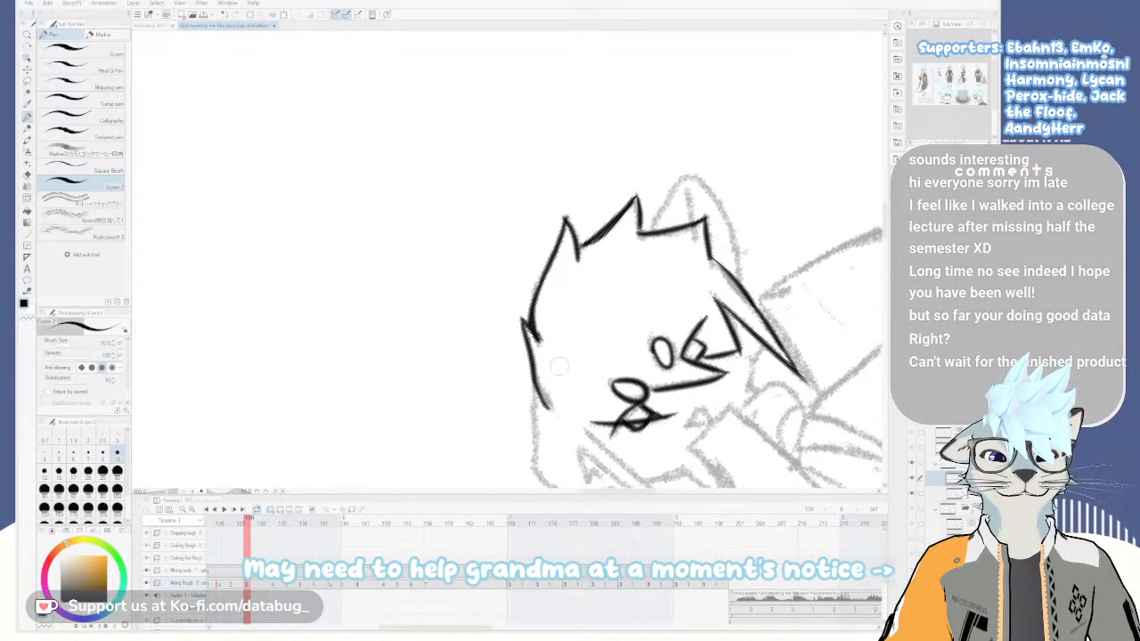
Ink the large rounded lobe of hair on the left side of the head
drag(559, 366, 521, 377)
drag(481, 462, 661, 295)
mouse_move(673, 220)
mouse_down()
mouse_move(645, 299)
mouse_move(700, 346)
mouse_move(719, 335)
mouse_up()
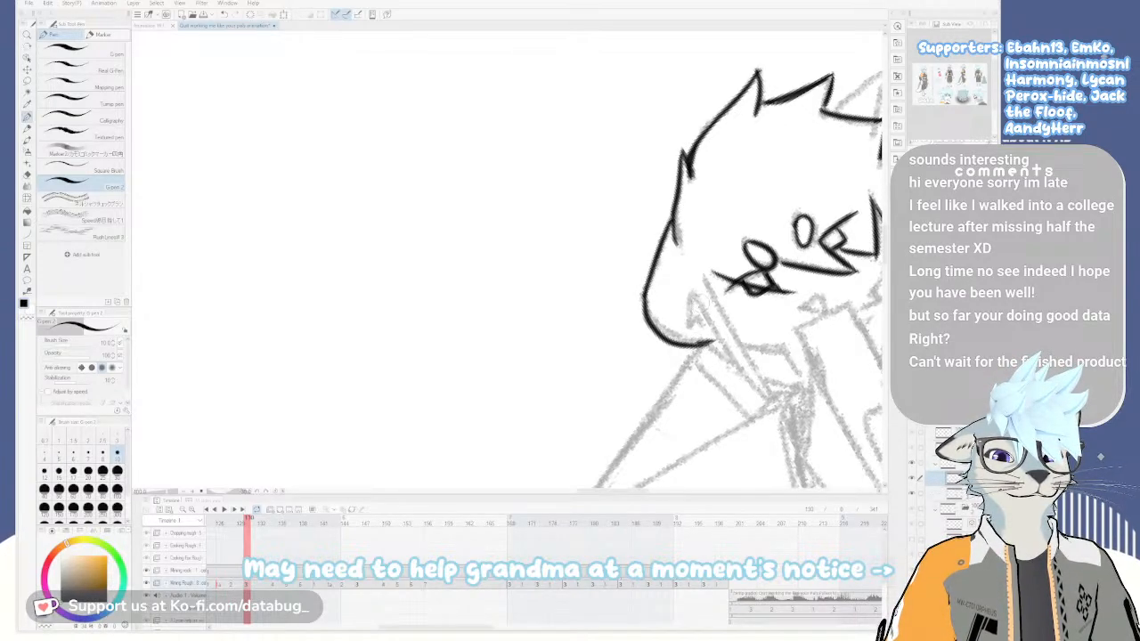
Ink the small pointed tuft and the long narrow sidelock on the face's left side
mouse_move(693, 297)
mouse_down()
mouse_move(684, 331)
mouse_move(747, 363)
mouse_move(717, 422)
mouse_up()
key(ctrl+z)
drag(725, 378, 534, 194)
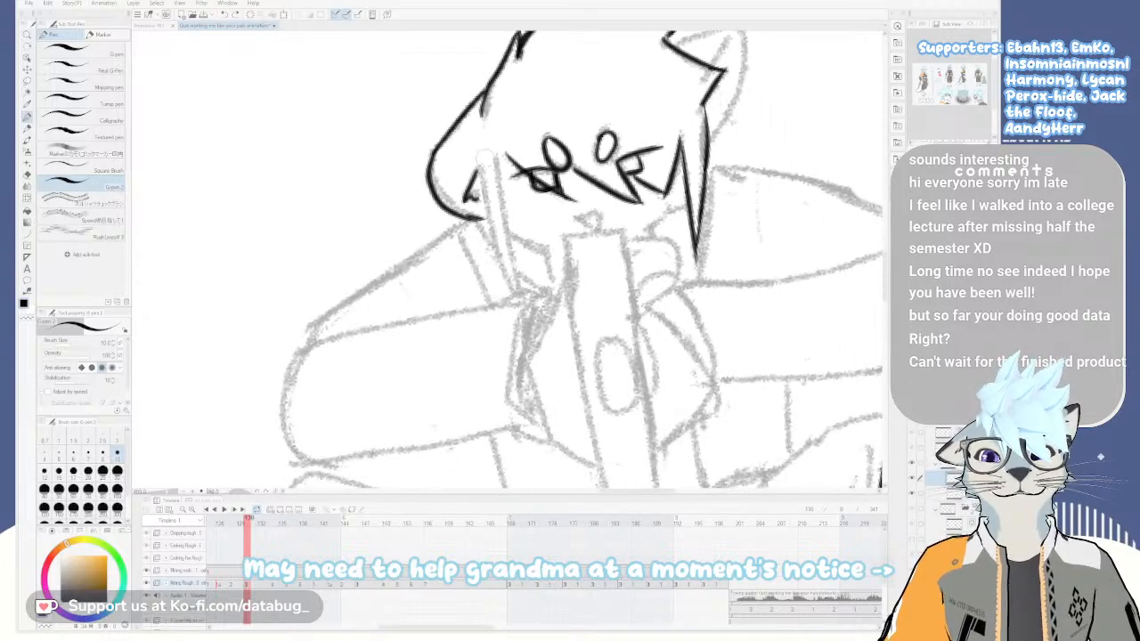
drag(480, 169, 496, 243)
mouse_move(481, 168)
mouse_down()
mouse_move(513, 285)
mouse_move(500, 194)
mouse_move(511, 265)
mouse_up()
key(ctrl+z)
drag(495, 154, 516, 285)
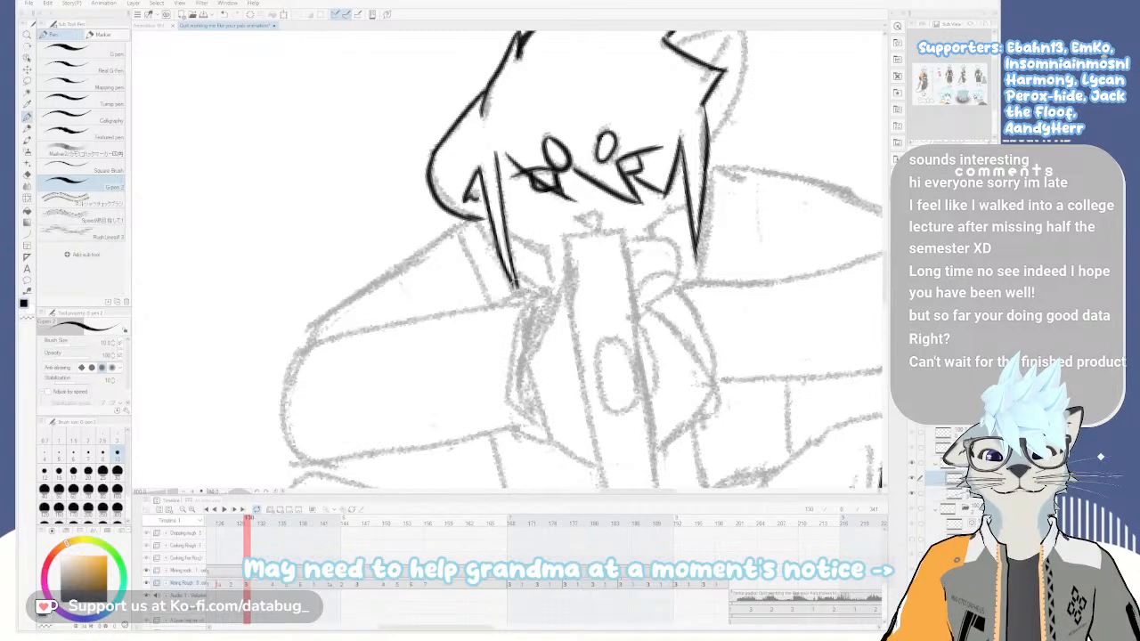
Ink the small triangular mouth, the remaining cheek lines and the collar beside the left sidelock
mouse_move(570, 211)
mouse_down()
mouse_move(593, 240)
mouse_move(590, 231)
mouse_move(610, 239)
mouse_move(602, 249)
mouse_up()
drag(630, 153, 600, 128)
mouse_move(636, 204)
mouse_down()
mouse_move(632, 267)
mouse_move(664, 278)
mouse_move(642, 297)
mouse_up()
mouse_move(506, 298)
mouse_down()
mouse_move(545, 314)
mouse_move(535, 352)
mouse_up()
mouse_move(484, 287)
mouse_down()
mouse_move(489, 315)
mouse_move(534, 360)
mouse_up()
Ink the left shoulder line down to the top of the bent elbow, redoing the missed stroke
mouse_move(534, 308)
mouse_down()
mouse_move(513, 345)
mouse_move(559, 326)
mouse_move(693, 166)
mouse_up()
mouse_move(614, 156)
mouse_down()
mouse_move(552, 328)
mouse_move(561, 389)
mouse_move(589, 434)
mouse_up()
key(ctrl+z)
drag(555, 381, 593, 436)
key(asciicircum)
mouse_move(602, 396)
mouse_down()
mouse_move(522, 306)
mouse_move(737, 216)
mouse_up()
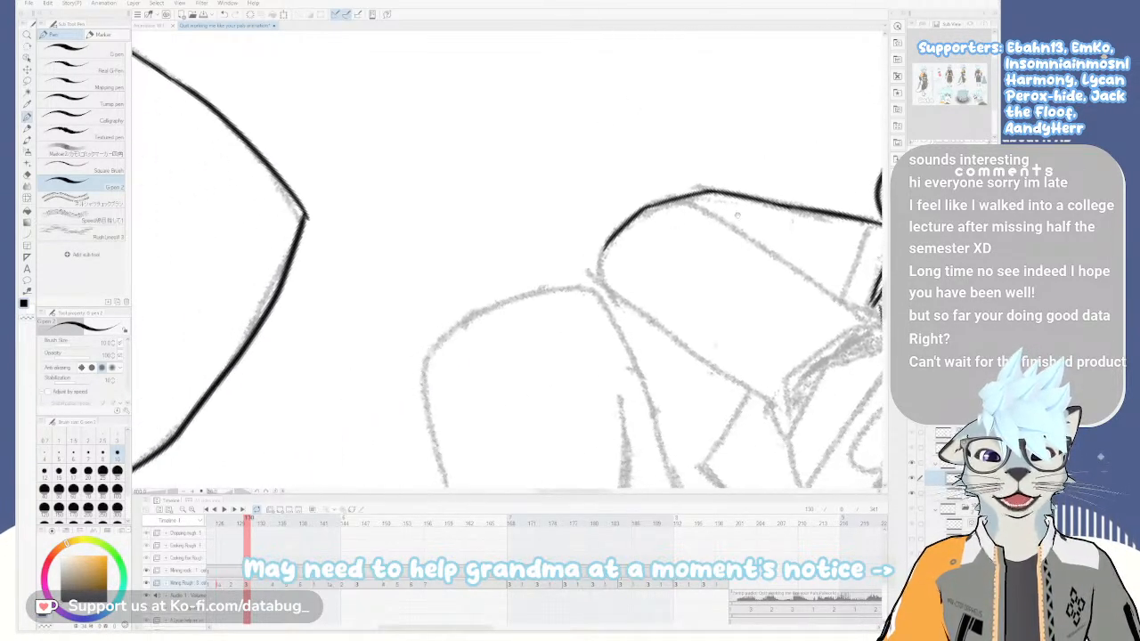
Ink the rounded left elbow and the forearm sleeve's lower edge toward the cuff
mouse_move(609, 237)
mouse_down()
mouse_move(622, 299)
mouse_move(682, 349)
mouse_up()
key(asciicircum)
key(asciicircum)
key(asciicircum)
key(asciicircum)
key(asciicircum)
key(asciicircum)
key(asciicircum)
key(asciicircum)
mouse_move(606, 397)
mouse_down()
mouse_move(671, 193)
mouse_move(647, 312)
mouse_up()
key(ctrl+z)
drag(628, 221, 654, 346)
key(minus)
key(minus)
key(minus)
key(minus)
key(minus)
key(minus)
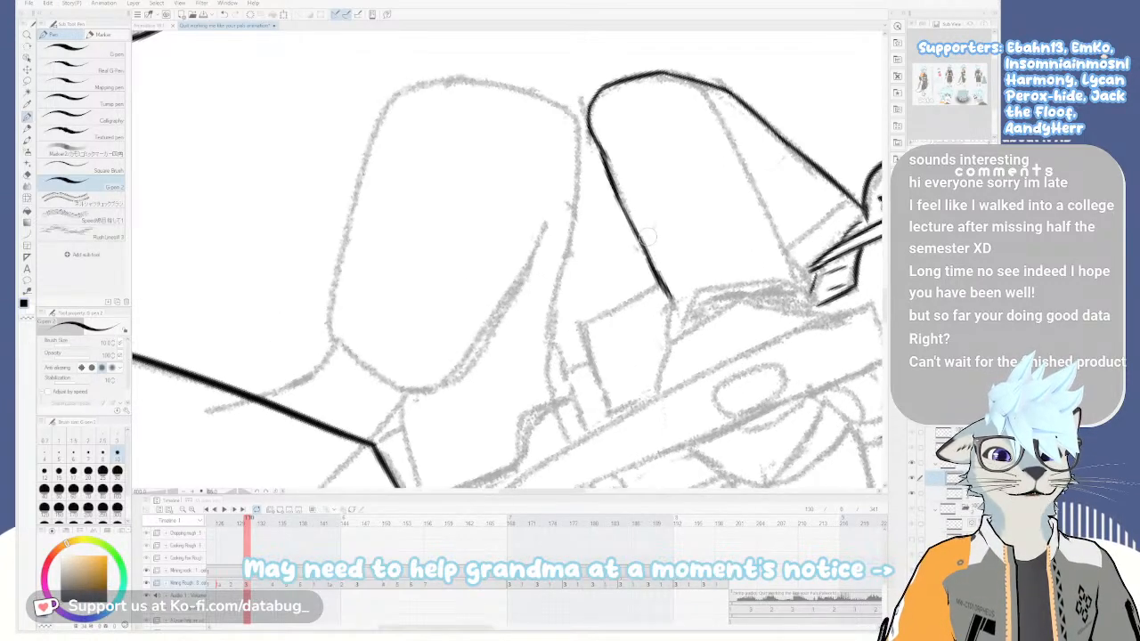
Ink the forearm sleeve's upper edge from the collar to the left elbow, redoing the stroke that misses
drag(627, 203, 587, 340)
drag(642, 261, 622, 304)
key(minus)
key(minus)
key(minus)
key(minus)
key(minus)
key(minus)
drag(524, 281, 672, 251)
drag(590, 135, 592, 195)
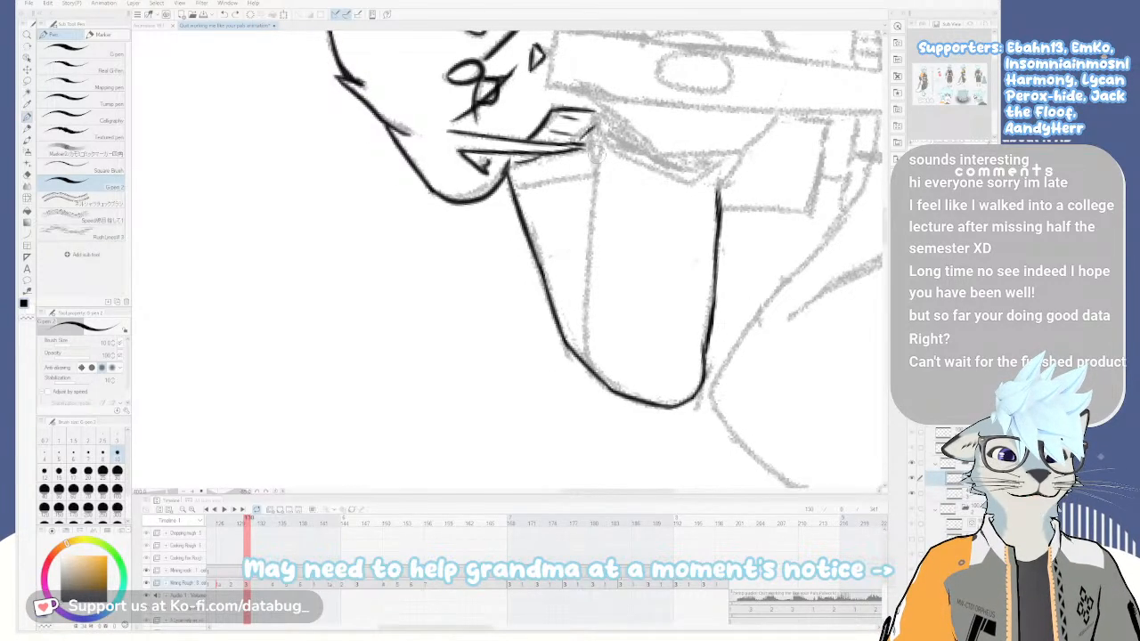
drag(595, 186, 586, 348)
key(ctrl+z)
key(asciicircum)
key(asciicircum)
key(asciicircum)
key(asciicircum)
key(asciicircum)
key(asciicircum)
key(asciicircum)
key(asciicircum)
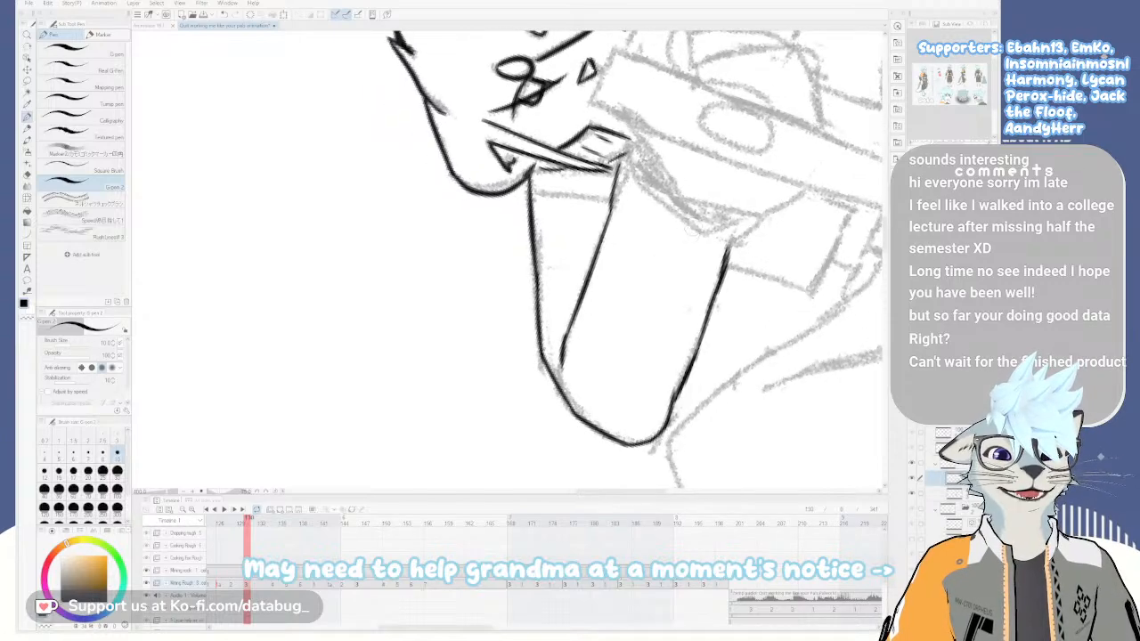
Ink the outer edge and pointed lower corner of the left sleeve's cuff, redoing missed strokes
key(asciicircum)
key(asciicircum)
key(asciicircum)
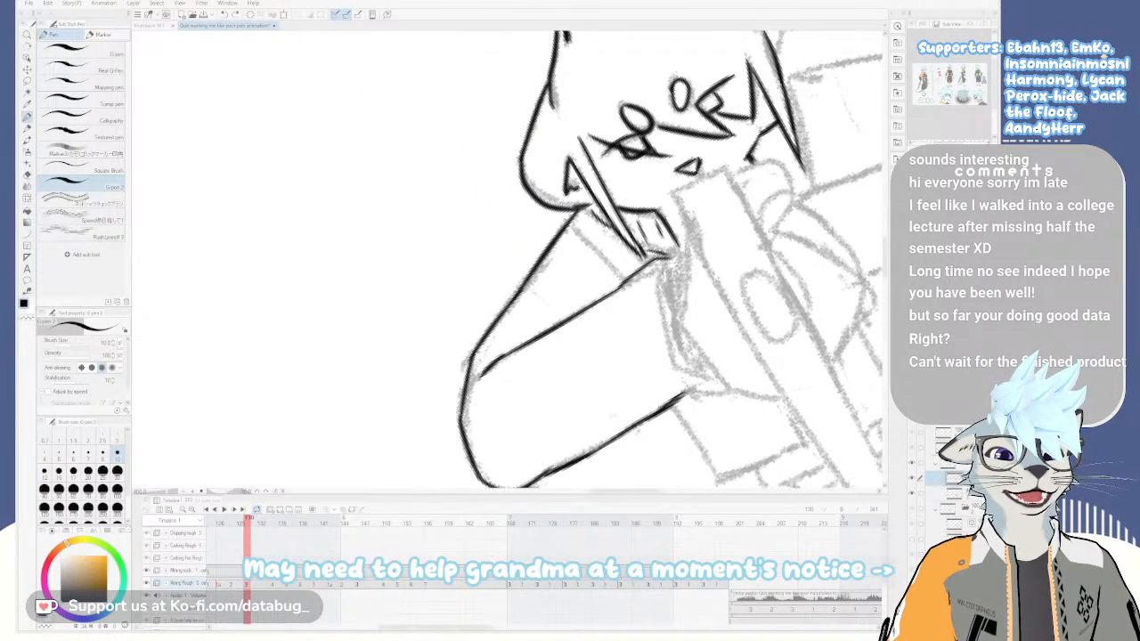
drag(659, 301, 681, 352)
key(ctrl+z)
mouse_move(666, 266)
mouse_down()
mouse_move(679, 372)
mouse_move(728, 389)
mouse_up()
key(ctrl+z)
key(ctrl+z)
key(asciicircum)
key(asciicircum)
key(asciicircum)
key(asciicircum)
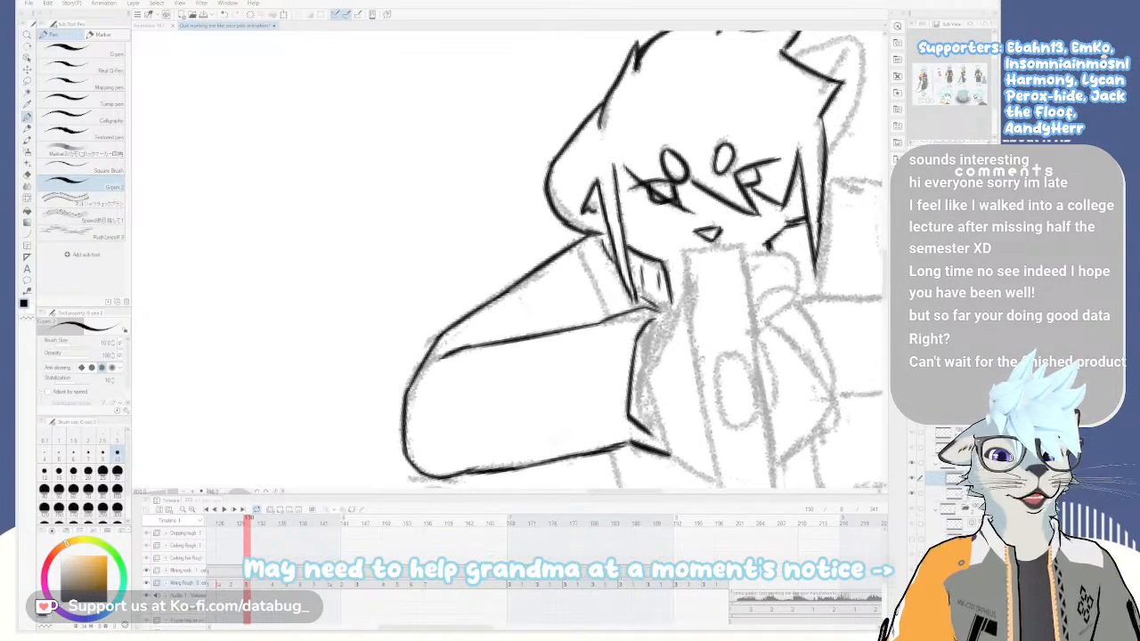
Ink the inner edge of the left cuff opening from the collar down to the cuff's lower corner
drag(721, 247, 718, 164)
mouse_move(680, 217)
mouse_down()
mouse_move(646, 298)
mouse_move(664, 358)
mouse_up()
key(ctrl+z)
drag(647, 299, 664, 371)
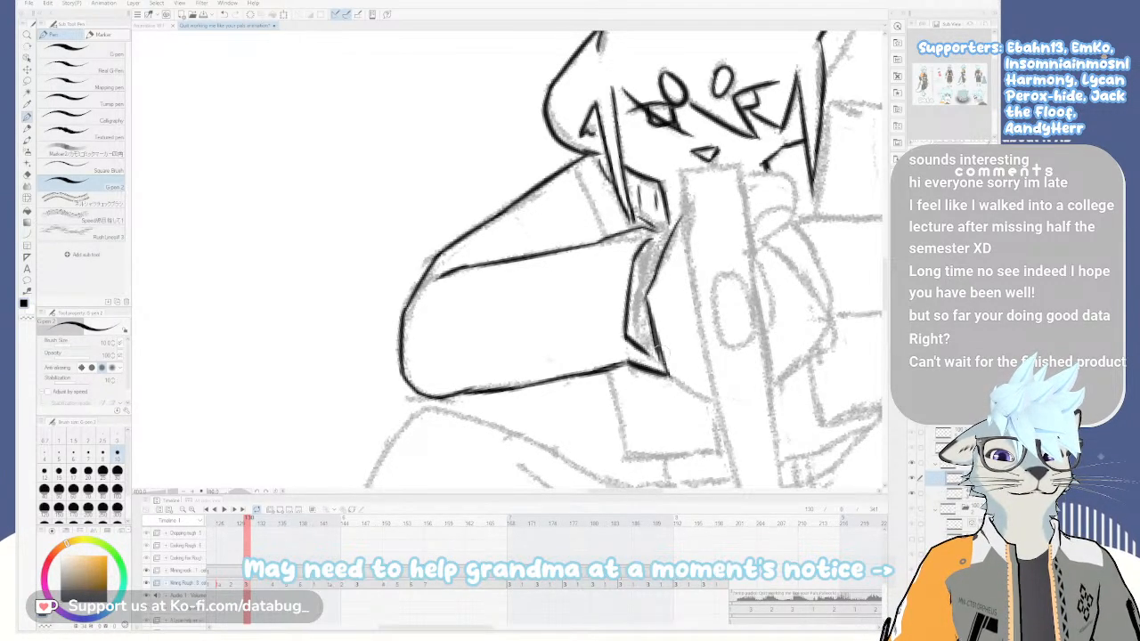
Ink the short curve running from the left cuff's lower corner to the blade's edge, retrying the stroke
key(asciicircum)
key(asciicircum)
key(asciicircum)
key(asciicircum)
key(asciicircum)
key(ctrl+minus)
drag(584, 312, 615, 241)
key(asciicircum)
key(asciicircum)
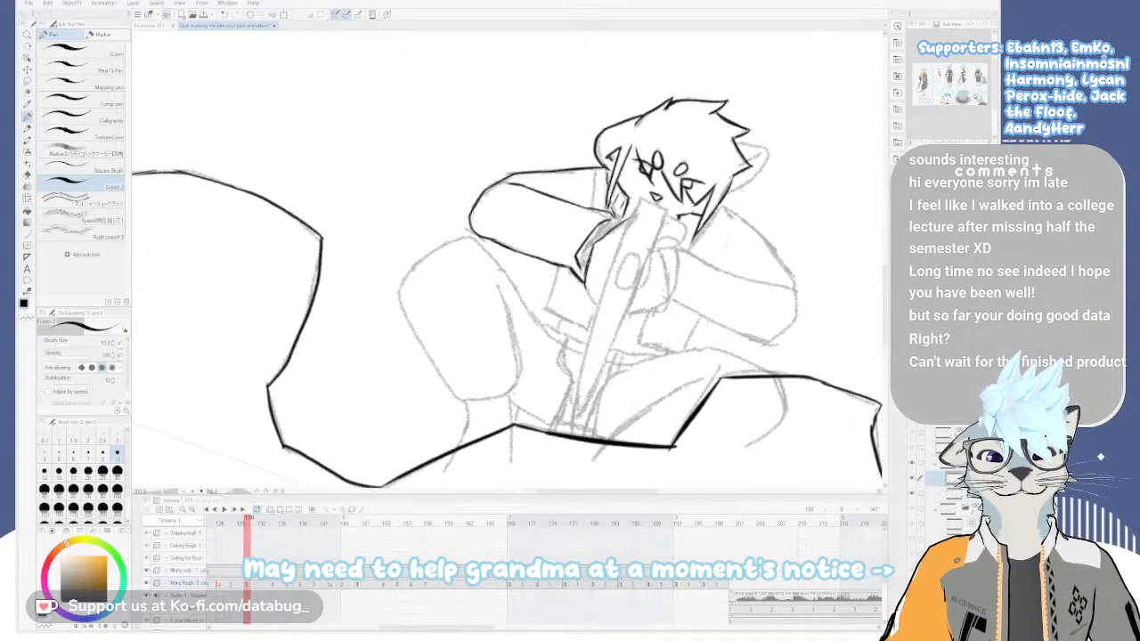
key(asciicircum)
key(asciicircum)
key(asciicircum)
key(asciicircum)
key(asciicircum)
drag(605, 330, 576, 246)
key(ctrl+plus)
drag(557, 208, 558, 258)
key(ctrl+z)
drag(557, 209, 556, 263)
key(ctrl+z)
drag(558, 211, 554, 264)
key(ctrl+z)
Ink the curled finger beside the blade's top end and the small curve inside it, redoing missed strokes
key(minus)
key(minus)
key(minus)
key(minus)
key(minus)
key(minus)
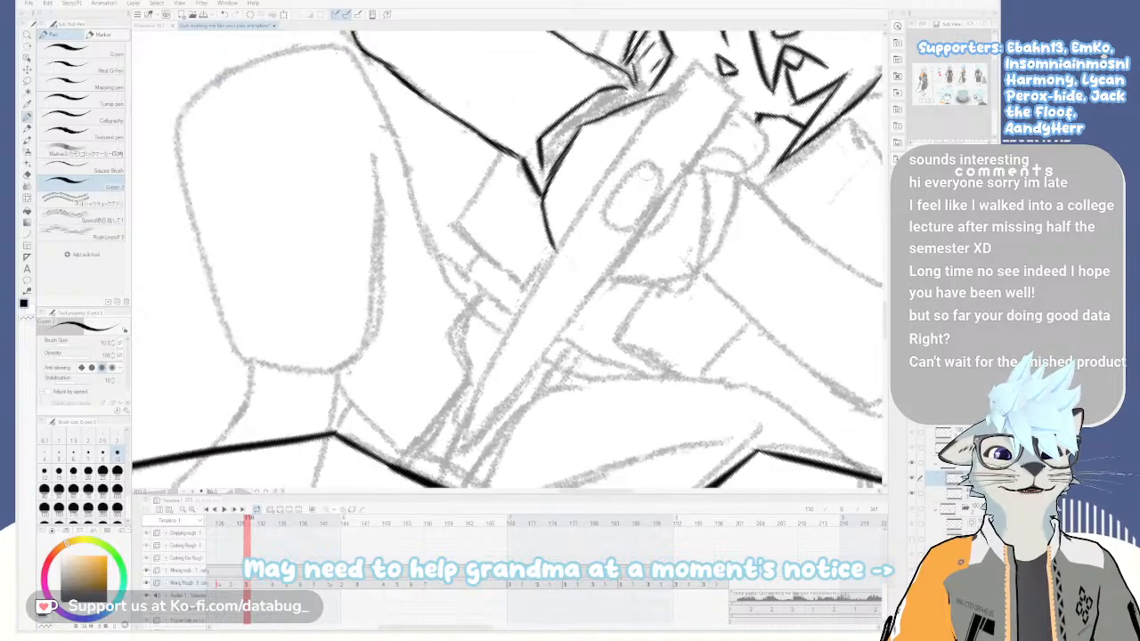
drag(643, 207, 638, 267)
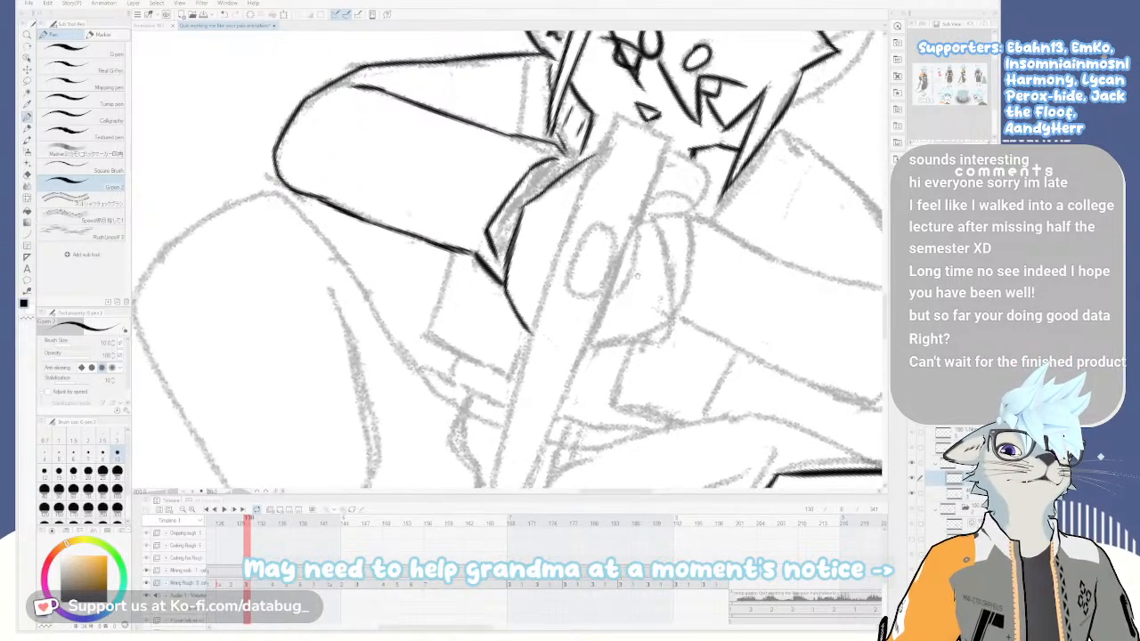
key(minus)
key(minus)
key(minus)
key(minus)
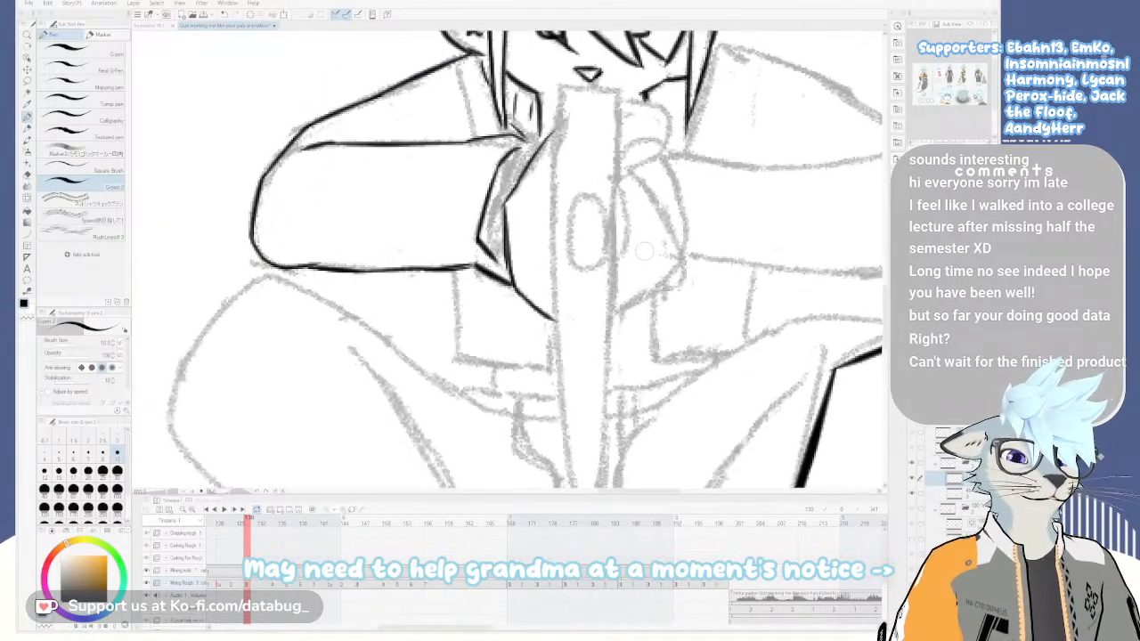
key(asciicircum)
key(asciicircum)
key(asciicircum)
key(asciicircum)
key(asciicircum)
key(asciicircum)
key(asciicircum)
key(asciicircum)
key(asciicircum)
key(asciicircum)
key(asciicircum)
key(asciicircum)
key(asciicircum)
key(asciicircum)
key(asciicircum)
key(asciicircum)
key(asciicircum)
key(asciicircum)
key(asciicircum)
drag(722, 397, 593, 290)
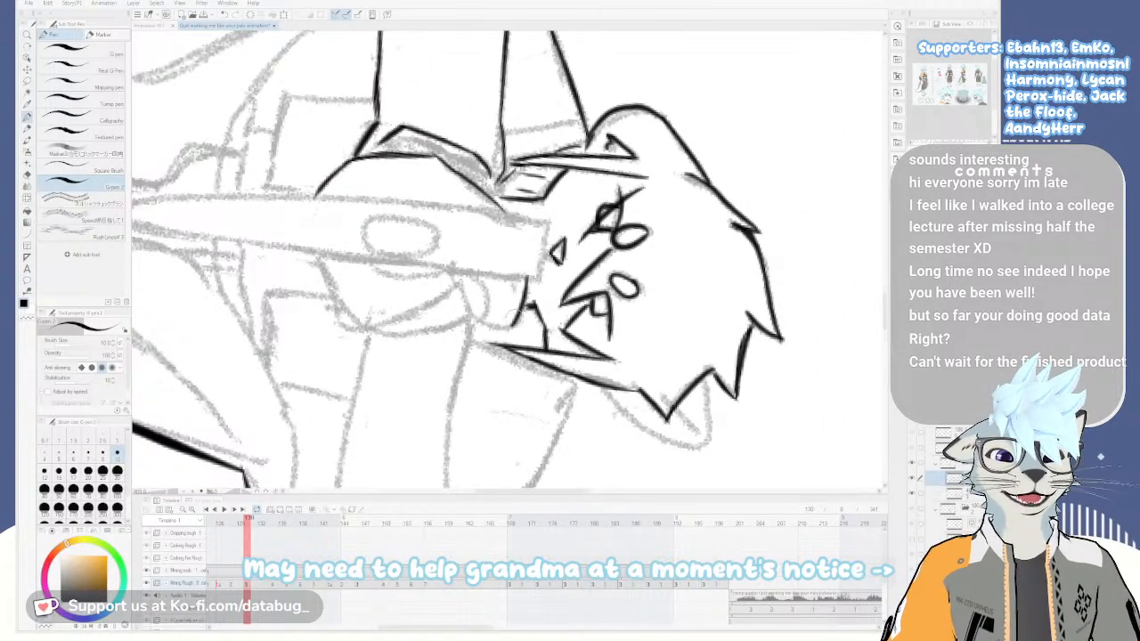
drag(460, 275, 489, 330)
key(ctrl+z)
drag(460, 275, 498, 329)
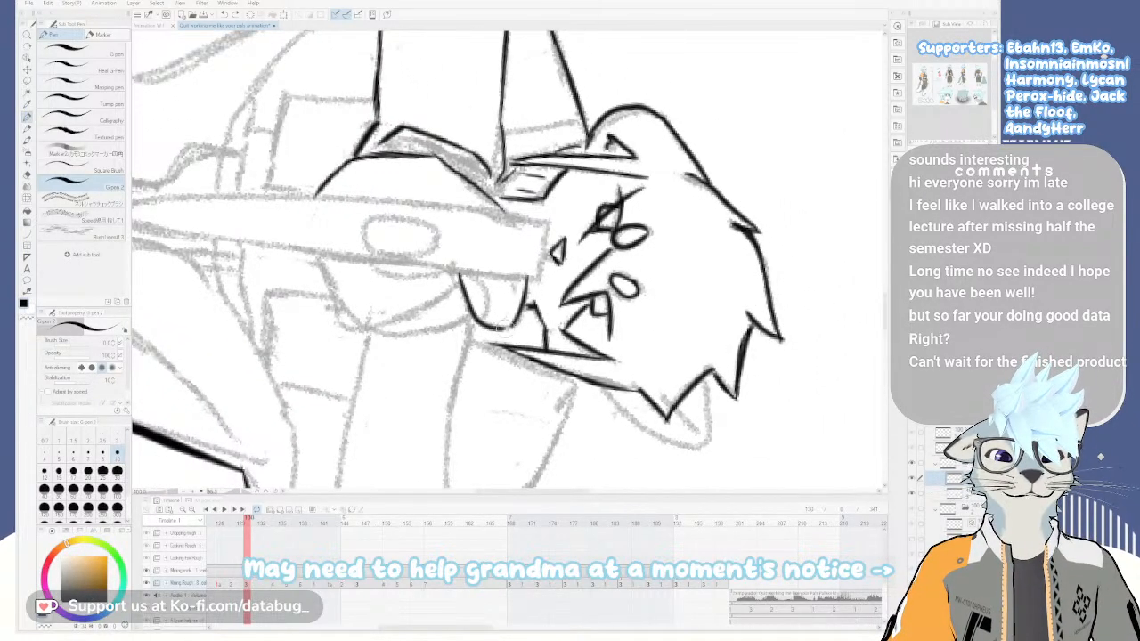
drag(472, 276, 483, 323)
key(ctrl+z)
key(ctrl+z)
drag(467, 277, 486, 322)
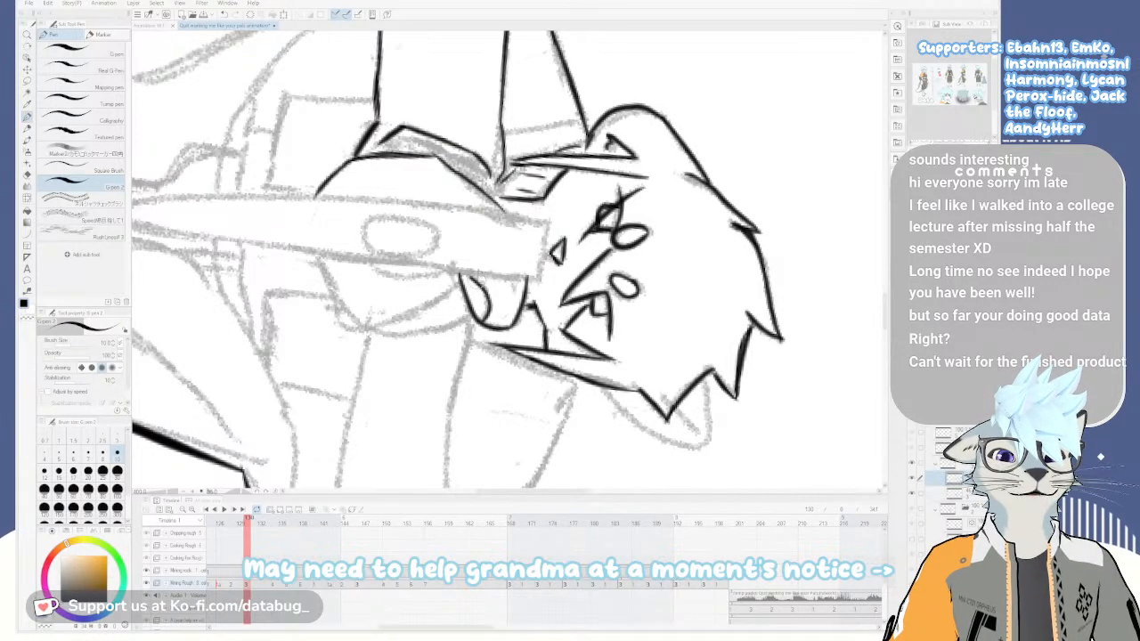
Ink the blade's short top edge below the mouth and try its long side edge, undoing the missed strokes
key(minus)
key(minus)
key(minus)
key(minus)
key(minus)
key(minus)
key(minus)
key(minus)
key(minus)
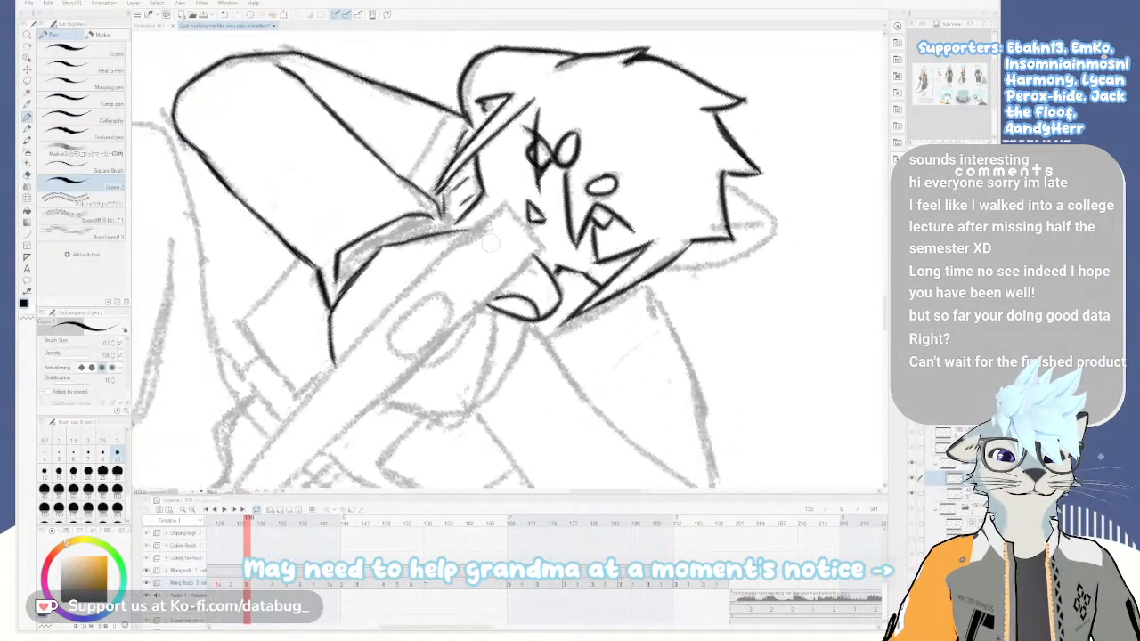
drag(486, 248, 591, 293)
key(minus)
key(minus)
key(minus)
key(minus)
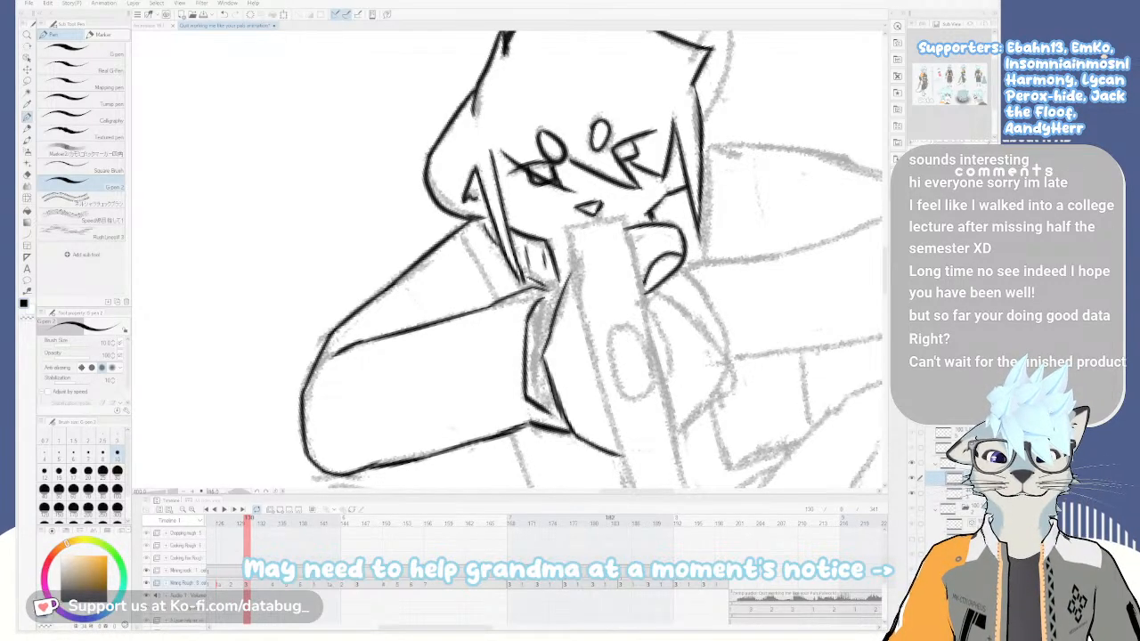
mouse_move(569, 230)
mouse_down()
mouse_move(634, 222)
mouse_move(649, 308)
mouse_up()
key(ctrl+z)
key(ctrl+z)
key(ctrl+z)
drag(627, 227, 666, 412)
key(ctrl+z)
key(ctrl+z)
Ink the small pointed hole in the upper part of the blade, redoing missed strokes and trimming the overshoot at its tip
key(asciicircum)
key(asciicircum)
scroll(634, 339, down, 2)
drag(643, 354, 540, 236)
scroll(540, 249, up, 2)
key(ctrl+z)
mouse_move(536, 254)
mouse_down()
mouse_move(567, 252)
mouse_move(568, 317)
mouse_up()
key(ctrl+z)
drag(534, 258, 565, 342)
key(ctrl+z)
drag(565, 253, 556, 337)
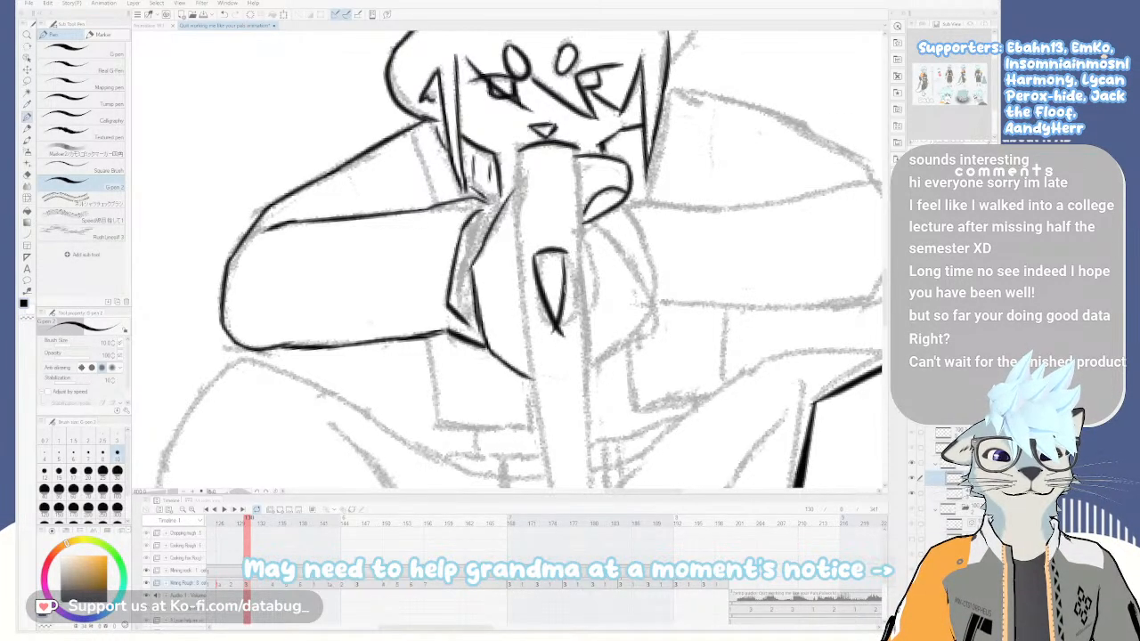
key(e)
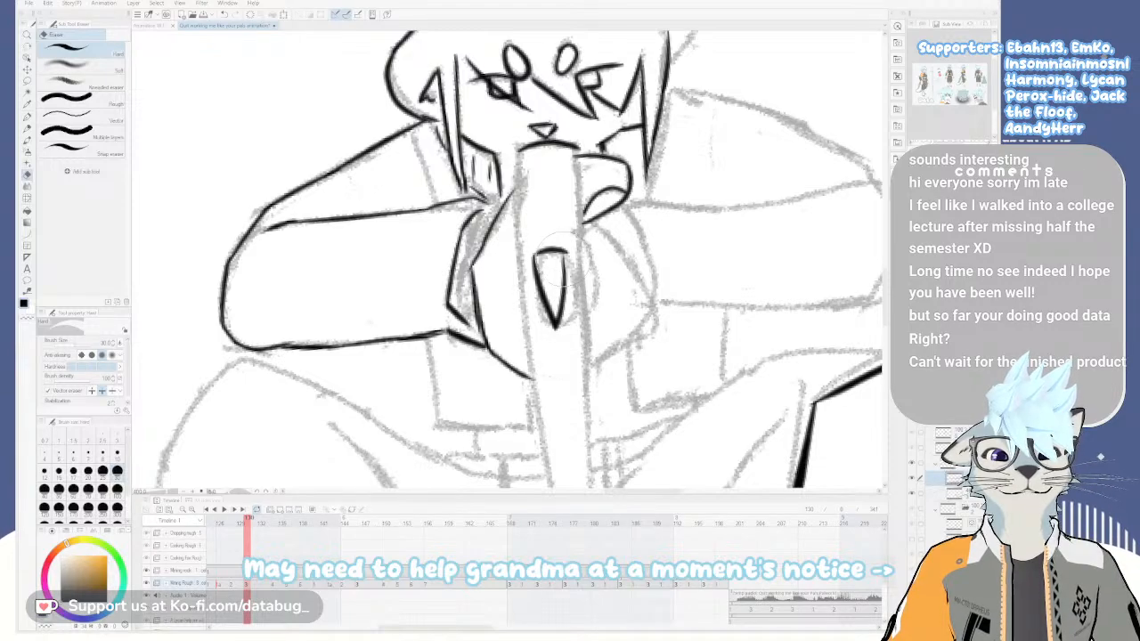
key(p)
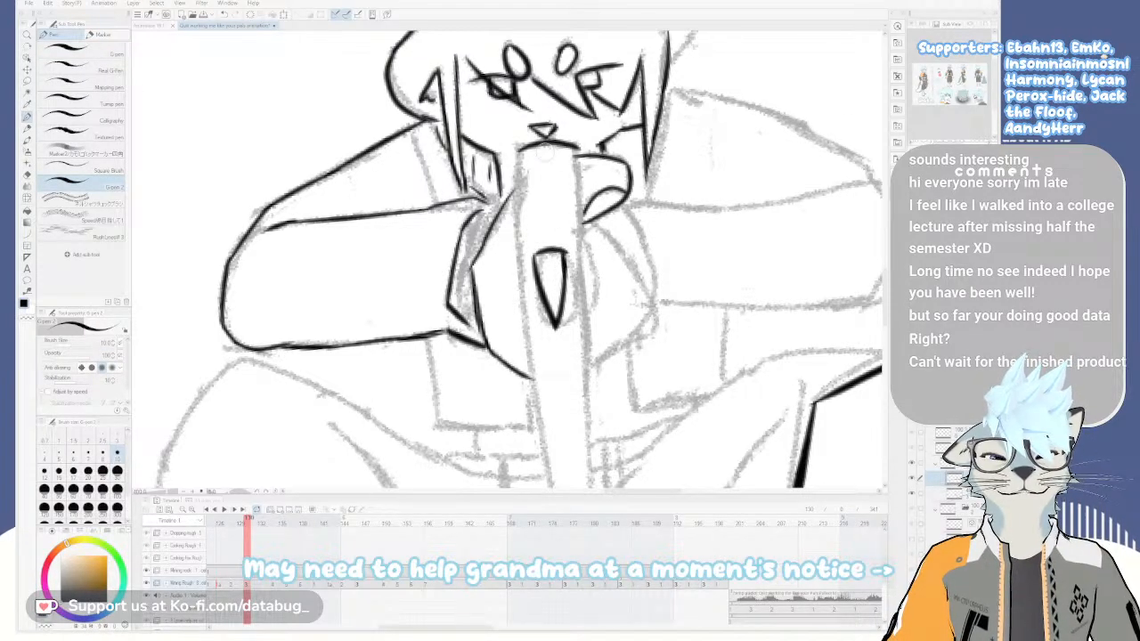
Draw the blade's two long edges with the Curve tool, running from the top corners down to one sharp tip
drag(526, 147, 514, 197)
key(ctrl+z)
scroll(610, 310, down, 2)
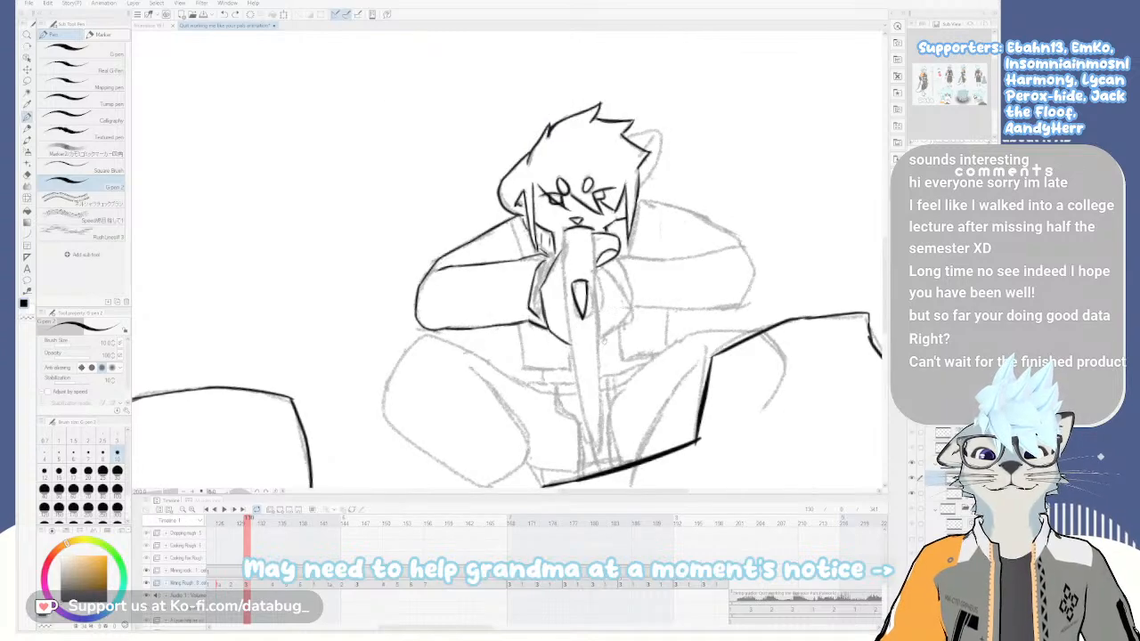
drag(613, 340, 585, 242)
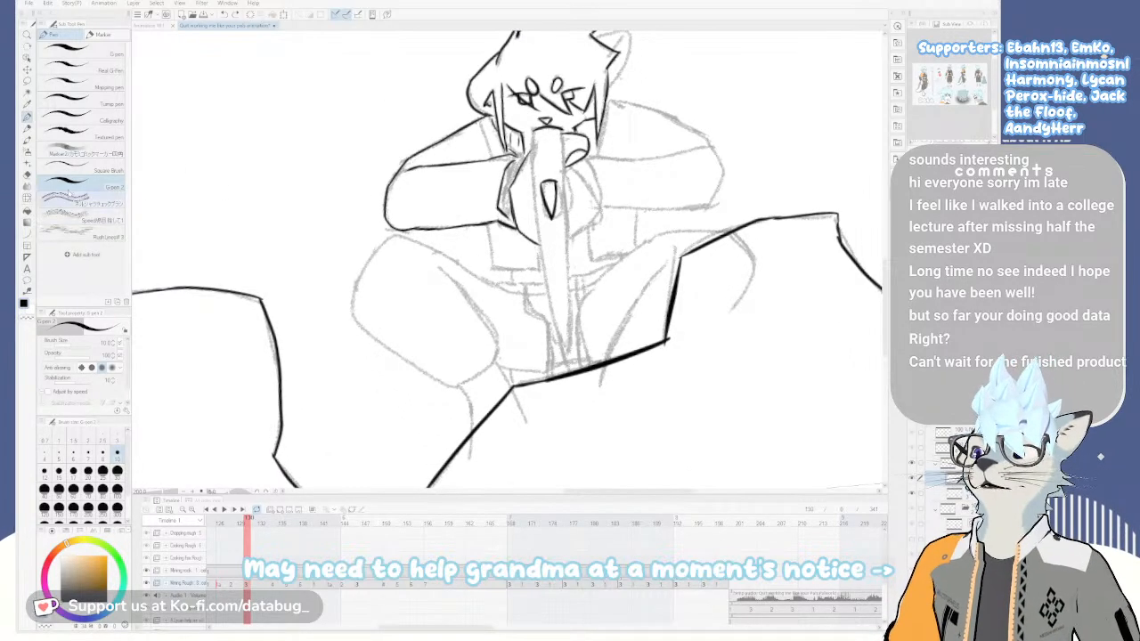
key(u)
scroll(525, 121, up, 2)
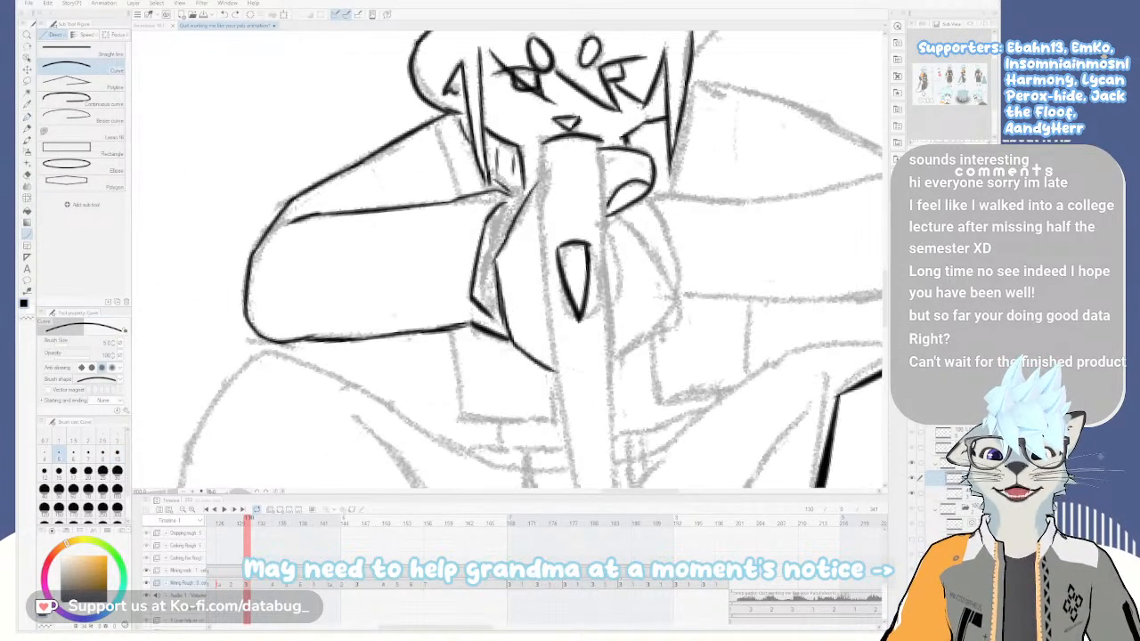
scroll(542, 145, down, 2)
drag(543, 143, 572, 361)
click(545, 264)
mouse_move(571, 142)
mouse_down()
mouse_move(591, 326)
mouse_move(574, 362)
mouse_up()
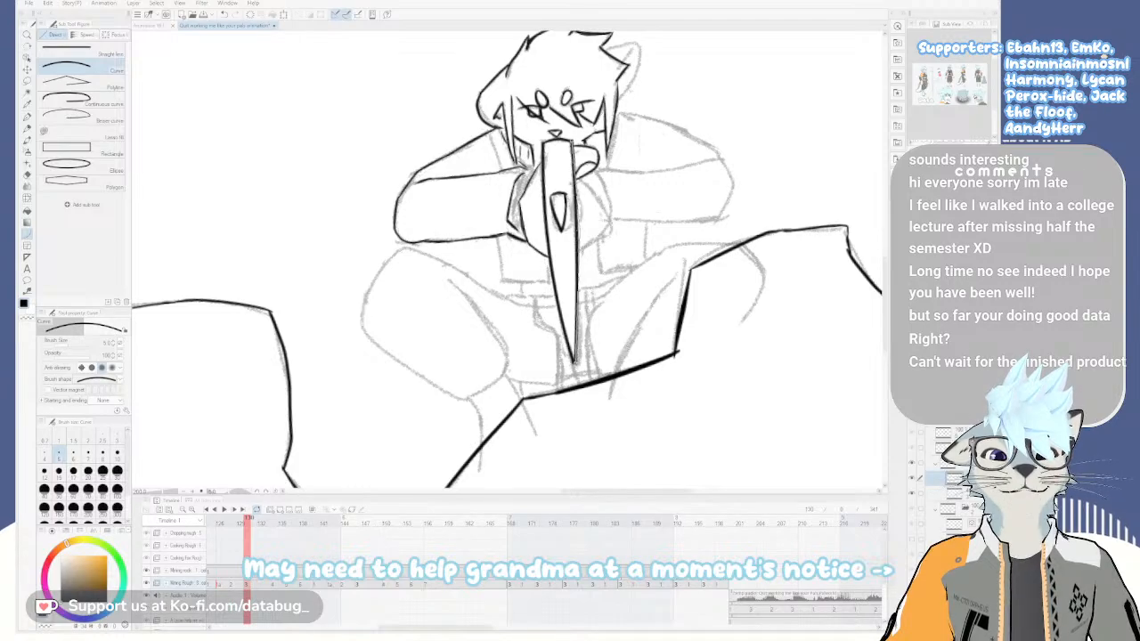
click(577, 280)
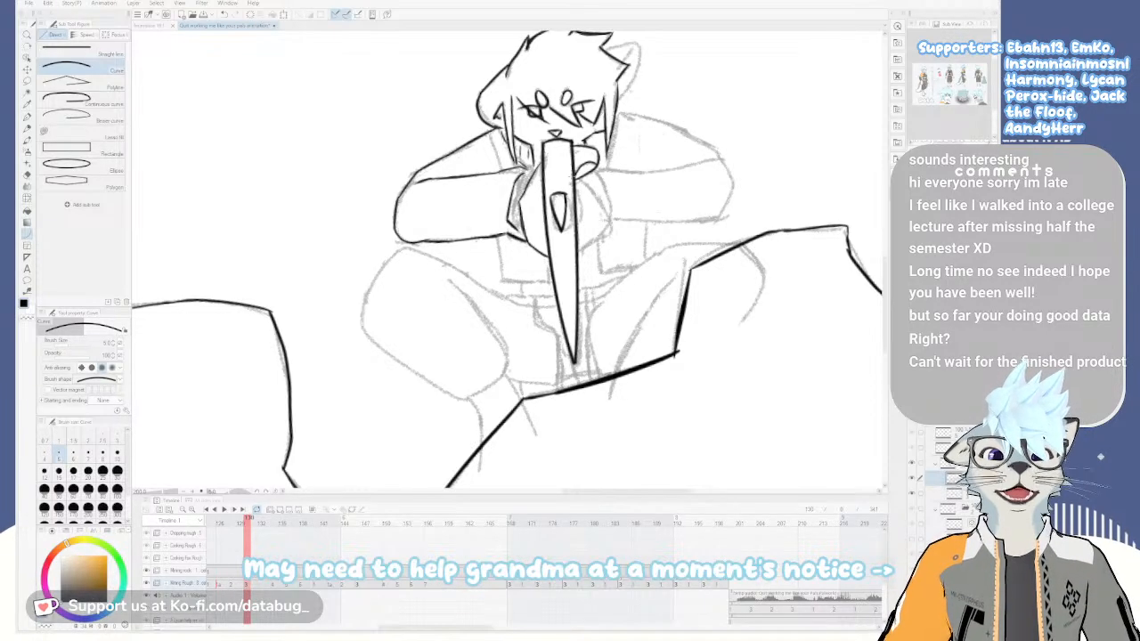
drag(577, 279, 581, 285)
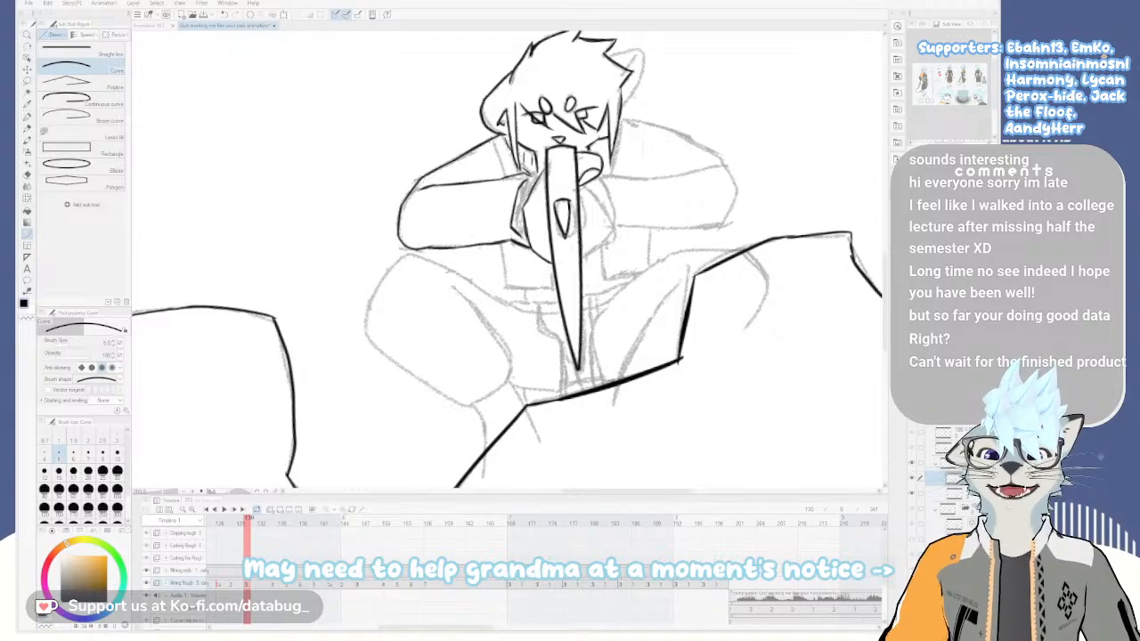
Ink the hand on the blade's right side with the pen, including its outer curve, lower corner and bottom edge back to the blade
key(p)
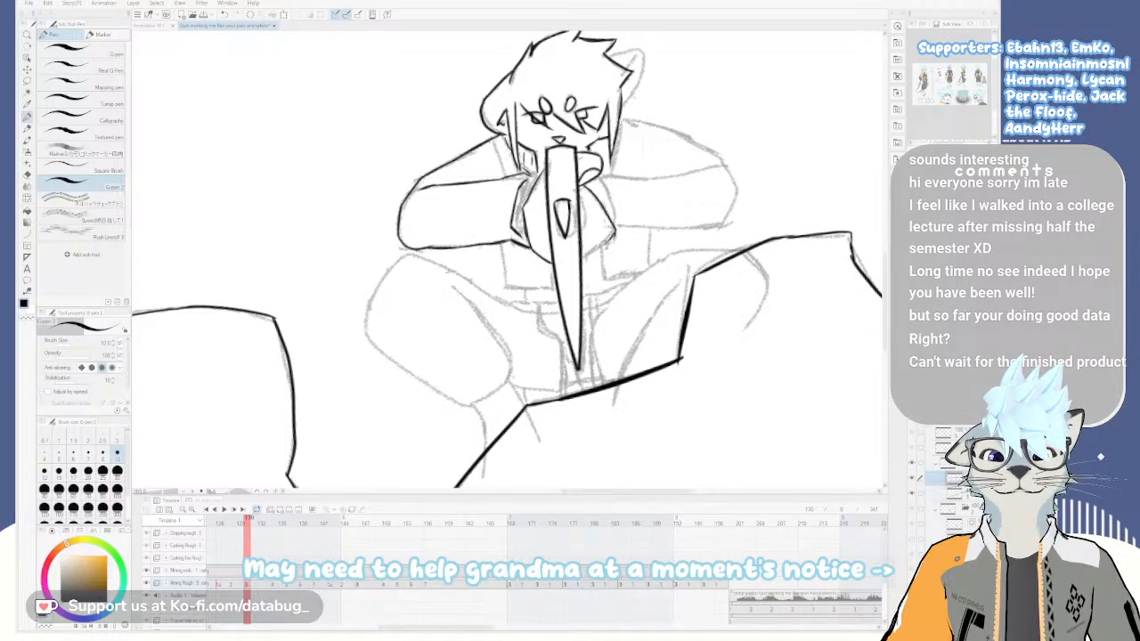
drag(614, 228, 611, 247)
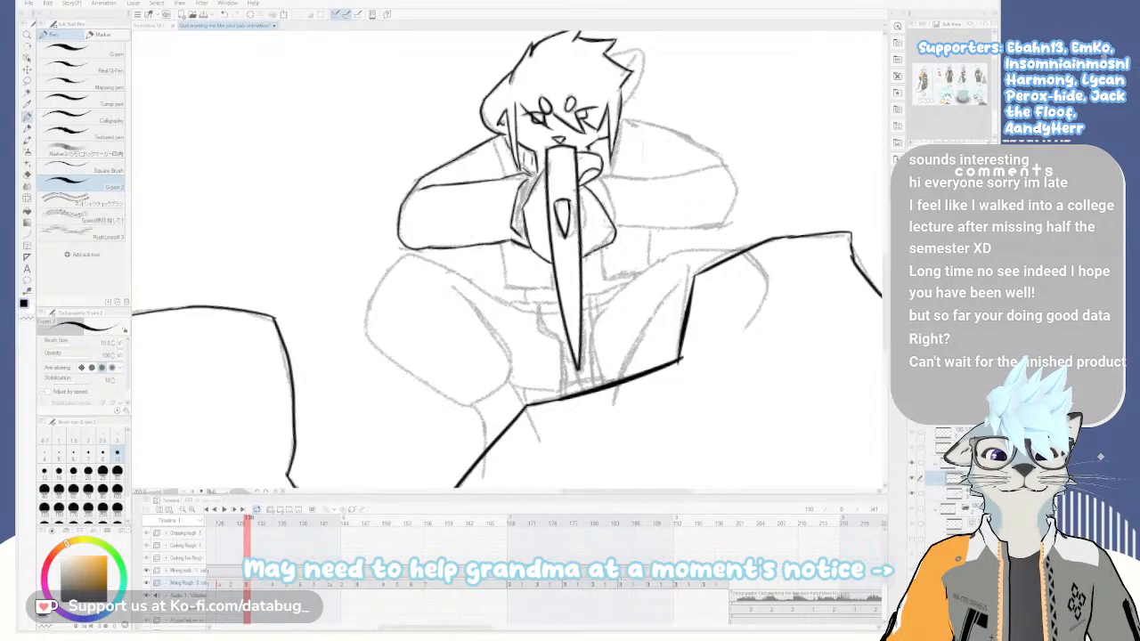
scroll(612, 234, up, 2)
mouse_move(613, 226)
mouse_down()
mouse_move(607, 244)
mouse_move(576, 260)
mouse_up()
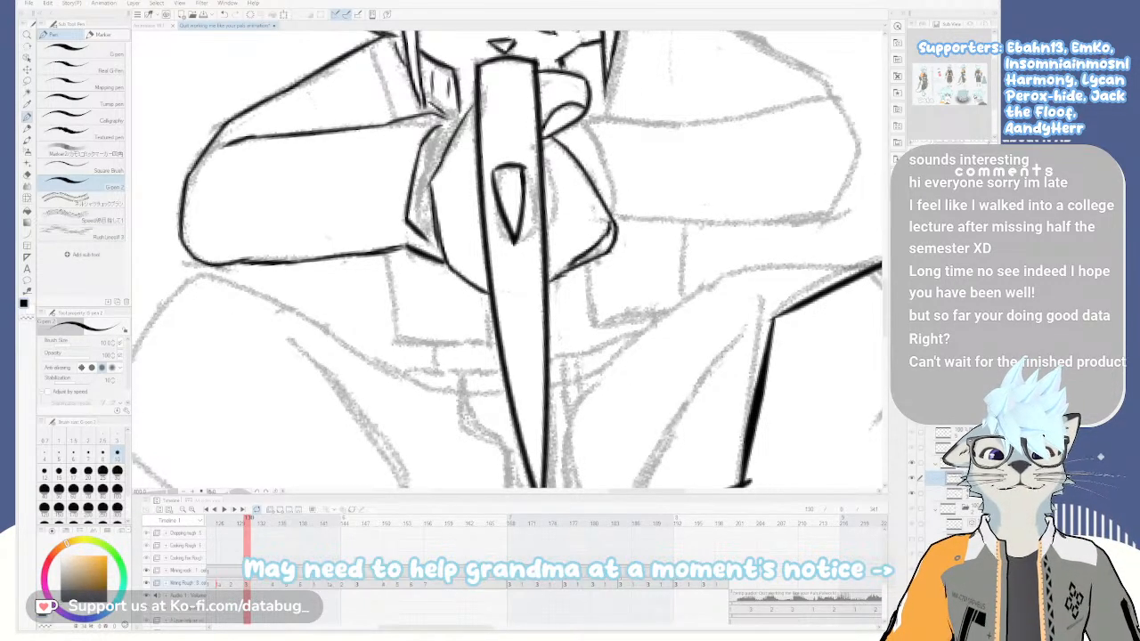
scroll(583, 258, down, 1)
drag(553, 198, 586, 261)
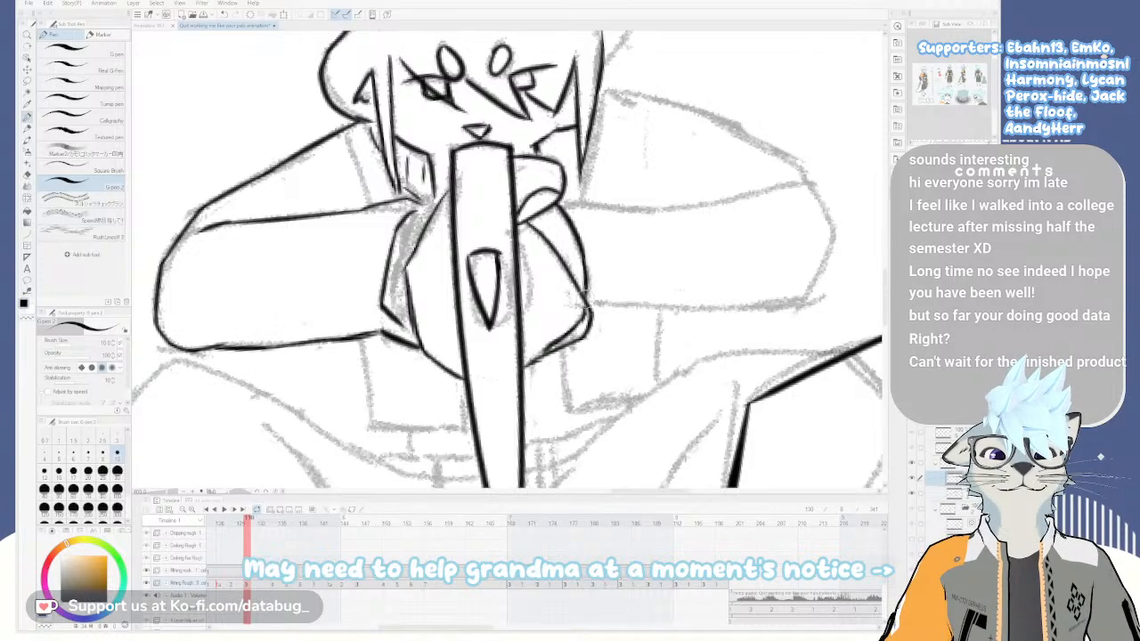
Ink the upper contour of the right sleeve from the shoulder toward the elbow
scroll(588, 254, down, 3)
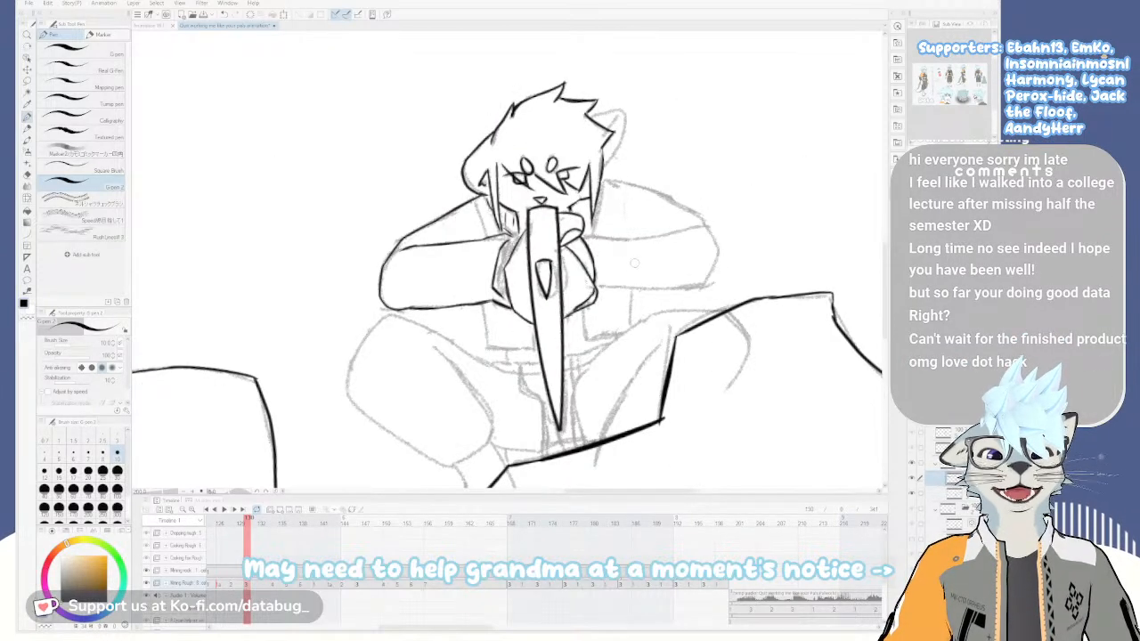
key(asciicircum)
key(asciicircum)
key(asciicircum)
key(asciicircum)
key(asciicircum)
key(asciicircum)
key(asciicircum)
key(asciicircum)
key(asciicircum)
key(asciicircum)
key(asciicircum)
key(asciicircum)
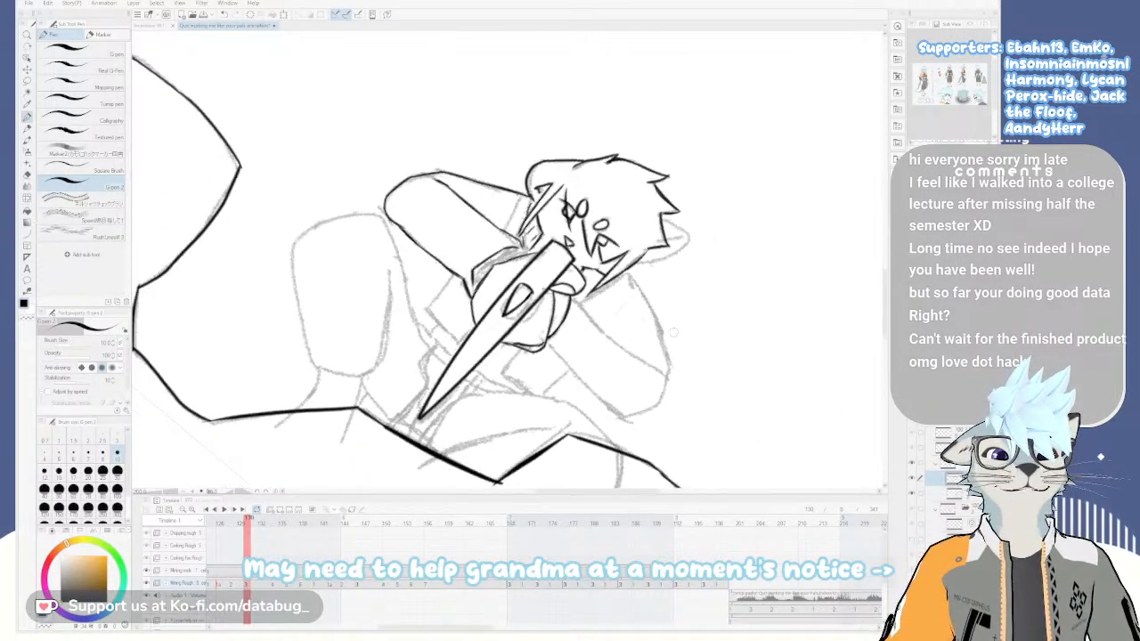
drag(662, 392, 562, 238)
key(asciicircum)
key(asciicircum)
scroll(559, 215, up, 3)
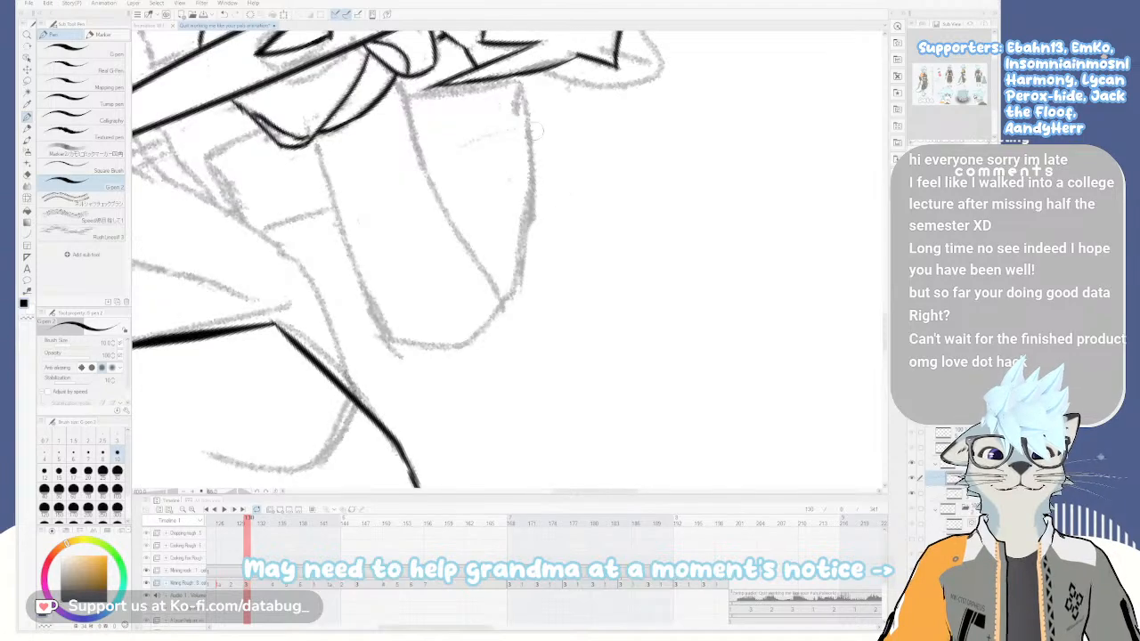
mouse_move(524, 86)
mouse_down()
mouse_move(530, 256)
mouse_move(535, 244)
mouse_move(520, 302)
mouse_move(531, 227)
mouse_up()
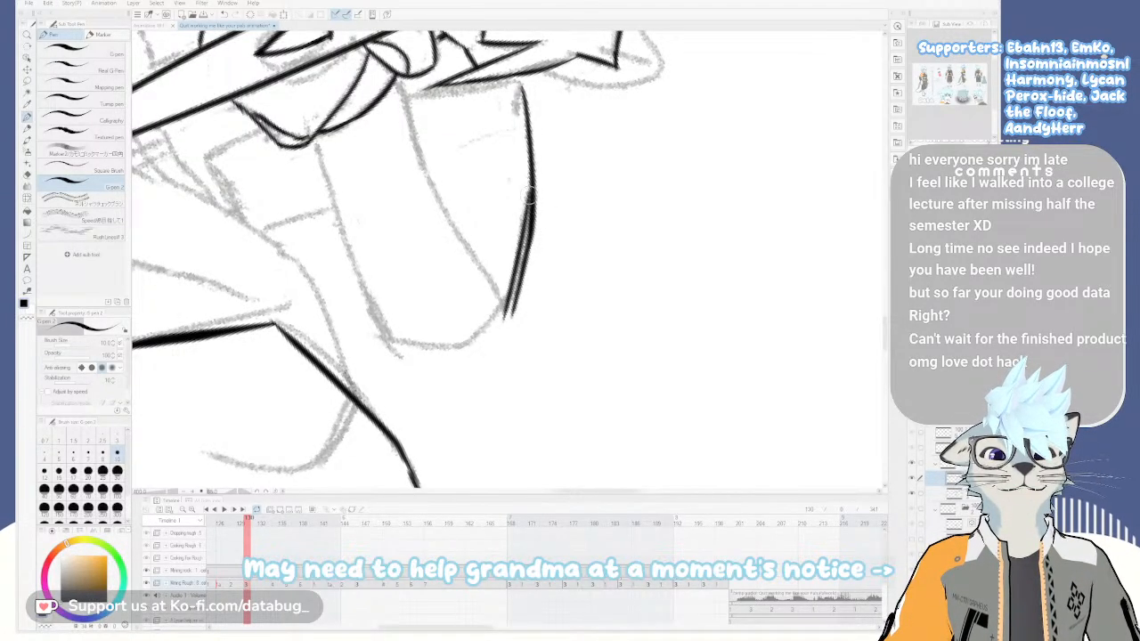
Erase the doubled lower part of the right sleeve's upper contour and re-ink it down to the elbow
key(e)
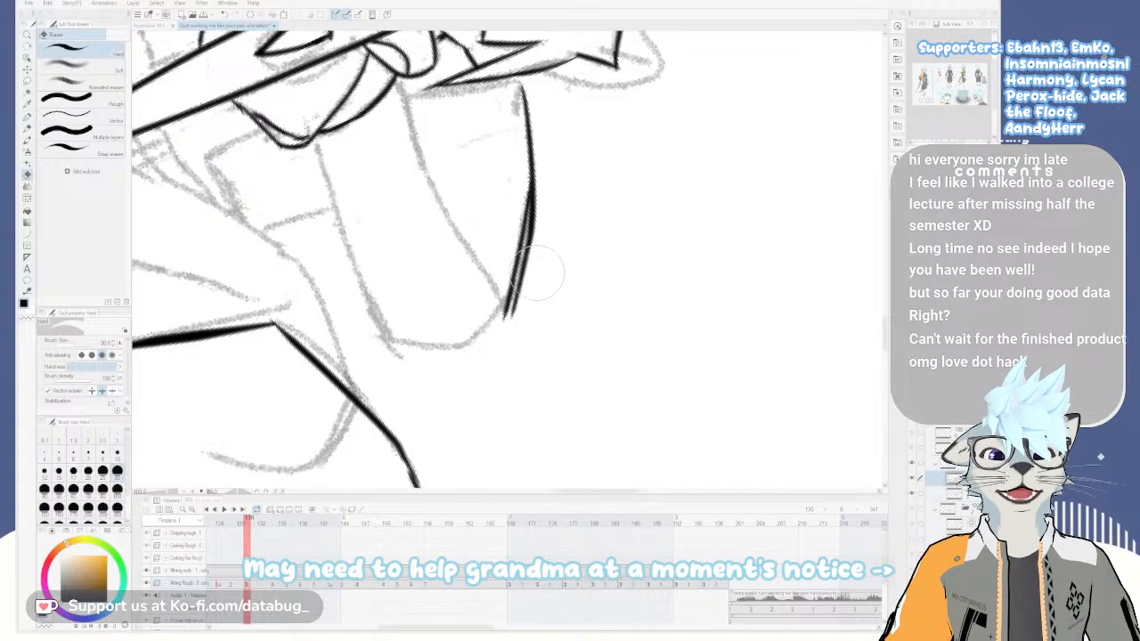
drag(519, 261, 535, 242)
key(ctrl+z)
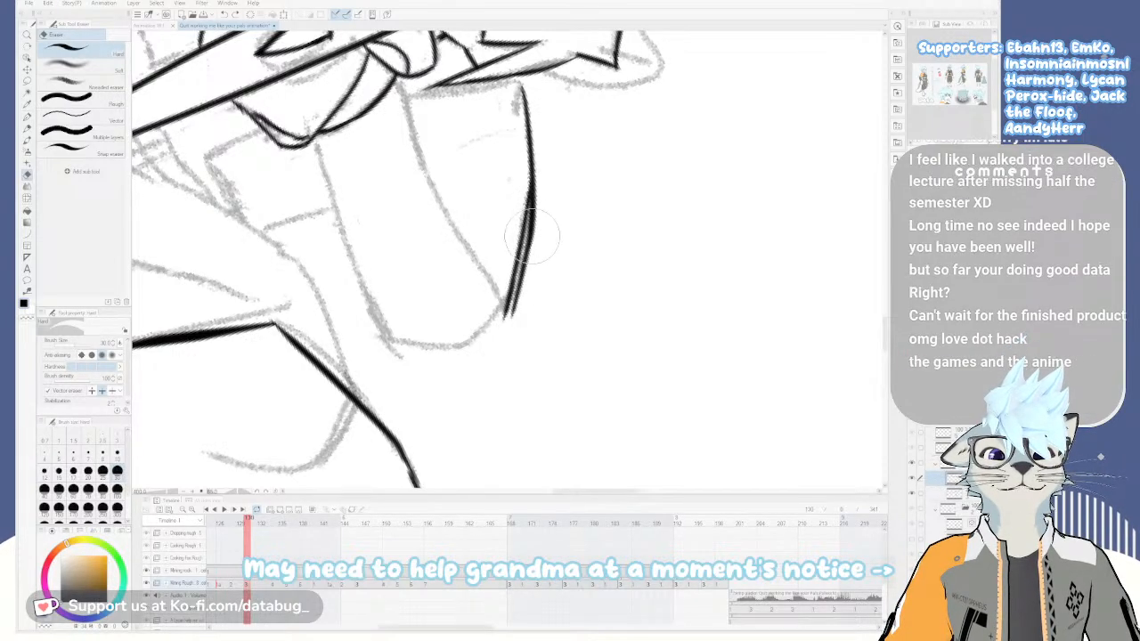
key(p)
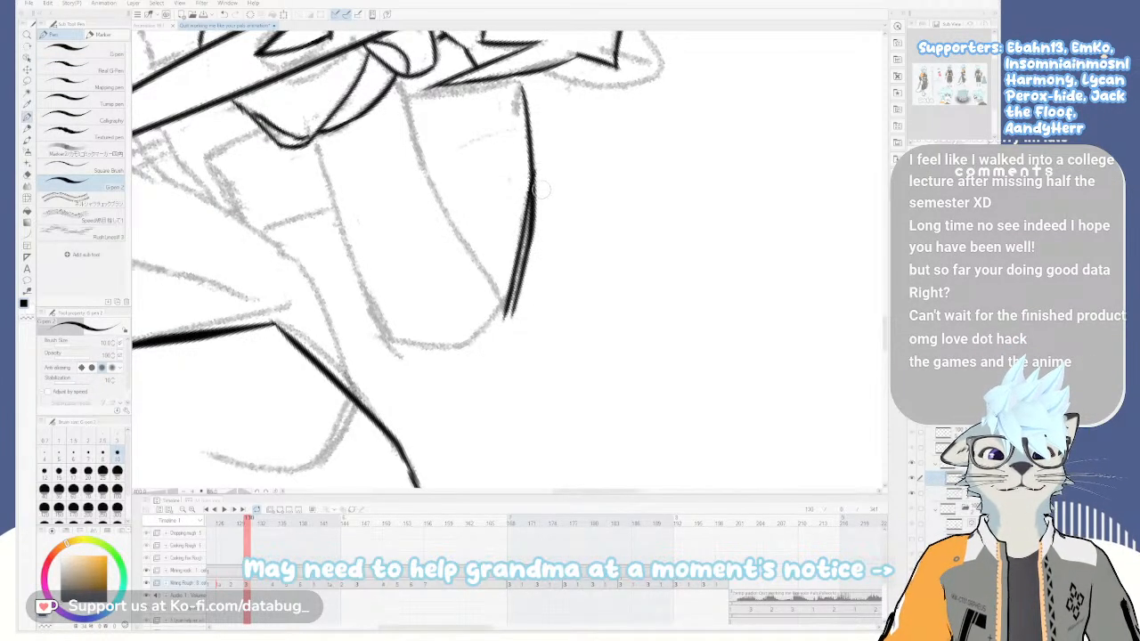
key(e)
drag(532, 201, 532, 264)
key(minus)
key(minus)
key(minus)
key(minus)
key(p)
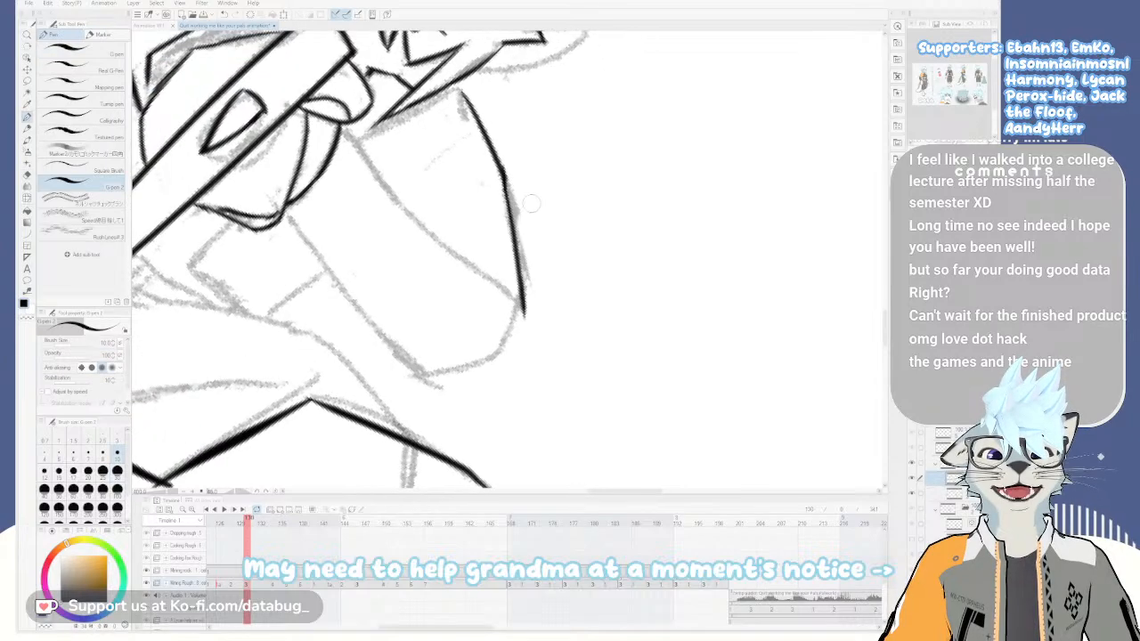
drag(504, 175, 522, 276)
mouse_move(507, 195)
mouse_down()
mouse_move(524, 294)
mouse_move(505, 330)
mouse_up()
Ink the rounded elbow end of the right sleeve and erase the stroke overshooting where it meets the upper arm
key(minus)
key(minus)
key(minus)
key(minus)
key(minus)
key(minus)
key(minus)
key(minus)
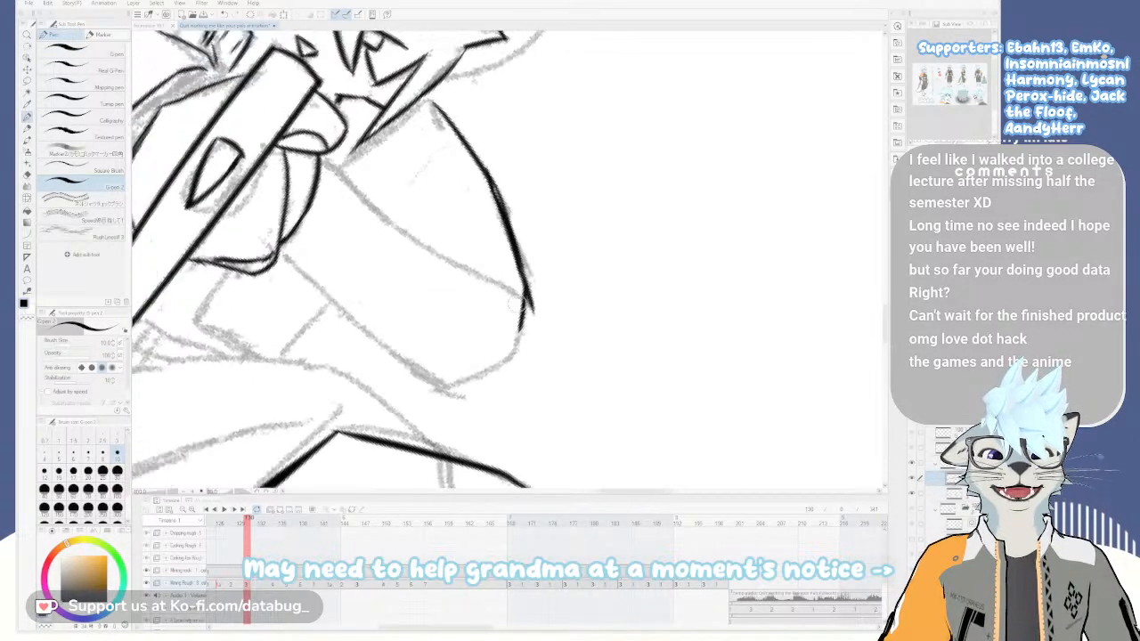
mouse_move(553, 310)
mouse_down()
mouse_move(560, 344)
mouse_move(511, 403)
mouse_up()
key(minus)
key(minus)
key(minus)
key(minus)
key(minus)
key(minus)
key(minus)
key(minus)
key(minus)
key(minus)
key(minus)
key(minus)
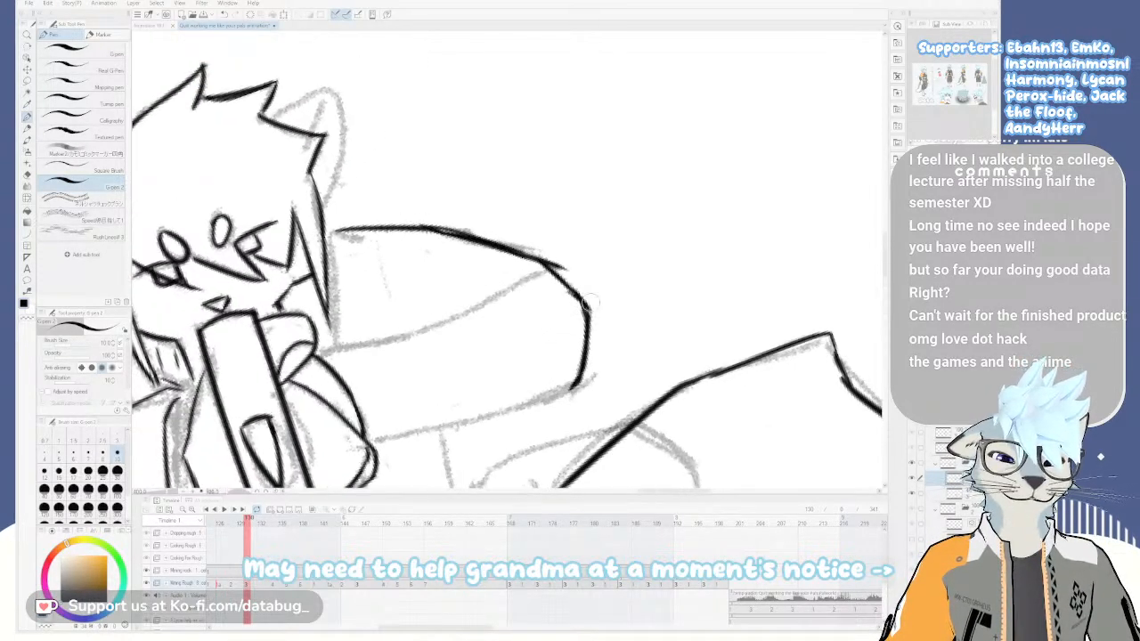
key(minus)
key(minus)
drag(578, 217, 436, 134)
key(e)
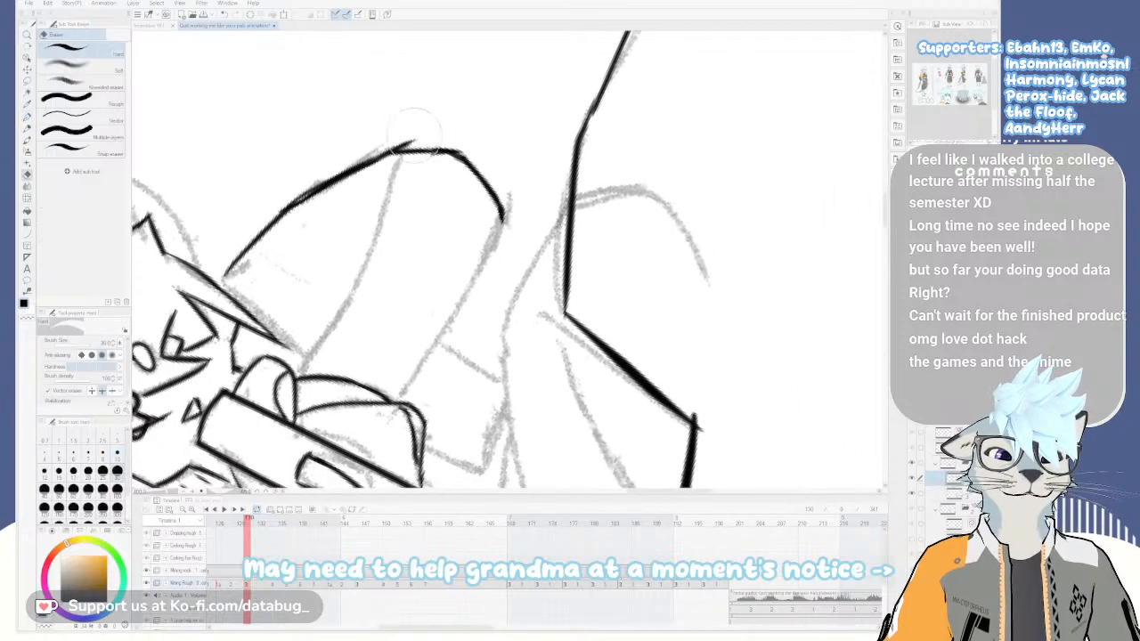
Ink the lower and upper edges of the right forearm from the elbow to the hand
key(p)
key(minus)
key(minus)
key(minus)
key(minus)
key(minus)
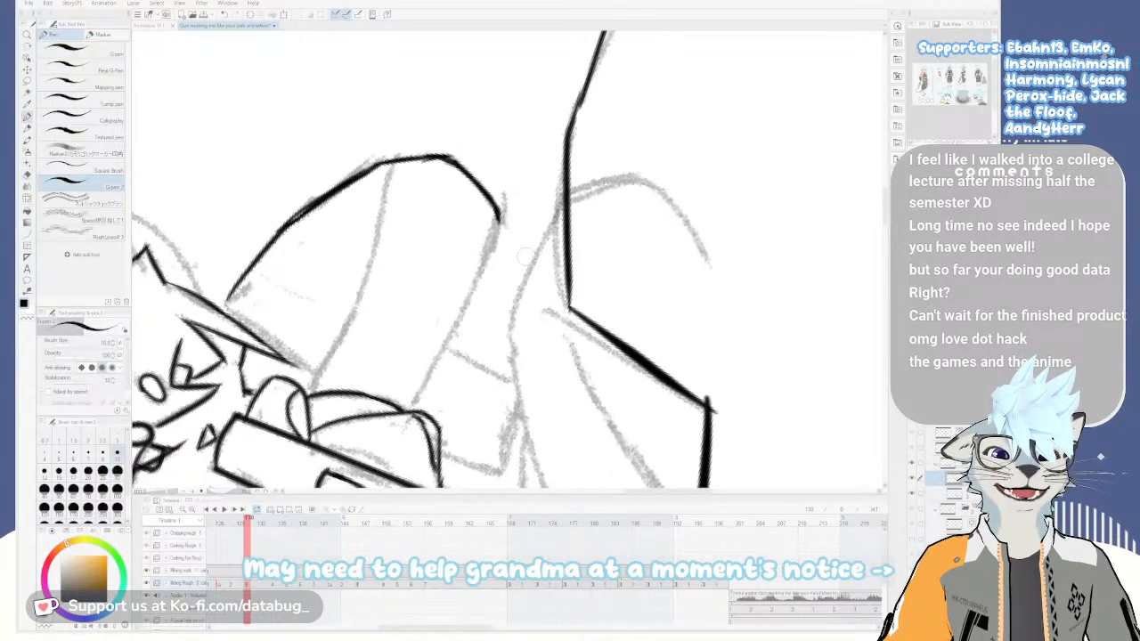
scroll(538, 227, down, 2)
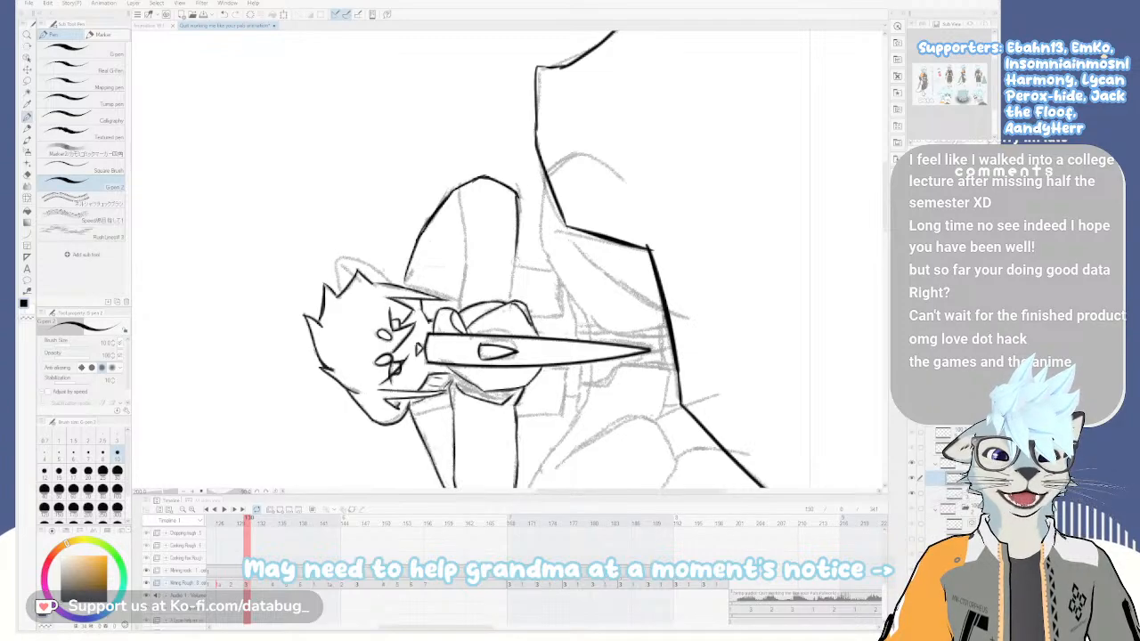
drag(518, 195, 510, 299)
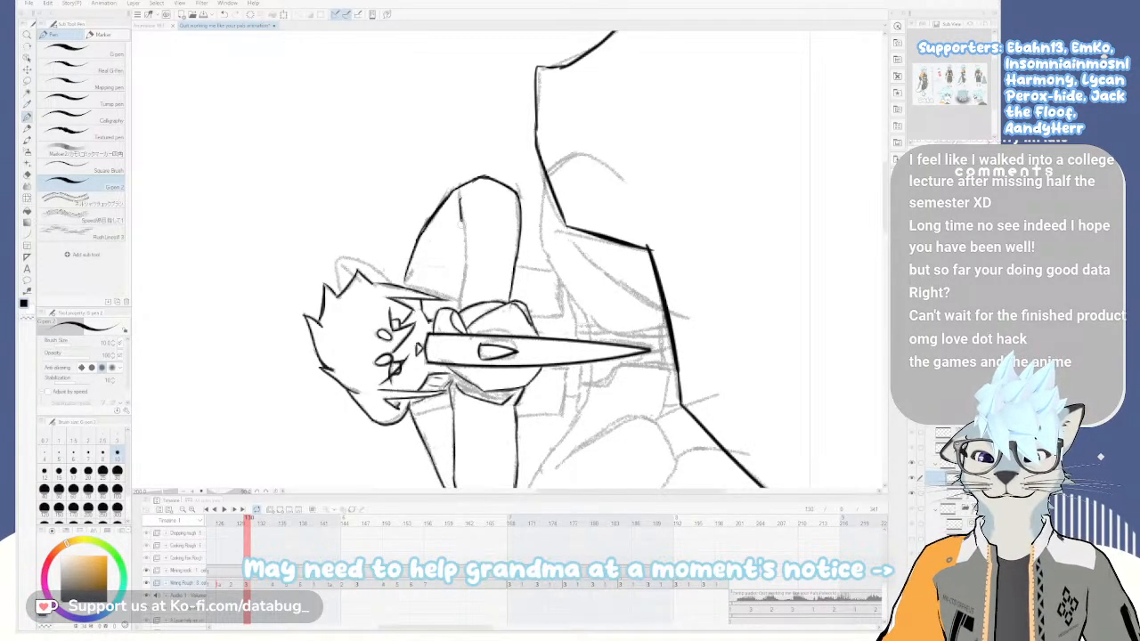
drag(466, 245, 461, 312)
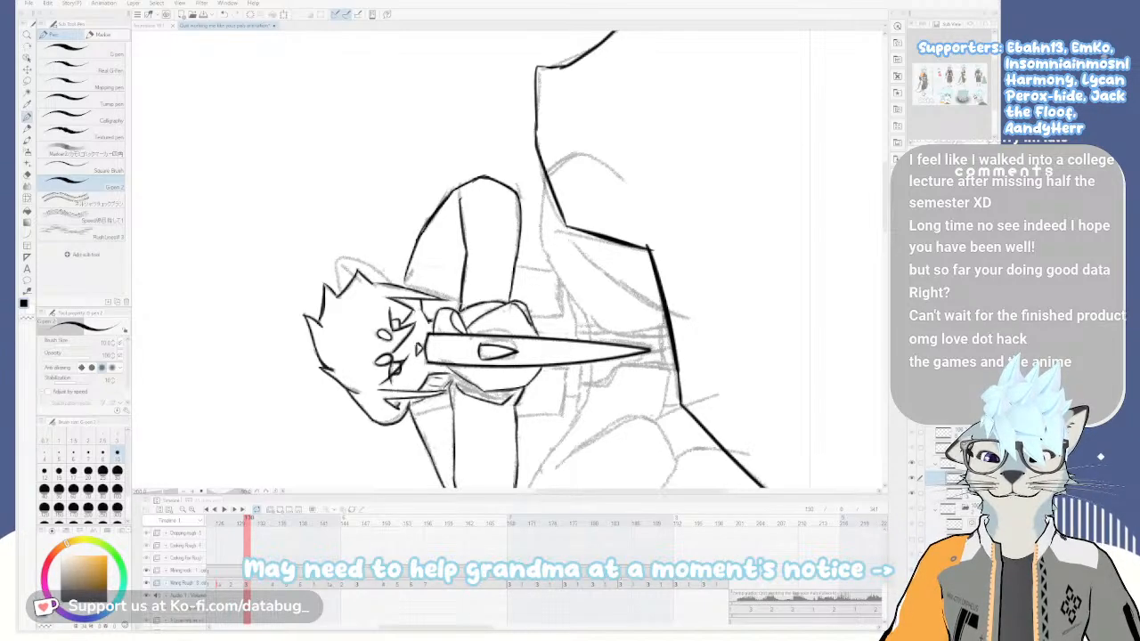
Ink the short outer edge of the jacket panel hanging below the forearm on the left of the blade
key(^)
key(^)
key(^)
drag(526, 306, 575, 303)
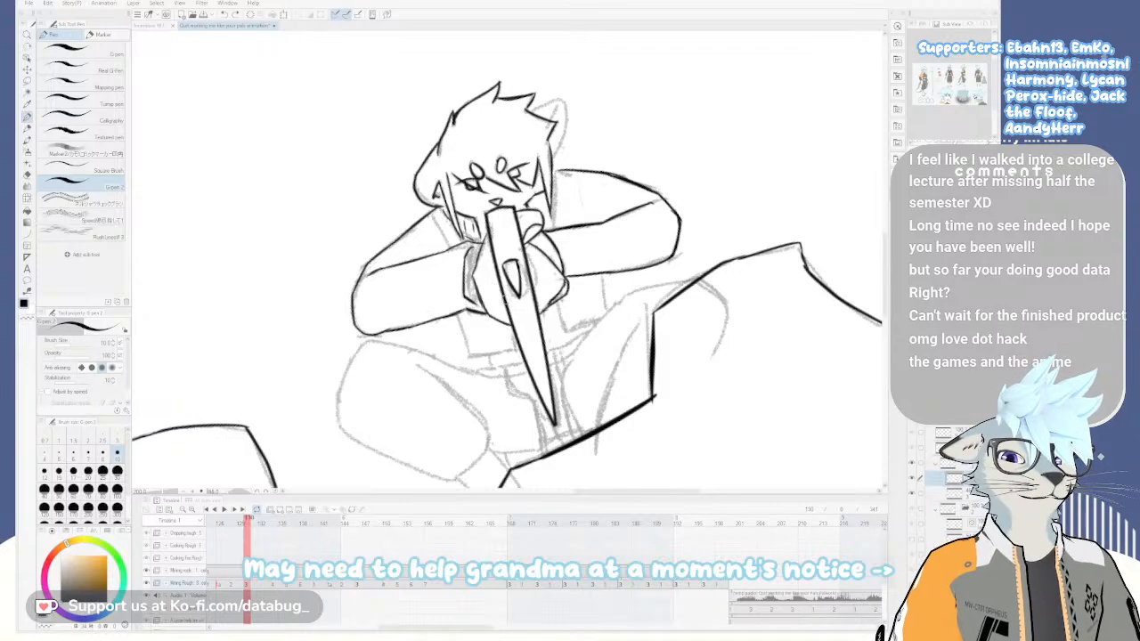
key(^)
drag(536, 393, 537, 276)
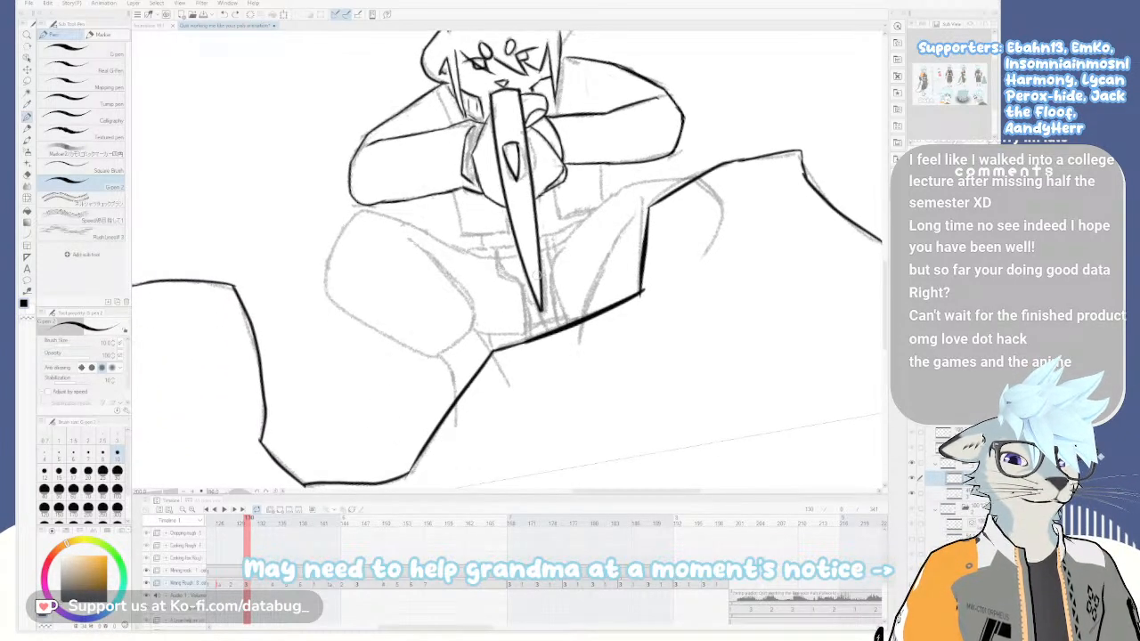
key(ctrl+minus)
key(ctrl+plus)
key(^)
key(^)
drag(465, 185, 468, 228)
key(ctrl+z)
drag(466, 185, 469, 228)
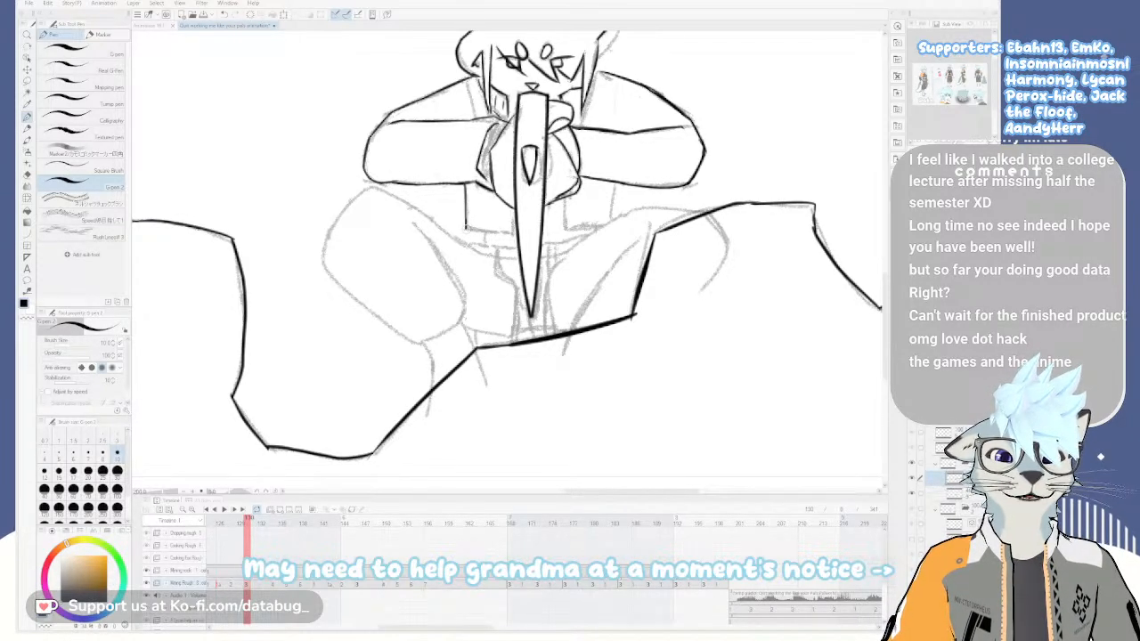
Ink the lower hem of the left jacket panel from its outer corner to the blade
key(^)
key(^)
key(^)
key(^)
key(^)
key(^)
key(^)
key(^)
key(^)
key(^)
key(^)
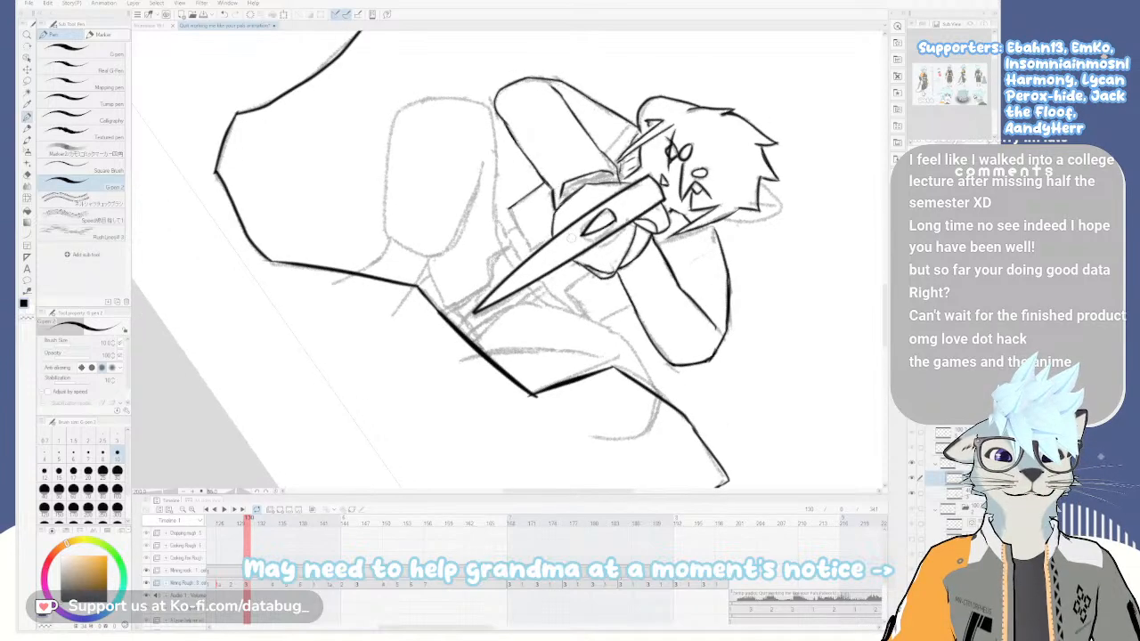
key(^)
key(^)
key(^)
key(^)
key(^)
key(^)
key(^)
key(^)
key(^)
scroll(573, 250, up, 2)
drag(515, 201, 488, 293)
key(ctrl+z)
mouse_move(515, 201)
mouse_down()
mouse_move(488, 289)
mouse_move(538, 302)
mouse_up()
key(ctrl+z)
Ink the jacket panel below the forearm on the right of the blade, plus the short edge beneath the left panel
key(minus)
key(minus)
key(minus)
key(minus)
key(minus)
key(minus)
key(minus)
key(minus)
key(minus)
key(minus)
key(minus)
key(minus)
key(minus)
key(minus)
key(minus)
key(minus)
key(minus)
key(minus)
key(minus)
key(minus)
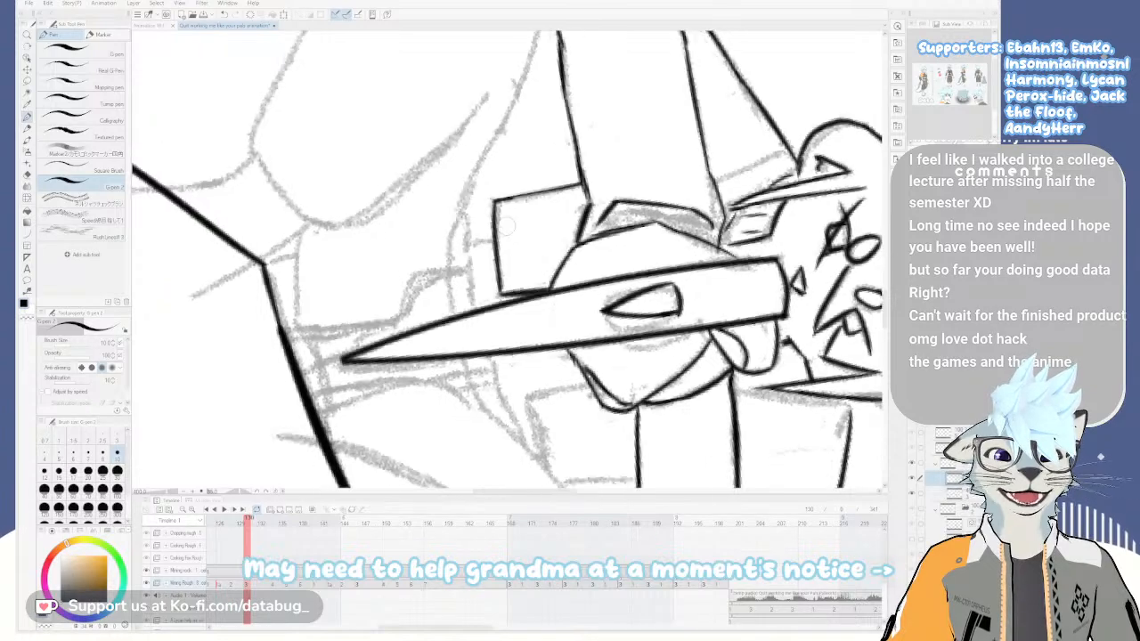
scroll(522, 306, down, 2)
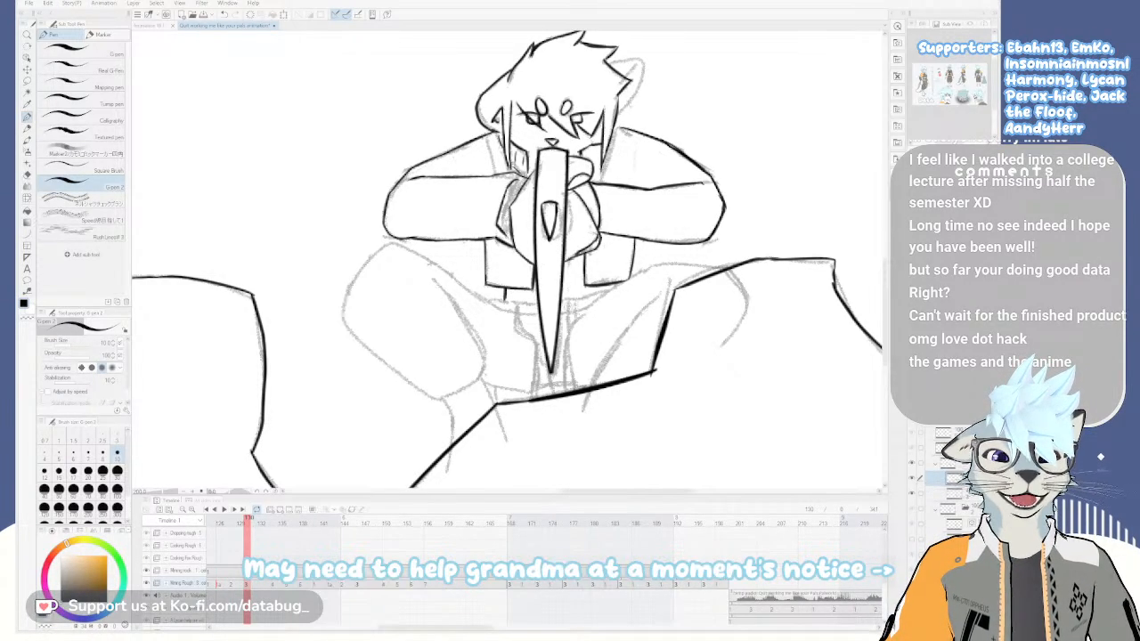
Ink the belt segment beneath the left jacket panel up to the blade
key(minus)
key(minus)
key(minus)
key(minus)
key(minus)
key(minus)
key(minus)
key(minus)
key(minus)
key(minus)
key(minus)
key(minus)
key(minus)
key(minus)
key(minus)
key(minus)
key(minus)
key(minus)
key(minus)
key(minus)
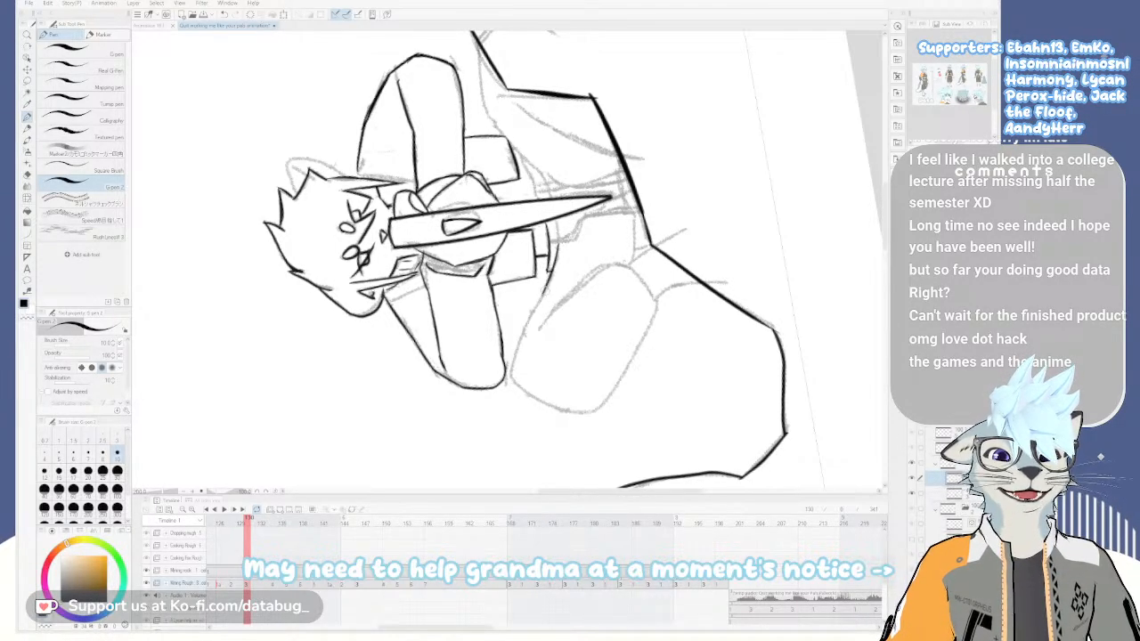
Ink the upper contour of the left thigh from the belt around the top of the bent knee
drag(559, 245, 544, 294)
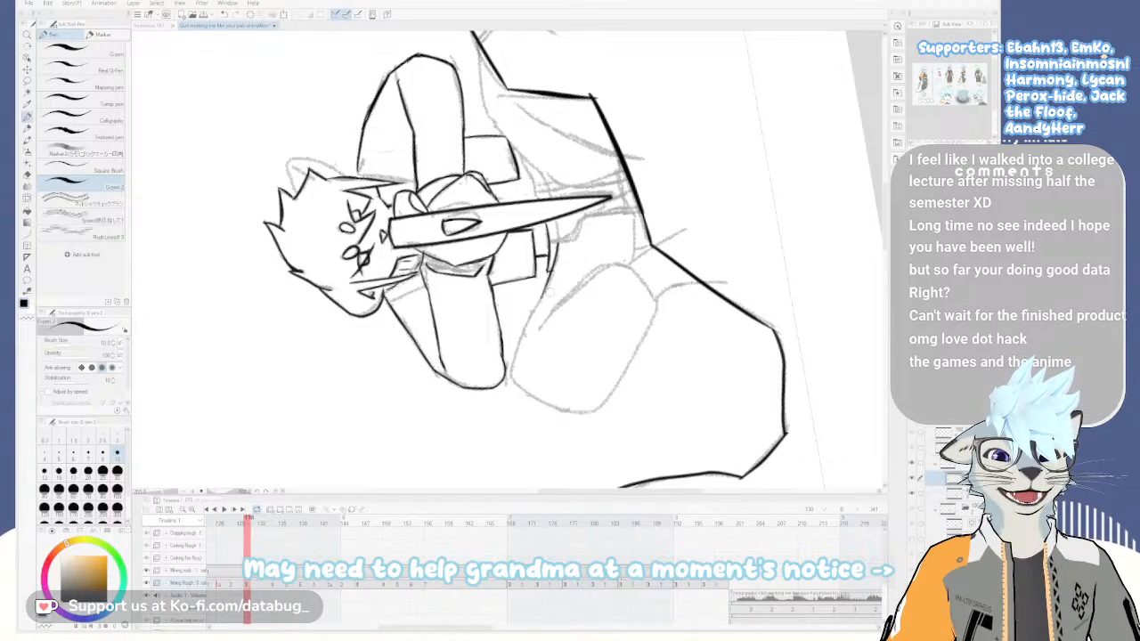
key(ctrl+z)
drag(559, 241, 531, 322)
key(ctrl+z)
key(ctrl+z)
drag(551, 277, 514, 372)
key(ctrl+z)
mouse_move(532, 319)
mouse_down()
mouse_move(513, 366)
mouse_move(548, 397)
mouse_move(524, 380)
mouse_move(546, 405)
mouse_up()
key(ctrl+z)
key(ctrl+z)
key(ctrl+z)
key(ctrl+z)
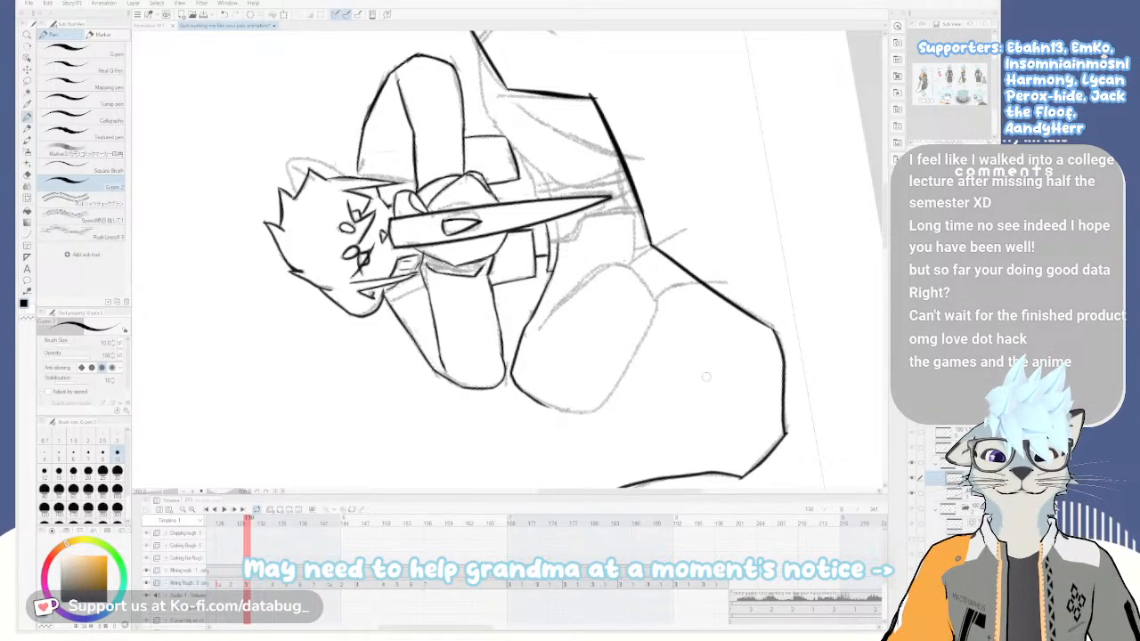
Ink the belt segment beneath the right jacket panel, continuing the waistline on the right of the blade
drag(623, 311, 621, 324)
key(asciicircum)
key(asciicircum)
key(asciicircum)
key(asciicircum)
key(asciicircum)
key(asciicircum)
key(asciicircum)
key(asciicircum)
key(asciicircum)
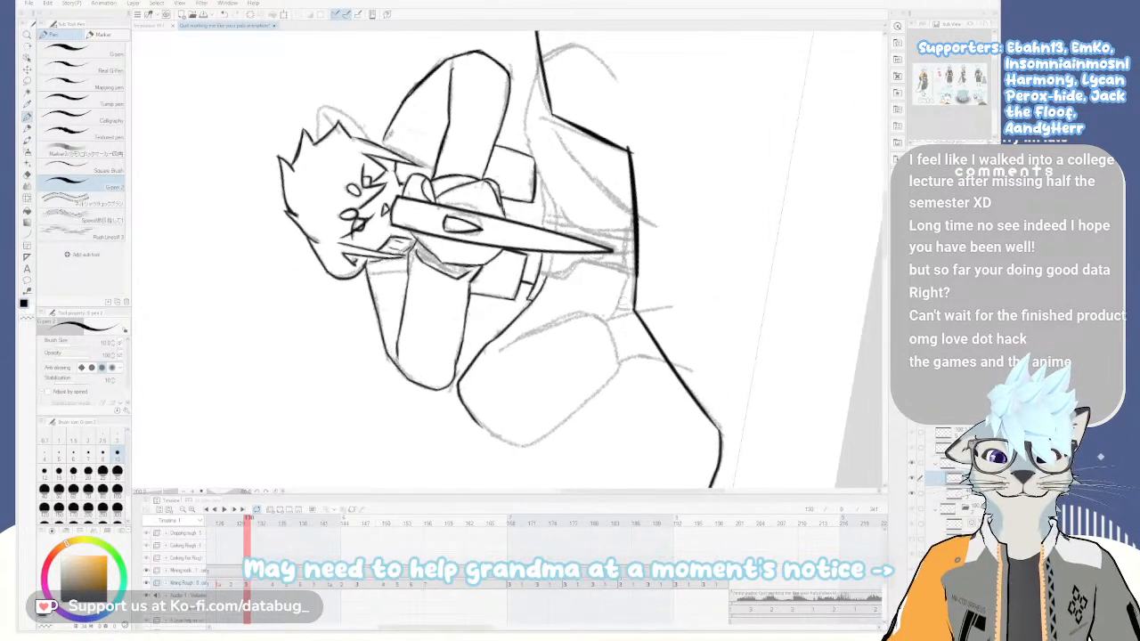
key(asciicircum)
key(asciicircum)
key(asciicircum)
key(asciicircum)
key(asciicircum)
key(asciicircum)
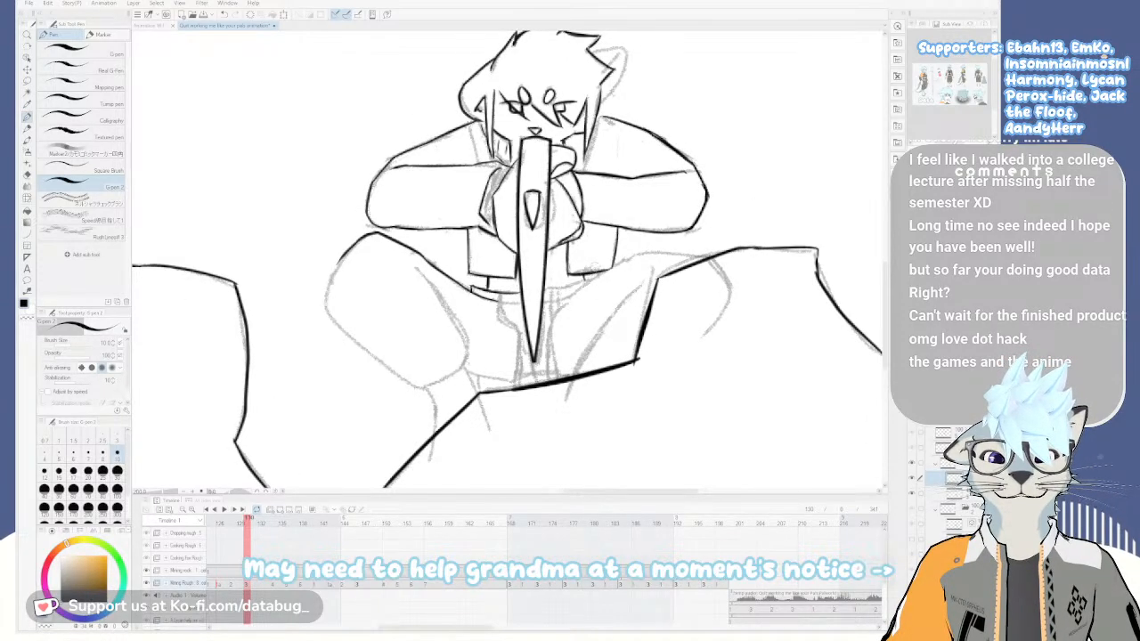
key(minus)
key(minus)
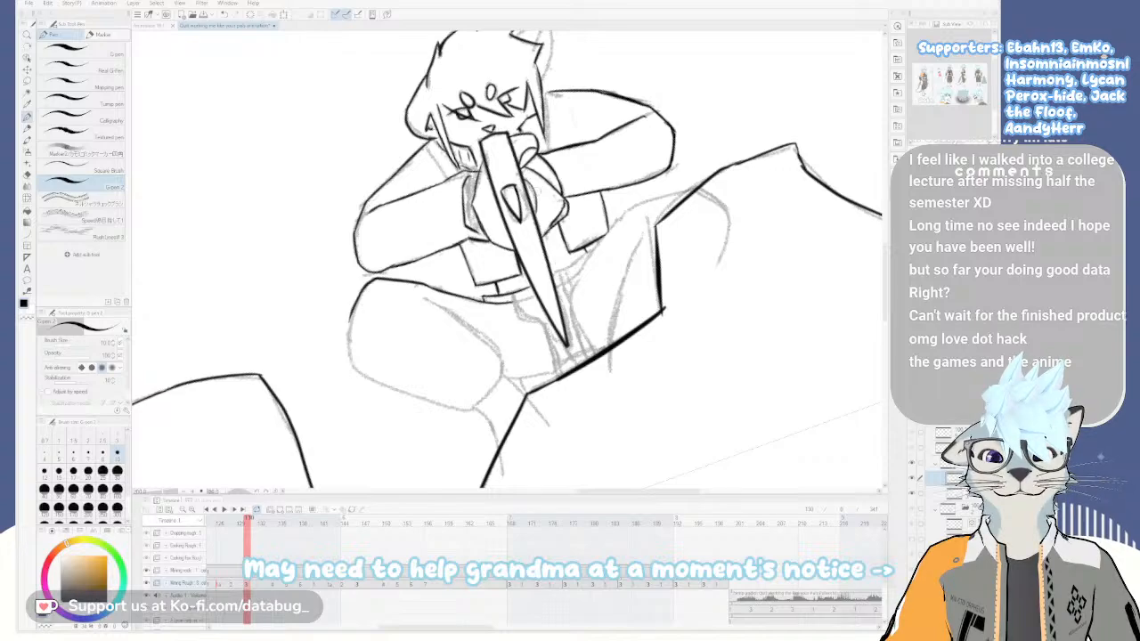
key(minus)
key(minus)
key(minus)
key(minus)
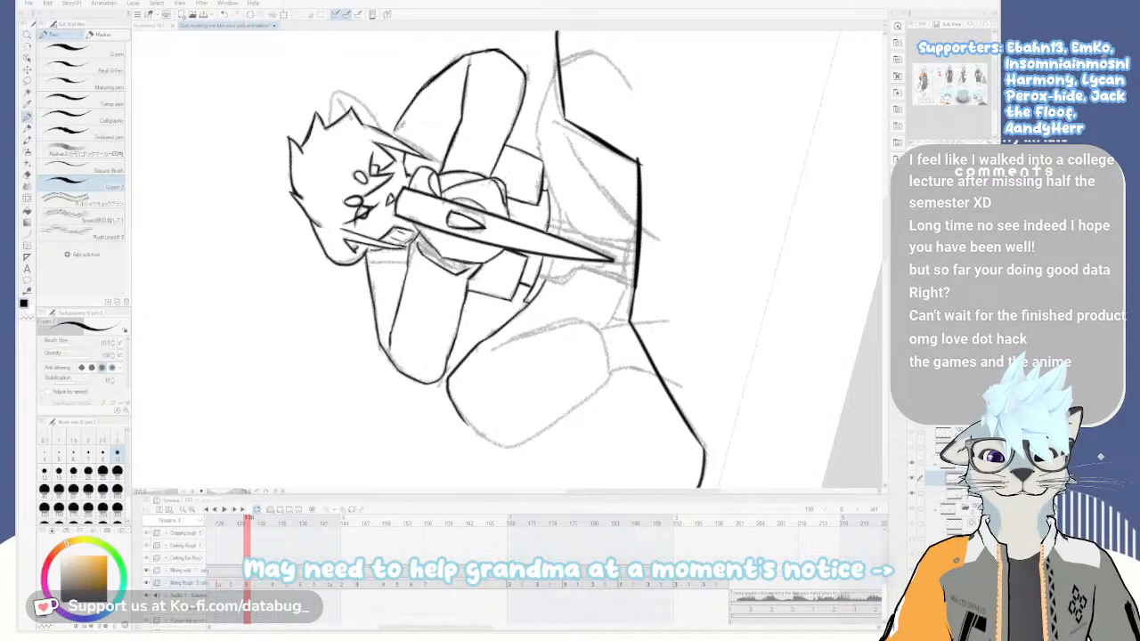
key(asciicircum)
key(asciicircum)
key(asciicircum)
key(asciicircum)
key(asciicircum)
key(asciicircum)
key(asciicircum)
key(asciicircum)
key(asciicircum)
key(asciicircum)
key(asciicircum)
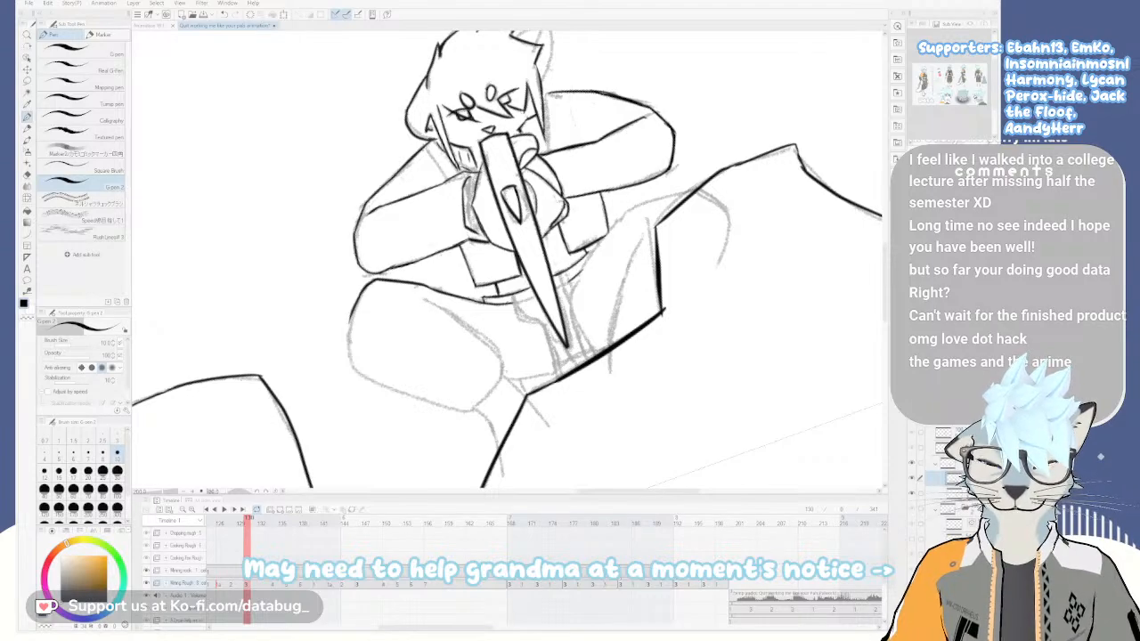
Ink the cloth edges on both sides of the blade, from the belt down to the thick foreground outline
drag(624, 252, 694, 217)
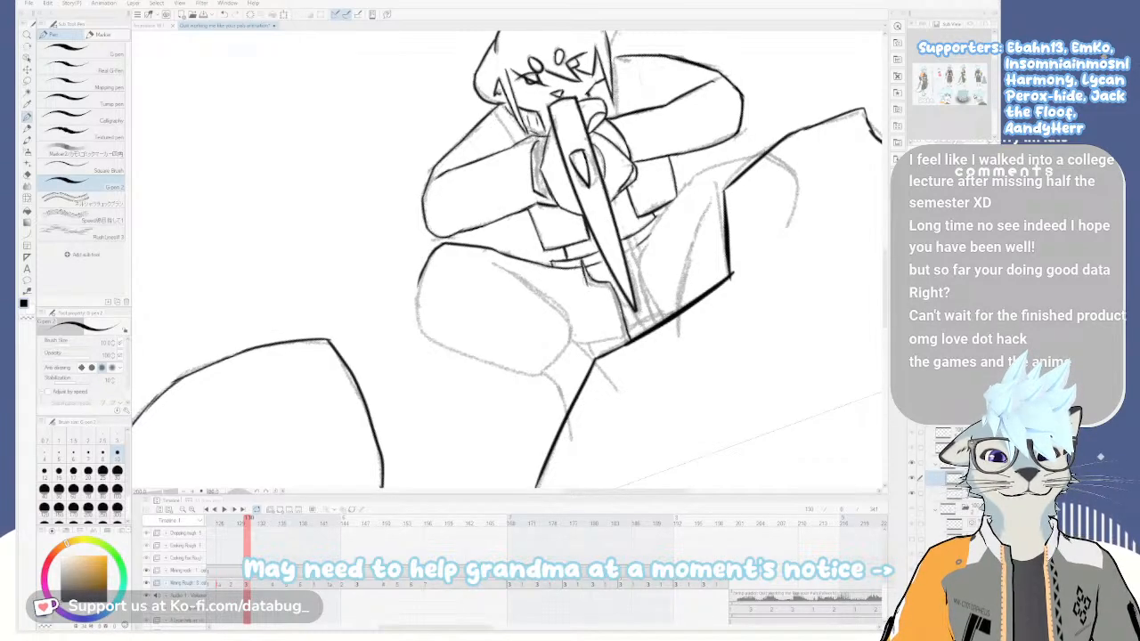
drag(609, 287, 627, 337)
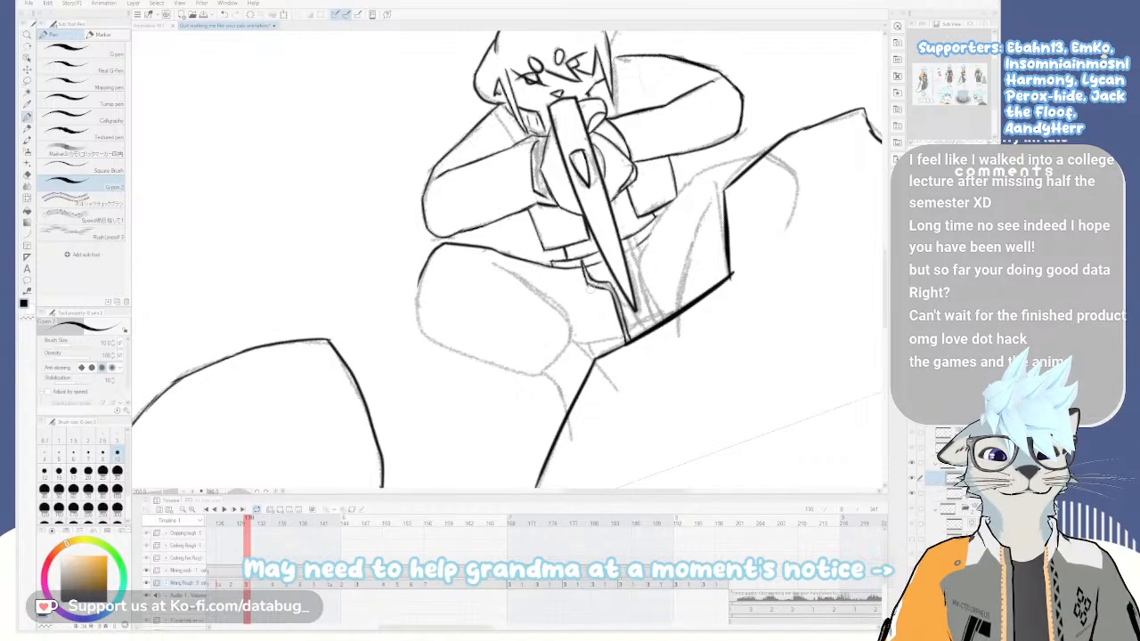
key(asciicircum)
key(asciicircum)
key(asciicircum)
key(asciicircum)
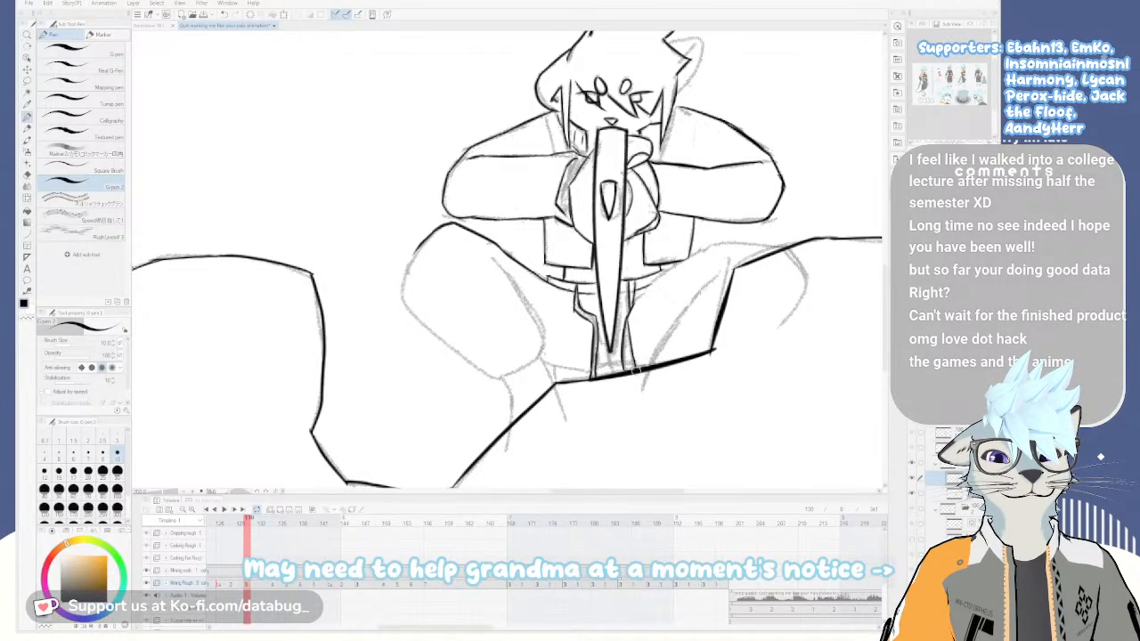
Ink the right thigh's contour from the knee along its upper edge and down the inner side to the foreground outline
drag(630, 346, 644, 323)
mouse_move(662, 278)
mouse_down()
mouse_move(646, 191)
mouse_move(568, 328)
mouse_up()
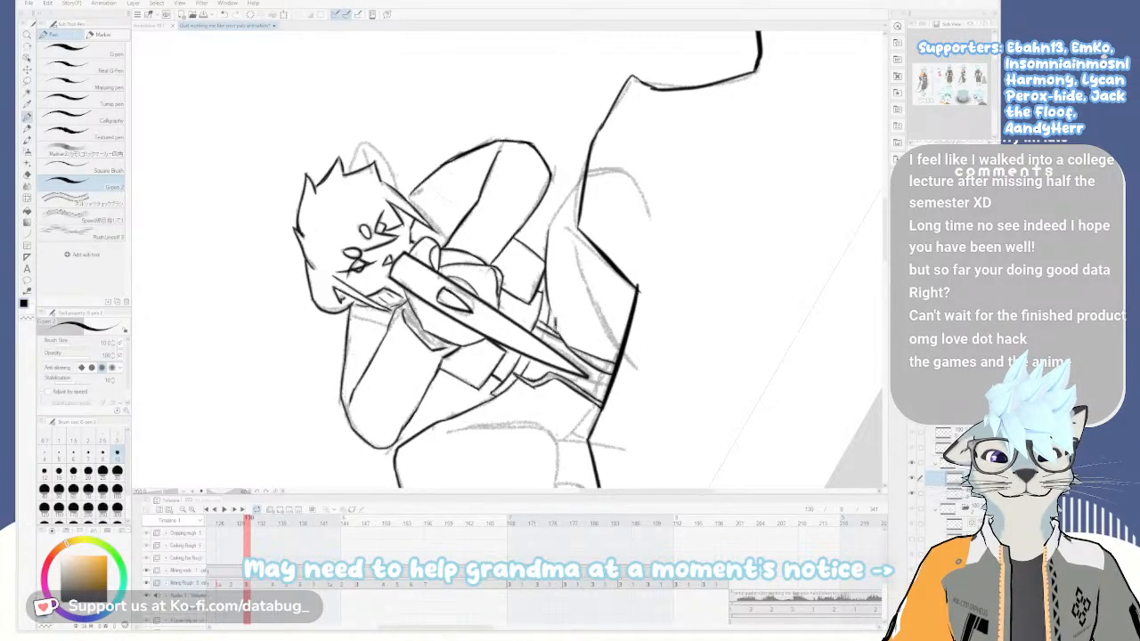
key(minus)
key(minus)
key(minus)
key(minus)
key(minus)
key(minus)
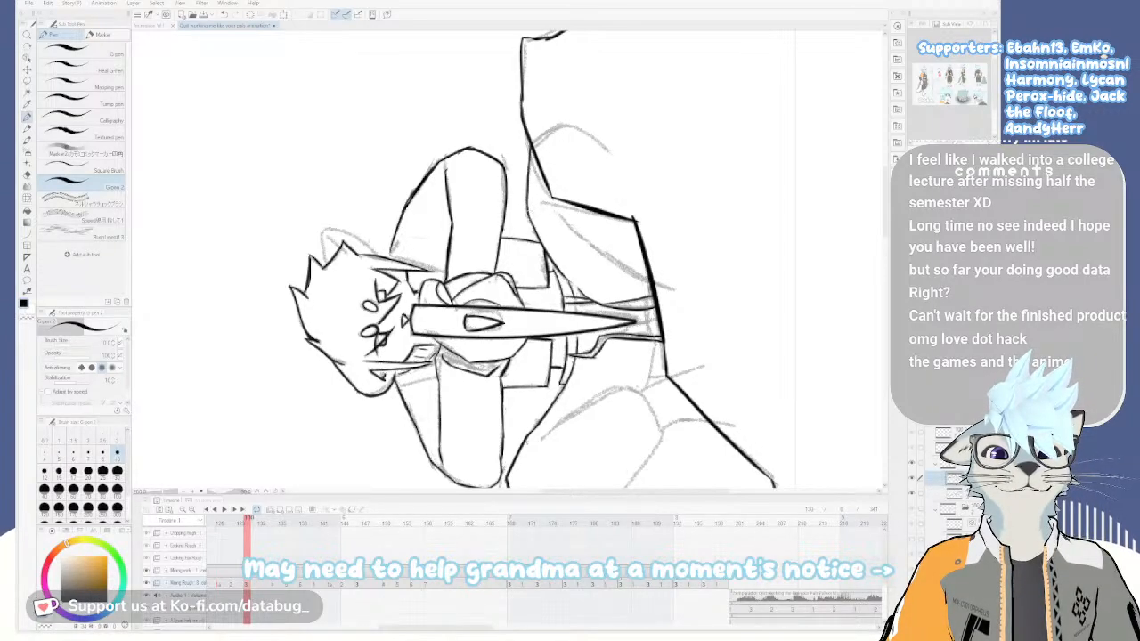
Ink the curved line inside the right leg, from below the knee down toward the thick foreground outline
drag(536, 192, 679, 263)
mouse_move(622, 226)
mouse_down()
mouse_move(598, 331)
mouse_move(602, 285)
mouse_up()
key(ctrl+z)
key(ctrl+z)
key(ctrl+z)
drag(622, 223, 601, 297)
key(ctrl+z)
drag(620, 223, 602, 290)
key(ctrl+z)
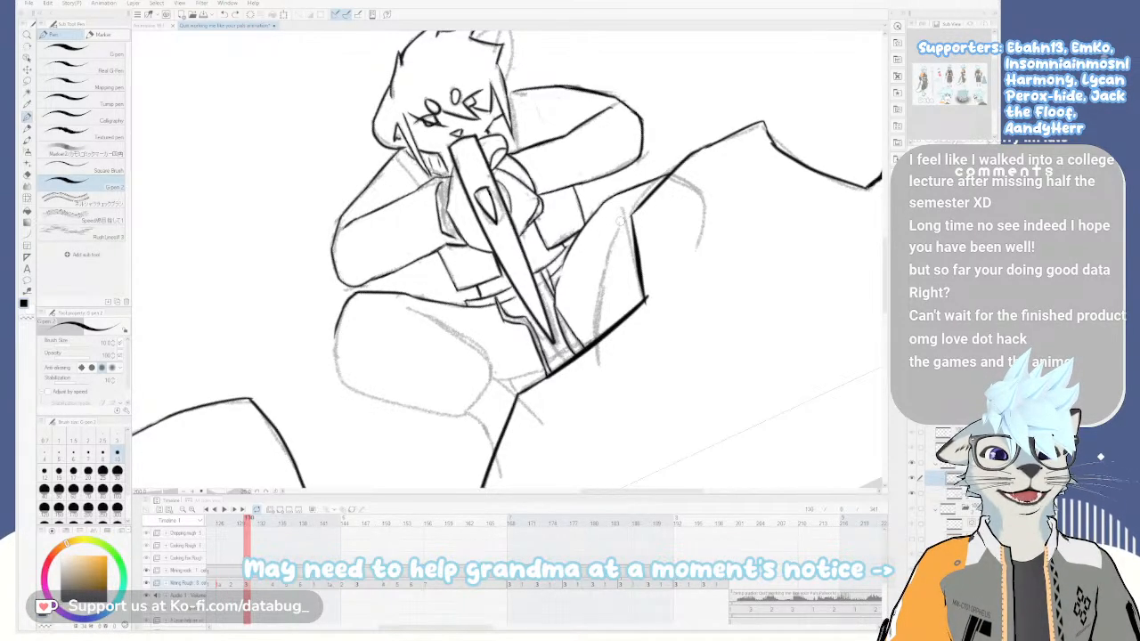
drag(621, 221, 597, 331)
key(ctrl+z)
drag(604, 283, 594, 342)
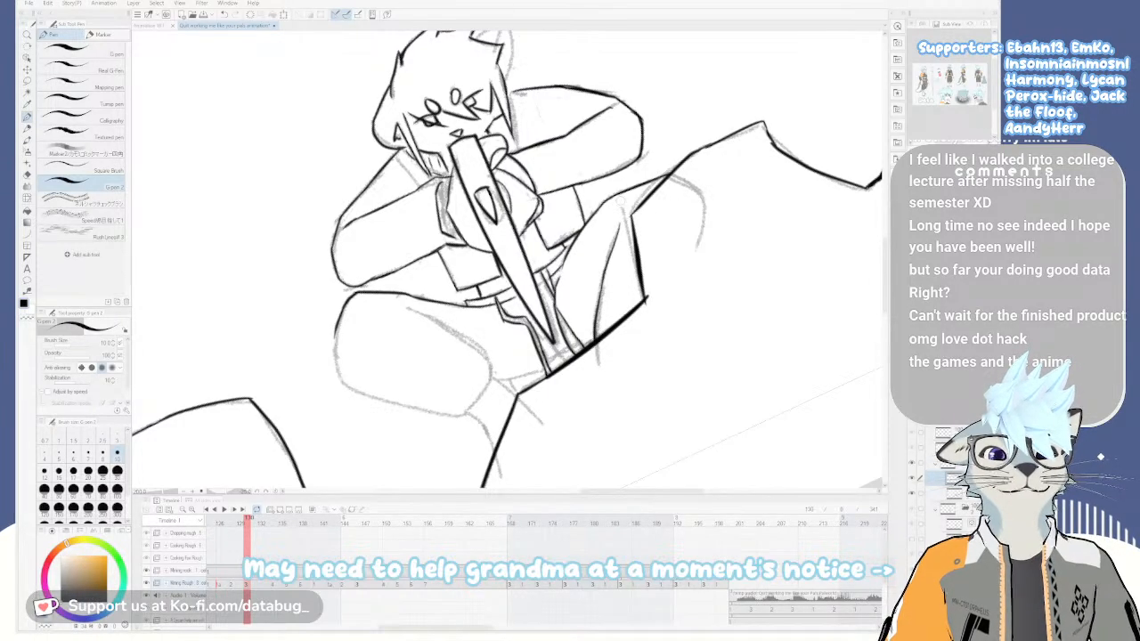
key(asciicircum)
key(asciicircum)
key(asciicircum)
drag(507, 343, 720, 252)
mouse_move(535, 194)
mouse_down()
mouse_move(531, 246)
mouse_move(564, 276)
mouse_up()
key(ctrl+z)
key(ctrl+z)
key(asciicircum)
key(asciicircum)
key(asciicircum)
key(asciicircum)
key(asciicircum)
key(asciicircum)
key(asciicircum)
key(asciicircum)
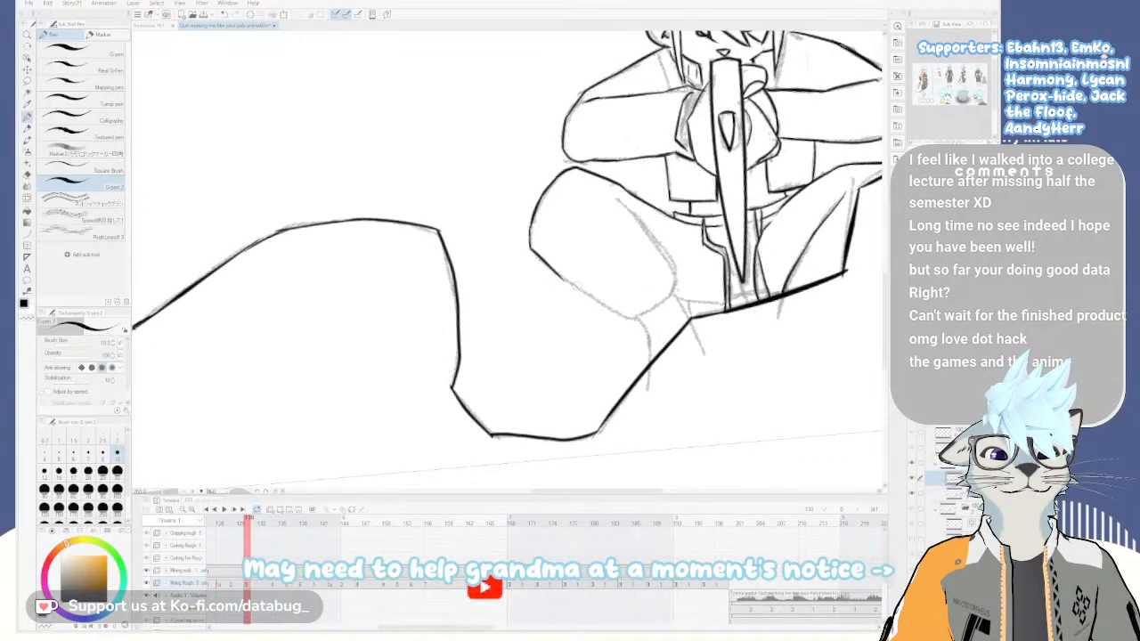
key(asciicircum)
key(asciicircum)
key(asciicircum)
key(asciicircum)
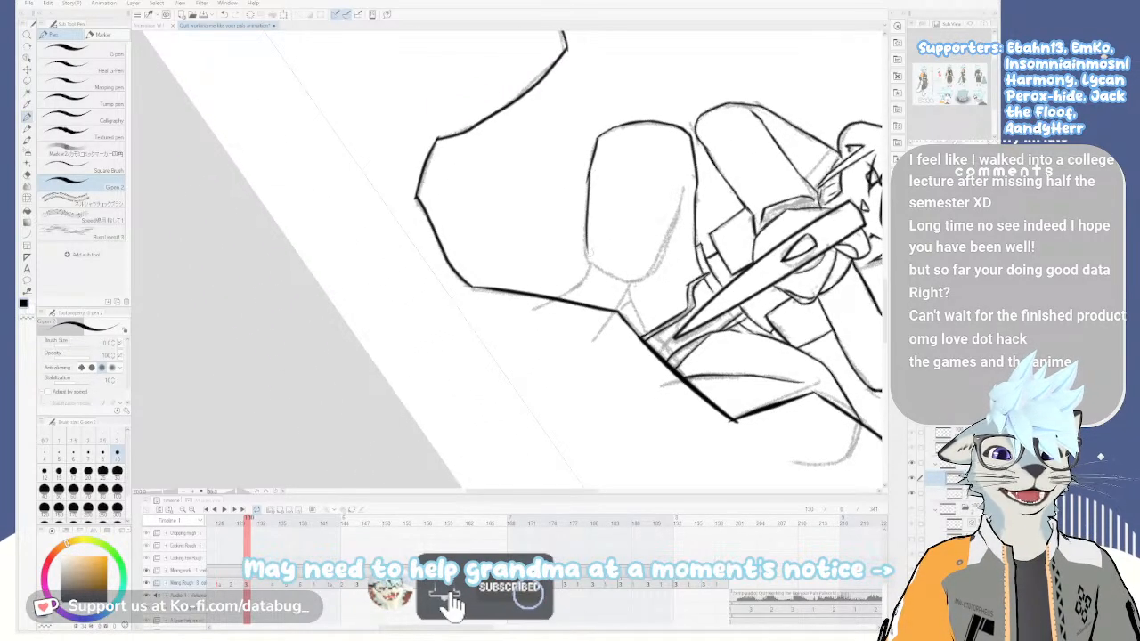
key(ctrl+z)
key(ctrl+z)
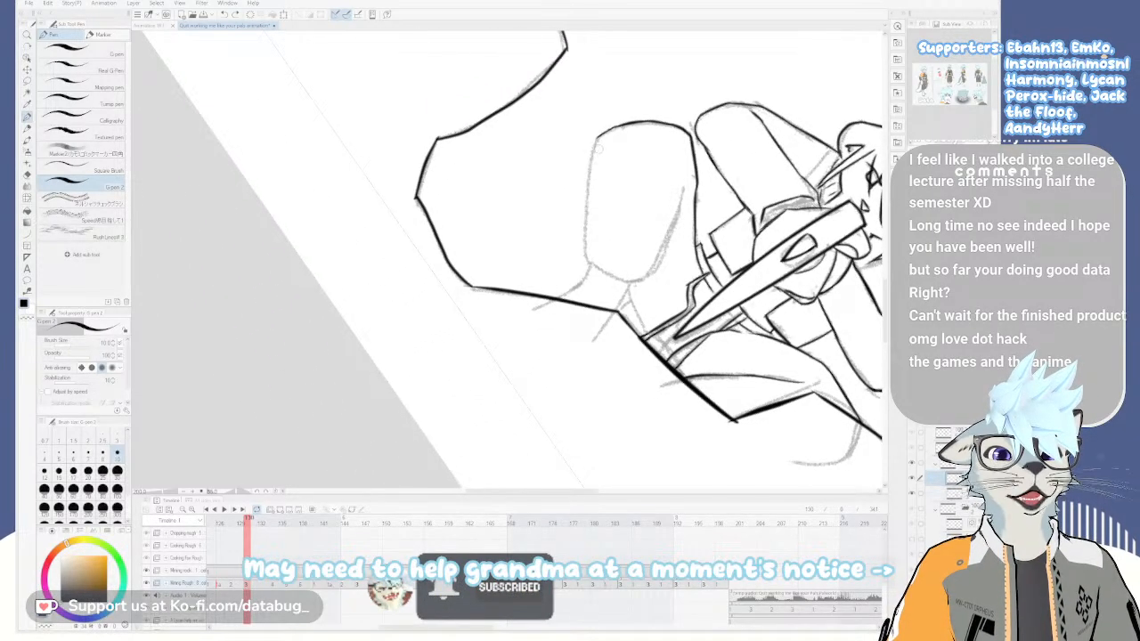
Ink the left leg's outer contour from the top of the knee down around its rounded underside
drag(596, 134, 586, 255)
drag(588, 214, 585, 265)
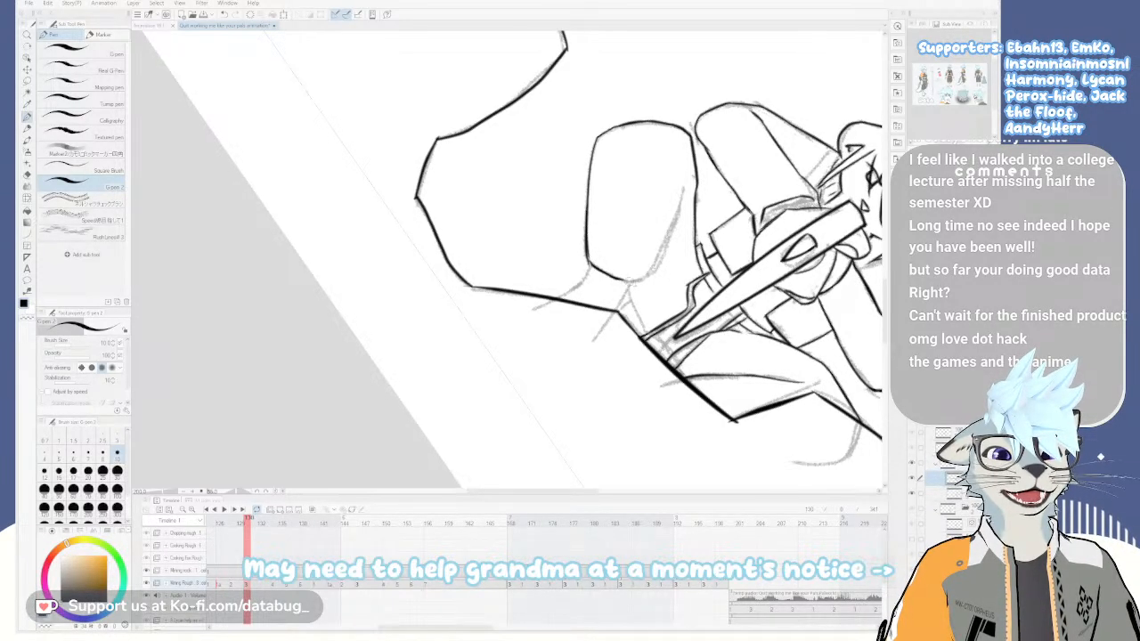
key(minus)
key(minus)
Ink the left leg's inner contour down to the rounded underside and clean up the junction of the two lines
drag(667, 158, 656, 256)
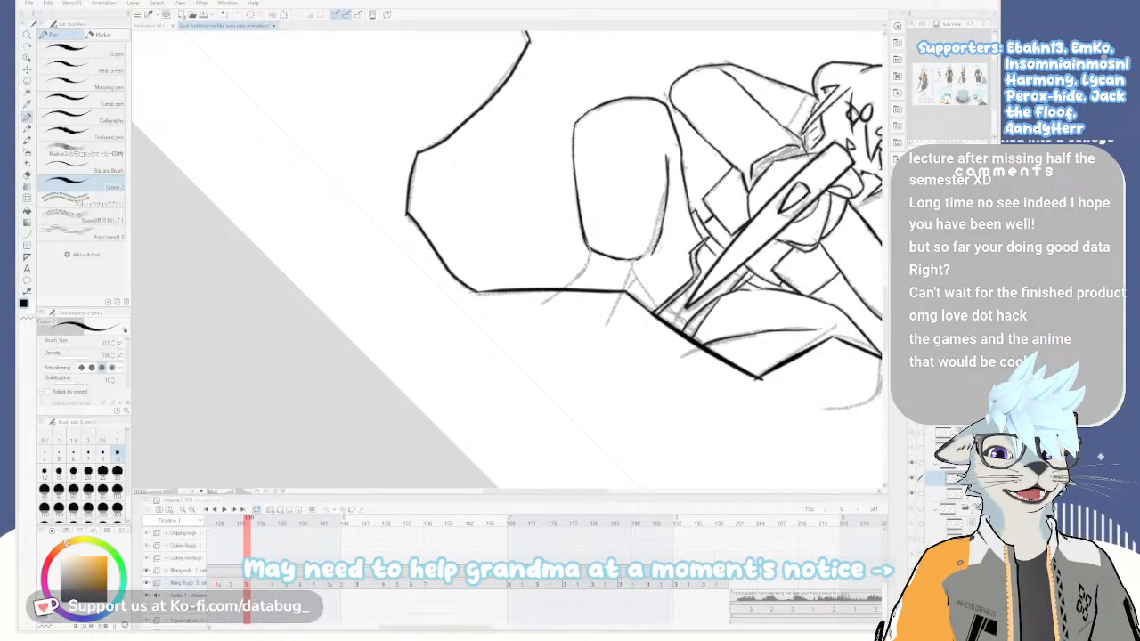
key(e)
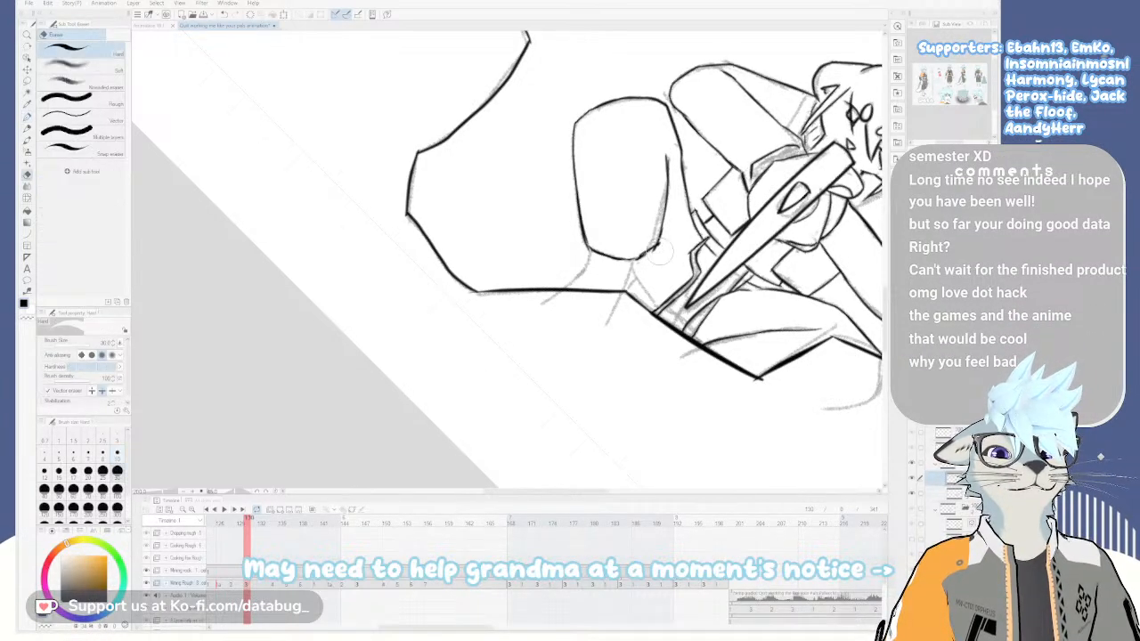
key(p)
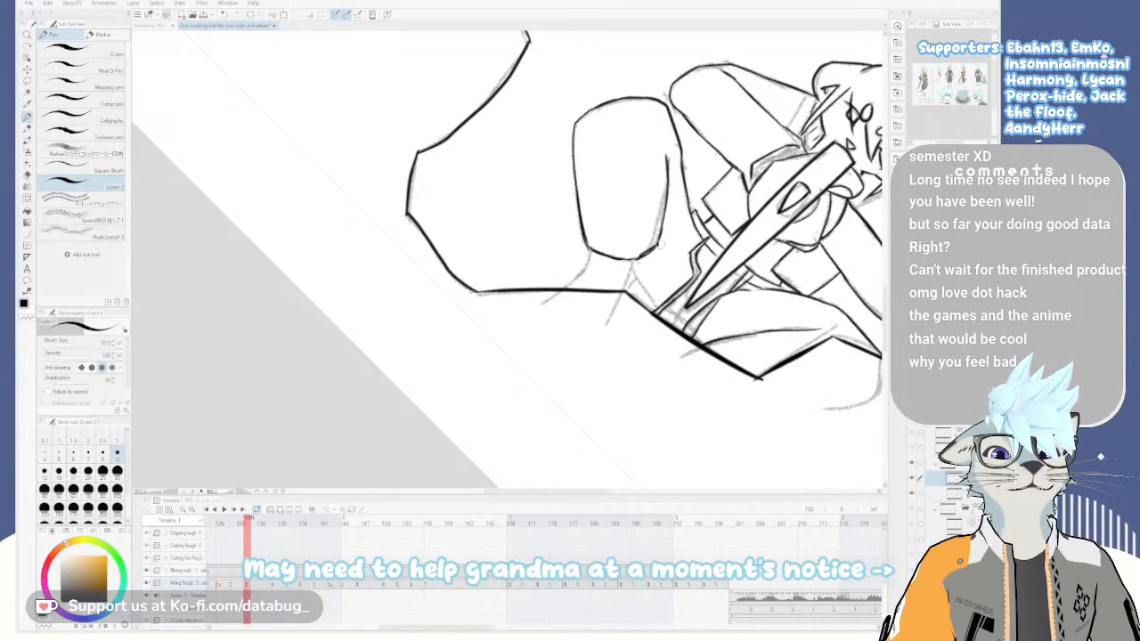
key(e)
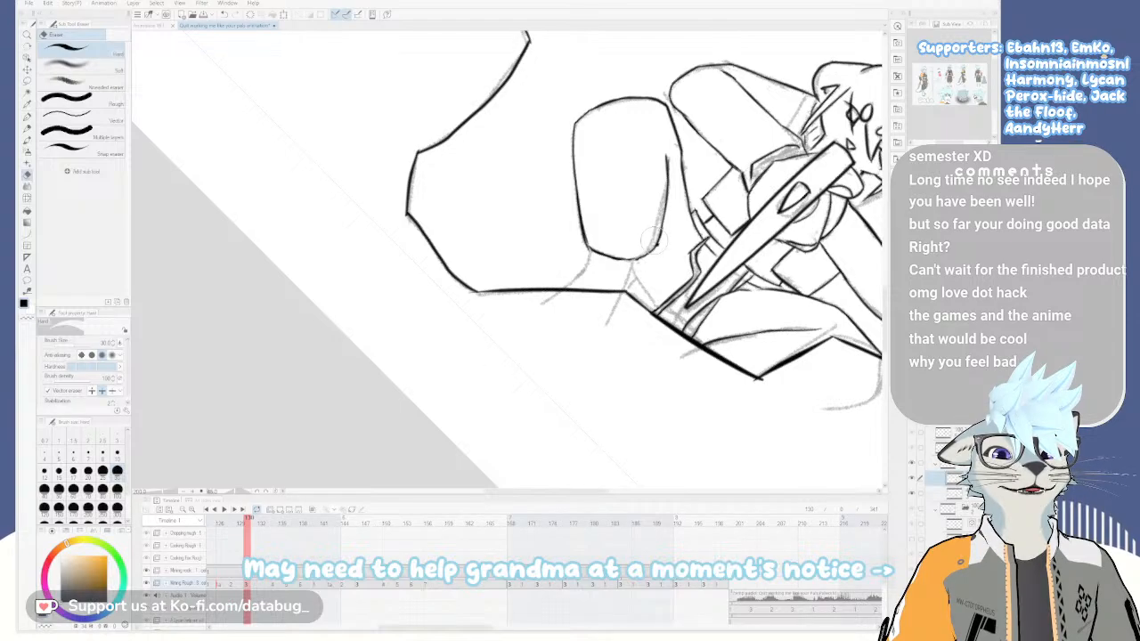
key(p)
drag(659, 244, 594, 357)
drag(595, 357, 617, 241)
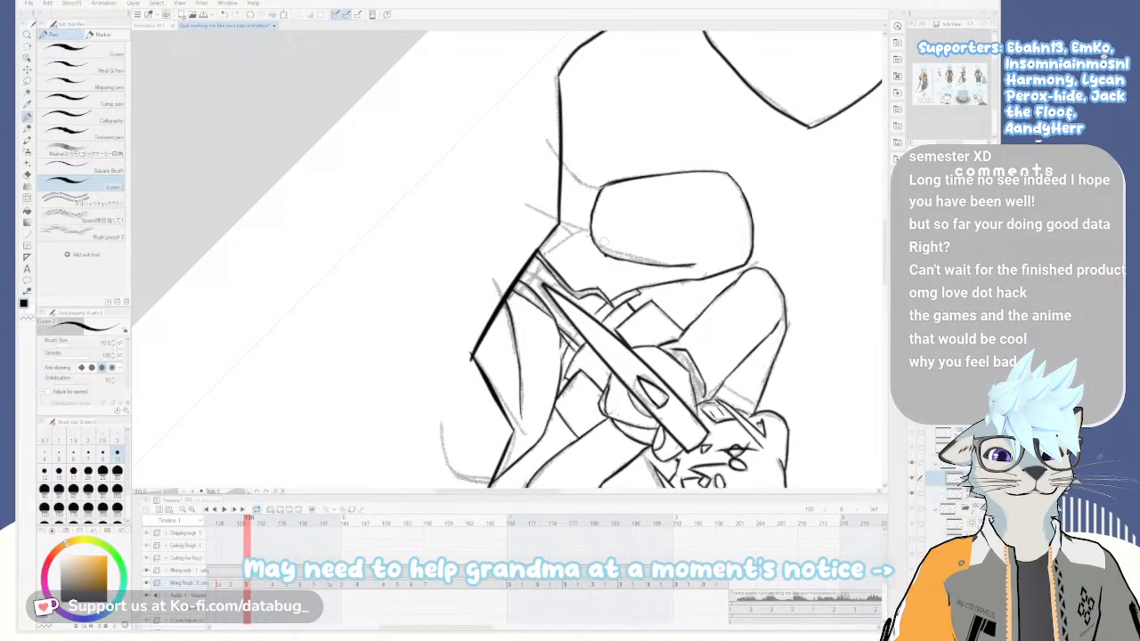
Ink the left lower leg's edges from beneath the knee down to the thick foreground outline
mouse_move(607, 219)
mouse_down()
mouse_move(595, 197)
mouse_move(529, 154)
mouse_move(450, 168)
mouse_move(565, 191)
mouse_up()
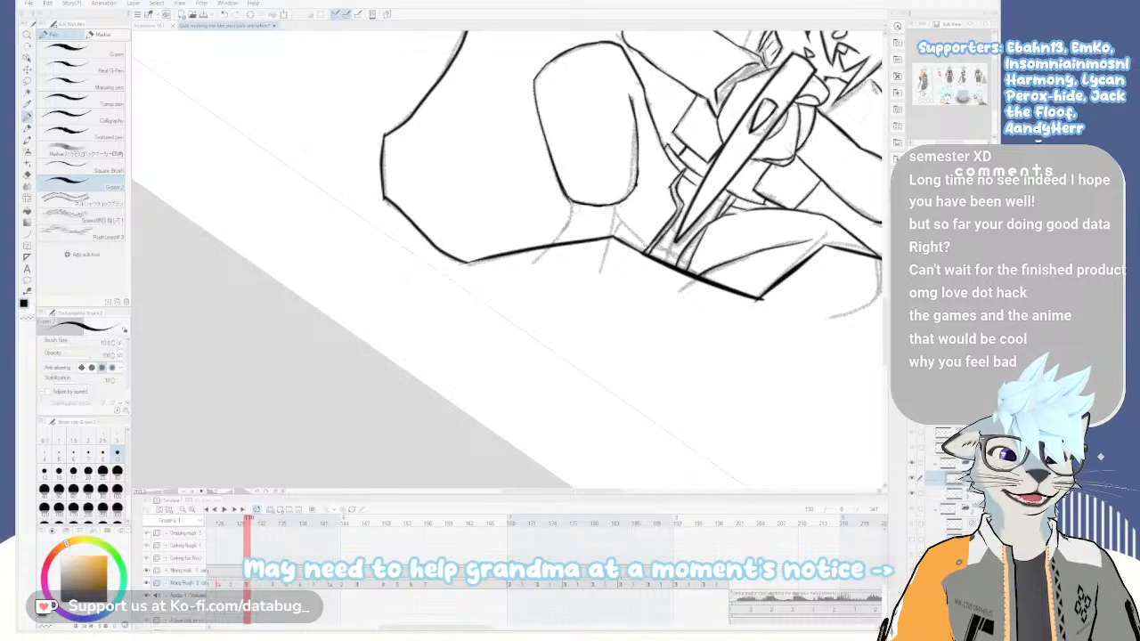
drag(571, 202, 552, 244)
mouse_move(616, 201)
mouse_down()
mouse_move(609, 240)
mouse_move(613, 223)
mouse_move(638, 258)
mouse_move(636, 297)
mouse_move(518, 201)
mouse_move(532, 262)
mouse_up()
key(ctrl+z)
key(ctrl+z)
drag(531, 211, 536, 266)
key(ctrl+z)
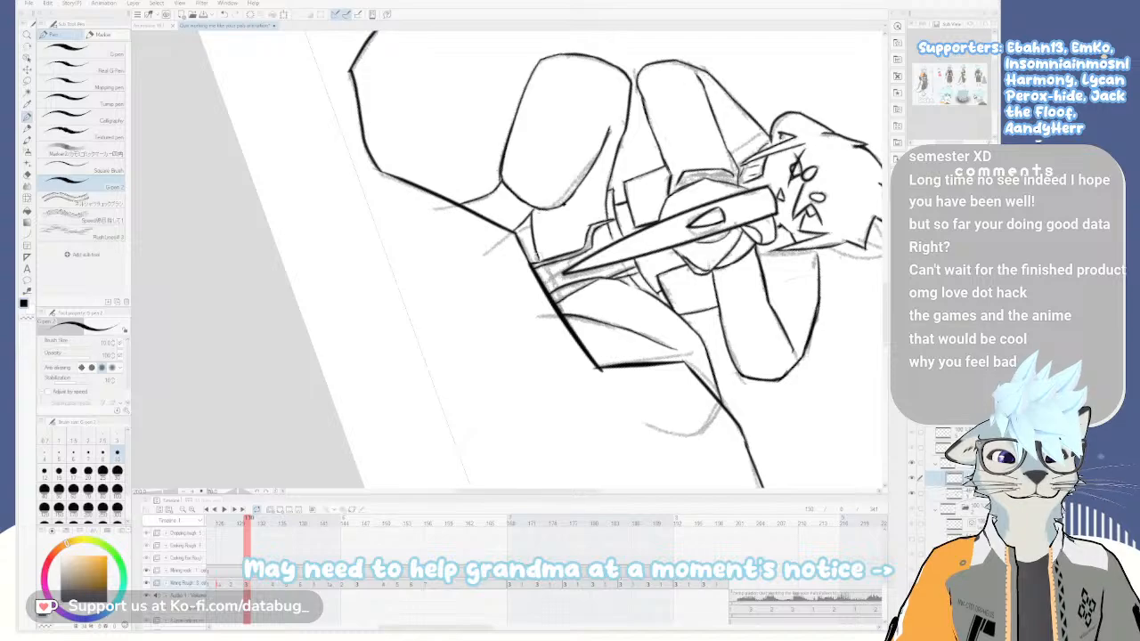
Ink the short vertical line beside the left lower leg, from the cloth edge down to the thick foreground outline
key(minus)
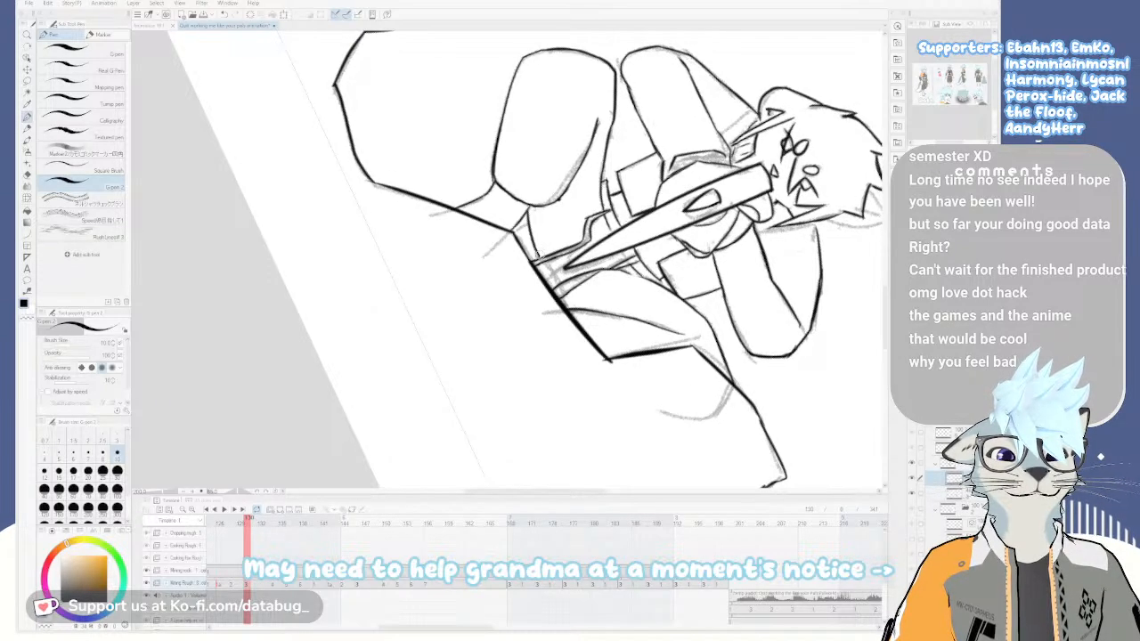
key(minus)
key(minus)
key(minus)
key(minus)
key(minus)
key(minus)
key(minus)
key(minus)
key(minus)
key(minus)
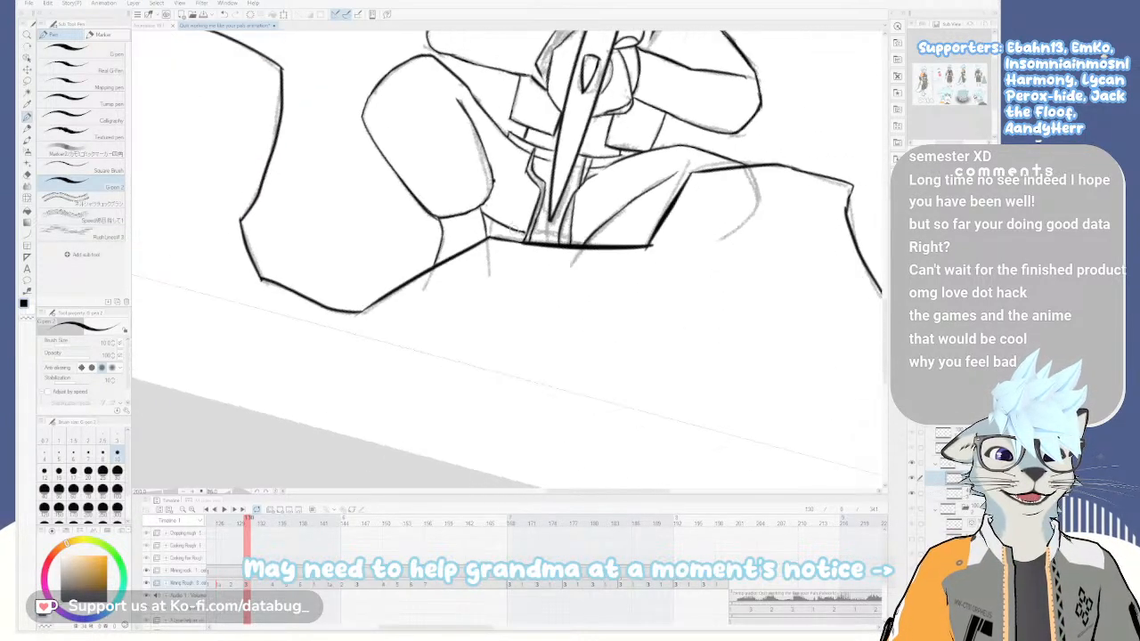
key(minus)
key(minus)
key(minus)
scroll(489, 224, up, 2)
drag(476, 227, 478, 266)
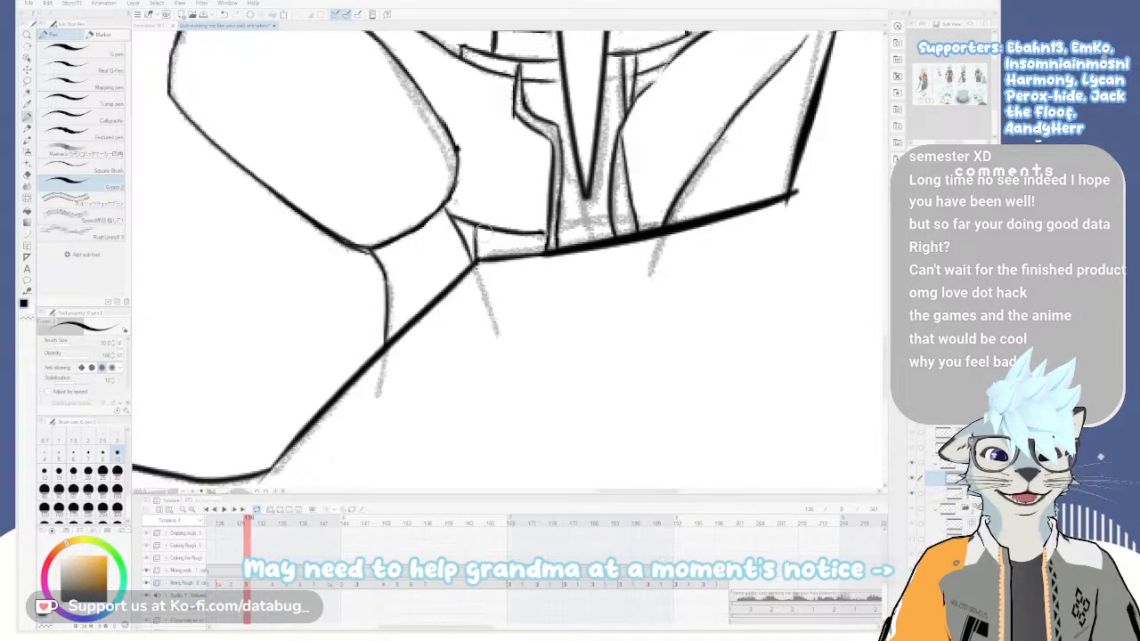
Ink the short jacket line on the left shoulder, running down beside the hair to the arm
drag(711, 120, 596, 290)
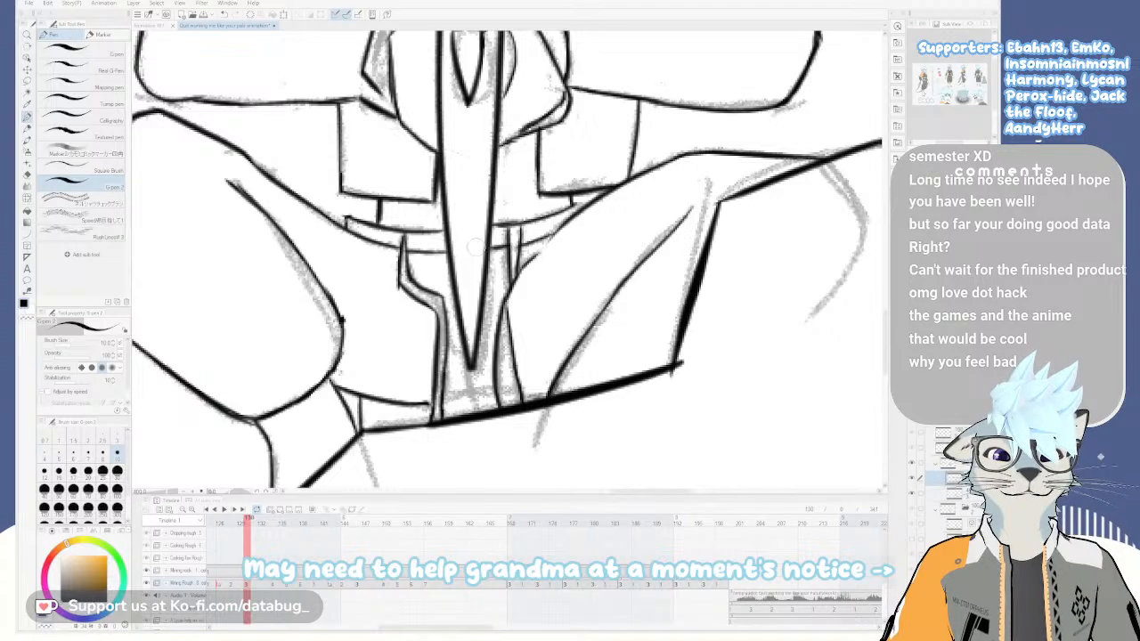
scroll(472, 247, down, 2)
scroll(574, 264, up, 3)
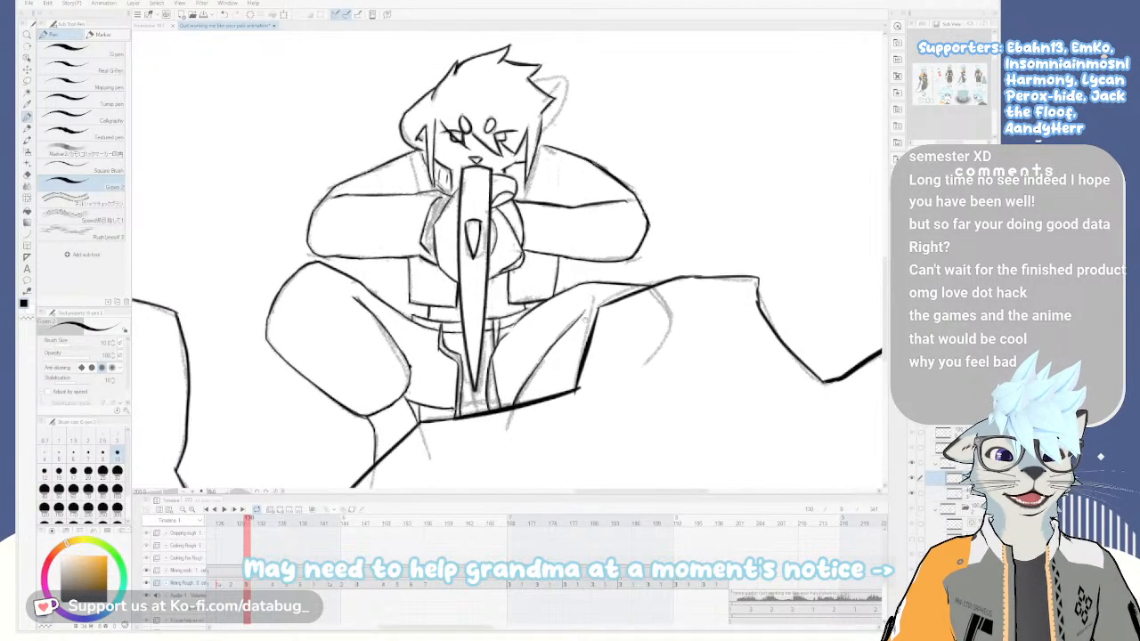
drag(409, 155, 422, 197)
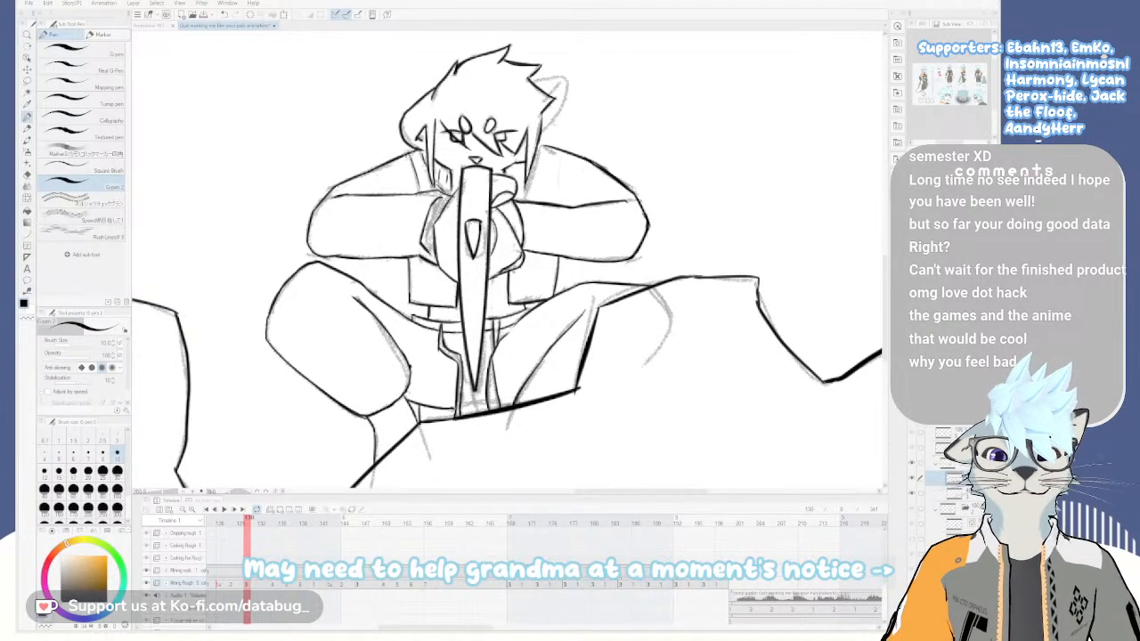
key(ctrl+z)
key(ctrl+y)
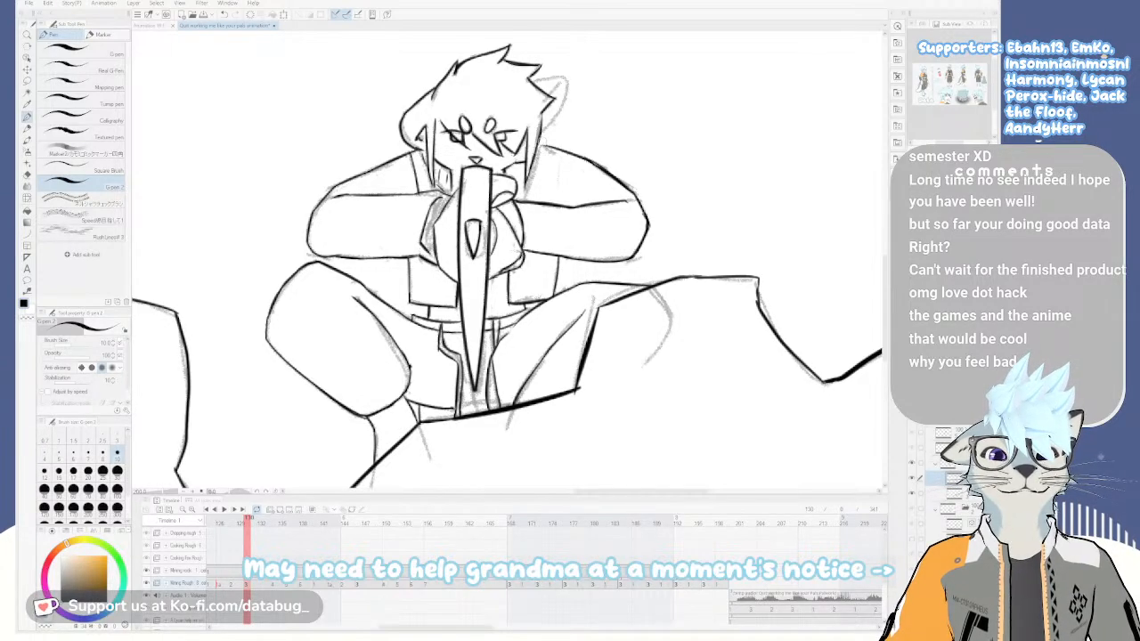
Ink the ear on the right side of the head, with its outer outline and inner line
key(minus)
key(minus)
key(minus)
drag(535, 102, 584, 342)
scroll(550, 303, up, 2)
mouse_move(550, 406)
mouse_down()
mouse_move(578, 296)
mouse_move(550, 214)
mouse_move(599, 238)
mouse_move(635, 303)
mouse_up()
drag(553, 214, 579, 266)
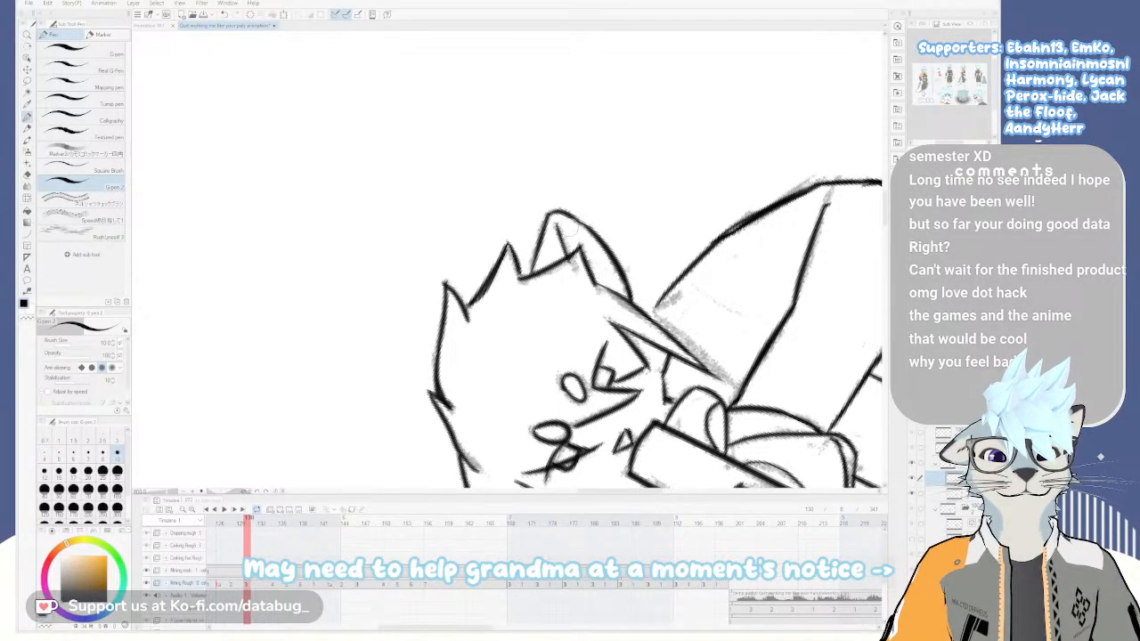
Hide the rough sketch layer beneath the seated character's line art
key(asciicircum)
key(asciicircum)
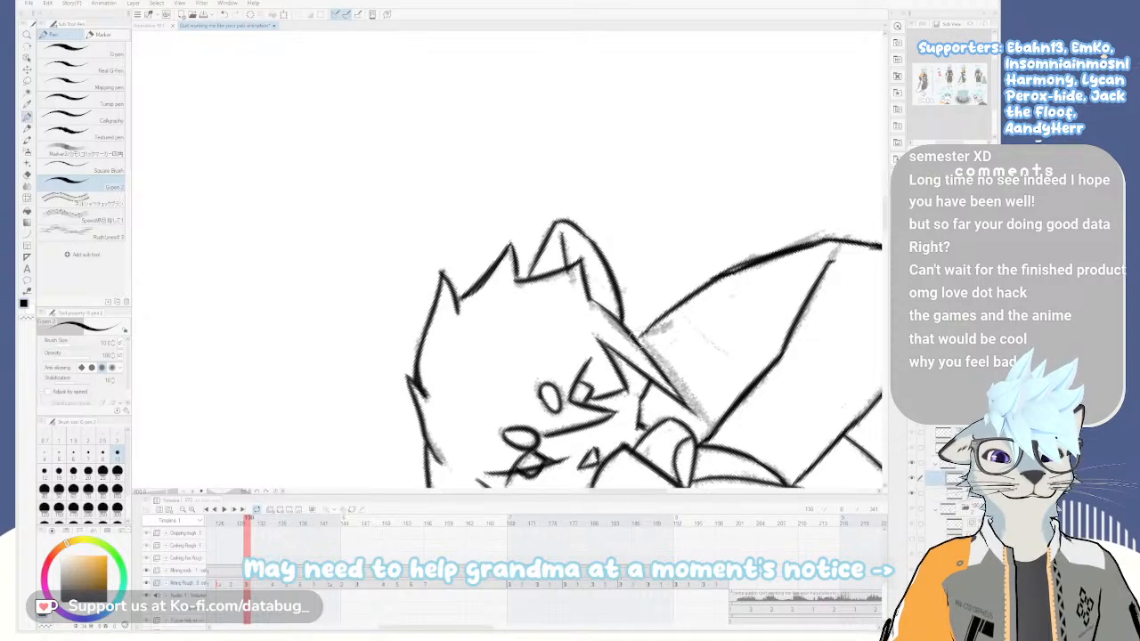
scroll(638, 311, down, 2)
key(asciicircum)
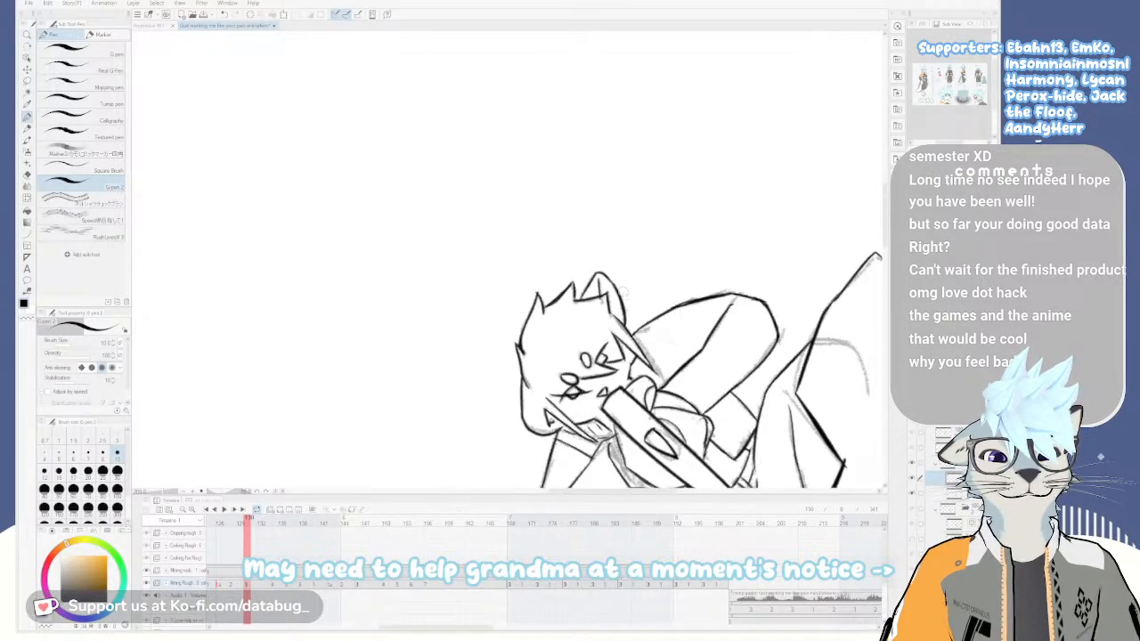
key(ctrl+at)
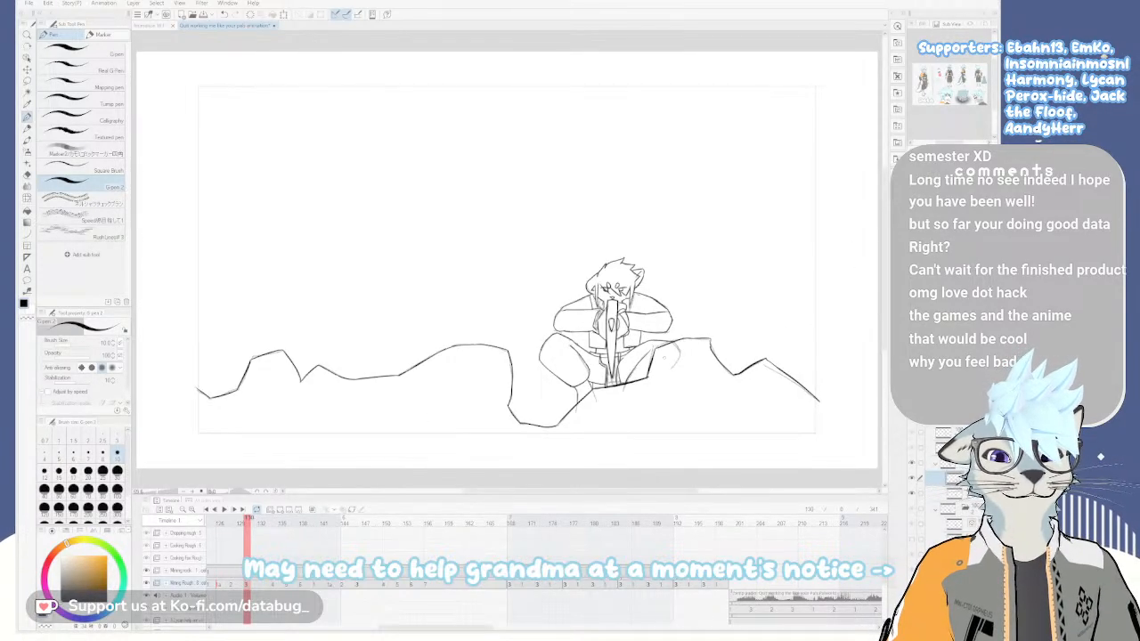
scroll(664, 358, up, 4)
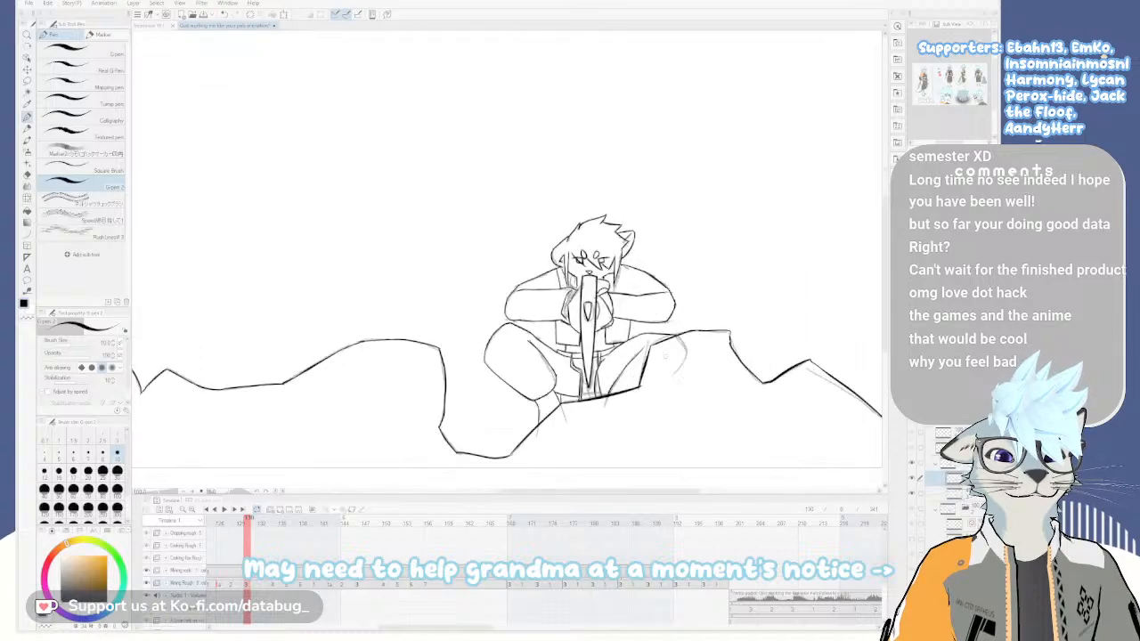
drag(627, 358, 641, 296)
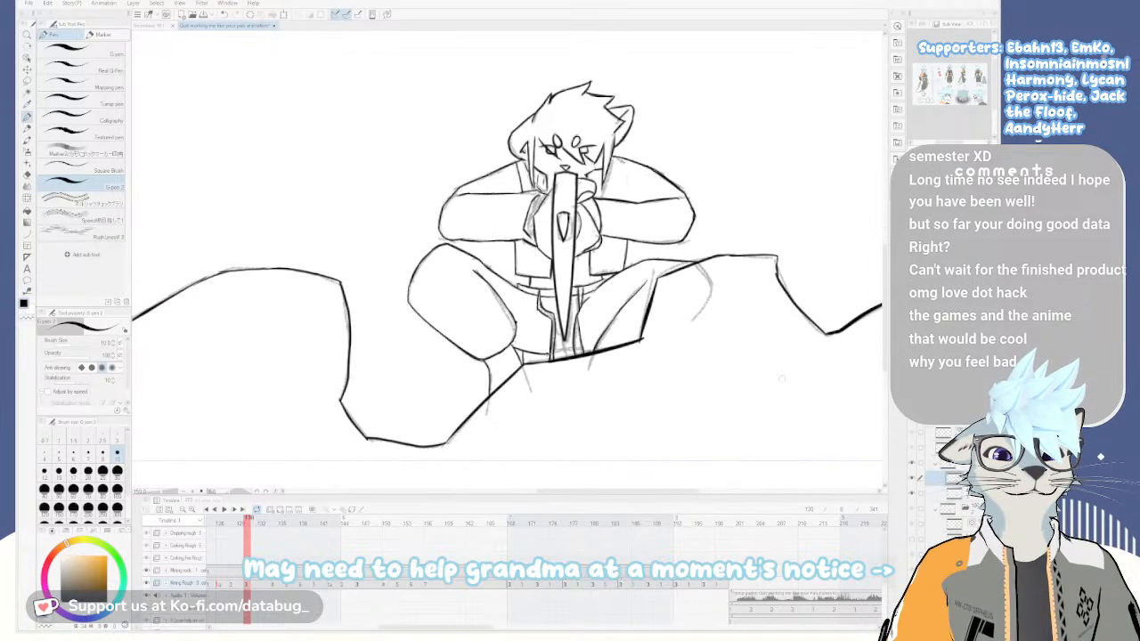
click(913, 494)
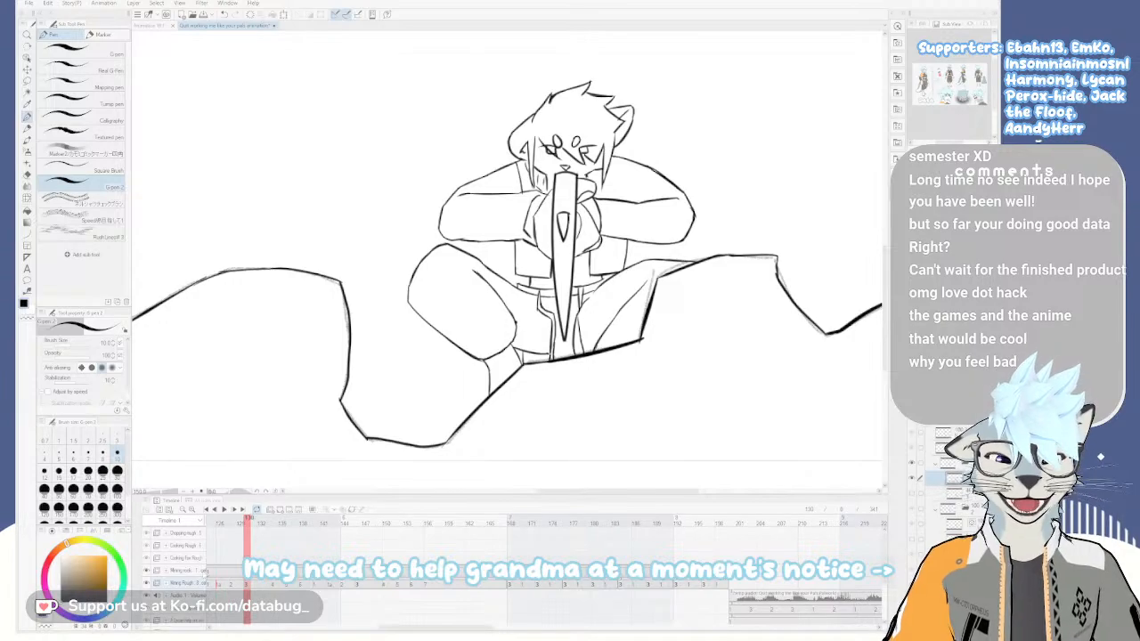
Examine the inked standing and seated poses on the earlier animation frames
drag(246, 519, 212, 521)
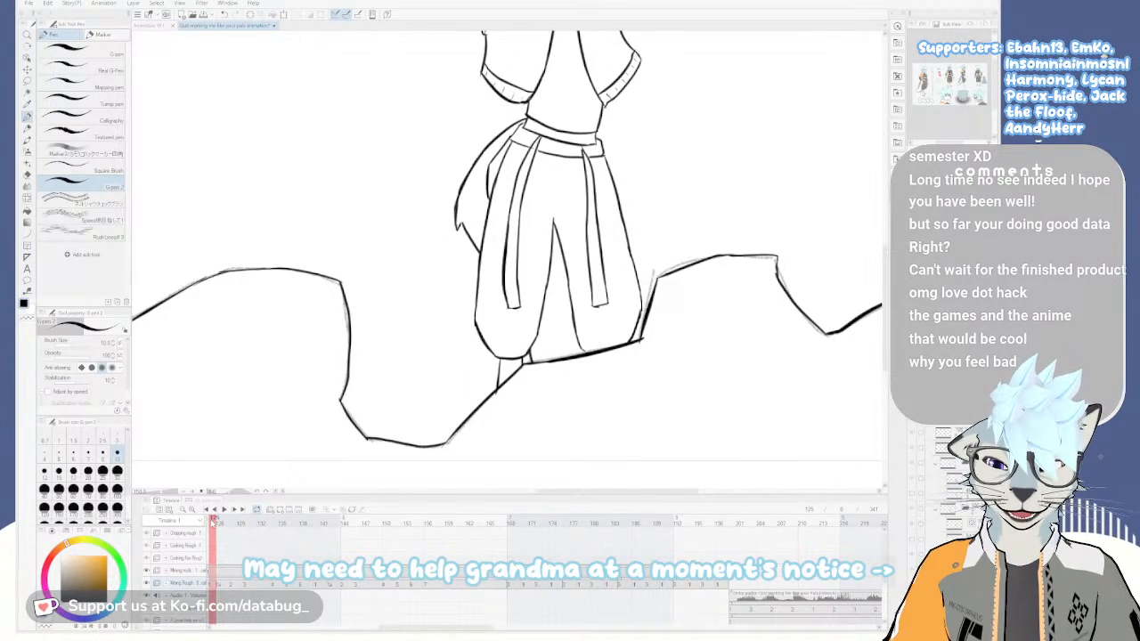
drag(471, 629, 459, 630)
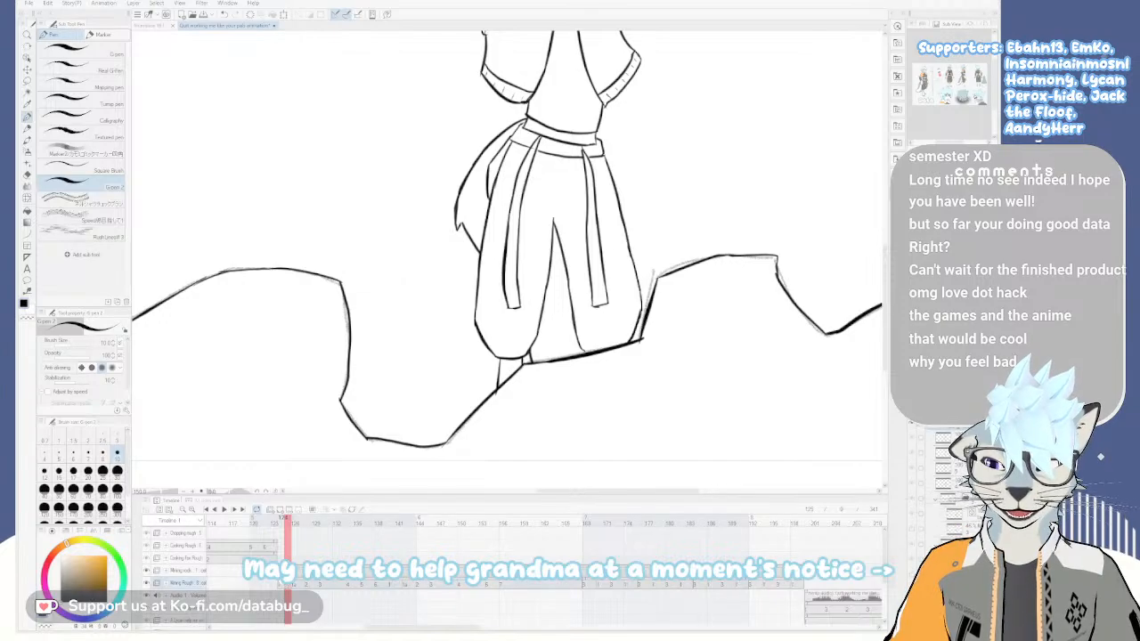
click(281, 585)
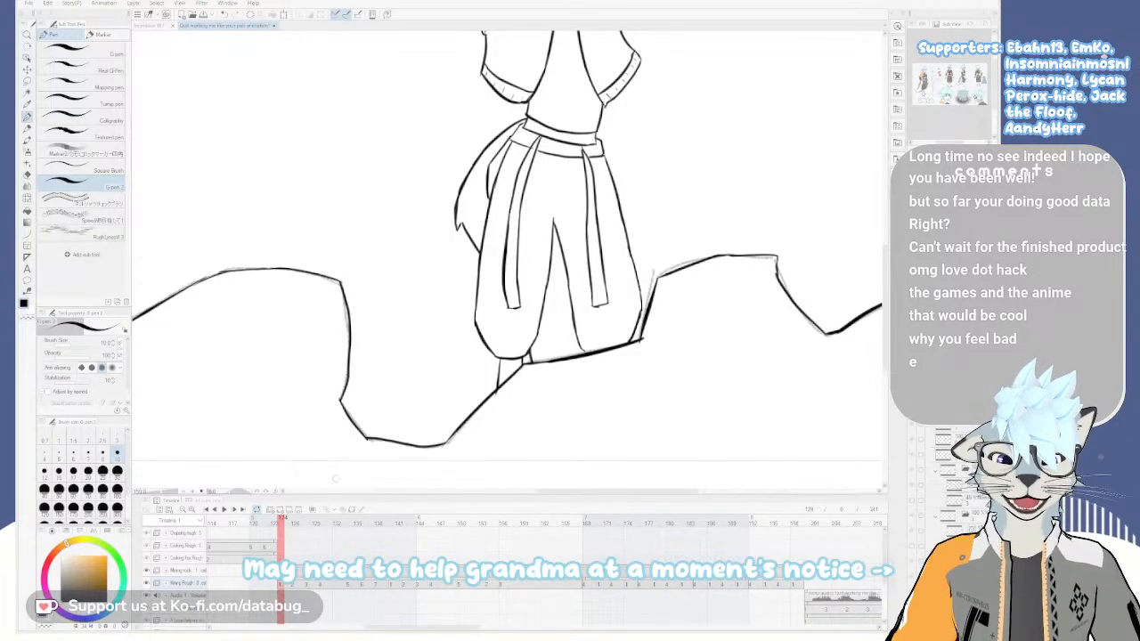
click(295, 584)
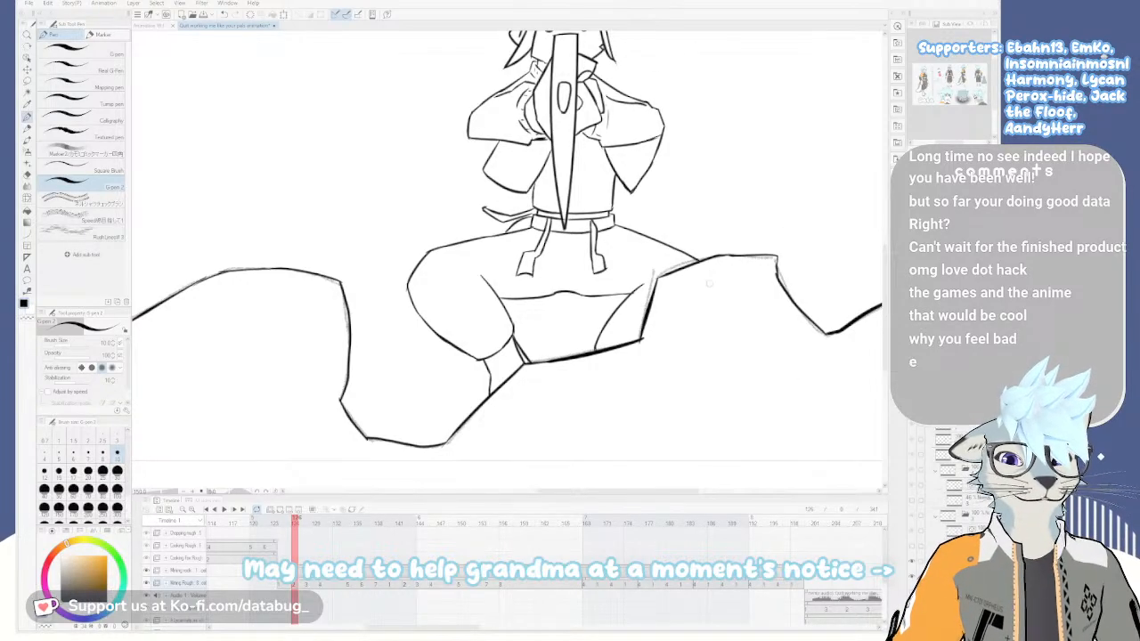
scroll(704, 285, down, 3)
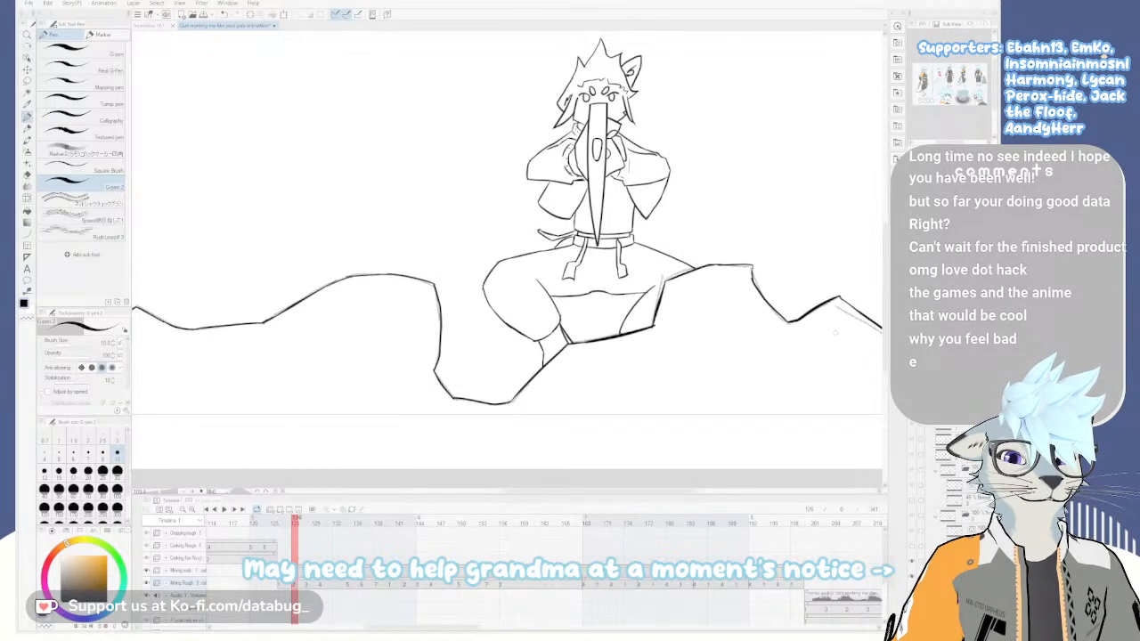
scroll(835, 332, up, 1)
drag(887, 306, 886, 282)
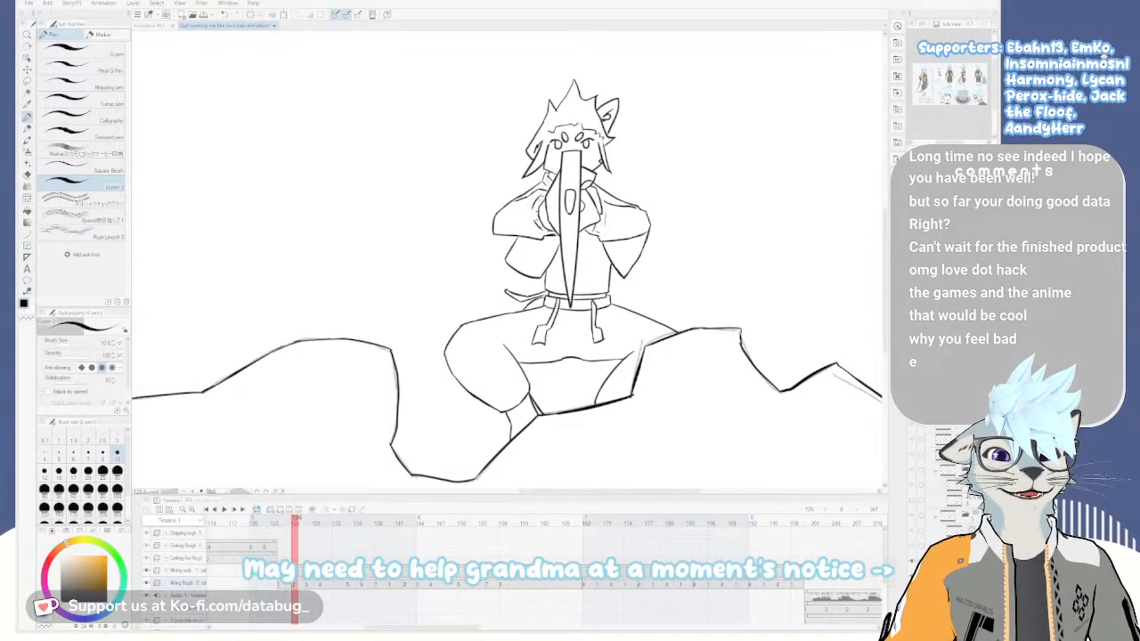
drag(606, 333, 620, 360)
scroll(628, 295, up, 1)
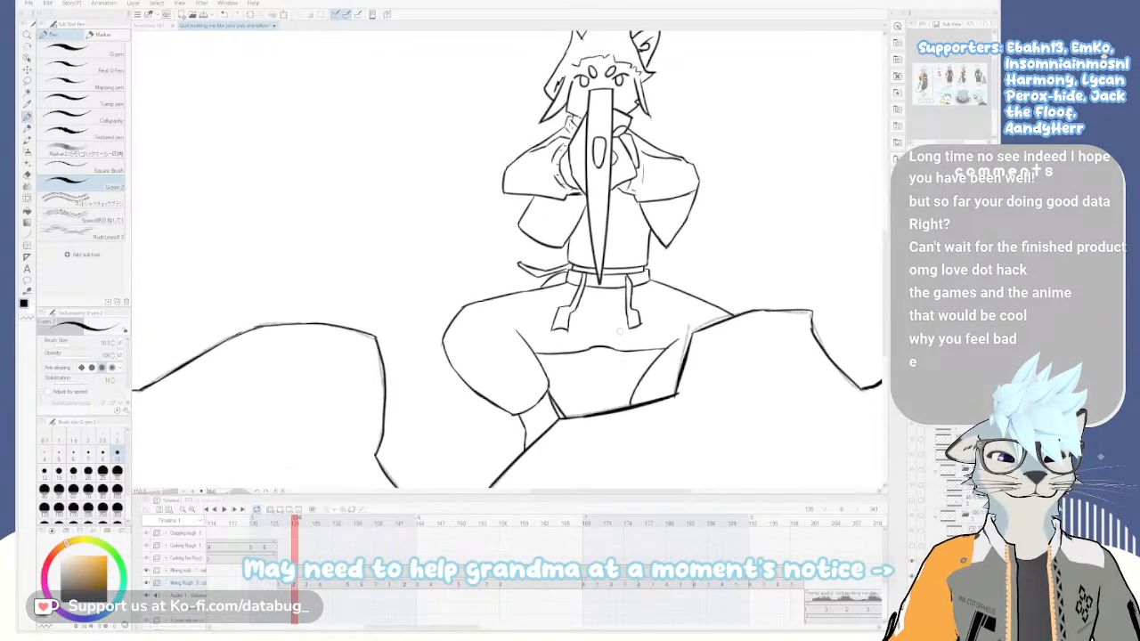
click(281, 585)
drag(886, 302, 886, 284)
scroll(659, 354, down, 2)
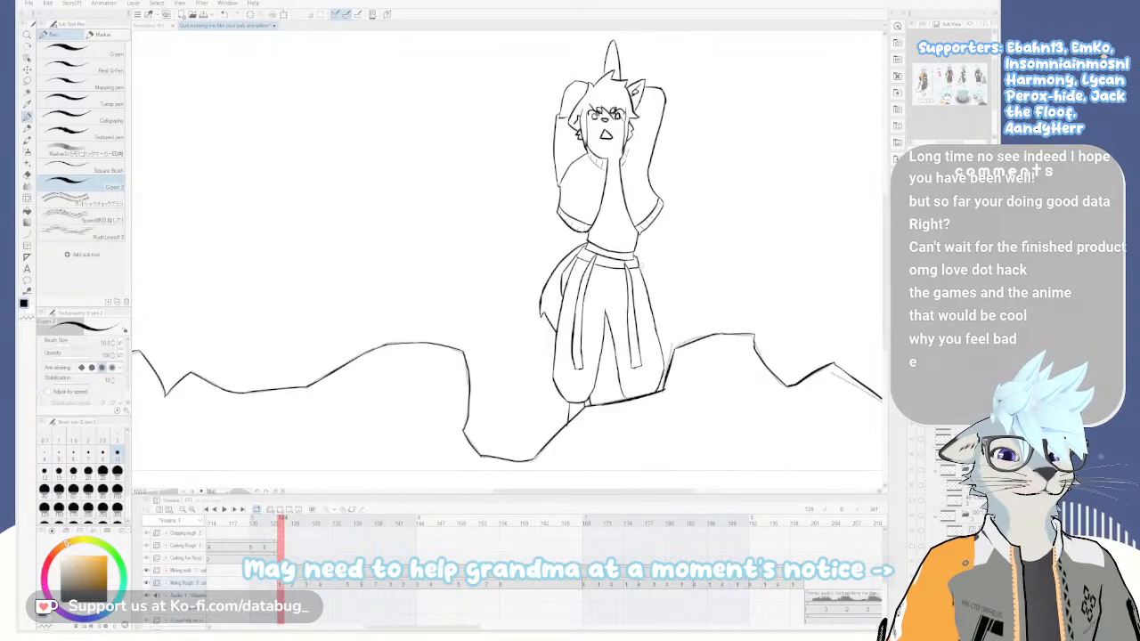
scroll(659, 354, up, 1)
scroll(654, 379, down, 2)
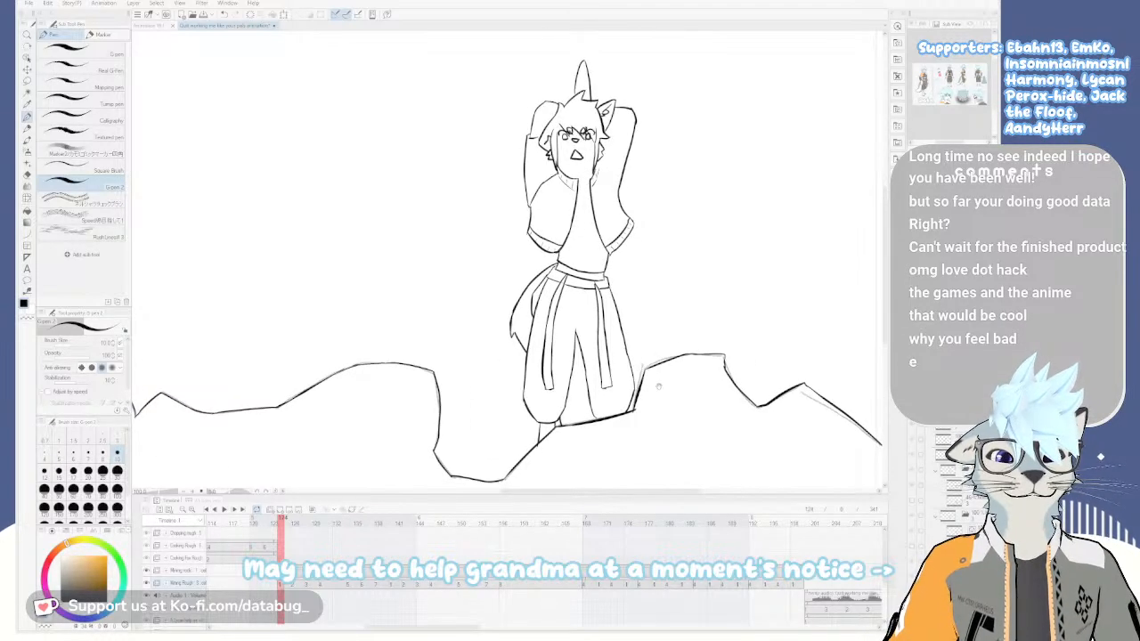
scroll(653, 381, up, 1)
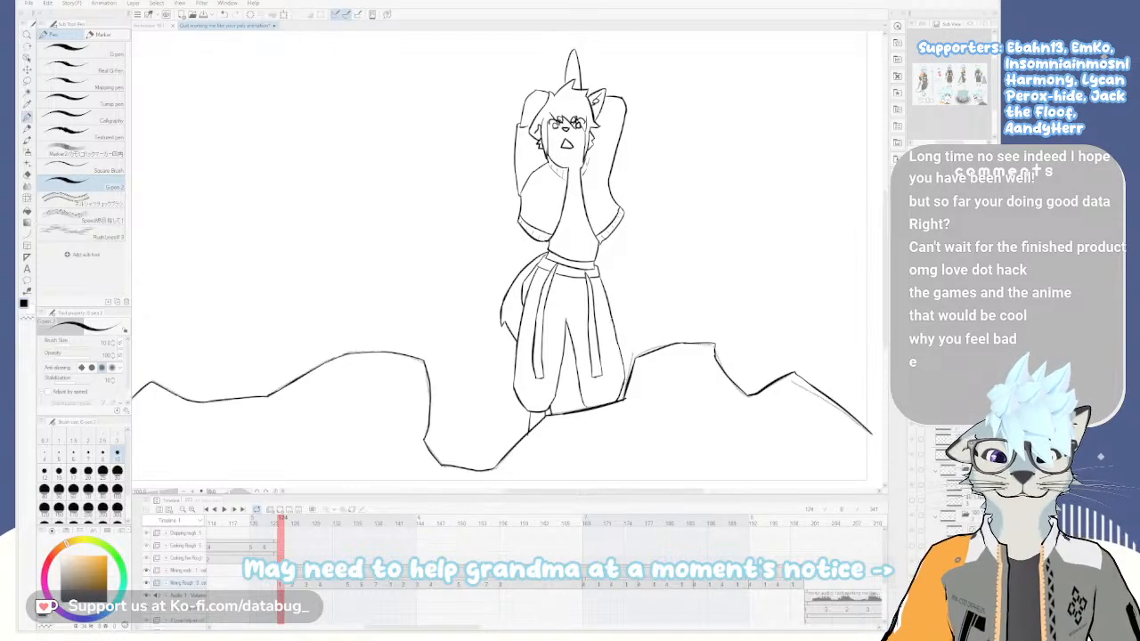
Go to the first animation frame with the character beside the tree and hide its blue rough sketch layer
drag(419, 629, 257, 629)
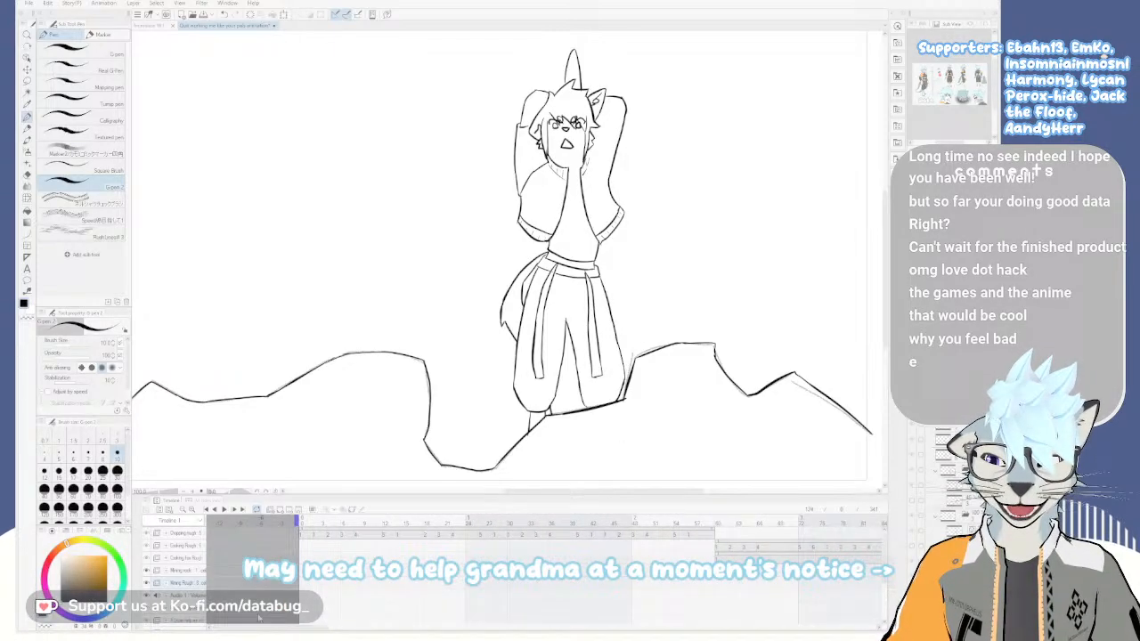
click(305, 527)
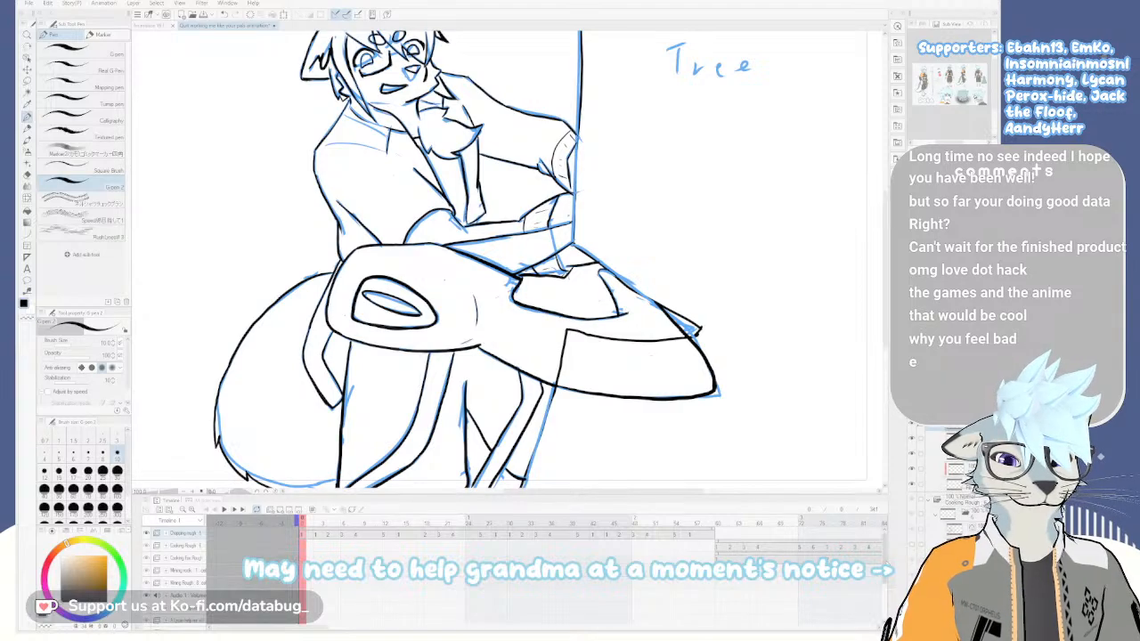
scroll(645, 281, down, 2)
mouse_move(606, 285)
mouse_down()
mouse_move(639, 319)
mouse_move(628, 300)
mouse_up()
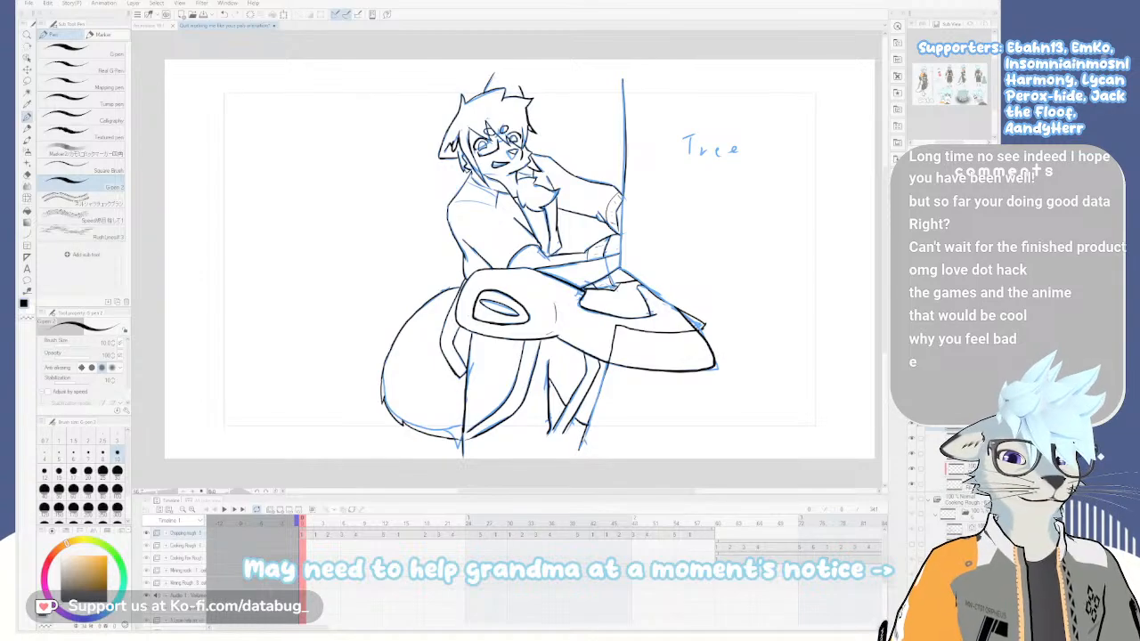
click(911, 453)
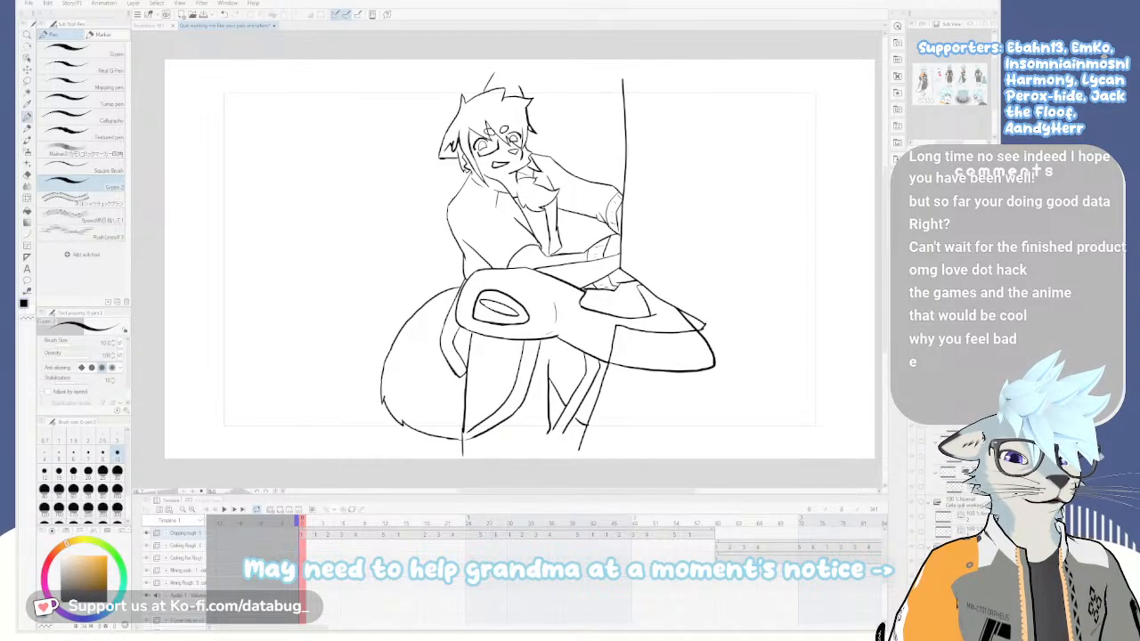
click(957, 472)
click(911, 472)
click(911, 472)
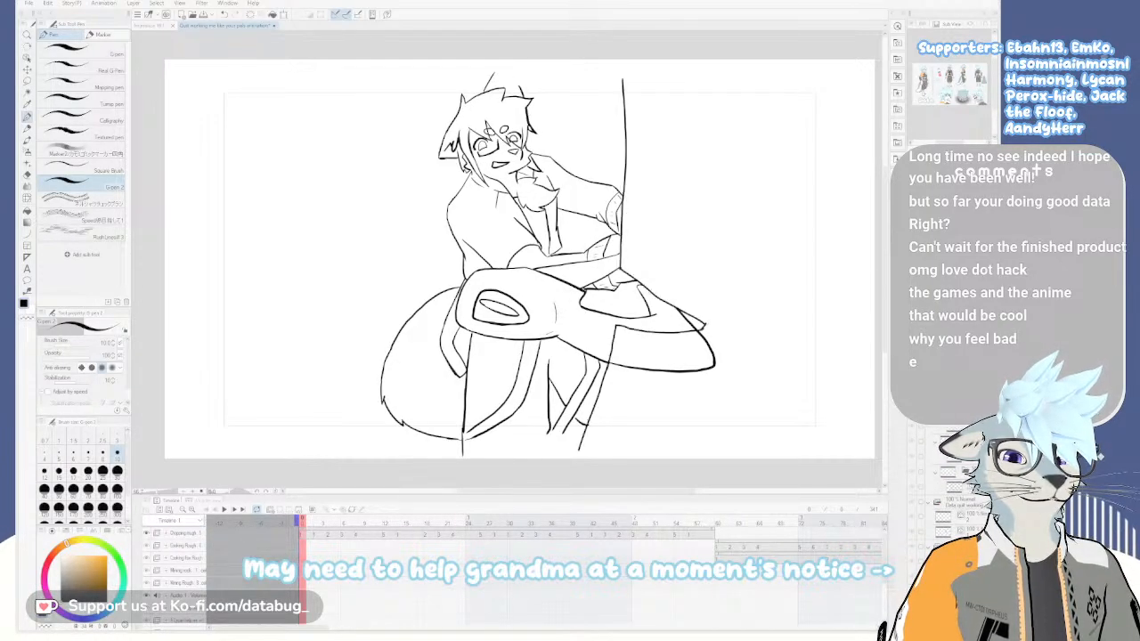
click(910, 472)
click(911, 472)
click(911, 472)
click(911, 471)
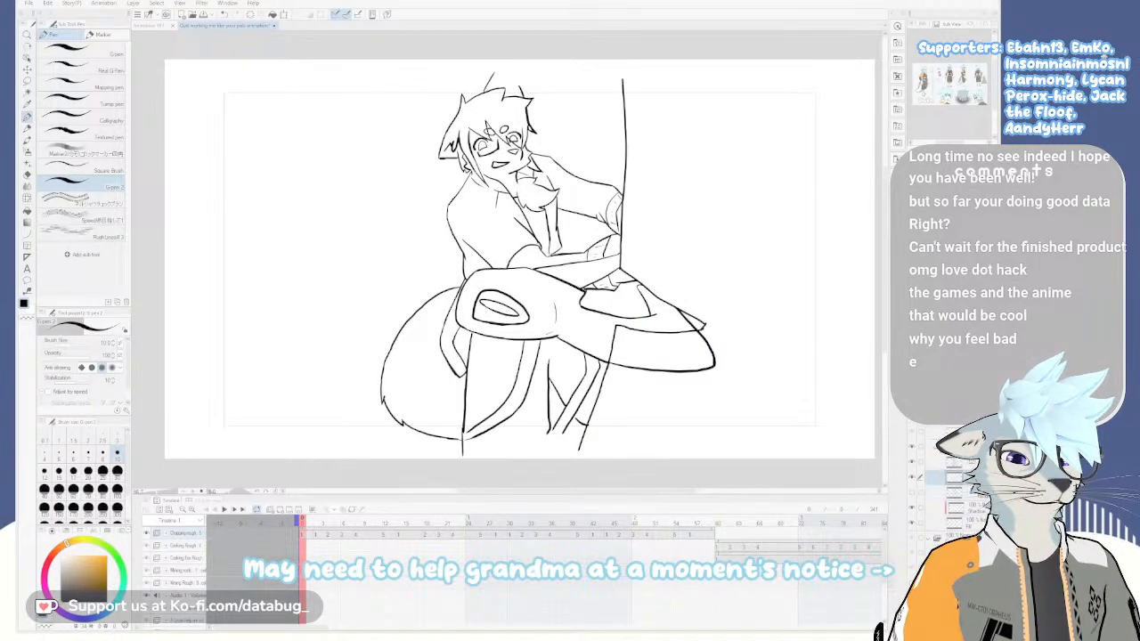
key(ctrl+z)
key(ctrl+y)
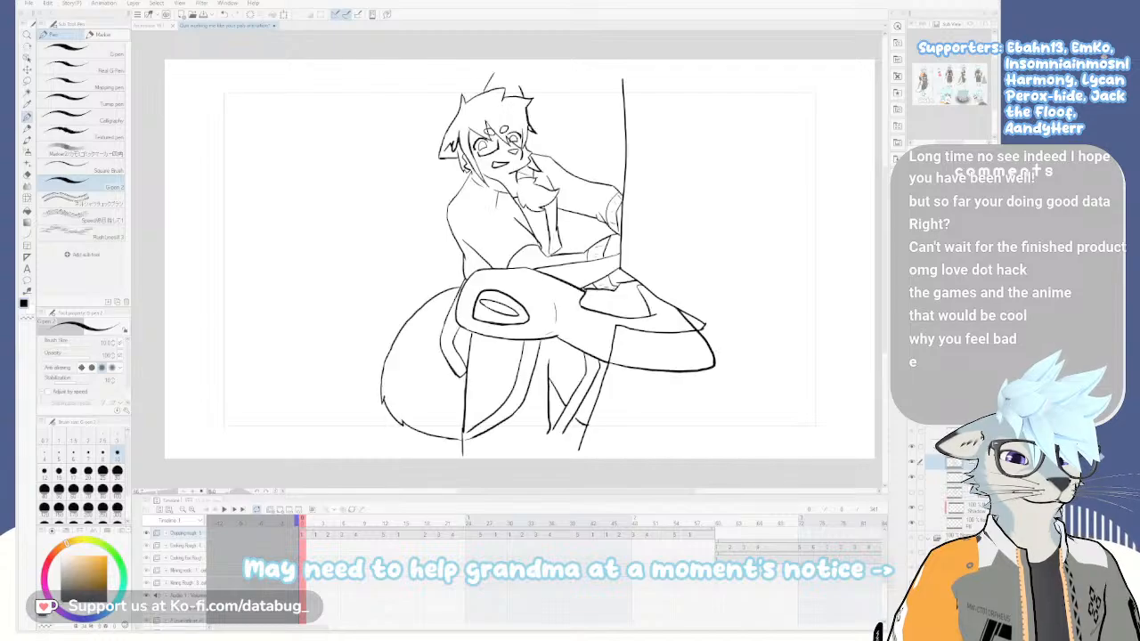
Circle the outstretched lower leg with loose black pen strokes and undo them
mouse_move(673, 260)
mouse_down()
mouse_move(717, 280)
mouse_move(612, 255)
mouse_move(577, 332)
mouse_move(648, 413)
mouse_up()
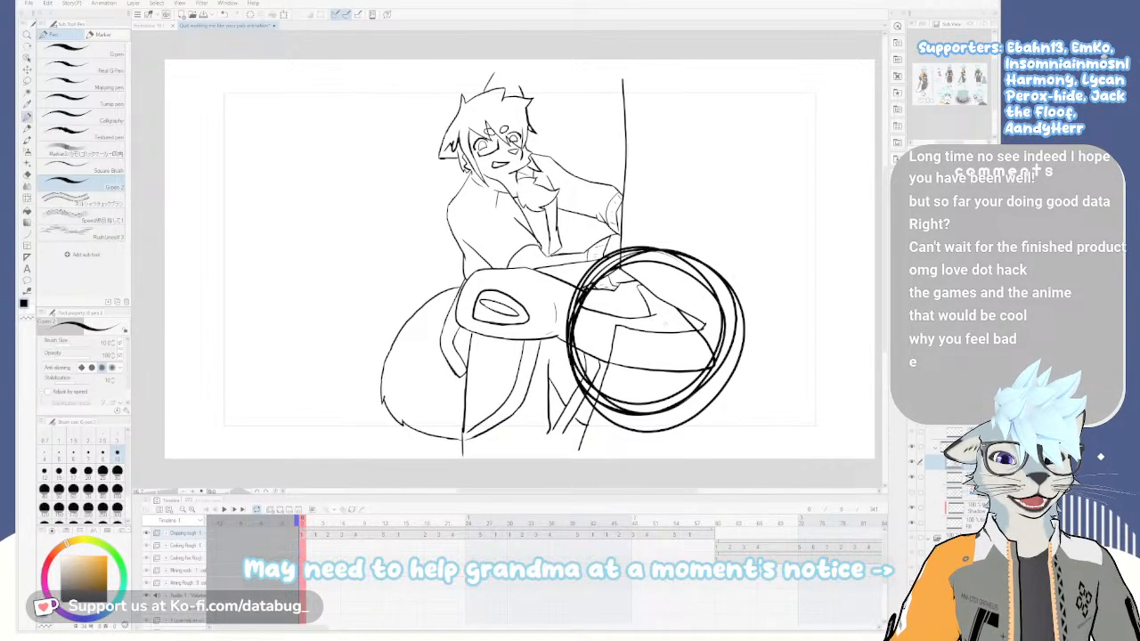
key(ctrl+z)
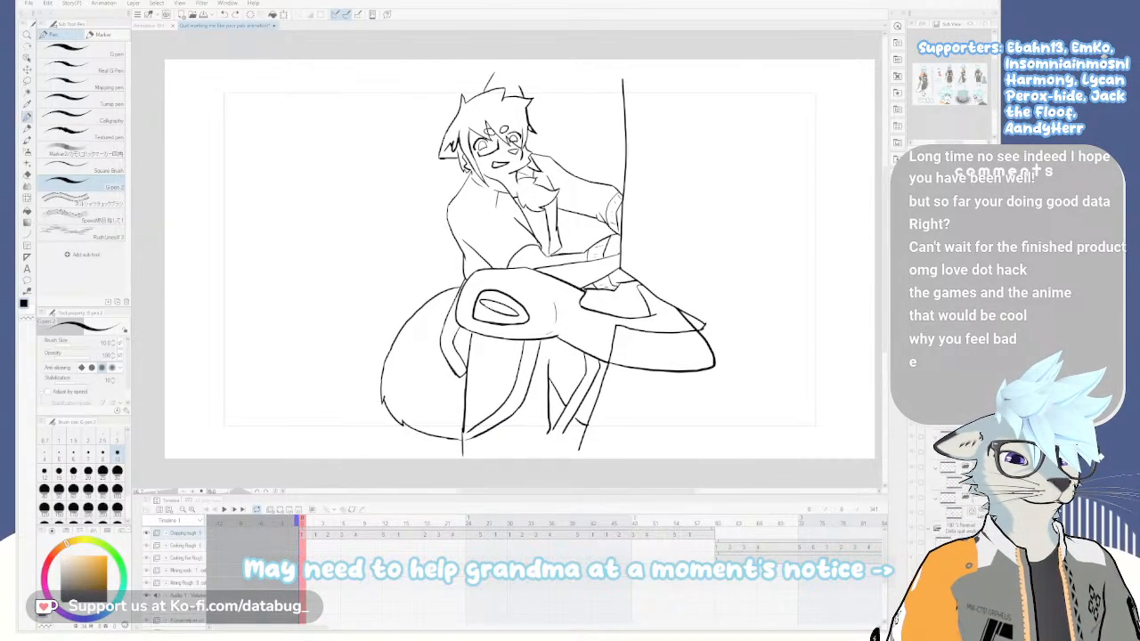
key(ctrl+z)
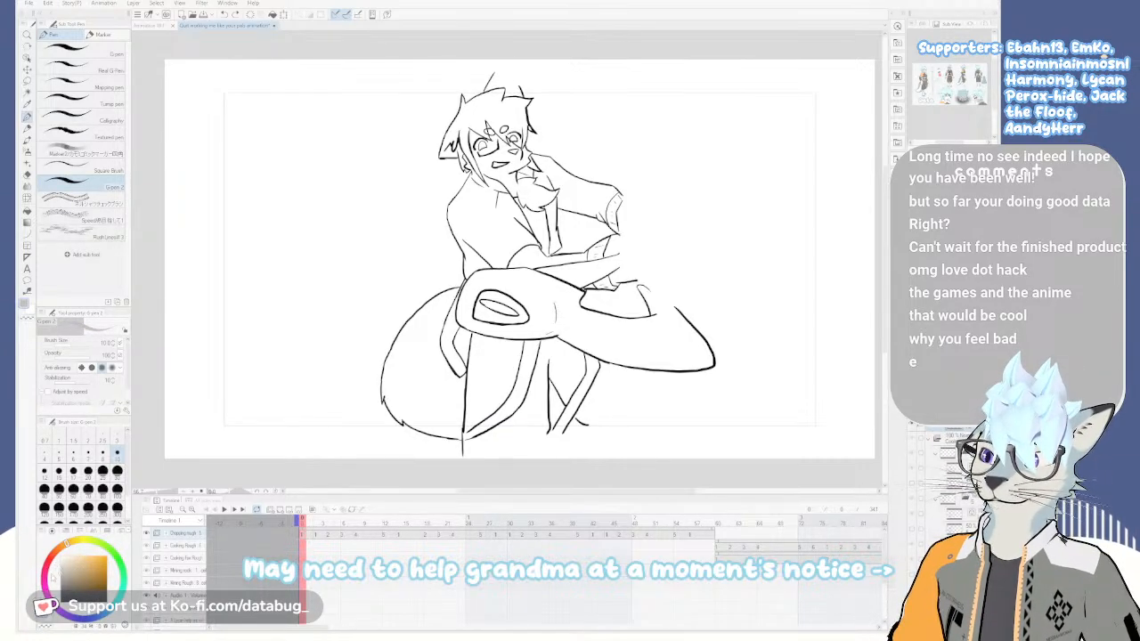
Draw the missing upper edge of the outstretched leg in grey to close the gap in its outline
key(g)
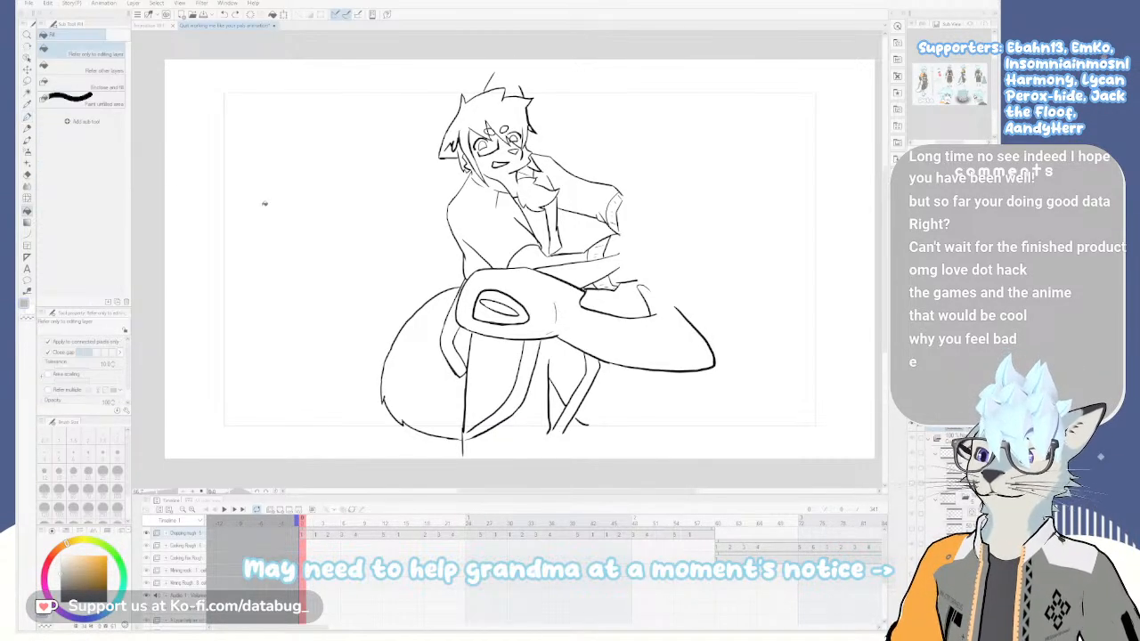
key(p)
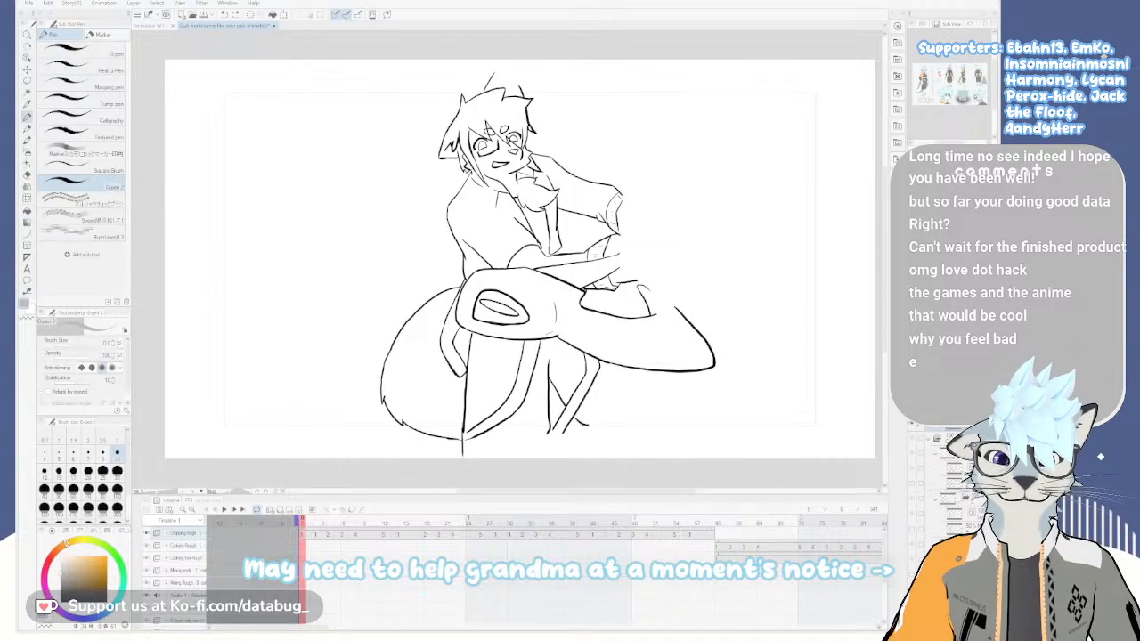
drag(674, 307, 688, 326)
drag(648, 290, 677, 316)
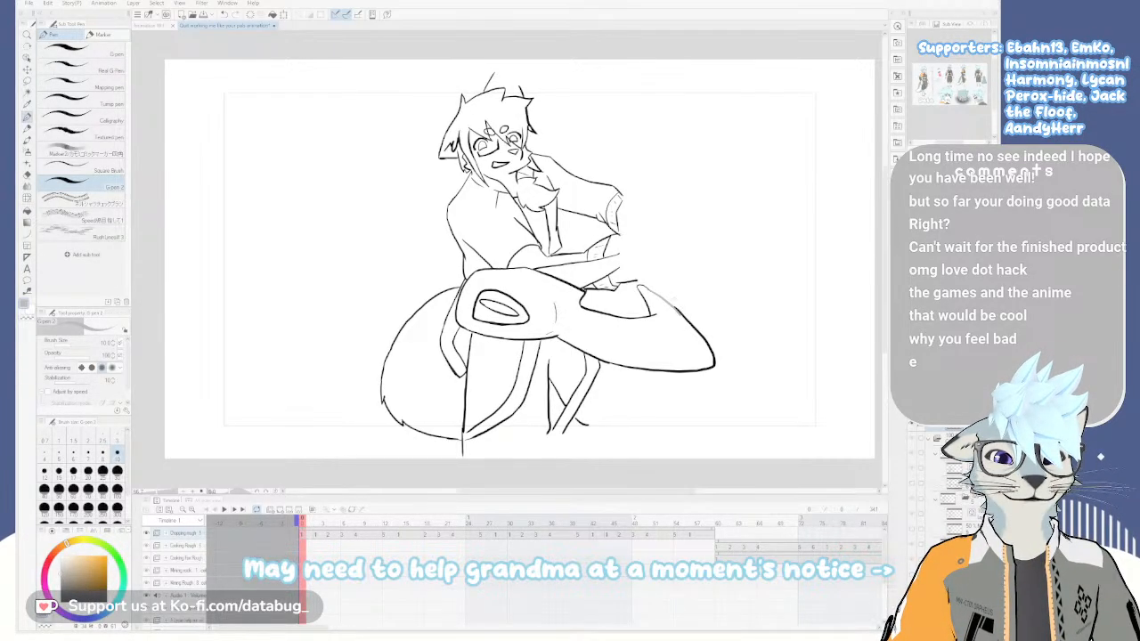
Fill the outstretched leg with grey, with the Fill tool set to refer to other layers
key(g)
click(676, 320)
key(ctrl+z)
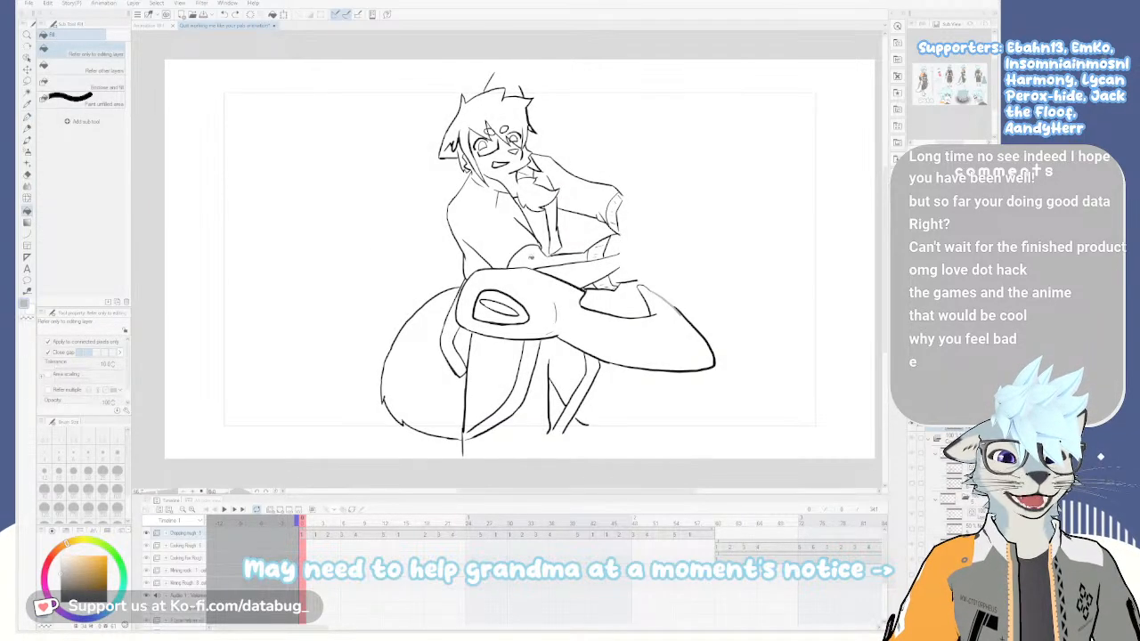
click(84, 69)
click(676, 339)
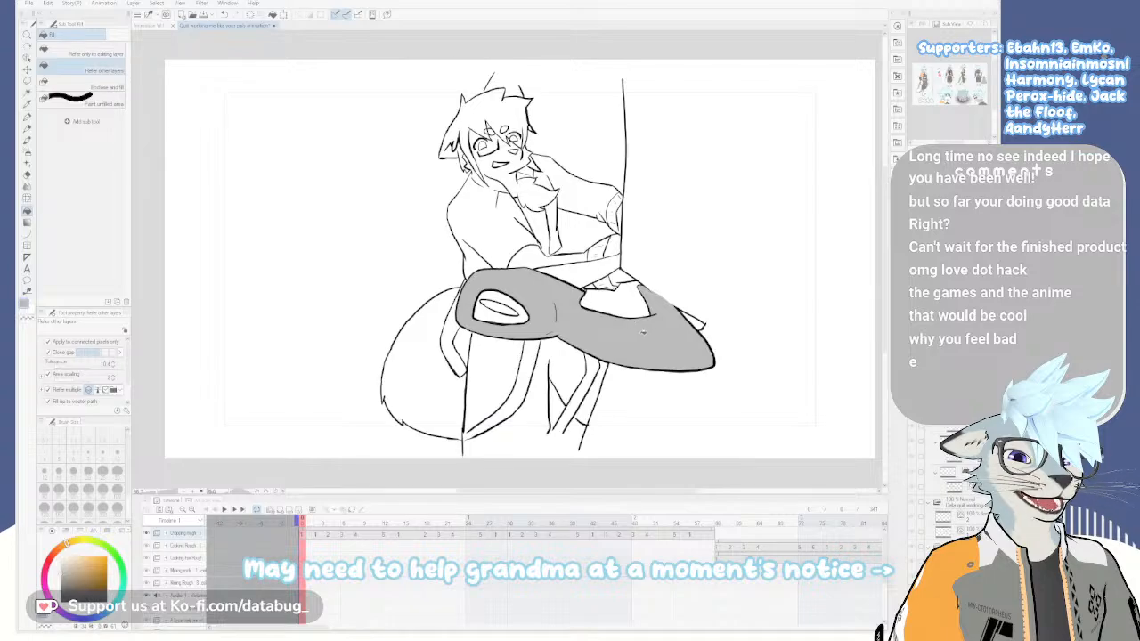
Circle the grey-filled leg with loose black pen strokes and undo the strokes
key(p)
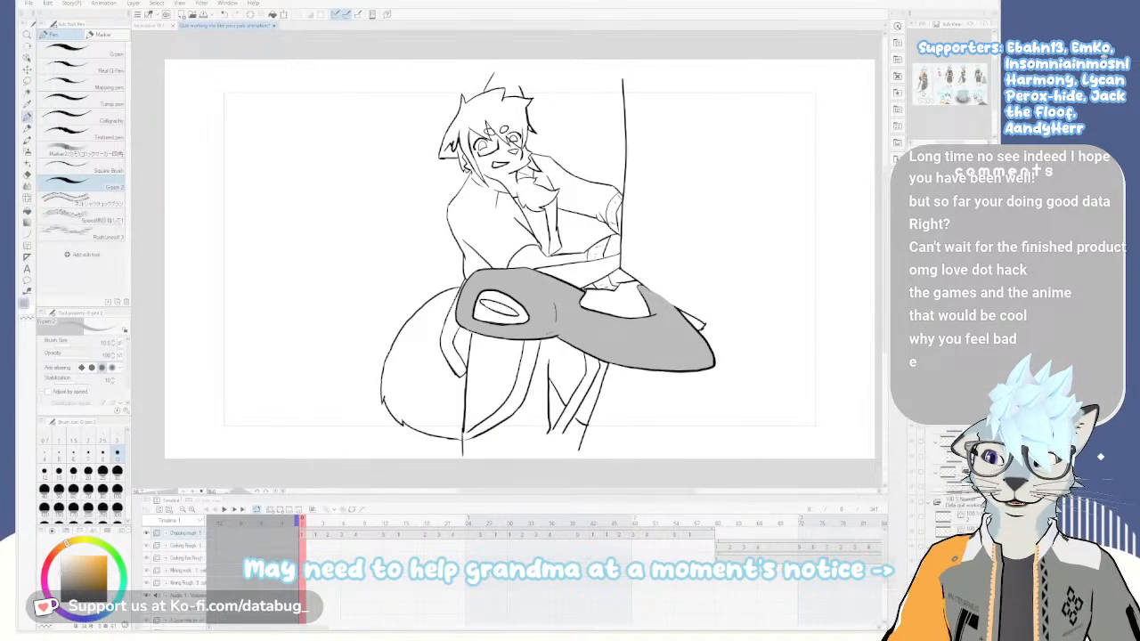
key(x)
mouse_move(704, 269)
mouse_down()
mouse_move(642, 246)
mouse_move(594, 286)
mouse_move(690, 411)
mouse_up()
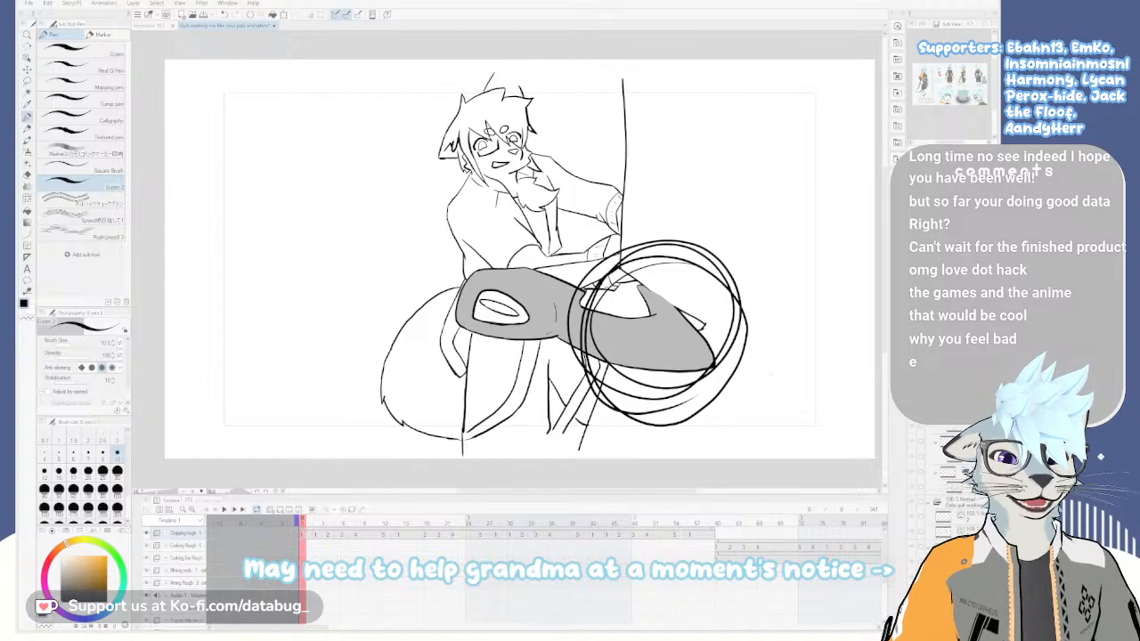
key(ctrl+z)
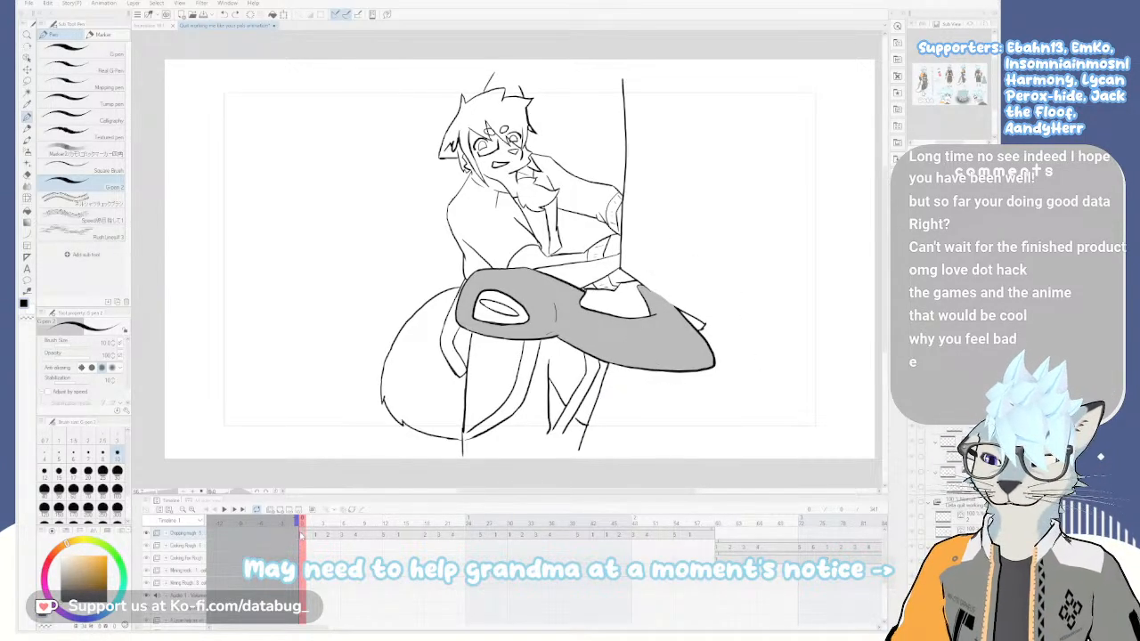
drag(633, 299, 648, 326)
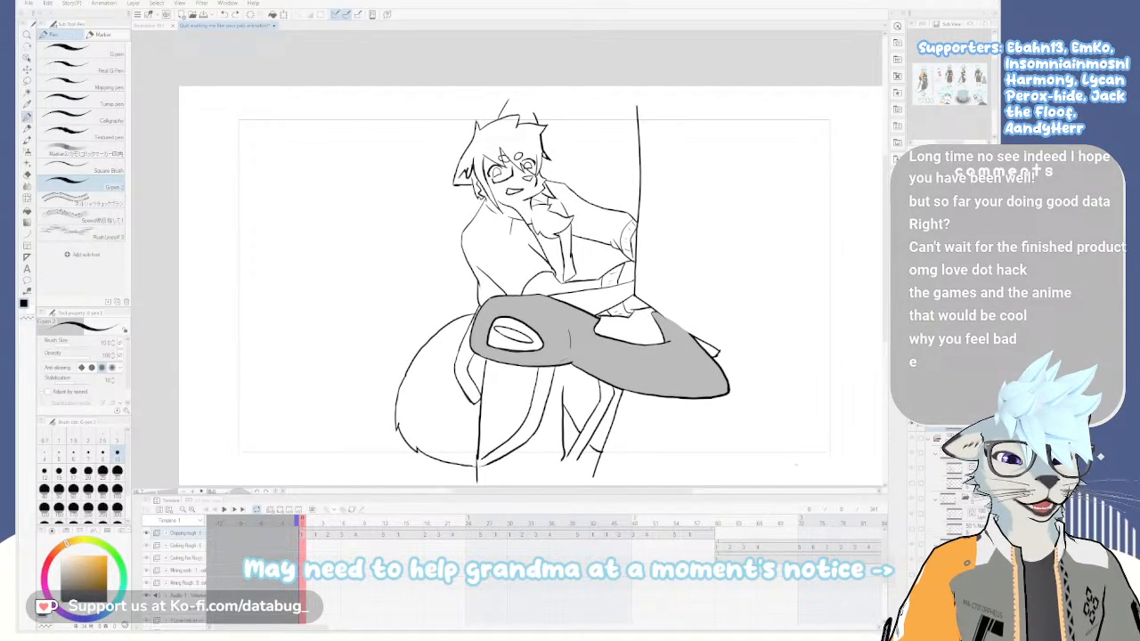
Try filling the enclosed areas of the face with black using Enclose and fill, and undo the fill
key(g)
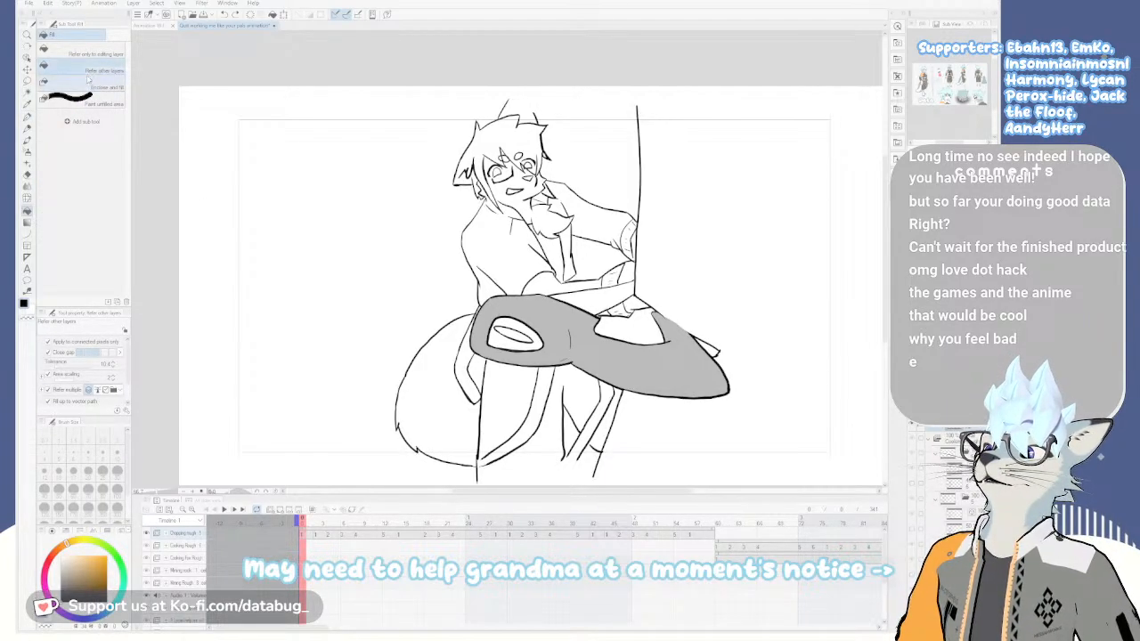
click(88, 84)
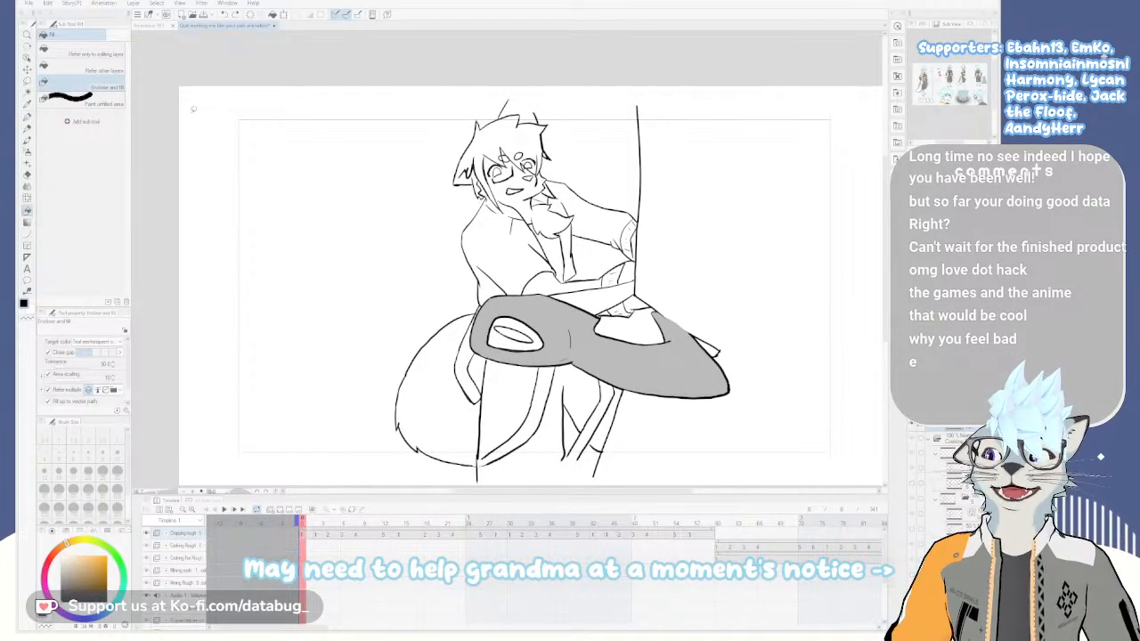
click(89, 70)
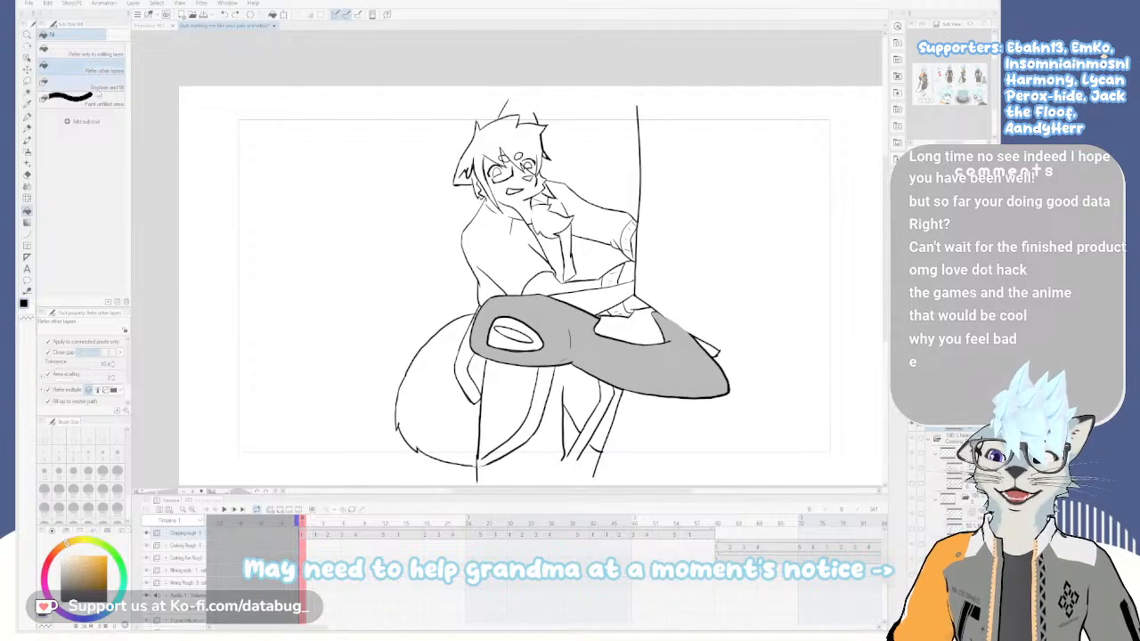
click(89, 86)
mouse_move(448, 126)
mouse_down()
mouse_move(569, 204)
mouse_move(455, 116)
mouse_move(450, 222)
mouse_move(498, 125)
mouse_up()
key(ctrl+z)
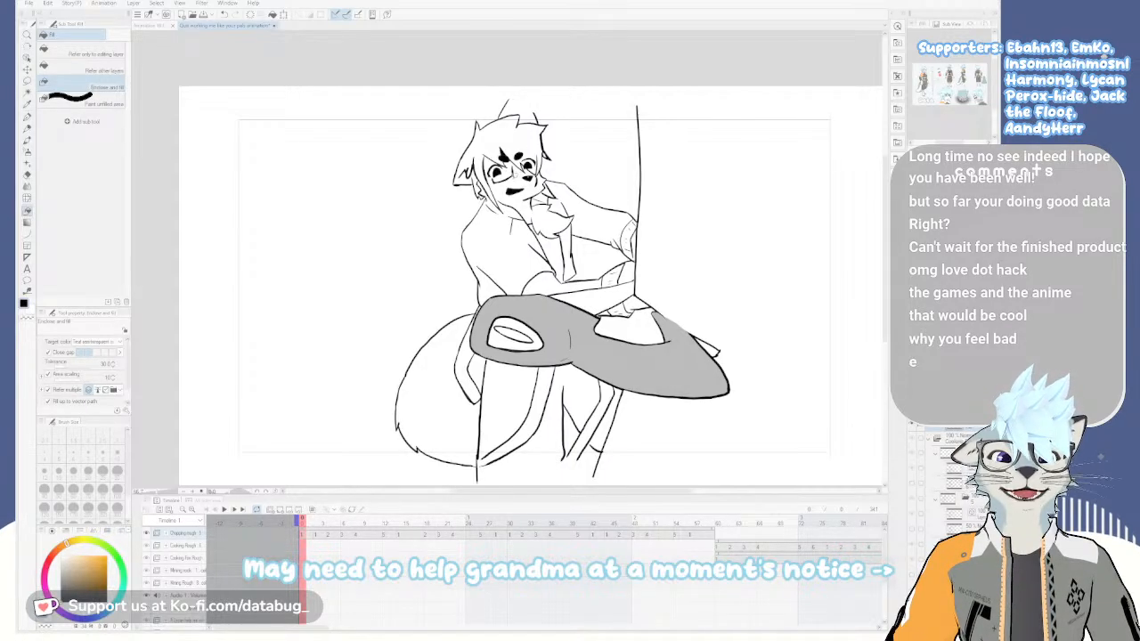
key(ctrl+z)
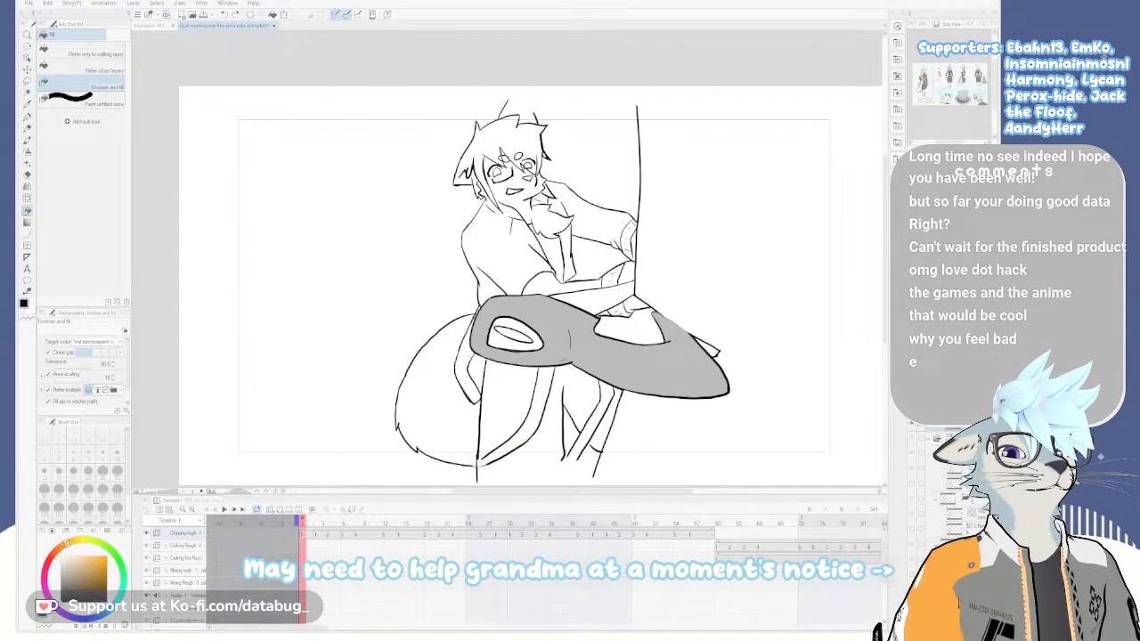
Zoom in on the reference image's colour swatches and pick the dark grey as the drawing colour
scroll(949, 98, up, 3)
scroll(949, 98, up, 3)
mouse_move(949, 98)
mouse_down()
mouse_move(936, 98)
mouse_move(959, 96)
mouse_up()
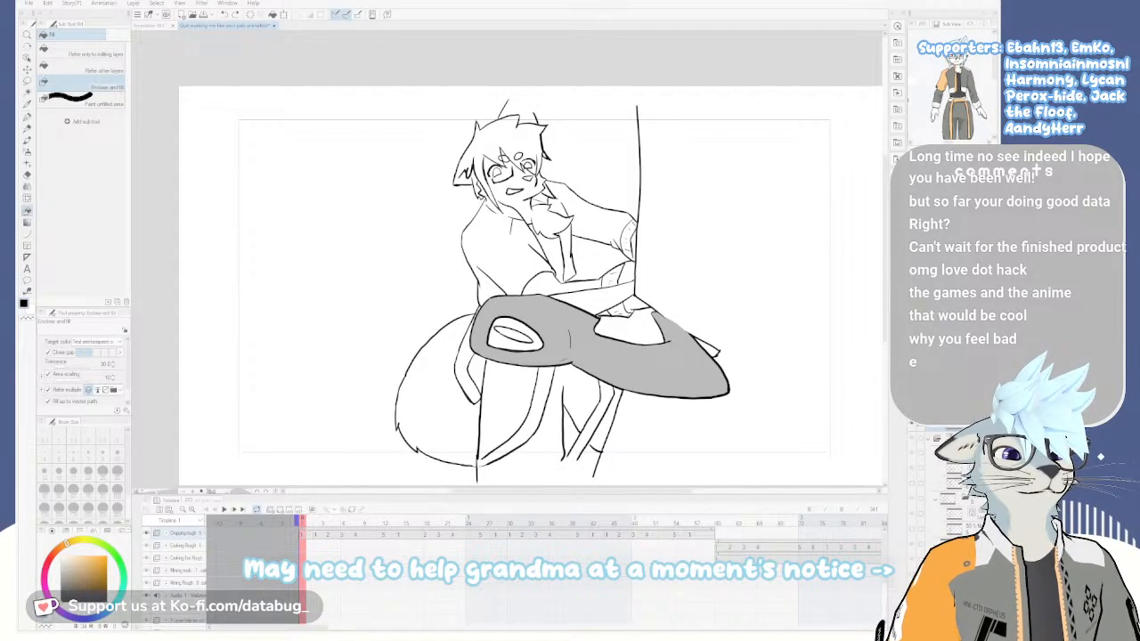
drag(926, 92, 984, 93)
scroll(955, 80, up, 1)
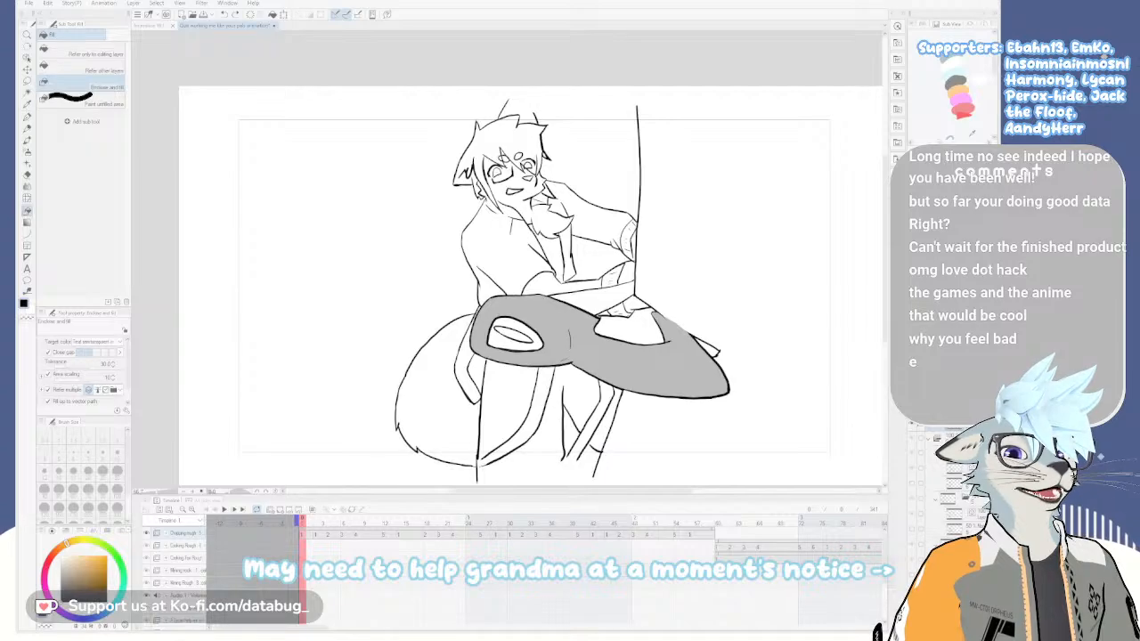
drag(963, 94, 953, 89)
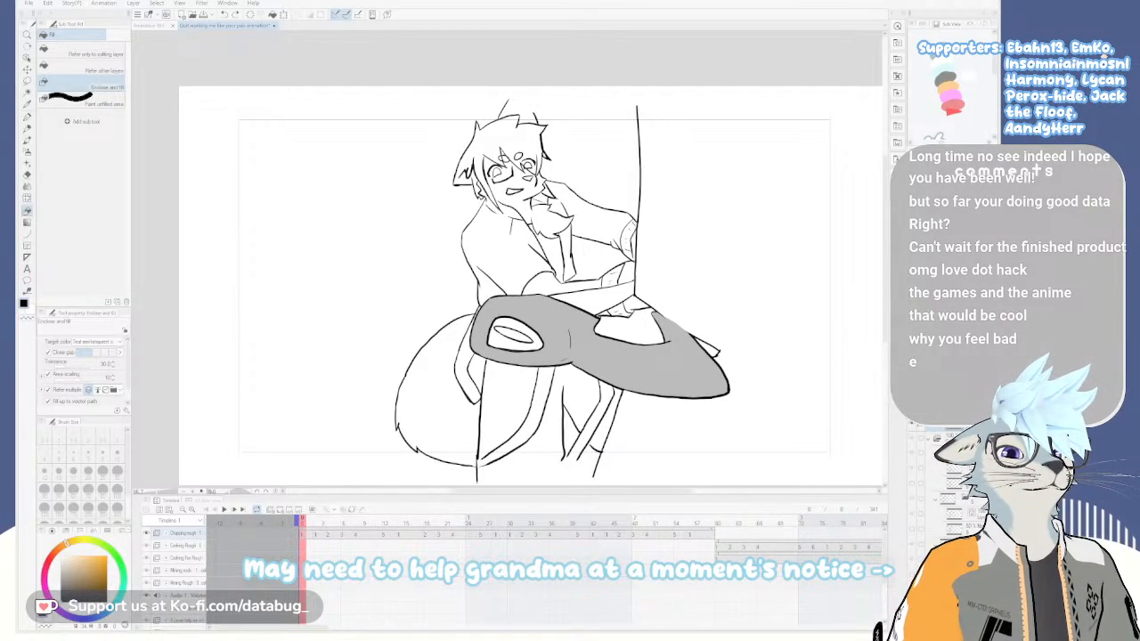
click(947, 93)
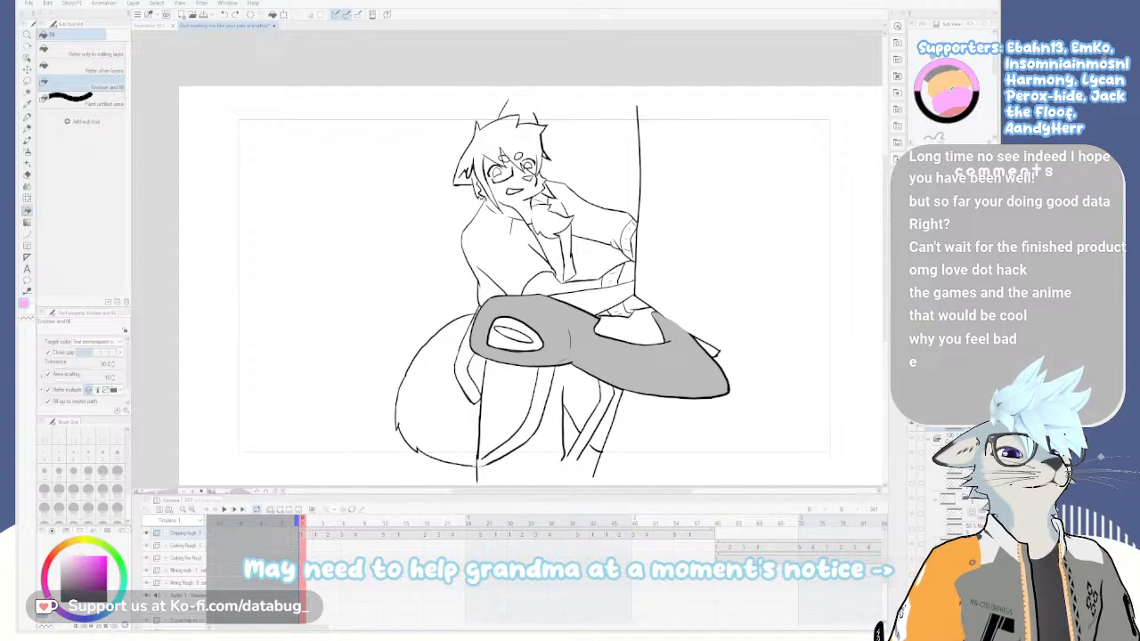
click(950, 87)
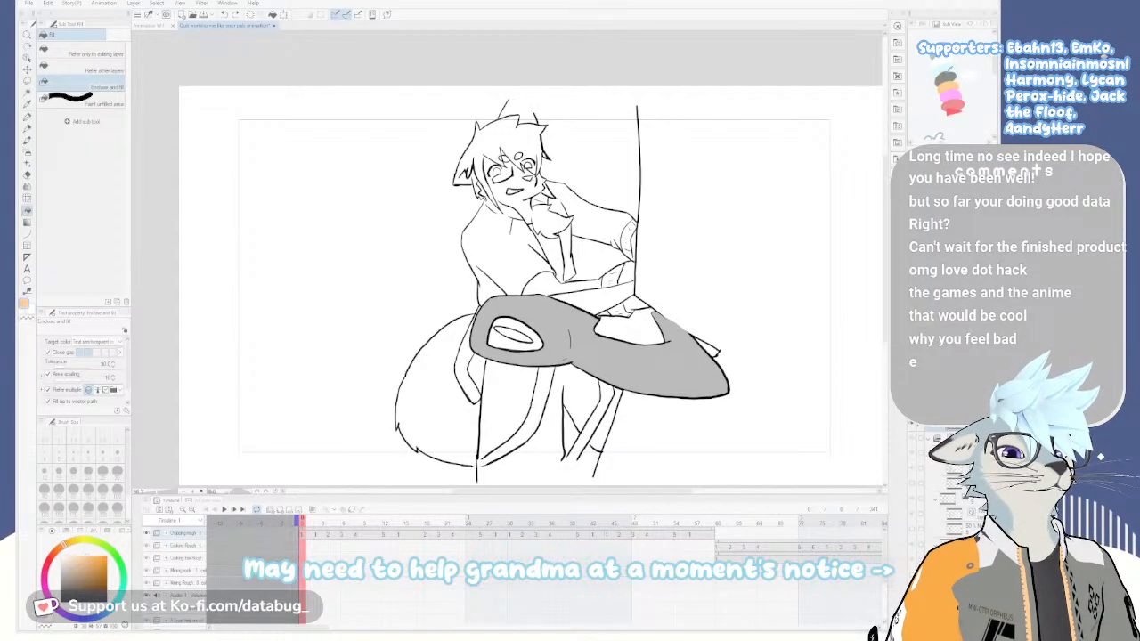
click(946, 75)
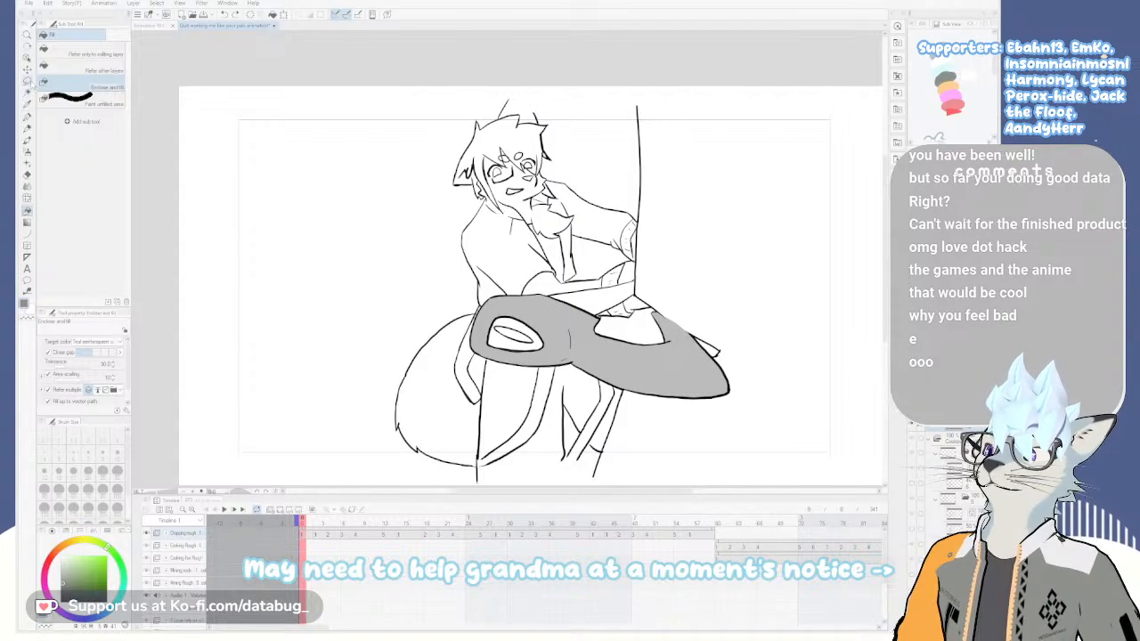
Auto-select the empty canvas around the character with reference to all layers, and invert the selection to cover the figure
click(27, 89)
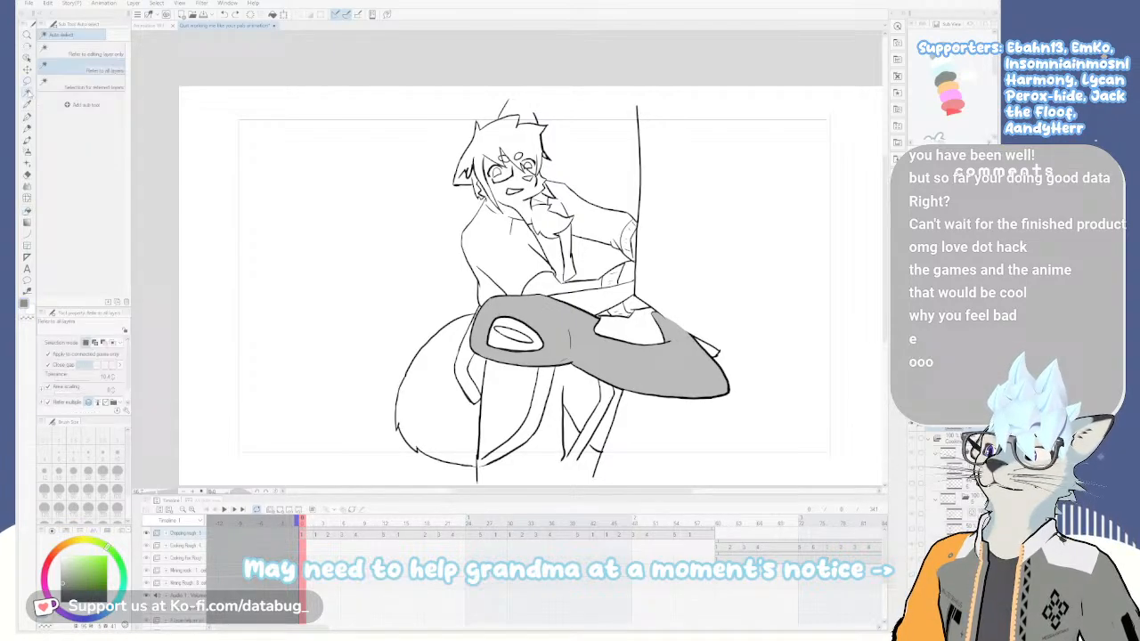
click(378, 220)
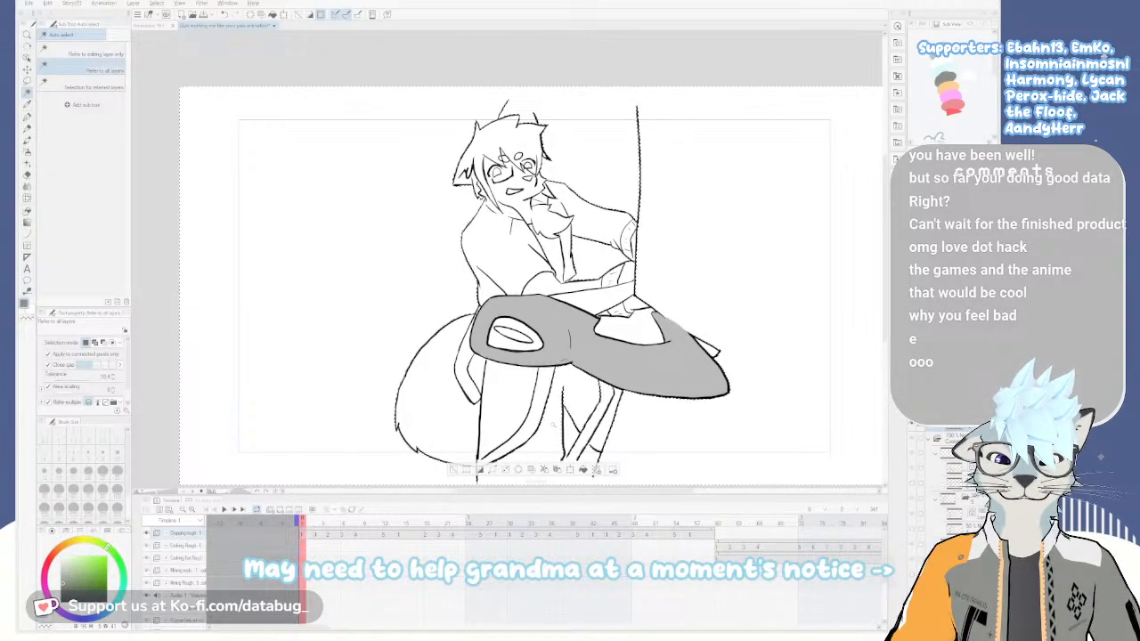
key(ctrl+z)
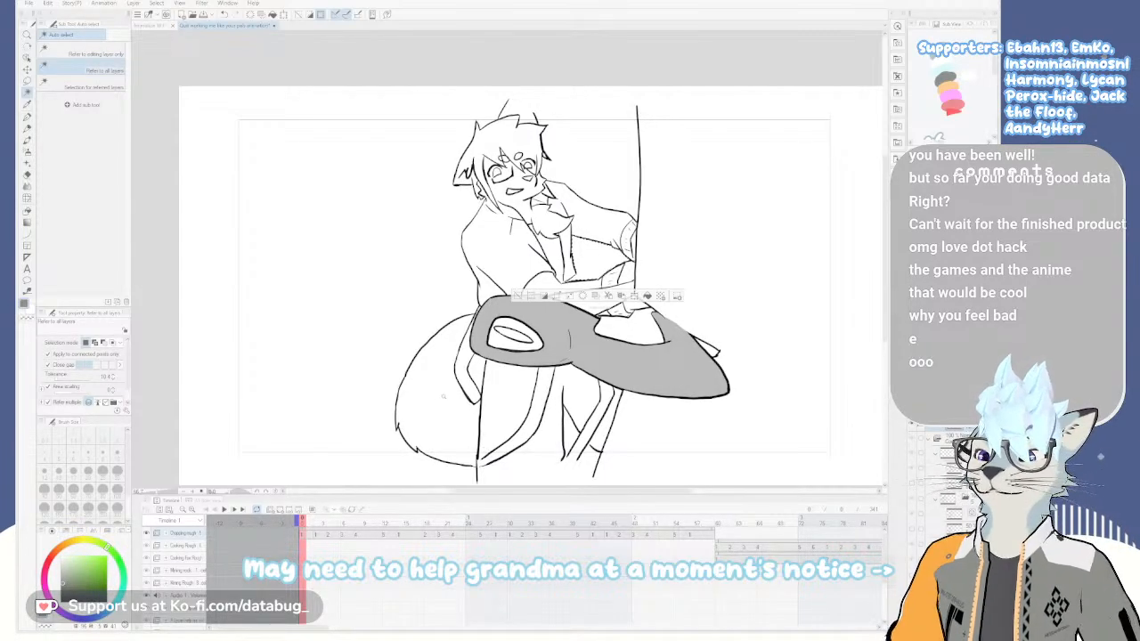
key(ctrl+z)
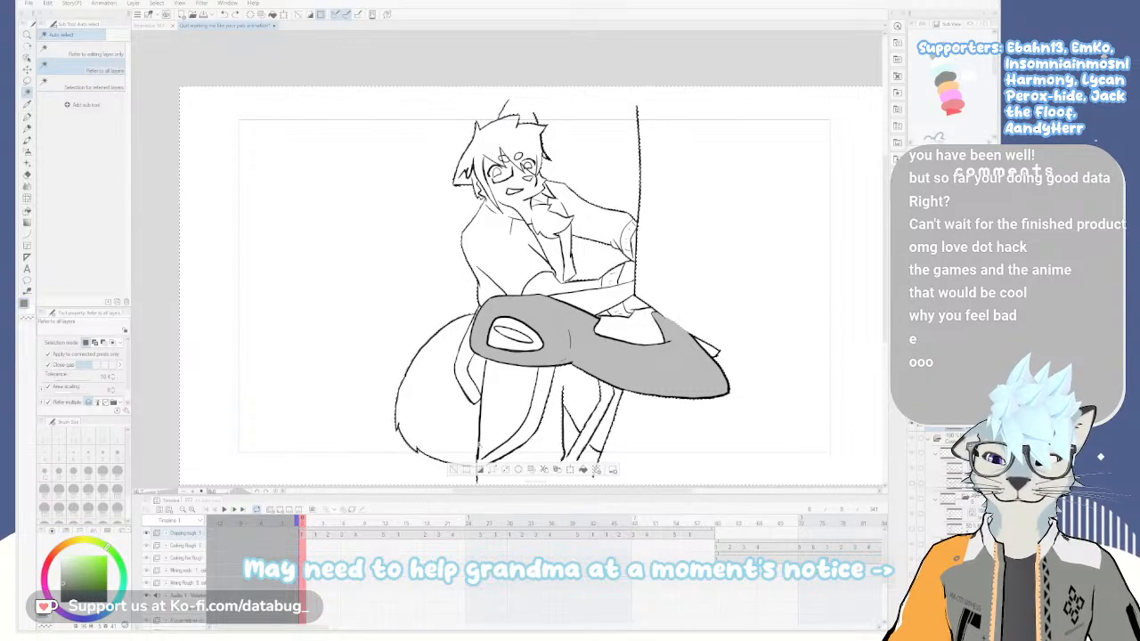
drag(517, 426, 582, 235)
scroll(579, 237, up, 1)
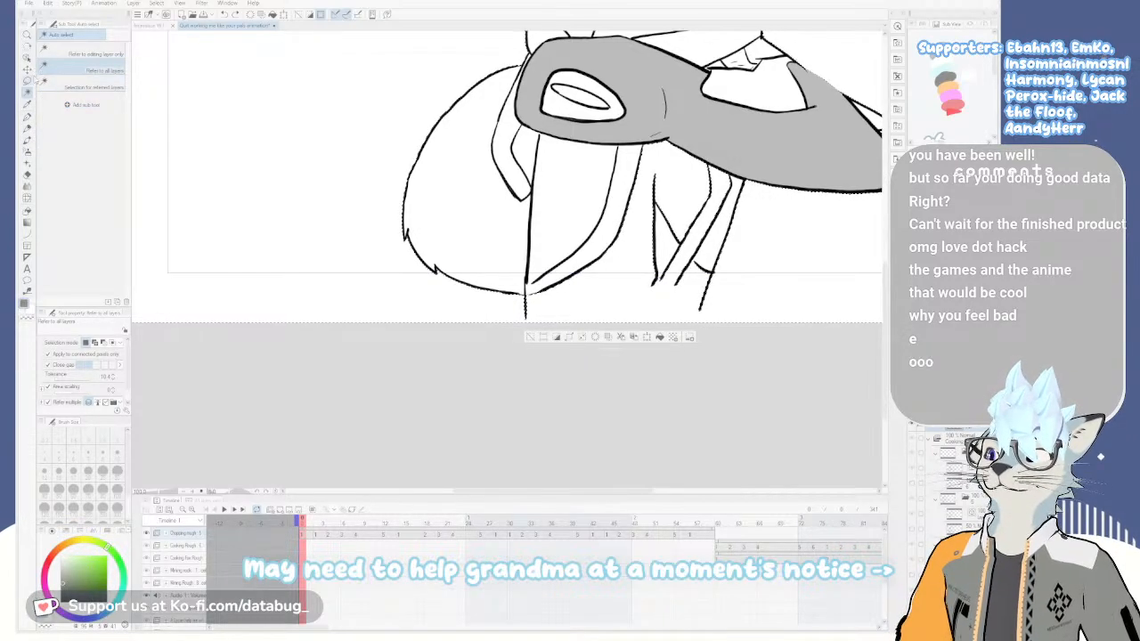
mouse_move(577, 190)
mouse_down()
mouse_move(542, 213)
mouse_move(535, 293)
mouse_up()
scroll(543, 226, down, 2)
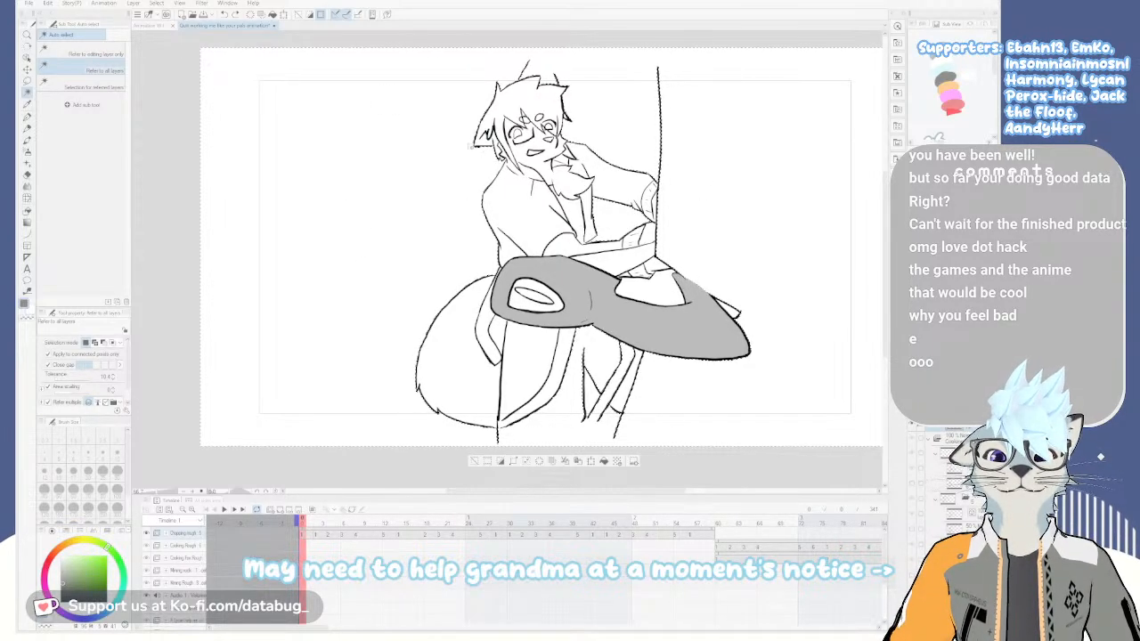
click(500, 460)
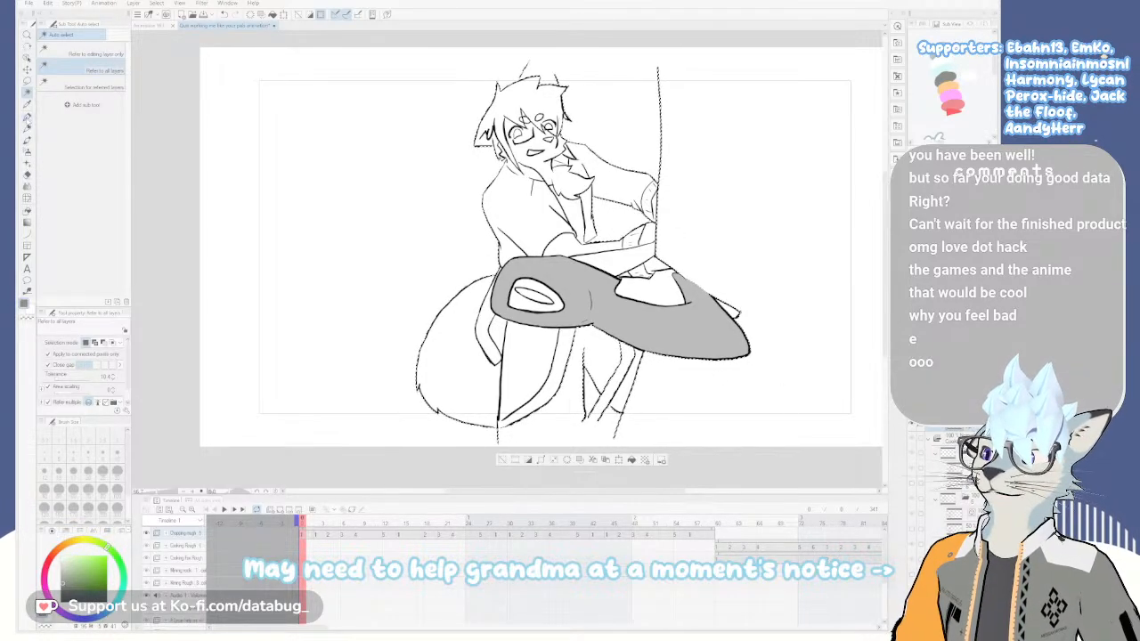
Paint dark grey over the whole figure and tail inside the selection with the marker at brush size 100
click(26, 118)
click(102, 34)
click(116, 490)
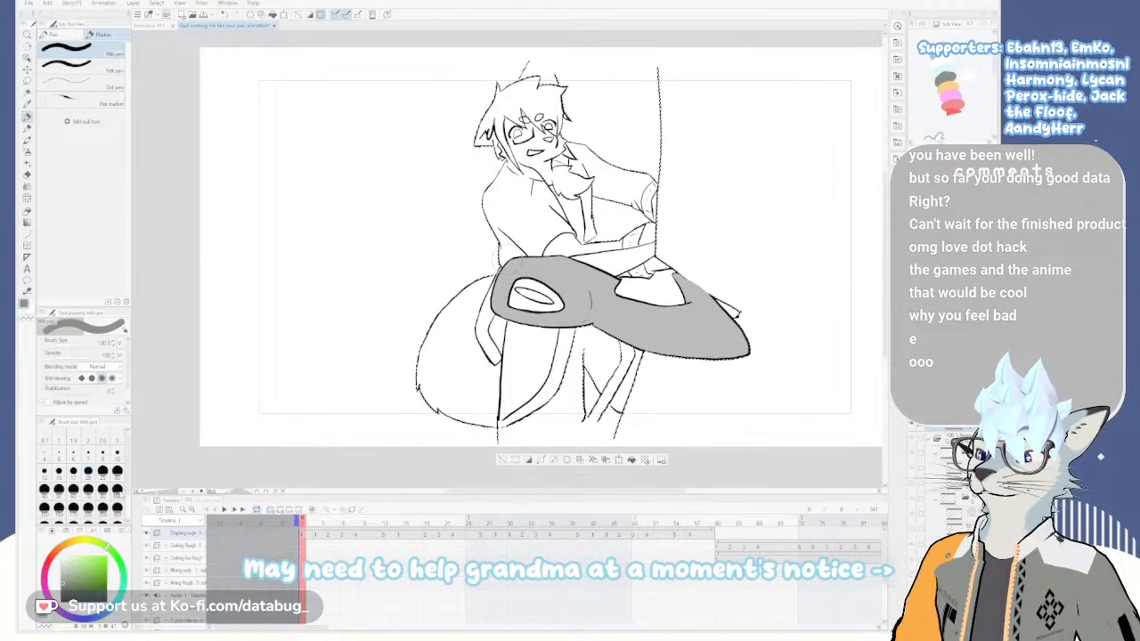
mouse_move(498, 112)
mouse_down()
mouse_move(543, 134)
mouse_move(445, 352)
mouse_move(545, 218)
mouse_move(492, 343)
mouse_move(538, 298)
mouse_up()
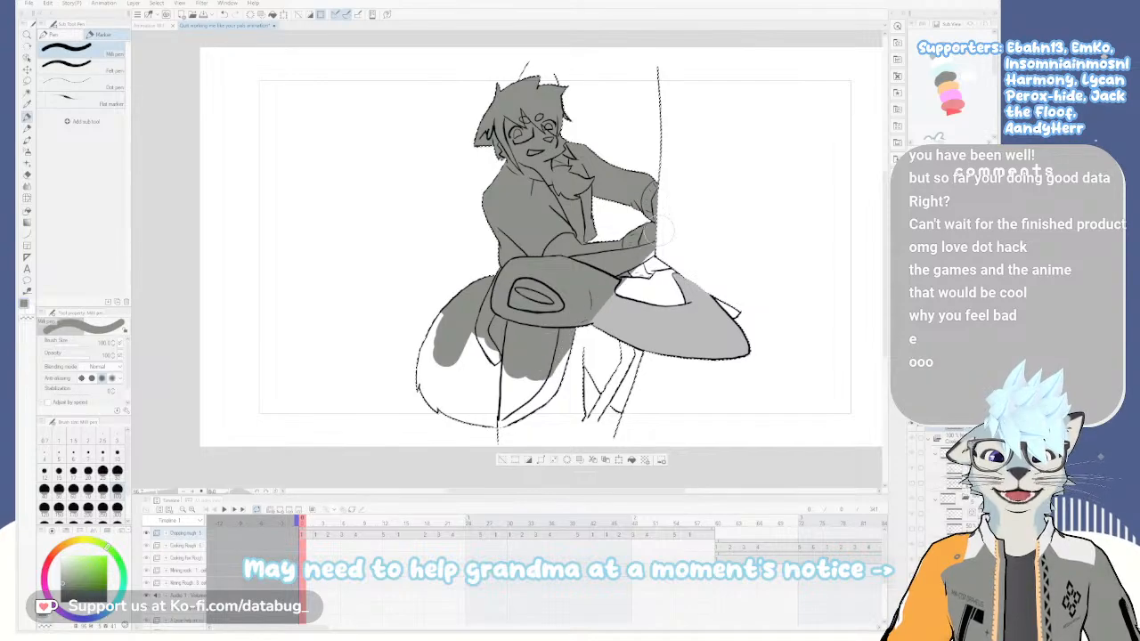
mouse_move(627, 302)
mouse_down()
mouse_move(672, 263)
mouse_move(634, 368)
mouse_move(699, 325)
mouse_move(736, 362)
mouse_up()
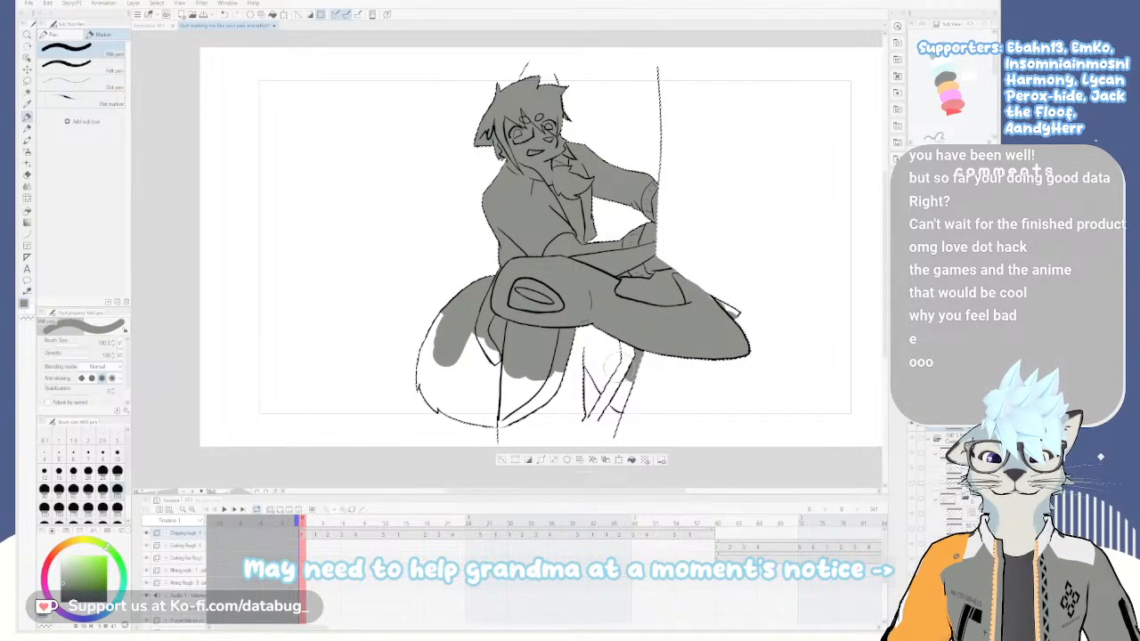
mouse_move(527, 409)
mouse_down()
mouse_move(519, 426)
mouse_move(503, 400)
mouse_move(481, 434)
mouse_move(445, 343)
mouse_move(429, 361)
mouse_move(420, 351)
mouse_move(458, 307)
mouse_up()
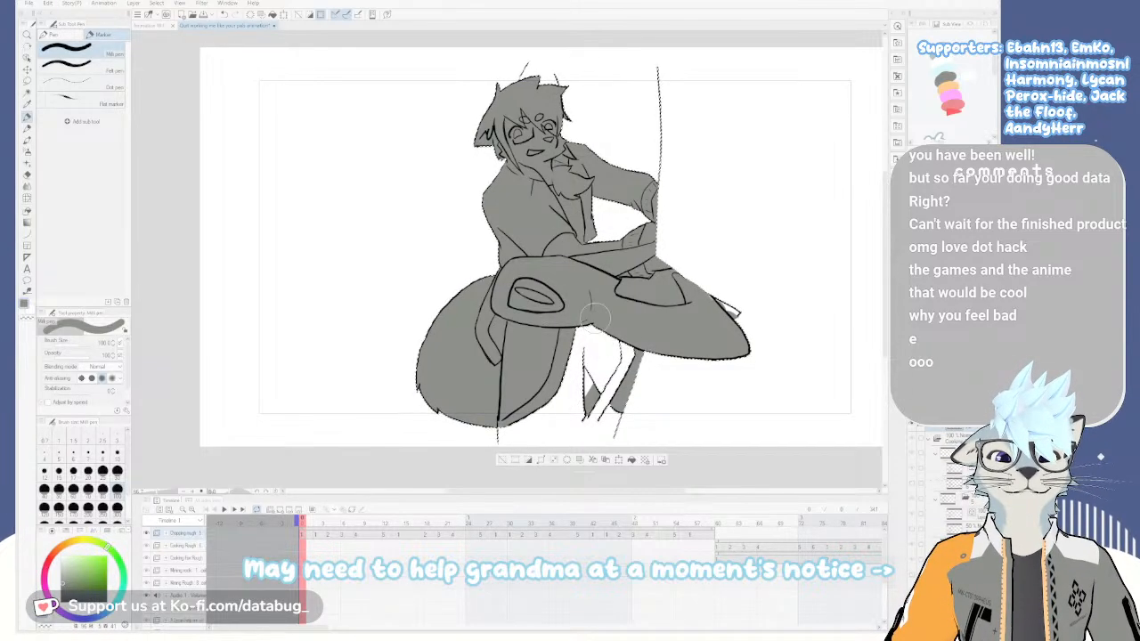
Erase the stray grey from the space between the legs and clear the selection
scroll(552, 428, up, 3)
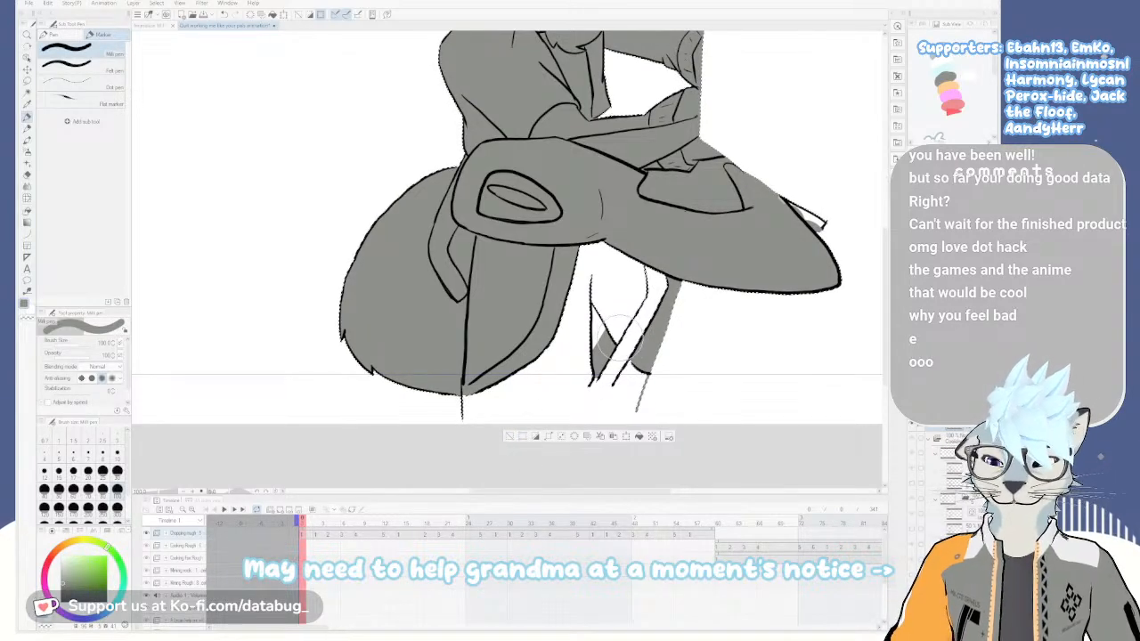
key(e)
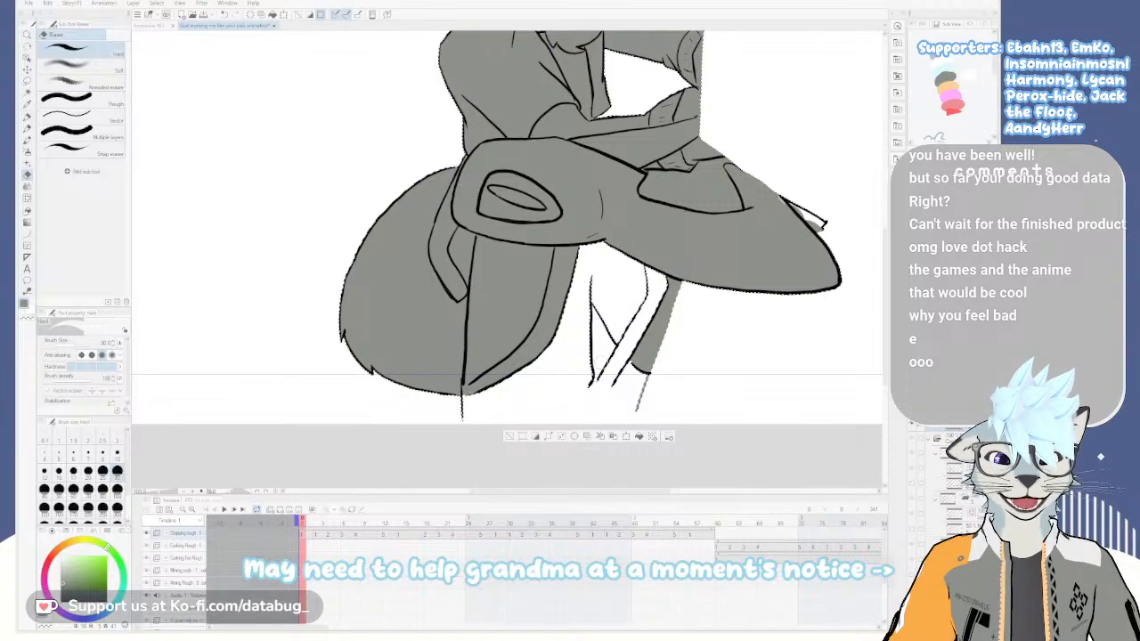
drag(730, 253, 580, 348)
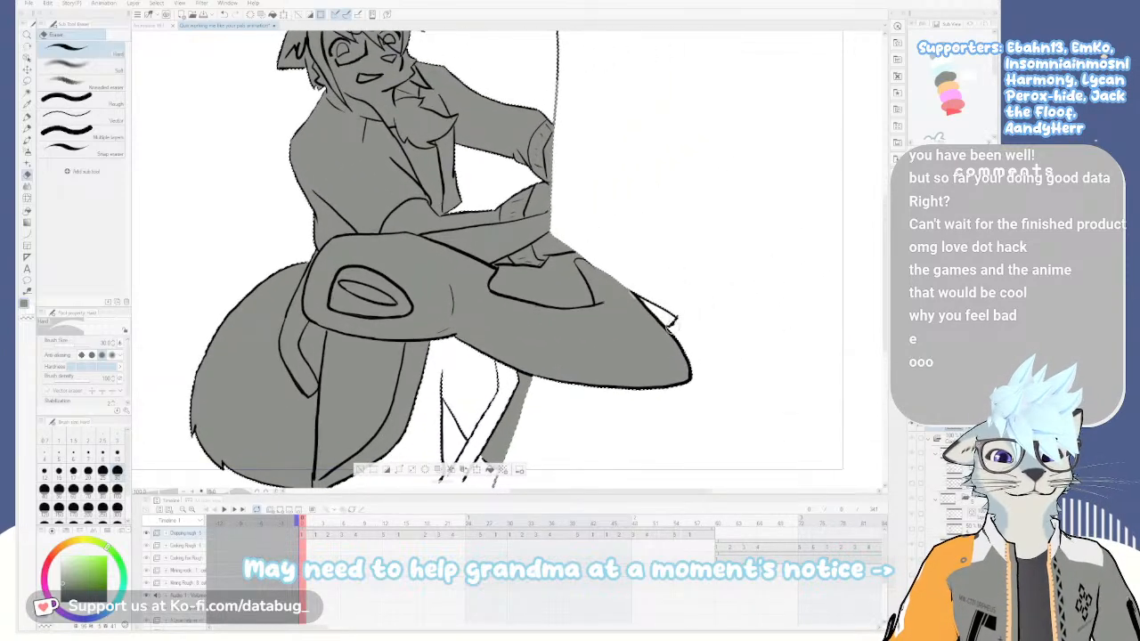
mouse_move(403, 153)
mouse_down()
mouse_move(566, 295)
mouse_move(574, 337)
mouse_up()
mouse_move(590, 454)
mouse_down()
mouse_move(582, 308)
mouse_move(539, 143)
mouse_up()
drag(561, 325, 604, 315)
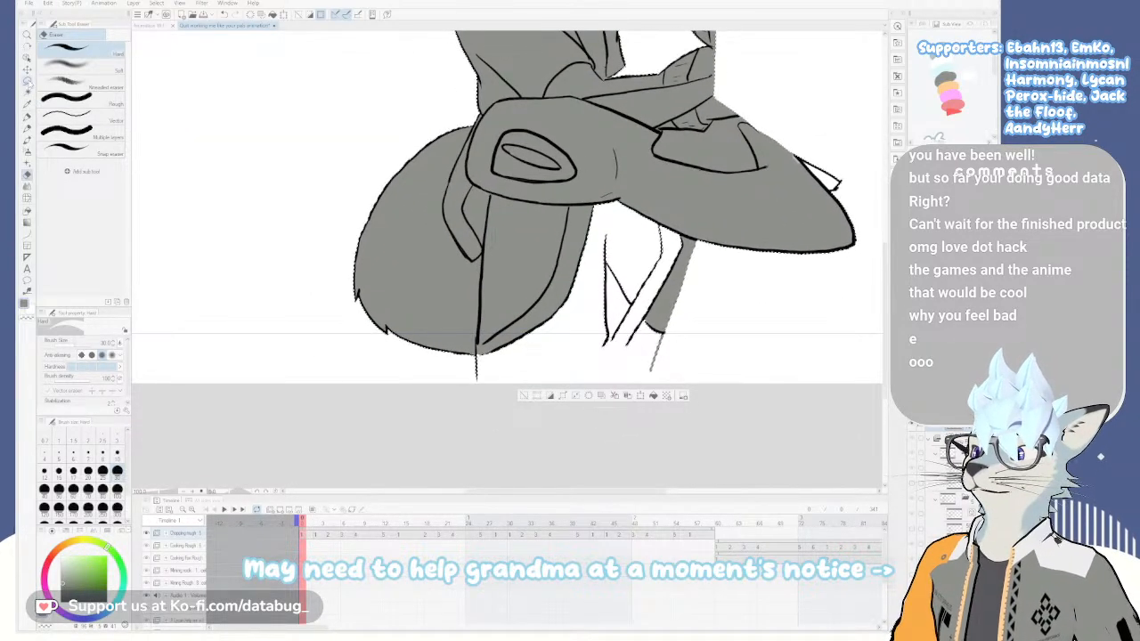
click(27, 81)
click(523, 395)
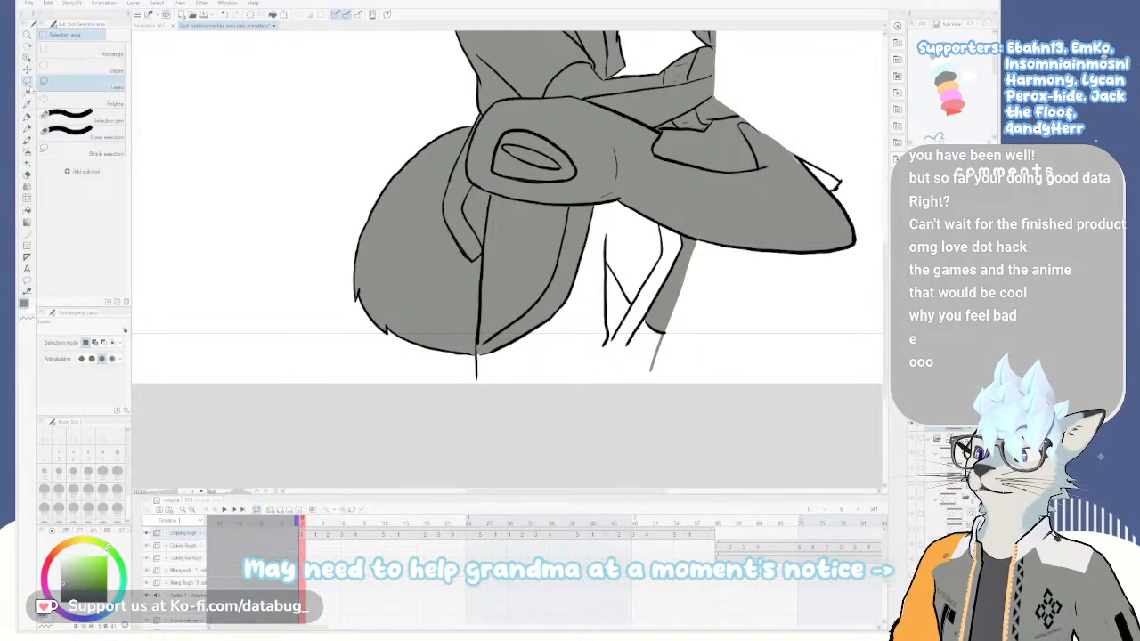
Paint grey over the unfilled lower legs down to the canvas edge, and erase it from the triangular gap between them
key(p)
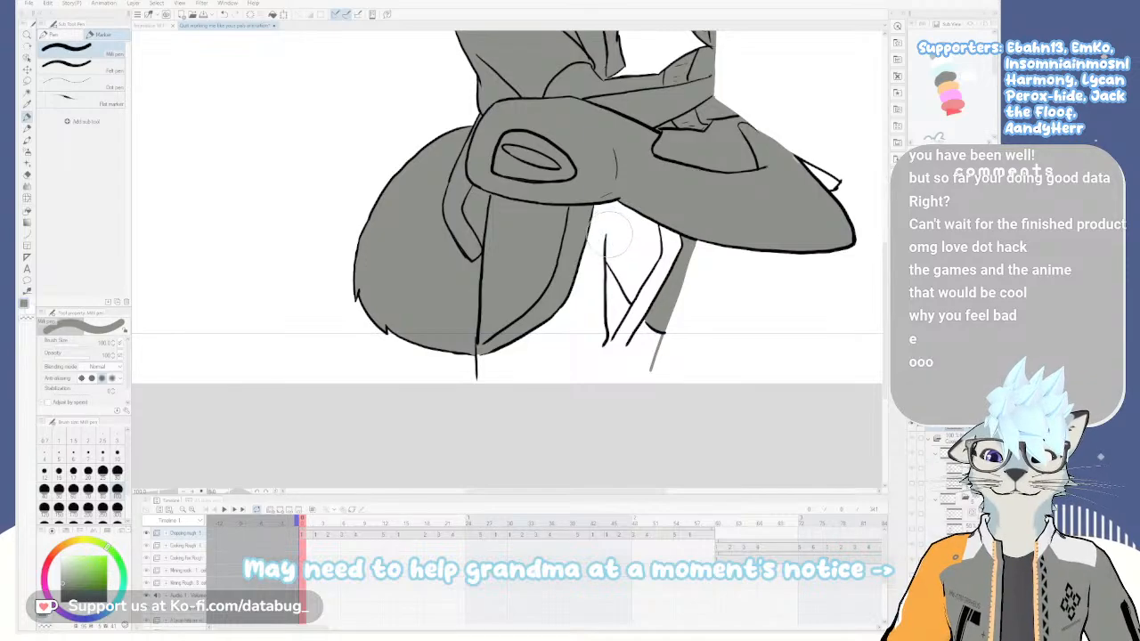
mouse_move(599, 233)
mouse_down()
mouse_move(568, 319)
mouse_move(583, 275)
mouse_move(565, 310)
mouse_move(486, 373)
mouse_move(494, 344)
mouse_move(533, 328)
mouse_move(563, 374)
mouse_move(579, 365)
mouse_move(588, 247)
mouse_move(646, 287)
mouse_move(672, 249)
mouse_move(623, 233)
mouse_move(610, 215)
mouse_move(644, 242)
mouse_move(673, 313)
mouse_move(650, 294)
mouse_move(609, 352)
mouse_up()
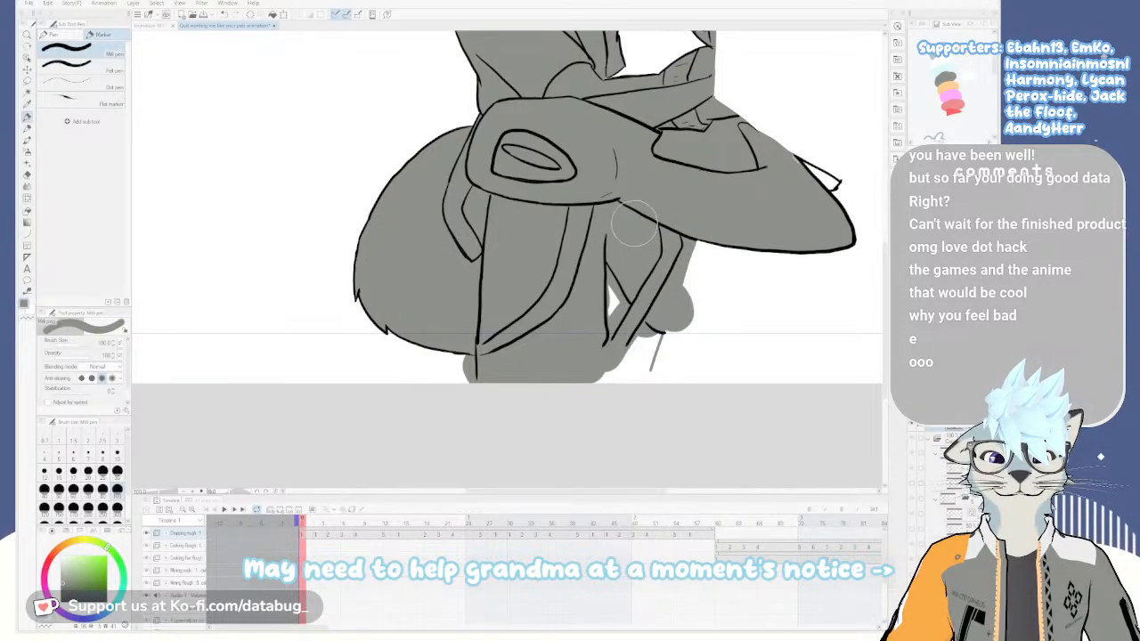
key(e)
drag(612, 276, 611, 307)
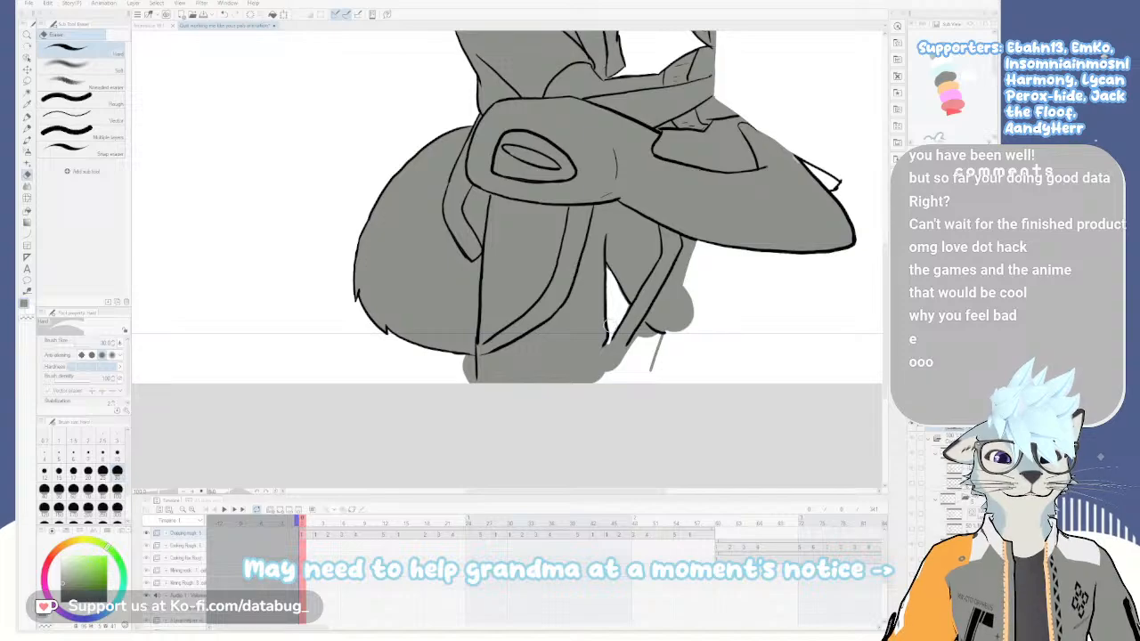
Undo the stray erasure on the far leg's line and erase the grey spilling outside that leg's outline
scroll(621, 323, up, 2)
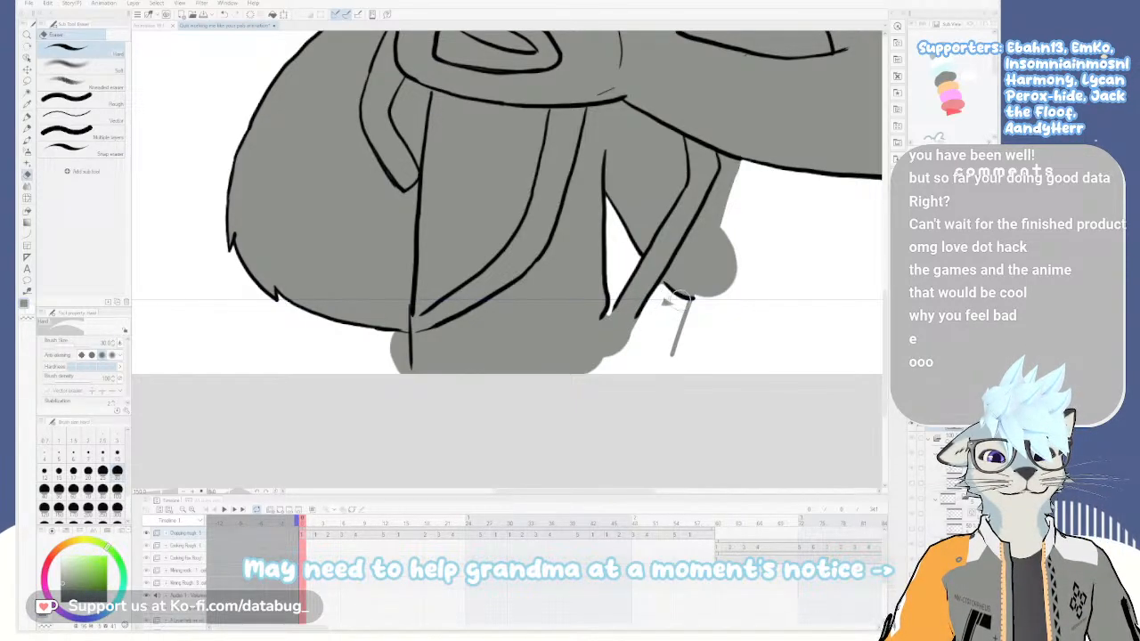
key(ctrl+z)
scroll(683, 310, down, 3)
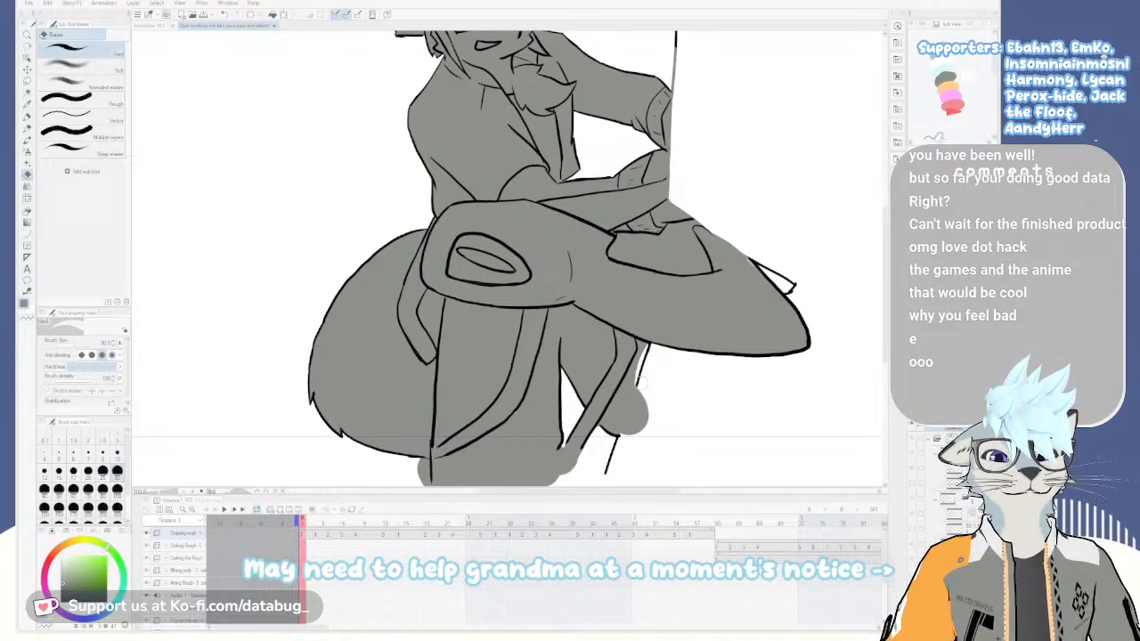
scroll(646, 357, up, 3)
mouse_move(641, 415)
mouse_down()
mouse_move(668, 272)
mouse_move(635, 354)
mouse_up()
drag(662, 279, 625, 384)
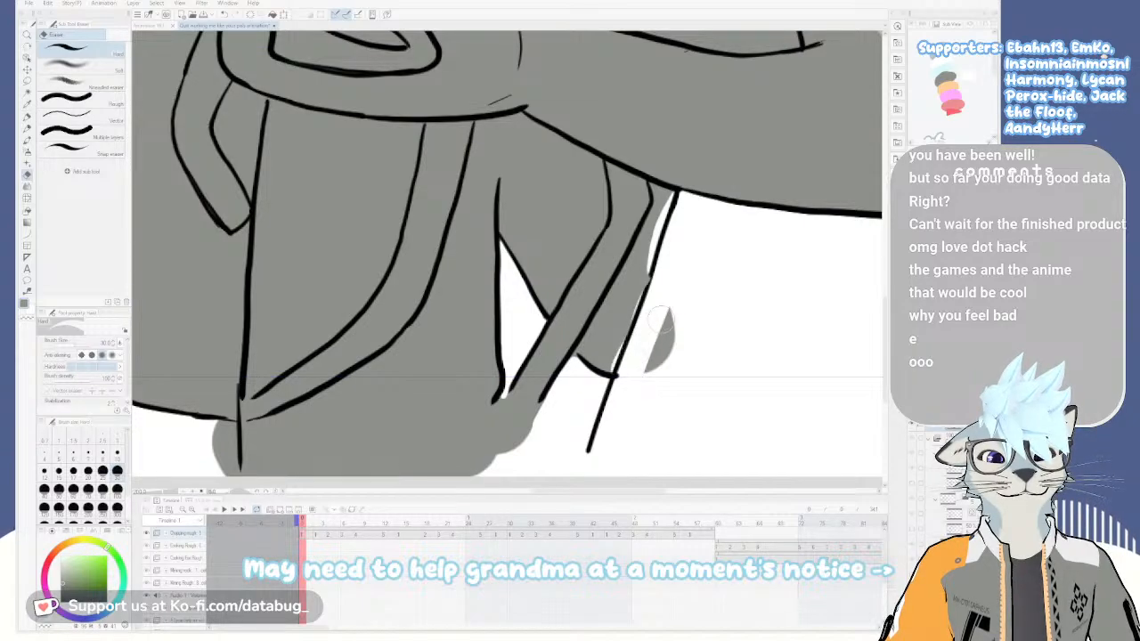
drag(657, 323, 663, 355)
mouse_move(660, 282)
mouse_down()
mouse_move(616, 364)
mouse_move(648, 250)
mouse_move(644, 267)
mouse_up()
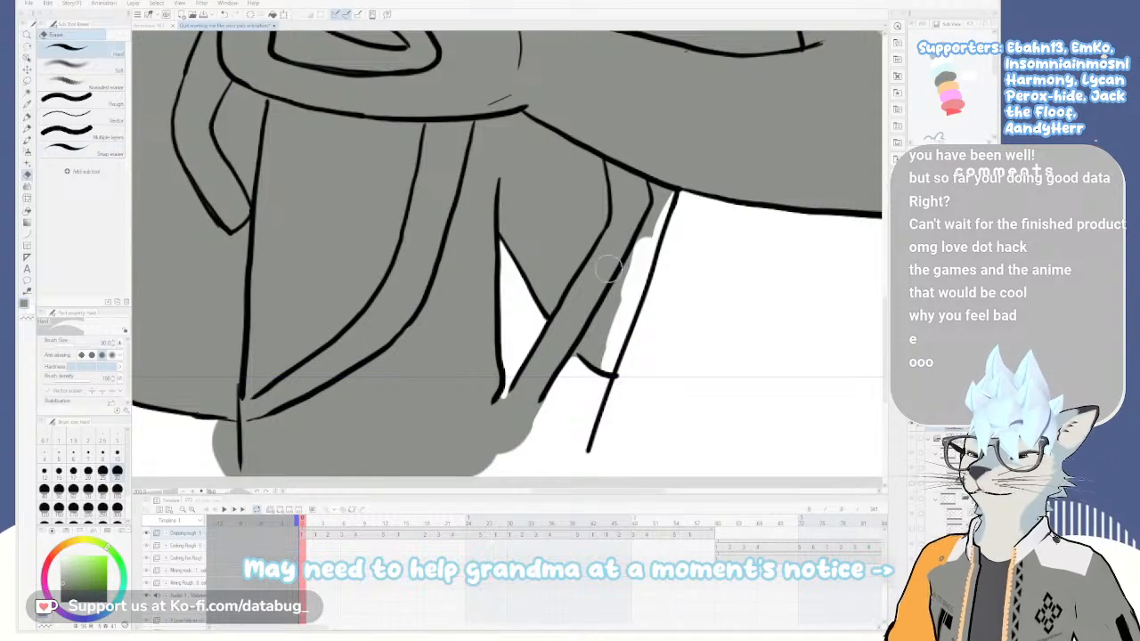
Fill the white strip along the far leg's outer edge with grey, using the Fill tool set to refer to other layers
key(g)
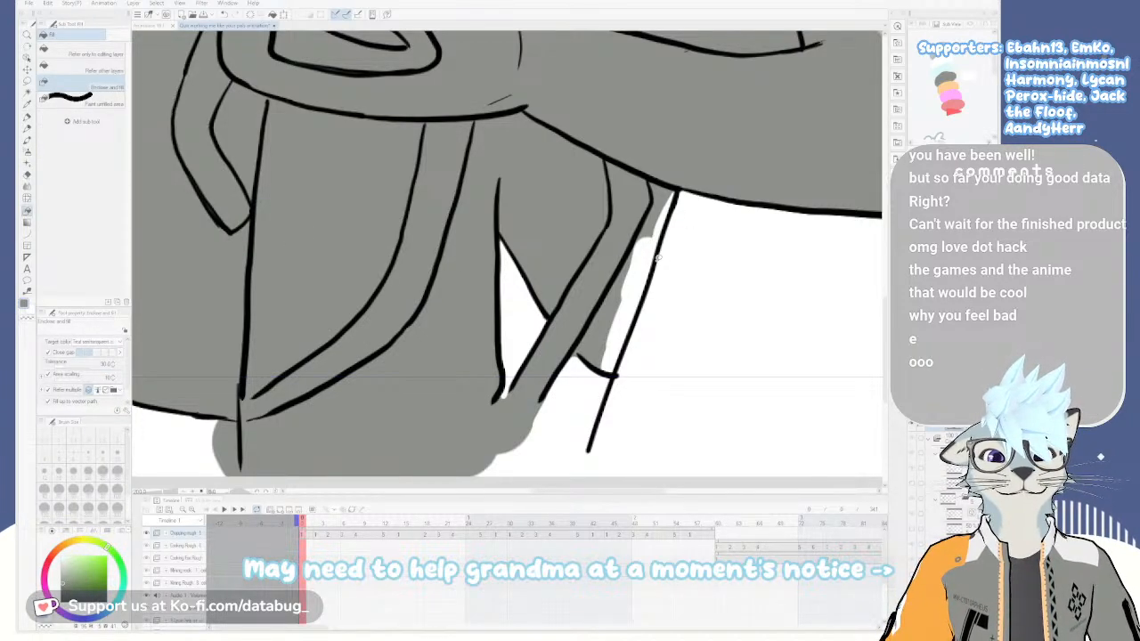
click(85, 71)
click(632, 302)
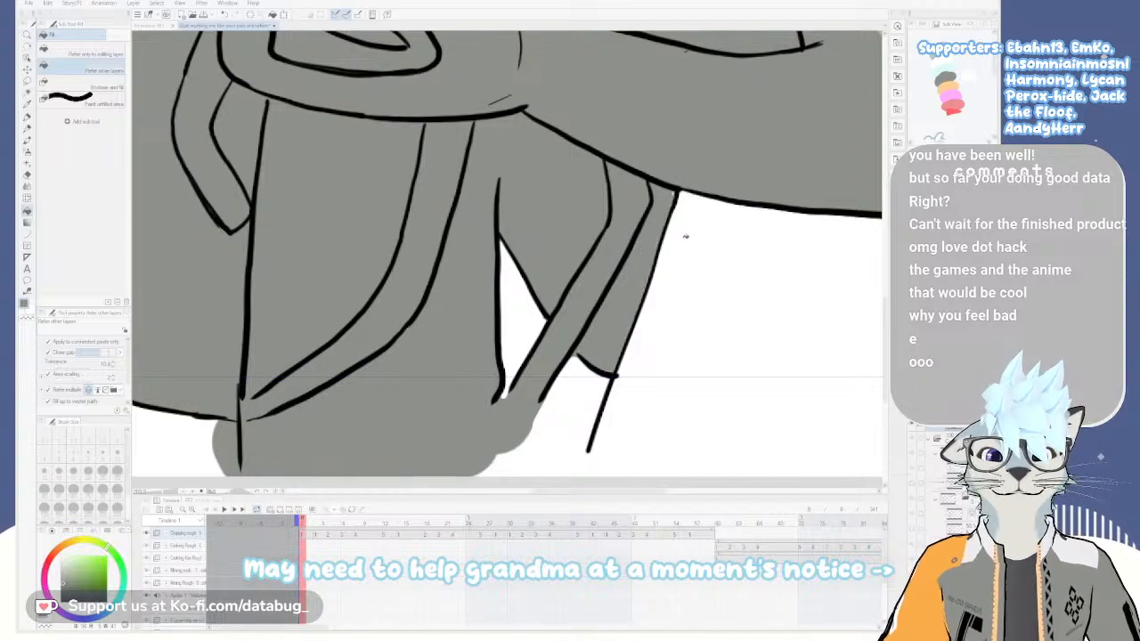
Paint grey with the marker between the two open lines rising above the character's hair
key(p)
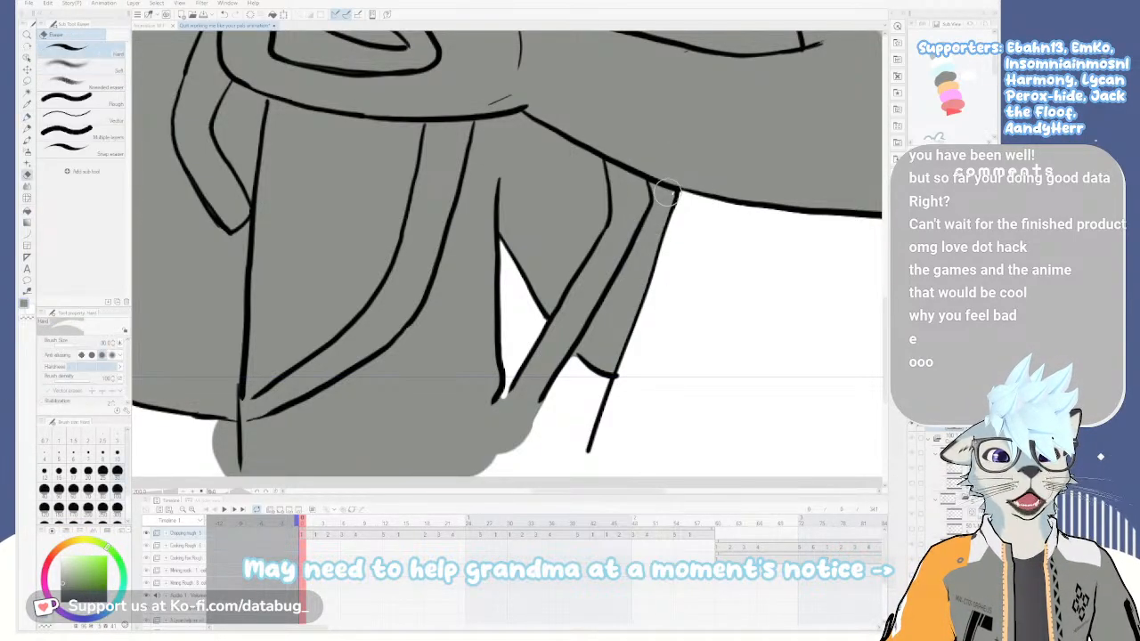
click(117, 471)
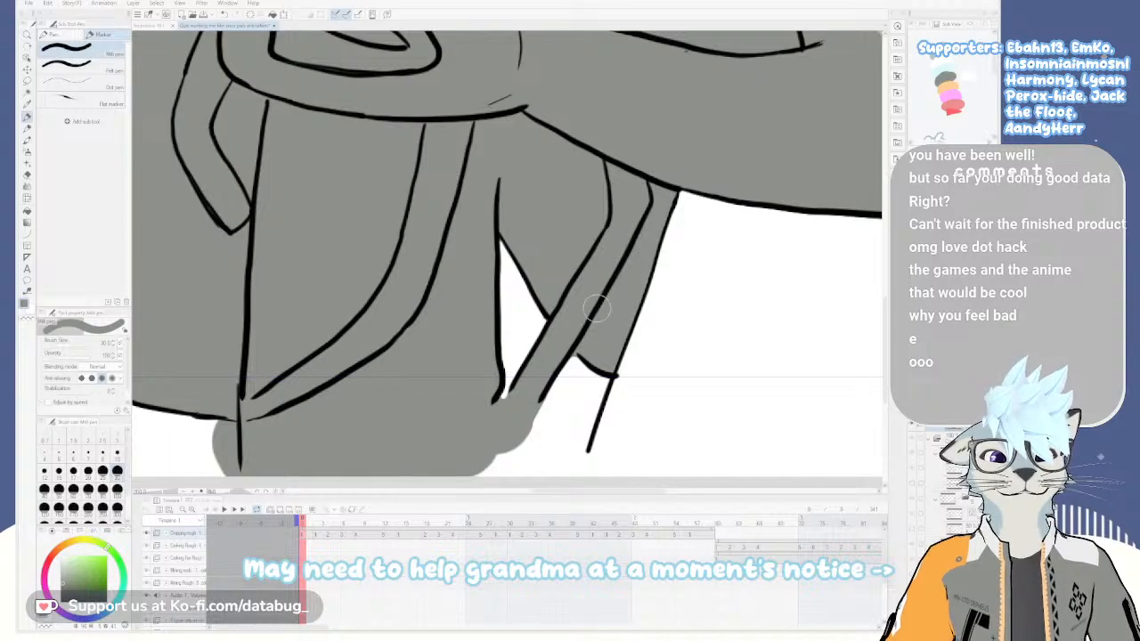
scroll(597, 307, down, 4)
scroll(590, 215, up, 3)
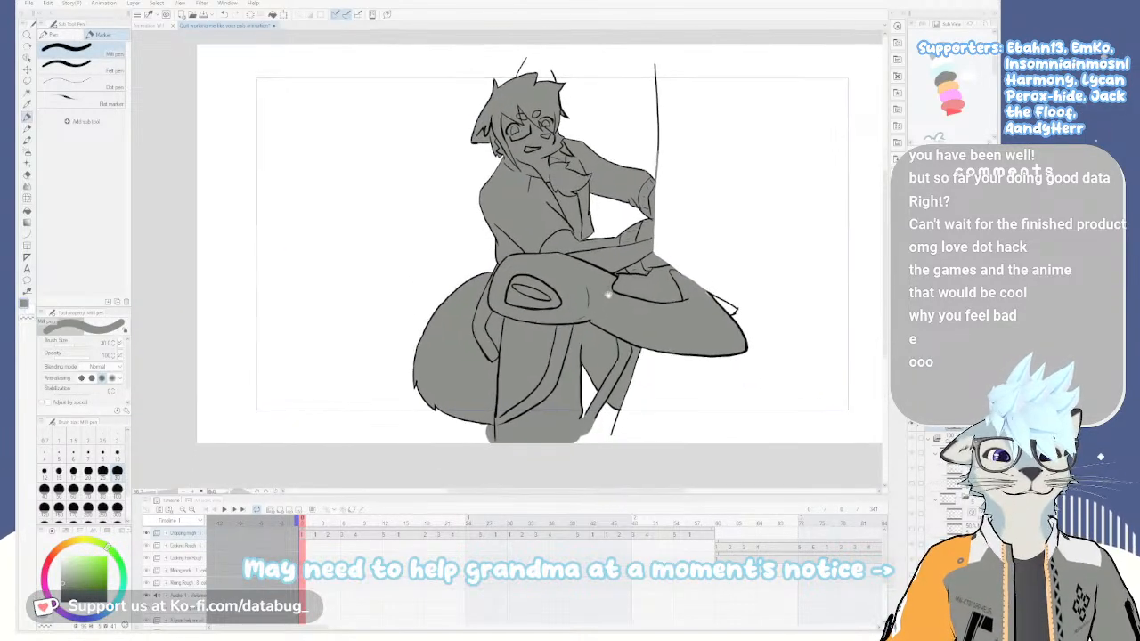
scroll(553, 133, up, 4)
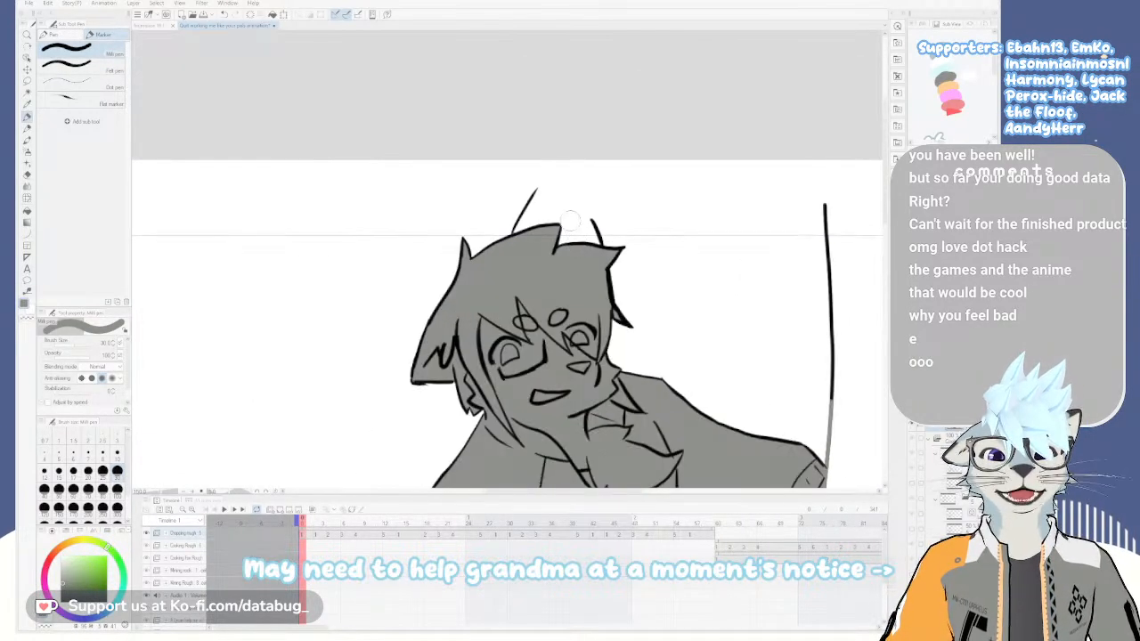
drag(556, 185, 606, 260)
mouse_move(571, 212)
mouse_down()
mouse_move(571, 252)
mouse_move(553, 207)
mouse_move(508, 255)
mouse_move(498, 223)
mouse_move(525, 185)
mouse_move(523, 198)
mouse_move(550, 183)
mouse_move(541, 187)
mouse_move(581, 214)
mouse_move(577, 196)
mouse_move(584, 220)
mouse_up()
scroll(584, 220, down, 5)
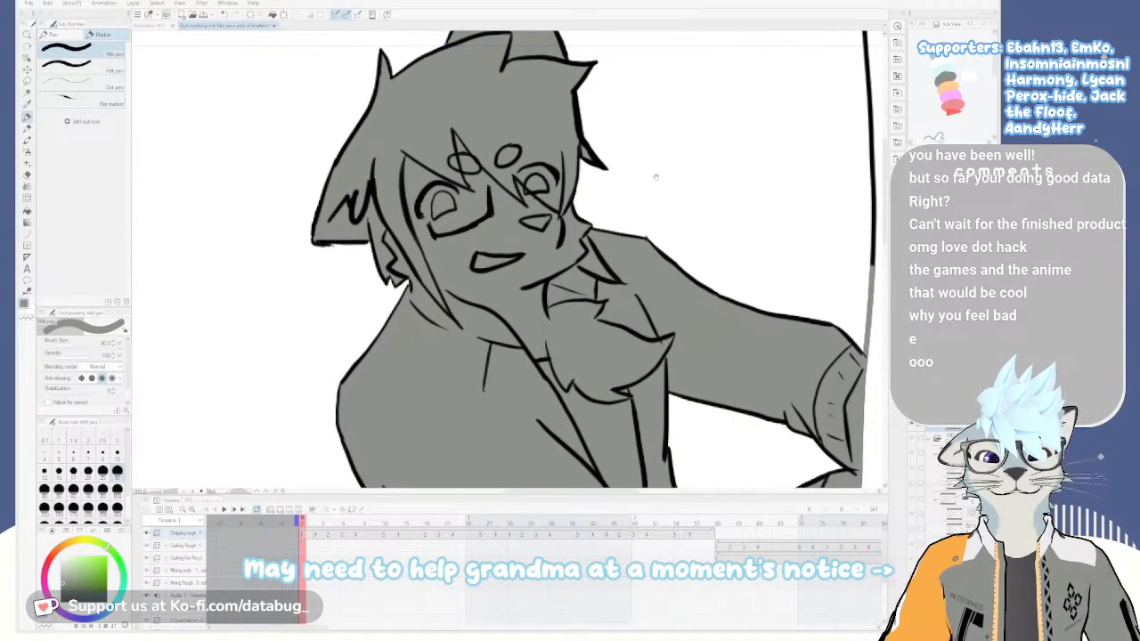
Look over the grey silhouette and set the drawing colour to bright orange
scroll(584, 223, up, 1)
scroll(584, 225, down, 1)
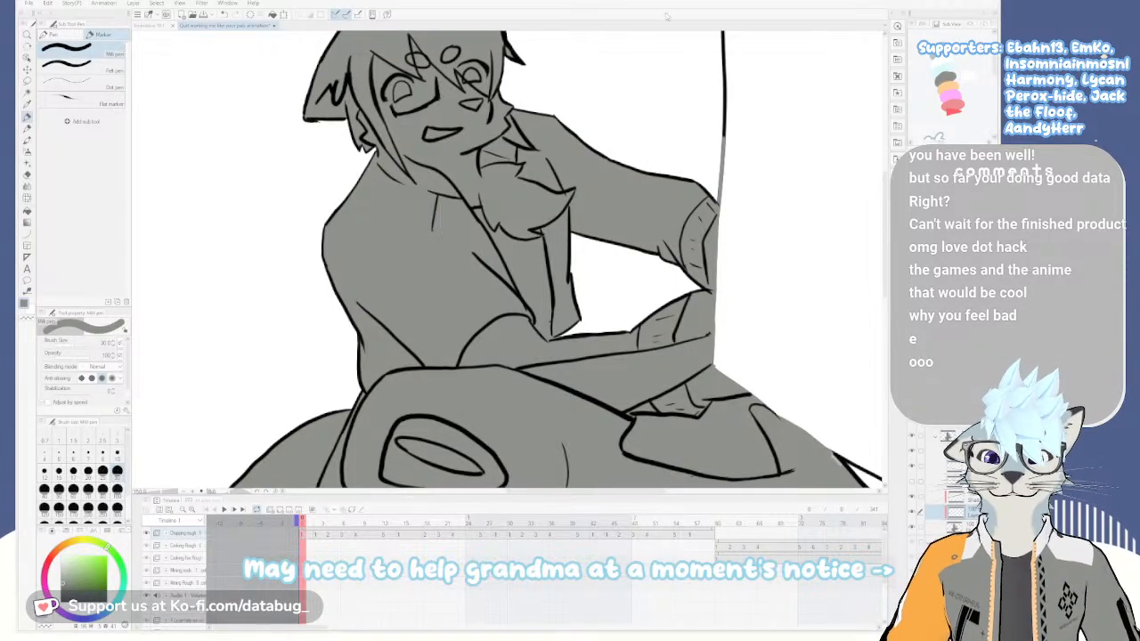
drag(544, 310, 564, 355)
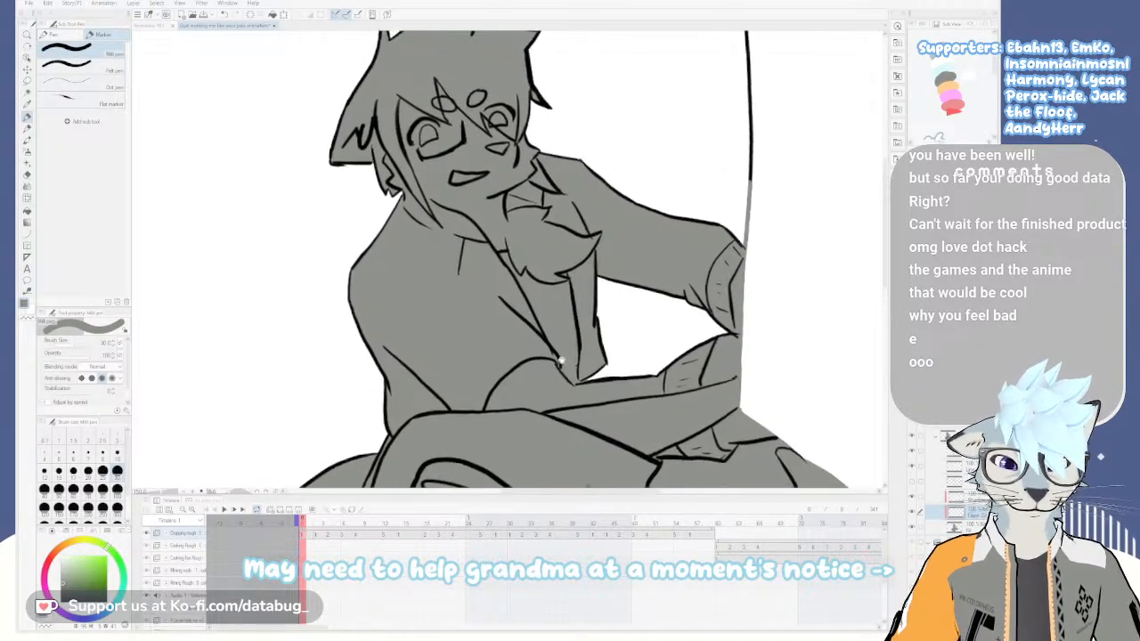
scroll(566, 354, down, 1)
mouse_move(581, 400)
mouse_down()
mouse_move(594, 311)
mouse_move(610, 310)
mouse_move(606, 249)
mouse_move(610, 323)
mouse_move(597, 312)
mouse_up()
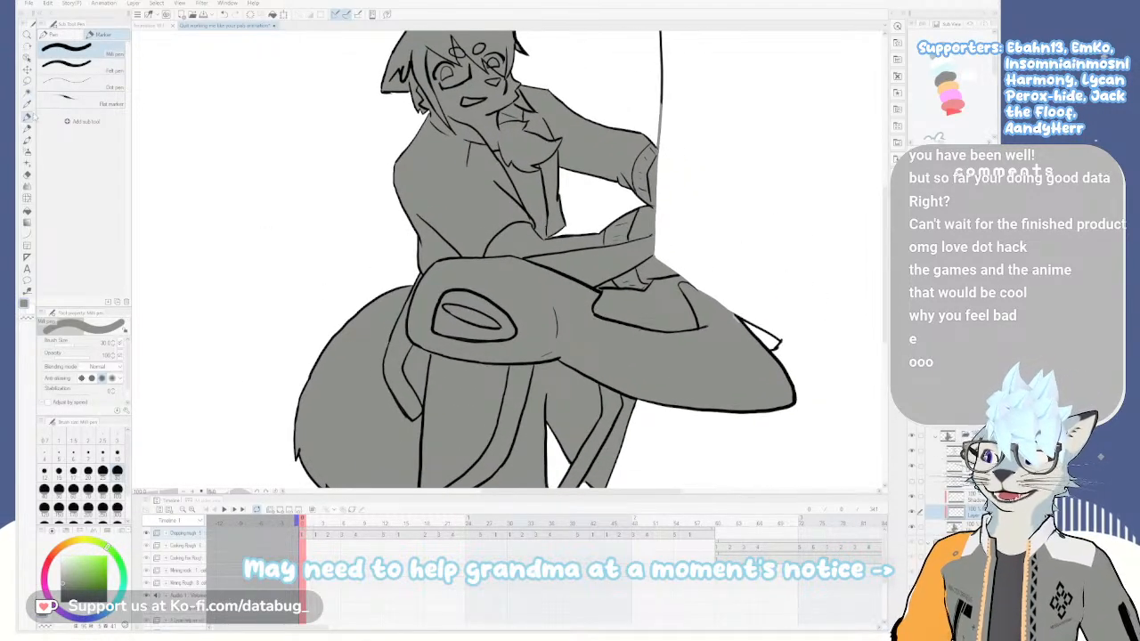
click(68, 545)
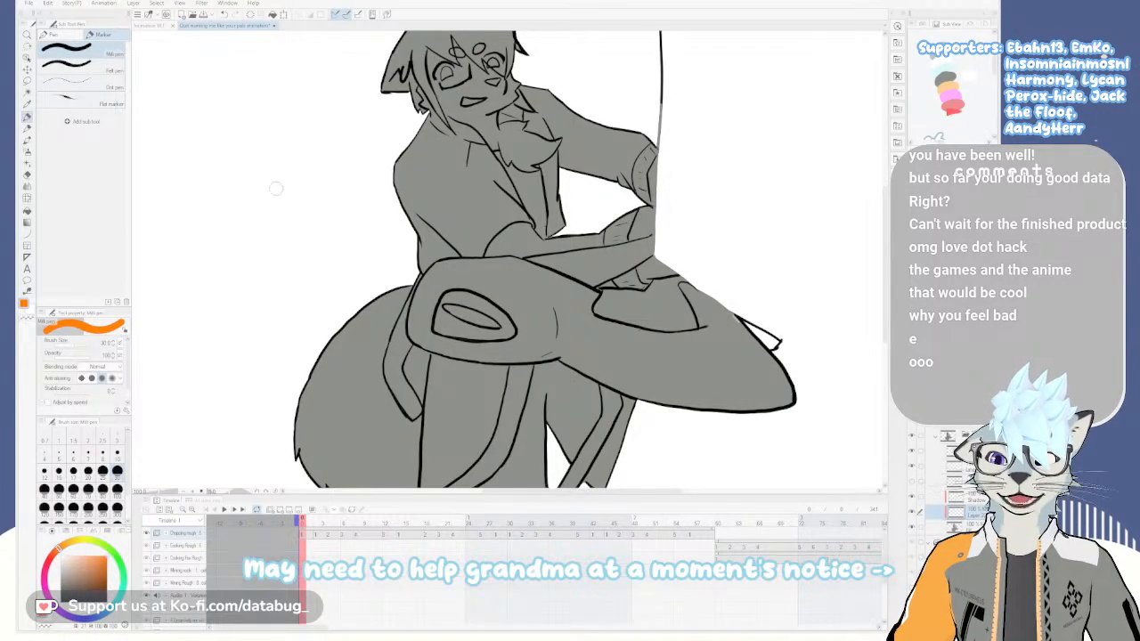
scroll(294, 194, down, 4)
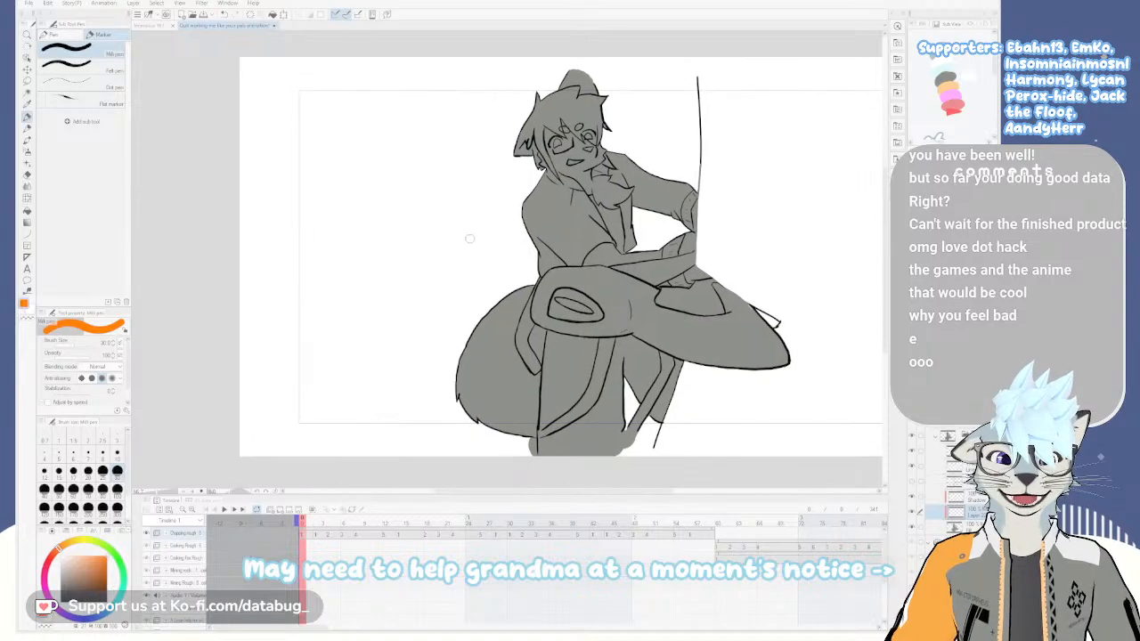
scroll(469, 238, up, 2)
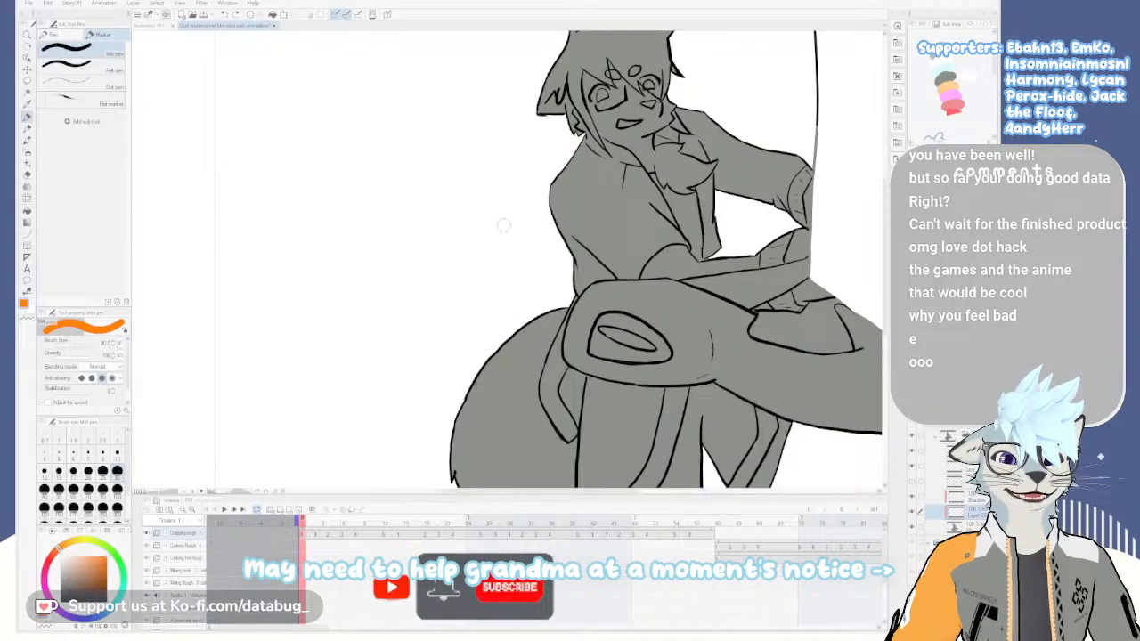
mouse_move(554, 205)
mouse_down()
mouse_move(695, 175)
mouse_move(587, 271)
mouse_up()
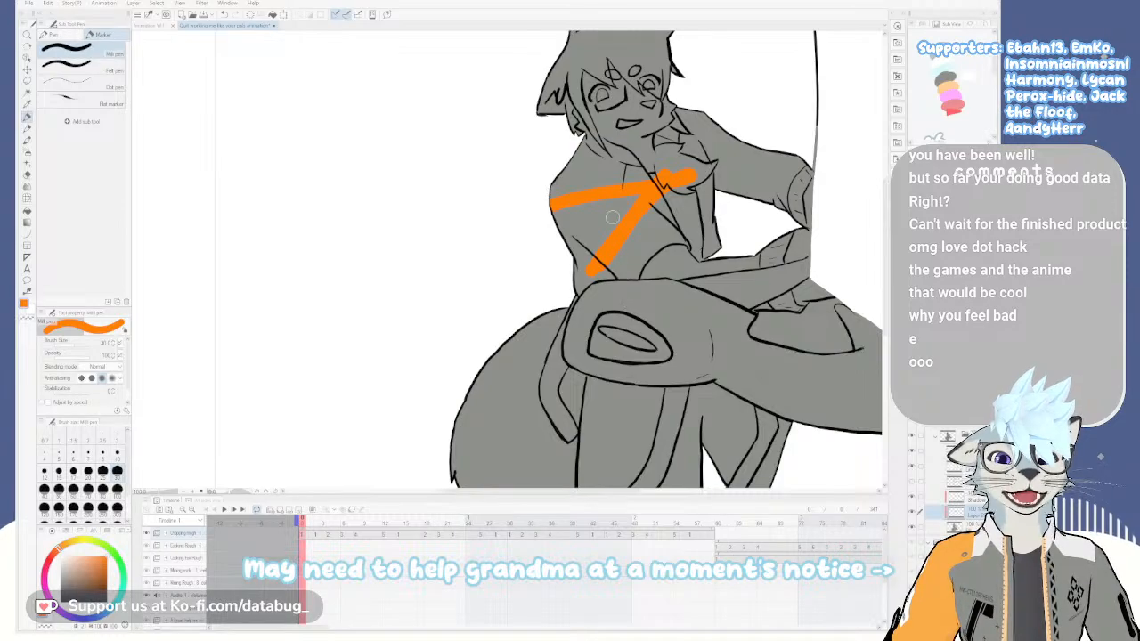
mouse_move(584, 140)
mouse_down()
mouse_move(560, 187)
mouse_move(583, 283)
mouse_up()
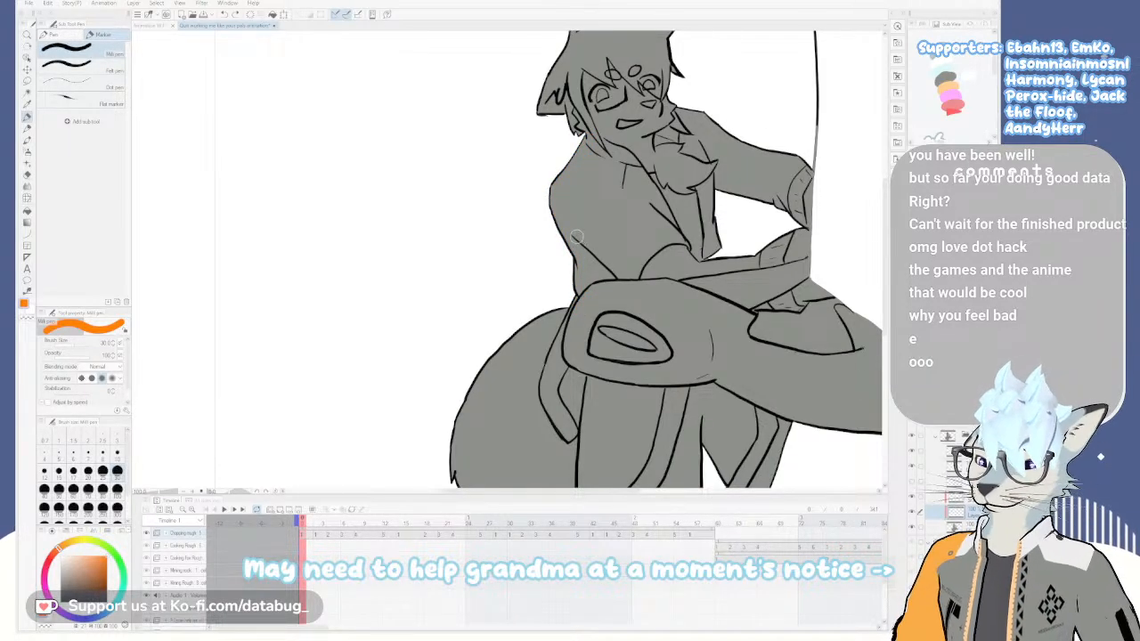
scroll(652, 252, up, 4)
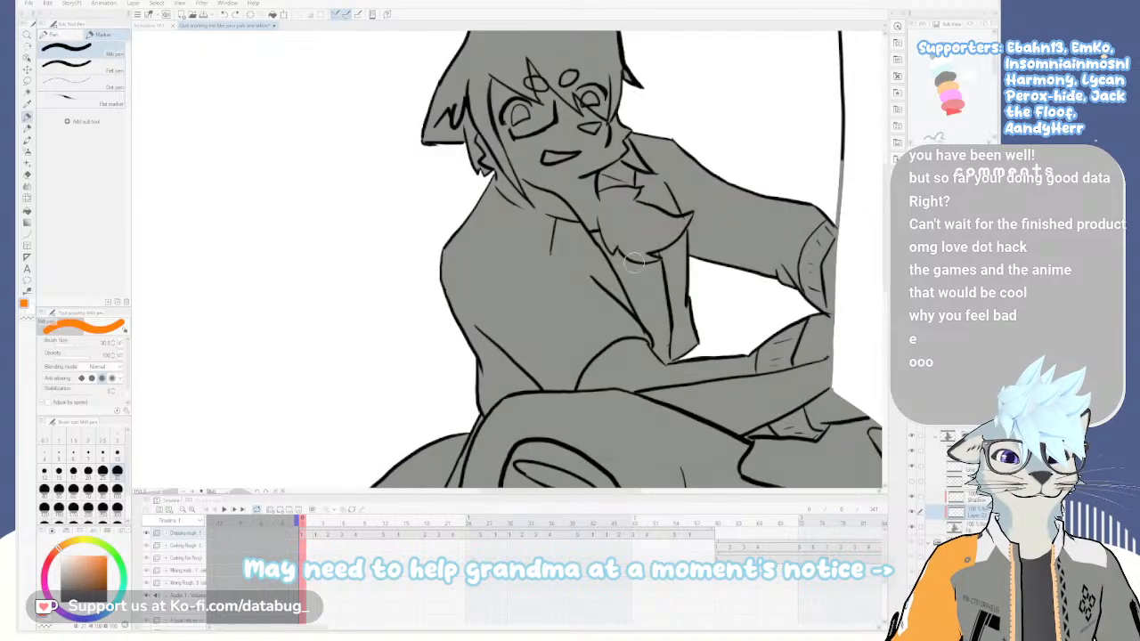
Switch to light orange and outline the open edges of the near shoulder area with the marker, undoing unsuitable strokes
mouse_move(544, 280)
mouse_down()
mouse_move(534, 324)
mouse_move(547, 318)
mouse_up()
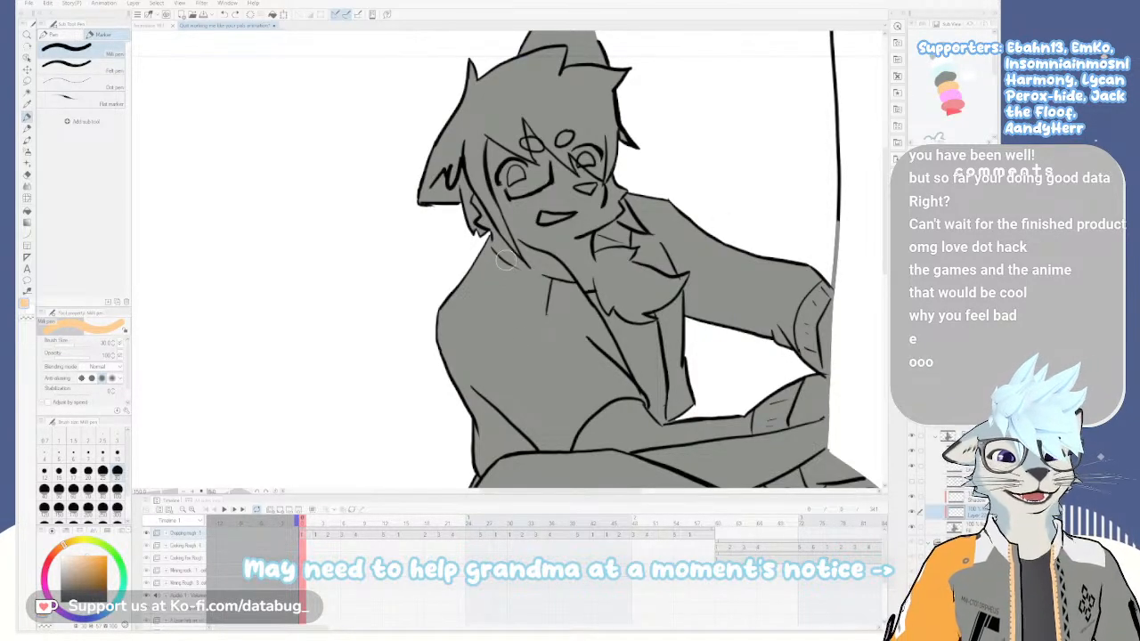
drag(497, 253, 462, 324)
key(ctrl+z)
mouse_move(485, 260)
mouse_down()
mouse_move(539, 287)
mouse_move(508, 284)
mouse_move(540, 294)
mouse_move(538, 323)
mouse_move(603, 360)
mouse_up()
key(ctrl+z)
key(ctrl+z)
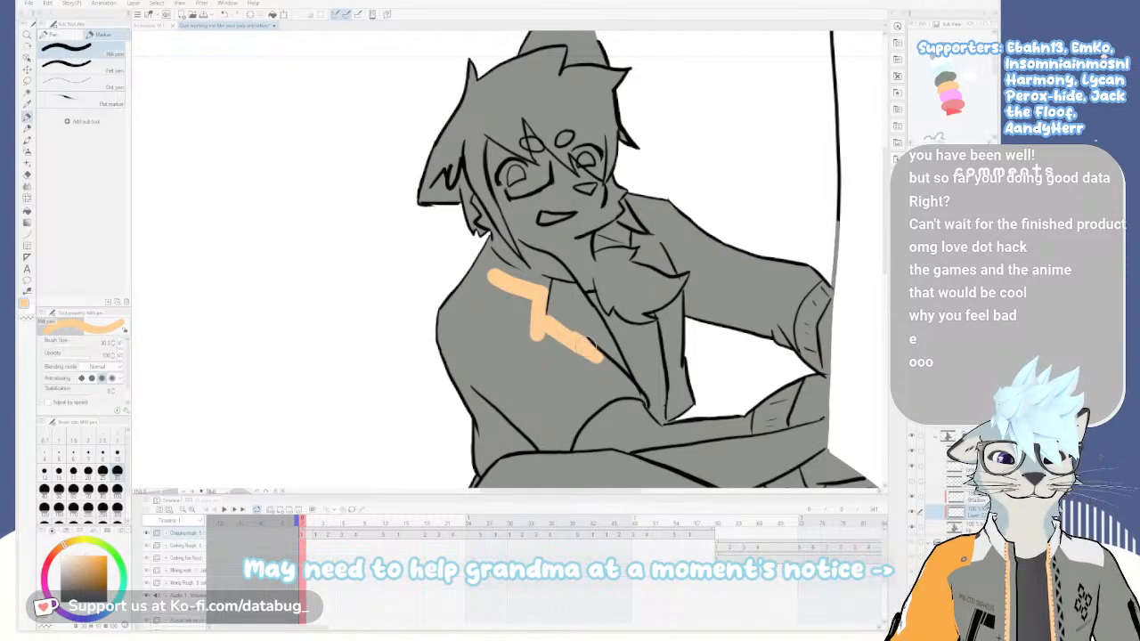
drag(485, 277, 463, 287)
mouse_move(445, 352)
mouse_down()
mouse_move(488, 387)
mouse_move(442, 332)
mouse_move(440, 310)
mouse_move(465, 283)
mouse_up()
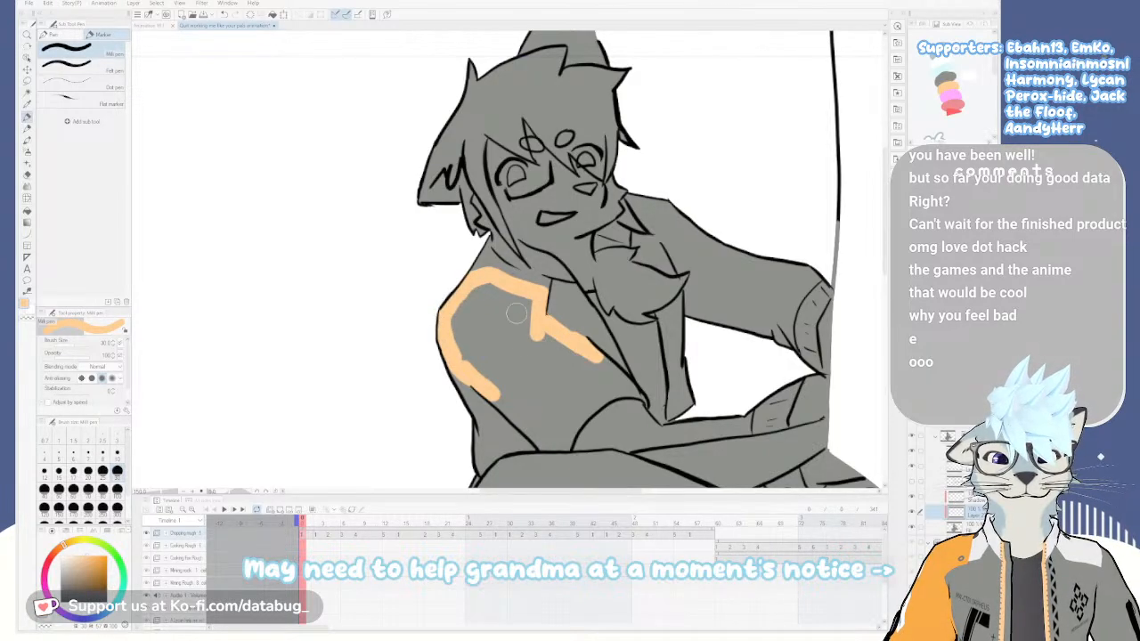
Fill the outlined near shoulder area with light orange, using the Fill tool set to refer to other layers
key(g)
click(534, 354)
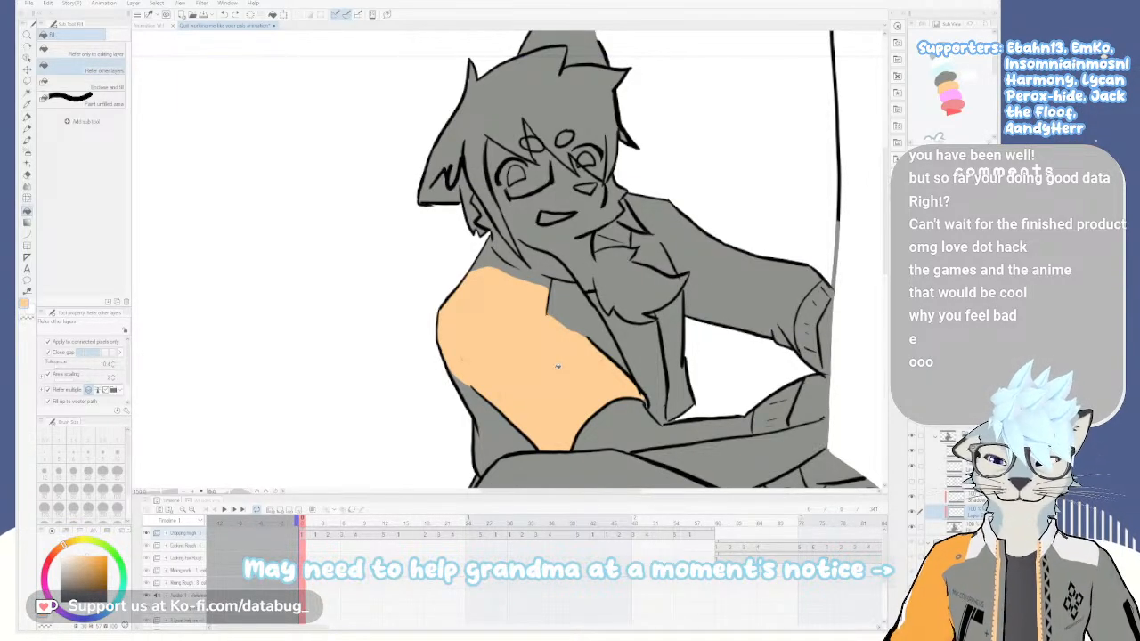
key(p)
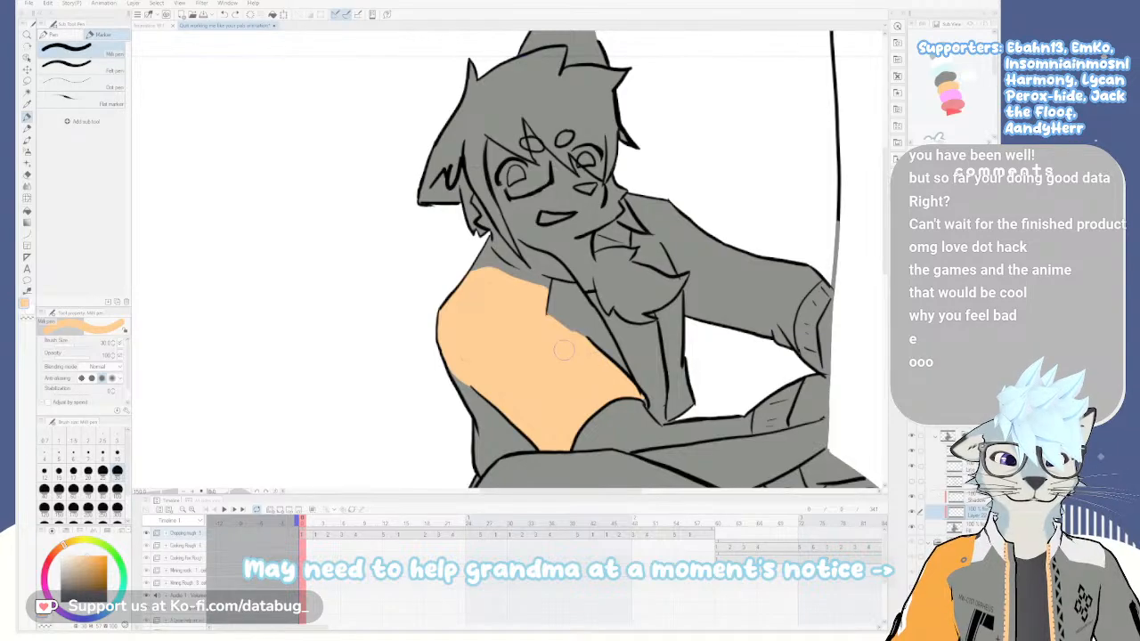
Touch up unfilled specks and uneven edges of the light orange shoulder area with the marker
scroll(557, 347, up, 5)
mouse_move(486, 248)
mouse_down()
mouse_move(366, 214)
mouse_move(373, 186)
mouse_move(568, 373)
mouse_up()
mouse_move(531, 321)
mouse_down()
mouse_move(518, 218)
mouse_move(310, 162)
mouse_move(257, 204)
mouse_up()
mouse_move(363, 353)
mouse_down()
mouse_move(550, 247)
mouse_move(628, 186)
mouse_up()
drag(501, 126, 504, 214)
mouse_move(473, 148)
mouse_down()
mouse_move(437, 209)
mouse_move(408, 305)
mouse_move(436, 387)
mouse_move(468, 282)
mouse_move(424, 115)
mouse_move(393, 129)
mouse_move(586, 323)
mouse_move(602, 356)
mouse_up()
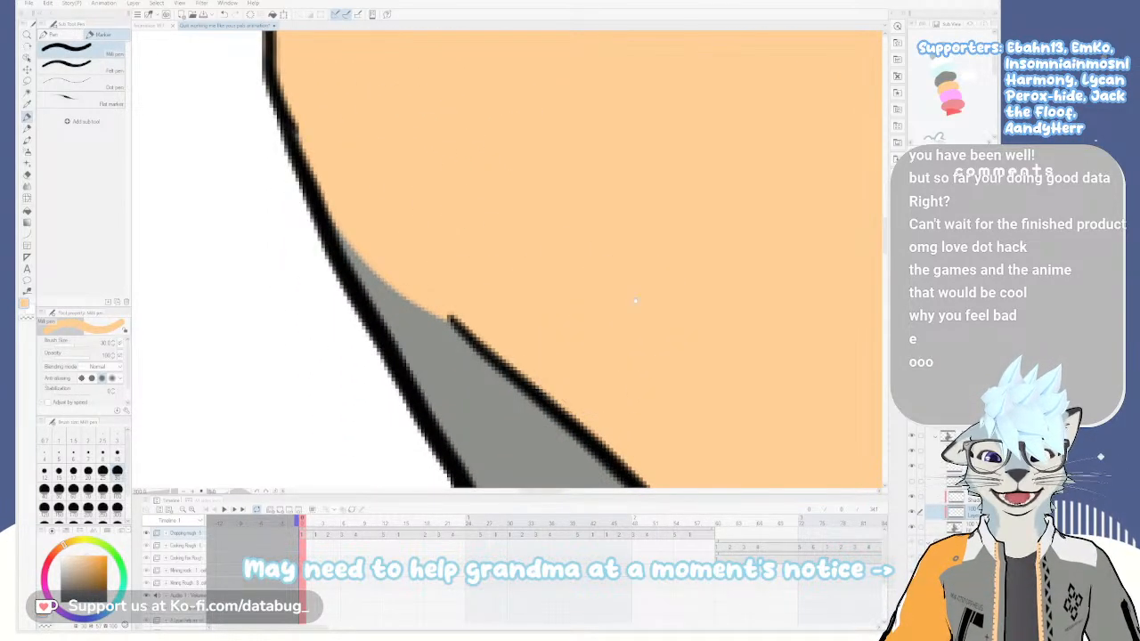
drag(654, 193, 575, 285)
scroll(575, 286, down, 2)
drag(652, 286, 602, 330)
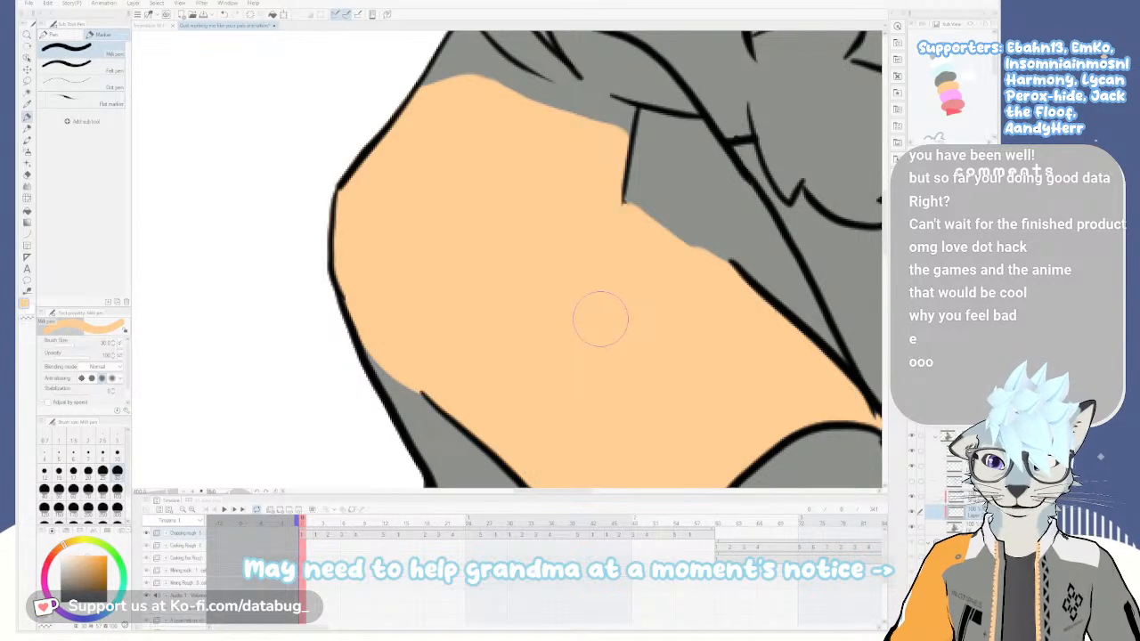
scroll(598, 316, down, 3)
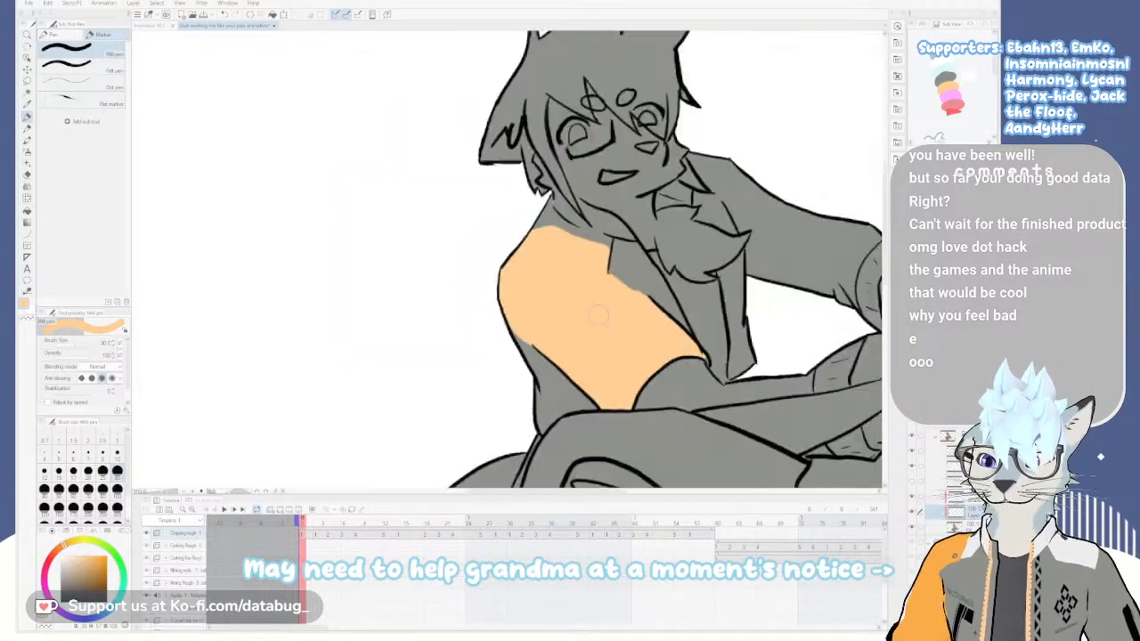
Close the lower end of the near leg's curved stripe with light orange marker and fill the stripe
scroll(592, 336, down, 10)
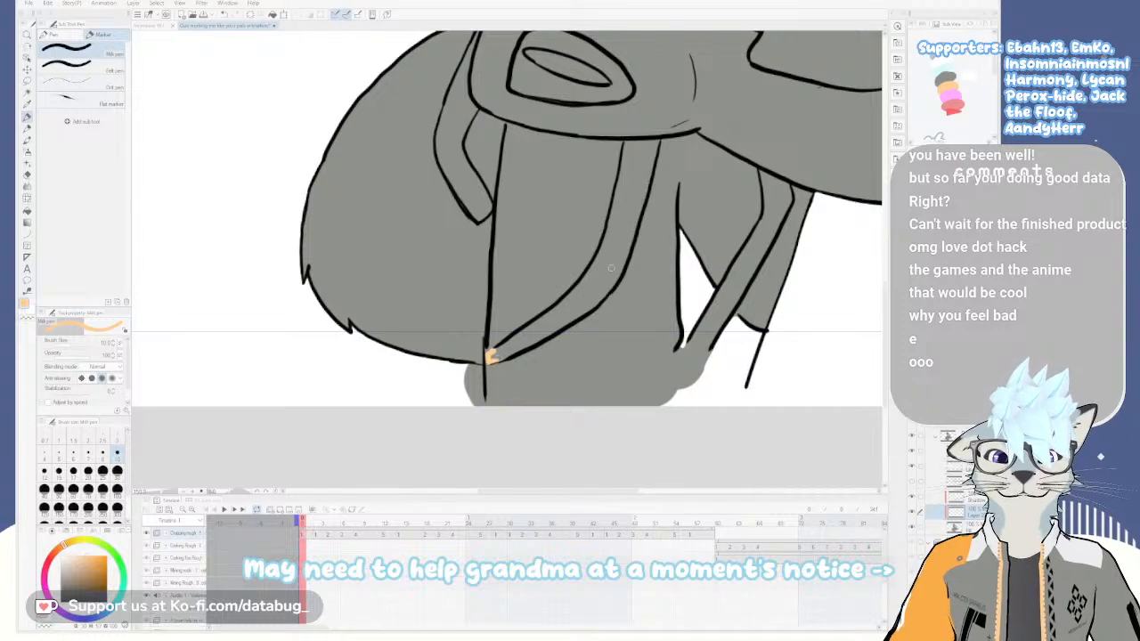
key(g)
click(491, 353)
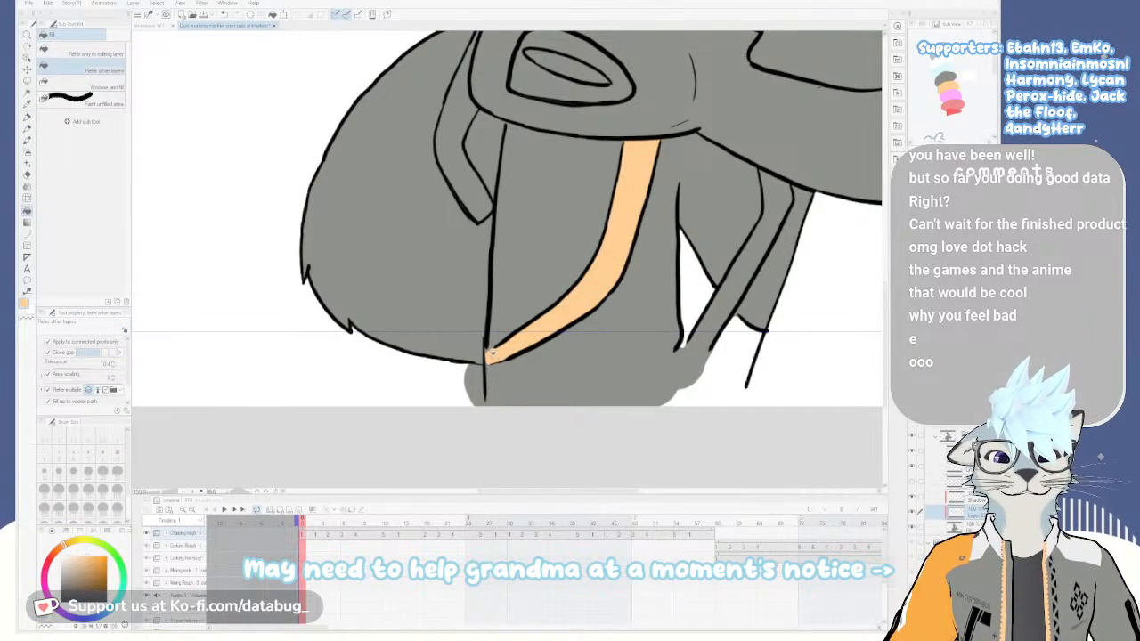
key(p)
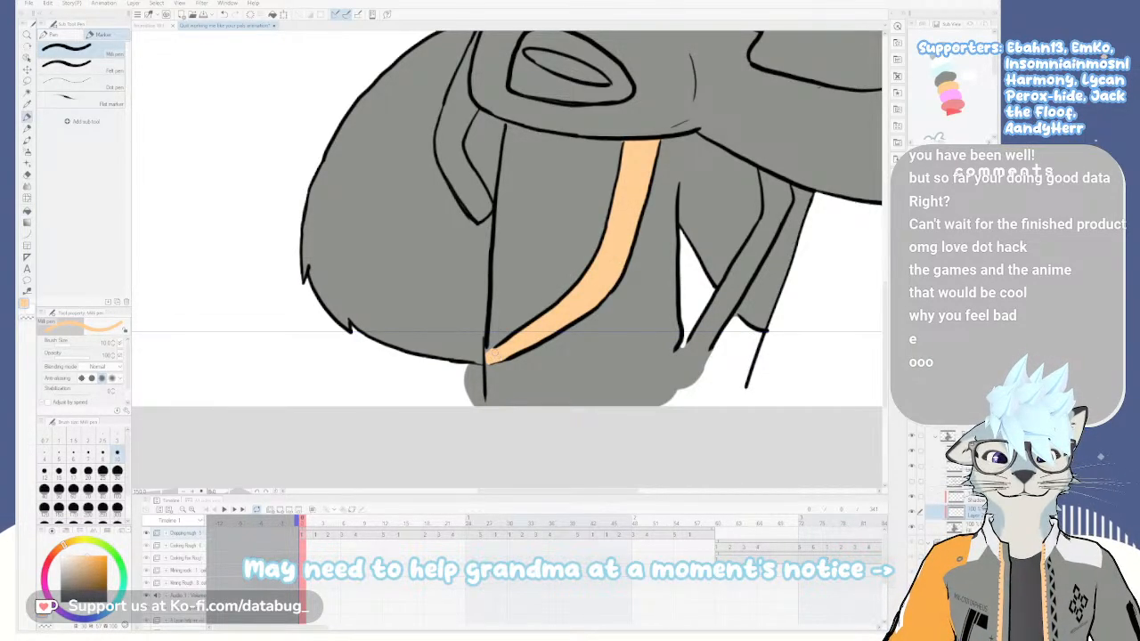
Outline the open lower end of the far leg's stripe in light orange, fill the stripe and touch up its end
drag(699, 290, 530, 273)
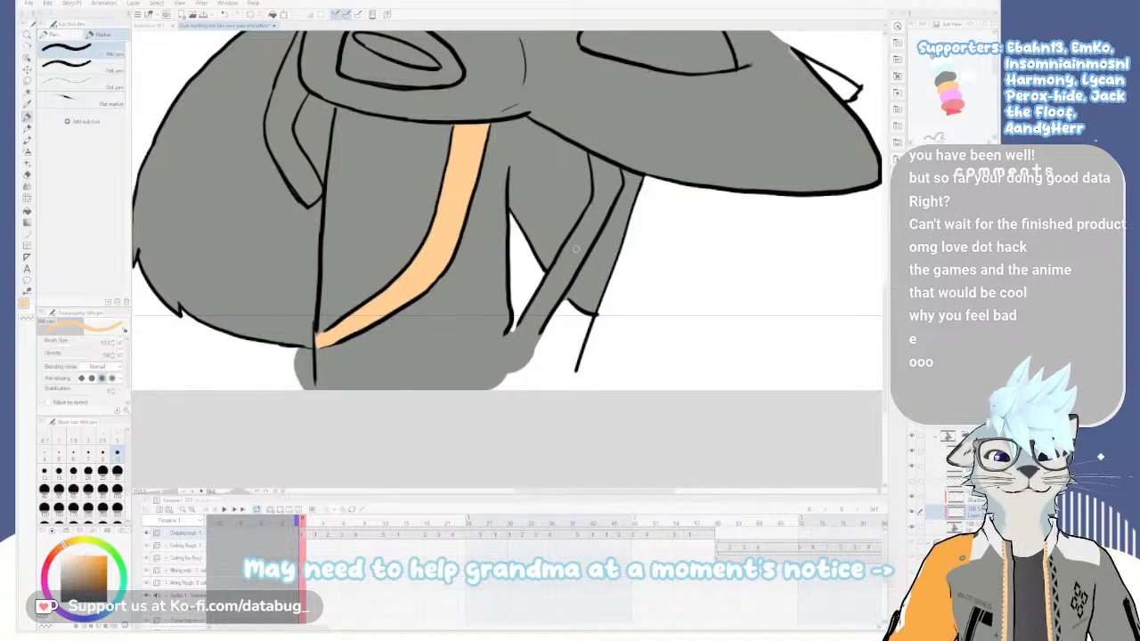
drag(518, 327, 507, 353)
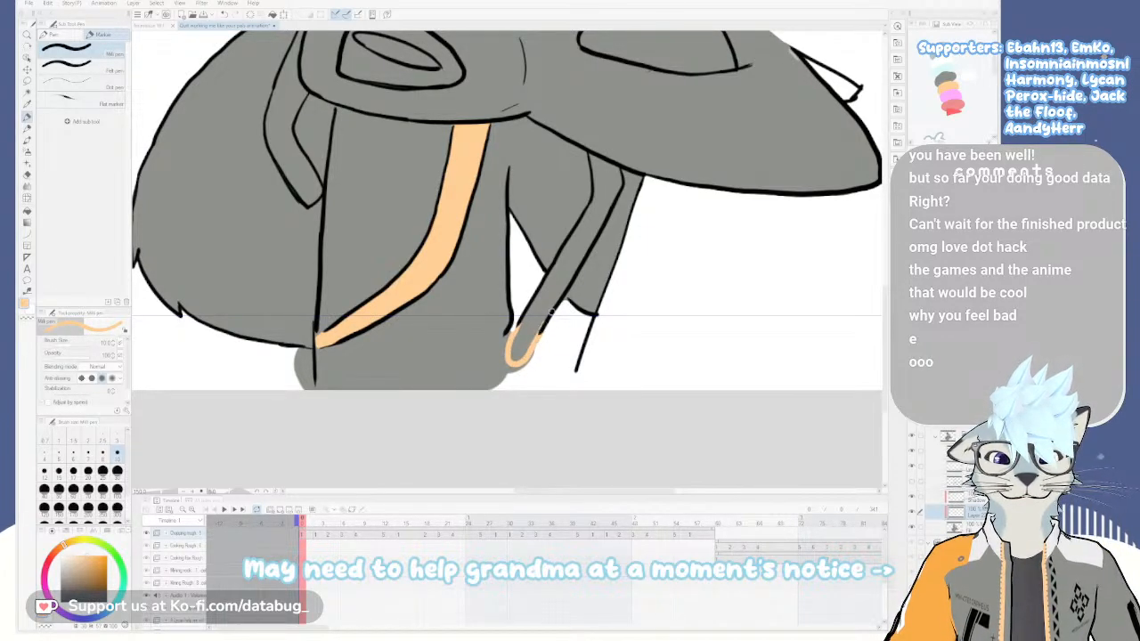
key(g)
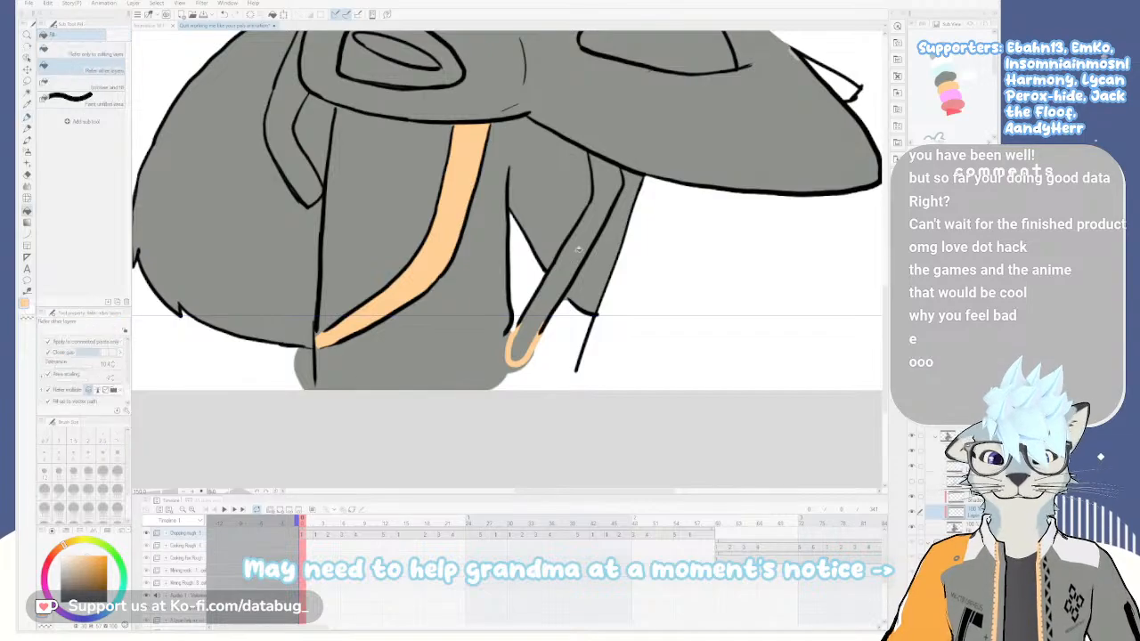
click(577, 260)
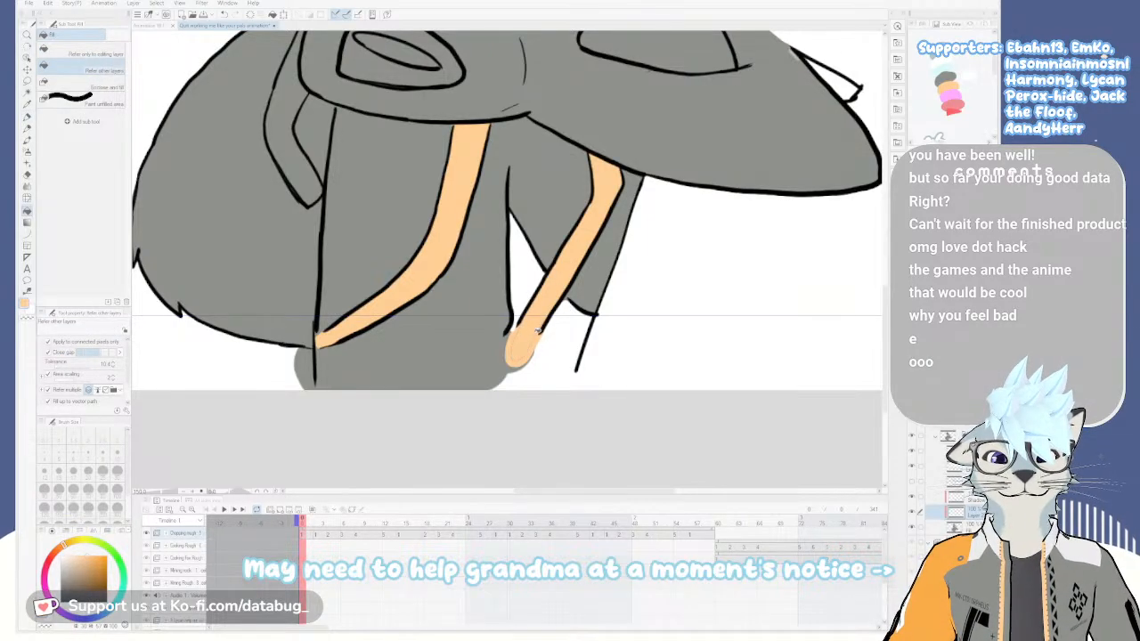
key(p)
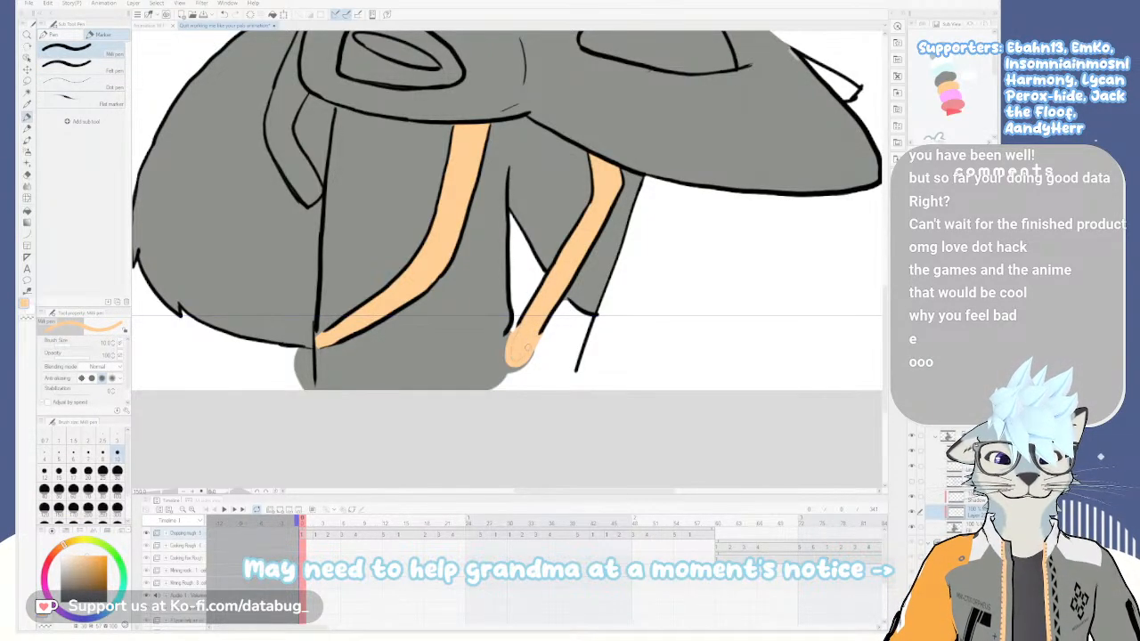
scroll(526, 346, up, 4)
drag(505, 302, 526, 252)
scroll(571, 224, down, 4)
drag(574, 74, 564, 280)
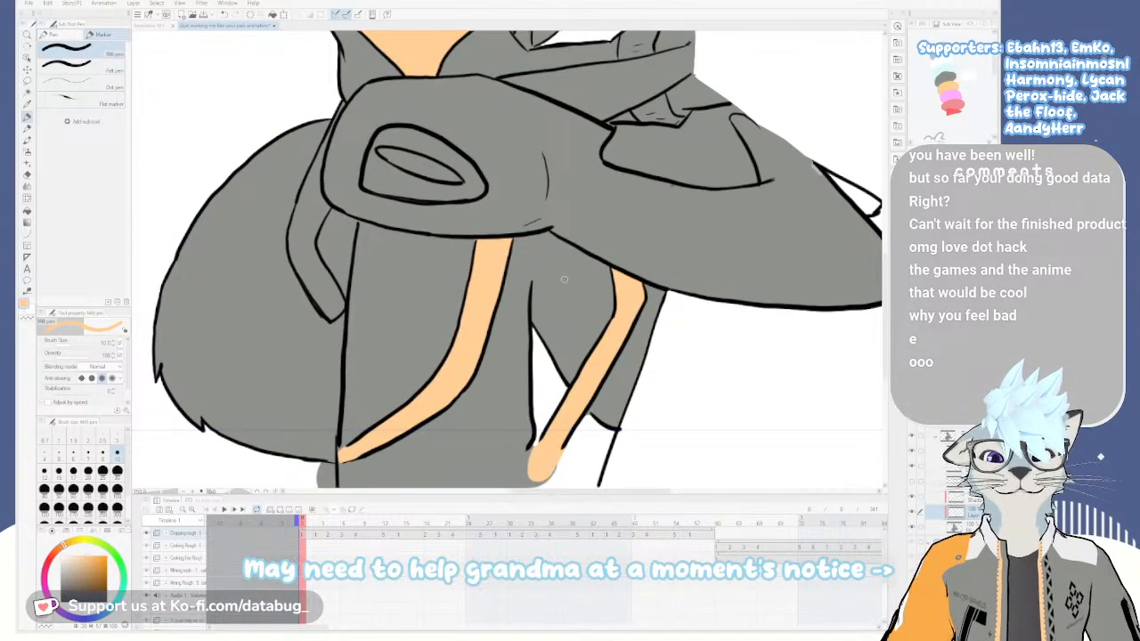
Paint light orange into the narrow corner where the shoulder area meets the sleeve opening and the chest
drag(483, 207, 547, 298)
drag(563, 235, 542, 305)
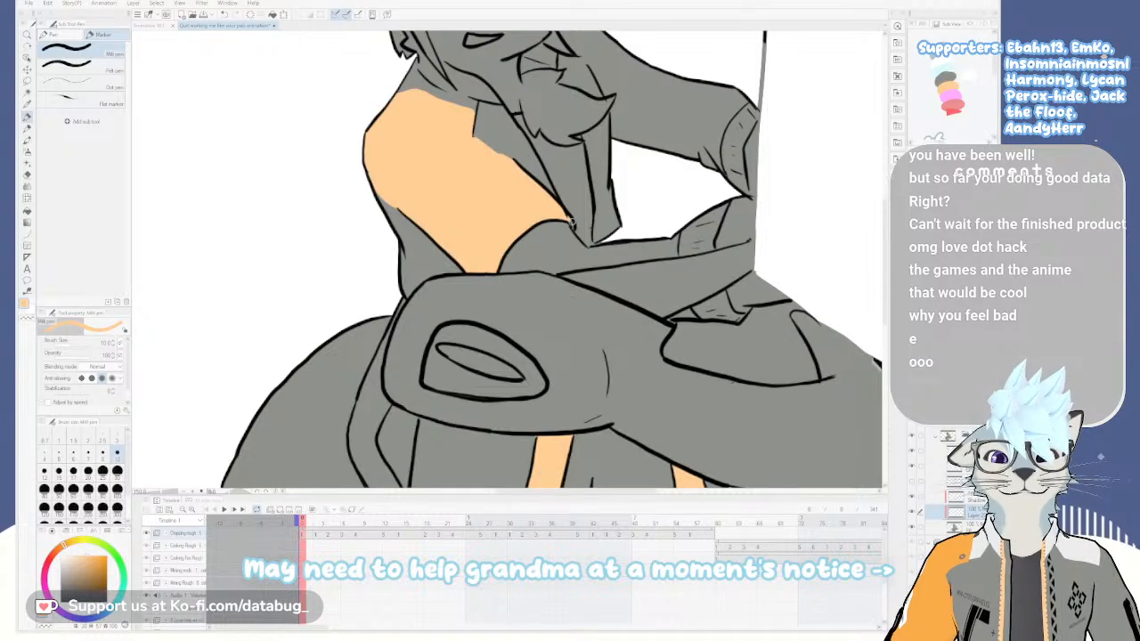
scroll(570, 222, up, 5)
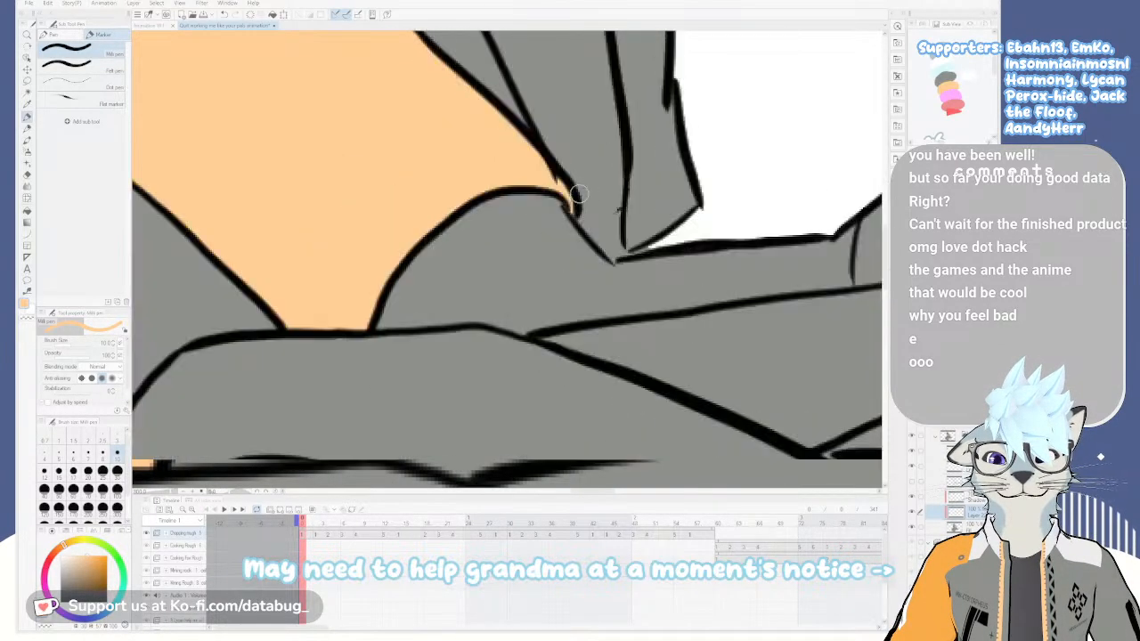
scroll(577, 193, down, 8)
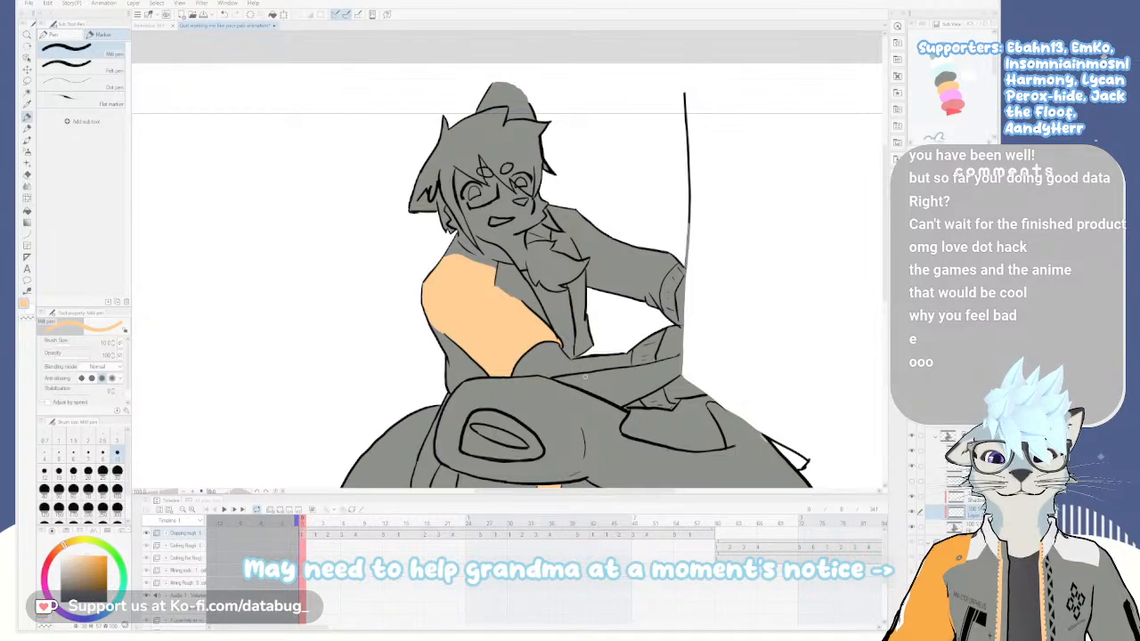
Fill the bent strap hanging between the tail and the near leg with light orange
drag(589, 401, 572, 311)
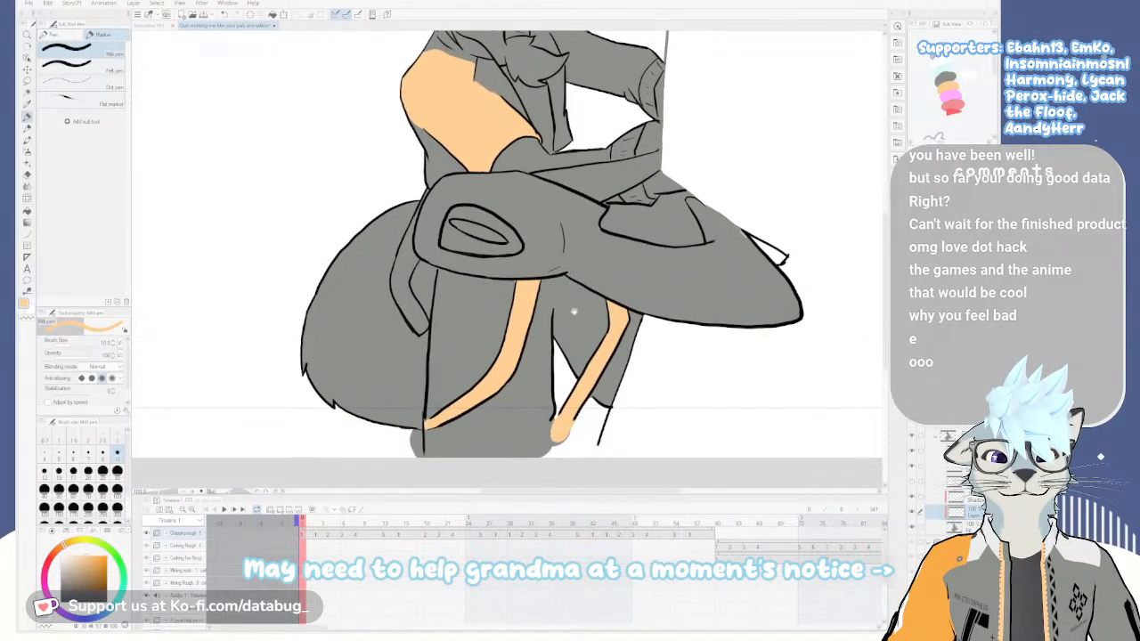
key(g)
click(406, 267)
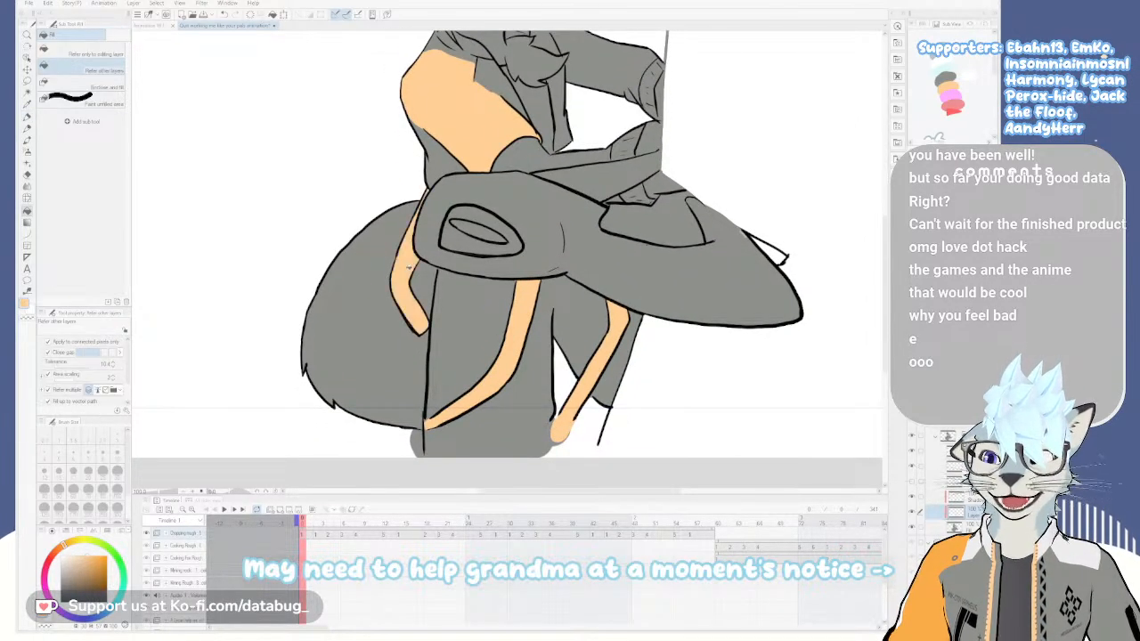
key(p)
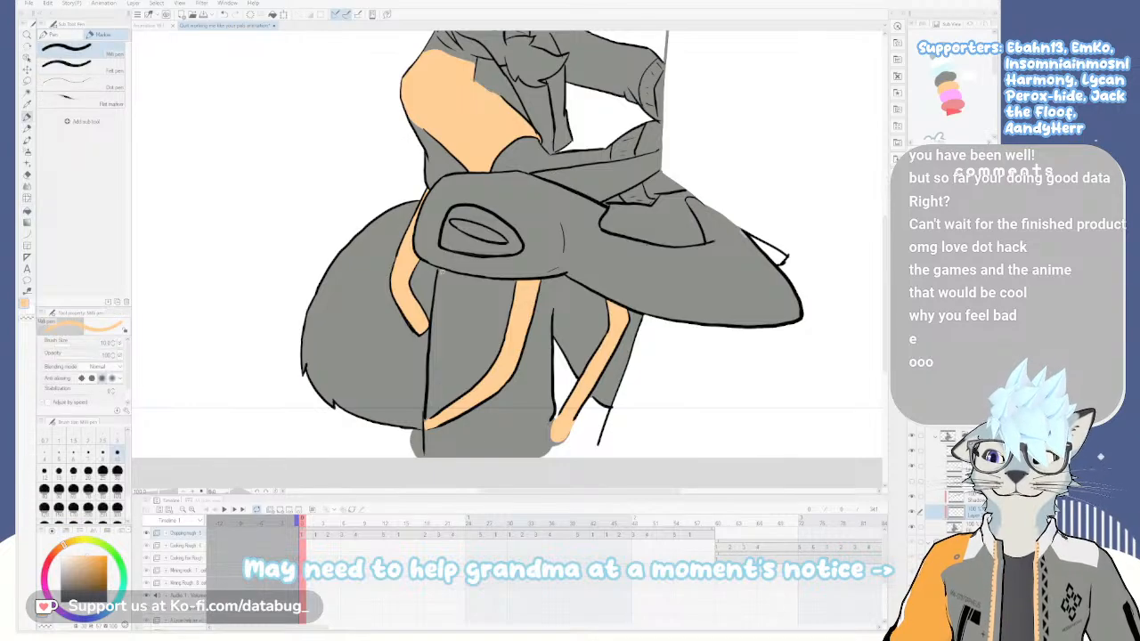
Sample pink from the reference palette and fill both of the character's irises with it
drag(440, 271, 481, 352)
drag(498, 306, 510, 368)
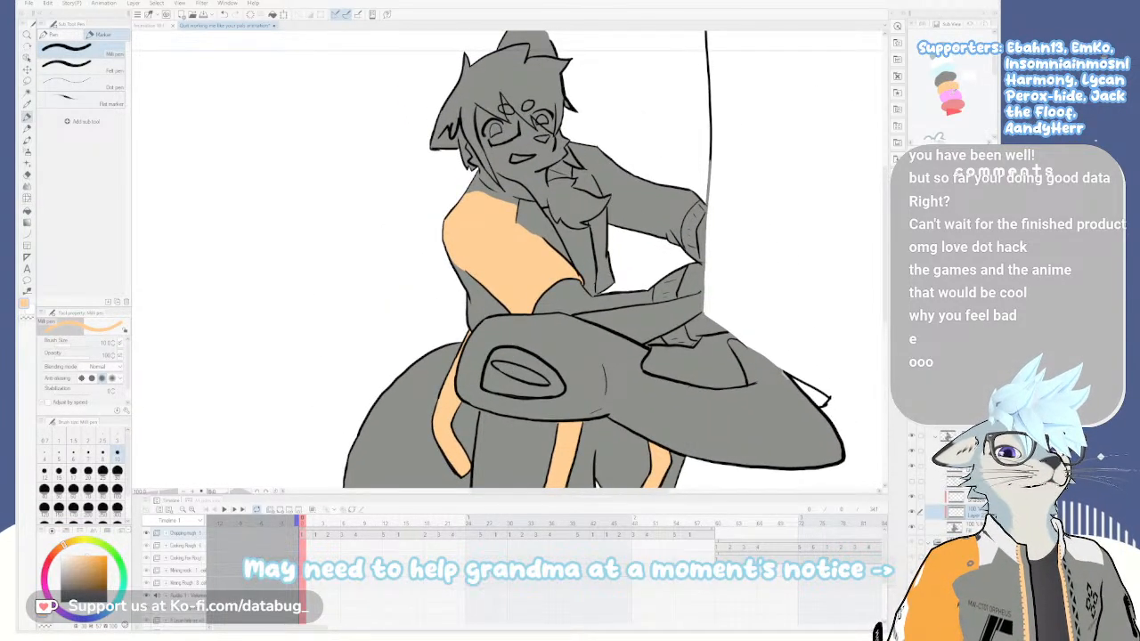
click(951, 96)
key(g)
click(495, 129)
click(543, 119)
Paint pink into the small unfilled corner of the far iris where the hair strand crosses it
scroll(545, 119, up, 10)
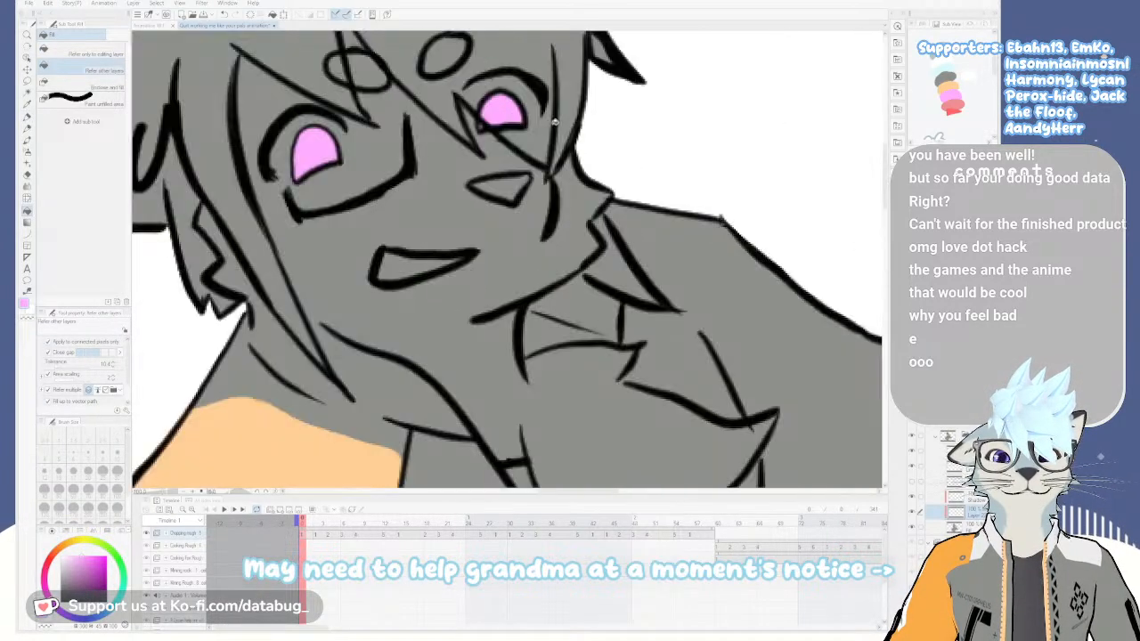
key(p)
mouse_move(612, 183)
mouse_down()
mouse_move(570, 187)
mouse_move(583, 167)
mouse_up()
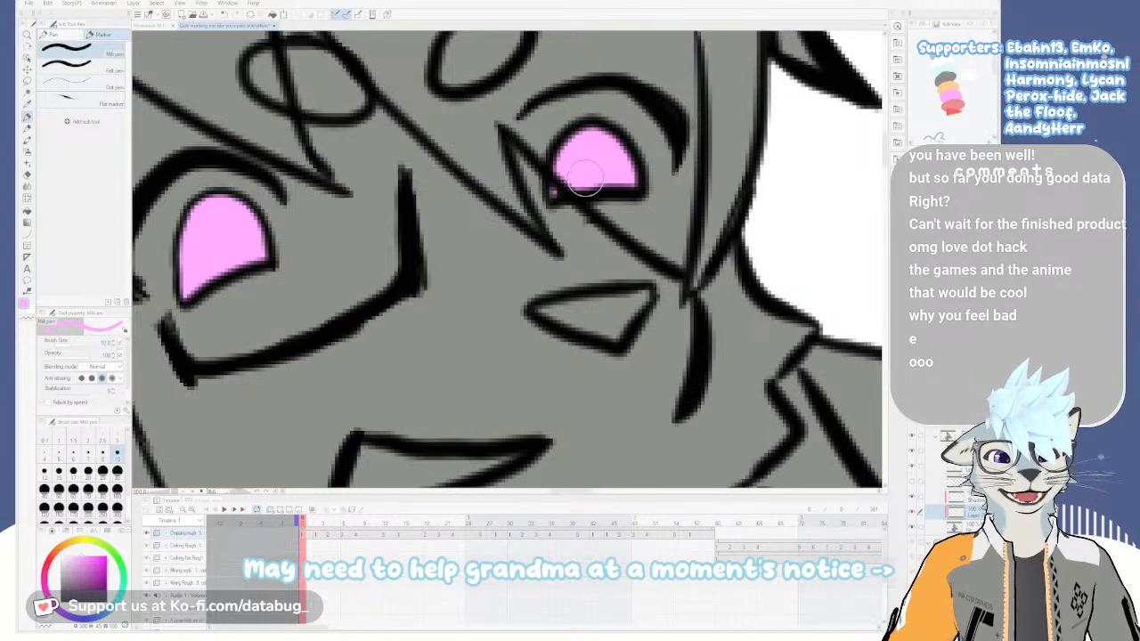
key(g)
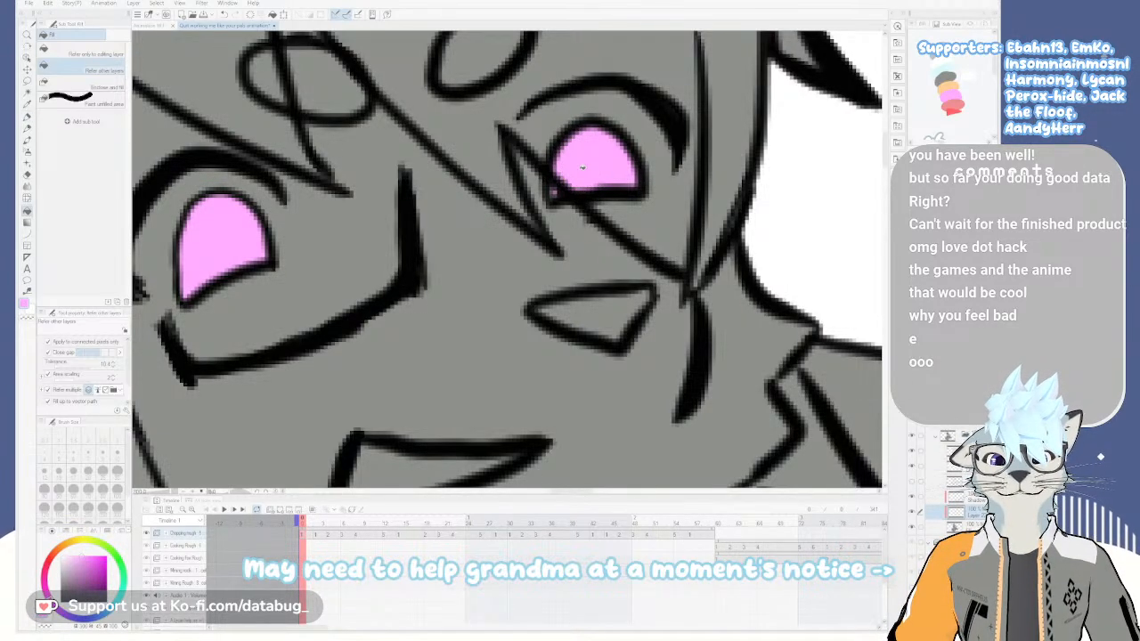
key(p)
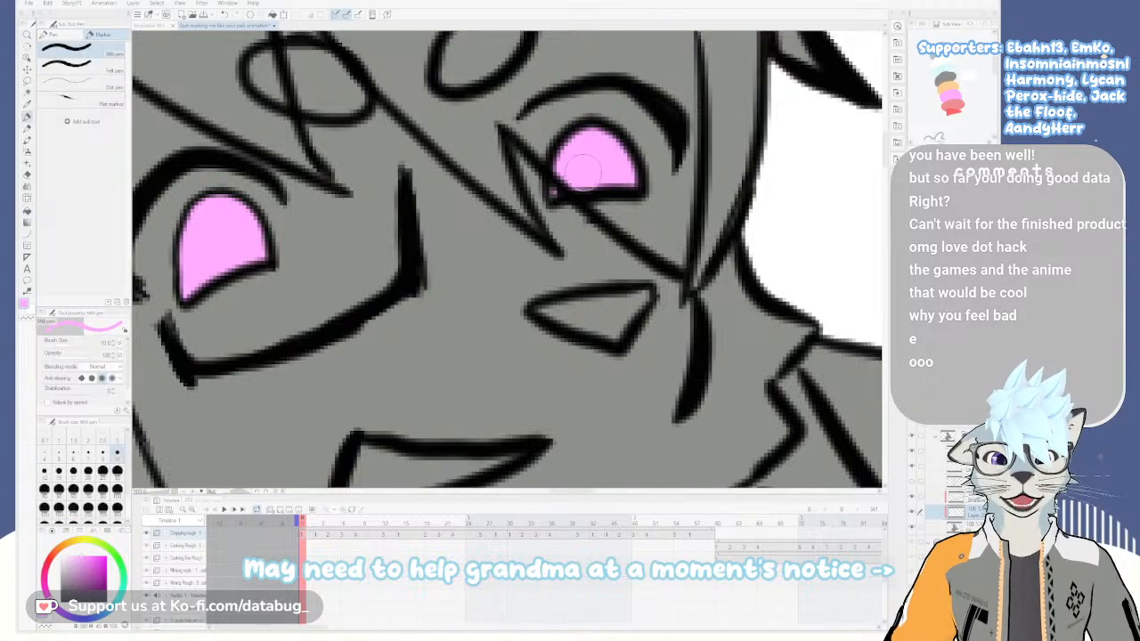
scroll(607, 226, down, 4)
scroll(607, 226, down, 3)
scroll(605, 230, up, 3)
scroll(609, 233, down, 3)
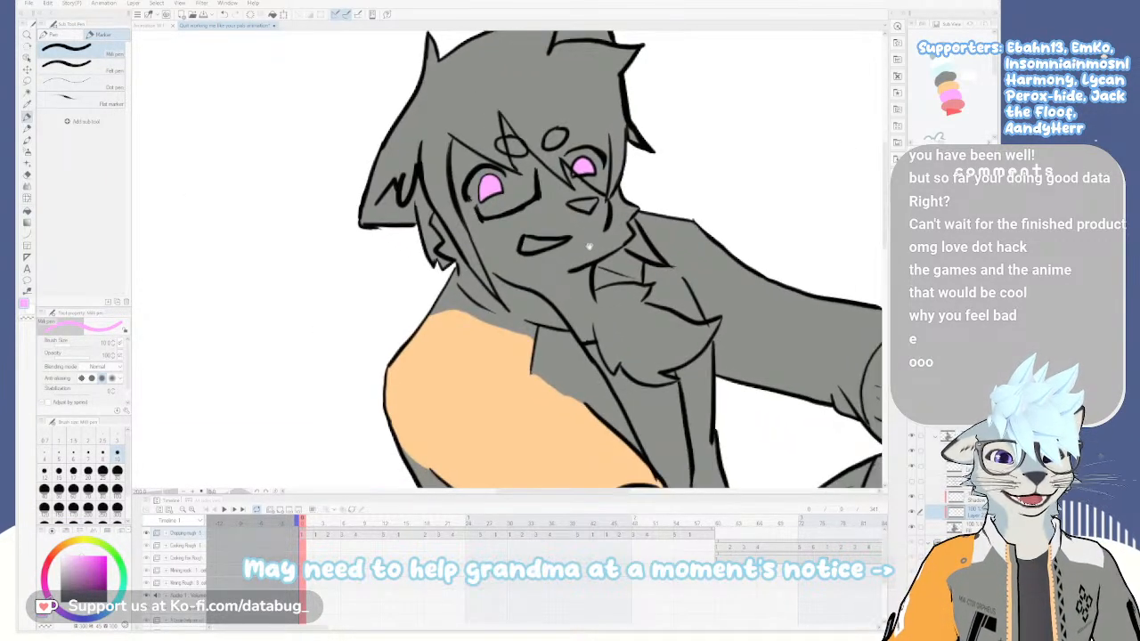
drag(590, 241, 588, 250)
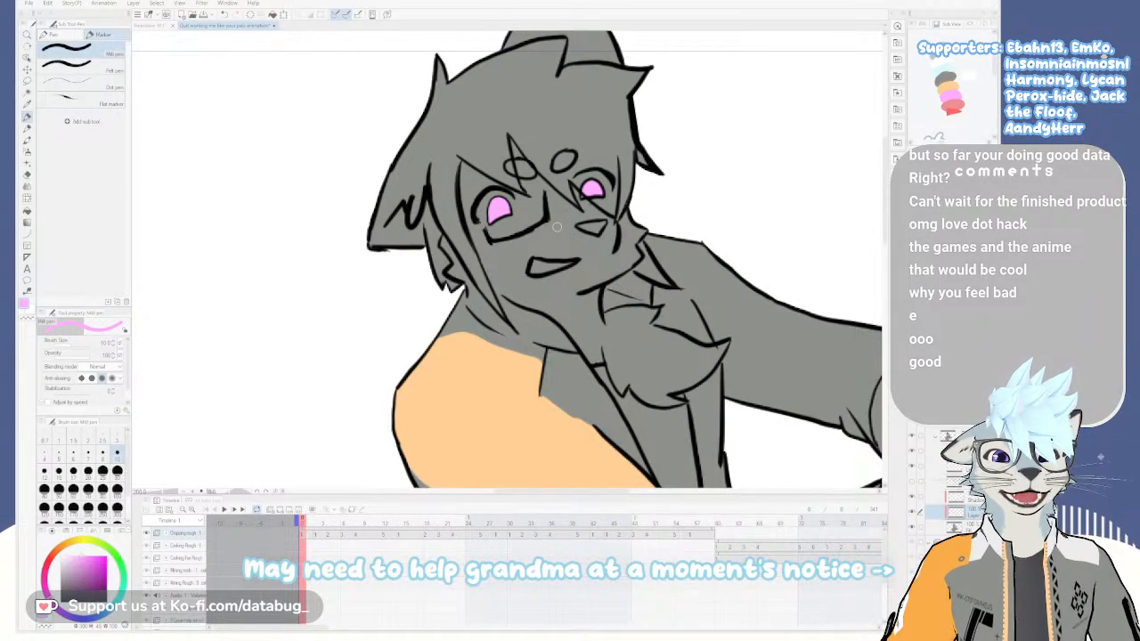
mouse_move(578, 262)
mouse_down()
mouse_move(590, 297)
mouse_move(569, 293)
mouse_move(584, 313)
mouse_move(599, 280)
mouse_up()
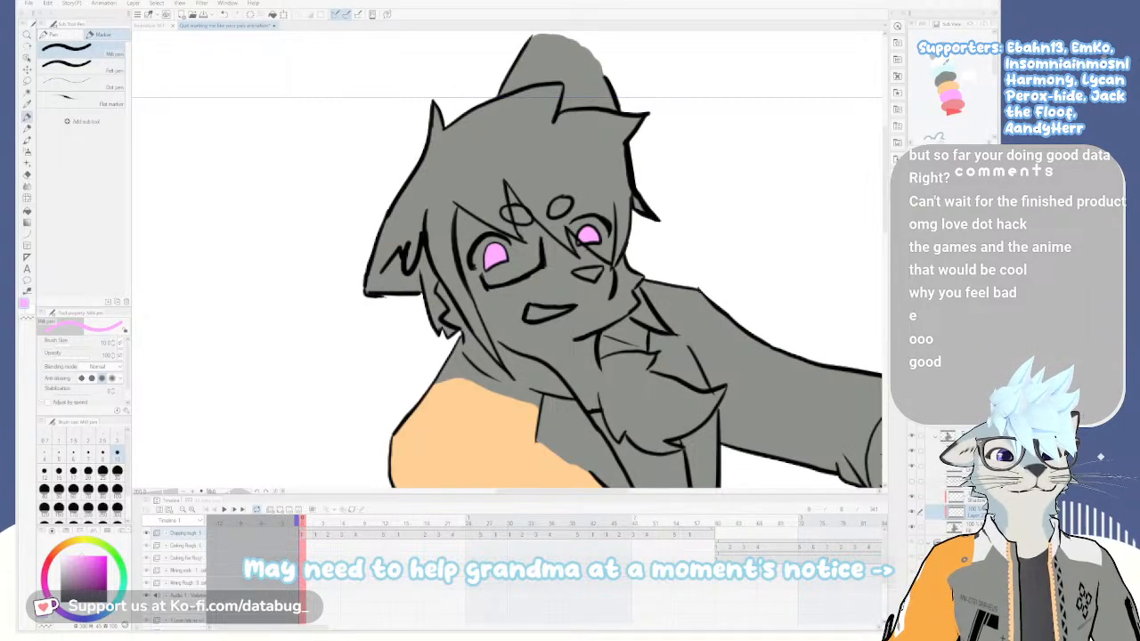
Sample light blue from the reference palette and fill the hair, the near ear and the raised shape behind the head
click(946, 64)
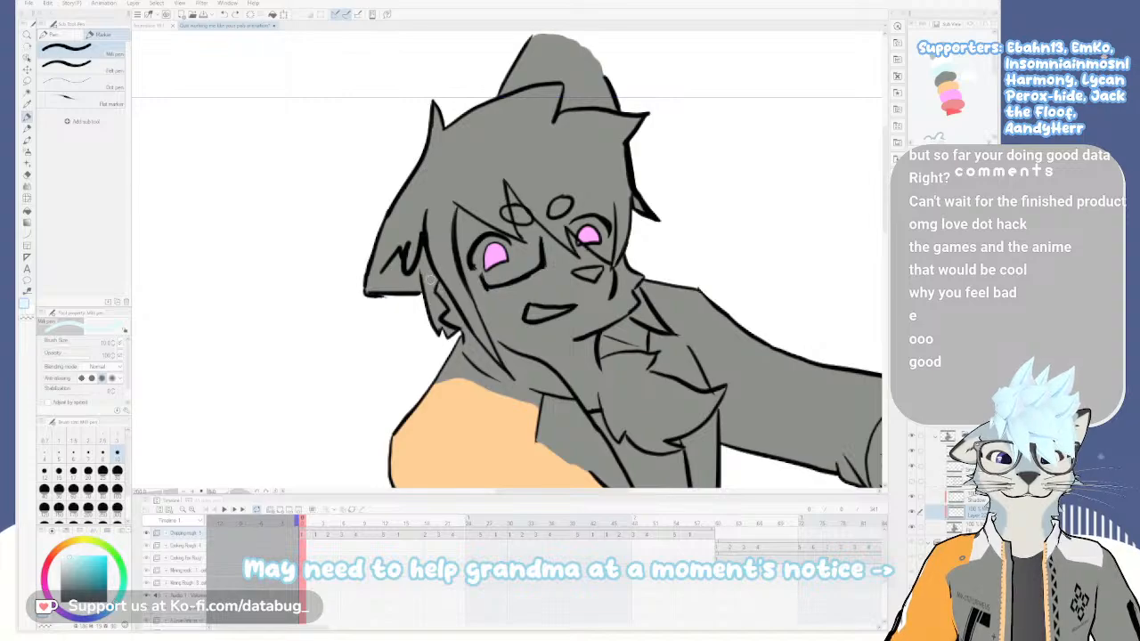
key(g)
click(424, 244)
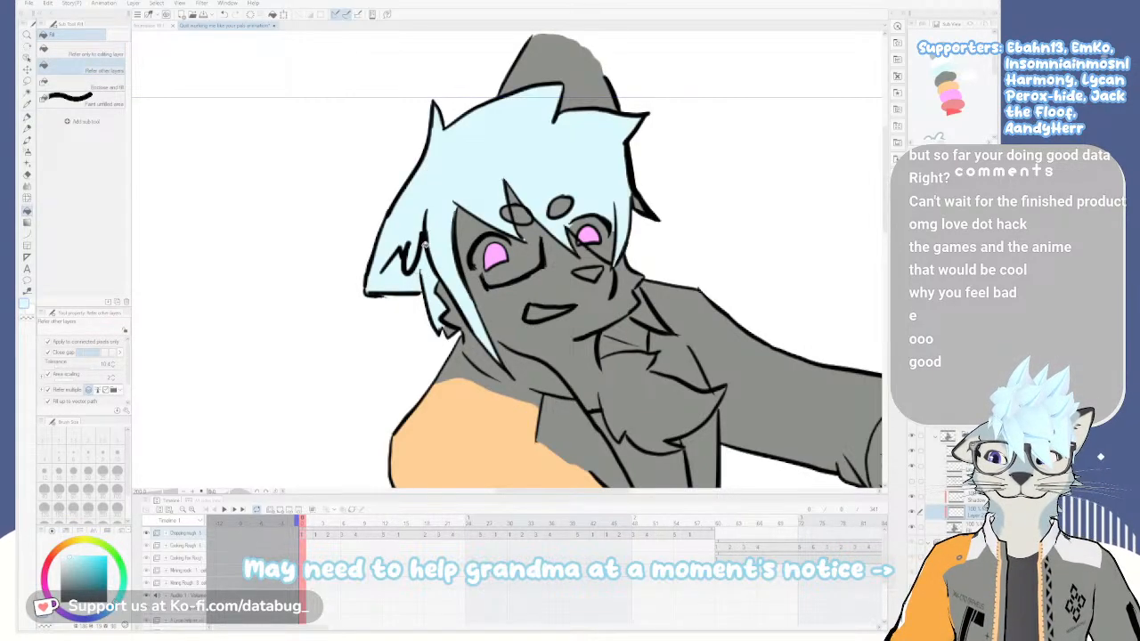
click(589, 81)
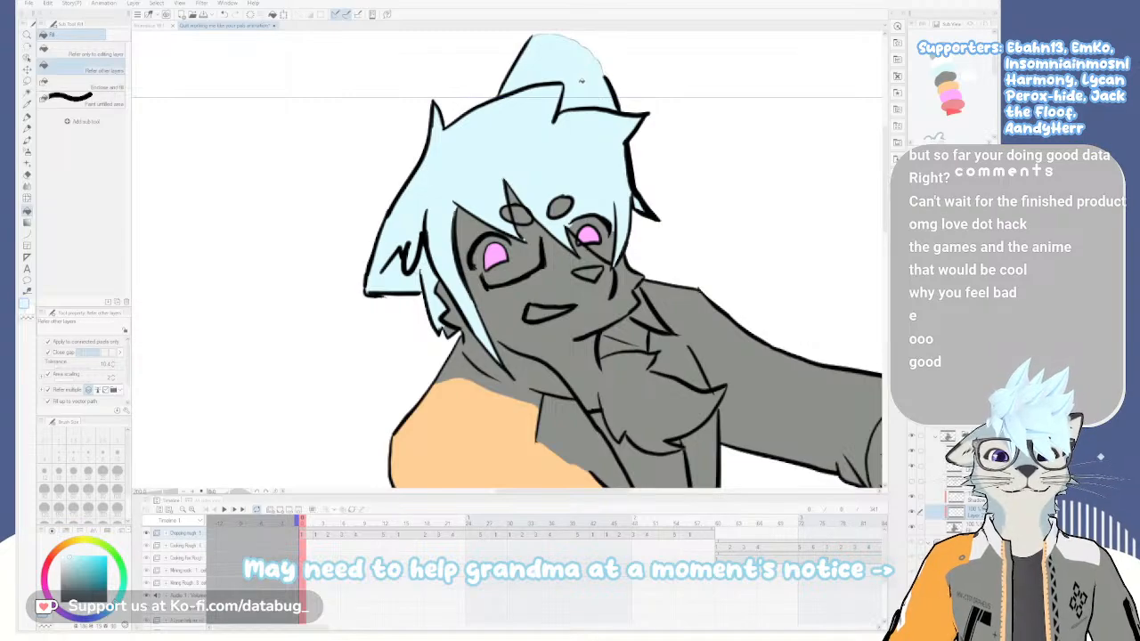
Inspect the light blue fill along the raised shape's edge, around the fringe and beside the eyes
key(p)
scroll(584, 86, up, 5)
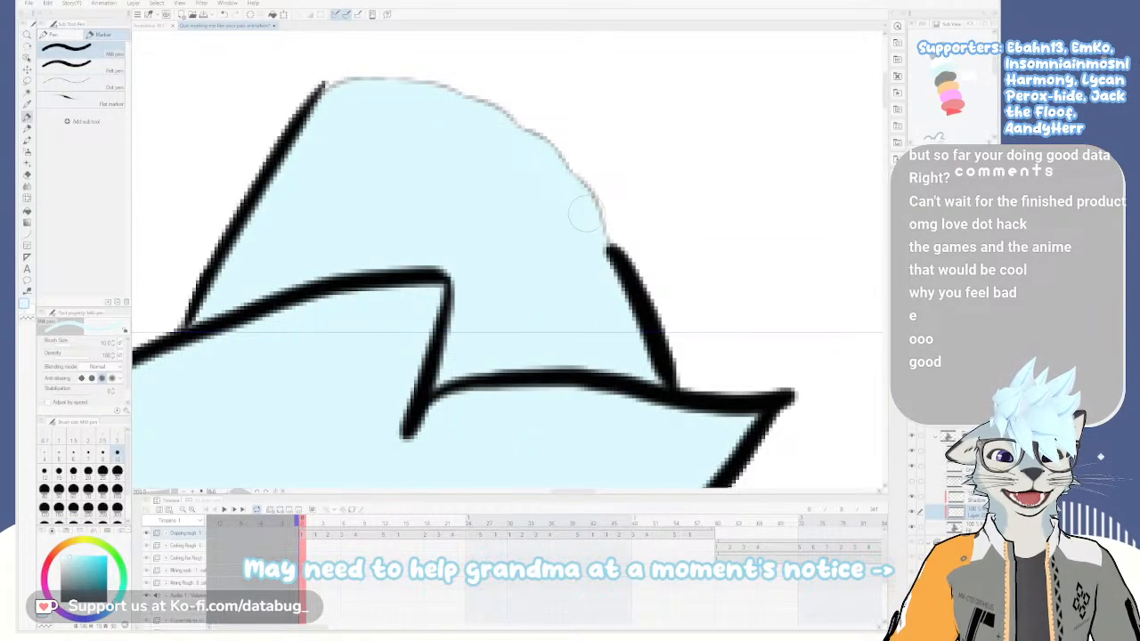
scroll(529, 268, down, 5)
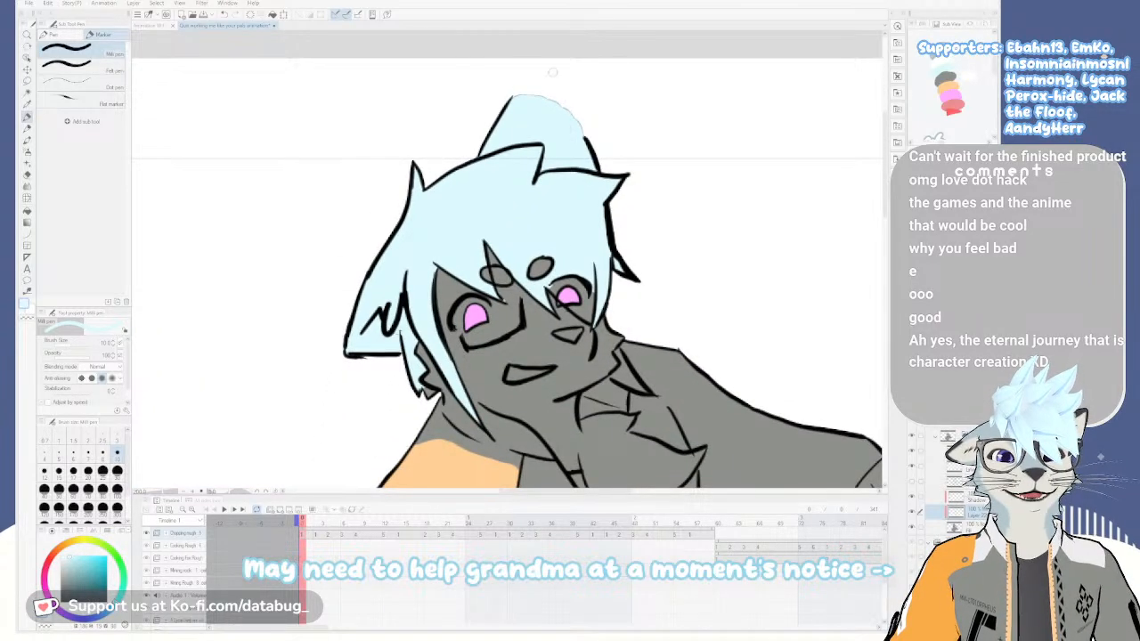
scroll(560, 122, up, 3)
scroll(561, 124, up, 3)
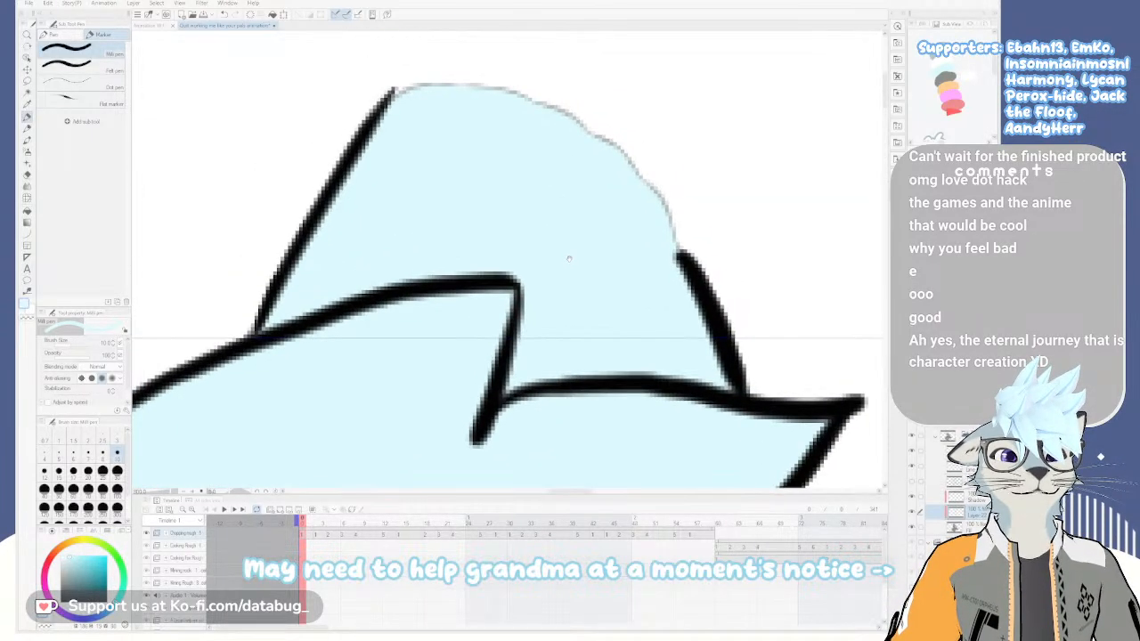
mouse_move(562, 278)
mouse_down()
mouse_move(578, 245)
mouse_move(576, 305)
mouse_up()
scroll(569, 310, down, 6)
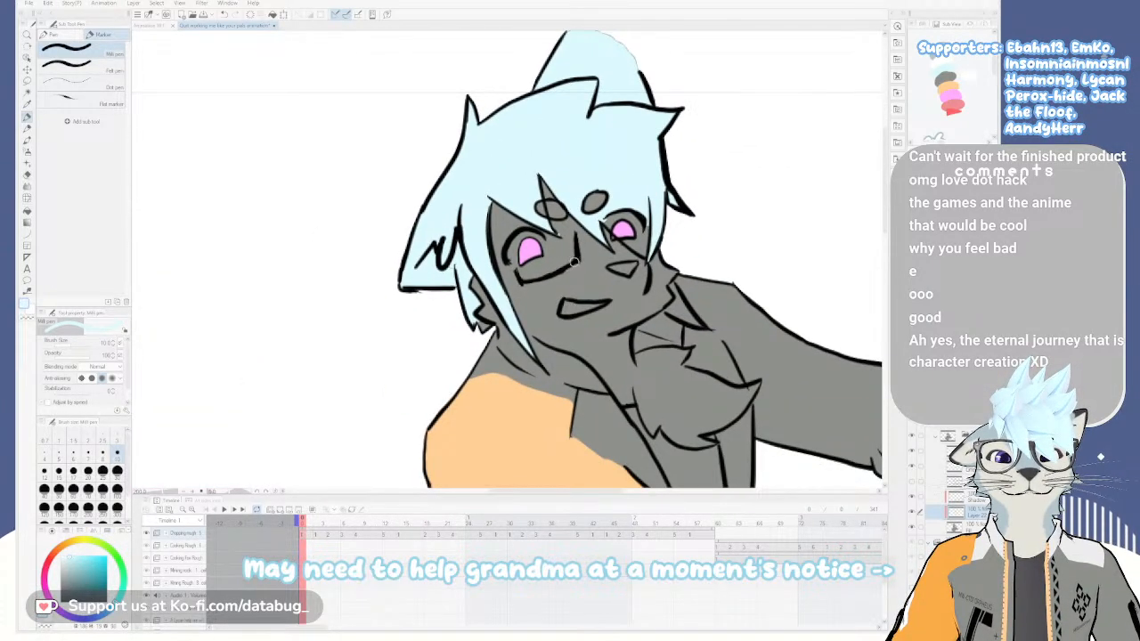
scroll(575, 260, up, 2)
key(e)
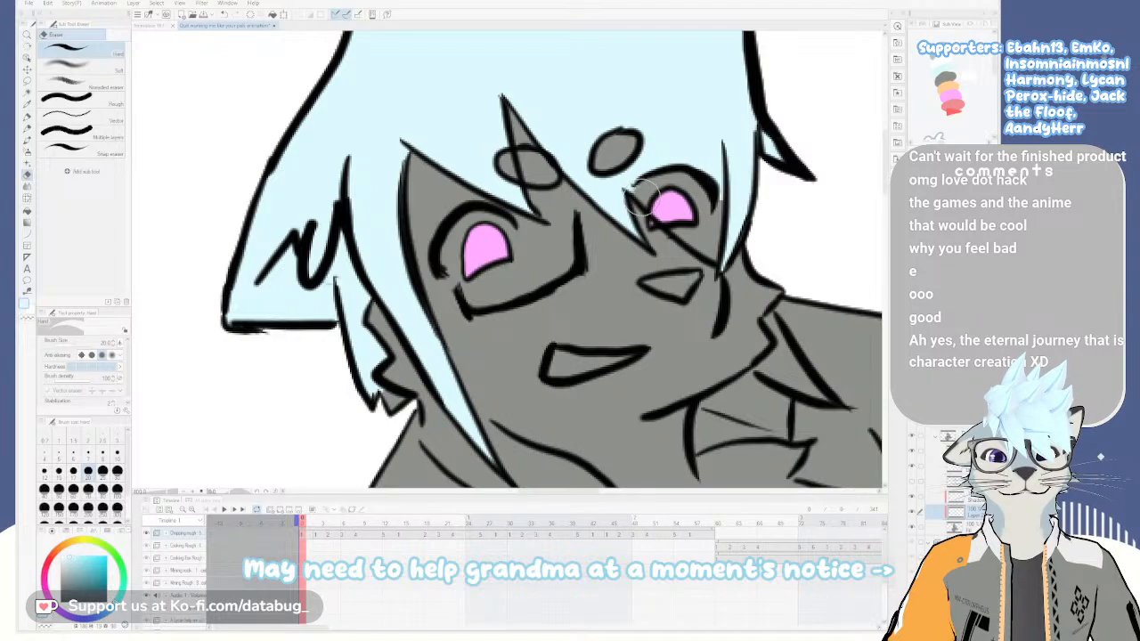
key(p)
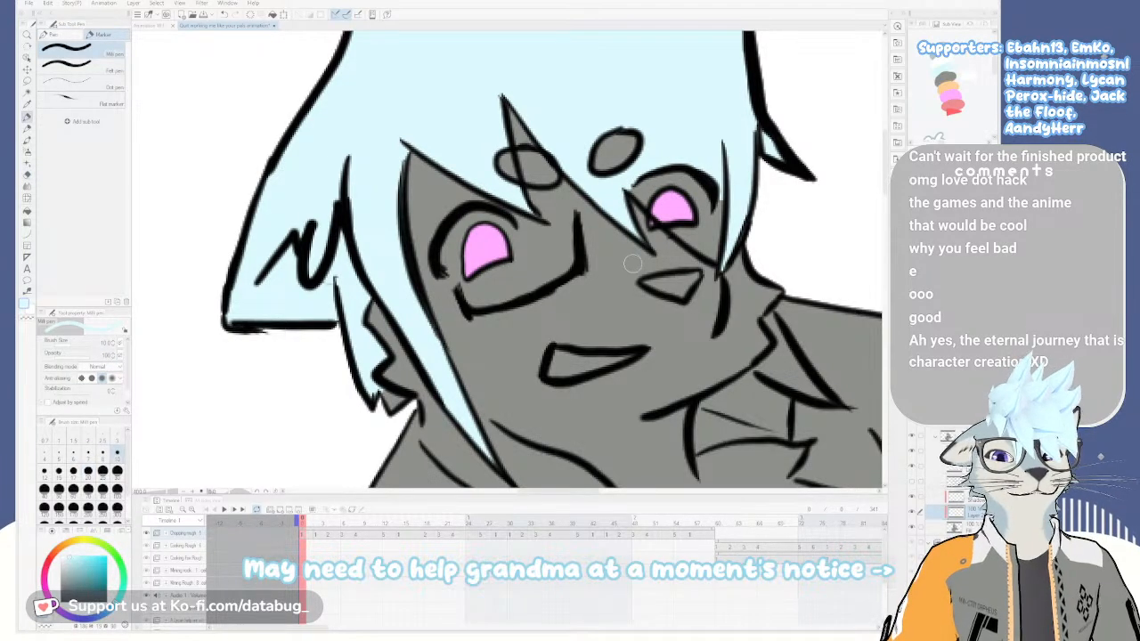
scroll(639, 262, down, 3)
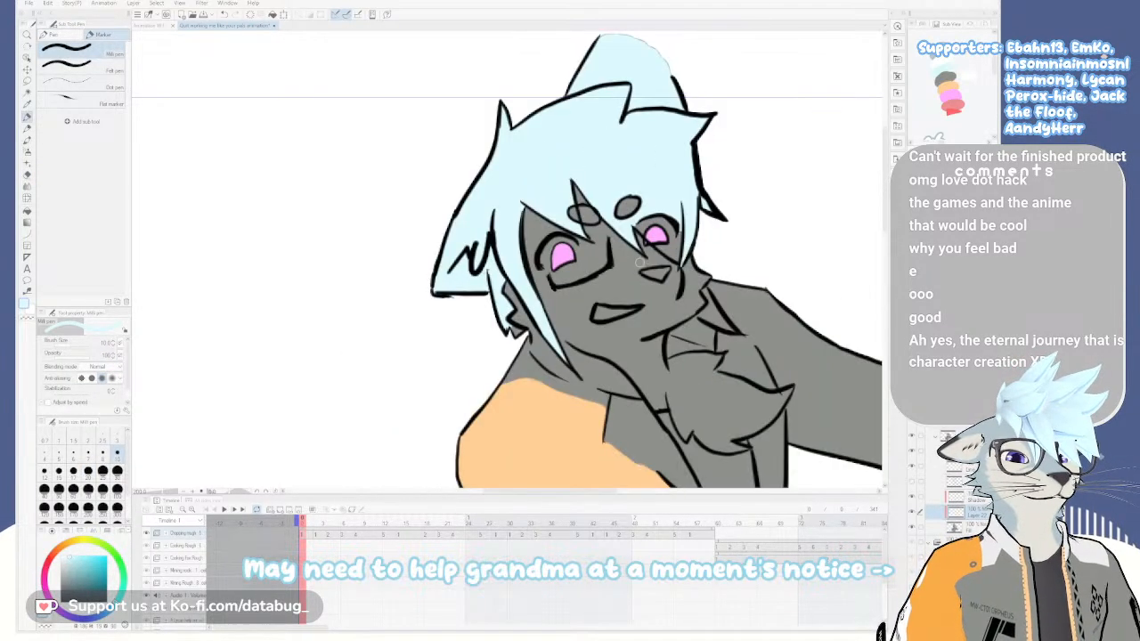
key(asciicircum)
key(asciicircum)
key(minus)
key(minus)
key(minus)
key(minus)
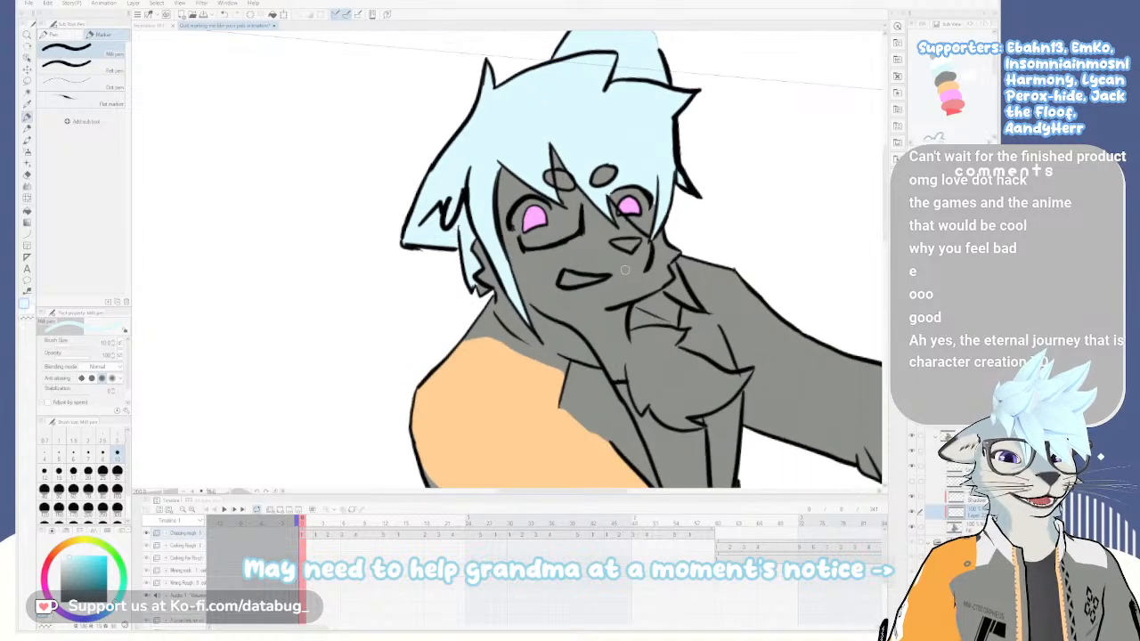
key(asciicircum)
key(asciicircum)
key(asciicircum)
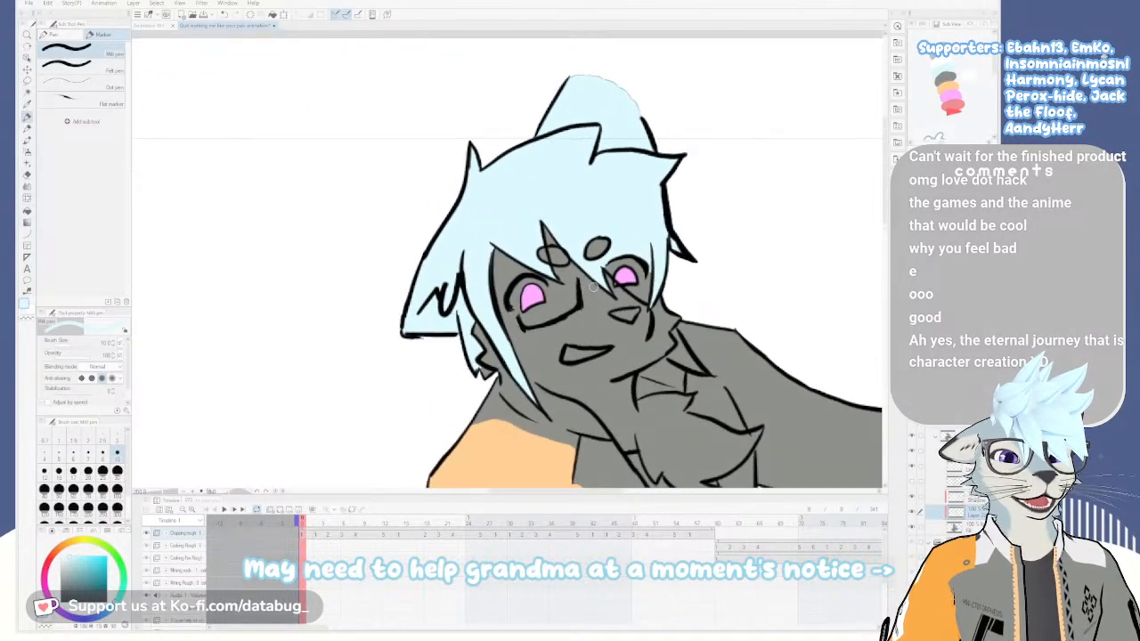
drag(648, 335, 612, 215)
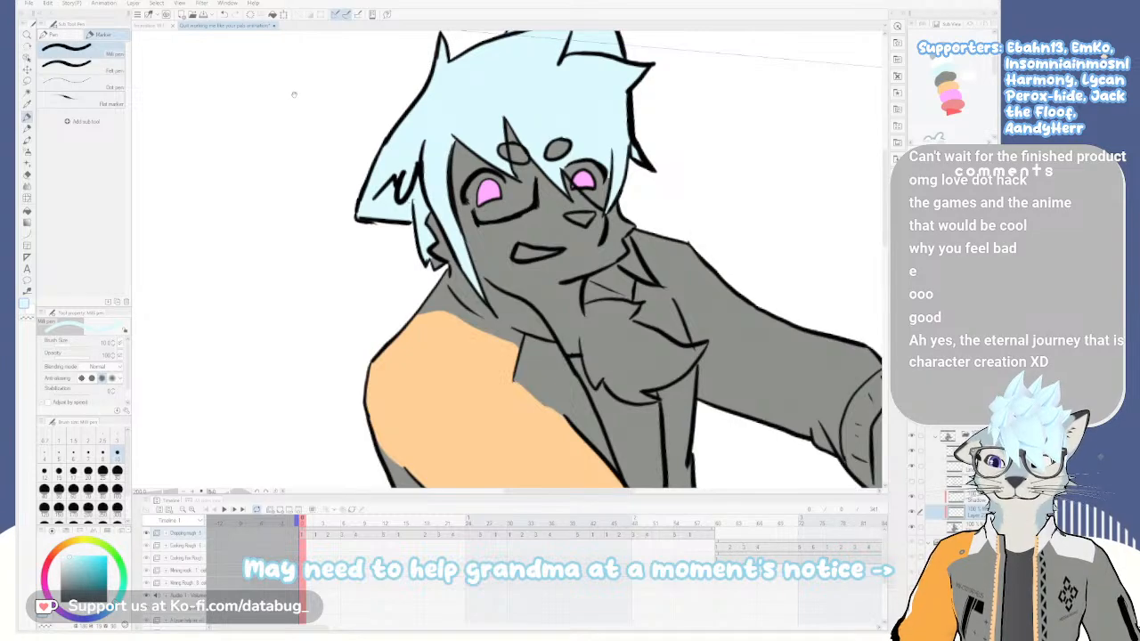
Fill the pointed hair lock below the jaw on the far side of the neck with light blue
mouse_move(636, 307)
mouse_down()
mouse_move(671, 267)
mouse_move(676, 282)
mouse_move(643, 284)
mouse_up()
scroll(634, 274, up, 4)
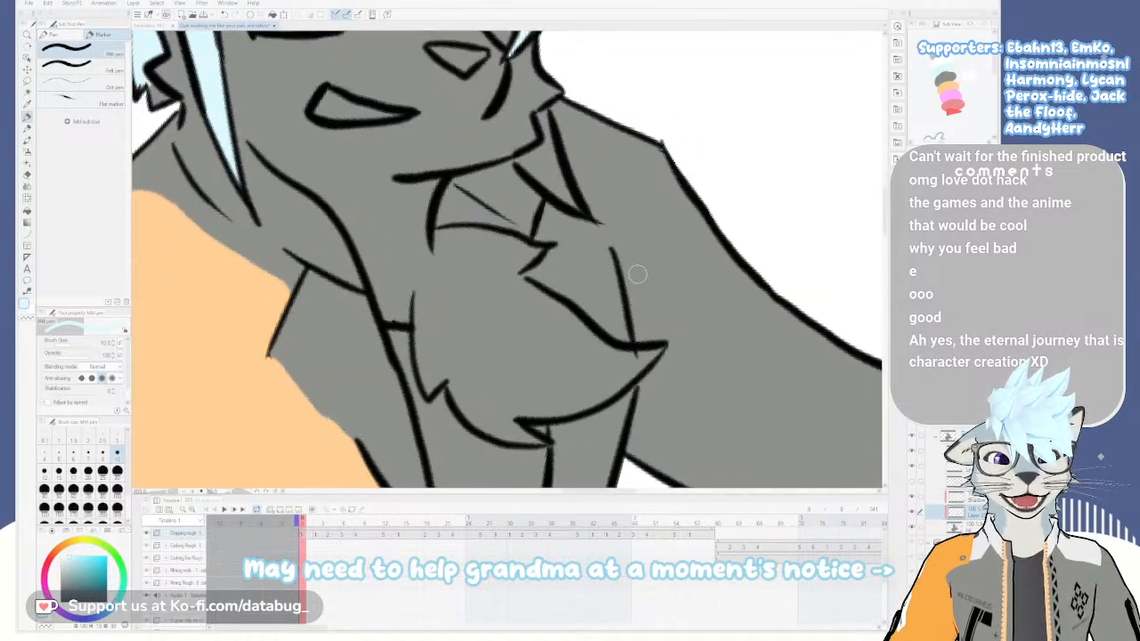
drag(633, 278, 603, 321)
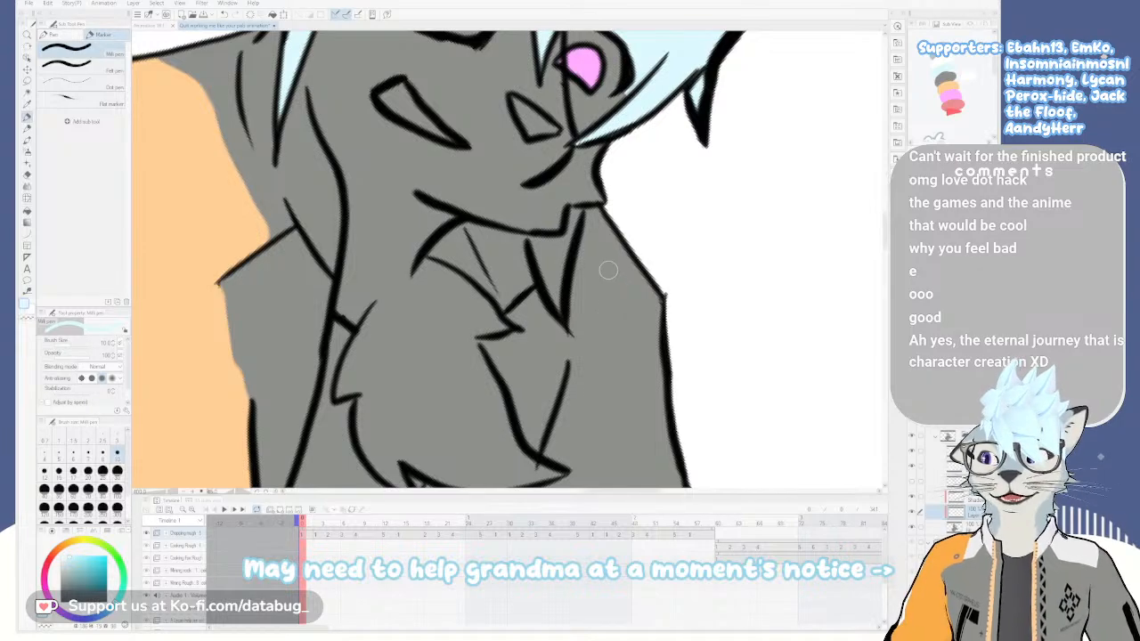
key(g)
click(576, 216)
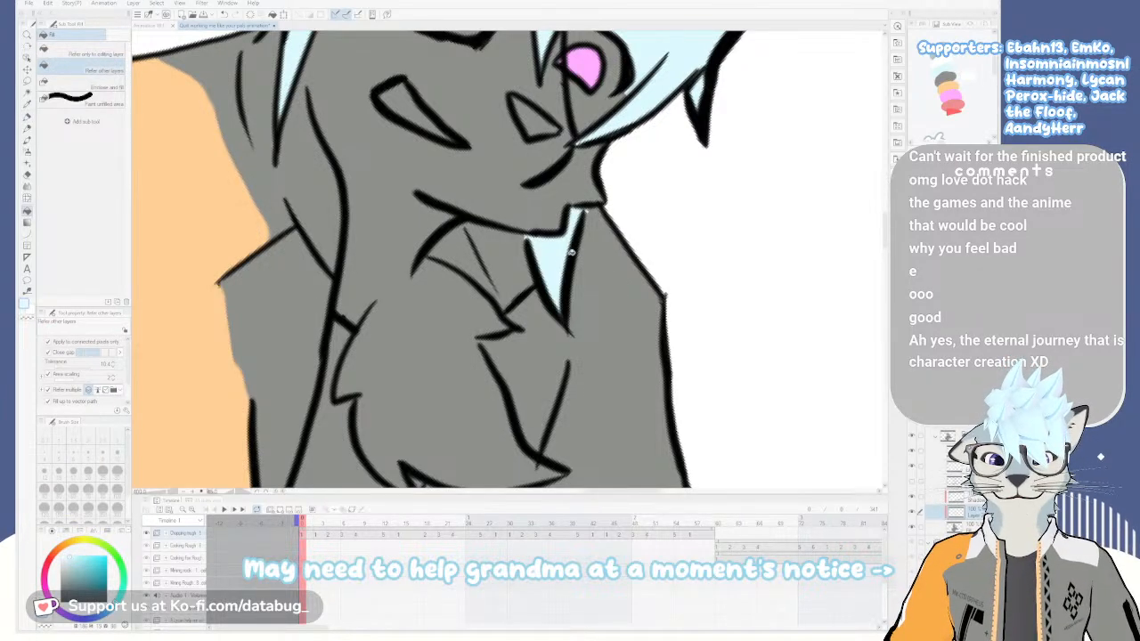
key(e)
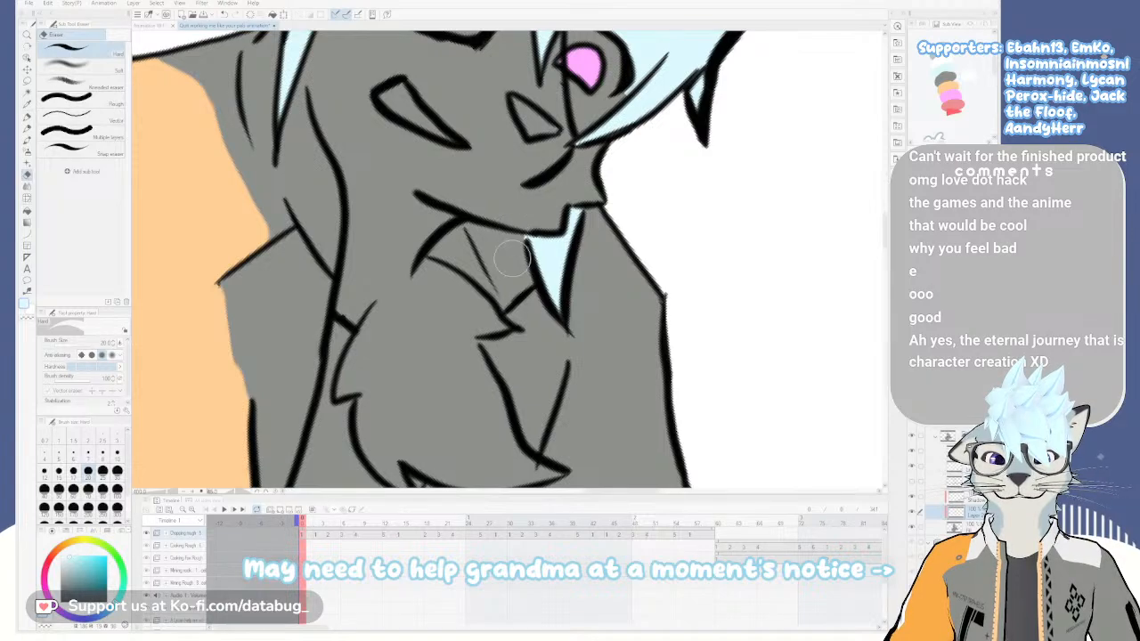
Fill the small jagged hair tip below the near ear with light blue
scroll(539, 250, down, 3)
key(minus)
key(minus)
key(minus)
key(minus)
key(minus)
key(minus)
key(minus)
key(minus)
key(minus)
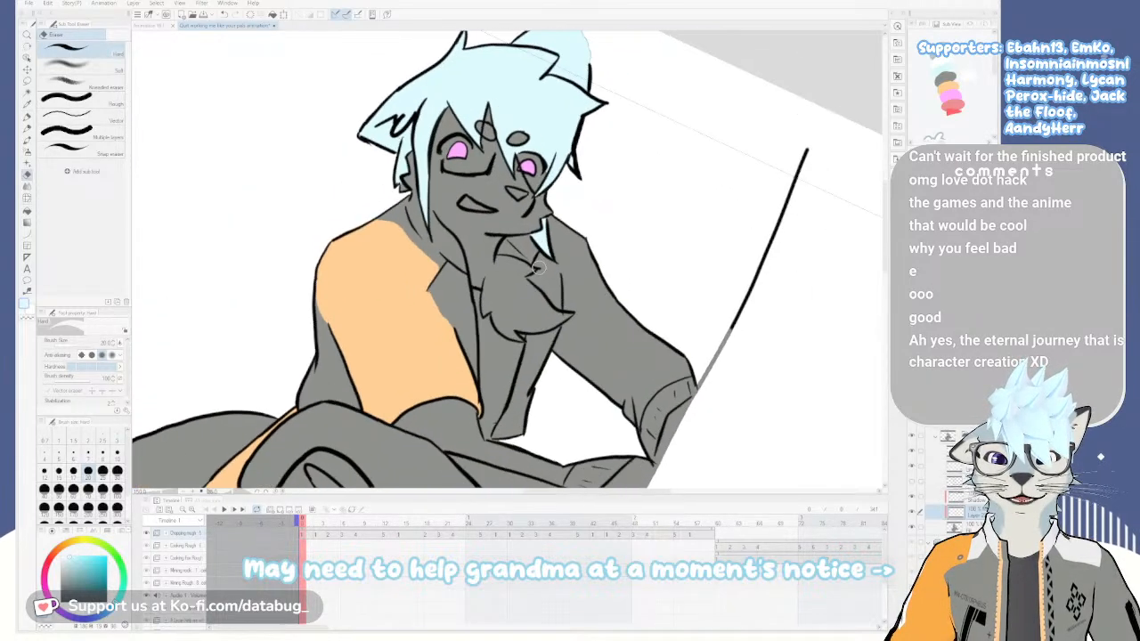
drag(516, 281, 798, 269)
scroll(582, 281, up, 6)
drag(552, 201, 701, 334)
key(g)
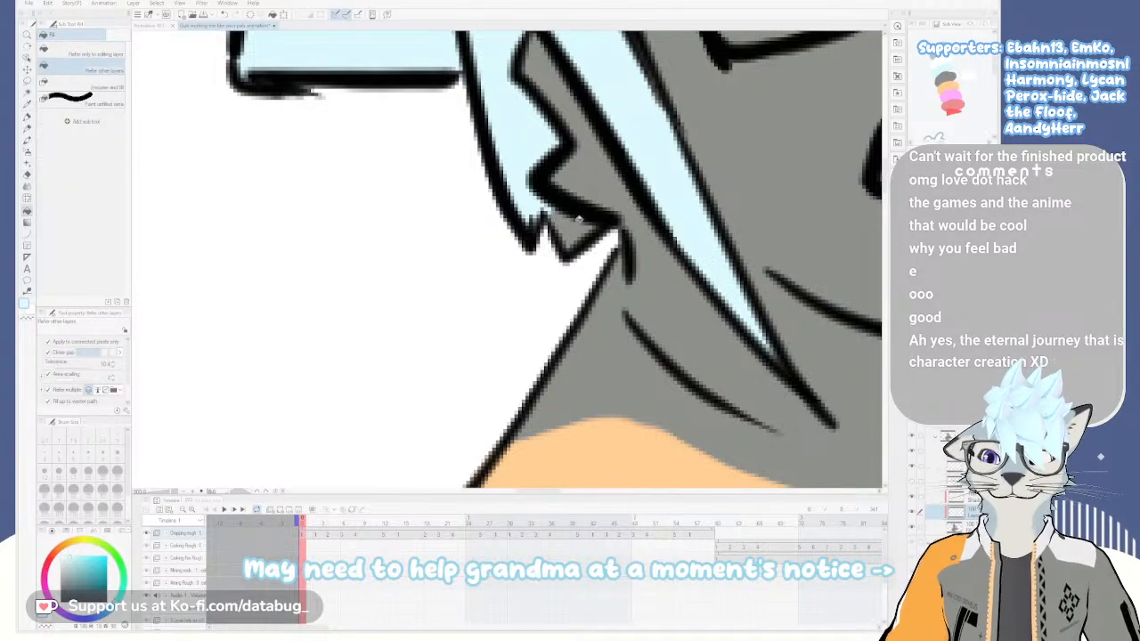
click(559, 219)
key(p)
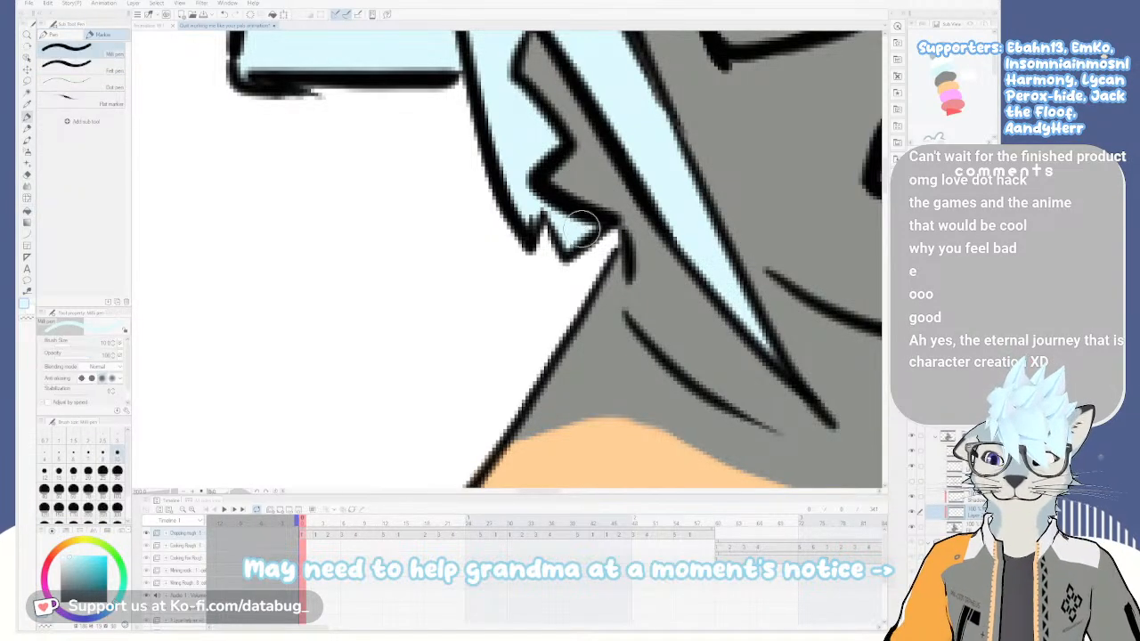
Look over the face, chest, jacket and legs for areas that still need their reference colour
scroll(605, 228, down, 5)
scroll(578, 325, up, 3)
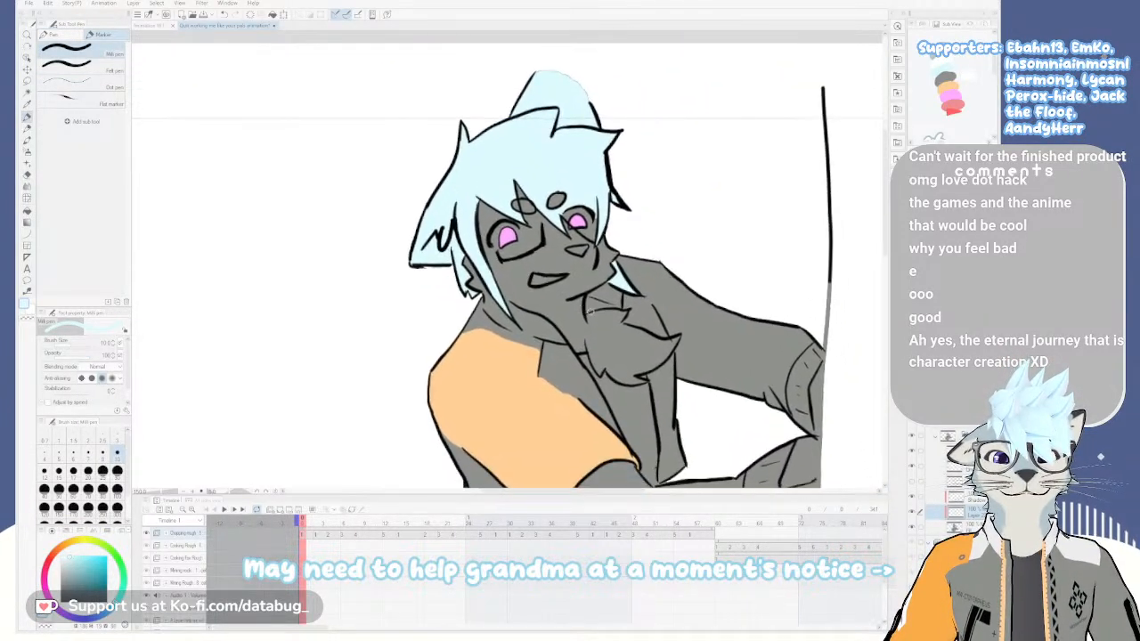
scroll(593, 319, up, 5)
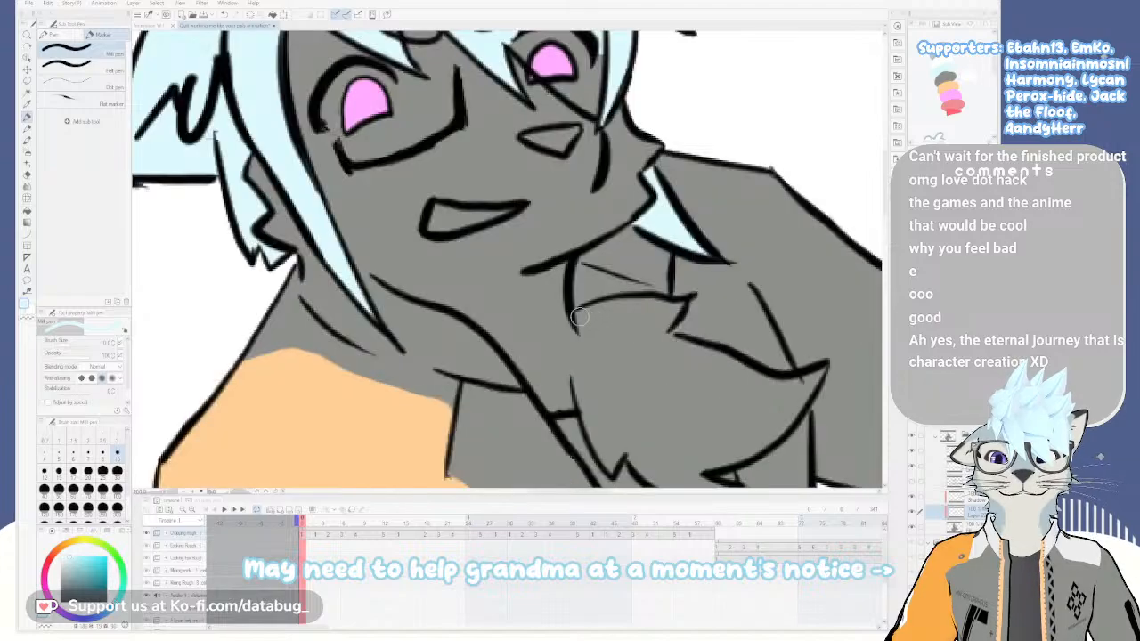
scroll(579, 341, down, 2)
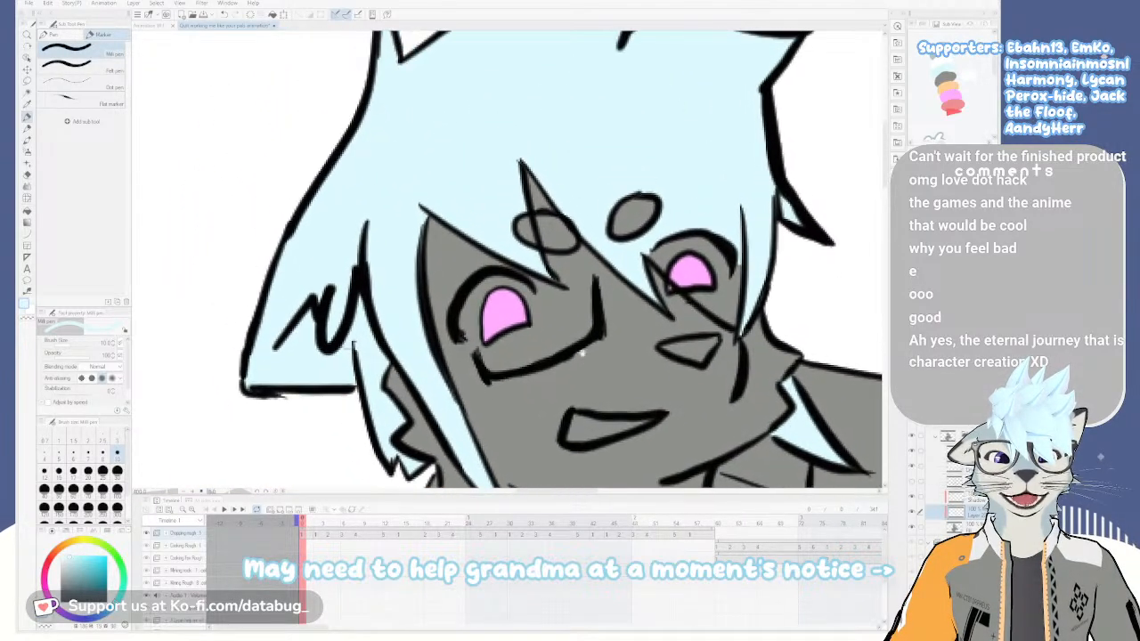
scroll(584, 351, up, 2)
mouse_move(582, 342)
mouse_down()
mouse_move(566, 309)
mouse_move(567, 332)
mouse_up()
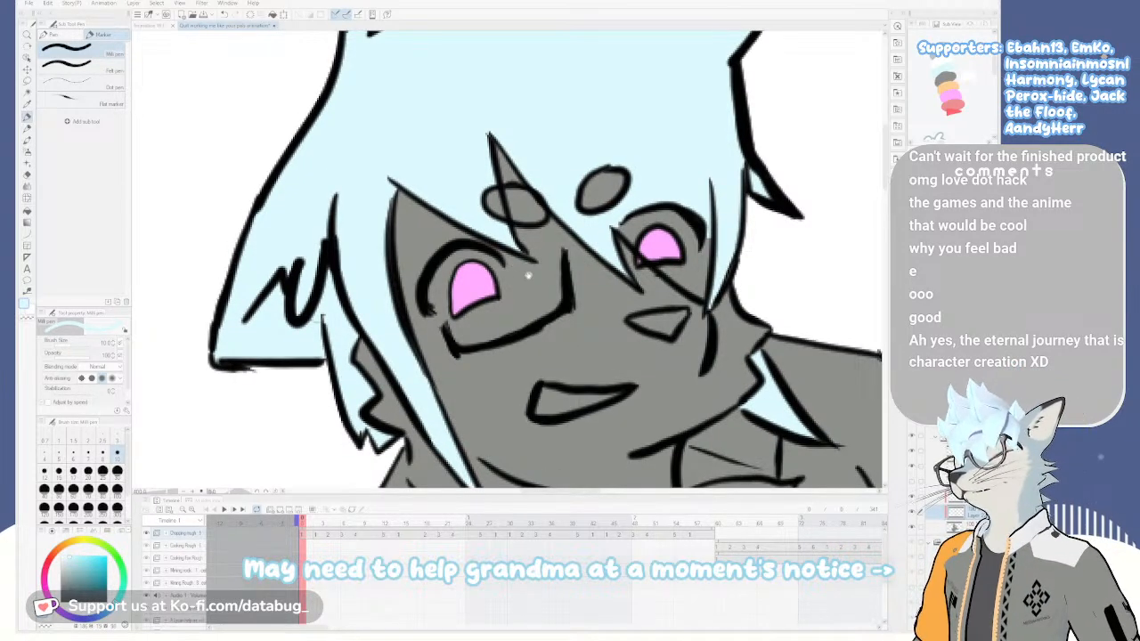
drag(597, 321, 589, 401)
drag(595, 340, 590, 392)
drag(602, 443, 580, 273)
drag(602, 364, 593, 302)
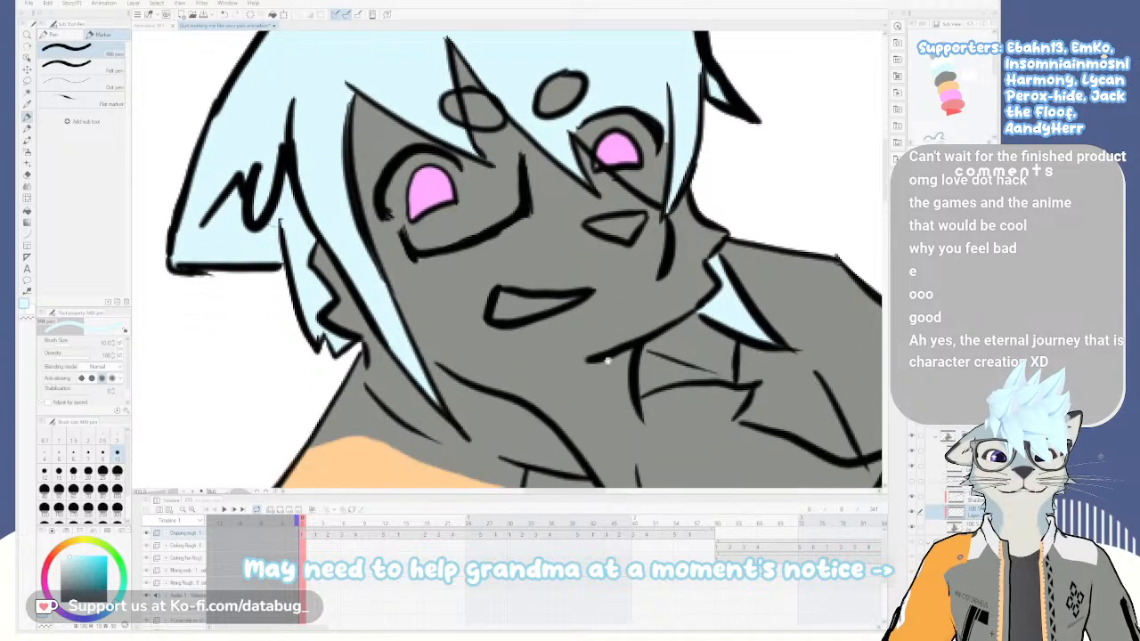
drag(625, 336, 619, 309)
scroll(620, 311, down, 5)
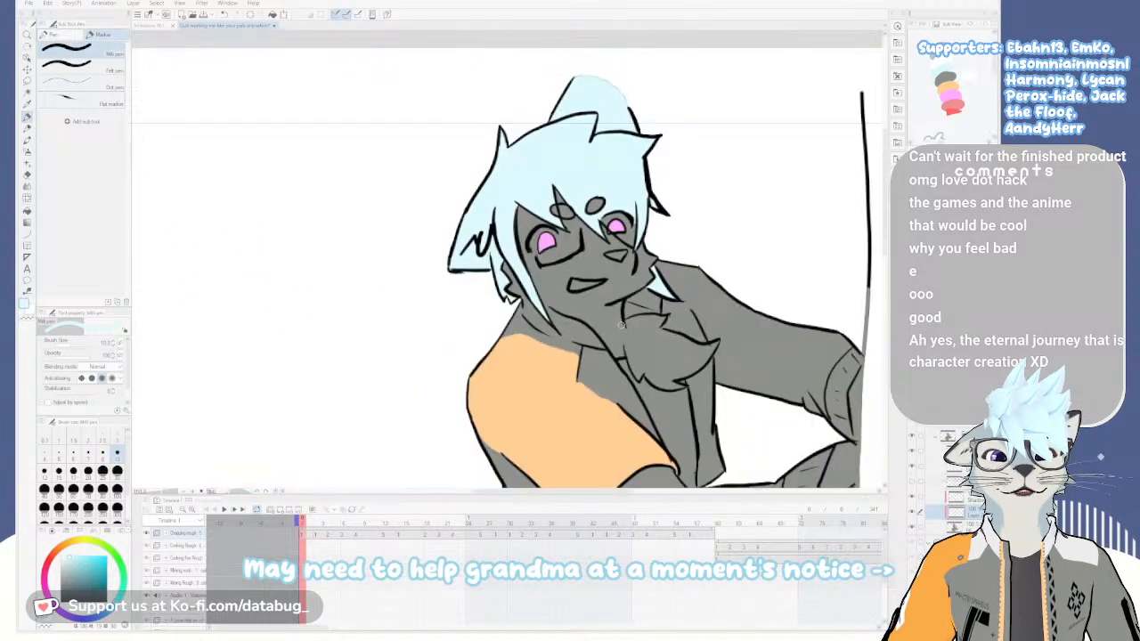
drag(618, 348, 583, 349)
drag(618, 277, 621, 326)
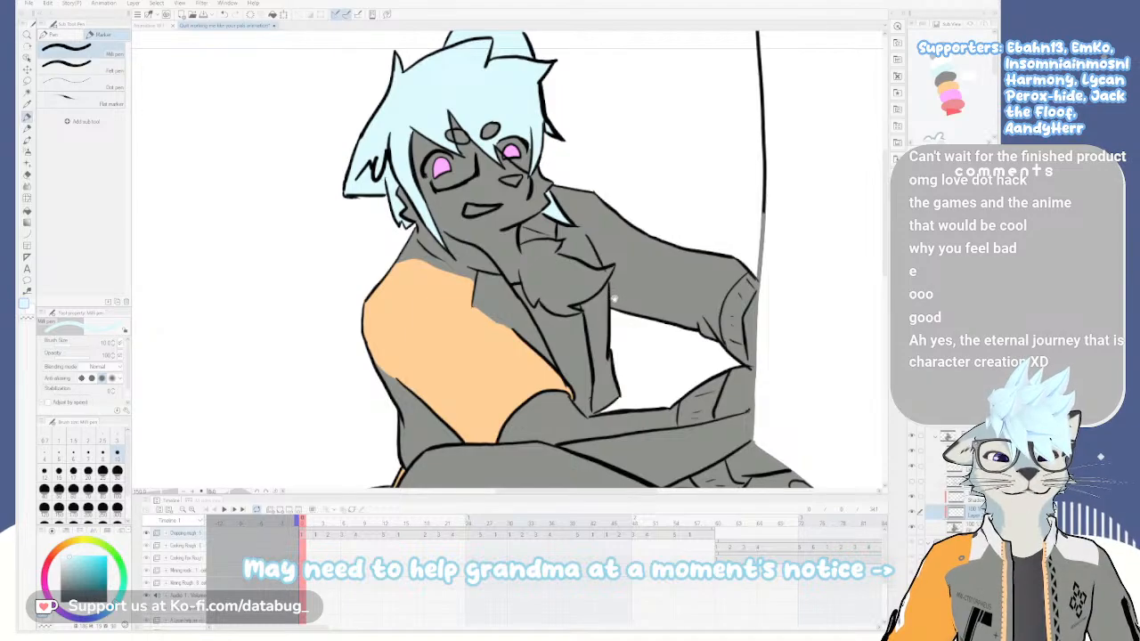
drag(596, 263, 595, 320)
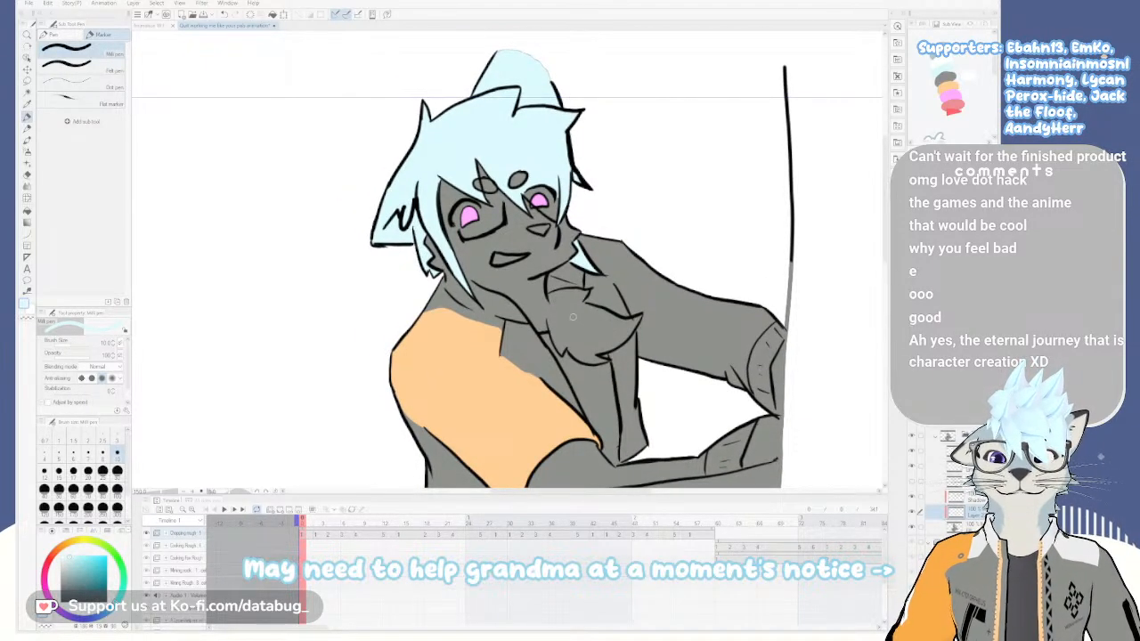
drag(598, 415, 629, 207)
mouse_move(626, 288)
mouse_down()
mouse_move(588, 178)
mouse_move(618, 303)
mouse_up()
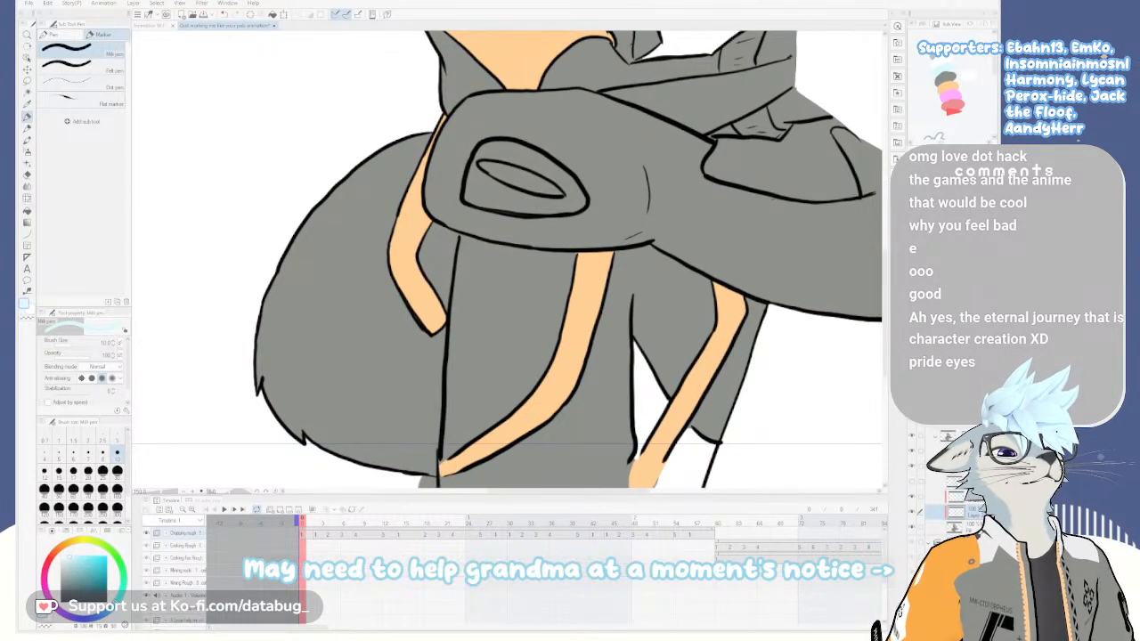
Sample dark grey from the character reference and fill the shirt area below the chest fluff with it
drag(612, 136, 606, 406)
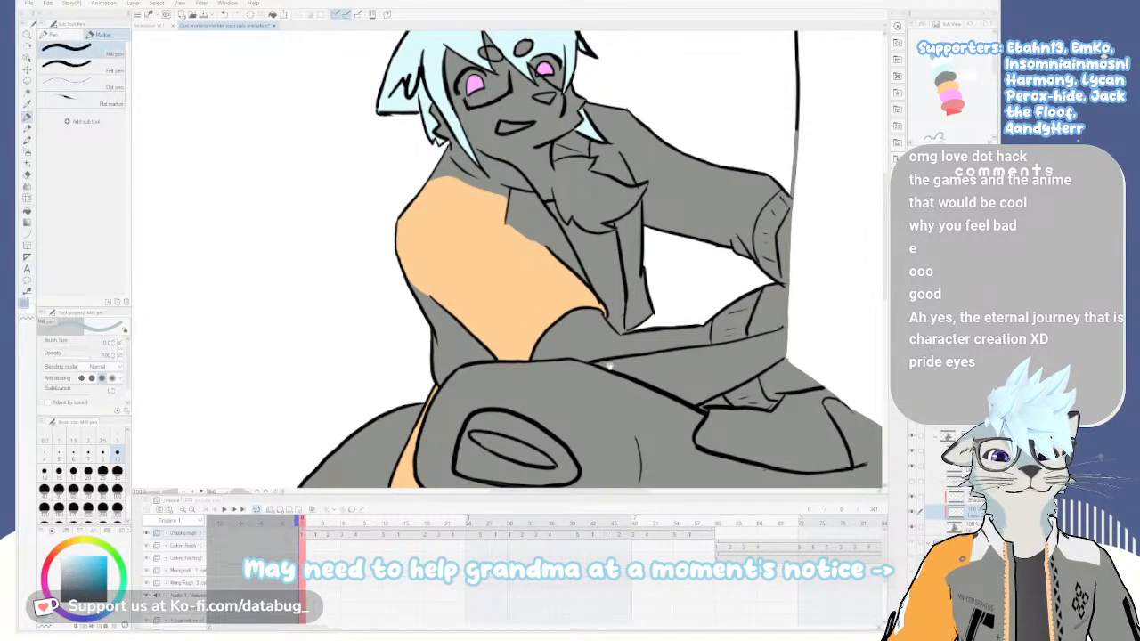
drag(608, 342, 601, 365)
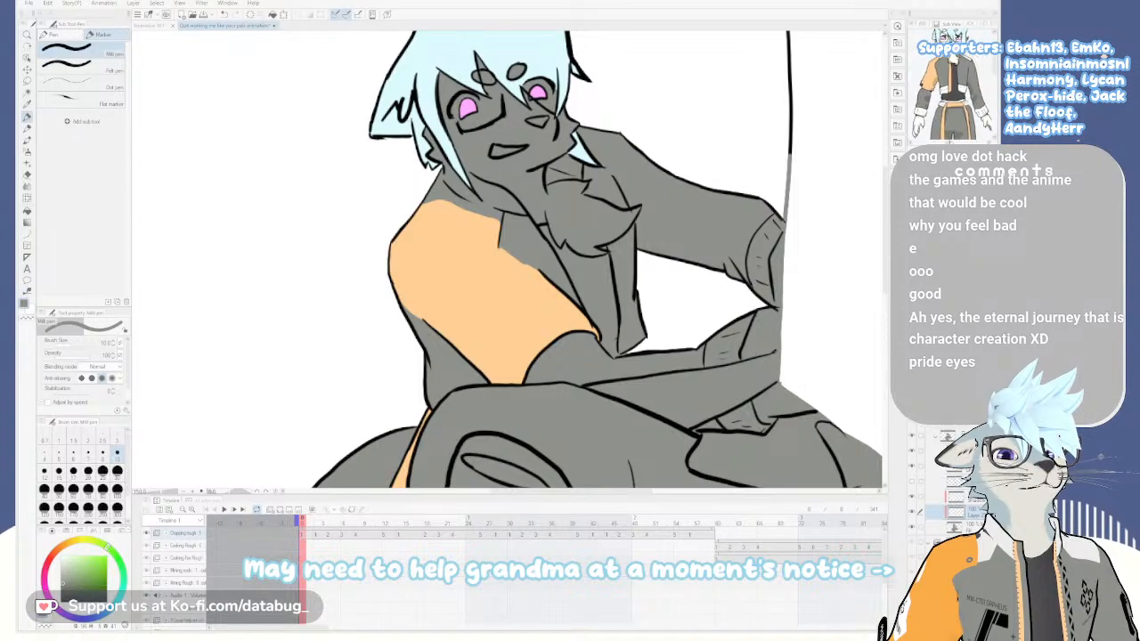
key(g)
click(608, 287)
scroll(644, 346, down, 1)
mouse_move(637, 362)
mouse_down()
mouse_move(633, 250)
mouse_move(624, 347)
mouse_up()
drag(622, 306, 626, 337)
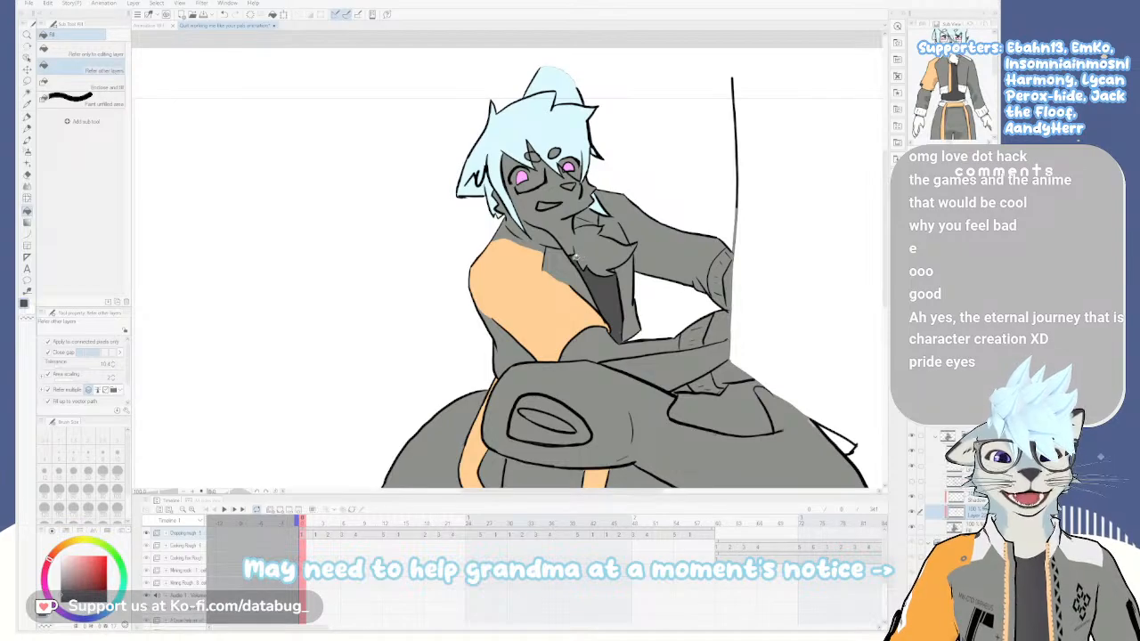
Sample white from the reference and outline the near side of the jacket collar with it using the marker pen
scroll(574, 255, up, 4)
scroll(595, 281, down, 4)
drag(652, 290, 699, 277)
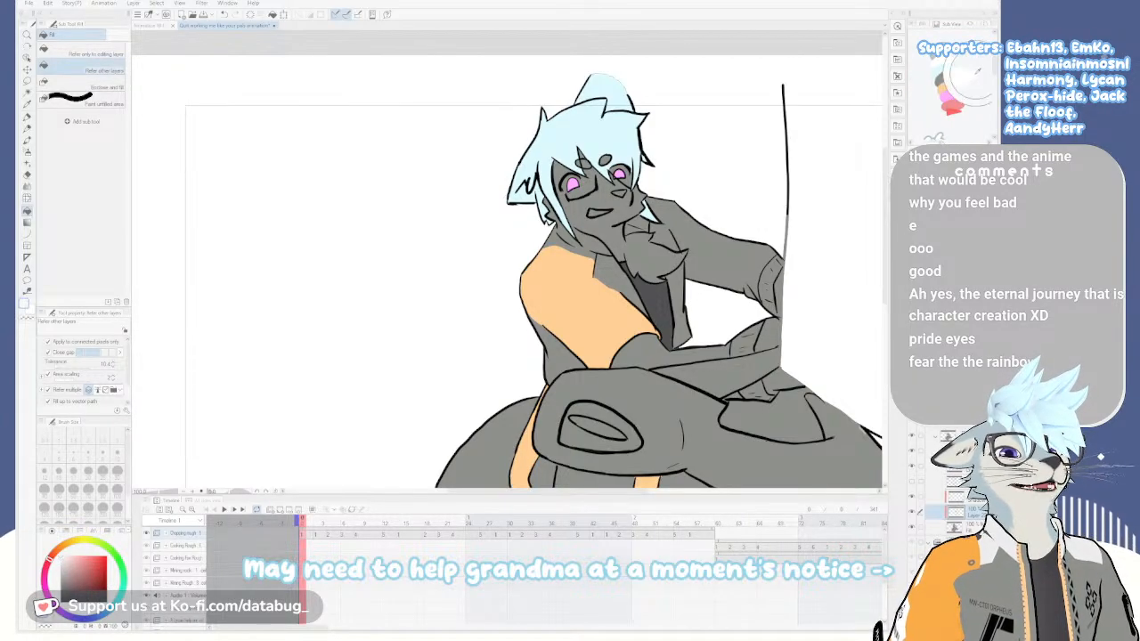
scroll(715, 256, up, 4)
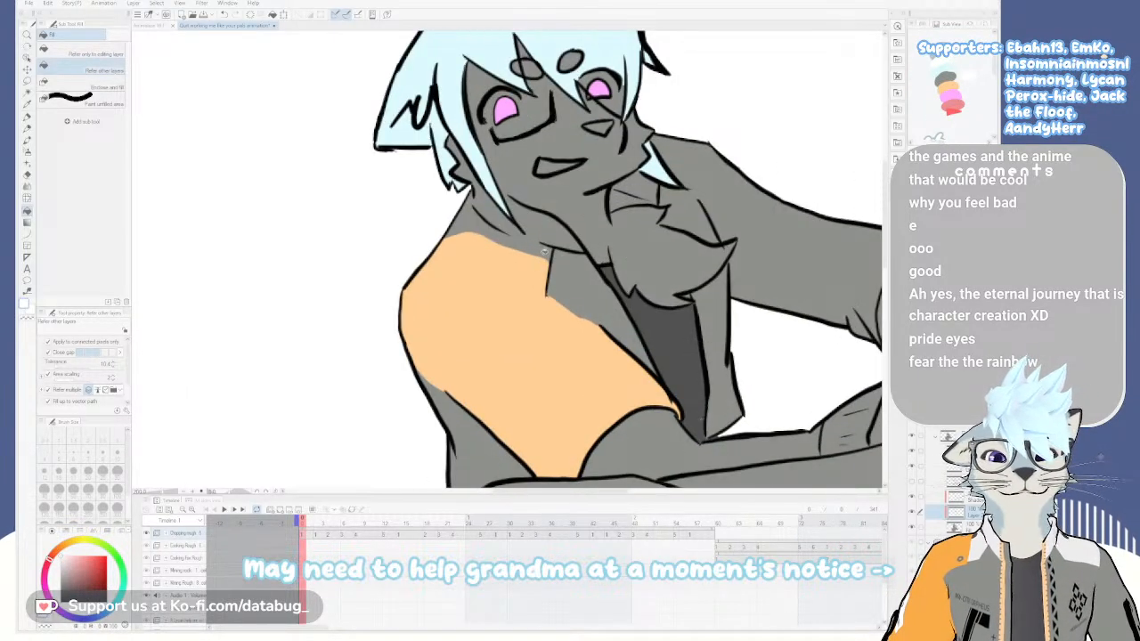
key(p)
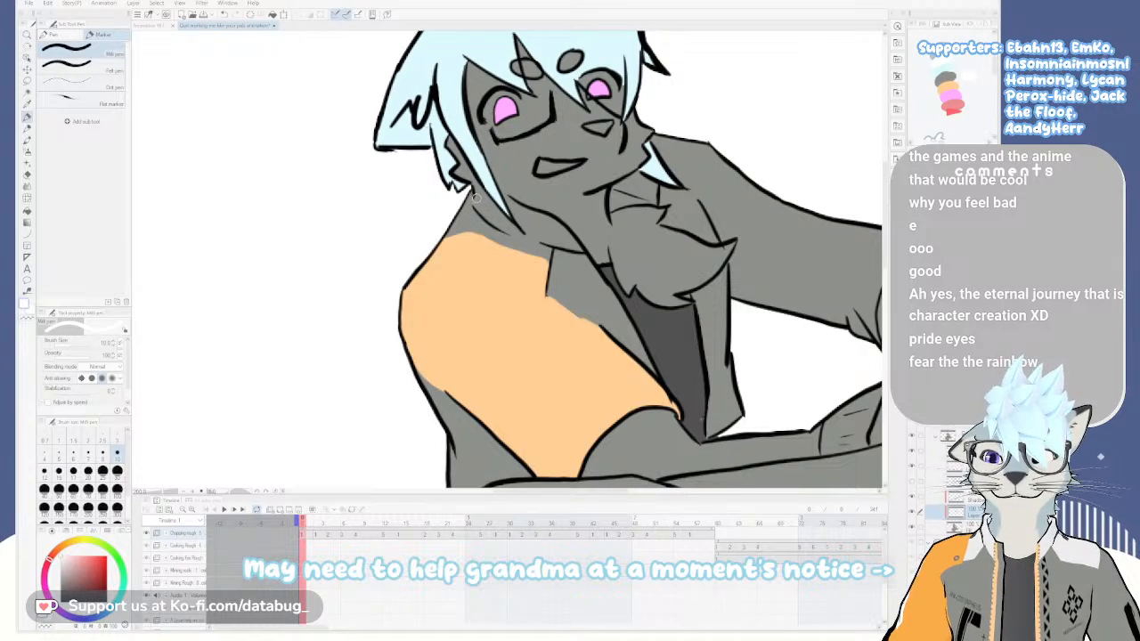
drag(474, 198, 523, 234)
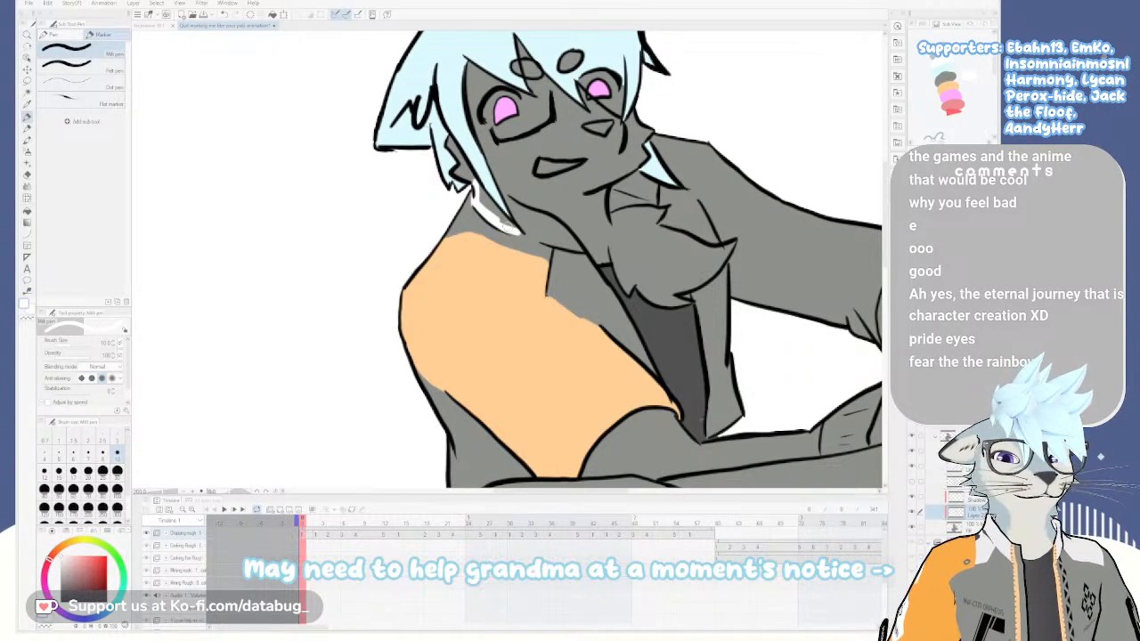
mouse_move(477, 187)
mouse_down()
mouse_move(512, 234)
mouse_move(583, 254)
mouse_up()
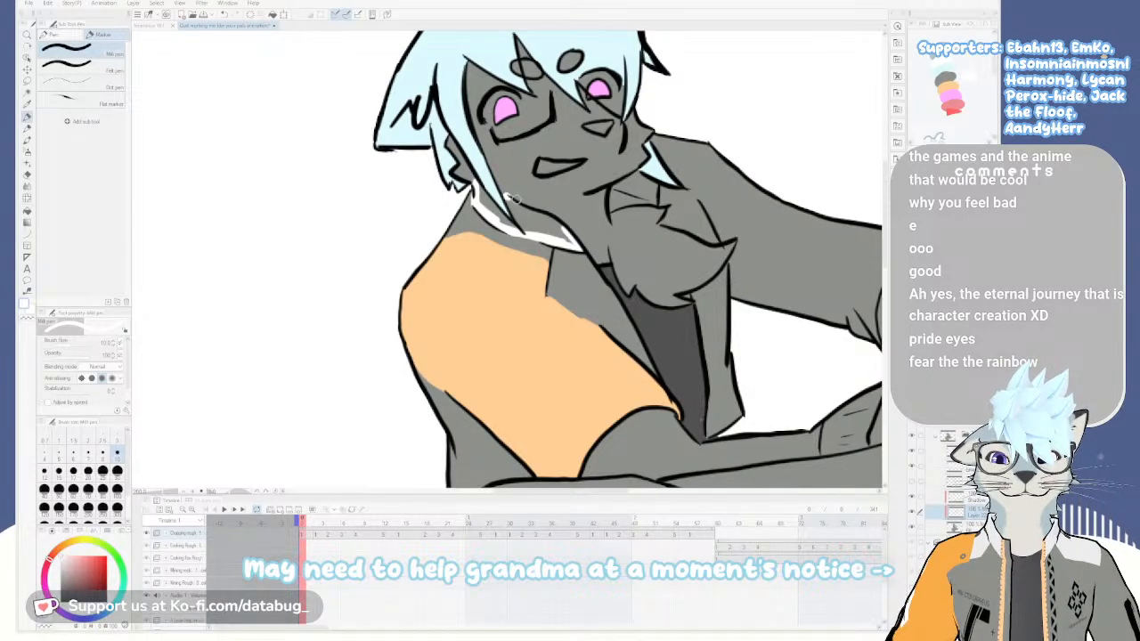
Fill the inside of the near collar with white and paint over its remaining grey gaps and sketchy seams
key(e)
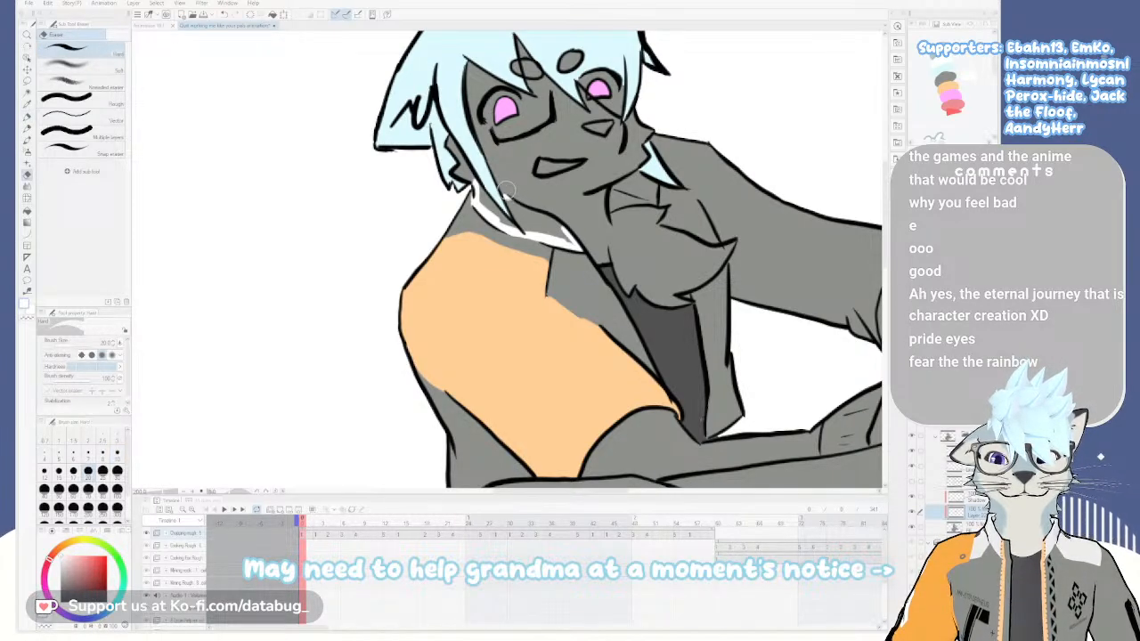
key(p)
key(g)
click(552, 219)
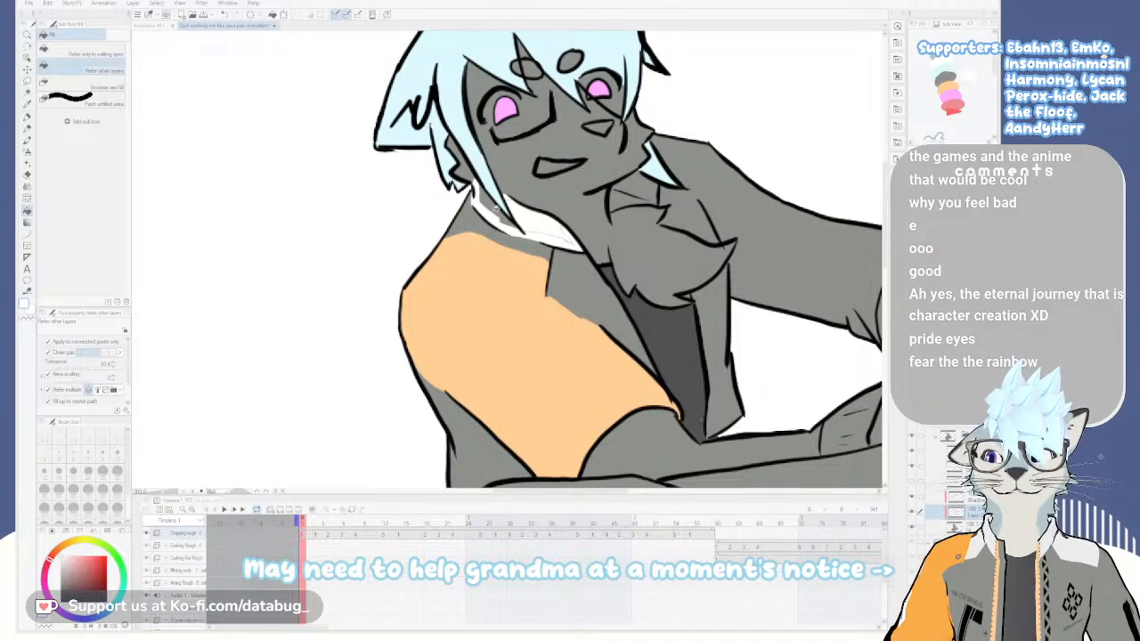
key(p)
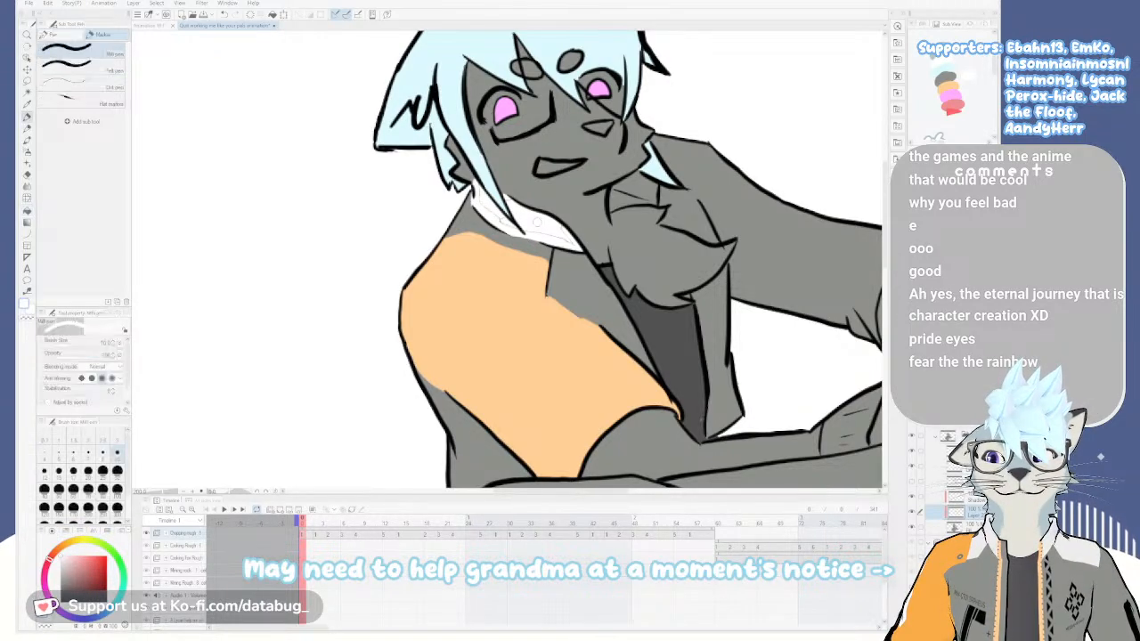
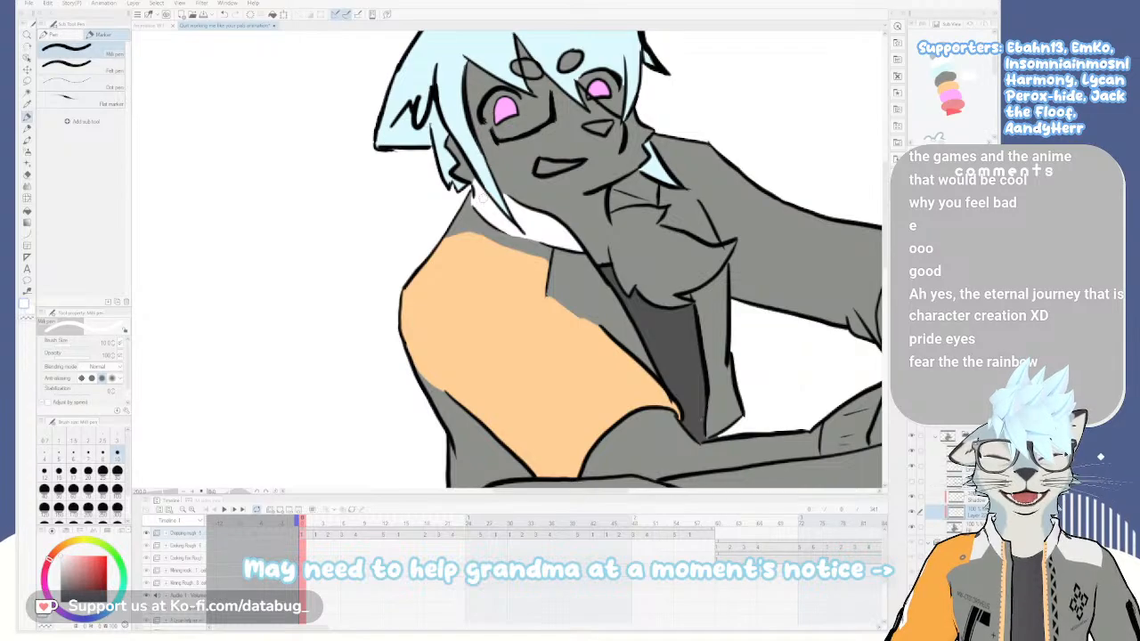
scroll(524, 233, up, 2)
mouse_move(500, 256)
mouse_down()
mouse_move(537, 321)
mouse_move(544, 271)
mouse_move(531, 291)
mouse_up()
scroll(547, 312, down, 2)
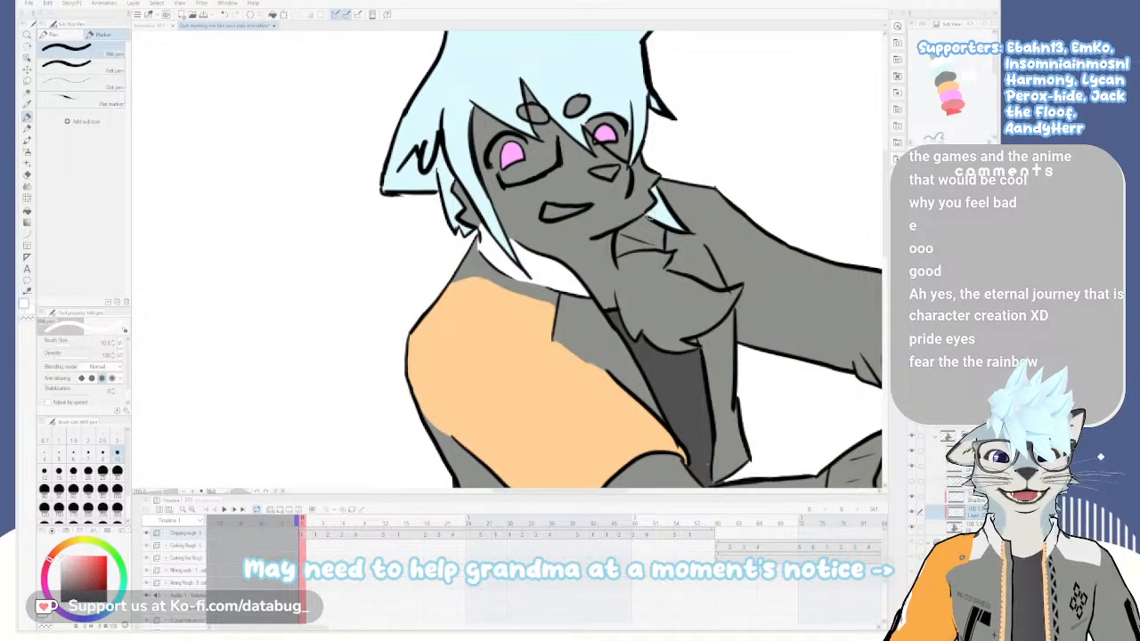
Paint the small collar piece under the chin on the far side of the neck white
drag(621, 230, 659, 238)
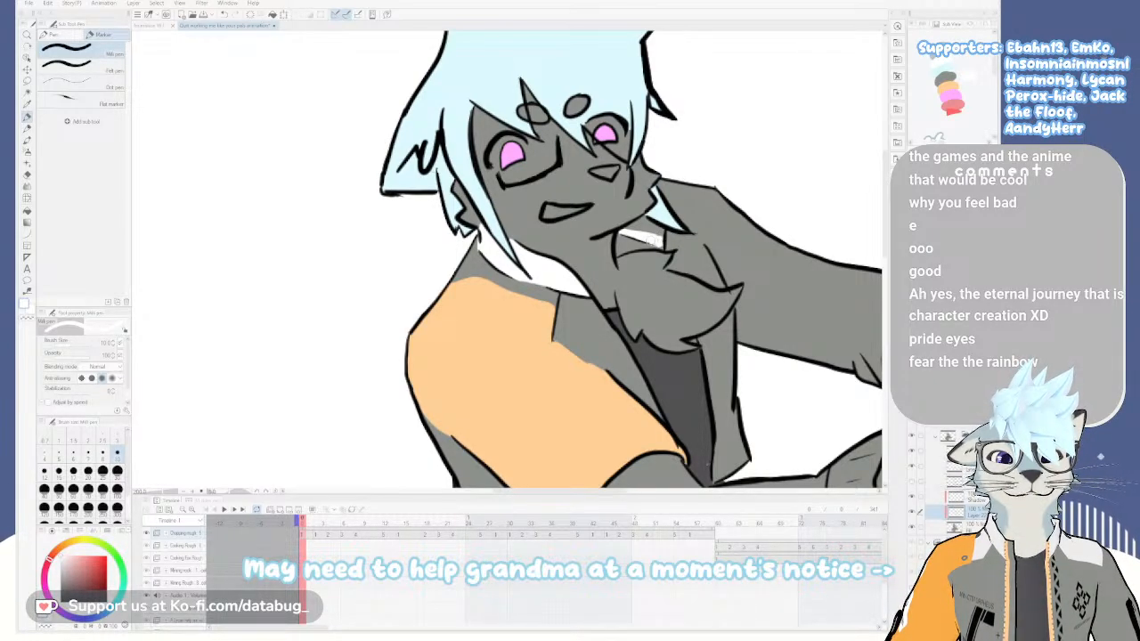
mouse_move(661, 231)
mouse_down()
mouse_move(640, 220)
mouse_move(622, 228)
mouse_move(652, 232)
mouse_up()
key(ctrl+z)
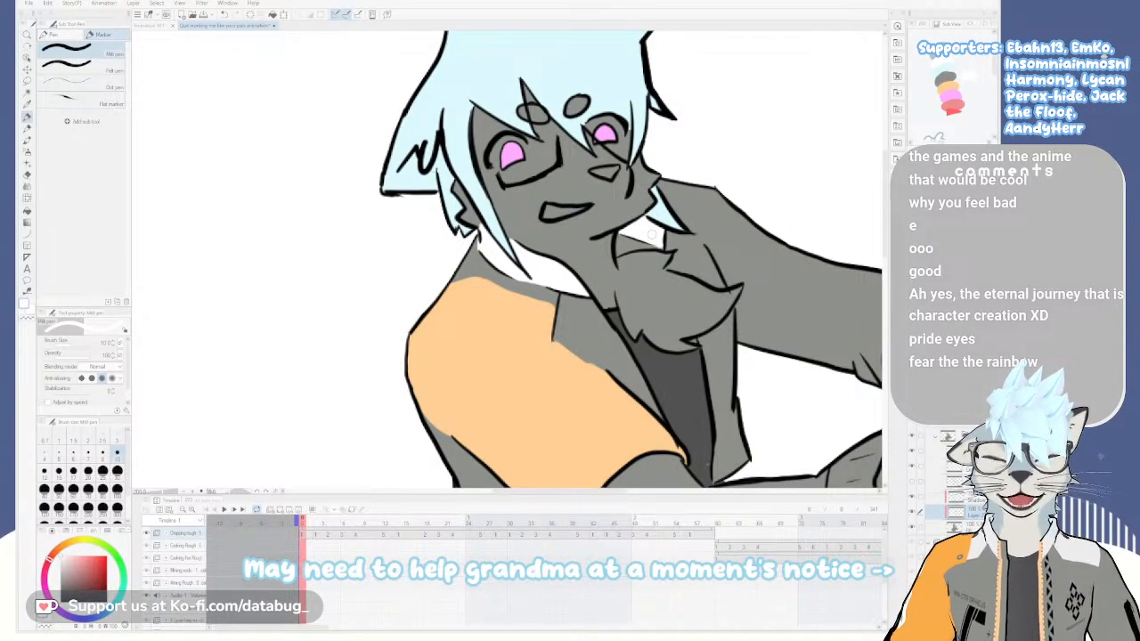
drag(531, 282, 658, 270)
key(e)
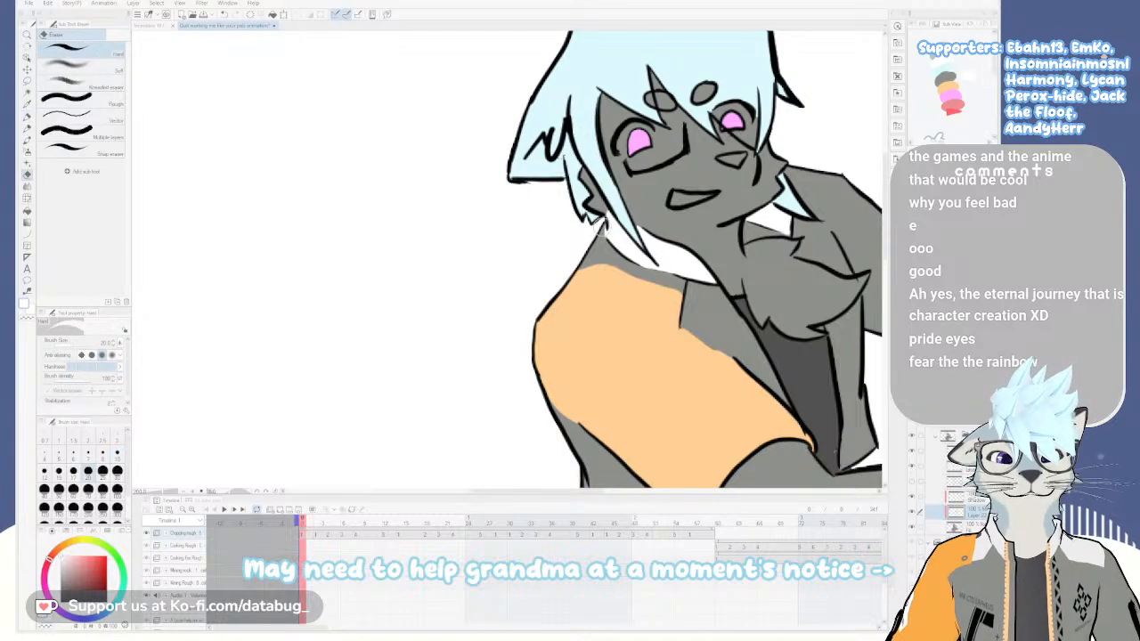
key(p)
mouse_move(706, 325)
mouse_down()
mouse_move(603, 298)
mouse_move(567, 326)
mouse_move(583, 309)
mouse_up()
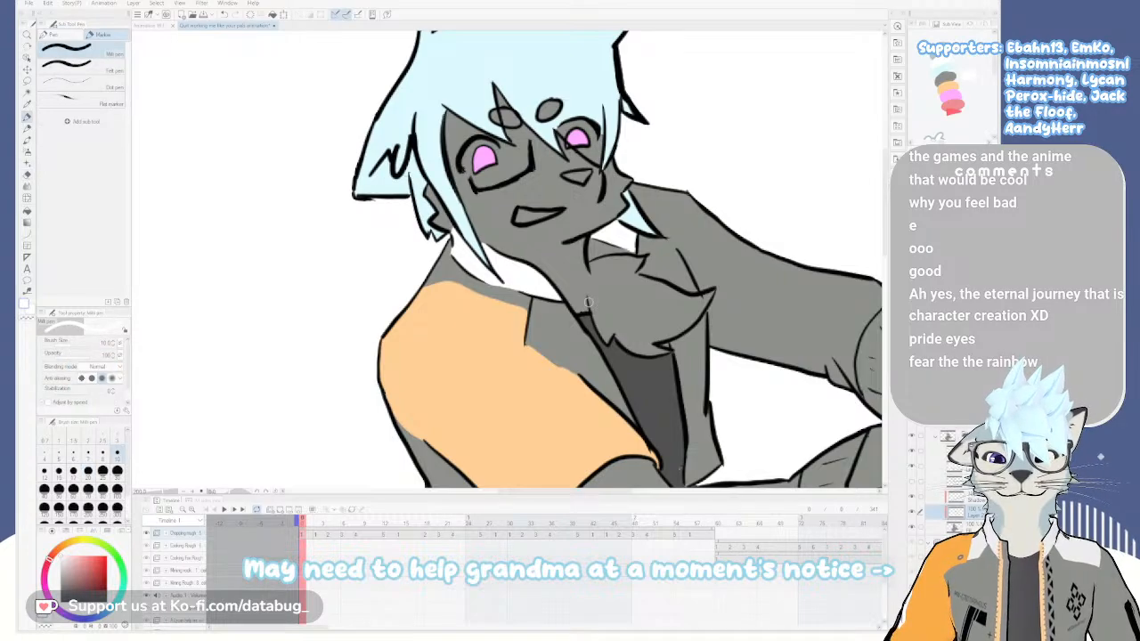
Fill the ribbed cuff at the wrist of the far, raised arm with white
click(60, 33)
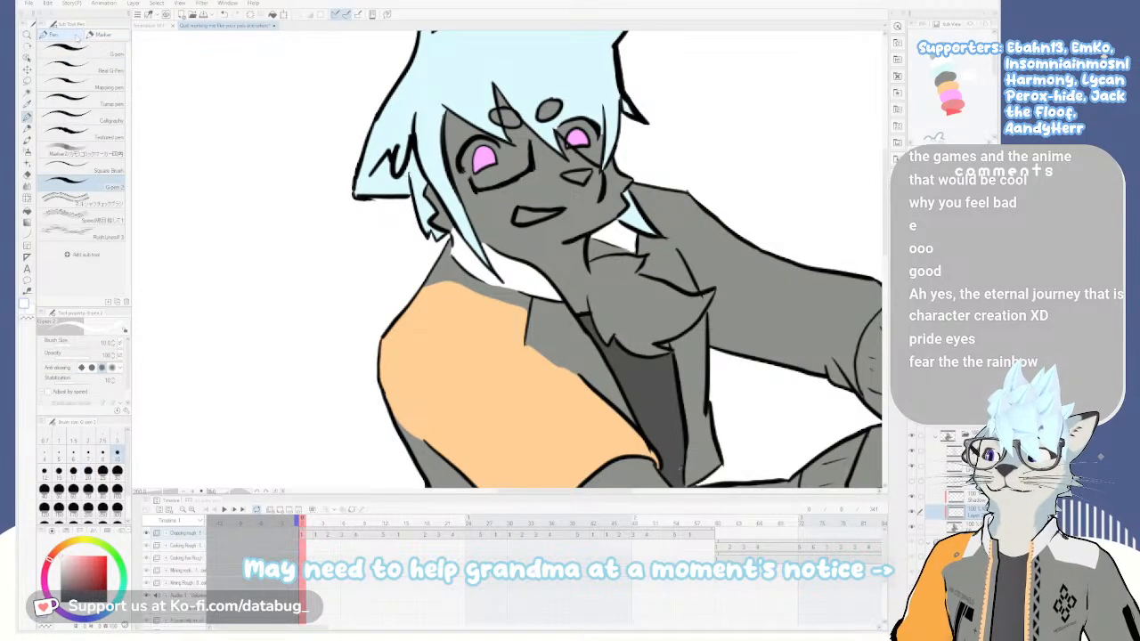
drag(610, 363, 569, 304)
drag(611, 341, 592, 319)
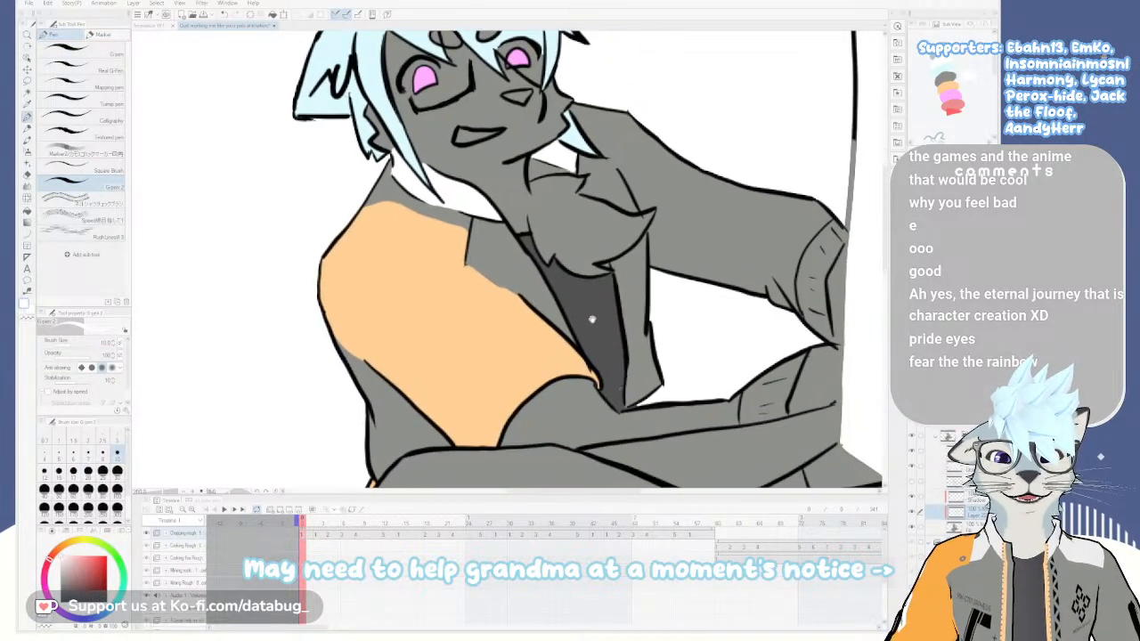
drag(630, 365, 605, 252)
scroll(621, 308, down, 2)
mouse_move(615, 346)
mouse_down()
mouse_move(618, 248)
mouse_move(600, 333)
mouse_up()
mouse_move(626, 227)
mouse_down()
mouse_move(613, 303)
mouse_move(546, 332)
mouse_up()
scroll(612, 304, up, 1)
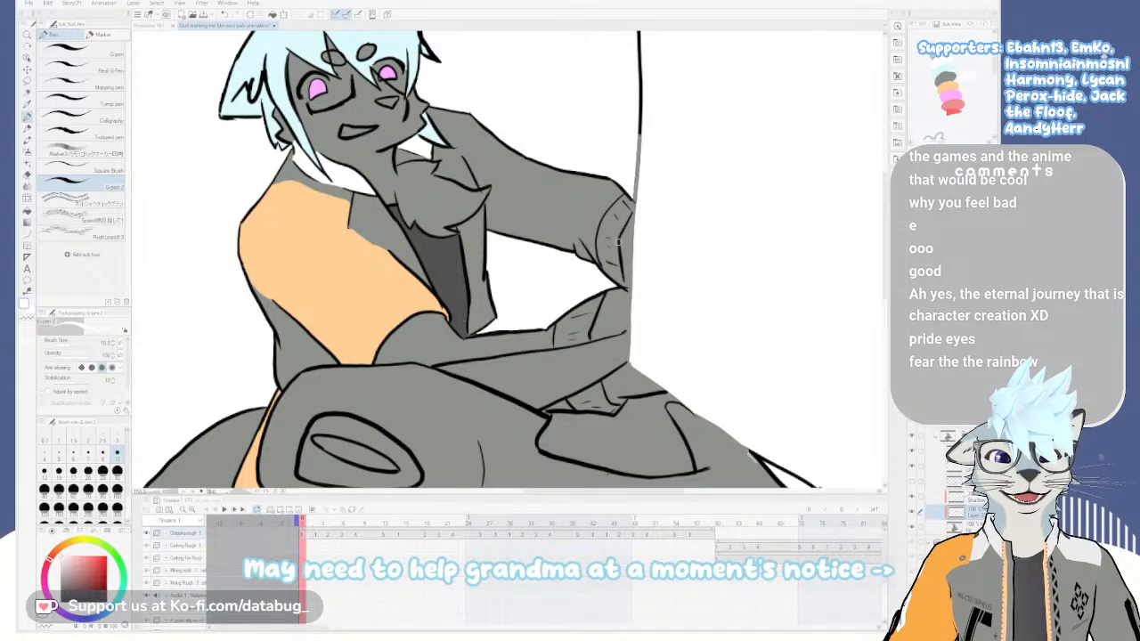
scroll(620, 254, up, 1)
scroll(618, 343, down, 1)
mouse_move(619, 343)
mouse_down()
mouse_move(611, 264)
mouse_move(614, 300)
mouse_up()
key(g)
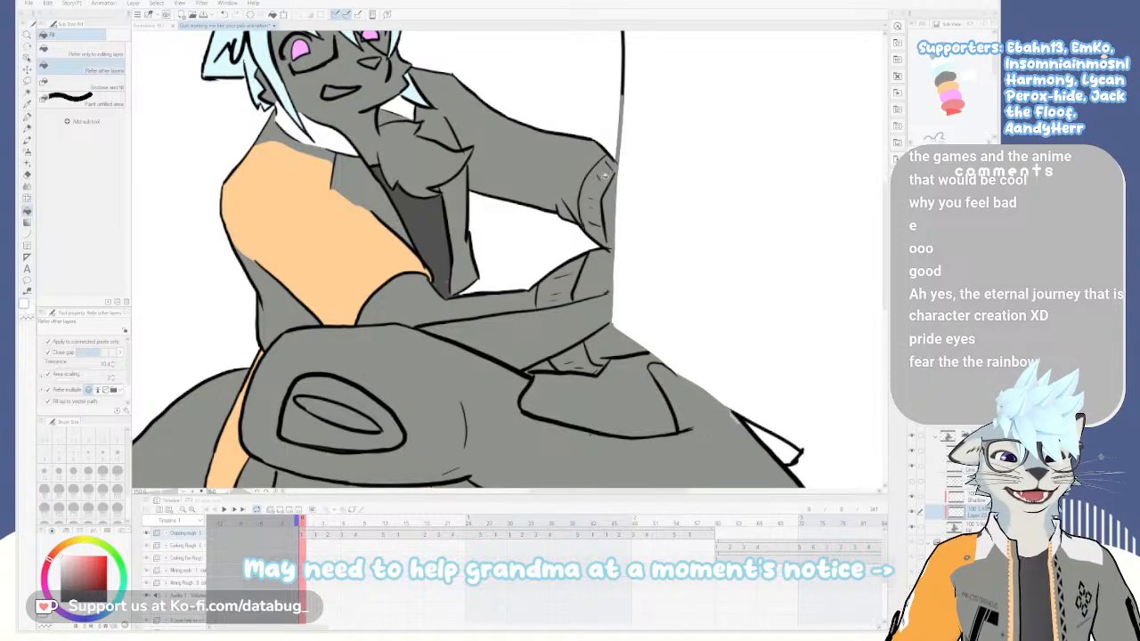
click(600, 174)
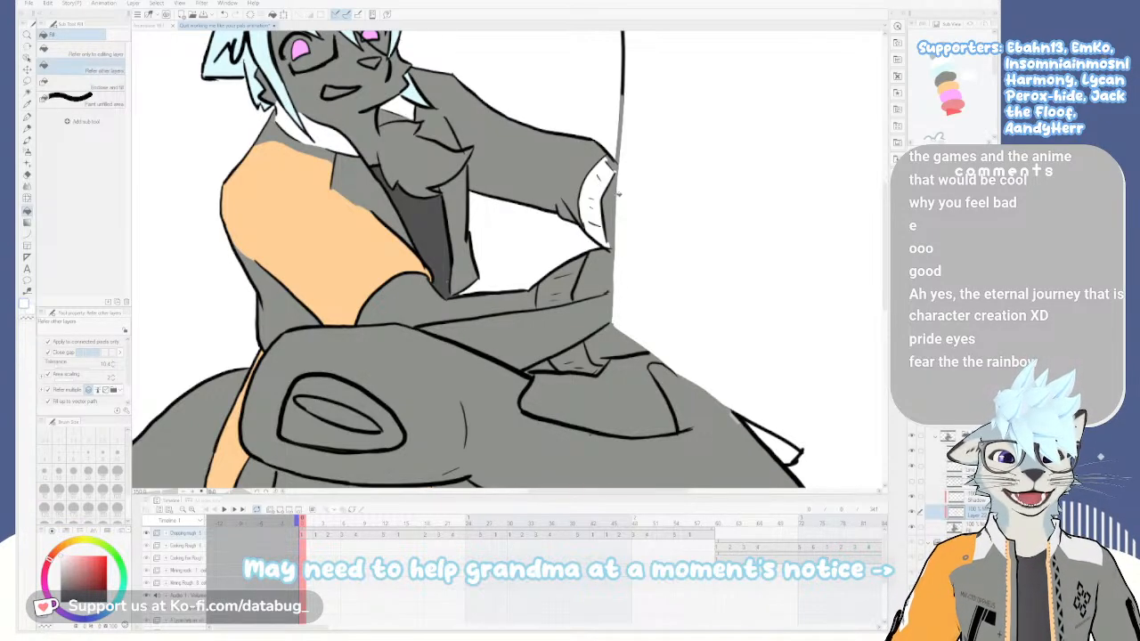
Touch up the upper corner of the far arm's cuff with white and erase the spill around it
scroll(623, 180, up, 4)
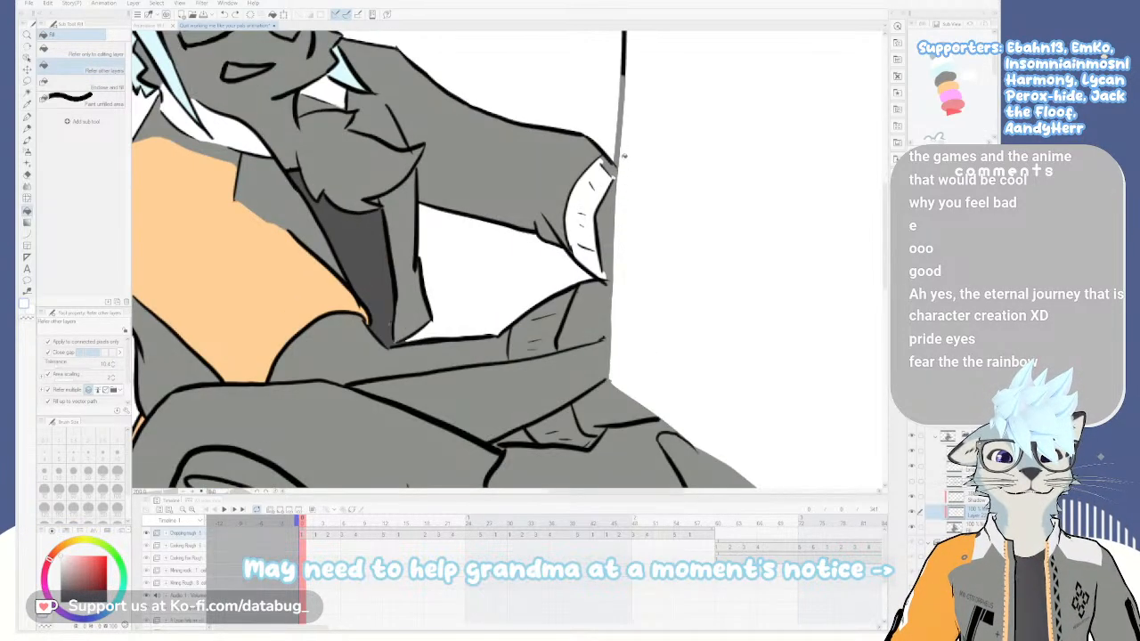
scroll(623, 166, down, 3)
key(p)
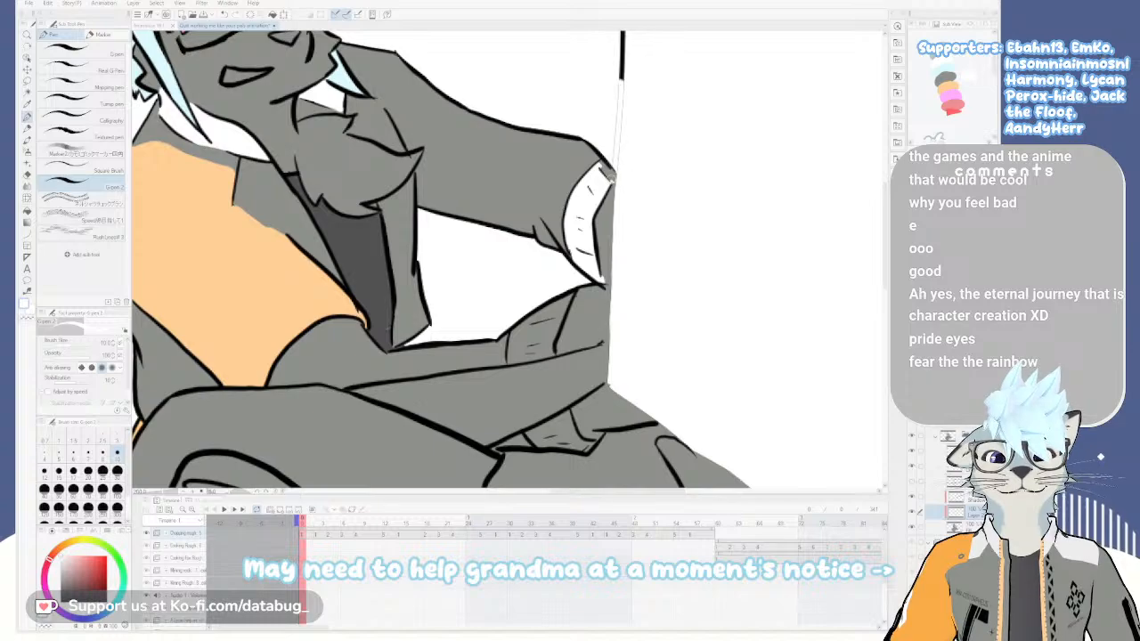
key(e)
drag(607, 175, 610, 179)
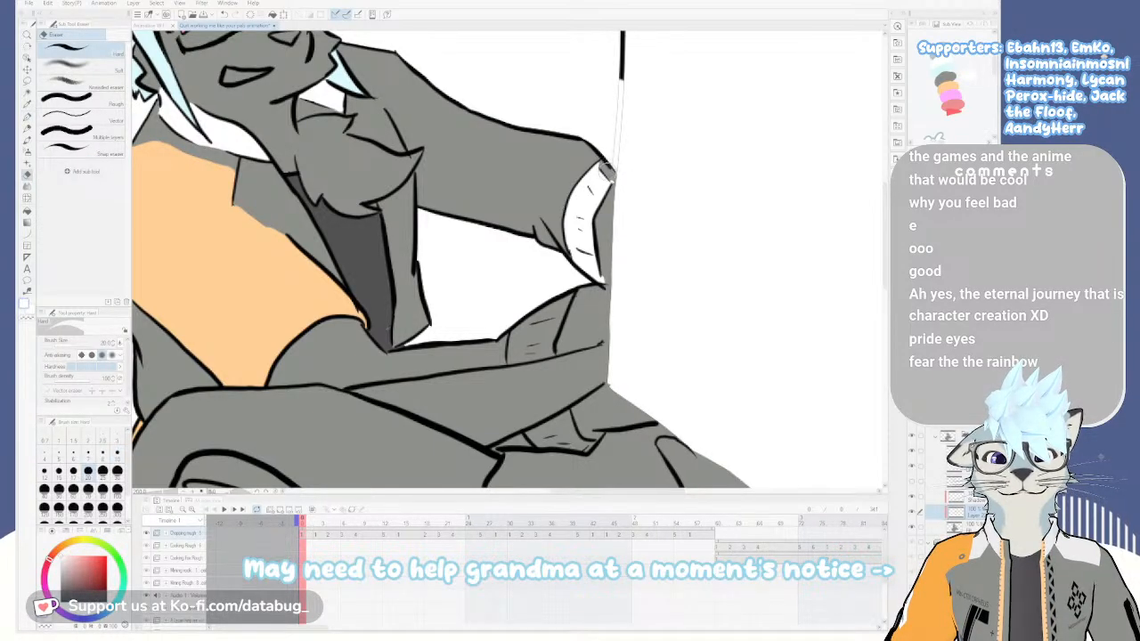
key(p)
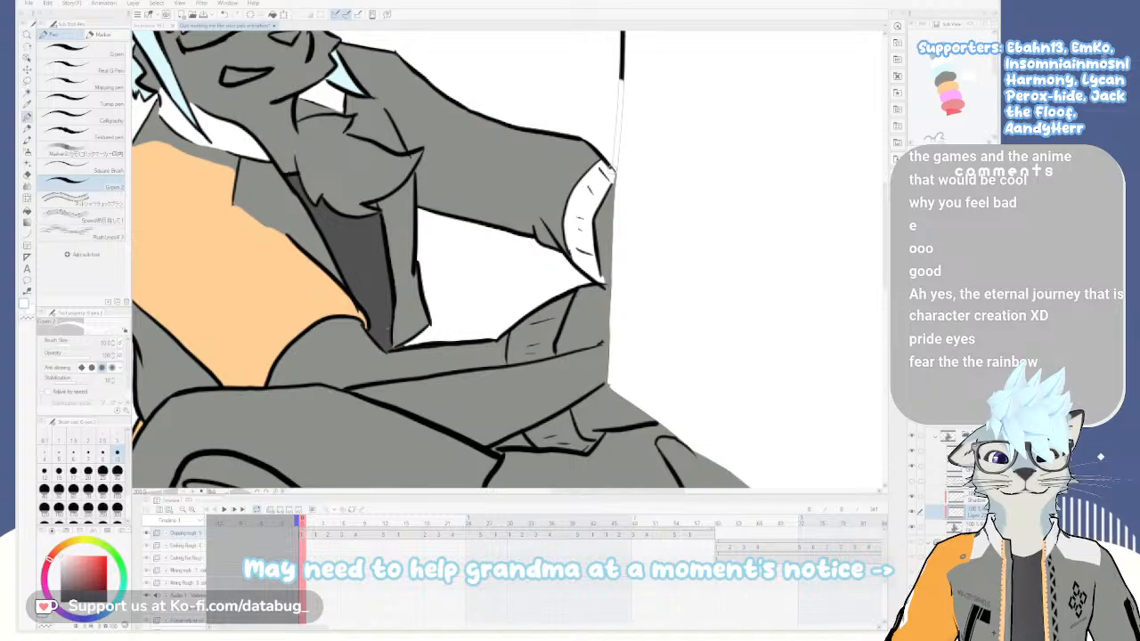
Erase the stray strip of grey base along the vertical line above the far cuff
key(e)
drag(616, 167, 626, 83)
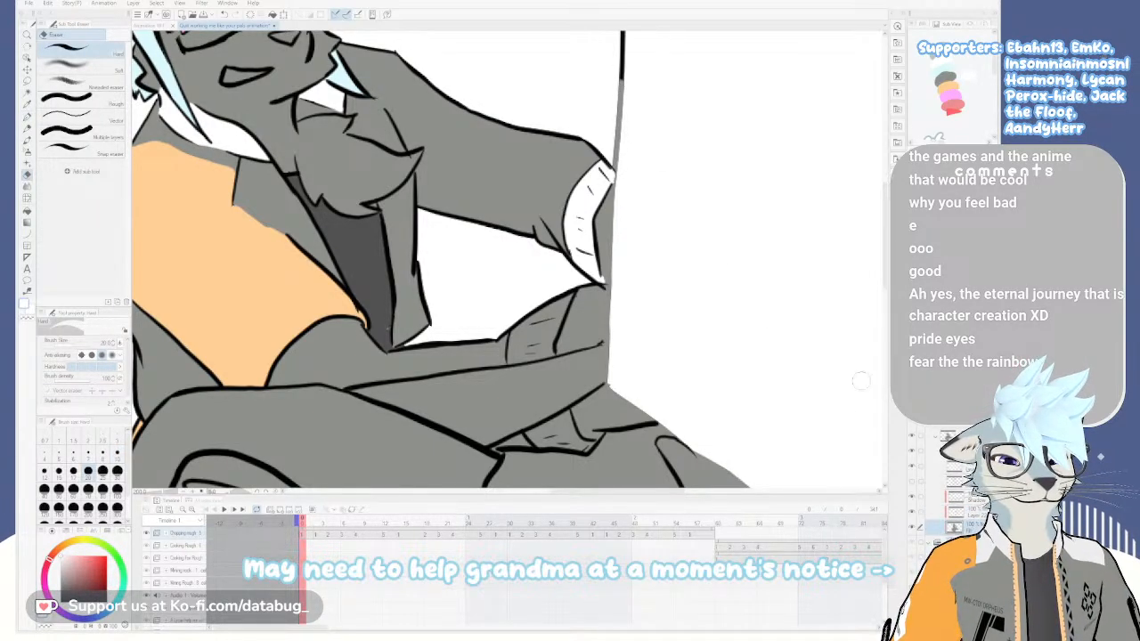
mouse_move(621, 84)
mouse_down()
mouse_move(634, 109)
mouse_move(614, 137)
mouse_up()
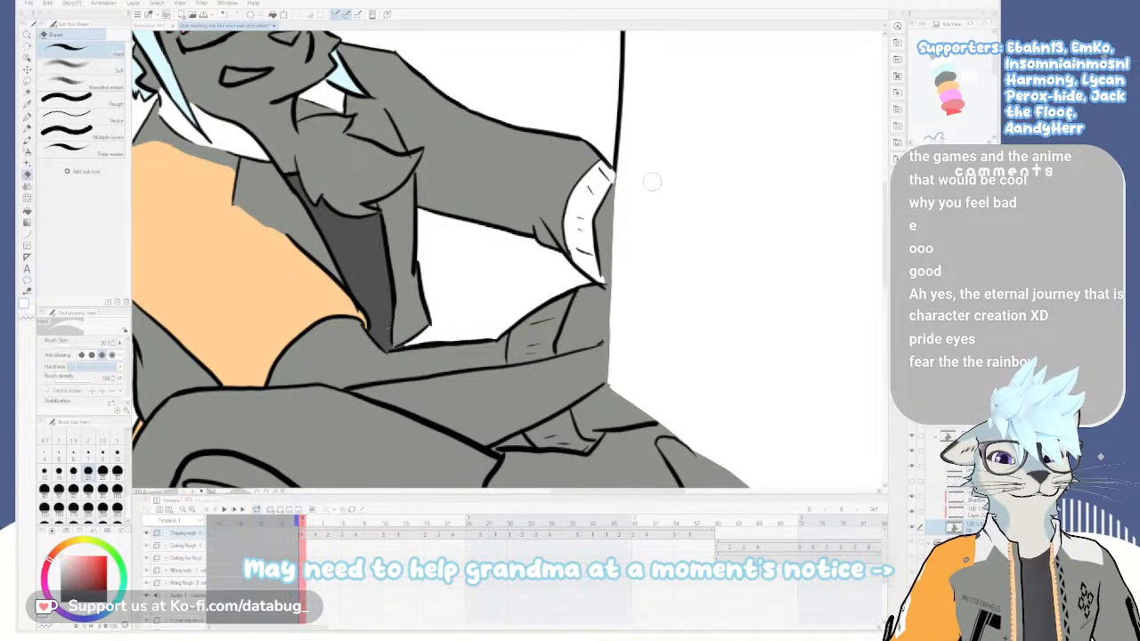
scroll(639, 238, down, 1)
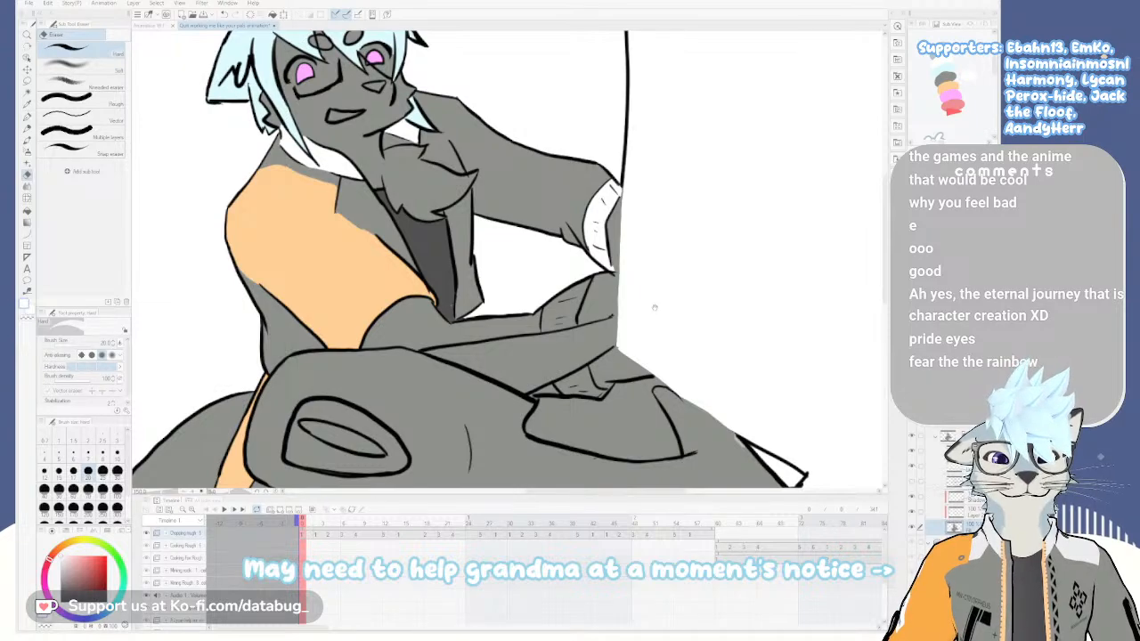
Fill the near arm's wrist cuff and the small cuff piece below the forearm with white
drag(655, 307, 719, 161)
key(g)
click(629, 168)
click(643, 230)
scroll(643, 230, down, 2)
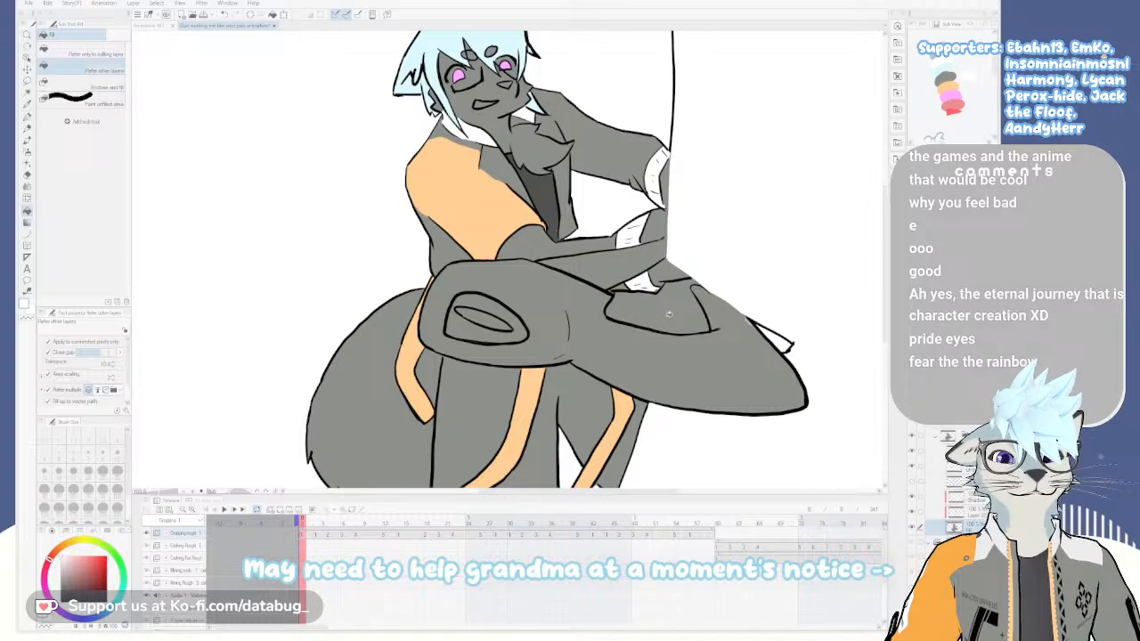
Auto-select the enclosed gap between the lower cuff and the thigh, erase its grey base and clear the selection
scroll(681, 309, up, 2)
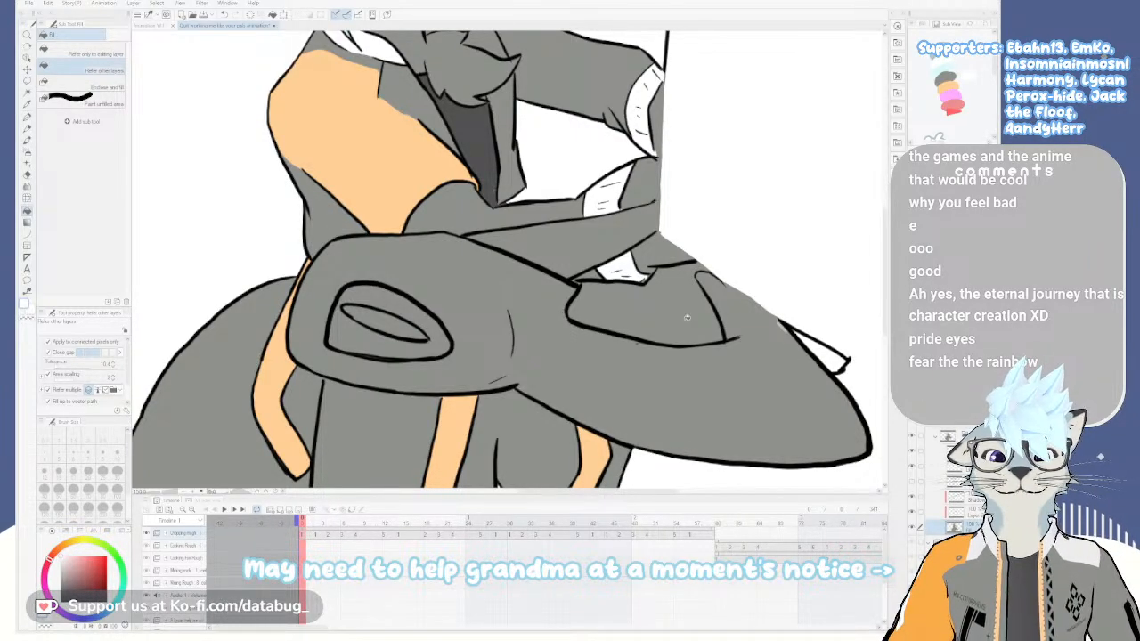
key(w)
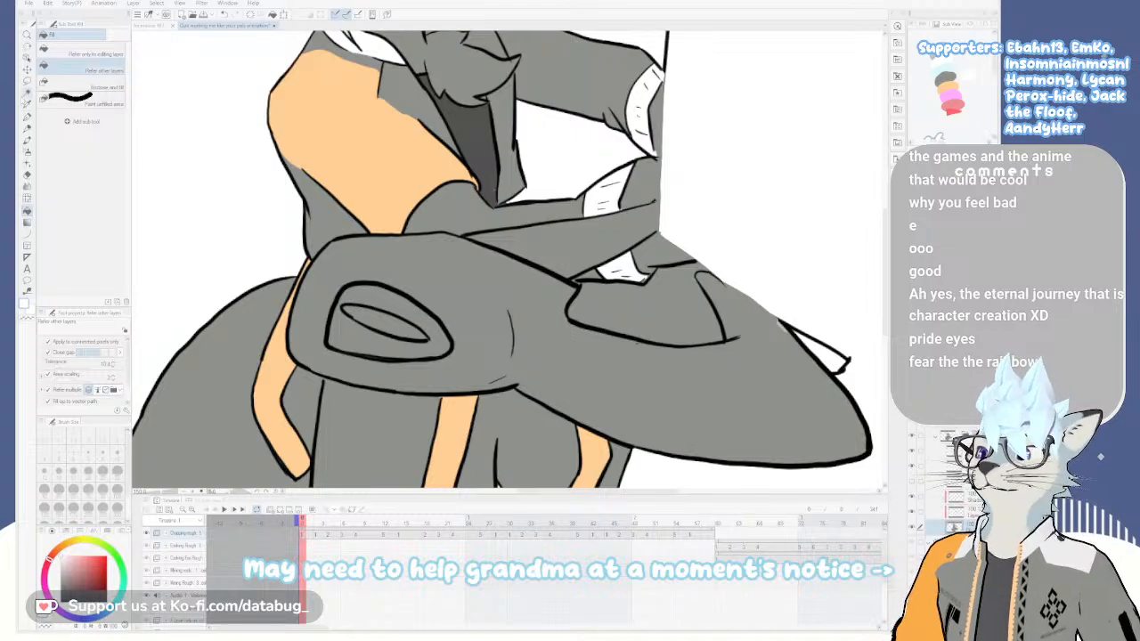
click(594, 317)
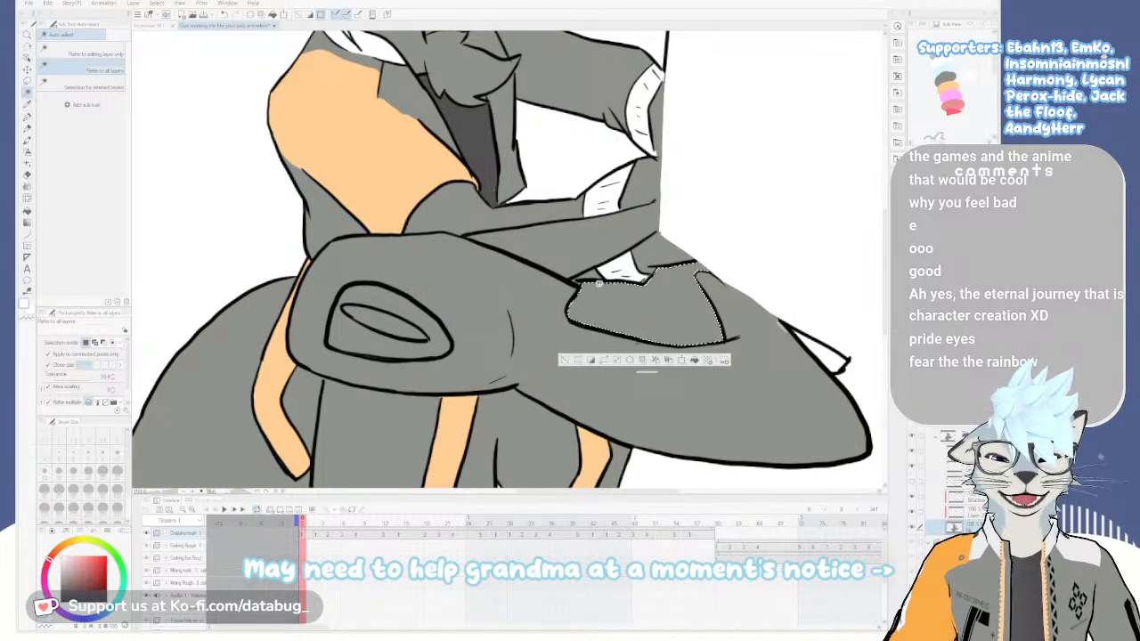
key(p)
key(e)
mouse_move(589, 274)
mouse_down()
mouse_move(542, 353)
mouse_move(671, 256)
mouse_move(704, 248)
mouse_move(632, 348)
mouse_move(632, 371)
mouse_move(745, 301)
mouse_move(693, 382)
mouse_move(744, 315)
mouse_move(692, 350)
mouse_move(675, 294)
mouse_up()
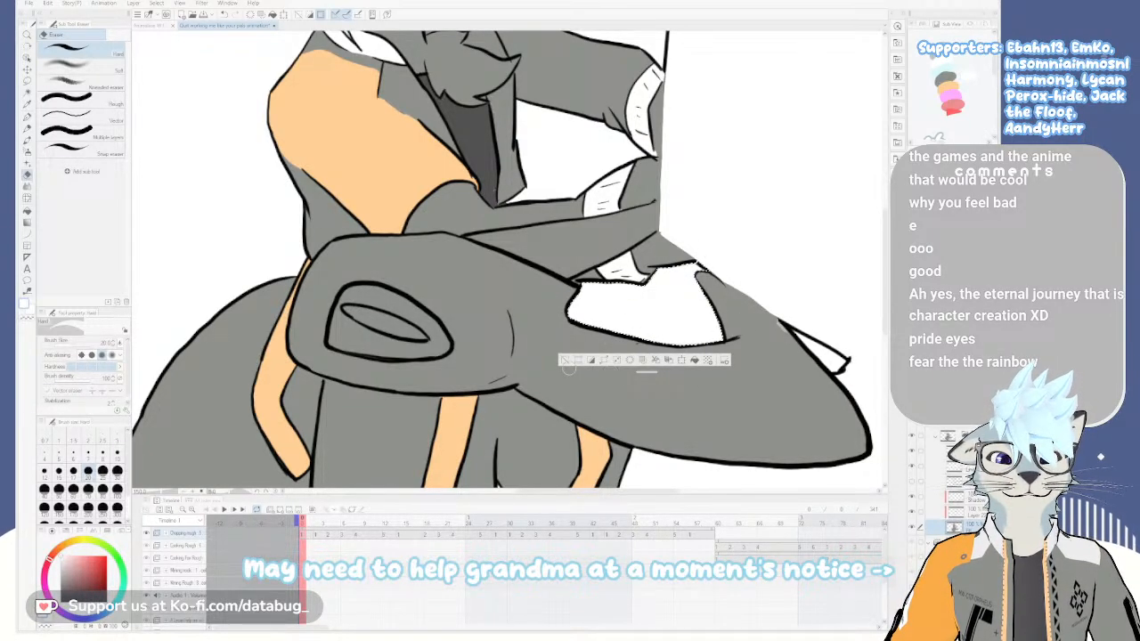
click(567, 361)
key(p)
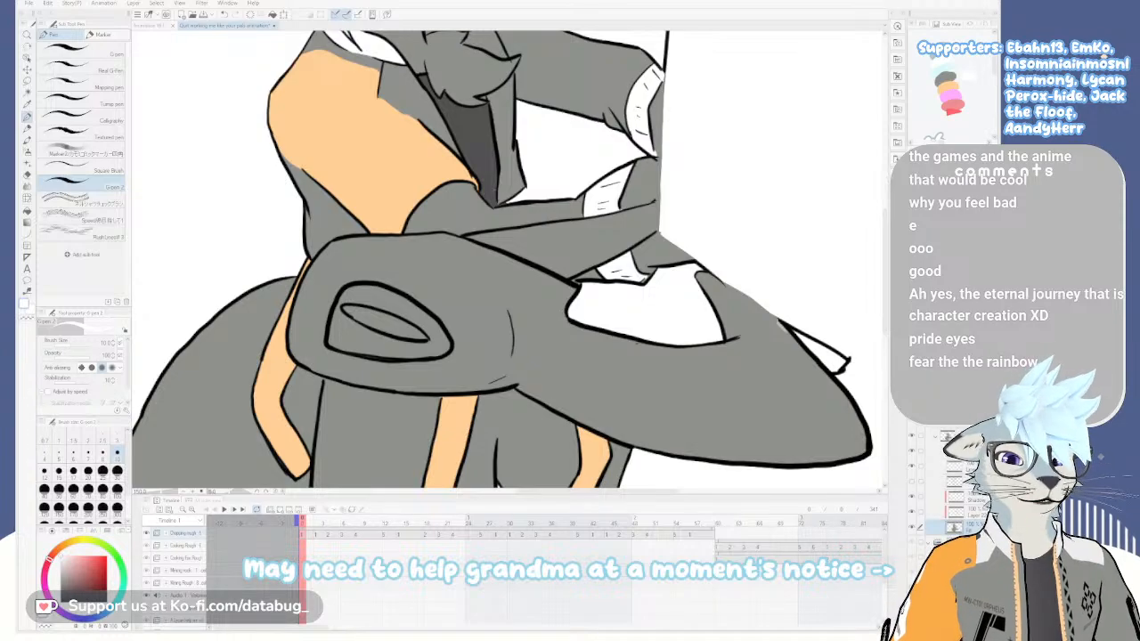
scroll(703, 237, down, 2)
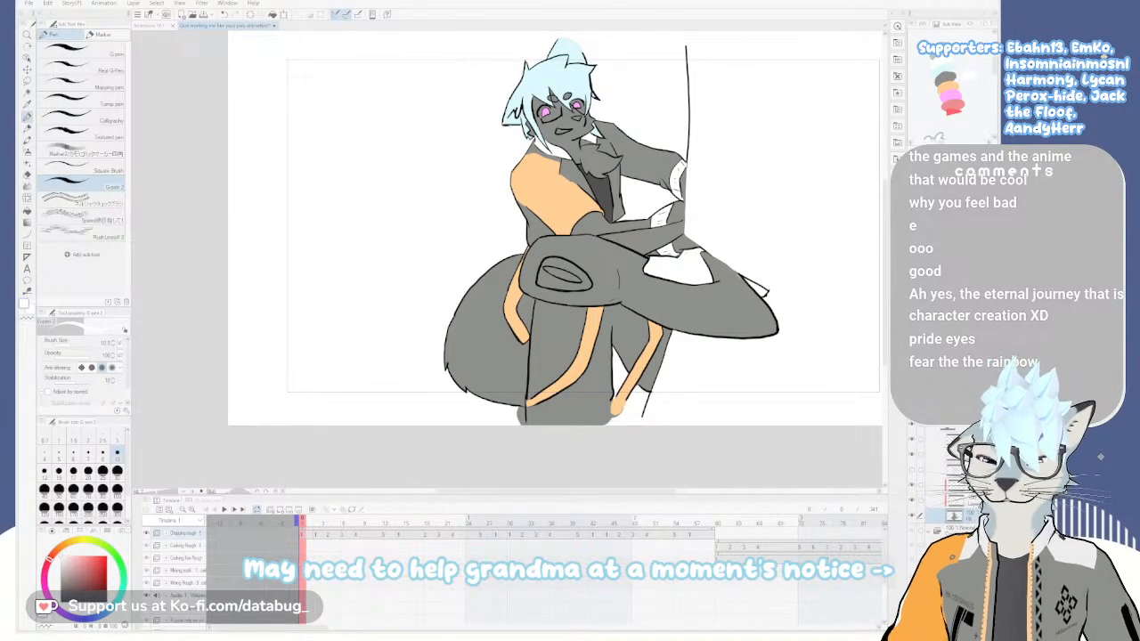
scroll(664, 347, up, 3)
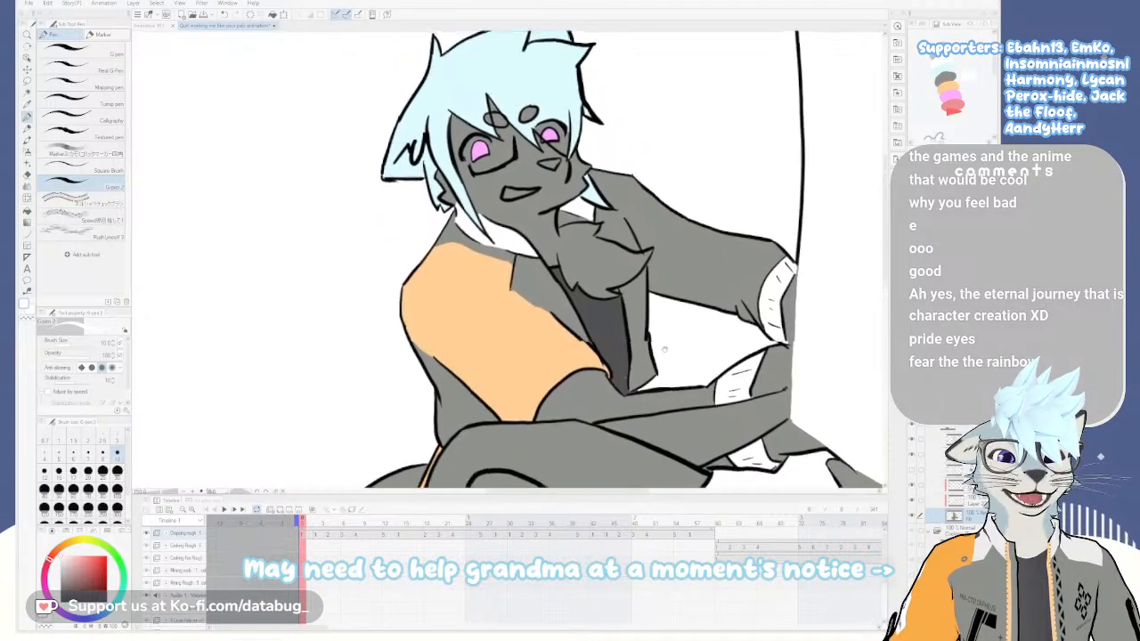
drag(664, 349, 671, 364)
scroll(673, 374, up, 2)
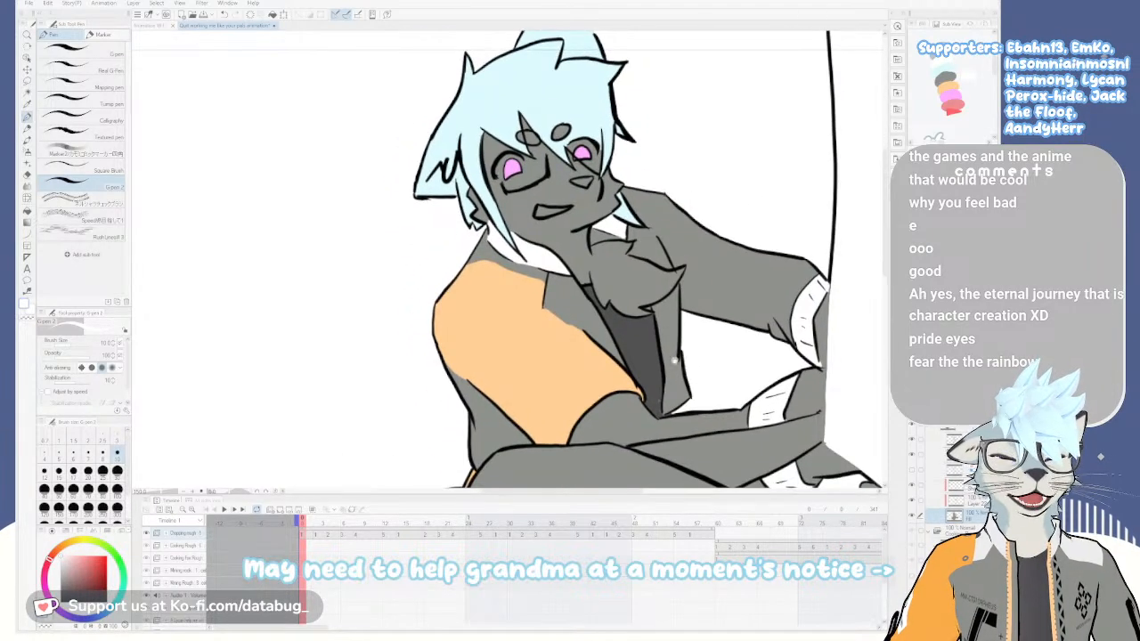
scroll(666, 336, up, 3)
mouse_move(651, 390)
mouse_down()
mouse_move(662, 297)
mouse_move(628, 344)
mouse_move(643, 274)
mouse_move(644, 399)
mouse_up()
drag(629, 295, 649, 437)
drag(627, 295, 630, 413)
drag(668, 293, 635, 355)
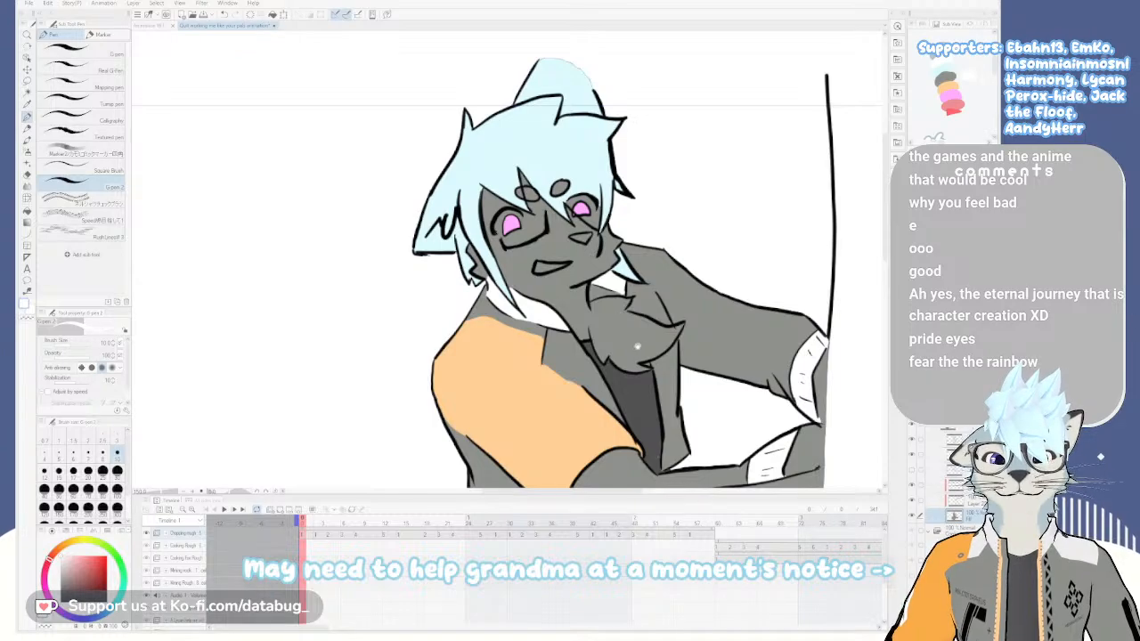
scroll(637, 346, down, 5)
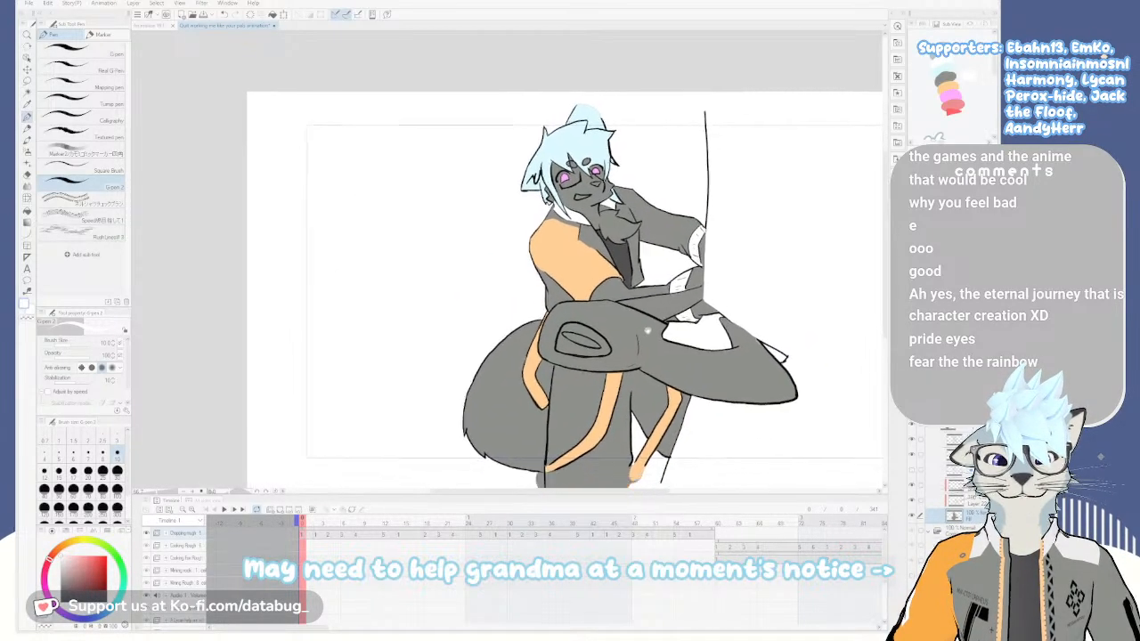
scroll(648, 329, up, 2)
scroll(622, 299, down, 1)
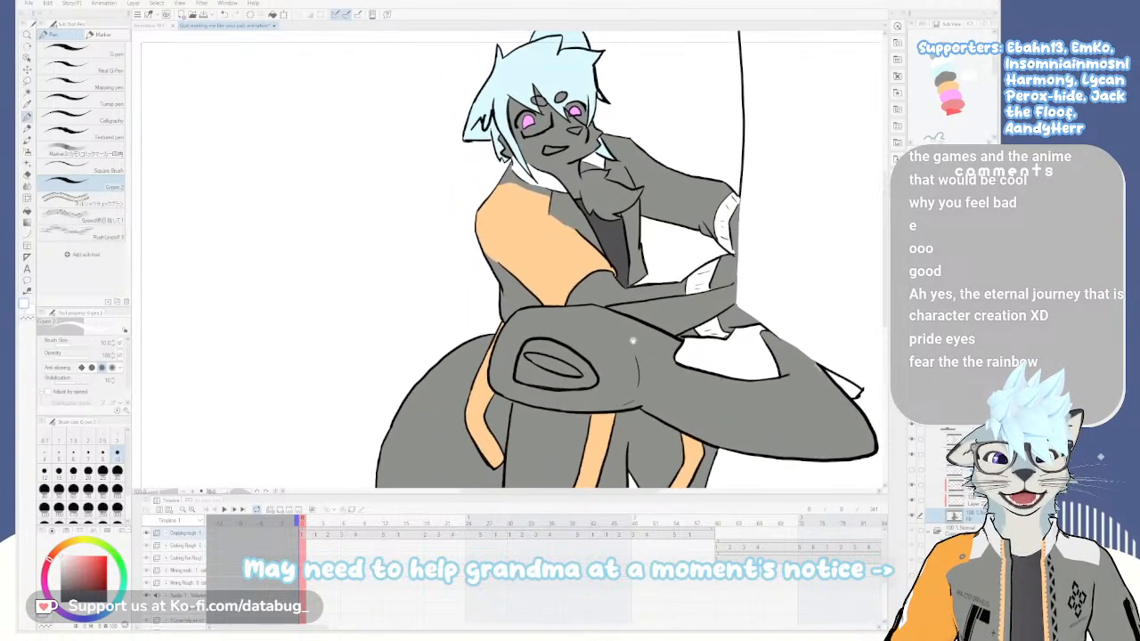
scroll(631, 342, up, 1)
drag(613, 306, 633, 342)
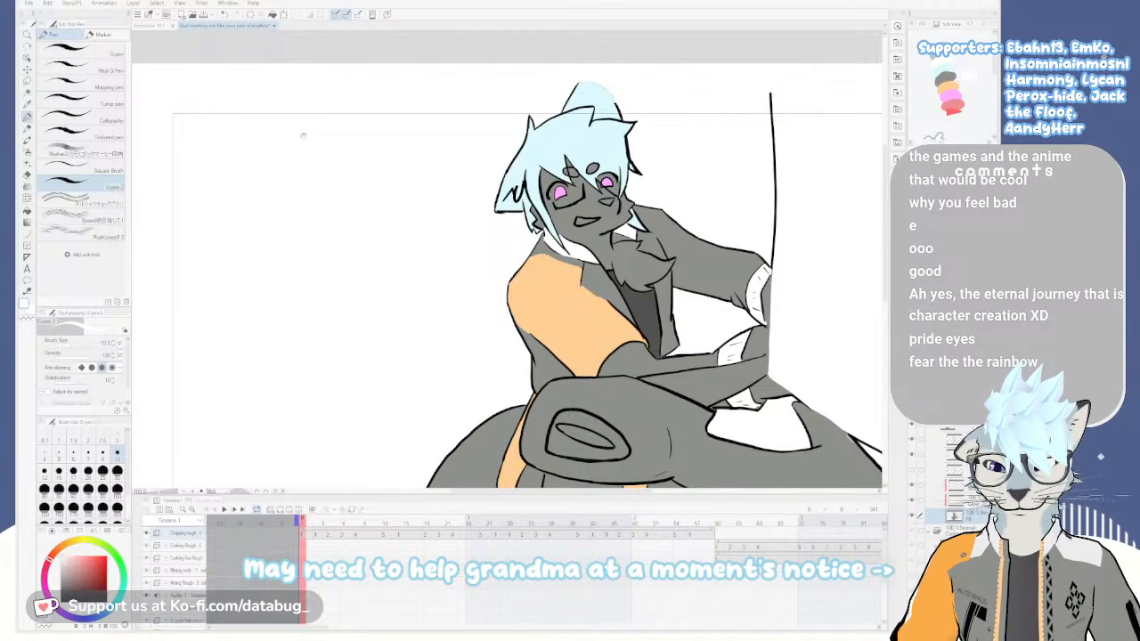
scroll(638, 324, up, 1)
scroll(642, 322, up, 2)
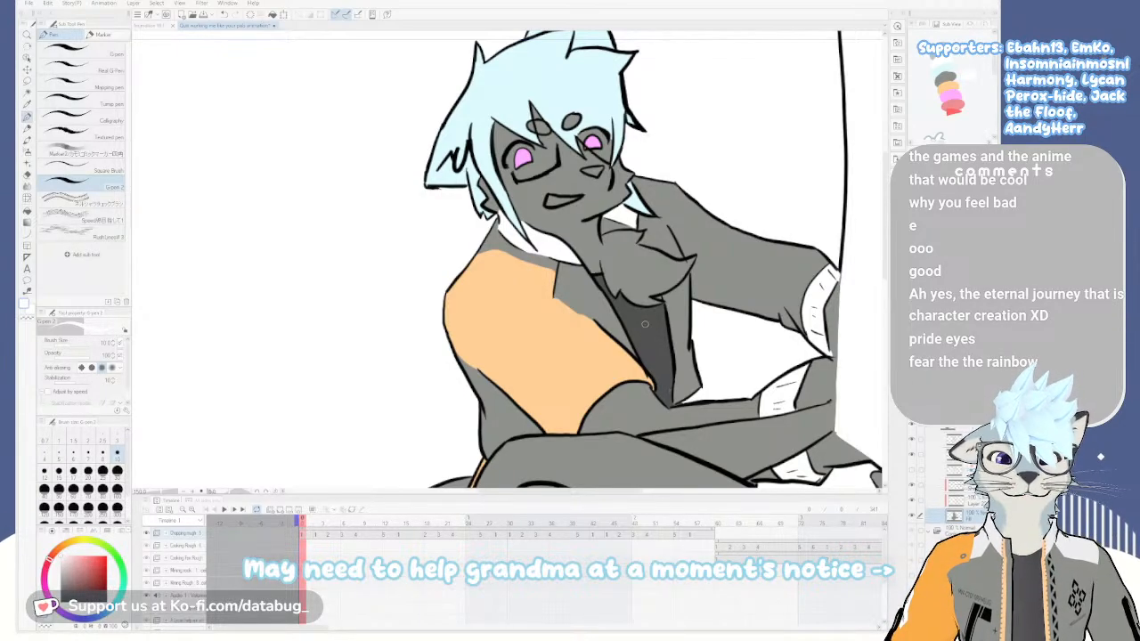
scroll(643, 339, up, 2)
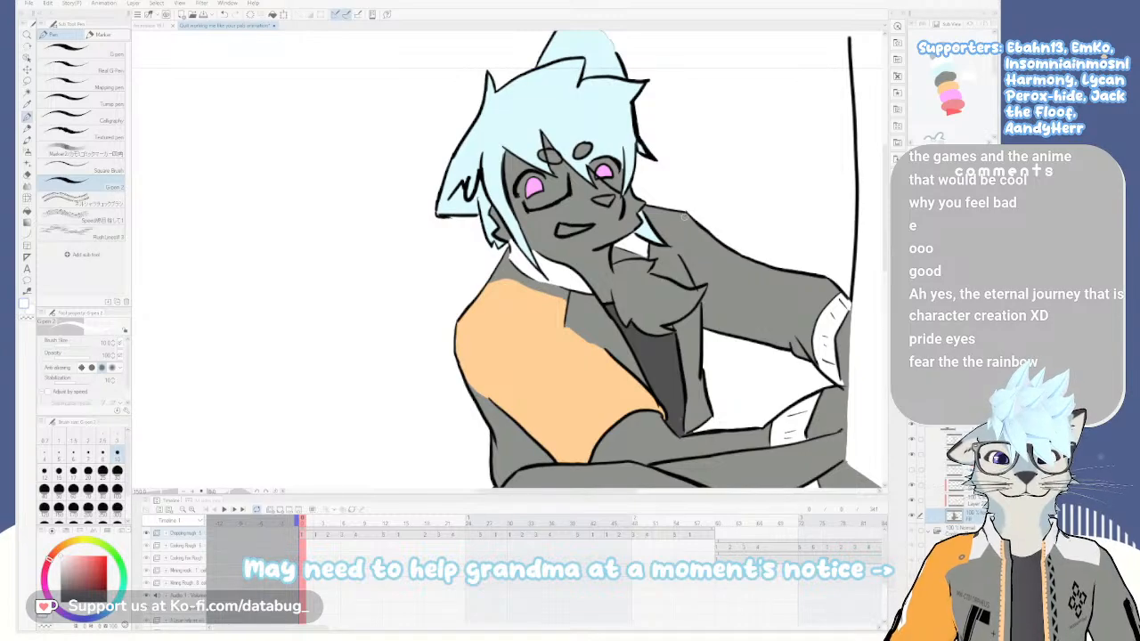
Paint the grey shoulder strip between the collar and the orange sleeve white, including the leftover corner patch
scroll(690, 252, down, 1)
drag(699, 415, 688, 350)
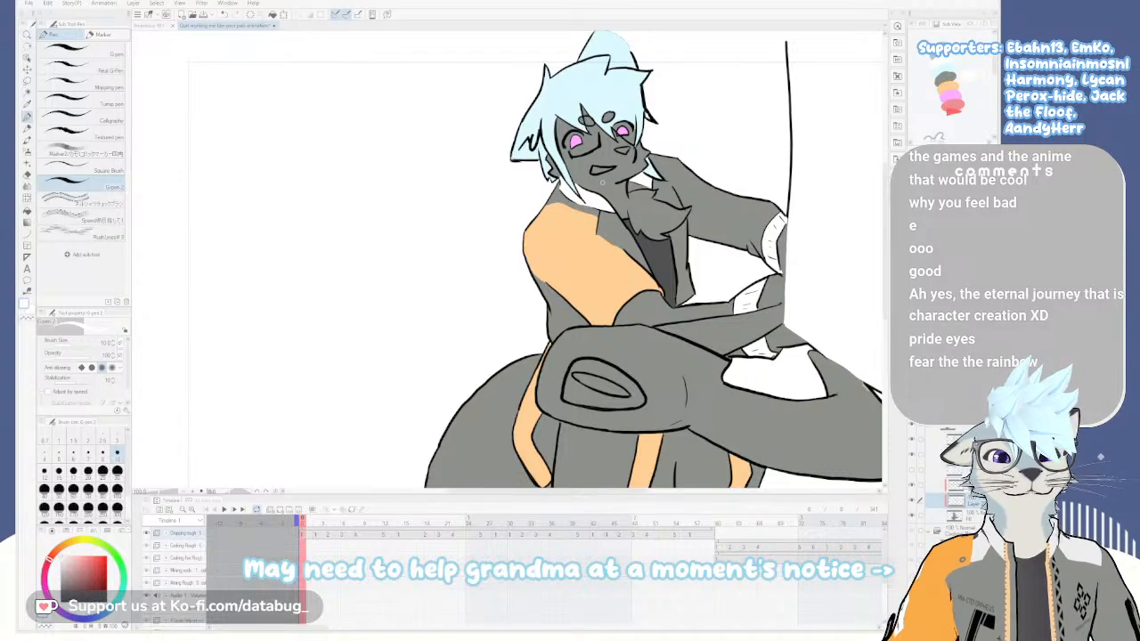
scroll(601, 183, up, 2)
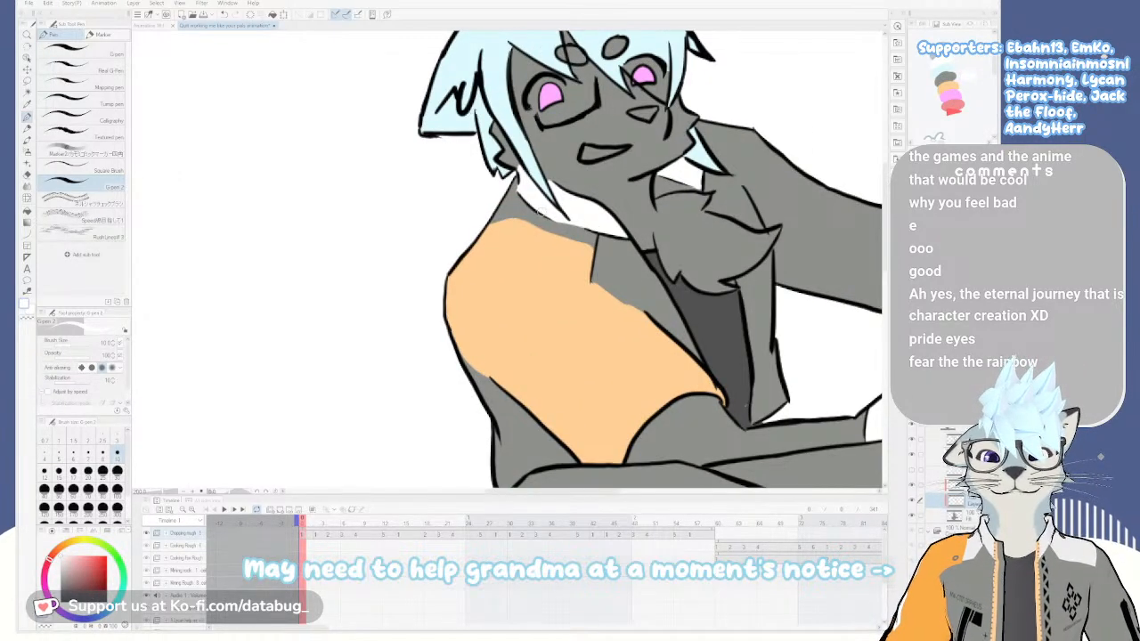
mouse_move(514, 185)
mouse_down()
mouse_move(490, 220)
mouse_move(518, 217)
mouse_move(594, 245)
mouse_move(593, 235)
mouse_up()
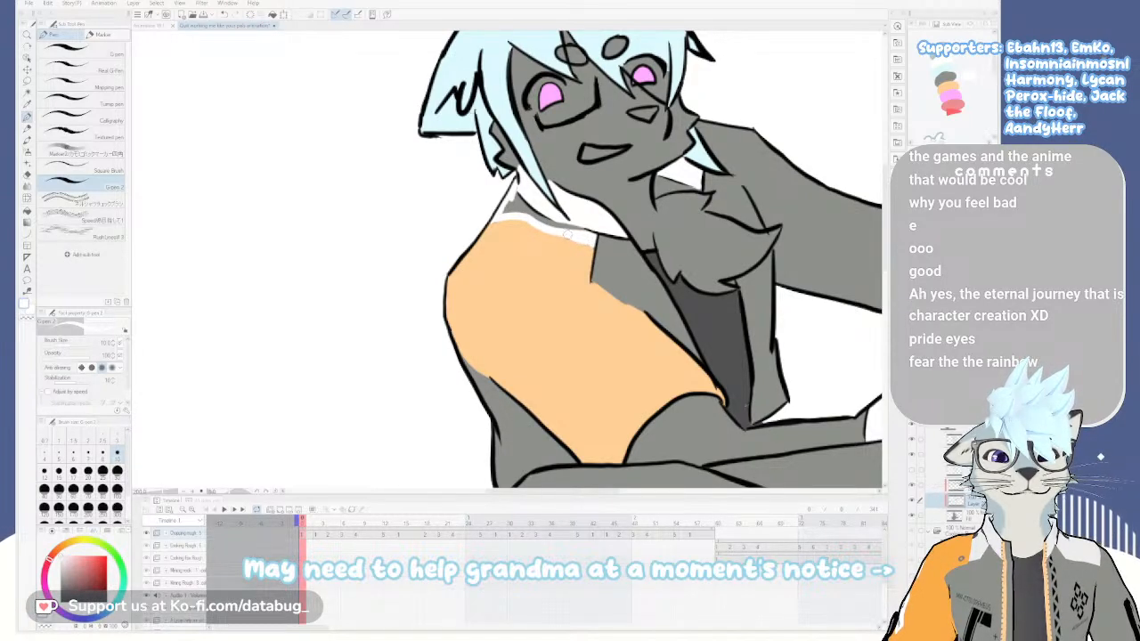
drag(588, 238, 529, 212)
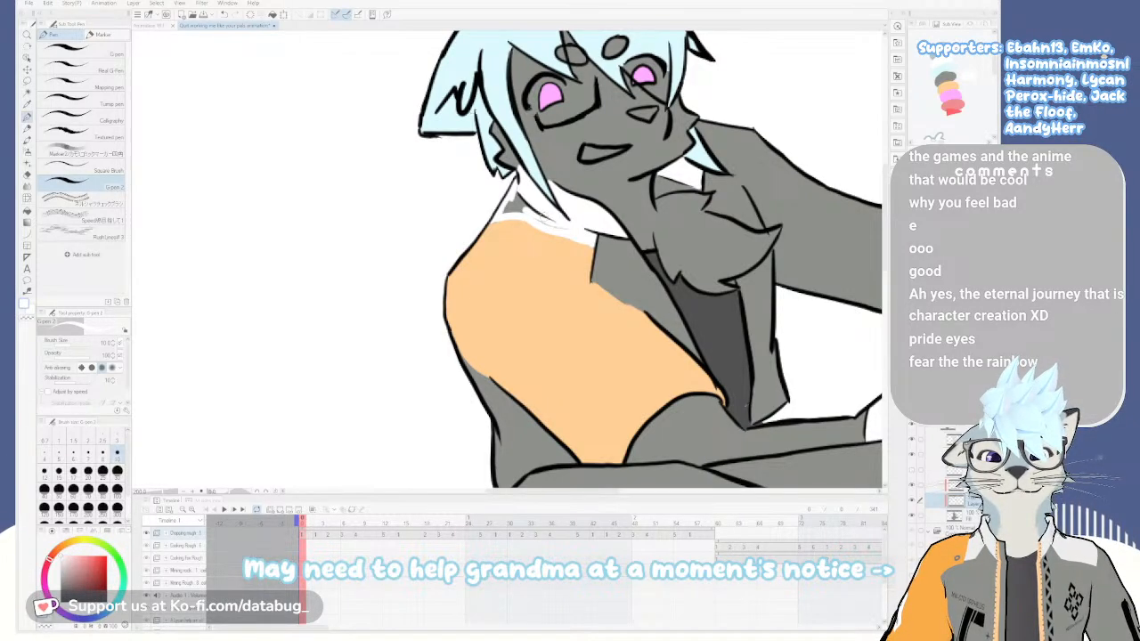
click(102, 34)
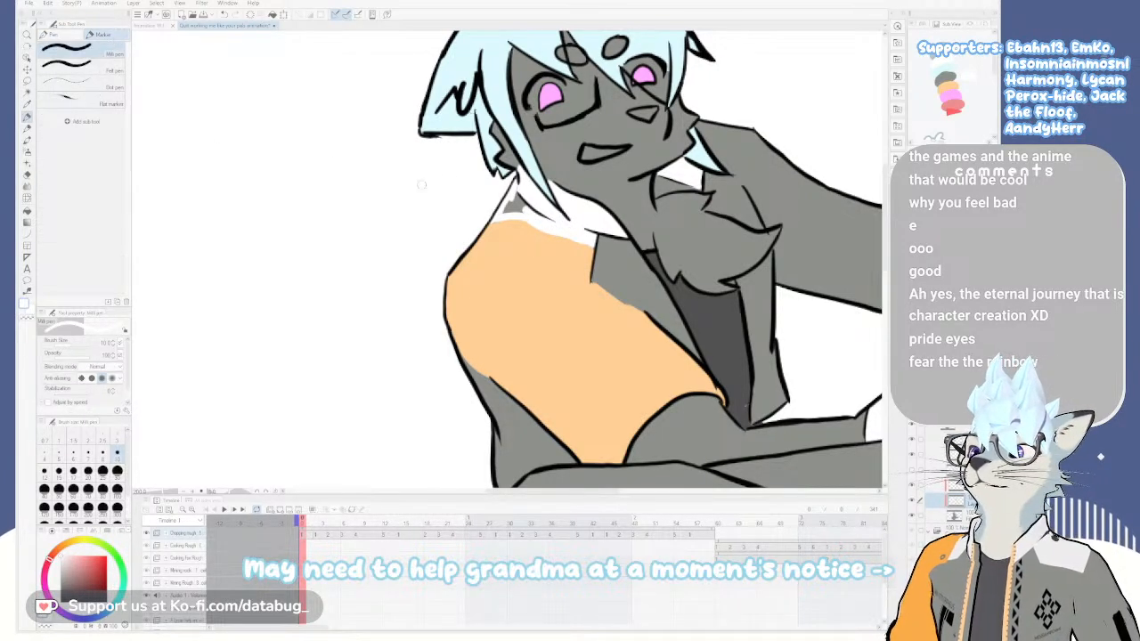
mouse_move(522, 210)
mouse_down()
mouse_move(511, 201)
mouse_move(514, 210)
mouse_up()
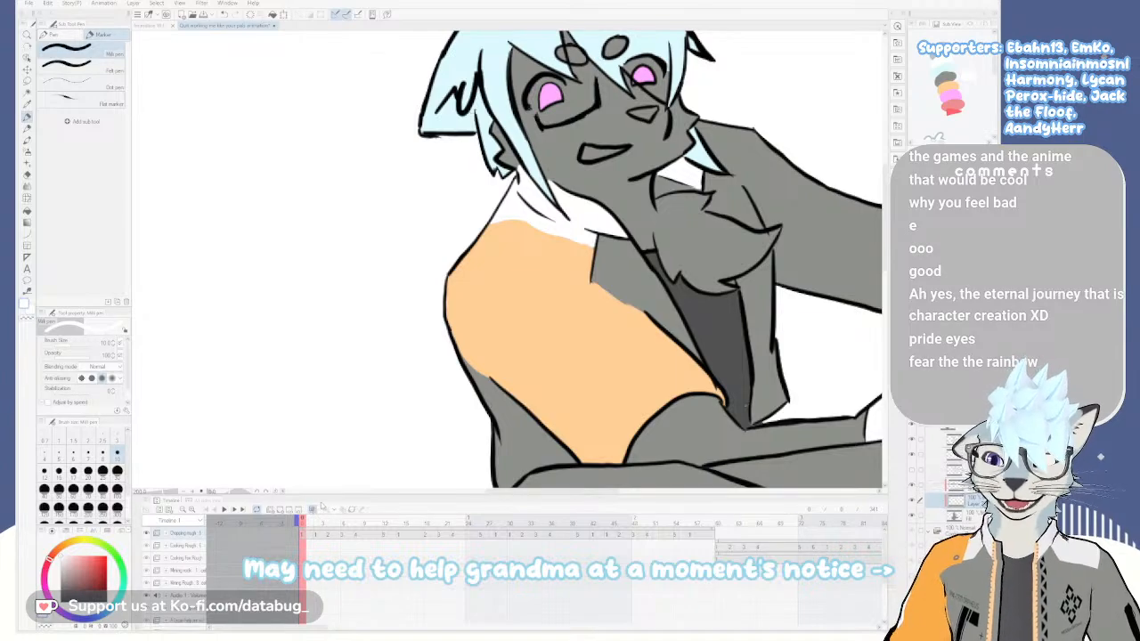
Turn on the onion skin and flip between the coloured frame and the following inked frame to compare the poses
key(Right)
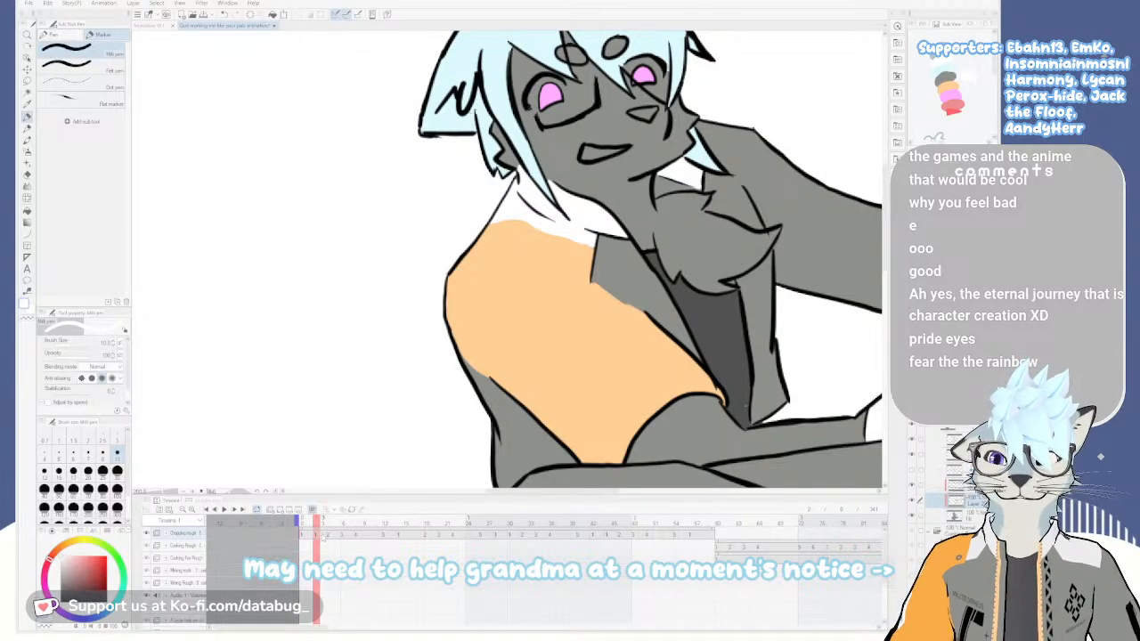
key(Left)
key(Right)
key(Right)
key(Left)
key(Right)
key(Left)
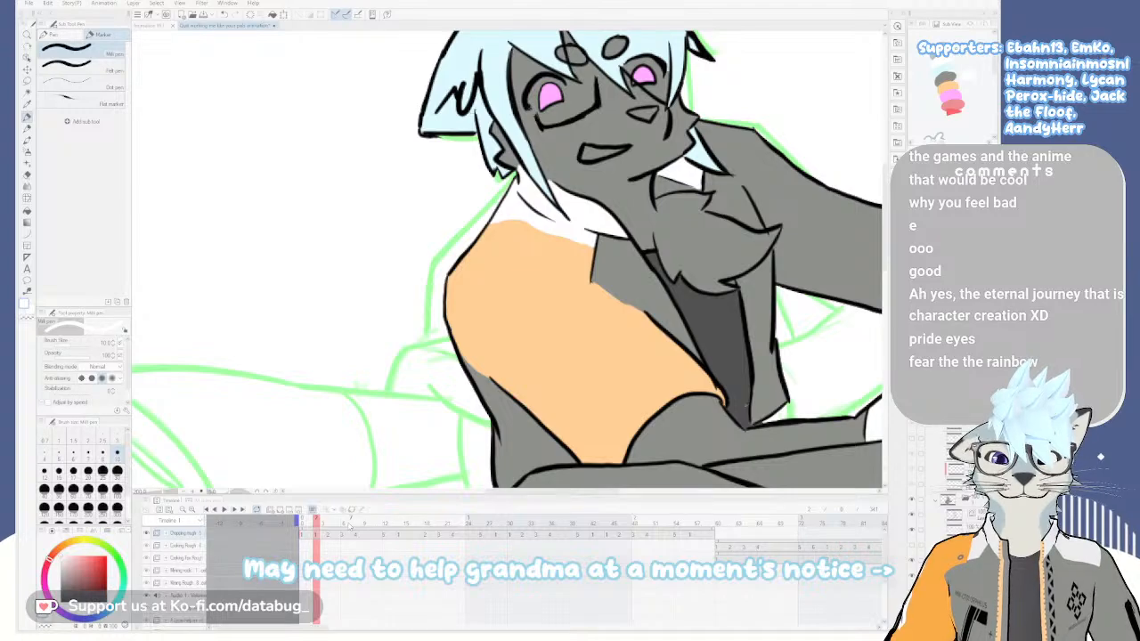
key(Right)
key(Left)
key(Right)
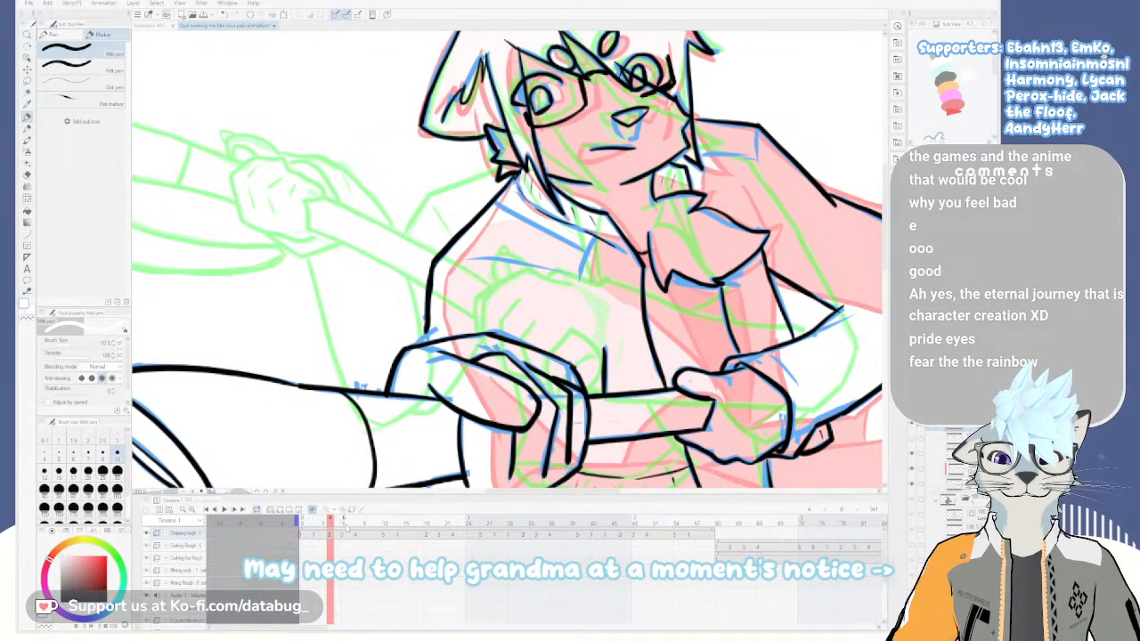
key(Left)
key(Right)
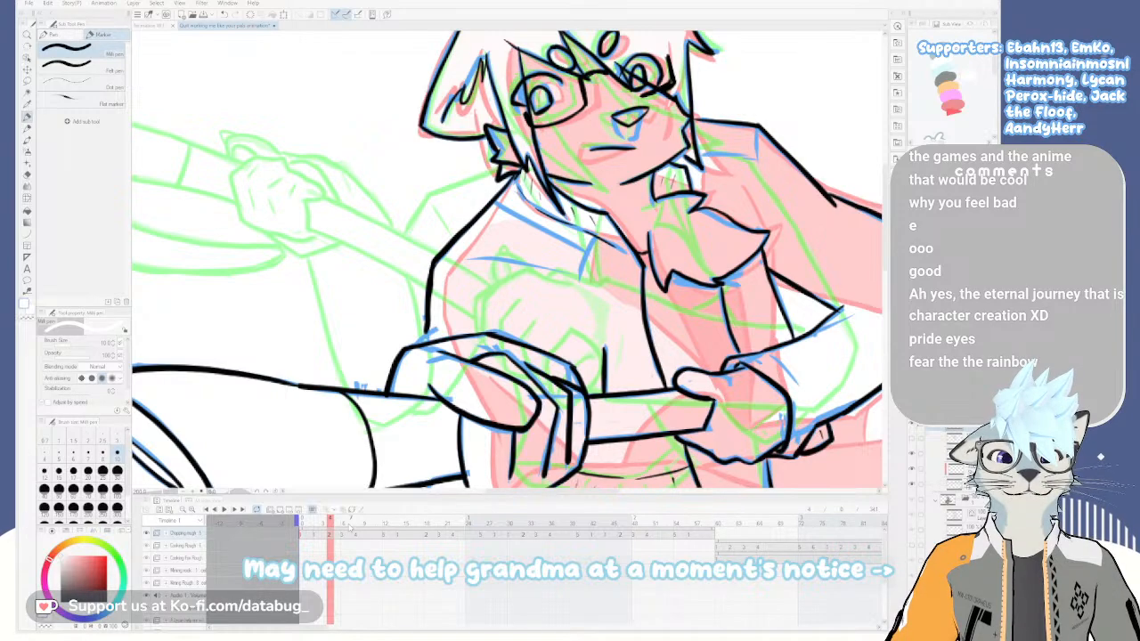
key(Left)
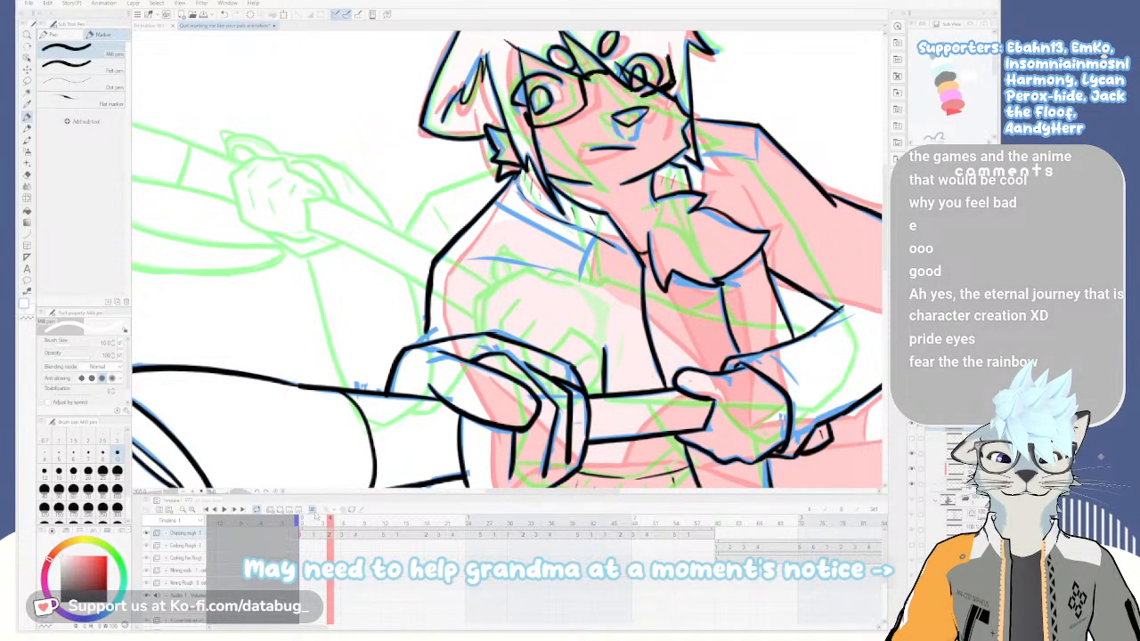
key(Right)
key(Left)
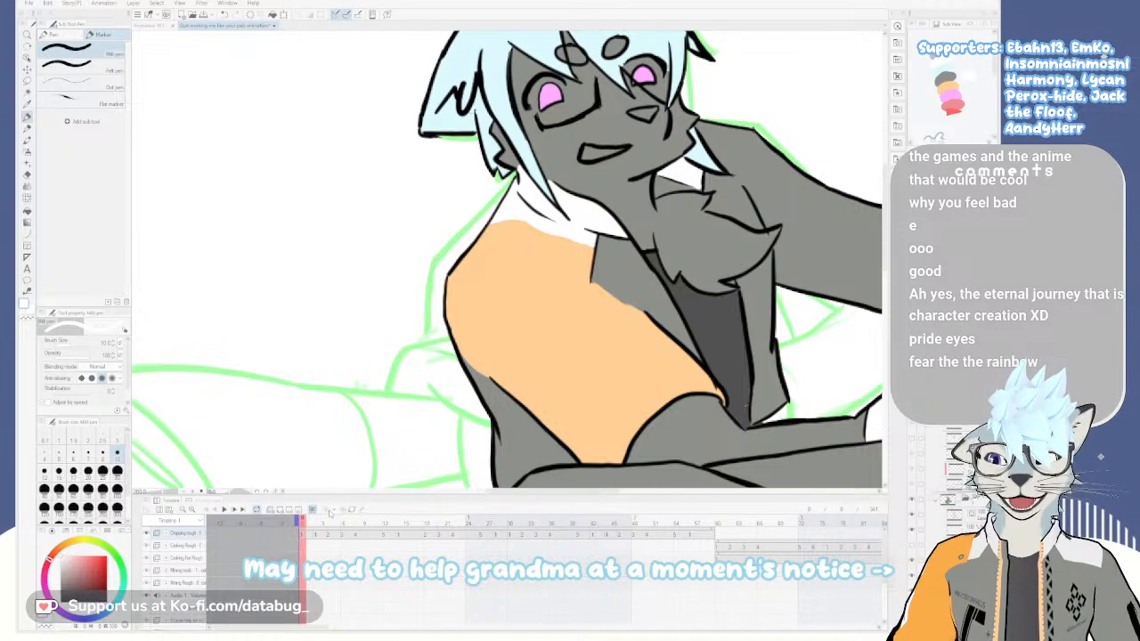
key(Left)
Sketch a red circle filled with diagonal hatching on the orange shoulder of the coloured frame
drag(718, 410, 689, 351)
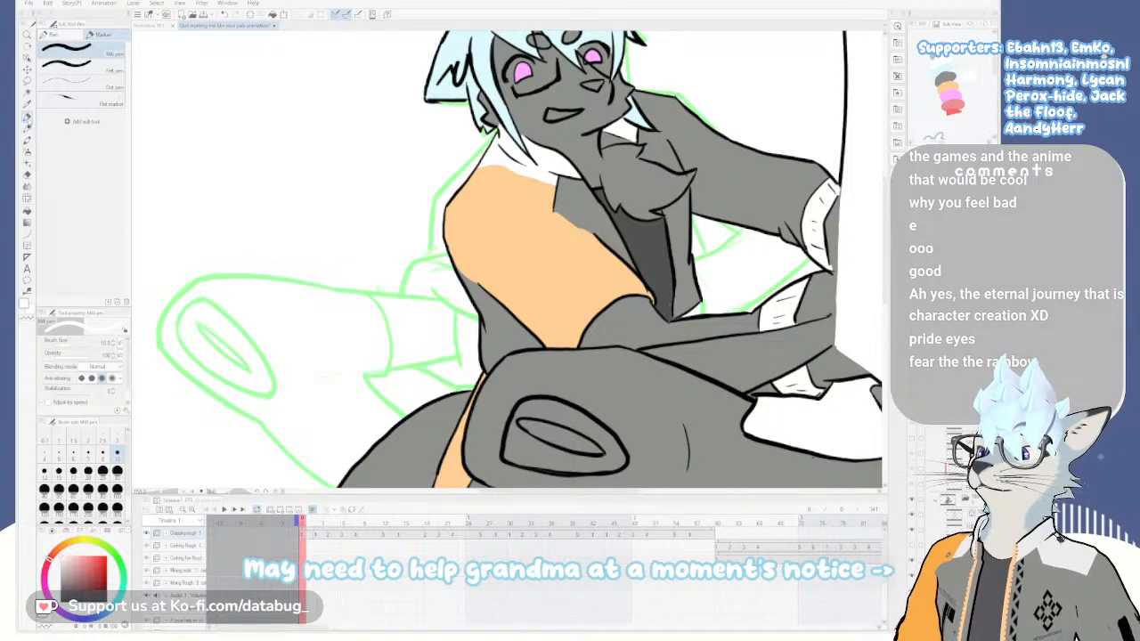
click(71, 36)
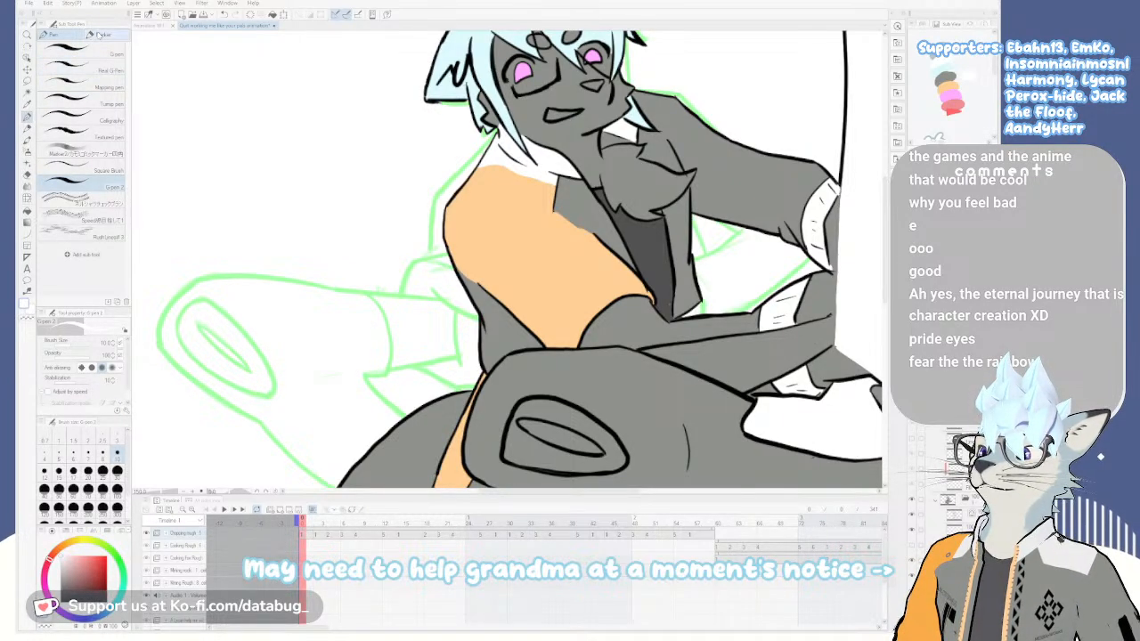
click(102, 33)
click(53, 34)
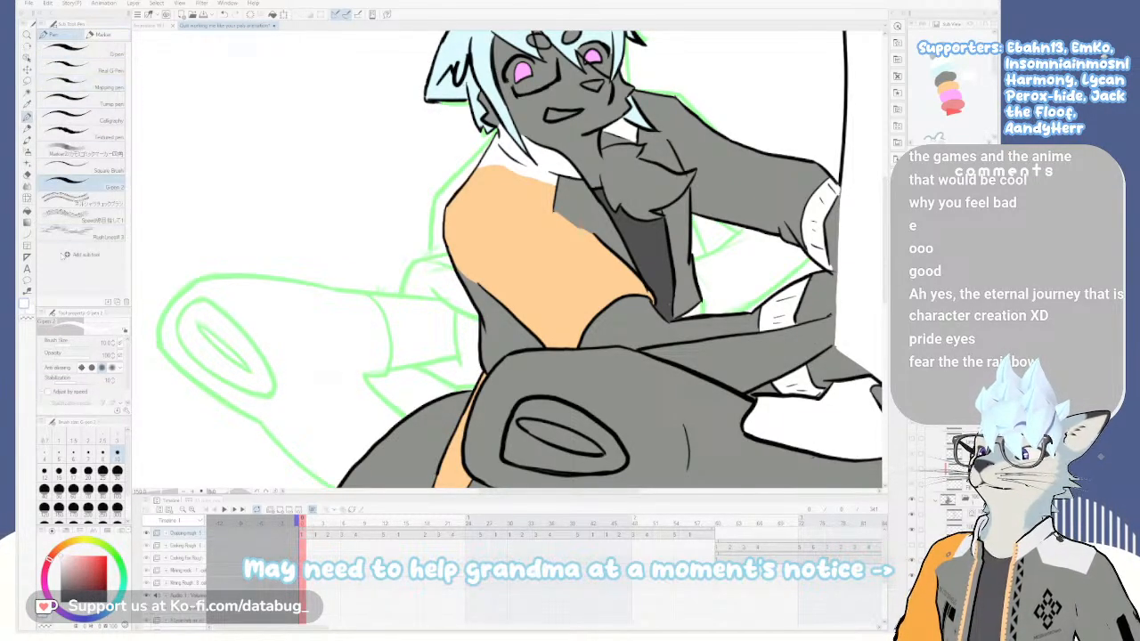
click(105, 558)
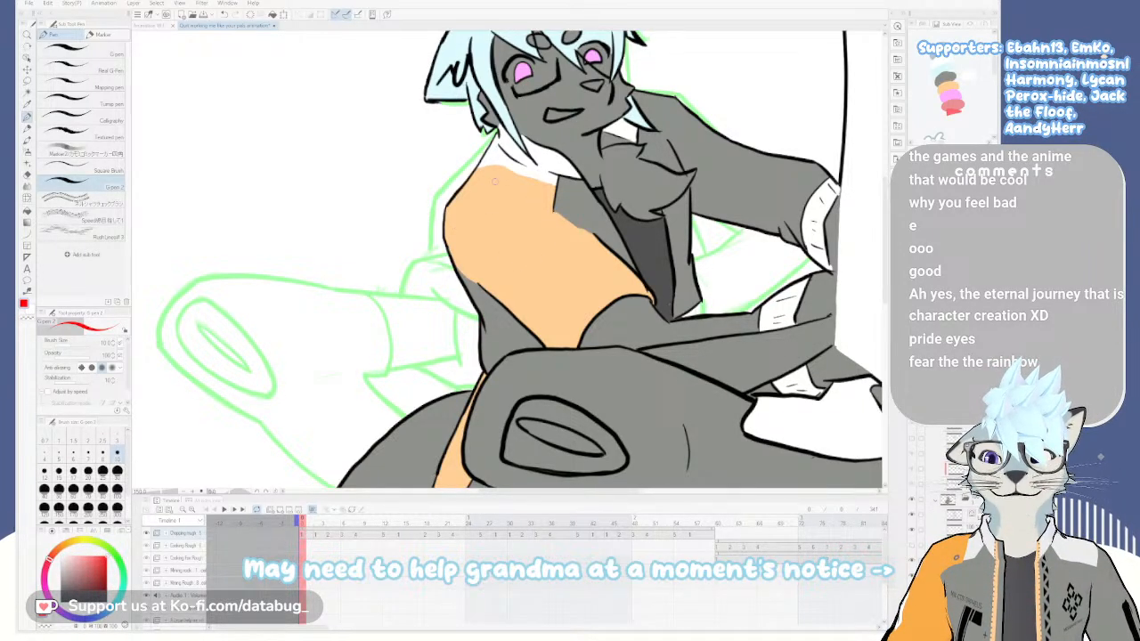
mouse_move(445, 217)
mouse_down()
mouse_move(459, 245)
mouse_move(521, 247)
mouse_move(539, 208)
mouse_move(532, 185)
mouse_move(508, 169)
mouse_move(475, 171)
mouse_move(447, 227)
mouse_up()
drag(484, 172, 460, 248)
drag(503, 177, 471, 248)
mouse_move(525, 194)
mouse_down()
mouse_move(492, 251)
mouse_move(503, 250)
mouse_up()
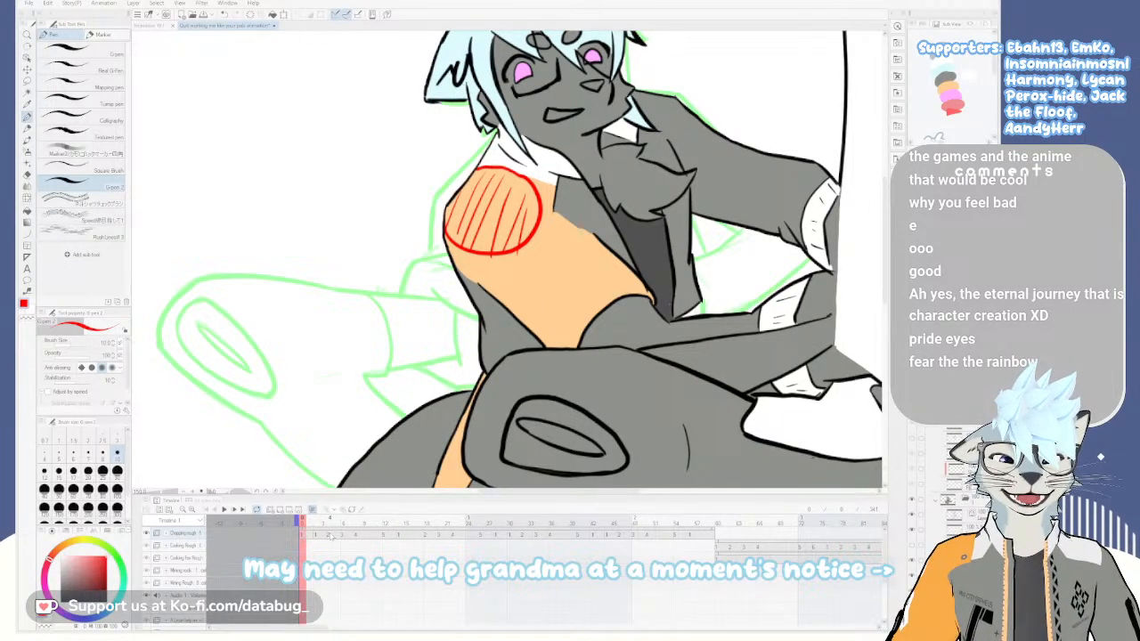
Flip between the coloured and inked frames to check how the red shoulder mark shows through the onion skin
click(330, 536)
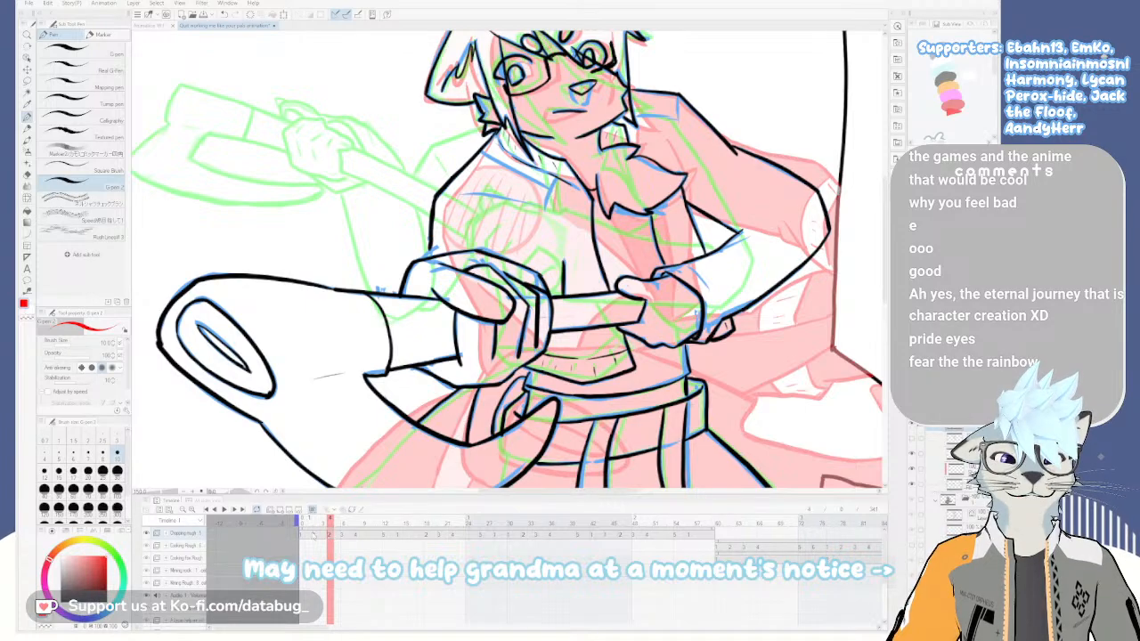
click(301, 535)
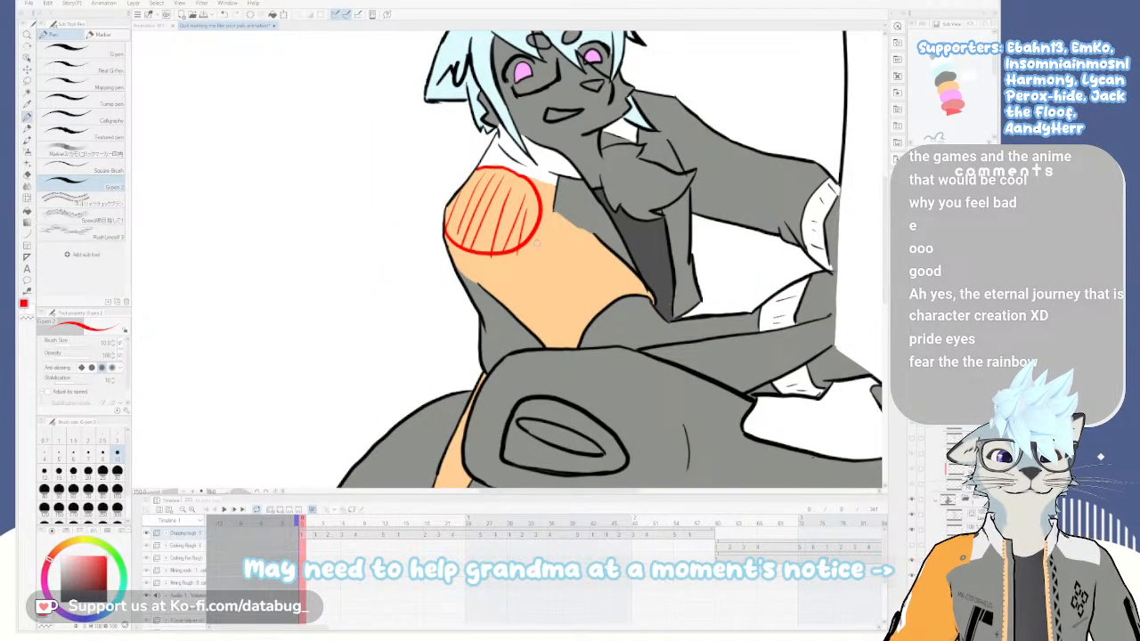
click(330, 537)
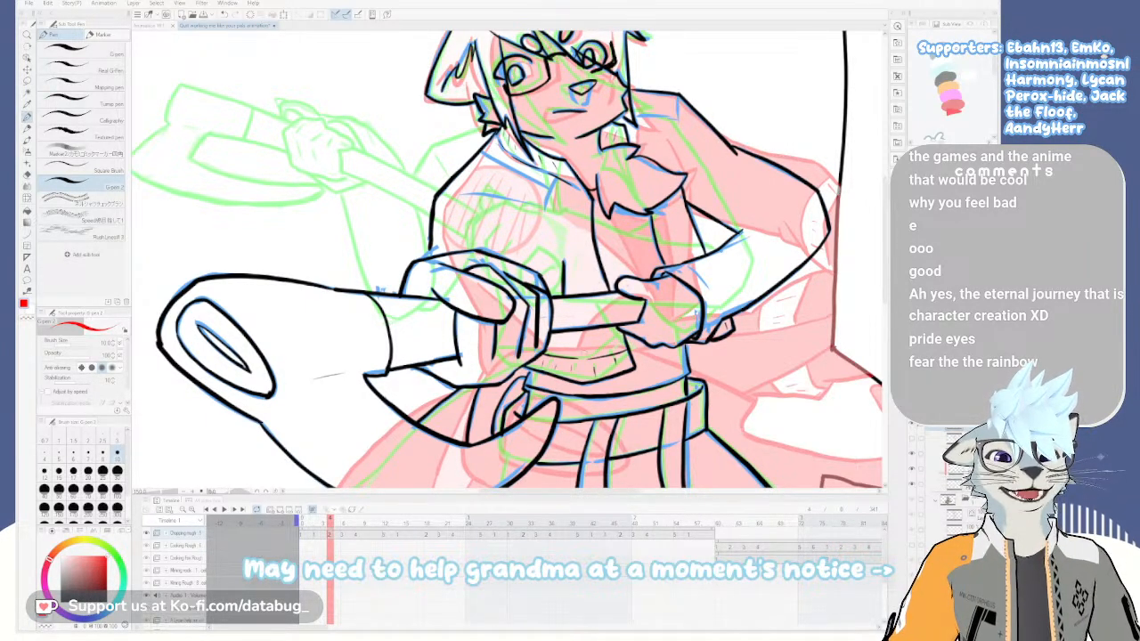
key(ctrl+plus)
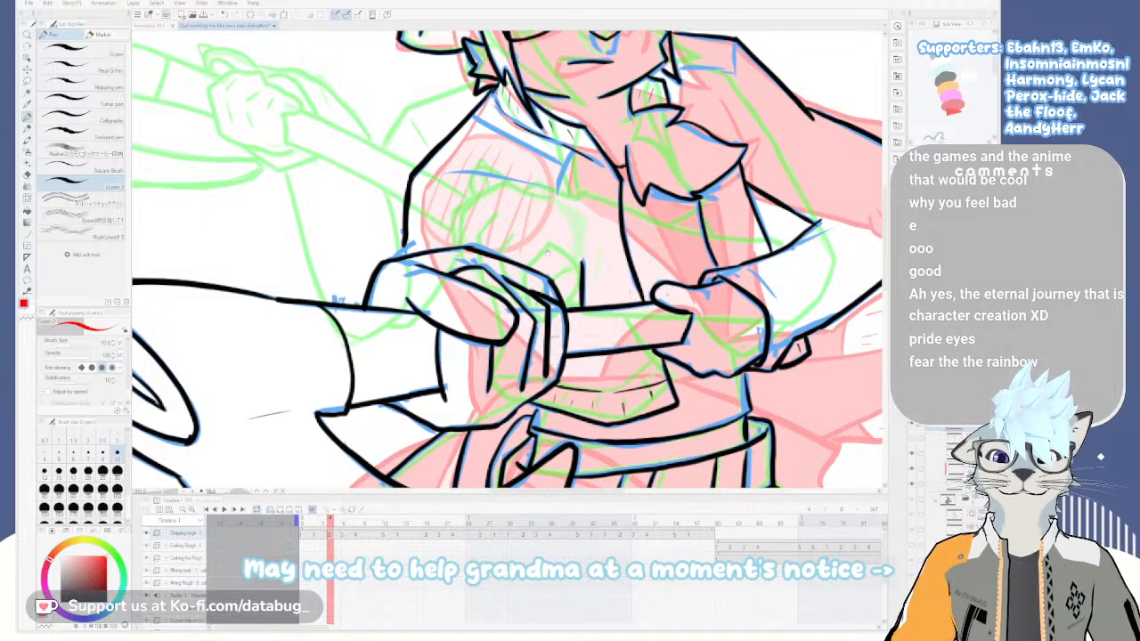
drag(547, 252, 562, 286)
click(316, 536)
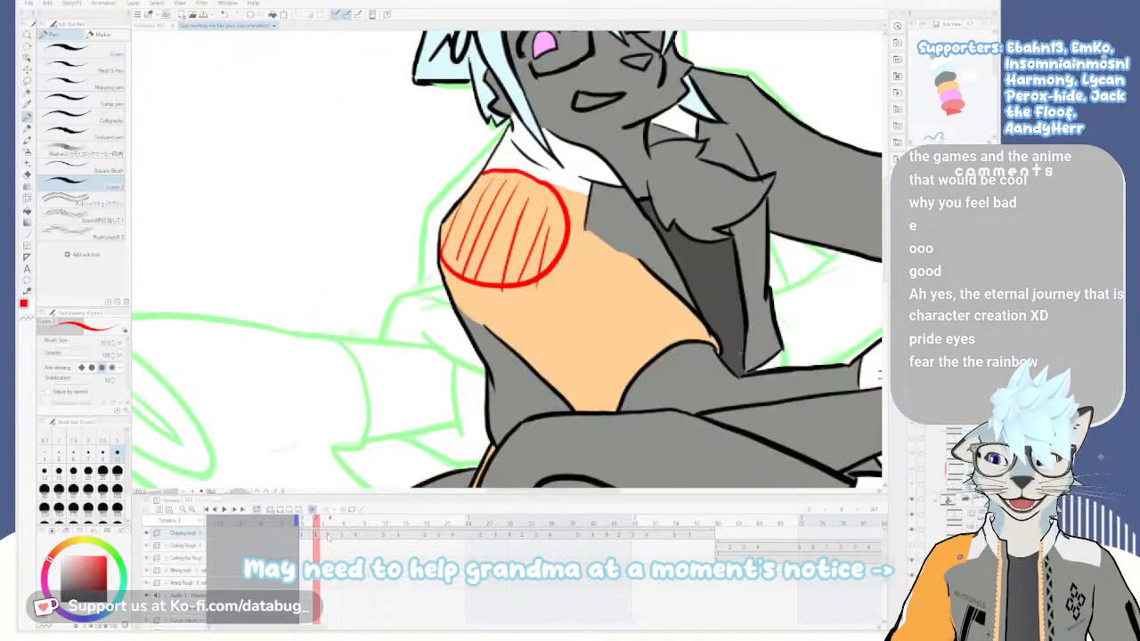
Undo the red circle and its hatching on the shoulder
key(ctrl+z)
key(ctrl+z)
key(ctrl+z)
key(ctrl+z)
key(ctrl+z)
key(ctrl+z)
key(ctrl+z)
key(ctrl+z)
key(ctrl+z)
key(ctrl+z)
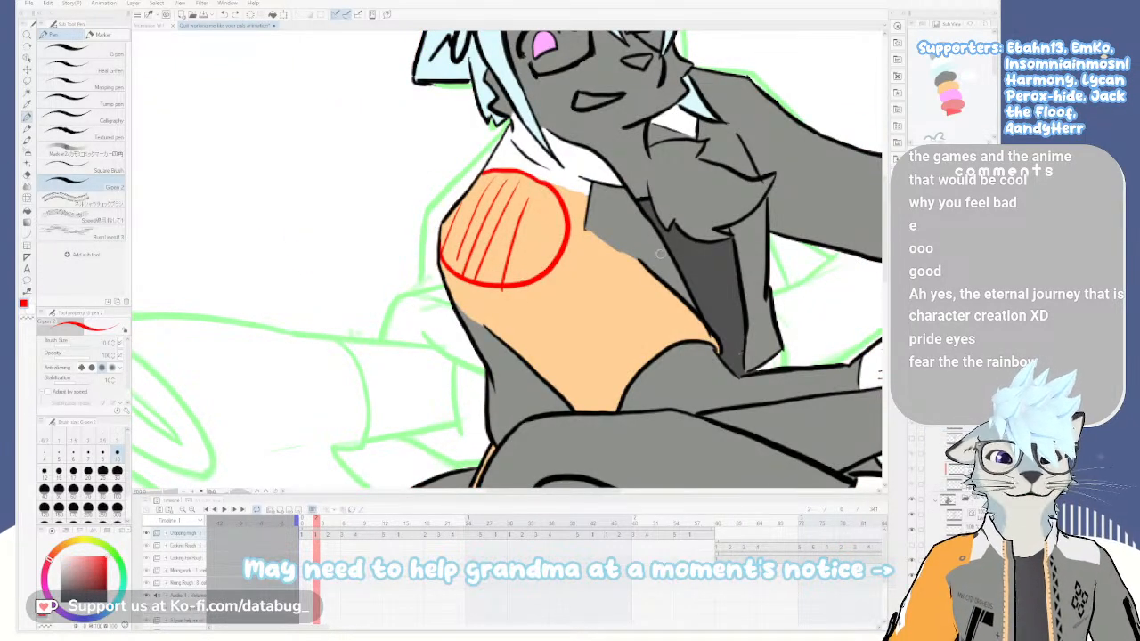
Turn off the onion skin so only the coloured frame is displayed
scroll(559, 248, down, 1)
drag(568, 308, 575, 340)
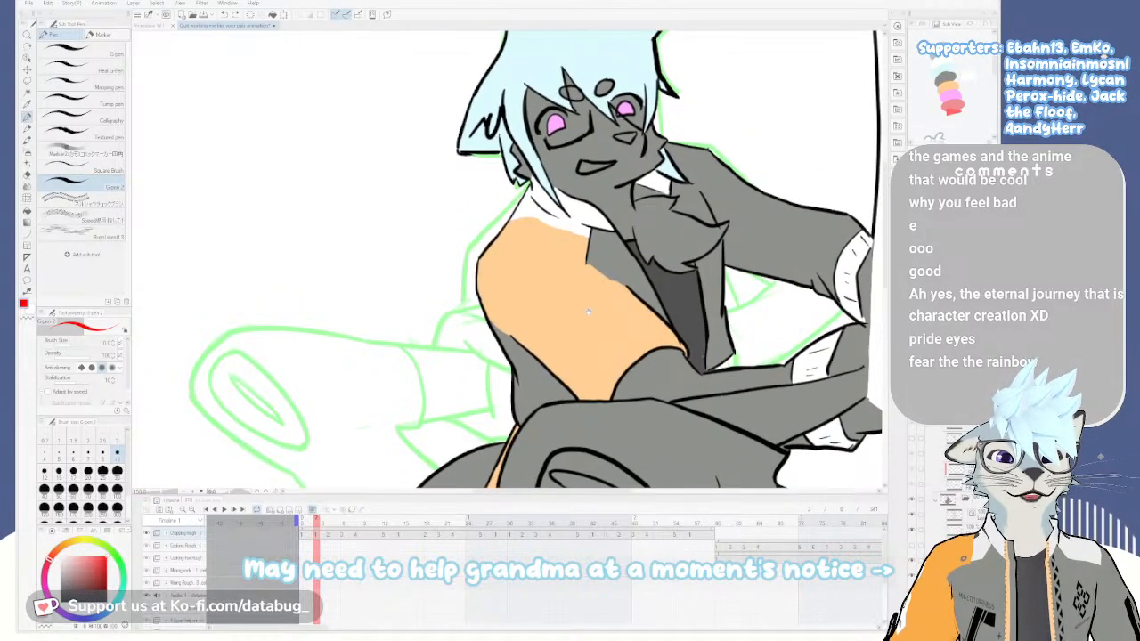
mouse_move(576, 298)
mouse_down()
mouse_move(584, 342)
mouse_move(578, 330)
mouse_up()
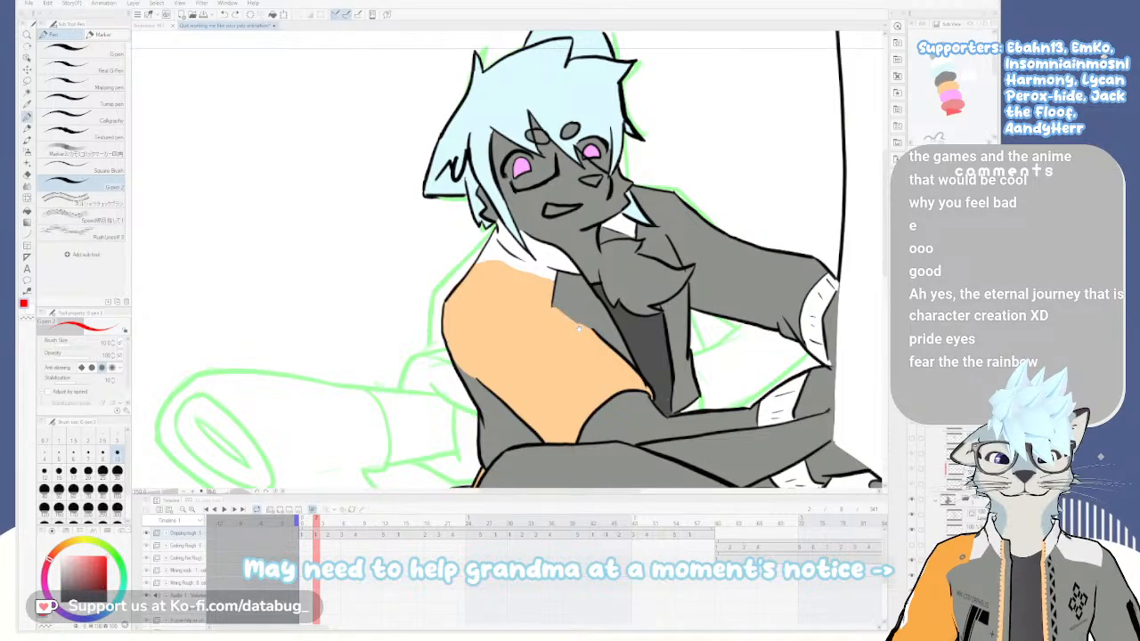
scroll(584, 296, down, 2)
click(313, 509)
Paint the jacket collar on the far shoulder white, covering the grey beside the neck
scroll(578, 361, up, 1)
drag(588, 363, 564, 364)
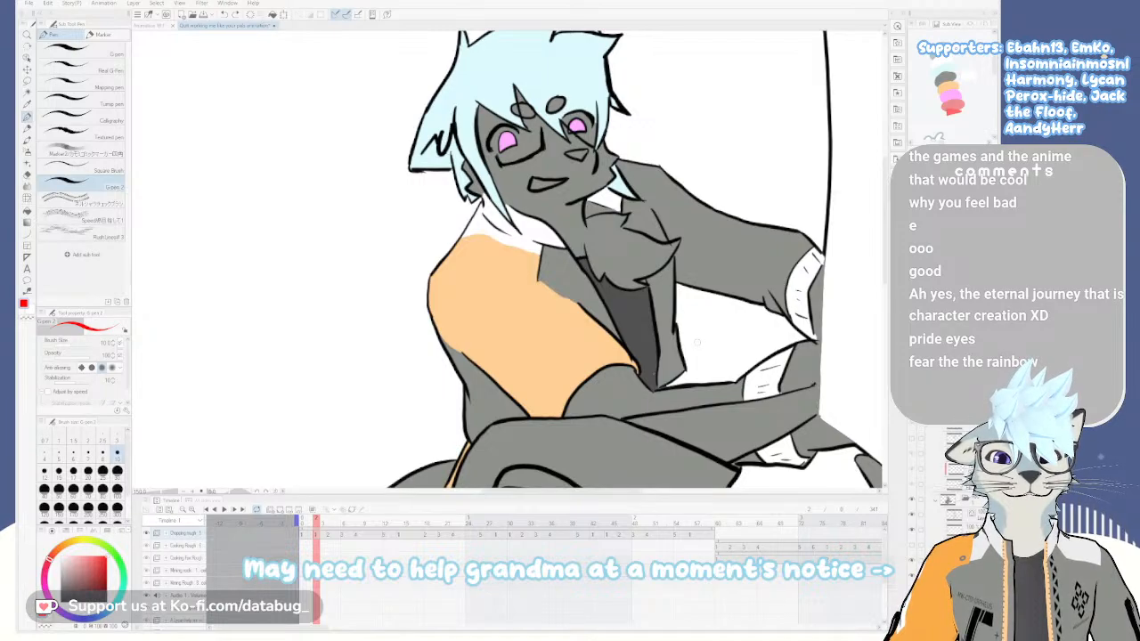
drag(690, 329, 696, 371)
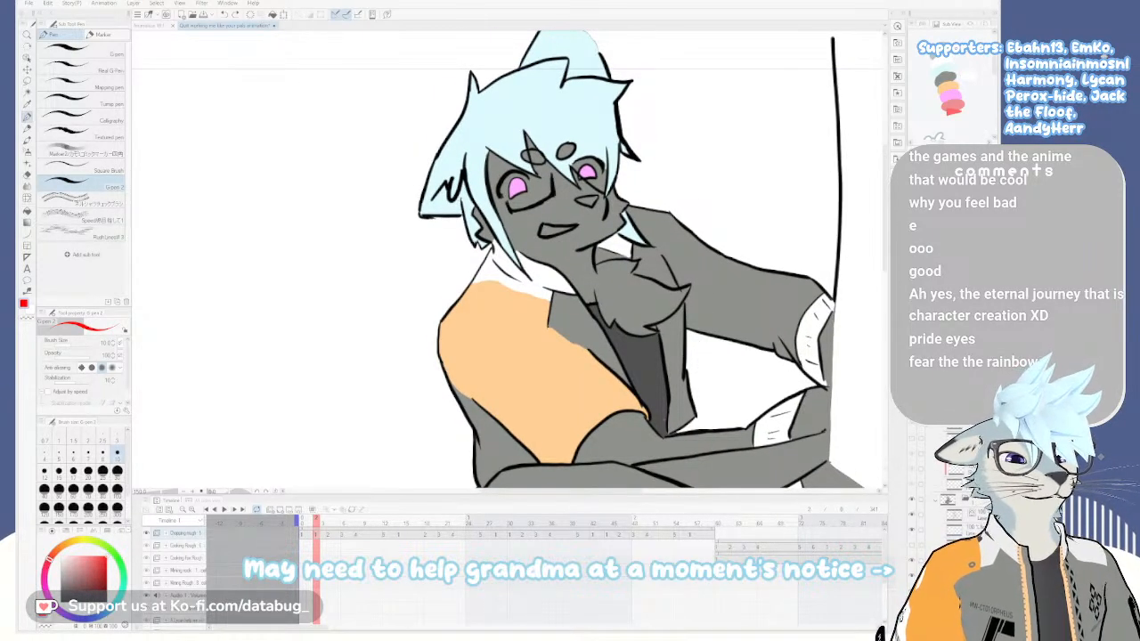
key(c)
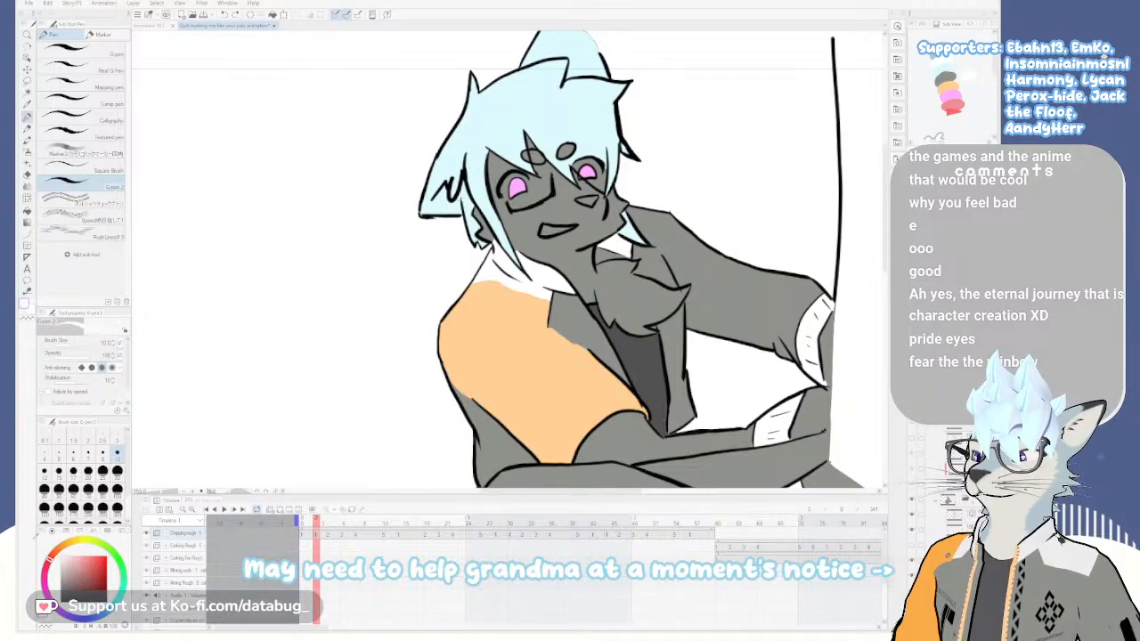
drag(630, 219, 671, 213)
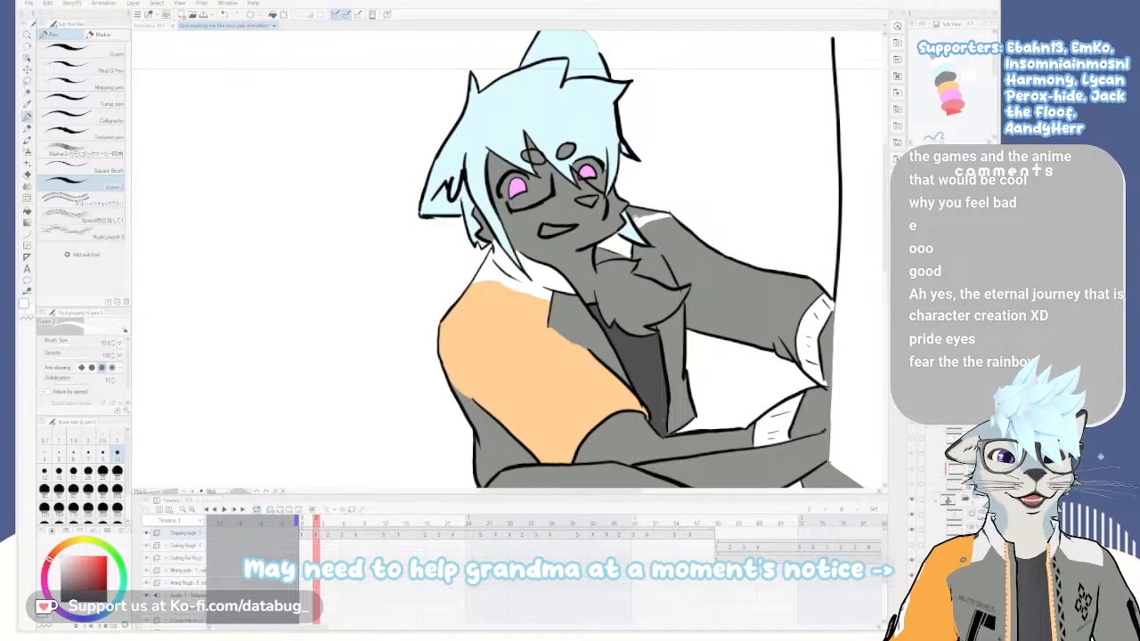
drag(632, 218, 659, 214)
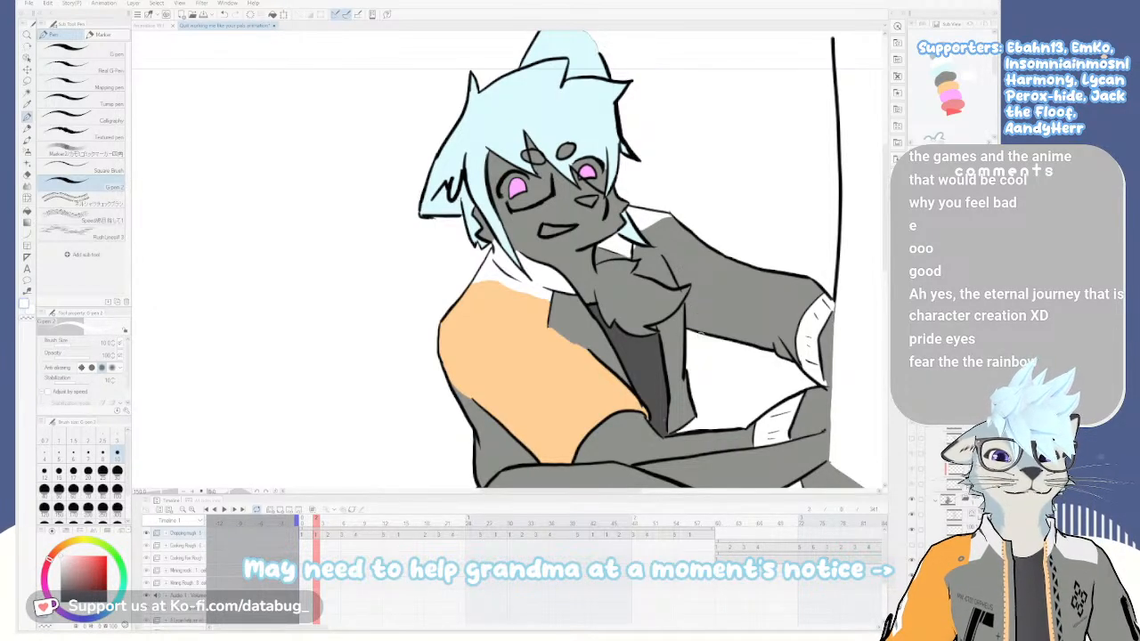
Fill the character's open mouth with the salmon red sampled from the reference palette
drag(696, 360, 630, 168)
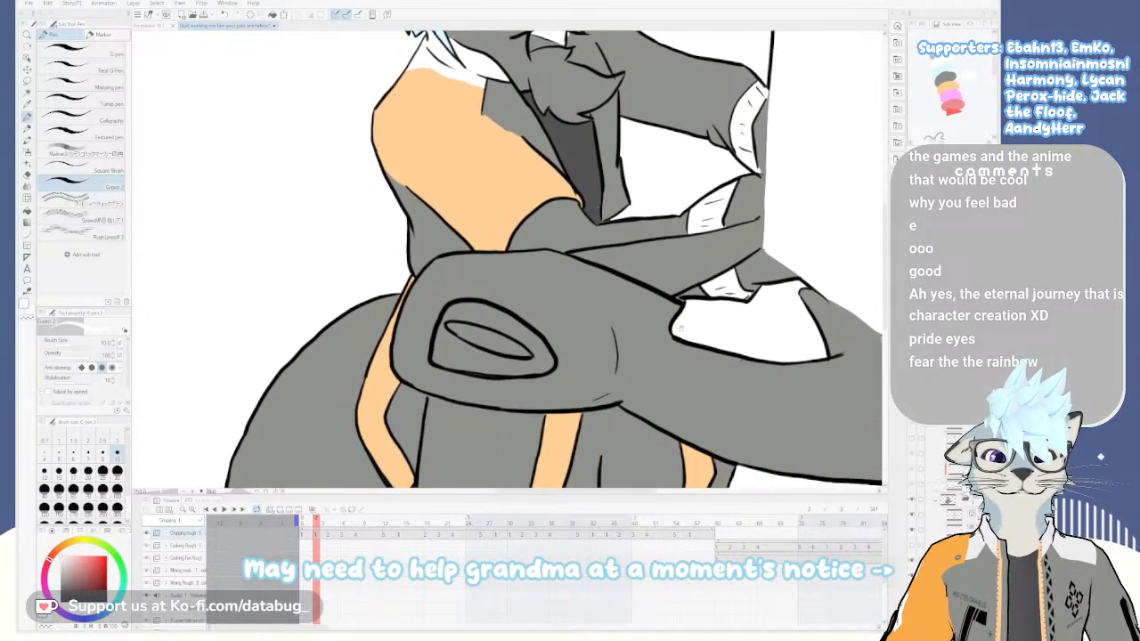
scroll(668, 178, down, 1)
drag(680, 353, 677, 259)
drag(676, 153, 678, 339)
scroll(679, 330, up, 1)
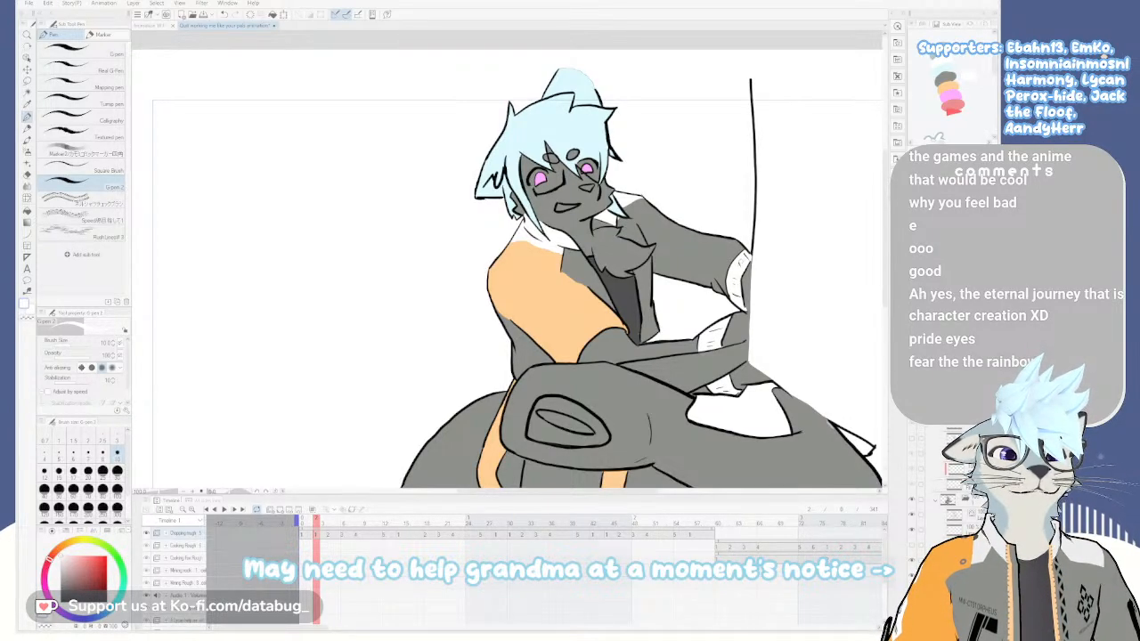
click(958, 104)
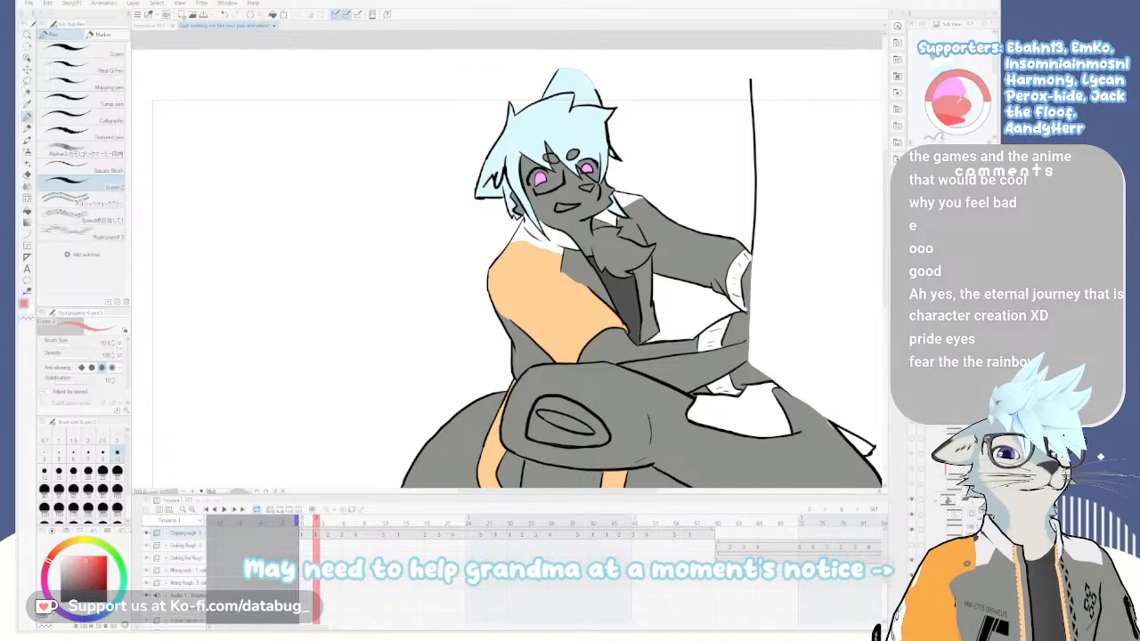
key(g)
click(566, 206)
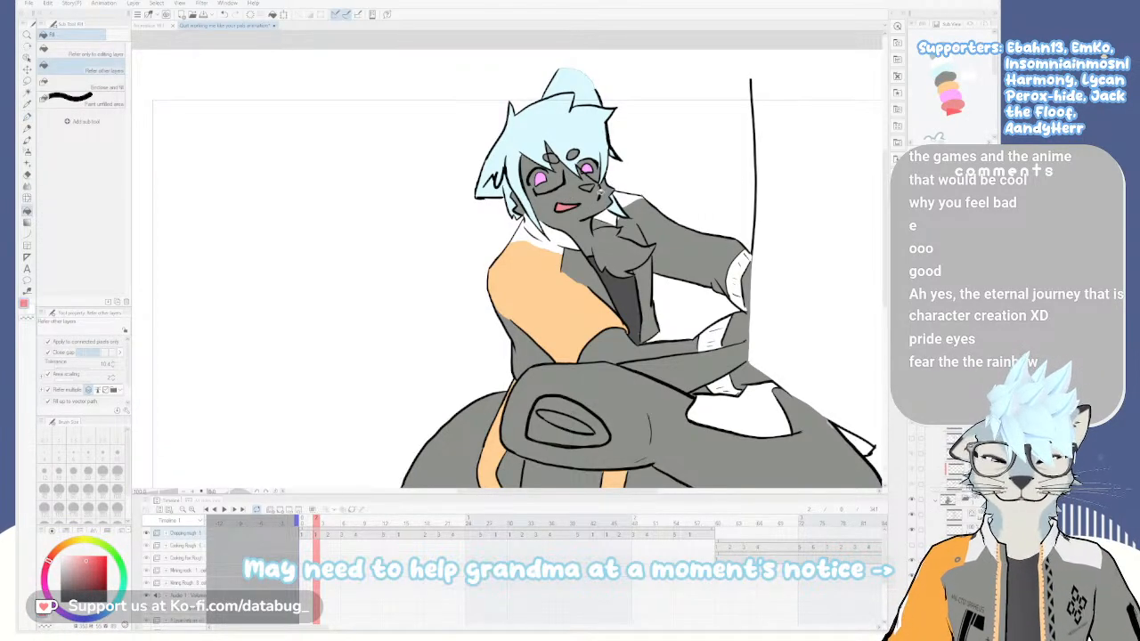
Examine the coloured face up close and the whole figure for areas that still need reference colours
key(p)
scroll(594, 196, up, 4)
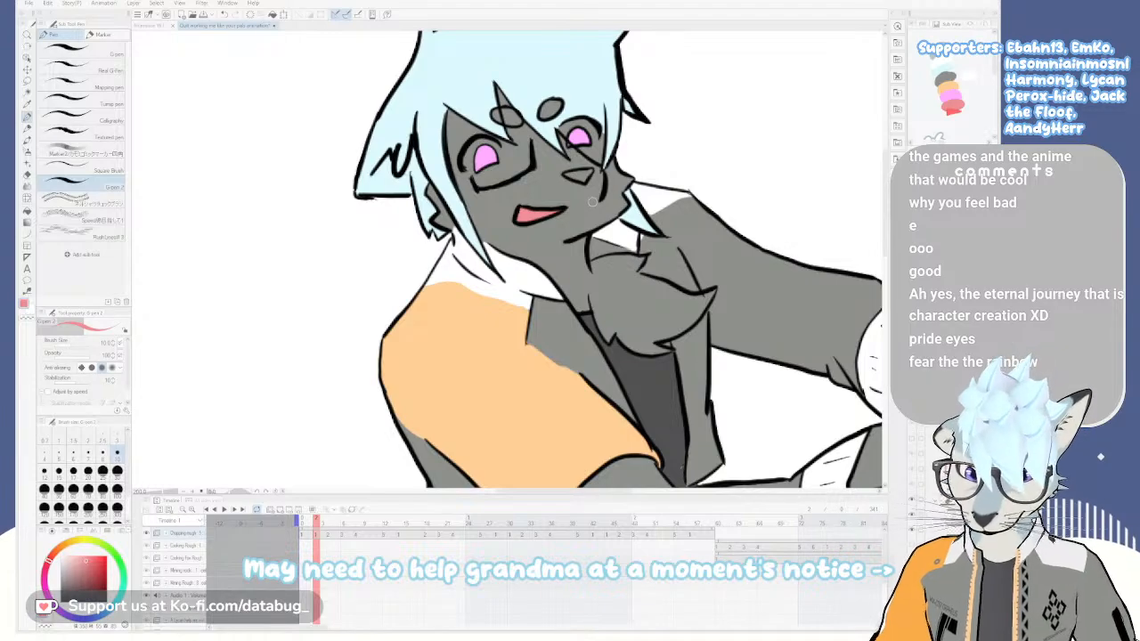
scroll(595, 194, up, 2)
scroll(596, 189, down, 3)
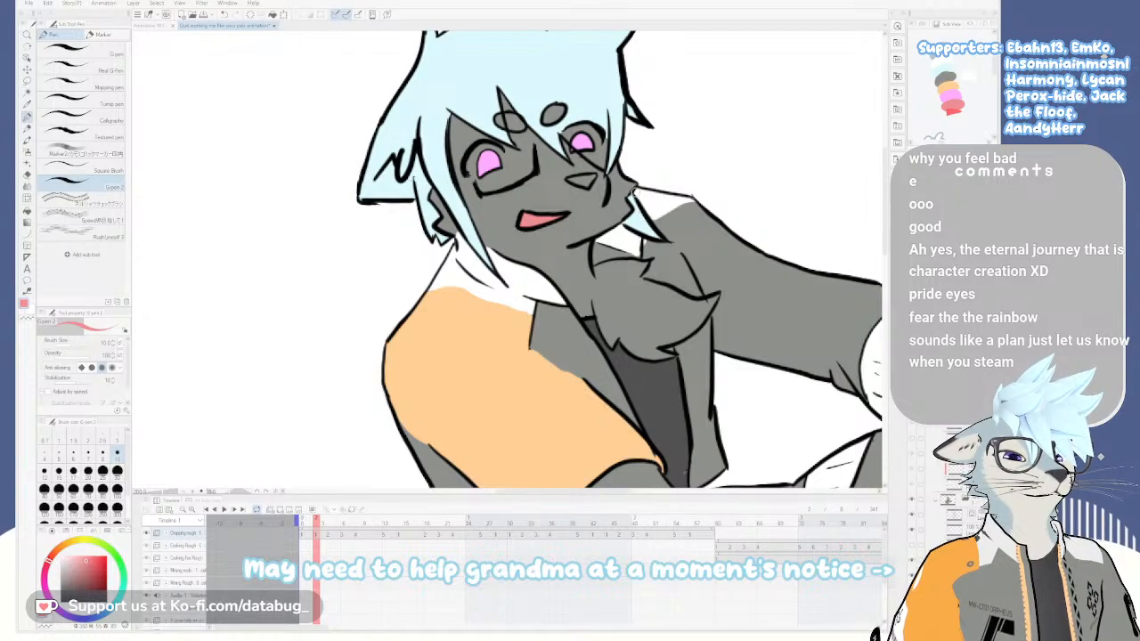
drag(629, 201, 650, 251)
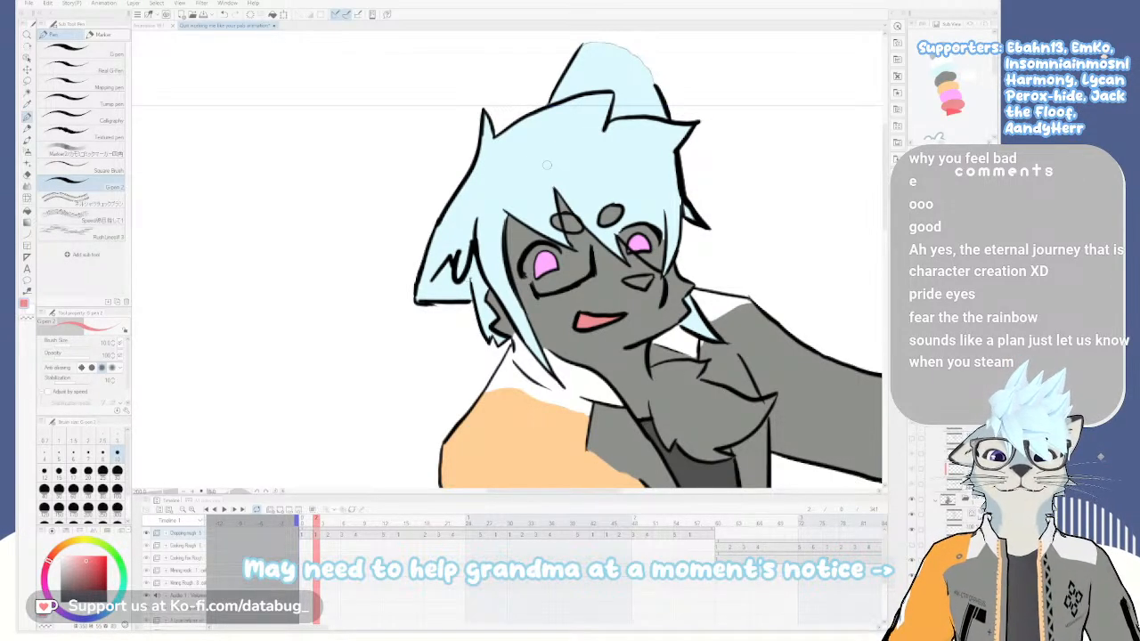
mouse_move(579, 259)
mouse_down()
mouse_move(577, 303)
mouse_move(564, 293)
mouse_move(599, 295)
mouse_move(573, 315)
mouse_up()
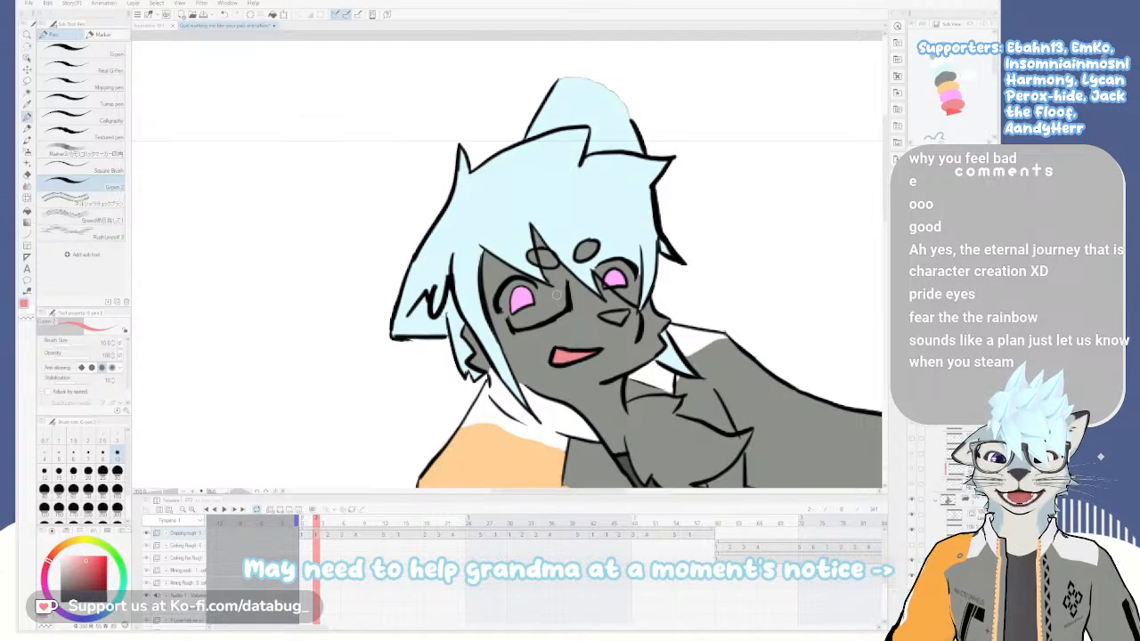
mouse_move(558, 316)
mouse_down()
mouse_move(585, 286)
mouse_move(560, 283)
mouse_move(562, 349)
mouse_move(559, 319)
mouse_move(569, 337)
mouse_up()
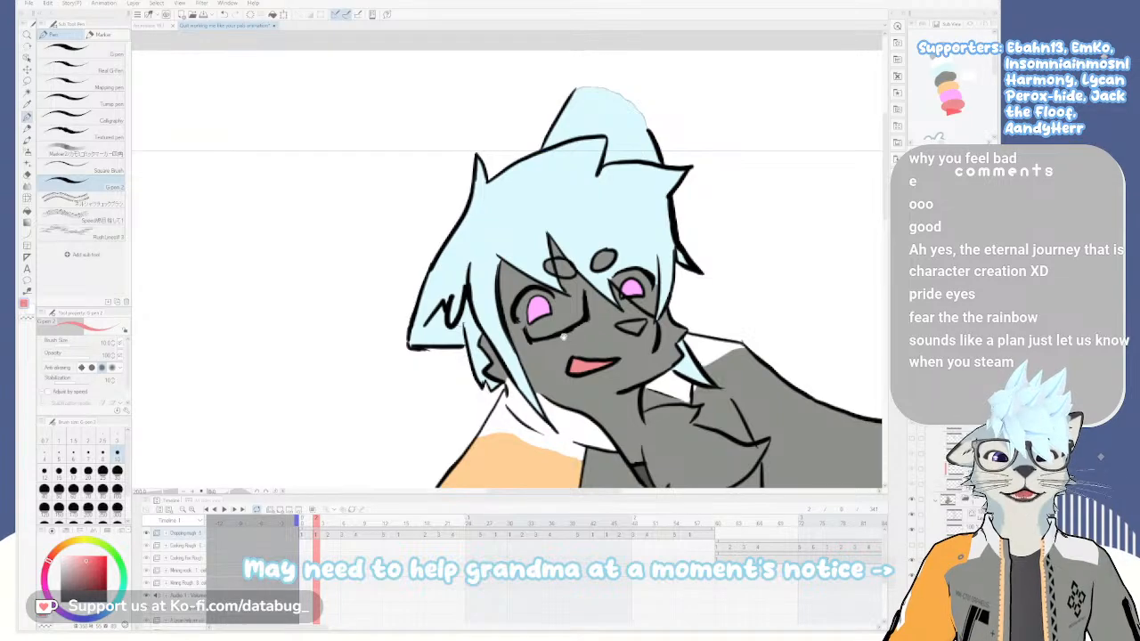
mouse_move(640, 352)
mouse_down()
mouse_move(628, 377)
mouse_move(612, 333)
mouse_up()
drag(628, 410, 609, 333)
mouse_move(625, 389)
mouse_down()
mouse_move(591, 290)
mouse_move(612, 330)
mouse_up()
scroll(619, 285, down, 1)
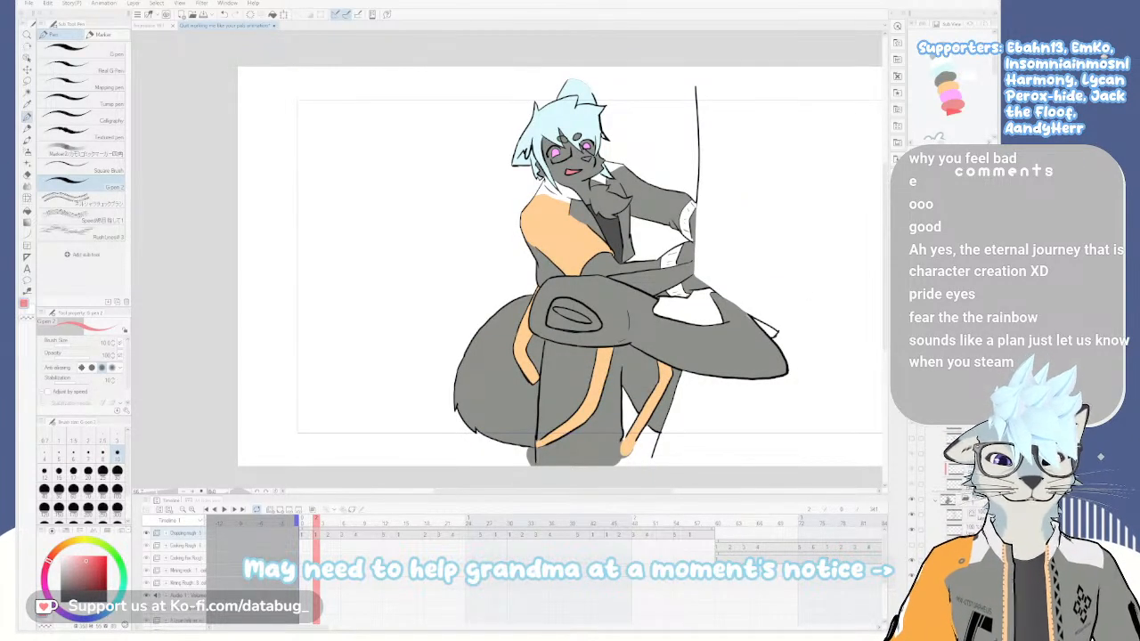
Fill both oval eyebrow marks on the forehead with off-white
scroll(547, 125, up, 5)
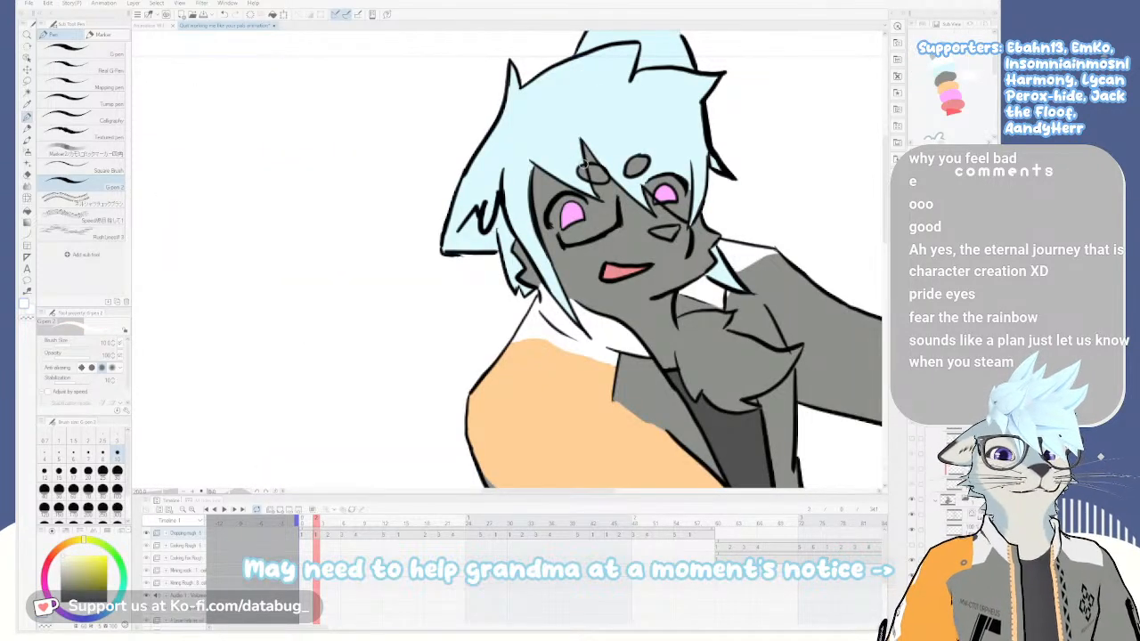
key(g)
click(592, 173)
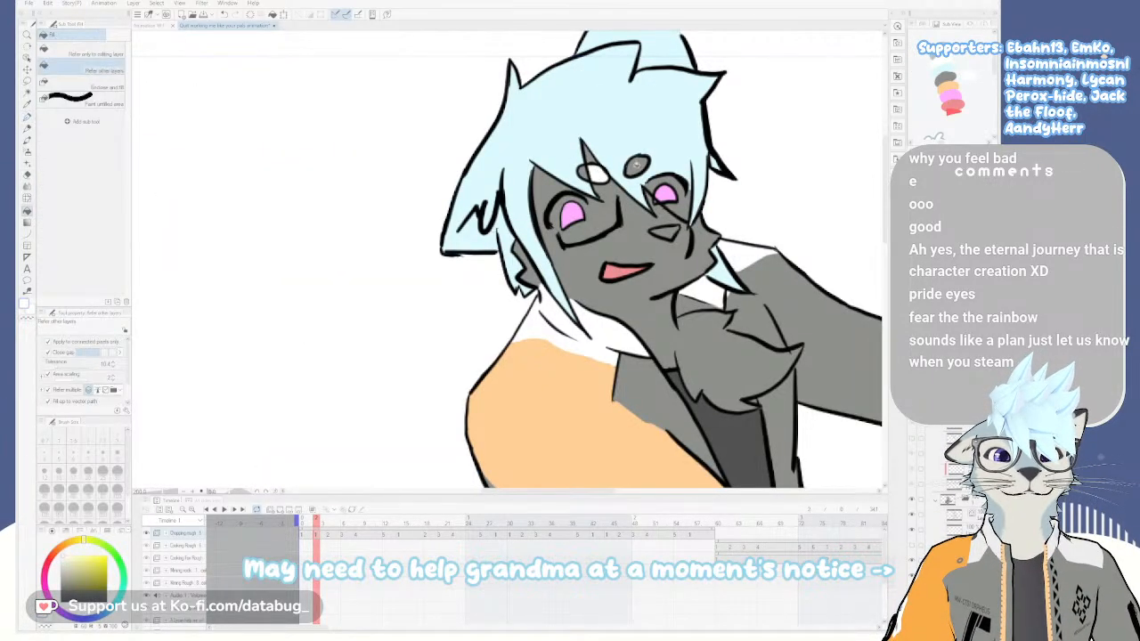
click(637, 165)
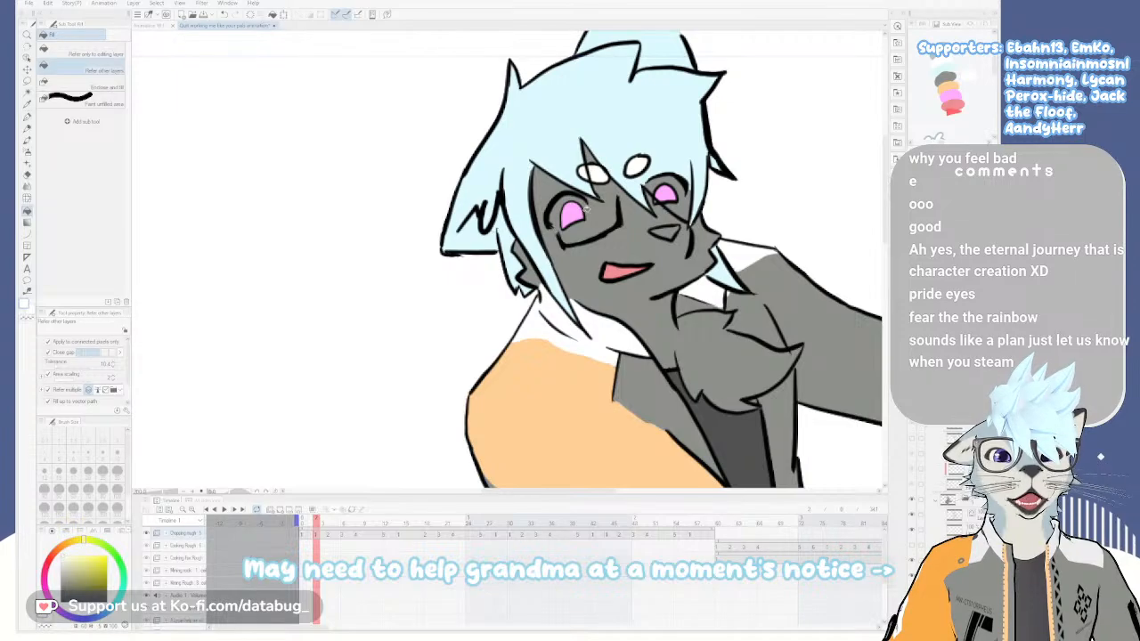
Colour the small fur tuft between the ear and the long side hair strand off-white
key(p)
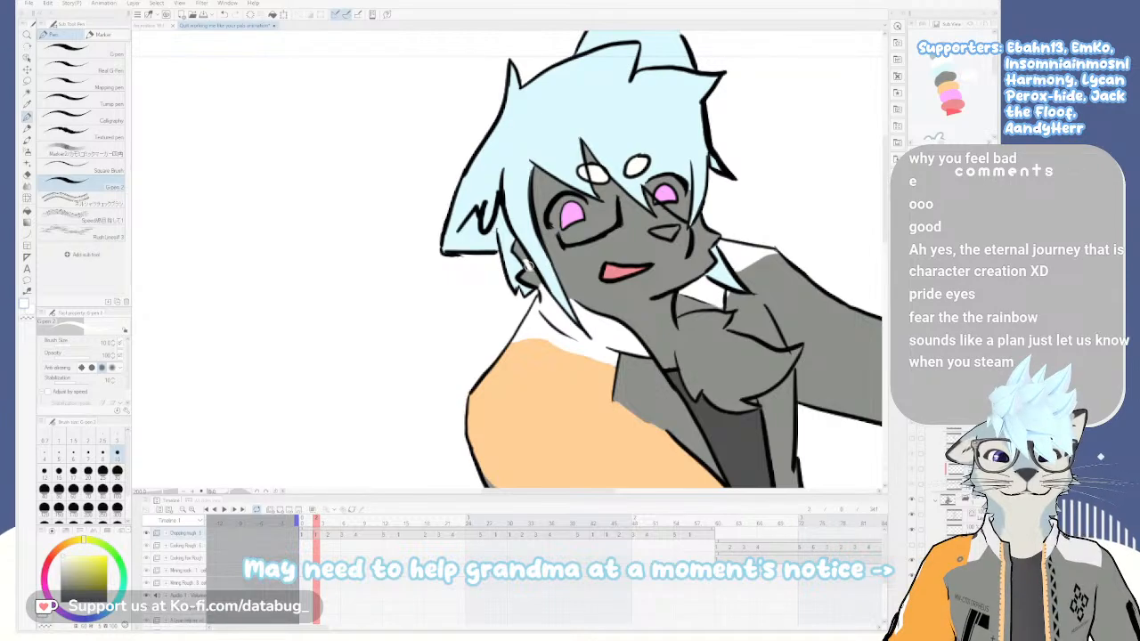
key(g)
click(532, 276)
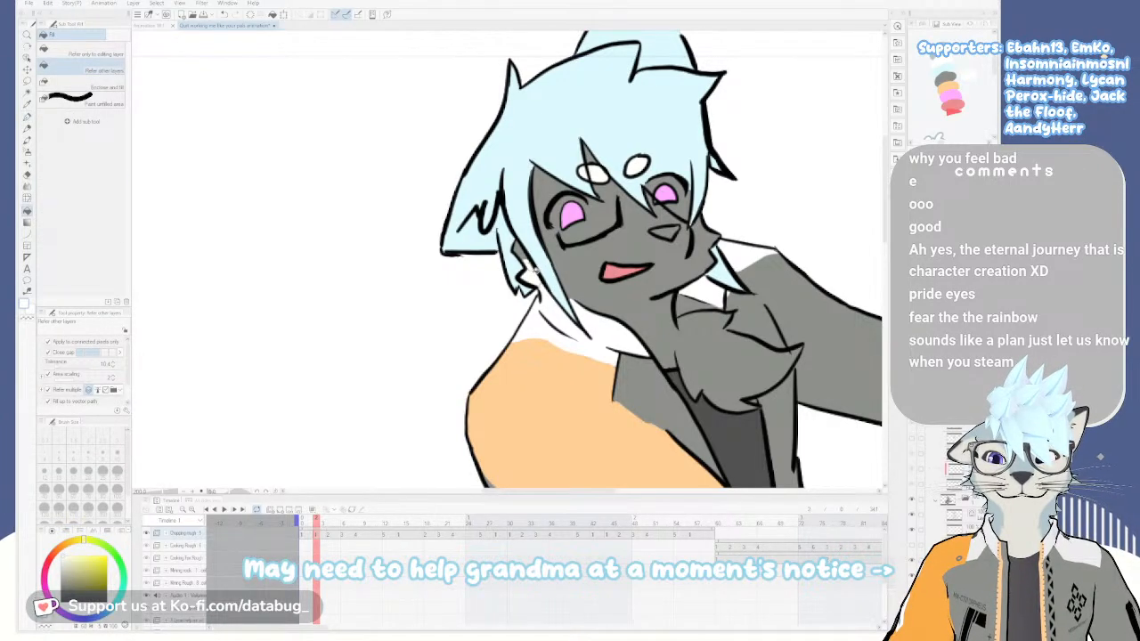
Paint an off-white marking around the outside of the near eye, down the cheek and along the jaw, changing to the marker pen partway
key(p)
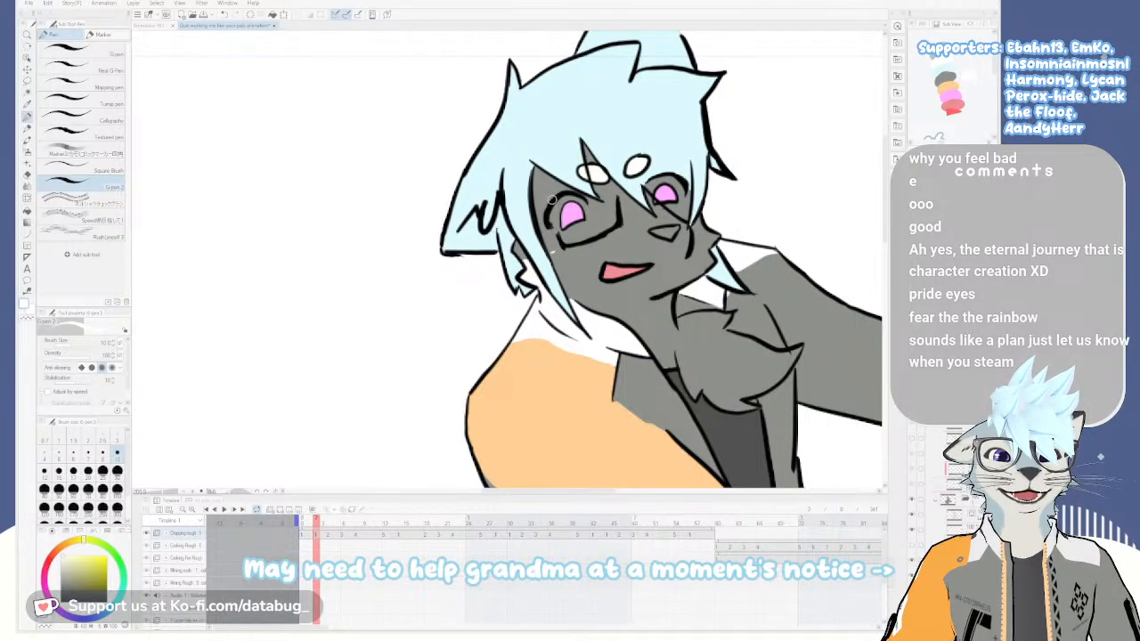
drag(552, 191, 540, 215)
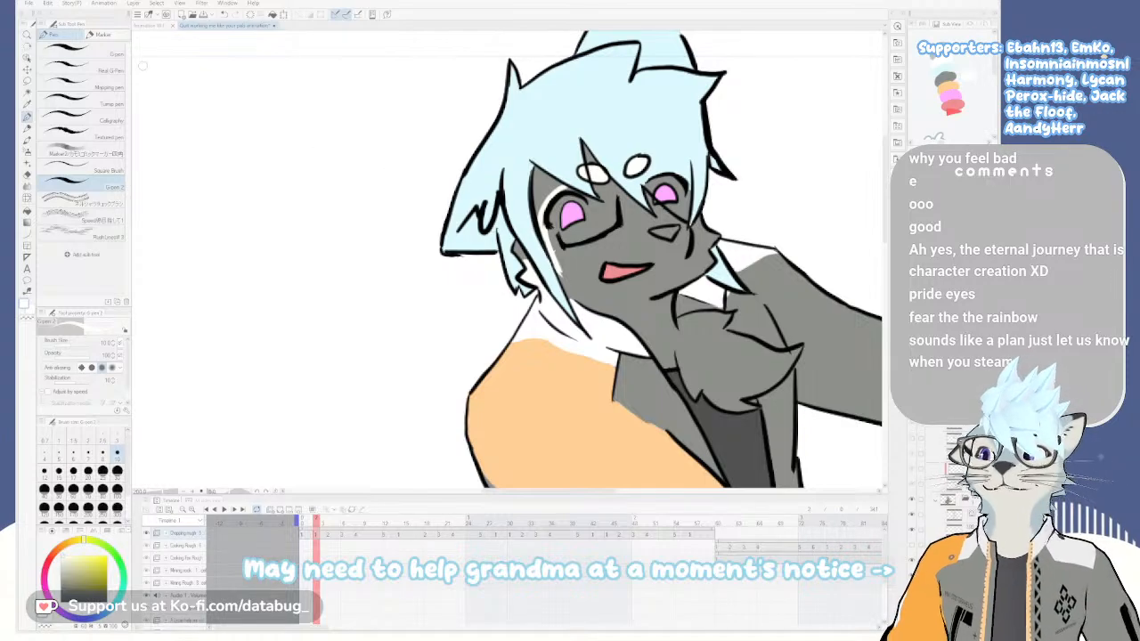
click(102, 34)
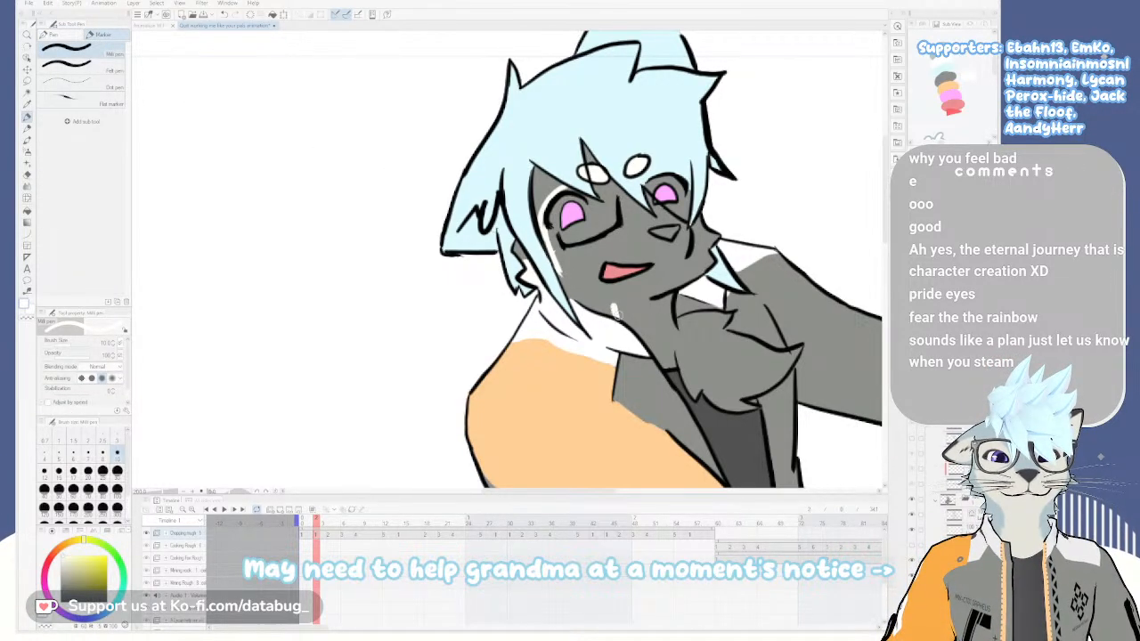
drag(613, 307, 573, 293)
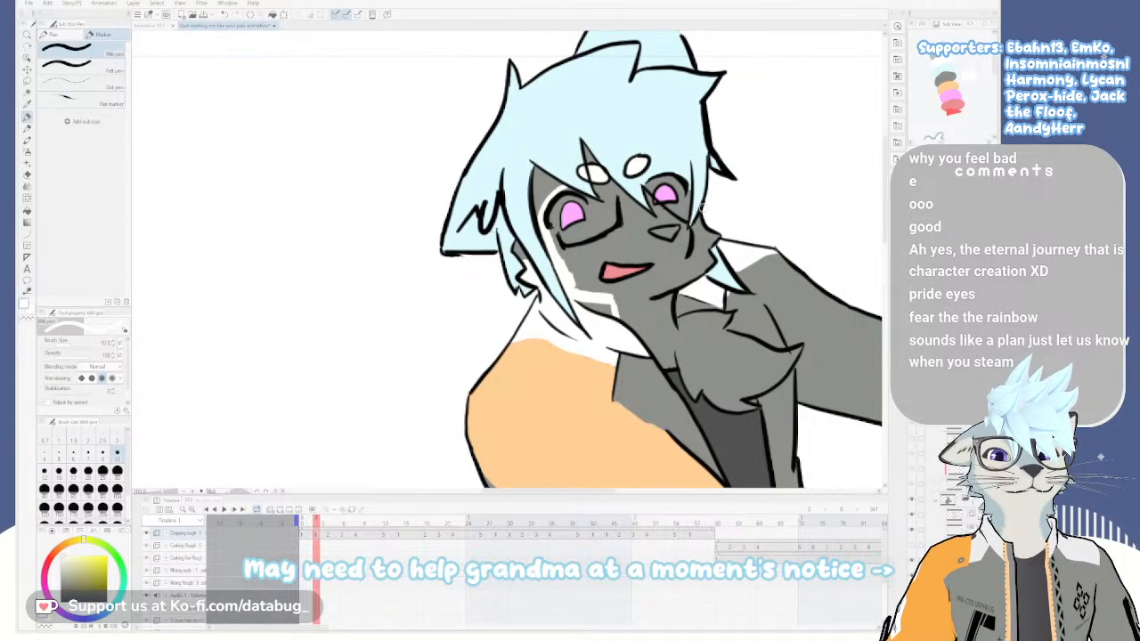
Paint the far cheek fur off-white from beside the hair strand down to the jawline, checking the neighbouring frames
drag(709, 243, 695, 222)
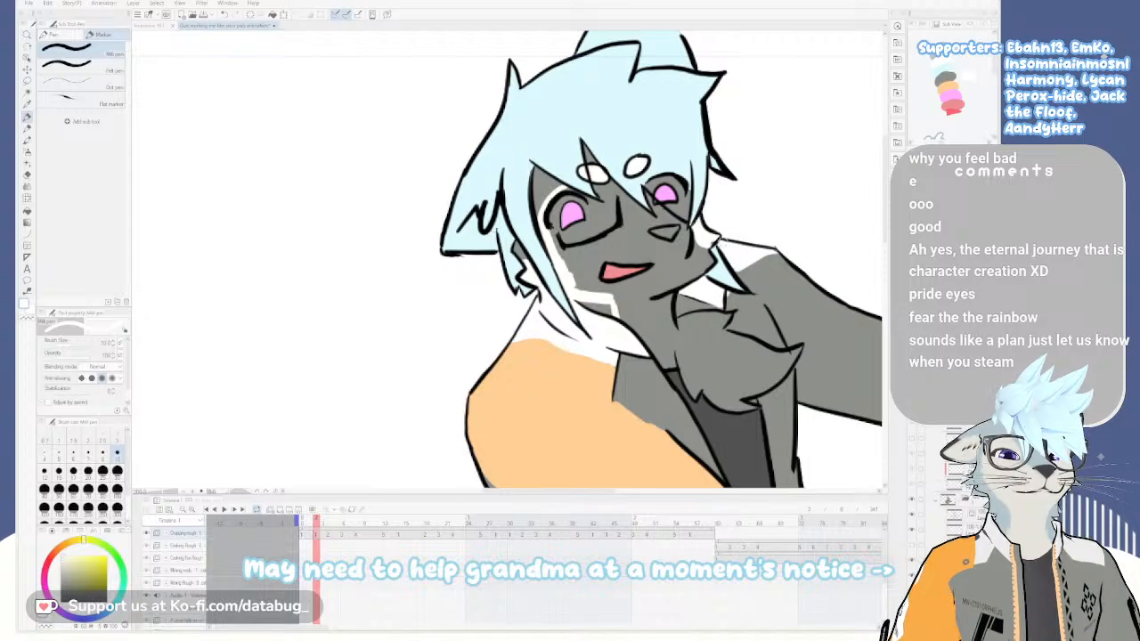
scroll(717, 237, up, 3)
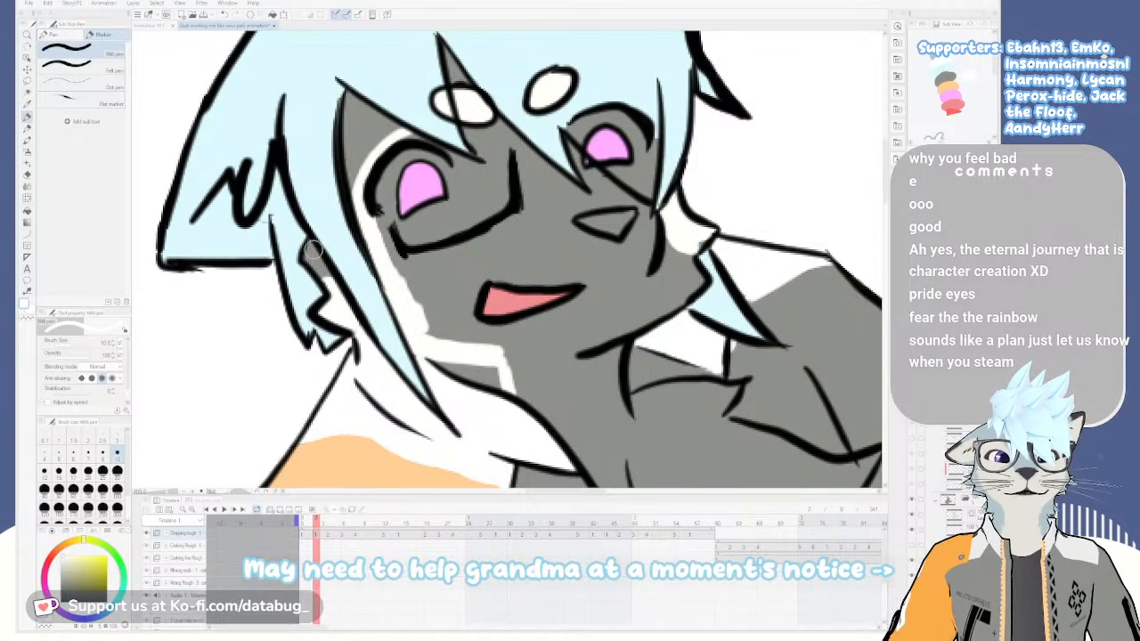
key(Right)
key(Right)
key(Left)
key(Left)
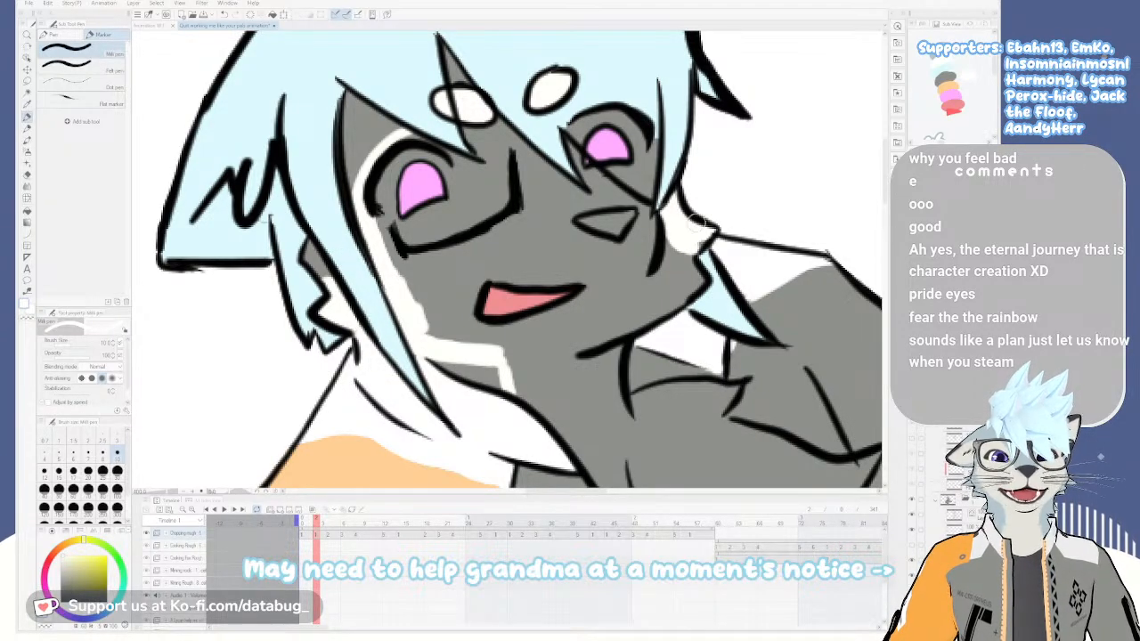
mouse_move(689, 255)
mouse_down()
mouse_move(700, 283)
mouse_move(638, 323)
mouse_move(657, 314)
mouse_up()
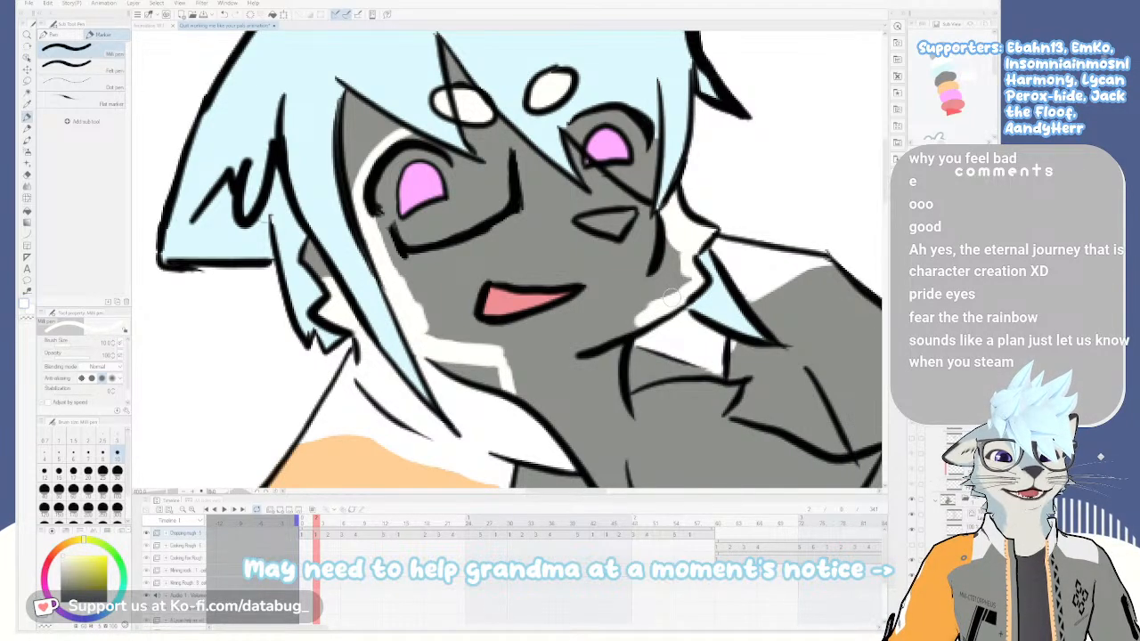
mouse_move(678, 266)
mouse_down()
mouse_move(687, 277)
mouse_move(661, 254)
mouse_move(634, 322)
mouse_move(632, 310)
mouse_up()
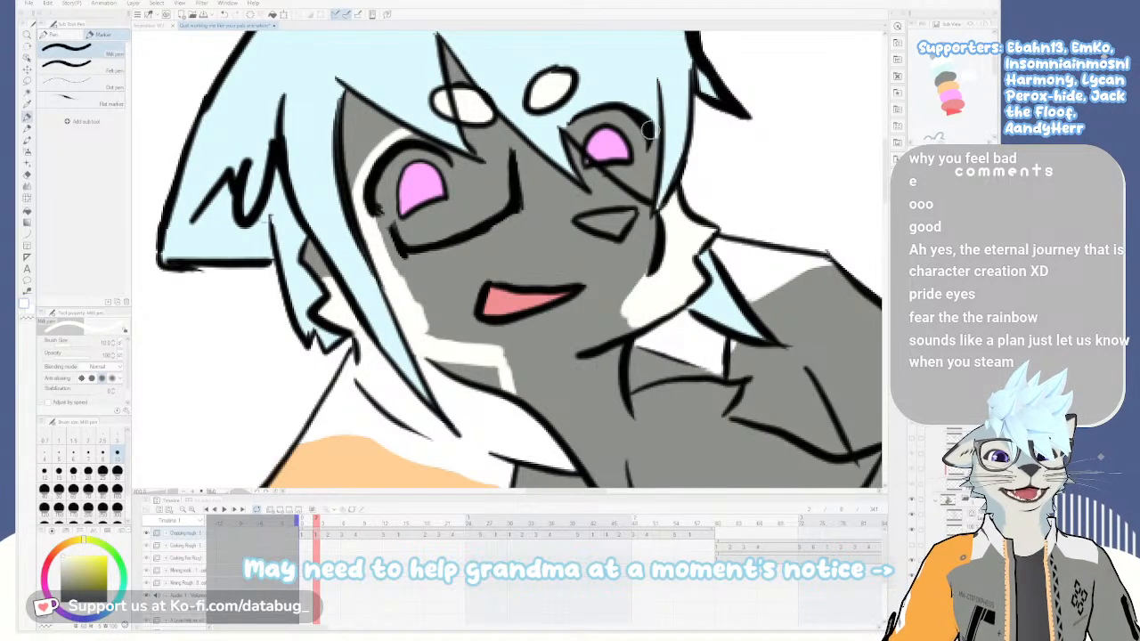
Try off-white around the far eye, then colour that area with the light blue hair colour from the reference palette
key(g)
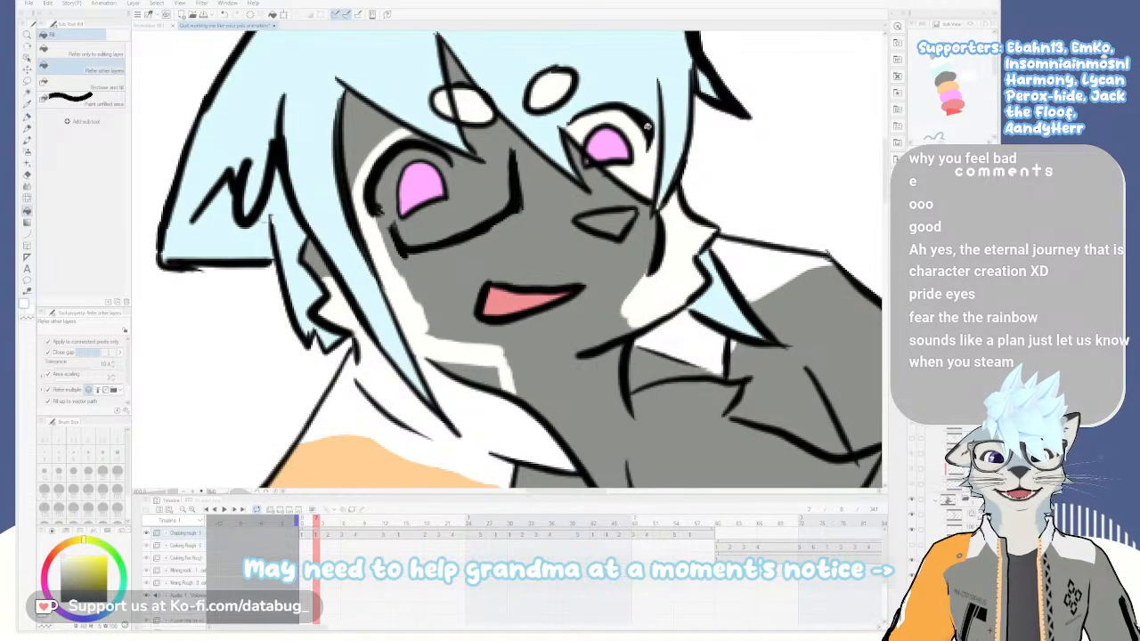
click(568, 190)
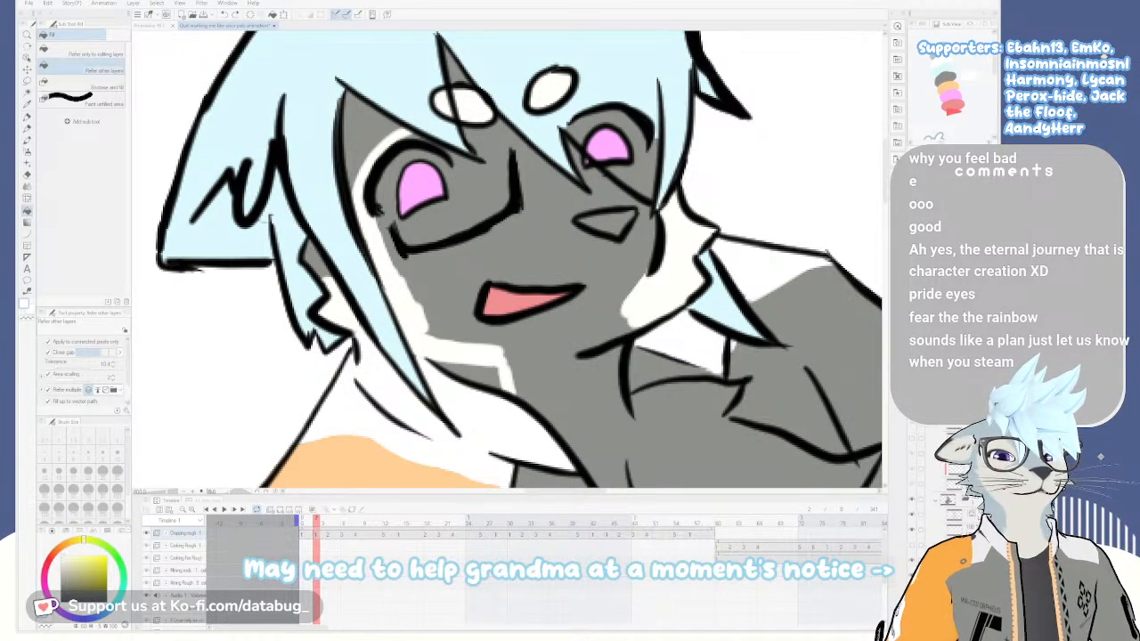
click(939, 65)
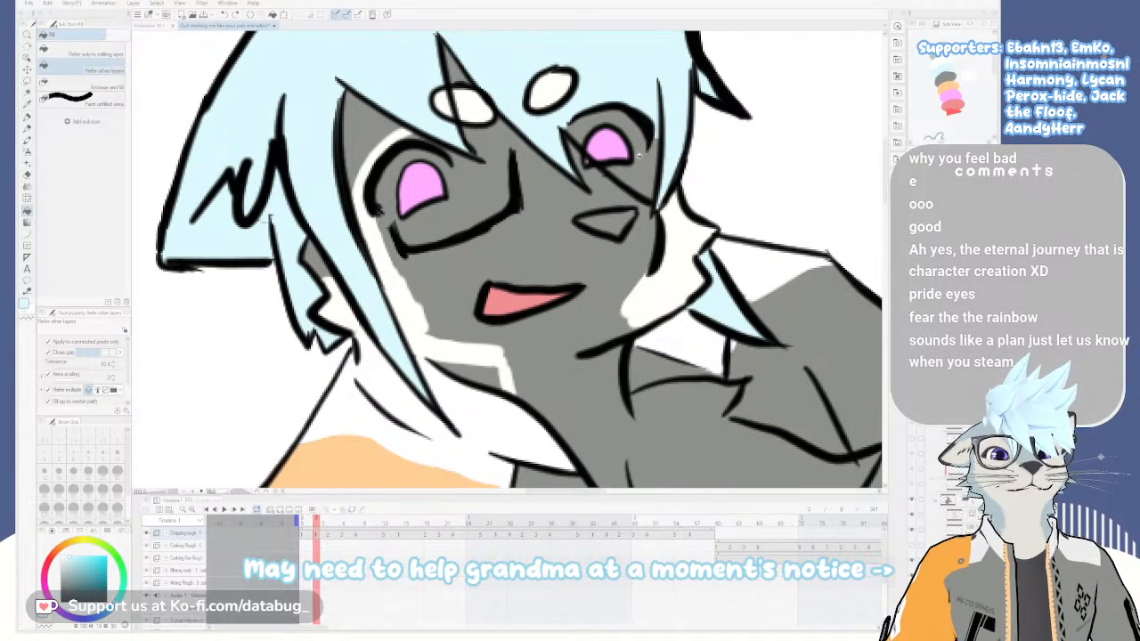
key(p)
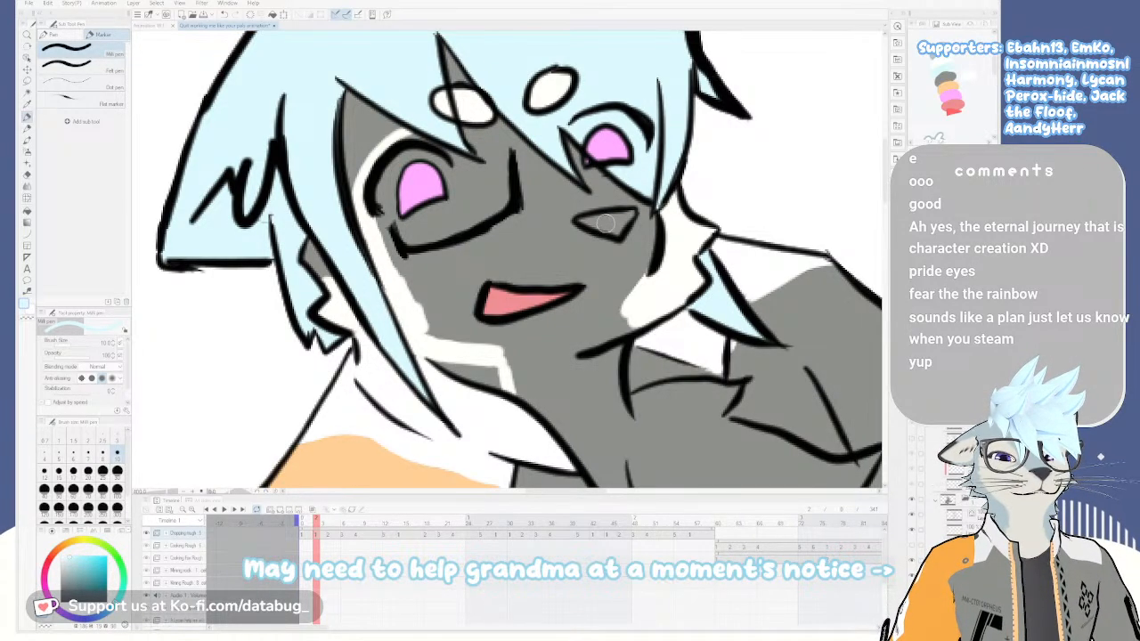
Paint an off-white muzzle border from beside the nose past the inner corner of the near eye, closing the gap at the far cheek
scroll(605, 213, down, 2)
mouse_move(588, 256)
mouse_down()
mouse_move(602, 296)
mouse_move(609, 236)
mouse_up()
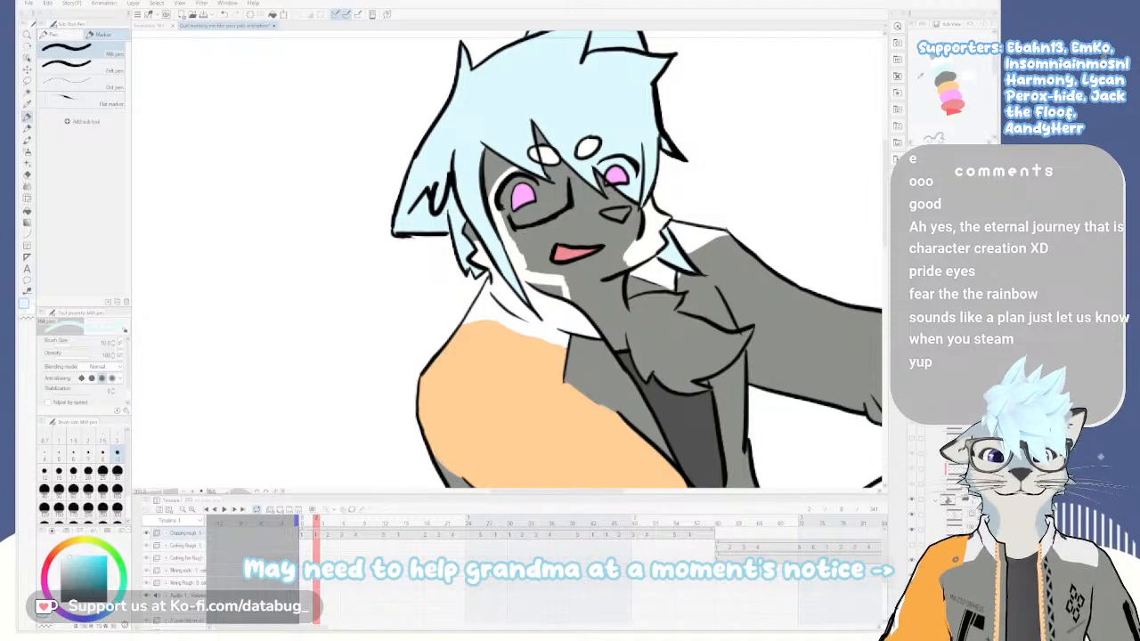
scroll(504, 118, up, 3)
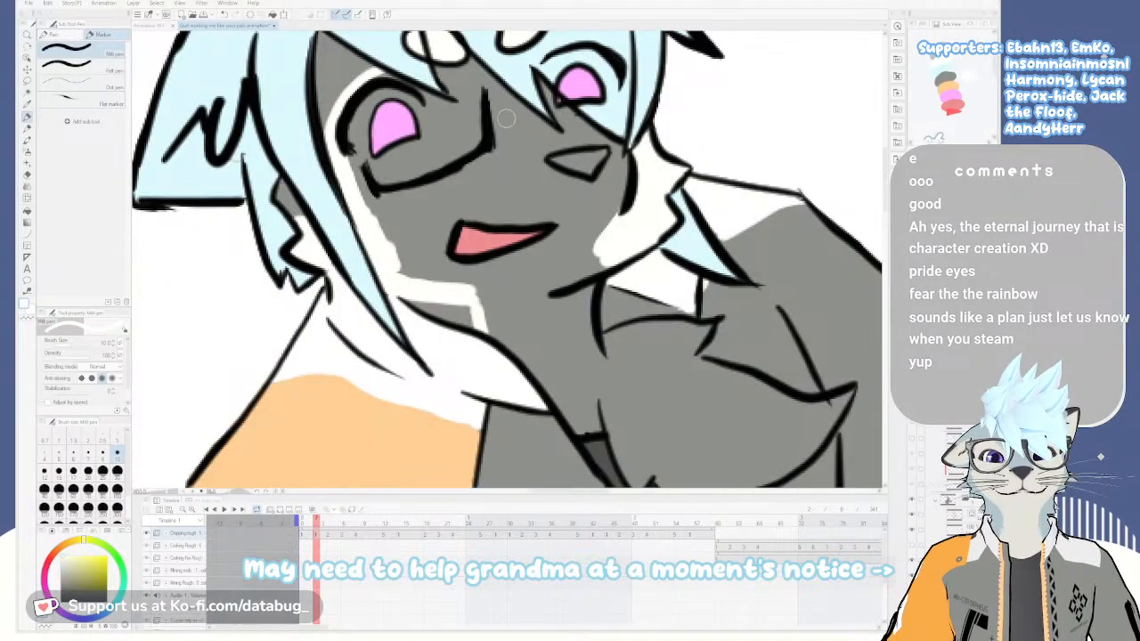
mouse_move(504, 118)
mouse_down()
mouse_move(557, 180)
mouse_move(525, 166)
mouse_move(545, 181)
mouse_up()
mouse_move(624, 173)
mouse_down()
mouse_move(616, 144)
mouse_move(627, 188)
mouse_up()
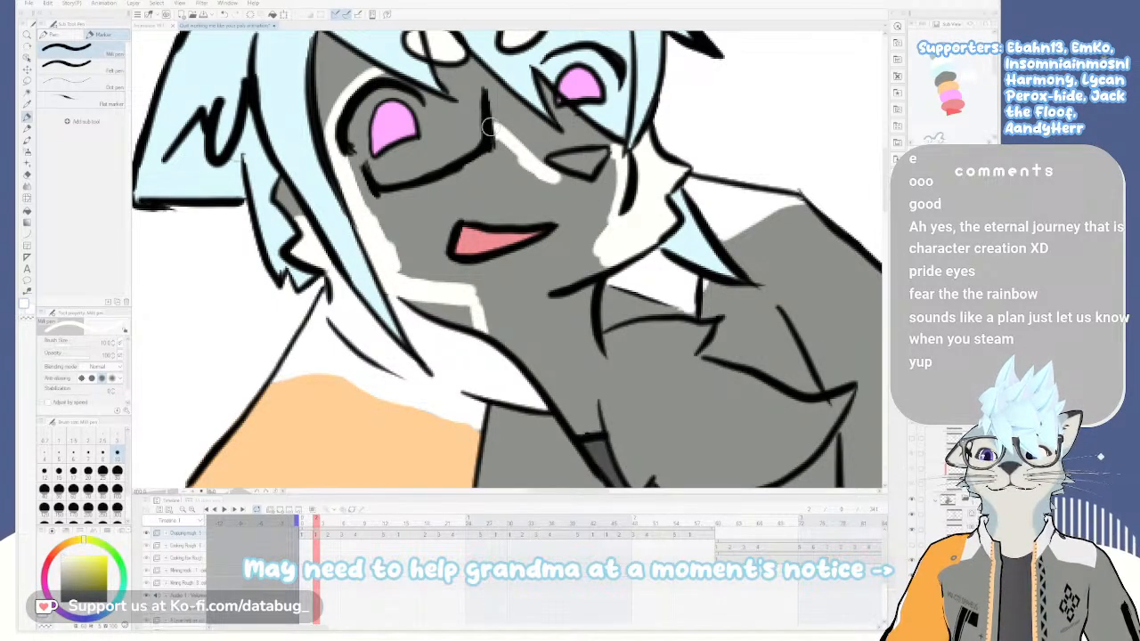
drag(489, 124, 455, 101)
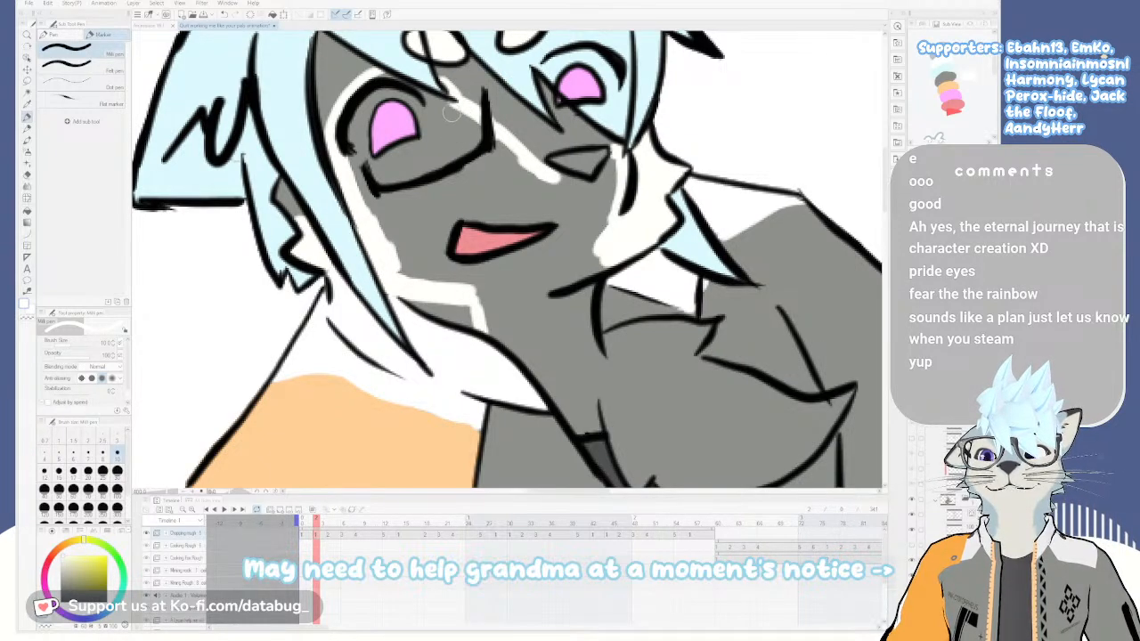
Fill the lower face, neck and chest fluff off-white, and paint over the leftover seams with the marker pen
key(g)
click(570, 233)
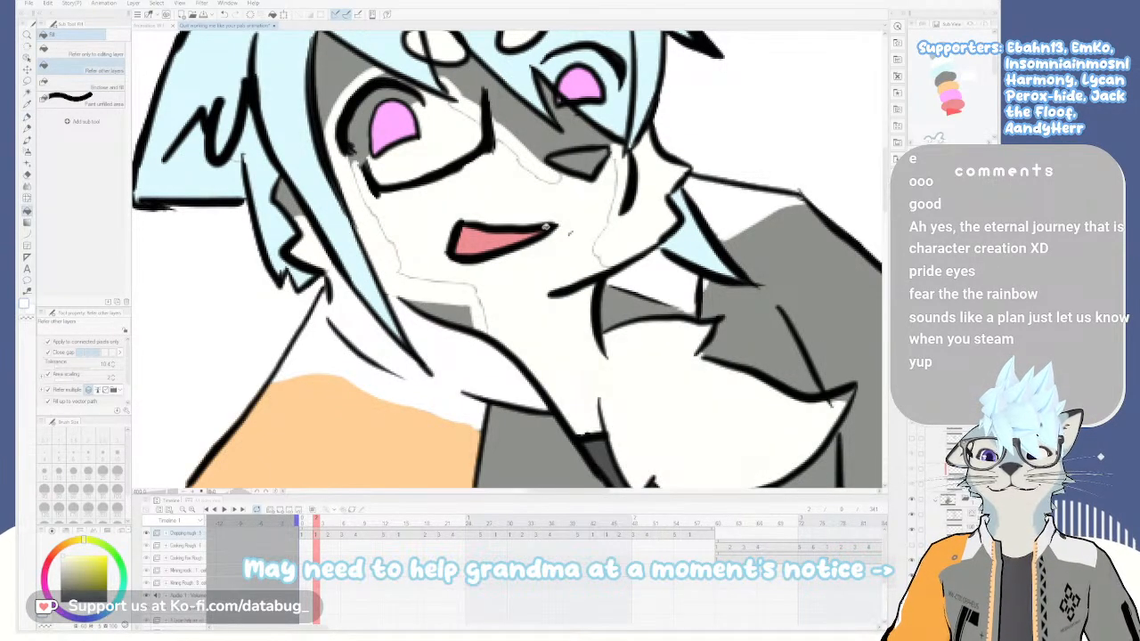
key(p)
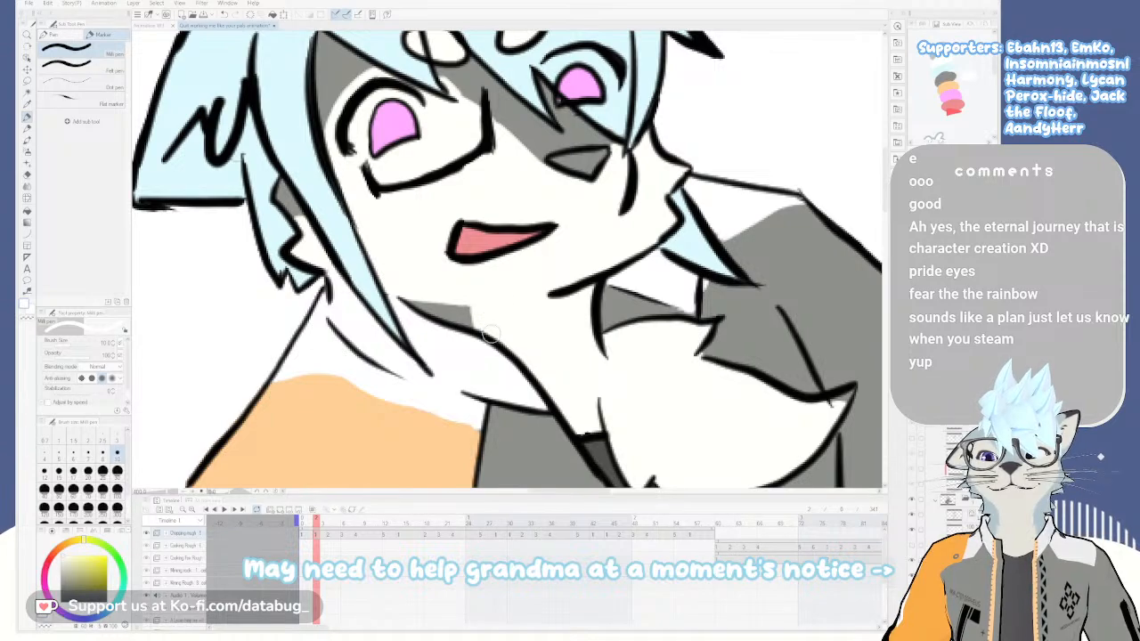
scroll(594, 338, up, 3)
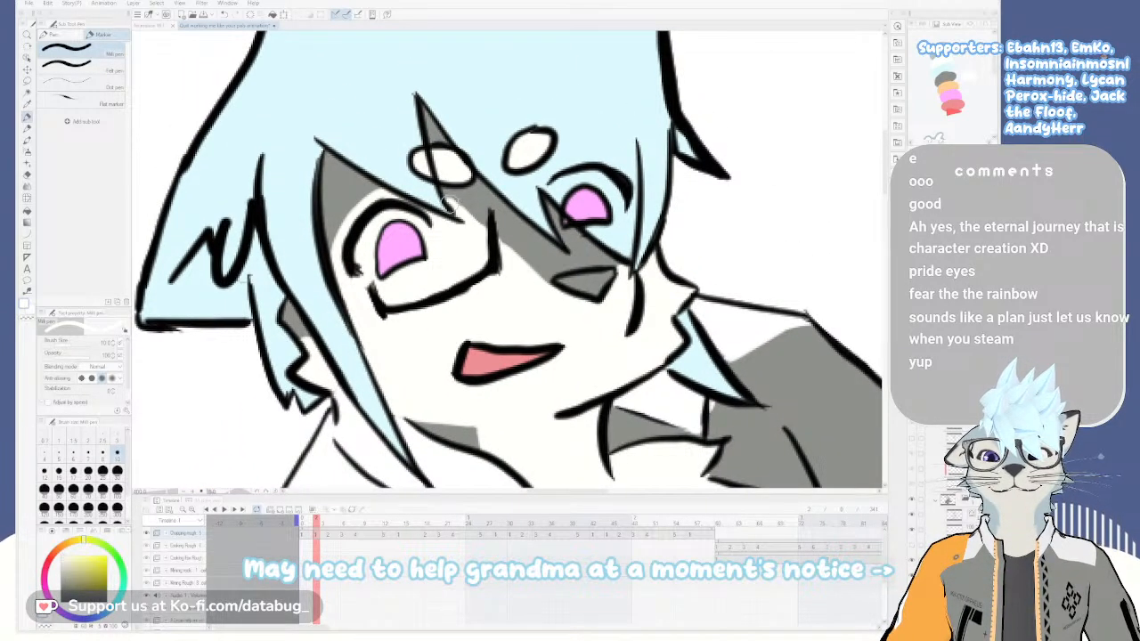
scroll(574, 321, down, 3)
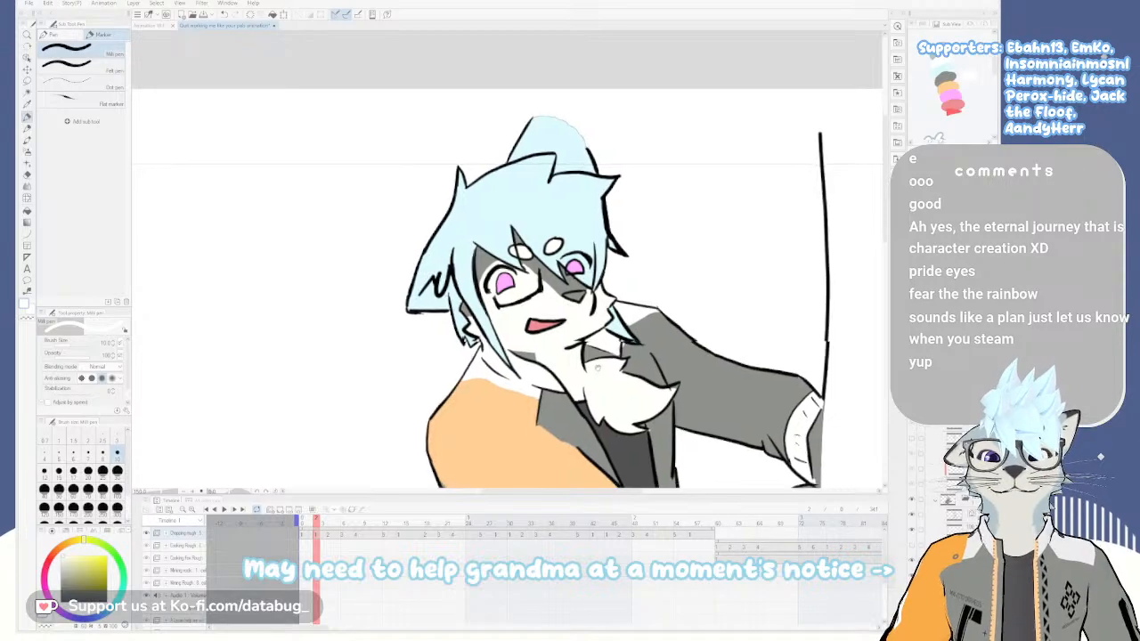
Fill the visible hand areas beyond the sleeve cuffs with off-white
drag(607, 392, 564, 247)
scroll(609, 293, up, 5)
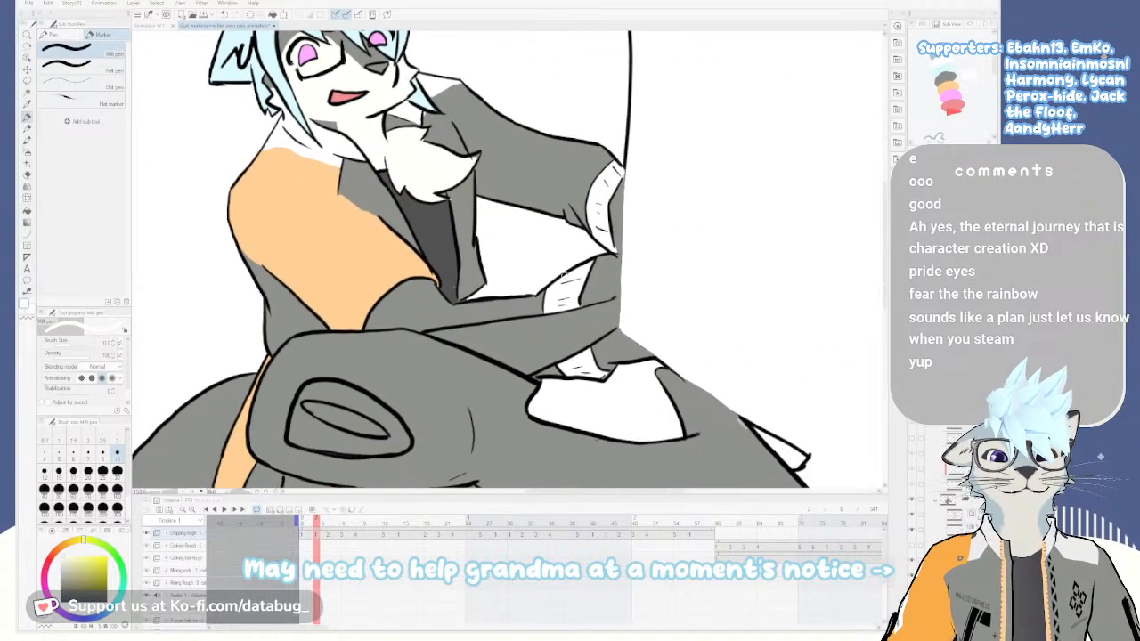
key(g)
click(614, 288)
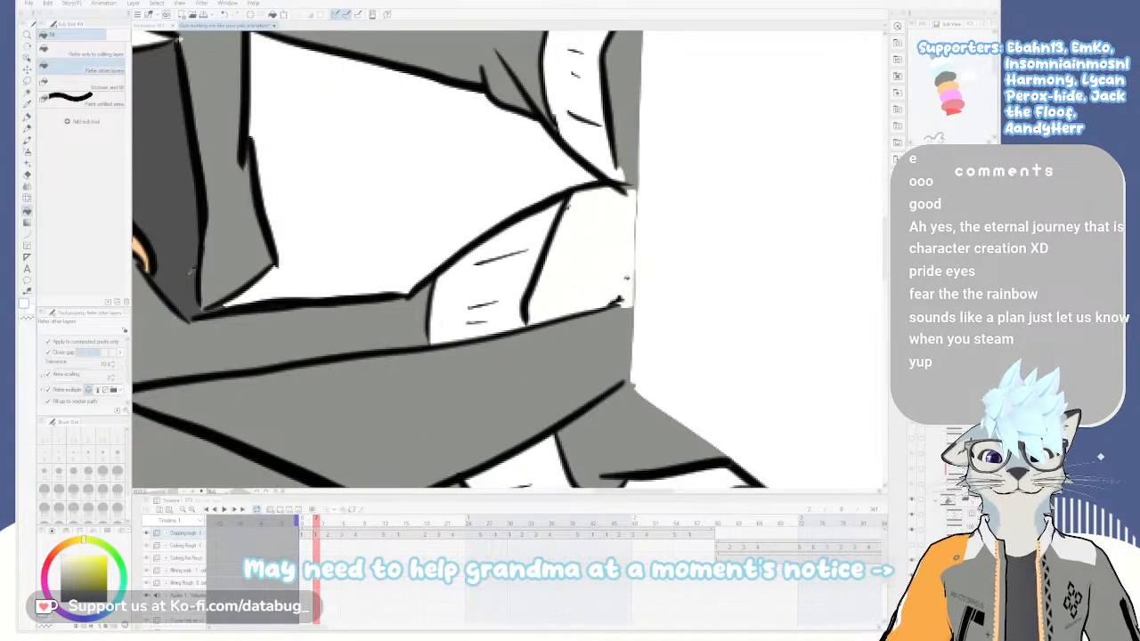
scroll(623, 290, down, 2)
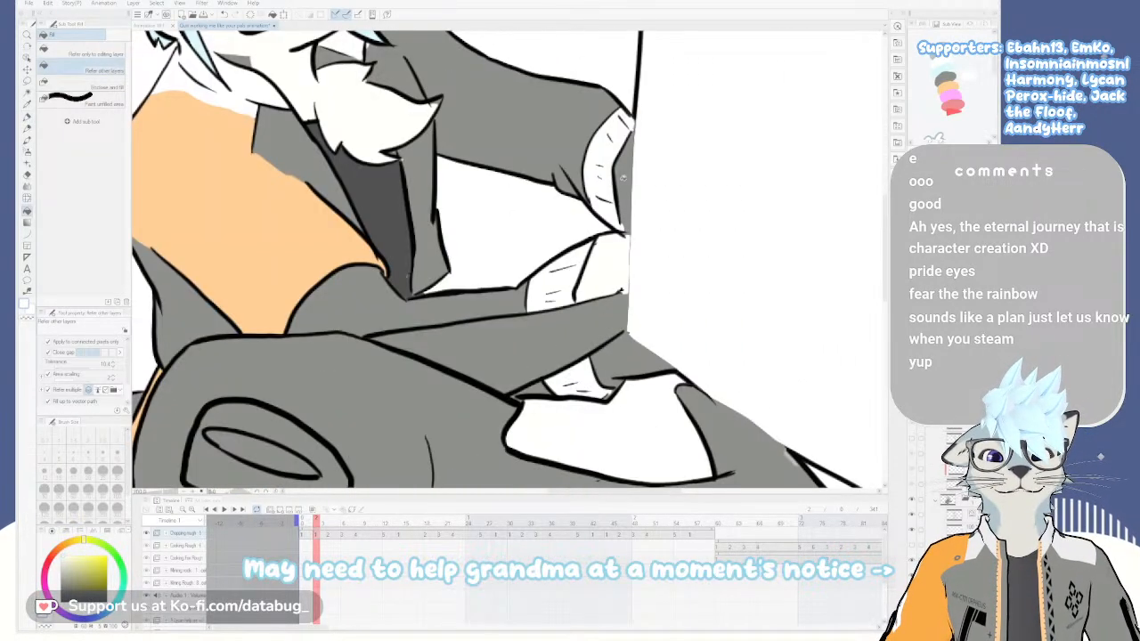
click(627, 354)
scroll(656, 350, down, 2)
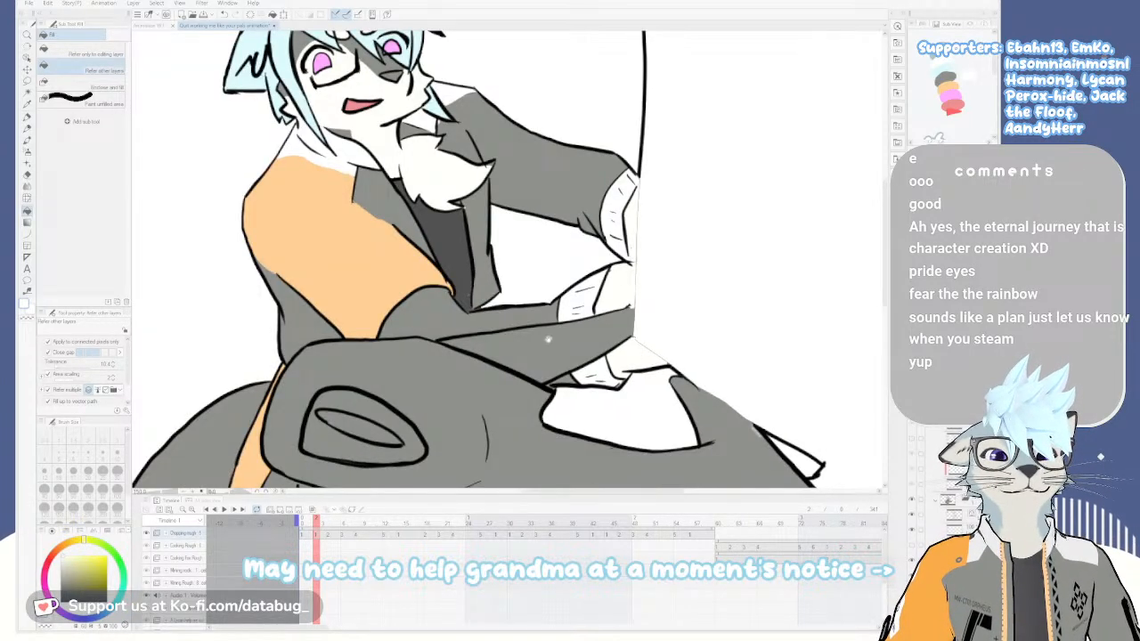
Examine the colouring of the face, chest fluff, jacket and hands for areas that still need colour
scroll(548, 339, down, 1)
scroll(586, 310, up, 4)
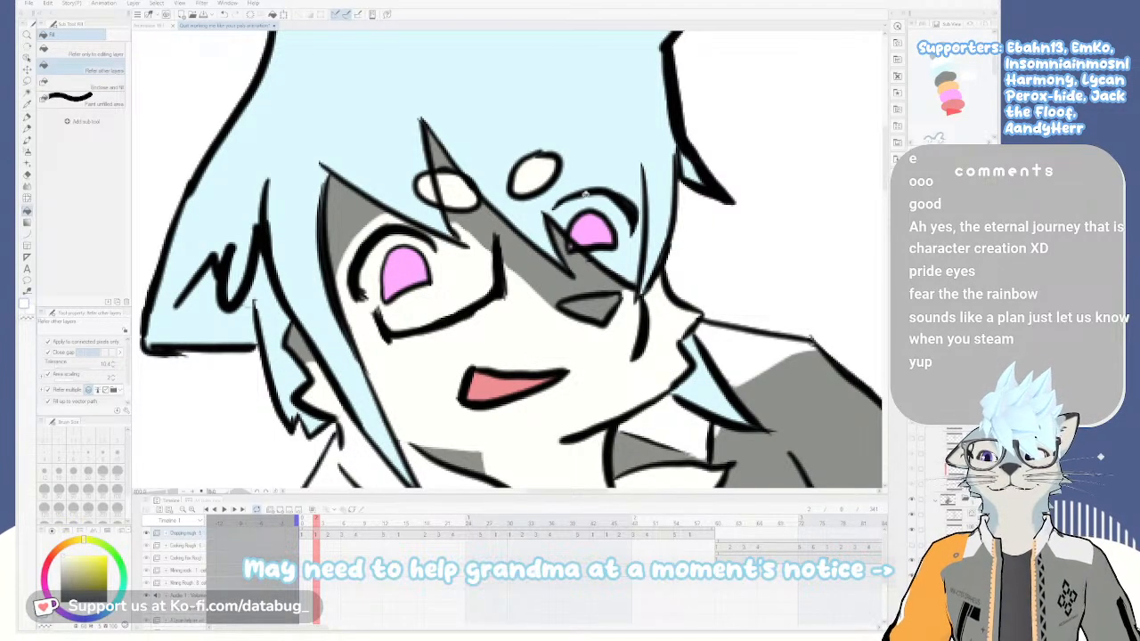
scroll(579, 227, down, 2)
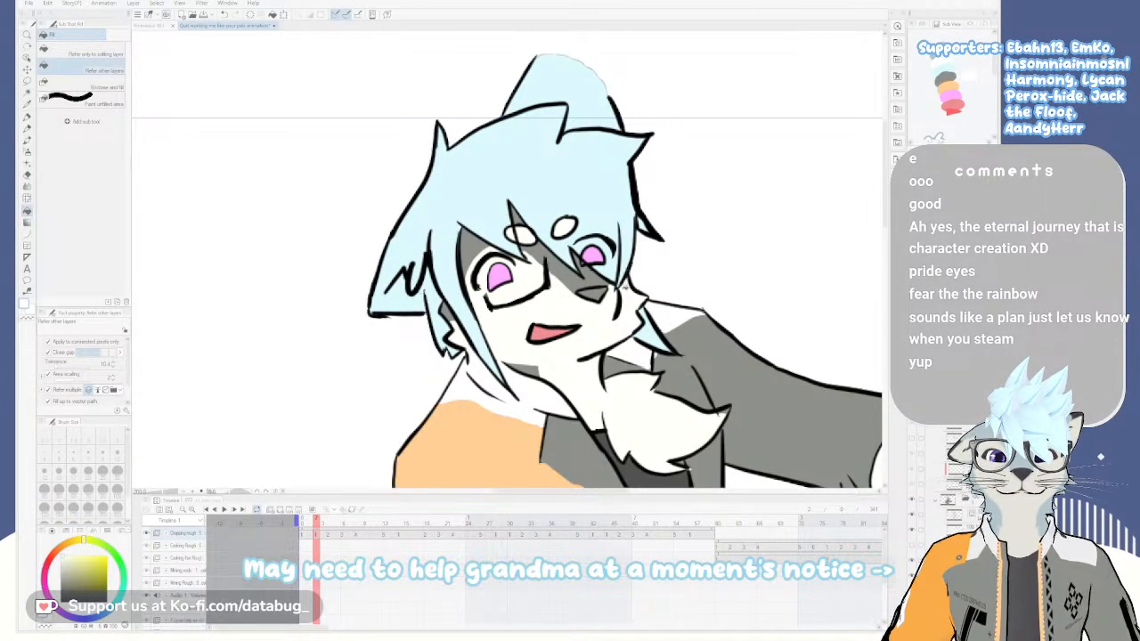
drag(630, 352, 629, 253)
drag(690, 418, 652, 287)
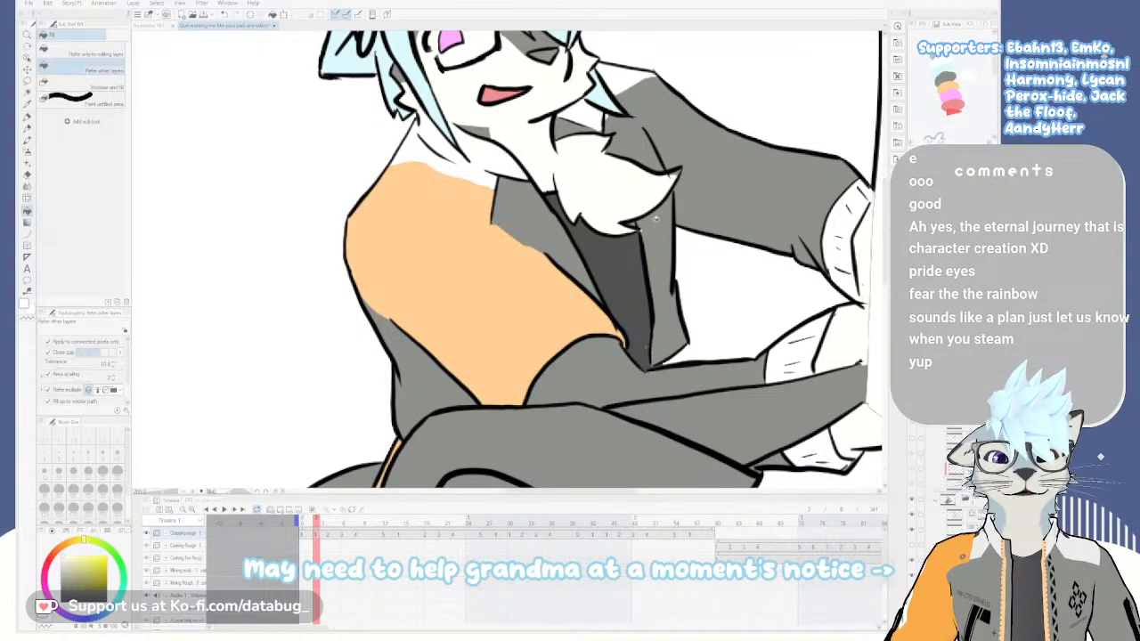
scroll(642, 206, up, 4)
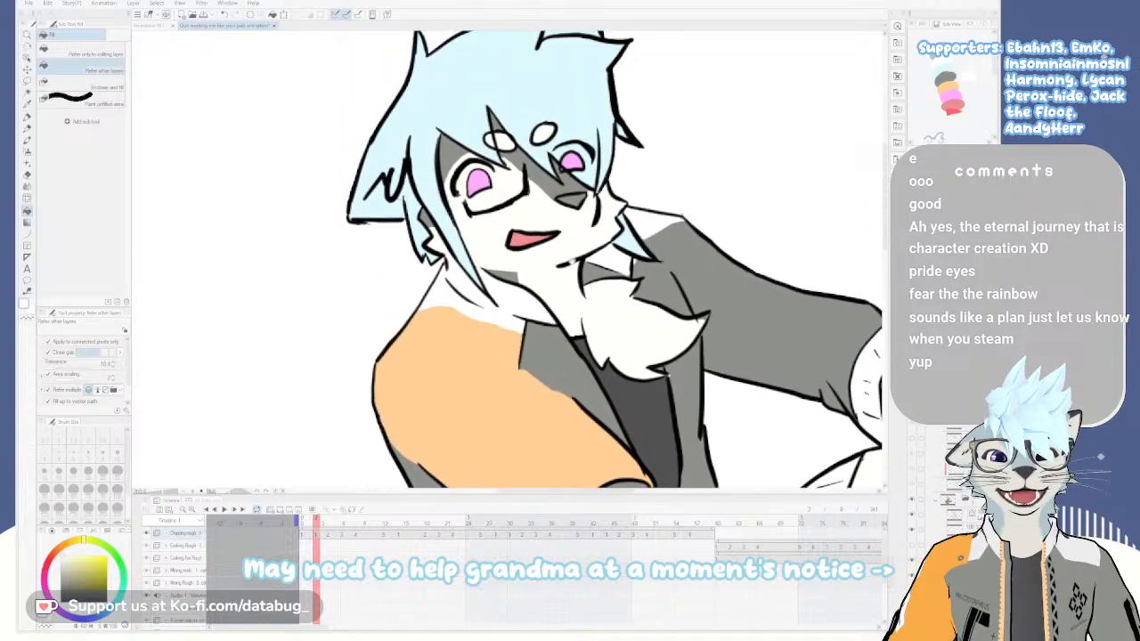
scroll(595, 287, down, 4)
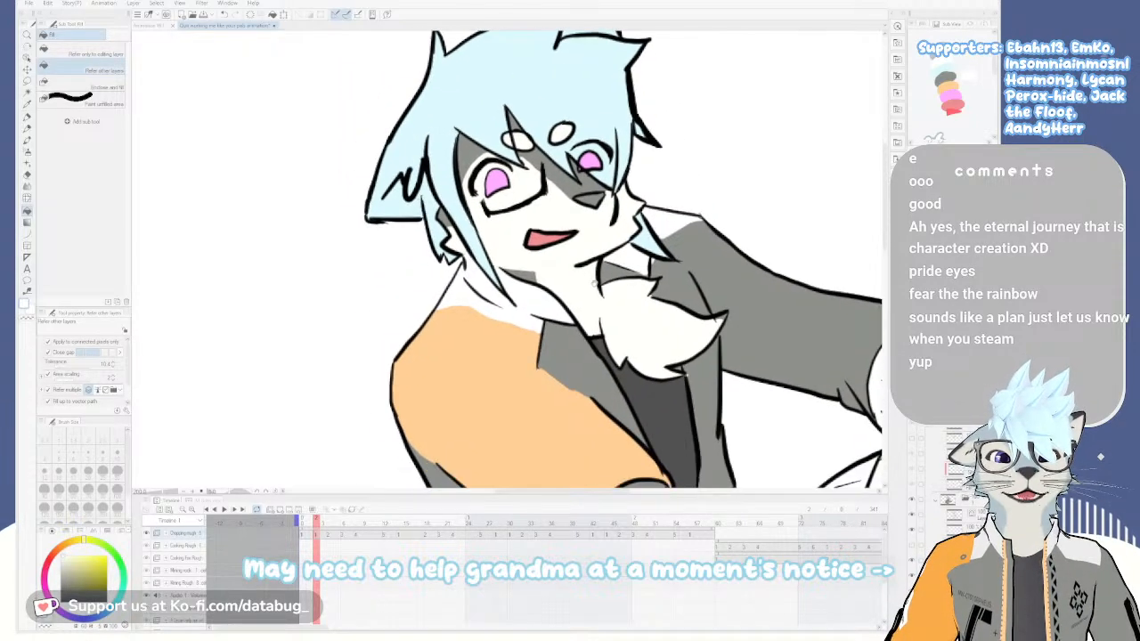
scroll(593, 285, down, 6)
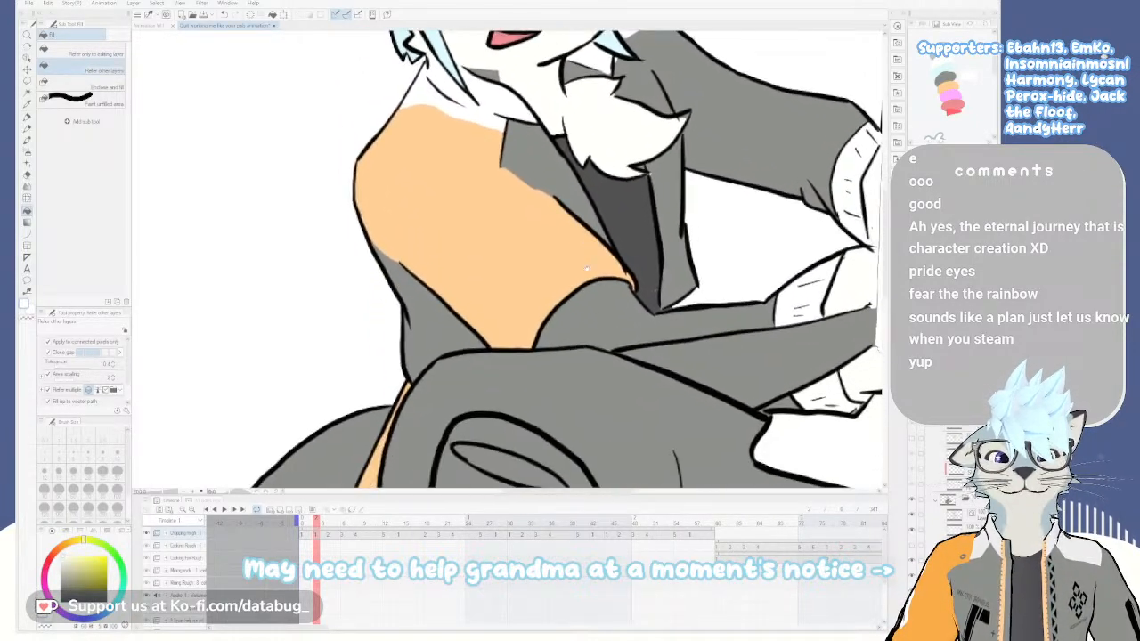
scroll(580, 302, down, 9)
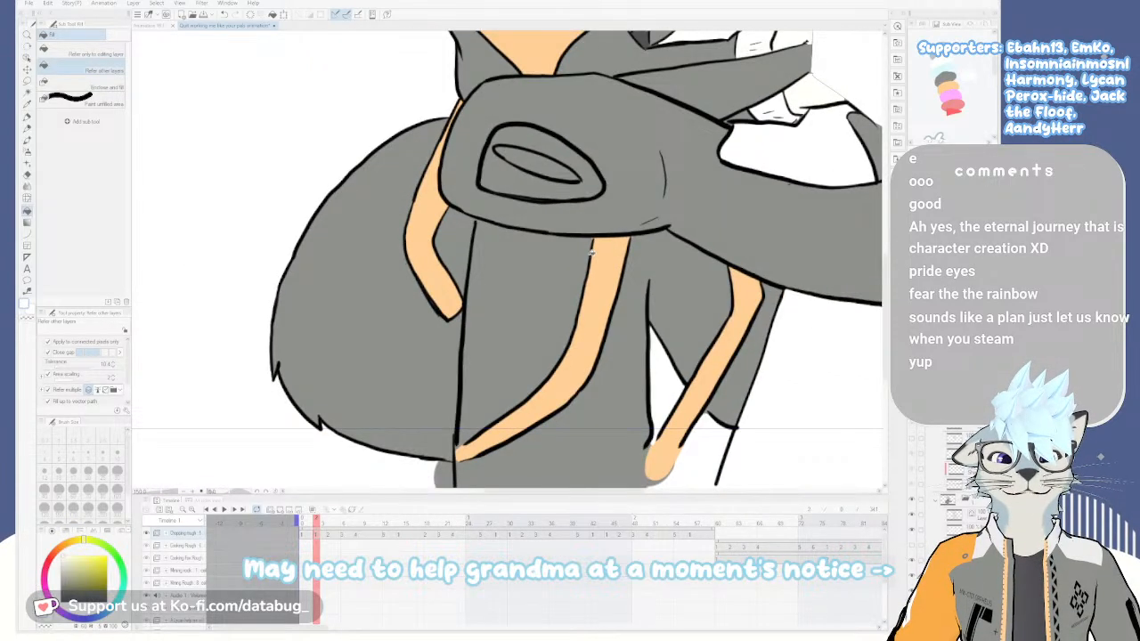
scroll(587, 251, up, 5)
scroll(584, 257, up, 5)
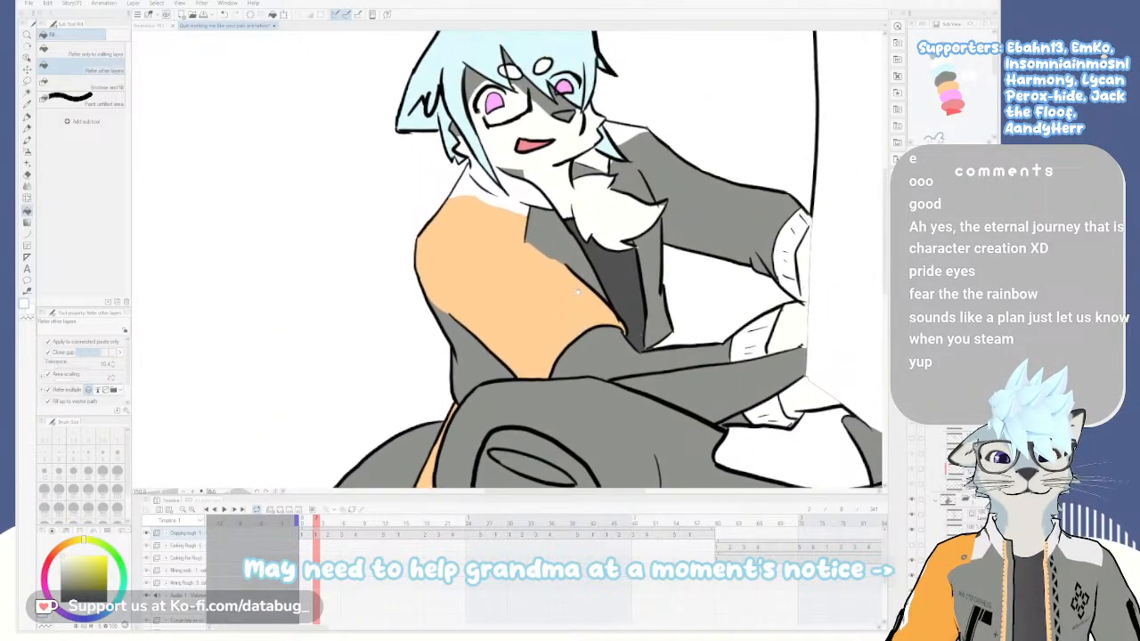
drag(594, 310, 603, 319)
scroll(598, 311, down, 5)
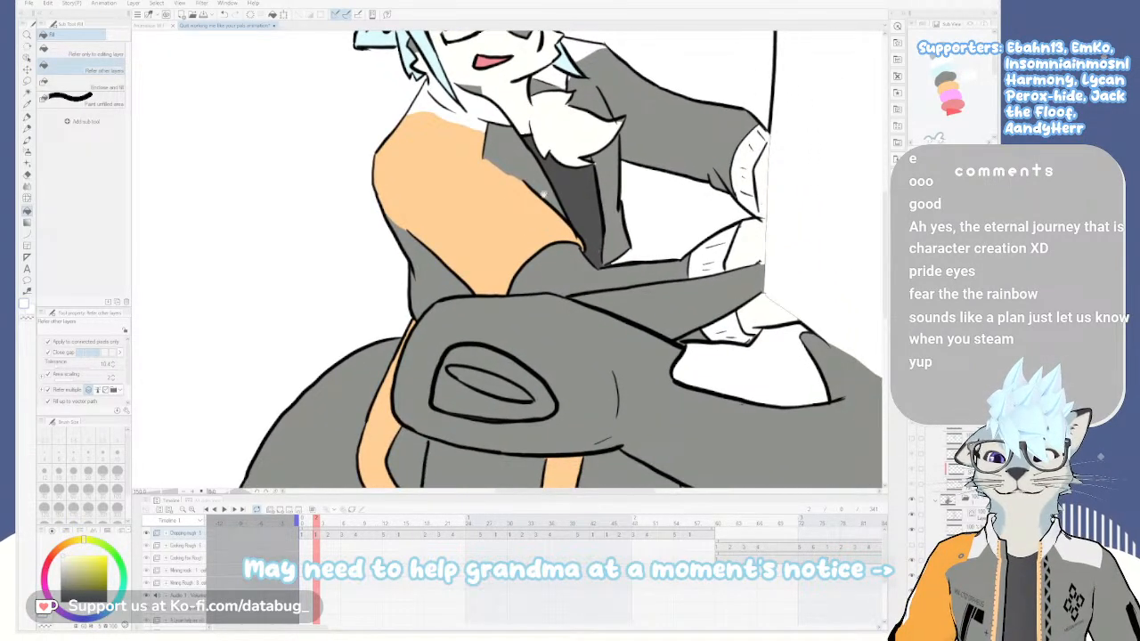
Recolour the dark grey patch on the character's neck below the jaw with the blue-grey fur colour using the Fill tool
scroll(549, 187, up, 4)
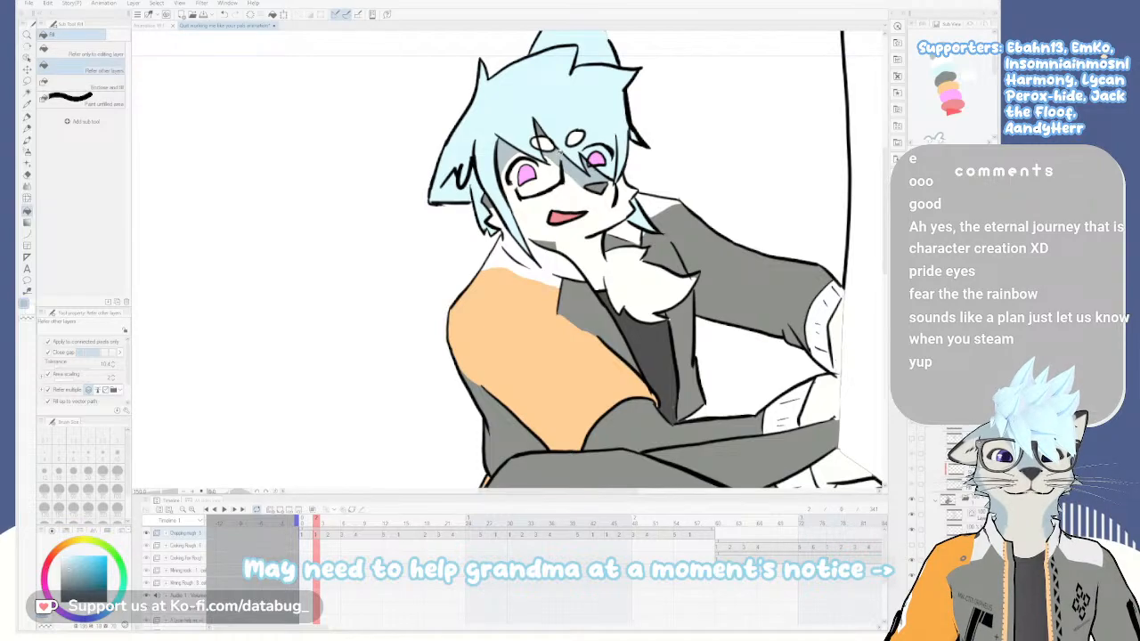
scroll(548, 135, up, 3)
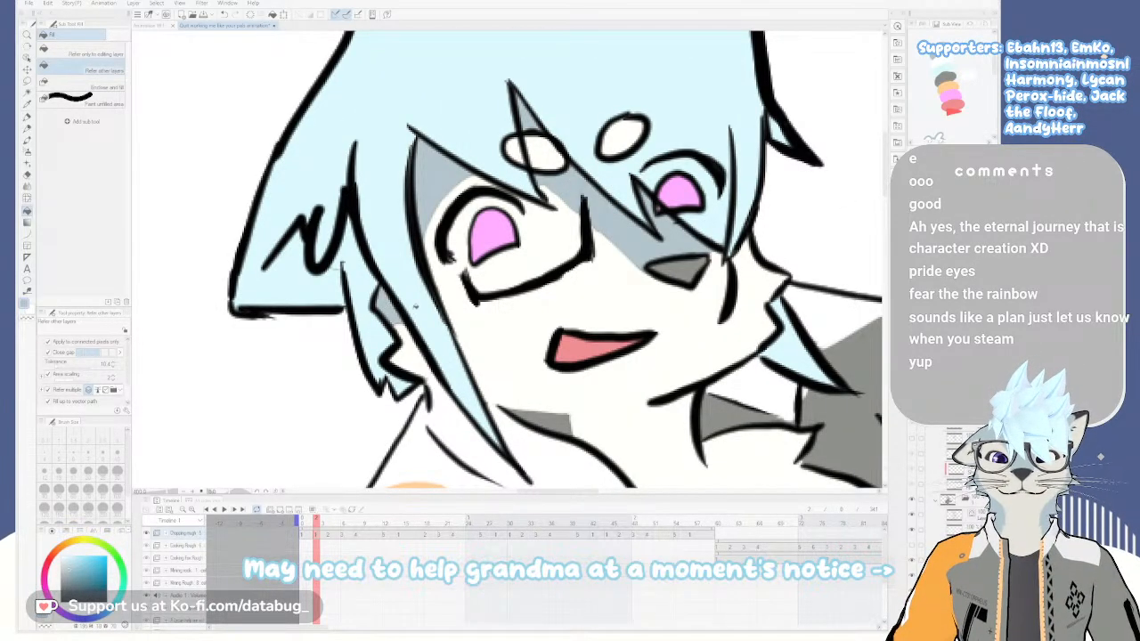
key(p)
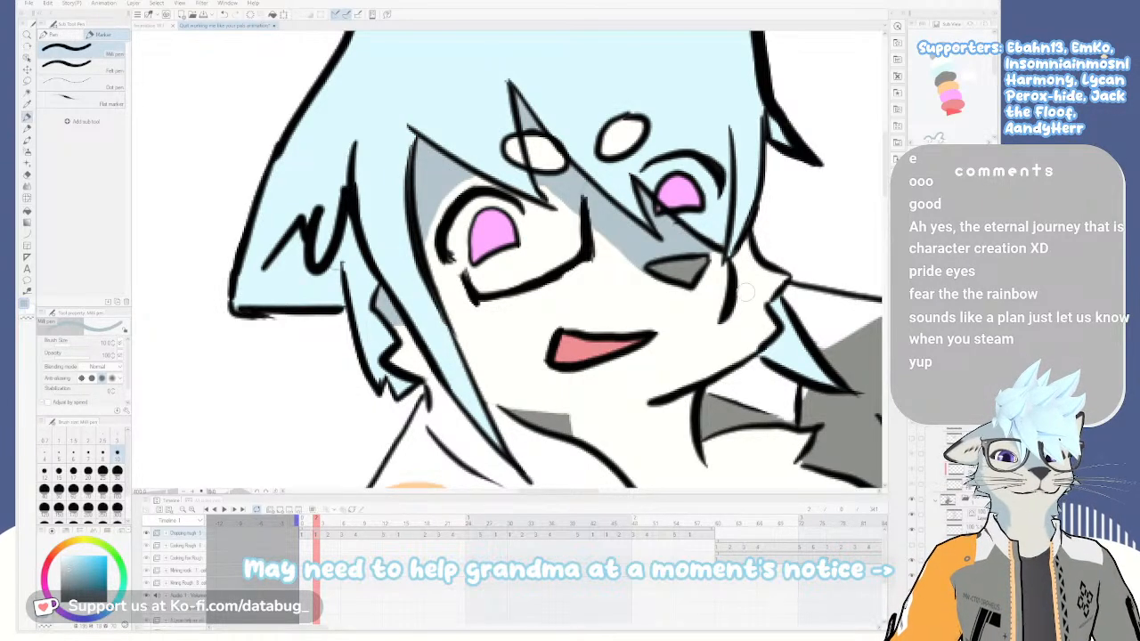
scroll(753, 260, down, 3)
drag(729, 342, 653, 256)
scroll(633, 253, up, 5)
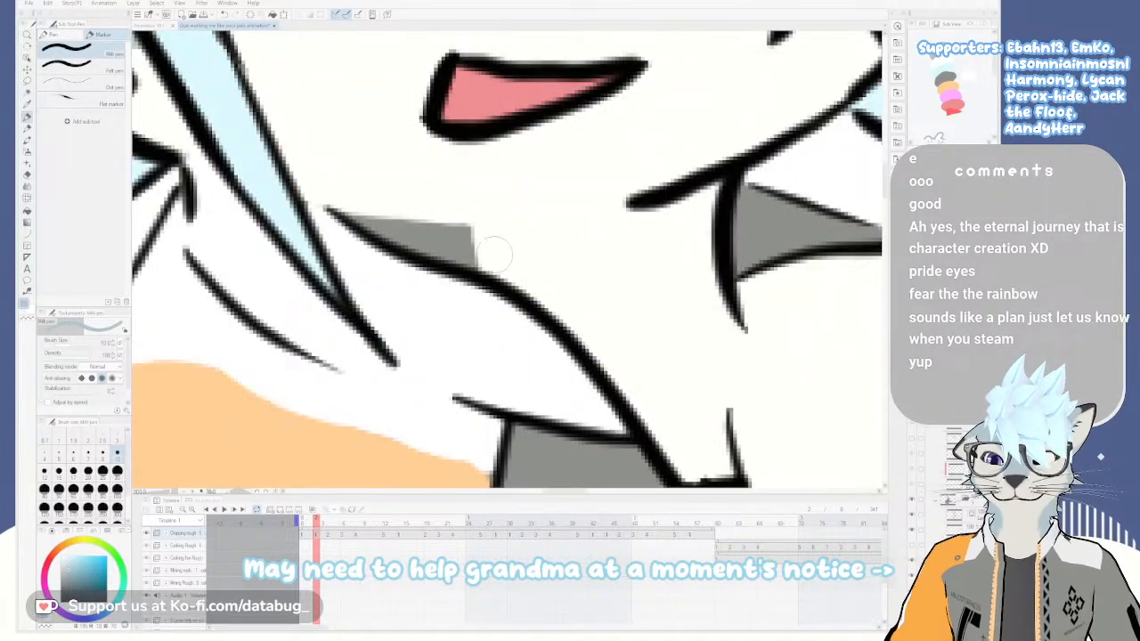
key(g)
click(473, 260)
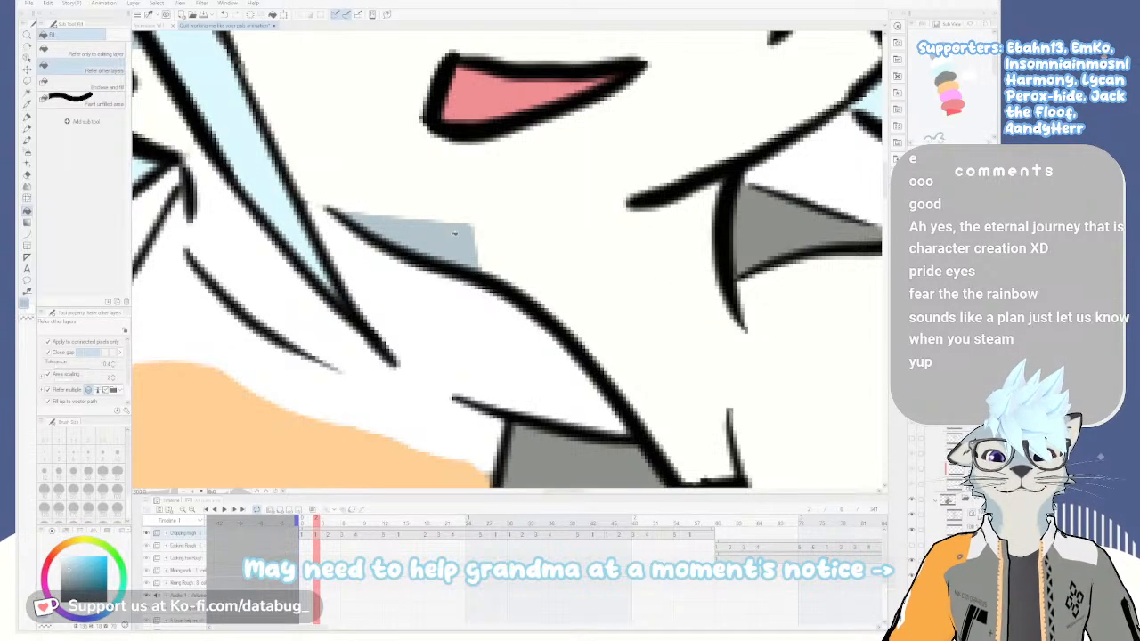
Fill the tail, including the small section enclosed by the orange strap, with the off-white fur colour
scroll(454, 234, down, 2)
scroll(534, 254, up, 2)
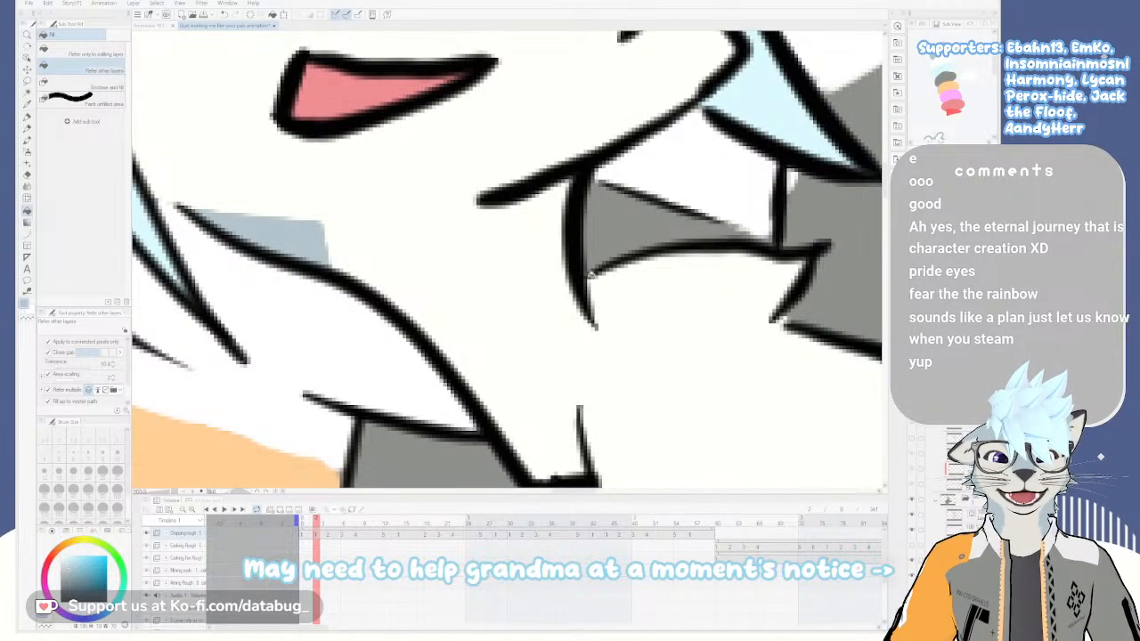
scroll(587, 276, up, 2)
scroll(609, 305, down, 3)
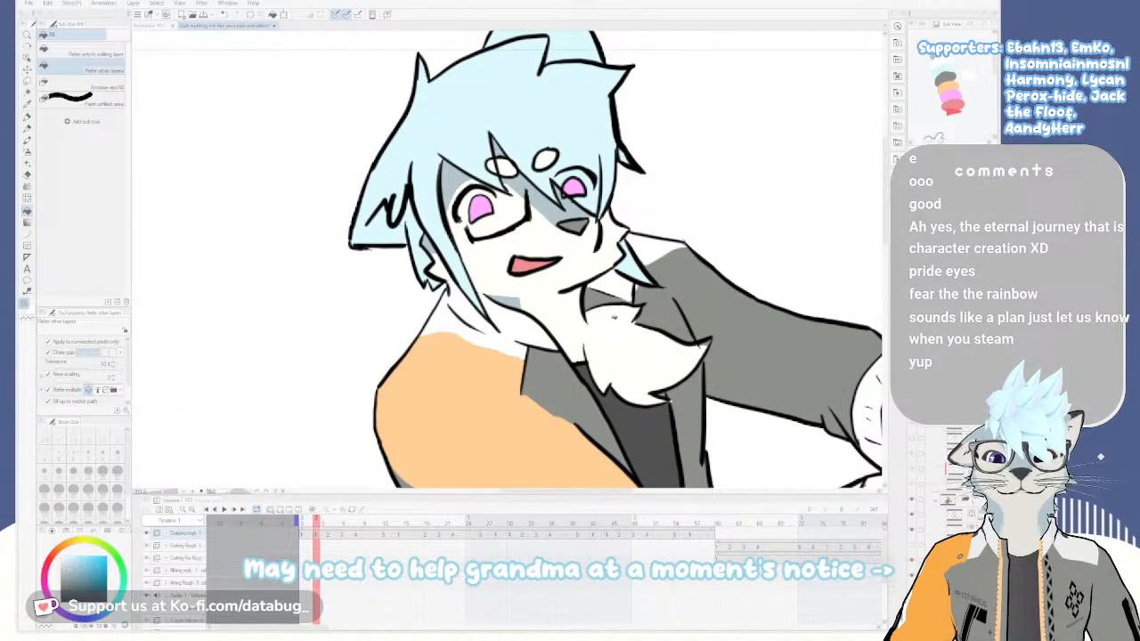
drag(613, 314, 556, 138)
drag(684, 407, 865, 29)
mouse_move(659, 244)
mouse_down()
mouse_move(647, 229)
mouse_move(644, 256)
mouse_up()
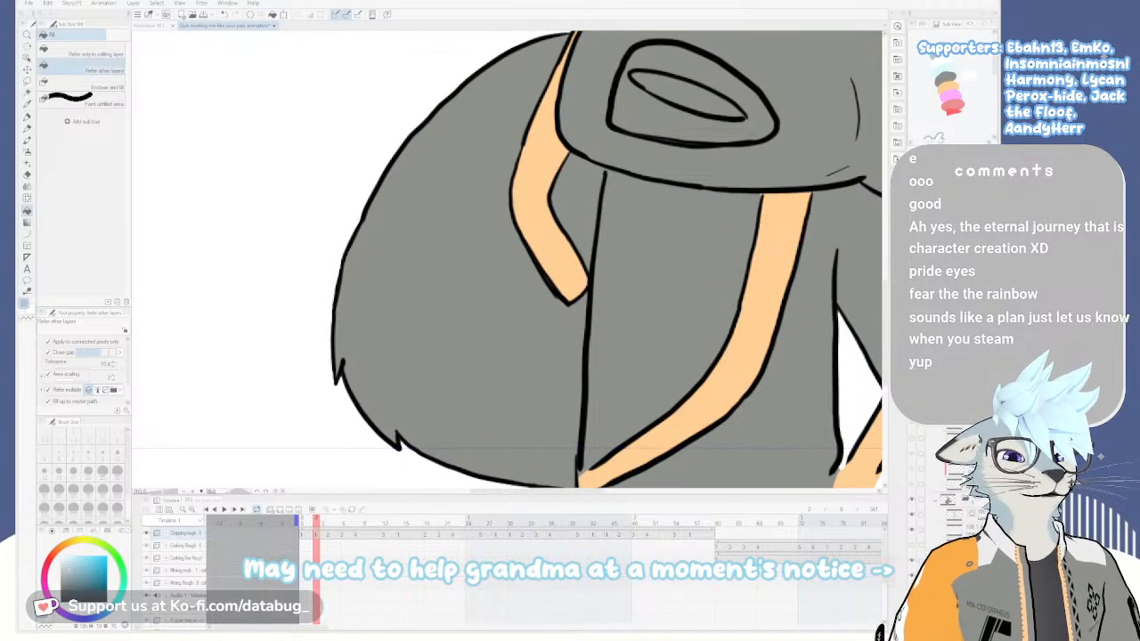
click(491, 300)
click(578, 214)
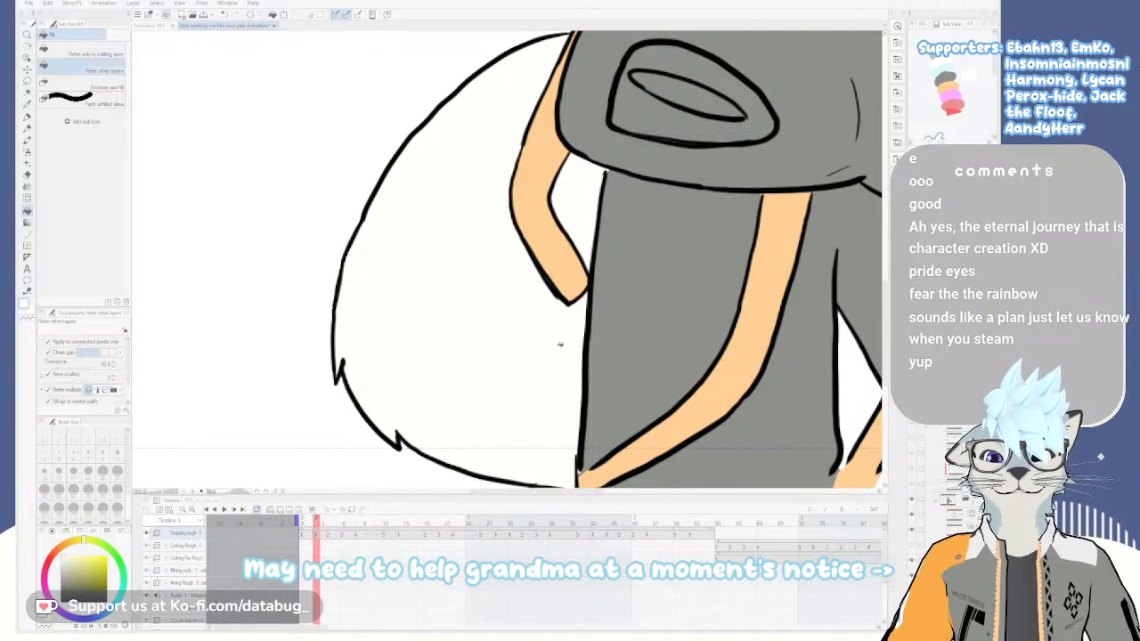
Take the blue-grey from the reference image and draw a jagged fur boundary line down the middle of the tail with the Milli pen
scroll(562, 342, down, 1)
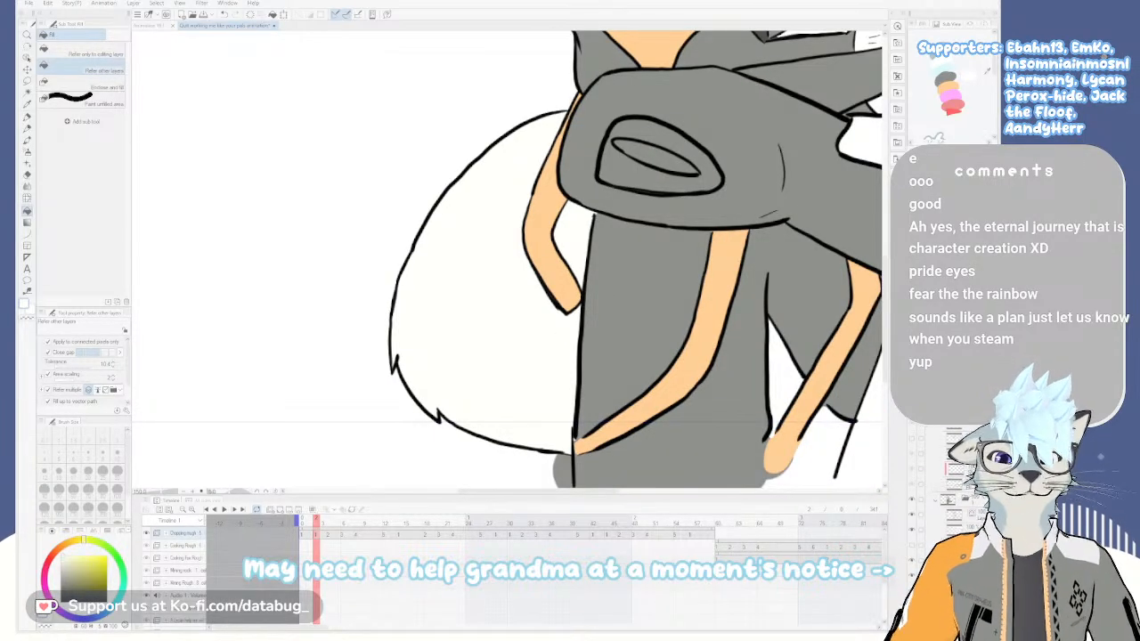
click(943, 64)
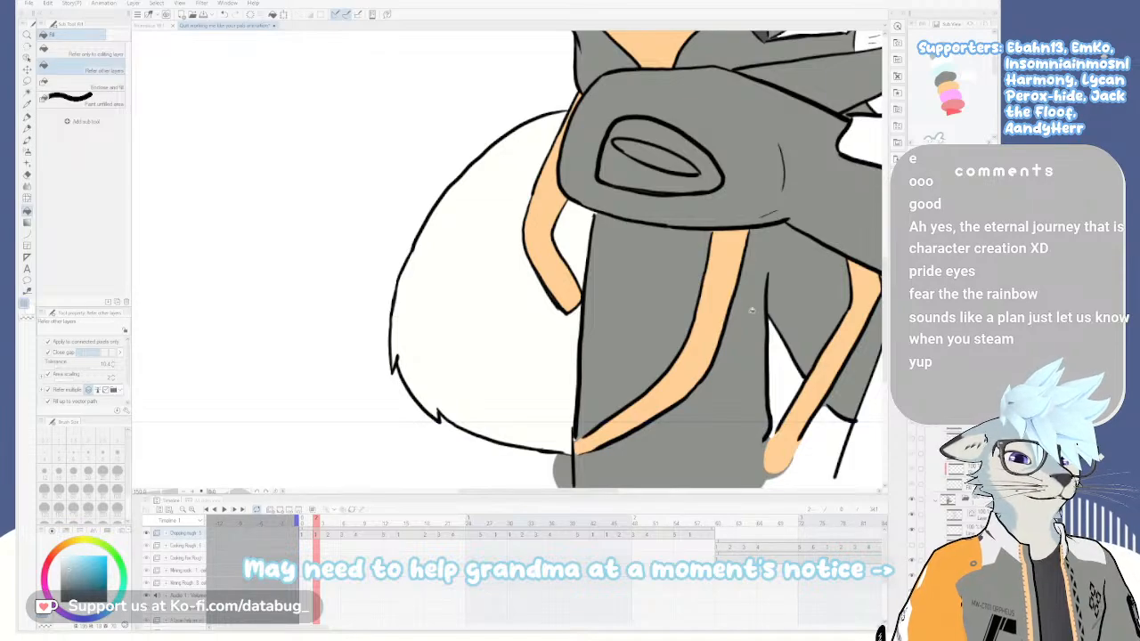
key(p)
drag(527, 201, 461, 316)
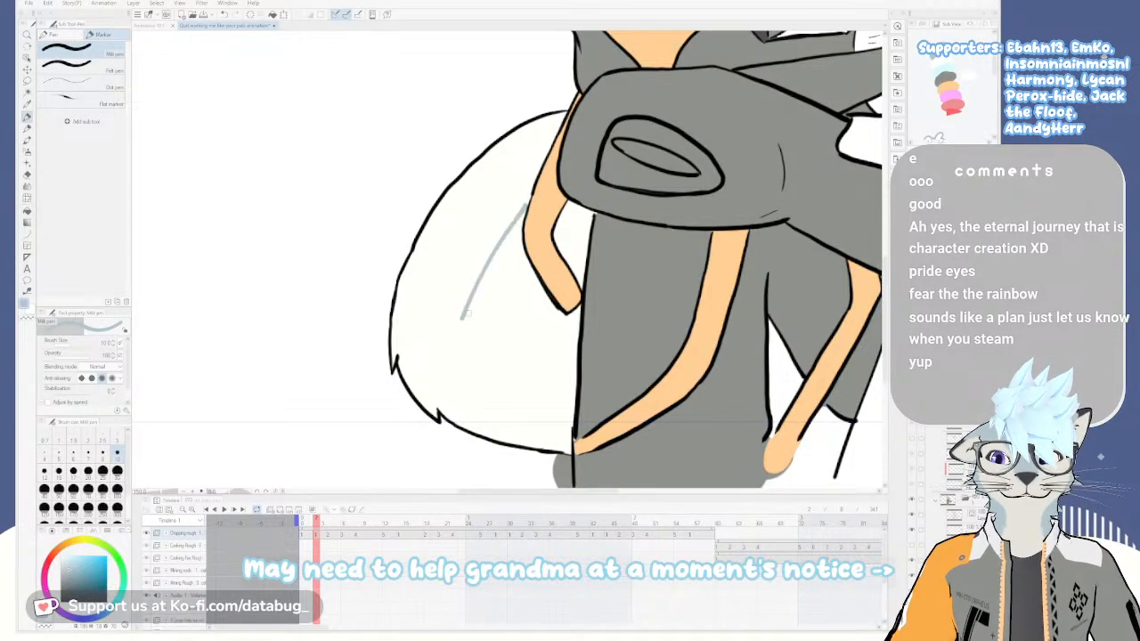
key(ctrl+z)
drag(529, 202, 473, 302)
drag(473, 277, 483, 378)
key(ctrl+z)
mouse_move(472, 277)
mouse_down()
mouse_move(481, 415)
mouse_move(491, 426)
mouse_up()
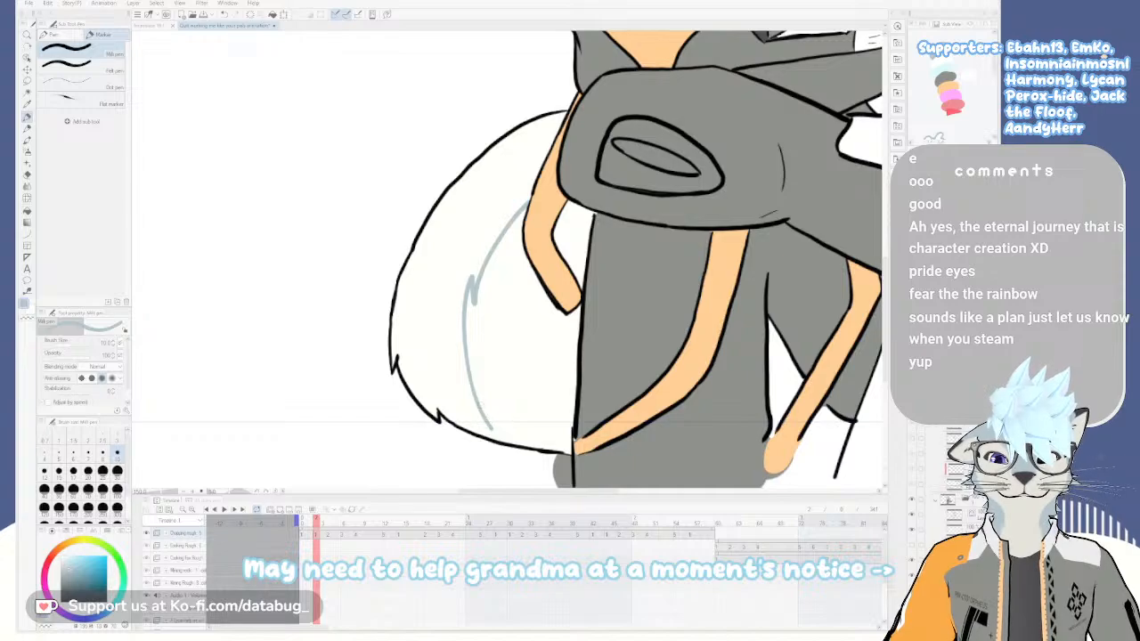
Extend the boundary line to the tail's lower outline and fill the outer side of the tail with blue-grey
drag(472, 381, 553, 436)
key(ctrl+z)
drag(469, 370, 519, 438)
key(ctrl+z)
drag(467, 367, 501, 442)
key(ctrl+z)
drag(463, 351, 504, 442)
key(ctrl+z)
key(ctrl+z)
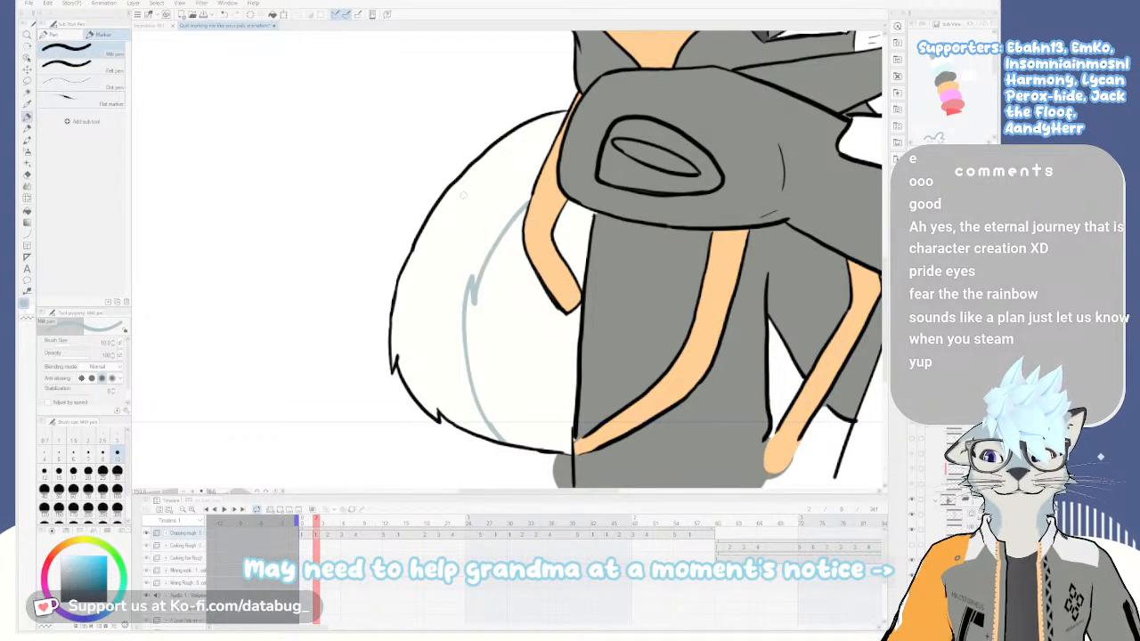
key(g)
click(483, 230)
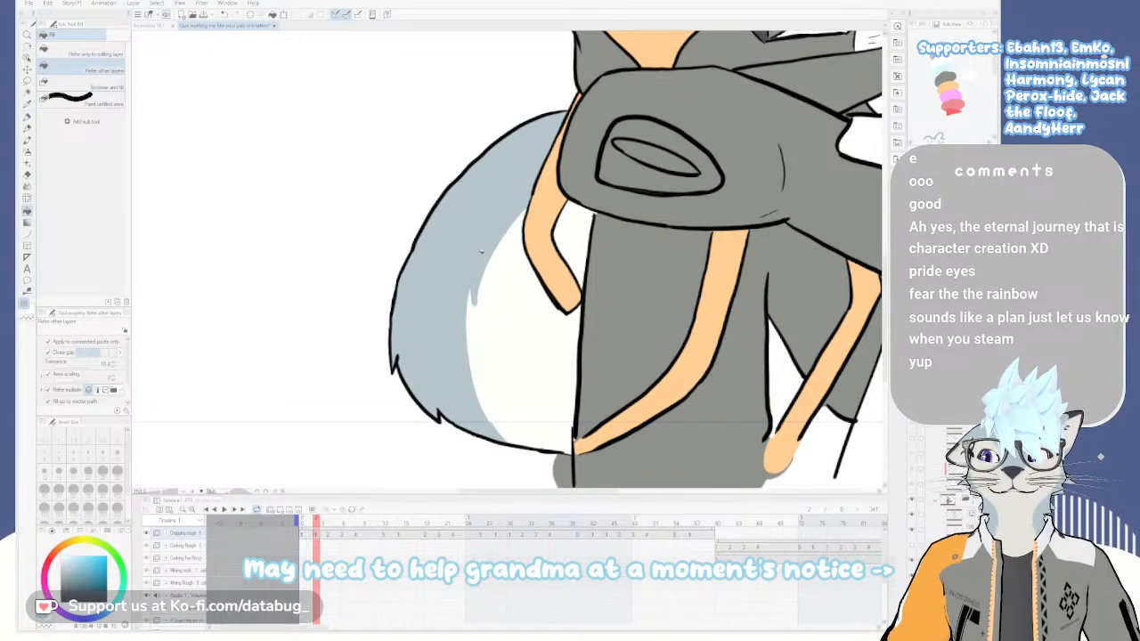
Sharpen the fur tuft on the tail's inner edge into a tapered point using blue-grey G-pen 2 strokes
key(p)
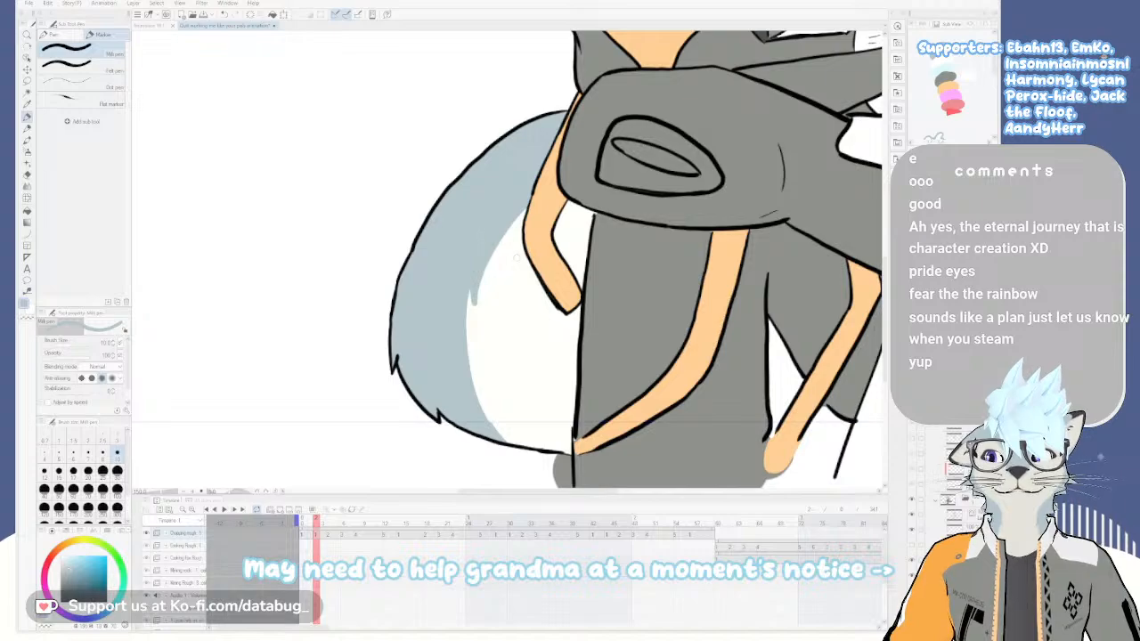
scroll(516, 256, down, 2)
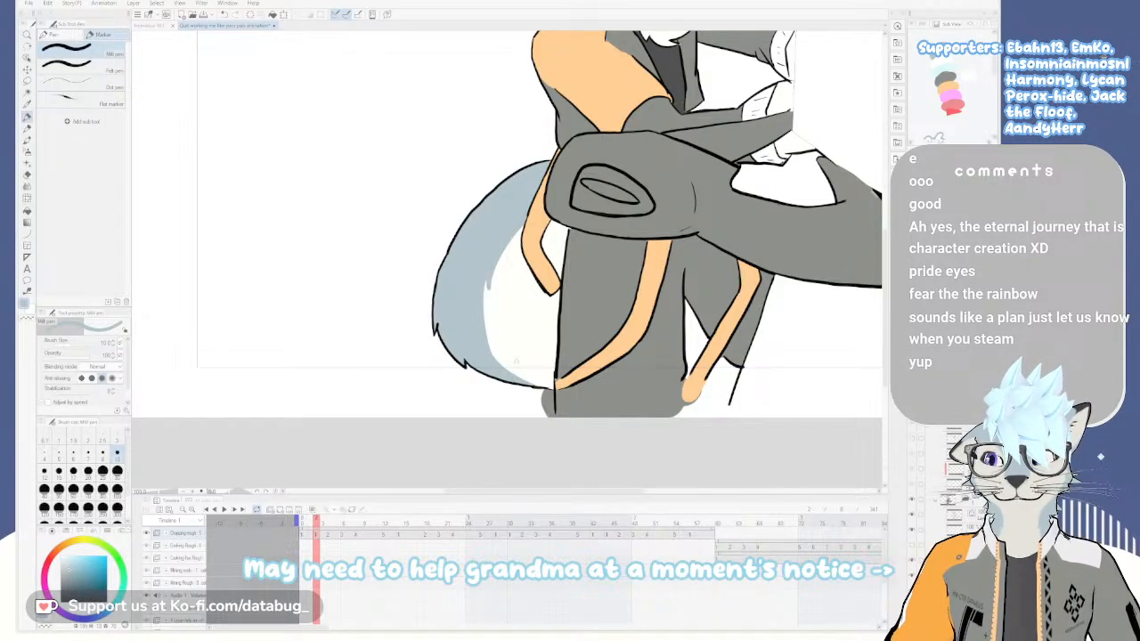
scroll(484, 261, up, 4)
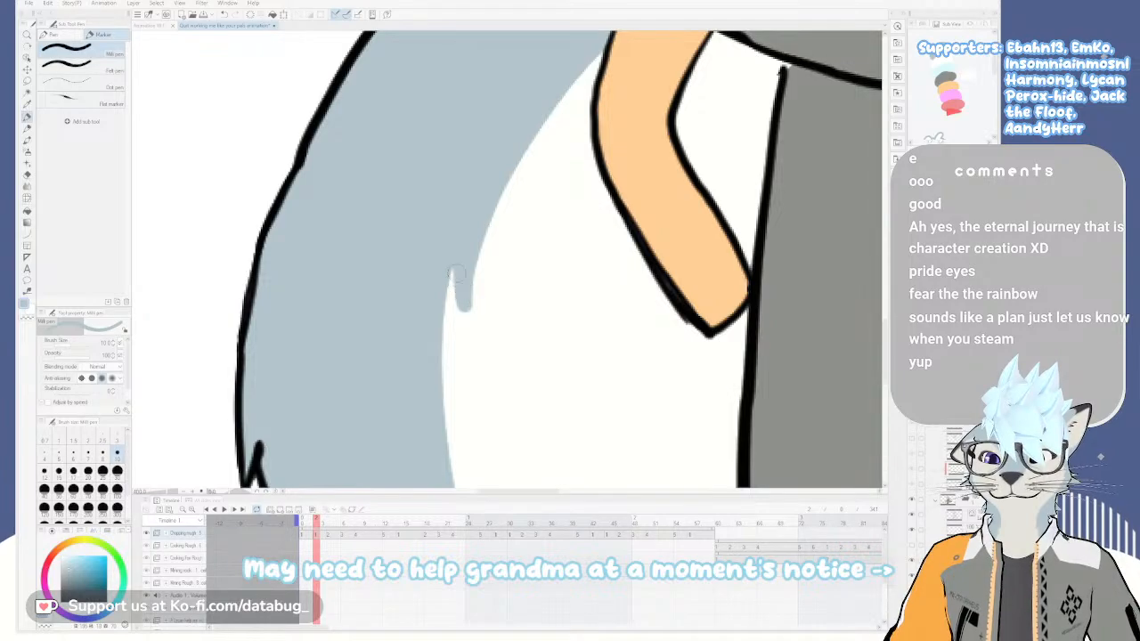
click(55, 34)
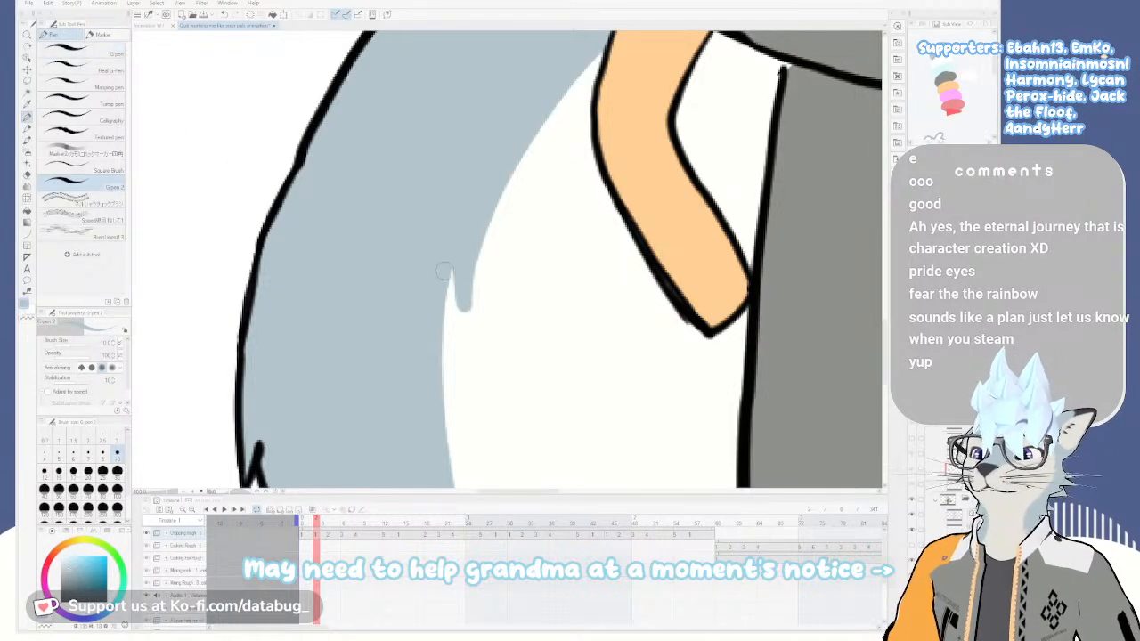
mouse_move(463, 302)
mouse_down()
mouse_move(452, 273)
mouse_move(462, 333)
mouse_up()
drag(454, 277, 466, 342)
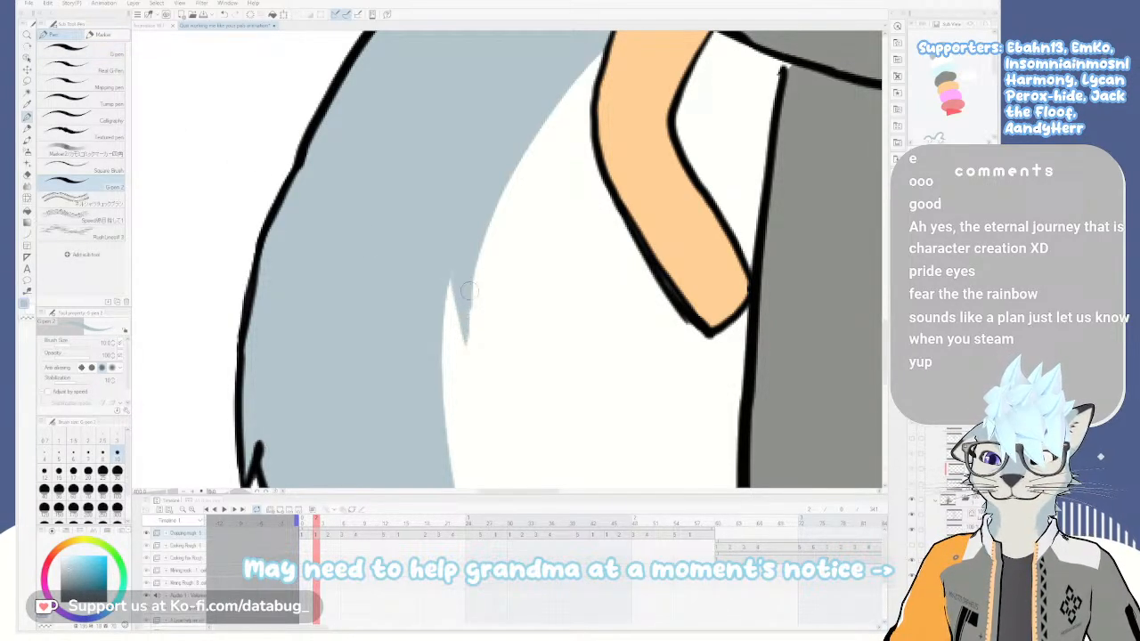
scroll(467, 267, down, 3)
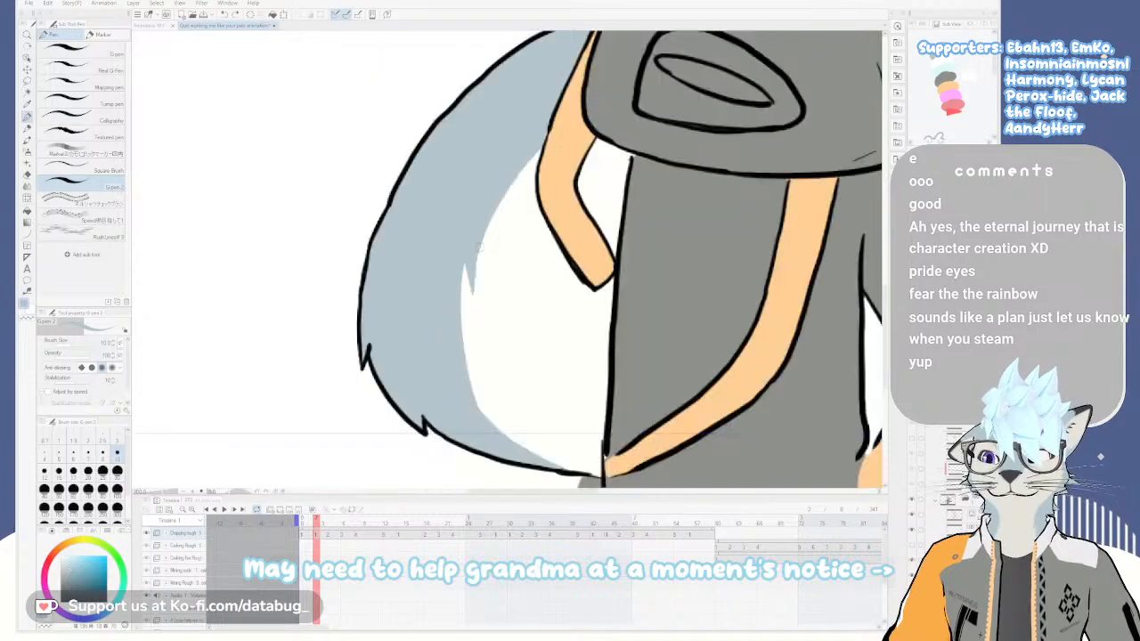
Fill the large axe head in front of the character with light grey
scroll(479, 250, down, 5)
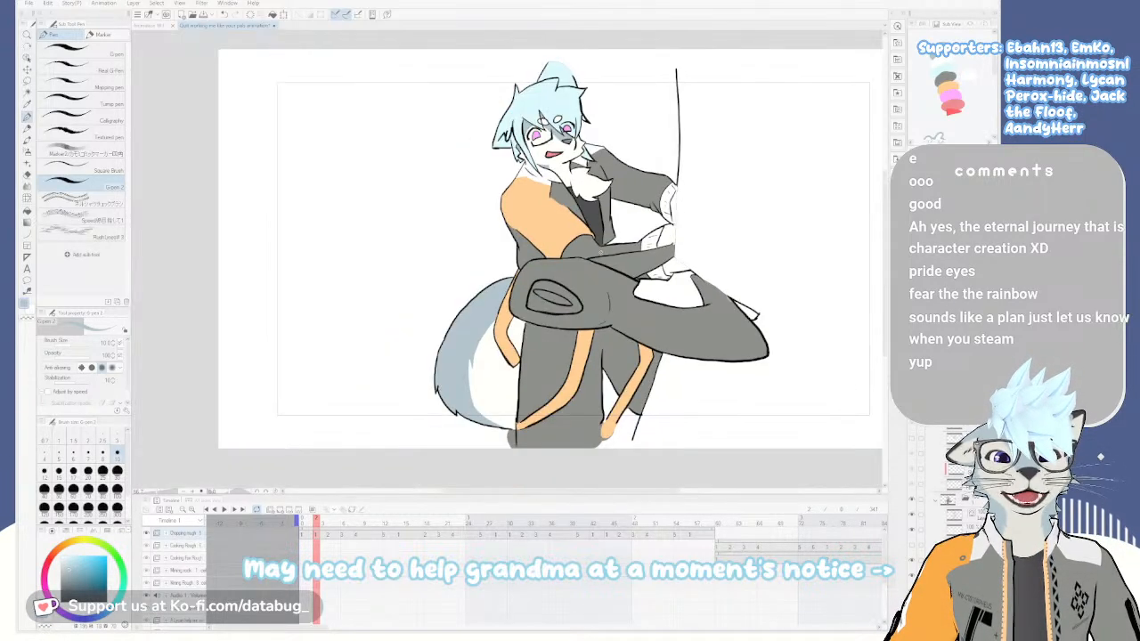
scroll(599, 252, up, 3)
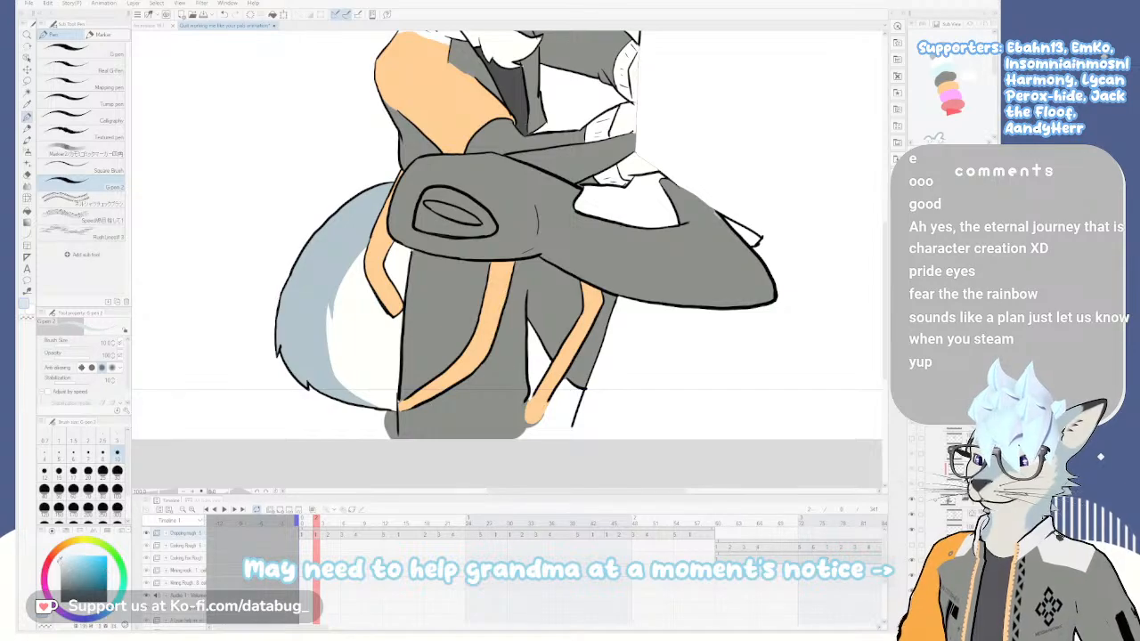
key(g)
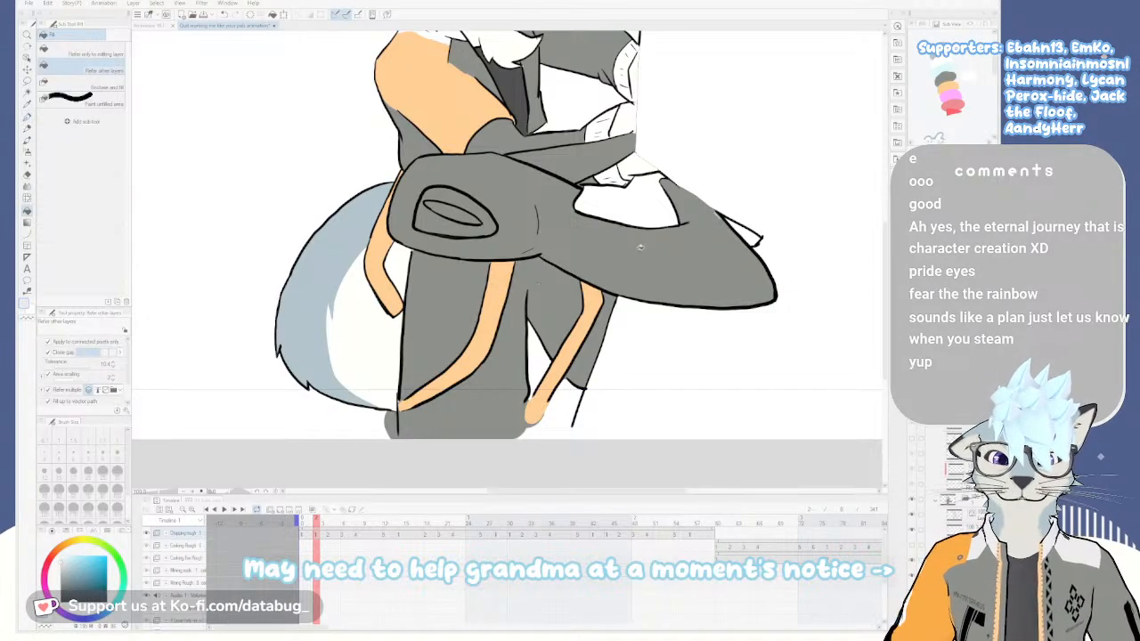
click(638, 252)
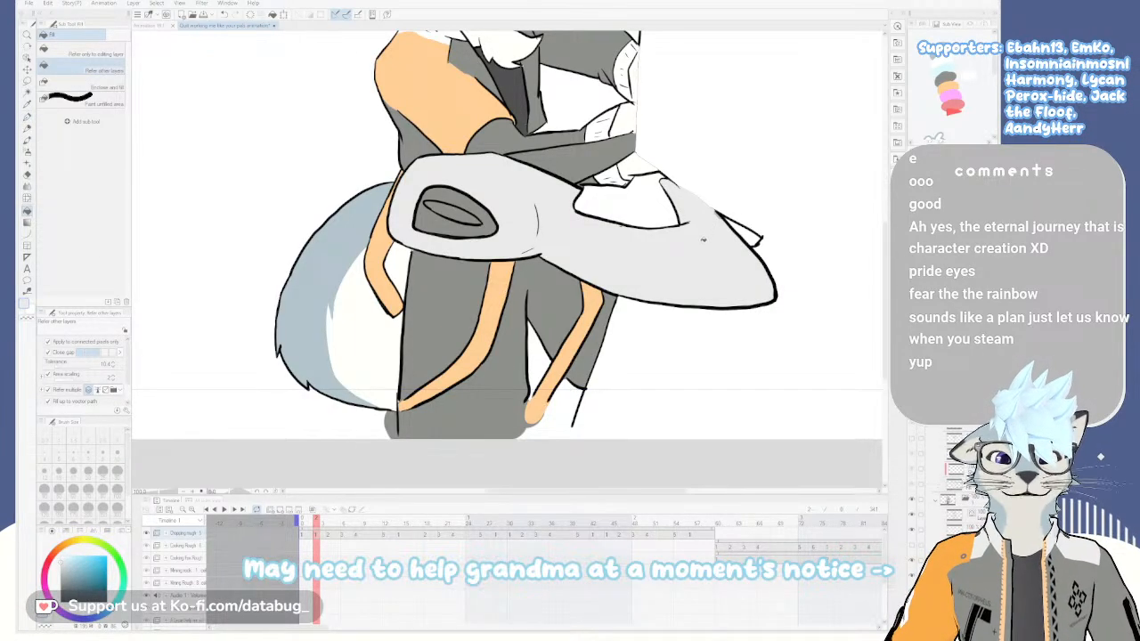
Mix a medium brown and fill the axe handle between the character's hands and the axe head with it
key(p)
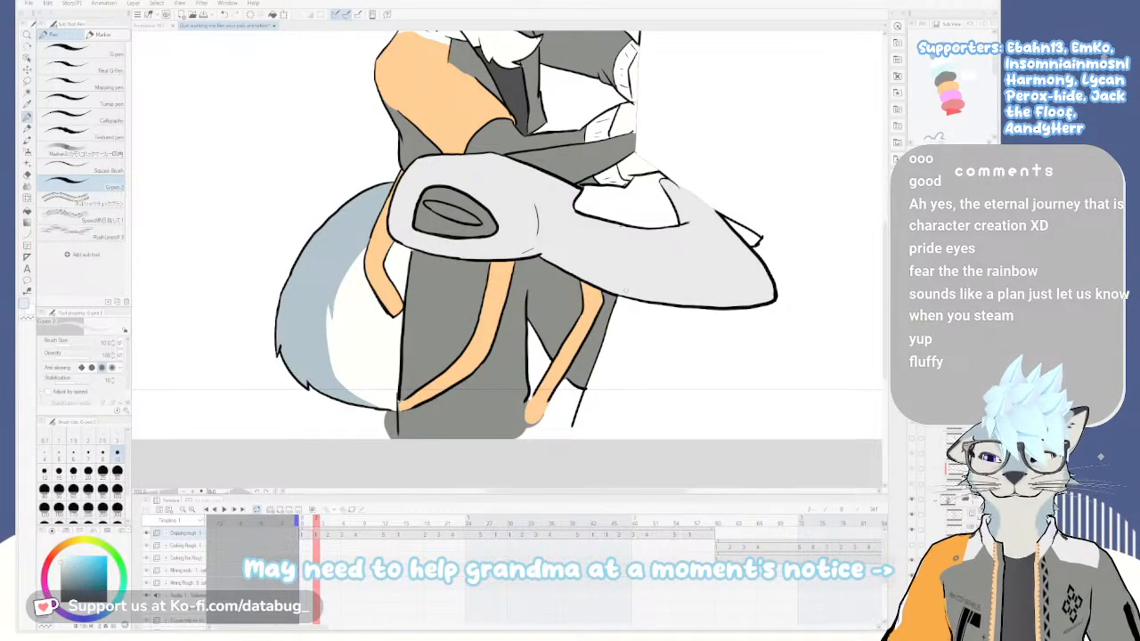
drag(657, 243, 649, 353)
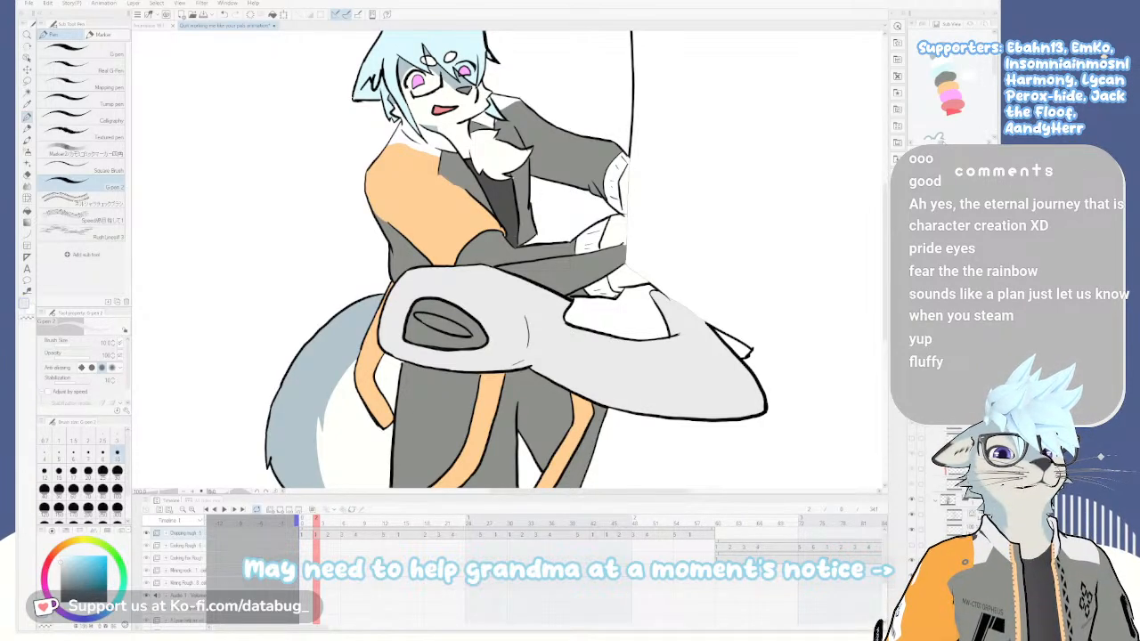
click(73, 541)
click(94, 578)
drag(77, 544, 67, 545)
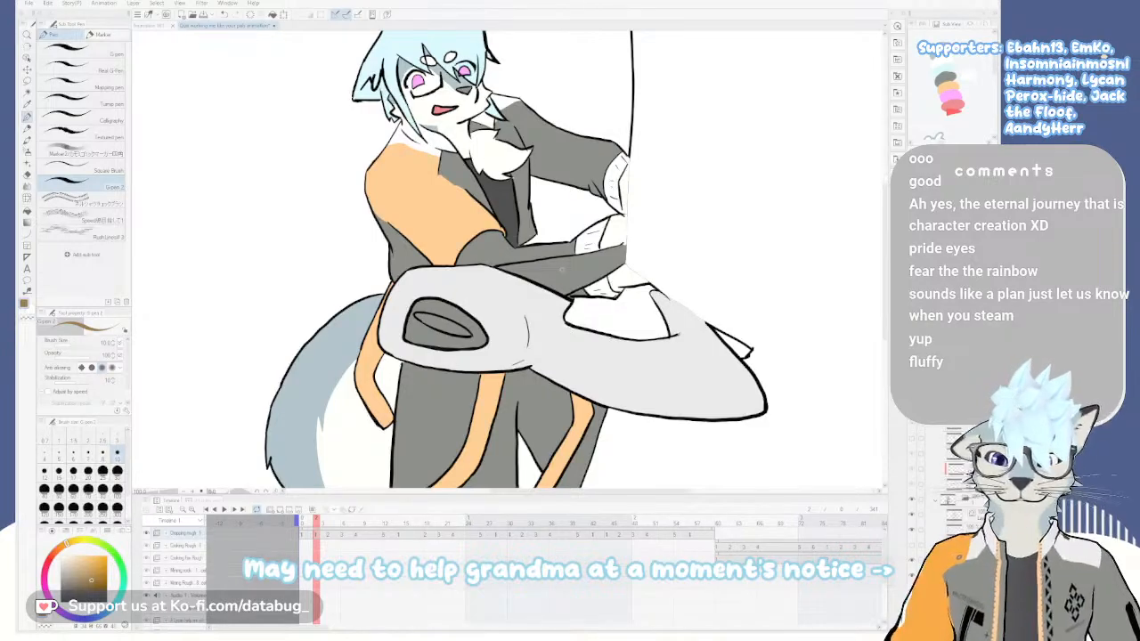
key(g)
click(568, 267)
Fill the handle's end inside the axe head's eye with the same brown, around the narrow inner slot
scroll(592, 283, up, 2)
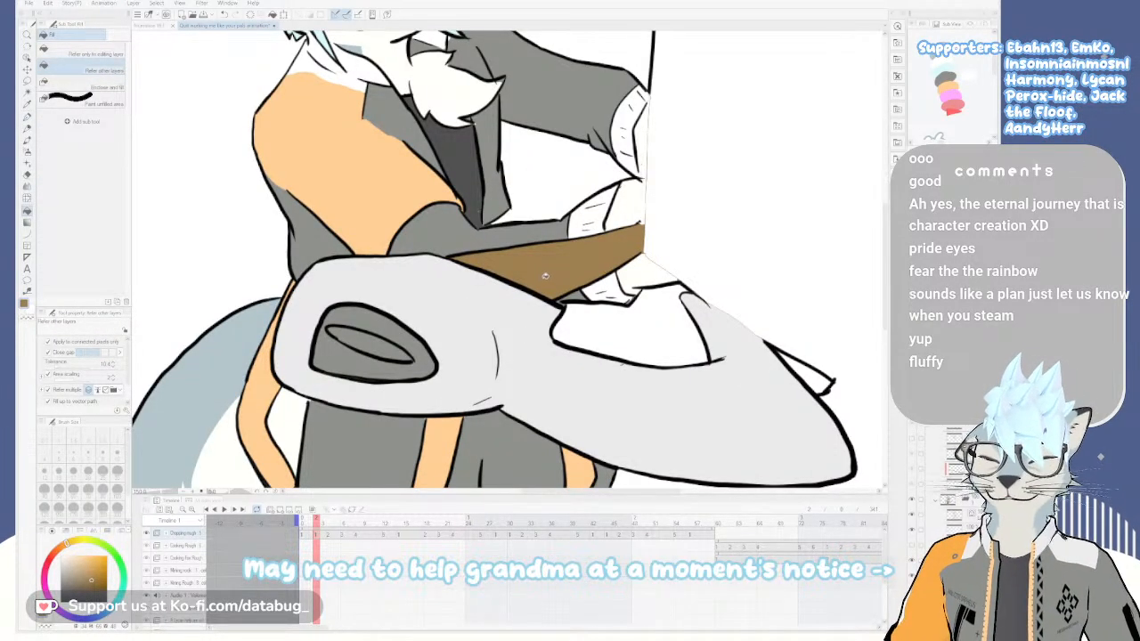
key(p)
drag(548, 275, 584, 250)
key(g)
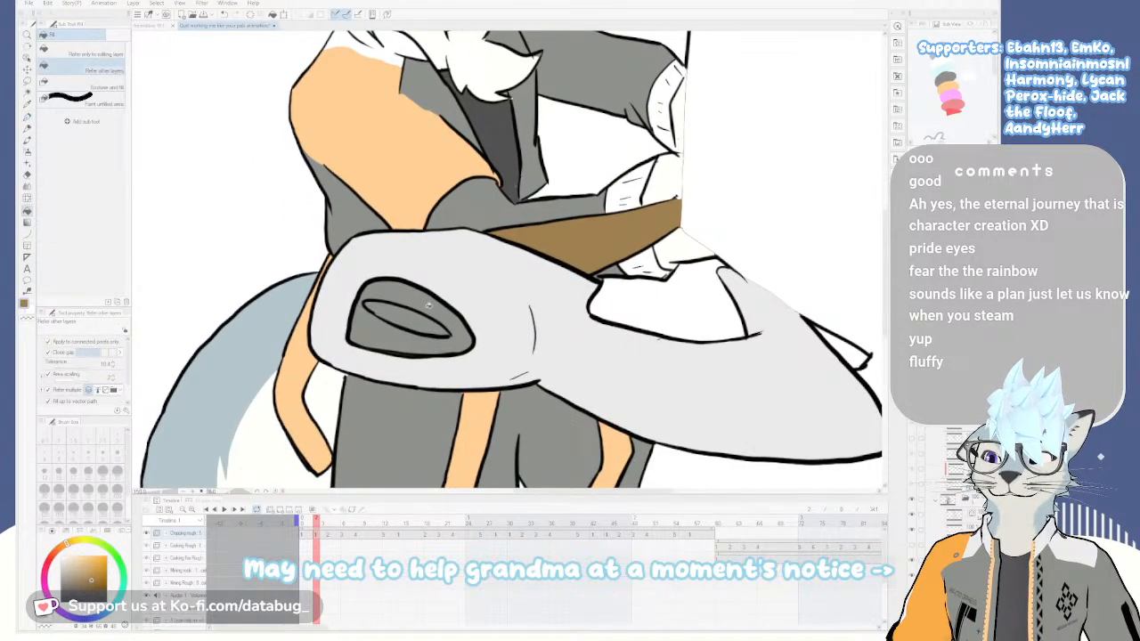
click(431, 301)
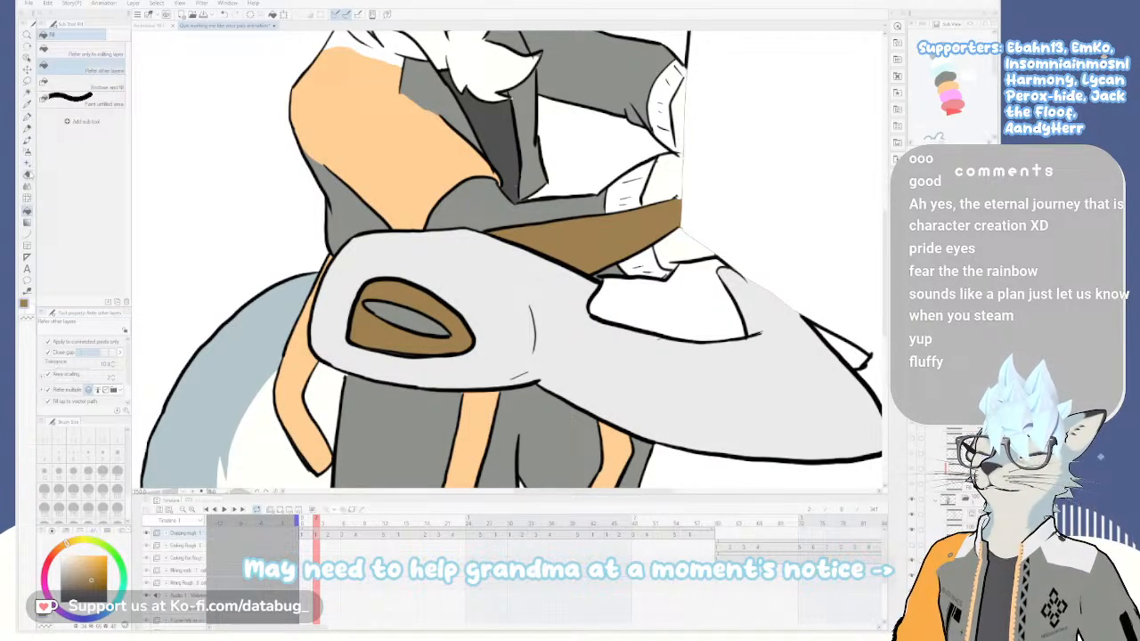
scroll(400, 316, up, 1)
drag(447, 352, 564, 296)
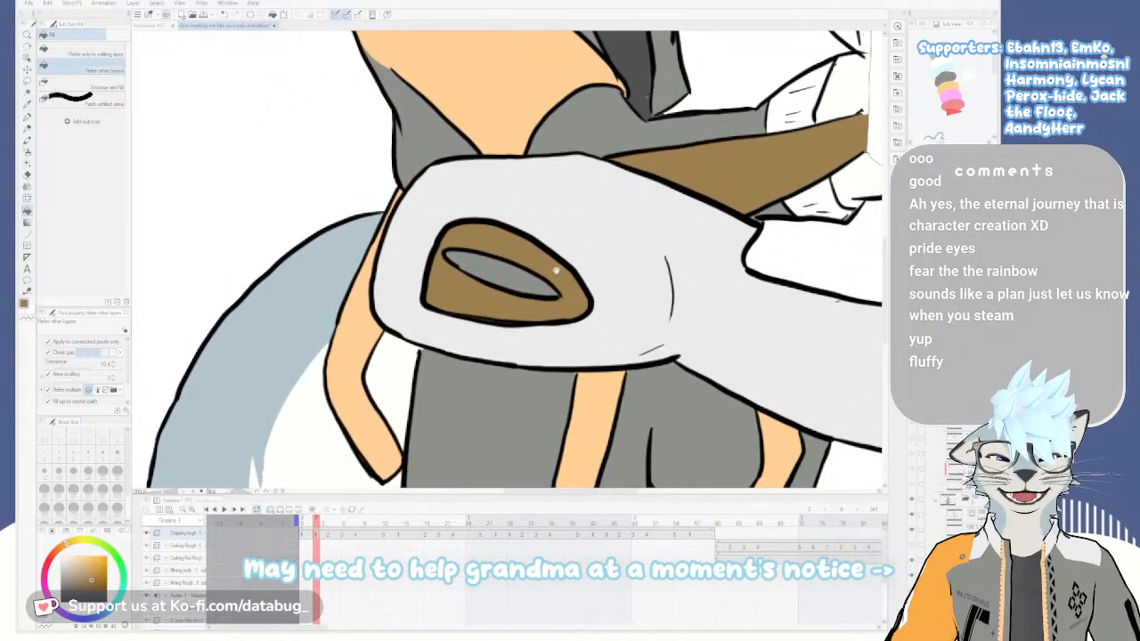
Fill the narrow slot inside the handle's end with light grey sampled from the axe head
drag(653, 233, 579, 269)
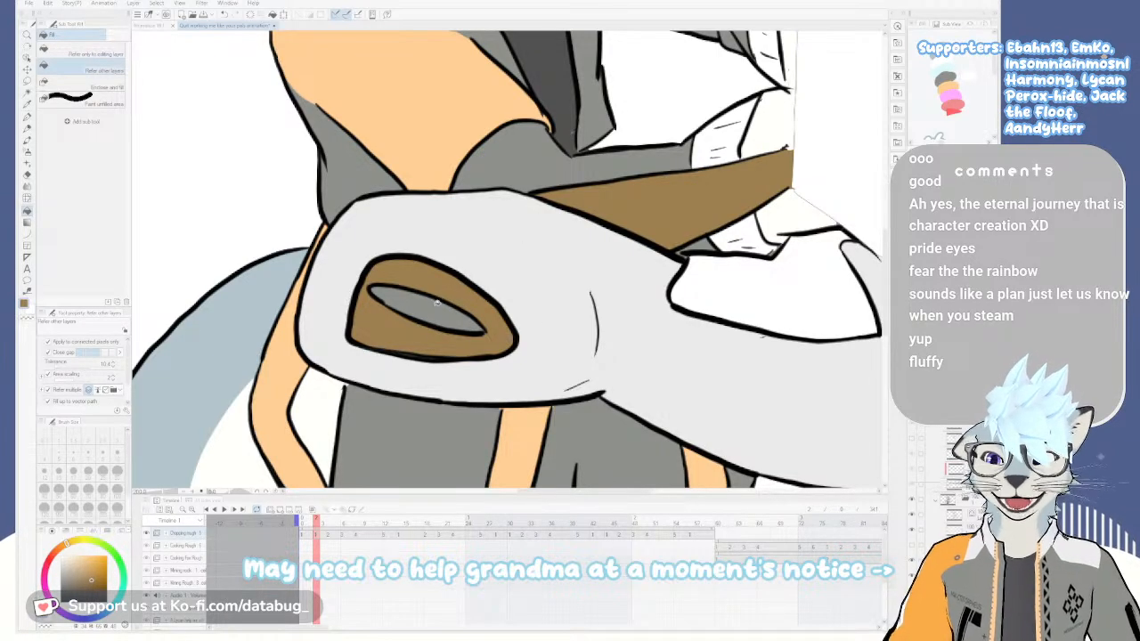
mouse_move(431, 343)
mouse_down()
mouse_move(595, 315)
mouse_move(548, 294)
mouse_move(538, 313)
mouse_up()
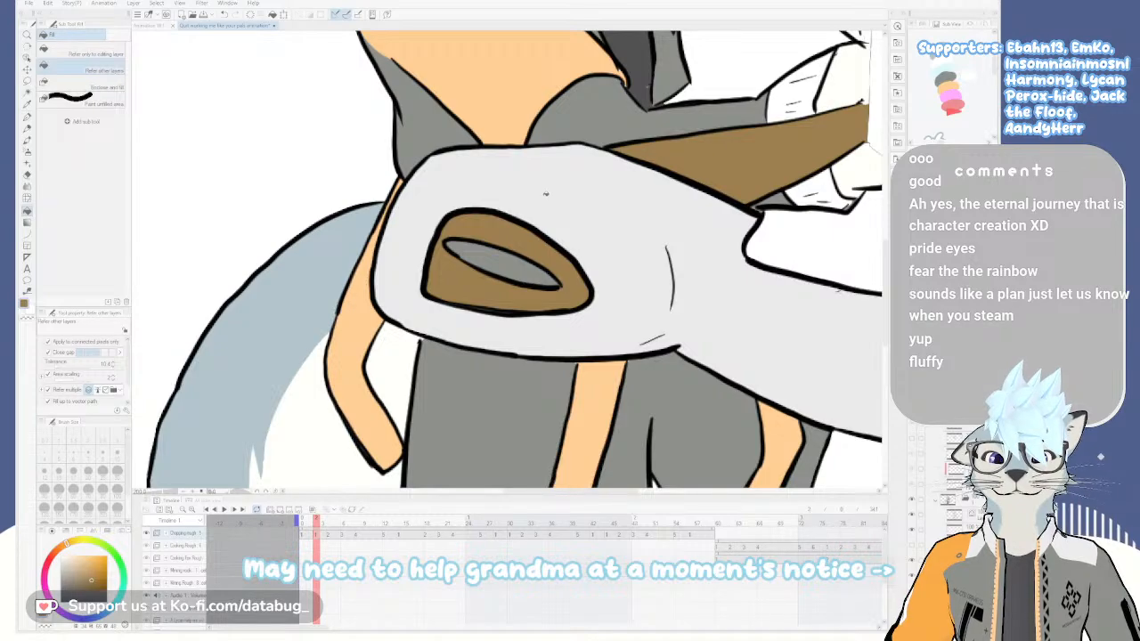
scroll(543, 237, down, 1)
scroll(544, 238, up, 1)
drag(559, 280, 481, 257)
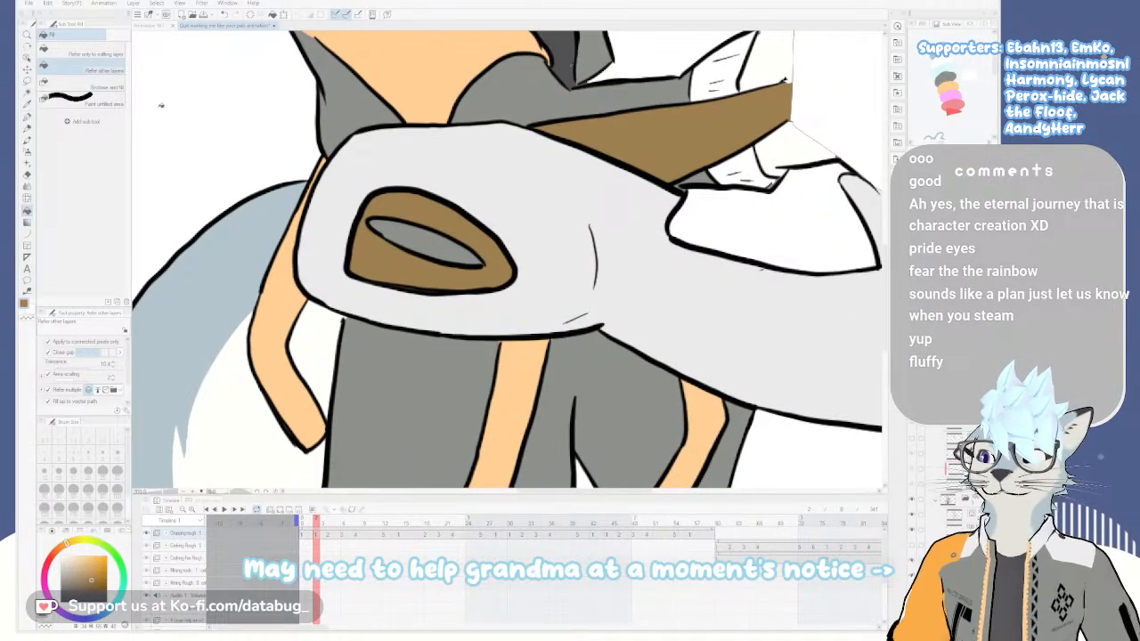
click(27, 105)
click(557, 219)
key(g)
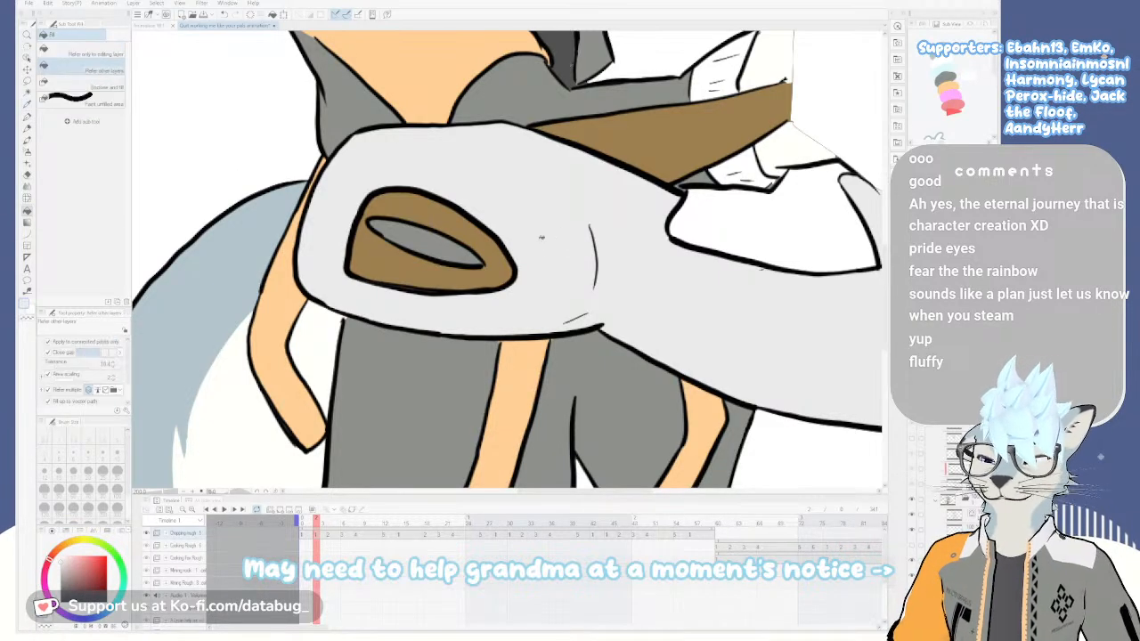
click(473, 239)
scroll(567, 208, down, 3)
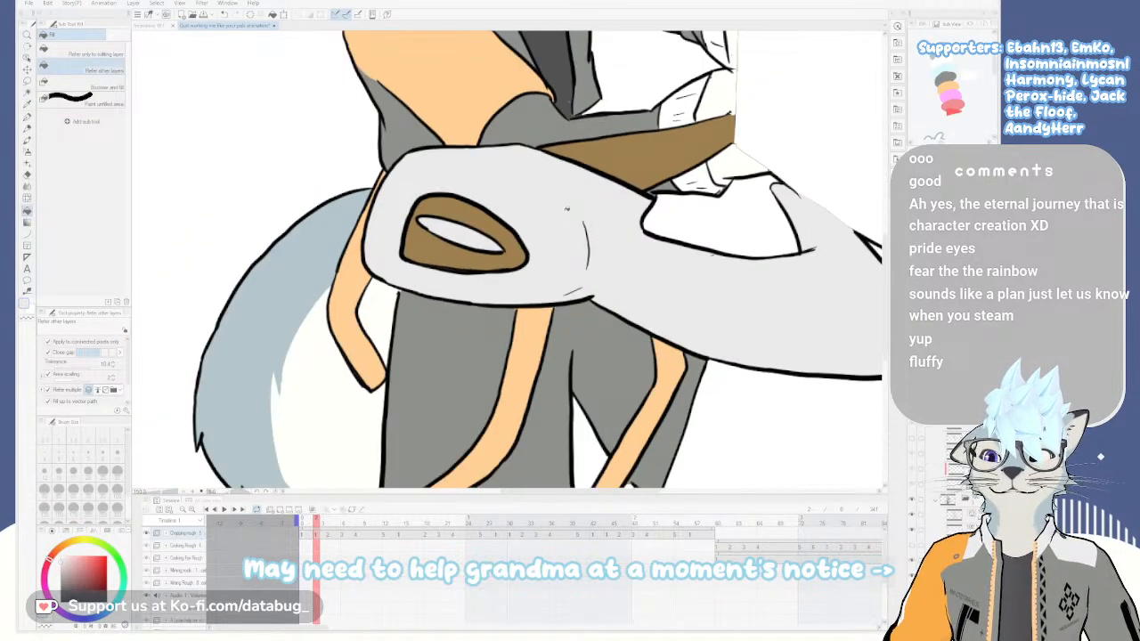
Paint the inside of the character's ear near-white over the light blue with the marker pen, using the colour sampled from the reference
drag(579, 258, 551, 266)
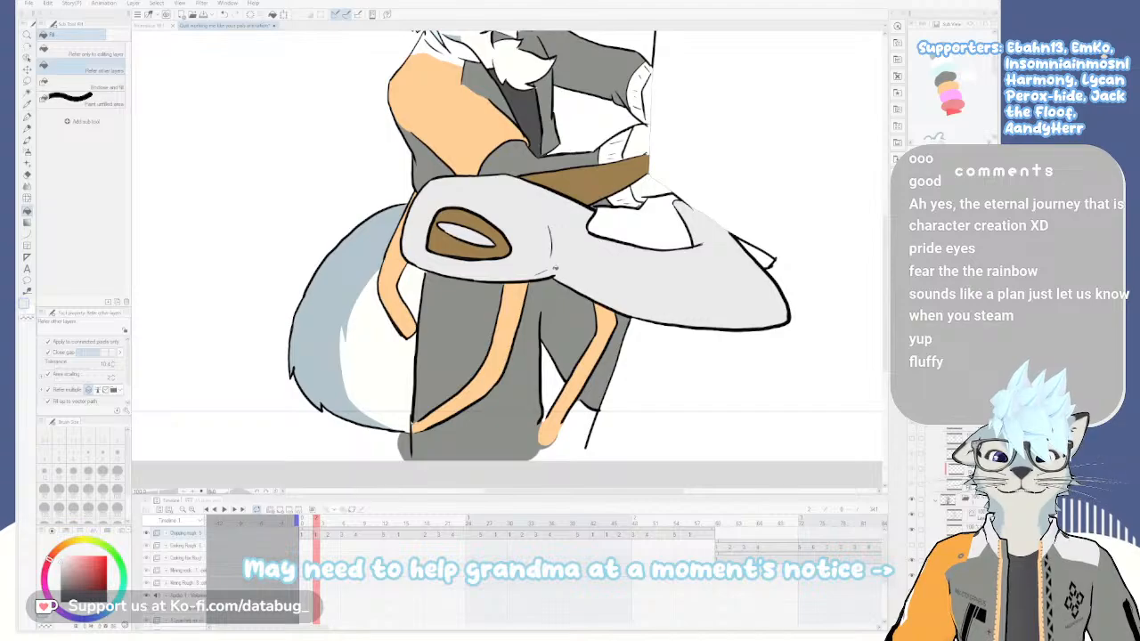
drag(587, 167, 568, 281)
drag(552, 243, 560, 295)
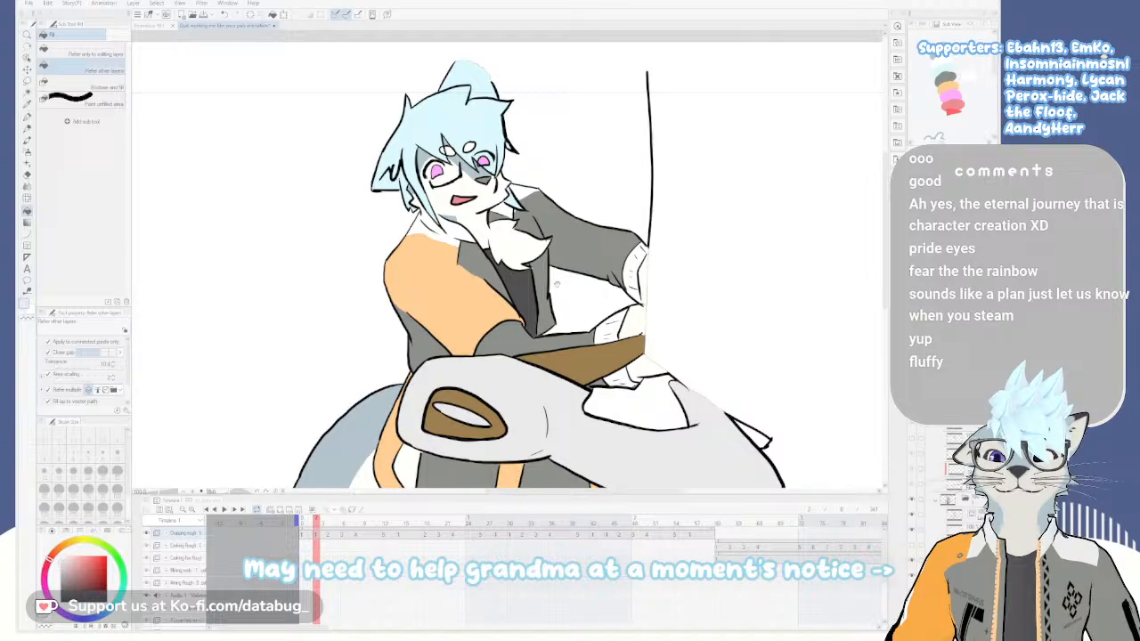
drag(555, 324, 577, 264)
drag(553, 355, 622, 415)
scroll(583, 233, up, 2)
drag(562, 66, 665, 213)
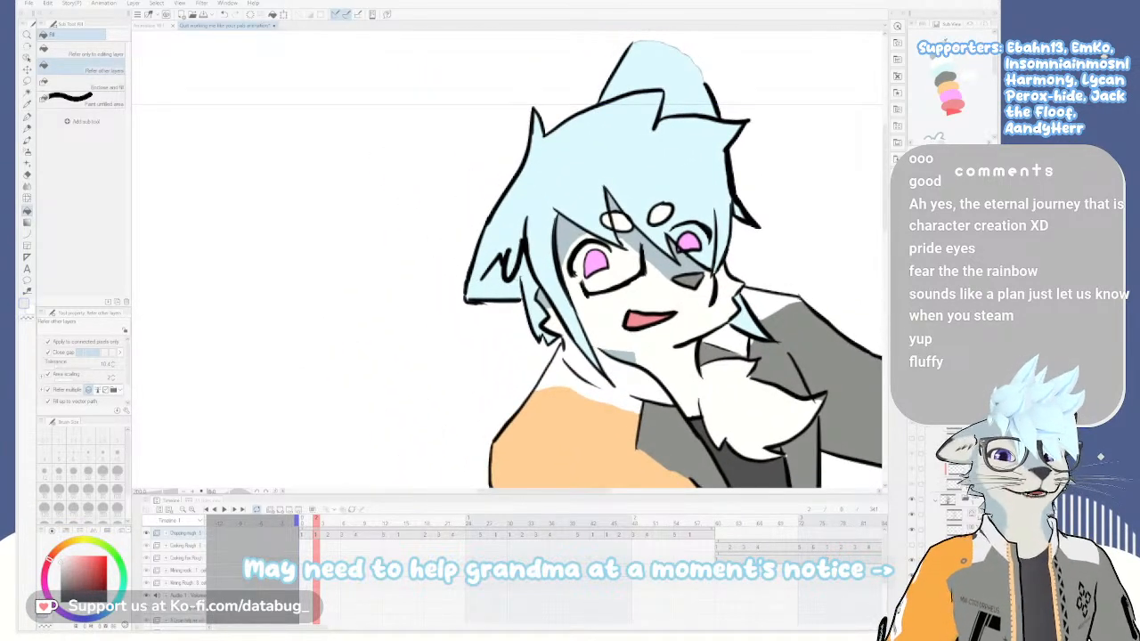
click(940, 60)
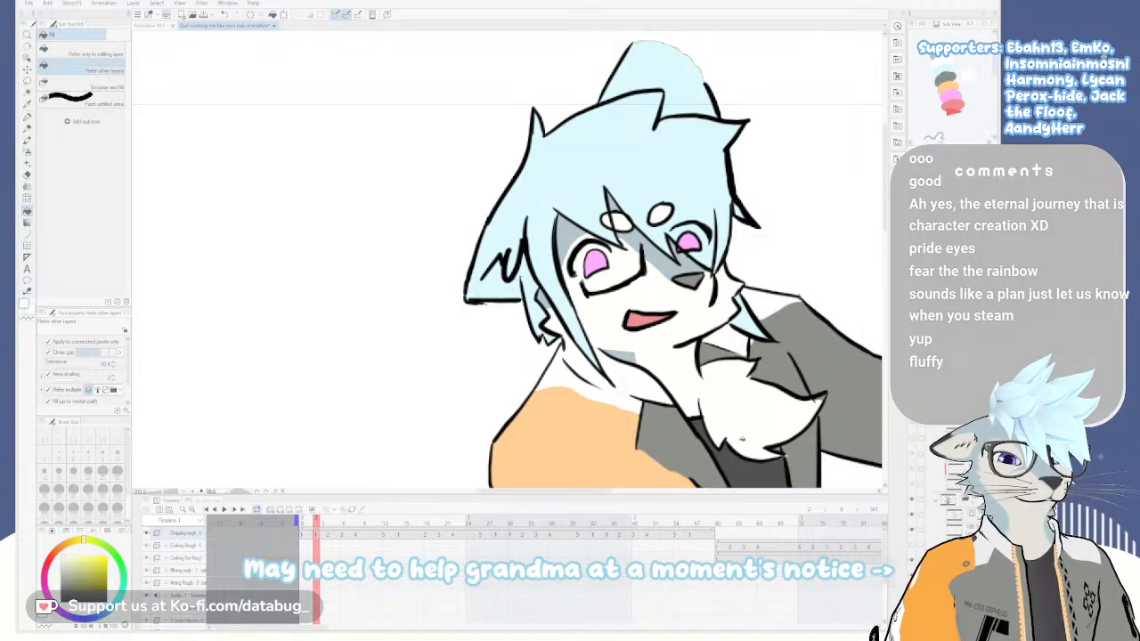
key(p)
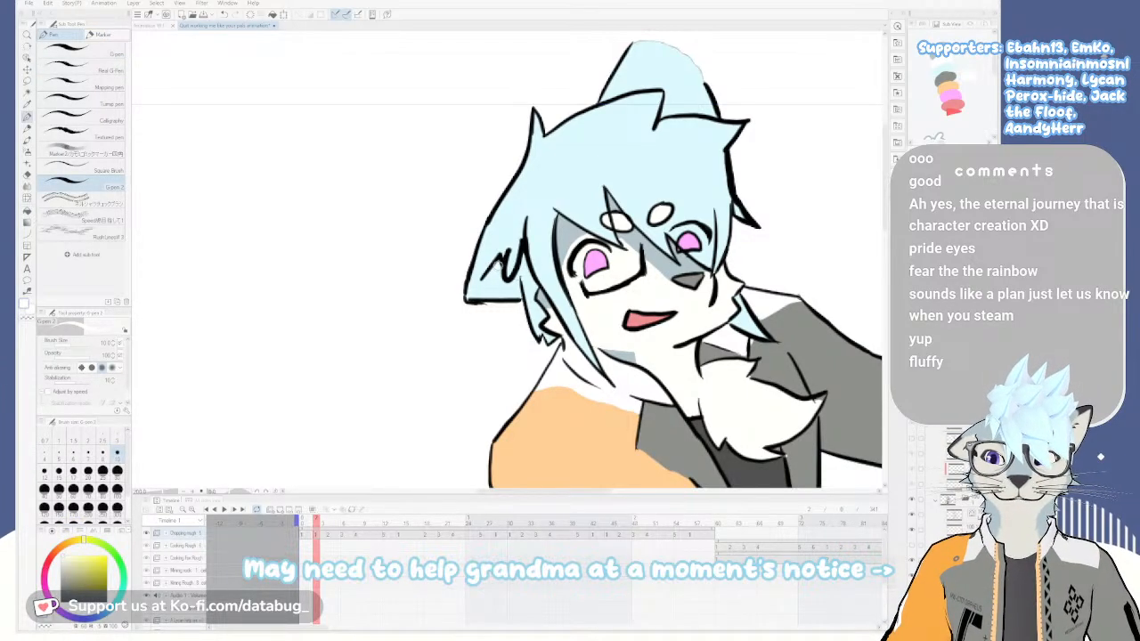
key(p)
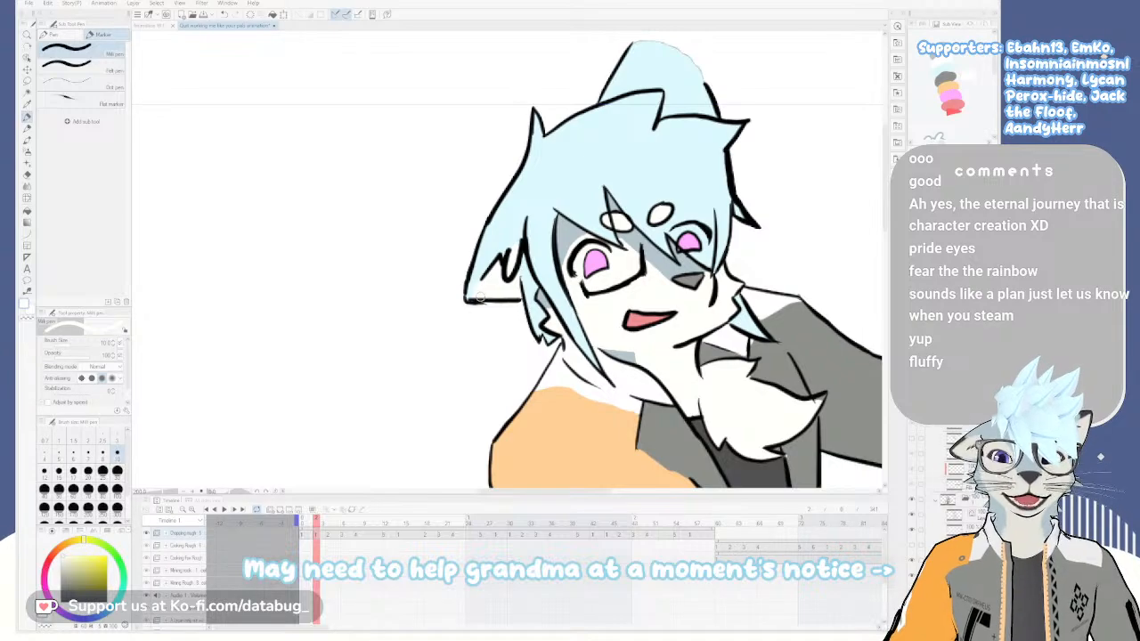
key(e)
key(p)
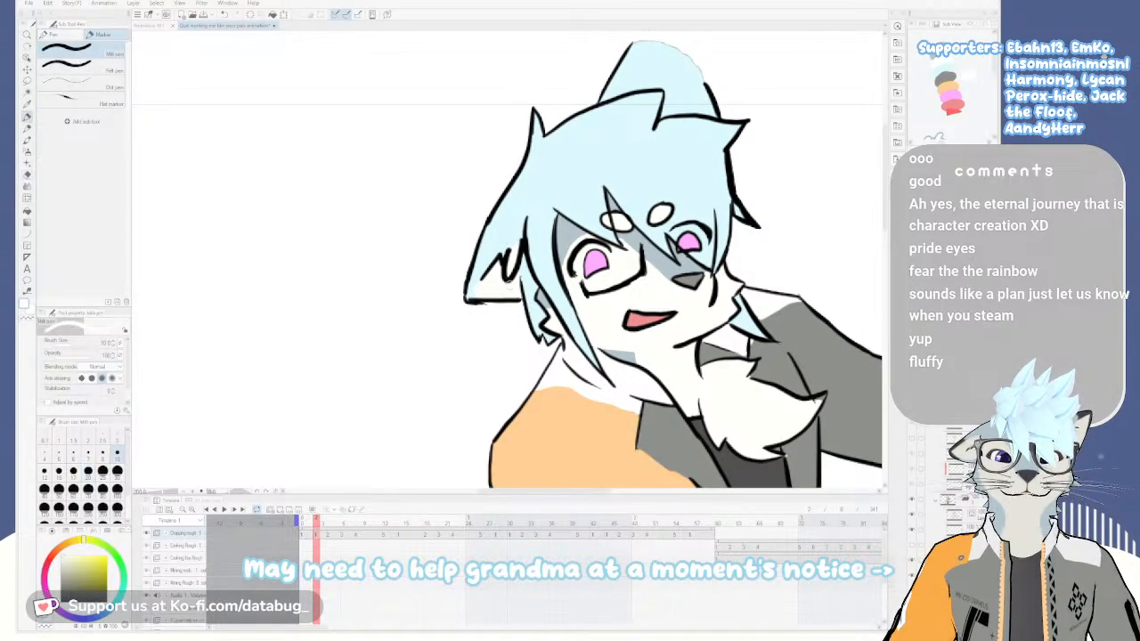
Inspect the coloured frame from the character's head down to the axe and tail for missed areas
scroll(659, 361, down, 1)
drag(667, 385, 625, 329)
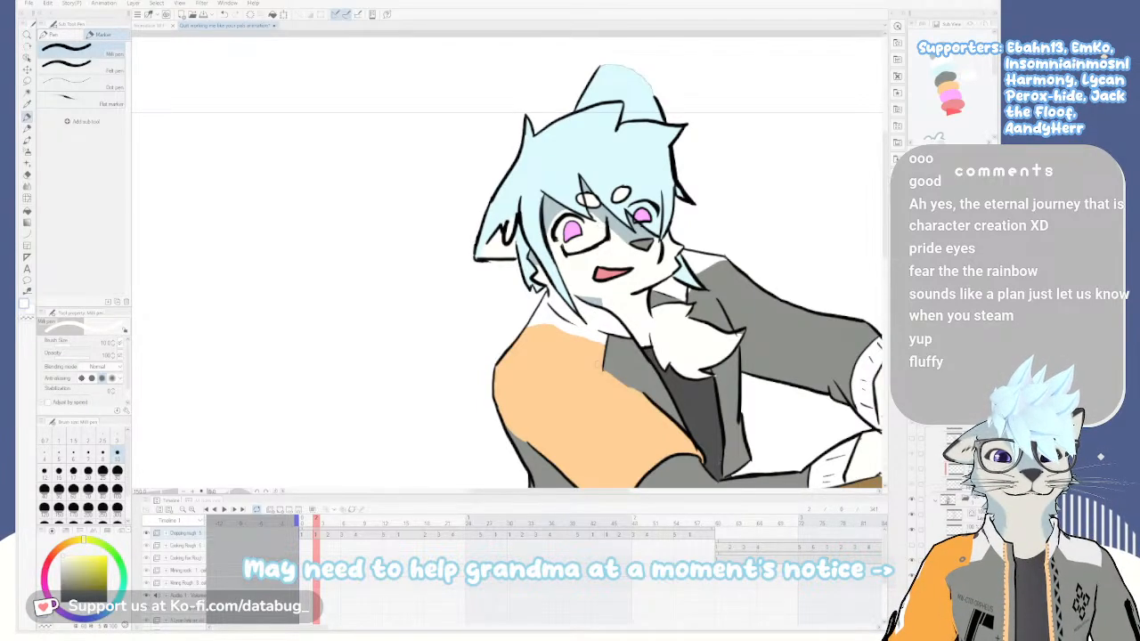
mouse_move(695, 391)
mouse_down()
mouse_move(639, 403)
mouse_move(605, 302)
mouse_up()
scroll(614, 351, down, 3)
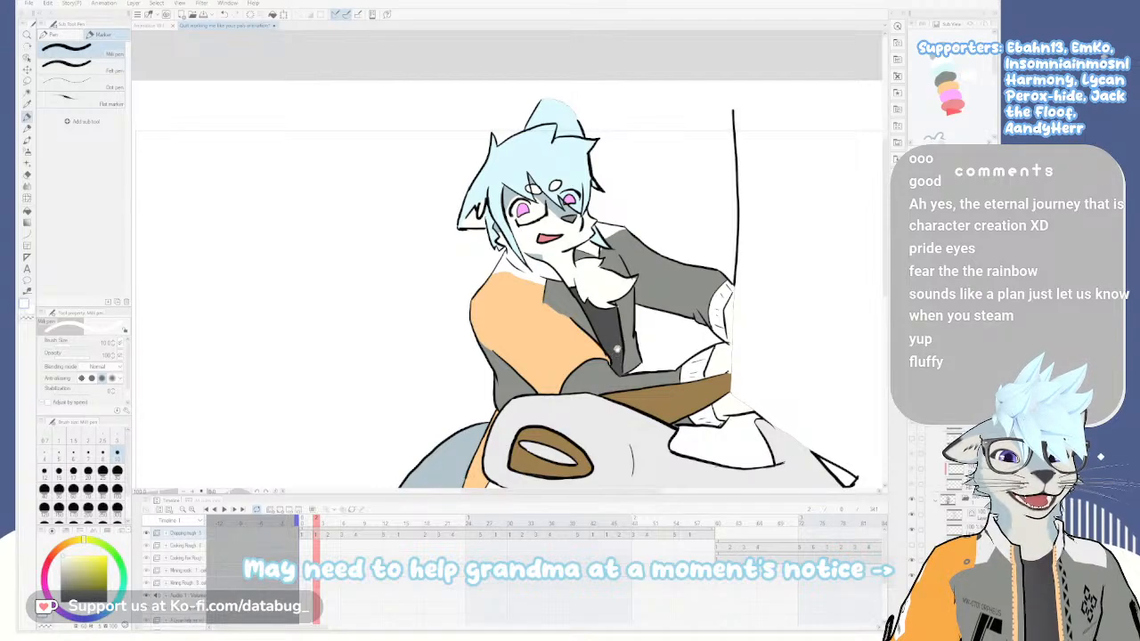
mouse_move(616, 349)
mouse_down()
mouse_move(624, 392)
mouse_move(621, 299)
mouse_move(632, 380)
mouse_up()
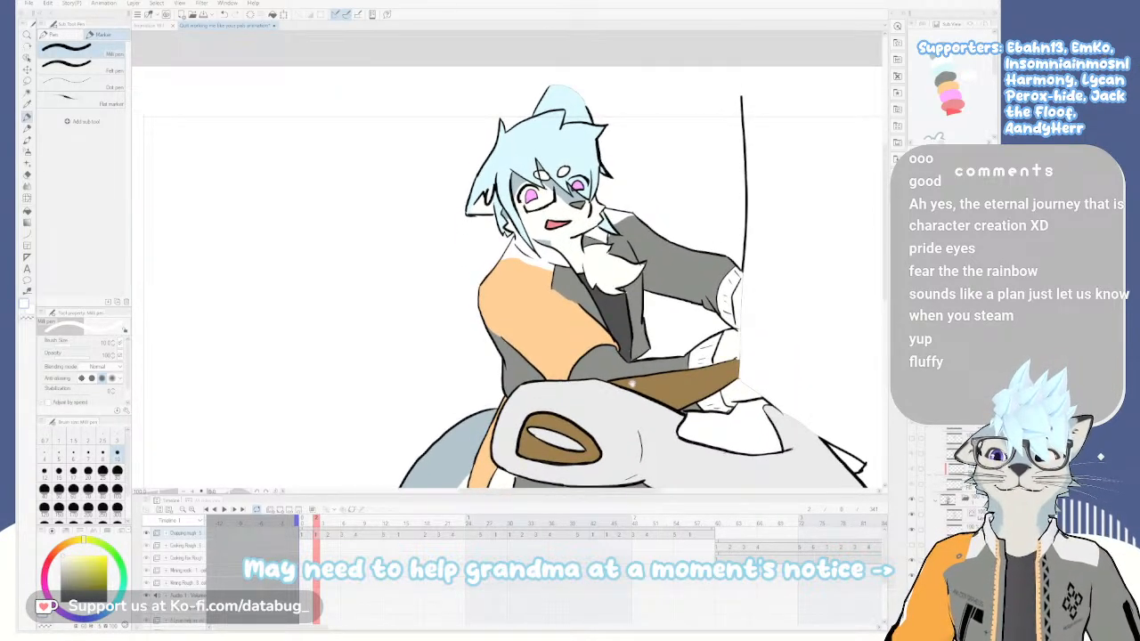
scroll(631, 381, up, 1)
scroll(634, 428, down, 1)
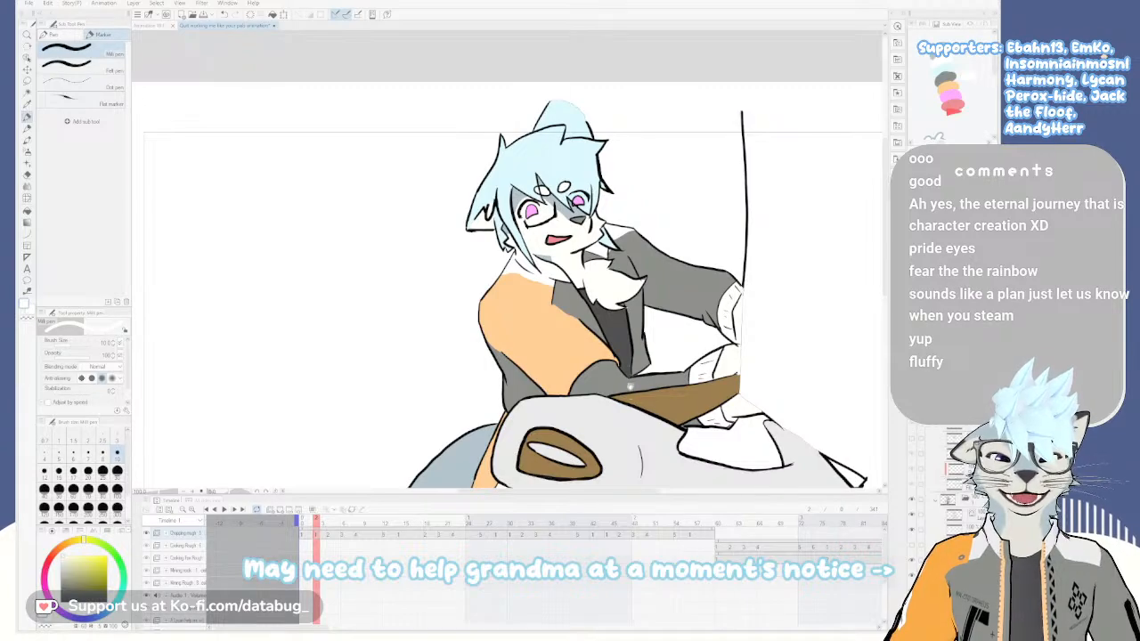
drag(631, 386, 614, 392)
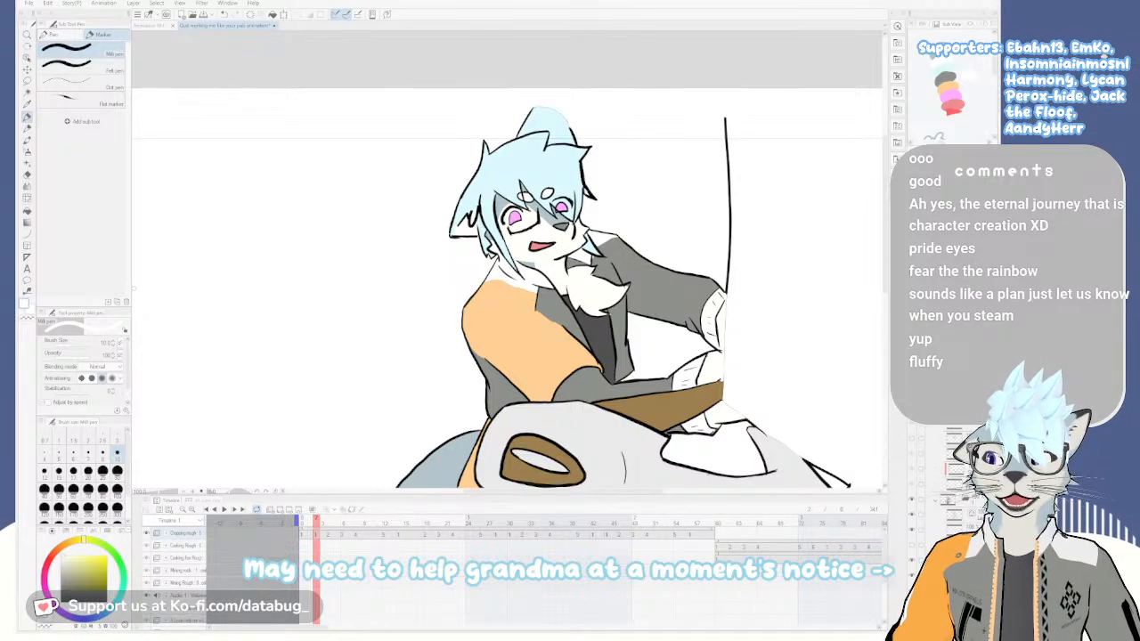
scroll(592, 289, down, 1)
drag(642, 389, 594, 376)
scroll(604, 317, up, 1)
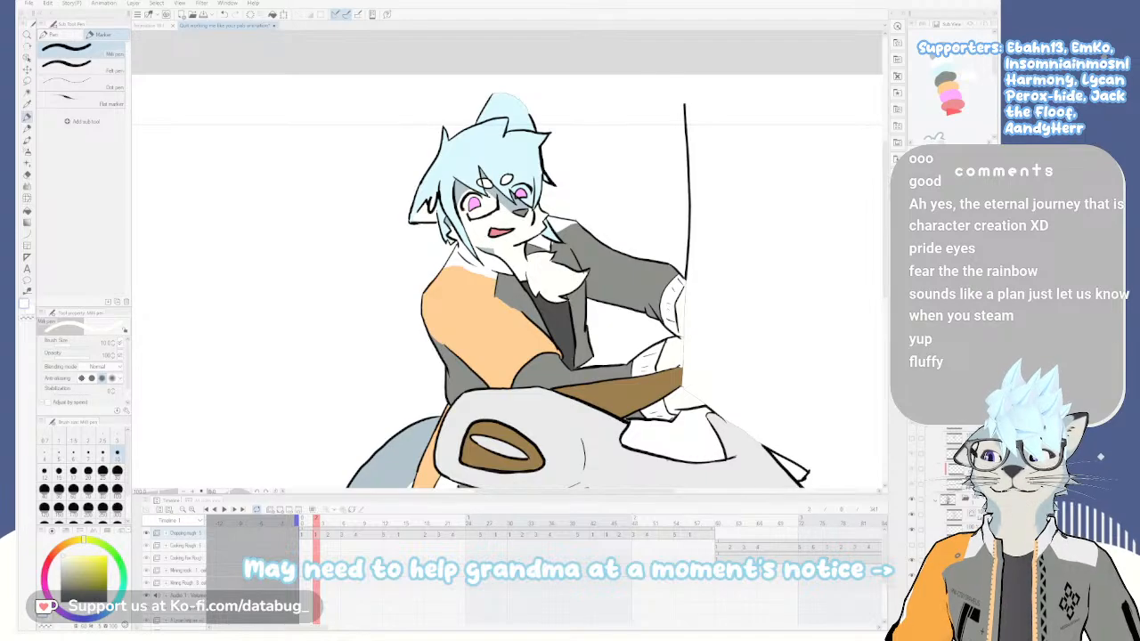
scroll(539, 233, up, 1)
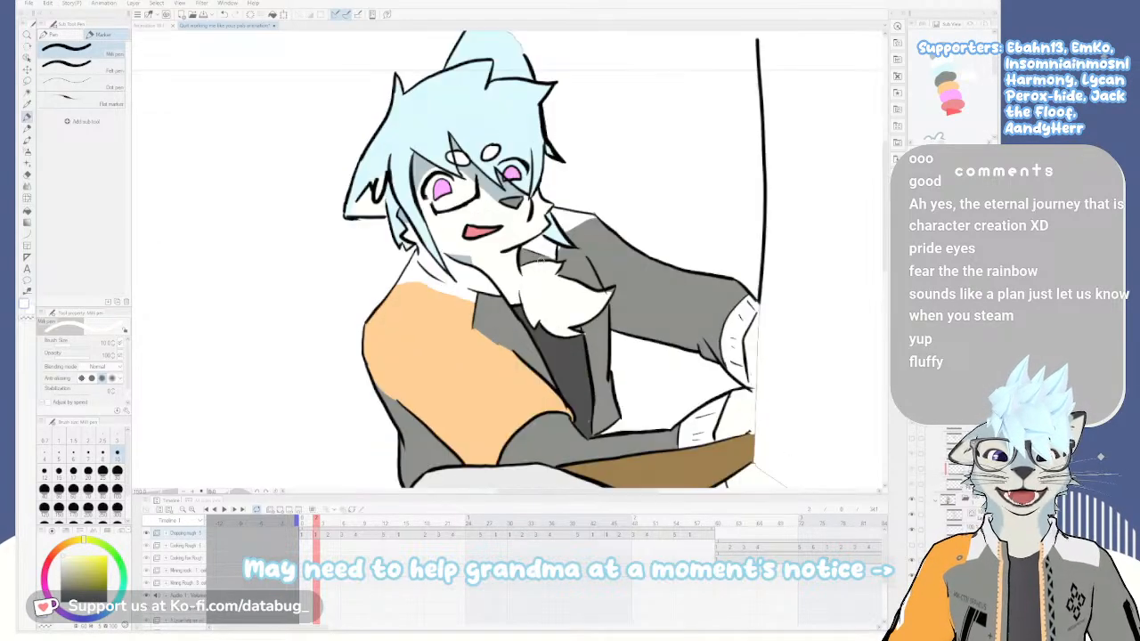
scroll(541, 261, down, 1)
drag(596, 451, 584, 339)
drag(583, 294, 572, 345)
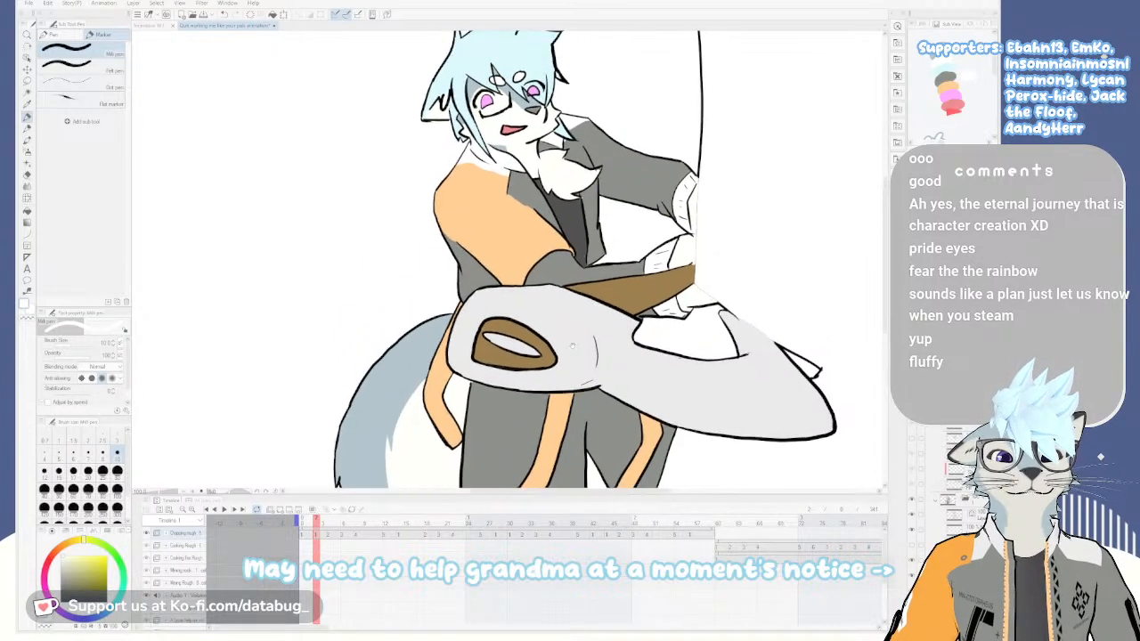
mouse_move(574, 270)
mouse_down()
mouse_move(575, 341)
mouse_move(559, 308)
mouse_up()
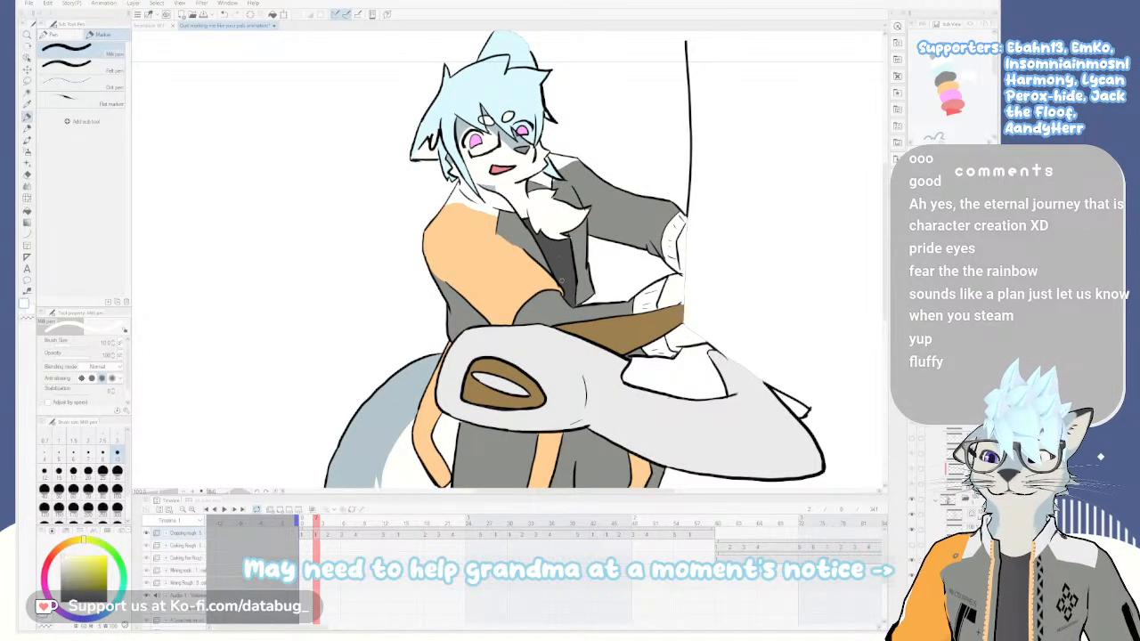
mouse_move(561, 280)
mouse_down()
mouse_move(572, 309)
mouse_move(562, 264)
mouse_up()
mouse_move(583, 347)
mouse_down()
mouse_move(564, 279)
mouse_move(589, 326)
mouse_up()
drag(565, 285, 584, 343)
drag(587, 262, 496, 224)
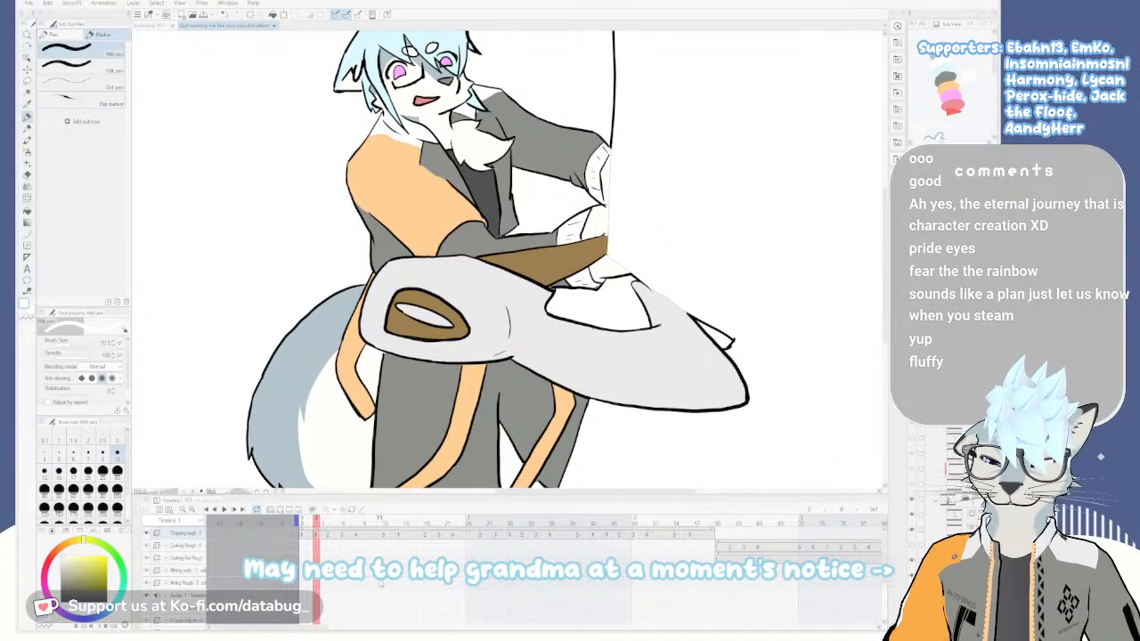
Advance to the next drawing in the animation and hide its blue rough sketch layer
key(Right)
drag(525, 298, 629, 335)
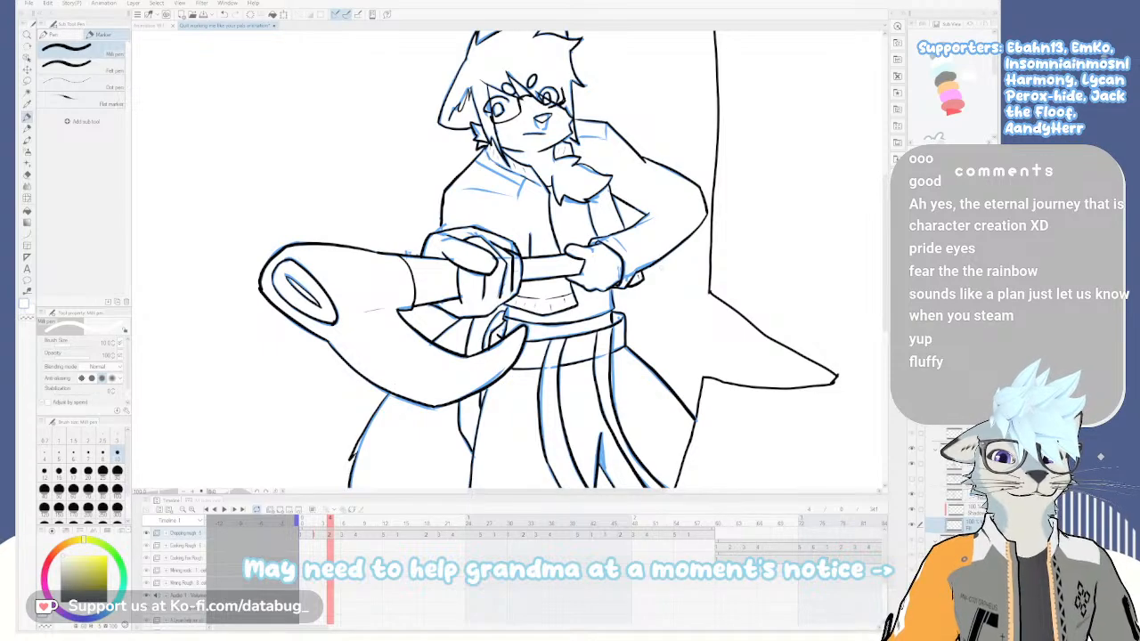
scroll(660, 274, down, 1)
drag(649, 277, 648, 295)
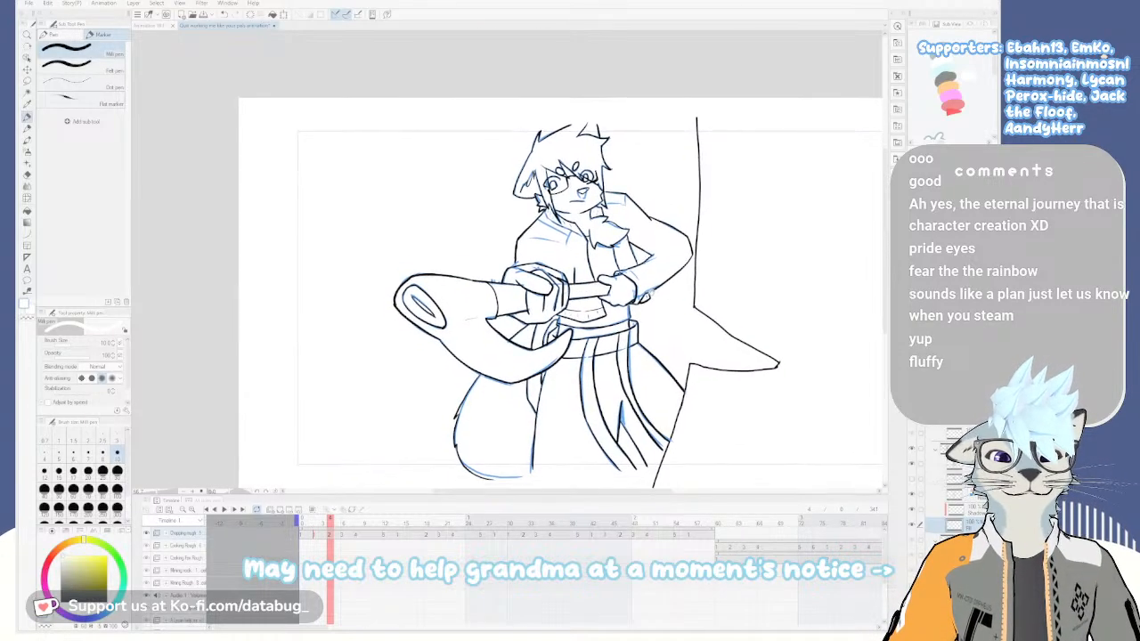
click(911, 495)
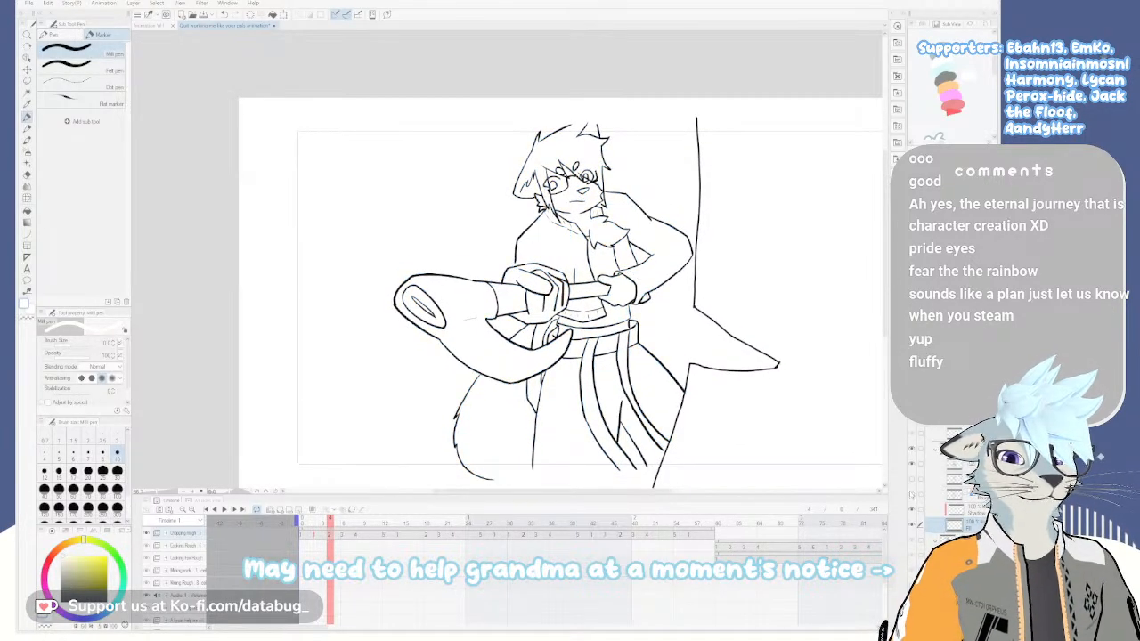
Set up the marker pen with a larger brush size and the dark grey sampled from the reference
click(644, 277)
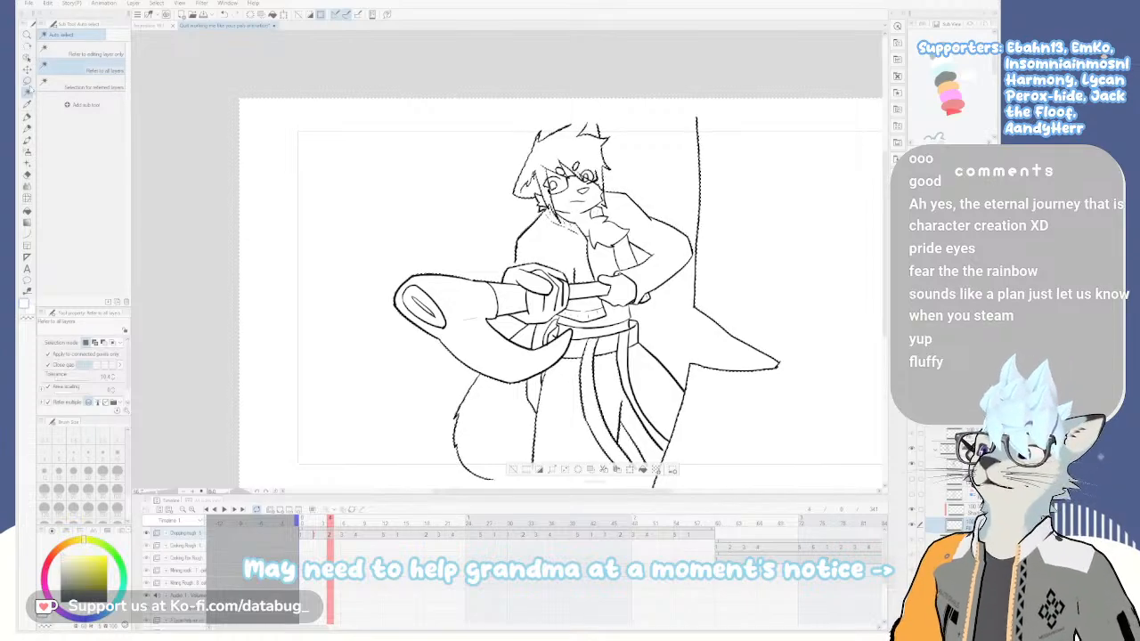
click(27, 116)
click(119, 475)
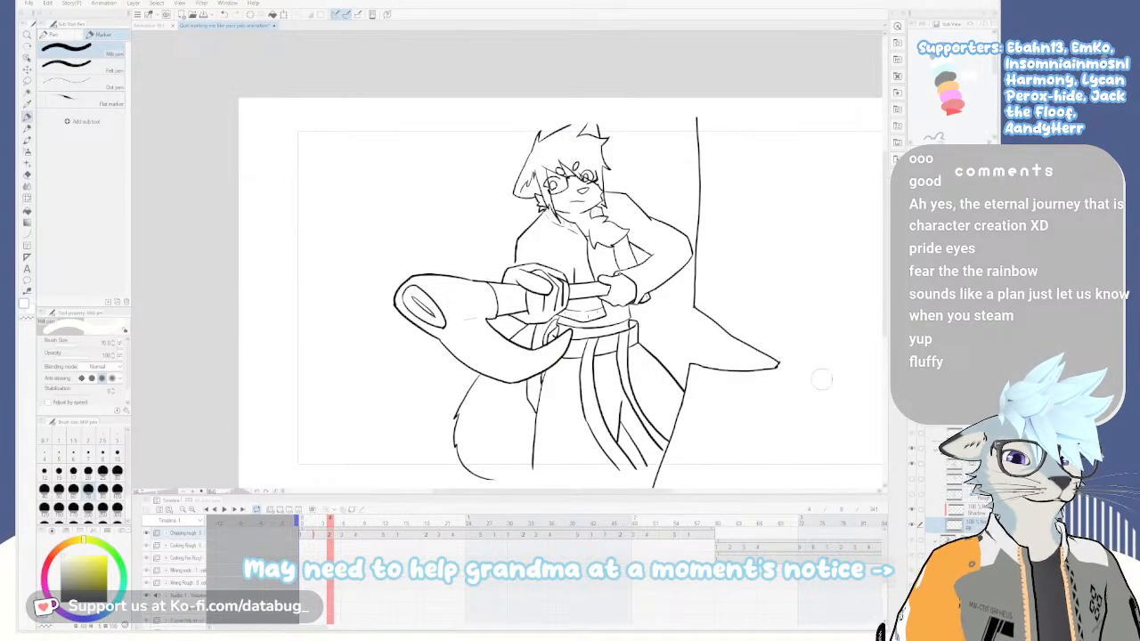
scroll(572, 179, up, 1)
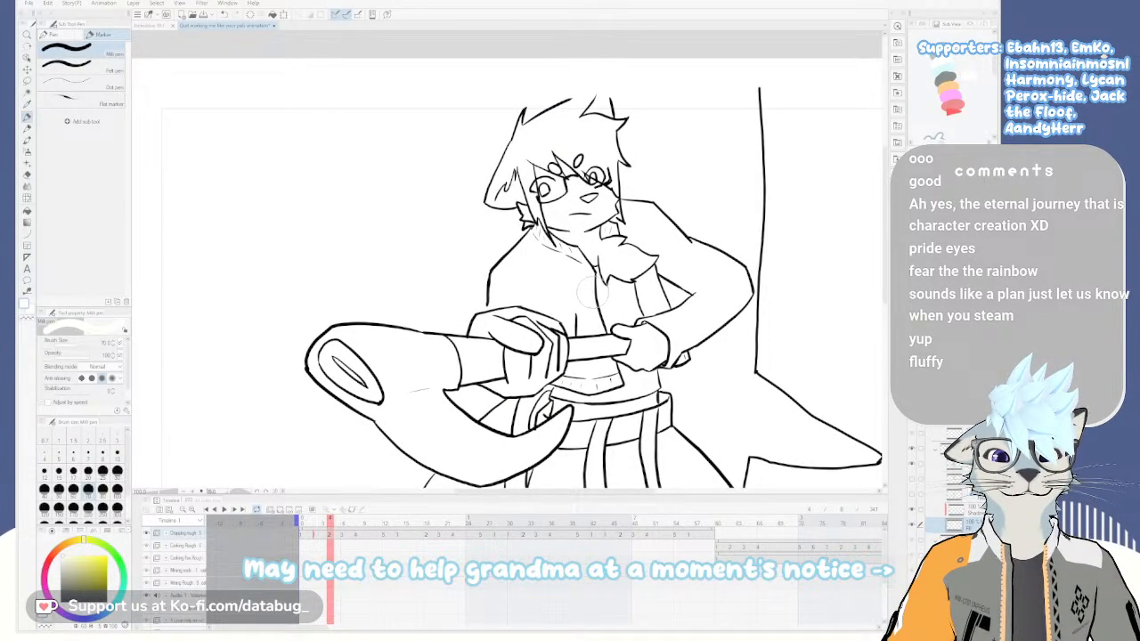
drag(592, 292, 598, 347)
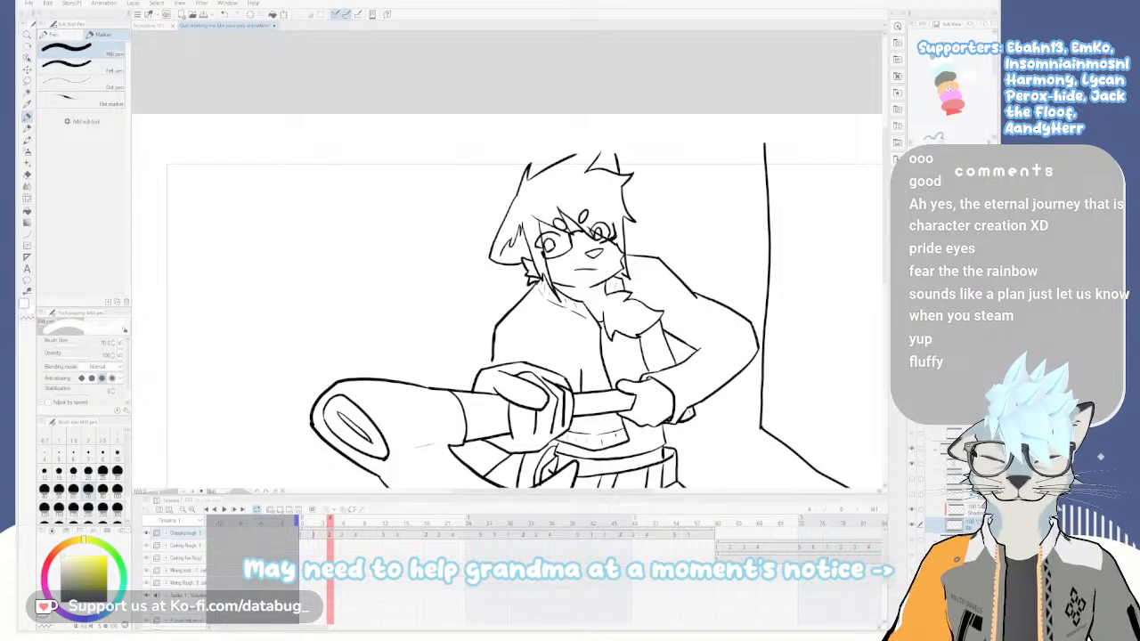
click(945, 77)
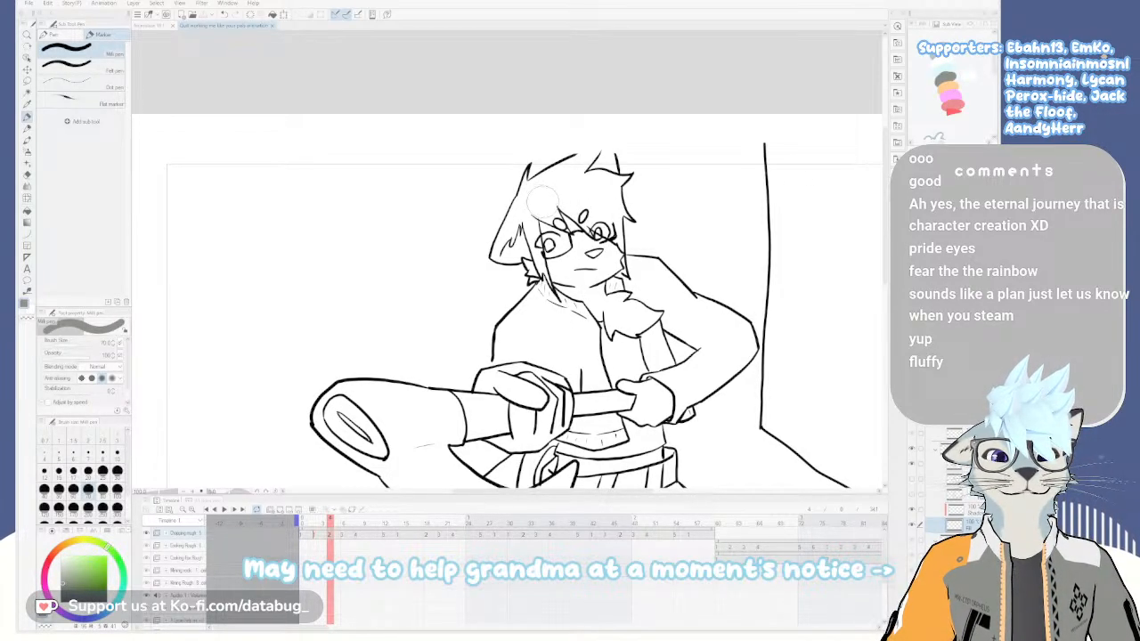
key(w)
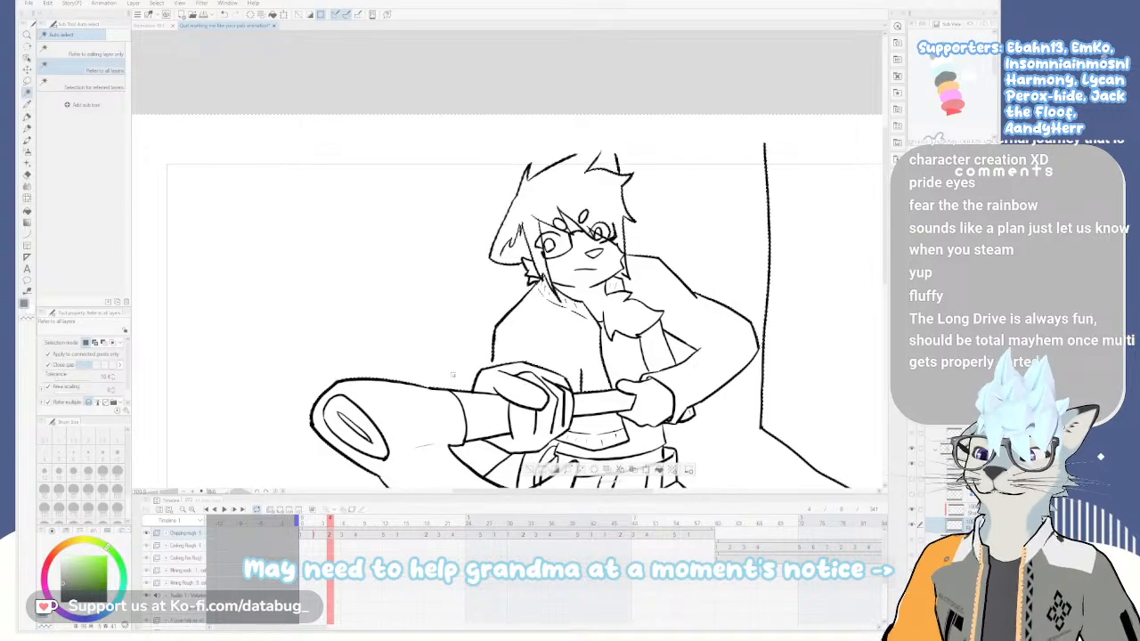
scroll(642, 357, down, 2)
drag(660, 426, 627, 267)
scroll(627, 268, up, 1)
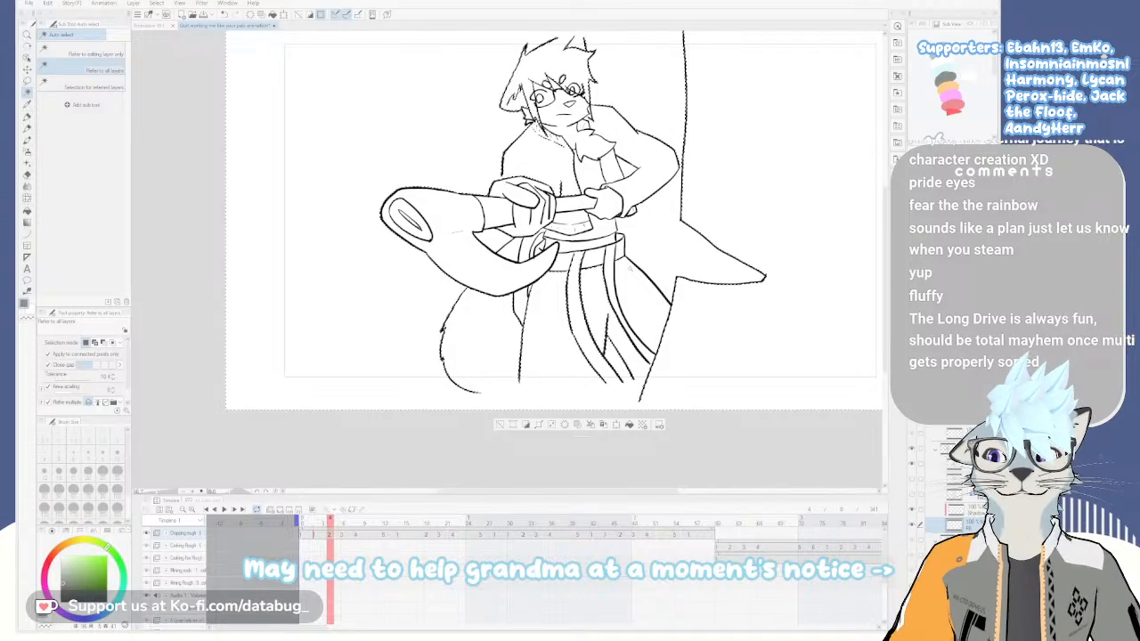
key(ctrl+d)
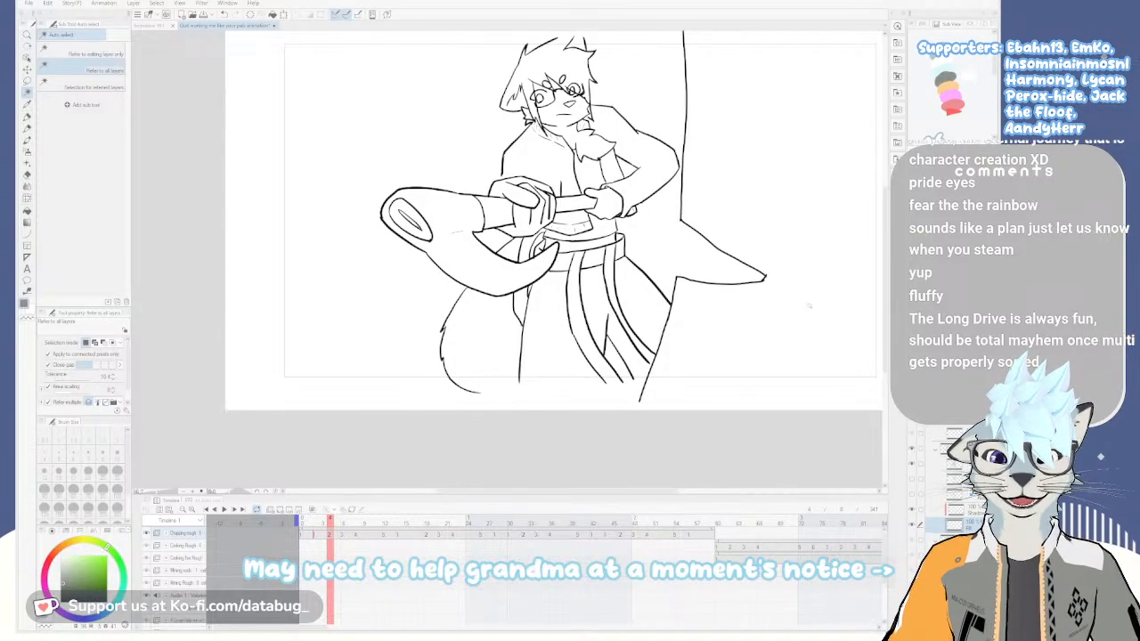
Seal the gap beside the near hand and along the jacket's neckline with dark grey marker strokes at a larger brush size
drag(588, 187, 595, 303)
scroll(590, 296, up, 2)
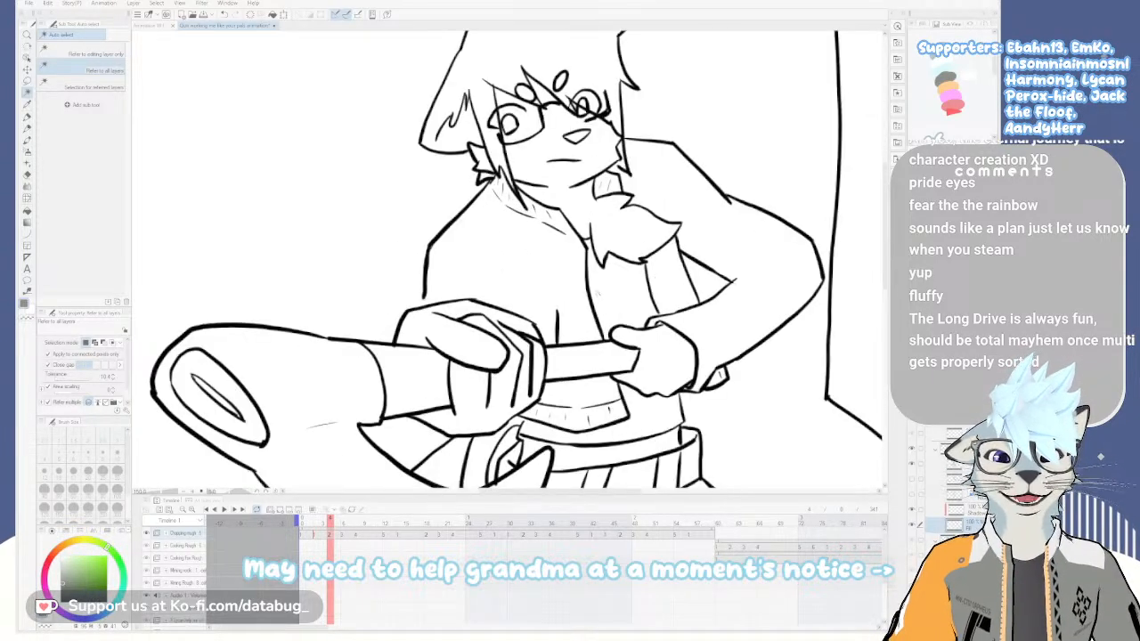
click(28, 118)
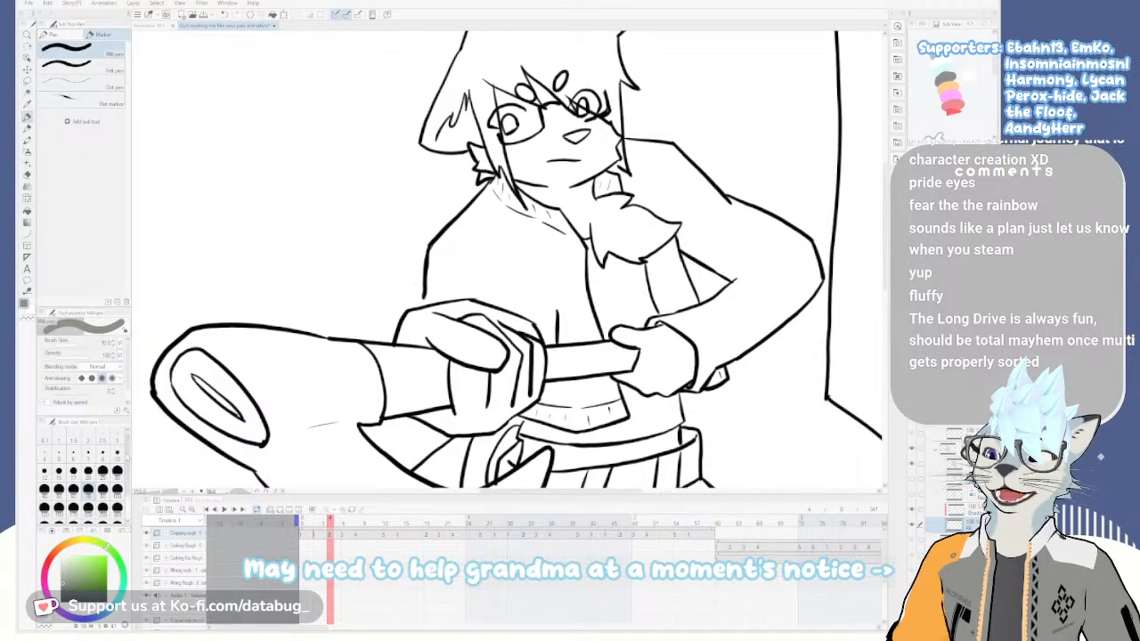
click(89, 472)
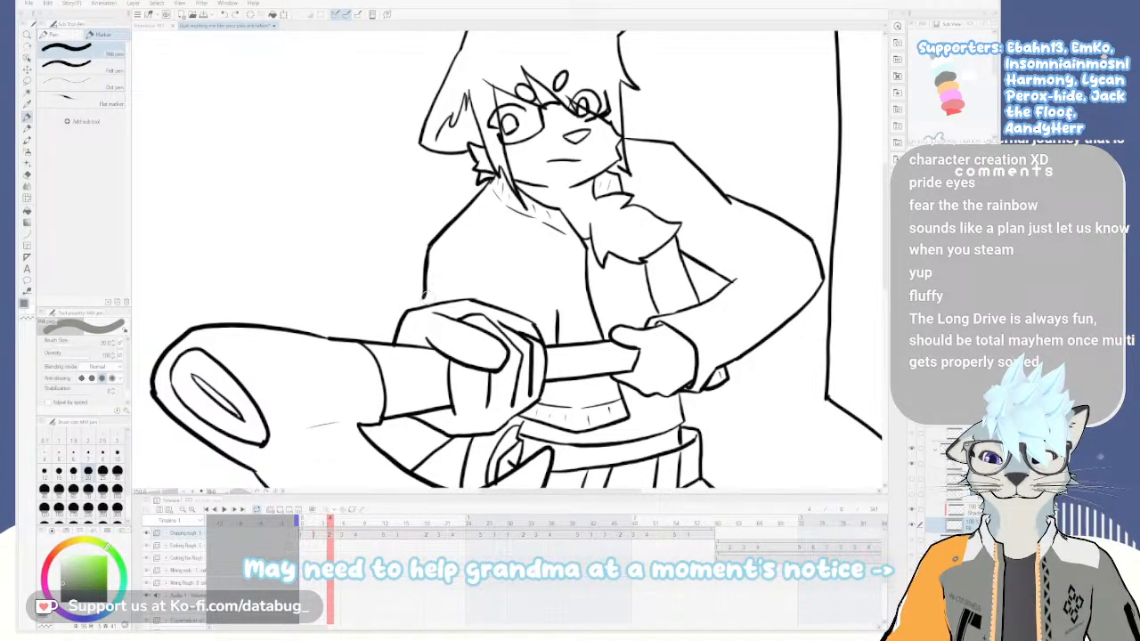
key(e)
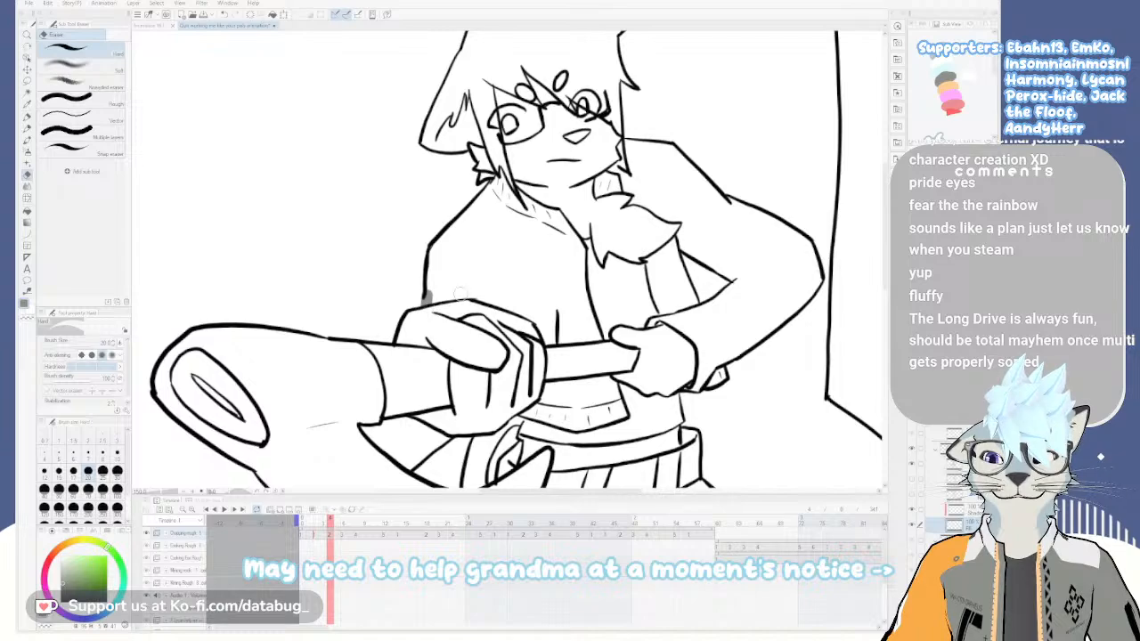
key(p)
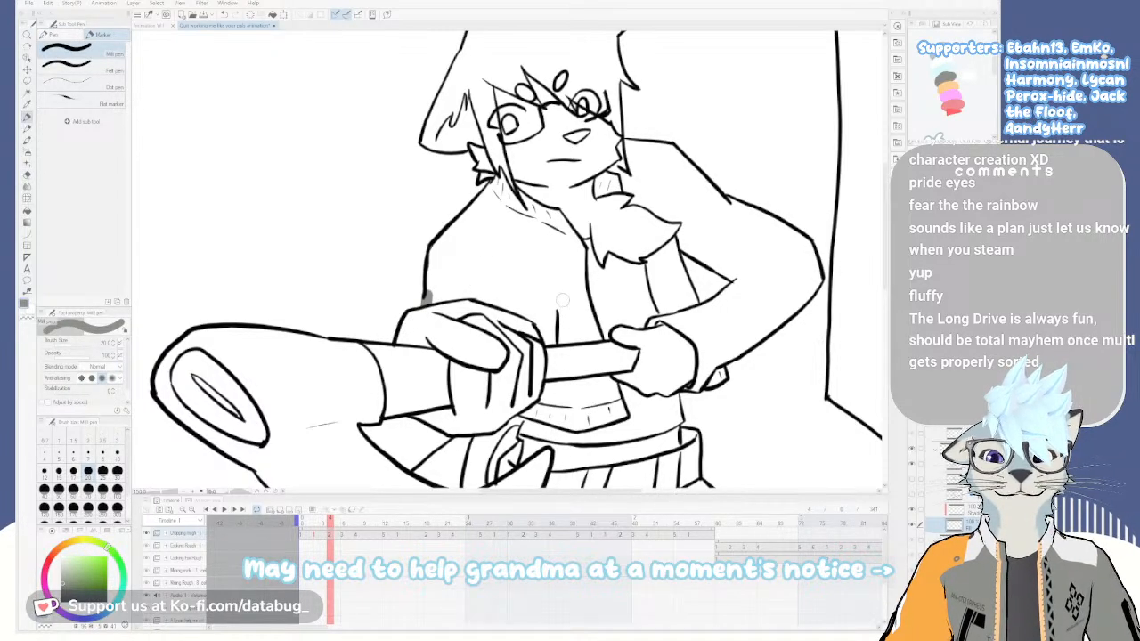
mouse_move(485, 184)
mouse_down()
mouse_move(505, 216)
mouse_move(491, 209)
mouse_move(583, 253)
mouse_up()
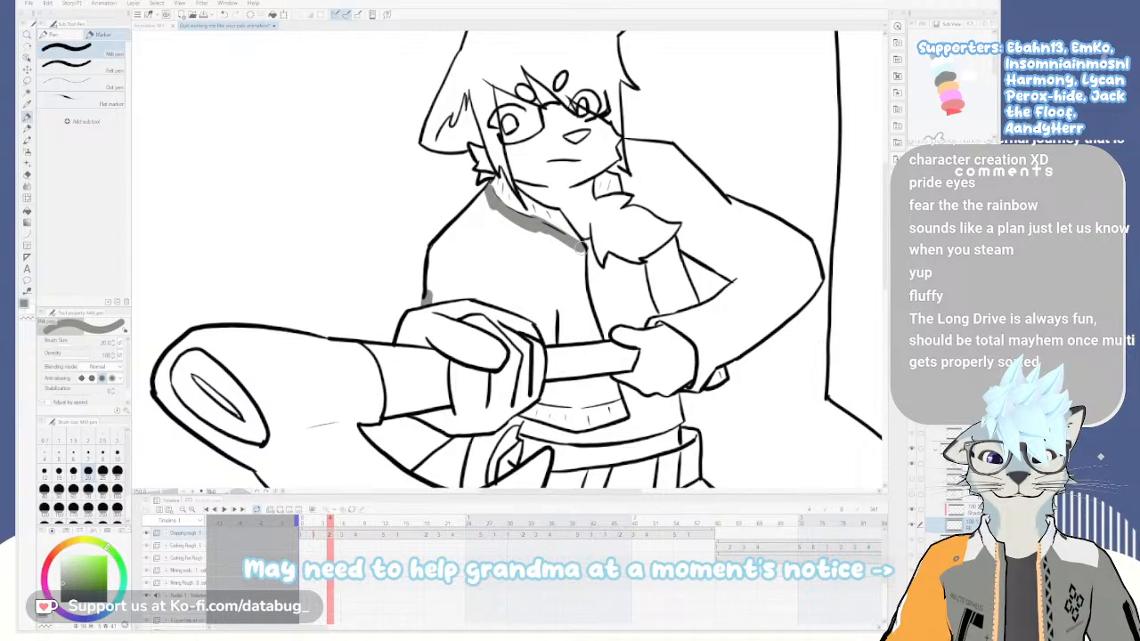
key(e)
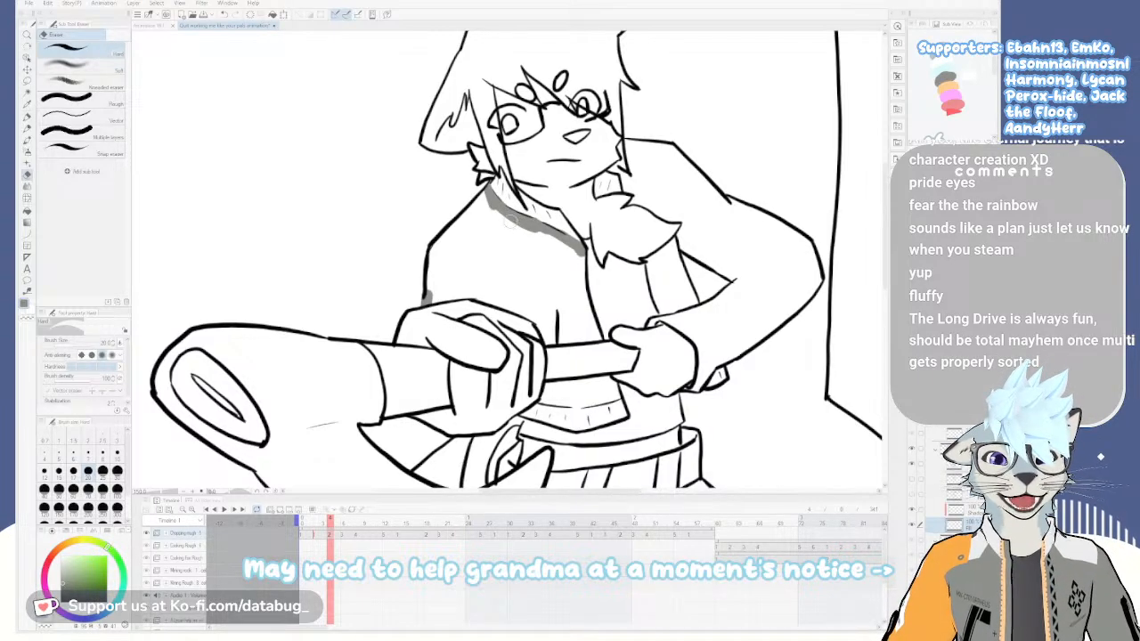
Fill the jacket's body, the area below the axe handle and its narrow far front panel with dark grey
key(g)
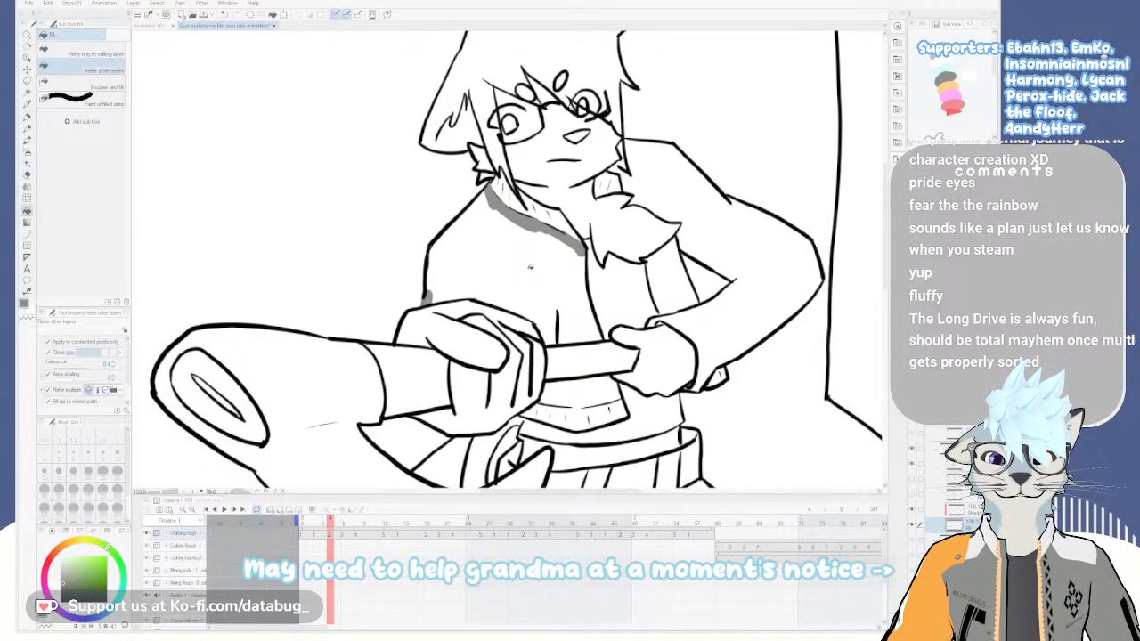
click(529, 268)
click(583, 393)
key(ctrl+z)
key(p)
drag(568, 401, 594, 401)
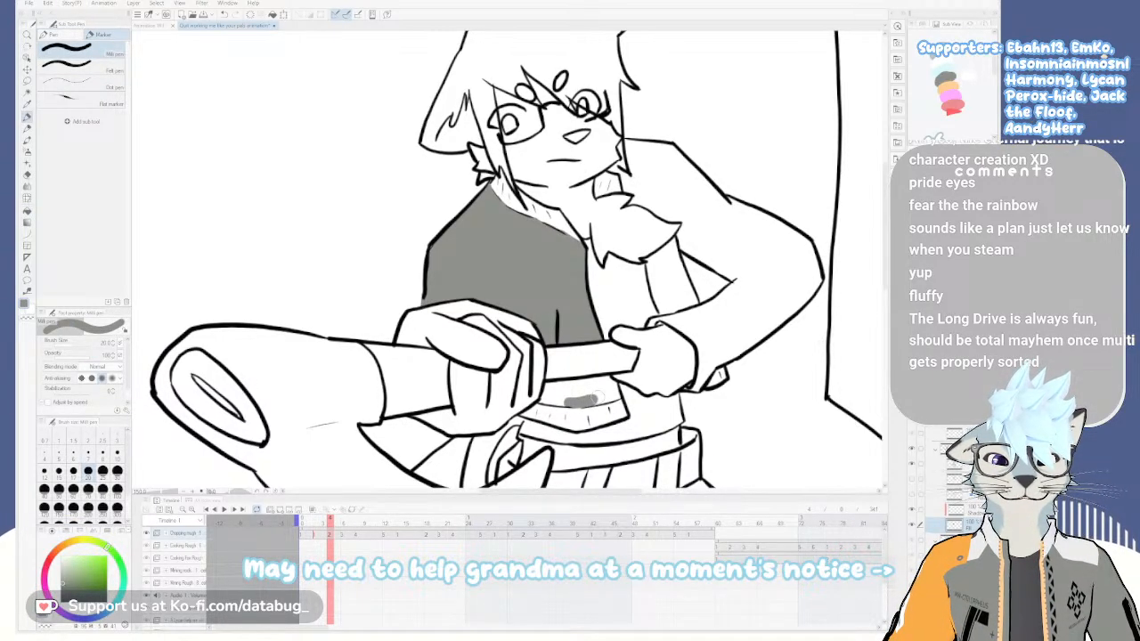
key(g)
click(590, 380)
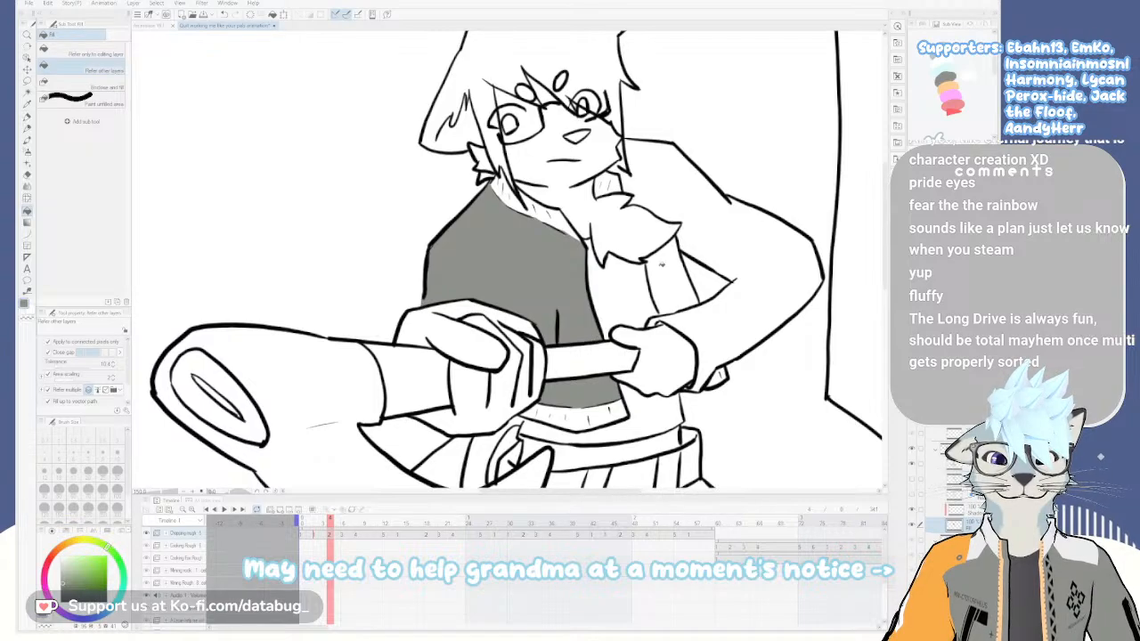
click(672, 279)
Undo the trial fill on the bent sleeve and draw black ribbed cuff lines at its wrist with the G-pen
click(695, 199)
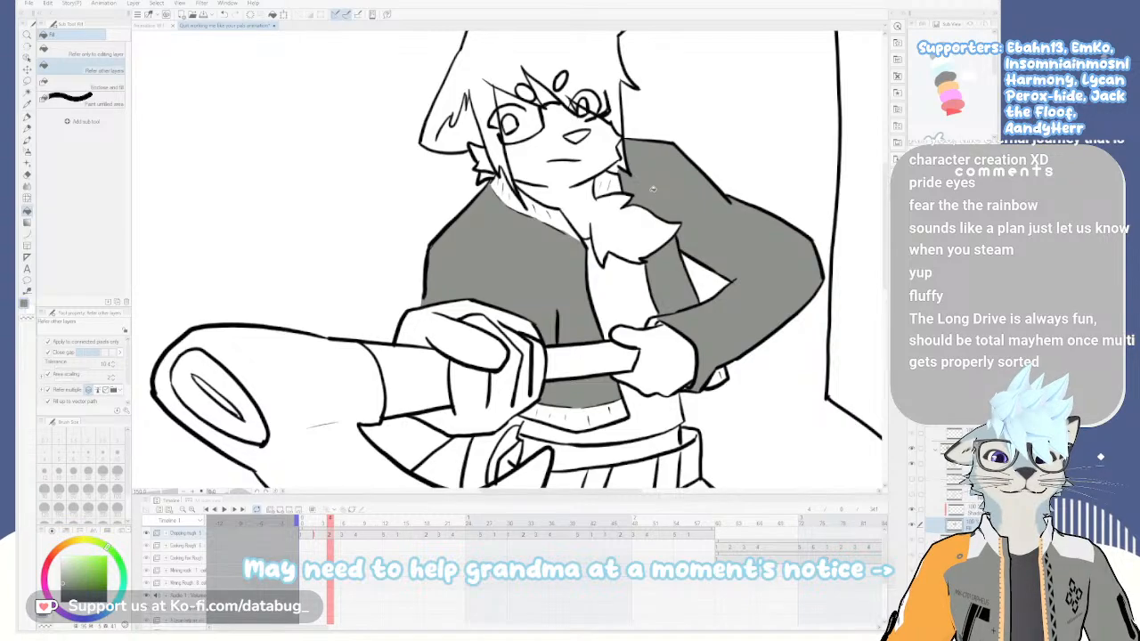
key(ctrl+z)
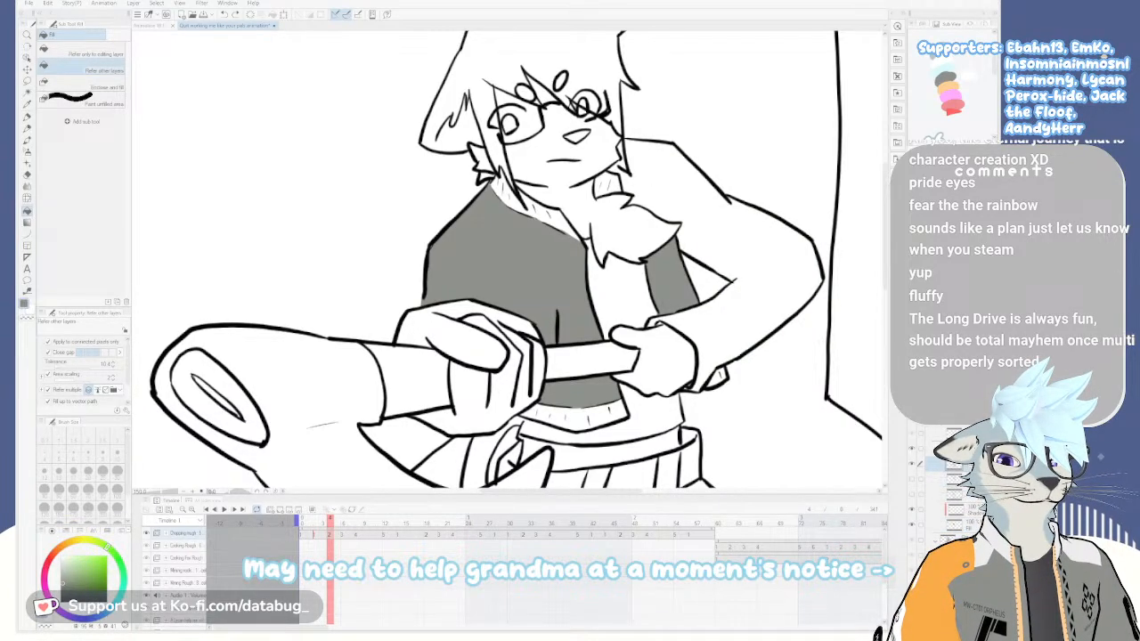
drag(75, 591, 45, 629)
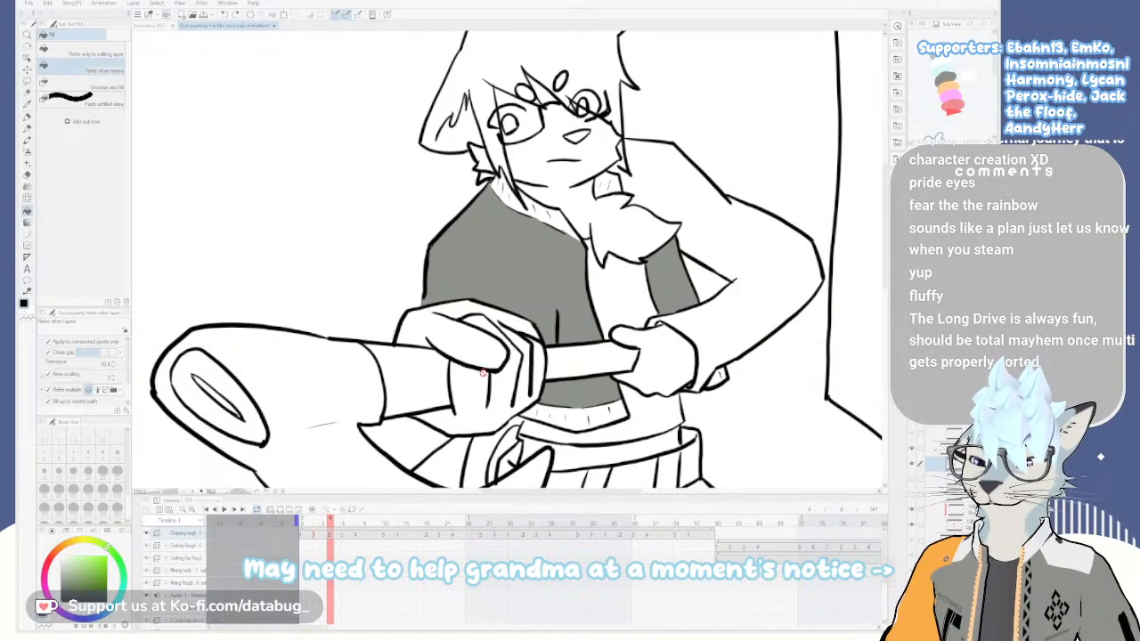
key(p)
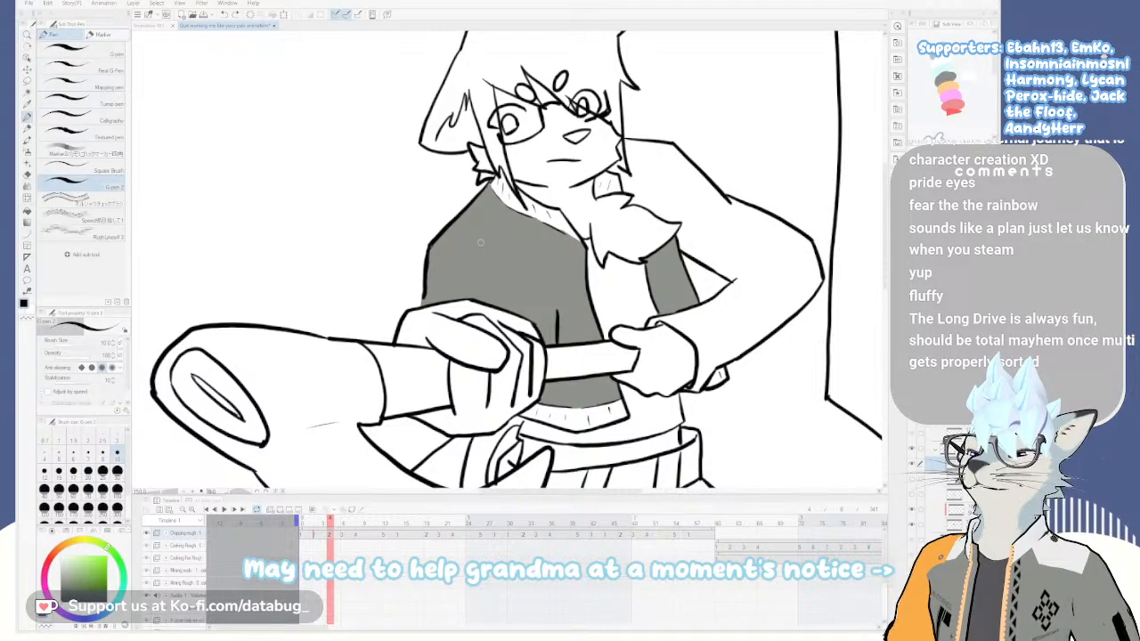
mouse_move(676, 315)
mouse_down()
mouse_move(711, 342)
mouse_move(699, 328)
mouse_up()
key(ctrl+z)
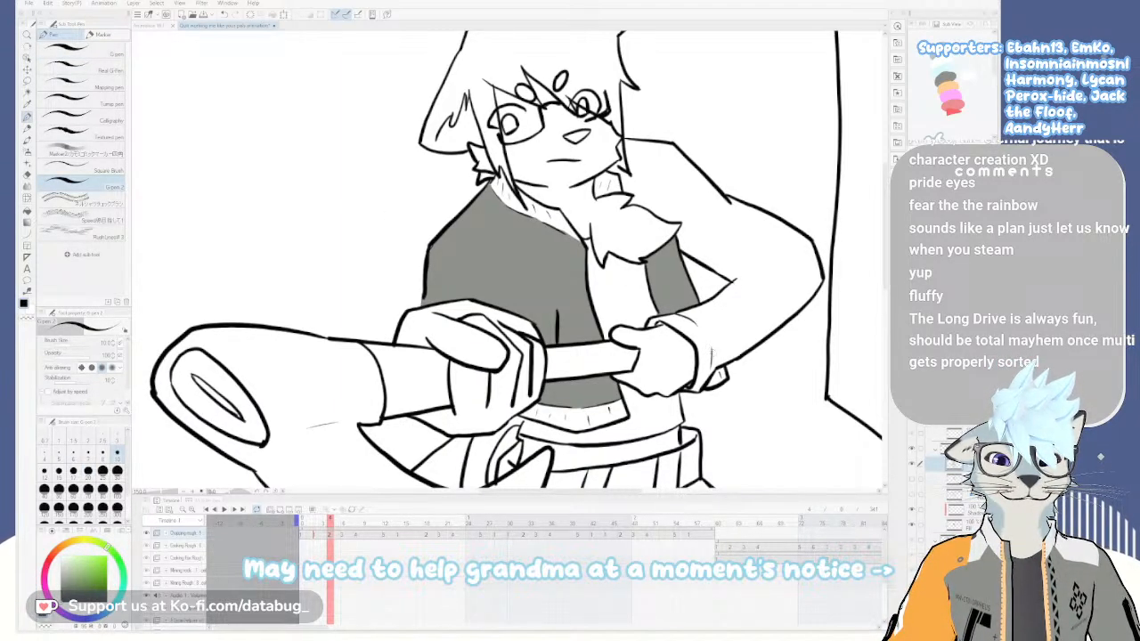
key(ctrl+z)
drag(706, 347, 712, 370)
key(ctrl+z)
key(ctrl+z)
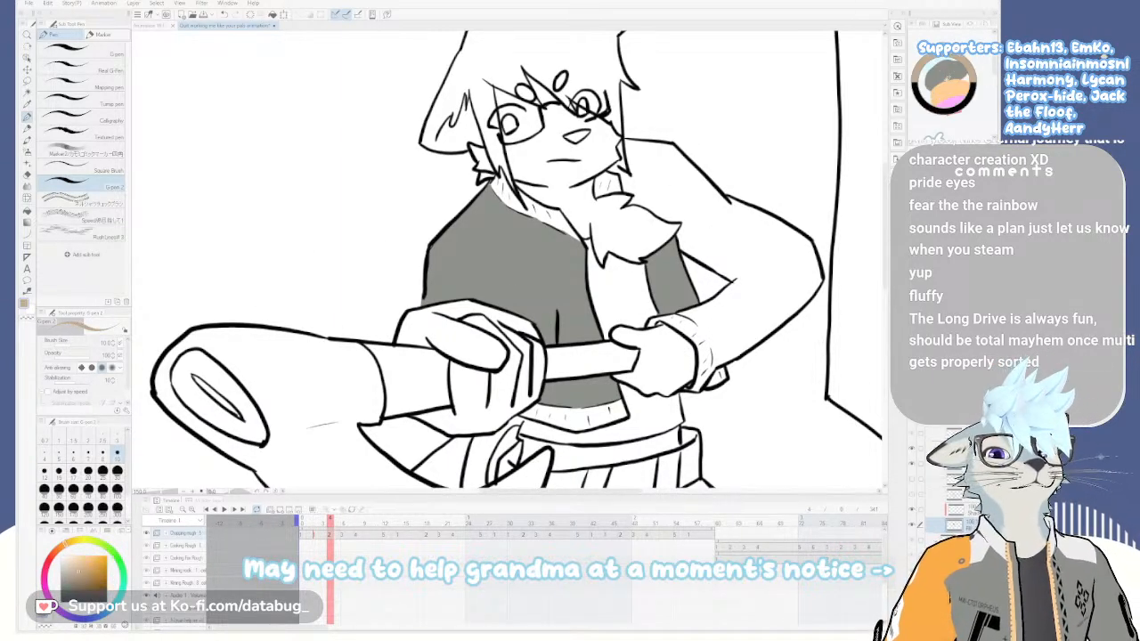
Seal the cuff edge in dark grey and fill the bent arm's sleeve up to the cuff
key(g)
click(728, 346)
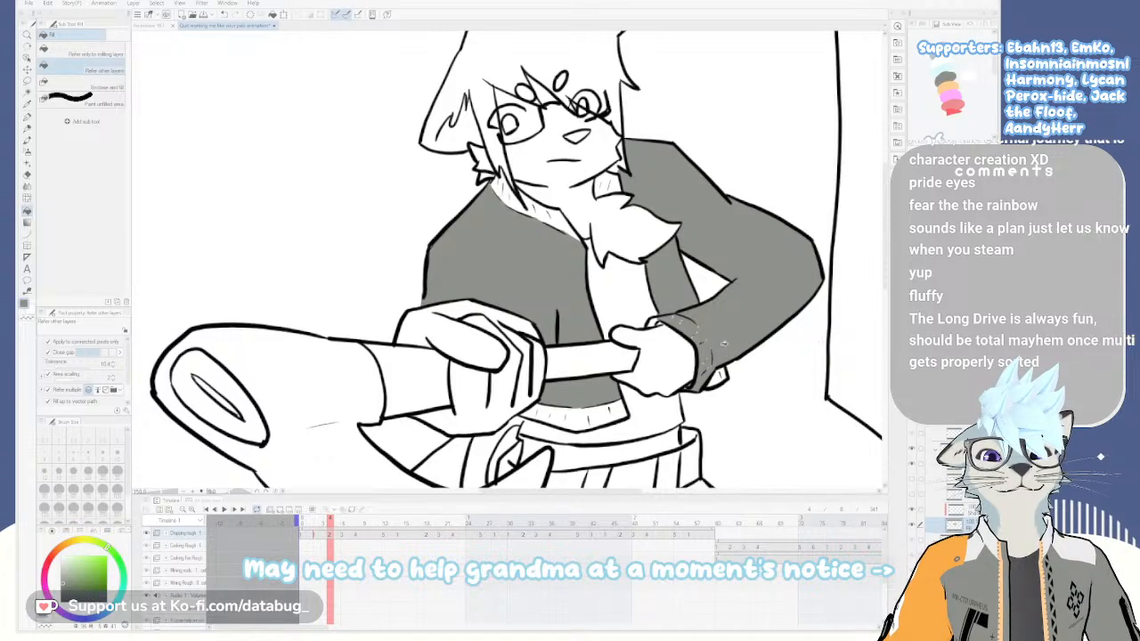
key(ctrl+z)
key(p)
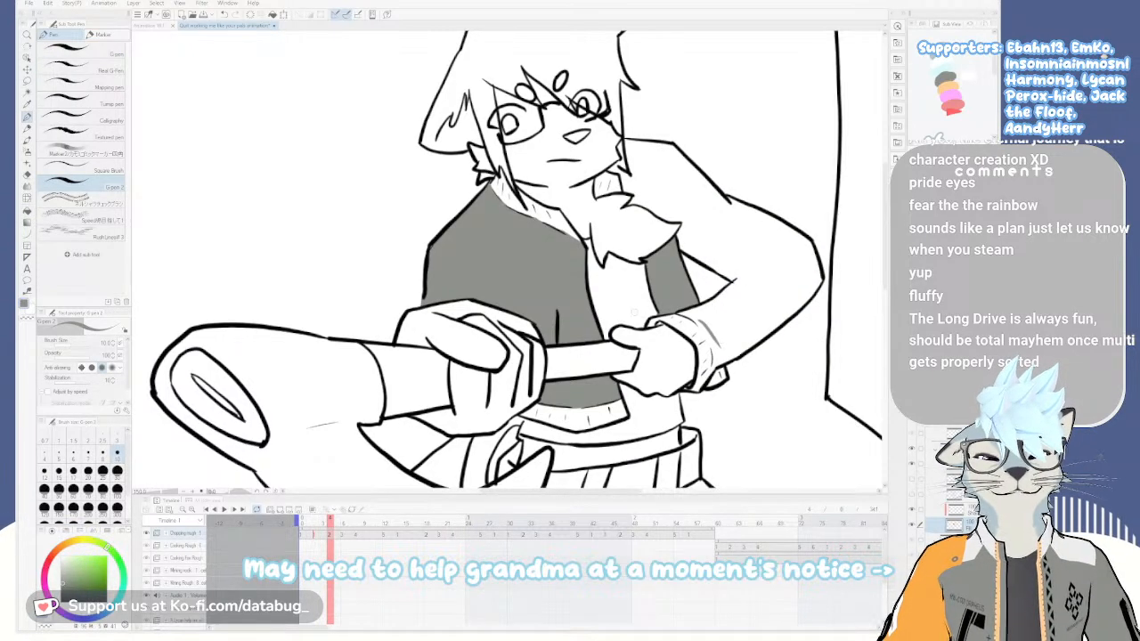
key(p)
drag(704, 325, 717, 347)
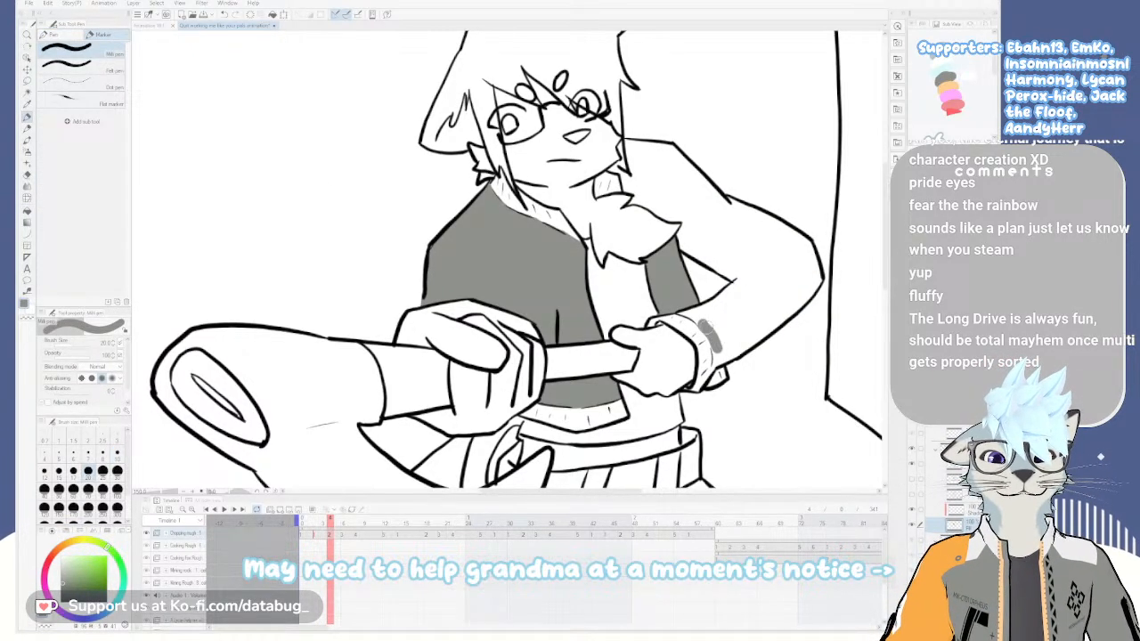
key(ctrl+z)
key(g)
click(773, 307)
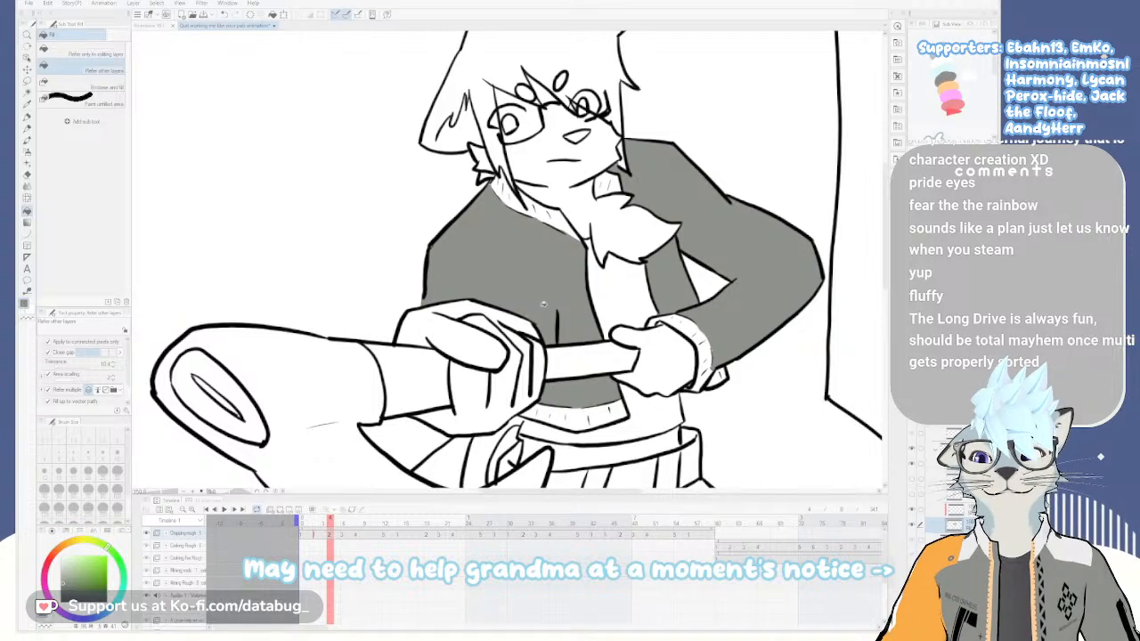
Fill the character's muzzle, forehead and chest fluff with dark grey
drag(590, 446, 612, 518)
click(583, 207)
click(563, 162)
click(611, 138)
key(ctrl+z)
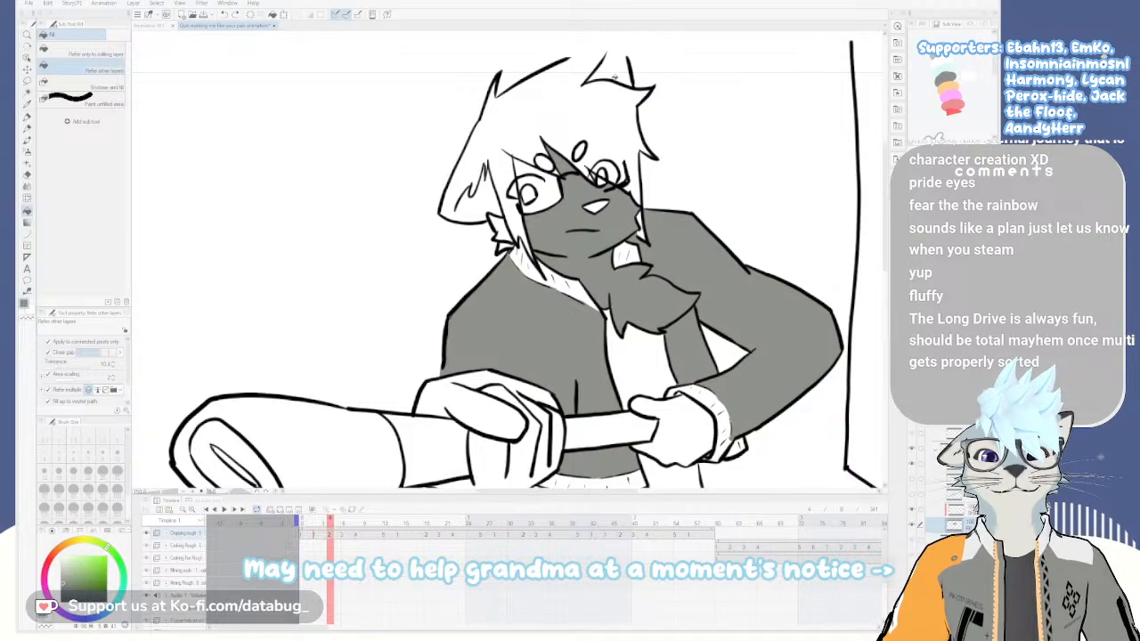
Close the gap in the outline at the top of the head with the marker and fill the hair dark grey
key(p)
drag(566, 62, 618, 60)
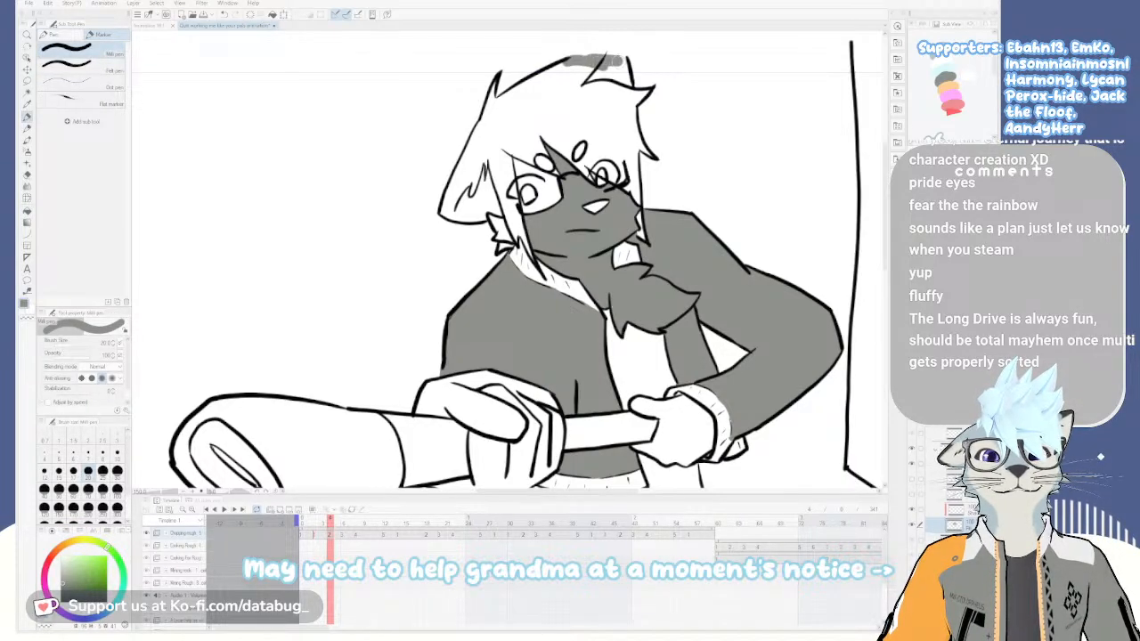
key(g)
click(603, 110)
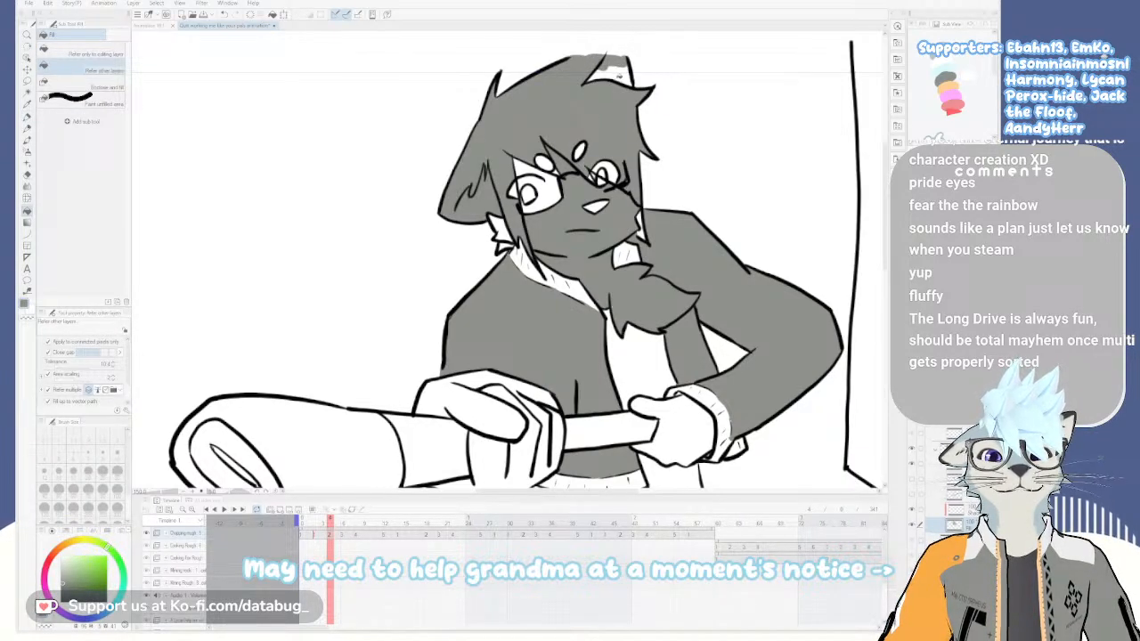
click(618, 76)
Cover the first glasses lens, its eye and both eyebrow spots with dark grey
click(544, 182)
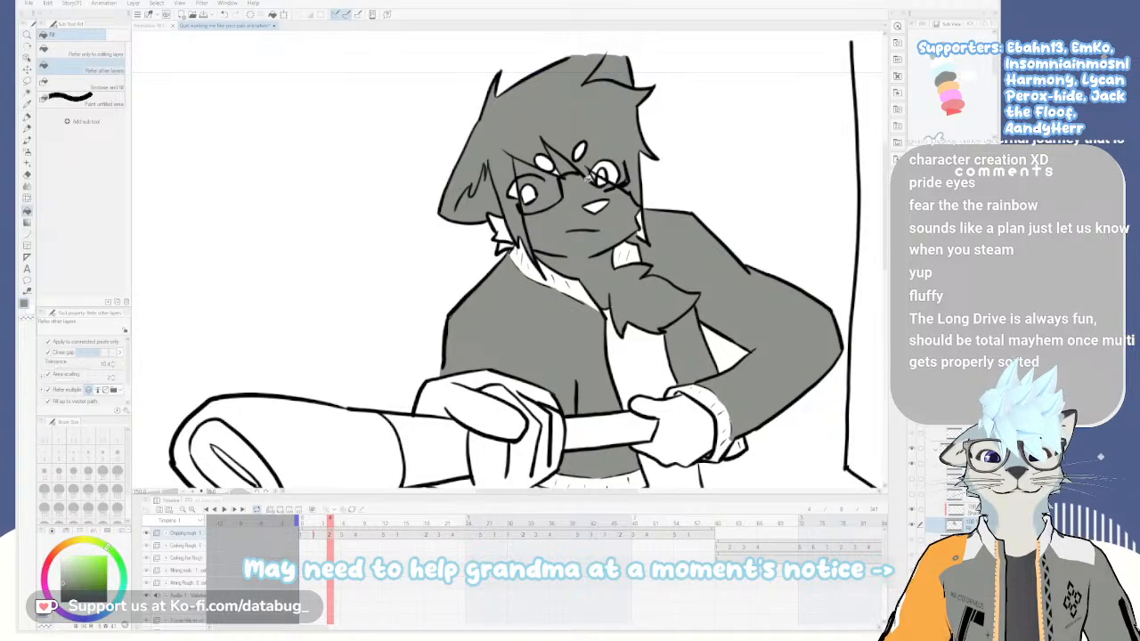
click(516, 191)
click(547, 163)
click(580, 151)
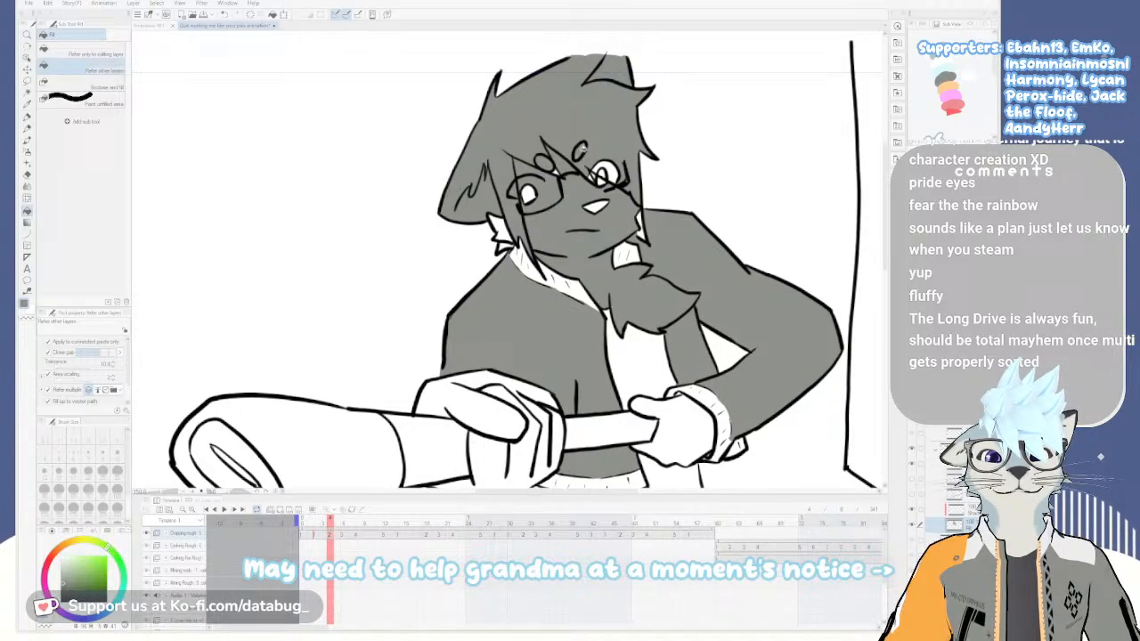
scroll(570, 174, up, 3)
key(p)
drag(460, 217, 459, 245)
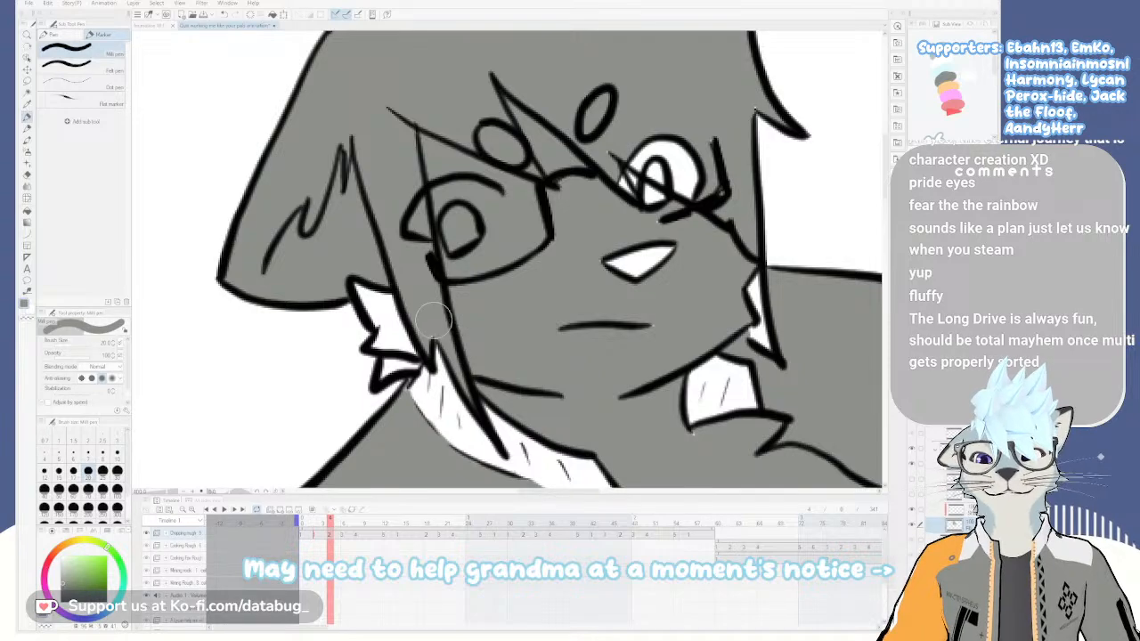
key(ctrl+z)
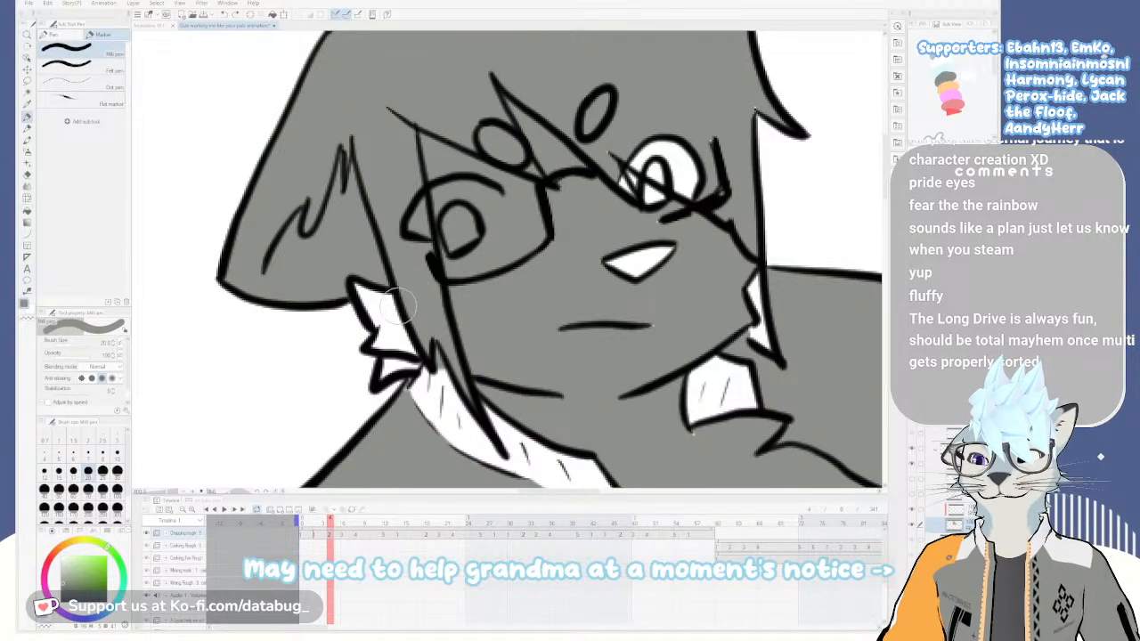
Fill the cheek fur tufts below the ear and the adjoining ribbed collar trim with dark grey
key(g)
click(392, 328)
click(399, 365)
click(487, 415)
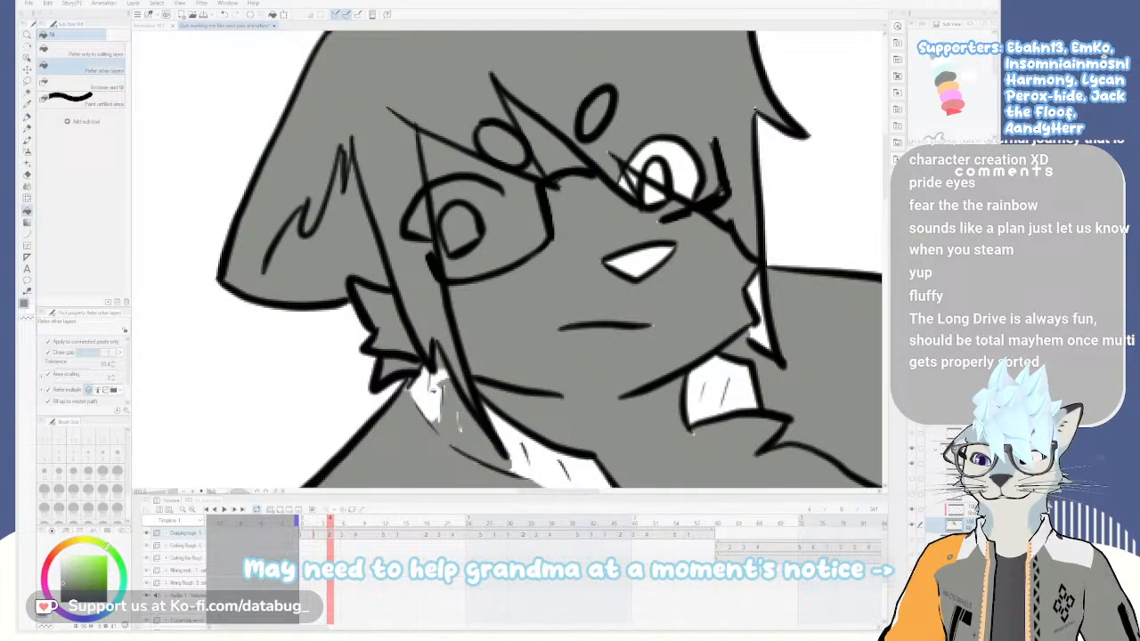
click(441, 402)
click(481, 430)
click(564, 467)
scroll(570, 429, down, 3)
scroll(568, 430, down, 1)
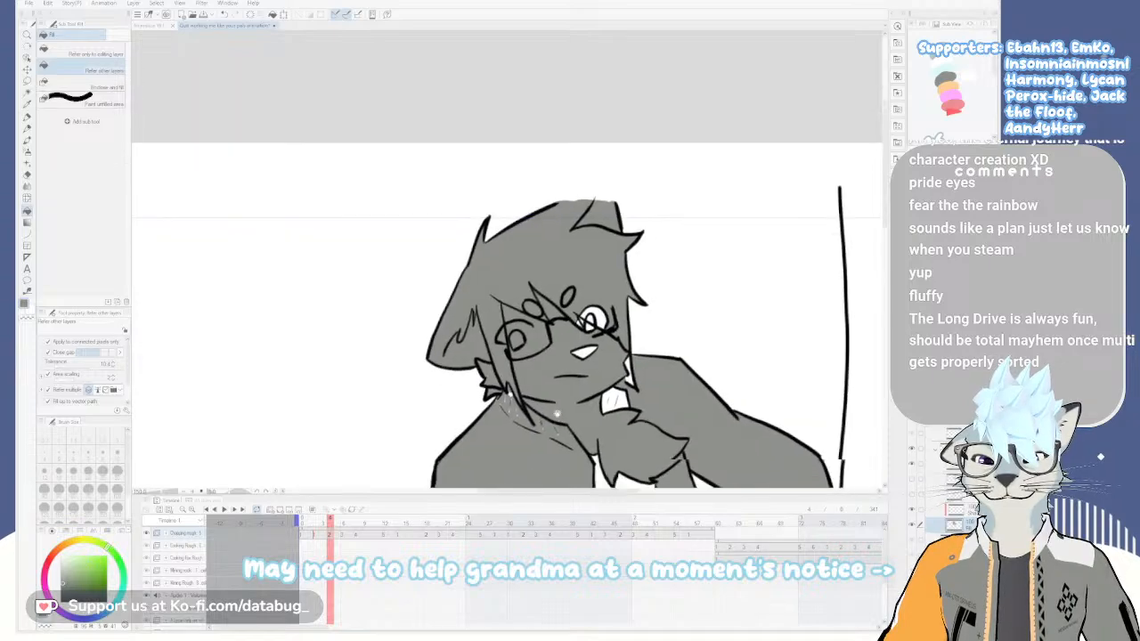
Fill the other collar piece, the second eye and the nose with dark grey
drag(599, 410, 538, 318)
click(562, 318)
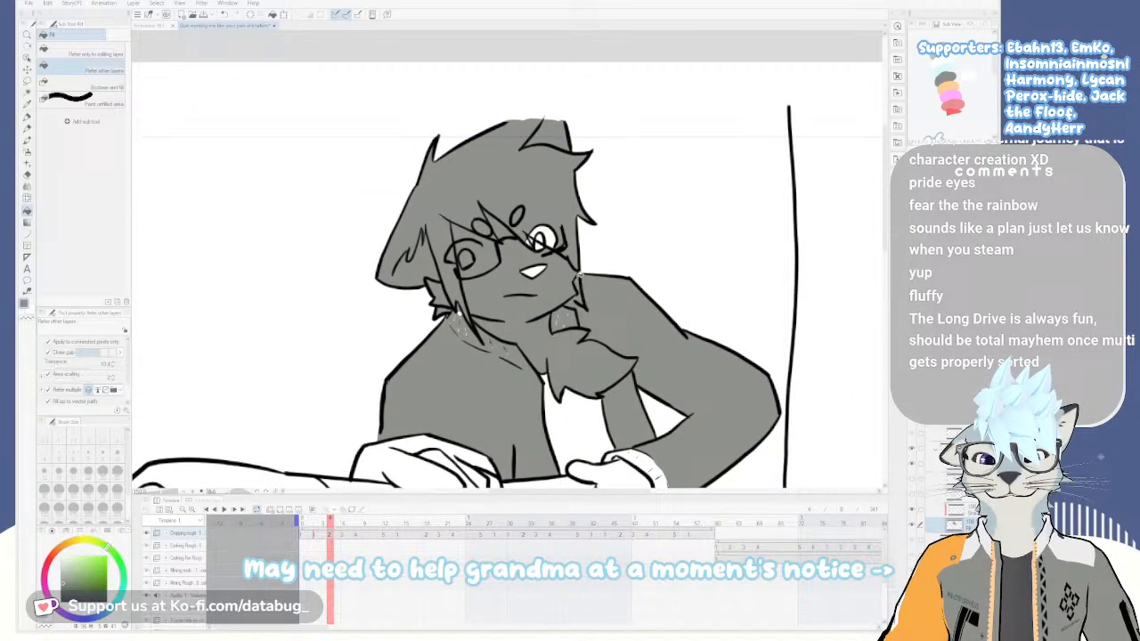
click(540, 237)
click(534, 270)
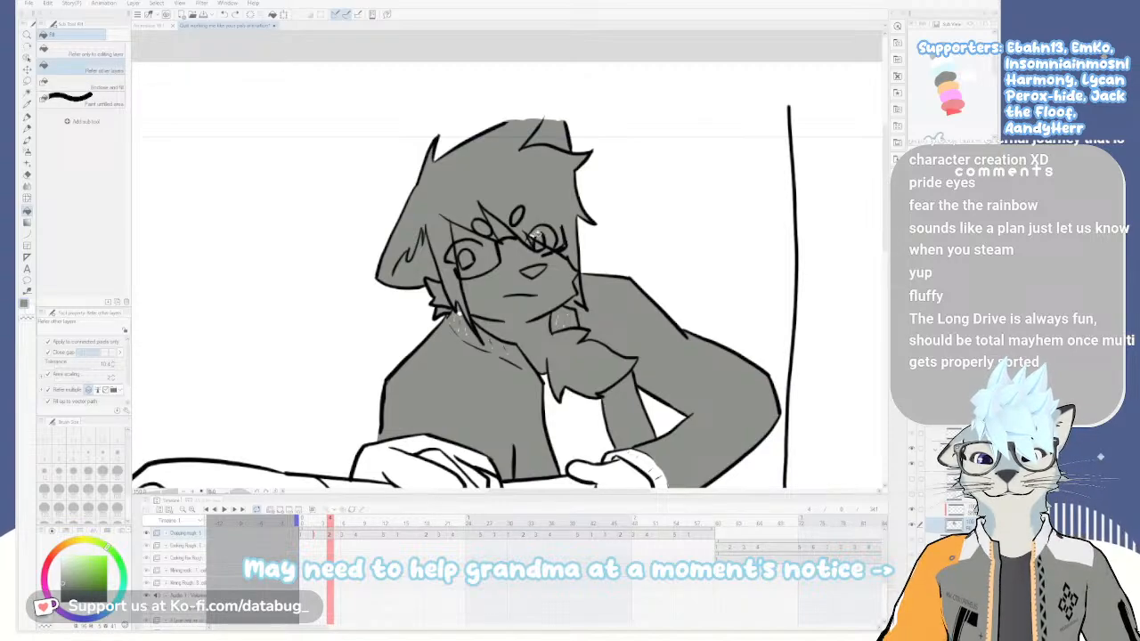
Fill the shirt between the jacket fronts and the waistband below it with dark grey
drag(573, 417, 582, 248)
click(583, 251)
click(614, 381)
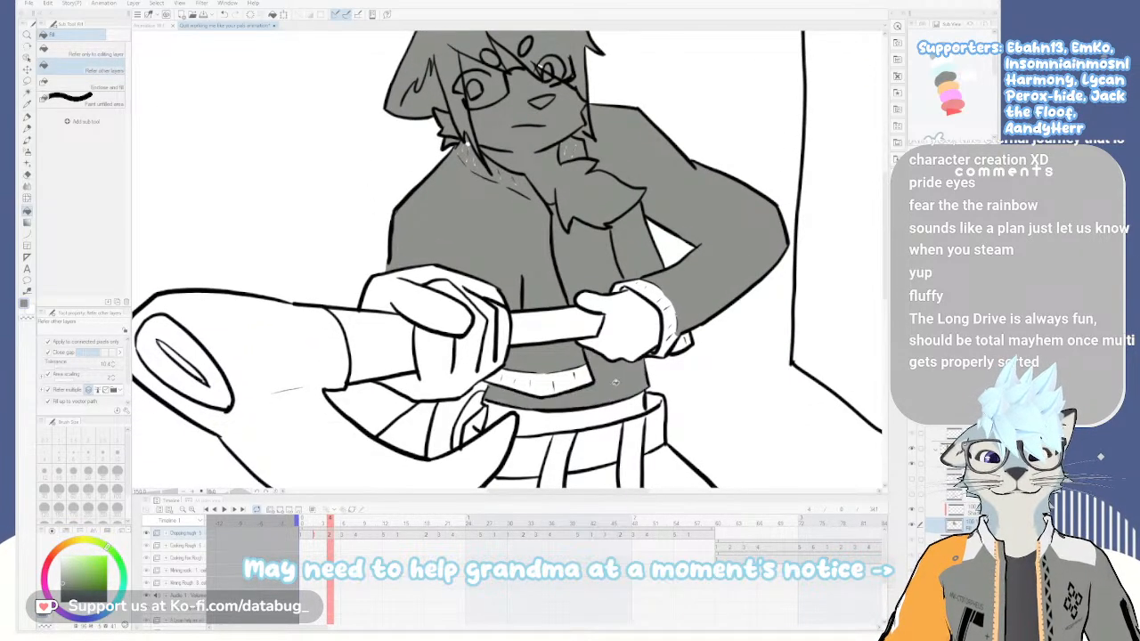
click(581, 427)
Fill the rear hand on the axe handle, its ribbed cuff and the small cuff edge behind it with dark grey
click(643, 331)
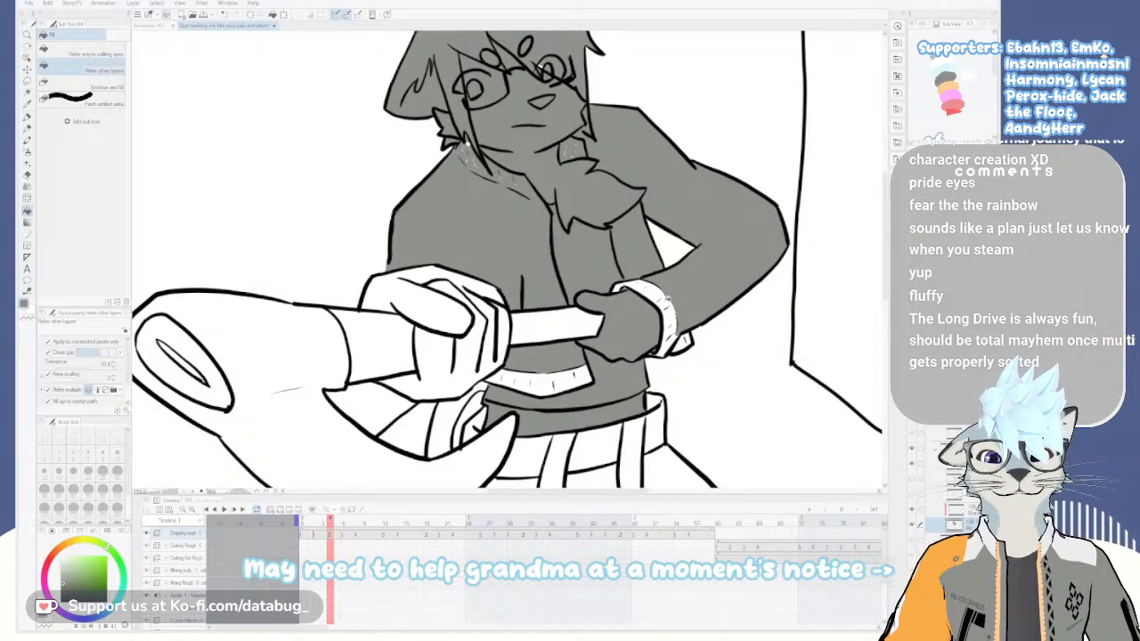
click(639, 291)
click(666, 308)
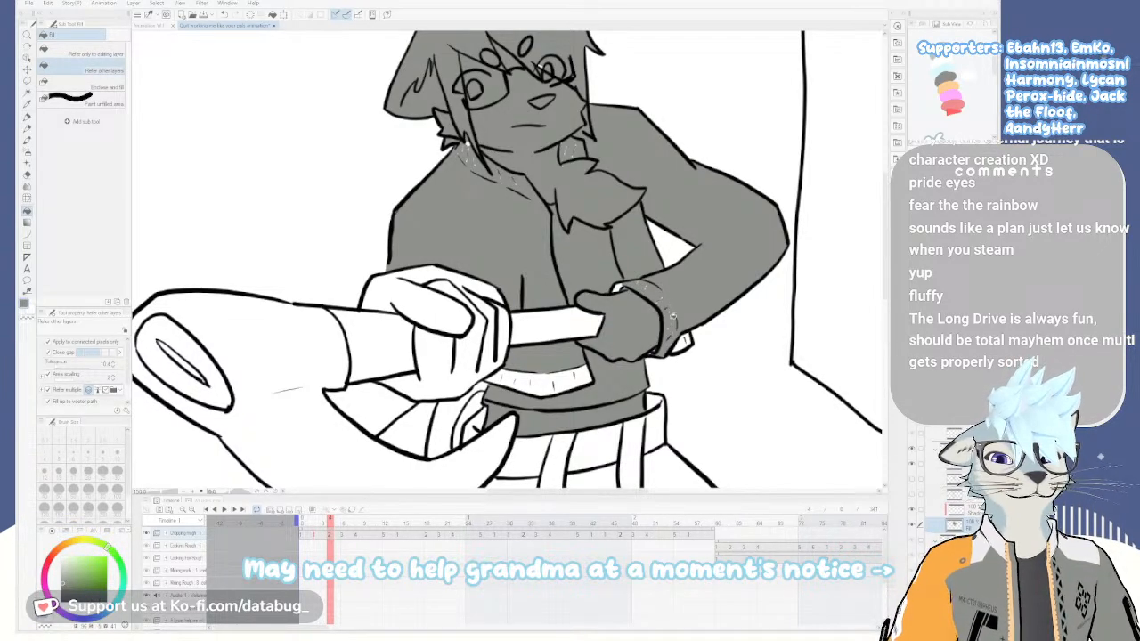
click(682, 342)
Fill the front hand, the axe handle and the jacket's ribbed hem trim with dark grey
click(411, 287)
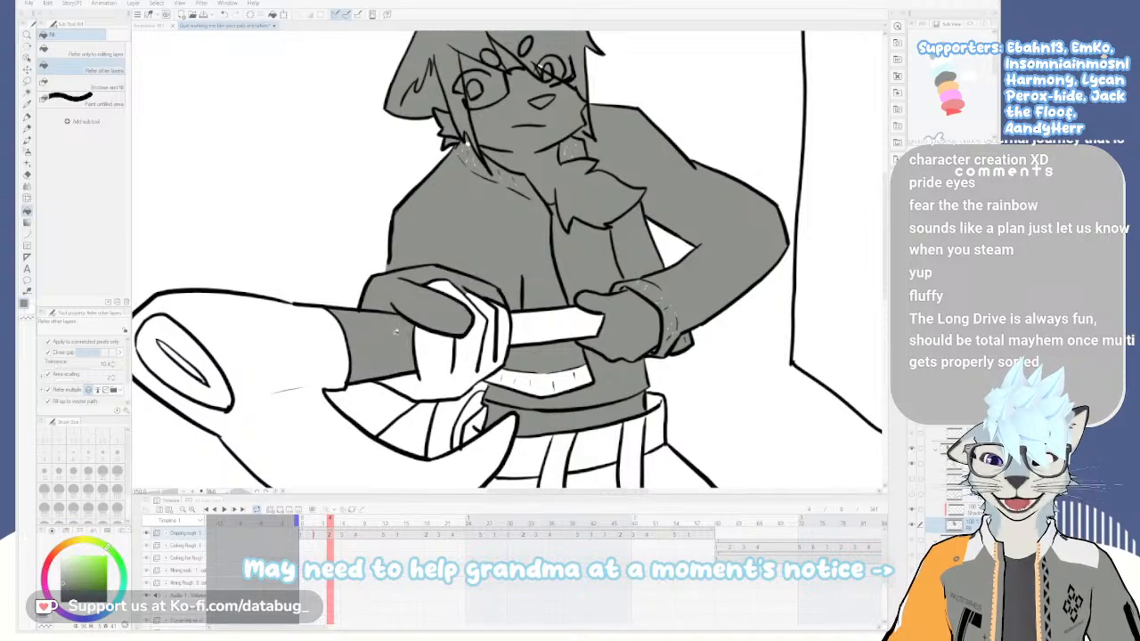
click(467, 335)
click(526, 327)
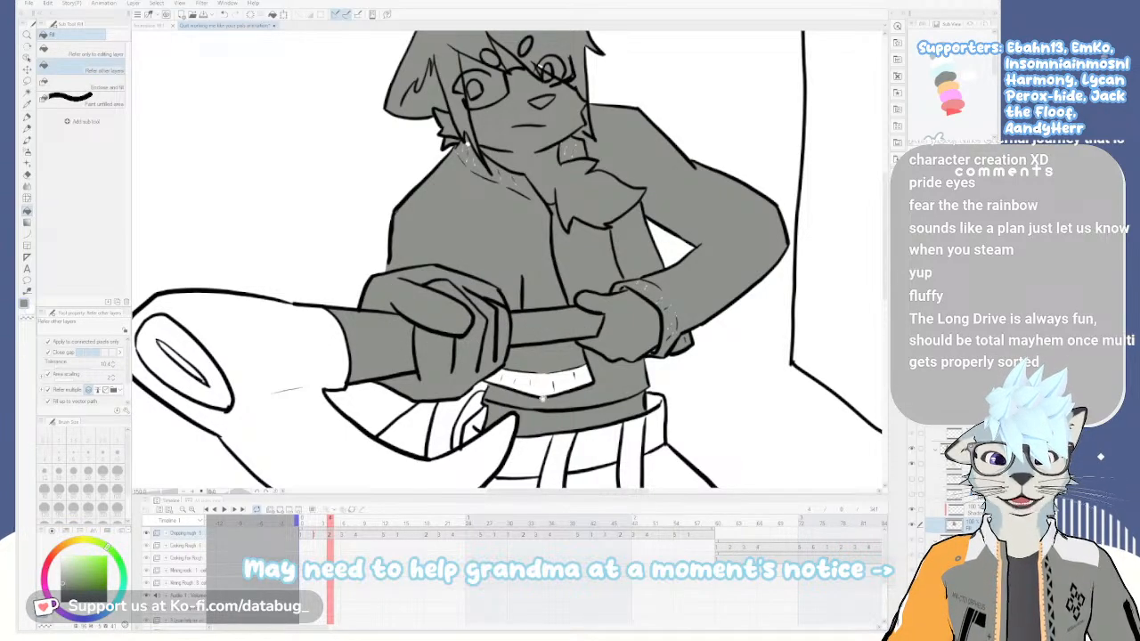
drag(539, 309, 682, 243)
click(709, 312)
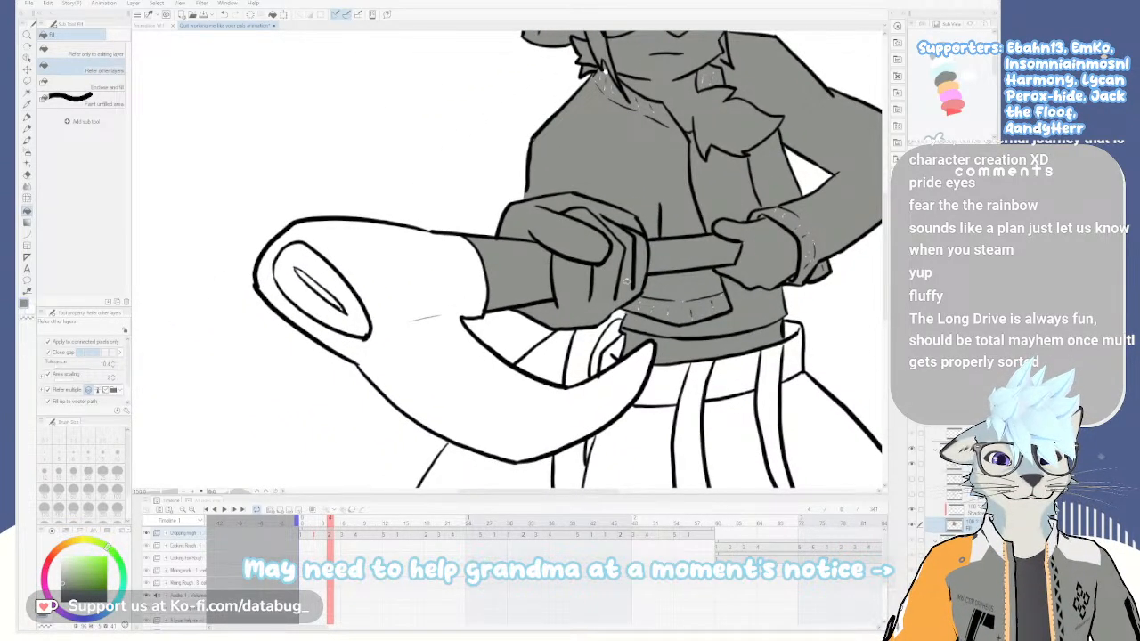
Fill the axe head and the oval rings on its end with dark grey
click(472, 302)
click(352, 302)
click(328, 294)
drag(610, 406, 567, 242)
mouse_move(552, 324)
mouse_down()
mouse_move(575, 244)
mouse_move(560, 340)
mouse_up()
click(550, 321)
key(ctrl+z)
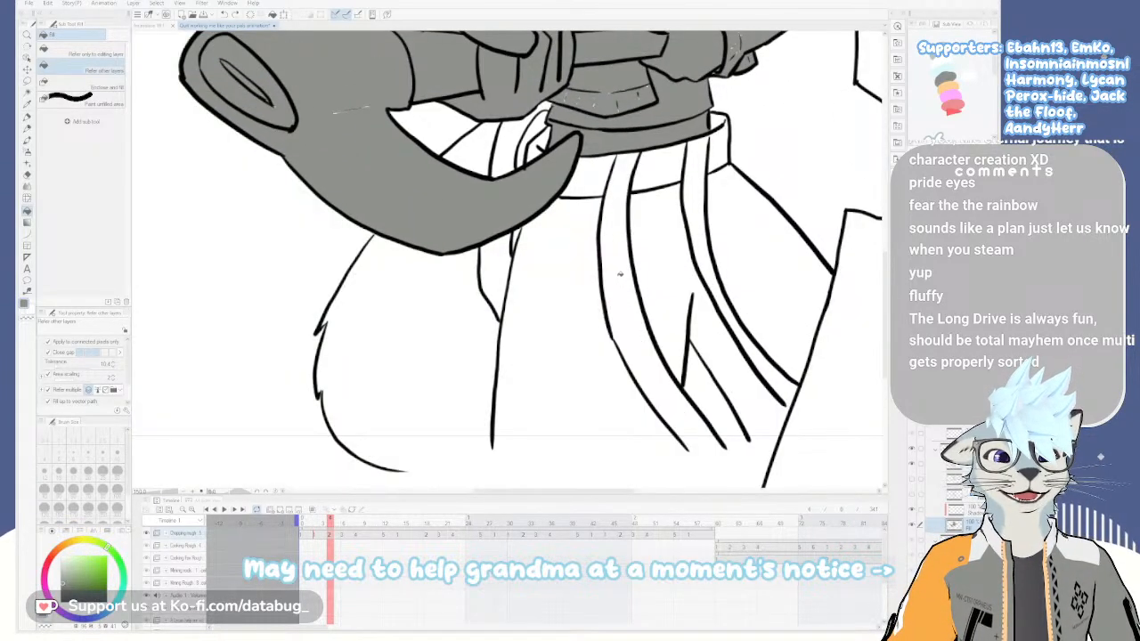
Fill the clothing pieces between the front hand and axe blade, plus the far side of the belt, with dark grey
drag(612, 257, 570, 301)
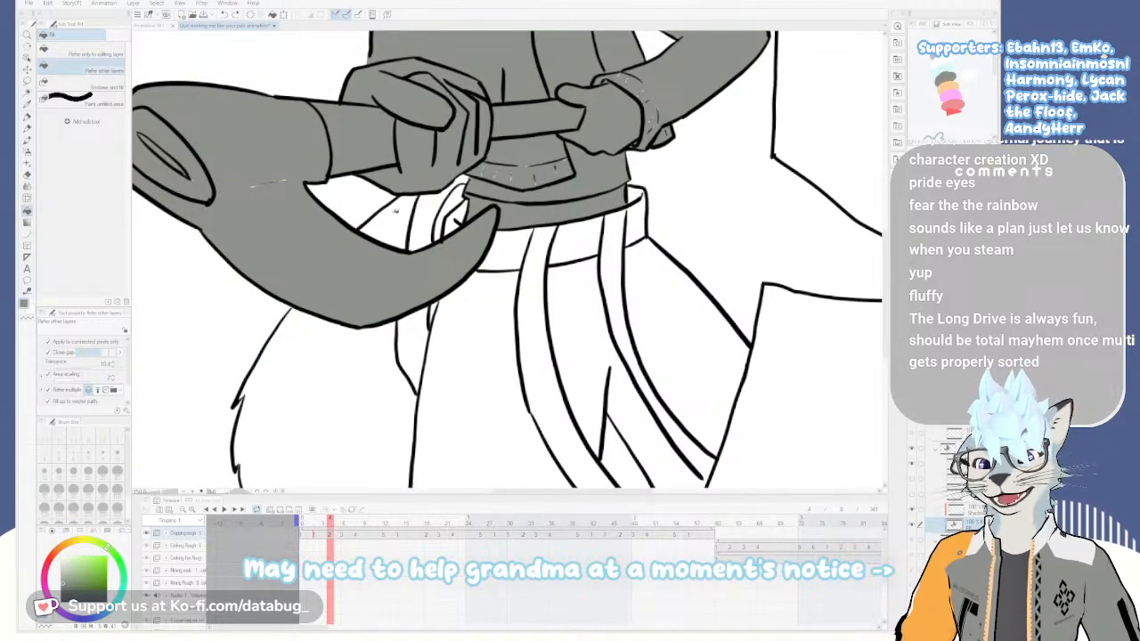
drag(397, 211, 451, 222)
click(460, 181)
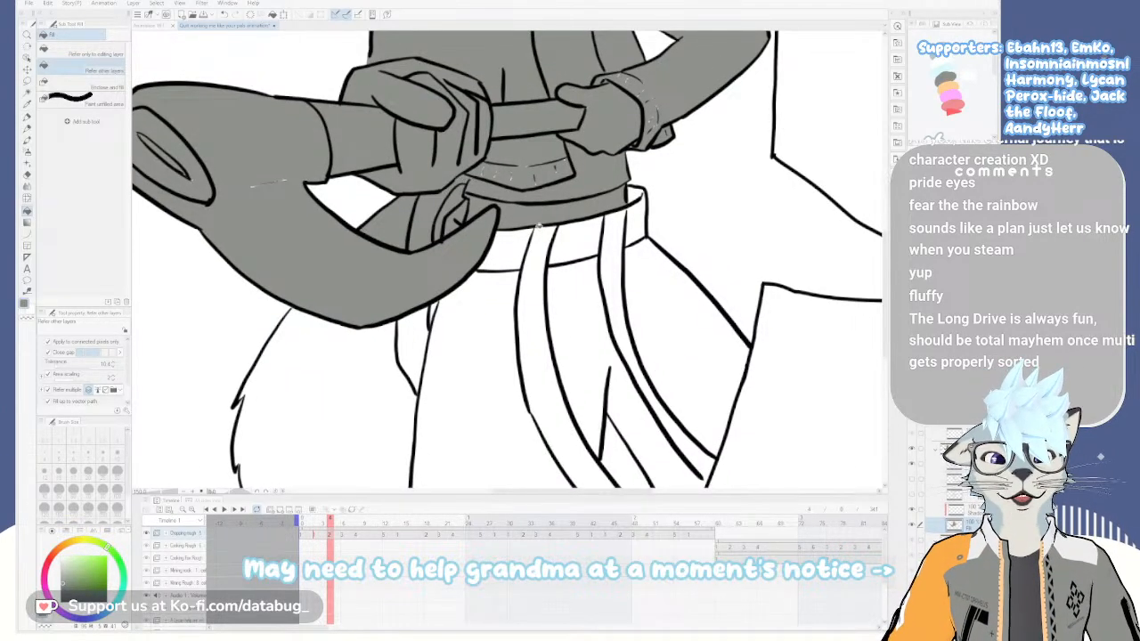
drag(538, 233, 552, 352)
mouse_move(535, 126)
mouse_down()
mouse_move(572, 374)
mouse_move(561, 269)
mouse_up()
drag(569, 376, 557, 260)
drag(574, 379, 551, 246)
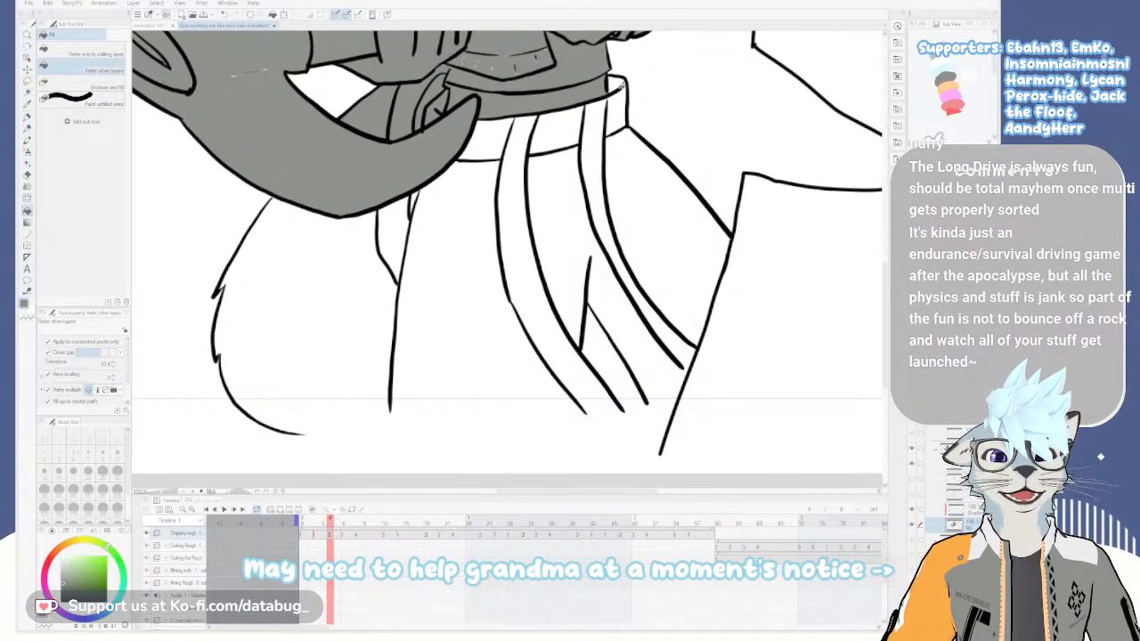
click(619, 104)
Close the open bottom of the trousers with a dark grey pen stroke from the tail-side leg line to the outer leg line
scroll(590, 264, down, 1)
scroll(597, 273, up, 1)
drag(600, 313, 615, 247)
key(p)
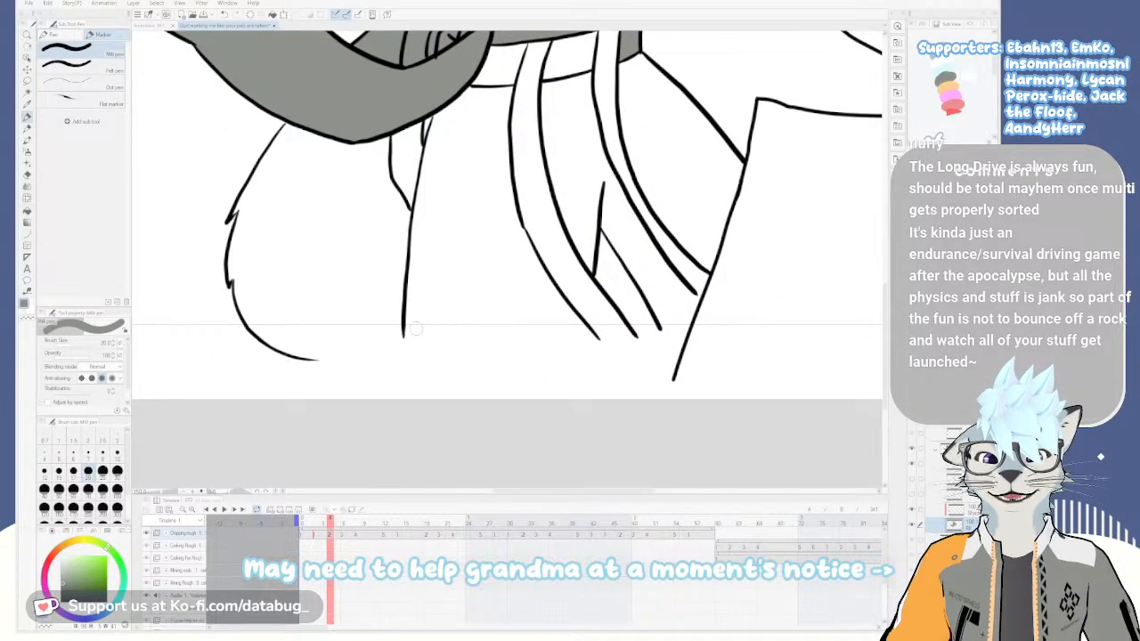
drag(398, 334, 623, 330)
drag(434, 332, 676, 334)
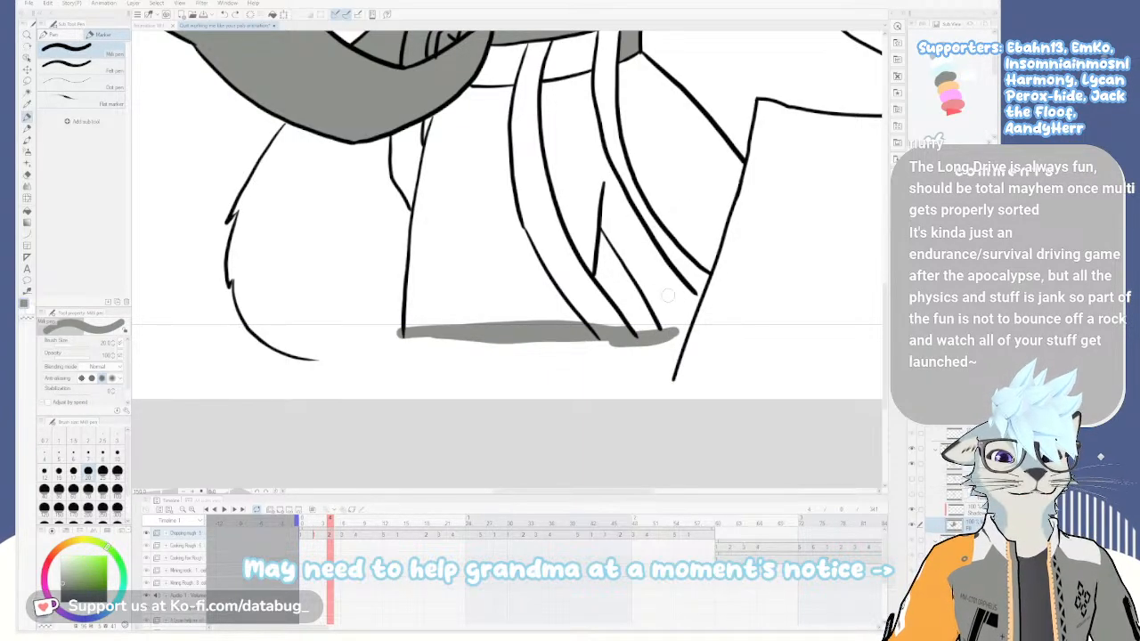
drag(698, 287, 679, 335)
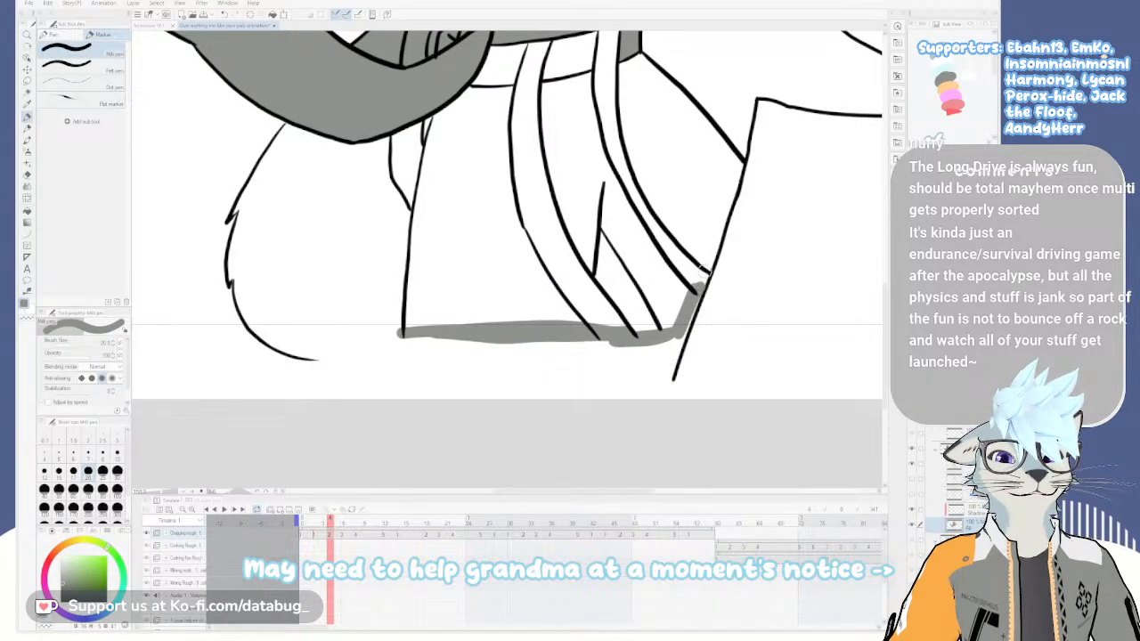
key(ctrl+z)
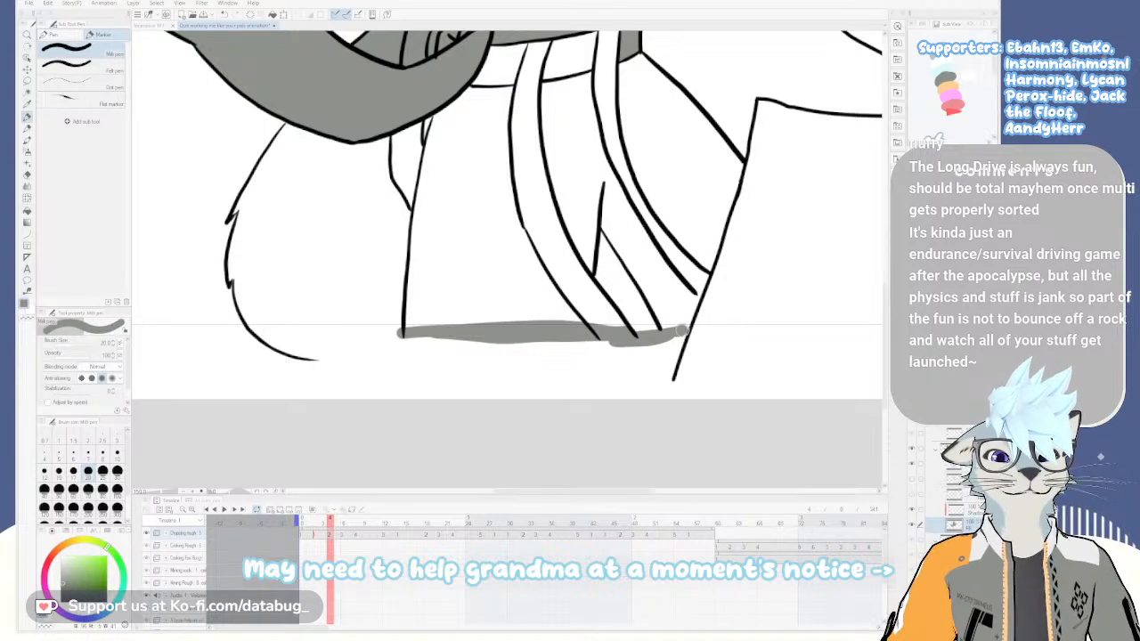
Fill the trouser legs and the two hanging straps with dark grey
key(g)
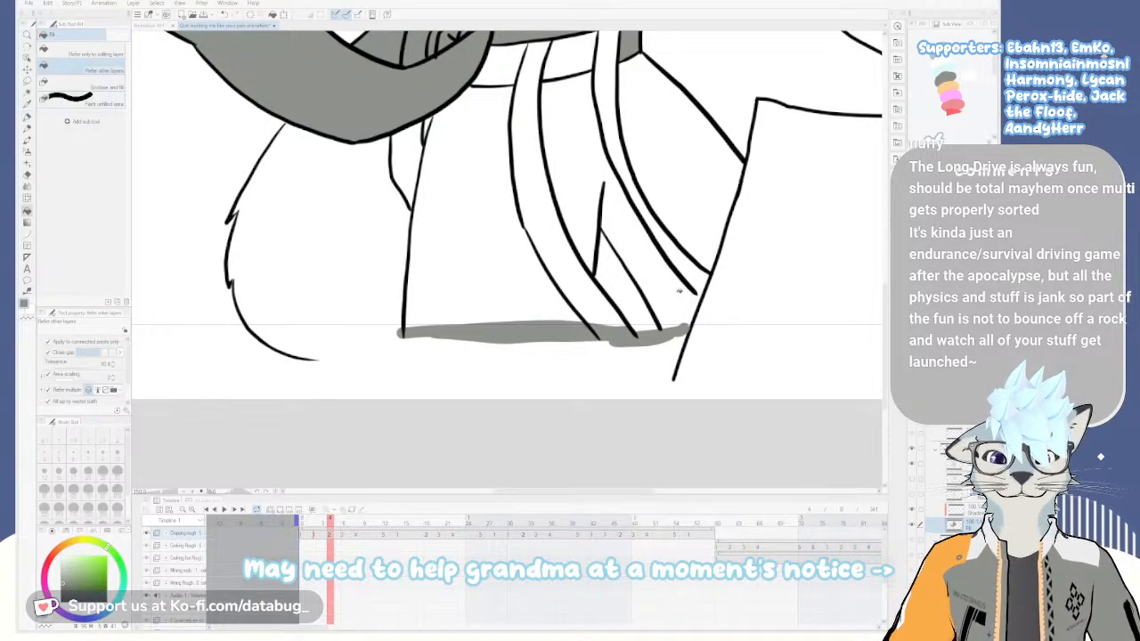
click(687, 301)
click(691, 265)
click(690, 202)
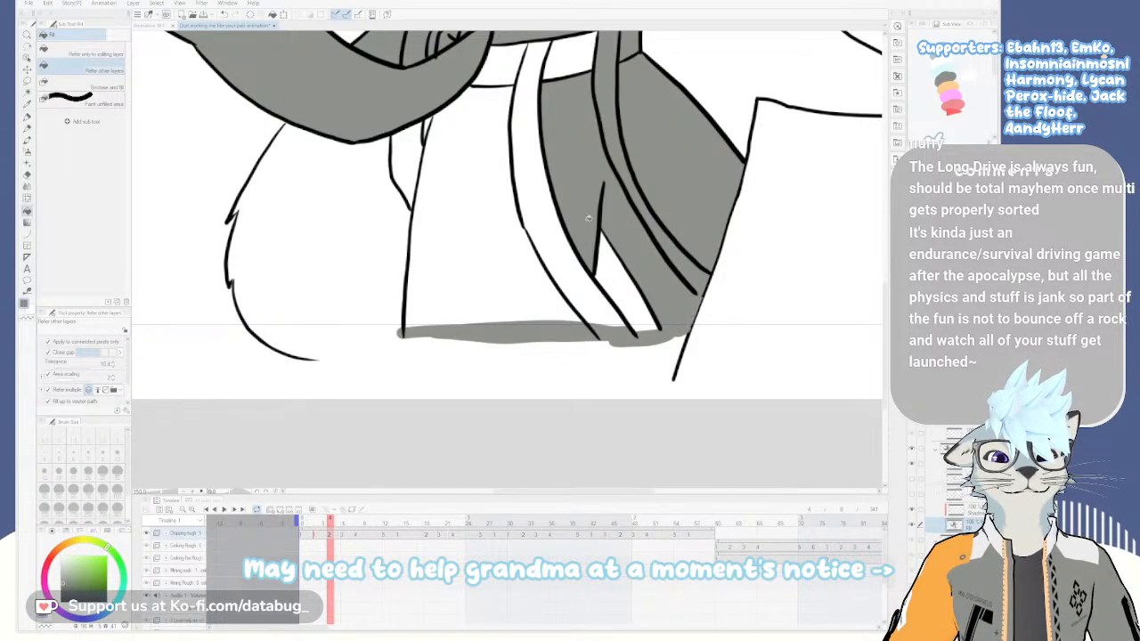
click(555, 274)
click(497, 264)
Close the tail's open lower edge with a dark grey stroke, and fill the tail and the sliver beside the leg
drag(462, 260, 534, 375)
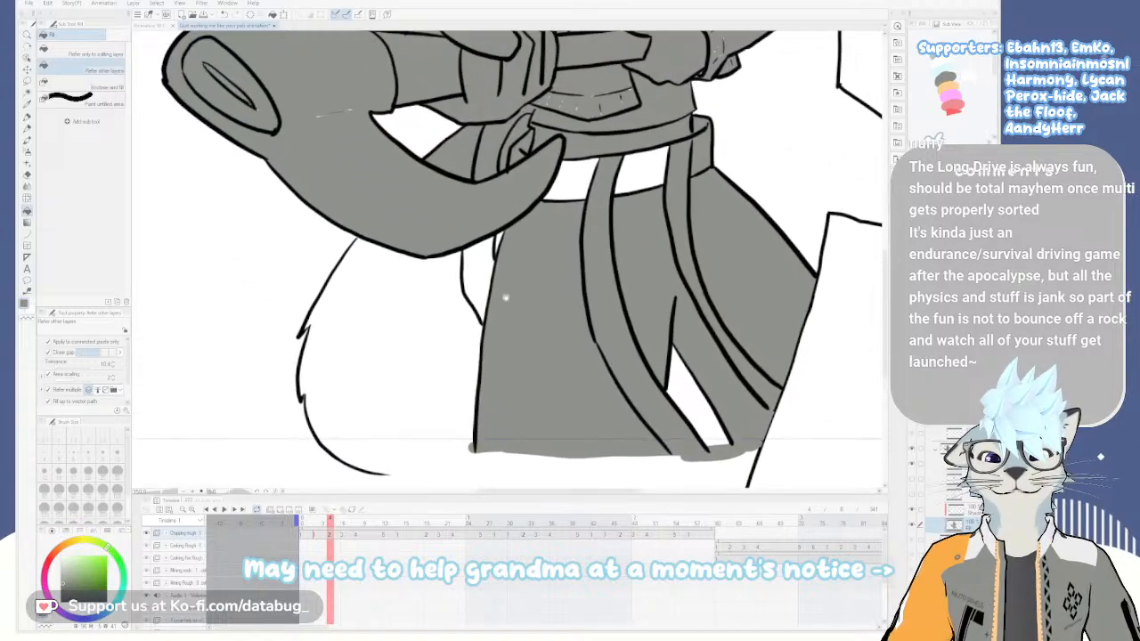
key(p)
drag(382, 473, 474, 449)
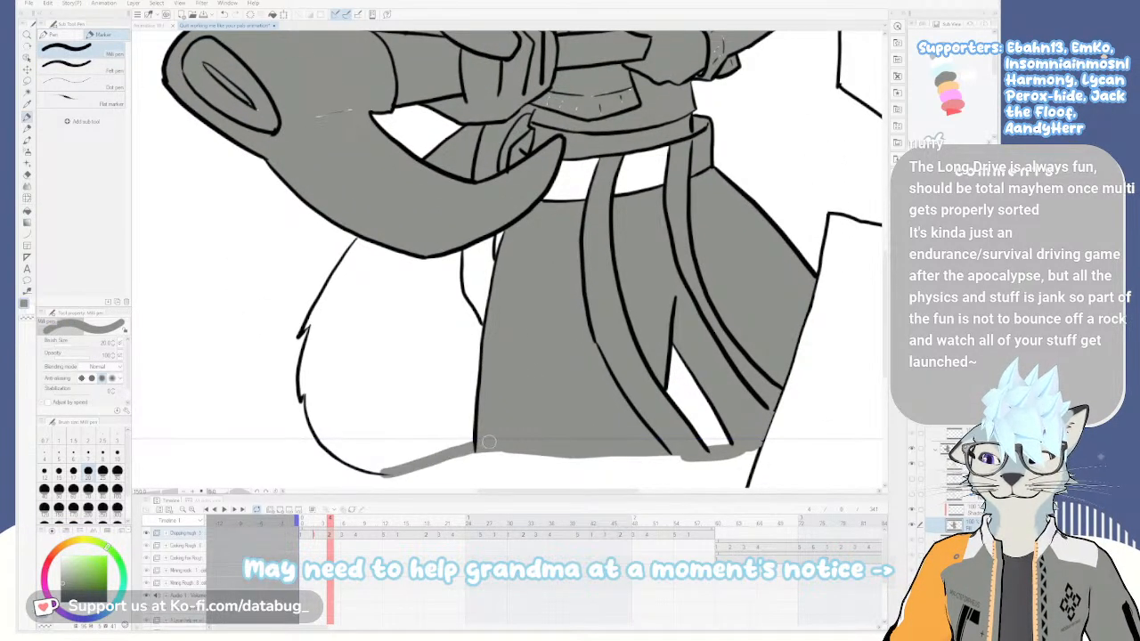
key(g)
click(400, 374)
click(475, 276)
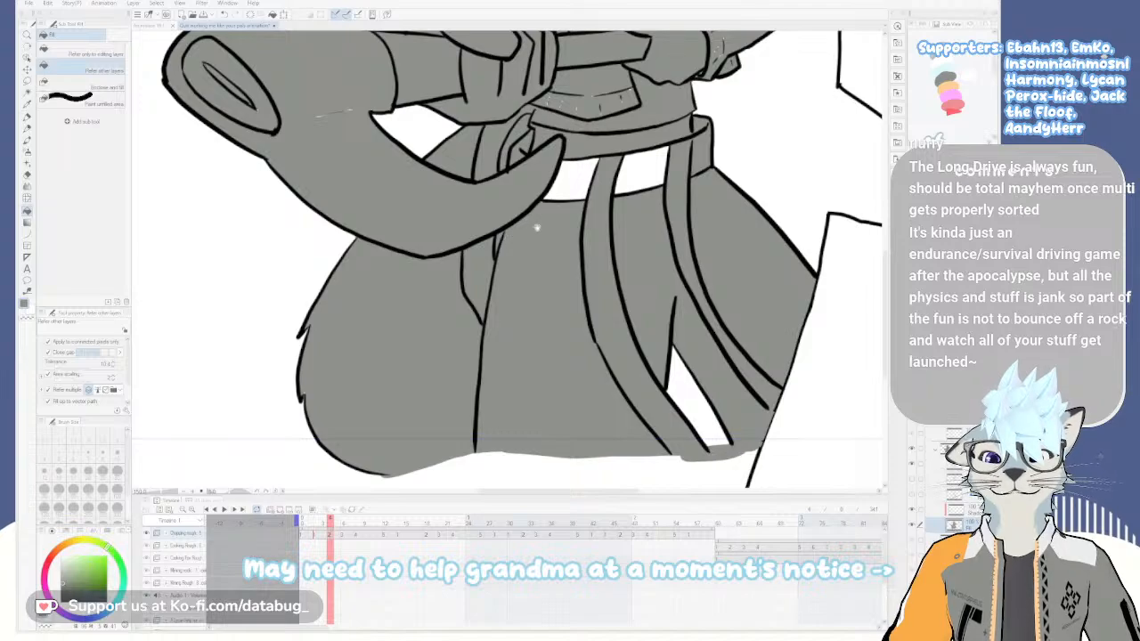
Fill the two remaining belt sections between the straps with dark grey
drag(538, 221, 527, 372)
click(562, 333)
click(639, 326)
Inspect the grey base across the head, torso, hands, axe and legs for unfilled gaps
drag(583, 235, 604, 315)
key(p)
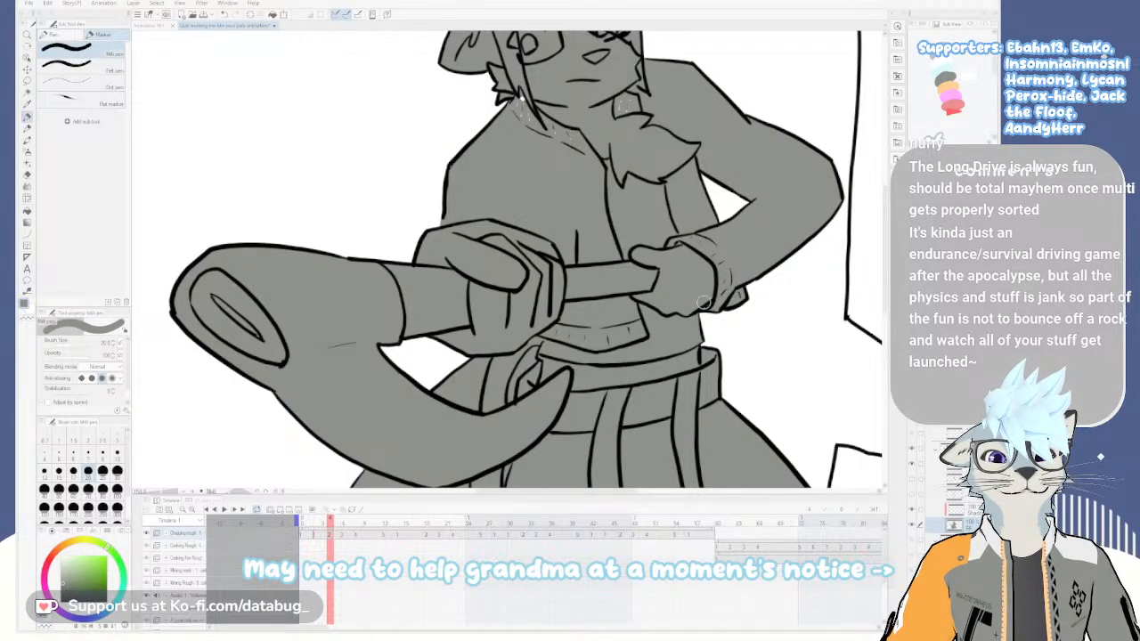
mouse_move(608, 213)
mouse_down()
mouse_move(621, 307)
mouse_move(615, 294)
mouse_up()
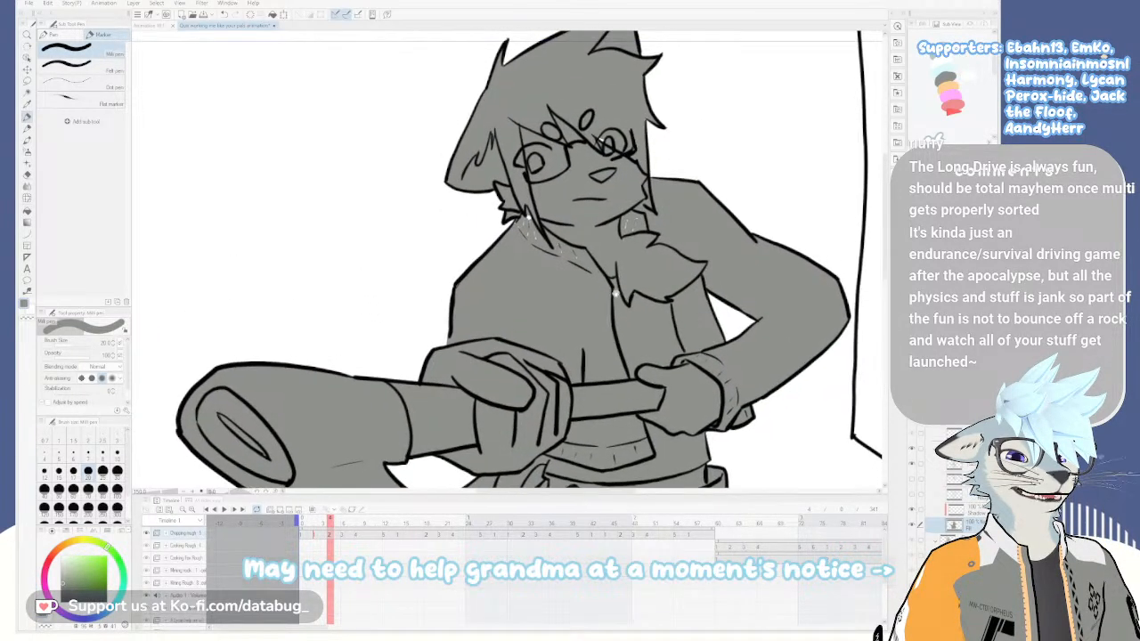
drag(598, 254, 613, 309)
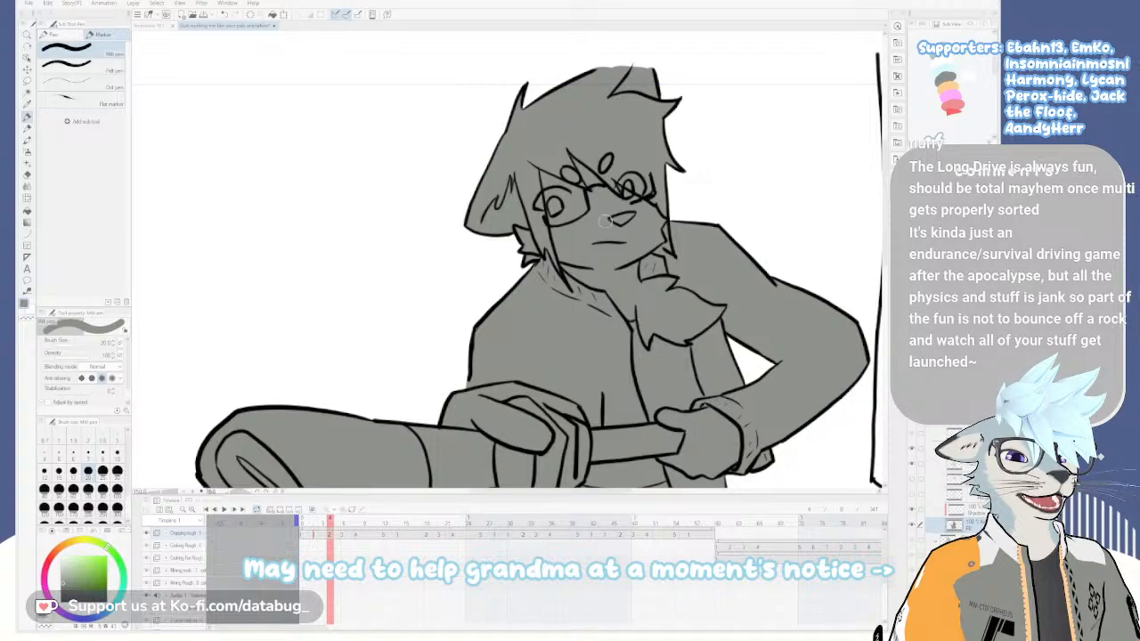
scroll(606, 221, up, 5)
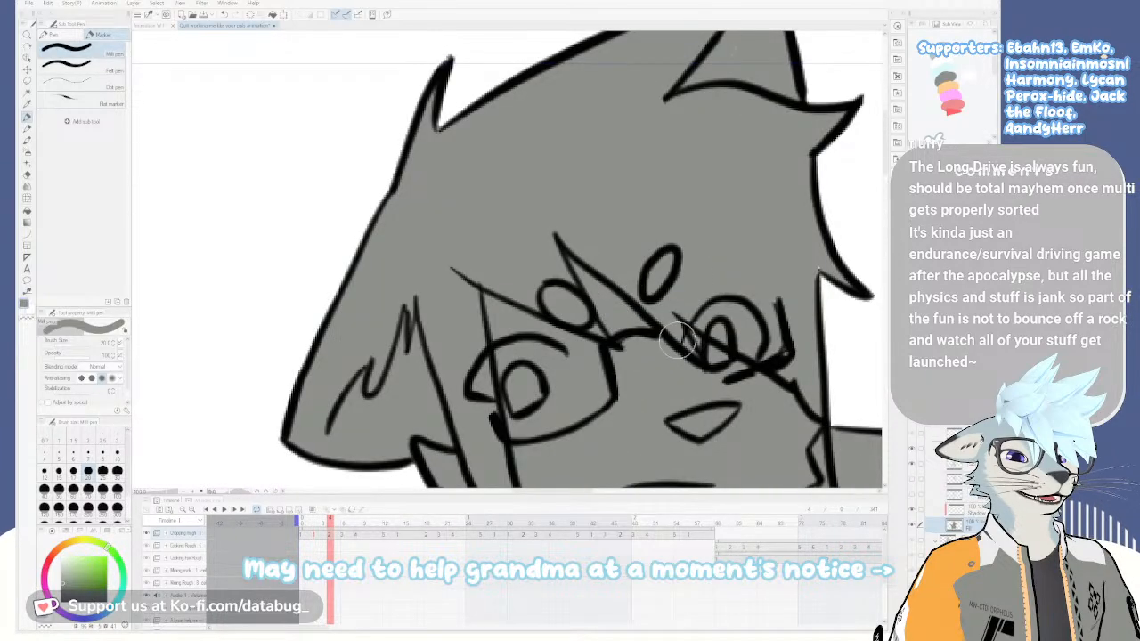
scroll(741, 257, down, 3)
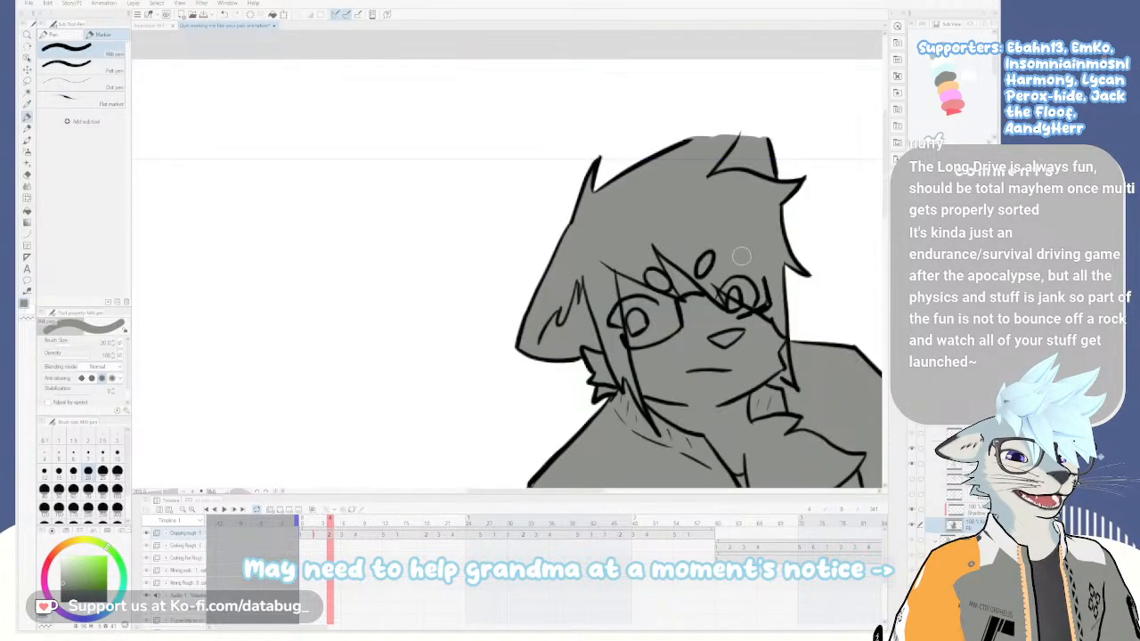
scroll(744, 215, up, 3)
scroll(718, 181, down, 2)
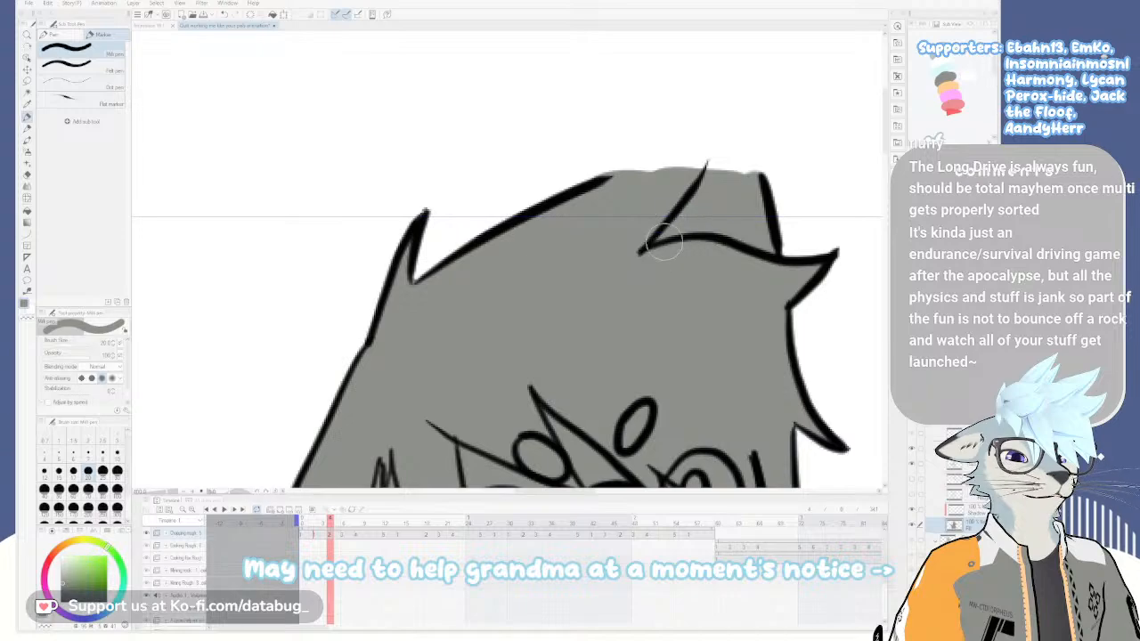
scroll(659, 267, down, 3)
scroll(601, 253, up, 4)
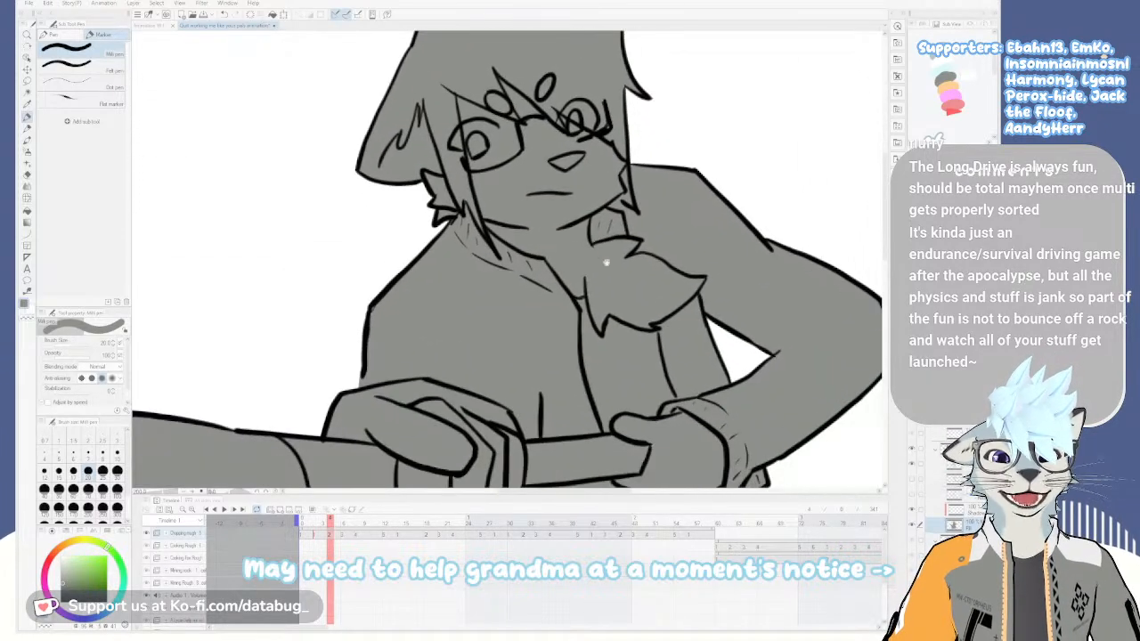
drag(630, 333, 616, 281)
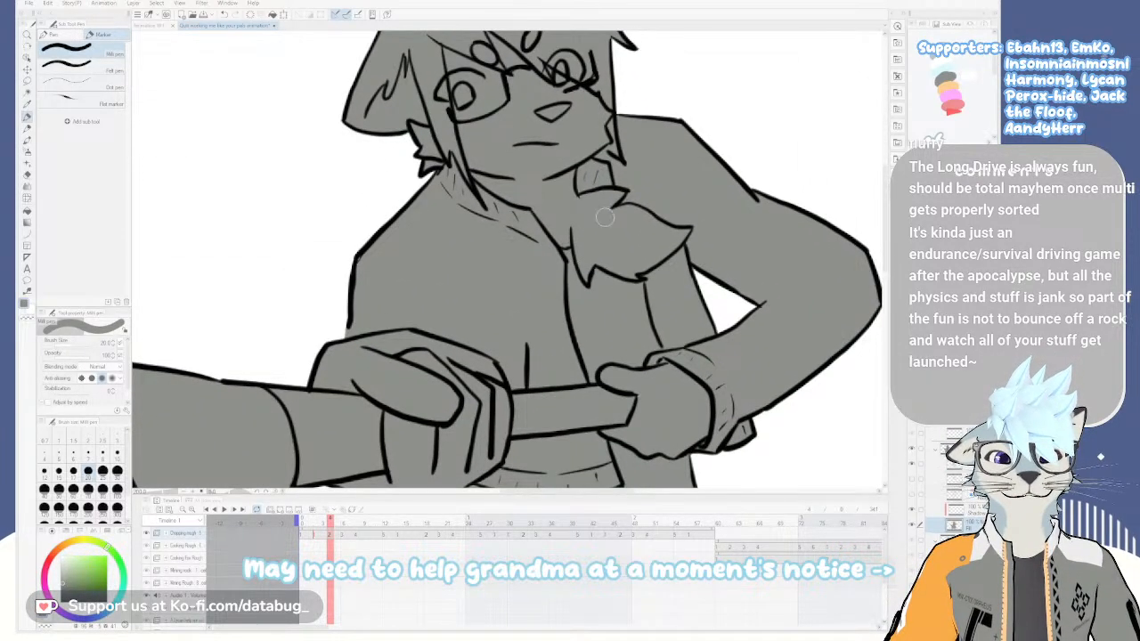
scroll(641, 338, down, 4)
scroll(628, 233, up, 1)
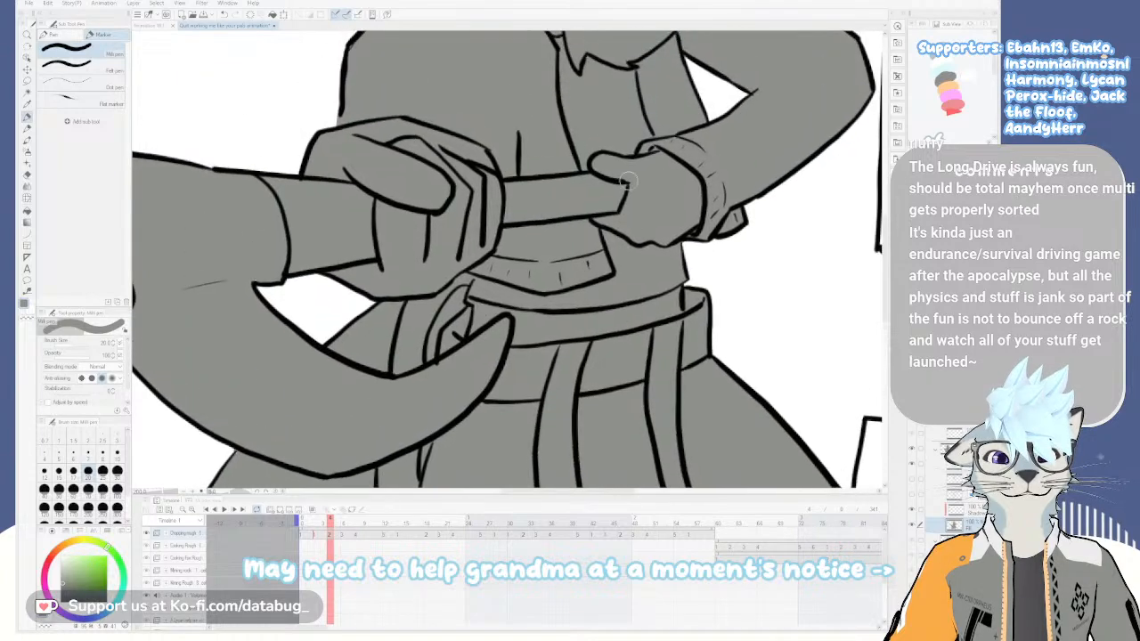
scroll(614, 240, down, 3)
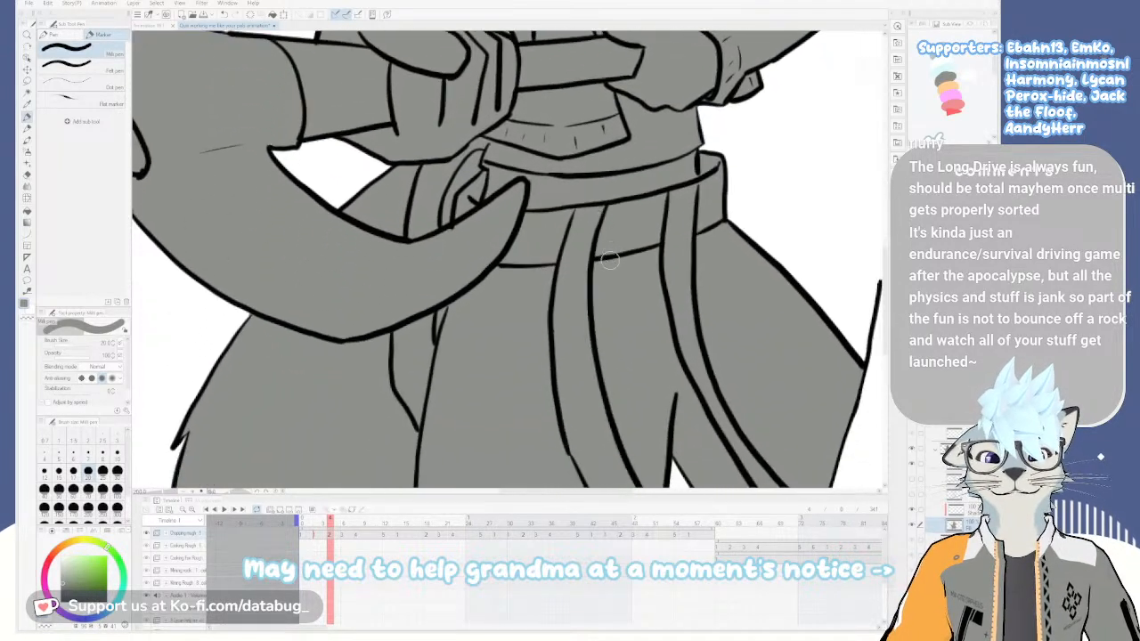
scroll(622, 258, down, 1)
scroll(598, 241, up, 3)
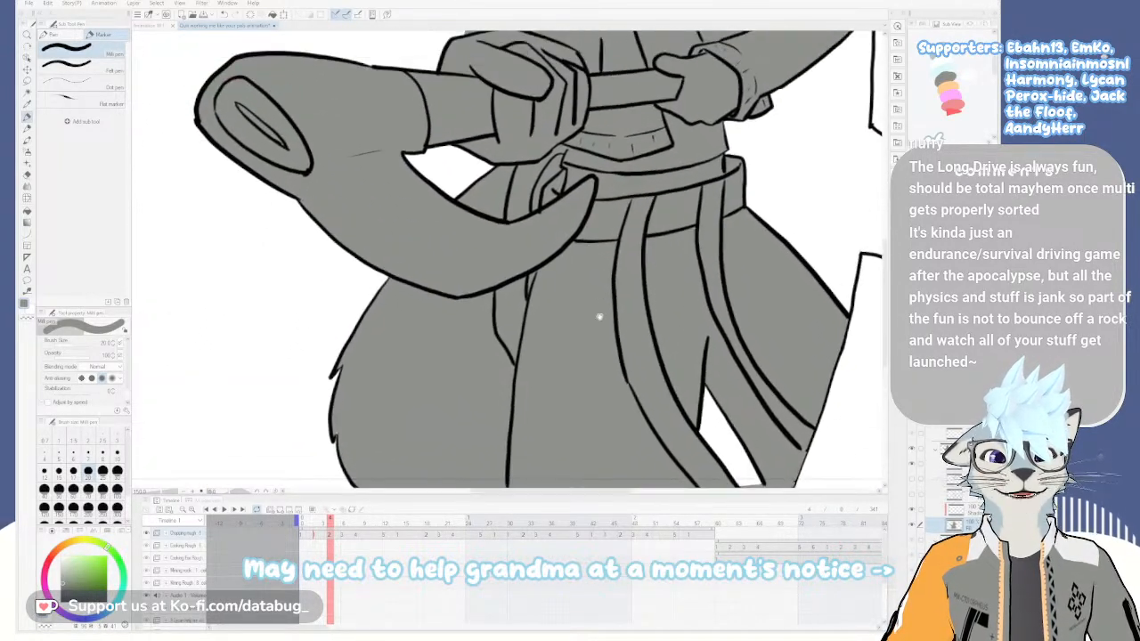
scroll(598, 271, up, 4)
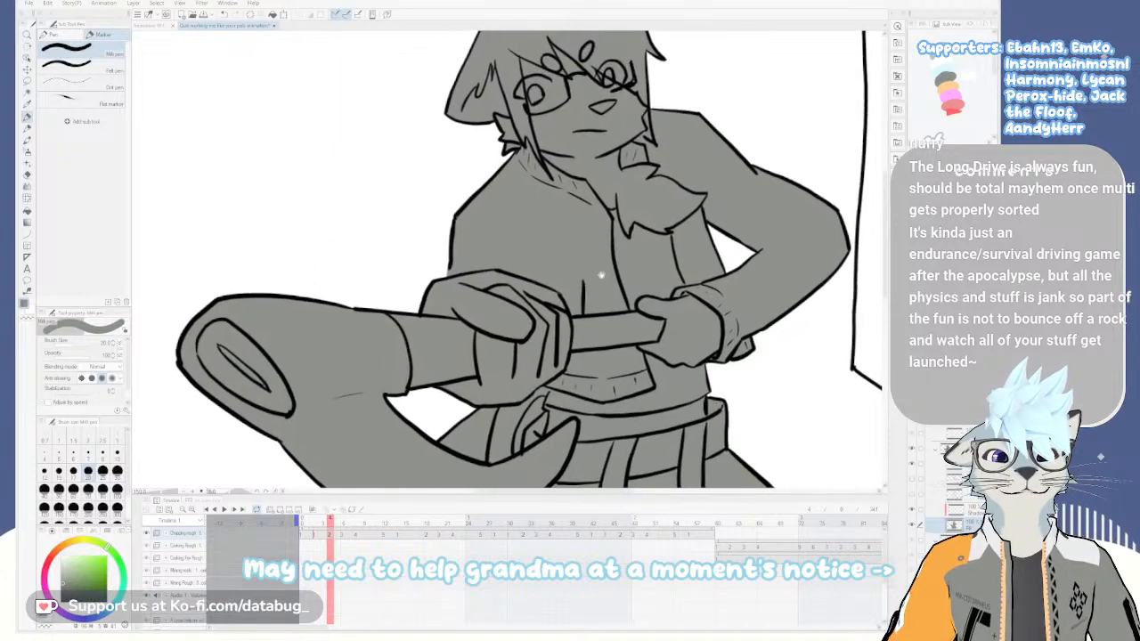
scroll(595, 299, up, 4)
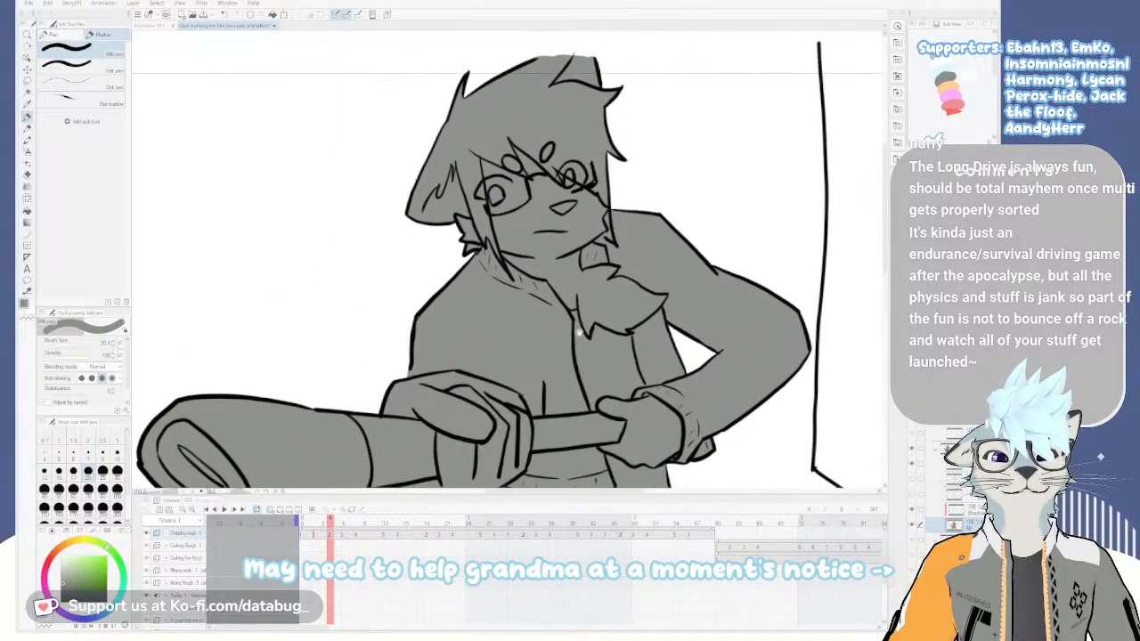
mouse_move(575, 340)
mouse_down()
mouse_move(573, 295)
mouse_move(605, 350)
mouse_move(598, 327)
mouse_up()
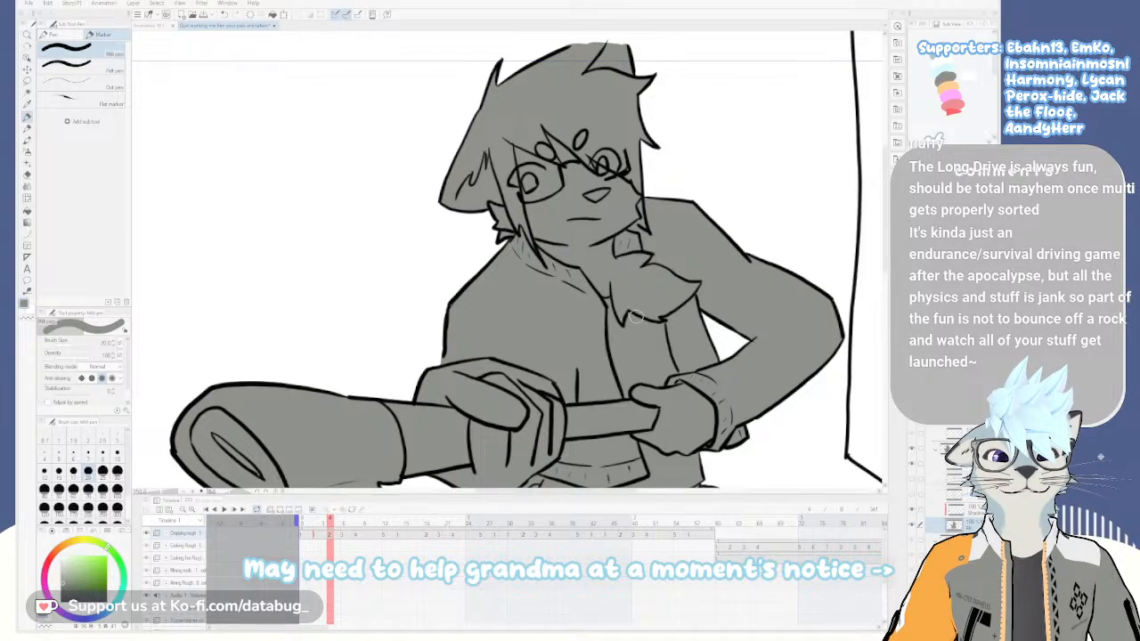
scroll(634, 313, down, 2)
scroll(630, 333, up, 1)
drag(629, 341, 608, 278)
drag(621, 392, 614, 162)
drag(623, 449, 620, 317)
drag(602, 160, 606, 328)
drag(614, 227, 623, 355)
drag(608, 264, 623, 346)
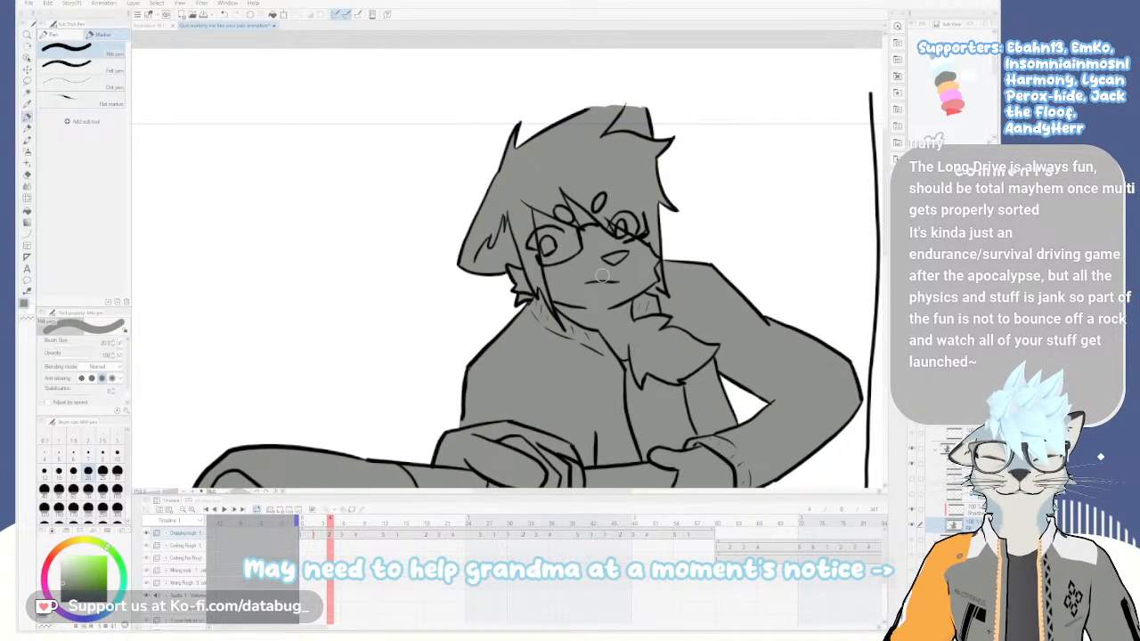
scroll(604, 332, down, 5)
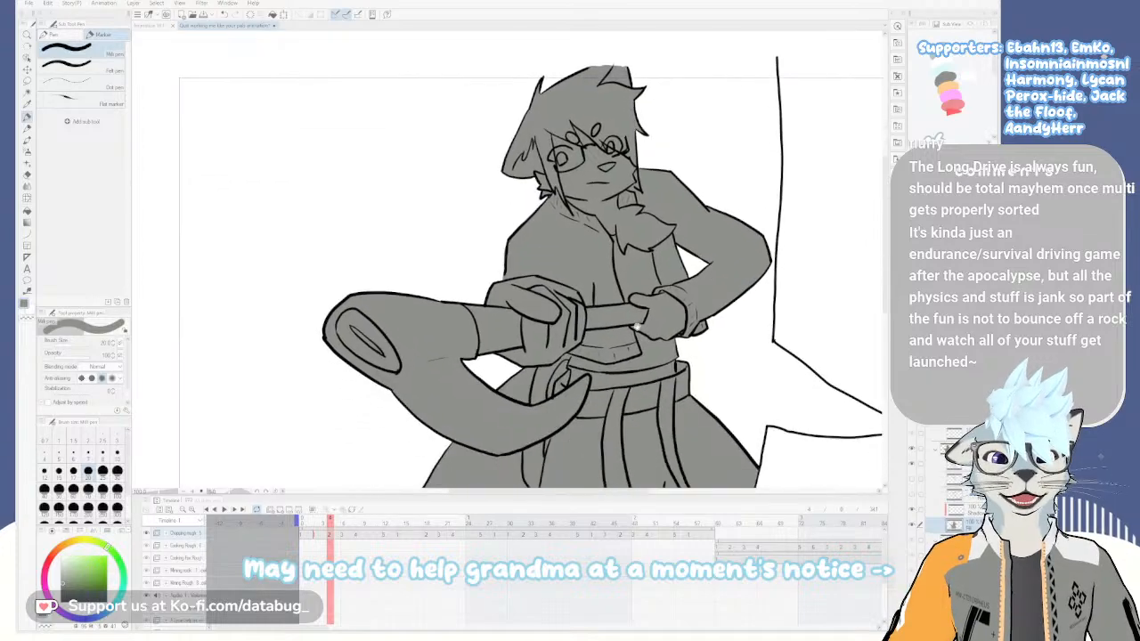
scroll(634, 321, down, 3)
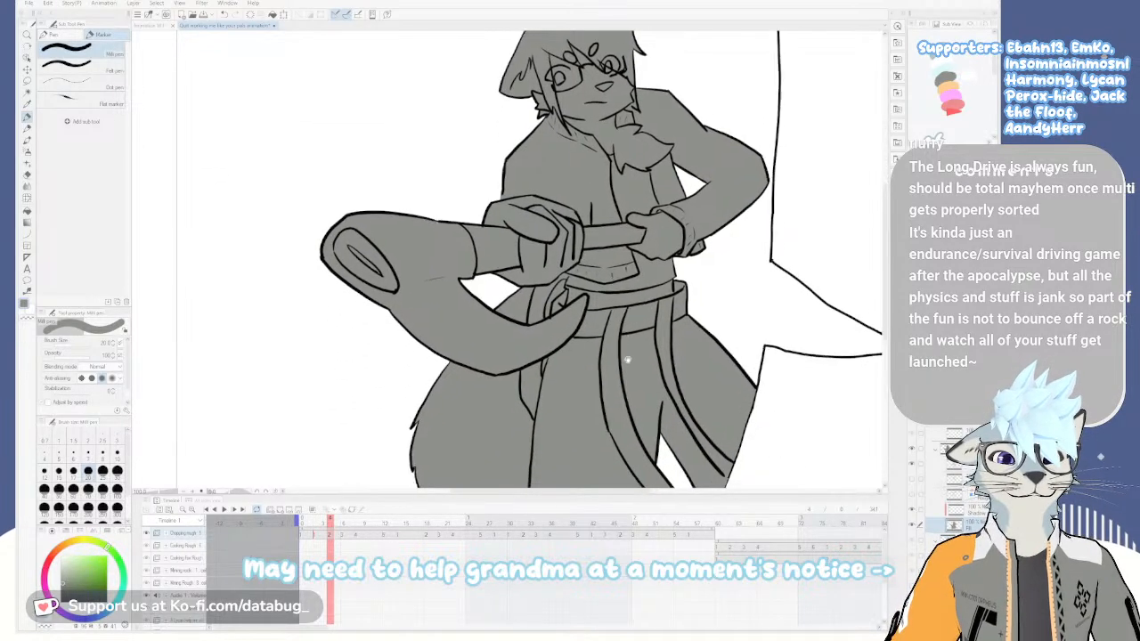
Recheck the second drawing's dark grey base from the head and axe down to the belt and trouser legs
scroll(639, 312, up, 3)
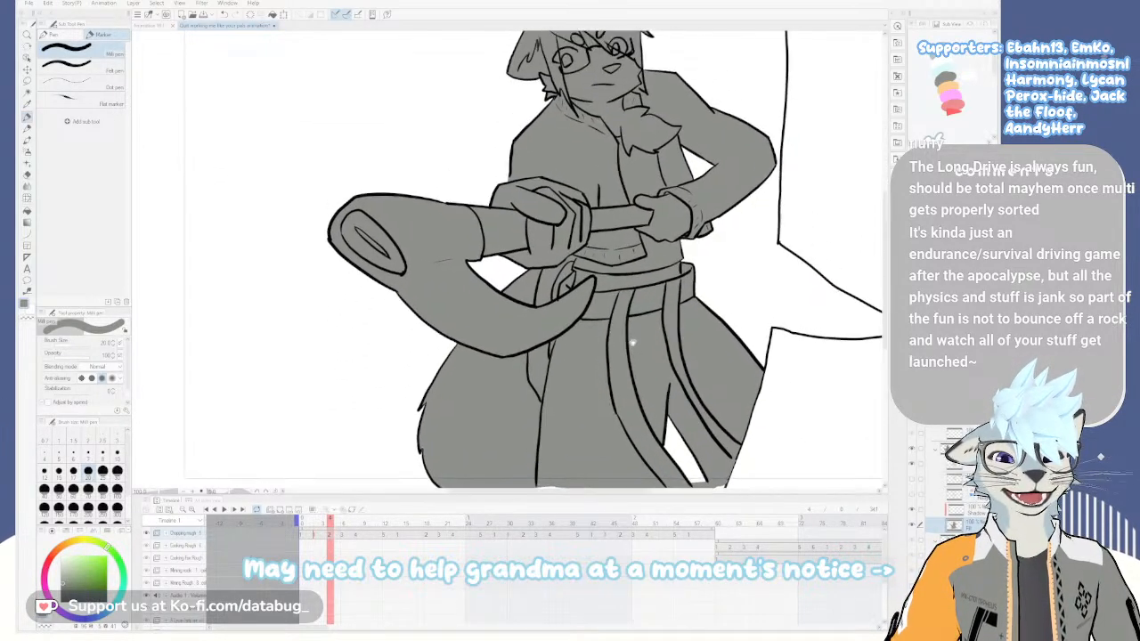
drag(635, 345, 637, 325)
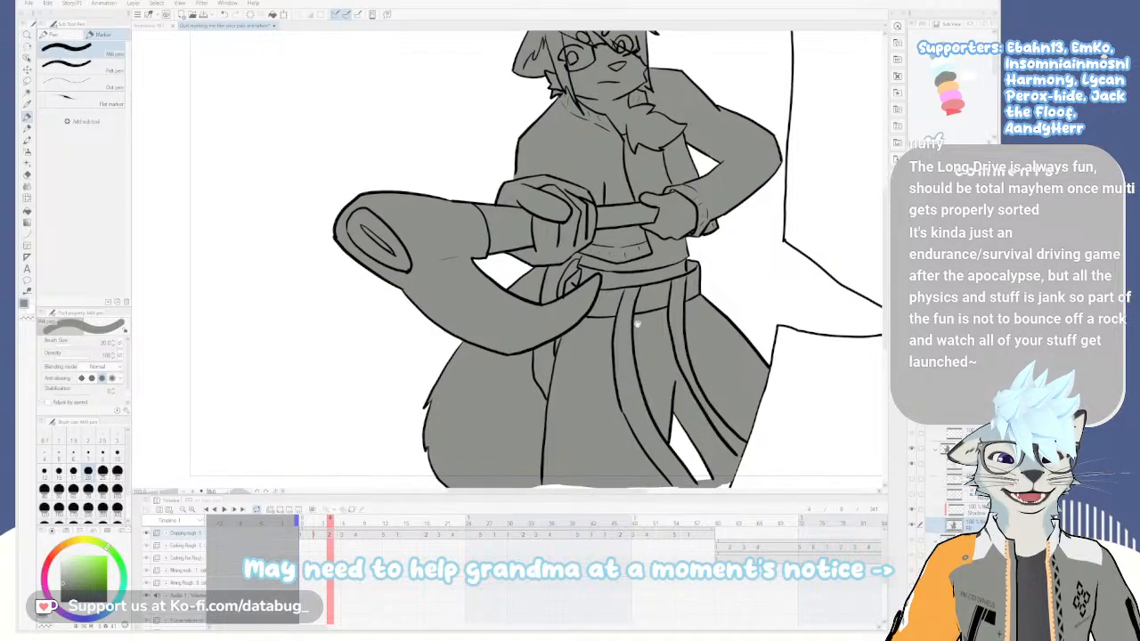
scroll(635, 312, up, 5)
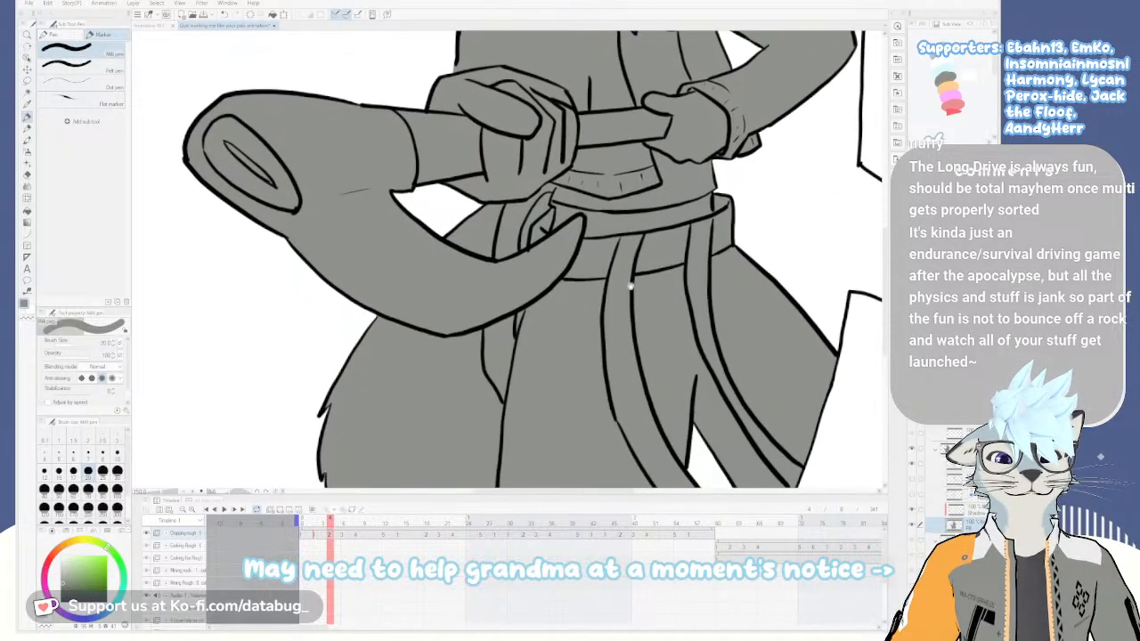
scroll(628, 274, down, 5)
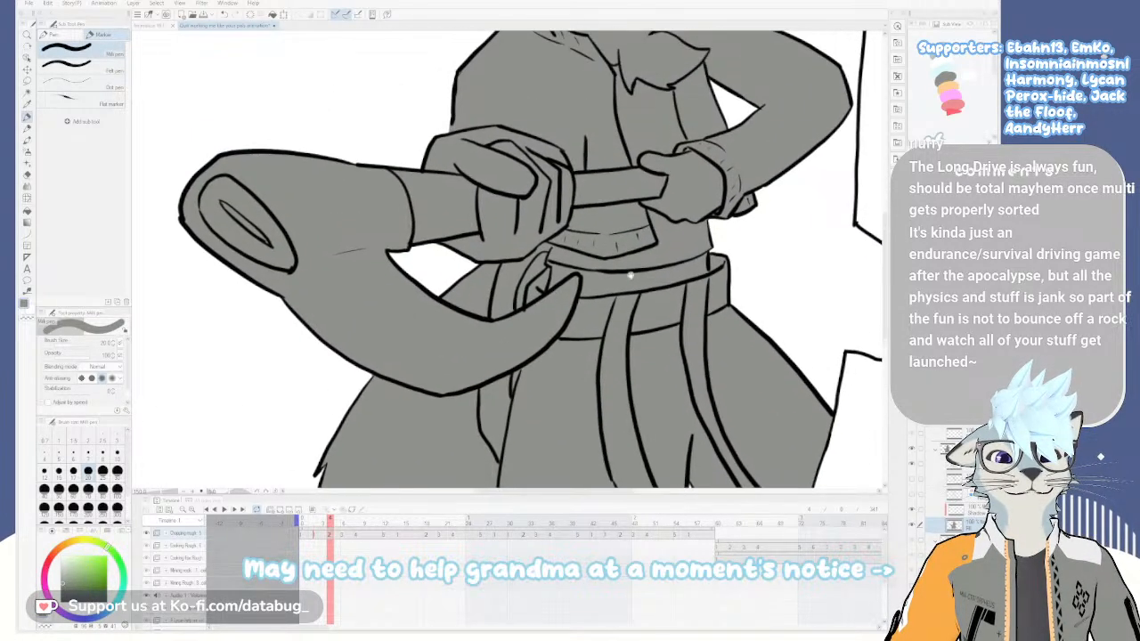
scroll(630, 289, down, 5)
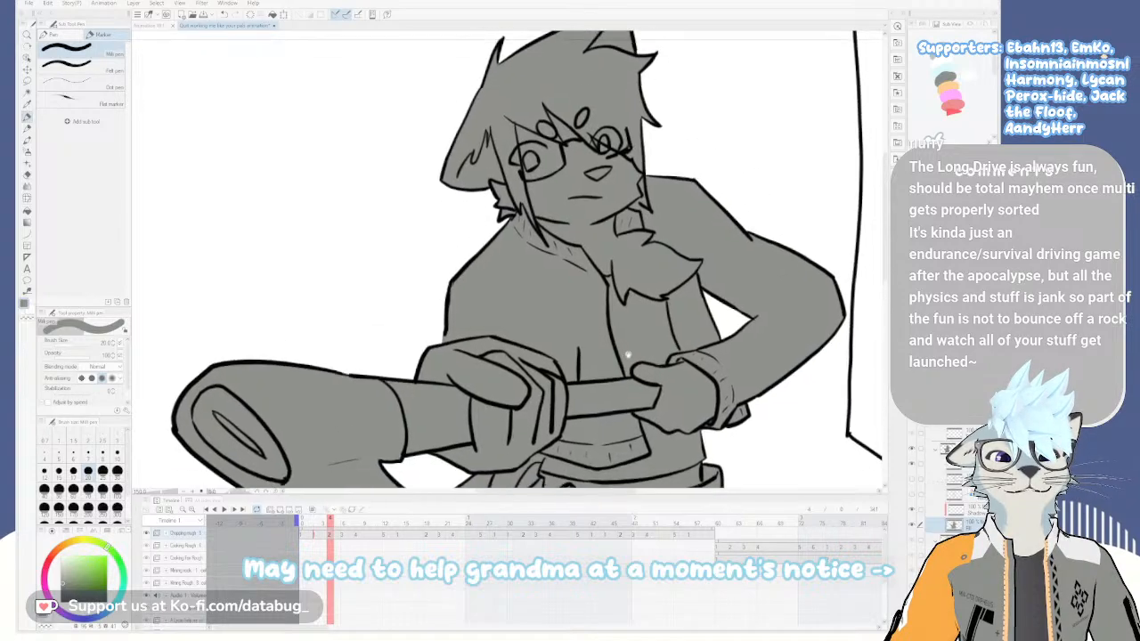
drag(630, 392, 621, 323)
drag(673, 354, 600, 332)
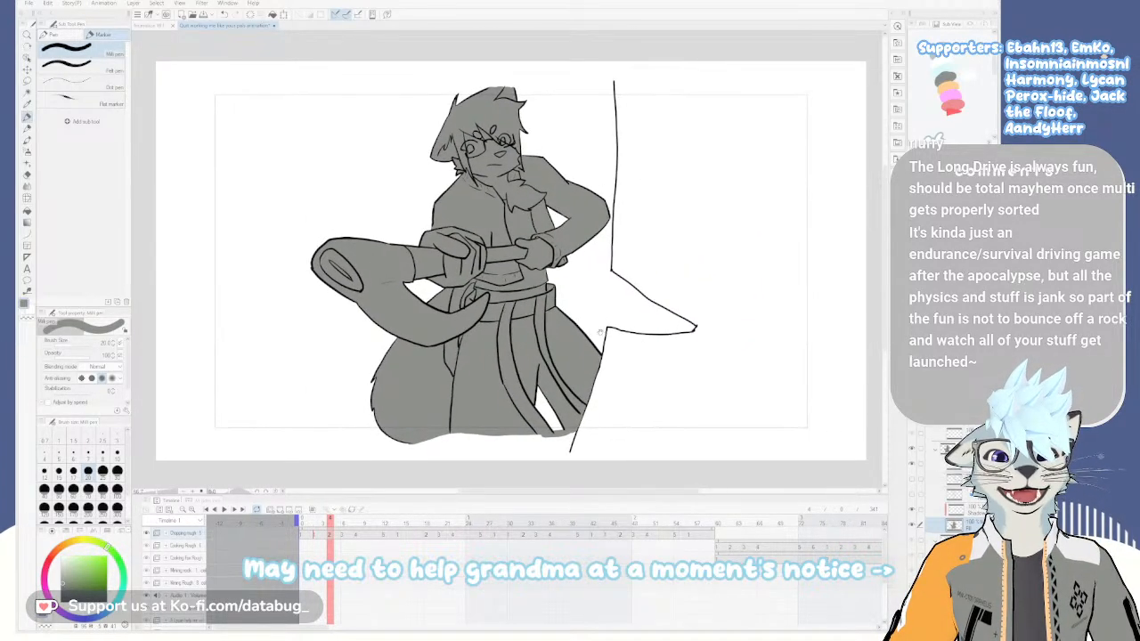
scroll(560, 285, up, 3)
drag(560, 288, 663, 333)
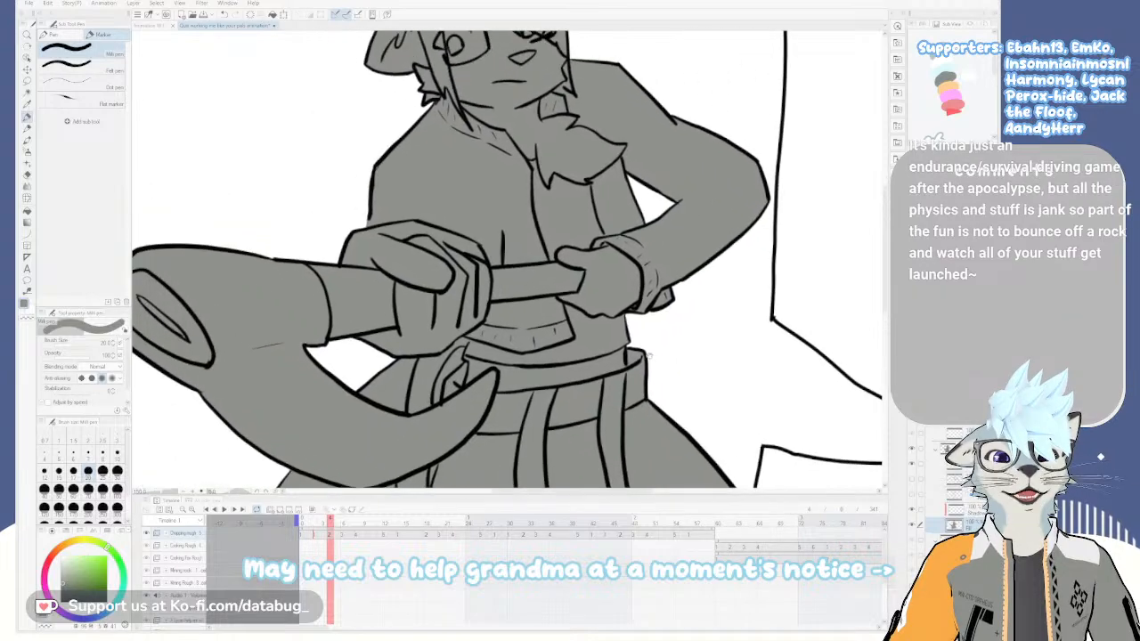
drag(553, 242, 648, 382)
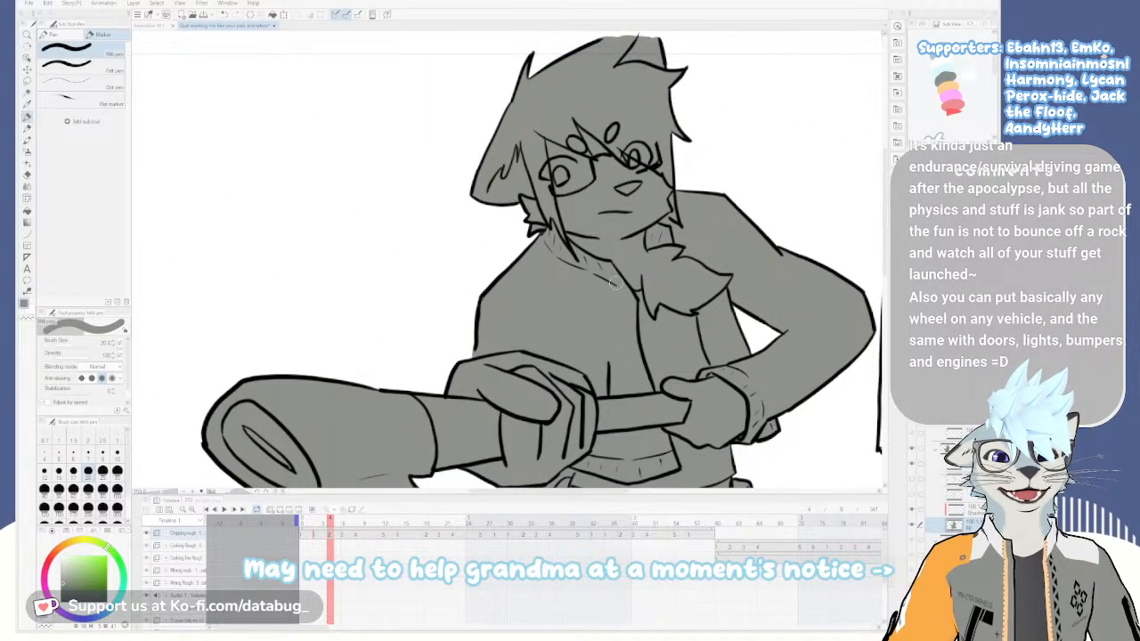
scroll(607, 204, down, 1)
drag(645, 341, 611, 301)
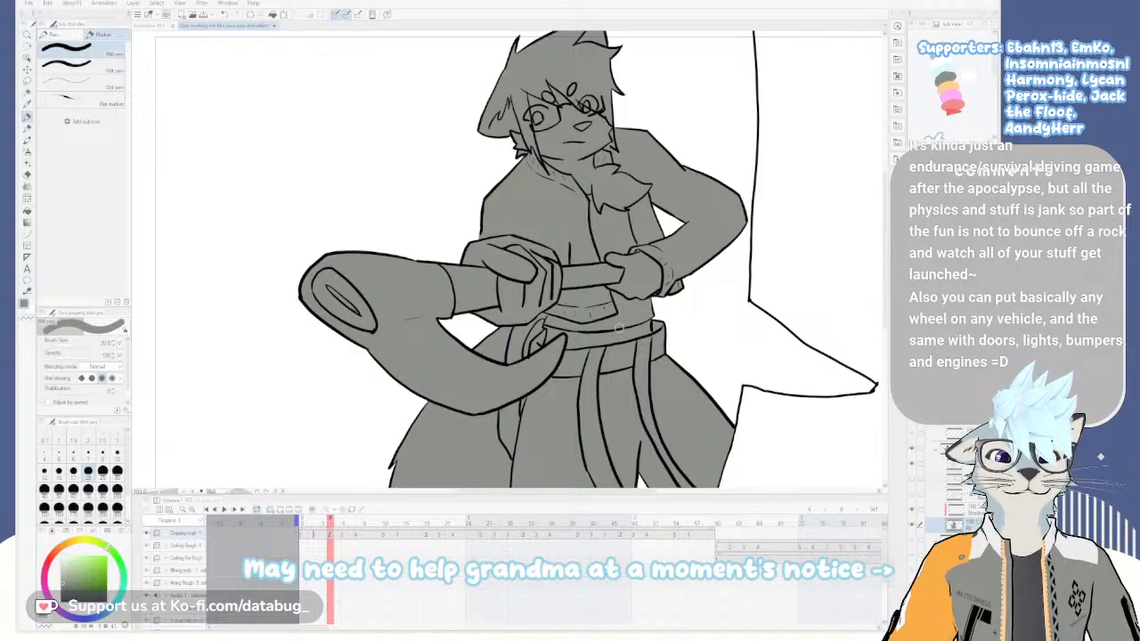
mouse_move(620, 326)
mouse_down()
mouse_move(610, 309)
mouse_move(624, 355)
mouse_up()
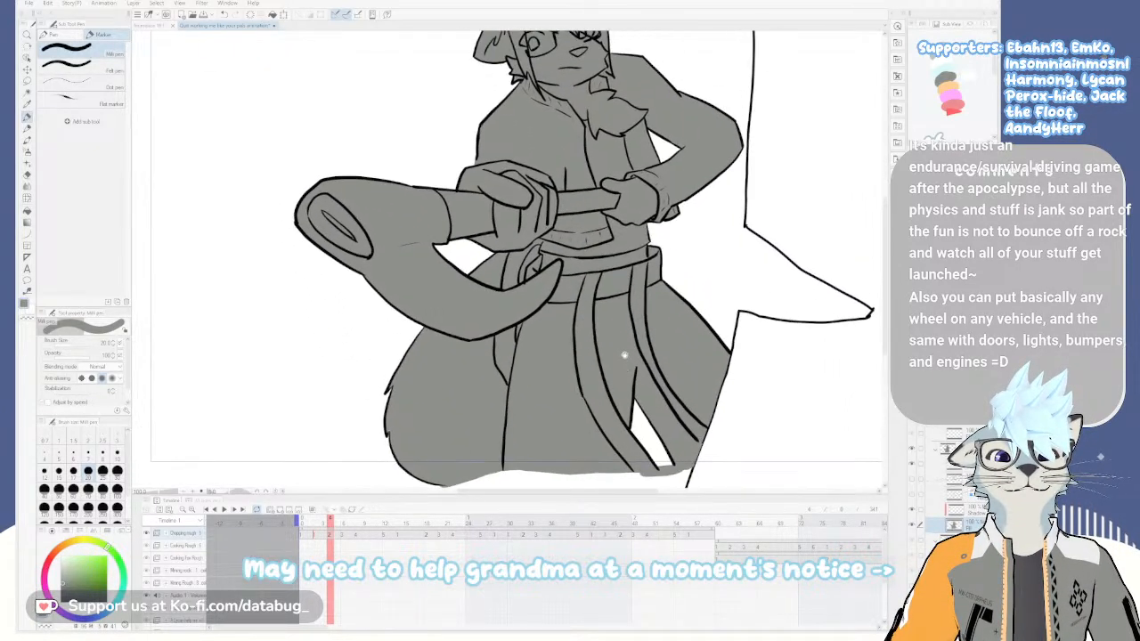
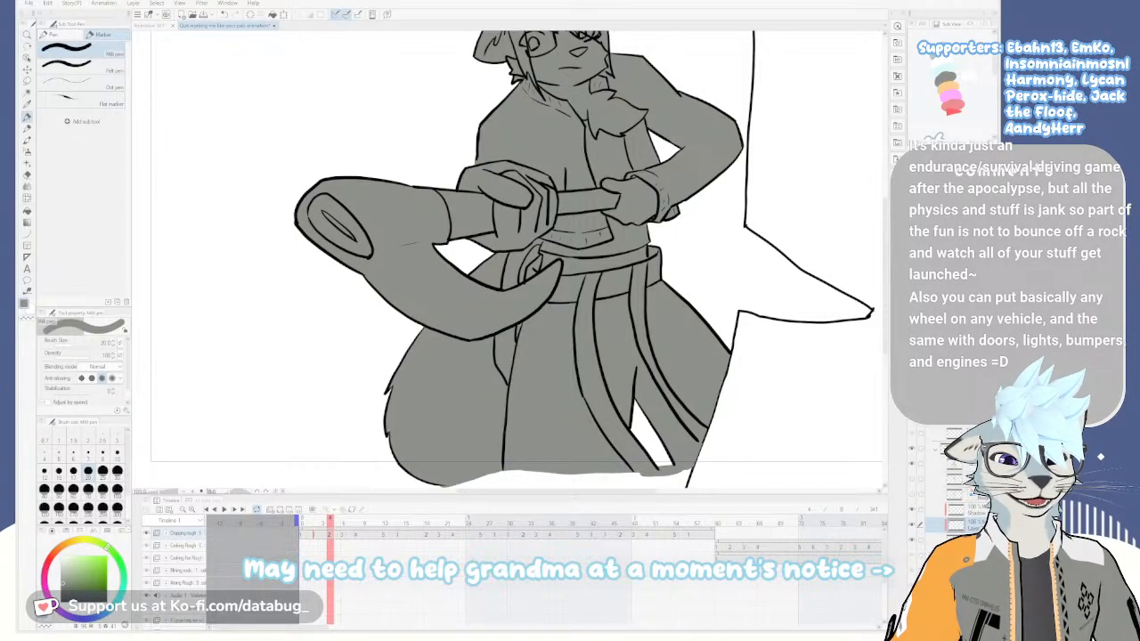
drag(541, 287, 574, 370)
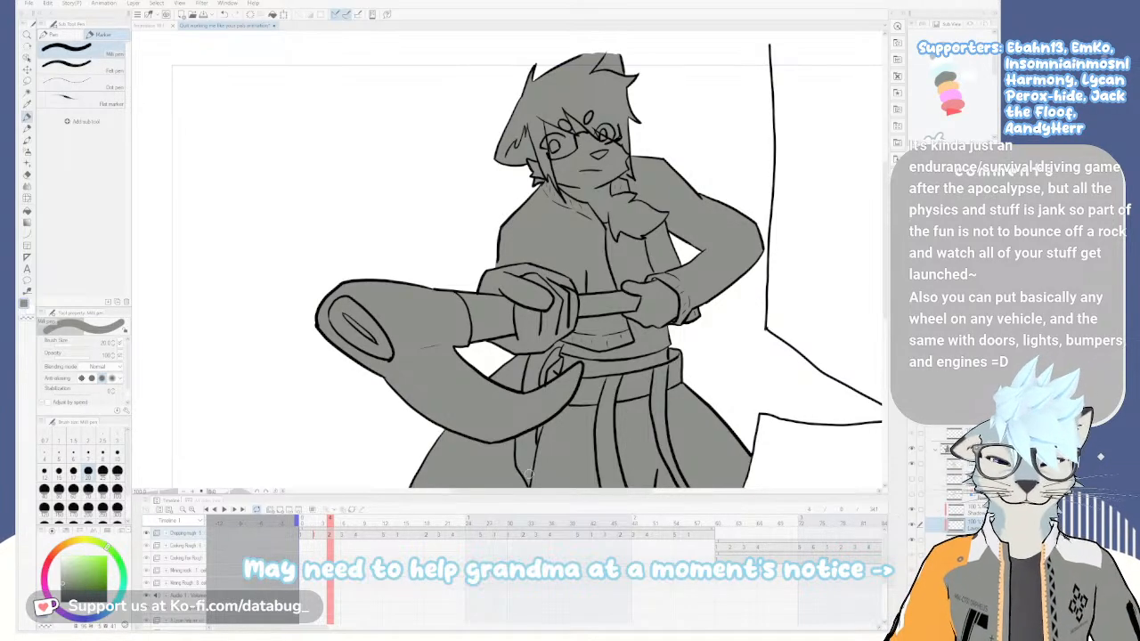
Go to the third drawing of the animation and bring the whole character into view
key(Right)
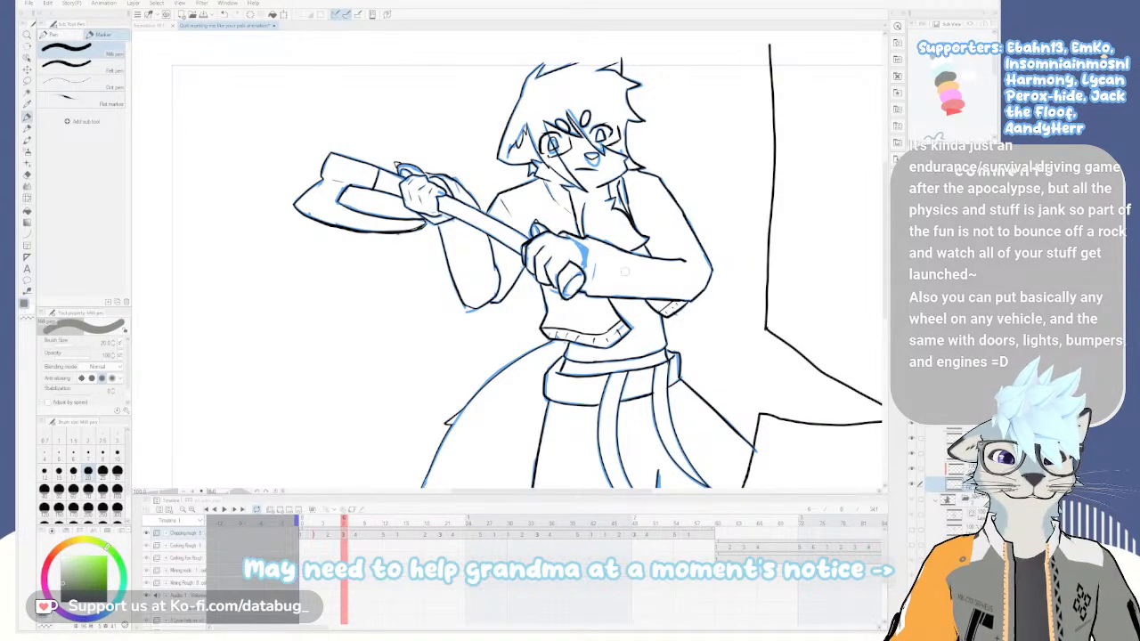
drag(636, 355, 645, 294)
scroll(647, 272, down, 1)
key(w)
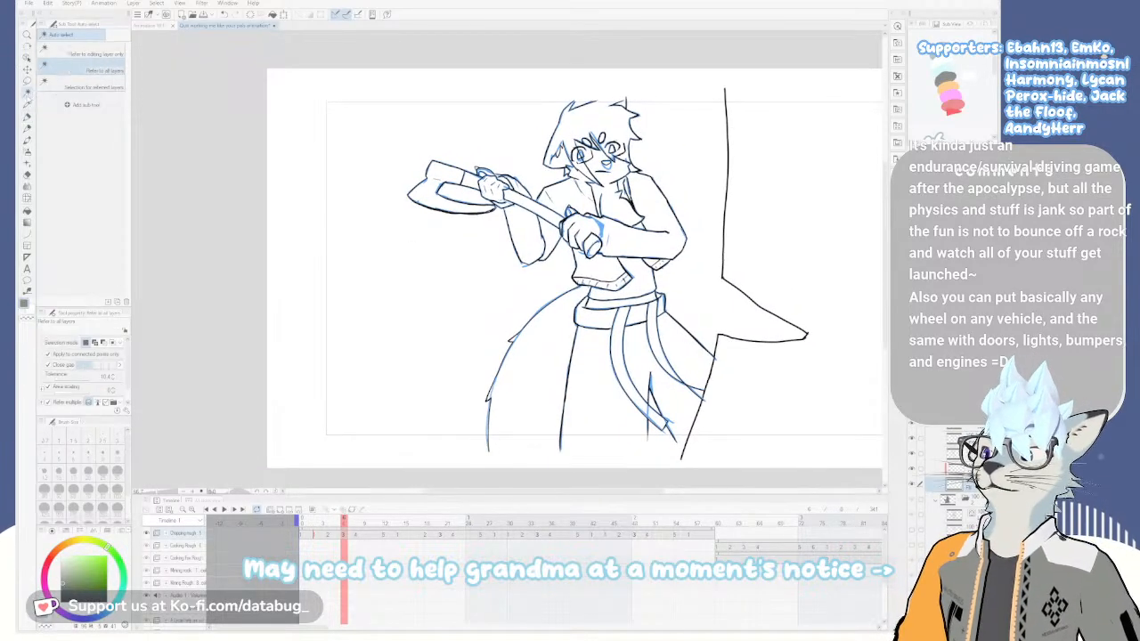
click(401, 307)
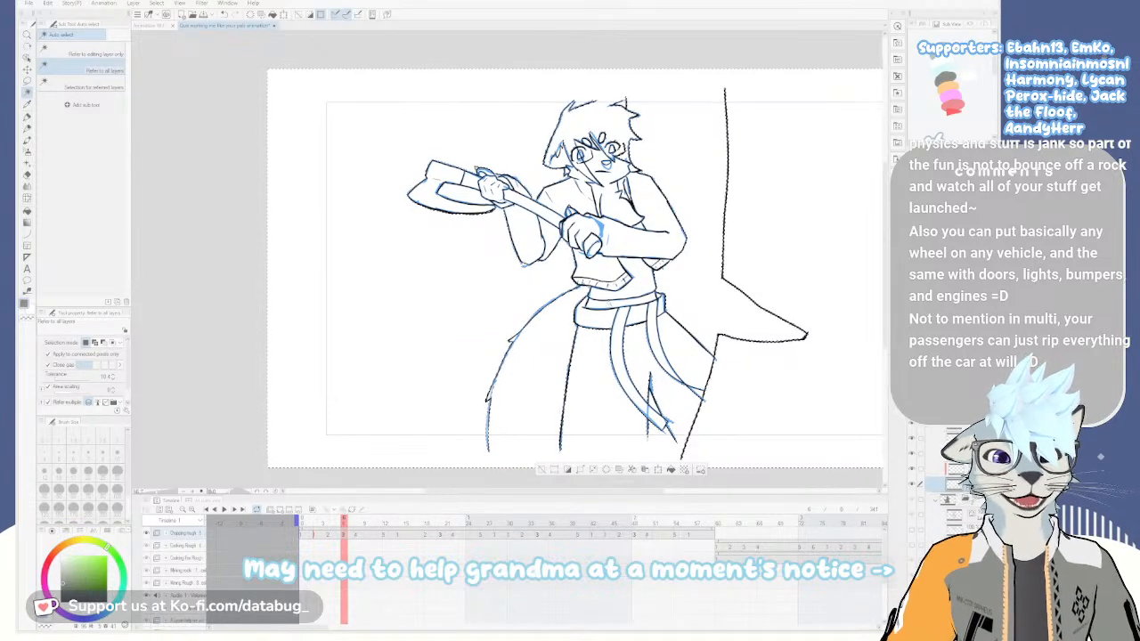
mouse_move(649, 325)
mouse_down()
mouse_move(649, 356)
mouse_move(647, 323)
mouse_up()
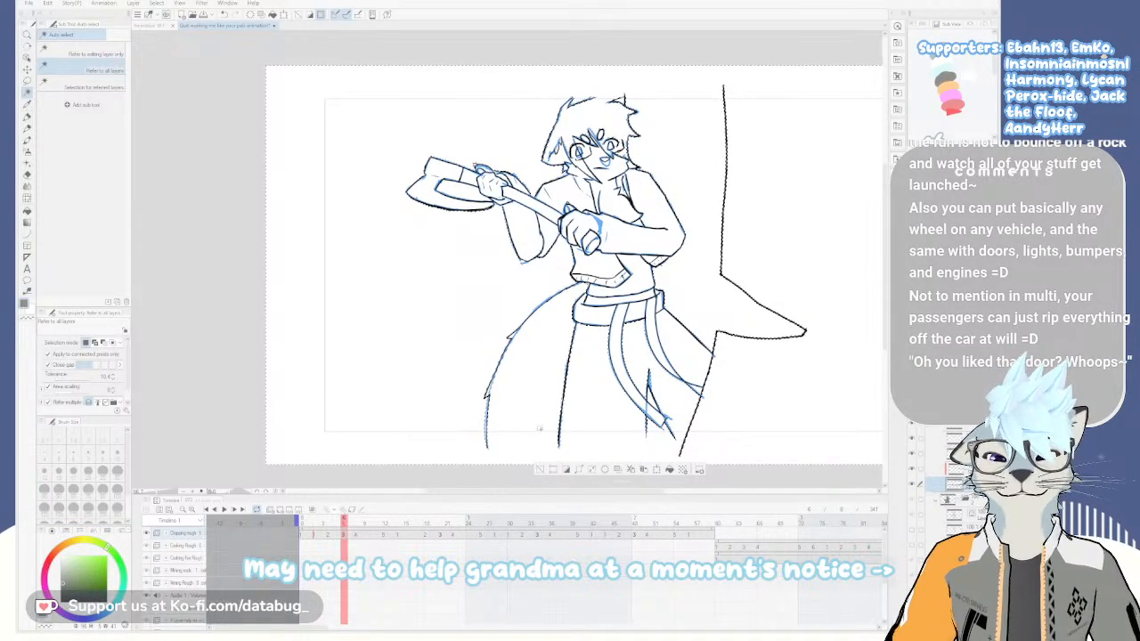
key(ctrl+d)
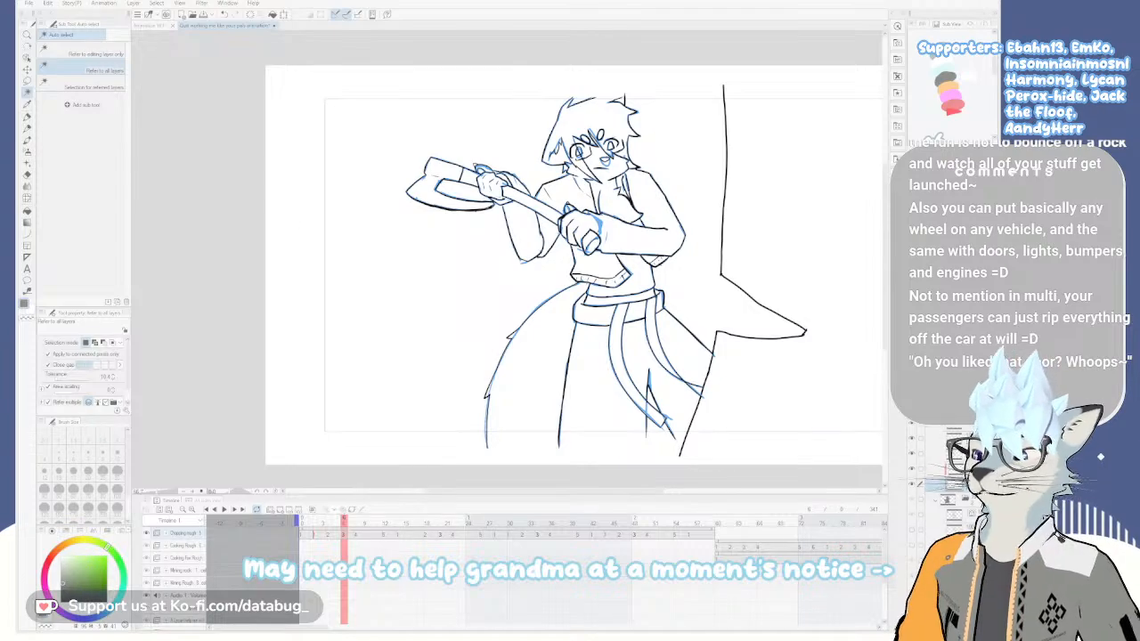
key(g)
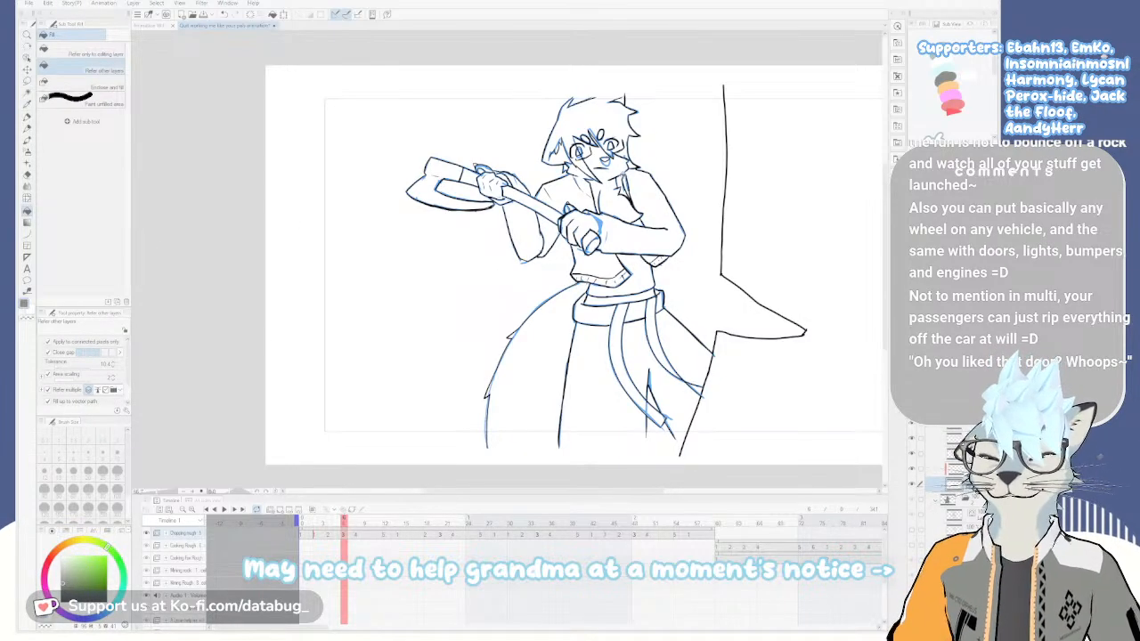
click(608, 116)
key(ctrl+z)
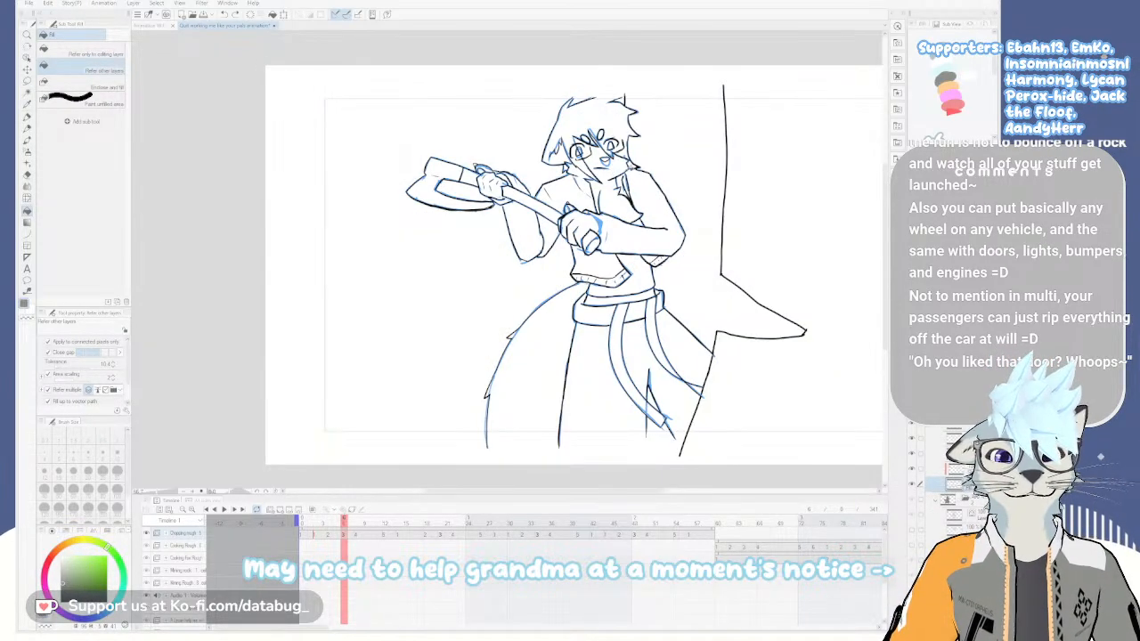
click(616, 165)
click(602, 162)
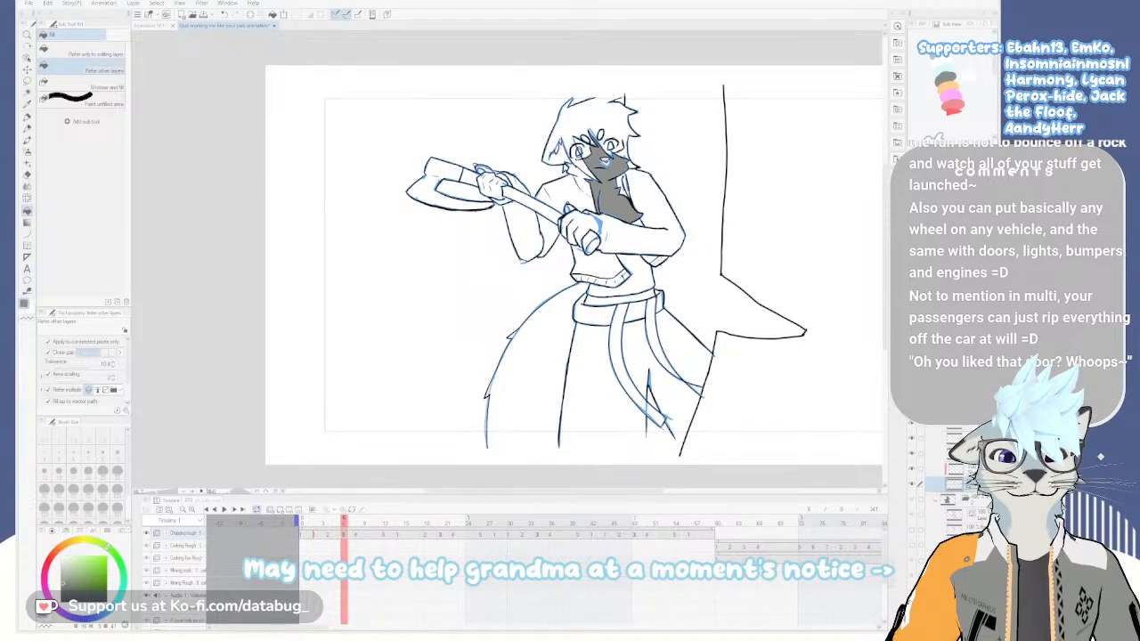
key(ctrl+z)
key(ctrl+z)
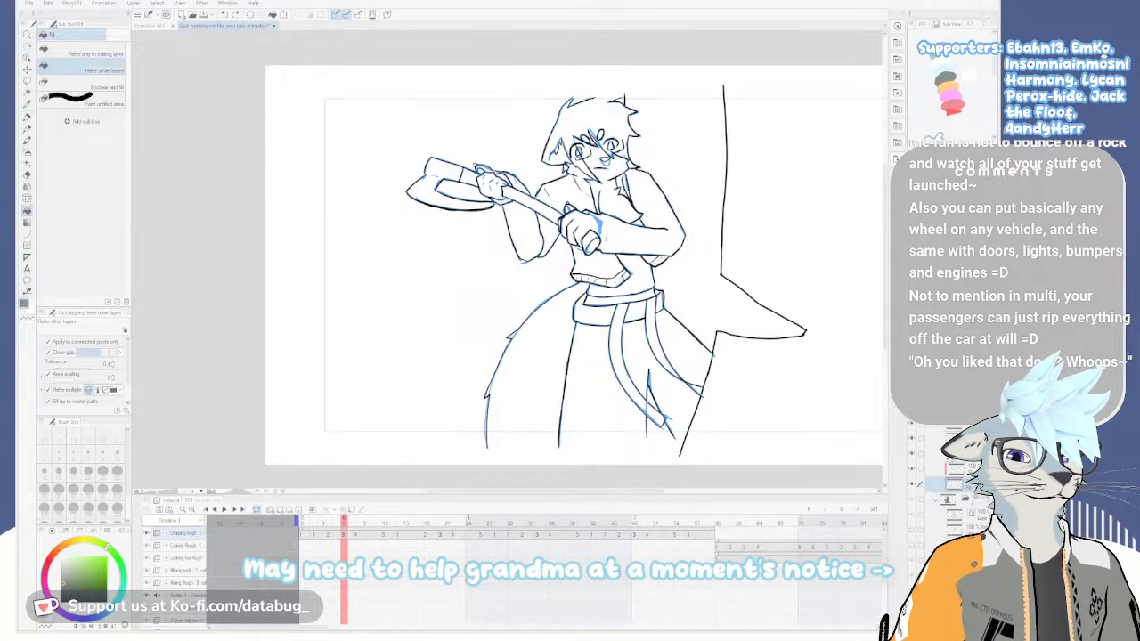
Hide the blue sketch lines and fill the face, chest, shoulder and front arm with dark grey
click(910, 499)
click(597, 167)
click(605, 223)
click(584, 182)
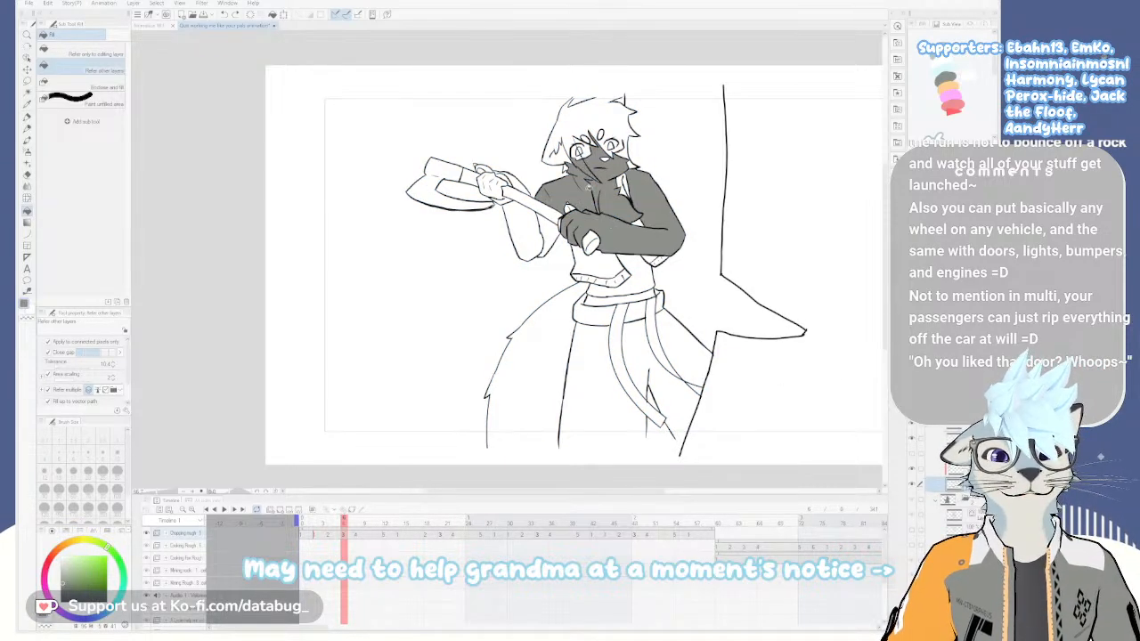
Fill the midriff, sleeve cuff, lower shirt with its hem, and the axe handle's end at the front hand with dark grey
click(634, 267)
click(657, 259)
click(607, 265)
click(608, 277)
click(589, 240)
click(570, 210)
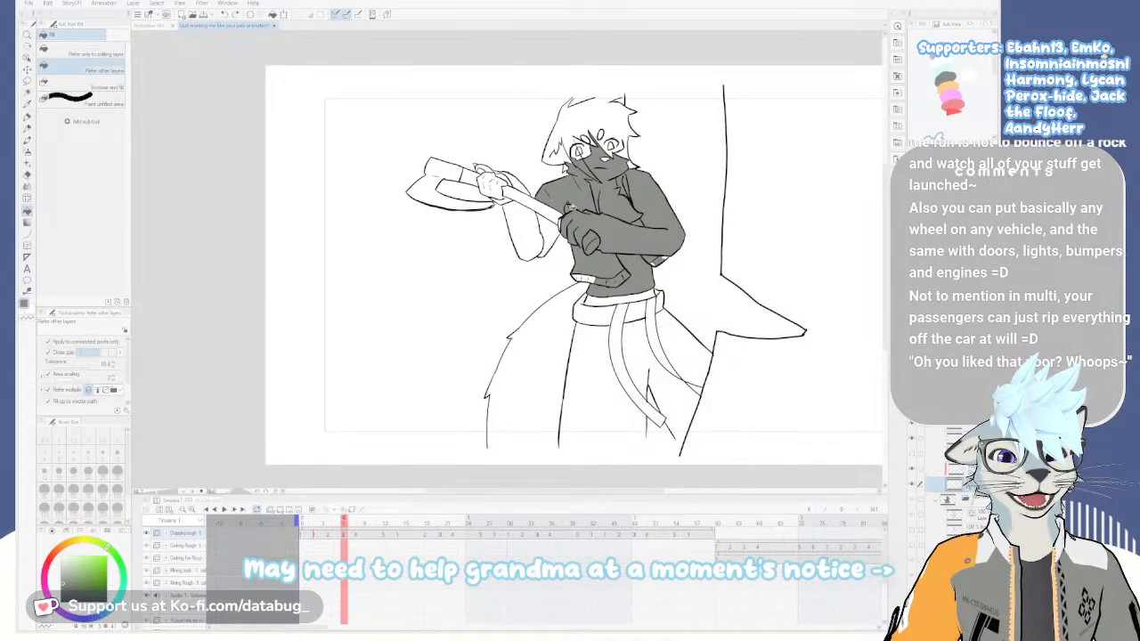
Fill the axe handle, the rear arm and hand, and the axe head with dark grey
click(552, 203)
click(544, 217)
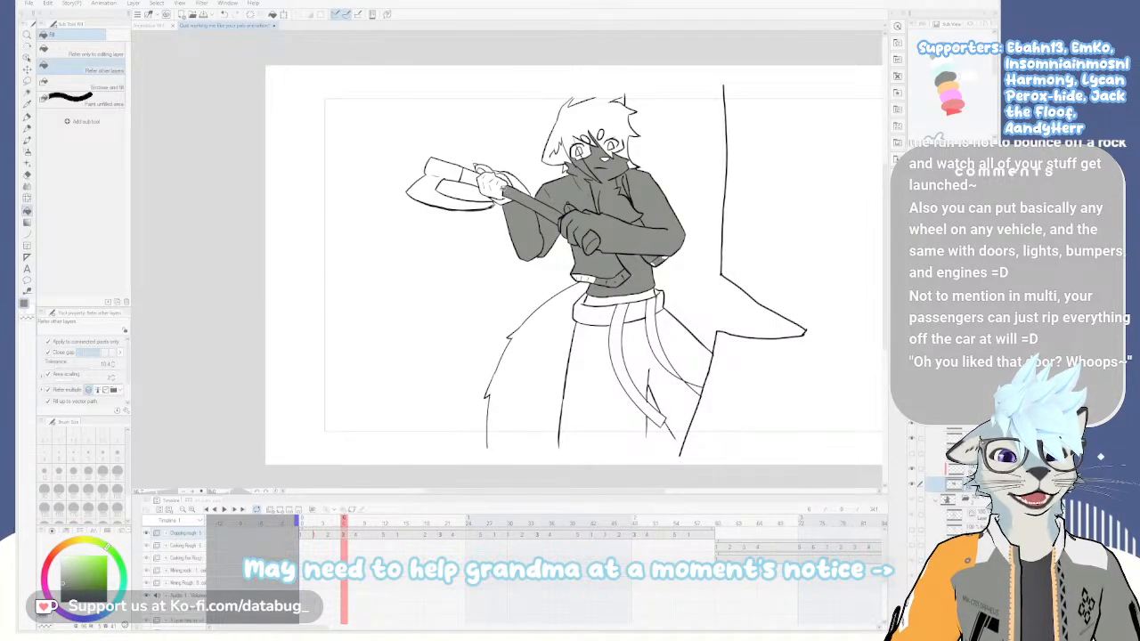
click(487, 181)
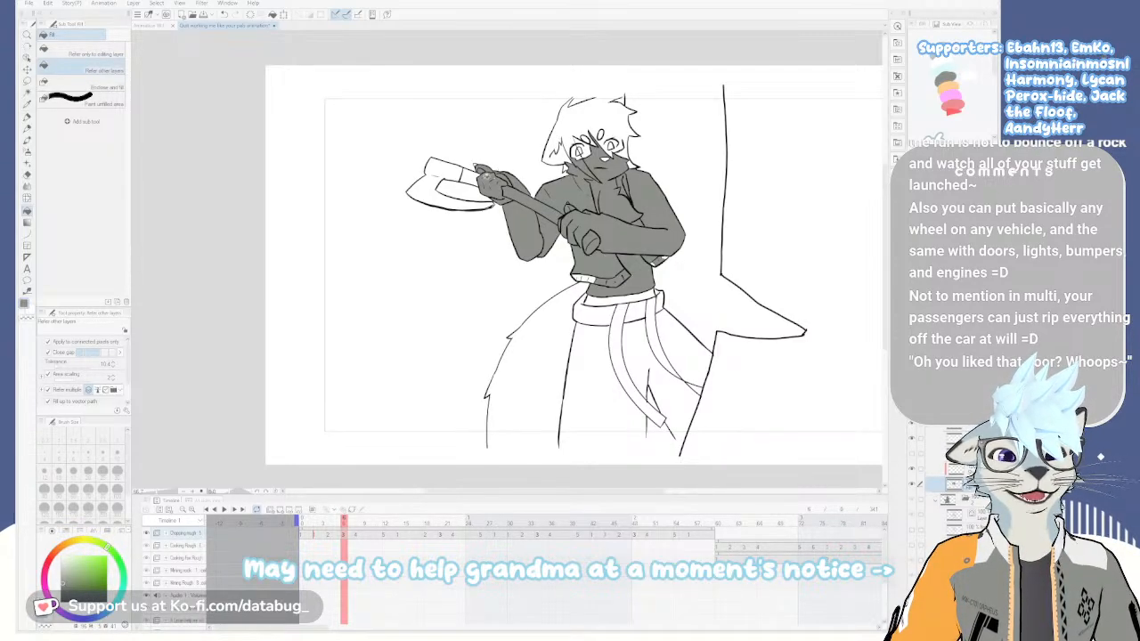
click(465, 178)
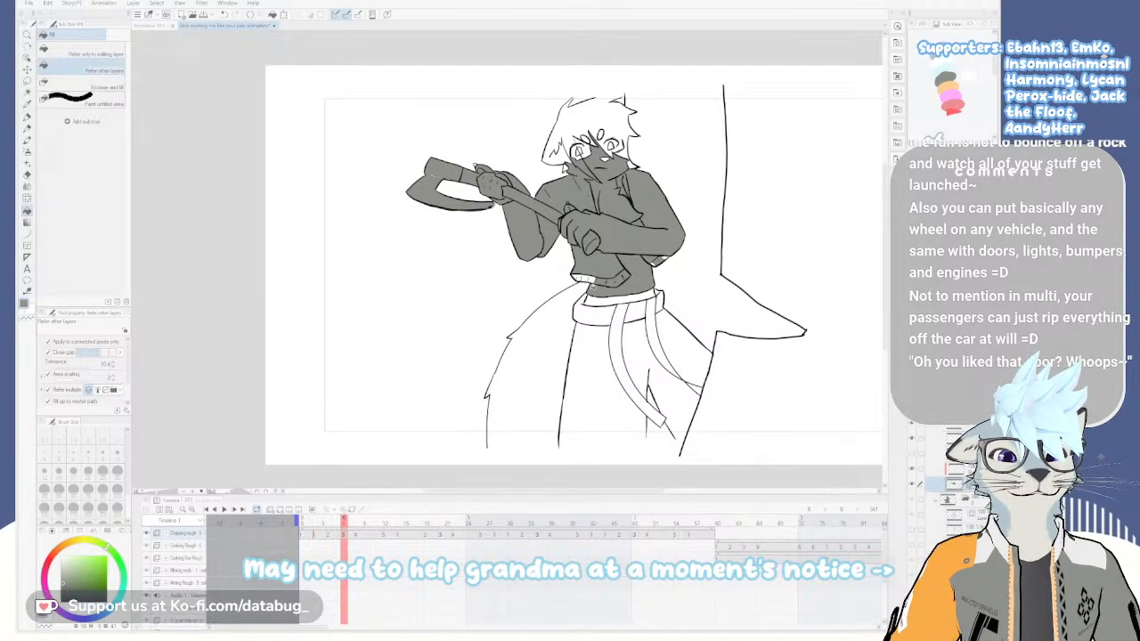
Fill the remaining shirt hem section, the belt and the two hanging straps with dark grey
click(592, 286)
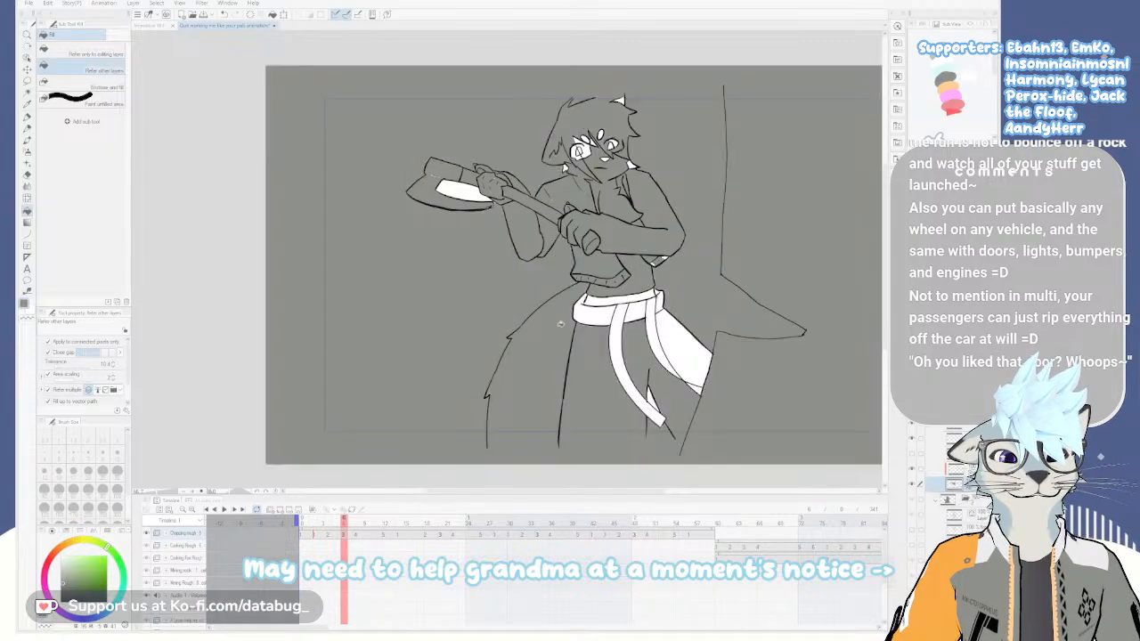
key(ctrl+z)
click(587, 278)
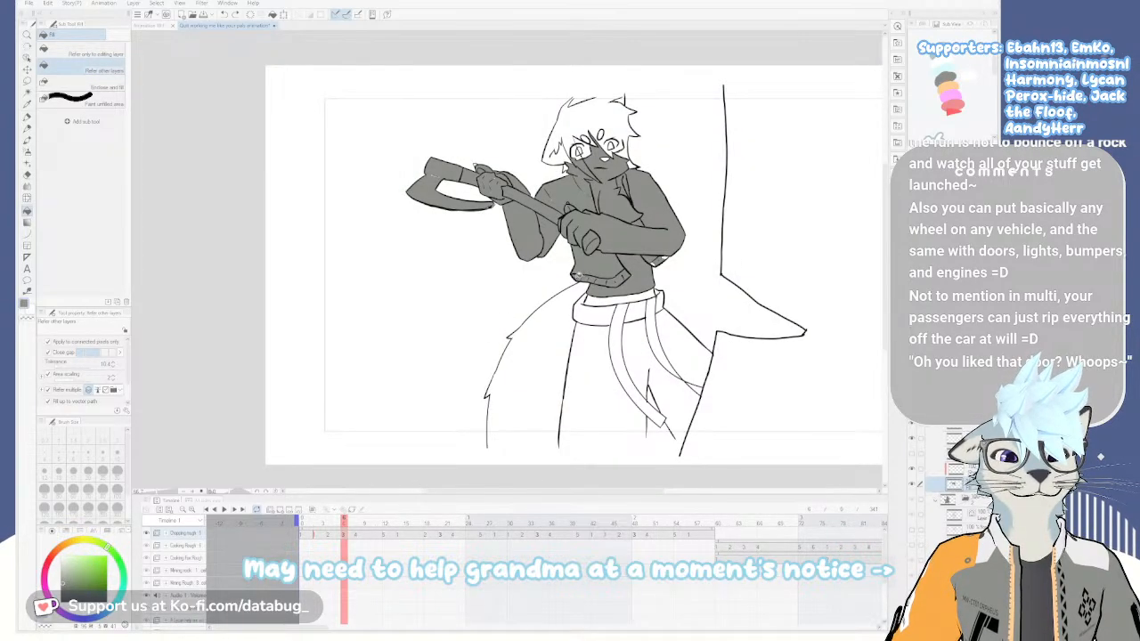
click(609, 297)
click(606, 311)
click(621, 314)
click(634, 313)
click(657, 307)
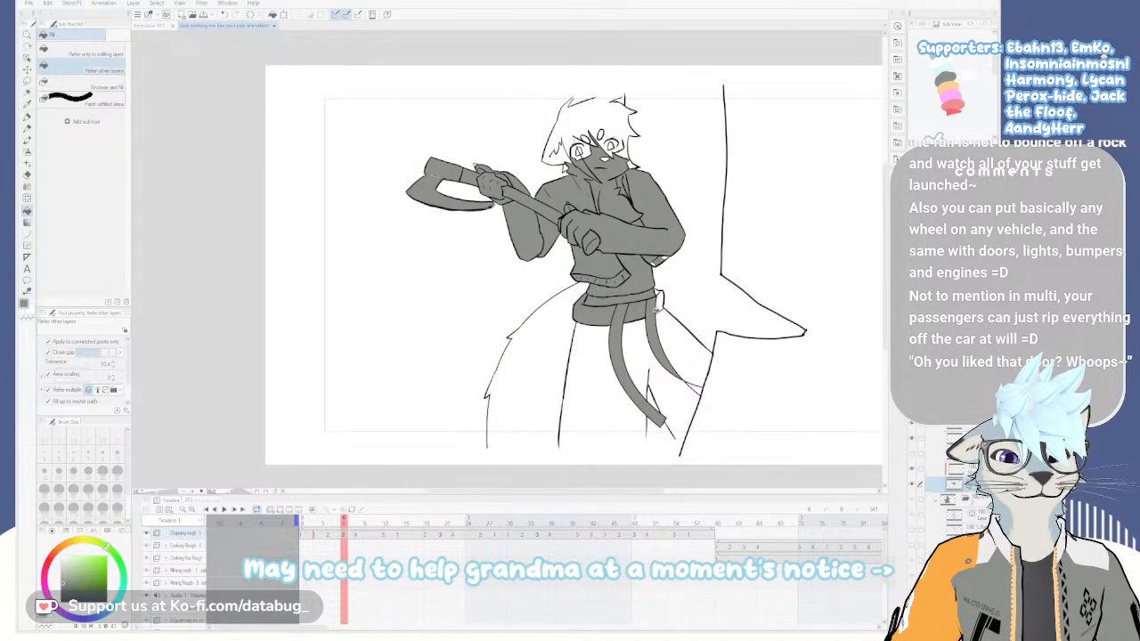
Fill the eyes, the two brow marks and the nose with dark grey
scroll(668, 279, up, 5)
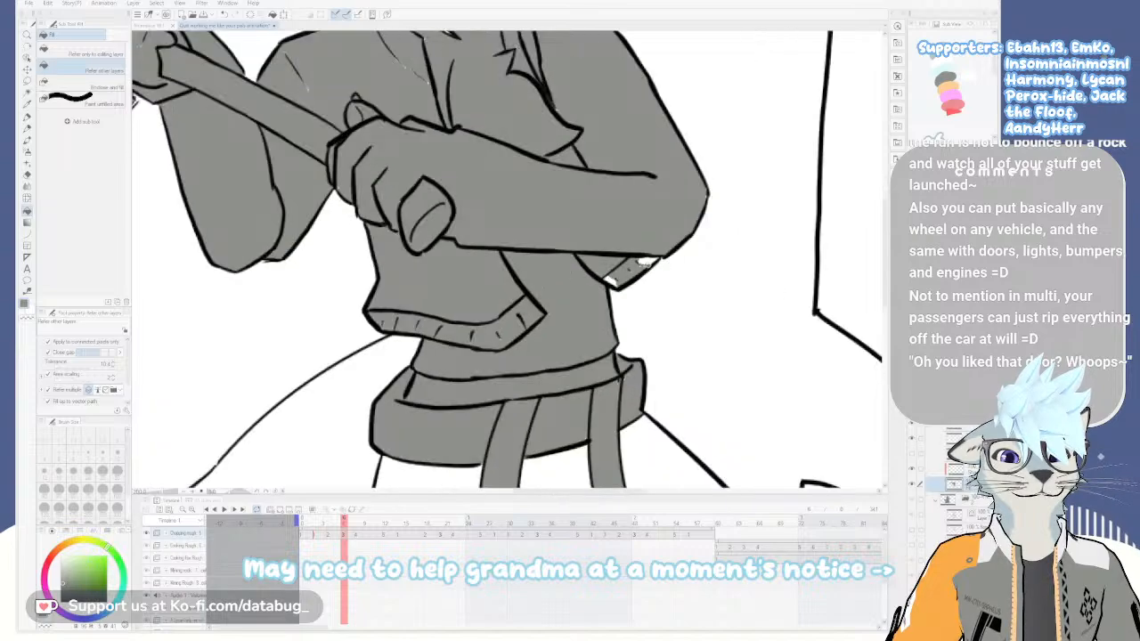
scroll(608, 279, down, 5)
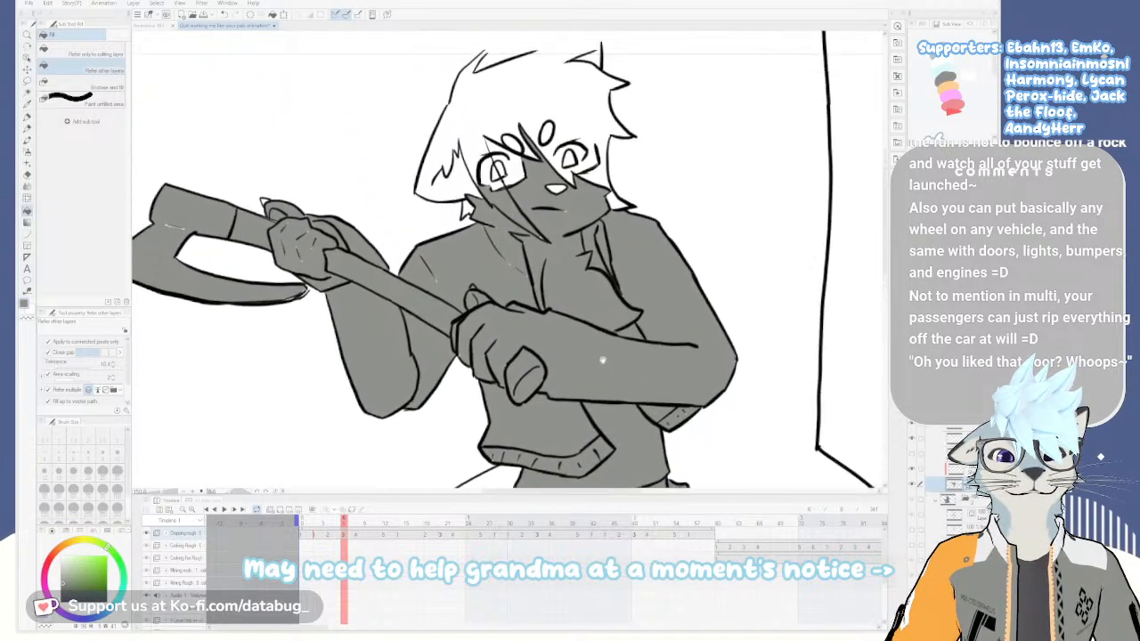
click(596, 135)
key(ctrl+z)
click(520, 169)
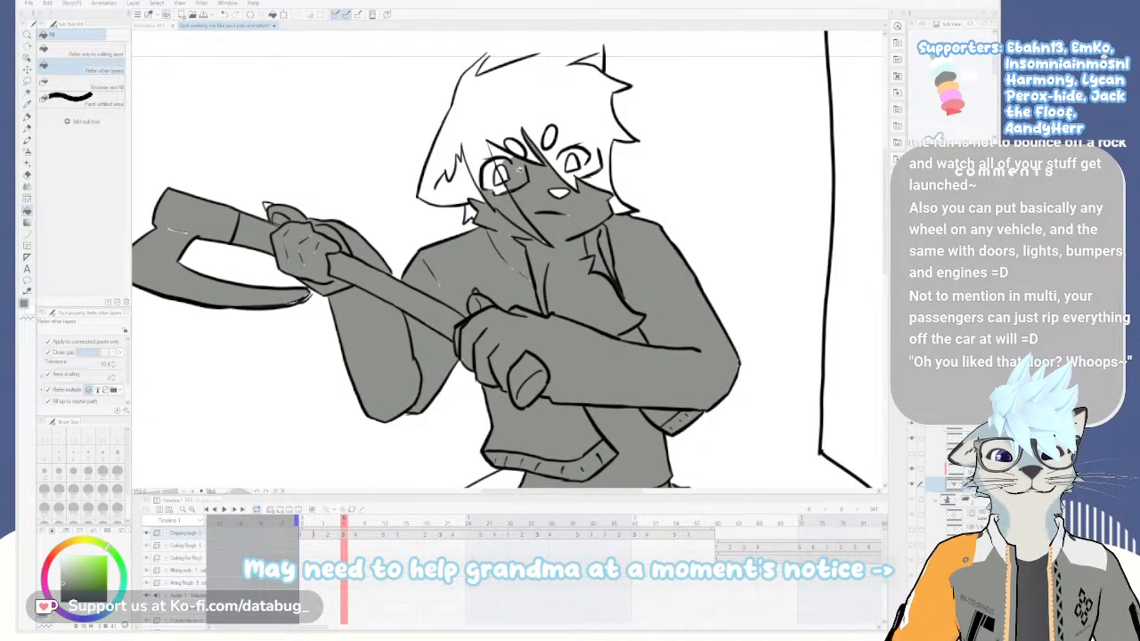
click(500, 175)
click(518, 149)
click(553, 136)
click(577, 161)
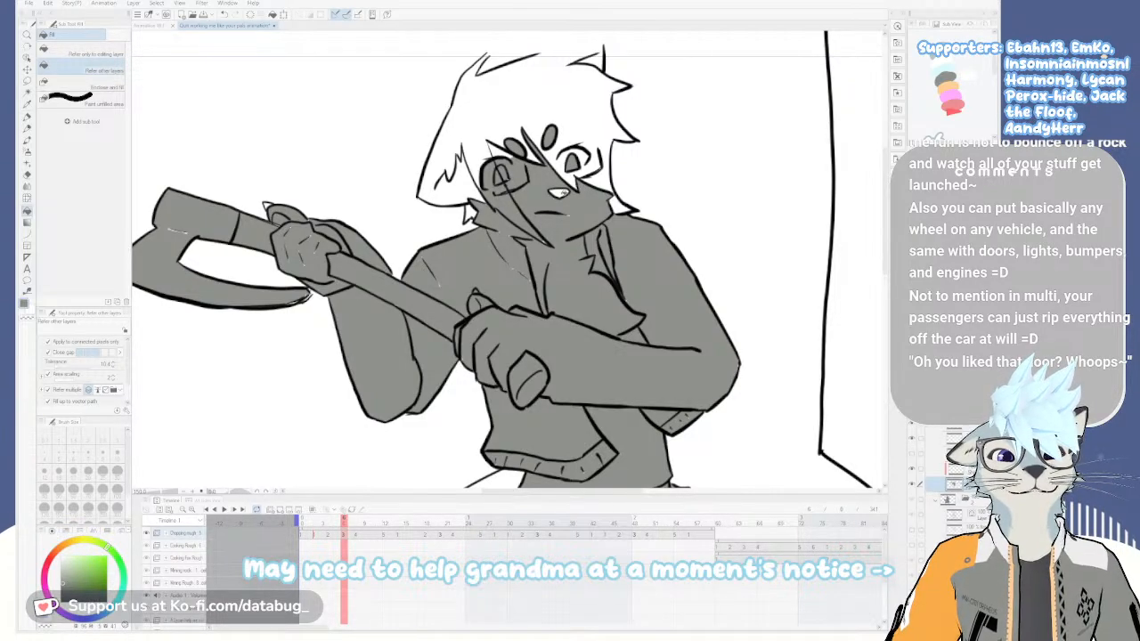
Close the open hair outline with dark grey pen strokes, and fill the hair and the area around the eye
drag(555, 212, 577, 227)
key(p)
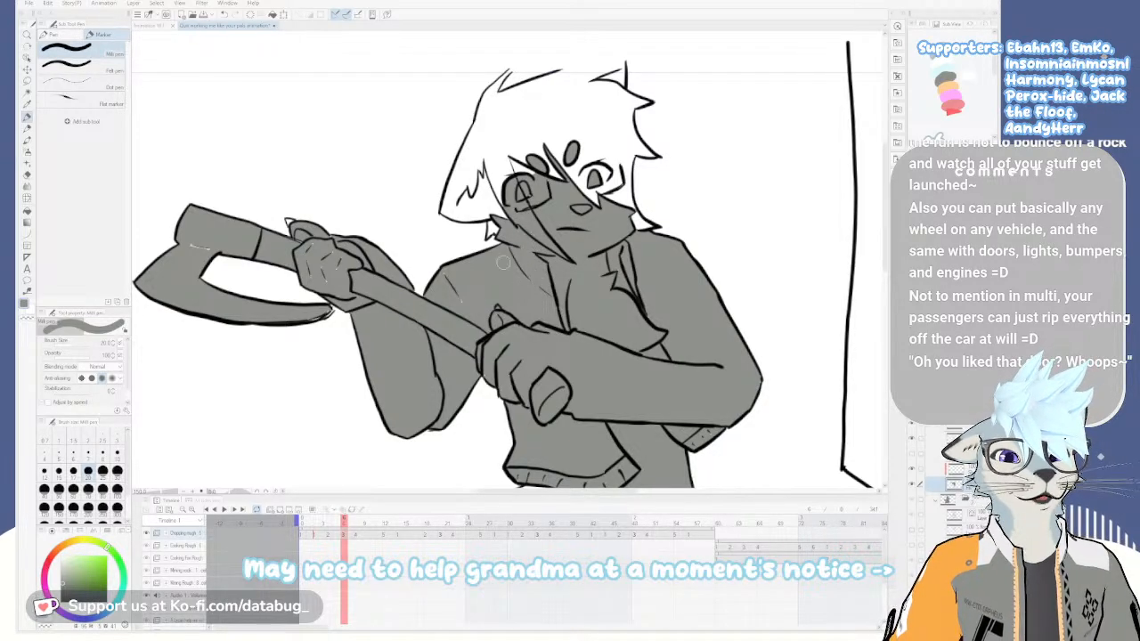
mouse_move(501, 151)
mouse_down()
mouse_move(481, 153)
mouse_move(489, 105)
mouse_up()
mouse_move(562, 75)
mouse_down()
mouse_move(638, 69)
mouse_move(628, 68)
mouse_move(605, 110)
mouse_up()
mouse_move(594, 102)
mouse_down()
mouse_move(554, 80)
mouse_move(498, 101)
mouse_move(550, 89)
mouse_move(480, 131)
mouse_move(547, 96)
mouse_move(526, 147)
mouse_move(561, 134)
mouse_move(556, 178)
mouse_move(589, 130)
mouse_move(585, 185)
mouse_up()
key(g)
click(616, 152)
click(608, 174)
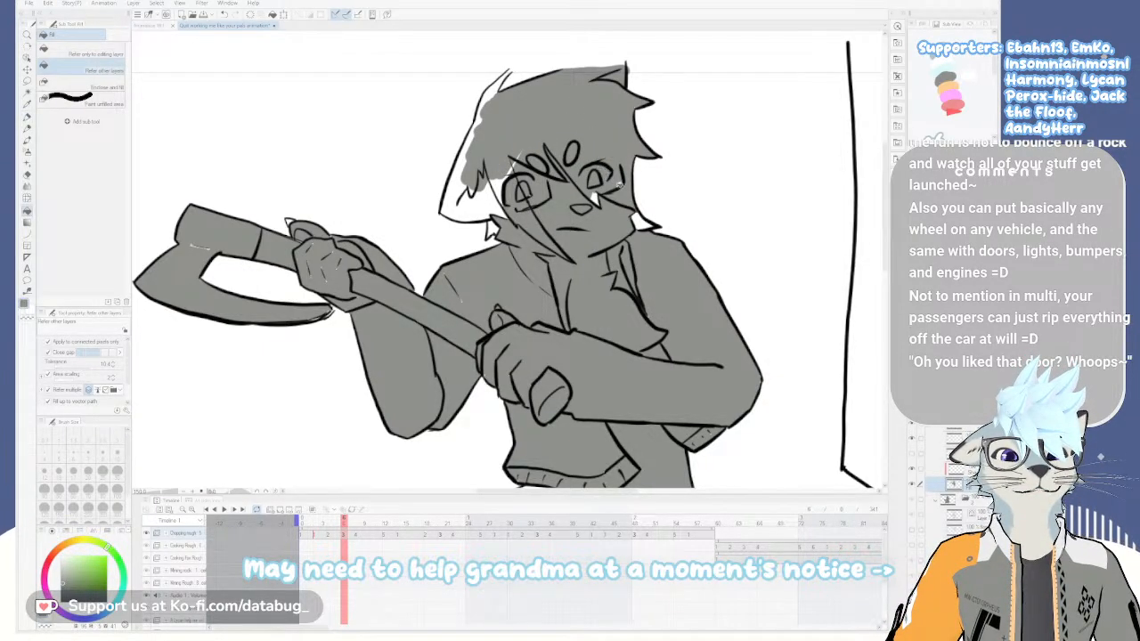
Cover the remaining white patches beside the eyes, along the outer edge of the hair and in the ear with dark grey
click(642, 218)
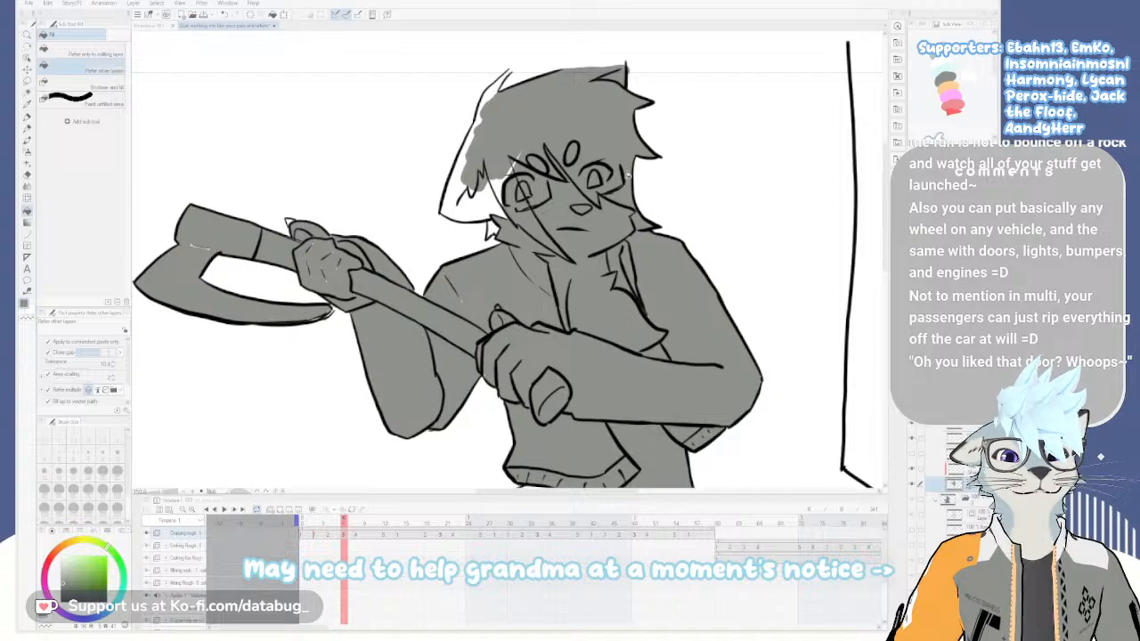
key(p)
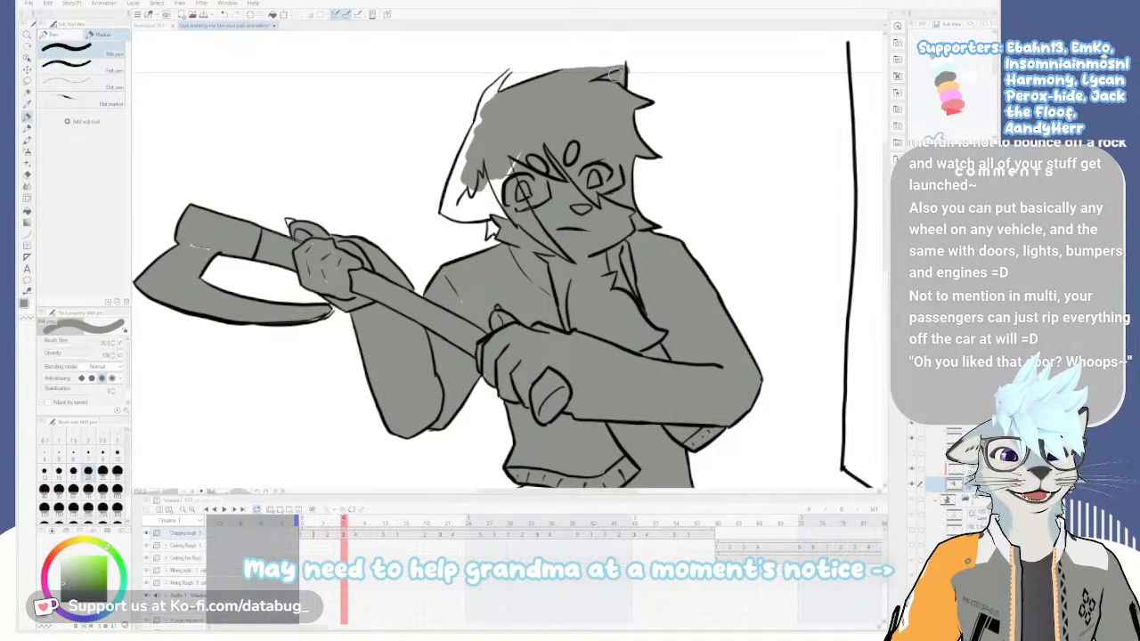
key(e)
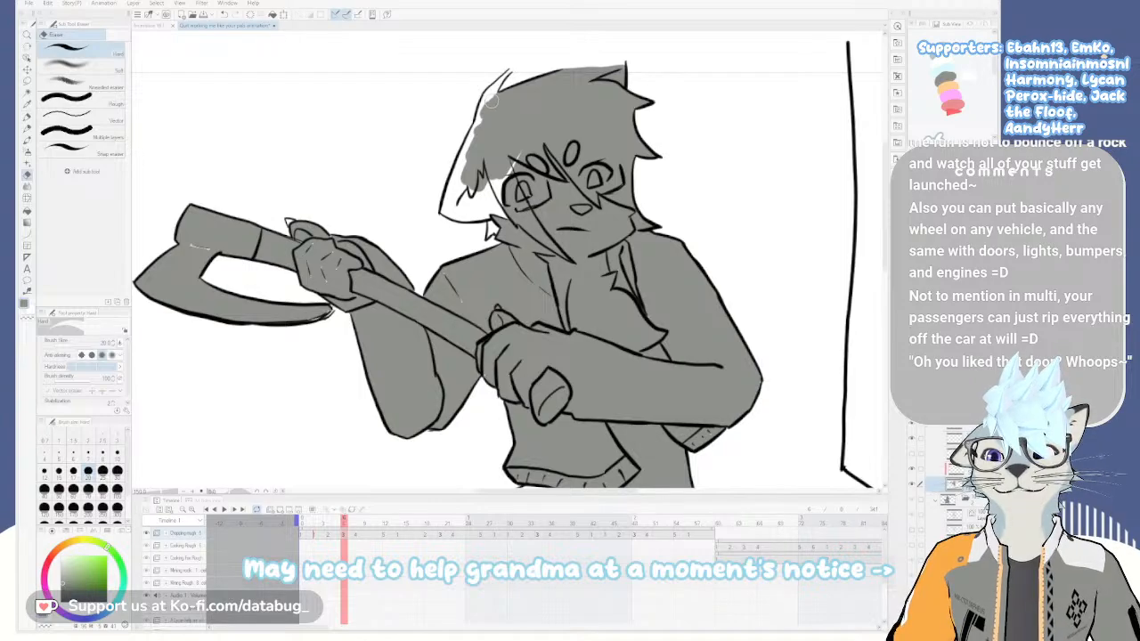
key(p)
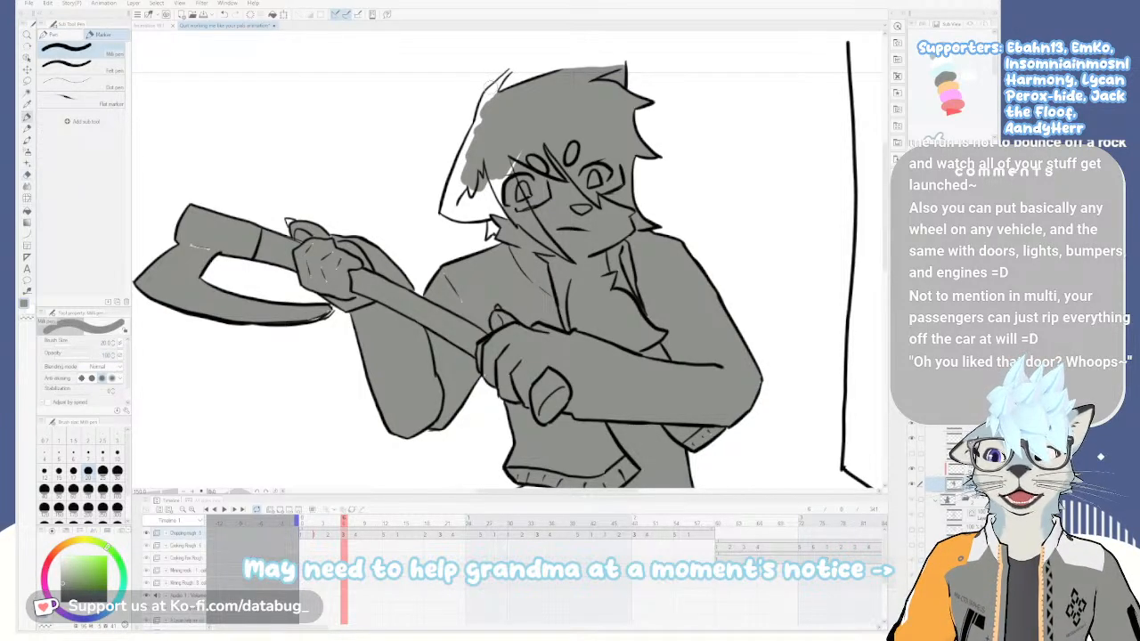
mouse_move(485, 100)
mouse_down()
mouse_move(472, 151)
mouse_move(478, 134)
mouse_up()
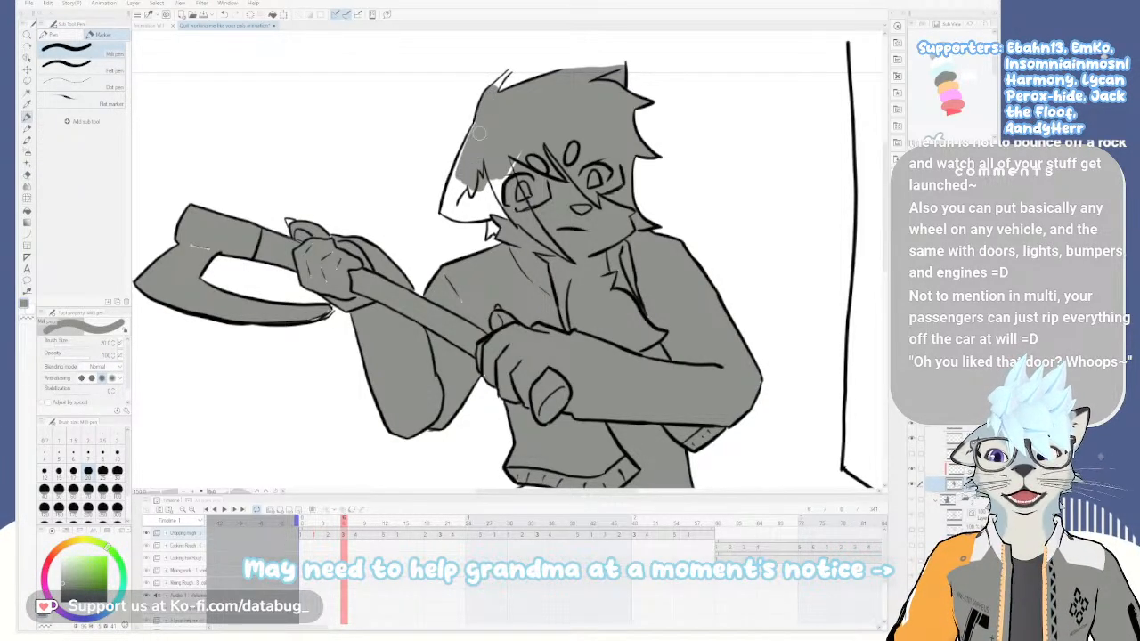
key(g)
click(472, 182)
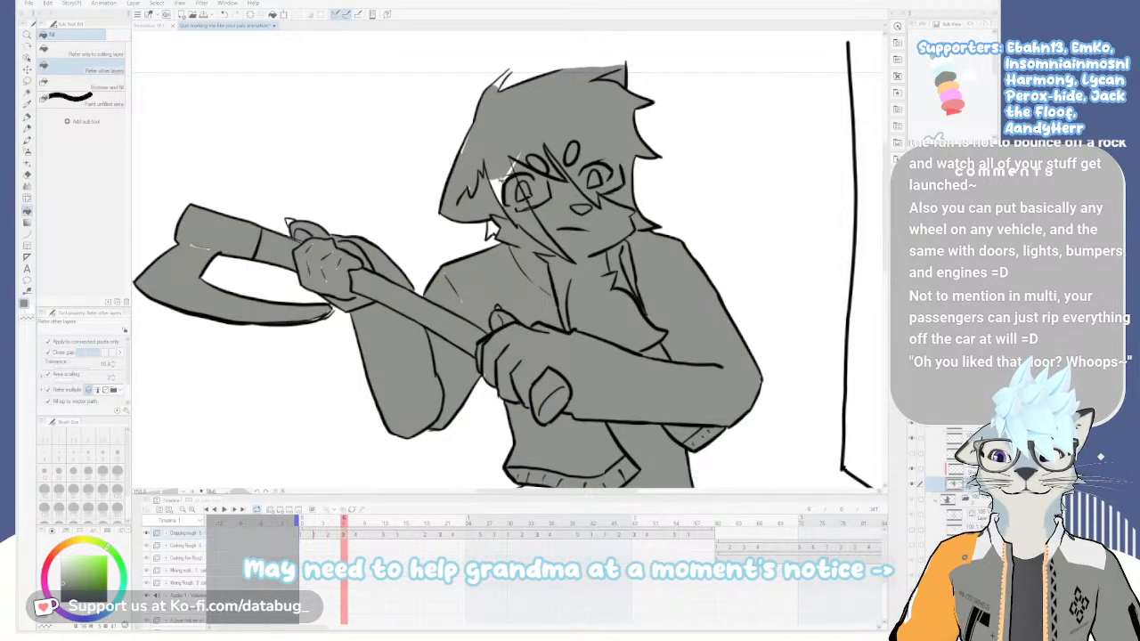
click(498, 184)
Erase the stray grey that spills past the pointed hair tuft on top of the head
key(p)
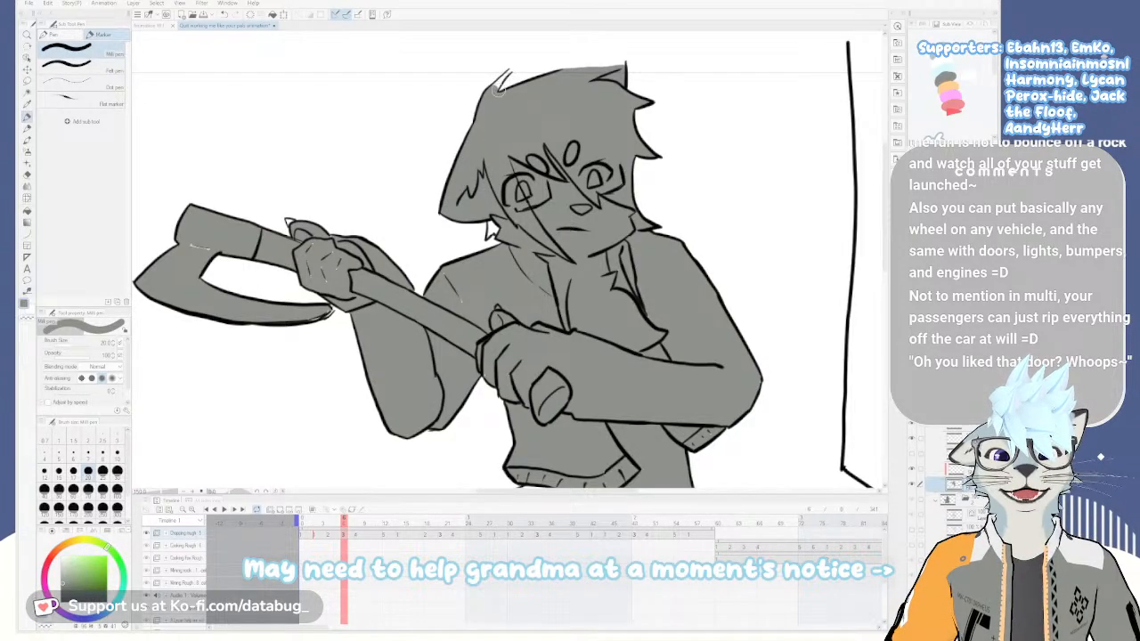
key(e)
mouse_move(514, 54)
mouse_down()
mouse_move(504, 71)
mouse_move(510, 61)
mouse_up()
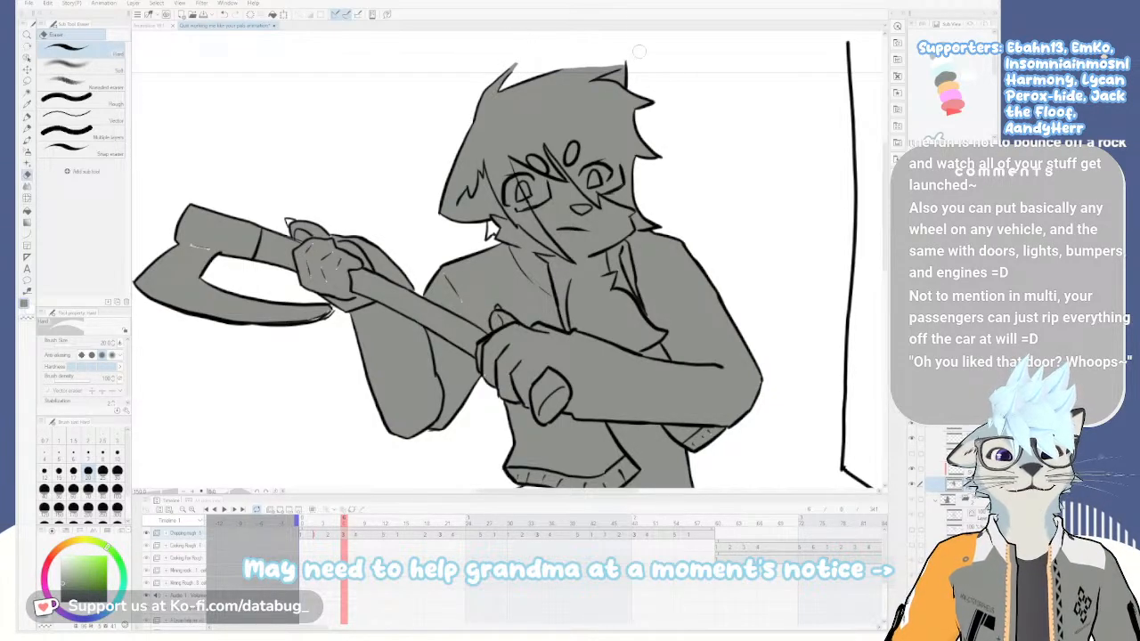
Fill the small leftover gaps on the axe head and the raised hand's claw with dark grey
key(p)
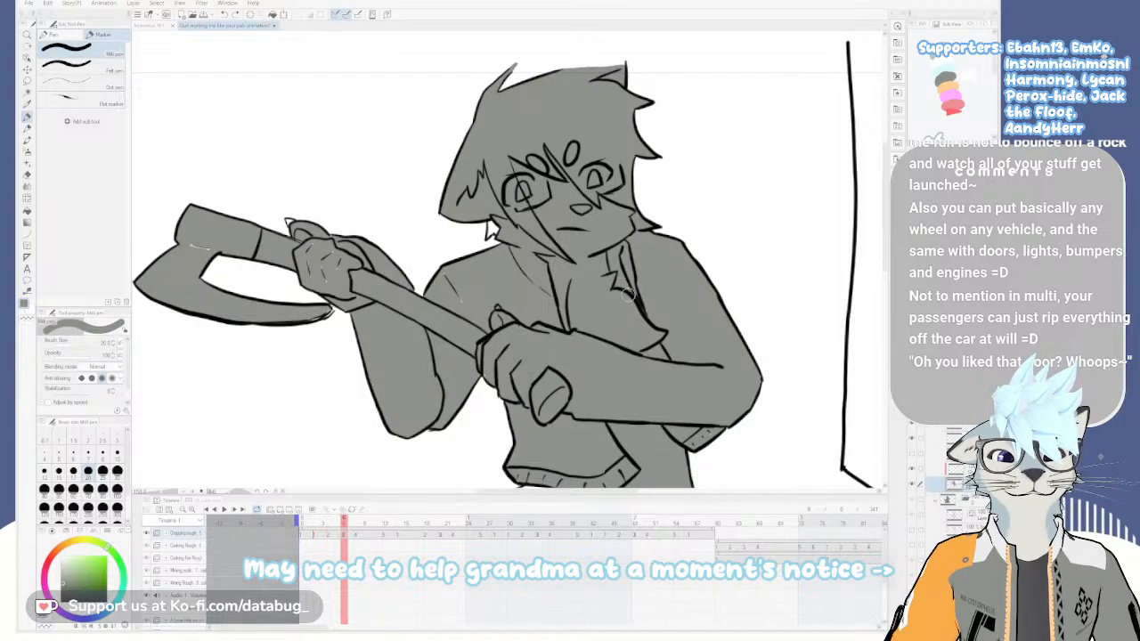
drag(553, 309, 673, 196)
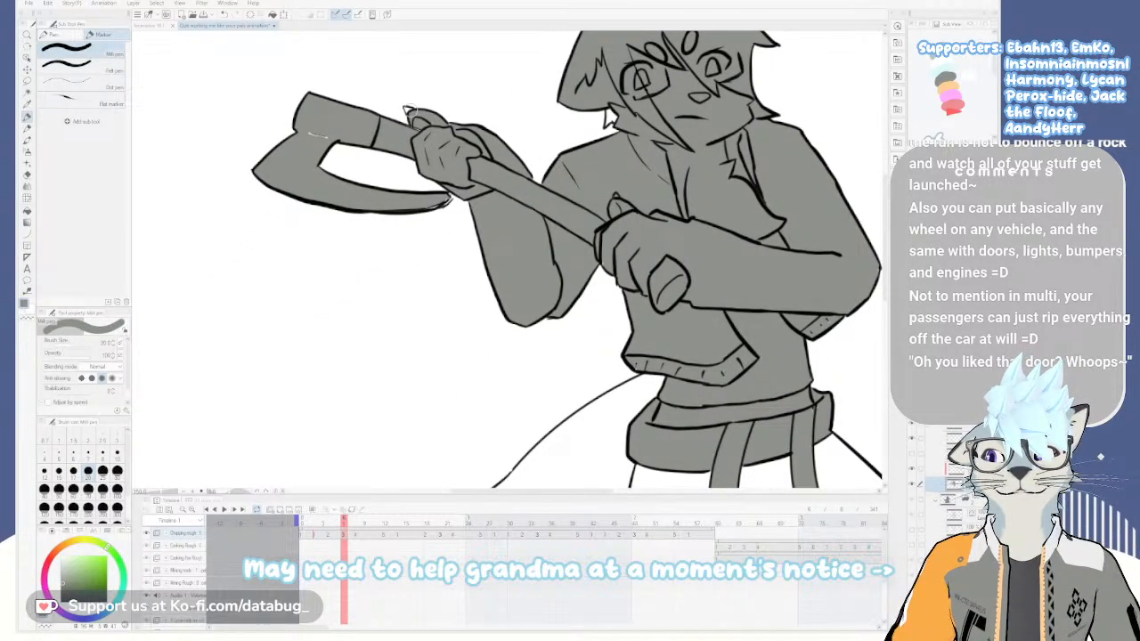
key(g)
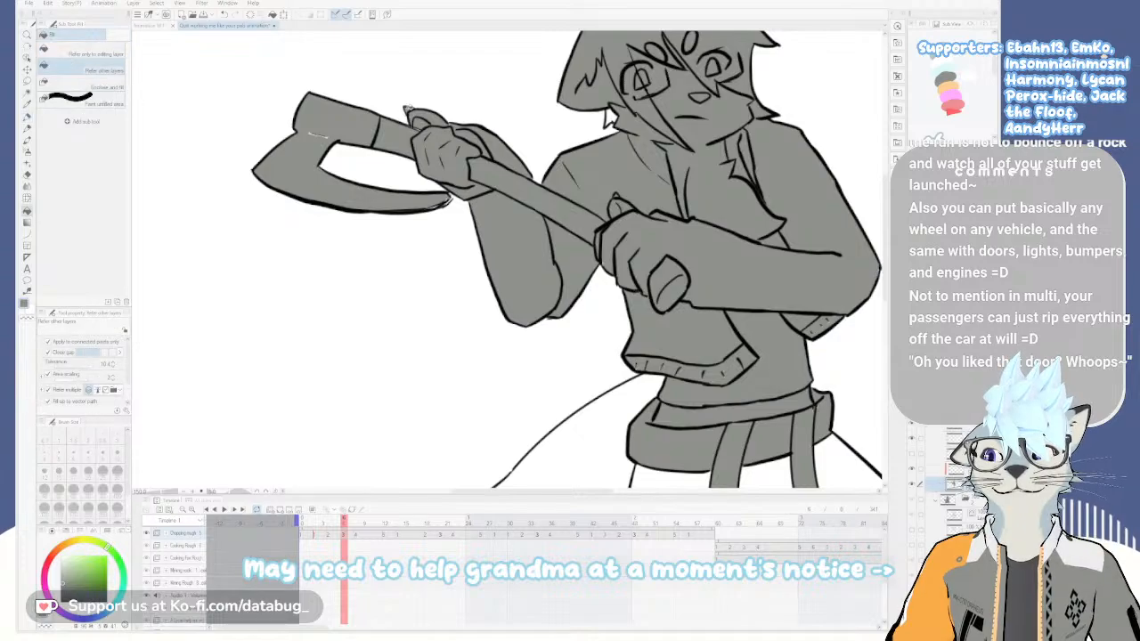
key(p)
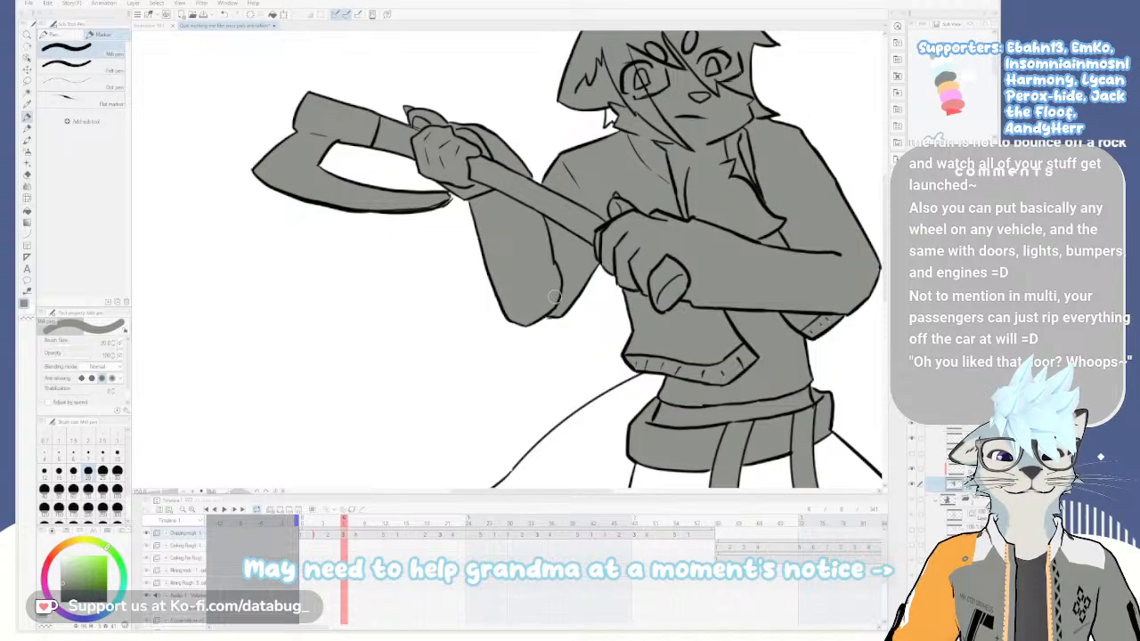
Paint the small gap between the shirt hem and the belt dark grey where the tail begins
drag(727, 360, 604, 197)
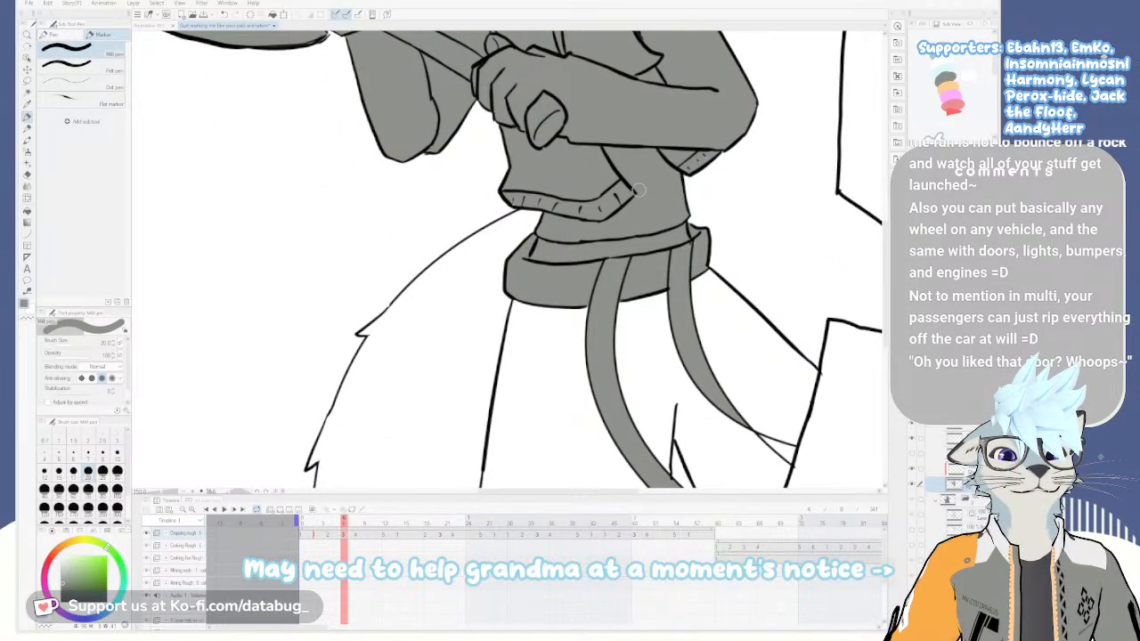
drag(540, 220, 535, 228)
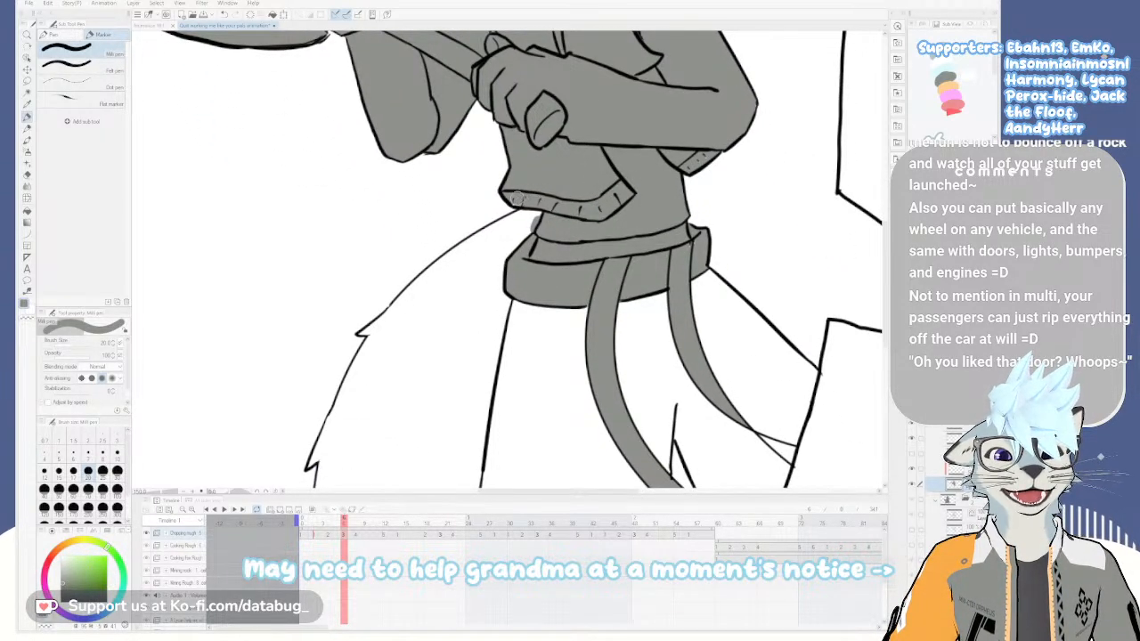
drag(682, 148, 622, 216)
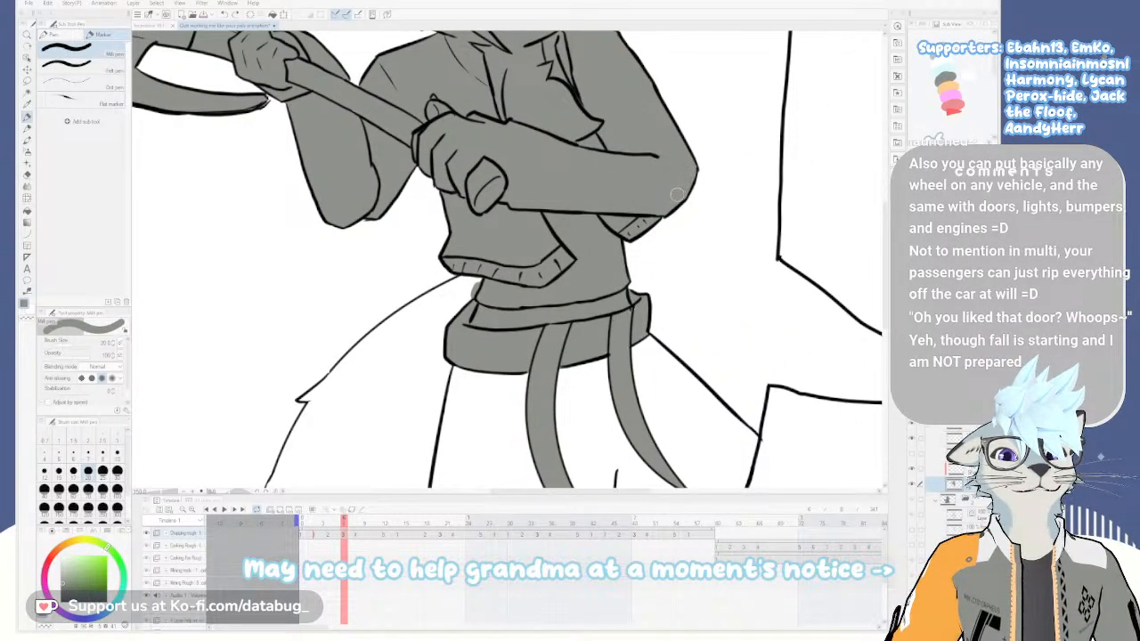
scroll(676, 196, up, 3)
drag(463, 124, 492, 250)
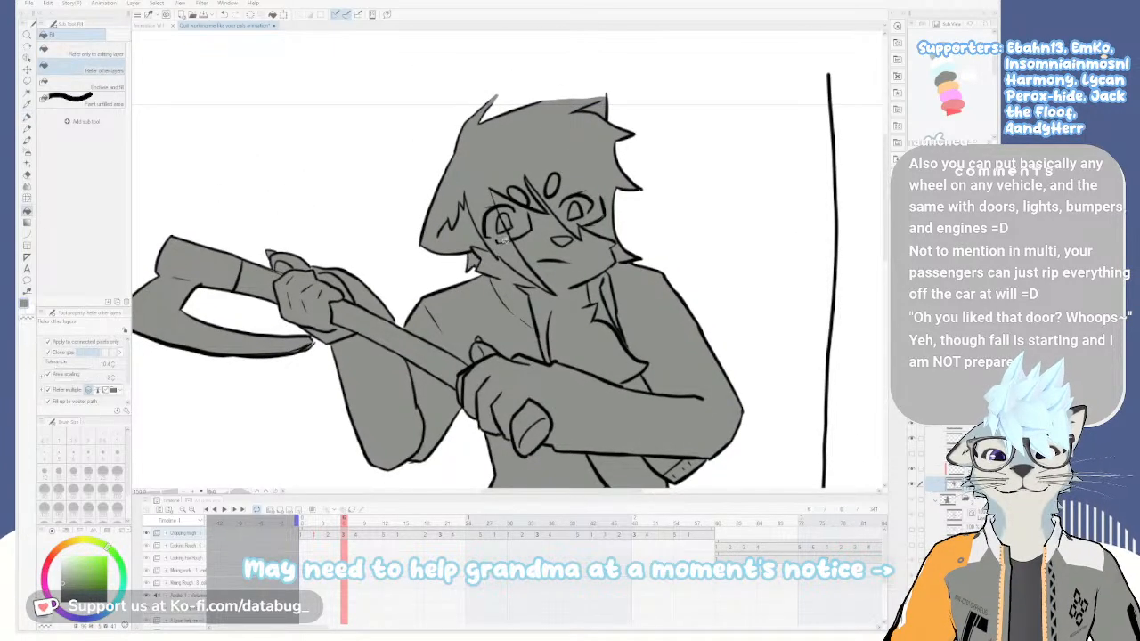
Close the open bottom ends of the tail and legs with dark grey pen strokes, and fill both trouser legs
scroll(534, 294, down, 2)
drag(578, 362, 726, 66)
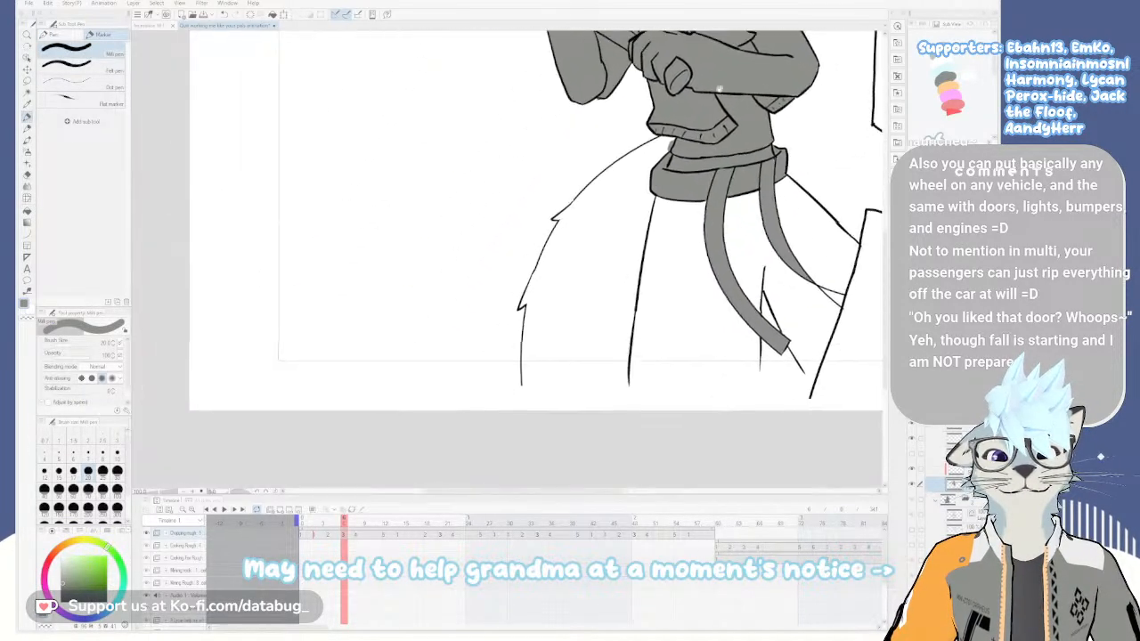
drag(525, 384, 758, 372)
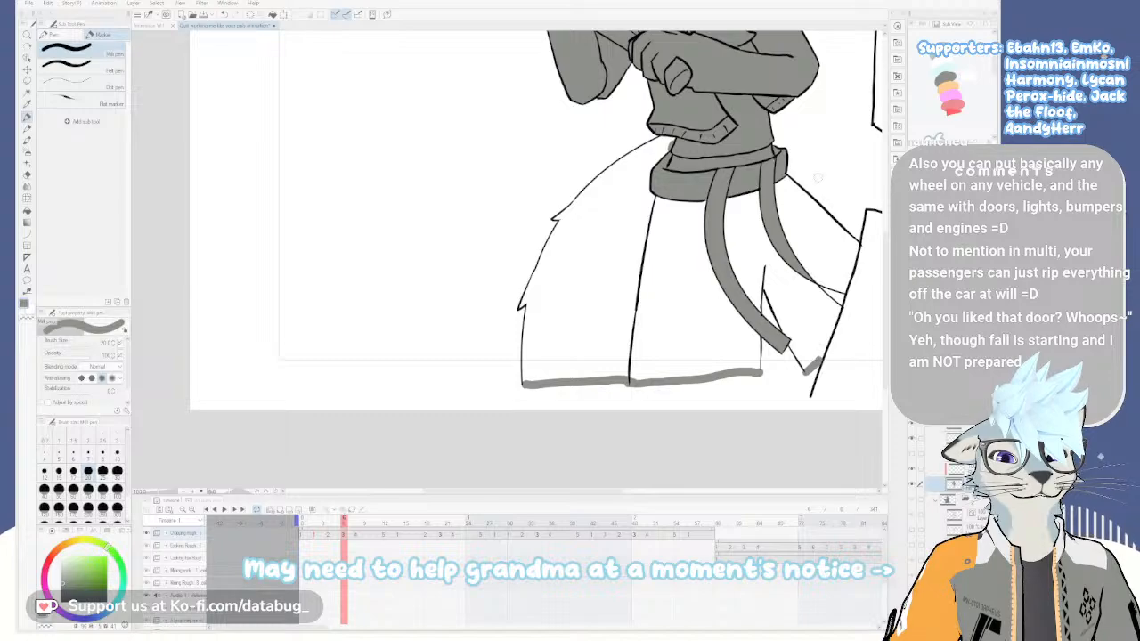
key(g)
click(817, 307)
click(696, 302)
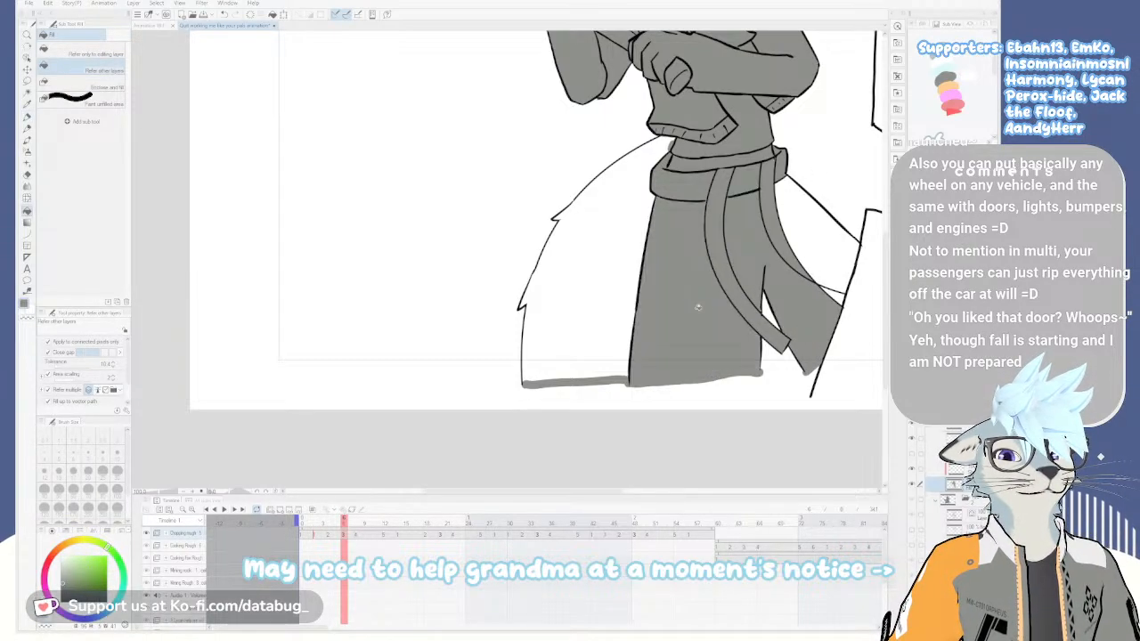
click(817, 239)
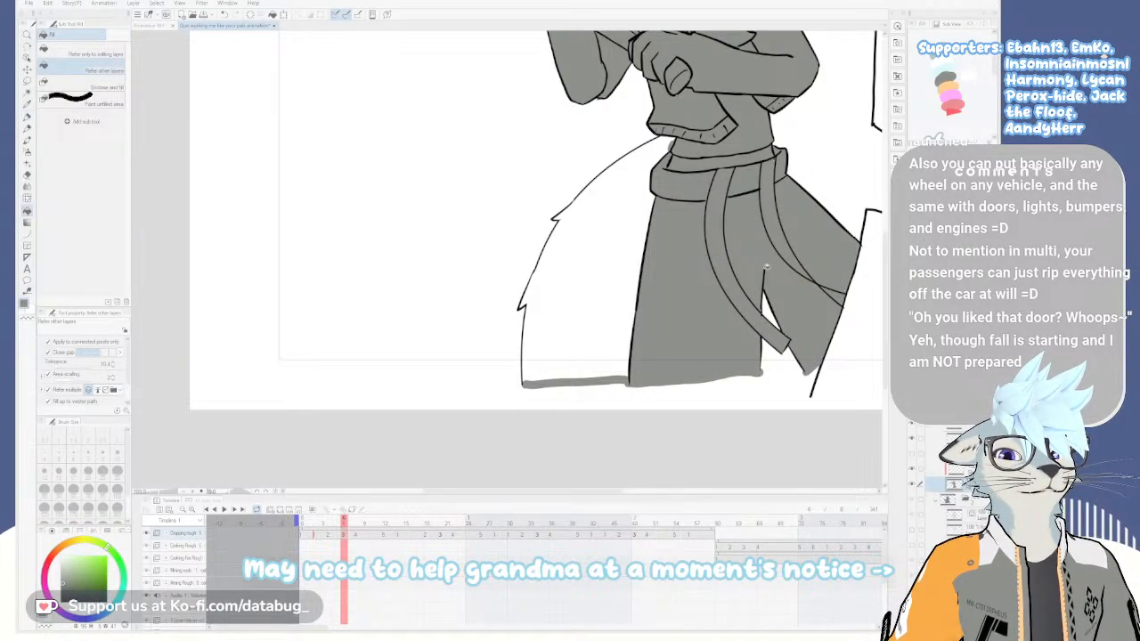
Fill the tail with dark grey and touch up the leftover gaps along its edge and between the legs
key(p)
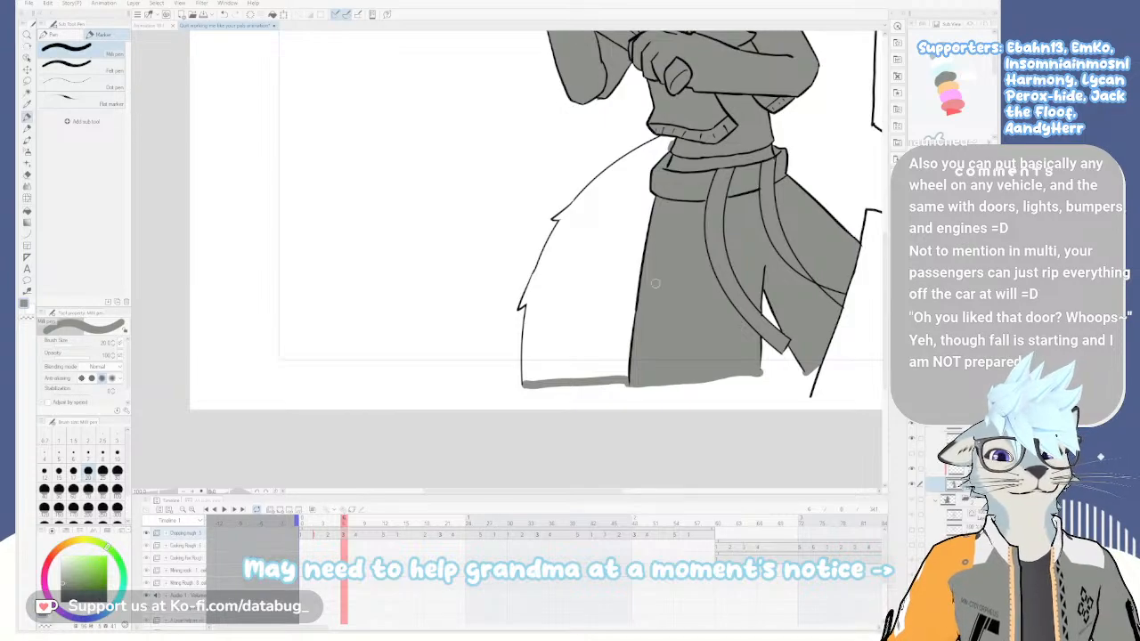
key(g)
click(583, 281)
key(p)
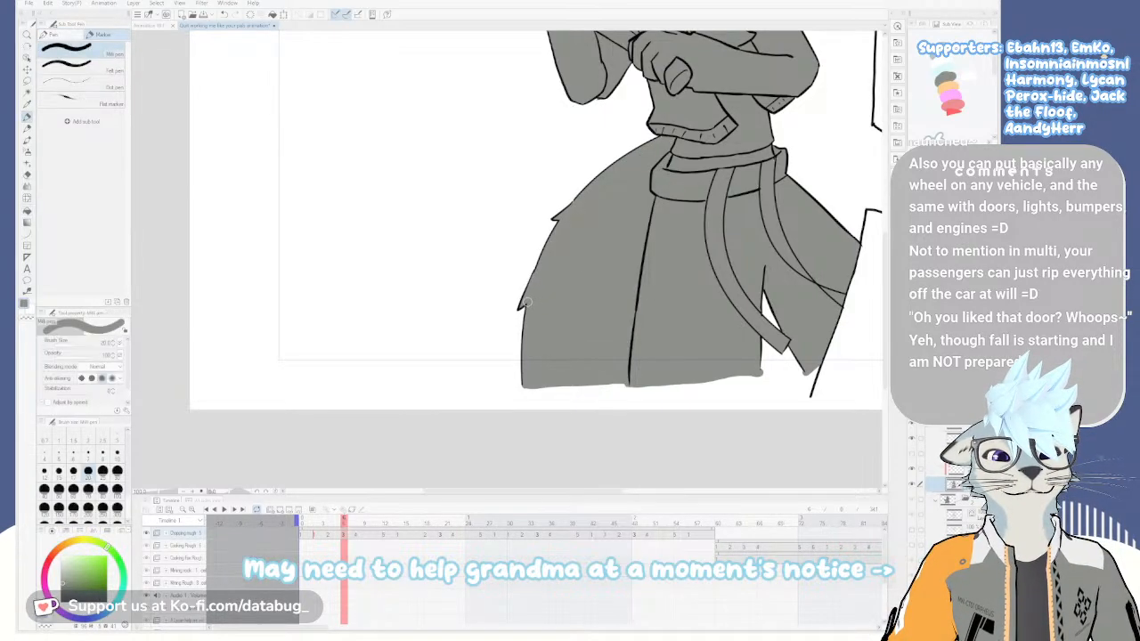
scroll(673, 228, up, 1)
drag(744, 148, 670, 277)
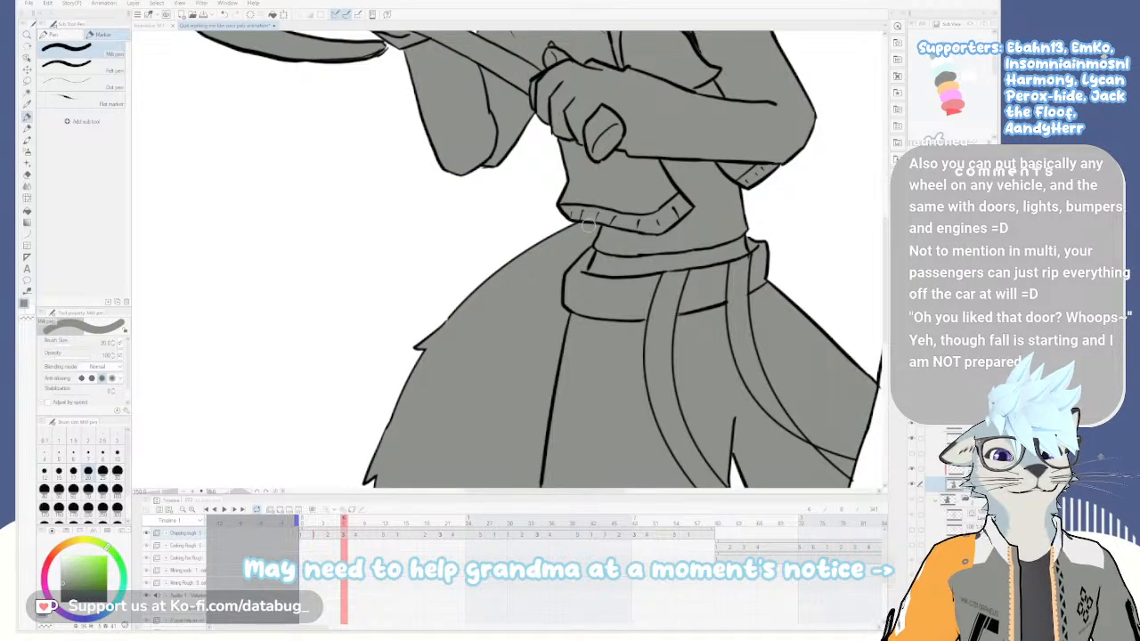
Go to the fourth drawing on the timeline and hide its blue rough sketch layer
drag(614, 151, 629, 353)
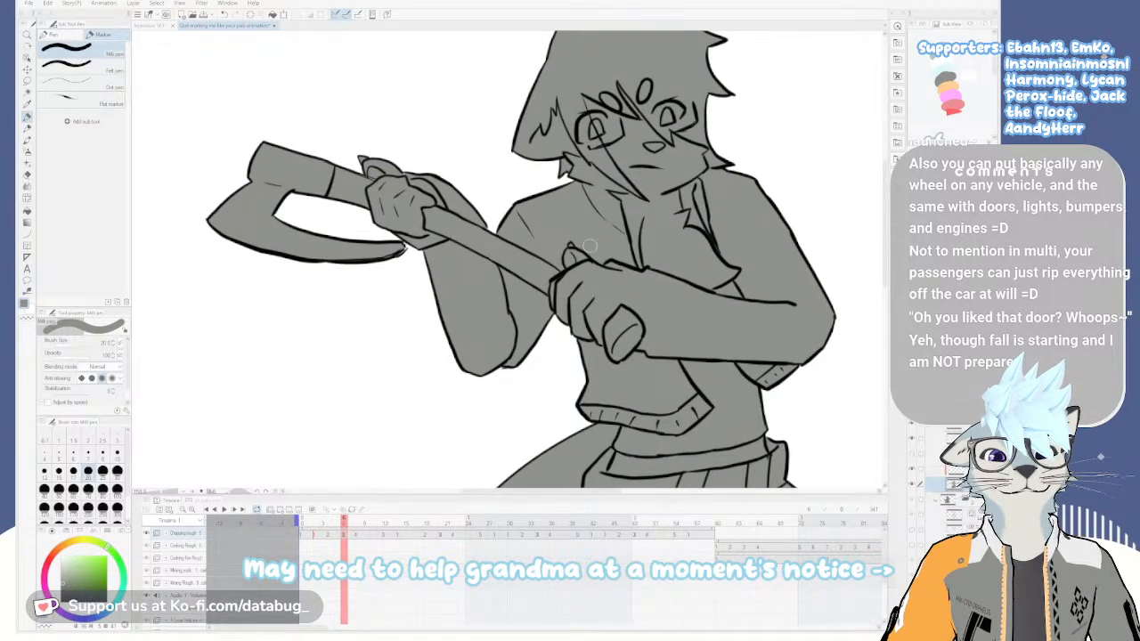
scroll(672, 301, down, 1)
scroll(673, 301, down, 1)
drag(693, 398, 650, 165)
drag(648, 214, 652, 309)
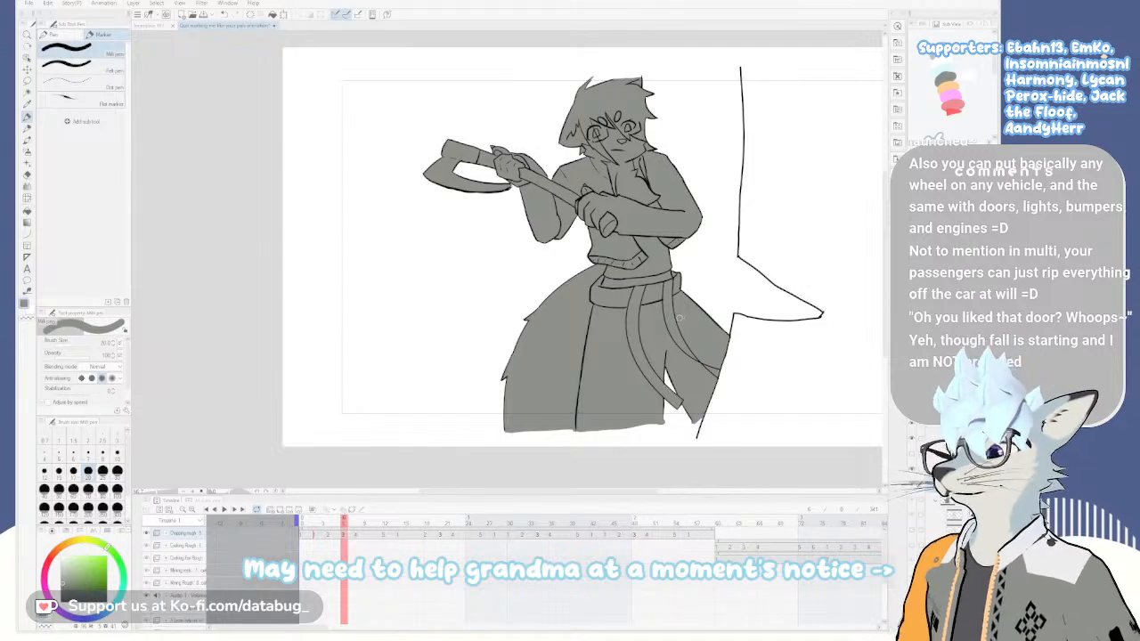
click(358, 529)
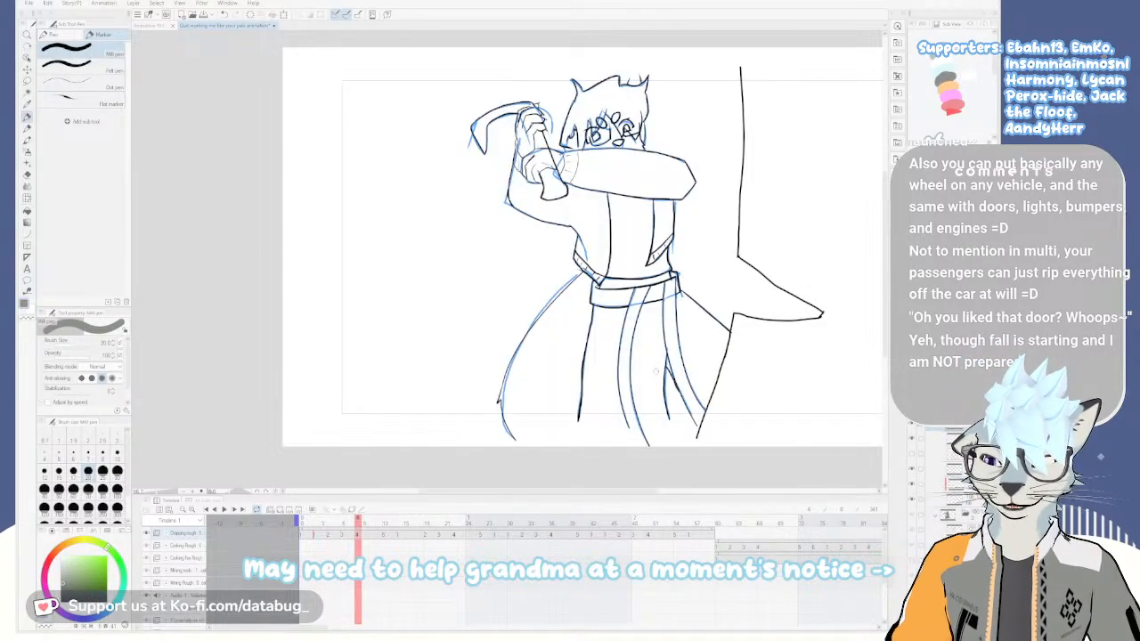
click(912, 468)
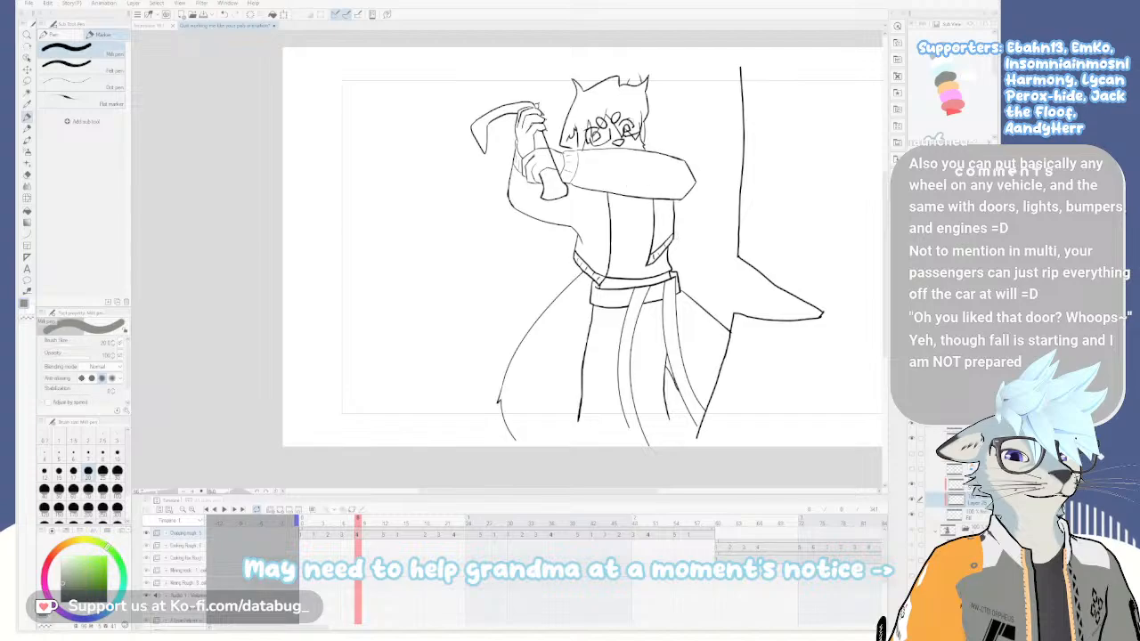
Fill the raised front sleeve, the jacket and shirt, the rear arm, the hands and the handle's lower end with dark grey
key(g)
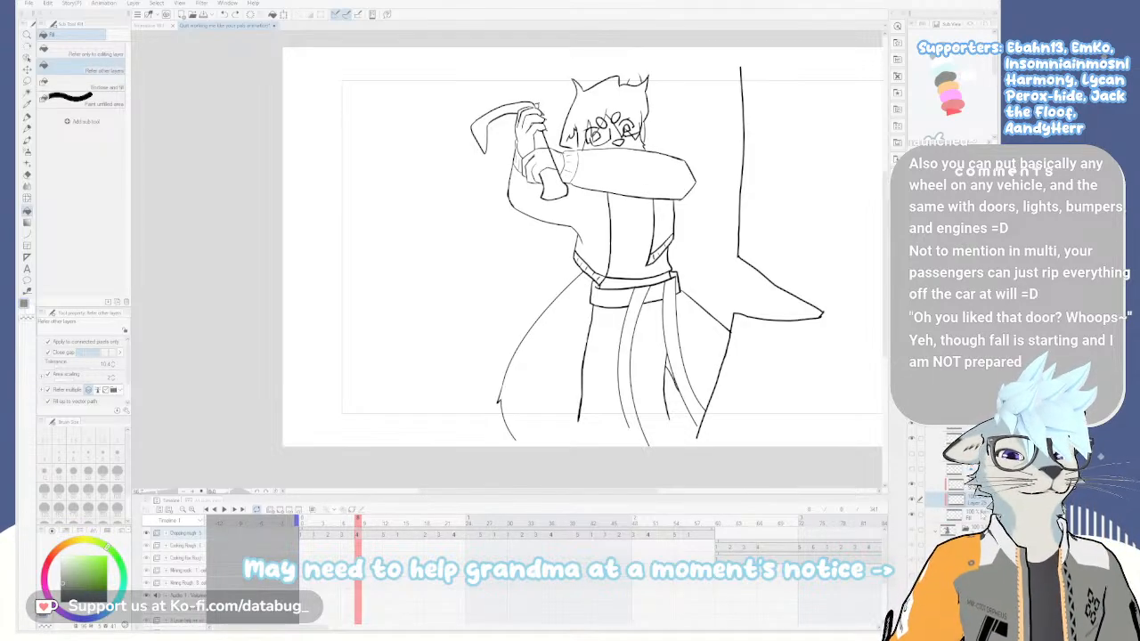
click(638, 187)
click(641, 245)
click(601, 236)
click(664, 233)
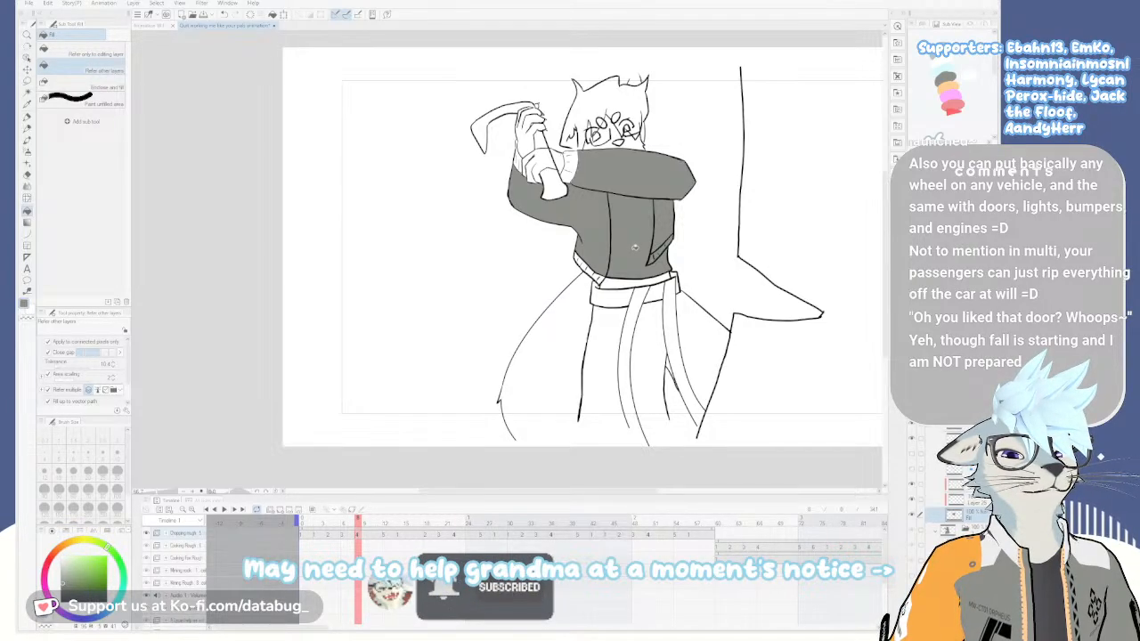
mouse_move(560, 201)
mouse_down()
mouse_move(541, 171)
mouse_move(571, 159)
mouse_move(570, 169)
mouse_move(522, 167)
mouse_move(532, 120)
mouse_up()
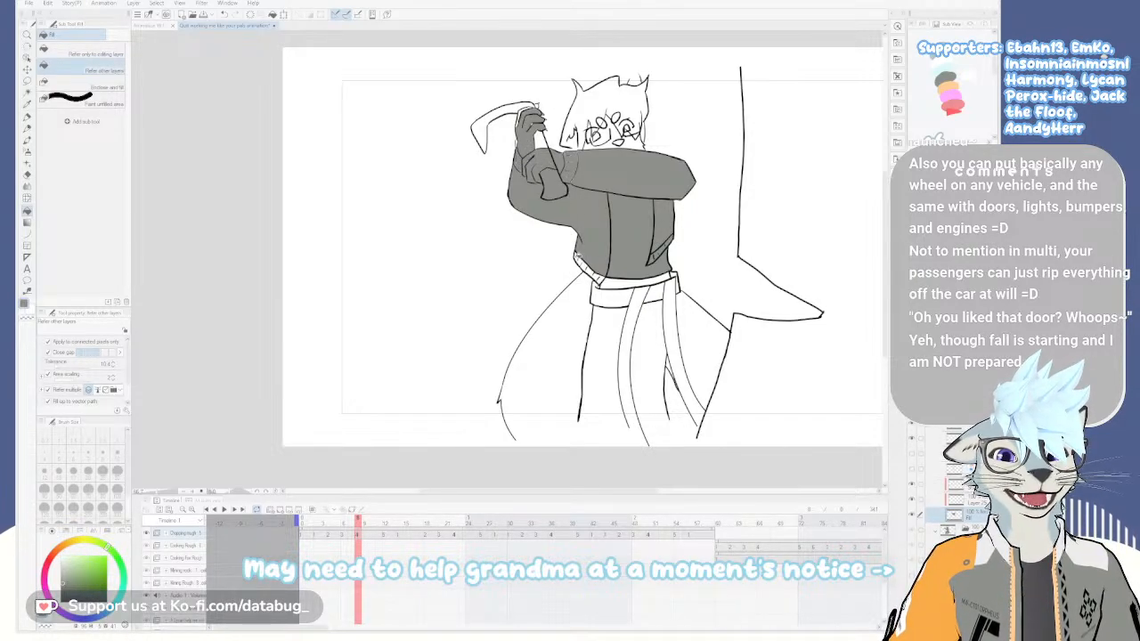
Fill the jacket hem, the belt and the outer trouser section beside the straps with dark grey
mouse_move(589, 265)
mouse_down()
mouse_move(640, 283)
mouse_move(604, 292)
mouse_move(659, 292)
mouse_up()
click(642, 292)
key(ctrl+z)
click(659, 290)
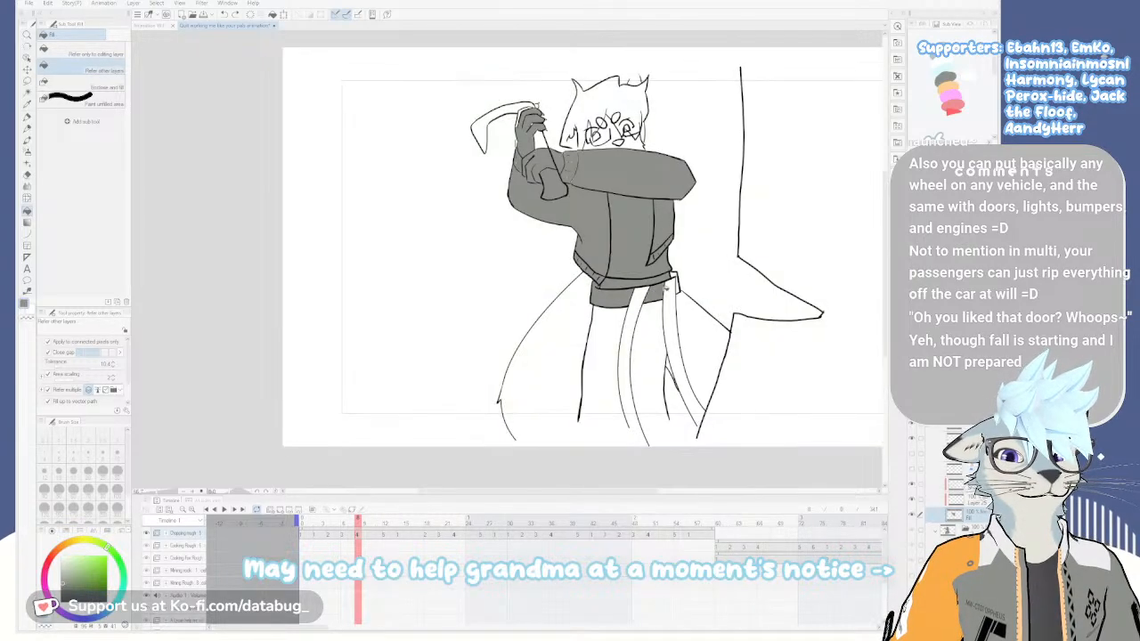
click(699, 319)
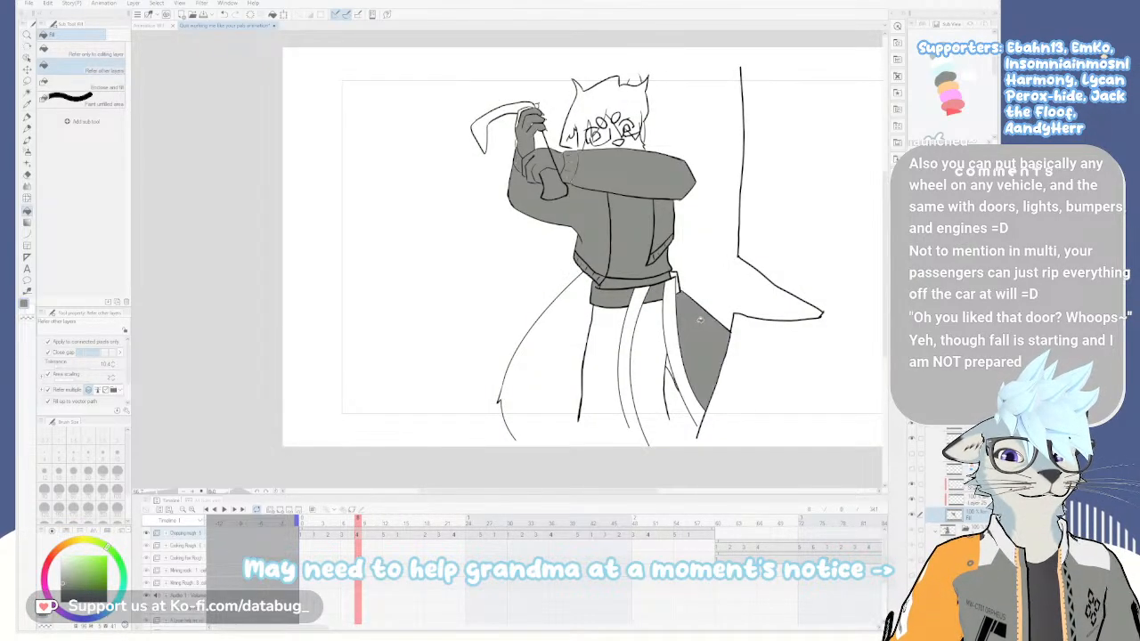
Close the open bottom edges of the tail and trouser legs with dark grey pen strokes
key(p)
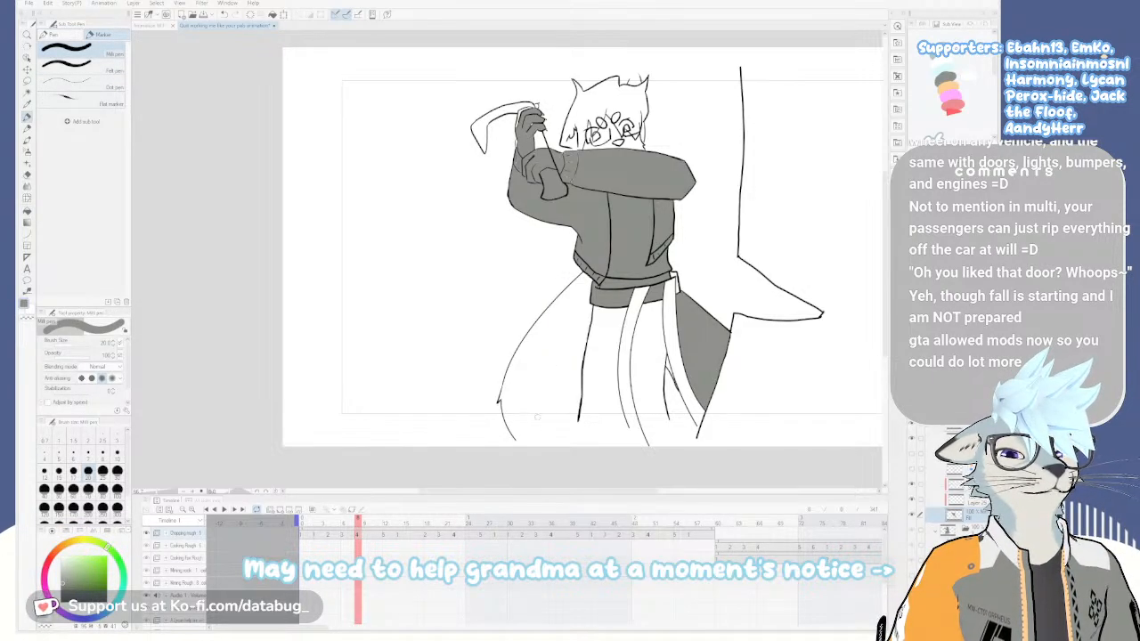
drag(514, 435, 578, 414)
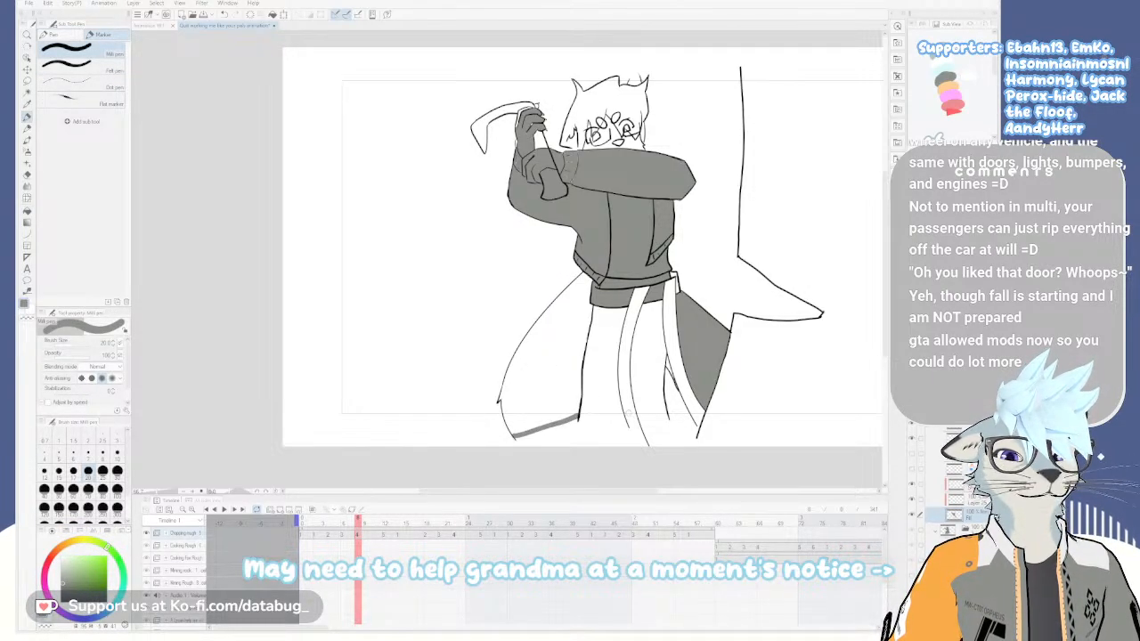
drag(579, 420, 669, 418)
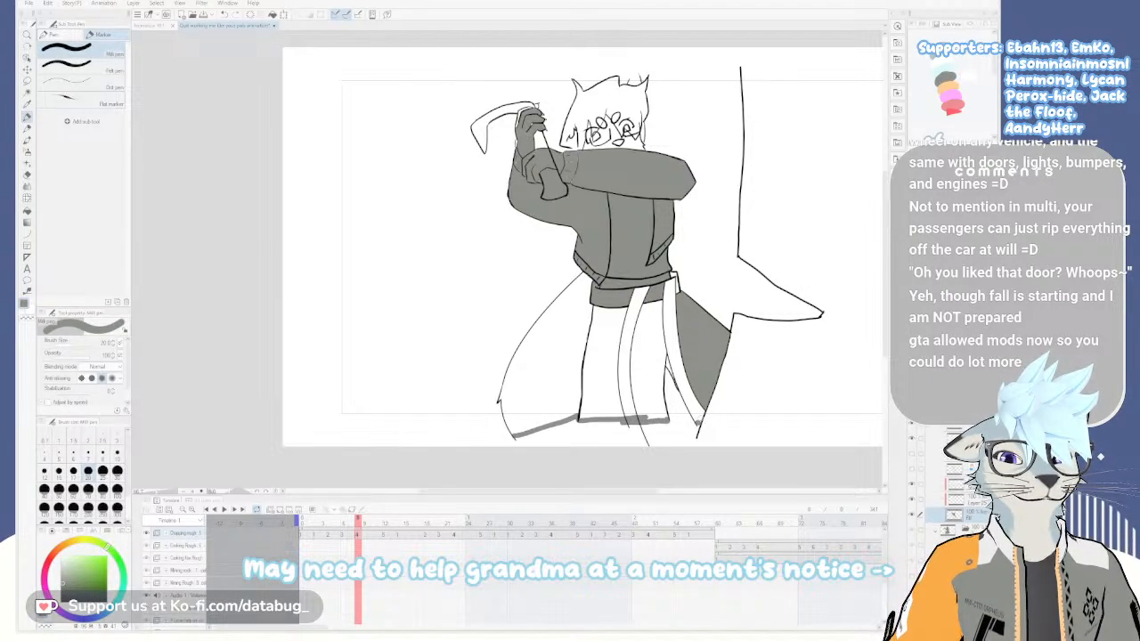
Fill the trouser legs, both hanging belt straps and the large section beside the legs with dark grey
key(g)
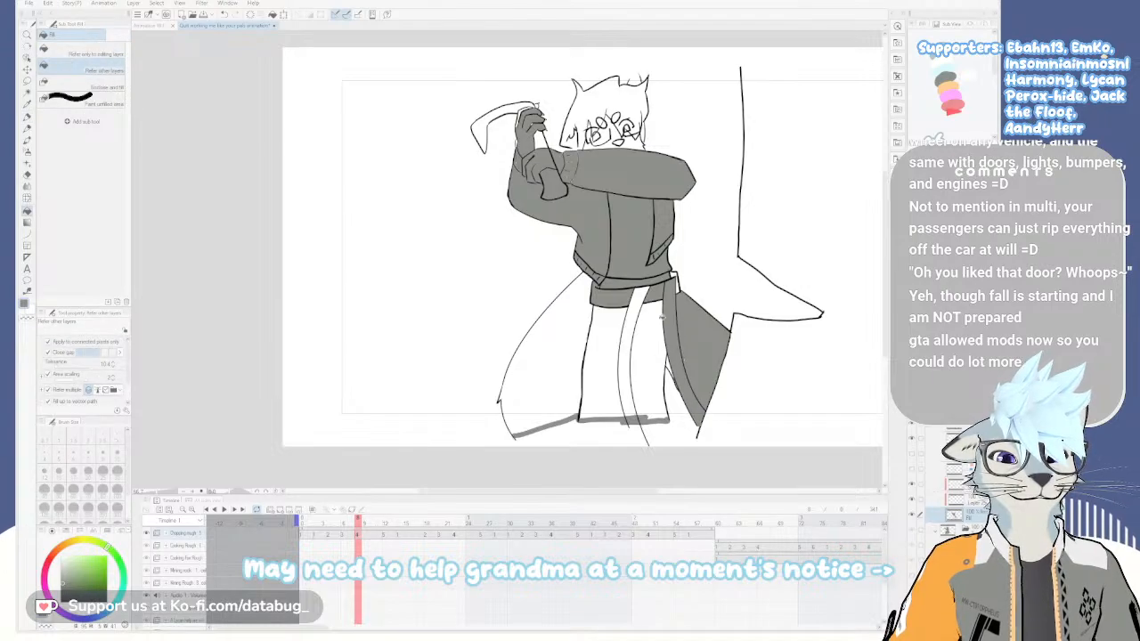
click(652, 324)
click(619, 327)
click(673, 365)
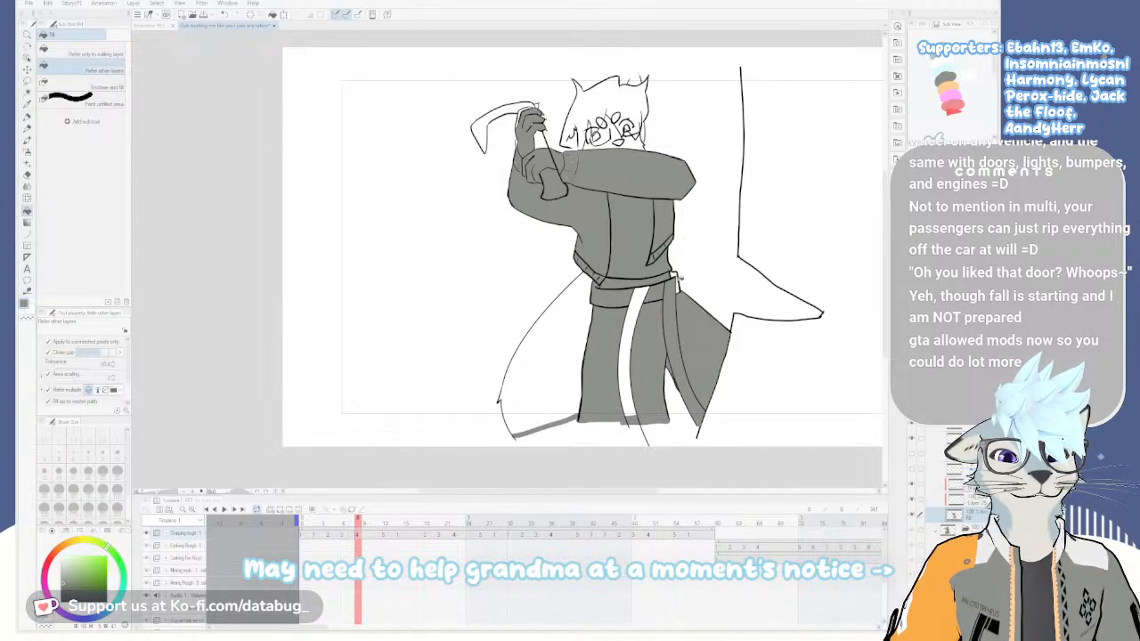
click(632, 307)
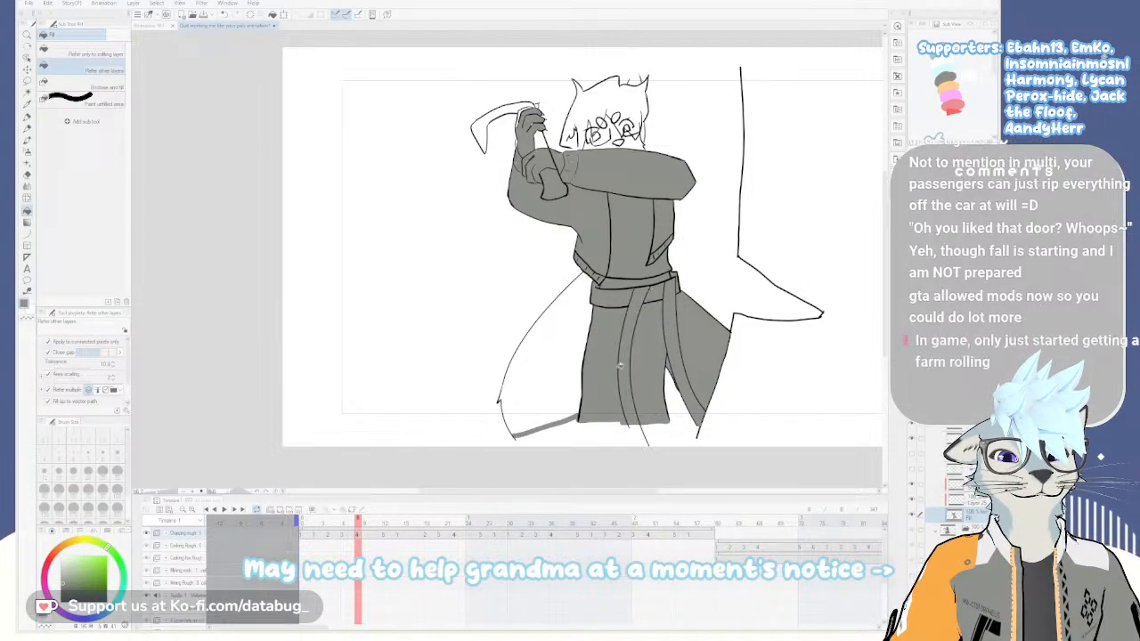
click(570, 363)
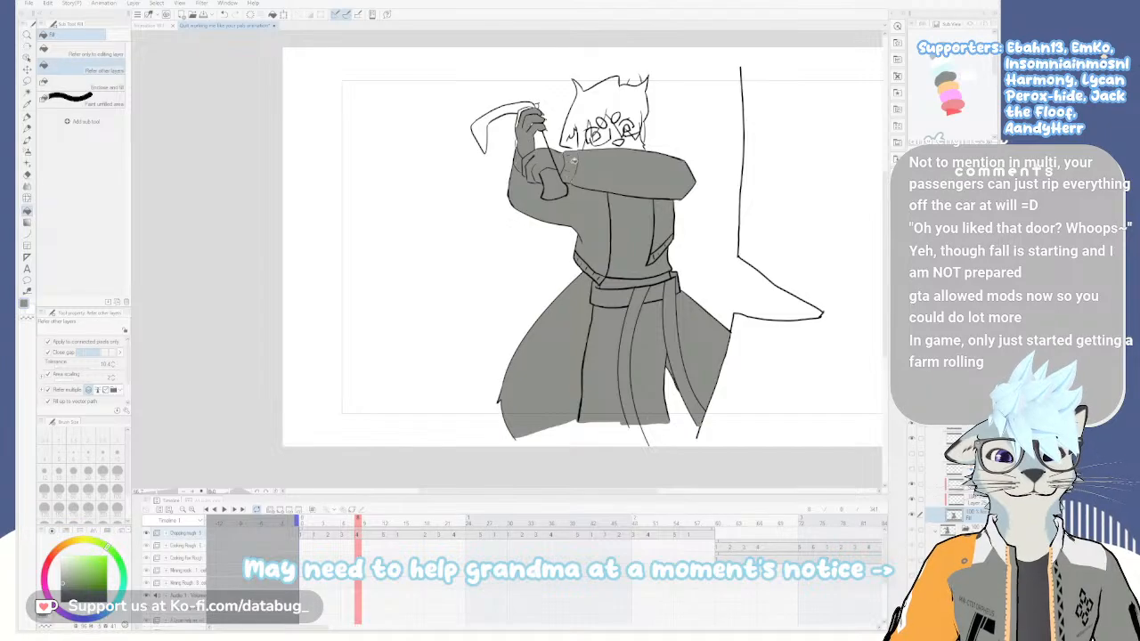
Fill the axe handle between the hands, the axe head and the fingertip behind it with dark grey
key(p)
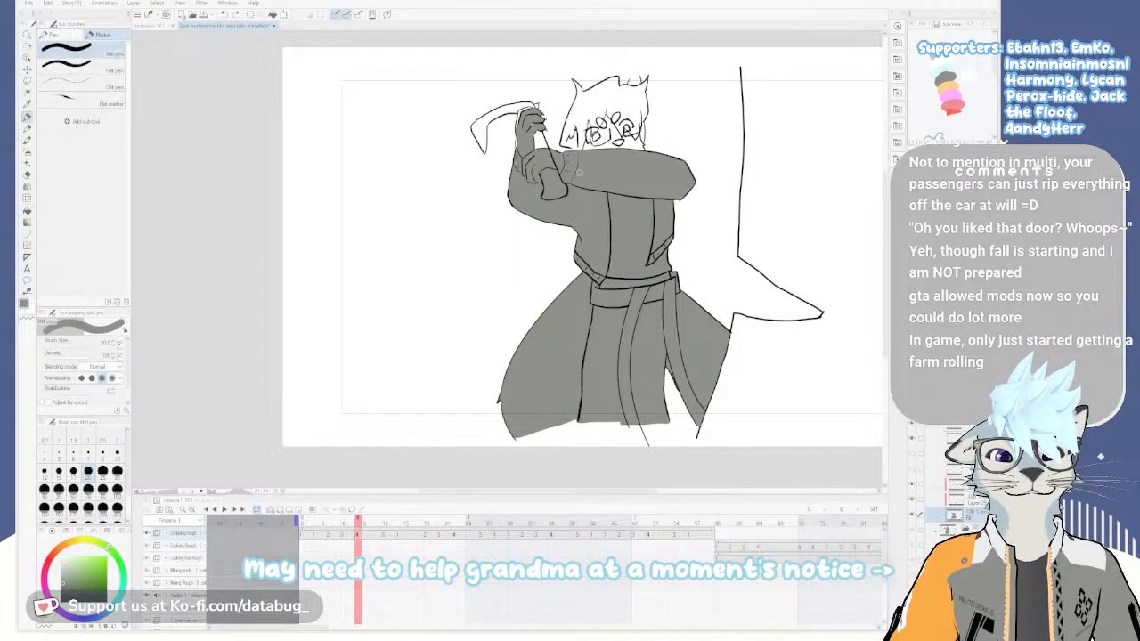
scroll(506, 164, up, 3)
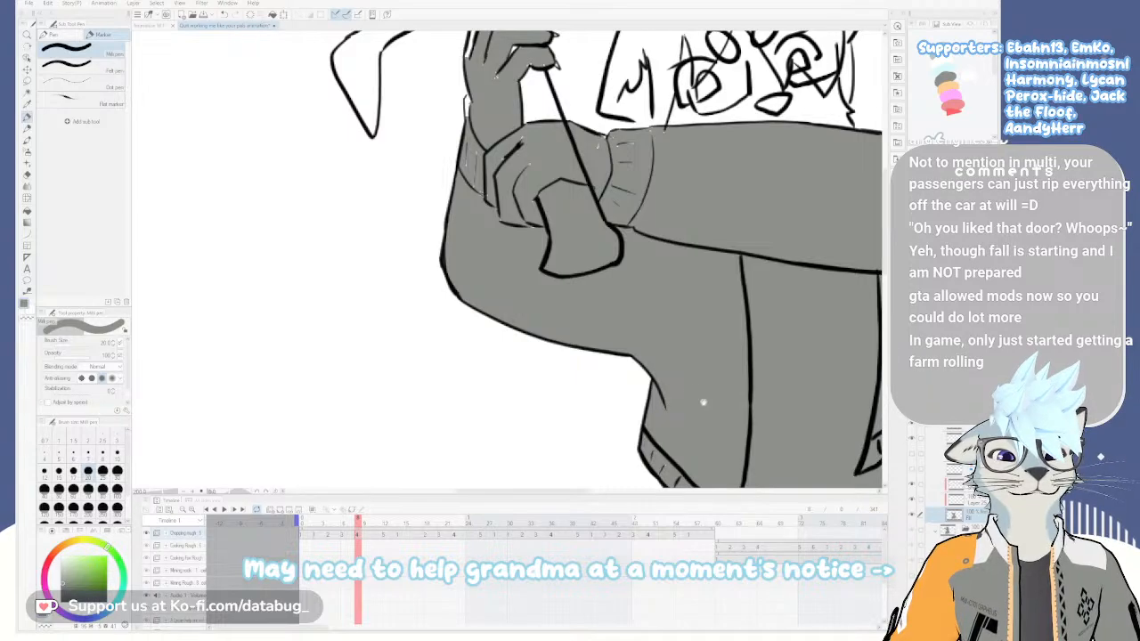
drag(703, 402, 633, 238)
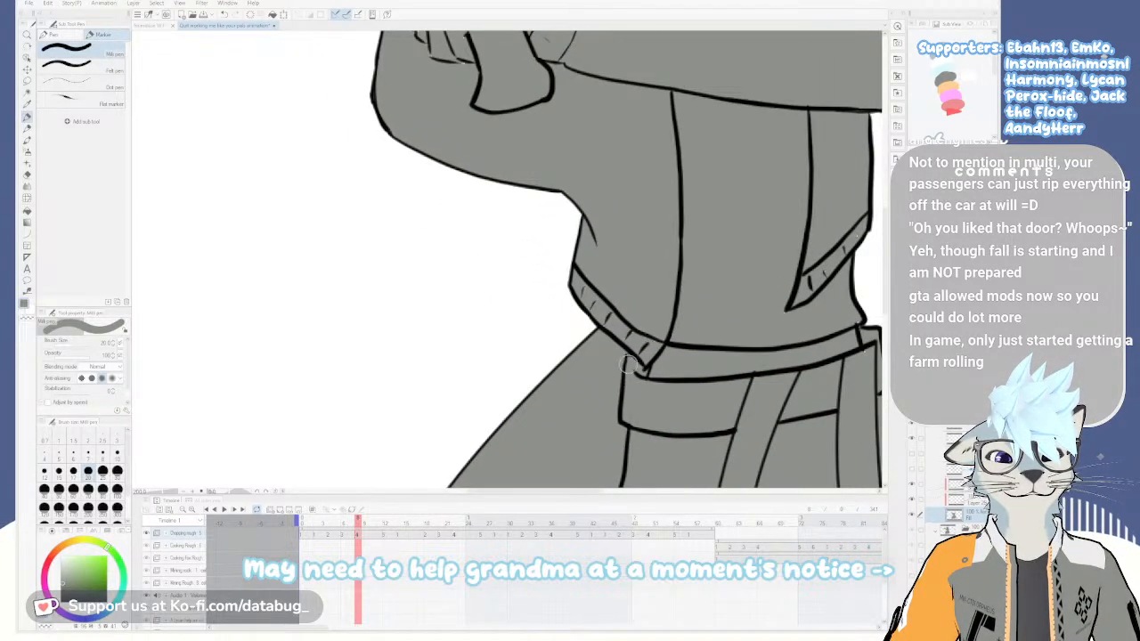
scroll(636, 311, up, 5)
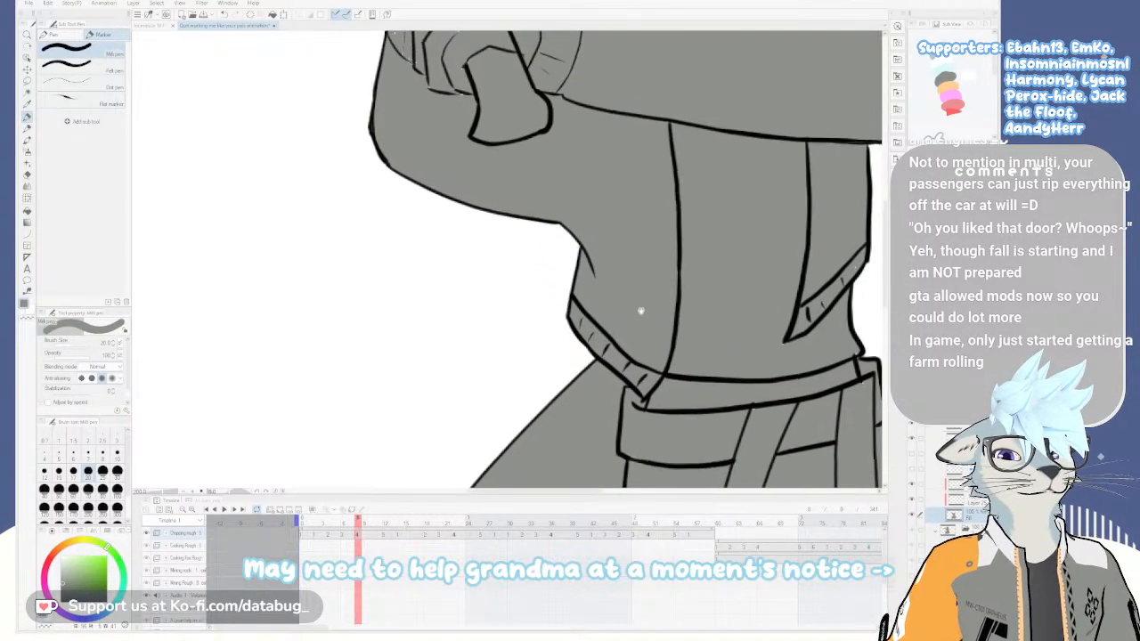
scroll(629, 282, up, 4)
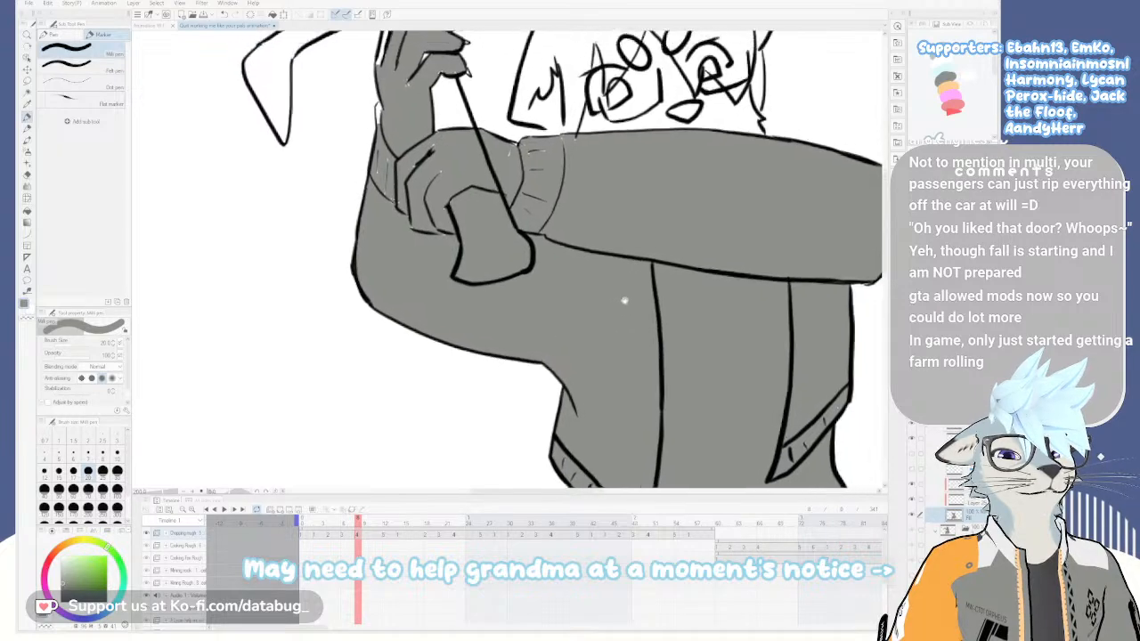
scroll(617, 313, up, 2)
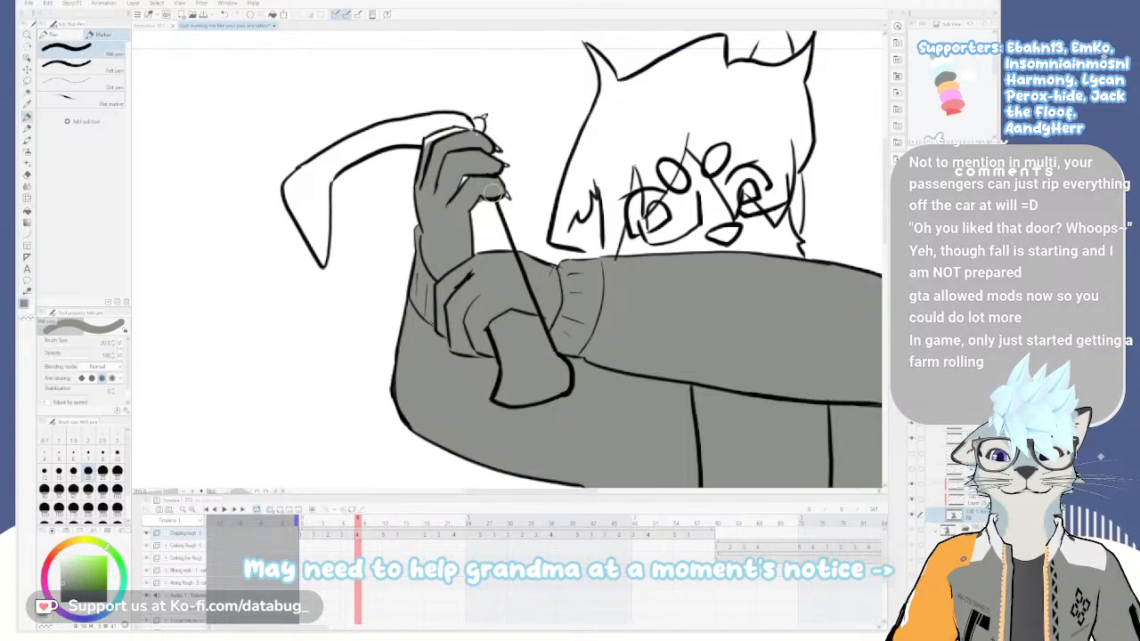
key(g)
click(495, 226)
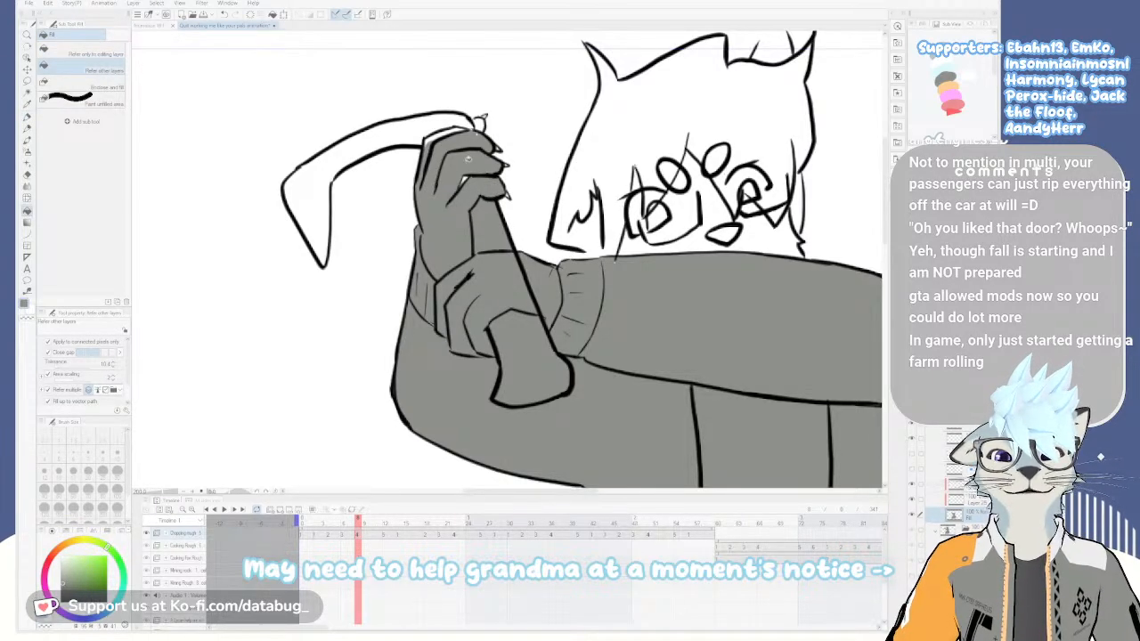
click(444, 131)
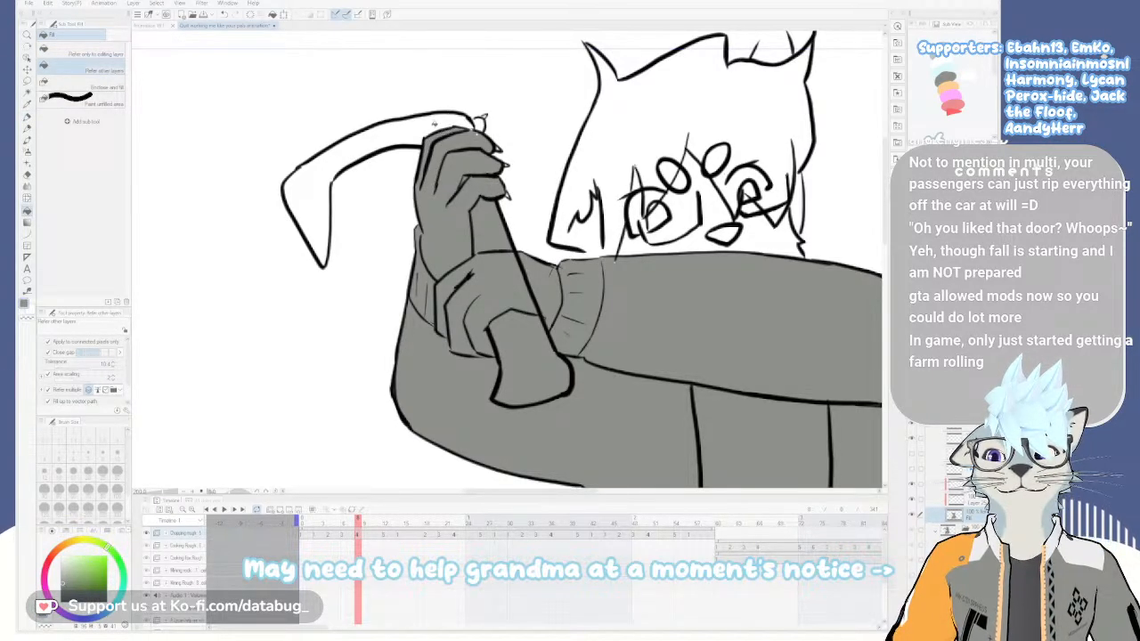
click(434, 125)
key(p)
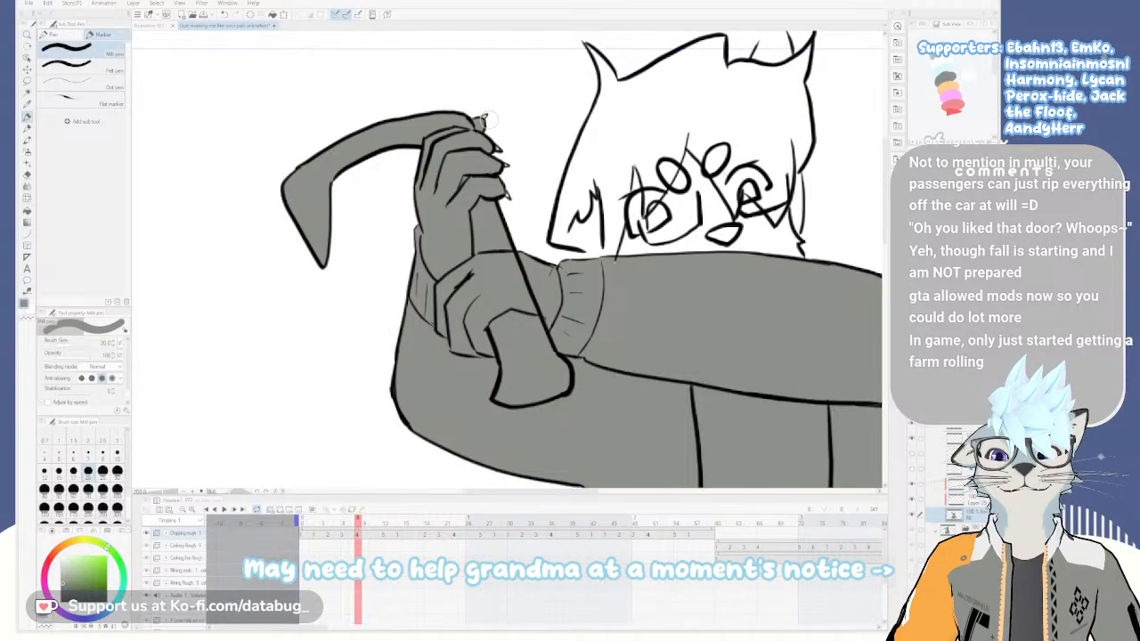
scroll(481, 118, up, 6)
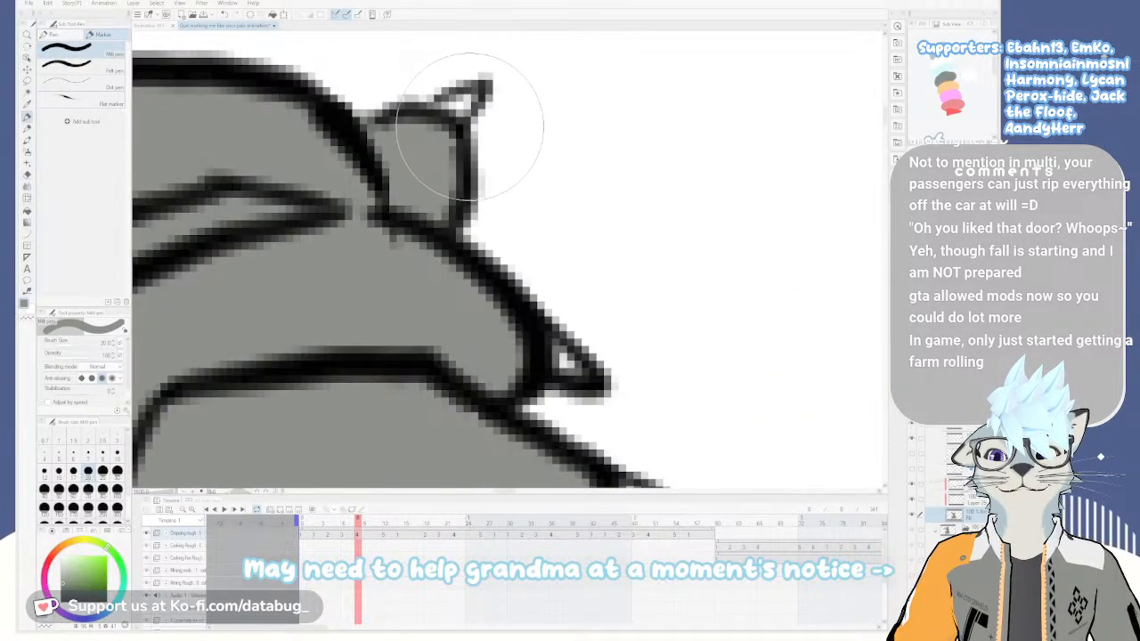
key(g)
click(465, 103)
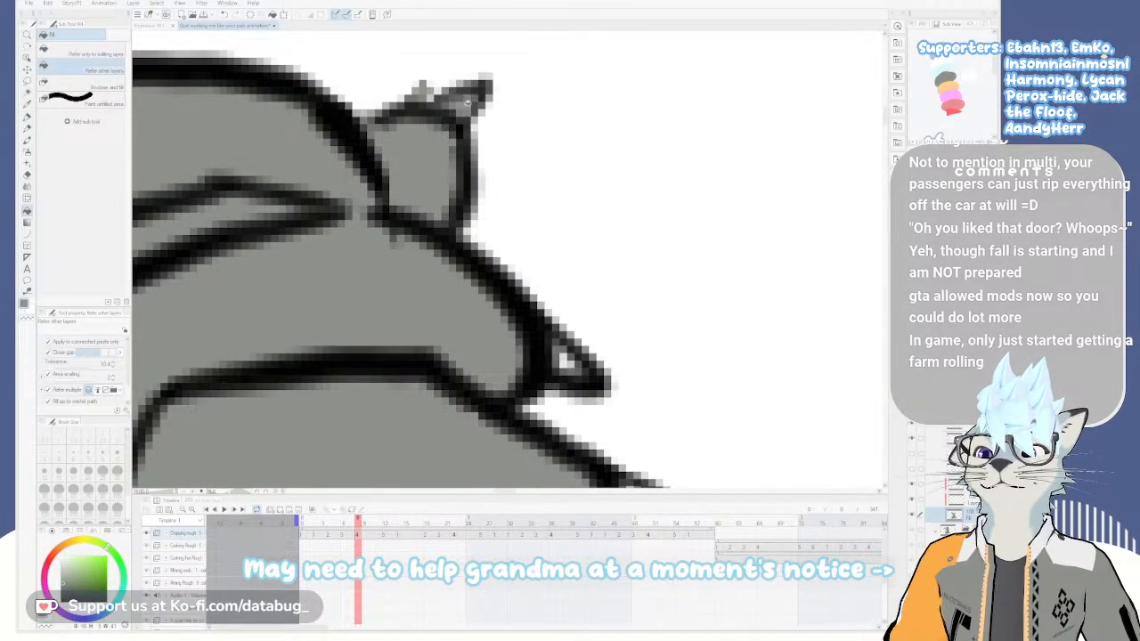
key(ctrl+z)
Paint the small claws on the upper hand dark grey with a much thinner pen and restore the pen size to 20
key(p)
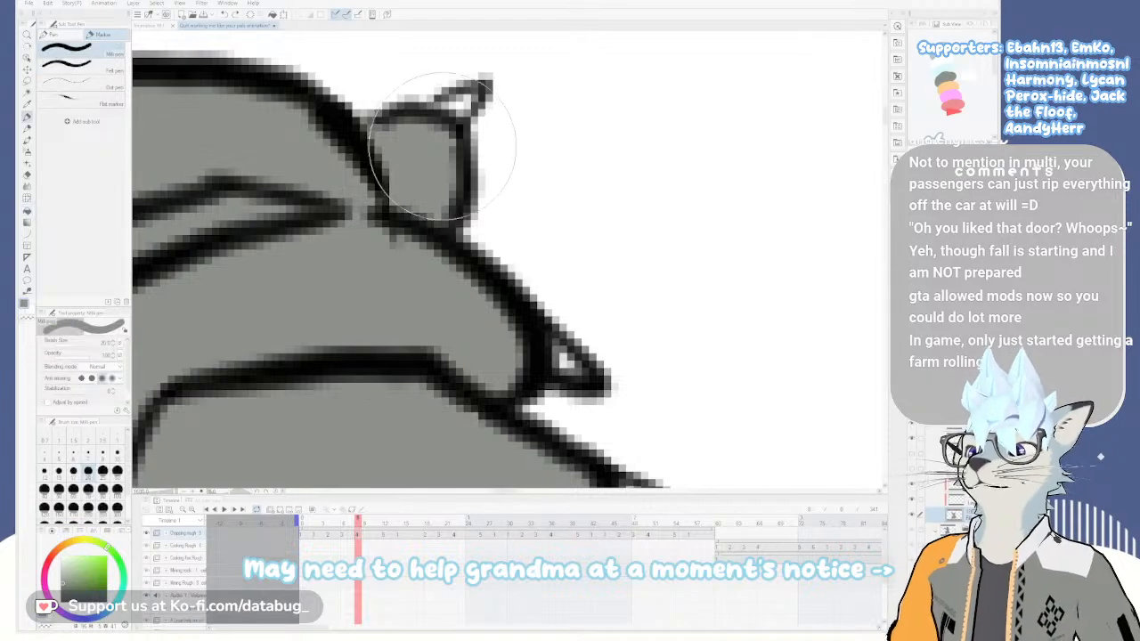
click(117, 454)
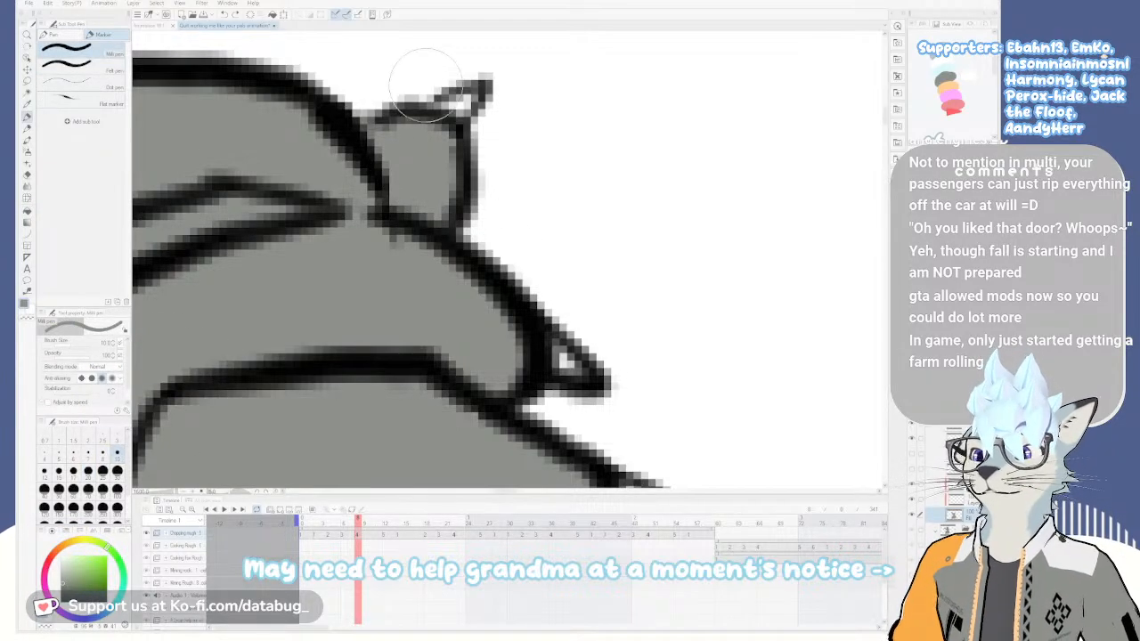
drag(183, 385, 130, 439)
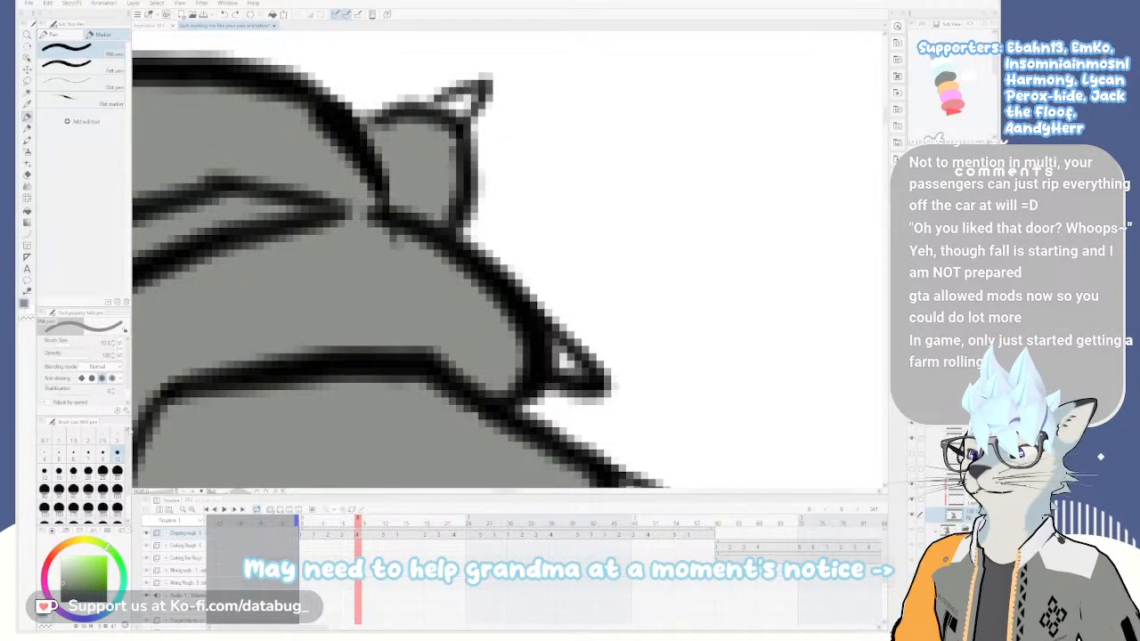
click(116, 435)
mouse_move(459, 98)
mouse_down()
mouse_move(453, 107)
mouse_move(472, 98)
mouse_up()
drag(584, 366, 560, 352)
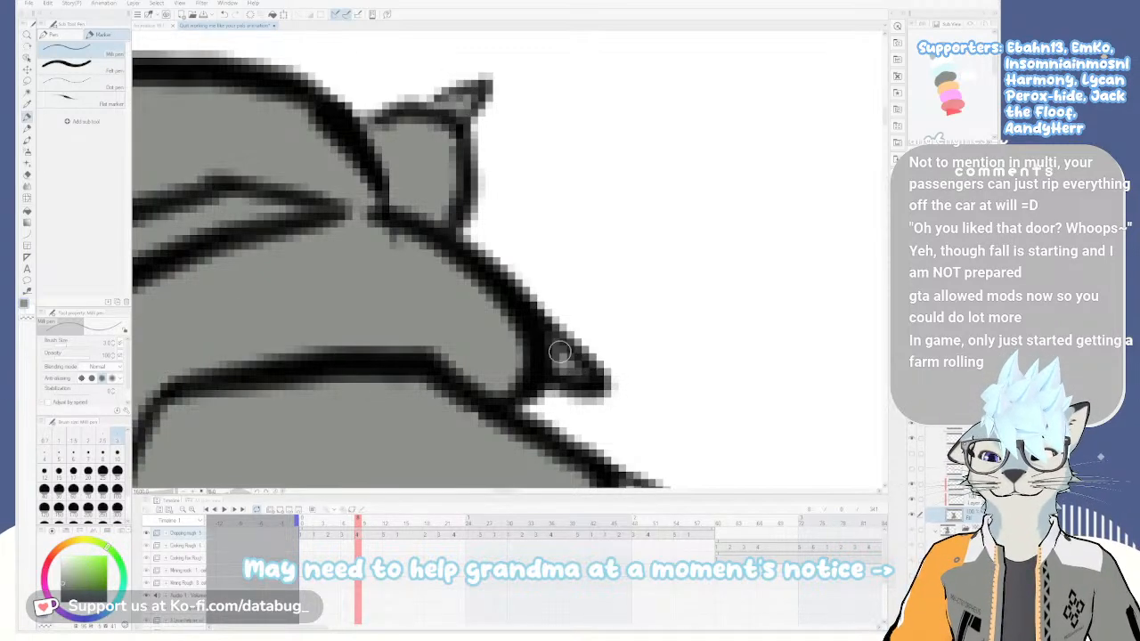
scroll(559, 352, down, 5)
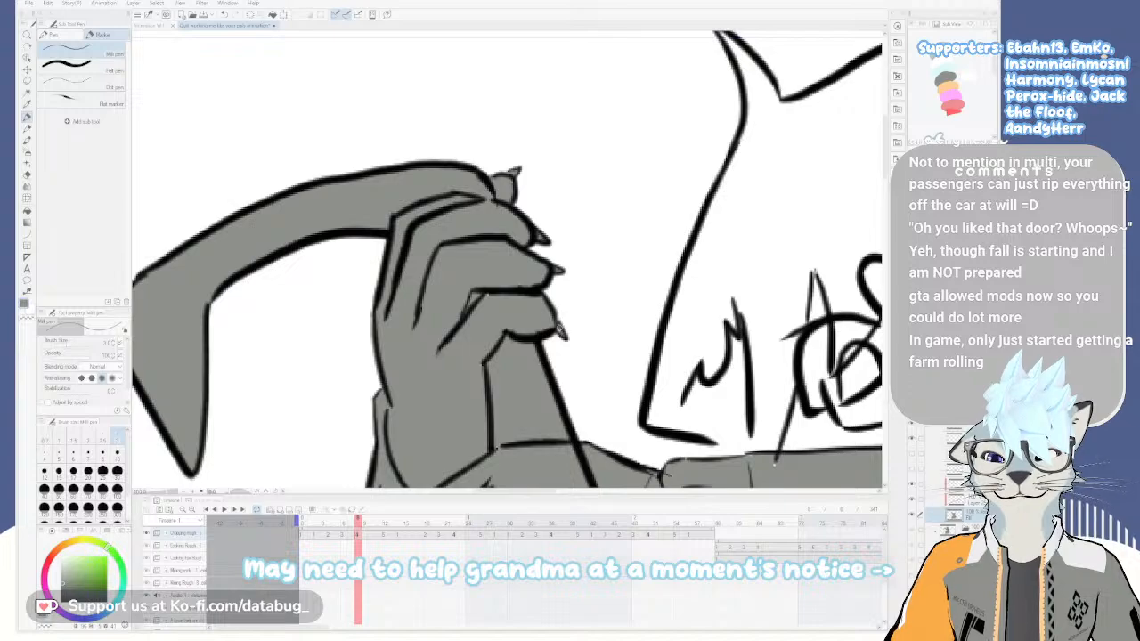
click(88, 473)
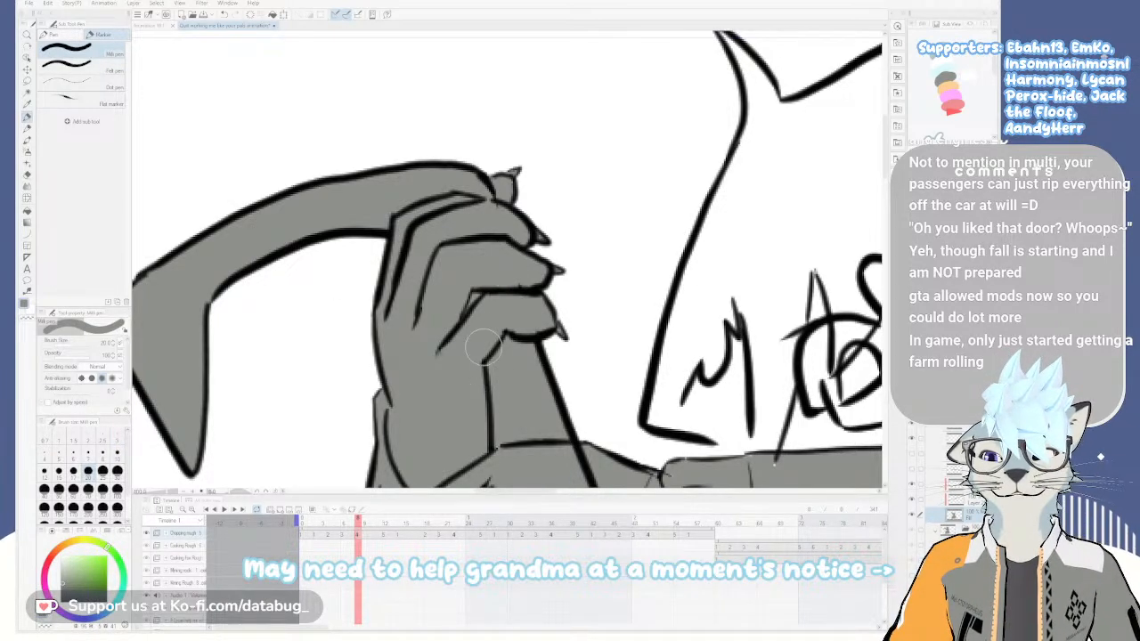
Check the dark grey base for unfilled gaps from the axe and sleeve down to the trouser hems
scroll(495, 392, down, 4)
drag(496, 240, 497, 217)
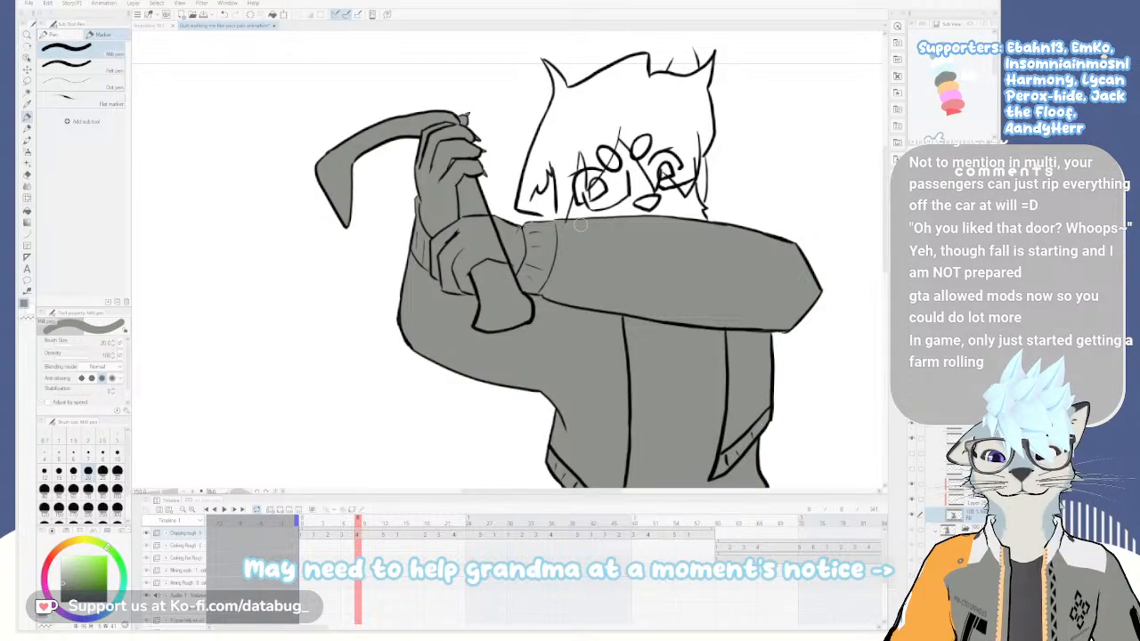
scroll(629, 239, up, 1)
scroll(671, 327, down, 2)
drag(666, 357, 568, 363)
scroll(568, 363, down, 5)
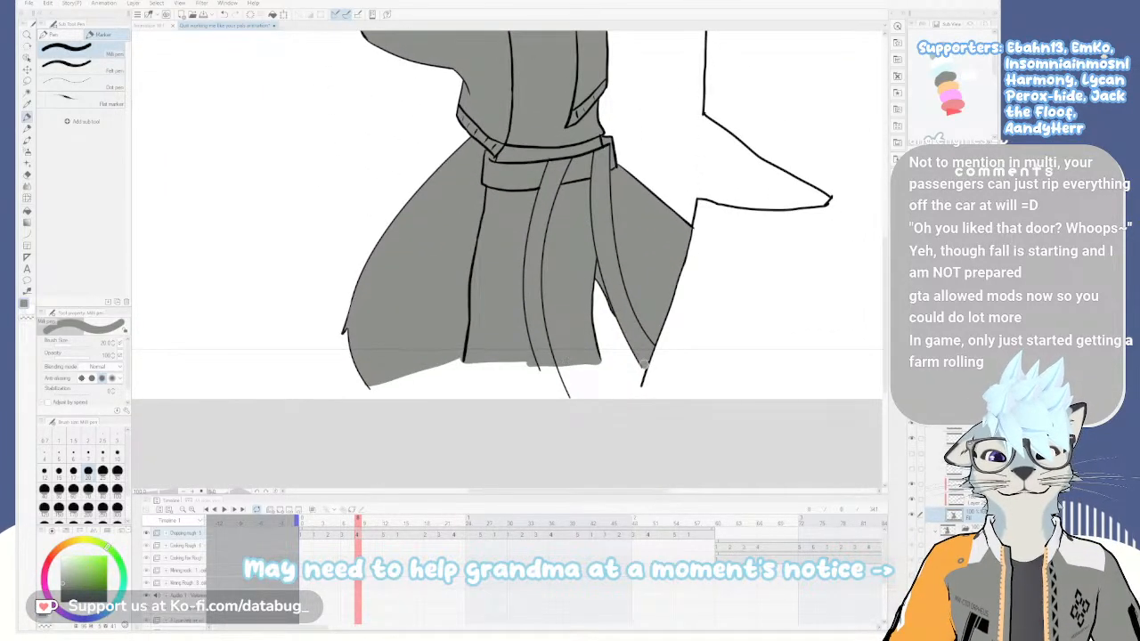
scroll(553, 275, down, 2)
scroll(555, 275, up, 1)
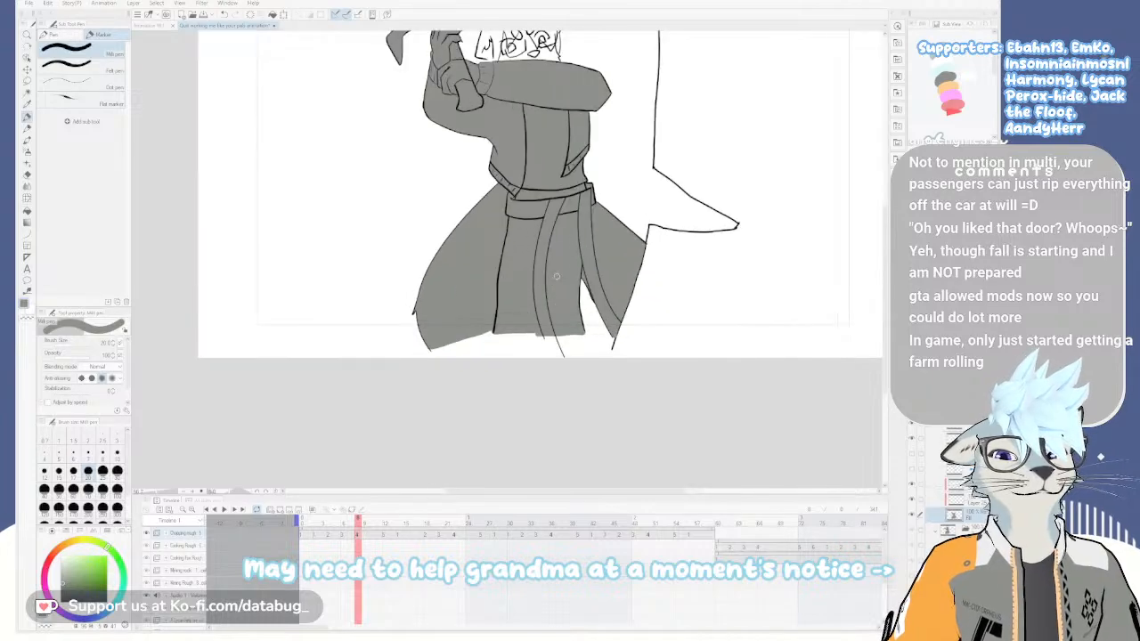
drag(556, 251, 564, 392)
scroll(564, 316, up, 1)
scroll(536, 212, up, 1)
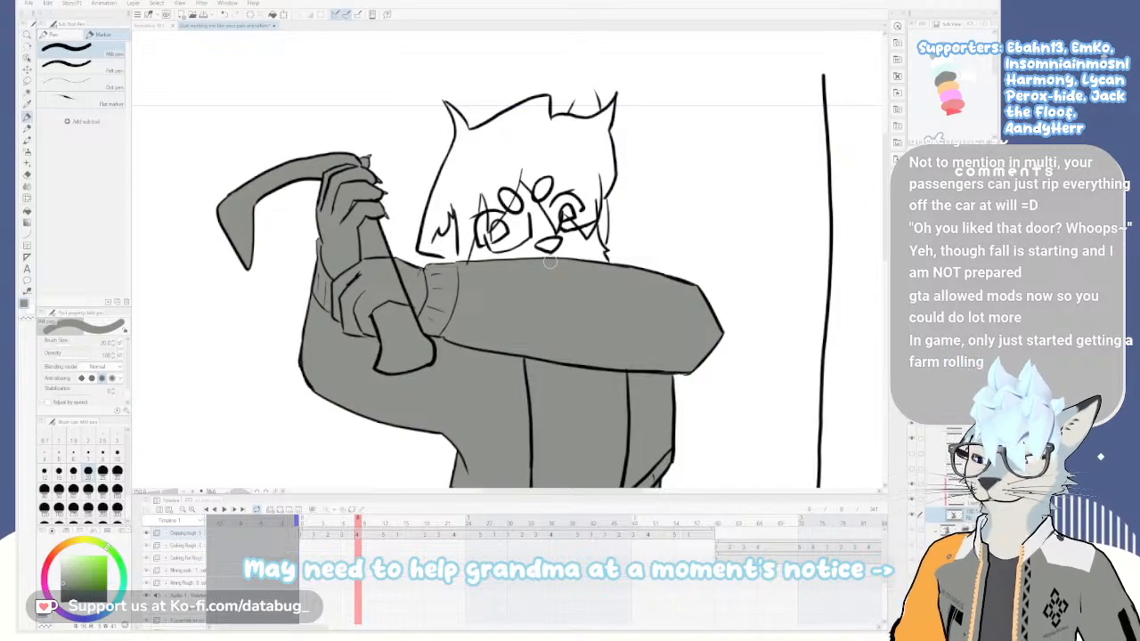
Close the open gap beneath the hair with a dark grey stroke and fill the head with the same colour
mouse_move(534, 277)
mouse_down()
mouse_move(544, 344)
mouse_move(565, 284)
mouse_up()
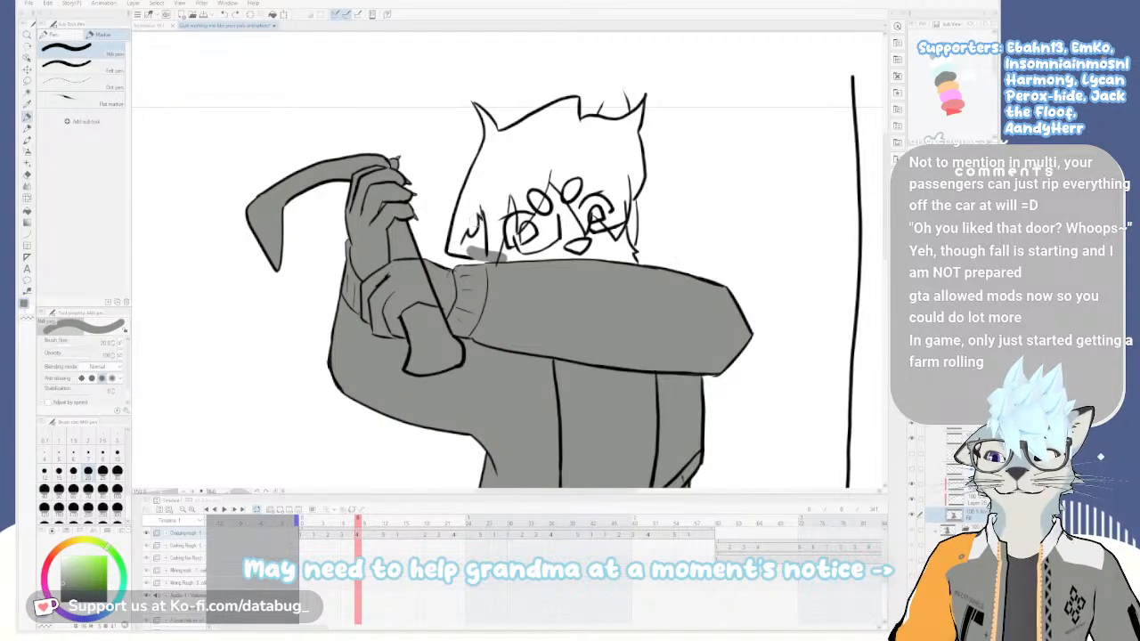
key(g)
click(518, 167)
Fill the small enclosed eye, nose and cheek shapes with dark grey and paint in the open tuft between the ears
click(574, 189)
click(560, 203)
click(539, 200)
click(534, 225)
click(518, 220)
click(577, 245)
click(593, 223)
click(600, 214)
click(626, 225)
click(637, 203)
key(p)
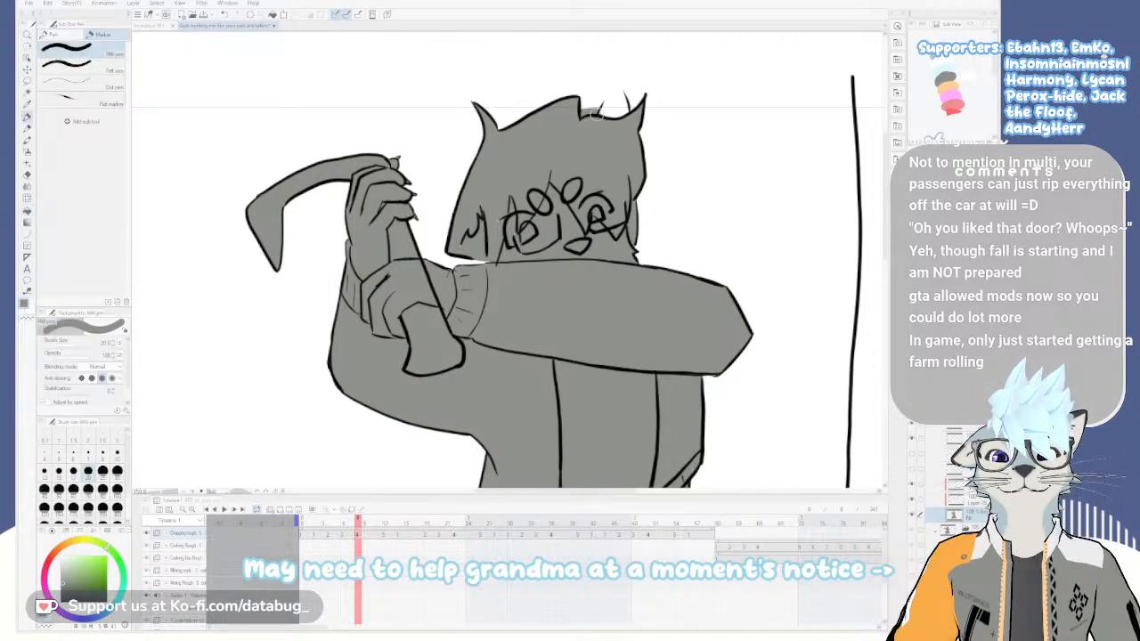
mouse_move(589, 112)
mouse_down()
mouse_move(623, 105)
mouse_move(625, 125)
mouse_move(606, 123)
mouse_up()
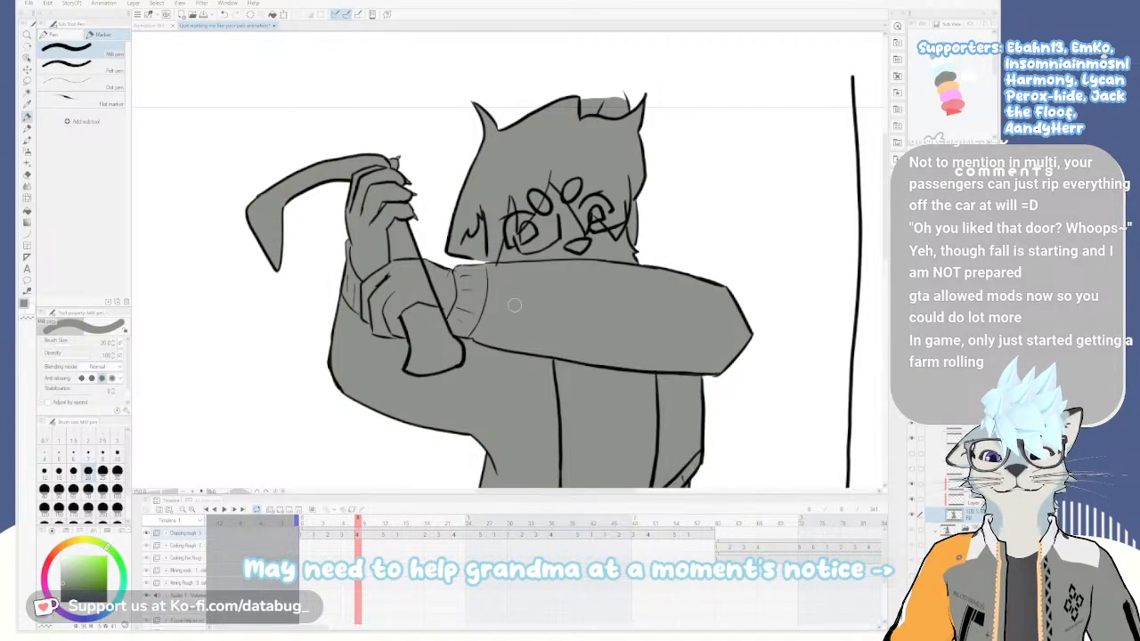
Inspect the whole figure for missed spots in the dark grey base, including the belt, hems, head and hands
scroll(581, 323, down, 1)
drag(604, 396, 577, 252)
scroll(577, 294, up, 4)
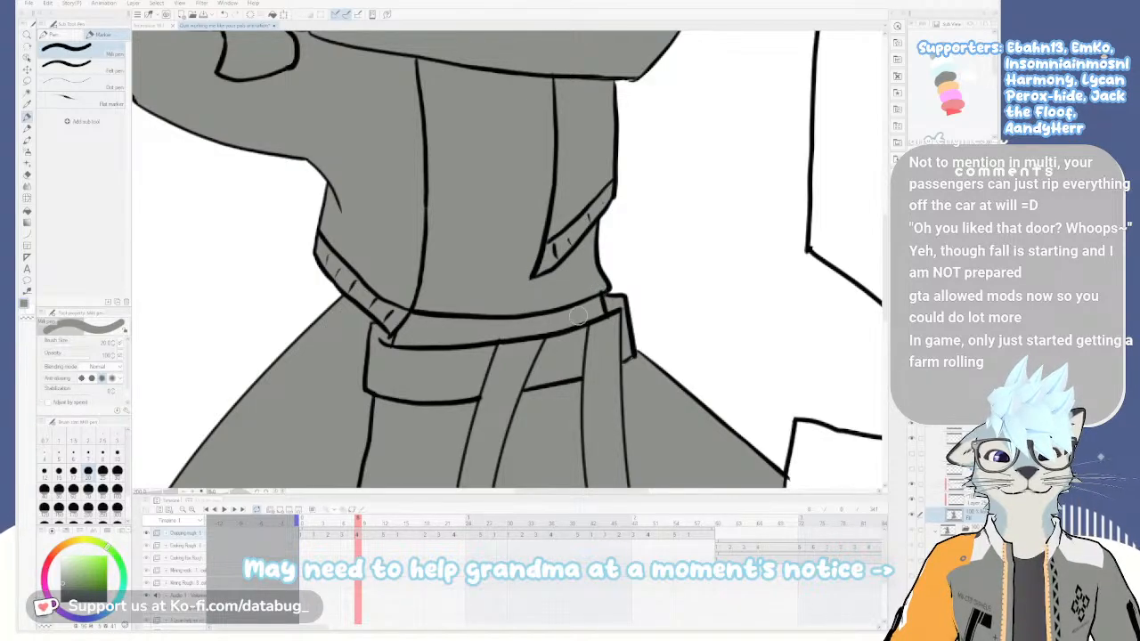
scroll(512, 361, down, 1)
mouse_move(550, 481)
mouse_down()
mouse_move(624, 218)
mouse_move(594, 277)
mouse_up()
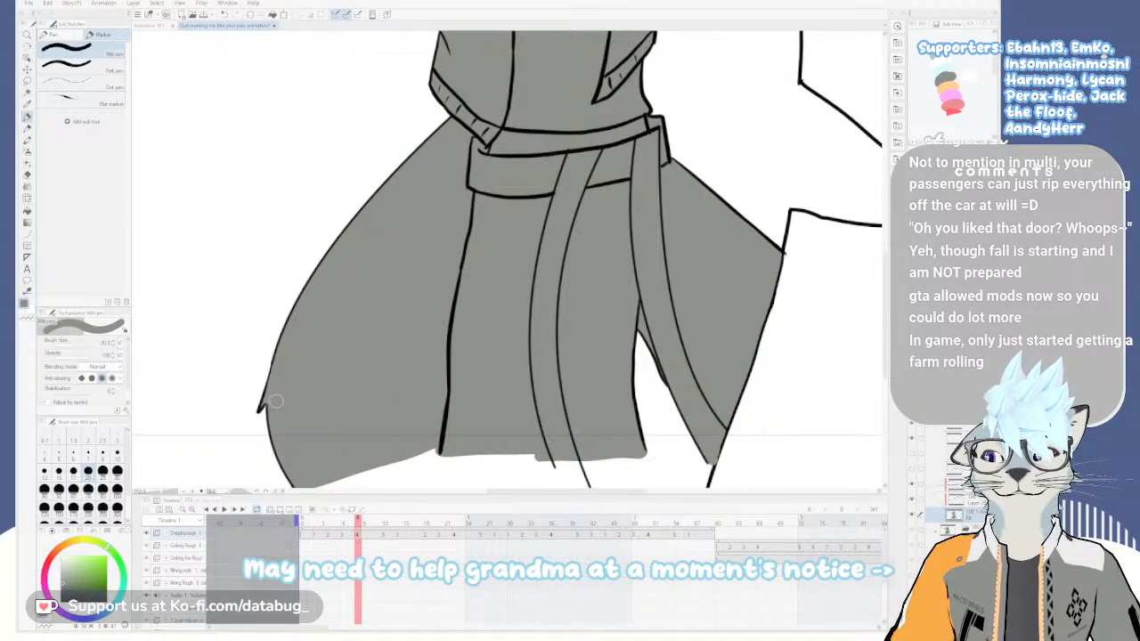
drag(497, 201, 472, 379)
drag(531, 259, 517, 353)
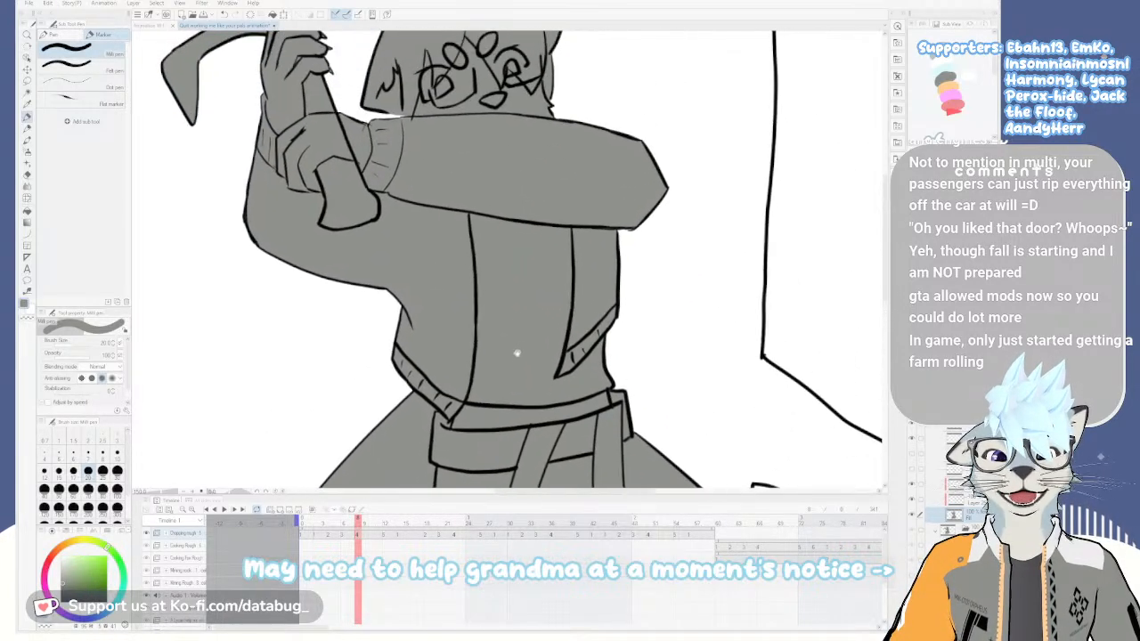
drag(511, 286, 513, 328)
scroll(510, 293, down, 1)
drag(508, 285, 526, 351)
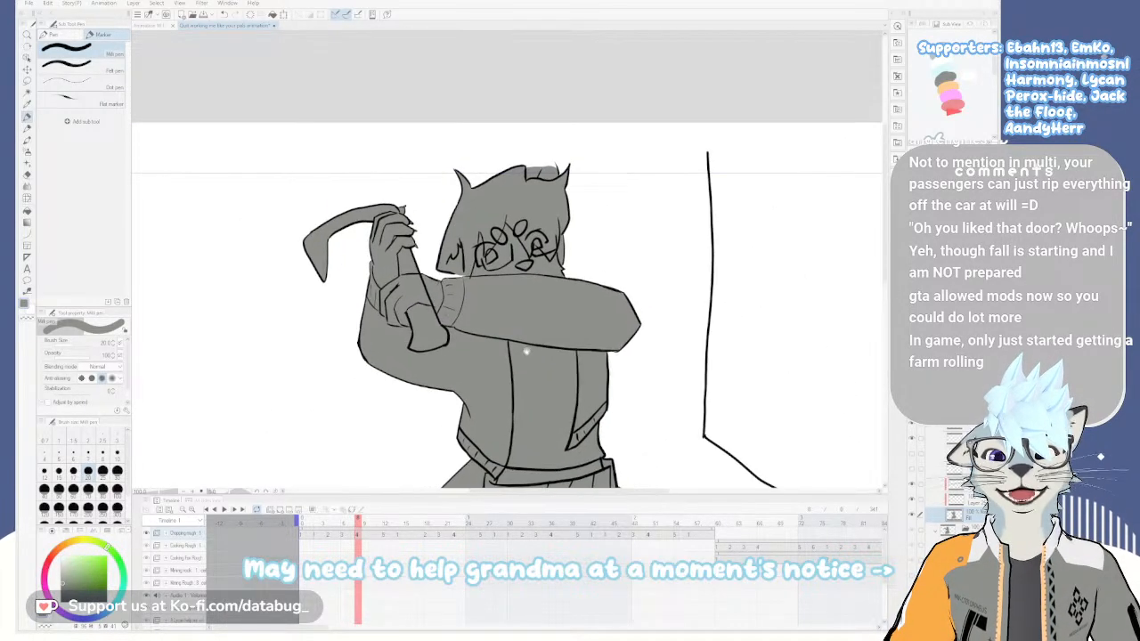
scroll(477, 241, up, 1)
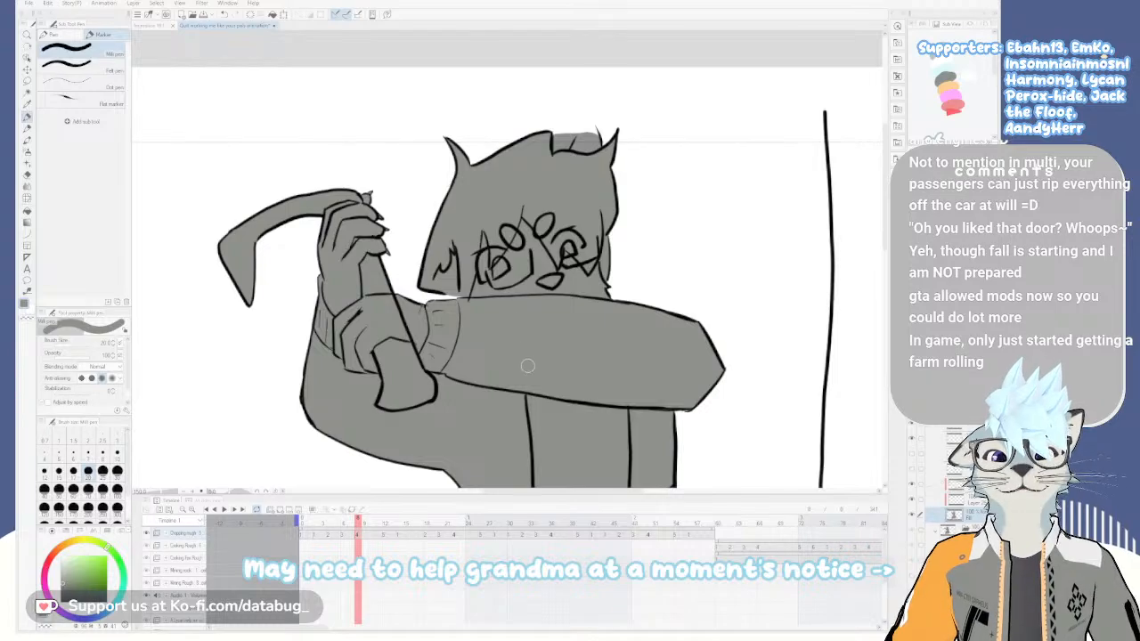
drag(528, 366, 540, 338)
scroll(548, 356, down, 1)
drag(555, 400, 539, 315)
mouse_move(522, 207)
mouse_down()
mouse_move(546, 323)
mouse_move(547, 288)
mouse_move(548, 298)
mouse_up()
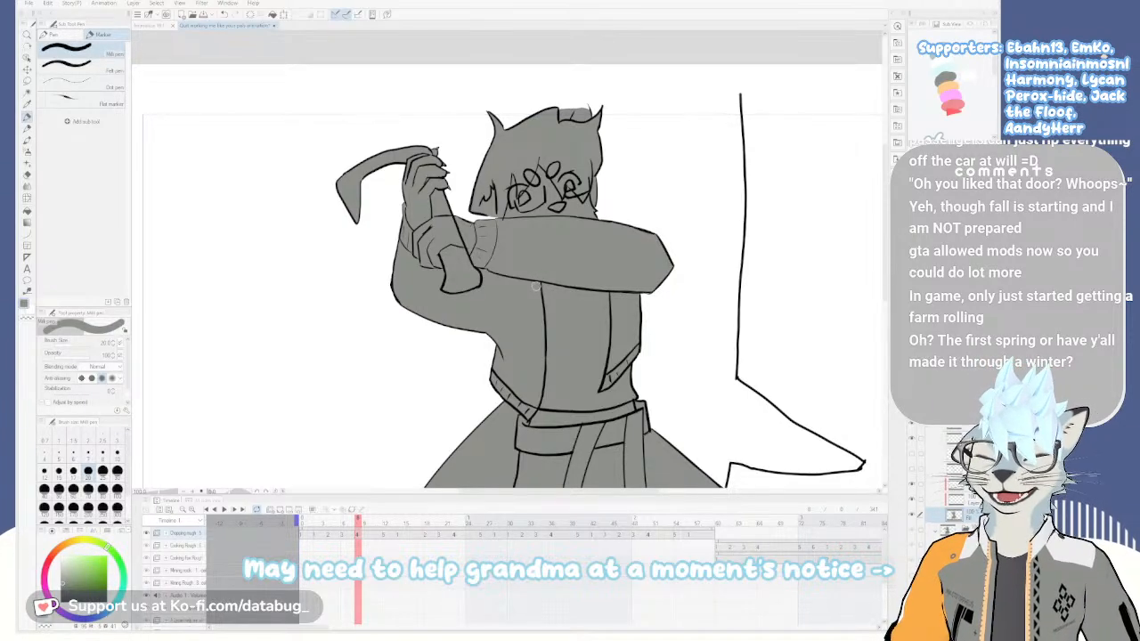
scroll(532, 284, up, 3)
drag(479, 270, 693, 352)
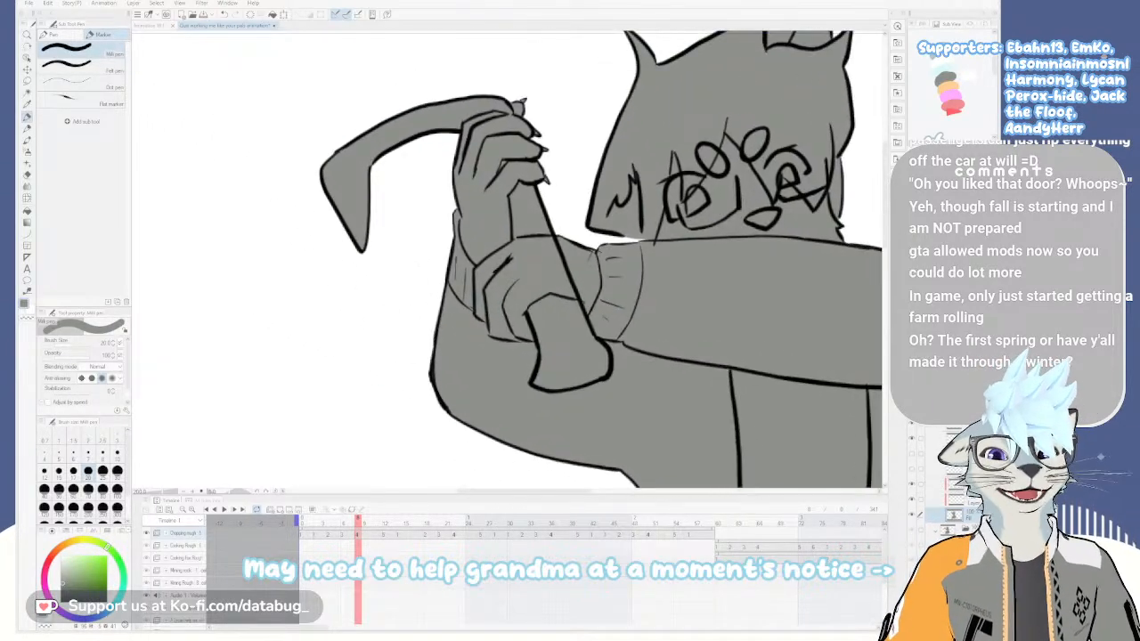
Erase the axe handle line crossing the lower hand and paint the uncovered gap with the dark grey pen
key(g)
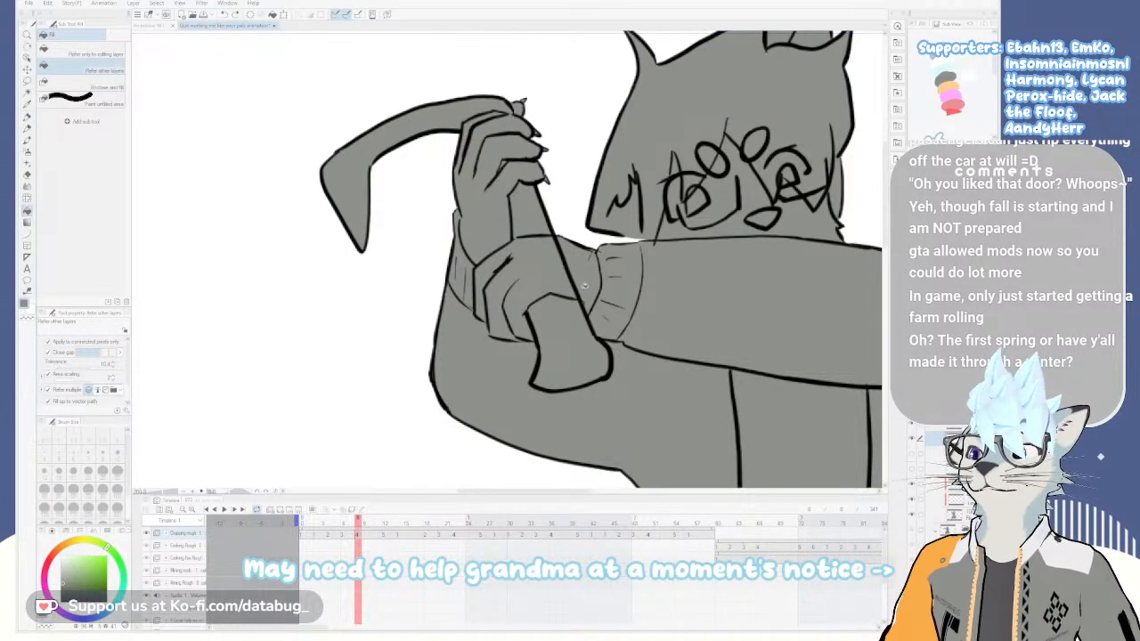
key(e)
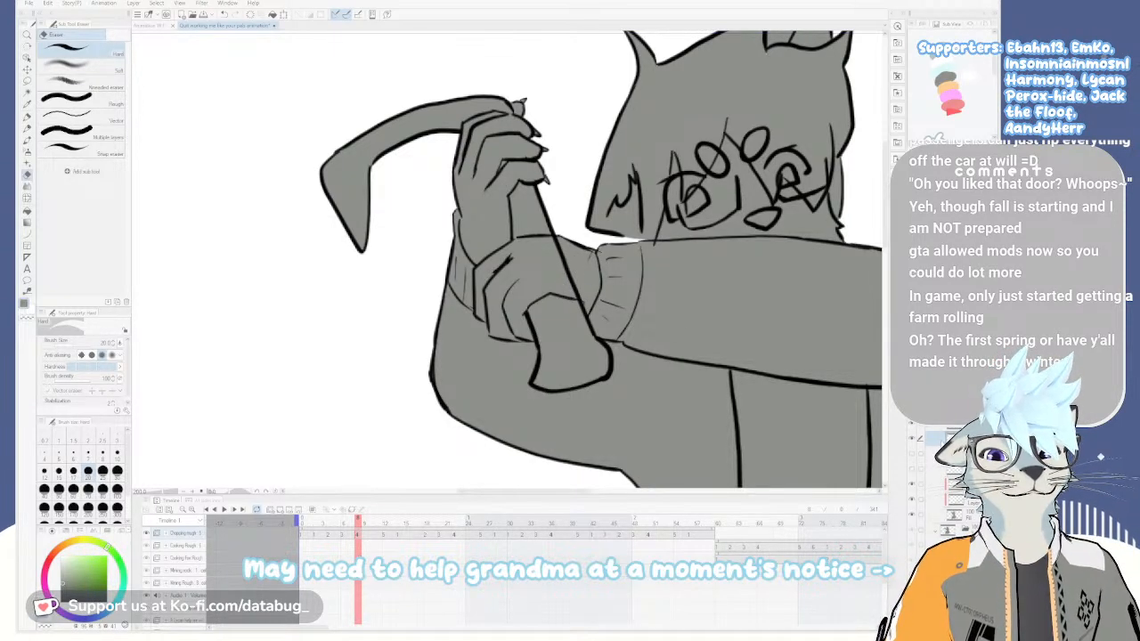
drag(578, 272, 562, 309)
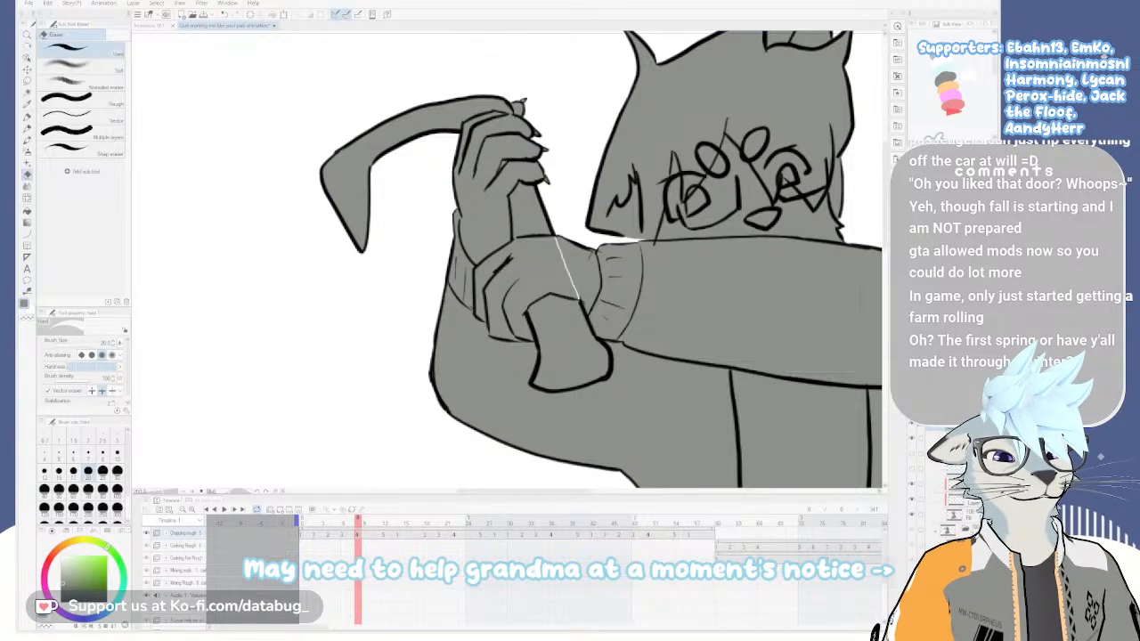
key(p)
mouse_move(554, 283)
mouse_down()
mouse_move(577, 285)
mouse_move(581, 300)
mouse_move(554, 245)
mouse_up()
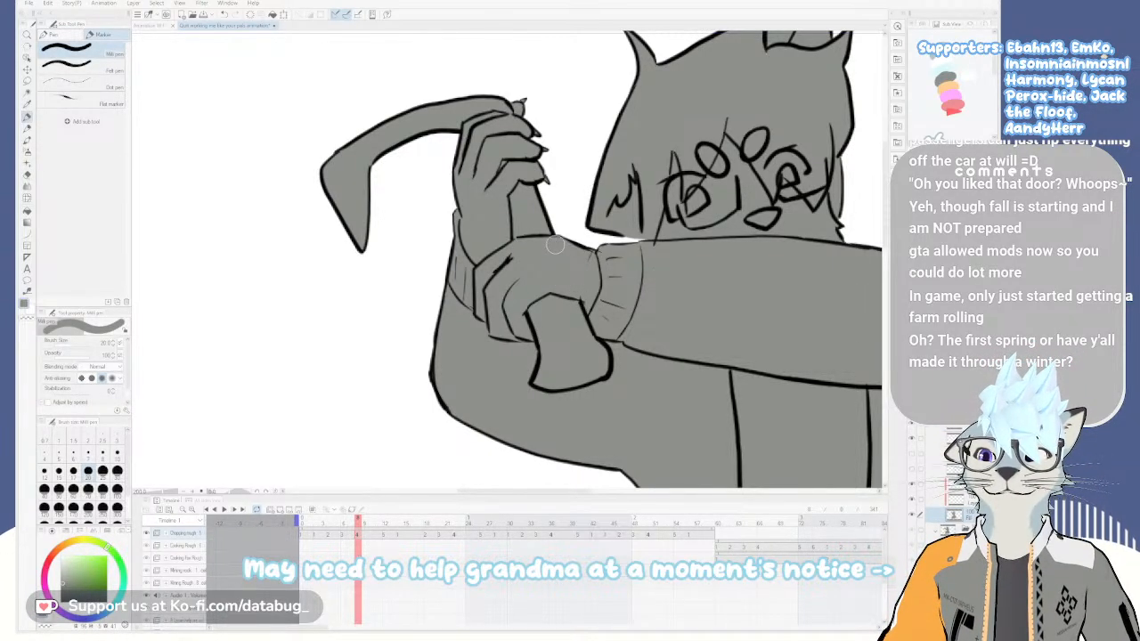
Go to the next drawing of the animation and hide its blue rough sketch so only the black line art shows
scroll(681, 368, down, 2)
drag(739, 405, 677, 322)
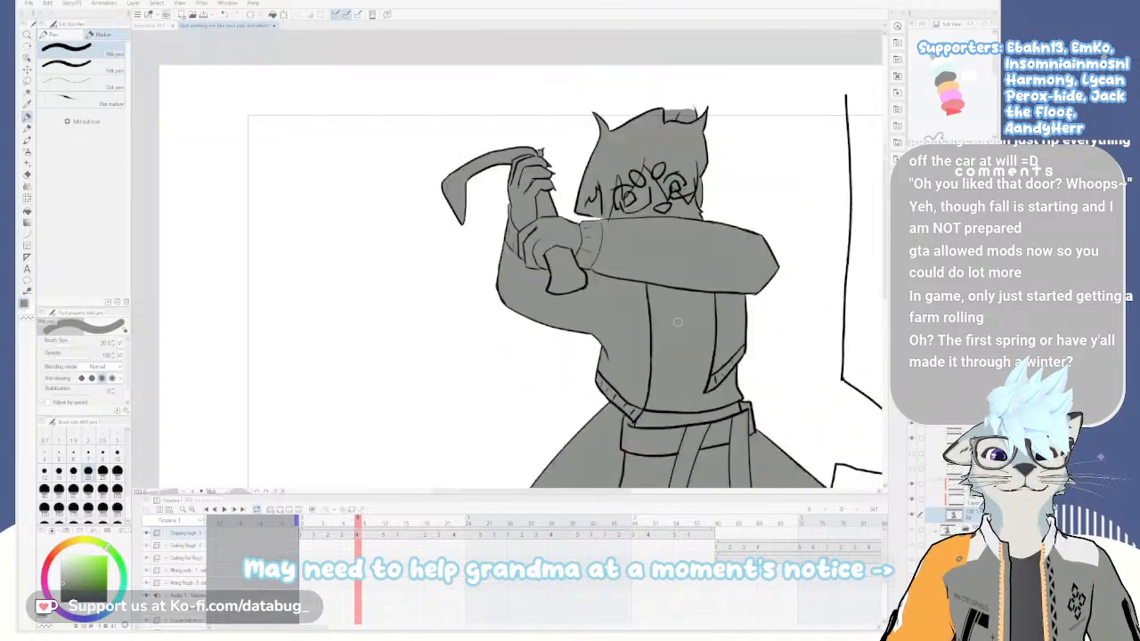
drag(694, 372, 615, 246)
scroll(623, 253, down, 1)
scroll(647, 316, up, 1)
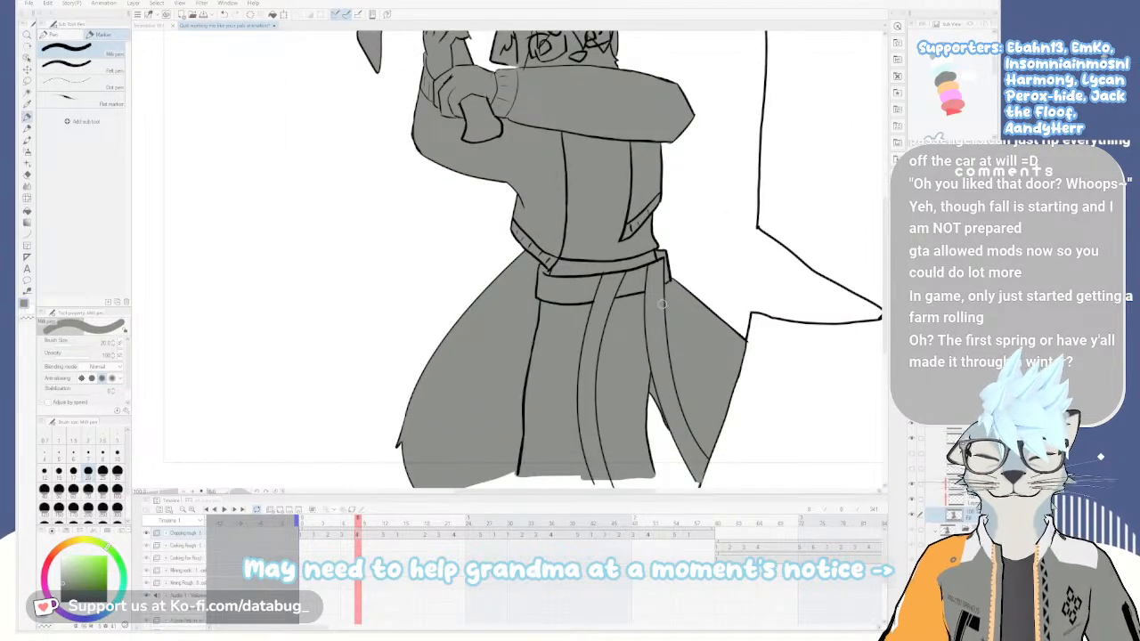
key(Right)
drag(626, 269, 646, 330)
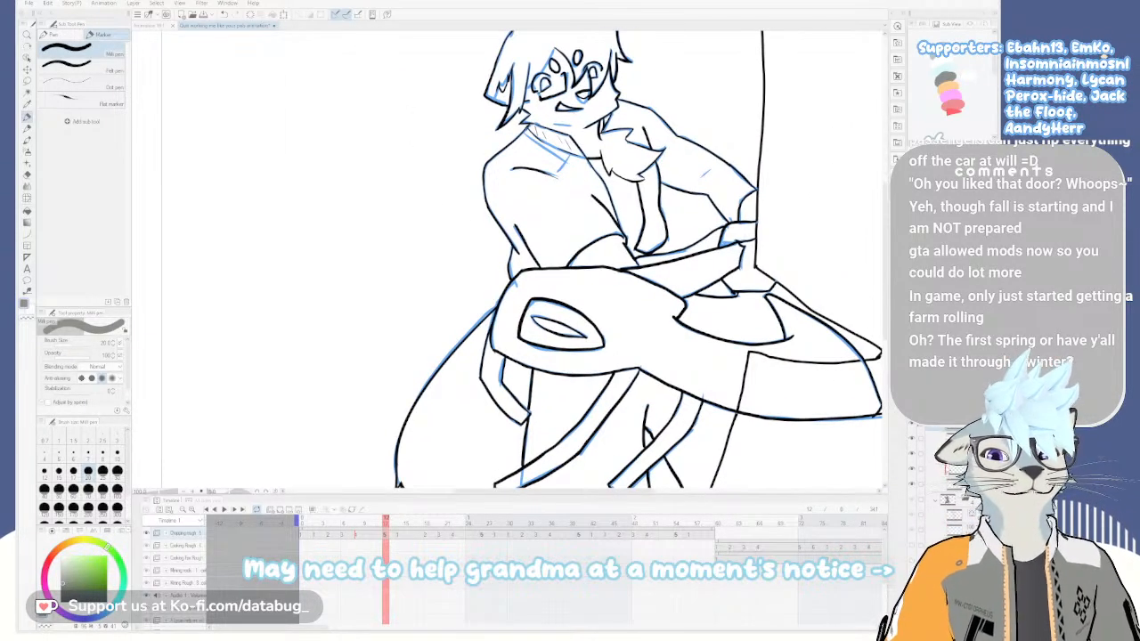
click(912, 454)
scroll(837, 392, down, 1)
drag(717, 347, 521, 297)
scroll(549, 311, up, 1)
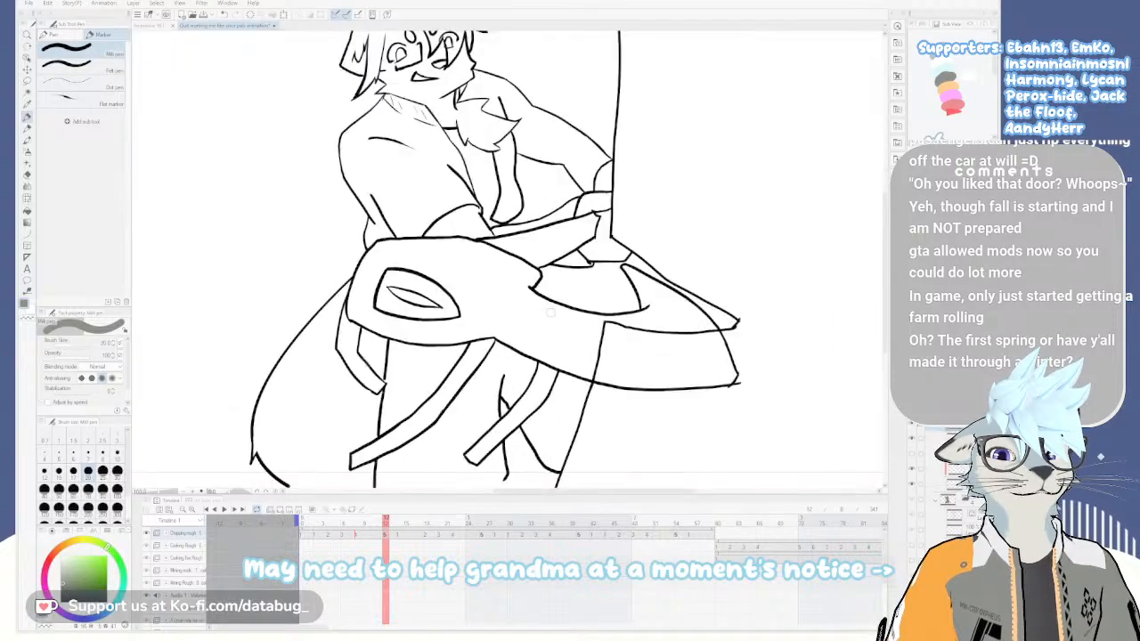
scroll(579, 348, down, 1)
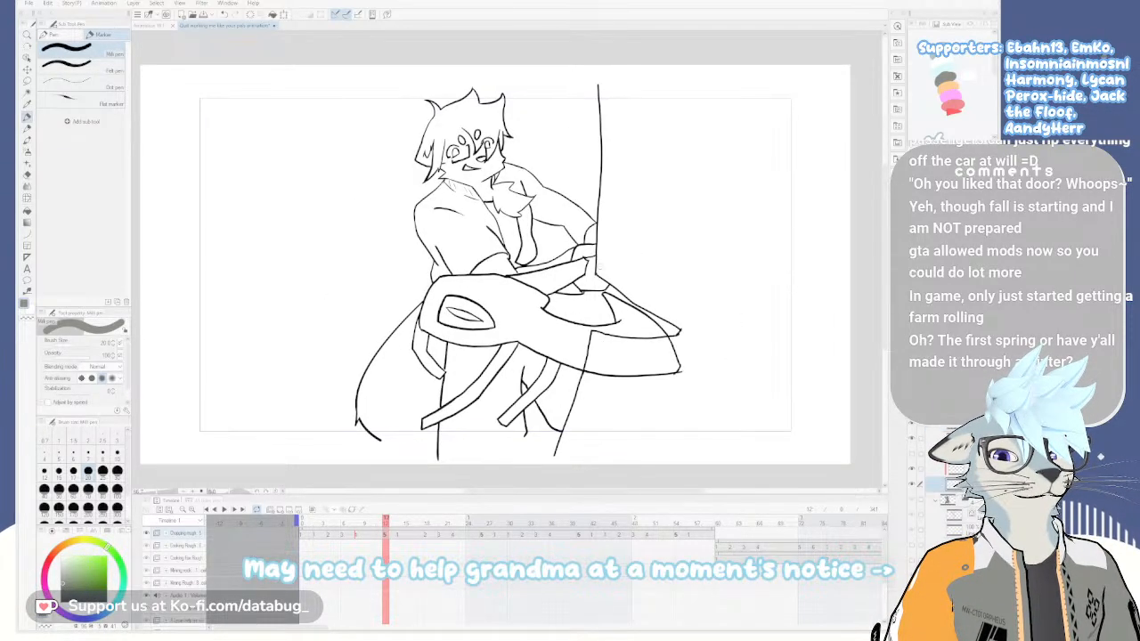
key(g)
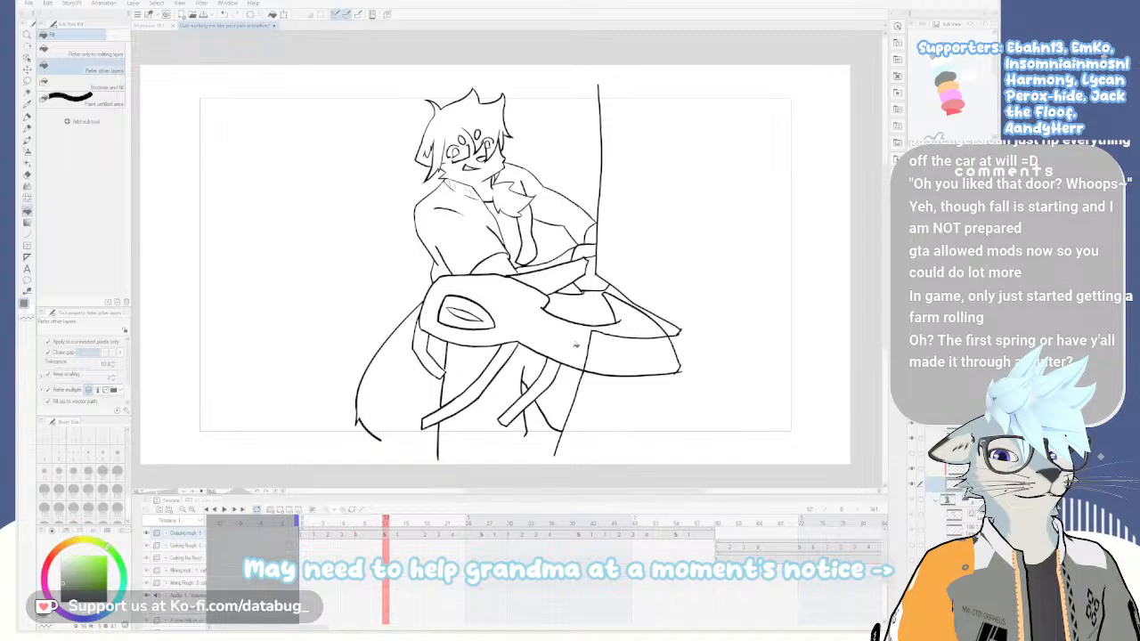
click(583, 349)
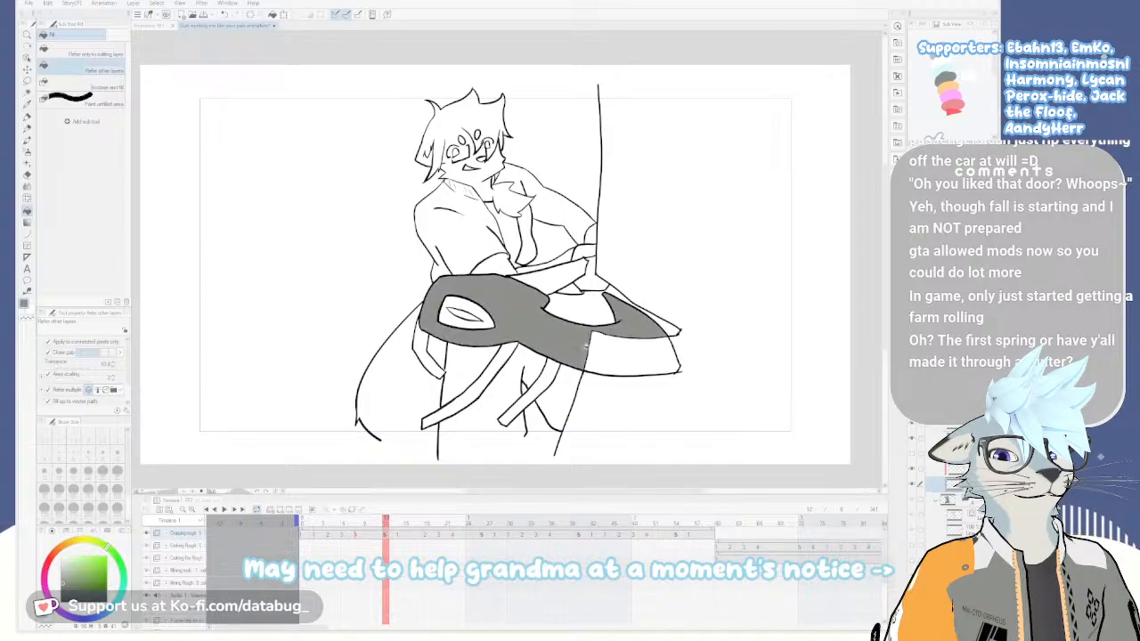
click(610, 349)
key(ctrl+z)
key(ctrl+z)
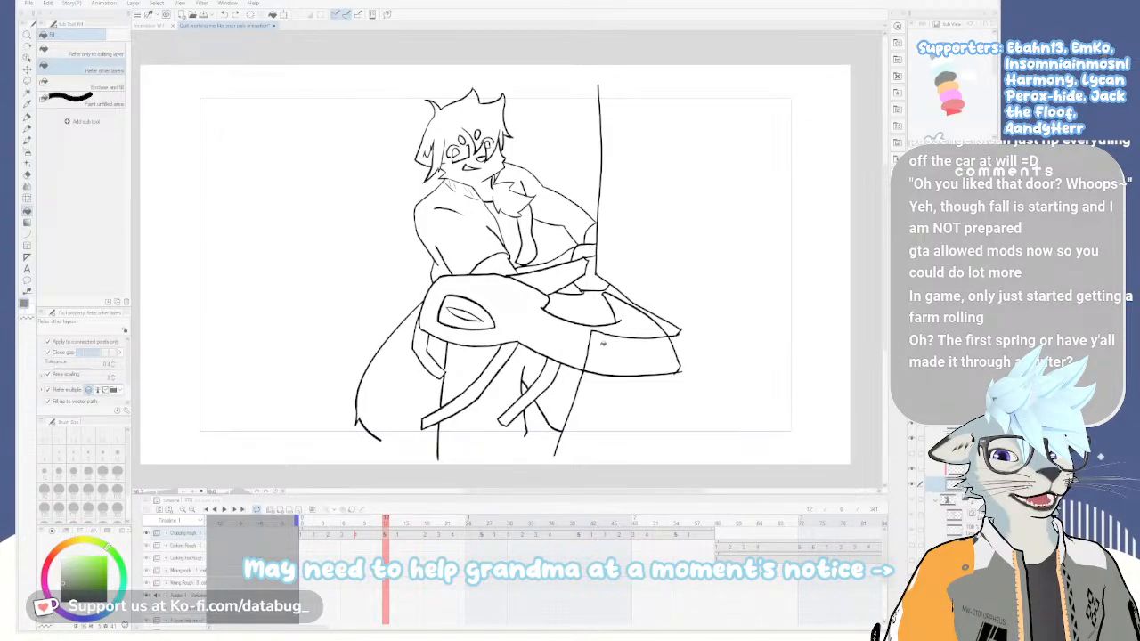
Fill the head, near sleeve, upper chest, neck tuft and far arm with dark grey
scroll(598, 266, up, 2)
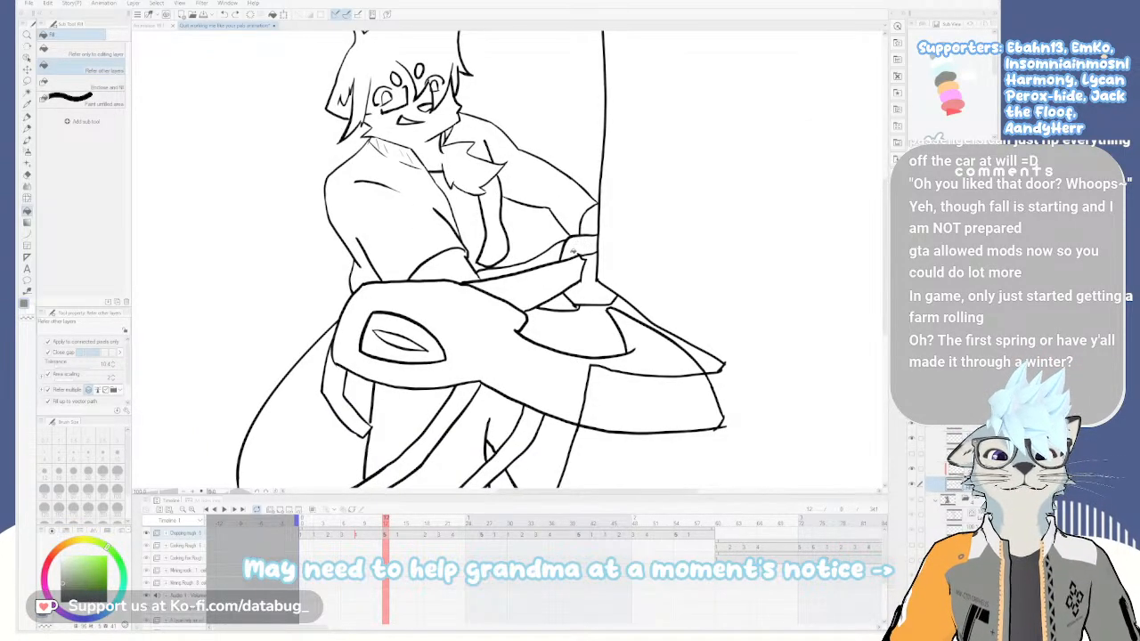
mouse_move(503, 308)
mouse_down()
mouse_move(571, 382)
mouse_move(608, 335)
mouse_up()
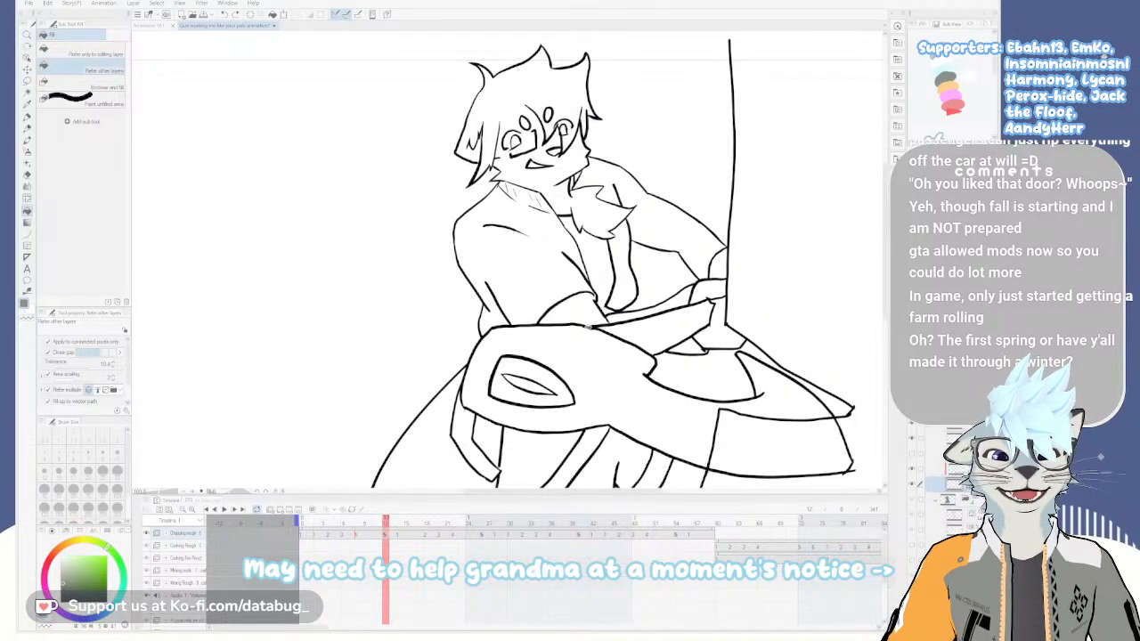
drag(597, 375, 607, 462)
drag(586, 324, 586, 353)
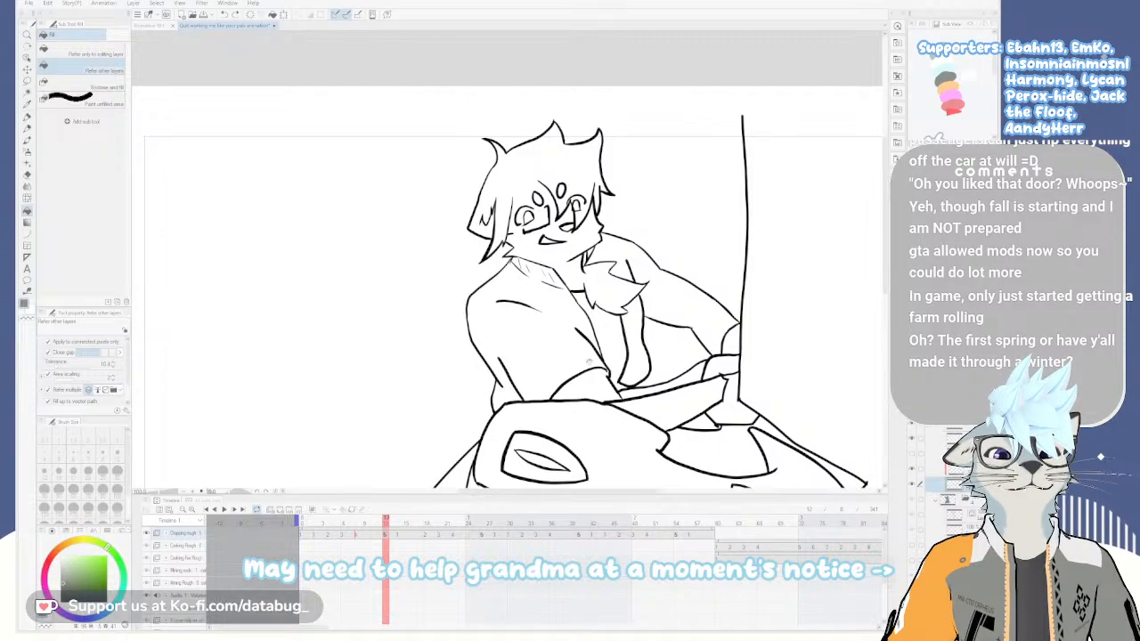
drag(587, 359, 589, 338)
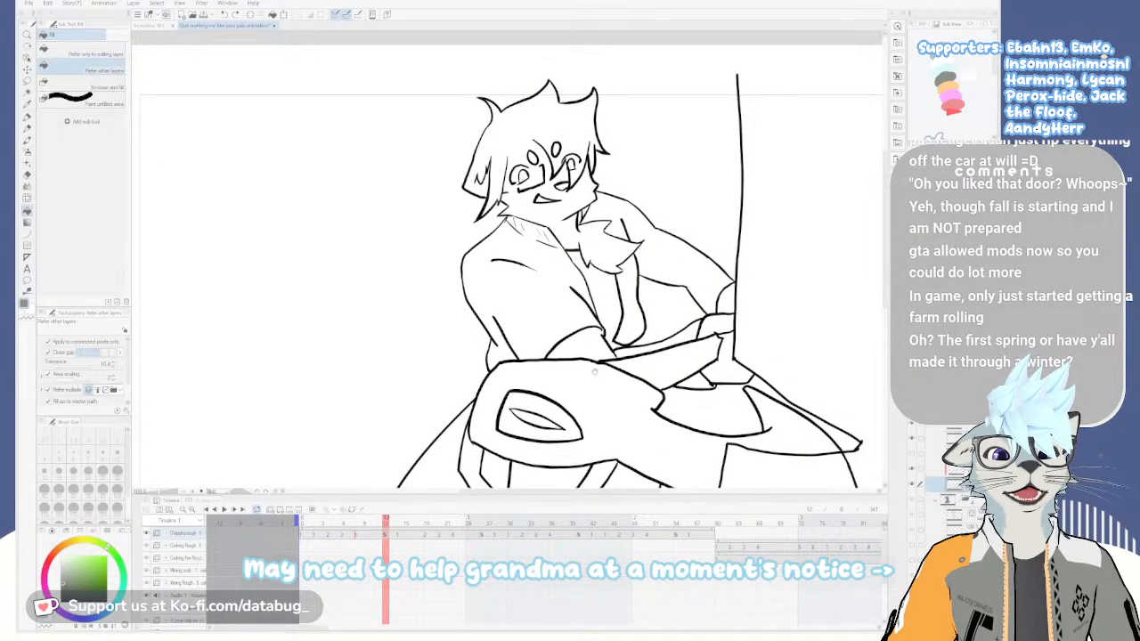
scroll(589, 339, down, 2)
scroll(590, 332, up, 3)
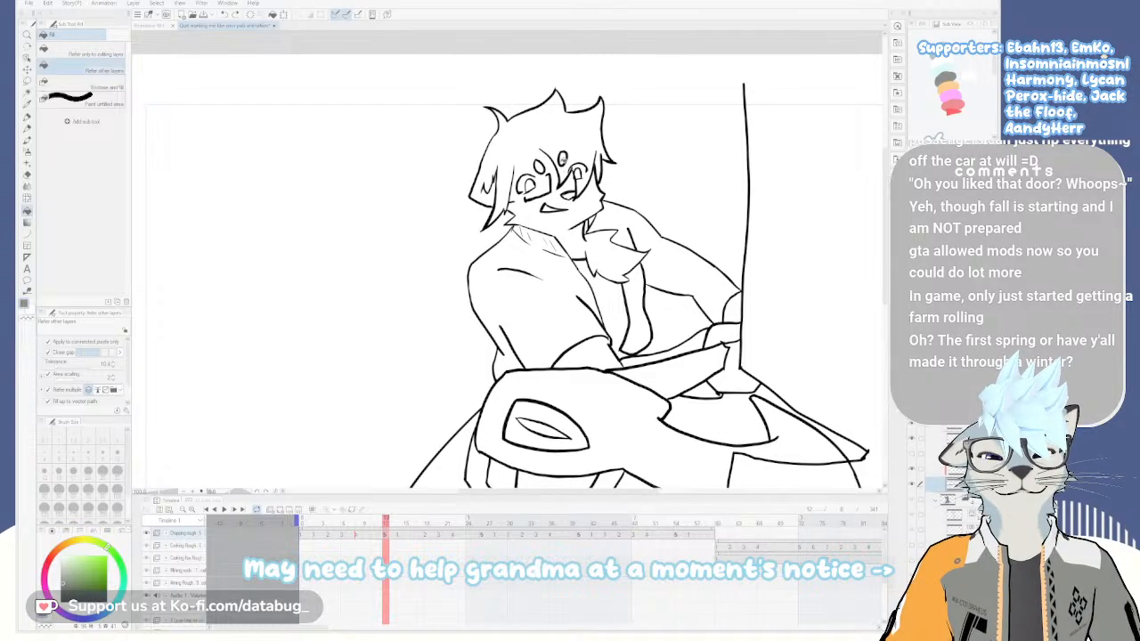
click(560, 138)
click(566, 264)
click(605, 290)
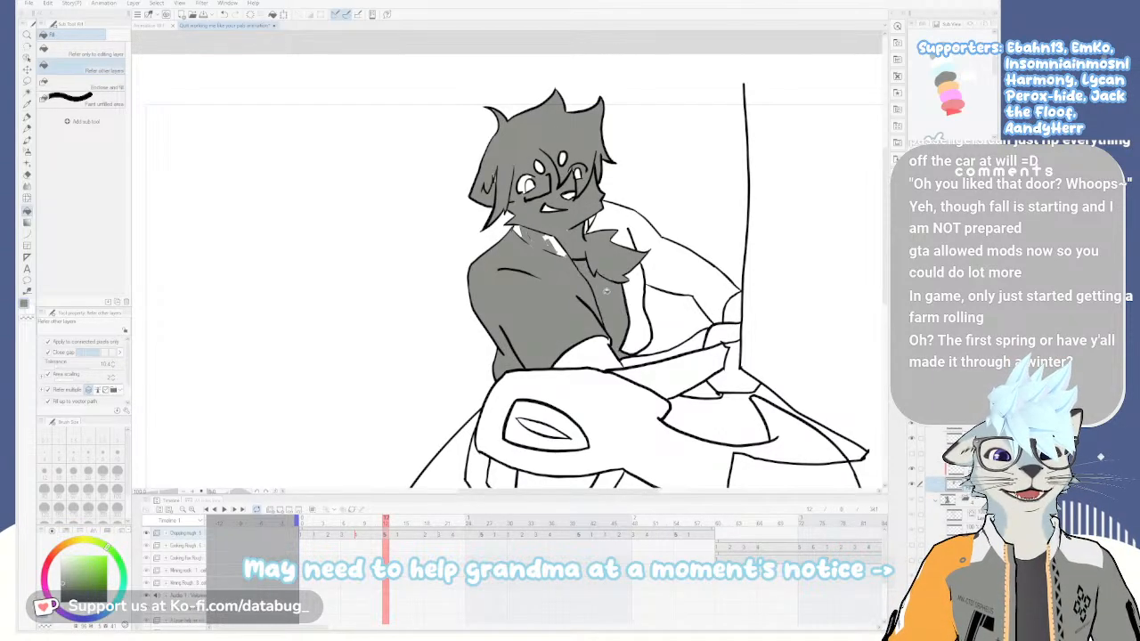
click(622, 219)
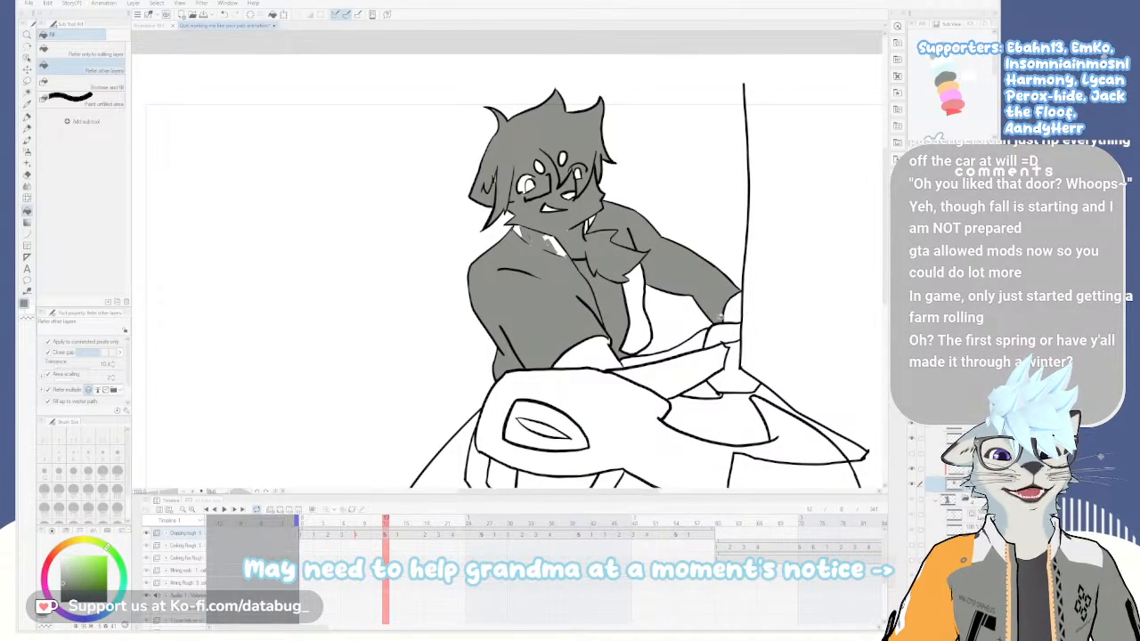
Fill the collar, the open shirt edge and the small eye, brow and mouth shapes with dark grey
scroll(704, 335, down, 1)
scroll(687, 352, up, 1)
drag(680, 362, 669, 317)
click(632, 241)
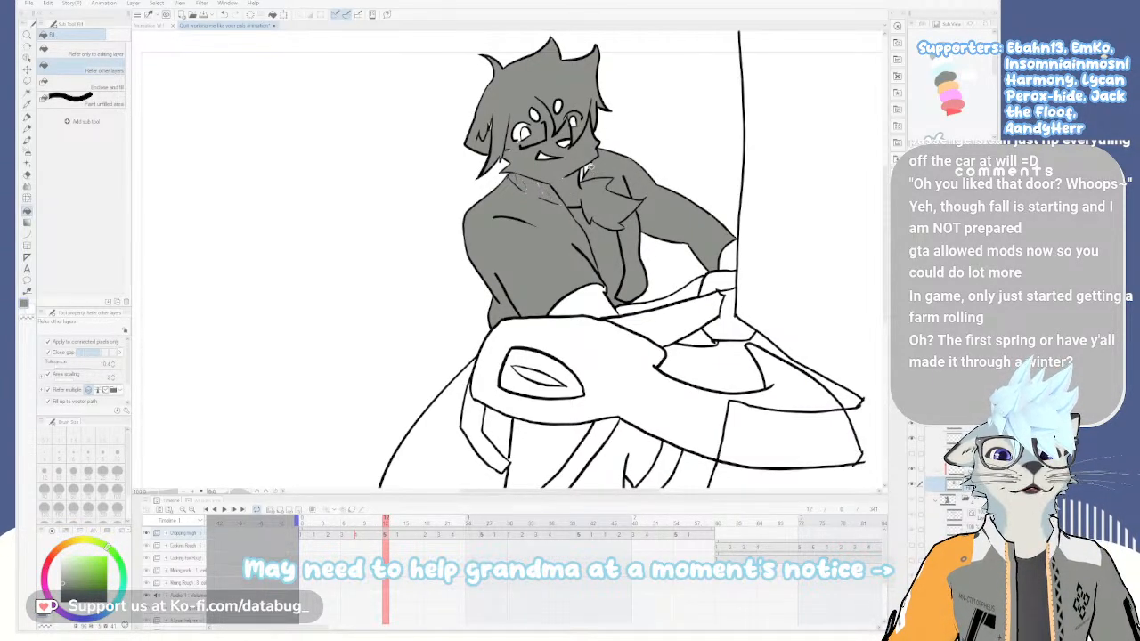
click(565, 141)
click(576, 122)
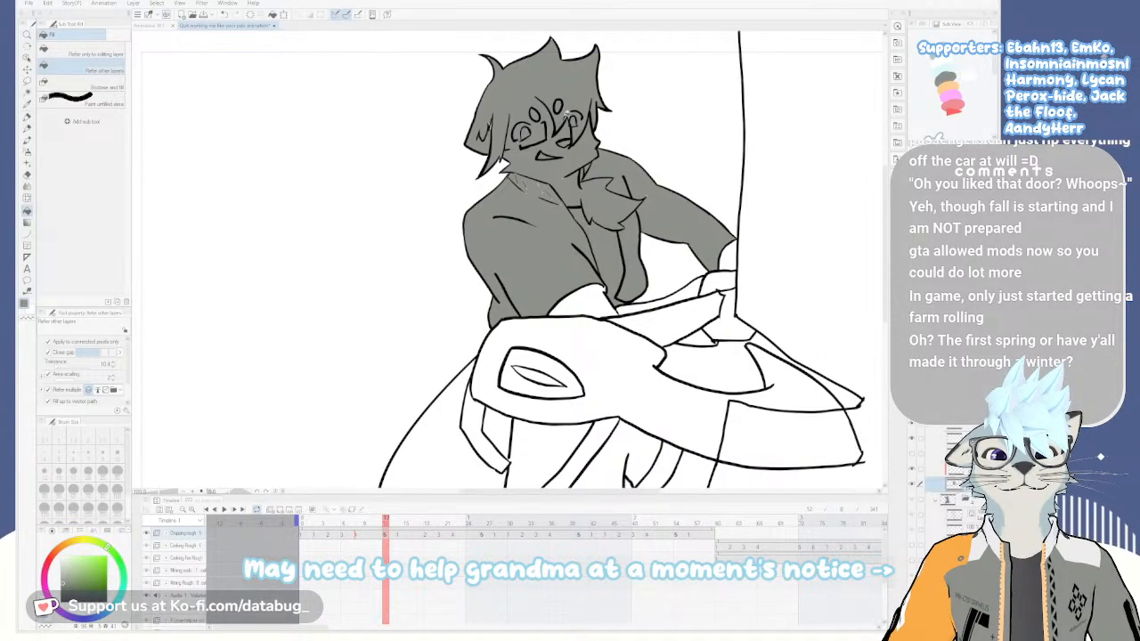
Fill the near arm, forearm, hands and the large axe shape across the waist with dark grey
click(606, 307)
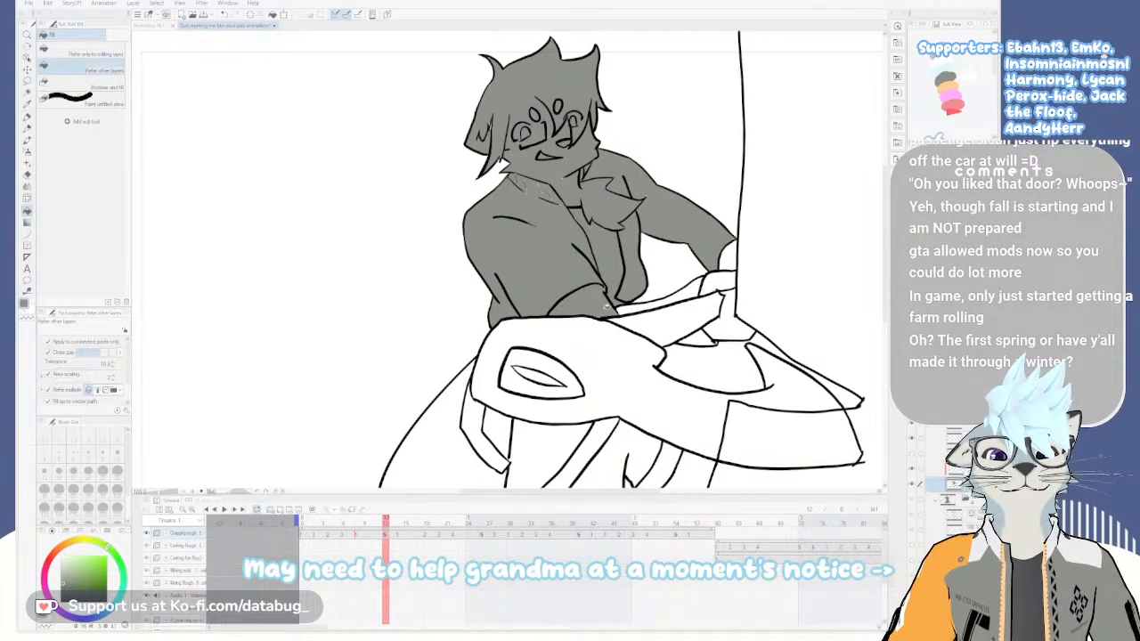
click(652, 304)
drag(706, 337, 636, 299)
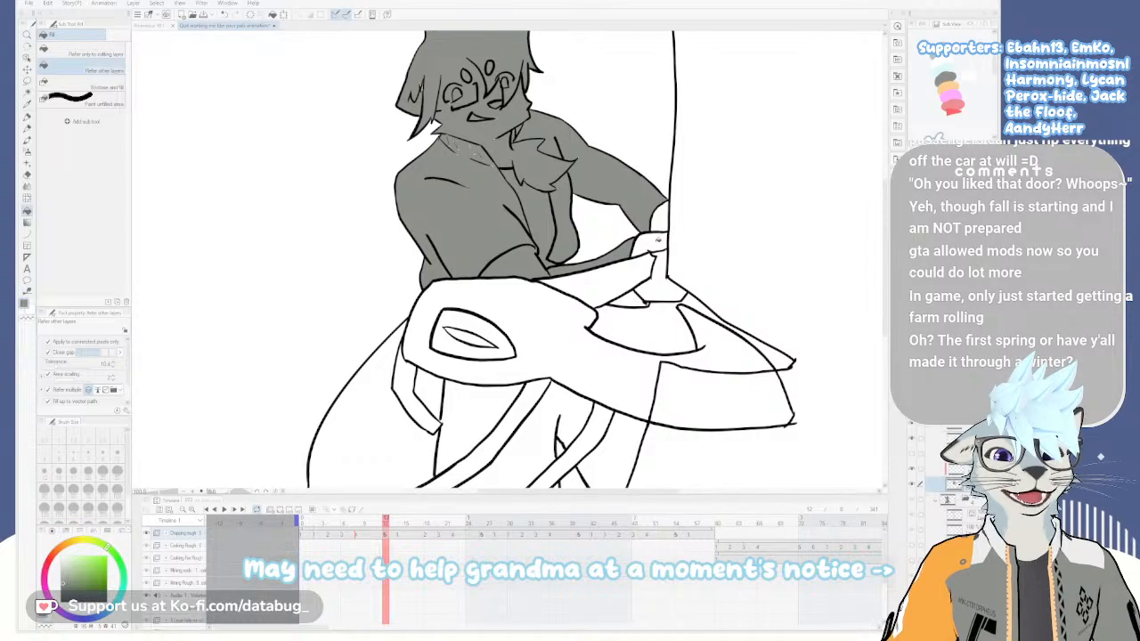
click(657, 242)
click(662, 217)
click(663, 277)
Undo the fill that flooded the background and fill the three hanging belt strips and the small gap beneath the hand
drag(638, 362, 735, 256)
mouse_move(709, 178)
mouse_down()
mouse_move(560, 235)
mouse_move(571, 359)
mouse_move(606, 399)
mouse_up()
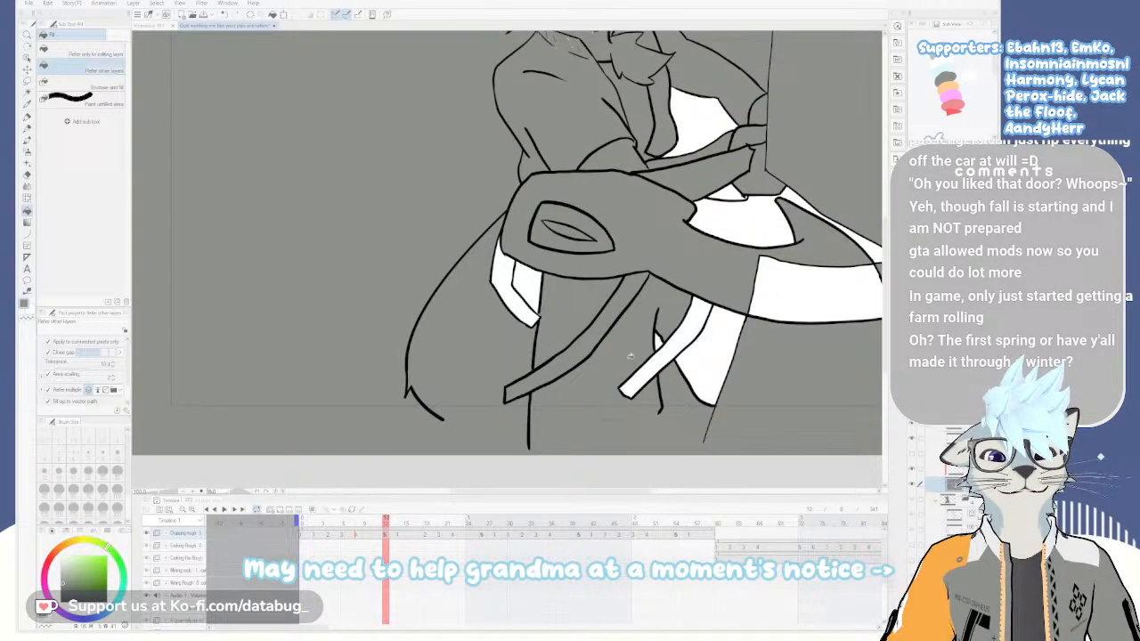
key(ctrl+z)
drag(702, 171, 573, 234)
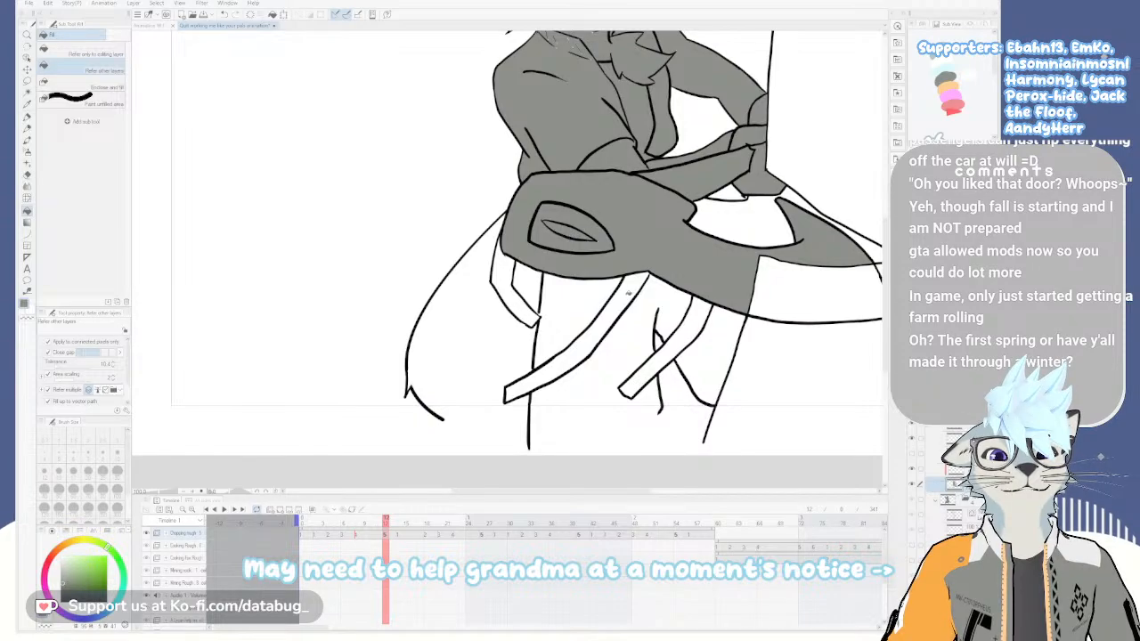
click(623, 284)
click(697, 319)
click(511, 297)
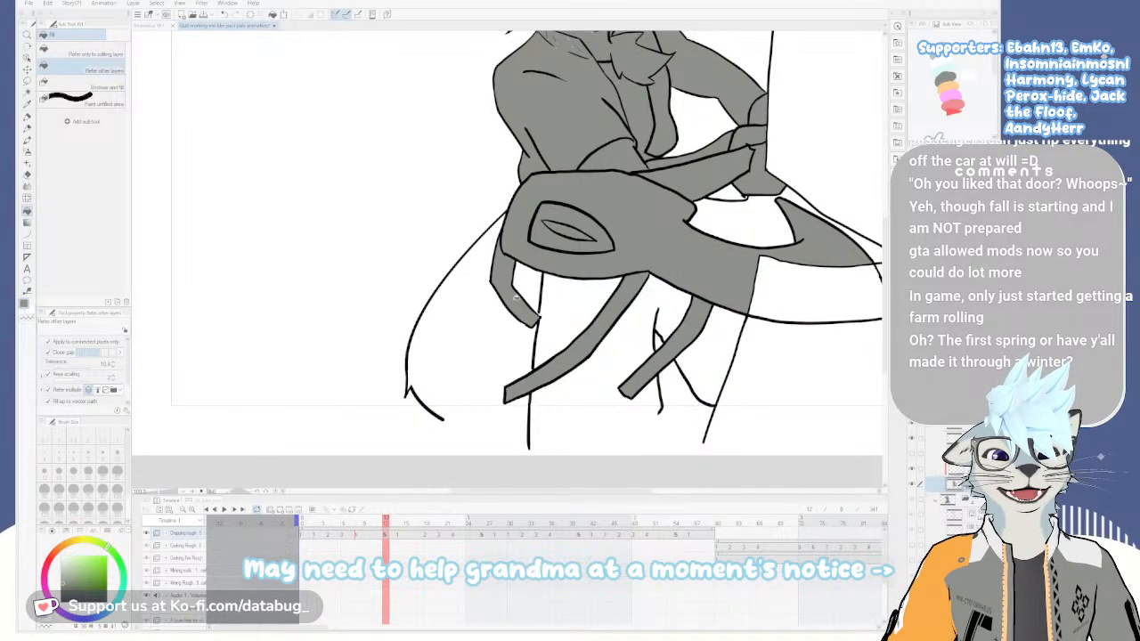
click(728, 193)
Close the open lower edge of the trousers with a dark grey pen stroke from the outer hem to the inner leg
drag(720, 224, 679, 336)
drag(701, 261, 799, 210)
drag(697, 311, 735, 188)
key(p)
drag(538, 356, 755, 353)
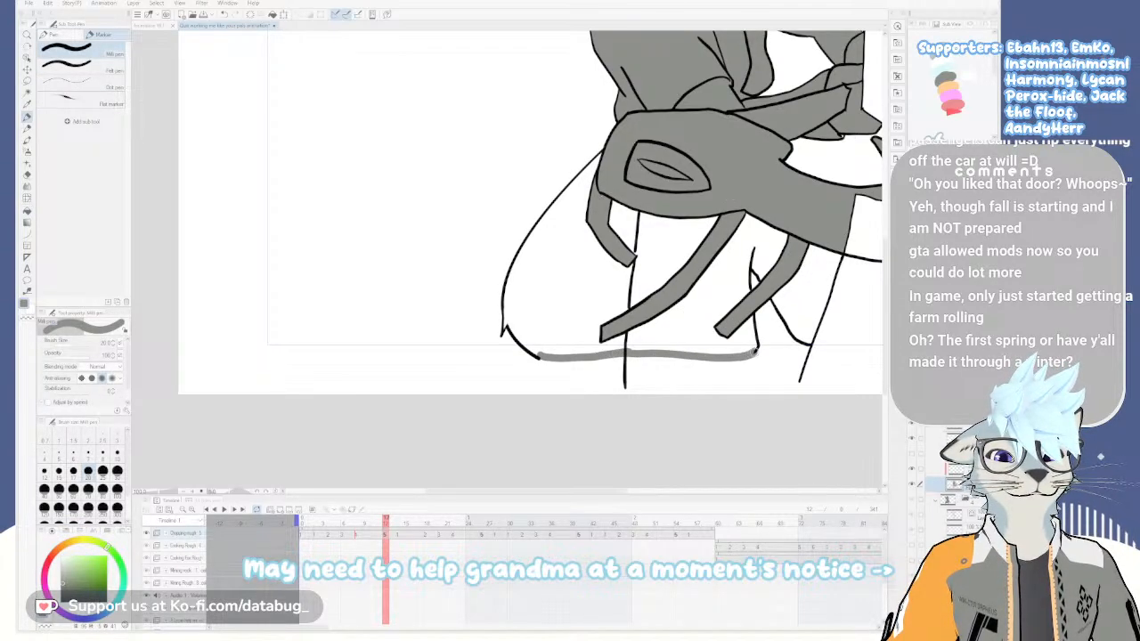
Fill both trouser legs and the enclosed area beside the short belt strip with dark grey
key(g)
click(806, 296)
click(708, 303)
click(653, 267)
click(584, 278)
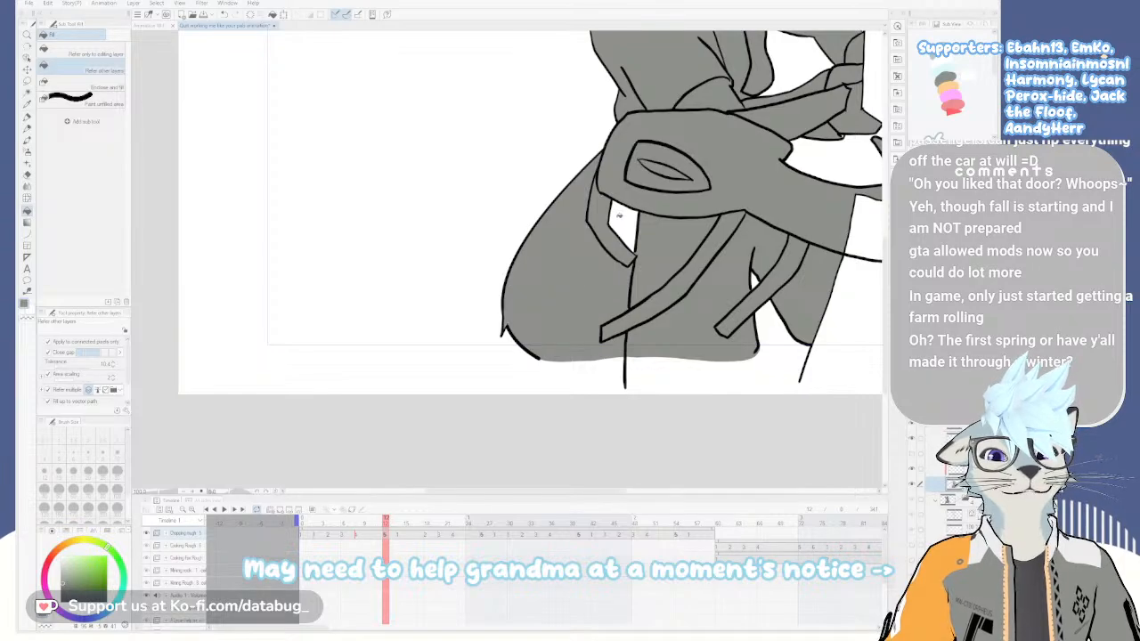
click(620, 216)
Inspect the dark grey base for missed areas around the head, arms, axe blade, belt strips and trousers
scroll(690, 164, up, 1)
scroll(706, 168, down, 1)
drag(736, 167, 590, 347)
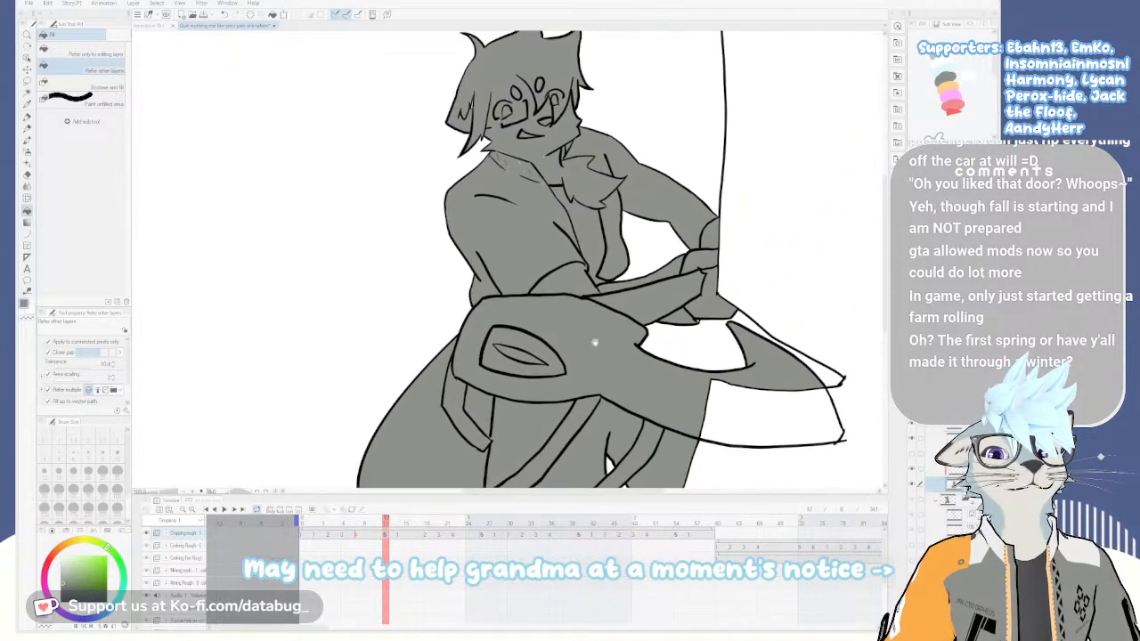
key(p)
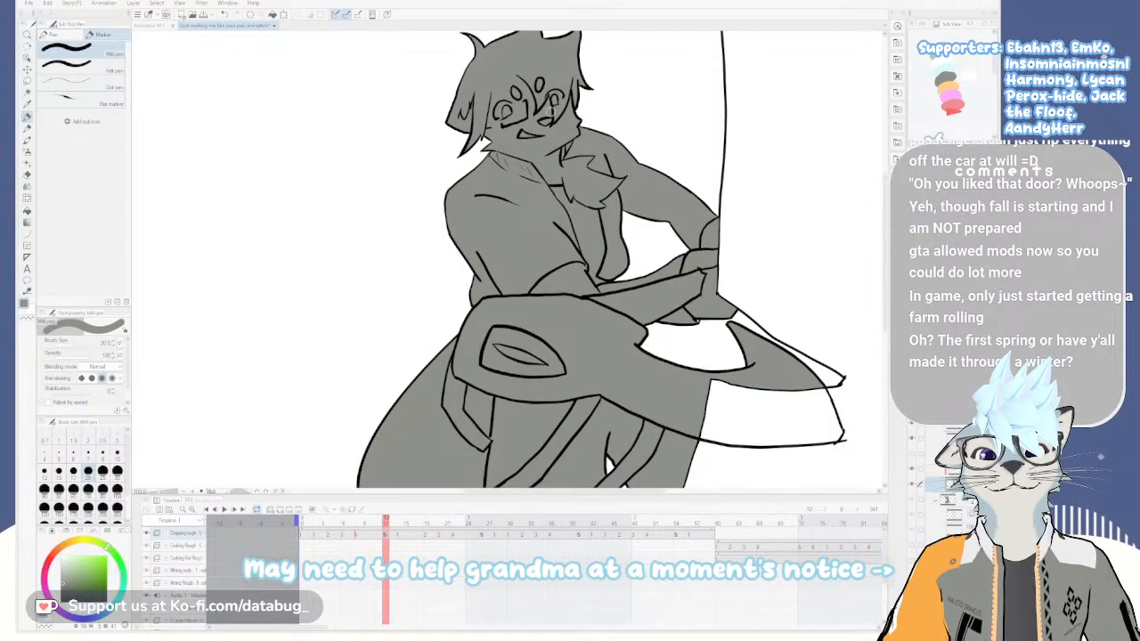
drag(642, 364, 587, 299)
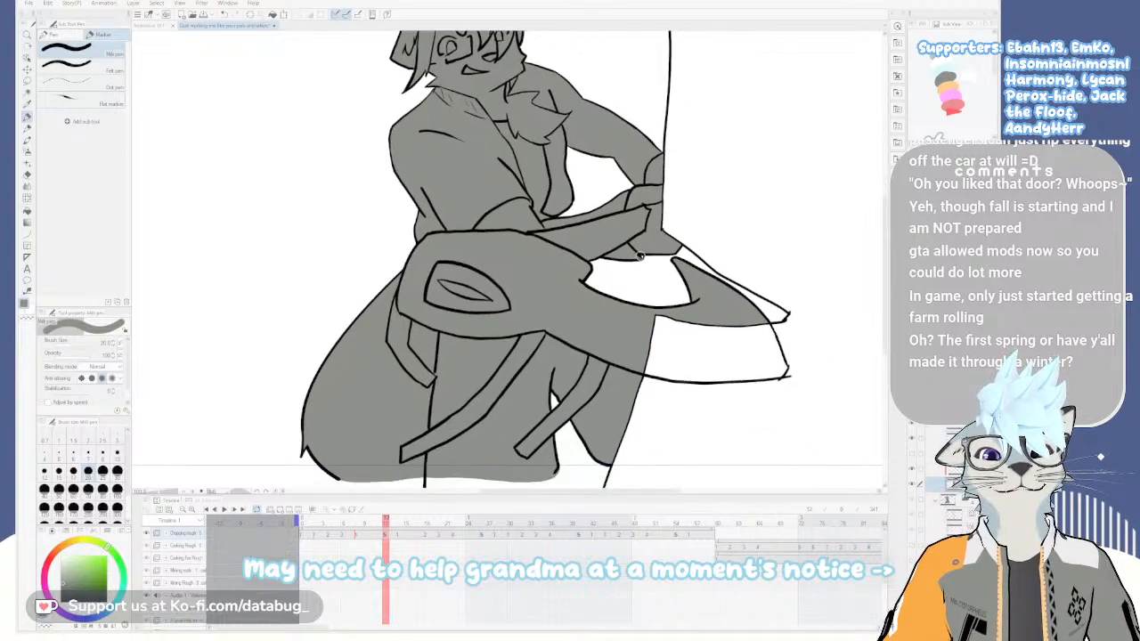
mouse_move(515, 231)
mouse_down()
mouse_move(602, 330)
mouse_move(616, 176)
mouse_move(584, 136)
mouse_up()
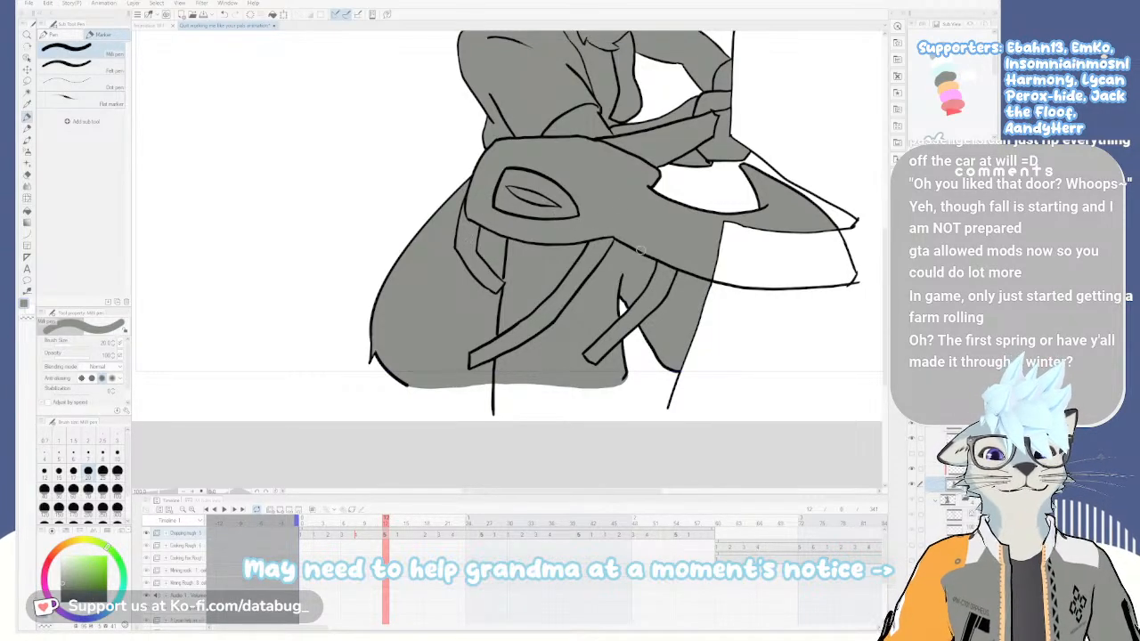
scroll(641, 243, down, 4)
scroll(611, 336, up, 4)
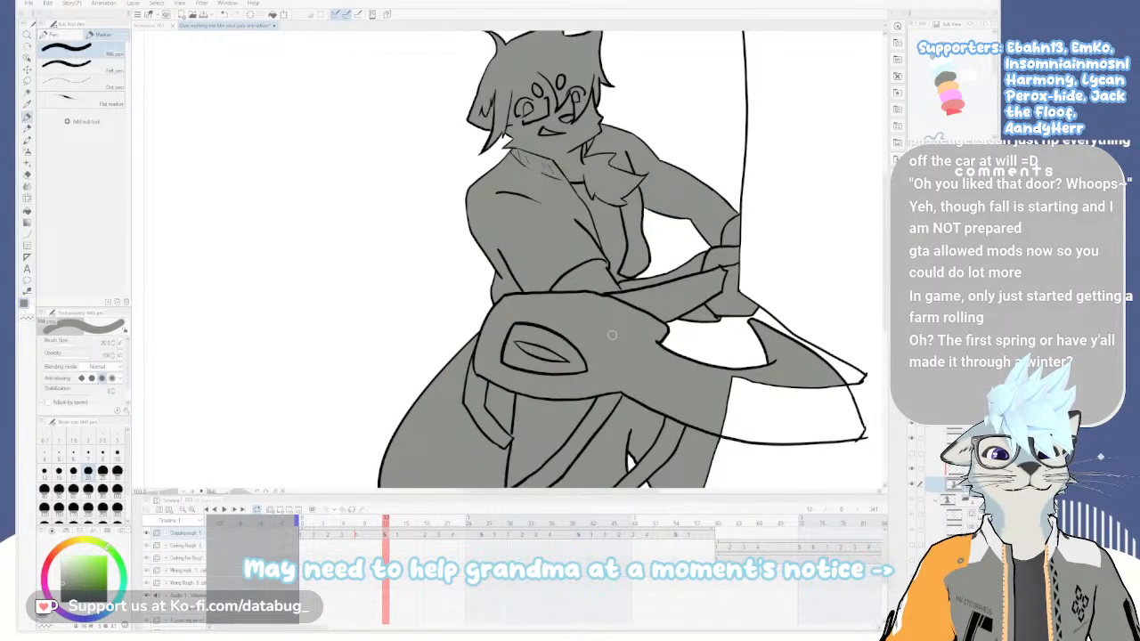
scroll(612, 334, down, 4)
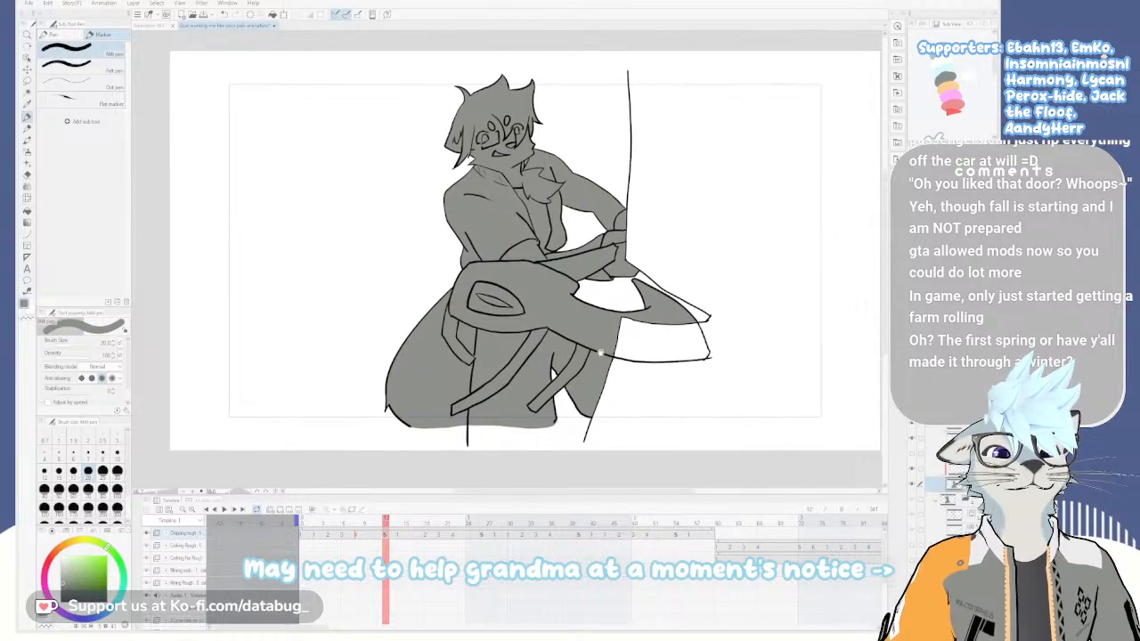
scroll(596, 353, up, 4)
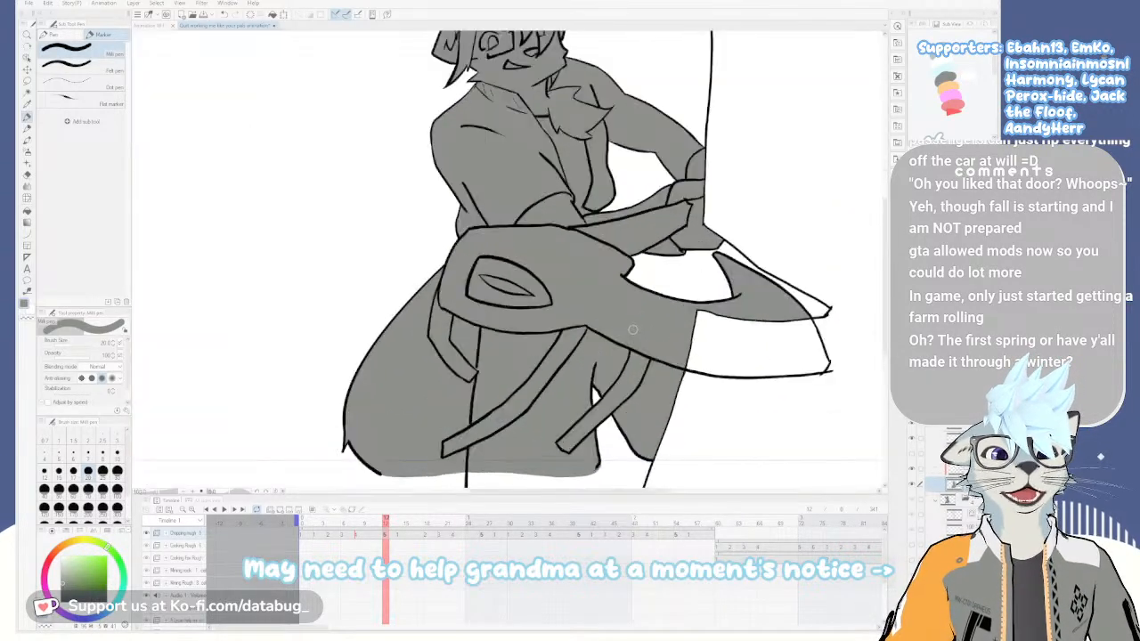
Fill the remaining white section of the axe blade with dark grey and paint over the seam line left across it
drag(568, 253, 597, 319)
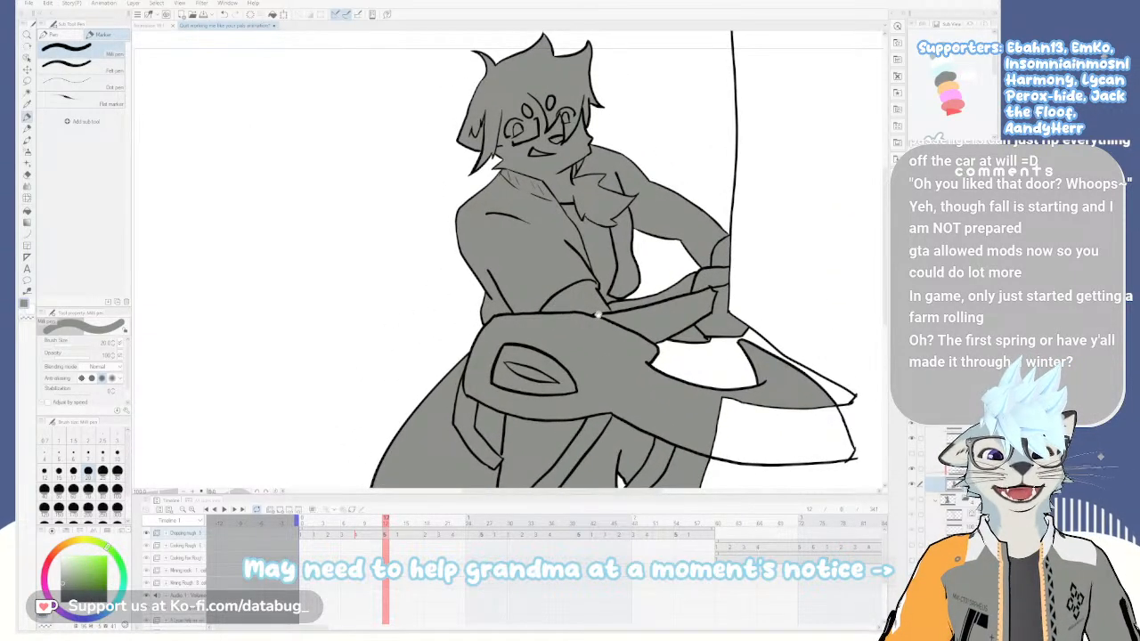
drag(590, 277, 631, 342)
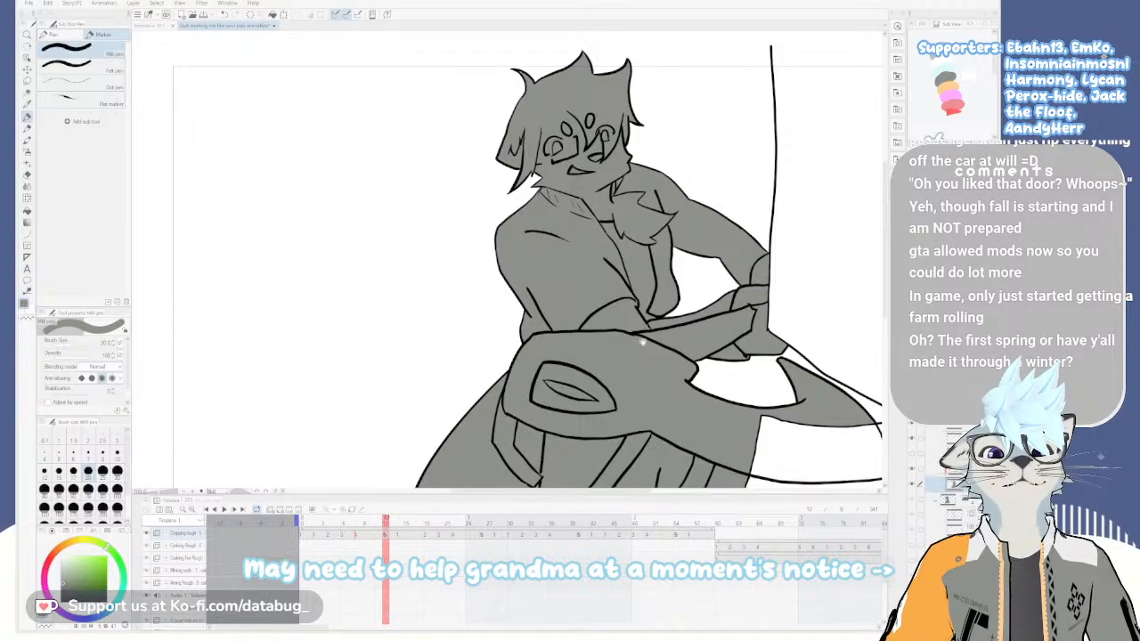
scroll(641, 340, down, 5)
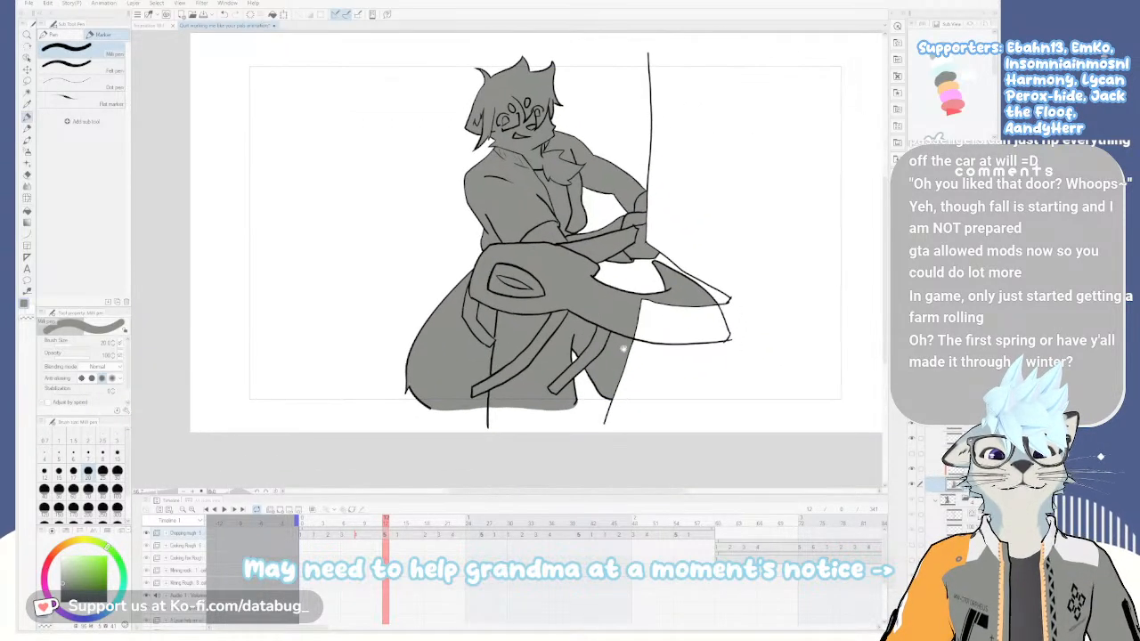
drag(608, 327, 619, 353)
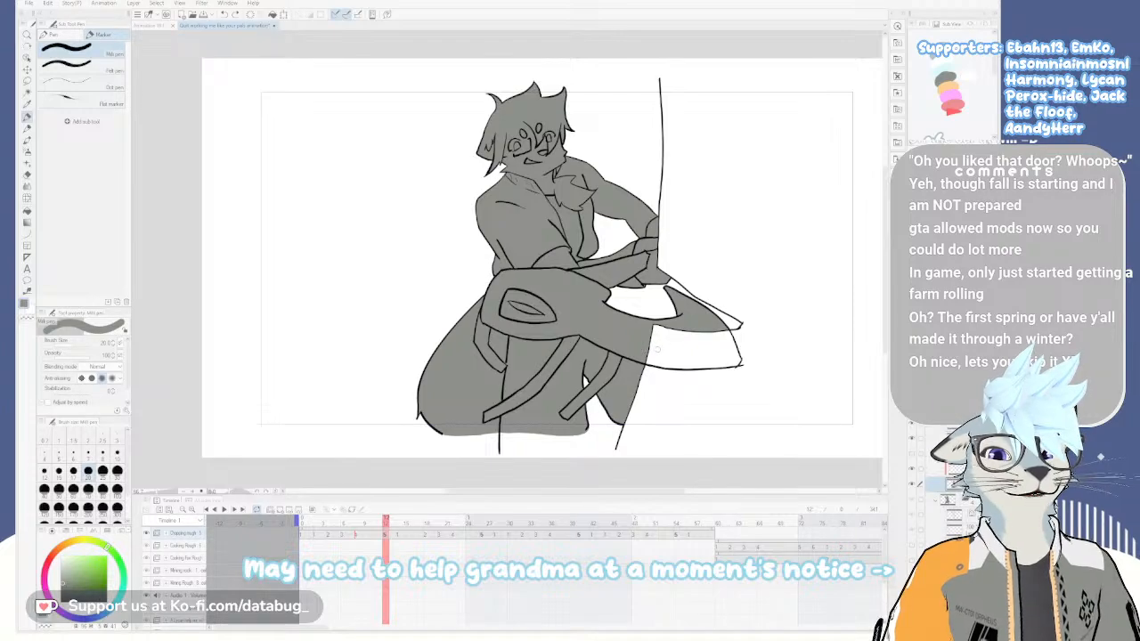
key(asciicircum)
key(minus)
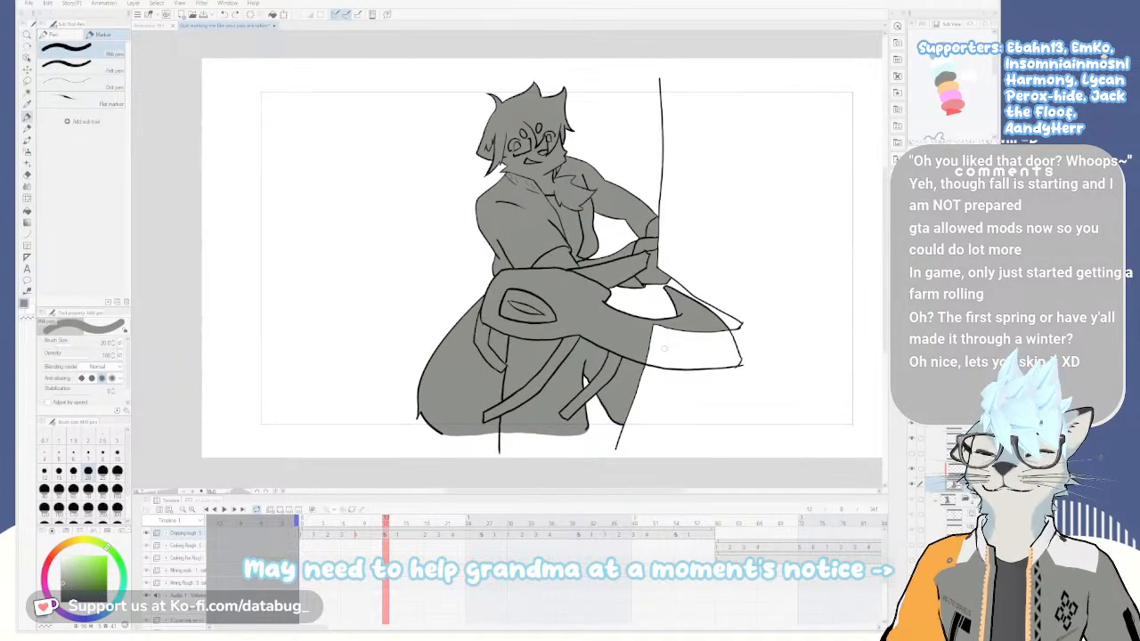
key(g)
click(668, 348)
key(p)
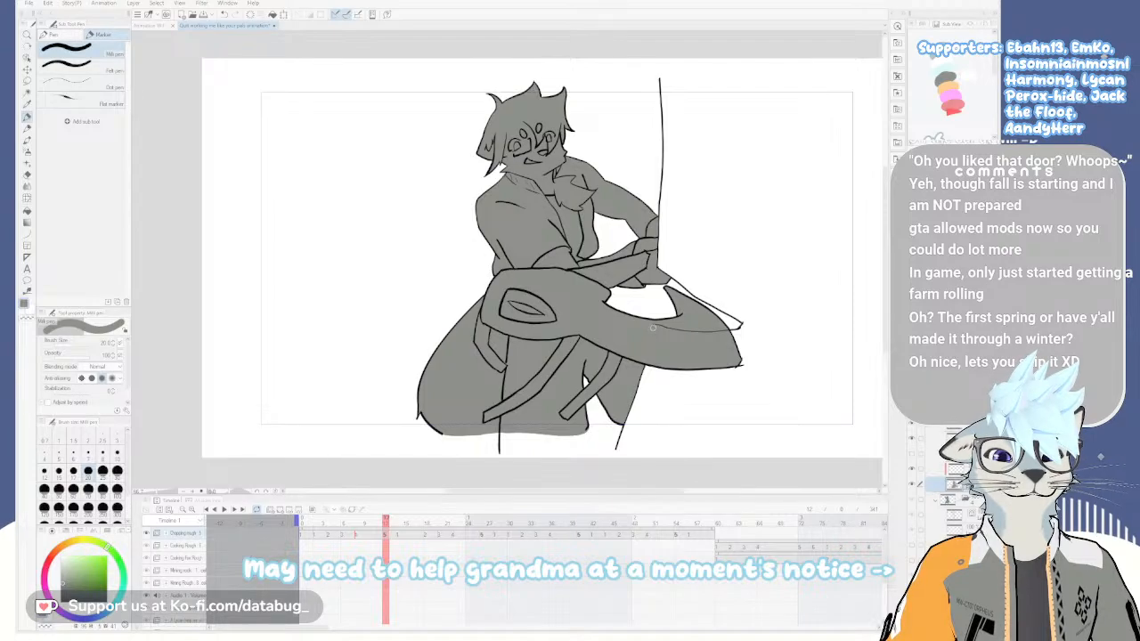
scroll(725, 331, up, 3)
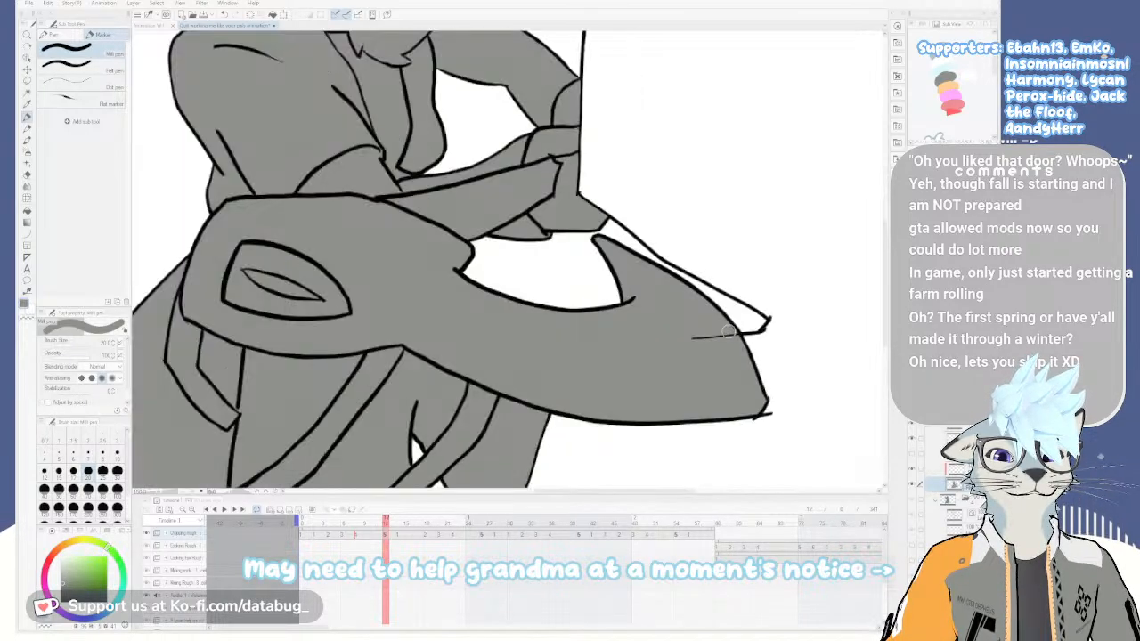
scroll(728, 331, up, 1)
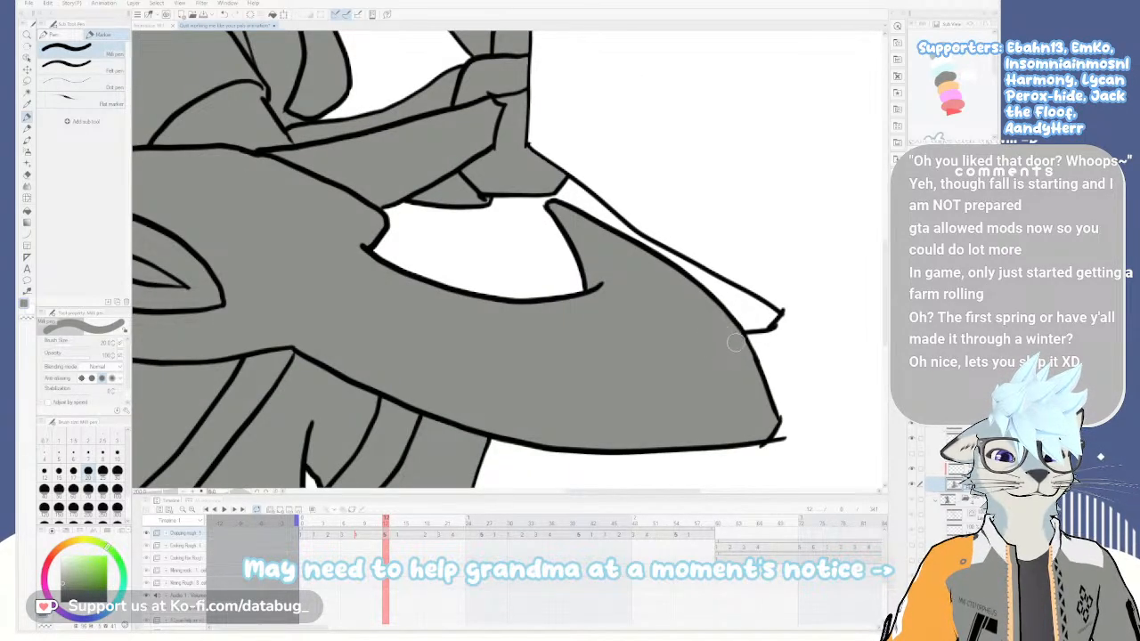
scroll(736, 341, down, 5)
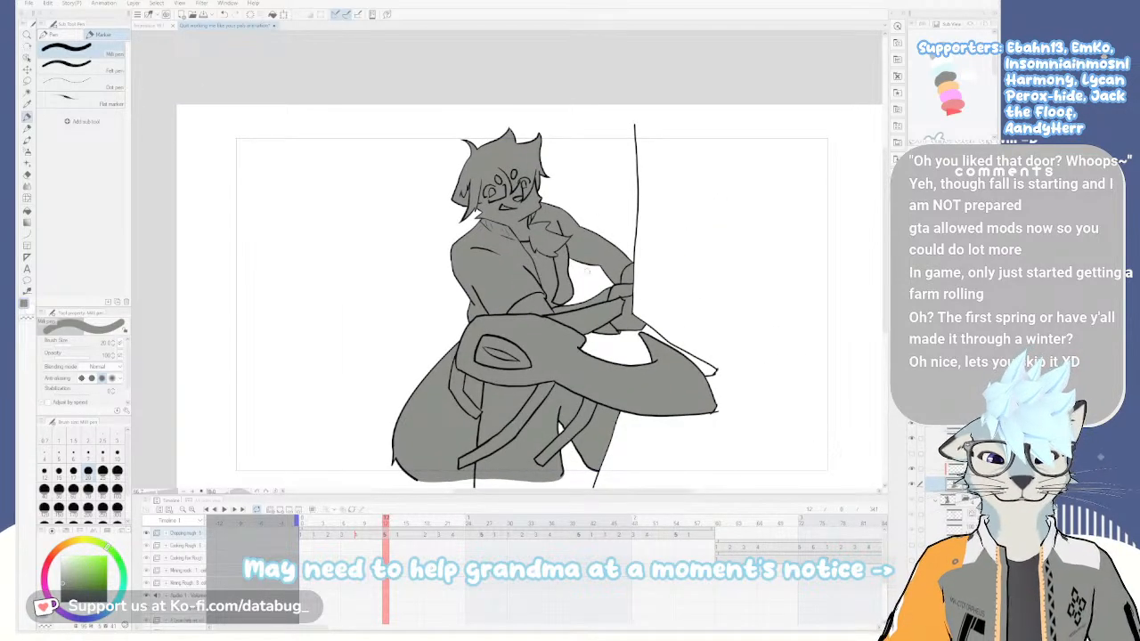
Flip back and forth through the drawings to compare the dark grey bases with the fully coloured first drawing
key(Right)
key(Left)
key(Left)
key(Left)
key(Left)
key(Left)
key(Left)
key(Right)
key(Right)
key(Left)
key(Left)
key(Right)
key(Right)
key(Left)
key(Right)
key(Left)
key(Right)
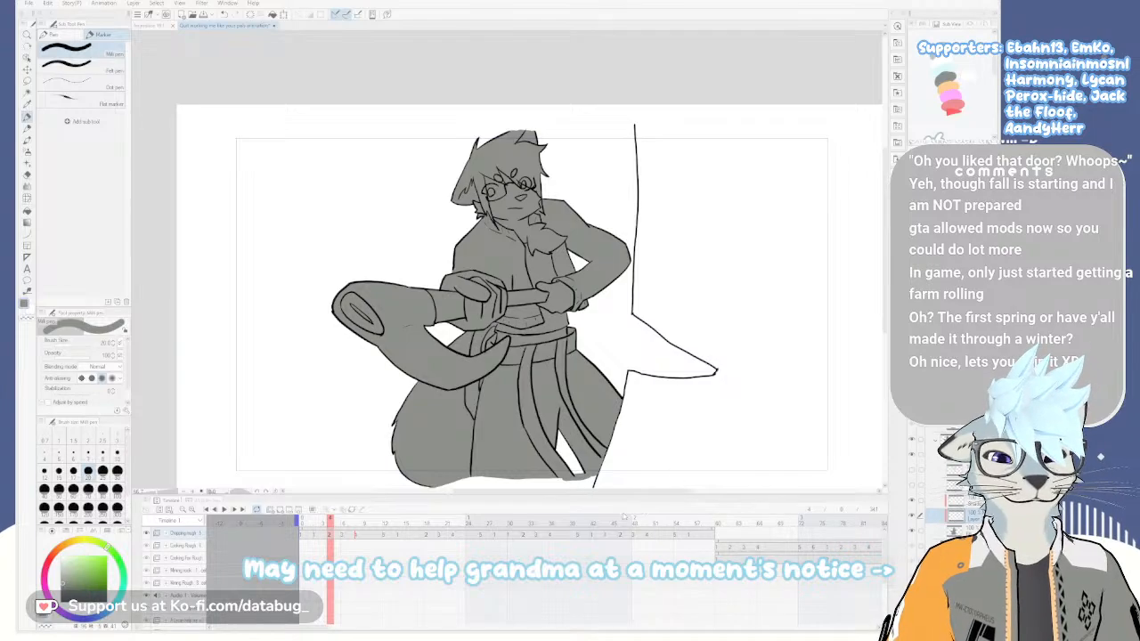
click(482, 538)
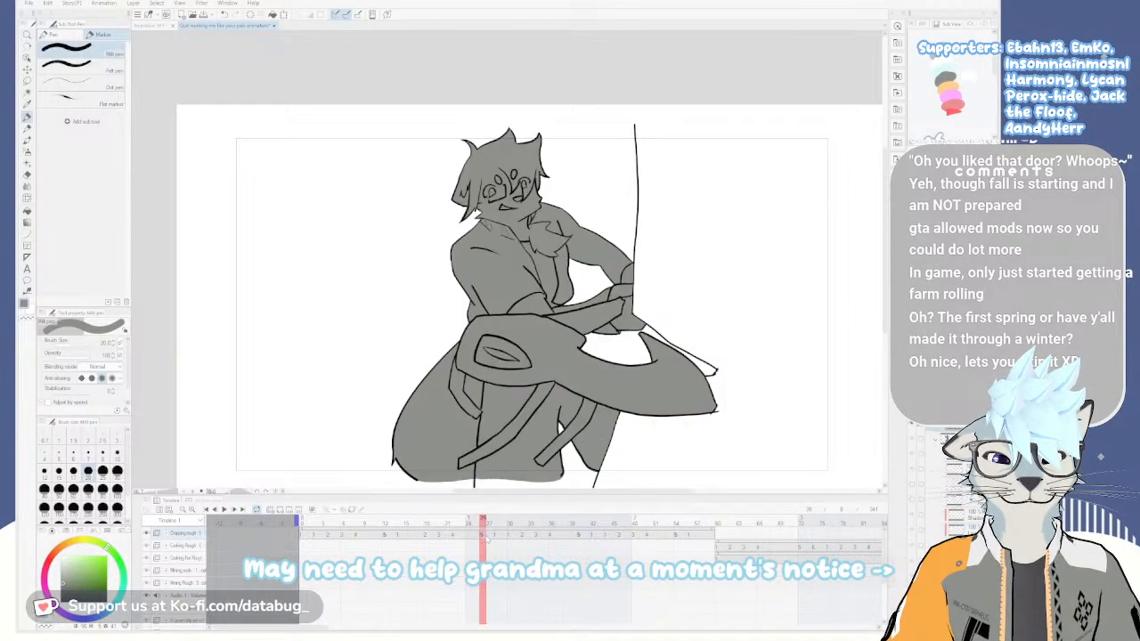
click(305, 536)
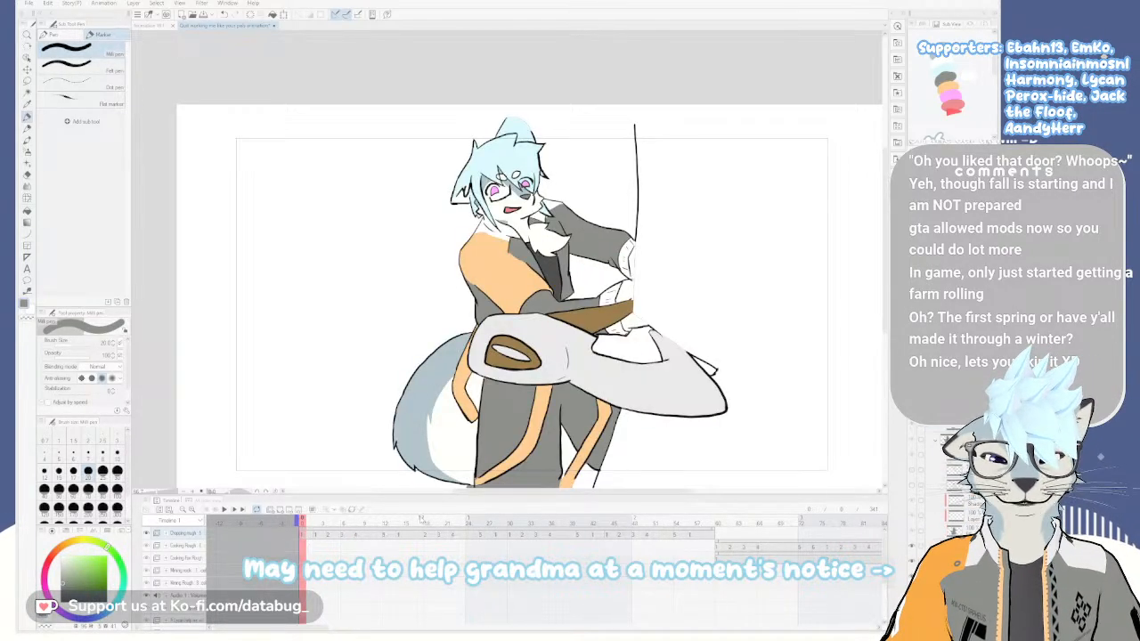
key(Right)
key(Right)
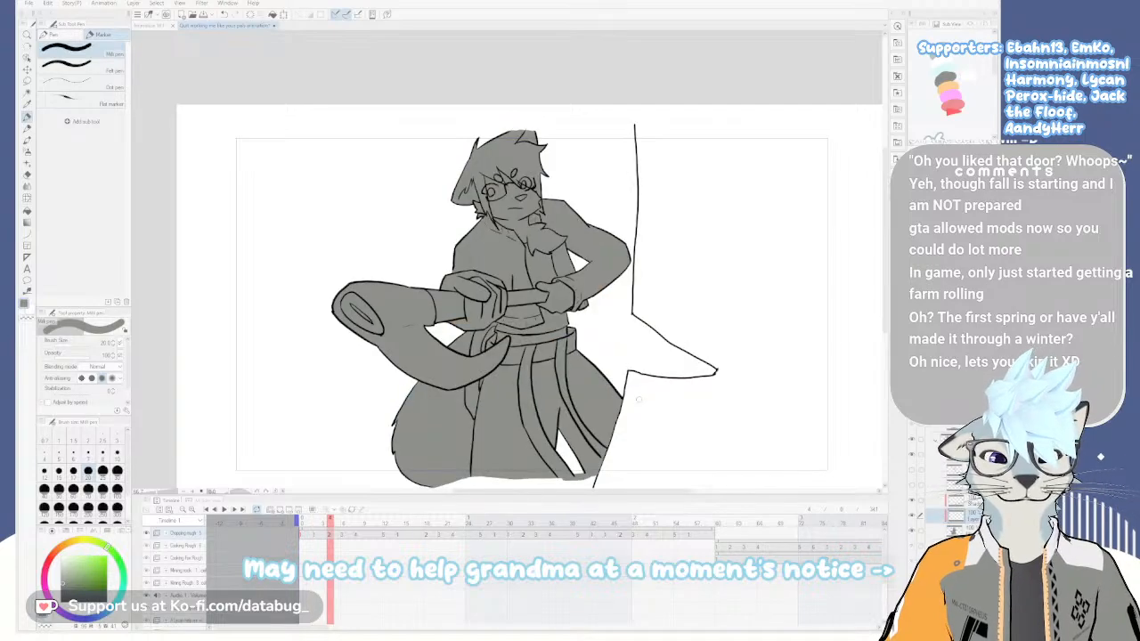
key(Left)
key(Left)
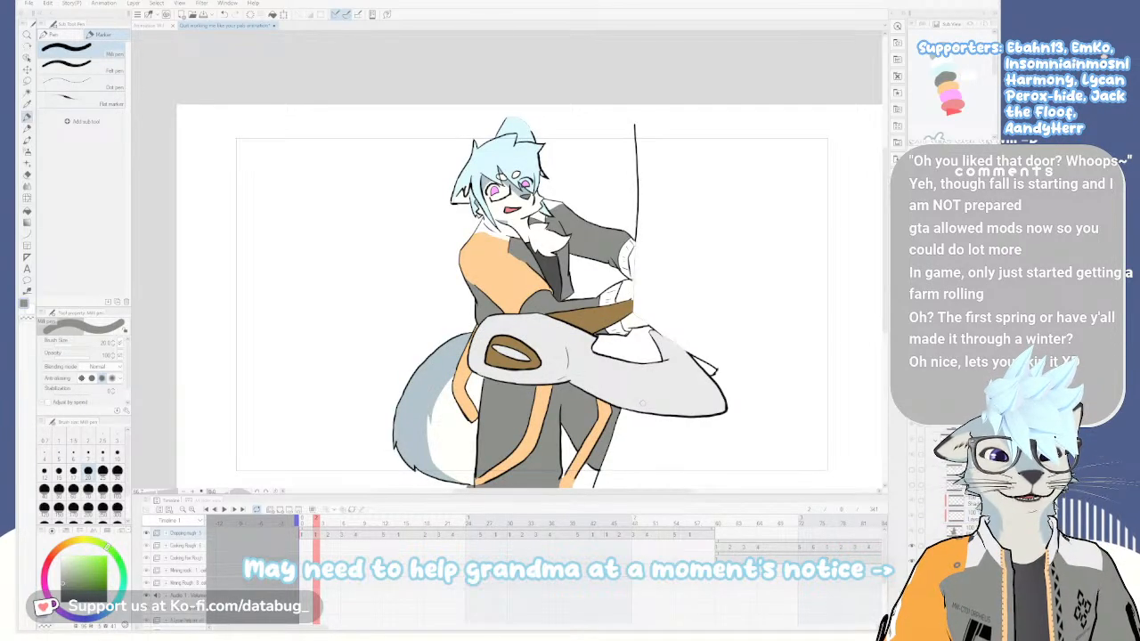
Sample white from the reference palette and fill the stitched hem strip above the belt on the second drawing
click(964, 78)
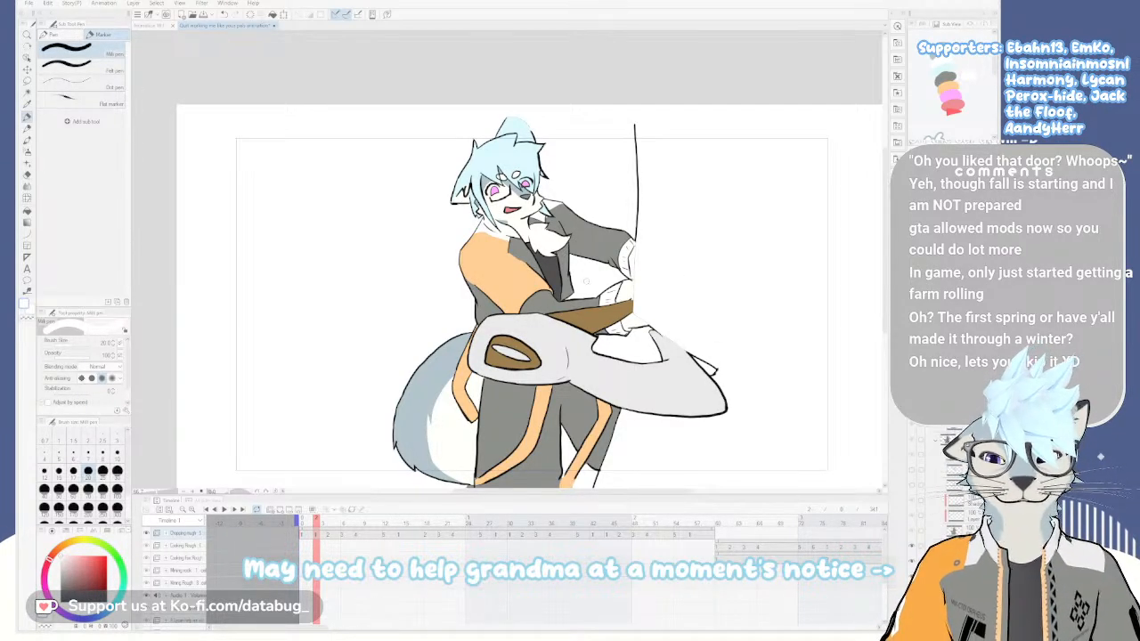
key(Right)
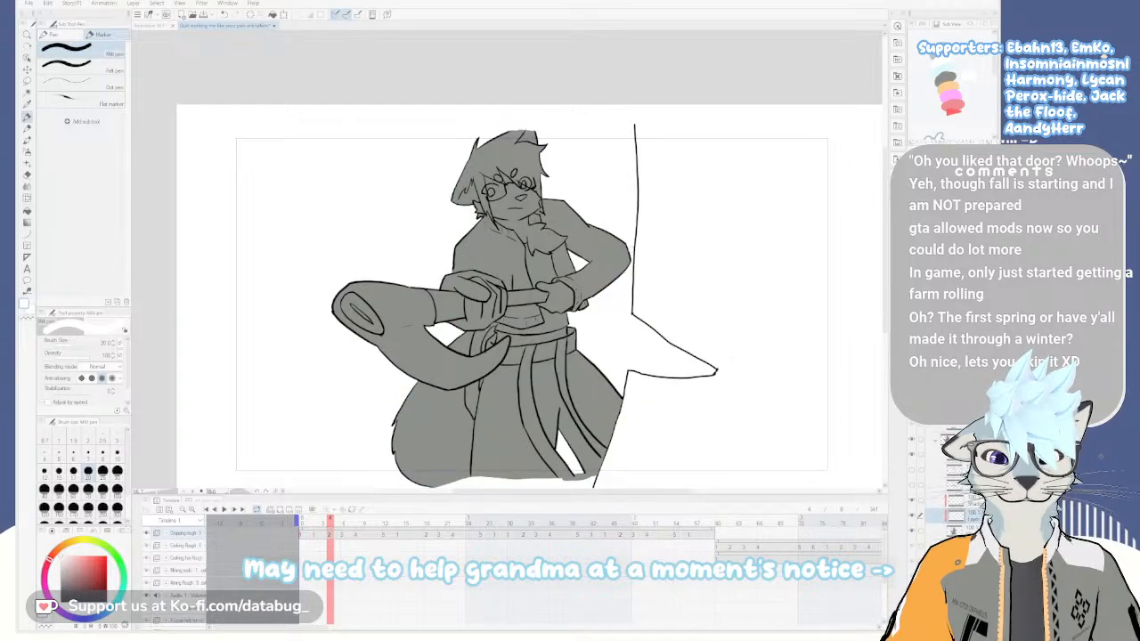
drag(549, 343, 546, 311)
scroll(546, 312, up, 2)
scroll(546, 312, down, 2)
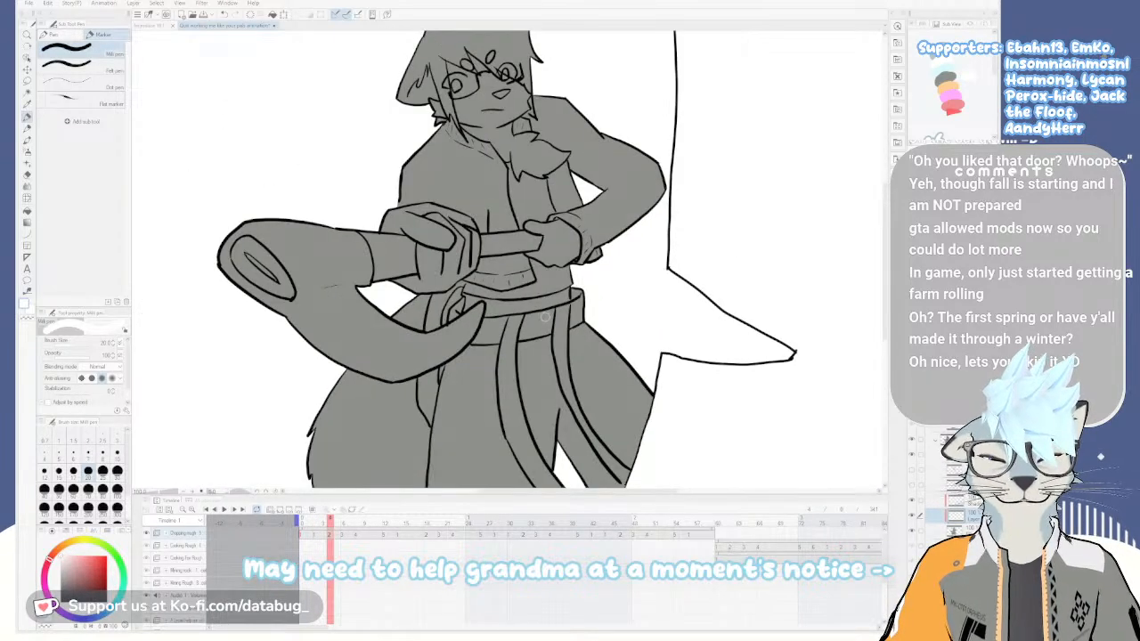
key(g)
click(478, 276)
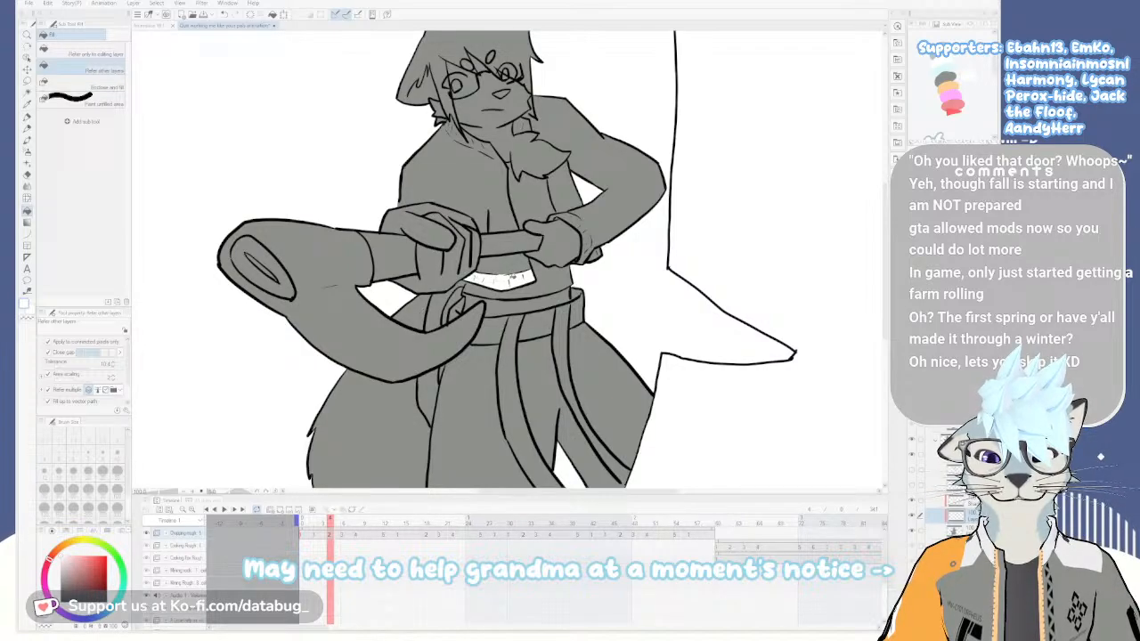
key(p)
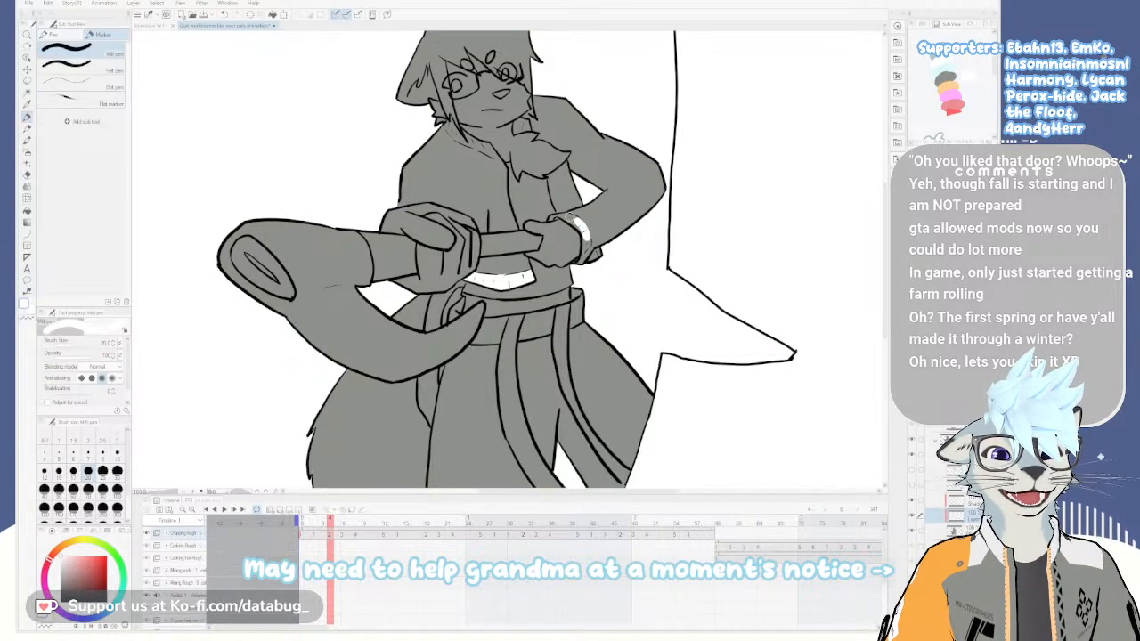
Colour the stitched cuff at the bent arm's wrist white, including the small piece beneath the wrist
key(g)
click(583, 239)
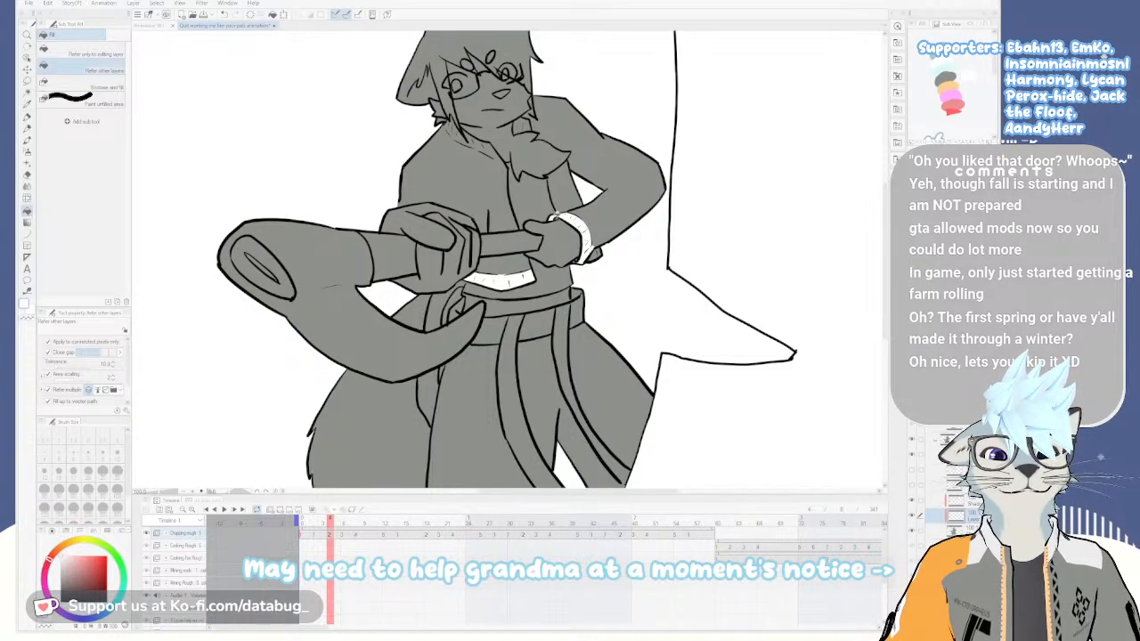
key(p)
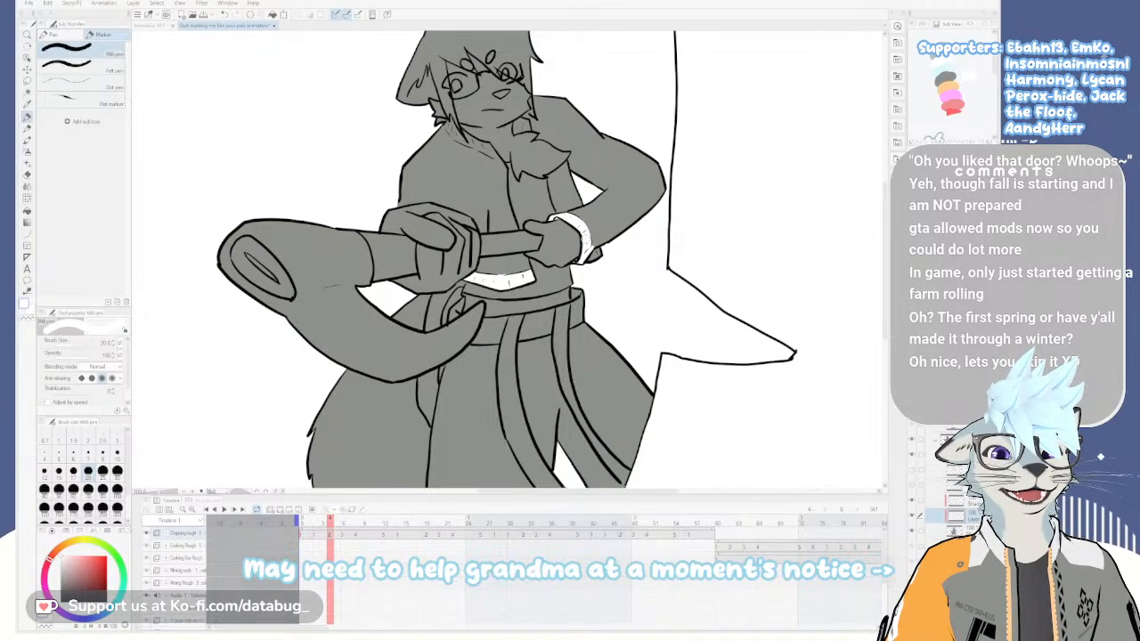
key(e)
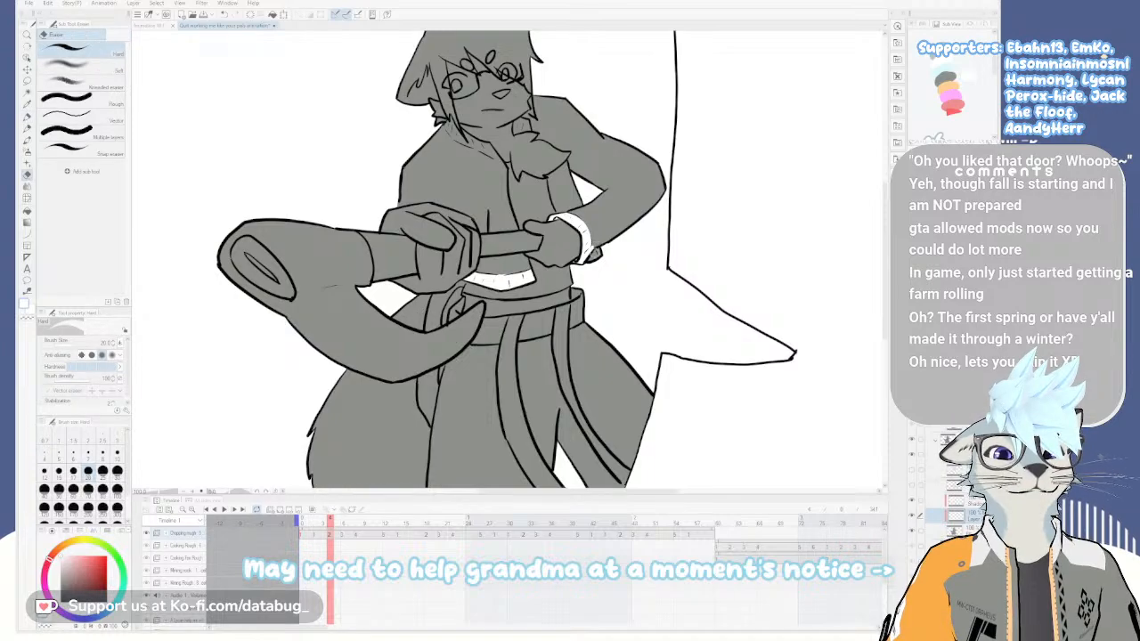
key(p)
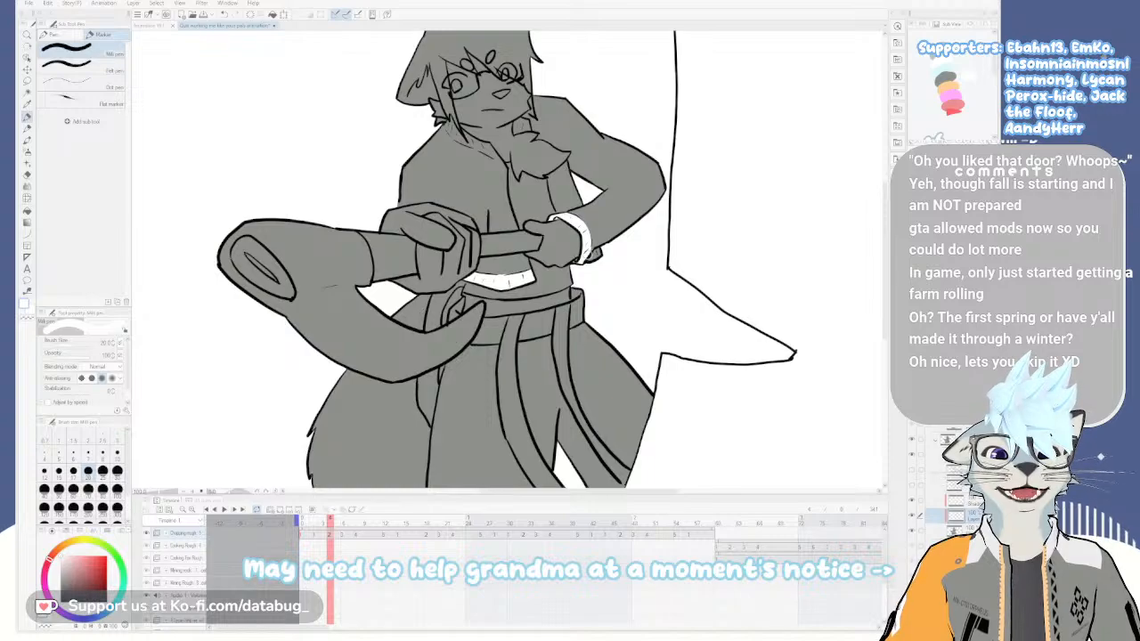
key(g)
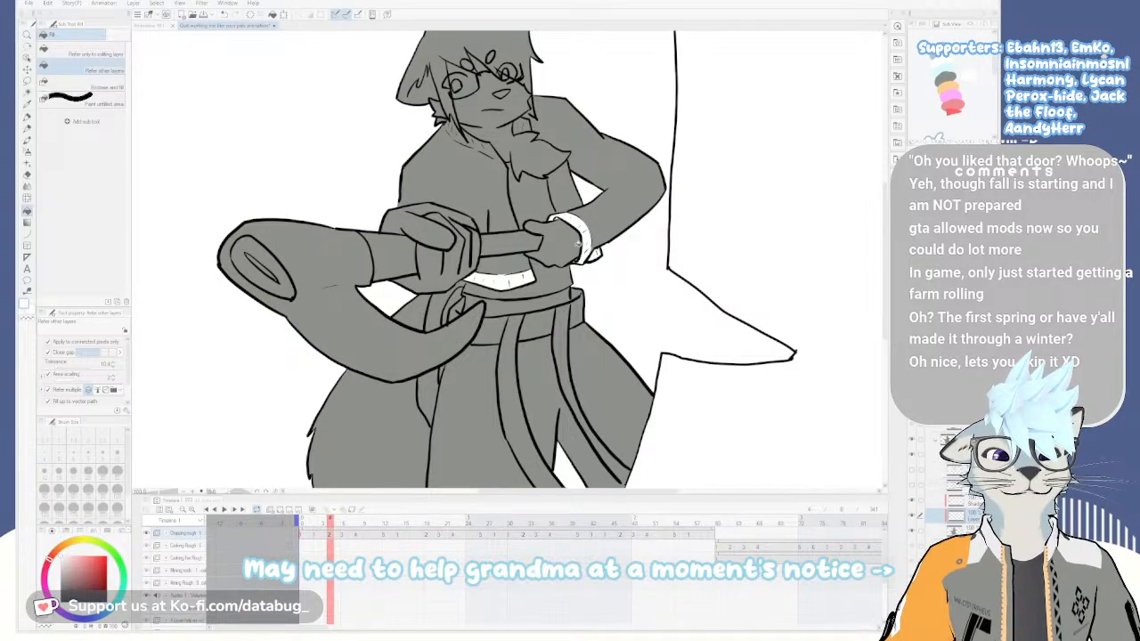
key(p)
Paint the collar strip between the shoulder and the neck solid white, covering the gaps around the hanging hair strand
mouse_move(573, 351)
mouse_down()
mouse_move(605, 267)
mouse_move(596, 295)
mouse_up()
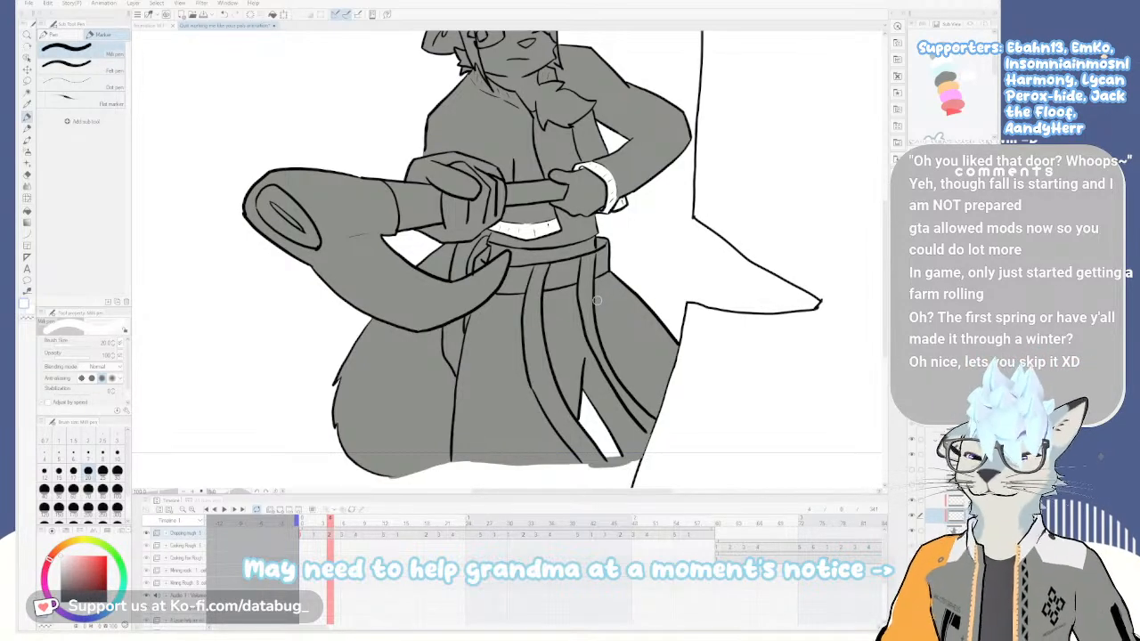
drag(567, 238, 574, 359)
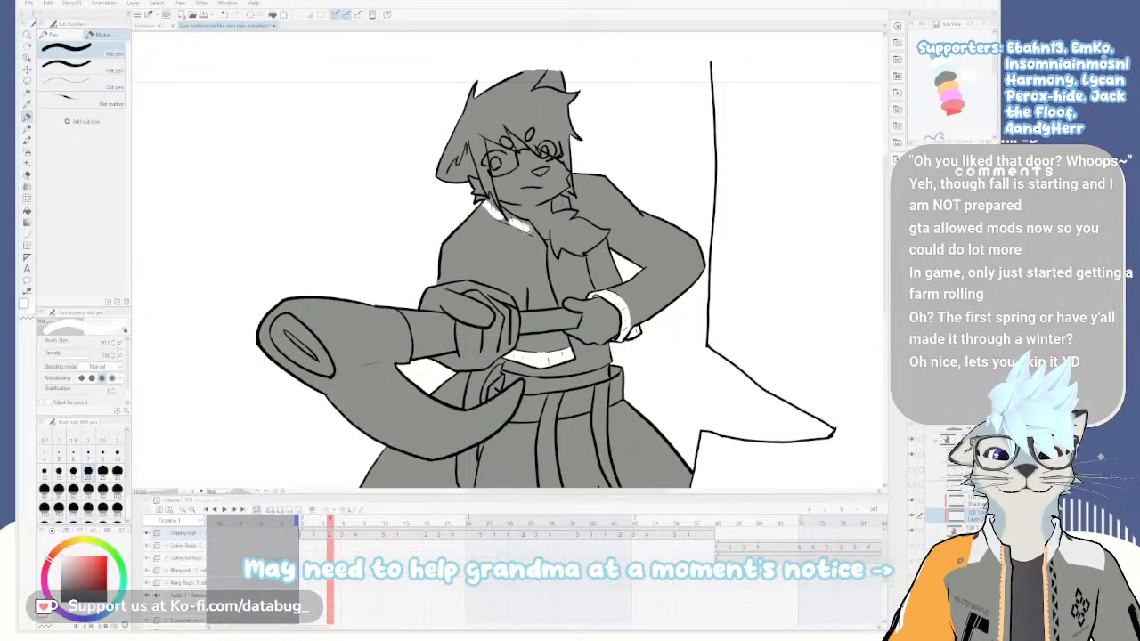
key(e)
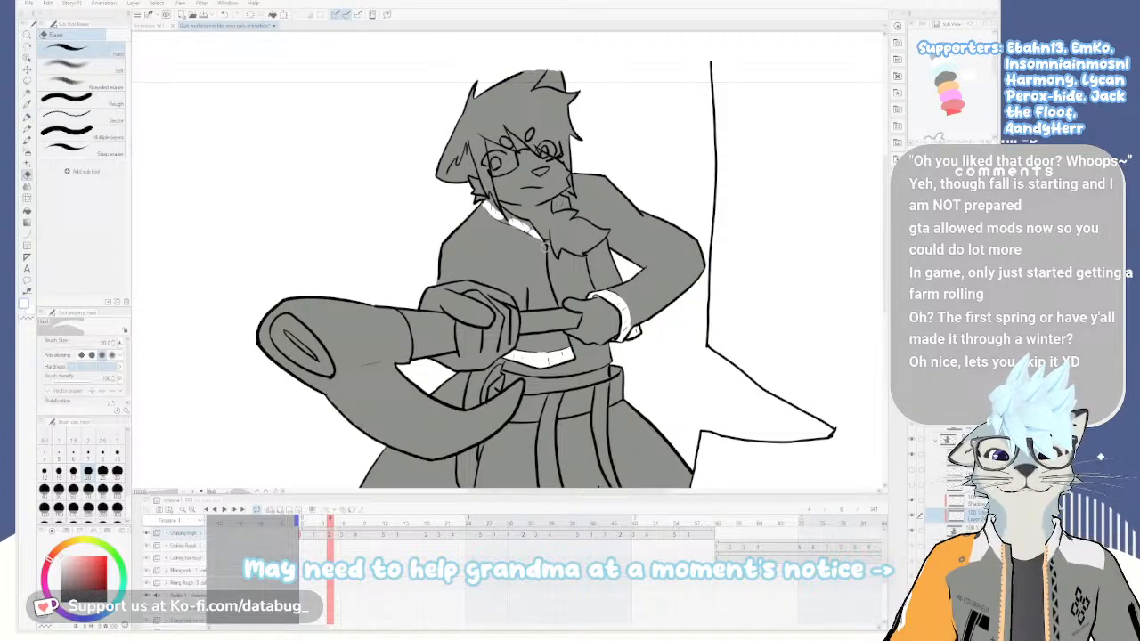
key(g)
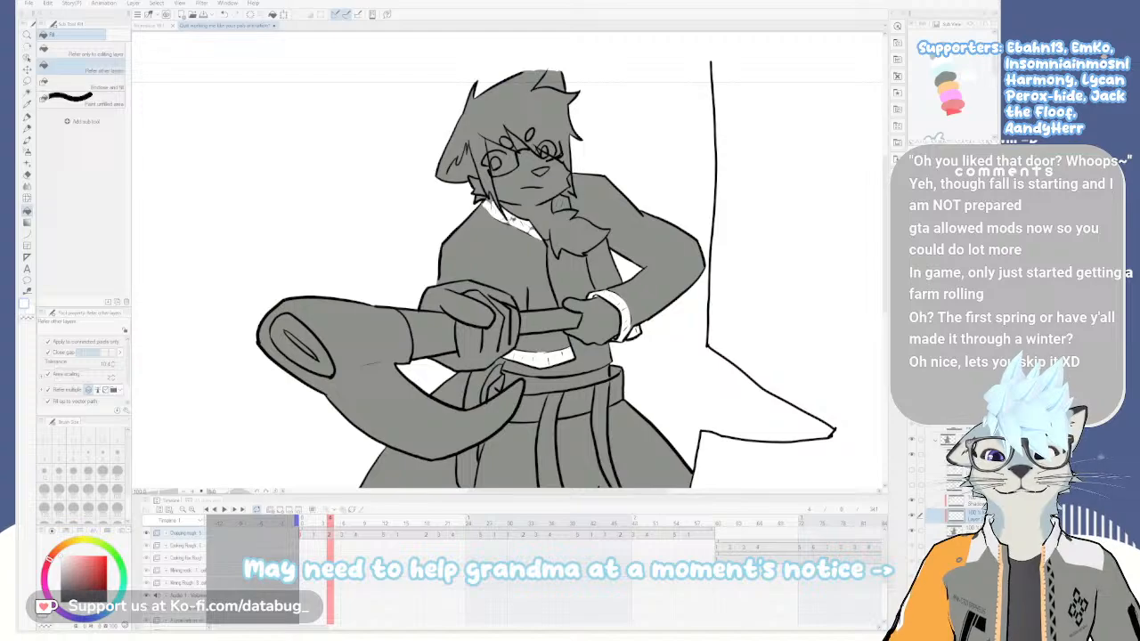
scroll(532, 213, up, 2)
scroll(529, 272, up, 2)
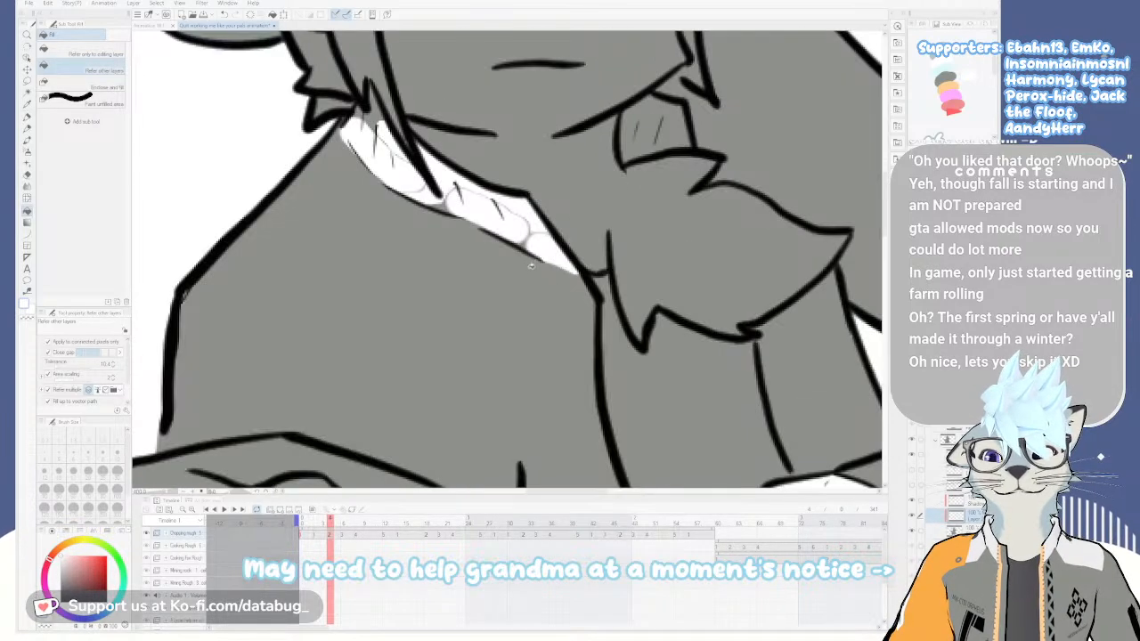
key(p)
mouse_move(524, 271)
mouse_down()
mouse_move(556, 269)
mouse_move(581, 252)
mouse_move(573, 226)
mouse_up()
key(ctrl+z)
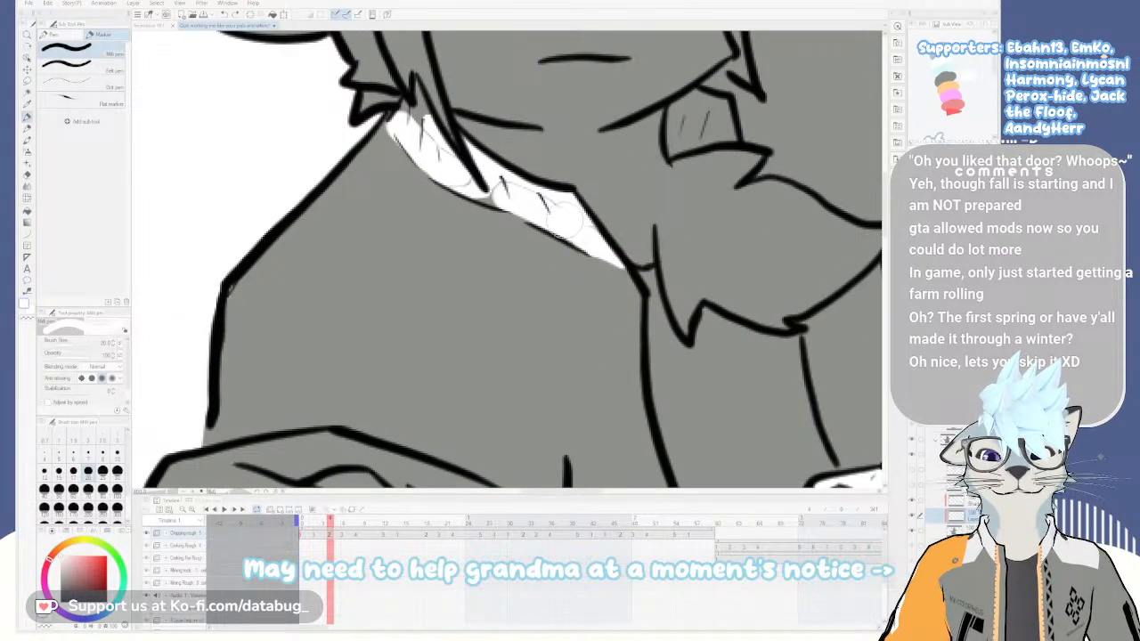
drag(486, 191, 409, 120)
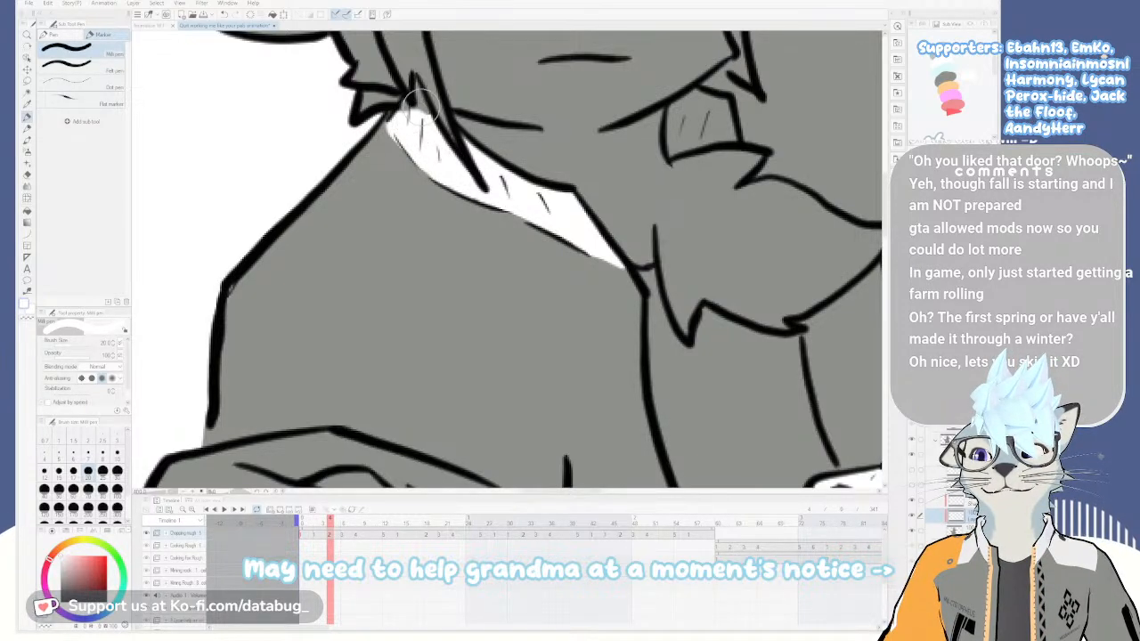
key(g)
key(p)
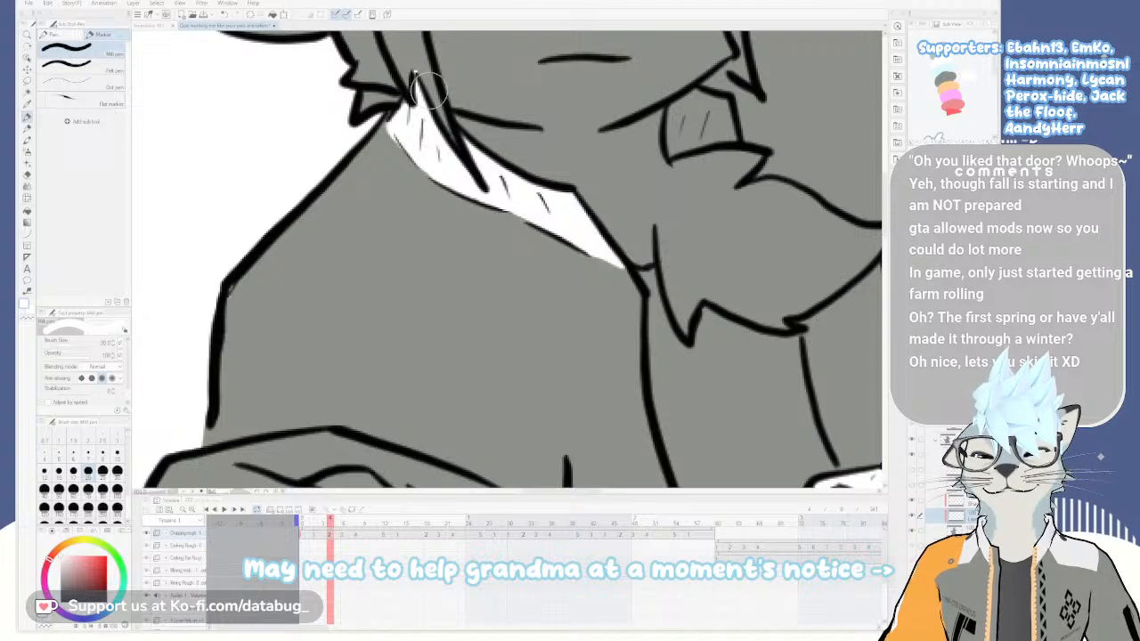
Colour the small collar piece beneath the chin, above the chest fur, white and tidy its edges
scroll(429, 90, down, 3)
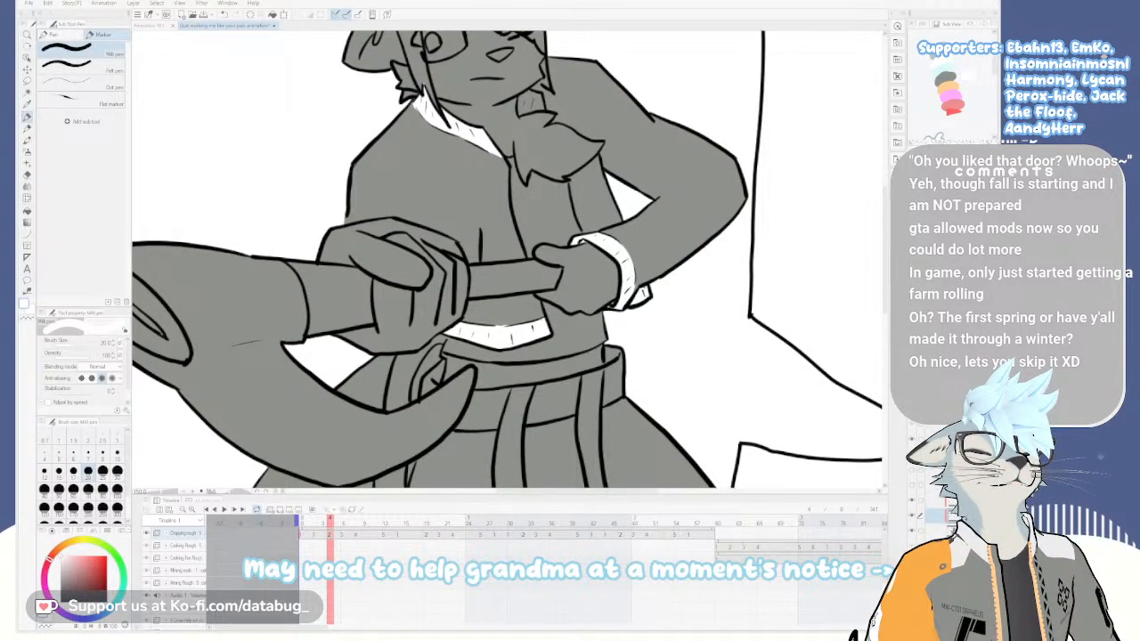
drag(576, 248, 625, 364)
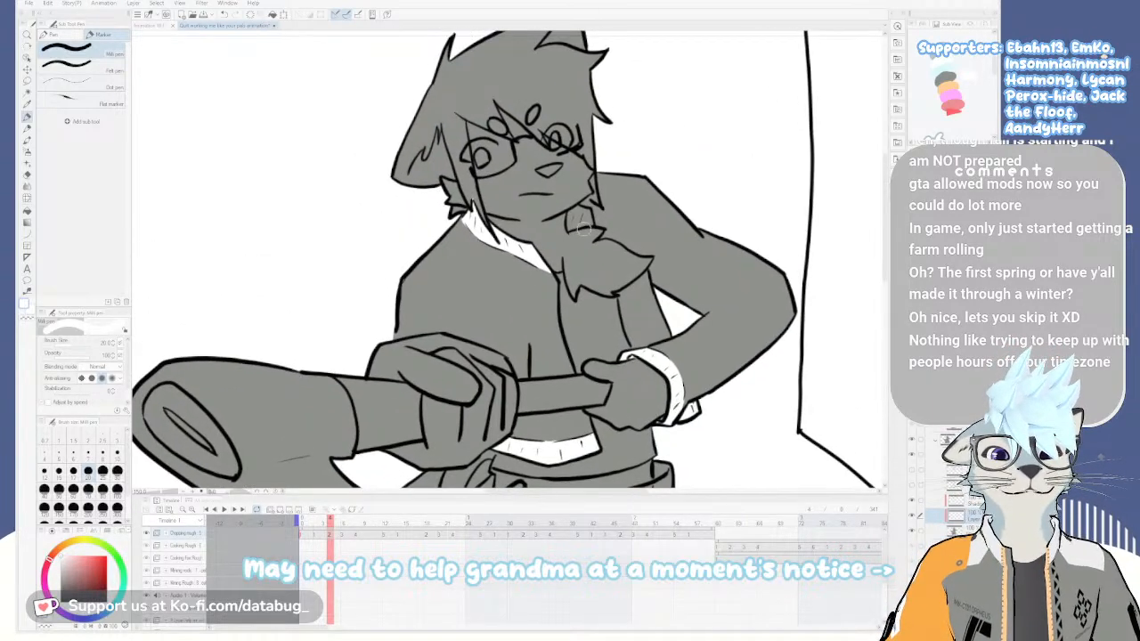
key(e)
drag(569, 224, 592, 214)
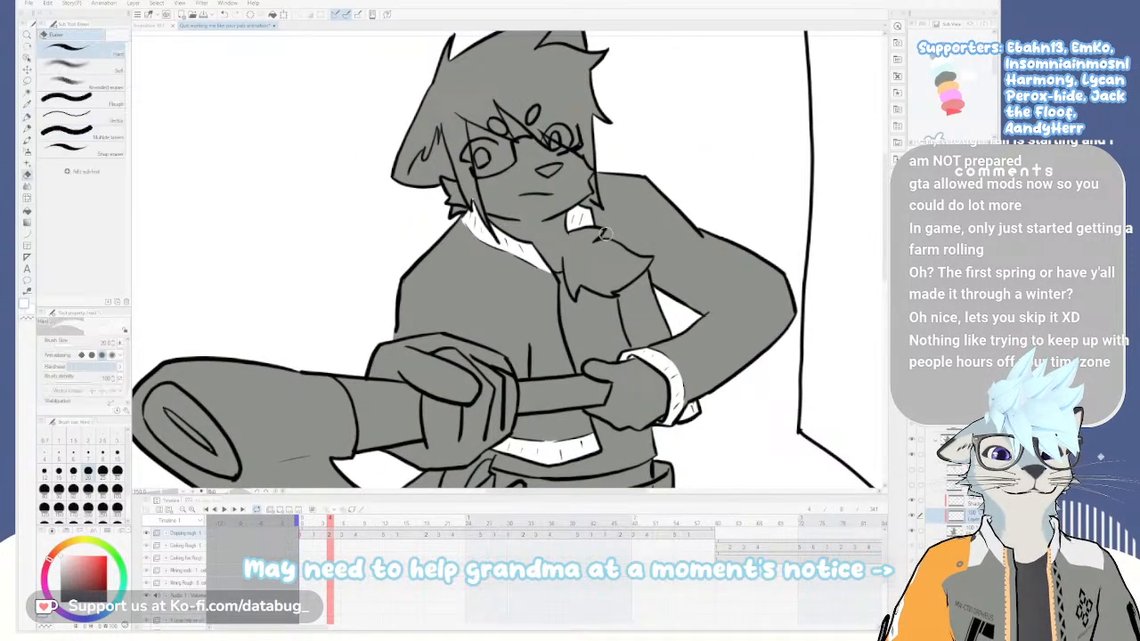
Look over the second drawing from the head to the belt for trim areas that still lack white
key(p)
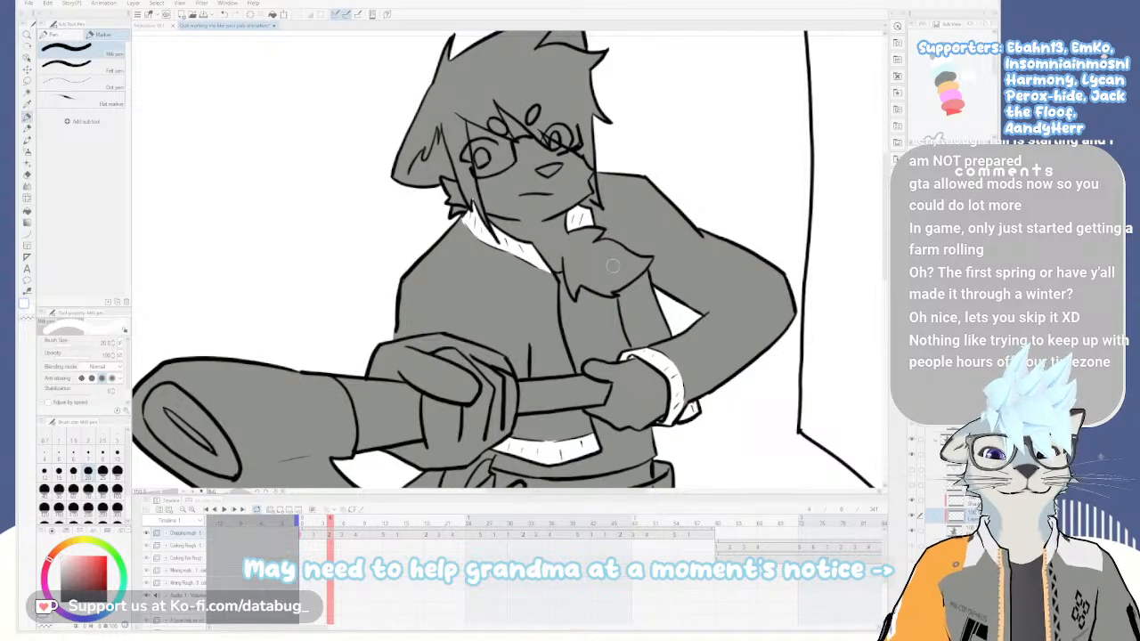
mouse_move(599, 278)
mouse_down()
mouse_move(620, 339)
mouse_move(626, 278)
mouse_move(626, 296)
mouse_move(634, 280)
mouse_move(598, 219)
mouse_up()
mouse_move(623, 331)
mouse_down()
mouse_move(605, 231)
mouse_move(618, 311)
mouse_up()
drag(591, 249, 618, 311)
drag(584, 227, 608, 313)
drag(598, 260, 588, 306)
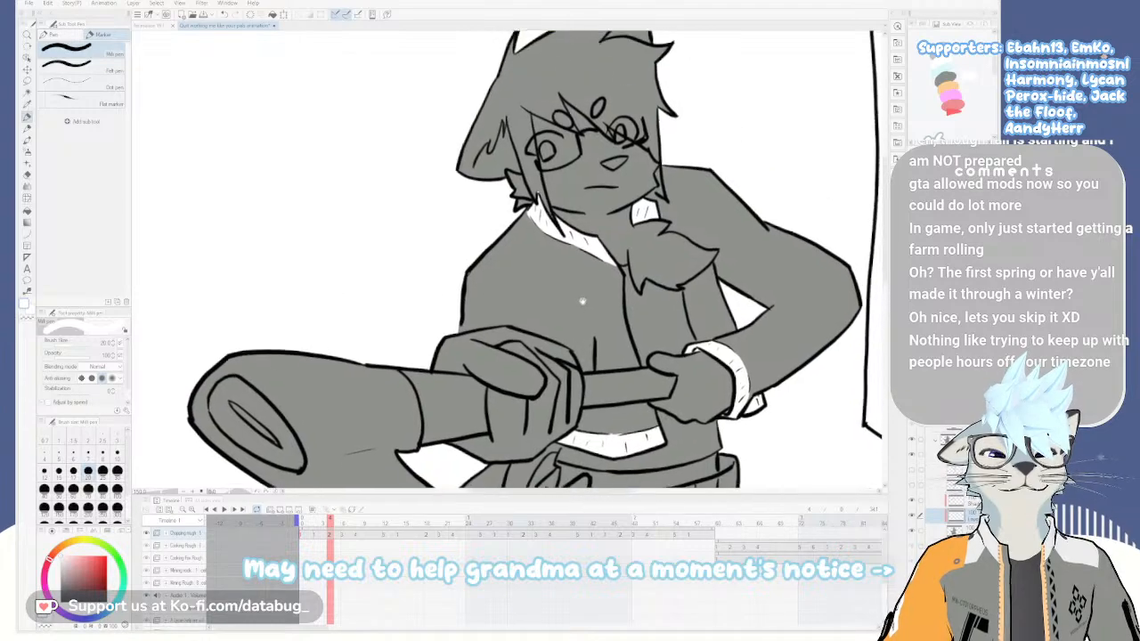
drag(584, 242, 607, 331)
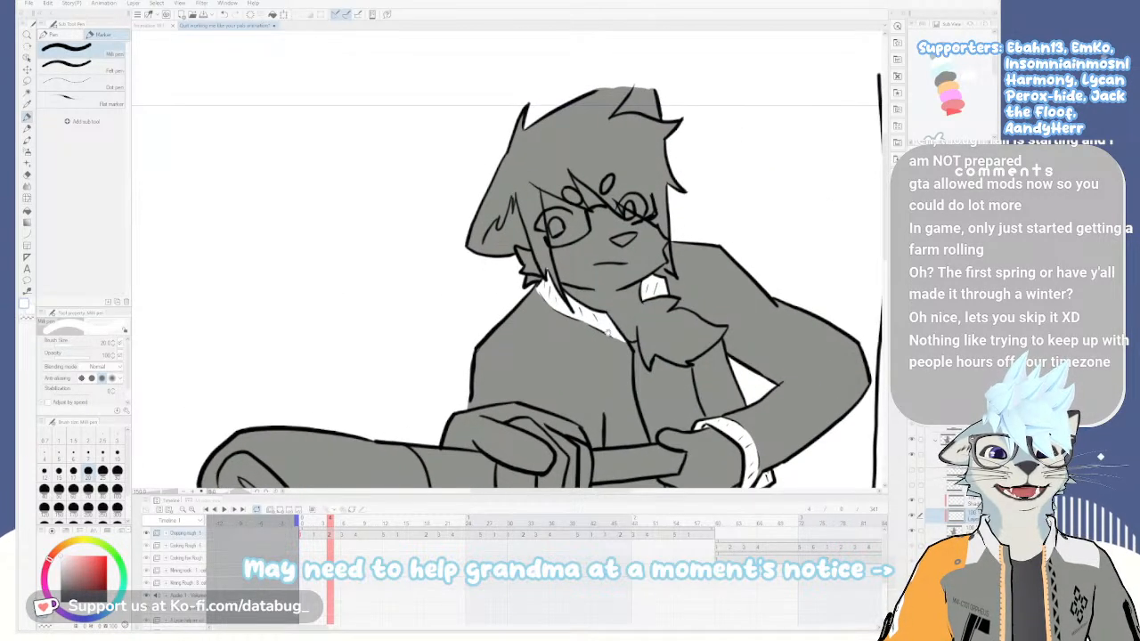
scroll(622, 349, down, 2)
drag(601, 335, 597, 303)
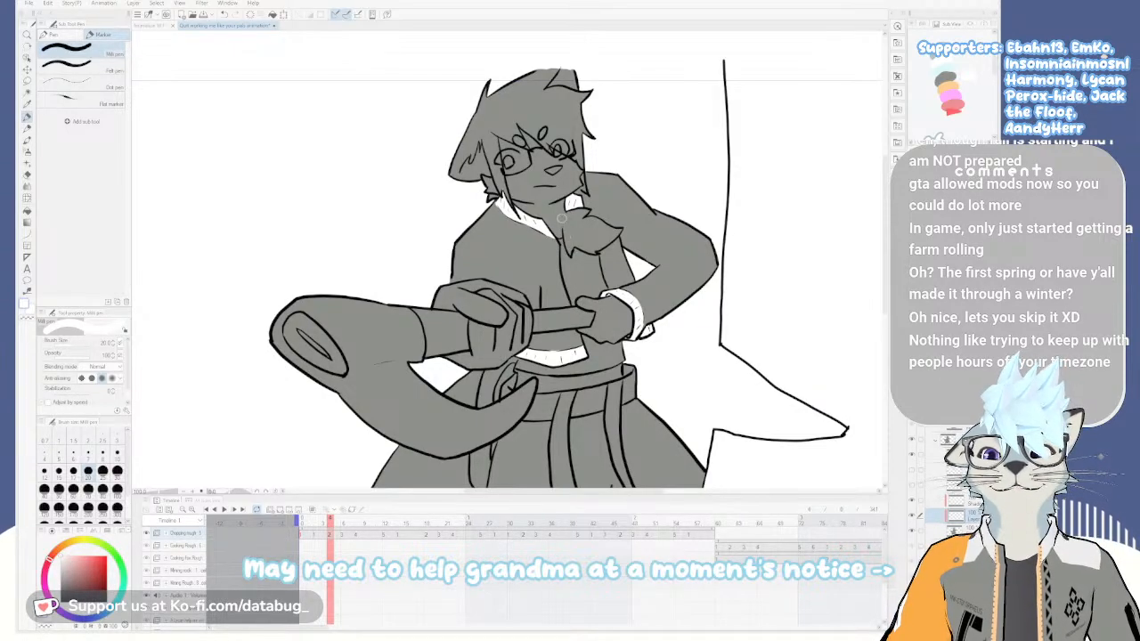
drag(595, 378, 622, 386)
scroll(572, 264, up, 1)
drag(568, 257, 585, 231)
drag(611, 340, 592, 152)
drag(592, 299, 578, 321)
scroll(566, 236, down, 1)
drag(621, 219, 597, 315)
drag(566, 227, 568, 175)
drag(597, 276, 584, 257)
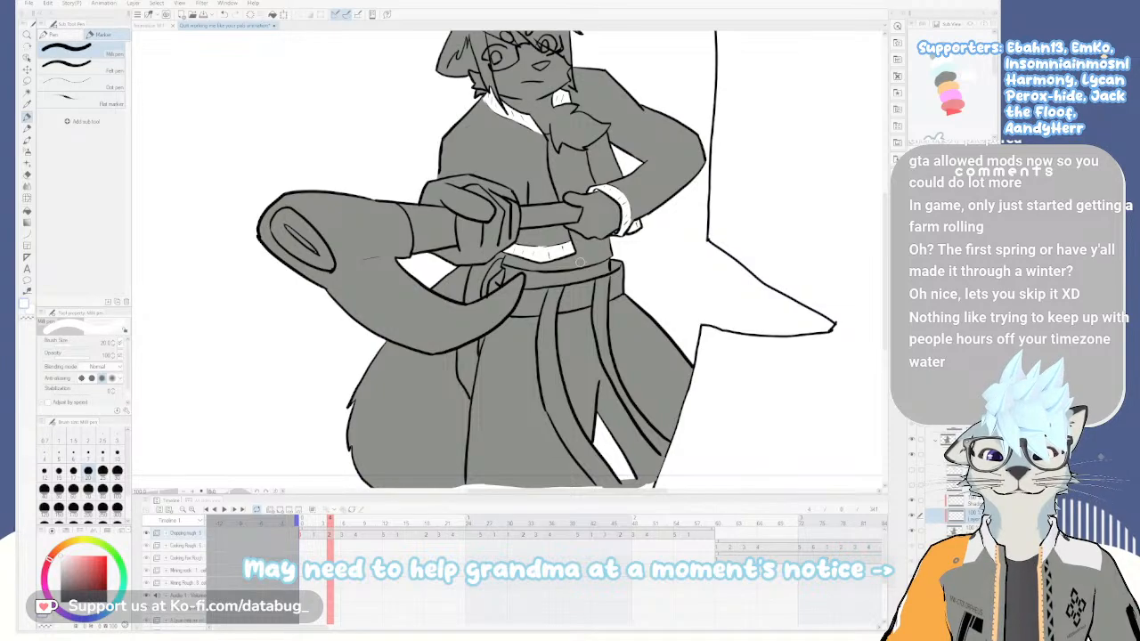
drag(577, 260, 587, 316)
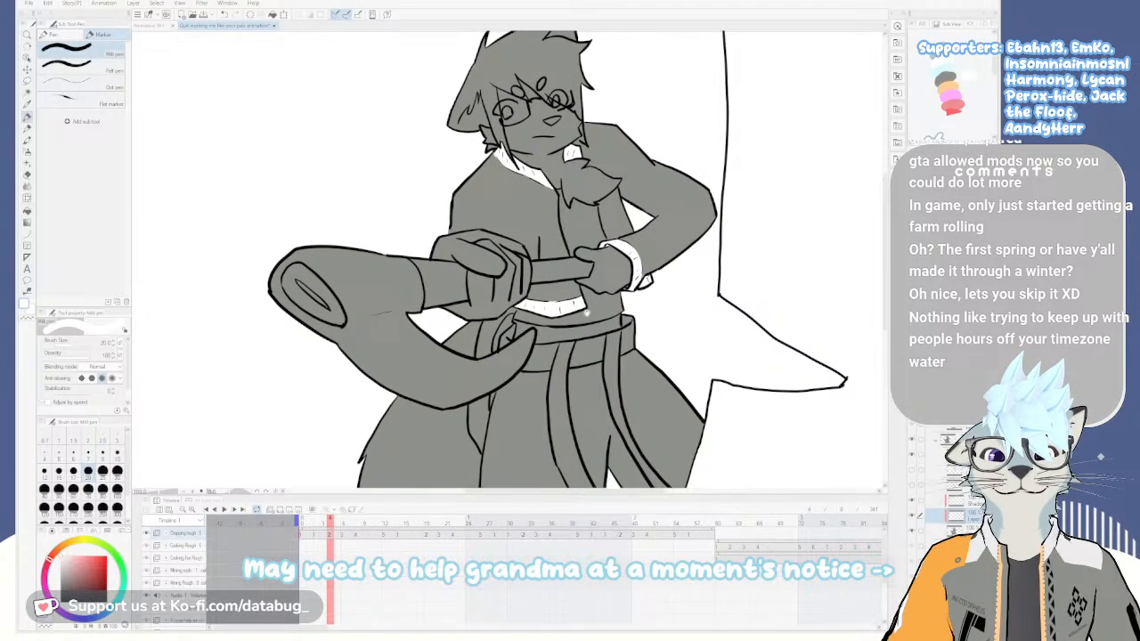
Paint the top of the far shoulder beside the neck white on the second drawing and clean its edge with the eraser
scroll(592, 150, up, 1)
scroll(590, 152, up, 1)
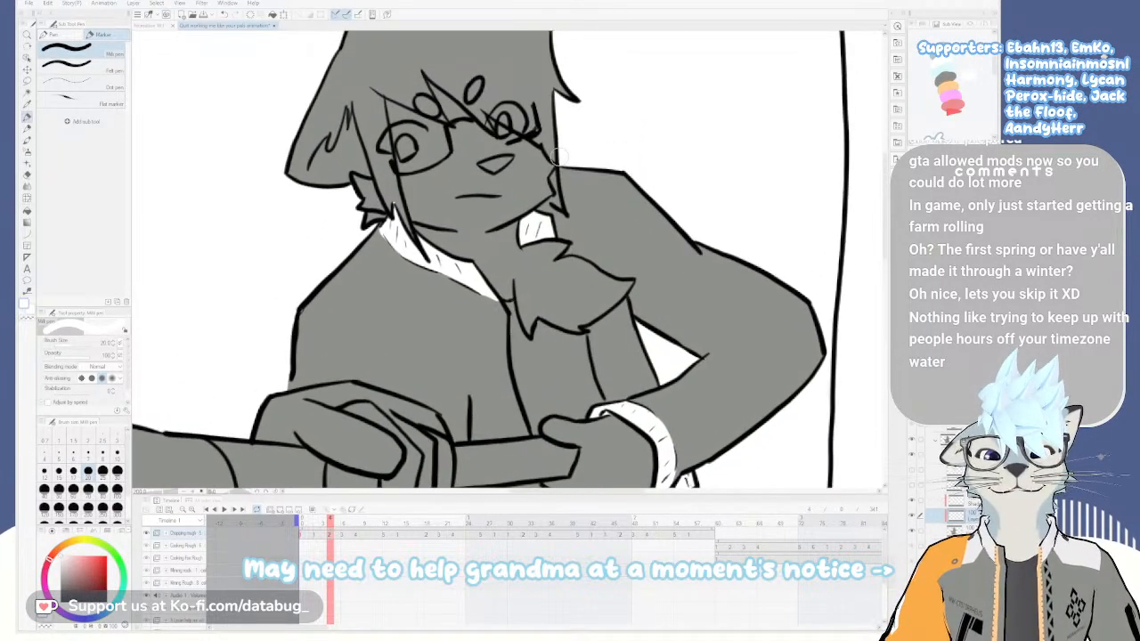
mouse_move(613, 178)
mouse_down()
mouse_move(569, 182)
mouse_move(604, 173)
mouse_move(567, 172)
mouse_move(613, 170)
mouse_up()
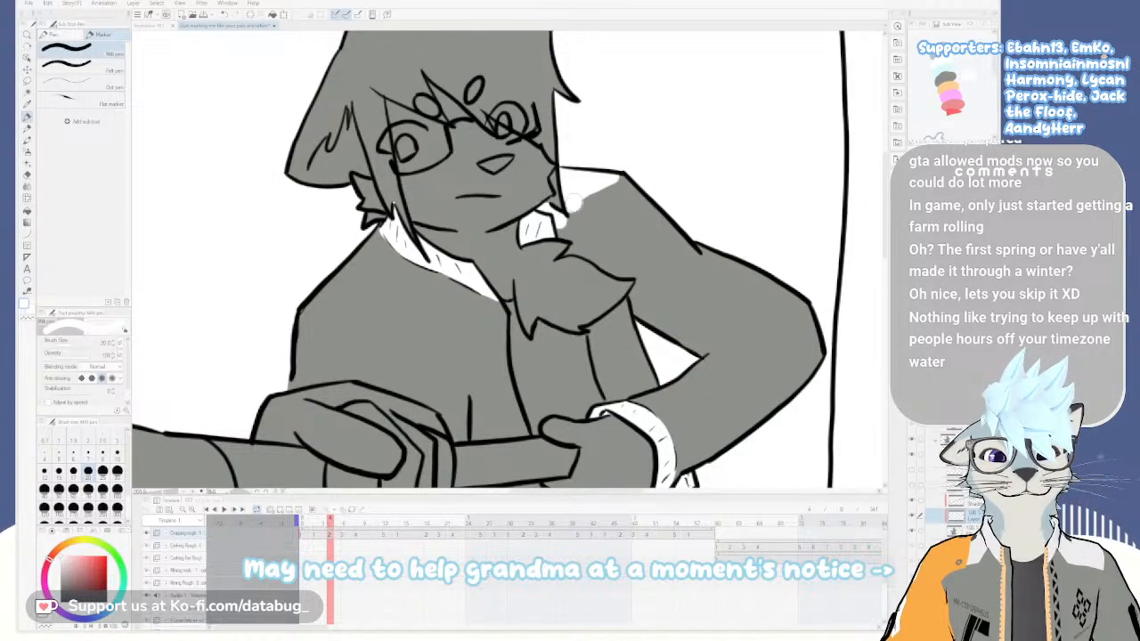
key(e)
mouse_move(606, 190)
mouse_down()
mouse_move(569, 231)
mouse_move(596, 202)
mouse_move(573, 222)
mouse_up()
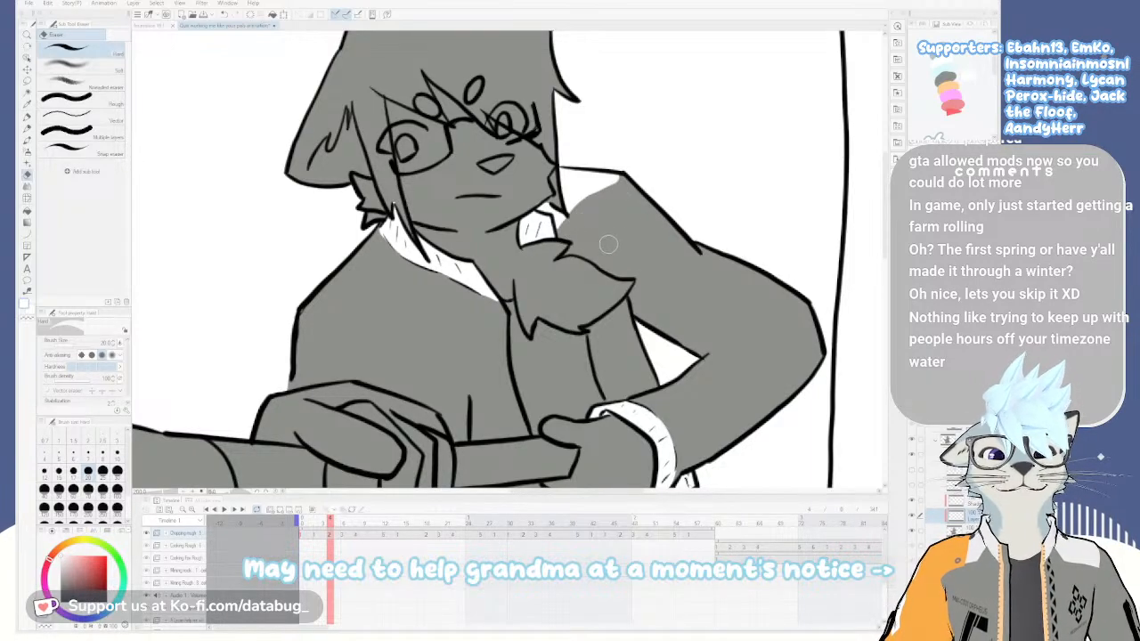
key(p)
key(e)
drag(610, 313, 589, 131)
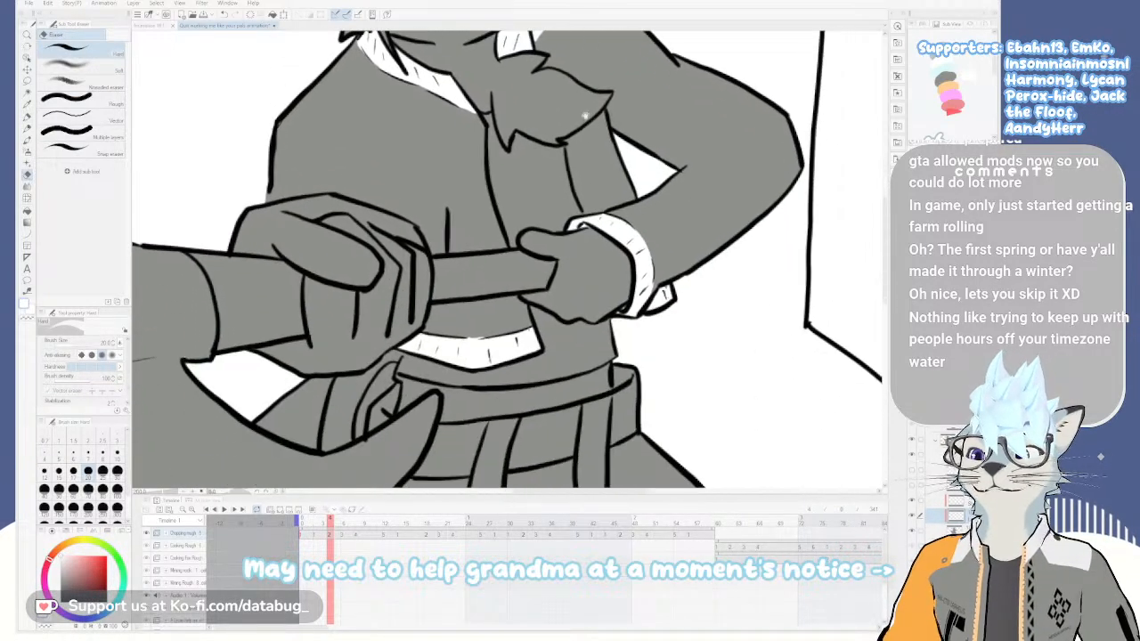
scroll(608, 198, down, 2)
drag(651, 185, 649, 286)
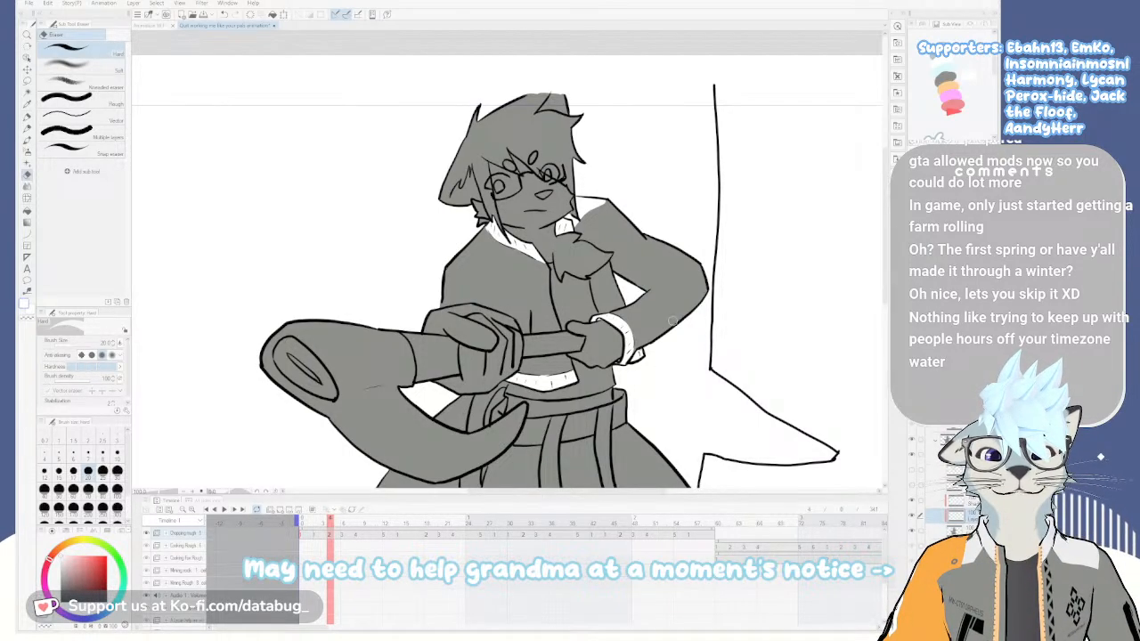
Go to the third drawing and try filling the collar area beside the hanging hair strand with white
key(Right)
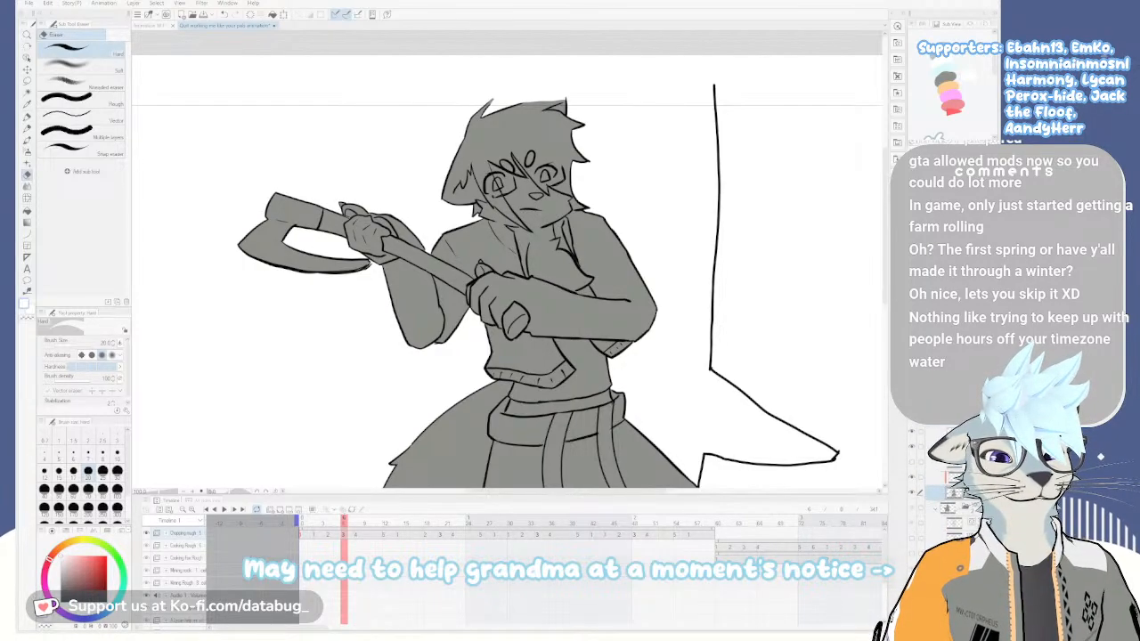
scroll(526, 236, up, 3)
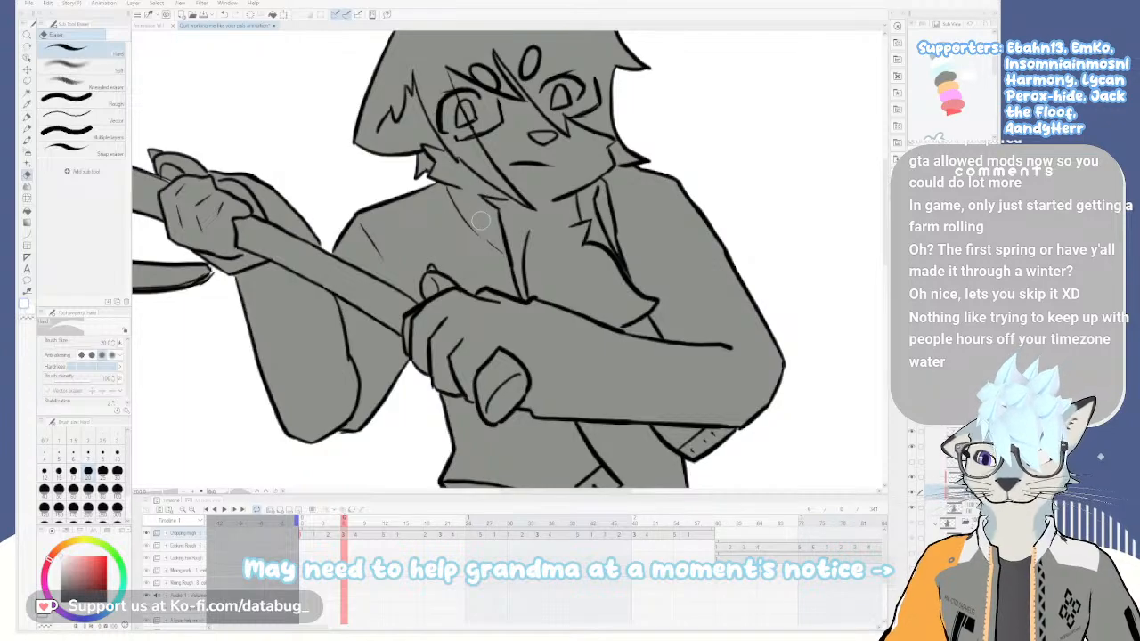
key(p)
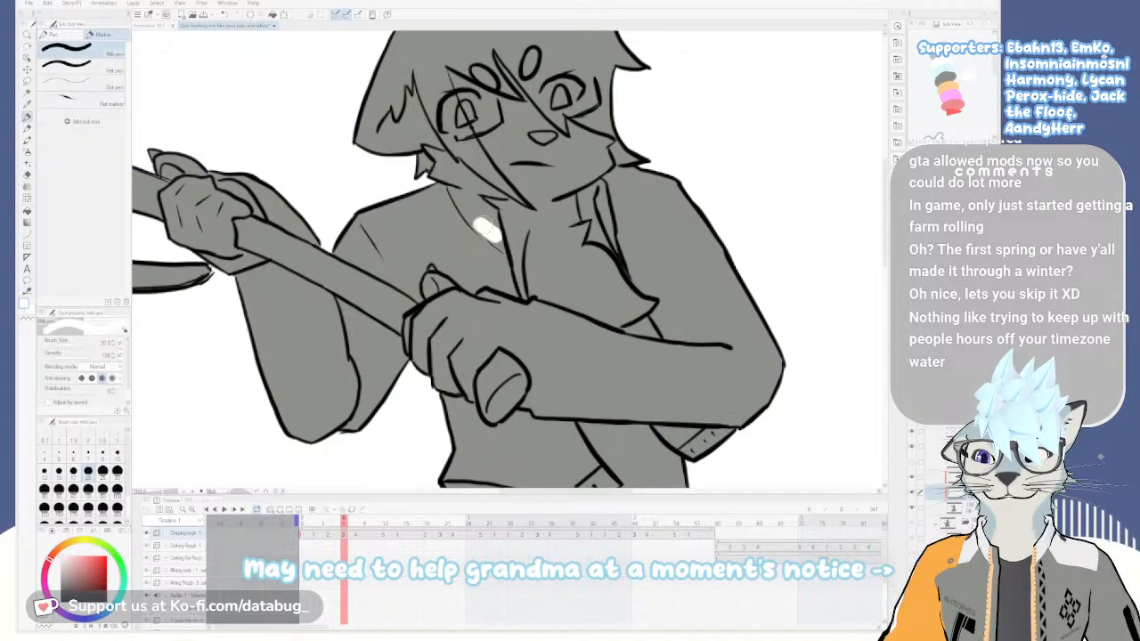
key(g)
click(489, 229)
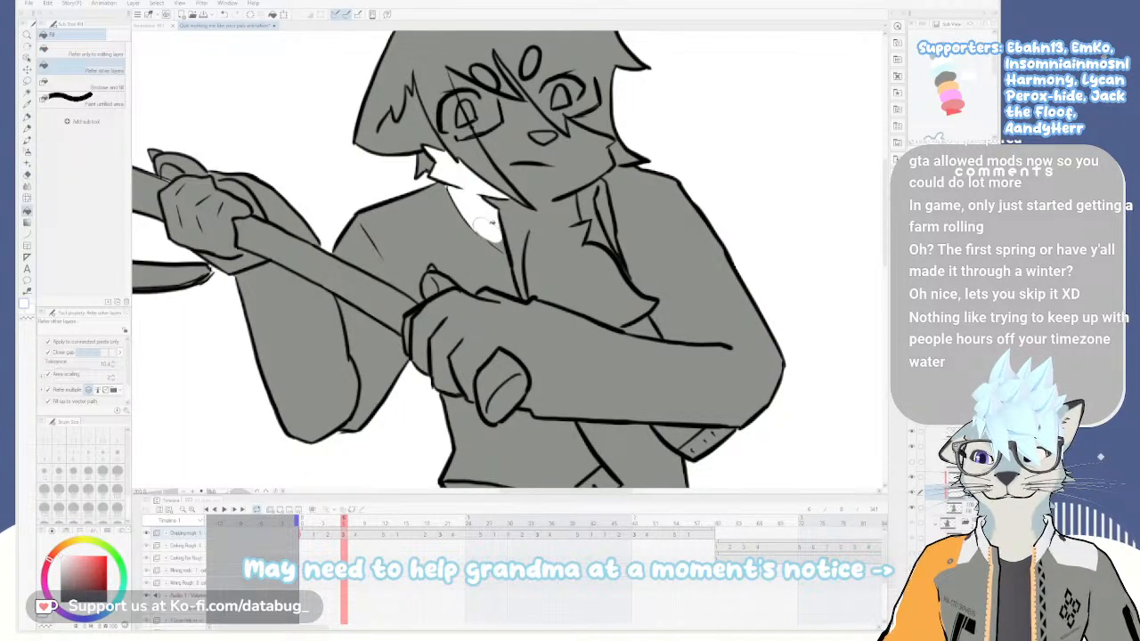
Close the collar strip's open end beneath the jaw with white pen strokes and fill the rest of the strip white
key(p)
drag(456, 191, 487, 232)
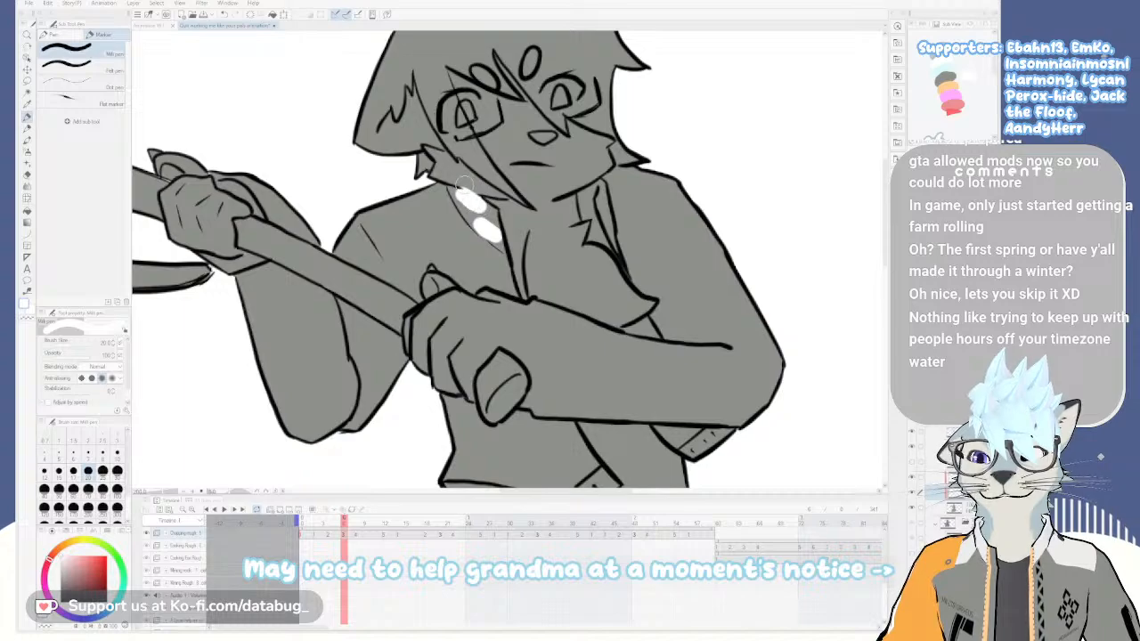
key(e)
key(p)
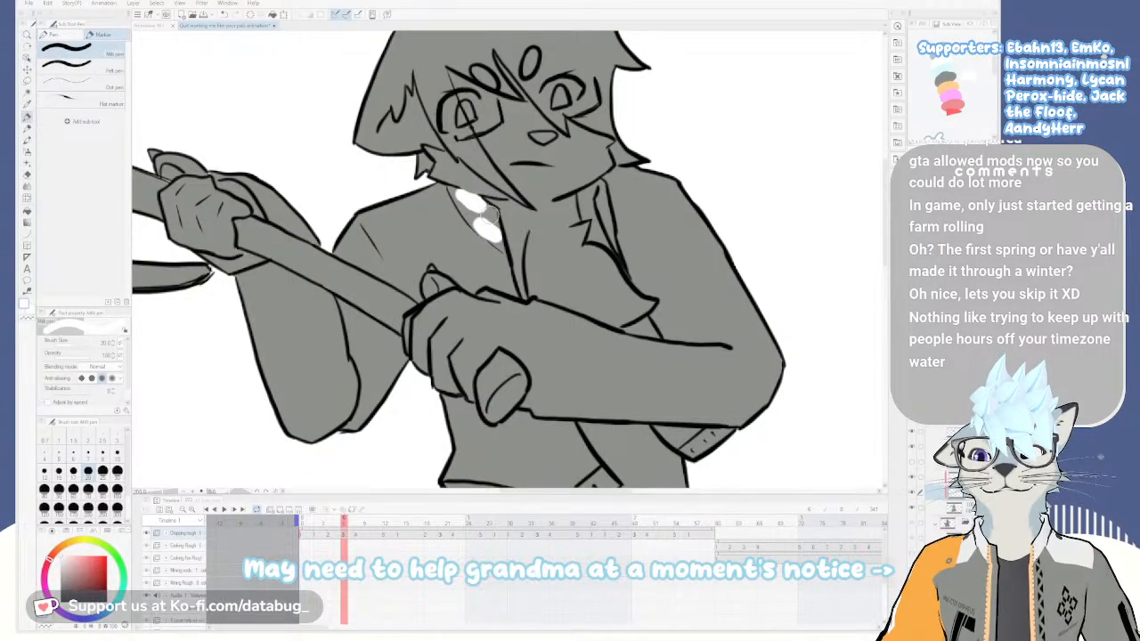
key(p)
key(g)
click(483, 212)
click(482, 210)
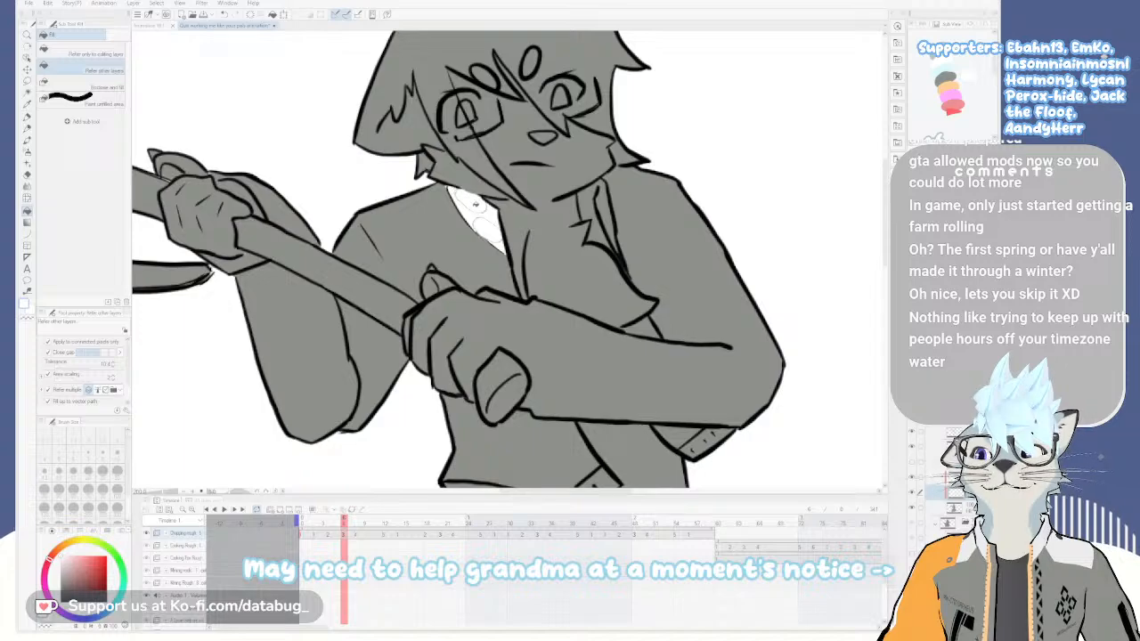
Colour the narrow collar piece beneath the far side of the chin white and erase the paint outside its outline
key(p)
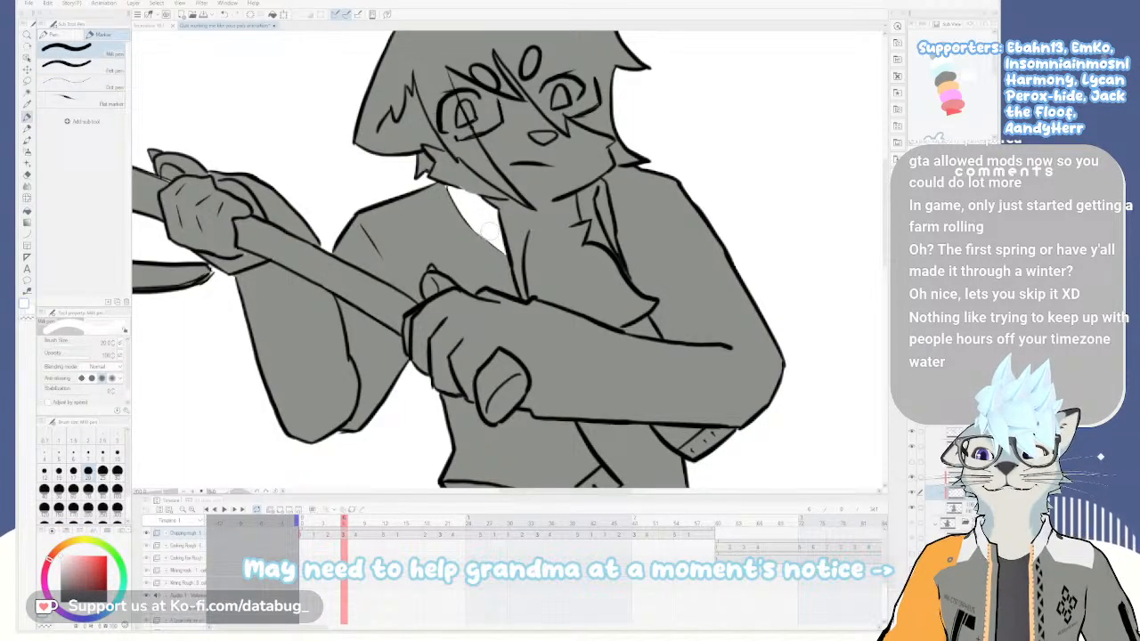
mouse_move(606, 203)
mouse_down()
mouse_move(610, 226)
mouse_move(599, 190)
mouse_move(586, 195)
mouse_move(607, 220)
mouse_up()
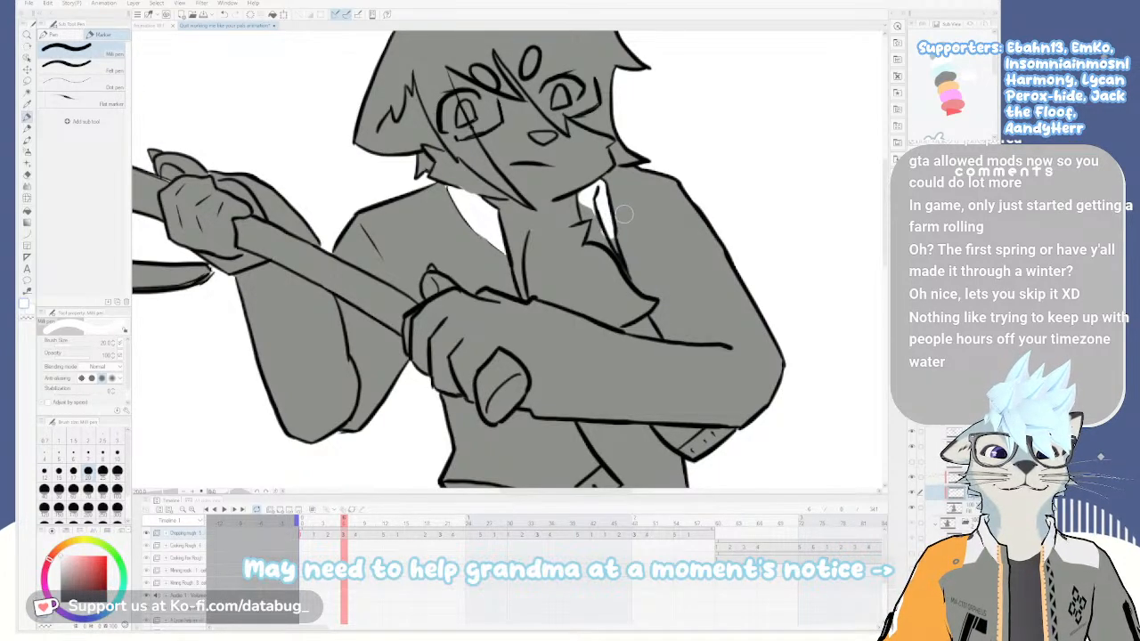
key(e)
drag(588, 221, 602, 238)
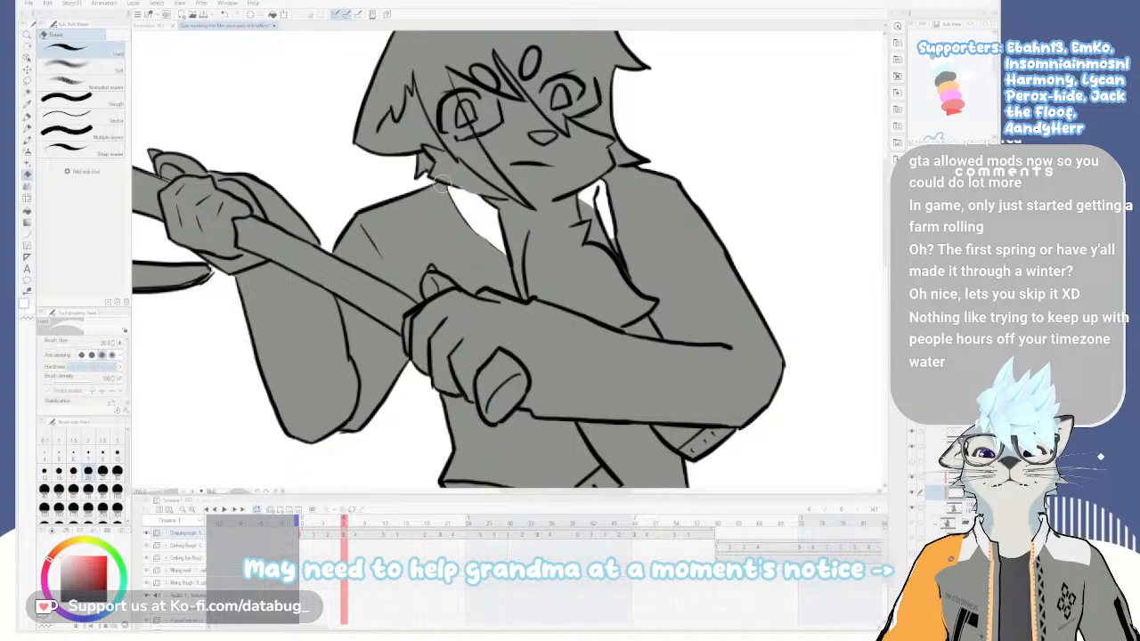
Fill the third drawing's stitched jacket hem and the small stitched piece beneath the bent elbow with white
scroll(552, 260, down, 4)
scroll(555, 265, down, 2)
key(g)
click(601, 287)
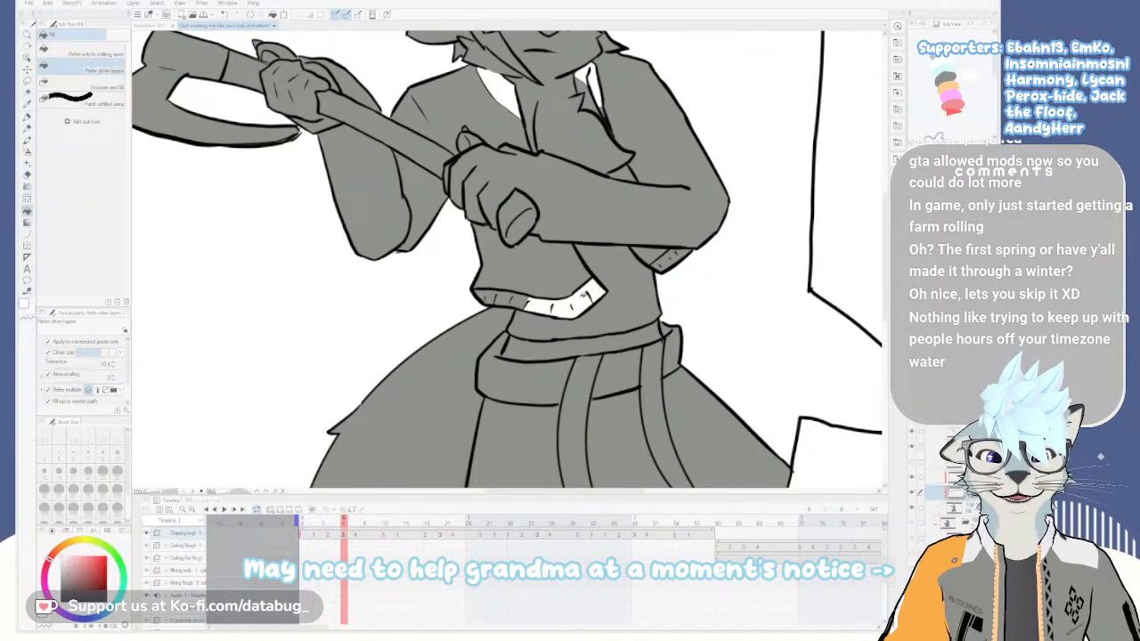
click(510, 300)
click(677, 253)
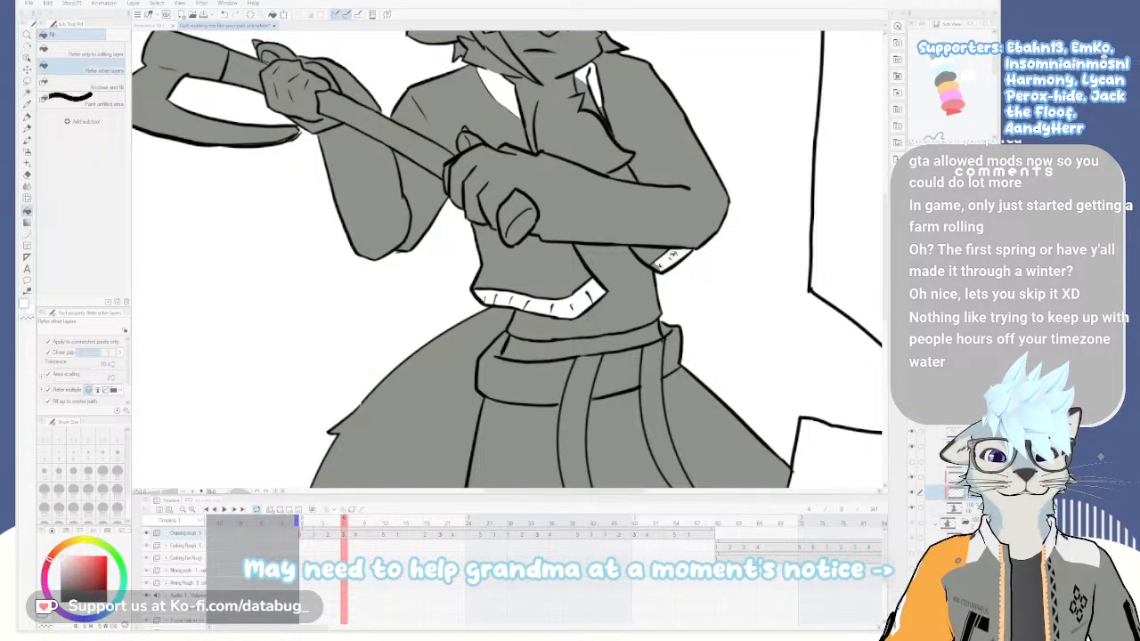
scroll(663, 260, up, 8)
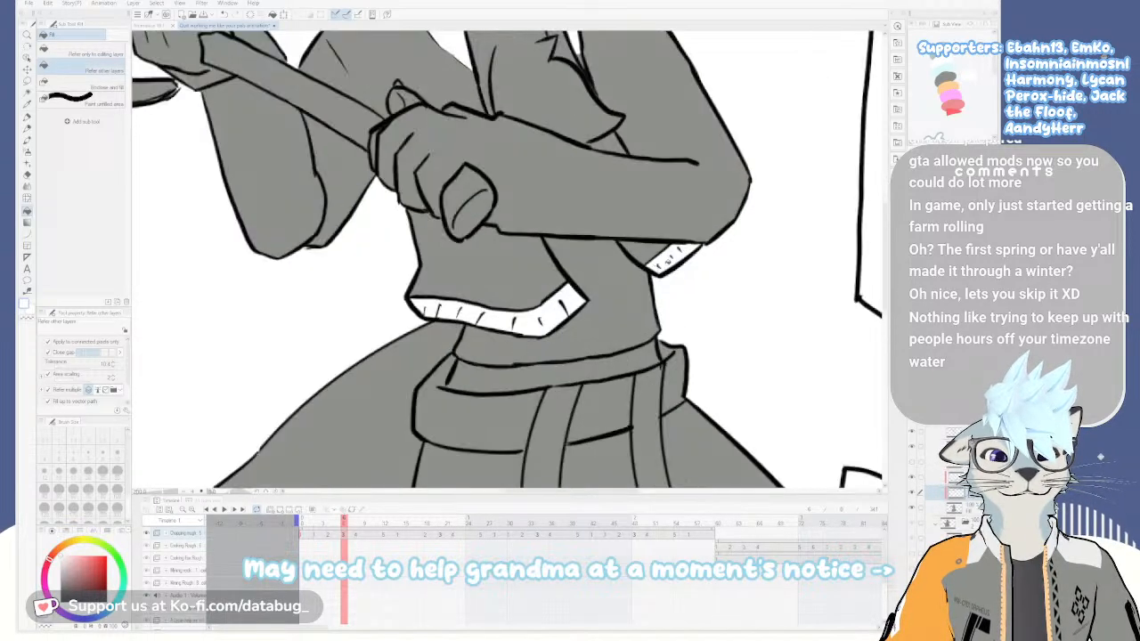
key(p)
scroll(604, 272, down, 8)
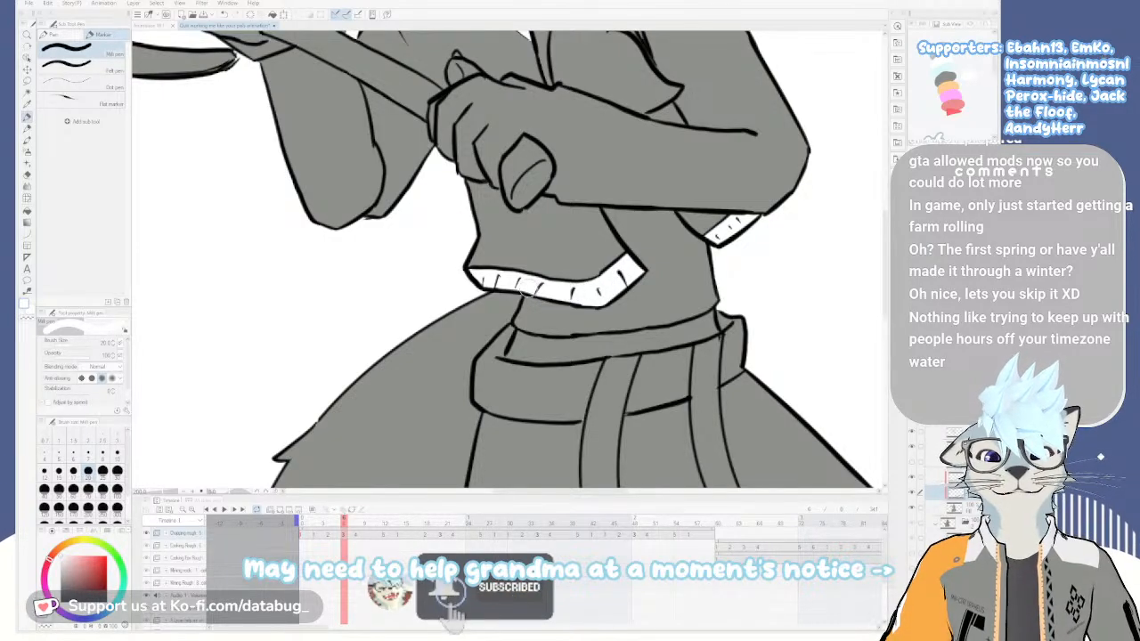
scroll(559, 267, down, 1)
Draw a cuff line with short stitch marks at the front wrist and add stitches to both collar pieces in black
drag(564, 241, 553, 292)
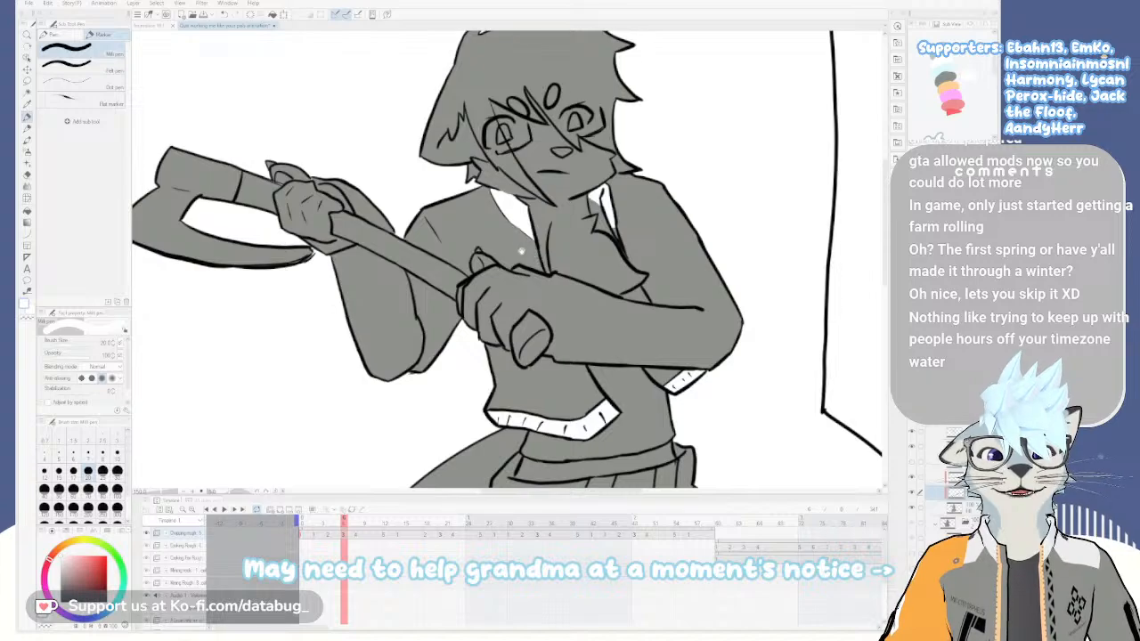
drag(521, 250, 535, 275)
drag(573, 311, 561, 252)
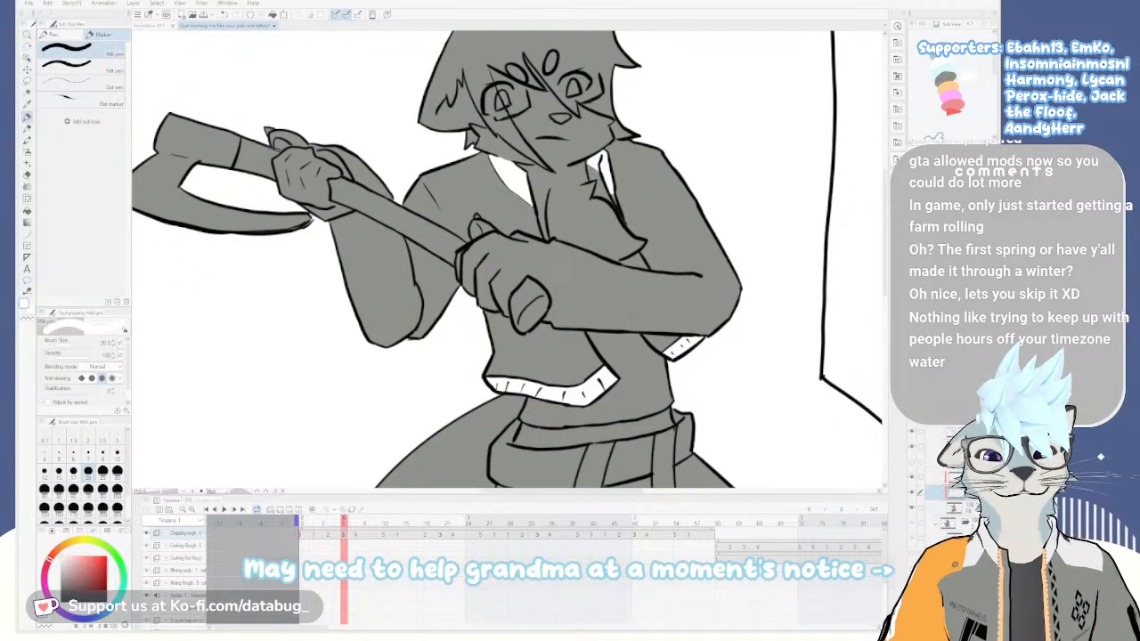
scroll(621, 271, up, 1)
drag(590, 318, 599, 329)
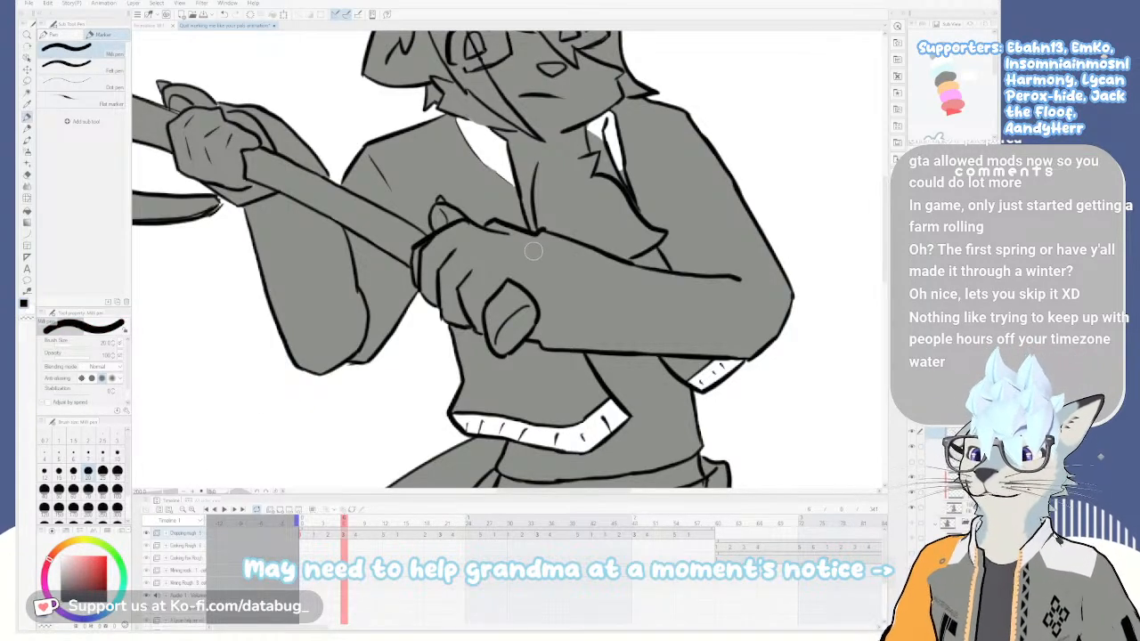
key(e)
key(p)
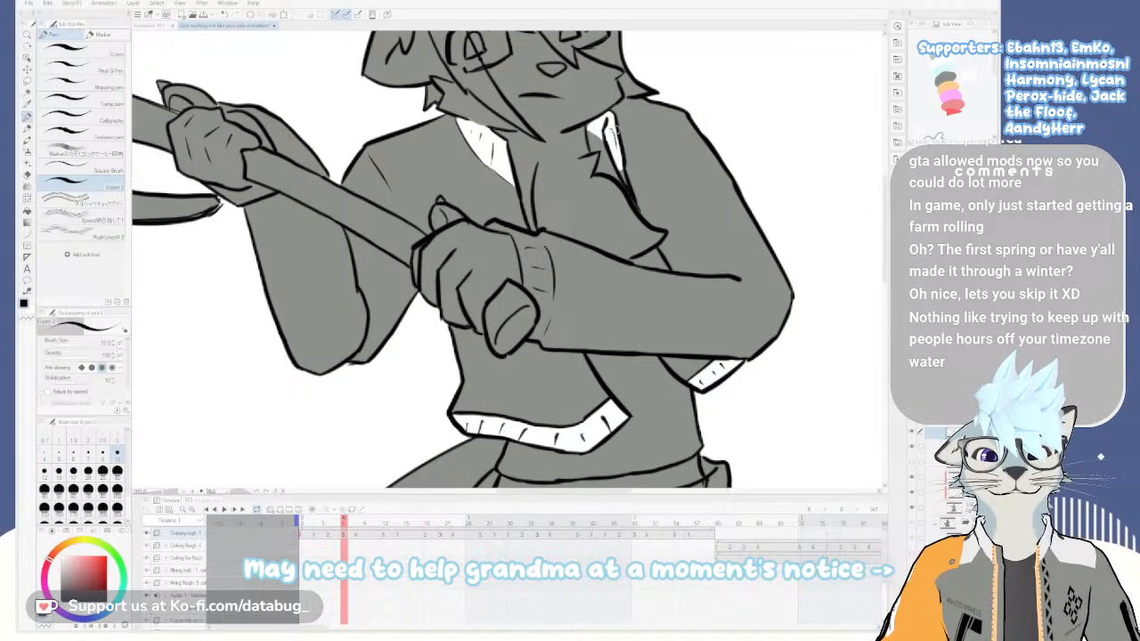
mouse_move(563, 378)
mouse_down()
mouse_move(542, 272)
mouse_move(559, 383)
mouse_up()
Try to draw a cuff line across the raised arm's wrist beside the axe handle in black
key(ctrl+minus)
drag(554, 294, 569, 370)
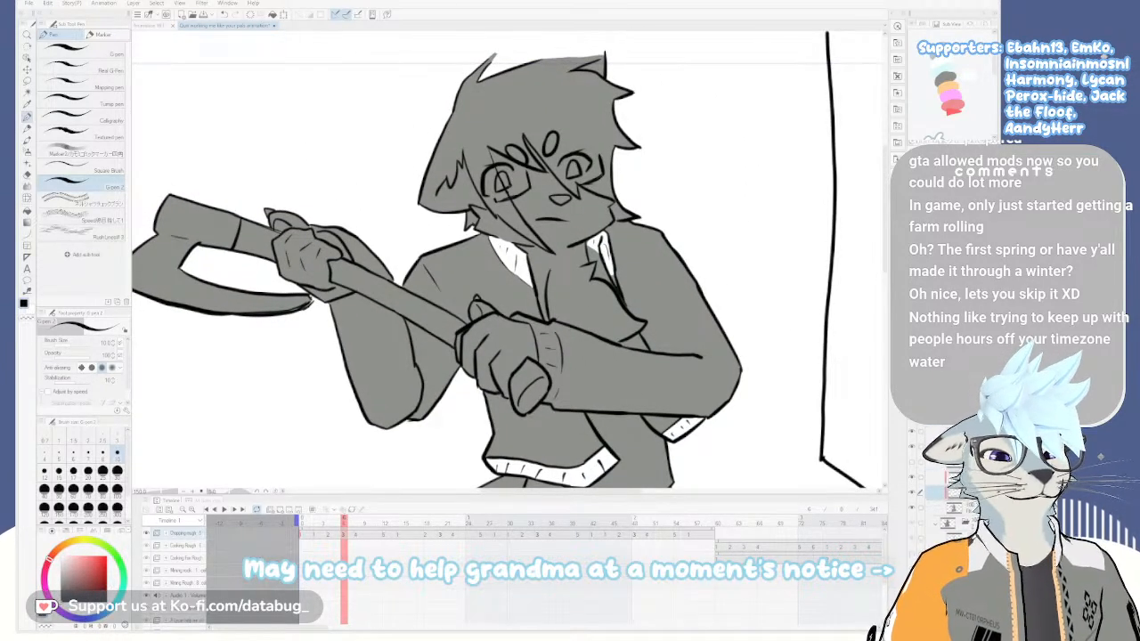
mouse_move(580, 359)
mouse_down()
mouse_move(545, 231)
mouse_move(559, 281)
mouse_move(565, 248)
mouse_move(629, 275)
mouse_move(703, 354)
mouse_up()
key(ctrl+plus)
key(ctrl+plus)
key(ctrl+plus)
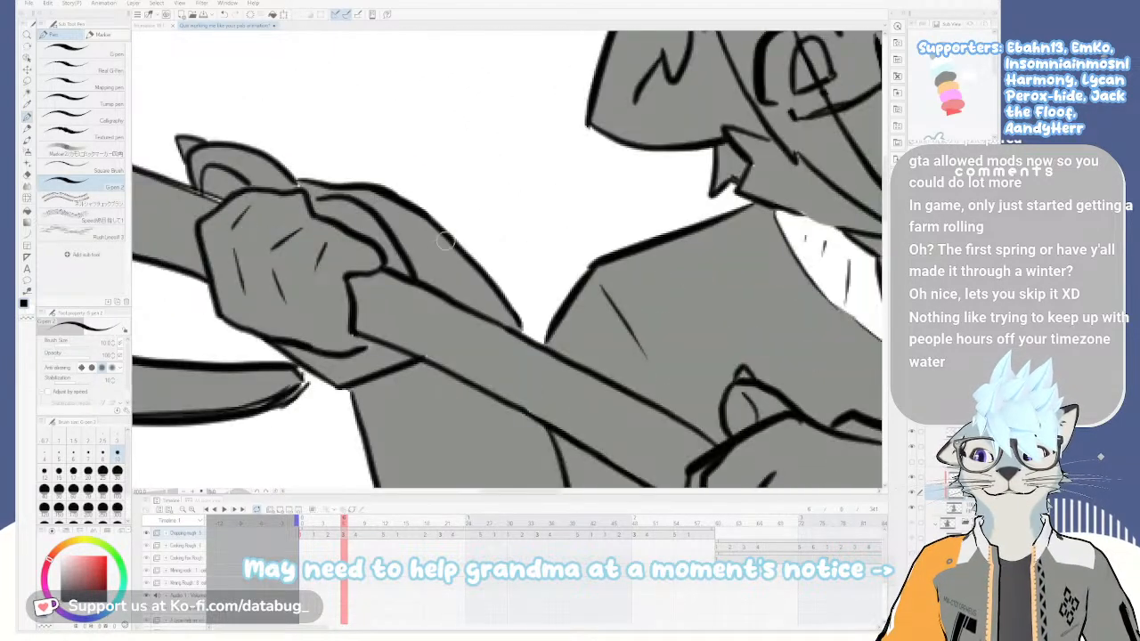
drag(440, 262, 514, 272)
drag(480, 221, 509, 292)
key(ctrl+z)
drag(482, 223, 508, 291)
key(ctrl+z)
drag(494, 241, 510, 300)
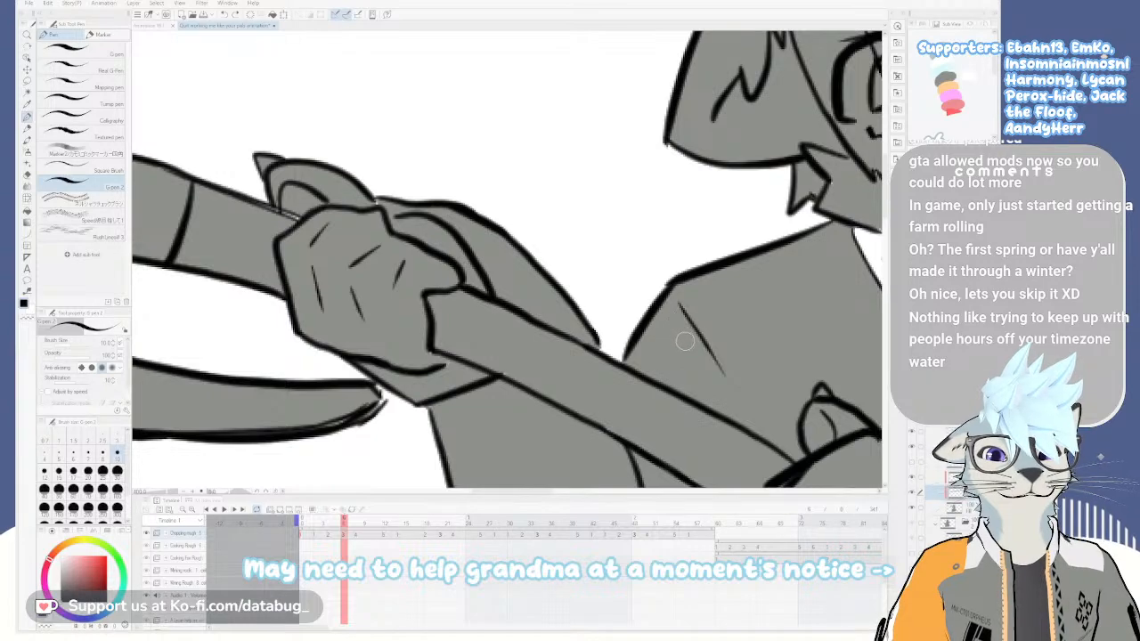
drag(498, 245, 509, 292)
scroll(691, 343, down, 2)
drag(707, 359, 578, 240)
mouse_move(719, 335)
mouse_down()
mouse_move(611, 258)
mouse_move(607, 291)
mouse_move(646, 324)
mouse_up()
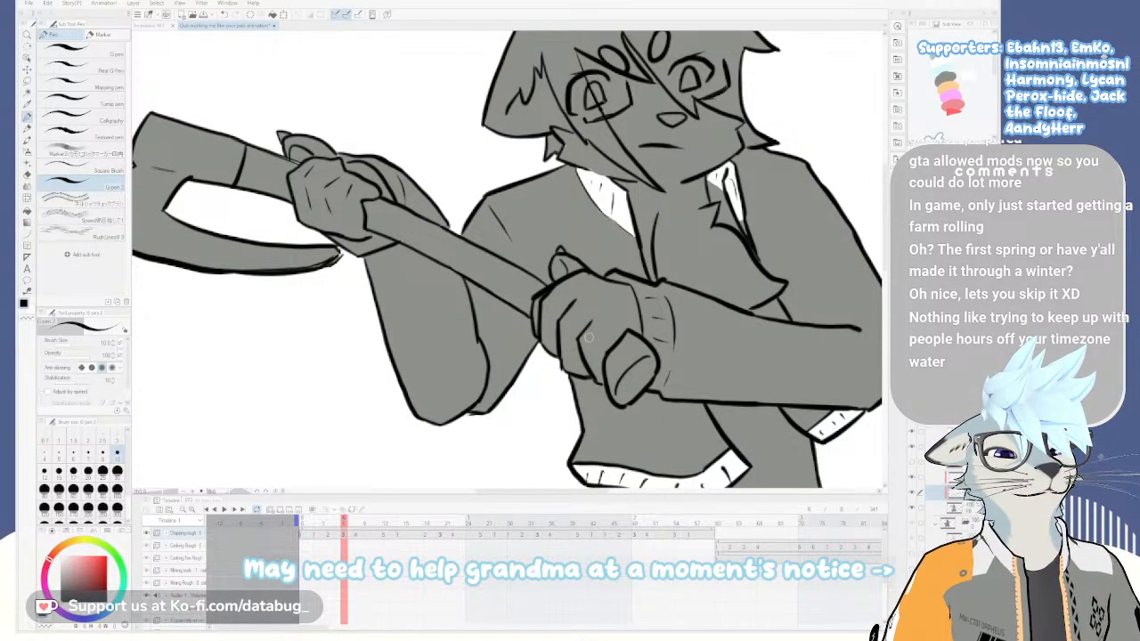
drag(572, 315, 520, 369)
drag(646, 261, 591, 381)
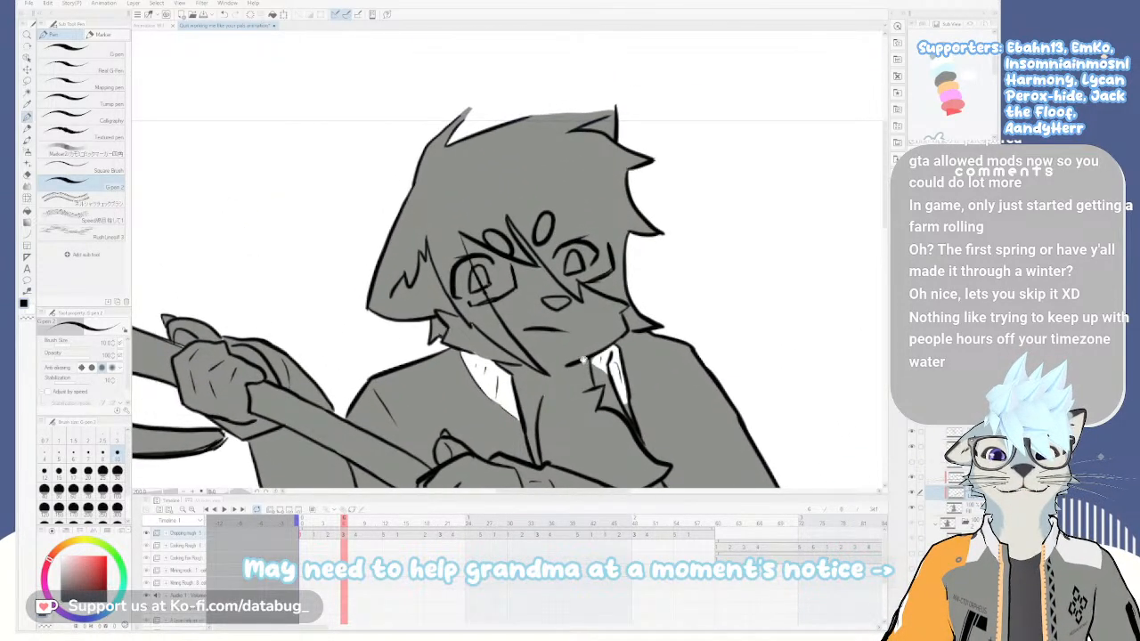
scroll(583, 359, down, 10)
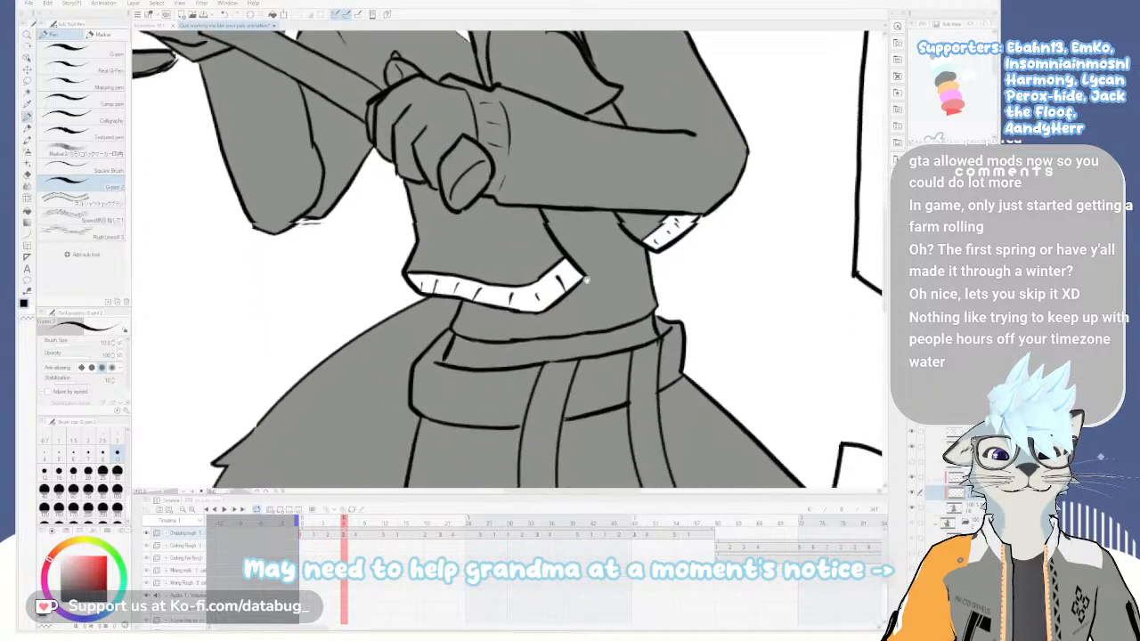
scroll(596, 267, up, 2)
scroll(588, 263, down, 6)
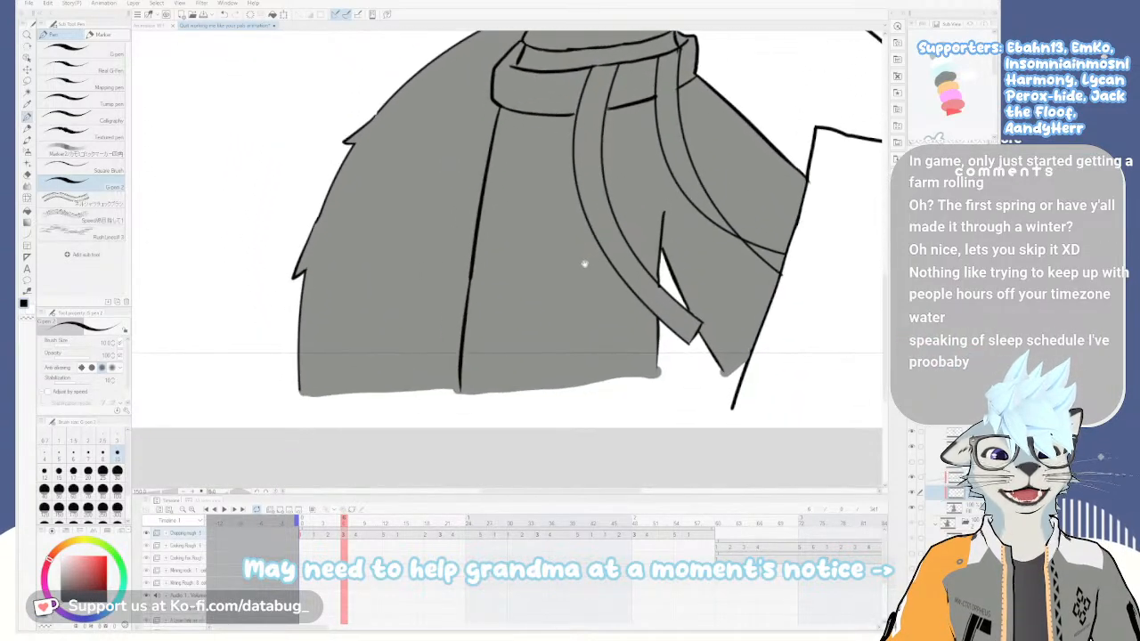
scroll(586, 268, up, 10)
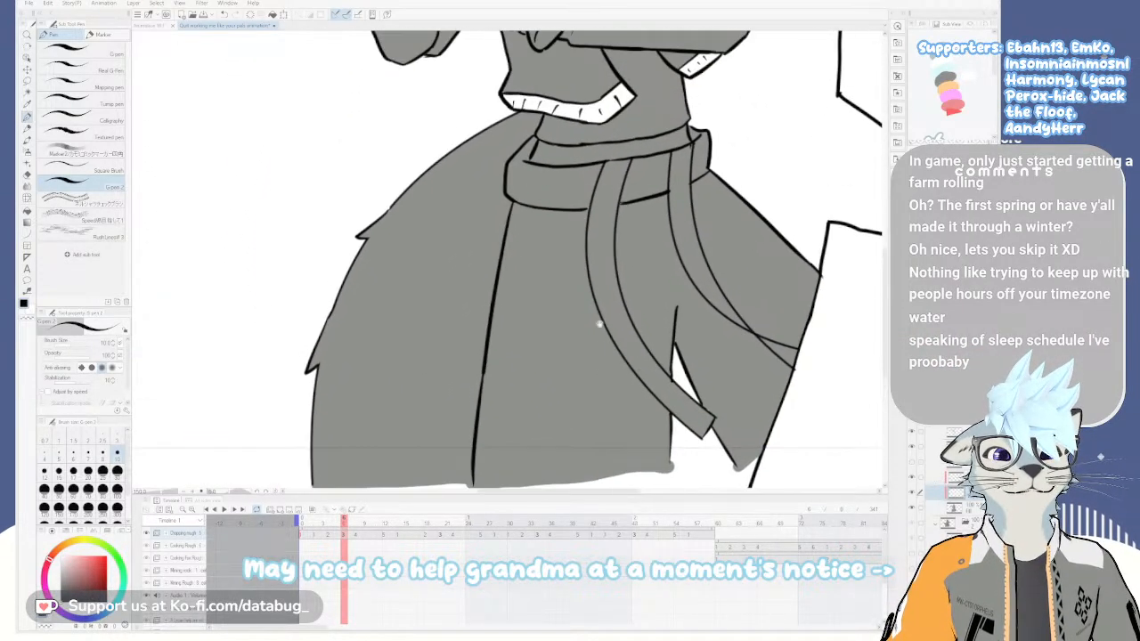
scroll(595, 347, down, 4)
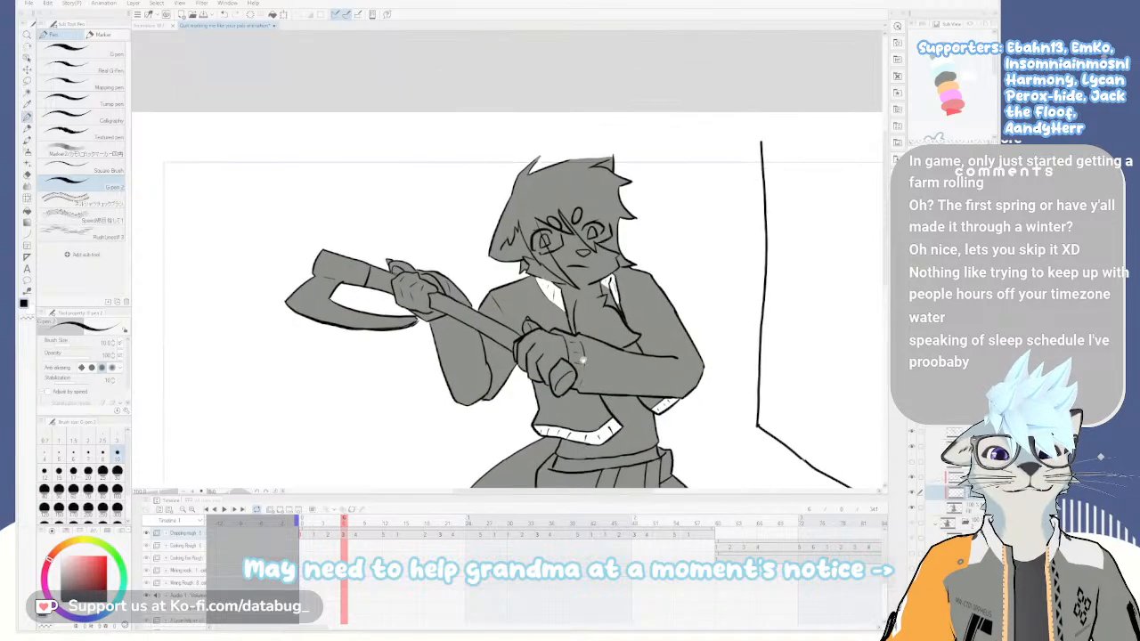
mouse_move(584, 349)
mouse_down()
mouse_move(580, 361)
mouse_move(571, 349)
mouse_up()
scroll(585, 323, up, 4)
mouse_move(565, 321)
mouse_down()
mouse_move(590, 359)
mouse_move(607, 325)
mouse_move(584, 346)
mouse_move(606, 350)
mouse_up()
scroll(605, 343, down, 1)
drag(659, 459, 546, 293)
mouse_move(578, 338)
mouse_down()
mouse_move(570, 290)
mouse_move(596, 365)
mouse_up()
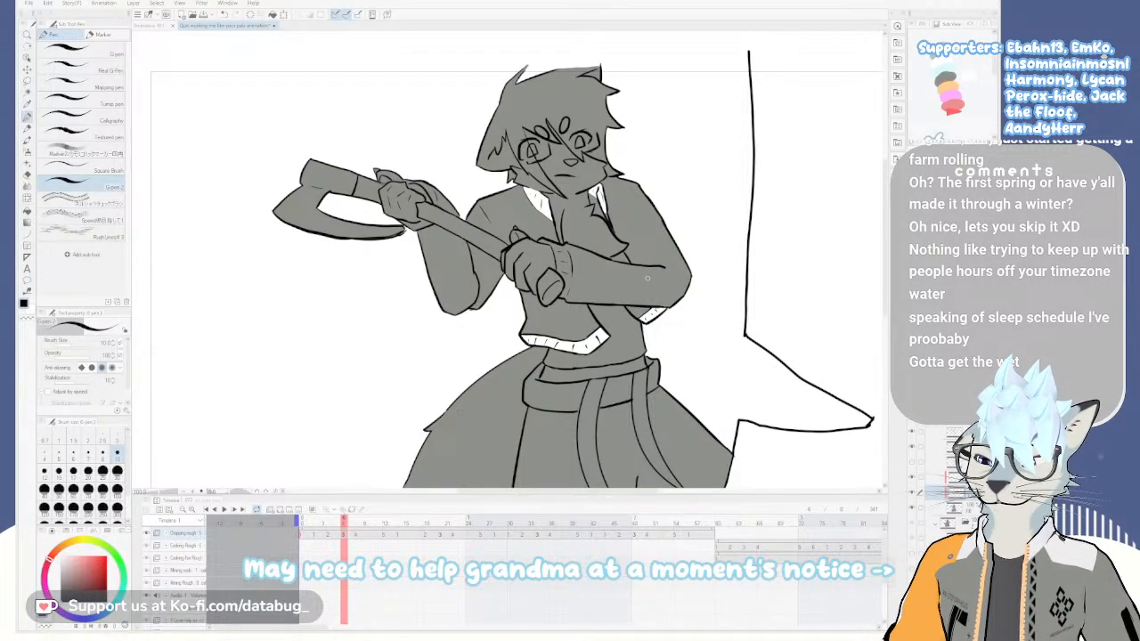
scroll(593, 232, up, 1)
scroll(593, 232, down, 1)
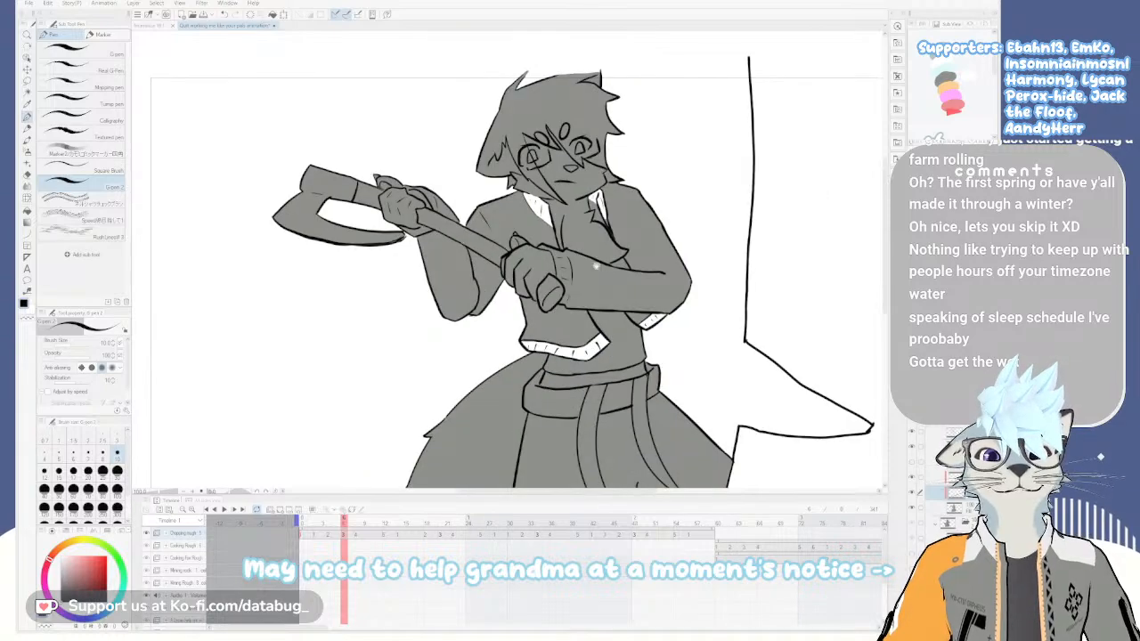
drag(584, 232, 598, 314)
scroll(599, 302, up, 2)
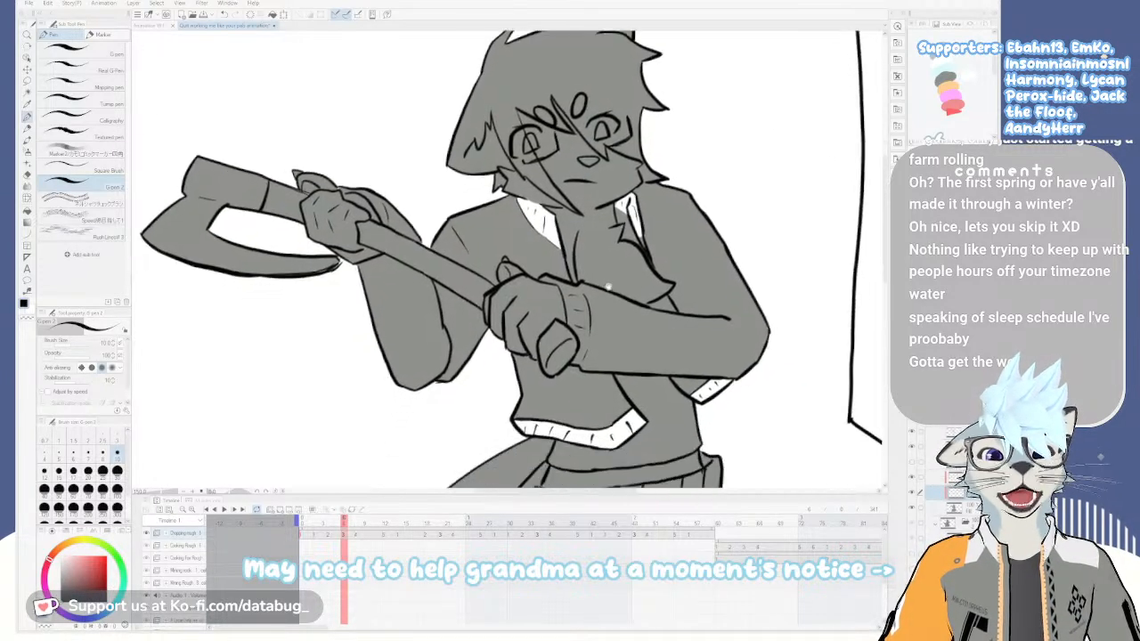
mouse_move(625, 302)
mouse_down()
mouse_move(621, 341)
mouse_move(630, 333)
mouse_move(611, 333)
mouse_move(650, 339)
mouse_up()
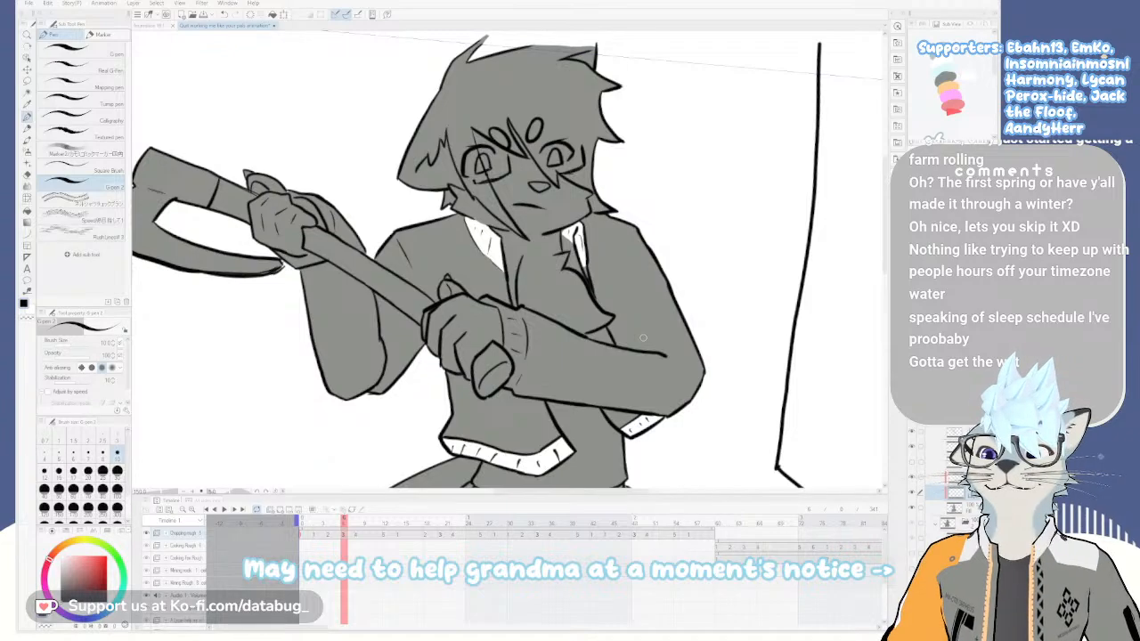
key(minus)
scroll(643, 337, down, 2)
drag(650, 385, 540, 283)
drag(625, 358, 652, 366)
scroll(611, 331, up, 1)
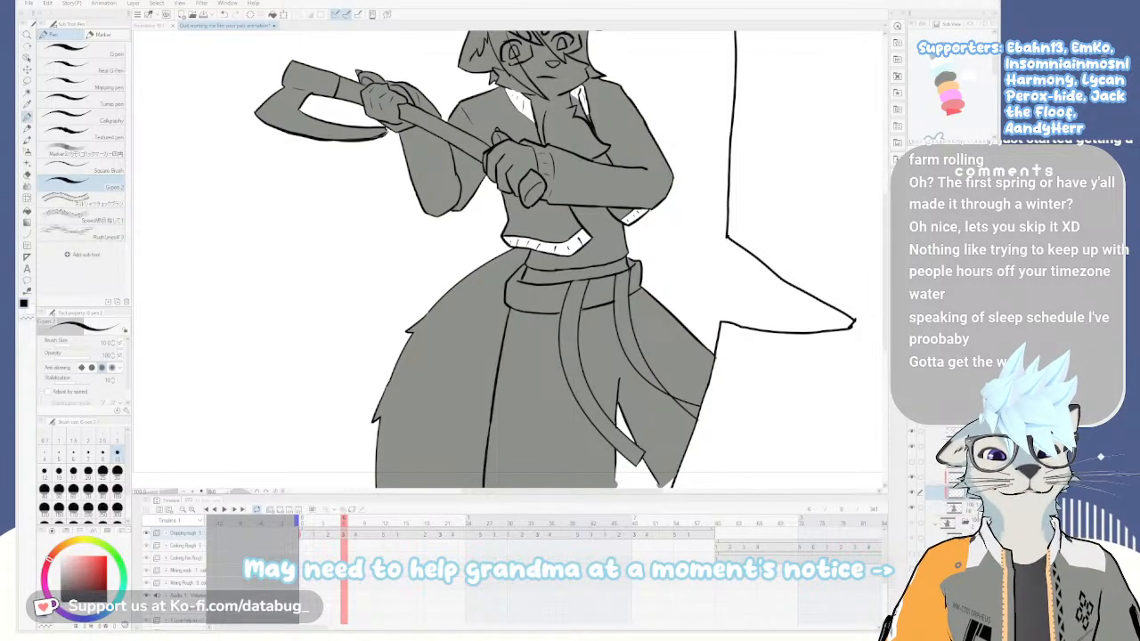
Colour the stitched cuff at the front wrist white, painting along its open sleeve-side edge, cleaning up the overflow and filling the rest
scroll(581, 158, up, 5)
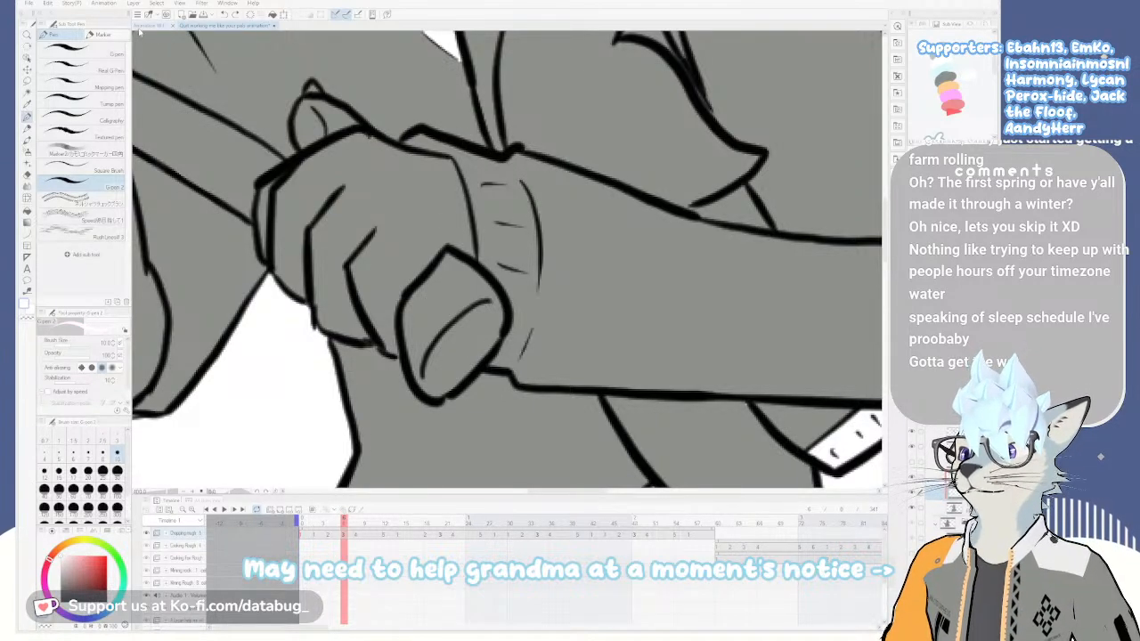
click(103, 34)
mouse_move(498, 191)
mouse_down()
mouse_move(533, 245)
mouse_move(516, 201)
mouse_move(525, 299)
mouse_move(538, 259)
mouse_move(507, 358)
mouse_move(516, 381)
mouse_move(501, 385)
mouse_move(543, 323)
mouse_move(536, 354)
mouse_move(523, 365)
mouse_move(545, 332)
mouse_move(549, 288)
mouse_move(544, 331)
mouse_up()
key(e)
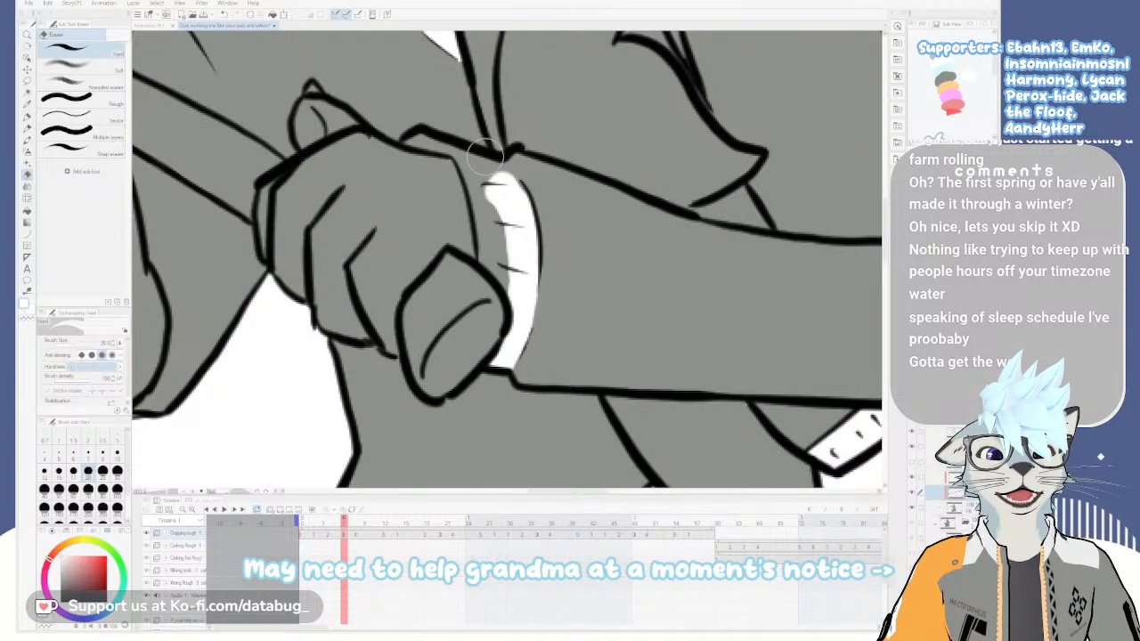
key(p)
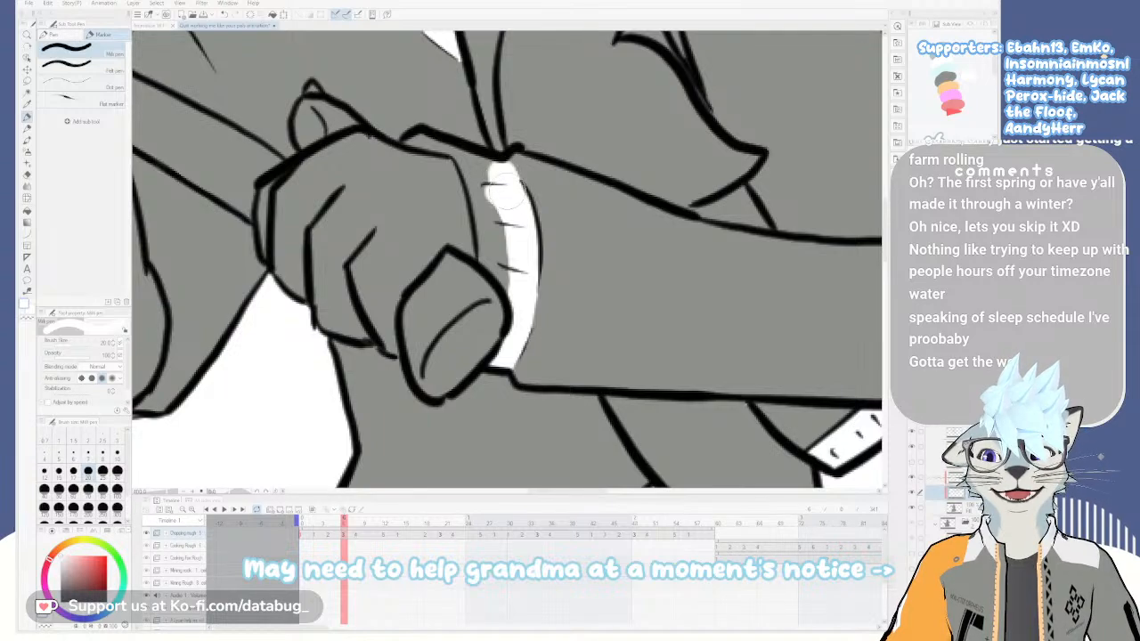
key(g)
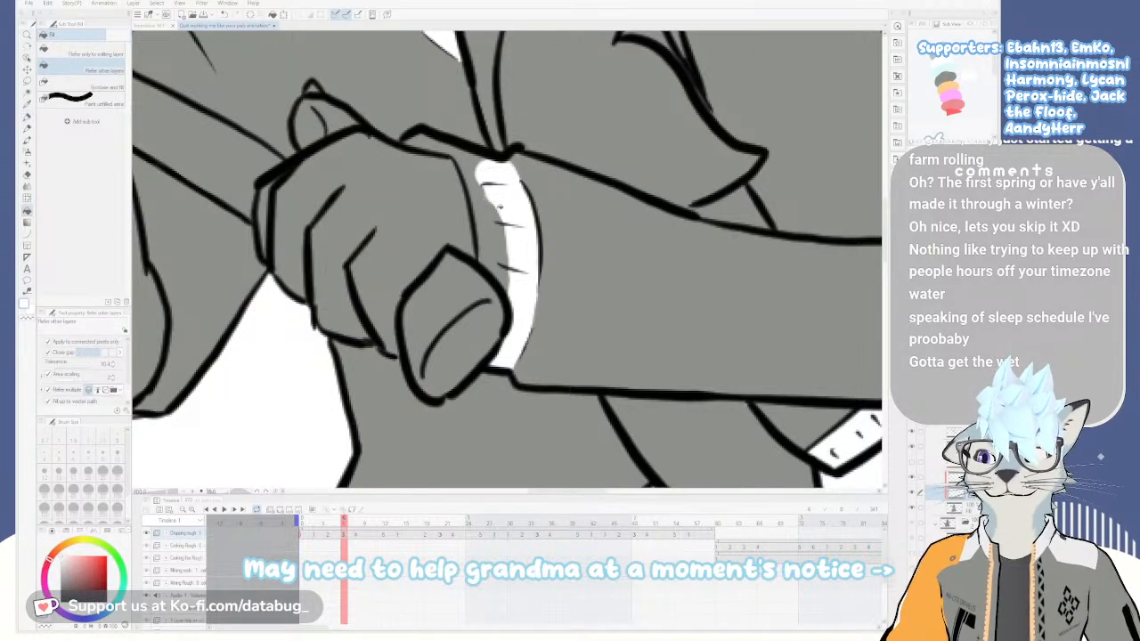
click(493, 219)
click(466, 164)
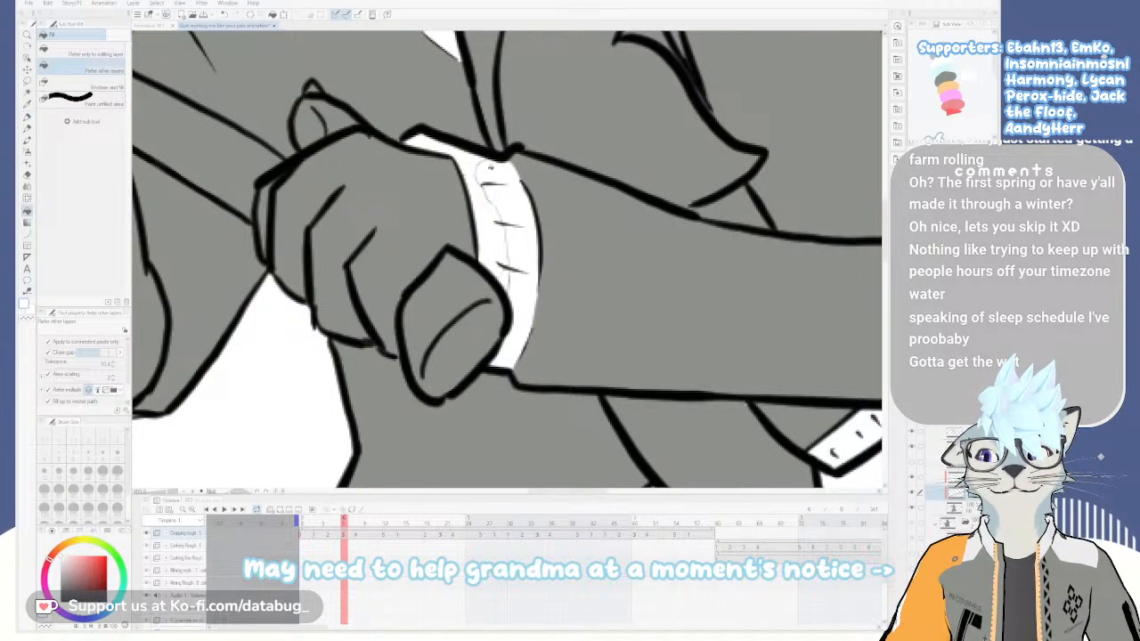
key(p)
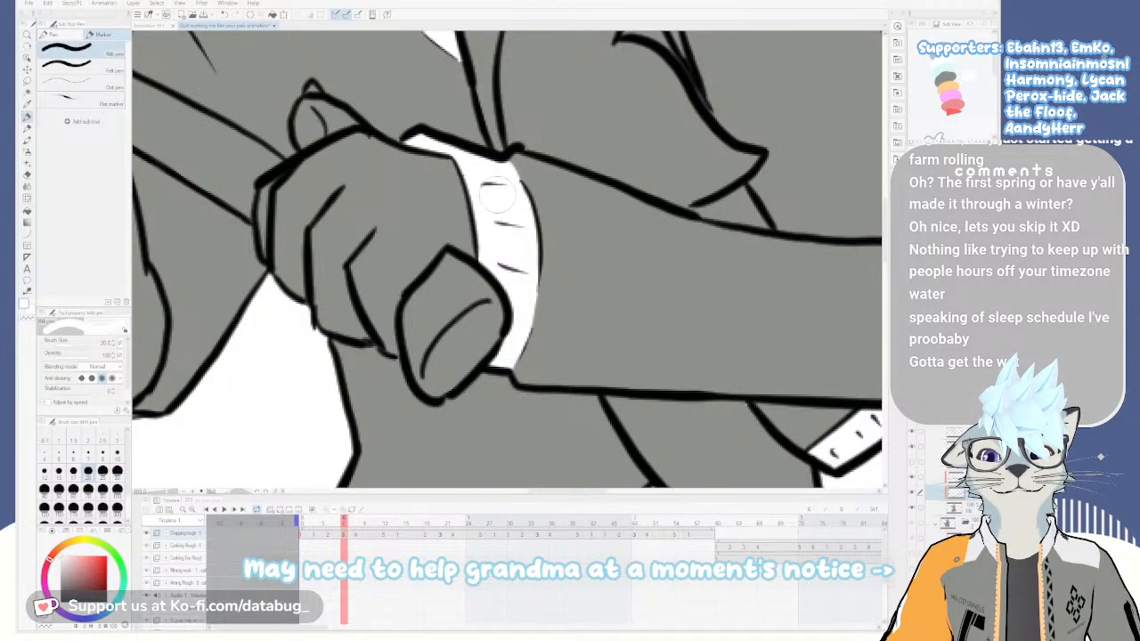
Examine the third drawing's face, collar, sleeves and skirt for trim still left uncoloured
scroll(503, 196, down, 3)
scroll(504, 214, up, 2)
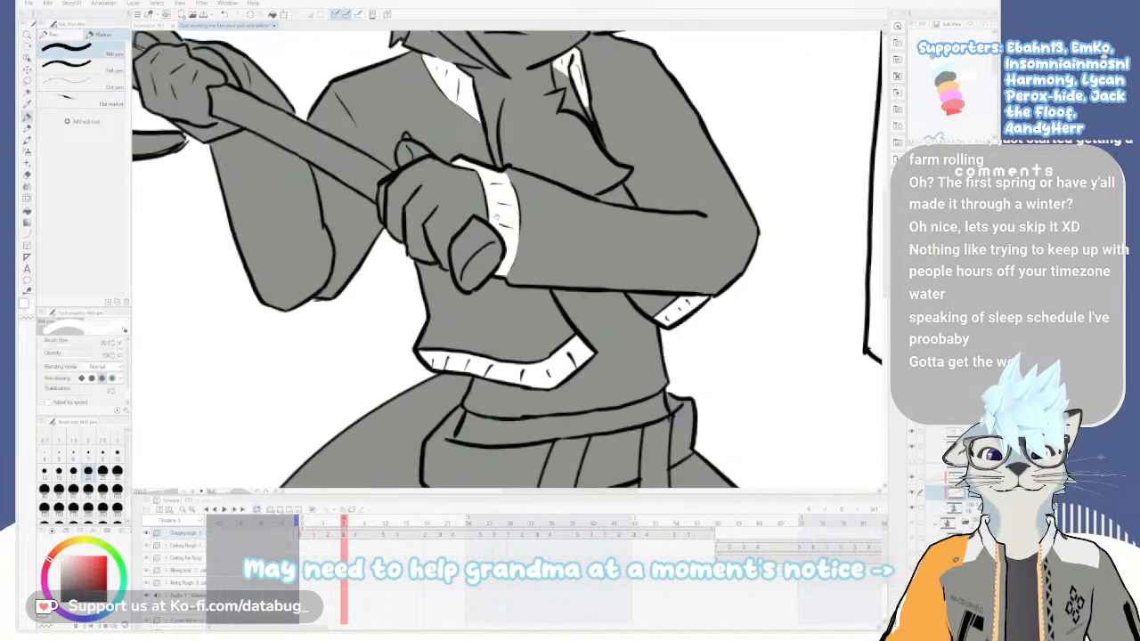
drag(418, 213, 541, 267)
drag(438, 234, 457, 250)
drag(521, 214, 519, 294)
scroll(519, 281, up, 2)
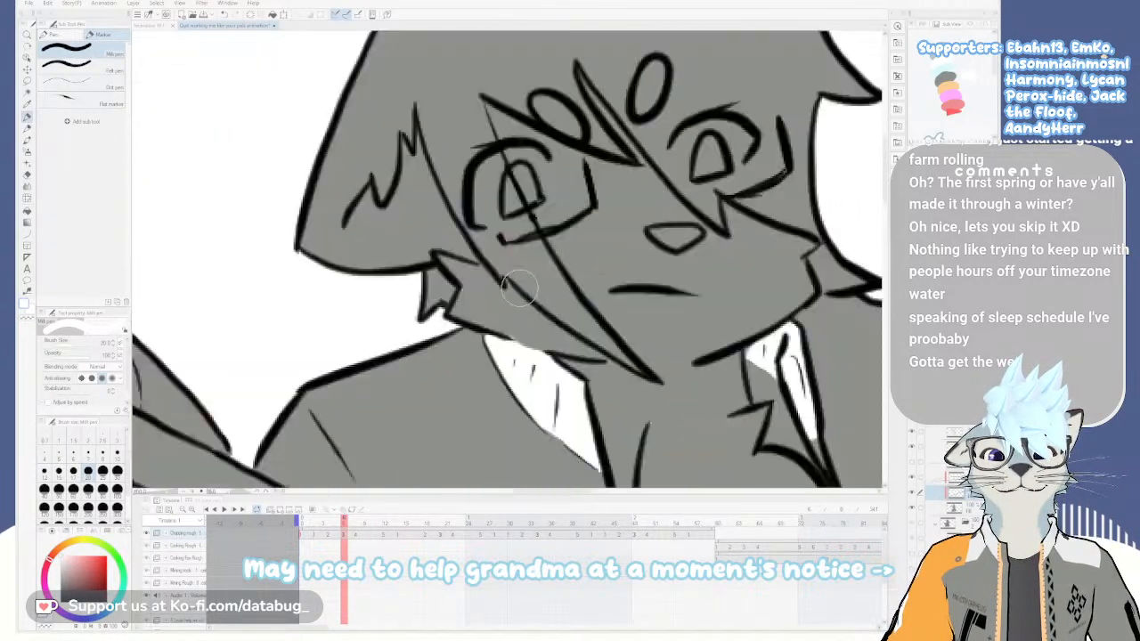
scroll(519, 290, up, 1)
scroll(520, 294, down, 4)
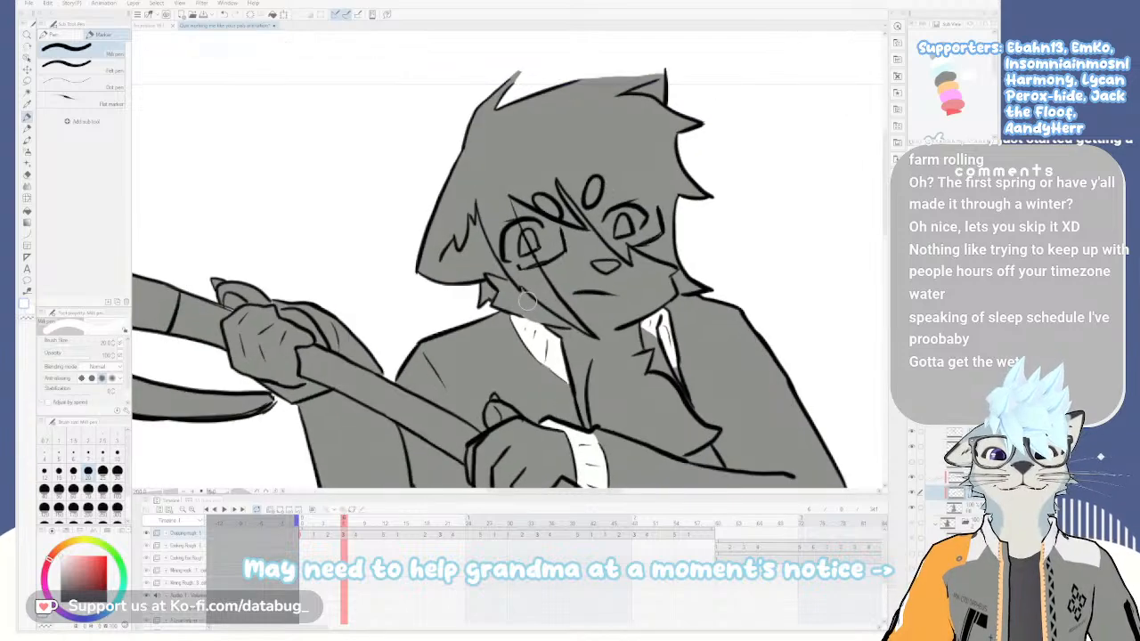
drag(527, 301, 488, 223)
drag(534, 343, 472, 119)
mouse_move(498, 247)
mouse_down()
mouse_move(511, 170)
mouse_move(506, 228)
mouse_up()
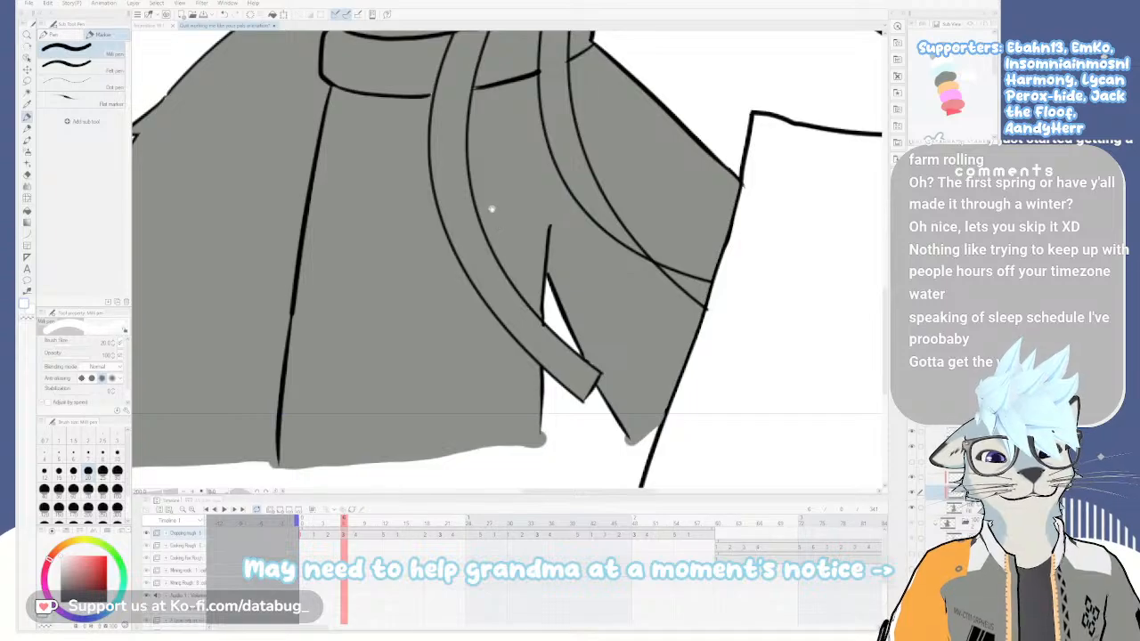
drag(509, 221, 541, 356)
scroll(541, 356, down, 2)
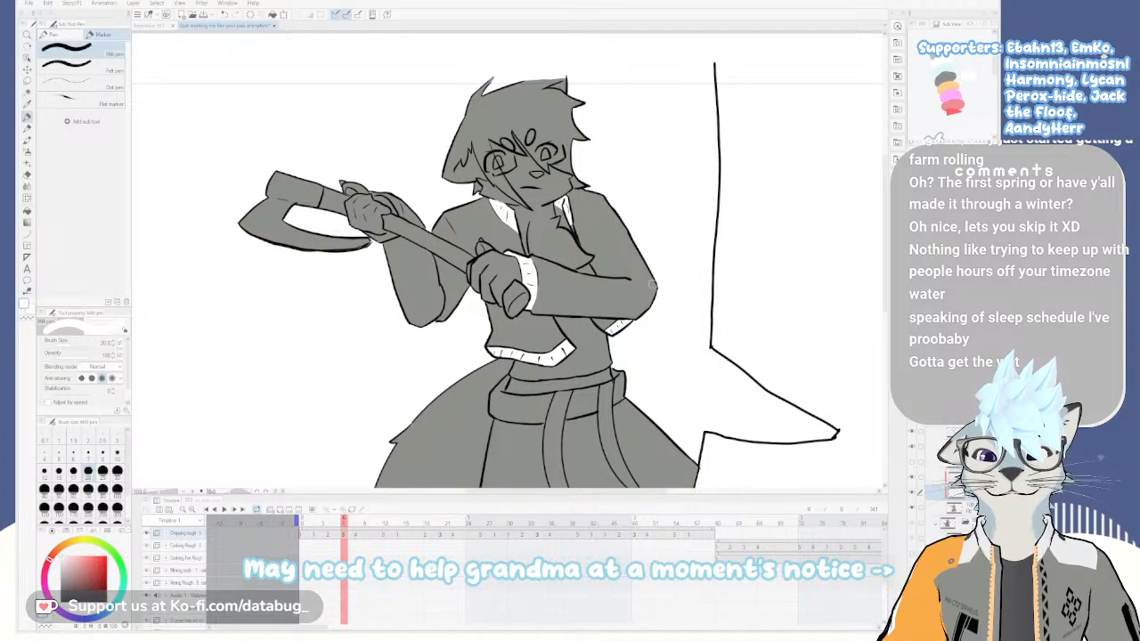
Paint the raised arm's cuff above the axe handle white and erase the paint that spills onto the handle and sleeve
scroll(482, 196, up, 4)
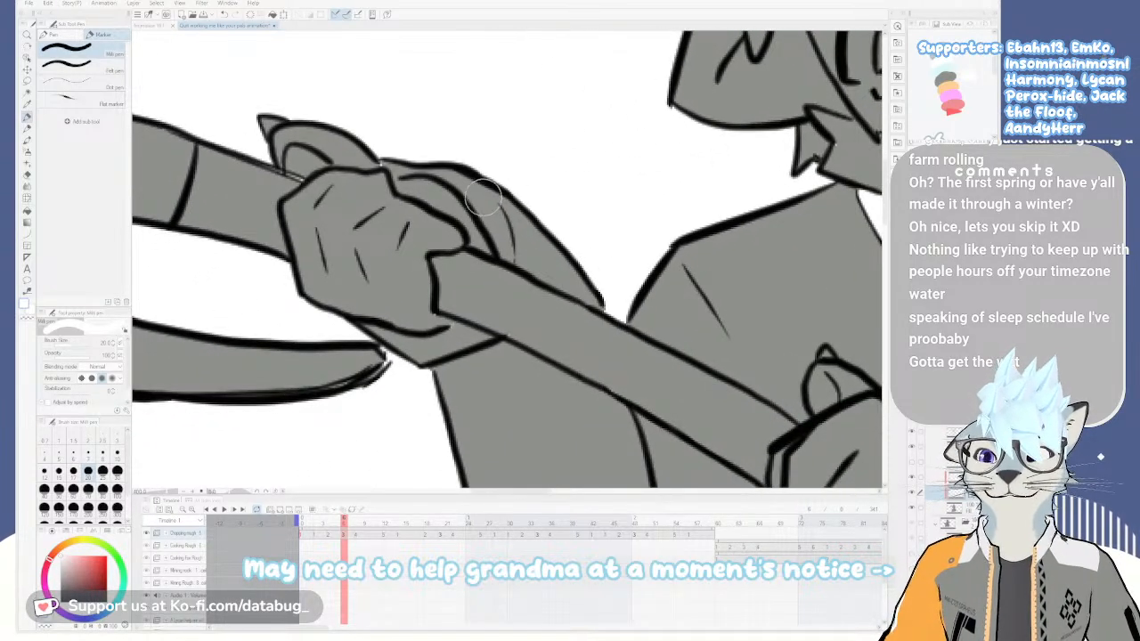
drag(483, 196, 481, 211)
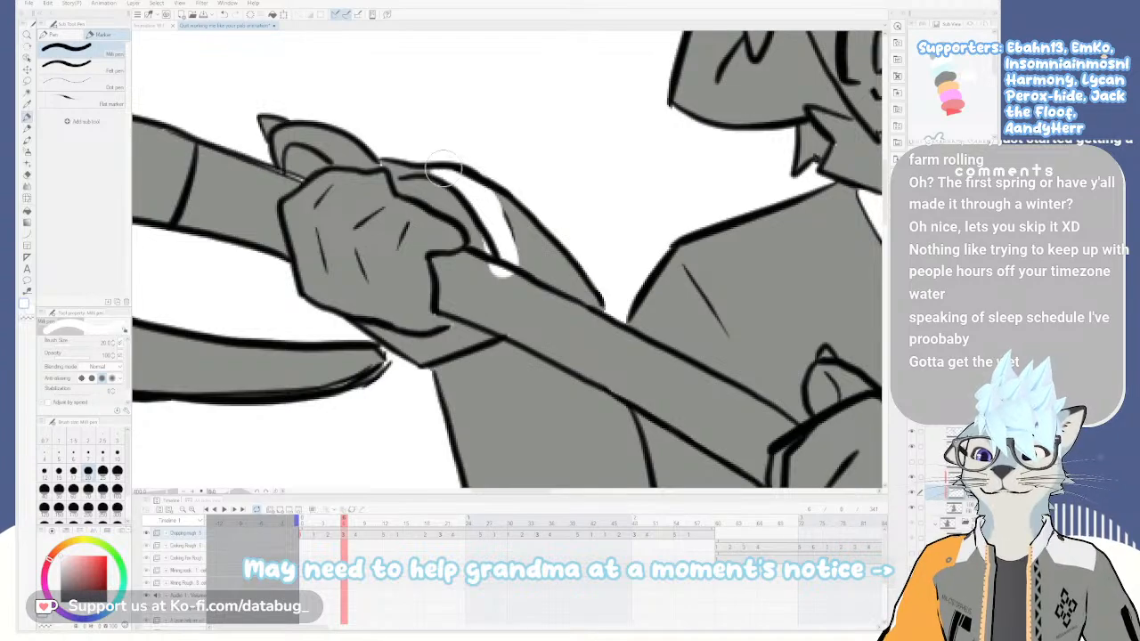
drag(397, 165, 525, 192)
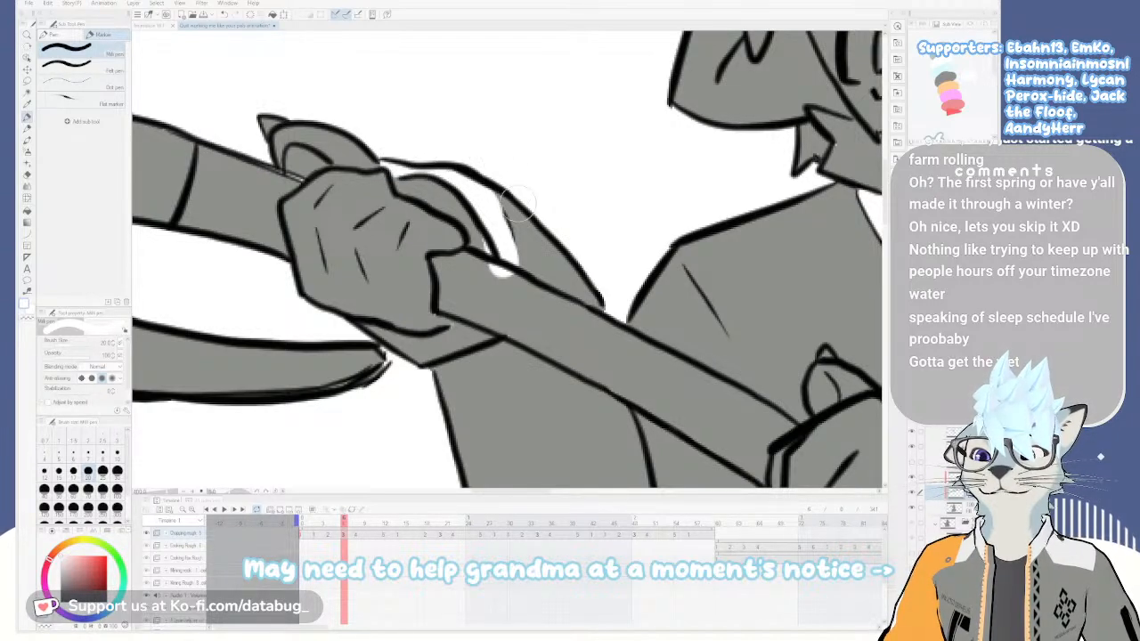
key(e)
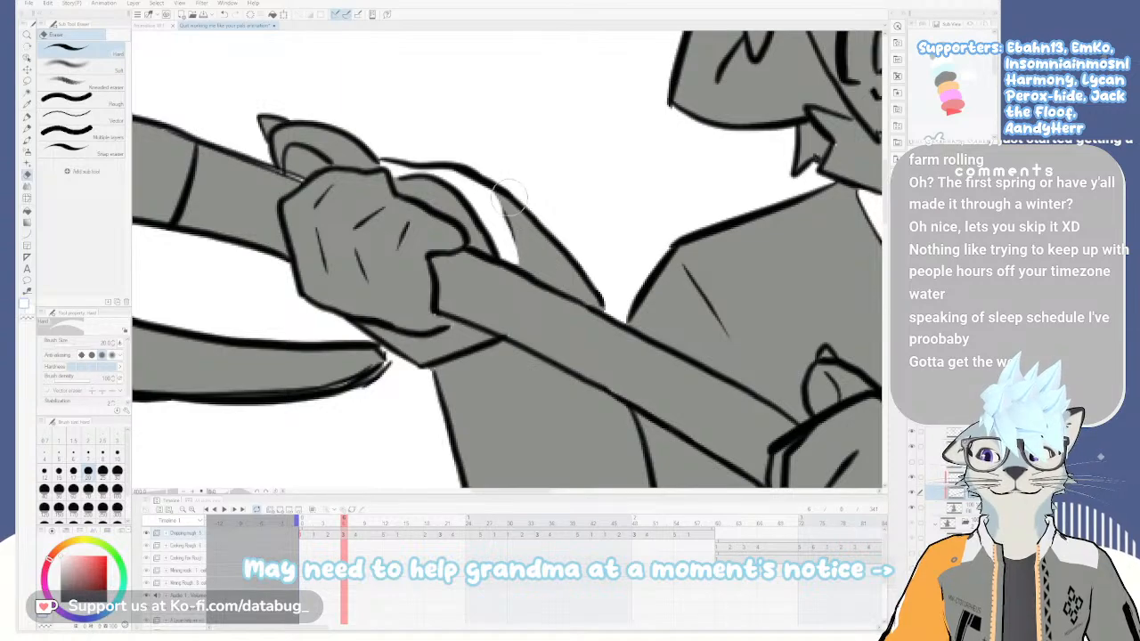
key(p)
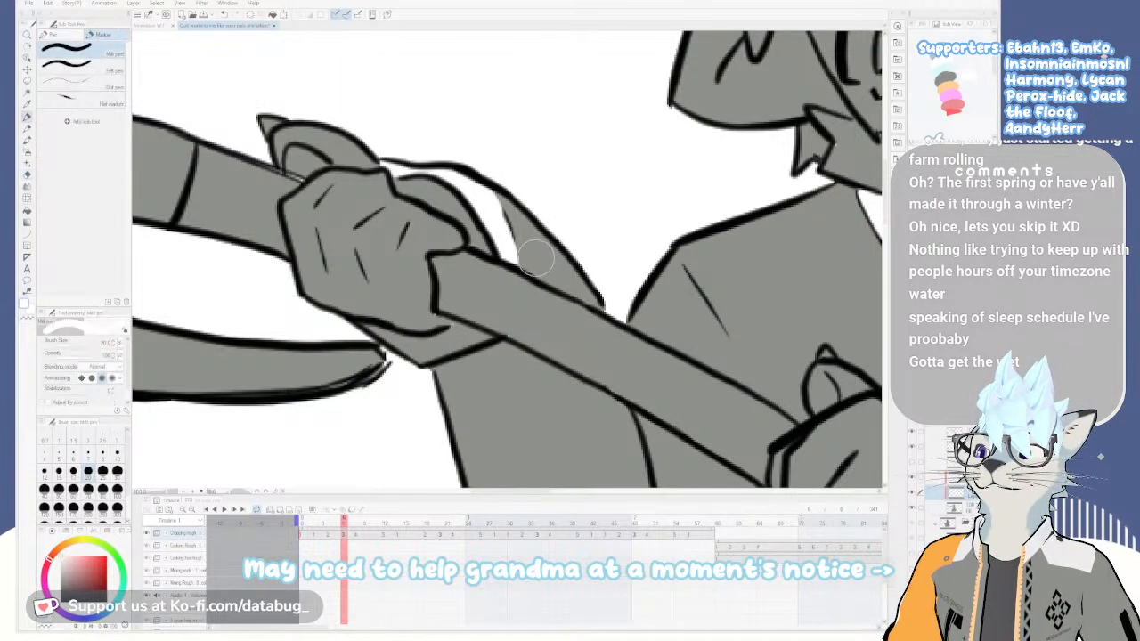
scroll(536, 257, down, 4)
scroll(507, 277, up, 1)
drag(526, 325, 526, 304)
mouse_move(507, 263)
mouse_down()
mouse_move(519, 315)
mouse_move(510, 355)
mouse_move(513, 343)
mouse_move(552, 336)
mouse_move(542, 340)
mouse_move(550, 278)
mouse_up()
drag(601, 445, 597, 369)
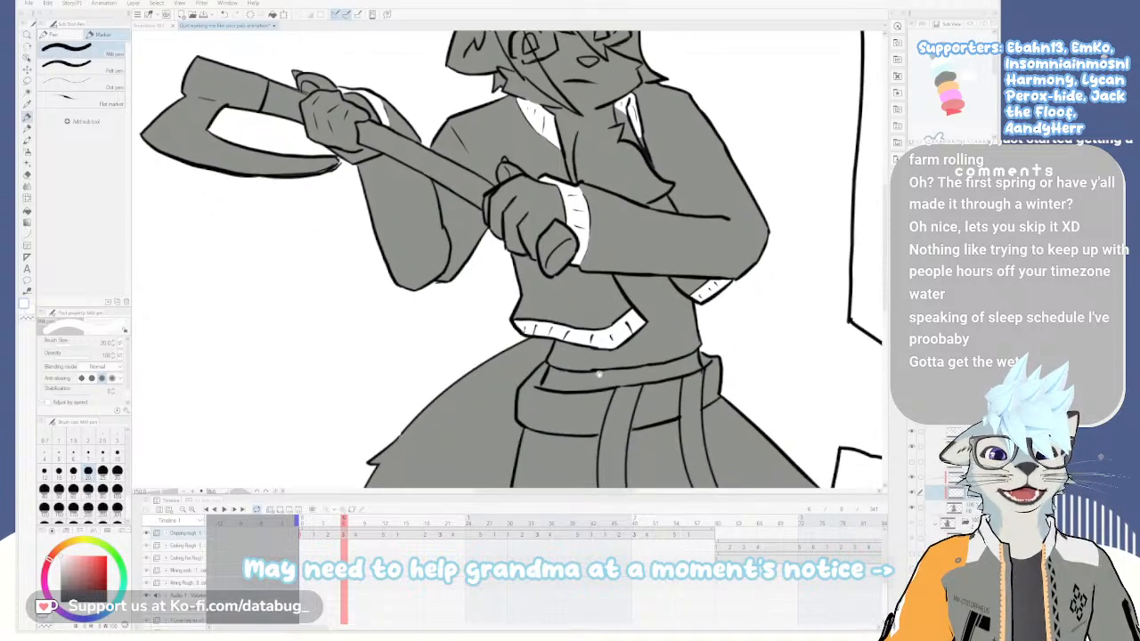
drag(602, 422, 575, 311)
mouse_move(623, 398)
mouse_down()
mouse_move(579, 280)
mouse_move(587, 324)
mouse_up()
drag(555, 232, 581, 348)
drag(564, 268, 607, 420)
mouse_move(585, 326)
mouse_down()
mouse_move(599, 364)
mouse_move(595, 353)
mouse_up()
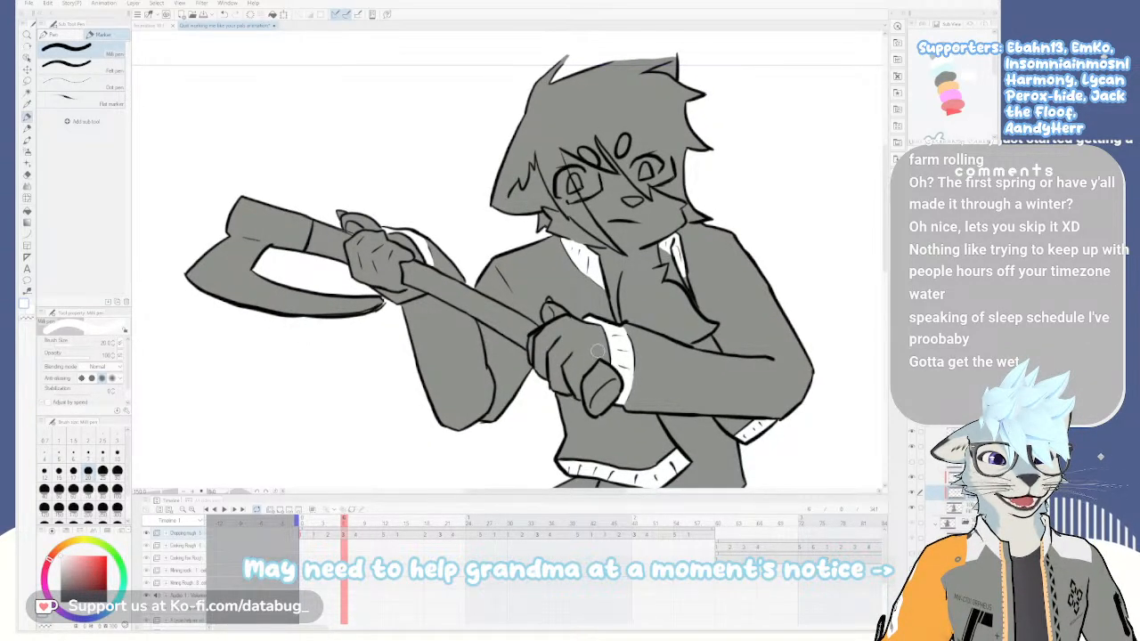
scroll(578, 313, down, 1)
mouse_move(623, 419)
mouse_down()
mouse_move(577, 322)
mouse_move(584, 342)
mouse_move(582, 313)
mouse_move(595, 359)
mouse_up()
scroll(596, 358, up, 1)
mouse_move(525, 183)
mouse_down()
mouse_move(601, 353)
mouse_move(621, 308)
mouse_move(555, 267)
mouse_move(514, 211)
mouse_up()
drag(612, 350, 557, 214)
mouse_move(595, 330)
mouse_down()
mouse_move(601, 239)
mouse_move(605, 332)
mouse_up()
scroll(602, 271, down, 1)
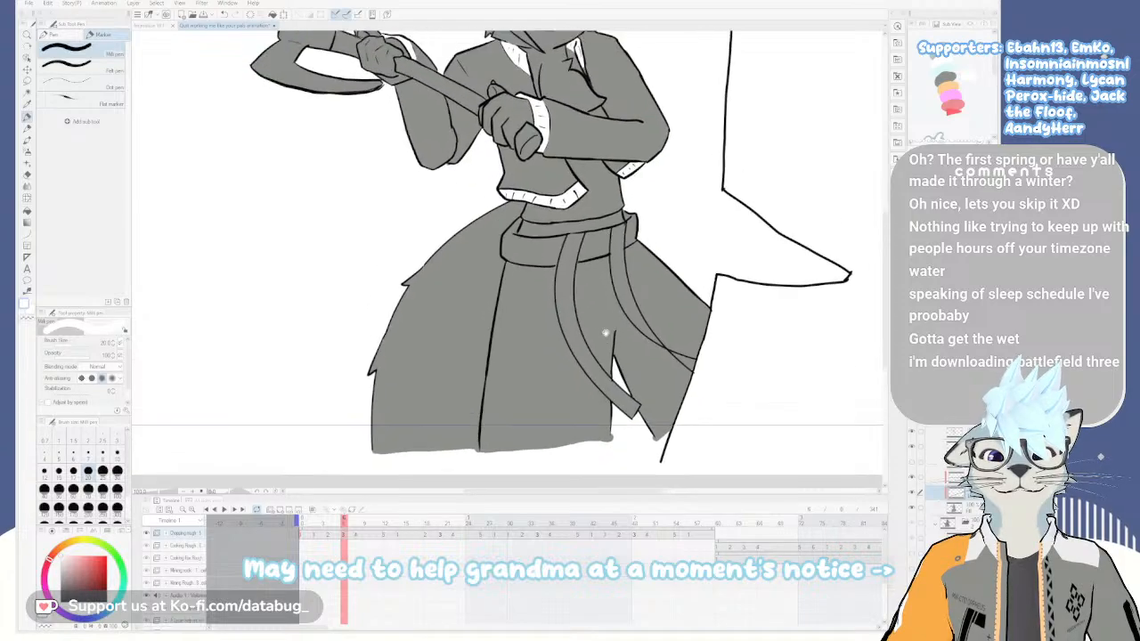
drag(587, 252, 613, 341)
drag(605, 281, 606, 324)
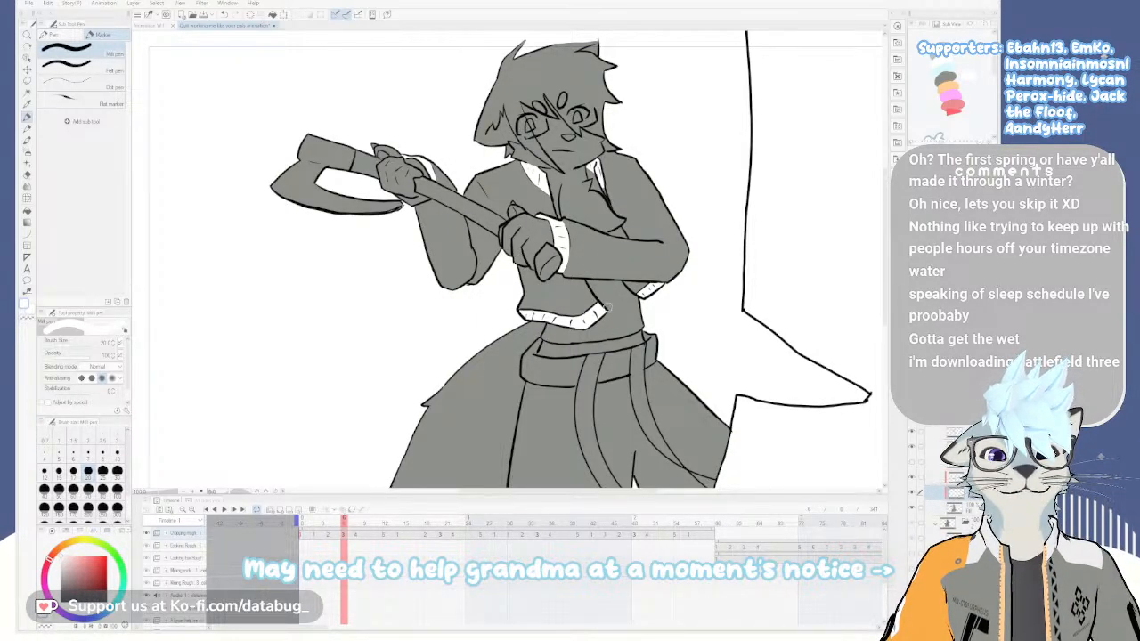
mouse_move(618, 326)
mouse_down()
mouse_move(604, 312)
mouse_move(615, 328)
mouse_up()
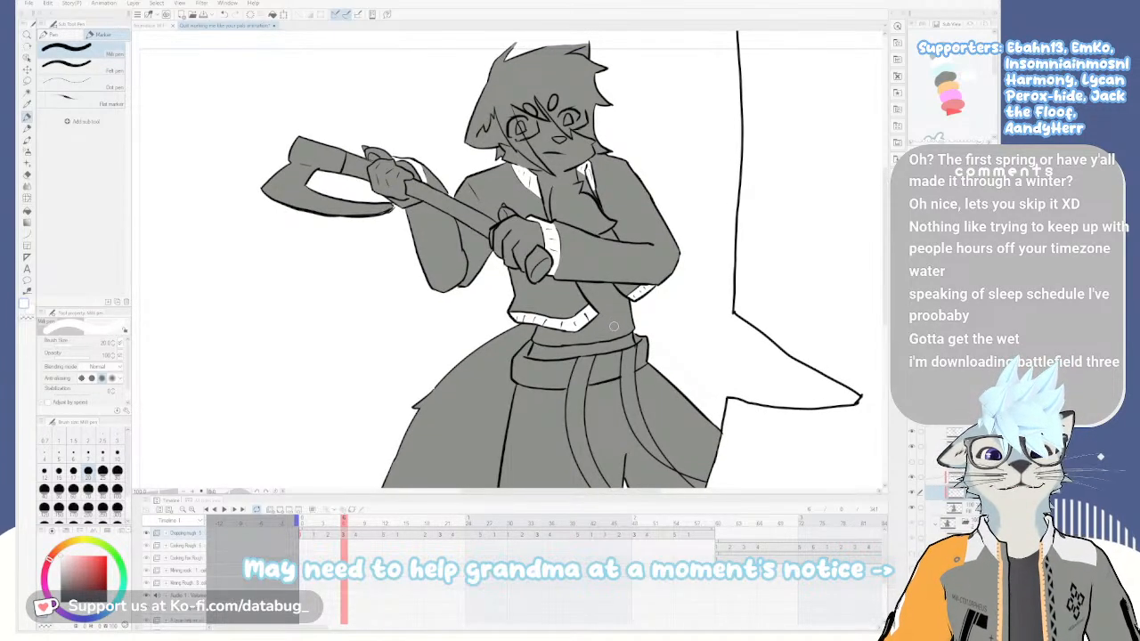
drag(546, 324, 535, 279)
scroll(577, 340, down, 1)
drag(595, 372, 569, 358)
scroll(569, 358, up, 3)
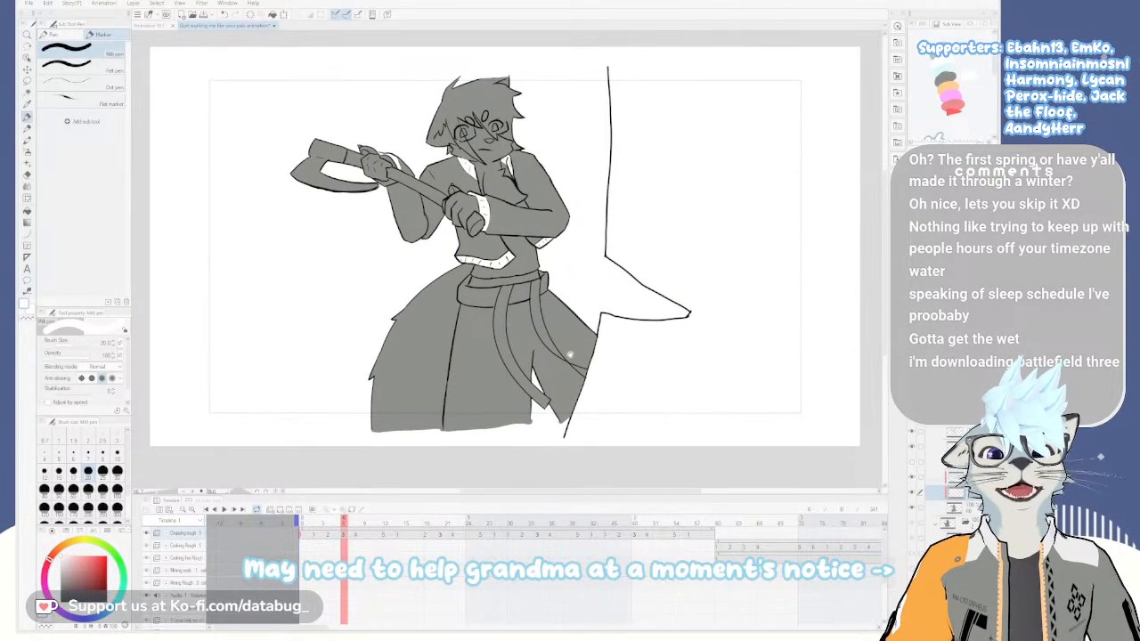
drag(597, 385, 638, 462)
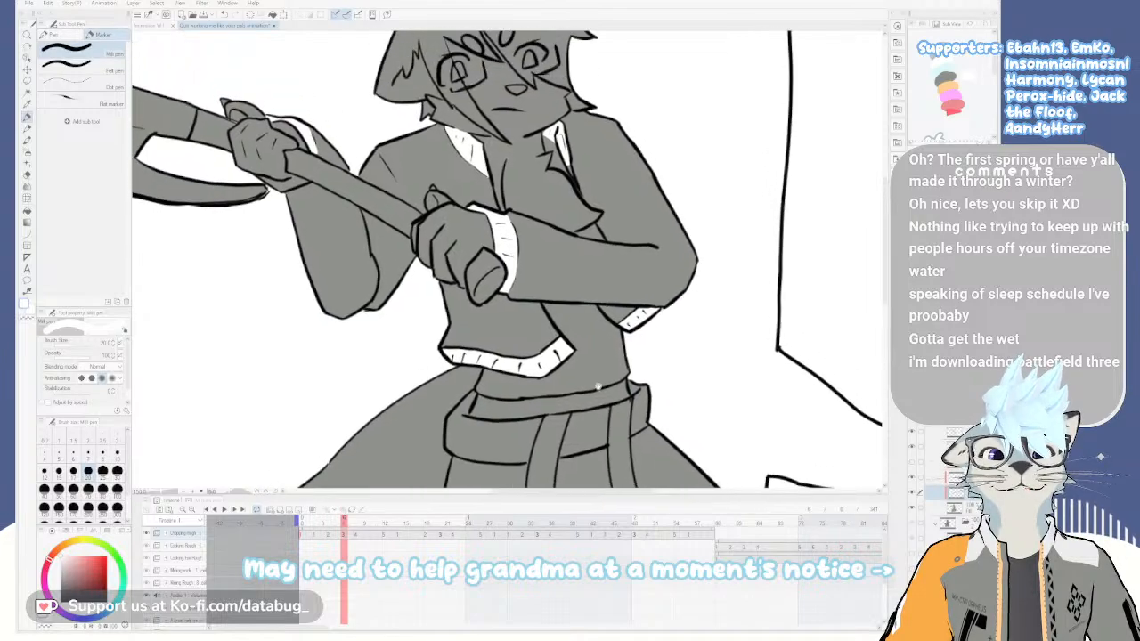
drag(575, 333, 586, 367)
drag(568, 302, 587, 349)
scroll(587, 349, down, 2)
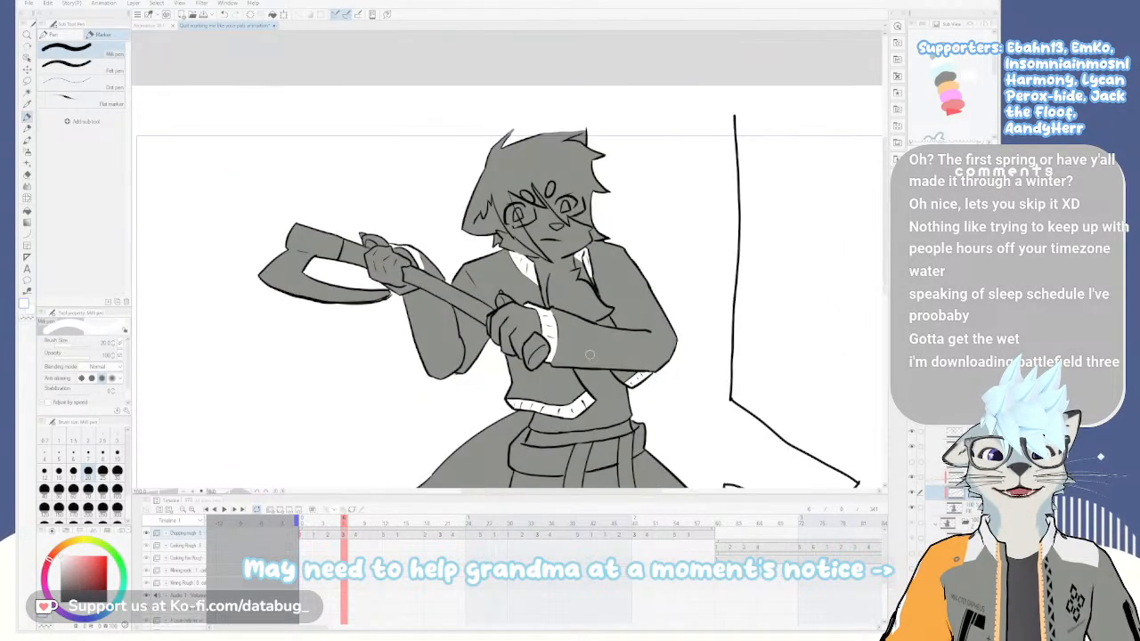
drag(613, 430, 605, 374)
scroll(602, 363, down, 2)
scroll(604, 365, up, 1)
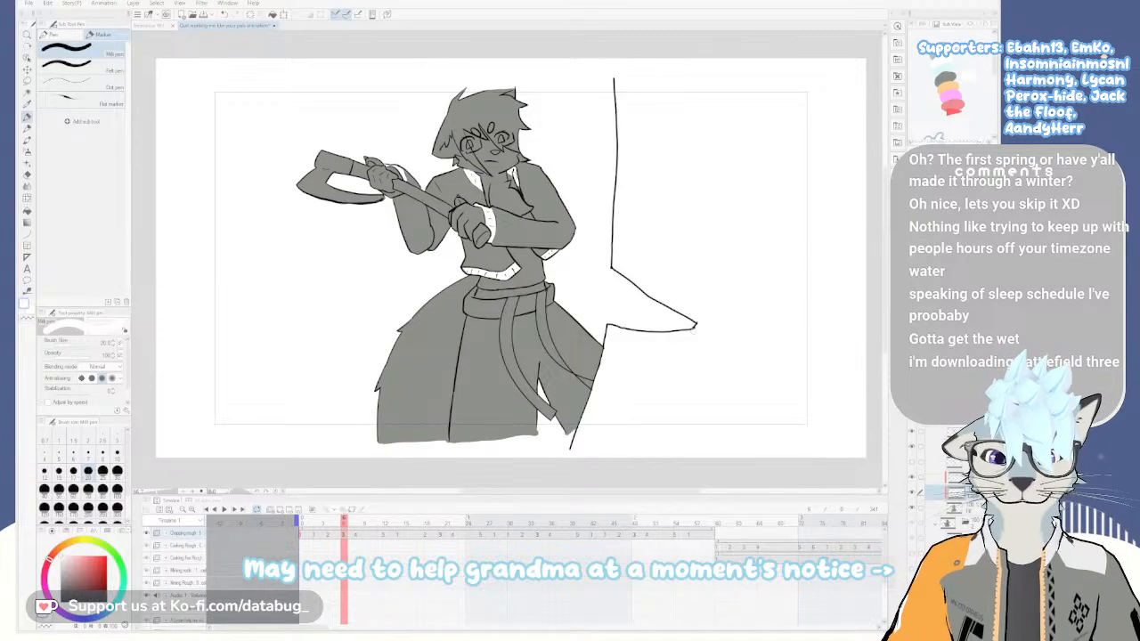
scroll(629, 326, up, 1)
scroll(629, 327, down, 1)
drag(580, 349, 625, 372)
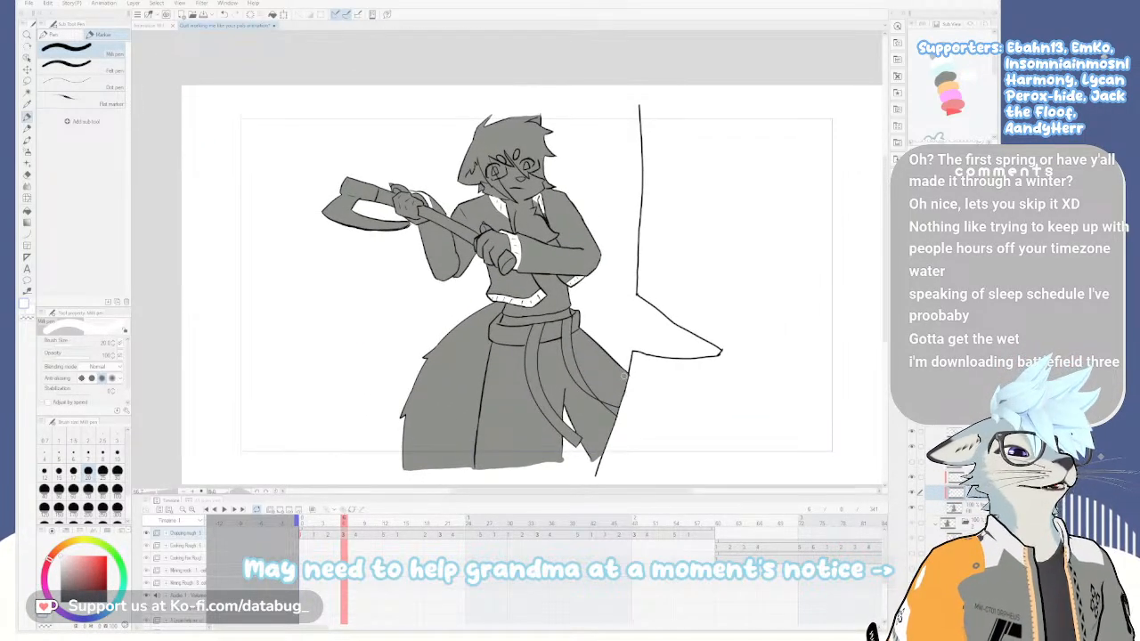
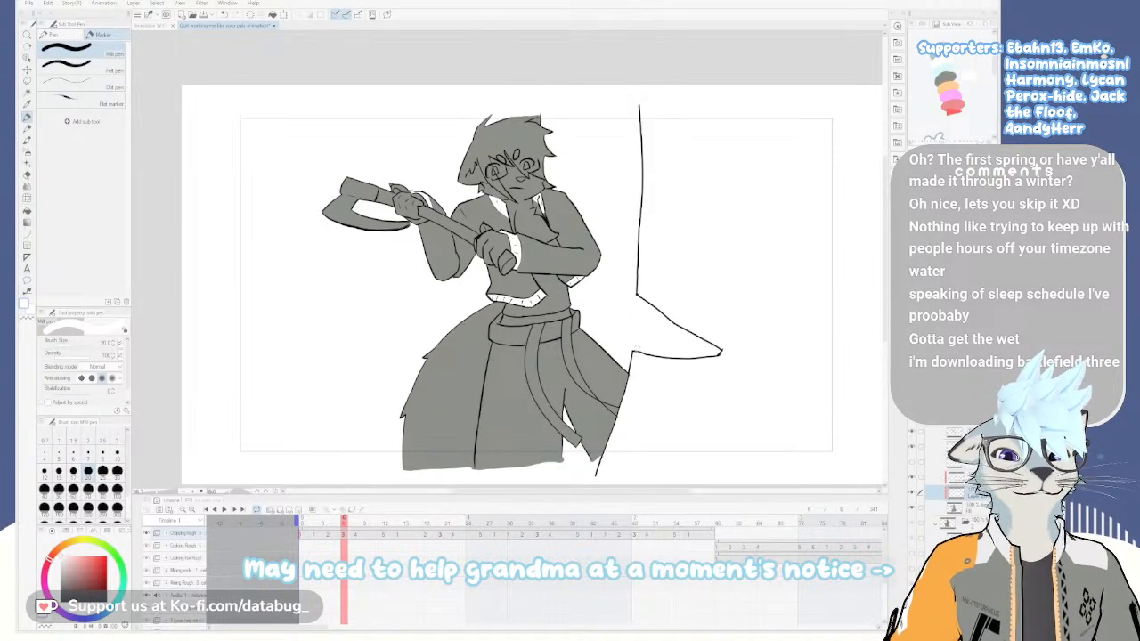
Move on to the fourth drawing of the character, at its jacket hem
key(Right)
scroll(562, 266, up, 3)
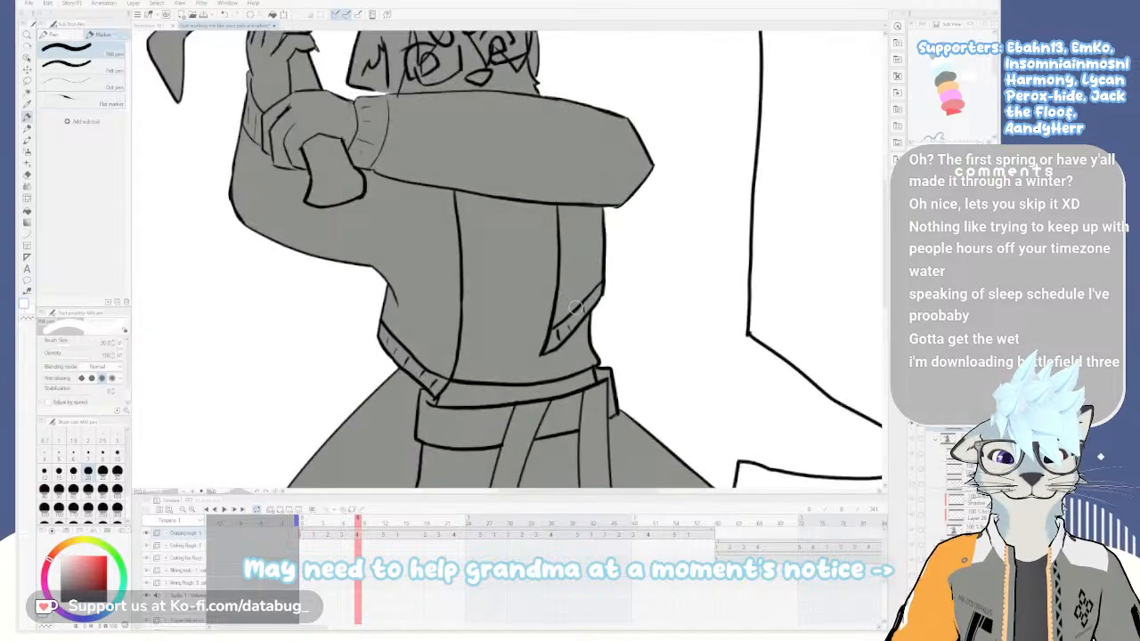
Try to fill the fourth drawing's jacket hem trim and both wrist cuffs with white
key(g)
drag(595, 294, 552, 343)
drag(380, 329, 439, 388)
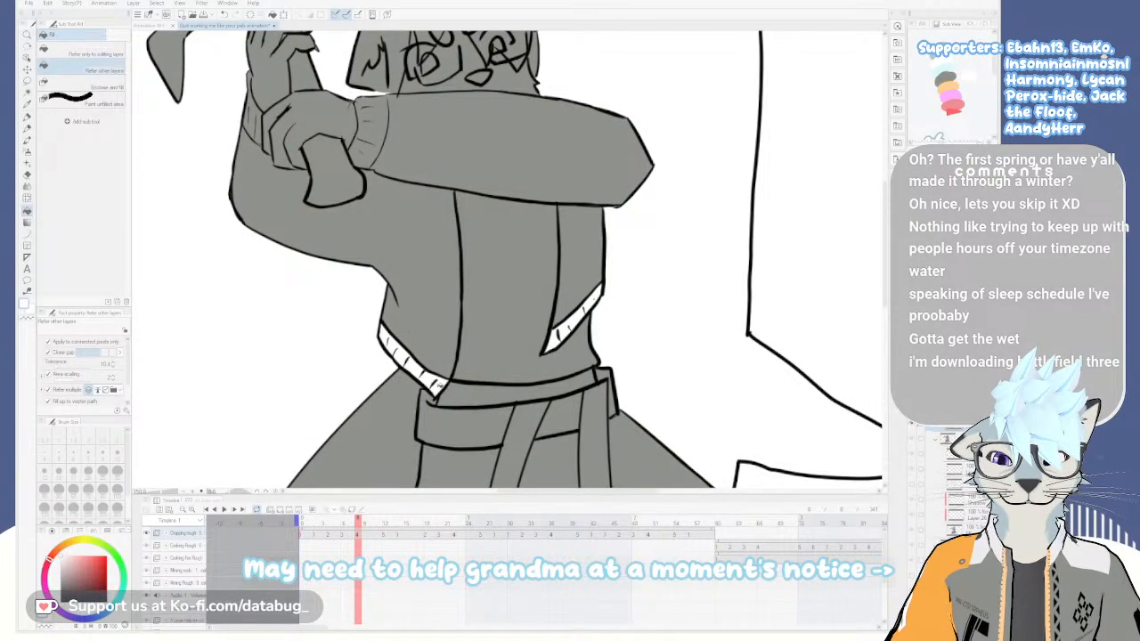
drag(365, 105, 359, 154)
drag(249, 92, 260, 140)
scroll(481, 187, down, 2)
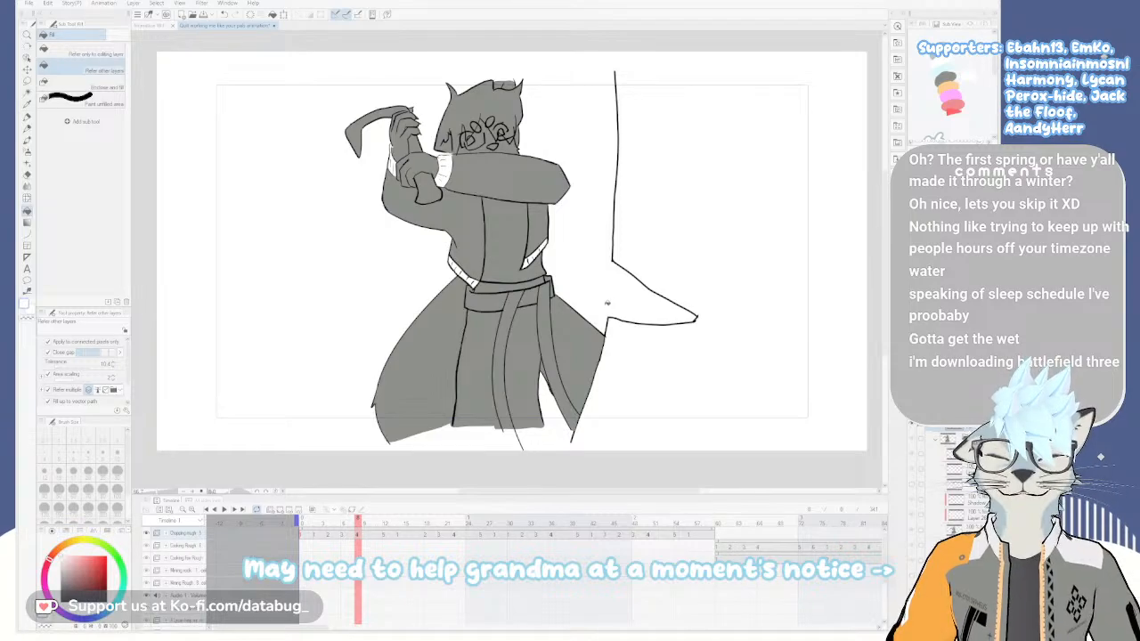
Compare the fourth drawing with the previous one and undo its white hem and cuff fills
key(Left)
key(Right)
key(Left)
key(Right)
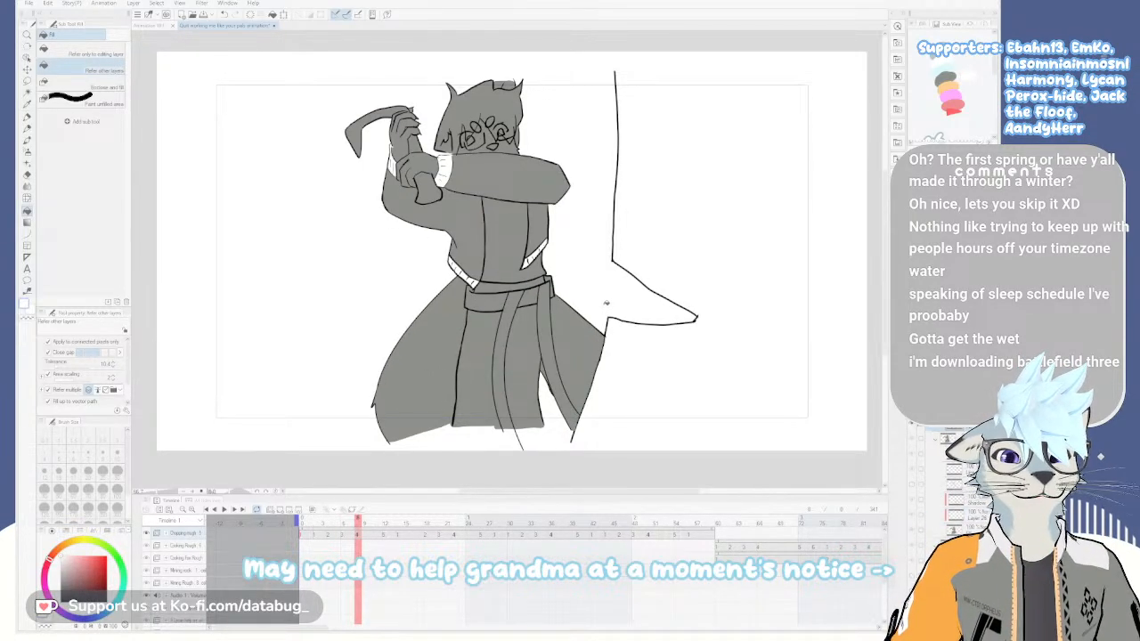
key(ctrl+z)
key(ctrl+z)
key(ctrl+z)
key(ctrl+z)
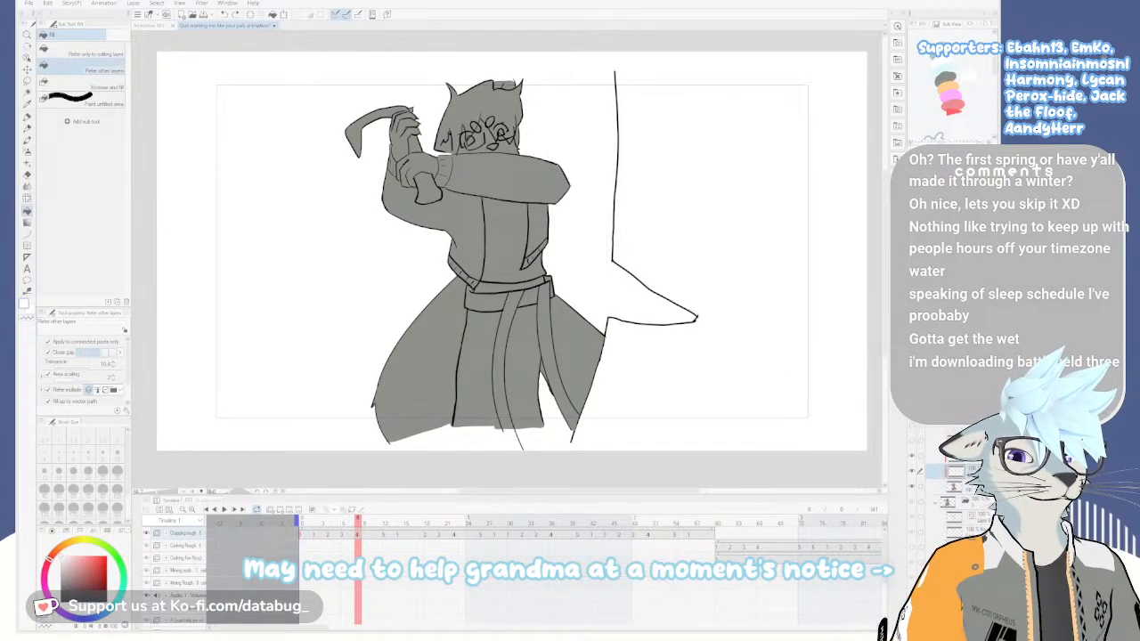
Fill the stitched trim along both sides of the fourth drawing's jacket hem with white
scroll(551, 247, up, 3)
click(539, 235)
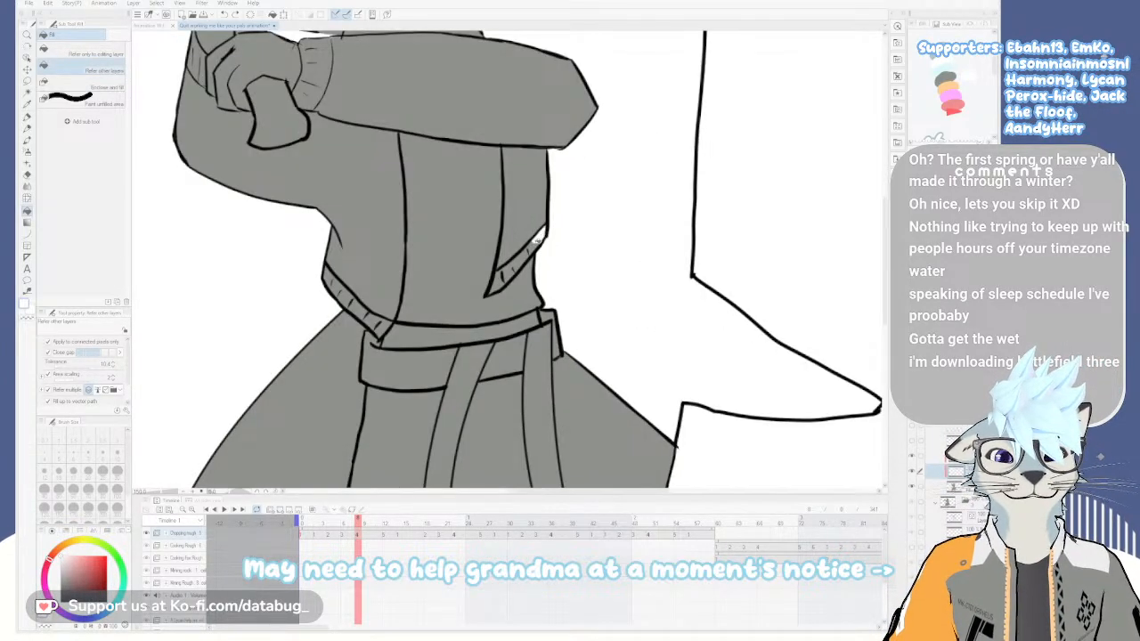
click(518, 258)
click(497, 276)
drag(382, 325, 330, 272)
Fill the front wrist's cuff white and undo the pen stroke painted over its upper sleeve edge
drag(377, 227, 540, 398)
drag(482, 213, 471, 265)
key(p)
drag(495, 206, 509, 225)
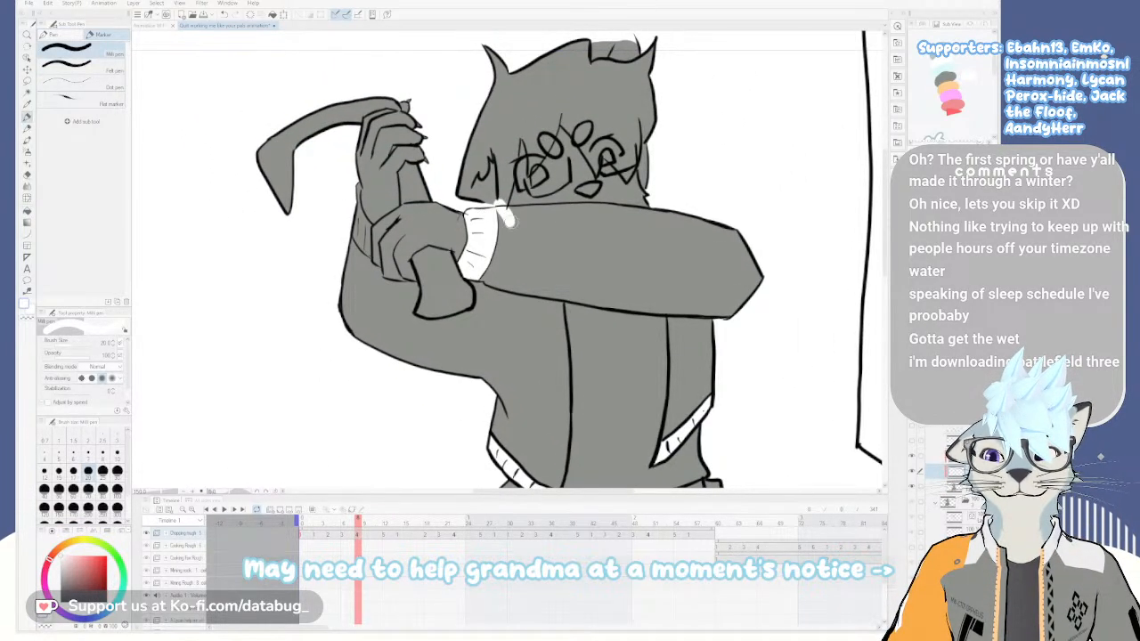
key(ctrl+z)
Fill the raised arm's cuff behind the axe handle with white
key(e)
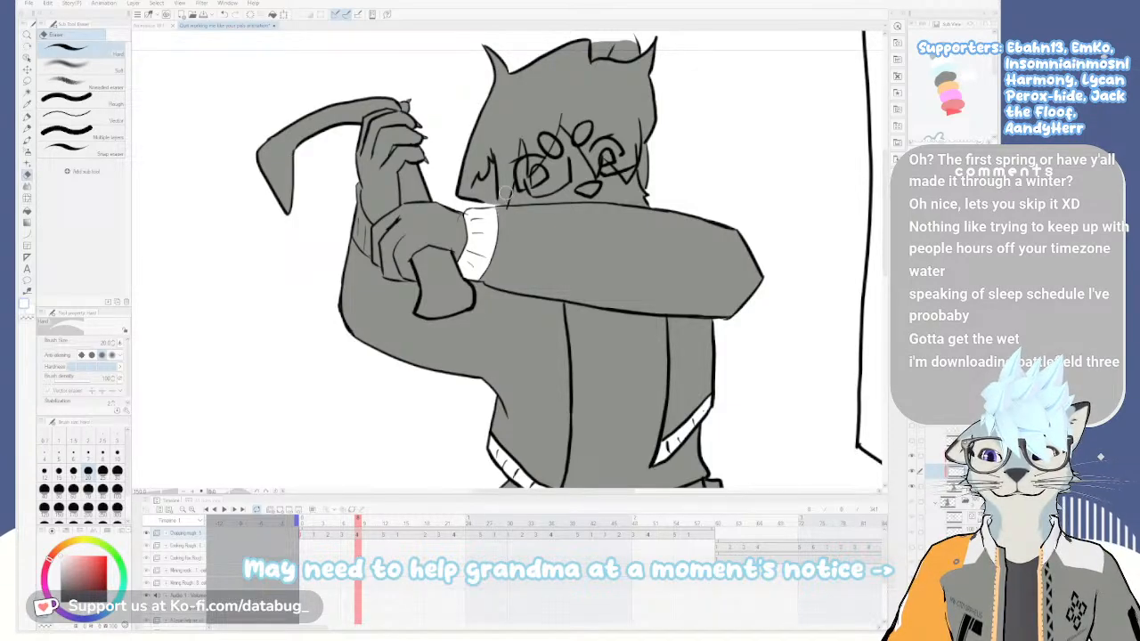
key(g)
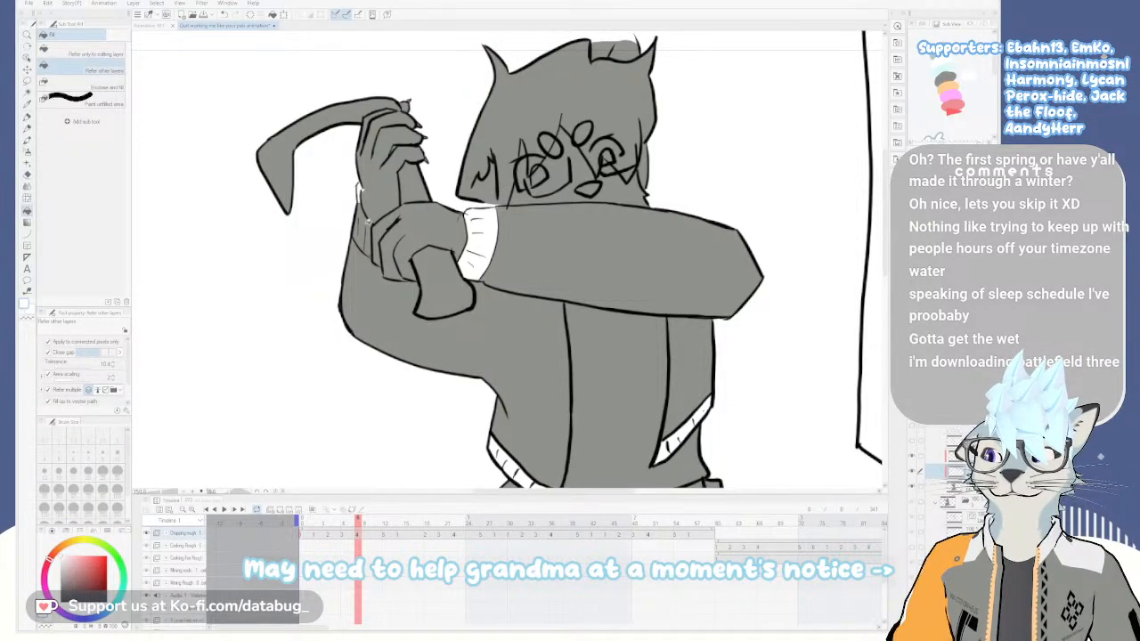
Fill the sleeve cuff of the raised arm with white
click(368, 230)
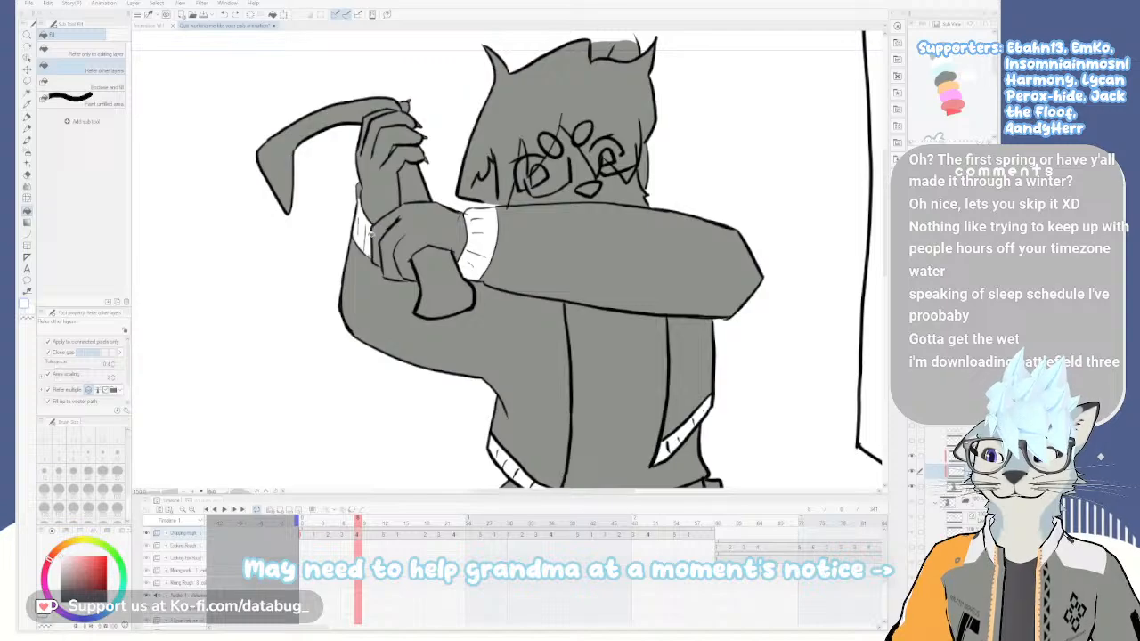
key(p)
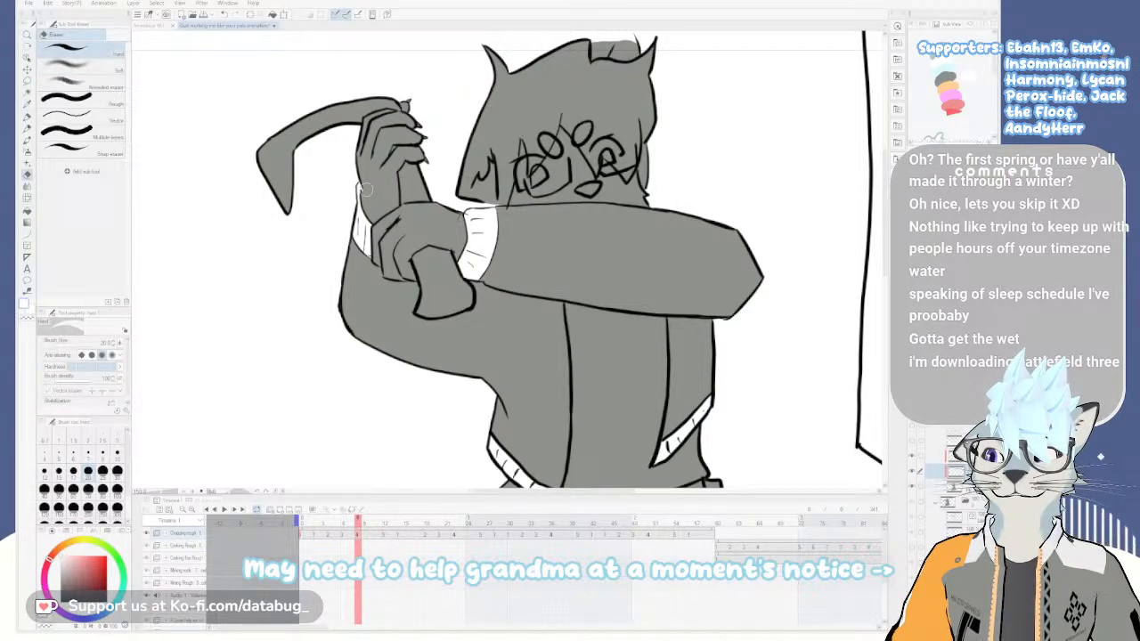
drag(571, 209, 512, 220)
scroll(533, 303, down, 2)
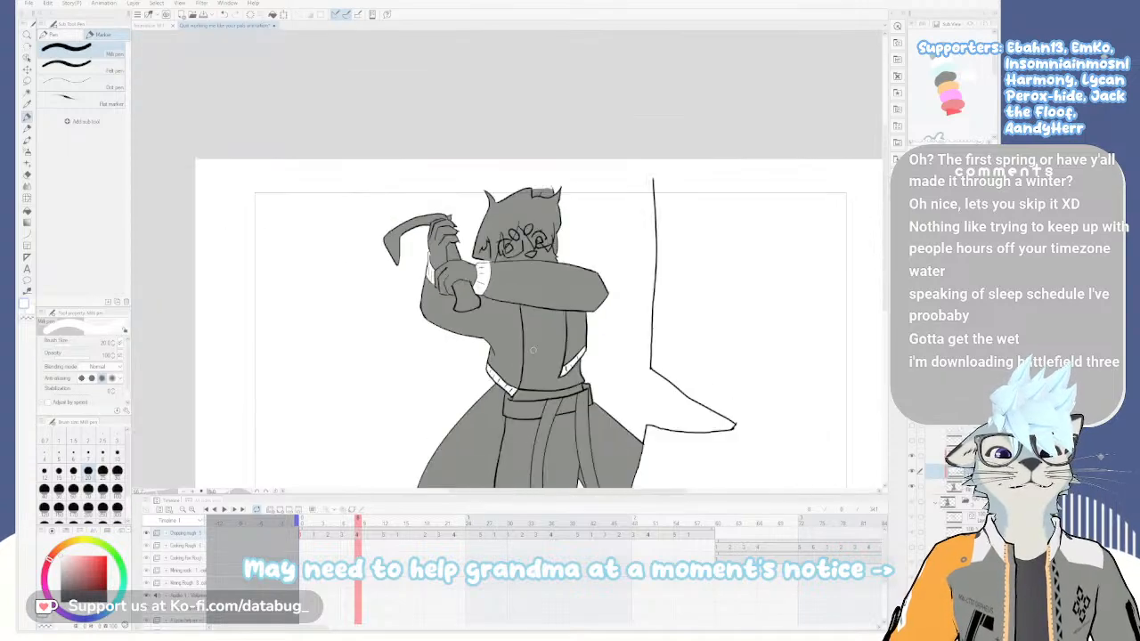
Examine the whole figure on the raised-axe frame, from the jacket trim down to the belt and skirt
drag(552, 392, 533, 171)
drag(551, 209, 543, 303)
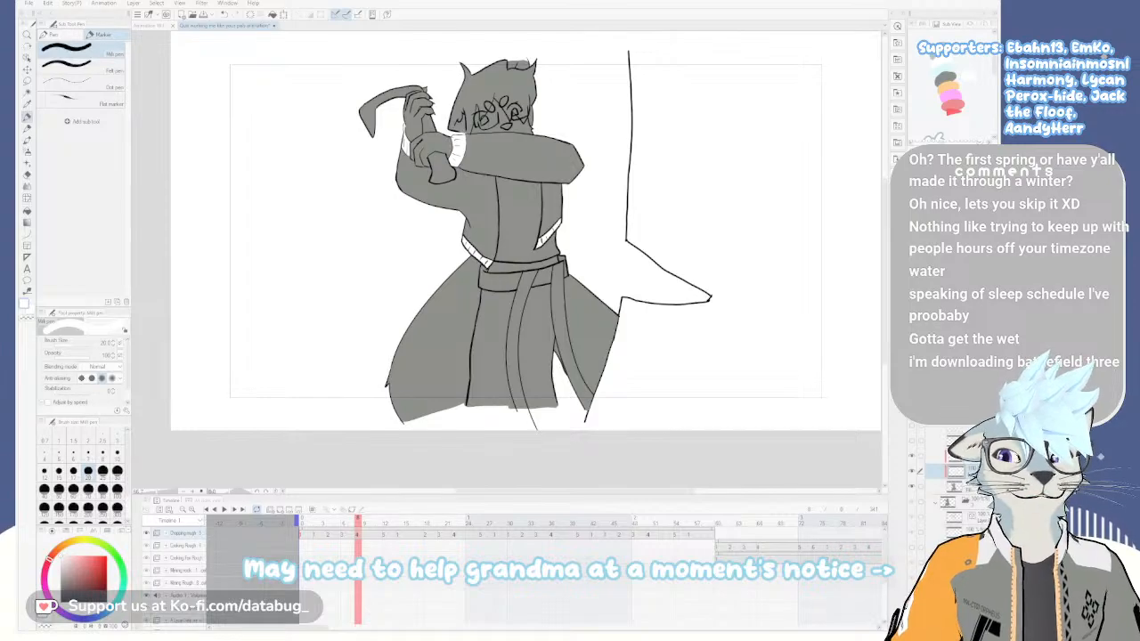
scroll(578, 247, up, 1)
drag(523, 250, 596, 328)
drag(633, 382, 608, 368)
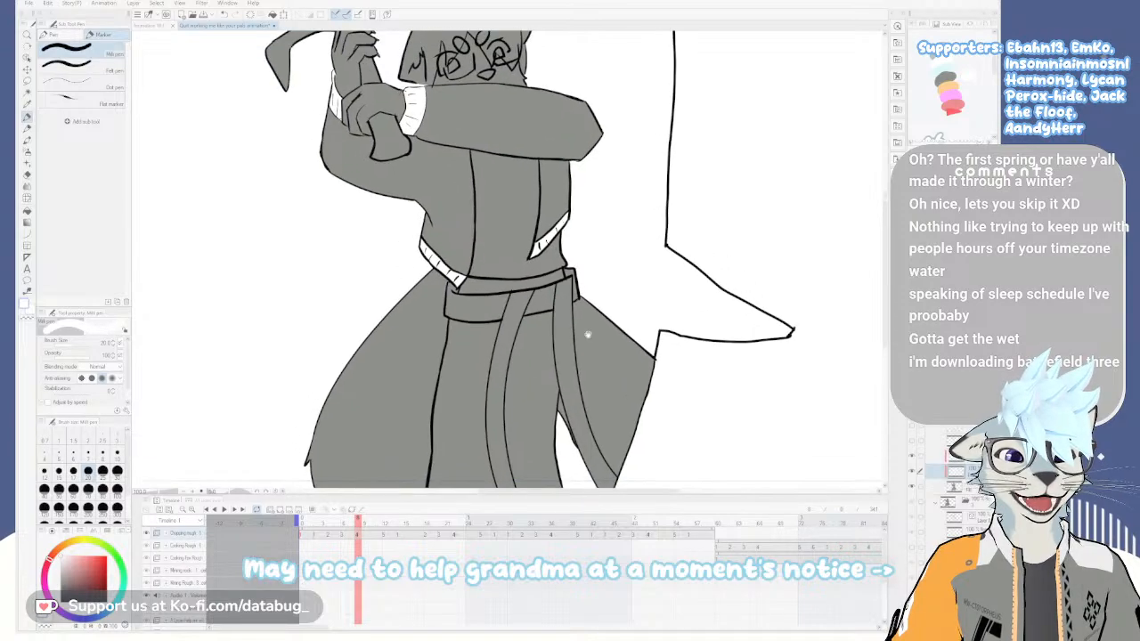
scroll(597, 348, down, 1)
mouse_move(585, 327)
mouse_down()
mouse_move(577, 343)
mouse_move(590, 335)
mouse_up()
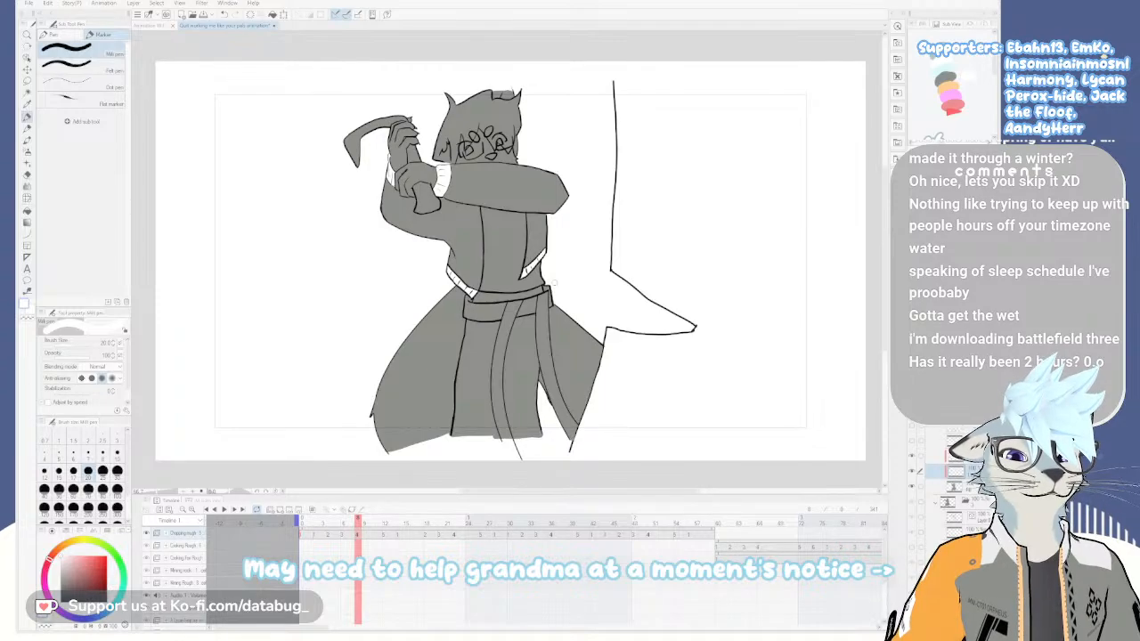
scroll(553, 282, down, 1)
scroll(554, 282, up, 1)
drag(581, 324, 611, 352)
scroll(583, 293, up, 1)
drag(532, 268, 576, 315)
drag(574, 358, 562, 282)
drag(574, 385, 546, 218)
drag(559, 356, 578, 416)
drag(556, 282, 570, 371)
drag(563, 325, 551, 282)
scroll(562, 306, down, 2)
scroll(576, 358, up, 1)
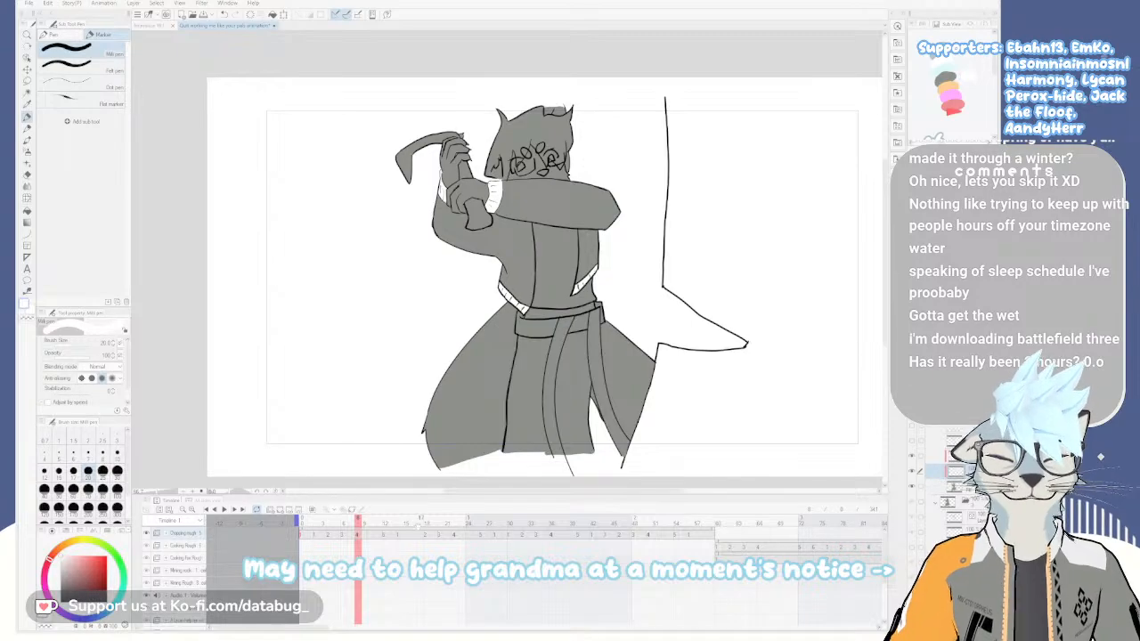
On the frame at 12 with the axe swung down, paint white patches inside the jacket collar and trim the edges
key(.)
key(.)
key(.)
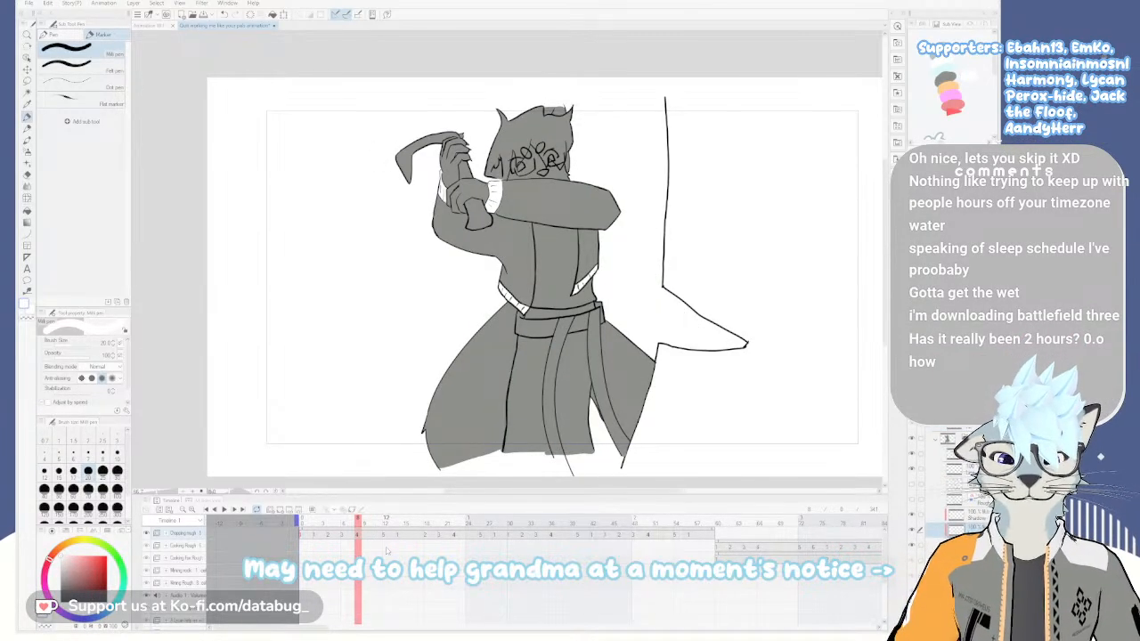
key(.)
key(.)
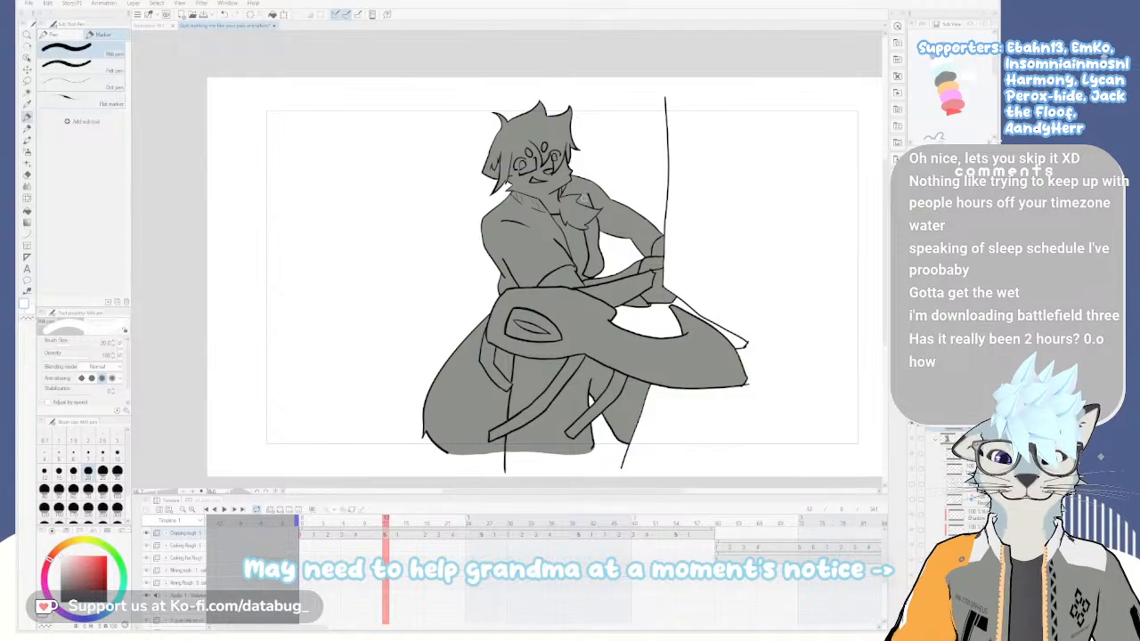
scroll(584, 197, up, 3)
drag(560, 254, 590, 297)
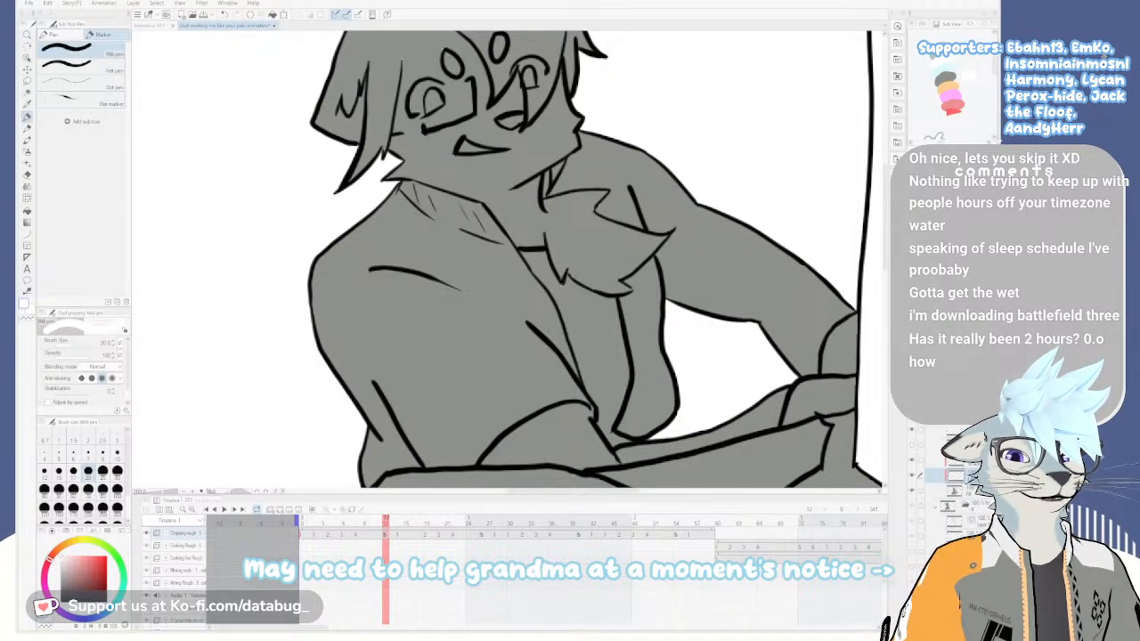
mouse_move(432, 209)
mouse_down()
mouse_move(483, 227)
mouse_move(484, 215)
mouse_up()
key(ctrl+z)
key(ctrl+z)
key(ctrl+z)
key(ctrl+z)
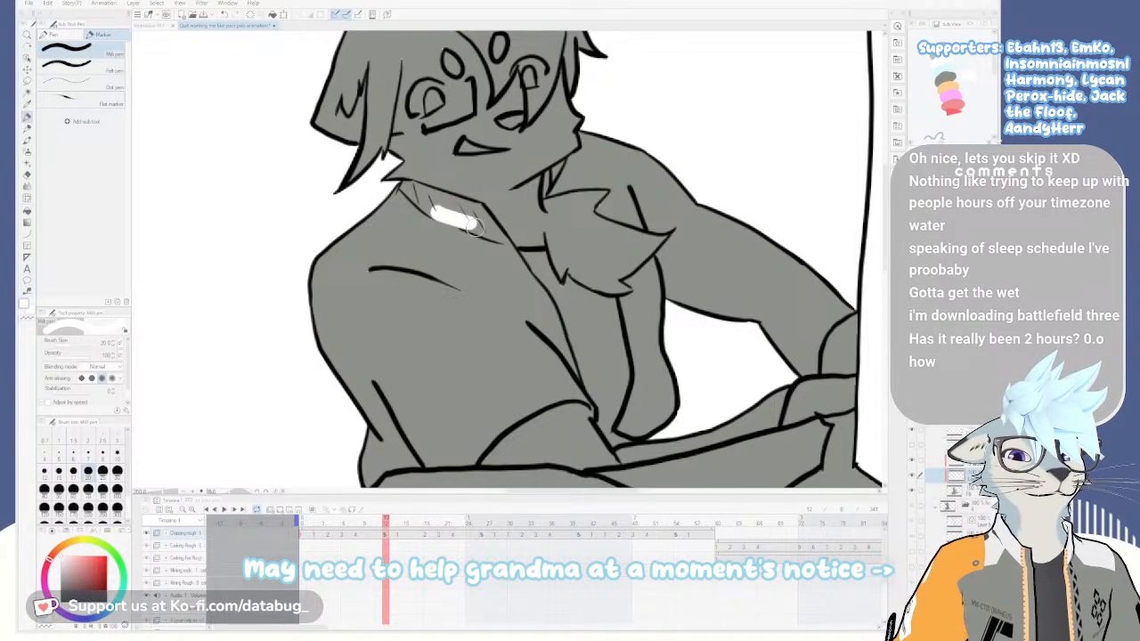
mouse_move(499, 239)
mouse_down()
mouse_move(520, 233)
mouse_move(525, 248)
mouse_up()
key(e)
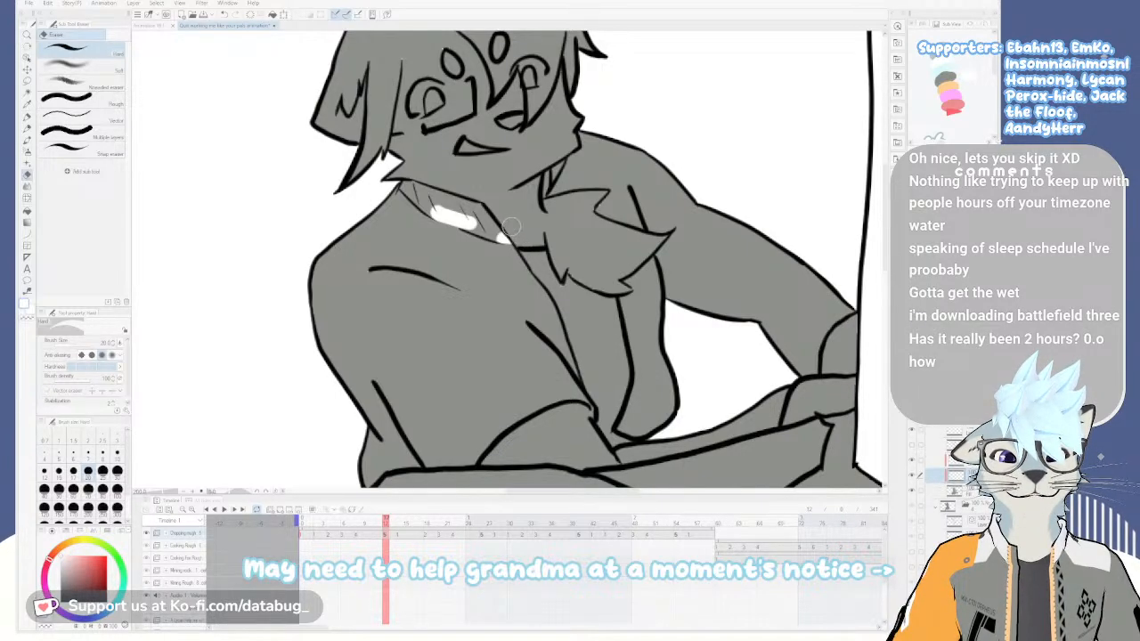
Fill the remaining gray sections of the jacket collar with white
key(p)
key(g)
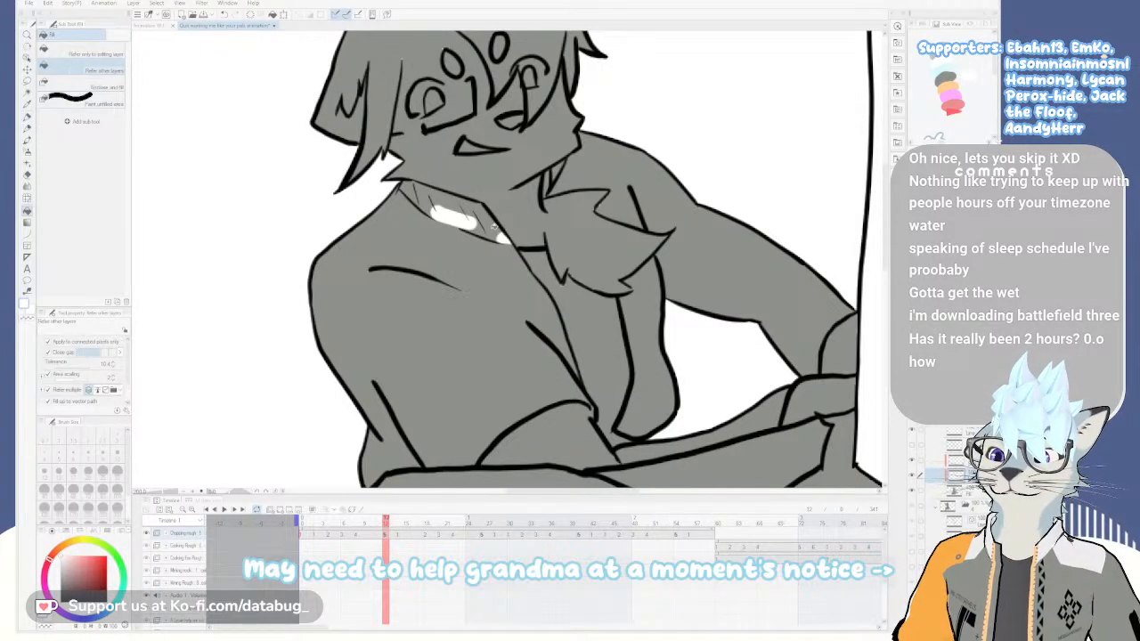
click(480, 223)
click(442, 203)
click(408, 191)
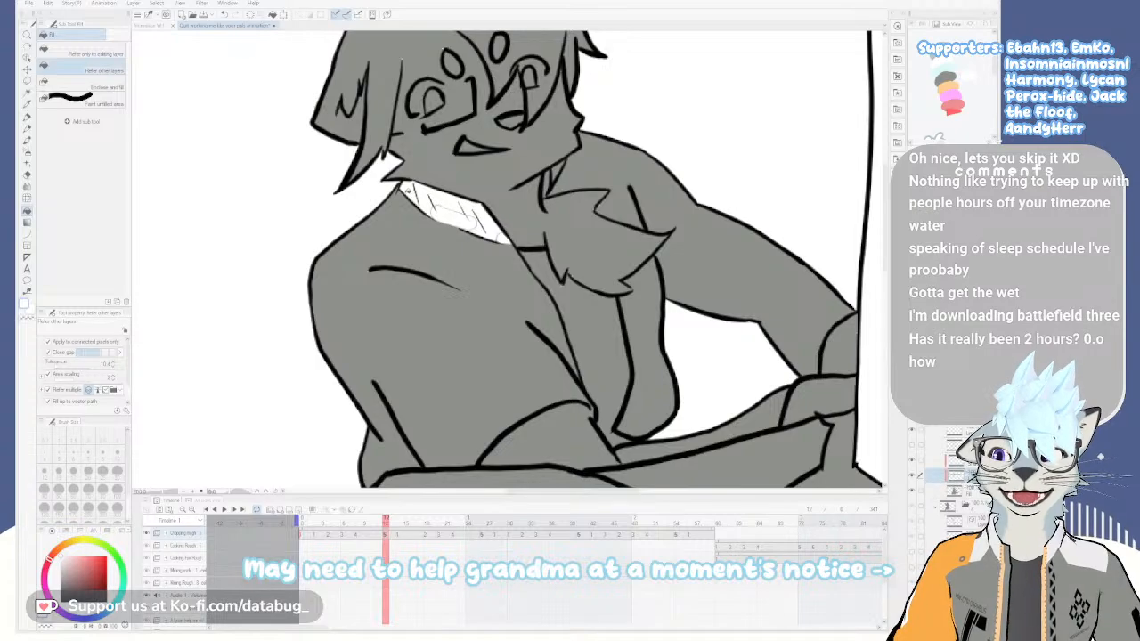
key(p)
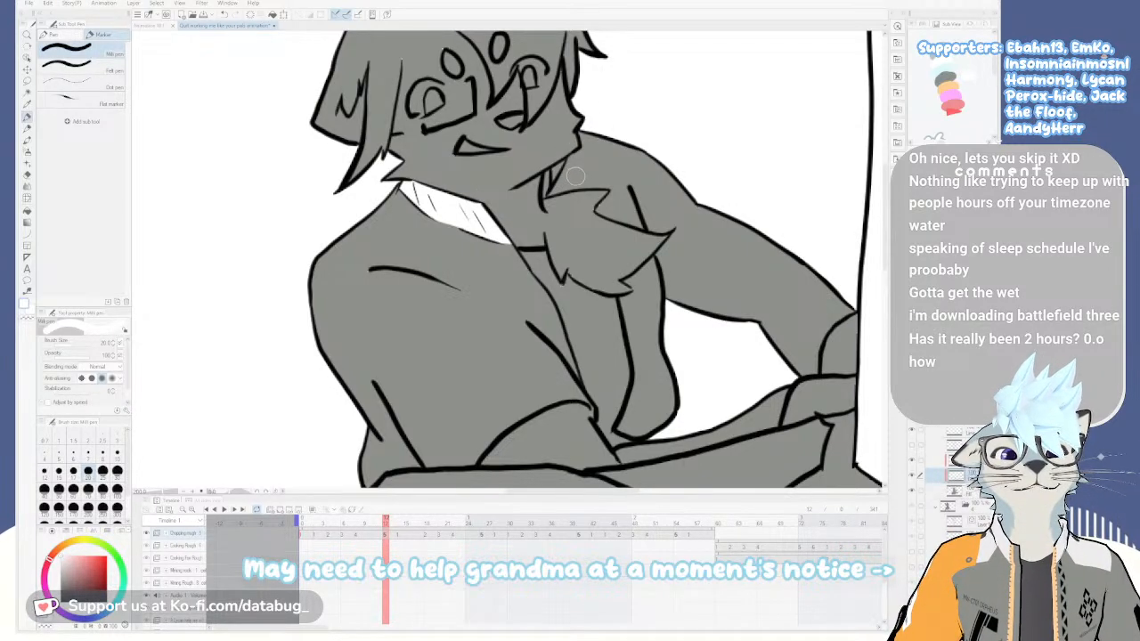
On the frame with the axe held diagonally across the body, paint a white collar section over the far shoulder with a clean lower edge
key(Left)
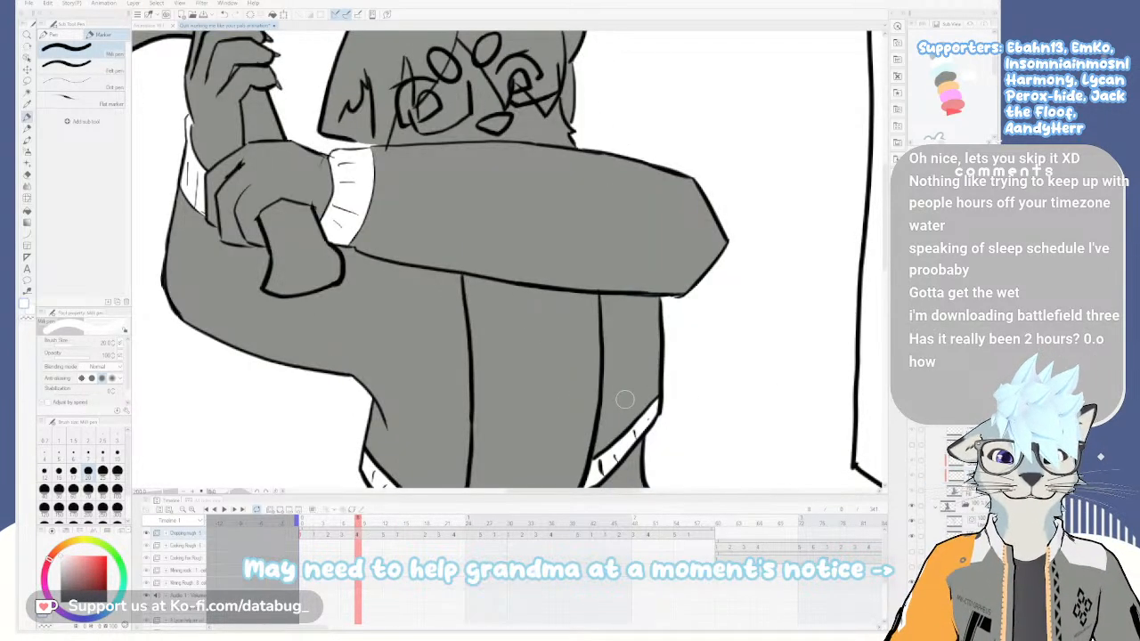
key(Left)
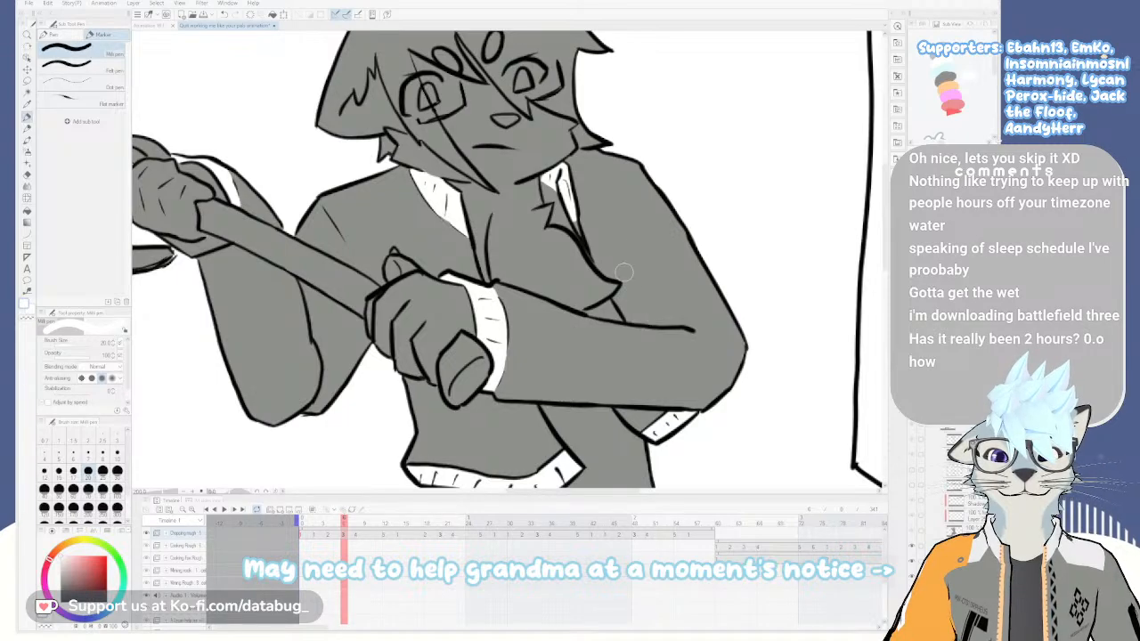
mouse_move(583, 185)
mouse_down()
mouse_move(682, 145)
mouse_move(606, 175)
mouse_move(638, 164)
mouse_up()
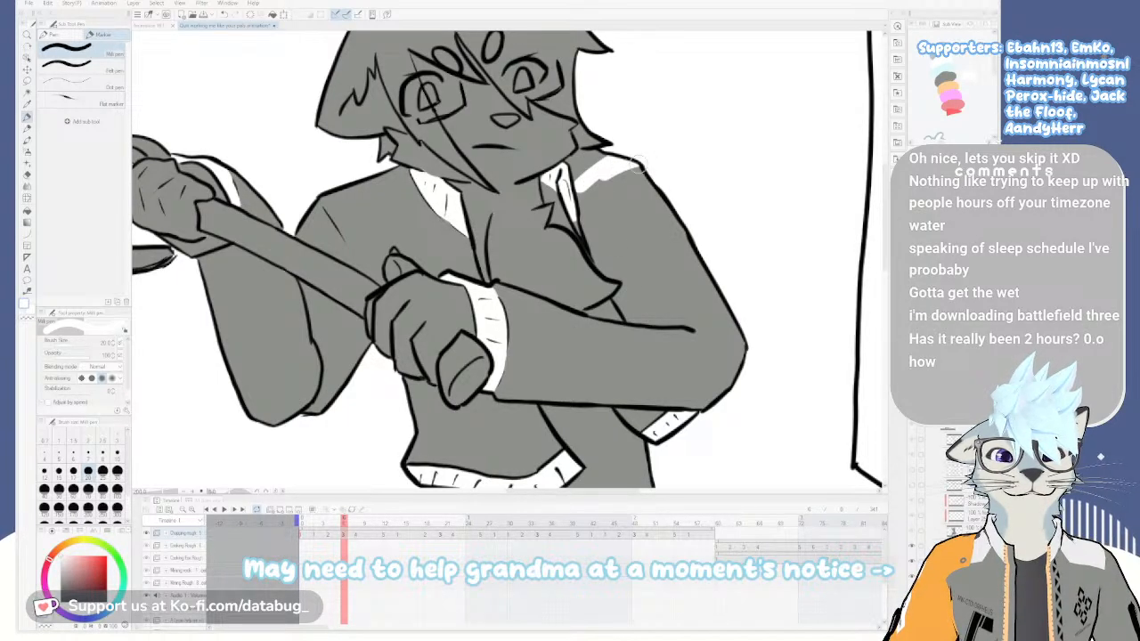
key(e)
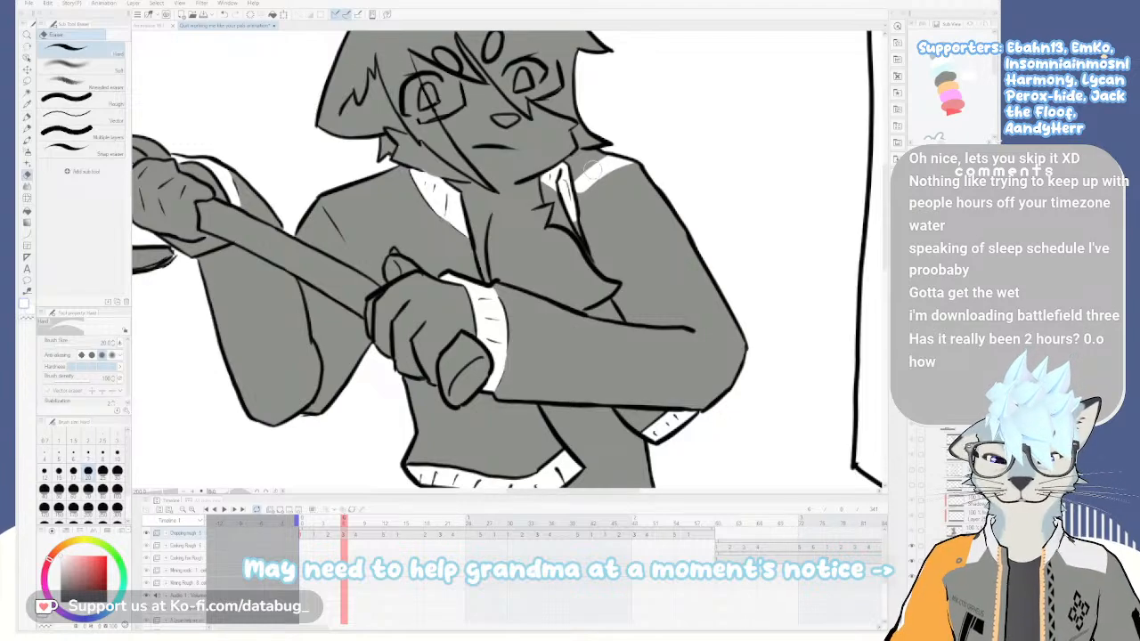
key(g)
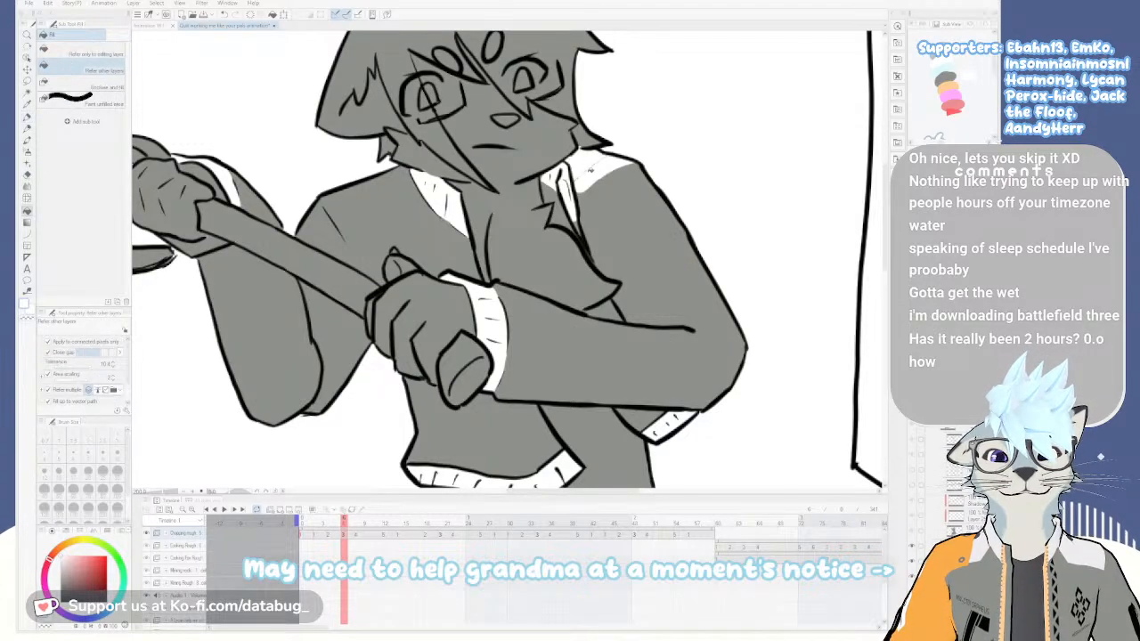
key(asciicircum)
key(minus)
key(p)
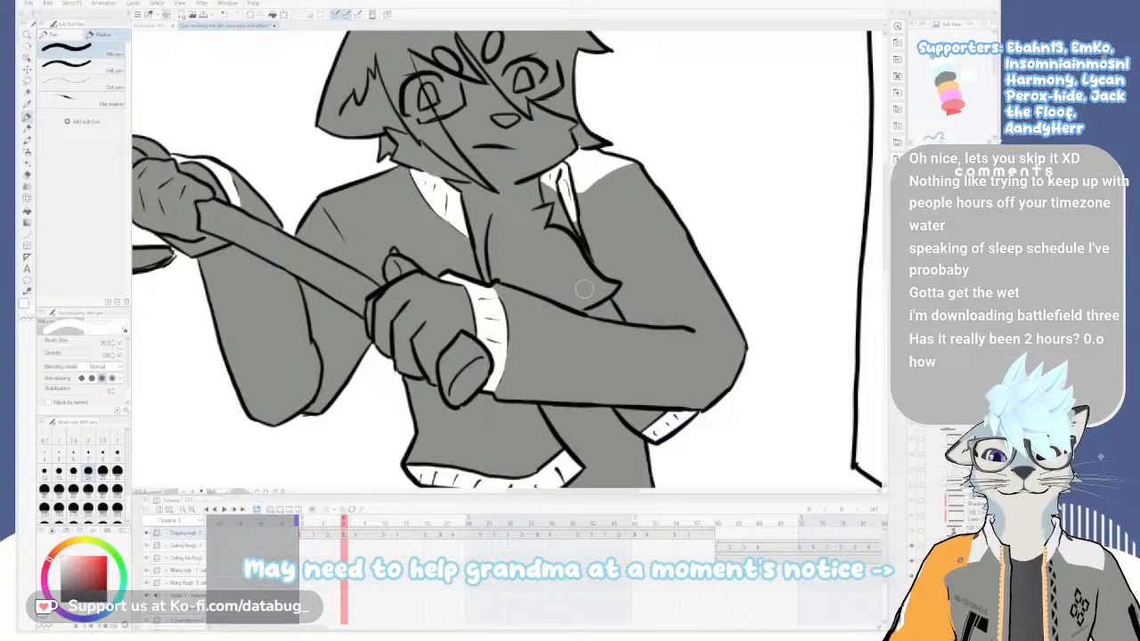
Widen the white collar area on the side nearer the axe head and clean up both collar edges with the eraser
scroll(584, 288, down, 2)
scroll(518, 235, up, 2)
drag(465, 228, 500, 260)
key(ctrl+z)
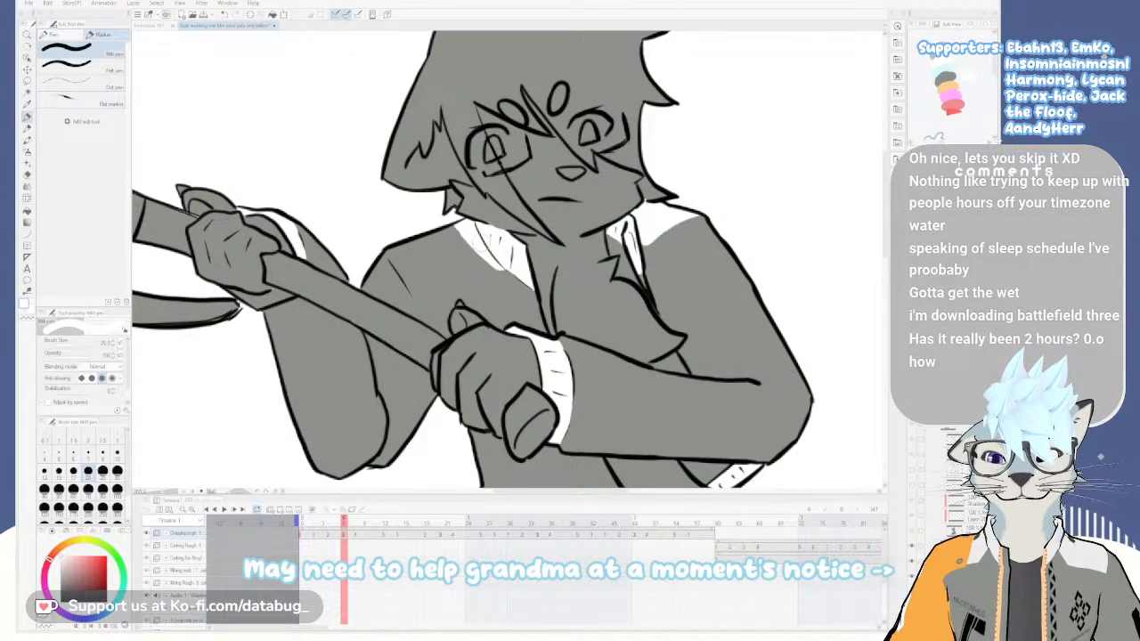
mouse_move(532, 296)
mouse_down()
mouse_move(454, 238)
mouse_move(496, 281)
mouse_move(451, 232)
mouse_move(518, 294)
mouse_up()
key(e)
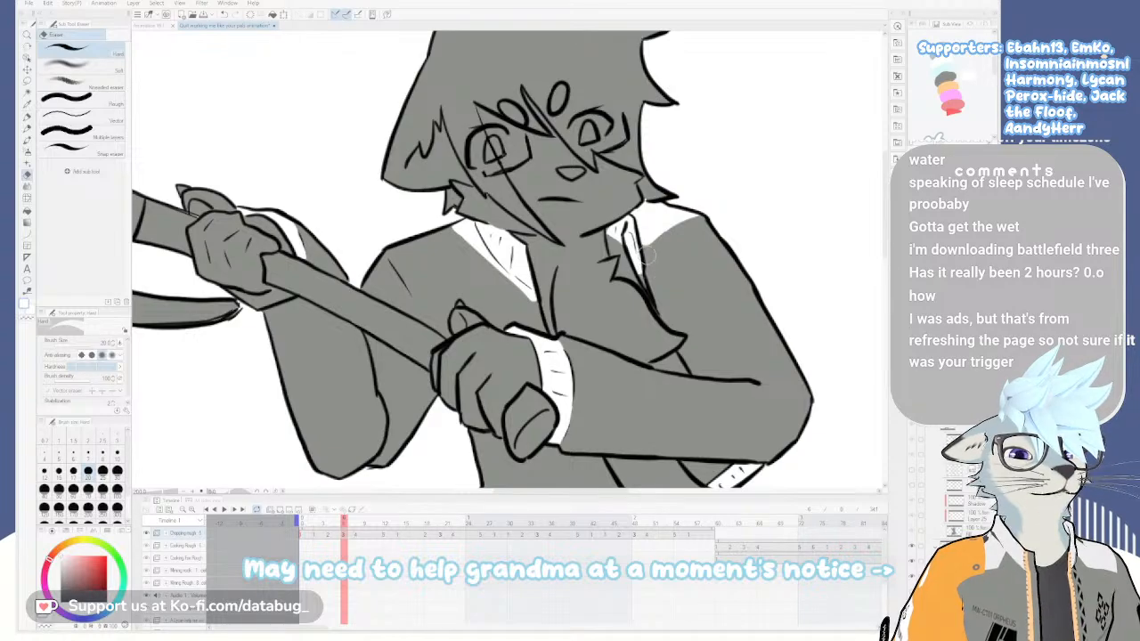
Check the white collar, cuffs and hem on this frame and compare them with the preceding frame
key(ctrl+minus)
key(ctrl+minus)
key(ctrl+minus)
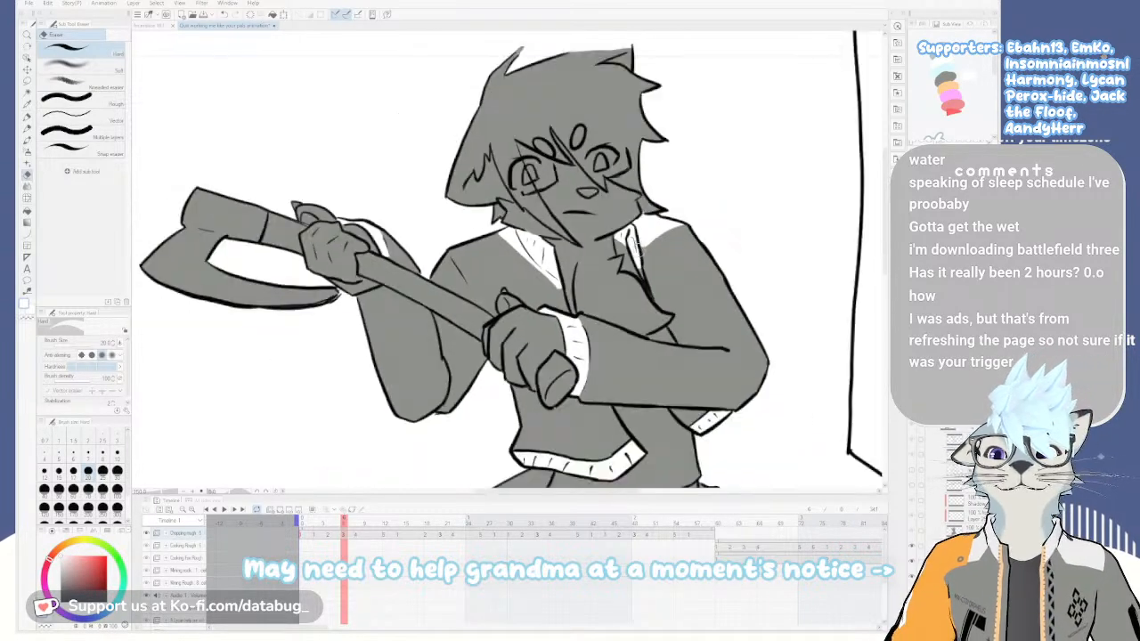
mouse_move(627, 249)
mouse_down()
mouse_move(633, 299)
mouse_move(634, 210)
mouse_move(639, 297)
mouse_move(624, 225)
mouse_move(651, 360)
mouse_up()
scroll(635, 275, up, 2)
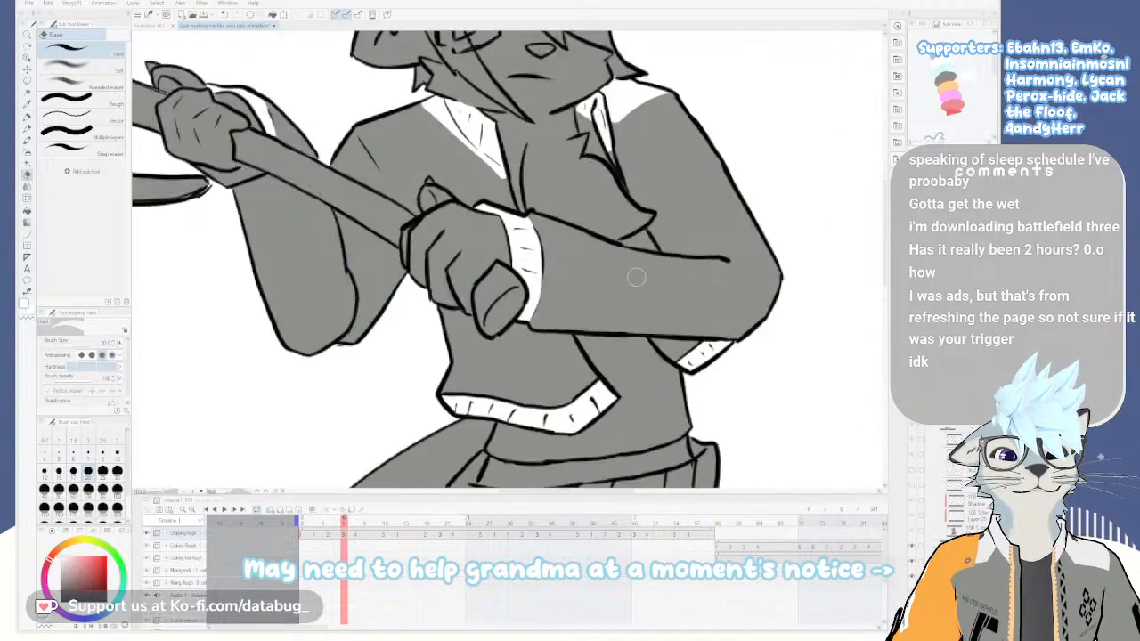
scroll(634, 271, down, 1)
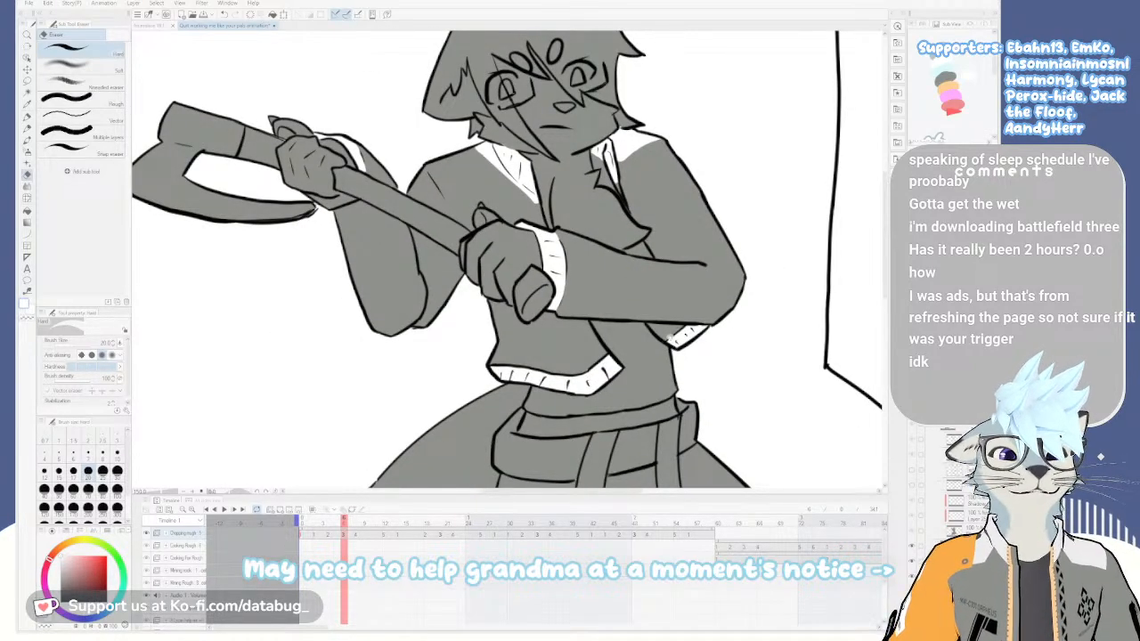
drag(727, 370, 660, 326)
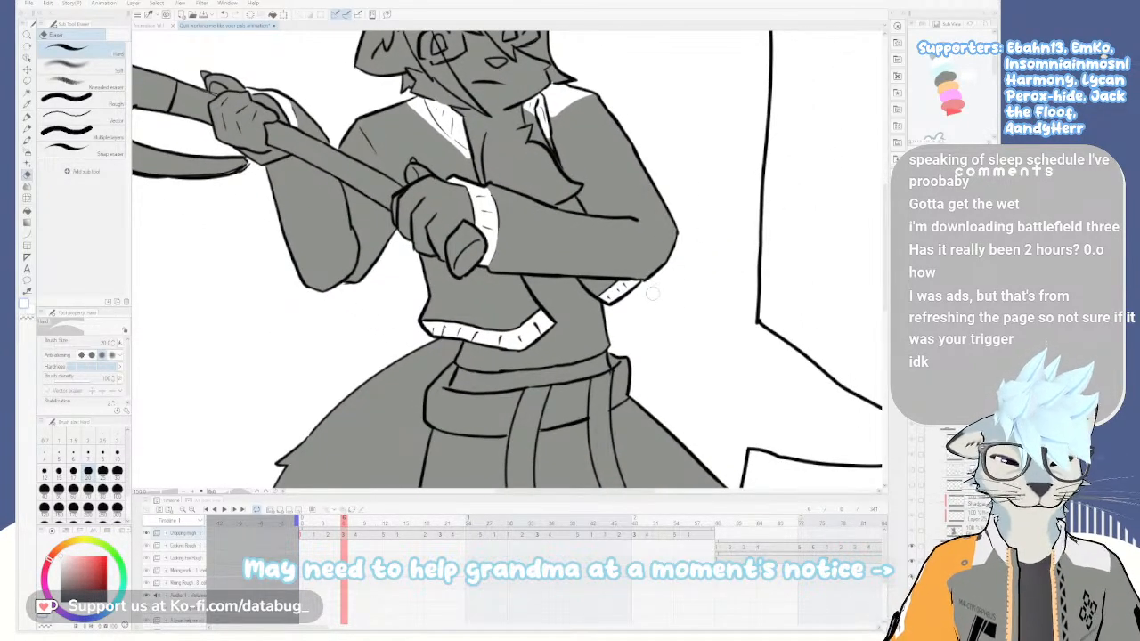
key(Left)
key(Right)
key(Left)
key(Right)
On the preceding frame with the axe held low, widen the white collar along the jacket edge and trim its lower tip
key(Left)
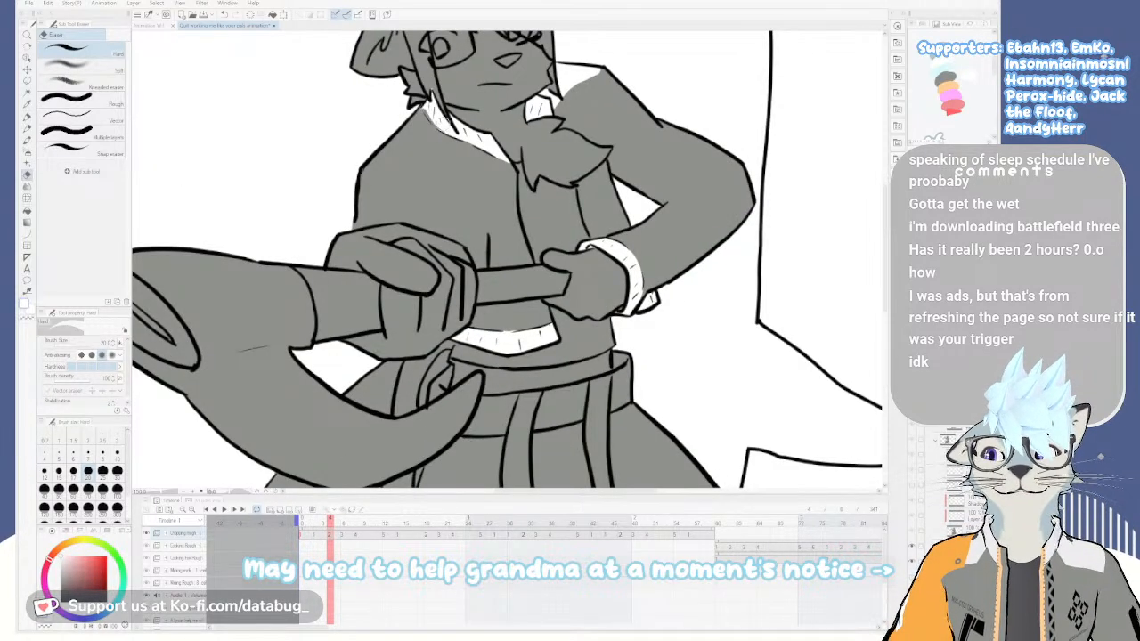
key(p)
mouse_move(420, 116)
mouse_down()
mouse_move(502, 165)
mouse_move(464, 151)
mouse_move(502, 169)
mouse_up()
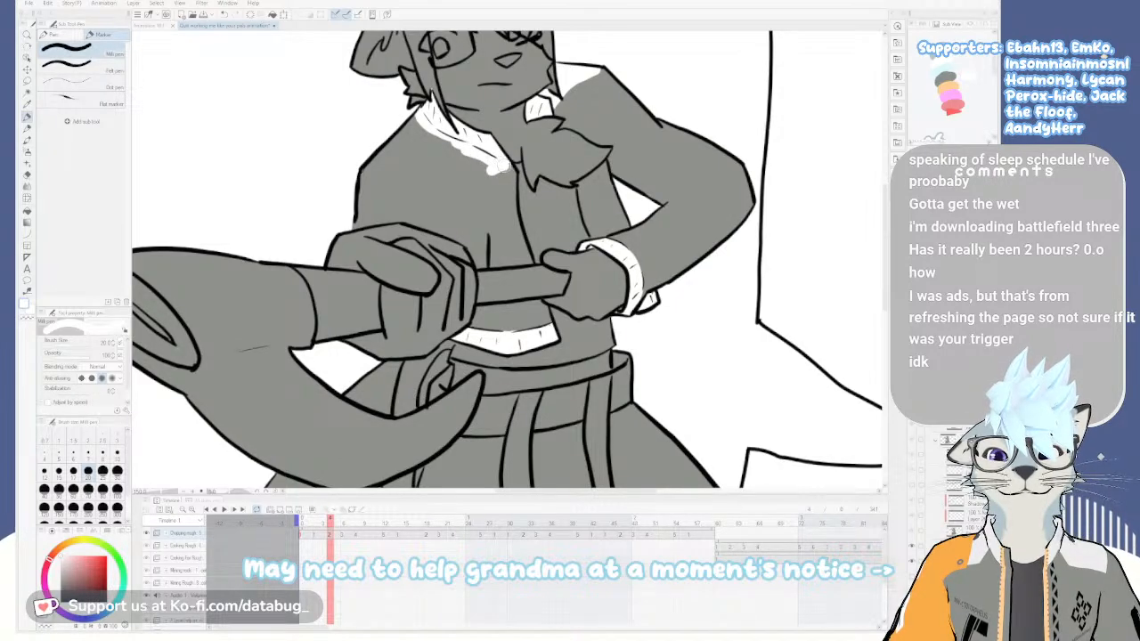
key(e)
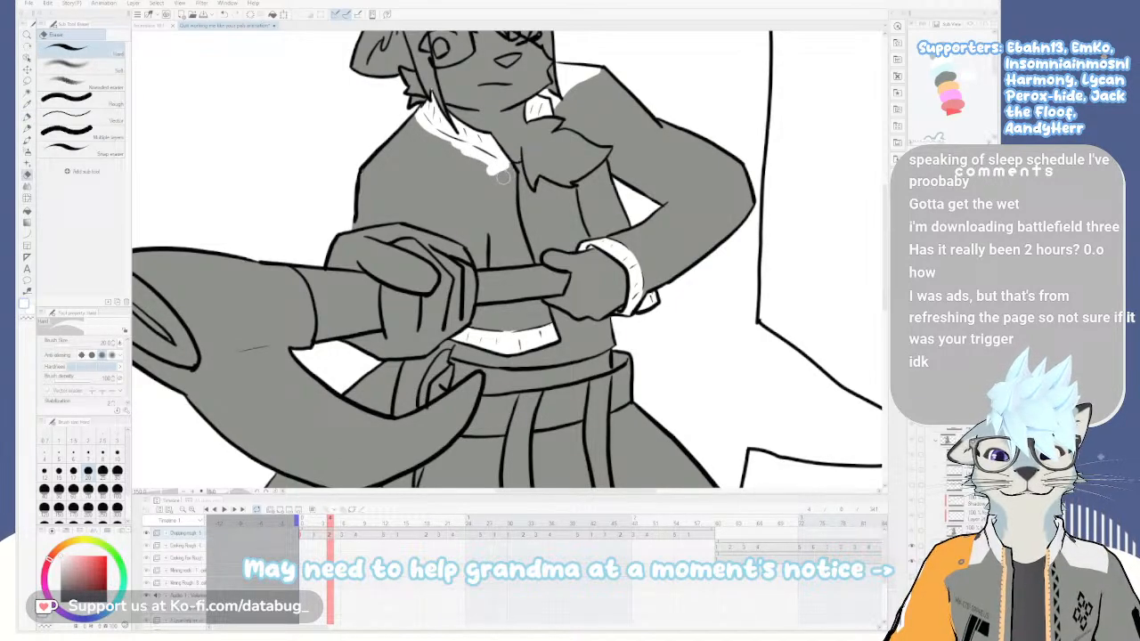
key(p)
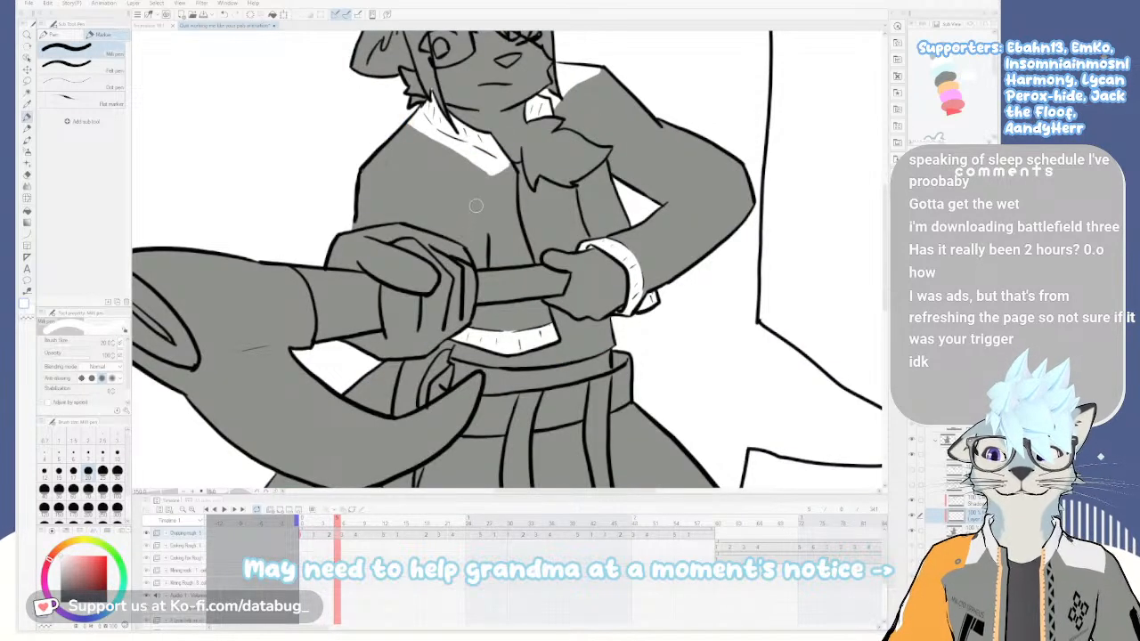
key(e)
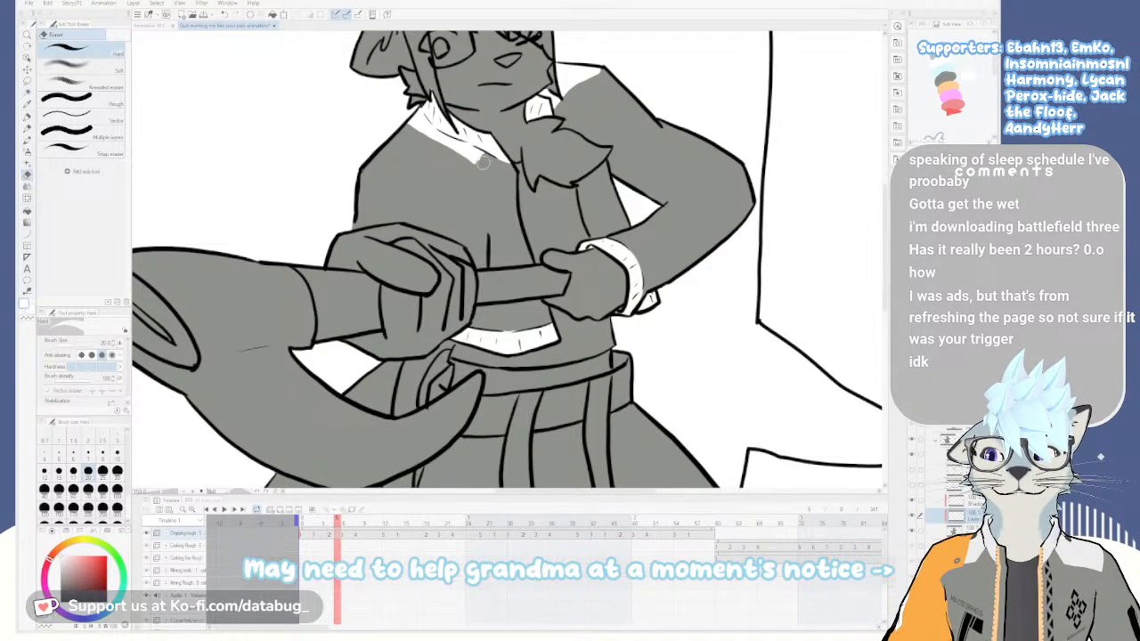
Compare the drawing with its neighbouring frames using onion skin, turn the overlay off, and review the whole figure
click(312, 510)
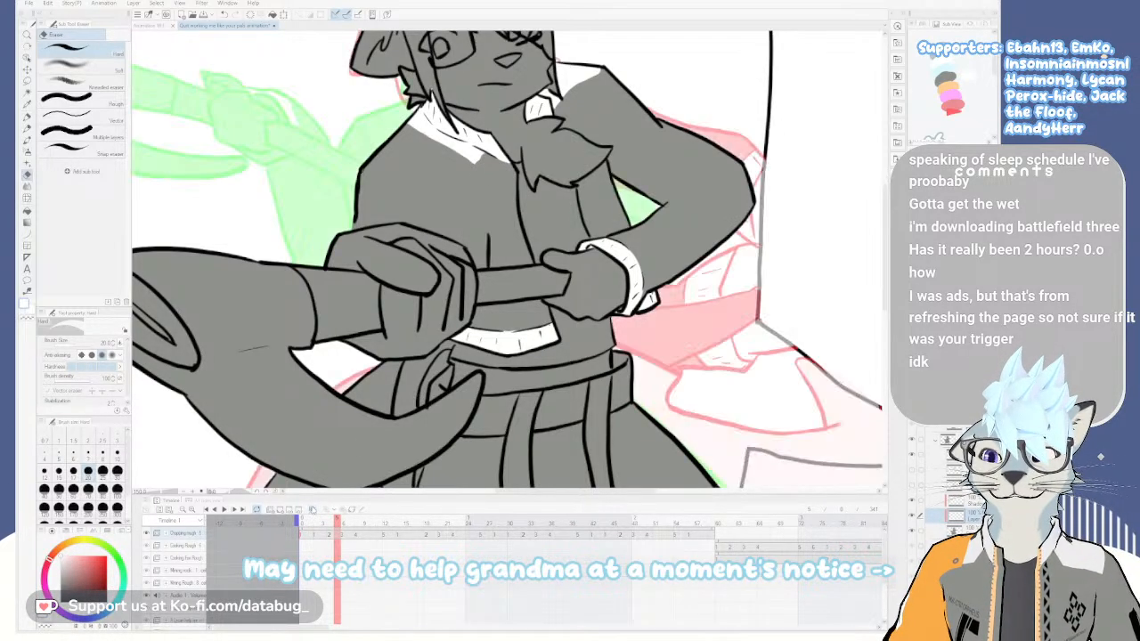
click(317, 510)
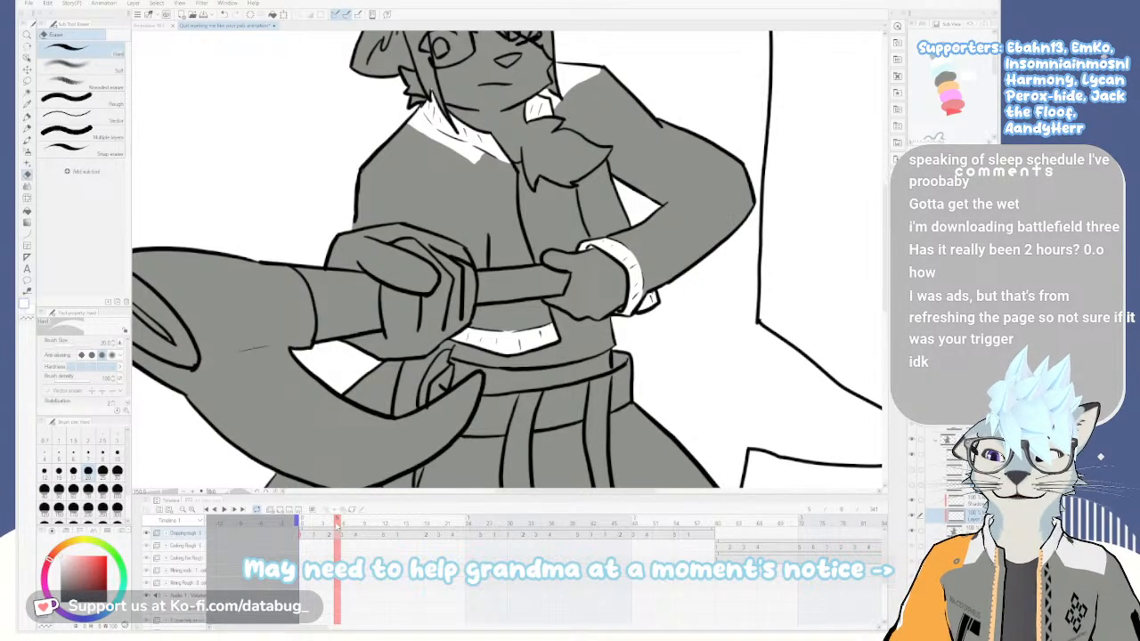
mouse_move(335, 525)
mouse_down()
mouse_move(317, 527)
mouse_move(330, 531)
mouse_up()
scroll(518, 241, down, 1)
drag(527, 255, 598, 212)
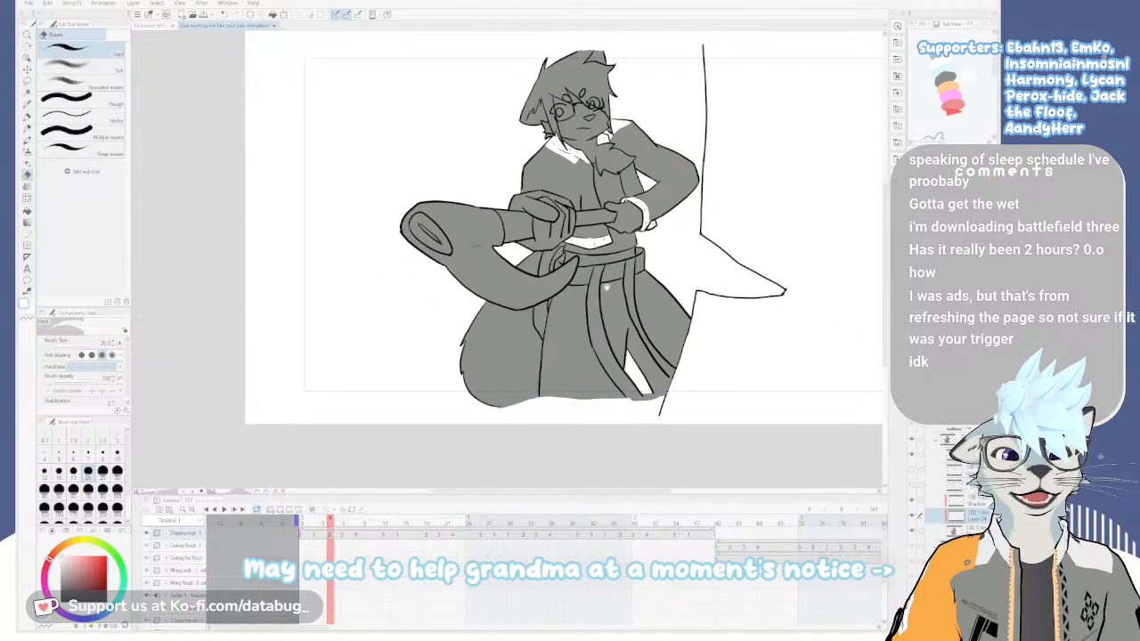
On the next frame, with the axe held at chest height, widen the white collar down the jacket on the axe-head side
drag(609, 282, 545, 322)
scroll(571, 264, up, 1)
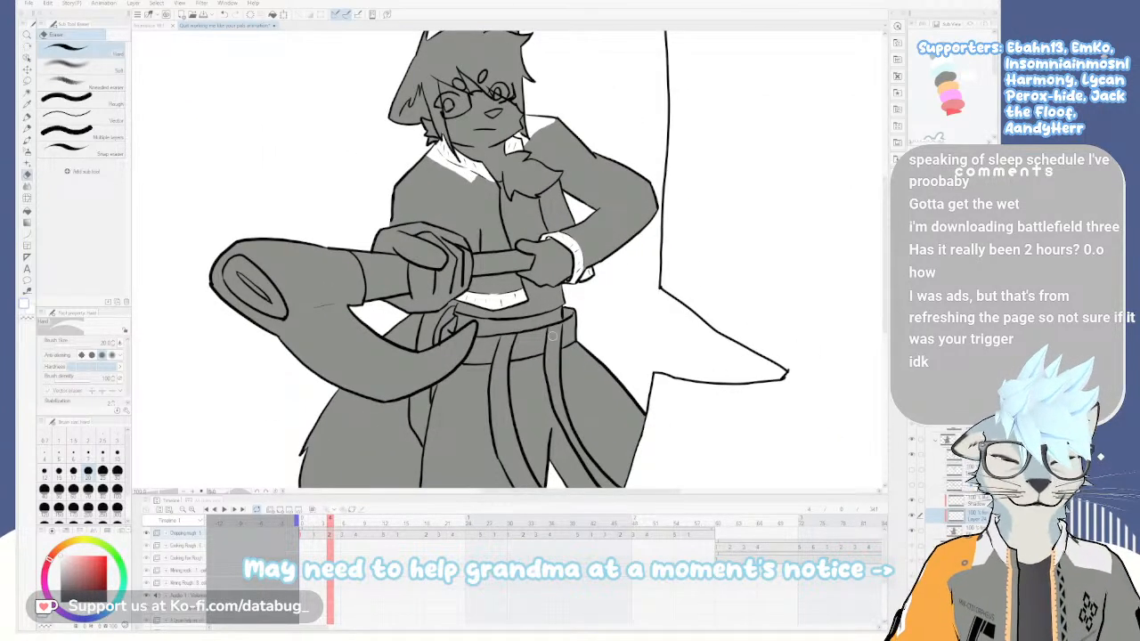
key(Right)
scroll(472, 169, up, 5)
key(p)
key(ctrl+z)
key(e)
mouse_move(457, 204)
mouse_down()
mouse_move(419, 198)
mouse_move(388, 173)
mouse_up()
key(p)
mouse_move(325, 111)
mouse_down()
mouse_move(379, 167)
mouse_move(282, 55)
mouse_move(343, 135)
mouse_move(375, 147)
mouse_up()
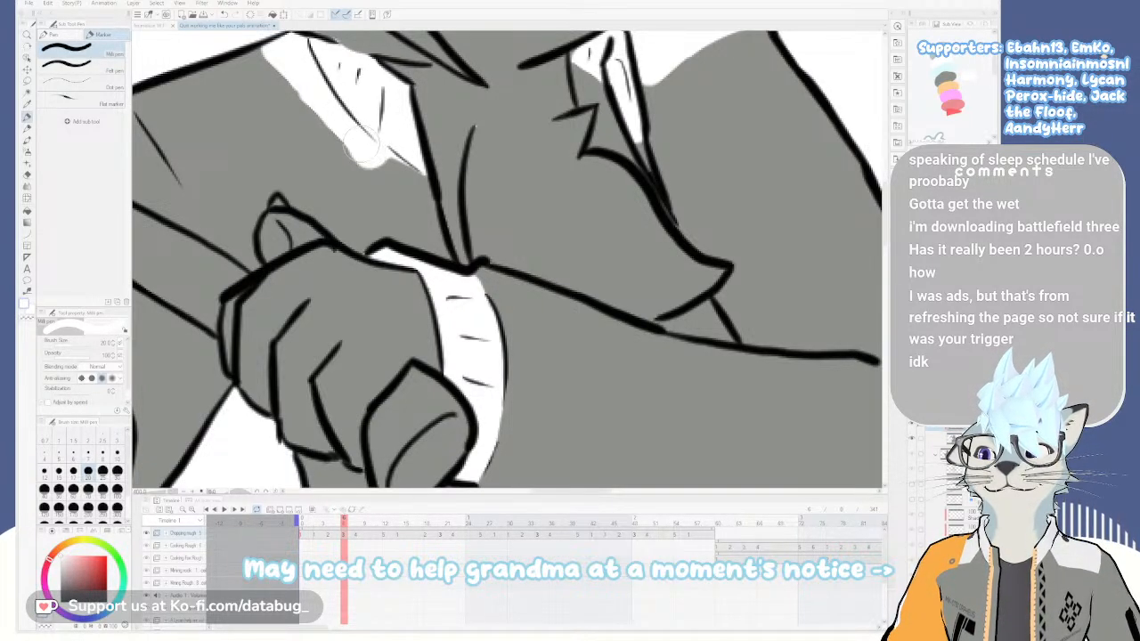
drag(319, 93, 267, 49)
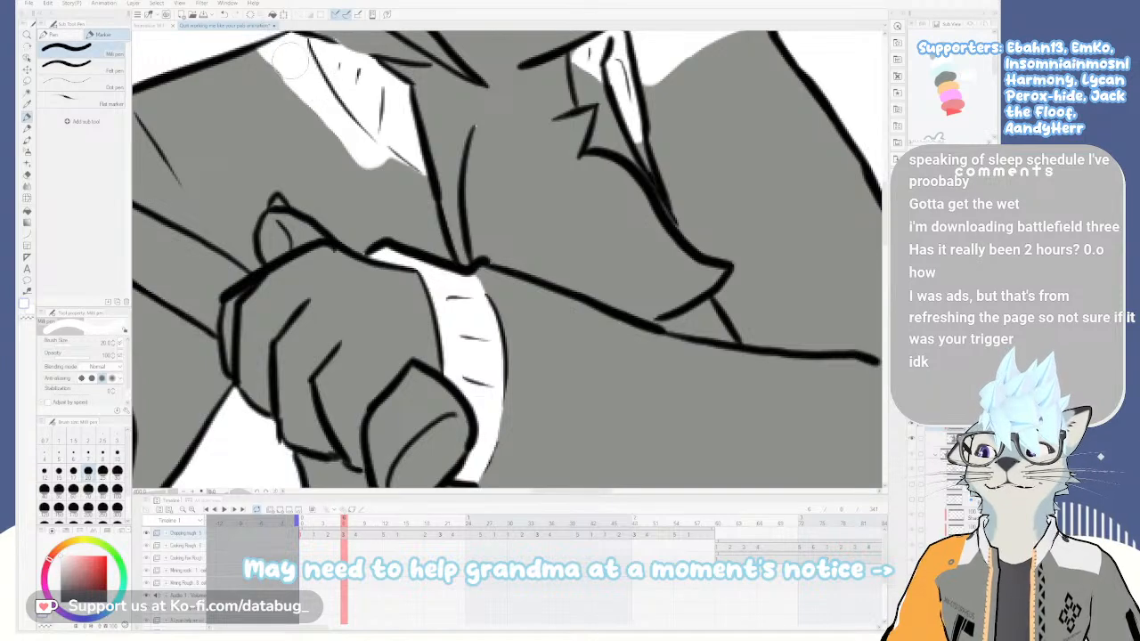
Compare the collar with the preceding frame and trim its lower tip to a sharper point with the eraser
scroll(345, 105, down, 3)
scroll(394, 157, up, 1)
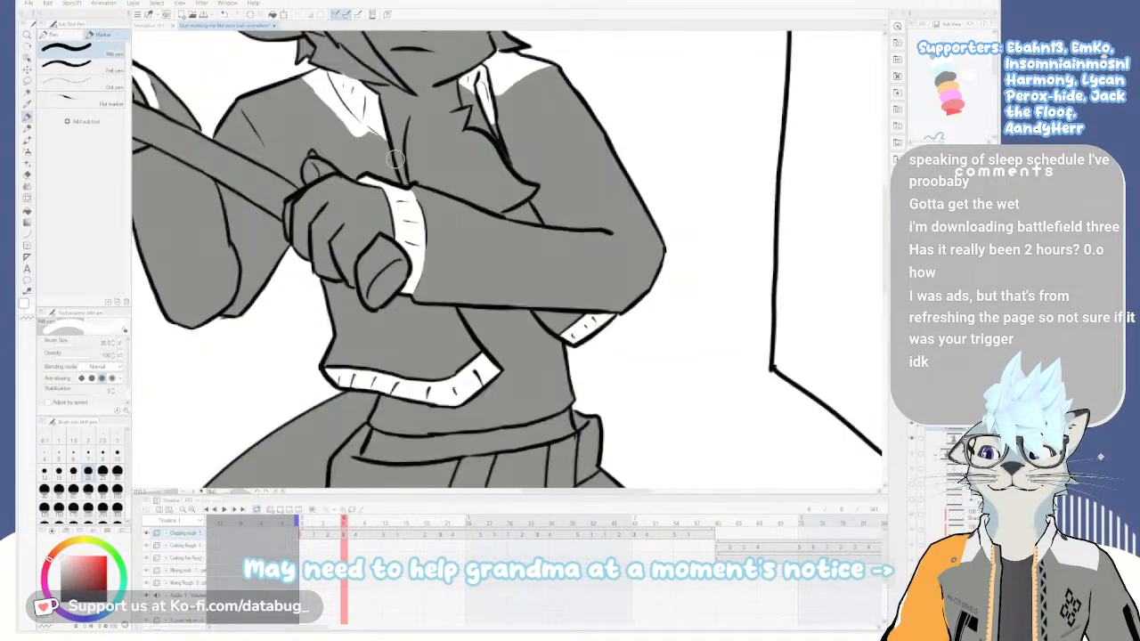
scroll(394, 158, down, 2)
key(Left)
key(Right)
key(Left)
key(Right)
scroll(413, 268, up, 3)
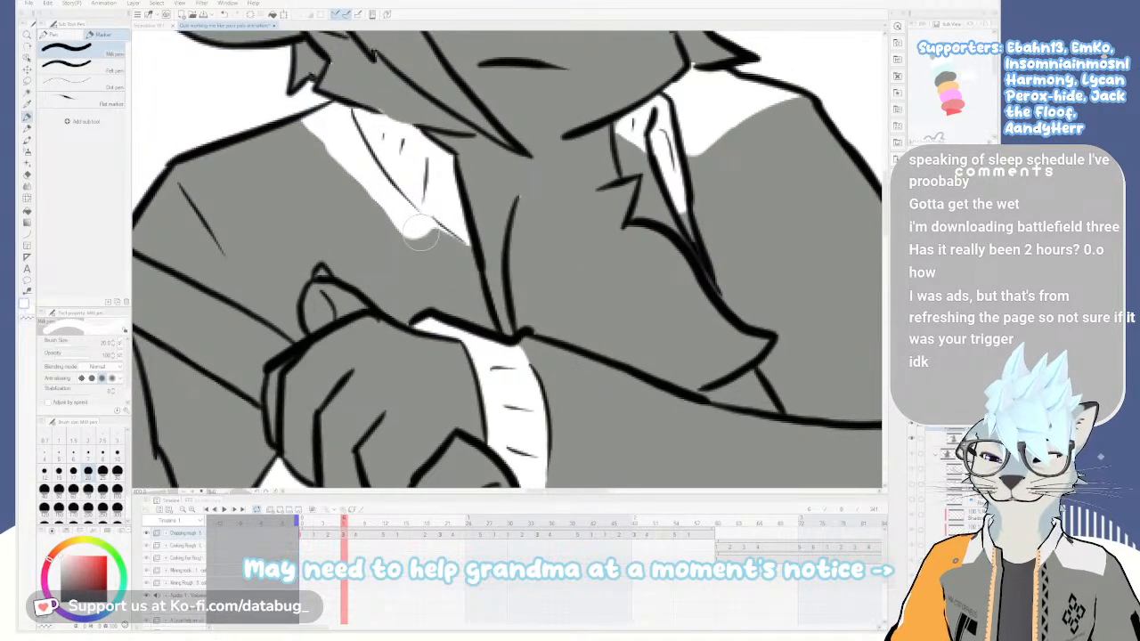
key(e)
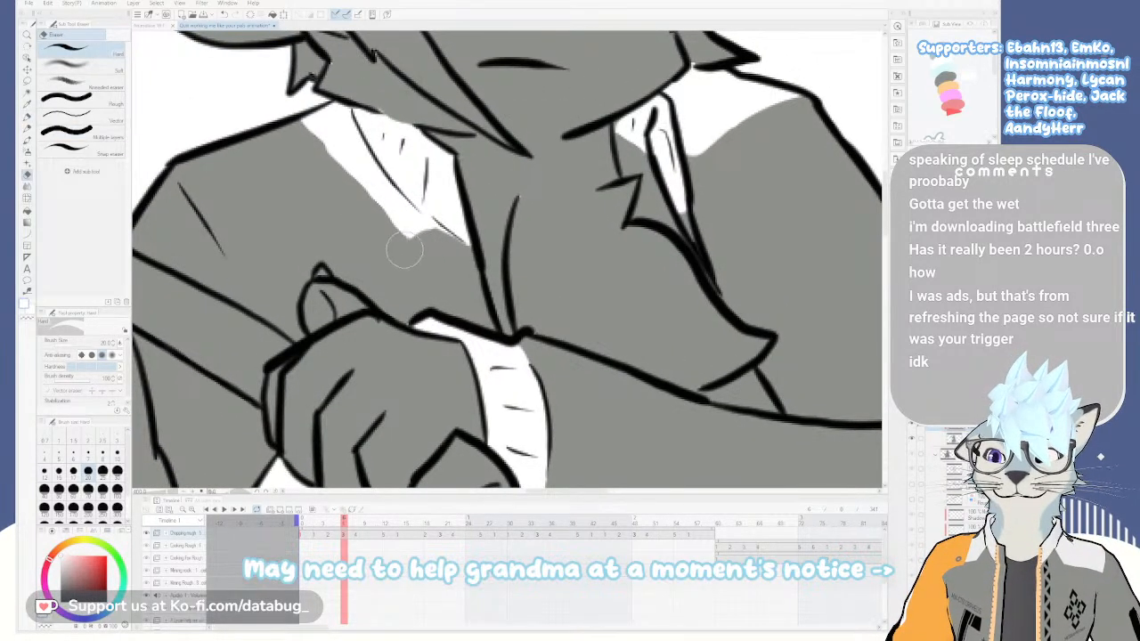
key(p)
scroll(425, 240, down, 3)
scroll(424, 242, down, 1)
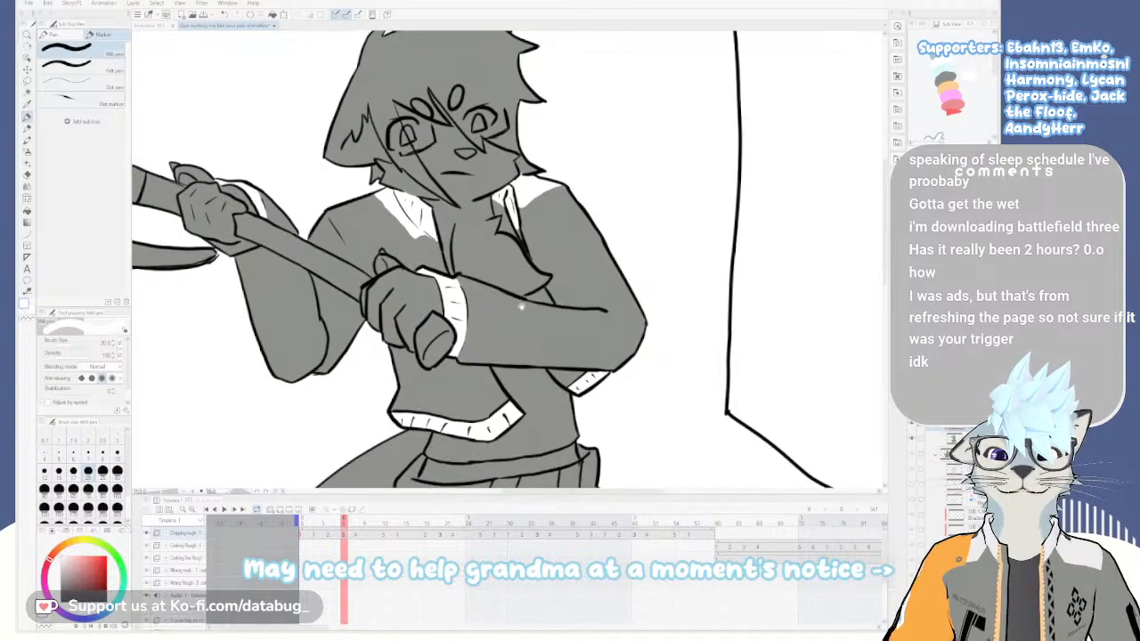
Compare the white collar and cuffs with the neighbouring frames and check the whole figure on the chest-height axe frame
drag(529, 313, 516, 240)
scroll(516, 245, down, 1)
scroll(481, 212, up, 1)
scroll(456, 157, down, 1)
mouse_move(519, 321)
mouse_down()
mouse_move(553, 277)
mouse_move(502, 239)
mouse_move(521, 304)
mouse_up()
scroll(516, 264, down, 1)
scroll(516, 264, up, 1)
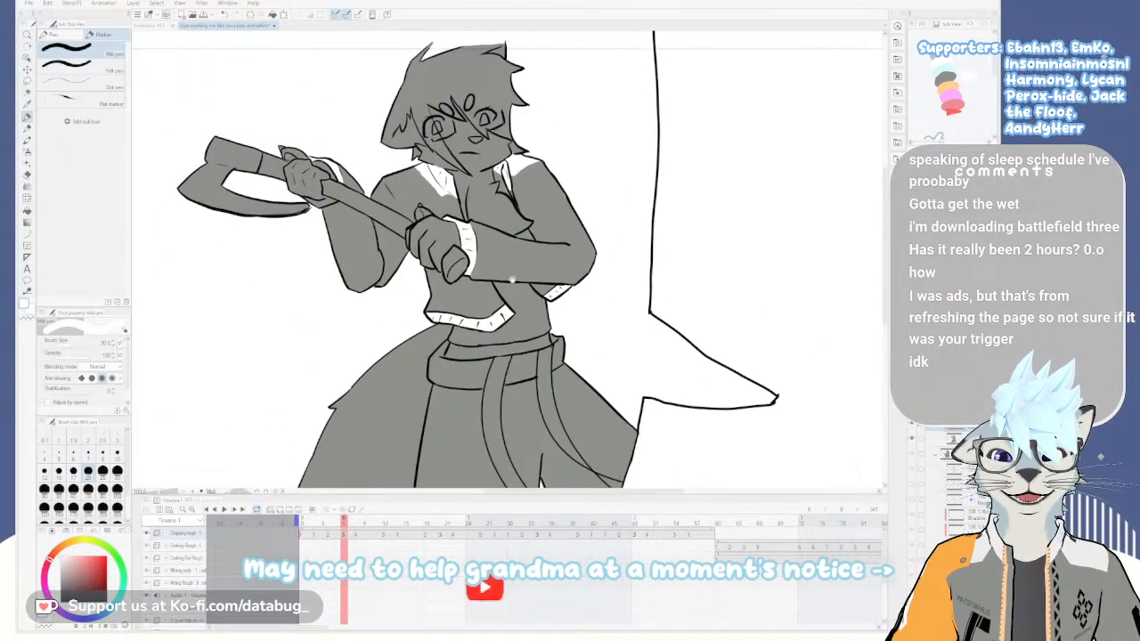
key(Right)
key(Left)
key(Right)
key(Left)
key(Left)
key(Right)
key(Right)
key(Left)
key(Left)
key(Right)
key(Left)
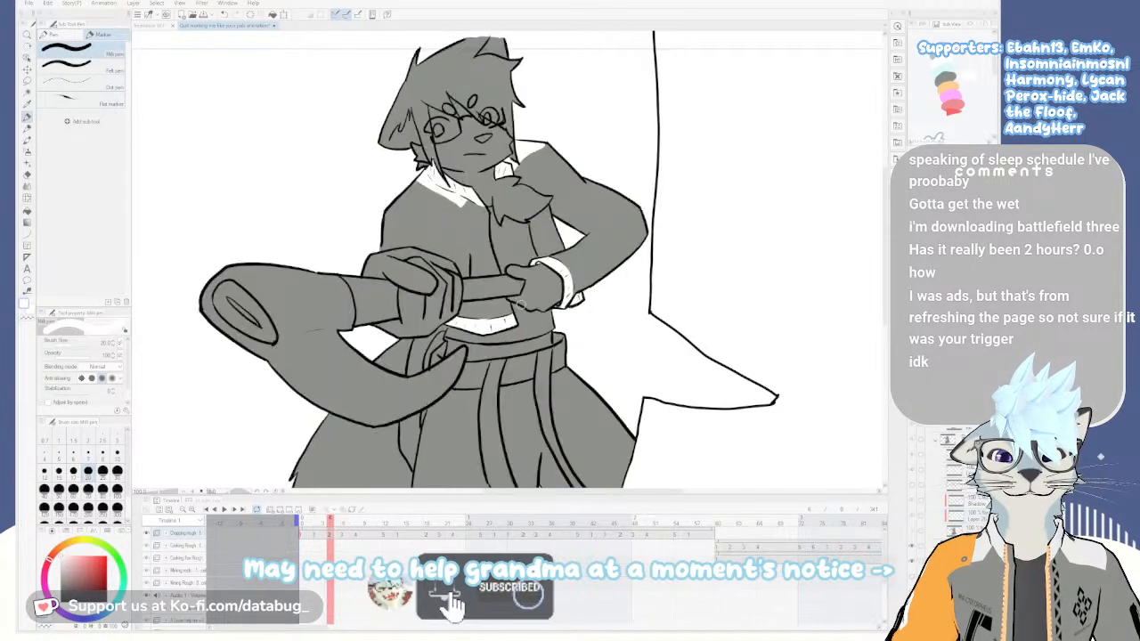
key(Right)
key(Right)
key(Left)
key(Left)
key(Right)
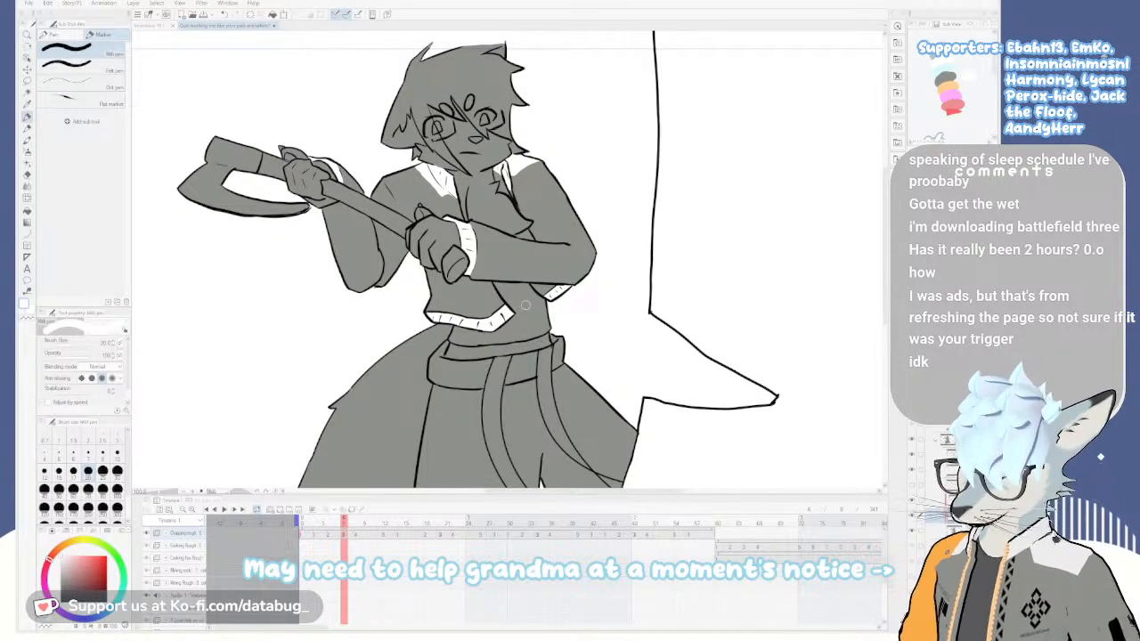
drag(517, 274, 535, 293)
mouse_move(557, 359)
mouse_down()
mouse_move(559, 344)
mouse_move(569, 375)
mouse_move(560, 336)
mouse_move(565, 368)
mouse_move(571, 349)
mouse_move(569, 397)
mouse_move(568, 361)
mouse_up()
scroll(568, 362, up, 1)
mouse_move(554, 301)
mouse_down()
mouse_move(565, 377)
mouse_move(552, 316)
mouse_move(567, 345)
mouse_up()
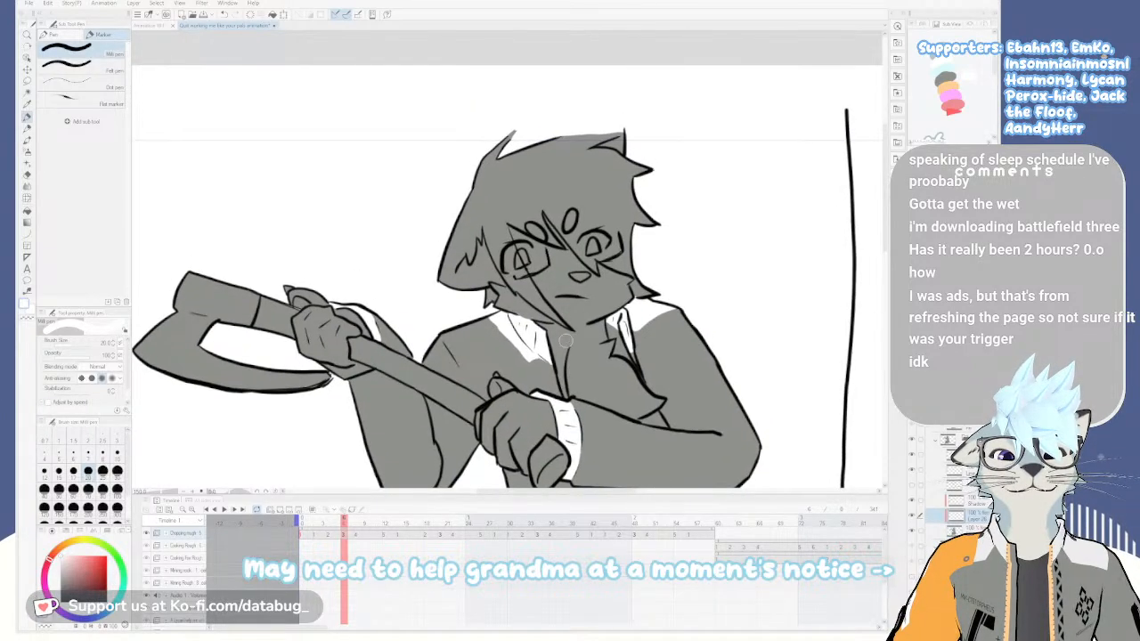
scroll(566, 342, down, 2)
mouse_move(593, 438)
mouse_down()
mouse_move(568, 357)
mouse_move(539, 326)
mouse_move(557, 342)
mouse_up()
scroll(556, 342, up, 1)
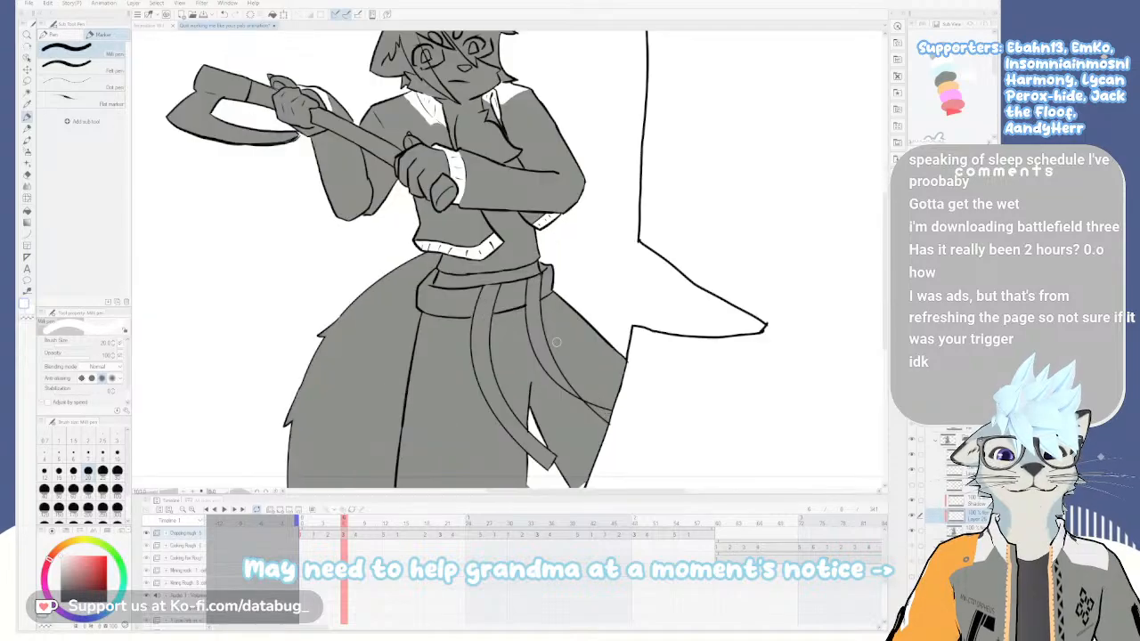
scroll(557, 342, up, 1)
drag(430, 106, 556, 321)
scroll(556, 321, down, 2)
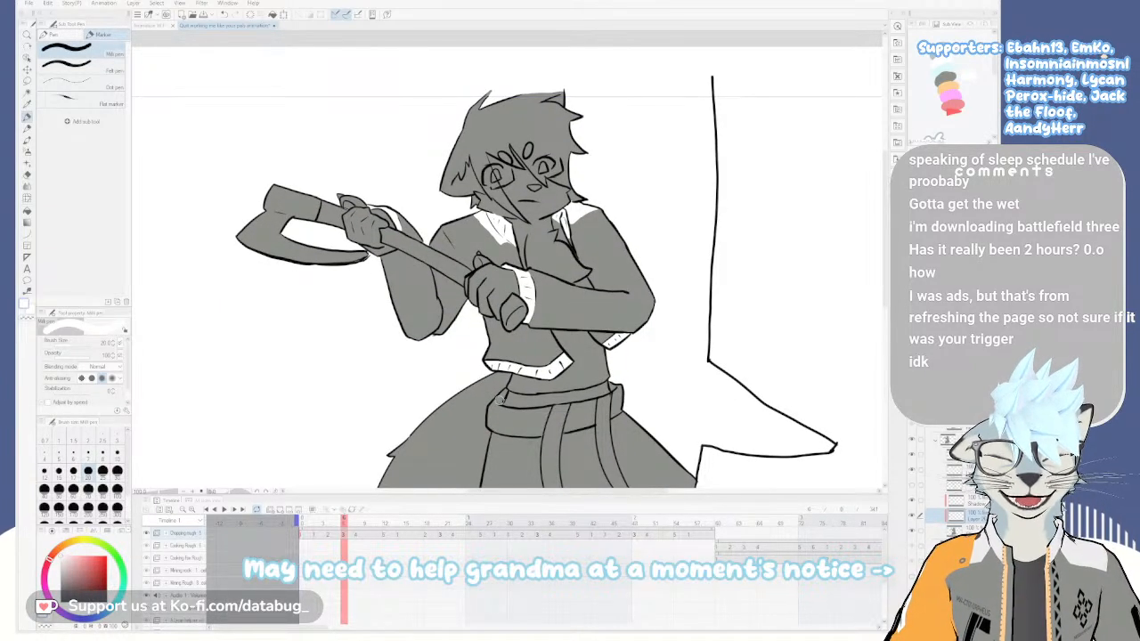
On the frame with the large axe head low in the foreground, widen the white collar over the near shoulder and sharpen its lower corner
key(Right)
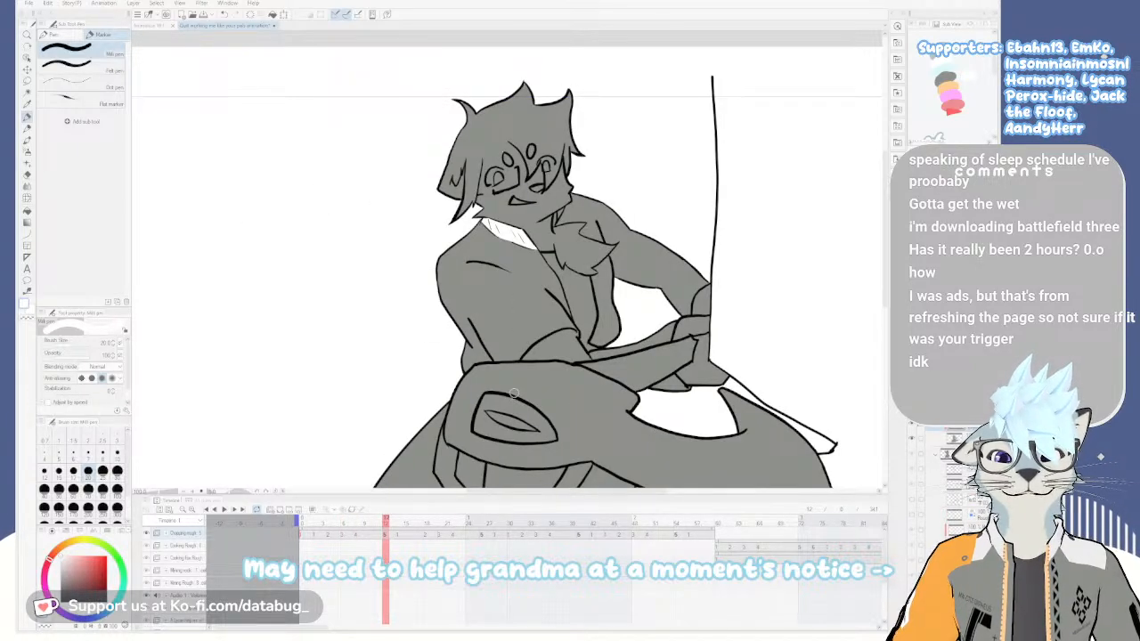
scroll(490, 225, up, 2)
mouse_move(472, 219)
mouse_down()
mouse_move(501, 255)
mouse_move(534, 264)
mouse_up()
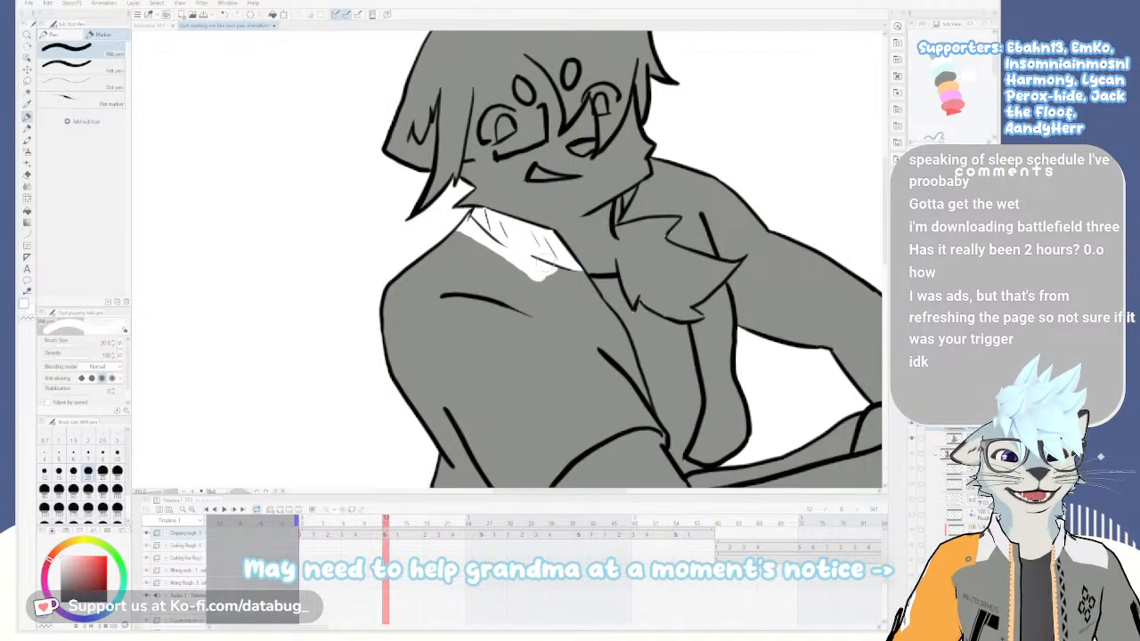
key(e)
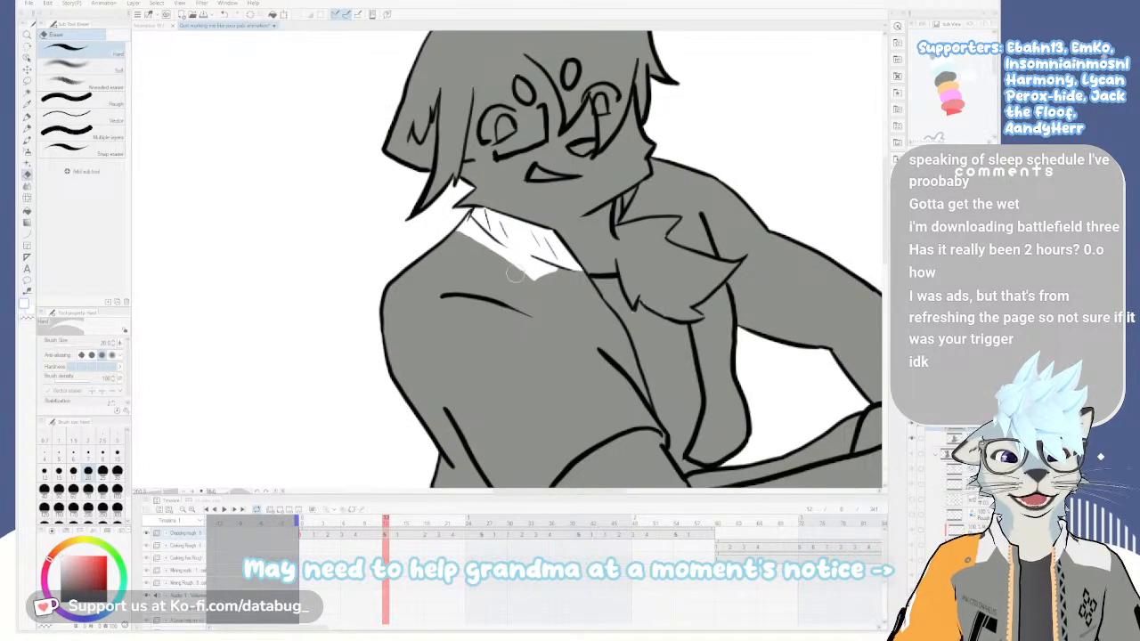
key(p)
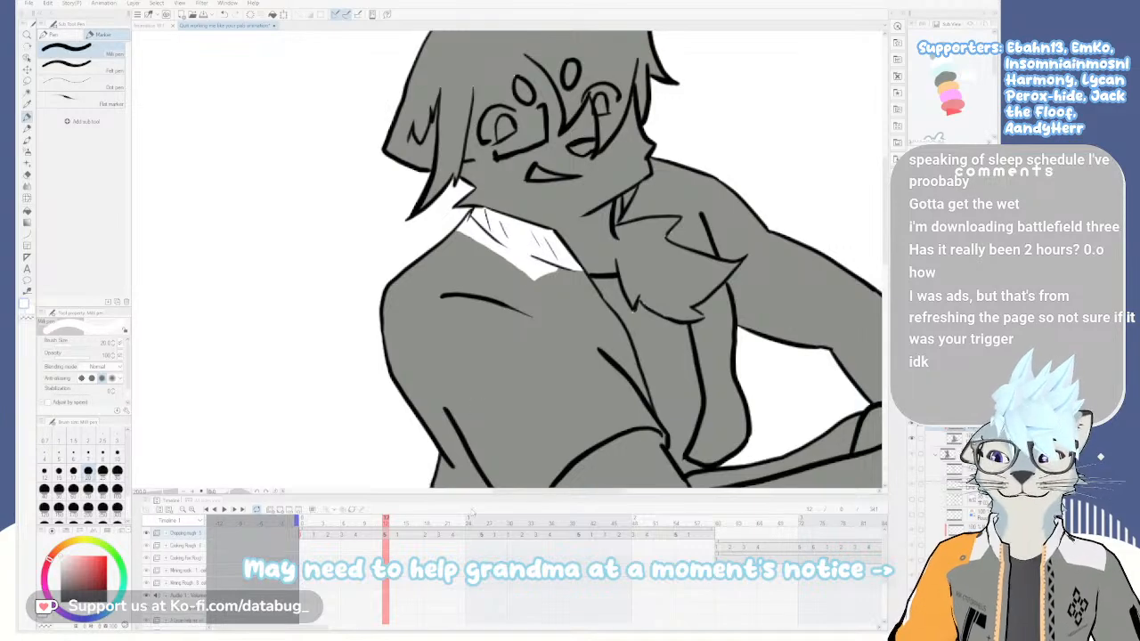
Flip repeatedly through the preceding and following frames to compare the collar shape across the chopping motion
key(Left)
key(Right)
key(Left)
key(Left)
key(Right)
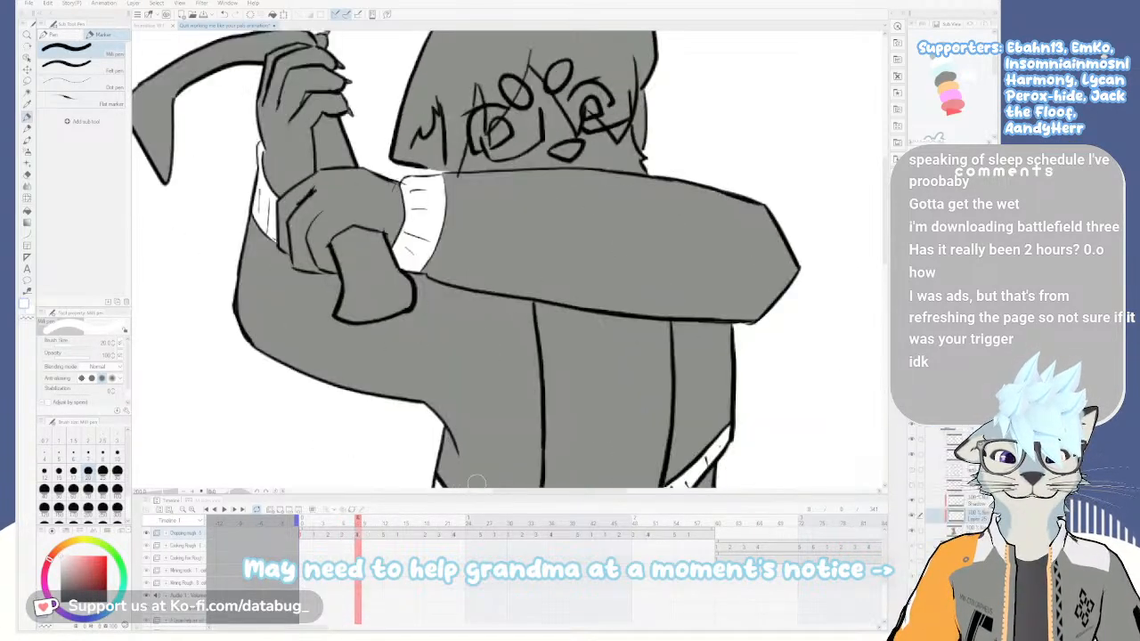
key(Right)
key(Right)
key(Right)
key(Right)
key(Left)
key(Left)
key(Left)
key(Right)
key(Left)
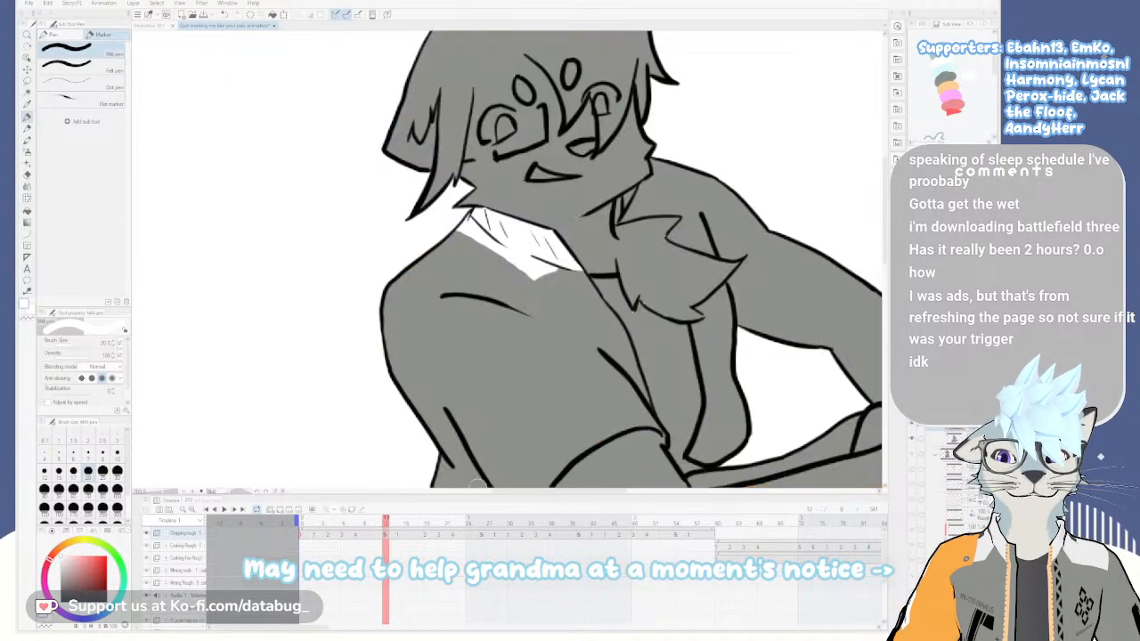
key(Right)
key(Left)
key(Right)
key(Left)
key(Right)
key(Left)
key(Right)
key(Left)
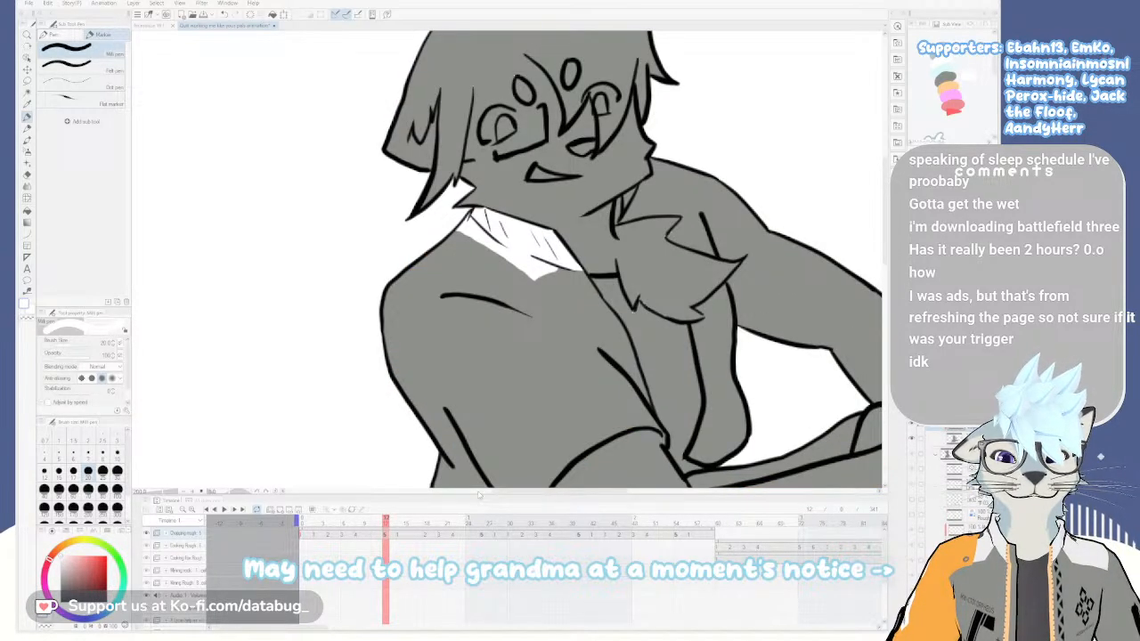
key(Right)
key(Left)
key(Left)
key(Right)
key(Right)
key(Left)
key(Left)
key(Left)
key(Left)
key(Left)
key(Left)
key(Left)
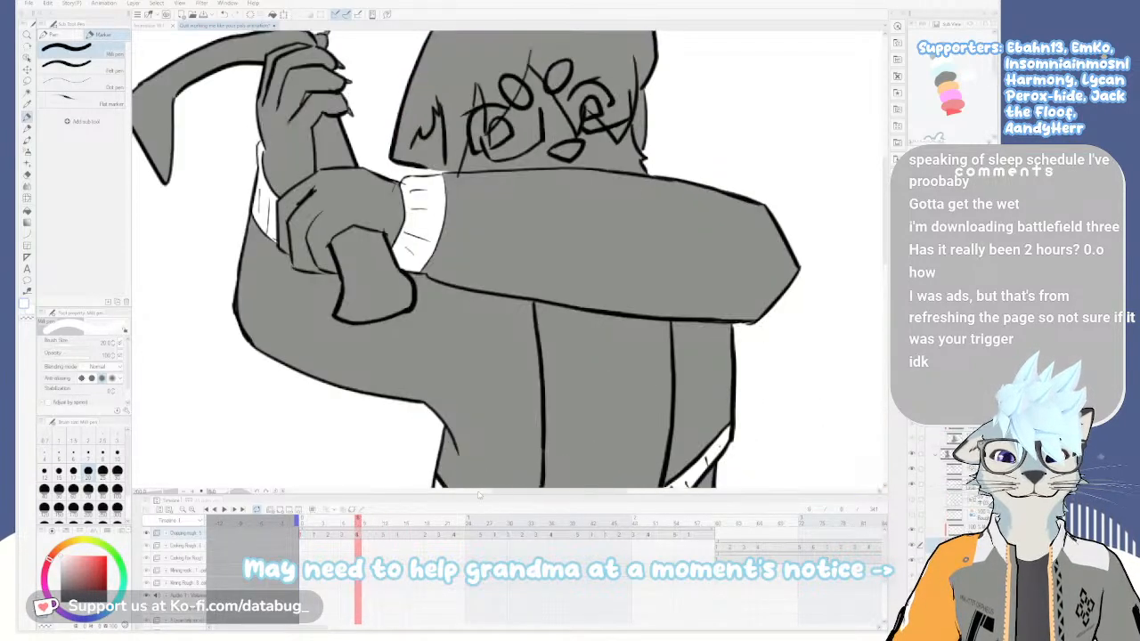
key(Left)
key(Right)
key(Right)
key(Right)
key(Right)
key(Right)
key(Right)
key(Right)
key(Left)
key(Right)
key(Right)
key(Left)
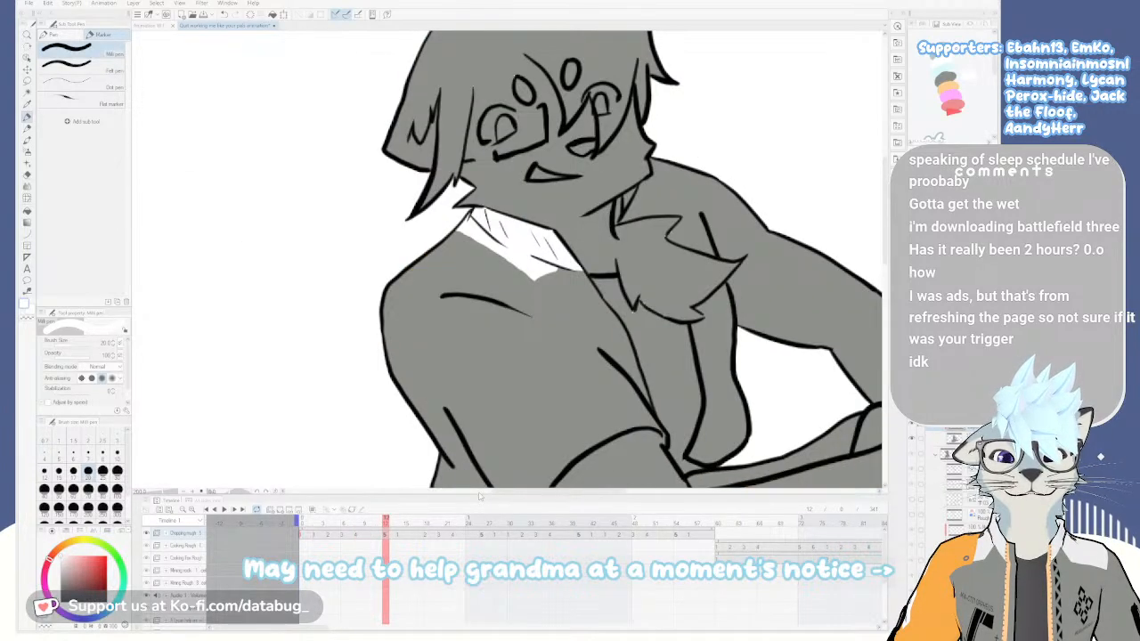
key(Left)
key(Left)
key(Right)
key(Right)
key(Right)
key(Left)
key(Right)
key(Left)
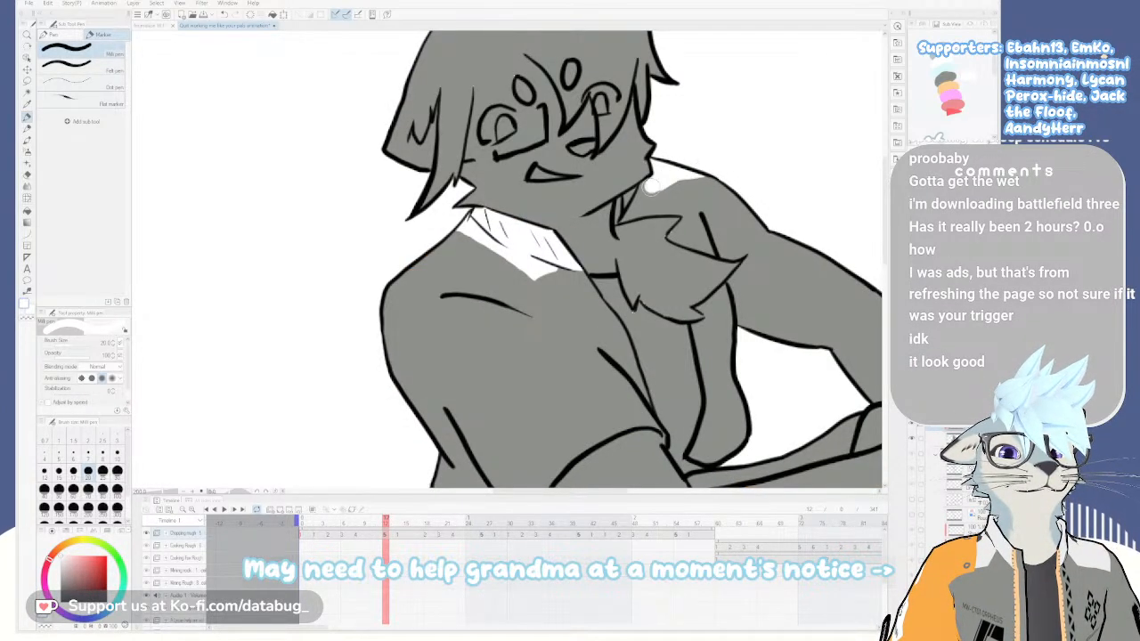
Paint the white collar area on the far shoulder behind the chin and clean up its lower edge with the eraser
mouse_move(647, 198)
mouse_down()
mouse_move(717, 165)
mouse_move(651, 196)
mouse_up()
key(e)
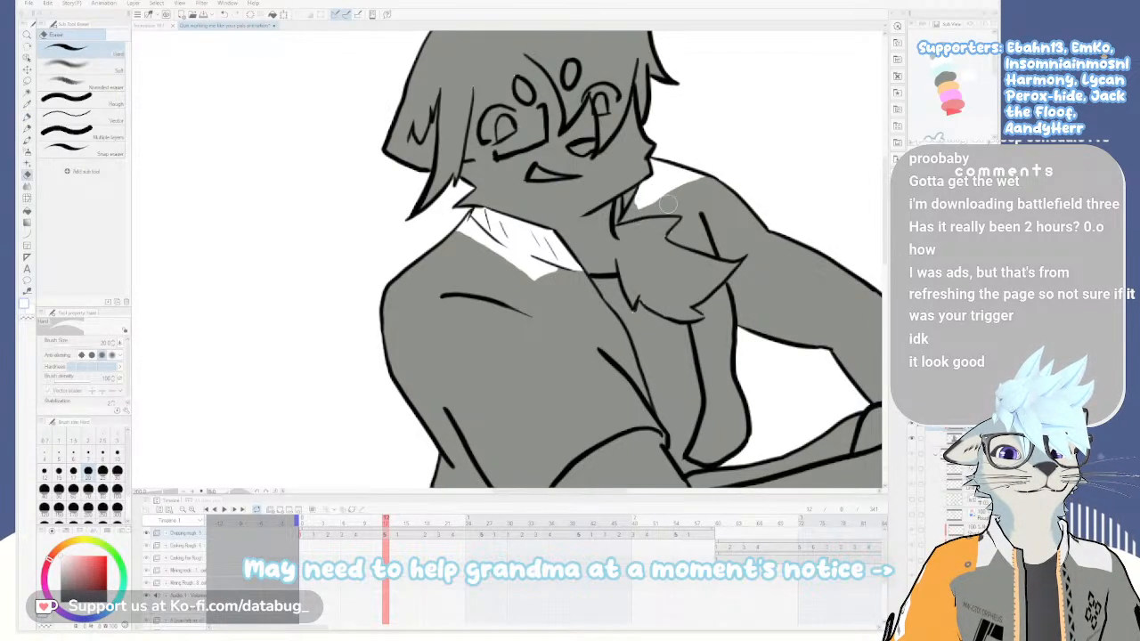
key(p)
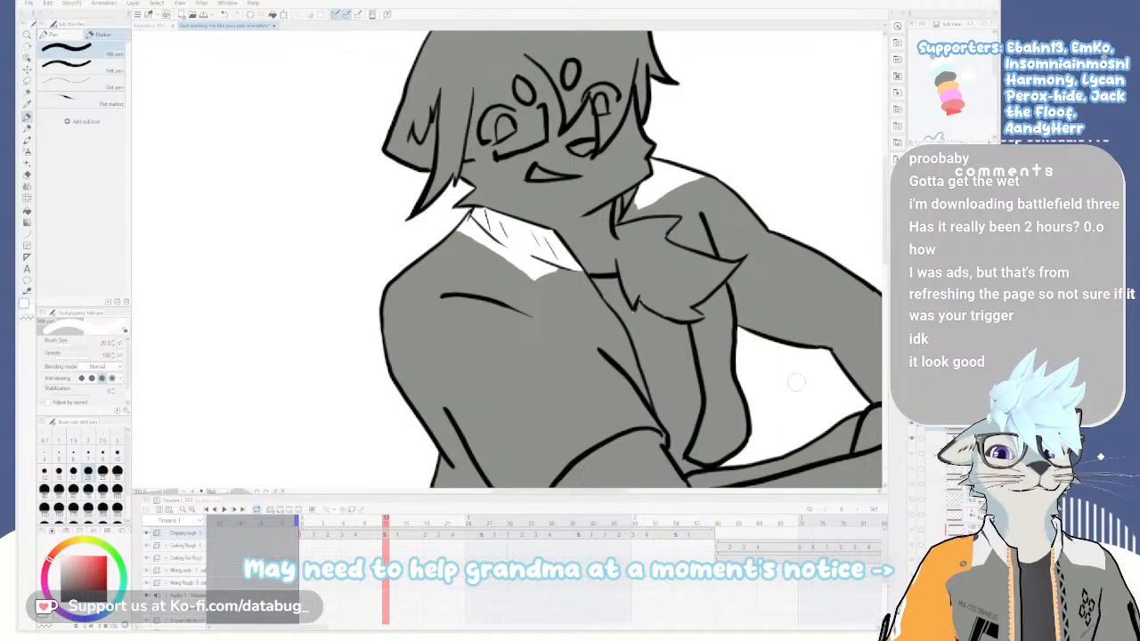
Compare the collar on both shoulders with the neighbouring frames, stepping back to the fully coloured first frame
key(Right)
key(Left)
key(Left)
key(Right)
key(Right)
key(Left)
key(Left)
key(Right)
key(Right)
key(Left)
key(Left)
key(Left)
key(Left)
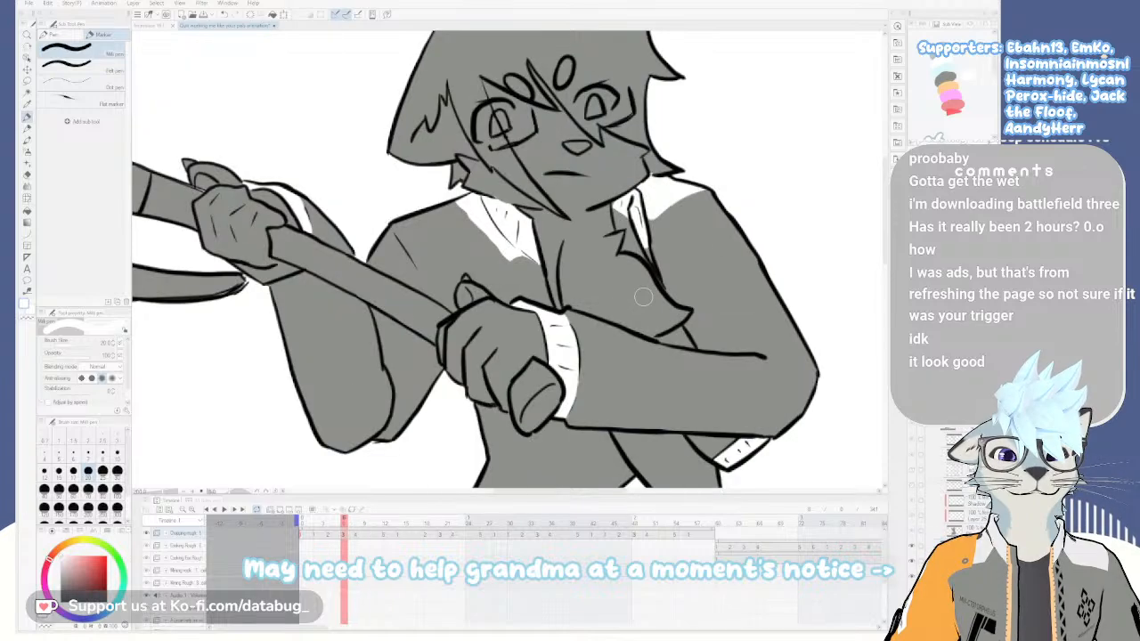
key(Left)
key(Left)
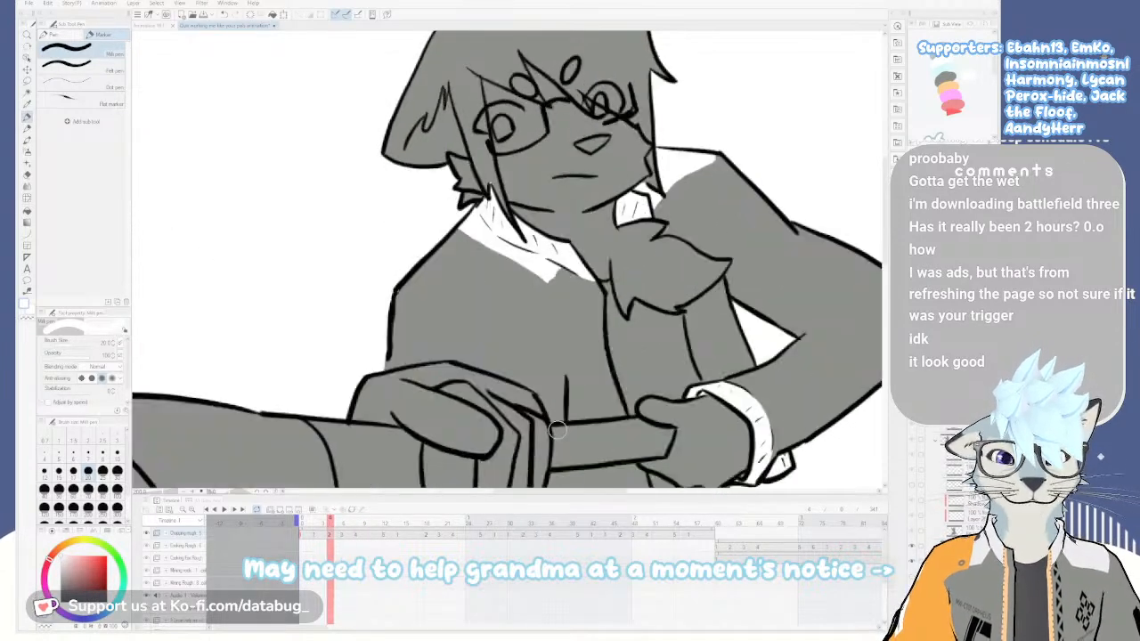
key(Right)
key(Left)
key(Right)
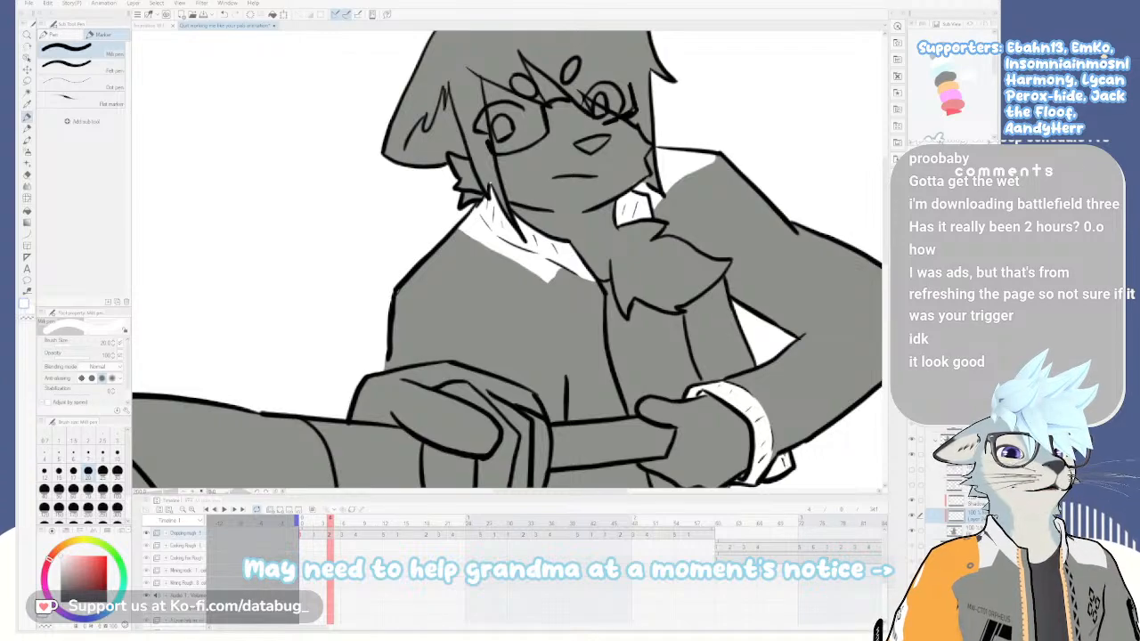
key(Left)
Pick the dark grey from the colour reference and auto-select the cream hand area beside the cuff above the axe handle
mouse_move(949, 130)
mouse_down()
mouse_move(955, 68)
mouse_move(944, 43)
mouse_up()
click(940, 96)
drag(926, 89, 986, 94)
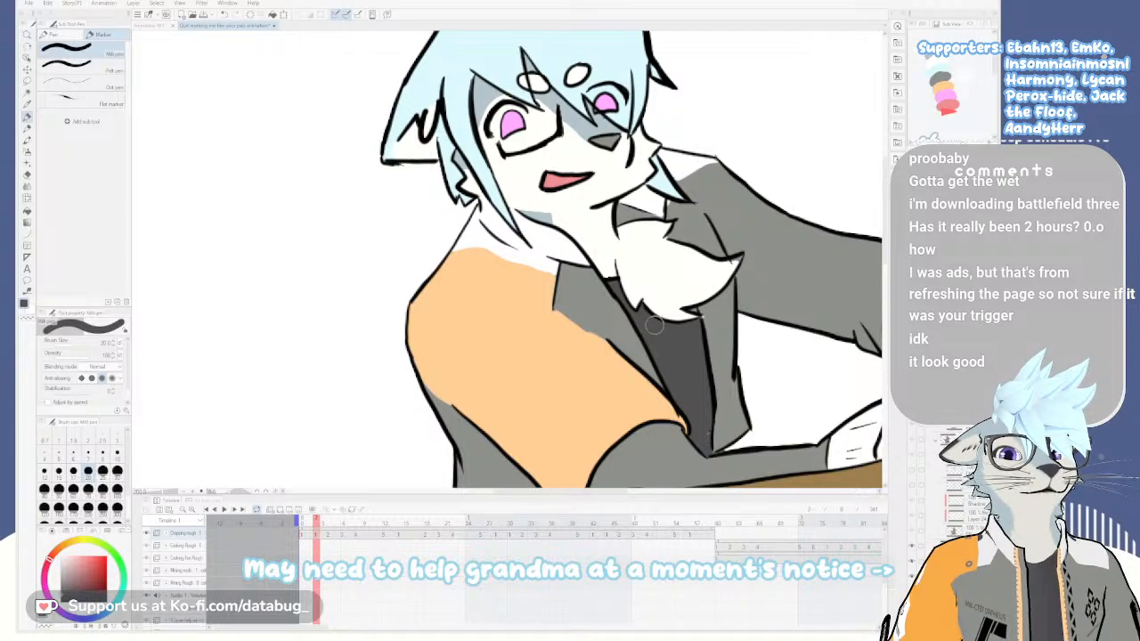
scroll(663, 329, down, 1)
drag(676, 378, 590, 261)
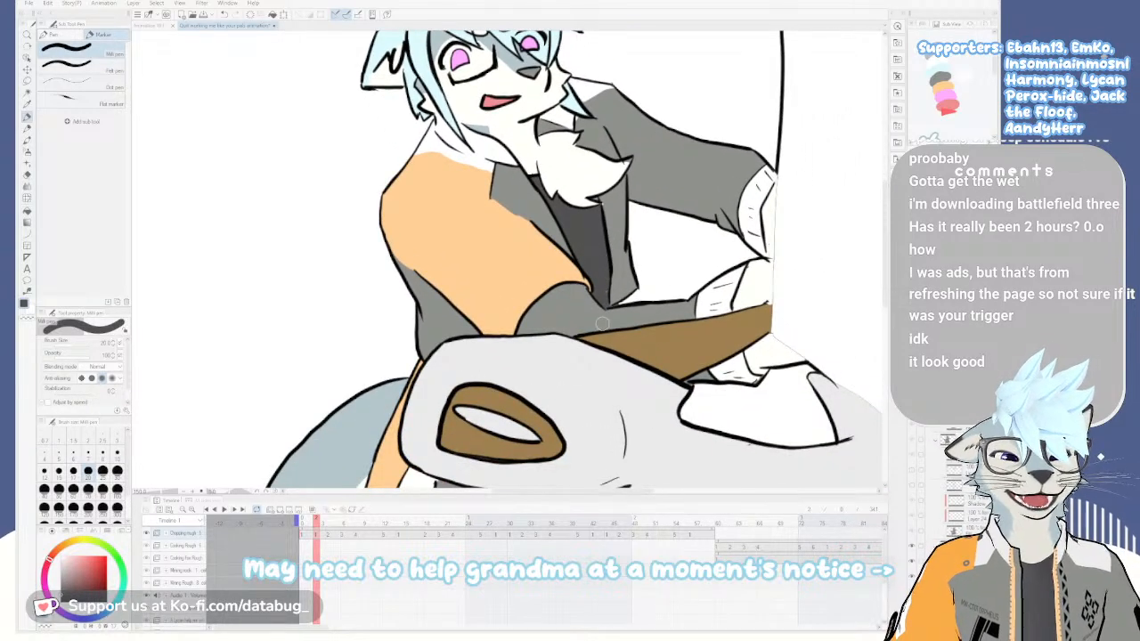
scroll(601, 324, up, 4)
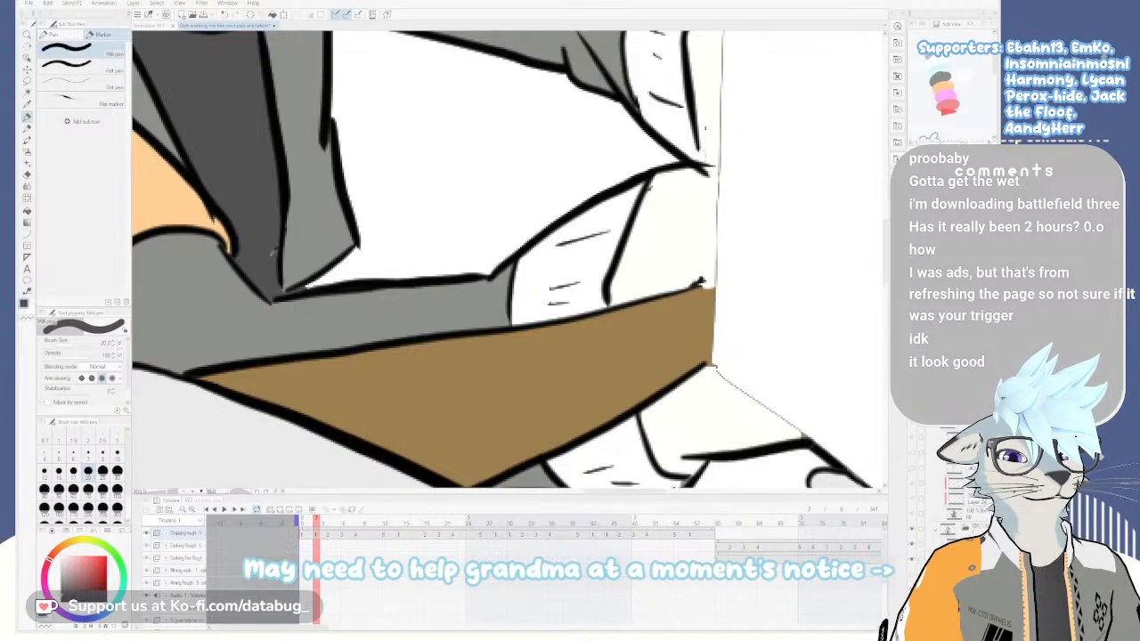
drag(671, 176, 657, 184)
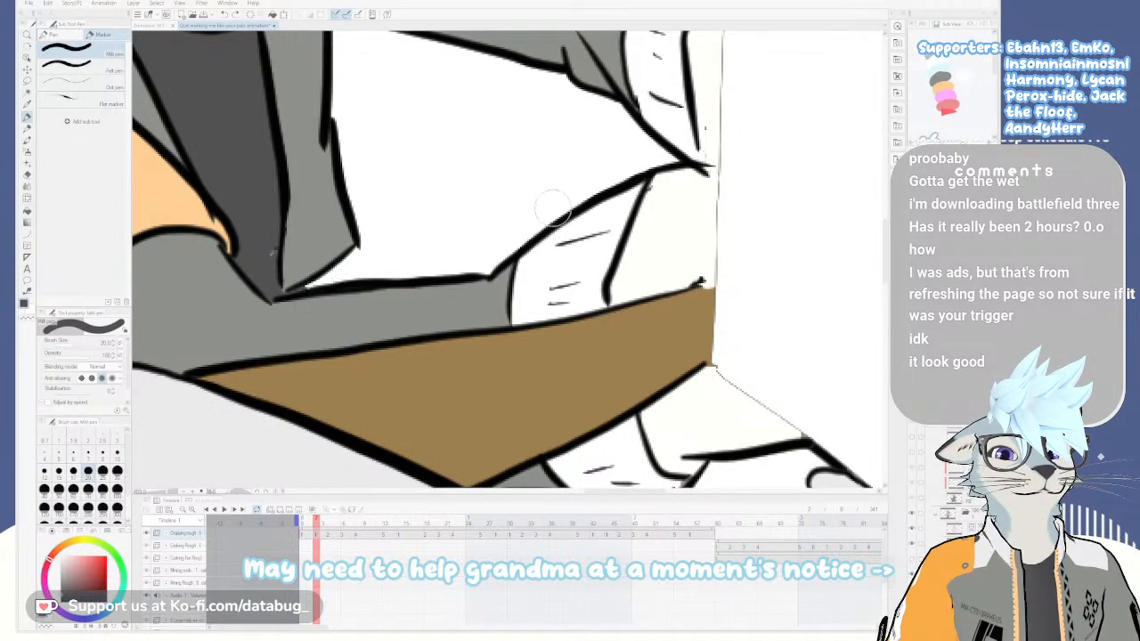
click(27, 93)
click(691, 248)
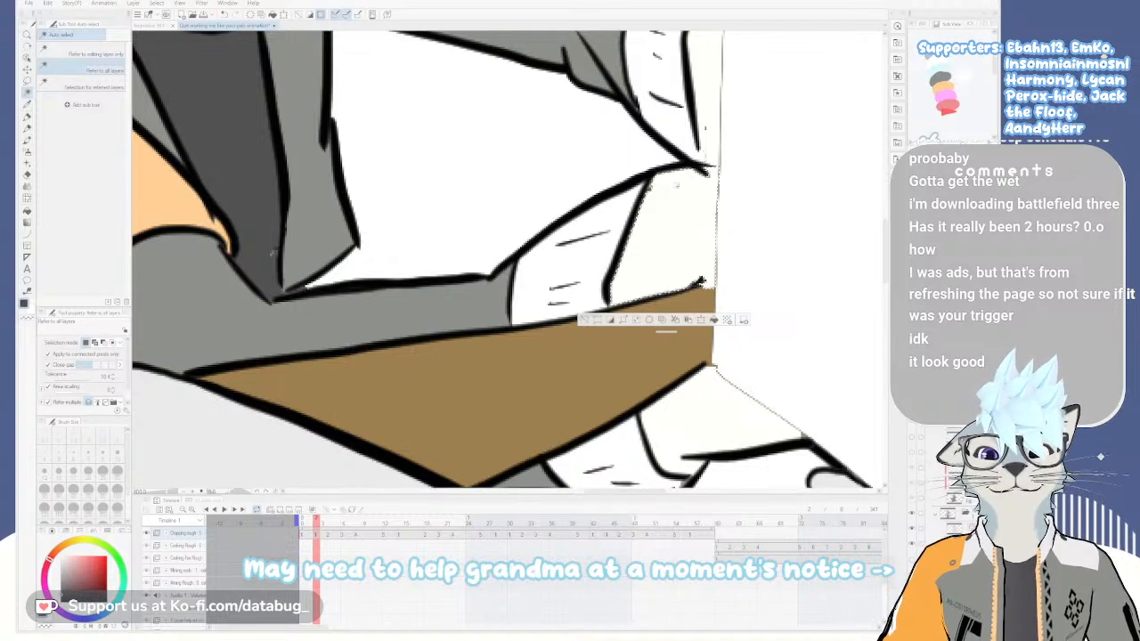
Paint a dark grey marking in the upper corner of the selected hand where it meets the cuff, and clear the selection
key(p)
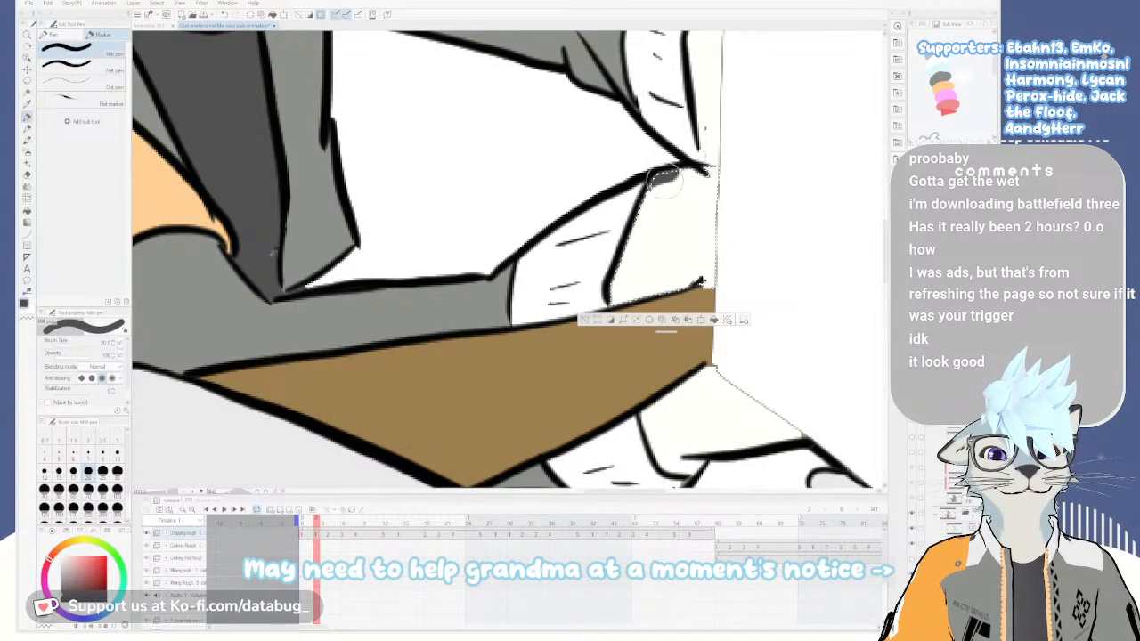
mouse_move(667, 176)
mouse_down()
mouse_move(648, 190)
mouse_move(661, 199)
mouse_up()
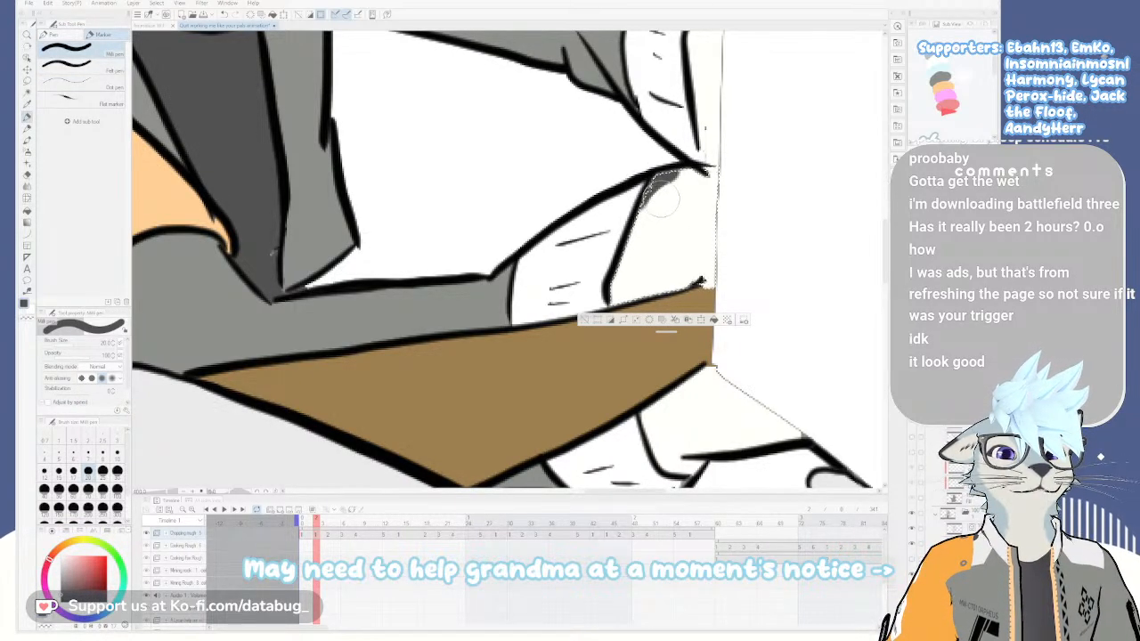
key(ctrl+z)
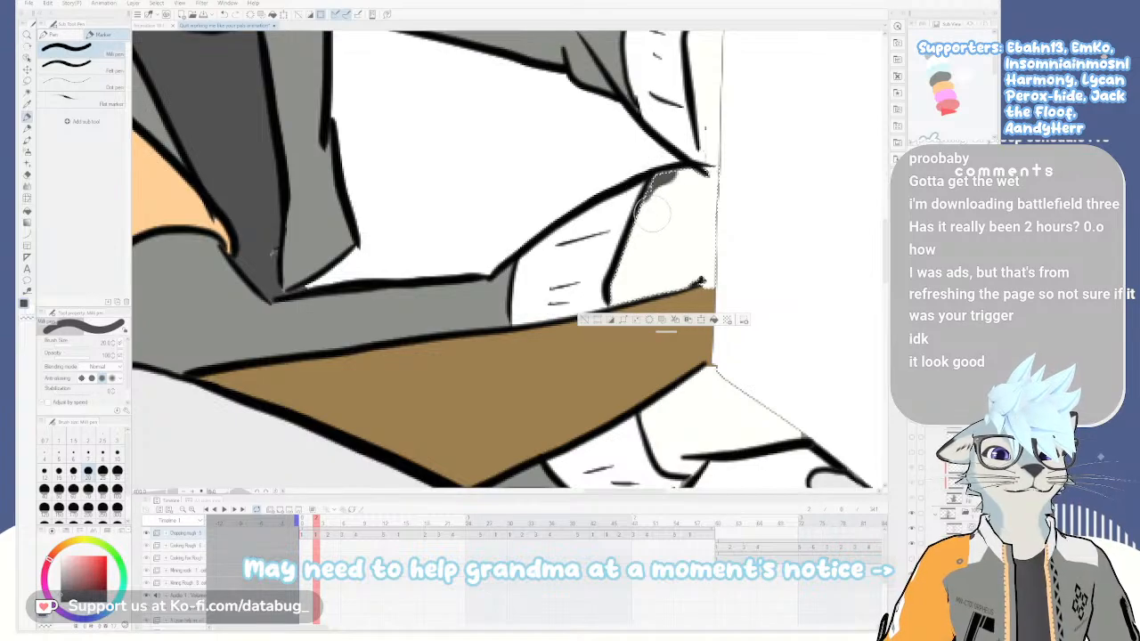
drag(668, 218, 641, 314)
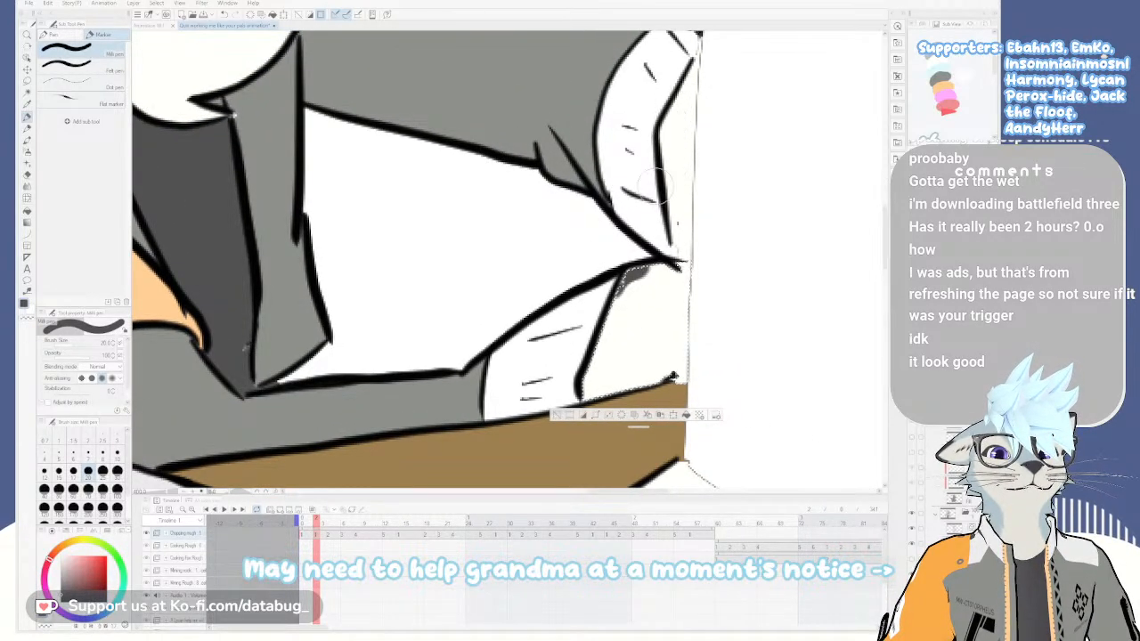
key(ctrl+d)
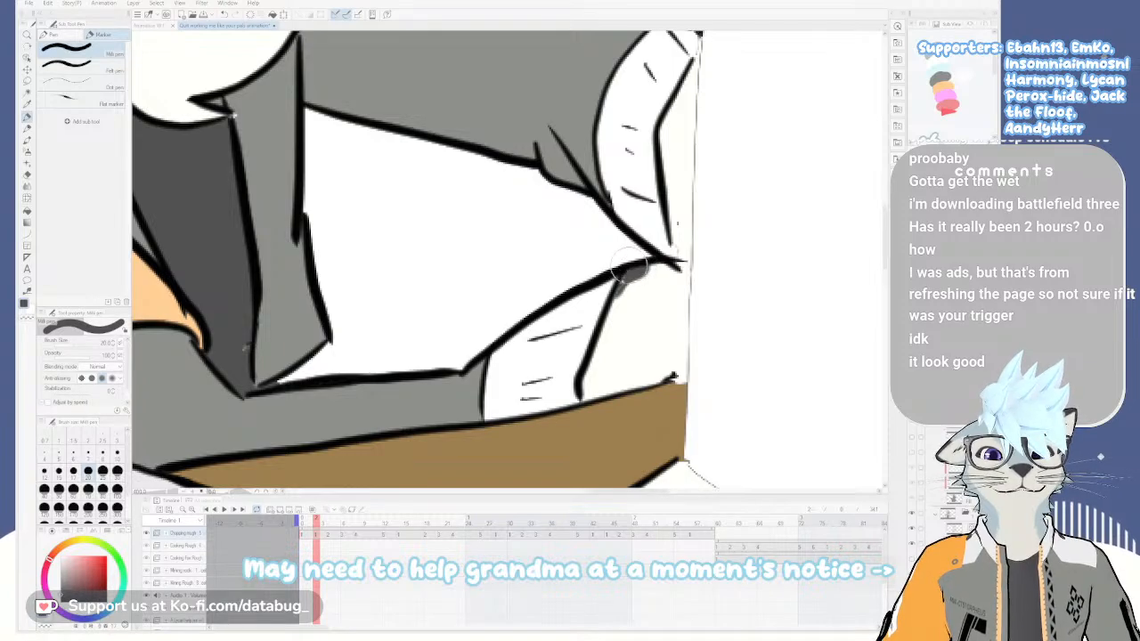
Trim the marking's edge and extend the dark grey down the hand along the cuff line to the axe handle
key(e)
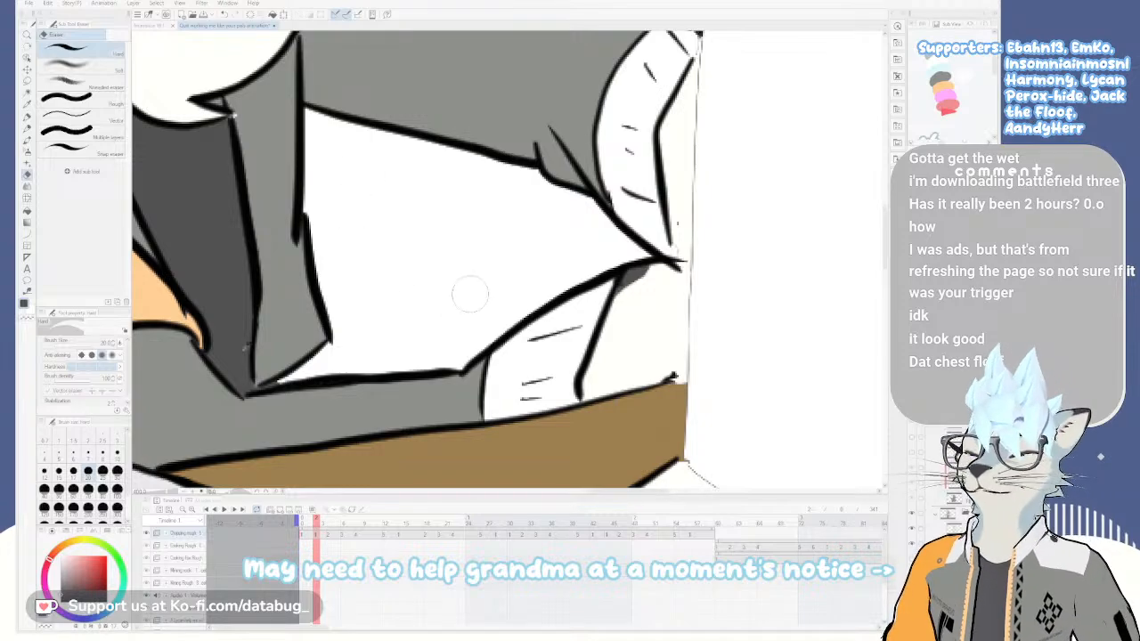
key(p)
mouse_move(594, 394)
mouse_down()
mouse_move(605, 361)
mouse_move(611, 386)
mouse_move(626, 379)
mouse_move(604, 360)
mouse_up()
key(e)
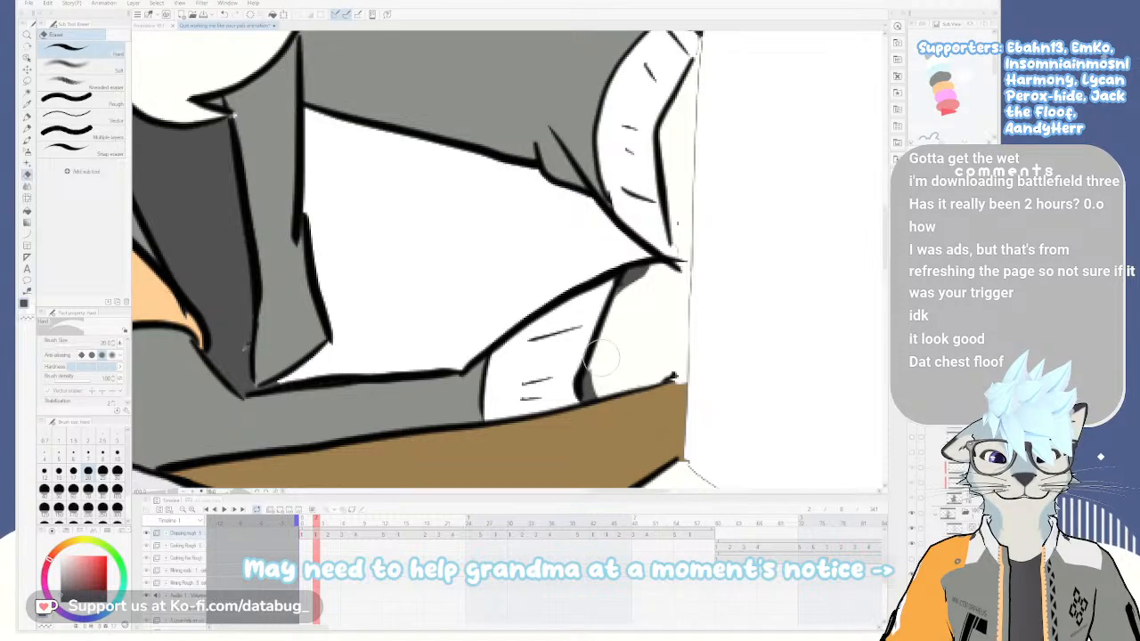
key(p)
mouse_move(587, 379)
mouse_down()
mouse_move(590, 332)
mouse_move(578, 334)
mouse_move(563, 382)
mouse_move(584, 334)
mouse_move(561, 375)
mouse_up()
key(e)
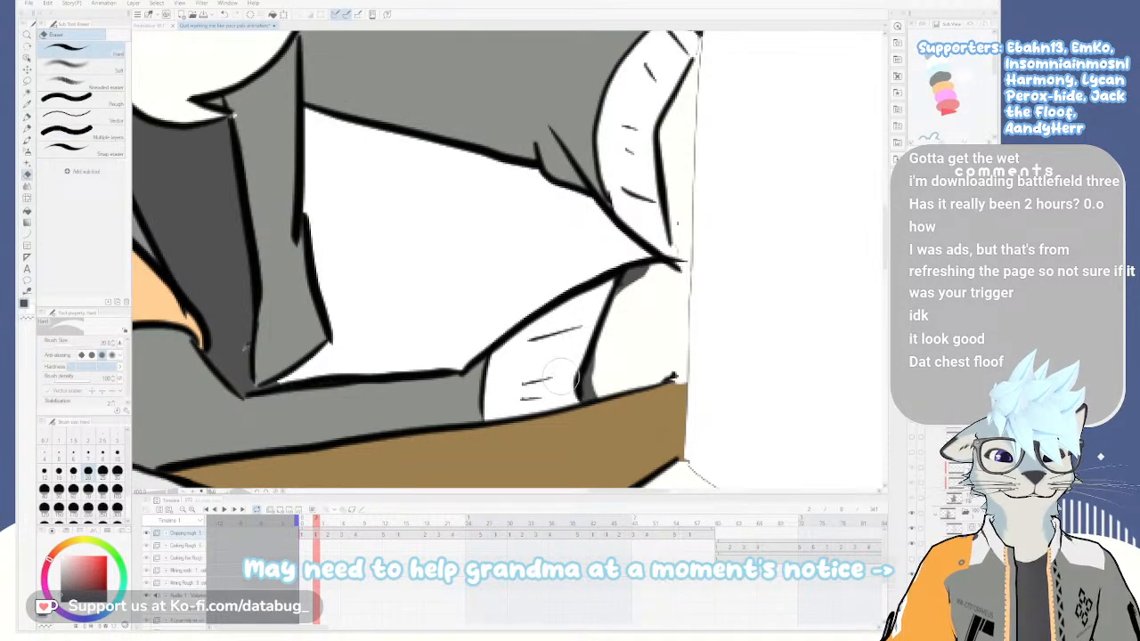
Paint dark grey on the far hand along the cuff line of the outstretched arm, down to the wrist's lower corner
drag(617, 368, 567, 486)
scroll(617, 356, down, 3)
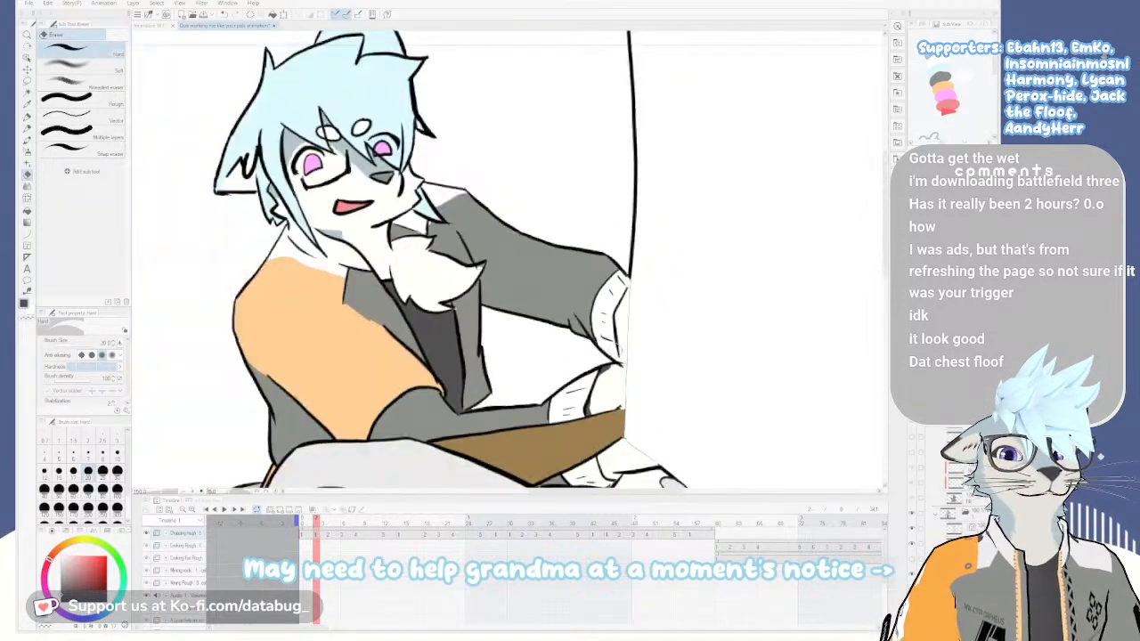
scroll(564, 329, up, 4)
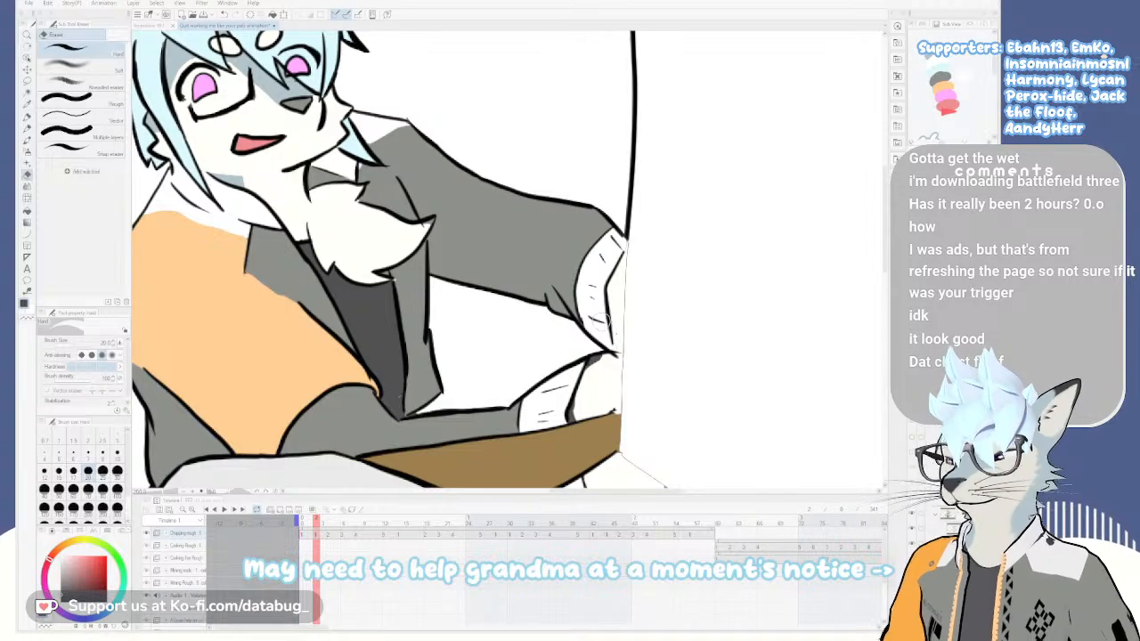
mouse_move(599, 311)
mouse_down()
mouse_move(597, 359)
mouse_move(592, 327)
mouse_up()
scroll(592, 318, up, 2)
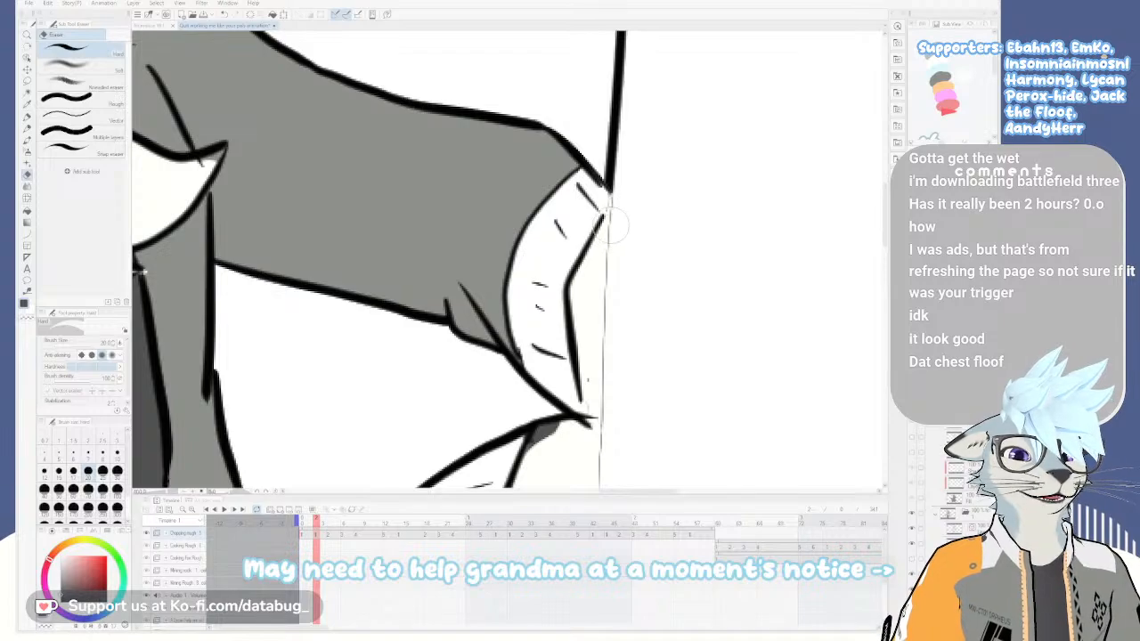
key(p)
drag(604, 226, 626, 209)
key(ctrl+z)
mouse_move(588, 267)
mouse_down()
mouse_move(573, 344)
mouse_move(585, 346)
mouse_move(590, 413)
mouse_up()
key(e)
mouse_move(575, 262)
mouse_down()
mouse_move(555, 325)
mouse_move(561, 294)
mouse_move(574, 405)
mouse_up()
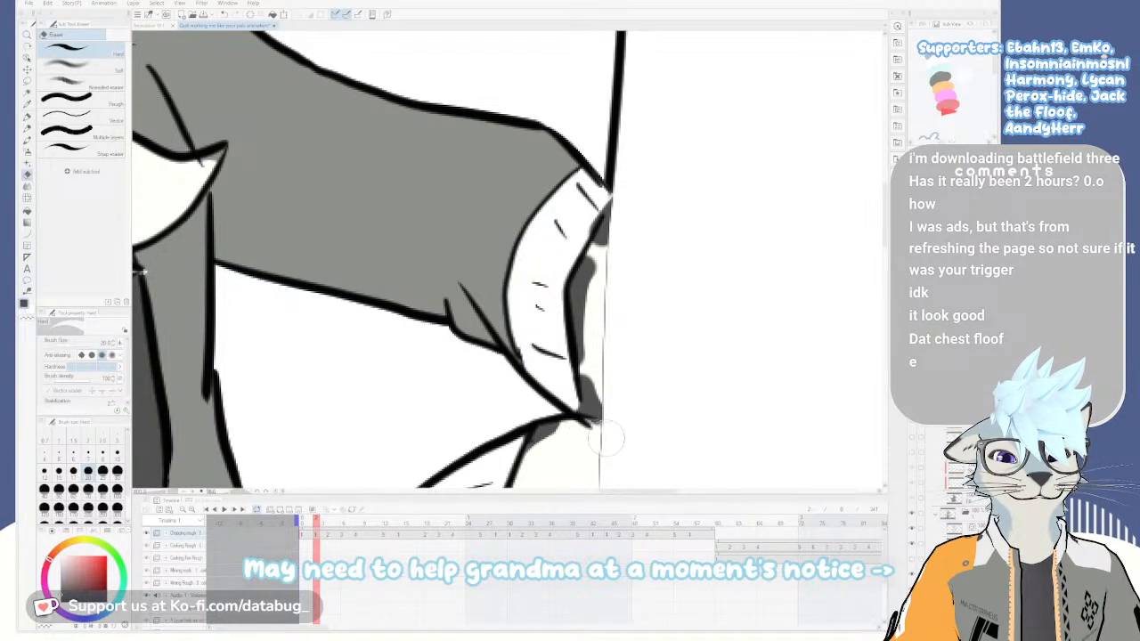
Erase the far hand's marking into a narrower curved edge and join its upper end smoothly along the cuff
mouse_move(598, 386)
mouse_down()
mouse_move(627, 415)
mouse_move(605, 383)
mouse_up()
key(ctrl+z)
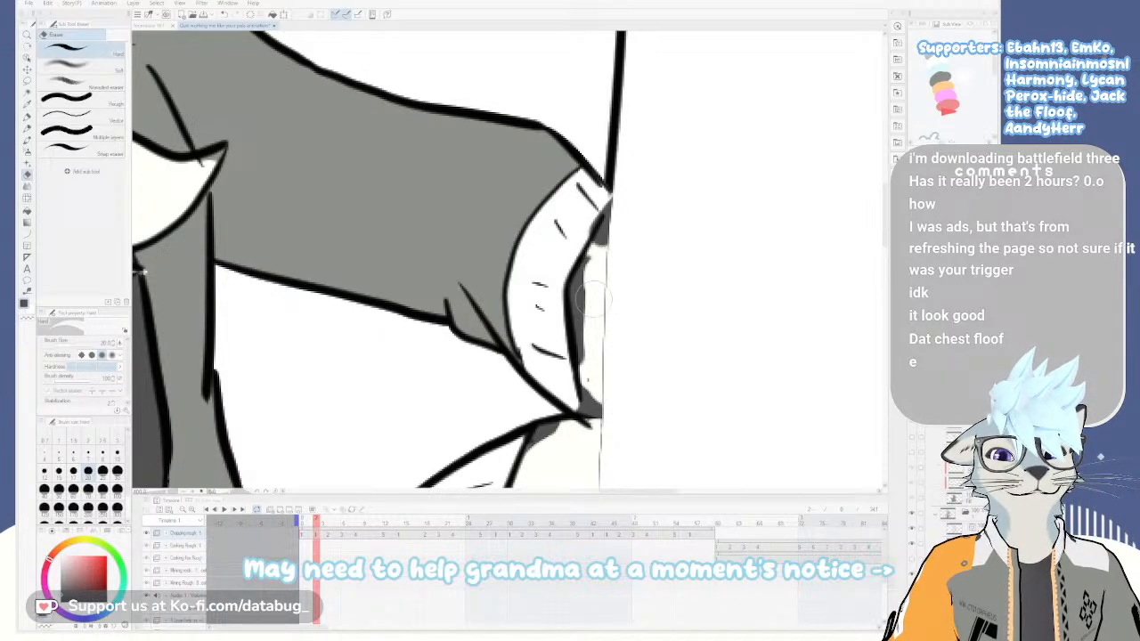
drag(594, 258, 599, 354)
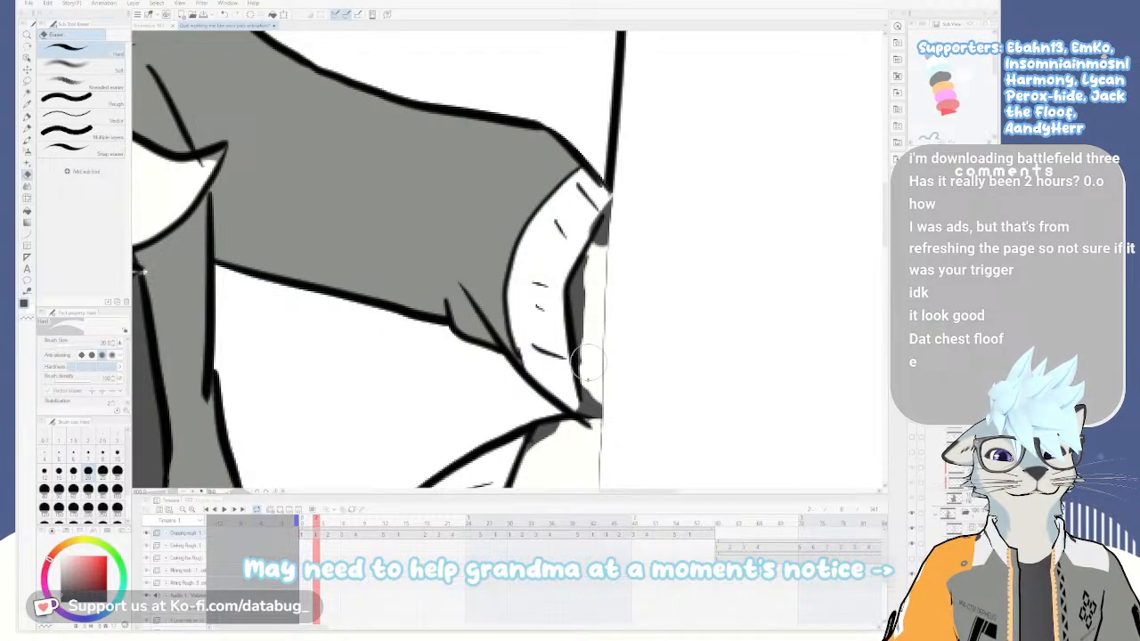
mouse_move(587, 358)
mouse_down()
mouse_move(581, 304)
mouse_move(594, 294)
mouse_up()
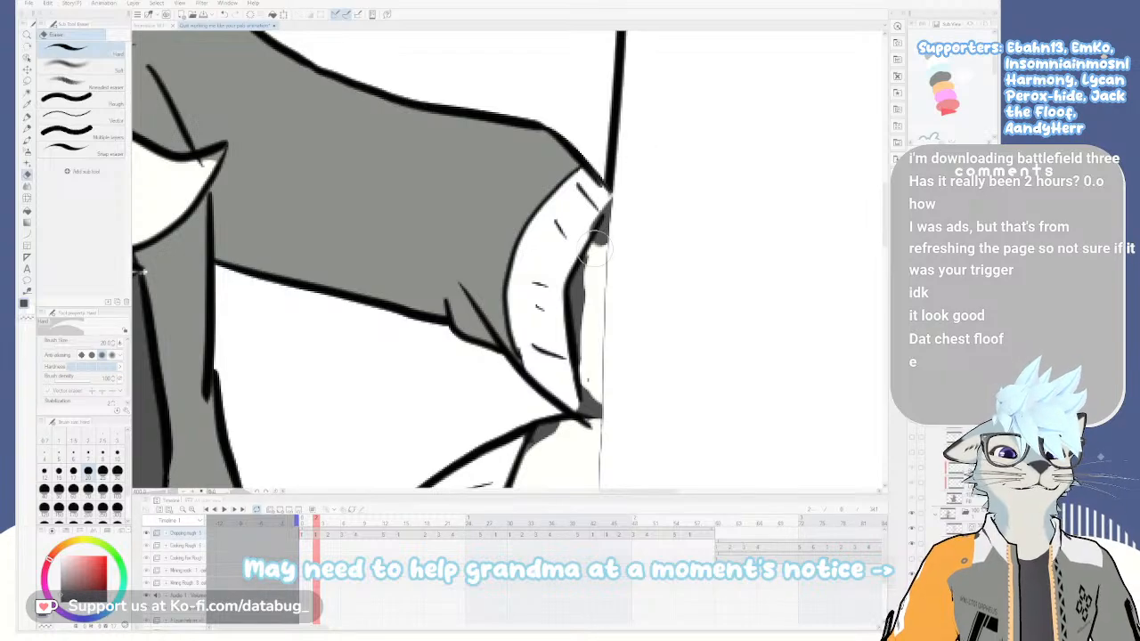
drag(596, 252, 595, 352)
key(ctrl+z)
mouse_move(595, 284)
mouse_down()
mouse_move(595, 328)
mouse_move(597, 271)
mouse_move(588, 280)
mouse_move(588, 360)
mouse_up()
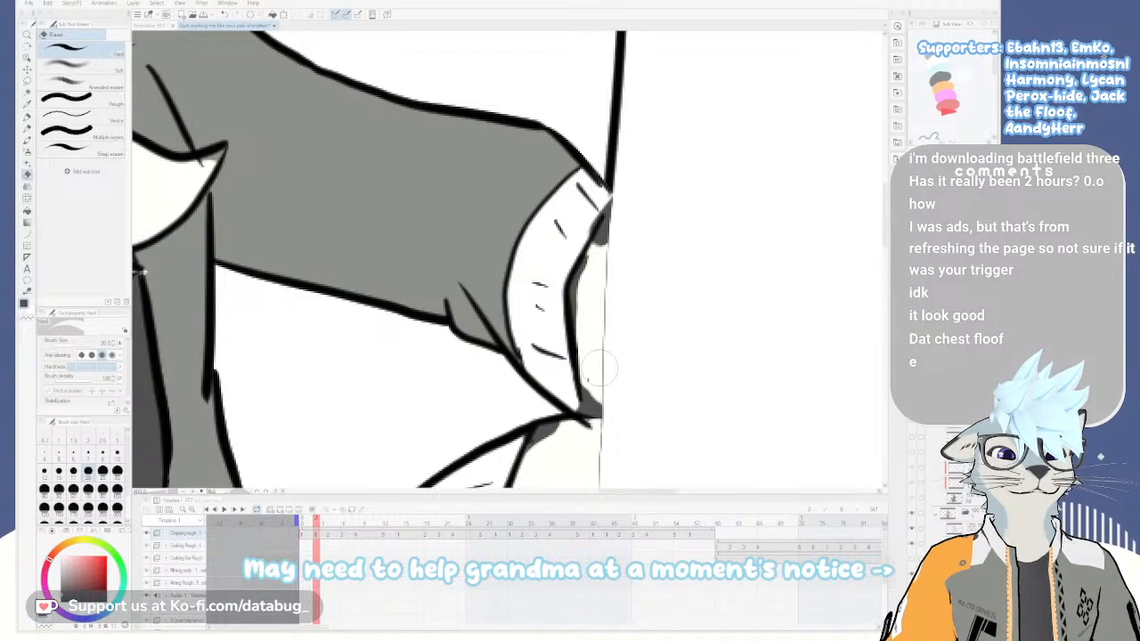
key(p)
mouse_move(584, 256)
mouse_down()
mouse_move(615, 213)
mouse_move(611, 187)
mouse_move(585, 218)
mouse_move(576, 239)
mouse_move(608, 193)
mouse_up()
key(e)
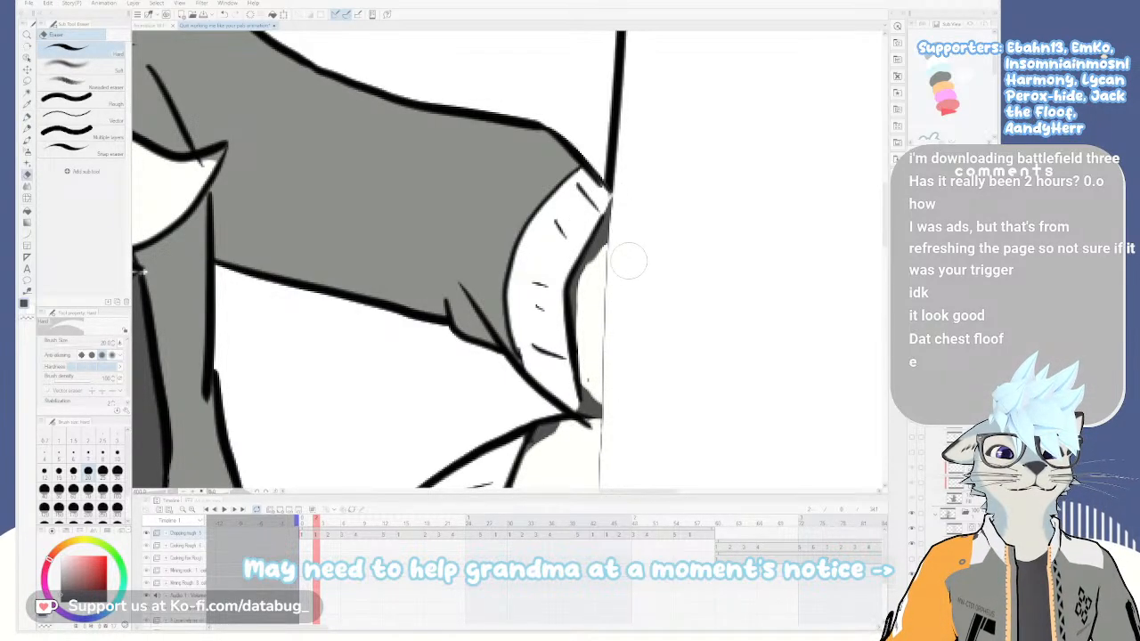
Add a dark grey marking on the hand beside the cuff below the axe handle and shape it with the eraser
scroll(650, 301, down, 4)
scroll(686, 327, up, 3)
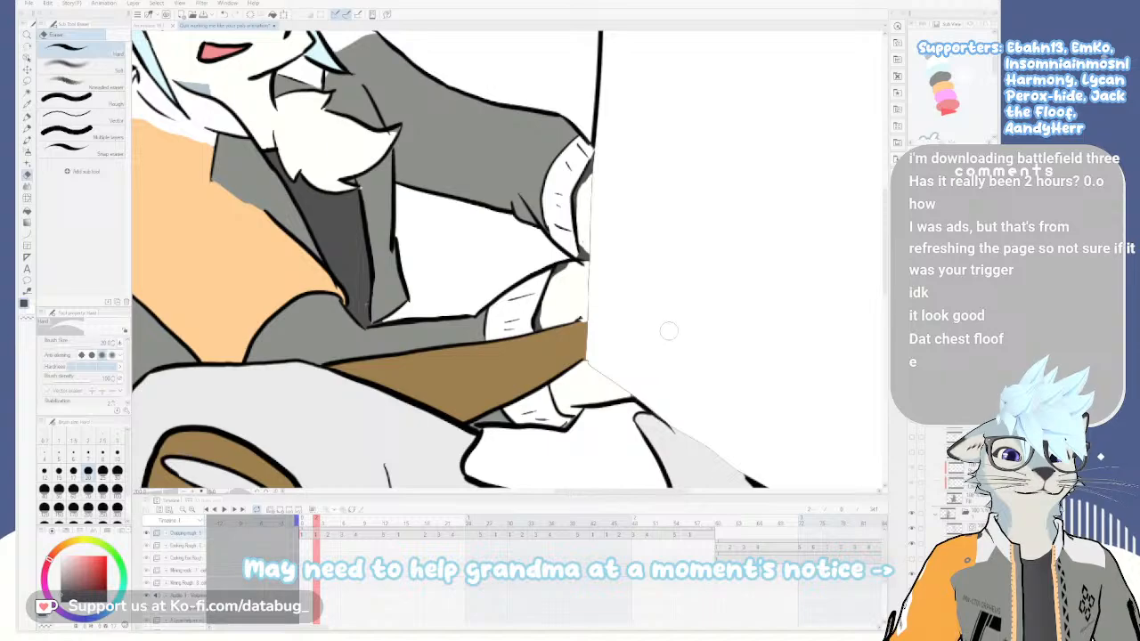
drag(577, 450, 708, 281)
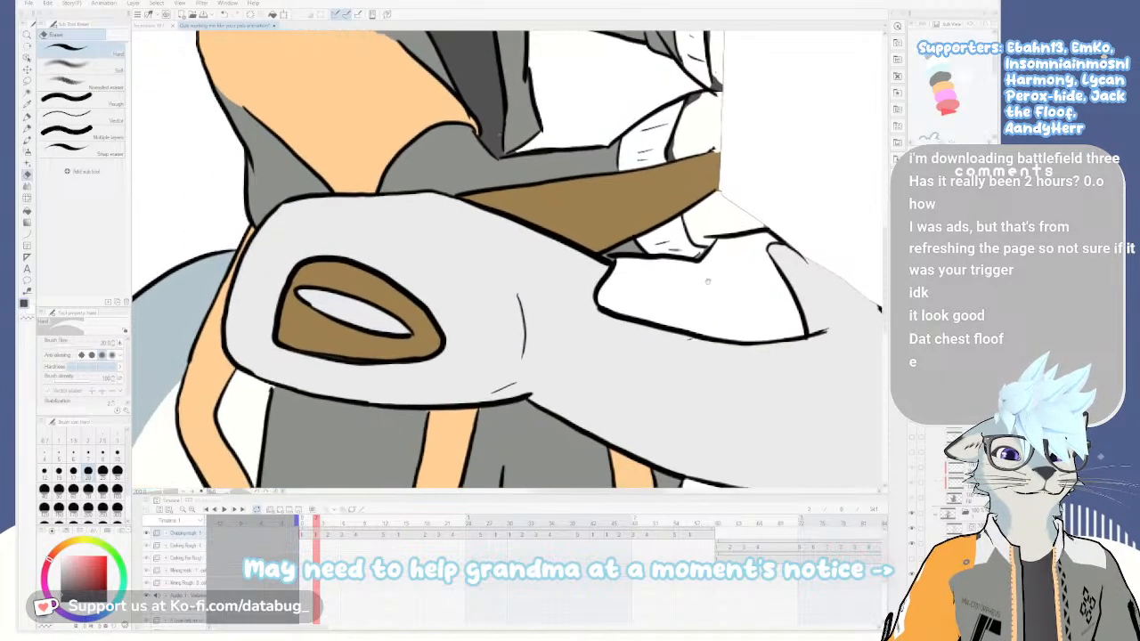
key(p)
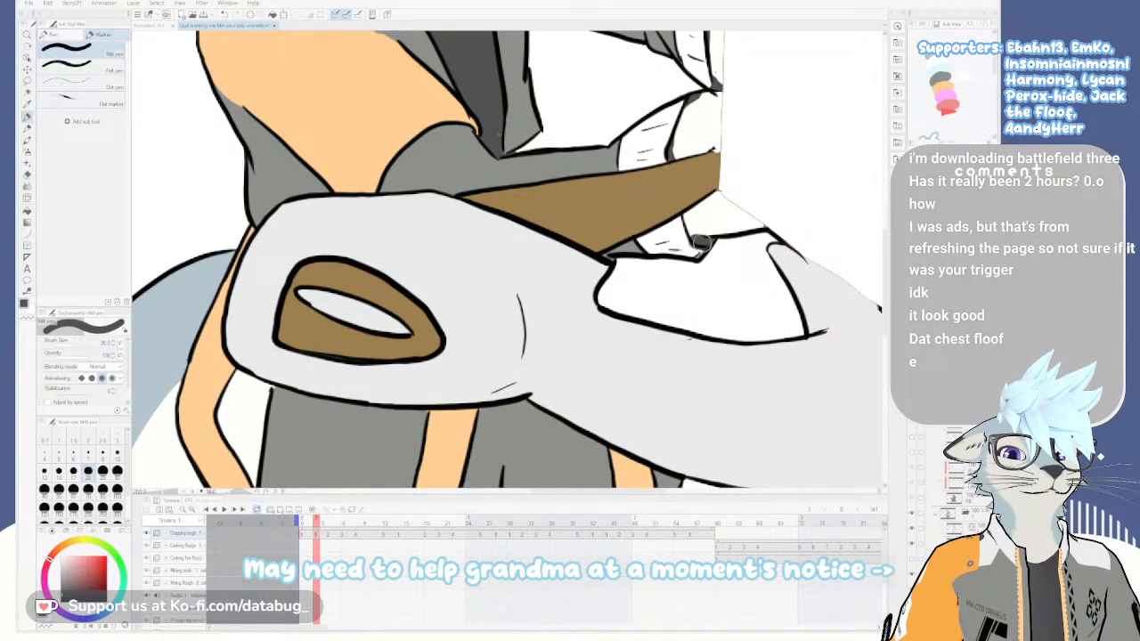
key(e)
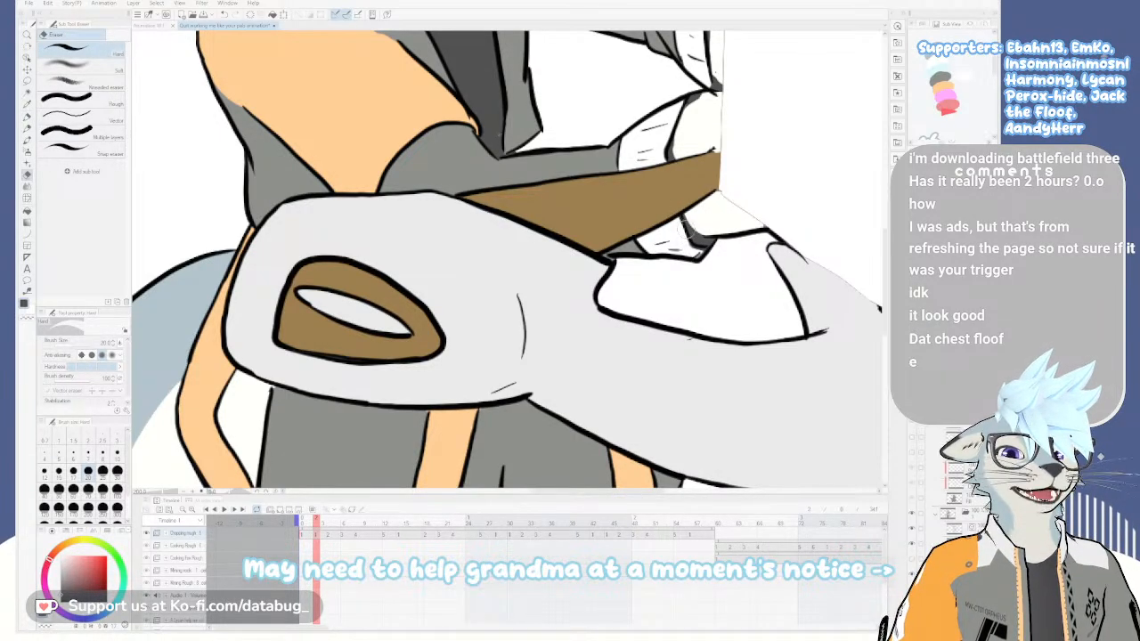
Paint dark grey along the upper edge of the near forearm's sleeve where it meets the orange panel, and trim it with the eraser
scroll(709, 274, down, 3)
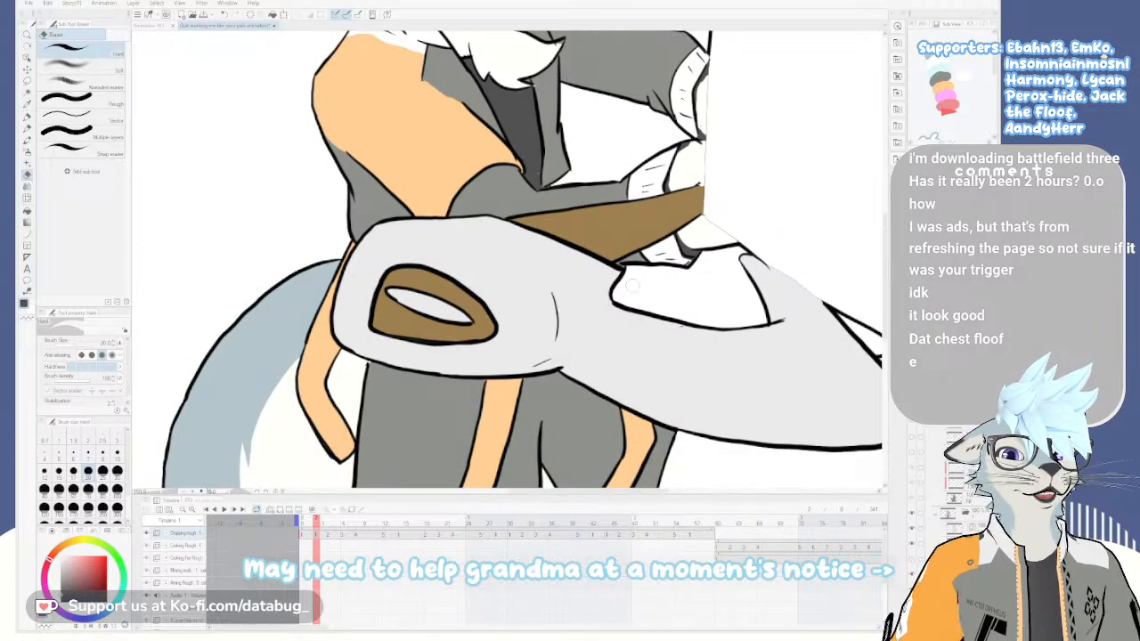
mouse_move(677, 328)
mouse_down()
mouse_move(688, 318)
mouse_move(688, 348)
mouse_up()
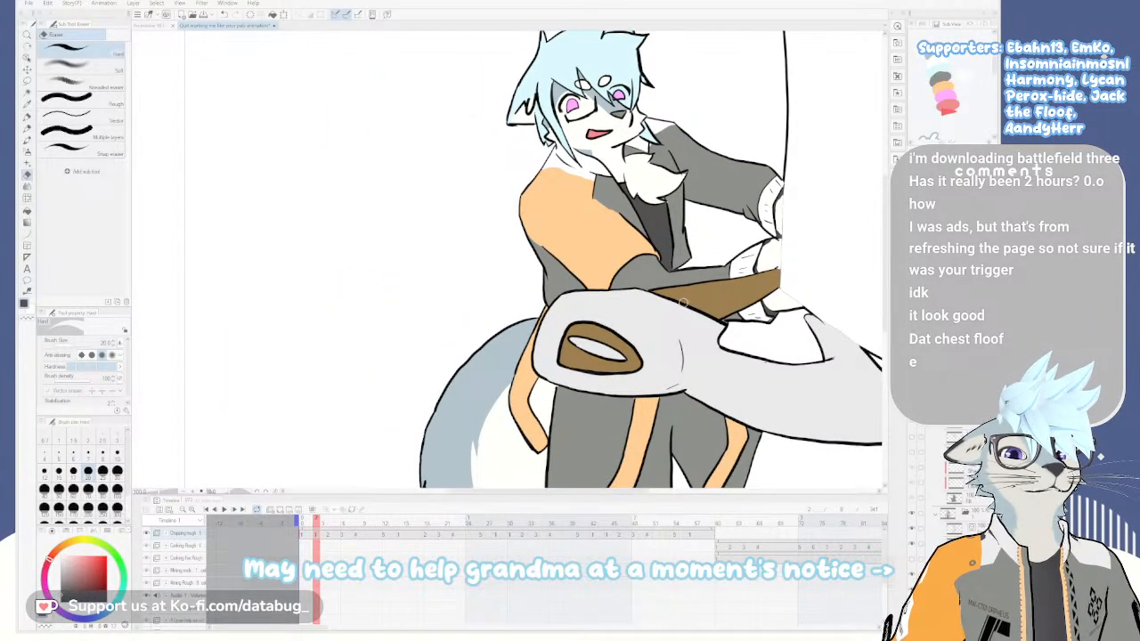
scroll(683, 303, down, 1)
drag(690, 382, 676, 327)
scroll(680, 329, up, 2)
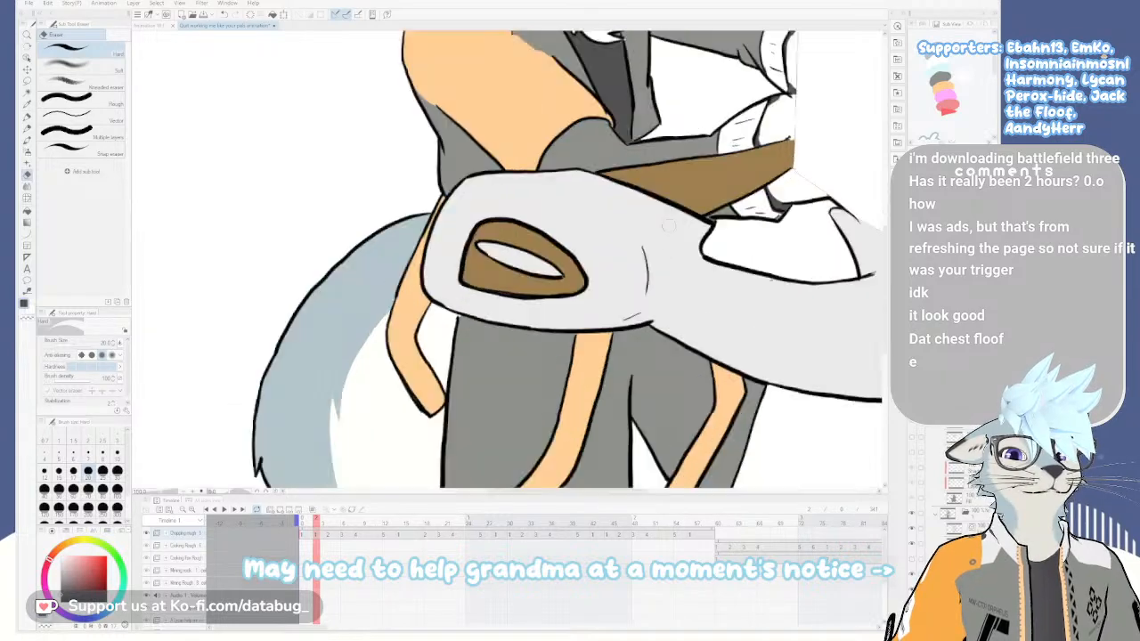
scroll(636, 177, up, 1)
drag(597, 99, 625, 253)
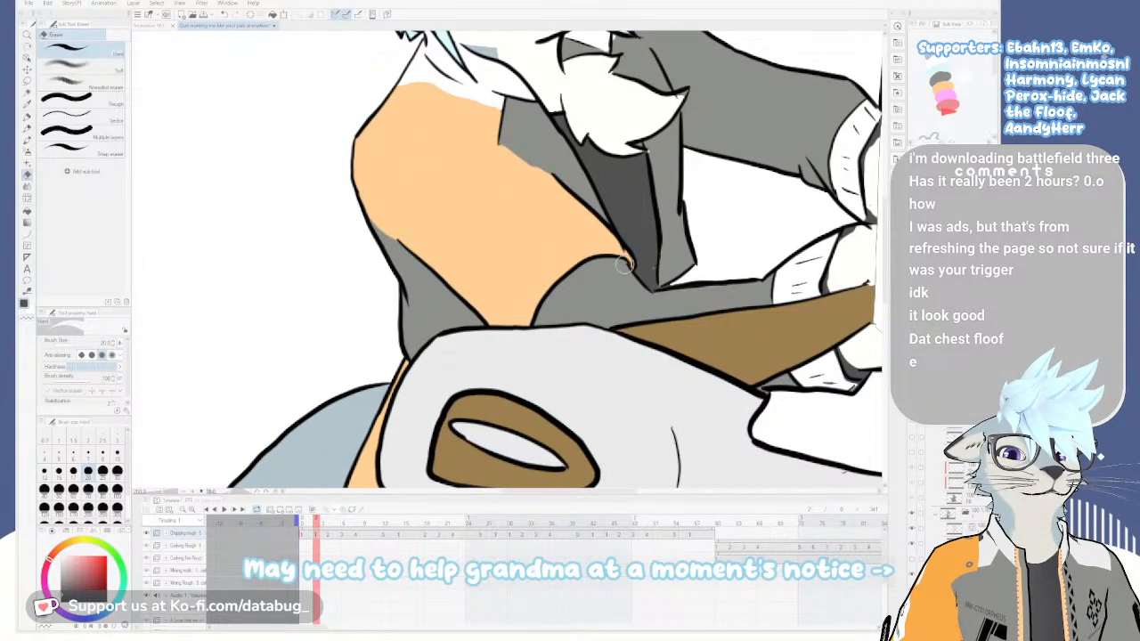
key(p)
mouse_move(625, 261)
mouse_down()
mouse_move(609, 253)
mouse_move(584, 265)
mouse_up()
drag(540, 303, 535, 339)
key(e)
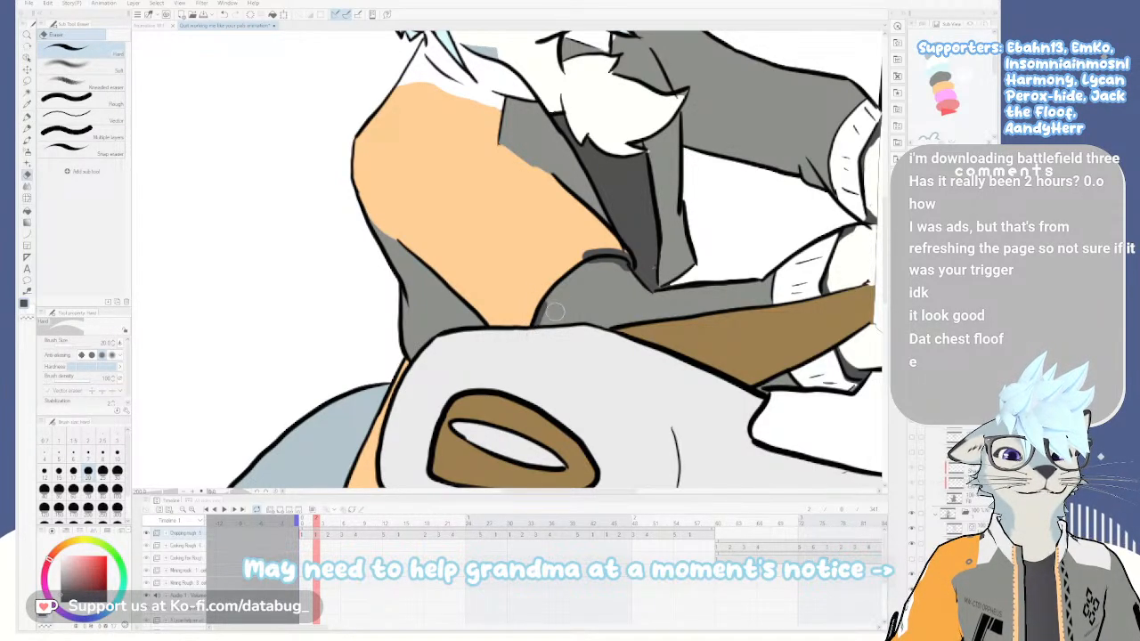
mouse_move(598, 264)
mouse_down()
mouse_move(590, 252)
mouse_move(623, 248)
mouse_move(614, 246)
mouse_move(639, 261)
mouse_up()
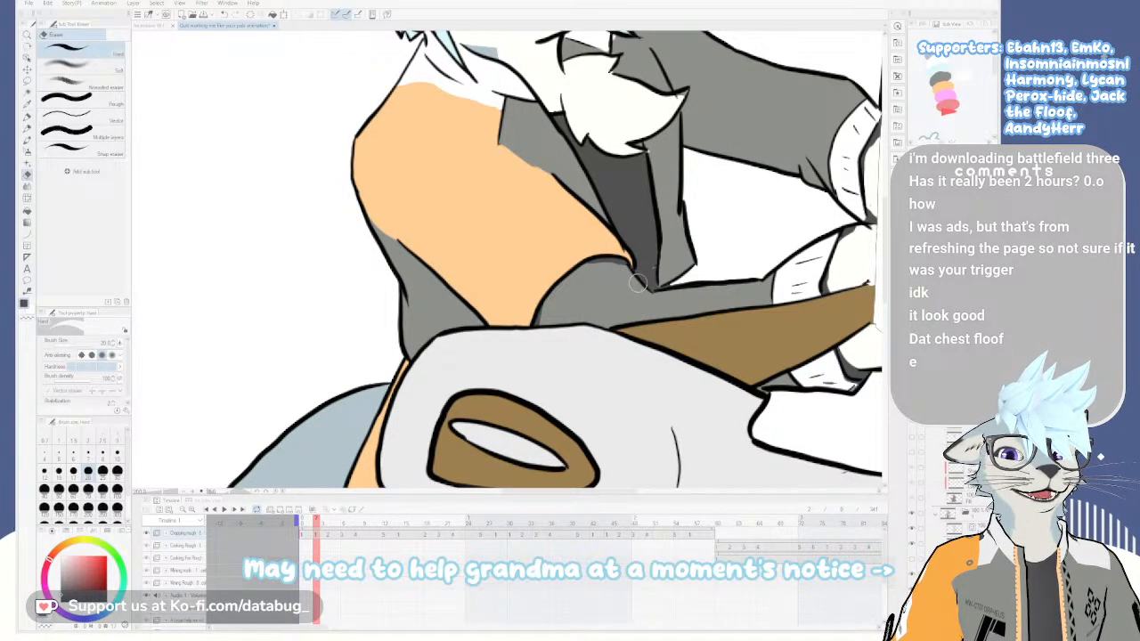
drag(577, 294, 598, 463)
drag(681, 432, 636, 387)
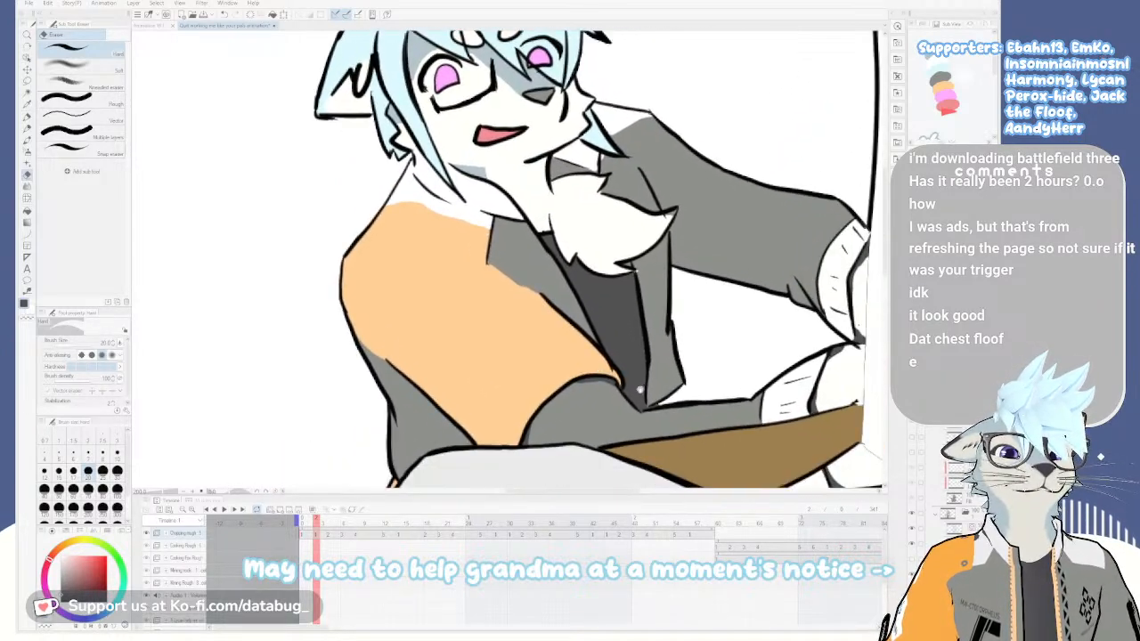
scroll(639, 367, down, 10)
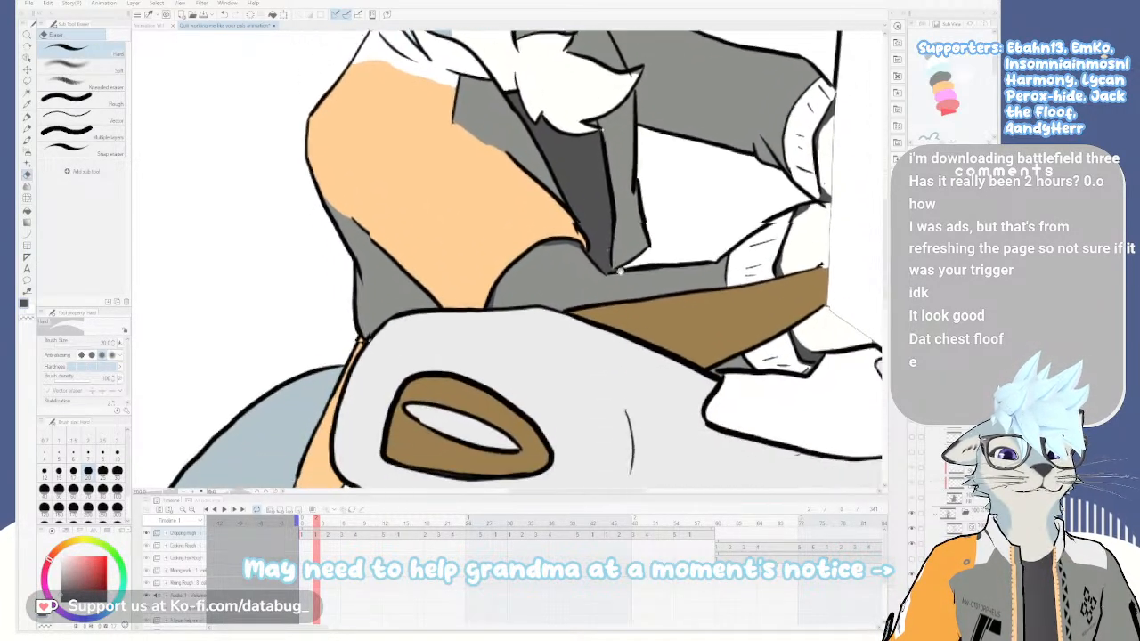
scroll(643, 294, down, 2)
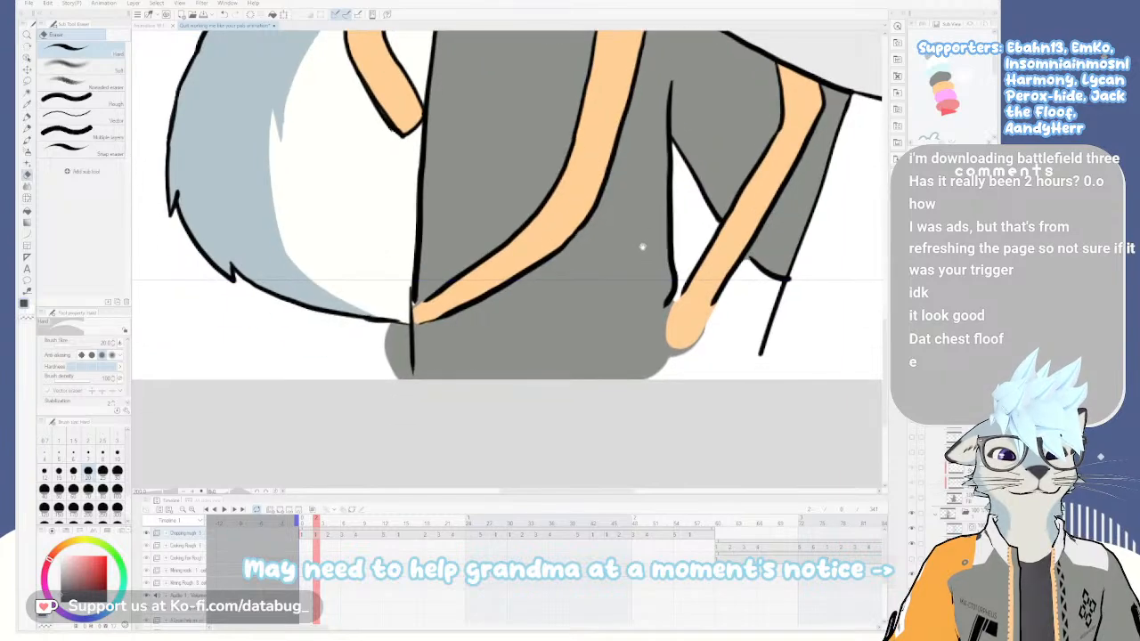
Examine the cuffs and dark grey hand markings around the axe handle for colouring gaps
scroll(644, 288, up, 5)
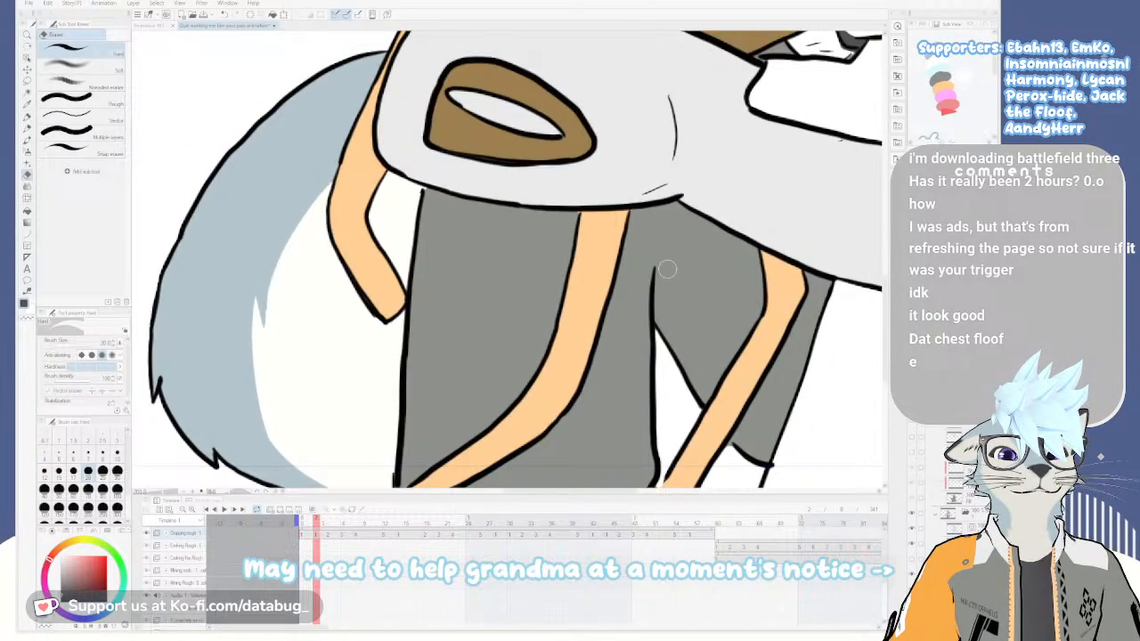
scroll(625, 336, up, 1)
scroll(624, 336, up, 6)
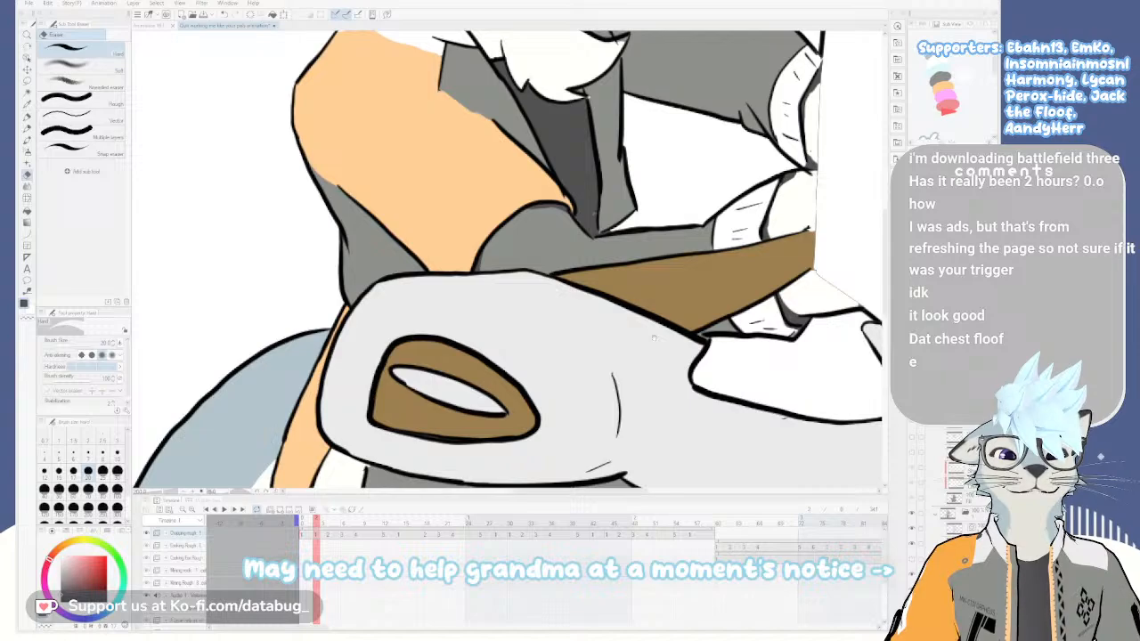
key(p)
drag(532, 394, 533, 442)
key(e)
key(ctrl+z)
scroll(611, 359, up, 6)
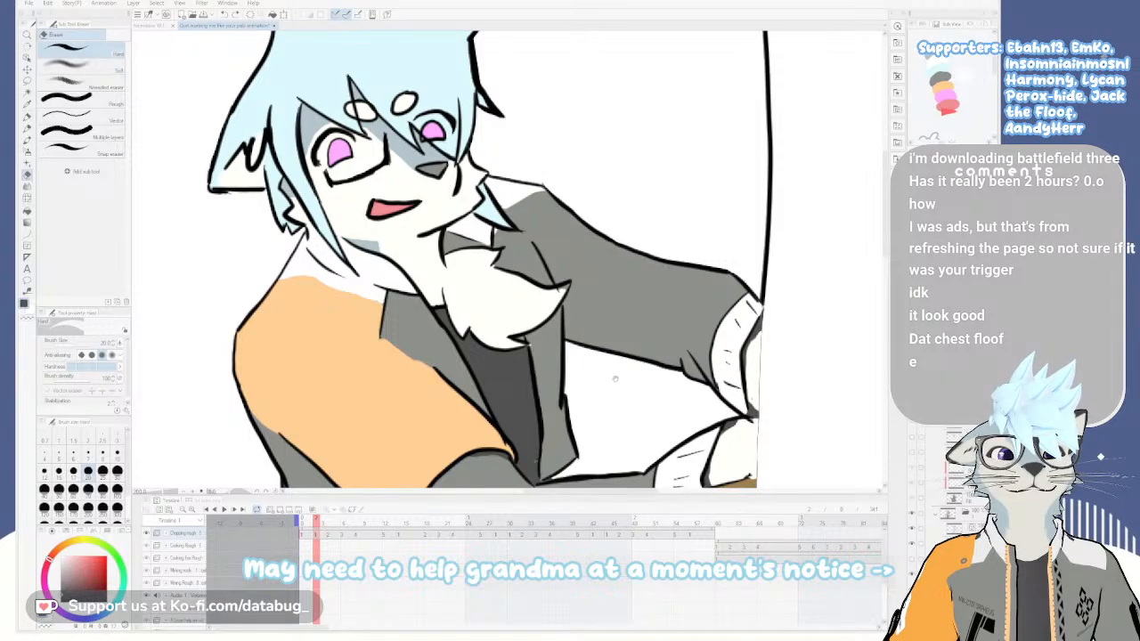
key(p)
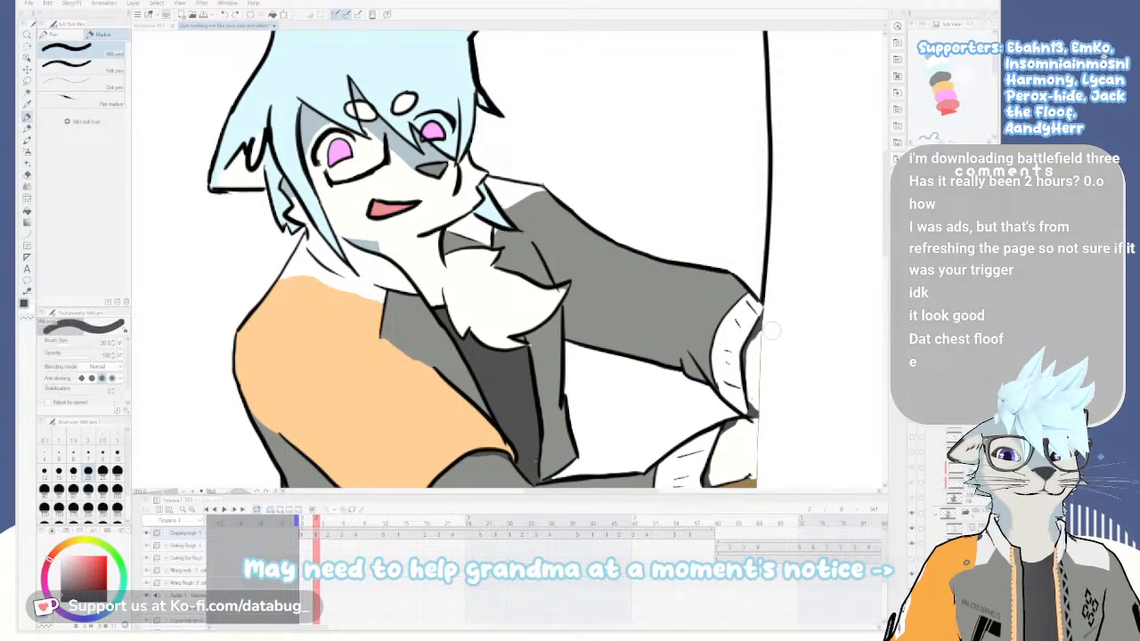
key(e)
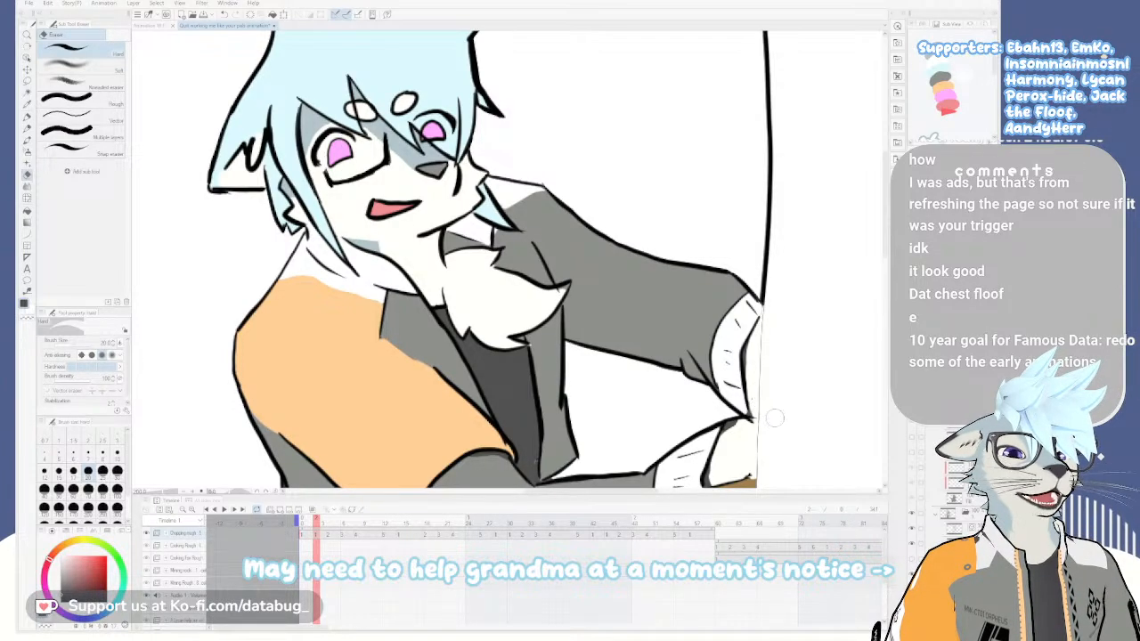
scroll(771, 405, up, 5)
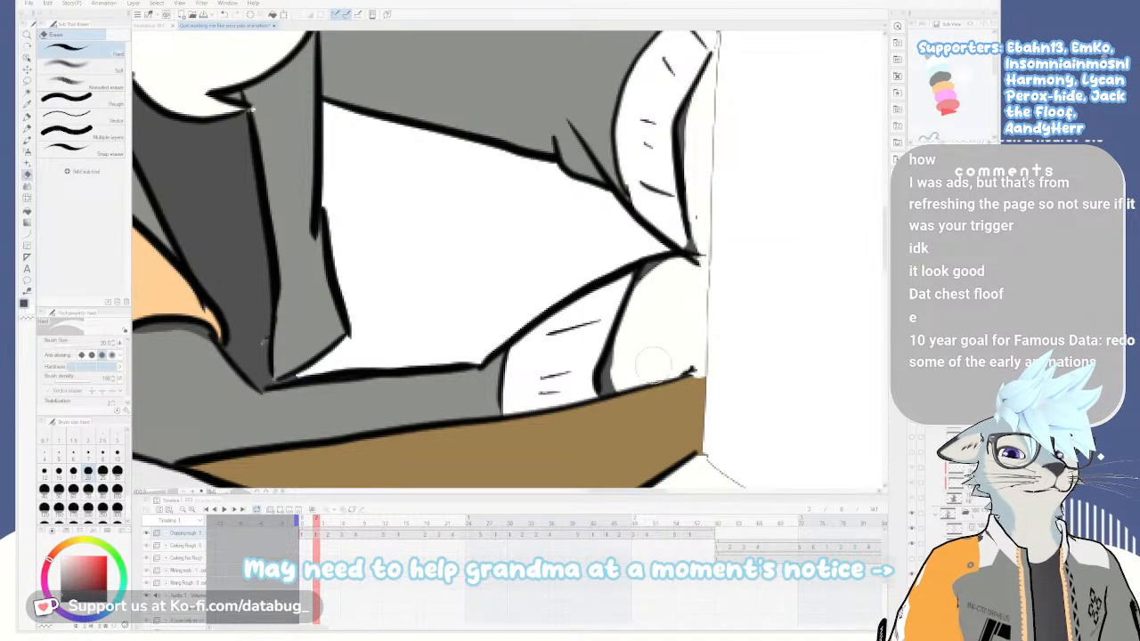
scroll(659, 411, down, 3)
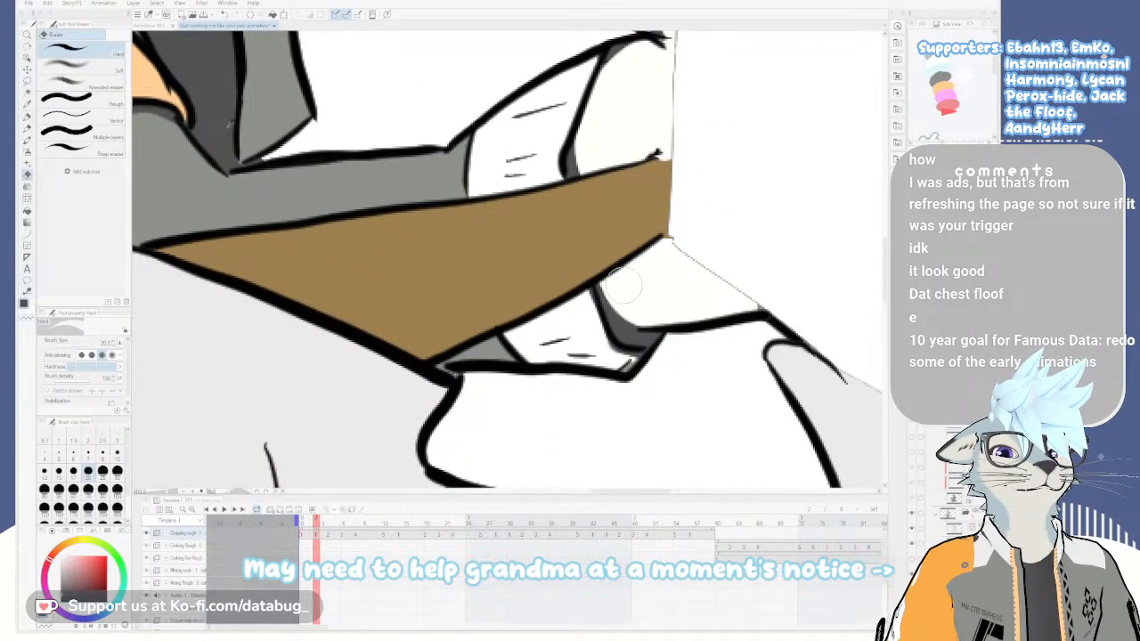
scroll(688, 388, down, 2)
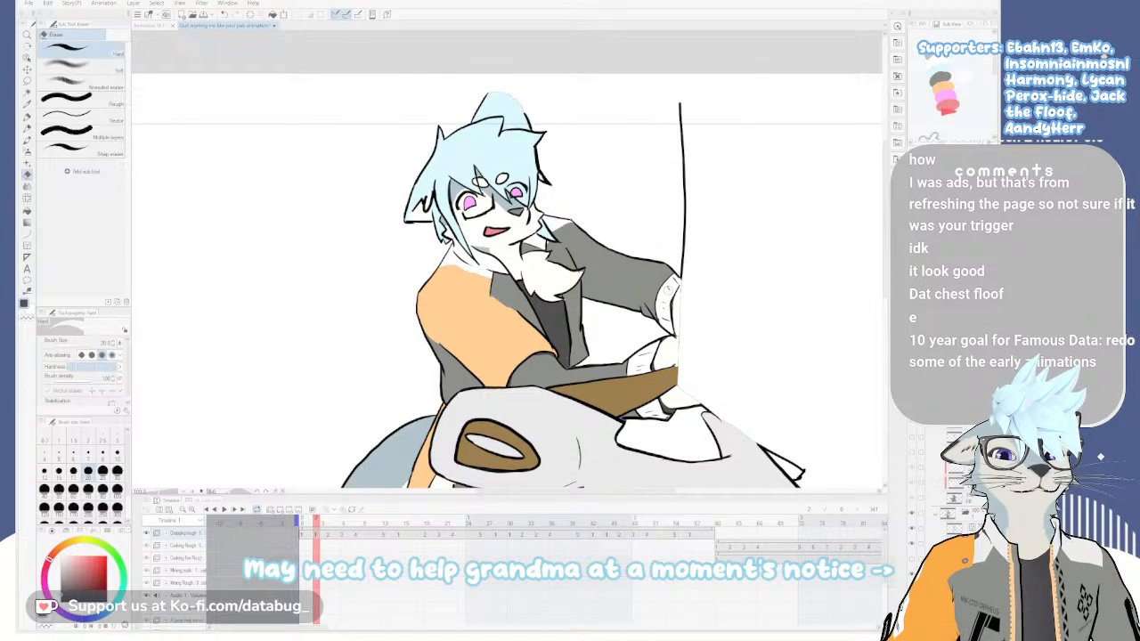
Check the coloured axe frame as a whole, from the hair and jacket down to the tail and trousers
scroll(643, 256, up, 1)
drag(628, 283, 668, 343)
scroll(640, 390, down, 1)
scroll(640, 389, down, 5)
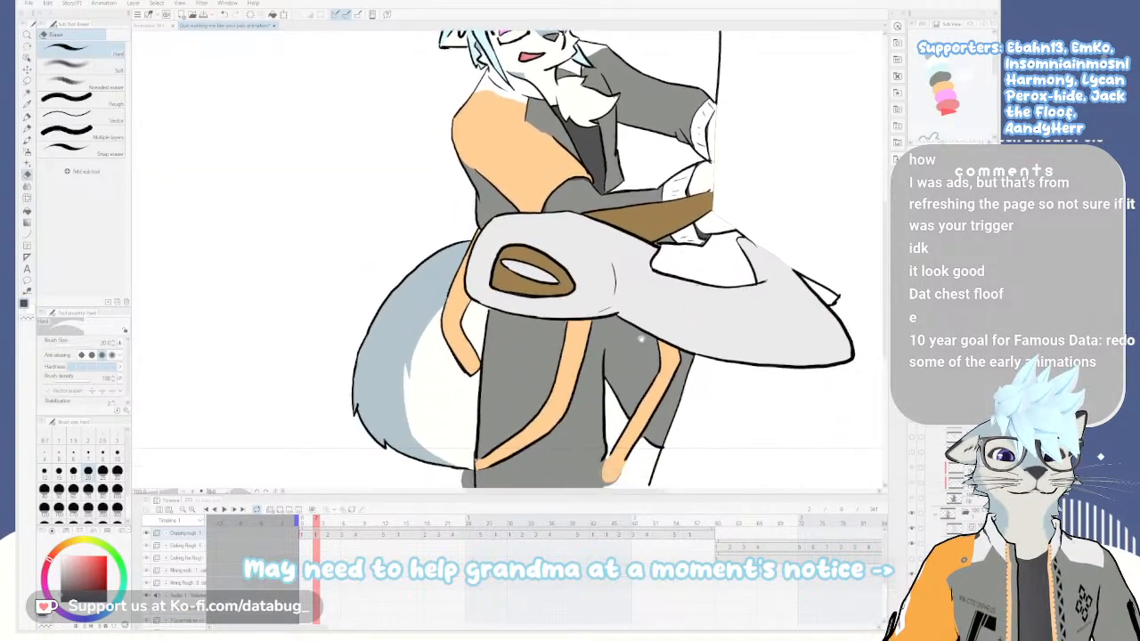
scroll(639, 320, up, 1)
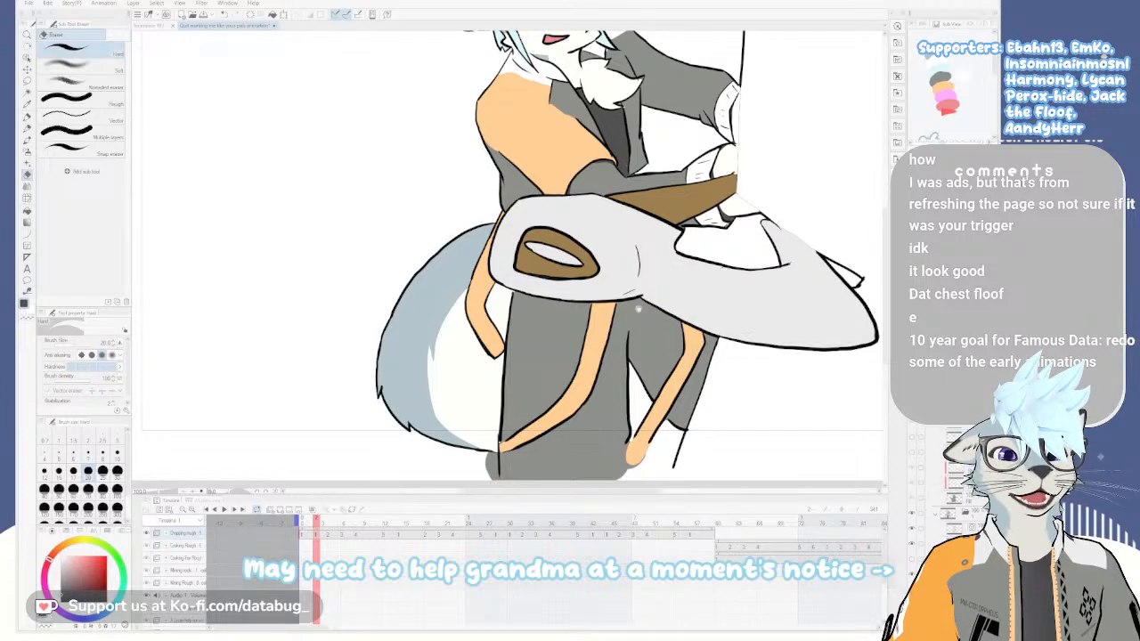
scroll(637, 309, up, 1)
scroll(634, 301, up, 5)
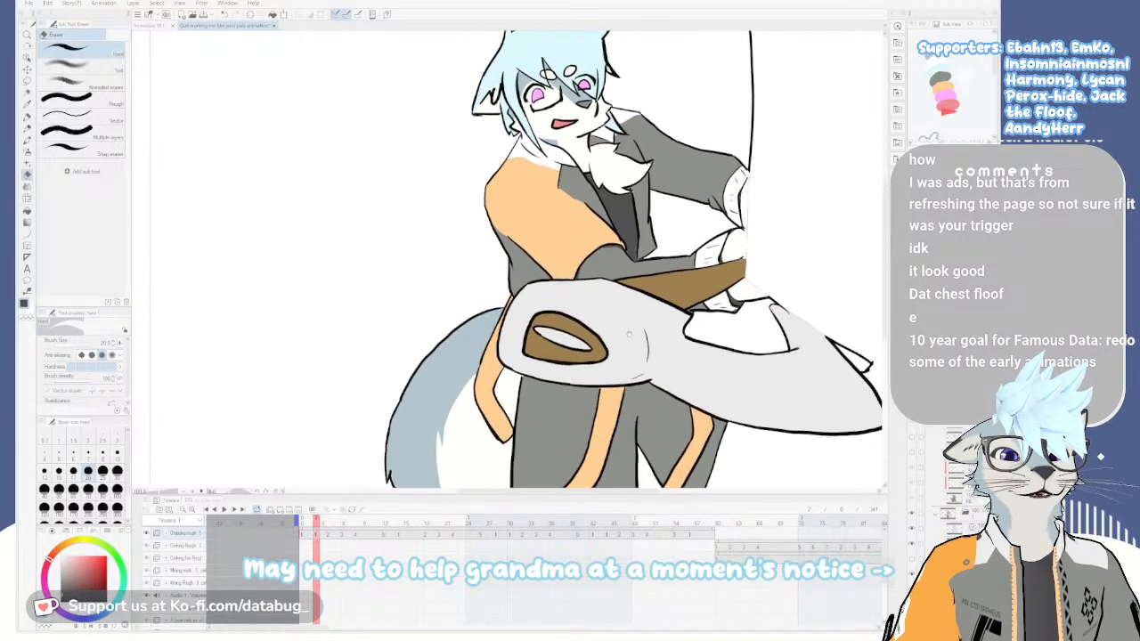
scroll(626, 340, up, 2)
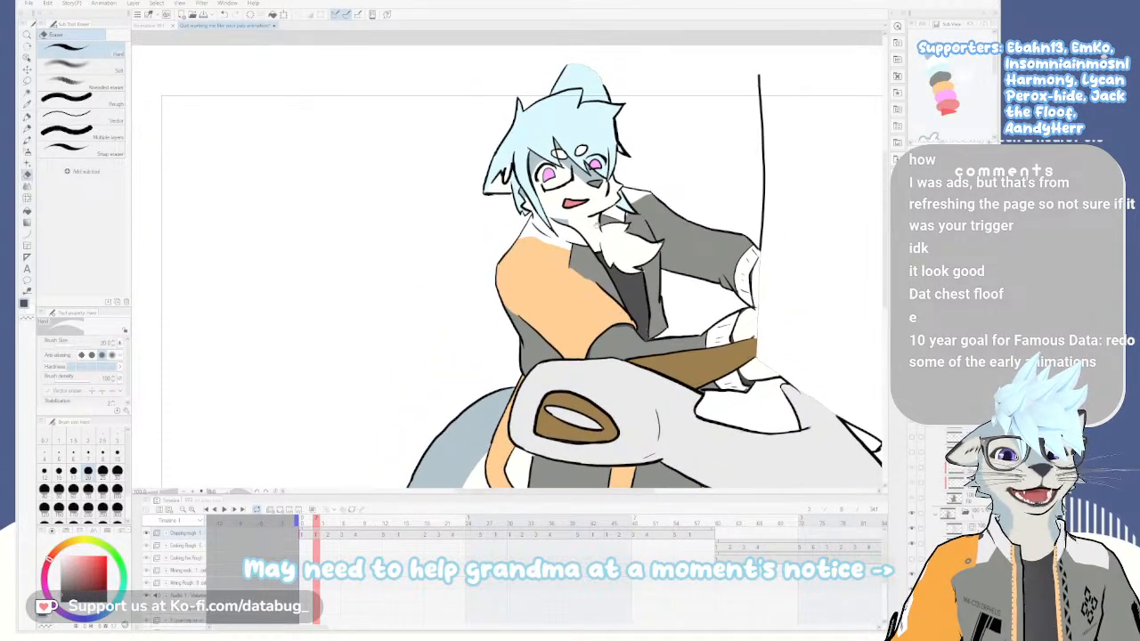
scroll(612, 287, up, 3)
scroll(629, 348, down, 5)
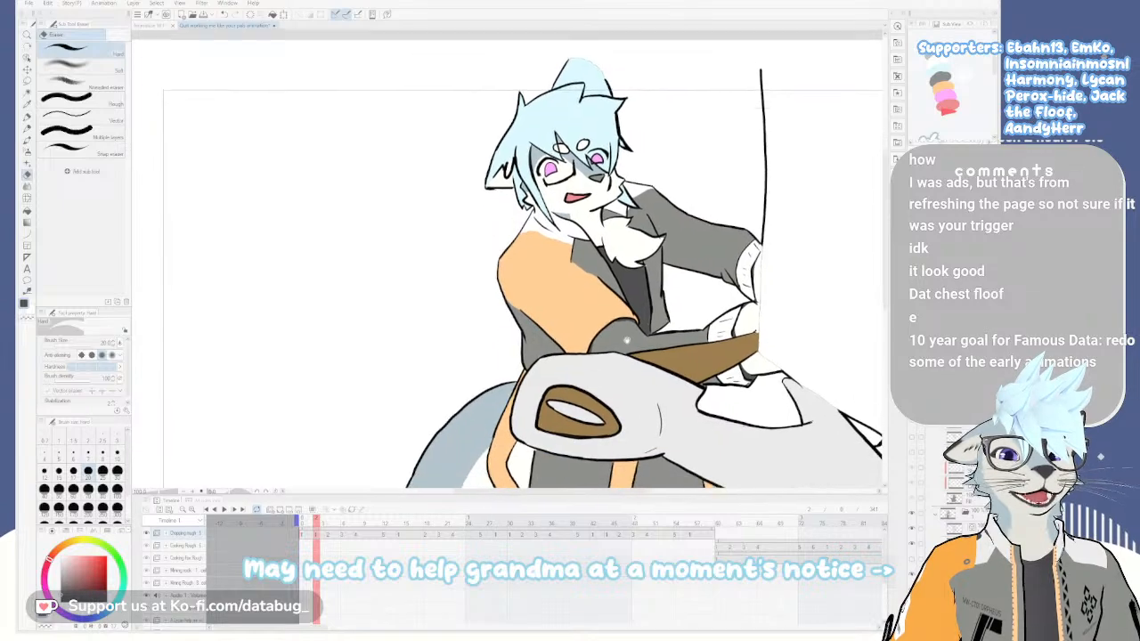
scroll(629, 348, down, 1)
scroll(634, 365, down, 3)
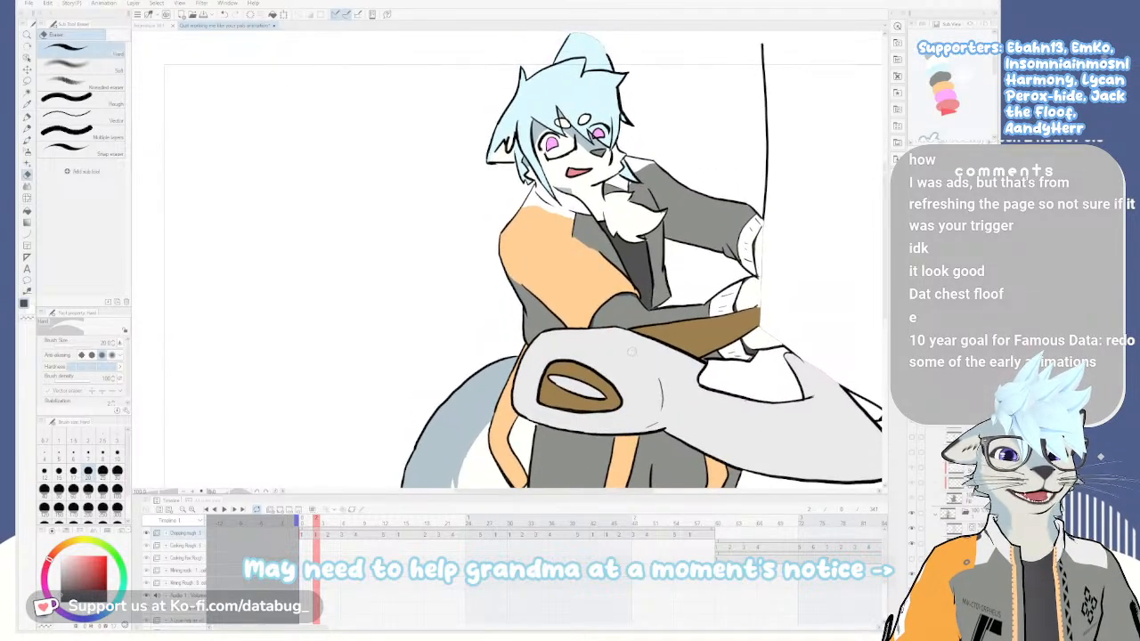
scroll(638, 381, up, 3)
mouse_move(638, 351)
mouse_down()
mouse_move(613, 316)
mouse_move(592, 359)
mouse_move(596, 253)
mouse_up()
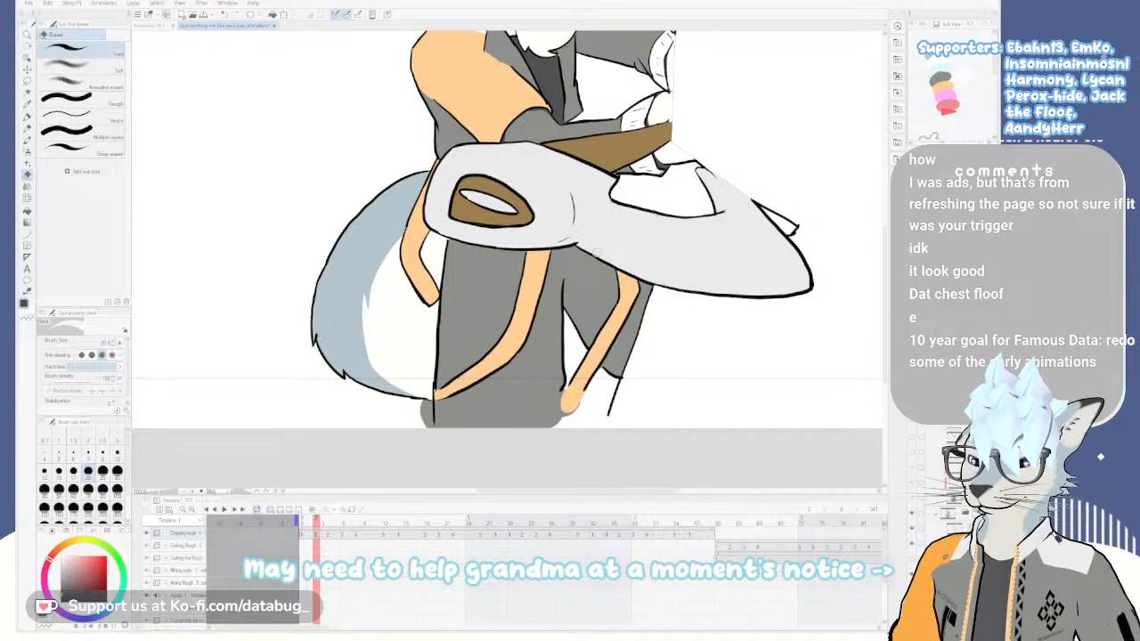
scroll(598, 257, down, 2)
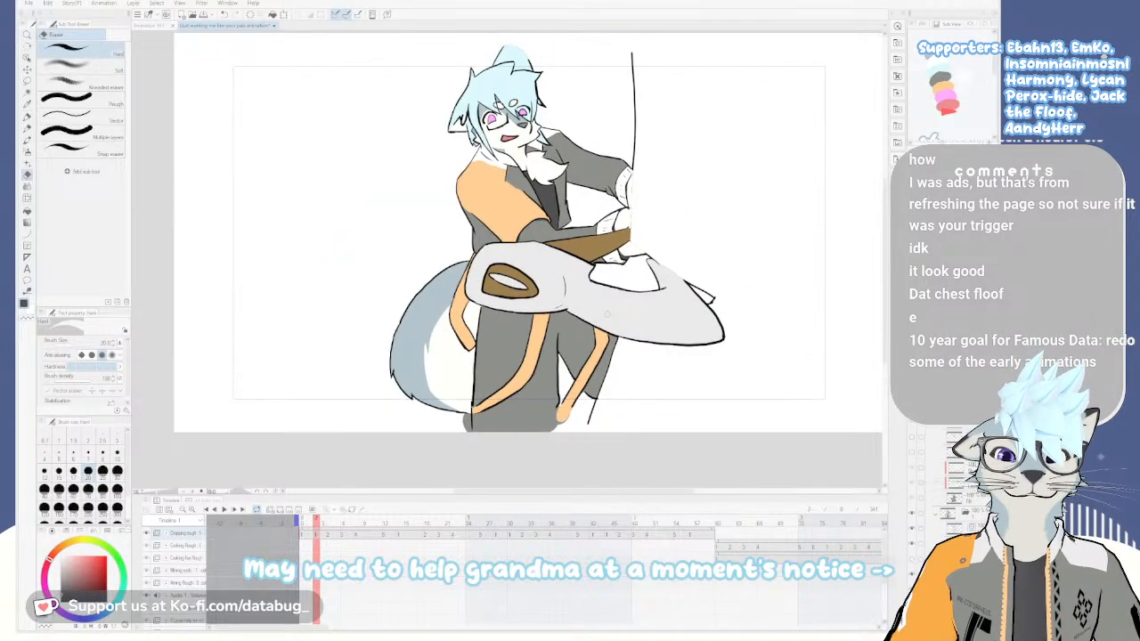
On the next axe frame, paint a curved light-orange edge down the jacket front and fill the near shoulder panel with that orange
key(Right)
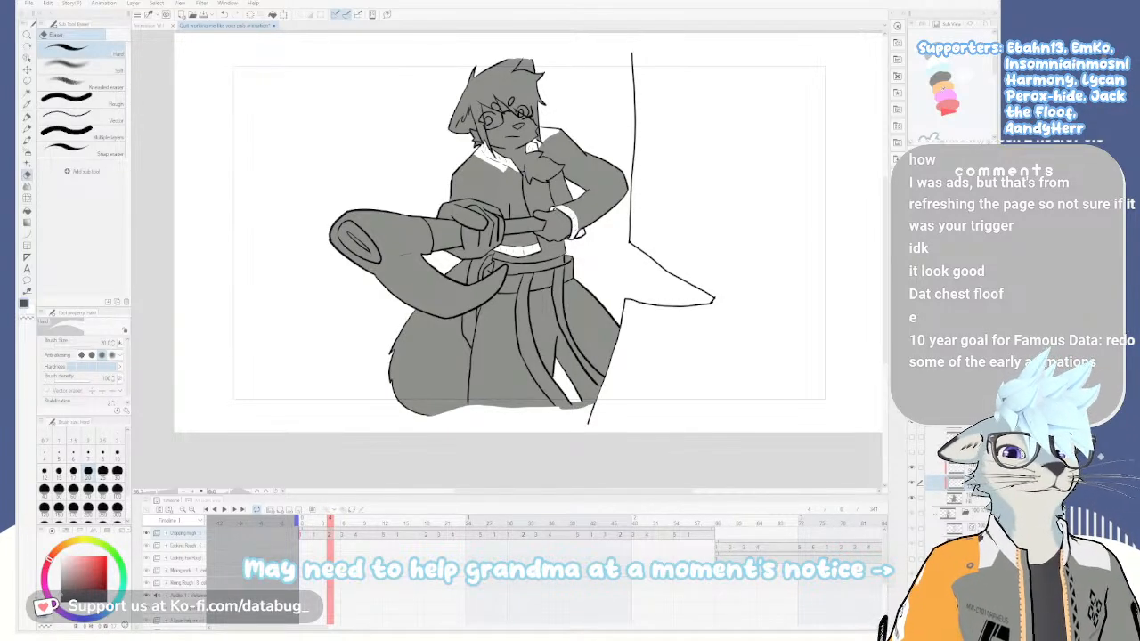
click(942, 88)
scroll(564, 282, up, 2)
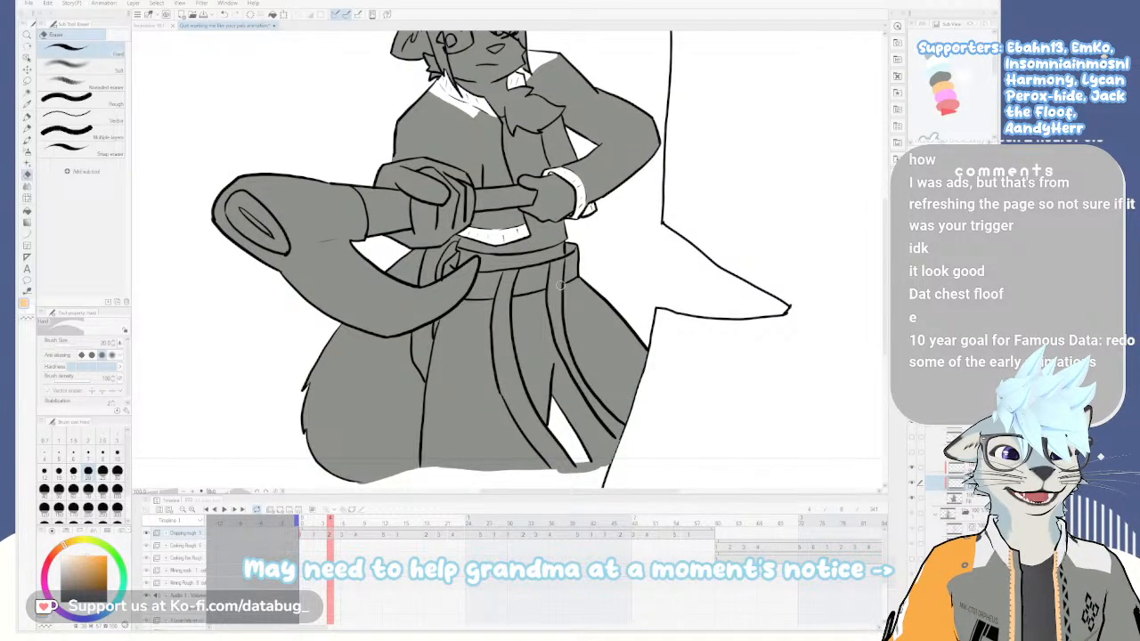
scroll(561, 285, down, 2)
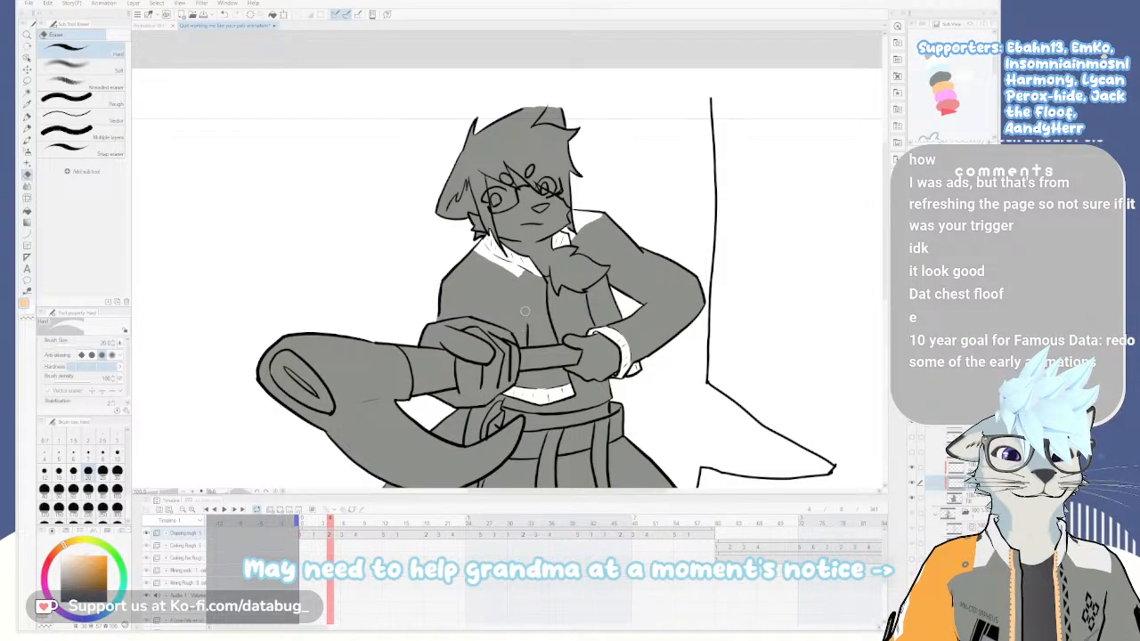
key(p)
drag(513, 278, 522, 328)
key(ctrl+z)
key(ctrl+z)
drag(514, 279, 523, 327)
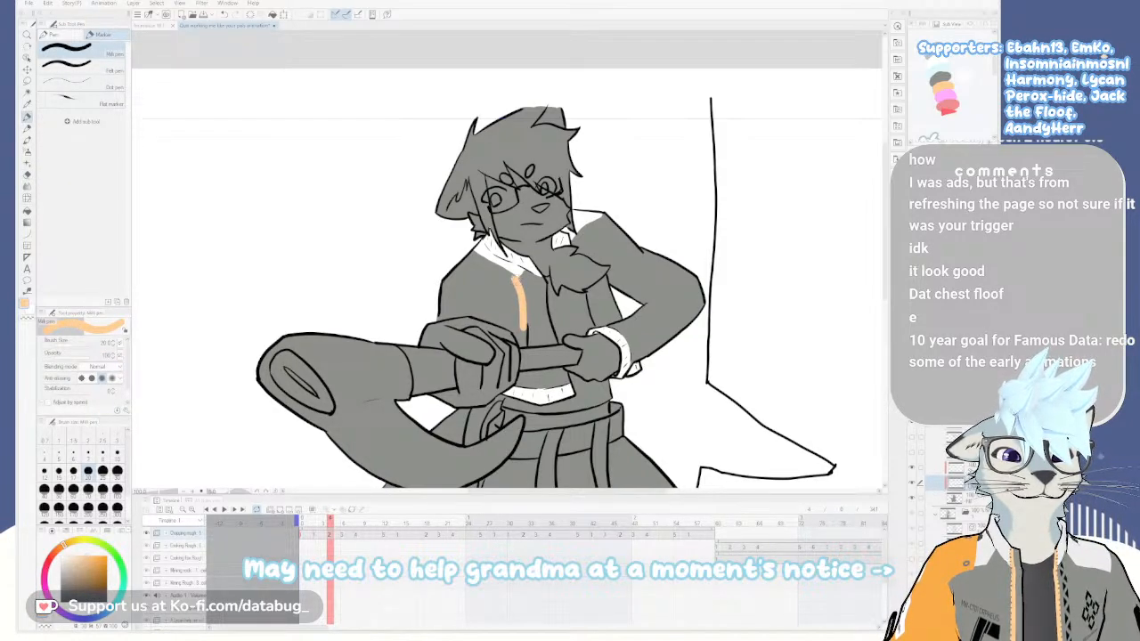
key(g)
click(493, 290)
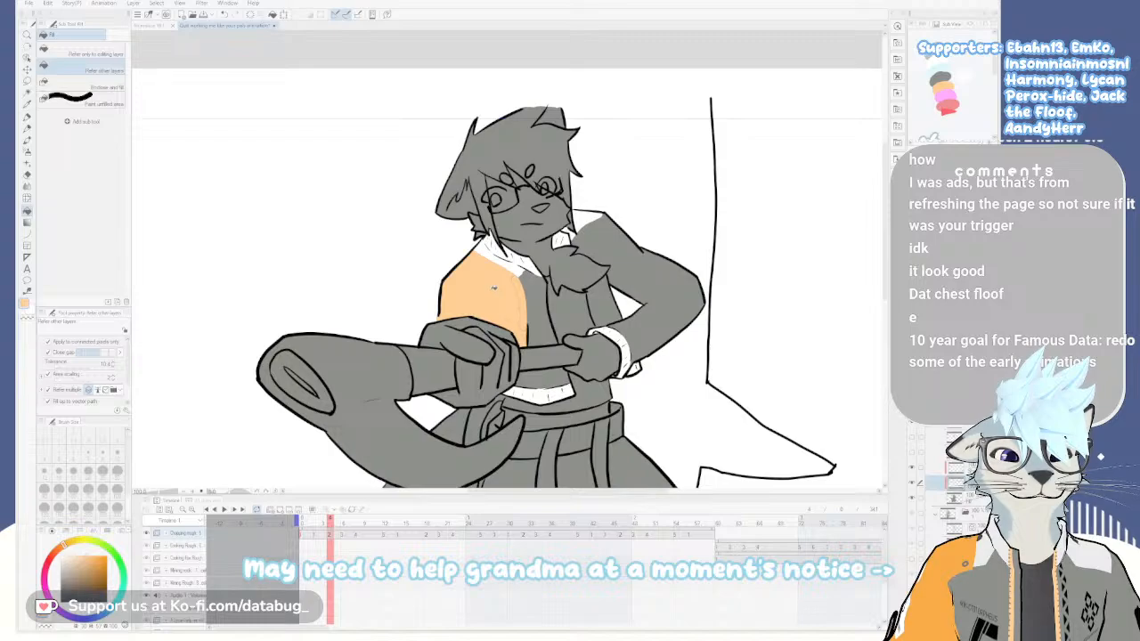
Flip repeatedly between the neighbouring frames to compare the placement of the orange shoulder panel
key(p)
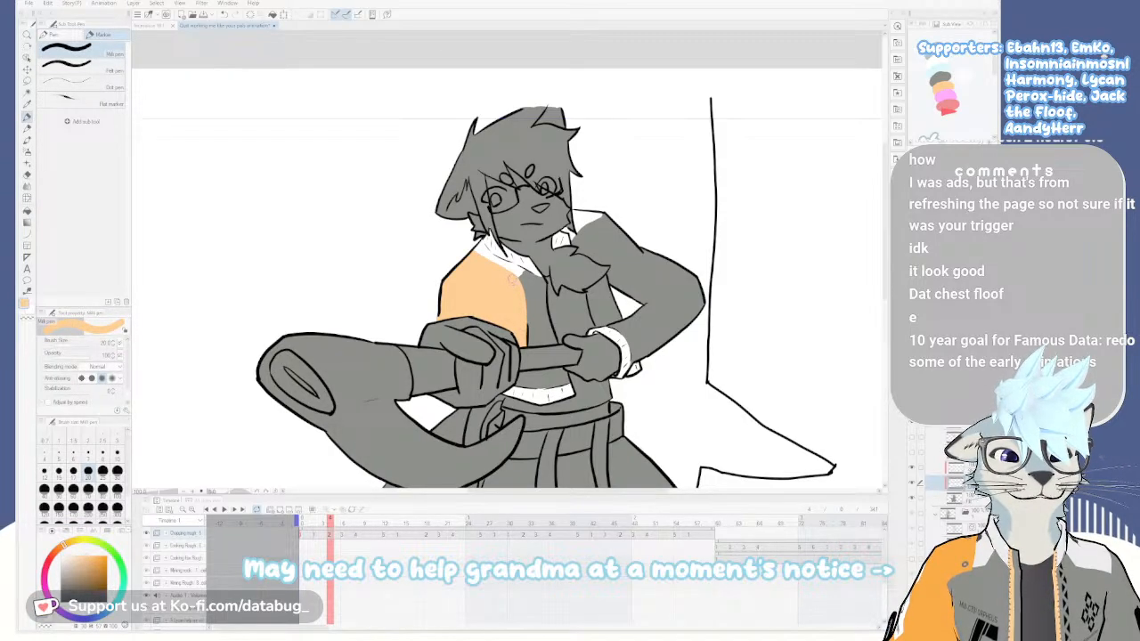
key(Left)
key(Right)
key(Left)
key(Right)
key(Left)
key(Right)
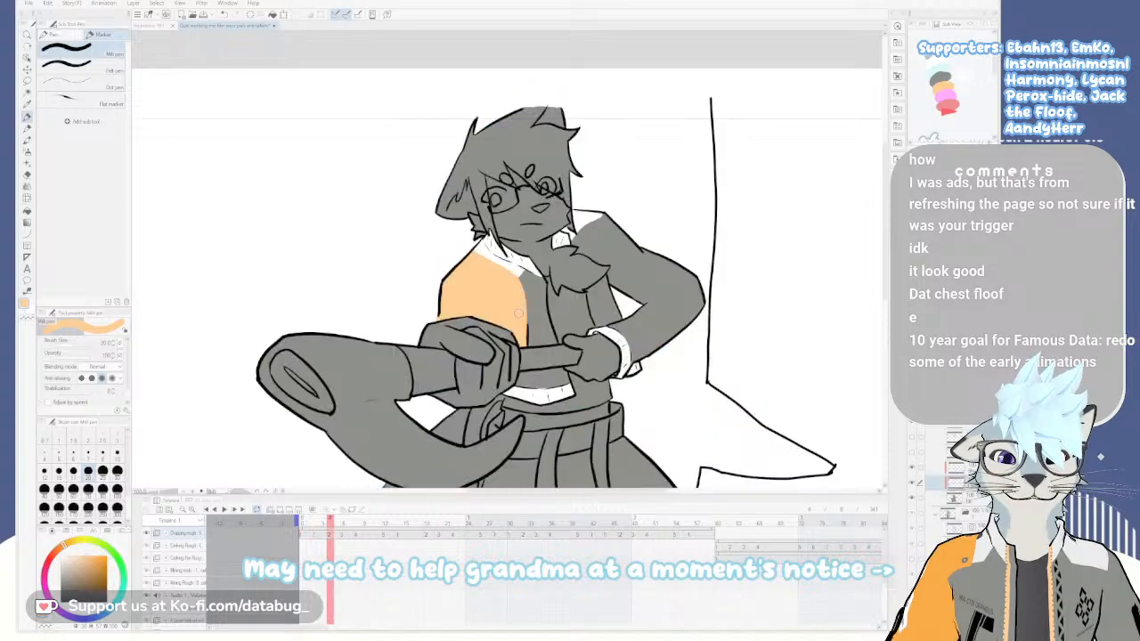
key(Left)
key(Right)
key(Right)
key(Left)
key(Left)
key(Right)
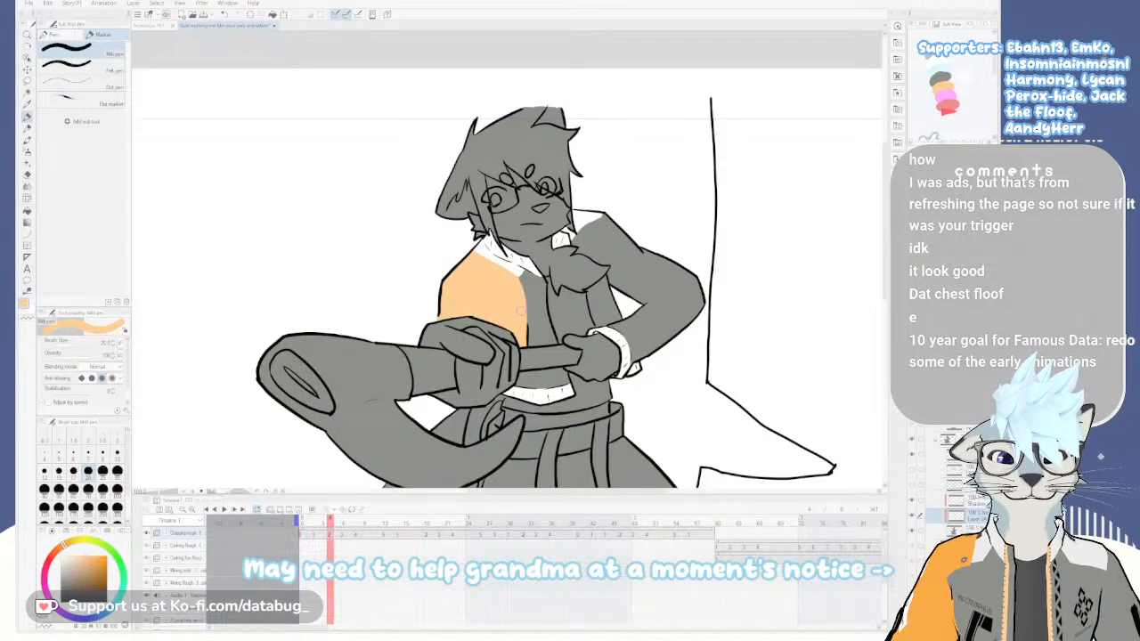
key(Left)
key(Right)
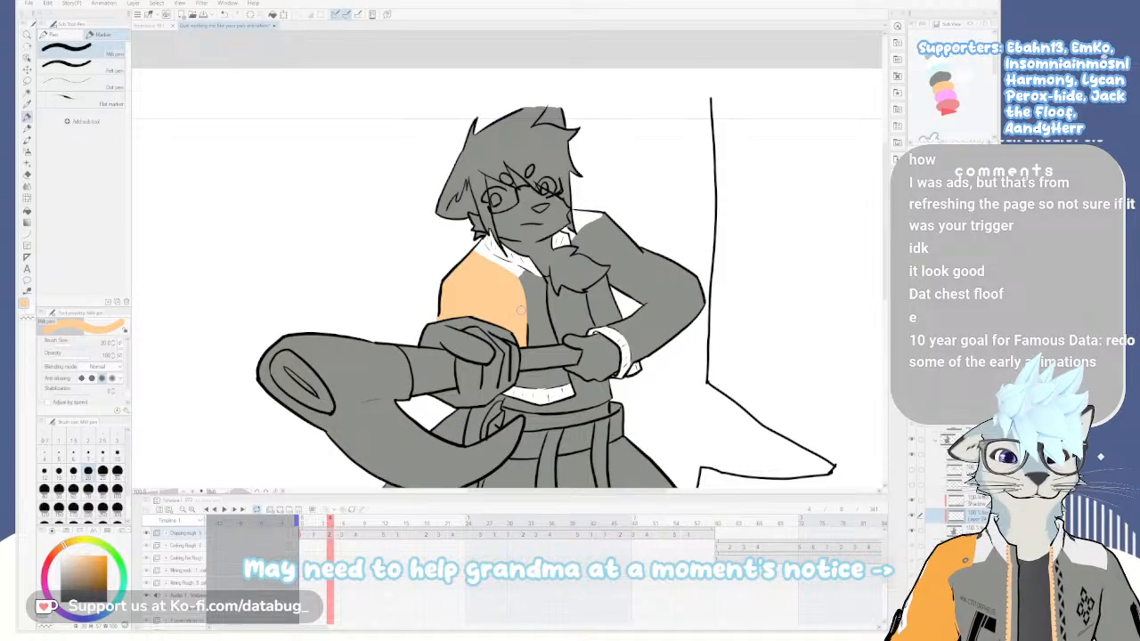
drag(564, 384, 536, 199)
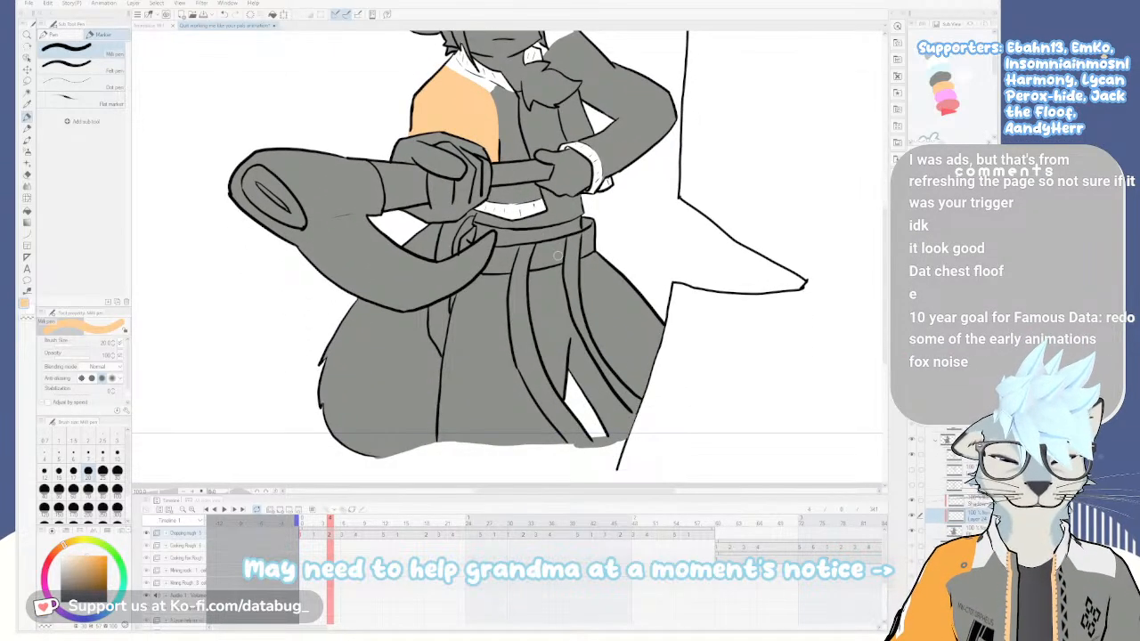
key(g)
click(574, 242)
click(527, 256)
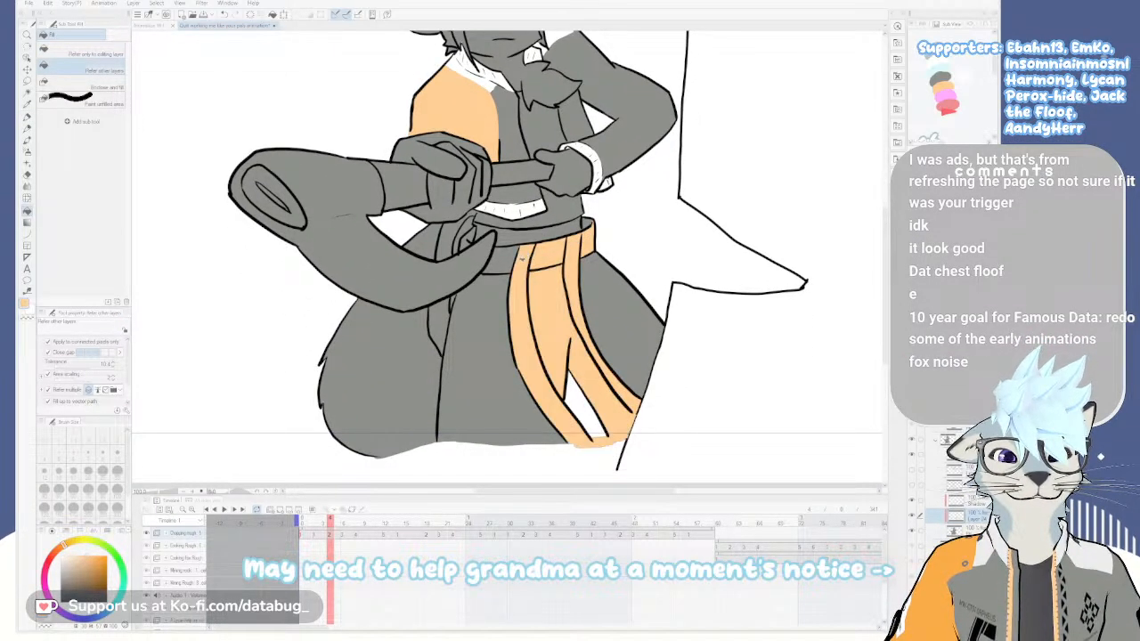
key(ctrl+z)
key(ctrl+z)
Try filling the waistband sections and a trouser stripe with light orange, check the character reference, and undo the fills
click(572, 242)
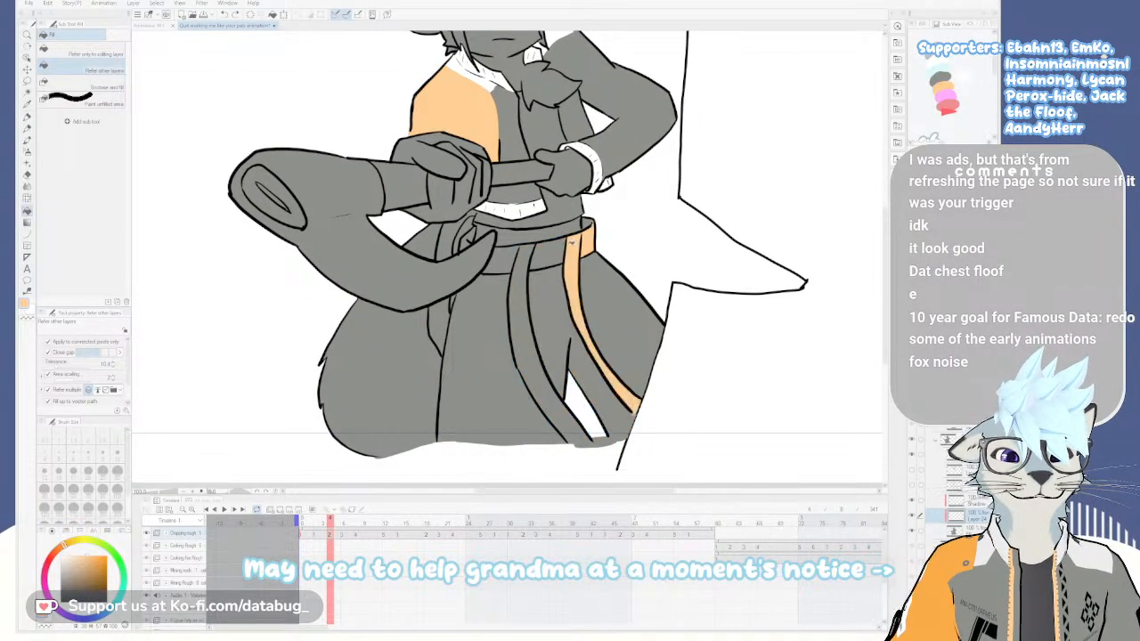
click(526, 252)
key(ctrl+z)
click(546, 257)
click(512, 257)
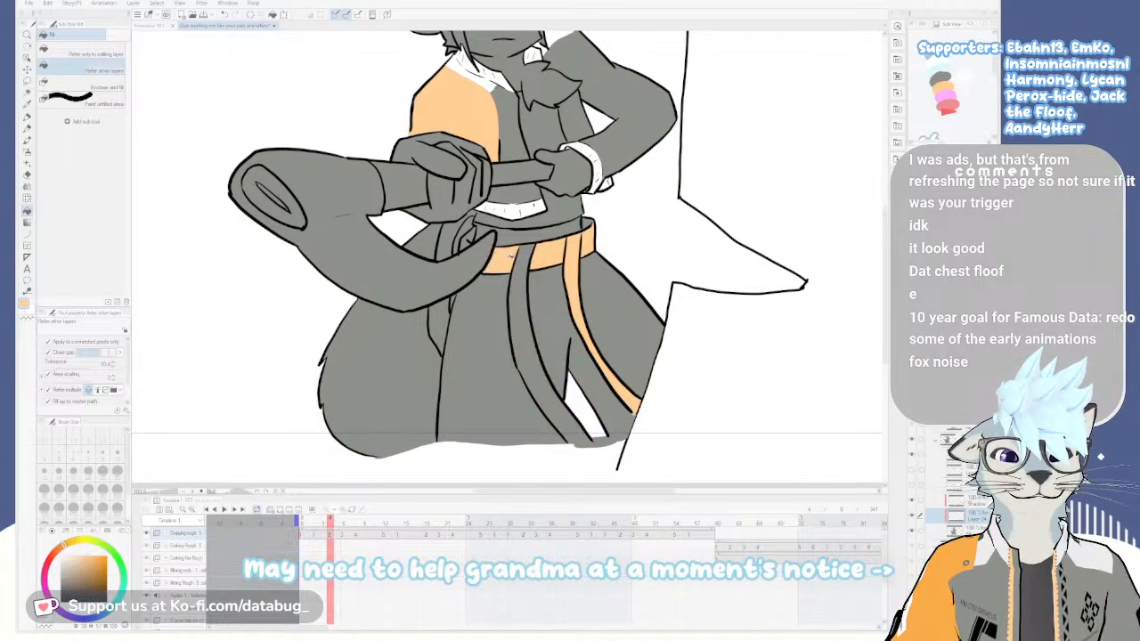
click(471, 238)
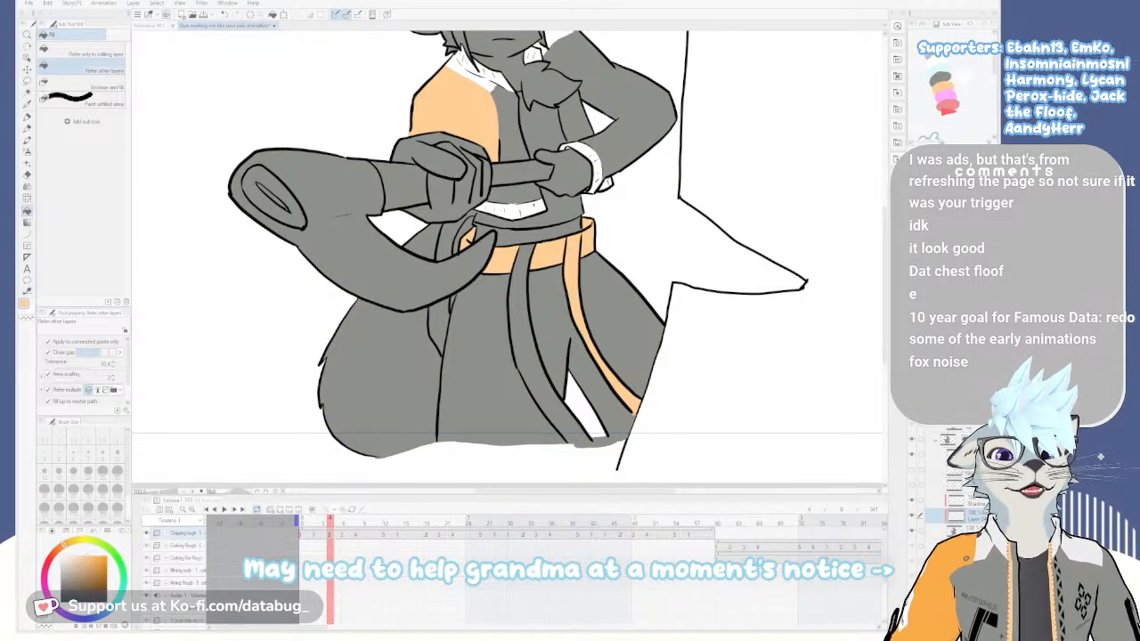
key(ctrl+z)
key(ctrl+z)
key(ctrl+z)
key(ctrl+z)
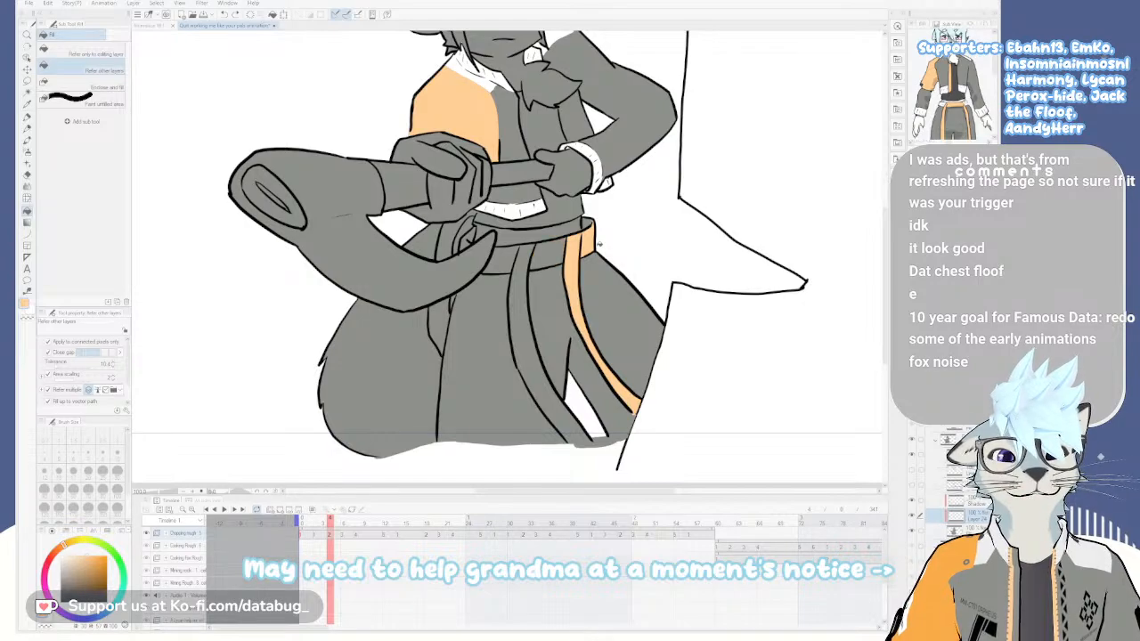
key(ctrl+z)
click(523, 289)
key(ctrl+z)
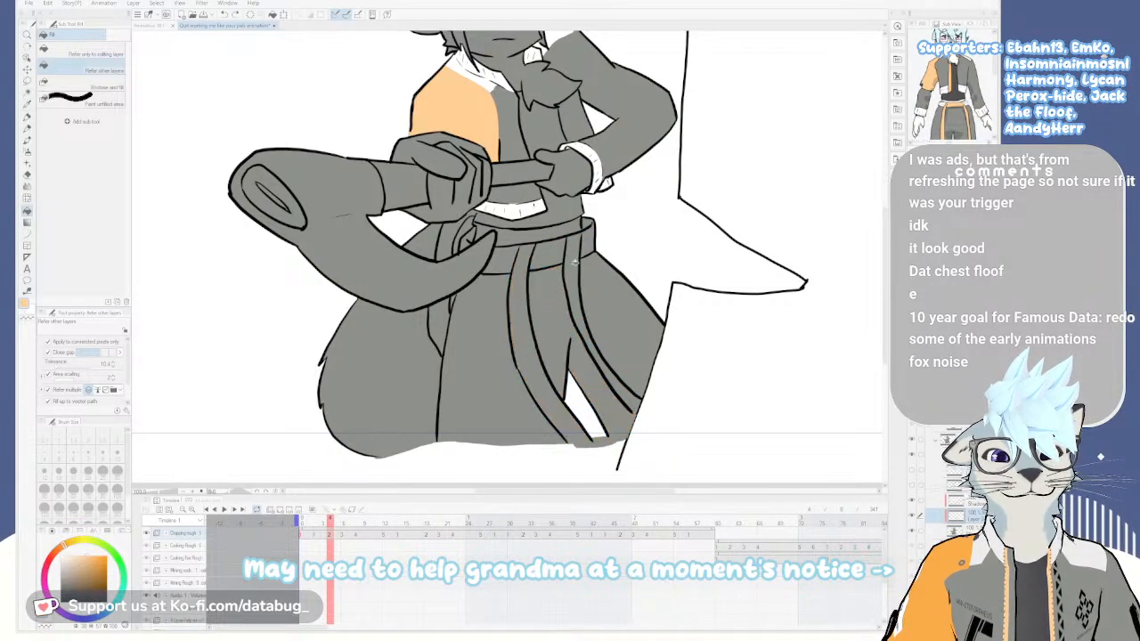
Fill both trouser stripes with light orange, closing the open lower end of the near stripe with a short pen stroke
click(577, 258)
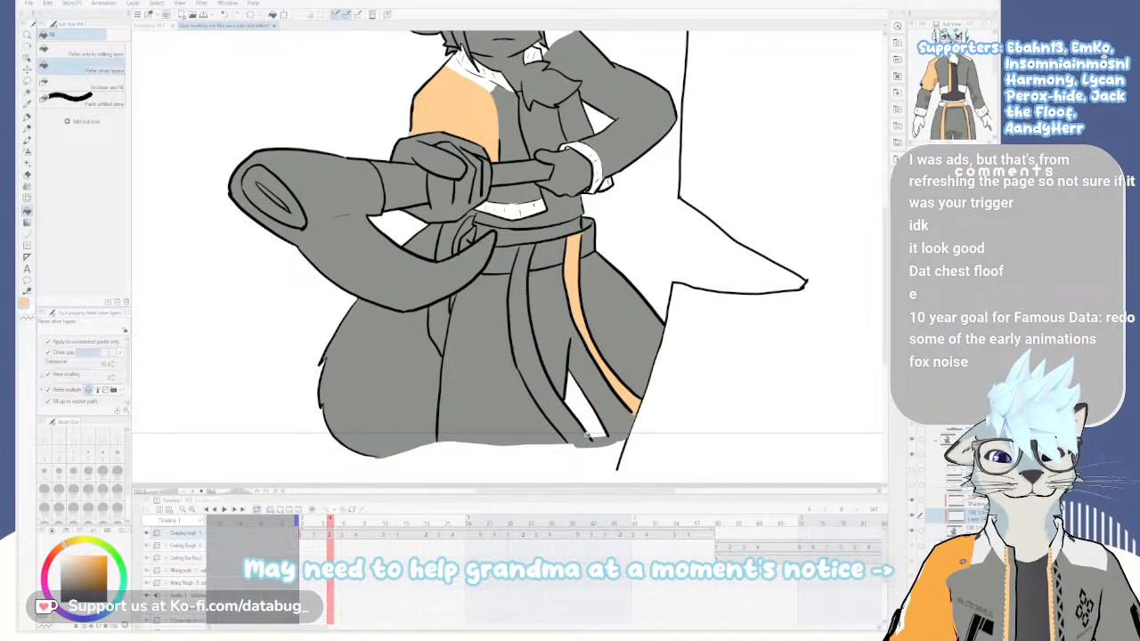
key(p)
drag(590, 440, 570, 441)
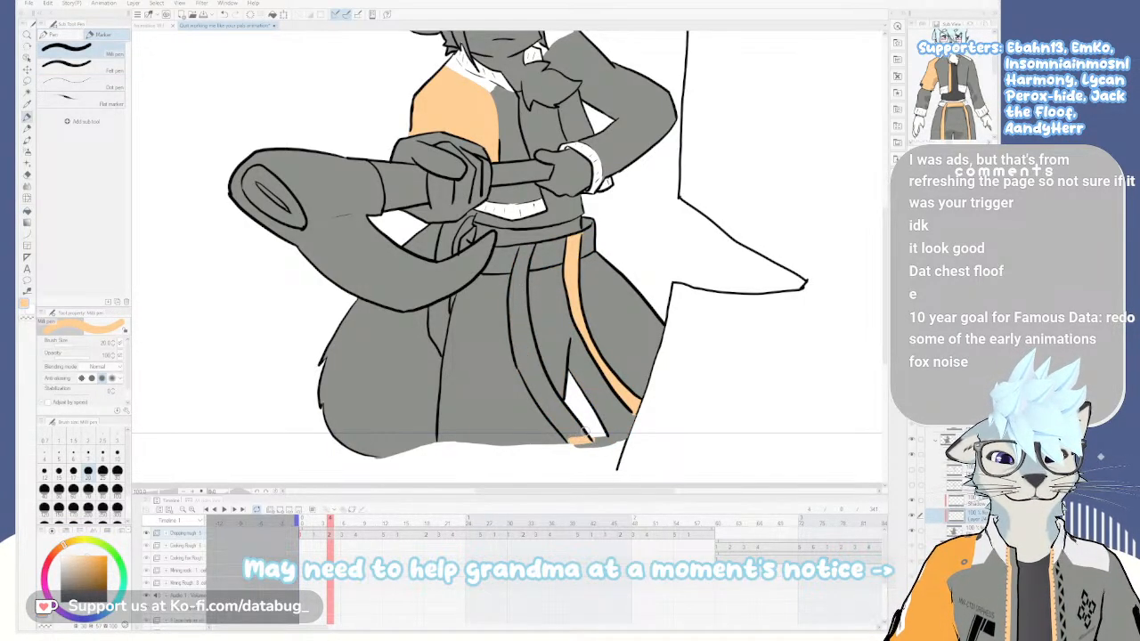
key(g)
click(543, 382)
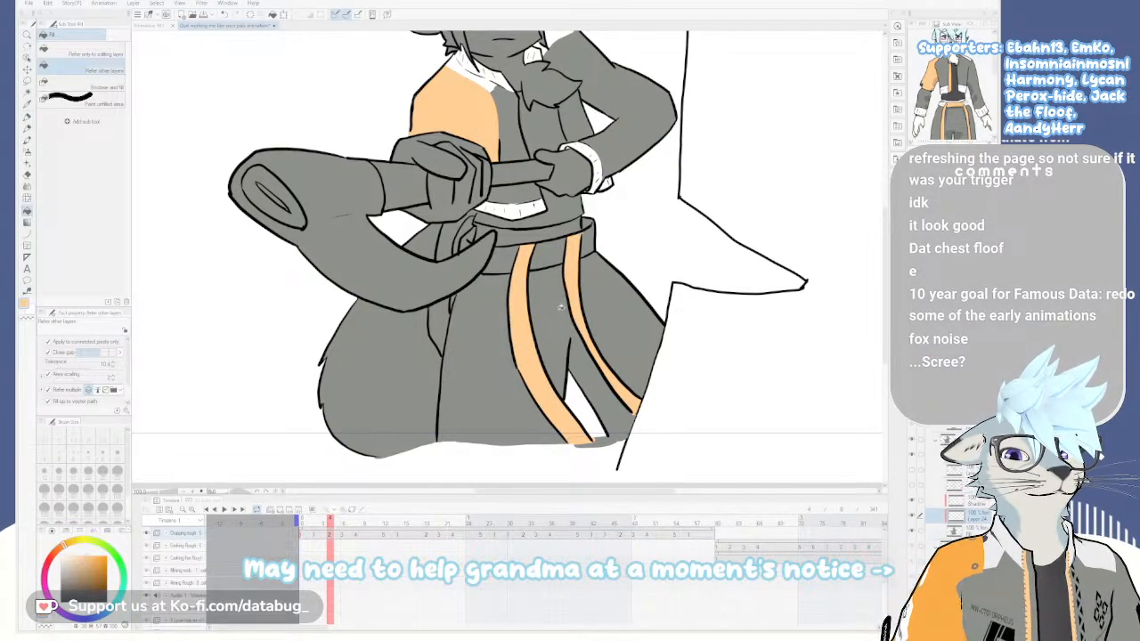
Fill the hanging strap sections above and below the axe blade at the near hip with light orange
drag(514, 271, 589, 314)
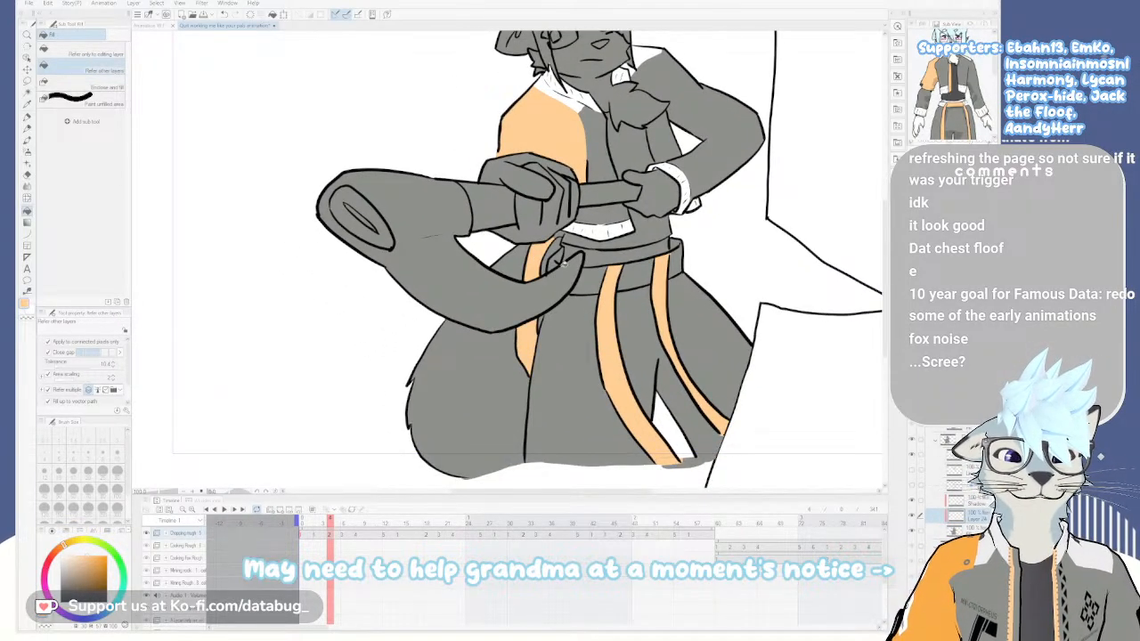
scroll(563, 268, up, 2)
scroll(572, 246, down, 4)
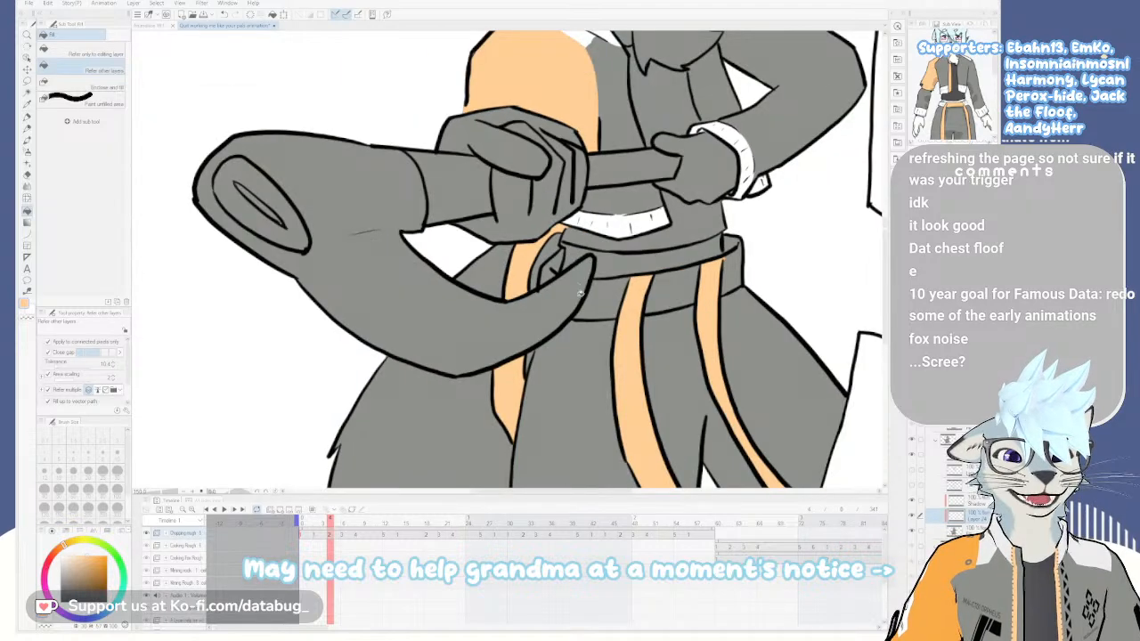
scroll(567, 304, down, 1)
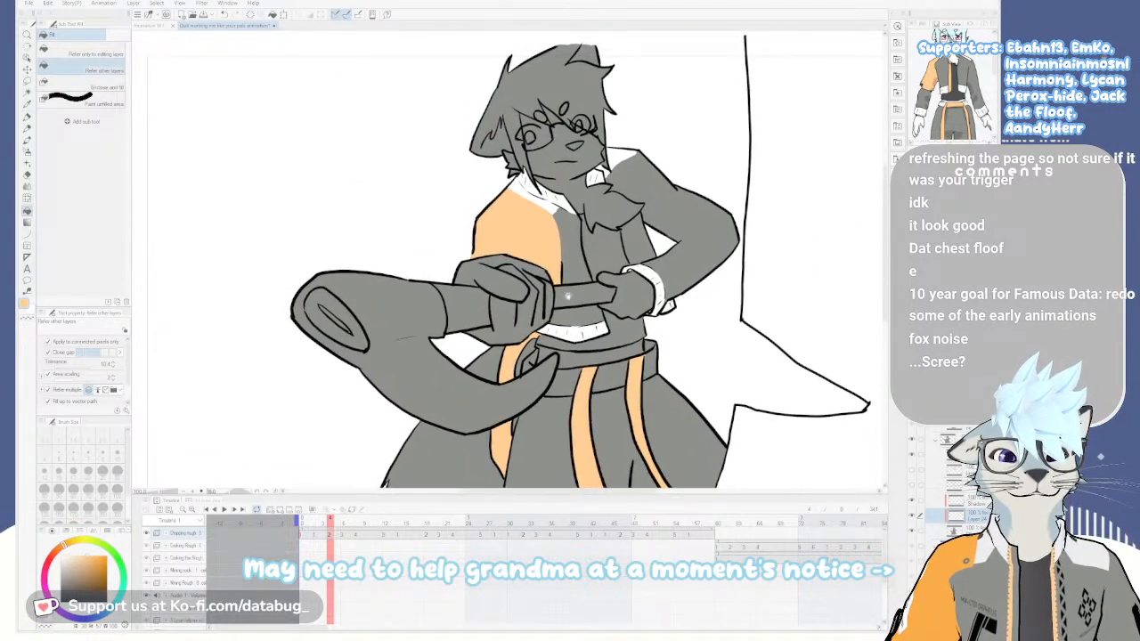
Compare the shoulder panel, hip strap and trouser stripes with the previous, fully coloured axe frame
key(Left)
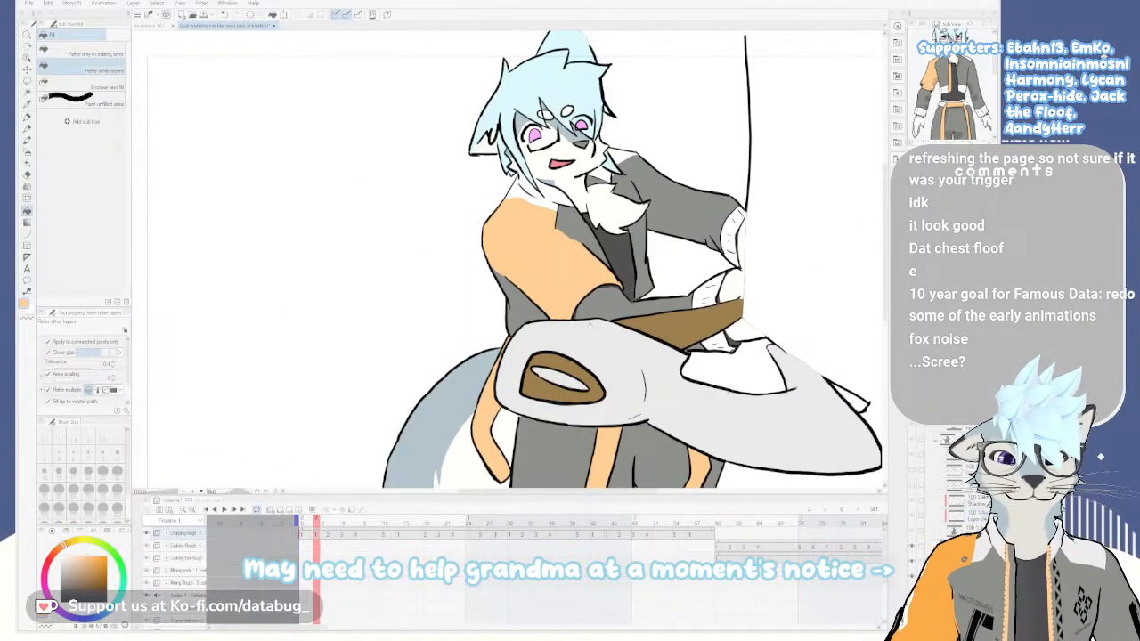
drag(590, 325, 558, 252)
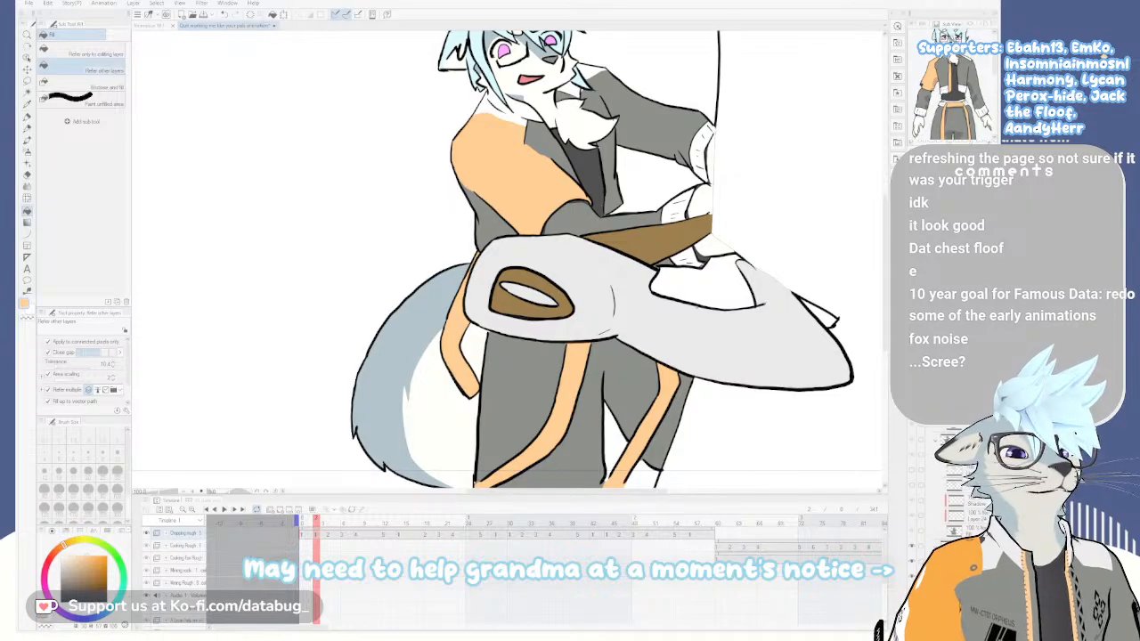
drag(587, 293, 590, 349)
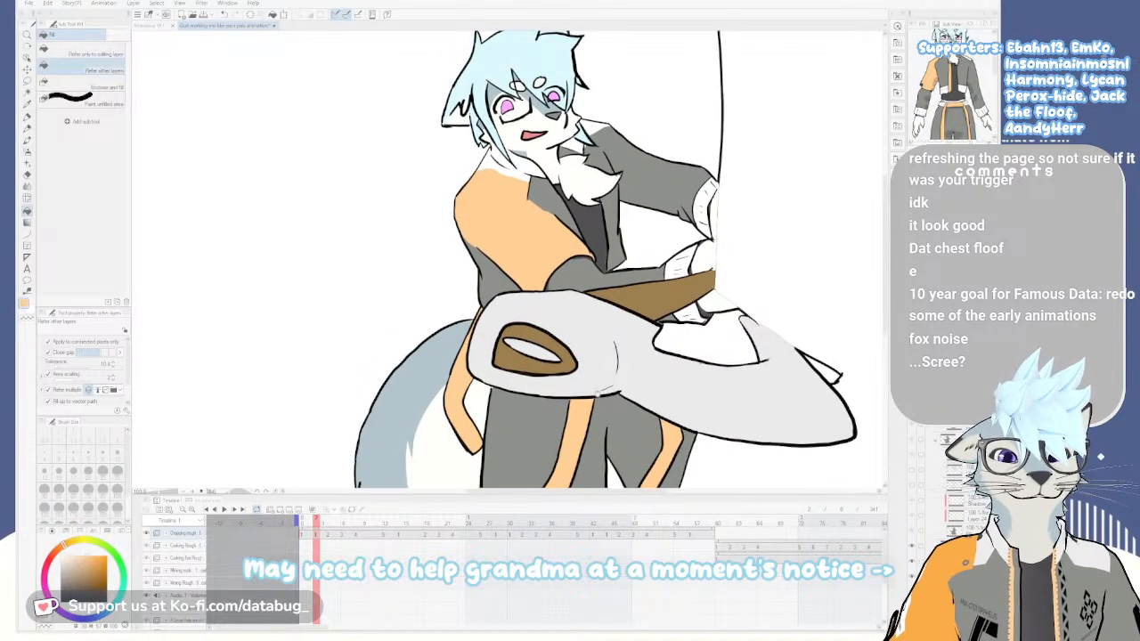
mouse_move(570, 300)
mouse_down()
mouse_move(589, 386)
mouse_move(583, 287)
mouse_up()
drag(601, 429, 582, 298)
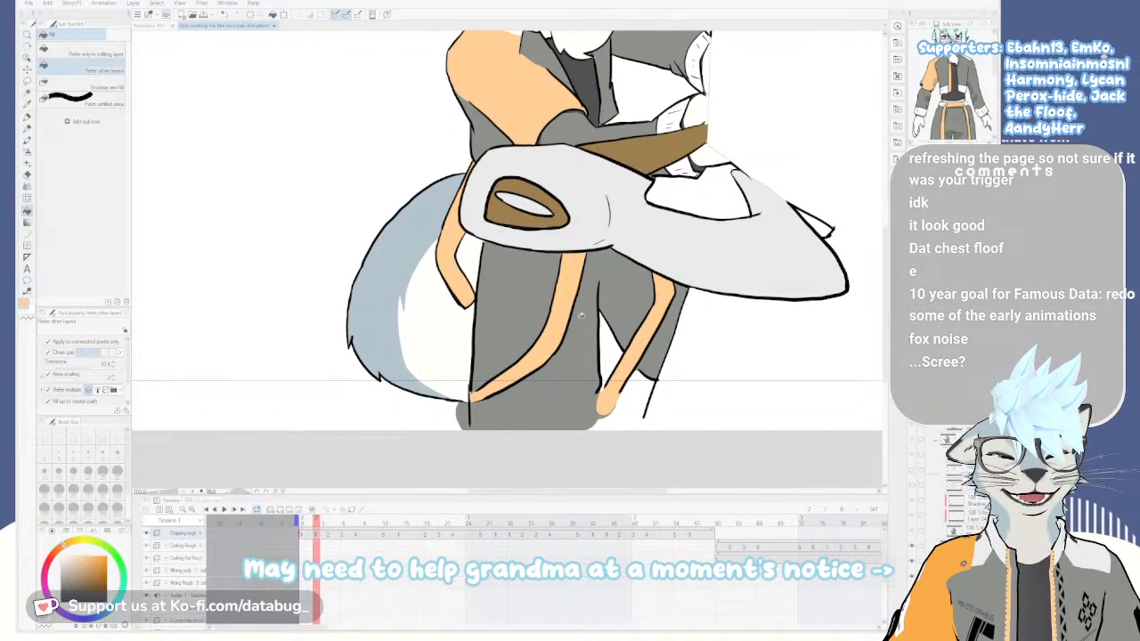
key(Right)
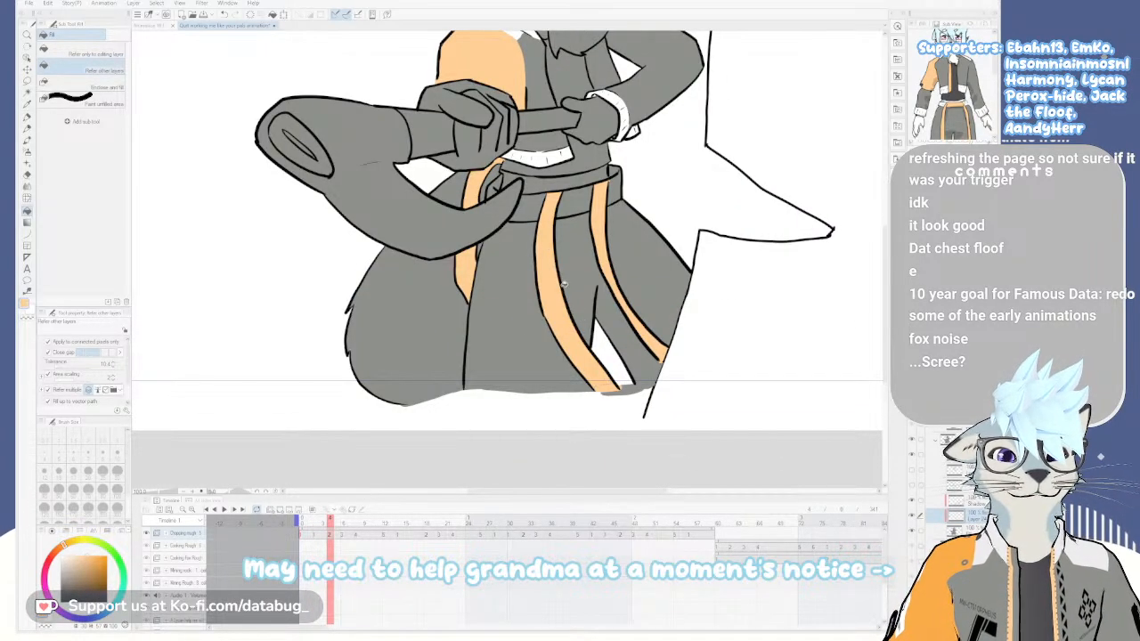
On the following axe frame, paint a light-orange edge from the collar to the hand and fill the near shoulder panel
drag(568, 268, 582, 326)
key(Right)
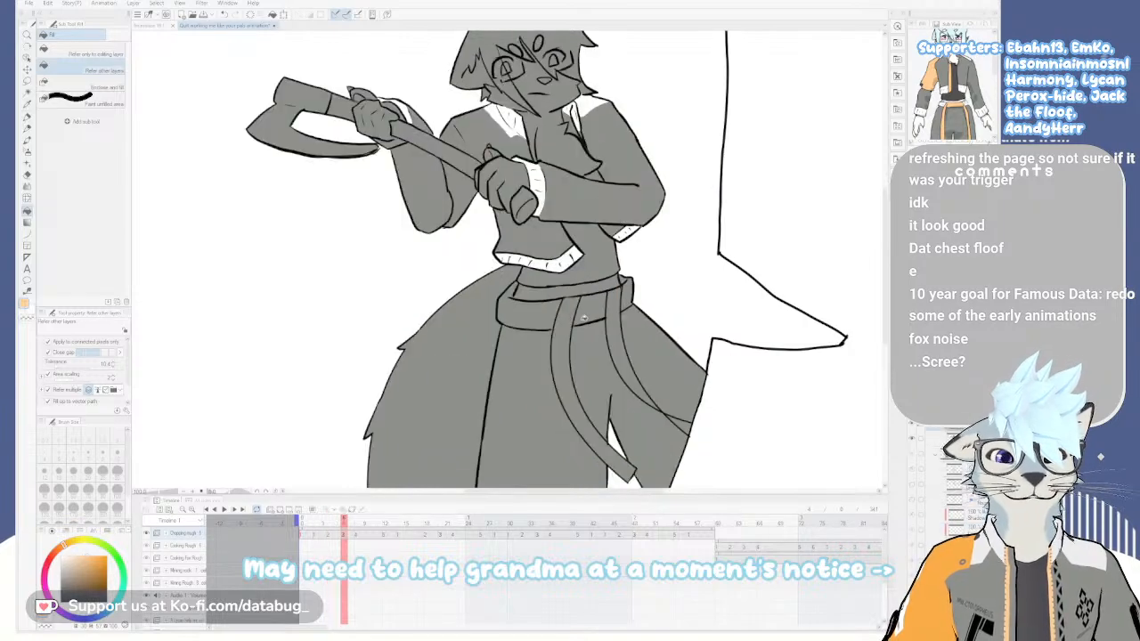
scroll(485, 142, up, 3)
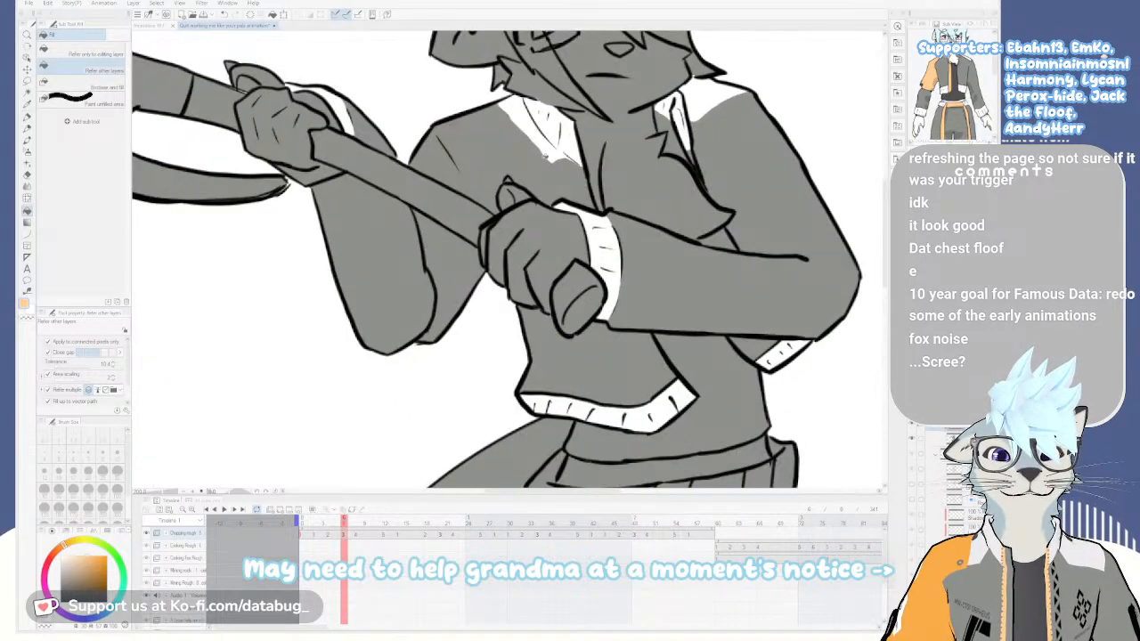
key(p)
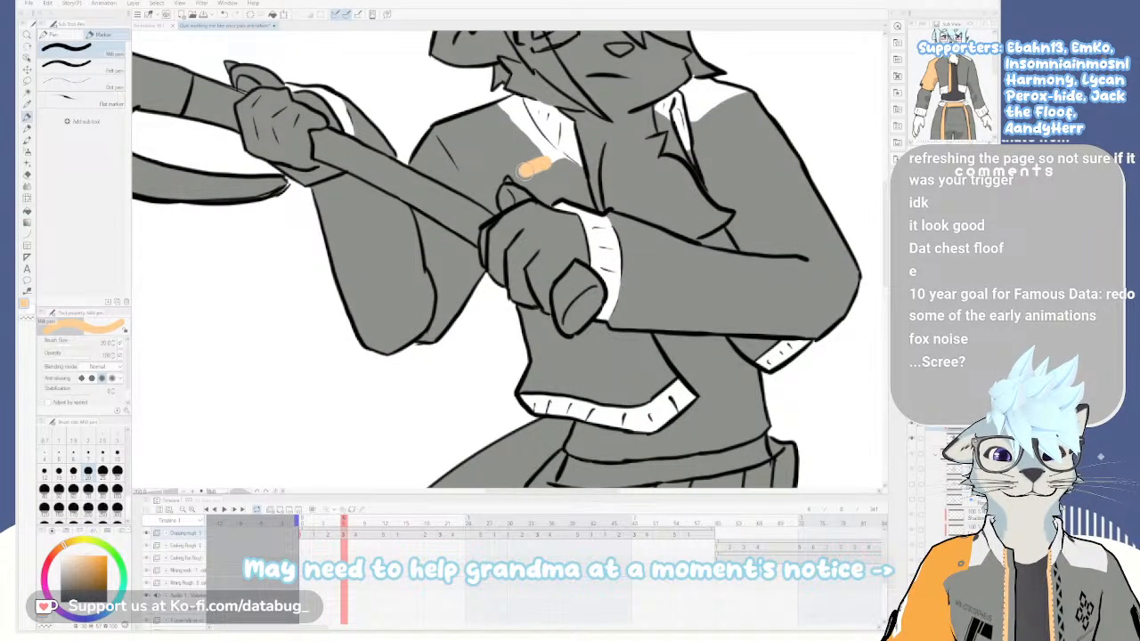
key(e)
key(p)
key(ctrl+z)
click(539, 167)
drag(513, 178, 503, 185)
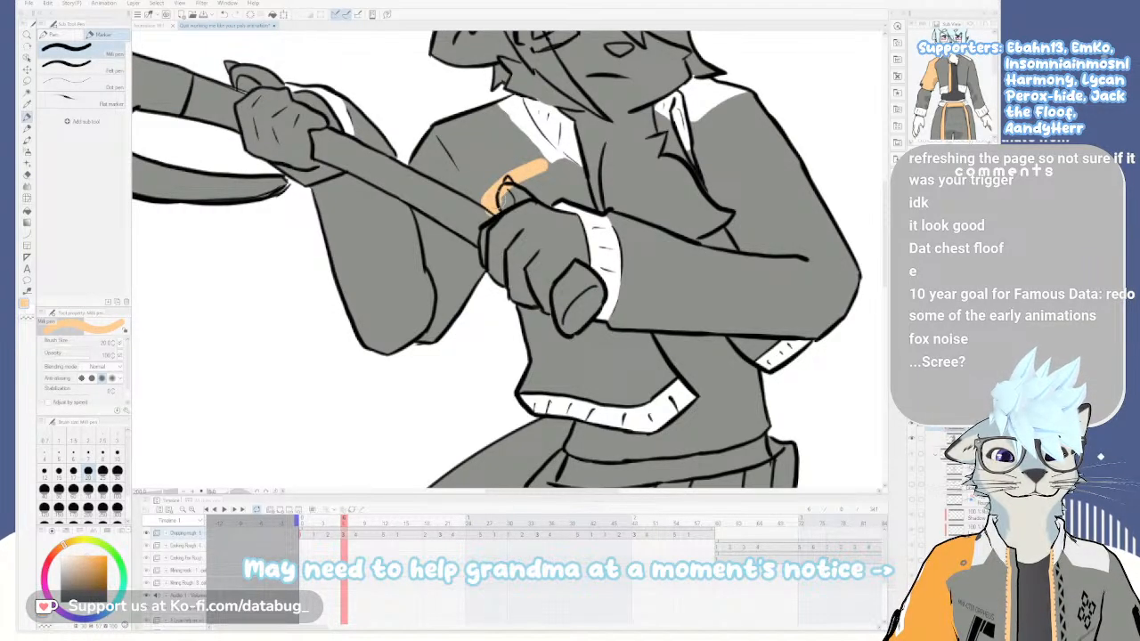
key(g)
click(536, 164)
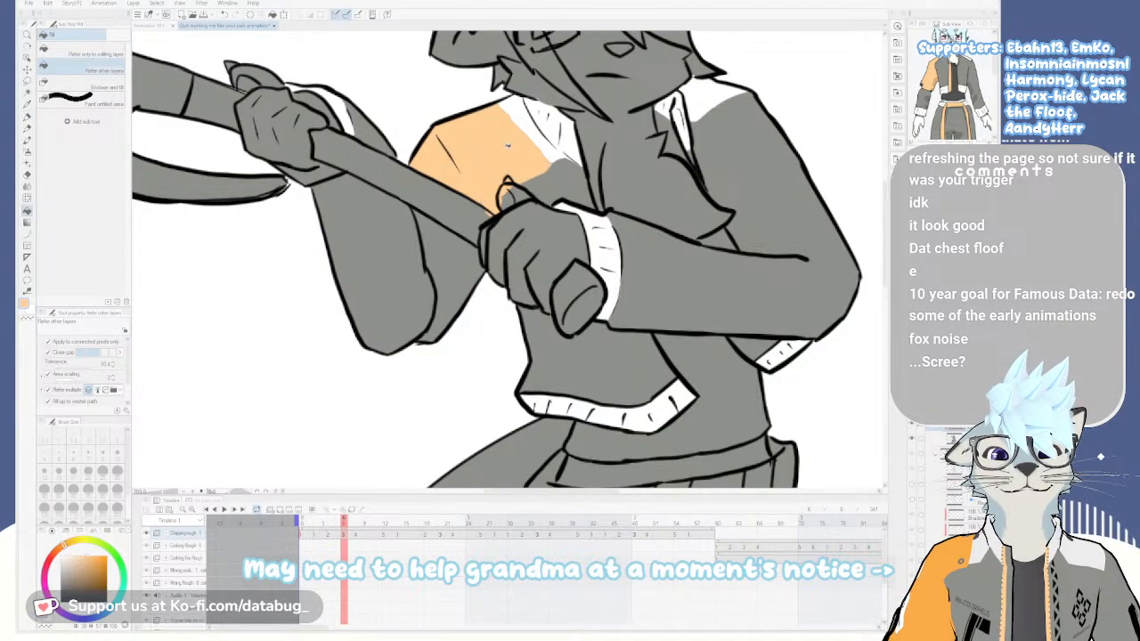
Erase the stray orange from the thumb beside the axe handle
key(p)
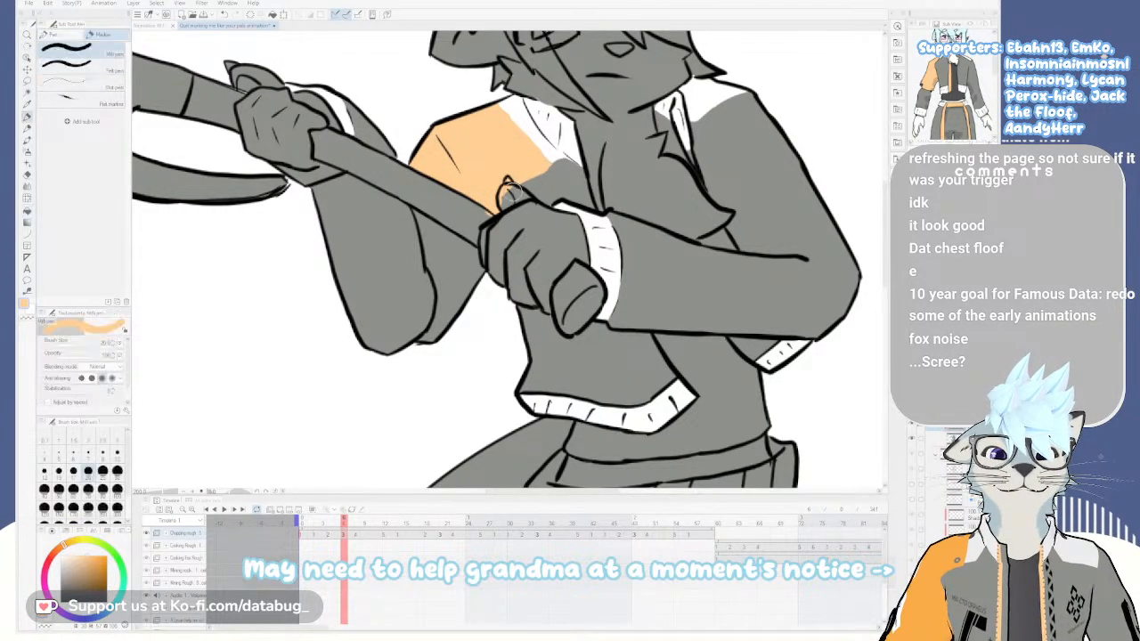
key(e)
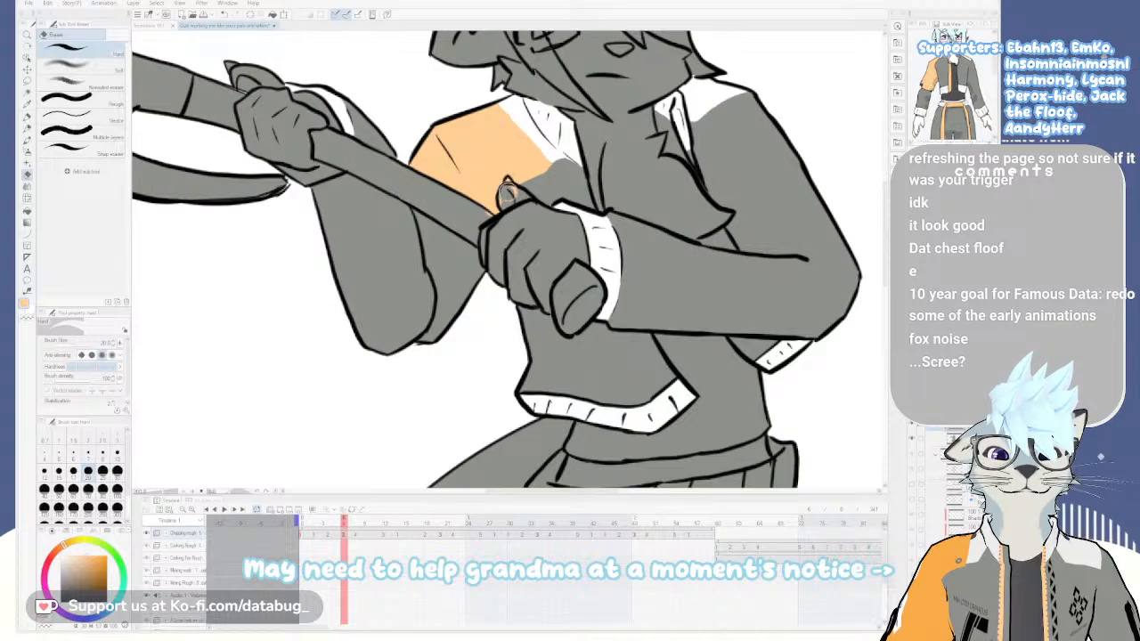
scroll(505, 195, up, 5)
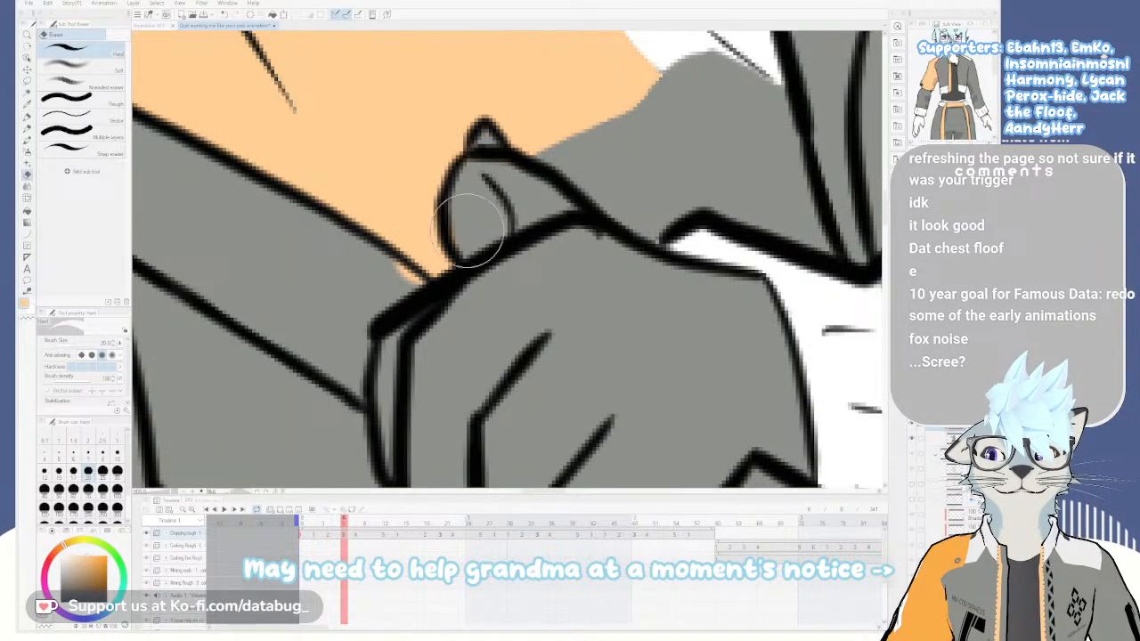
key(p)
scroll(494, 307, down, 5)
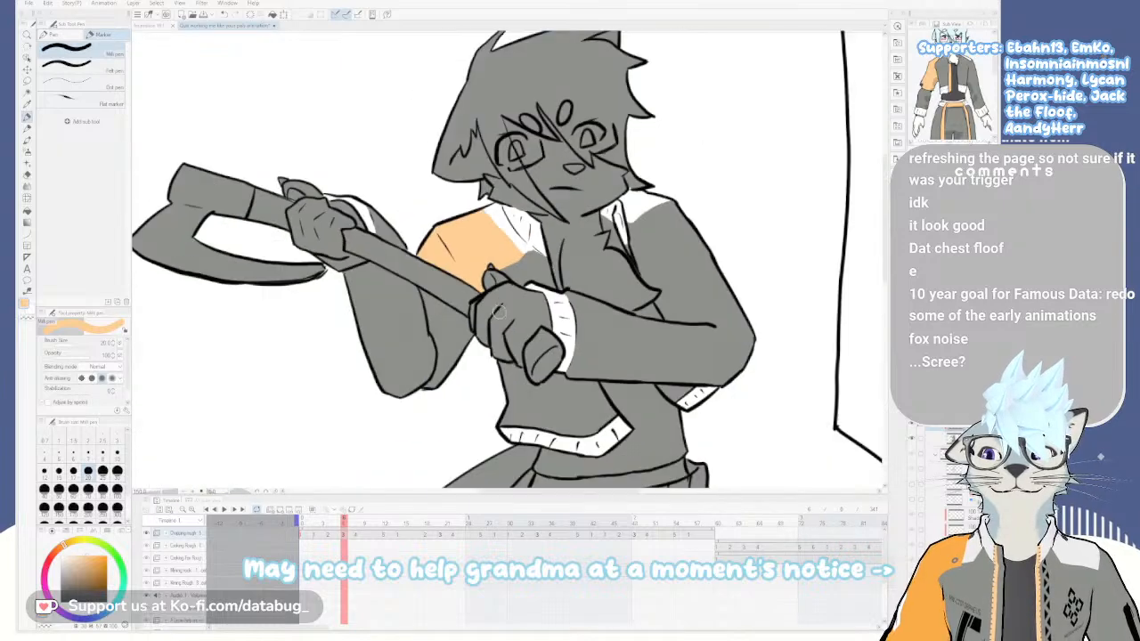
Fill the upper-sleeve section below the axe handle with light orange
scroll(499, 311, up, 4)
key(g)
click(672, 374)
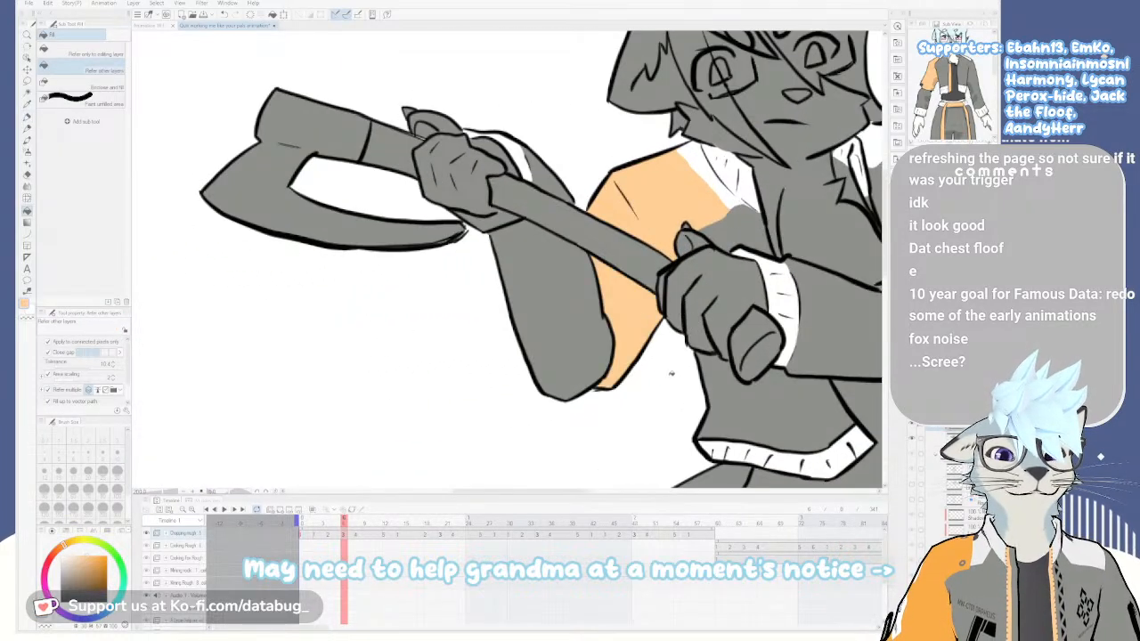
Fill both trouser stripes with light orange, including the small end section past the crossing lines on the far stripe
drag(786, 335, 641, 300)
drag(721, 438, 657, 151)
click(566, 276)
click(639, 263)
scroll(681, 316, down, 3)
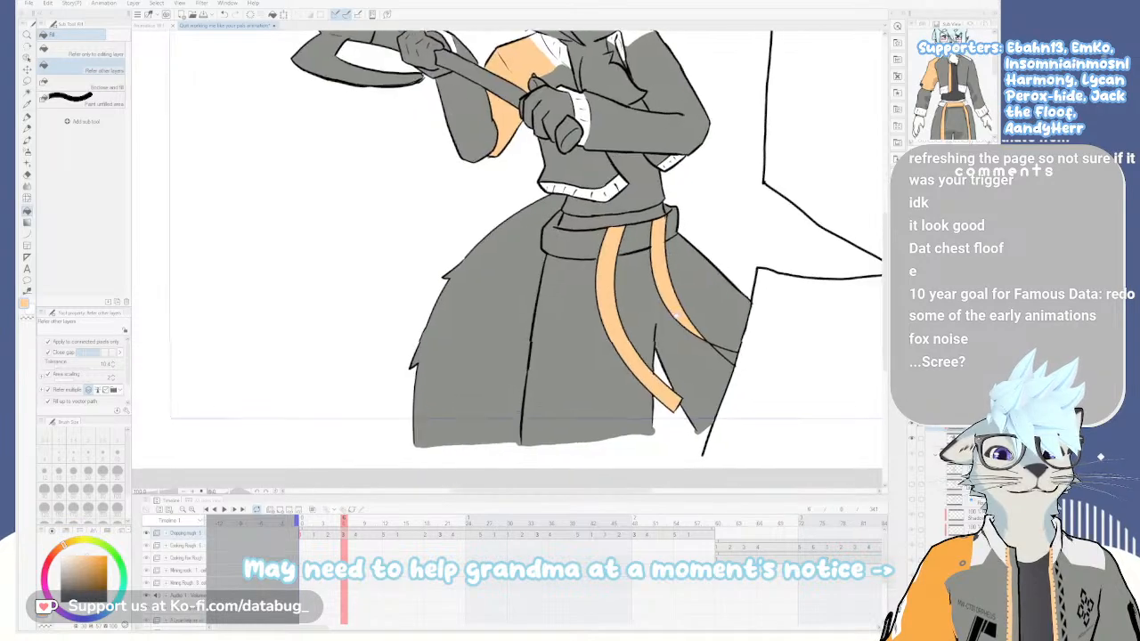
drag(680, 317, 579, 265)
click(619, 294)
scroll(651, 258, up, 3)
drag(514, 208, 653, 287)
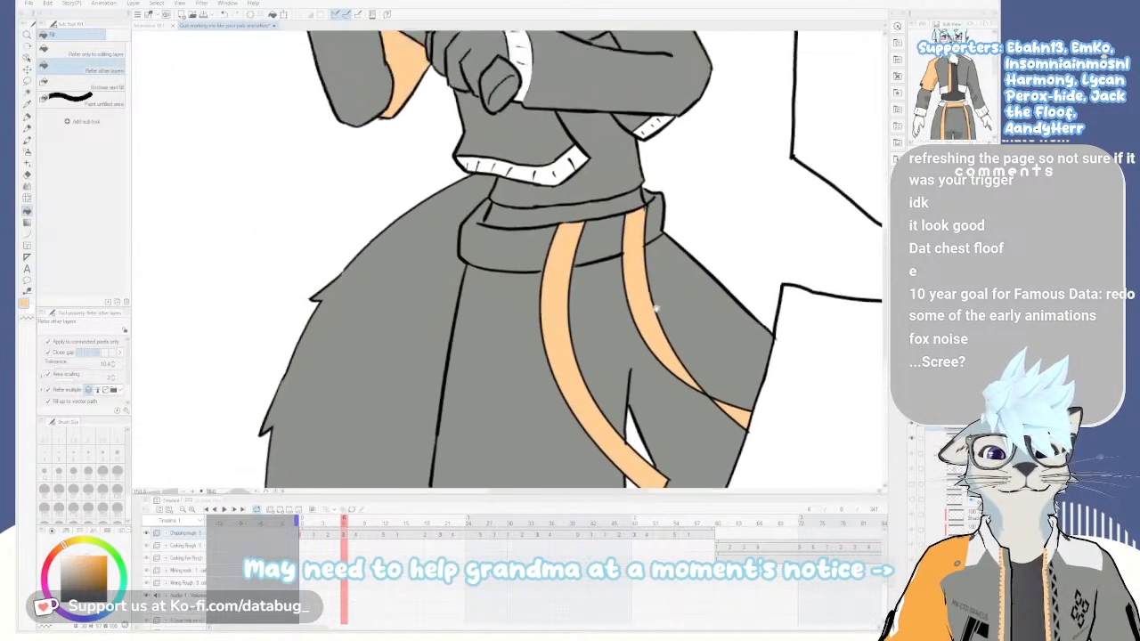
Flip repeatedly between this frame and the previous one to compare the orange accents
drag(609, 109, 636, 285)
drag(632, 196, 649, 352)
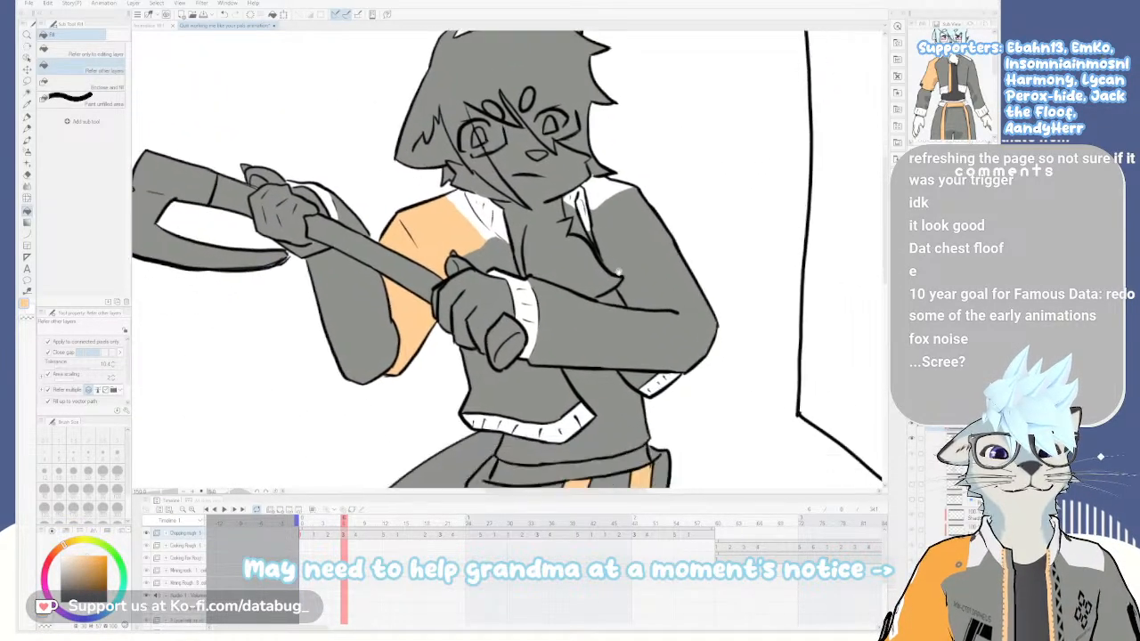
scroll(637, 291, down, 3)
key(Left)
key(Right)
key(Left)
key(Right)
key(Left)
key(Right)
Try painting an angular hanging strap over the tail at the near hip with two parallel light-orange lines
scroll(501, 288, up, 3)
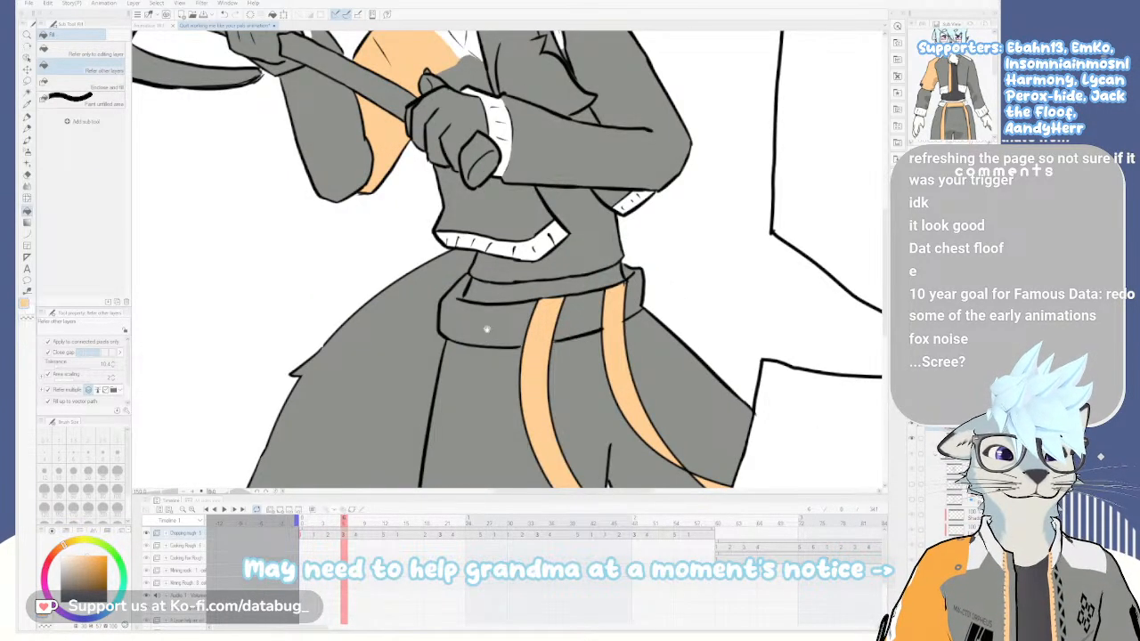
scroll(486, 329, up, 2)
scroll(616, 230, up, 2)
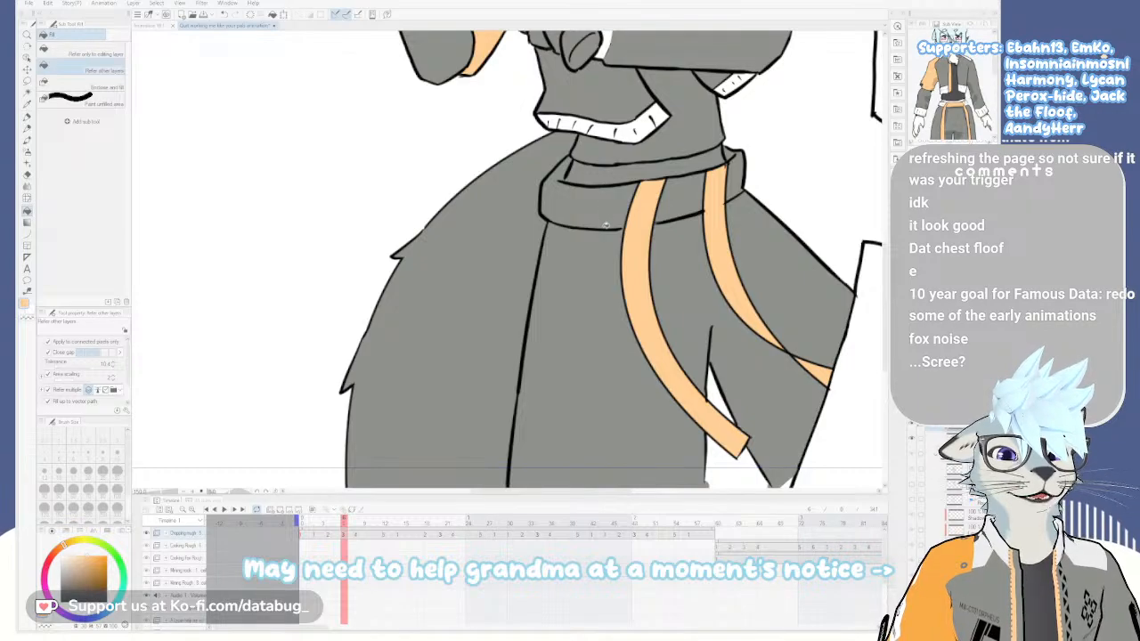
key(p)
mouse_move(540, 140)
mouse_down()
mouse_move(456, 234)
mouse_move(504, 434)
mouse_up()
key(ctrl+z)
drag(486, 388, 509, 440)
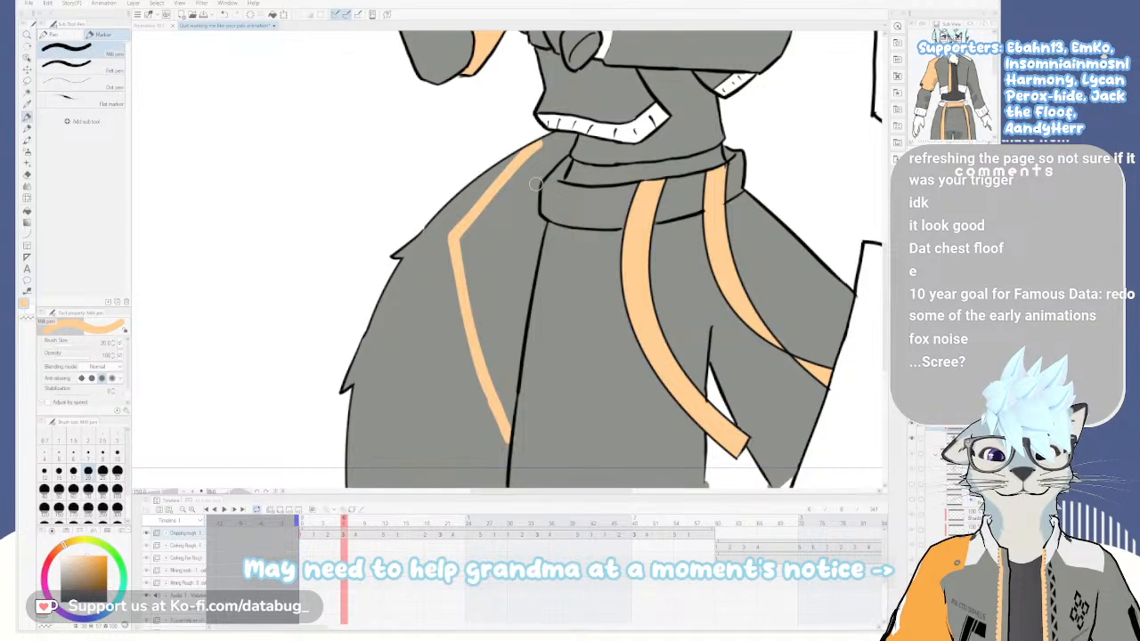
mouse_move(546, 149)
mouse_down()
mouse_move(481, 243)
mouse_move(494, 385)
mouse_move(509, 418)
mouse_up()
key(.)
key(.)
Paint a curved light-orange strap from the jacket hem down to the trouser edge, matching its placement to the previous frame
mouse_move(521, 152)
mouse_down()
mouse_move(517, 282)
mouse_move(534, 320)
mouse_up()
key(.)
key(.)
key(.)
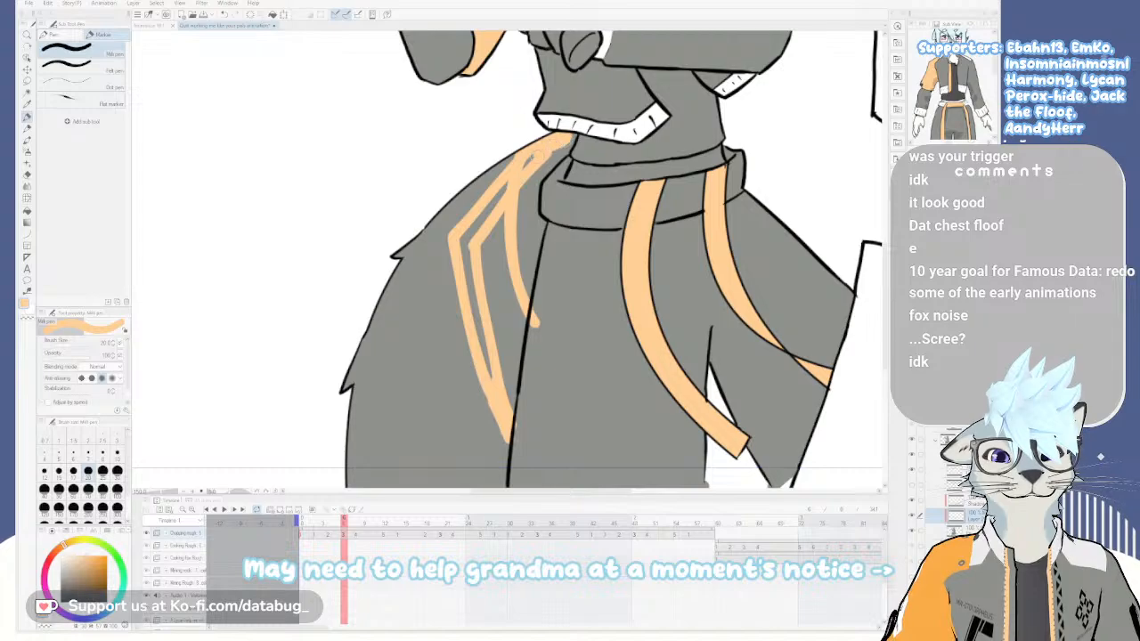
key(.)
key(comma)
key(comma)
key(.)
key(comma)
key(.)
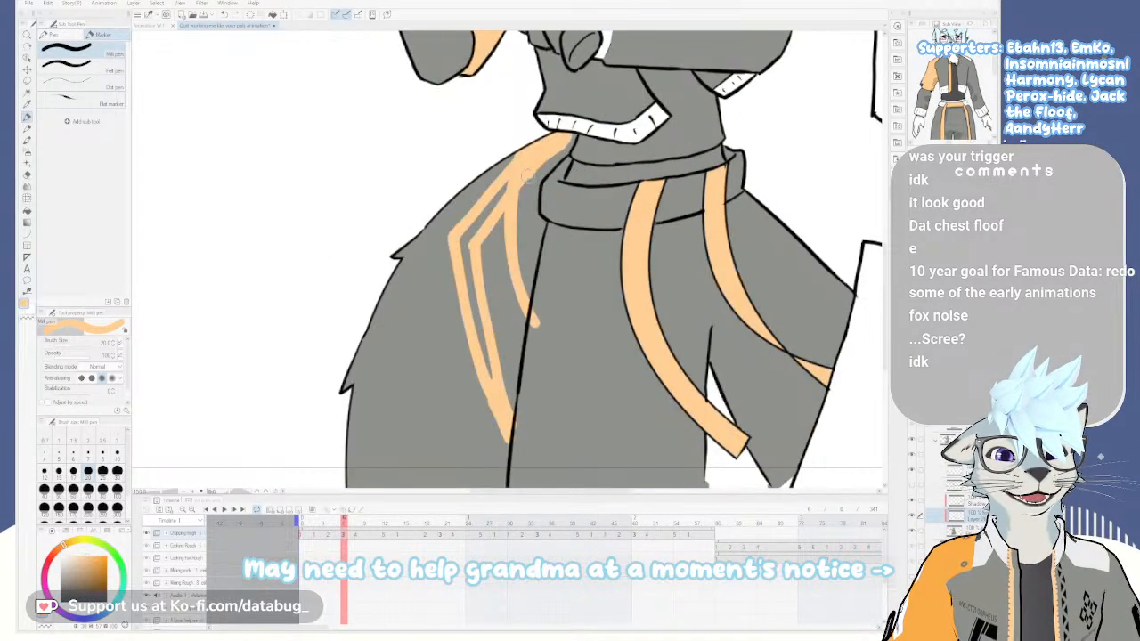
key(.)
key(comma)
key(comma)
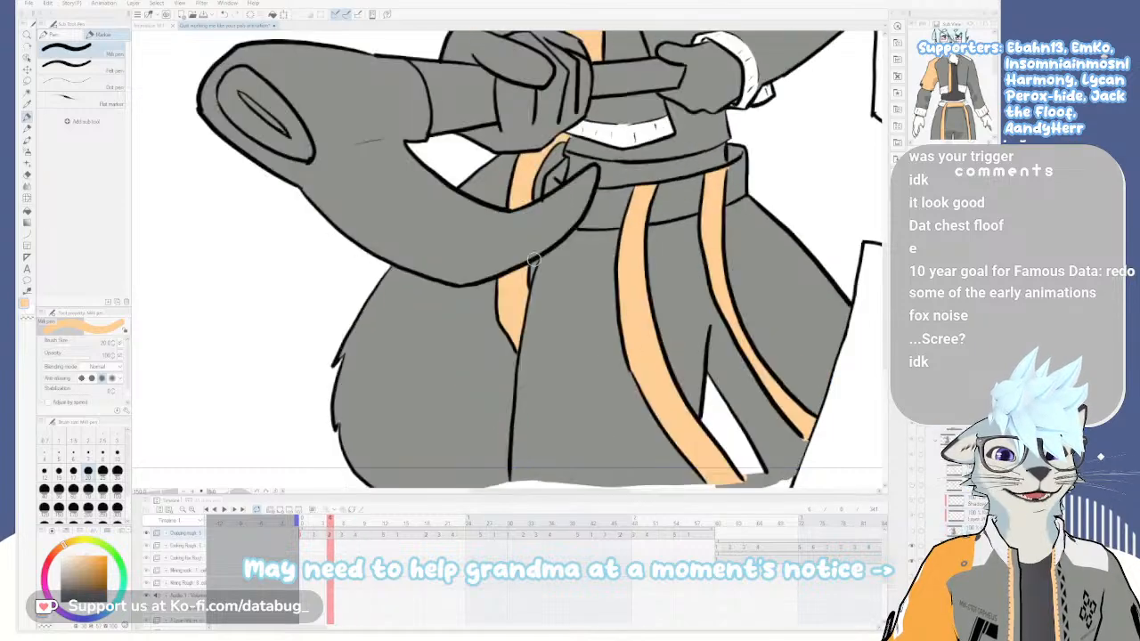
key(.)
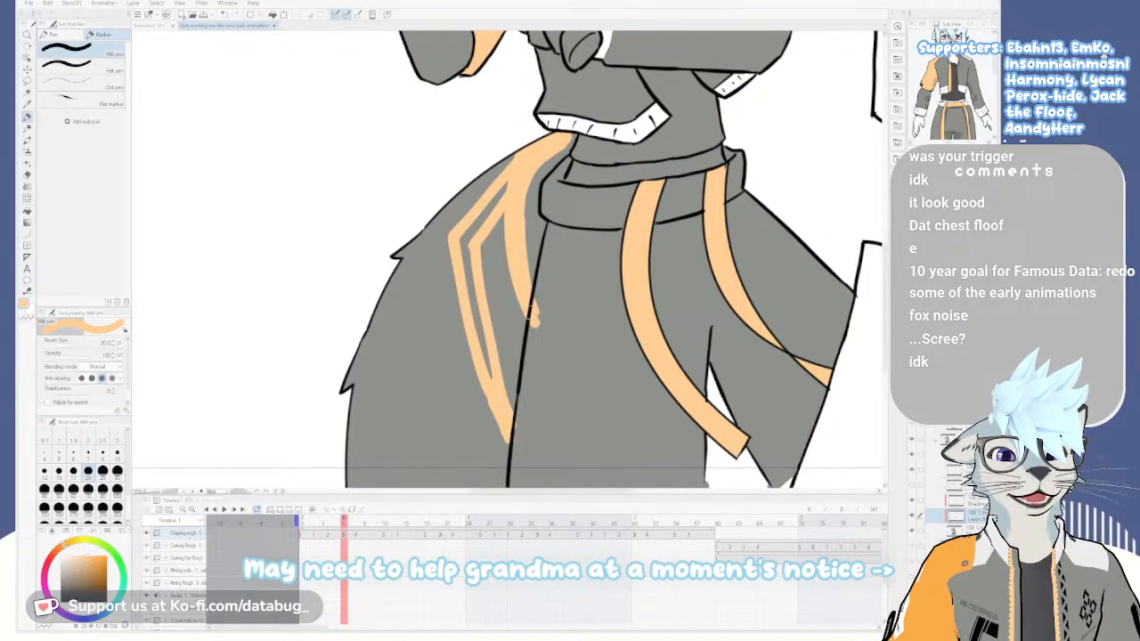
Widen the lower half of the curved hip strap with light orange, checking its shape against the neighbouring frame
key(comma)
key(period)
key(comma)
key(period)
key(period)
key(comma)
key(comma)
key(period)
mouse_move(511, 230)
mouse_down()
mouse_move(507, 306)
mouse_move(530, 333)
mouse_move(516, 297)
mouse_up()
key(comma)
key(period)
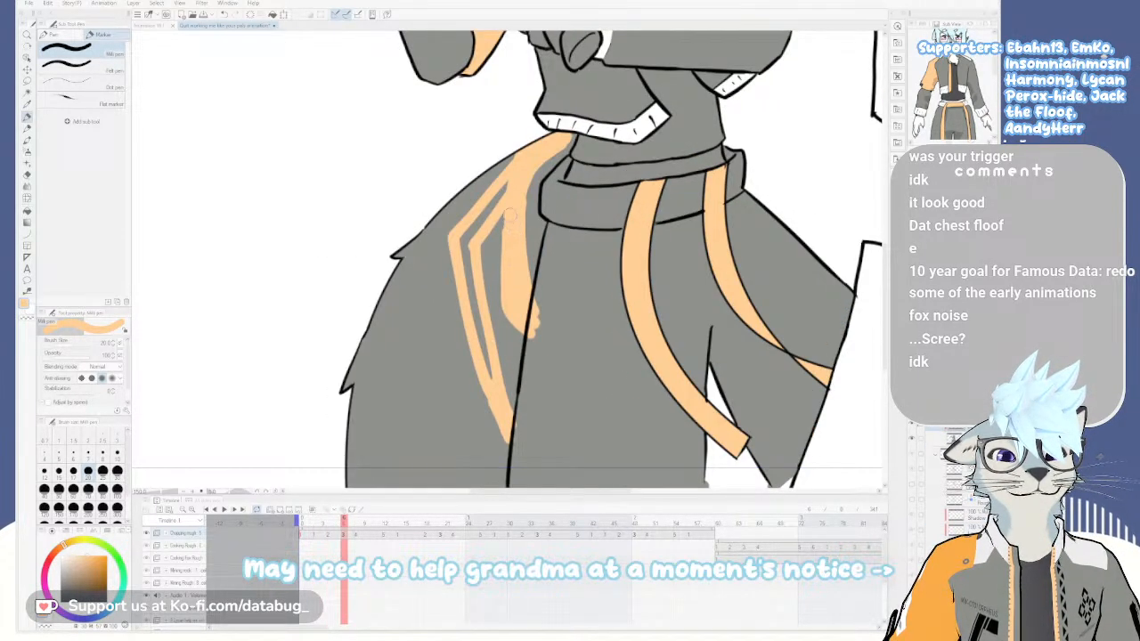
Erase the orange overlapping the trouser leg and the discarded angular strap lines over the tail
key(e)
drag(542, 308, 530, 339)
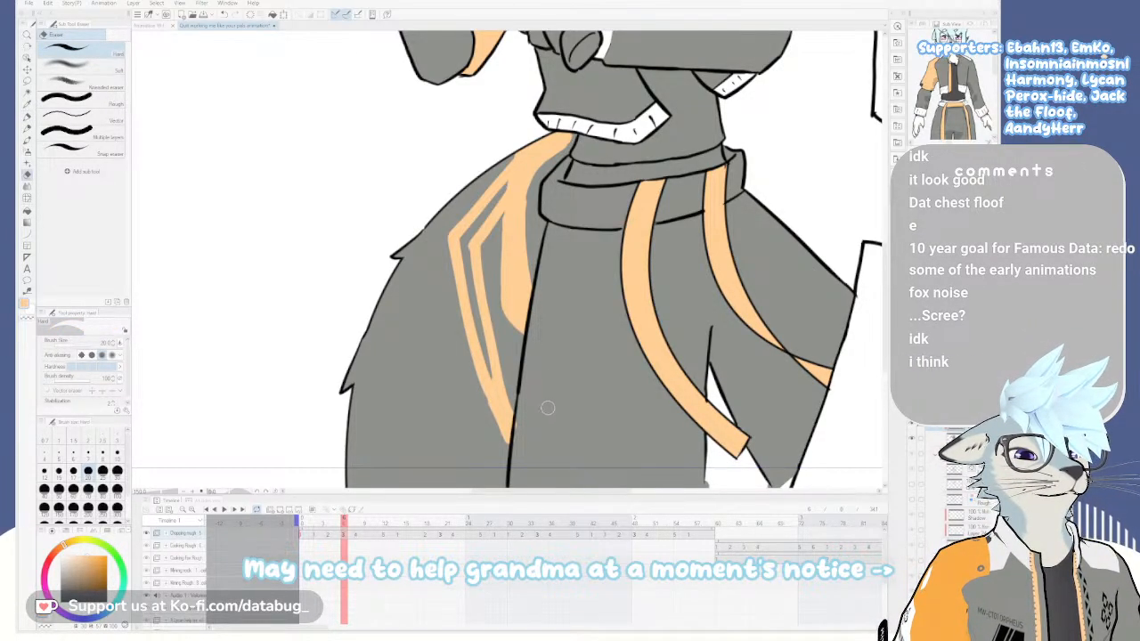
mouse_move(519, 424)
mouse_down()
mouse_move(511, 431)
mouse_move(497, 401)
mouse_move(490, 415)
mouse_up()
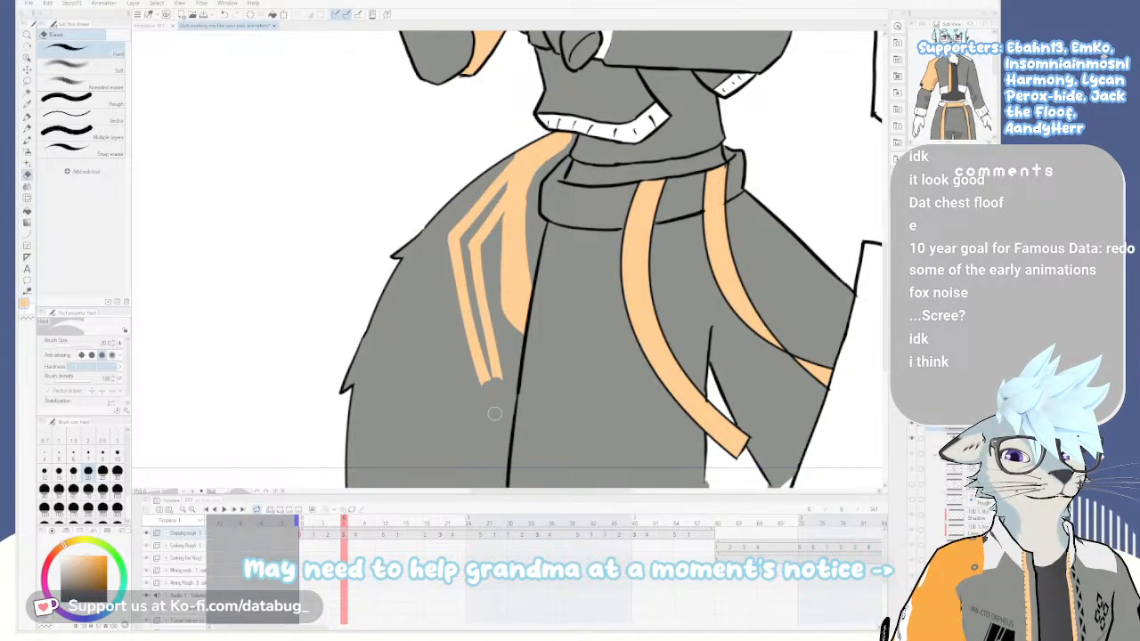
mouse_move(442, 326)
mouse_down()
mouse_move(471, 329)
mouse_move(481, 357)
mouse_move(482, 313)
mouse_move(497, 343)
mouse_move(477, 281)
mouse_move(479, 317)
mouse_move(466, 294)
mouse_move(466, 213)
mouse_move(450, 234)
mouse_move(459, 241)
mouse_move(480, 195)
mouse_move(483, 226)
mouse_move(515, 173)
mouse_move(502, 162)
mouse_move(484, 229)
mouse_move(503, 156)
mouse_move(501, 198)
mouse_up()
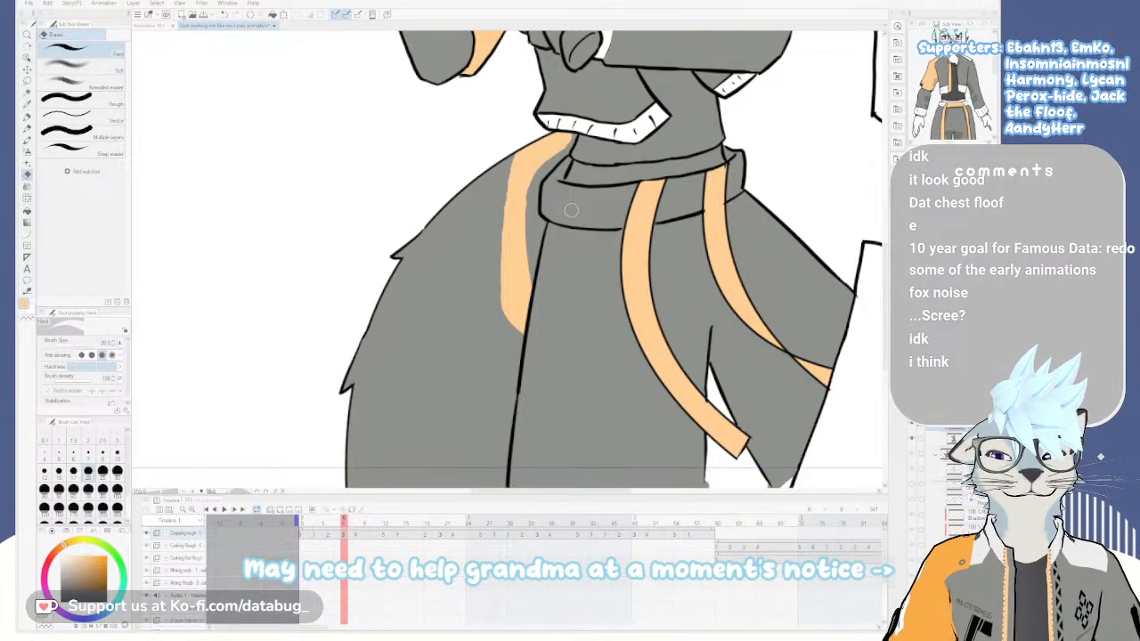
Outline the curved light-orange hip strap in black on the line layer, checking its placement against the neighbouring frame
key(Right)
key(Left)
key(Left)
key(Right)
key(Left)
key(Right)
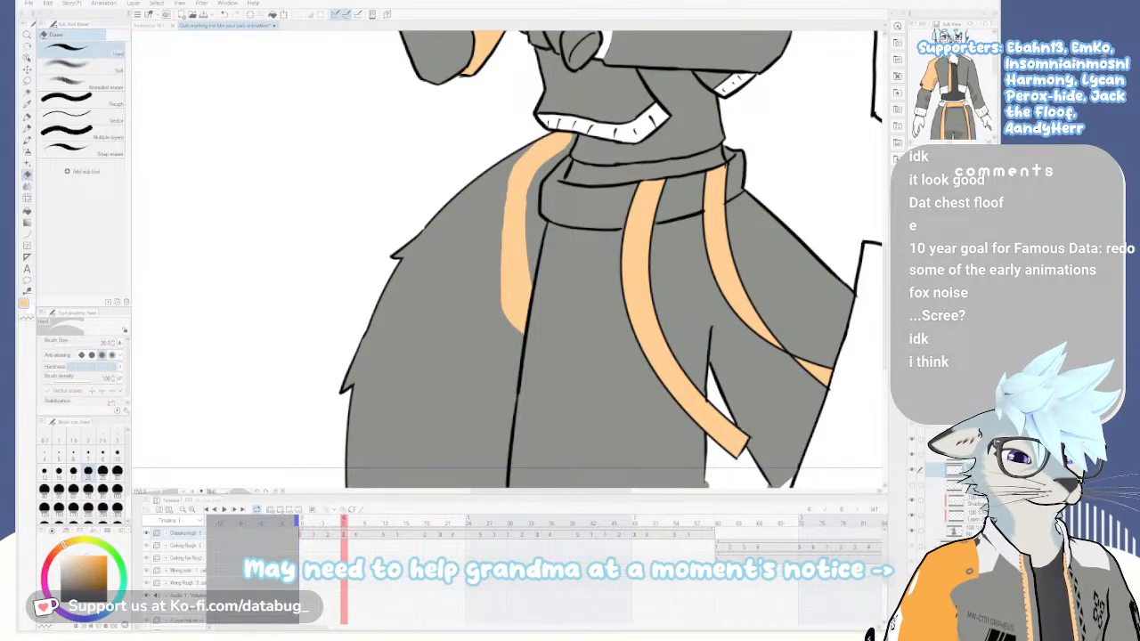
key(alt+])
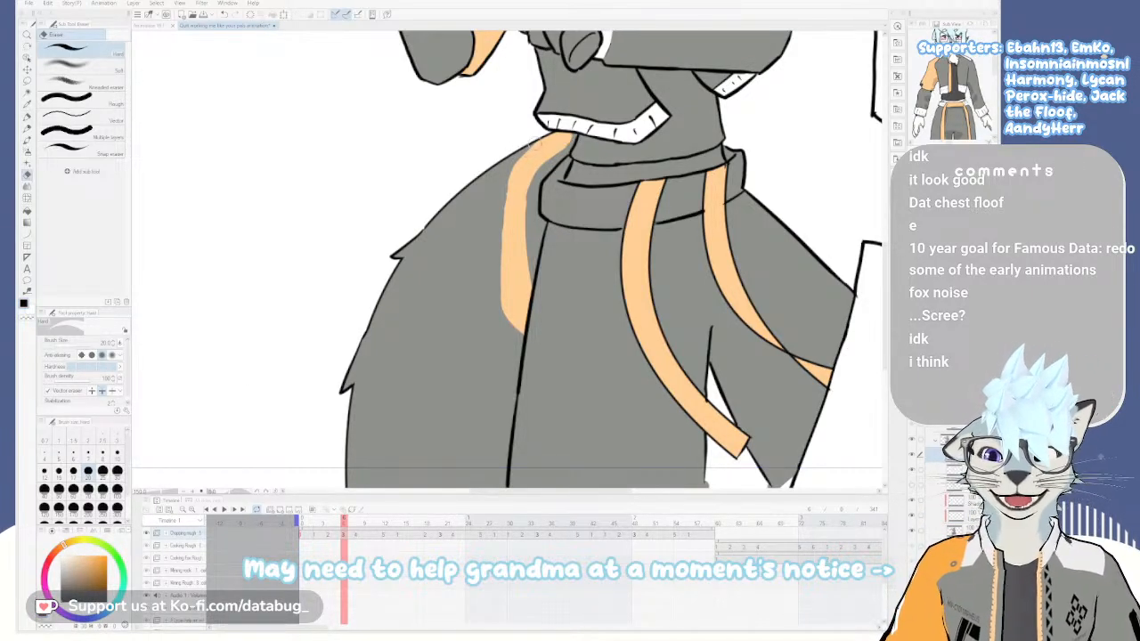
key(p)
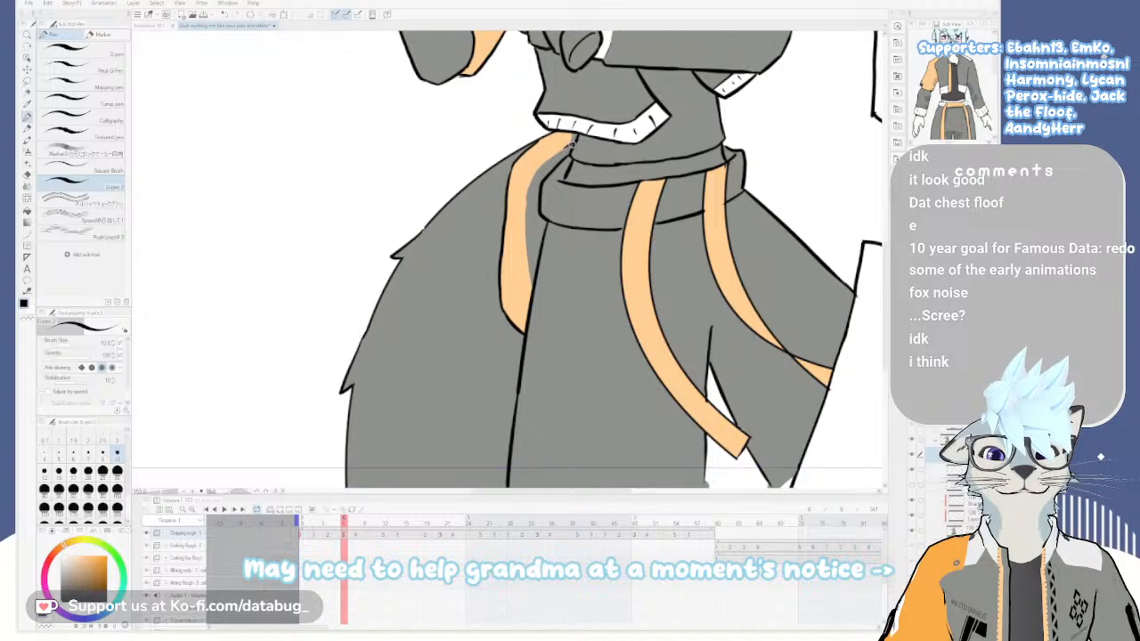
mouse_move(539, 167)
mouse_down()
mouse_move(536, 292)
mouse_move(535, 244)
mouse_move(540, 300)
mouse_up()
key(e)
key(p)
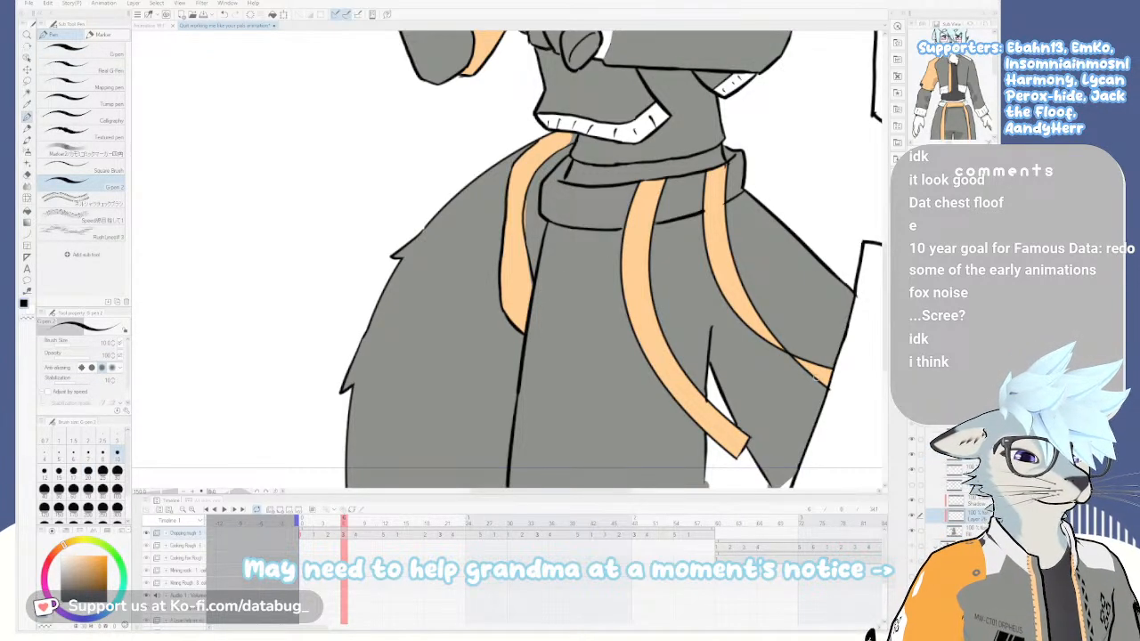
Clean up the hip strap's inner outline and patch the gaps along its edge with light orange
scroll(458, 178, up, 3)
key(e)
drag(470, 170, 471, 218)
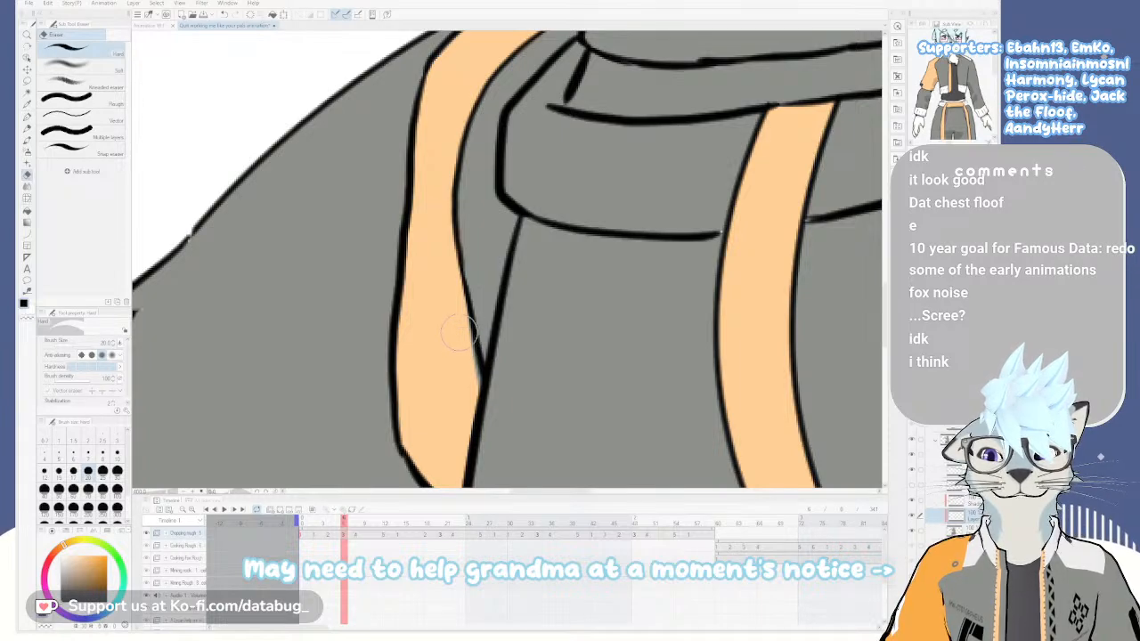
key(p)
drag(459, 311, 465, 331)
key(ctrl+z)
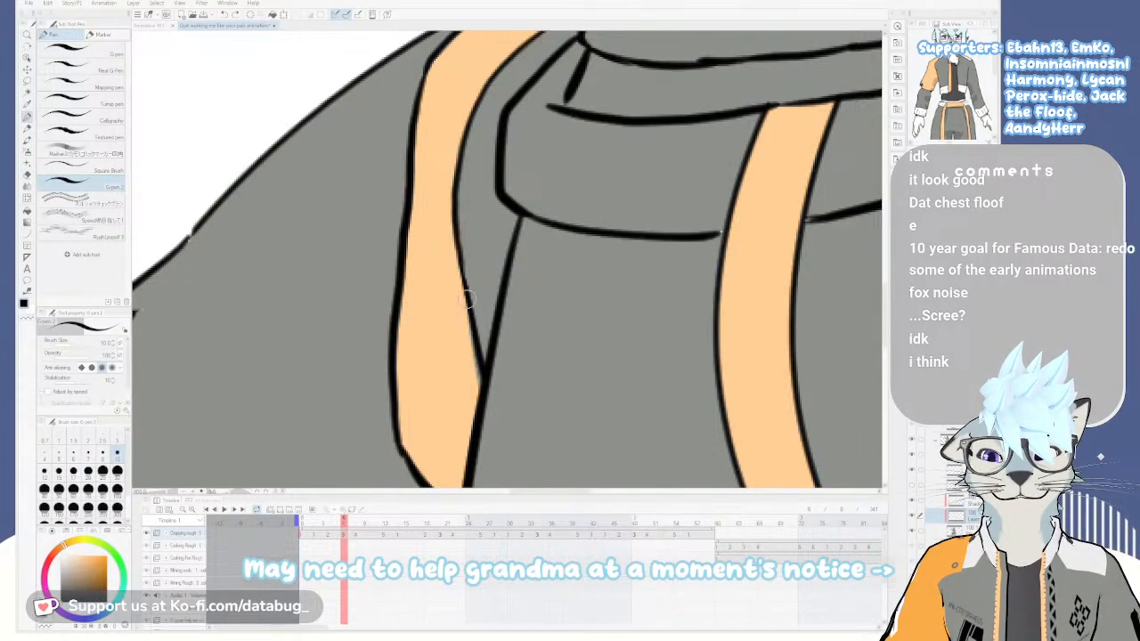
alt+click(452, 343)
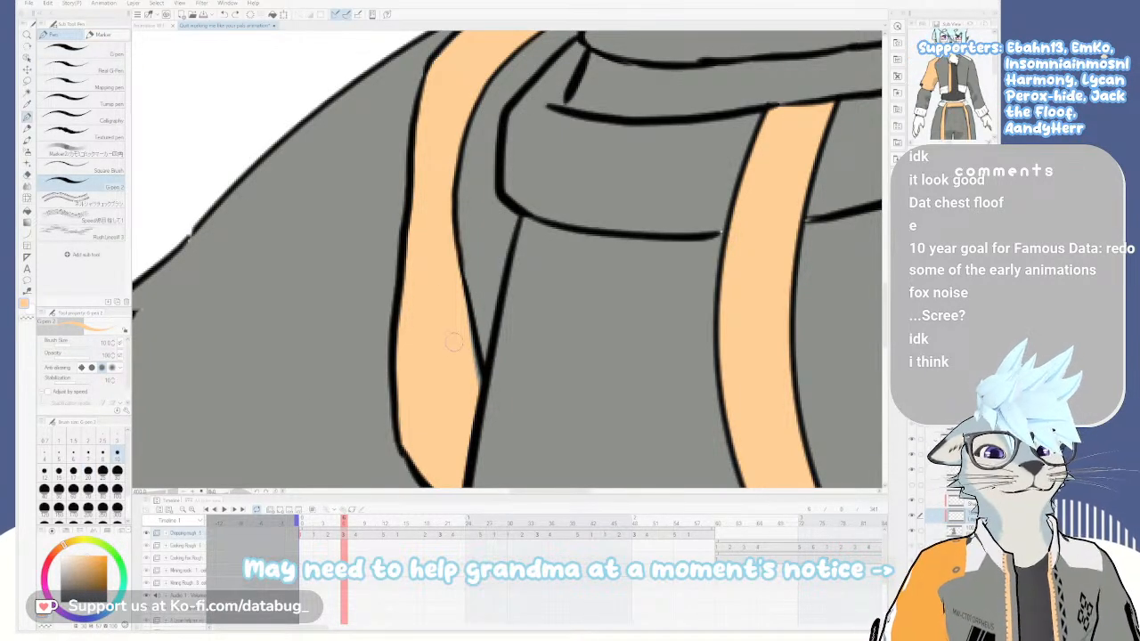
drag(462, 316, 479, 383)
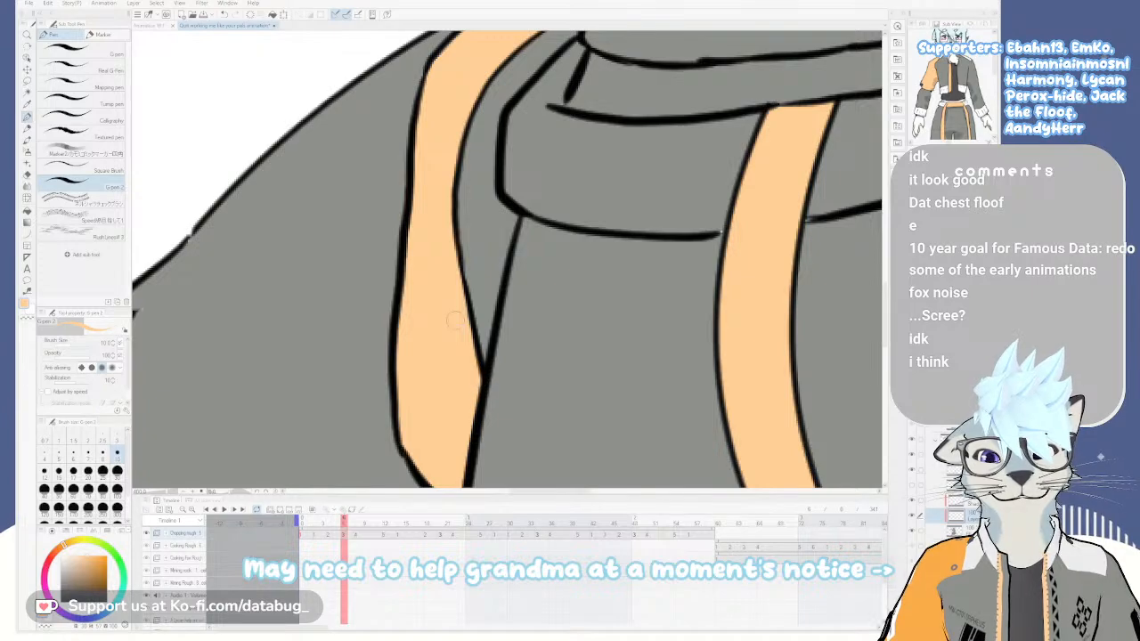
scroll(525, 213, up, 5)
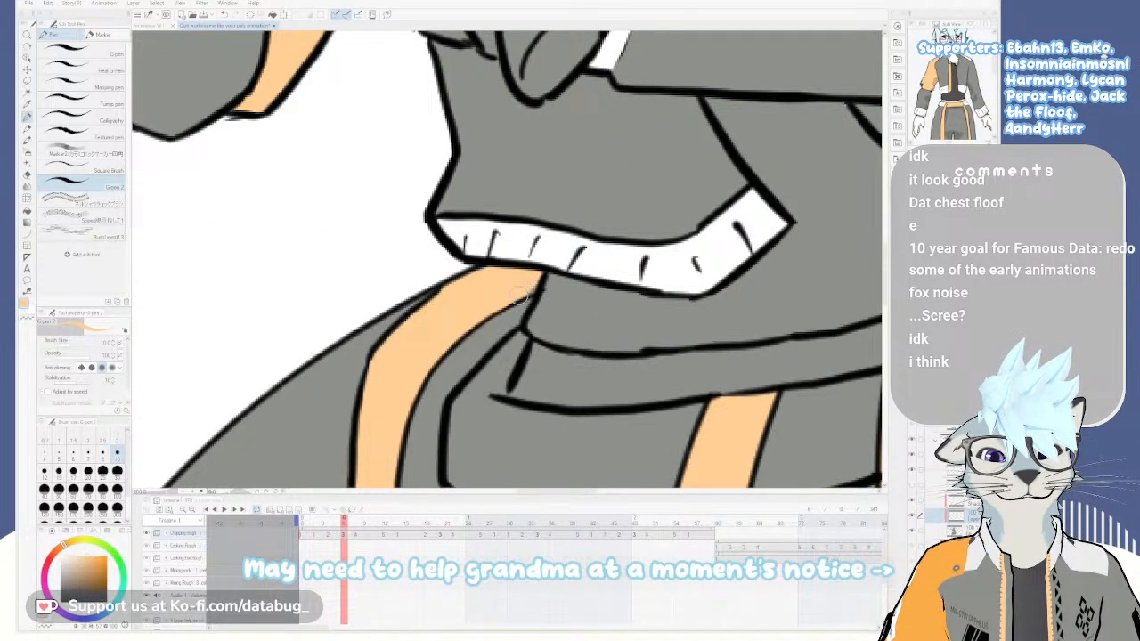
key(e)
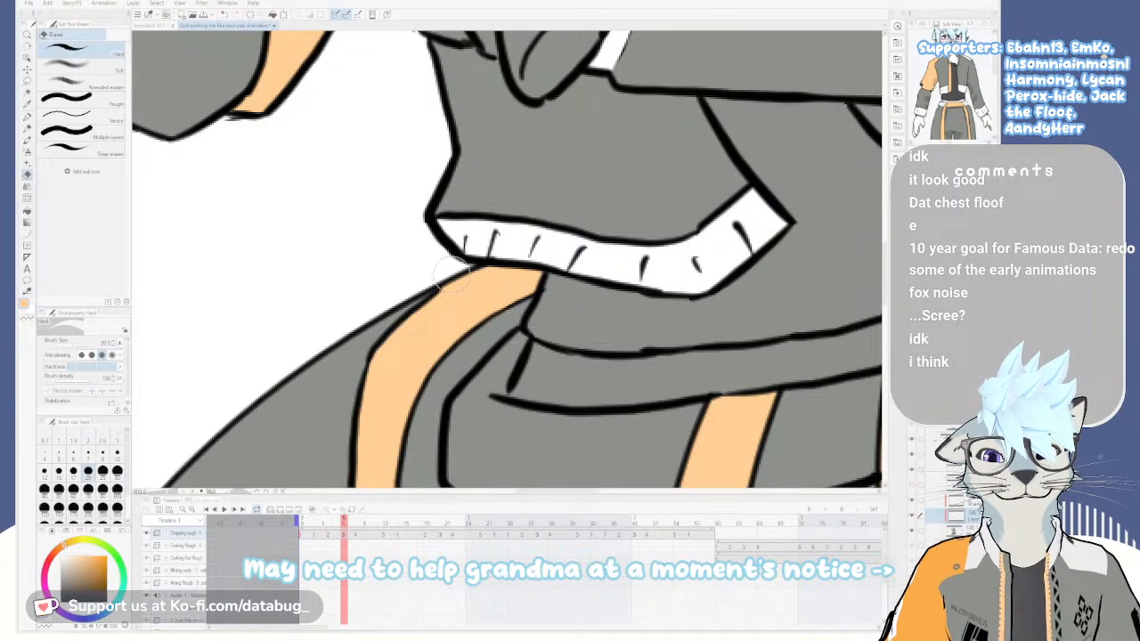
Flip through the coloured and grey axe frames to compare the straps, jacket and waistband between poses
scroll(481, 312, down, 5)
drag(537, 305, 518, 262)
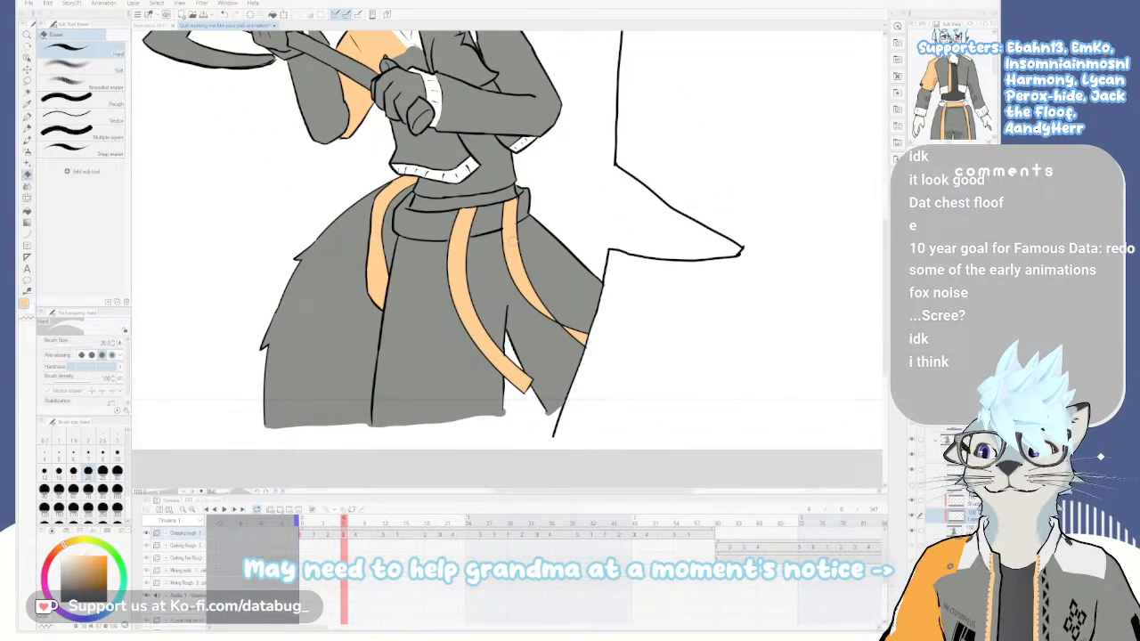
key(p)
mouse_move(485, 214)
mouse_down()
mouse_move(515, 298)
mouse_move(467, 211)
mouse_up()
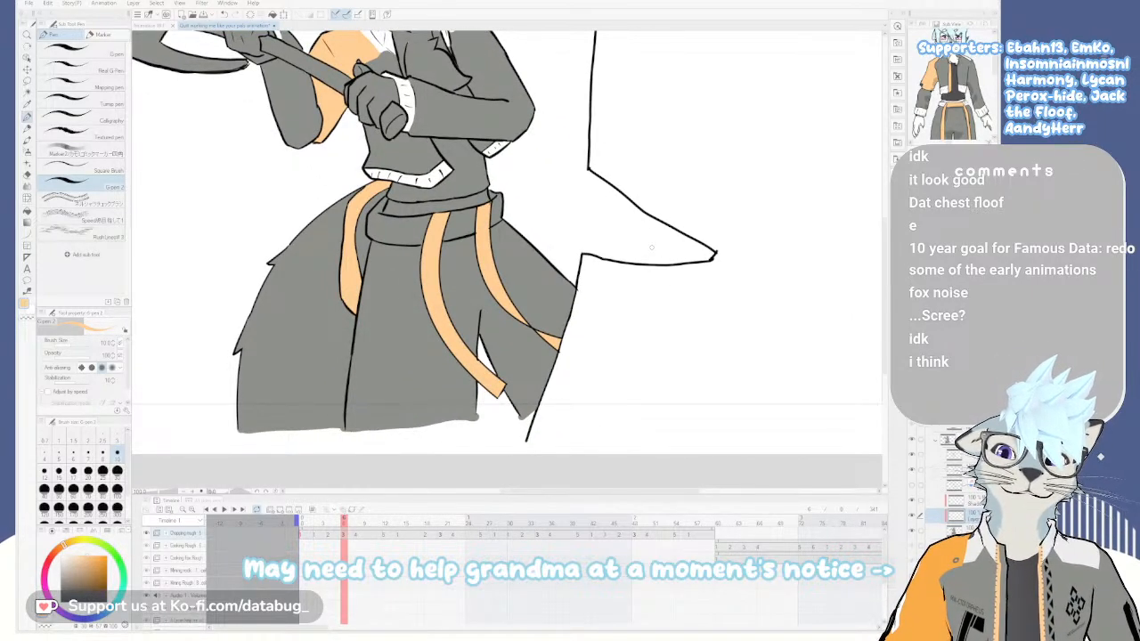
drag(465, 214, 593, 331)
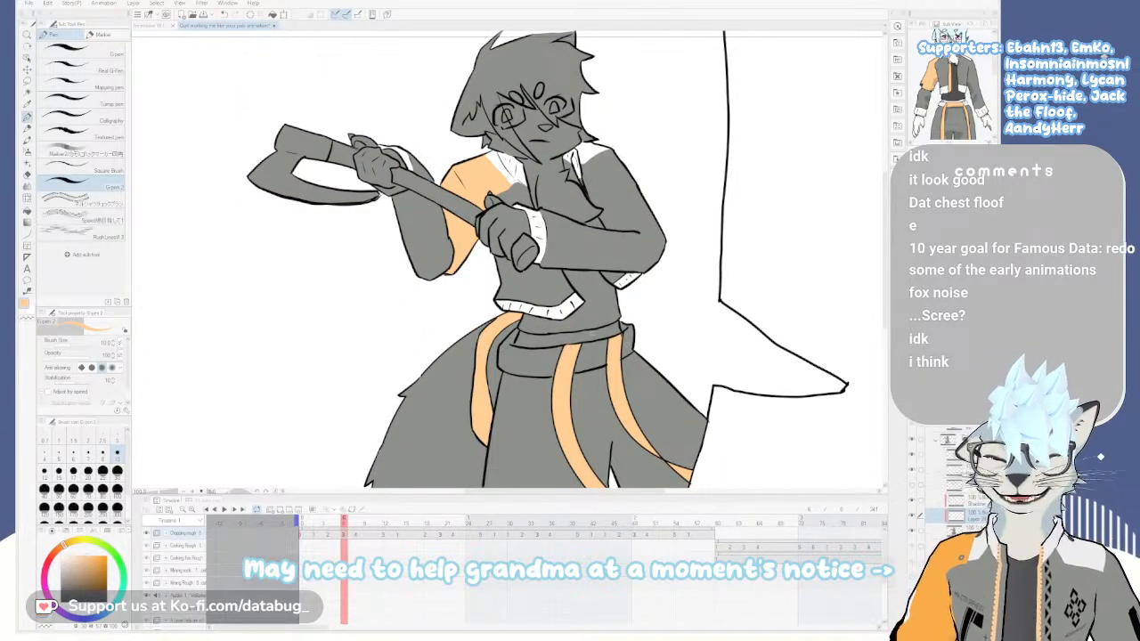
drag(725, 522, 309, 521)
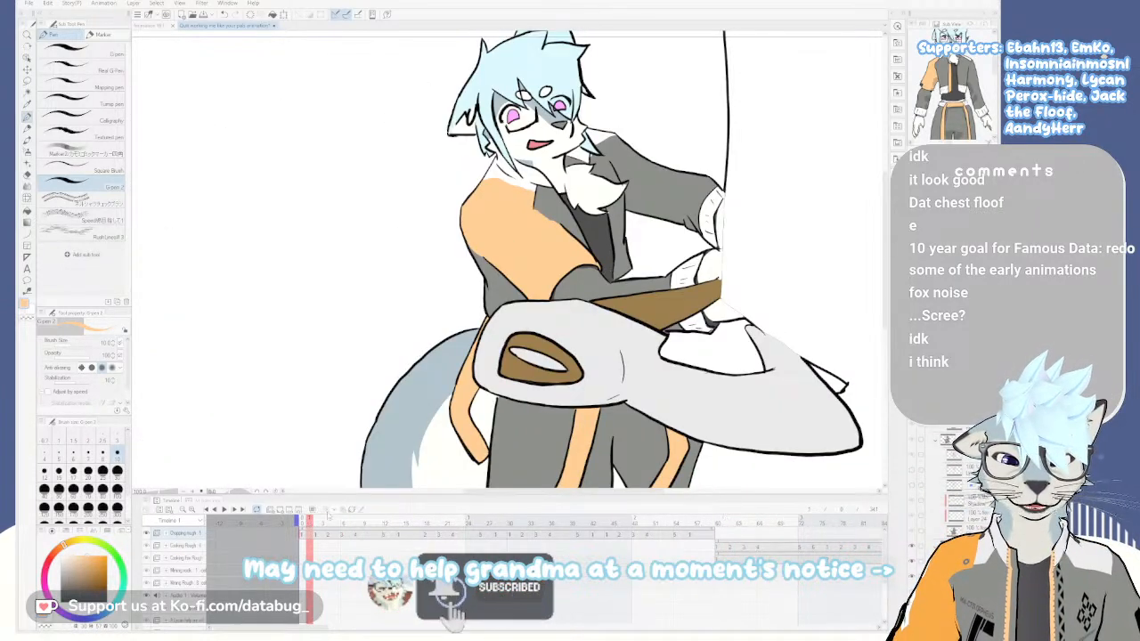
key(Left)
key(Right)
key(Right)
key(Left)
drag(612, 300, 580, 294)
scroll(581, 228, down, 1)
scroll(588, 295, up, 1)
scroll(588, 295, down, 1)
key(Right)
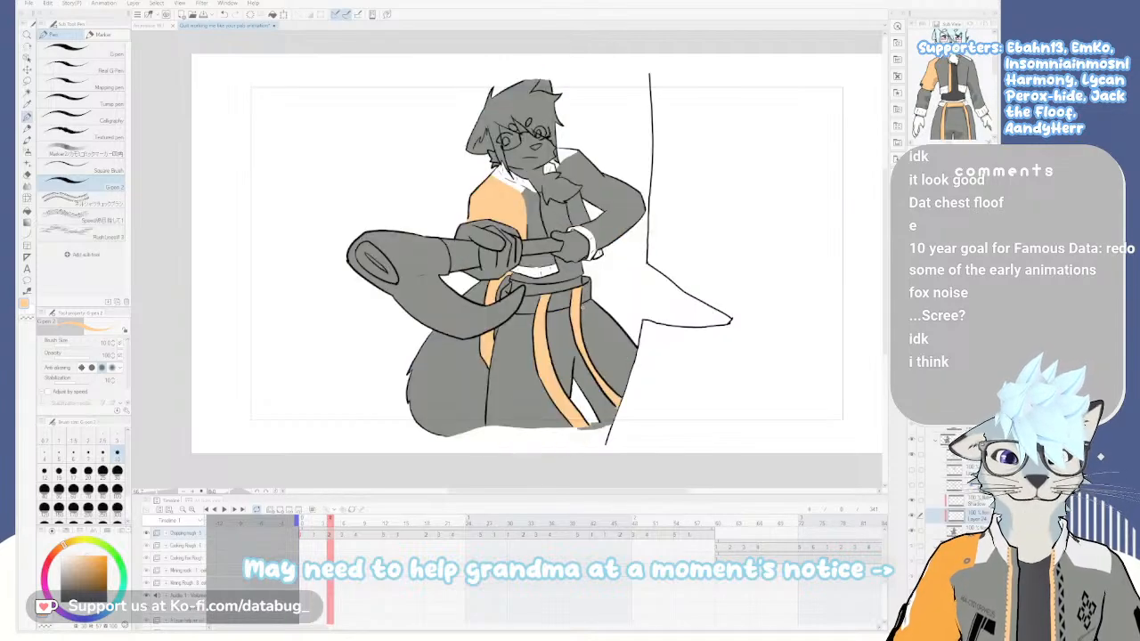
scroll(494, 173, up, 2)
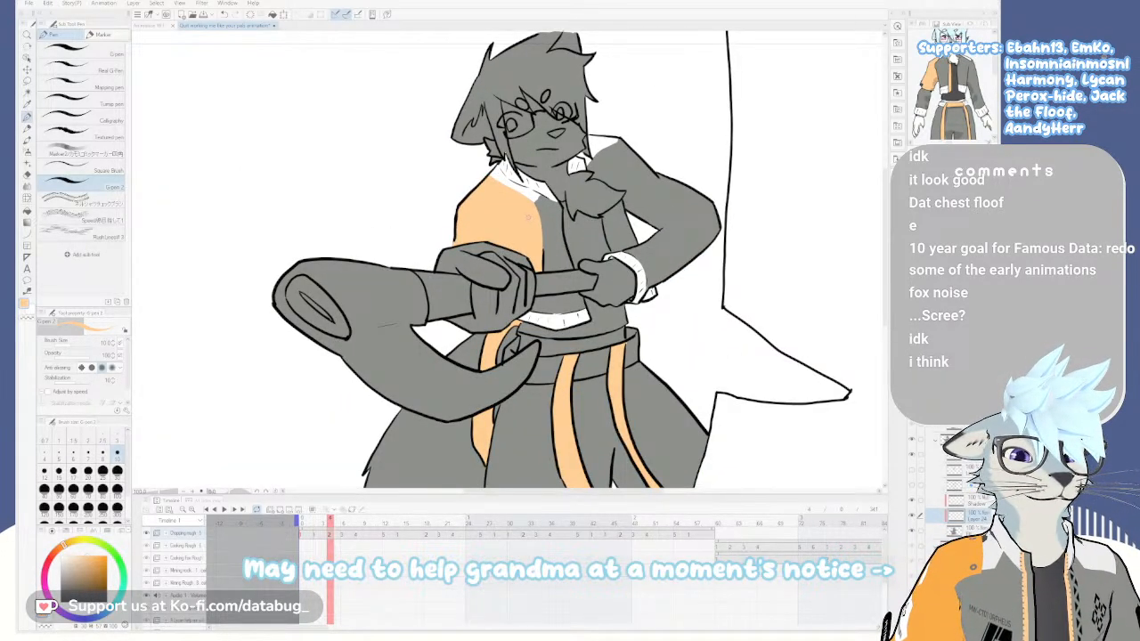
drag(559, 278, 504, 230)
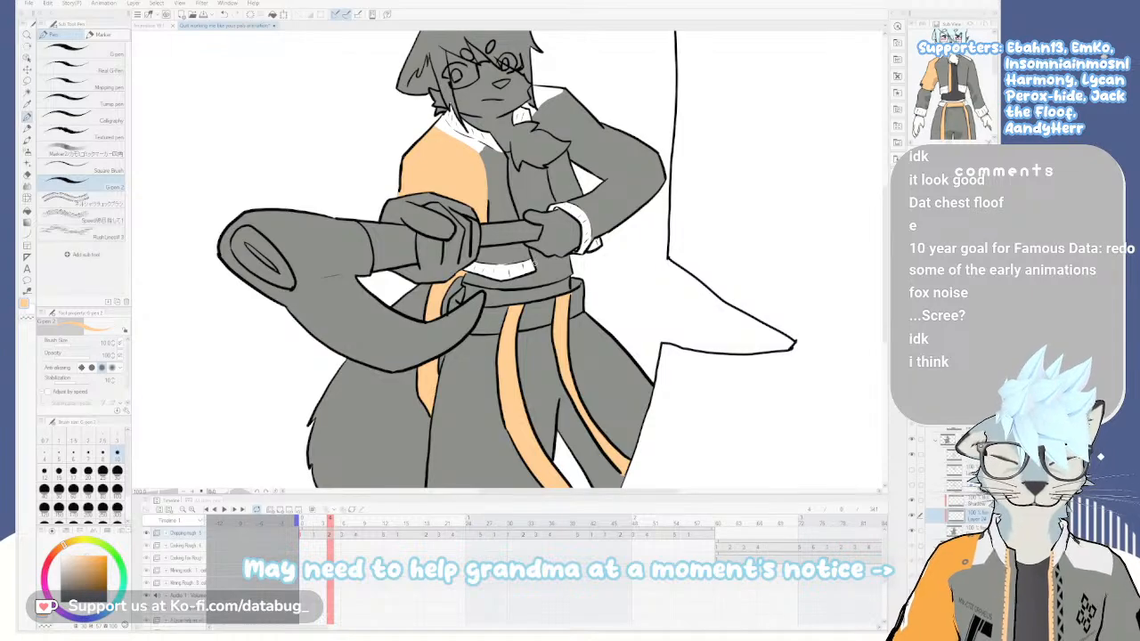
key(Right)
key(Right)
key(Left)
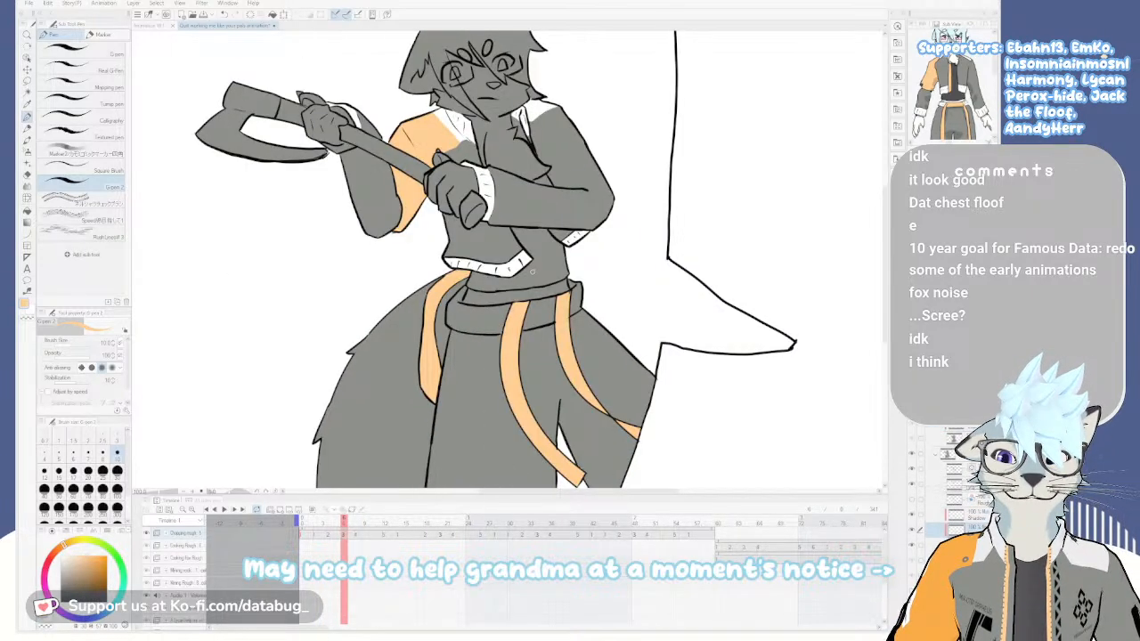
key(Right)
key(Left)
key(Left)
key(Left)
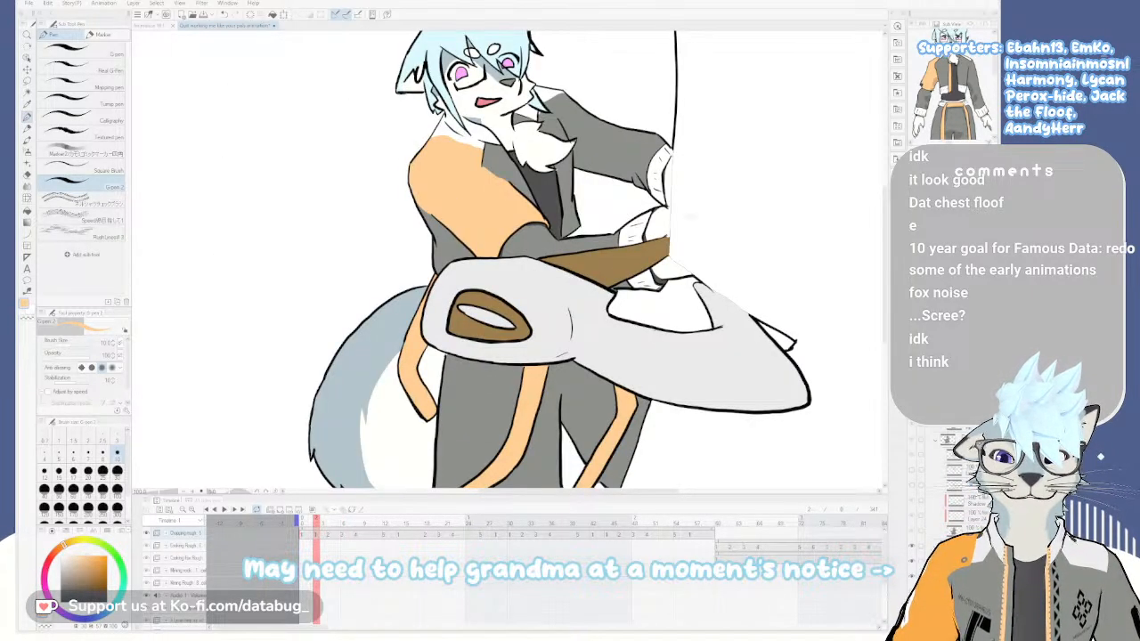
Fill all waistband sections on the second axe frame with white, using the coloured frame before it as reference
key(Right)
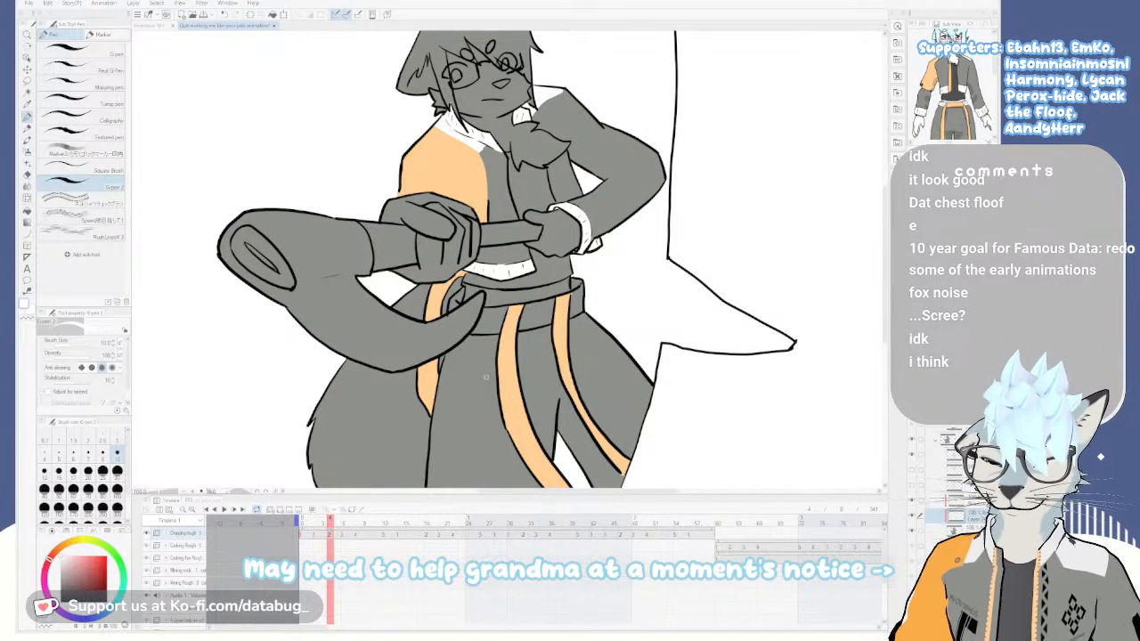
key(Left)
key(Right)
key(Left)
key(Right)
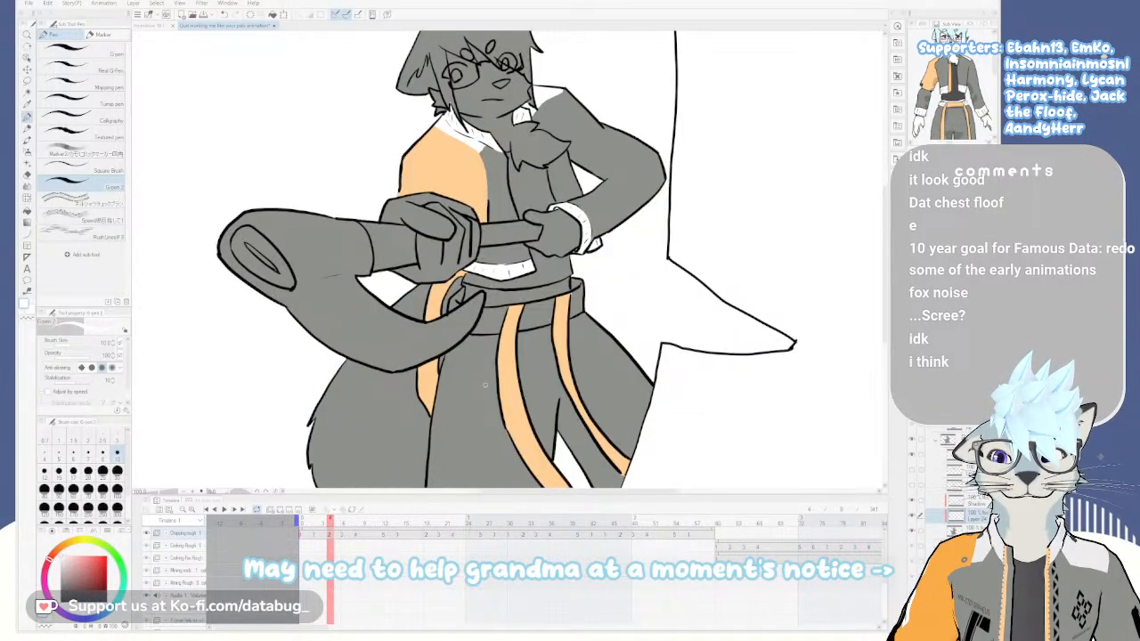
key(g)
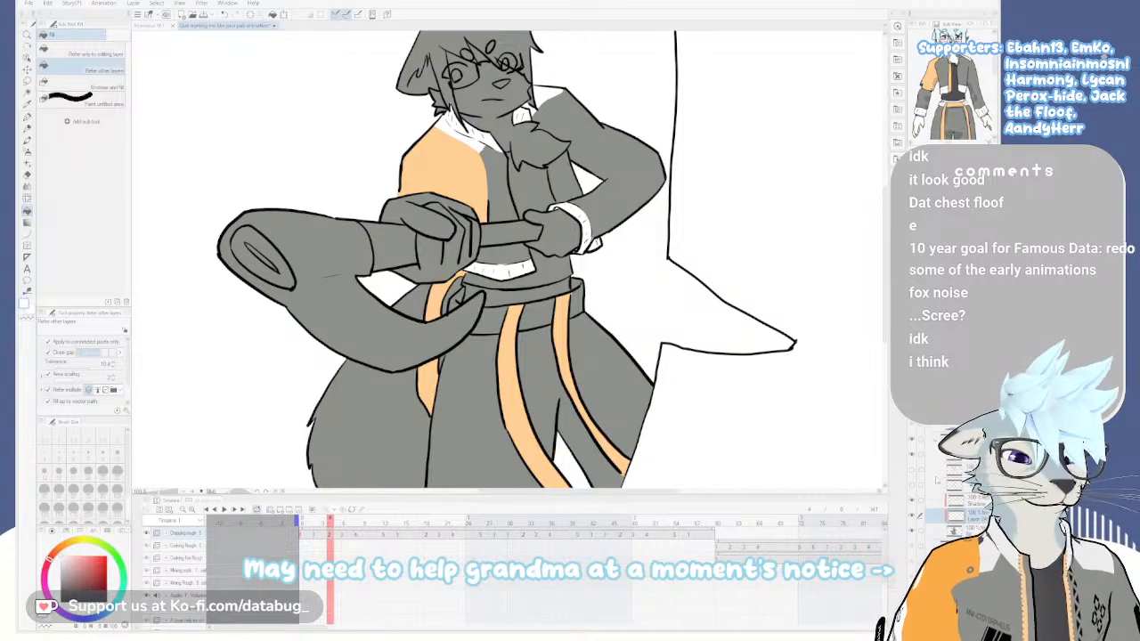
click(549, 313)
click(577, 313)
click(579, 283)
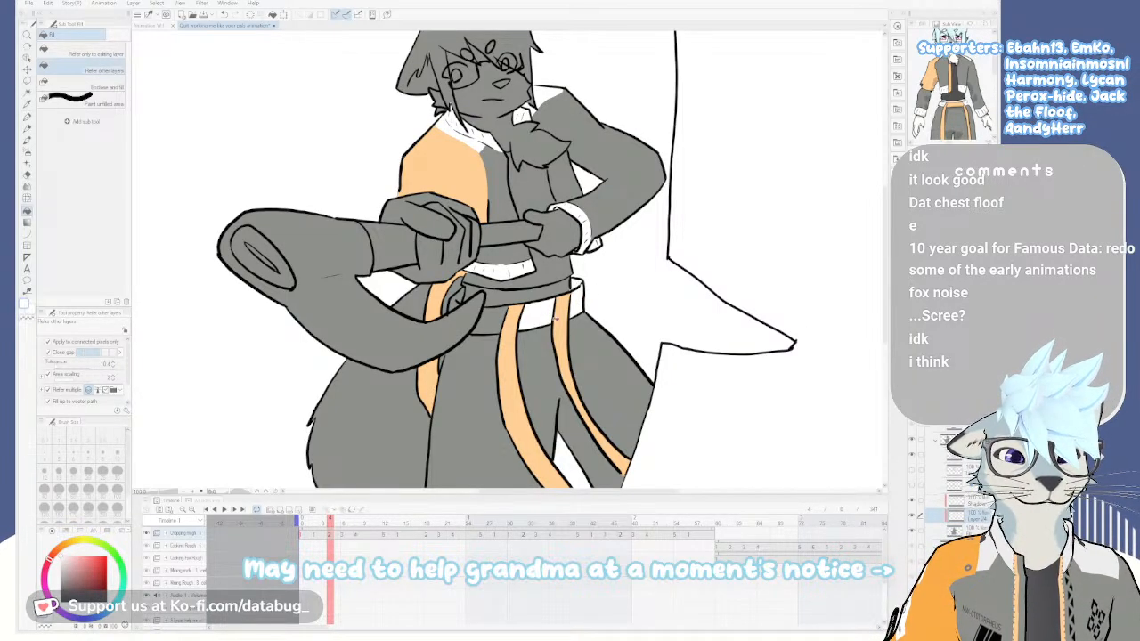
click(514, 315)
click(450, 302)
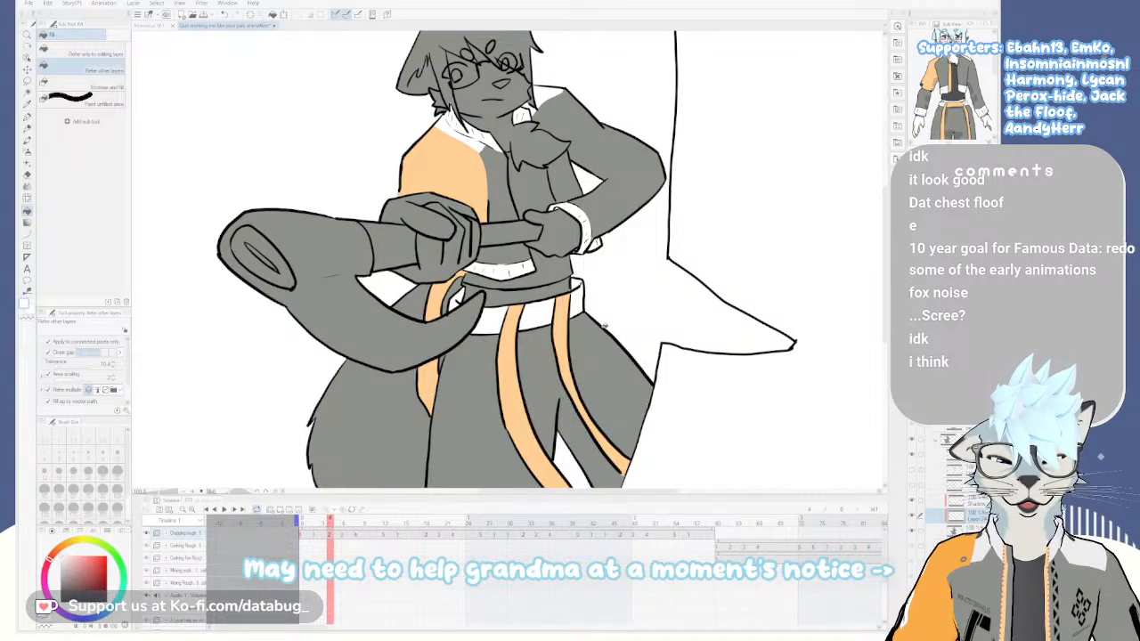
Fill the waistband sections around the straps on the third axe frame with white
key(Right)
click(545, 313)
click(574, 299)
click(483, 306)
click(562, 290)
click(572, 286)
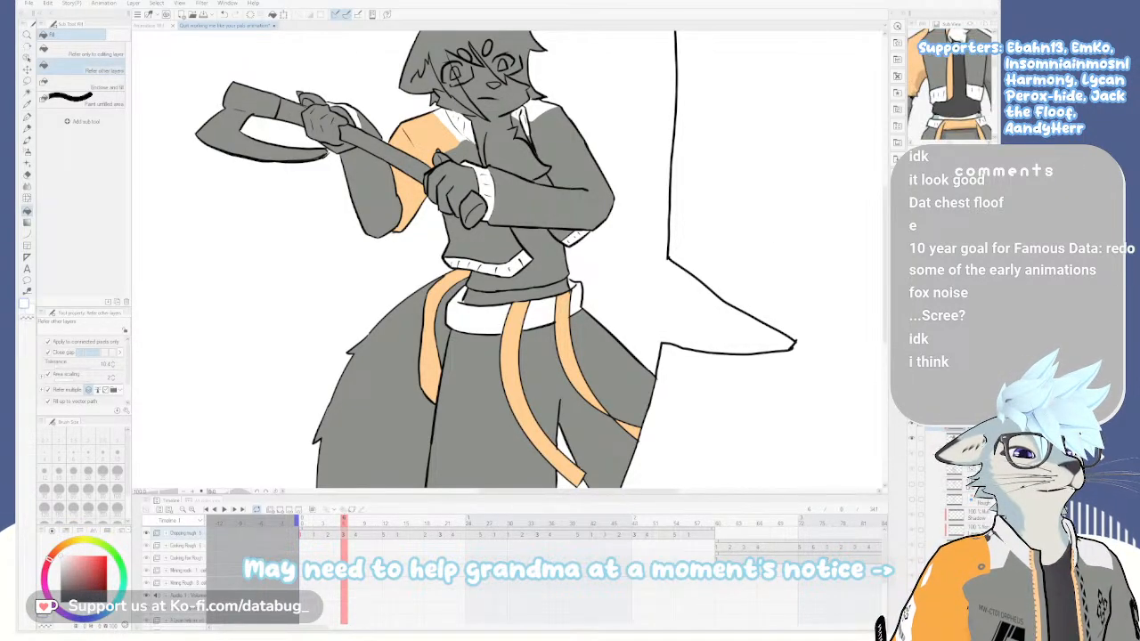
Check the character reference, choose its light orange and fill the waistband section between the straps on the second axe frame
drag(588, 353, 566, 343)
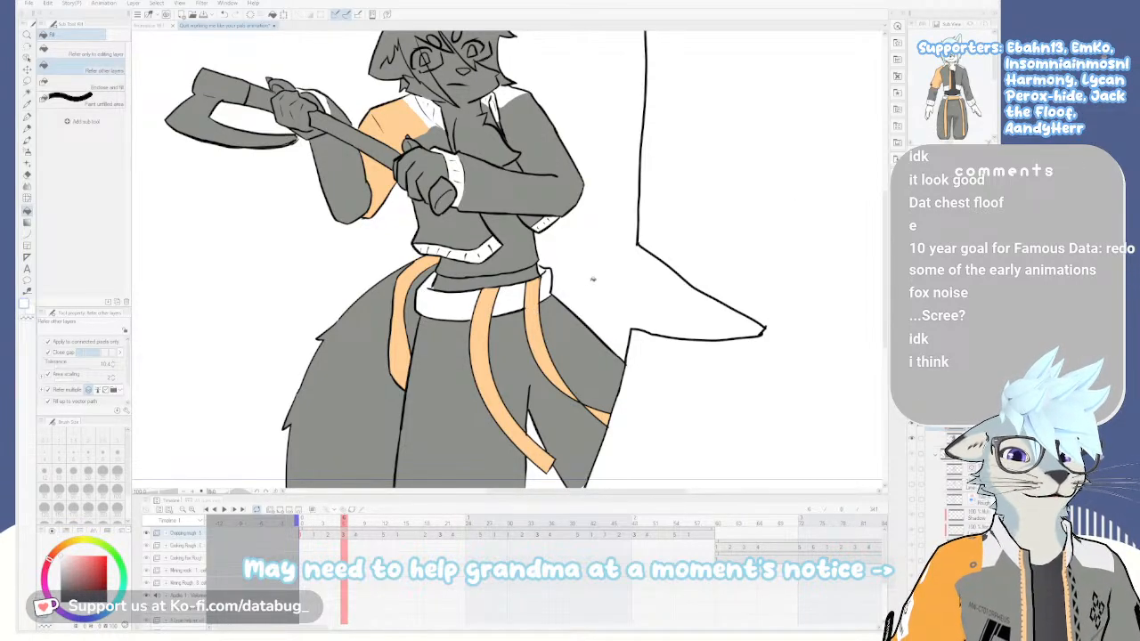
drag(950, 104, 952, 94)
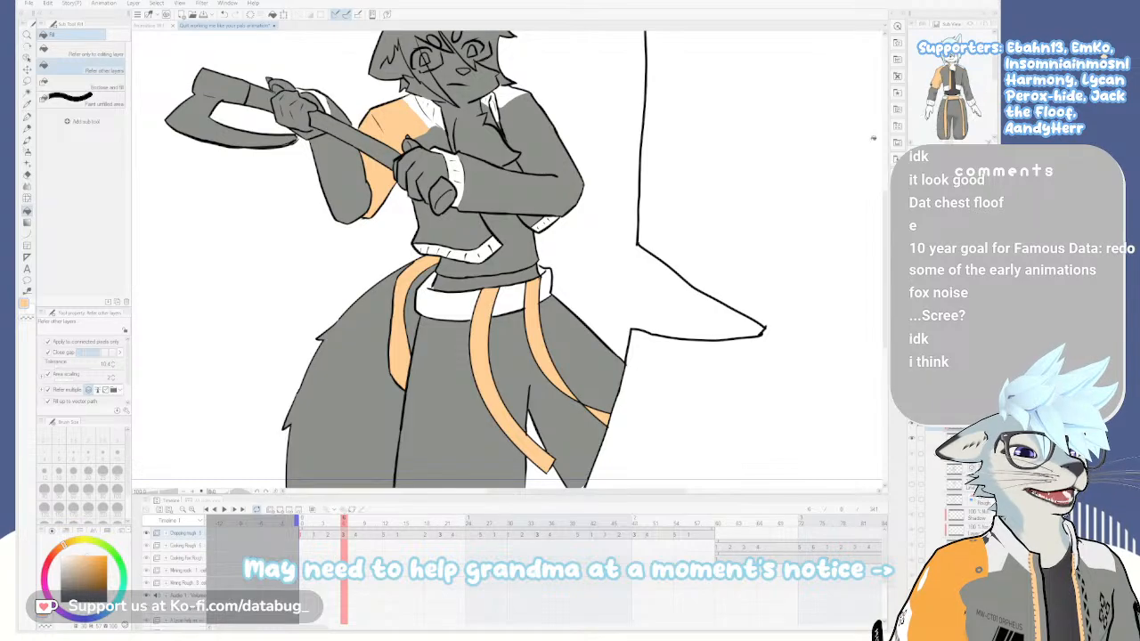
mouse_move(520, 334)
mouse_down()
mouse_move(572, 445)
mouse_move(537, 346)
mouse_move(542, 365)
mouse_up()
key(Left)
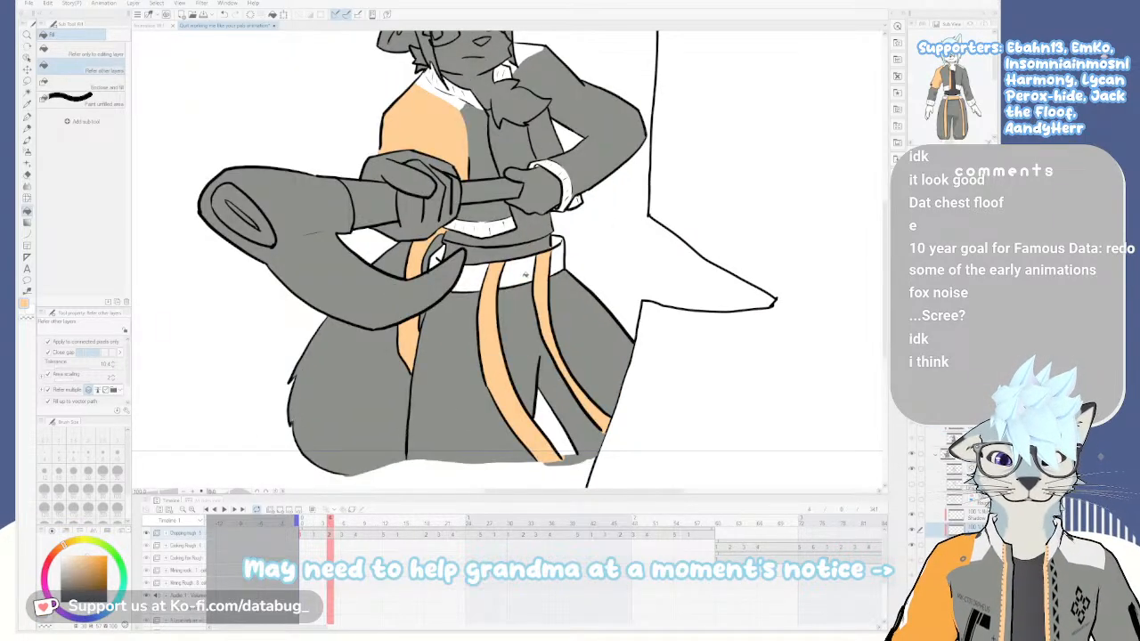
click(533, 281)
Fill both hanging straps and the waistband section between them with light orange on the fourth axe frame
key(Left)
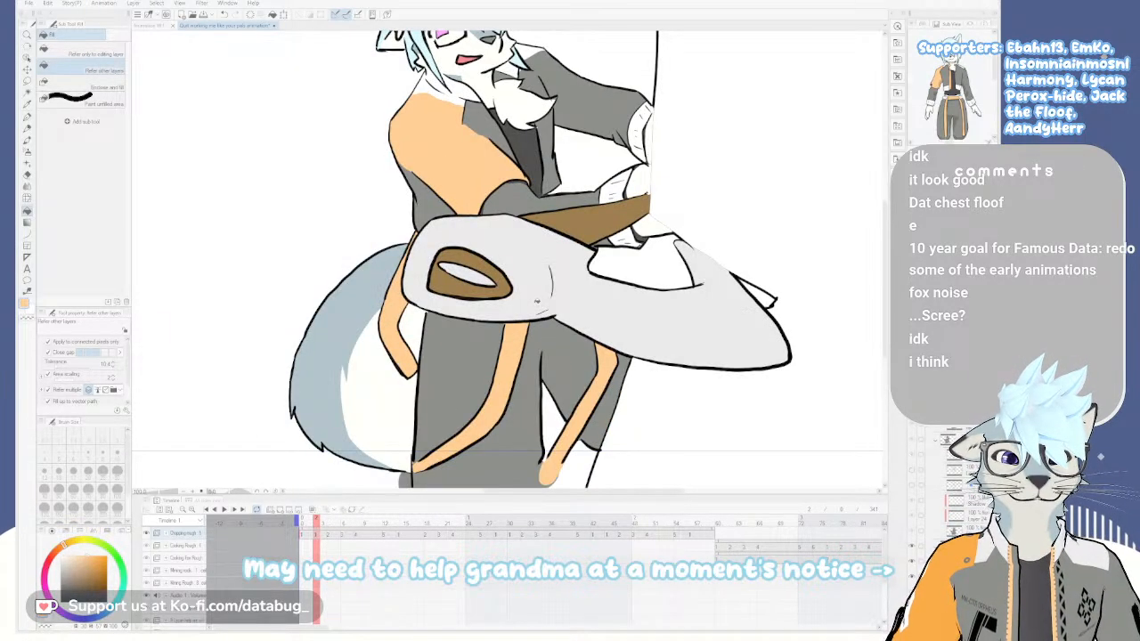
key(Right)
key(Right)
key(Right)
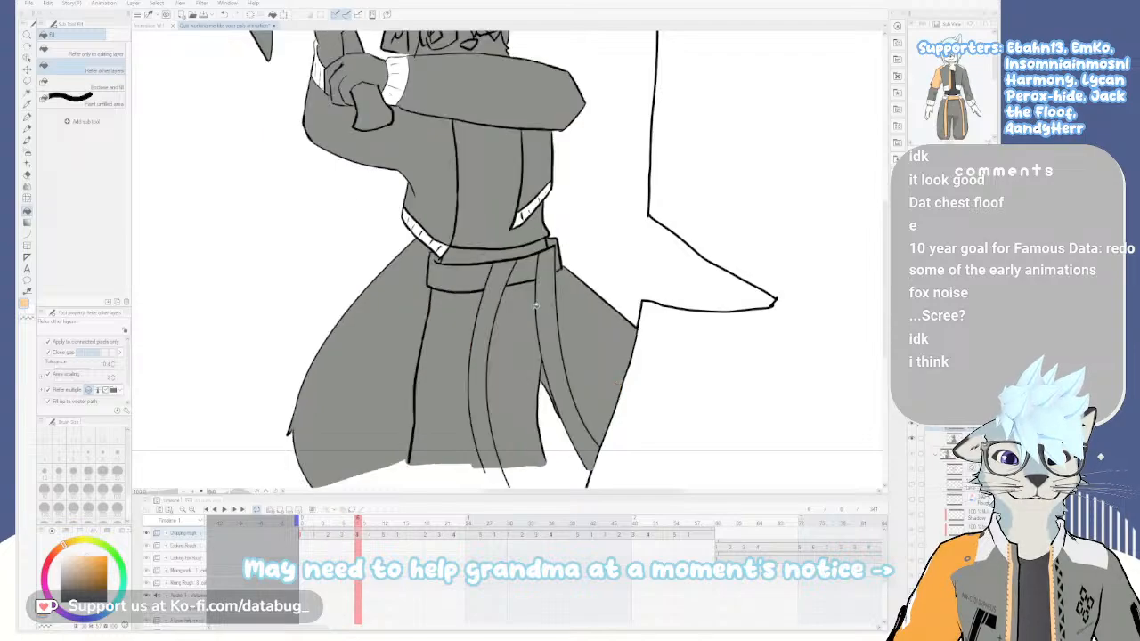
click(534, 283)
click(544, 273)
click(509, 284)
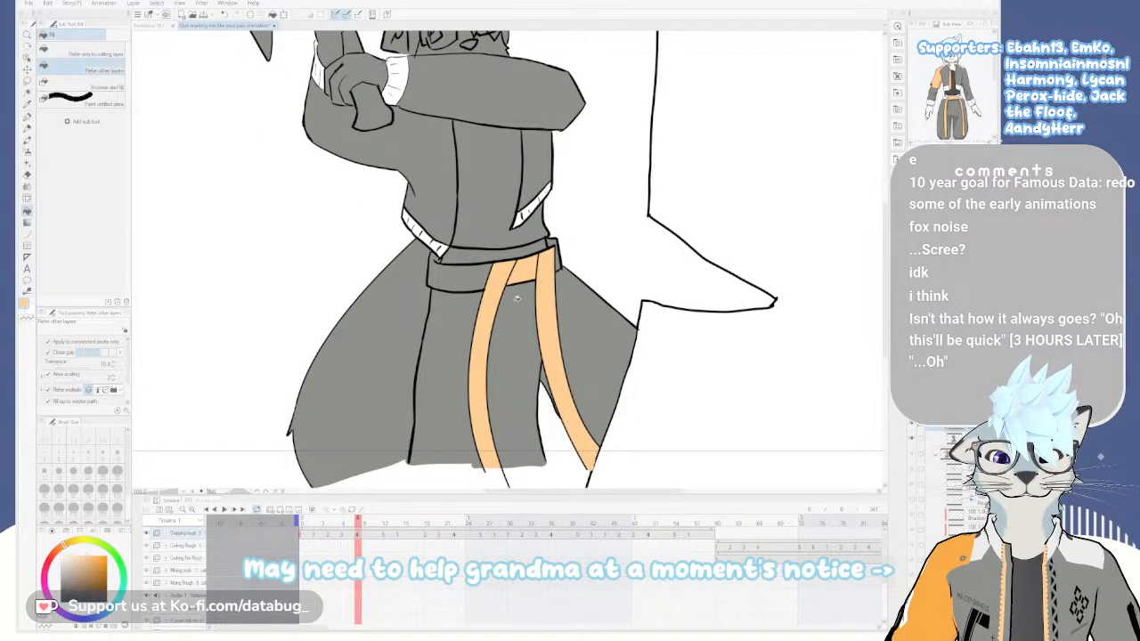
Draw a short light orange border across the raised arm near the elbow on the fourth axe frame, matching the neighbouring frame, and trim its end
drag(444, 226, 482, 314)
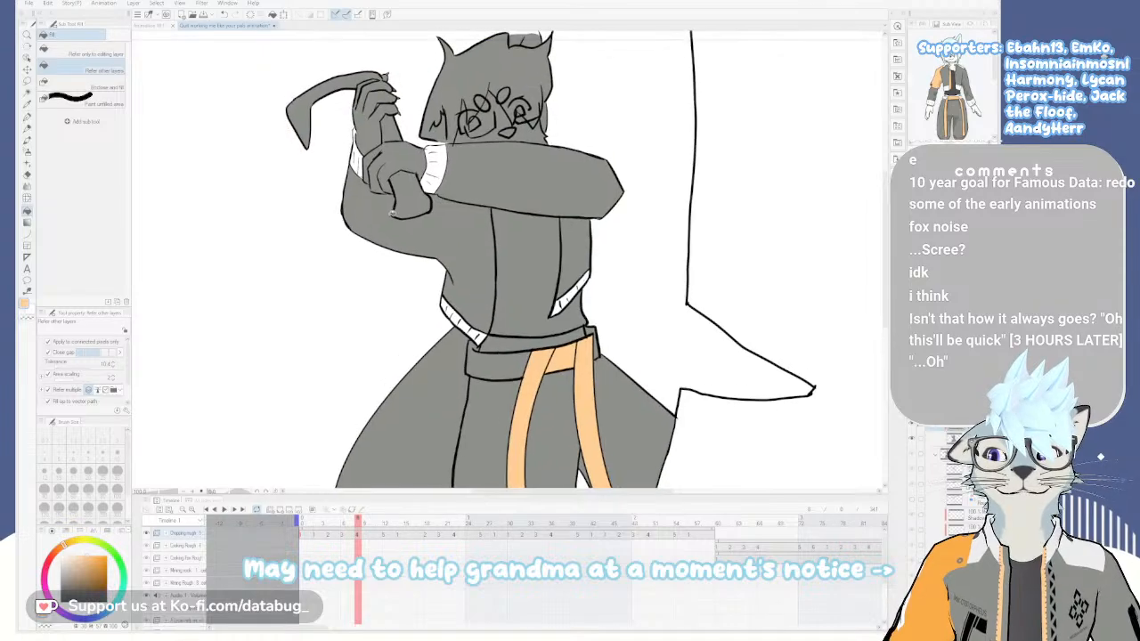
key(p)
drag(391, 219, 363, 230)
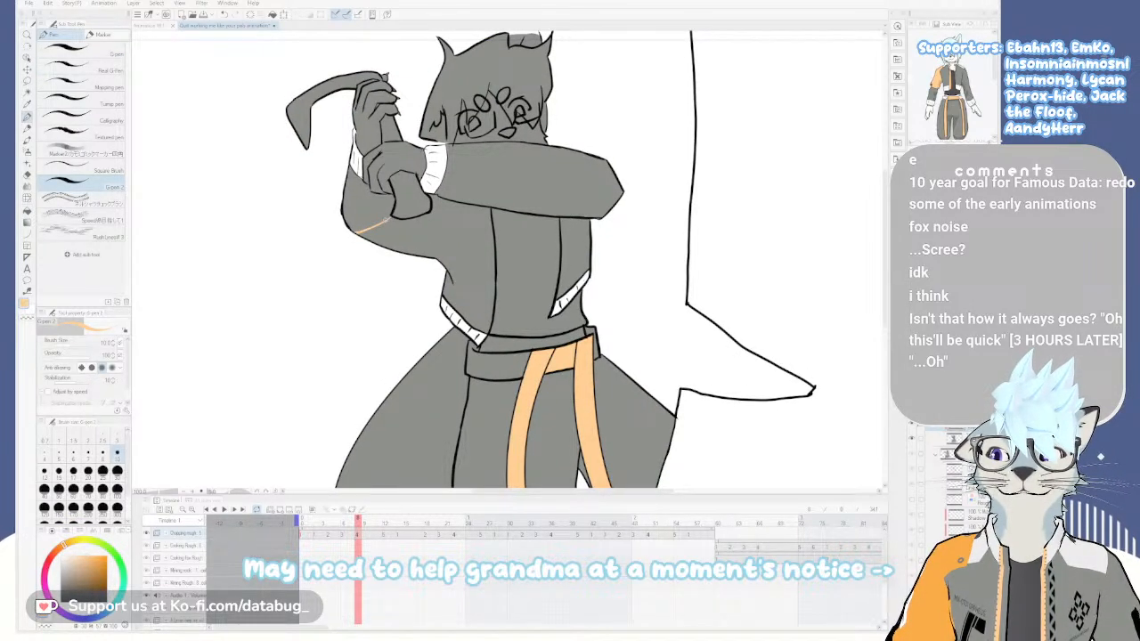
key(Left)
key(Right)
key(Left)
key(Right)
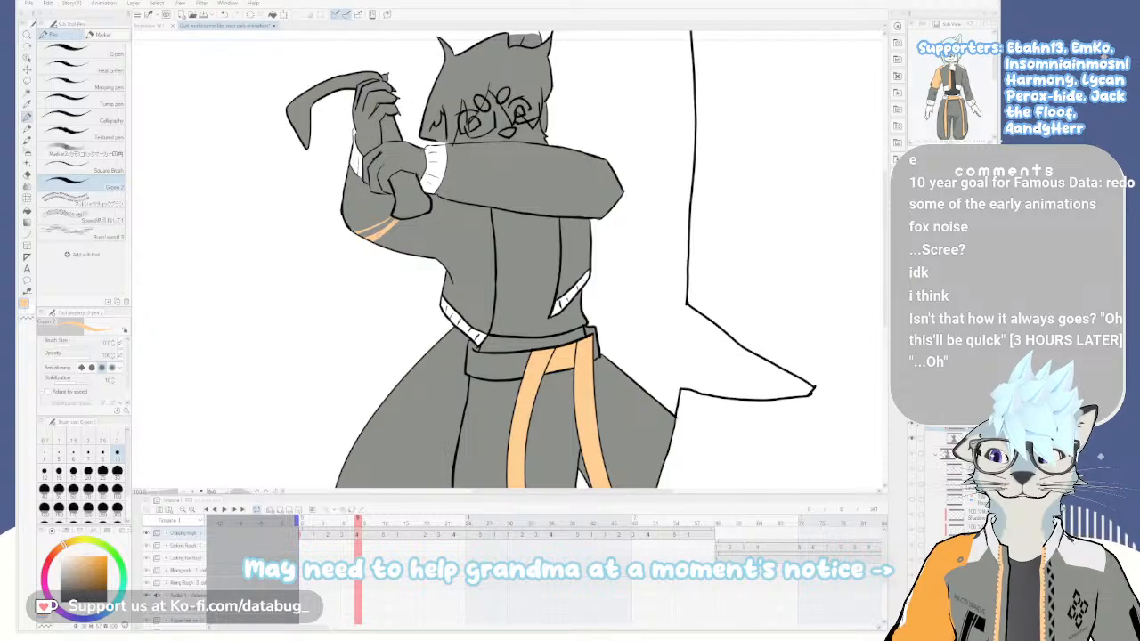
key(e)
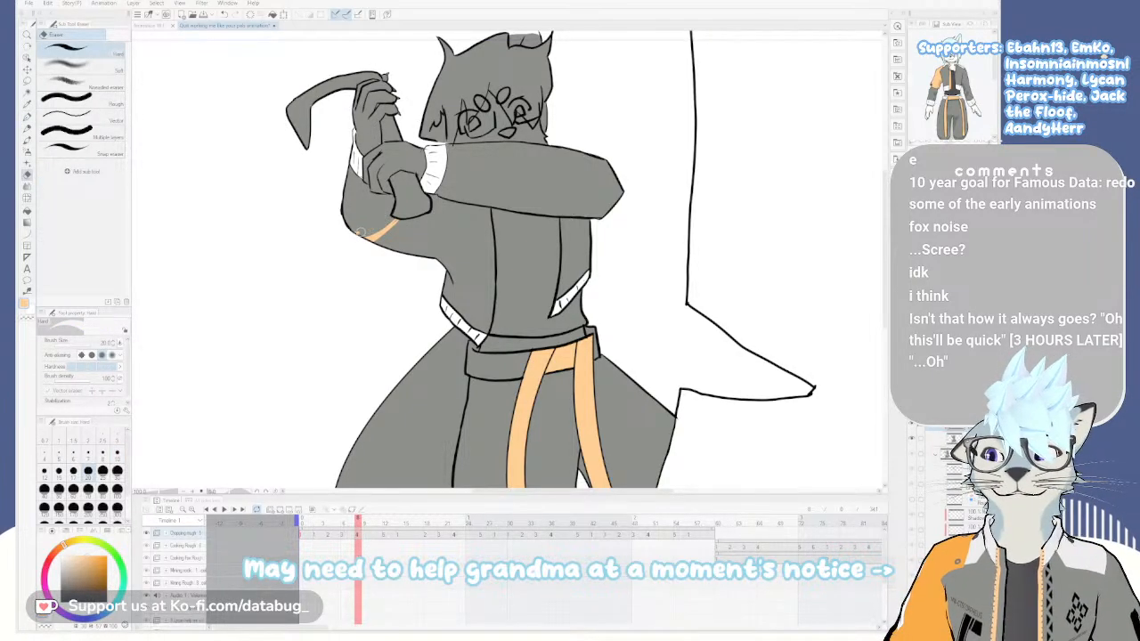
key(p)
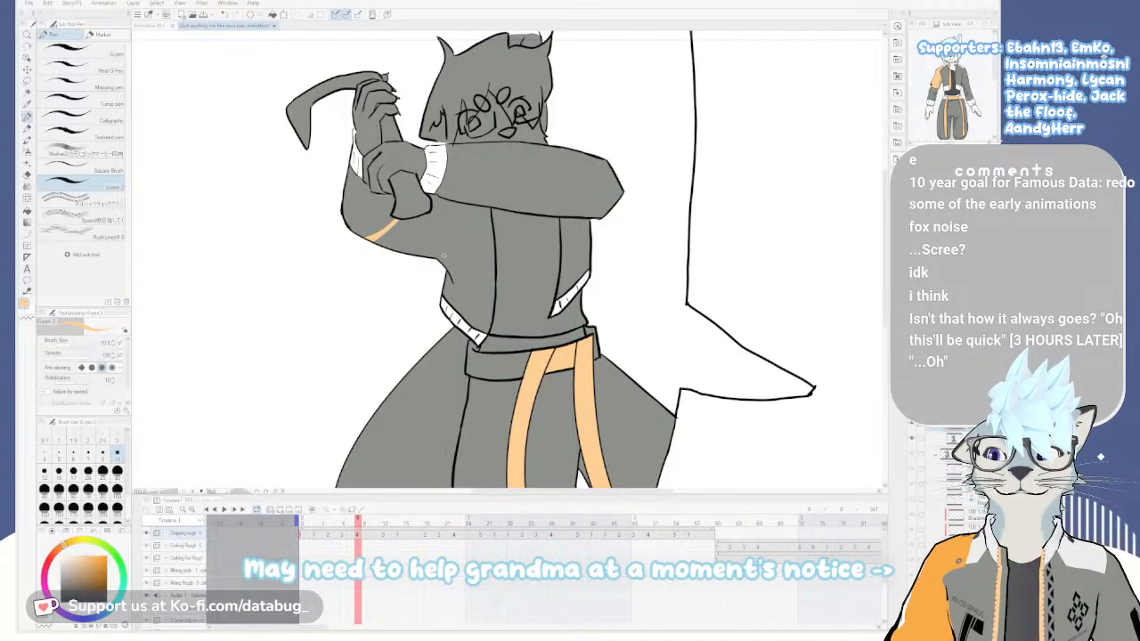
Draw the light orange shoulder border of the raised arm and fill the sleeve between both borders with light orange
drag(436, 256, 446, 206)
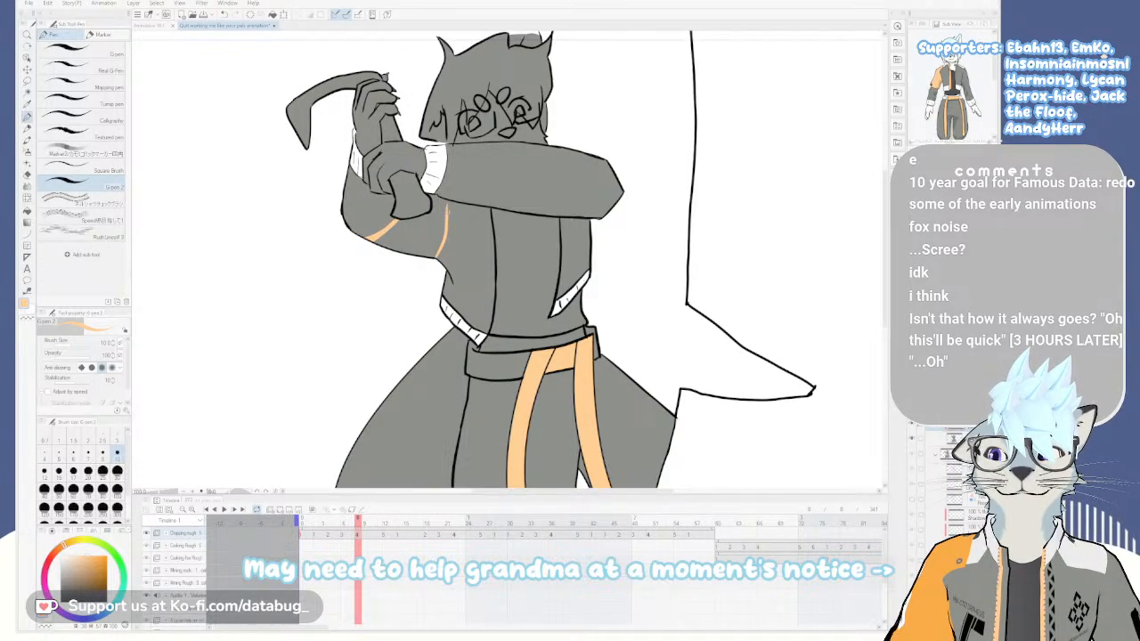
key(g)
click(433, 229)
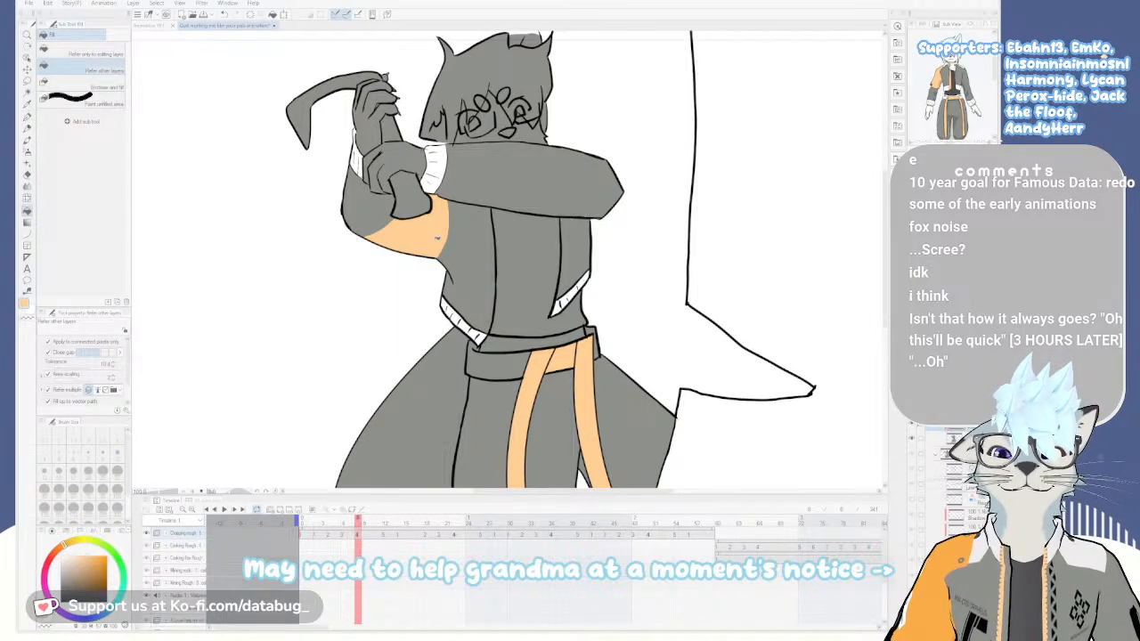
key(ctrl+0)
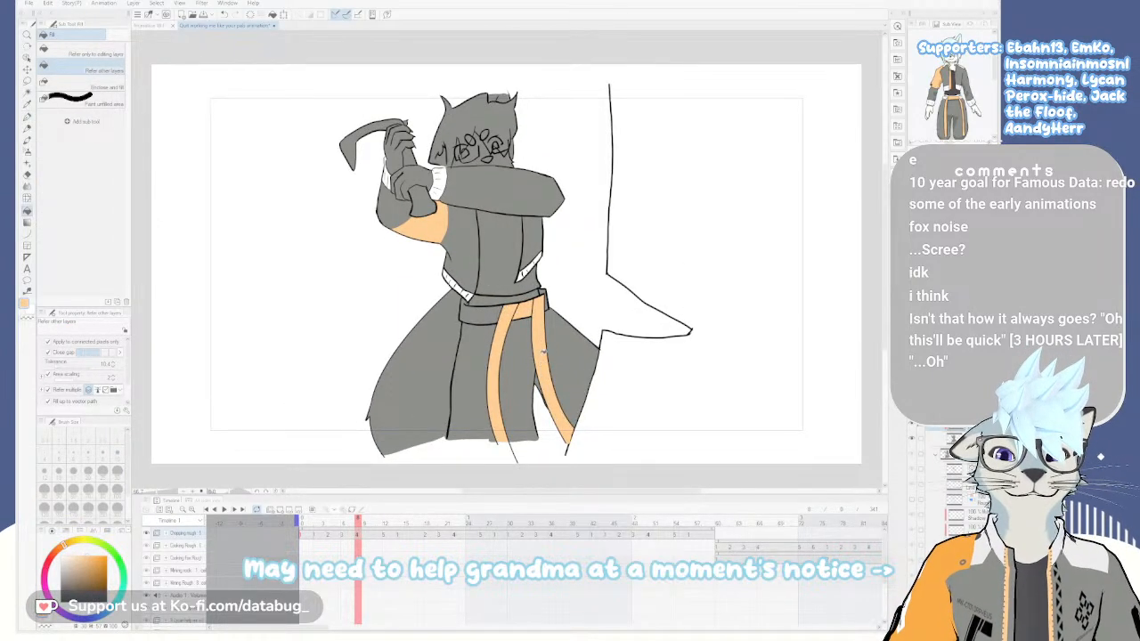
Fill the three hanging strap pieces on the fifth axe frame with light orange
key(Right)
click(525, 366)
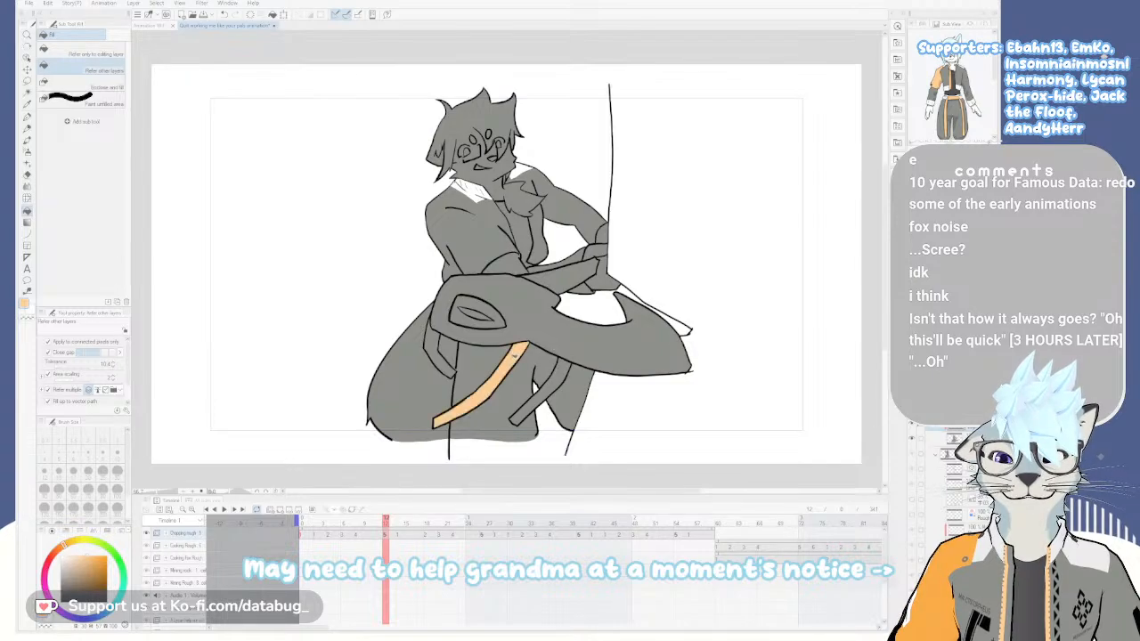
click(548, 378)
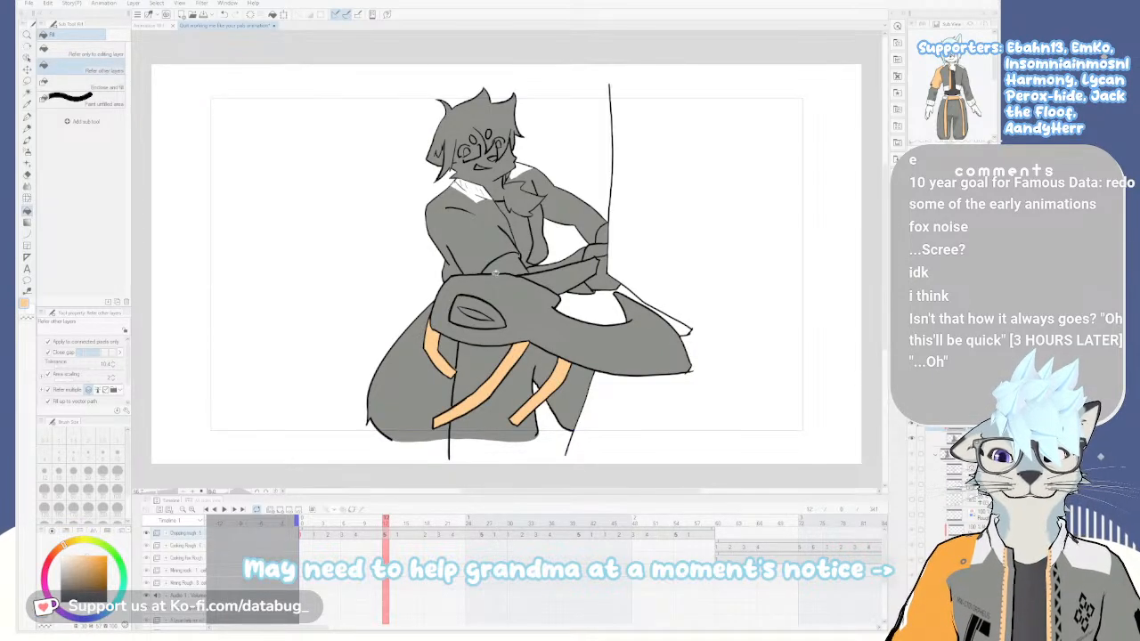
Draw the light orange sleeve border from the white collar across the chest on the fifth axe frame and clean up its edge
scroll(475, 203, up, 3)
key(p)
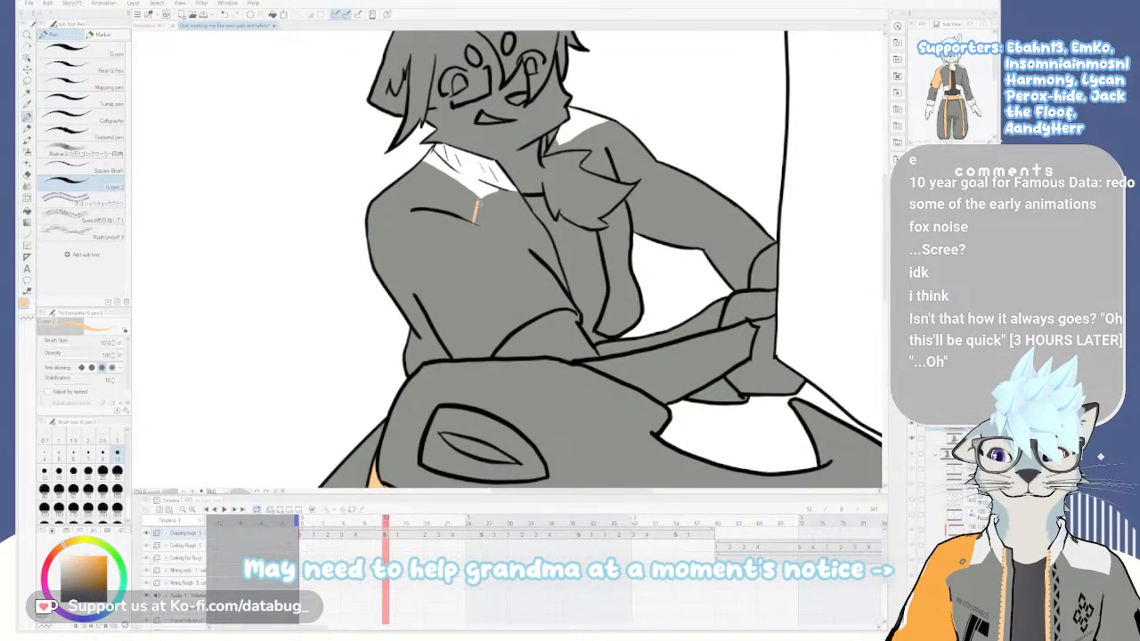
mouse_move(474, 220)
mouse_down()
mouse_move(538, 267)
mouse_move(503, 242)
mouse_up()
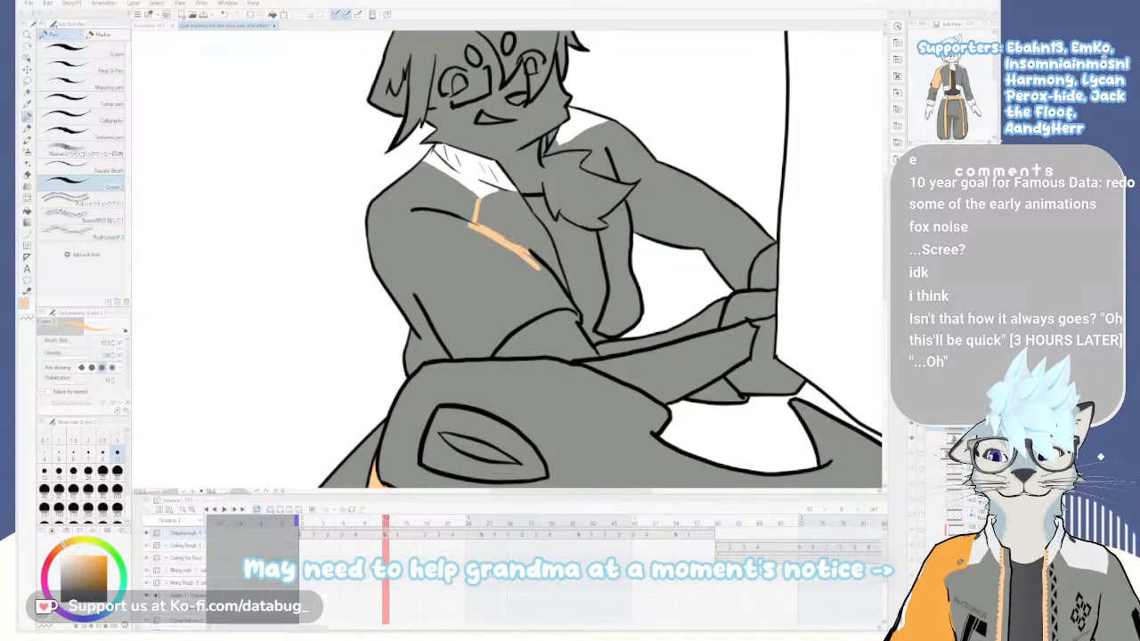
key(e)
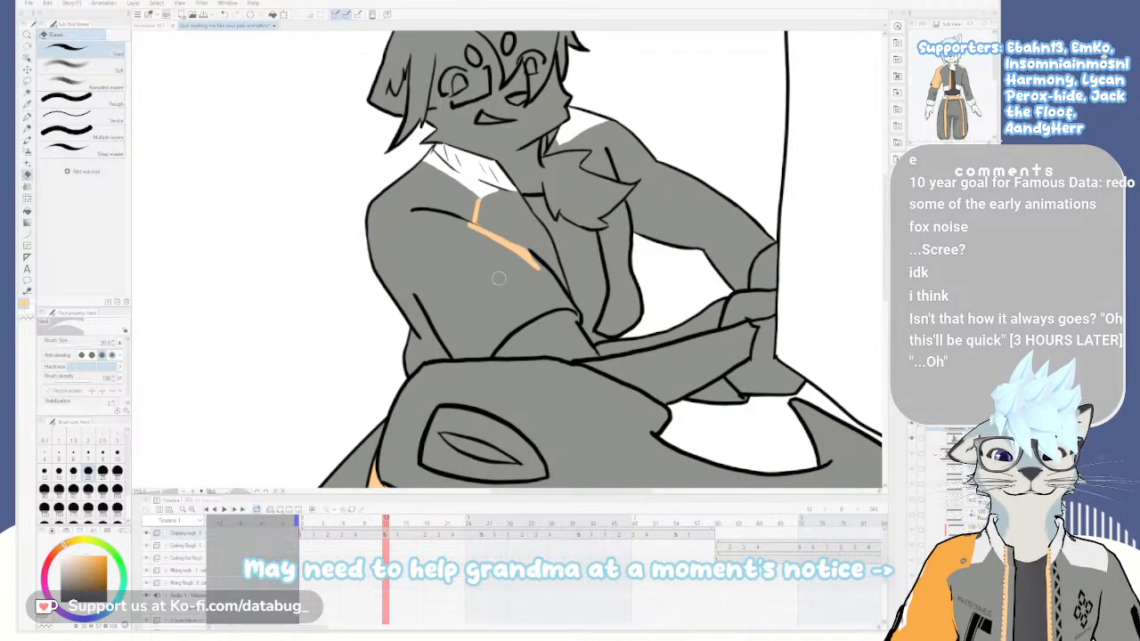
key(g)
key(p)
mouse_move(406, 215)
mouse_down()
mouse_move(413, 258)
mouse_move(375, 250)
mouse_up()
key(ctrl+z)
key(ctrl+z)
drag(414, 293, 372, 246)
key(ctrl+z)
drag(417, 295, 391, 203)
key(ctrl+z)
drag(412, 289, 374, 211)
key(ctrl+z)
Draw the sleeve's rear light orange border from the armpit up to the shoulder and fill the sleeve area with light orange
drag(413, 295, 381, 195)
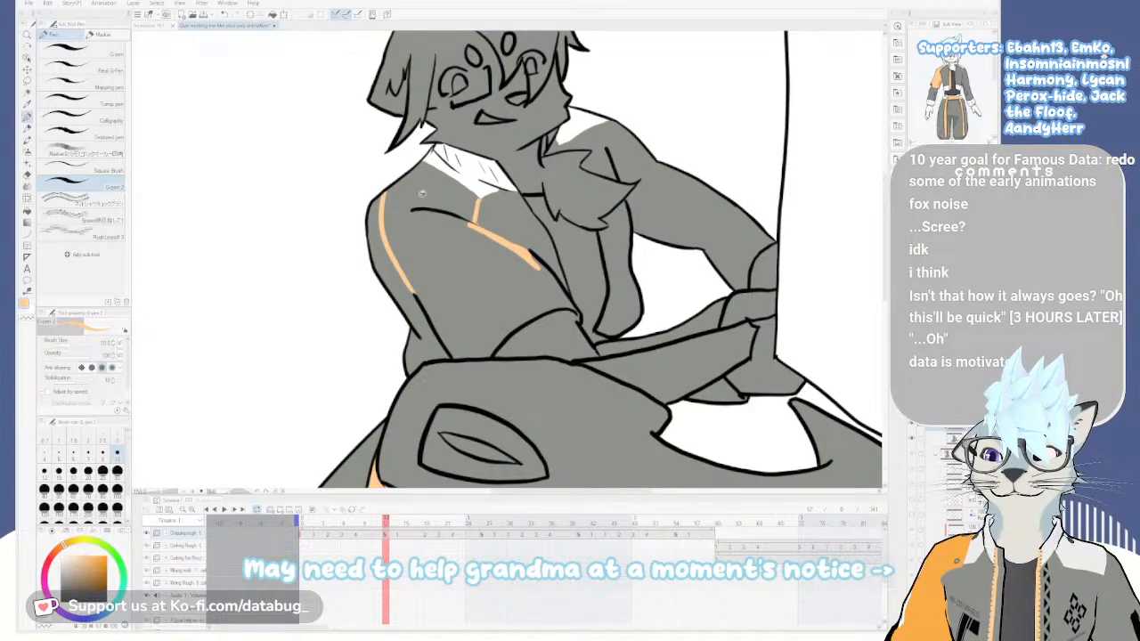
key(g)
click(425, 198)
click(438, 249)
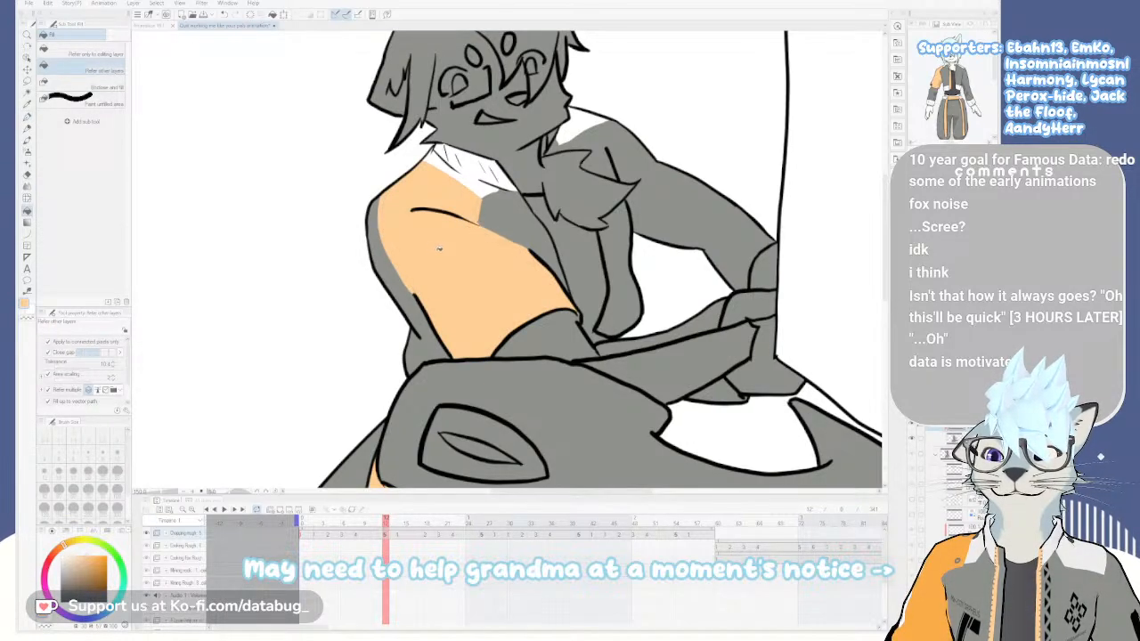
Extend the sleeve to the back outline of the shoulder with a curved light orange lower border and fill the enclosed strip
scroll(437, 237, down, 3)
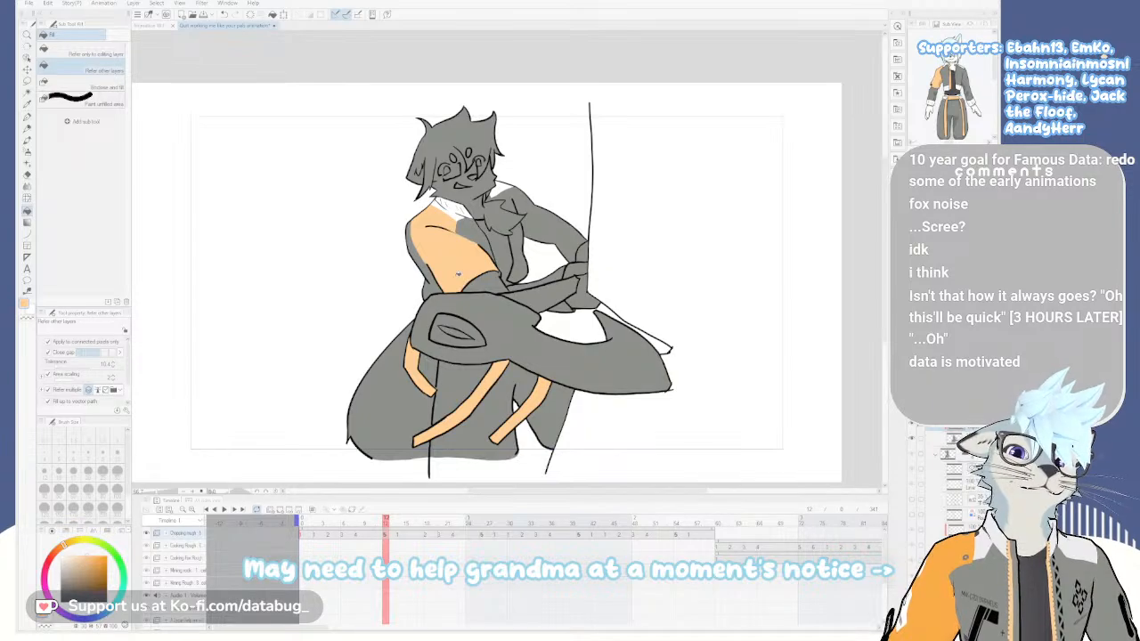
scroll(412, 231, up, 5)
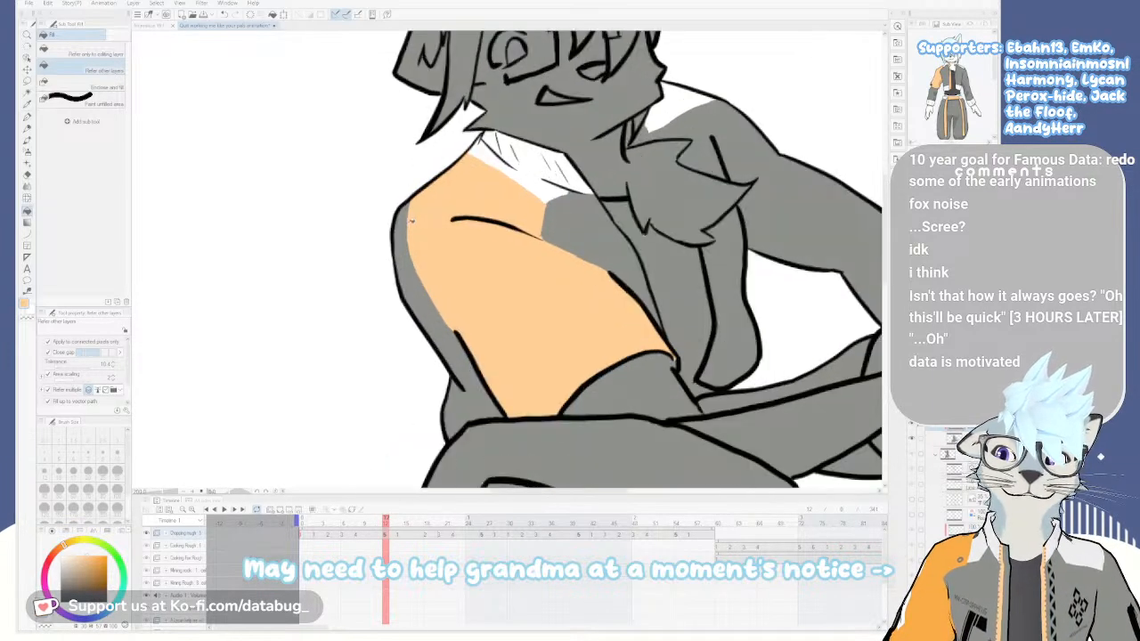
key(p)
drag(413, 304, 464, 328)
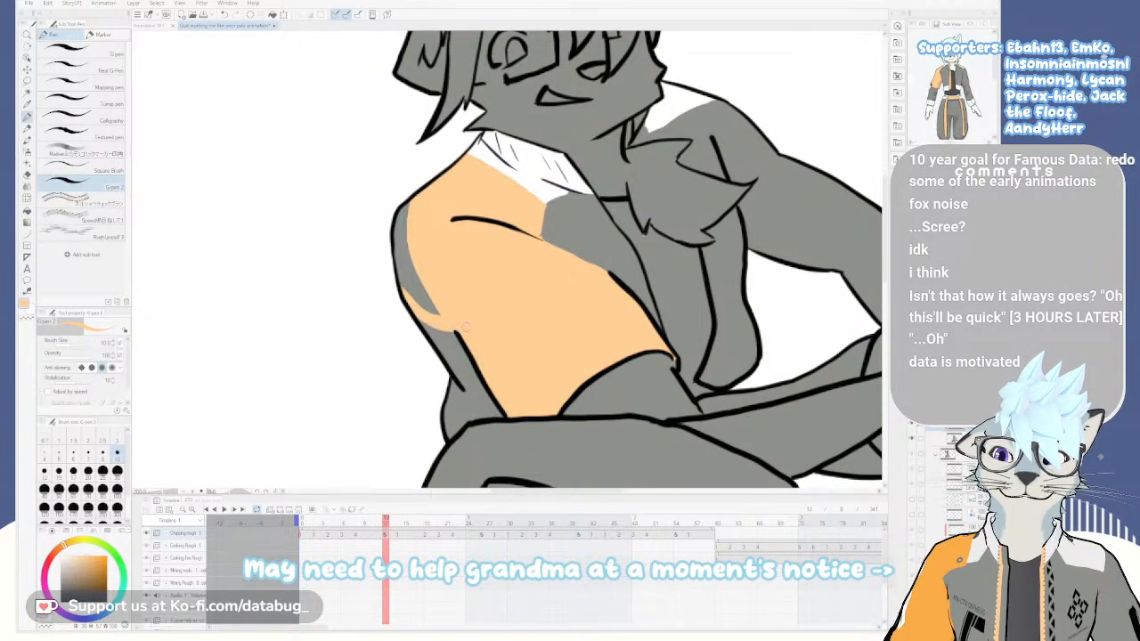
key(g)
click(419, 283)
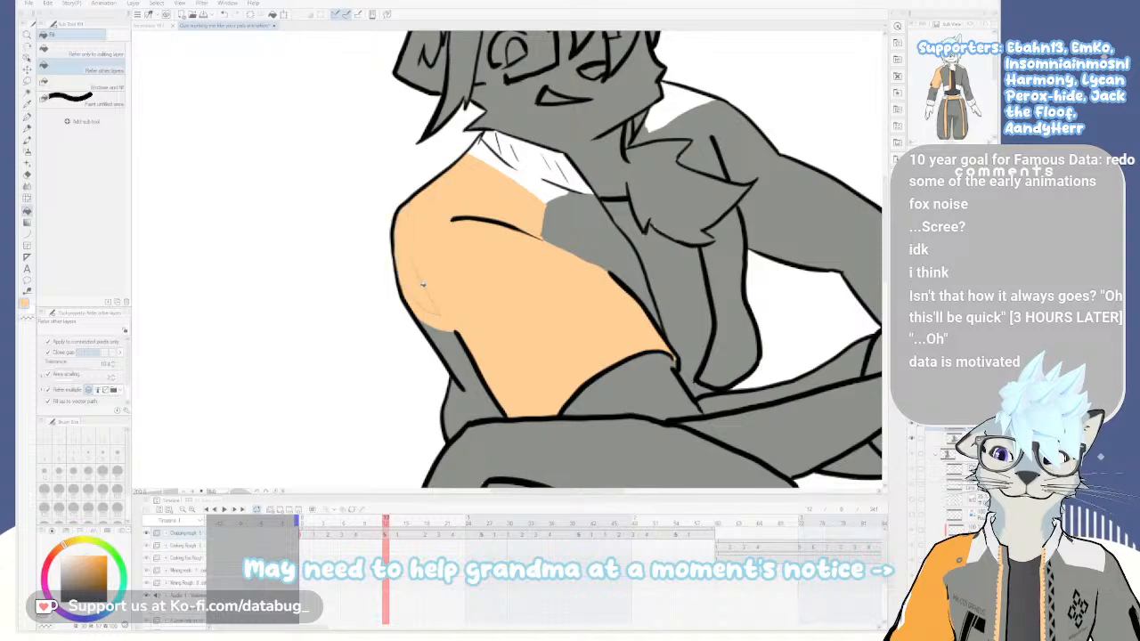
Touch up the sleeve's leftover gaps in light orange and round its border below the white collar with the eraser
key(p)
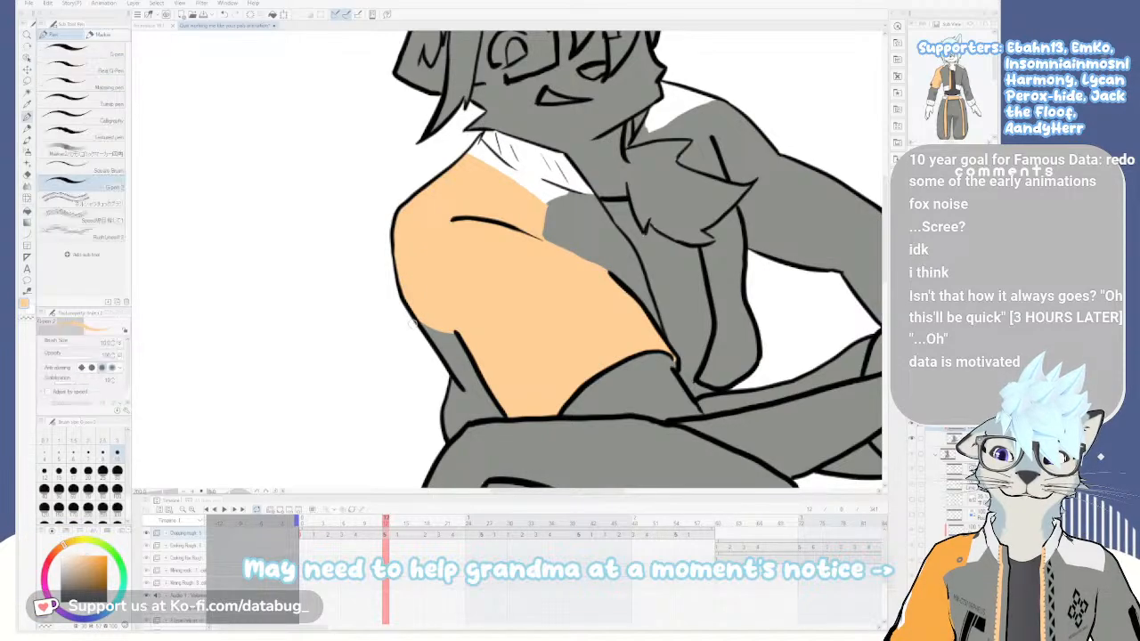
key(e)
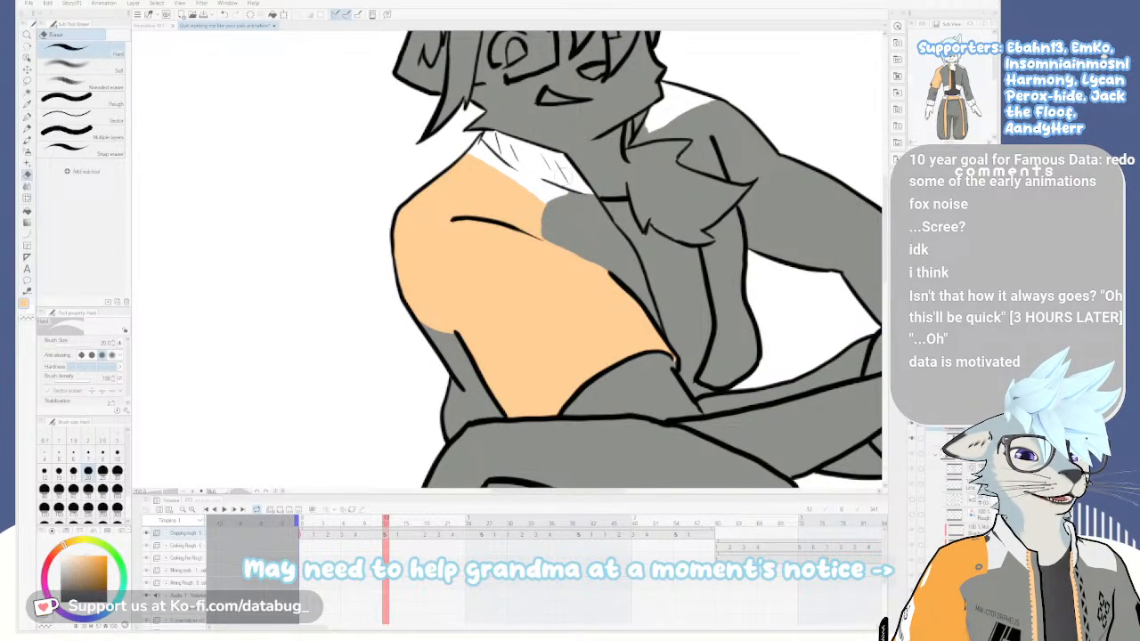
scroll(530, 167, up, 3)
scroll(514, 118, down, 3)
scroll(547, 214, up, 3)
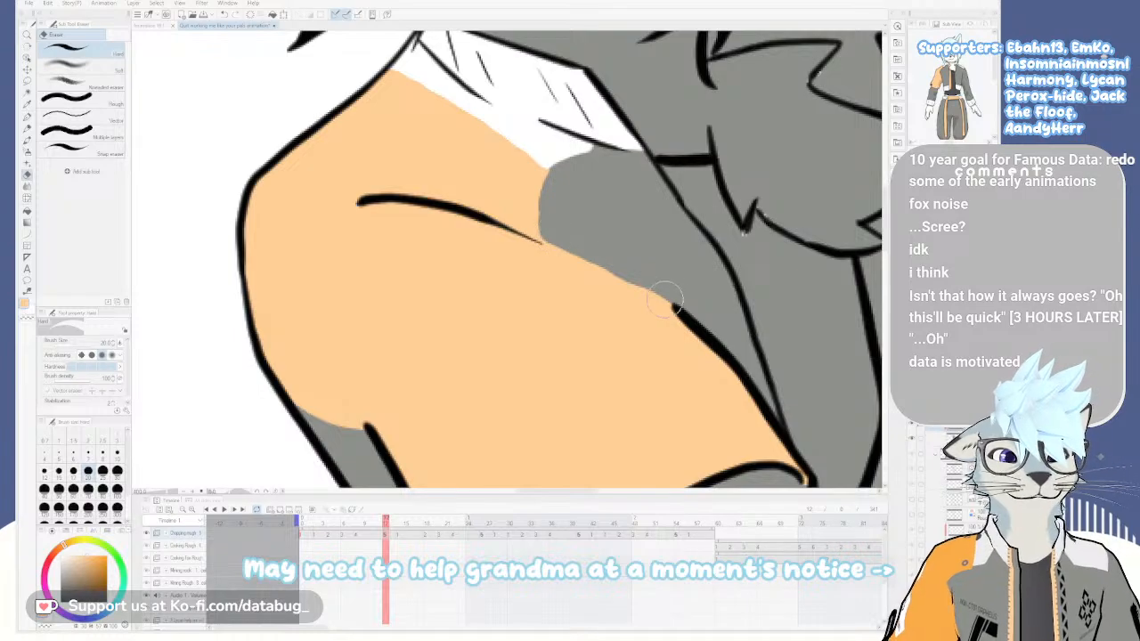
scroll(686, 304, down, 3)
mouse_move(634, 283)
mouse_down()
mouse_move(598, 210)
mouse_move(602, 268)
mouse_up()
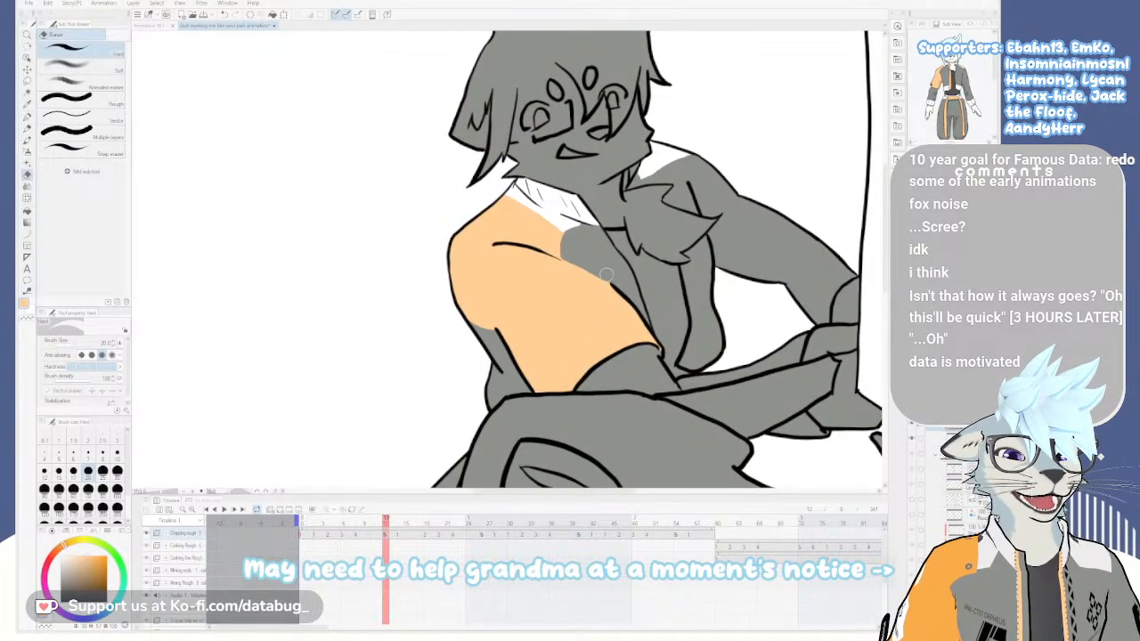
mouse_move(590, 289)
mouse_down()
mouse_move(597, 251)
mouse_move(606, 283)
mouse_up()
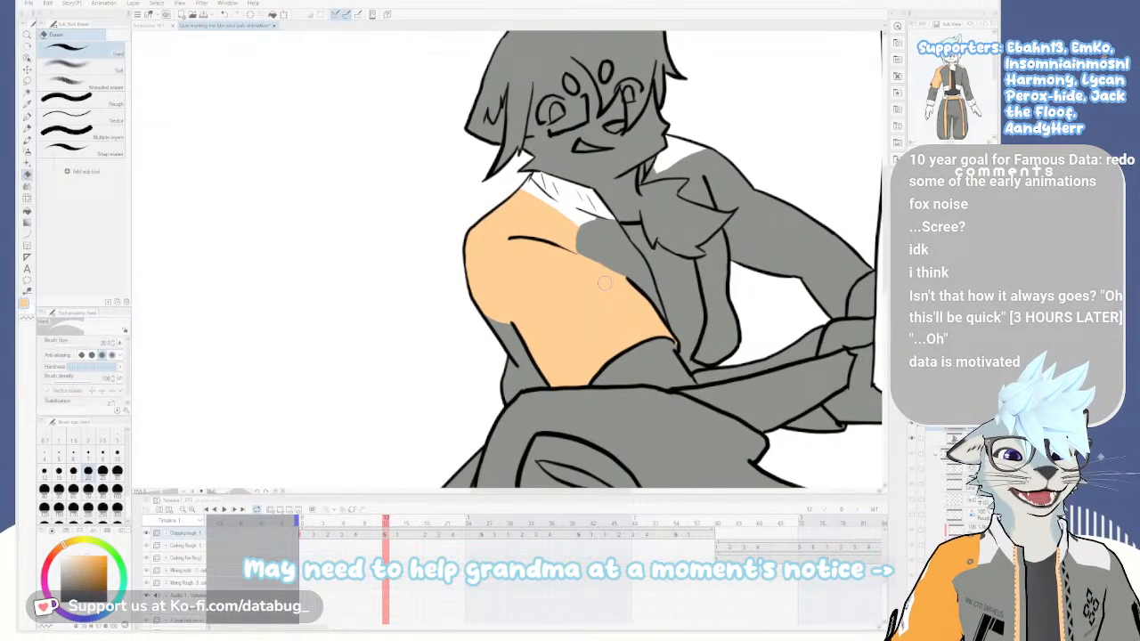
mouse_move(598, 404)
mouse_down()
mouse_move(613, 267)
mouse_move(575, 371)
mouse_up()
mouse_move(616, 259)
mouse_down()
mouse_move(618, 322)
mouse_move(600, 233)
mouse_up()
mouse_move(615, 323)
mouse_down()
mouse_move(600, 241)
mouse_move(608, 282)
mouse_up()
drag(609, 221, 617, 308)
drag(589, 245, 594, 279)
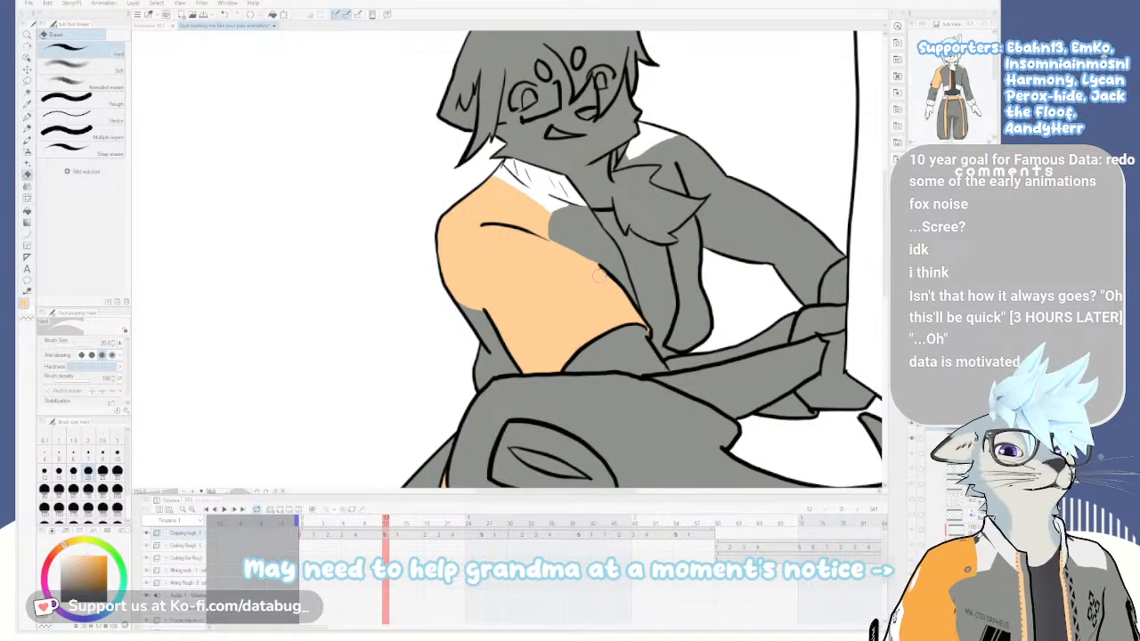
scroll(596, 279, down, 1)
scroll(596, 279, up, 1)
drag(595, 279, 597, 305)
drag(591, 346, 600, 324)
drag(598, 171, 606, 309)
drag(590, 198, 598, 317)
scroll(591, 238, down, 4)
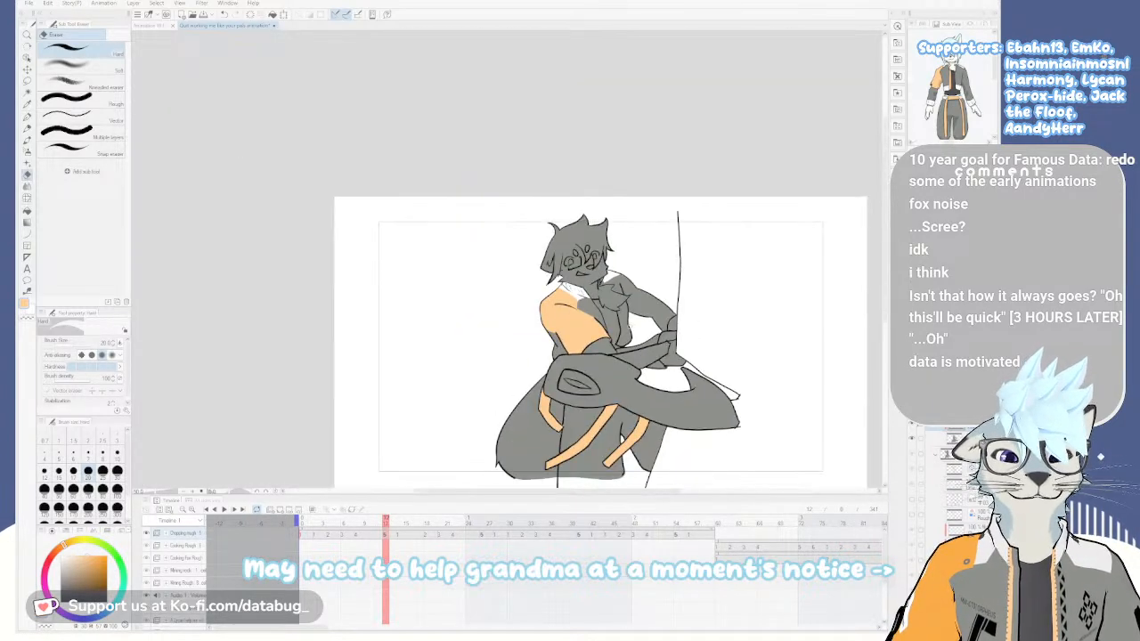
scroll(613, 310, up, 4)
scroll(613, 310, down, 2)
Flip back and forth through the coloured axe frames to check the sleeve, strap and waistband colours for consistency
key(Right)
key(Left)
key(Left)
key(Right)
key(Right)
key(Left)
key(Right)
key(Right)
key(Left)
key(Right)
key(Right)
key(Left)
key(Right)
key(Left)
key(Left)
key(Right)
key(Right)
key(Left)
key(Left)
key(Right)
key(Right)
key(Right)
key(Right)
key(Right)
key(Right)
key(Right)
key(Right)
key(Left)
key(Right)
key(Right)
key(Right)
key(Left)
key(Left)
key(Left)
key(Right)
key(Left)
key(Right)
key(Left)
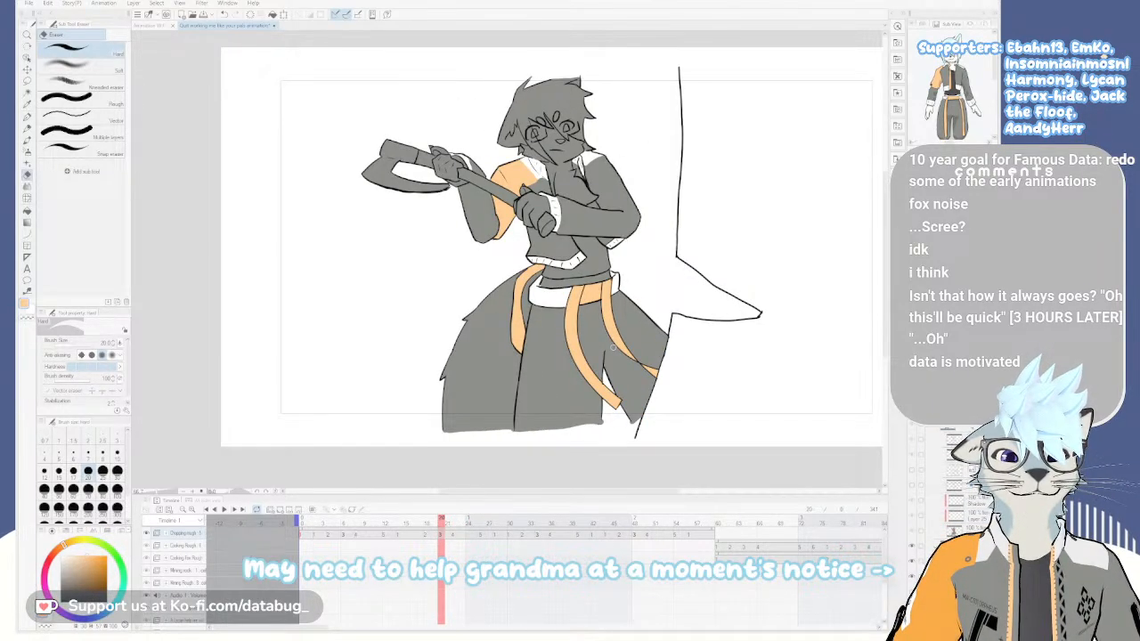
Pick white from the character reference and fill the waistband sections beside the straps on the fourth axe frame
key(Right)
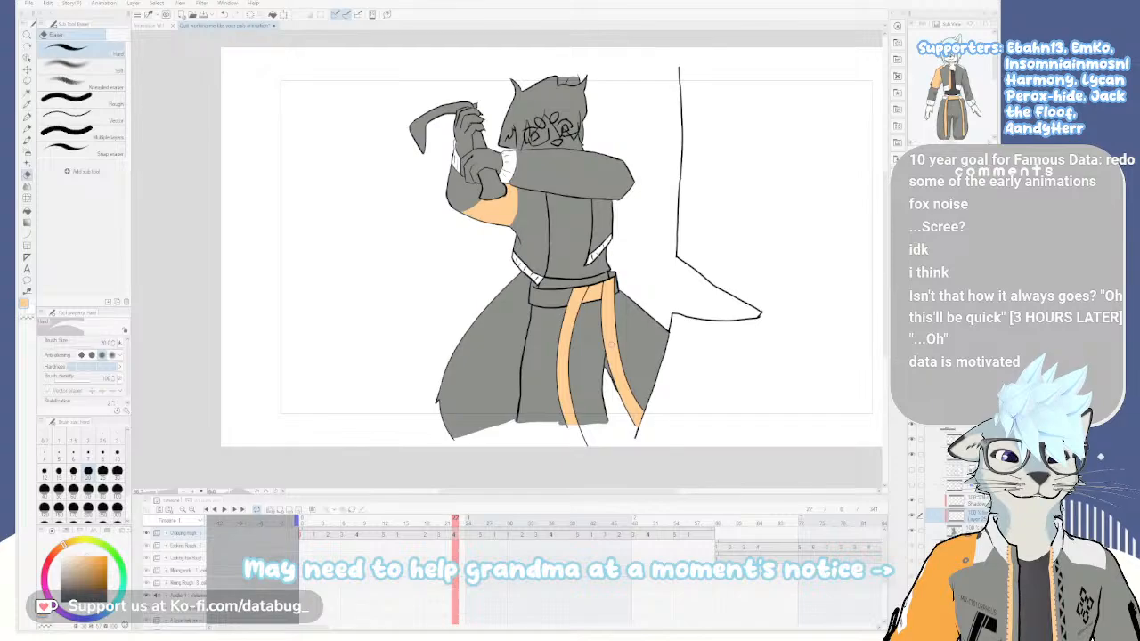
scroll(634, 311, up, 5)
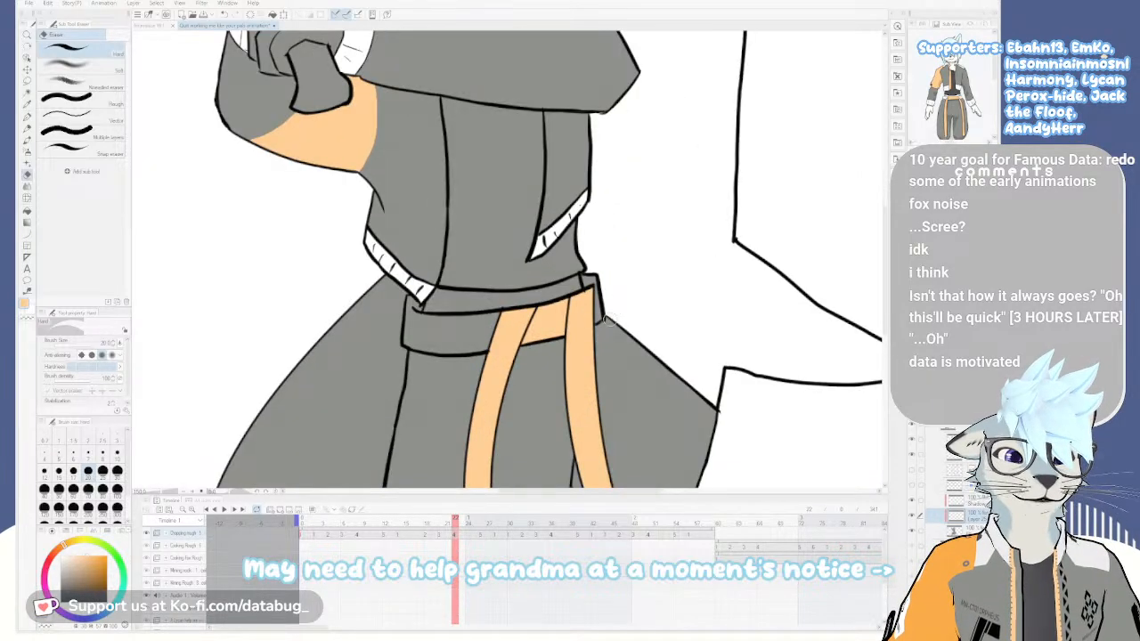
scroll(632, 312, down, 1)
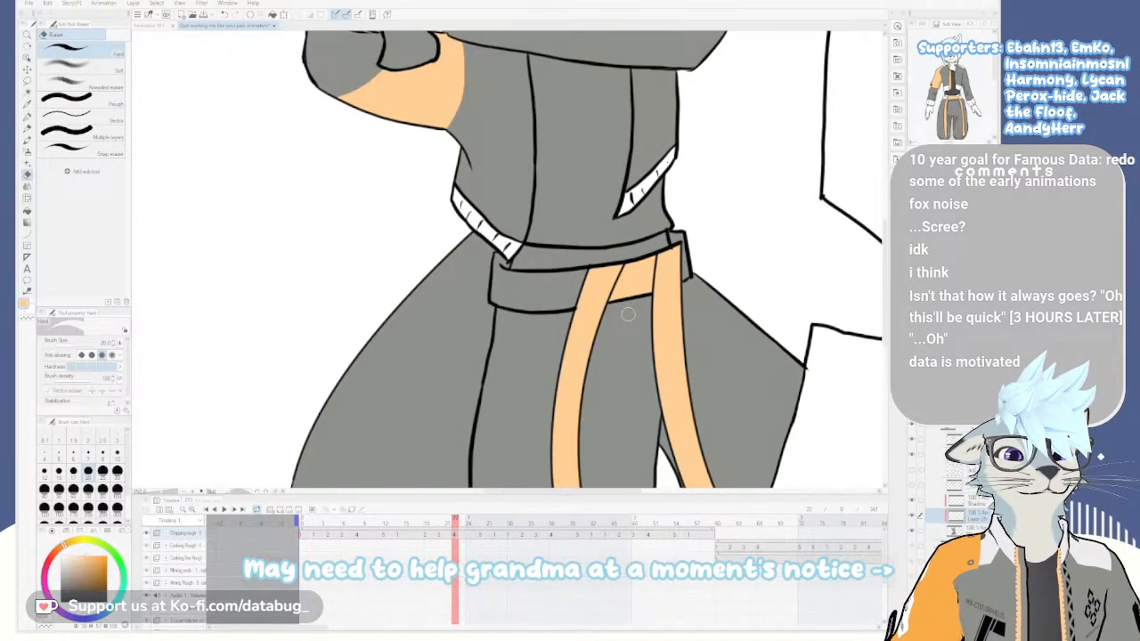
scroll(631, 311, up, 1)
drag(639, 341, 626, 310)
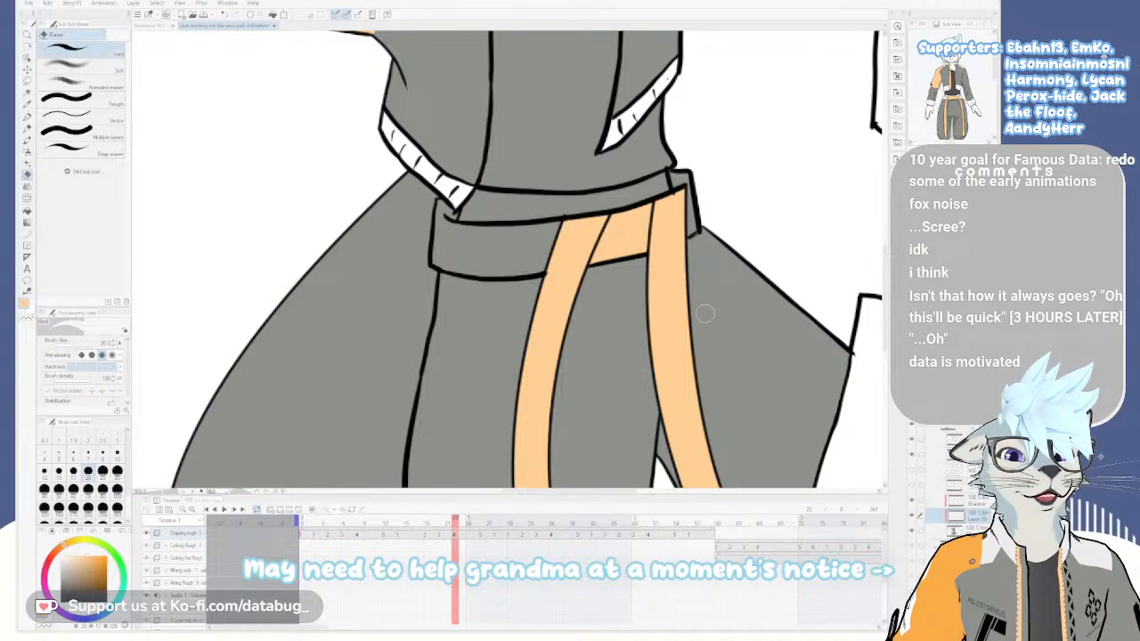
click(958, 86)
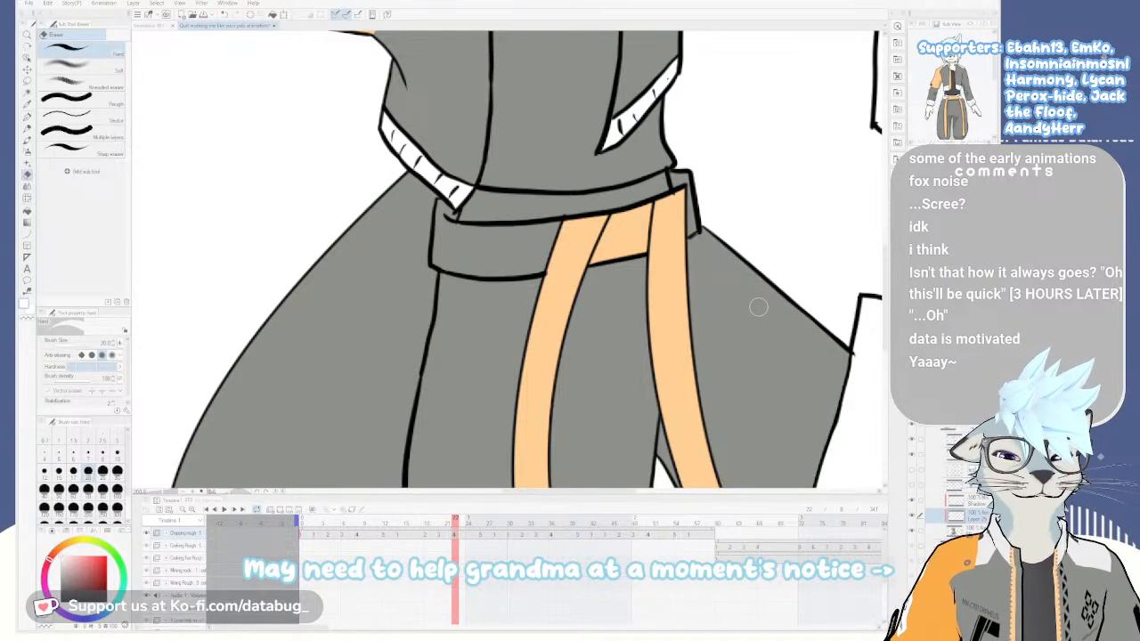
key(g)
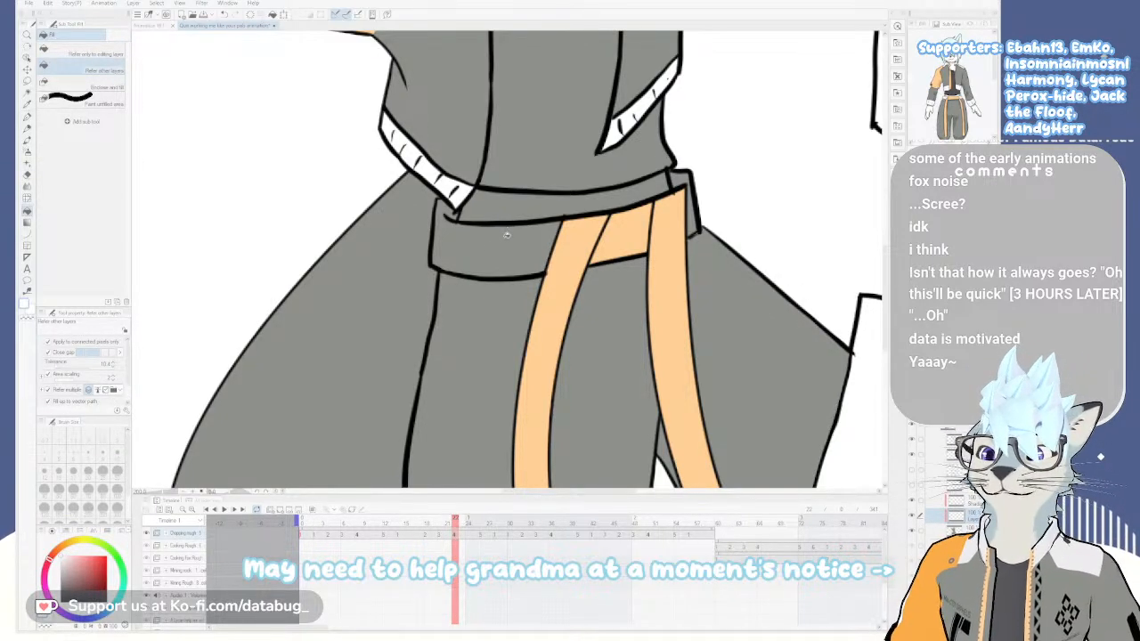
click(506, 234)
scroll(652, 328, down, 5)
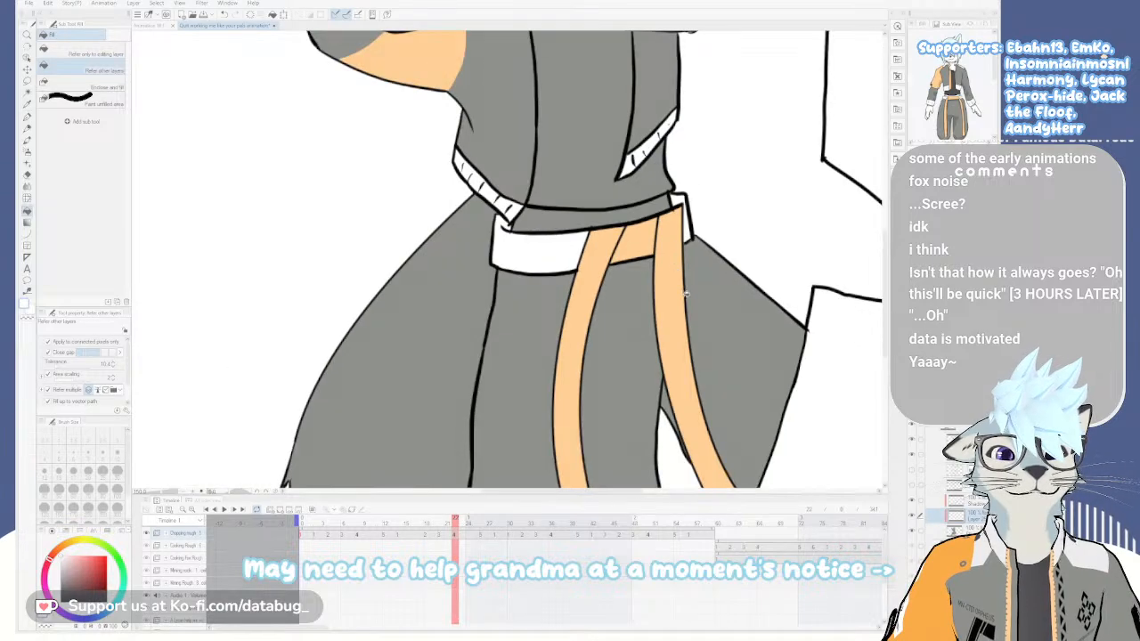
Compare the fourth axe frame's white waistband with the neighbouring frames by stepping back and forth between them
key(Left)
key(Right)
key(Left)
key(Right)
key(Right)
key(Left)
key(Left)
key(Right)
key(Left)
key(Right)
key(Left)
key(Left)
key(Left)
key(Right)
key(Right)
key(Left)
key(Right)
key(Right)
key(Right)
key(Left)
key(Left)
key(Left)
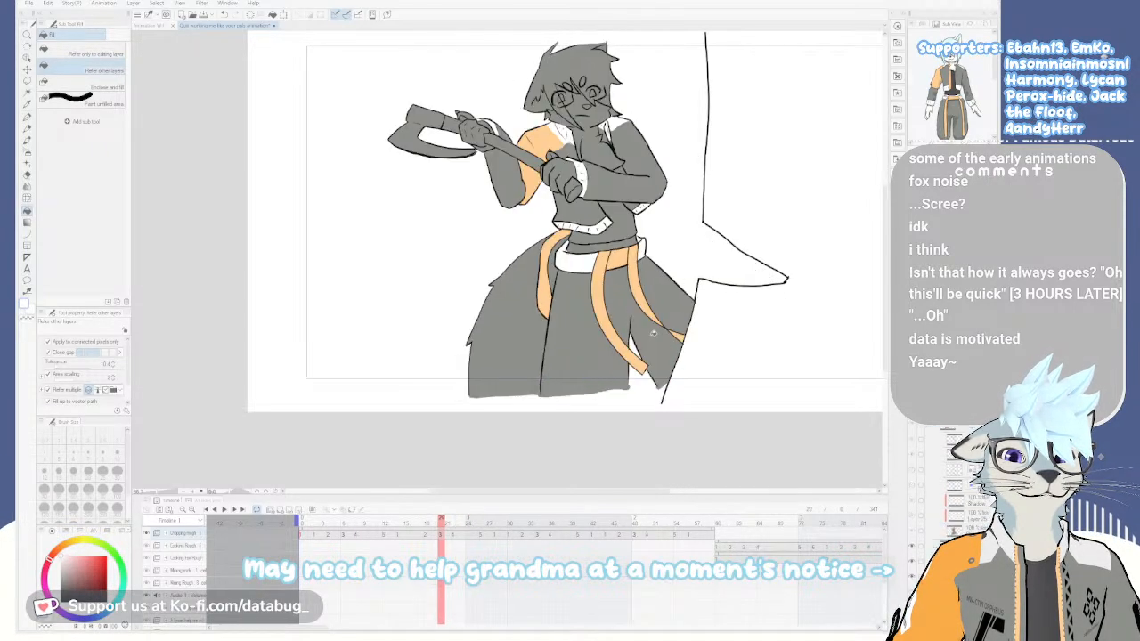
Flip back and forth through the axe-chopping frames to examine the sleeve, strap, waistband and cuff colours for consistency
key(Left)
key(Left)
key(Left)
key(Right)
key(Left)
key(Right)
key(Right)
key(Right)
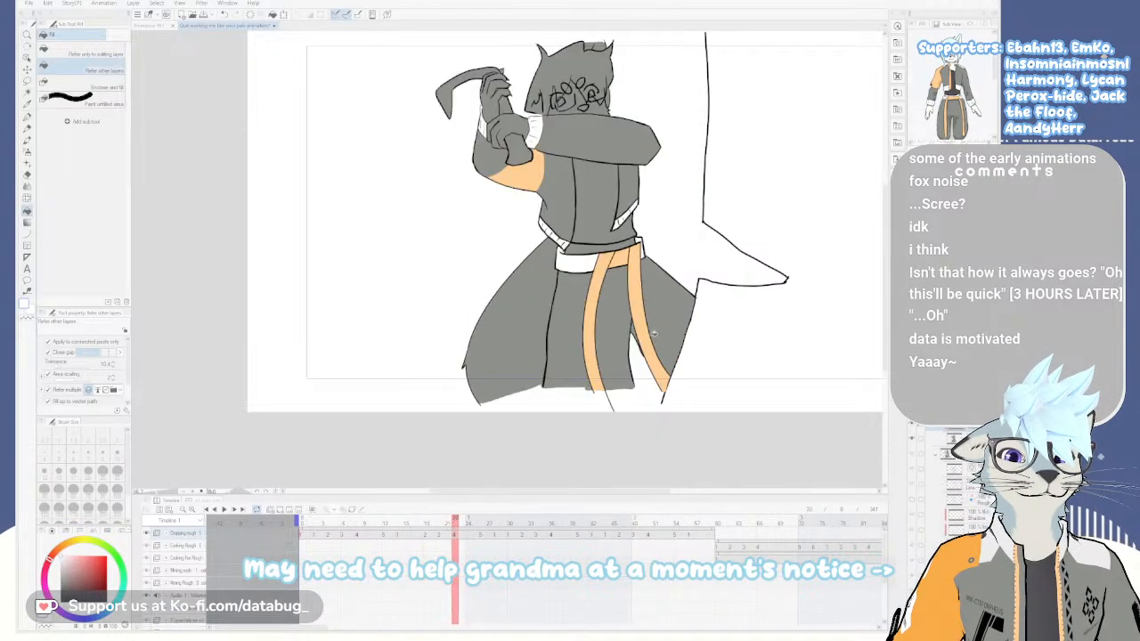
key(Right)
key(Right)
key(Left)
key(Left)
key(Left)
key(Left)
key(Left)
key(Left)
key(Left)
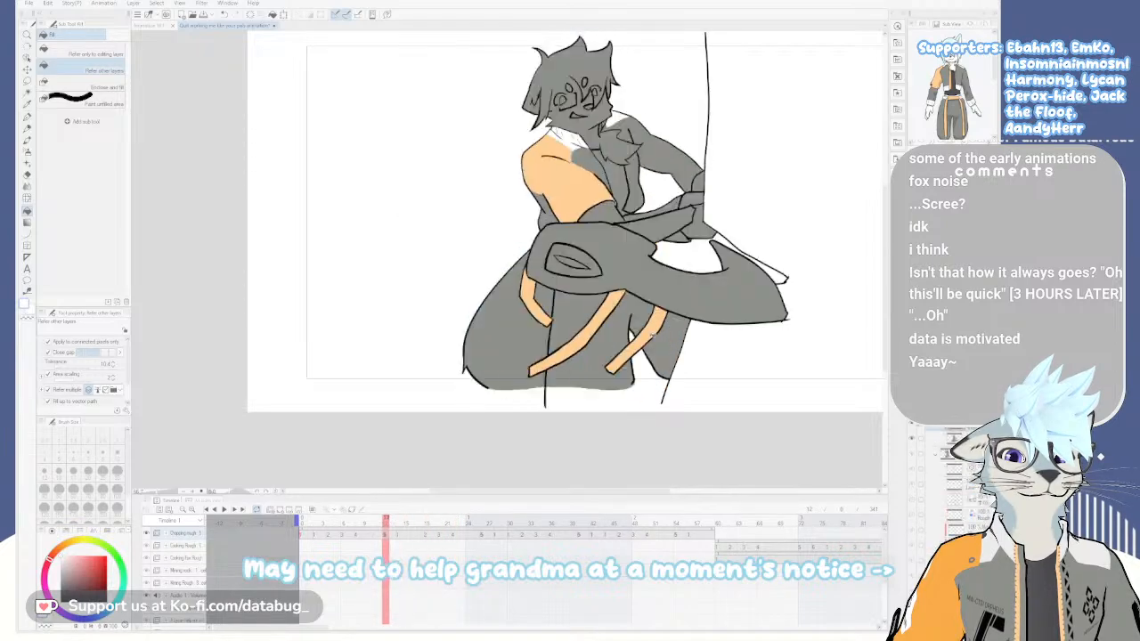
key(Left)
key(Left)
key(Left)
key(Right)
key(Right)
key(Right)
key(Right)
key(Right)
key(Right)
key(Right)
key(Right)
key(Right)
key(Left)
key(Left)
key(Left)
key(Left)
key(Left)
key(Right)
key(Right)
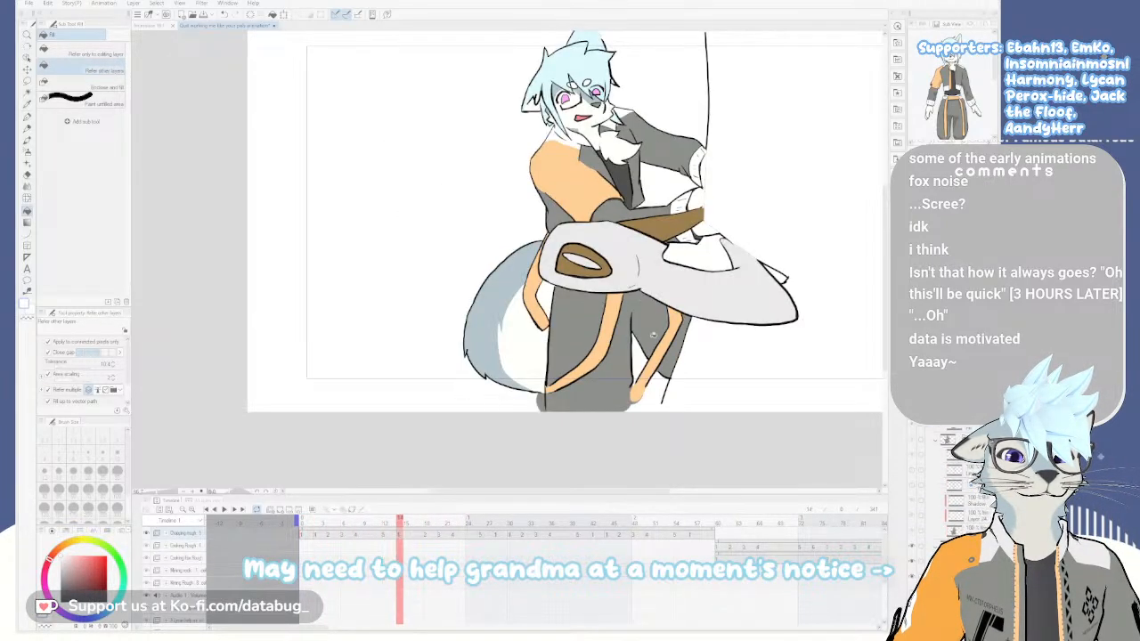
key(Right)
key(Right)
key(Right)
key(Right)
key(Left)
key(Left)
key(Left)
key(Left)
key(Left)
key(Left)
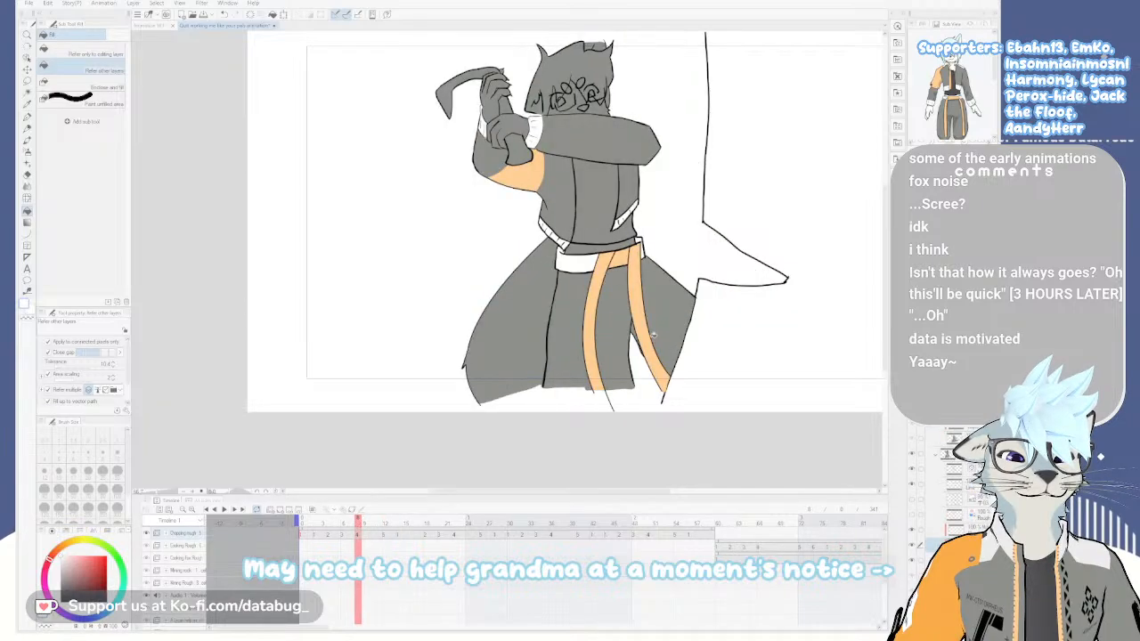
key(Right)
key(Right)
key(Right)
key(Left)
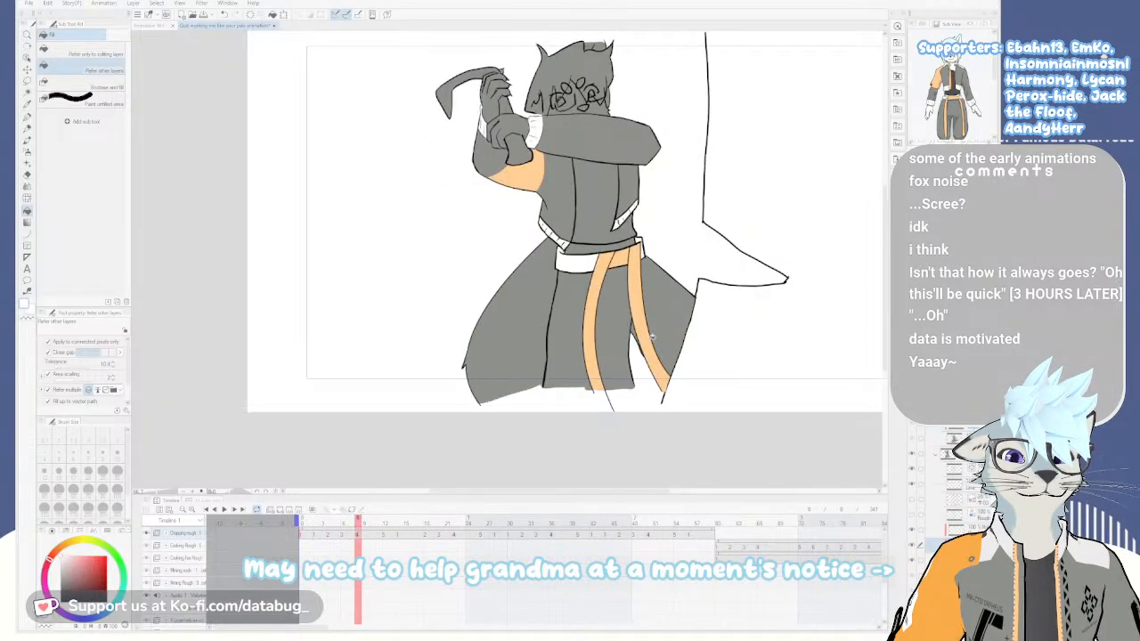
key(Right)
key(Right)
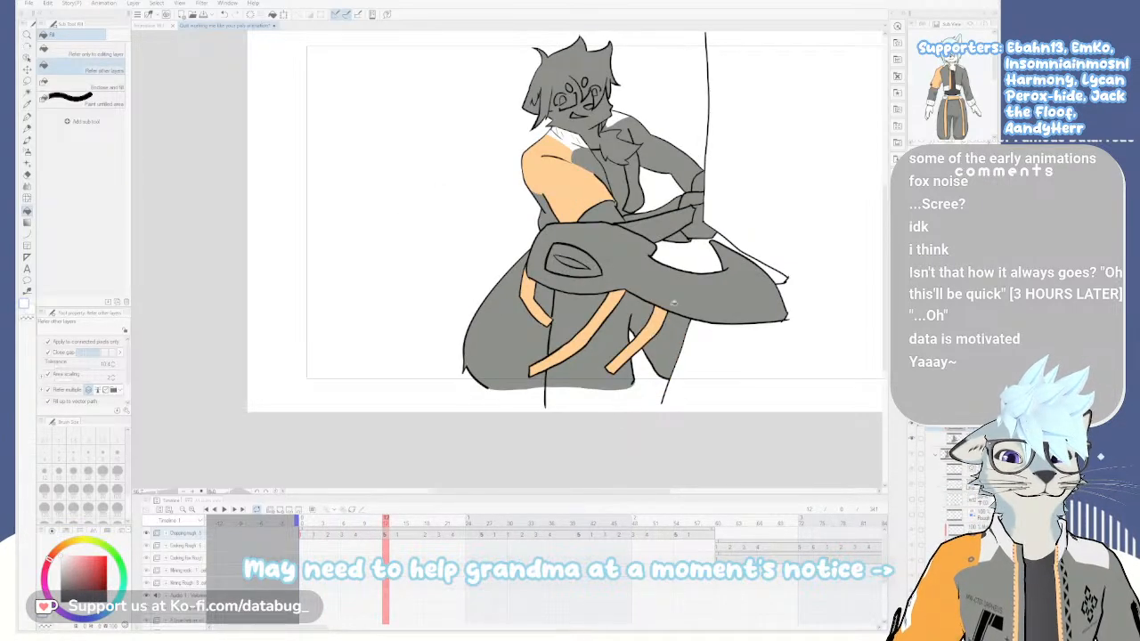
Paint the lower tip of the open jacket white on the fifth axe frame with the pen
scroll(674, 303, up, 3)
drag(701, 276, 659, 360)
key(p)
mouse_move(536, 262)
mouse_down()
mouse_move(590, 237)
mouse_move(564, 263)
mouse_move(543, 263)
mouse_move(563, 264)
mouse_move(539, 255)
mouse_move(591, 231)
mouse_up()
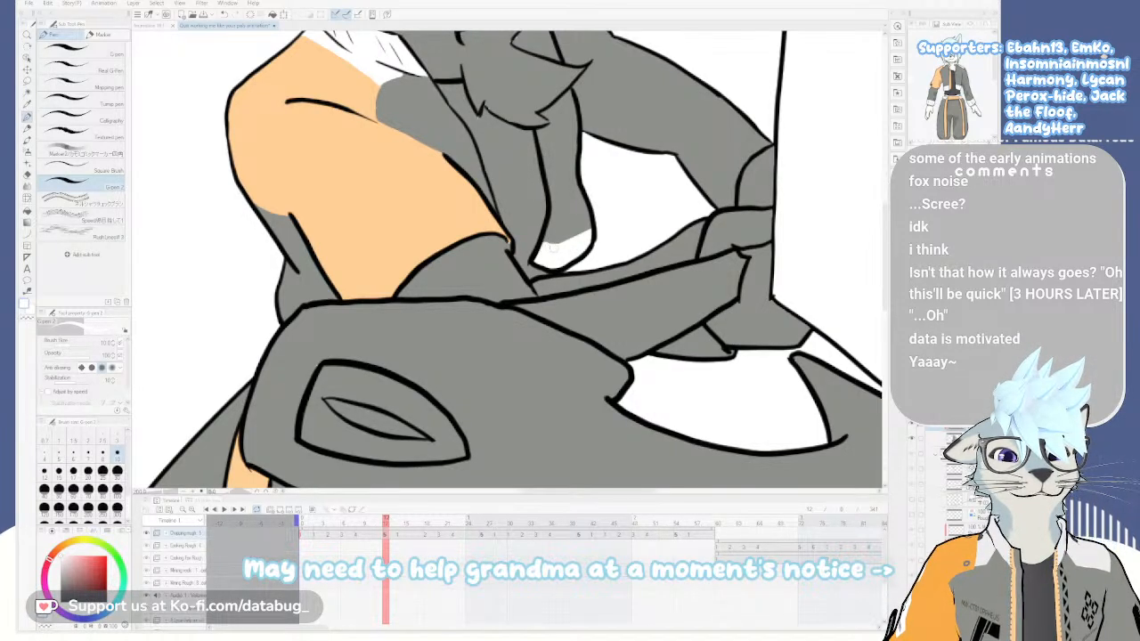
scroll(599, 231, down, 5)
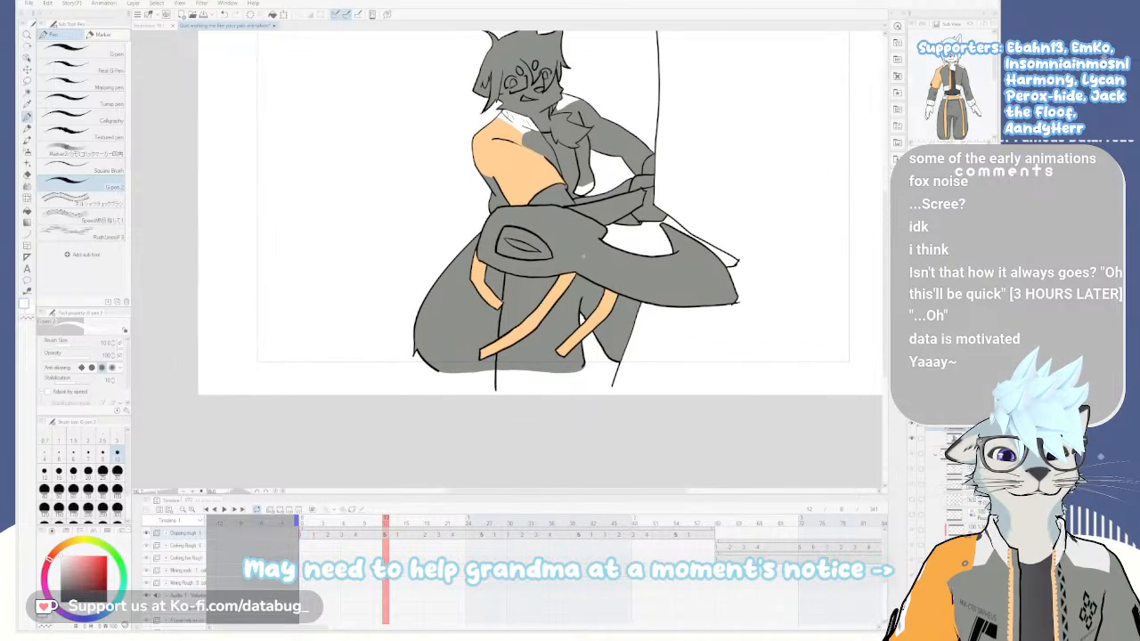
Paint and fill white cuffs on both forearms beside the hands on the fifth axe frame
scroll(591, 228, up, 5)
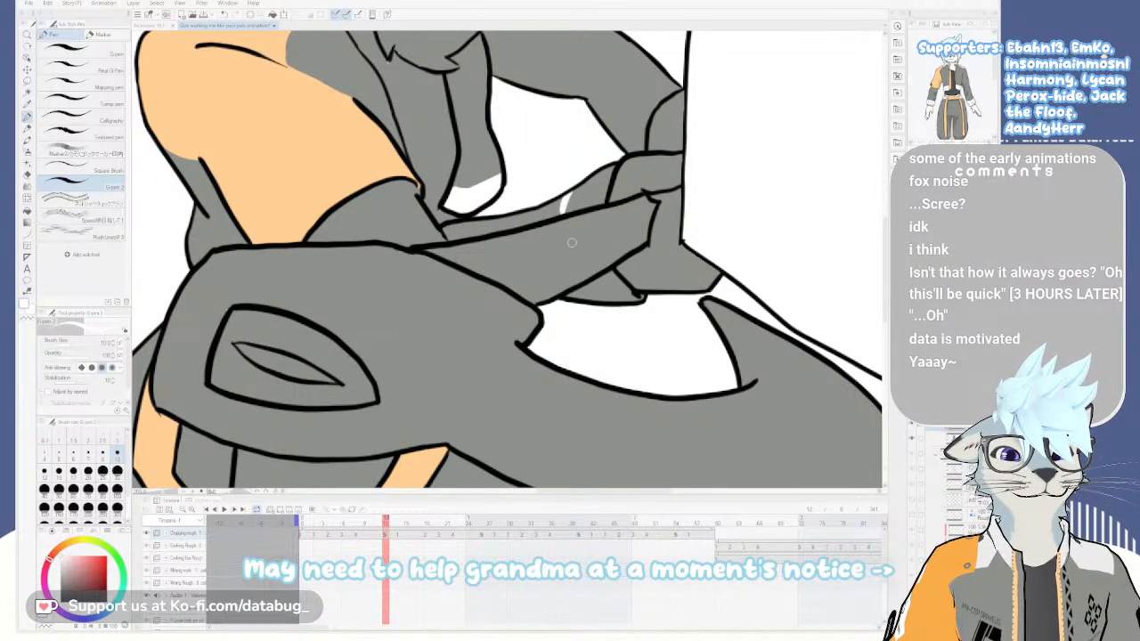
key(g)
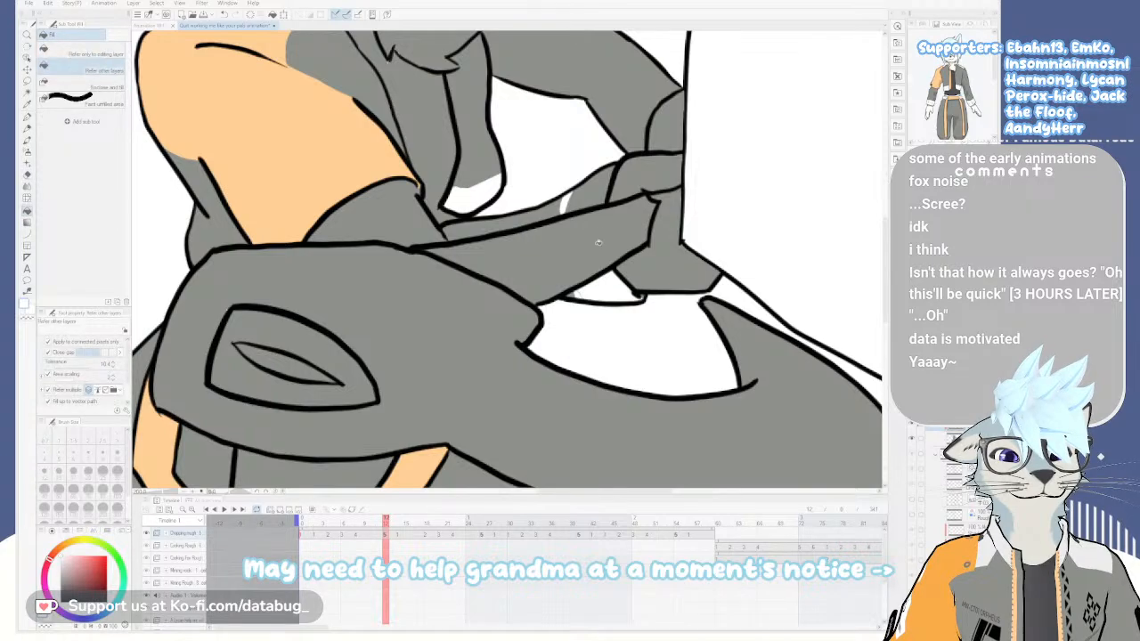
key(p)
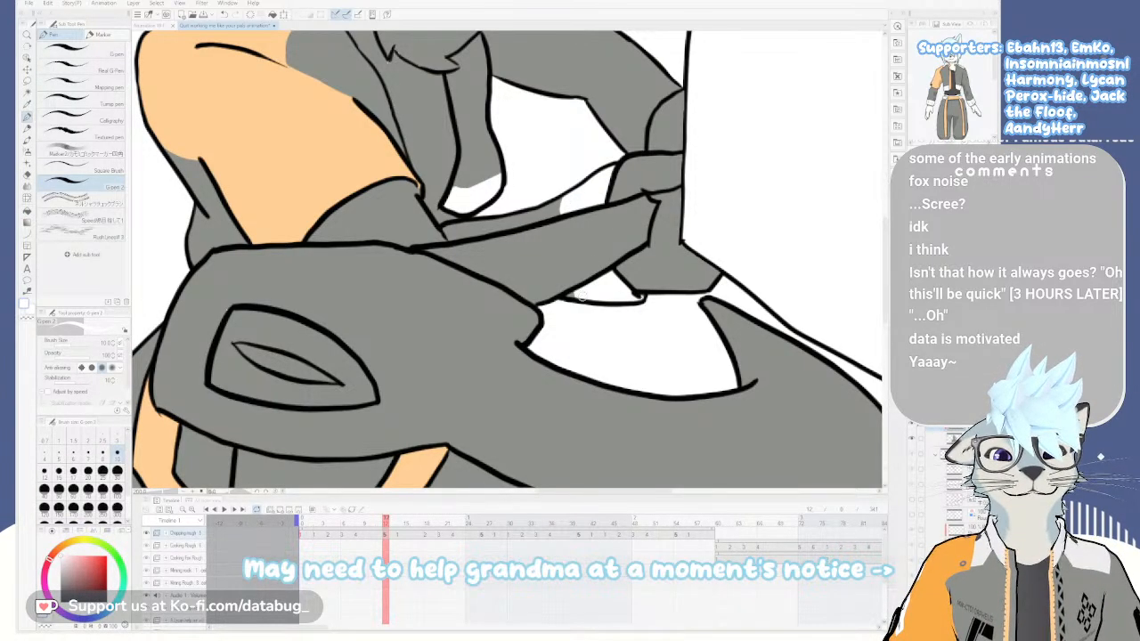
mouse_move(664, 79)
mouse_down()
mouse_move(629, 109)
mouse_move(625, 147)
mouse_up()
key(g)
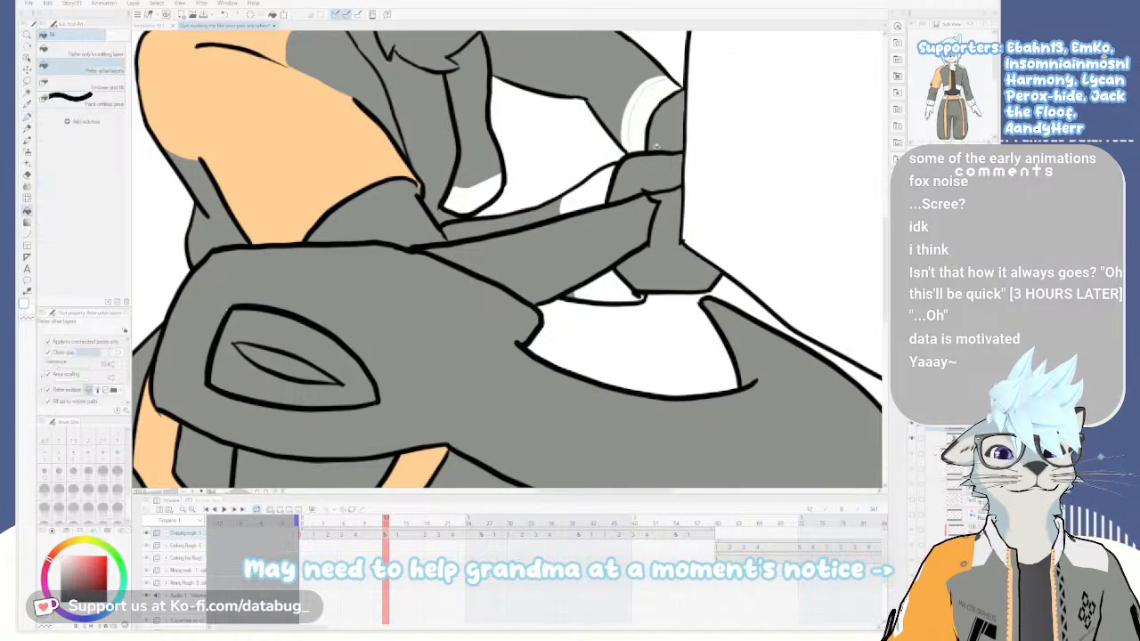
click(646, 106)
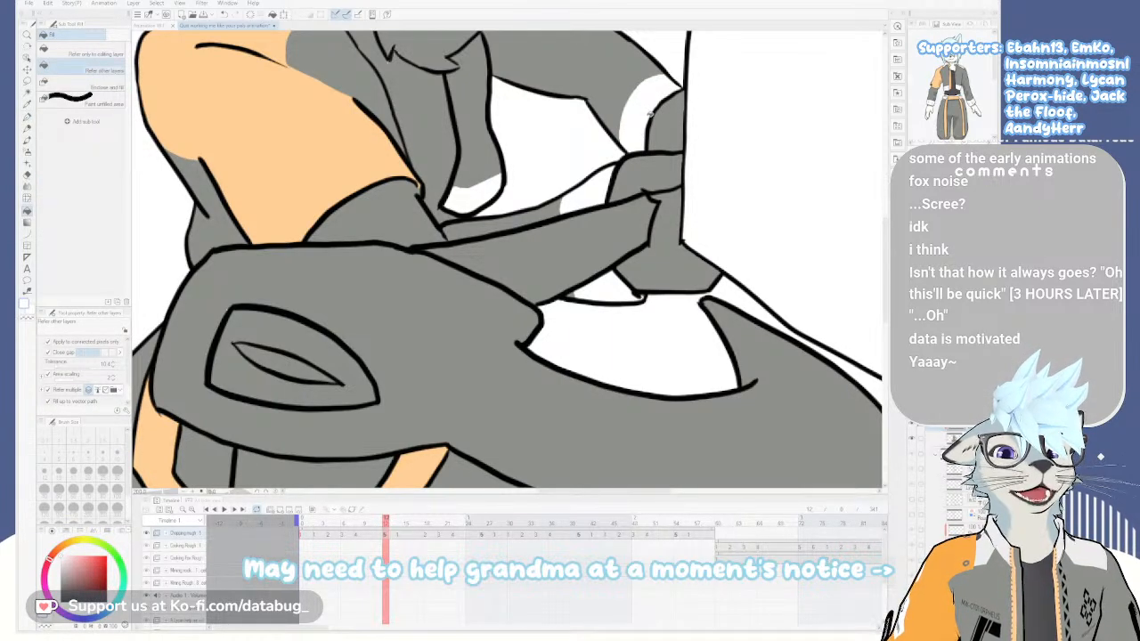
key(p)
scroll(638, 150, down, 1)
drag(607, 181, 649, 234)
scroll(653, 332, down, 1)
mouse_move(656, 333)
mouse_down()
mouse_move(647, 280)
mouse_move(617, 261)
mouse_move(658, 355)
mouse_up()
mouse_move(656, 303)
mouse_down()
mouse_move(663, 365)
mouse_move(642, 264)
mouse_up()
scroll(663, 365, down, 1)
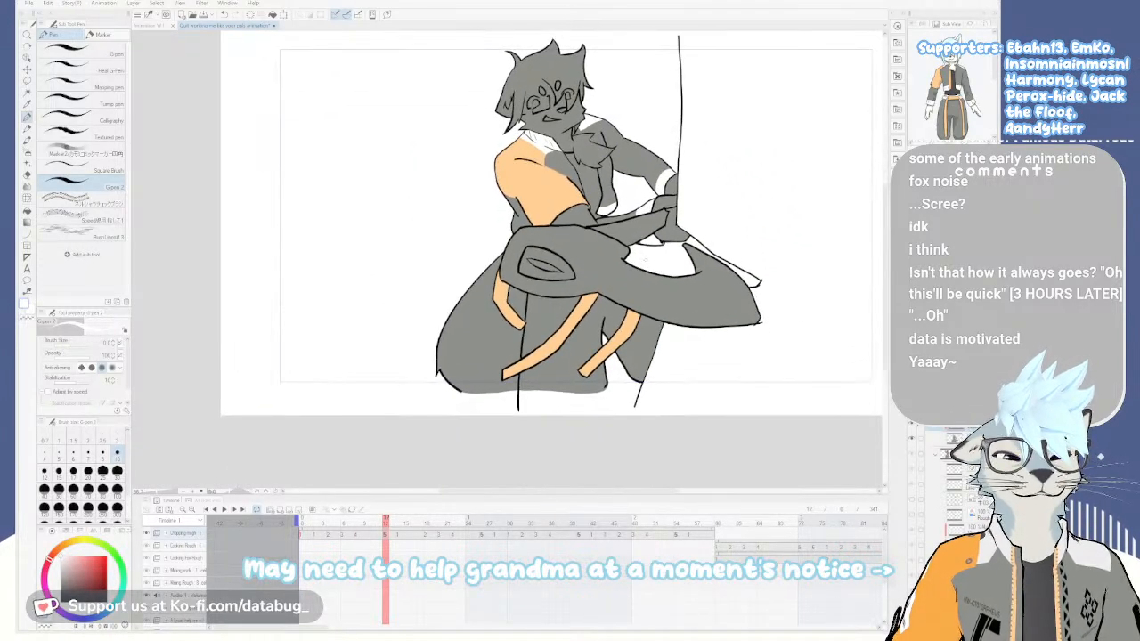
Step back and forth through the axe frames to compare the white cuffs and jacket trim
key(Left)
key(Left)
key(Right)
key(Right)
key(Left)
key(Left)
key(Left)
key(Right)
key(Right)
key(Right)
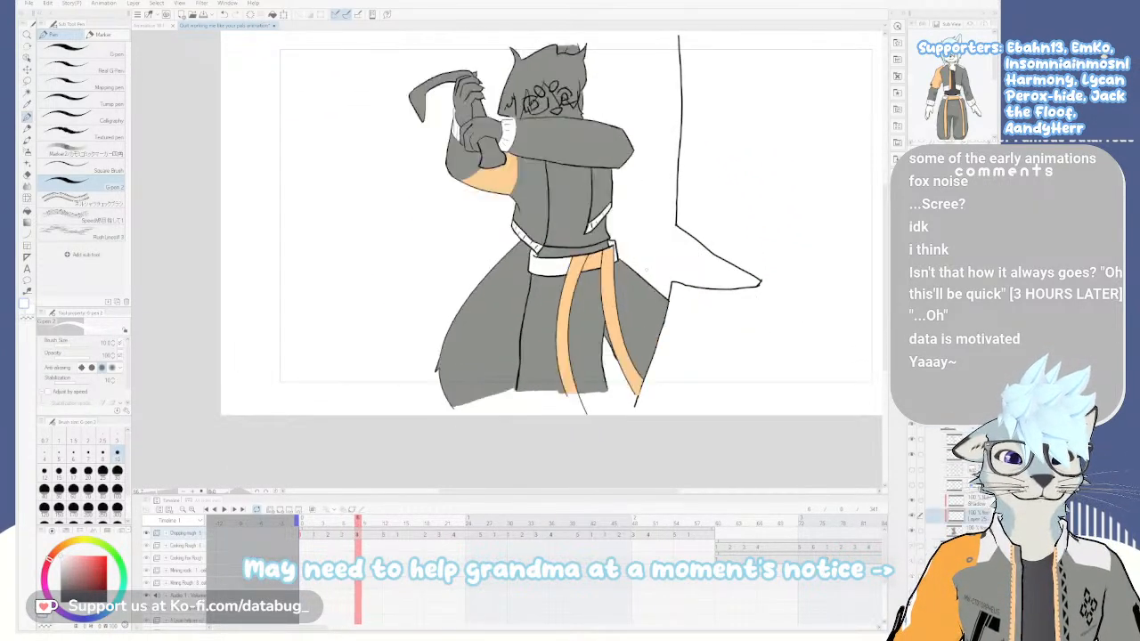
key(Left)
key(Left)
key(Left)
key(Left)
key(Right)
key(Left)
key(Left)
key(Left)
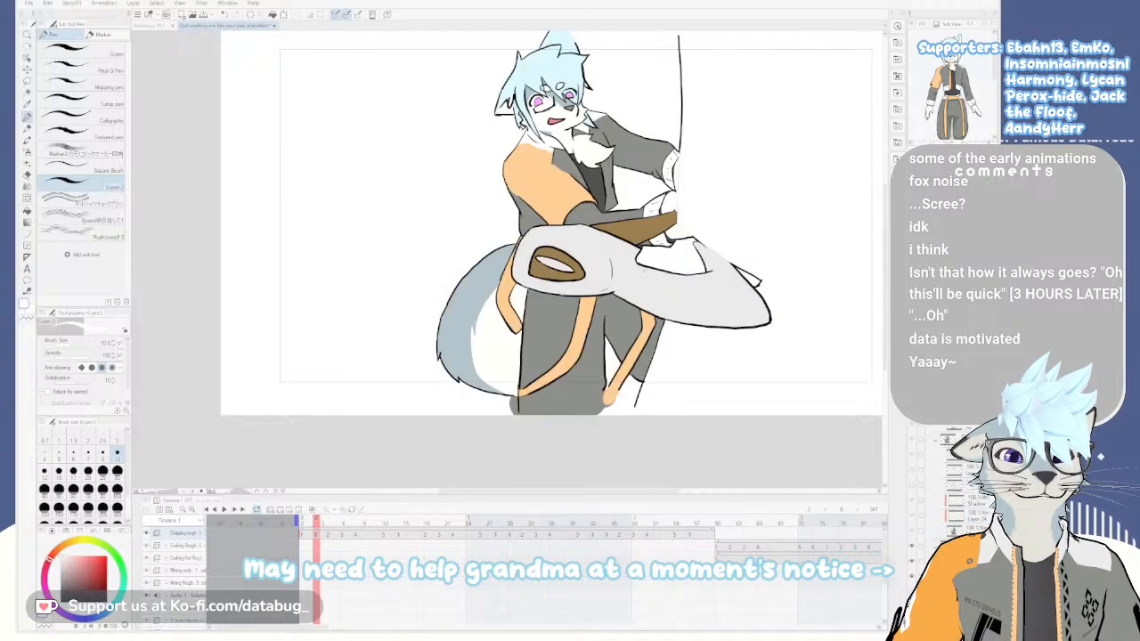
key(Right)
key(Right)
key(Right)
key(Right)
key(Right)
key(Left)
key(Left)
key(Right)
key(Right)
key(Right)
key(Left)
key(Right)
key(Right)
key(Left)
key(Right)
Outline and fill the jacket's lower tip in white on the fully coloured axe frame
scroll(626, 170, up, 8)
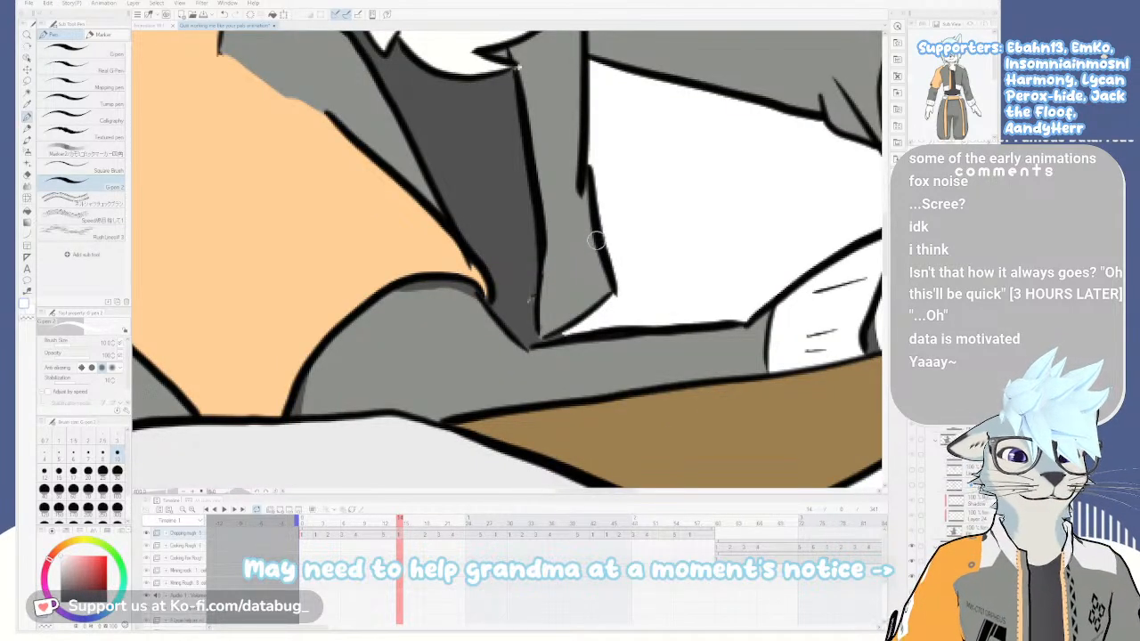
drag(590, 235, 549, 297)
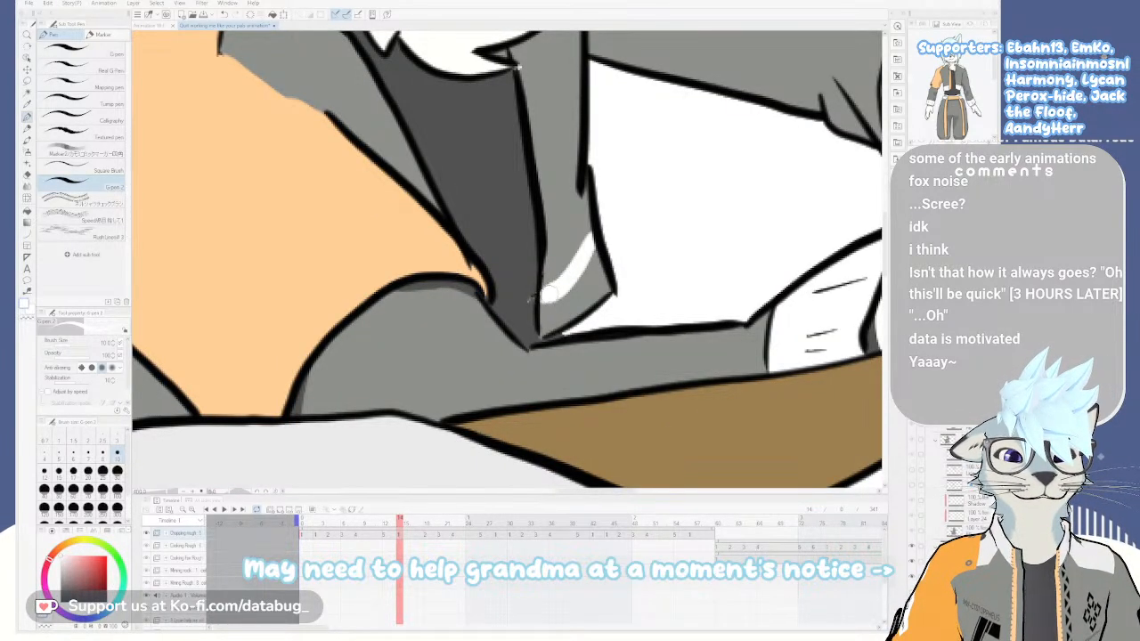
key(g)
click(574, 287)
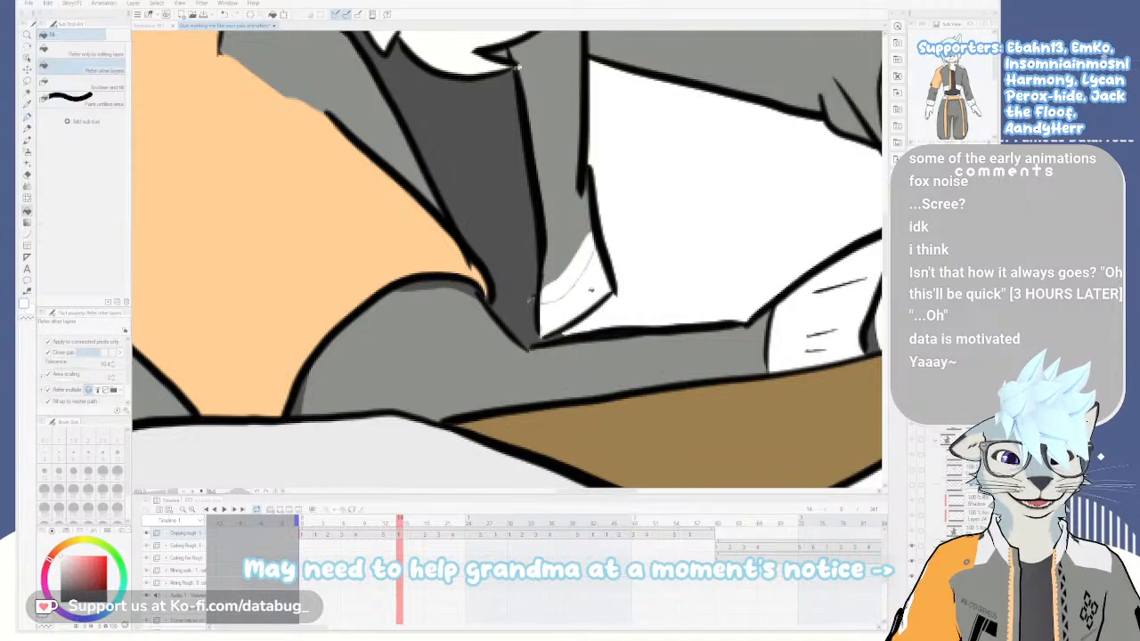
click(589, 258)
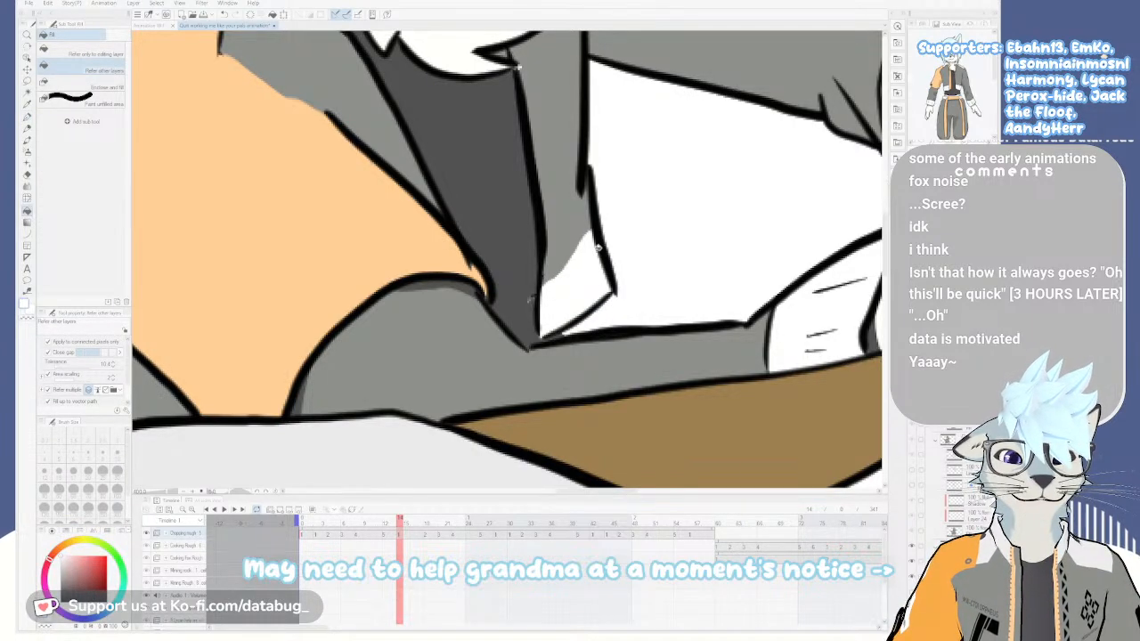
key(p)
scroll(592, 255, down, 5)
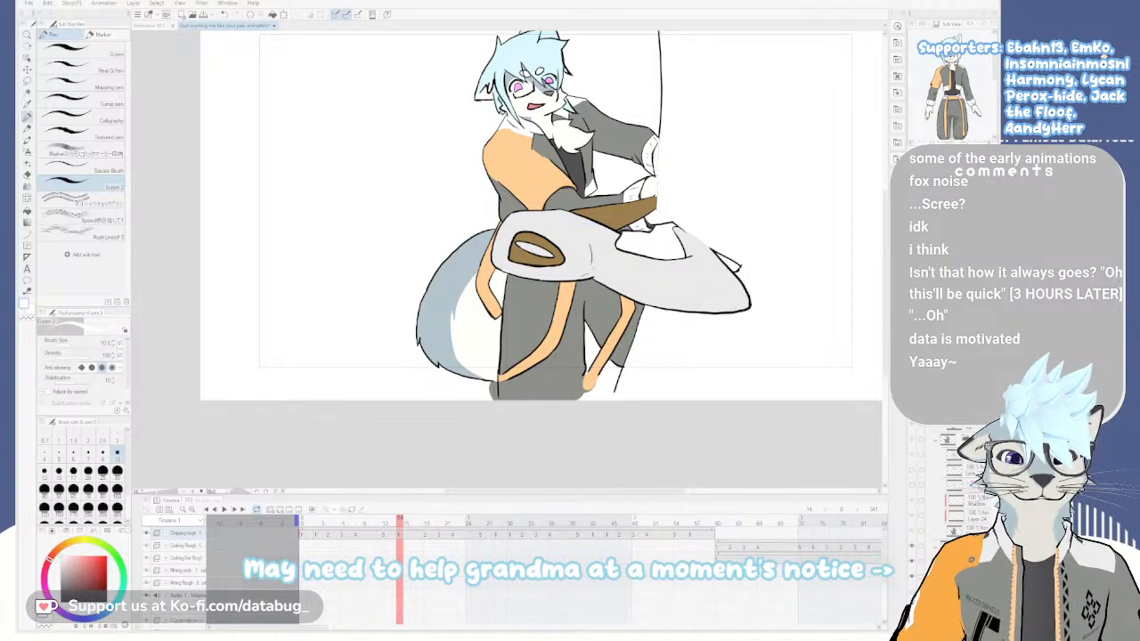
Flip between the fully coloured frame and the grey axe frames to look for missing trim and strap details
key(Left)
key(Left)
key(Left)
key(Left)
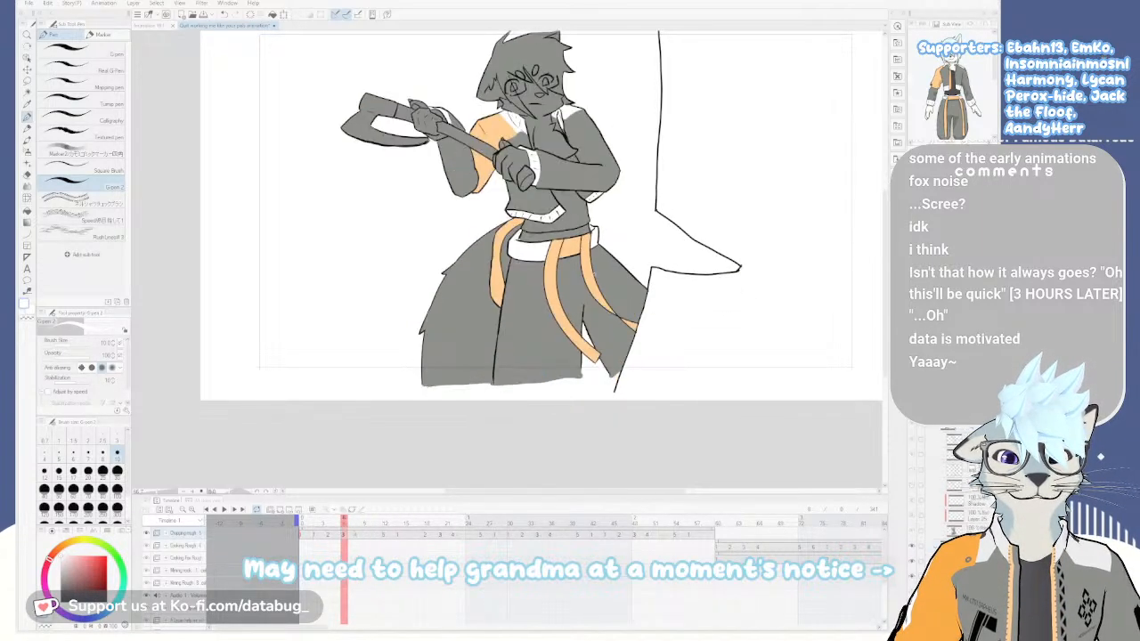
key(Left)
key(Left)
key(Right)
key(Right)
key(Right)
key(Right)
key(Right)
key(Right)
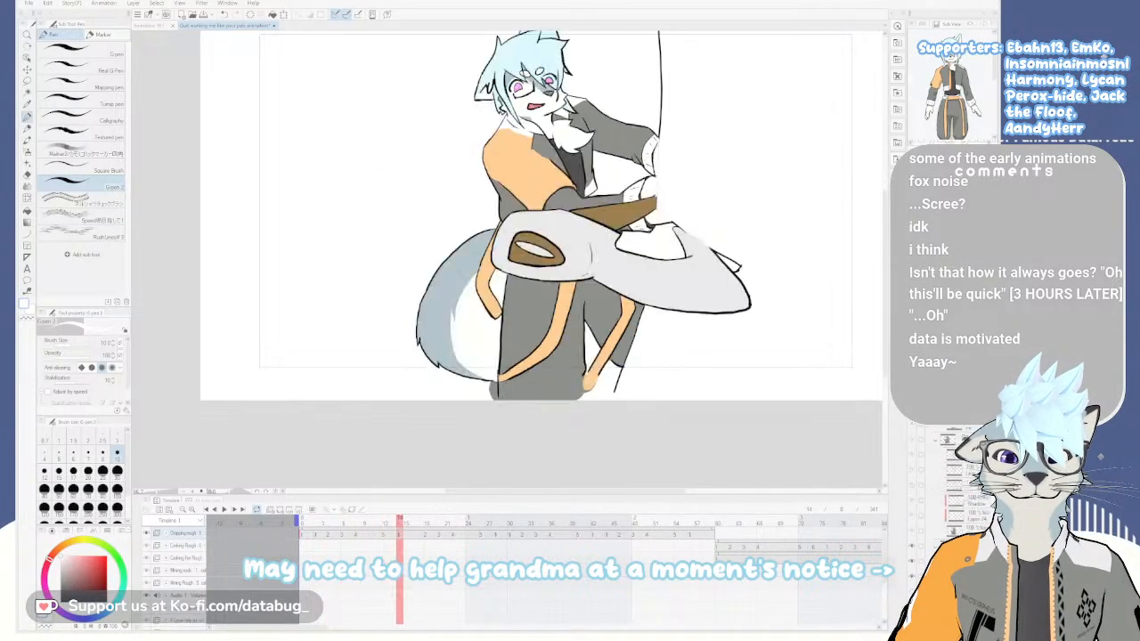
key(Left)
key(Left)
key(Left)
key(Left)
key(Left)
Pick light orange from the character reference and draw the outer edge of the missing hip strap on the fourth frame, matching the third frame
scroll(592, 211, up, 5)
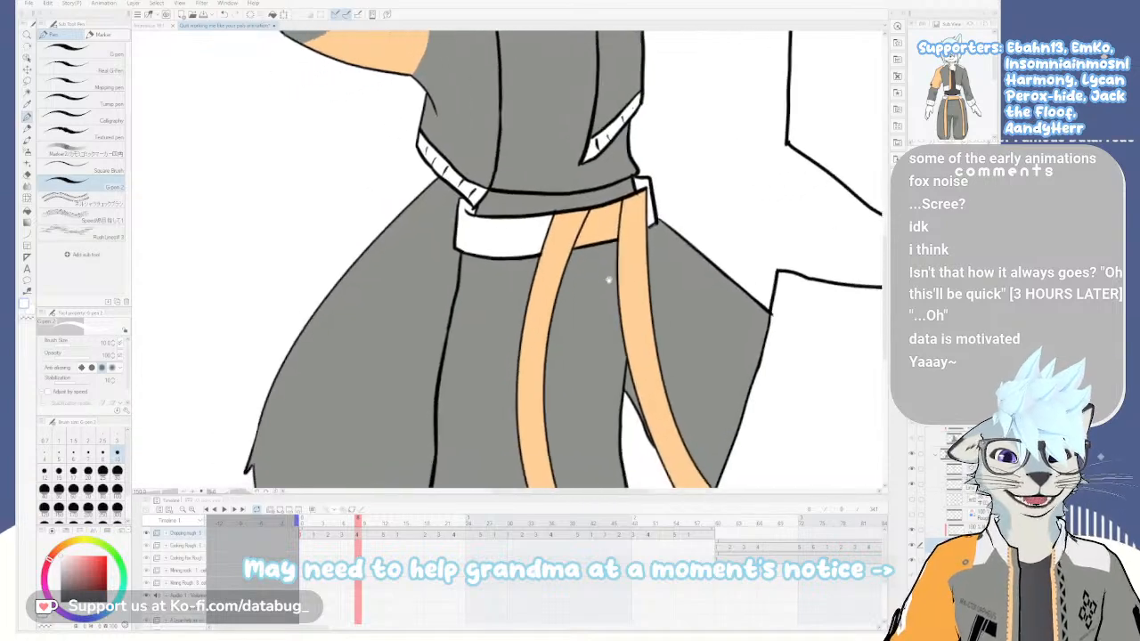
key(Left)
key(Right)
drag(555, 153, 525, 191)
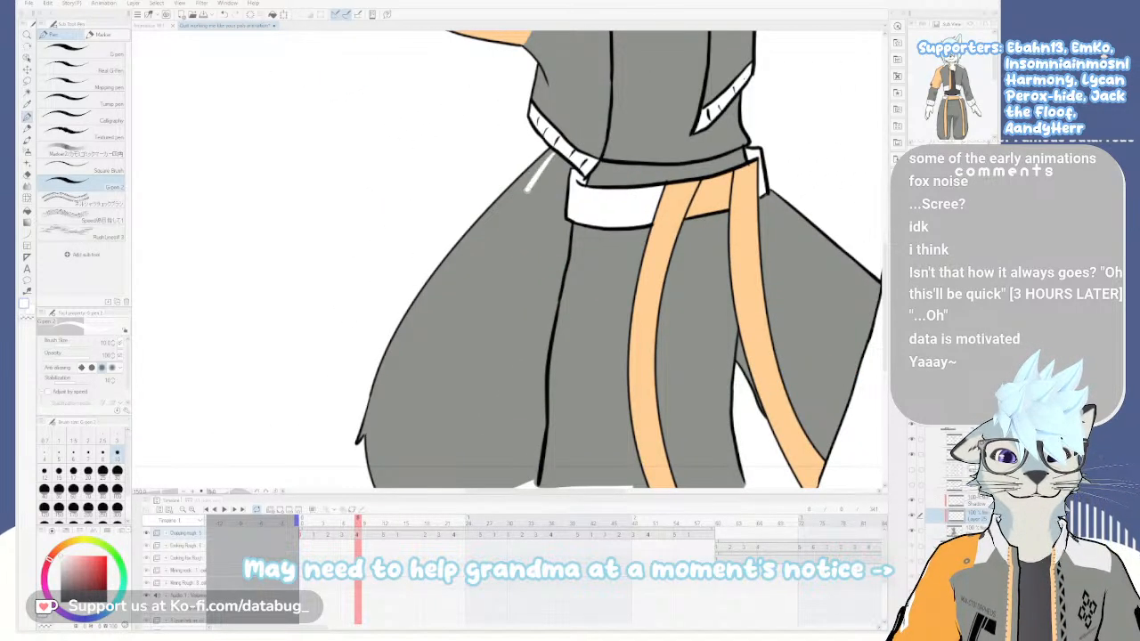
key(ctrl+z)
click(936, 79)
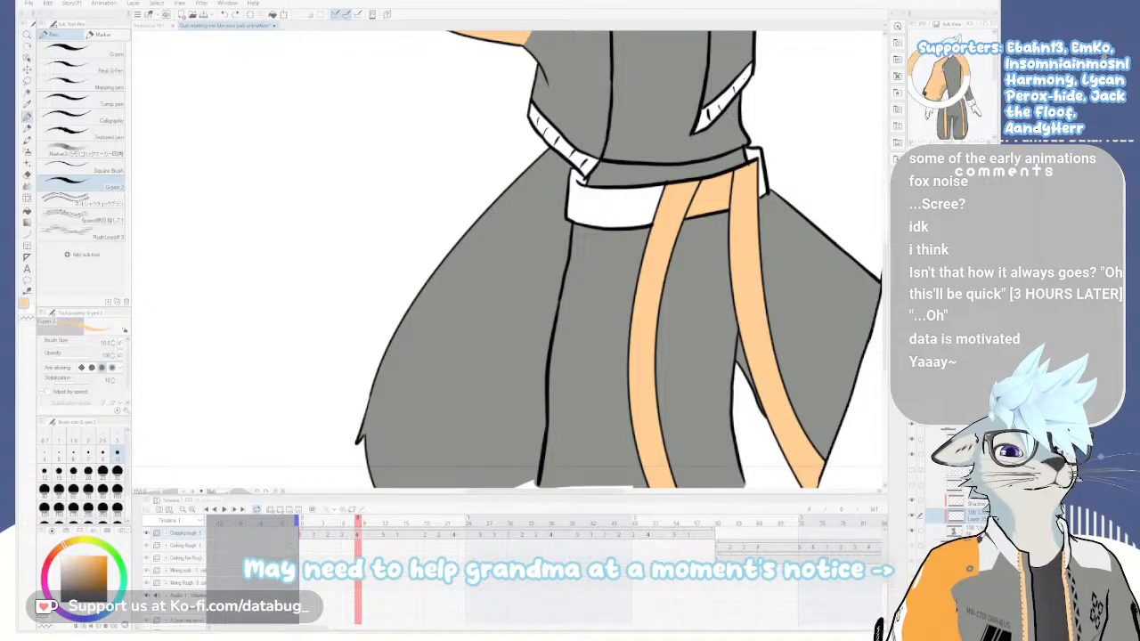
mouse_move(549, 153)
mouse_down()
mouse_move(523, 218)
mouse_move(535, 174)
mouse_move(532, 307)
mouse_up()
key(period)
key(comma)
key(comma)
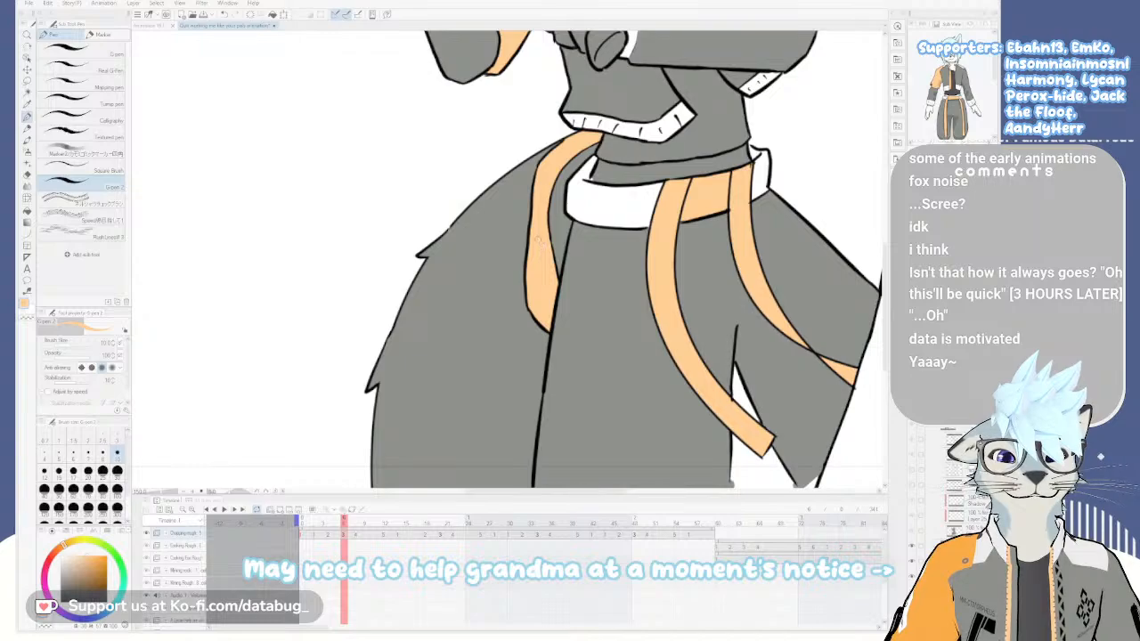
key(period)
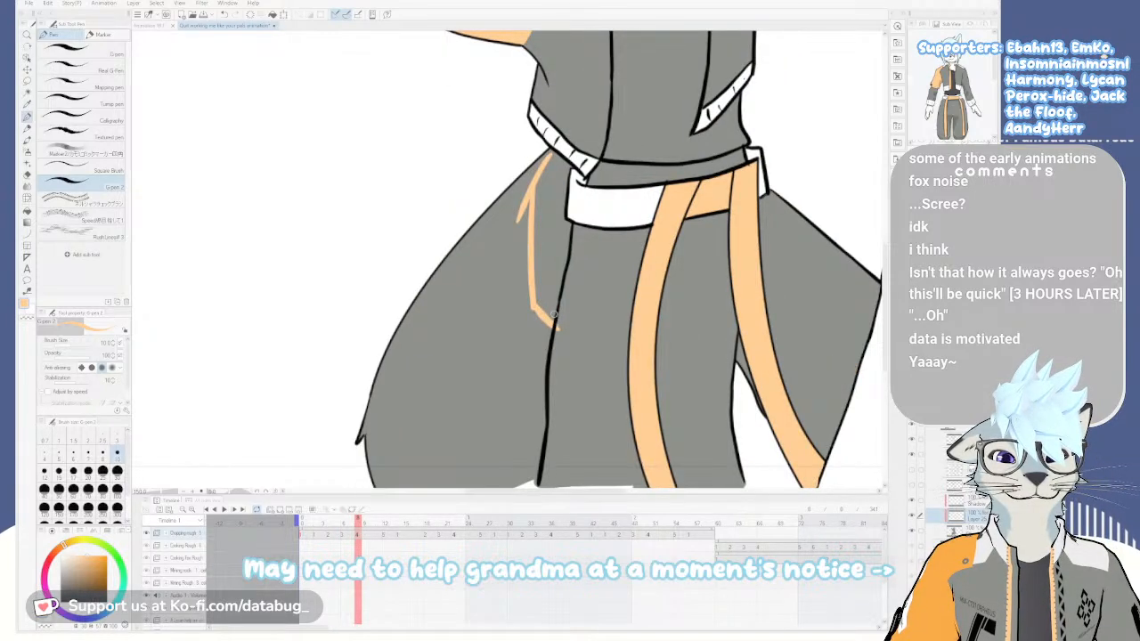
key(comma)
key(period)
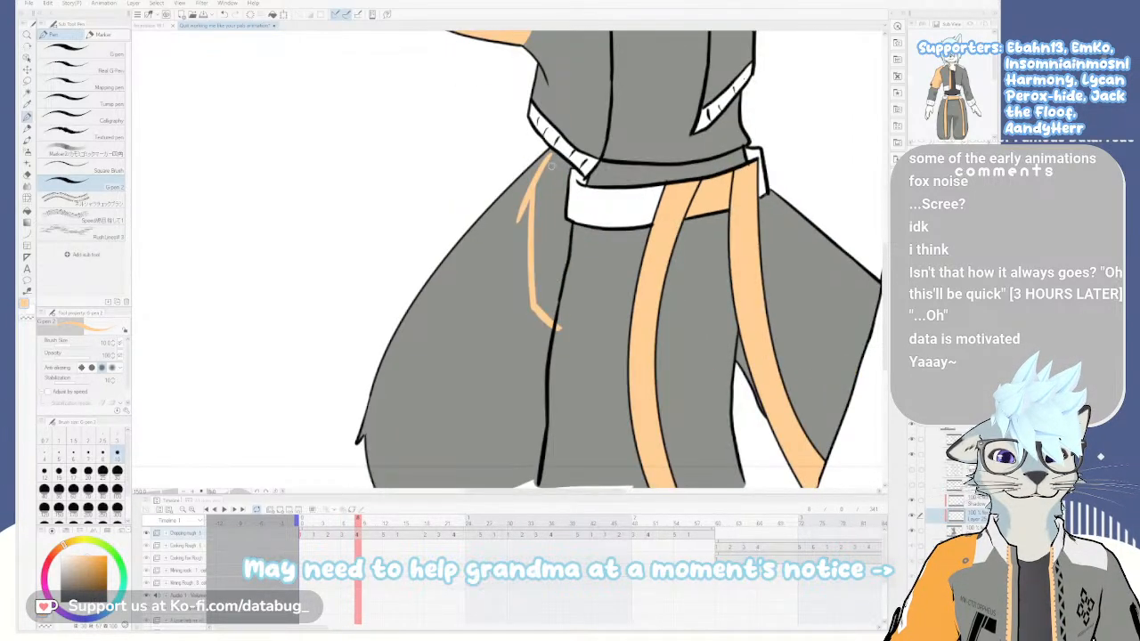
Draw the inner edge of the fourth frame's hip strap in light orange, checking its shape against the third frame
mouse_move(559, 158)
mouse_down()
mouse_move(539, 220)
mouse_move(556, 313)
mouse_up()
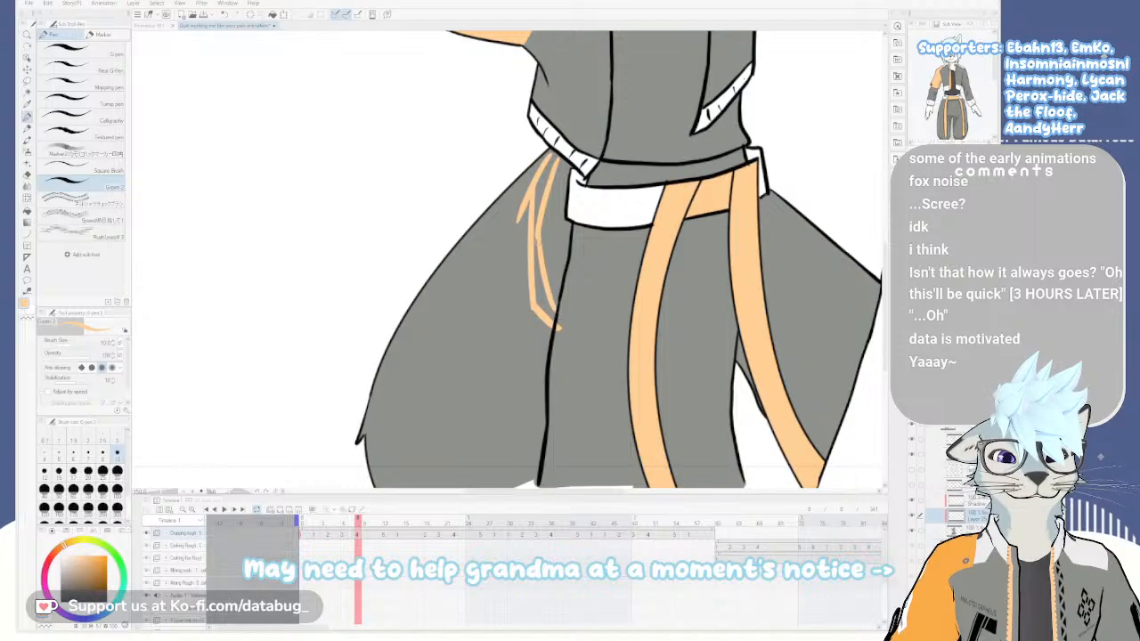
key(comma)
key(period)
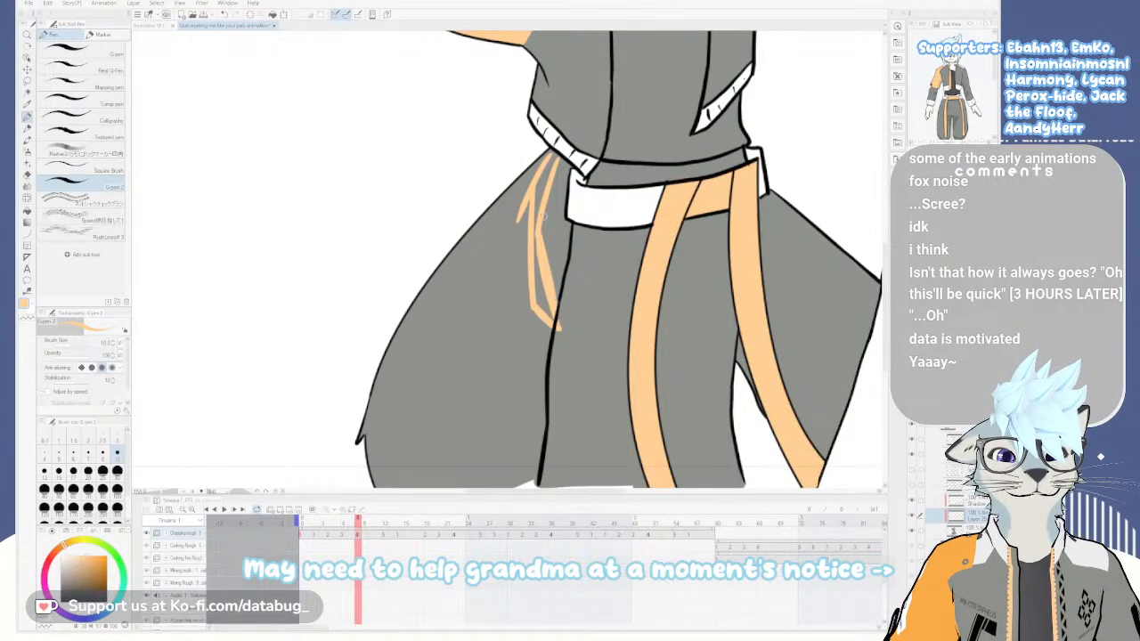
key(comma)
key(period)
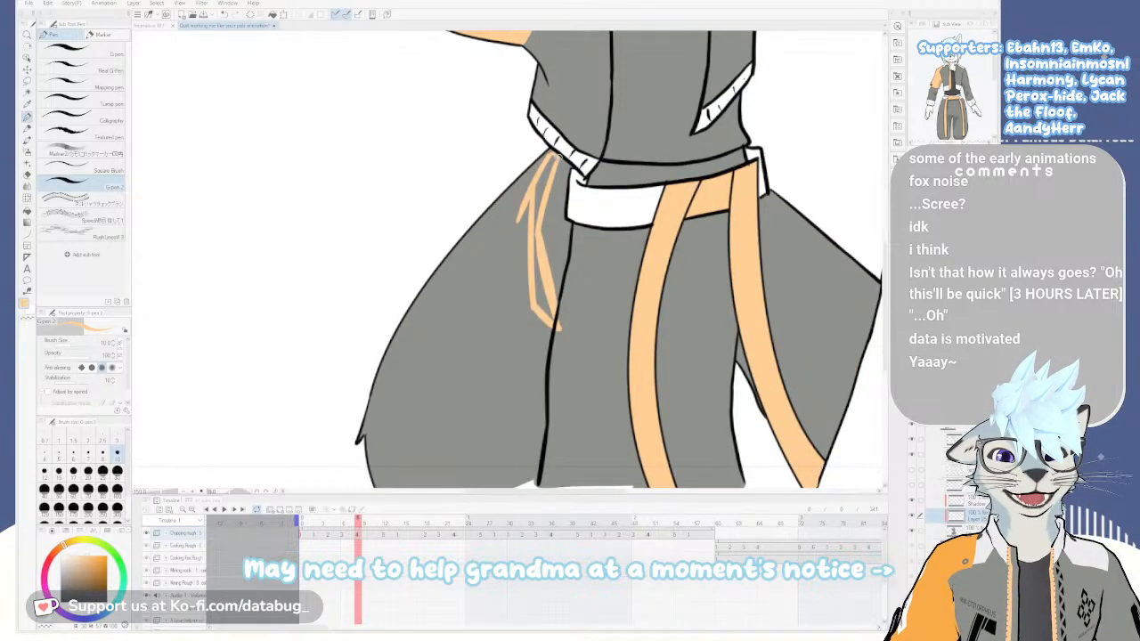
Fill the outlined hip strap with light orange and clean up its stray upper edge on the fourth frame
key(g)
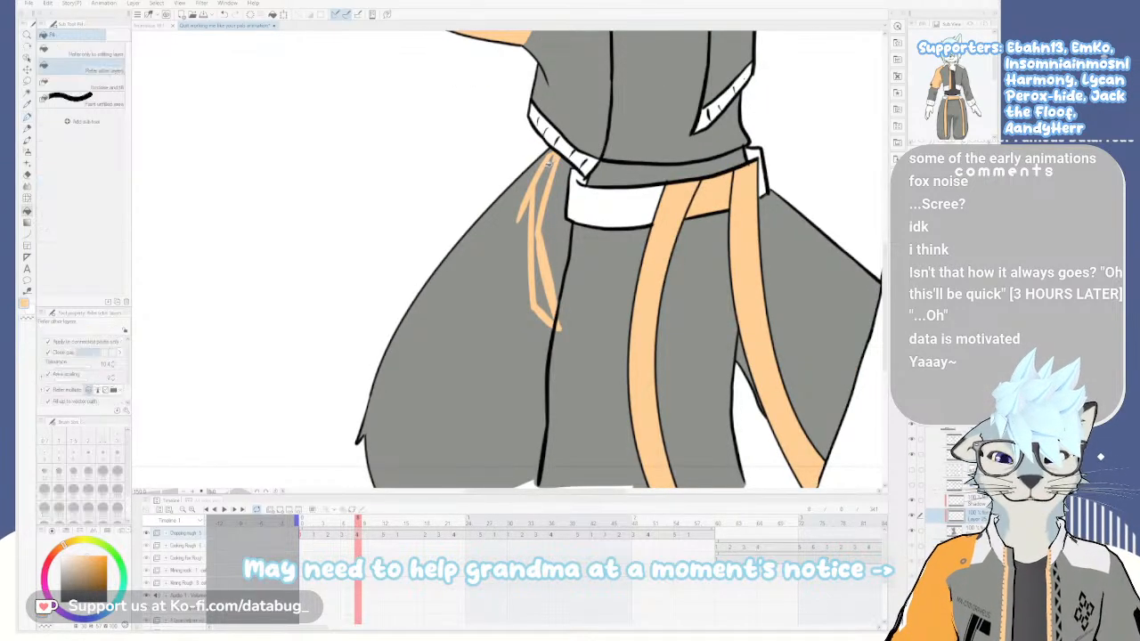
click(541, 281)
click(541, 238)
key(p)
mouse_move(529, 173)
mouse_down()
mouse_move(517, 218)
mouse_move(523, 182)
mouse_up()
key(e)
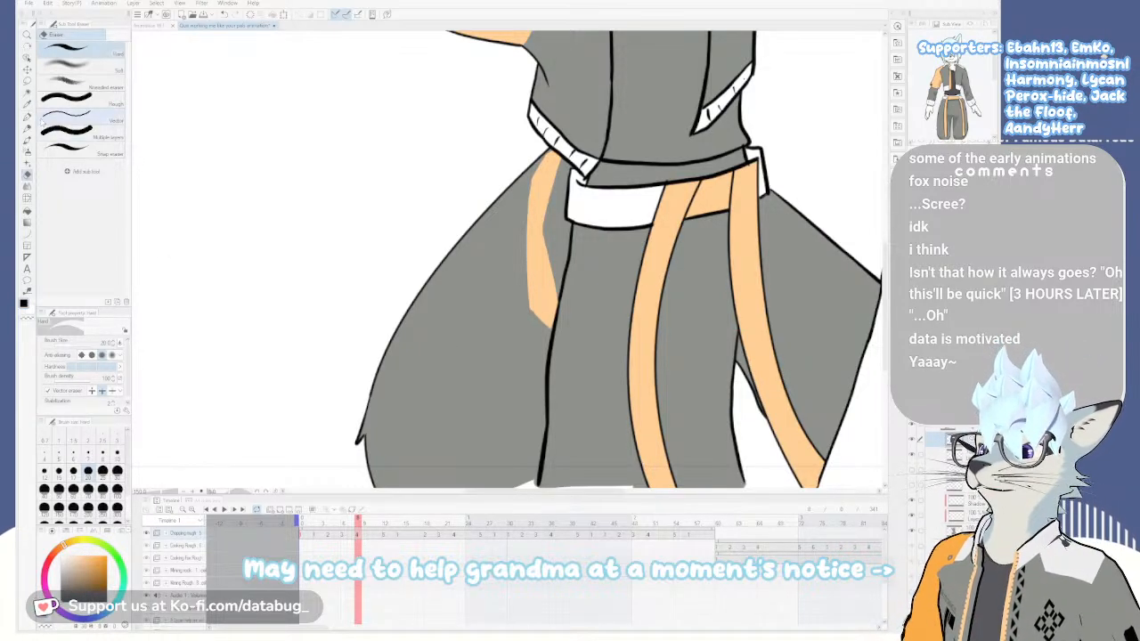
key(p)
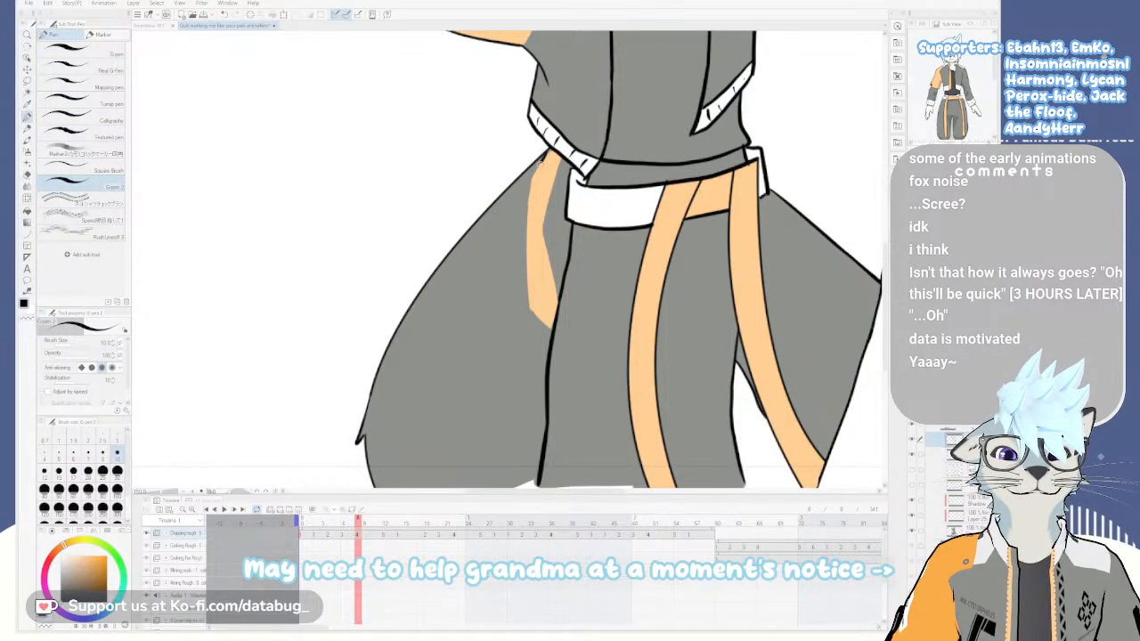
Outline the outer edge and lower tip of the hip strap in black on the fourth frame
drag(531, 182, 528, 262)
key(ctrl+z)
mouse_move(532, 178)
mouse_down()
mouse_move(530, 287)
mouse_move(543, 265)
mouse_move(528, 273)
mouse_move(532, 307)
mouse_up()
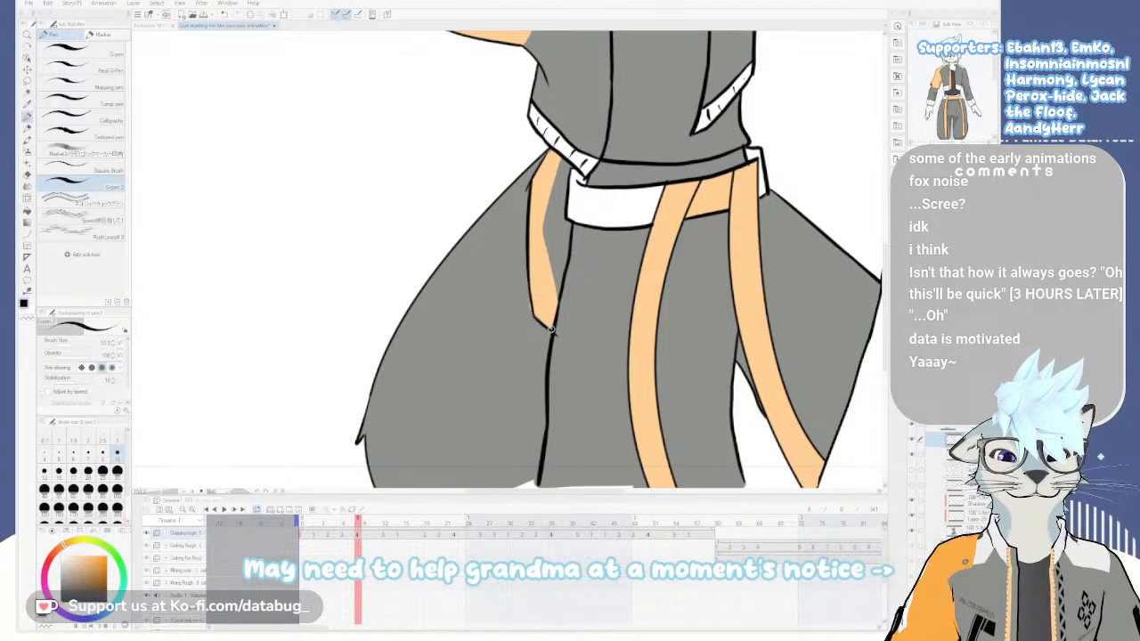
drag(532, 311, 554, 331)
key(e)
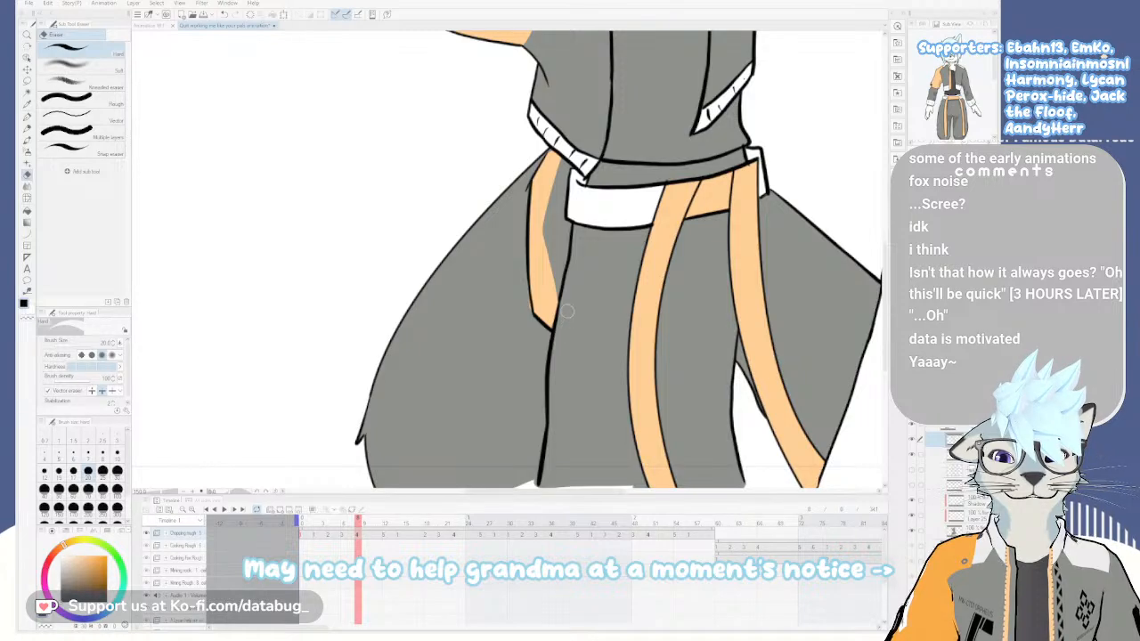
Draw the inner edge of the fourth frame's hip strap in black along the orange fill
key(p)
drag(562, 158, 545, 228)
key(ctrl+z)
mouse_move(562, 159)
mouse_down()
mouse_move(541, 231)
mouse_move(563, 308)
mouse_up()
key(e)
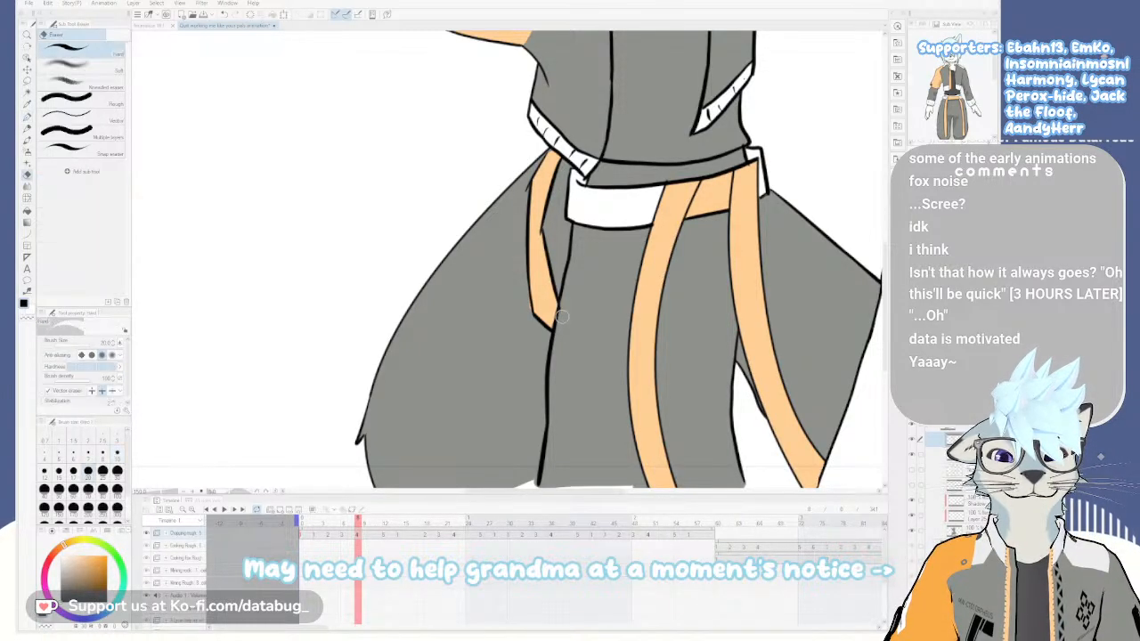
drag(548, 210, 540, 239)
key(ctrl+z)
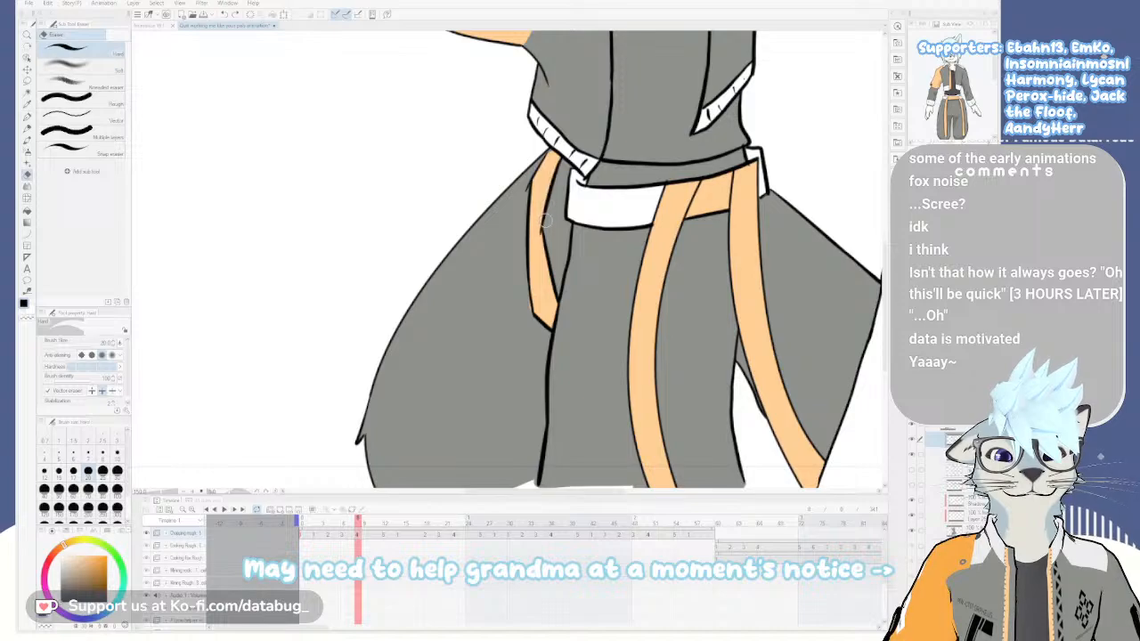
key(p)
key(e)
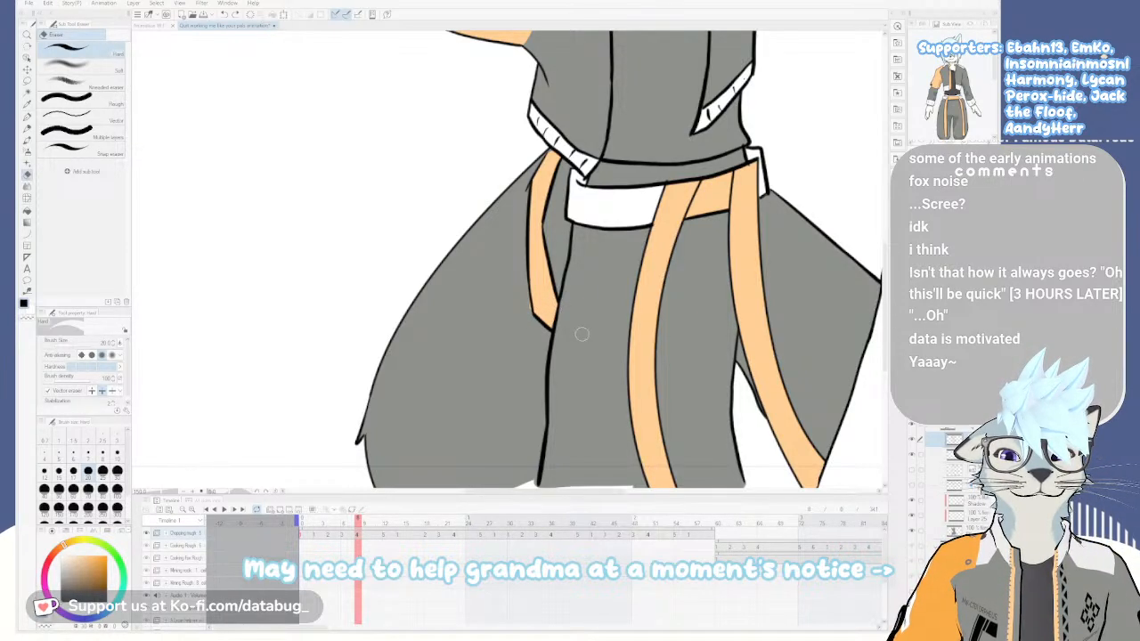
Touch up the upper end of the fourth frame's hip strap just below the jacket trim, using the line and colour layers
click(982, 519)
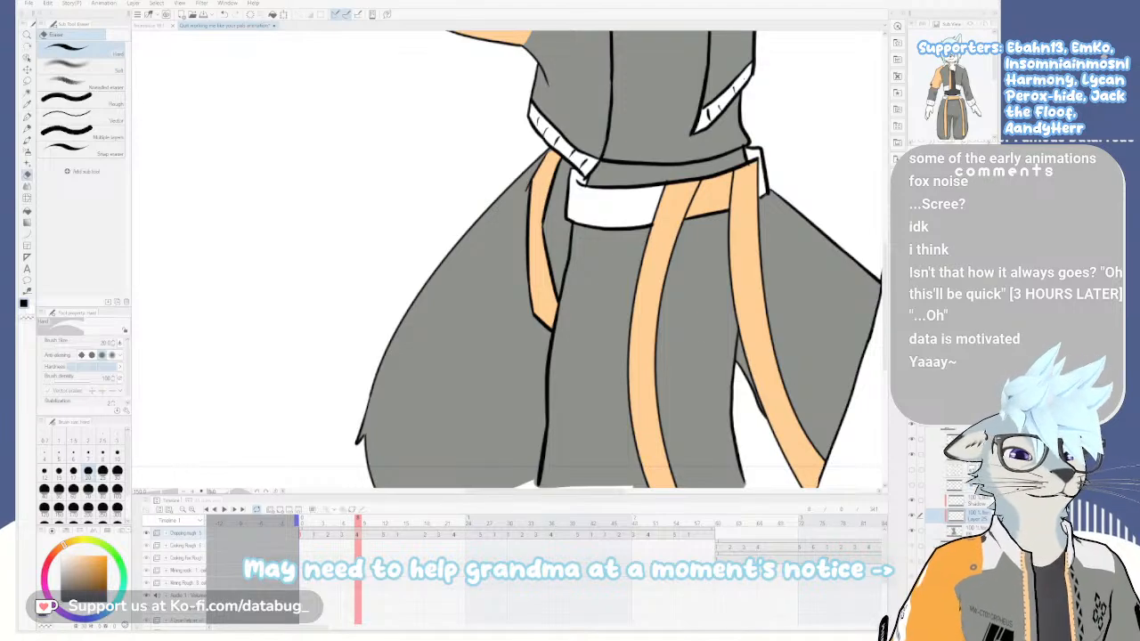
click(966, 438)
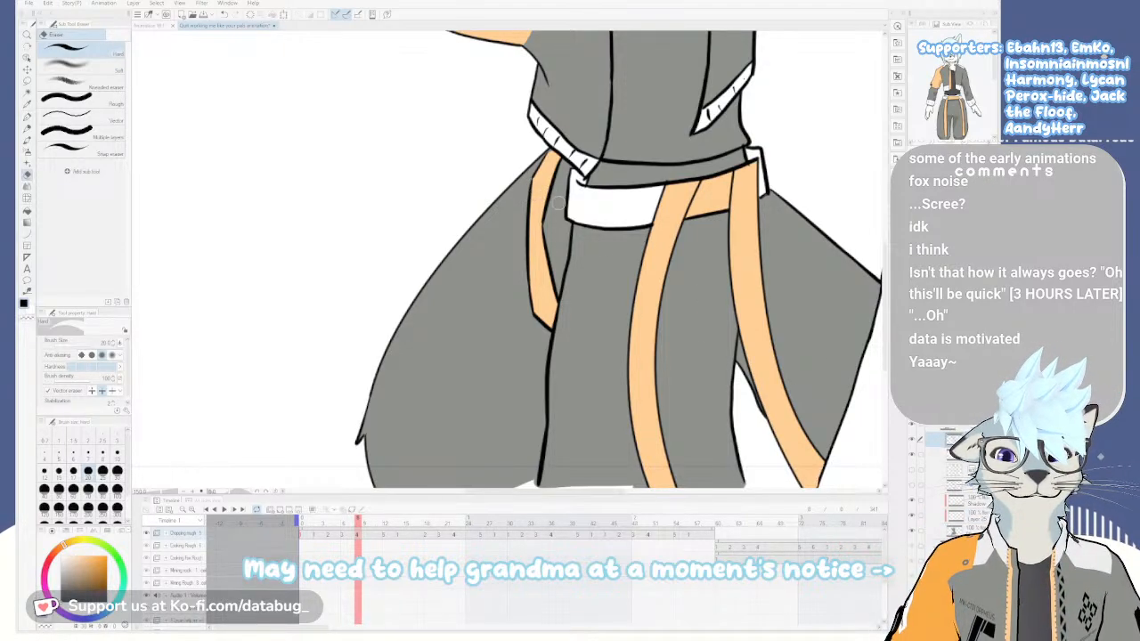
key(p)
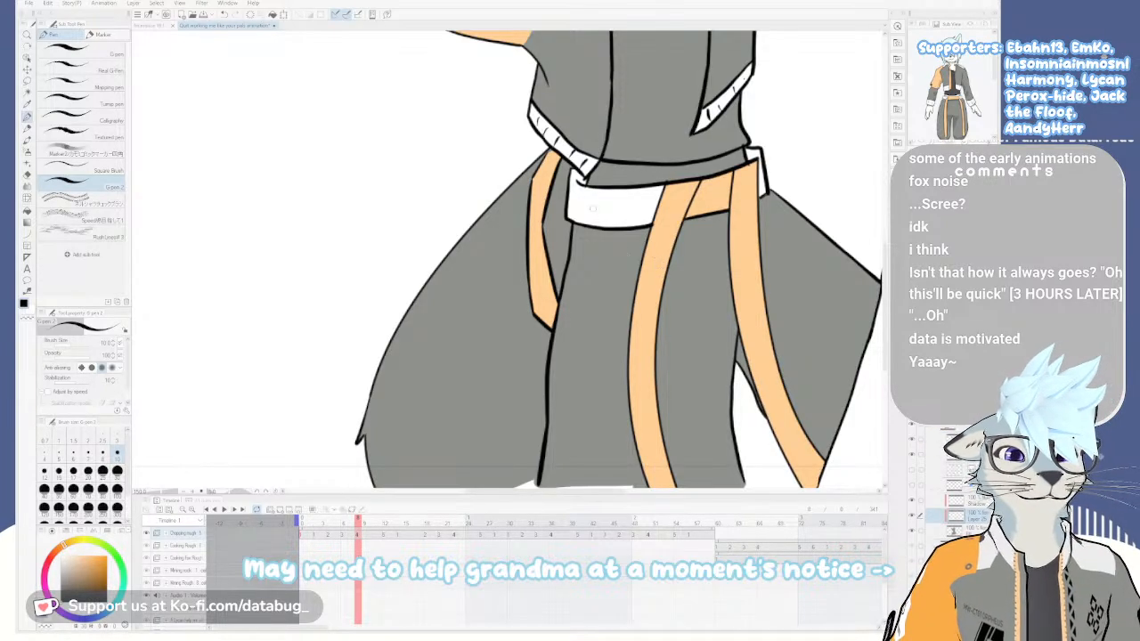
drag(561, 218, 569, 287)
scroll(559, 223, up, 1)
scroll(557, 224, up, 1)
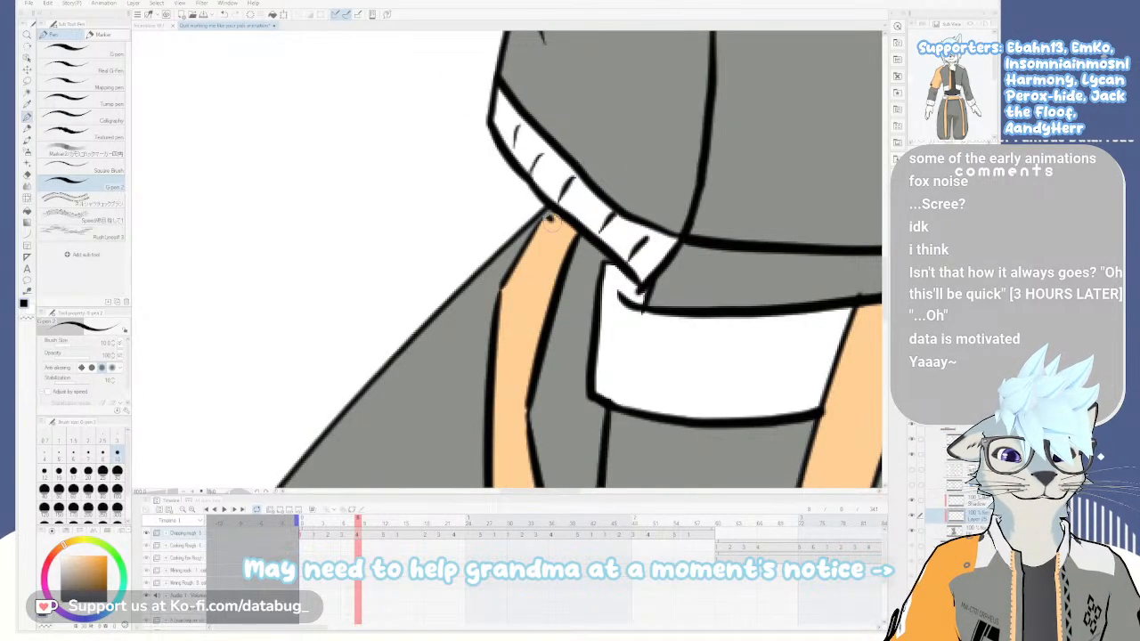
scroll(557, 238, down, 2)
key(g)
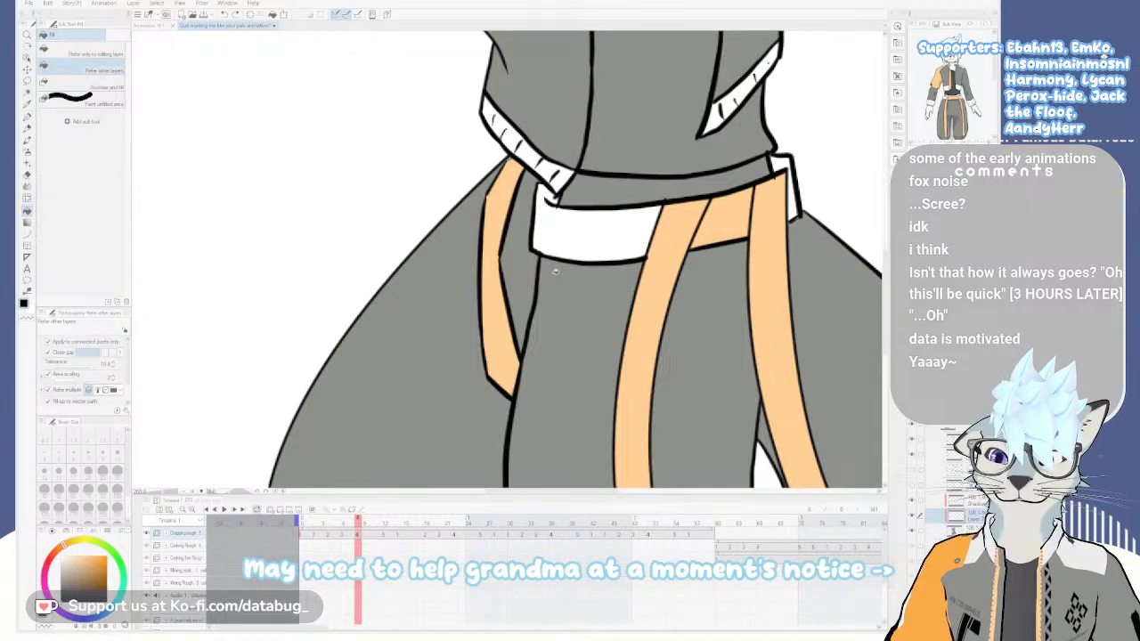
scroll(551, 290, down, 5)
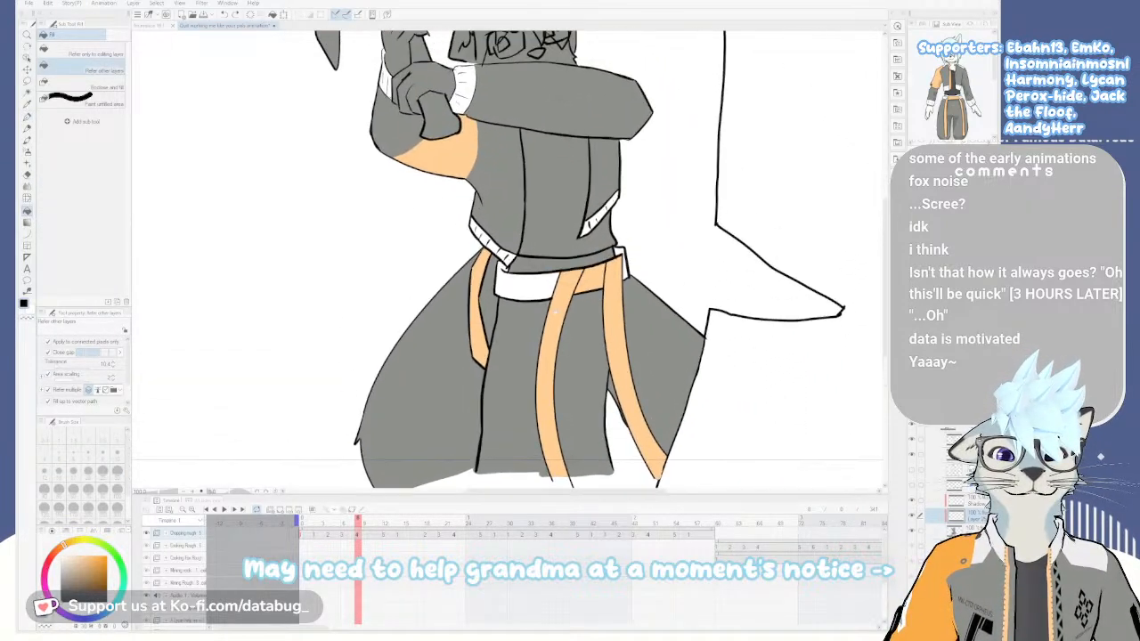
scroll(565, 328, down, 3)
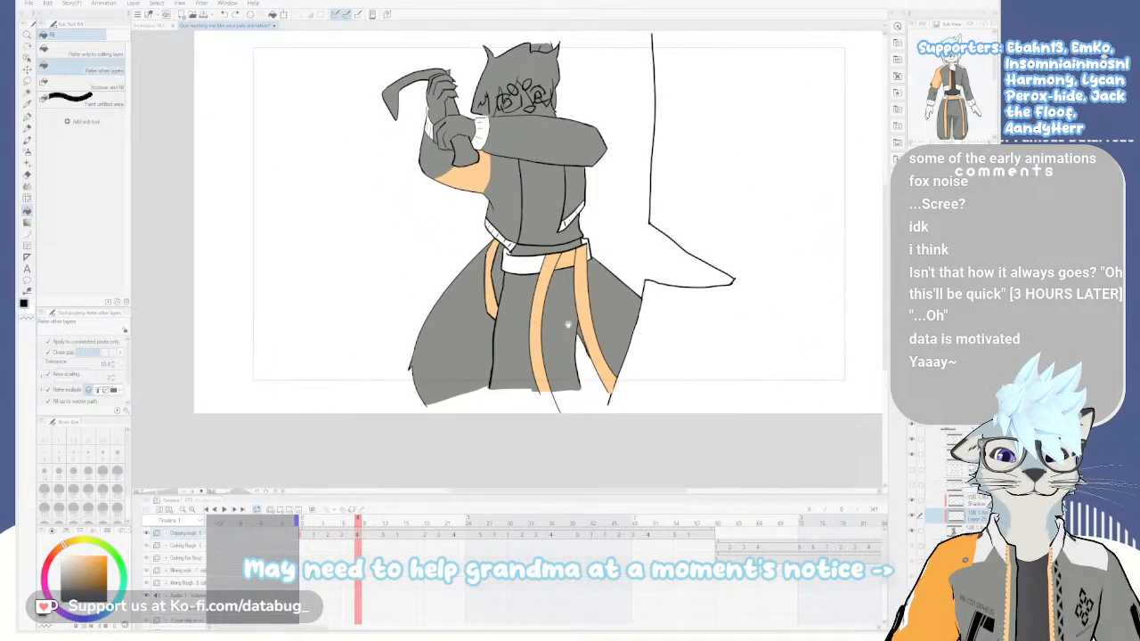
Flip back and forth through the neighbouring axe frames to compare the hip straps and find areas still lacking colour
key(Left)
key(Left)
key(Right)
key(Right)
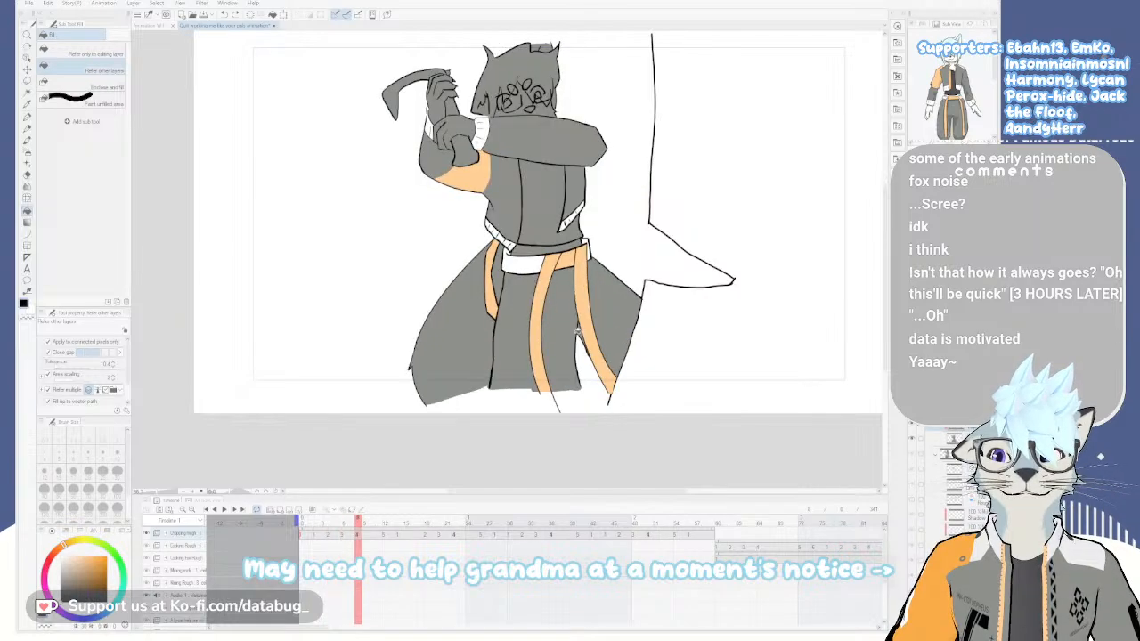
key(Left)
key(Left)
key(Right)
key(Right)
key(Right)
key(Right)
key(Left)
key(Left)
key(Left)
key(Left)
key(Left)
key(Right)
key(Right)
key(Right)
key(Right)
key(Right)
key(Right)
key(Left)
key(Left)
key(Left)
key(Left)
key(Right)
key(Right)
key(Right)
key(Right)
key(Left)
key(Left)
key(Left)
key(Right)
key(Right)
key(Right)
key(Left)
key(Left)
key(Left)
key(Left)
key(Right)
key(Right)
key(Right)
key(Left)
key(Left)
key(Right)
key(Right)
key(Right)
key(Left)
key(Left)
key(Left)
key(Right)
key(Right)
key(Right)
key(Left)
key(Left)
key(Left)
key(Right)
key(Right)
key(Right)
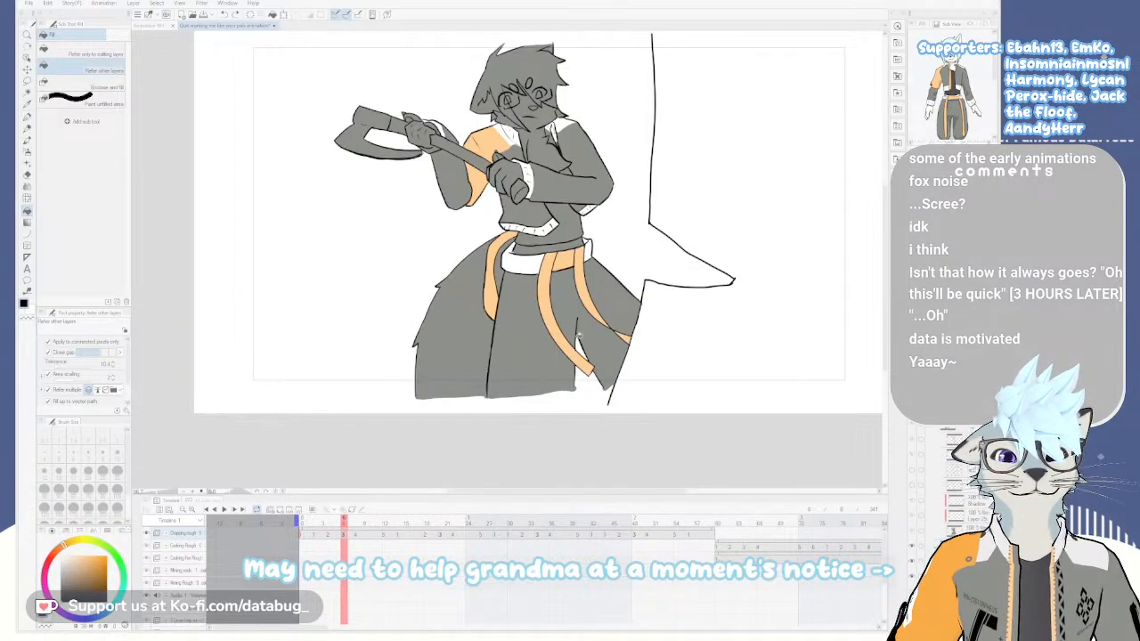
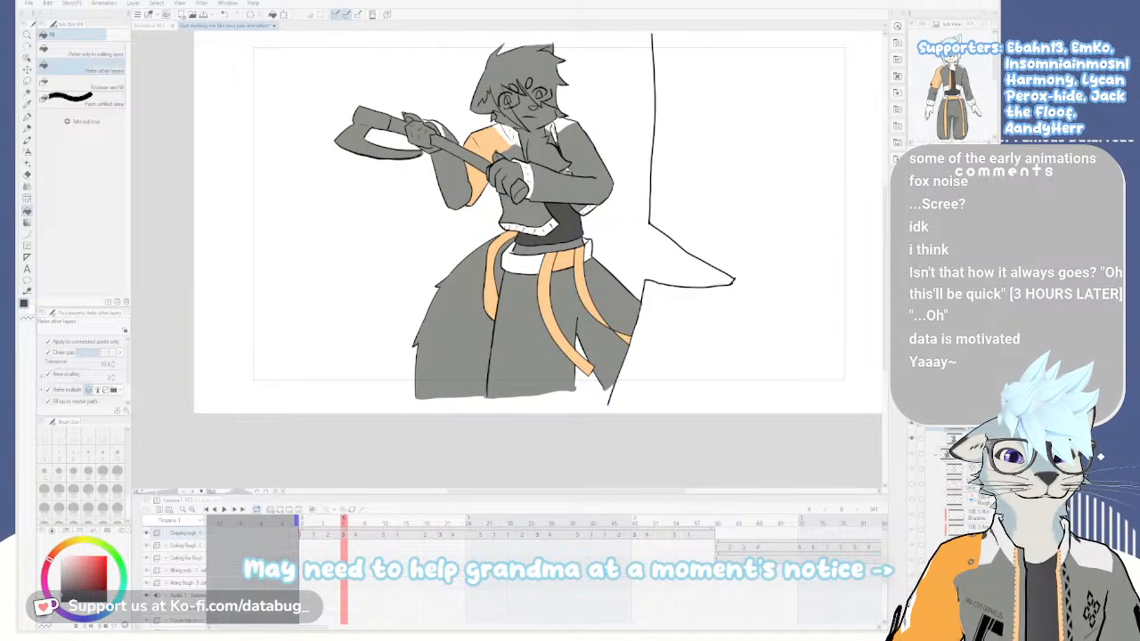
Fill the small shirt areas beside the jacket collar with dark grey on the third frame and compare with neighbouring frames
scroll(561, 169, up, 5)
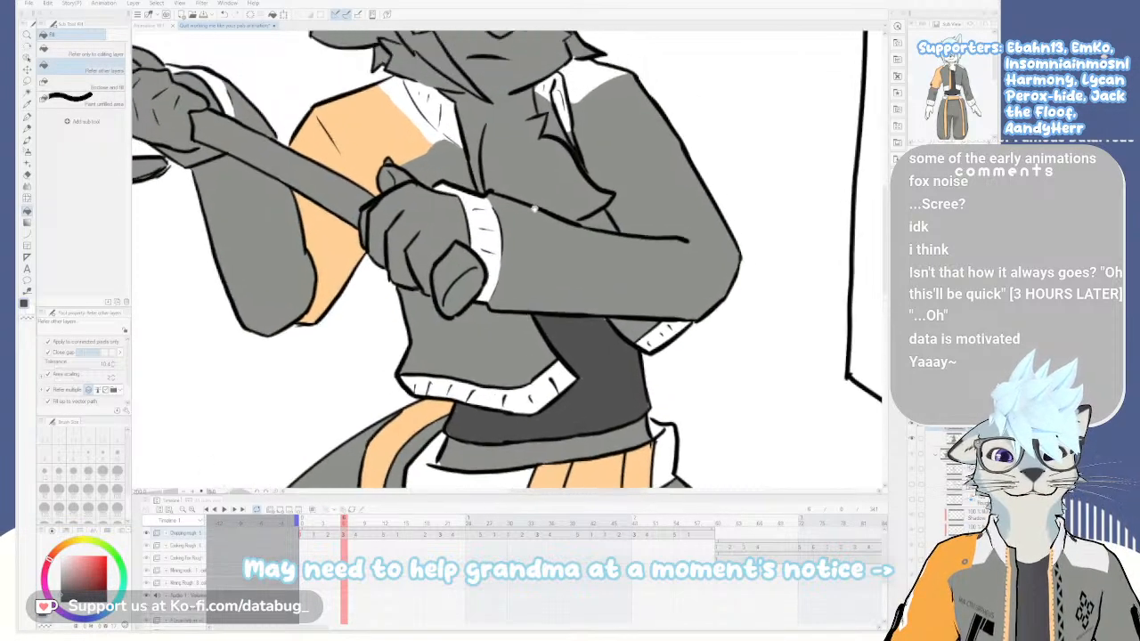
click(558, 147)
click(570, 171)
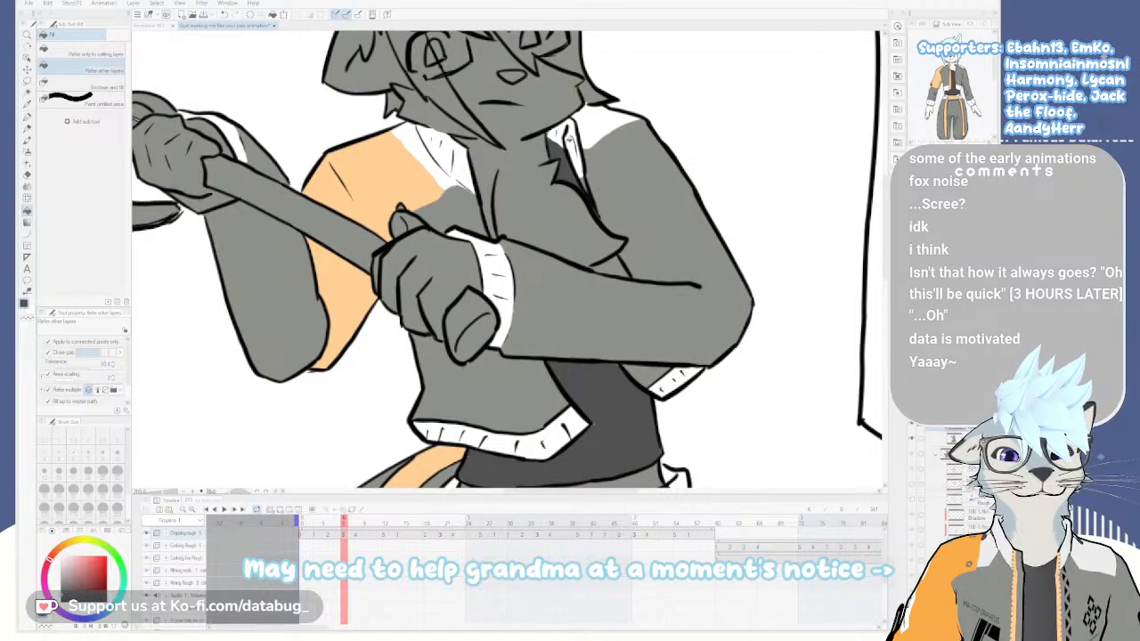
key(p)
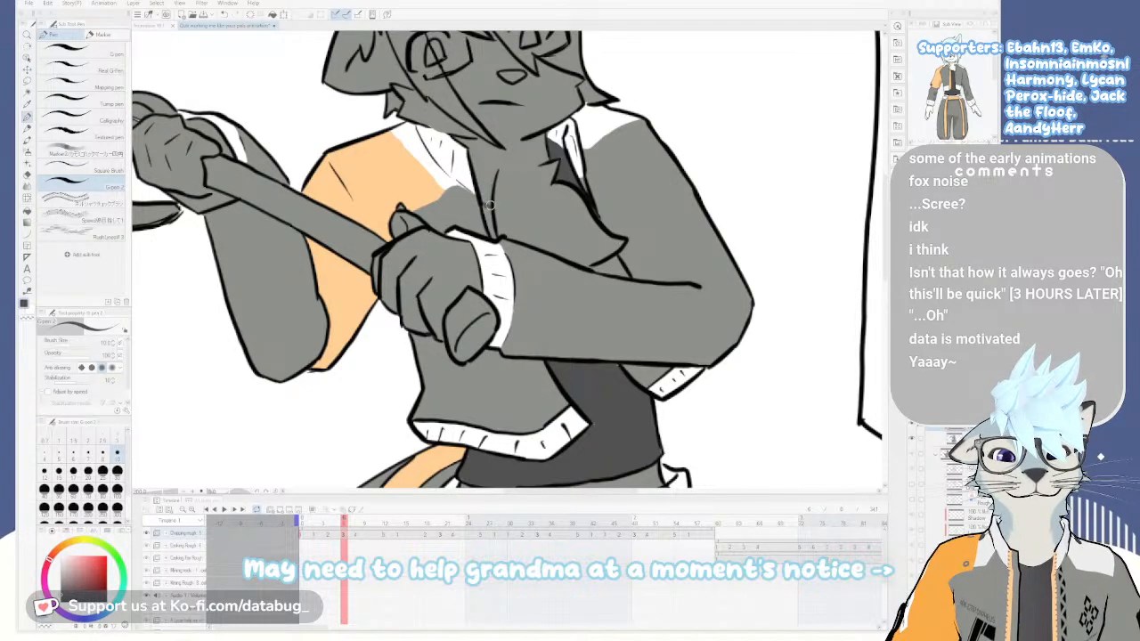
key(Left)
key(Right)
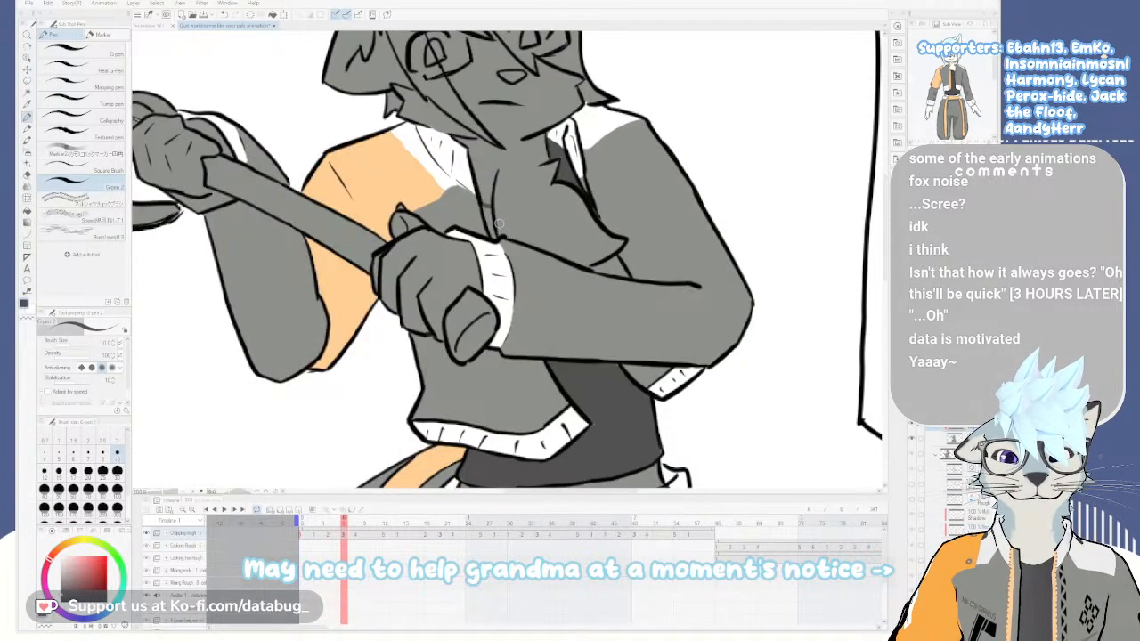
key(g)
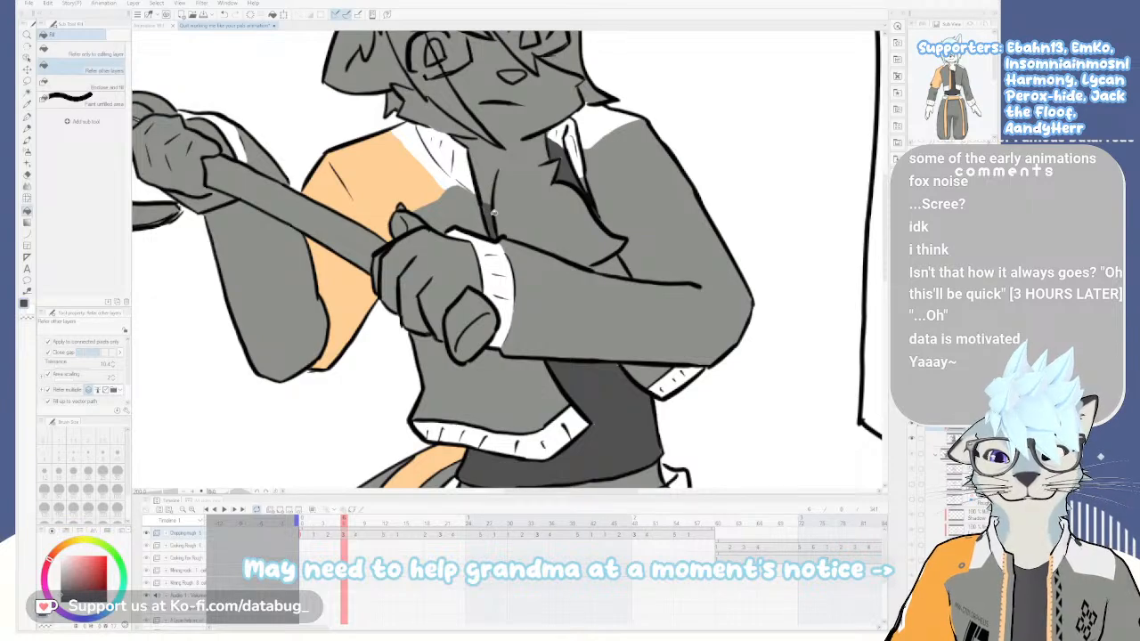
key(Right)
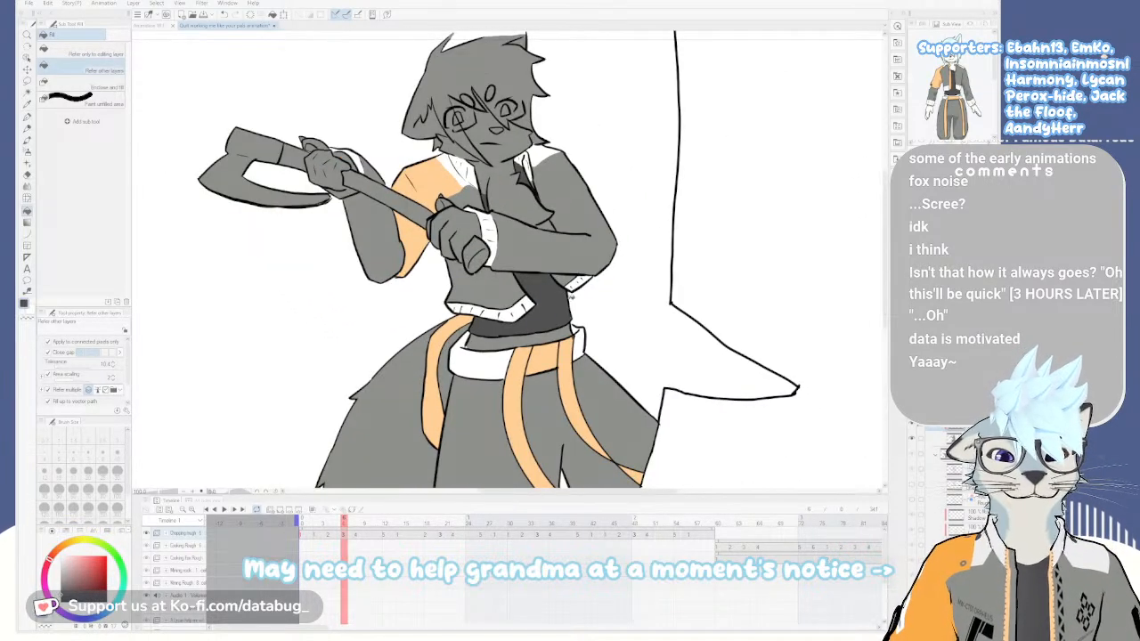
key(Left)
key(Right)
key(Right)
key(Left)
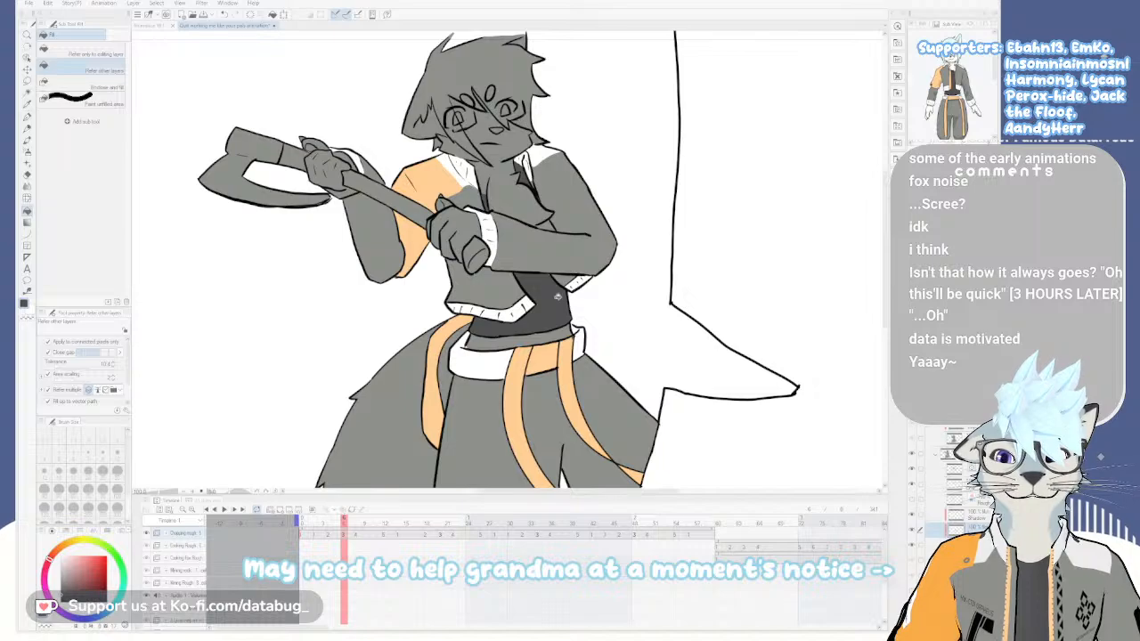
Fill the two gaps between the axe-holding far hand and its white cuff with dark grey on the third frame
scroll(363, 203, up, 2)
drag(330, 162, 426, 255)
click(424, 208)
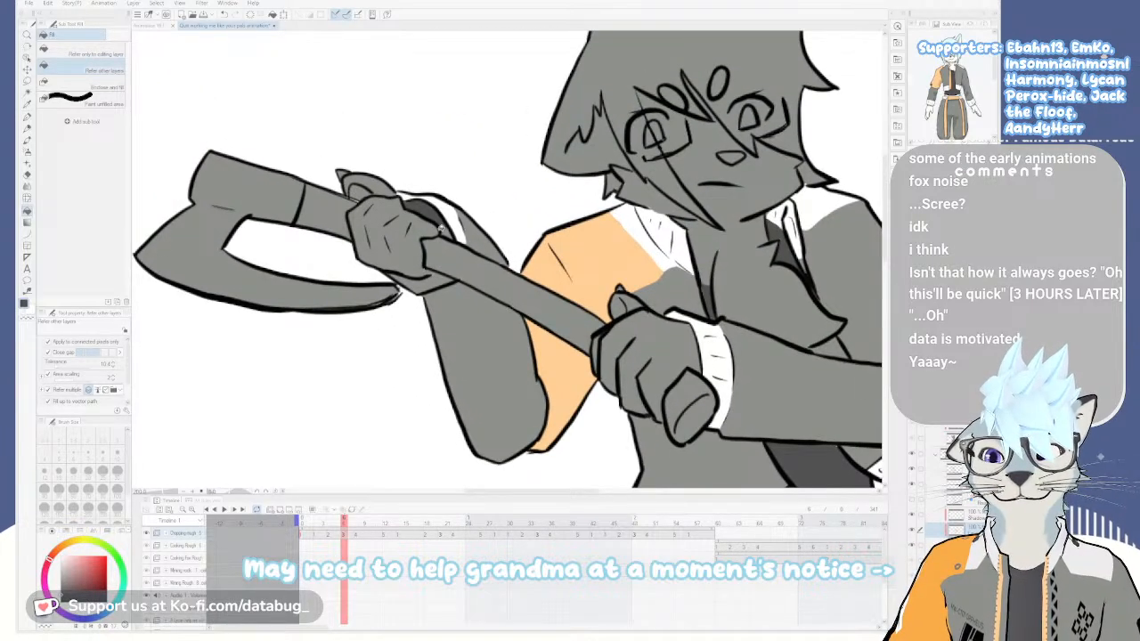
click(438, 278)
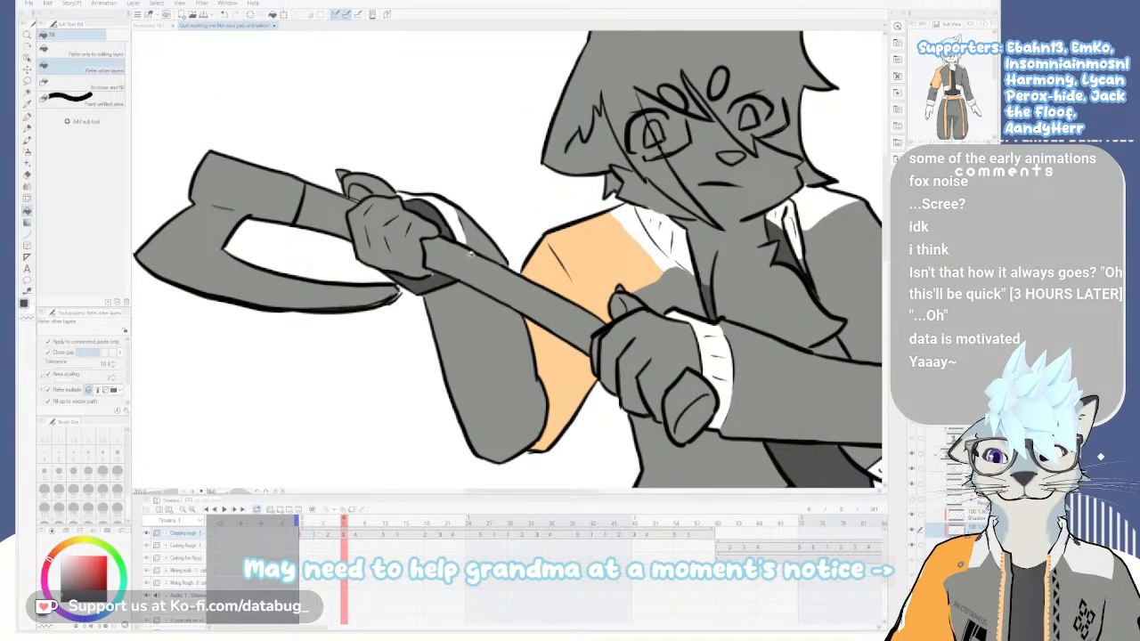
Flip between the axe frames to check which shirt and inner cuff areas still need dark grey
scroll(470, 253, down, 4)
scroll(497, 285, up, 2)
scroll(498, 285, down, 2)
key(Left)
key(Right)
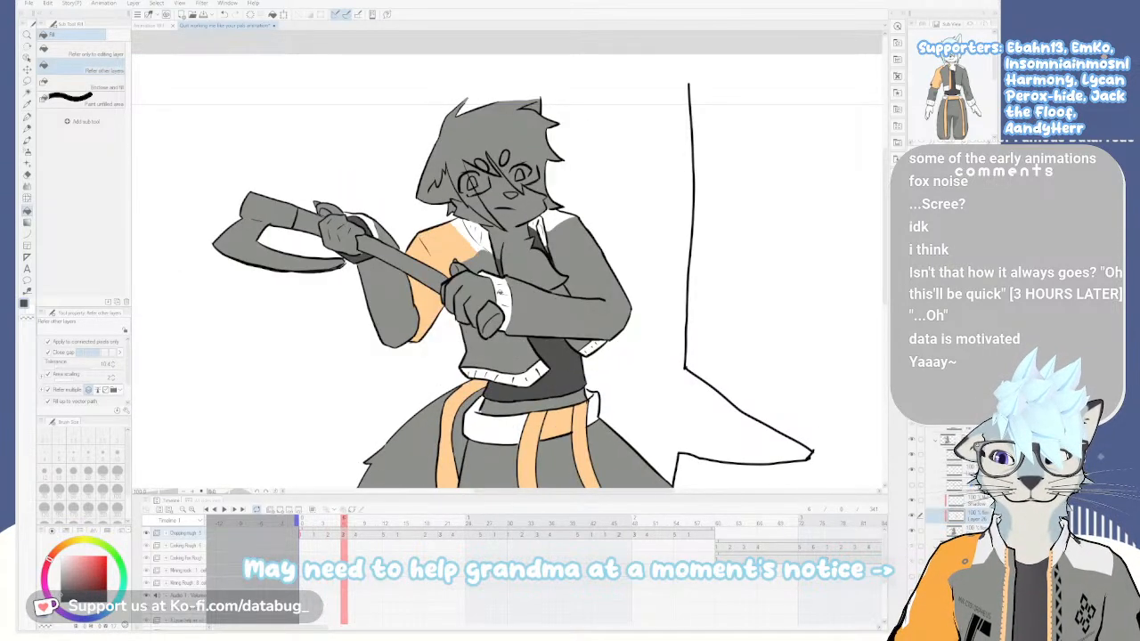
key(Right)
key(Left)
key(Left)
key(Right)
key(Left)
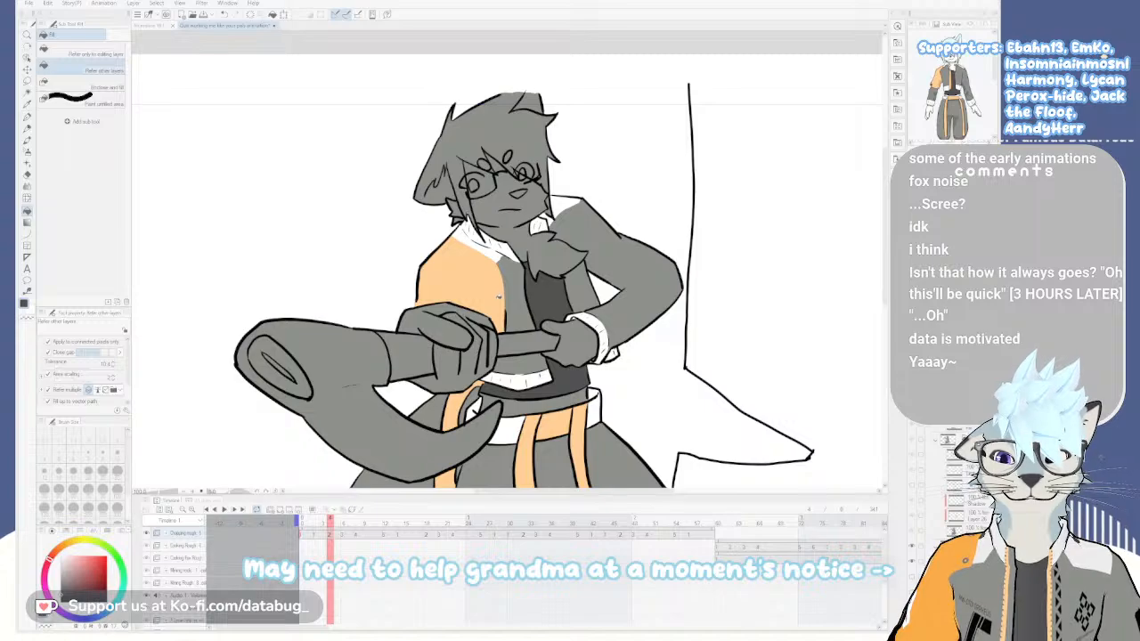
key(p)
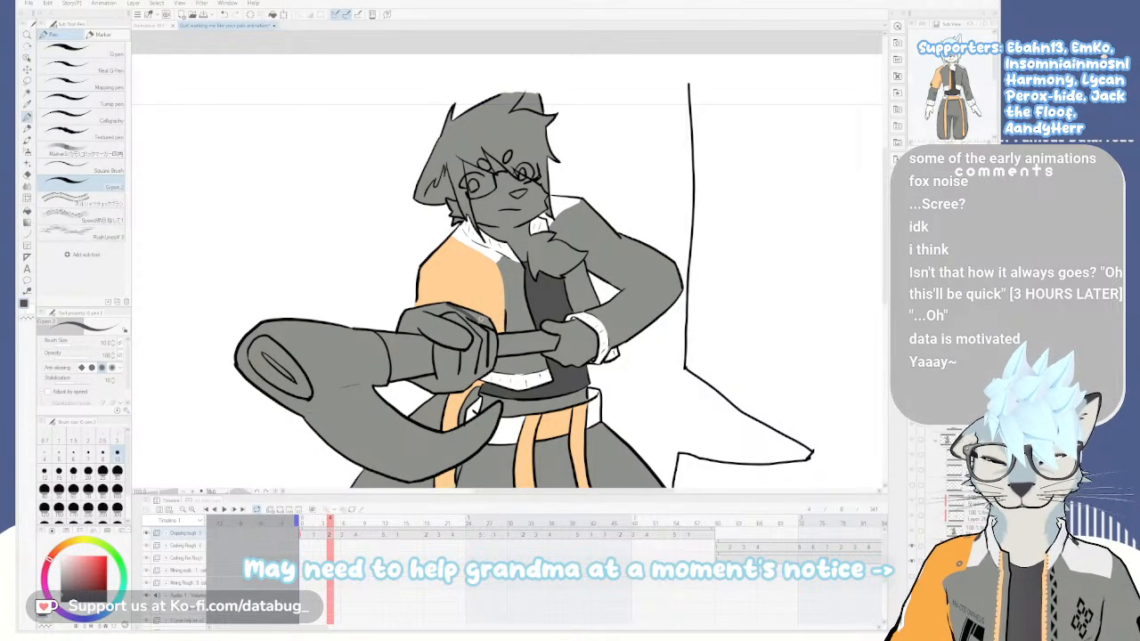
key(g)
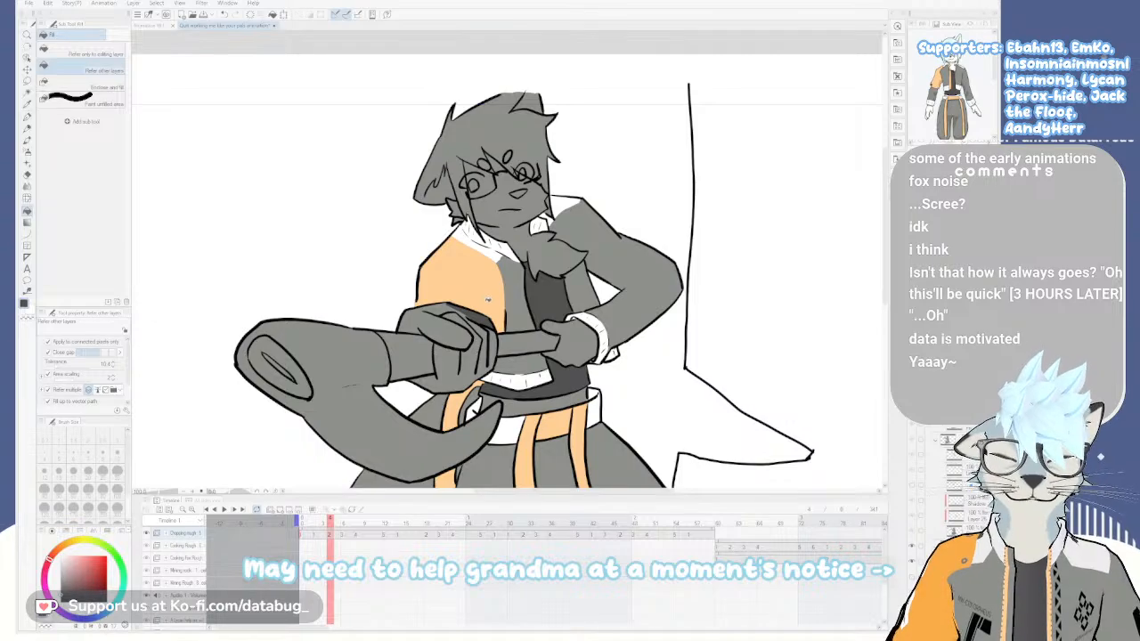
key(Left)
key(Right)
key(Right)
key(Right)
key(Left)
key(Right)
key(Left)
key(Right)
key(Left)
key(Right)
key(Right)
key(Left)
key(Right)
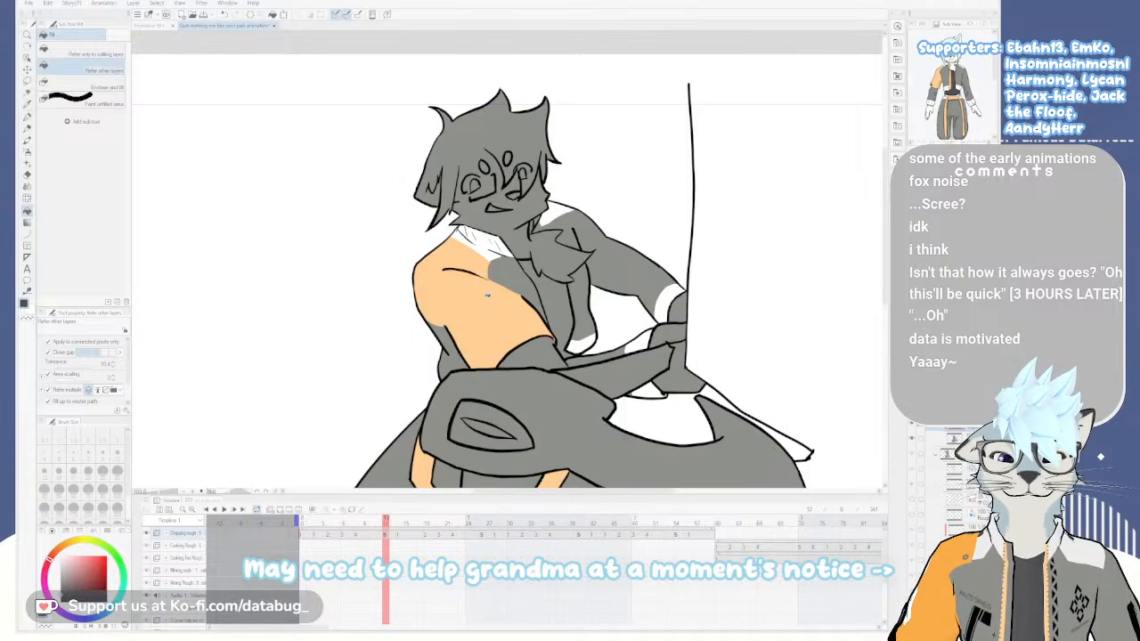
key(Left)
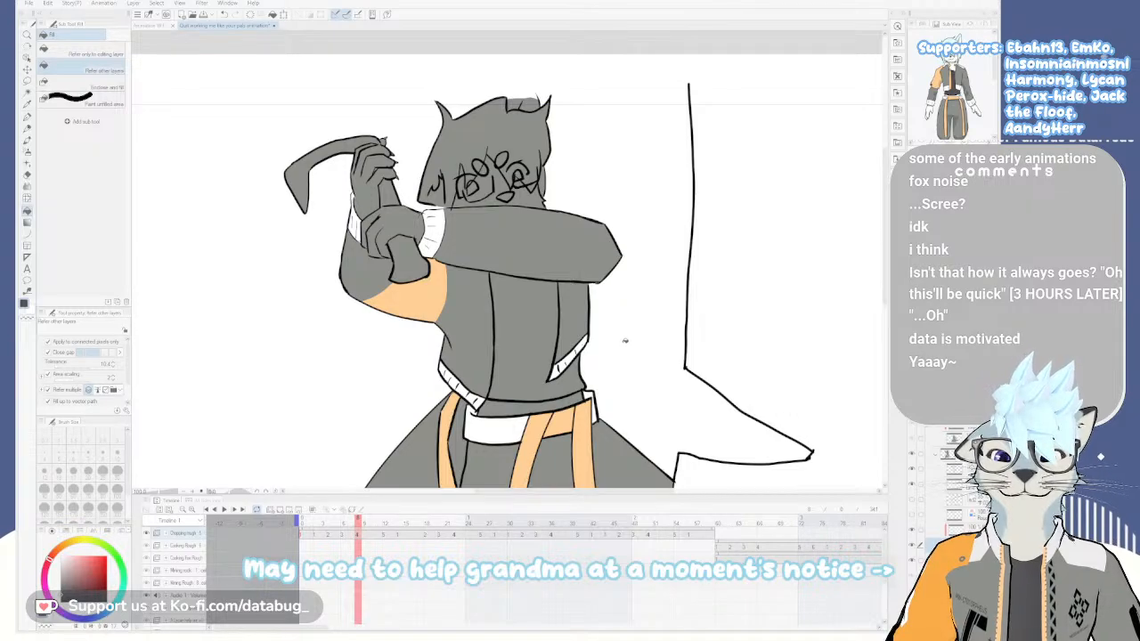
key(Left)
key(Right)
key(Left)
key(Right)
key(Left)
key(Right)
key(Left)
key(Right)
key(Left)
key(Right)
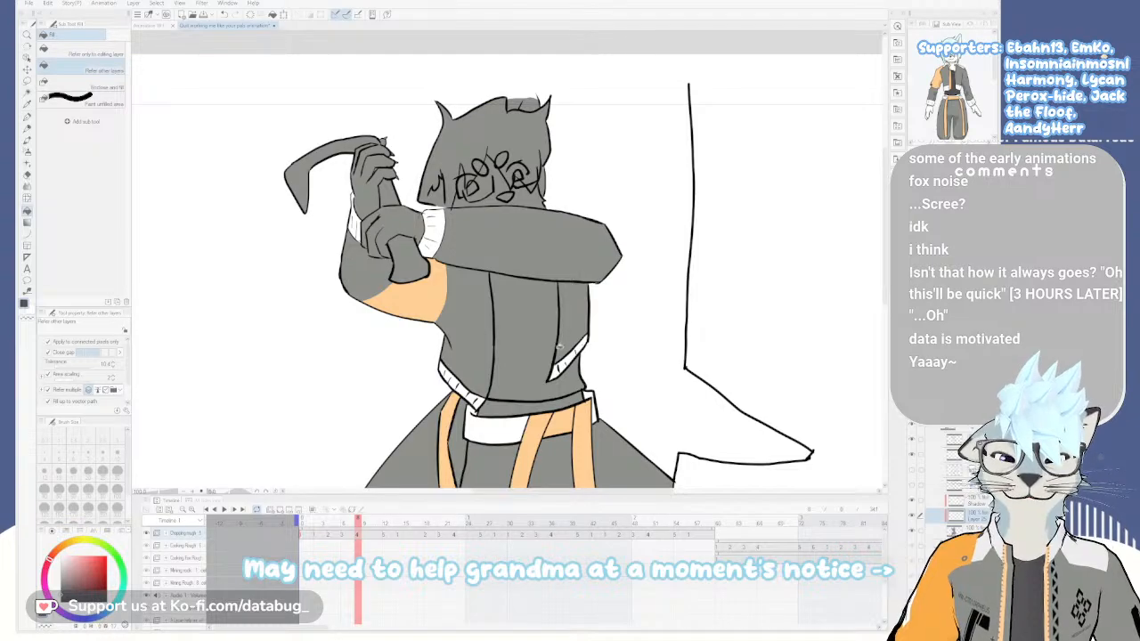
Paint the gap inside the raised hand's white cuff dark grey on the fourth frame and erase the excess
scroll(504, 329, up, 4)
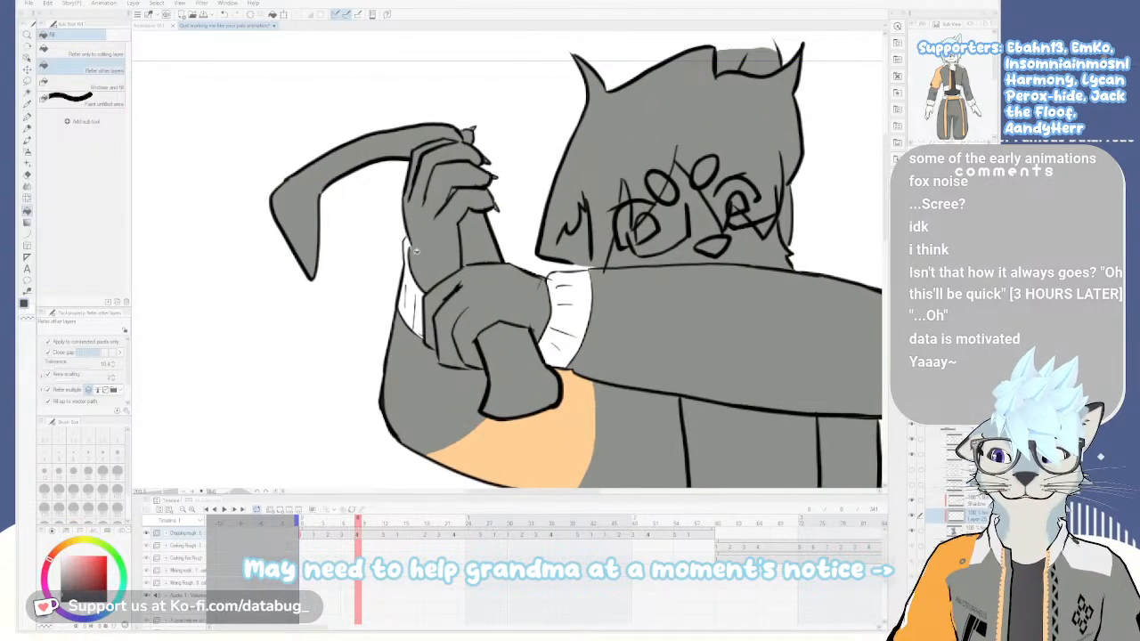
key(p)
drag(411, 249, 426, 286)
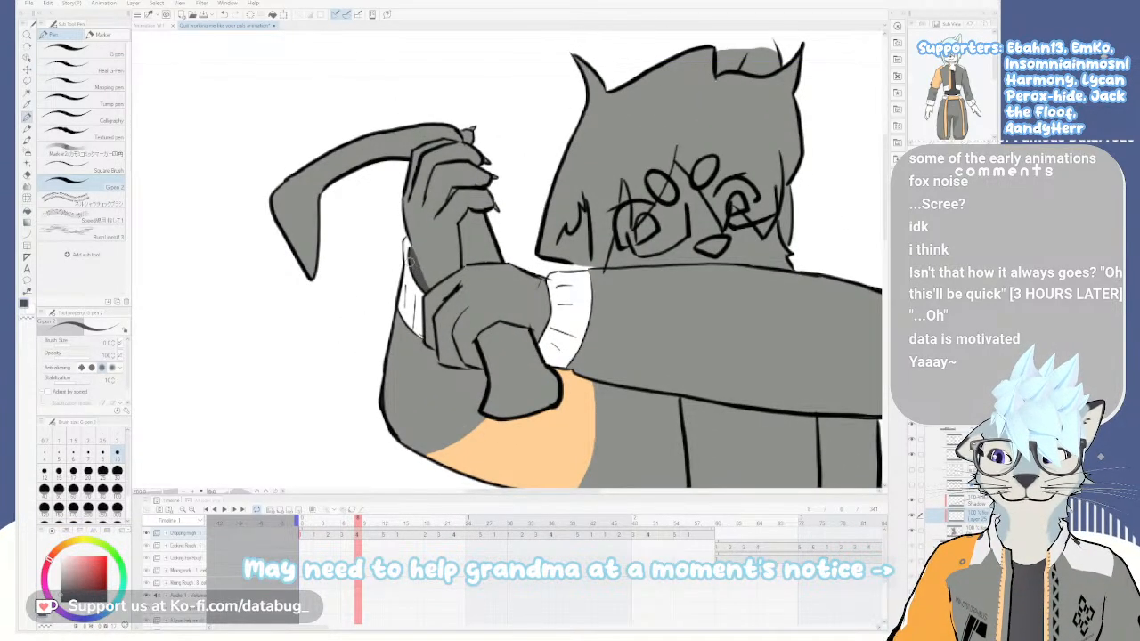
key(e)
mouse_move(423, 252)
mouse_down()
mouse_move(426, 272)
mouse_move(442, 271)
mouse_up()
scroll(442, 271, down, 4)
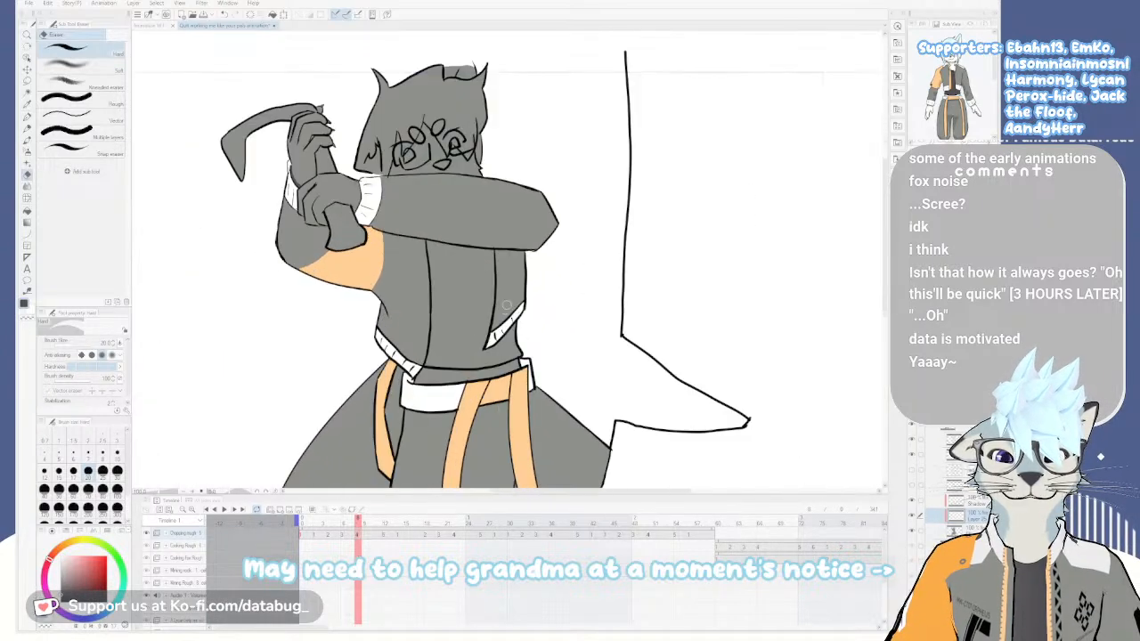
Fill the shirt front between the open jacket edges with dark grey on the fourth frame
key(g)
click(499, 345)
scroll(472, 377, down, 2)
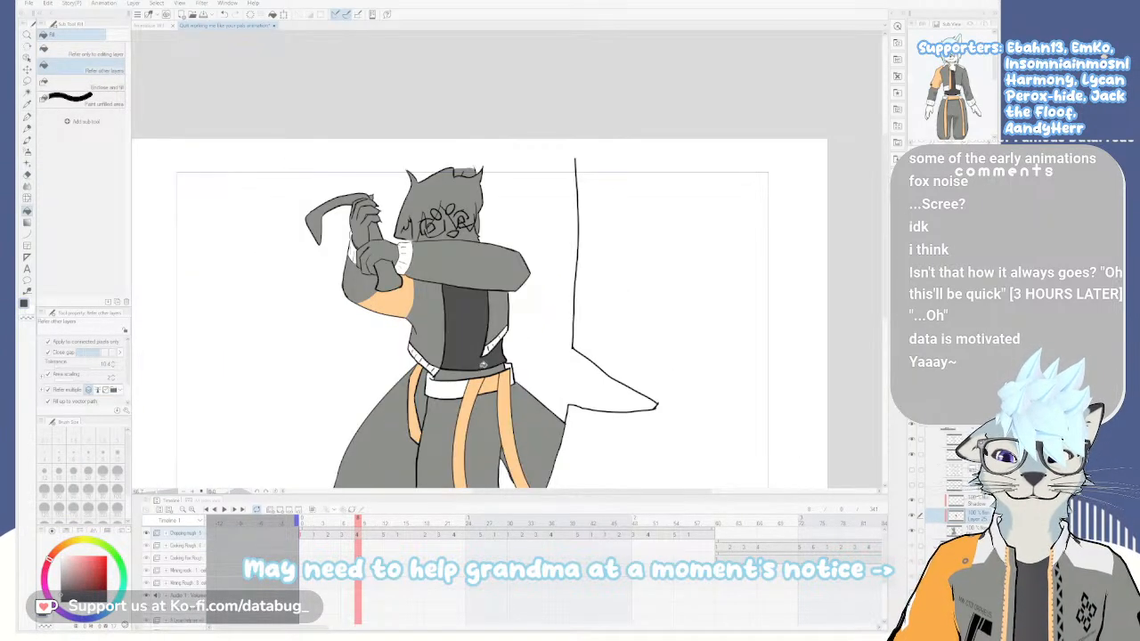
Fill the shirt area between the open jacket edges with dark grey on the fifth frame
drag(478, 420, 468, 324)
key(Right)
click(486, 210)
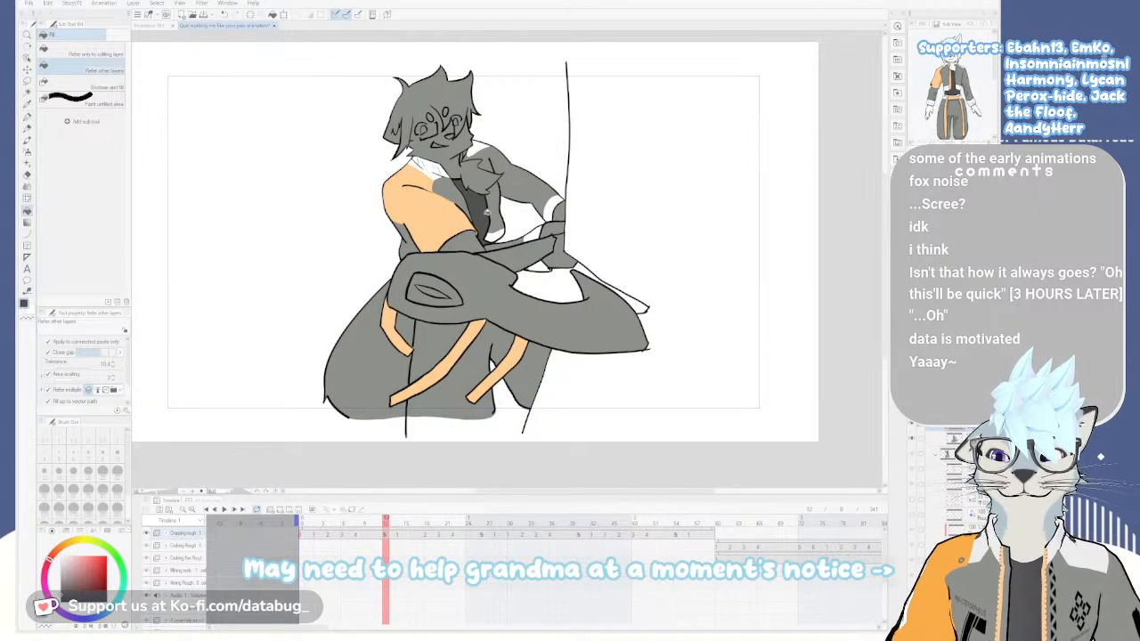
Flip back and forth through the axe frames to compare the dark grey shirt and cuff fills
key(Right)
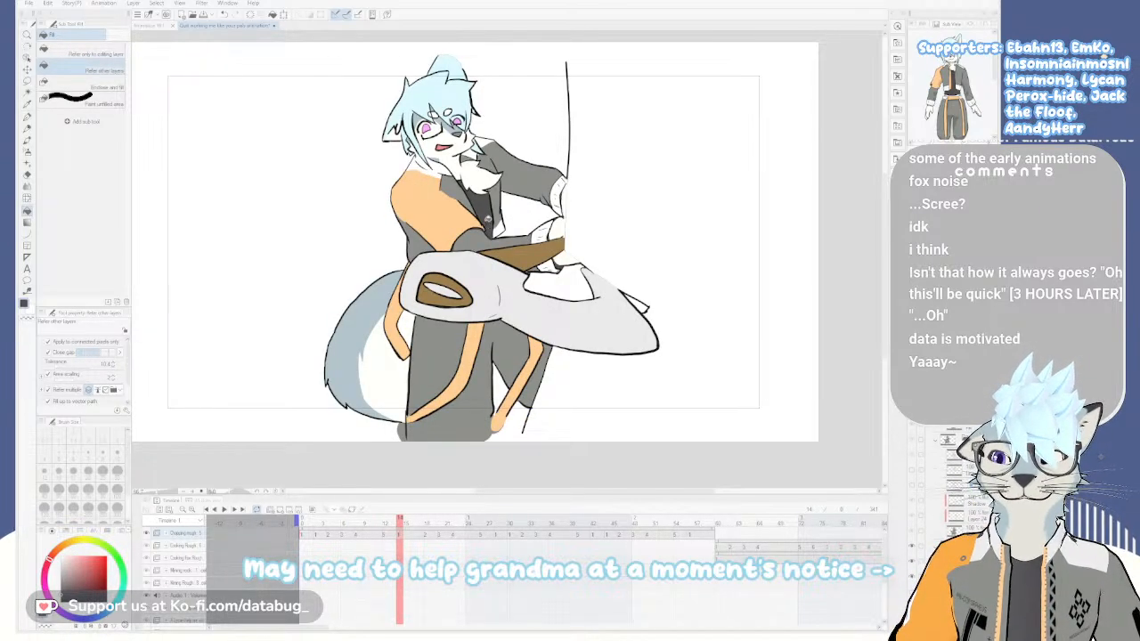
key(Left)
key(Left)
key(Left)
key(Left)
key(Left)
key(Left)
key(Left)
key(Right)
key(Right)
key(Right)
key(Left)
key(Left)
key(Right)
key(Right)
key(Right)
key(Right)
key(Right)
key(Right)
key(Right)
key(Right)
key(Left)
key(Left)
key(Left)
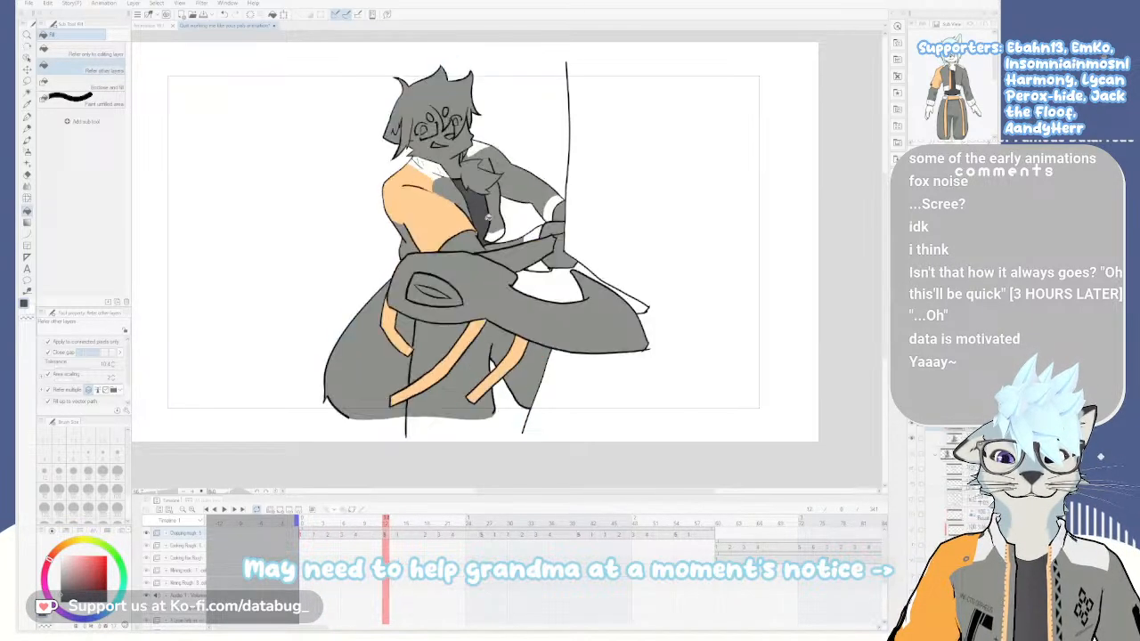
key(Left)
key(Left)
key(Right)
key(Right)
key(Right)
key(Left)
key(Right)
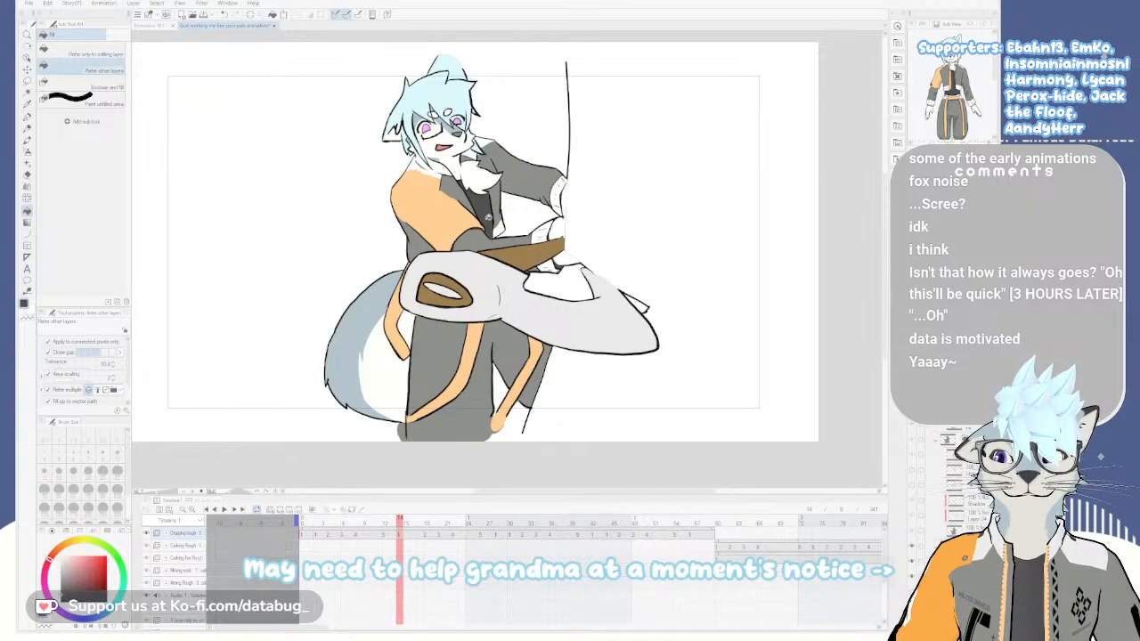
key(Left)
key(Left)
key(Left)
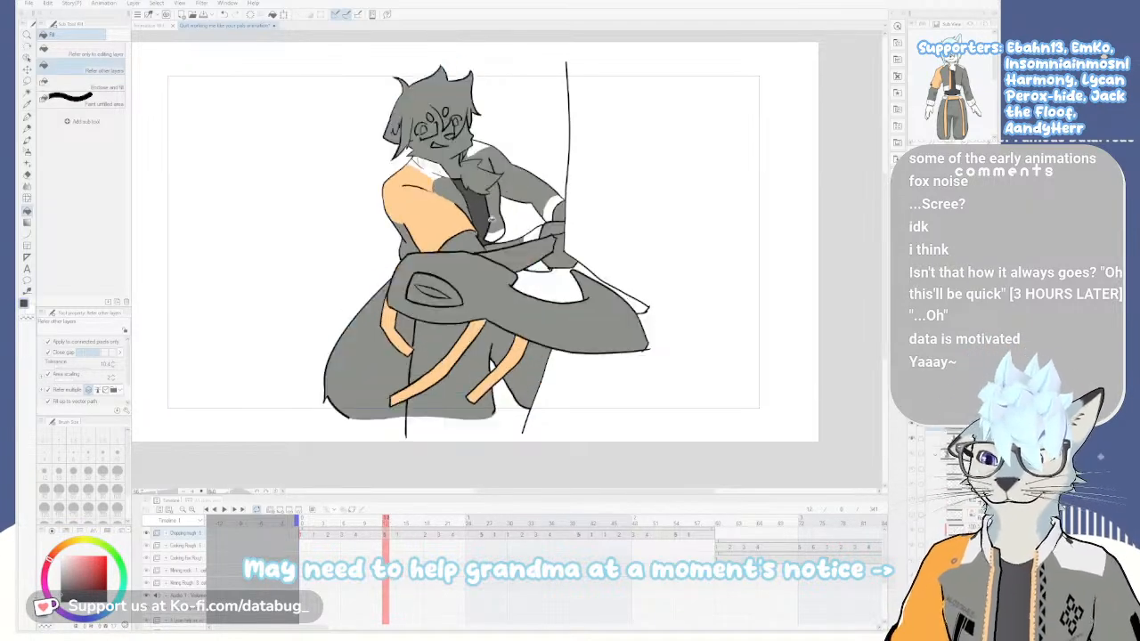
key(Left)
key(Left)
key(Left)
key(Left)
key(Right)
key(Right)
key(Left)
key(Right)
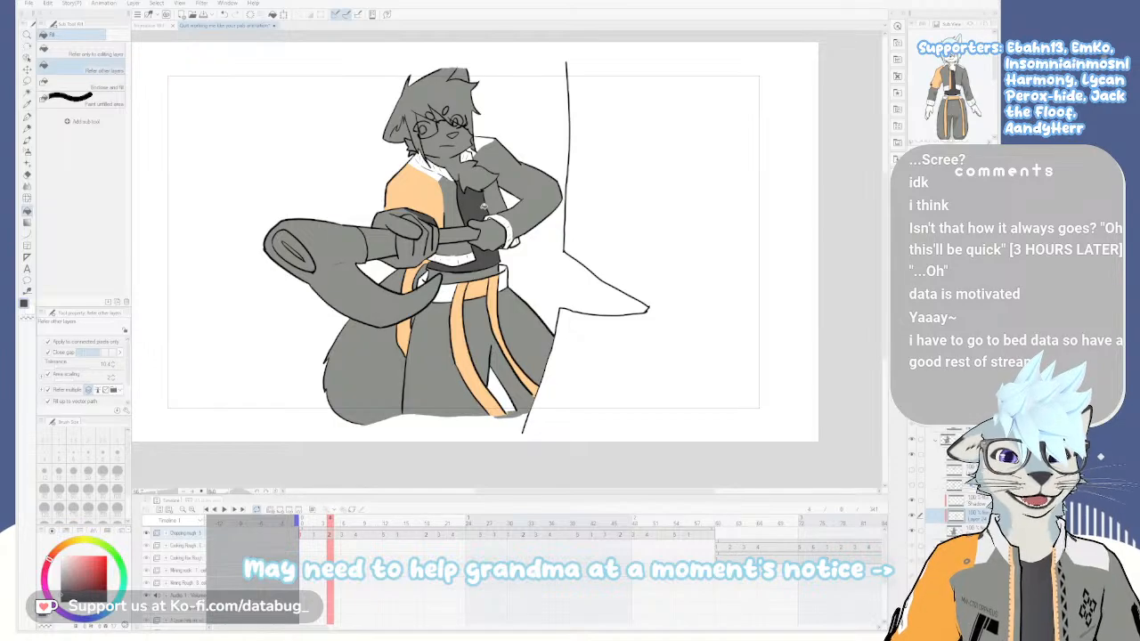
Examine the waist, jacket hem and orange hip straps up close on the second frame
mouse_move(486, 278)
mouse_down()
mouse_move(498, 317)
mouse_move(491, 292)
mouse_up()
scroll(488, 299, up, 1)
scroll(491, 351, down, 1)
drag(491, 351, 479, 329)
scroll(487, 311, up, 1)
scroll(487, 310, down, 1)
scroll(479, 329, up, 1)
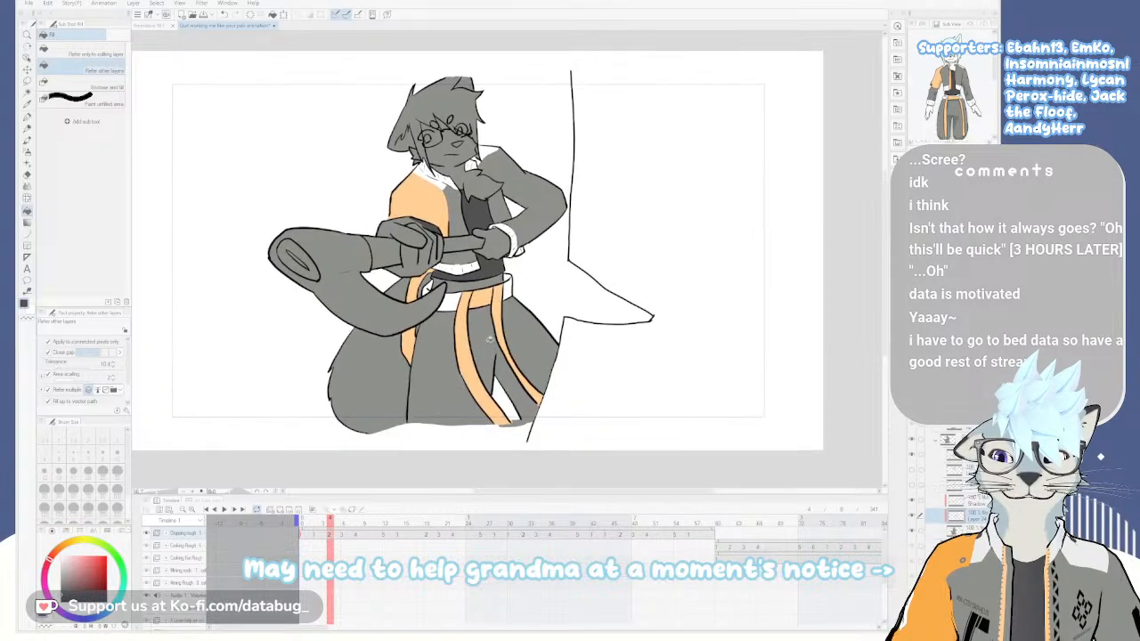
scroll(481, 335, up, 2)
scroll(481, 337, down, 3)
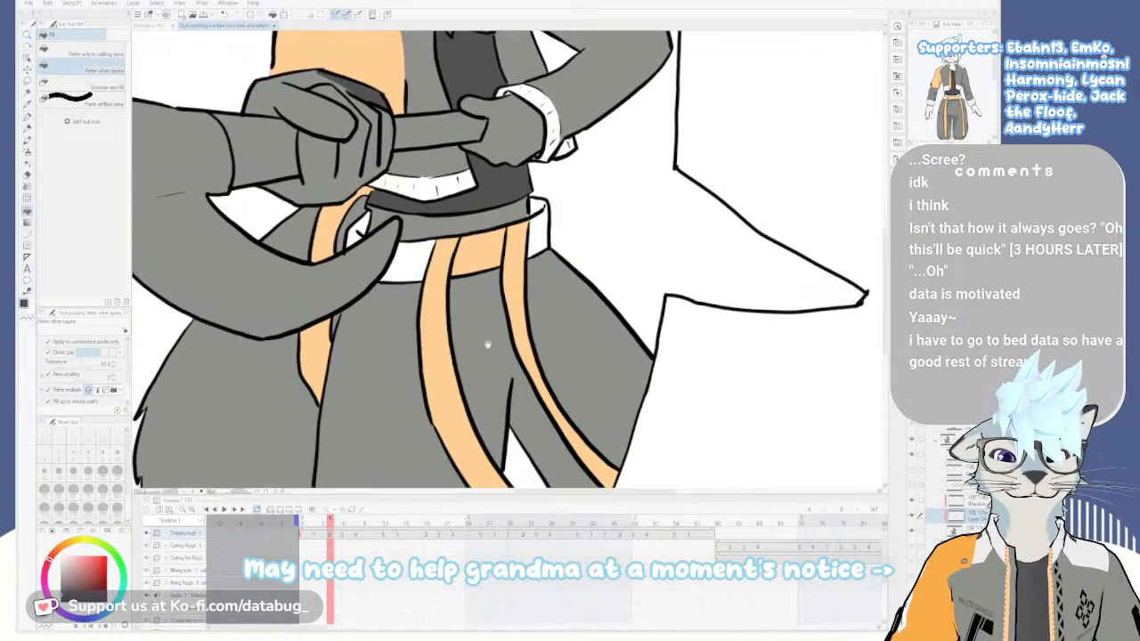
scroll(498, 360, up, 2)
drag(503, 367, 479, 302)
scroll(501, 360, down, 2)
Step repeatedly through the whole chopping cycle to check that the clothing colours stay consistent in motion
key(Left)
key(Left)
key(Right)
key(Right)
key(Right)
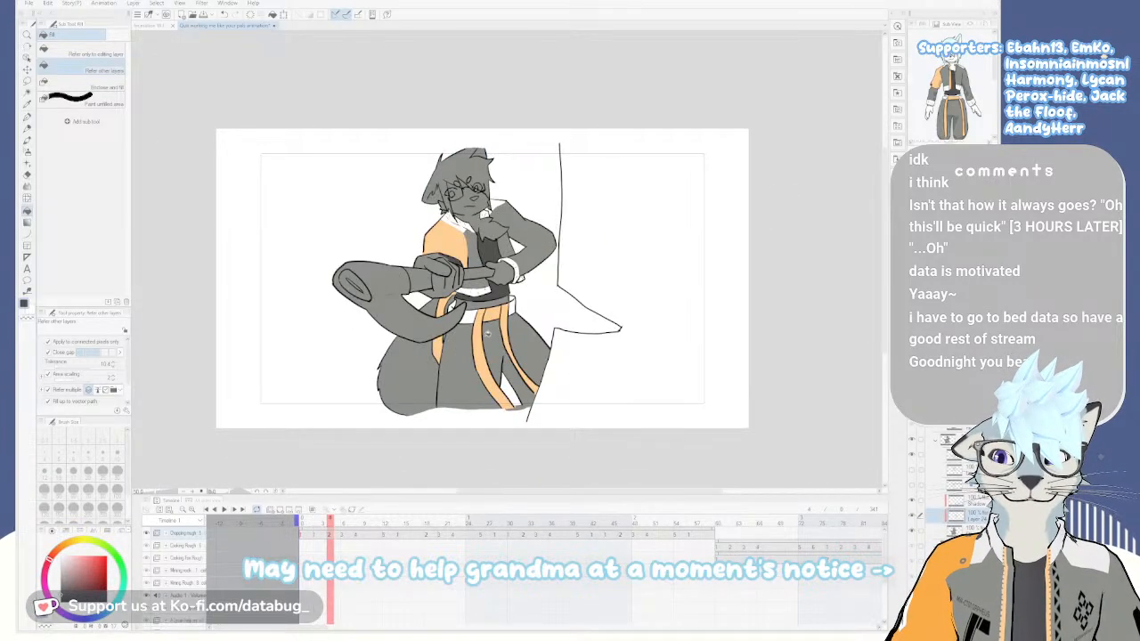
key(Left)
key(Left)
key(Right)
key(Left)
key(Right)
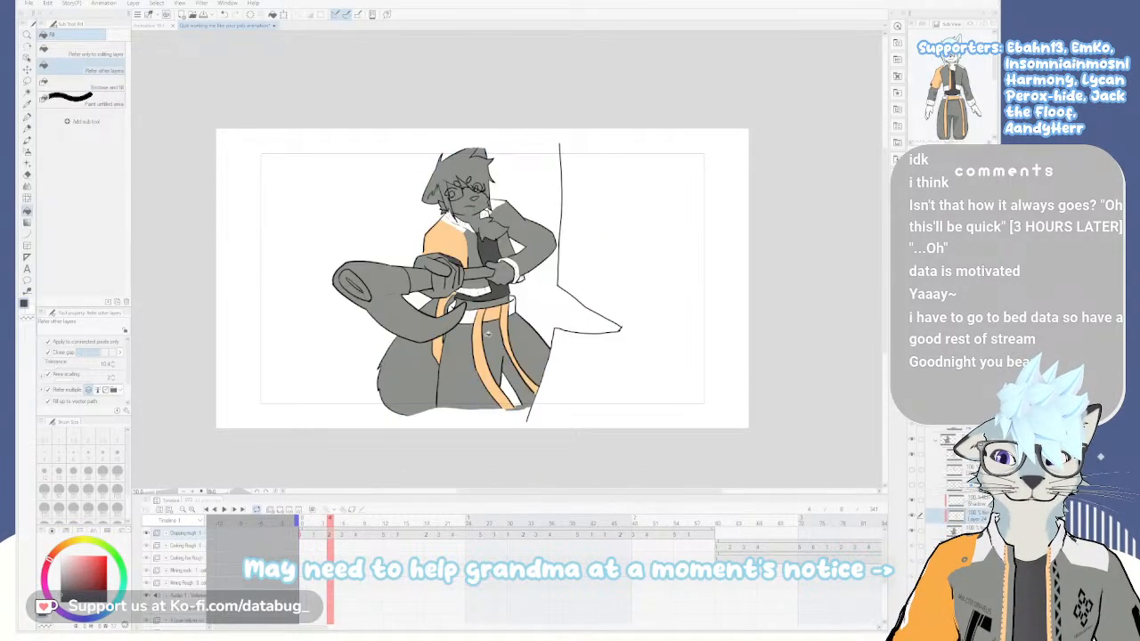
key(Right)
key(Left)
key(Right)
key(Right)
key(Left)
key(Left)
key(Right)
key(Right)
key(Left)
key(Right)
key(Right)
key(Right)
key(Left)
key(Left)
key(Right)
key(Right)
key(Right)
key(Right)
key(Right)
key(Right)
key(Right)
key(Right)
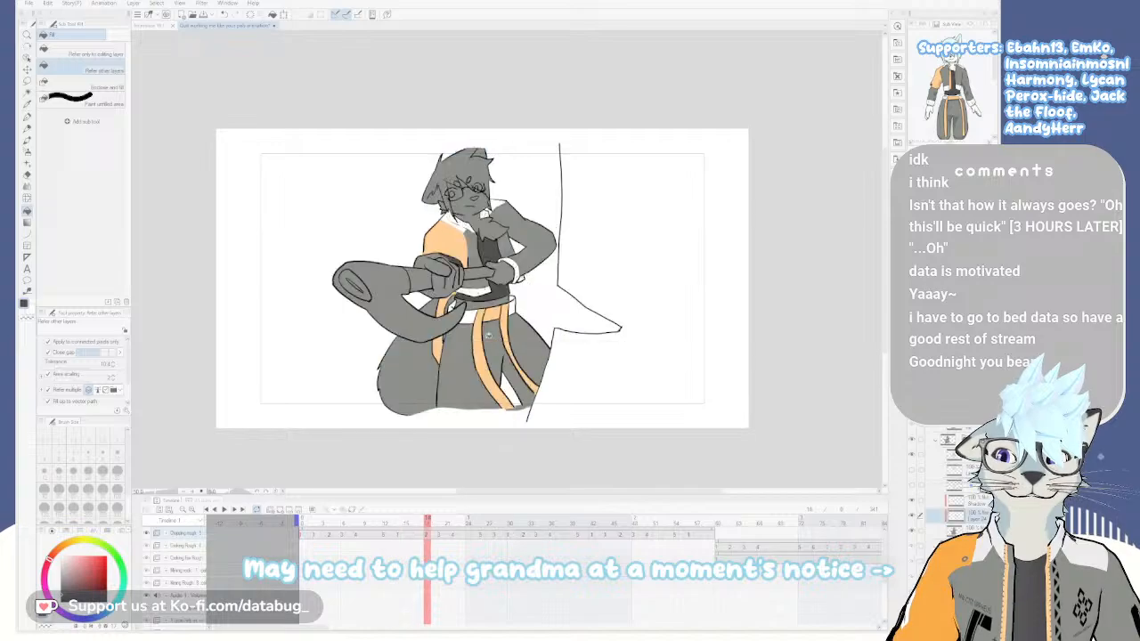
key(Left)
key(Left)
key(Left)
key(Left)
key(Left)
key(Left)
key(Left)
key(Left)
key(Left)
key(Left)
key(Left)
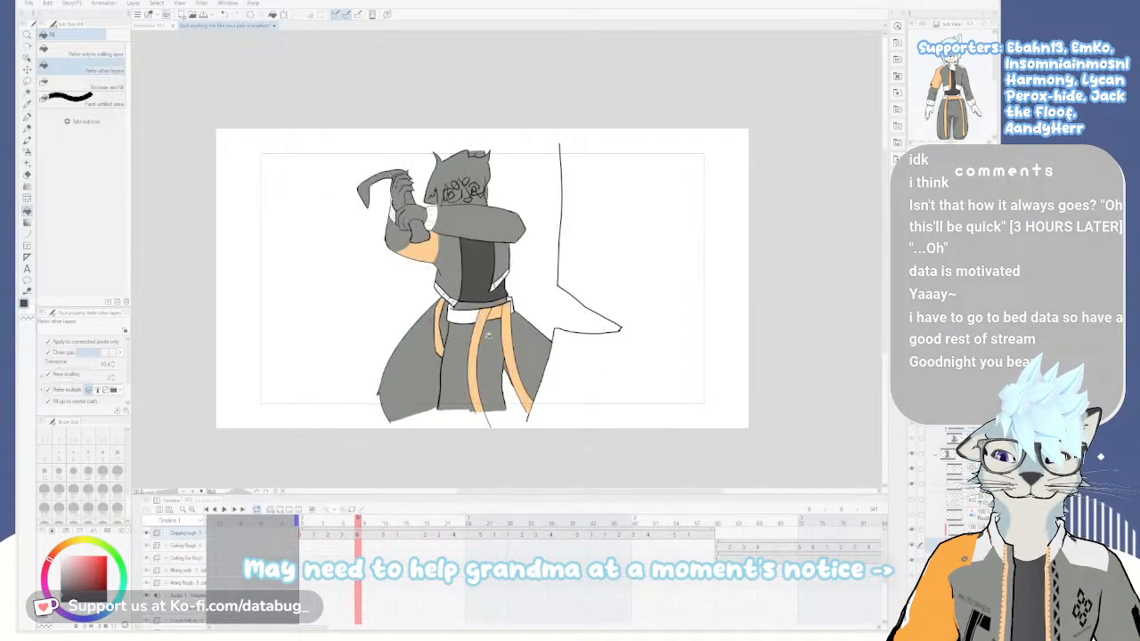
key(Right)
key(Right)
key(Right)
key(Right)
key(Right)
key(Left)
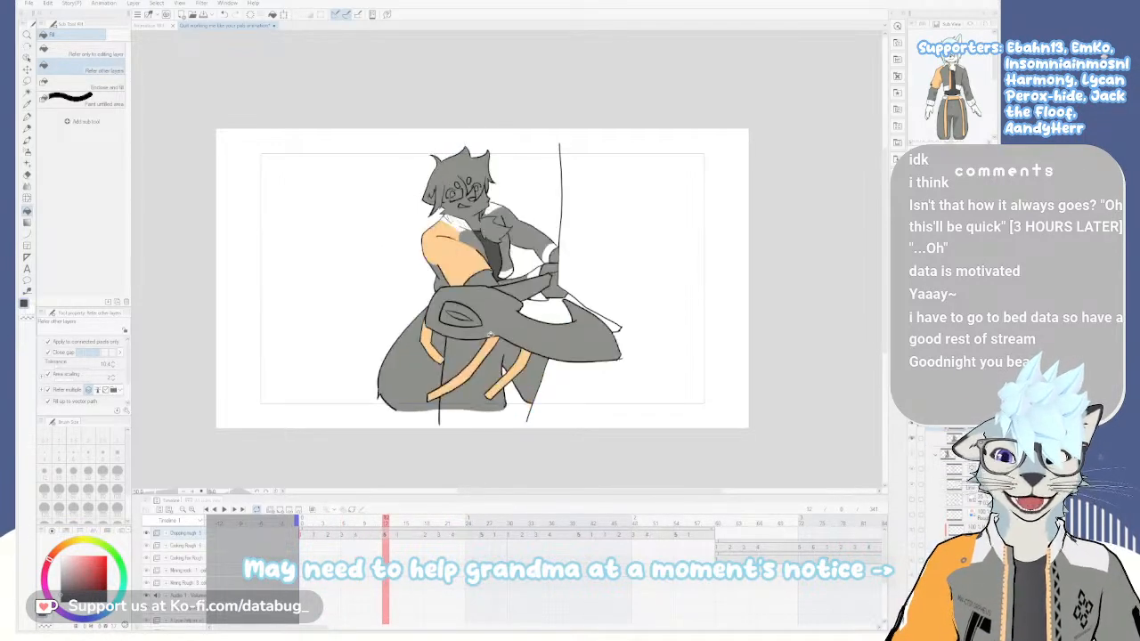
key(Left)
key(Right)
key(Left)
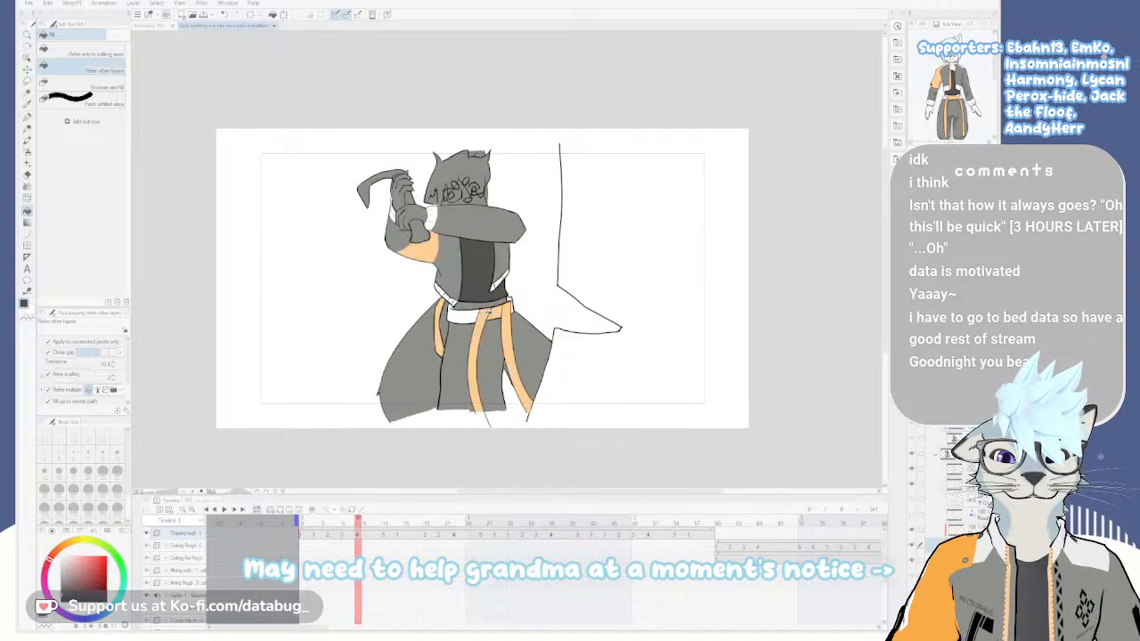
key(Right)
key(Left)
key(Right)
key(Left)
key(Right)
key(Right)
key(Left)
key(Left)
key(Left)
key(Left)
key(Left)
key(Right)
key(Right)
key(Left)
key(Left)
key(Left)
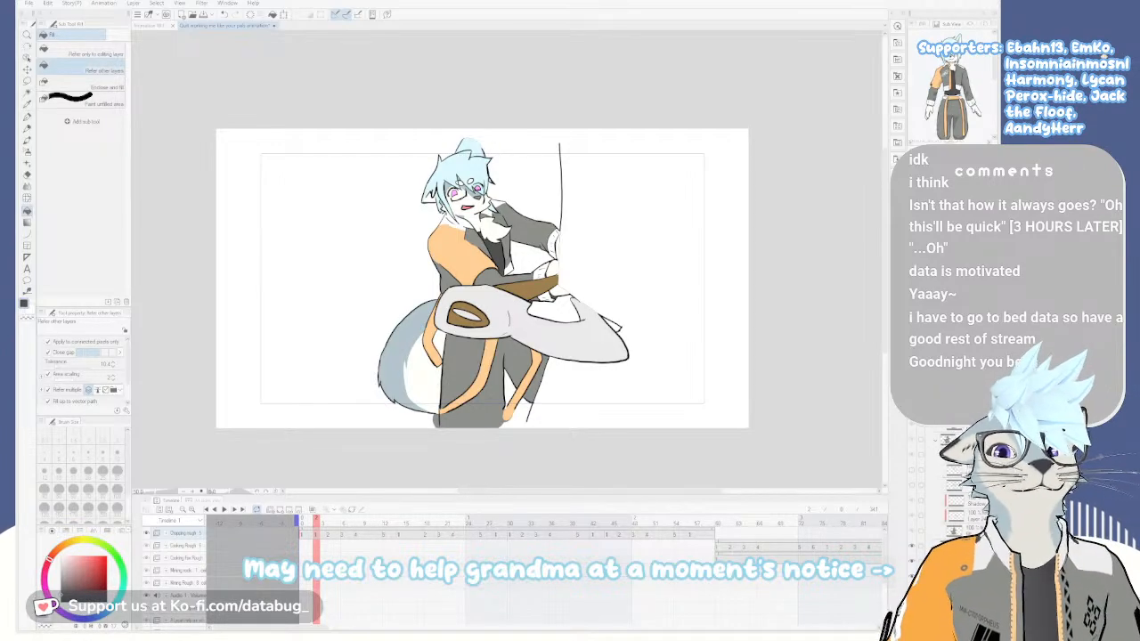
key(Left)
key(Left)
key(Right)
key(Right)
key(Right)
key(Right)
key(Right)
key(Right)
key(Right)
key(Right)
key(Right)
key(Right)
key(Right)
key(Left)
key(Left)
key(Left)
key(Left)
key(Left)
key(Left)
key(Left)
key(Left)
key(Left)
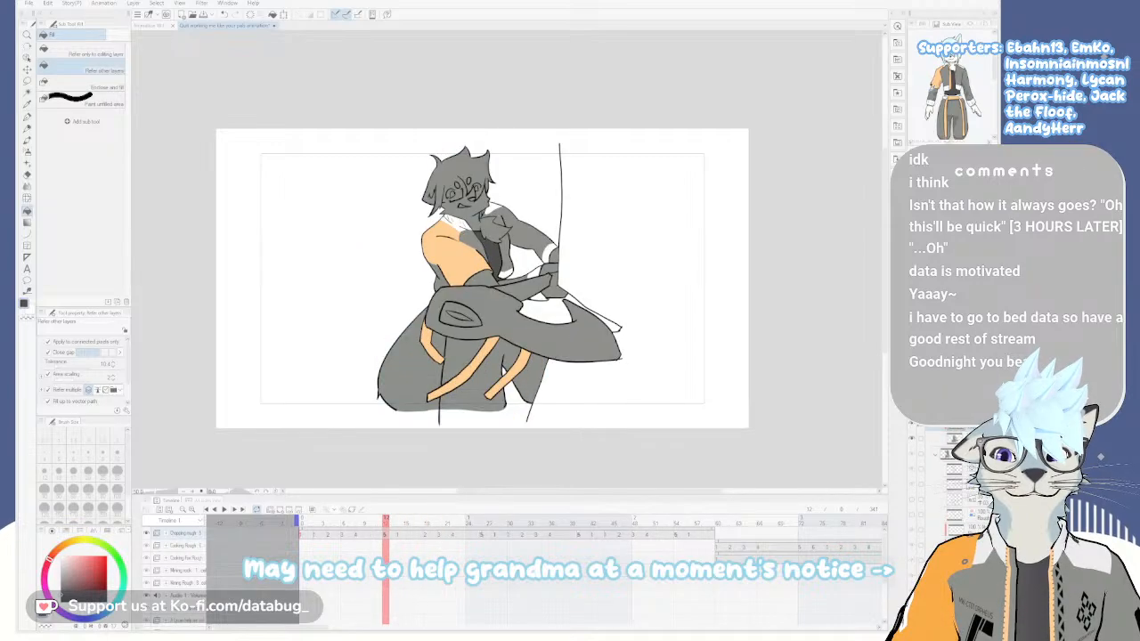
key(Right)
key(Right)
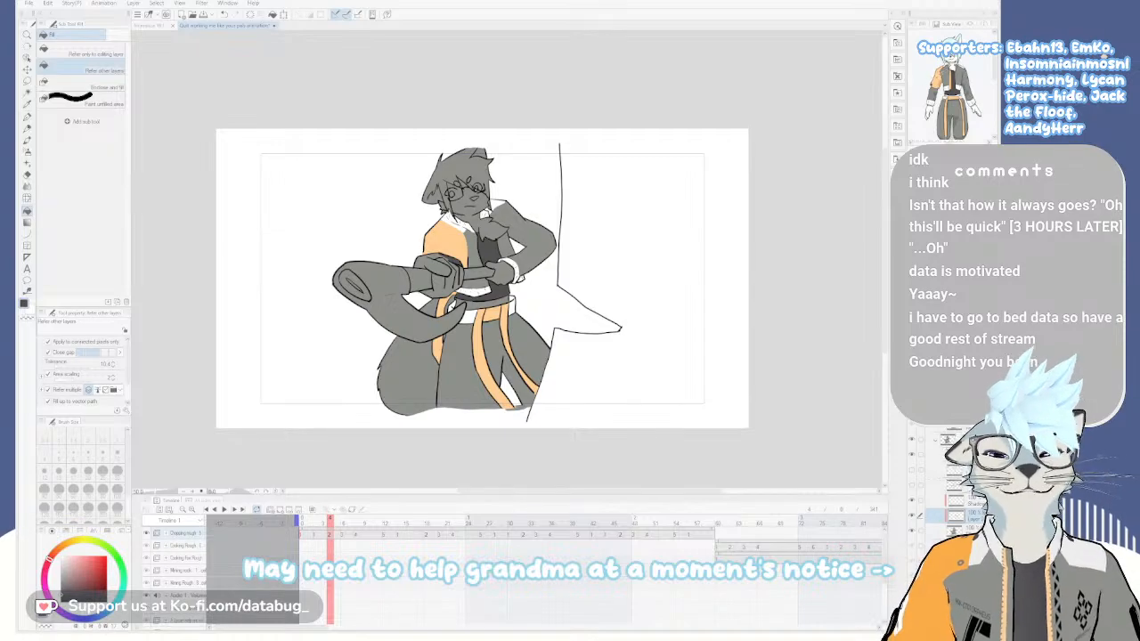
key(Left)
key(Left)
key(Right)
key(Right)
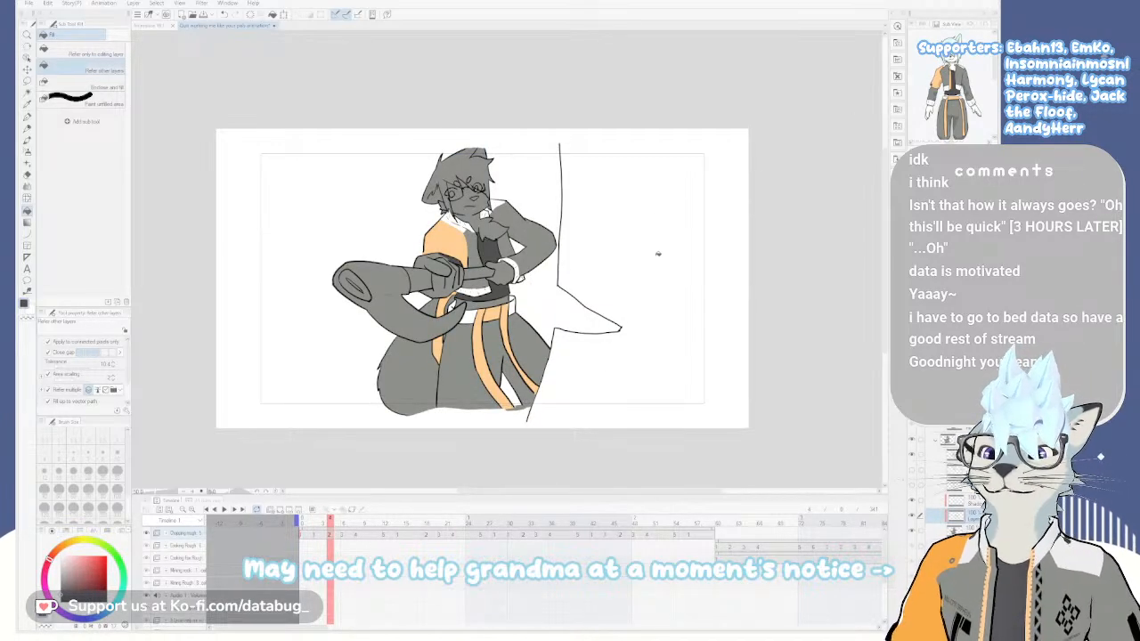
Show the character's colour palette in the reference view, sample its pale blue swatch and bring up the coloured first frame
key(Left)
key(Left)
drag(934, 89, 980, 89)
click(955, 76)
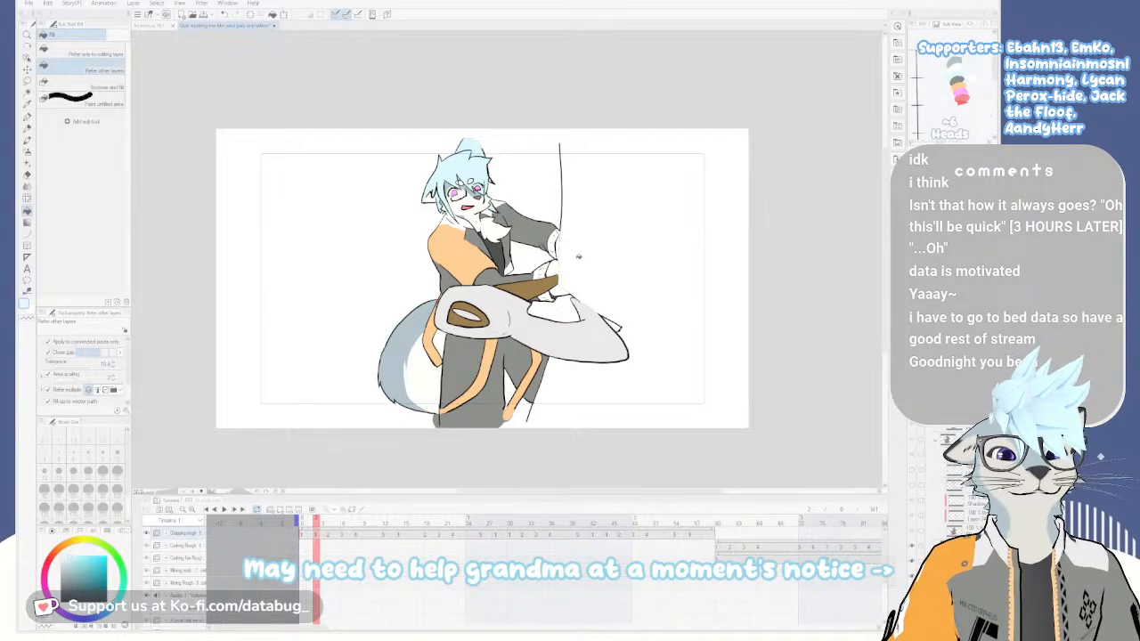
scroll(570, 249, up, 2)
drag(524, 267, 637, 316)
key(Left)
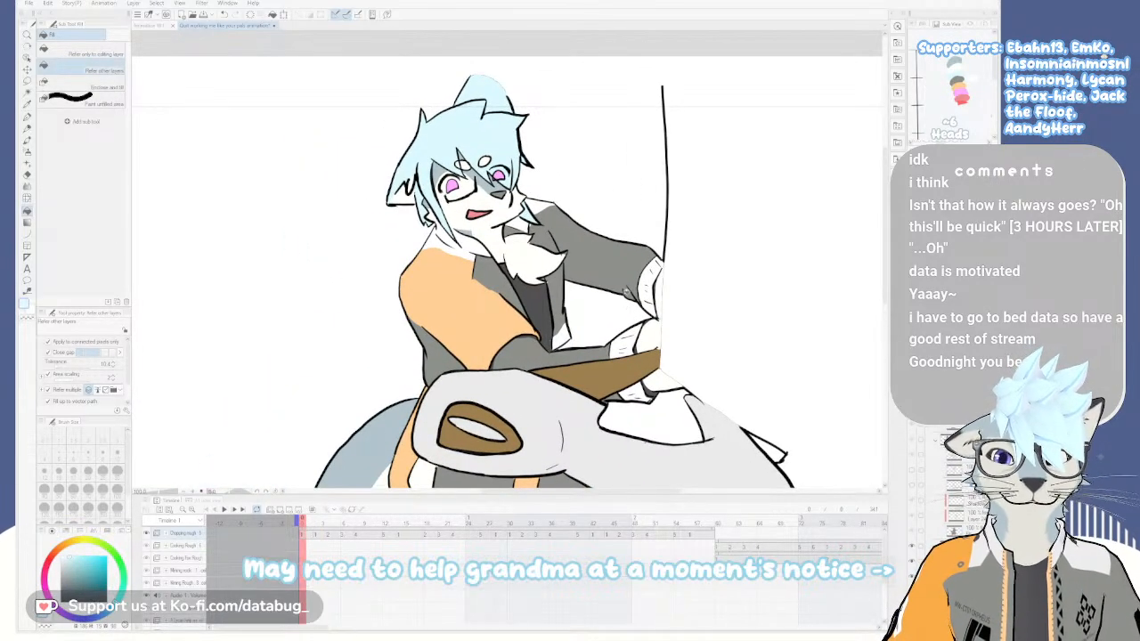
Fill the remaining grey hair areas on the second chopping frame with the pale blue
key(Right)
key(Right)
click(495, 148)
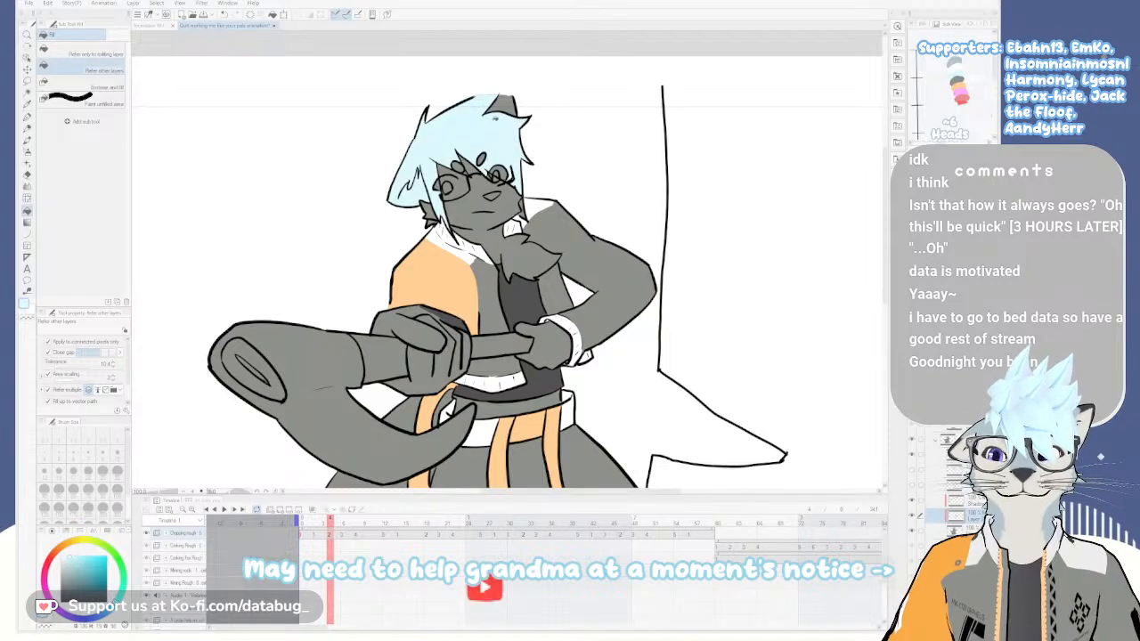
scroll(532, 207, up, 2)
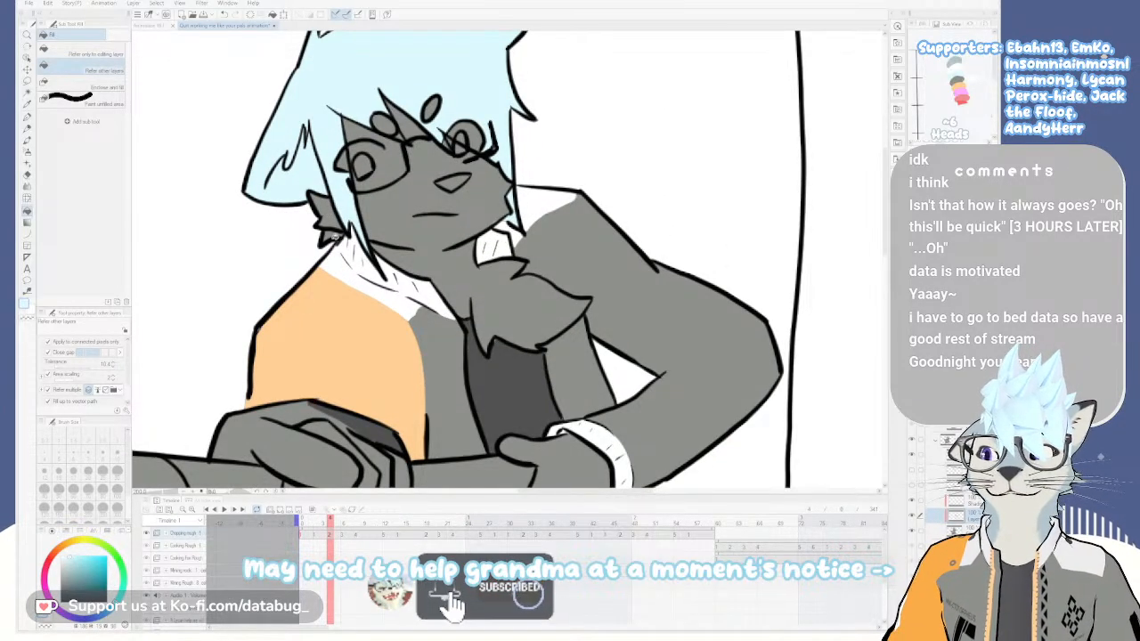
scroll(504, 278, down, 2)
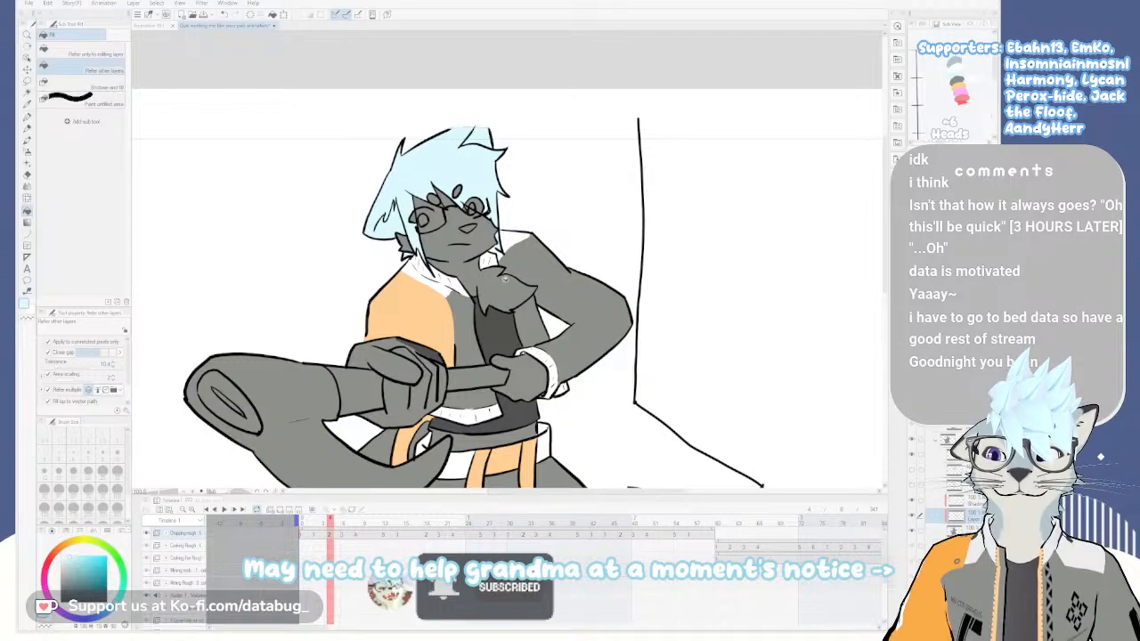
Fill the main hair shape on the third frame pale blue, and the hair overlapping the glasses lens on the second frame
key(Right)
click(468, 157)
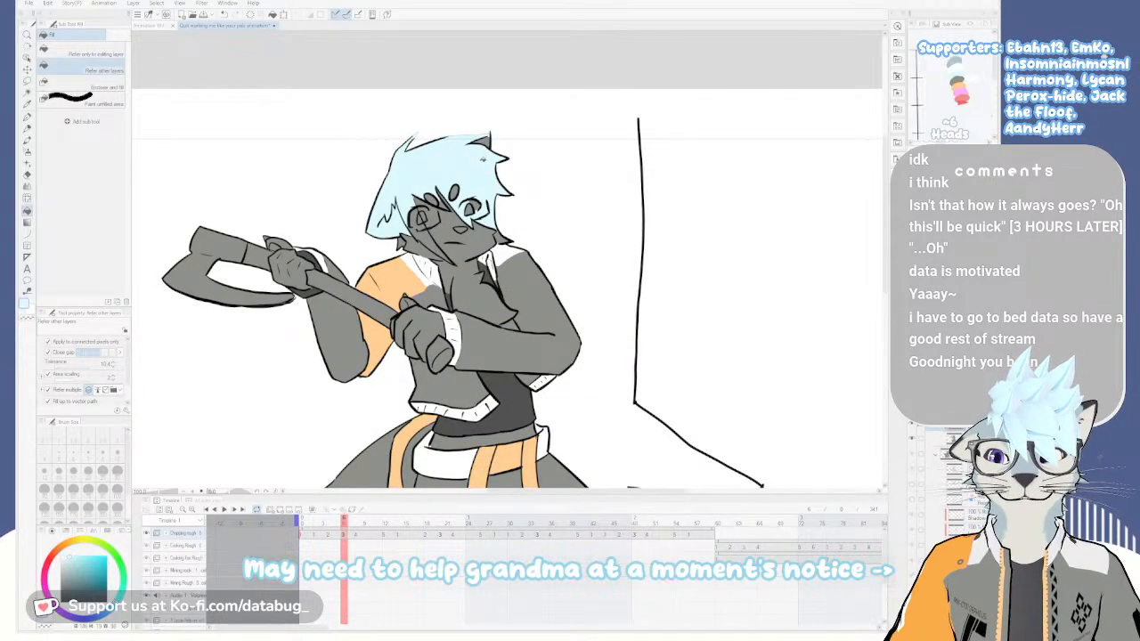
scroll(482, 159, up, 2)
key(Left)
click(479, 230)
Set the marker pen to size 10 and touch up the pale blue hair around the second frame's glasses
key(p)
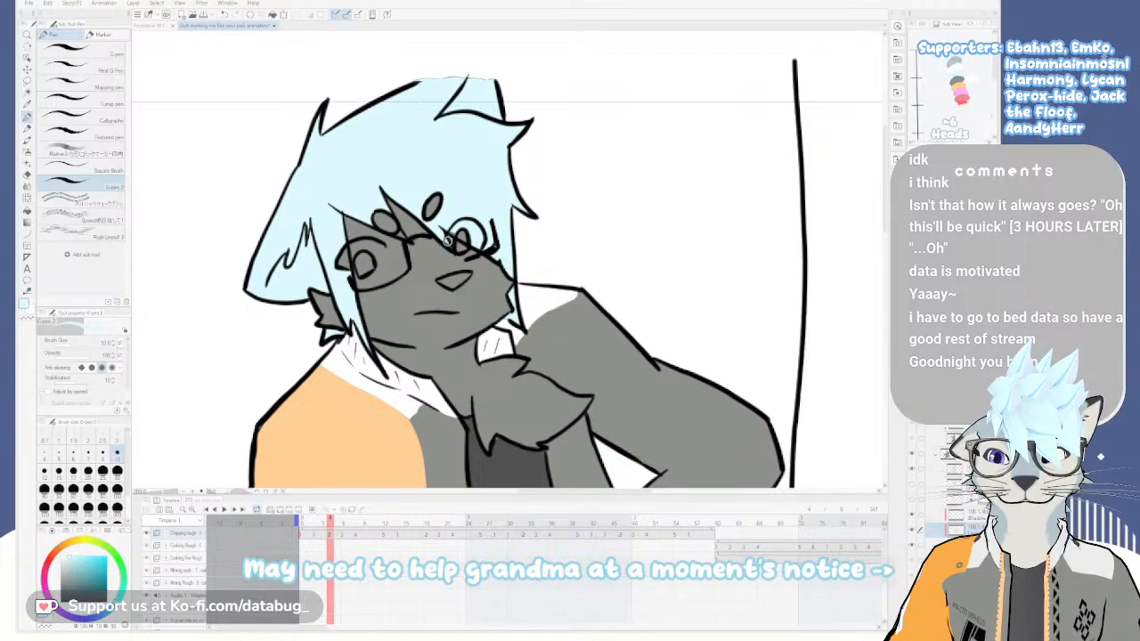
key(p)
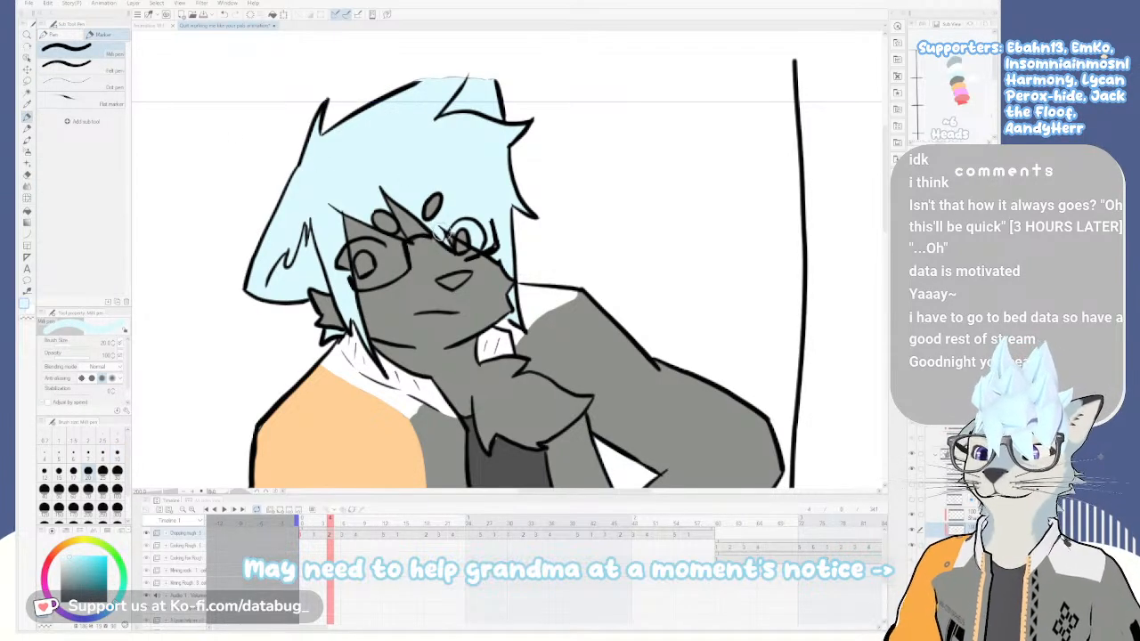
click(116, 455)
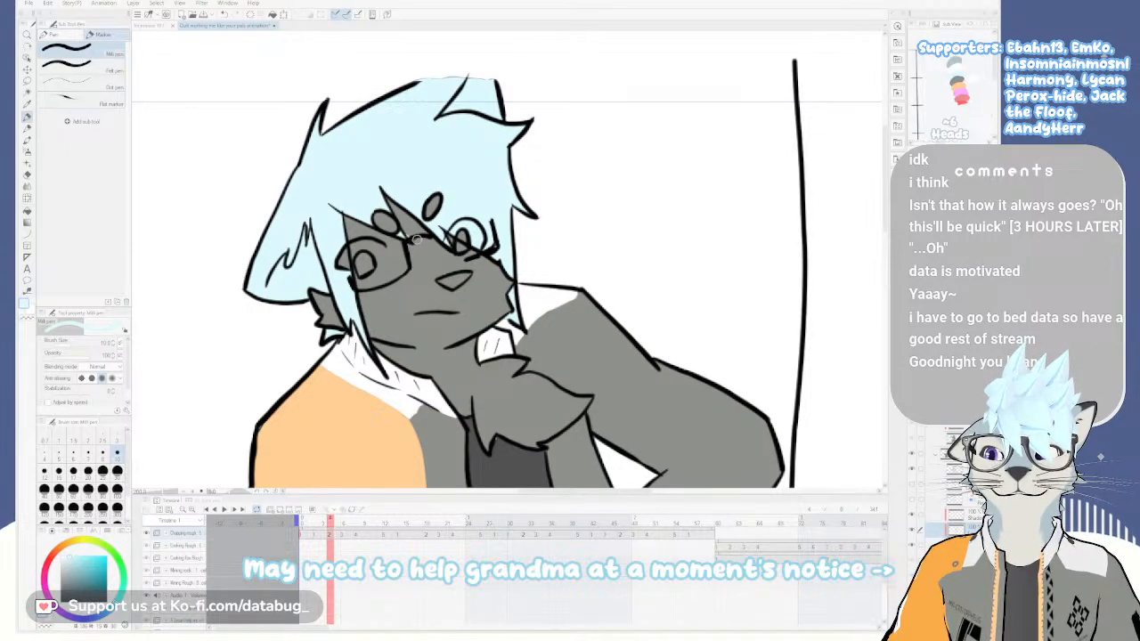
mouse_move(452, 171)
mouse_down()
mouse_move(447, 226)
mouse_move(437, 149)
mouse_up()
Fill the hair tip and the strand crossing the glasses on the third frame pale blue, closing open gaps with the marker
key(Right)
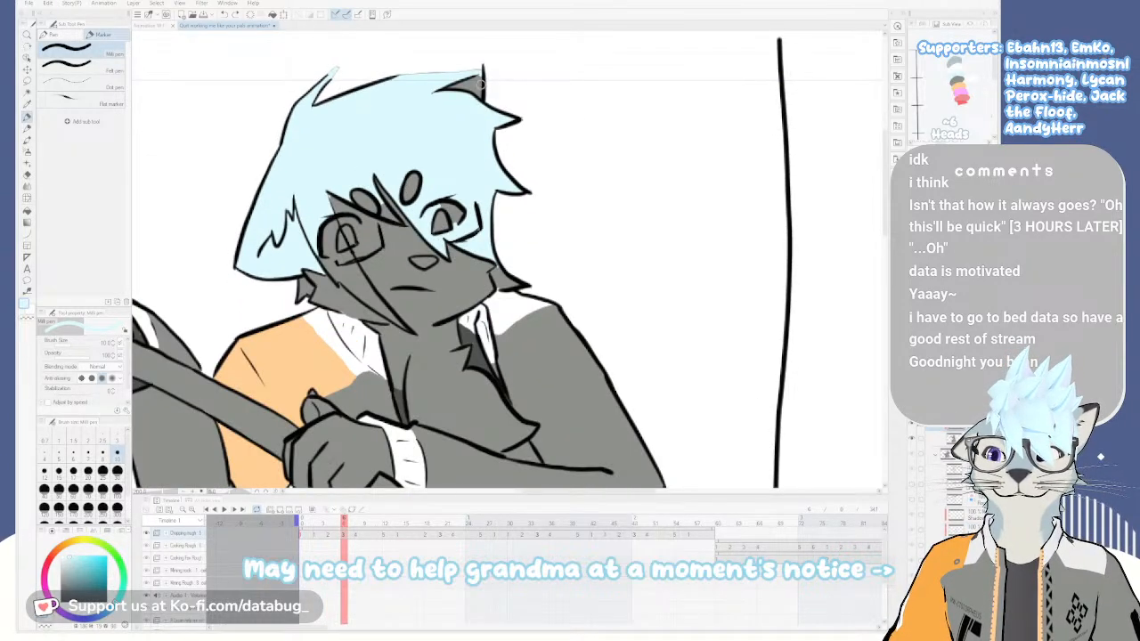
key(g)
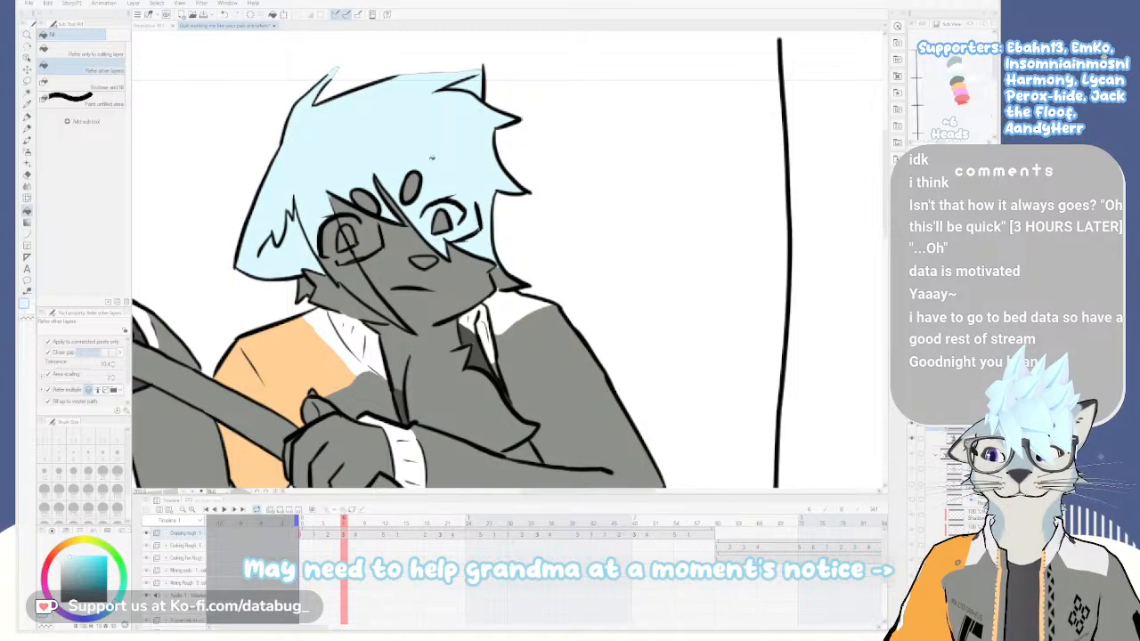
key(p)
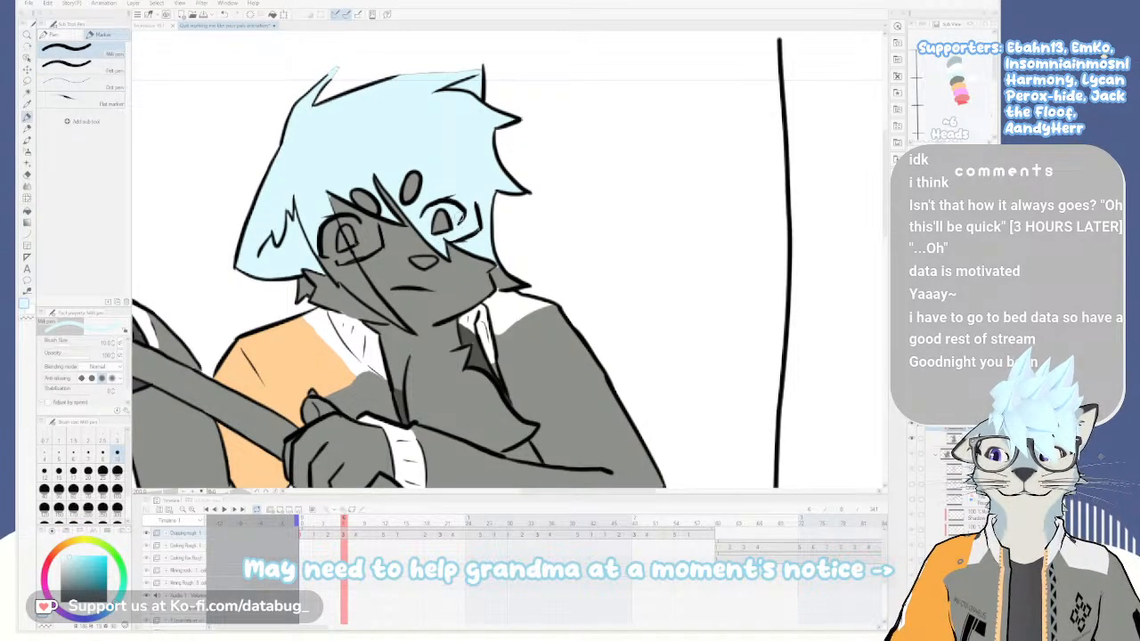
key(g)
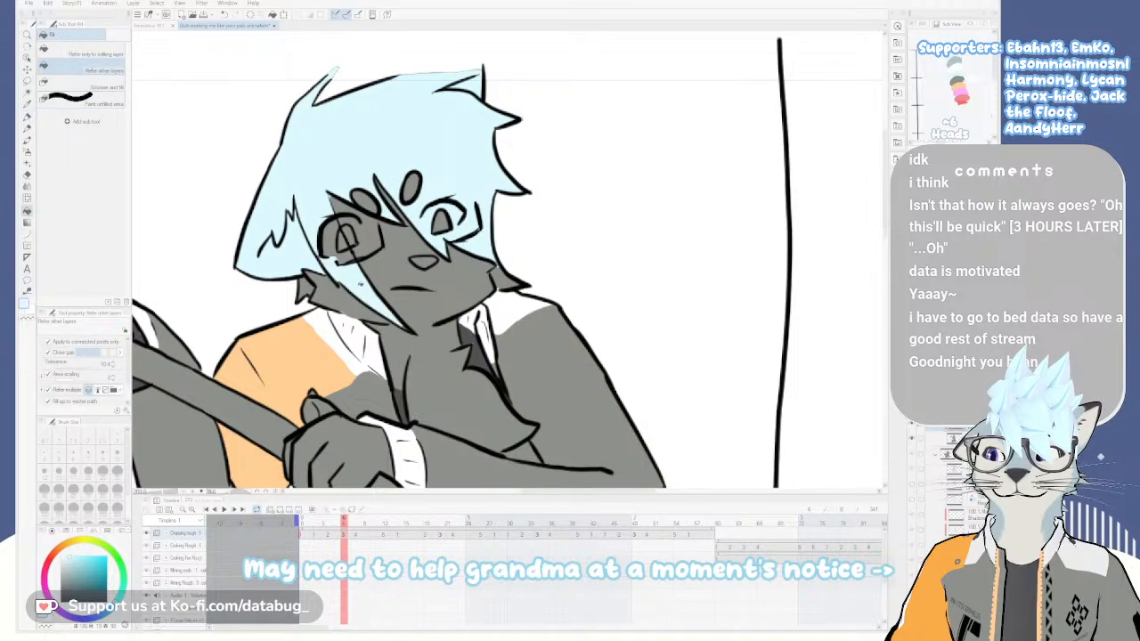
key(p)
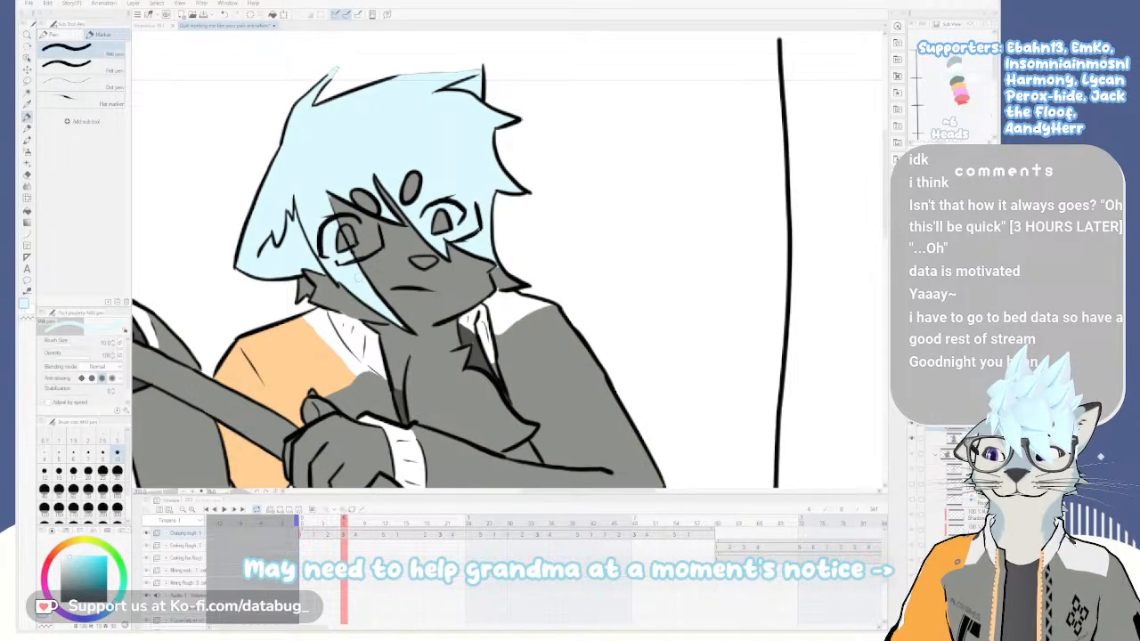
scroll(372, 295, down, 3)
scroll(521, 287, up, 1)
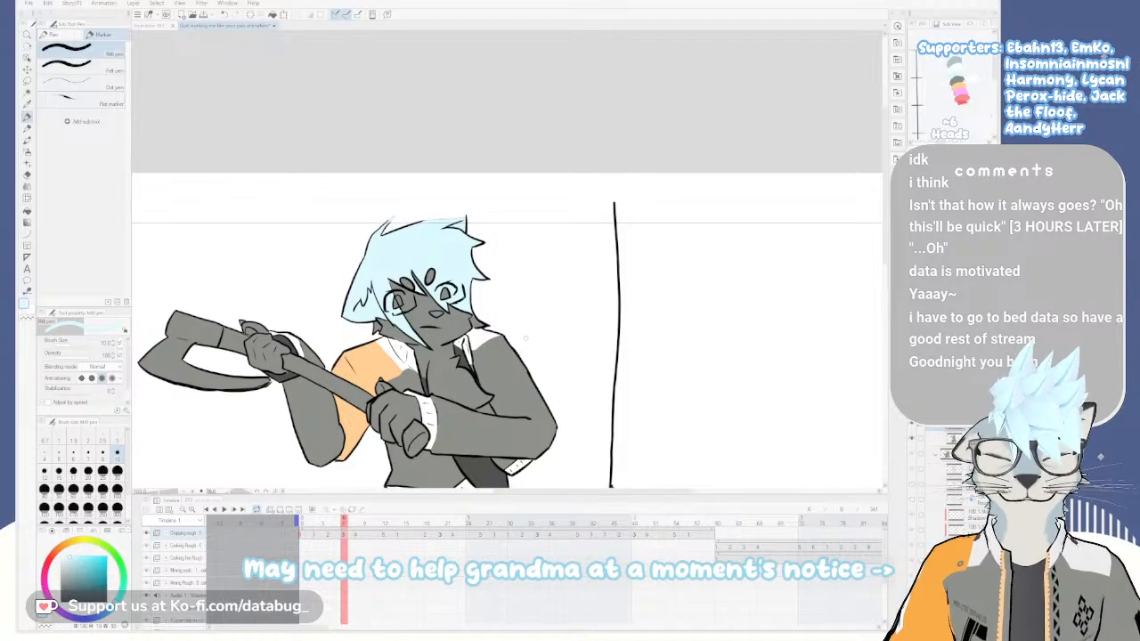
Fill the hair on the fourth frame pale blue, including the back tuft, the side lock and the pieces around the glasses
key(Right)
scroll(458, 254, up, 3)
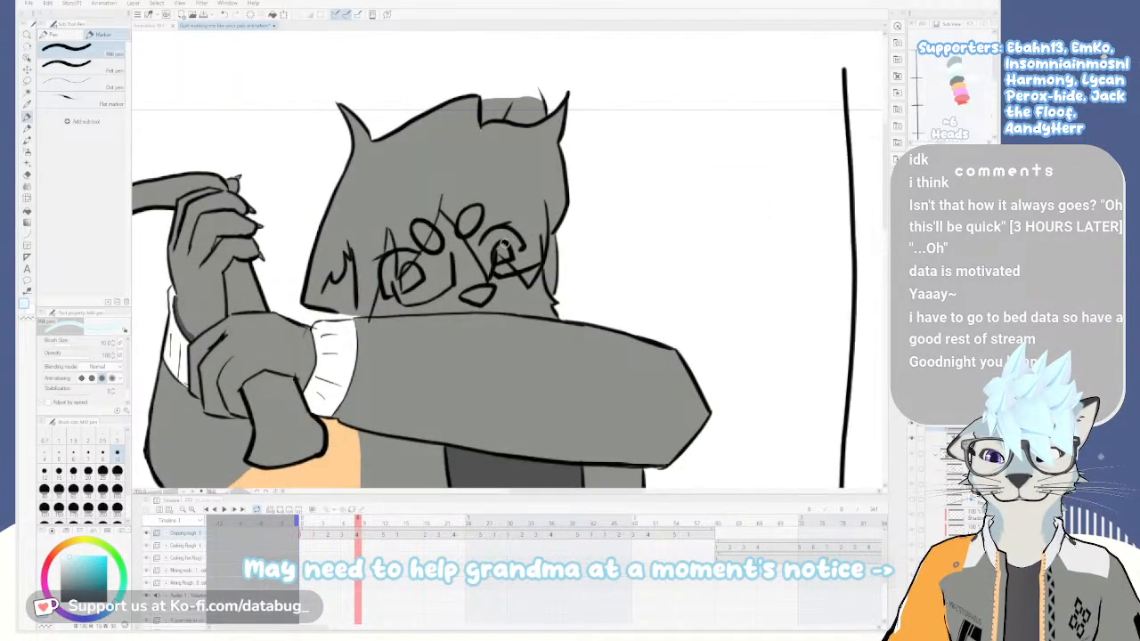
key(g)
click(496, 151)
click(517, 114)
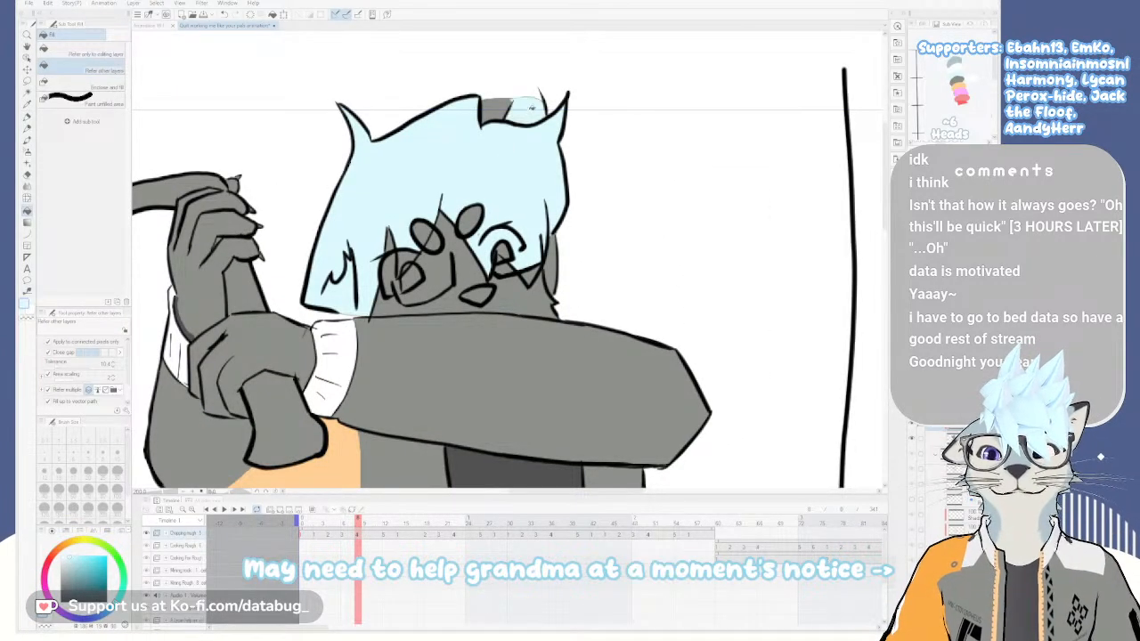
click(505, 125)
click(553, 266)
click(535, 276)
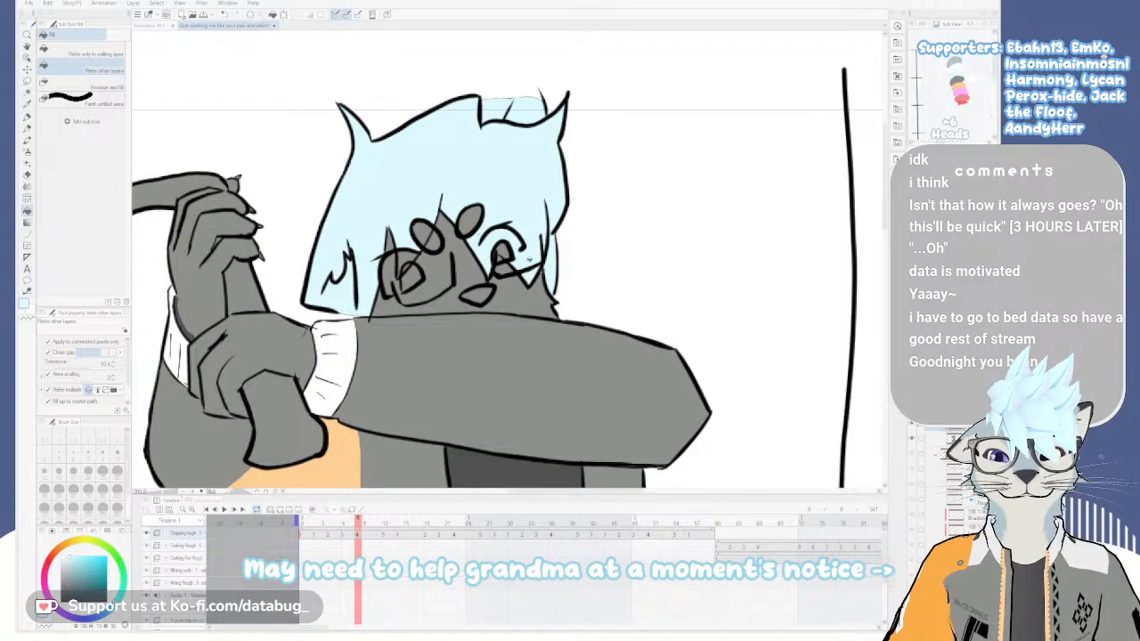
click(505, 265)
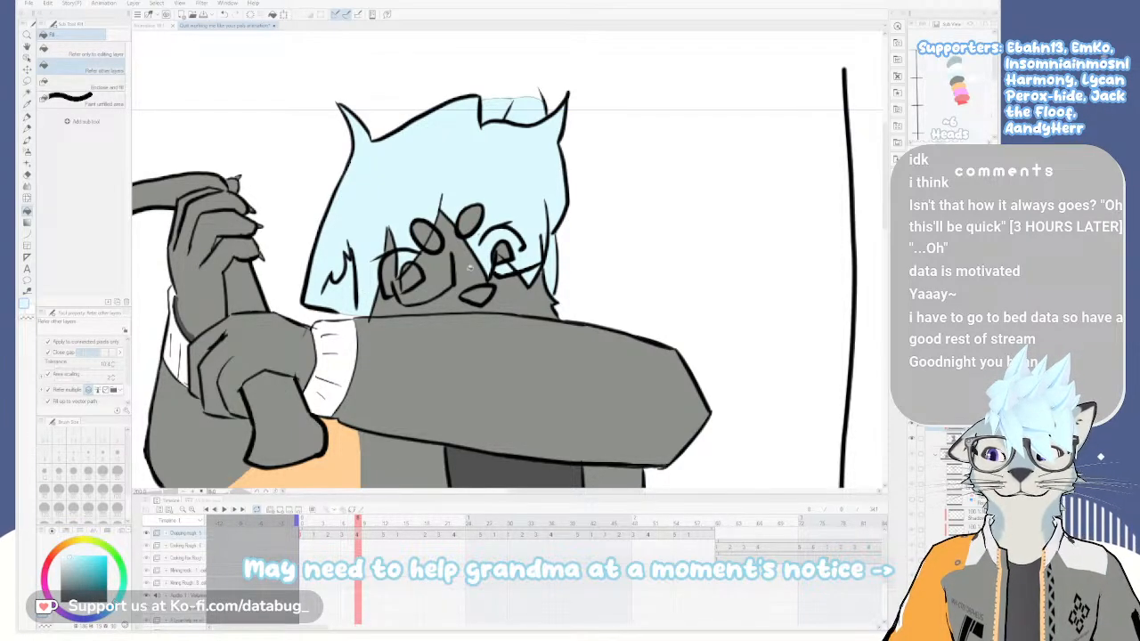
Flip between the fifth frame and its neighbours to compare the hair shapes
scroll(470, 267, down, 2)
key(Right)
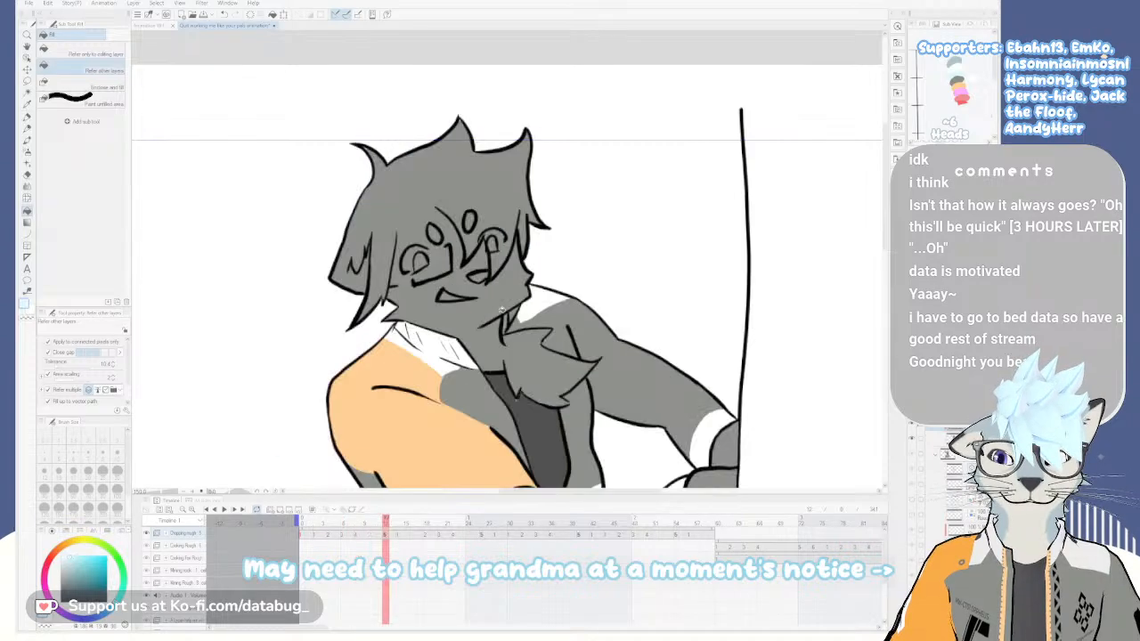
key(Left)
key(Left)
key(Right)
key(Right)
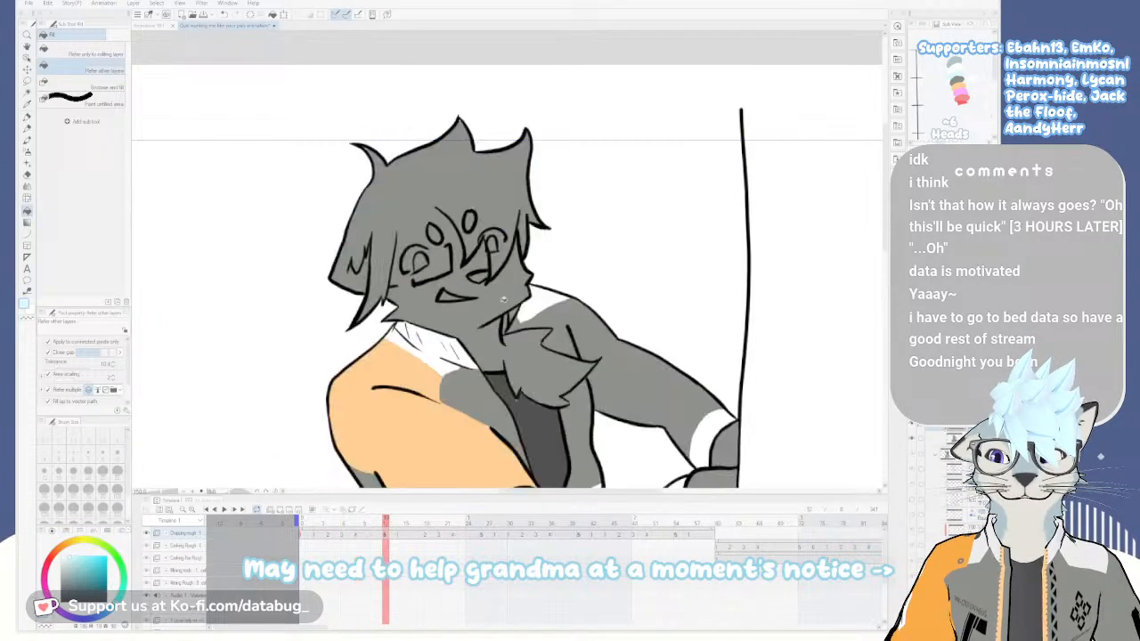
key(Right)
key(Left)
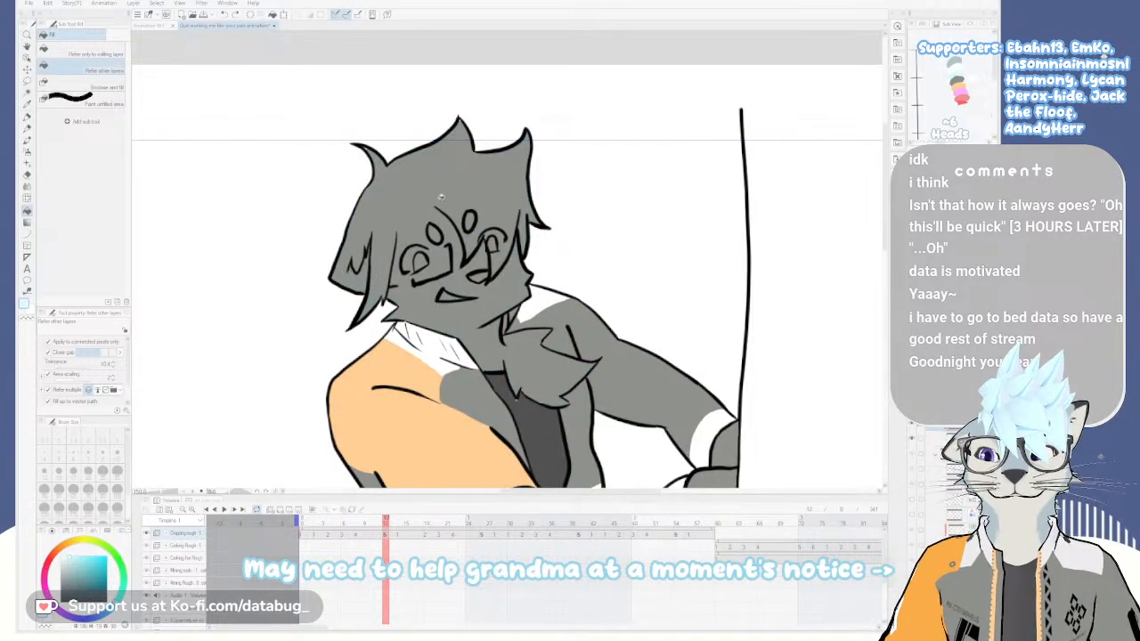
Try marking the open fringe edge on the fifth frame with pale blue marker strokes across the forehead
key(p)
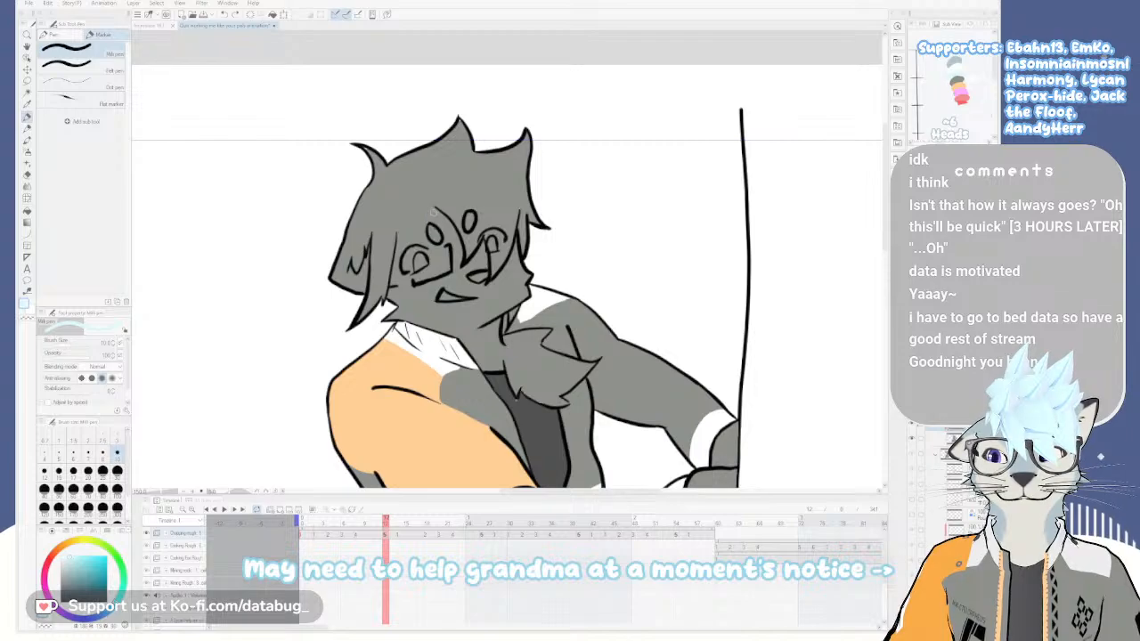
drag(445, 256, 394, 223)
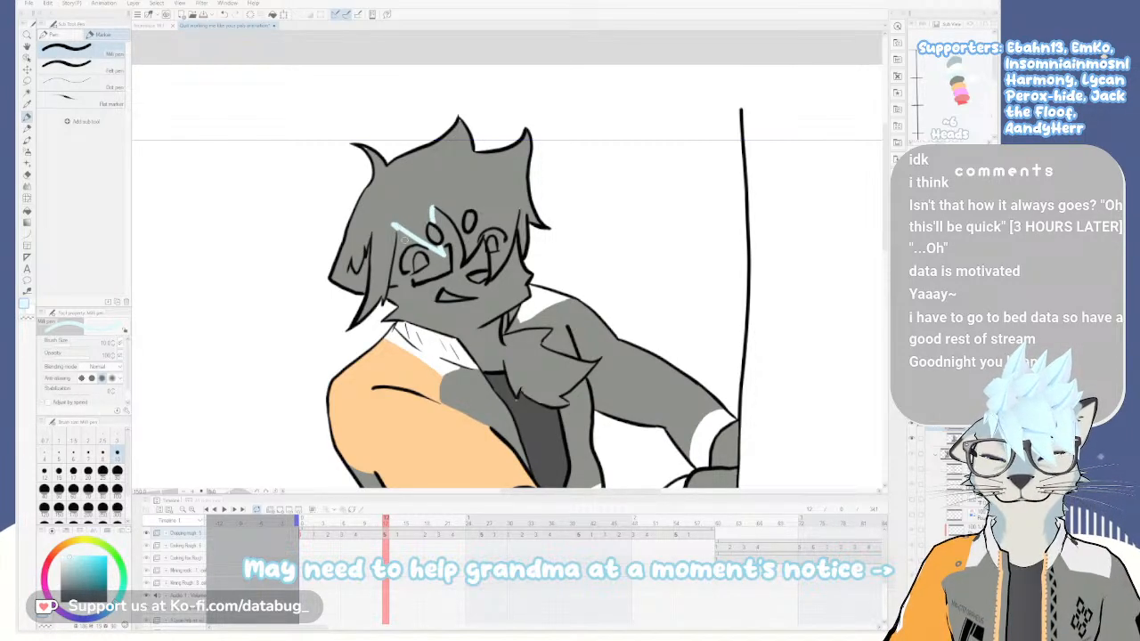
Flip repeatedly between the fifth frame and the earlier frames to check where the fringe meets the face
key(Left)
key(Left)
key(Right)
key(Right)
key(Left)
key(Left)
key(Left)
key(Right)
key(Right)
key(Right)
key(Right)
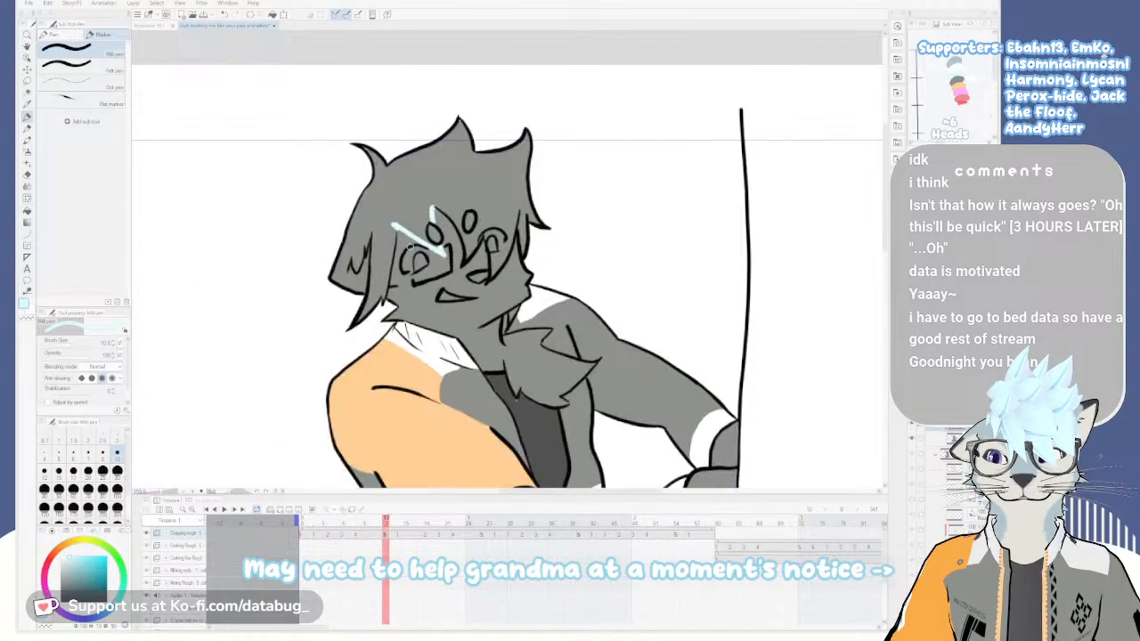
key(Left)
key(Left)
key(Right)
key(Right)
key(Left)
key(Left)
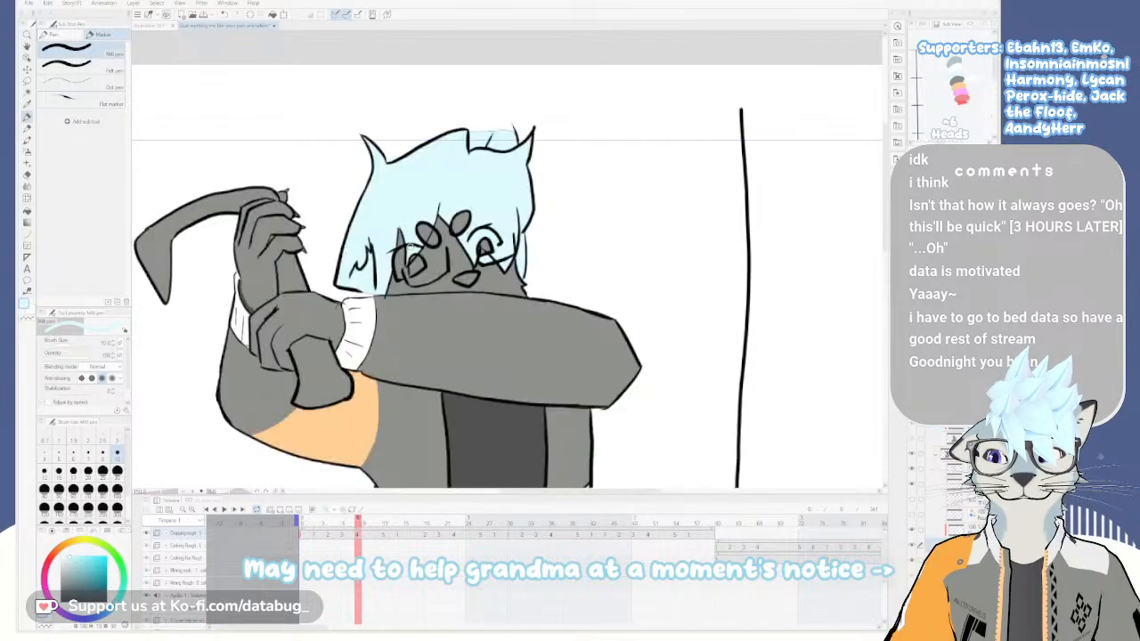
key(Right)
key(Right)
key(Left)
key(Left)
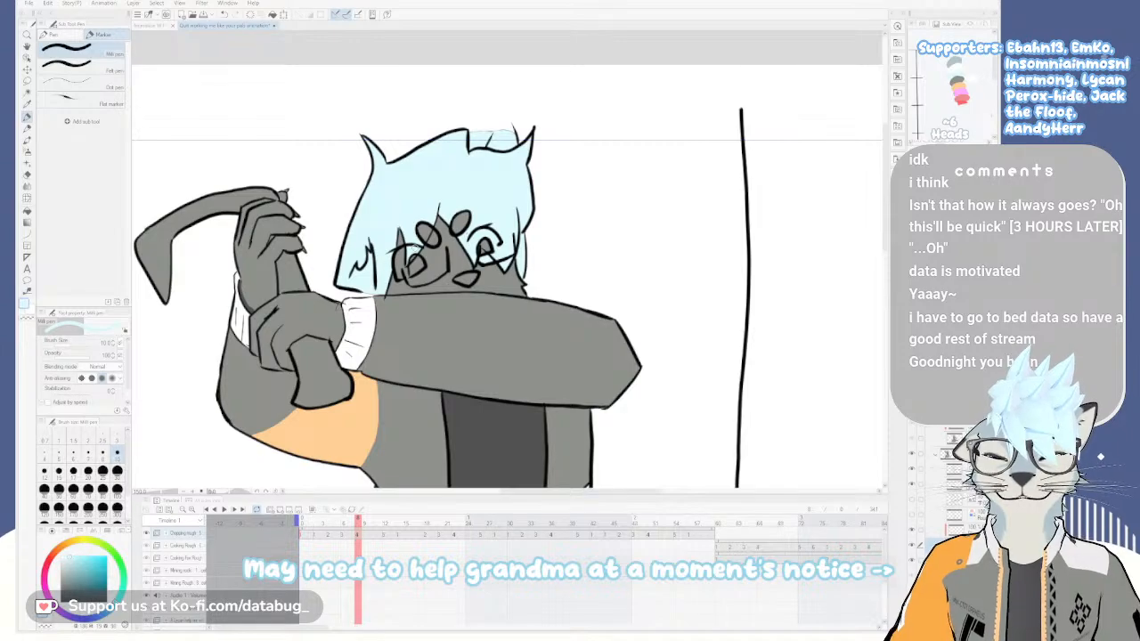
key(Right)
key(Right)
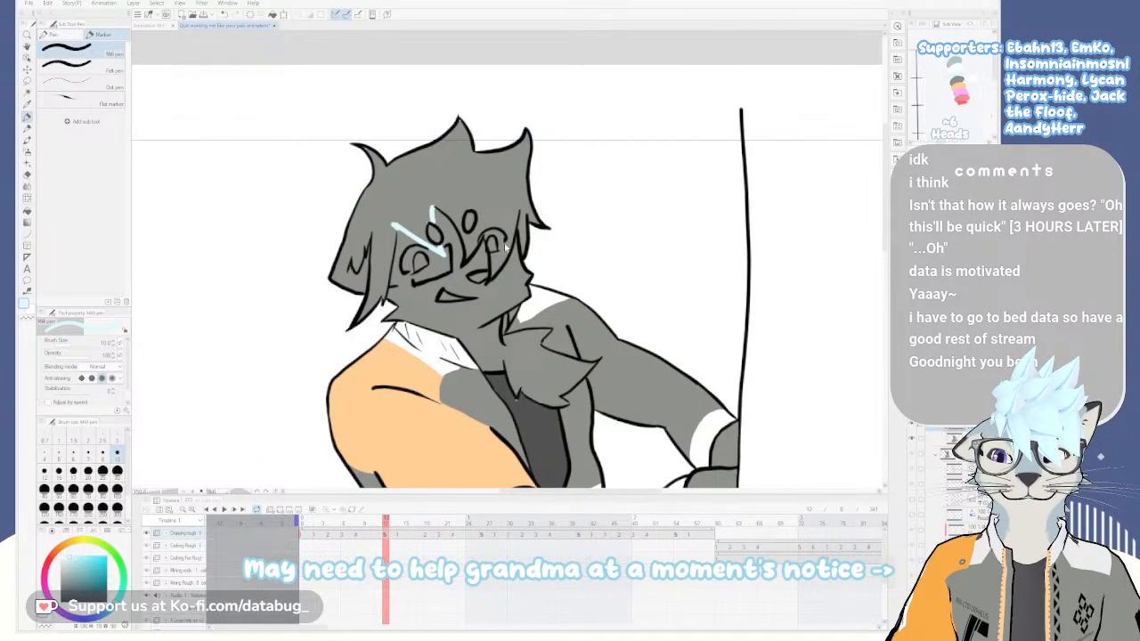
Undo the pale blue strokes across the fifth frame's forehead and recheck the hair against the fourth frame
key(ctrl+z)
key(ctrl+z)
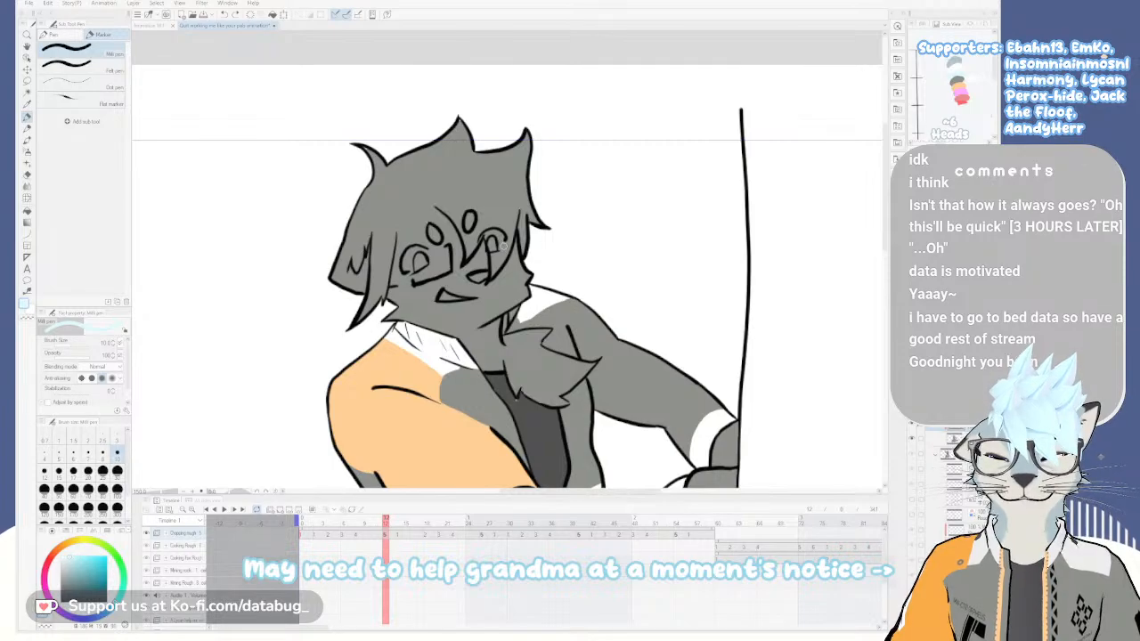
key(Left)
key(Right)
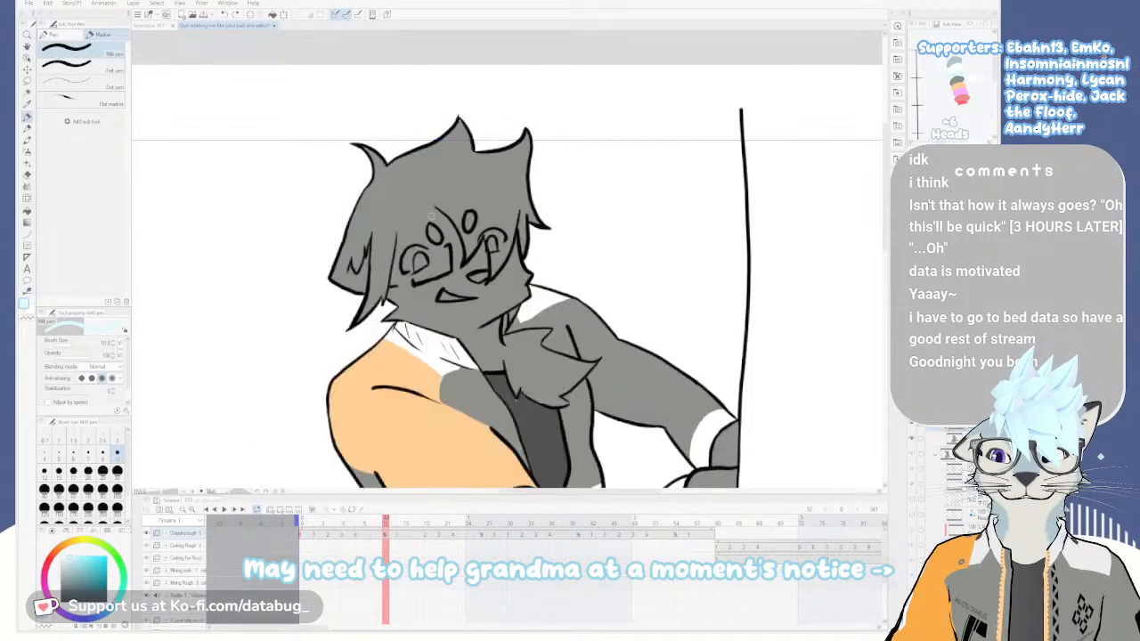
Close the open fringe edge on the fifth frame with trimmed pale blue strokes and fill the hair
drag(437, 210, 406, 255)
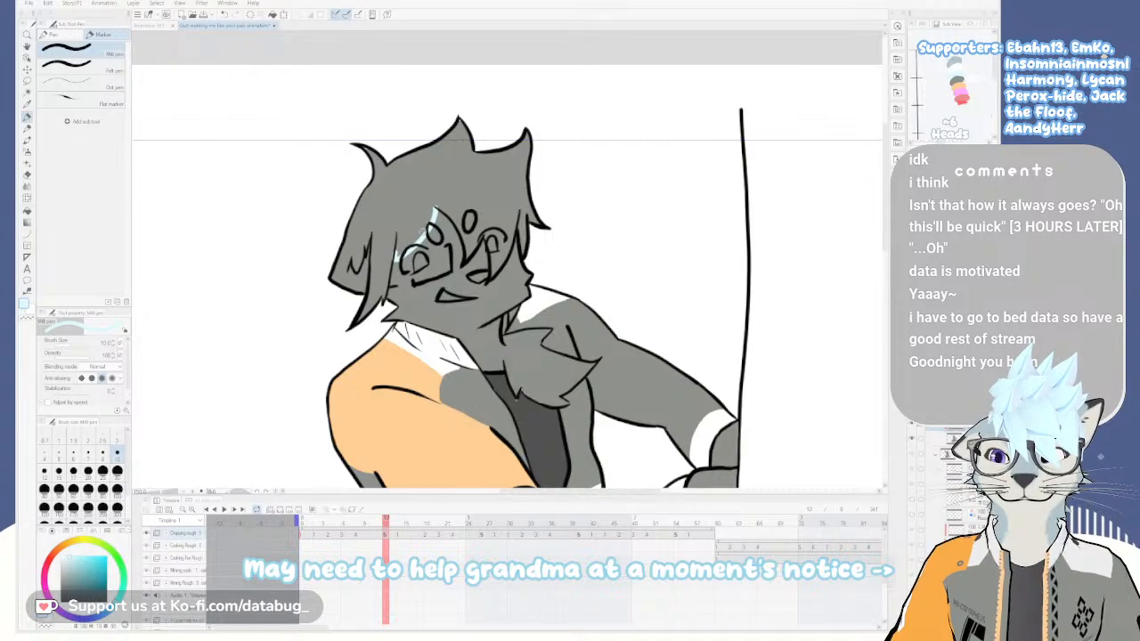
key(e)
drag(431, 235, 416, 255)
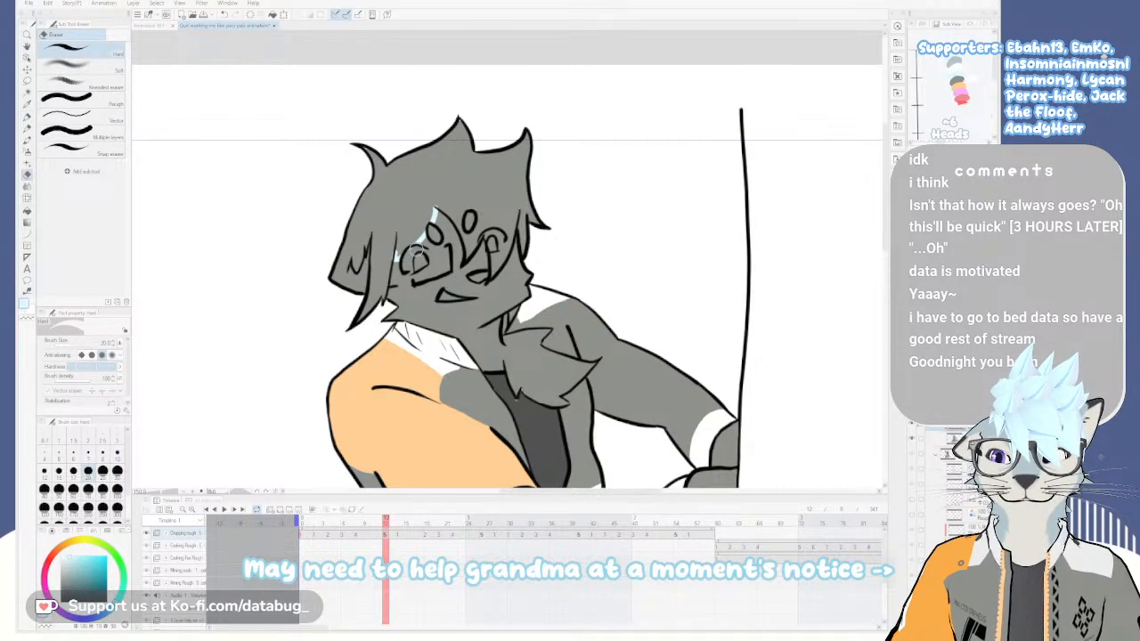
key(g)
click(422, 225)
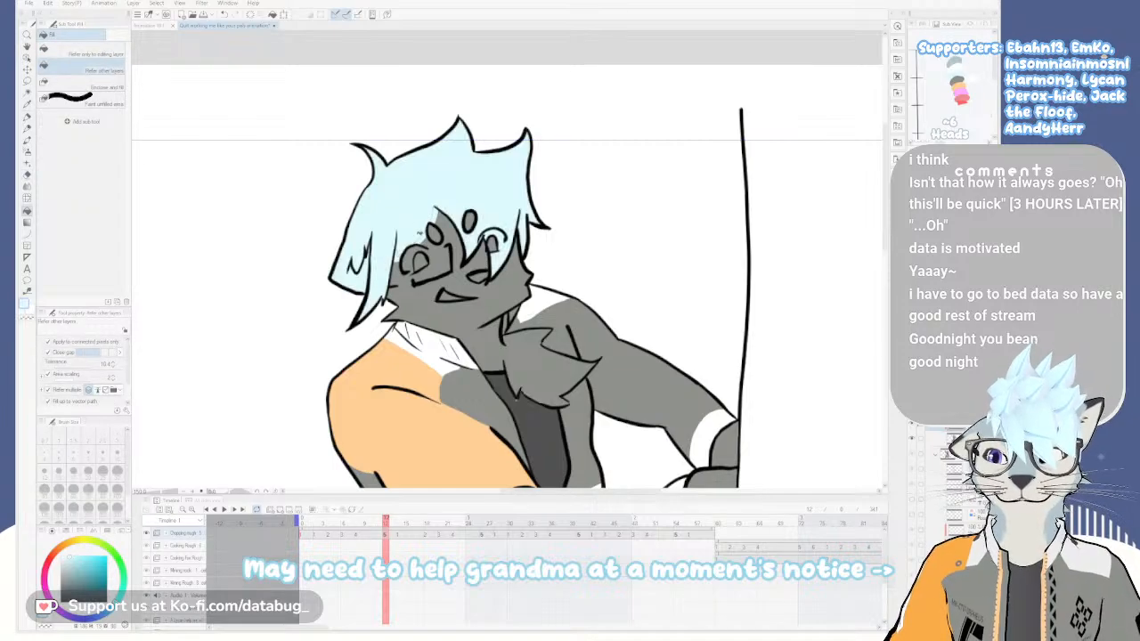
Touch up the fringe around the glasses on the fifth frame and fill the hair lock beside the neck pale blue
key(p)
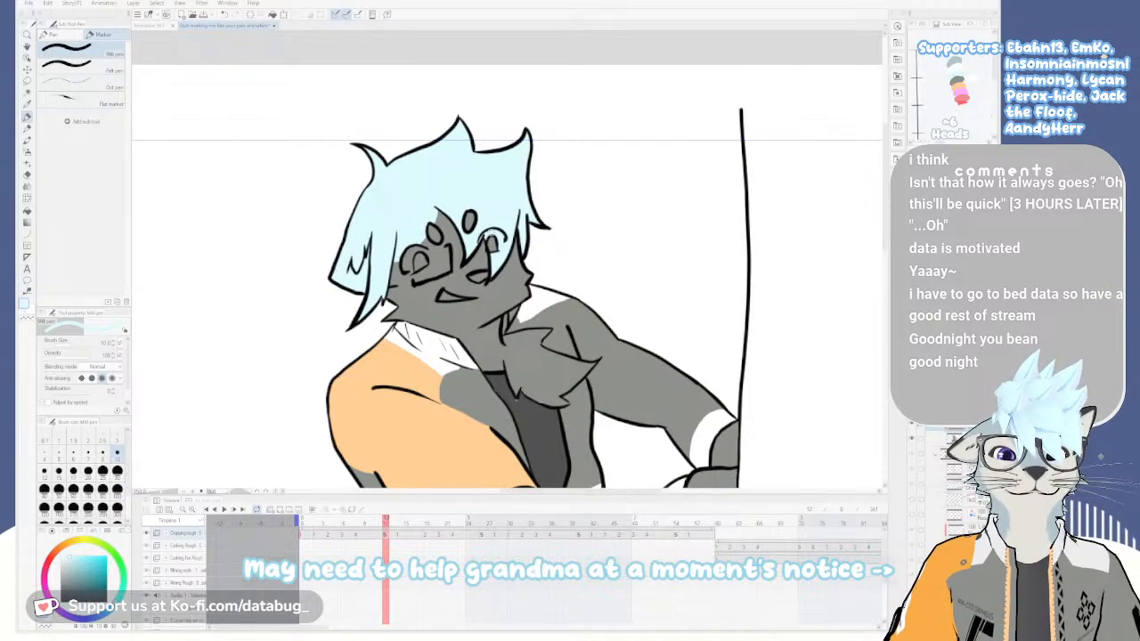
scroll(481, 234, up, 1)
drag(451, 242, 469, 273)
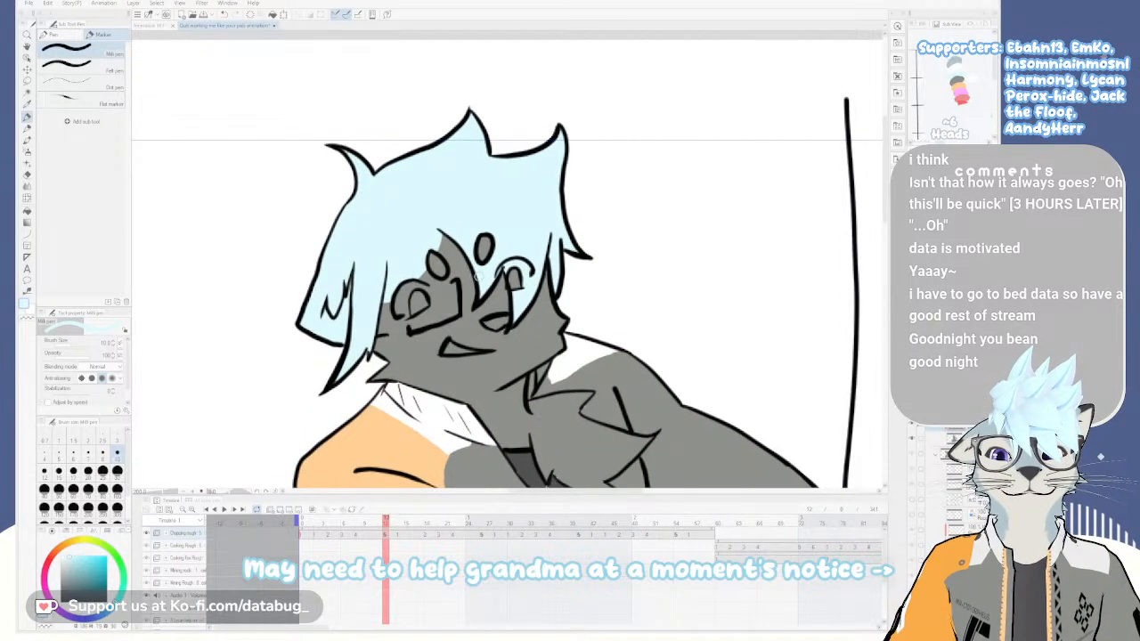
drag(487, 315, 463, 212)
key(g)
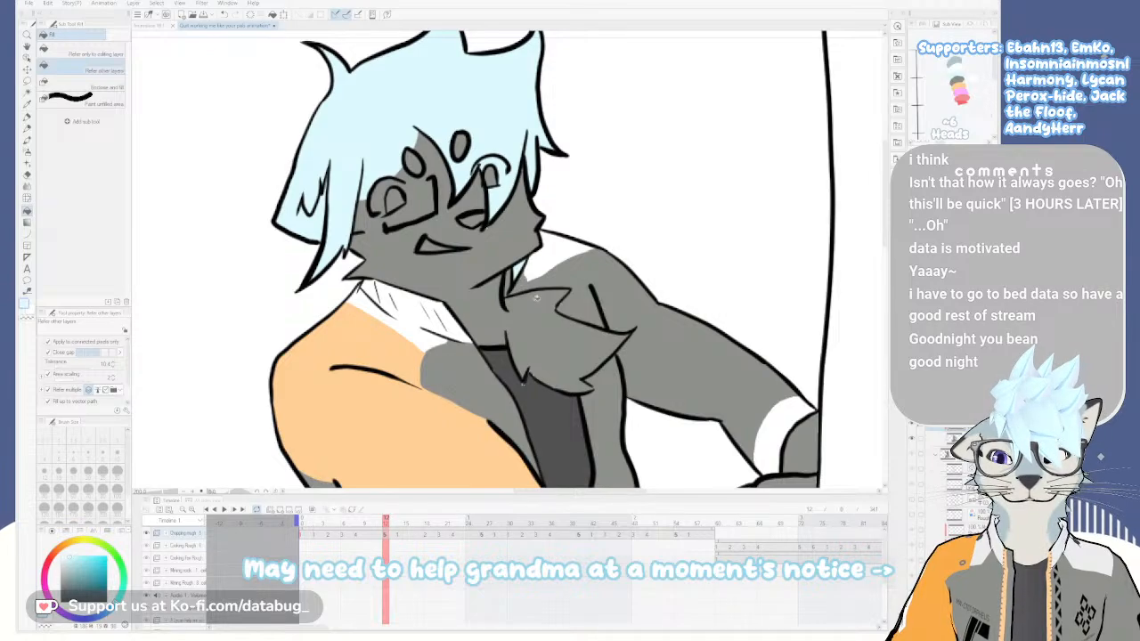
scroll(533, 296, down, 1)
scroll(533, 296, down, 1)
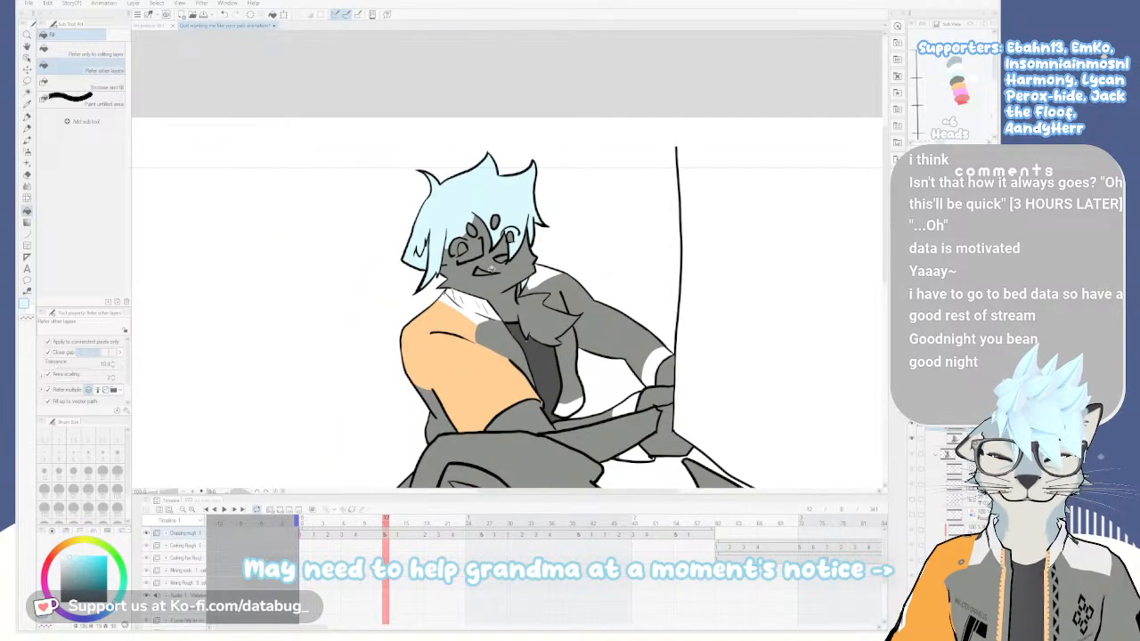
Flip between the fifth frame and the fourth frame to compare the hair shapes
key(Left)
key(Right)
key(Left)
key(Right)
key(Left)
key(Right)
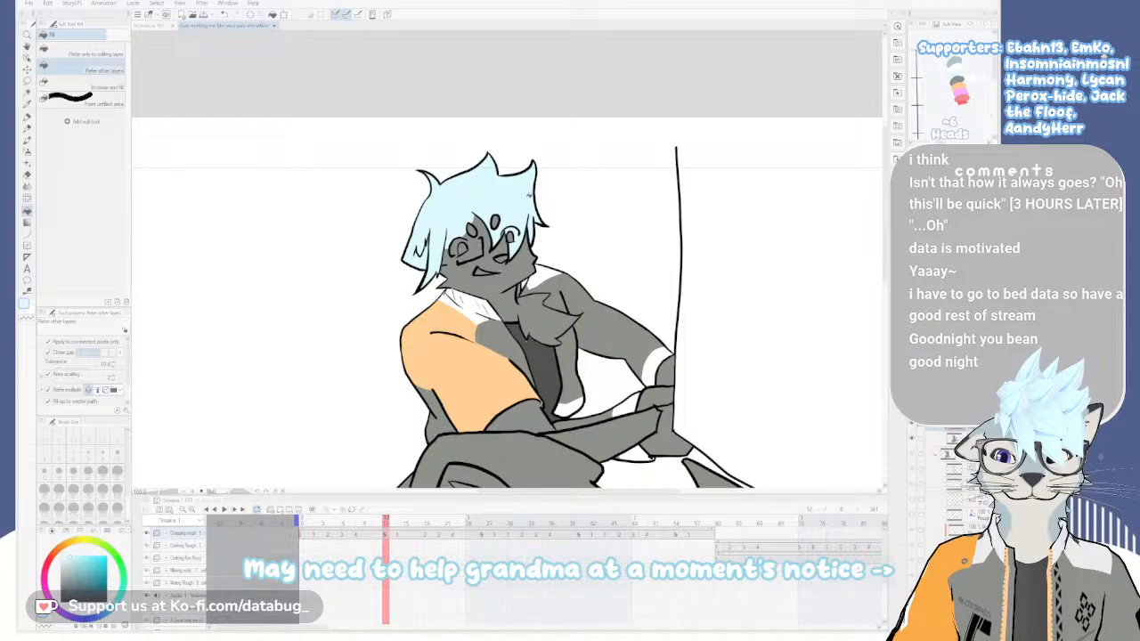
Paint the back tuft pale blue above the dip in the fifth frame's hair outline, comparing its shape with the fourth frame
scroll(525, 169, up, 4)
key(p)
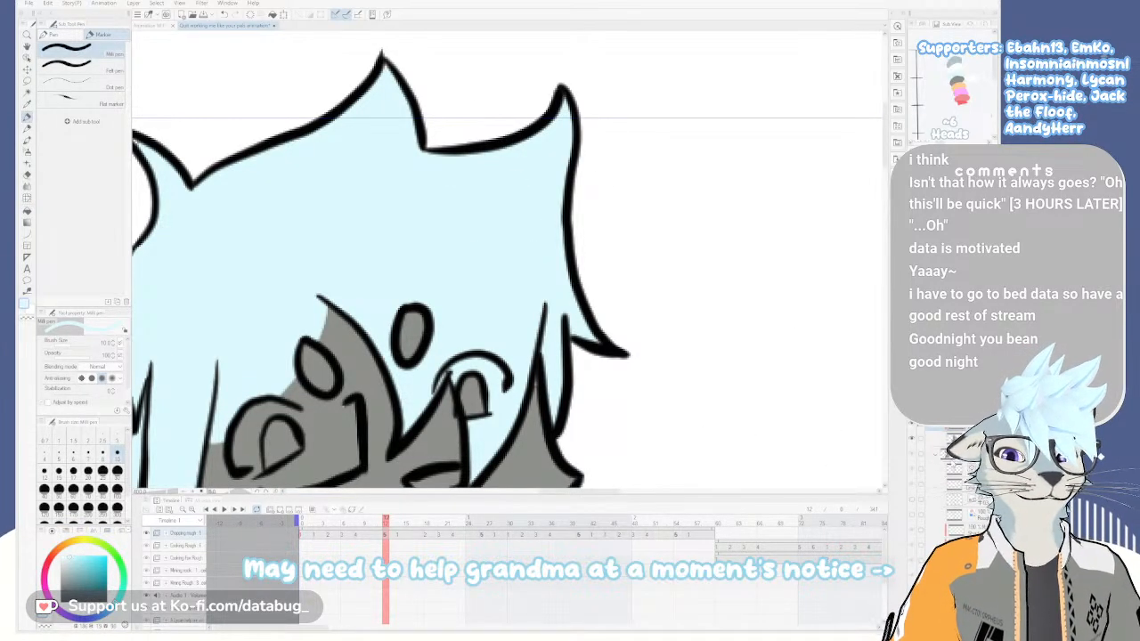
mouse_move(525, 144)
mouse_down()
mouse_move(515, 77)
mouse_move(459, 136)
mouse_move(469, 116)
mouse_move(436, 139)
mouse_move(433, 119)
mouse_move(429, 141)
mouse_move(435, 130)
mouse_move(465, 136)
mouse_move(487, 96)
mouse_move(442, 117)
mouse_move(432, 101)
mouse_move(466, 88)
mouse_up()
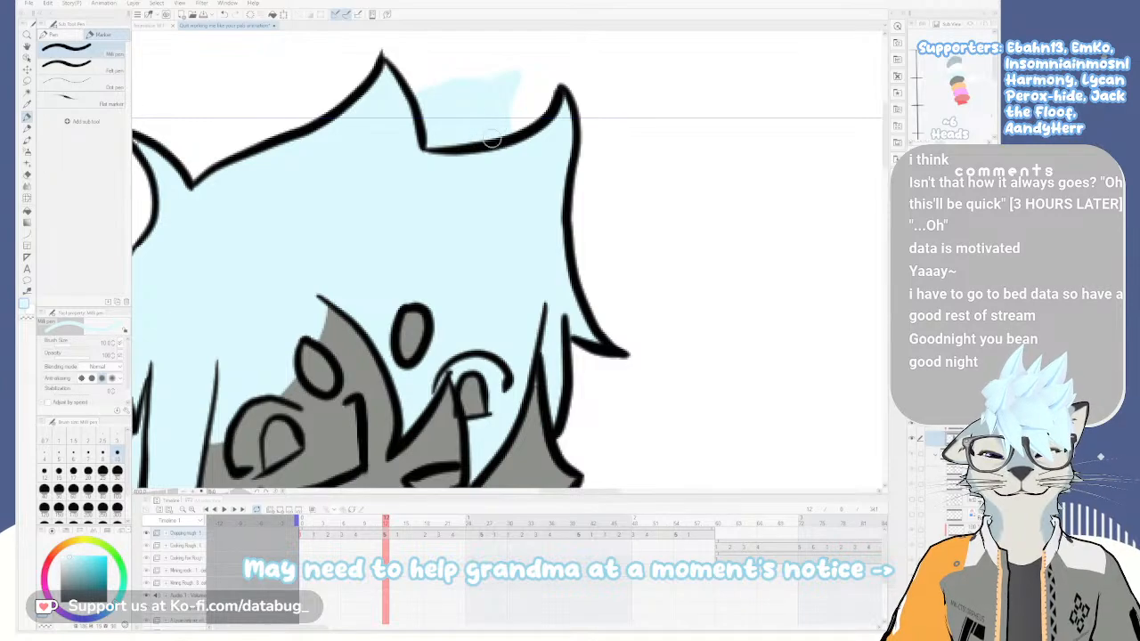
key(Left)
key(Right)
mouse_move(524, 110)
mouse_down()
mouse_move(526, 127)
mouse_move(515, 122)
mouse_up()
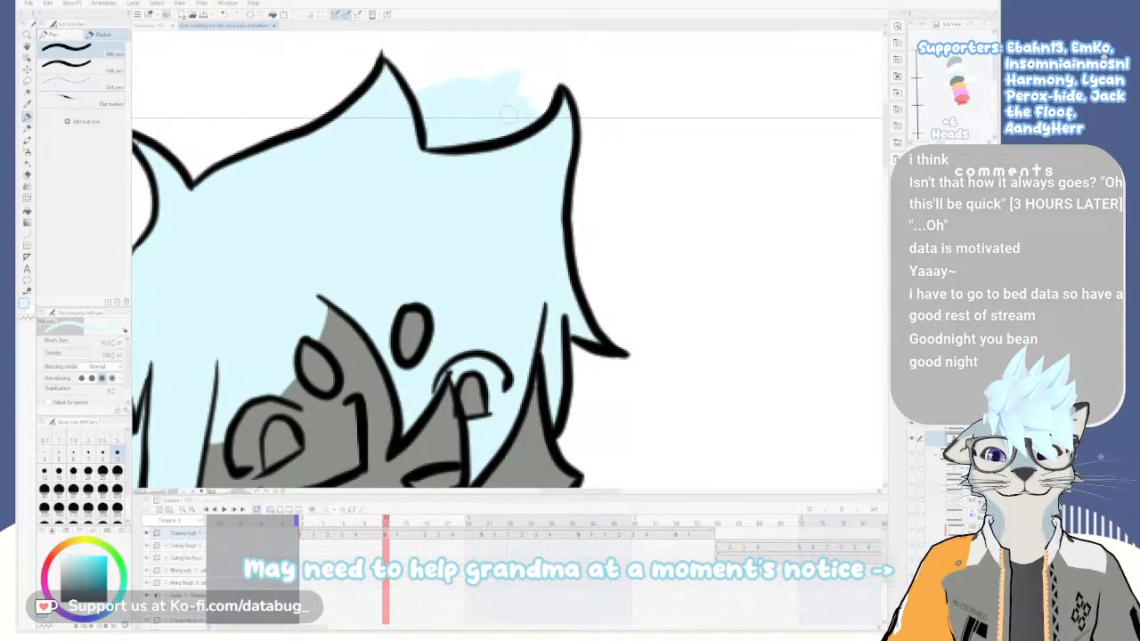
key(Left)
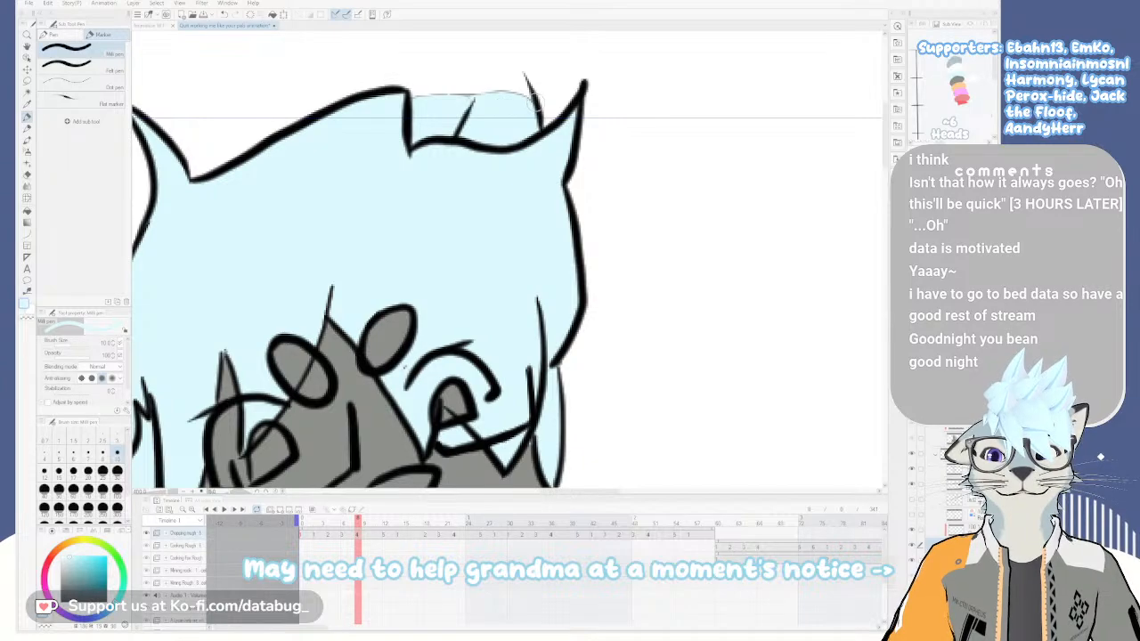
key(Right)
key(Left)
key(Right)
key(Right)
On the frame with the axe held low across the waist, fill the face, cheek fur, chest fluff and brow spots off-white
scroll(533, 102, down, 5)
key(Left)
key(Right)
key(Right)
key(Right)
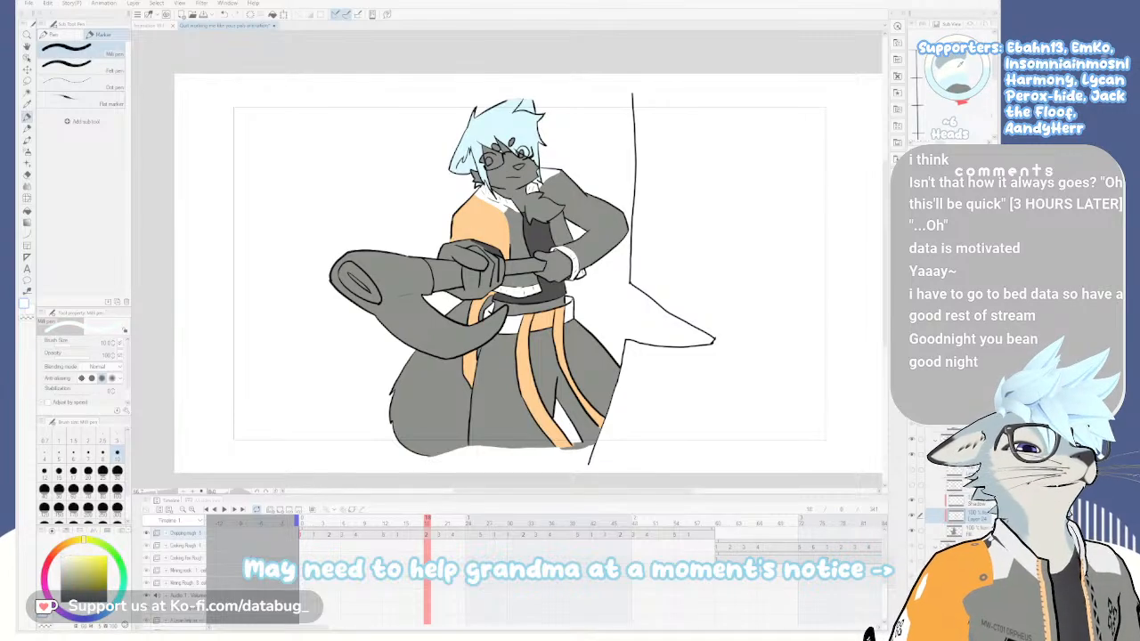
scroll(525, 196, up, 3)
key(g)
click(530, 195)
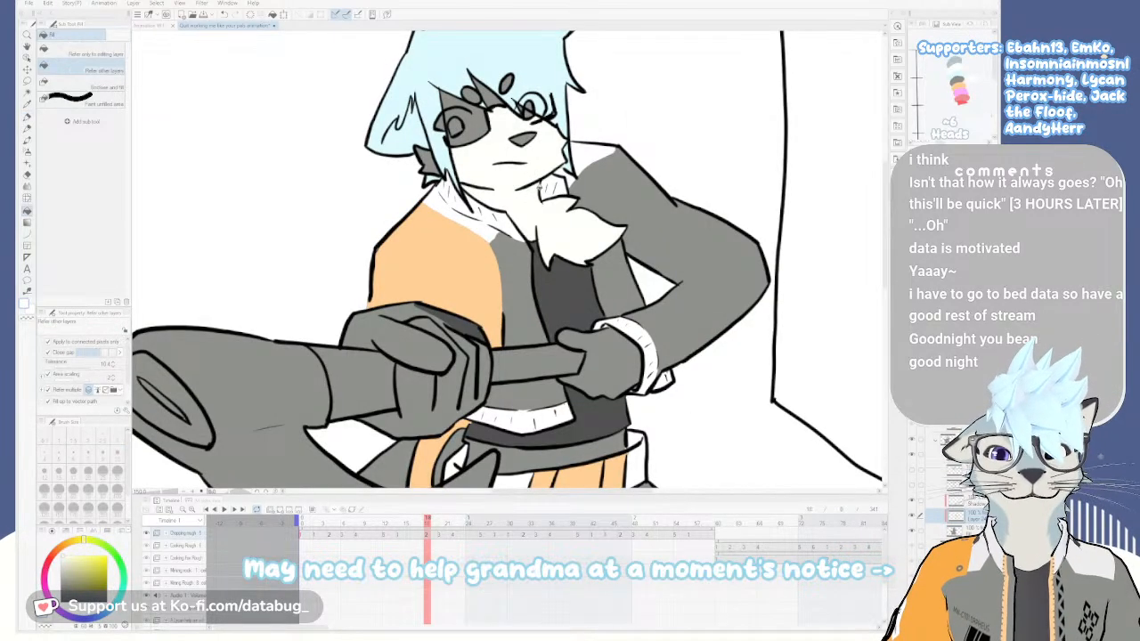
click(429, 162)
click(482, 122)
click(489, 98)
click(507, 84)
click(474, 94)
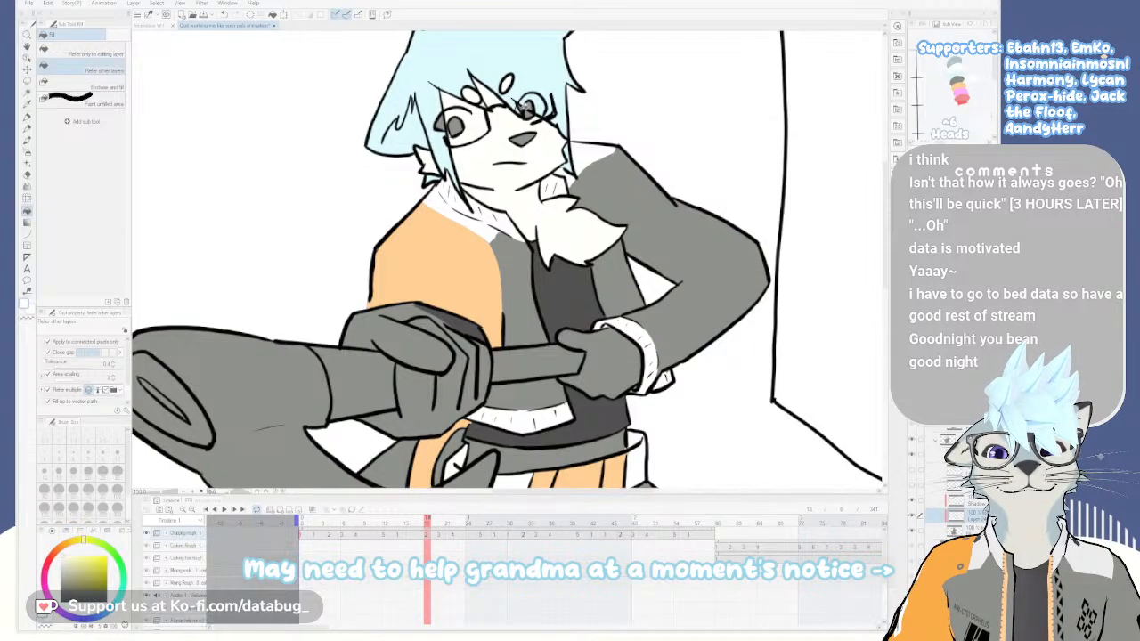
Fill the grey sliver of hair beside the glasses pale blue on the low-axe frame
scroll(525, 105, up, 2)
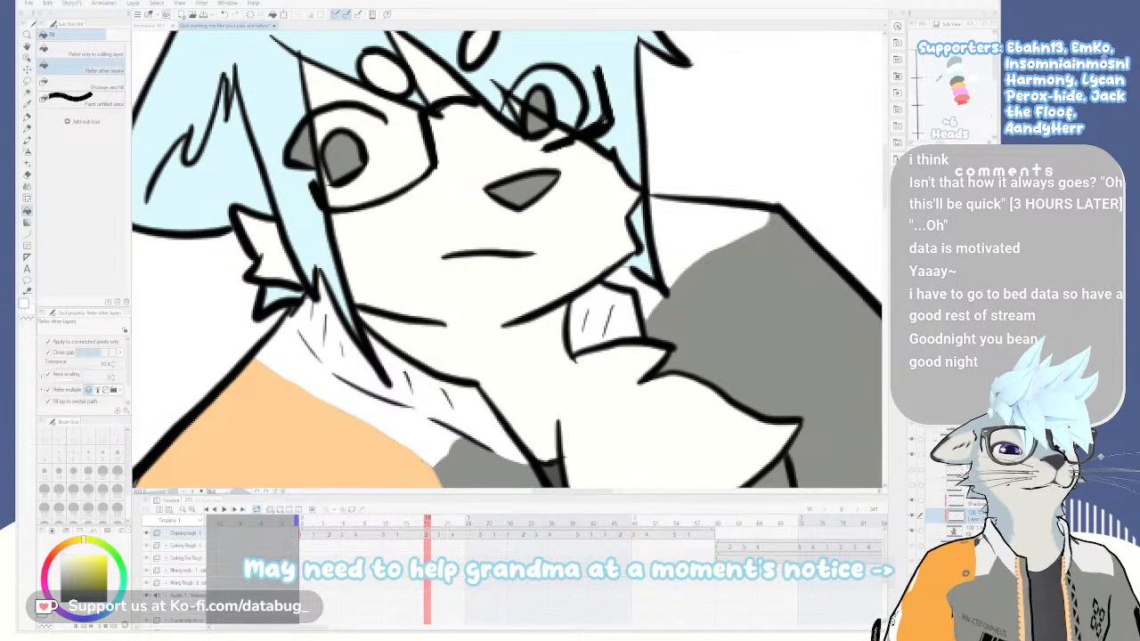
click(955, 68)
click(300, 147)
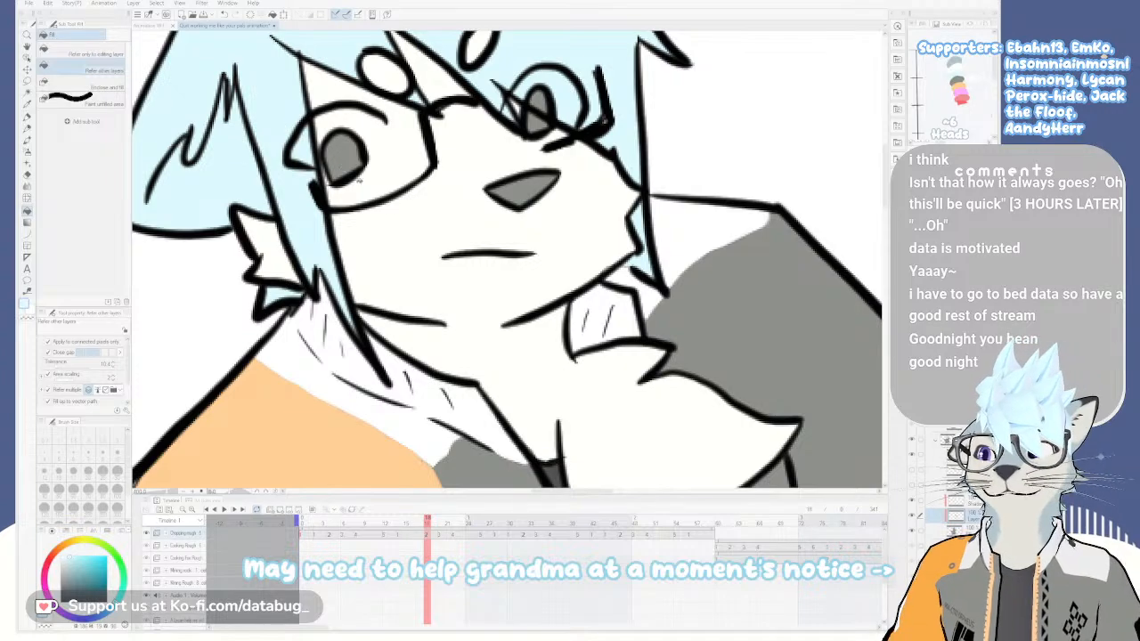
drag(444, 283, 414, 235)
Fill both hands gripping the axe off-white, including the thumb and the back of the front hand
scroll(626, 298, down, 3)
drag(829, 387, 758, 174)
click(955, 64)
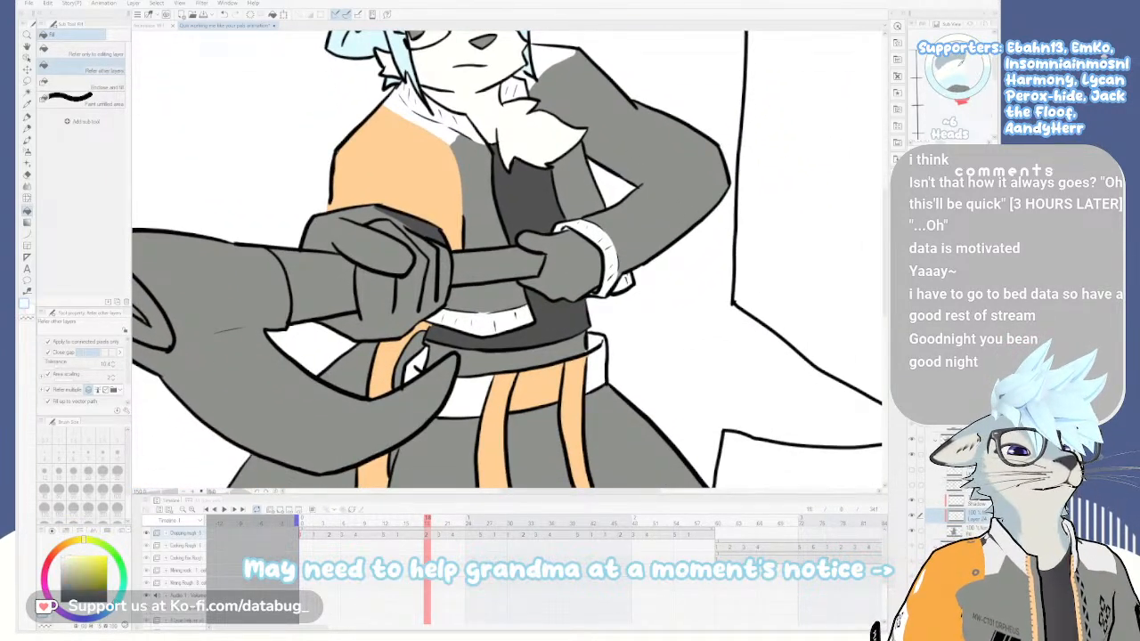
click(580, 256)
click(385, 284)
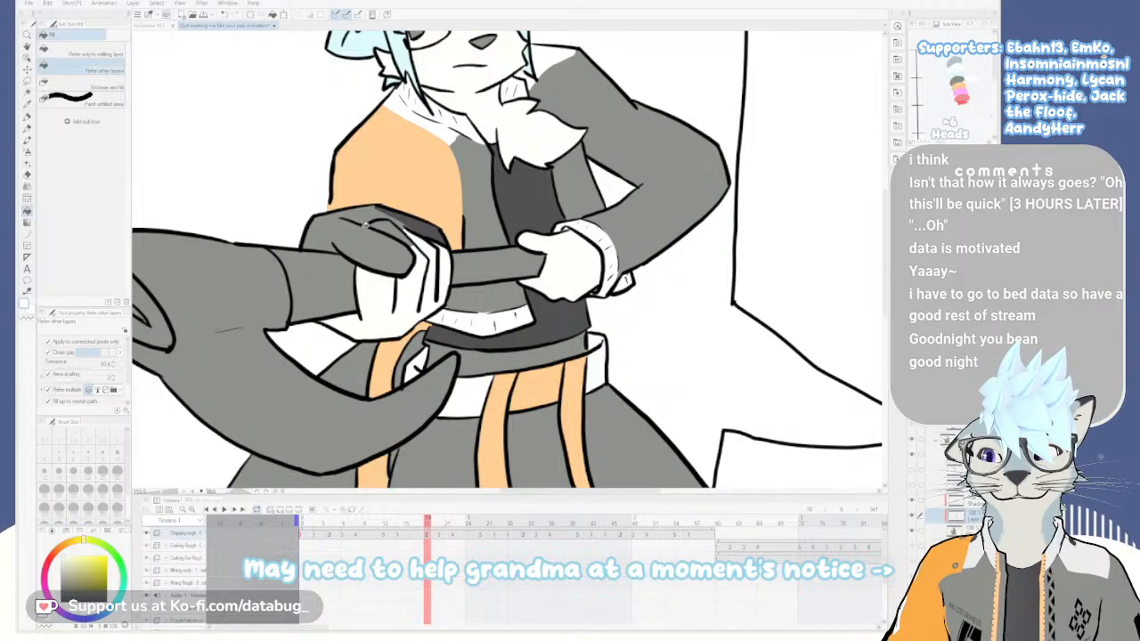
click(359, 230)
click(385, 228)
click(402, 225)
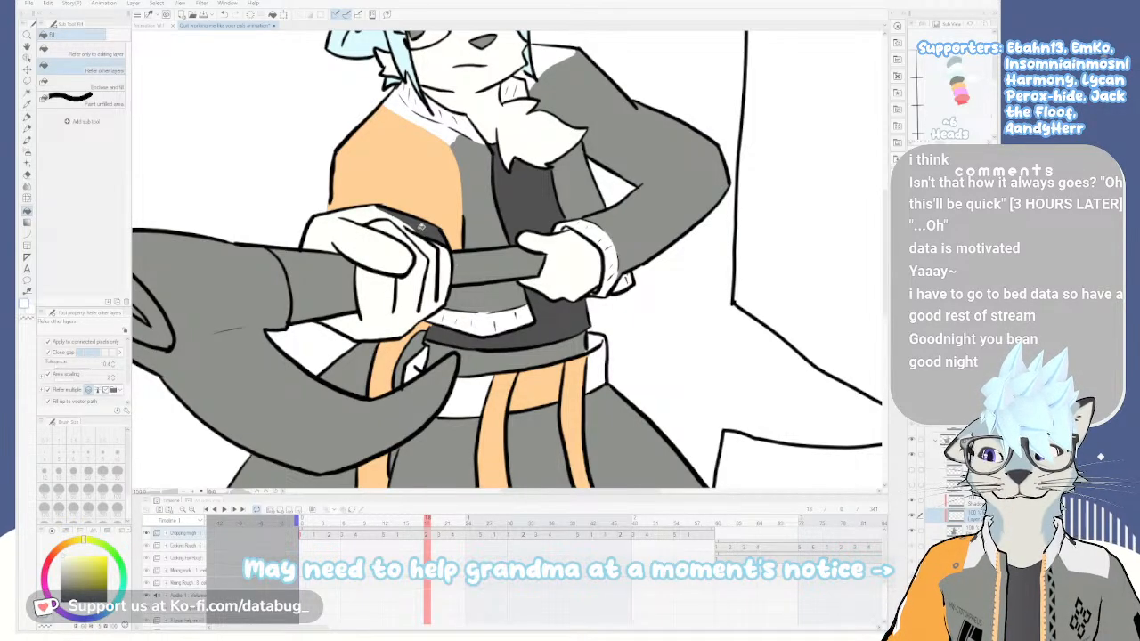
Touch up the front hand's edge with off-white pen strokes where it meets the dark sleeve opening
scroll(403, 225, up, 5)
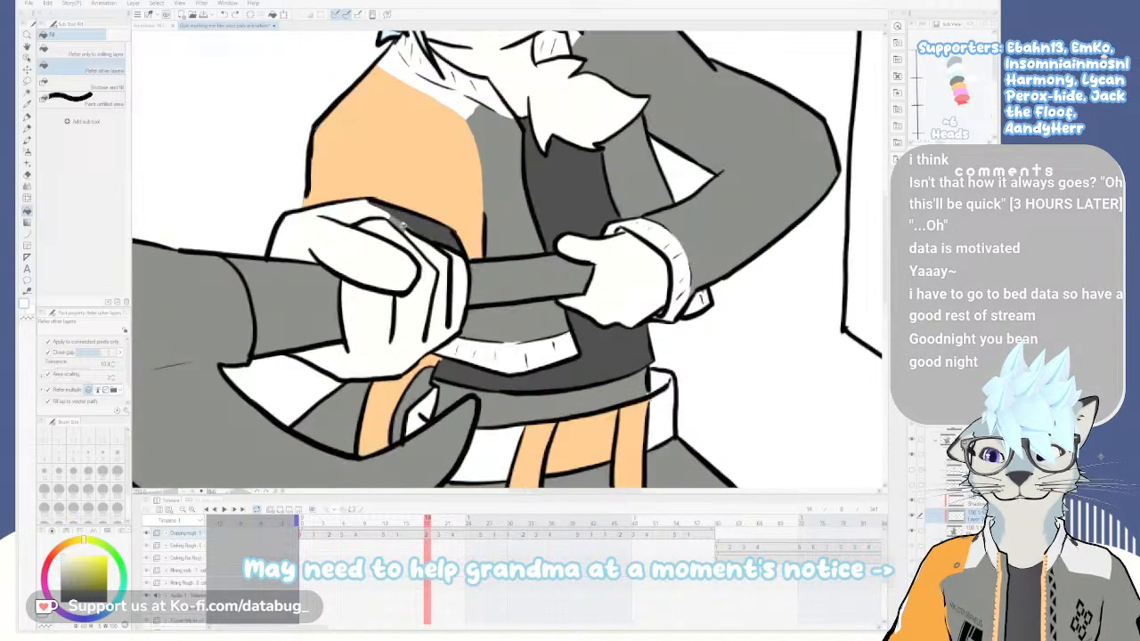
key(p)
mouse_move(374, 214)
mouse_down()
mouse_move(399, 225)
mouse_move(358, 191)
mouse_move(406, 225)
mouse_up()
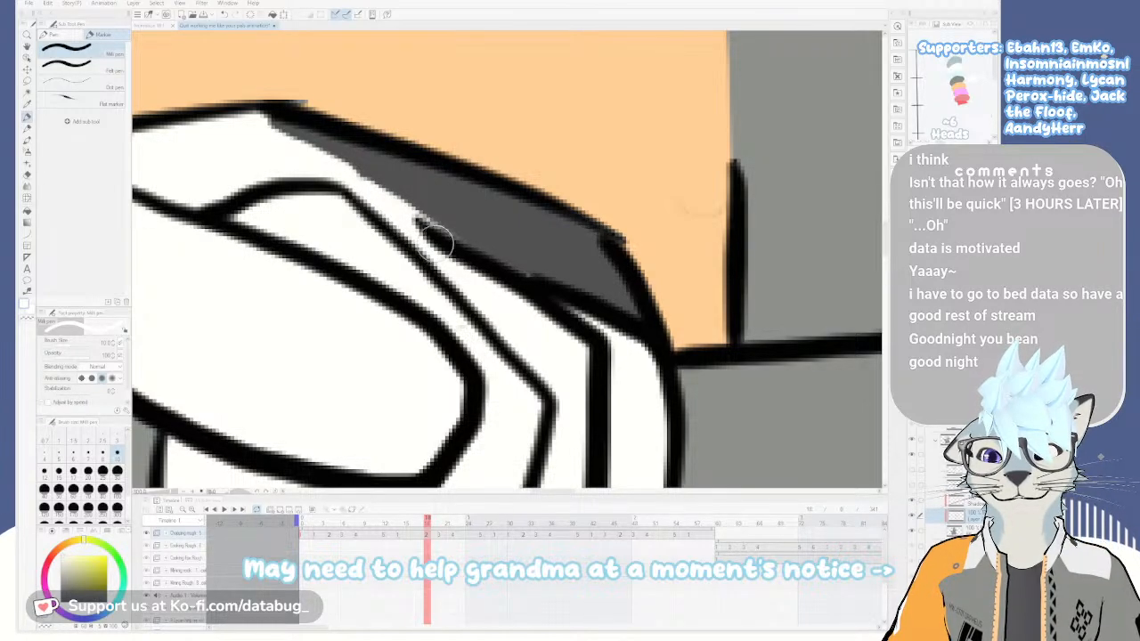
scroll(436, 233, down, 5)
scroll(579, 324, down, 1)
drag(580, 323, 586, 372)
scroll(564, 354, down, 1)
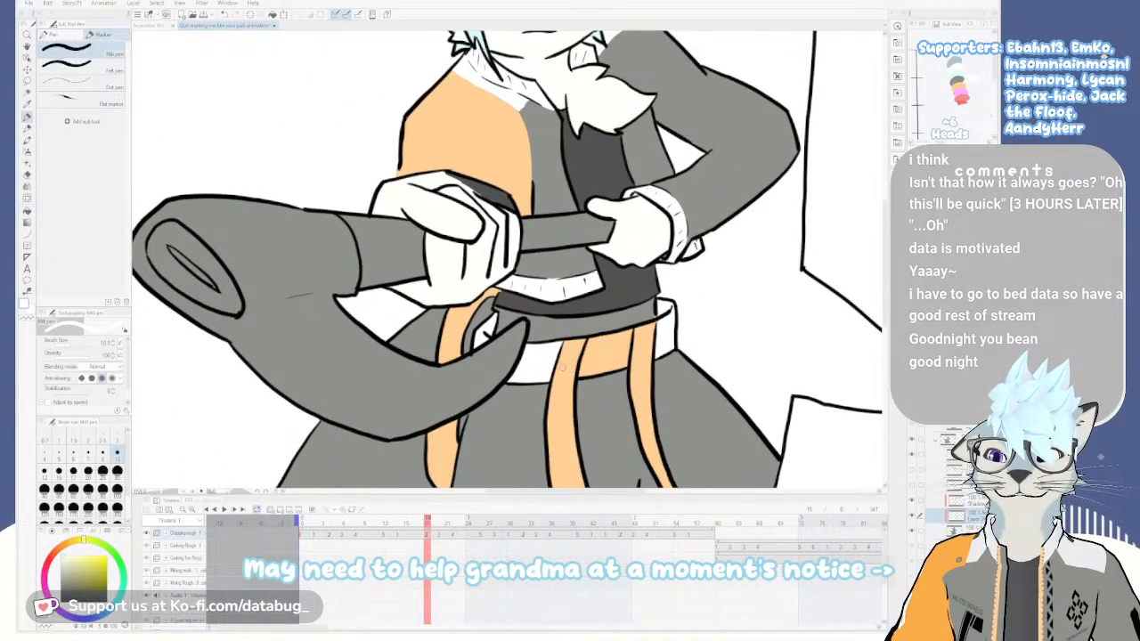
scroll(566, 369, down, 2)
drag(557, 367, 526, 349)
On the next frame, with the axe raised beside the shoulder, fill the face, cheek fur and chest fluff off-white
key(Right)
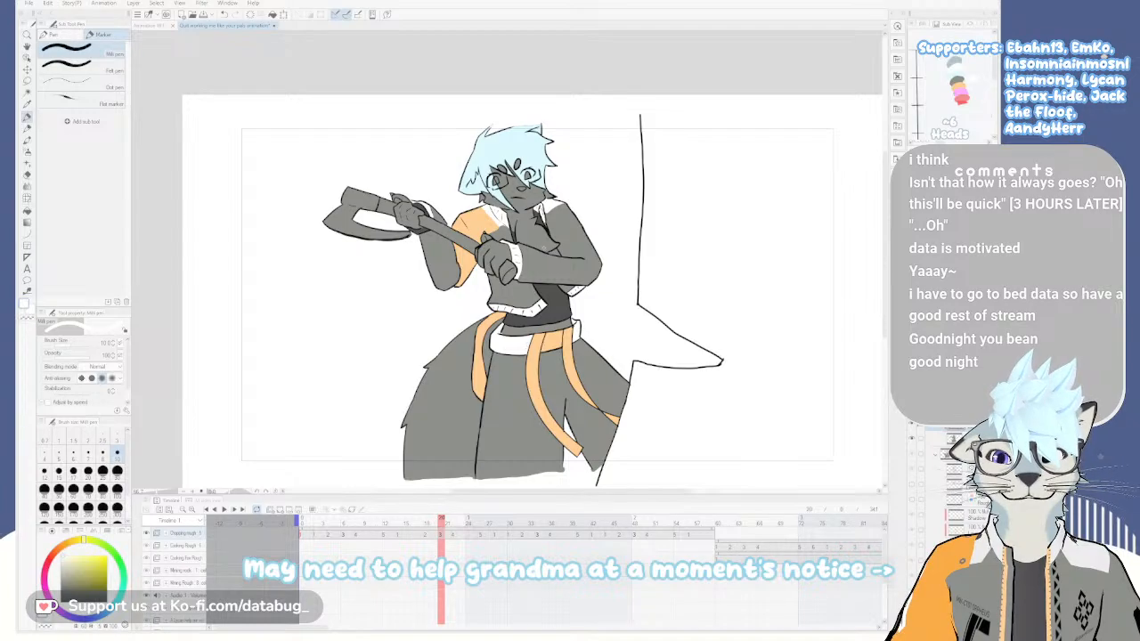
scroll(543, 248, up, 2)
key(g)
click(526, 205)
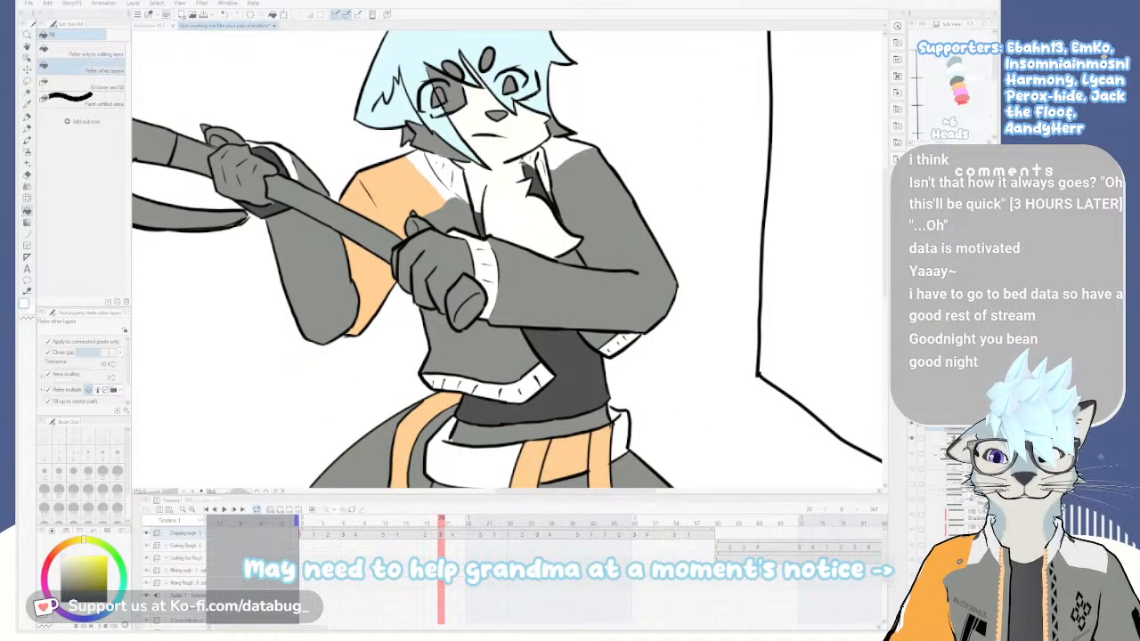
scroll(408, 125, up, 1)
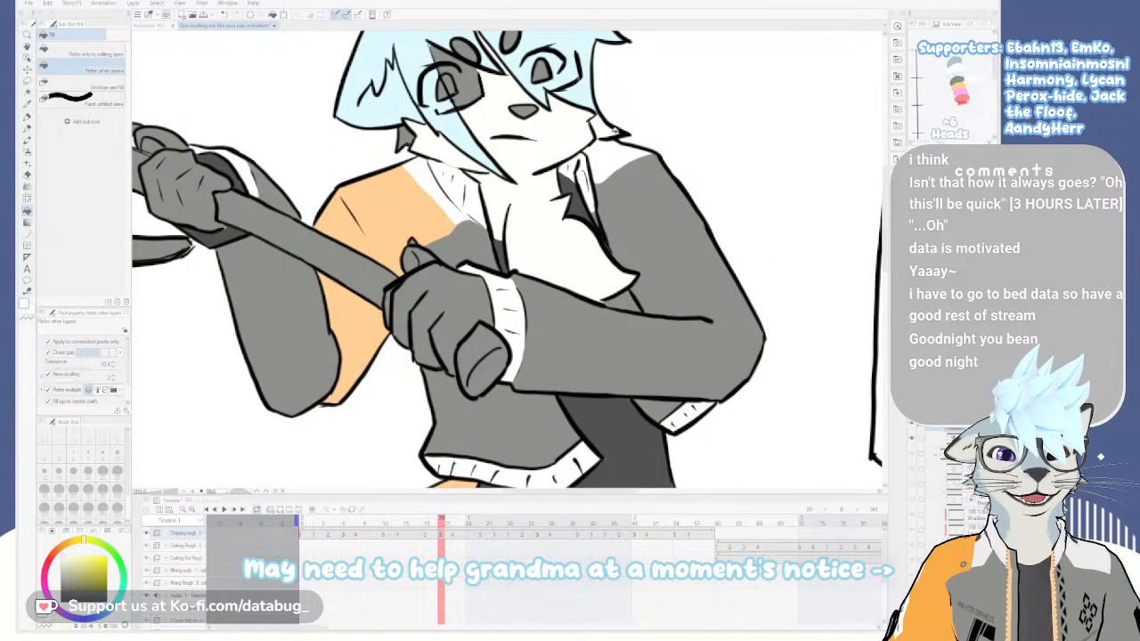
Fill the small hair tufts on both sides of the face pale blue on the raised-axe frame
click(618, 132)
click(954, 63)
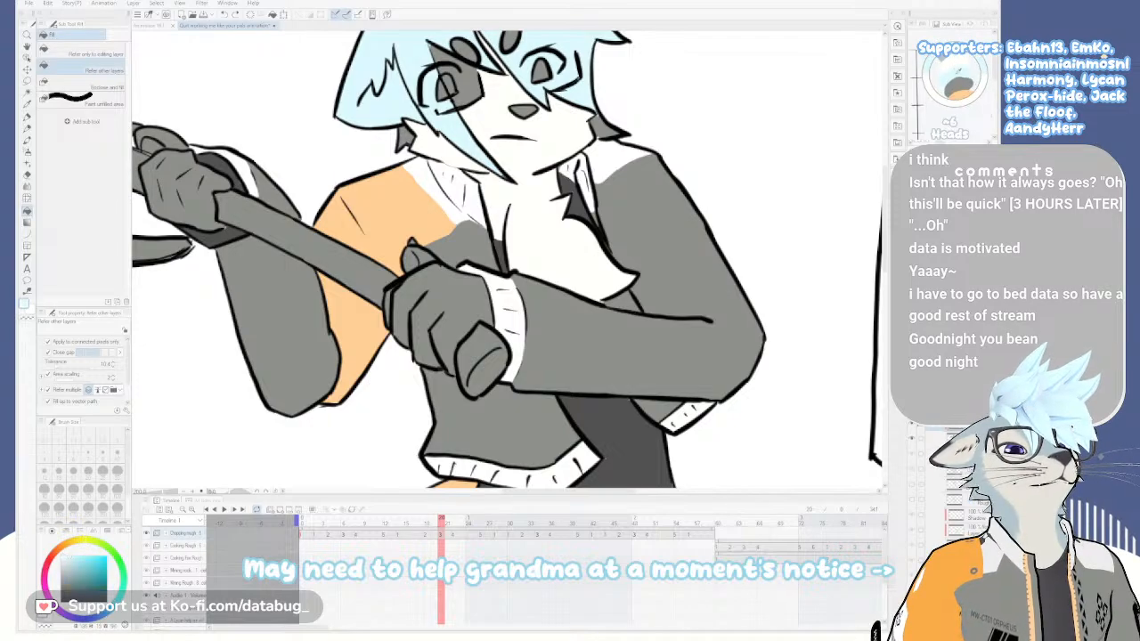
click(615, 130)
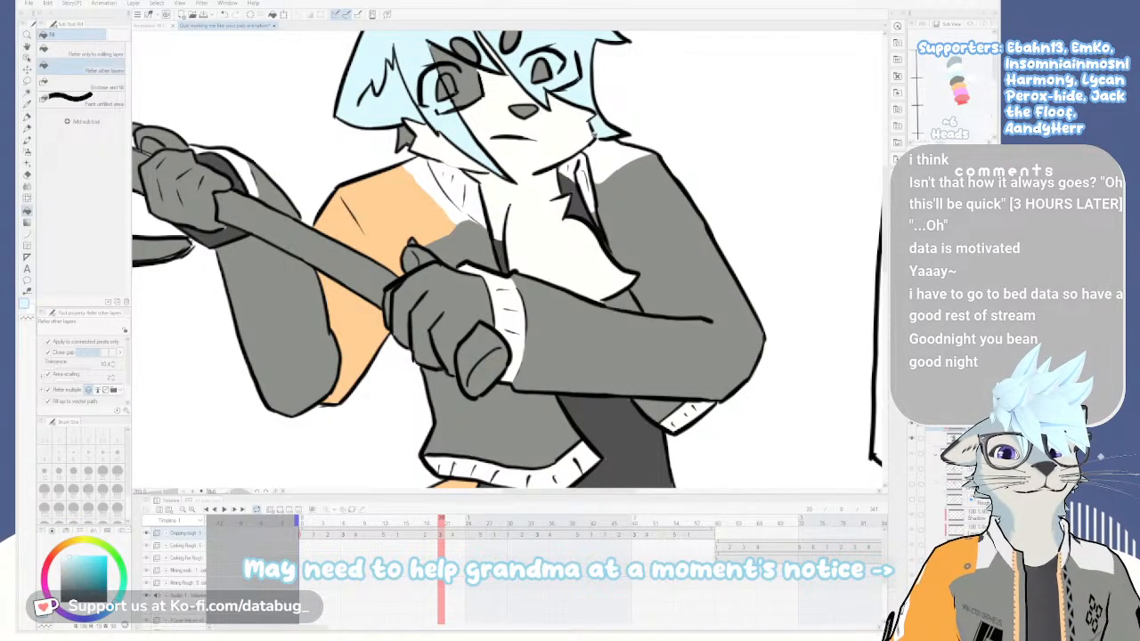
drag(564, 153, 591, 289)
Fill the remaining grey face area inside the glasses off-white, leaving the pupils grey
click(955, 73)
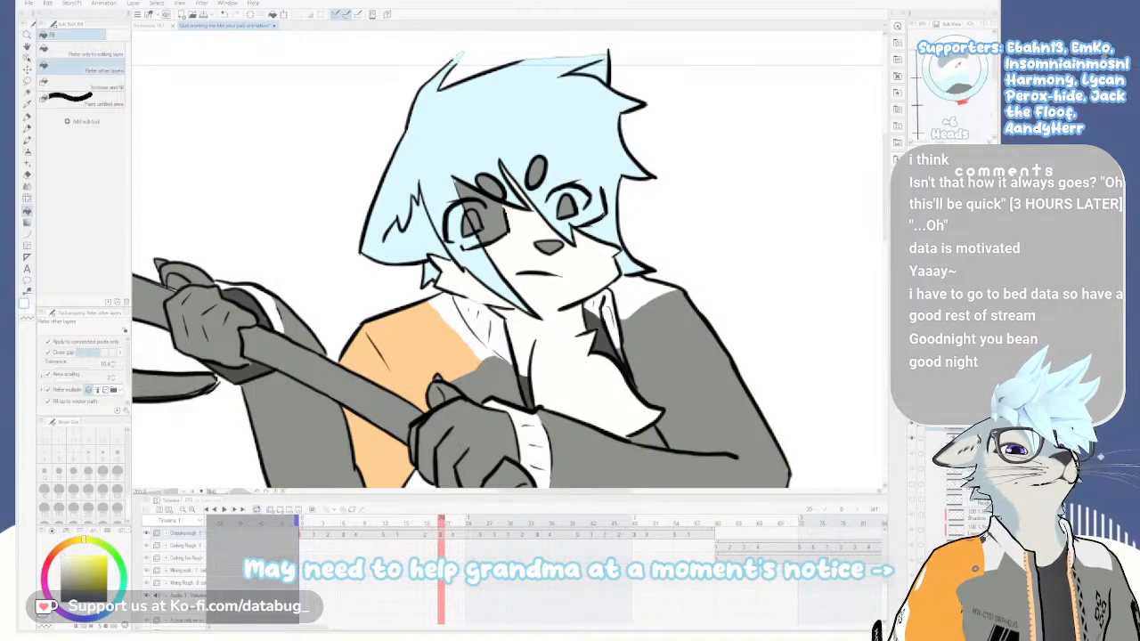
click(495, 222)
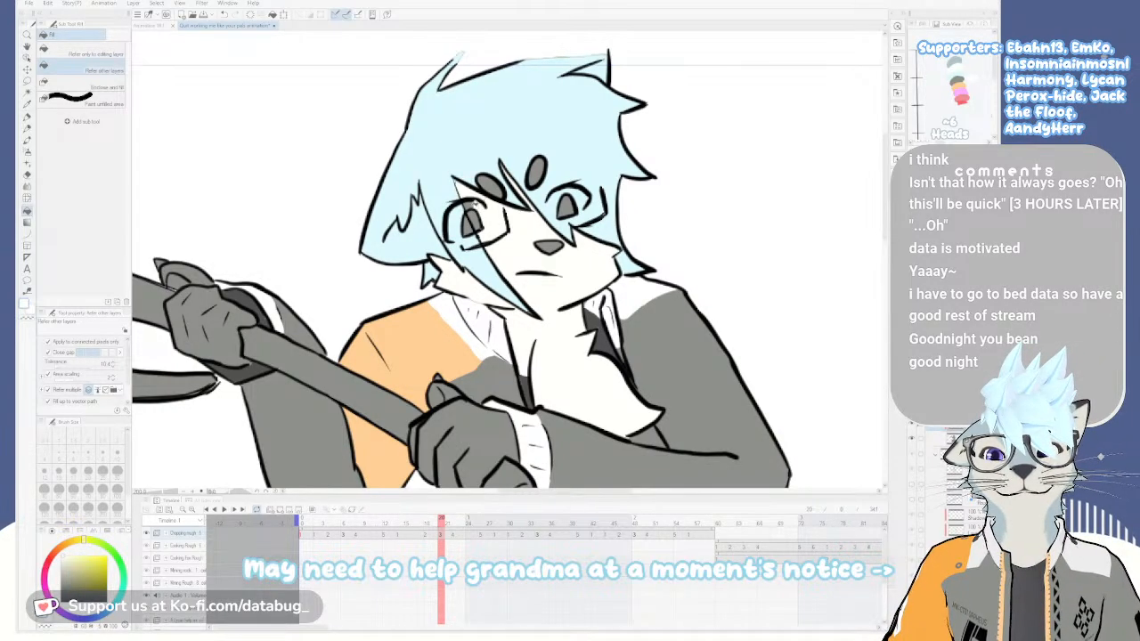
key(p)
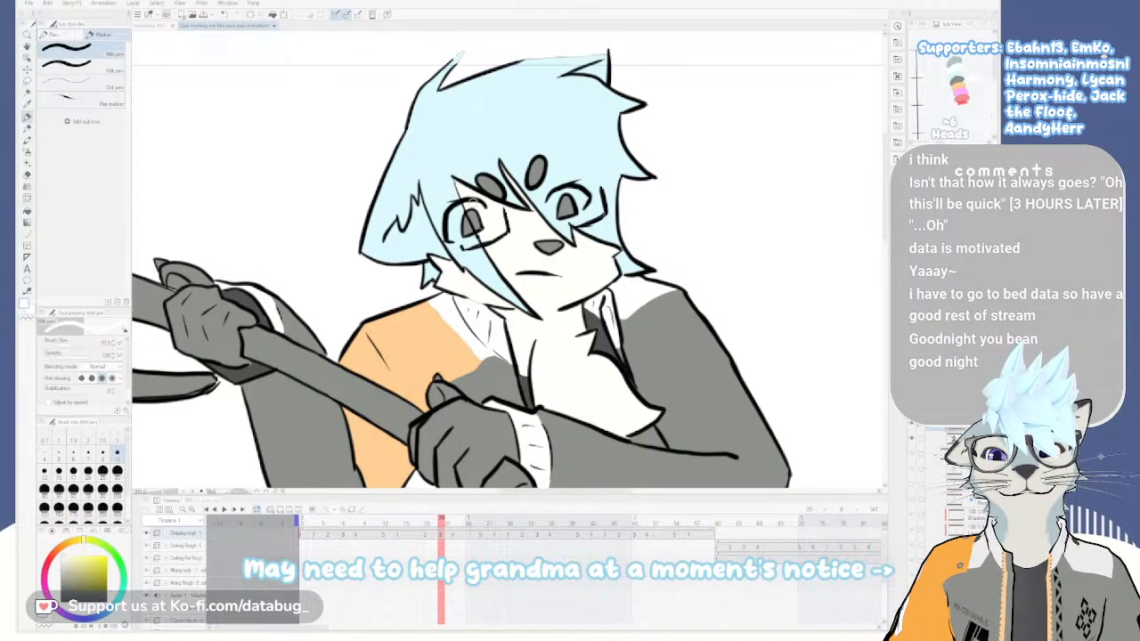
scroll(578, 255, down, 2)
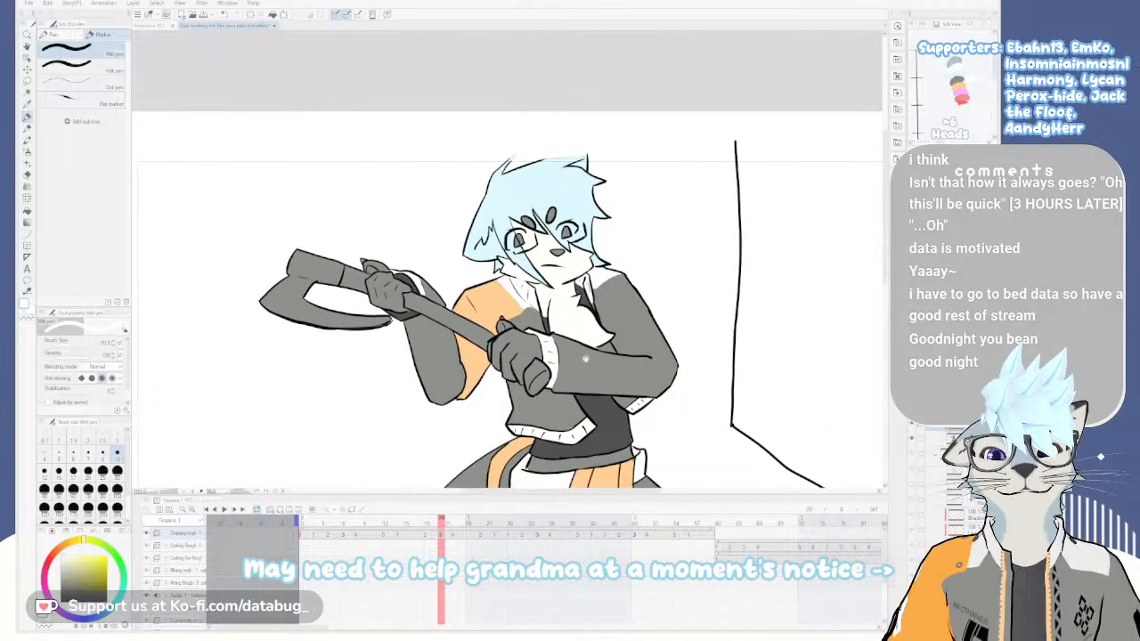
Fill both hands holding the raised axe off-white, including the fingers and thumbs
drag(585, 359, 524, 237)
key(g)
click(446, 217)
scroll(446, 216, up, 1)
scroll(445, 216, up, 1)
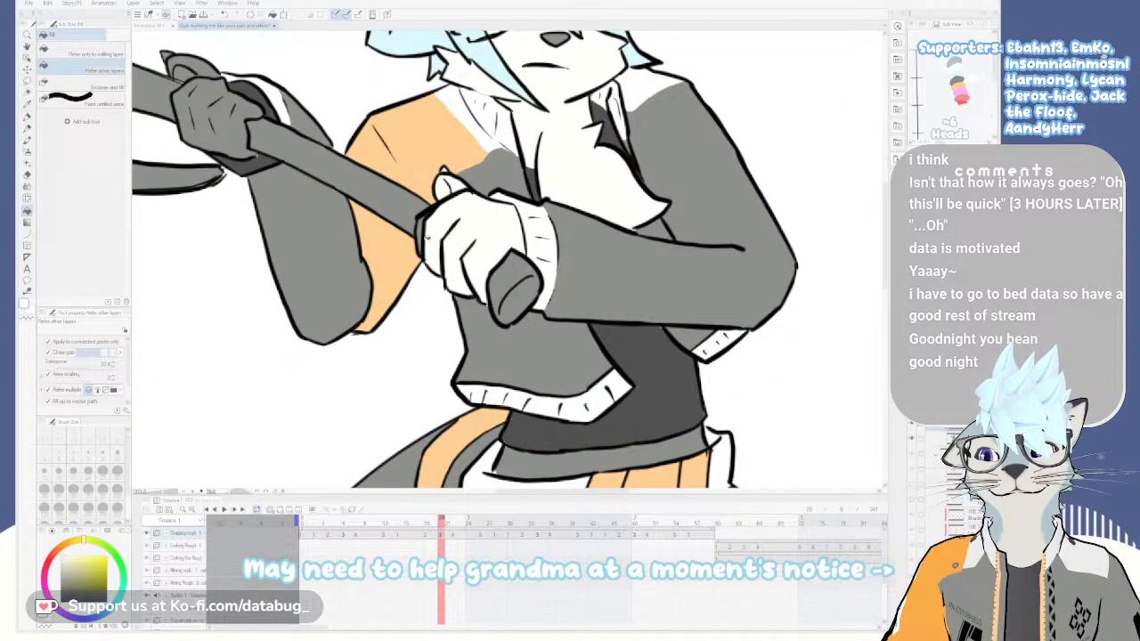
drag(410, 218, 613, 378)
click(429, 285)
click(408, 230)
click(386, 233)
click(369, 217)
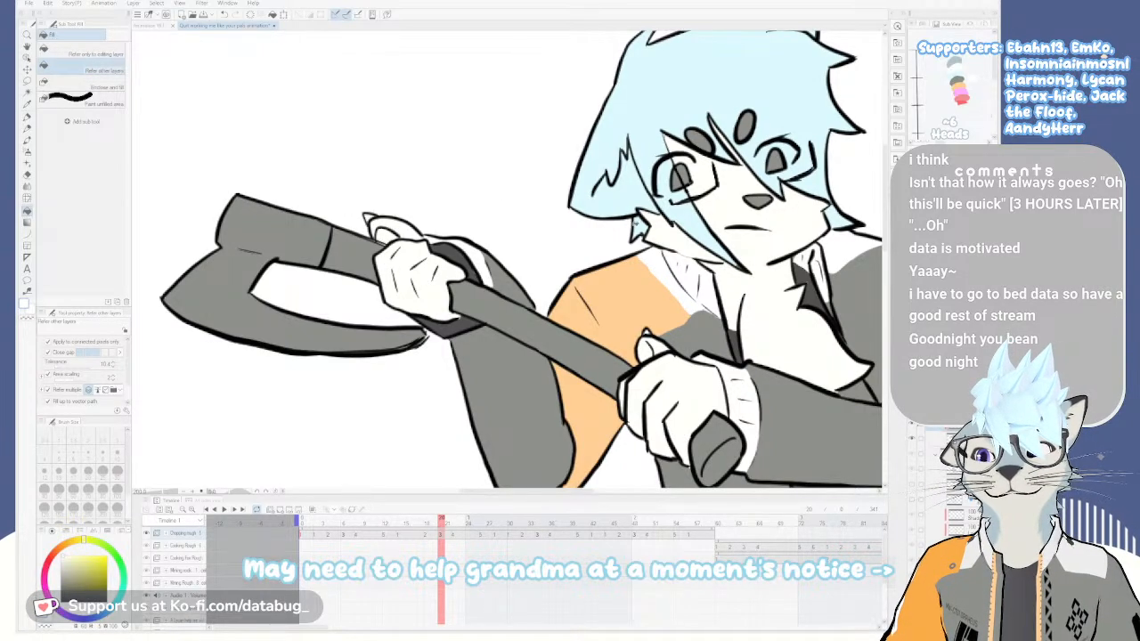
Compare the hands with the previous frame and fill the small areas by both thumbs pale blue on the raised-axe frame
drag(550, 363, 501, 296)
key(Left)
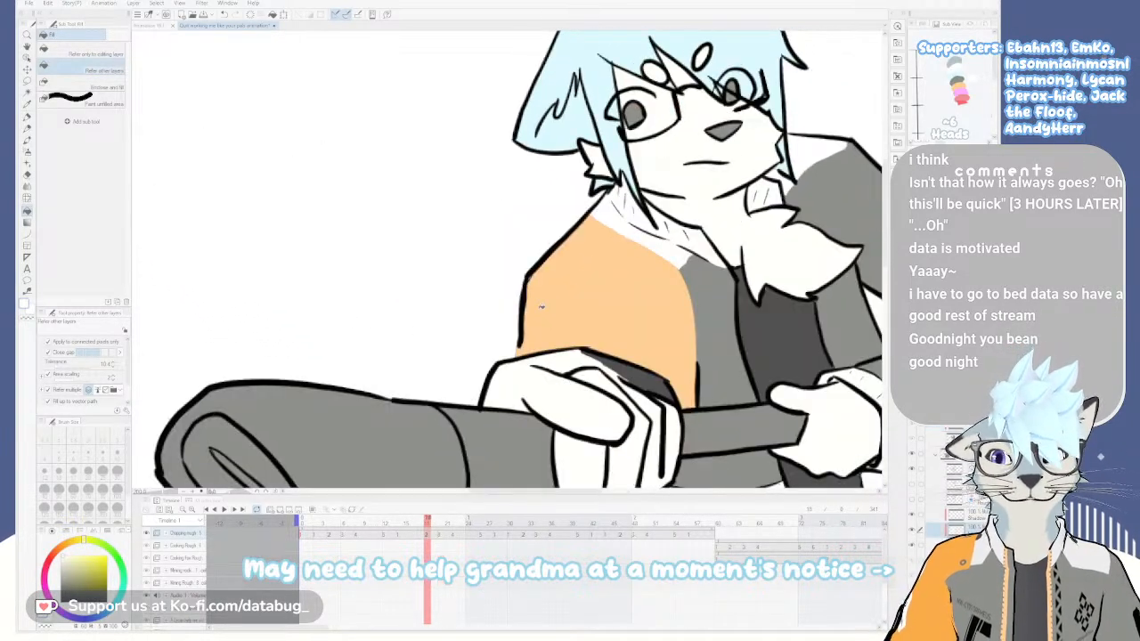
key(Right)
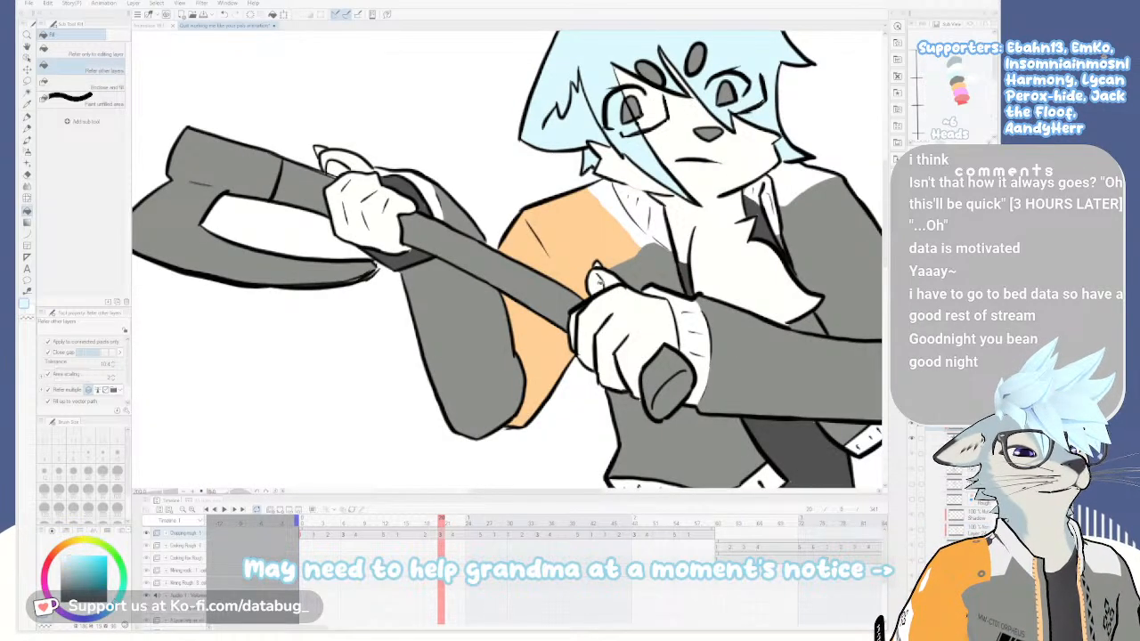
key(p)
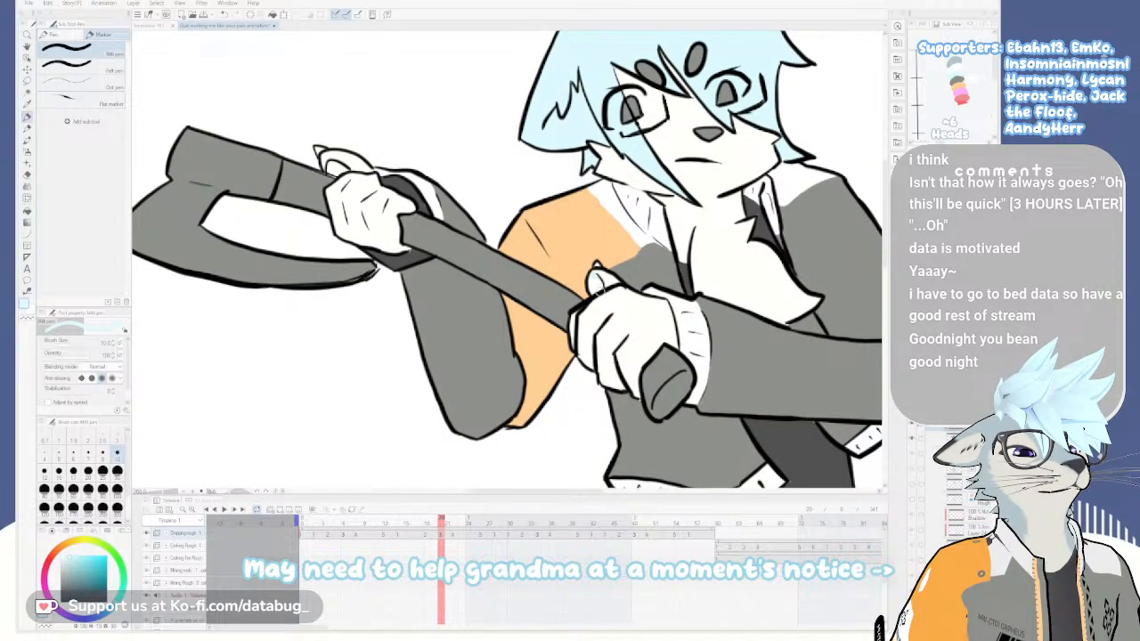
key(g)
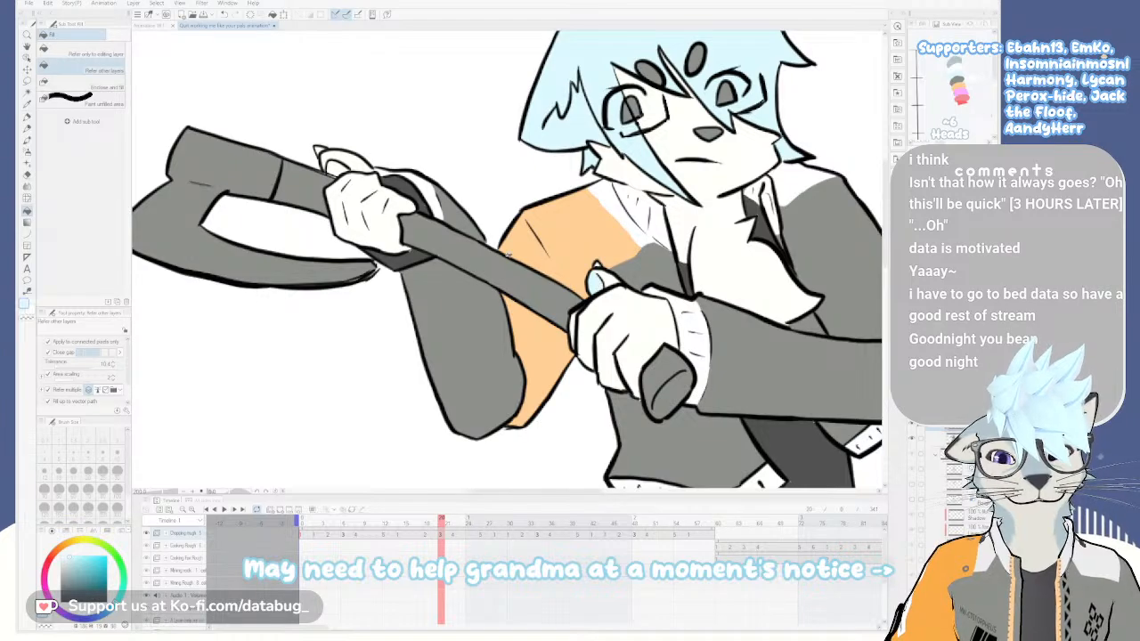
key(Right)
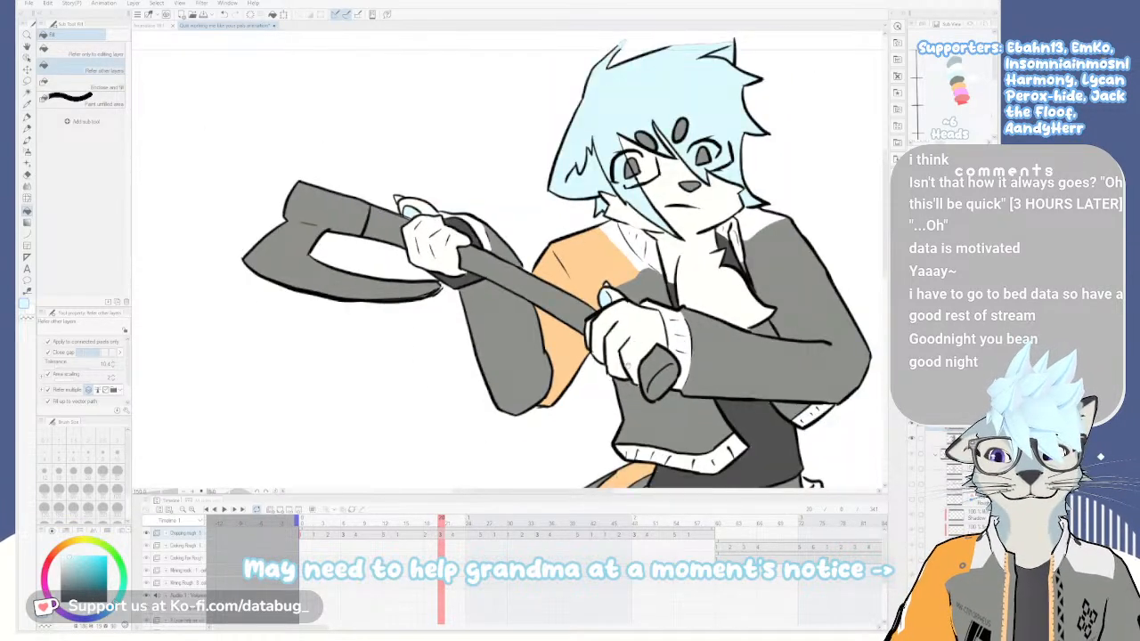
drag(632, 360, 596, 293)
scroll(628, 362, down, 1)
drag(619, 330, 589, 311)
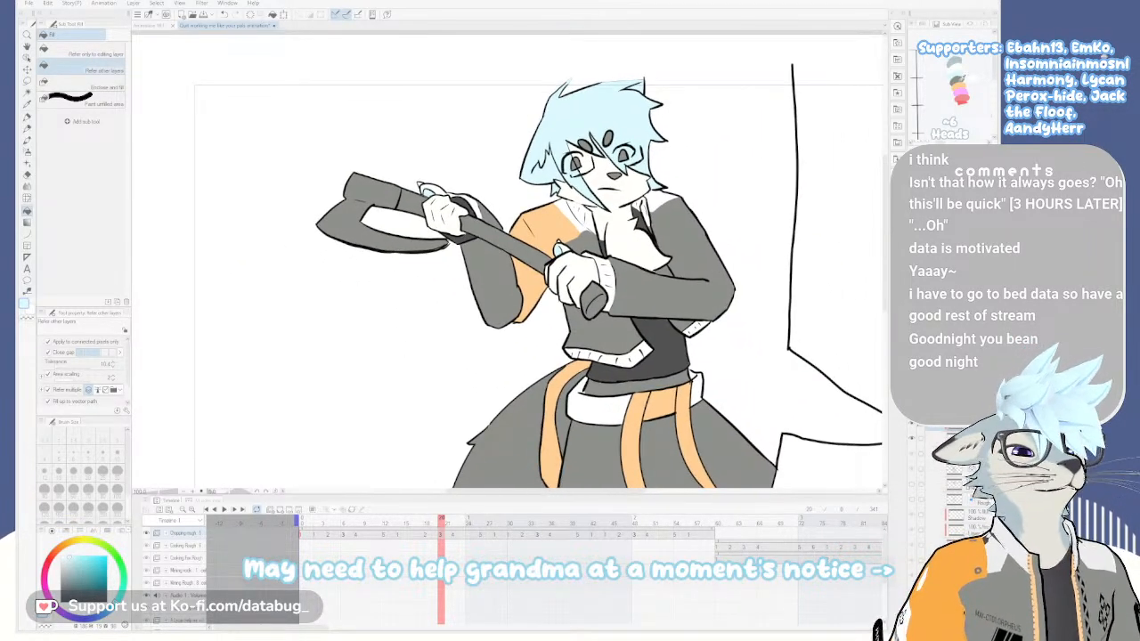
scroll(516, 246, up, 5)
drag(474, 242, 862, 351)
scroll(374, 197, down, 2)
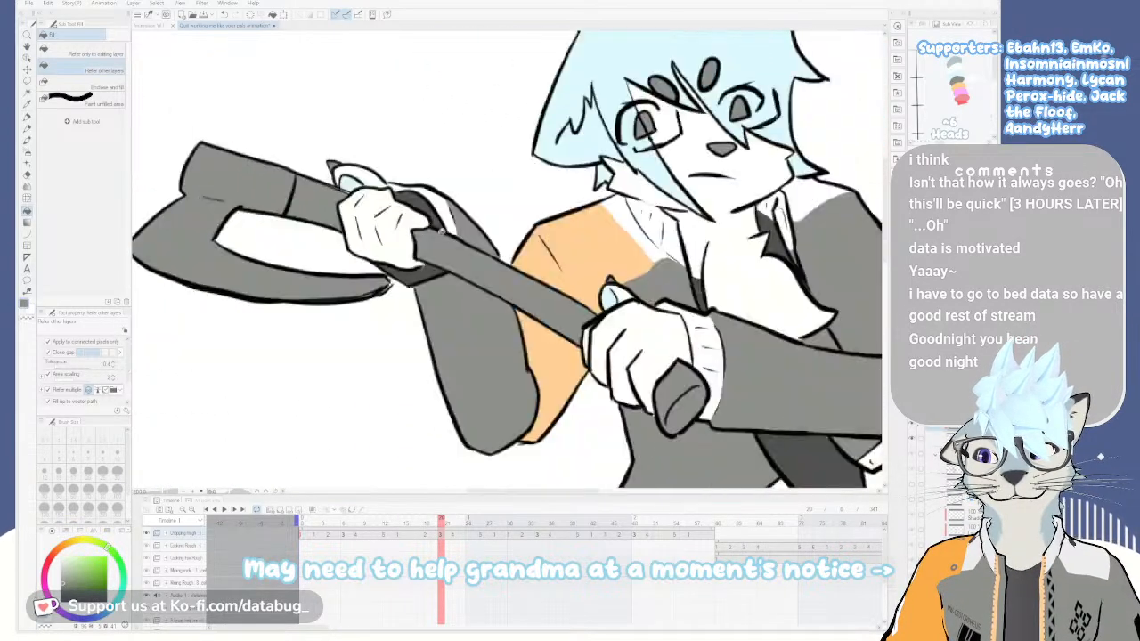
scroll(575, 291, down, 3)
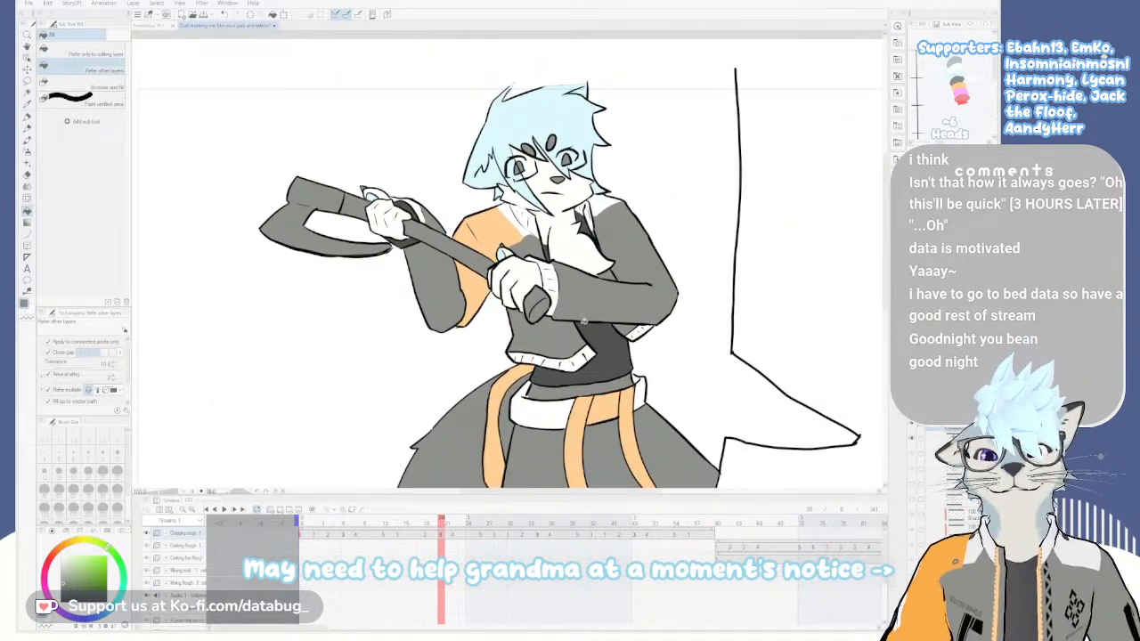
drag(575, 334, 537, 284)
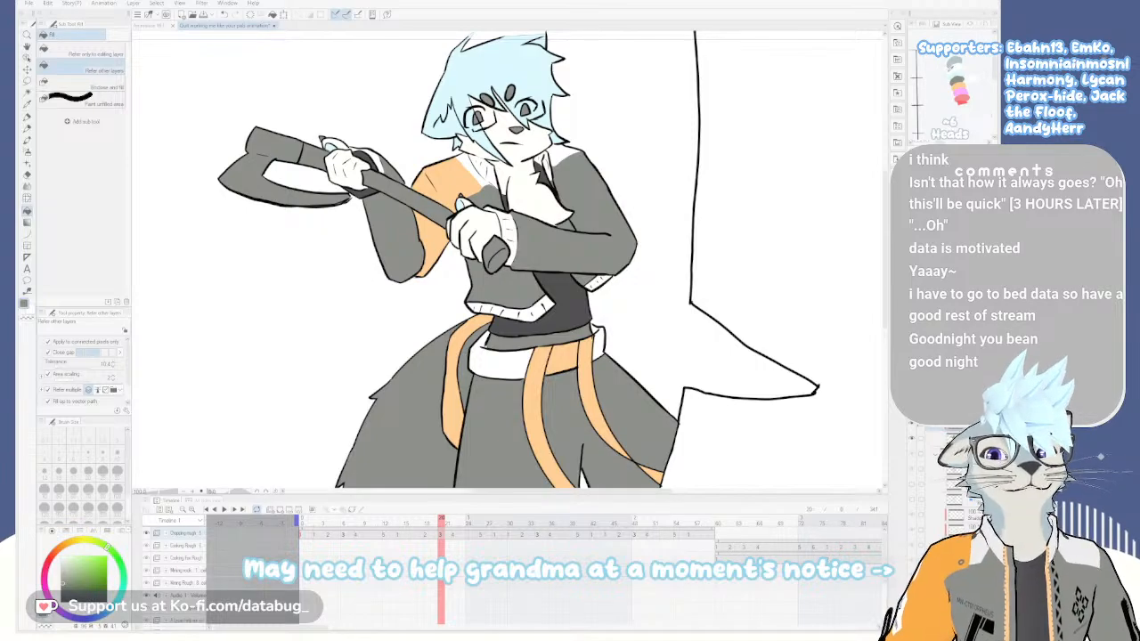
Pick white from the character's color reference and fill the face and eye whites on the following drawing, where the axe is swung back
click(951, 70)
key(Right)
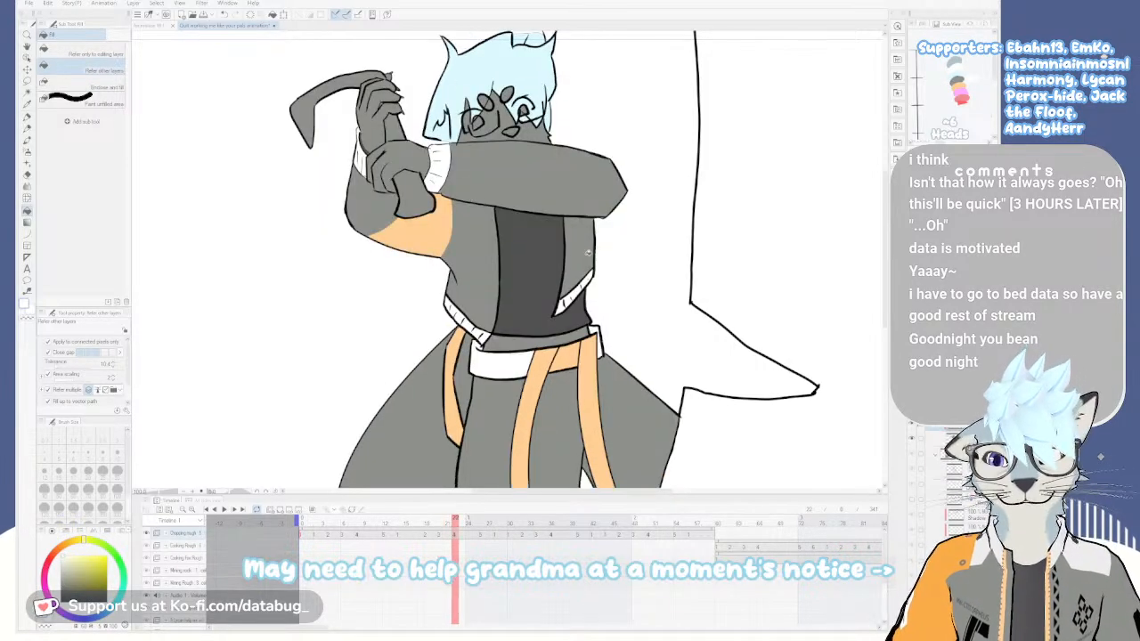
drag(525, 140, 532, 169)
click(539, 160)
scroll(518, 122, up, 2)
click(508, 121)
click(463, 138)
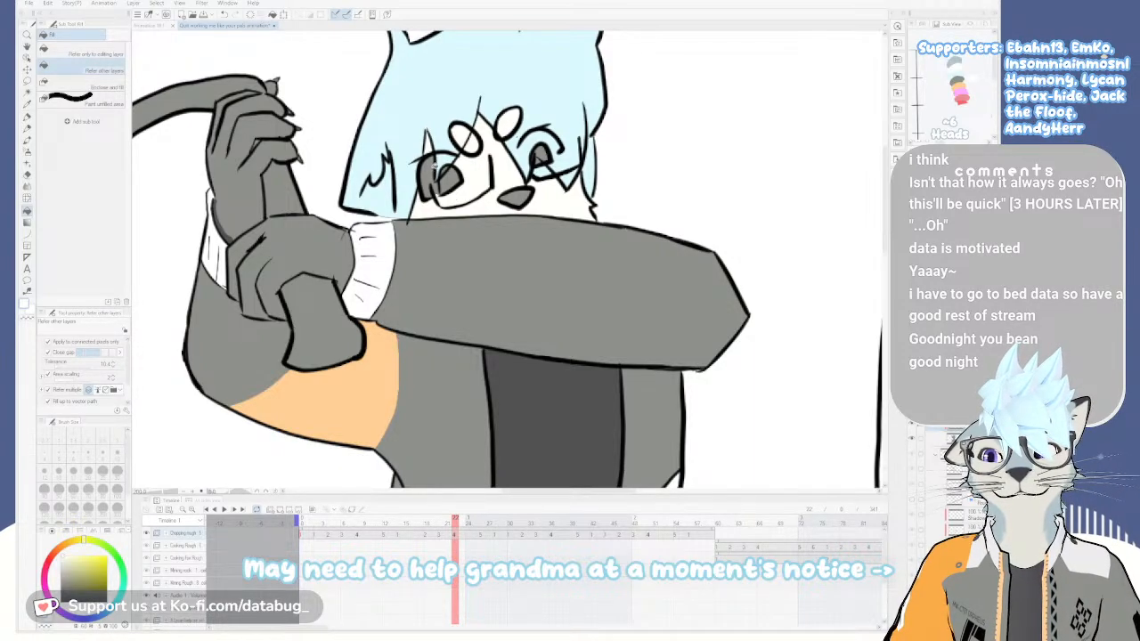
click(436, 170)
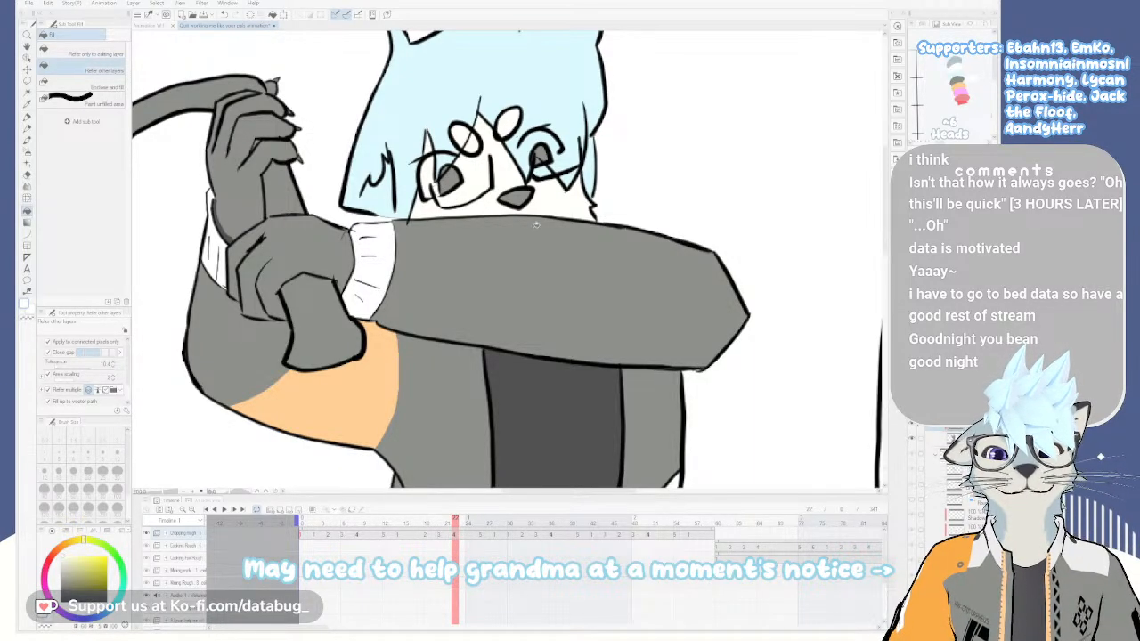
Fill both of the character's hands gripping the axe handle with white
drag(535, 250, 531, 178)
scroll(532, 178, down, 1)
drag(422, 196, 517, 249)
click(456, 223)
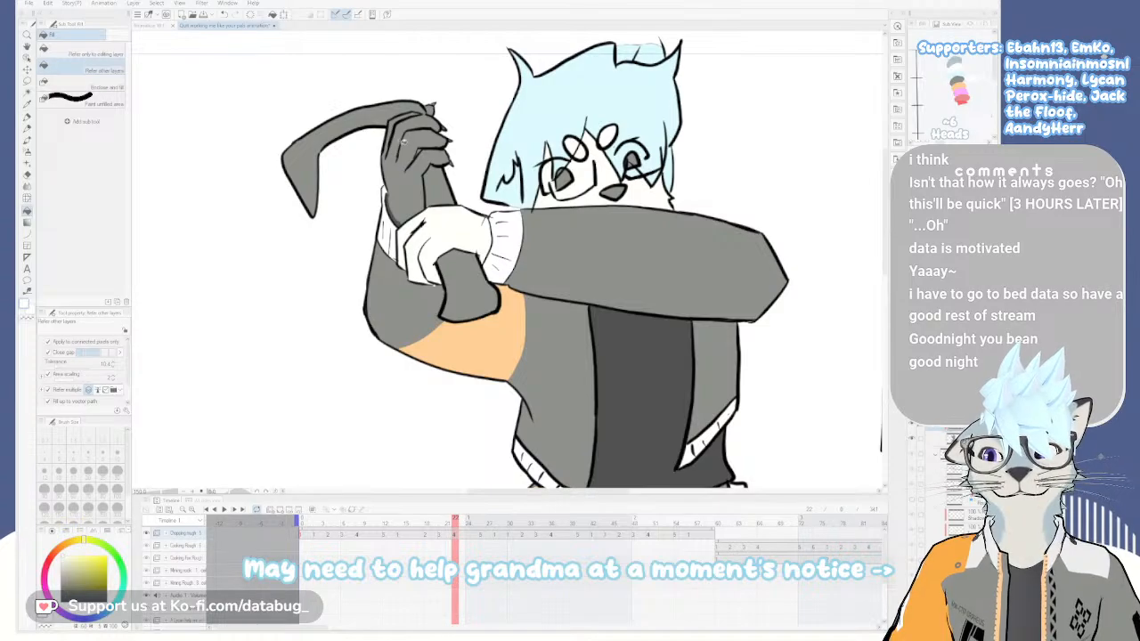
click(407, 181)
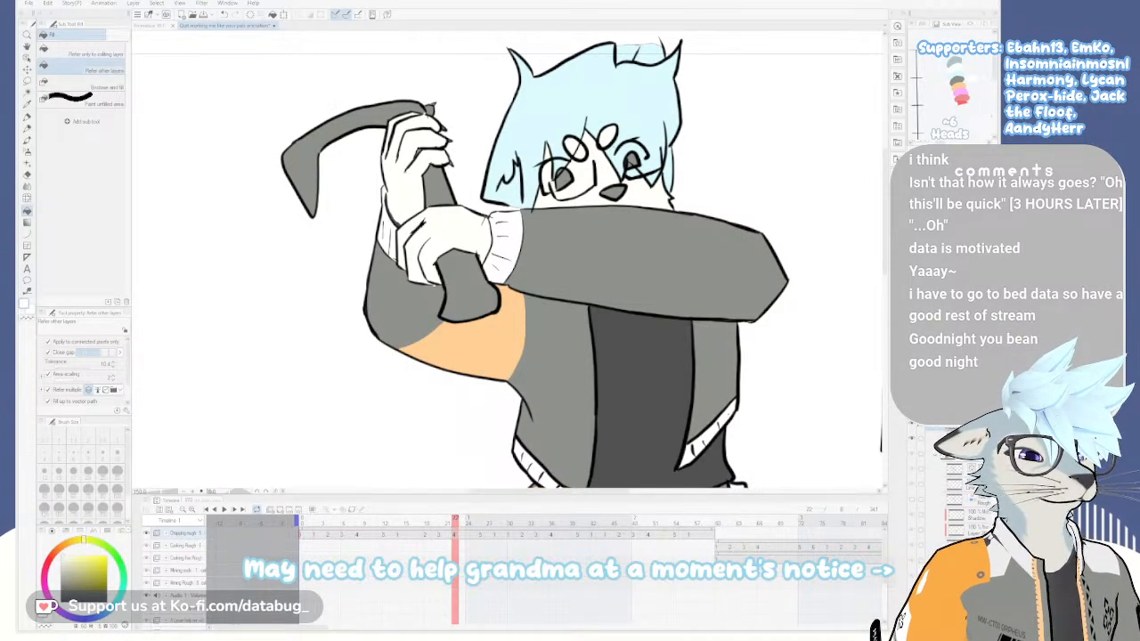
Flip between the swung-back drawing and its neighbours to compare their coloring
scroll(629, 284, down, 4)
drag(670, 383, 570, 303)
key(Left)
key(Right)
key(Left)
key(Right)
key(Left)
key(Left)
key(Right)
scroll(516, 174, up, 2)
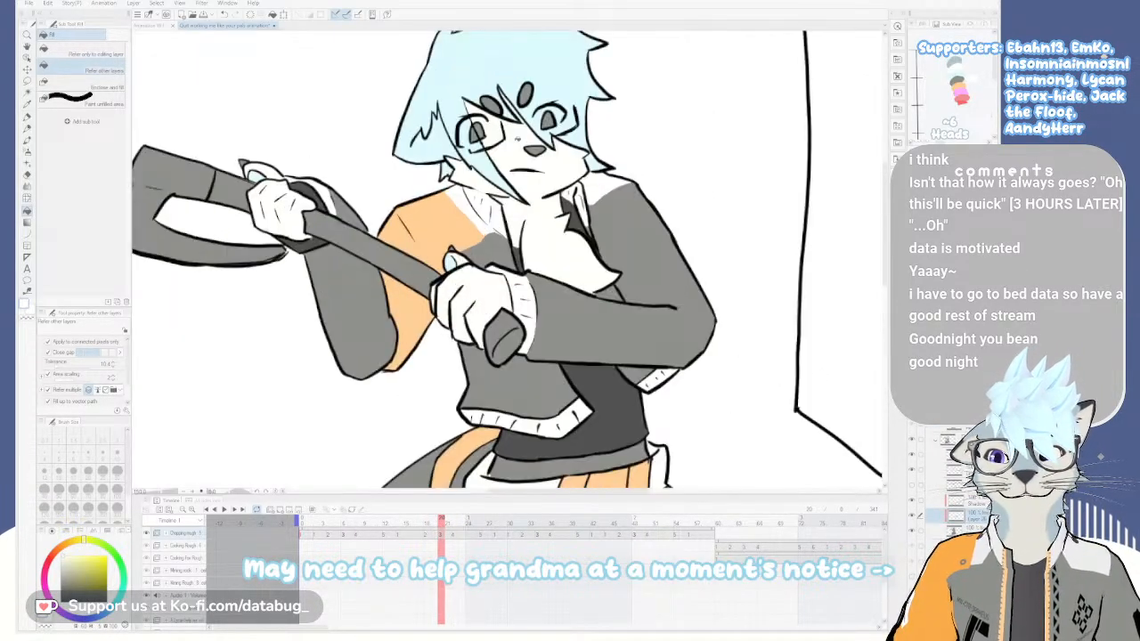
Fill the brow markings white on the drawing where the axe is held up in front of the chest
drag(518, 141, 533, 233)
scroll(539, 218, down, 2)
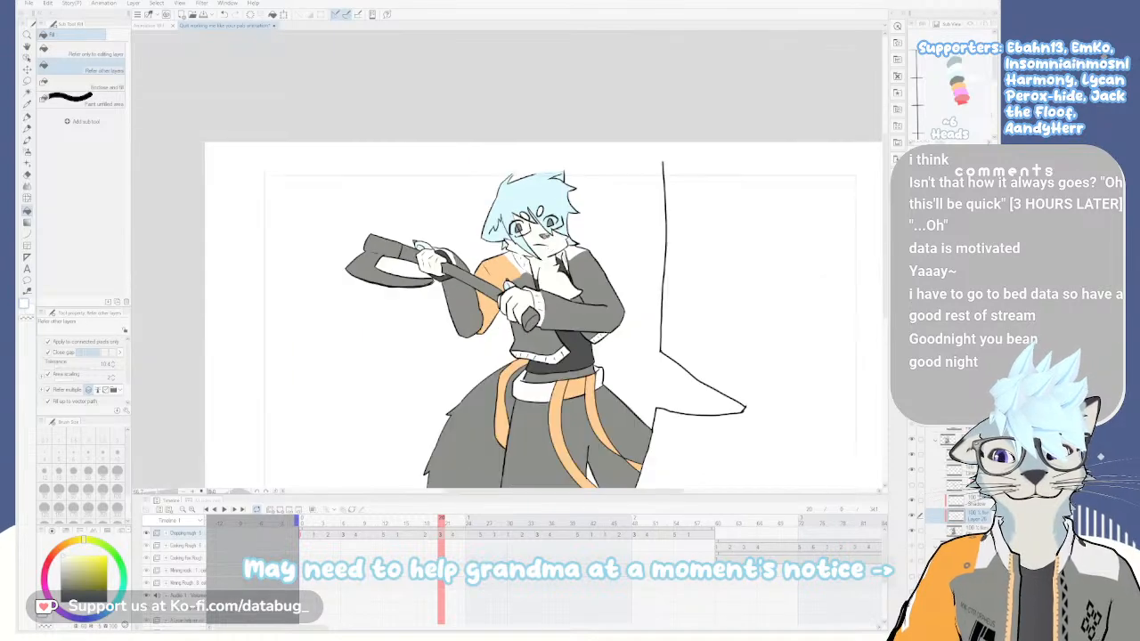
scroll(550, 287, up, 1)
drag(550, 290, 570, 266)
Compare the drawings around the axe swing, ending on the one where the character leans toward the tree
key(Left)
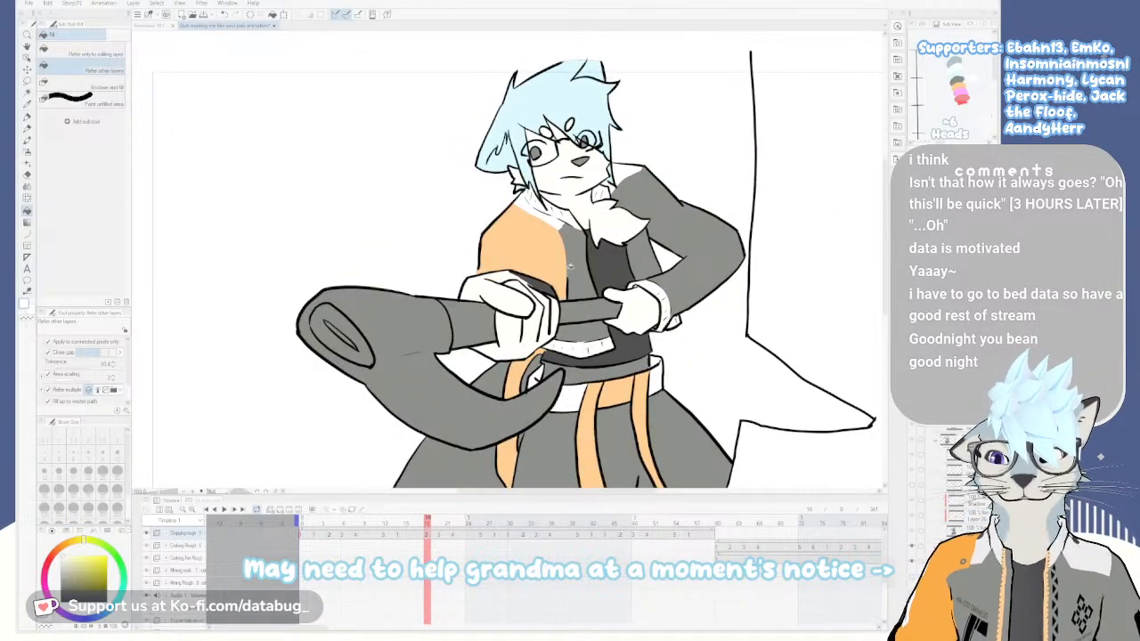
key(Right)
key(Left)
key(Right)
key(Right)
key(Right)
key(Left)
key(Right)
Fill the face, the area inside the glasses and both brow markings with white on the leaning drawing
click(567, 188)
click(543, 149)
scroll(561, 147, up, 2)
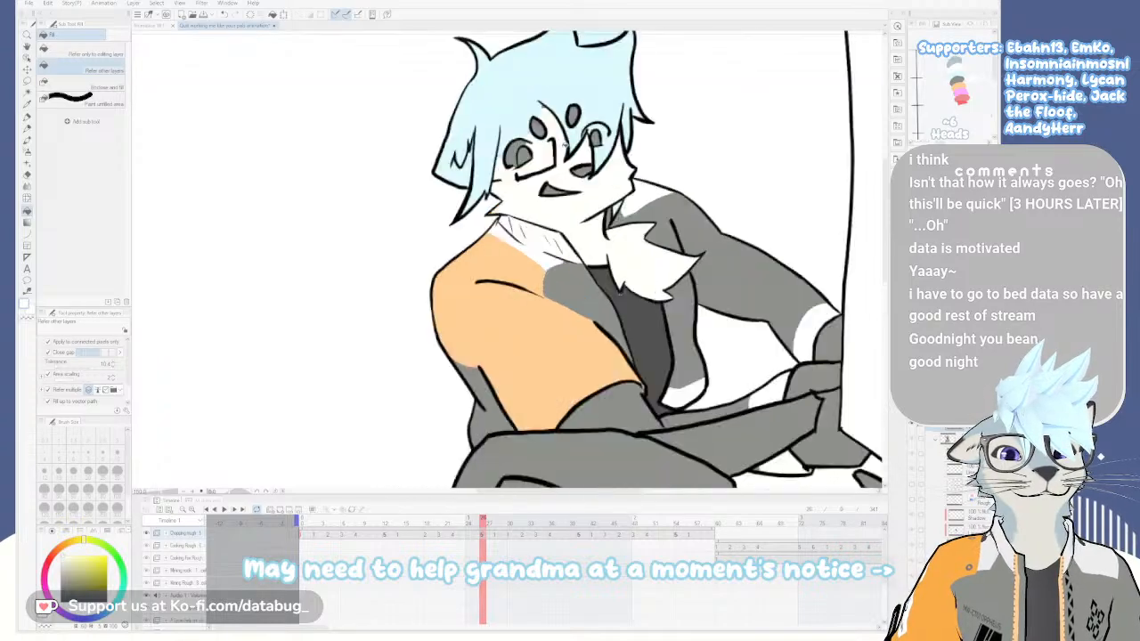
click(530, 119)
click(578, 103)
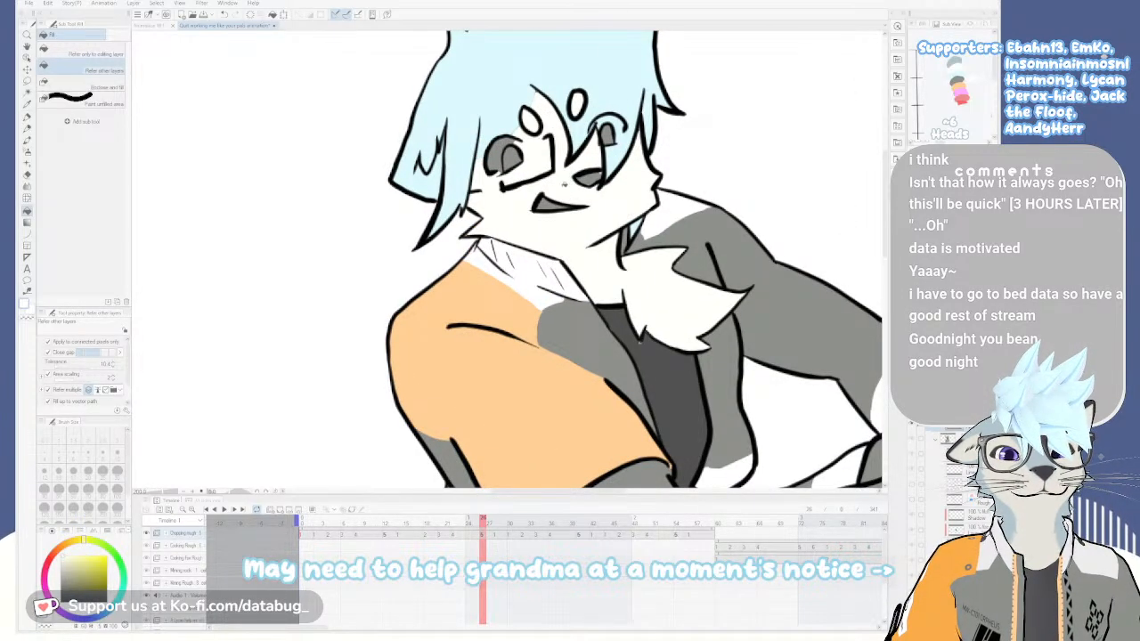
Touch up the face with the pen and eraser, turning the gray around the iris inside the glasses white
key(p)
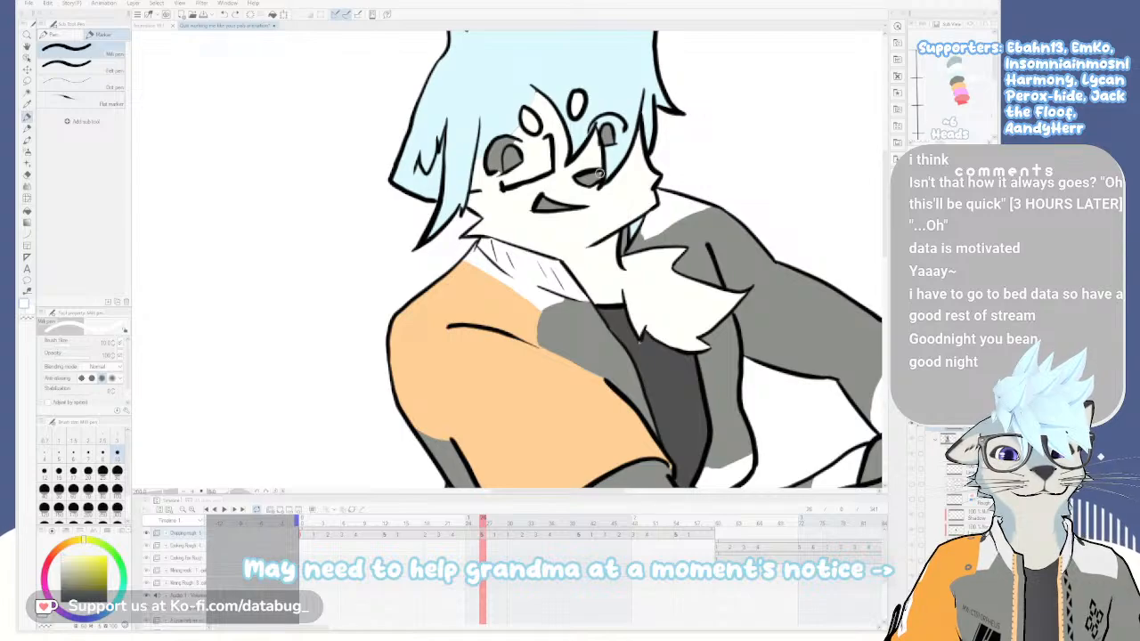
key(e)
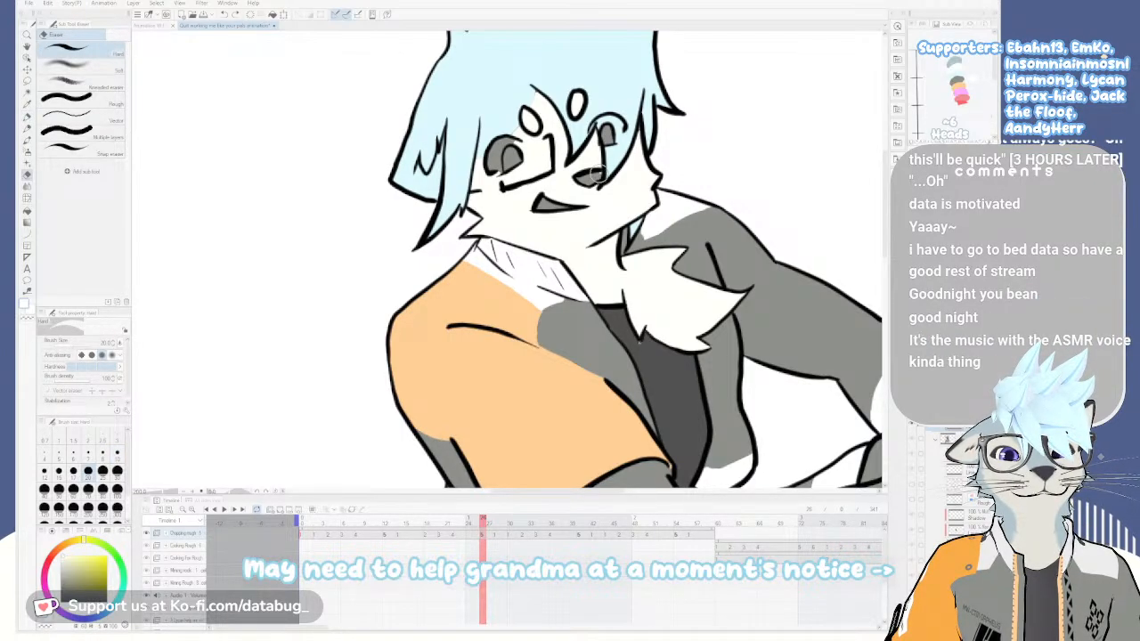
key(p)
key(e)
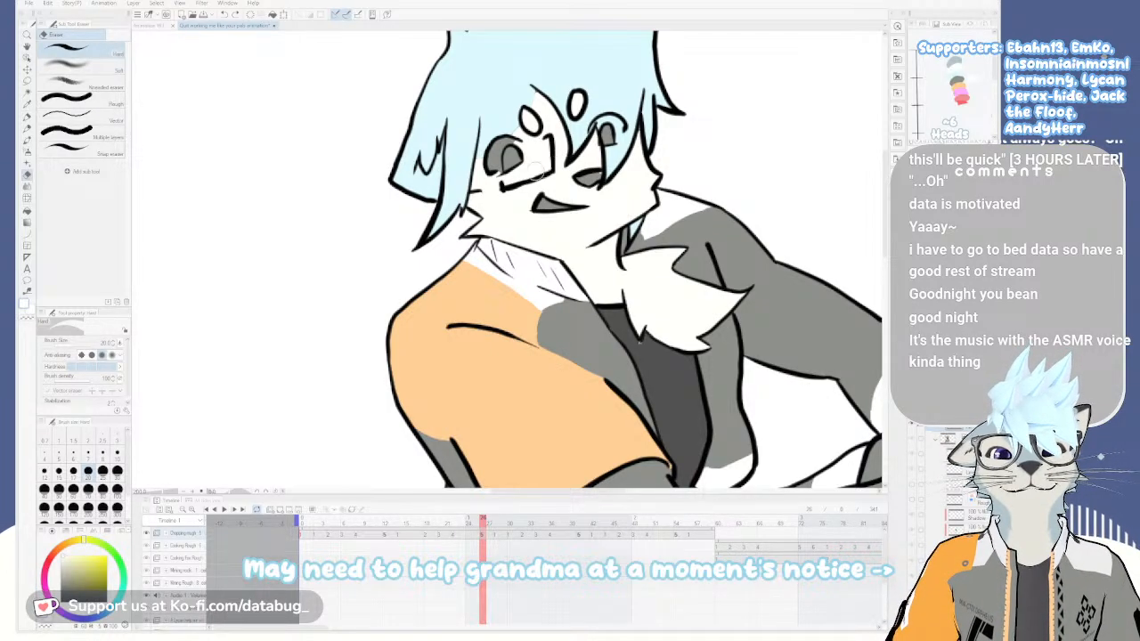
key(g)
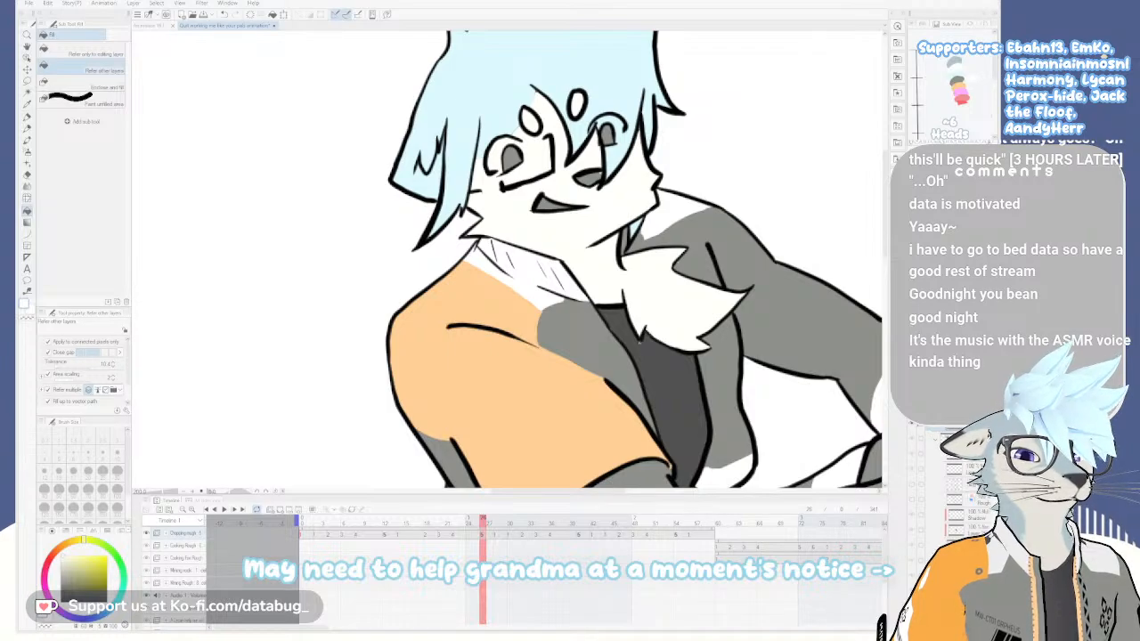
Undo the white fills and refill the face, chest fur, glasses area and both brow markings with white
click(698, 347)
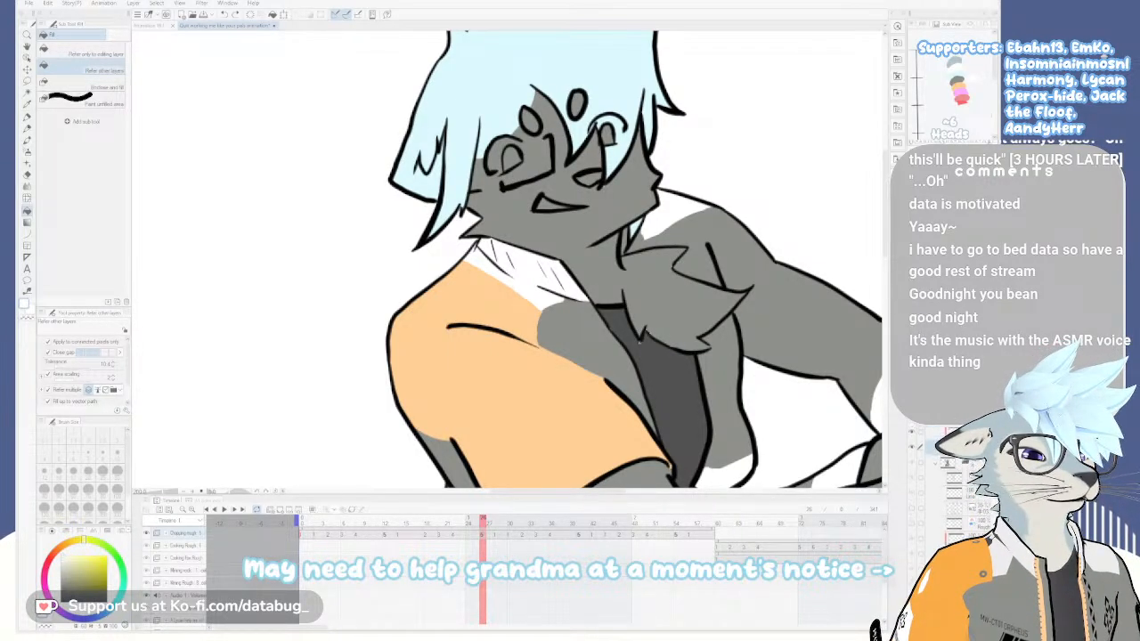
key(ctrl+z)
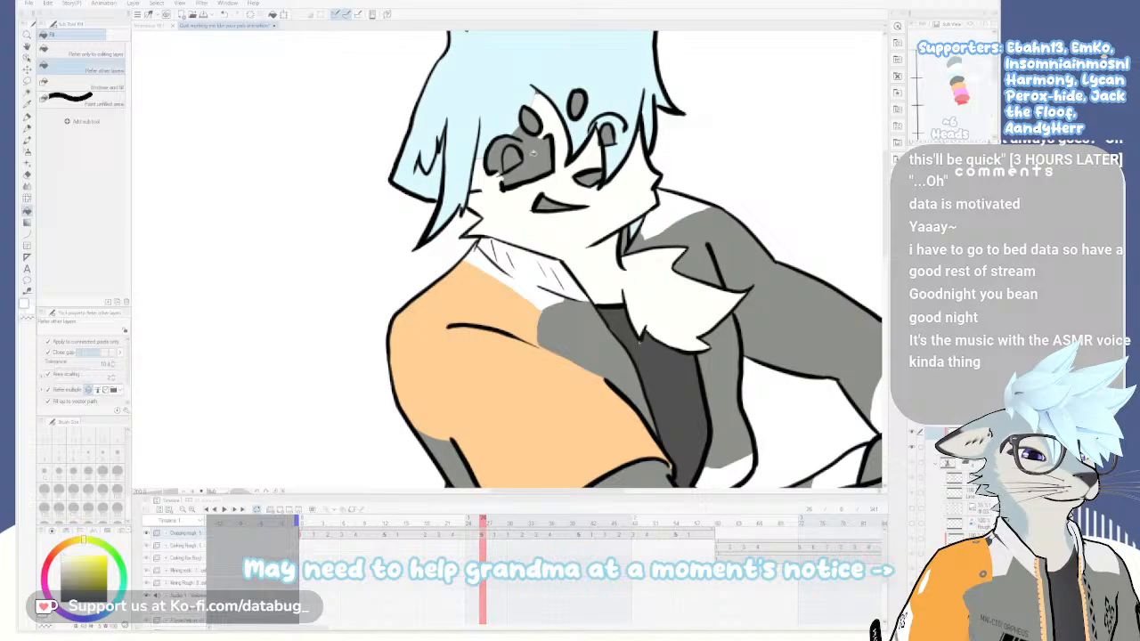
click(532, 153)
click(531, 120)
click(577, 101)
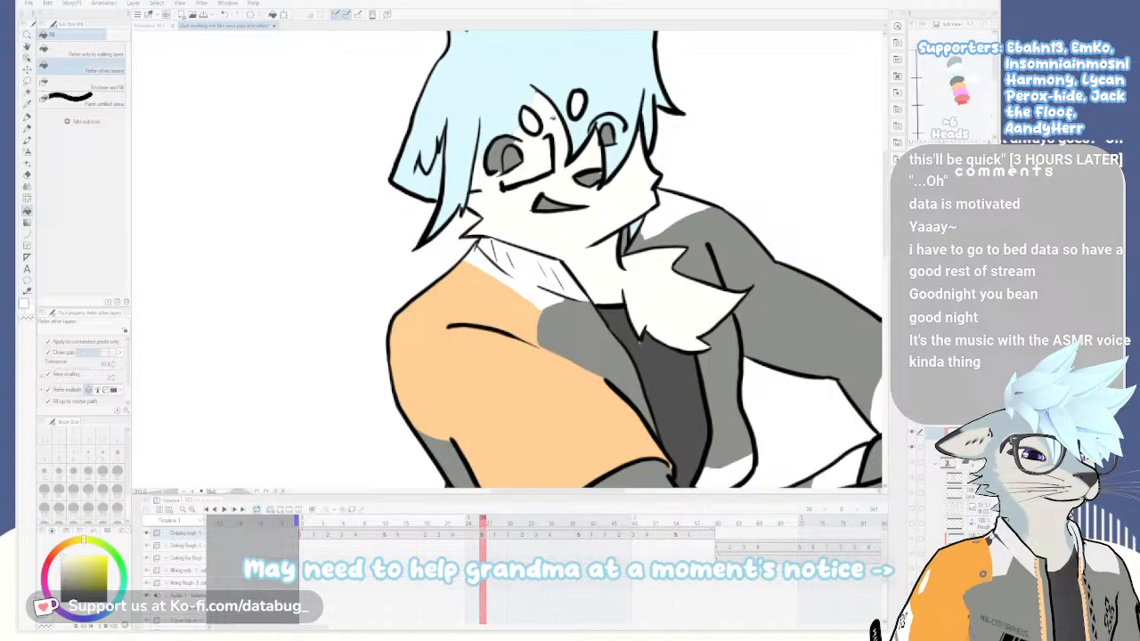
Paint the gray area around the iris inside the glasses white with the pen
key(p)
key(p)
key(p)
click(495, 155)
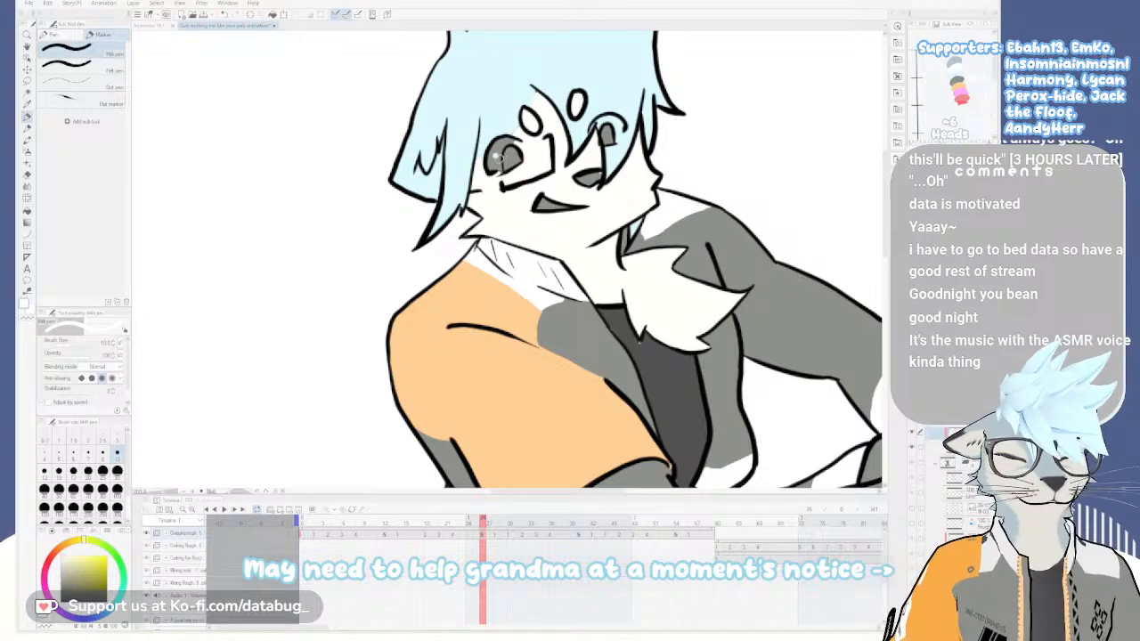
key(g)
key(p)
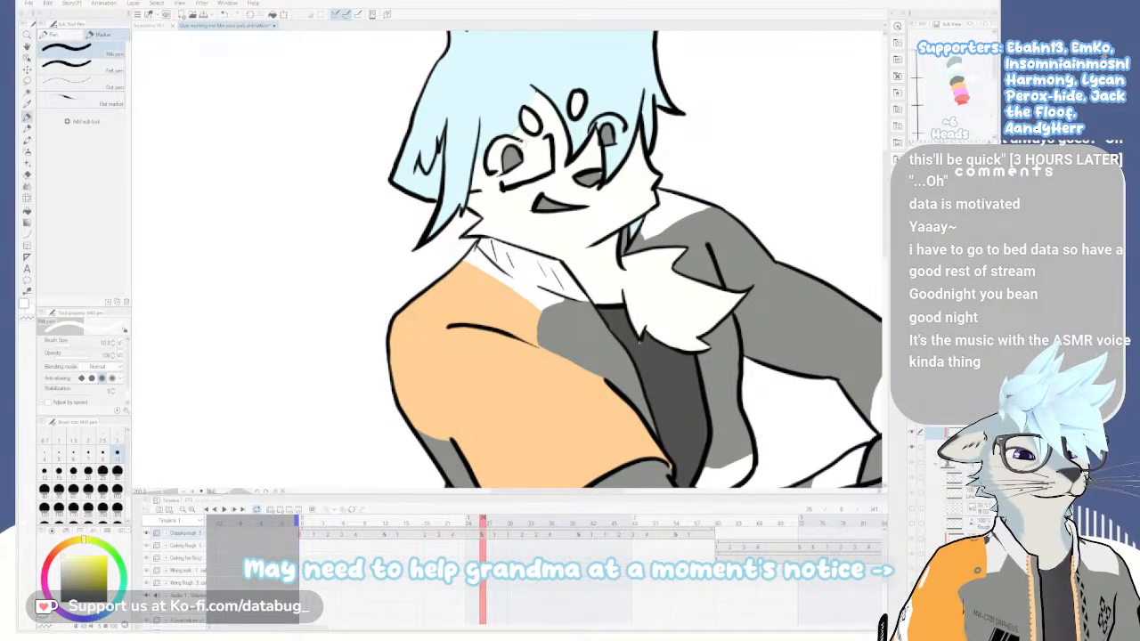
Flip back and forth through the neighbouring drawings to compare the coloring of the face, eyes and hair
drag(515, 183, 547, 209)
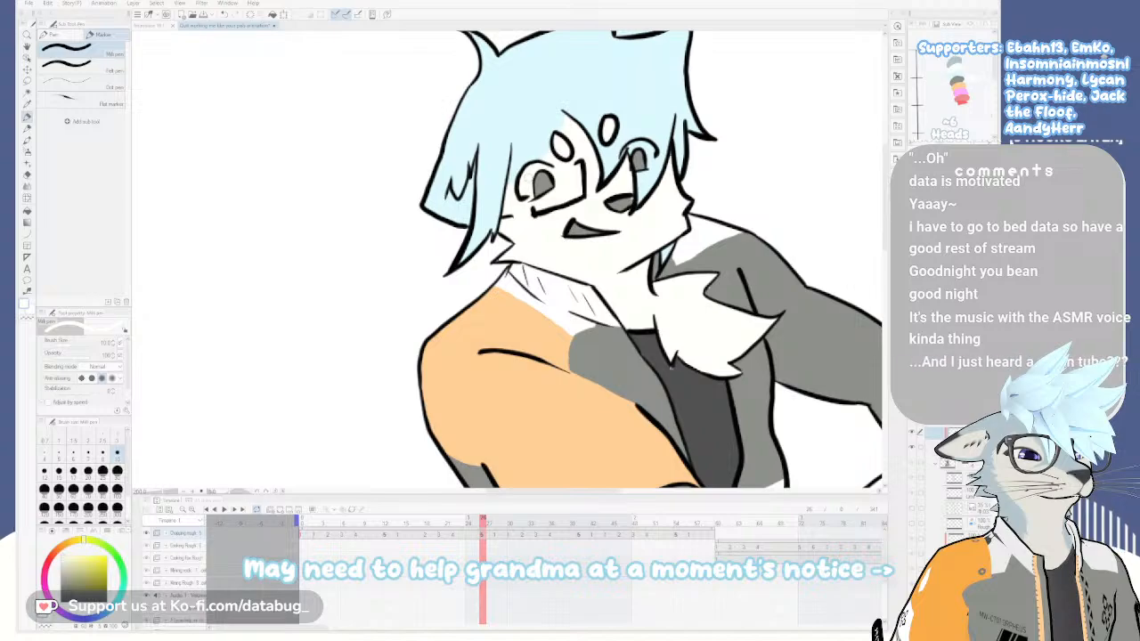
drag(544, 236, 575, 220)
drag(603, 260, 604, 273)
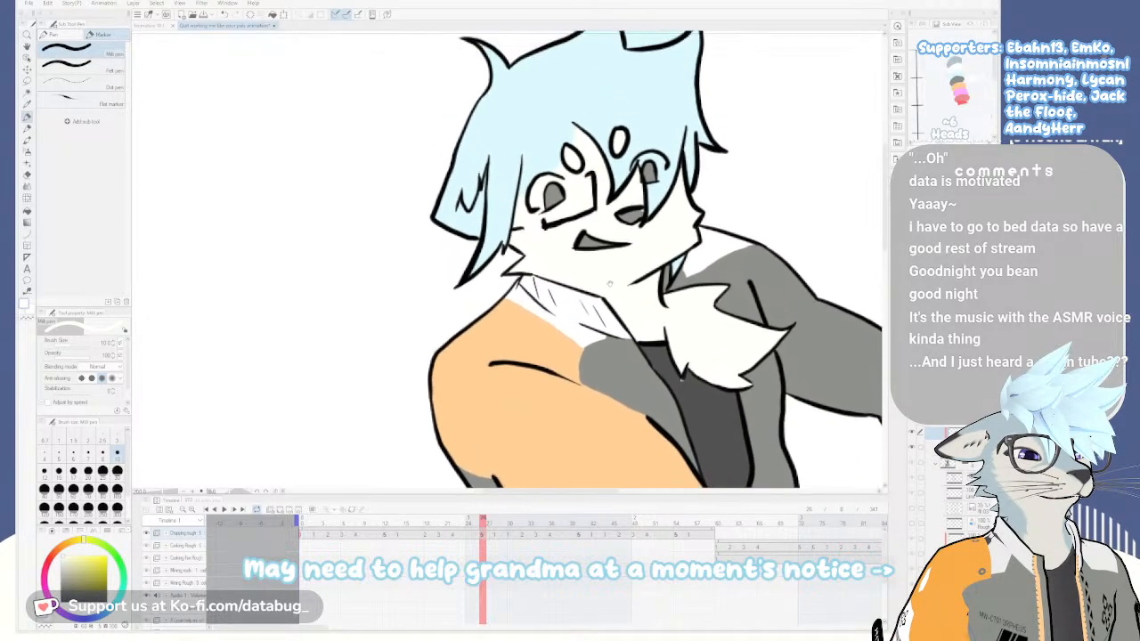
key(Left)
key(Right)
key(Left)
key(Right)
key(Left)
key(Right)
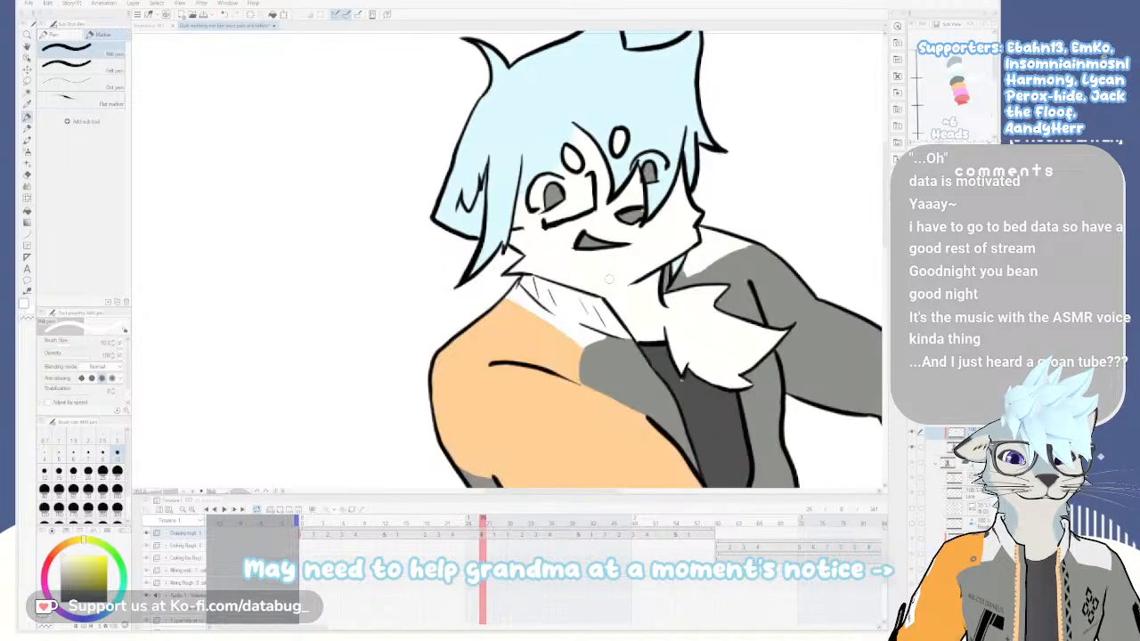
key(Left)
key(Right)
key(Right)
key(Left)
key(Left)
key(Left)
key(Left)
key(Left)
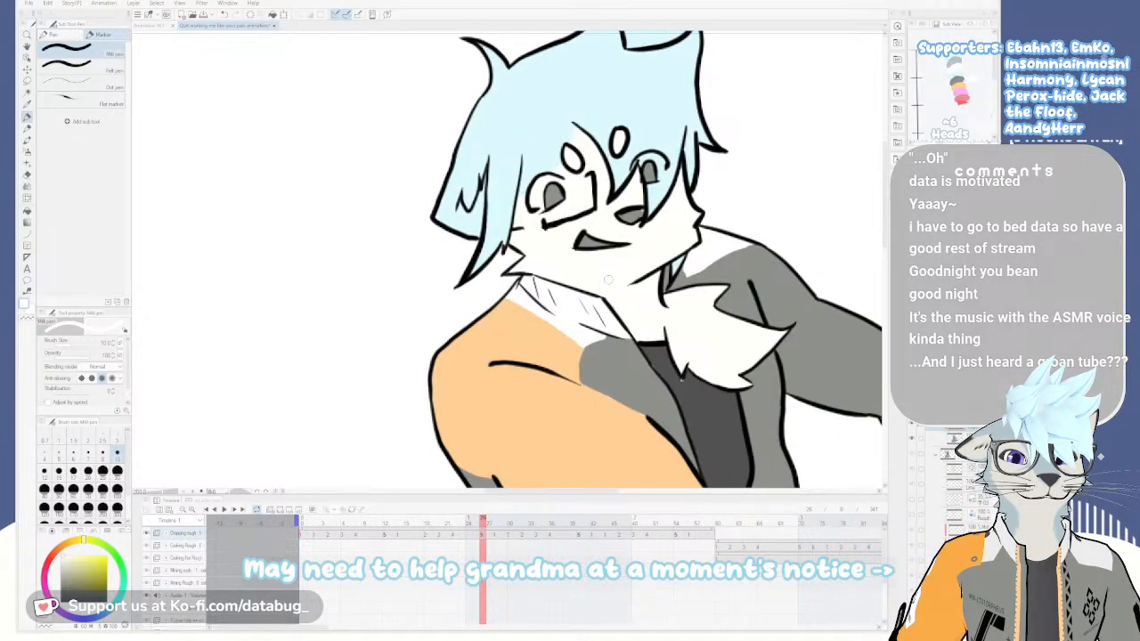
key(Right)
key(Right)
key(Left)
key(Left)
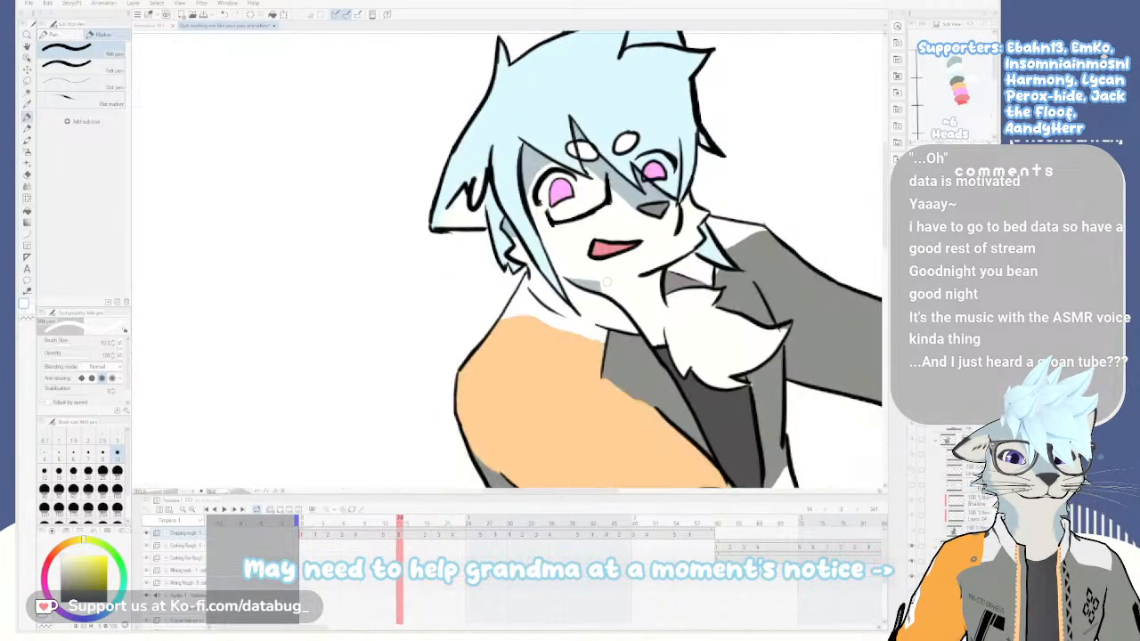
key(Right)
key(Left)
key(Right)
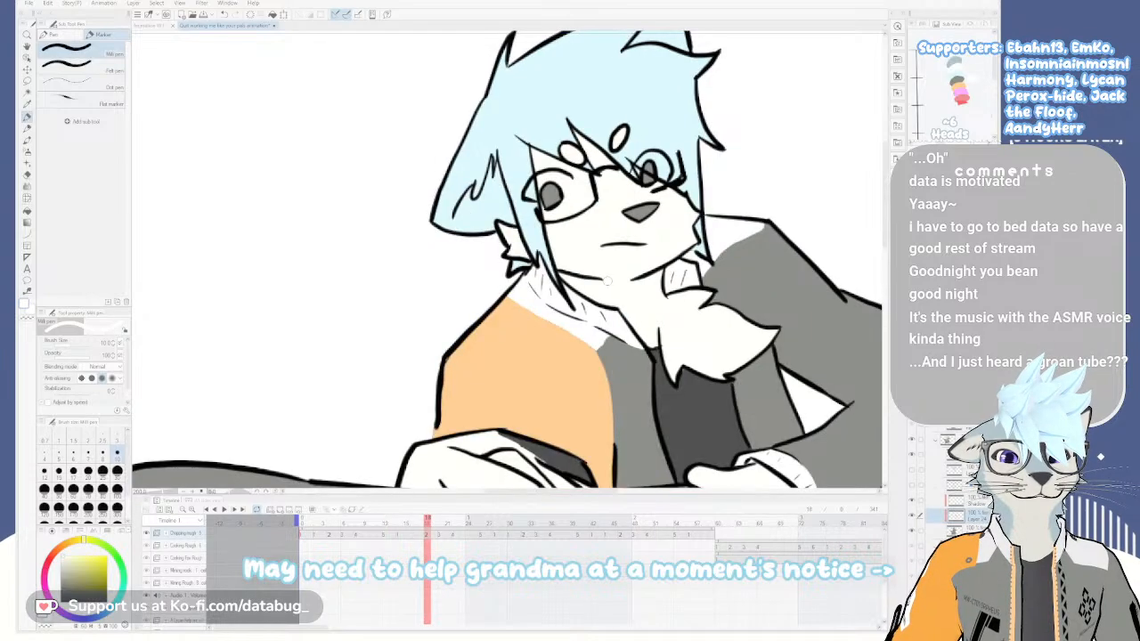
Step through the drawings around the axe-holding pose to compare the axe, arms, belt and trousers
scroll(608, 280, down, 3)
scroll(608, 280, up, 3)
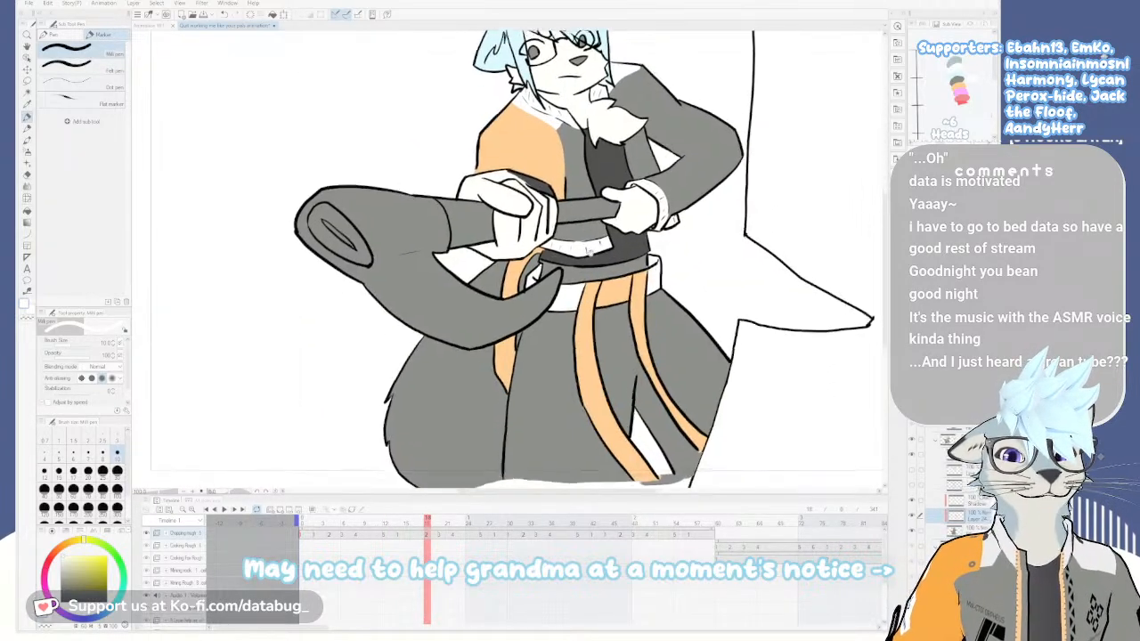
key(Right)
key(Left)
key(Left)
key(Left)
key(Right)
key(Right)
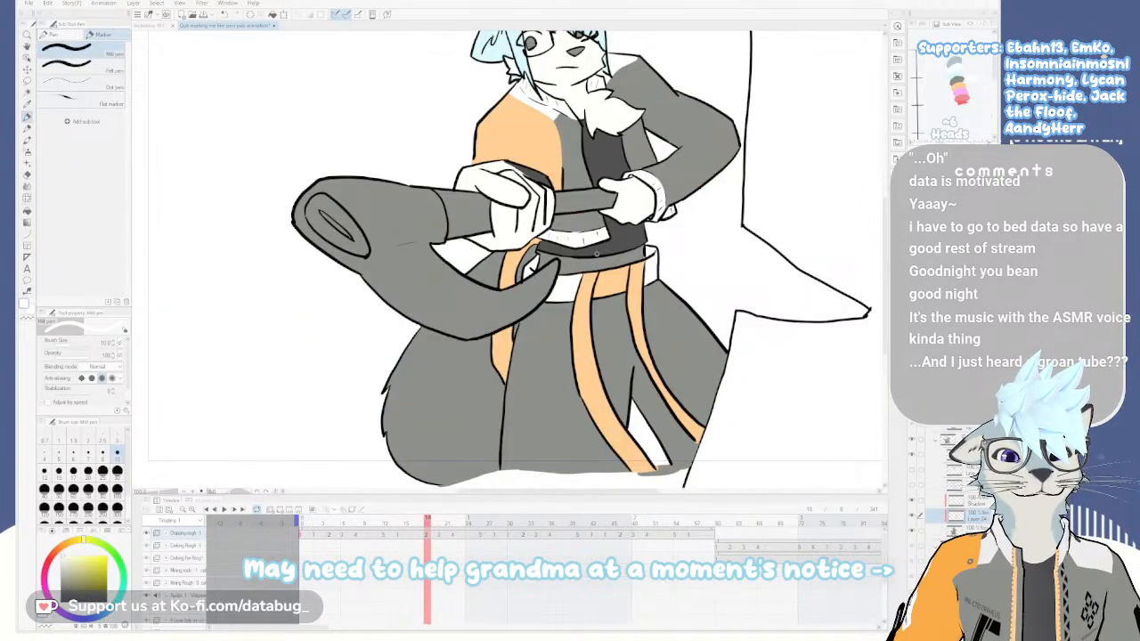
key(Right)
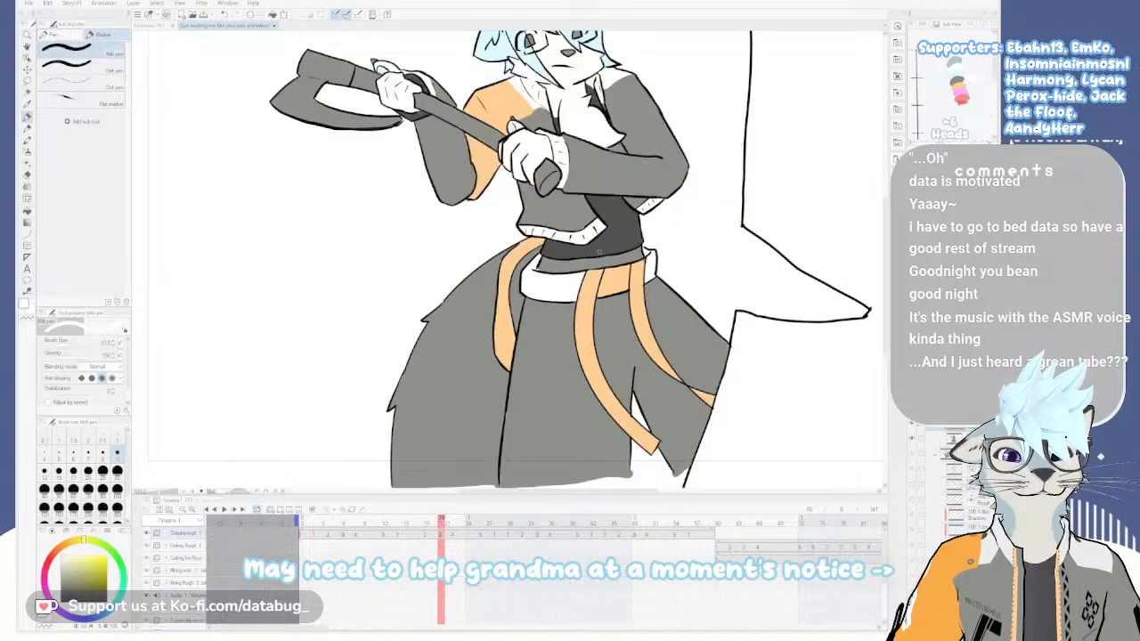
key(Left)
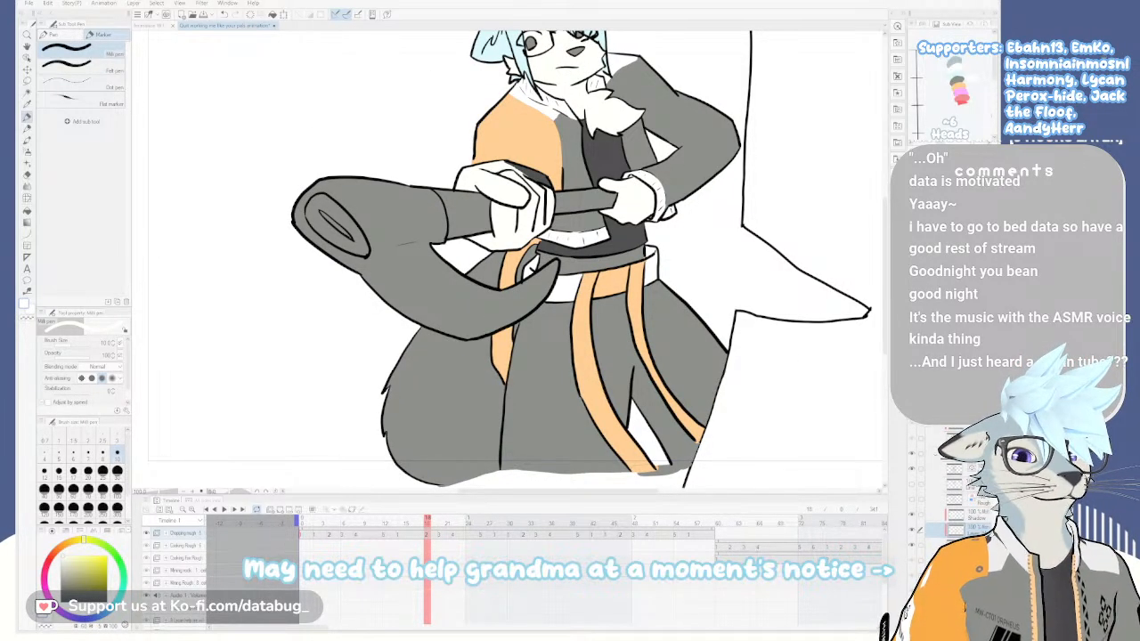
drag(632, 255, 671, 395)
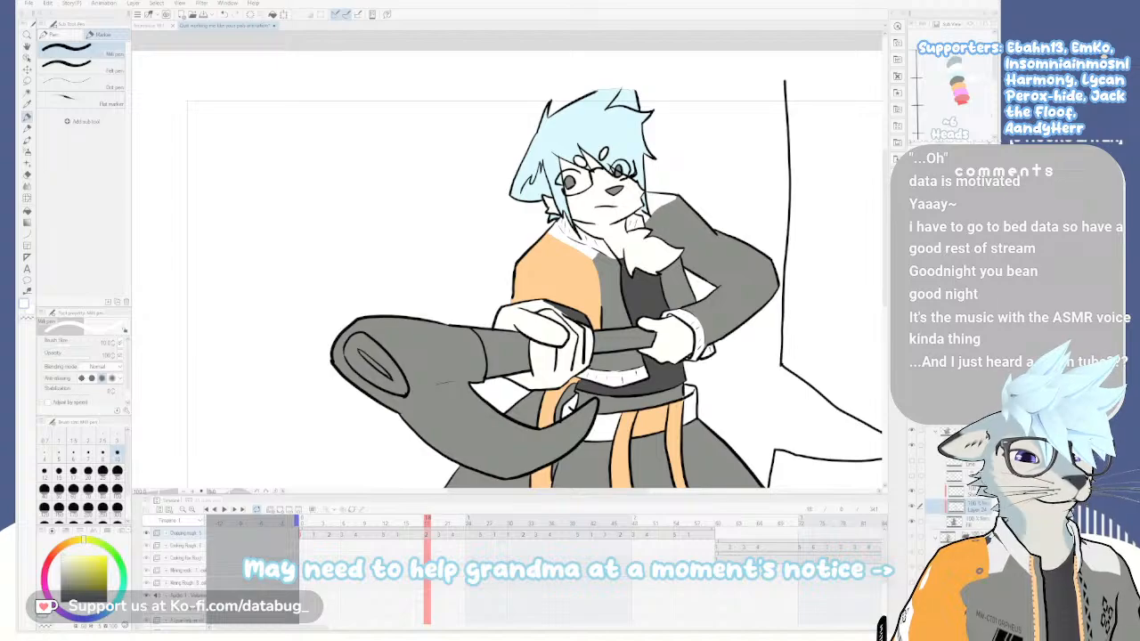
scroll(644, 178, up, 1)
drag(623, 210, 595, 277)
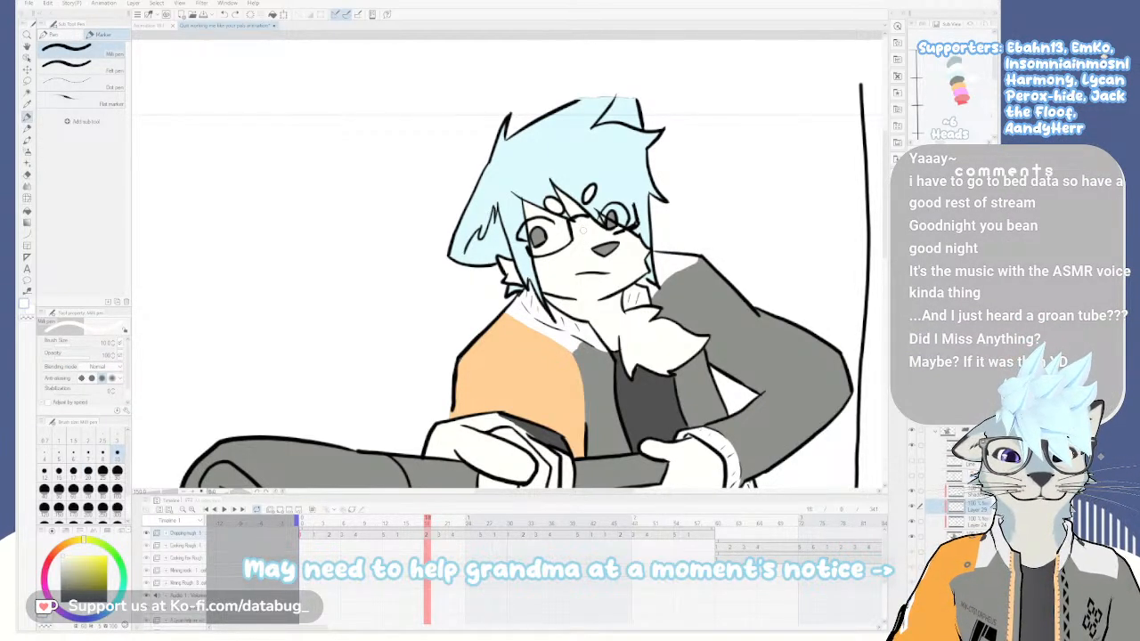
click(954, 64)
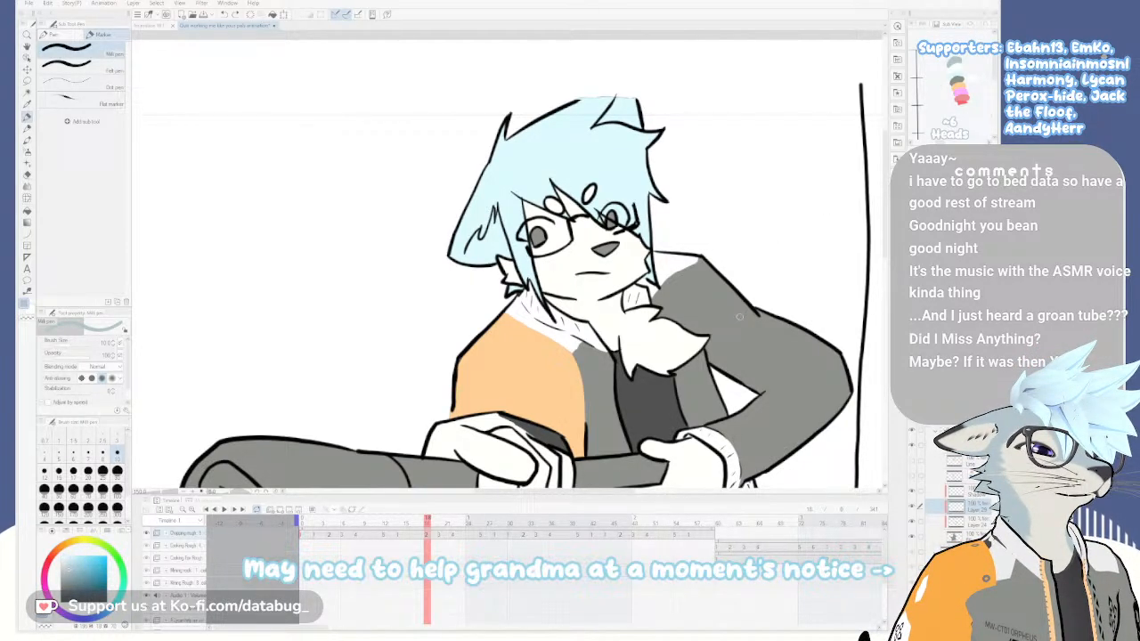
mouse_move(650, 306)
mouse_down()
mouse_move(676, 350)
mouse_move(660, 300)
mouse_up()
mouse_move(685, 354)
mouse_down()
mouse_move(659, 315)
mouse_move(671, 335)
mouse_move(672, 319)
mouse_up()
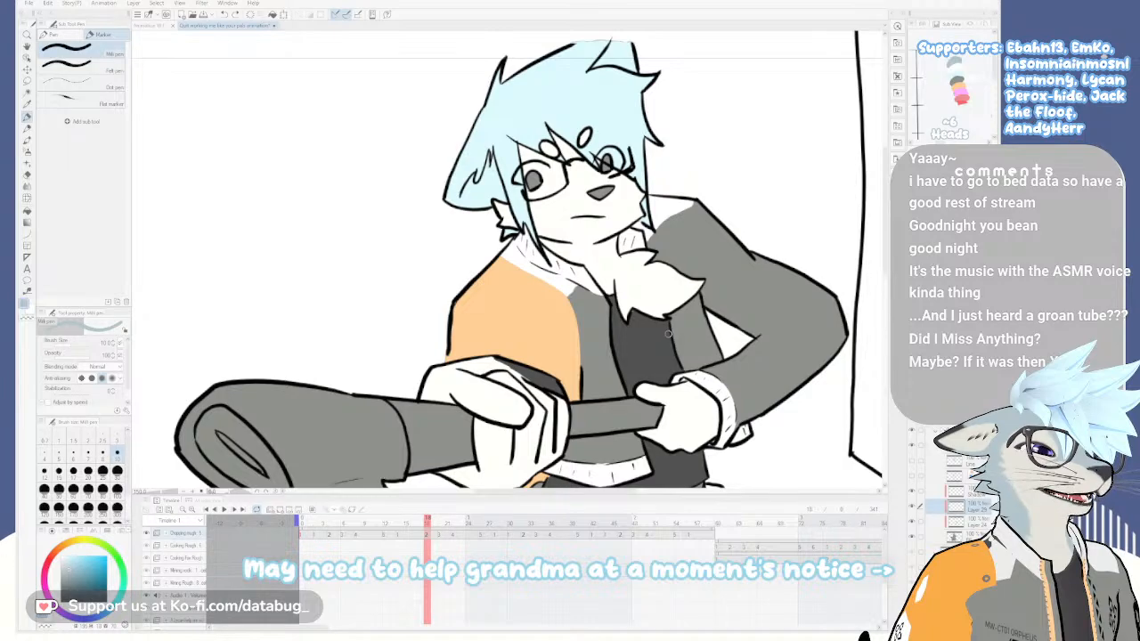
scroll(578, 333, up, 1)
mouse_move(545, 222)
mouse_down()
mouse_move(580, 348)
mouse_move(632, 351)
mouse_move(640, 370)
mouse_up()
scroll(637, 367, up, 1)
scroll(642, 375, down, 1)
scroll(642, 375, down, 1)
mouse_move(661, 442)
mouse_down()
mouse_move(634, 326)
mouse_move(638, 357)
mouse_up()
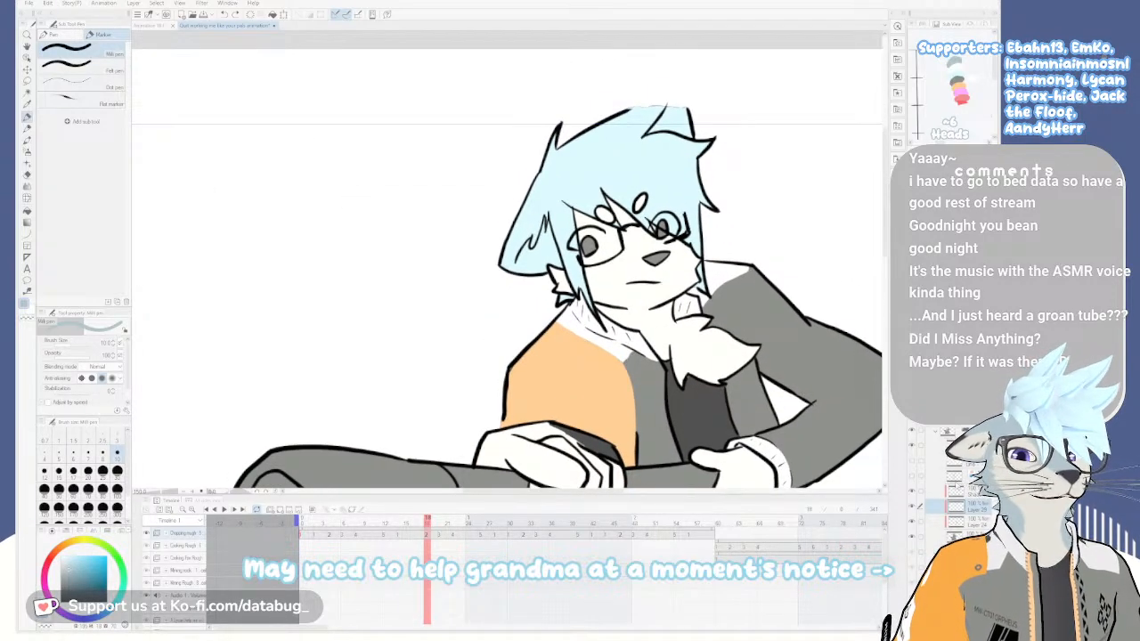
key(comma)
key(period)
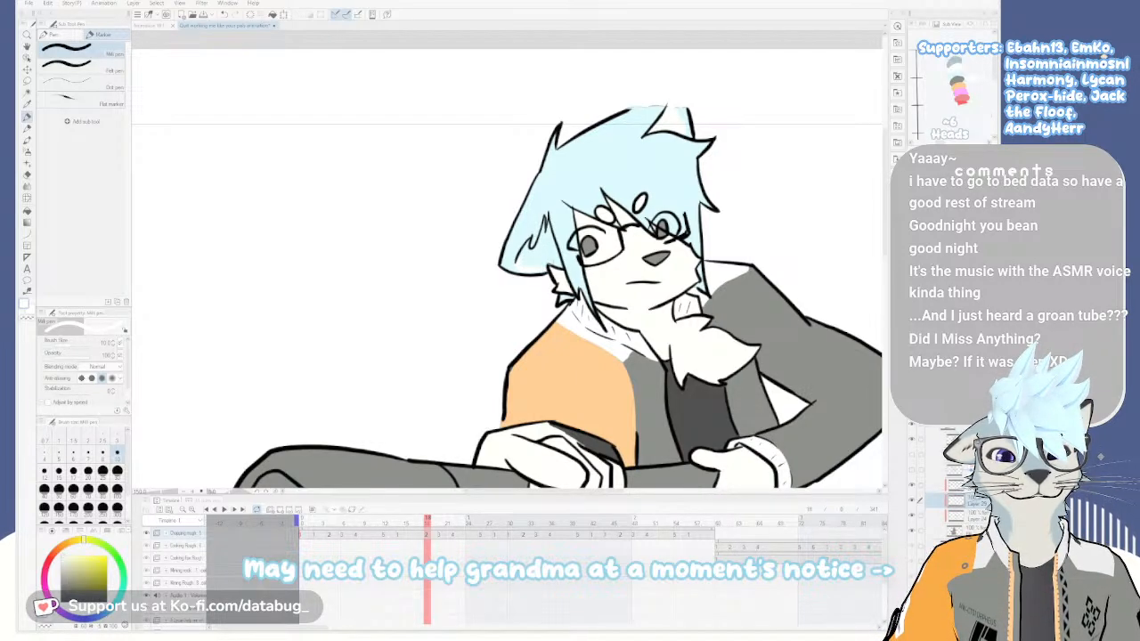
Fill the light blue inner ears white on the drawing with the axe held low, using the fill that refers to other layers
key(g)
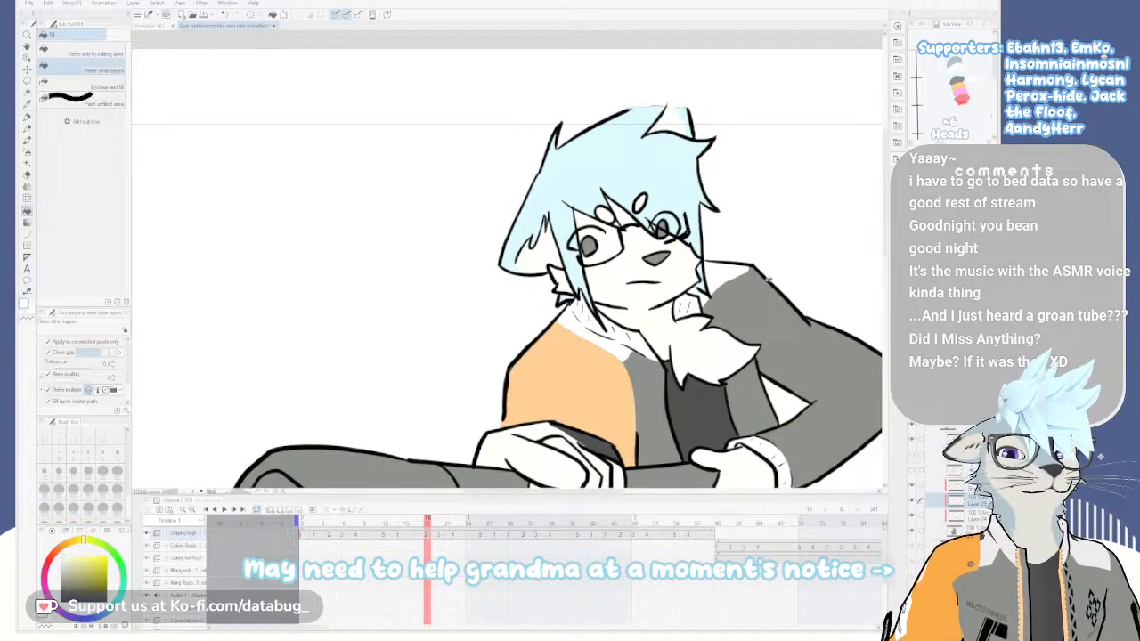
scroll(671, 256, up, 1)
drag(668, 256, 663, 300)
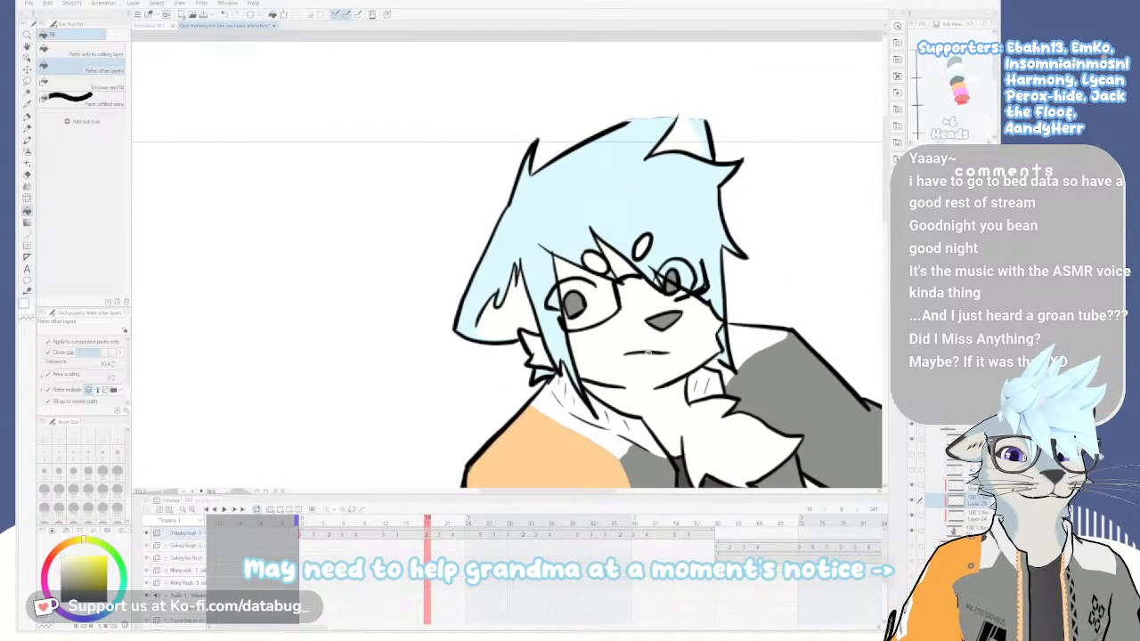
scroll(643, 300, up, 2)
drag(629, 387, 610, 321)
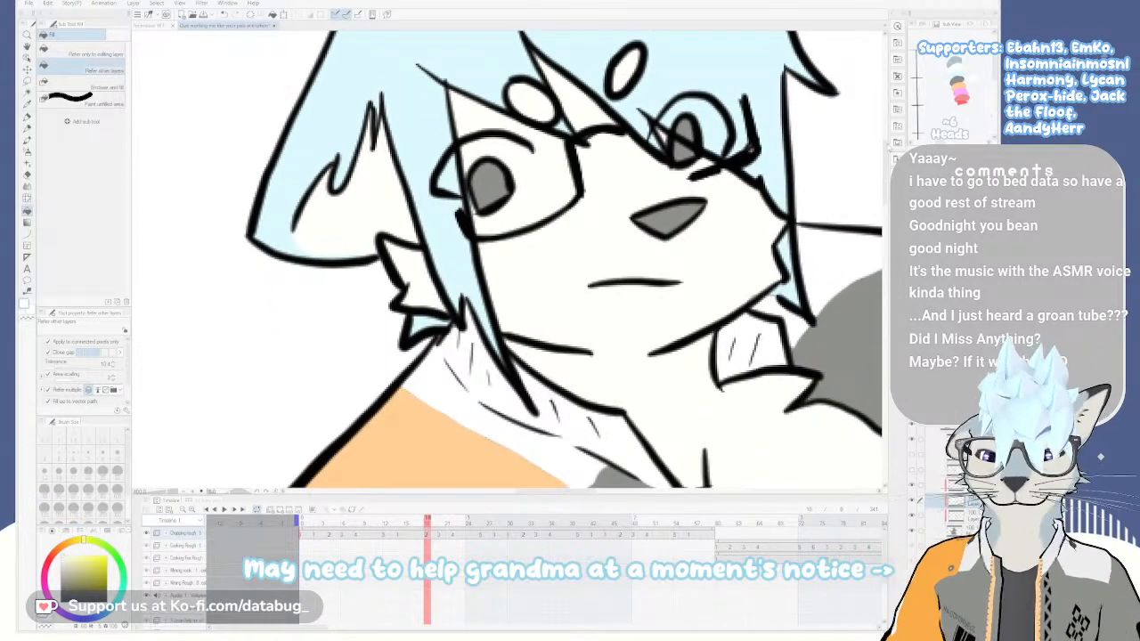
scroll(731, 314, down, 3)
On the following drawing, with the axe across the chest, seal the inner ear with the white pen and fill it white
key(Right)
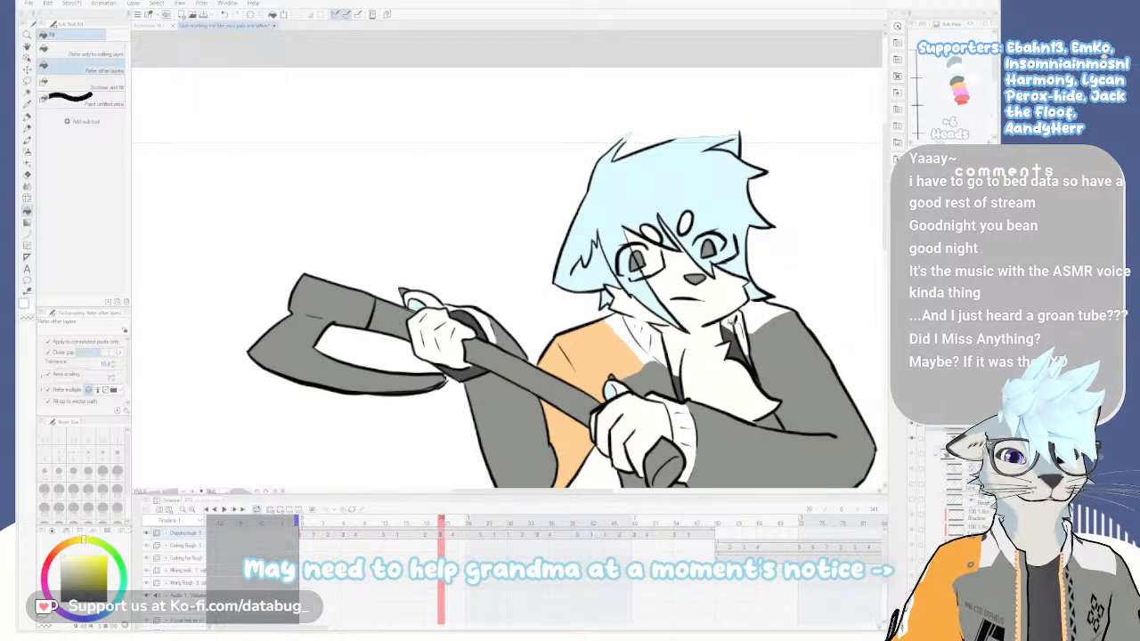
key(p)
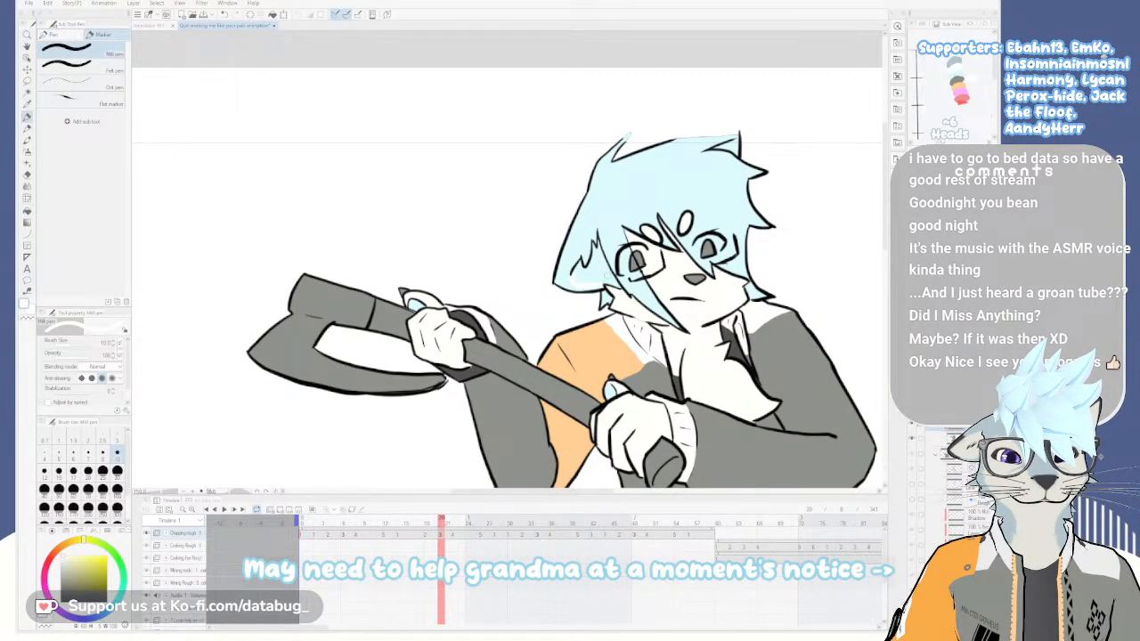
key(g)
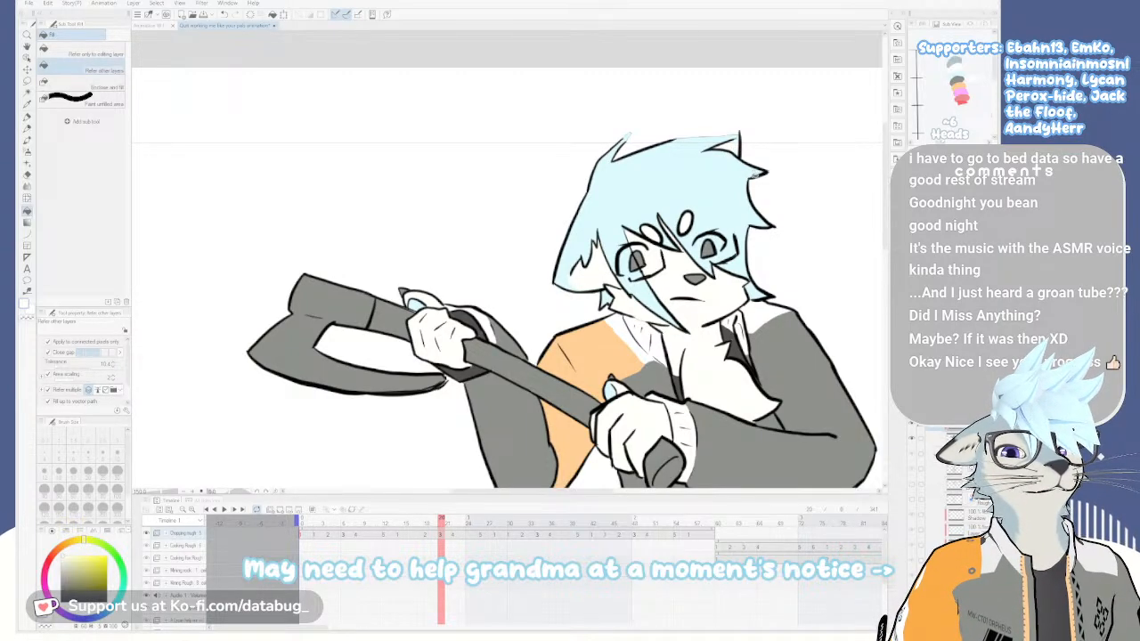
key(Left)
key(Right)
On the drawing with the forearm across the face, fill the inner ear white and touch up its edges with the pen
key(Right)
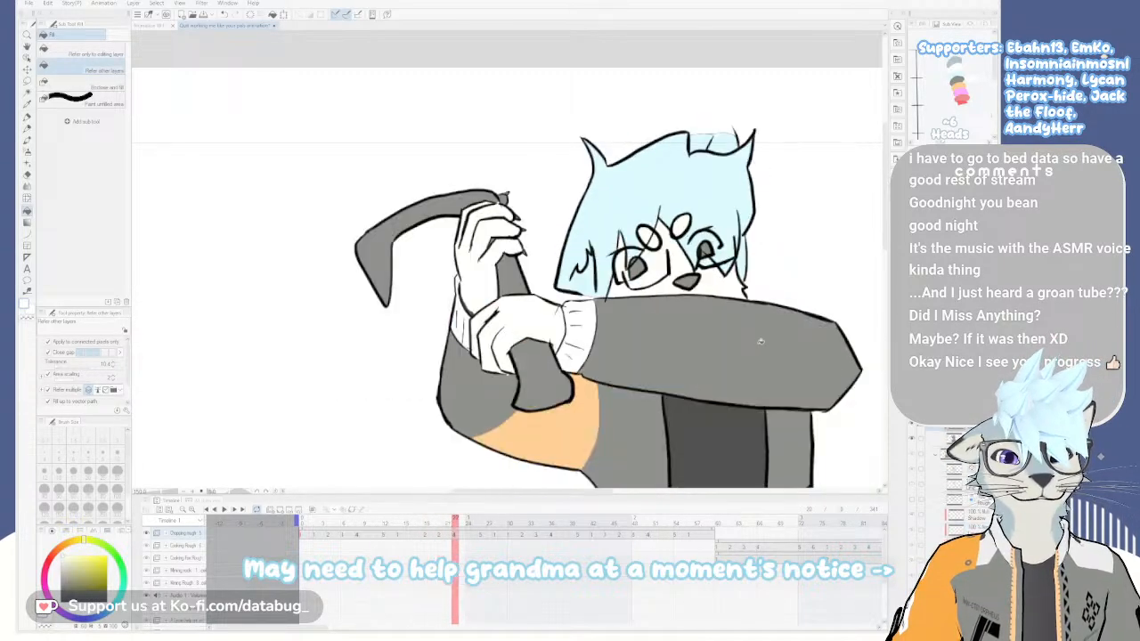
key(ctrl+z)
key(ctrl+y)
key(p)
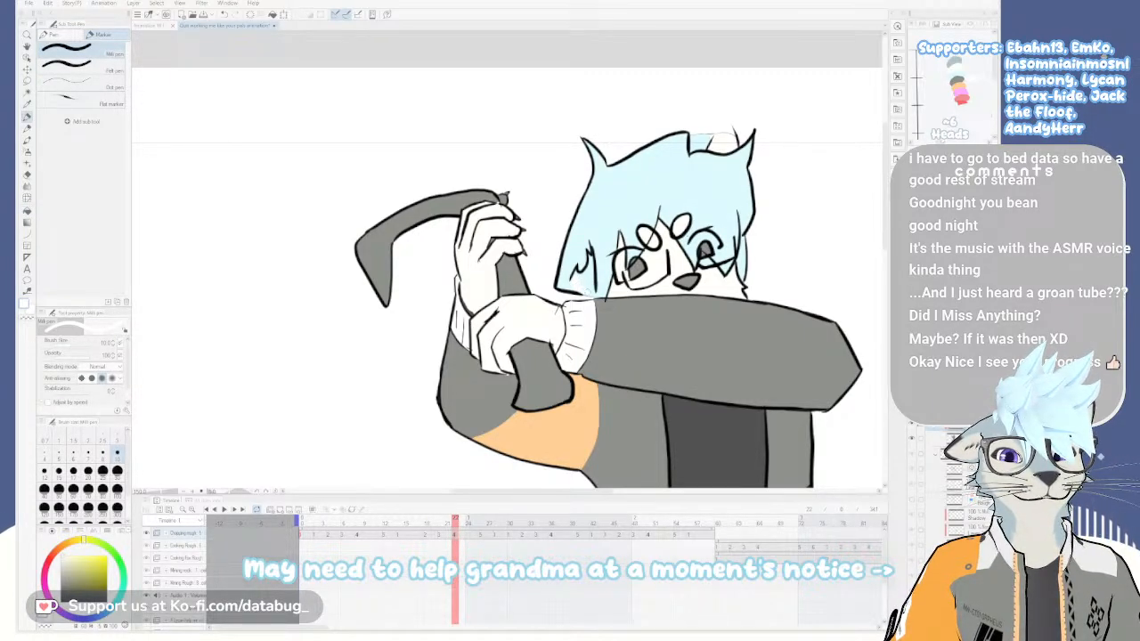
key(g)
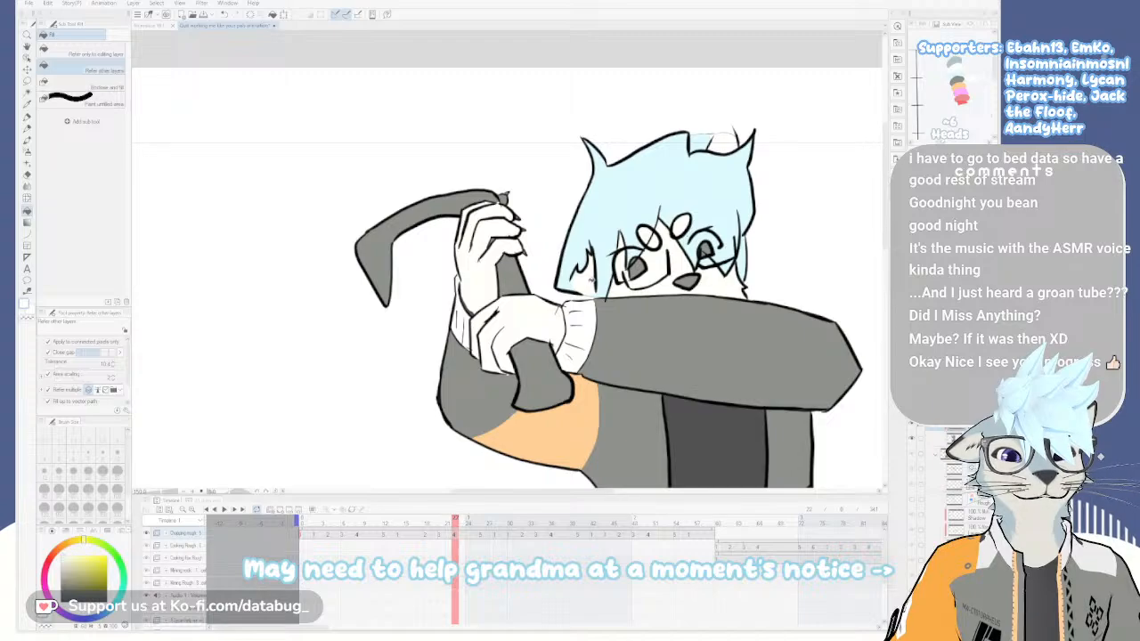
key(p)
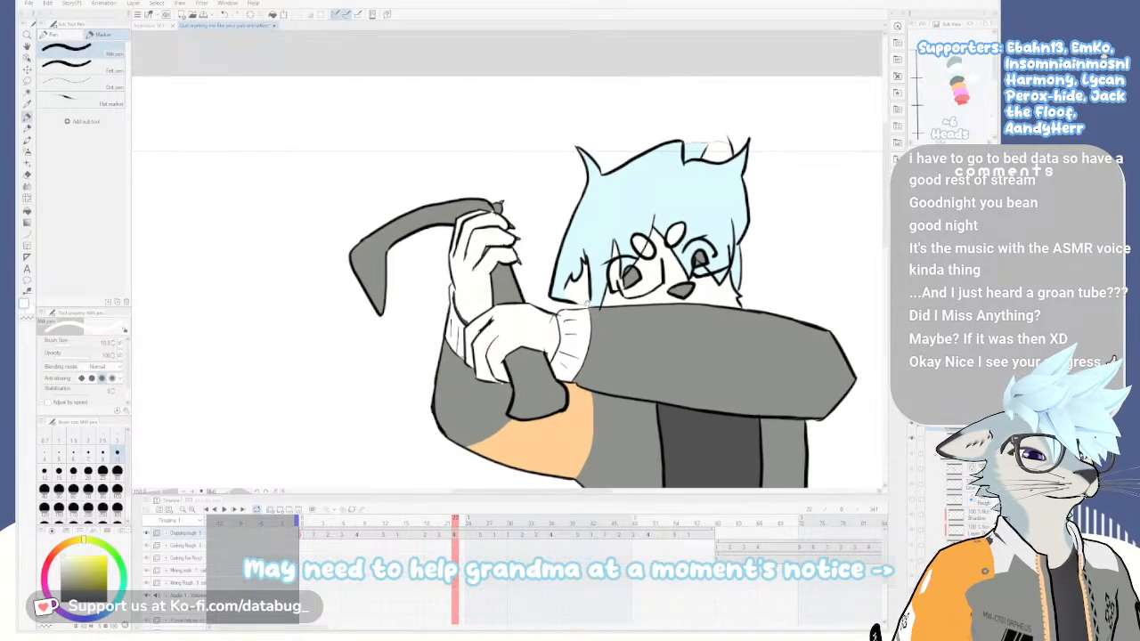
drag(586, 304, 586, 229)
scroll(604, 269, down, 2)
drag(612, 333, 587, 240)
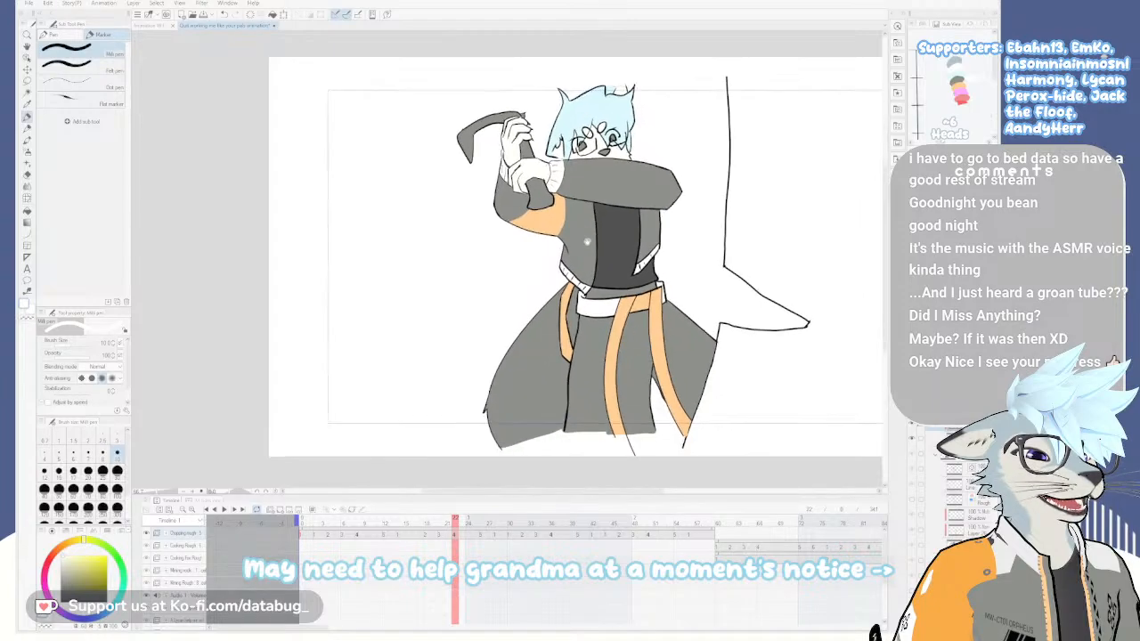
Fill the small gray shape above the upper gripping hand, at the end of the axe head, with white
scroll(586, 240, up, 4)
mouse_move(594, 267)
mouse_down()
mouse_move(588, 293)
mouse_move(592, 269)
mouse_up()
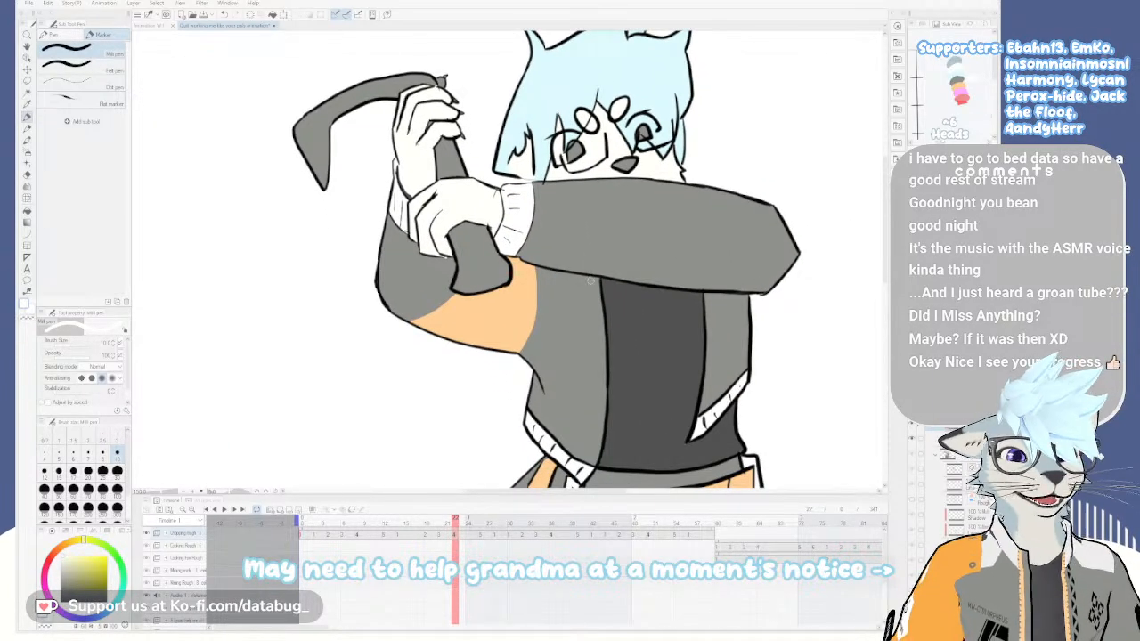
scroll(590, 276, down, 1)
scroll(557, 249, up, 2)
drag(496, 210, 567, 314)
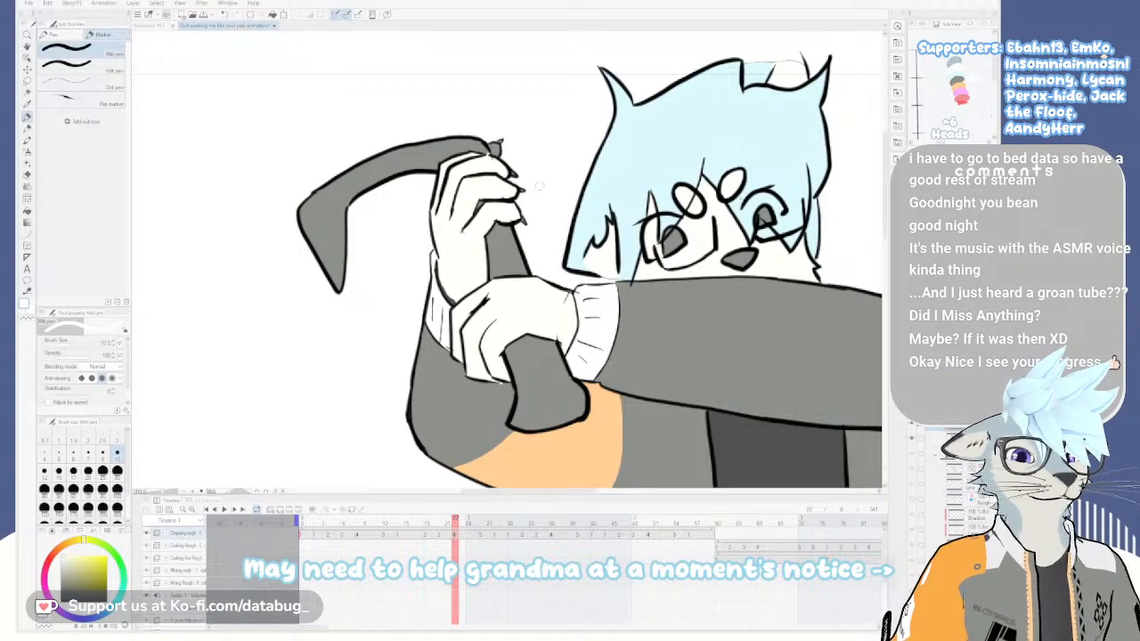
key(g)
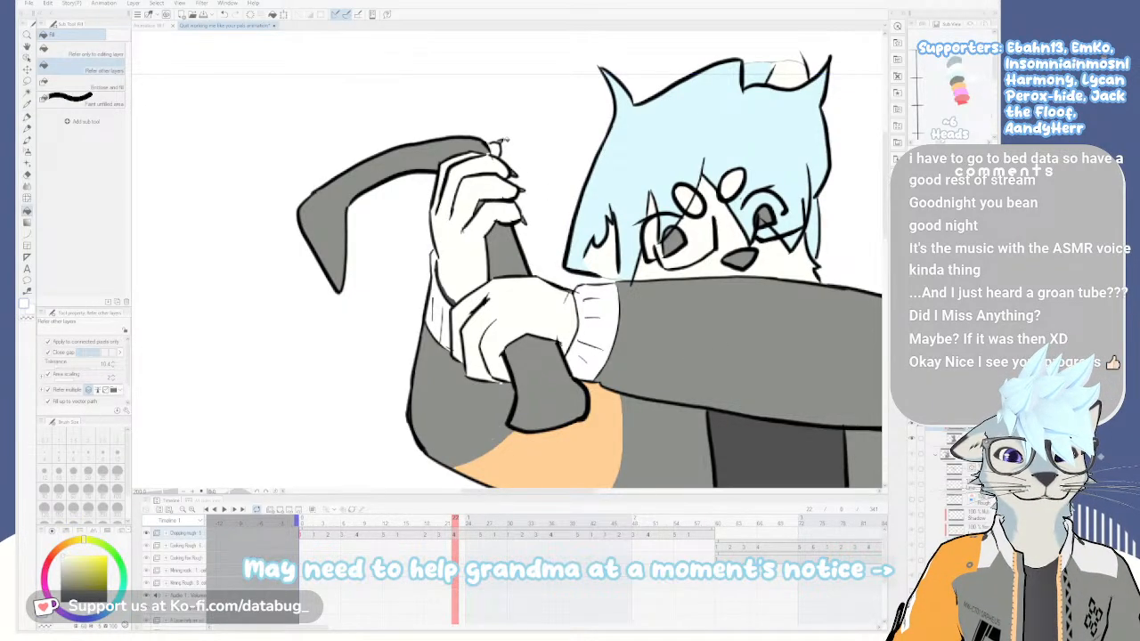
Flip back and forth between the neighbouring axe-swing drawings to compare the coloring of the ears, hands and clothes
scroll(602, 273, down, 2)
drag(706, 425, 606, 282)
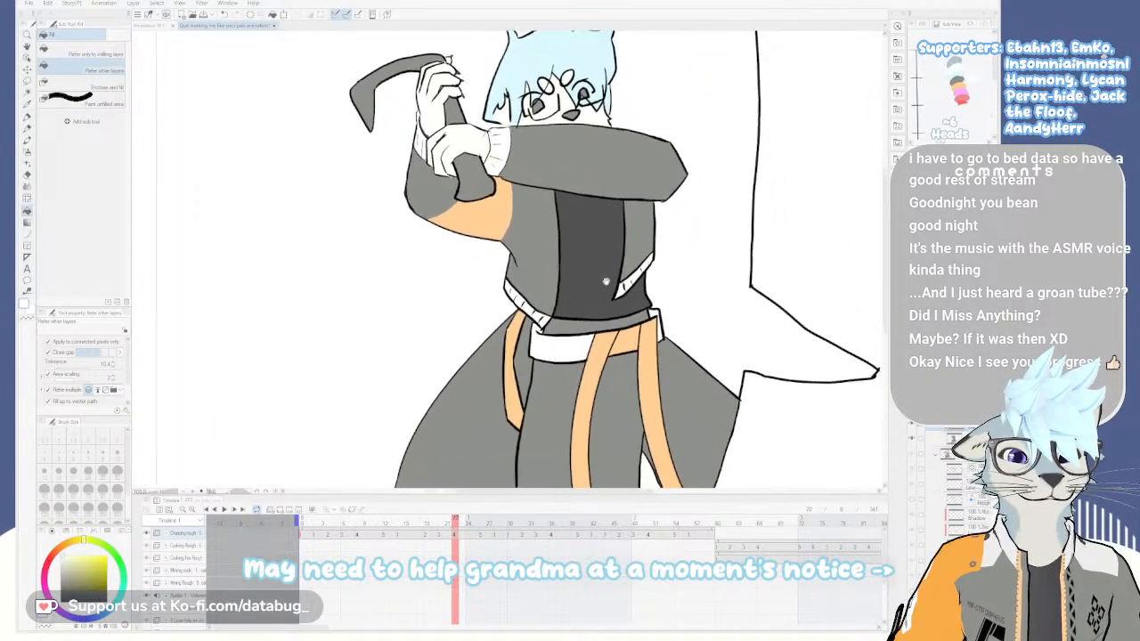
scroll(608, 281, down, 2)
key(Left)
key(Right)
key(Left)
key(Right)
key(Left)
key(Right)
key(Left)
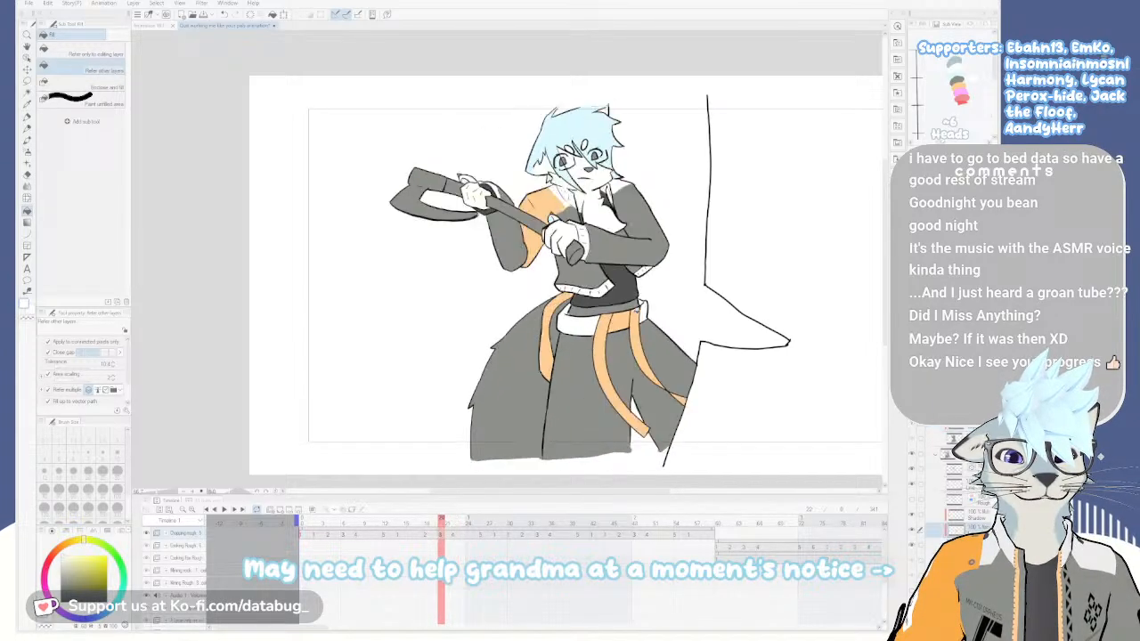
key(Right)
key(Right)
key(Left)
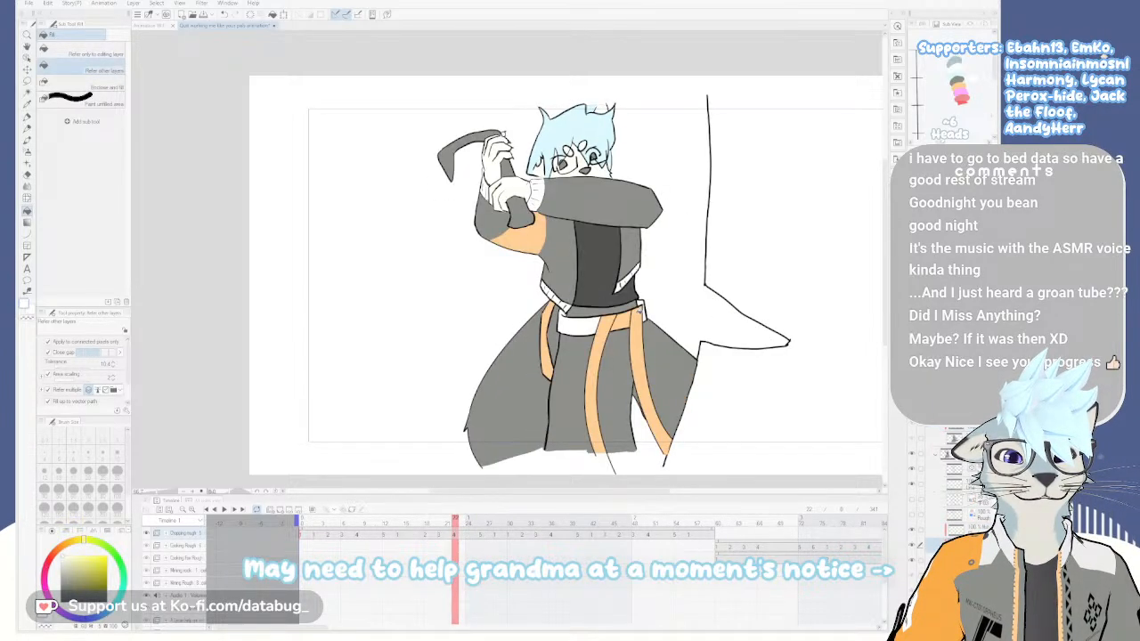
key(Left)
key(space)
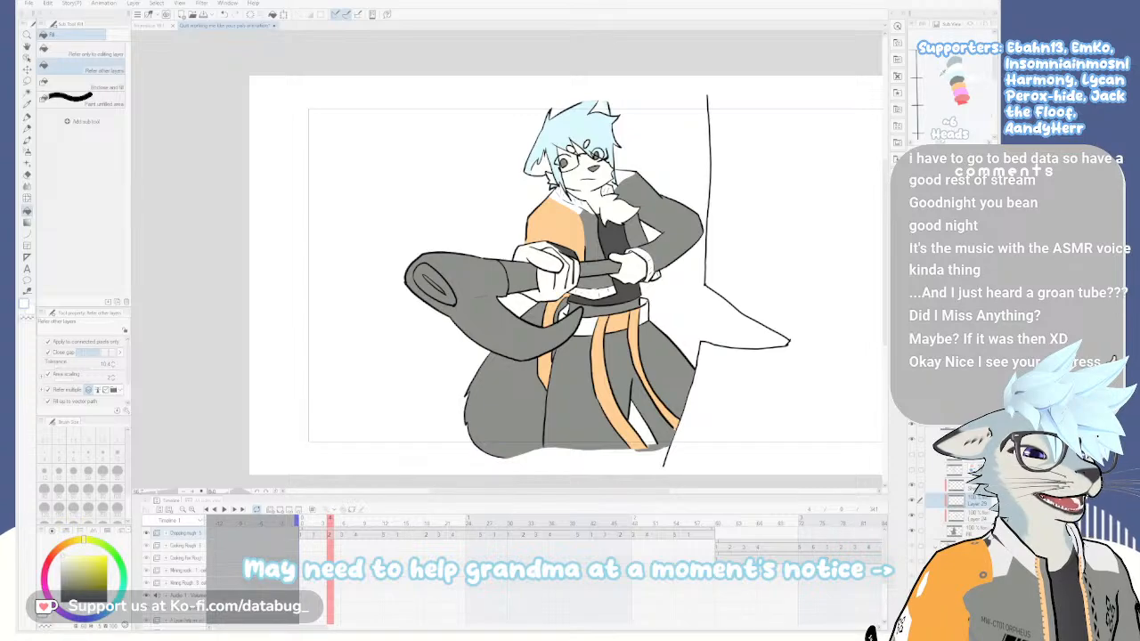
Sample the blue-gray fur color from the reference and paint the corner between the hair and the glasses on the low-axe drawing
scroll(623, 164, up, 3)
drag(597, 236, 626, 300)
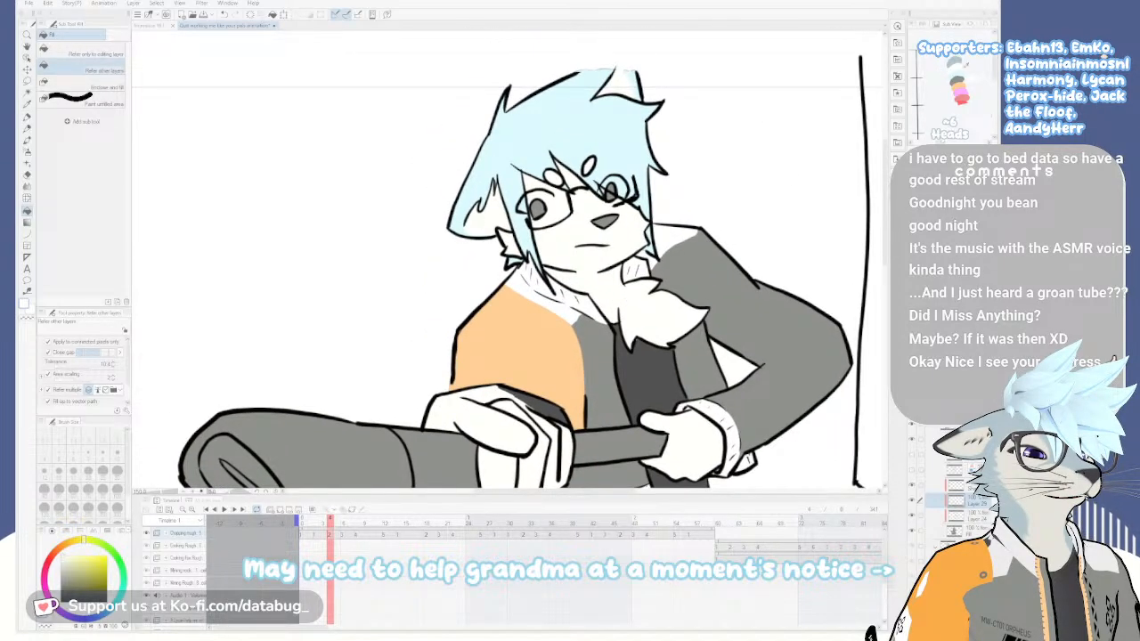
click(955, 68)
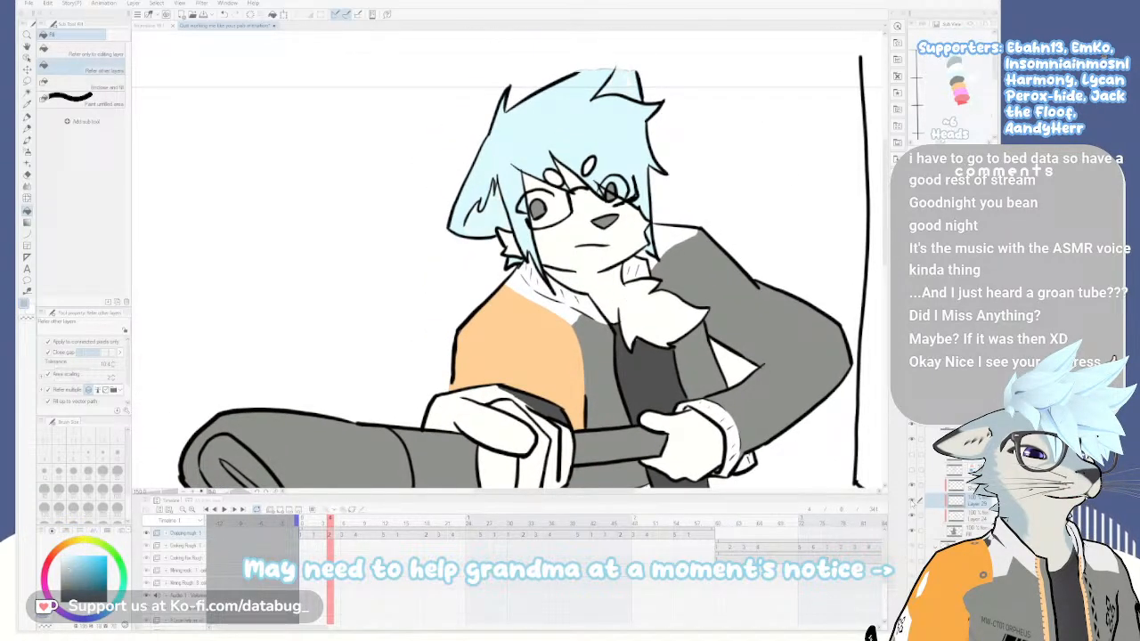
key(p)
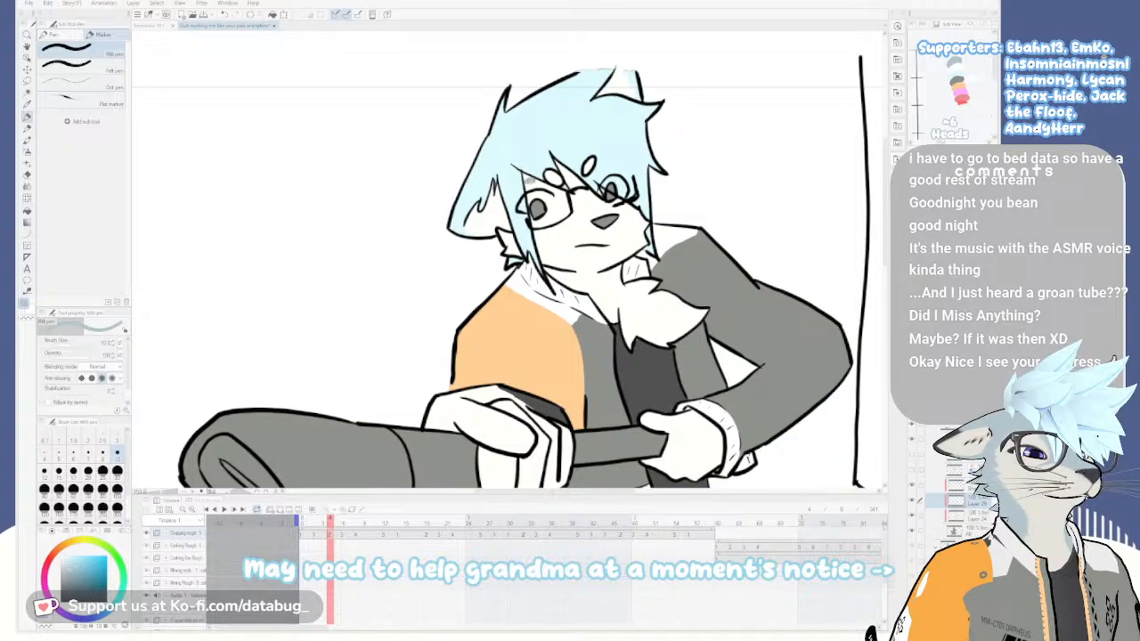
scroll(527, 181, up, 5)
mouse_move(527, 182)
mouse_down()
mouse_move(496, 204)
mouse_move(538, 185)
mouse_move(511, 169)
mouse_up()
key(g)
click(515, 181)
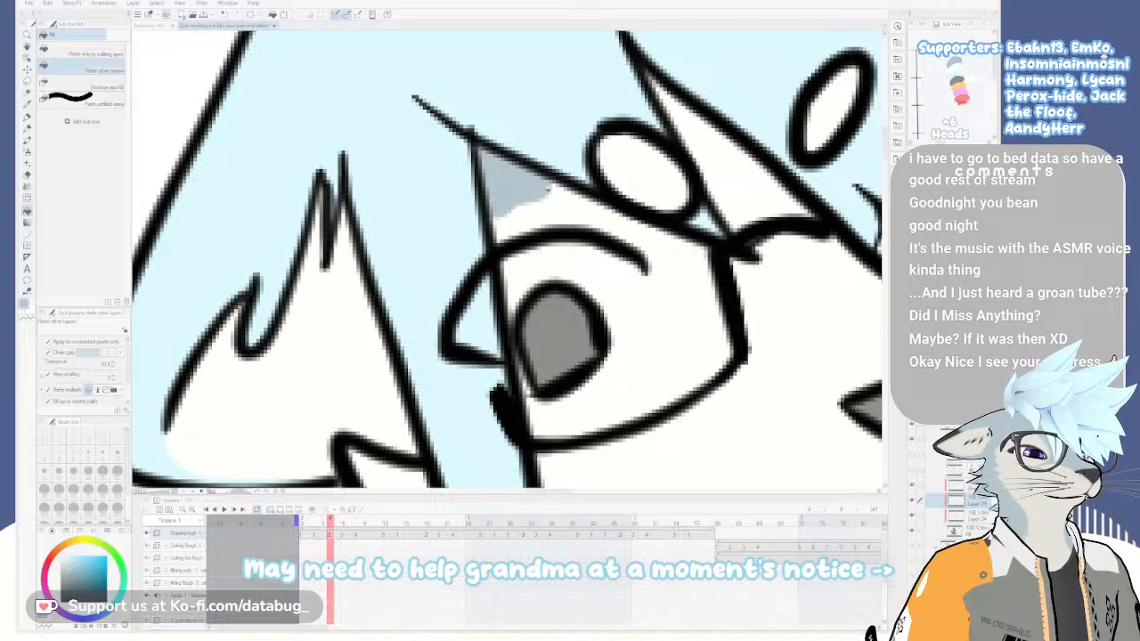
key(p)
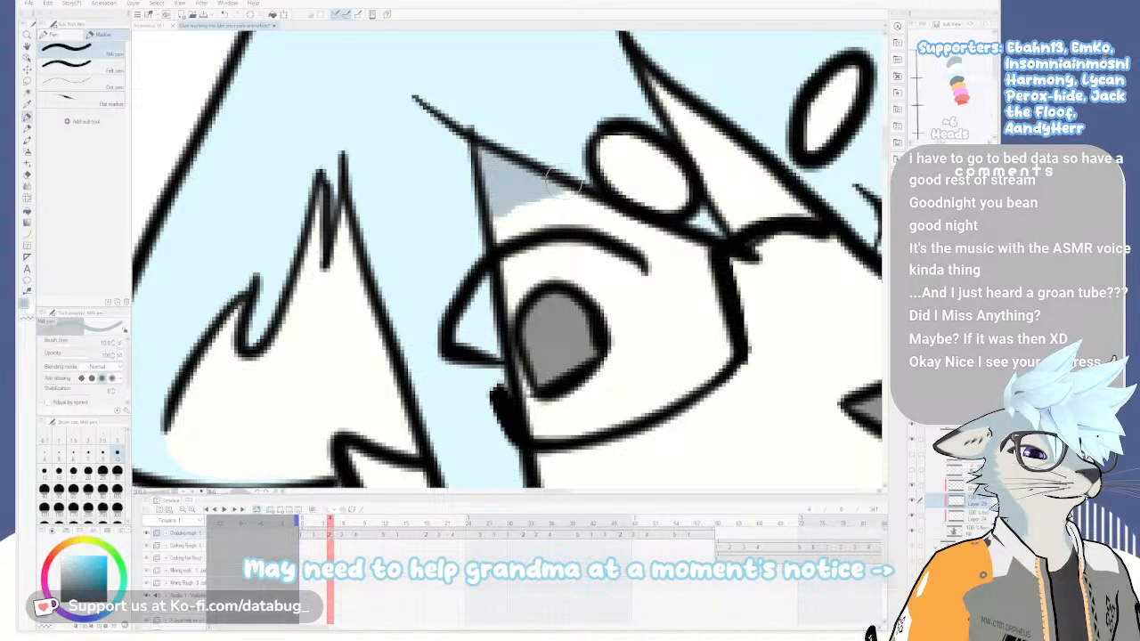
Paint the forehead wedge between the brow markings and the bridge down to the nose blue-gray
mouse_move(690, 135)
mouse_down()
mouse_move(763, 238)
mouse_move(714, 143)
mouse_move(657, 86)
mouse_move(738, 183)
mouse_move(814, 231)
mouse_up()
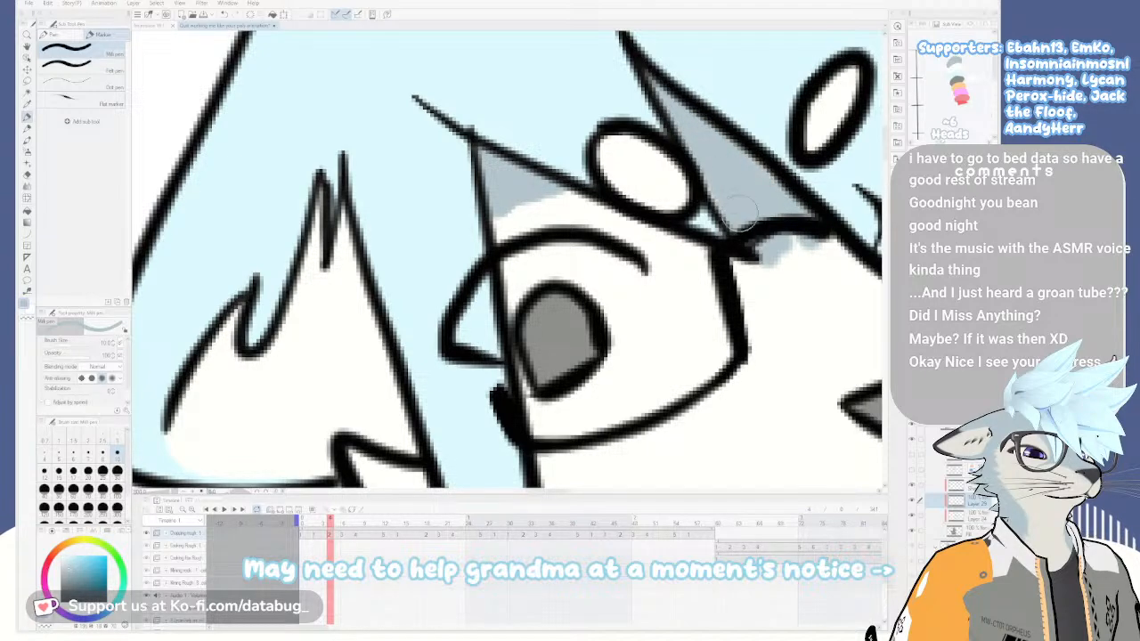
mouse_move(758, 269)
mouse_down()
mouse_move(535, 128)
mouse_move(623, 237)
mouse_move(601, 213)
mouse_move(619, 229)
mouse_move(759, 225)
mouse_move(699, 171)
mouse_move(630, 147)
mouse_move(634, 126)
mouse_move(574, 105)
mouse_move(654, 209)
mouse_move(667, 187)
mouse_move(650, 188)
mouse_up()
scroll(603, 179, down, 5)
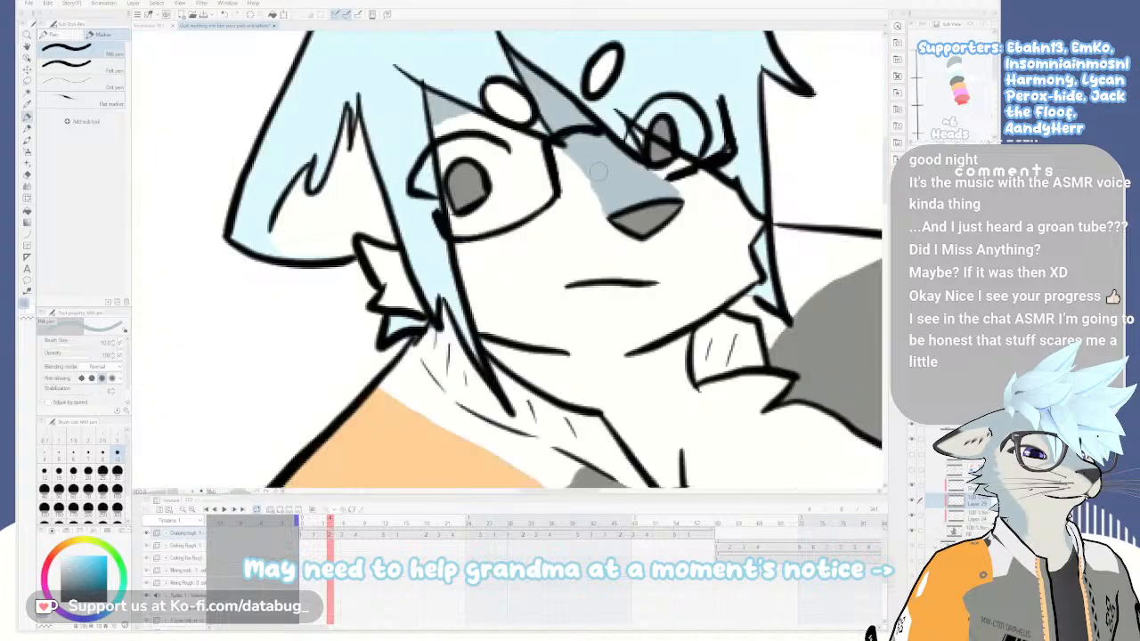
scroll(610, 197, up, 5)
scroll(588, 111, down, 3)
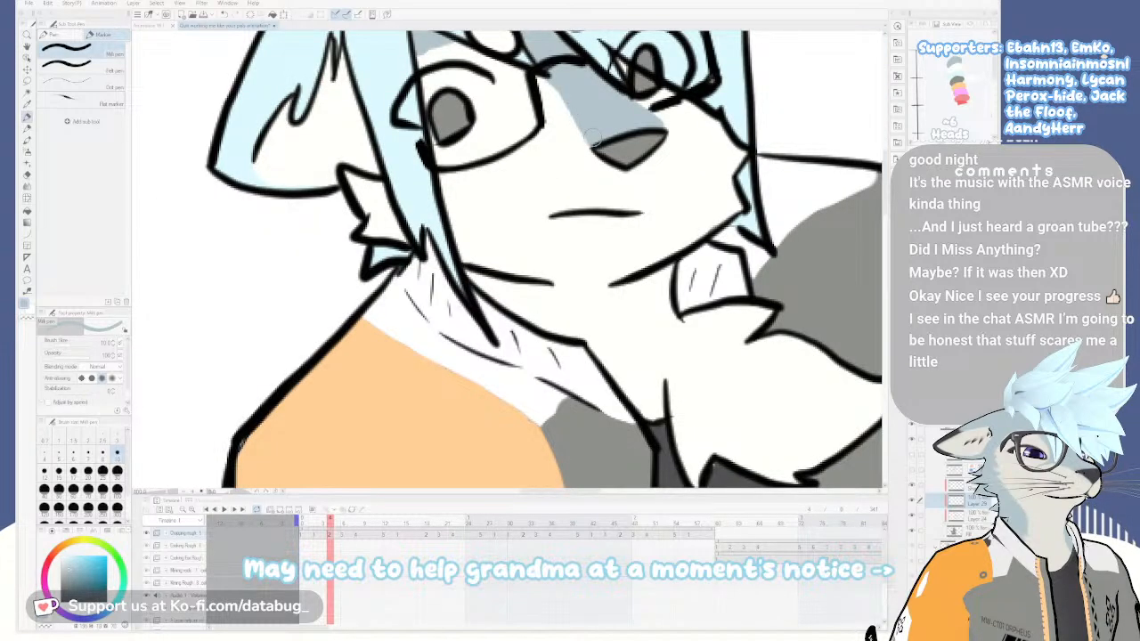
drag(548, 91, 542, 81)
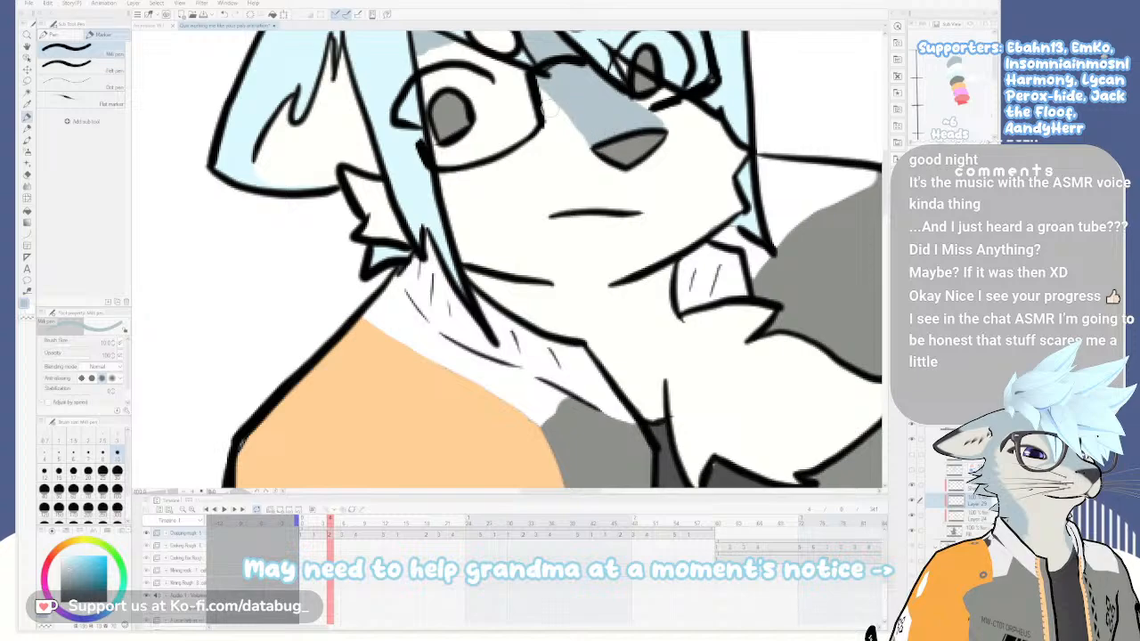
Refine the edge of the blue-gray patch between the hair and the upper rim of the glasses with the pen
drag(513, 63, 565, 151)
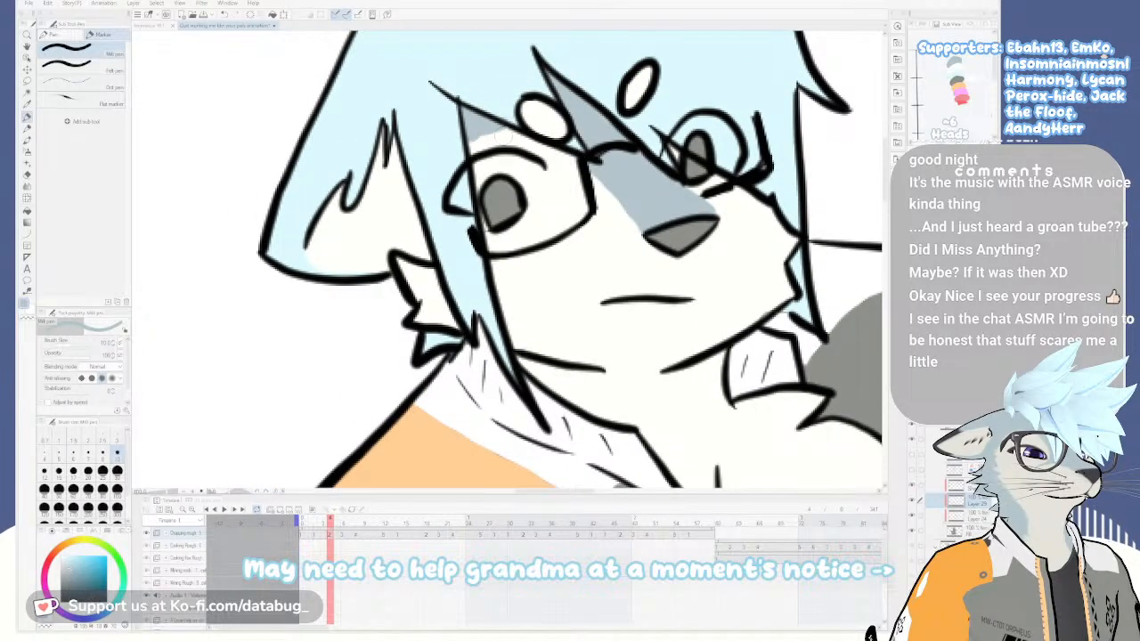
key(e)
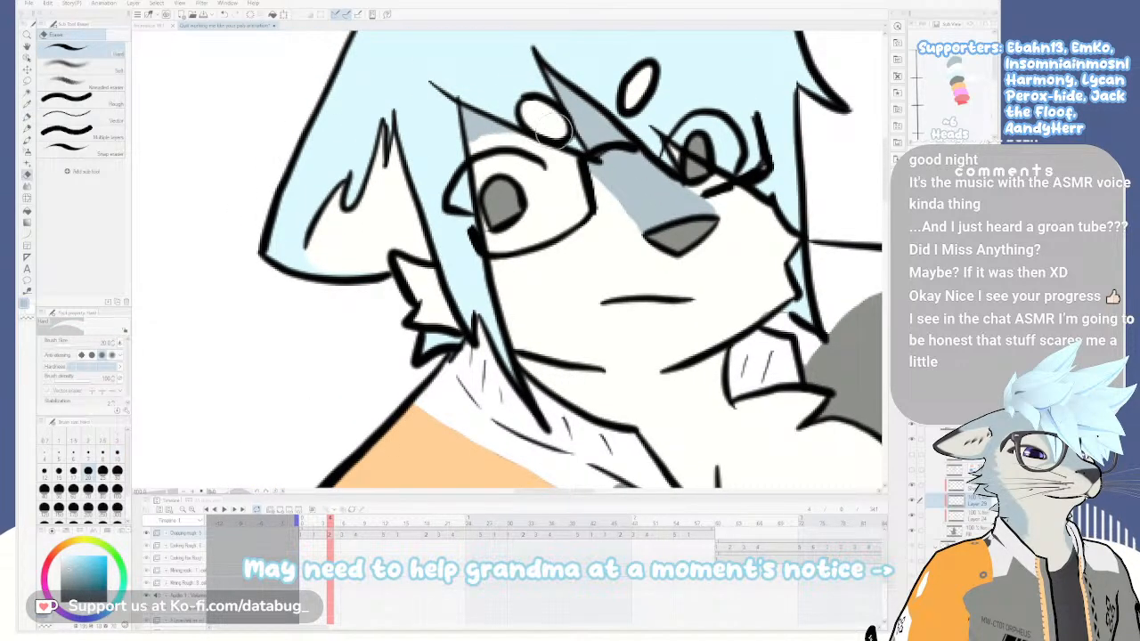
key(p)
drag(465, 134, 461, 164)
key(e)
key(p)
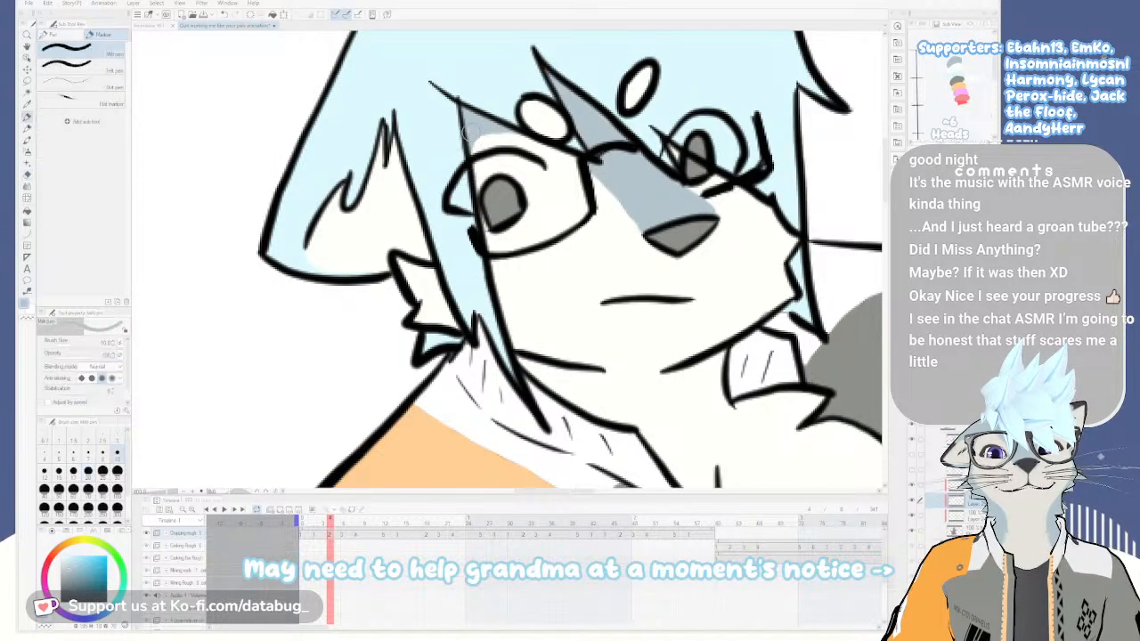
drag(580, 339, 567, 242)
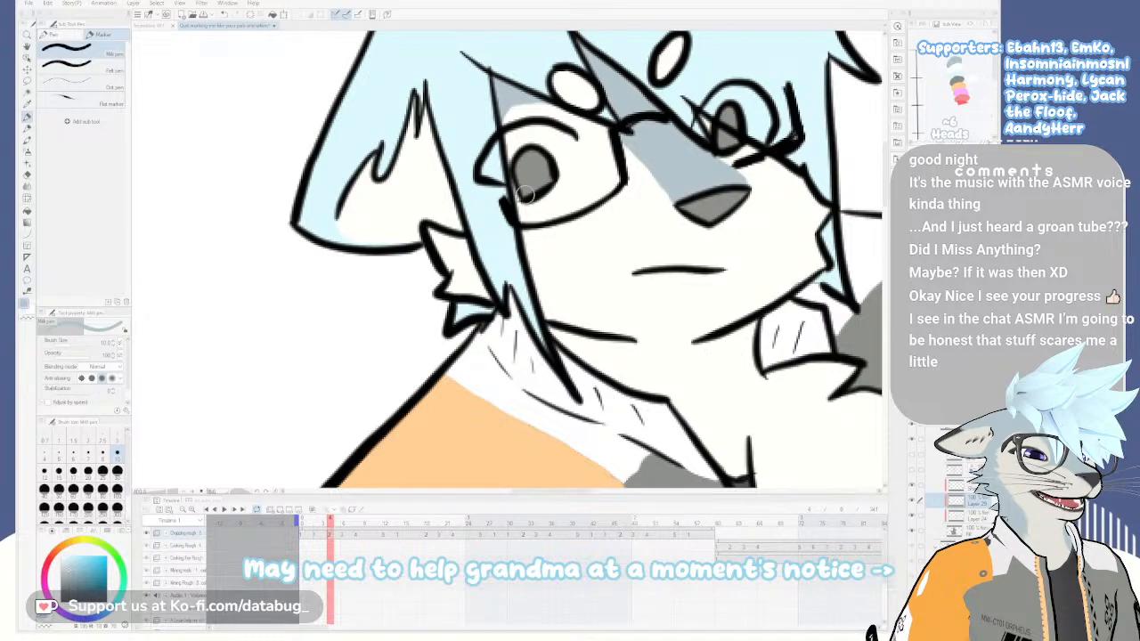
Paint the upper part of the cheek fur tuft behind the hair lock blue-gray on the low-axe drawing
drag(565, 258, 575, 306)
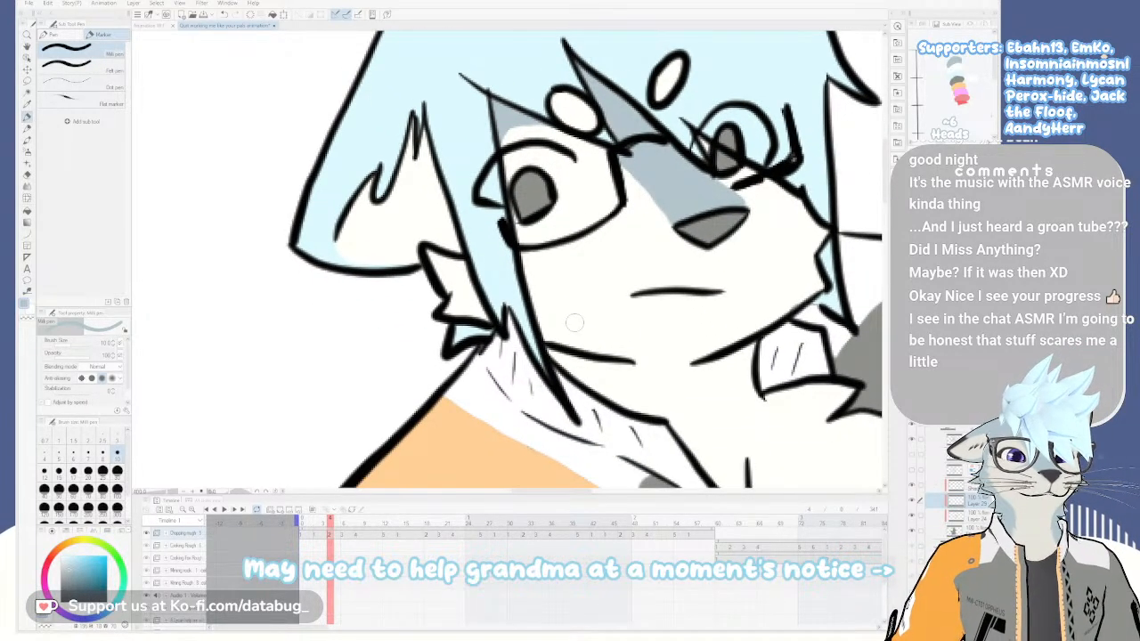
drag(549, 311, 605, 290)
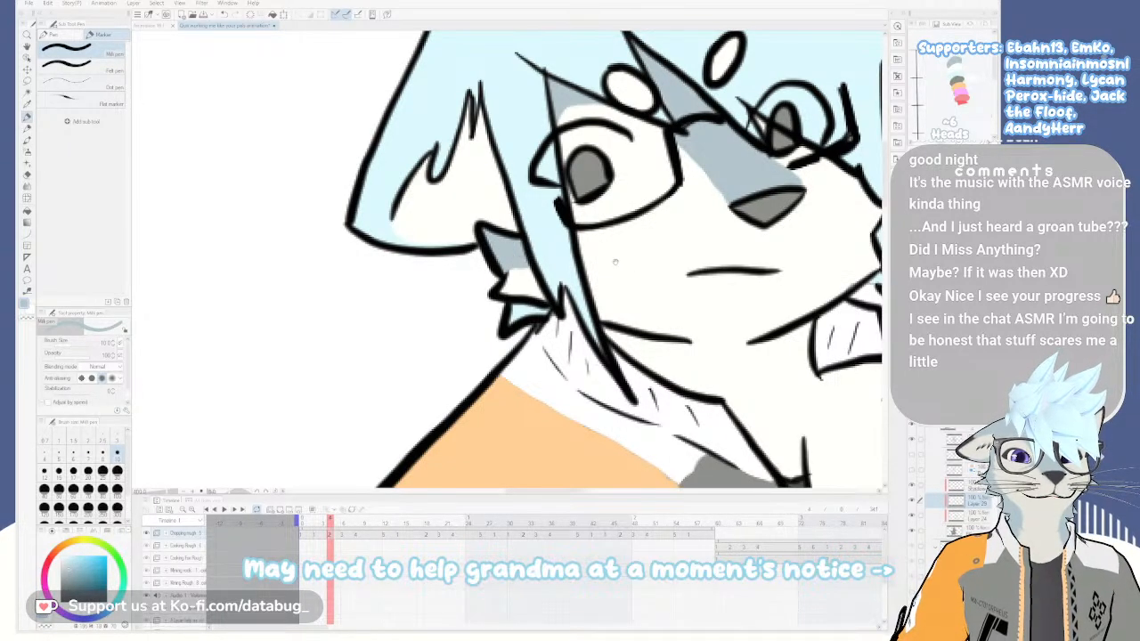
drag(614, 261, 544, 265)
drag(651, 331, 595, 304)
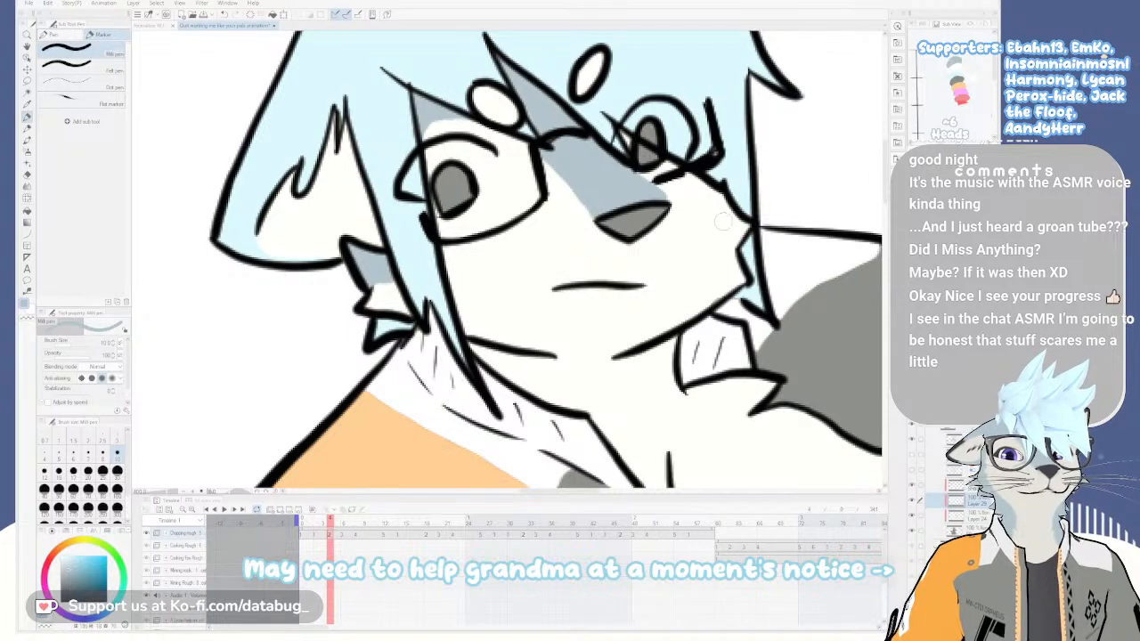
drag(703, 269, 669, 266)
scroll(686, 254, down, 4)
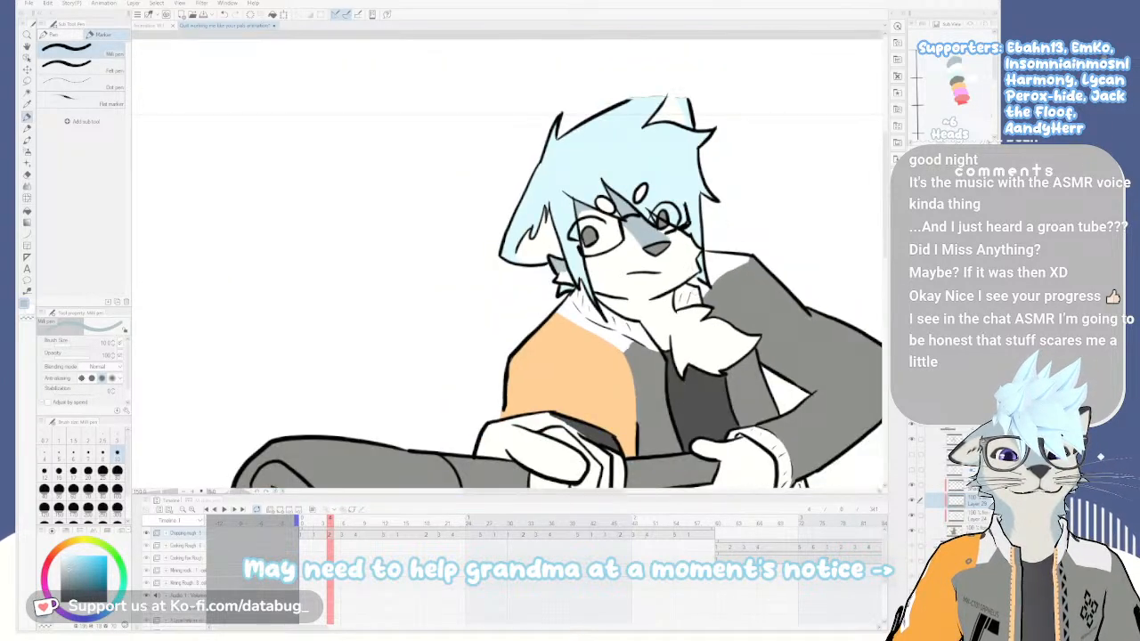
Outline the shaded side of the neck between the jaw and the collar in blue-gray and fill it
drag(677, 312, 614, 213)
scroll(618, 213, up, 4)
key(Left)
key(Right)
key(Left)
key(Right)
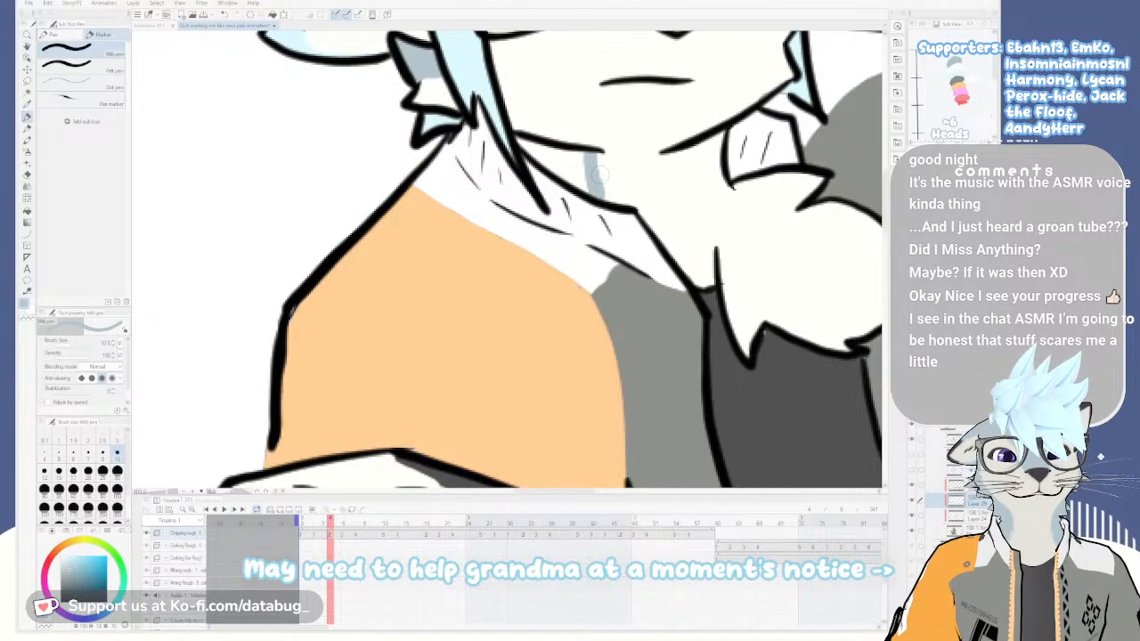
key(g)
click(588, 174)
scroll(570, 166, down, 3)
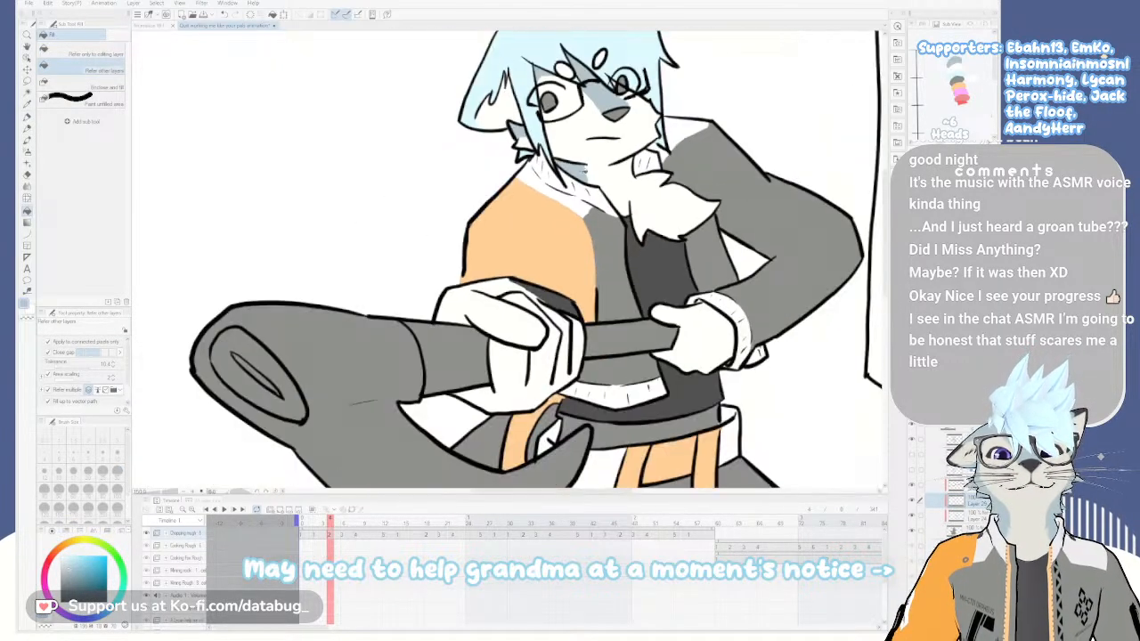
Flip through the axe-swing drawings to compare their eye and face fur colors with the fully colored drawing
key(Left)
key(Right)
key(Left)
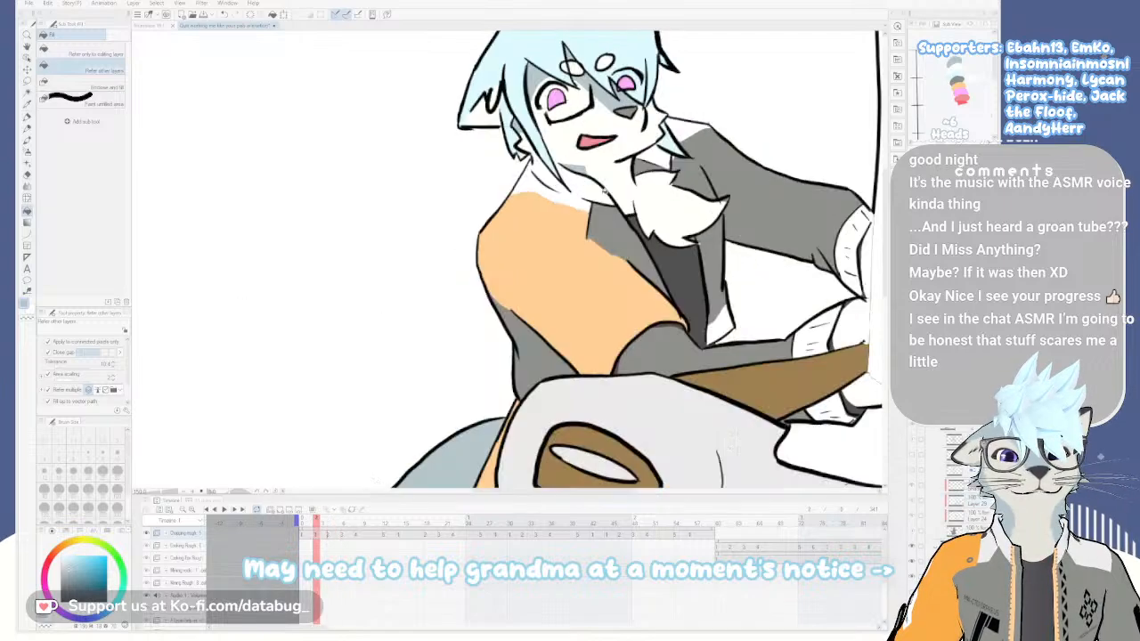
key(Left)
key(Right)
key(Left)
key(Right)
key(Right)
key(Right)
key(Left)
key(Right)
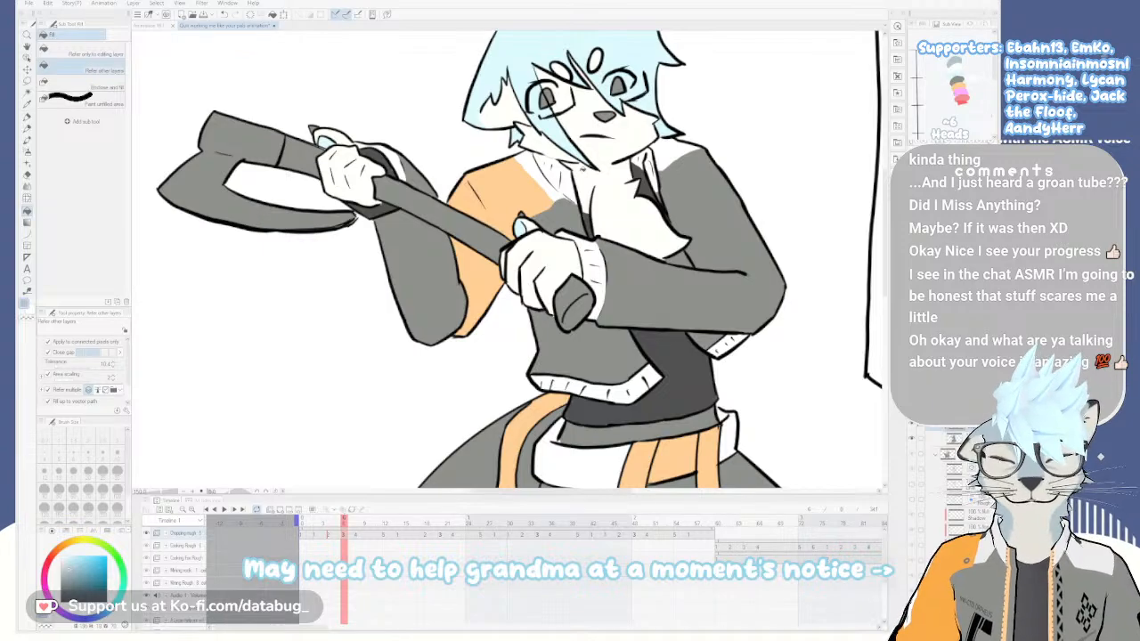
key(p)
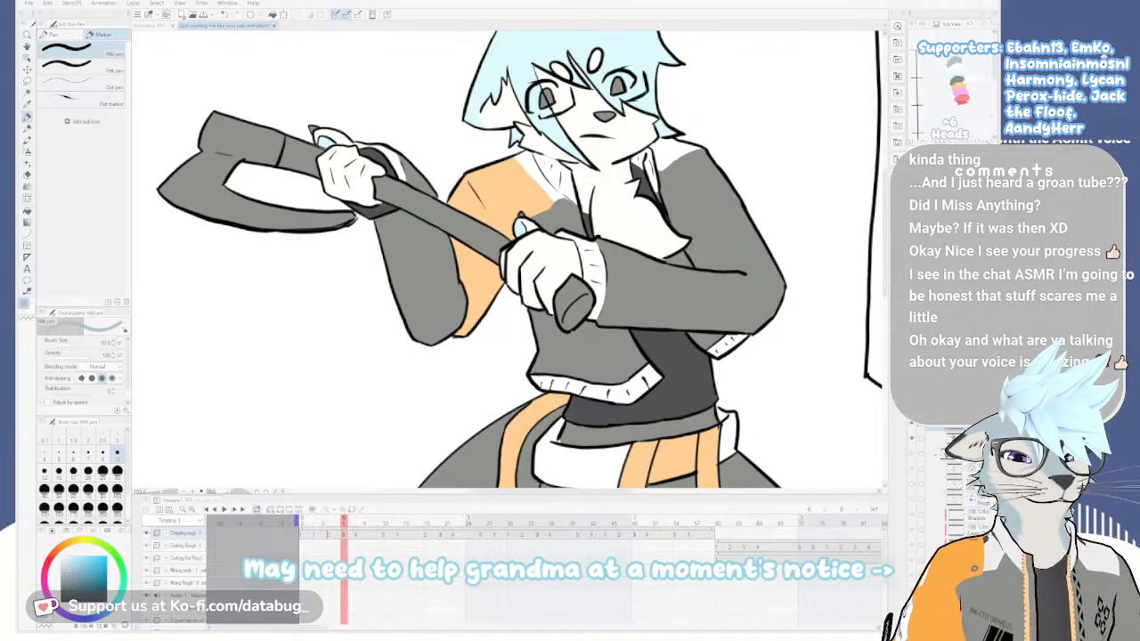
key(Left)
key(Right)
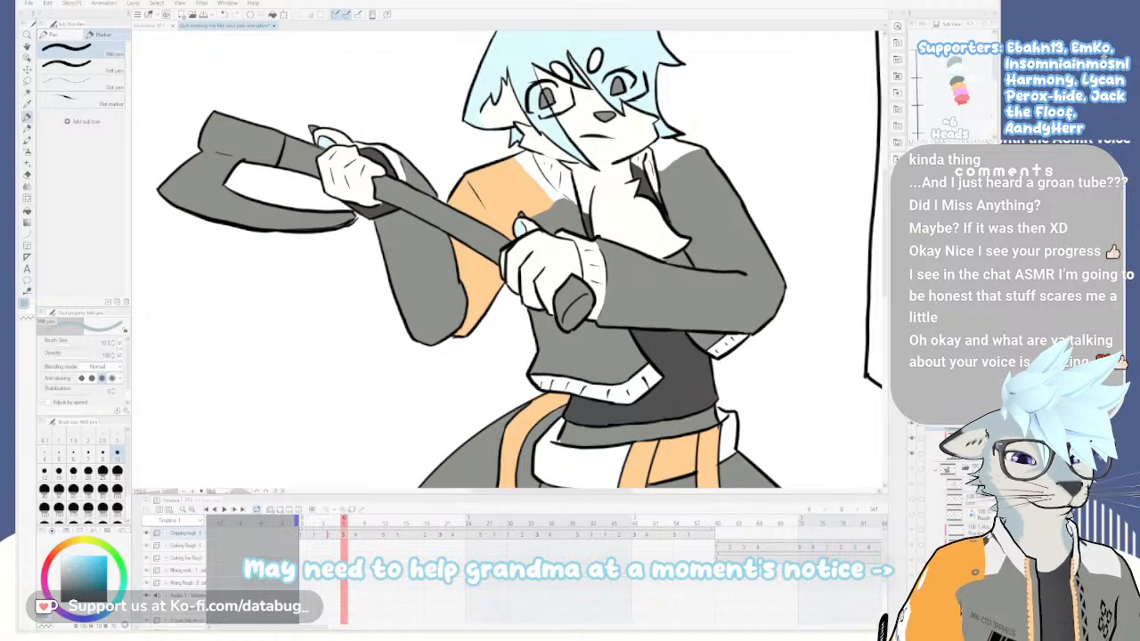
key(Right)
key(Right)
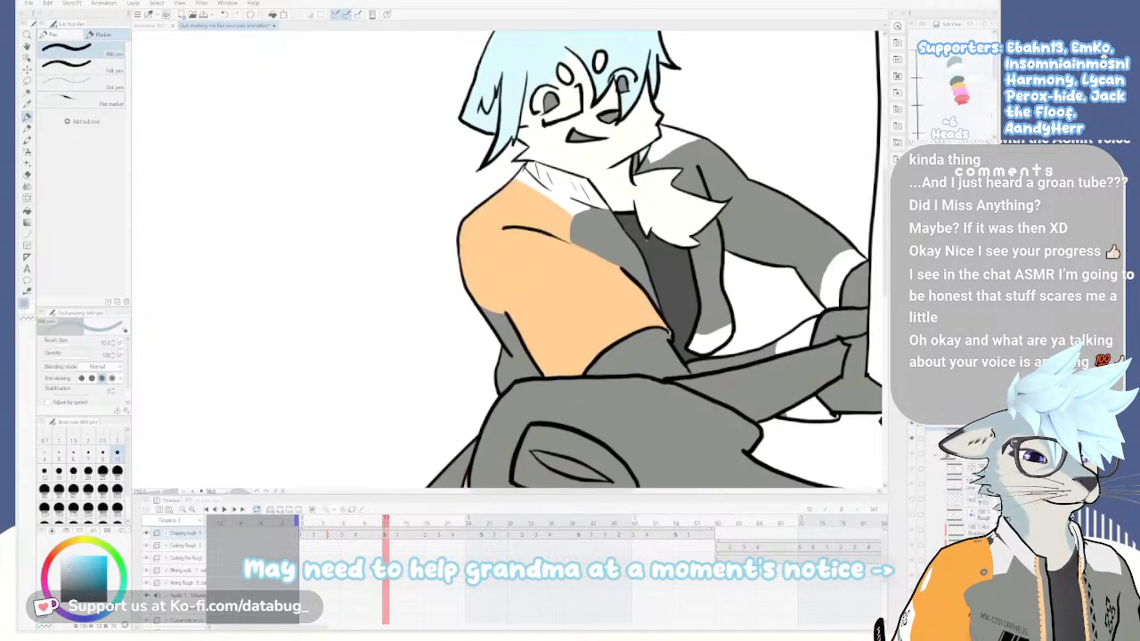
key(Right)
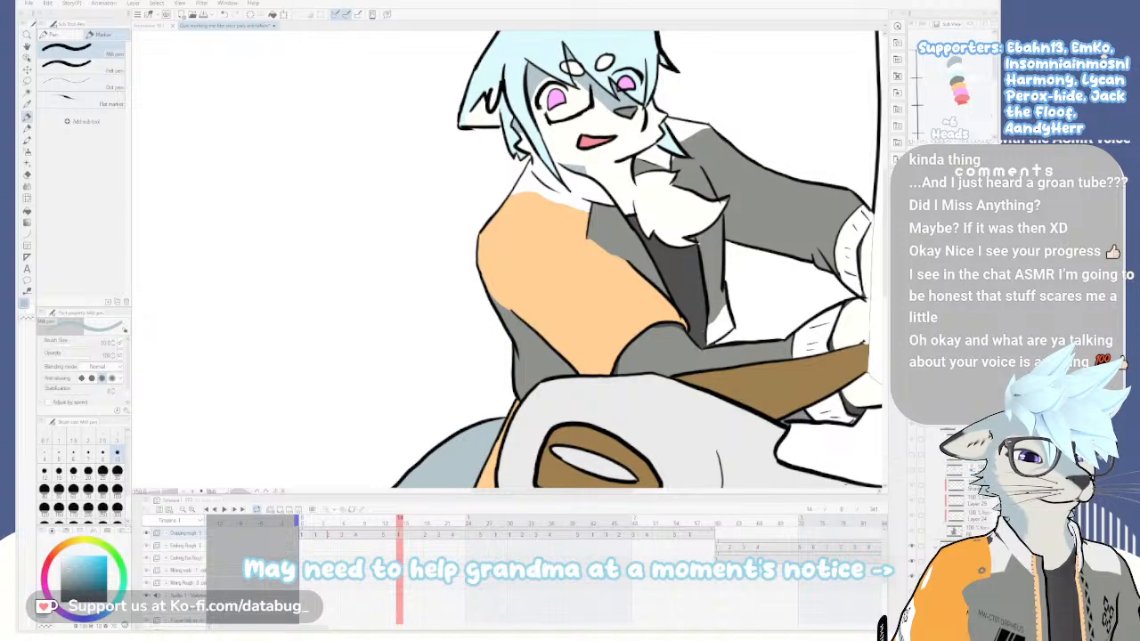
key(Right)
key(Right)
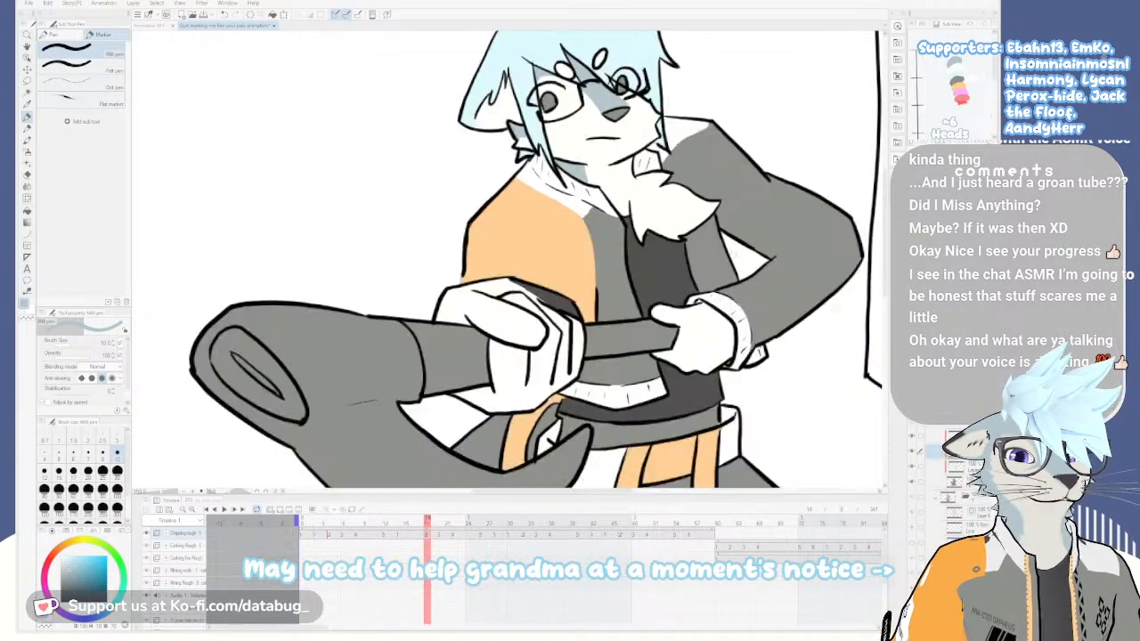
drag(594, 207, 586, 266)
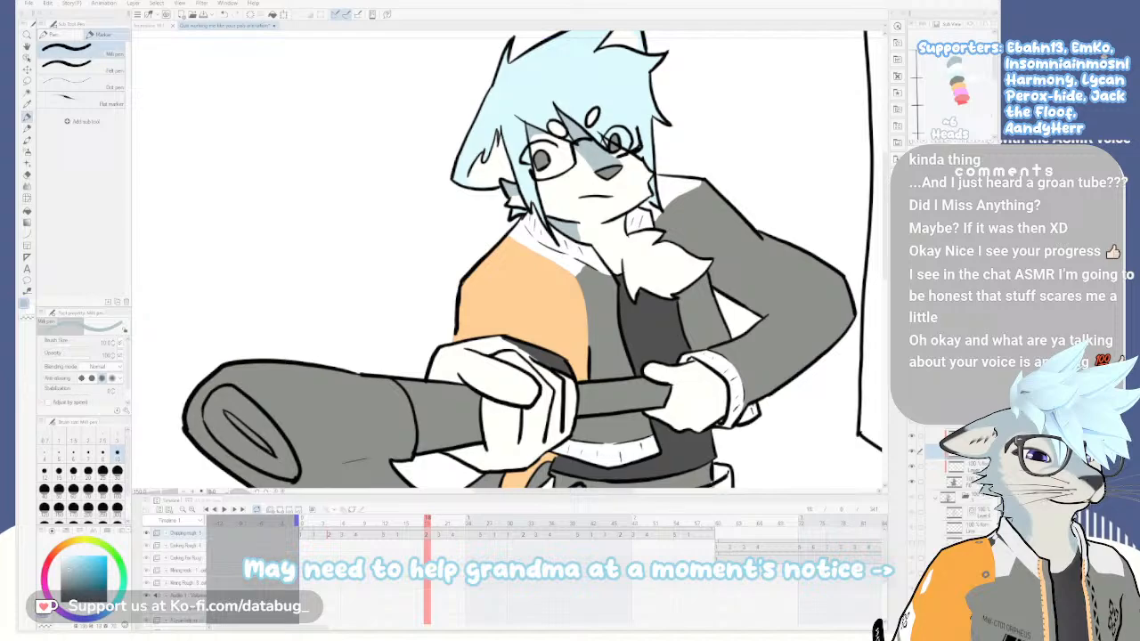
key(Left)
key(Left)
key(Right)
key(Right)
key(Left)
key(Left)
Sample the pink eye color from the reference and fill both irises on the low-axe drawing
click(958, 93)
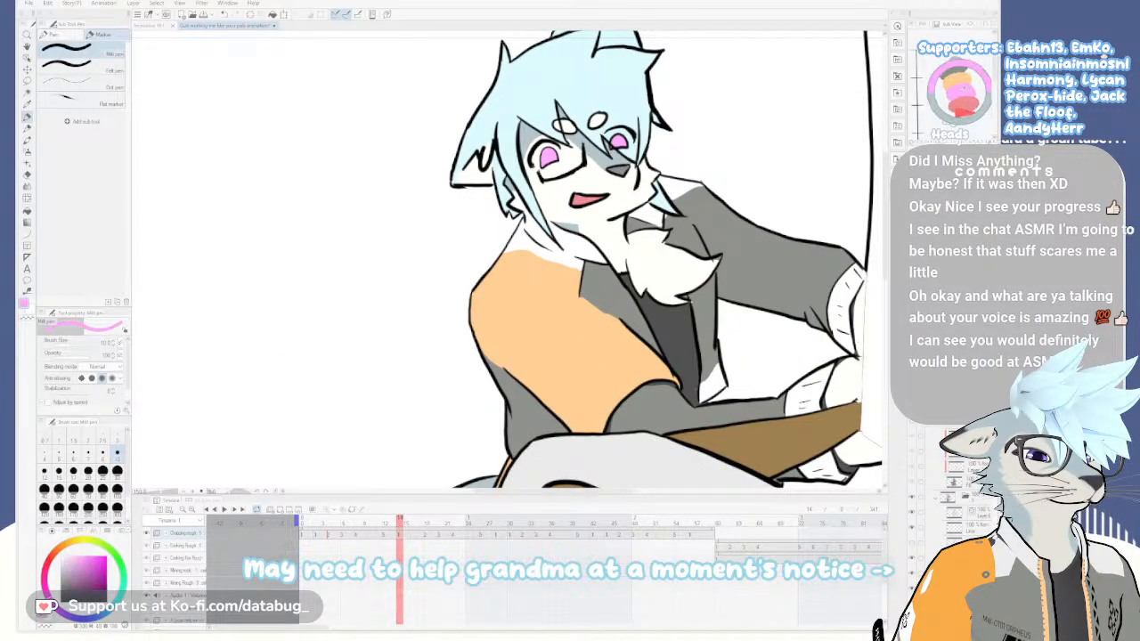
key(Right)
key(Right)
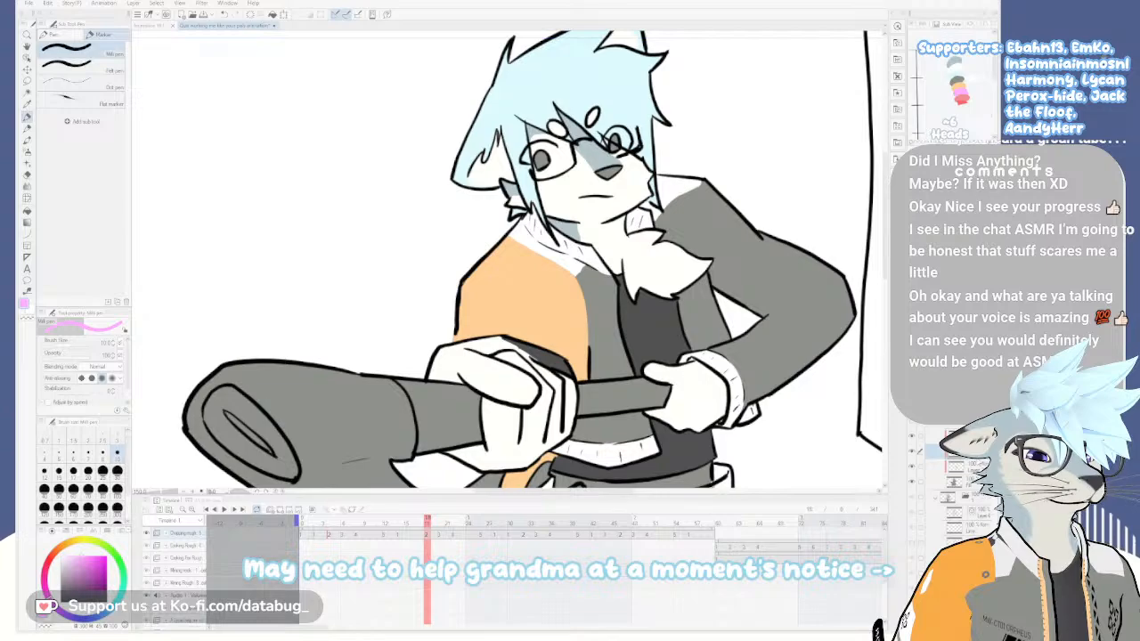
click(545, 160)
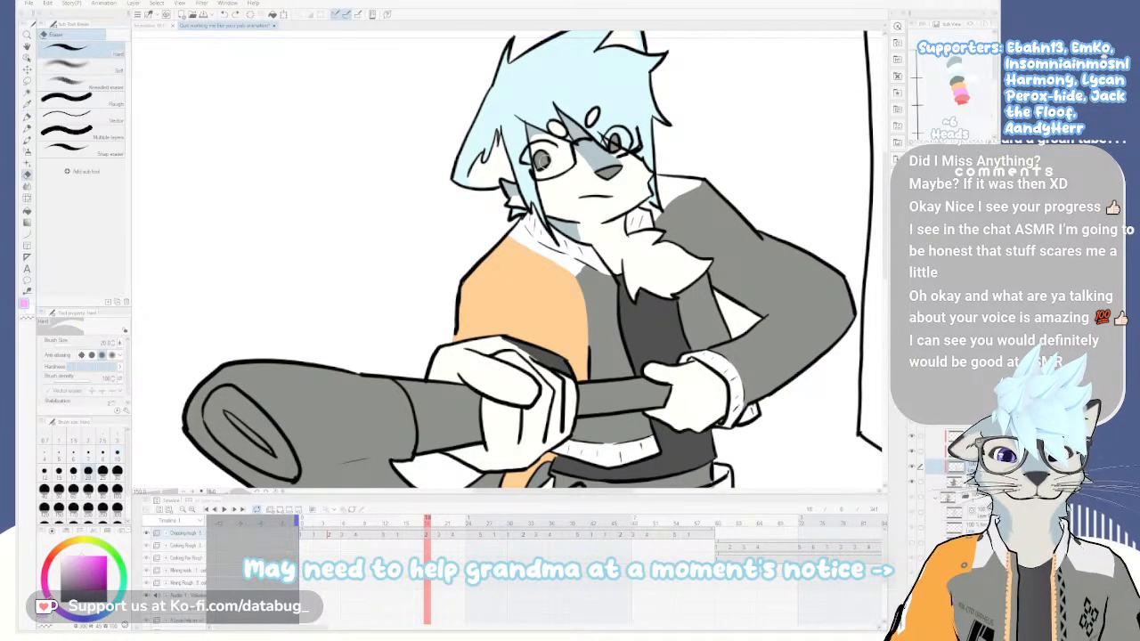
key(g)
scroll(612, 143, up, 5)
click(616, 142)
click(616, 182)
scroll(626, 186, down, 4)
scroll(627, 266, down, 2)
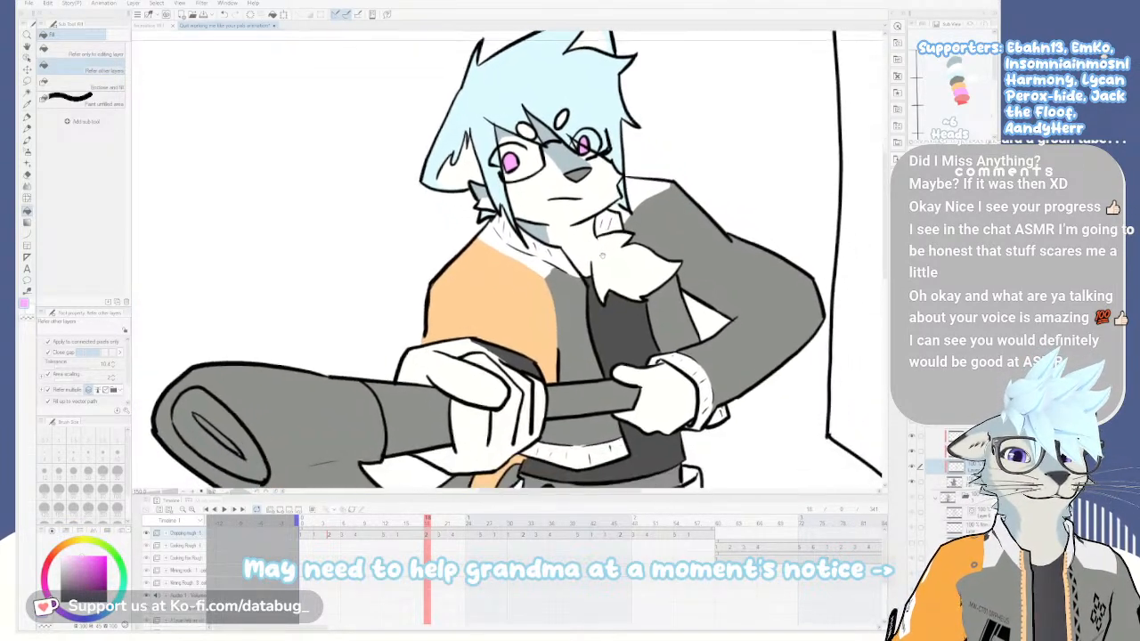
Fill both irises pink on the drawing with the axe held diagonally across the body
scroll(621, 284, up, 2)
scroll(624, 269, down, 2)
scroll(623, 269, up, 2)
drag(612, 264, 614, 292)
key(Right)
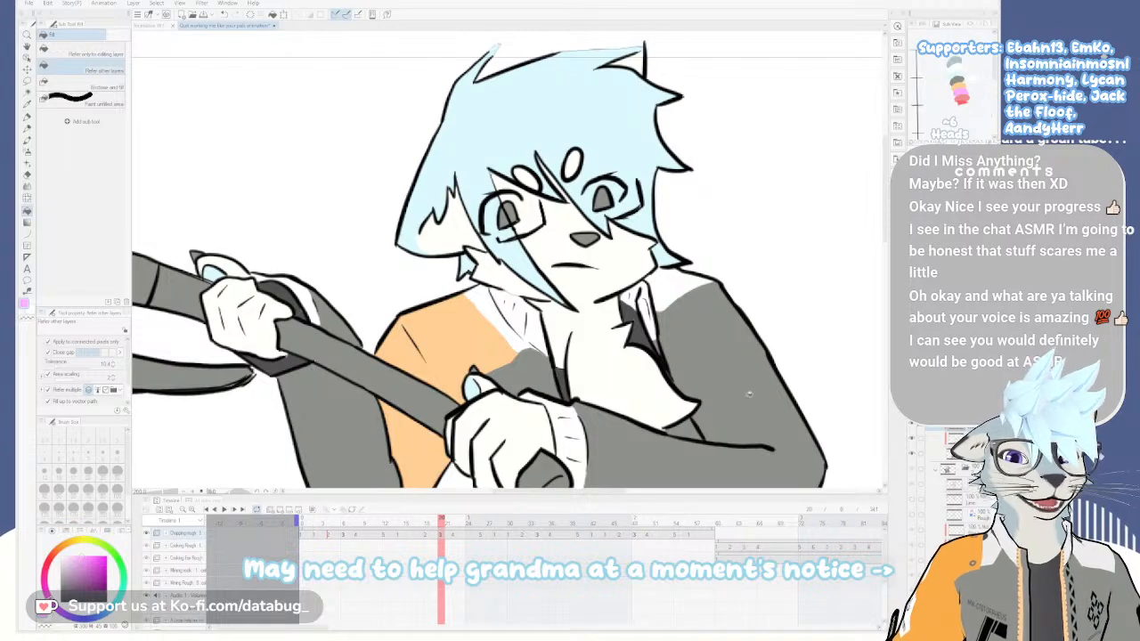
click(606, 197)
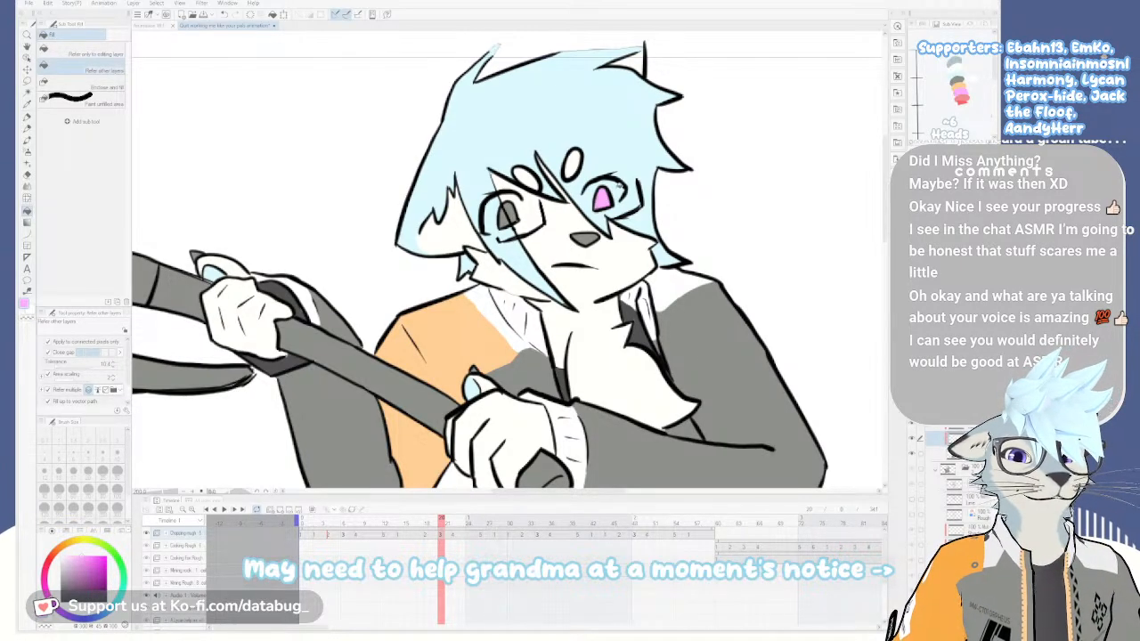
scroll(560, 196, up, 5)
click(509, 211)
scroll(360, 256, down, 6)
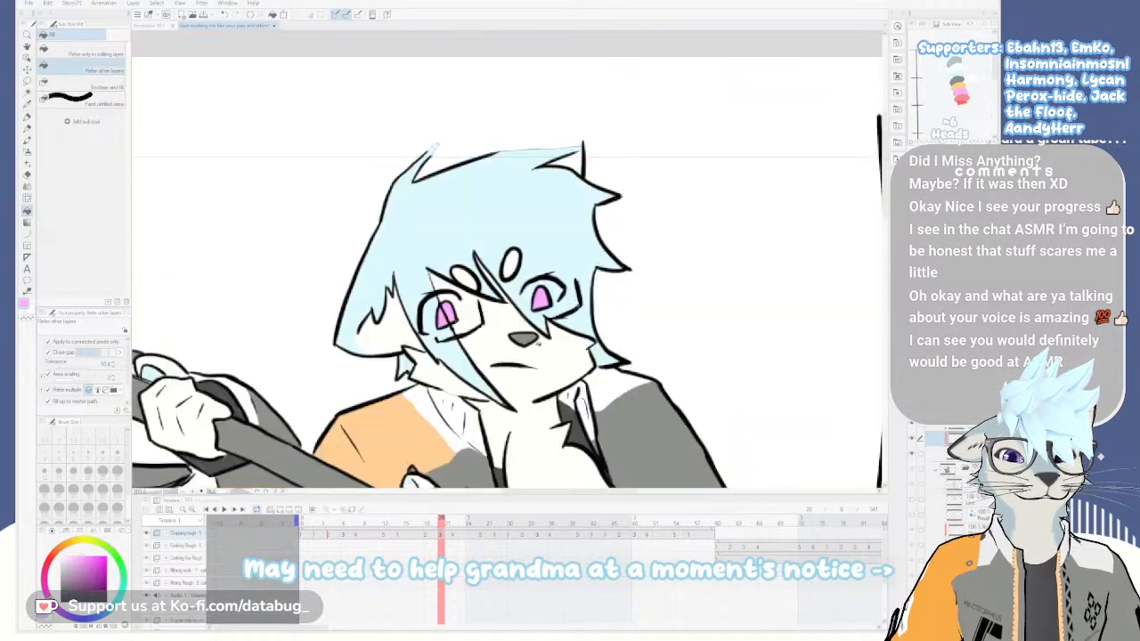
drag(532, 313, 563, 303)
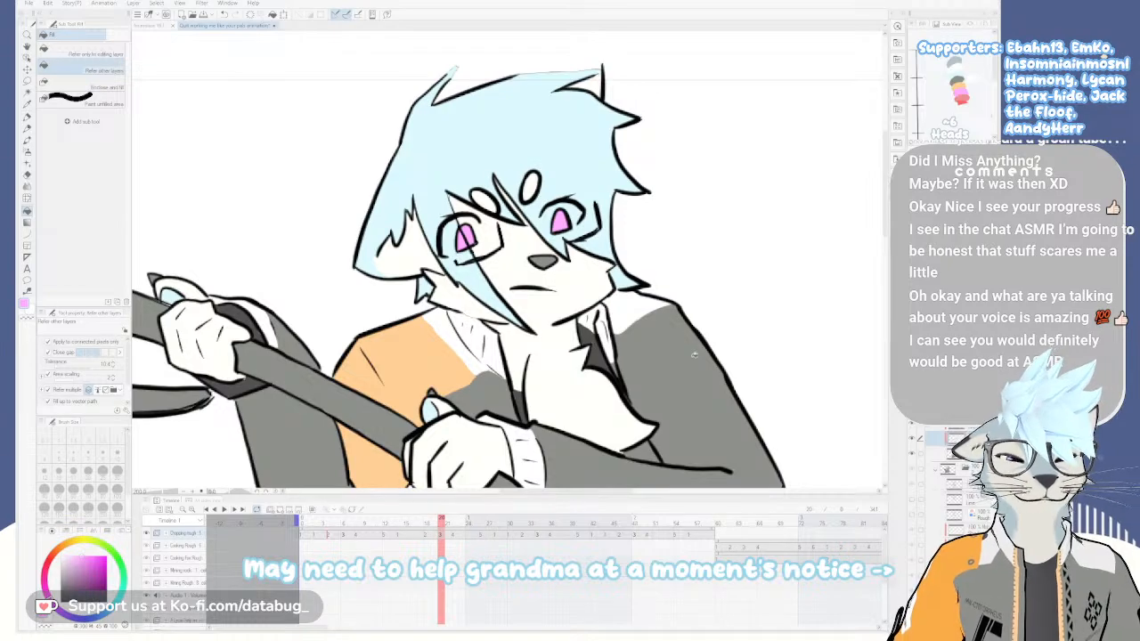
Fill both irises pink on the drawing where the raised arm covers the mouth
key(Right)
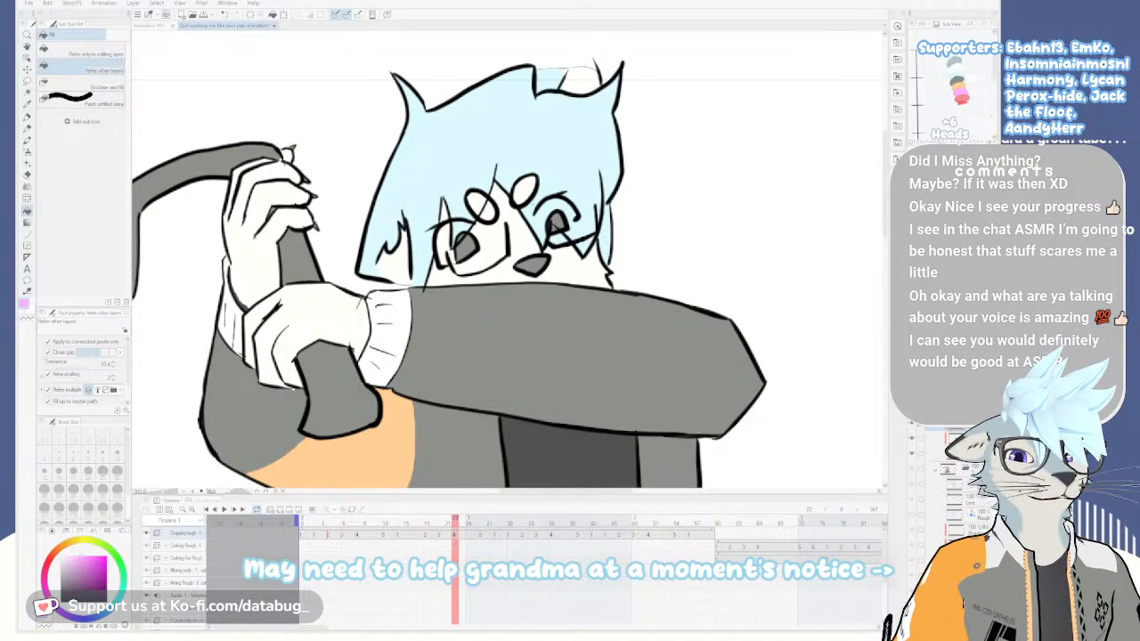
scroll(526, 200, up, 2)
click(591, 240)
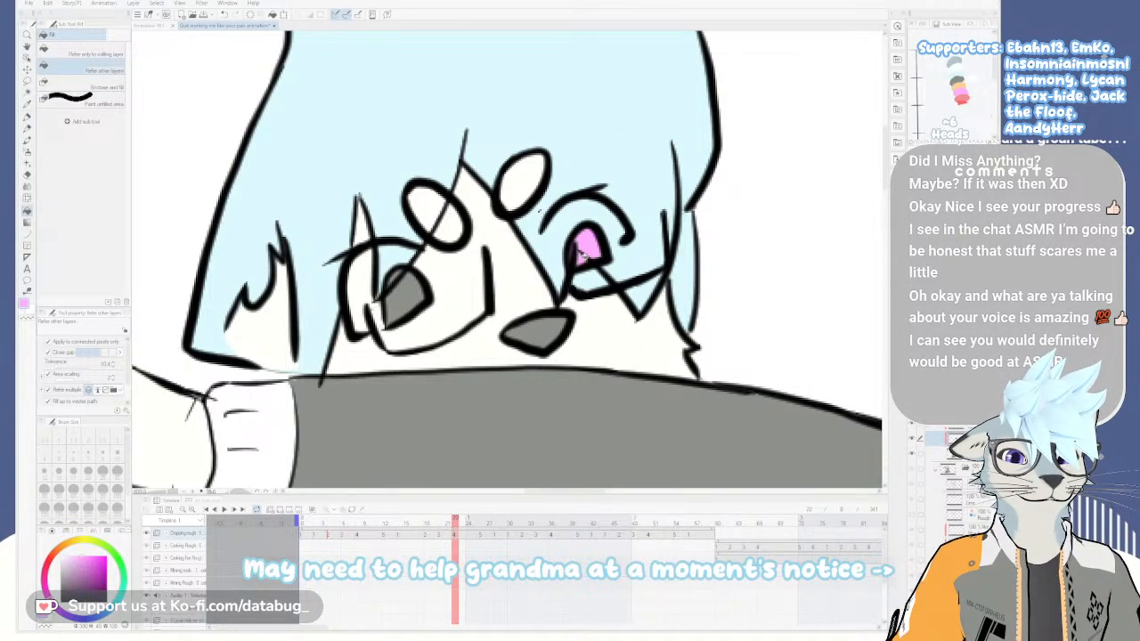
click(405, 281)
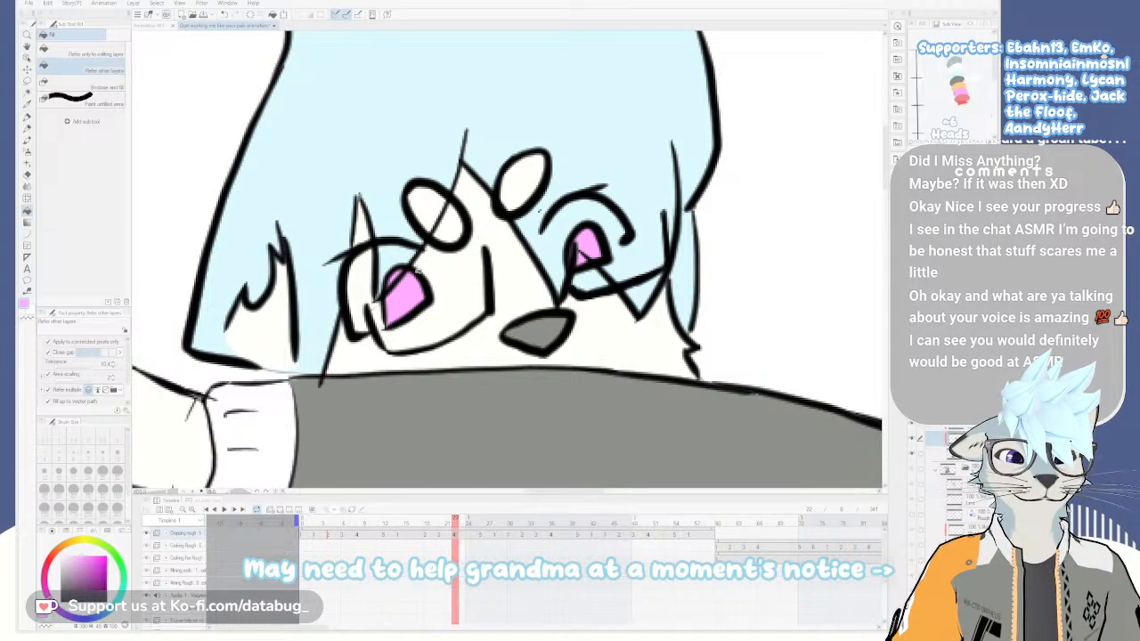
scroll(544, 81, down, 2)
scroll(525, 80, up, 2)
scroll(588, 373, down, 2)
Fill both irises pink on the open-mouthed drawing where the character leans into the chop
mouse_move(574, 443)
mouse_down()
mouse_move(552, 349)
mouse_move(560, 335)
mouse_up()
key(Right)
key(Right)
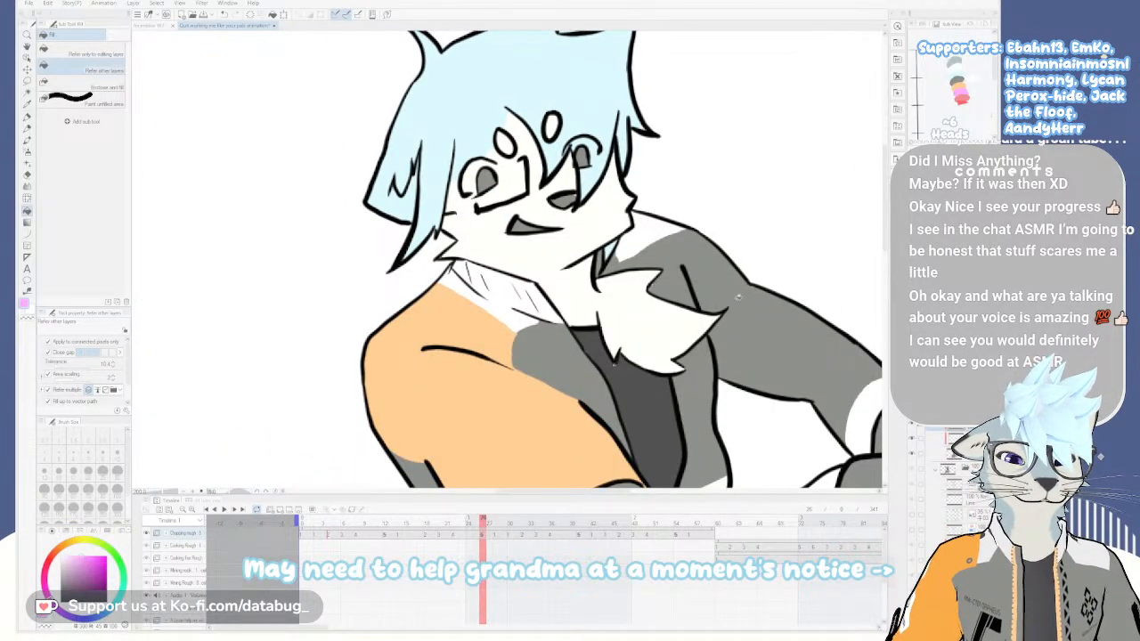
click(485, 183)
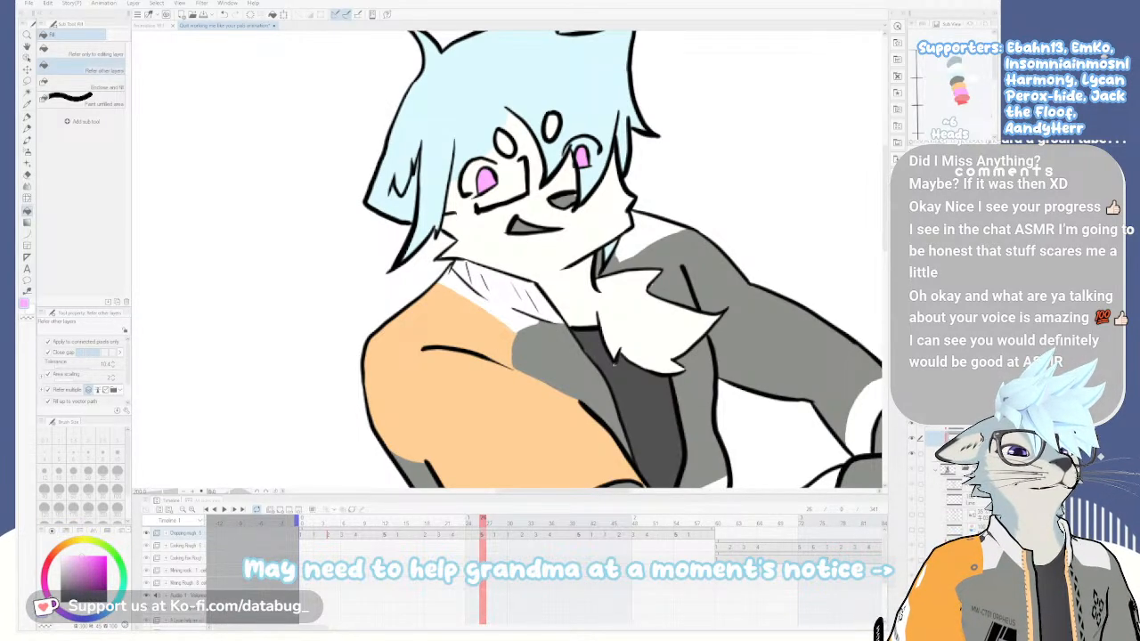
scroll(547, 183, up, 3)
scroll(565, 285, down, 5)
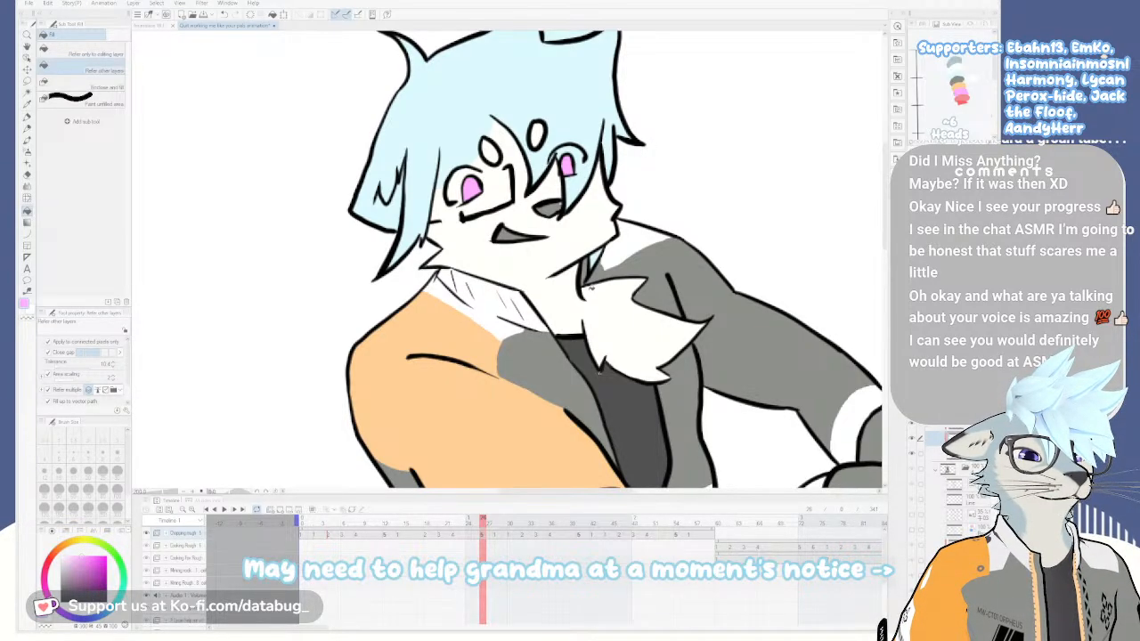
drag(591, 337, 614, 430)
drag(585, 307, 591, 358)
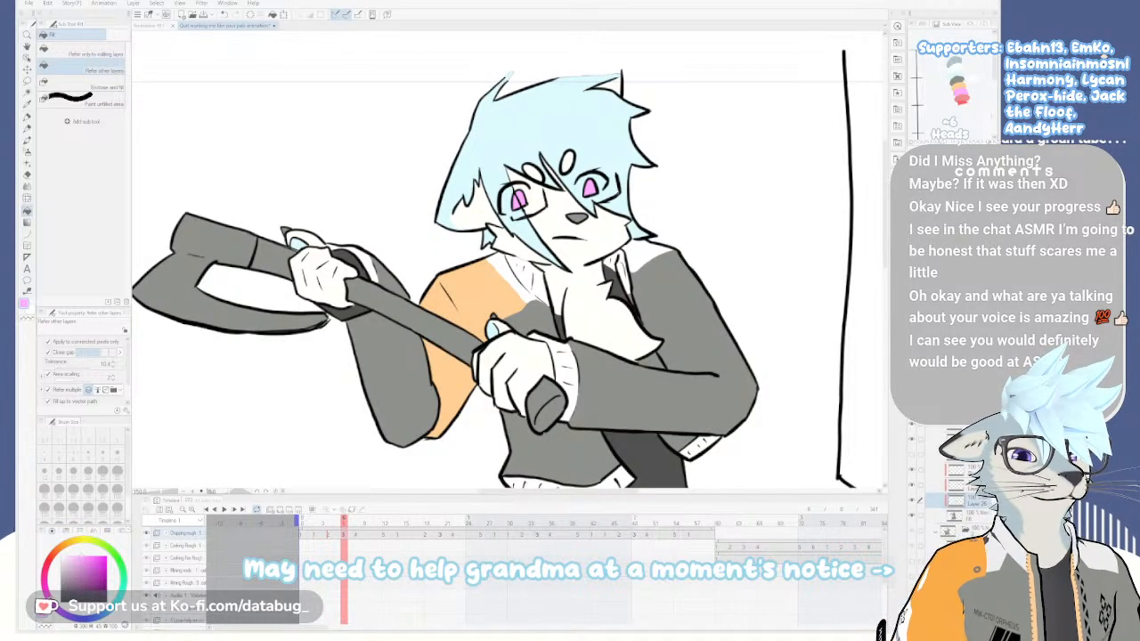
Sample the blue-gray fur color from the reference and paint the cheek tuft below the ear on the diagonal-axe drawing
click(954, 64)
scroll(768, 148, up, 1)
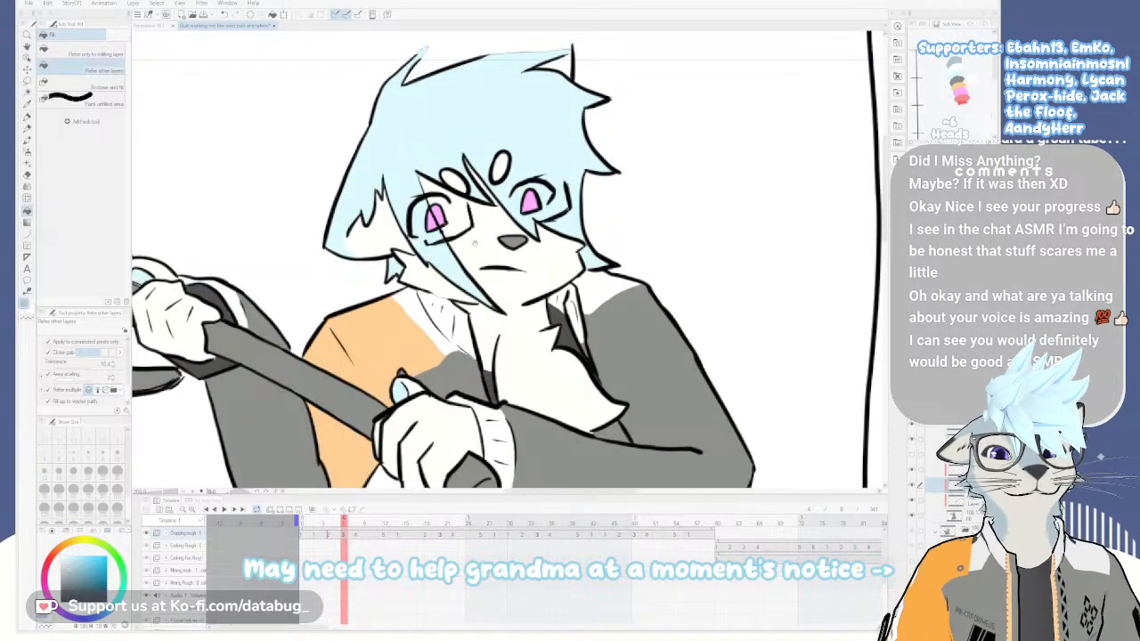
drag(474, 243, 580, 243)
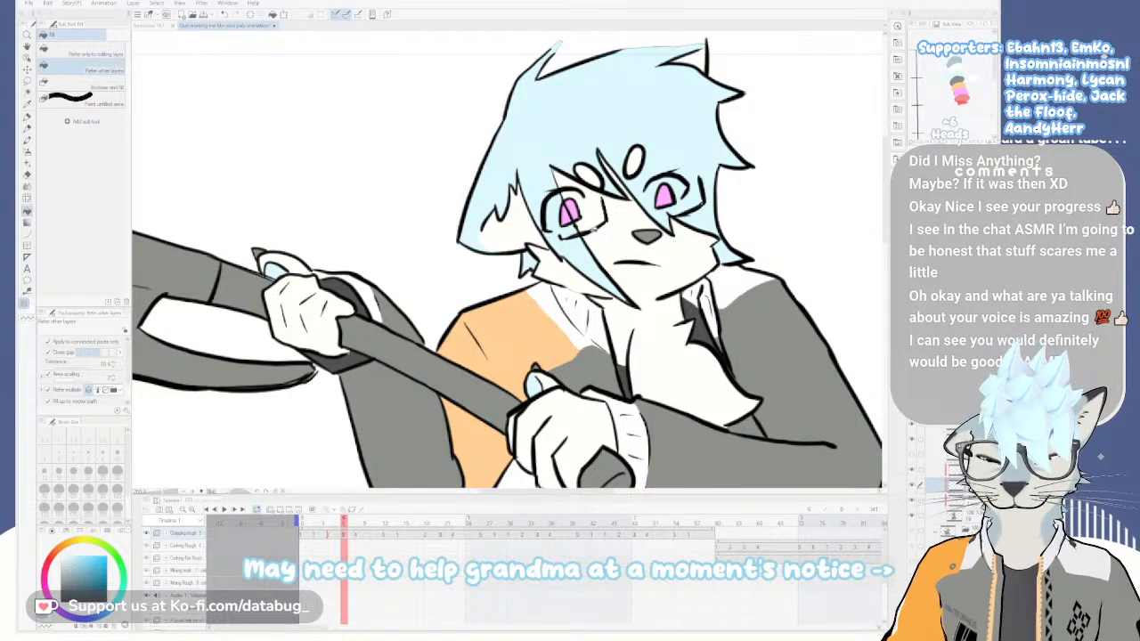
key(p)
drag(531, 247, 543, 256)
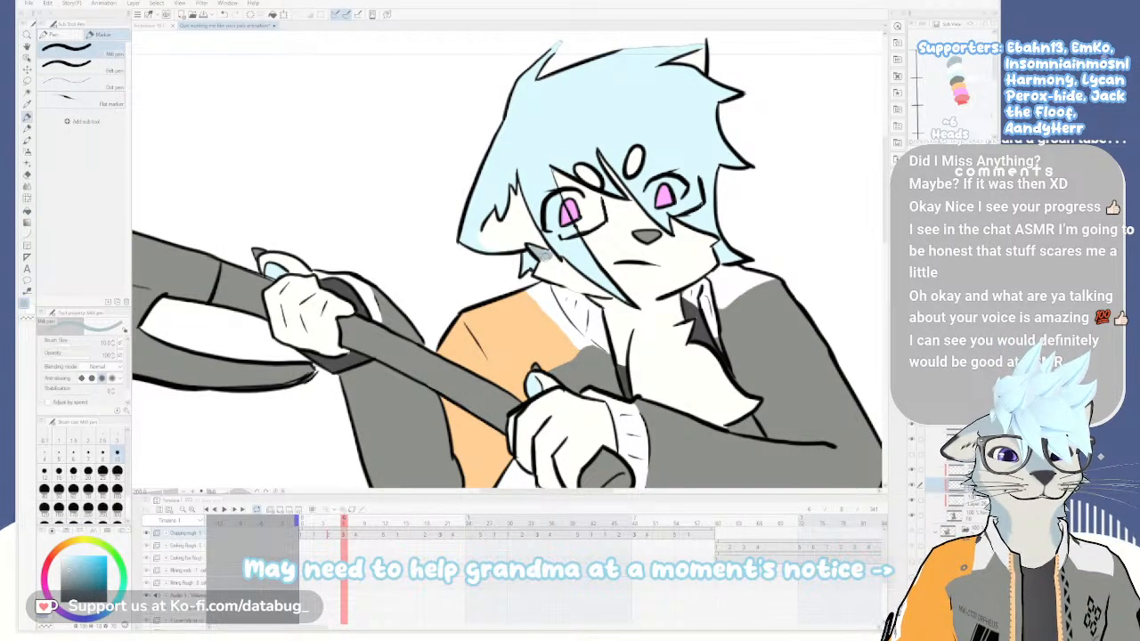
drag(537, 253, 531, 250)
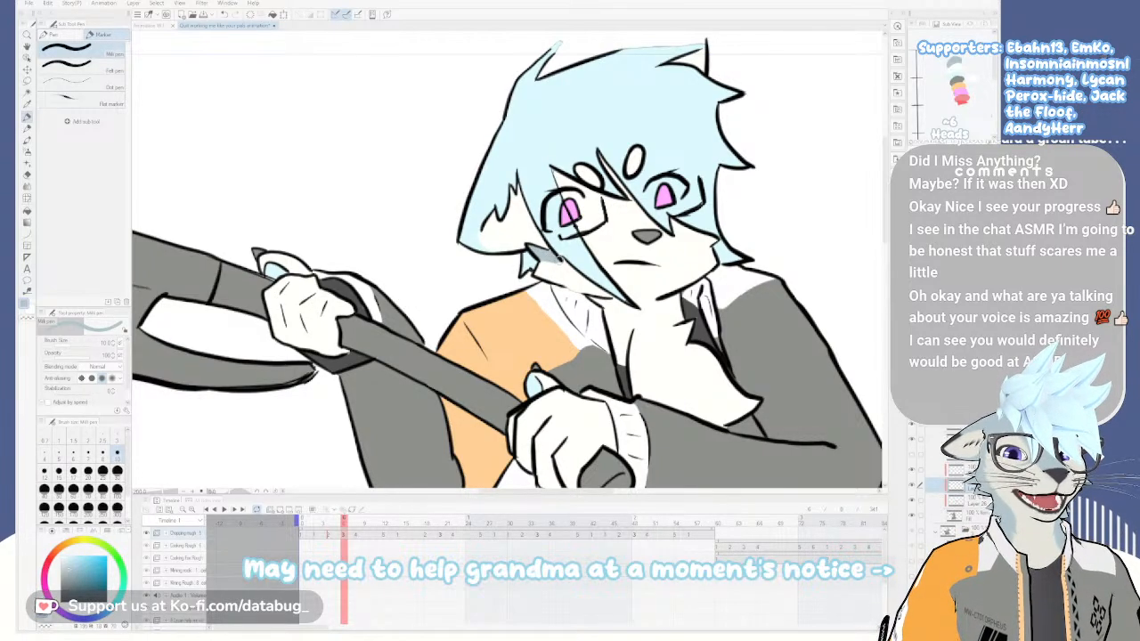
Paint the blue-gray fur marking down the nose bridge between the eyes on the diagonal-axe drawing
drag(638, 247, 594, 269)
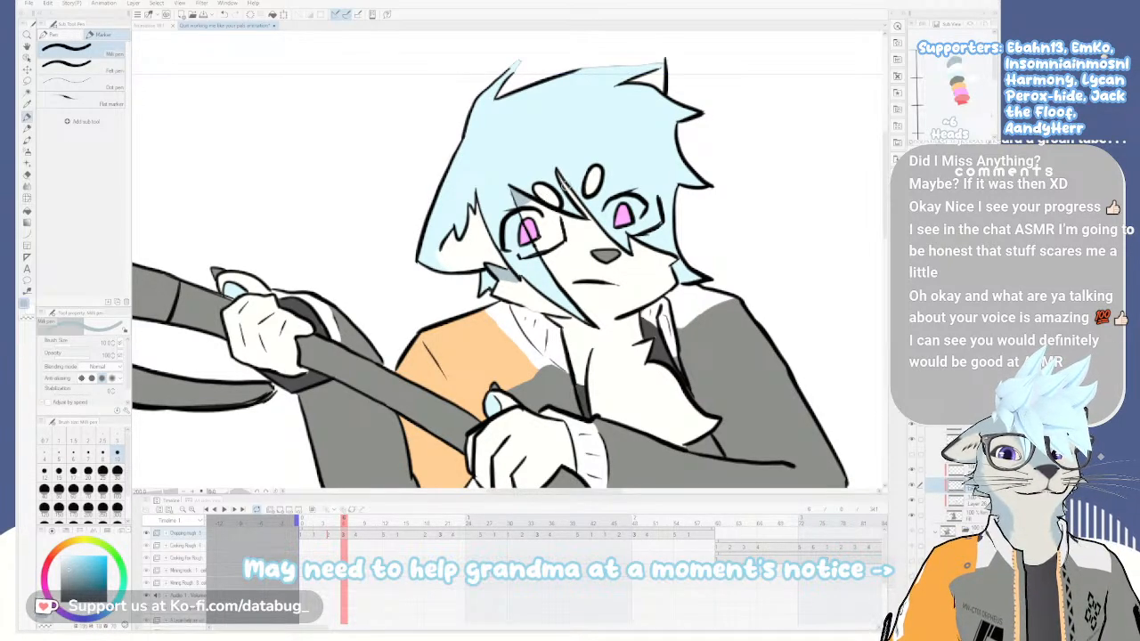
key(g)
key(p)
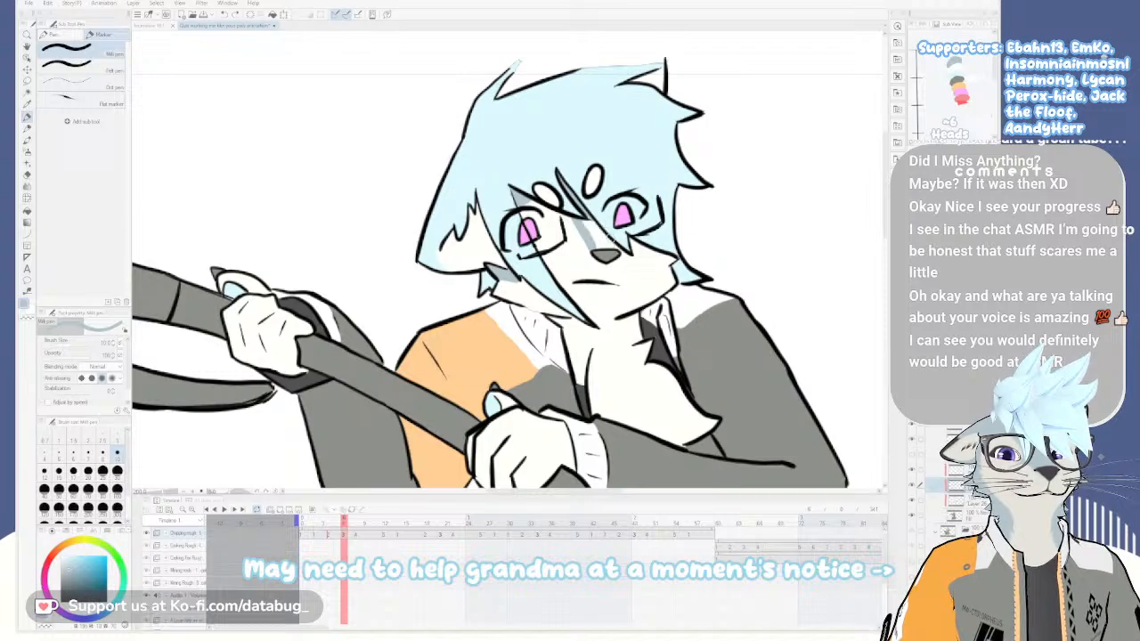
key(g)
scroll(606, 231, up, 3)
scroll(627, 272, down, 3)
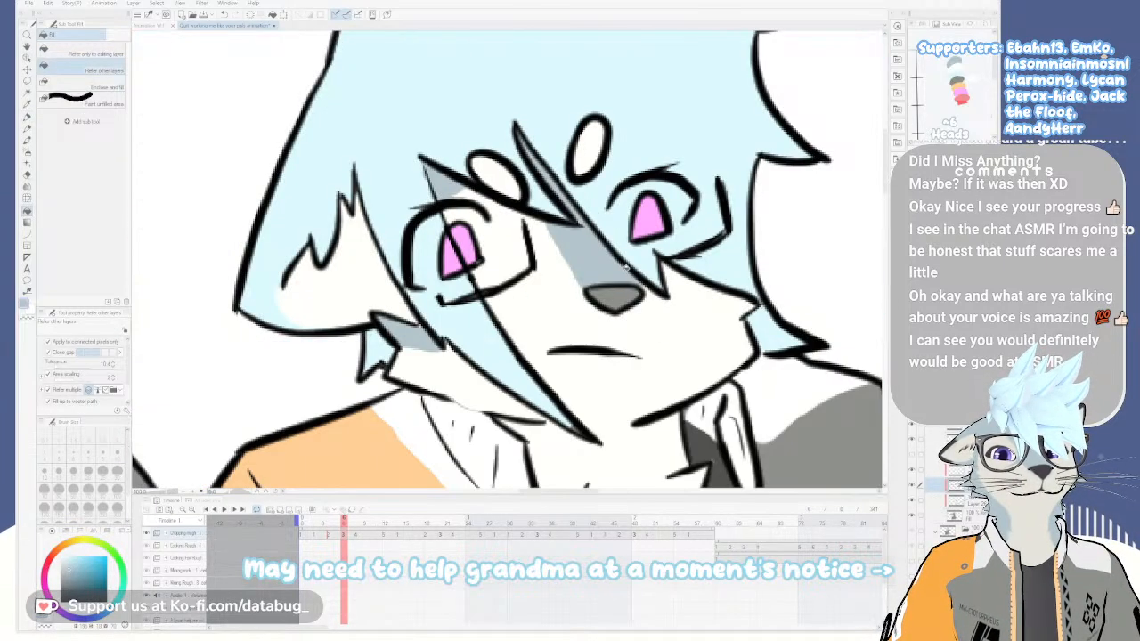
drag(630, 276, 584, 257)
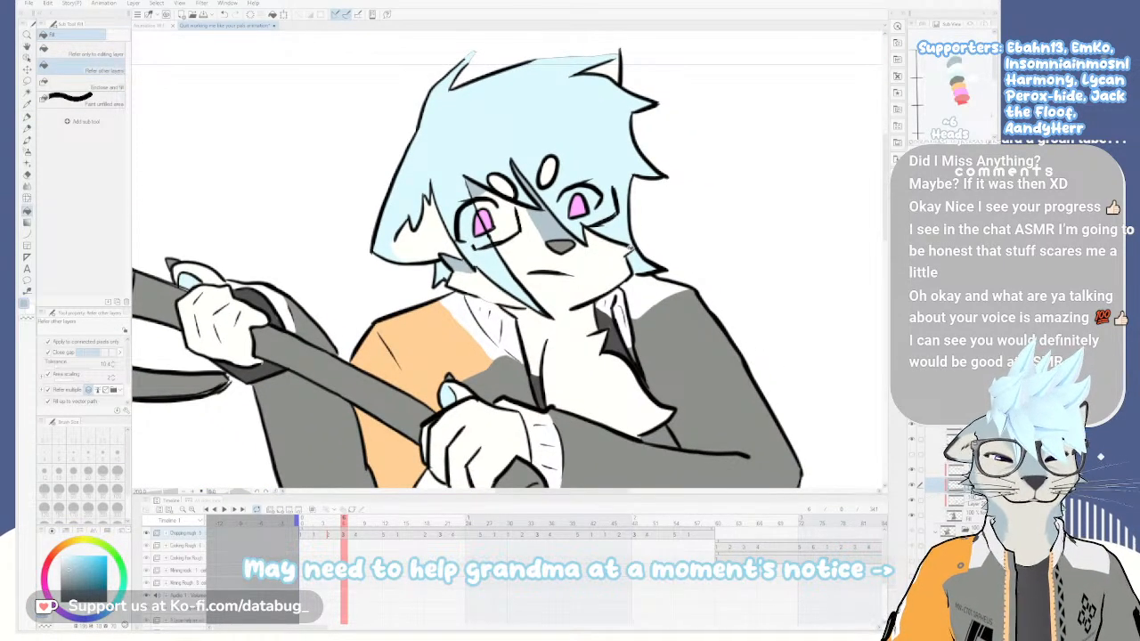
Compare the nose-bridge marking on the diagonal-axe drawing with the face markings on the neighbouring drawings
key(Right)
key(ctrl+space)
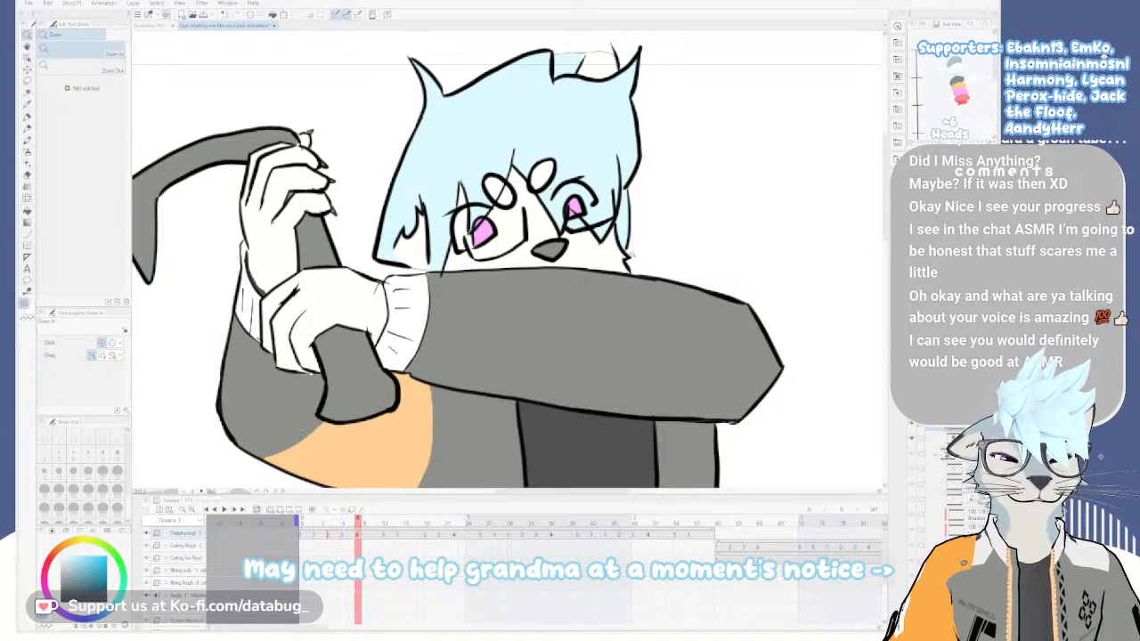
key(Left)
key(Left)
key(Right)
key(Left)
key(Right)
key(Left)
key(Right)
key(Left)
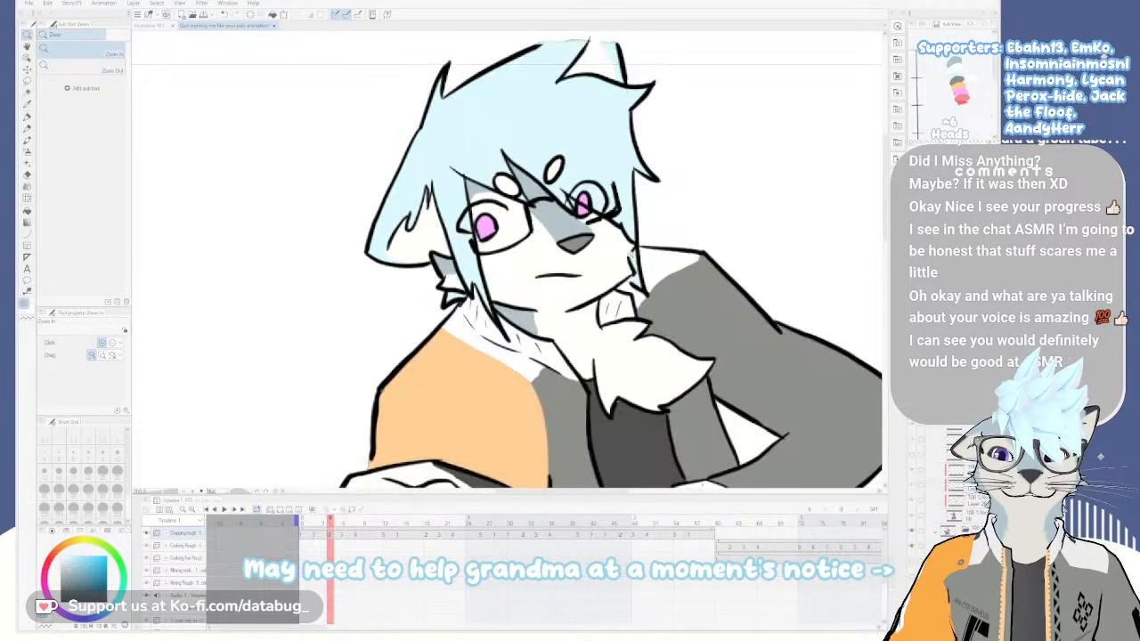
key(p)
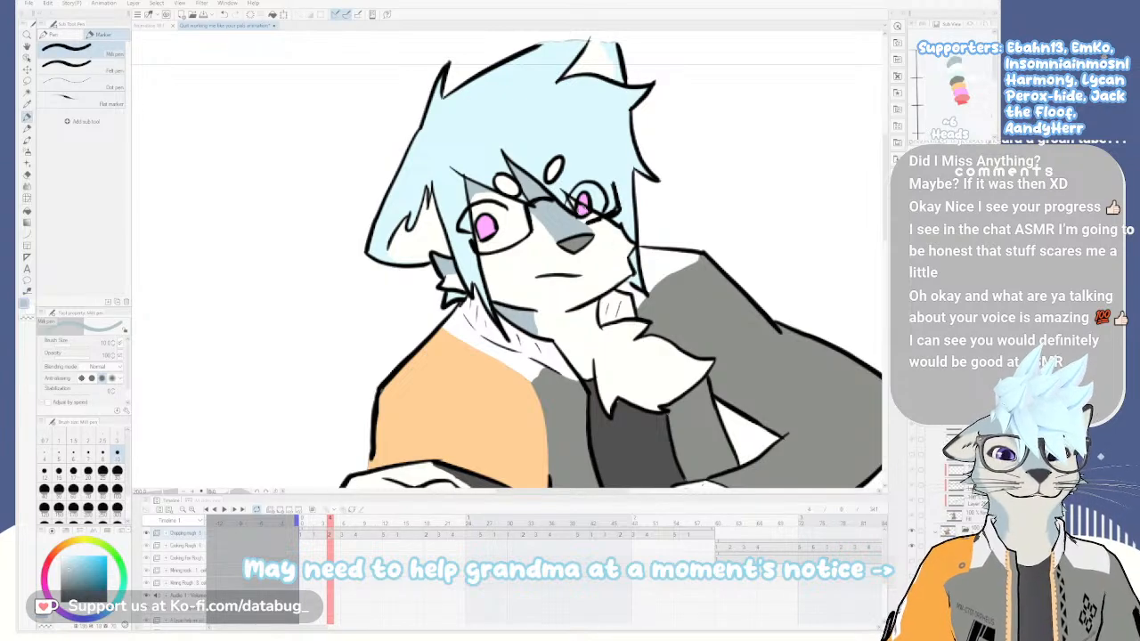
key(Right)
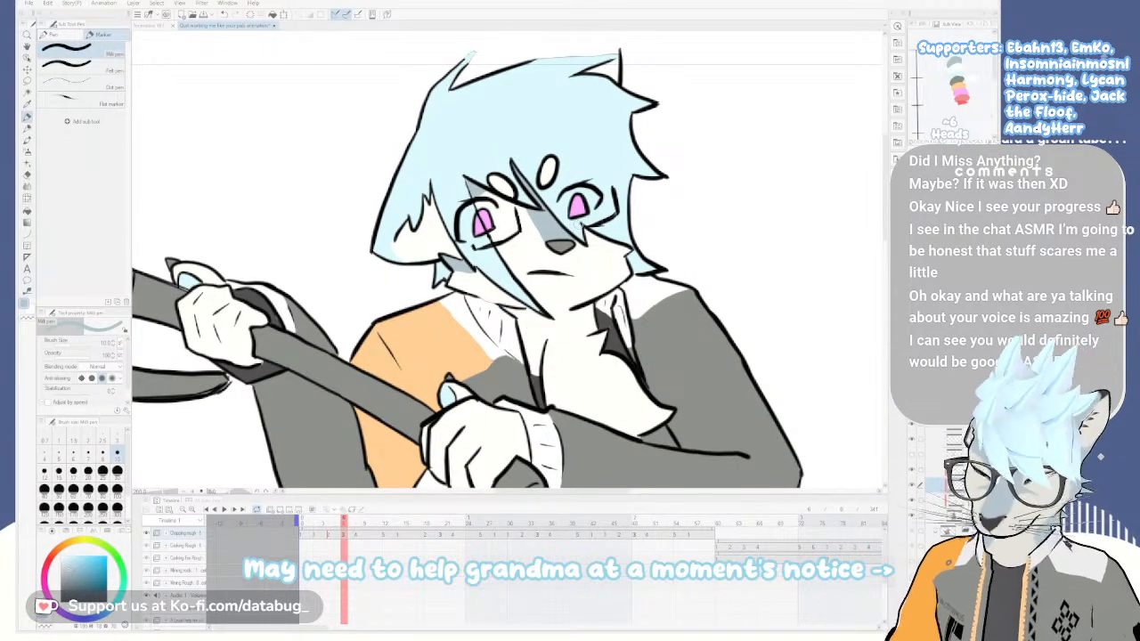
key(Left)
key(Right)
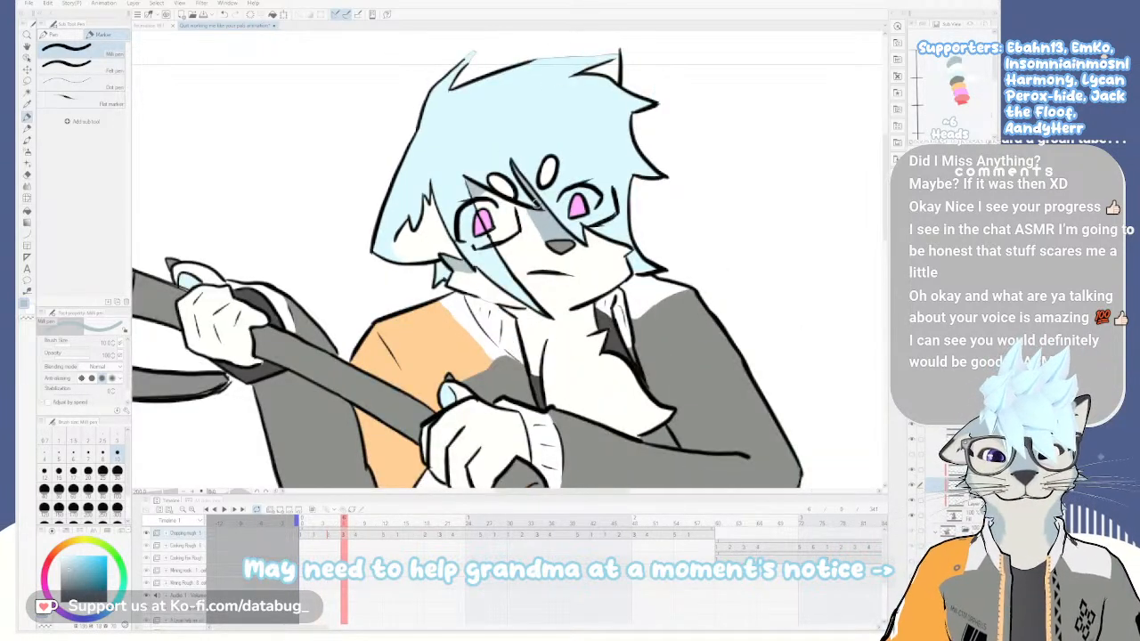
key(m)
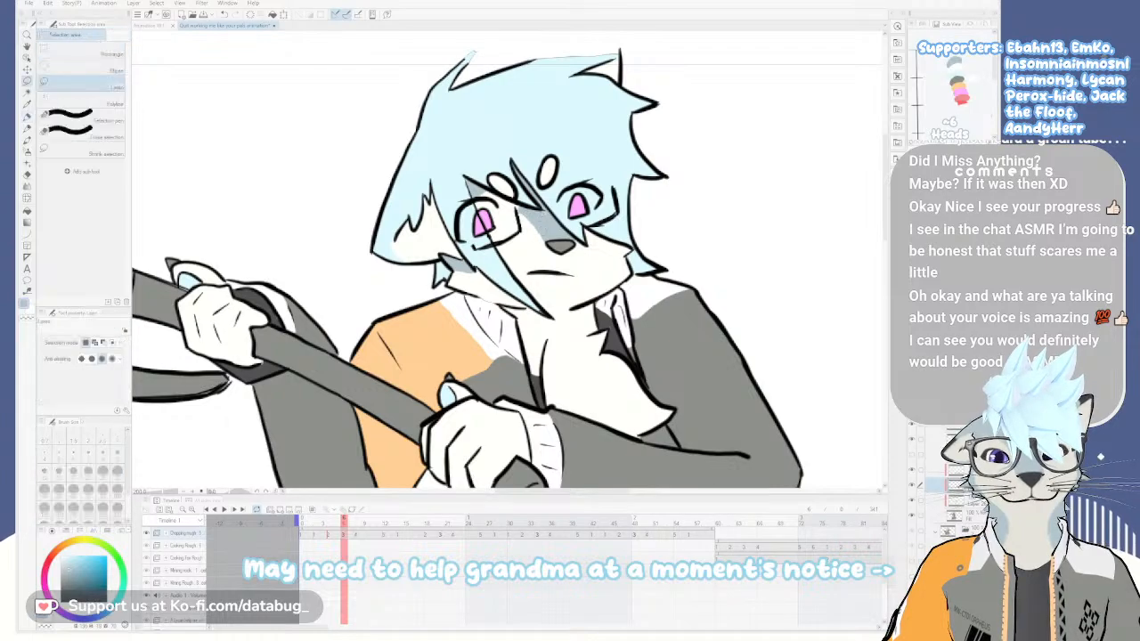
key(Right)
key(Left)
key(Left)
key(Right)
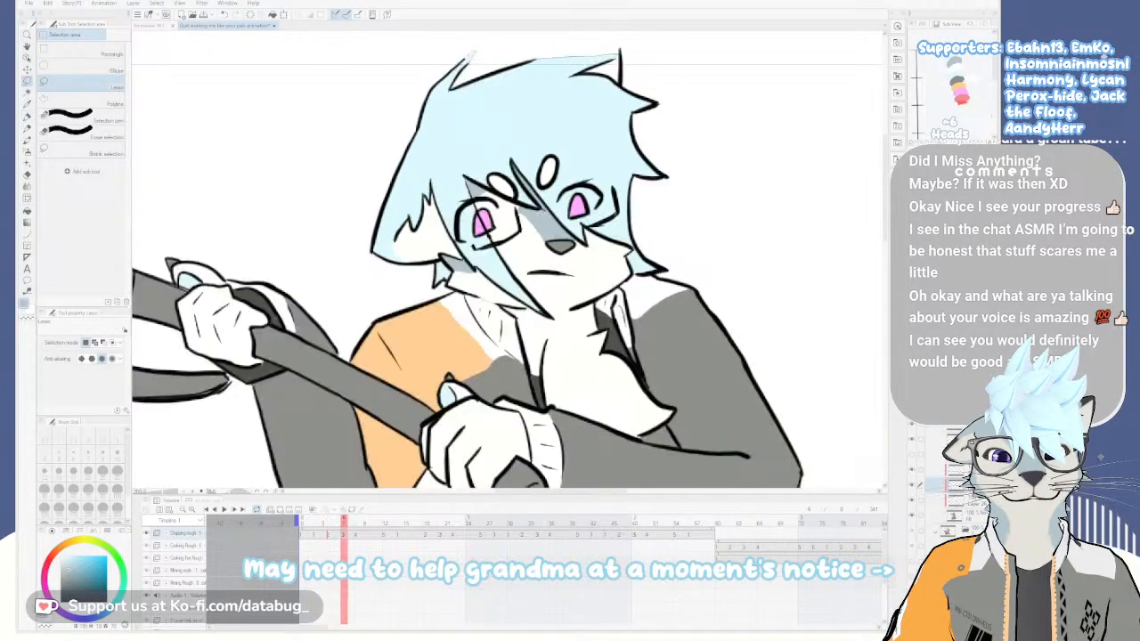
key(Left)
key(Right)
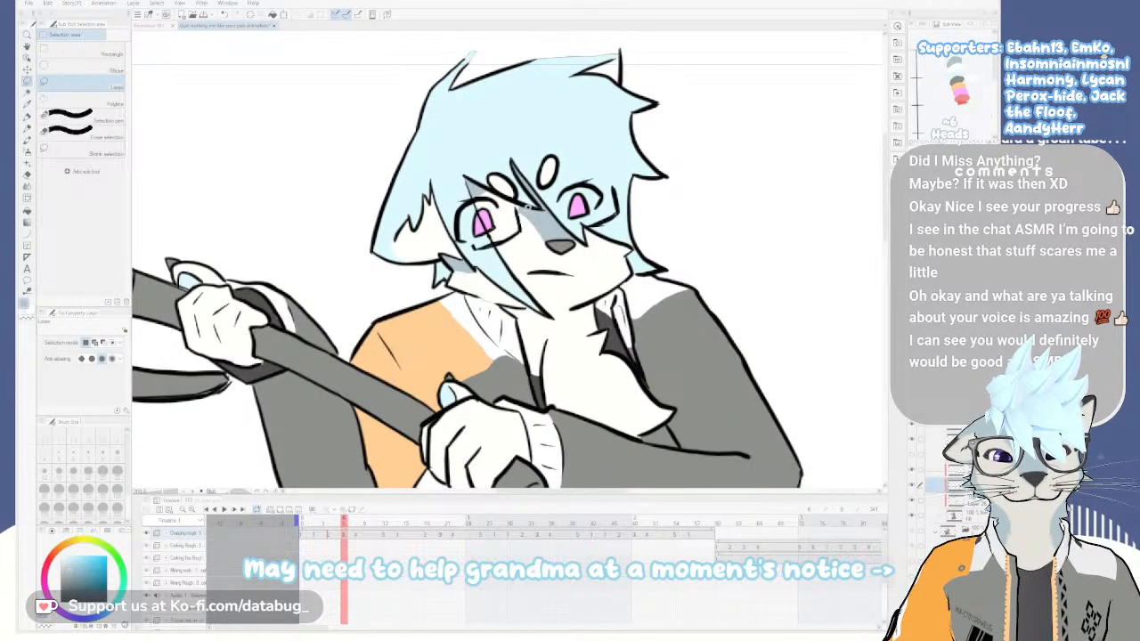
Touch up the edges of the blue-gray nose-bridge marking on the diagonal-axe drawing with pen and eraser
key(p)
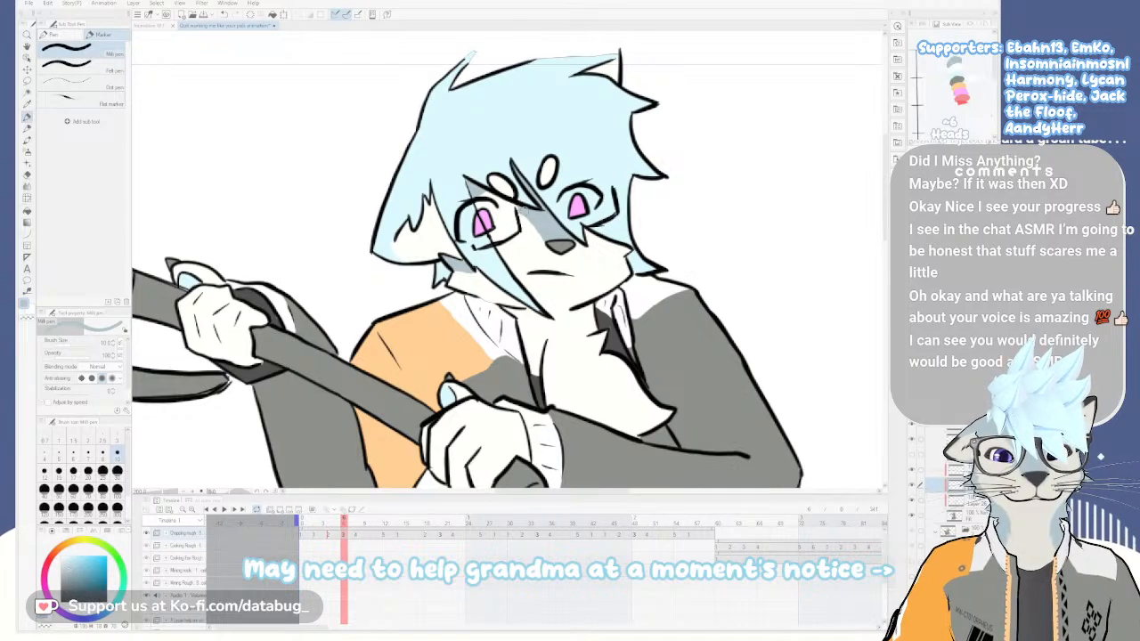
key(e)
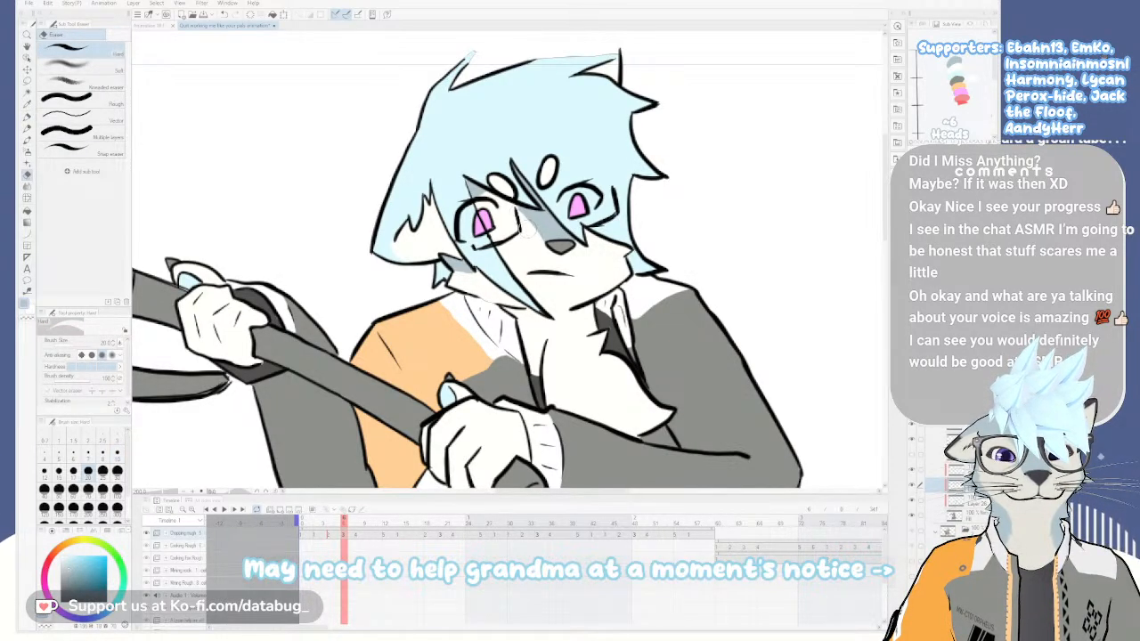
key(p)
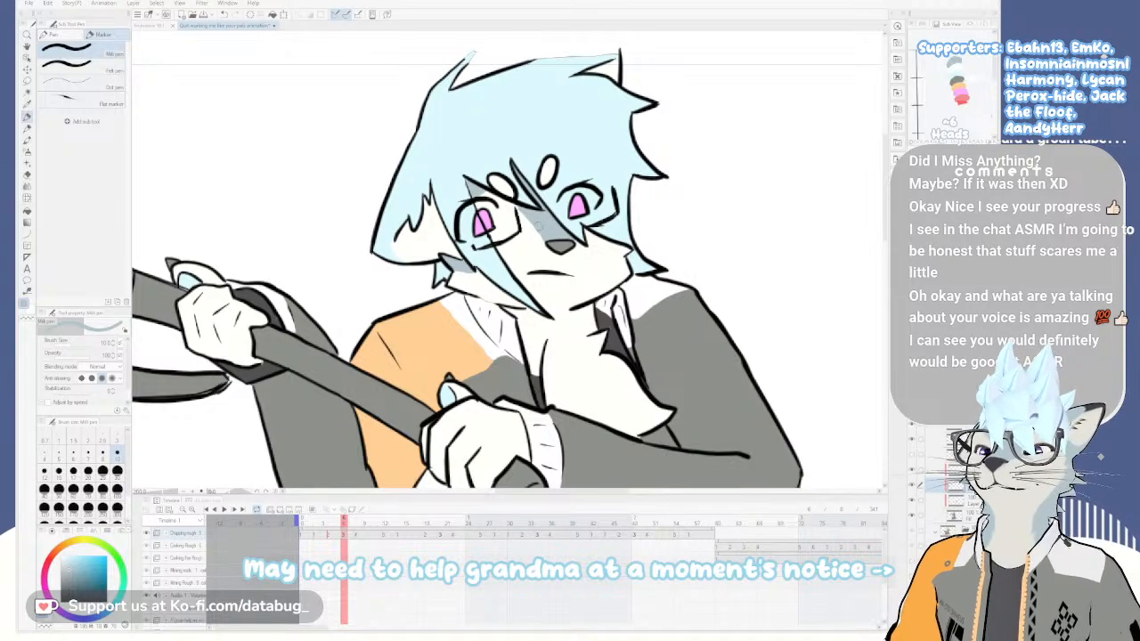
Review the full-figure coloring of the axe-chopping drawings and the fire-breathing fox drawing along the timeline
scroll(560, 230, down, 3)
scroll(570, 294, up, 2)
drag(567, 314, 518, 217)
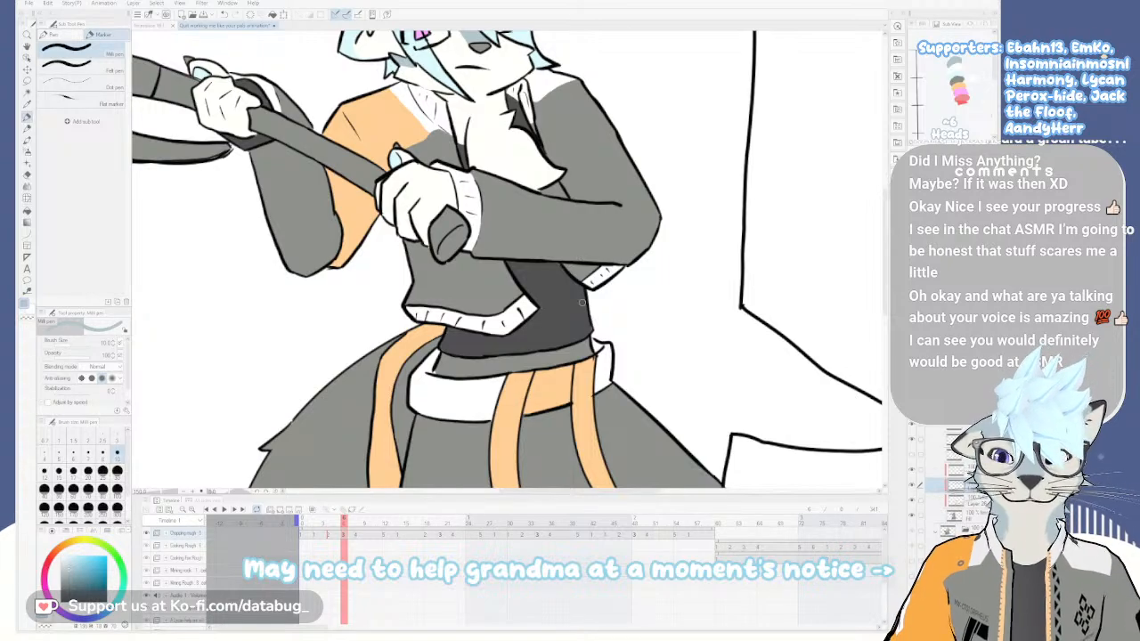
drag(518, 214, 559, 321)
scroll(559, 327, down, 3)
scroll(527, 315, down, 2)
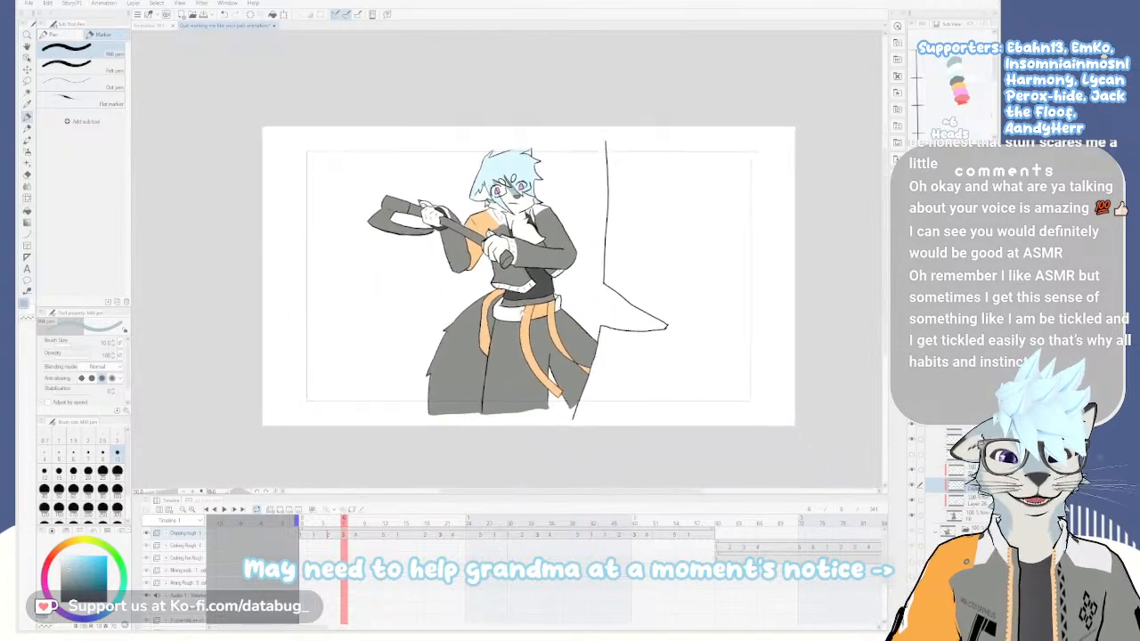
click(303, 523)
click(343, 523)
drag(741, 523, 766, 523)
scroll(746, 355, up, 2)
drag(621, 387, 620, 350)
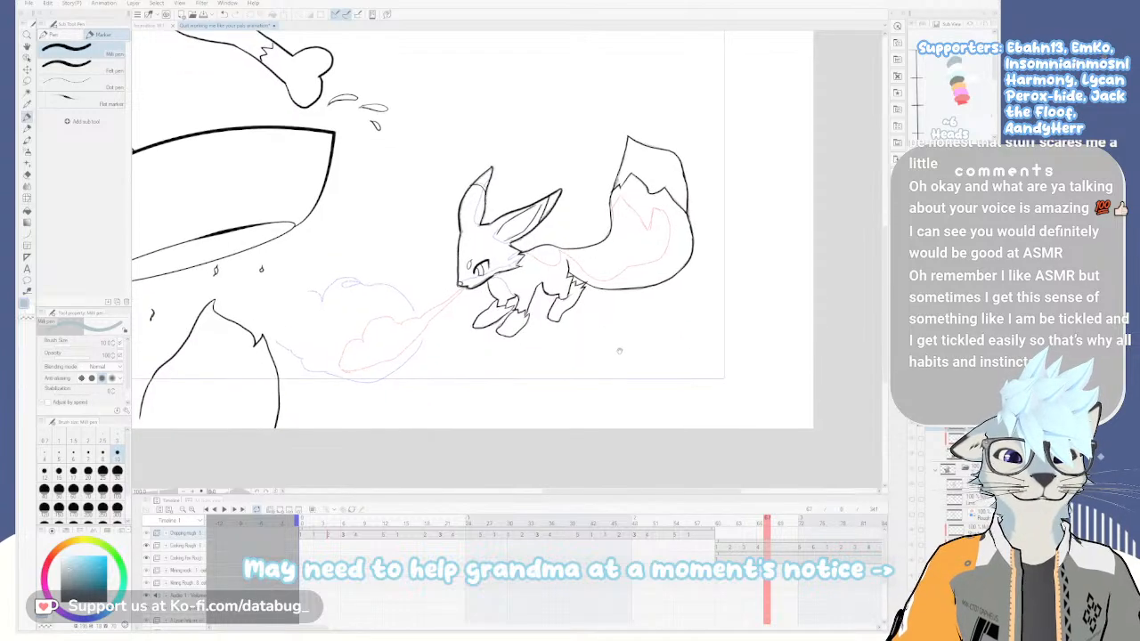
click(760, 522)
drag(760, 525, 809, 520)
click(308, 526)
drag(308, 525, 300, 525)
scroll(456, 324, down, 3)
drag(456, 325, 582, 450)
scroll(582, 445, up, 1)
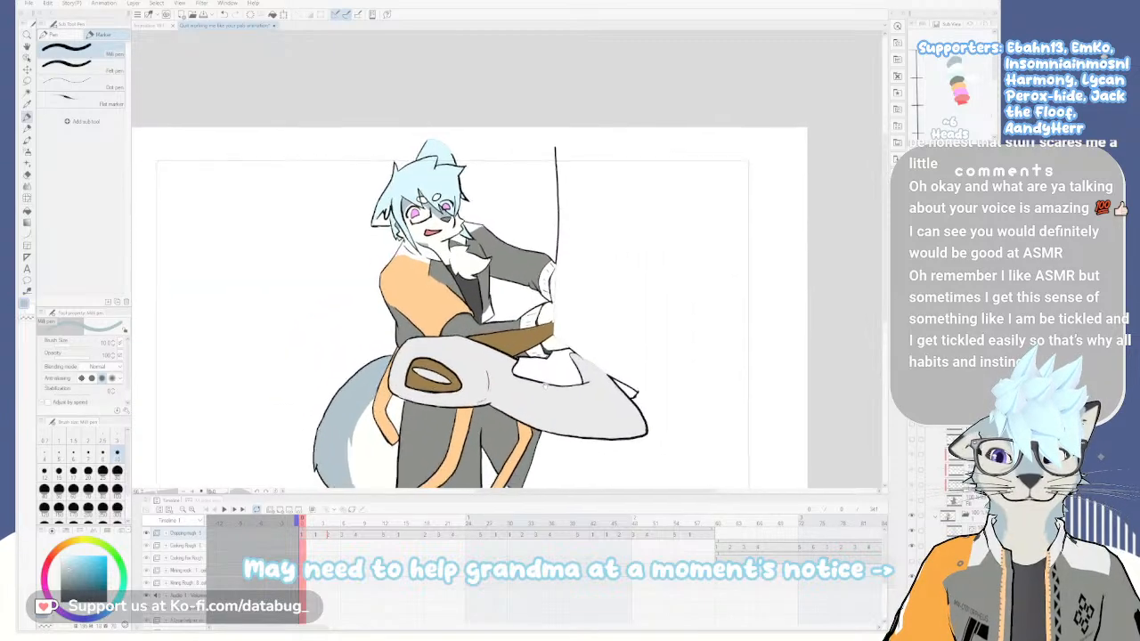
drag(546, 389, 561, 302)
drag(303, 520, 329, 519)
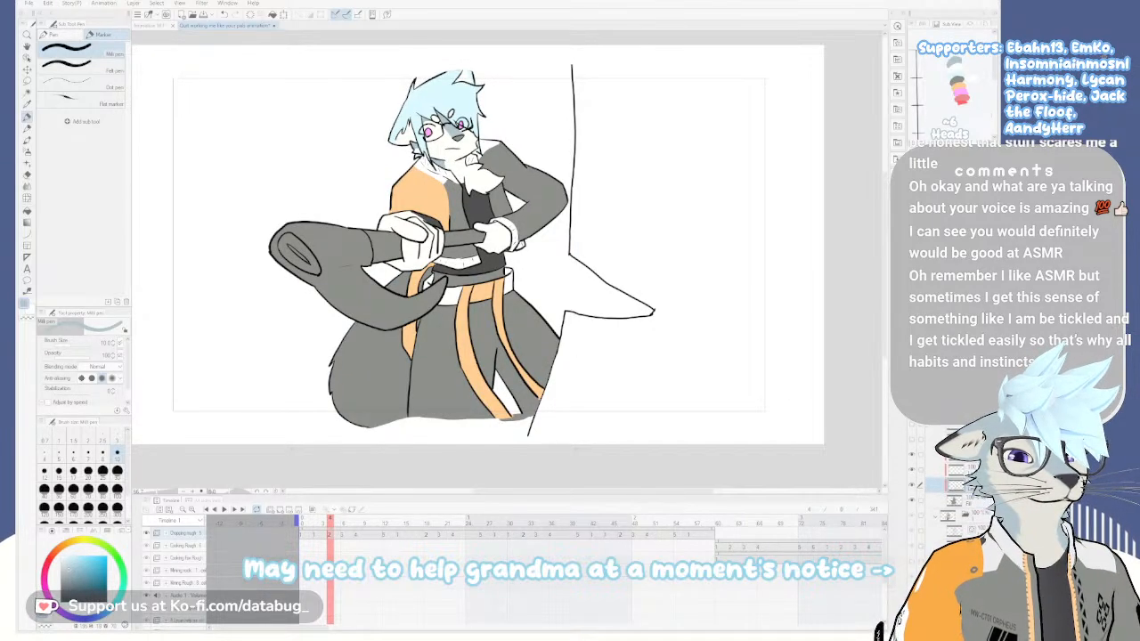
drag(329, 519, 364, 519)
Paint the blue-gray fur marking from between the brows down to the nose on the drawing where the raised arm covers the mouth
scroll(423, 347, up, 1)
scroll(458, 205, up, 1)
drag(458, 205, 517, 559)
scroll(549, 278, up, 1)
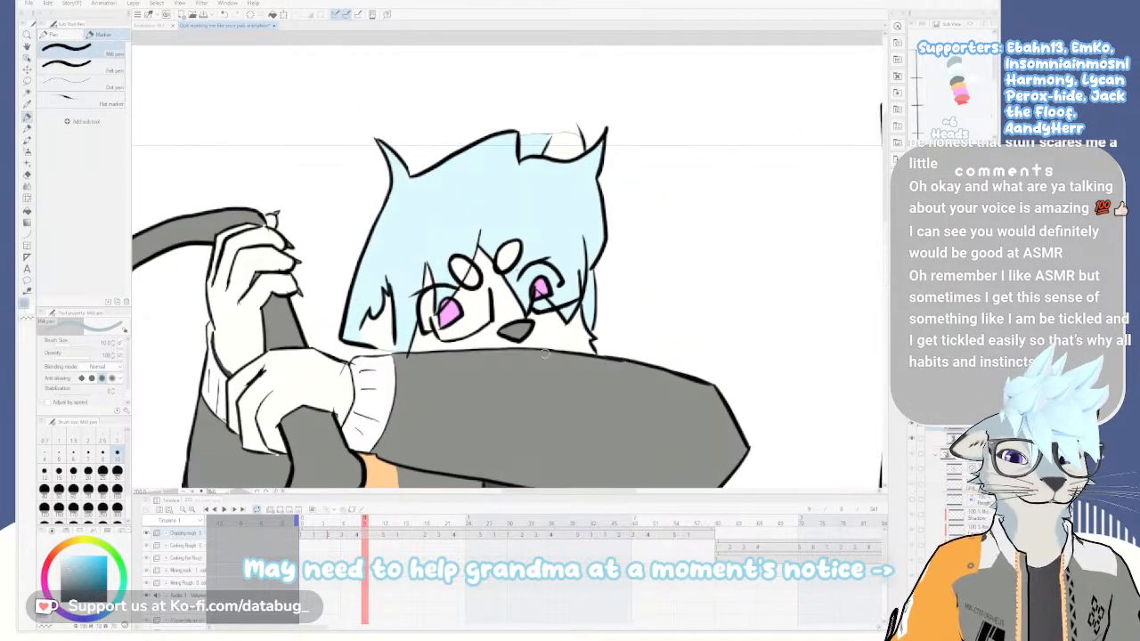
drag(545, 350, 629, 282)
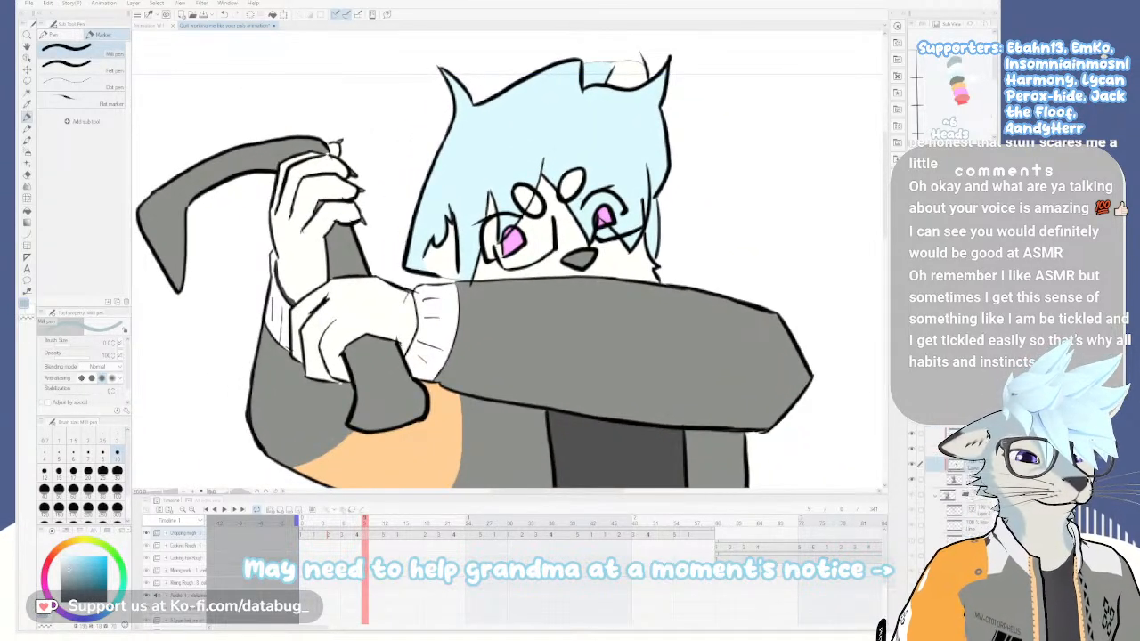
click(911, 453)
click(911, 453)
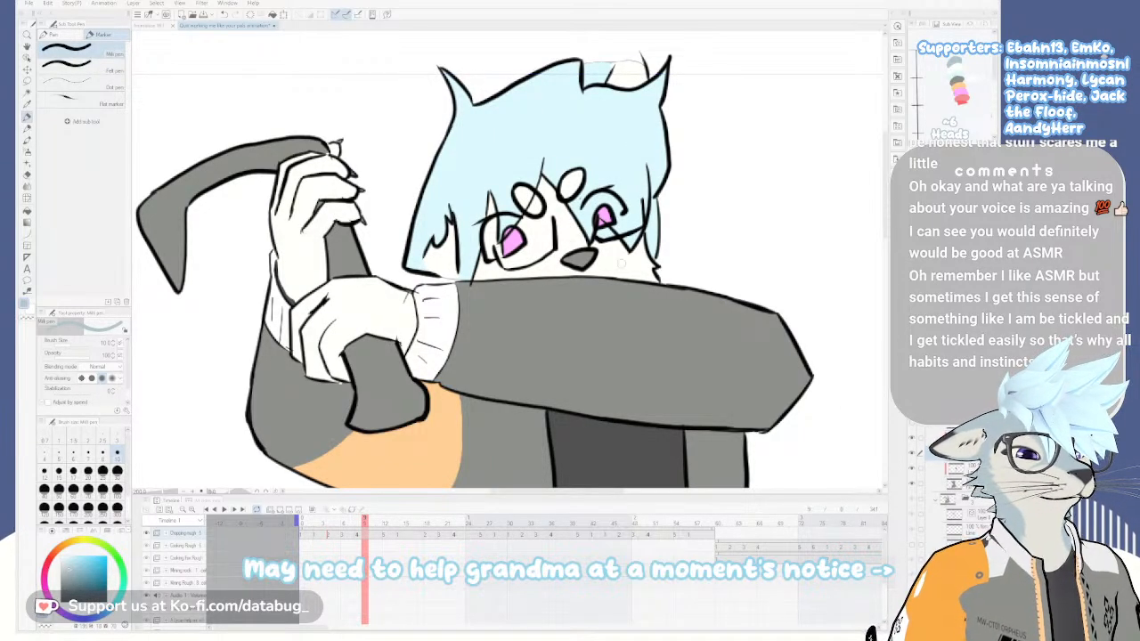
mouse_move(561, 208)
mouse_down()
mouse_move(577, 242)
mouse_move(567, 233)
mouse_up()
drag(545, 187, 554, 203)
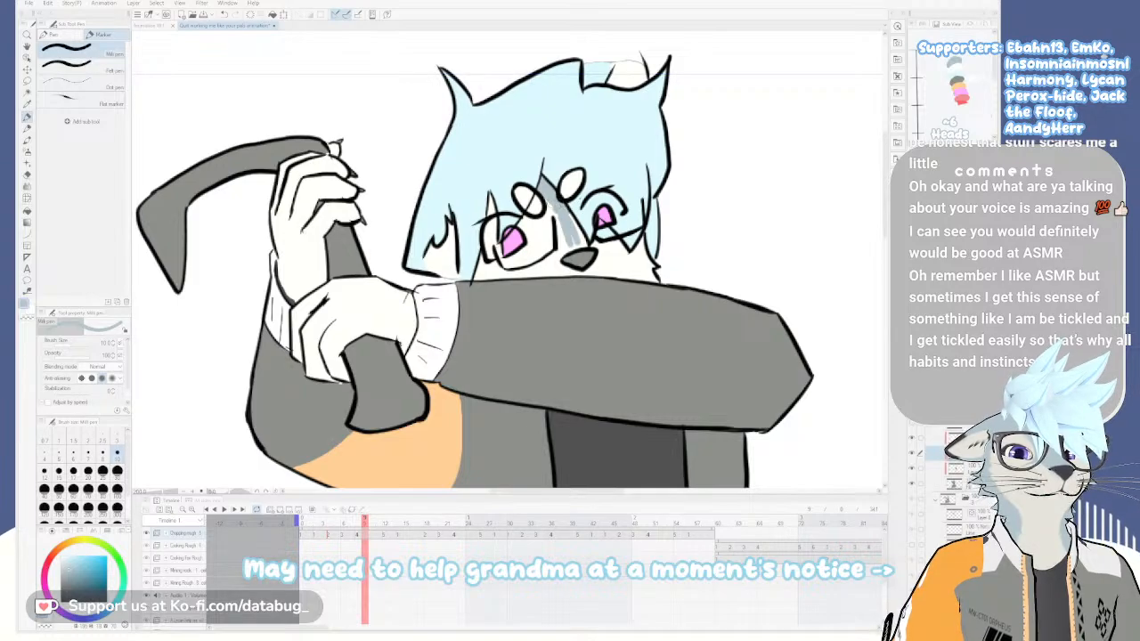
drag(553, 208, 567, 244)
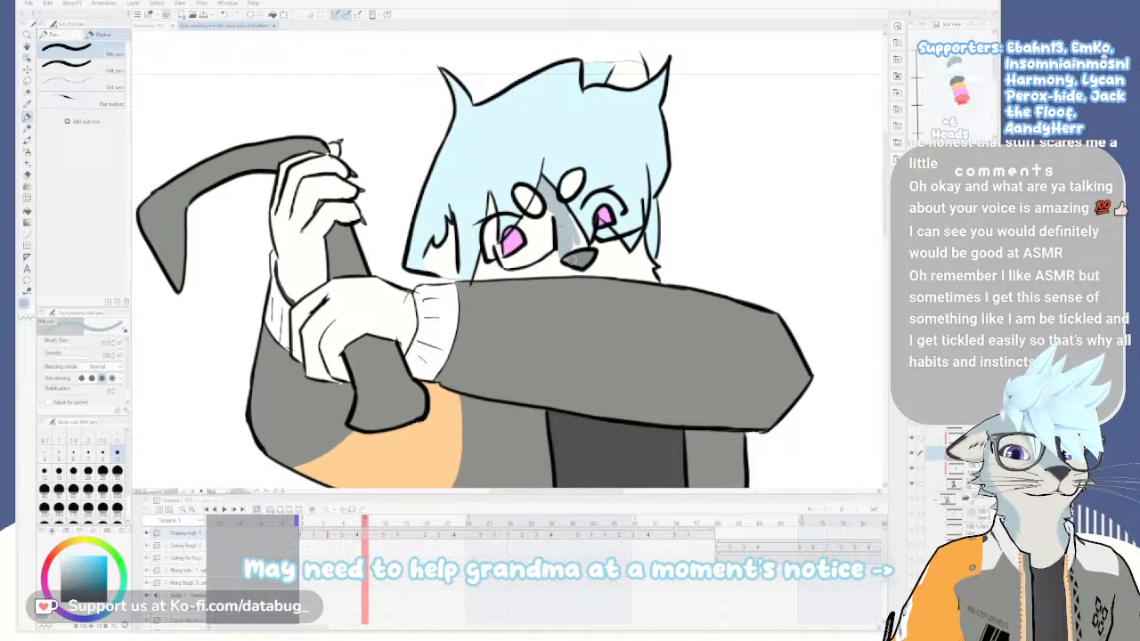
key(e)
key(p)
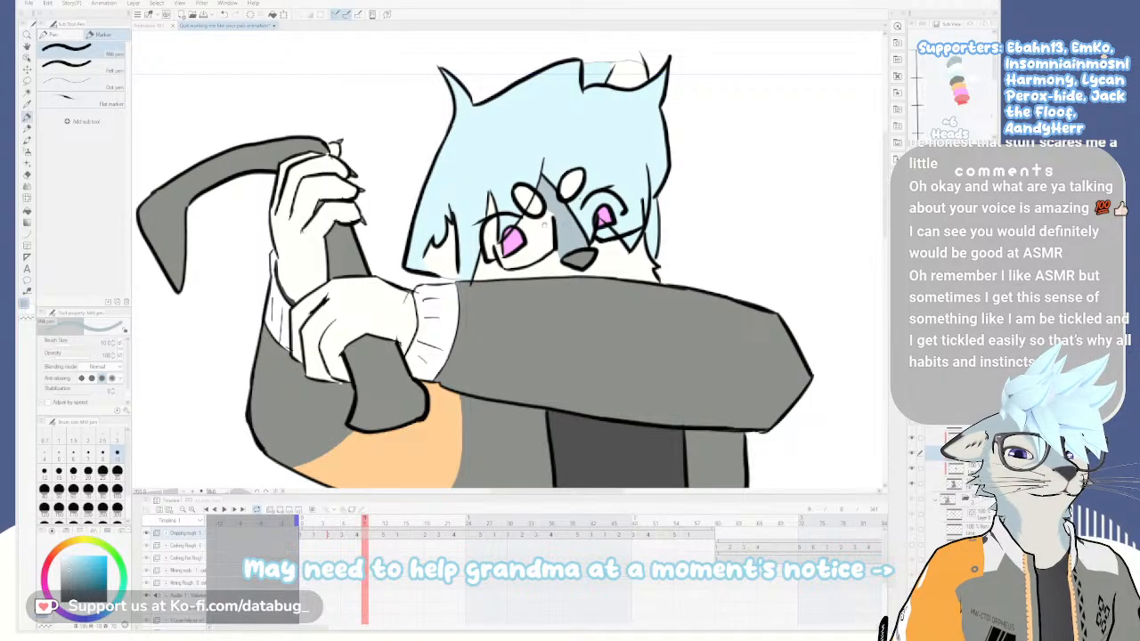
Compare the face markings on the raised-arm drawing with those on the diagonal-axe drawing
scroll(555, 213, down, 3)
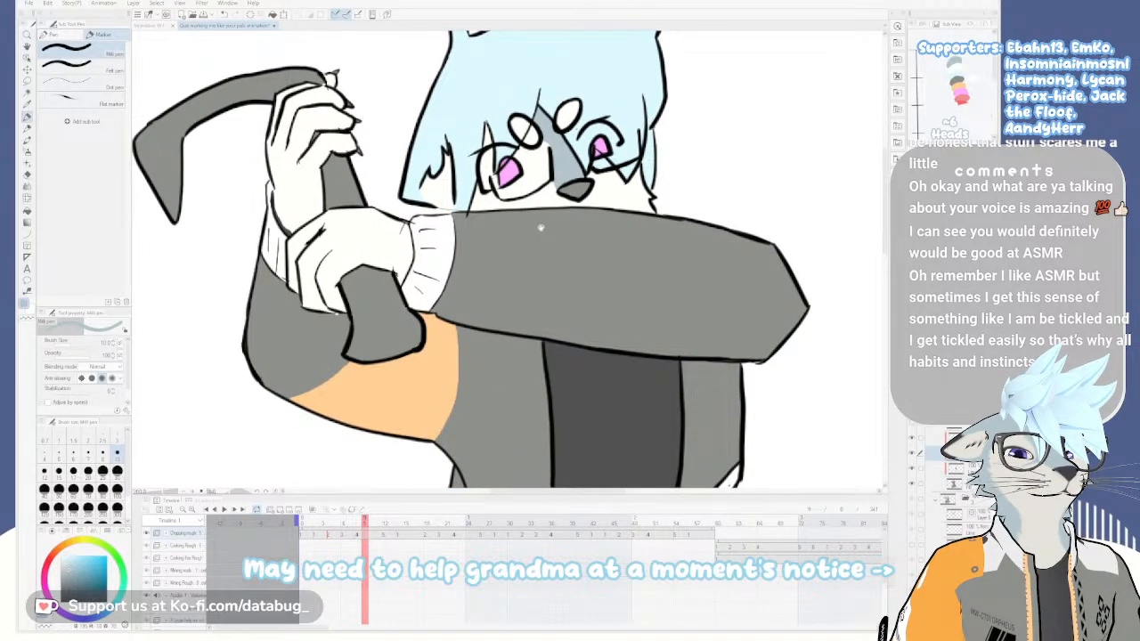
scroll(552, 239, down, 4)
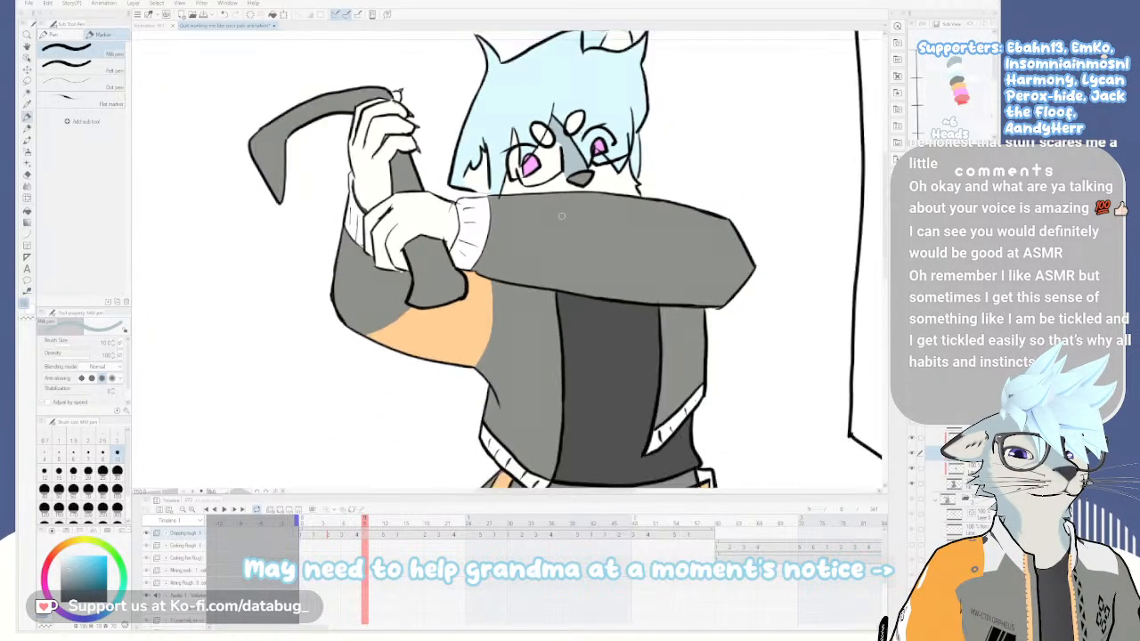
drag(563, 253, 552, 215)
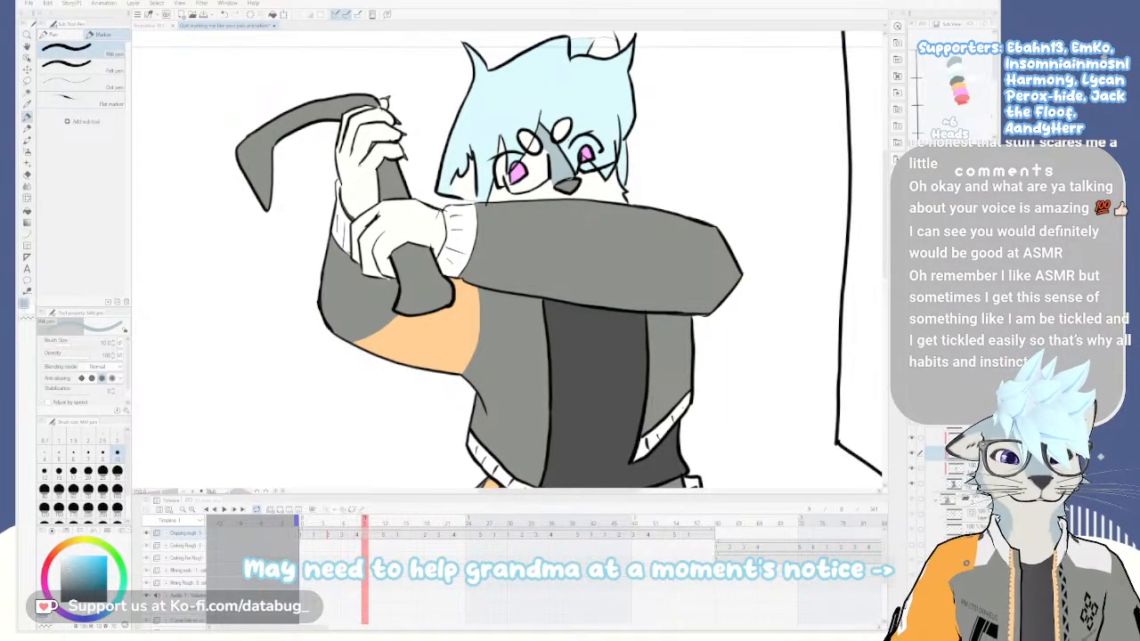
mouse_move(561, 212)
mouse_down()
mouse_move(574, 333)
mouse_move(562, 308)
mouse_move(555, 326)
mouse_move(573, 330)
mouse_move(560, 327)
mouse_move(575, 326)
mouse_move(574, 295)
mouse_up()
scroll(564, 286, down, 1)
scroll(570, 310, up, 1)
scroll(575, 295, up, 2)
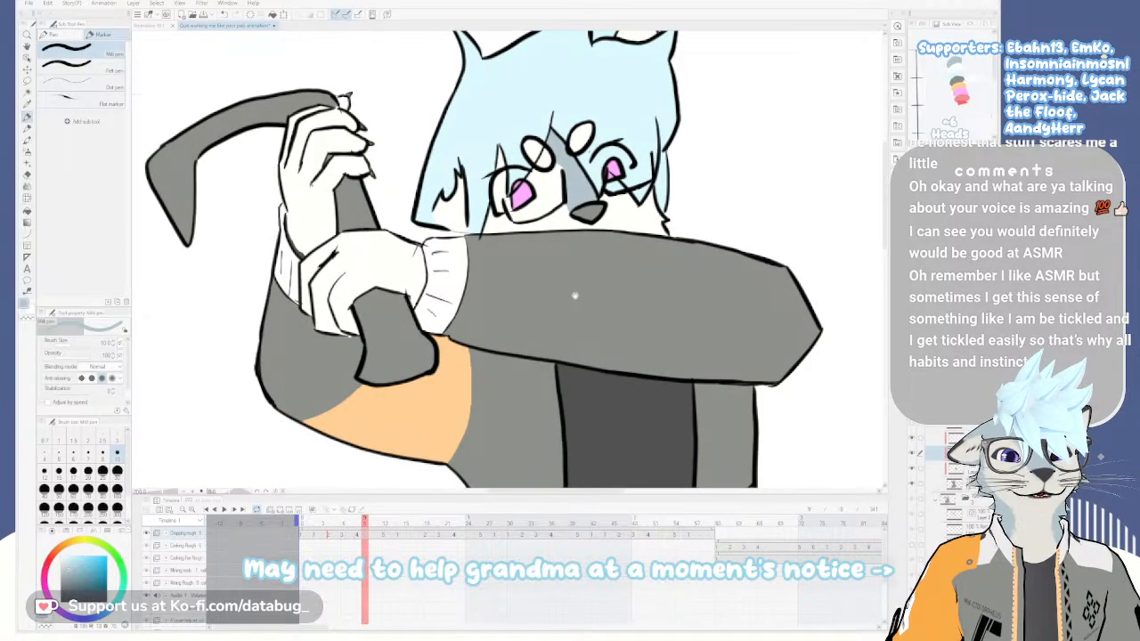
key(Left)
key(Right)
key(Left)
key(Left)
key(Right)
key(Left)
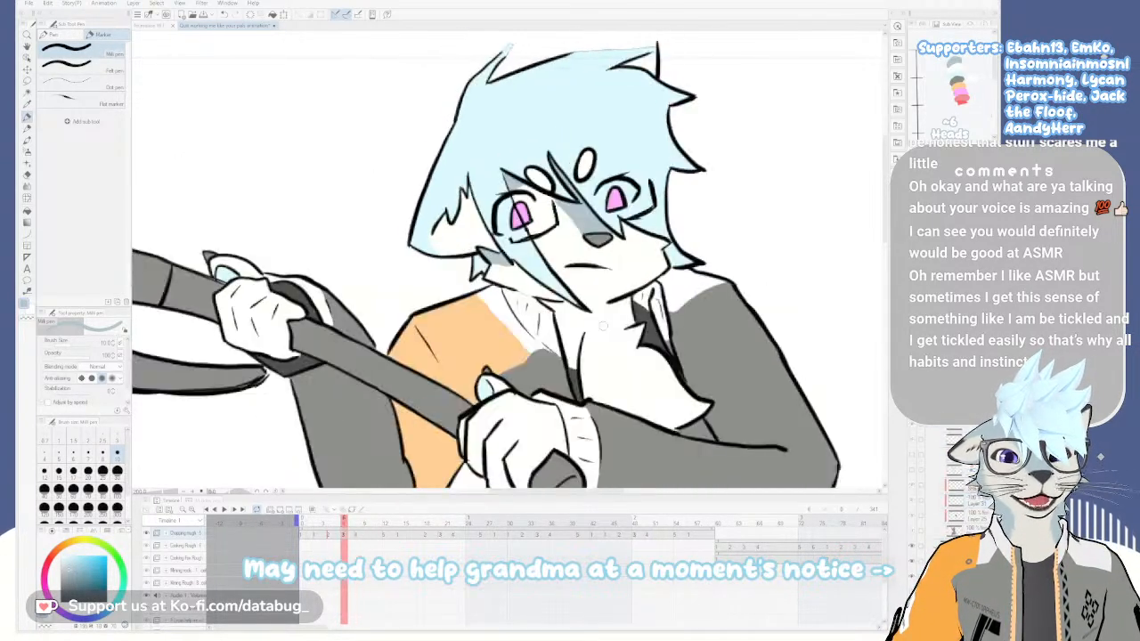
key(Right)
key(Left)
key(Right)
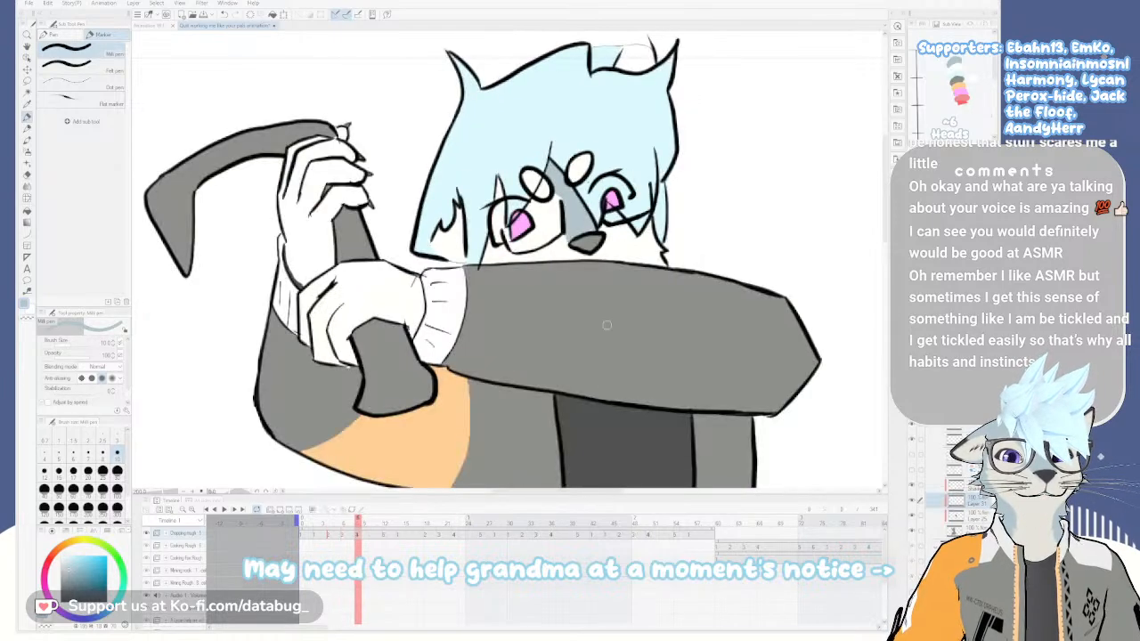
Paint the small blue-gray fur patches between the hair strands above the glasses and below the ear on the raised-arm drawing
key(Left)
key(Right)
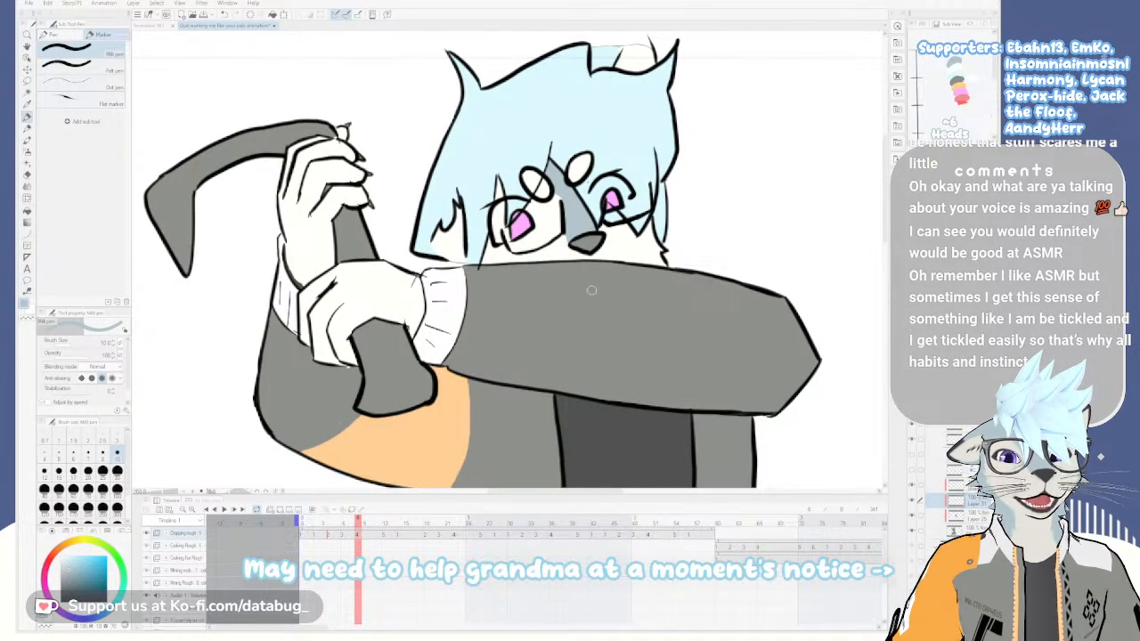
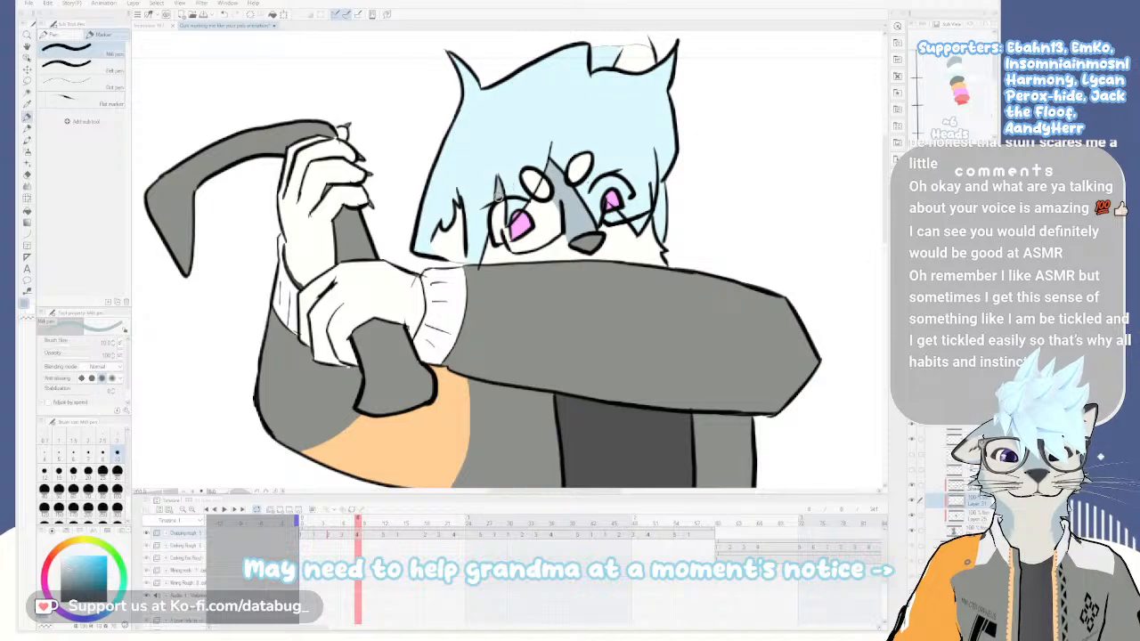
scroll(534, 189, down, 2)
scroll(588, 216, up, 1)
scroll(589, 216, up, 1)
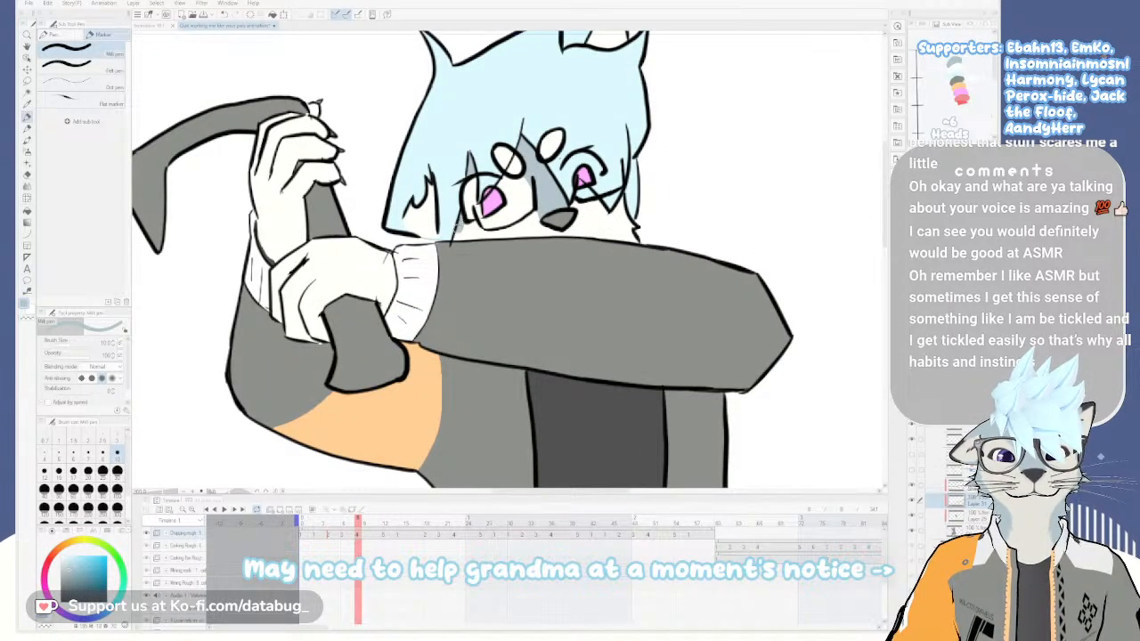
Compare the waist area of the raised-arm drawing with the other axe-chopping drawings and the finished colored drawing
key(e)
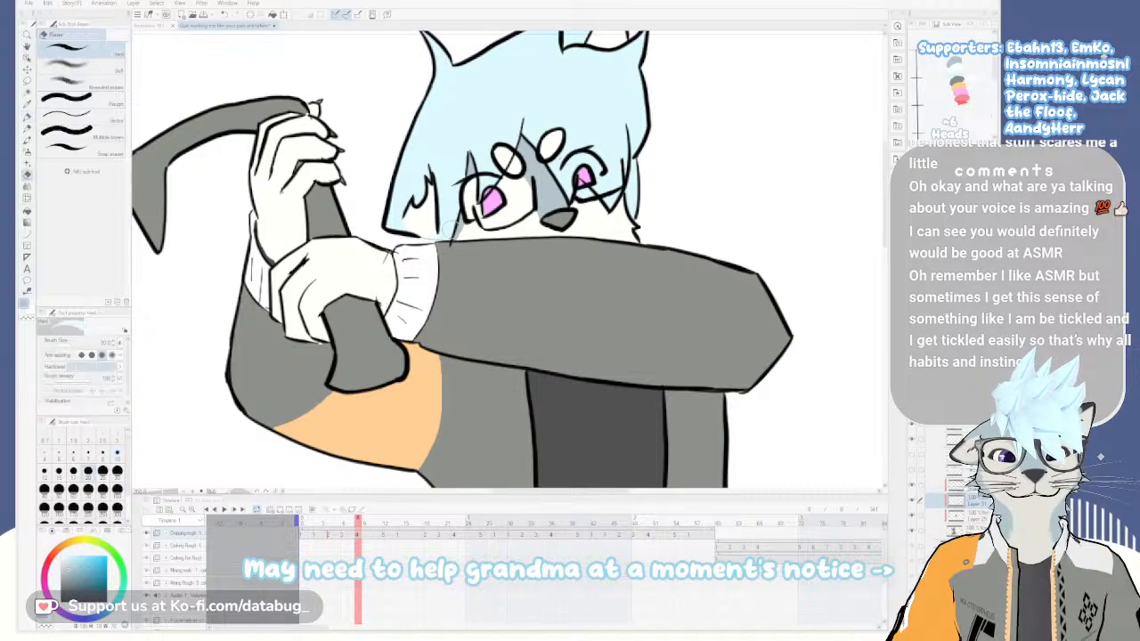
scroll(485, 235, down, 3)
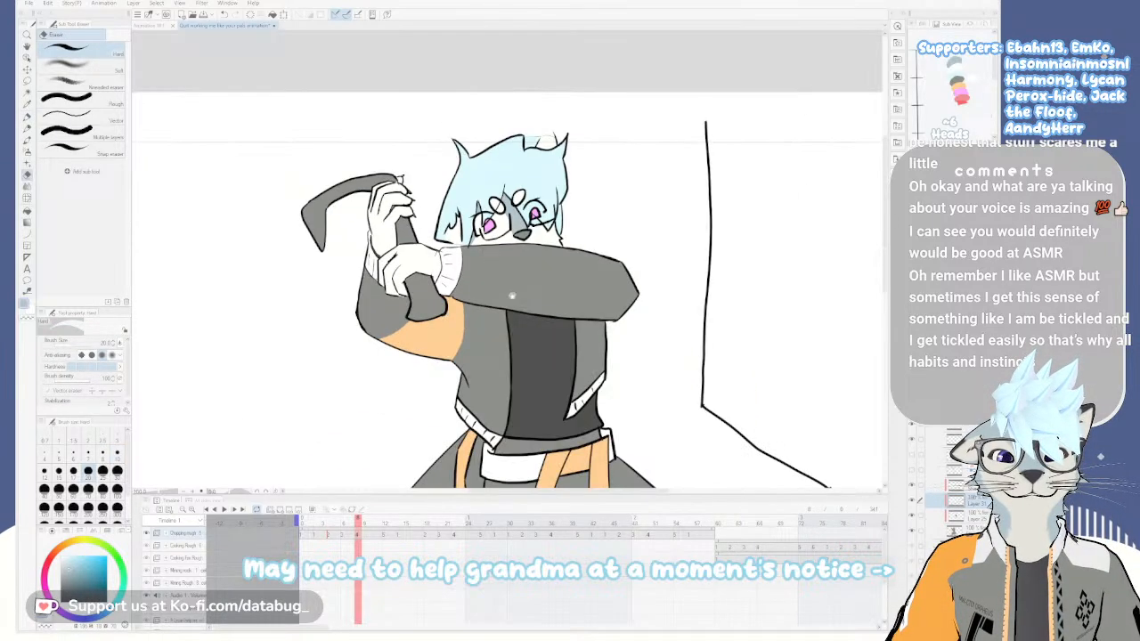
scroll(524, 344, up, 4)
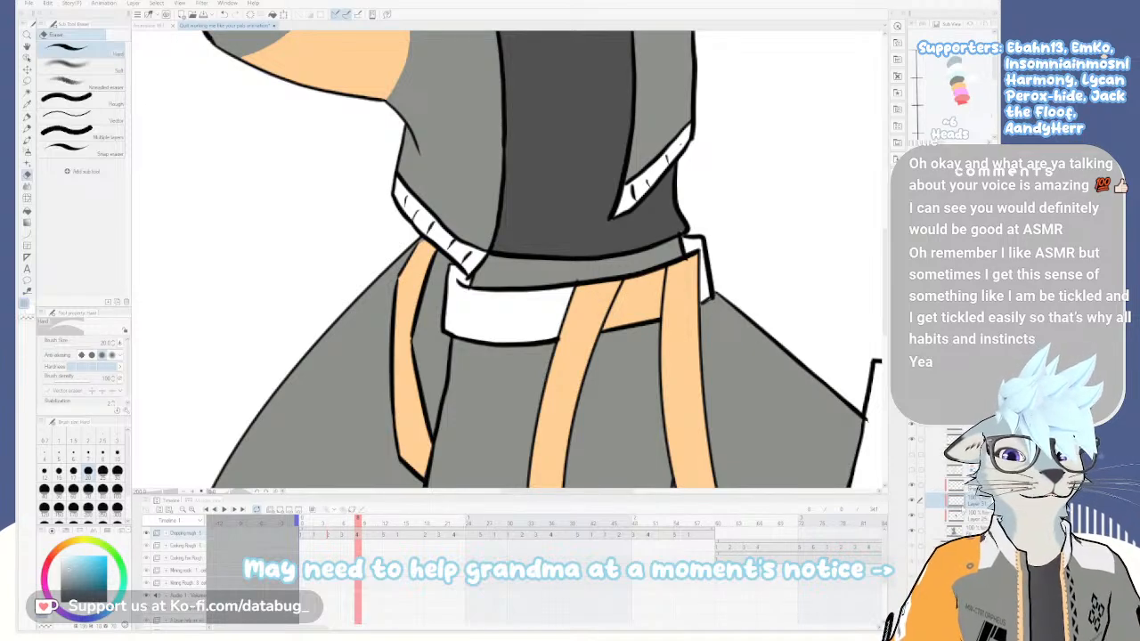
key(Left)
key(Left)
key(Left)
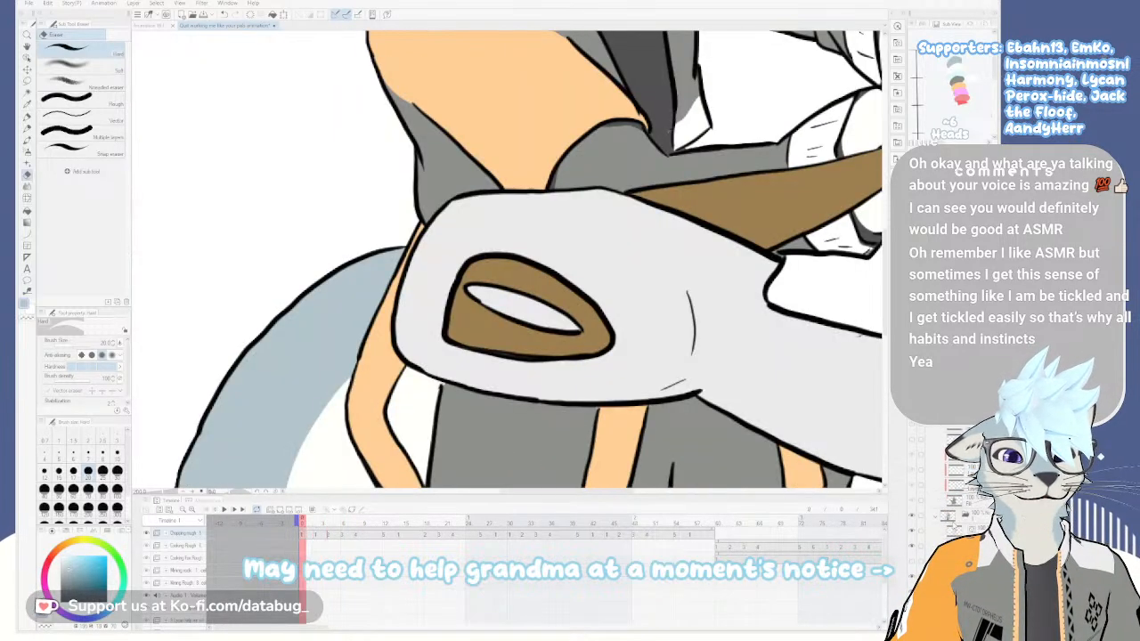
key(Right)
key(Right)
key(Right)
key(Left)
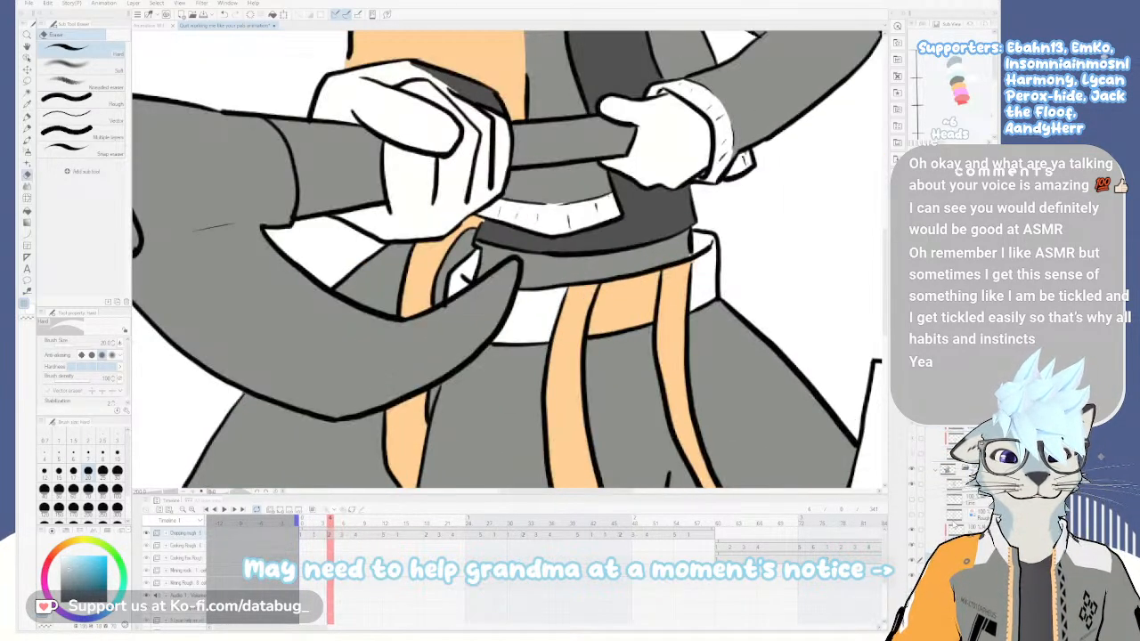
Fill the bare midriff strip above the belt with the reference's off-white fur color on the low-axe, diagonal-axe and raised-arm drawings
click(955, 73)
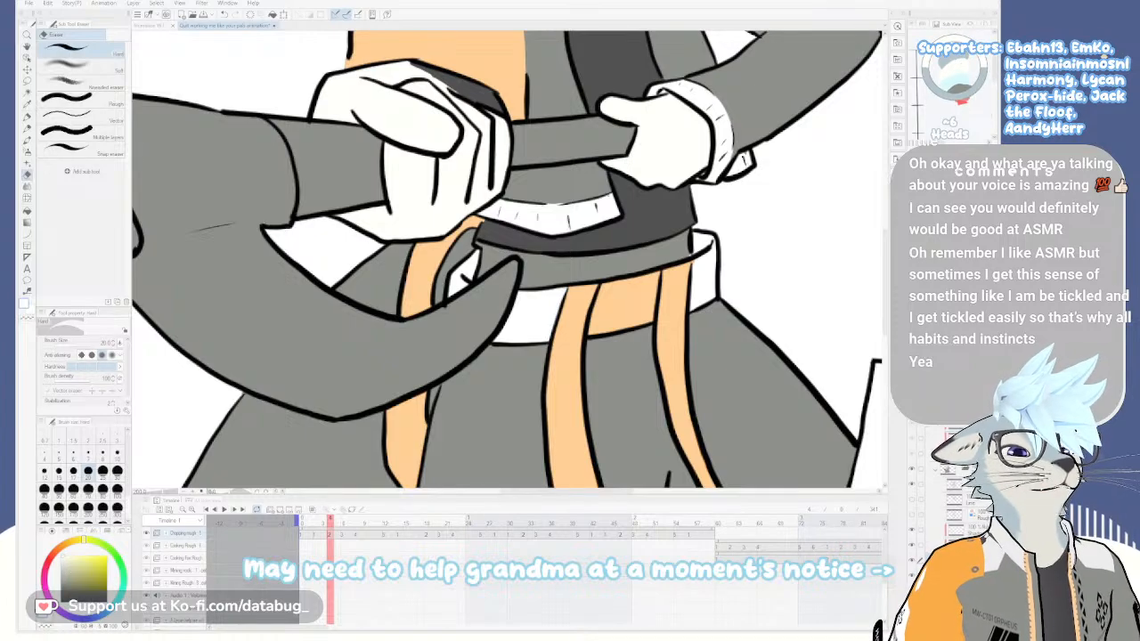
key(g)
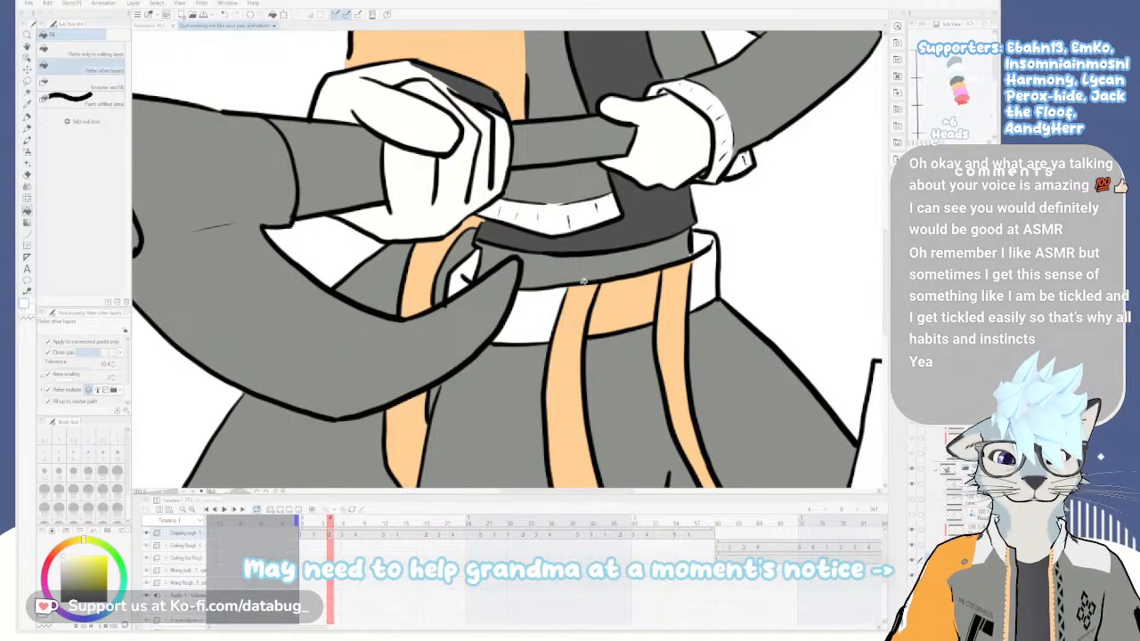
click(585, 267)
click(498, 255)
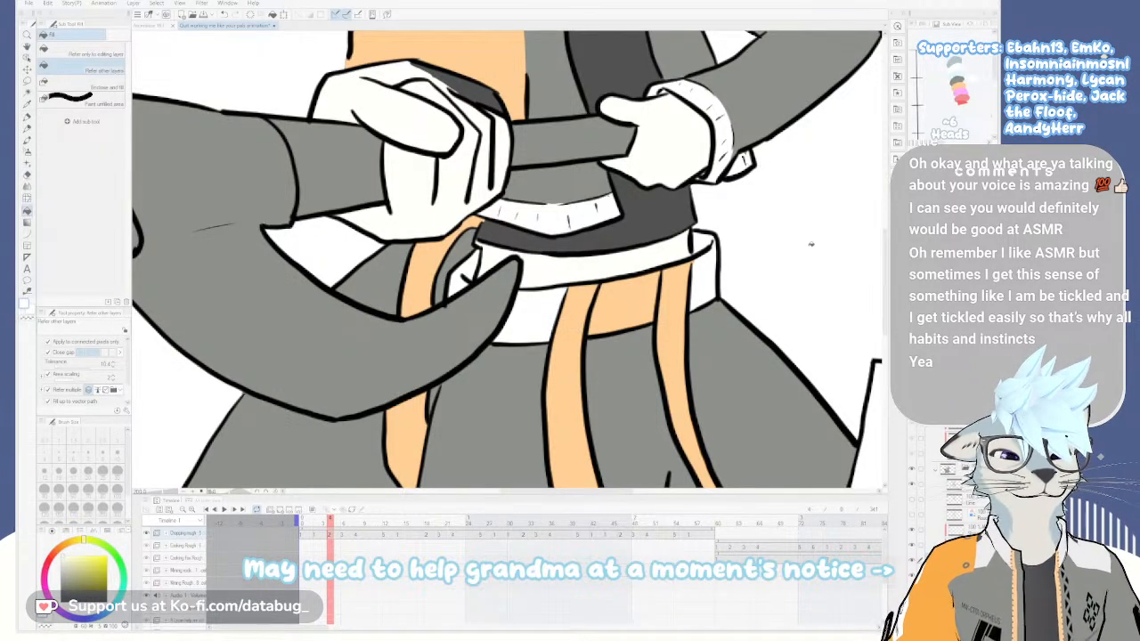
key(Right)
click(623, 258)
key(Right)
click(585, 266)
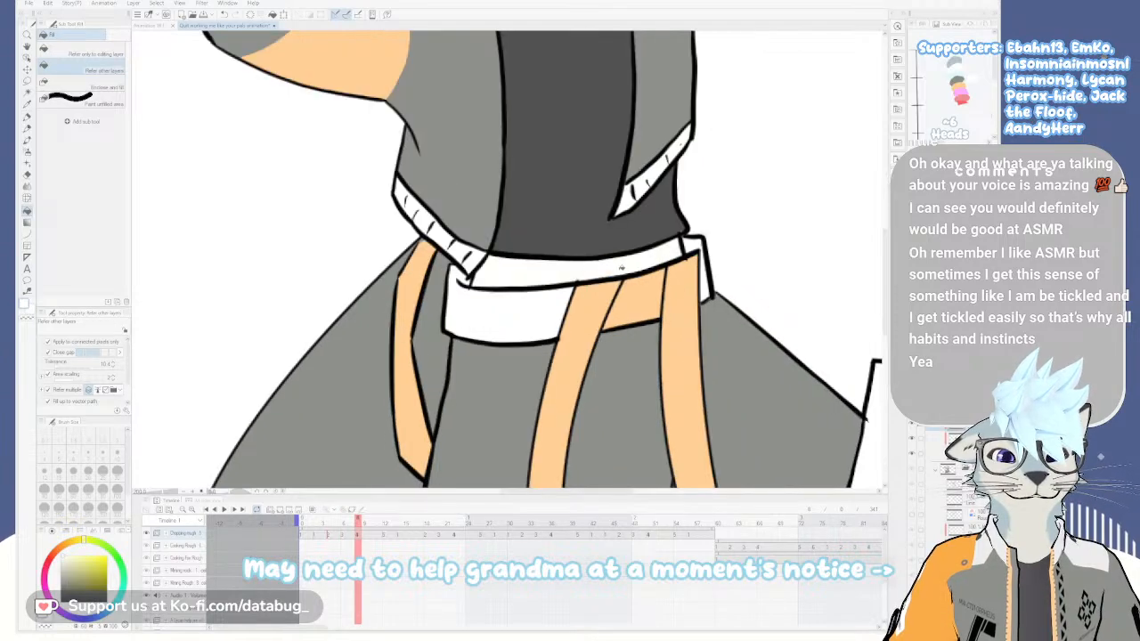
Check the midriff fill across the axe-chopping drawings, ending on the low-axe drawing
key(Right)
key(Right)
key(Left)
key(Left)
key(Left)
key(Left)
key(Left)
key(Left)
key(Left)
key(Right)
key(Right)
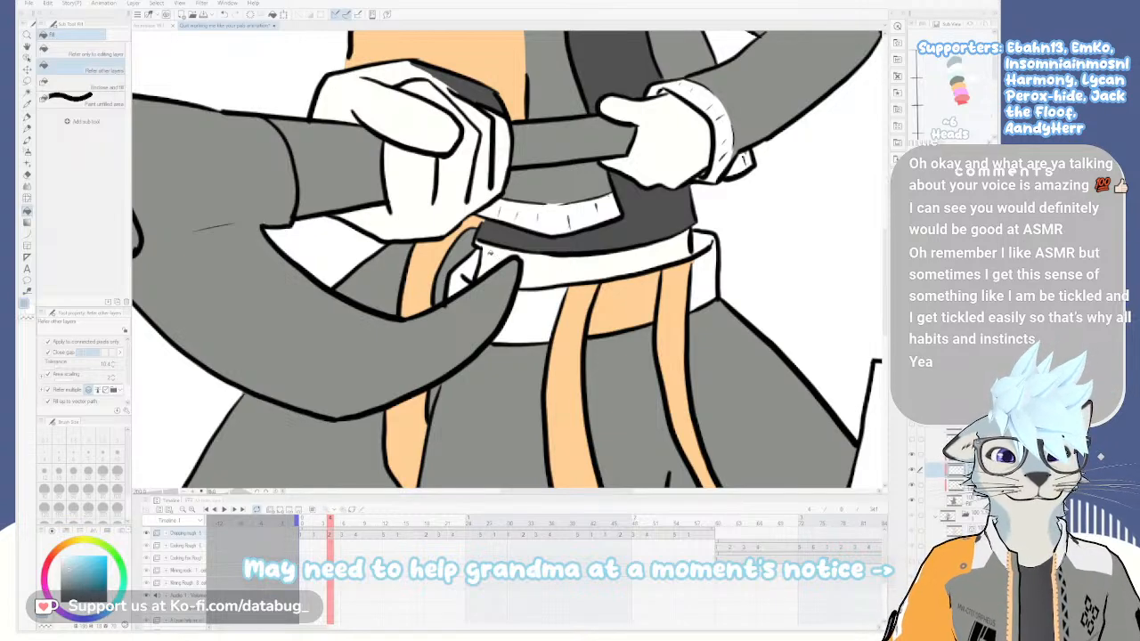
Draw a jagged blue-gray fur edge across the low-axe drawing's midriff and fill the back side of the strip blue-gray
key(p)
drag(550, 262, 552, 283)
key(g)
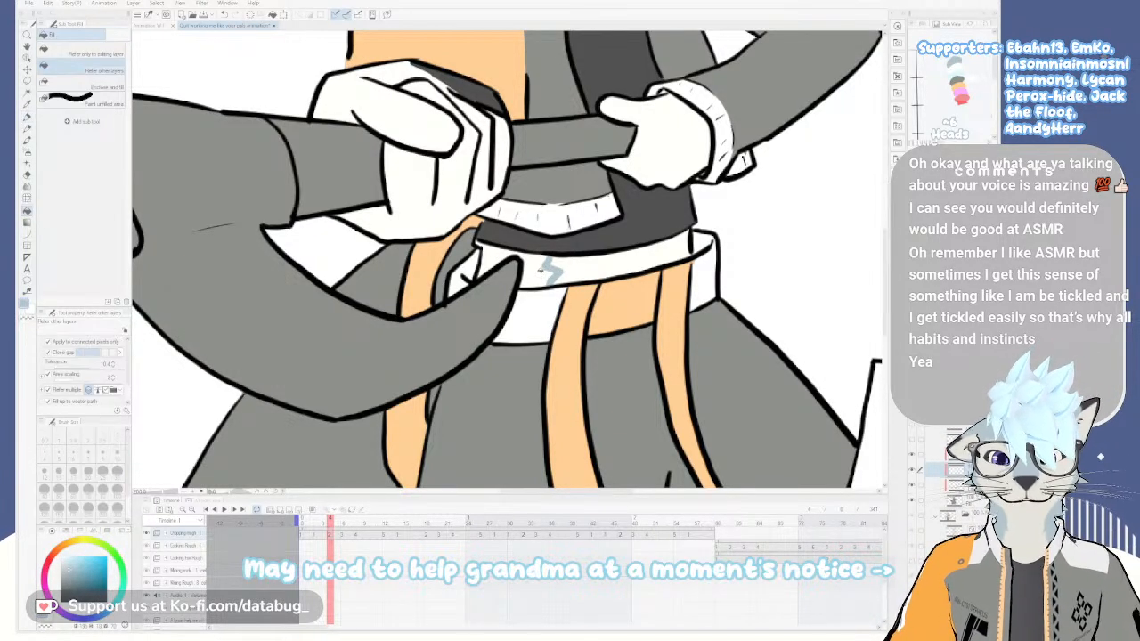
click(535, 270)
click(500, 261)
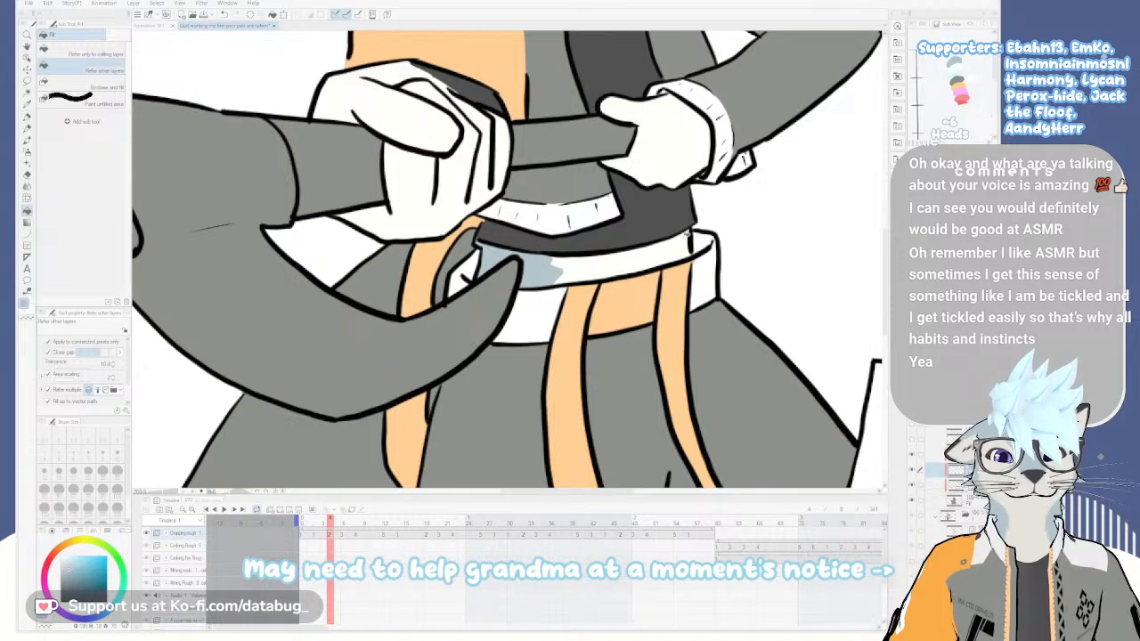
key(p)
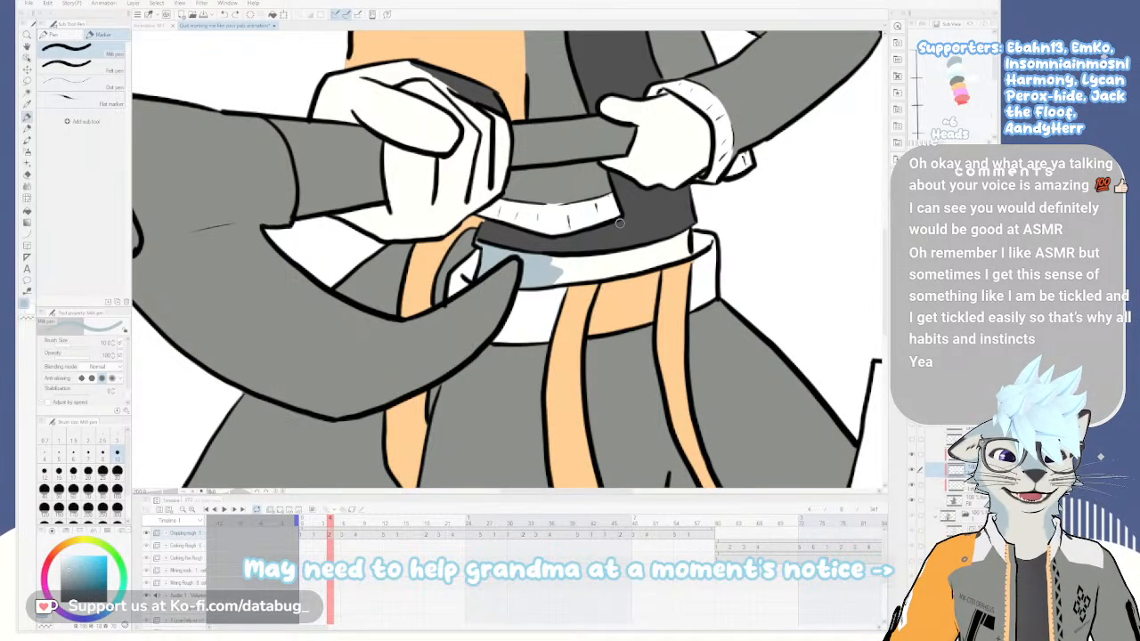
Draw a matching jagged fur edge on the diagonal-axe drawing's midriff and fill its back side blue-gray
key(Right)
key(Left)
key(Right)
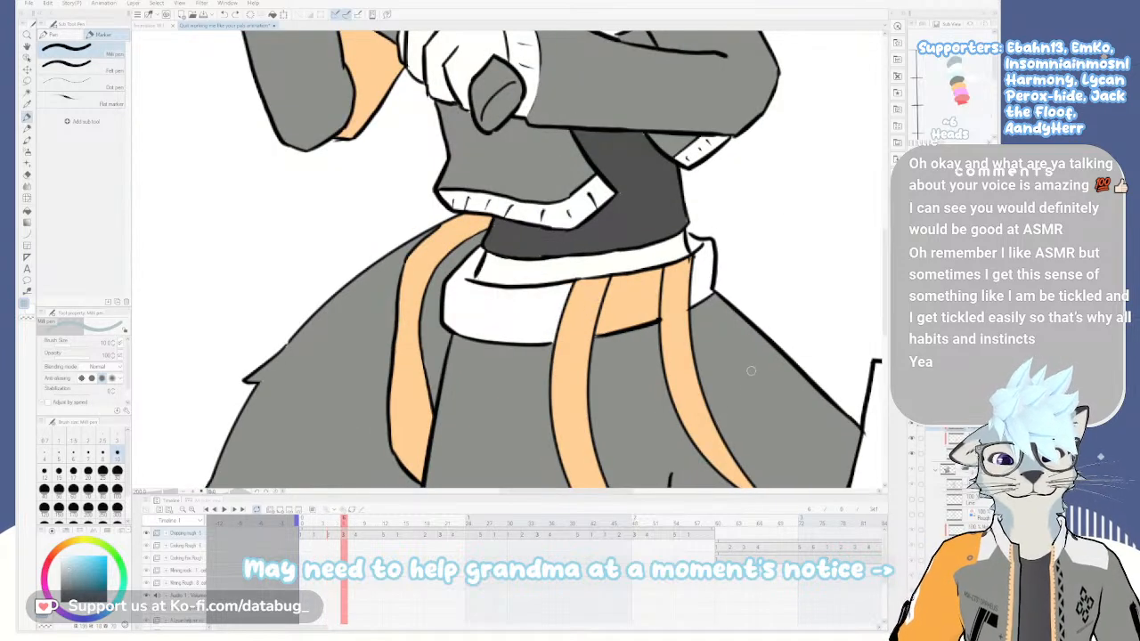
key(Left)
key(Right)
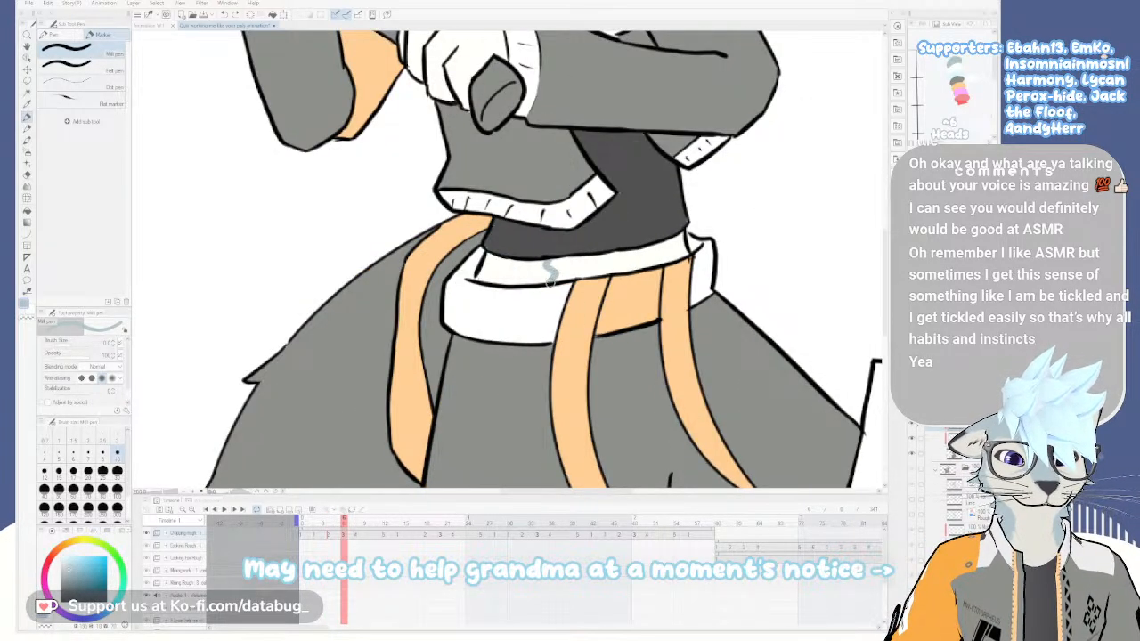
key(g)
click(551, 267)
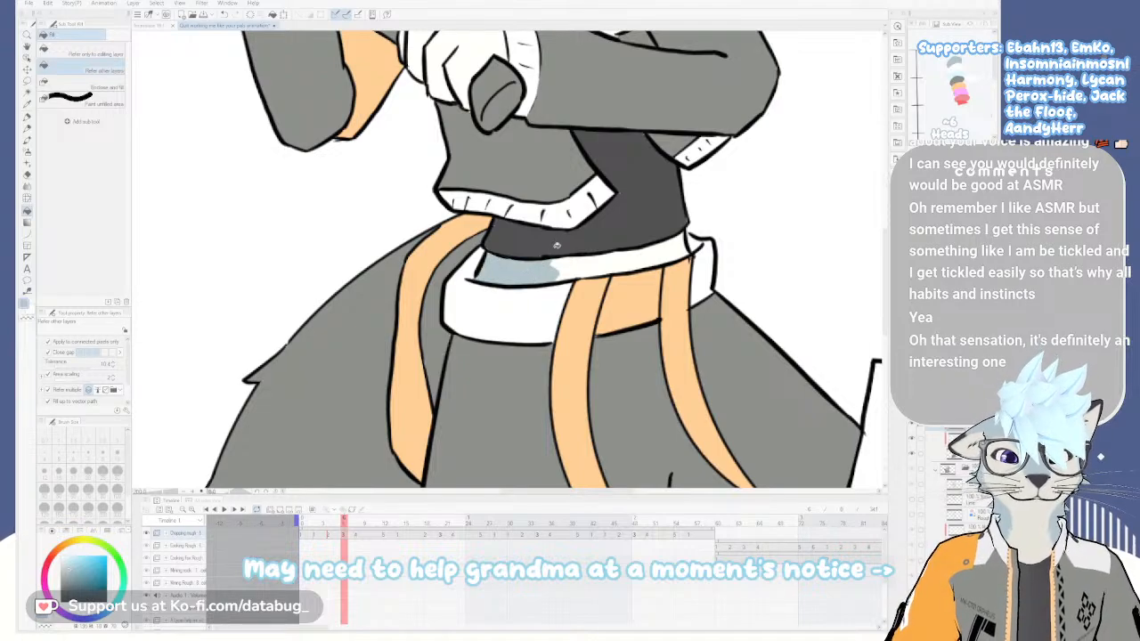
Add the jagged blue-gray fur edge on the raised-arm drawing's midriff and fill its back side blue-gray
key(Left)
key(Right)
key(Left)
key(Right)
key(Right)
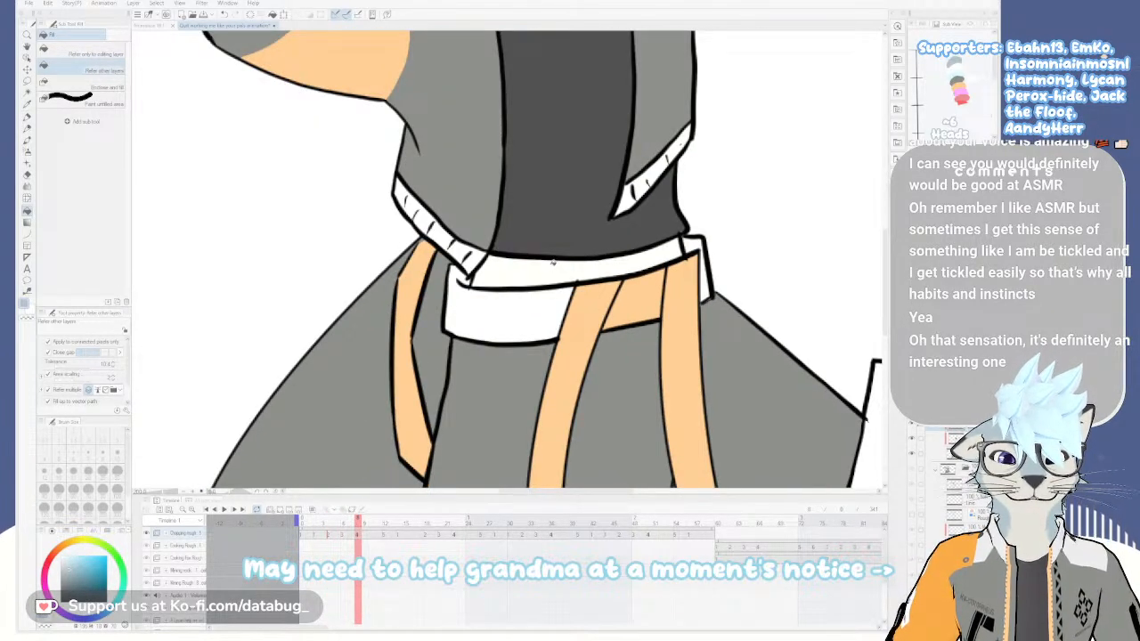
key(p)
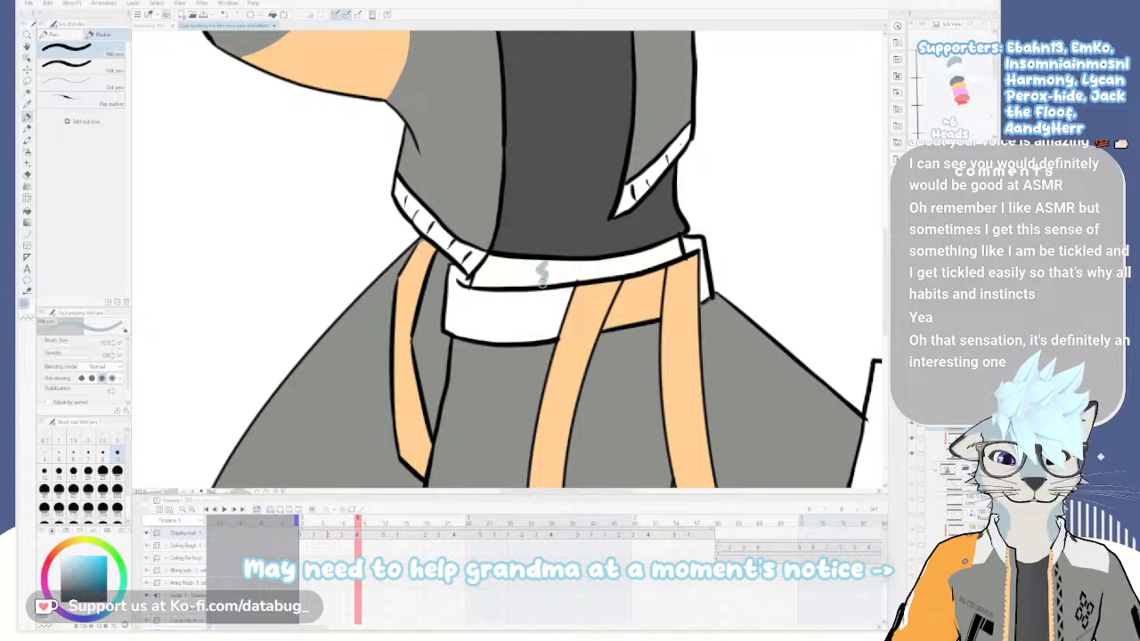
key(g)
click(535, 273)
Flip between the raised-arm drawing and its neighbors to check the position of the blue-gray midriff patch
key(Left)
key(Right)
key(Right)
key(Right)
key(Right)
key(Left)
key(Left)
key(Left)
key(Left)
key(Left)
key(Left)
key(Right)
key(Right)
key(Right)
key(Right)
key(Right)
key(Right)
key(Left)
key(Left)
key(Left)
key(Left)
key(Right)
key(Right)
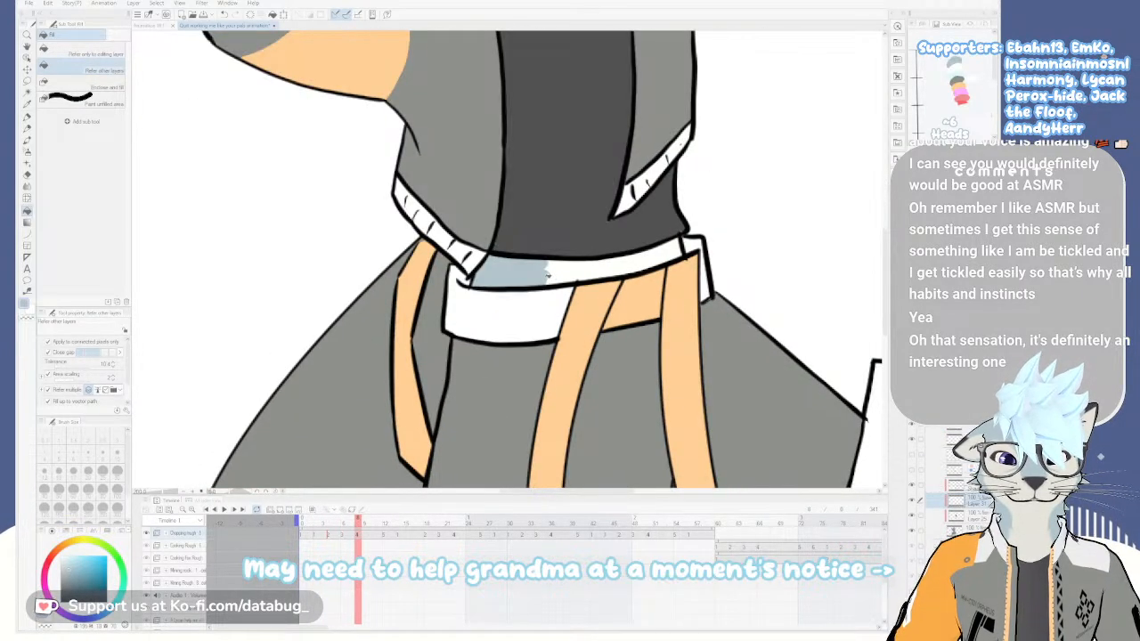
key(p)
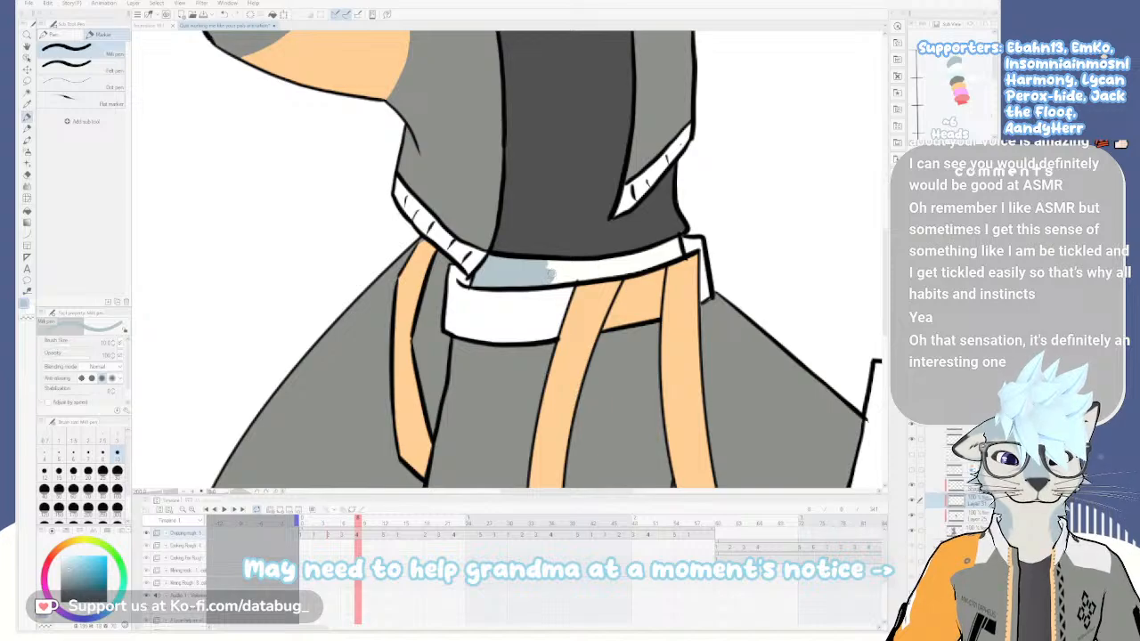
key(Left)
key(Right)
key(Left)
key(Right)
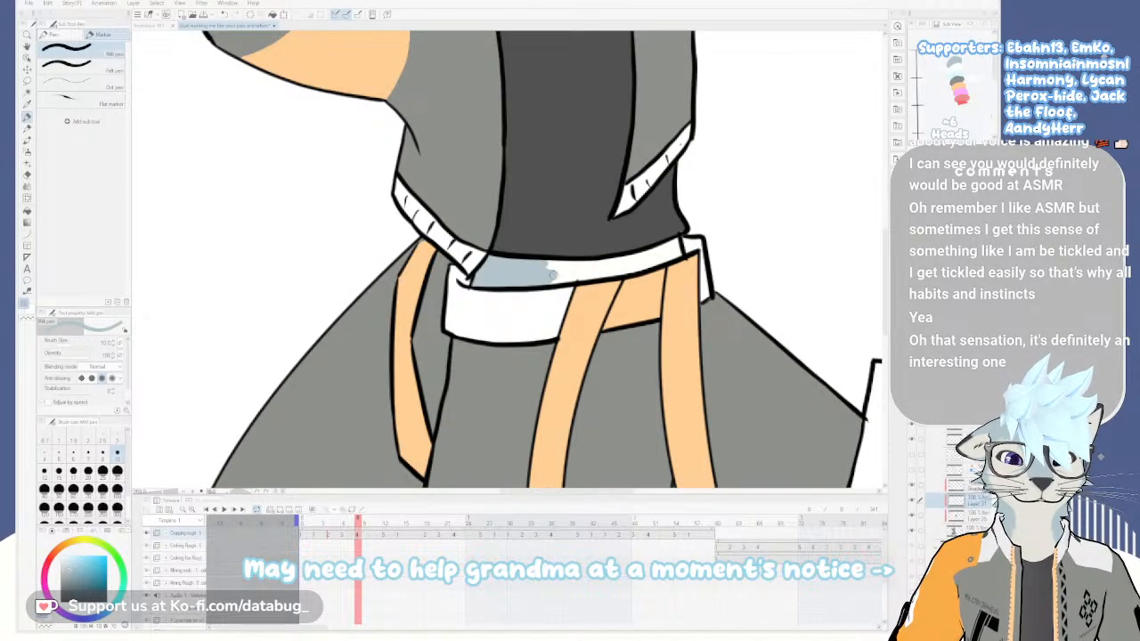
key(Left)
key(Right)
key(Left)
key(Right)
Compare the gray drawing where the axe head covers the waist with the finished colored drawing and the earlier drawings
key(Right)
key(Right)
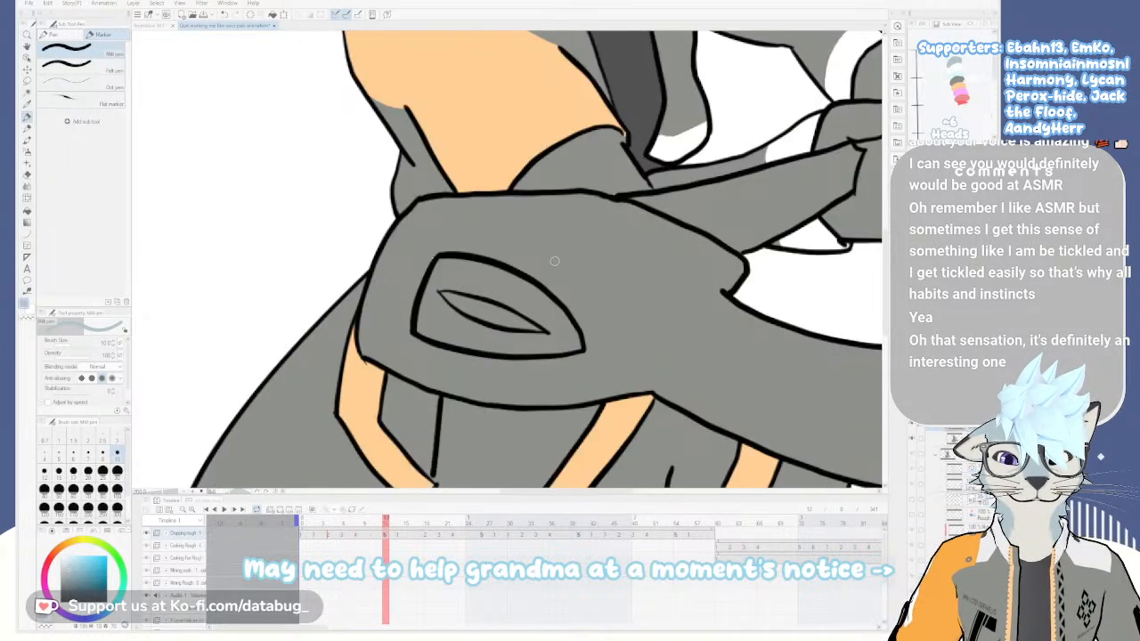
key(Left)
key(Left)
key(Left)
key(Left)
key(Left)
key(Right)
key(Right)
key(Right)
key(Right)
key(Right)
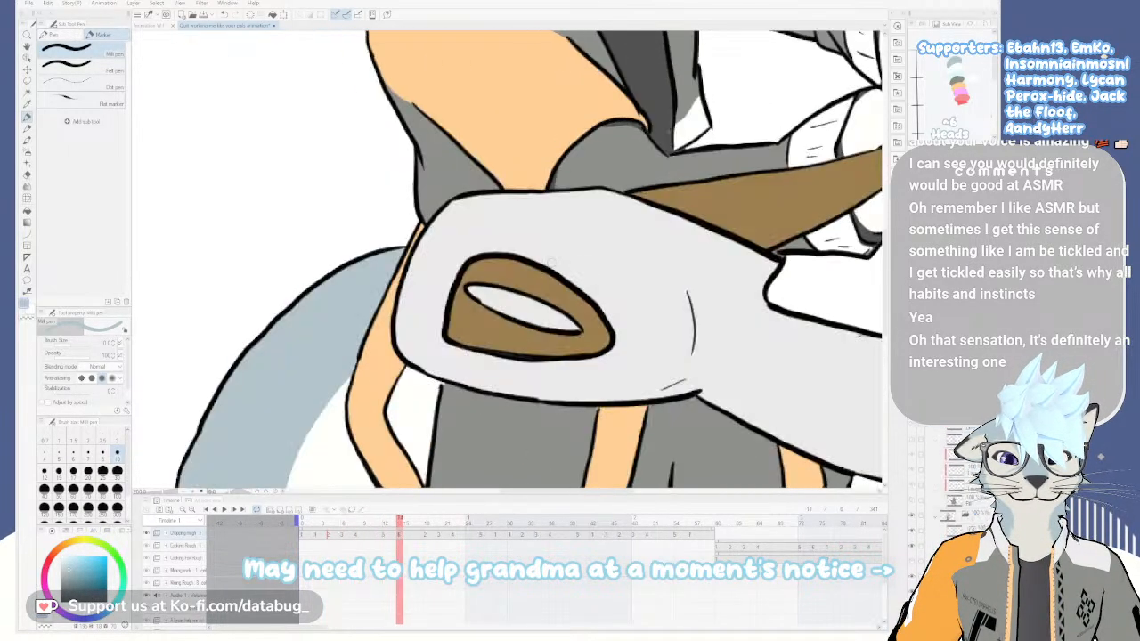
key(Left)
key(Left)
key(Right)
key(Right)
key(Left)
key(Left)
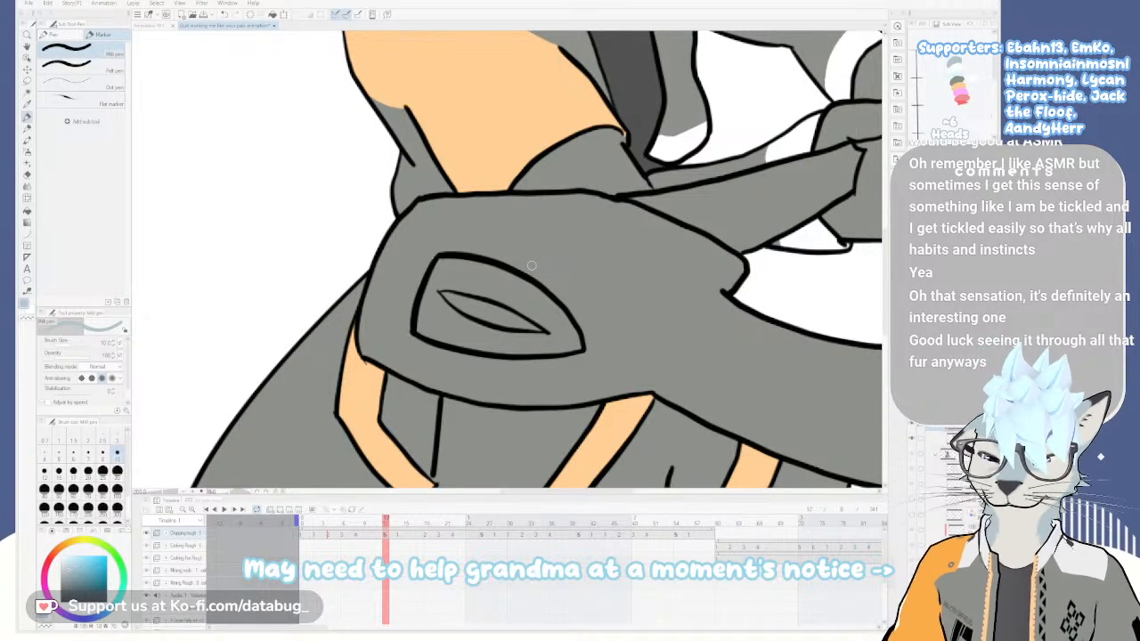
Fill the far arm's cuff and both parts of the gripping hand with off-white on the drawing where the axe covers the waist
scroll(533, 266, down, 3)
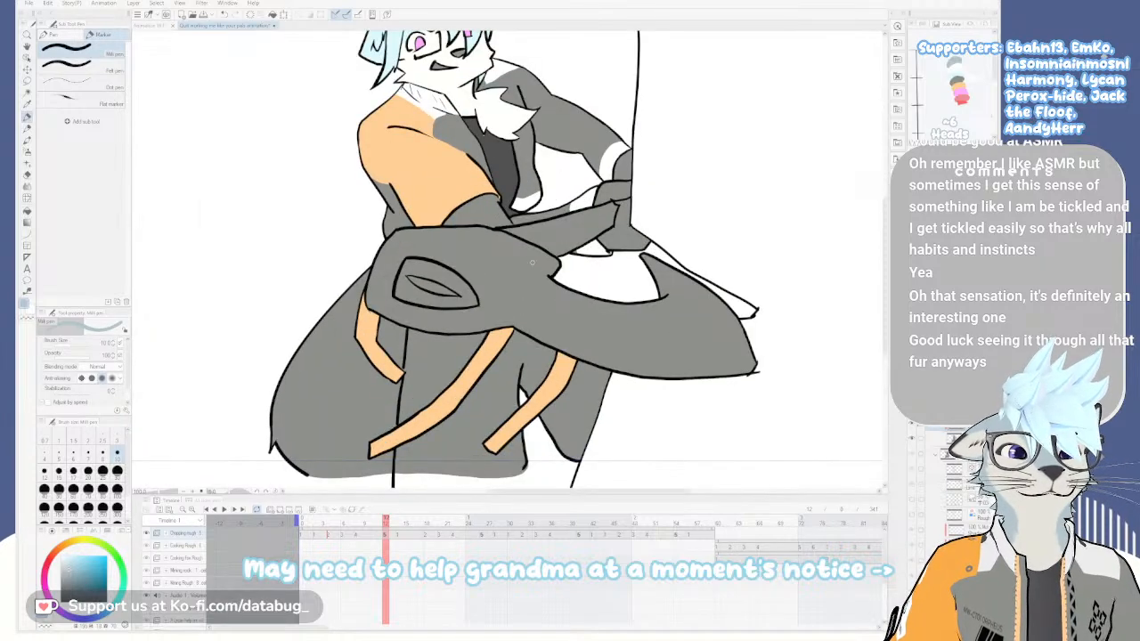
scroll(688, 348, up, 1)
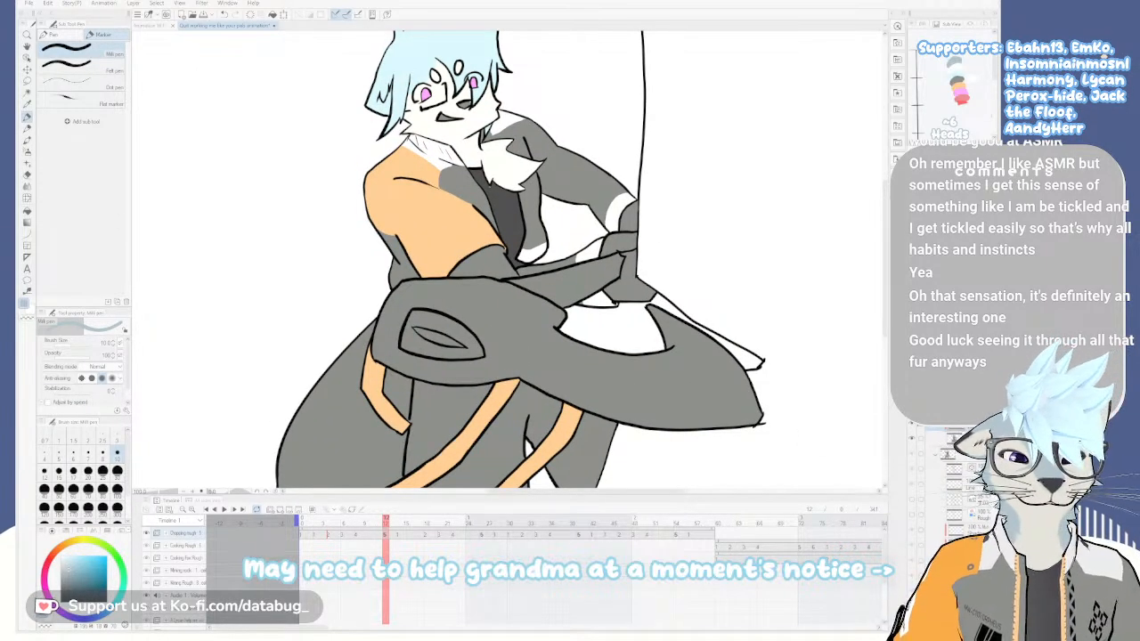
click(954, 70)
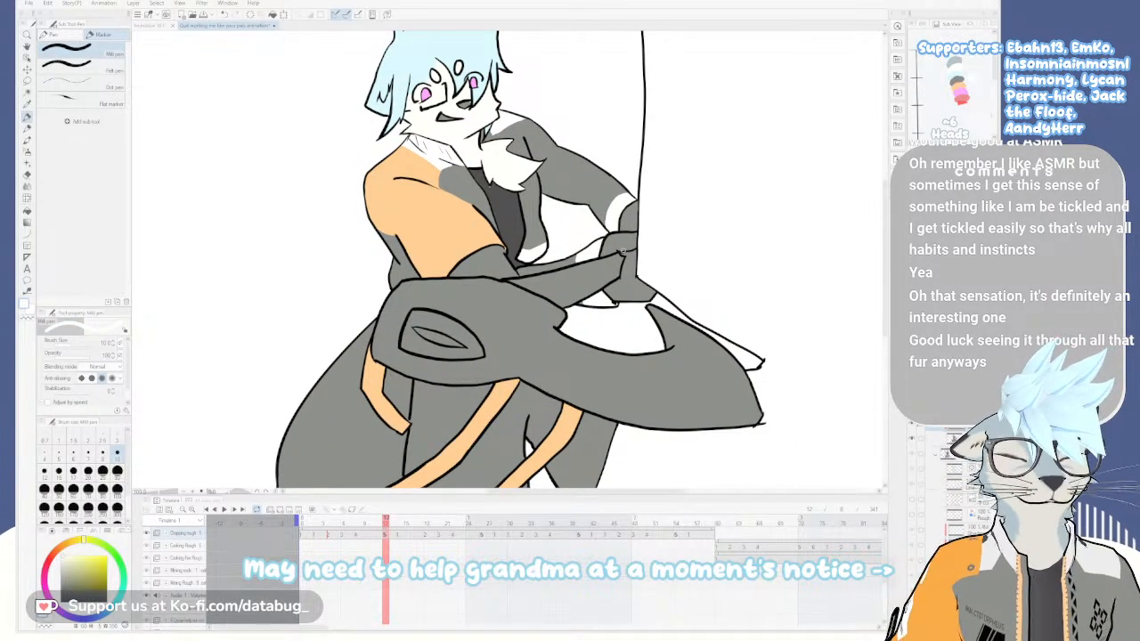
key(g)
click(629, 216)
click(623, 241)
click(634, 274)
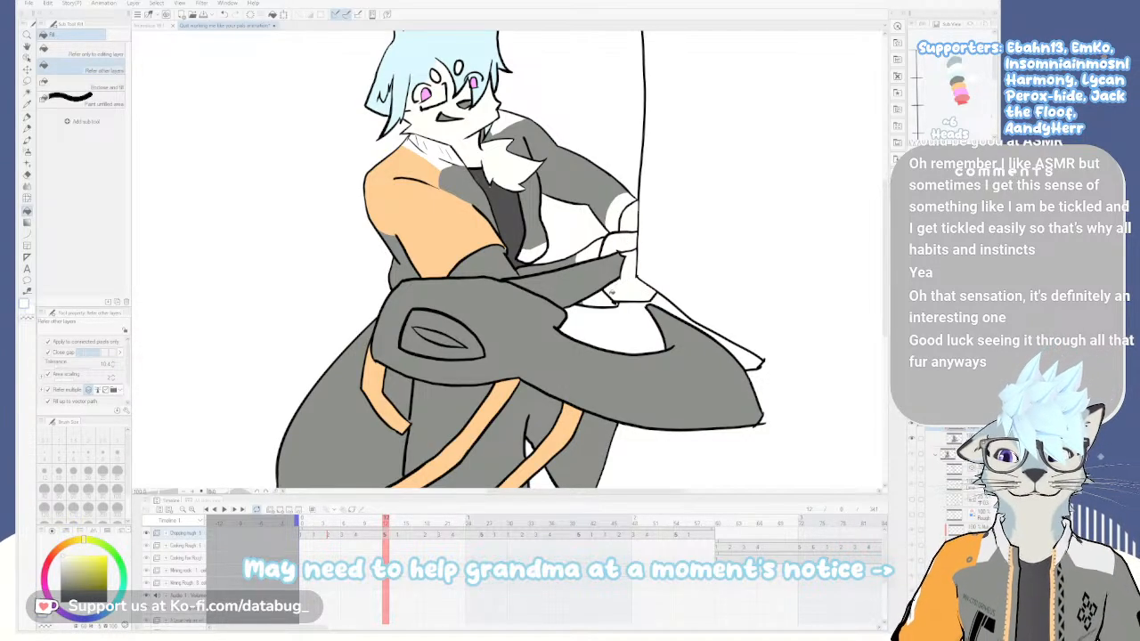
Review the coloring of the axe-chopping drawings along the timeline, looking for areas still filled with base gray
key(Left)
key(Left)
key(Left)
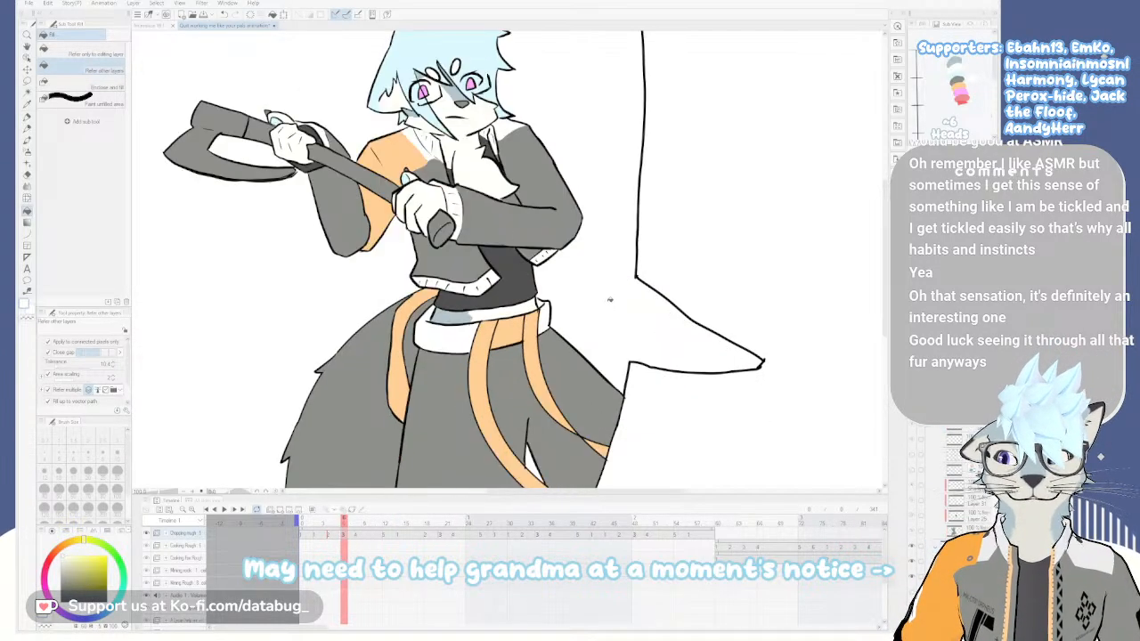
key(Right)
key(Right)
key(Right)
key(Right)
key(Left)
key(Left)
key(Left)
key(Left)
key(Right)
key(Right)
key(Right)
key(Right)
key(Right)
key(Right)
key(Right)
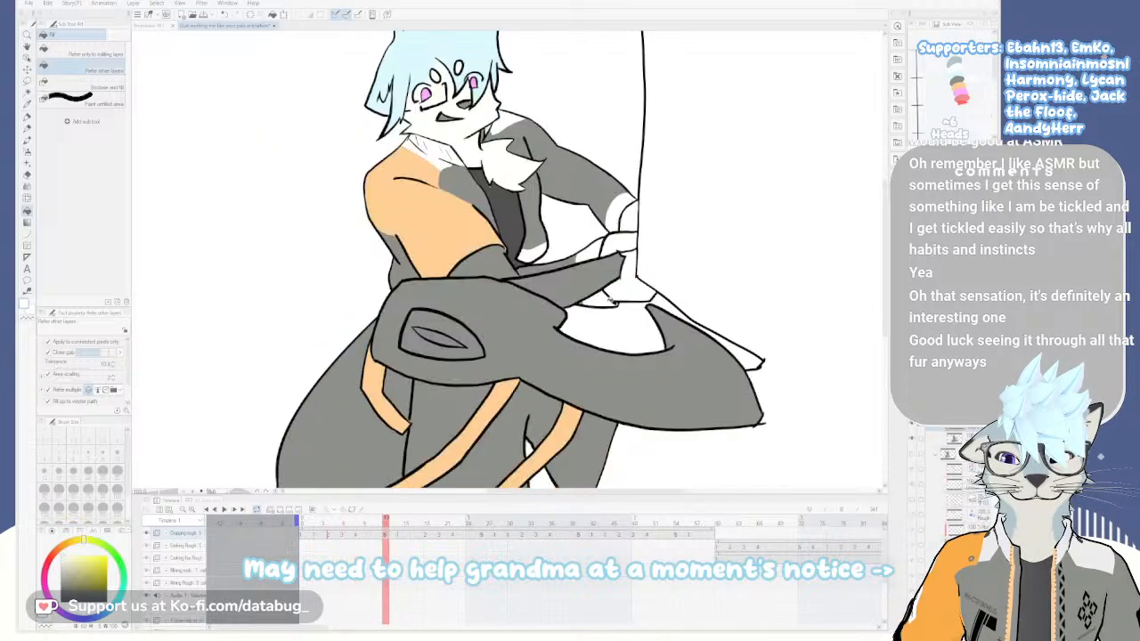
key(Left)
key(Left)
key(Left)
key(Right)
key(Left)
key(Right)
key(Left)
key(Right)
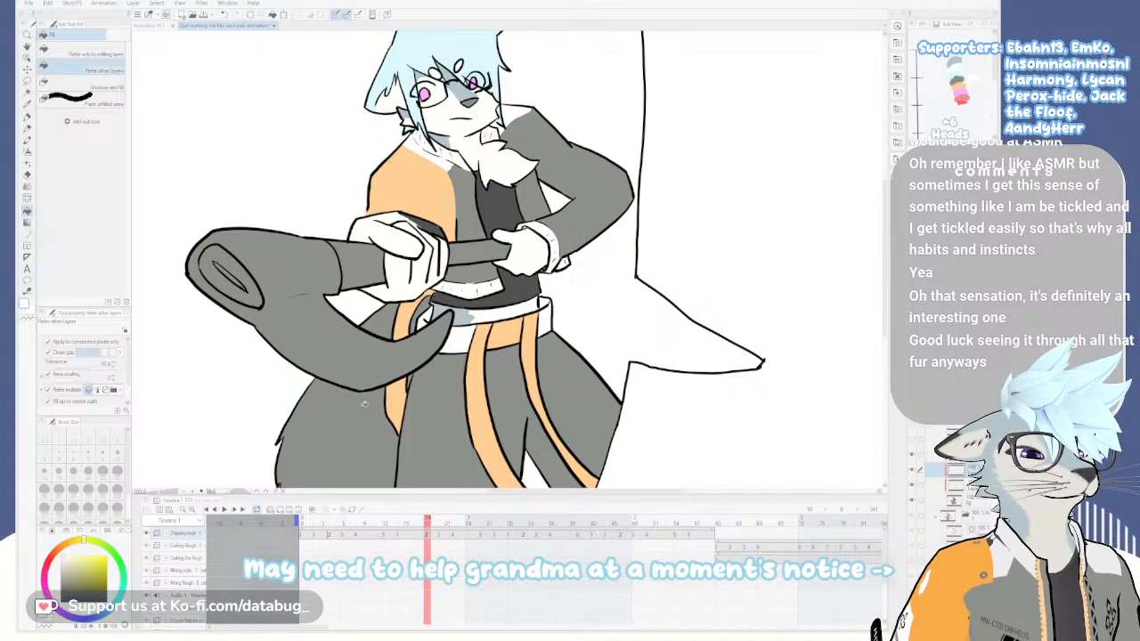
Fill the tail of the low-axe drawing with off-white, including the small areas beside the belt and hanging strap
click(352, 449)
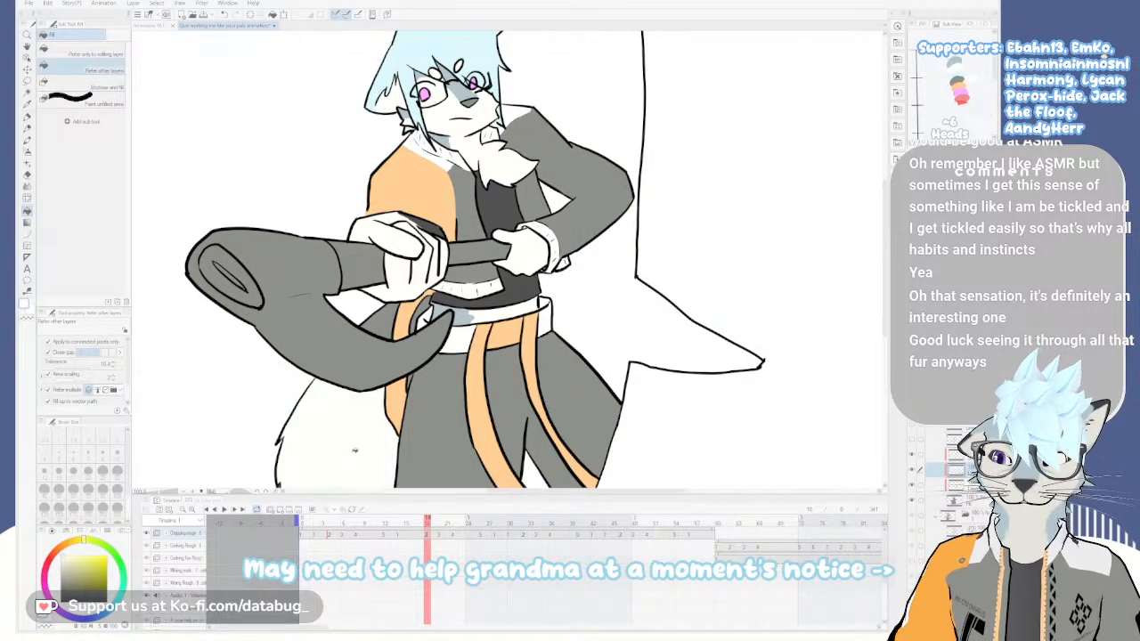
key(ctrl+z)
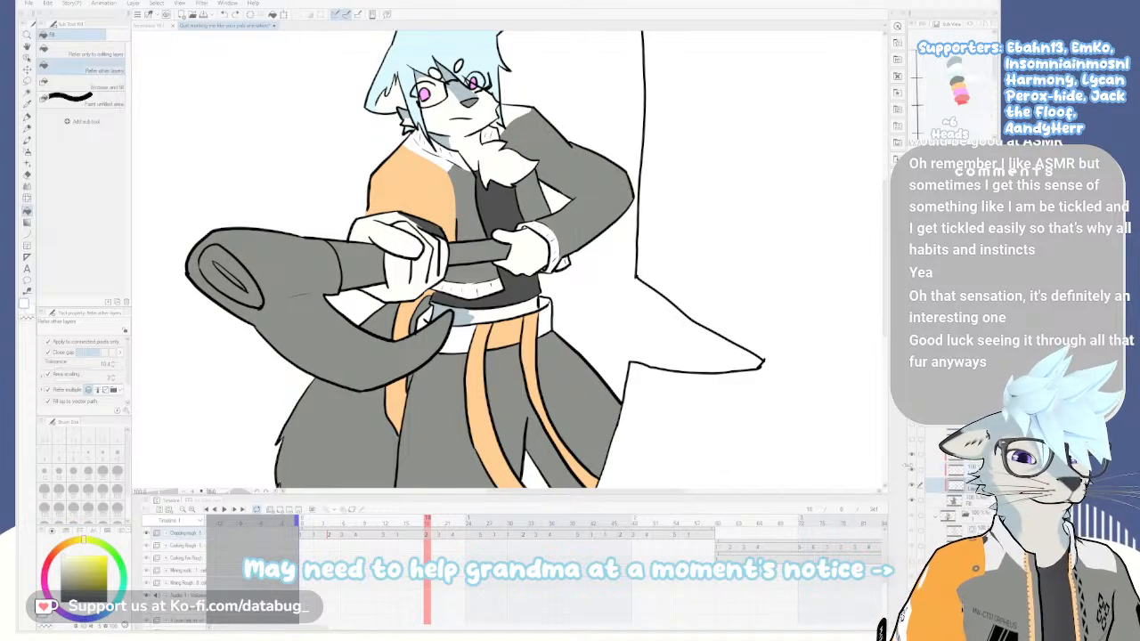
click(360, 443)
scroll(425, 305, up, 1)
click(424, 310)
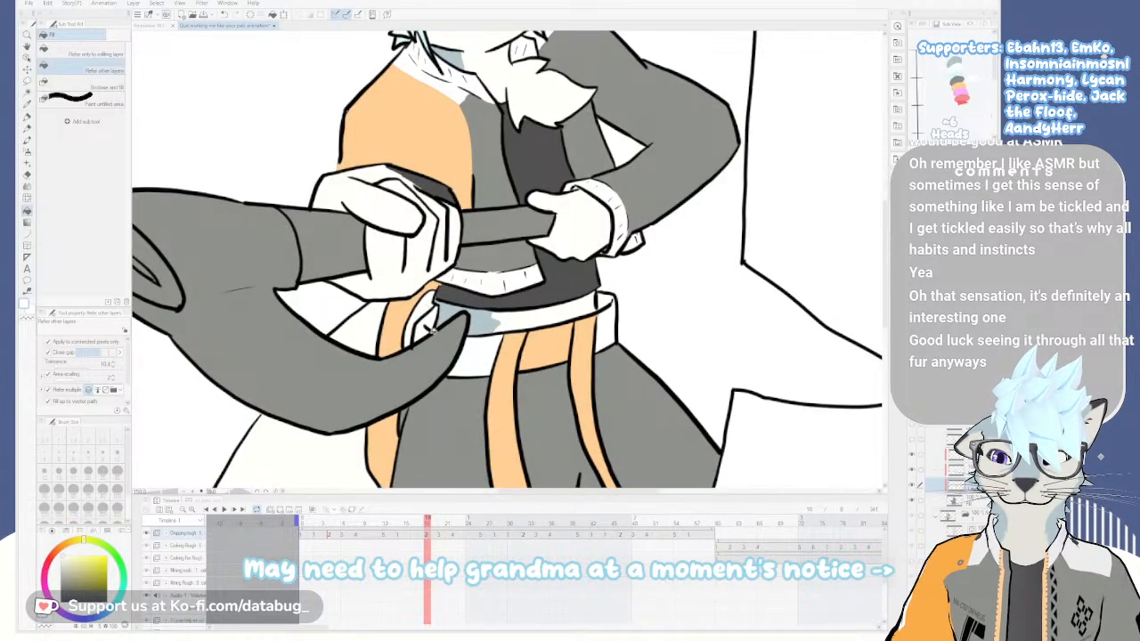
click(406, 411)
Fill the tail of the next drawing, with the axe raised at chest height, with off-white, including the area beside the belt
scroll(510, 393, down, 1)
scroll(508, 392, down, 1)
scroll(507, 392, up, 1)
drag(491, 439, 483, 360)
key(Right)
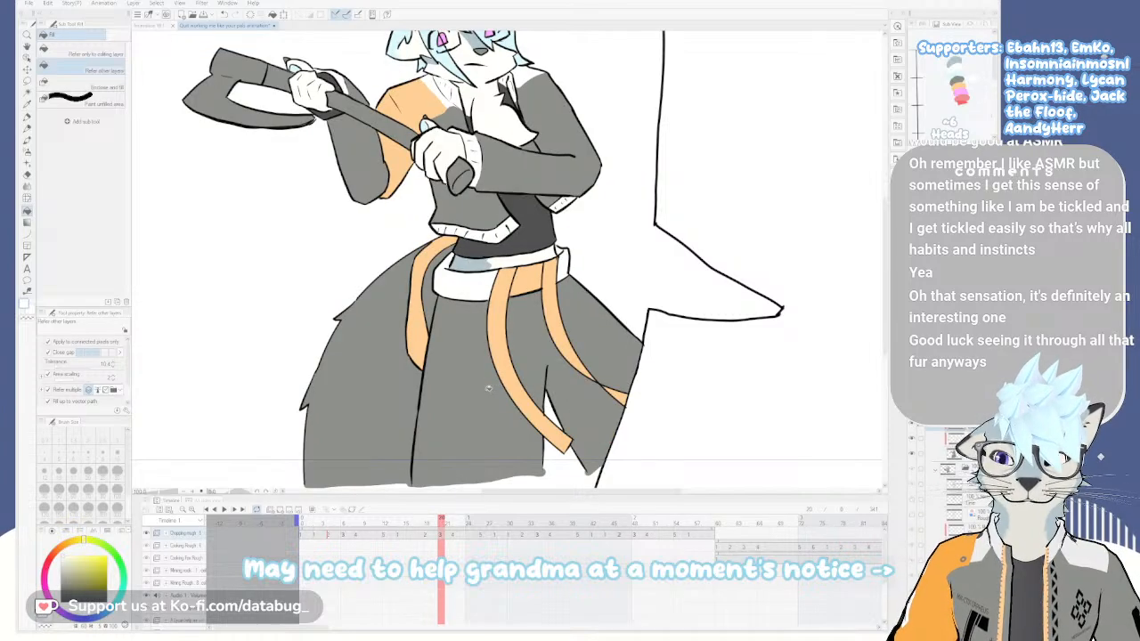
click(392, 332)
click(449, 268)
Fill the tail areas on the following two axe-chopping drawings with off-white, up to the one where the axe strikes
key(Right)
click(396, 374)
click(425, 312)
key(Right)
click(420, 383)
click(423, 335)
key(Right)
key(Left)
key(Left)
key(Right)
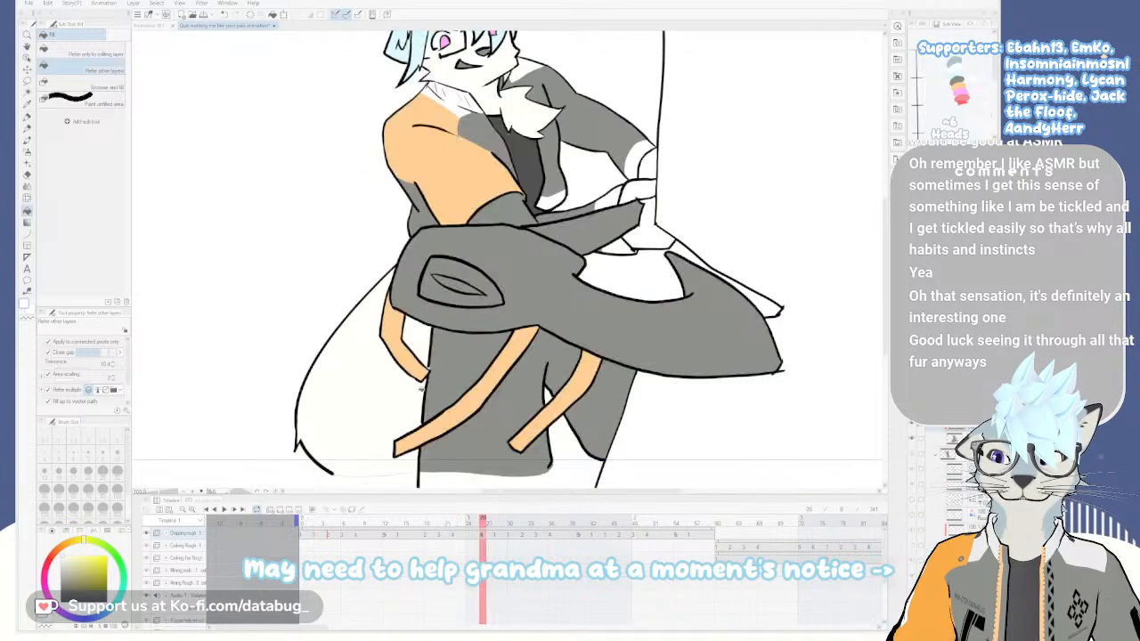
Review the drawings after the strike for tails still filled with base gray
key(Right)
key(Right)
key(Right)
key(Left)
key(Left)
key(Right)
key(Left)
key(Right)
key(Right)
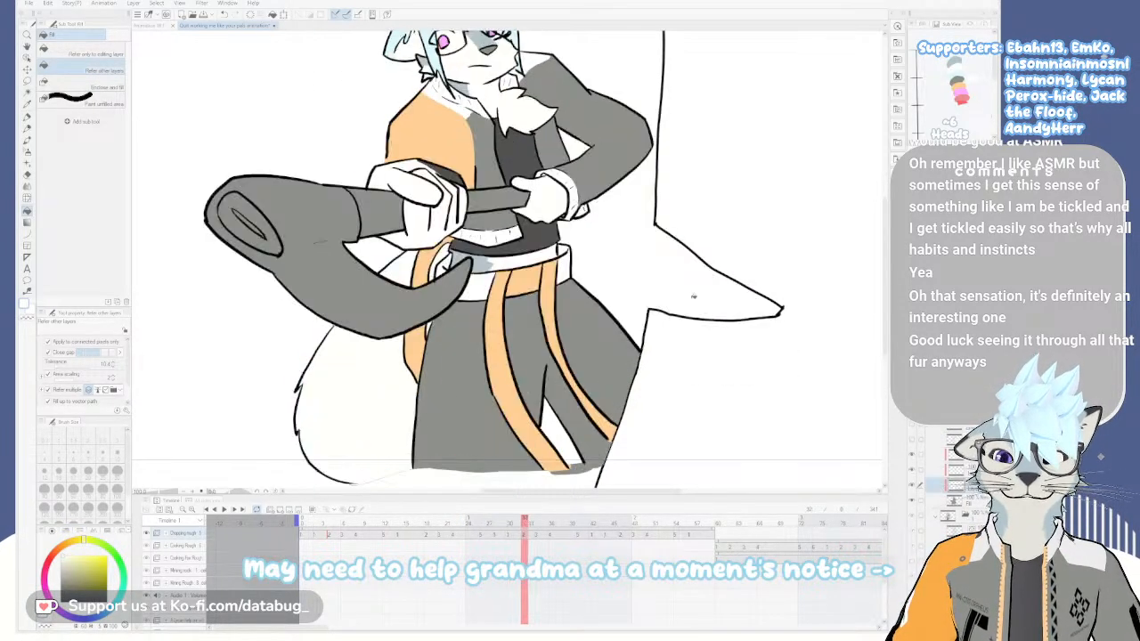
Choose blue-gray as the drawing color and compare the low-axe drawing's tail with the finished colored drawing before it
key(Right)
key(Left)
key(Right)
key(Left)
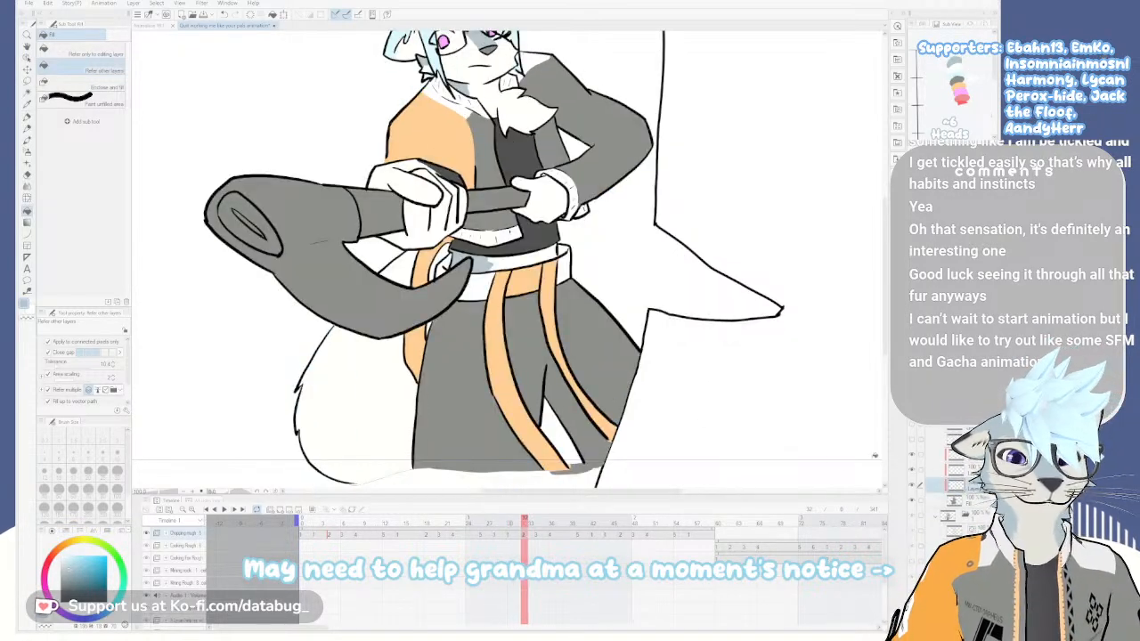
key(Left)
key(Right)
key(Left)
key(Right)
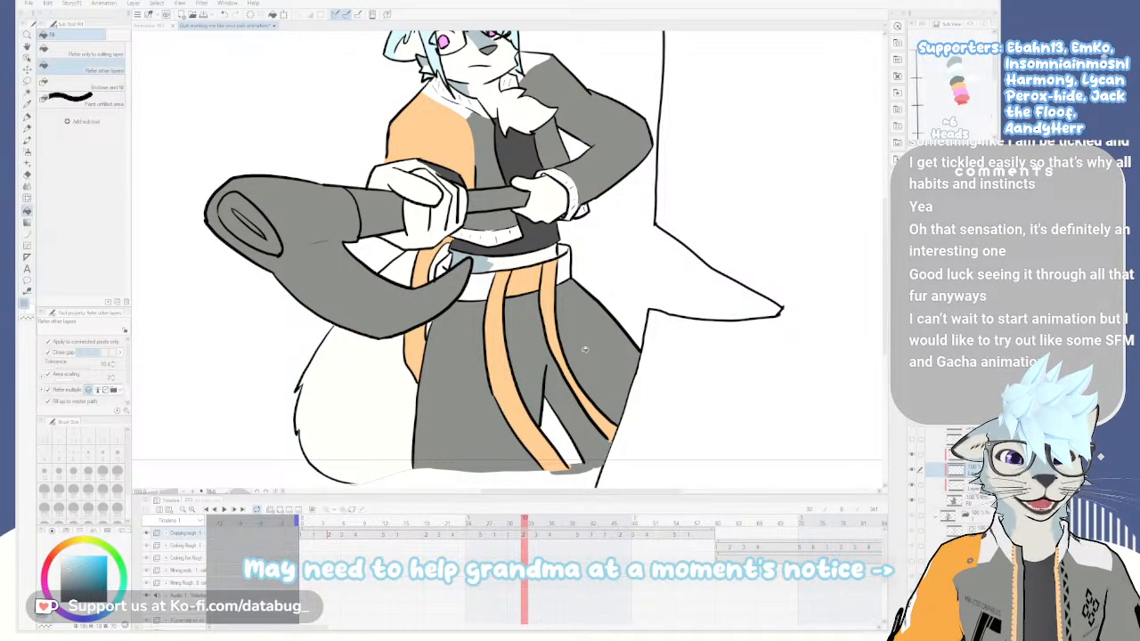
key(Left)
key(Right)
key(Left)
key(Right)
key(Left)
key(Right)
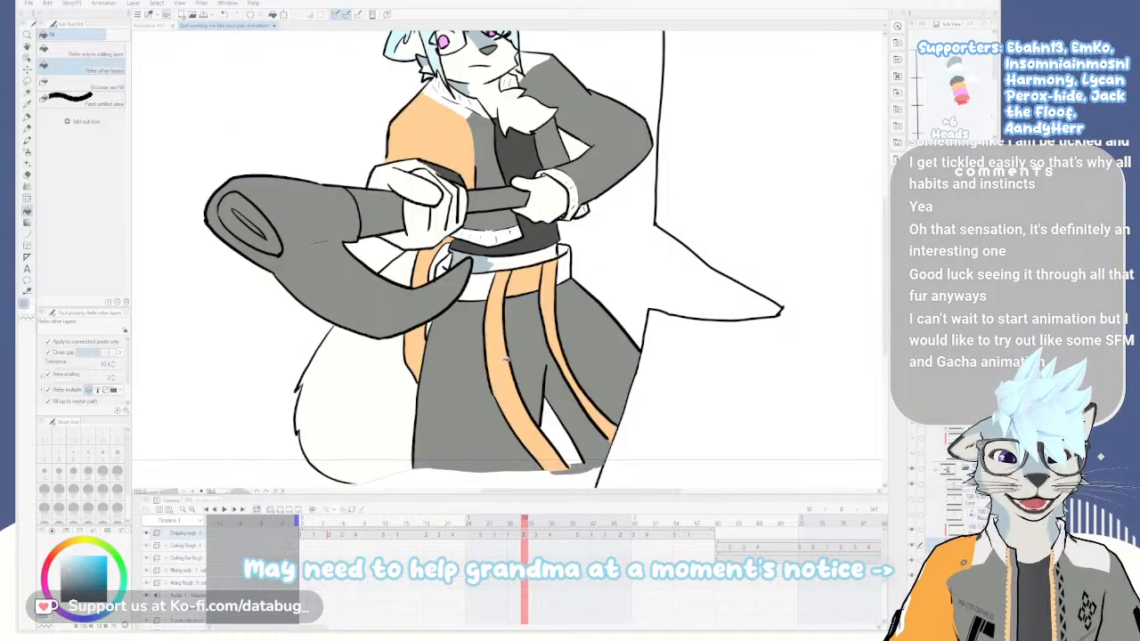
key(Left)
Draw the jagged upper part of the blue-gray marking's edge on the low-axe drawing's tail, using the previous drawing as reference
key(p)
key(Right)
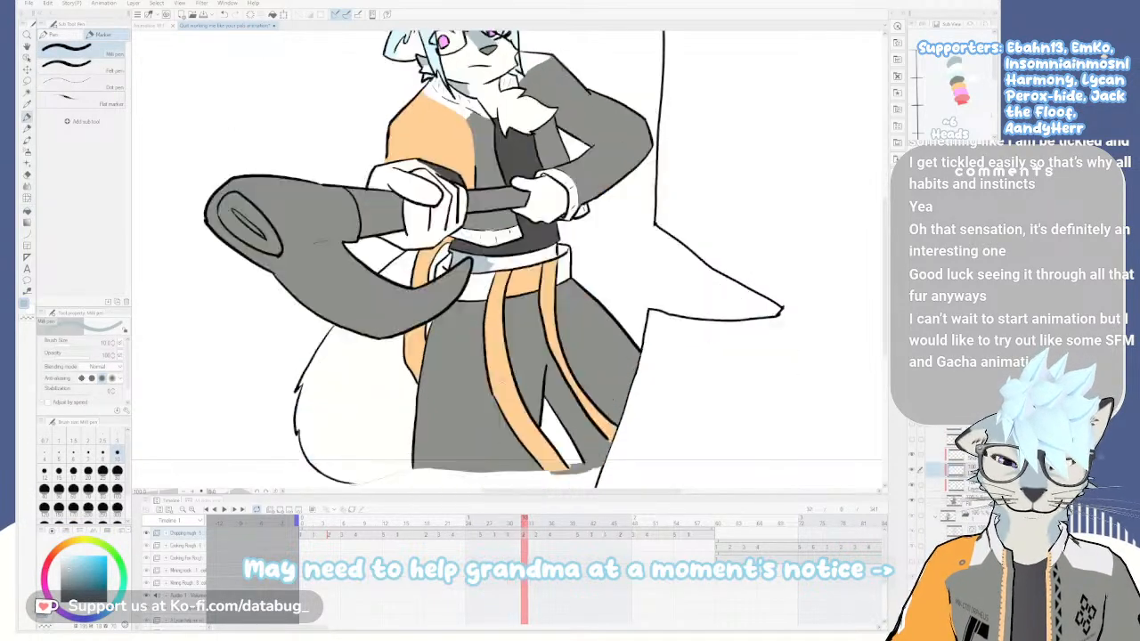
key(Left)
key(Right)
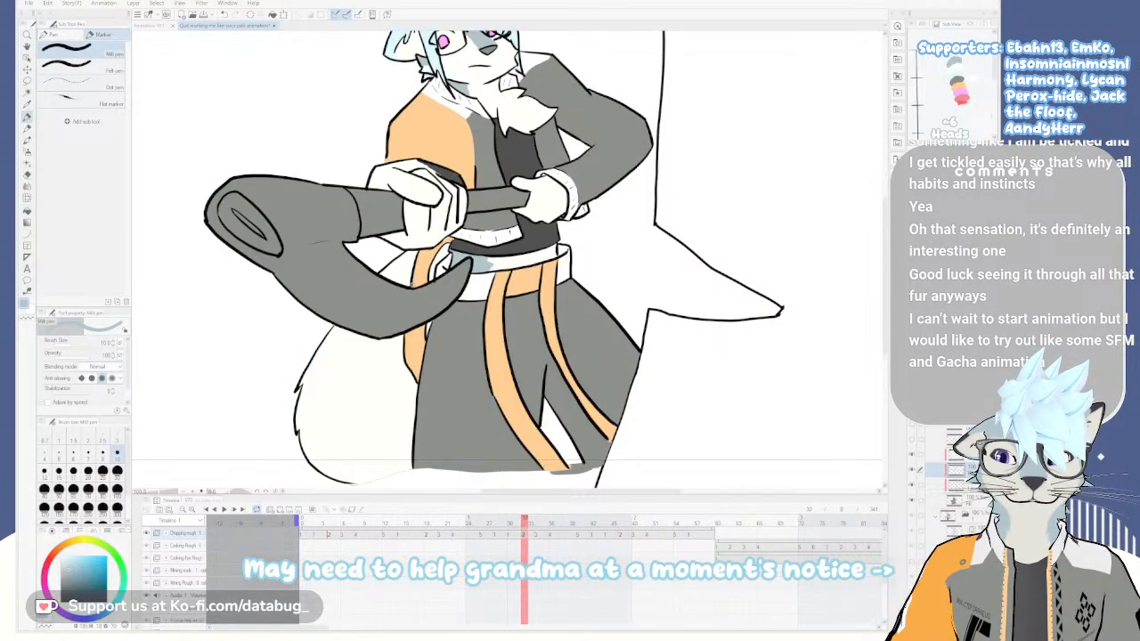
key(Left)
key(Right)
key(Left)
key(Right)
key(Right)
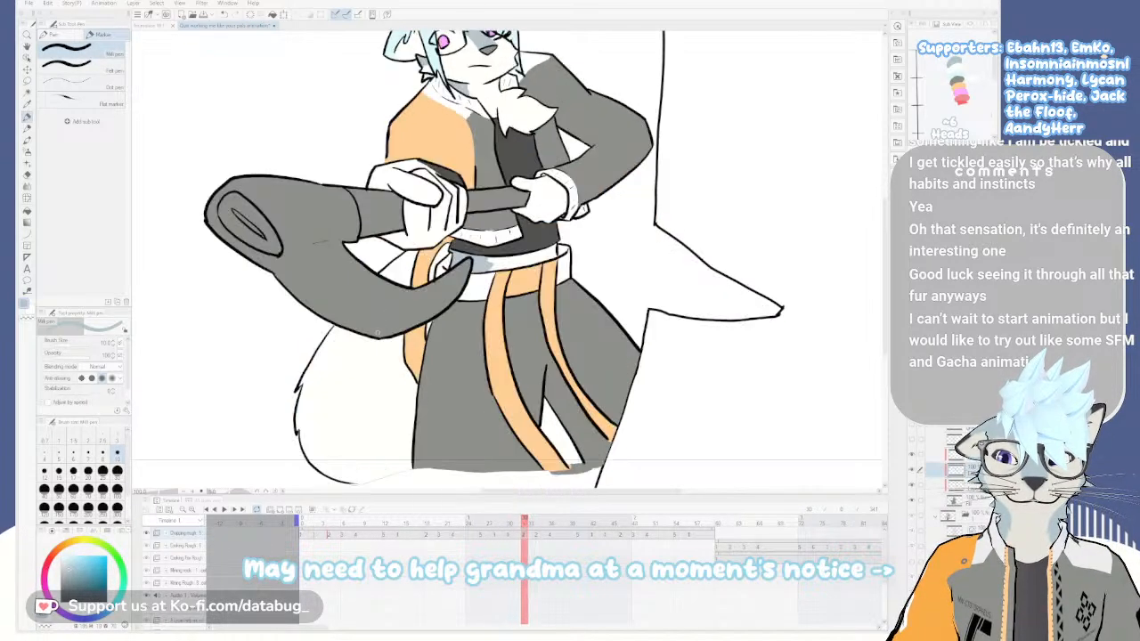
key(Left)
key(Left)
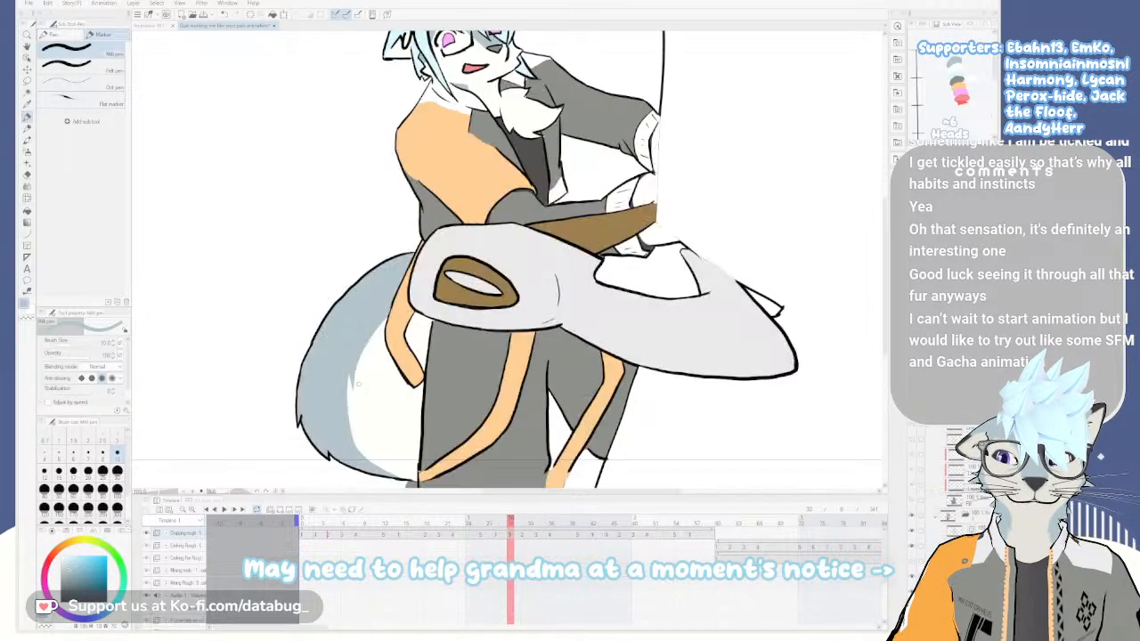
key(Right)
key(Left)
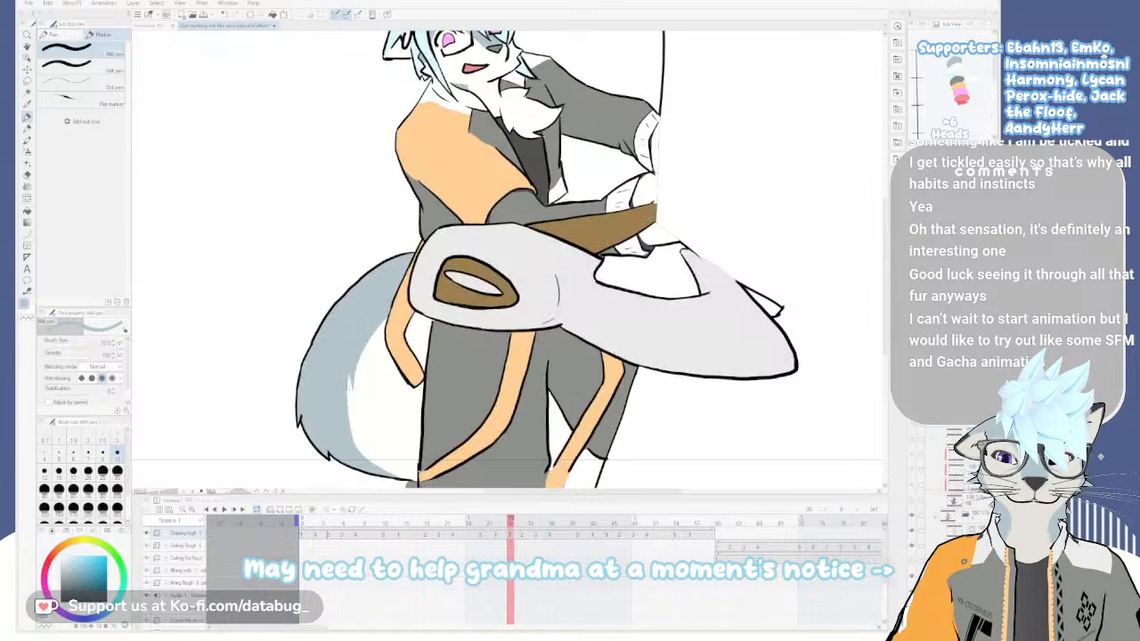
key(Right)
drag(351, 392, 362, 439)
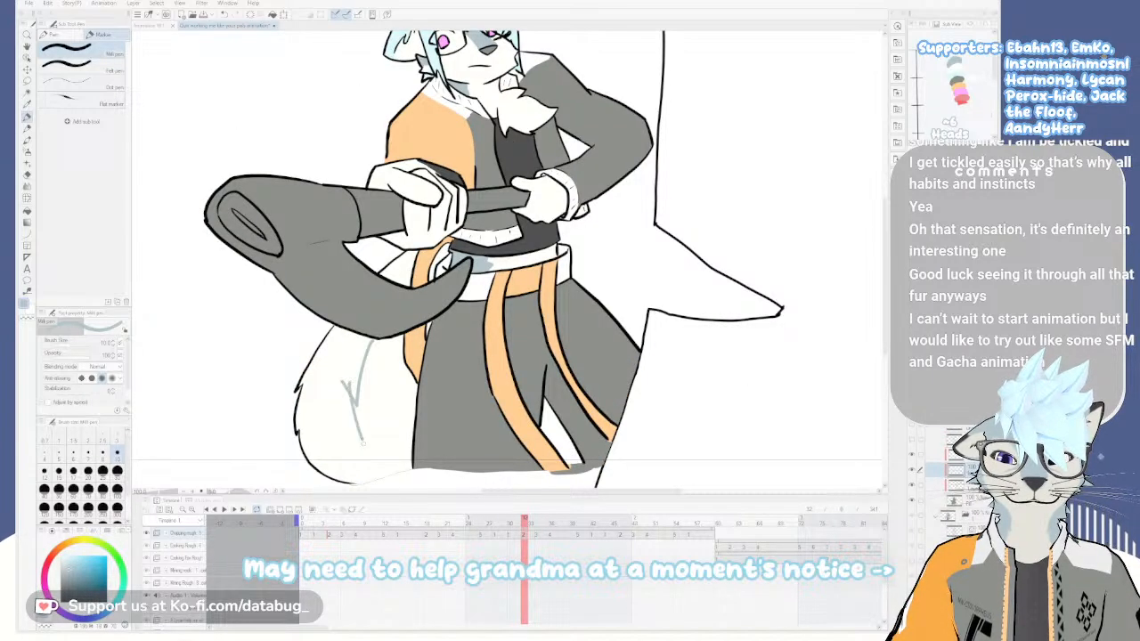
Extend the tail marking's edge line from the jagged tuft down to the tail's lower end
key(Left)
key(Right)
key(Right)
key(Left)
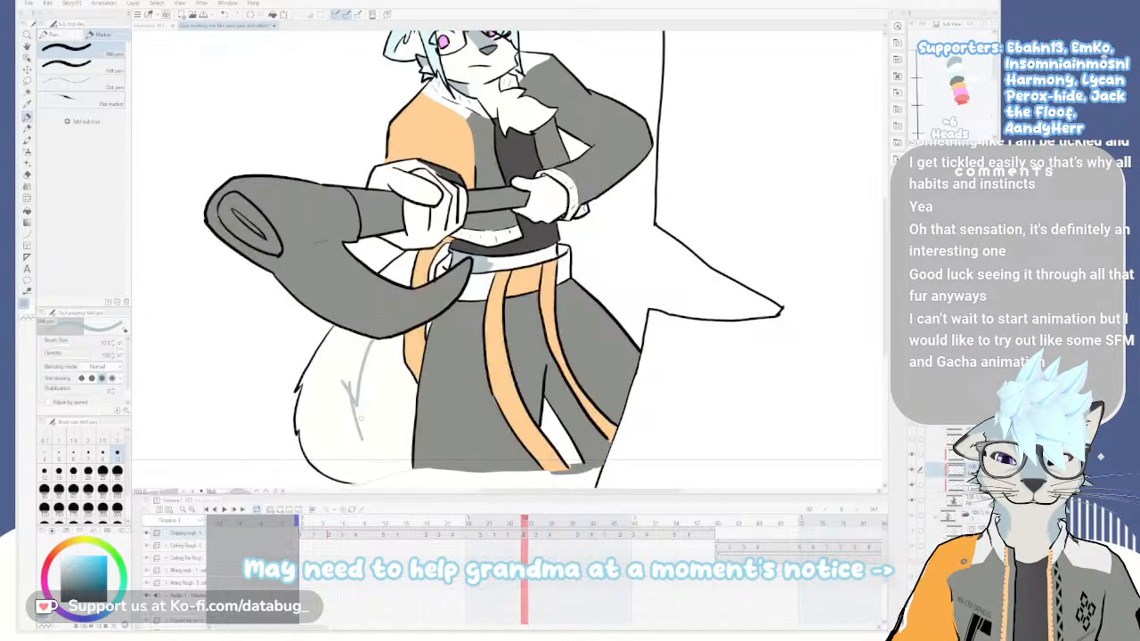
key(Left)
key(Right)
key(Left)
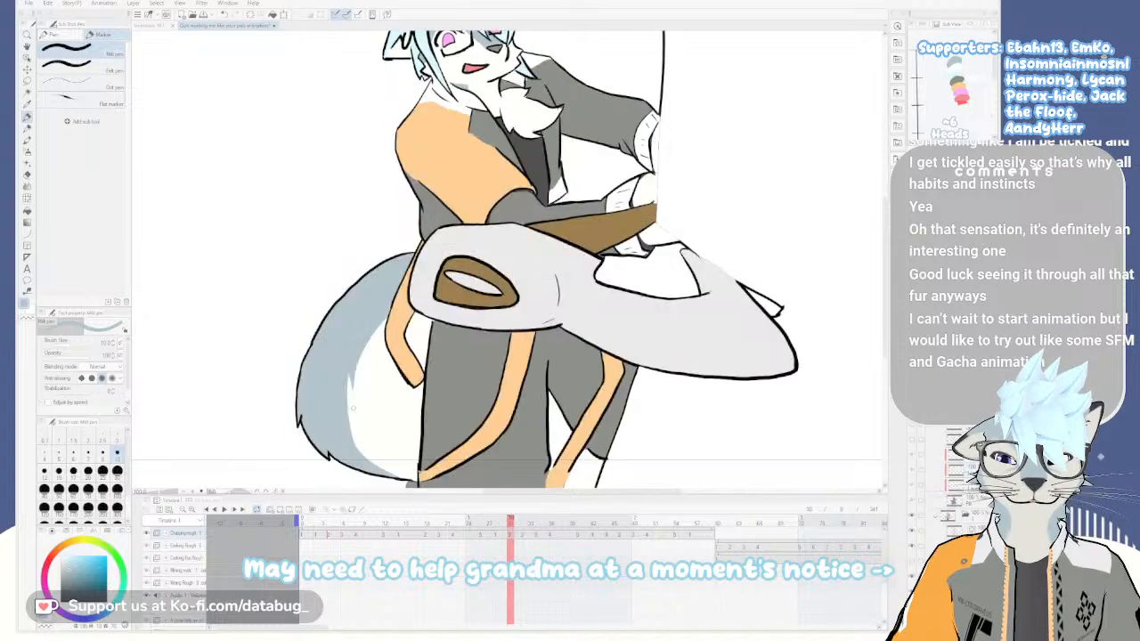
key(Right)
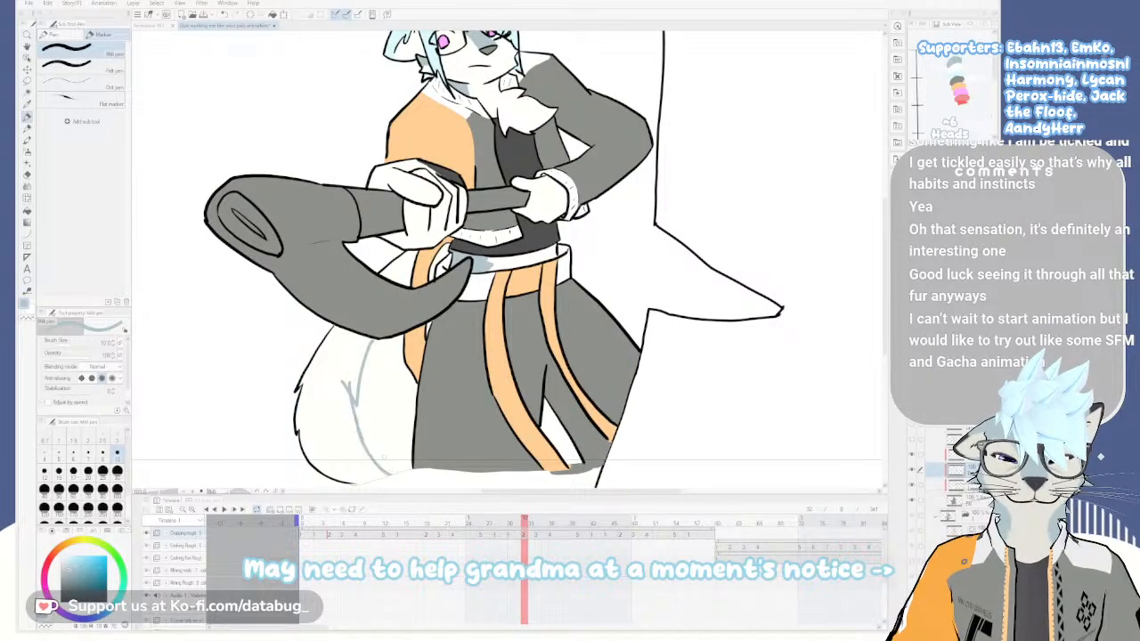
Draw an alternative curve for the lower part of the tail marking's edge, closer to the tail's outer outline
key(Left)
key(Right)
key(Left)
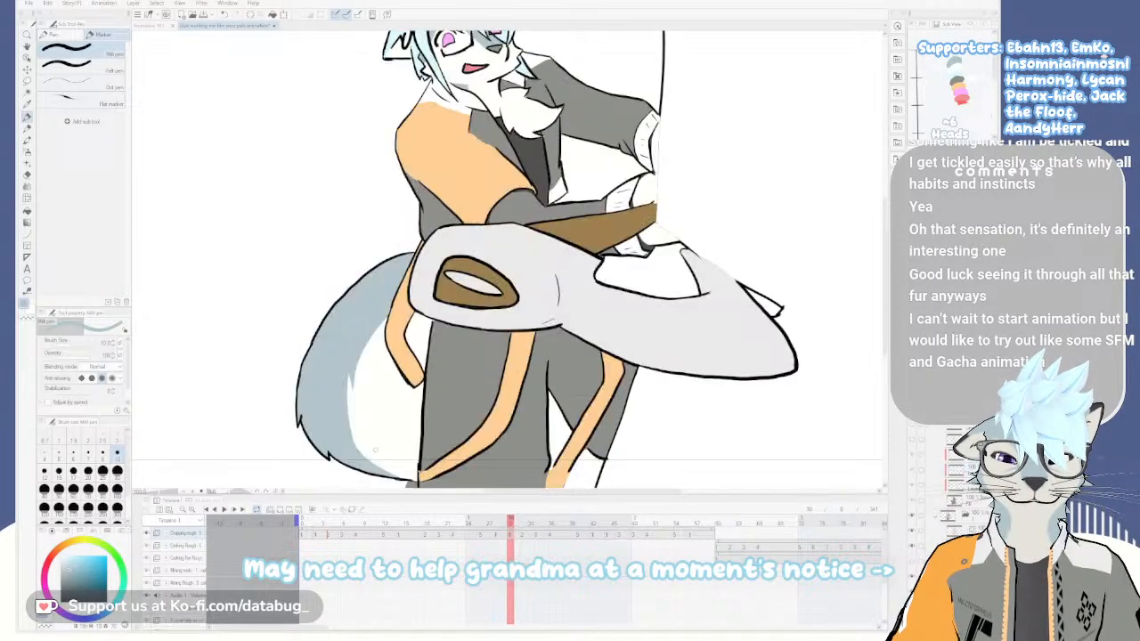
key(Right)
key(Left)
key(Right)
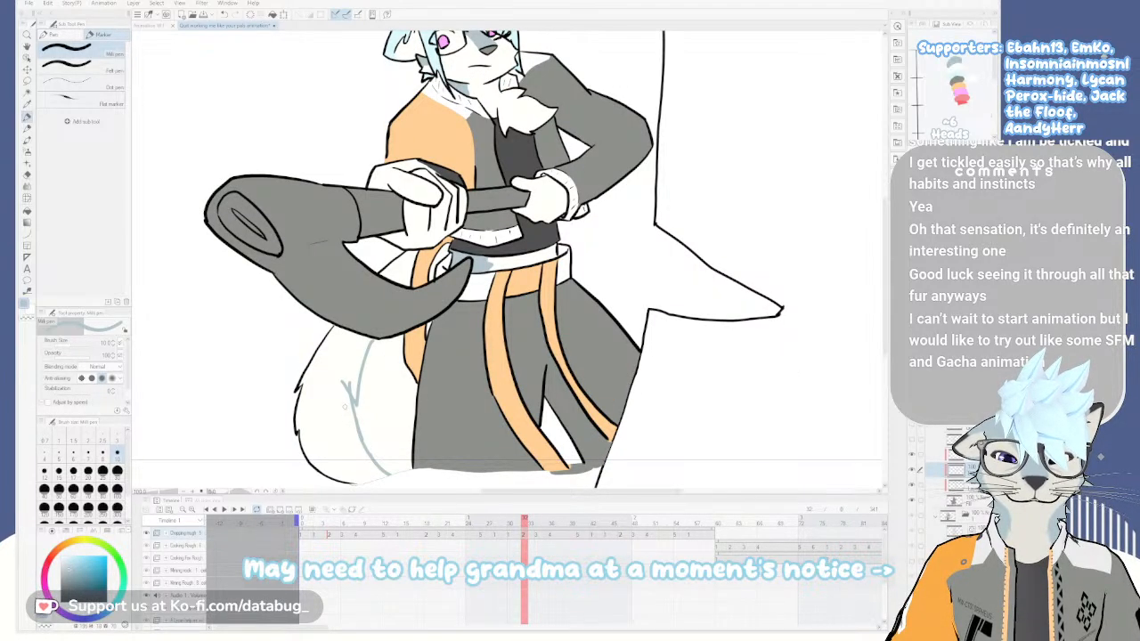
key(Left)
key(Right)
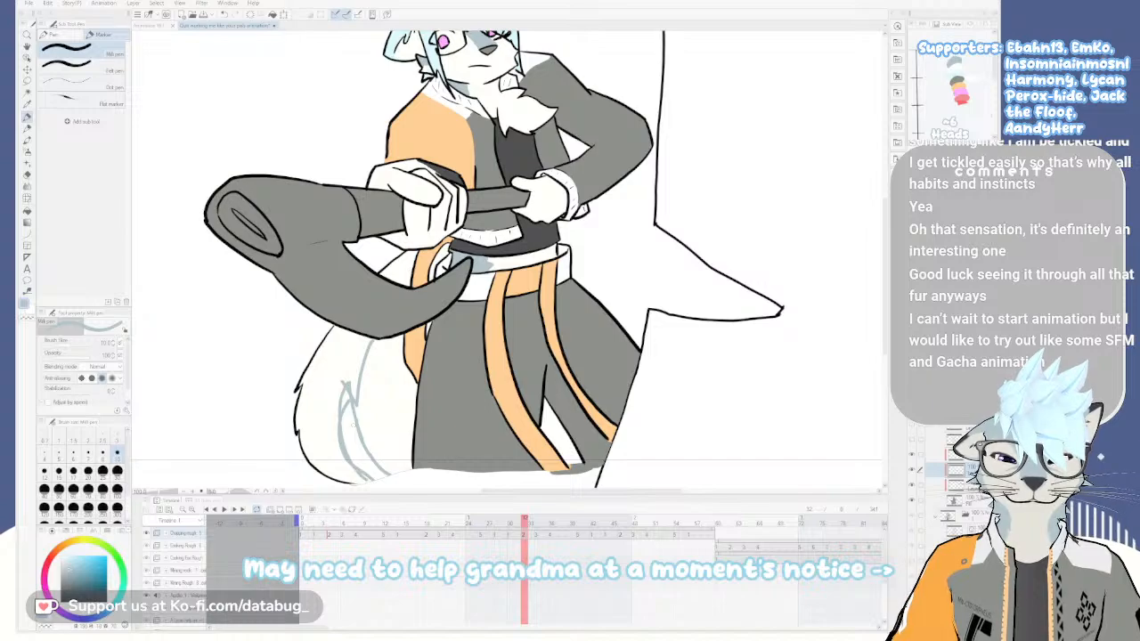
key(Left)
key(Right)
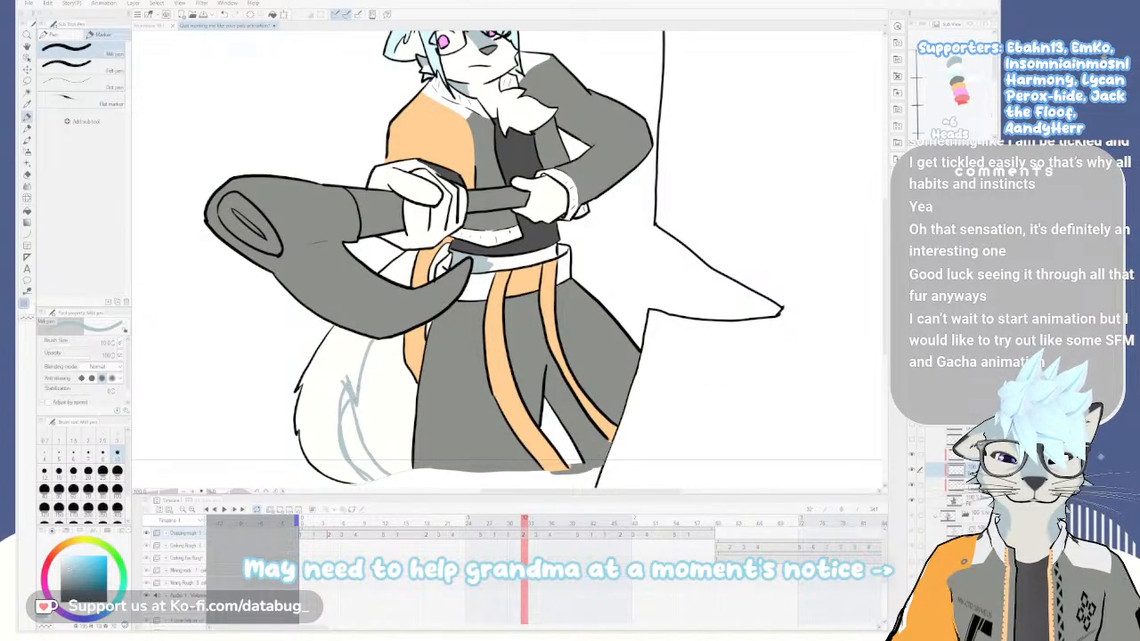
Erase the inner of the two lower curves on the tail, keeping the one nearer the outer outline
scroll(355, 388, up, 5)
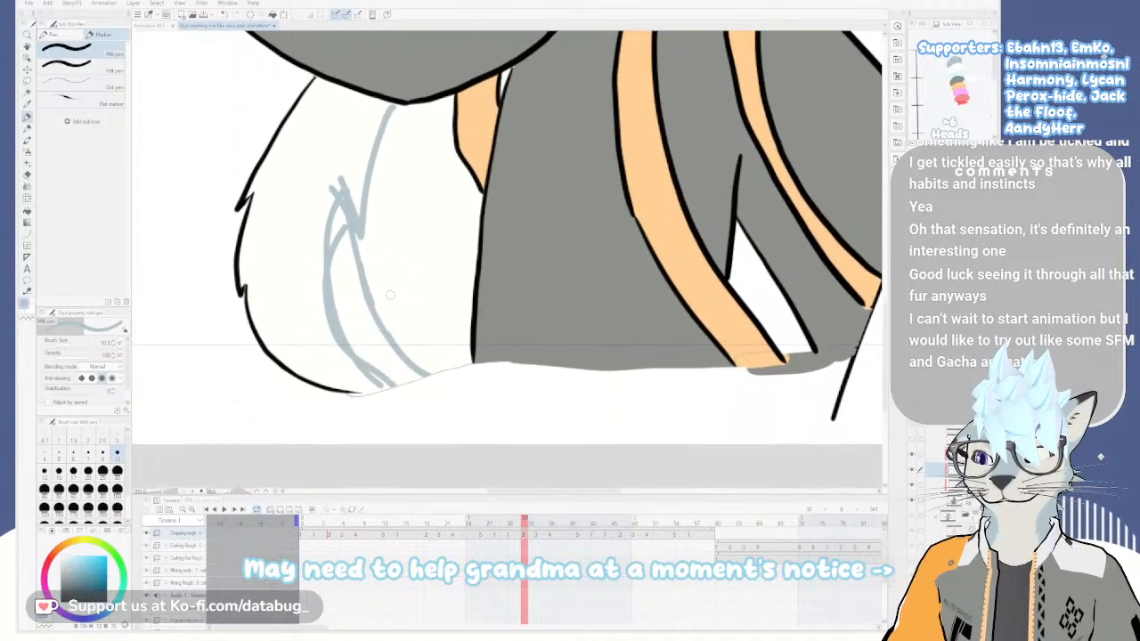
key(e)
mouse_move(405, 343)
mouse_down()
mouse_move(427, 380)
mouse_move(356, 277)
mouse_move(346, 228)
mouse_move(367, 271)
mouse_move(349, 229)
mouse_up()
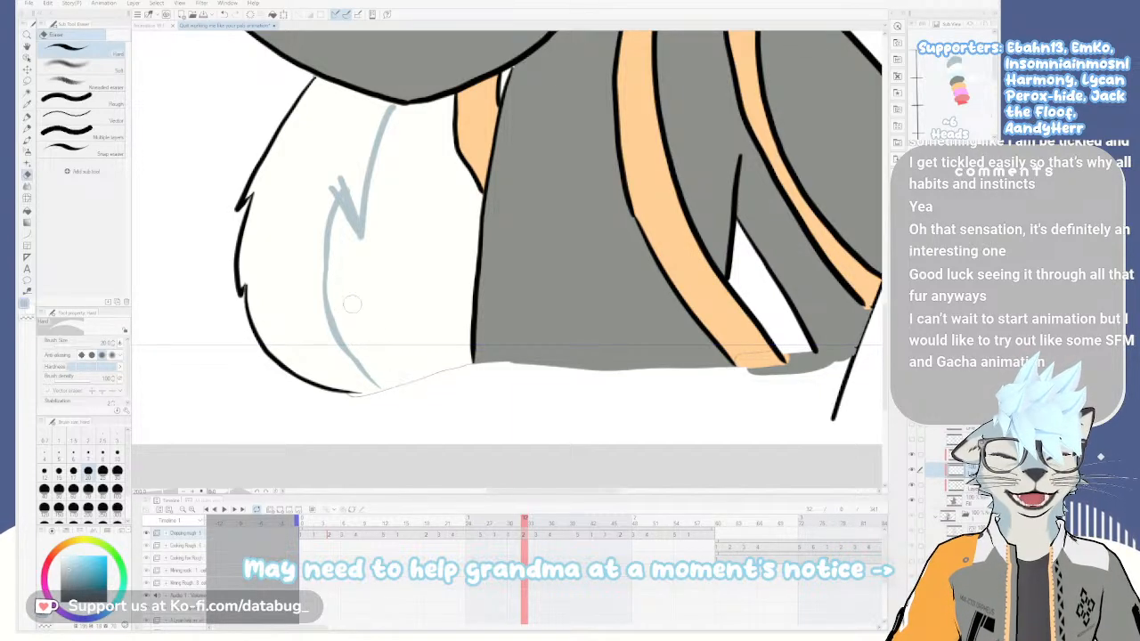
Close the marking's edge line at the tail's lower end and the axe outline, and fill the tail's outer side with blue-gray
key(p)
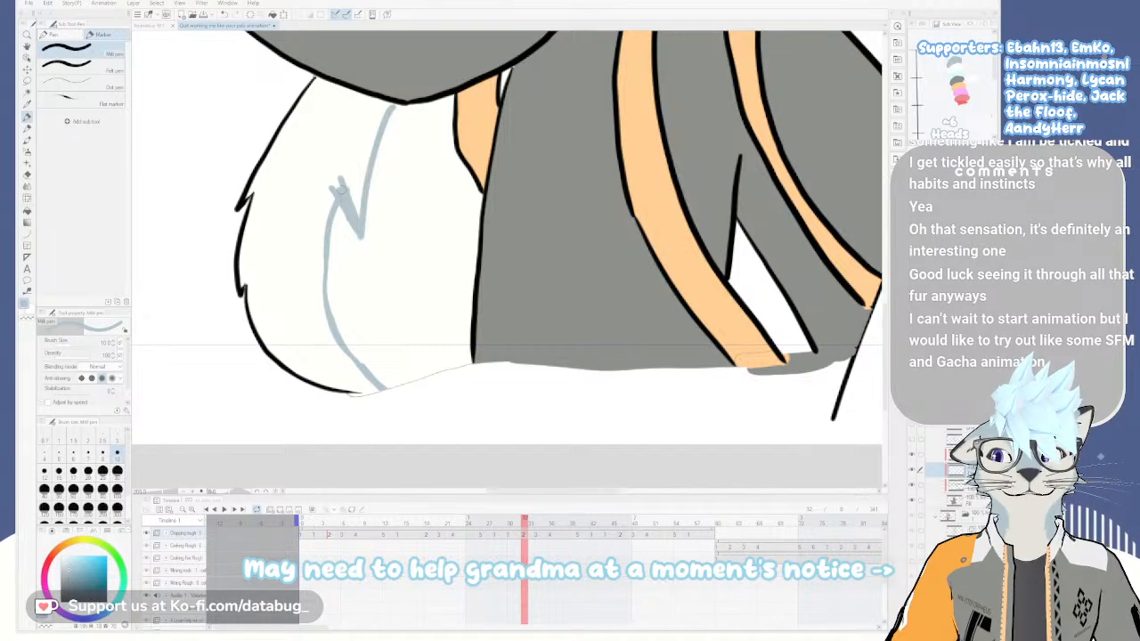
scroll(356, 214, up, 1)
key(e)
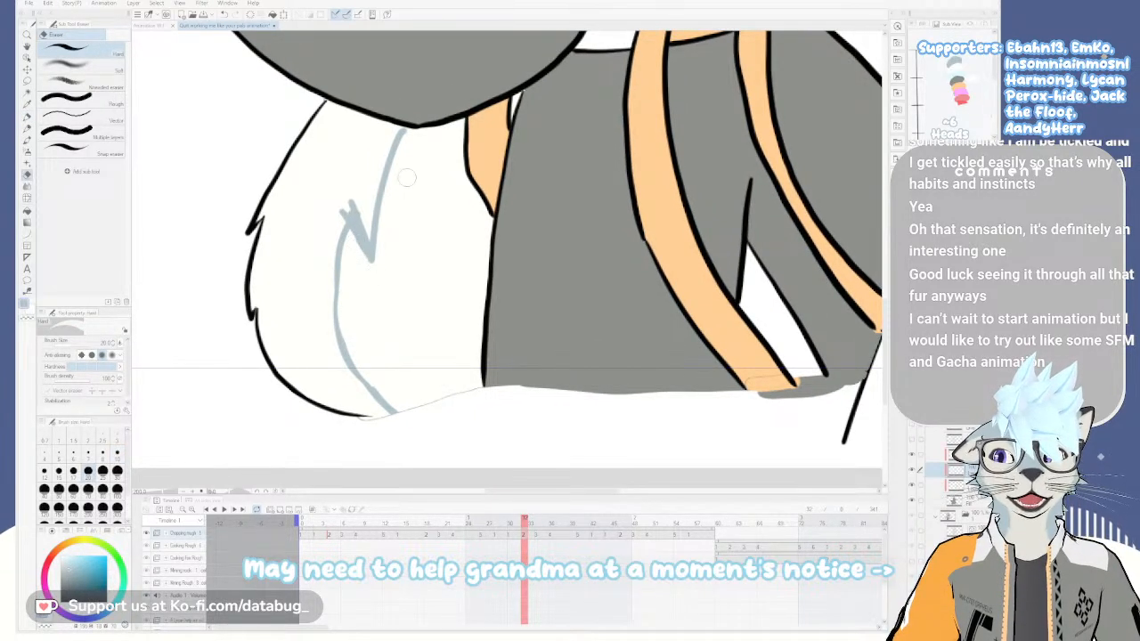
key(p)
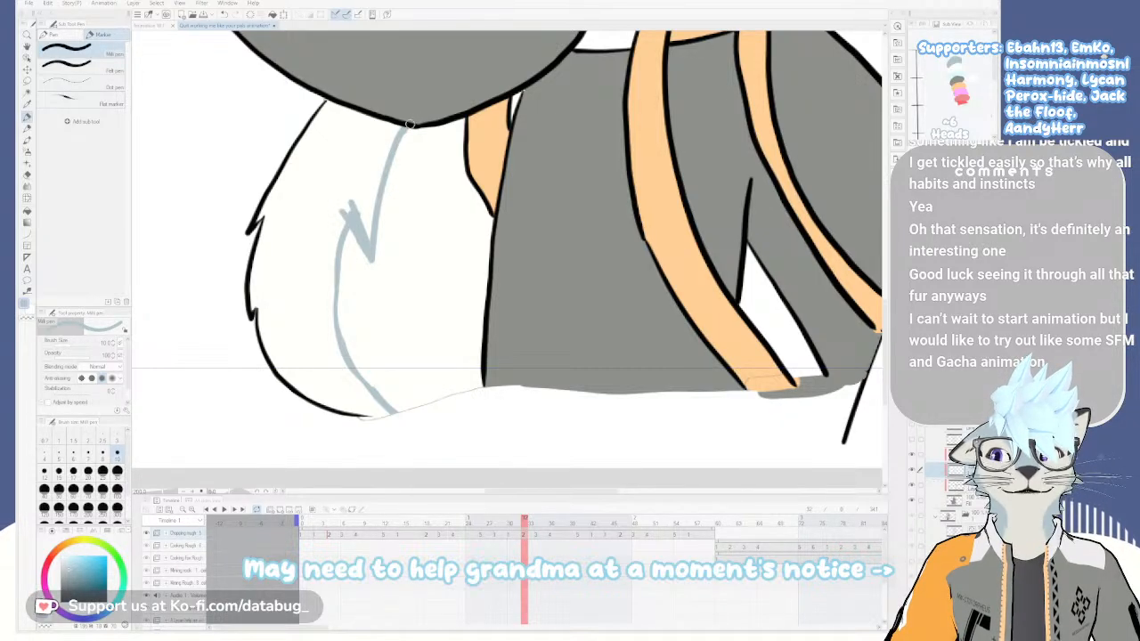
scroll(385, 250, down, 3)
scroll(386, 250, up, 3)
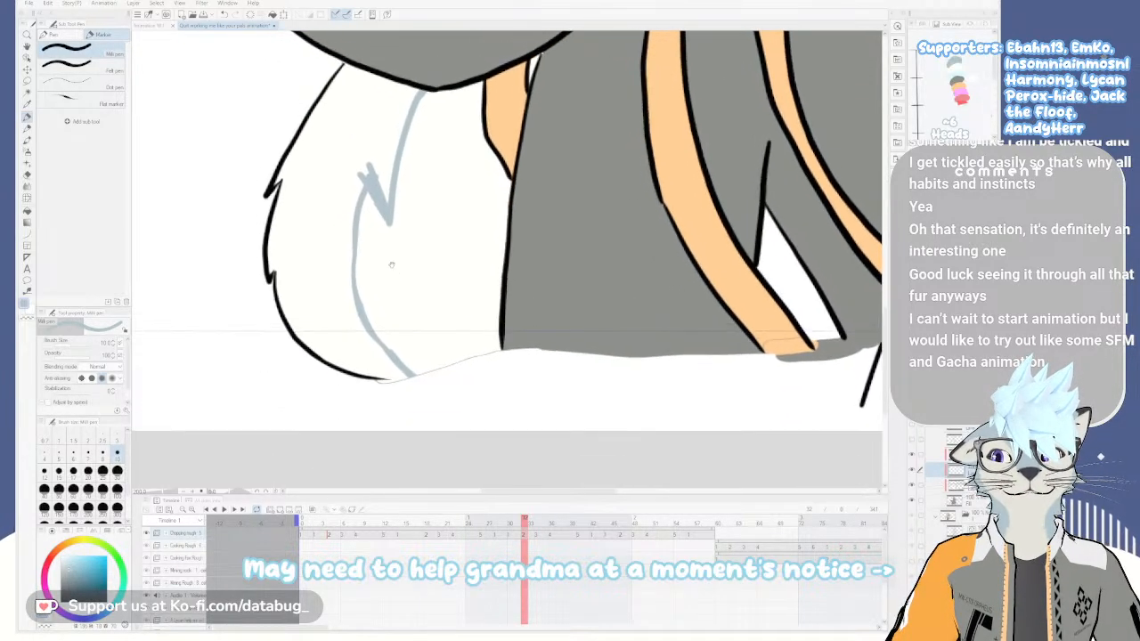
key(g)
click(365, 206)
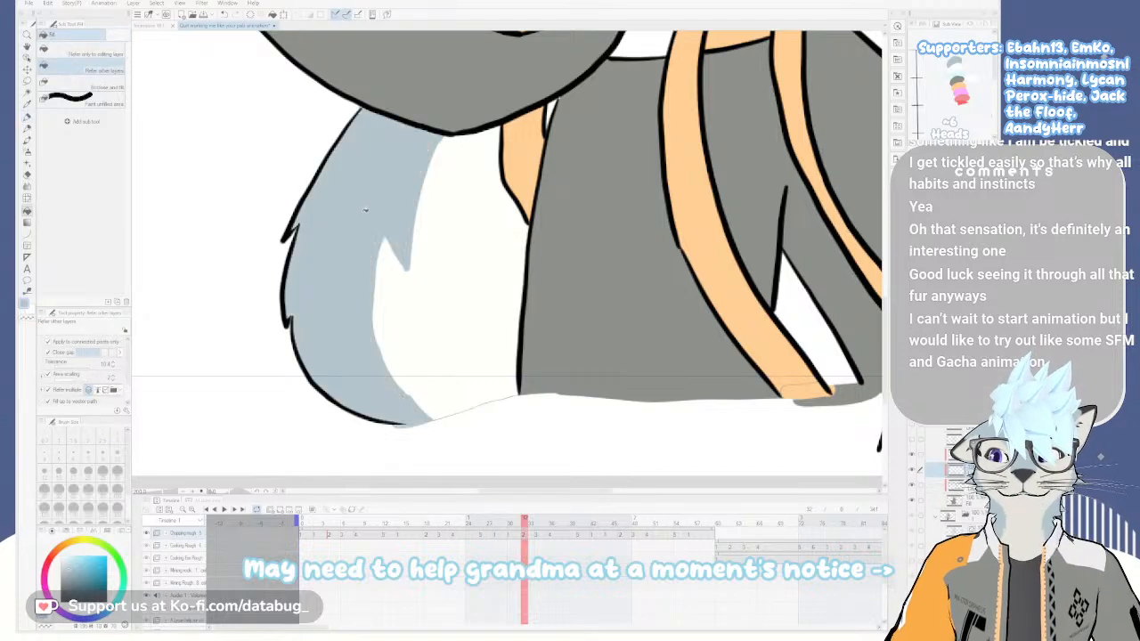
Sharpen the pointed tuft of the blue-gray tail marking and check it against the previous drawing
key(p)
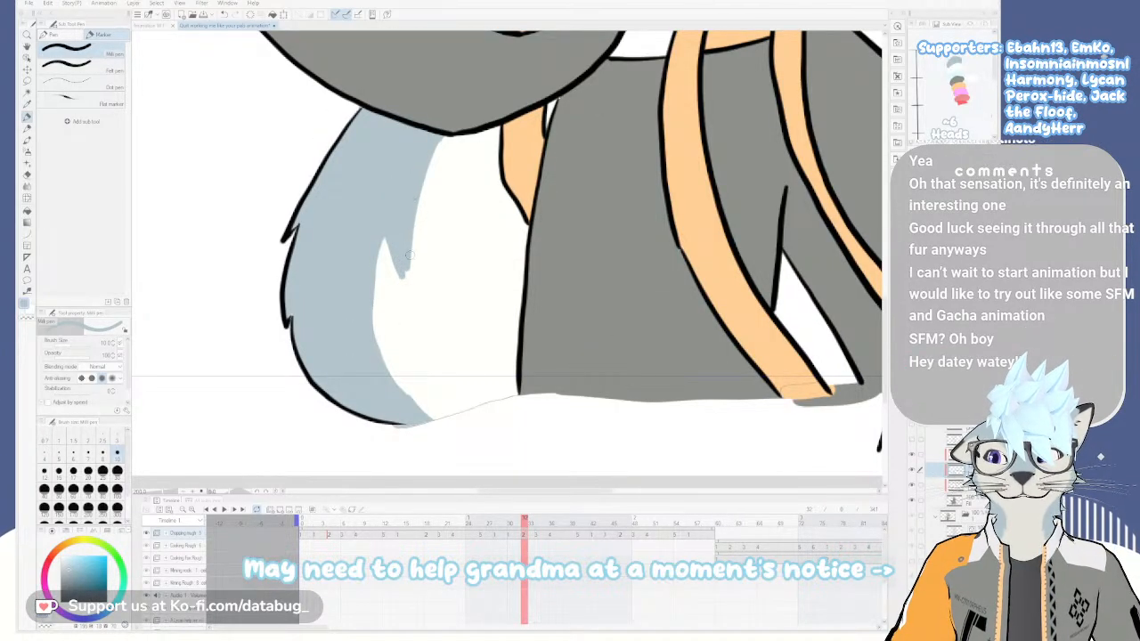
key(e)
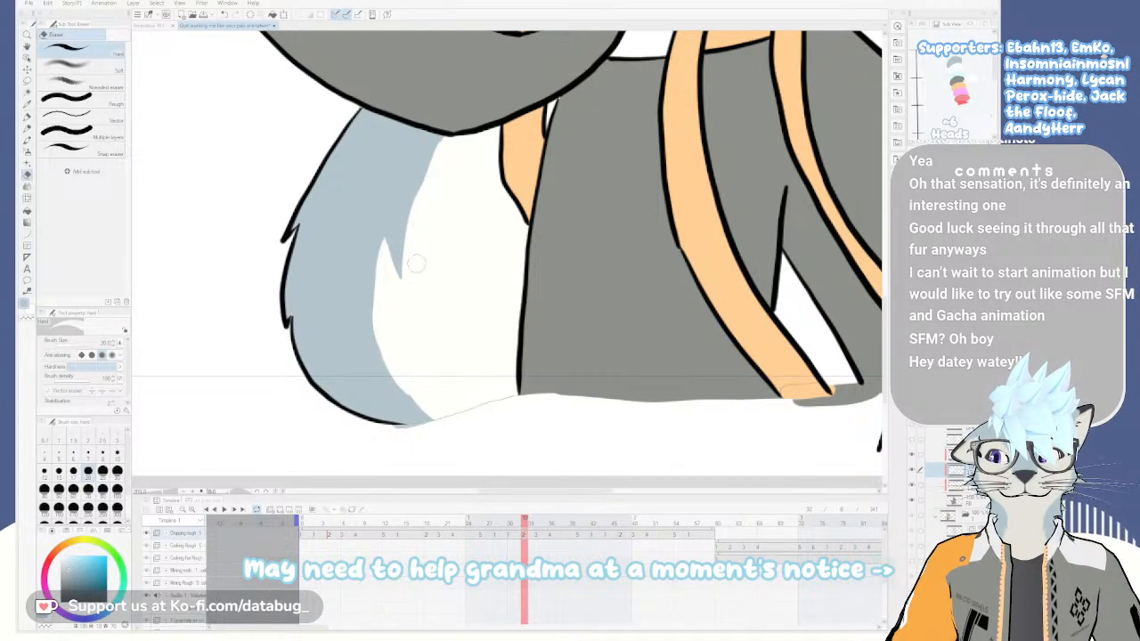
key(Left)
key(Right)
key(Left)
key(Right)
key(Left)
key(Right)
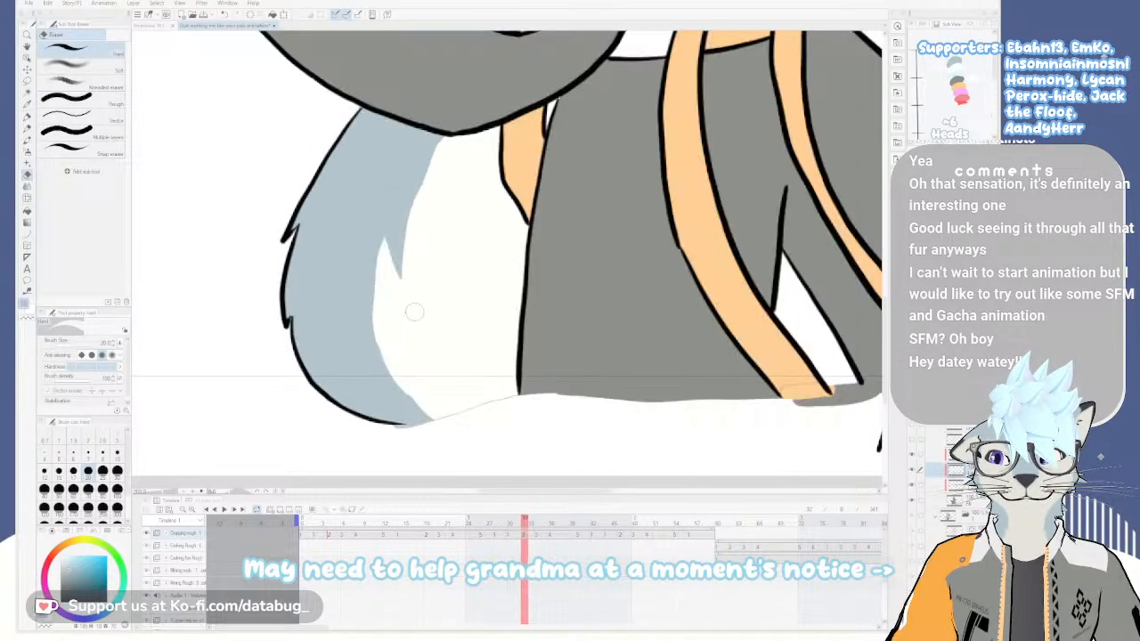
Draw a blue-gray edge across the tail section between the axe blade and the orange strap, and fill its outer side
drag(540, 229, 554, 291)
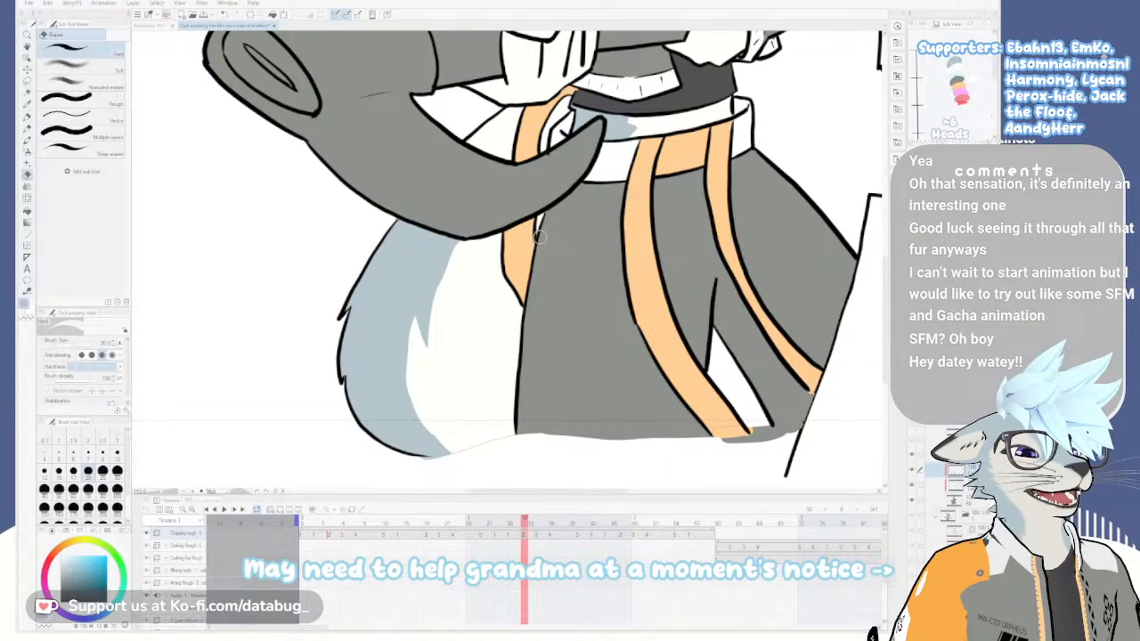
scroll(516, 248, up, 1)
drag(464, 169, 536, 354)
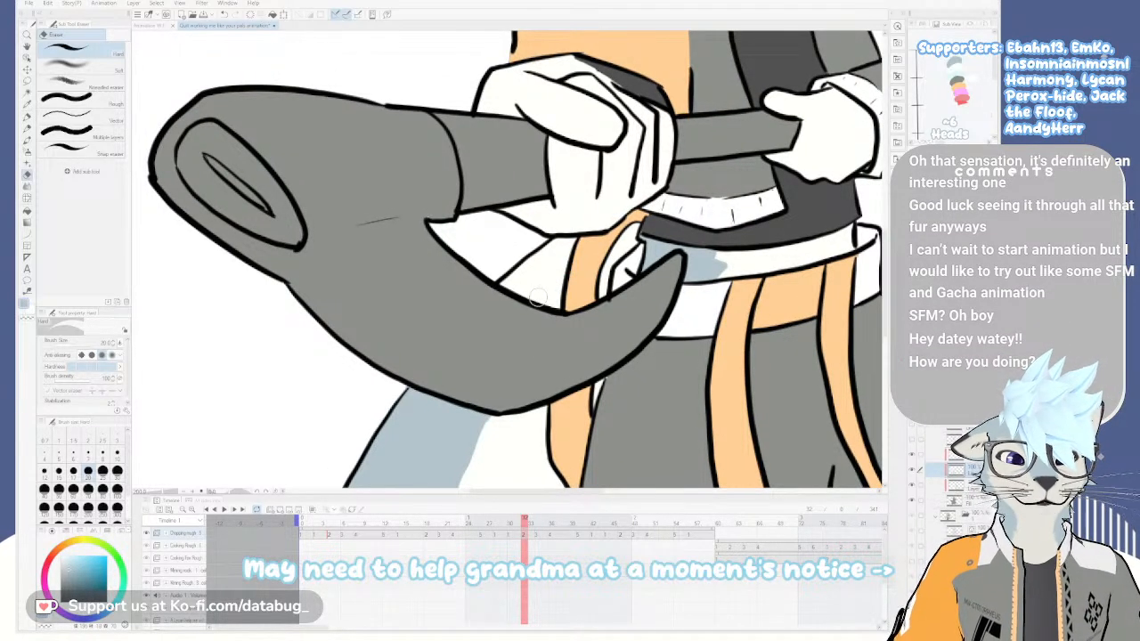
key(p)
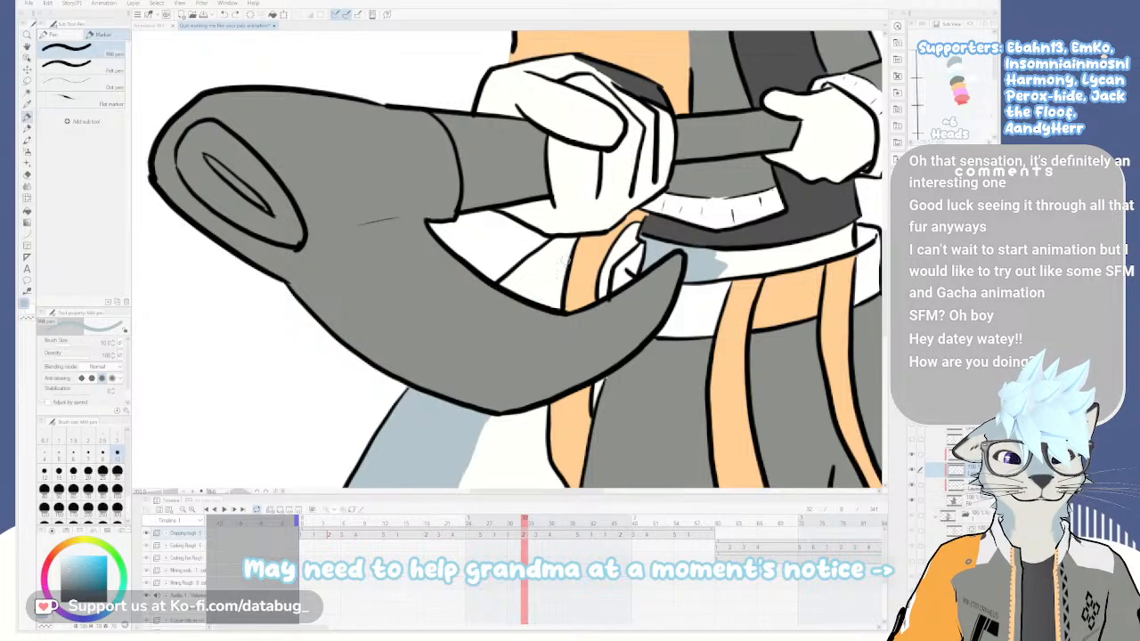
drag(536, 300, 566, 277)
key(g)
click(552, 271)
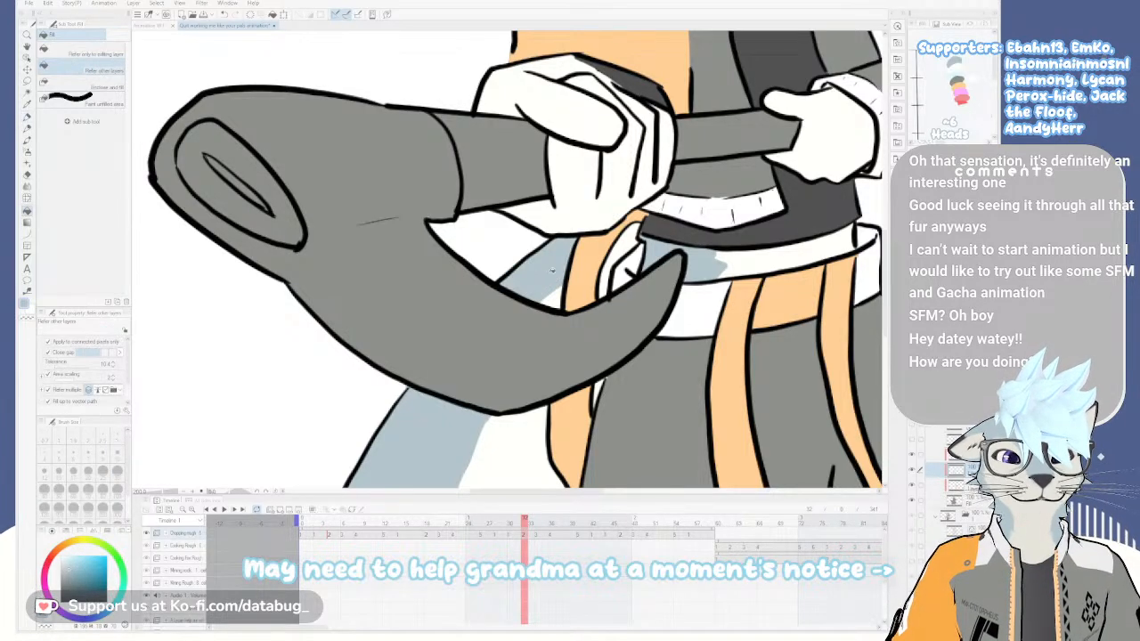
Fill the rest of the tail section behind the axe and the small area between strap and belt with blue-gray
scroll(553, 268, down, 2)
scroll(560, 299, up, 2)
click(548, 272)
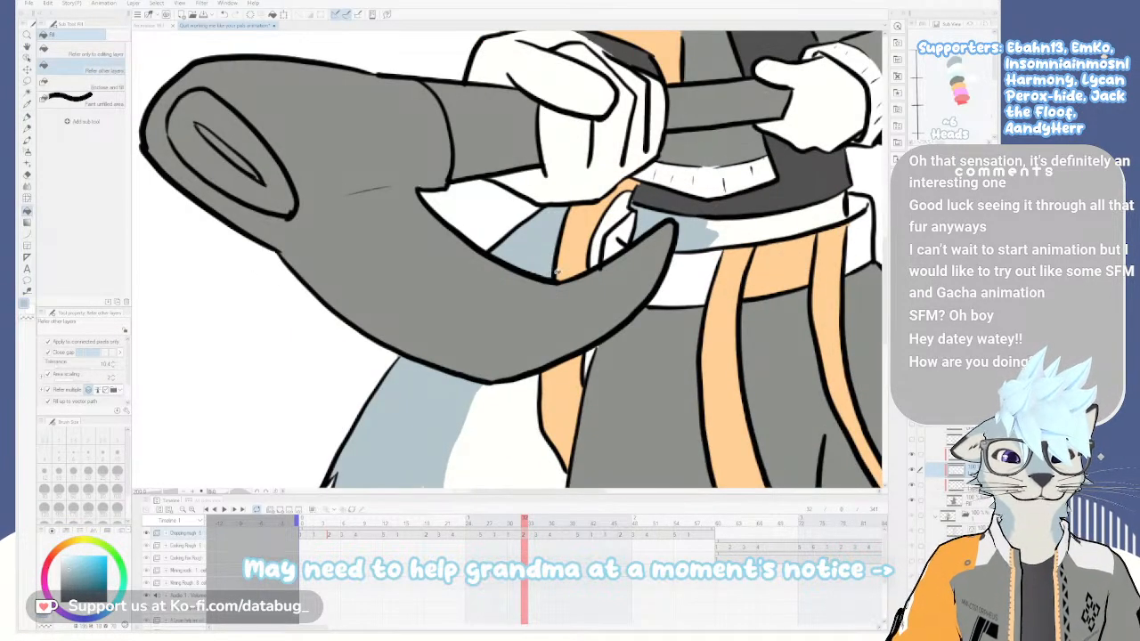
mouse_move(558, 356)
mouse_down()
mouse_move(554, 311)
mouse_move(542, 376)
mouse_up()
click(603, 230)
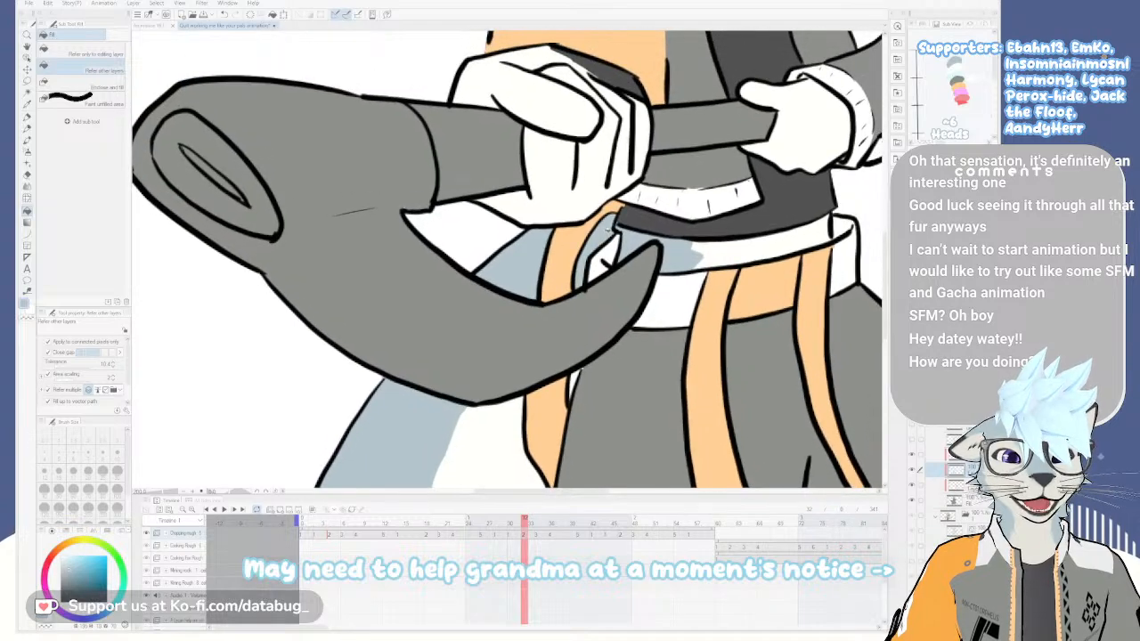
Compare the tail's blue-gray marking and its tuft with the same area on the previous drawing
scroll(585, 266, down, 2)
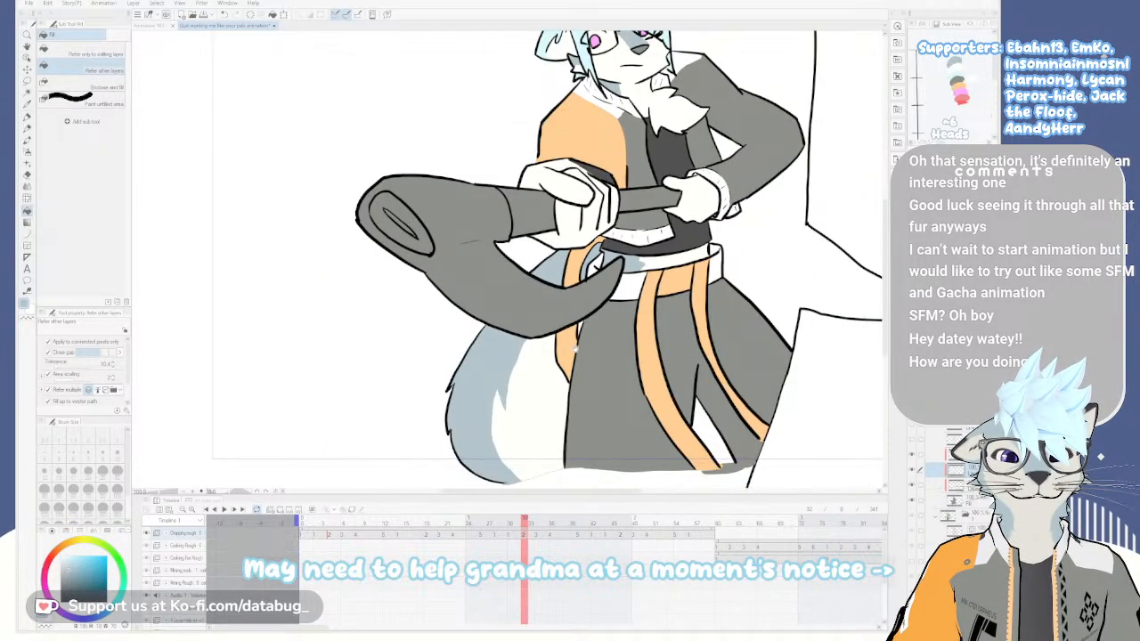
key(Left)
key(Right)
key(Left)
key(Right)
key(Left)
key(Right)
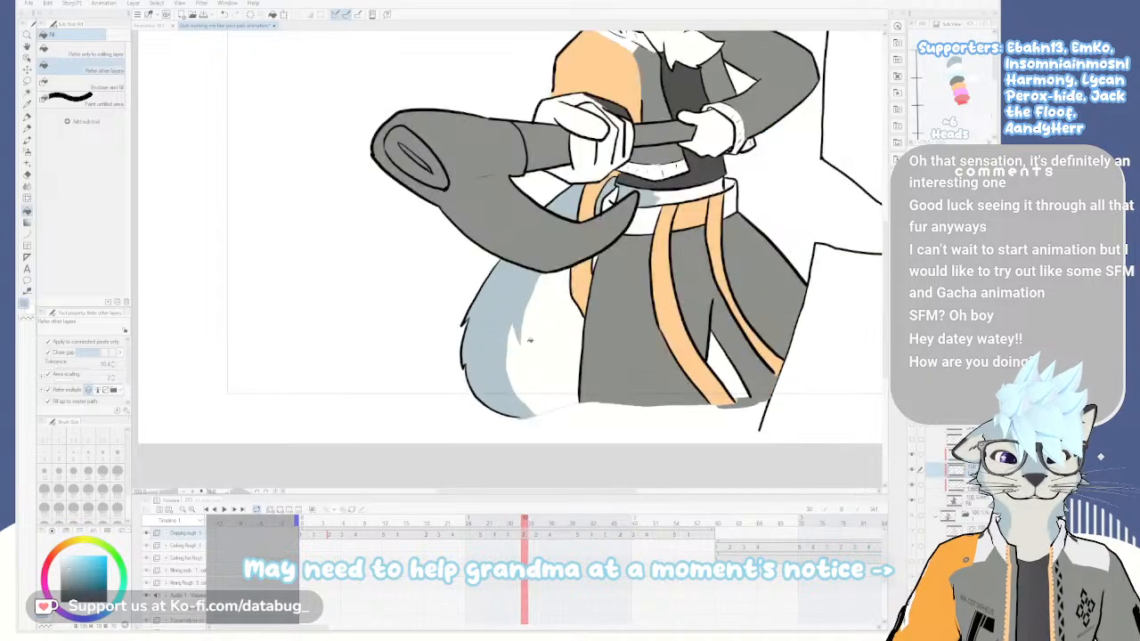
scroll(531, 342, up, 2)
key(p)
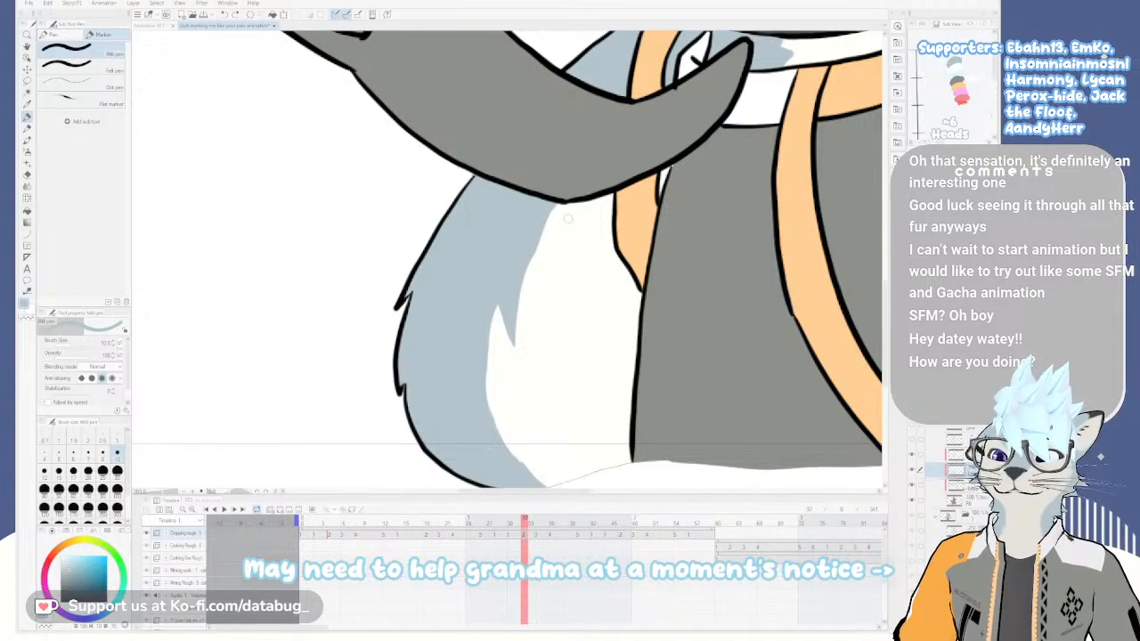
scroll(560, 250, up, 2)
key(minus)
scroll(560, 250, down, 2)
key(asciicircum)
key(ctrl+y)
key(ctrl+z)
key(Left)
key(Right)
key(Left)
key(Right)
key(Left)
key(Right)
key(Left)
key(Right)
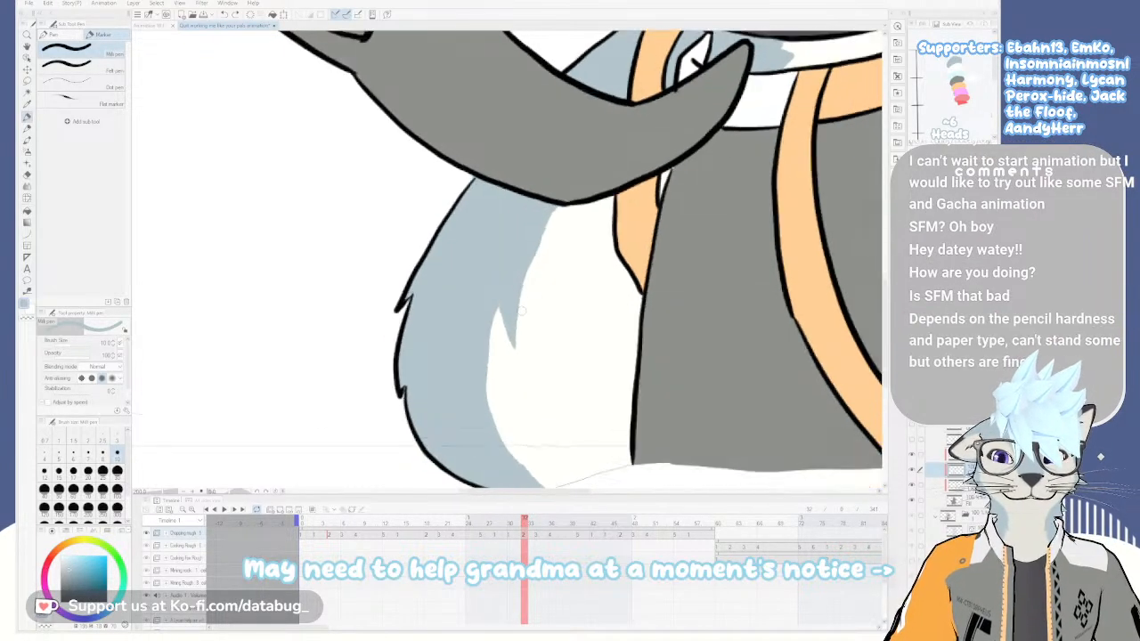
Trim the tip of the tuft on the blue-gray tail marking with the eraser and check the figure
key(e)
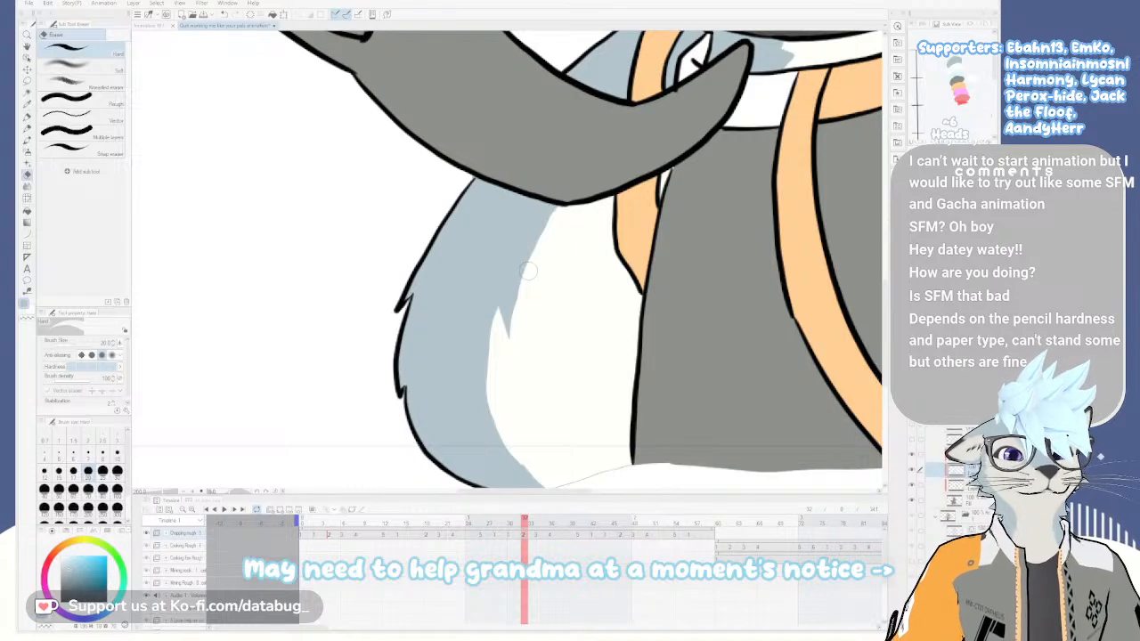
drag(532, 302, 523, 354)
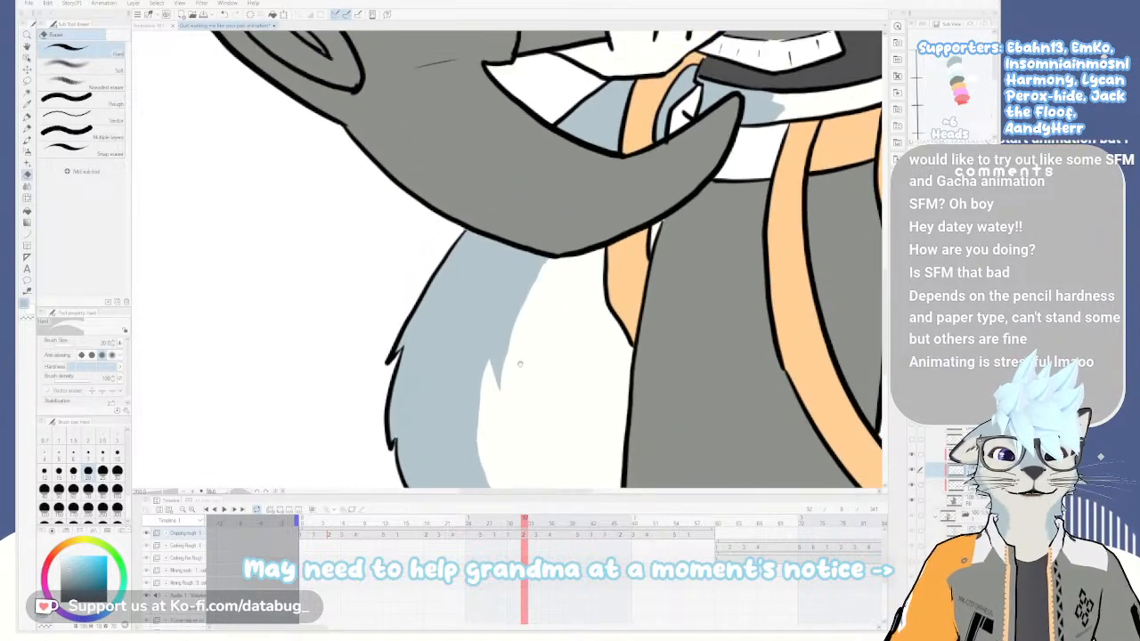
scroll(518, 344, down, 5)
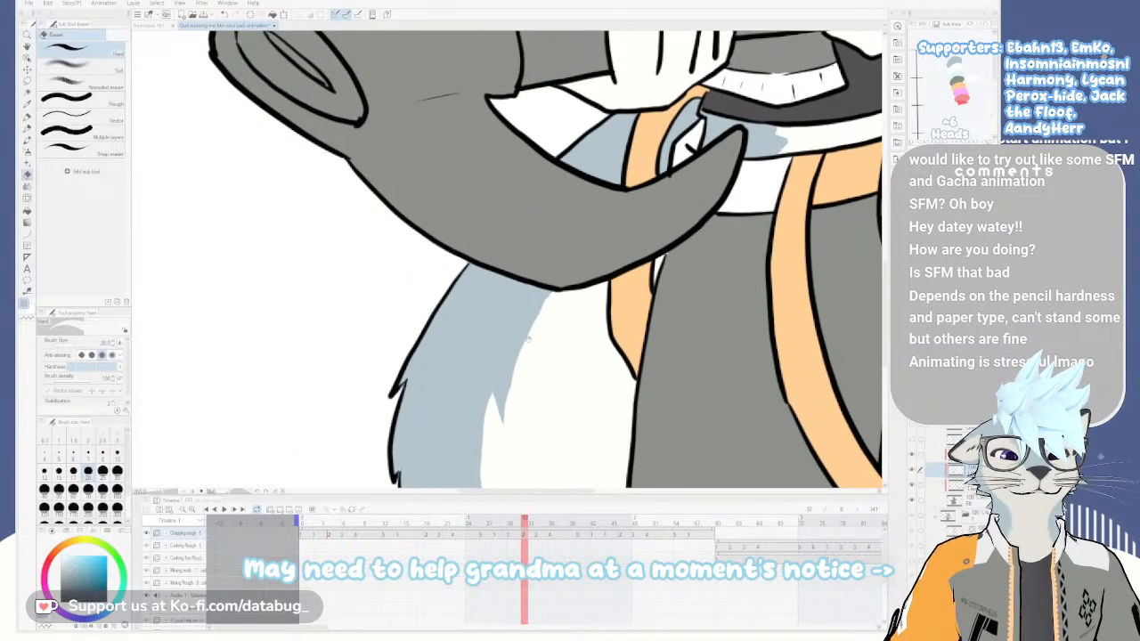
scroll(528, 327, down, 5)
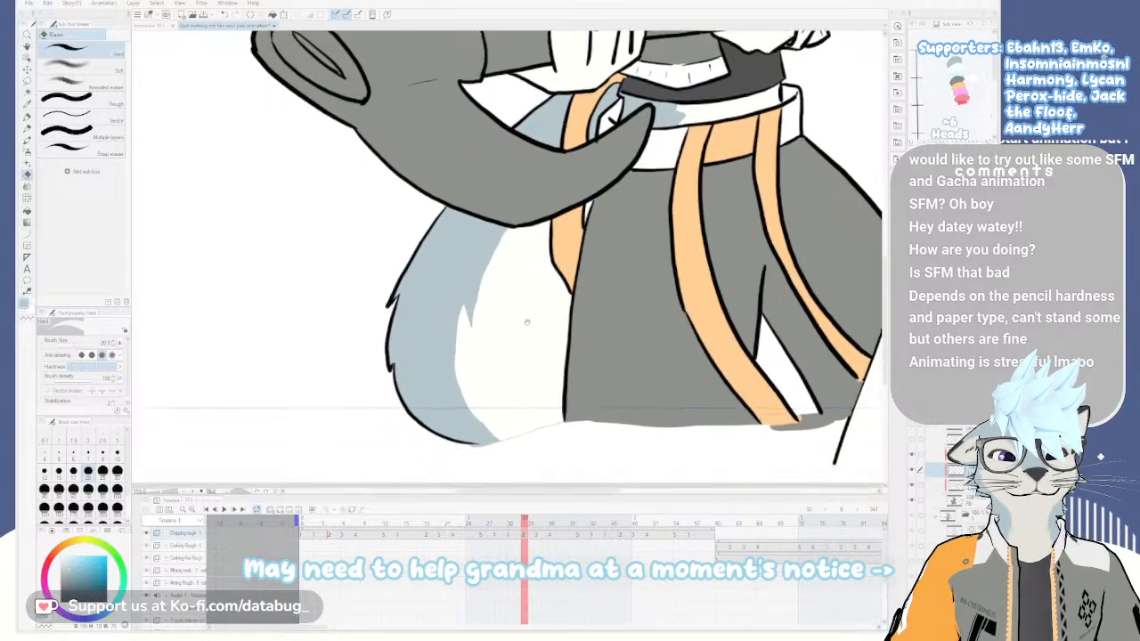
scroll(532, 326, up, 6)
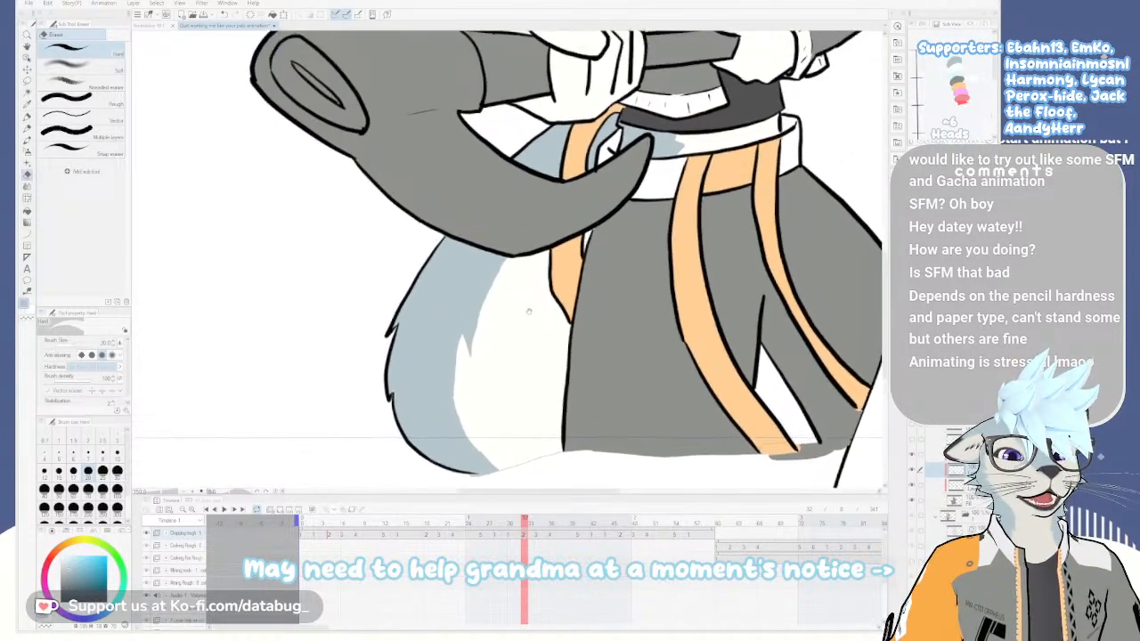
scroll(534, 338, up, 10)
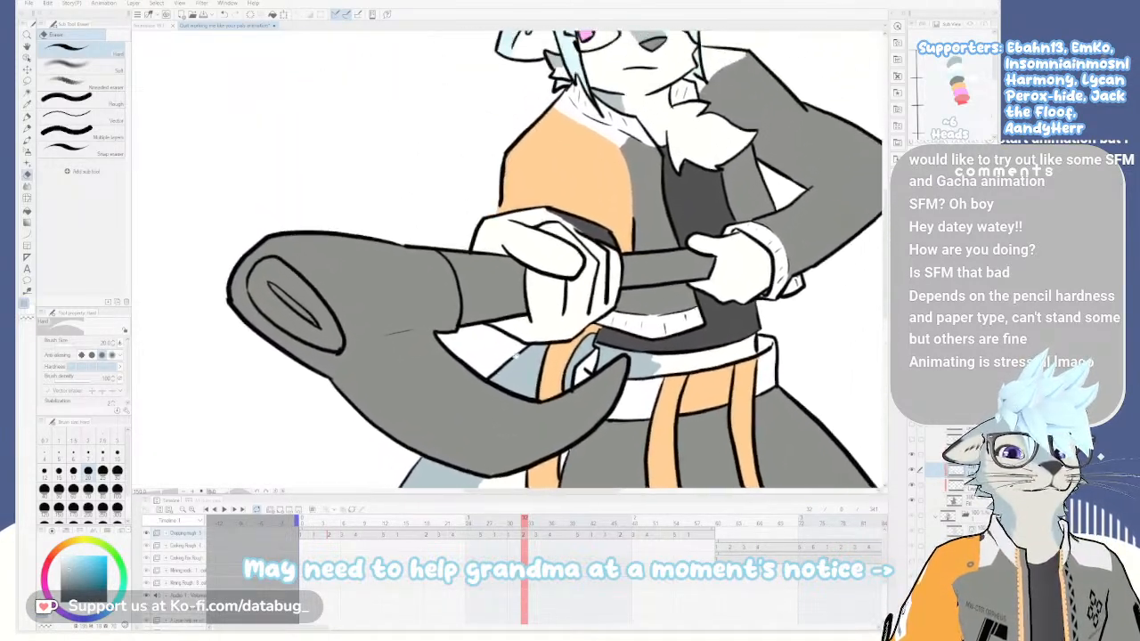
scroll(531, 343, up, 4)
scroll(527, 334, down, 14)
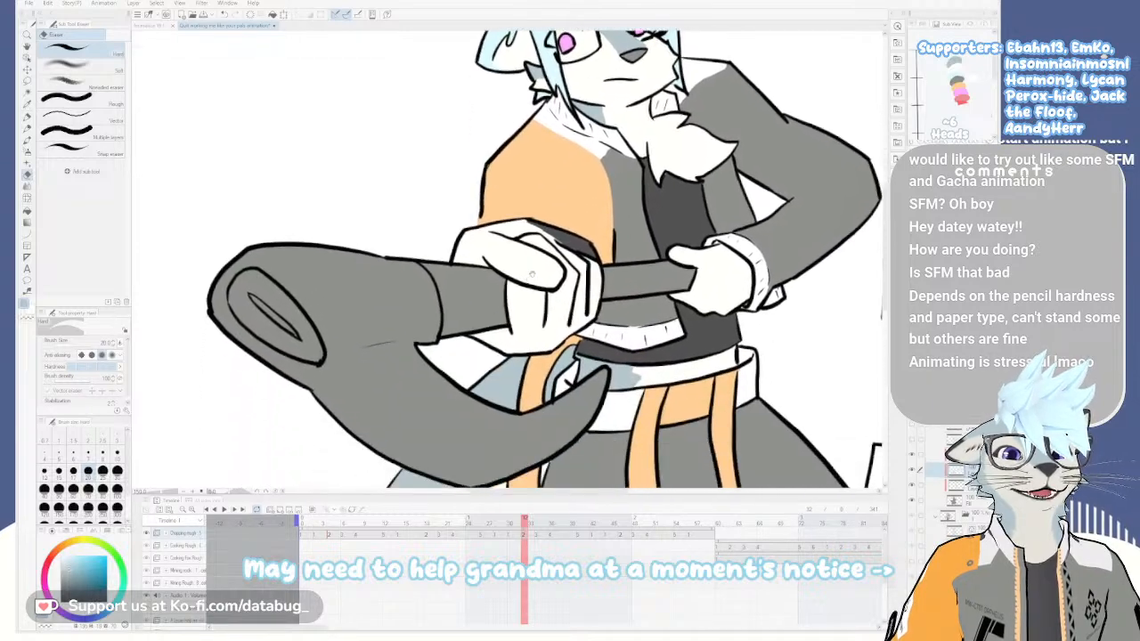
scroll(527, 320, down, 6)
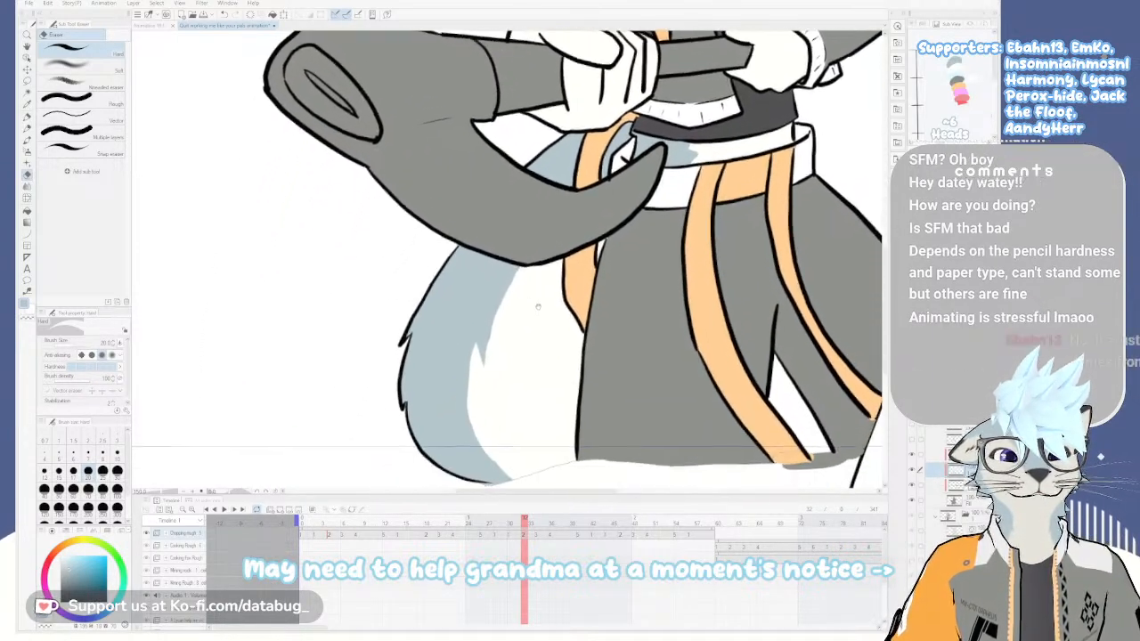
scroll(539, 307, down, 2)
scroll(539, 307, up, 2)
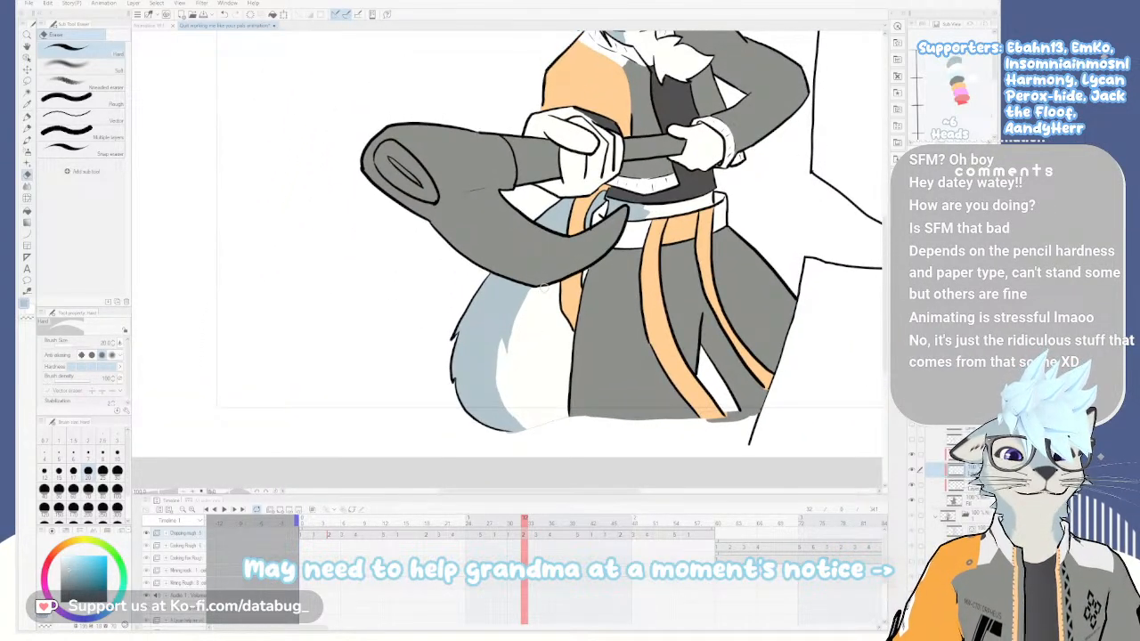
Go to the next axe-chopping drawing, where the tail is still plain off-white, and get its fur color layer ready for painting
key(Left)
key(Right)
key(Right)
key(Left)
key(Right)
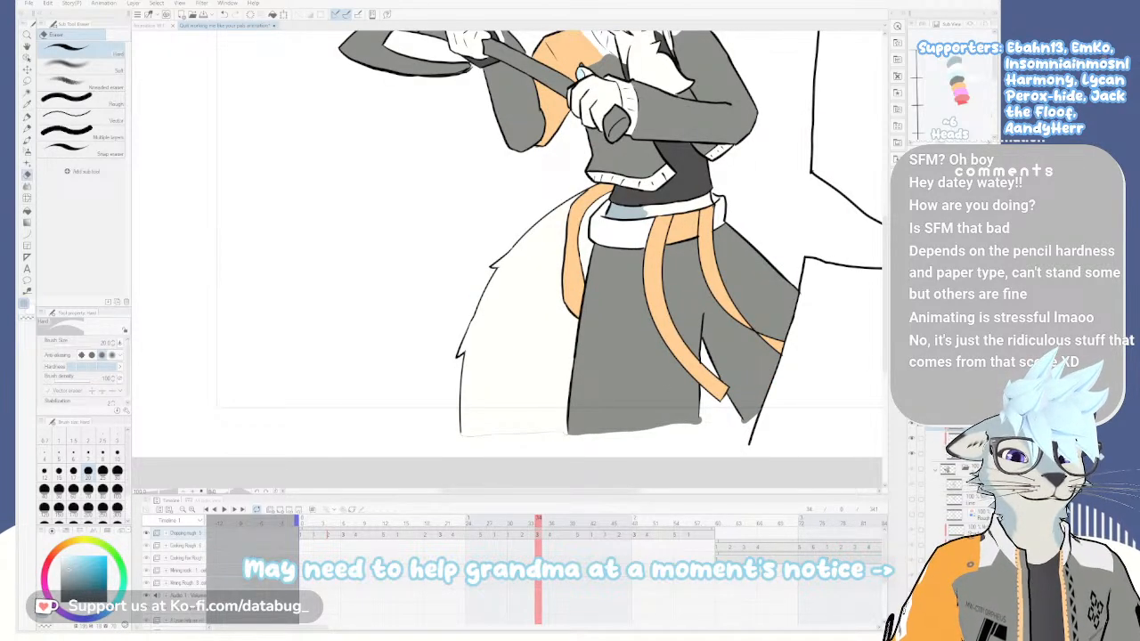
click(911, 428)
click(911, 427)
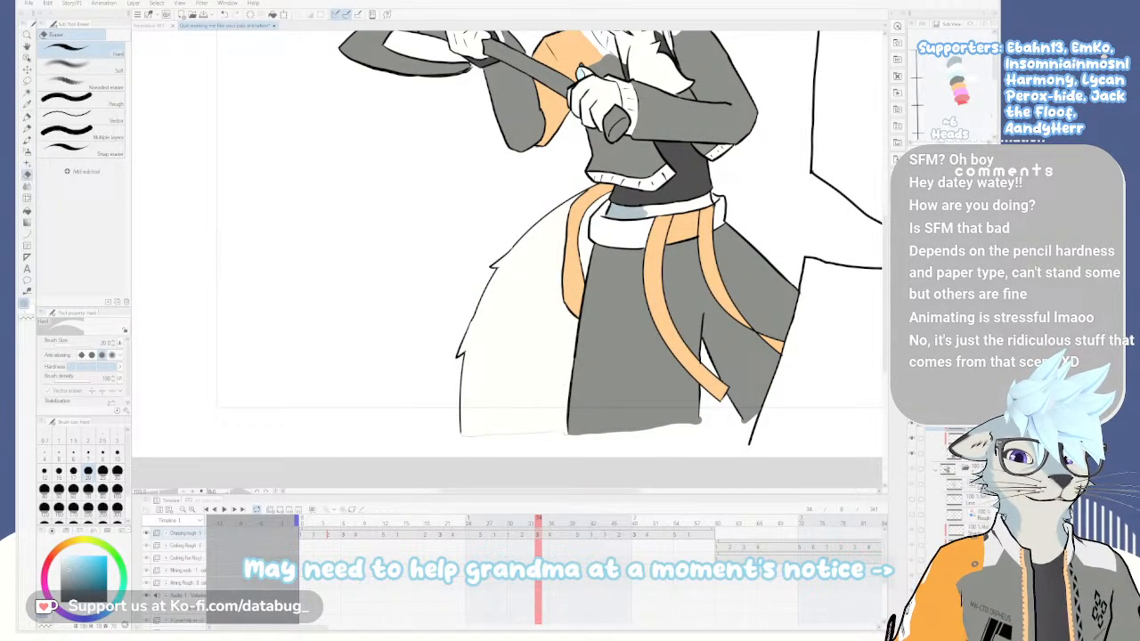
scroll(948, 485, up, 3)
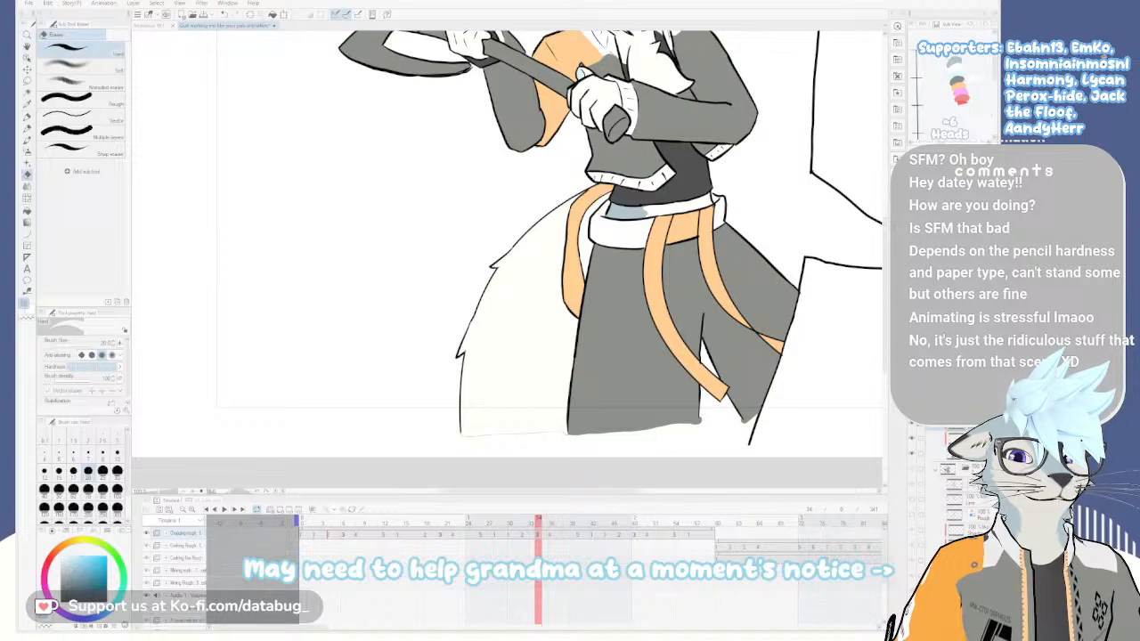
scroll(568, 285, up, 2)
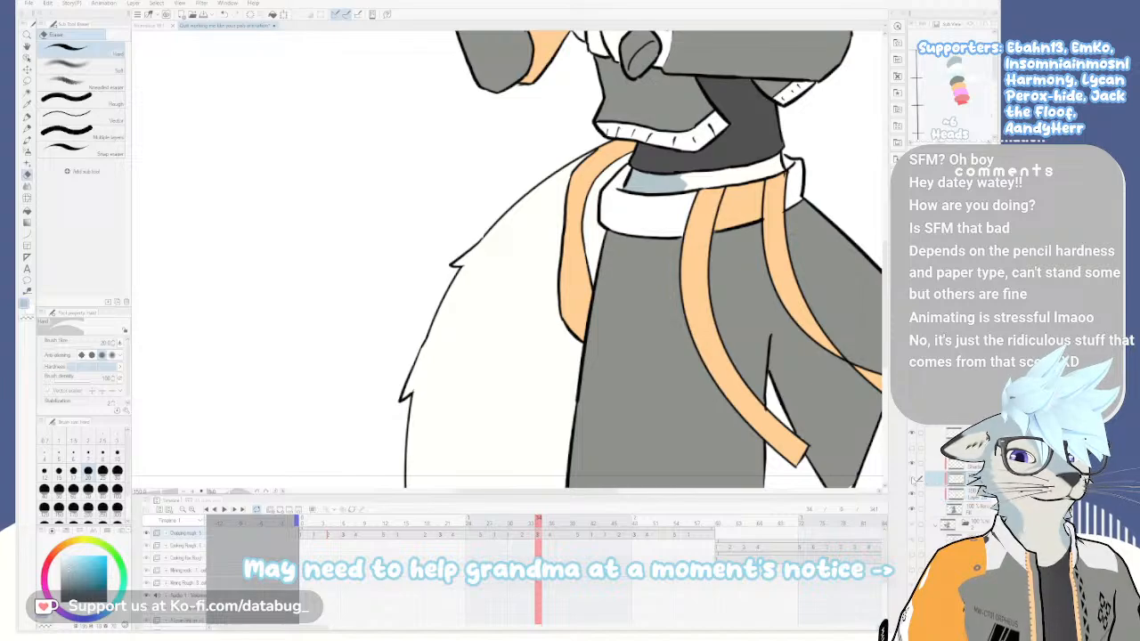
click(912, 479)
click(912, 479)
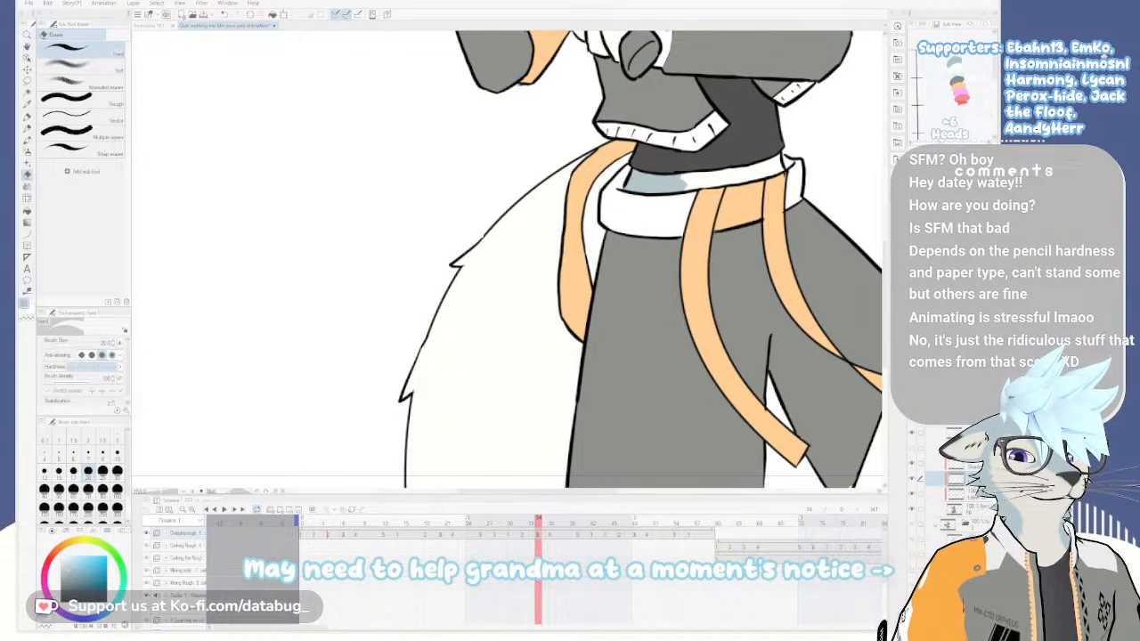
Draw the upper edge of the blue-gray marking from the belt past the orange strap down the tail, matching the previous drawing
key(p)
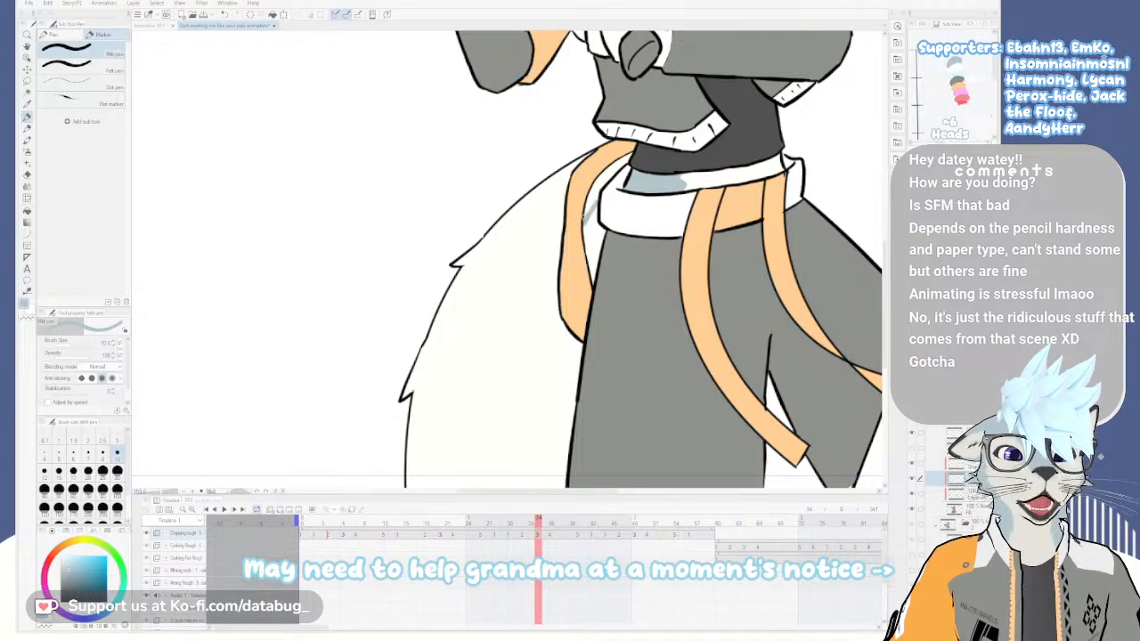
drag(561, 239, 514, 341)
key(Left)
key(Right)
key(Left)
key(Right)
drag(560, 233, 496, 369)
key(Left)
key(Right)
key(Left)
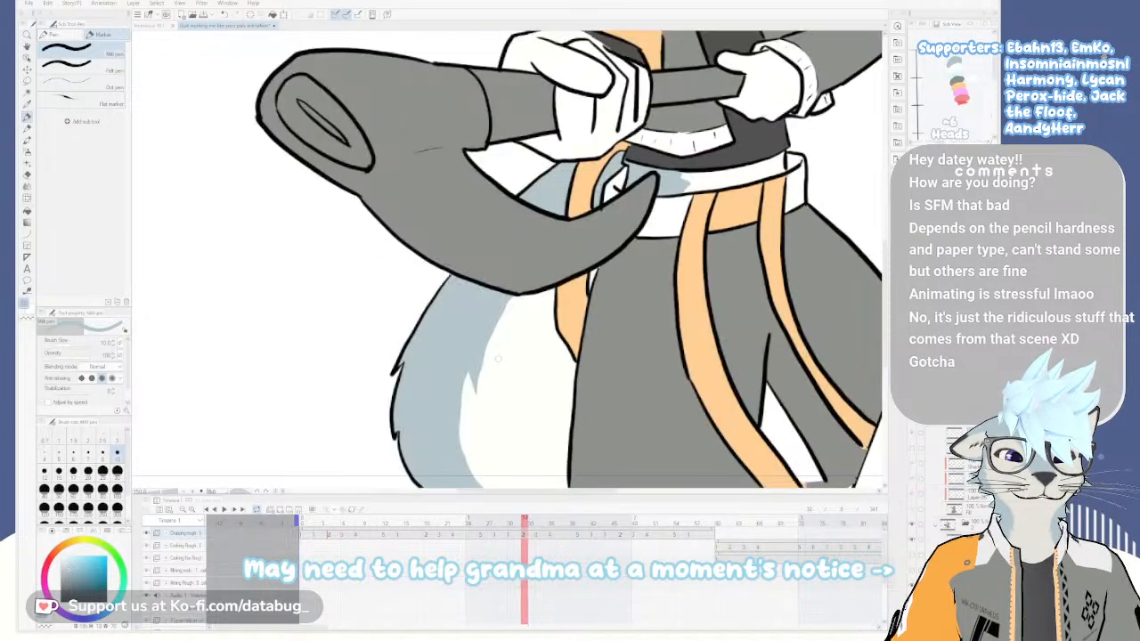
key(Right)
Draw the marking's pointed tuft and continue its edge line down to the tail's lower end
mouse_move(495, 365)
mouse_down()
mouse_move(497, 386)
mouse_move(479, 353)
mouse_move(492, 465)
mouse_up()
key(Left)
key(Right)
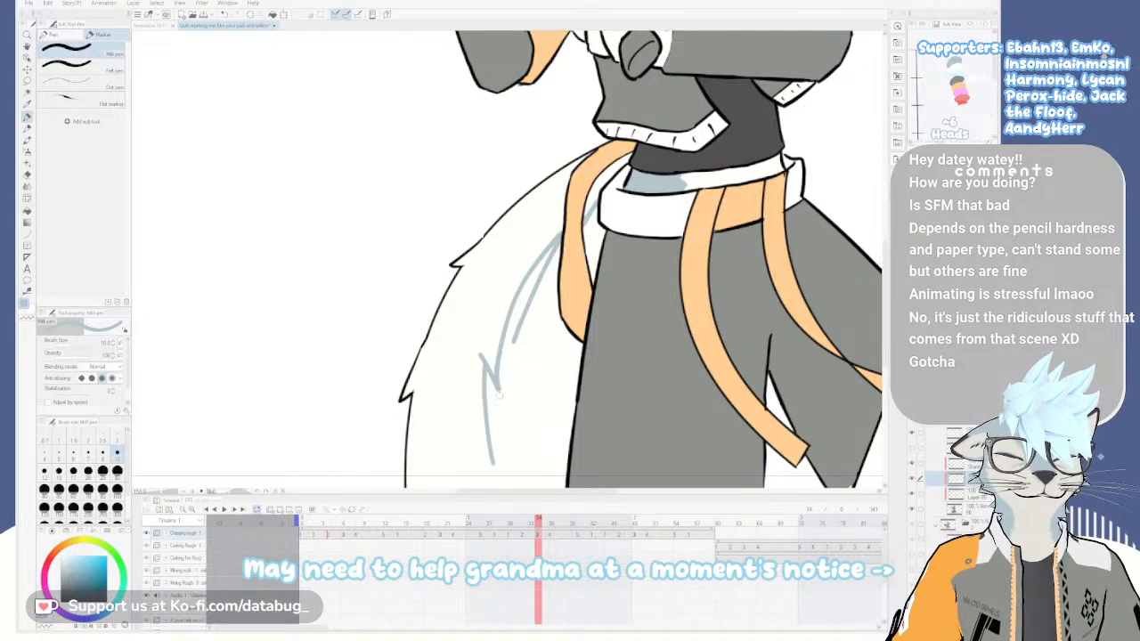
drag(513, 400, 492, 285)
key(Left)
key(Right)
drag(462, 252, 459, 398)
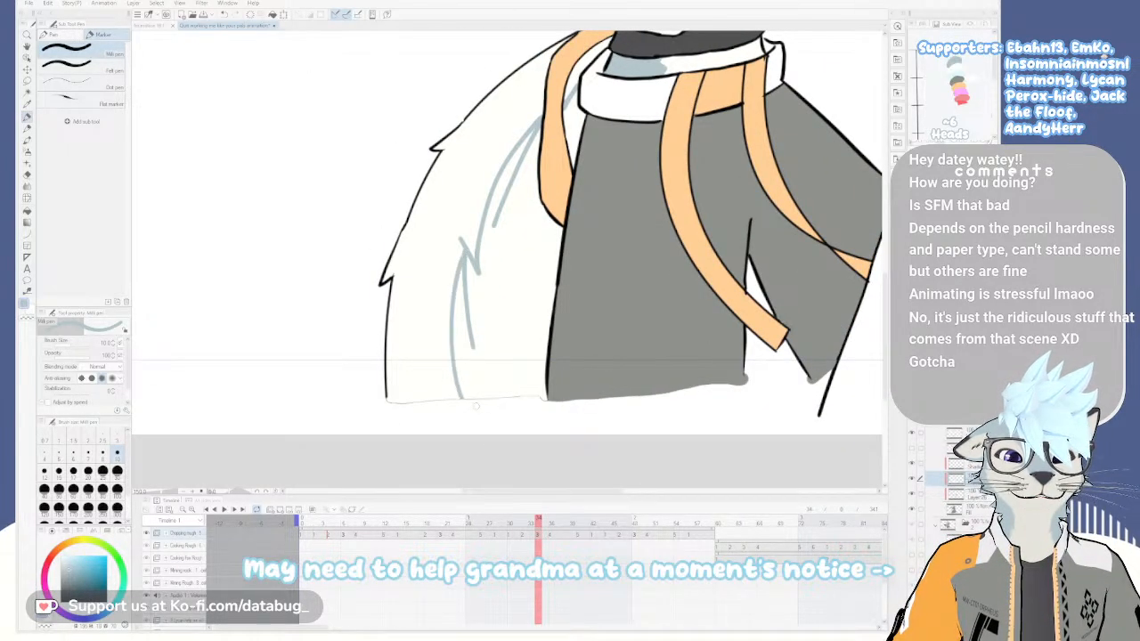
key(Left)
key(Right)
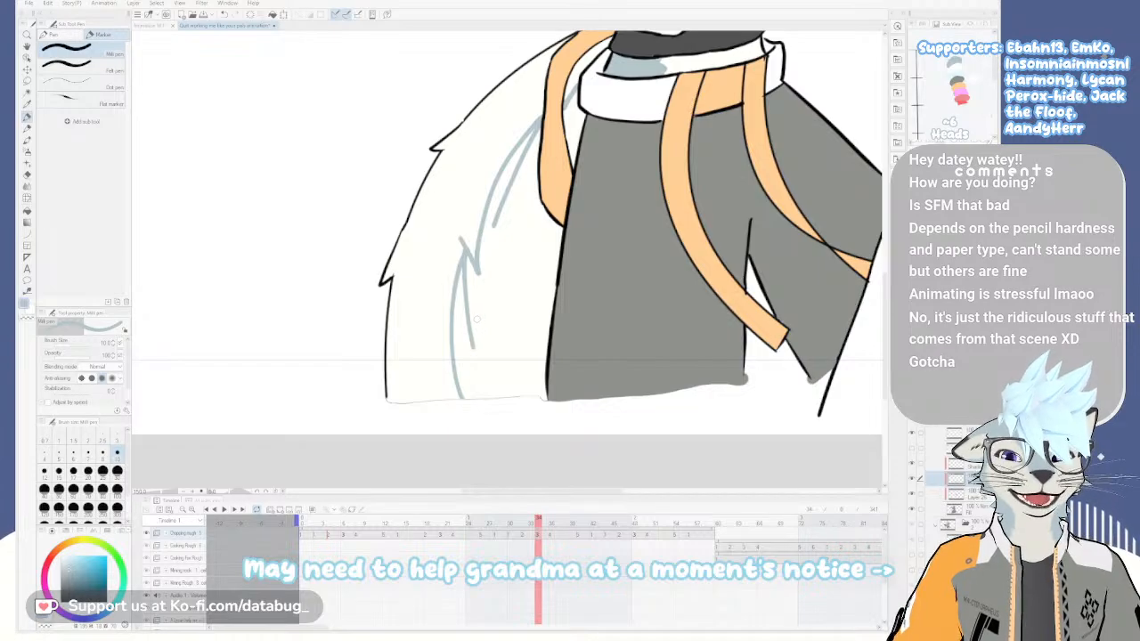
Fill the outer side of the tail marking with blue-gray
key(e)
mouse_move(472, 348)
mouse_down()
mouse_move(465, 274)
mouse_move(485, 318)
mouse_up()
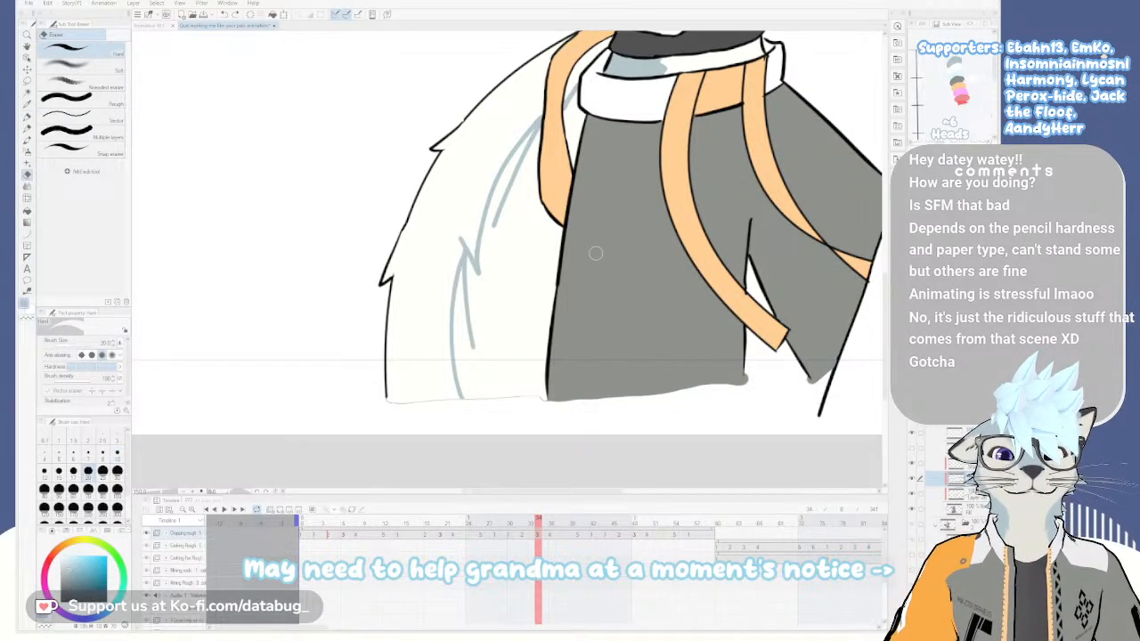
key(g)
click(502, 143)
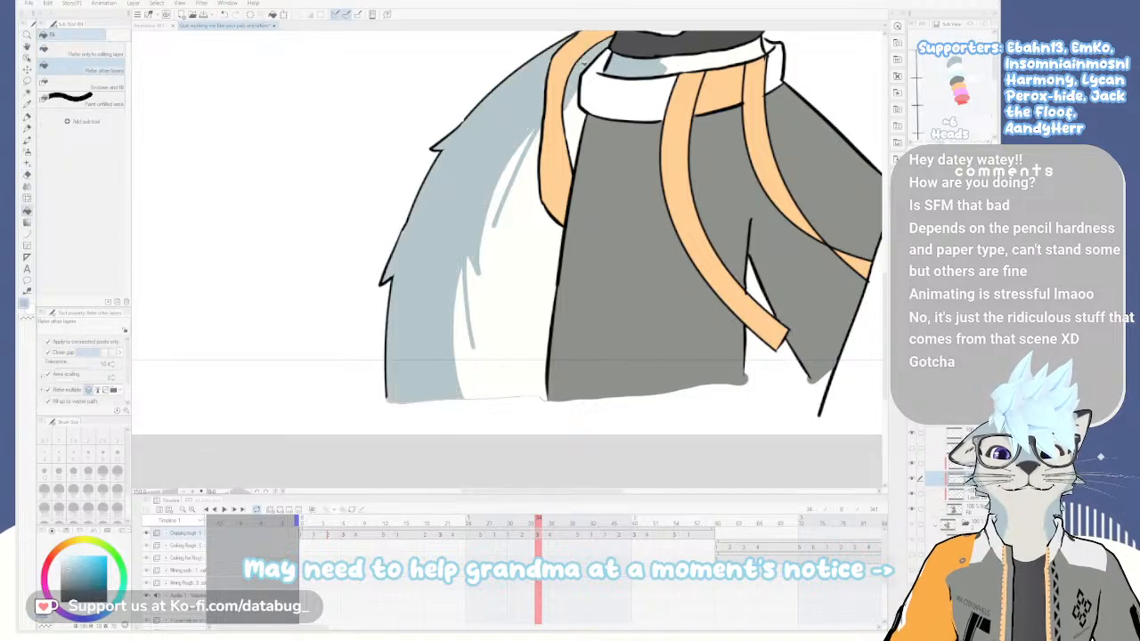
Pick the off-white fur color and paint over the stray blue-gray strokes on the tail's inner side
click(955, 64)
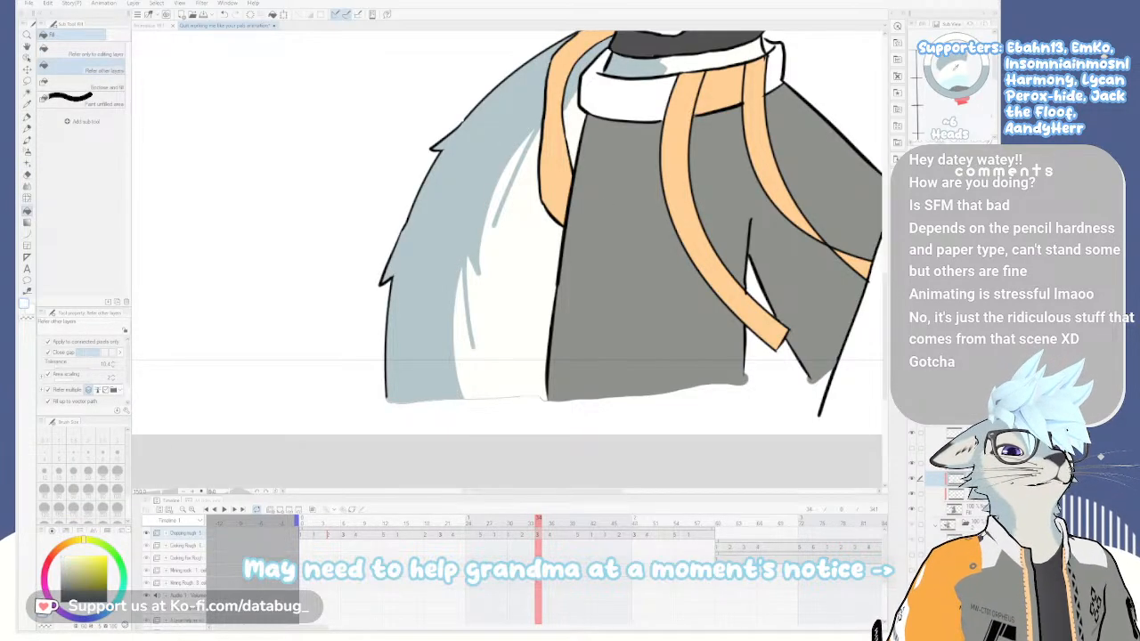
key(p)
mouse_move(538, 131)
mouse_down()
mouse_move(493, 231)
mouse_move(506, 188)
mouse_move(473, 316)
mouse_move(464, 267)
mouse_move(471, 344)
mouse_up()
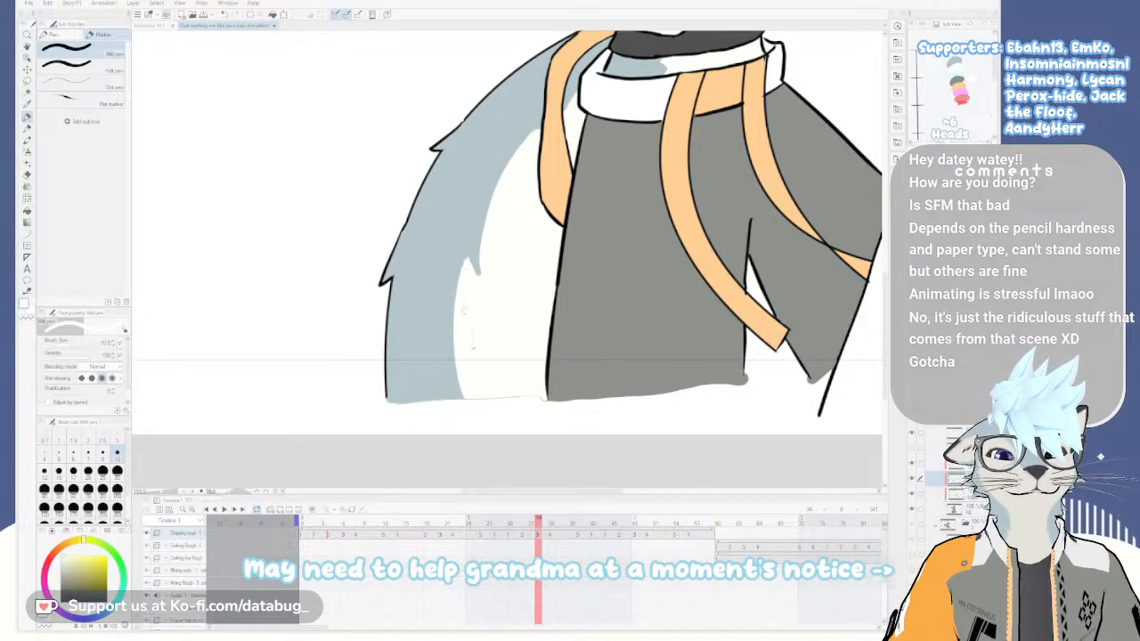
scroll(478, 313, down, 1)
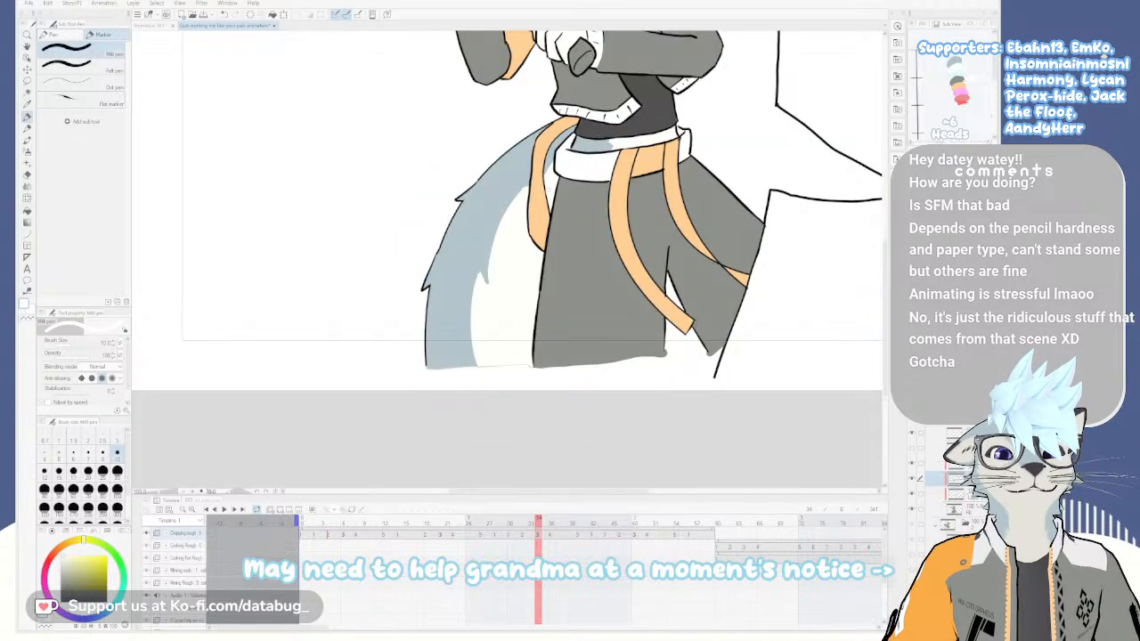
scroll(551, 225, down, 1)
Check the finished tail marking against the neighbouring drawings and move on to the following drawing
key(Left)
key(Right)
key(Left)
key(Left)
key(Right)
key(Right)
key(Right)
key(Left)
key(Right)
key(Left)
key(Right)
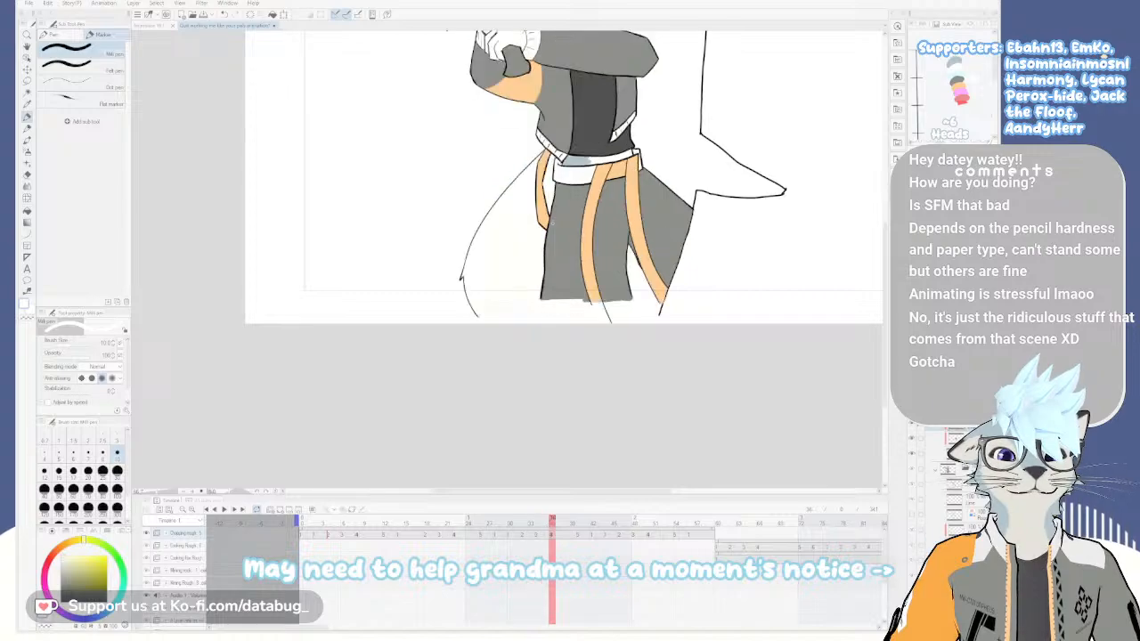
Compare the plain tail on this drawing with the previous drawing's marking to judge where the blue-gray edge should run
scroll(535, 156, up, 1)
scroll(535, 157, up, 1)
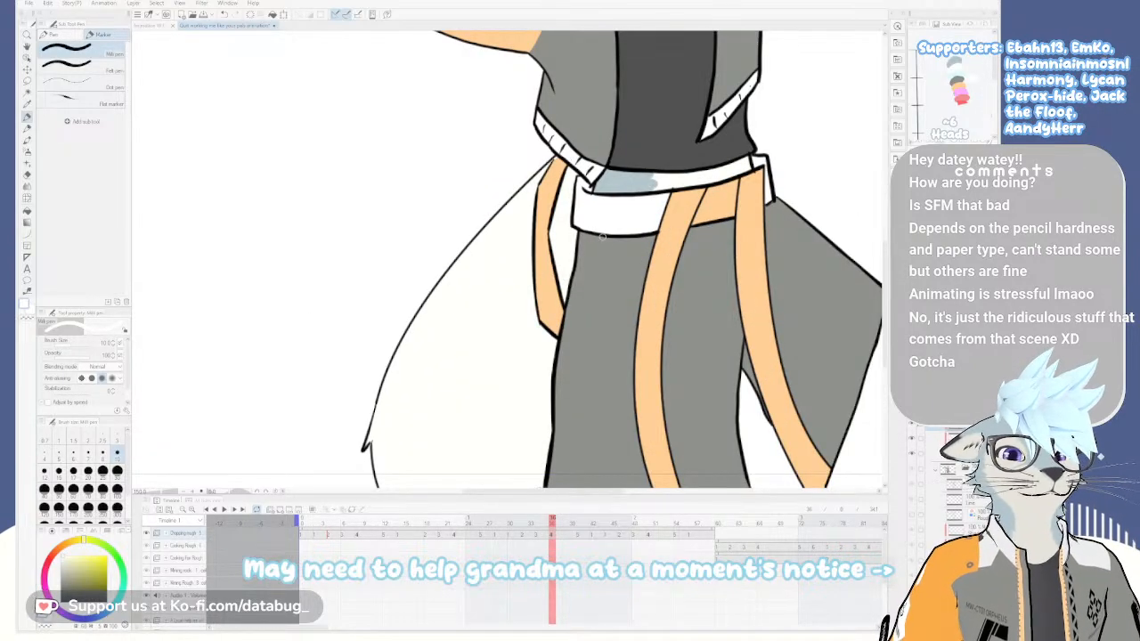
key(Left)
key(Right)
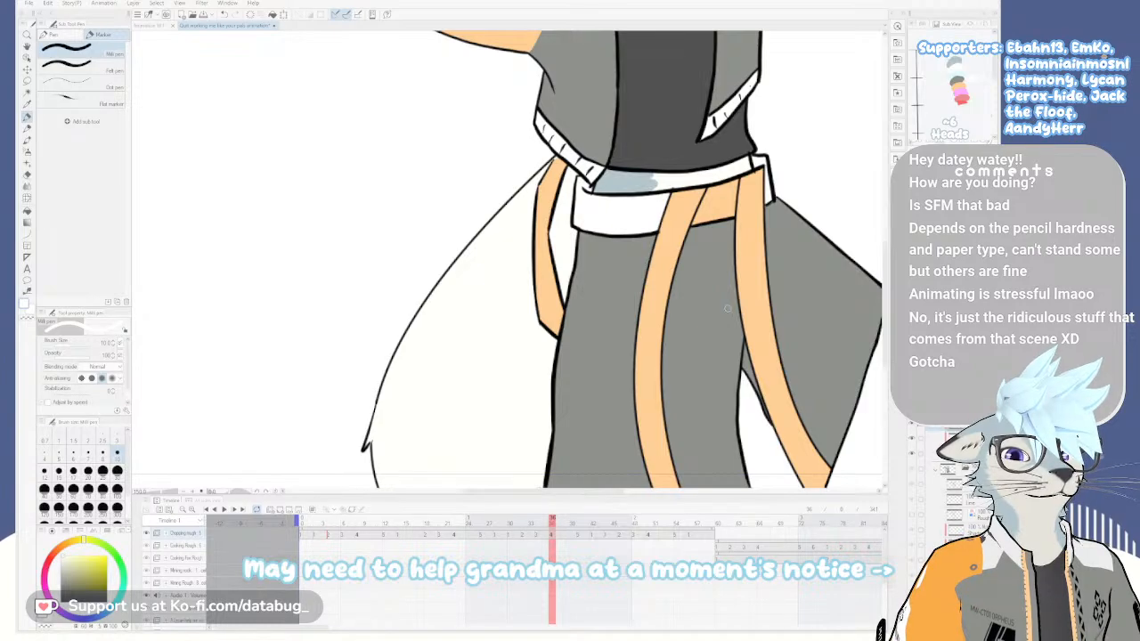
key(Left)
key(Right)
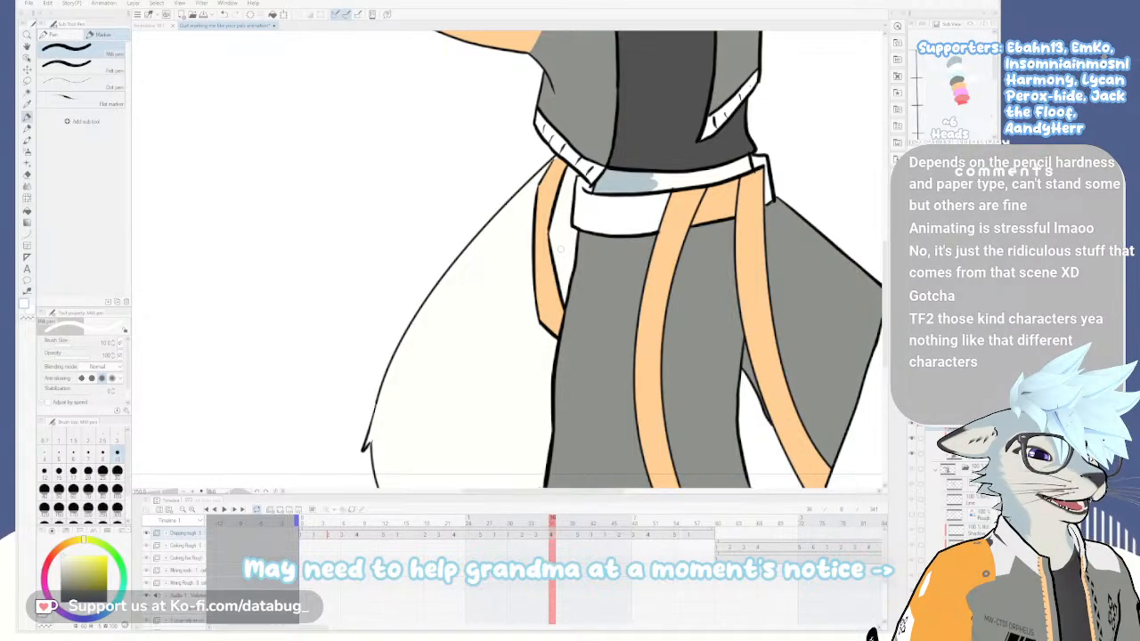
key(Left)
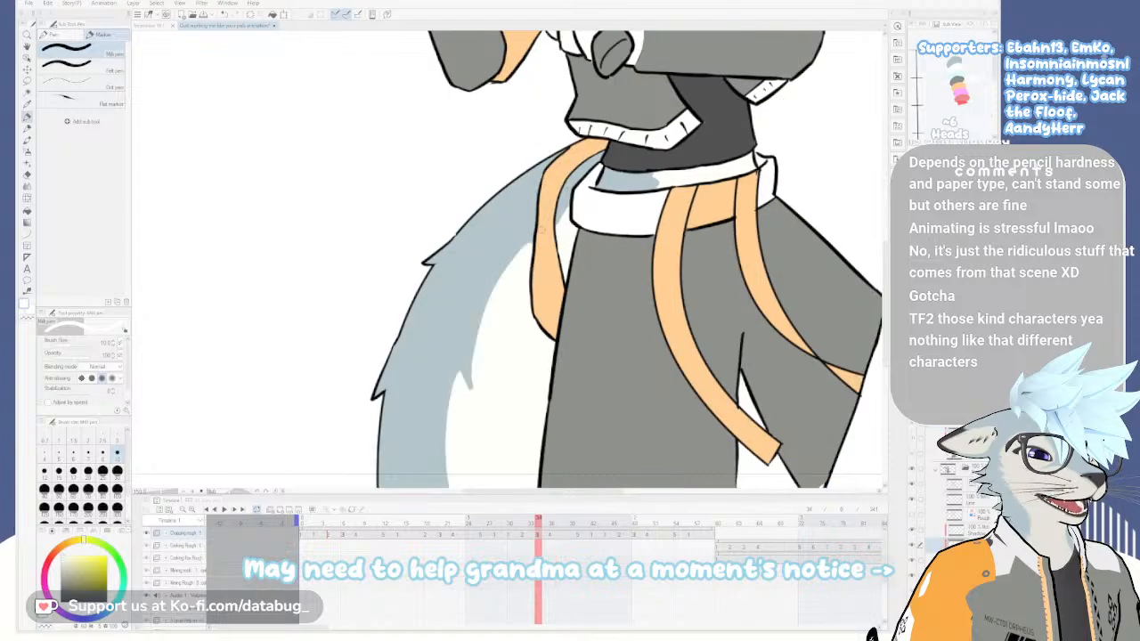
key(Right)
key(Left)
key(Right)
key(Left)
key(Right)
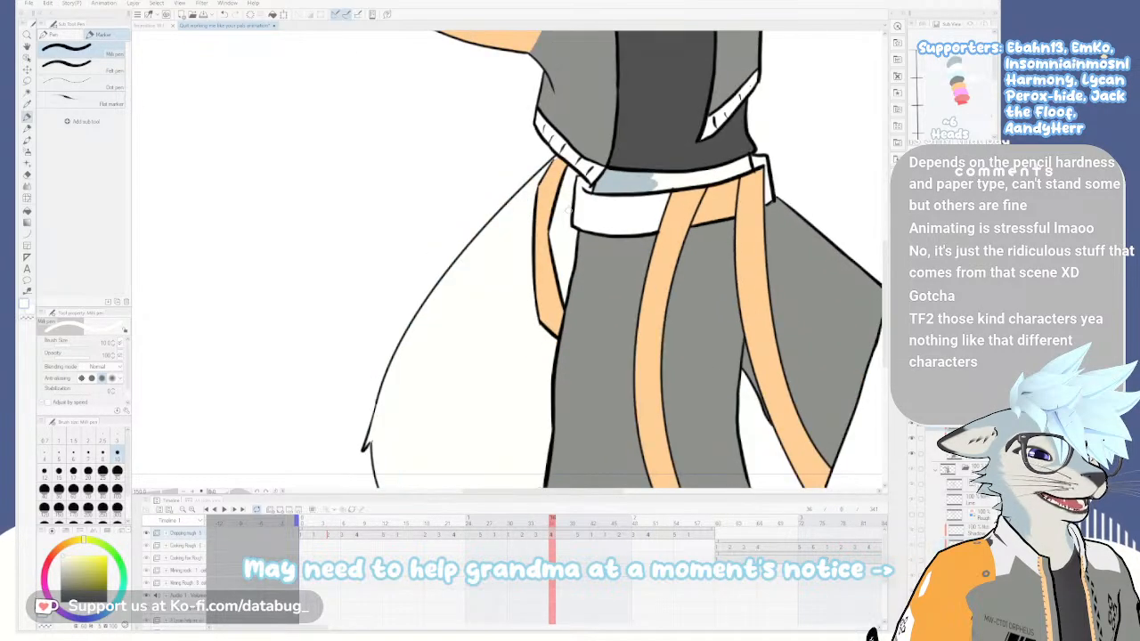
key(Left)
key(Right)
key(Left)
key(Right)
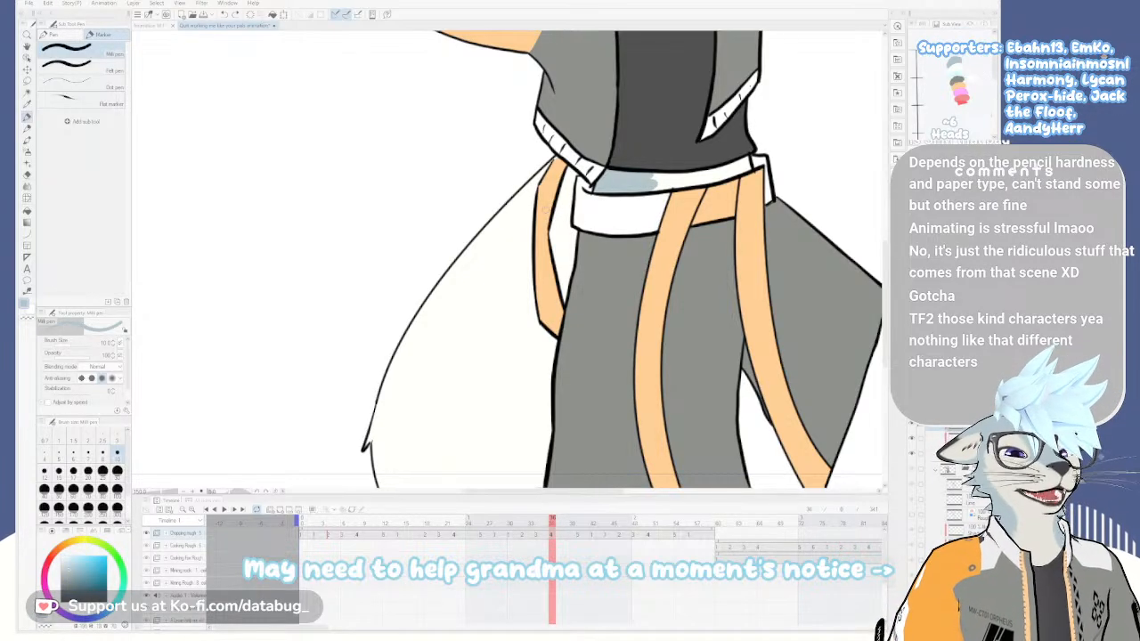
Draw the short blue-gray start of the tail marking's edge between the orange strap and the belt
key(Right)
key(Left)
key(Left)
key(Right)
drag(566, 190, 550, 223)
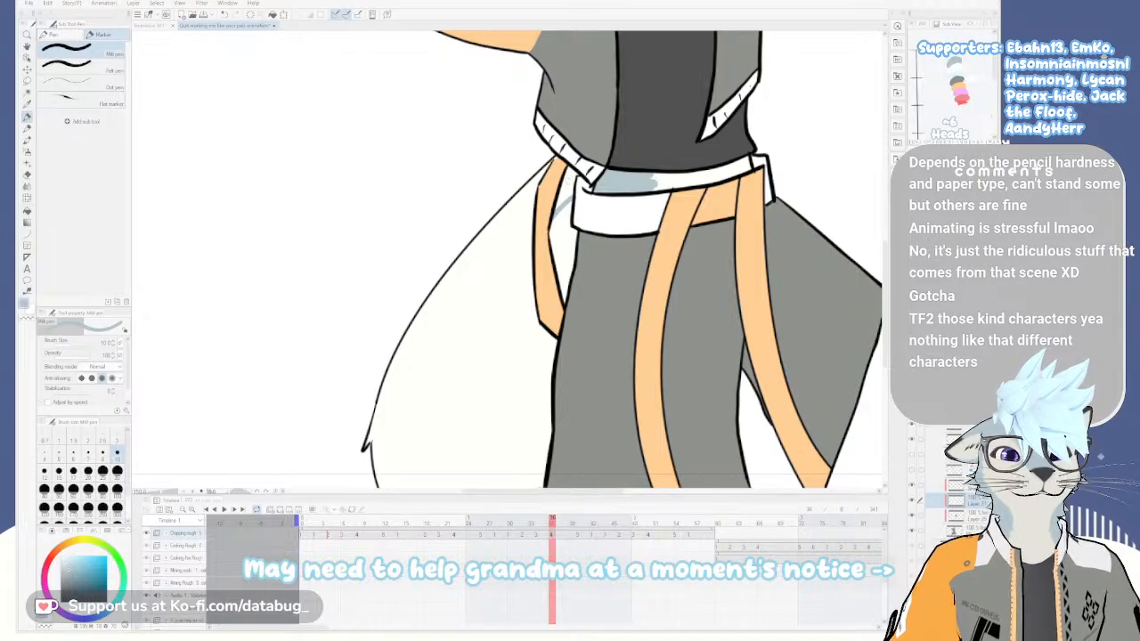
key(ctrl+z)
drag(572, 197, 552, 222)
Continue the blue-gray edge from the strap down the upper tail, following the previous drawing's marking
key(Left)
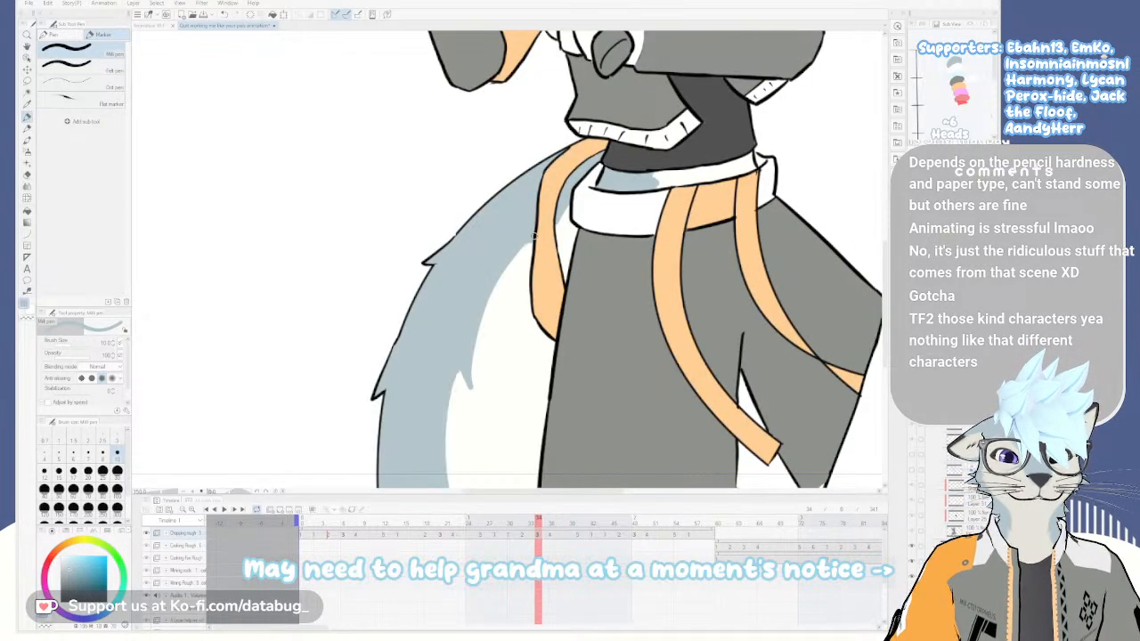
key(Right)
key(Left)
key(Right)
drag(532, 234, 464, 308)
key(Right)
key(Left)
key(Left)
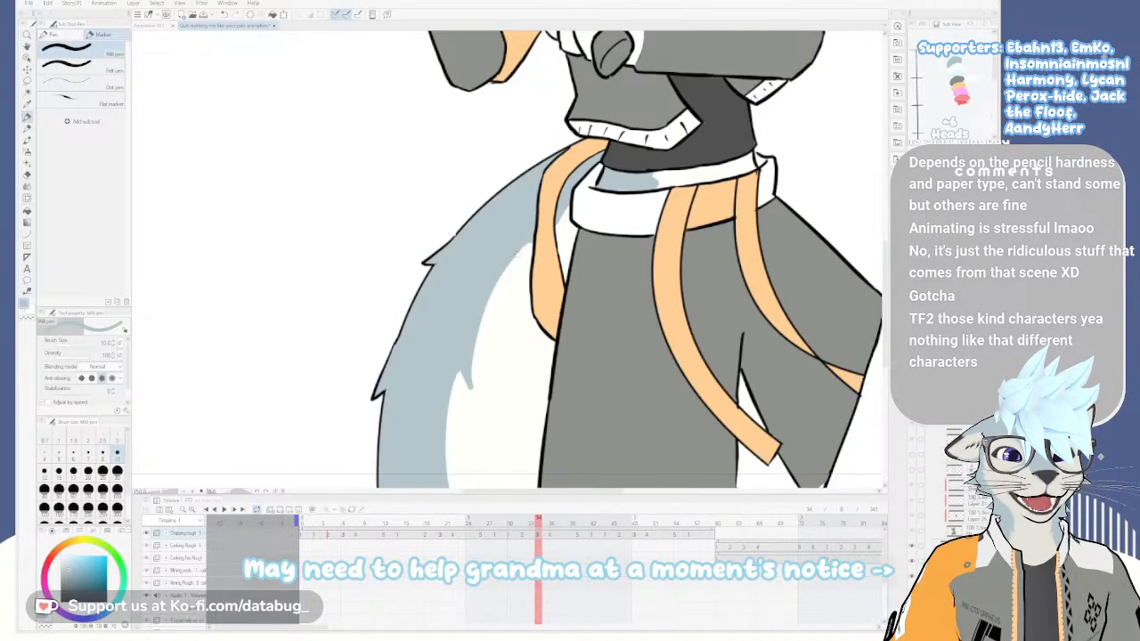
key(Right)
drag(532, 234, 471, 294)
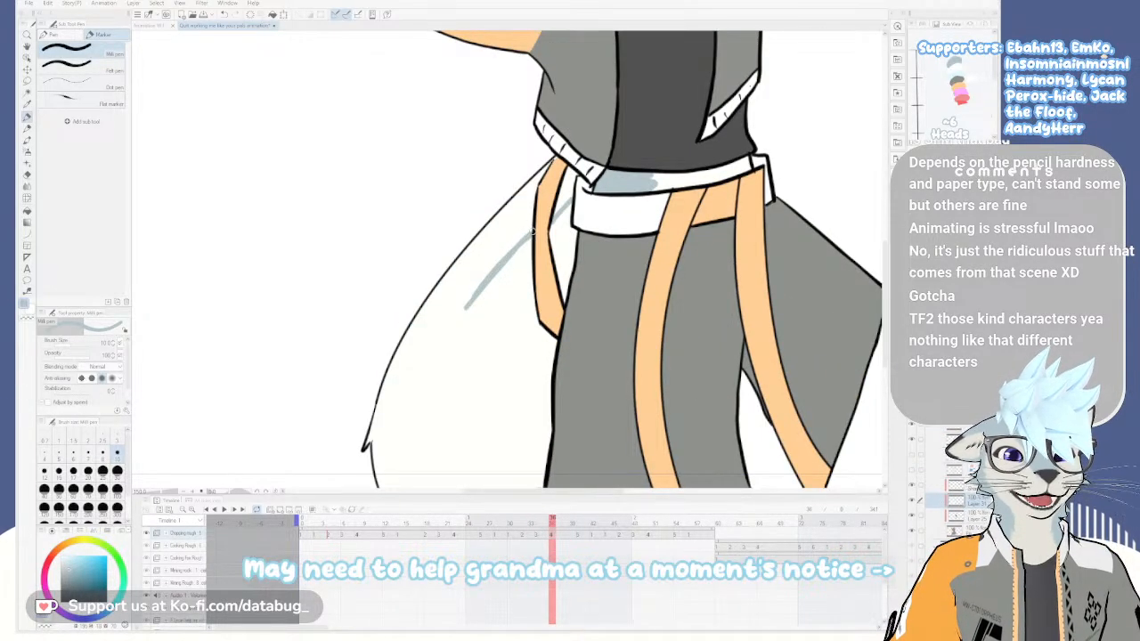
key(Left)
key(Right)
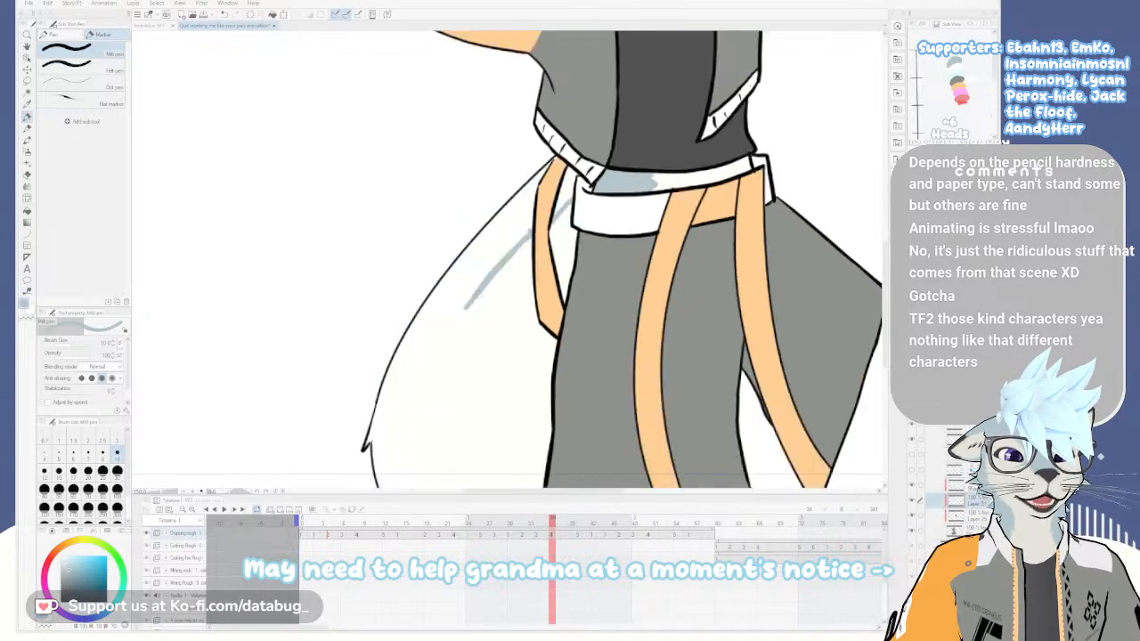
Extend the blue-gray edge to mid-tail and shape a pointed fur tip there, checking against the previous drawing
drag(496, 272, 455, 377)
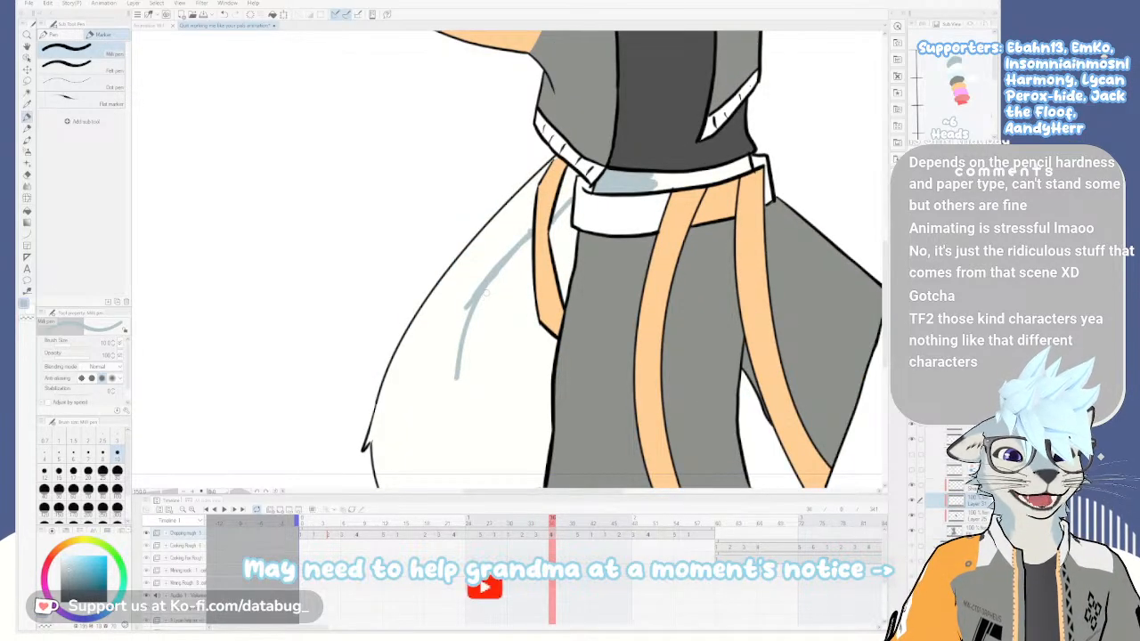
key(Left)
key(Right)
drag(456, 349, 455, 390)
key(Left)
key(Right)
key(Left)
key(Right)
drag(469, 336, 462, 392)
drag(461, 347, 456, 366)
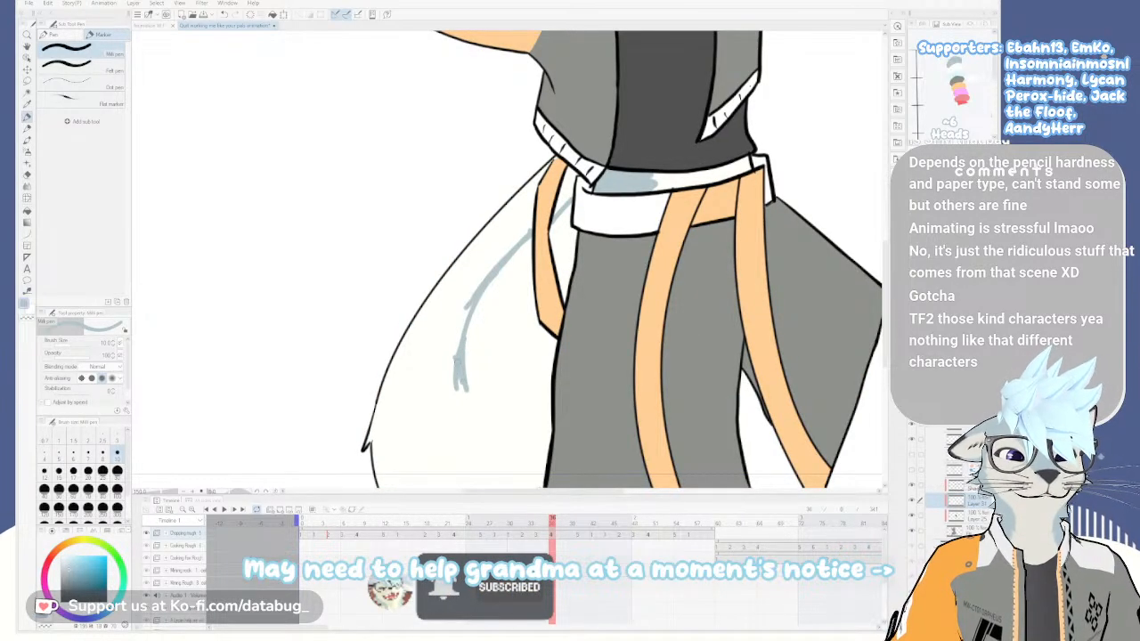
Draw the lower part of the blue-gray edge from the fur tip down to the tail's bottom outline
key(Left)
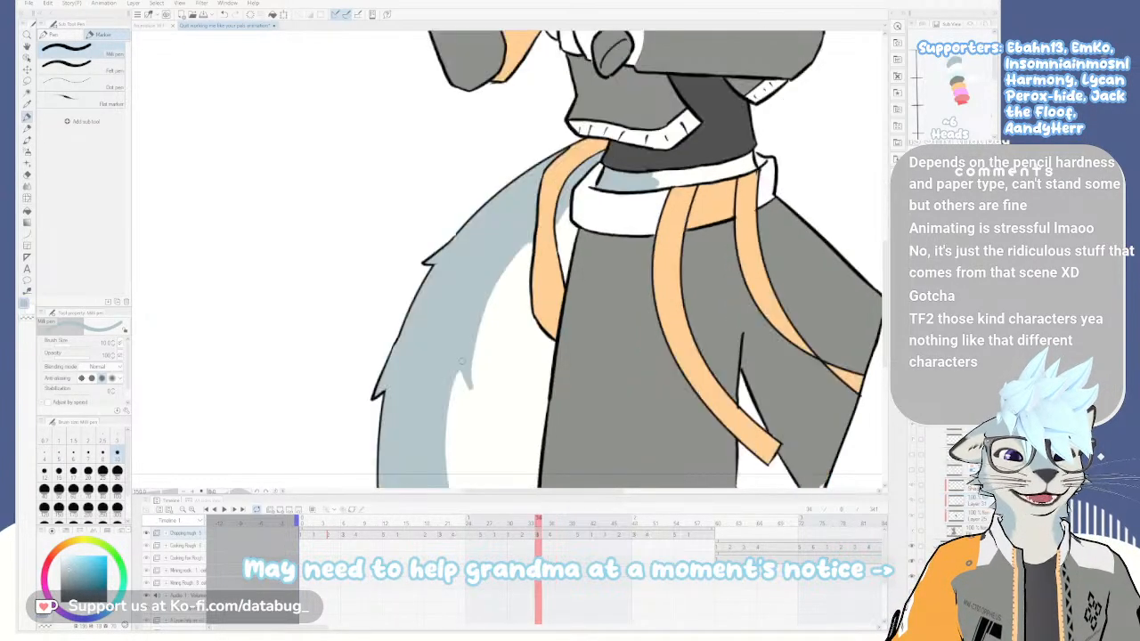
key(Right)
key(Left)
key(Right)
drag(456, 367, 430, 481)
key(Left)
key(Right)
drag(436, 420, 443, 487)
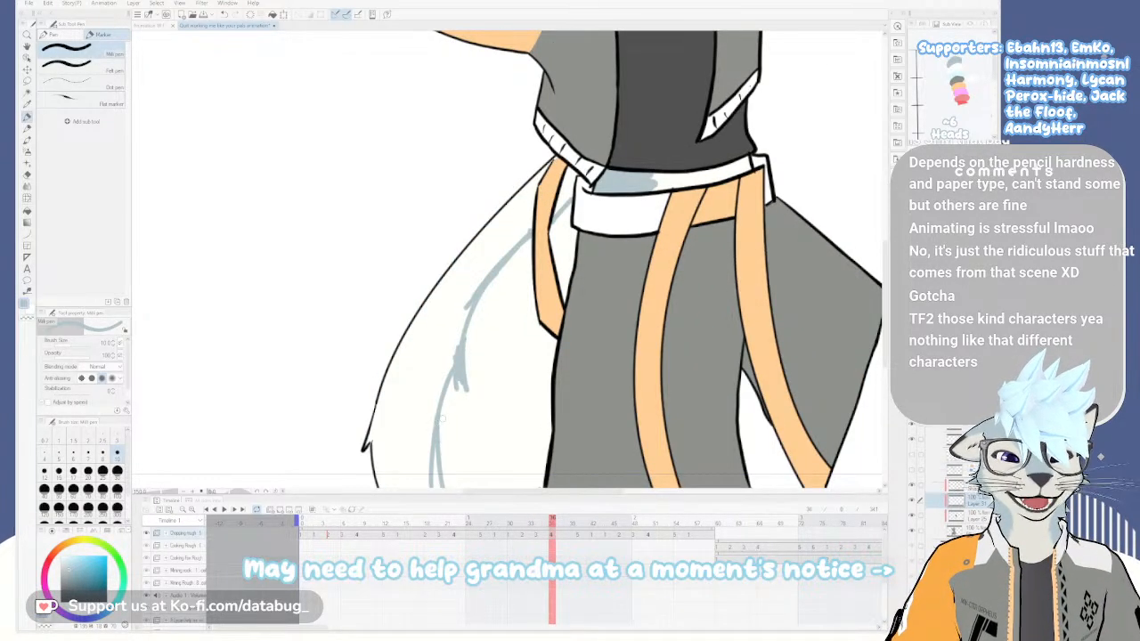
scroll(442, 419, down, 3)
drag(443, 428, 445, 434)
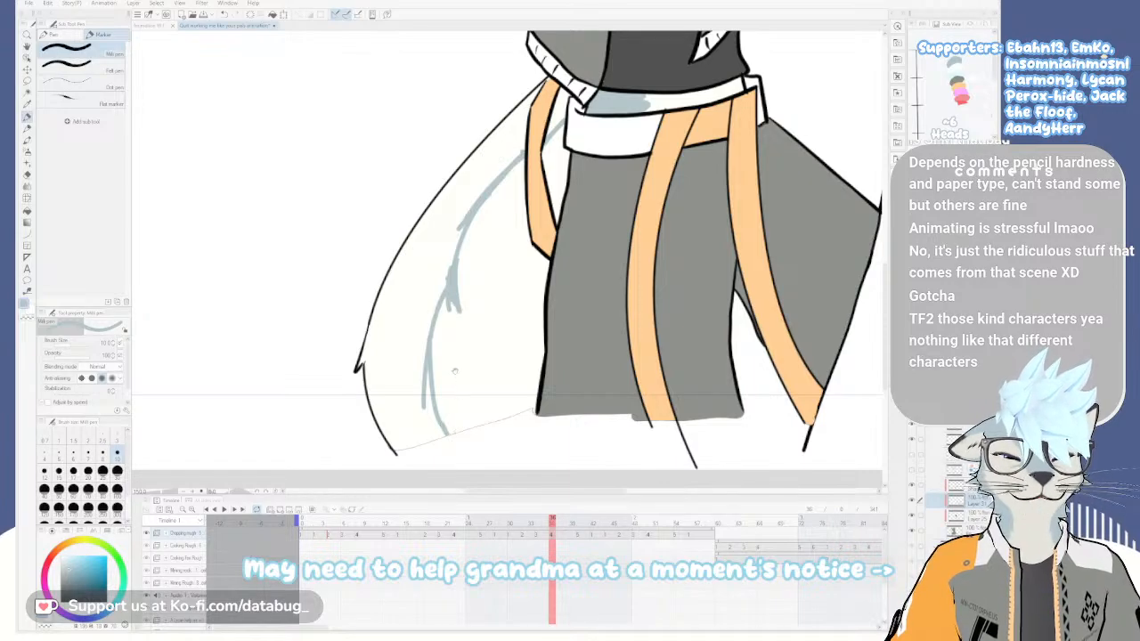
drag(457, 378, 484, 425)
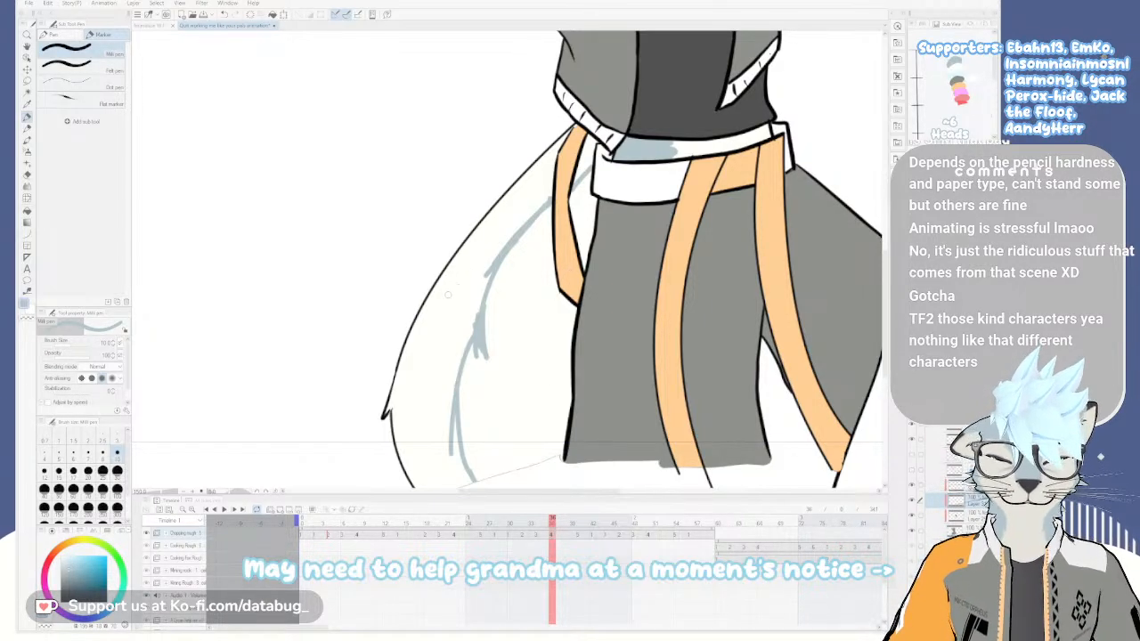
Fill the tail's outer side and the sliver beside the belt with blue-gray, and trim the fur tip with off-white
key(g)
click(444, 314)
click(582, 167)
drag(507, 311, 524, 245)
key(p)
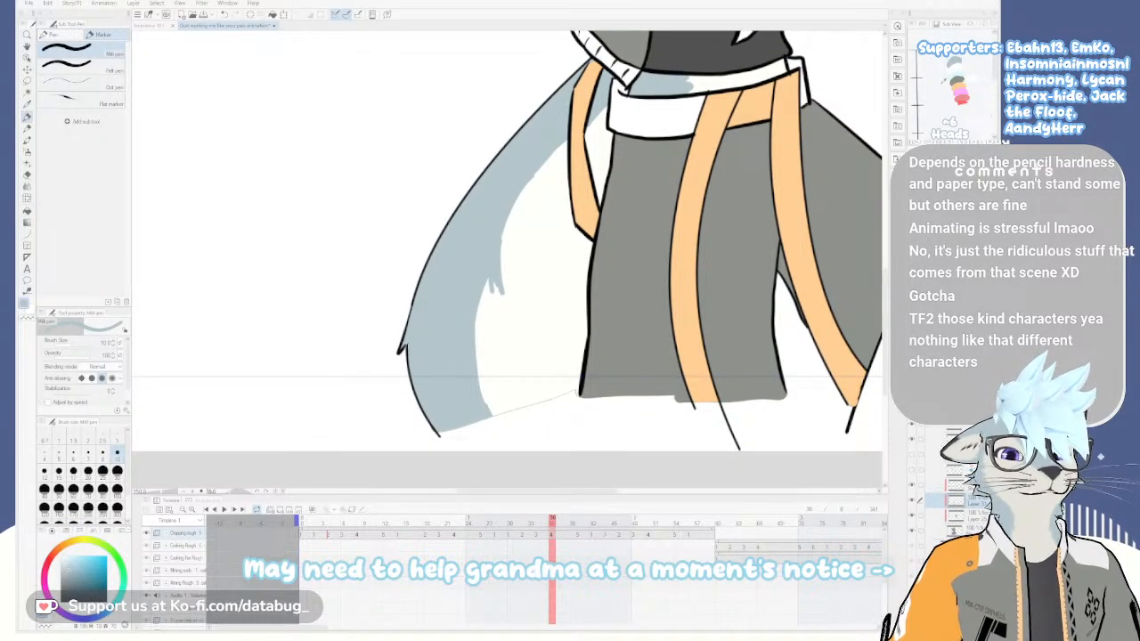
click(953, 73)
drag(496, 290, 491, 290)
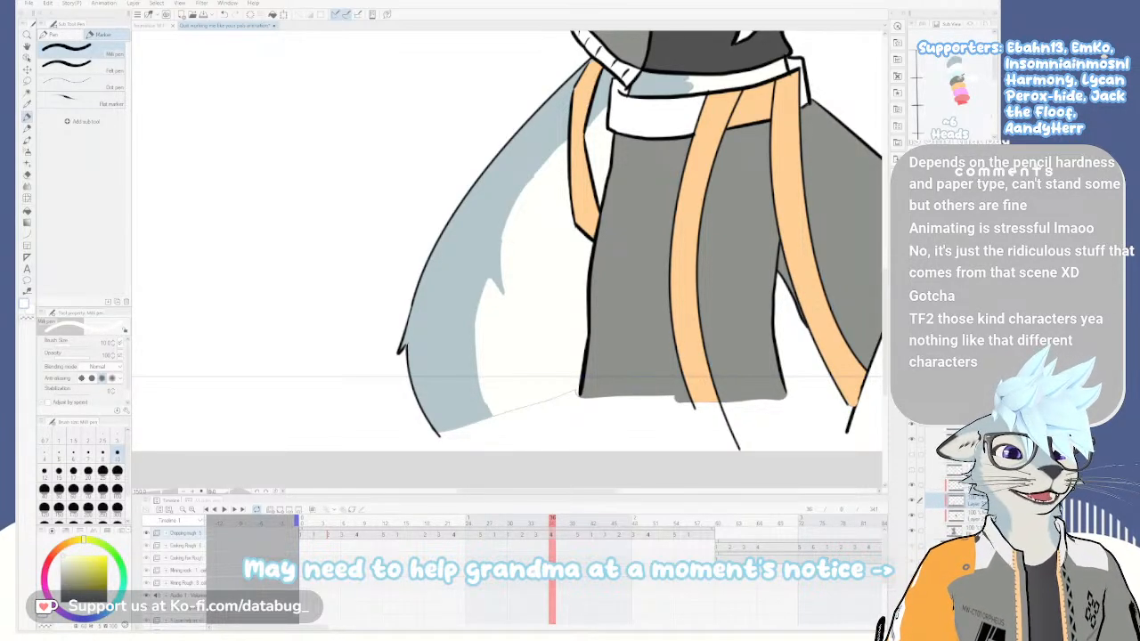
With a gray pen, sketch a rough upright oval with an overlapping rounded shape and two long horizontal lines beside the tail
click(71, 35)
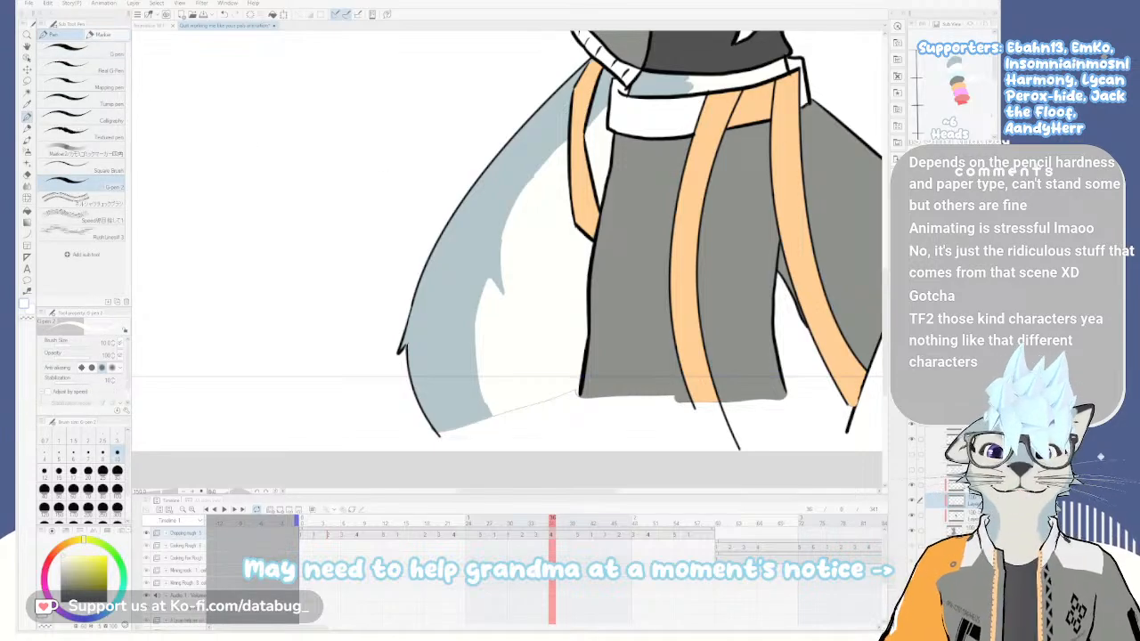
click(958, 82)
click(956, 81)
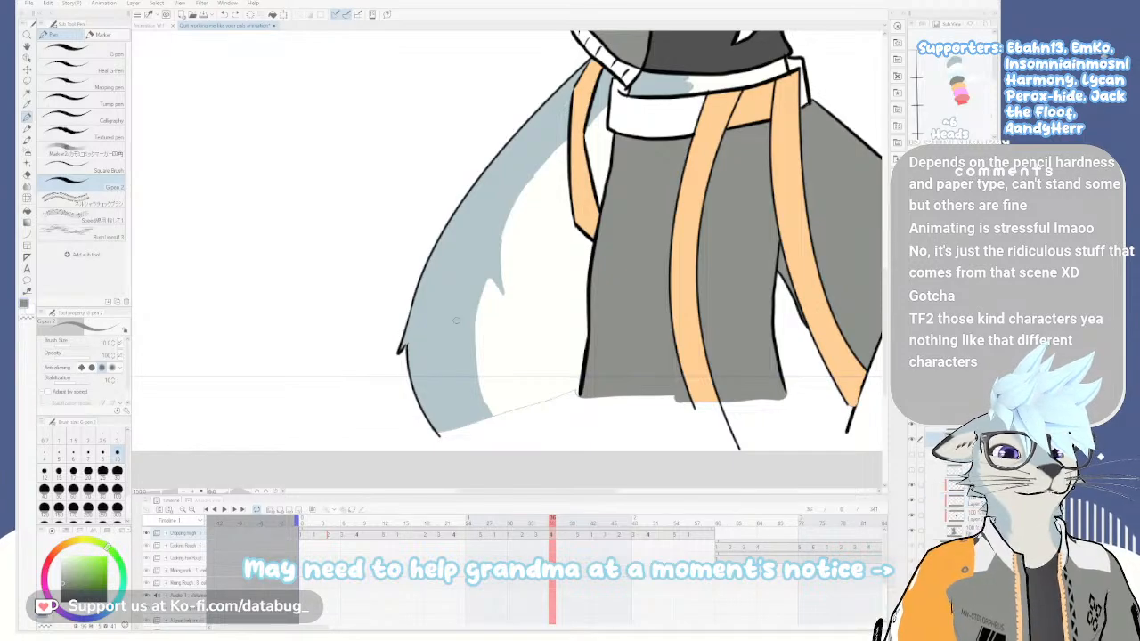
mouse_move(283, 101)
mouse_down()
mouse_move(279, 218)
mouse_move(310, 105)
mouse_move(312, 188)
mouse_move(333, 149)
mouse_move(351, 194)
mouse_up()
mouse_move(283, 190)
mouse_down()
mouse_move(289, 210)
mouse_move(351, 199)
mouse_move(352, 178)
mouse_move(117, 198)
mouse_up()
drag(283, 220, 130, 252)
mouse_move(340, 252)
mouse_down()
mouse_move(398, 258)
mouse_move(614, 314)
mouse_up()
scroll(619, 275, up, 1)
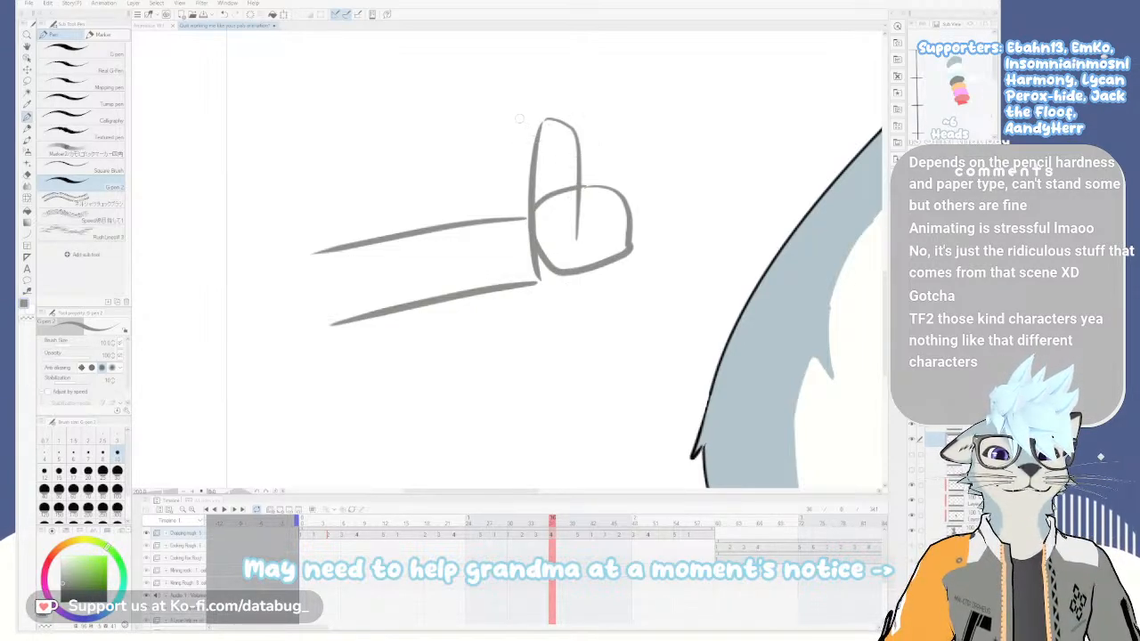
key(ctrl+z)
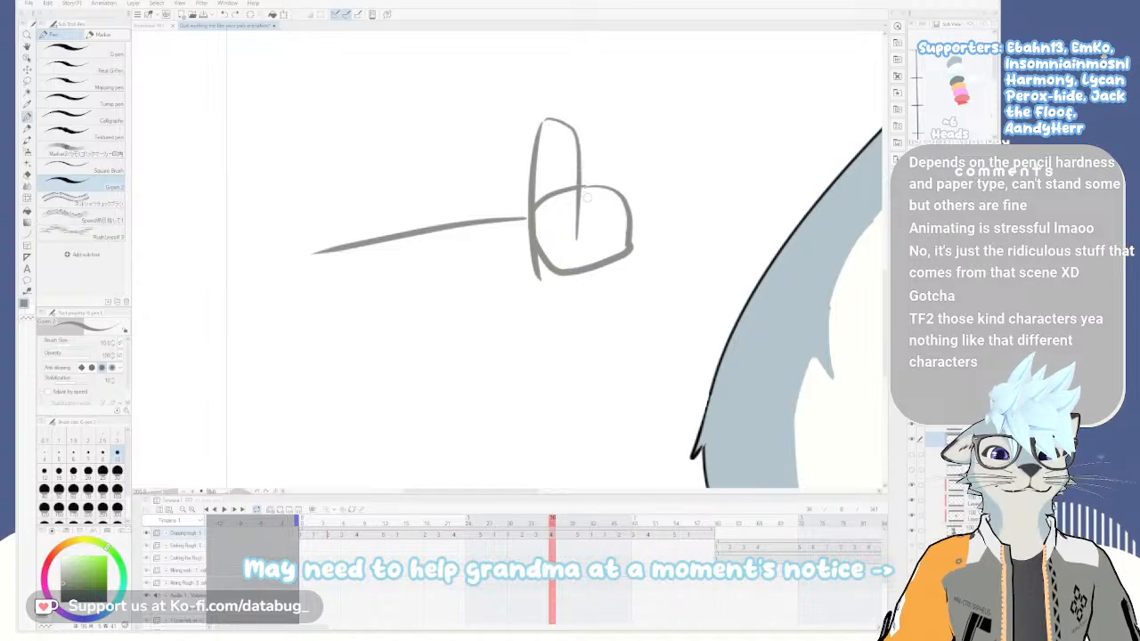
drag(329, 324, 538, 282)
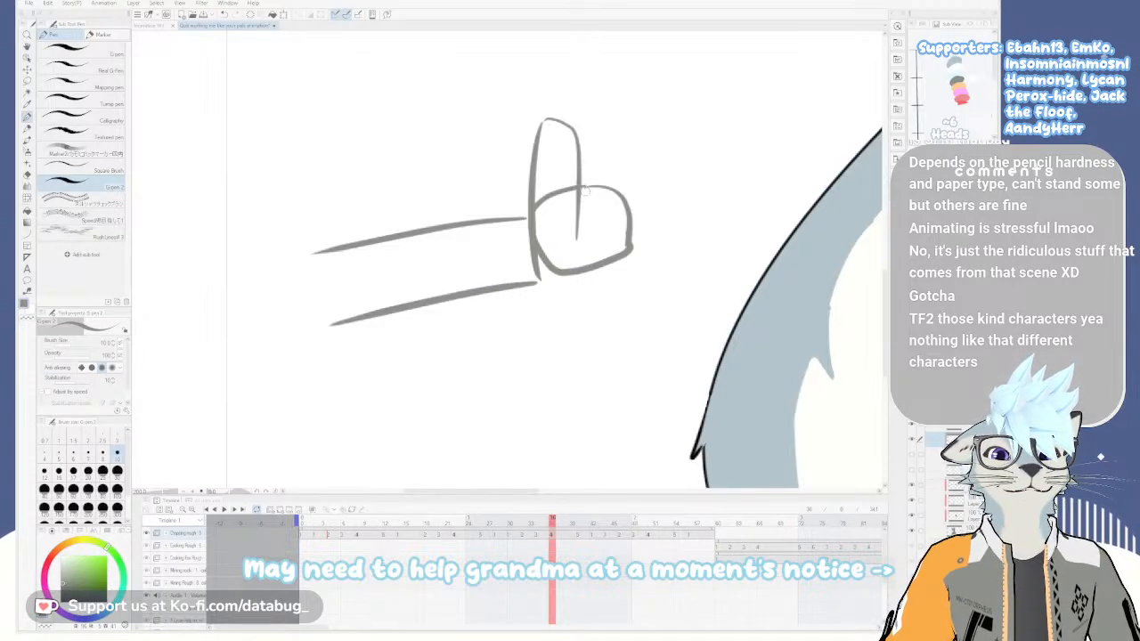
Undo the rounded shape and long lines, and redraw them as a small box, two level lines and a leftward arrow
key(ctrl+z)
key(ctrl+z)
key(ctrl+z)
key(ctrl+z)
mouse_move(579, 130)
mouse_down()
mouse_move(521, 146)
mouse_move(546, 167)
mouse_move(603, 165)
mouse_move(549, 140)
mouse_move(547, 187)
mouse_move(601, 193)
mouse_move(611, 132)
mouse_up()
key(ctrl+z)
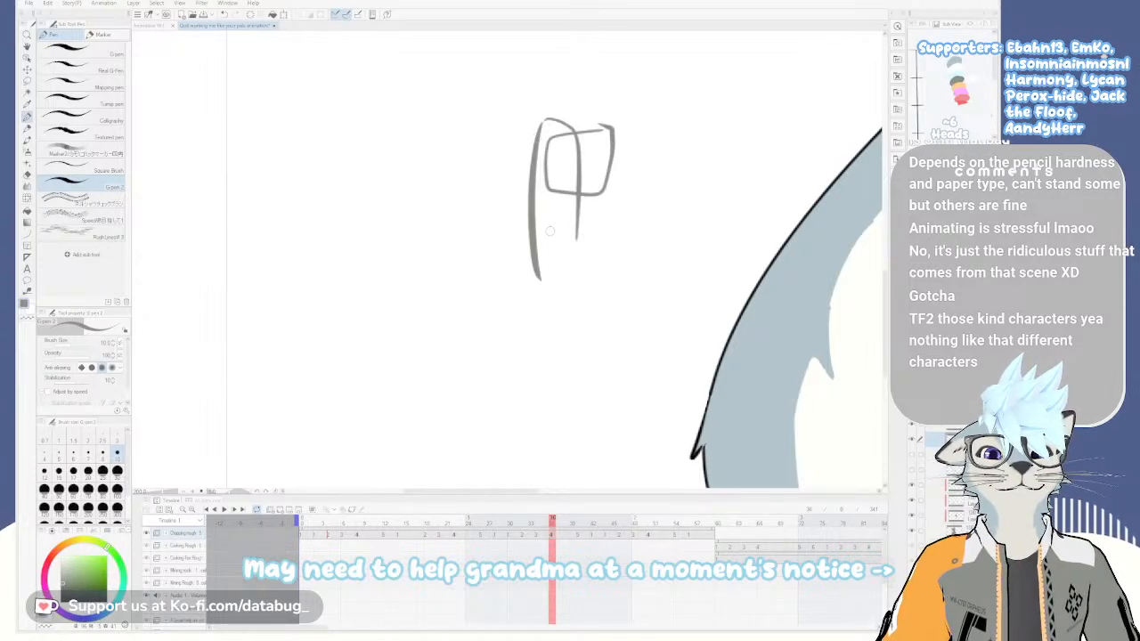
drag(532, 218, 334, 216)
drag(542, 276, 345, 283)
mouse_move(519, 155)
mouse_down()
mouse_move(450, 151)
mouse_move(455, 159)
mouse_up()
drag(584, 297, 577, 327)
mouse_move(571, 265)
mouse_down()
mouse_move(534, 283)
mouse_move(569, 307)
mouse_up()
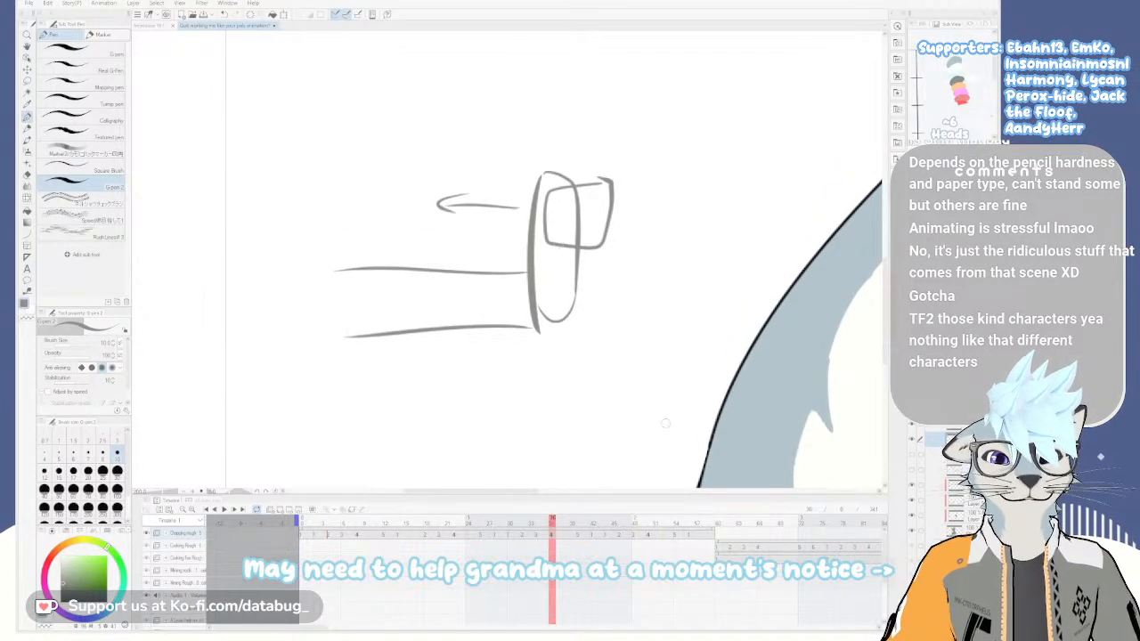
drag(550, 342, 563, 317)
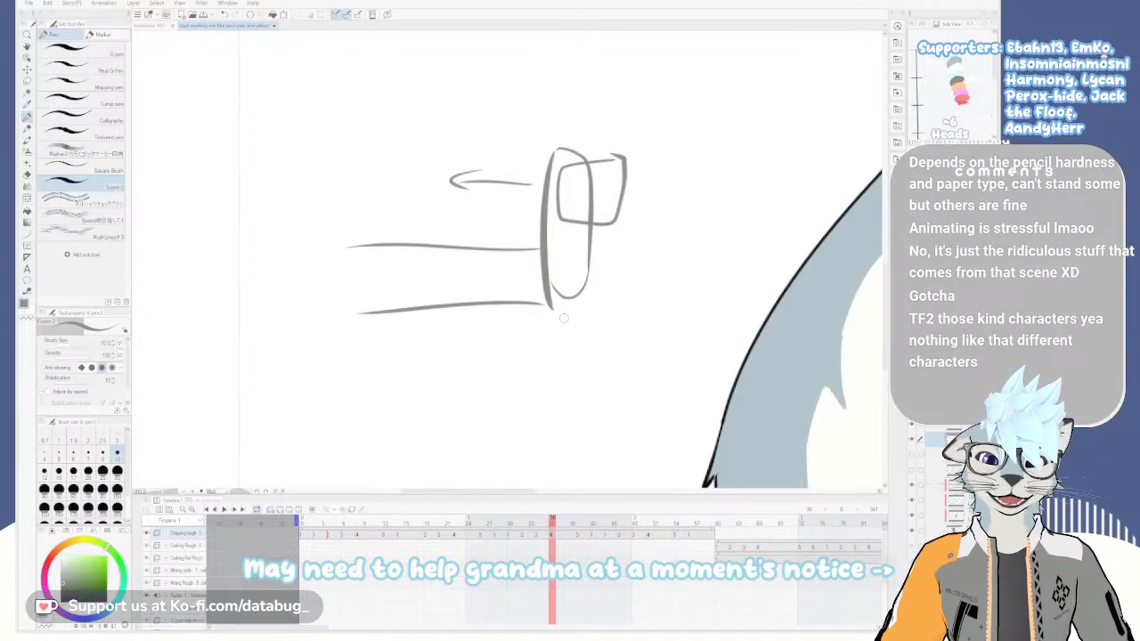
Sketch a second version below with two horizontal lines, a wide oval, a low box and a leftward arrow
drag(349, 336, 562, 347)
drag(351, 372, 550, 380)
mouse_move(561, 331)
mouse_down()
mouse_move(625, 414)
mouse_move(559, 333)
mouse_up()
mouse_move(637, 427)
mouse_down()
mouse_move(580, 466)
mouse_move(640, 477)
mouse_move(641, 411)
mouse_up()
drag(525, 460, 437, 463)
drag(455, 455, 439, 477)
mouse_move(615, 328)
mouse_down()
mouse_move(605, 294)
mouse_move(636, 215)
mouse_up()
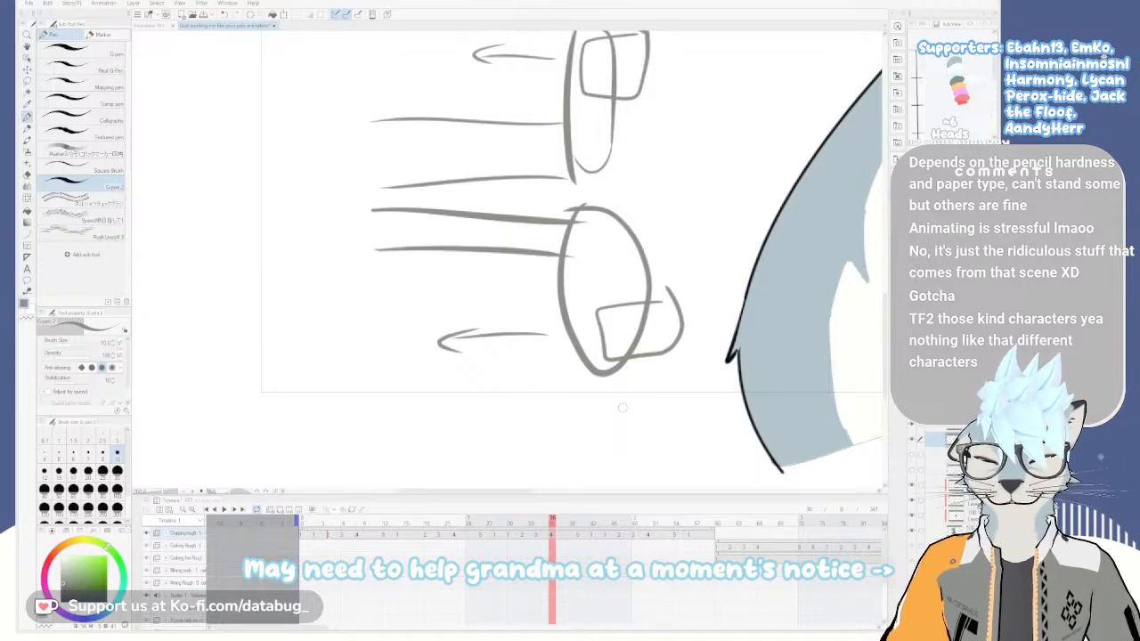
Undo all the rough gray sketch strokes beside the tail
scroll(622, 408, down, 4)
scroll(622, 408, up, 2)
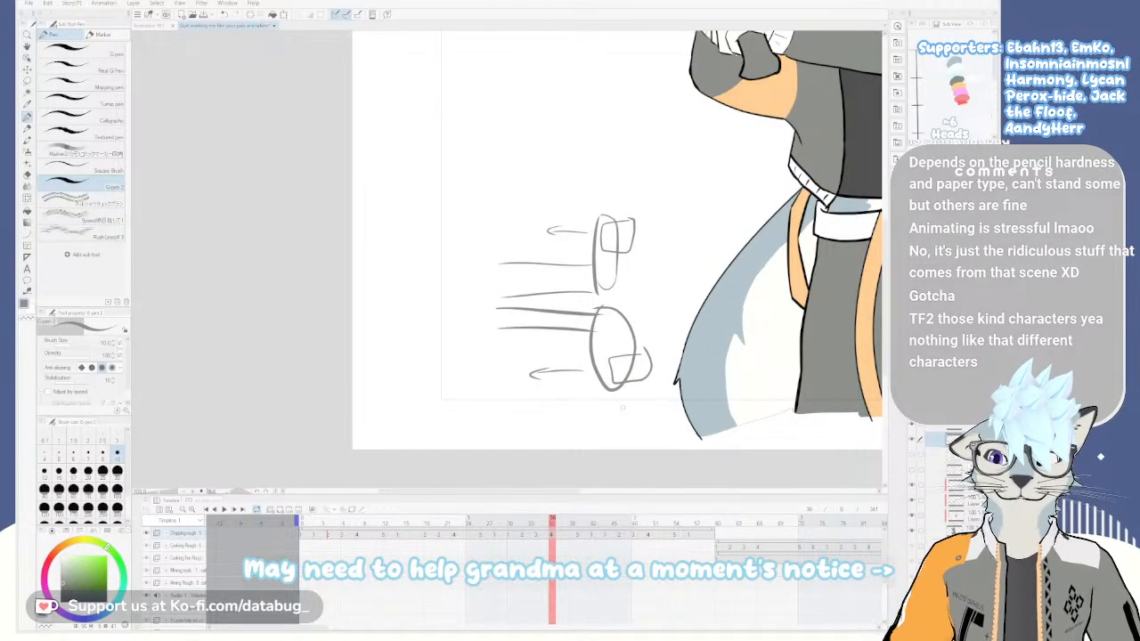
scroll(622, 408, up, 1)
scroll(622, 408, down, 1)
key(ctrl+z)
key(ctrl+z)
key(ctrl+z)
key(ctrl+z)
key(ctrl+z)
key(ctrl+z)
key(ctrl+z)
key(ctrl+z)
key(ctrl+z)
key(ctrl+z)
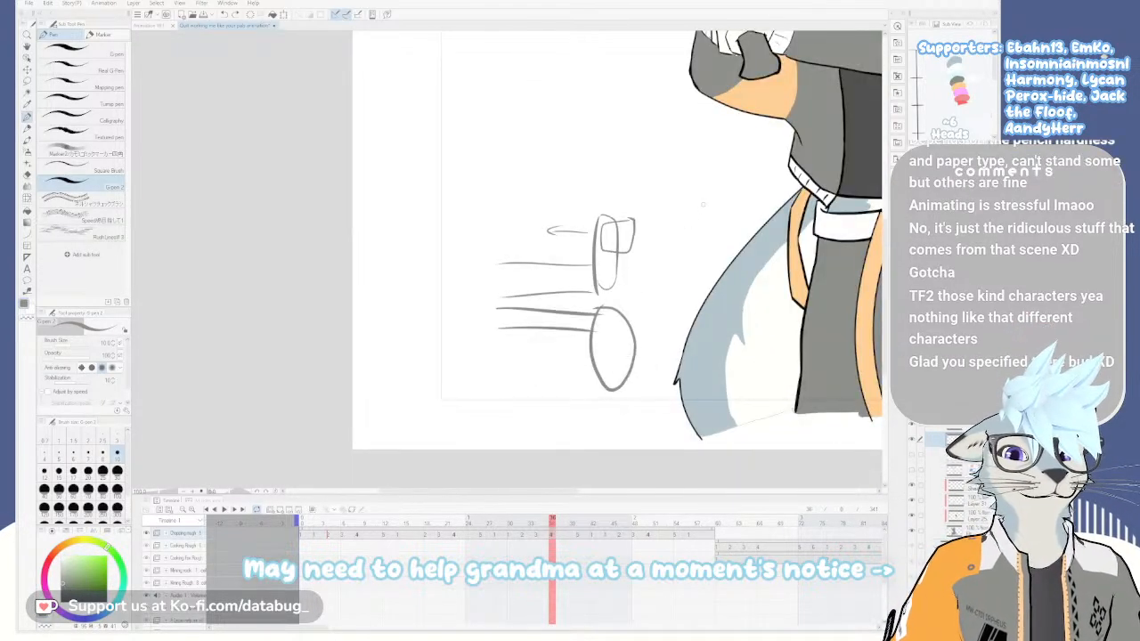
key(ctrl+z)
key(ctrl+z)
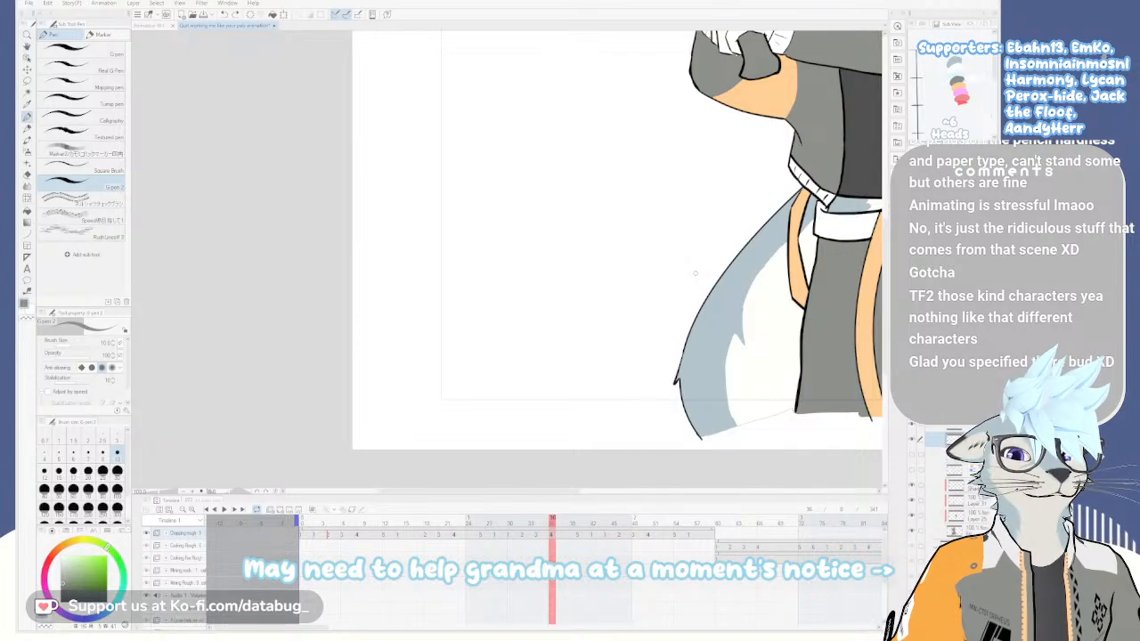
Review the tail marking against the neighbouring drawings and go to the next drawing with the plain off-white tail
key(-)
key(^)
drag(700, 276, 439, 283)
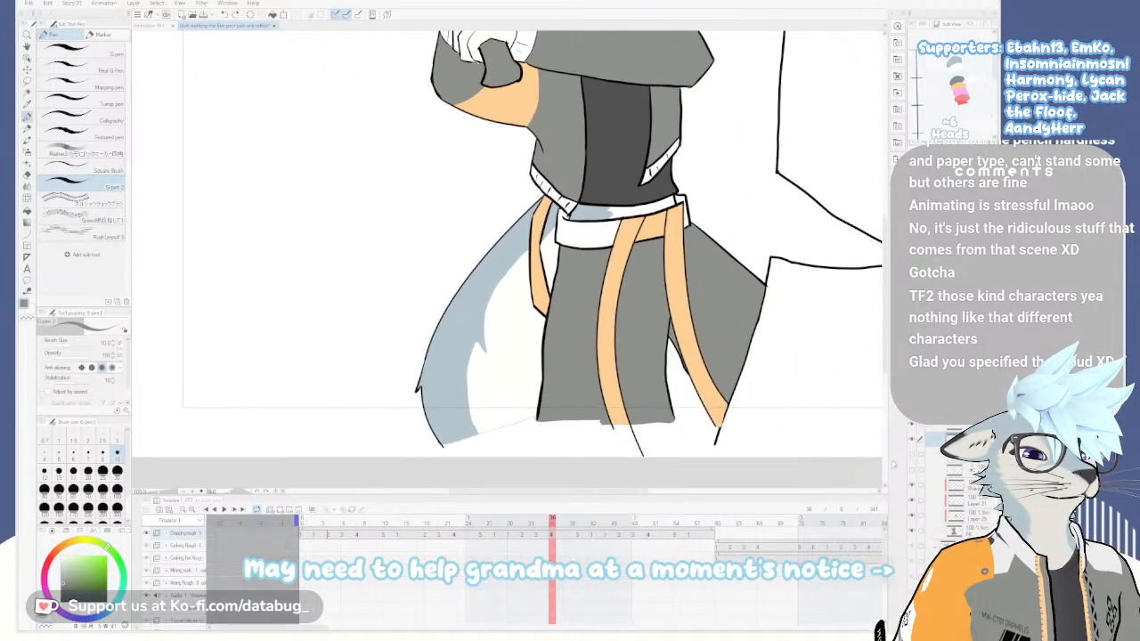
drag(699, 304, 690, 360)
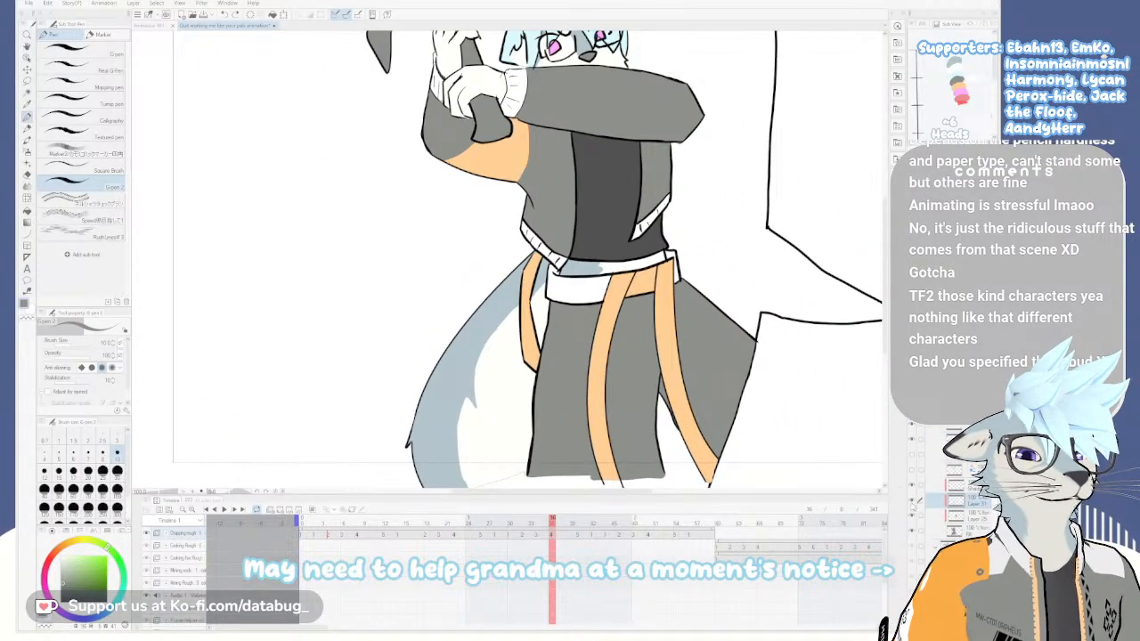
mouse_move(685, 317)
mouse_down()
mouse_move(692, 336)
mouse_move(701, 268)
mouse_up()
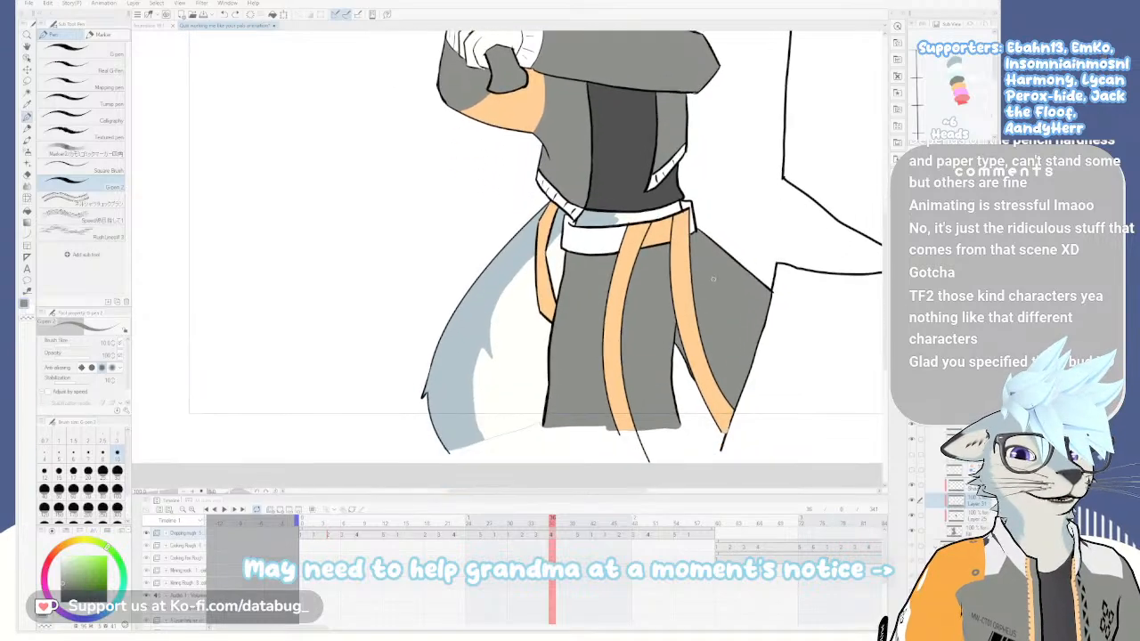
key(Right)
key(Right)
key(Left)
key(Left)
key(Right)
key(Right)
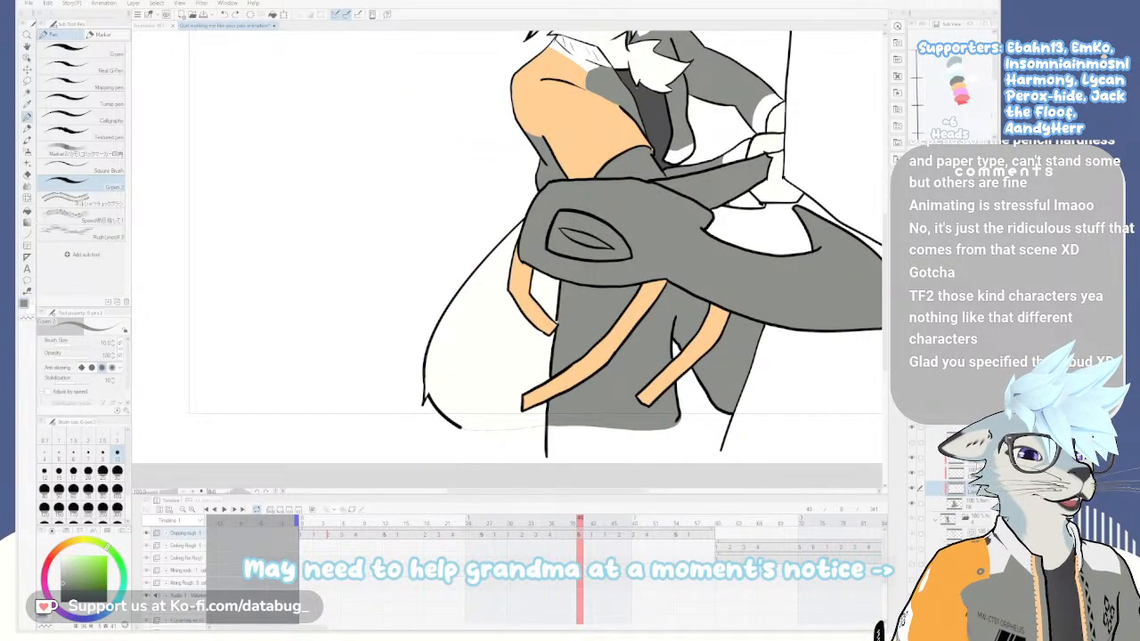
Select this drawing's color layer, pick blue-gray and draw the marking's jagged edge from the strap to the tail's bottom
key(ctrl+z)
key(ctrl+y)
click(954, 473)
mouse_move(501, 332)
mouse_down()
mouse_move(539, 356)
mouse_move(532, 322)
mouse_move(646, 305)
mouse_up()
click(951, 67)
scroll(576, 344, up, 1)
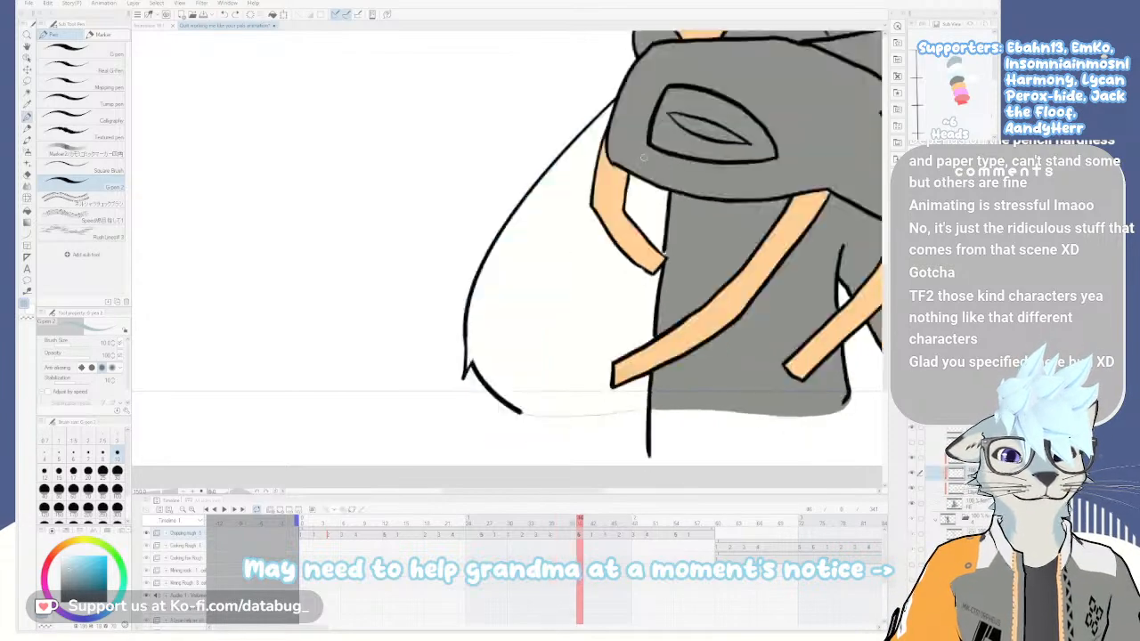
drag(592, 181, 553, 285)
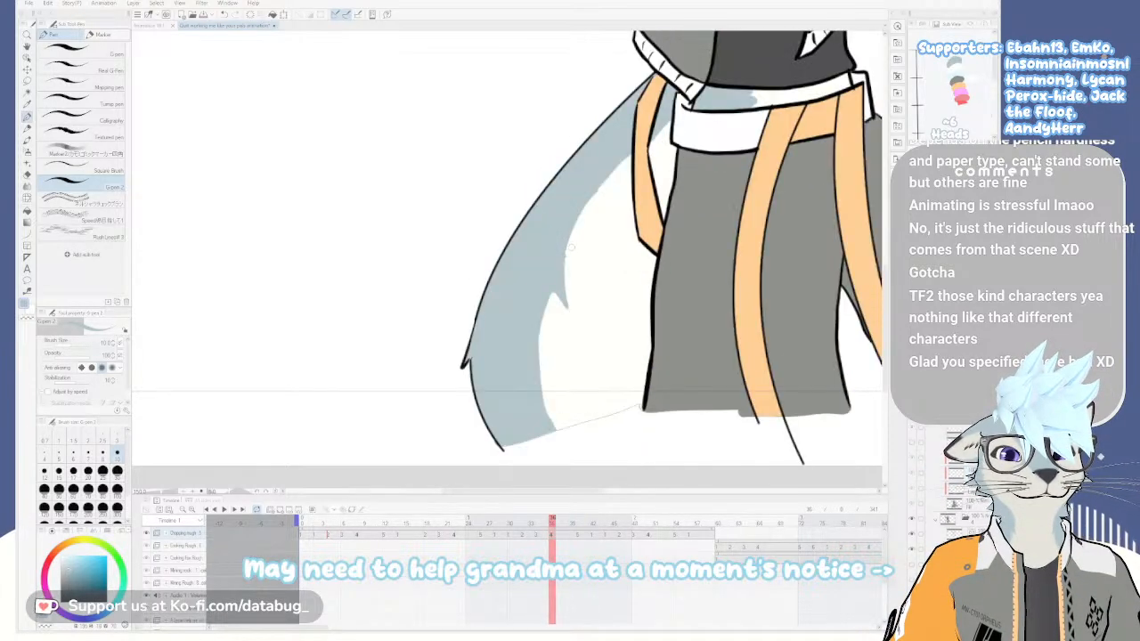
mouse_move(557, 309)
mouse_down()
mouse_move(537, 297)
mouse_move(558, 389)
mouse_up()
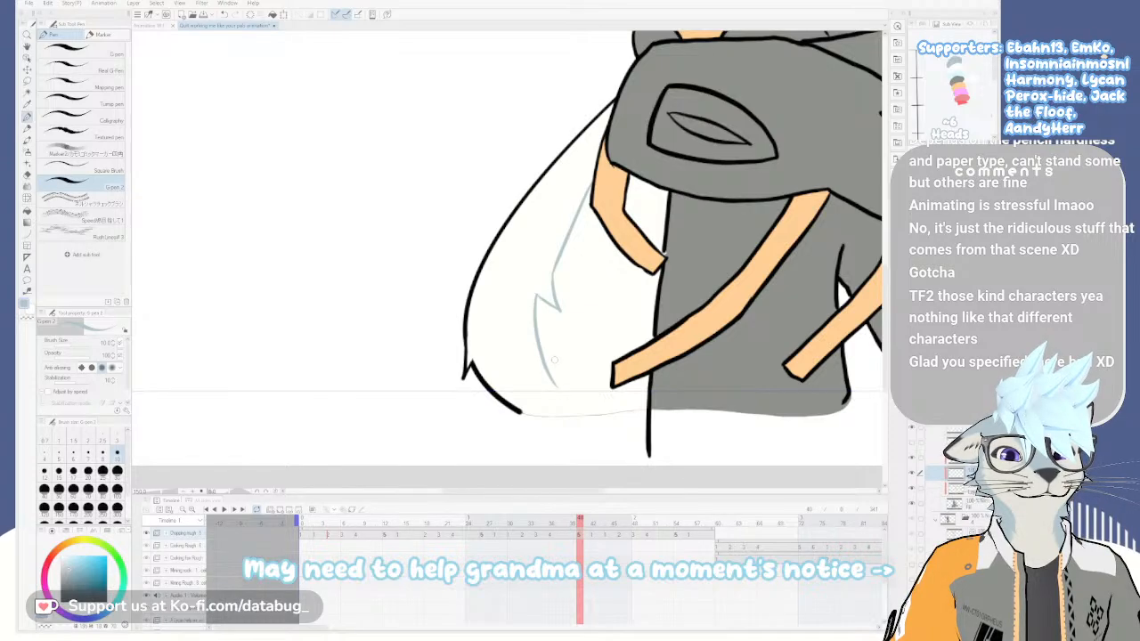
drag(535, 338, 566, 407)
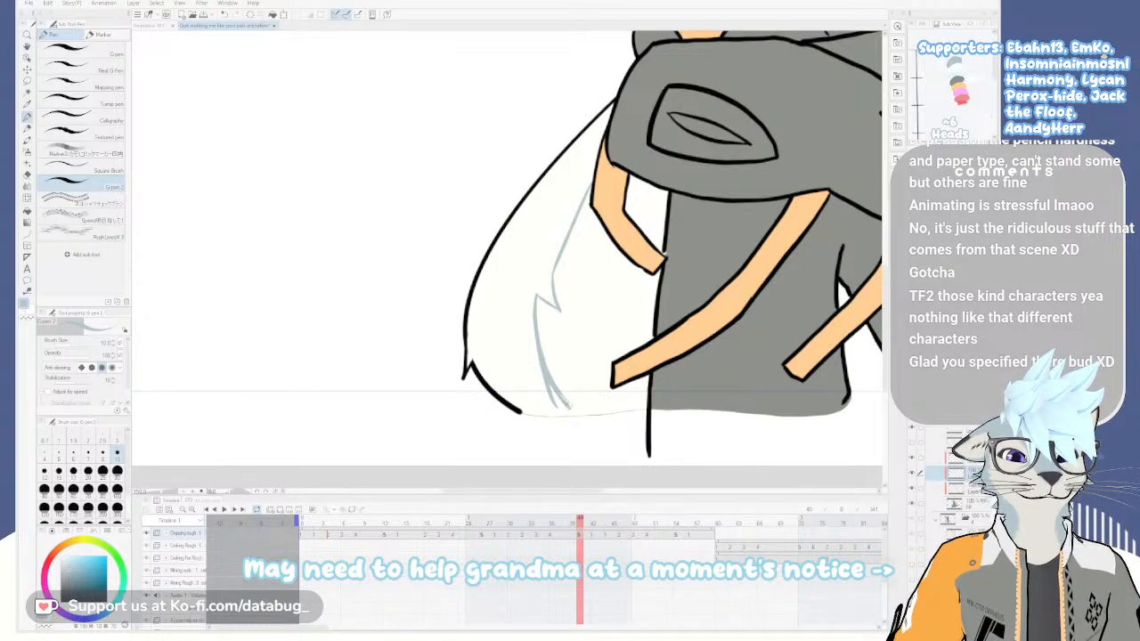
drag(553, 388, 575, 415)
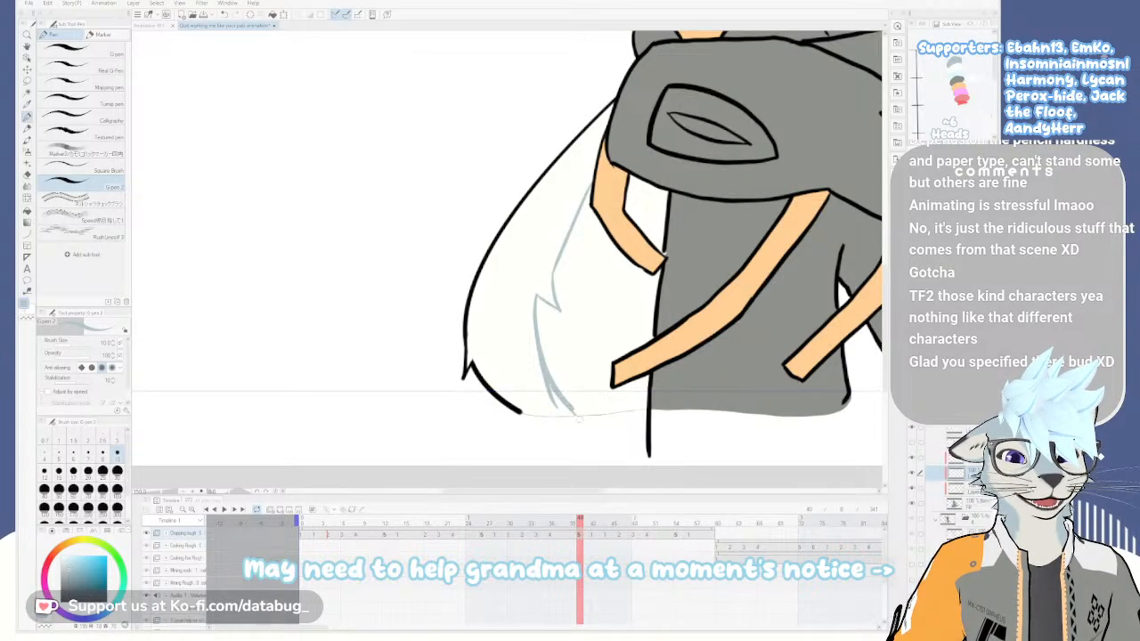
drag(597, 255, 654, 247)
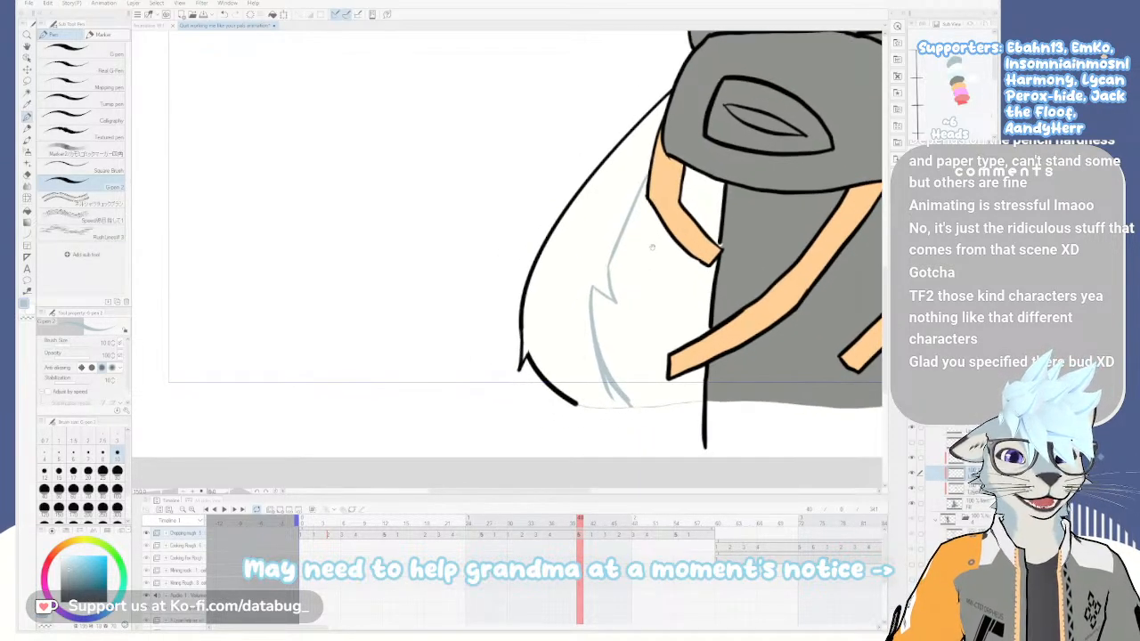
Fill the tail's outer side with blue-gray up to the jagged marking edge
drag(626, 312, 614, 286)
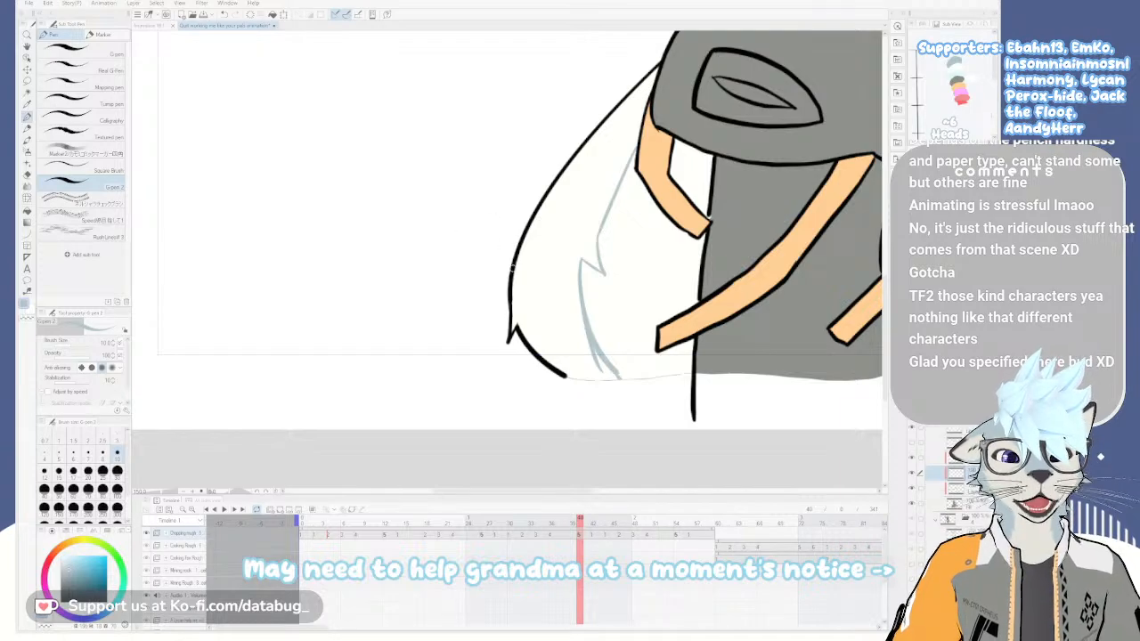
key(g)
click(589, 232)
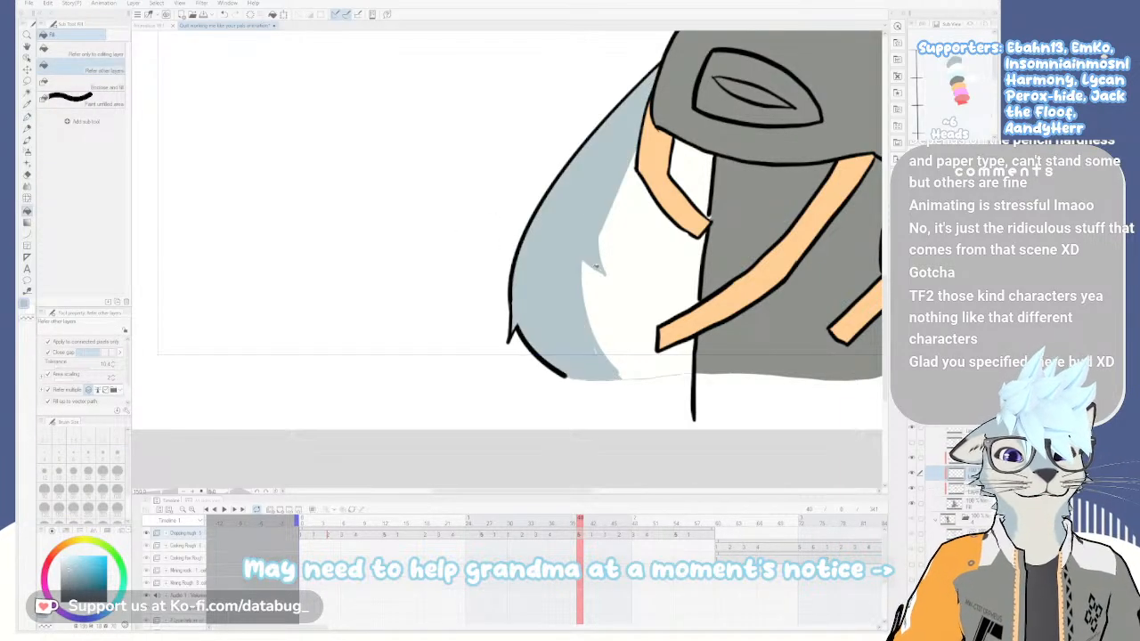
key(p)
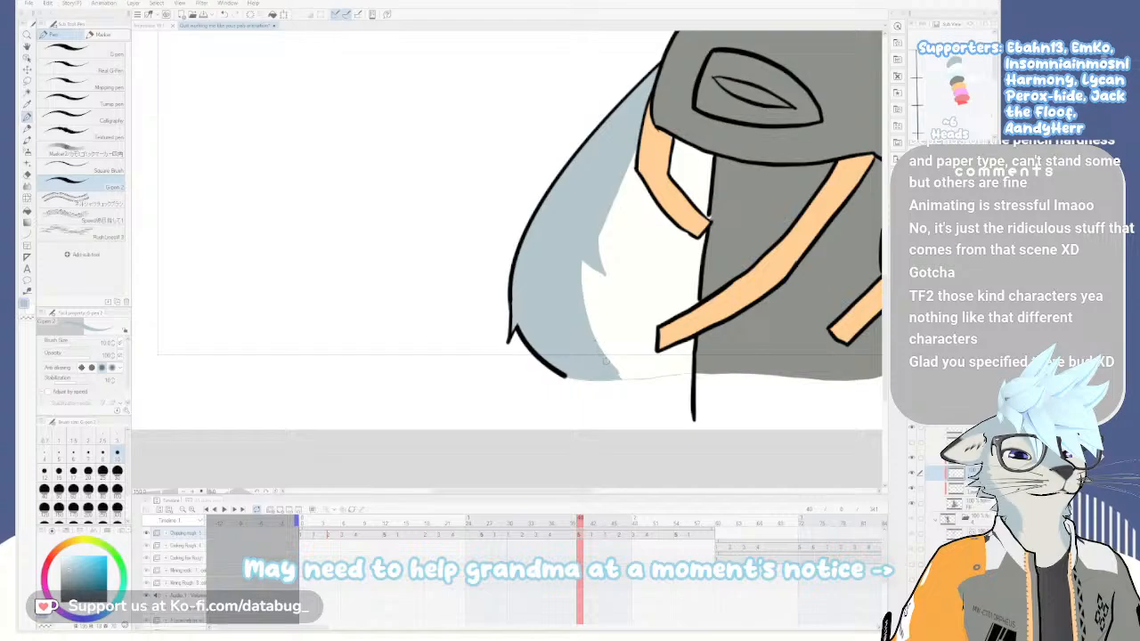
drag(584, 321, 584, 382)
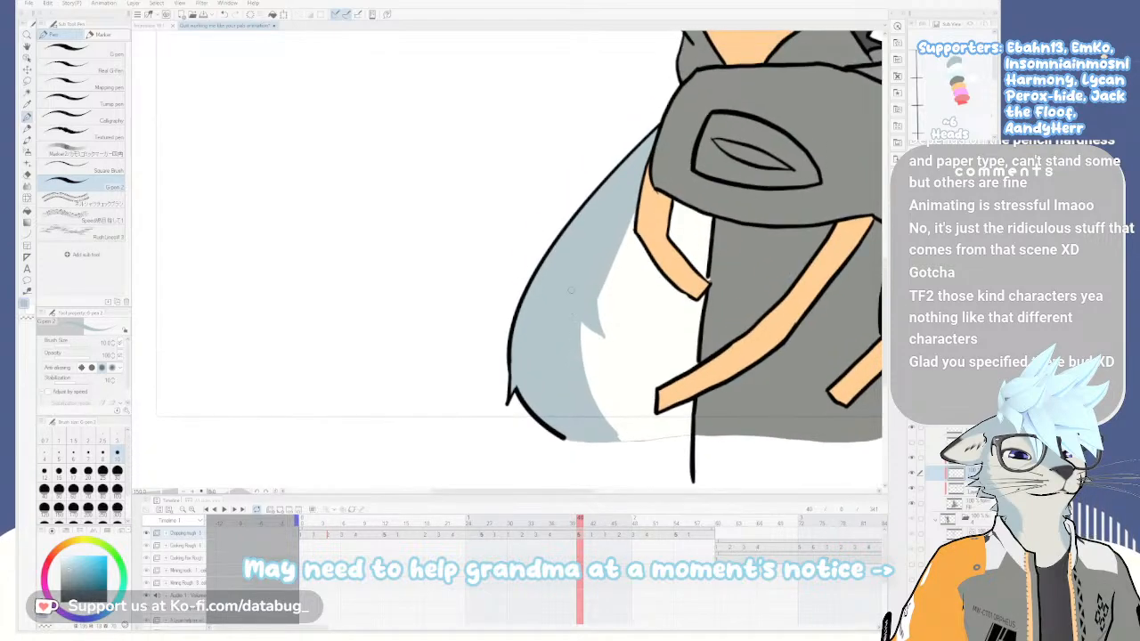
drag(584, 302, 551, 243)
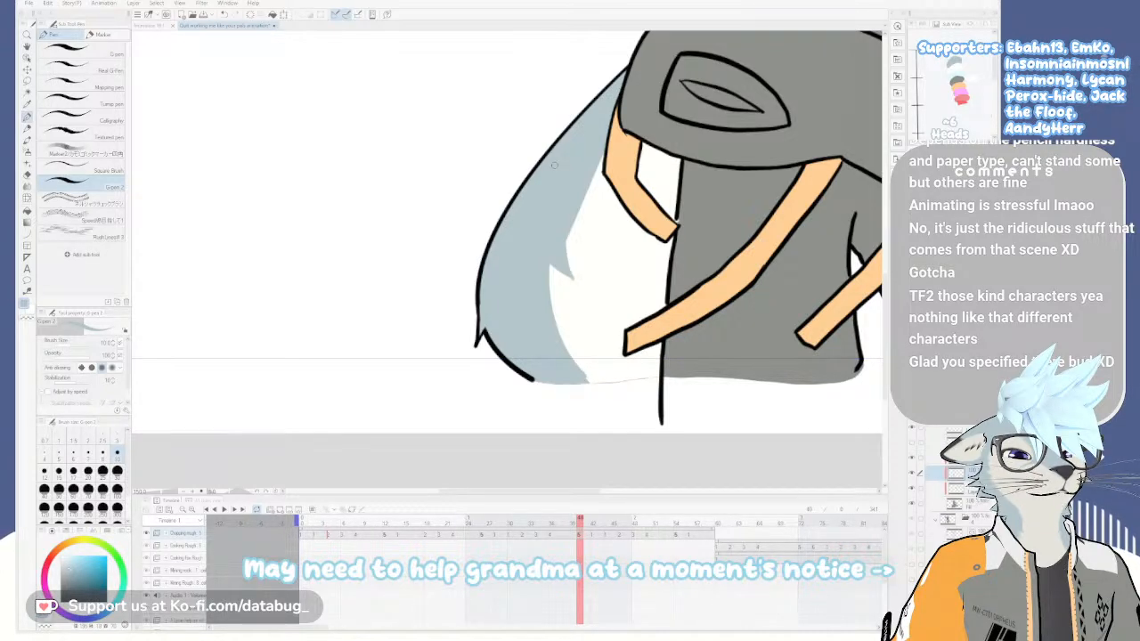
drag(747, 407, 634, 387)
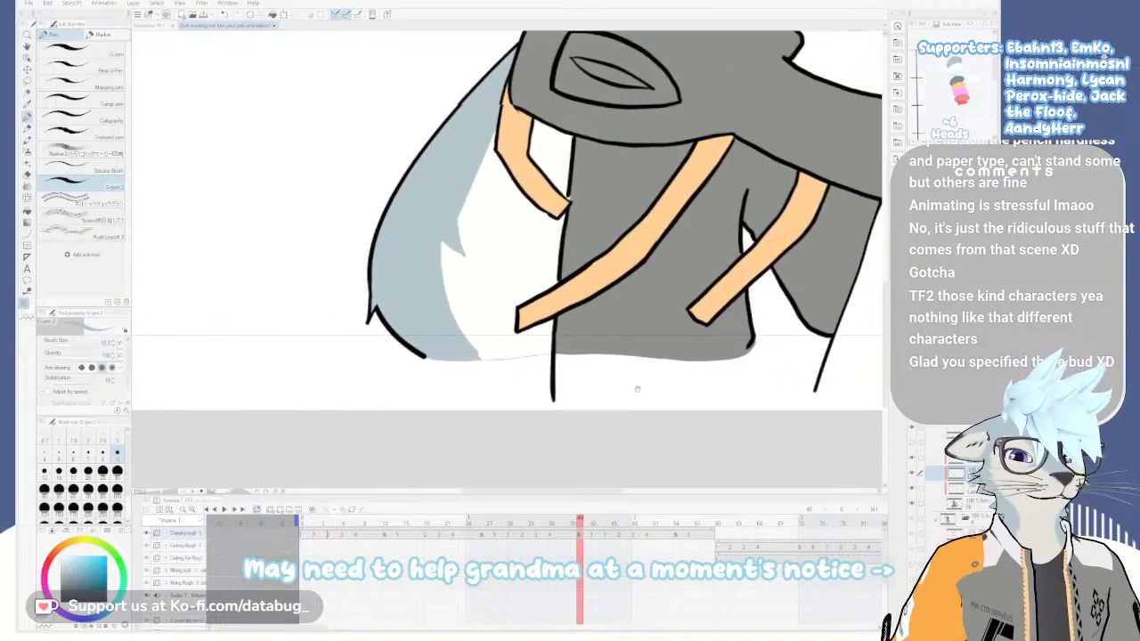
drag(662, 374, 659, 399)
scroll(659, 399, down, 1)
drag(669, 341, 646, 395)
drag(671, 317, 660, 373)
drag(638, 265, 632, 233)
mouse_move(661, 354)
mouse_down()
mouse_move(671, 388)
mouse_move(662, 342)
mouse_up()
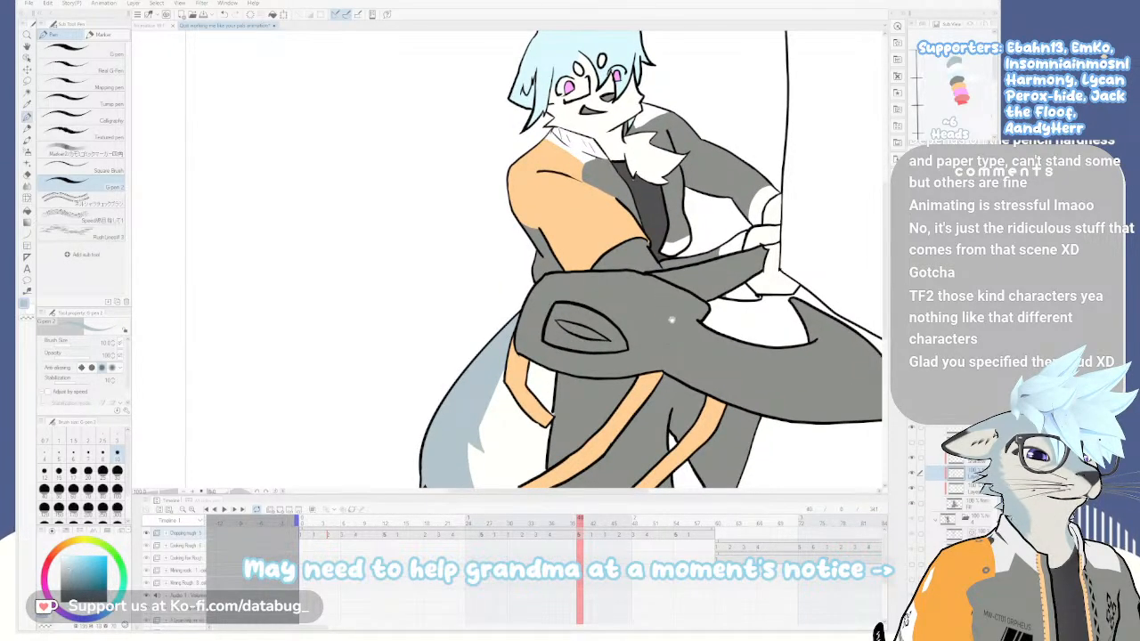
mouse_move(659, 384)
mouse_down()
mouse_move(662, 285)
mouse_move(663, 362)
mouse_up()
drag(660, 320, 657, 370)
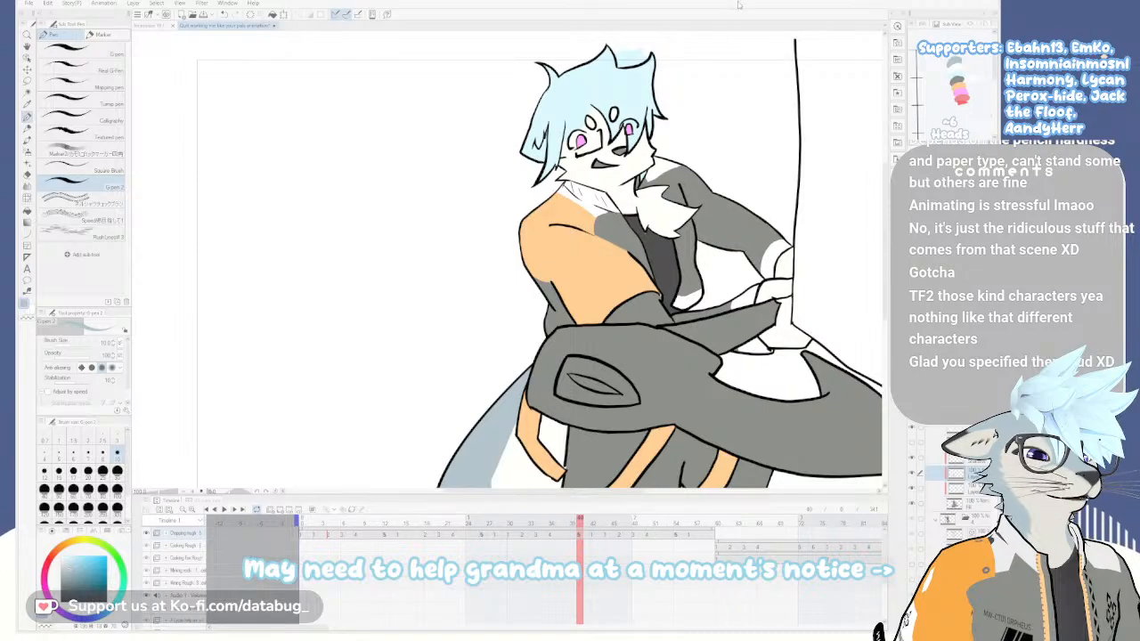
scroll(660, 372, up, 2)
drag(660, 372, 608, 304)
scroll(608, 311, down, 1)
mouse_move(643, 406)
mouse_down()
mouse_move(632, 316)
mouse_move(641, 377)
mouse_up()
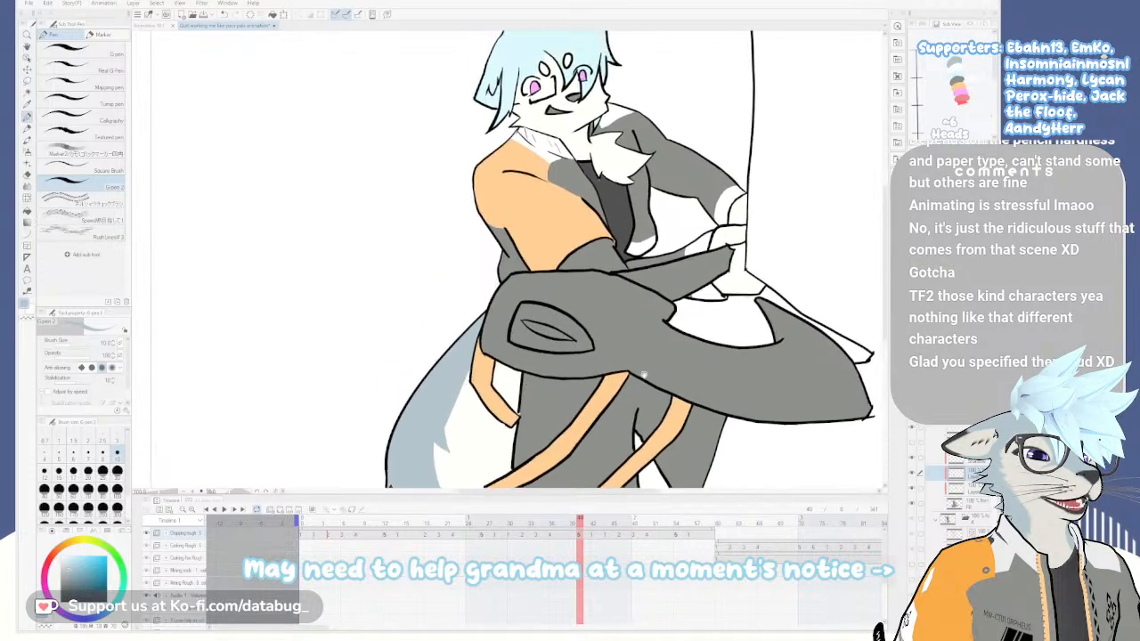
drag(635, 326, 649, 379)
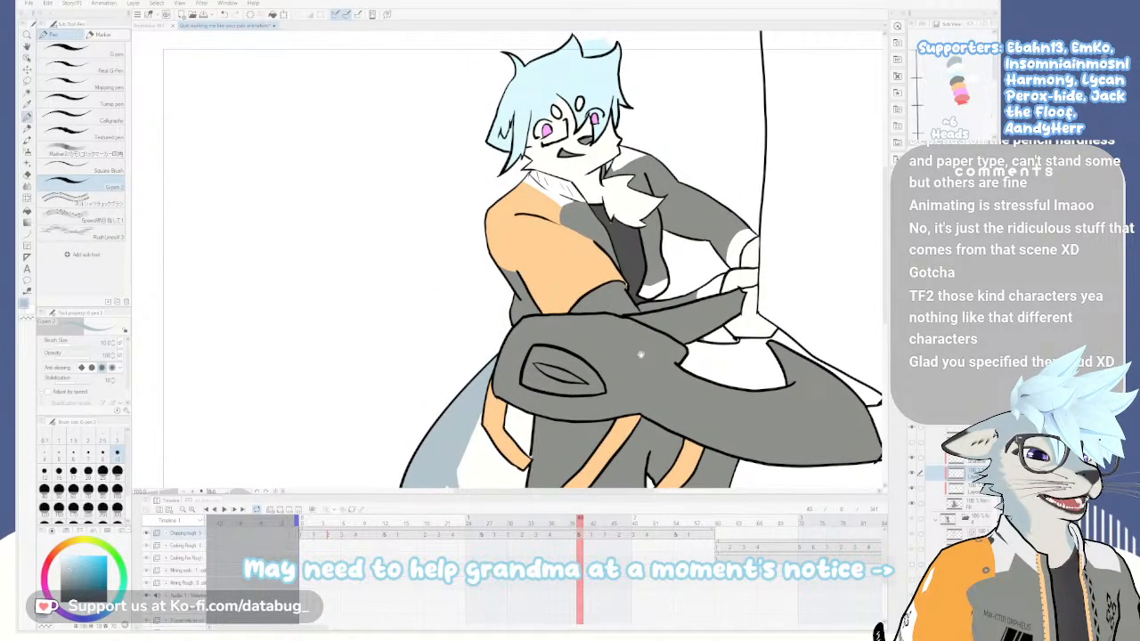
drag(640, 384, 634, 359)
scroll(634, 359, down, 5)
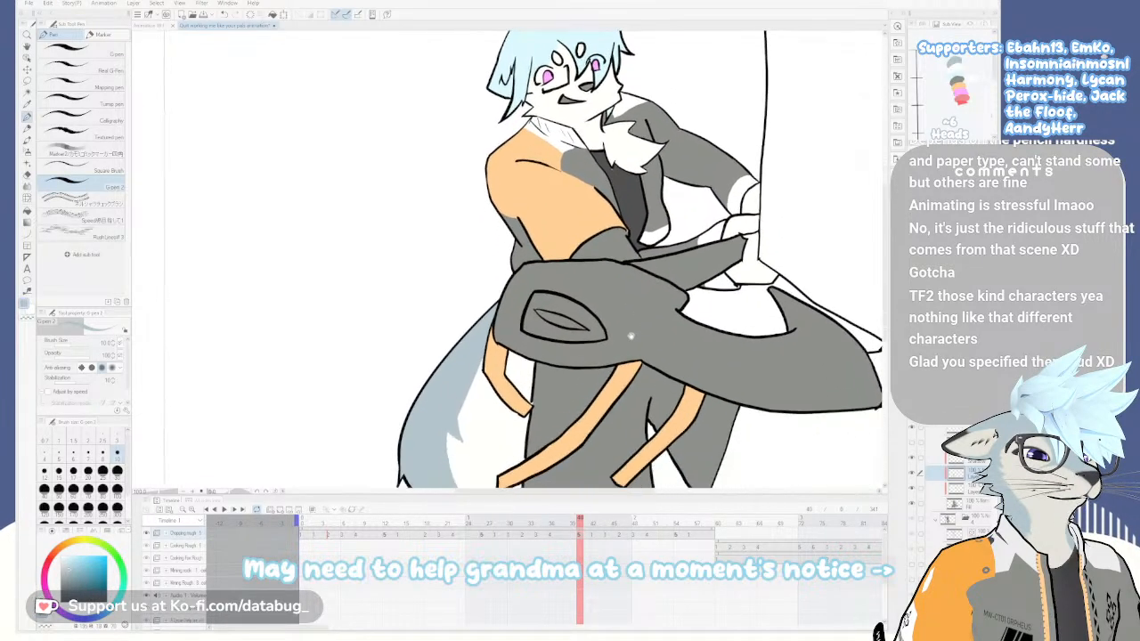
scroll(634, 343, up, 3)
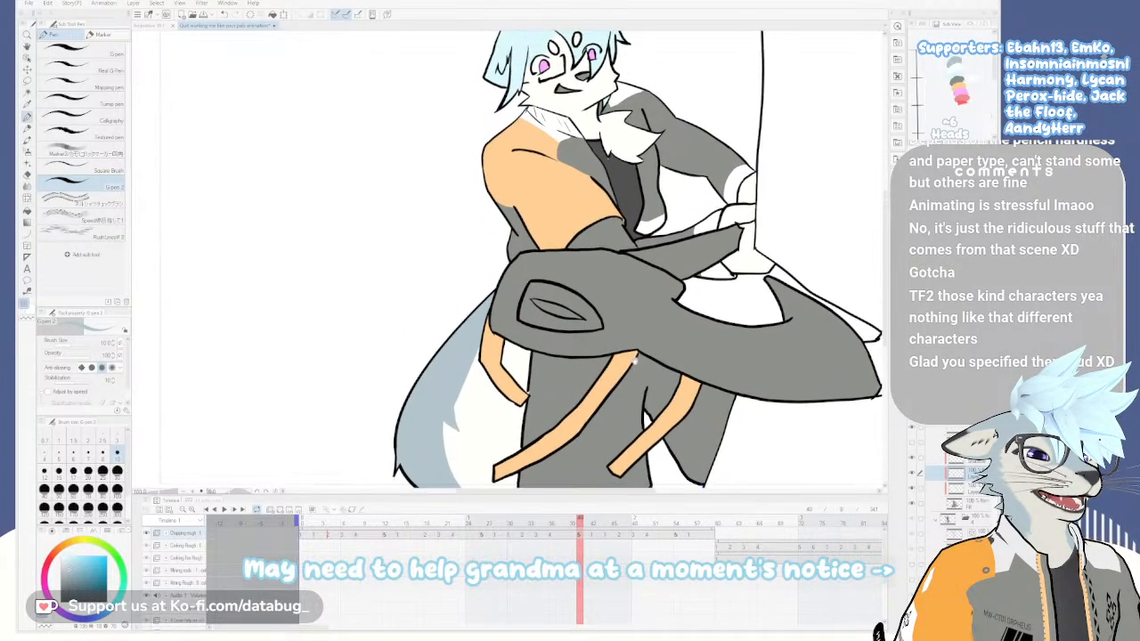
scroll(633, 383, up, 1)
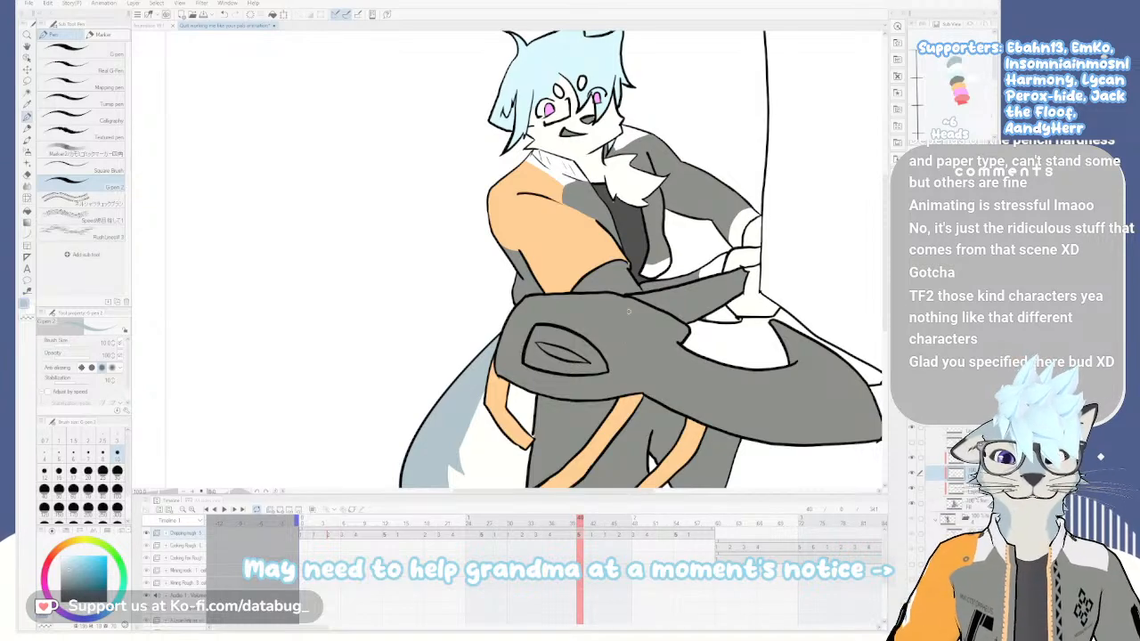
scroll(668, 280, up, 1)
scroll(675, 308, down, 1)
scroll(677, 310, down, 2)
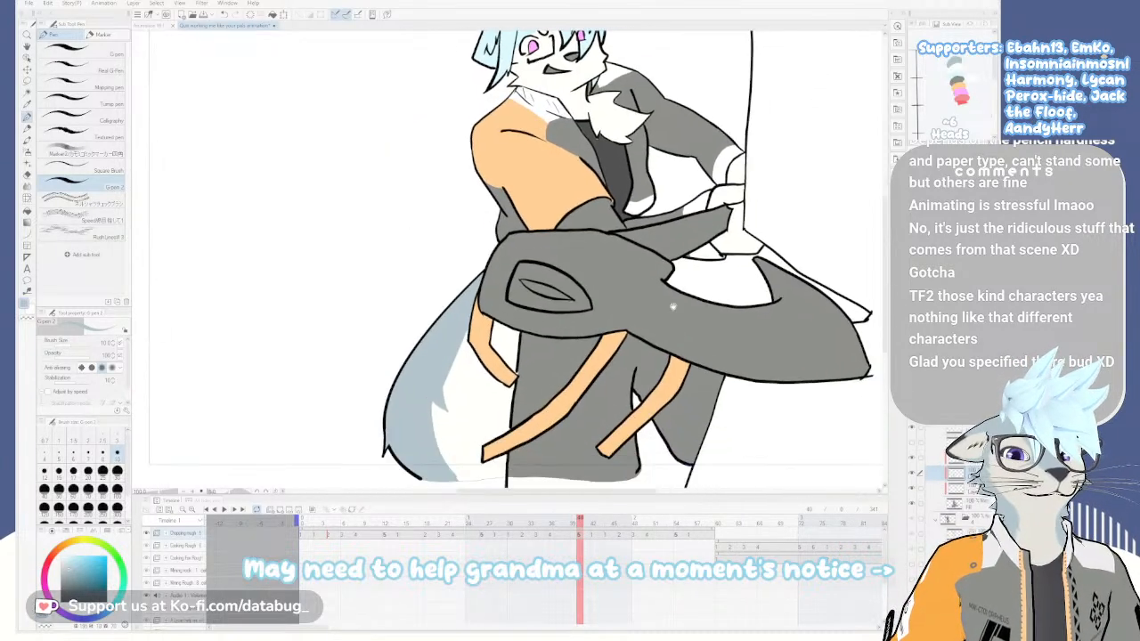
scroll(670, 314, up, 2)
drag(662, 292, 646, 270)
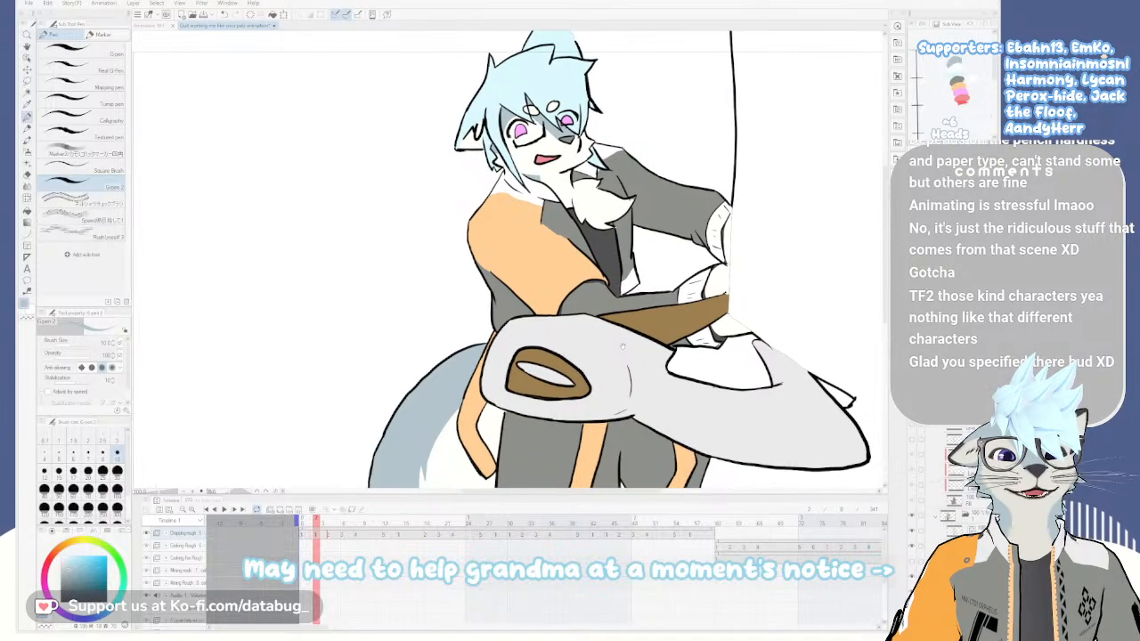
Compare the finished light-gray axe drawing with its neighboring drawing, including the tail marking and the ear and face details
scroll(639, 374, down, 2)
scroll(628, 314, up, 3)
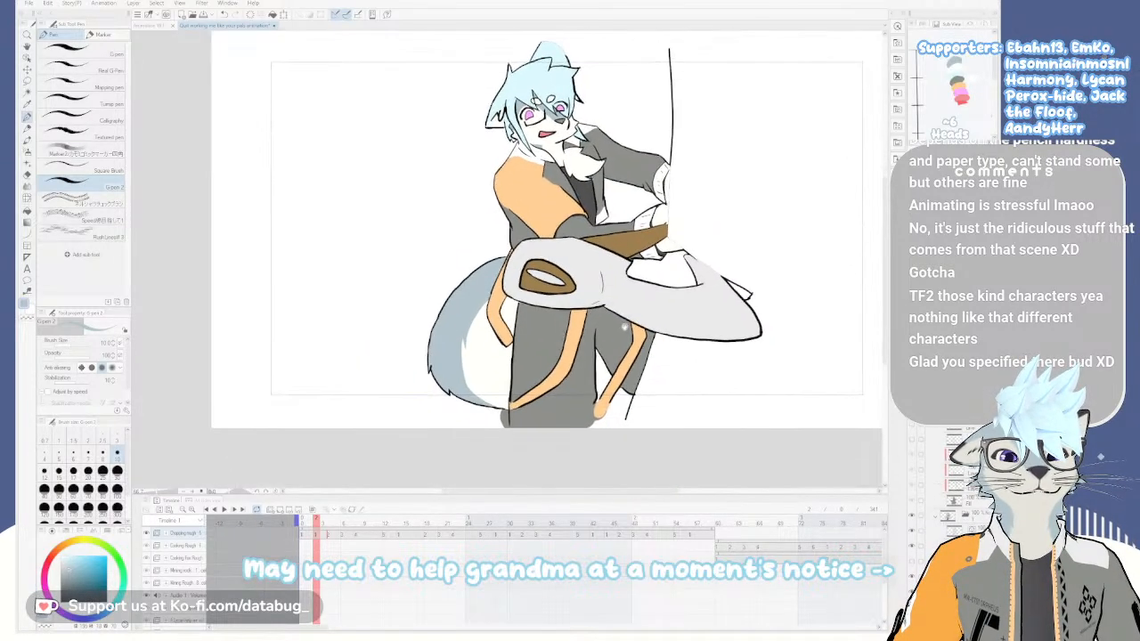
drag(629, 348, 648, 392)
key(Left)
key(Right)
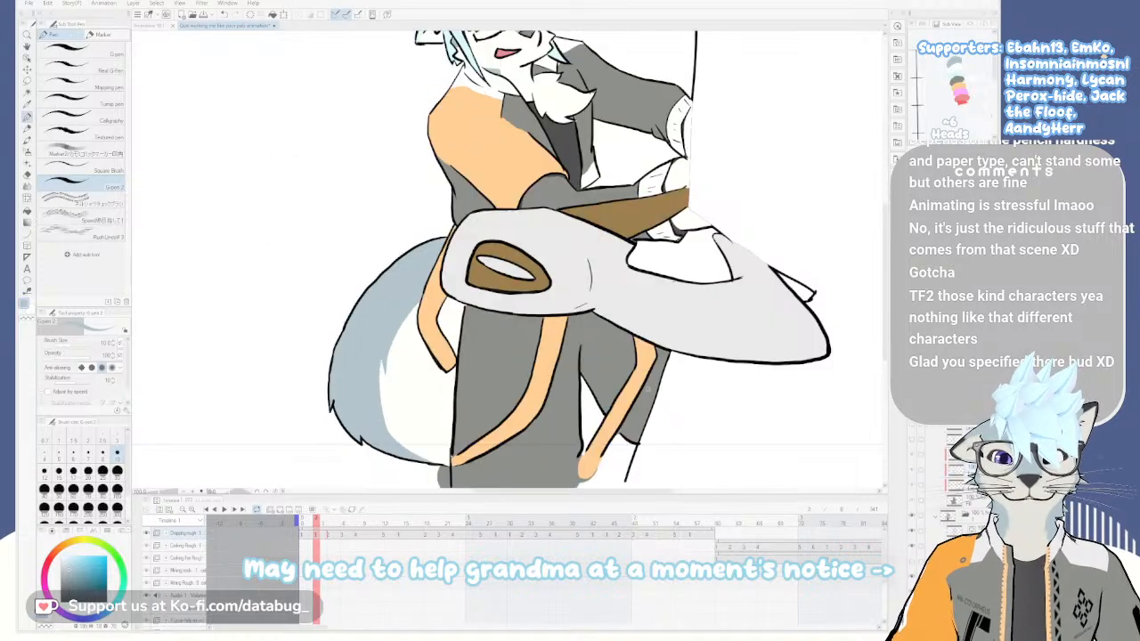
drag(622, 294, 639, 363)
key(Right)
key(Left)
key(Right)
key(Left)
key(Right)
key(Left)
key(Right)
key(Left)
scroll(639, 350, up, 1)
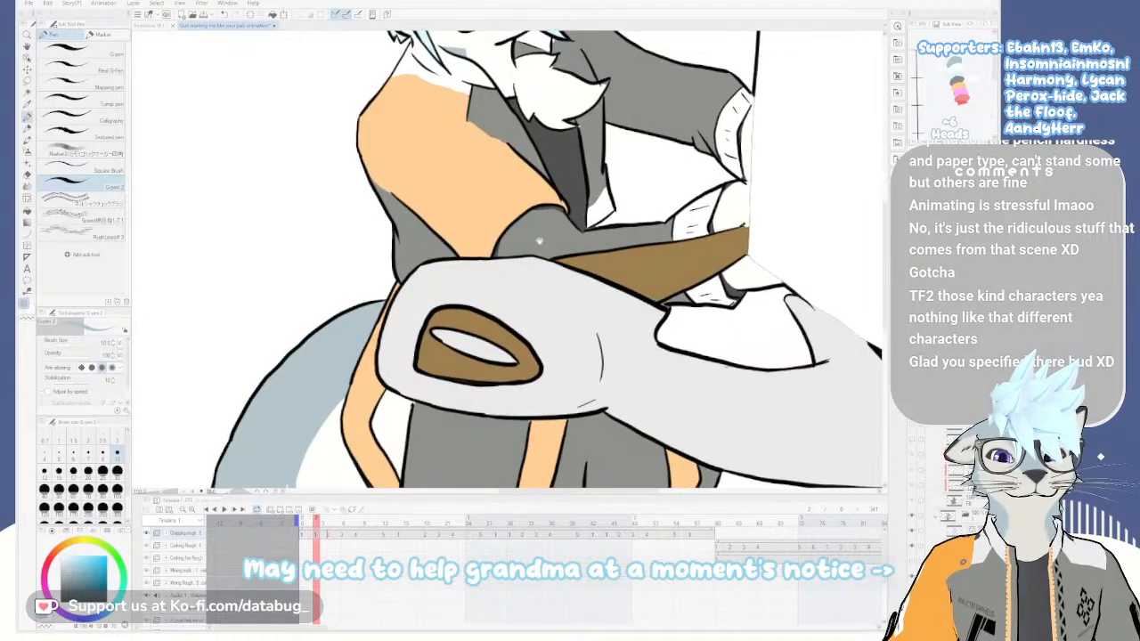
drag(539, 240, 684, 375)
key(Right)
key(Left)
key(e)
scroll(543, 140, up, 2)
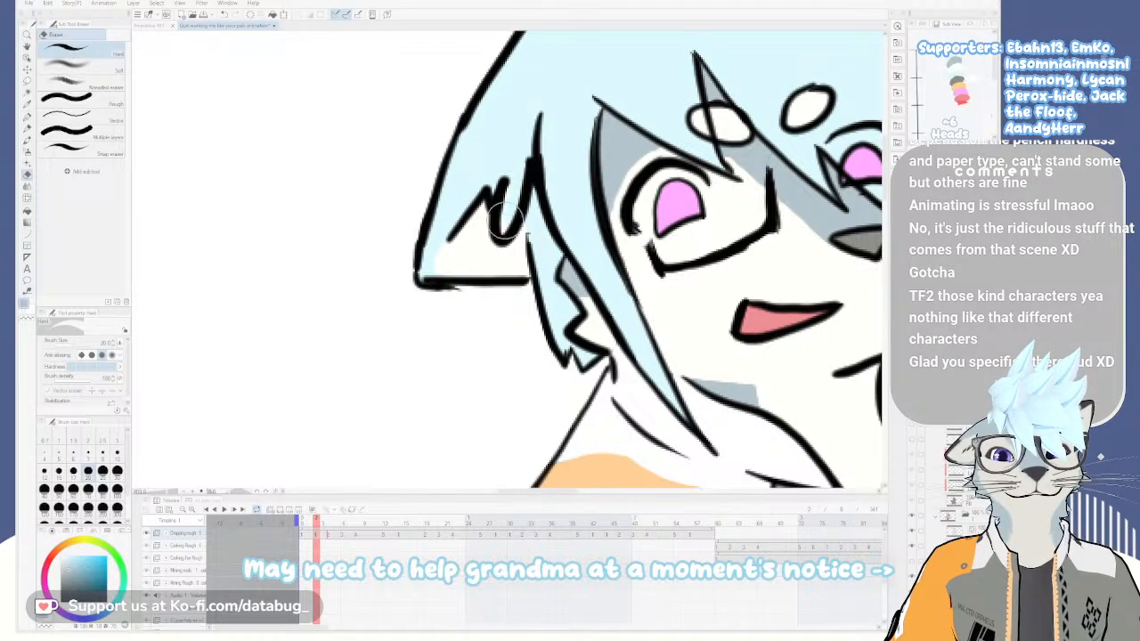
scroll(590, 219, down, 3)
drag(739, 418, 586, 246)
scroll(601, 288, down, 3)
Go to the open-mouthed drawing with the horizontal axe at frame 12 and fill its mouth with the reference's pinkish red
key(Right)
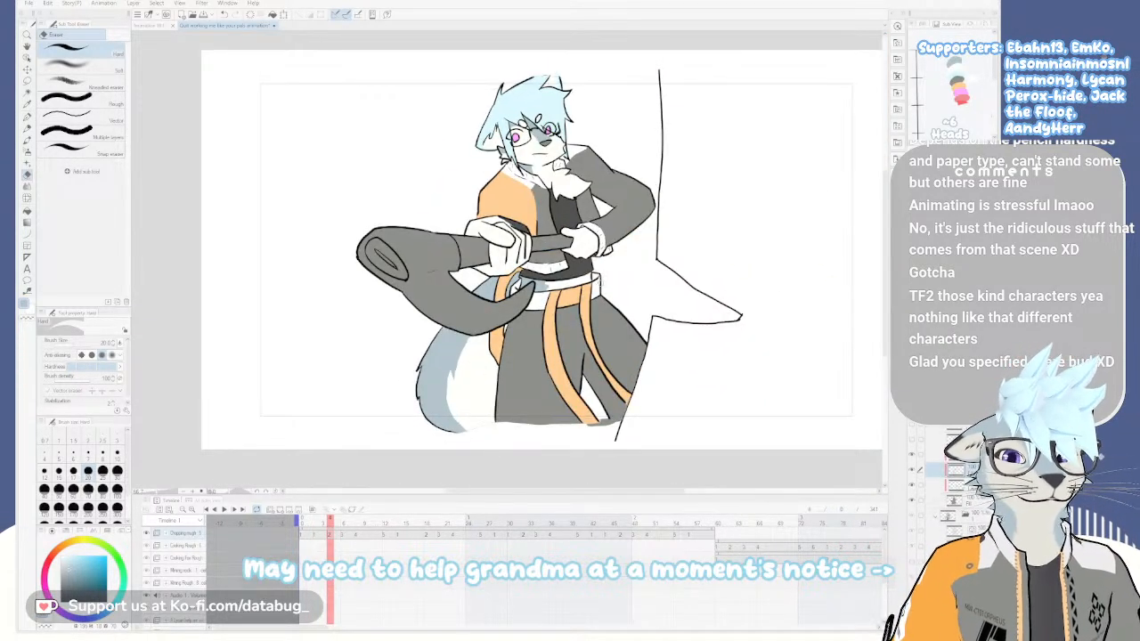
key(Right)
key(Right)
key(Left)
key(Left)
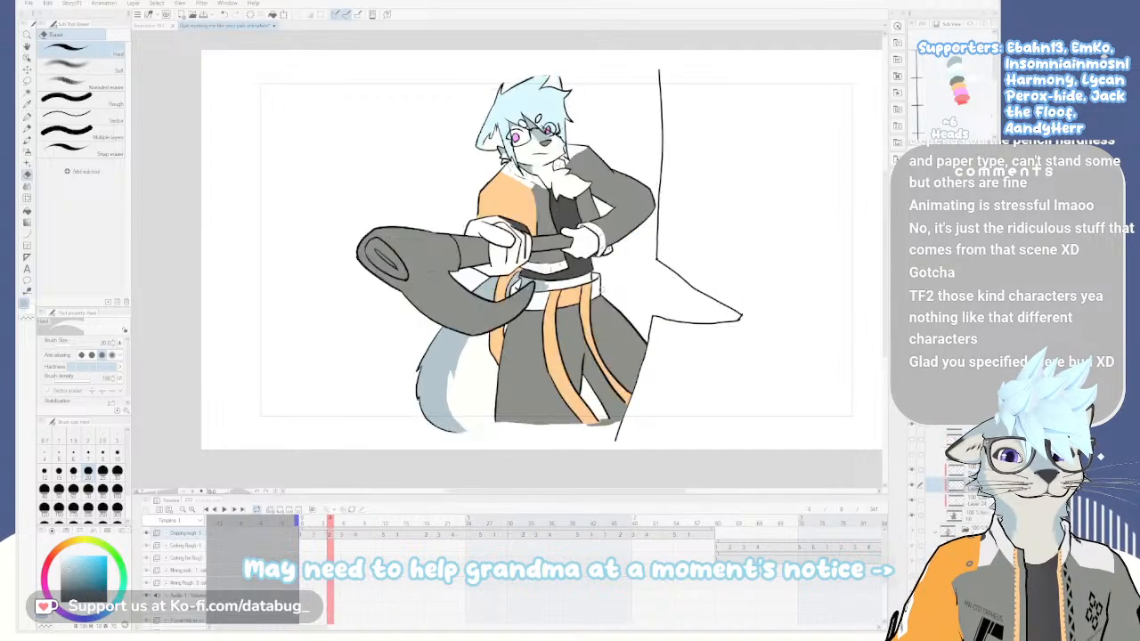
key(Right)
key(Right)
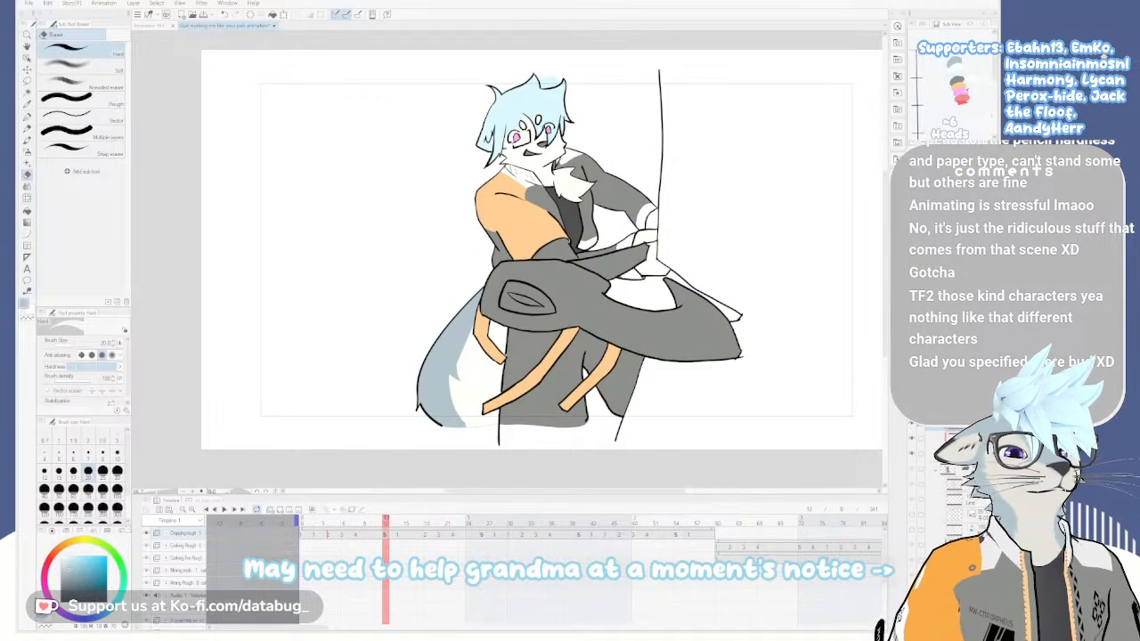
click(960, 97)
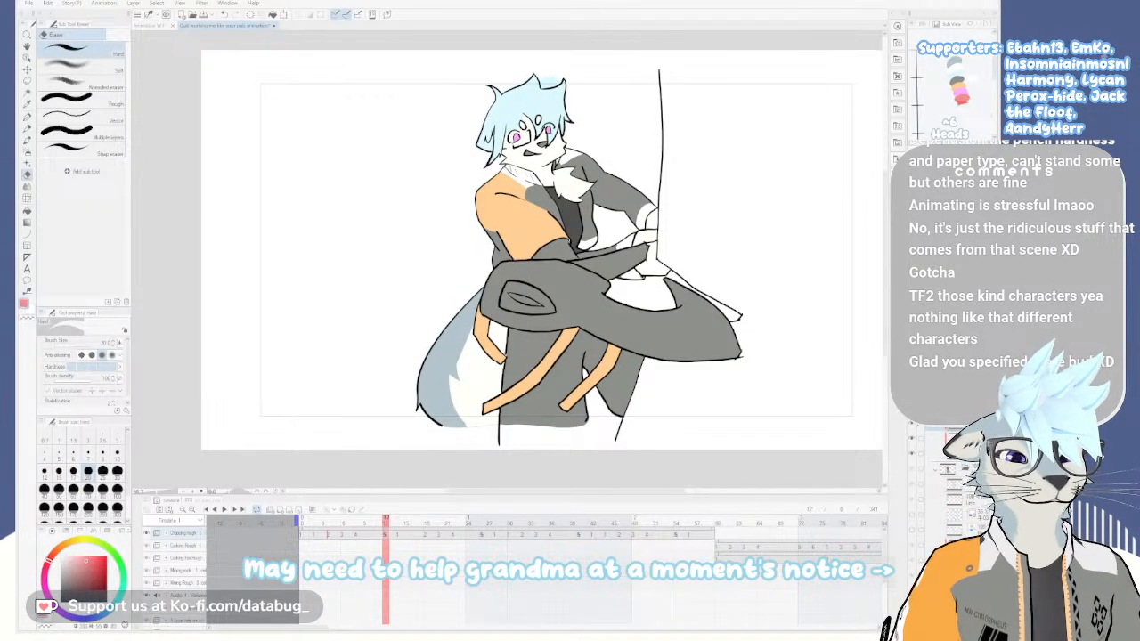
key(g)
scroll(549, 133, up, 4)
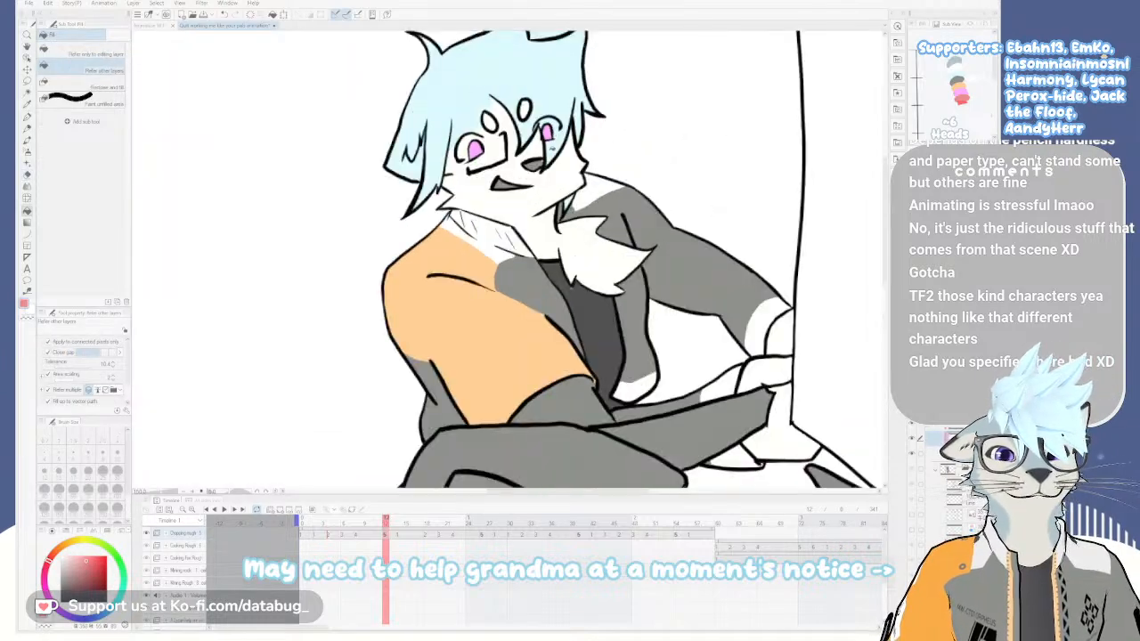
click(531, 169)
key(ctrl+z)
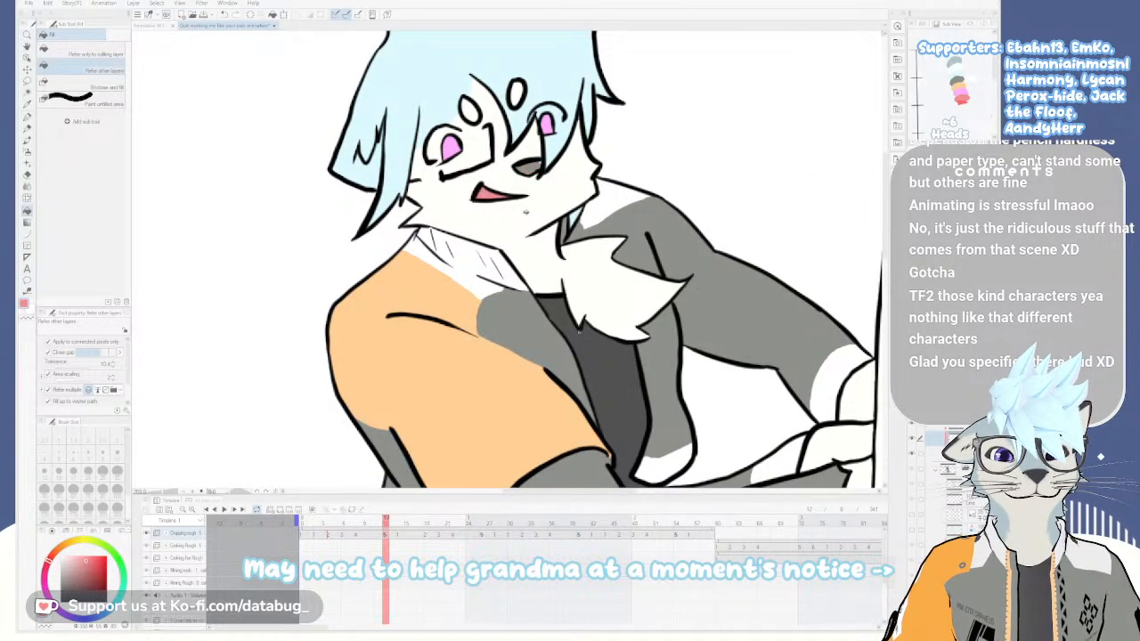
Select this drawing's color layer, pick blue-gray from the reference and color the forehead marking between the brow dots
scroll(499, 193, down, 4)
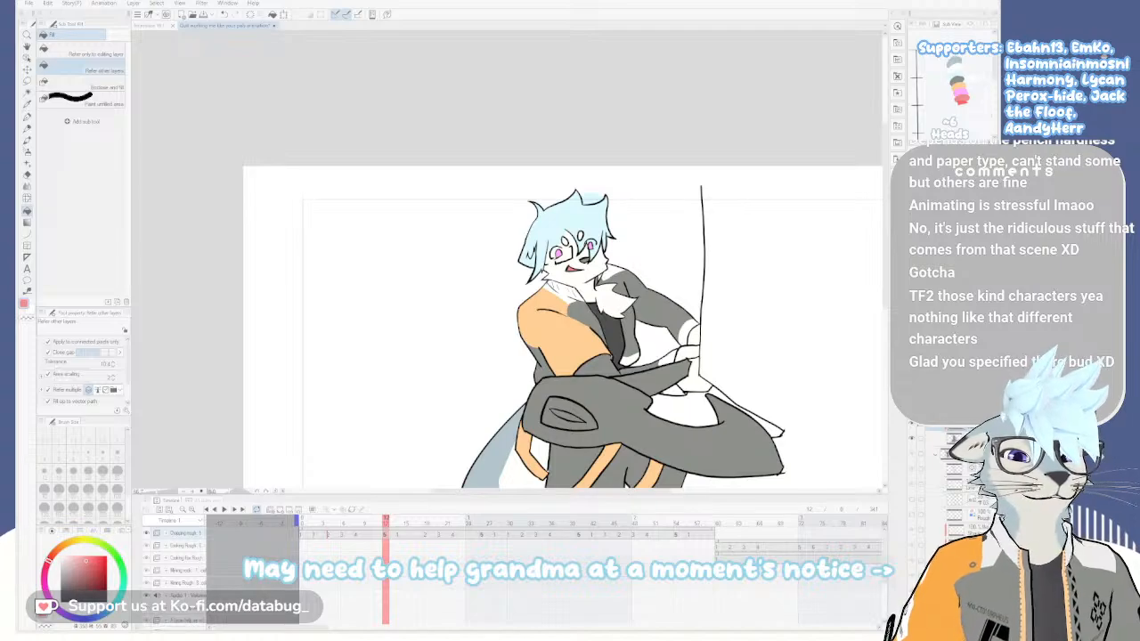
scroll(669, 356, up, 2)
drag(674, 354, 767, 400)
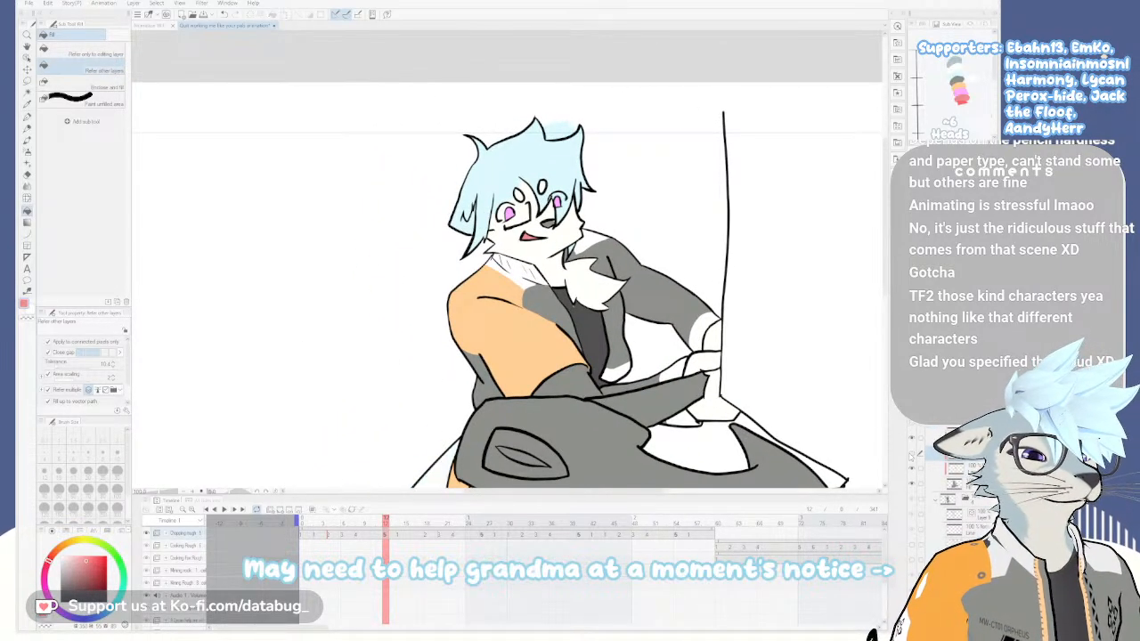
click(955, 65)
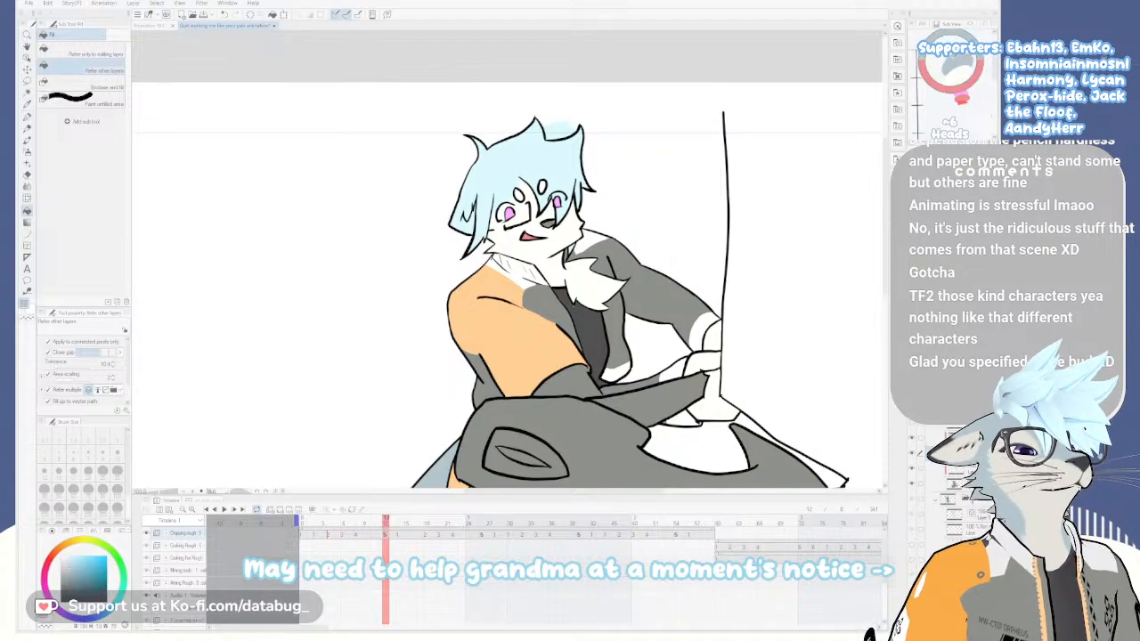
scroll(523, 190, up, 1)
key(p)
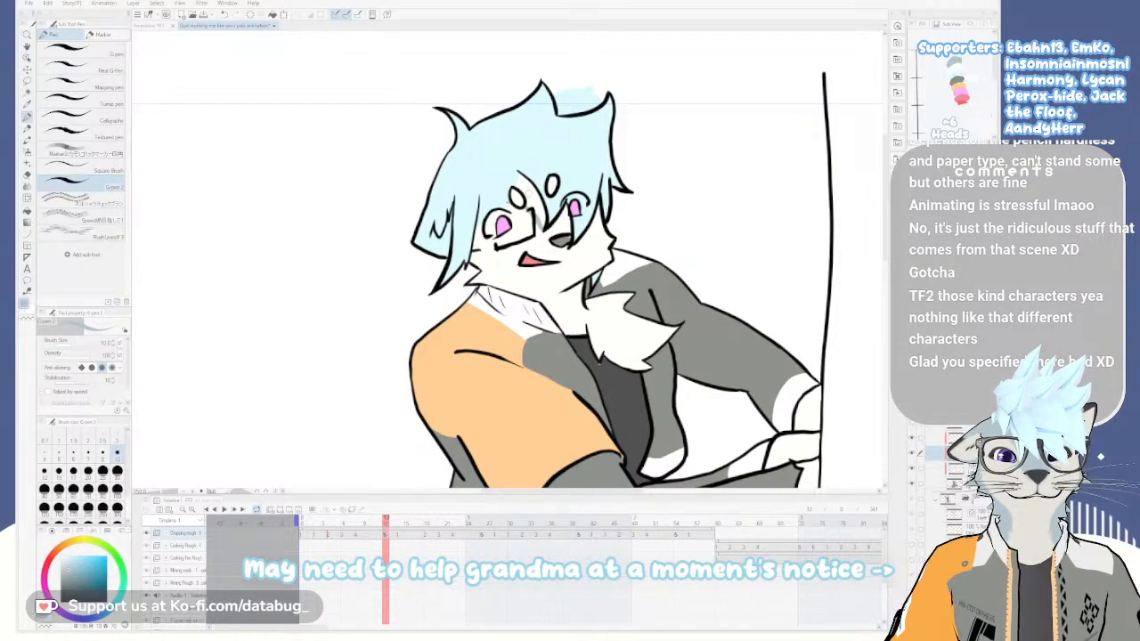
key(g)
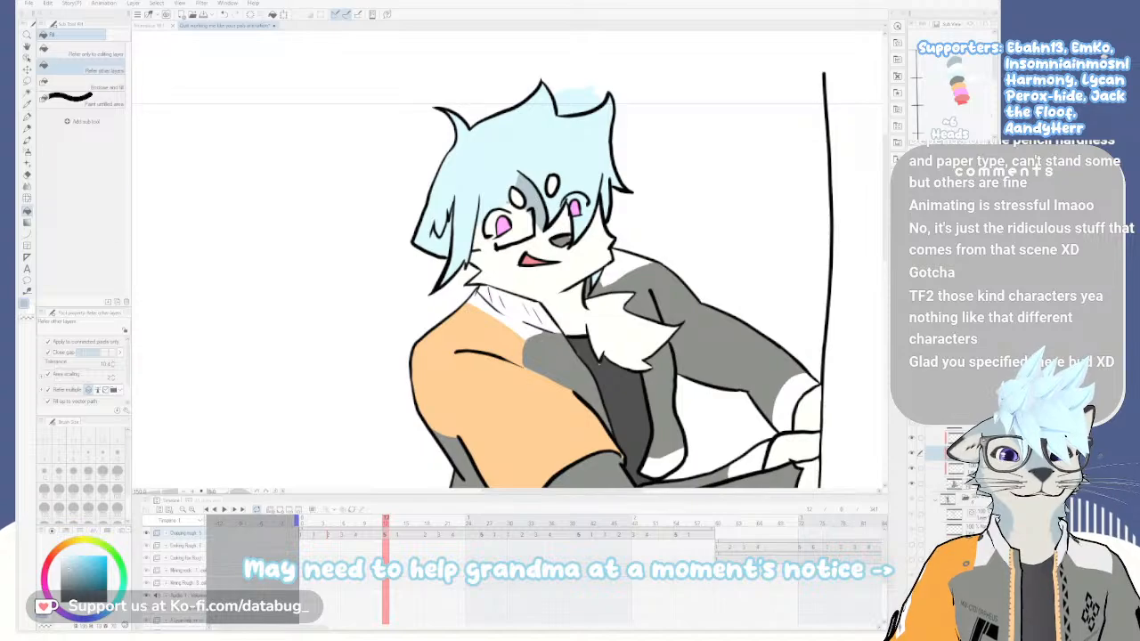
Extend the blue-gray face marking down the muzzle to the nose and fill it
key(p)
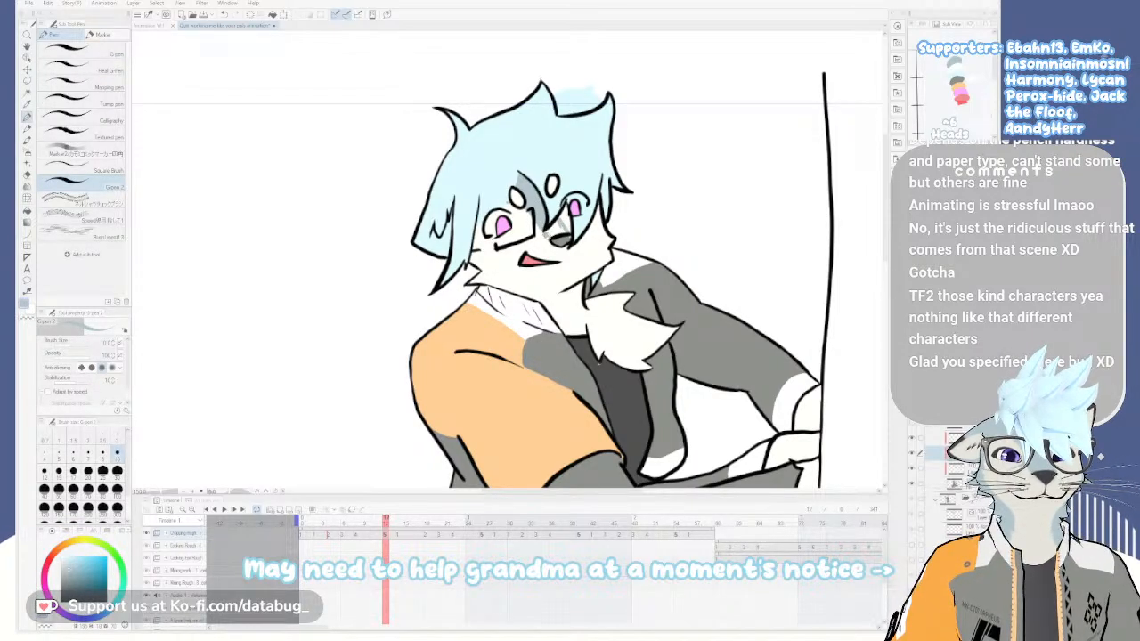
key(g)
click(553, 235)
key(p)
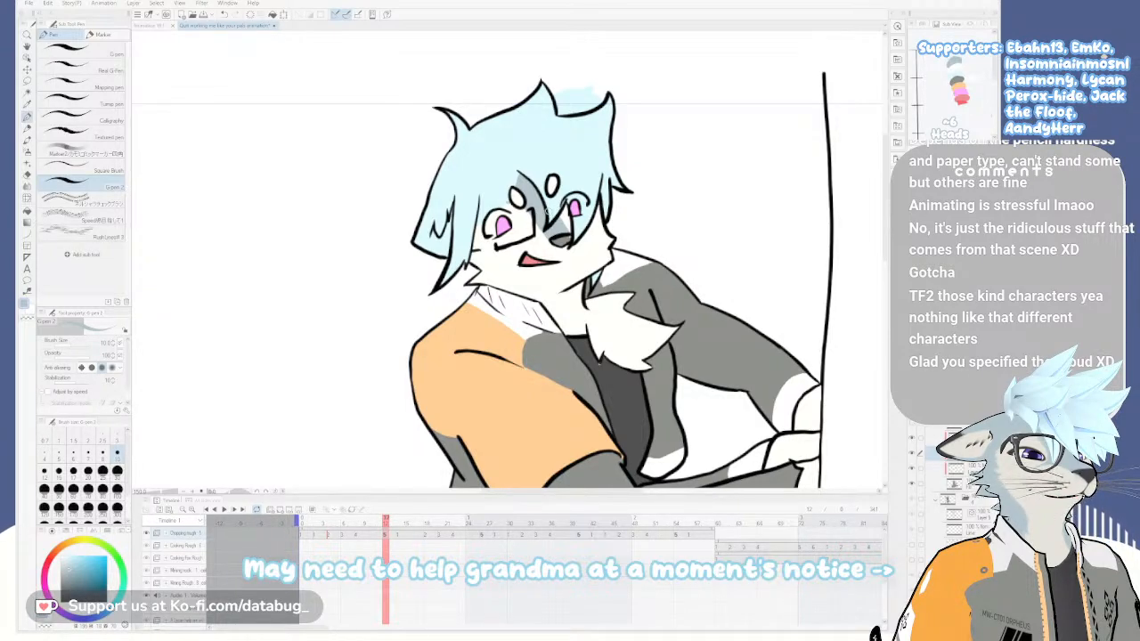
mouse_move(487, 253)
mouse_down()
mouse_move(535, 215)
mouse_move(502, 235)
mouse_move(539, 205)
mouse_move(529, 185)
mouse_move(559, 316)
mouse_up()
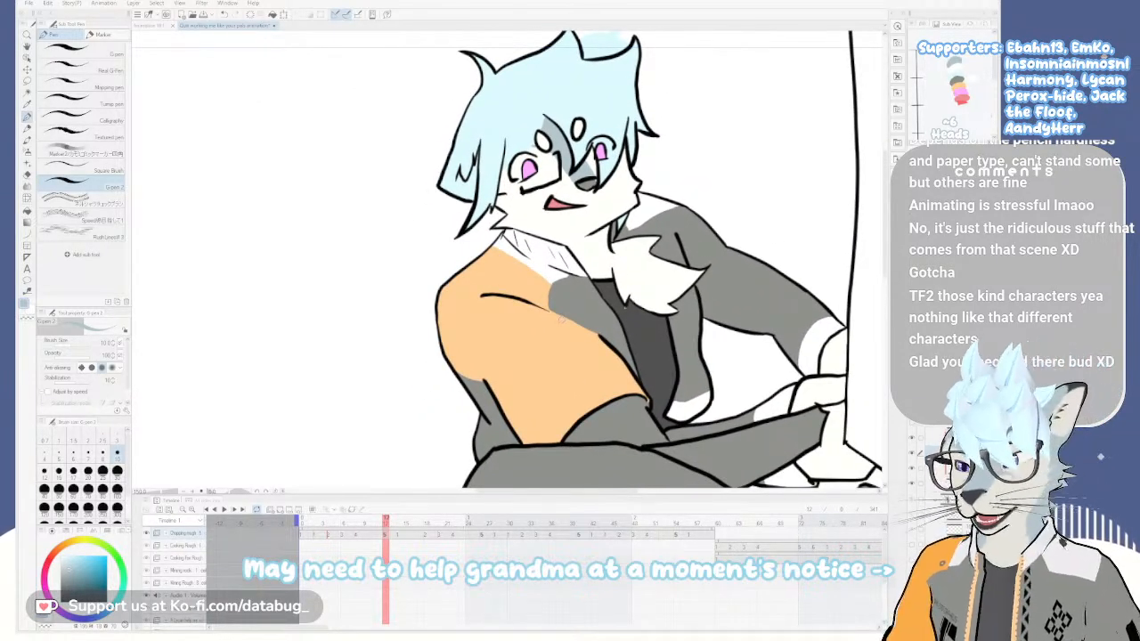
mouse_move(534, 334)
mouse_down()
mouse_move(545, 363)
mouse_move(534, 352)
mouse_move(572, 249)
mouse_up()
drag(540, 291, 574, 234)
scroll(575, 272, down, 1)
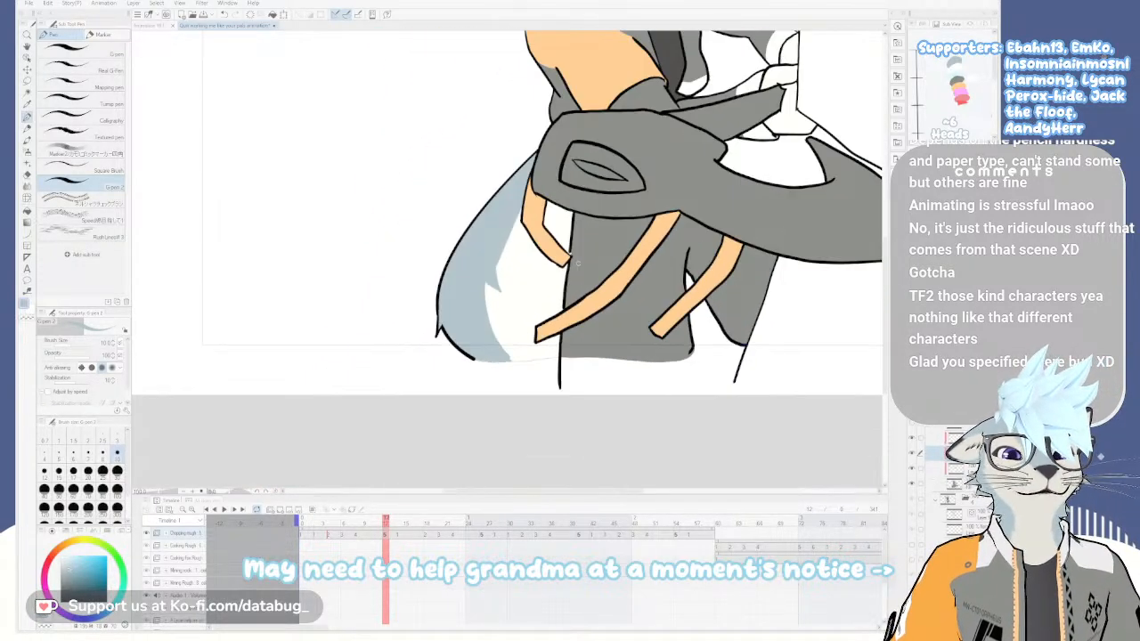
scroll(577, 263, down, 3)
scroll(548, 301, up, 3)
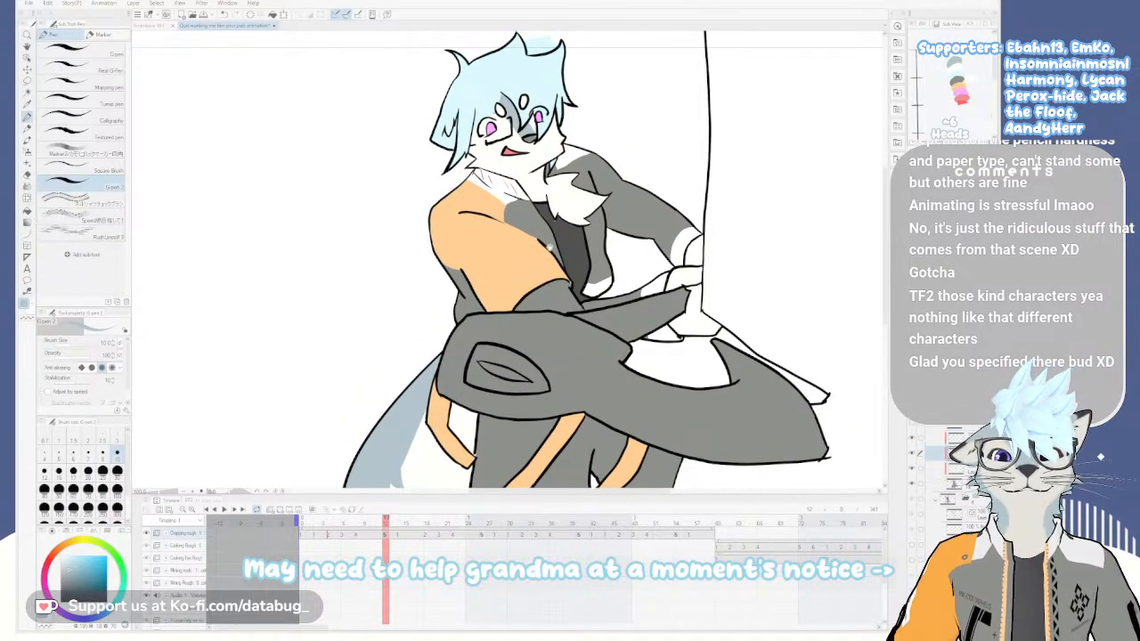
Color the blue-gray face marking between the hair strand and the open eye, then refine the marking edges near the muzzle
scroll(560, 242, up, 4)
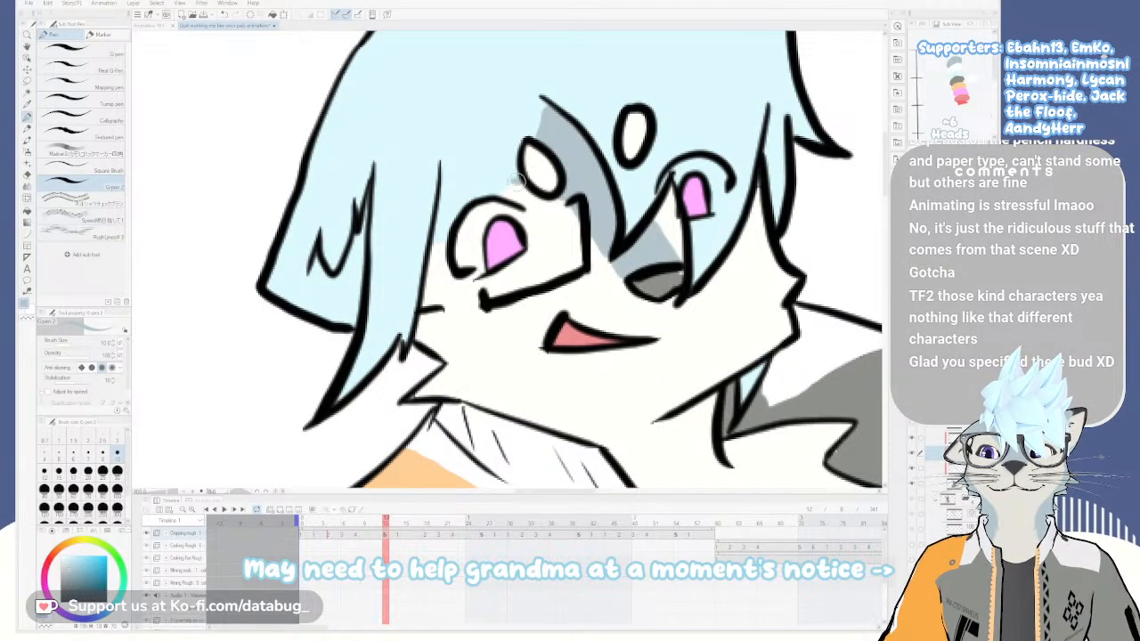
click(100, 34)
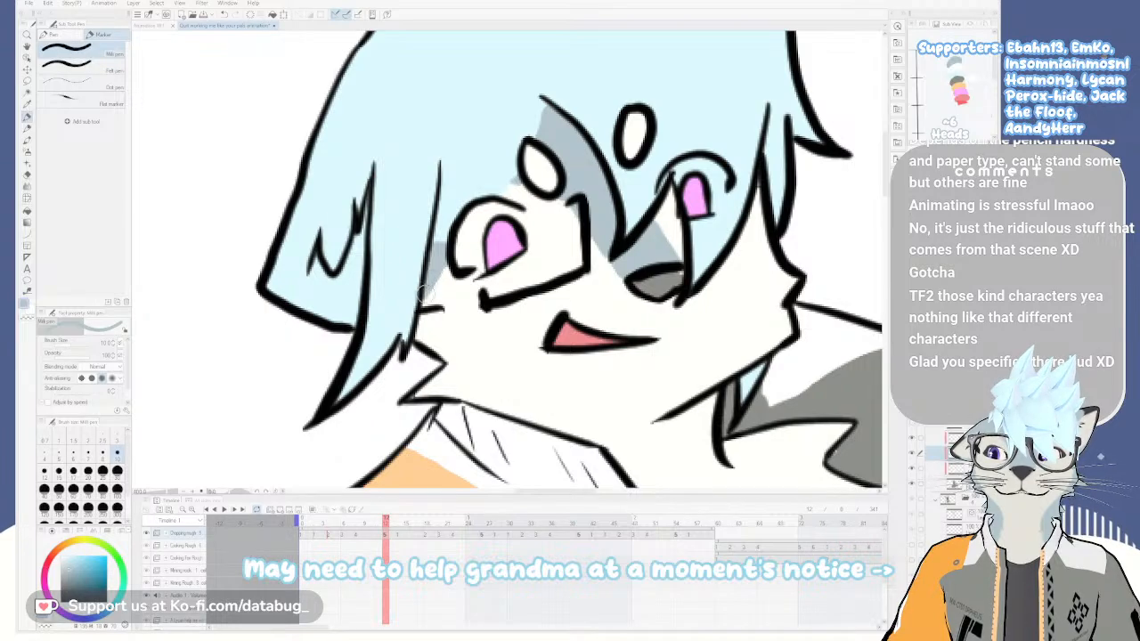
key(e)
key(p)
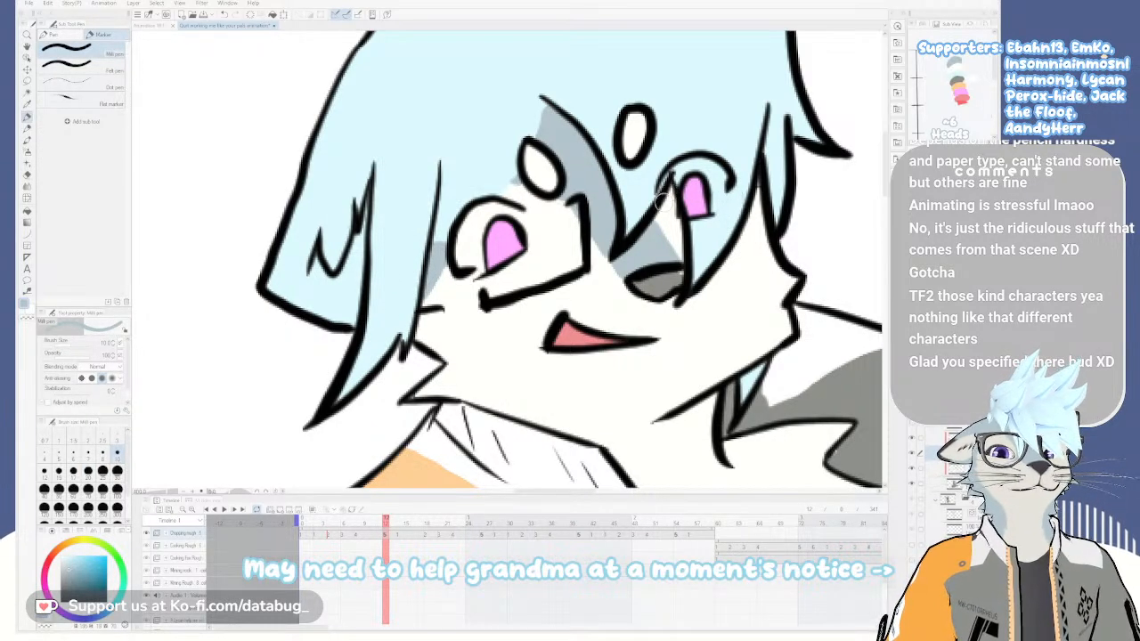
key(e)
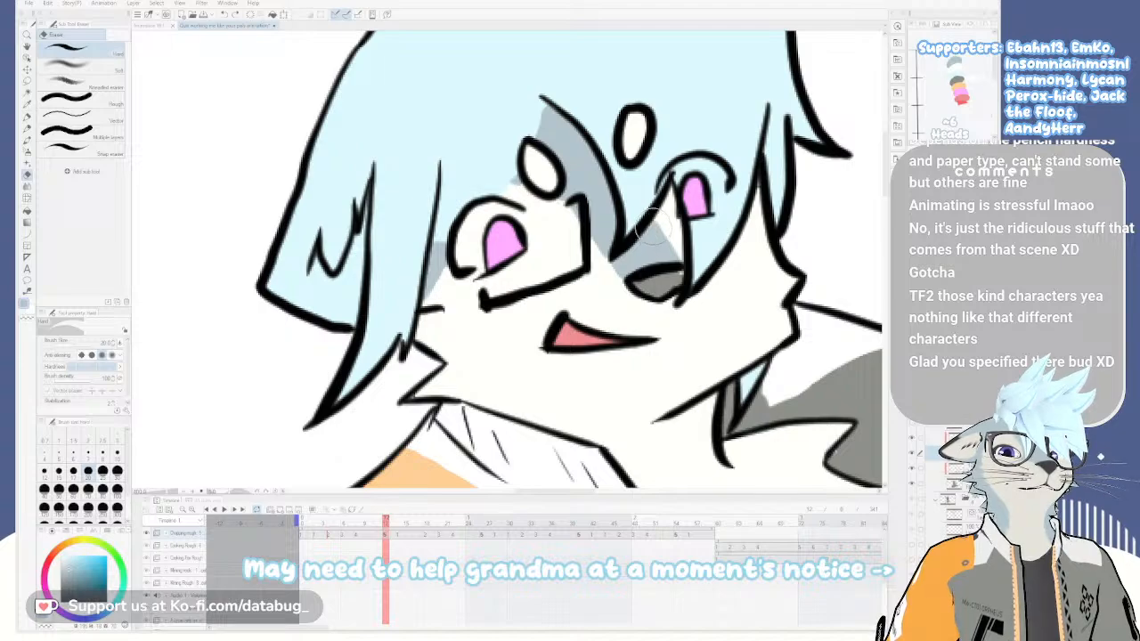
key(p)
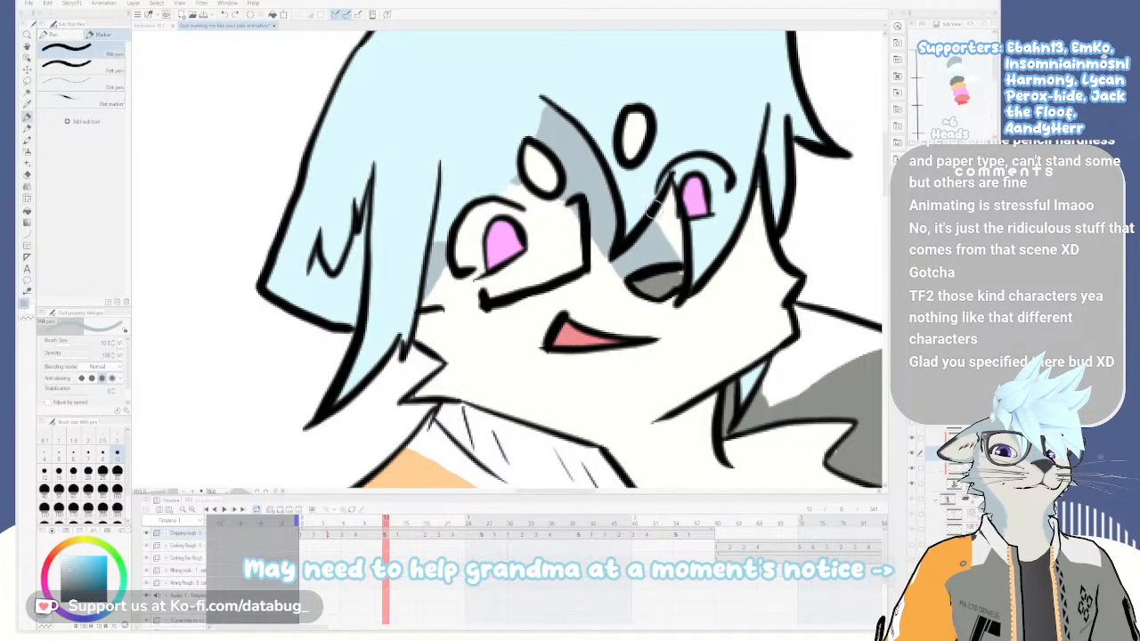
Add the blue-gray neck marking just above the jacket collar and erase its overflow onto the collar
scroll(671, 171, down, 3)
drag(671, 311, 634, 271)
scroll(641, 228, up, 1)
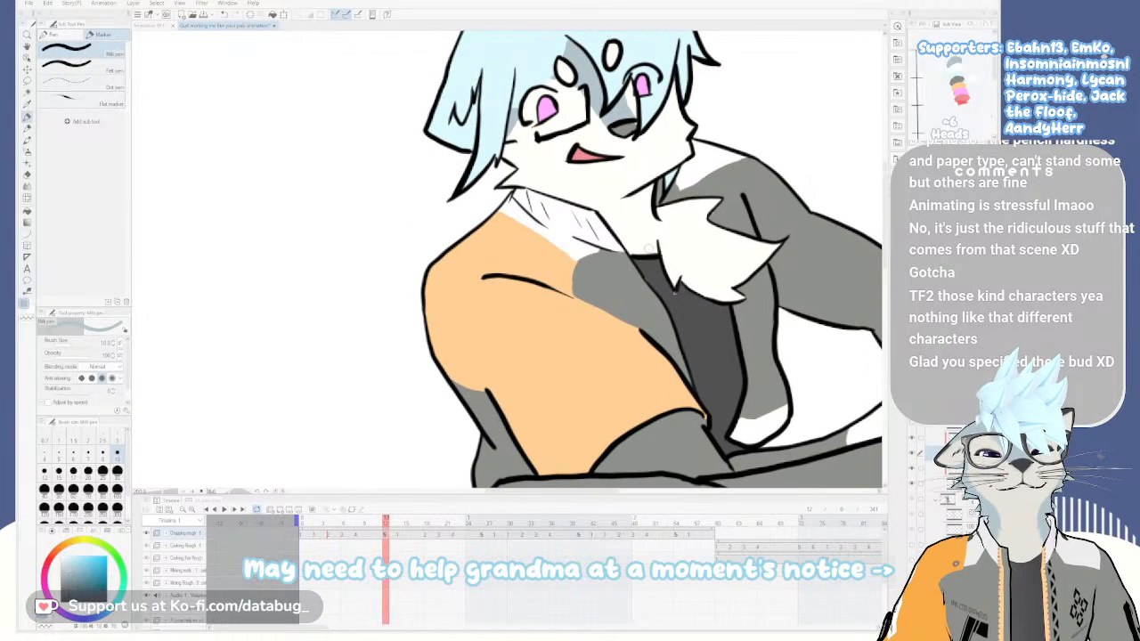
key(Right)
key(Left)
key(Left)
key(Right)
key(Right)
key(Right)
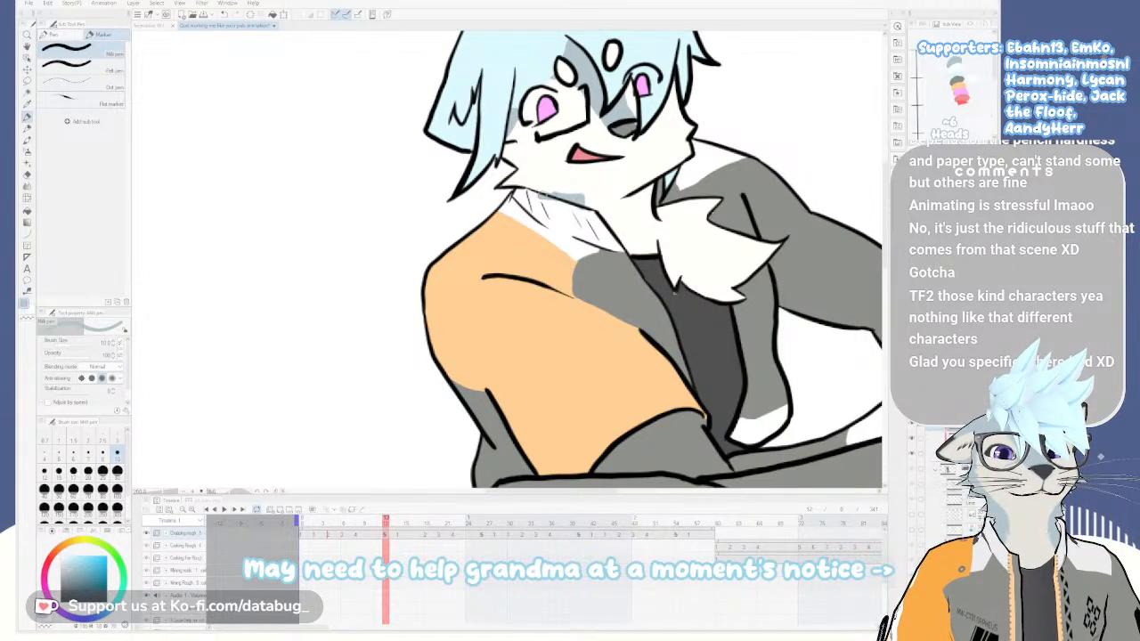
key(e)
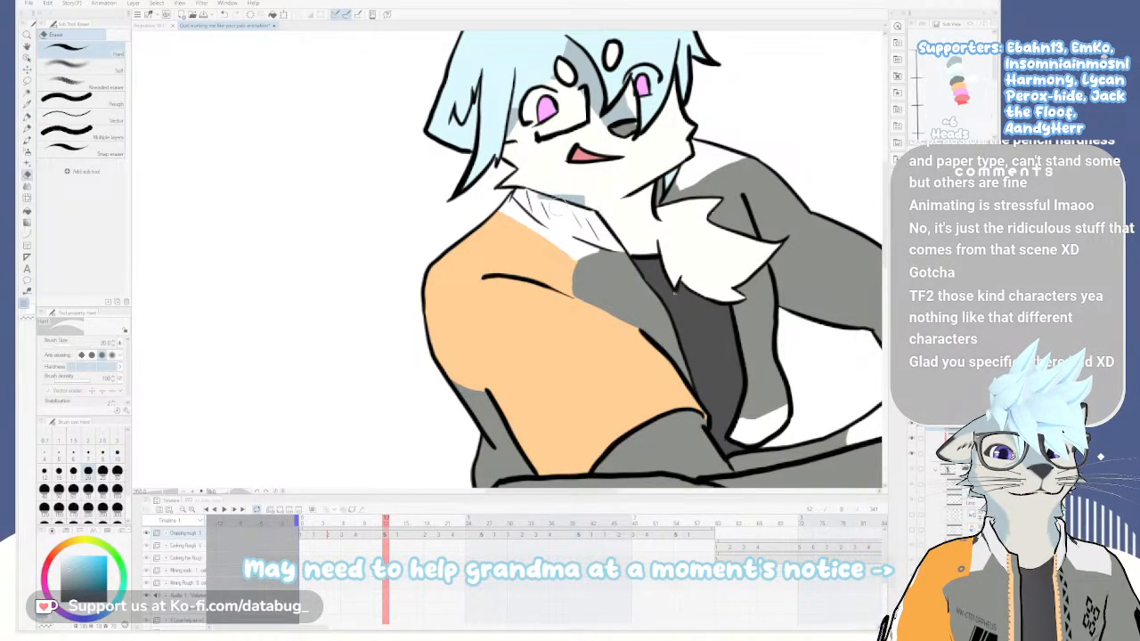
Compare the neck and head colors of this drawing with its neighboring drawings
key(Left)
key(Right)
key(Right)
key(Left)
key(Right)
key(Left)
key(Right)
key(Left)
key(Right)
key(Left)
key(Right)
key(Left)
key(Right)
key(Left)
key(Right)
key(Left)
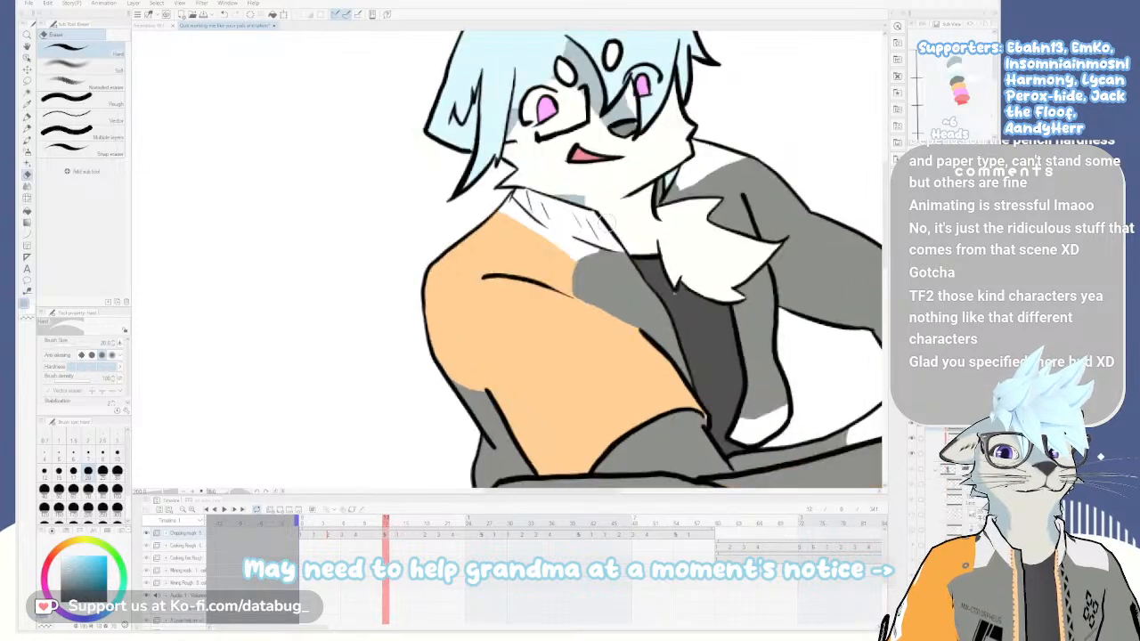
drag(645, 235, 677, 344)
key(Right)
key(Left)
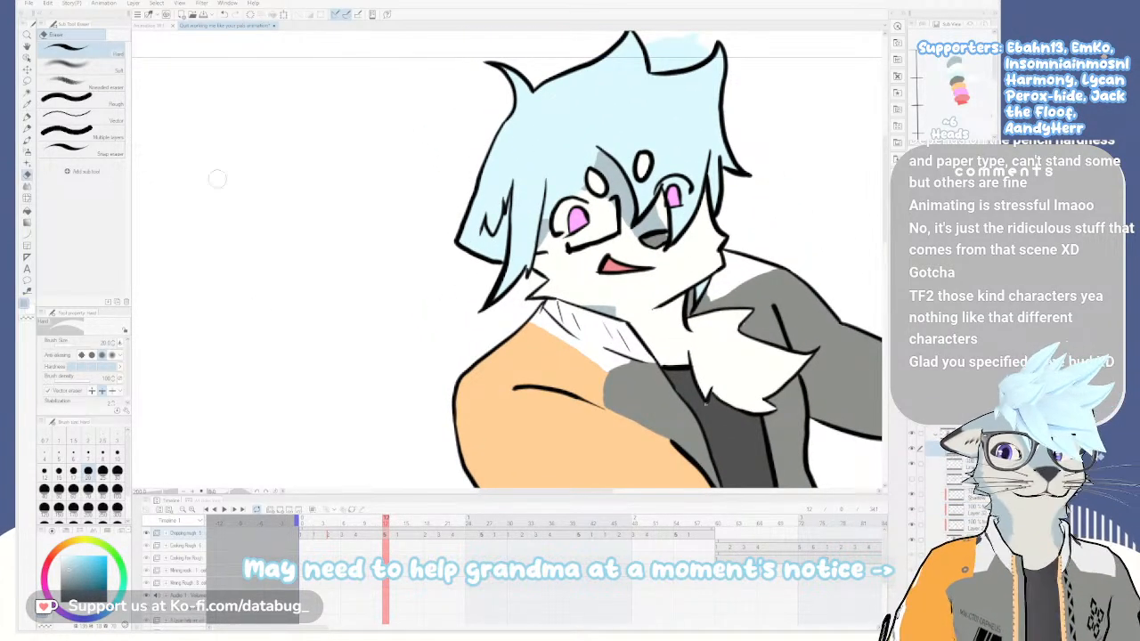
Draw the missing black hairline from the forehead past the brow dot and eye to the side hair strand with the G-pen
key(p)
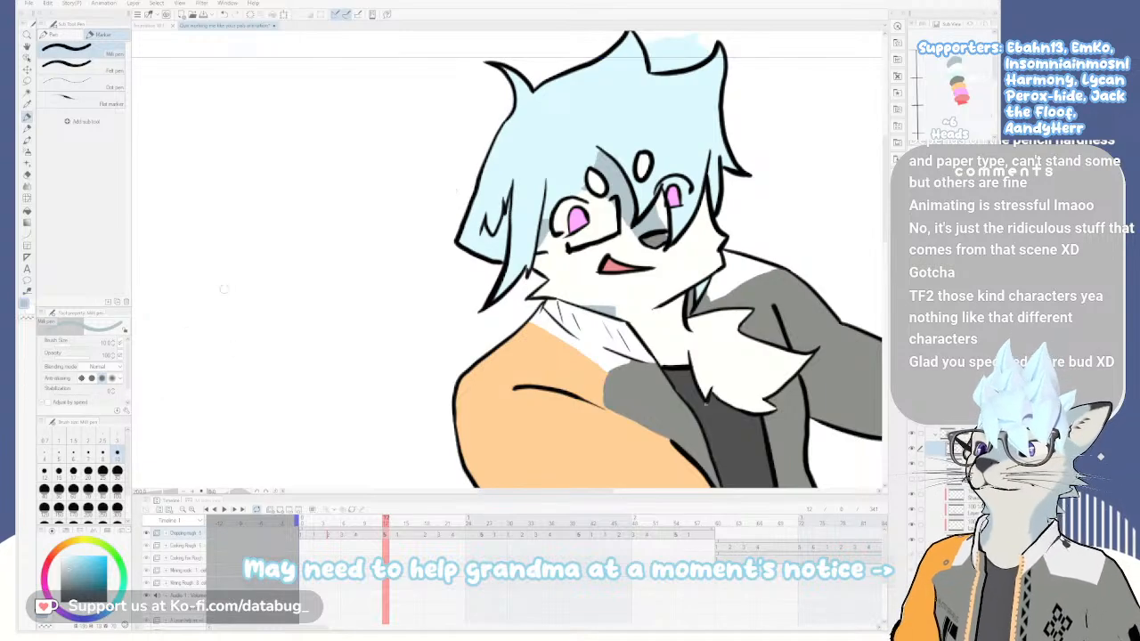
click(55, 35)
click(61, 602)
scroll(542, 235, up, 2)
drag(644, 168, 613, 238)
mouse_move(624, 128)
mouse_down()
mouse_move(580, 231)
mouse_move(495, 321)
mouse_up()
key(ctrl+z)
drag(588, 226, 495, 337)
key(ctrl+z)
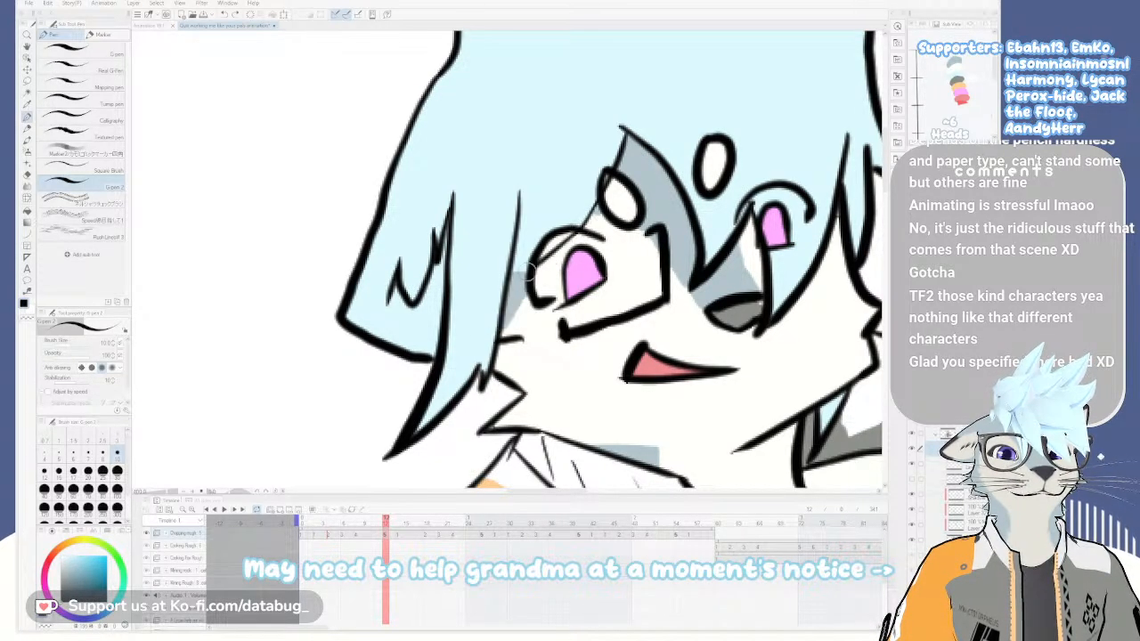
drag(521, 272, 509, 275)
Pick the hair's light blue from the reference and select this drawing's color layer for the area around the new hairline
scroll(649, 238, down, 2)
scroll(625, 239, up, 4)
drag(587, 301, 583, 326)
click(953, 73)
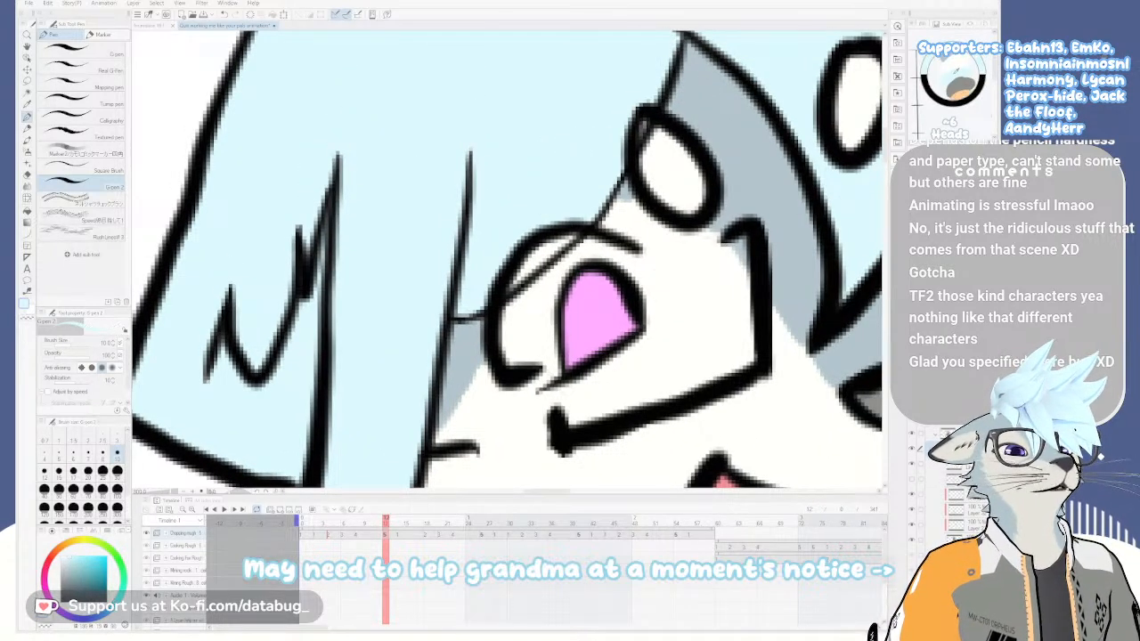
key(ctrl+z)
key(ctrl+y)
click(911, 524)
click(911, 524)
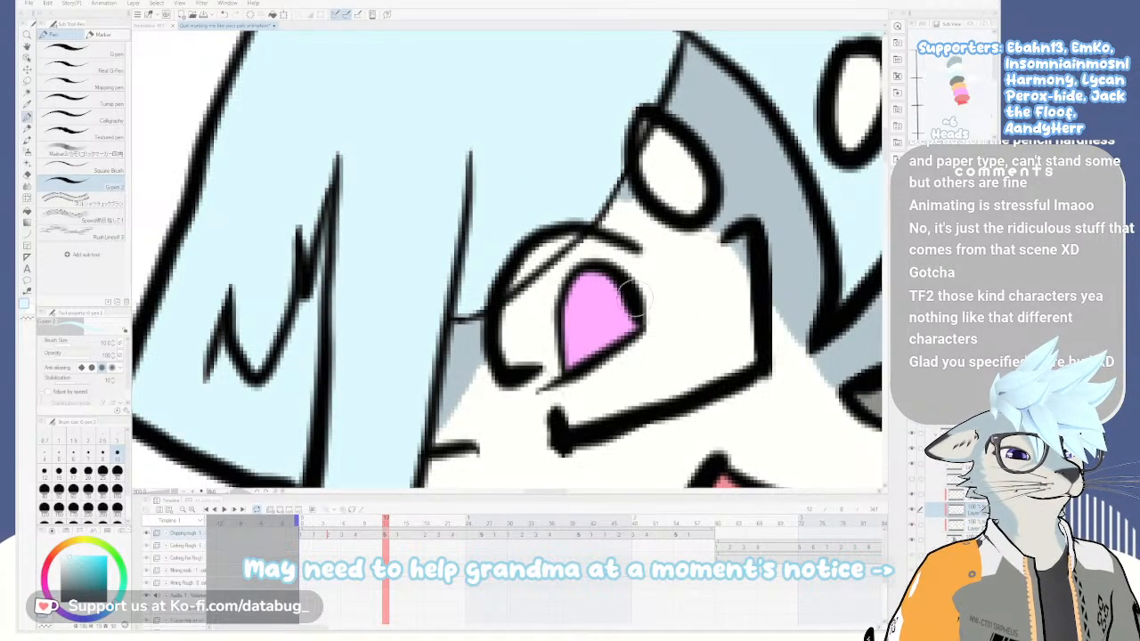
Review the whole drawing at frame 12, then examine the raised-axe drawing and the opening drawing with the light-gray axe
scroll(542, 247, down, 6)
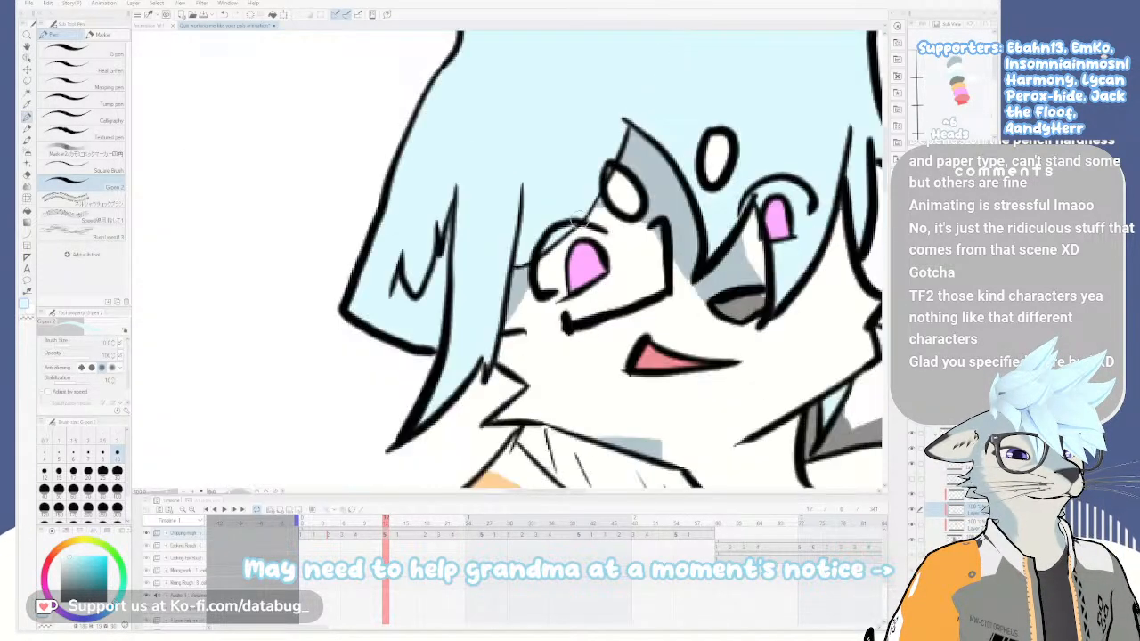
drag(542, 345, 580, 248)
scroll(639, 286, down, 3)
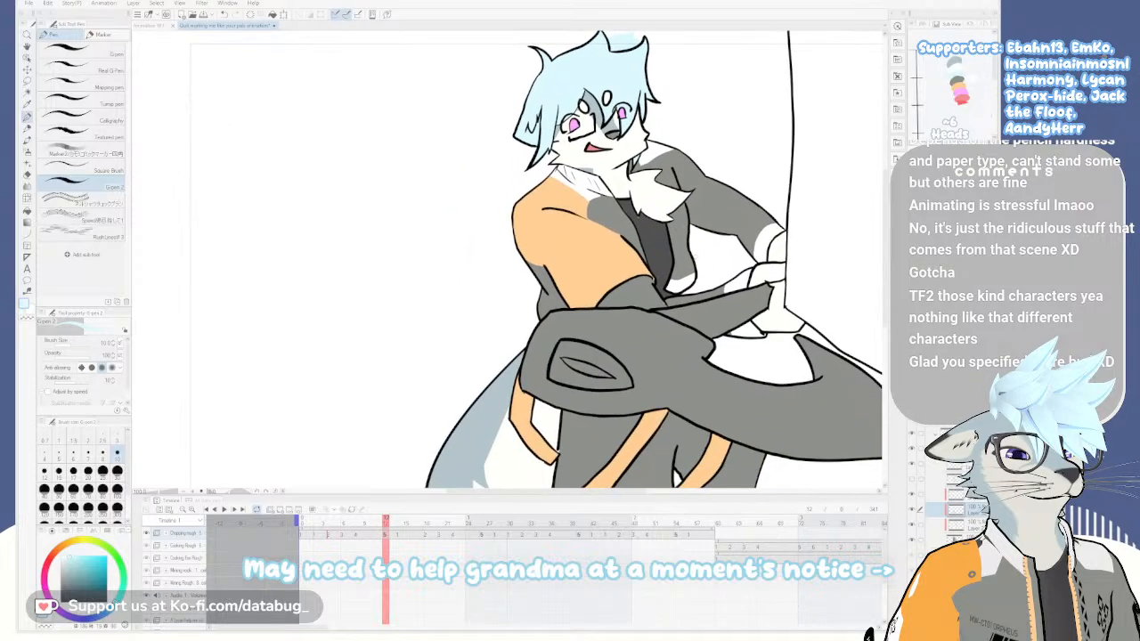
key(.)
key(.)
key(.)
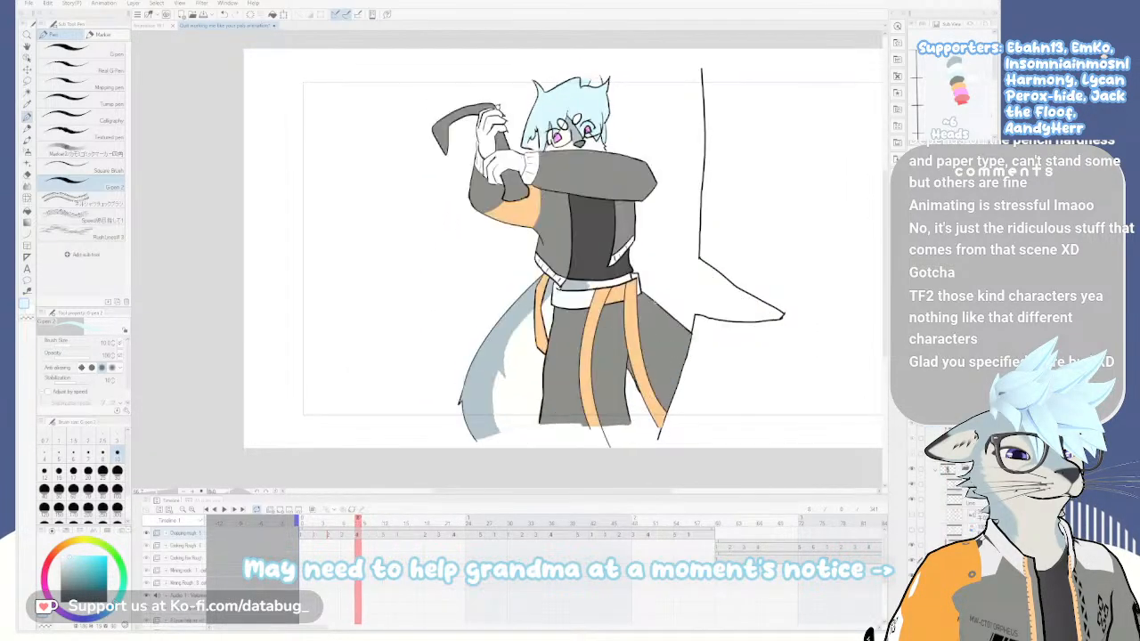
mouse_move(601, 421)
mouse_down()
mouse_move(611, 269)
mouse_move(623, 409)
mouse_move(595, 310)
mouse_move(612, 330)
mouse_move(579, 328)
mouse_move(587, 342)
mouse_up()
mouse_move(755, 322)
mouse_down()
mouse_move(737, 306)
mouse_move(745, 328)
mouse_move(733, 325)
mouse_move(747, 336)
mouse_up()
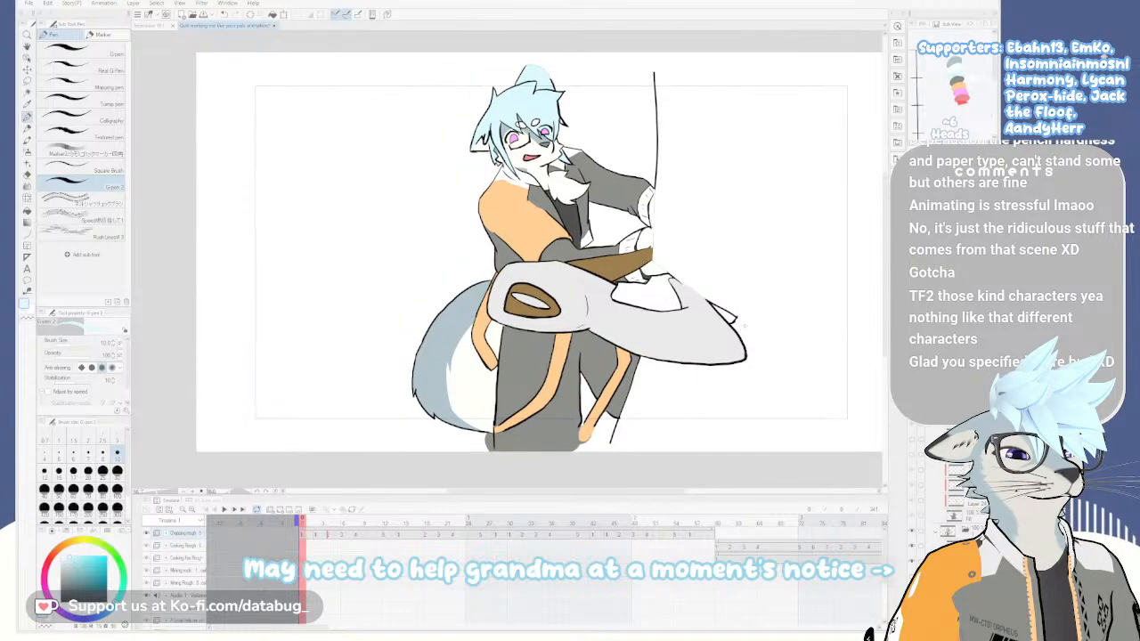
mouse_move(625, 322)
mouse_down()
mouse_move(630, 335)
mouse_move(627, 318)
mouse_up()
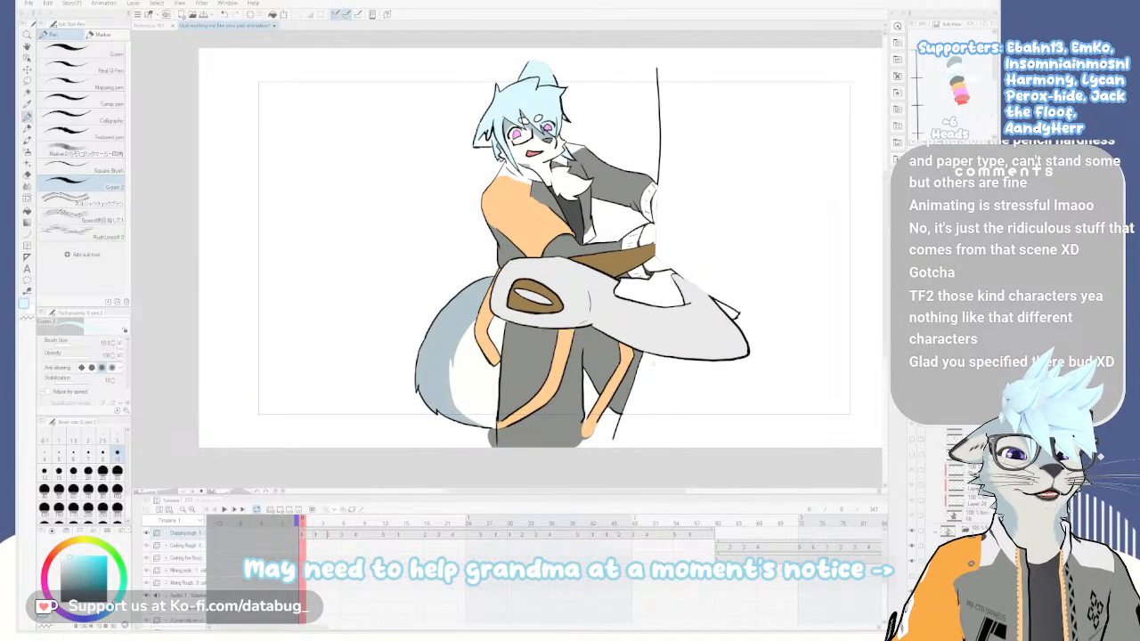
mouse_move(643, 341)
mouse_down()
mouse_move(642, 324)
mouse_move(641, 352)
mouse_up()
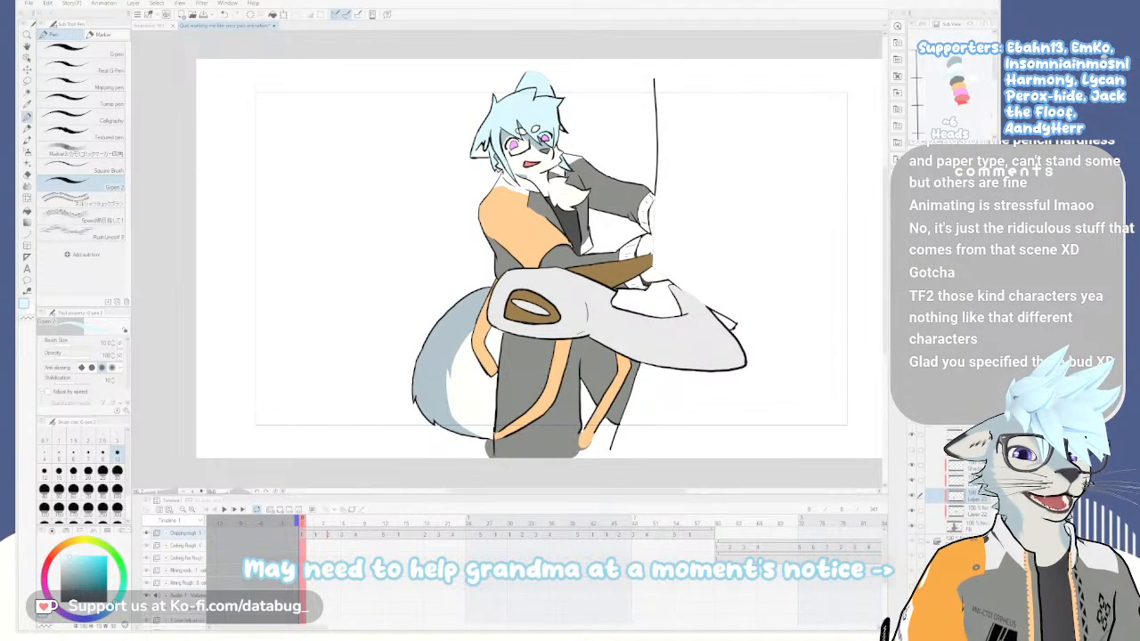
scroll(652, 323, up, 1)
drag(653, 323, 706, 406)
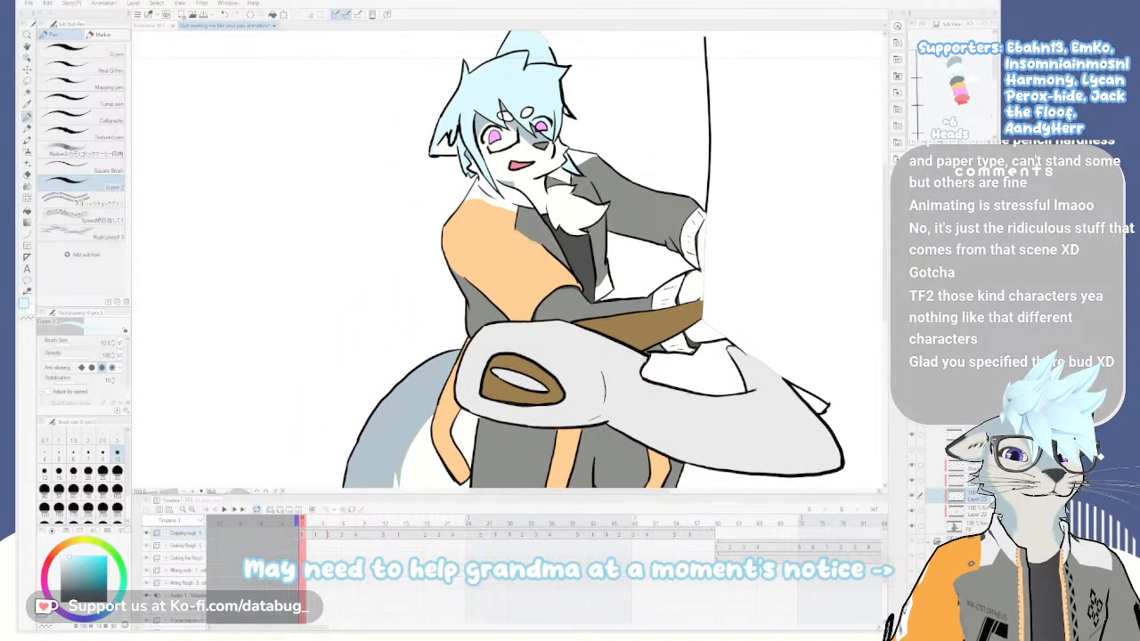
drag(640, 372, 633, 345)
scroll(651, 367, down, 2)
scroll(601, 315, up, 1)
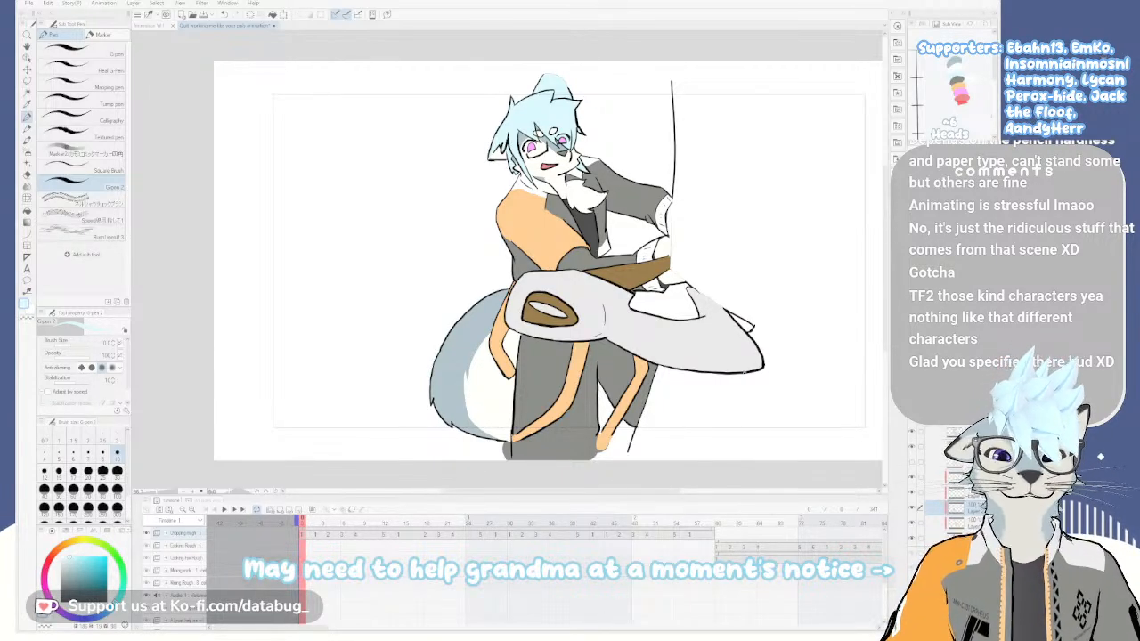
drag(673, 379, 700, 377)
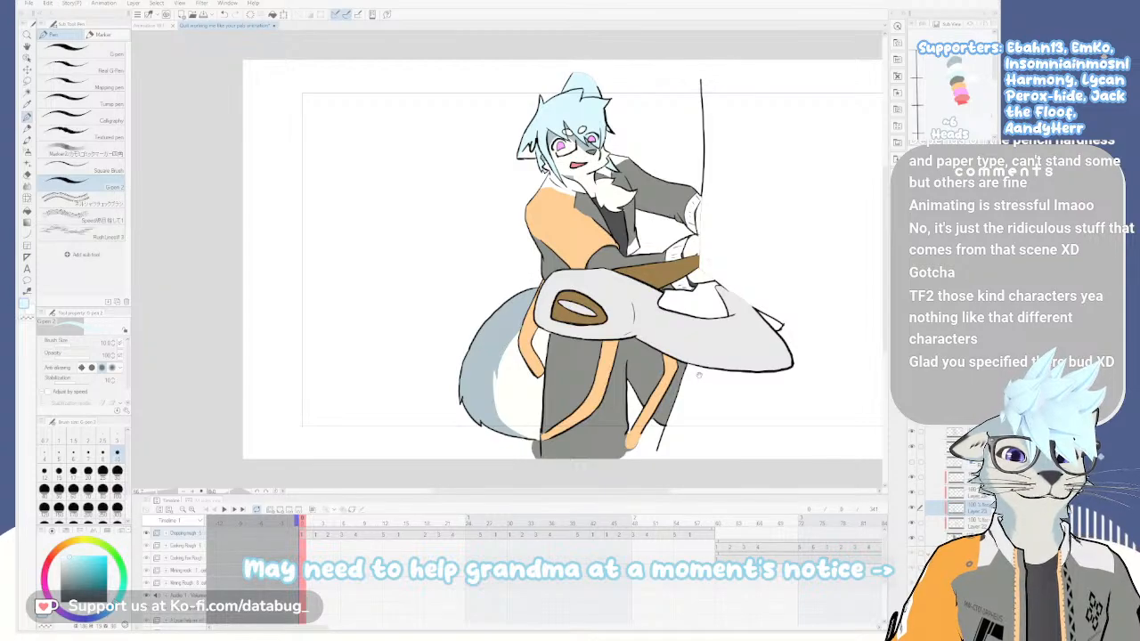
Flip back and forth through the opening axe-chopping drawings to check the motion and the consistency of the flat colors
key(Left)
key(Right)
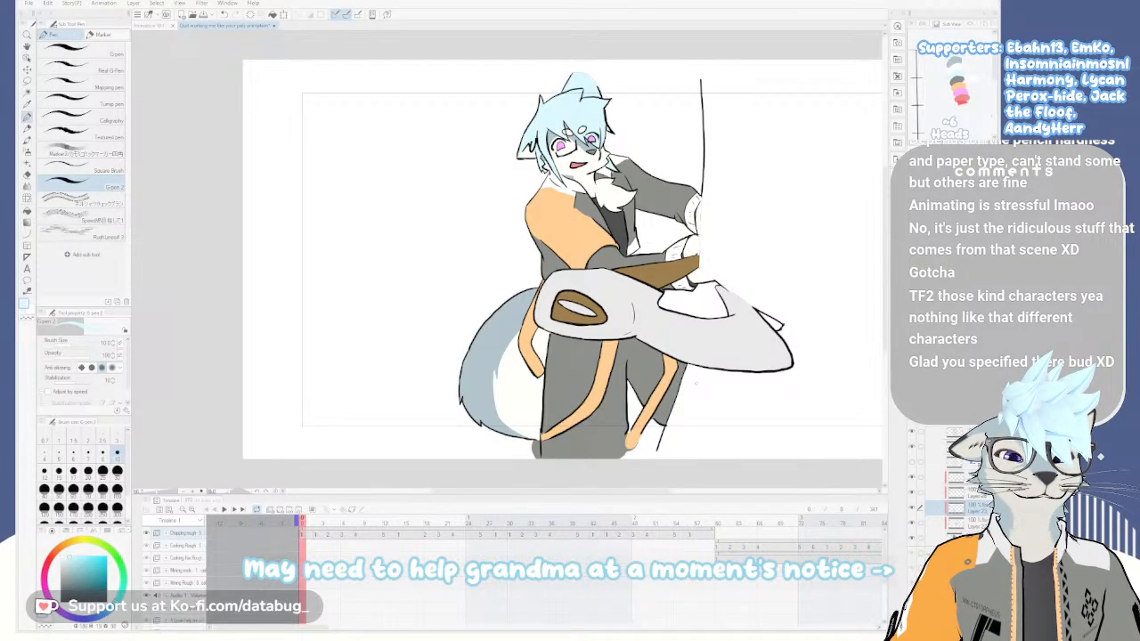
key(Right)
key(Right)
key(Left)
key(Left)
key(Right)
key(Left)
key(Left)
key(Right)
key(Right)
key(Right)
key(Right)
key(Right)
key(Right)
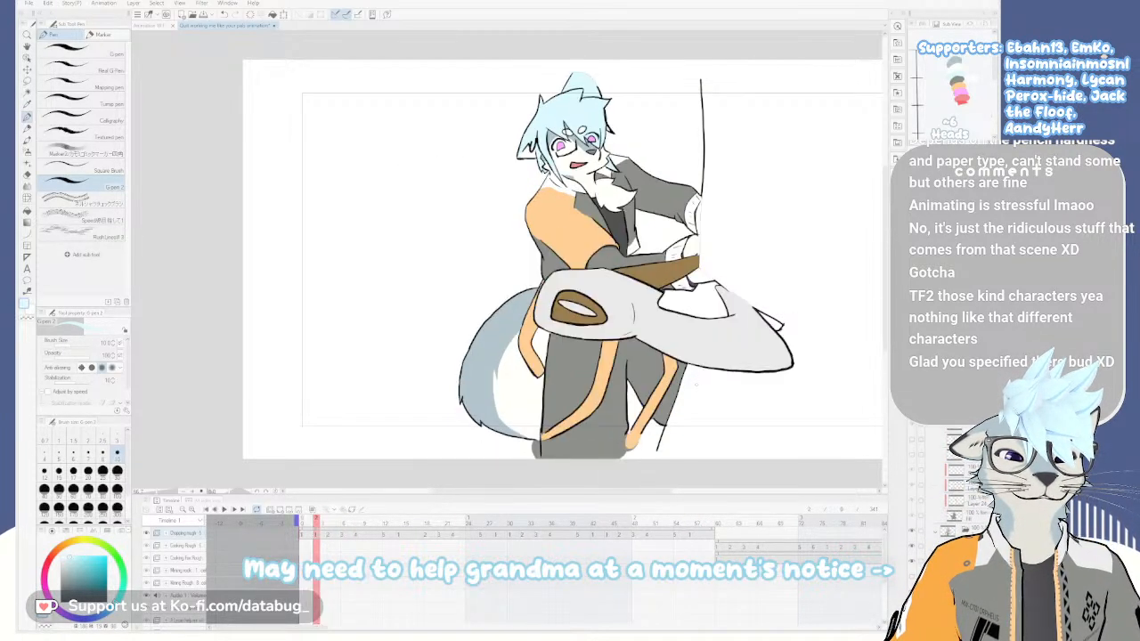
key(Left)
key(Left)
key(Left)
key(Left)
key(Right)
key(Right)
key(Right)
key(Right)
key(Right)
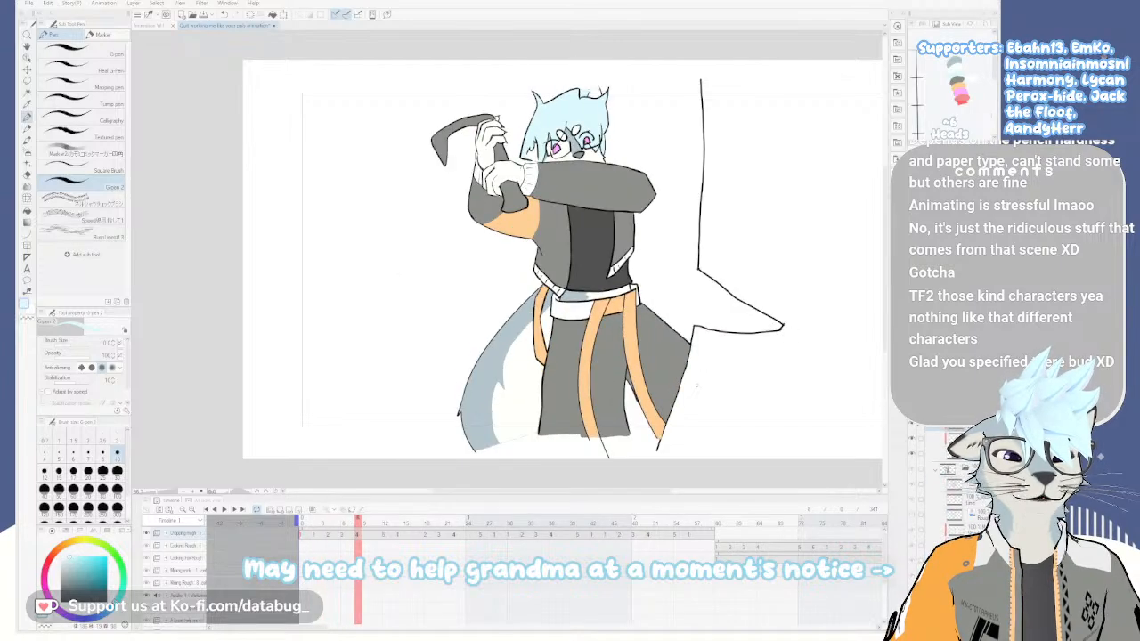
key(Left)
key(Left)
key(Left)
key(Left)
key(Left)
key(Left)
key(Right)
key(Left)
key(Right)
key(Right)
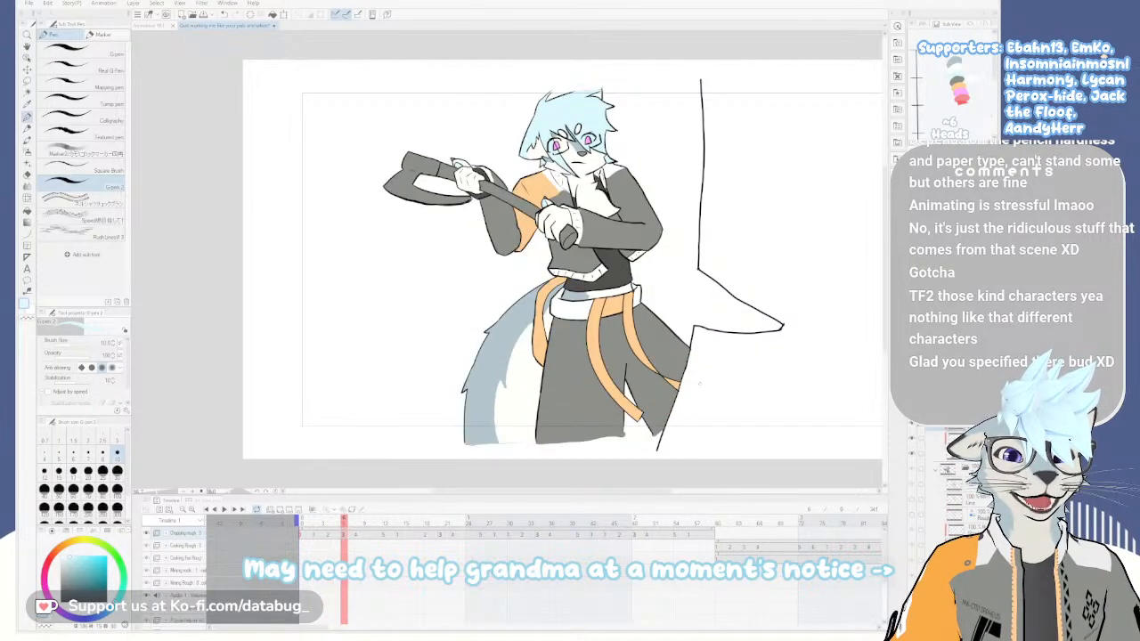
key(Left)
key(Left)
key(Right)
key(Right)
key(Left)
key(Right)
key(Left)
key(Right)
key(Right)
key(Right)
key(Left)
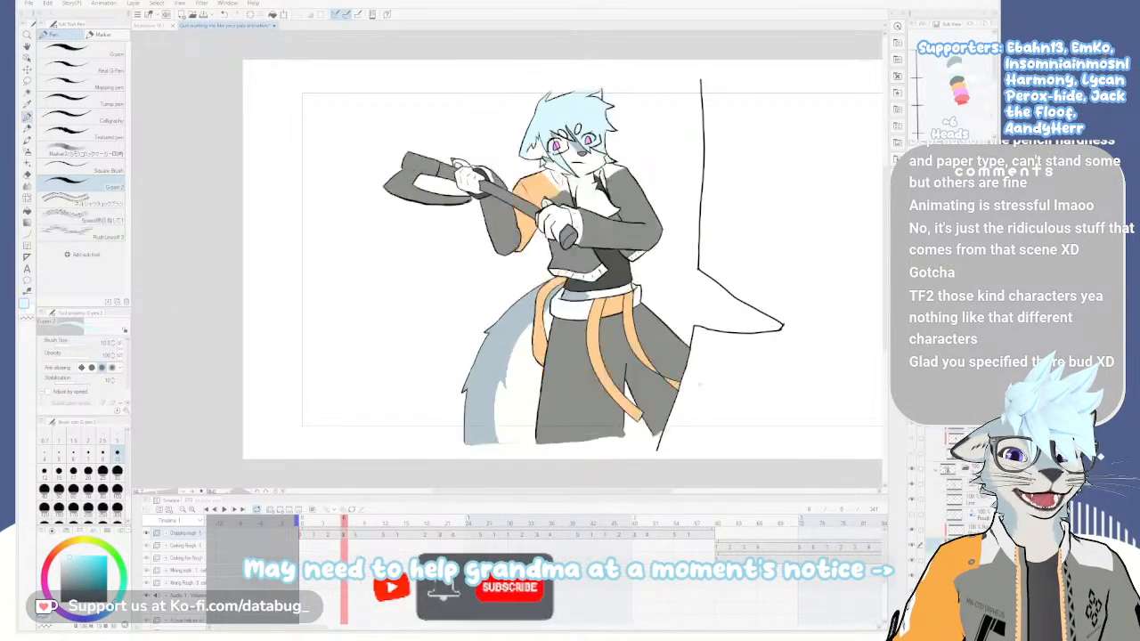
key(Left)
key(Right)
key(Left)
key(Left)
key(Left)
key(Right)
key(Right)
key(Right)
key(Right)
key(Right)
key(Left)
key(Right)
key(Left)
key(Left)
key(Right)
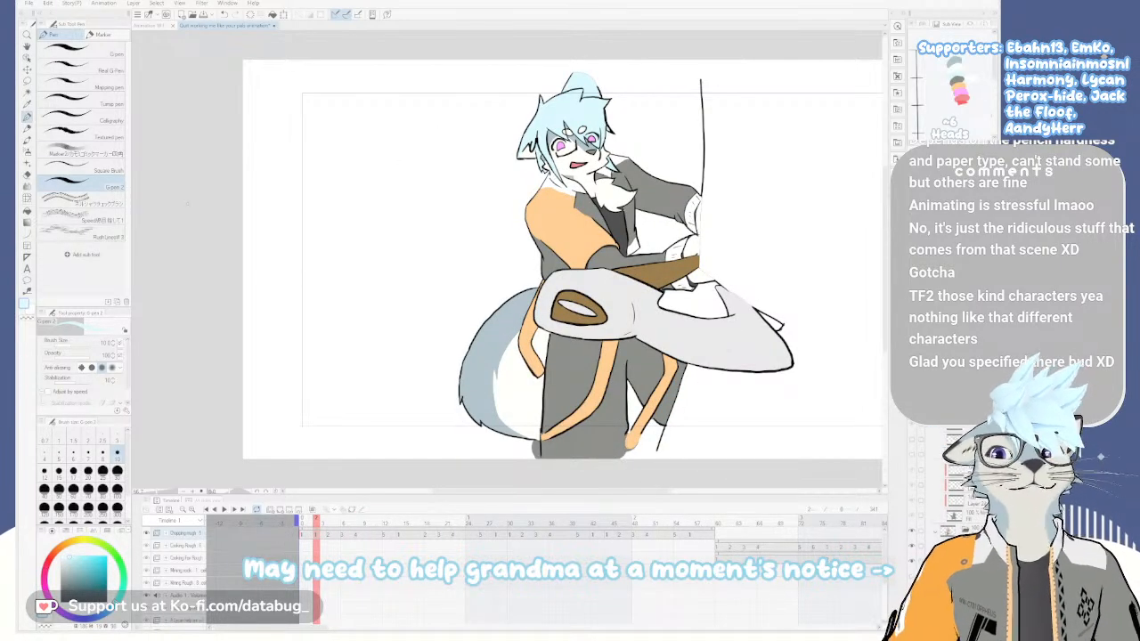
Sample the light gray from the axe head at frame 2 and fill the axe head of the drawing at frame 4 with it
key(i)
click(645, 311)
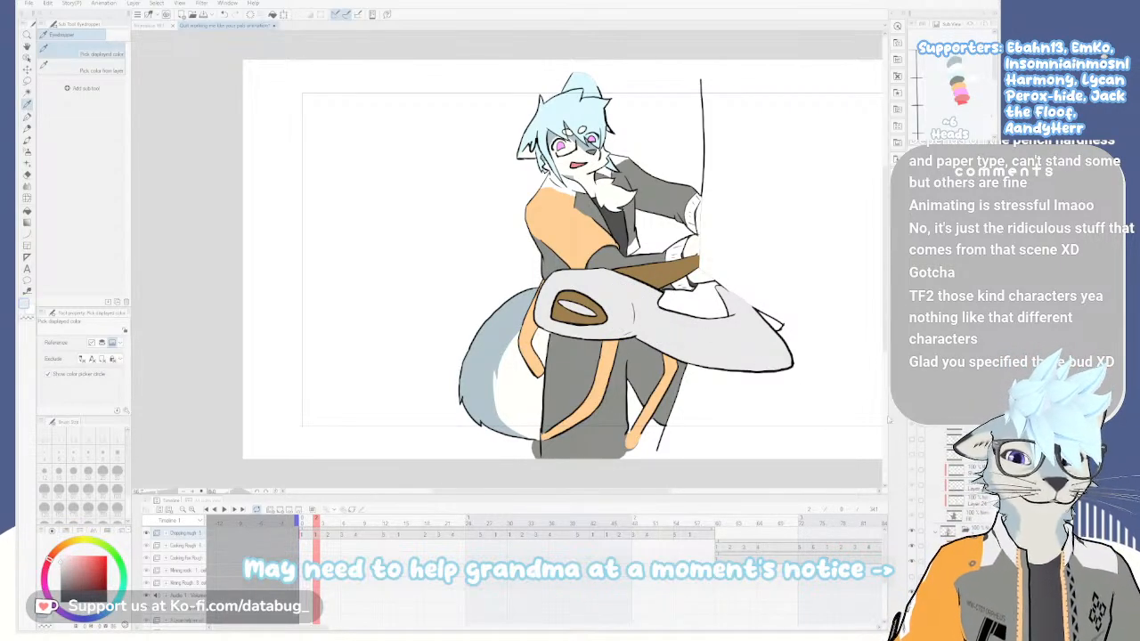
key(Right)
key(Left)
key(Right)
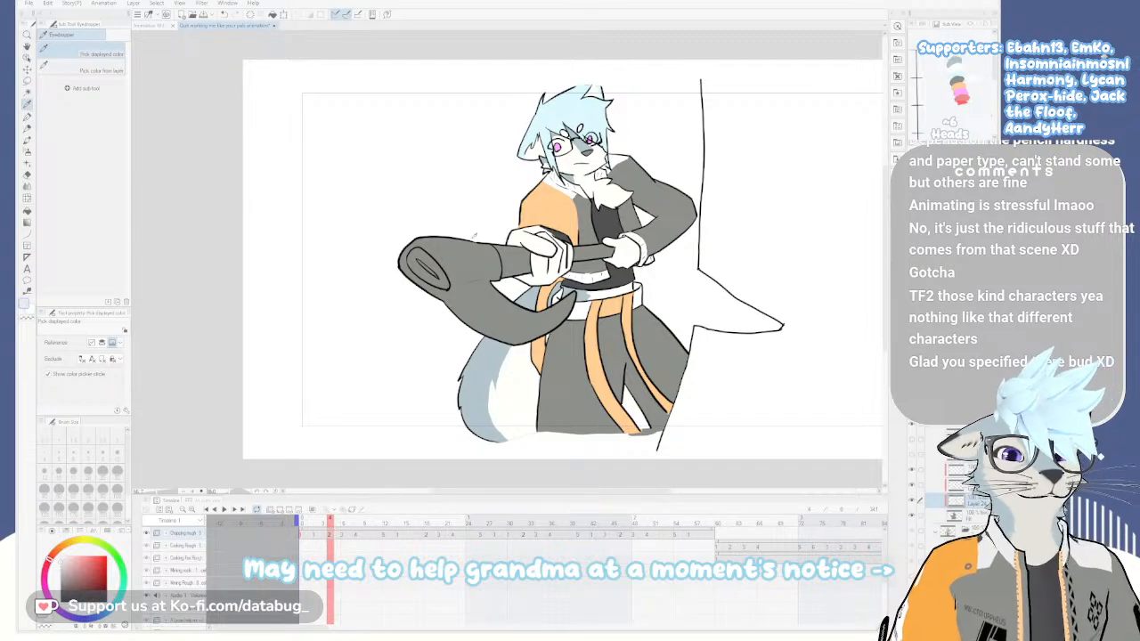
key(Left)
key(Right)
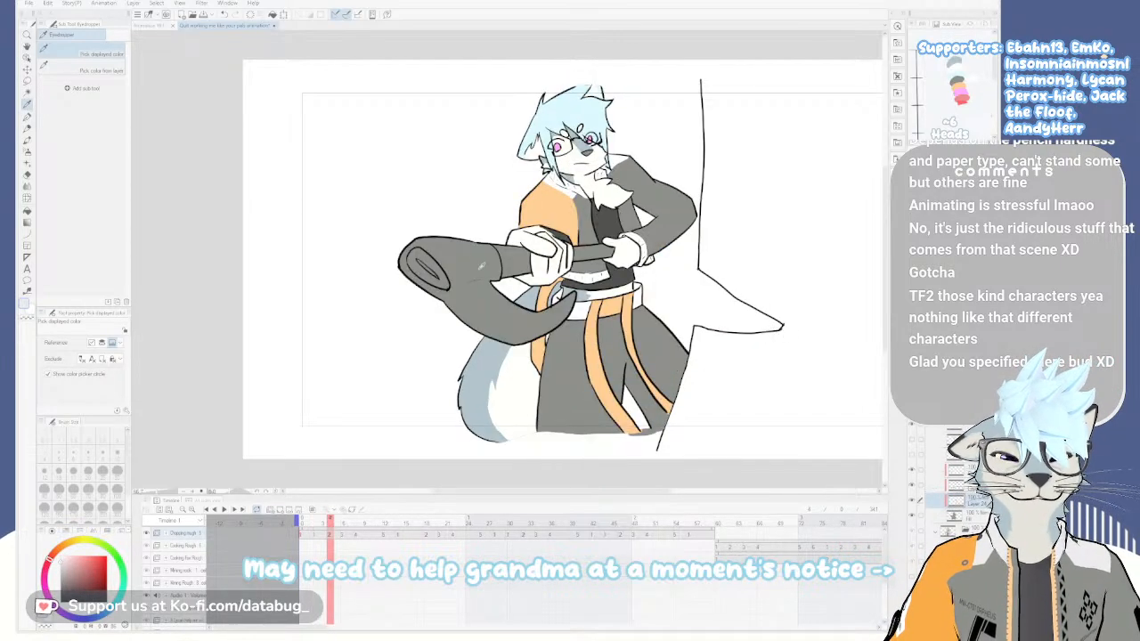
key(g)
click(477, 259)
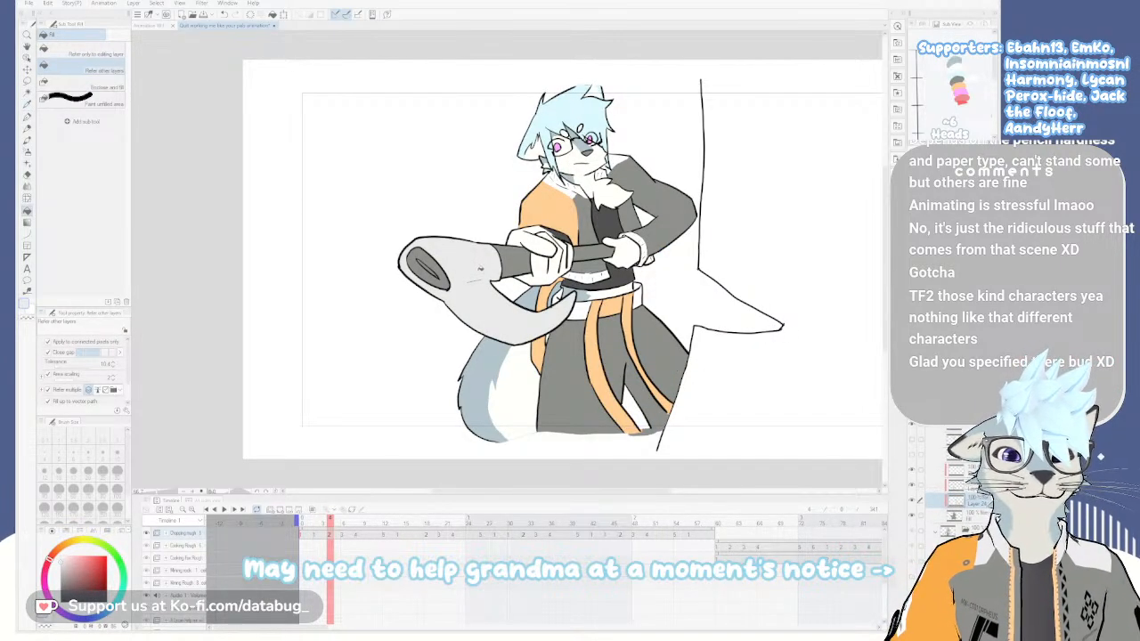
Fill the axe heads of the drawings at frames 6, 8 and 12 with light gray, including the socket center at frame 12
key(Right)
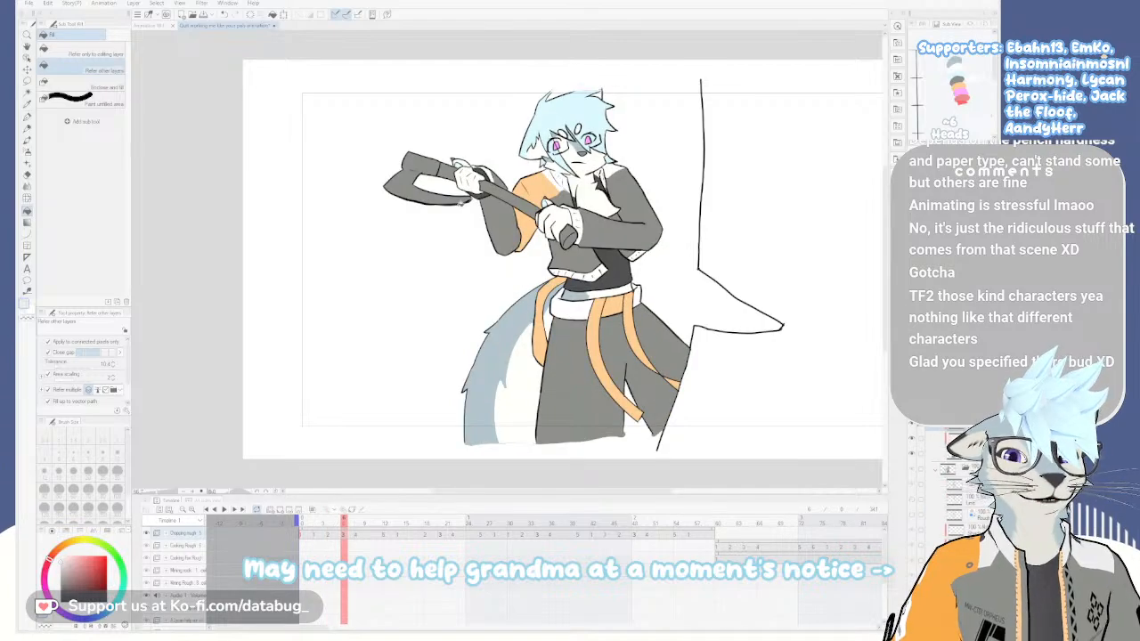
key(Right)
key(Right)
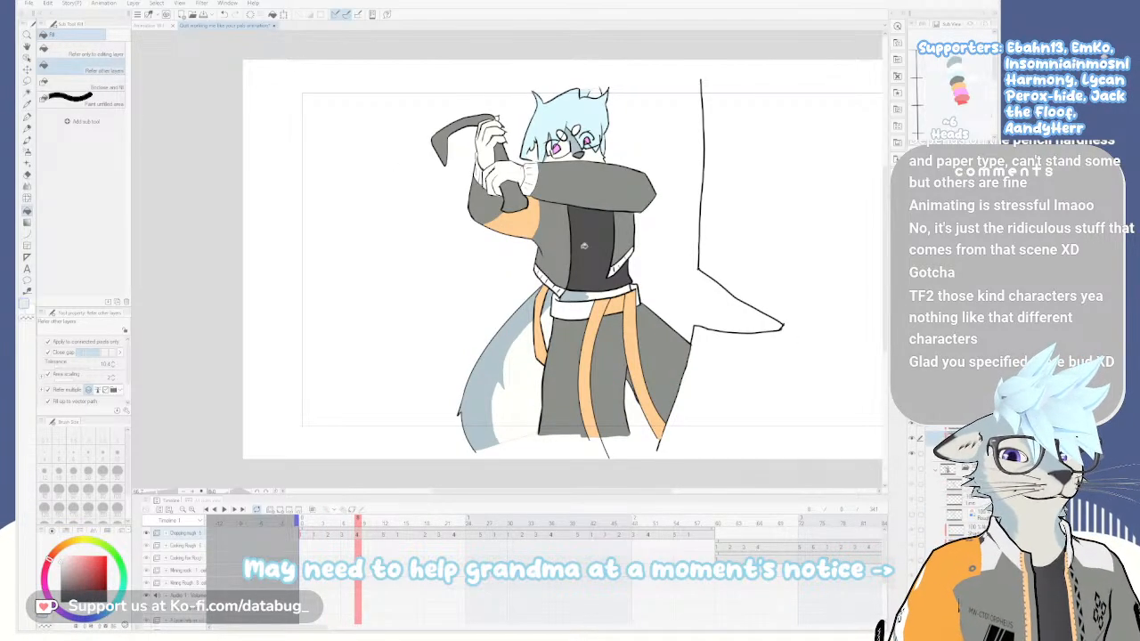
key(Right)
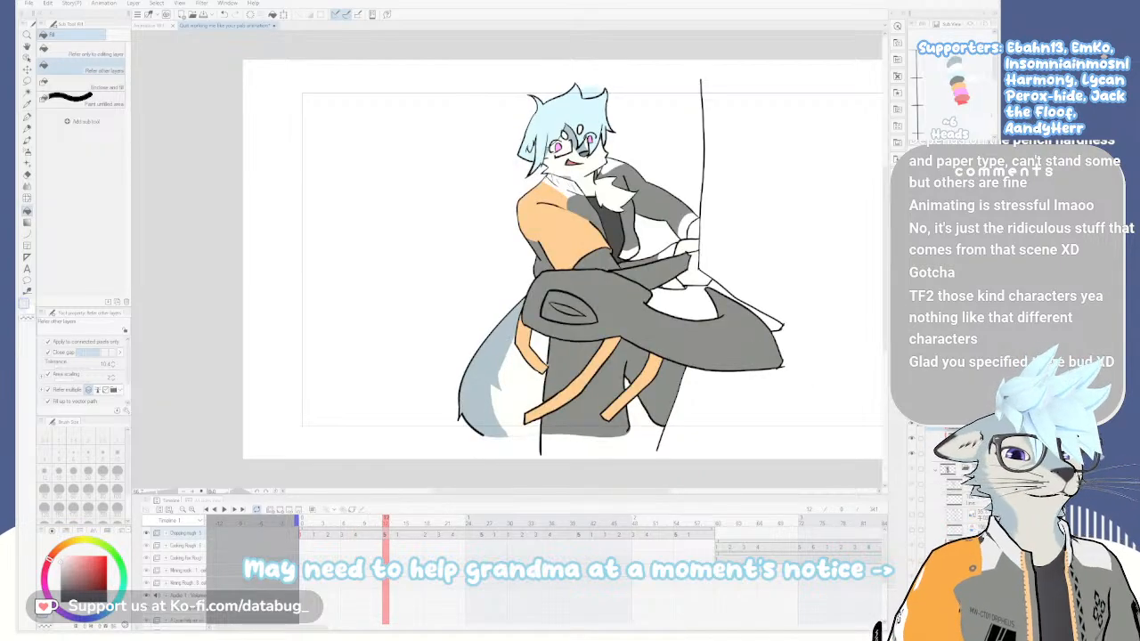
click(740, 346)
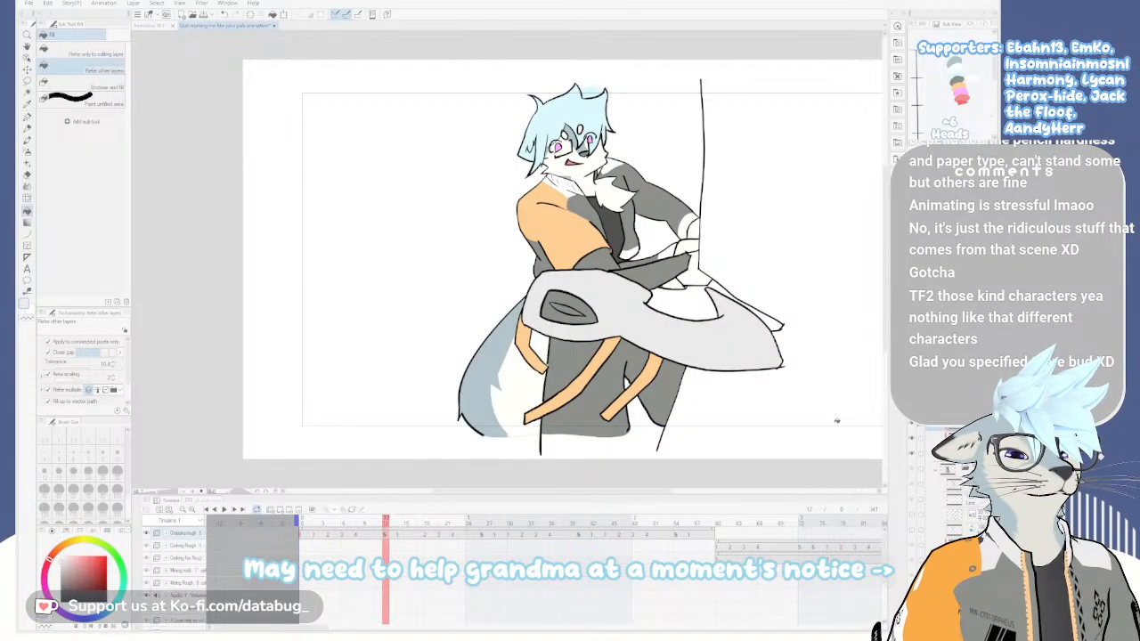
key(ctrl+z)
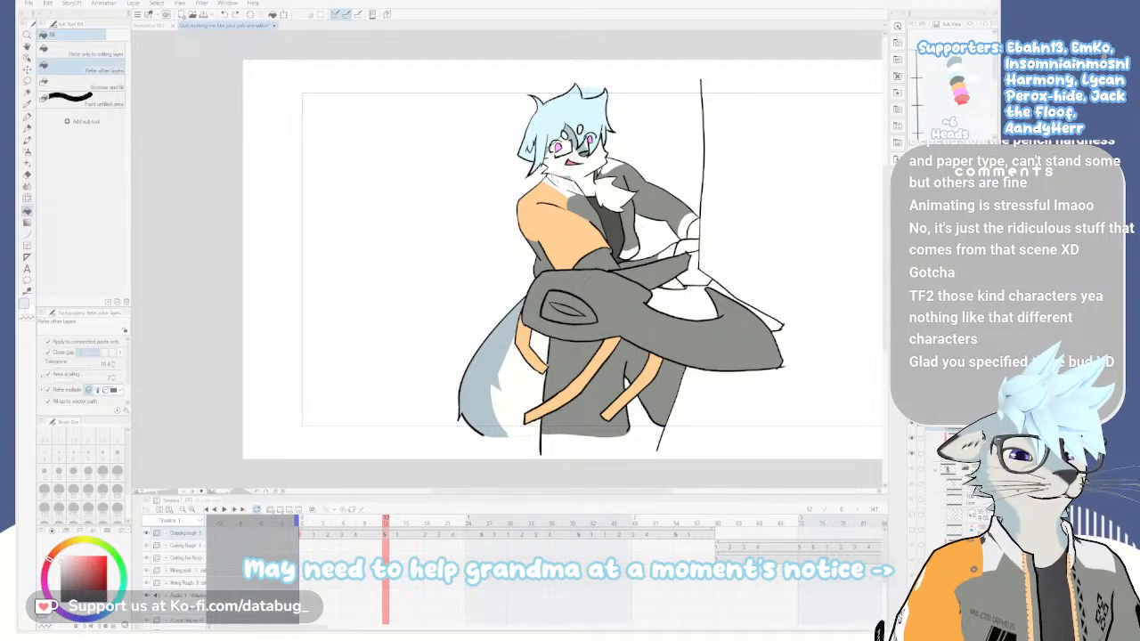
click(612, 274)
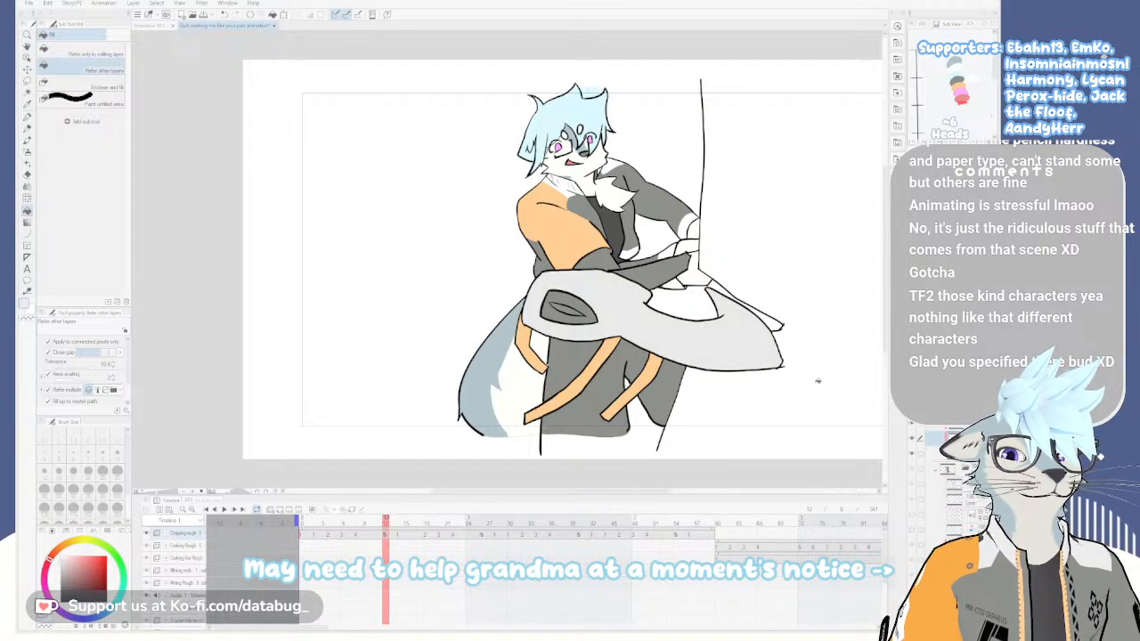
click(566, 307)
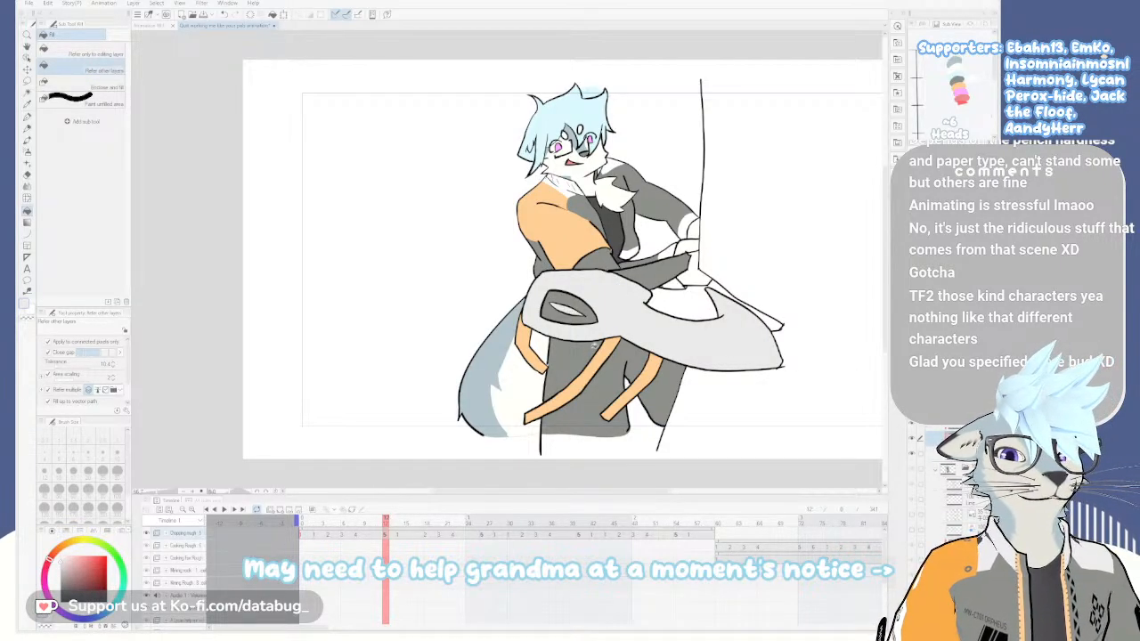
Fill the axe socket's center on the drawing at frame 18 with light gray and check the following drawings up to frame 26
key(Right)
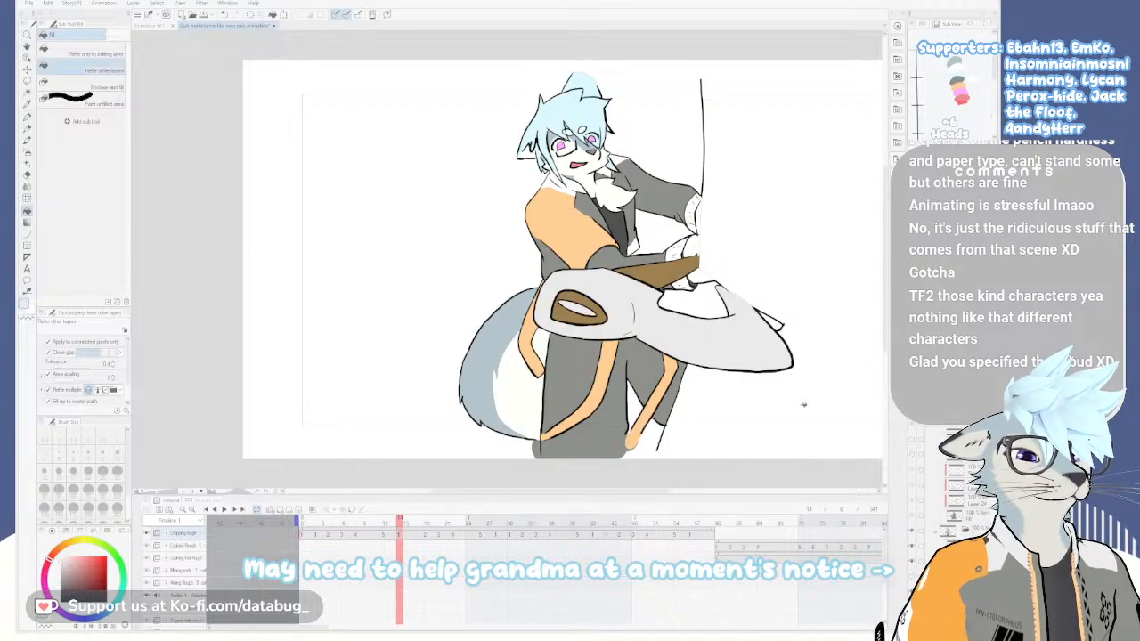
key(Right)
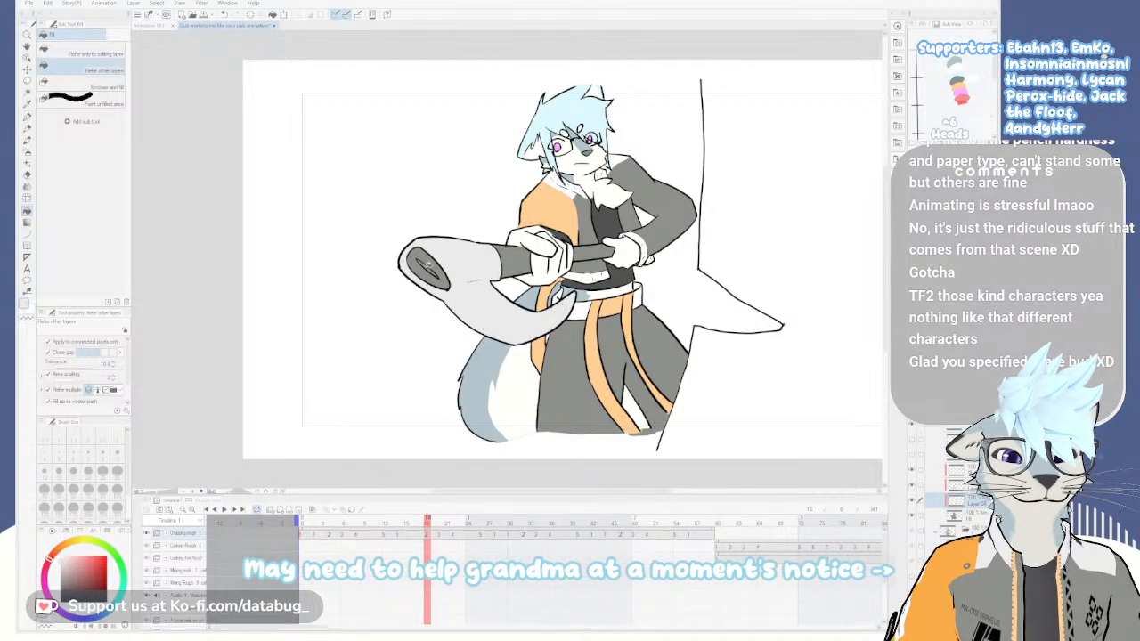
key(Right)
key(Right)
key(Right)
key(Right)
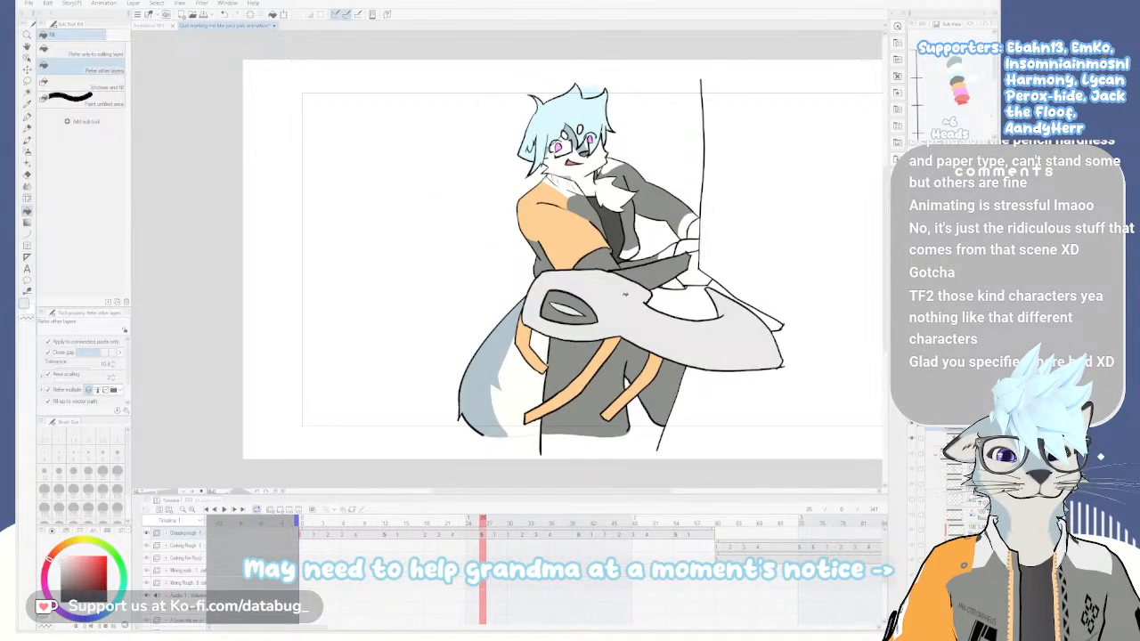
Sample the brown from the axe handle at frame 28 and return to the drawing at frame 32
key(Right)
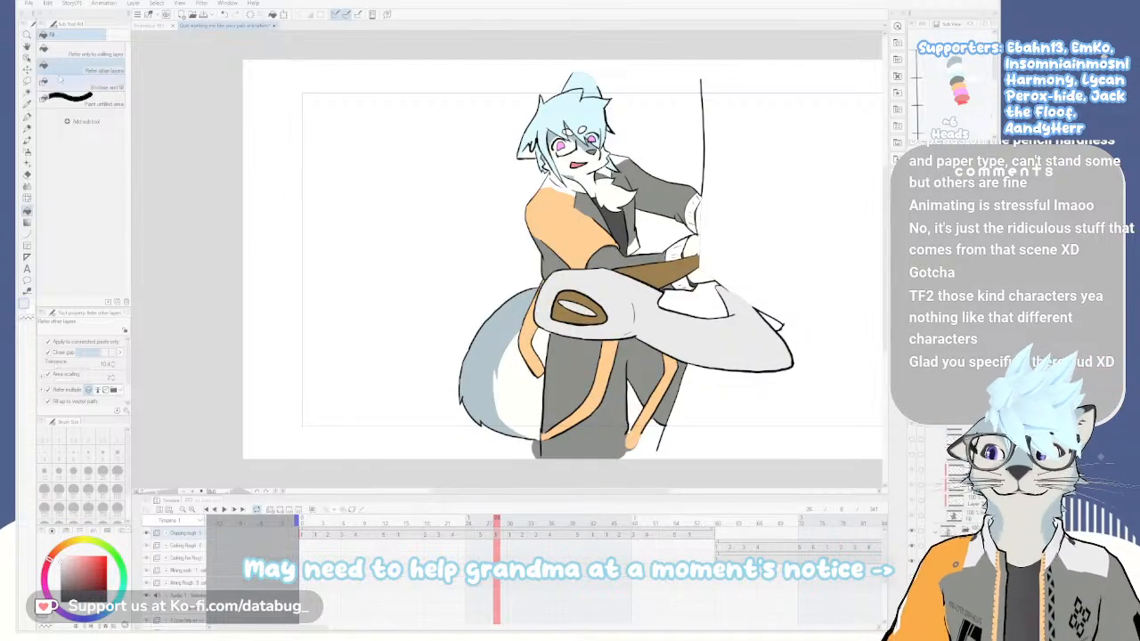
key(i)
click(674, 272)
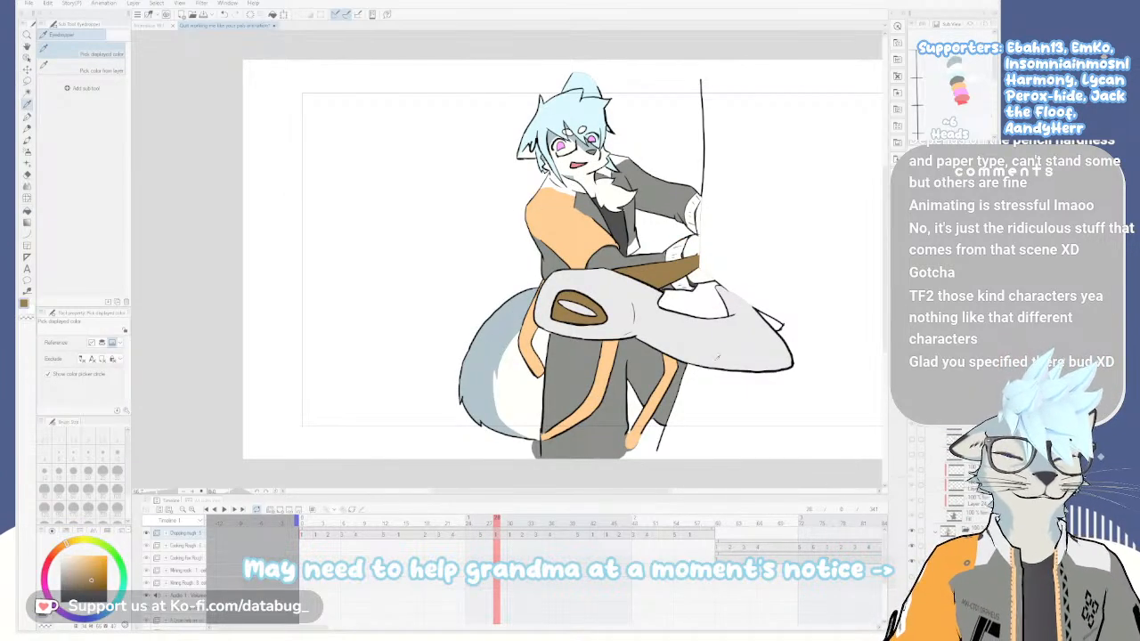
key(Right)
key(Right)
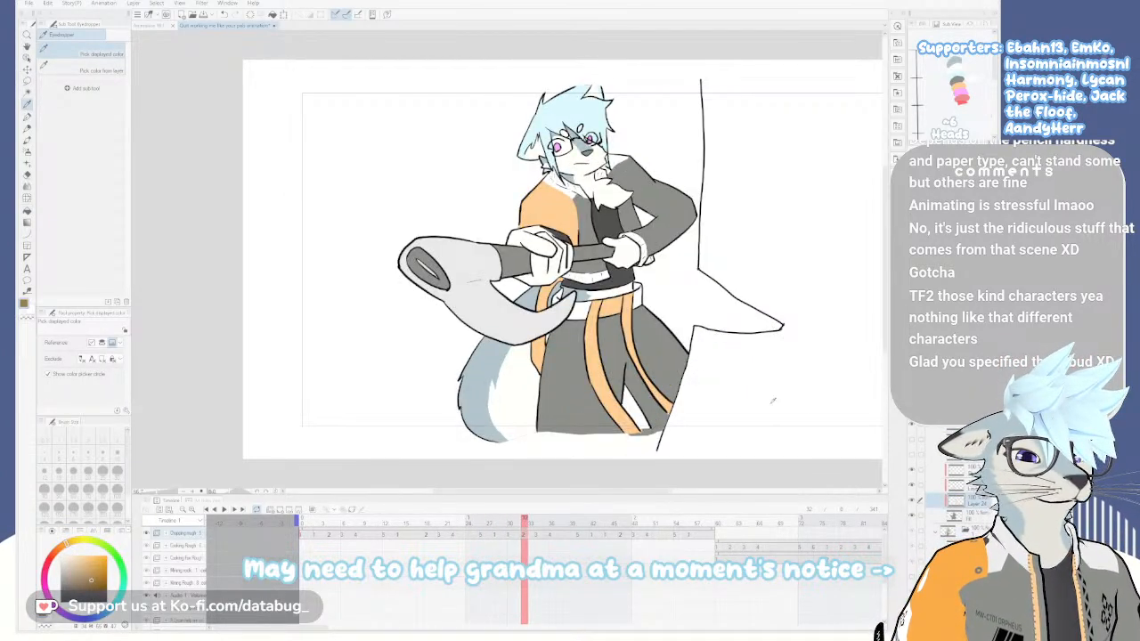
click(515, 259)
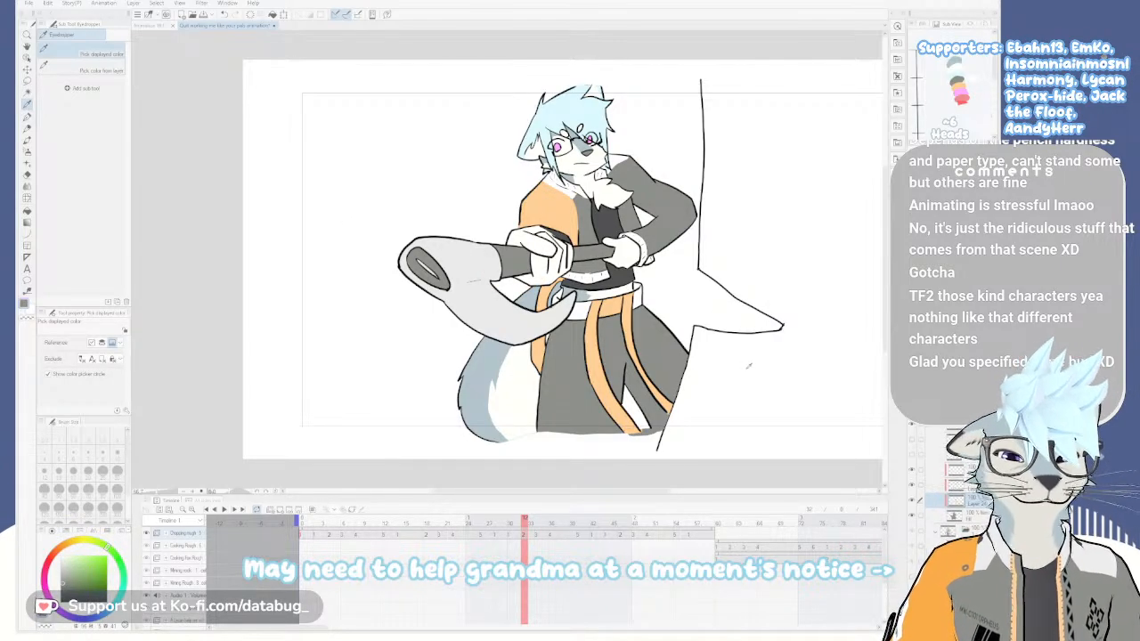
key(Left)
click(659, 278)
key(Right)
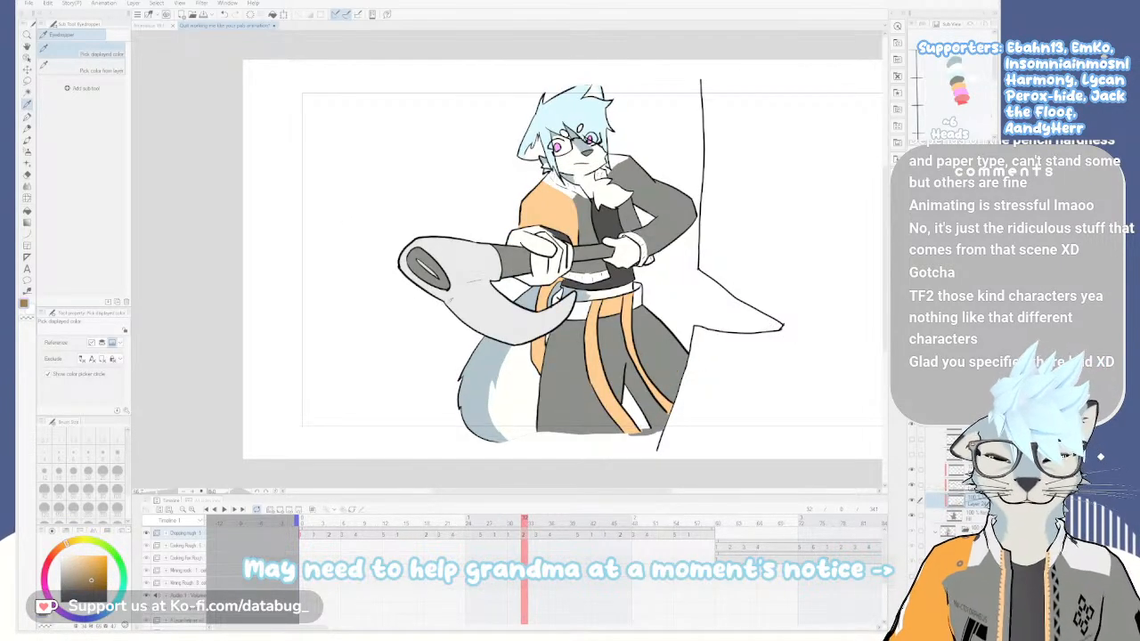
Fill the axe's socket ring and both visible handle sections on the drawing at frame 32 with the brown
key(g)
click(425, 265)
click(512, 262)
click(594, 255)
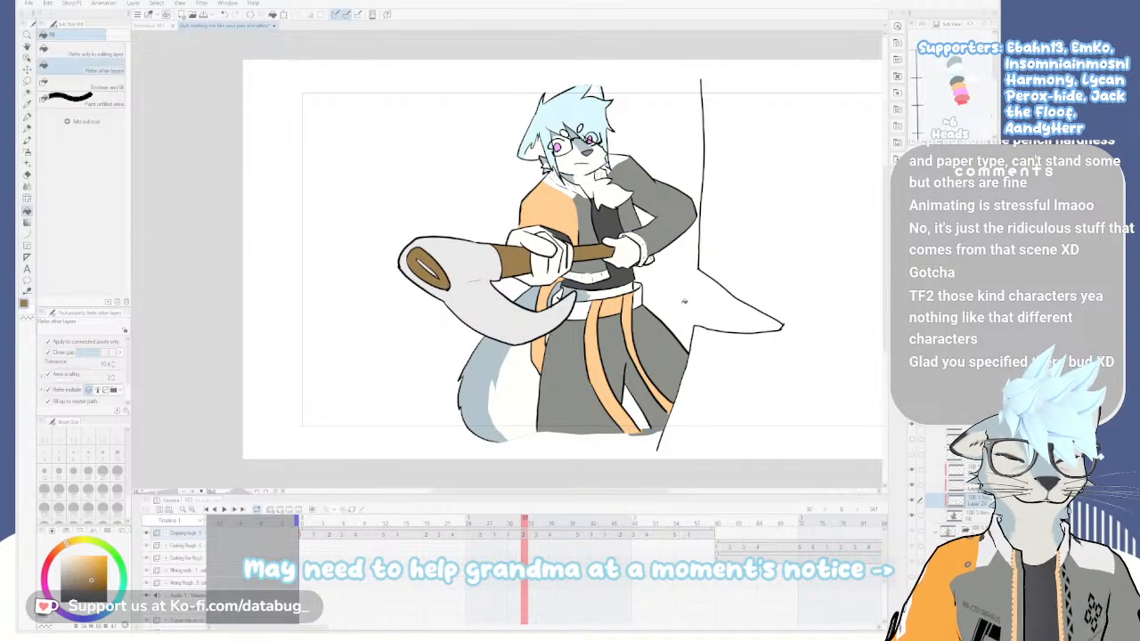
Fill the visible axe handle sections on the raised-axe drawings at frames 34 and 36 with the brown
key(Right)
click(510, 200)
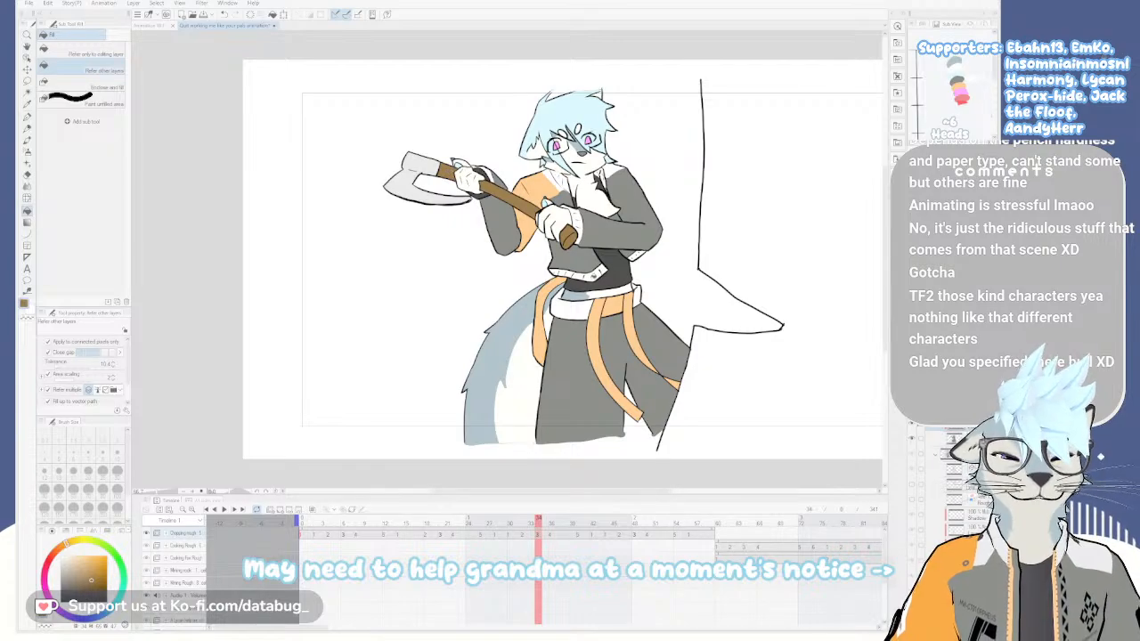
key(Right)
click(514, 198)
scroll(526, 209, up, 6)
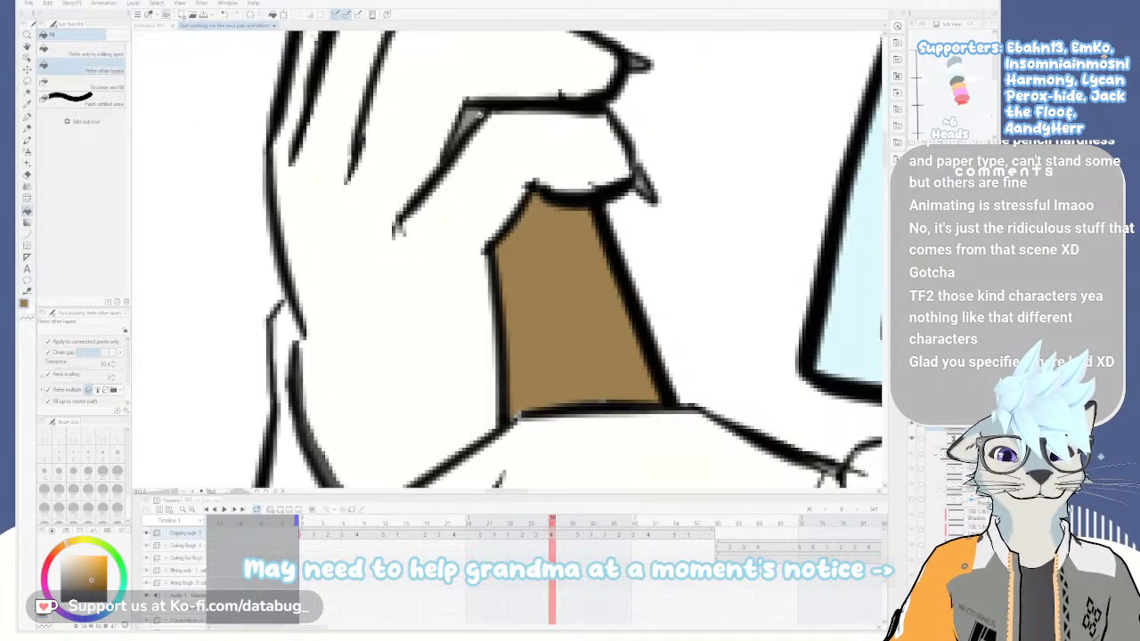
scroll(472, 125, down, 6)
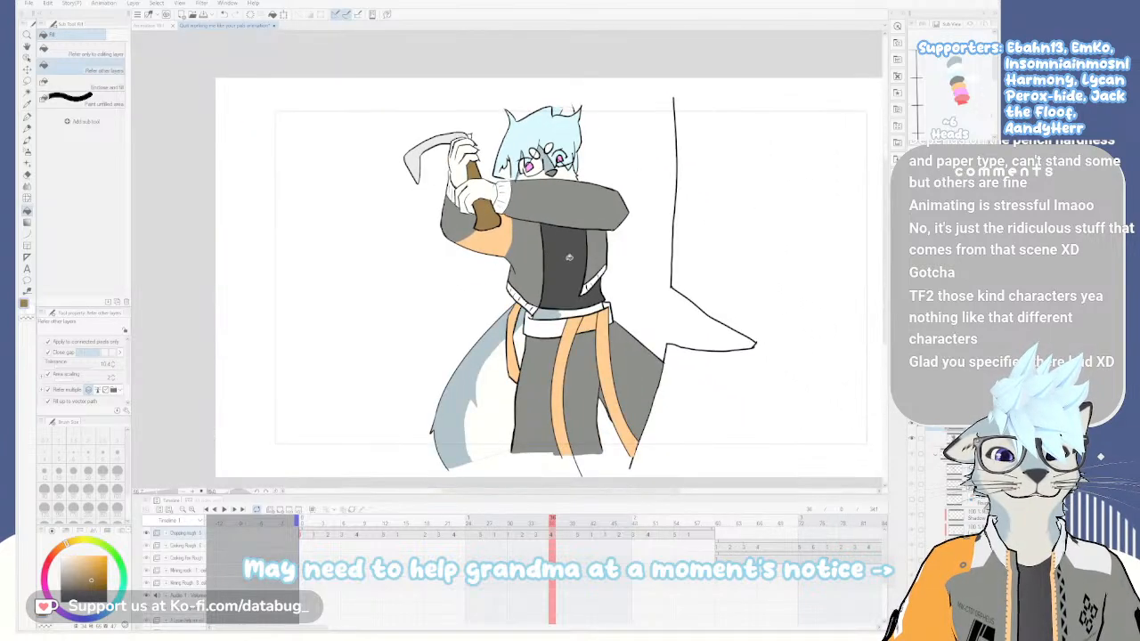
Fill the axe handle and the socket ring on the drawing at frame 40 with the same brown
drag(563, 276, 534, 251)
key(Right)
key(Right)
click(607, 272)
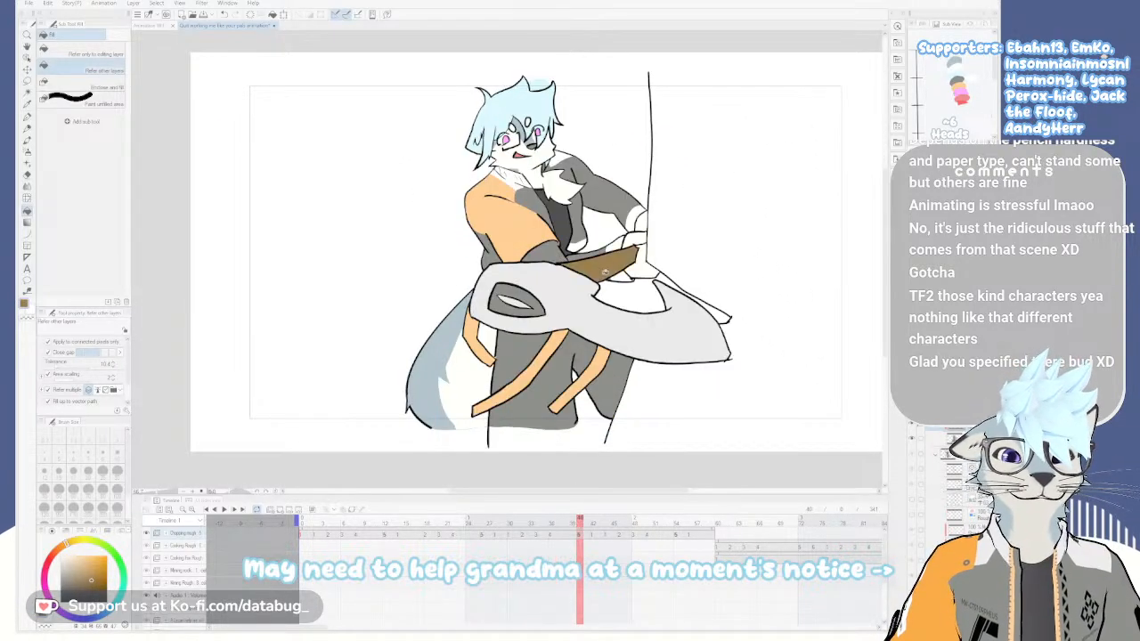
click(534, 288)
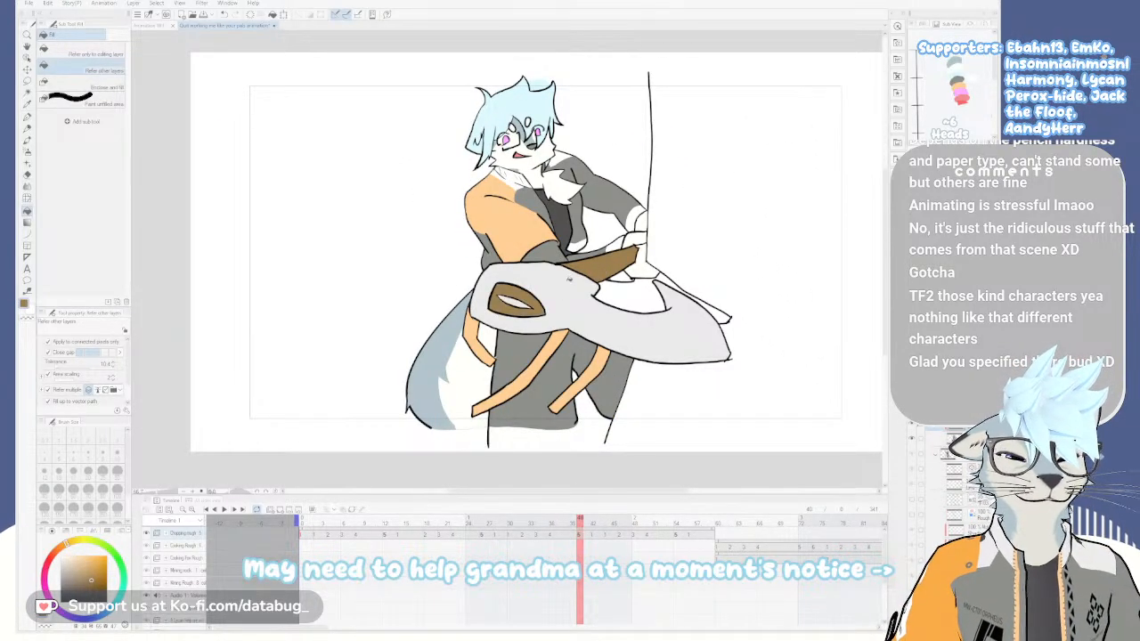
Flip back and forth between the neighboring chopping drawings to check the brown handles and the motion
key(Right)
key(Left)
key(Right)
key(Left)
key(Right)
key(Left)
key(Right)
key(Left)
key(Left)
key(Left)
key(Right)
key(Right)
key(Right)
key(Left)
key(Right)
key(Left)
key(Right)
Play the animation from the beginning through the chopping and cooking scenes, then restart it for another viewing
key(space)
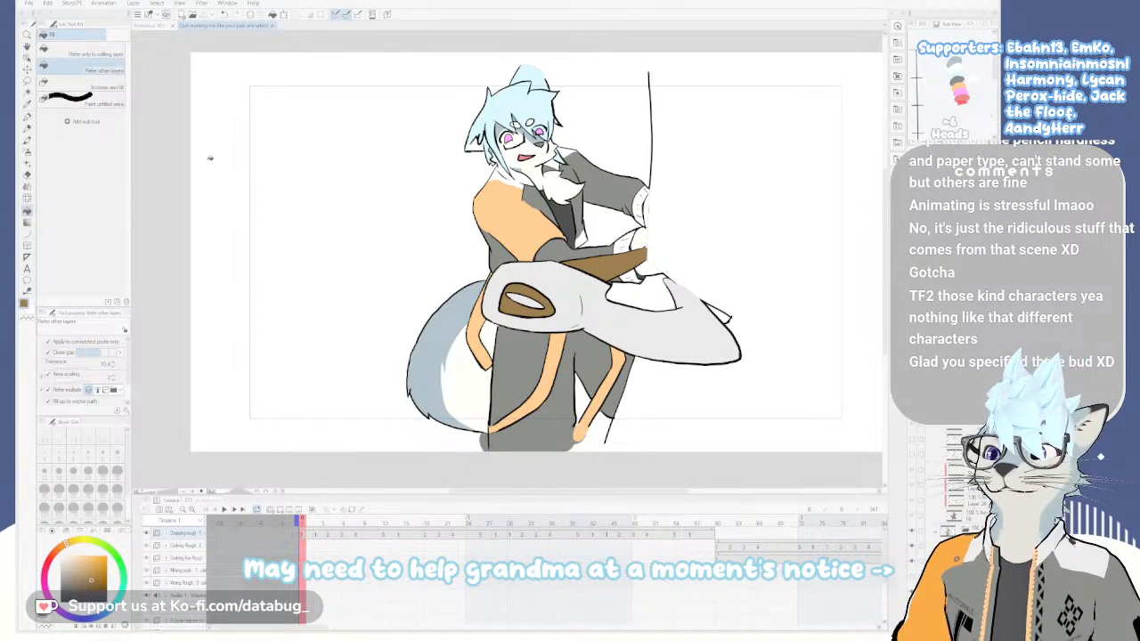
click(225, 509)
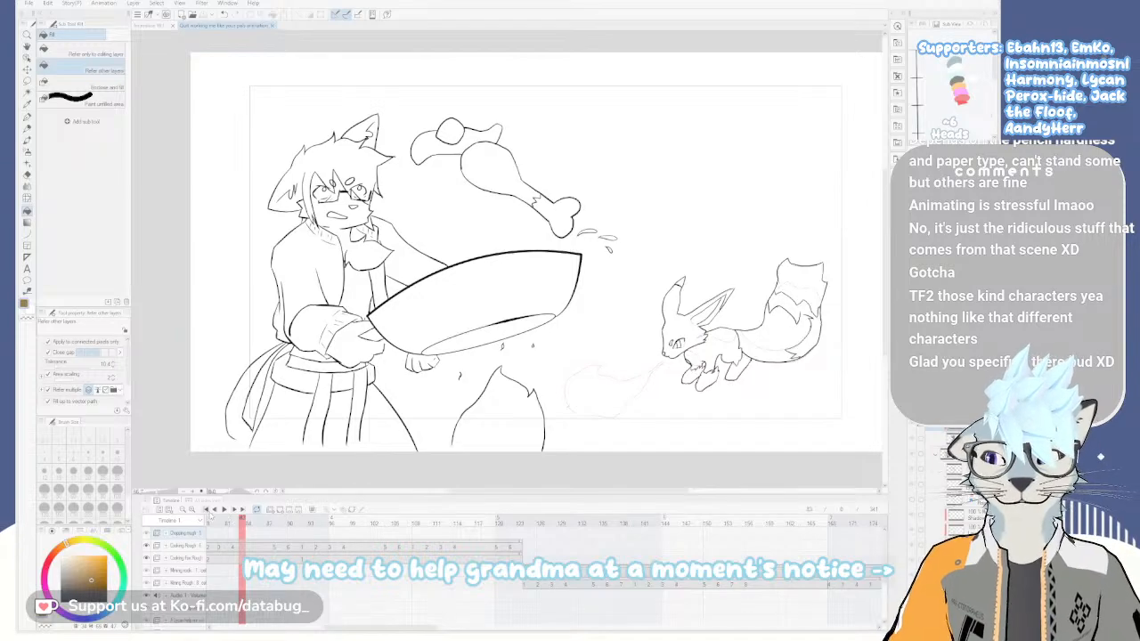
click(205, 510)
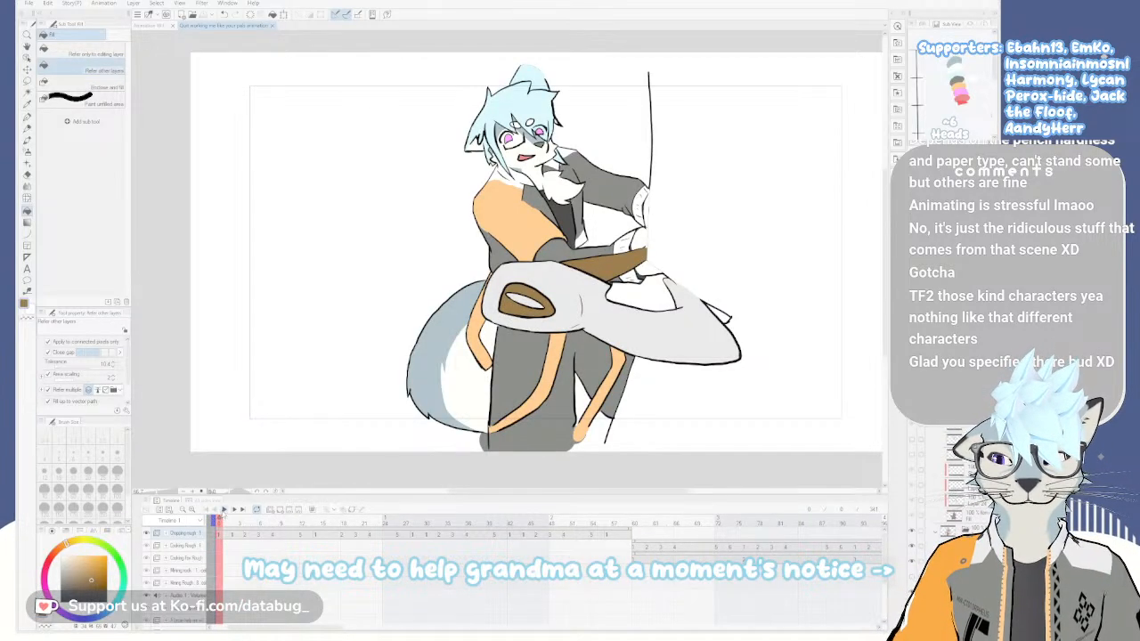
click(224, 509)
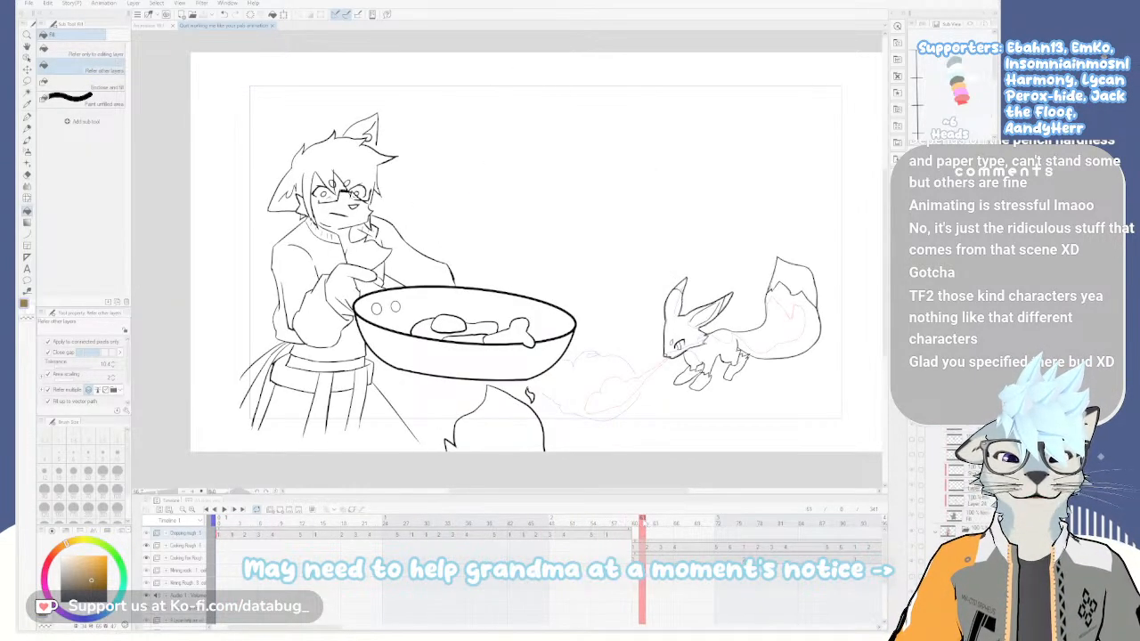
Scrub from the end of the chopping scene to the mining scene, then return to examine the opening chopping drawings
drag(635, 521, 683, 518)
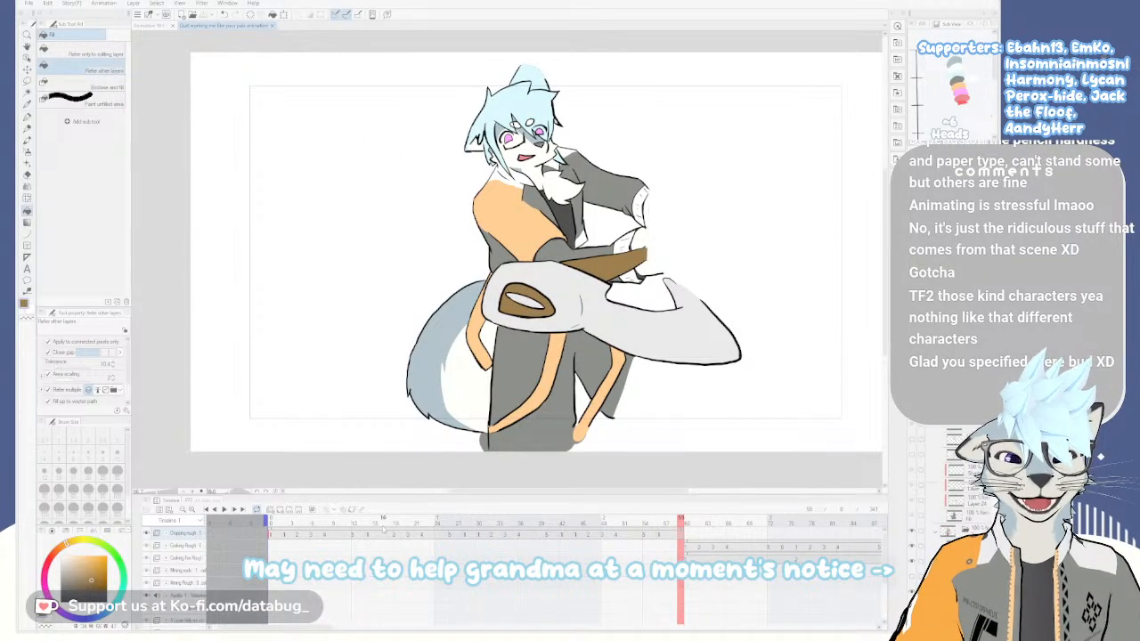
drag(281, 623, 384, 623)
click(509, 521)
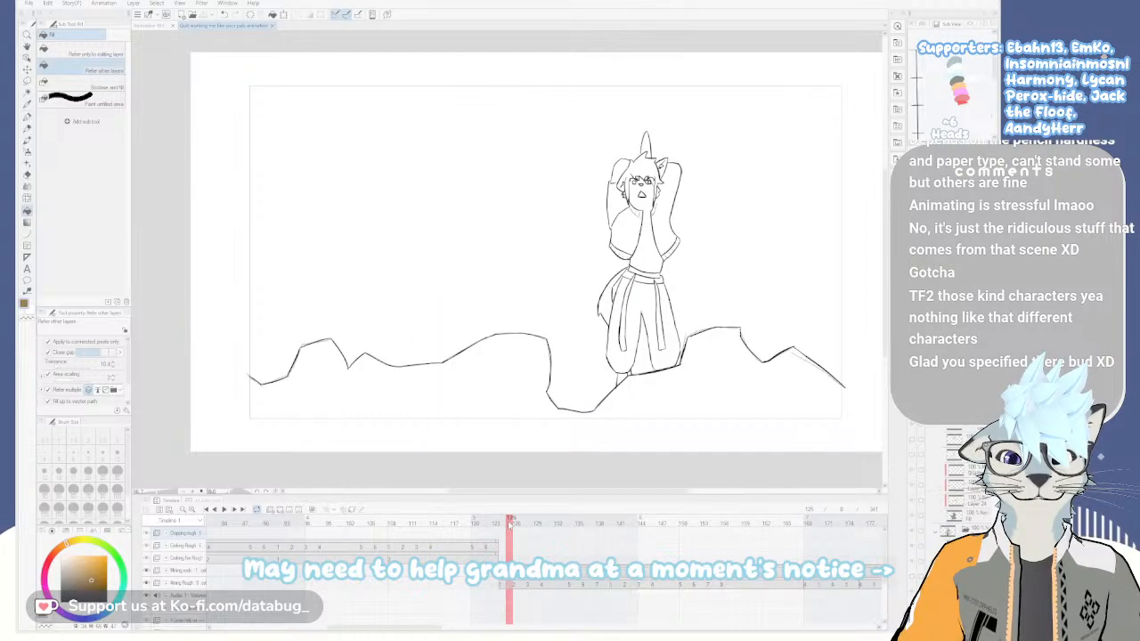
drag(512, 521, 274, 515)
drag(205, 510, 253, 523)
scroll(529, 283, up, 3)
scroll(509, 230, down, 3)
scroll(509, 229, up, 1)
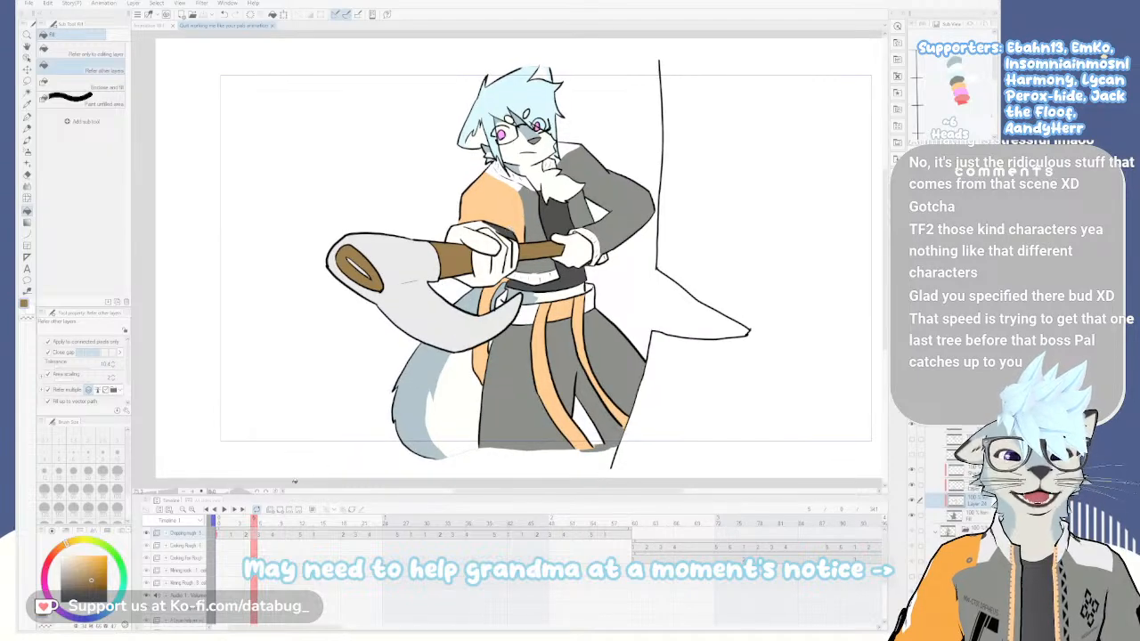
drag(254, 523, 226, 521)
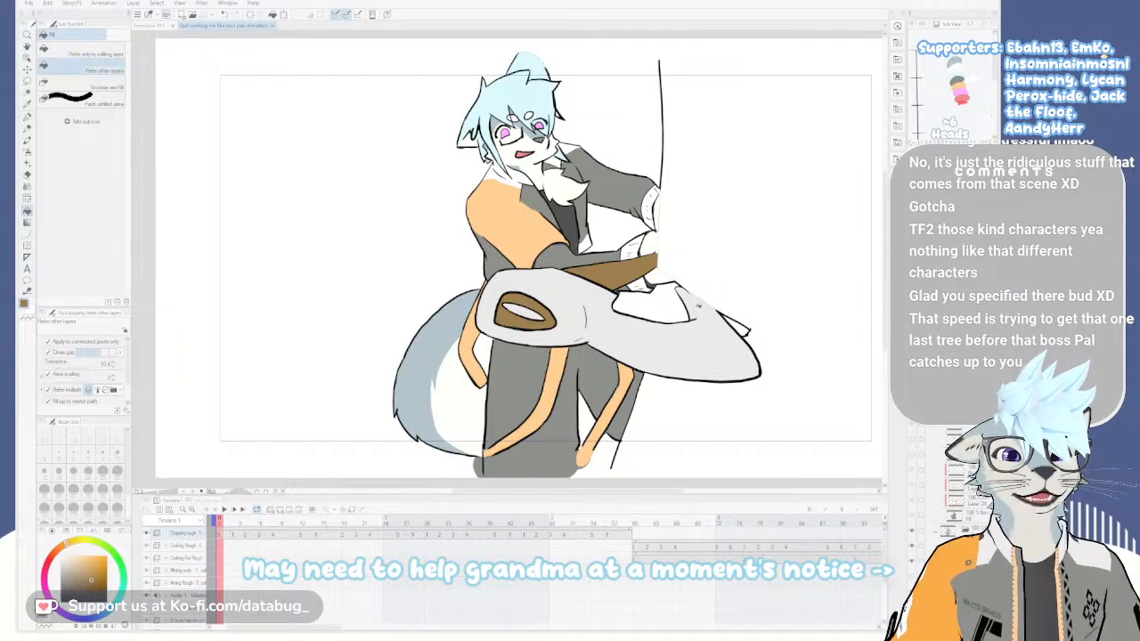
Extend the tree outline's clip past frame 56 to the end of the chopping drawings and check the drawing at frame 52
drag(222, 522, 600, 495)
click(607, 523)
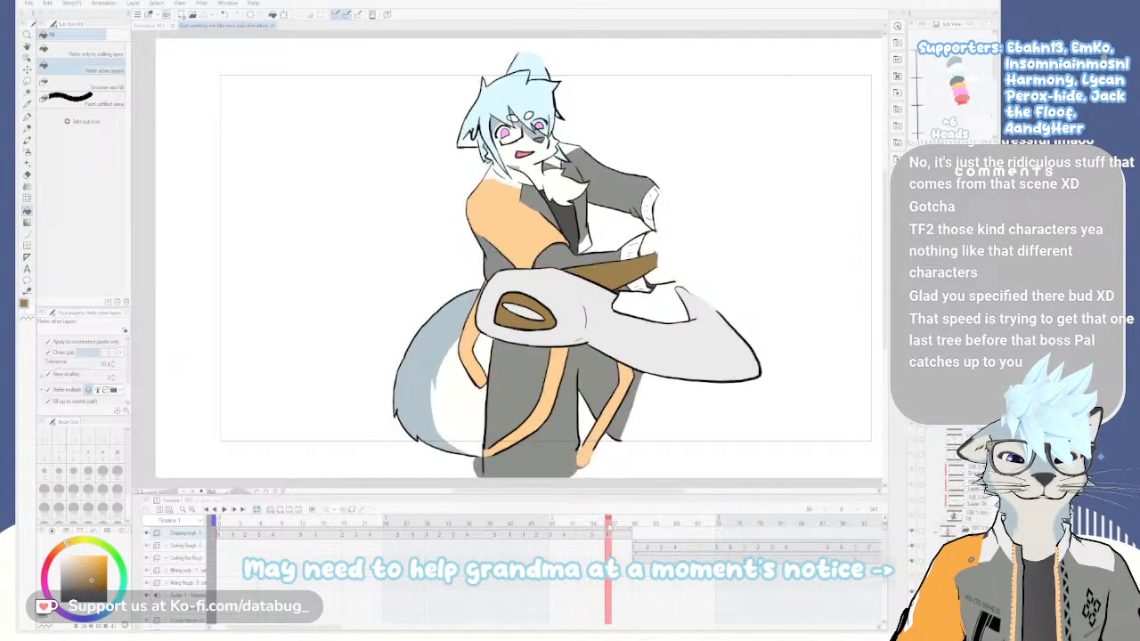
scroll(629, 607, down, 3)
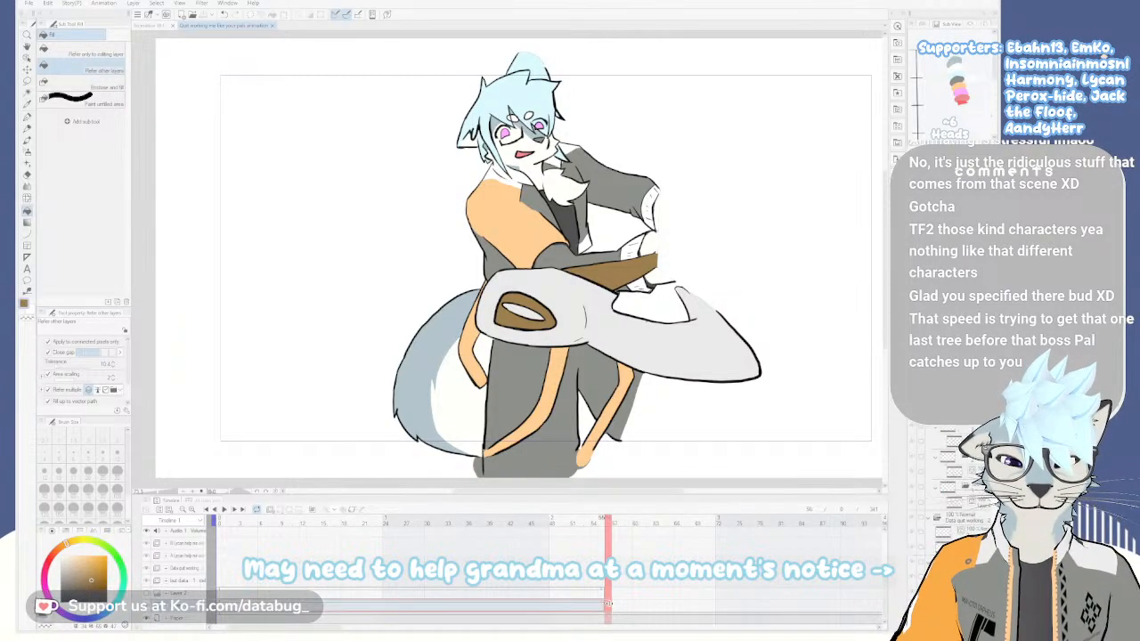
drag(618, 603, 617, 603)
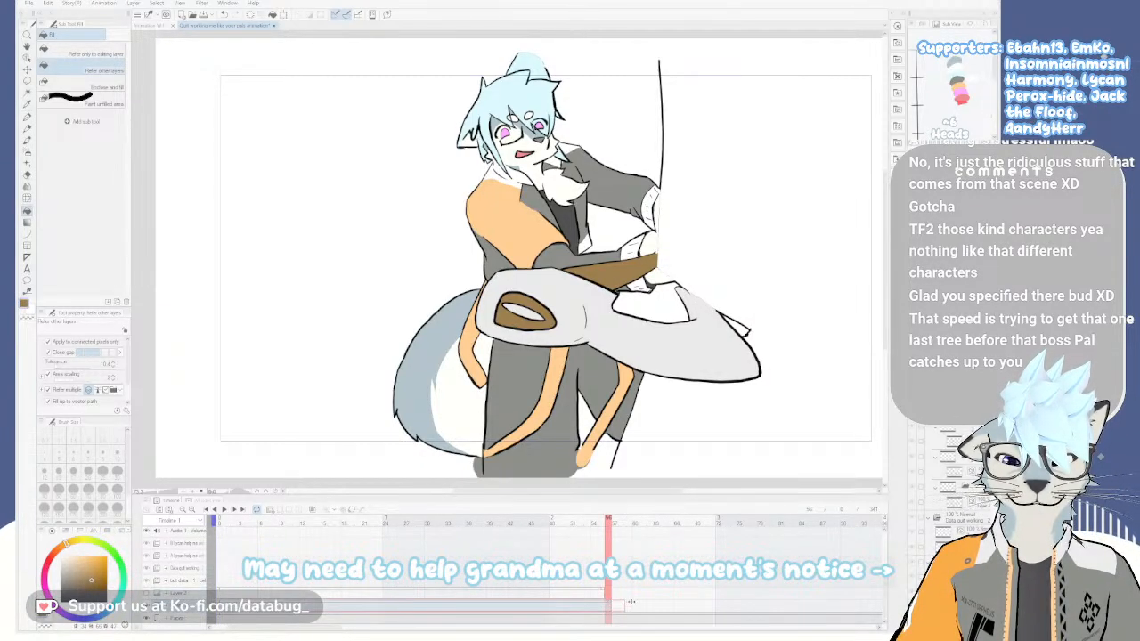
drag(632, 603, 633, 602)
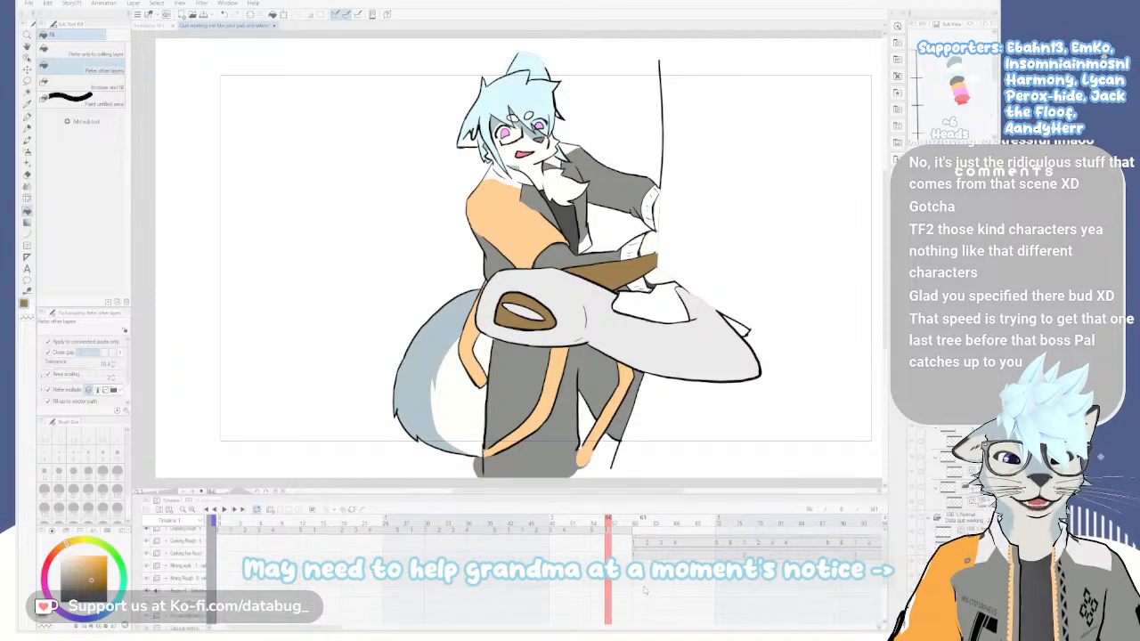
click(588, 520)
mouse_move(587, 520)
mouse_down()
mouse_move(621, 526)
mouse_move(580, 527)
mouse_up()
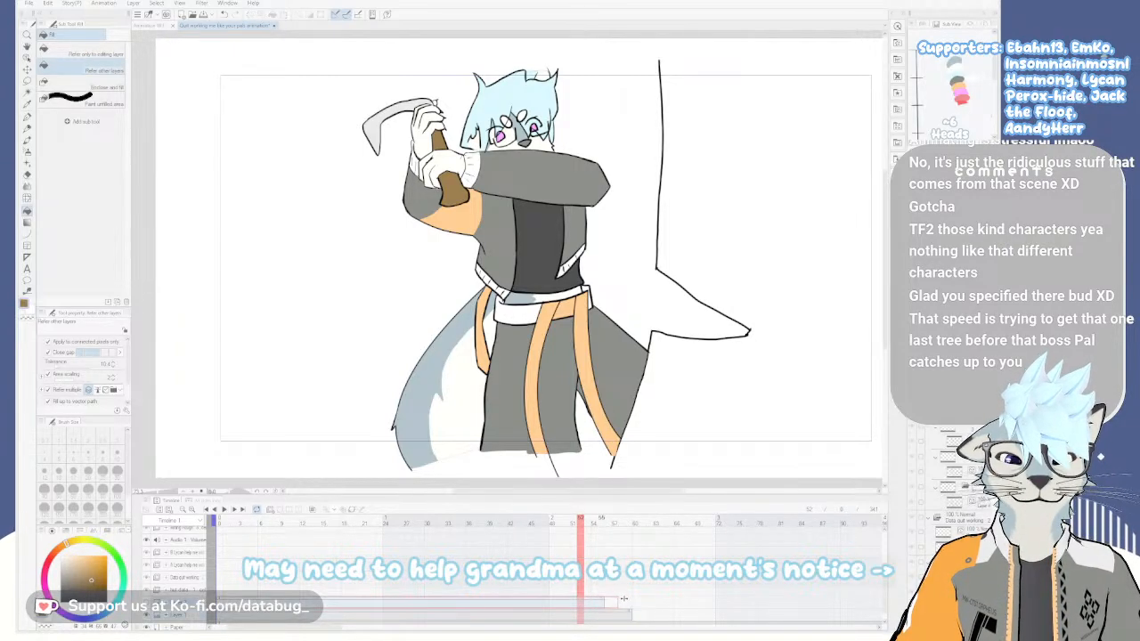
scroll(632, 599, up, 3)
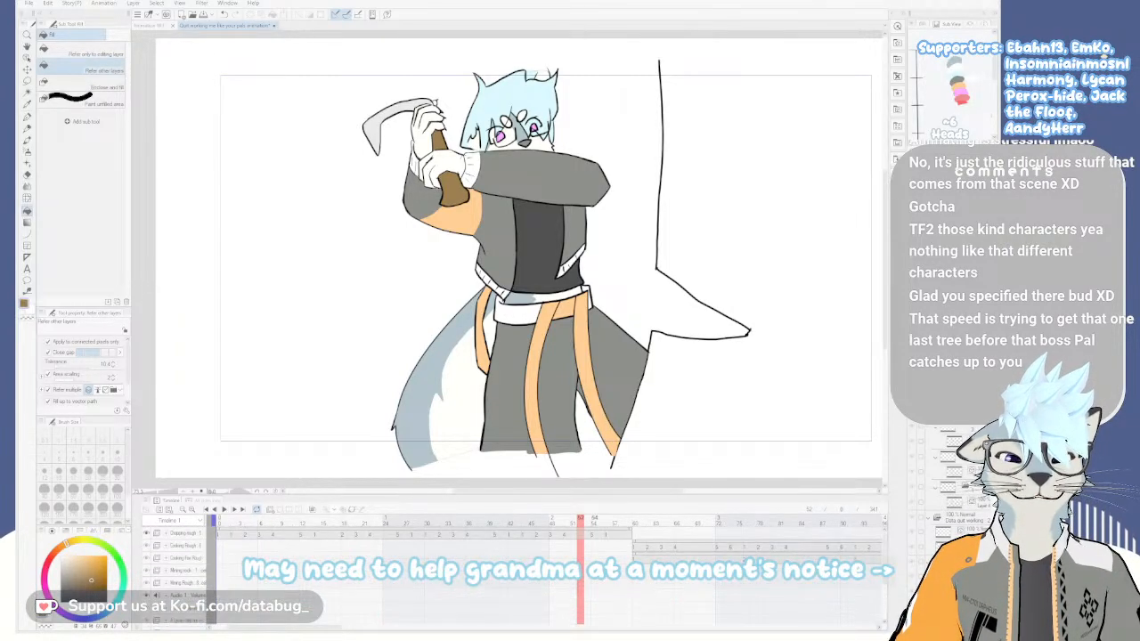
Scrub back to the first chopping drawing and review the opening swing drawings for correct flat colors and a continuous tree outline
drag(566, 521, 303, 527)
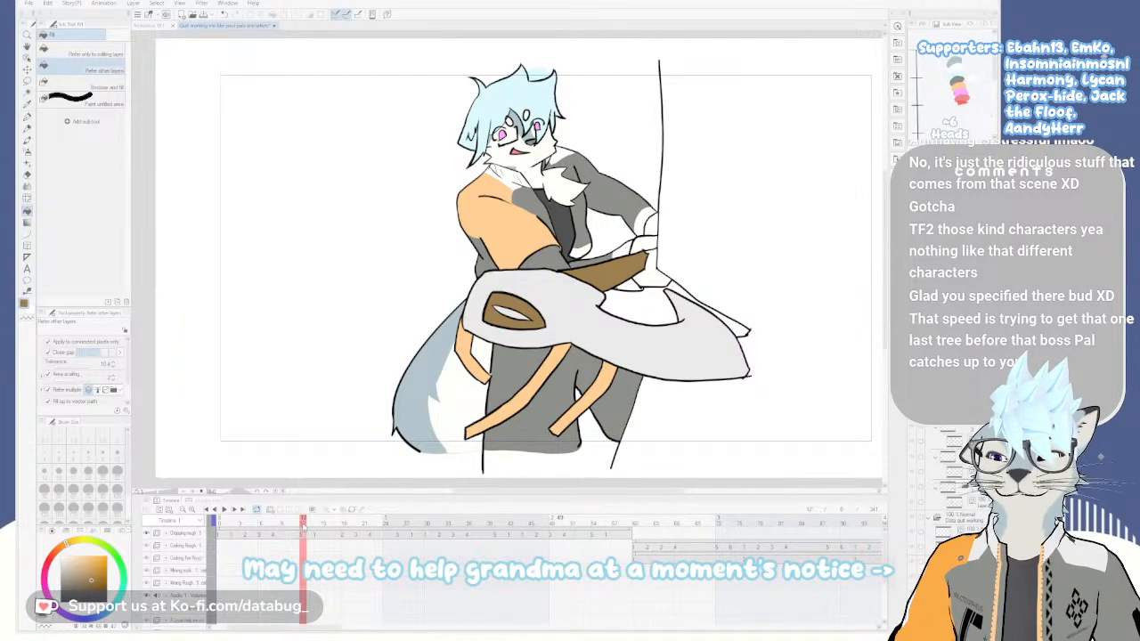
drag(302, 526, 219, 527)
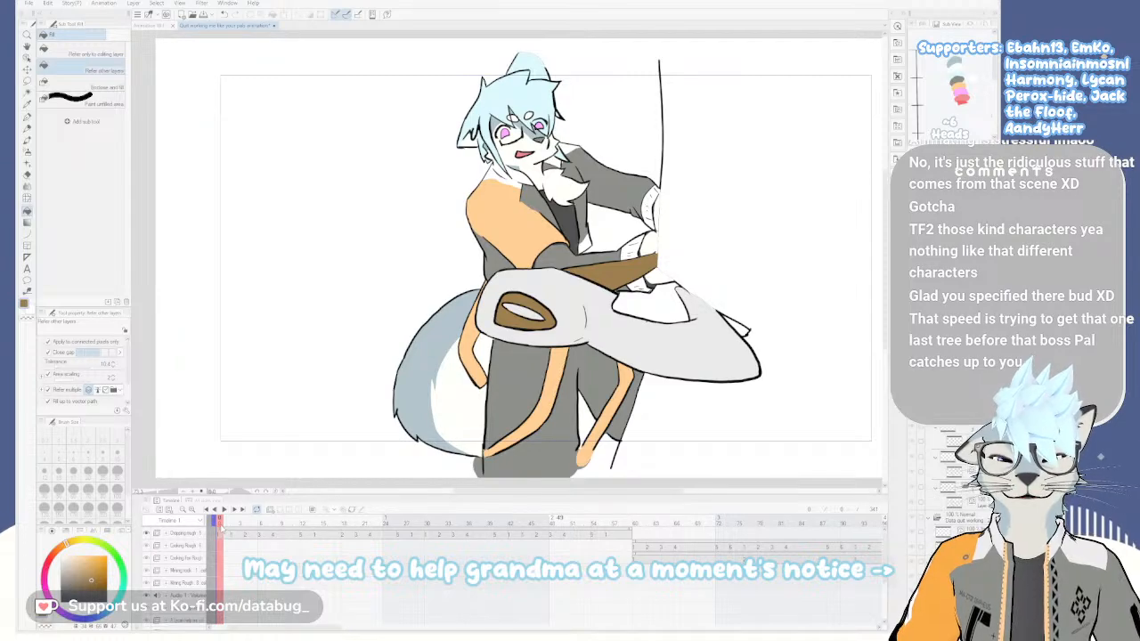
mouse_move(219, 527)
mouse_down()
mouse_move(377, 526)
mouse_move(220, 526)
mouse_up()
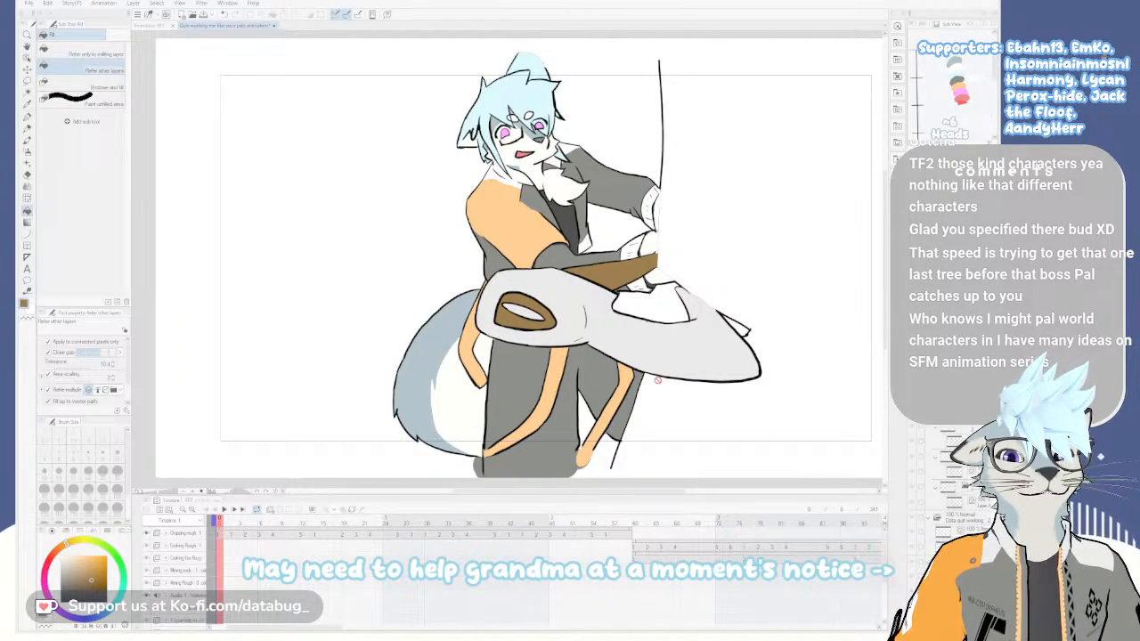
mouse_move(221, 522)
mouse_down()
mouse_move(245, 522)
mouse_move(221, 522)
mouse_up()
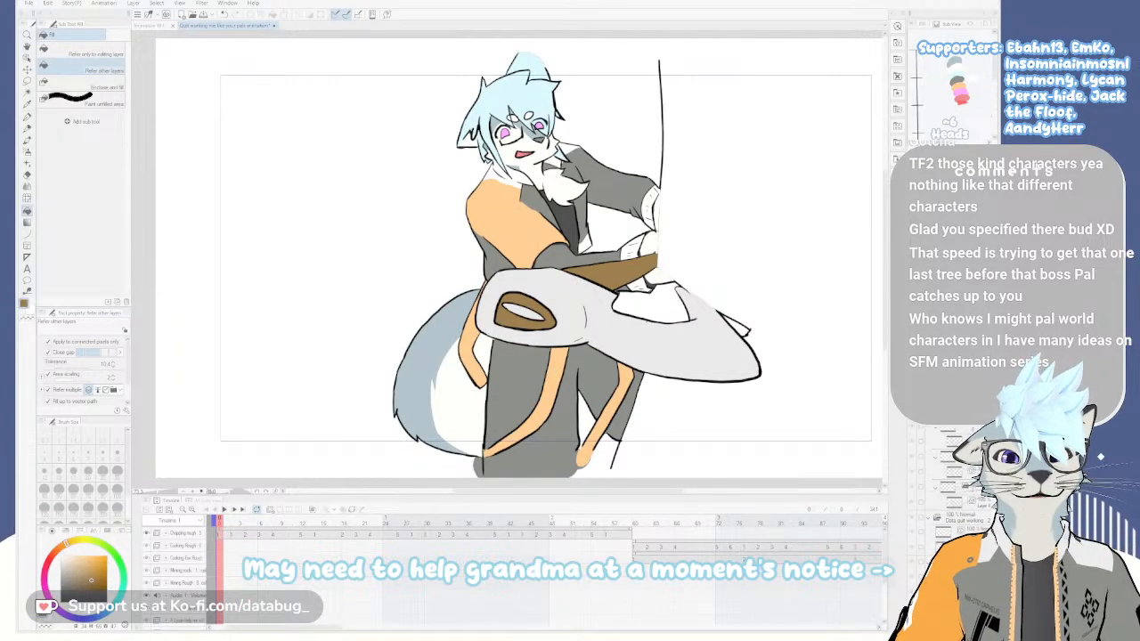
drag(222, 524, 255, 522)
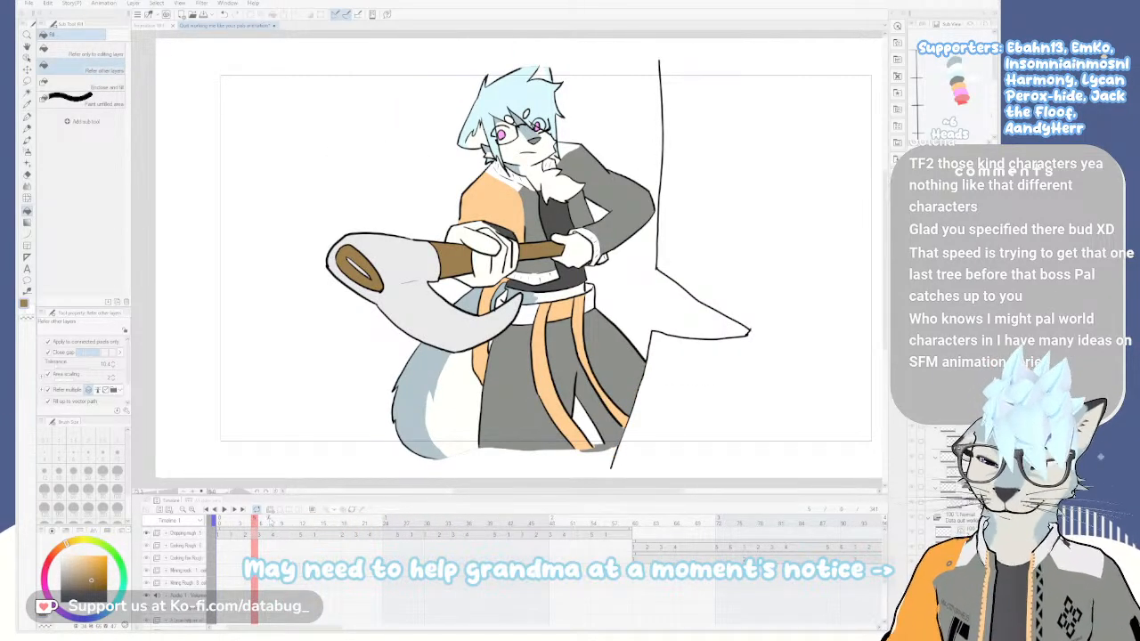
mouse_move(269, 520)
mouse_down()
mouse_move(222, 521)
mouse_move(476, 522)
mouse_move(218, 523)
mouse_move(267, 525)
mouse_up()
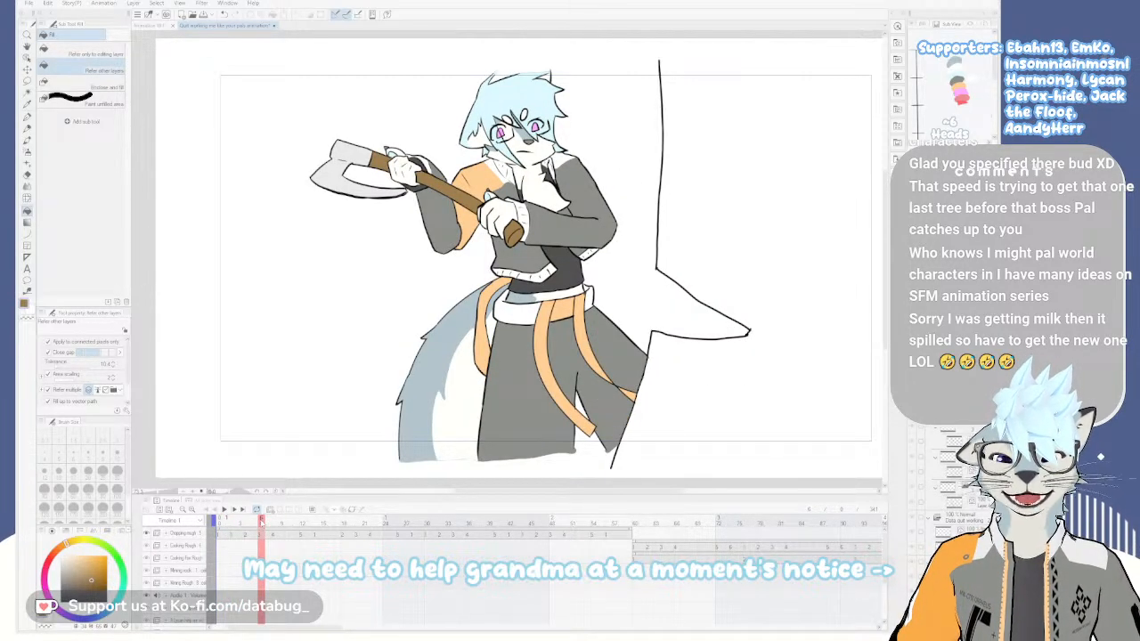
drag(261, 521, 276, 528)
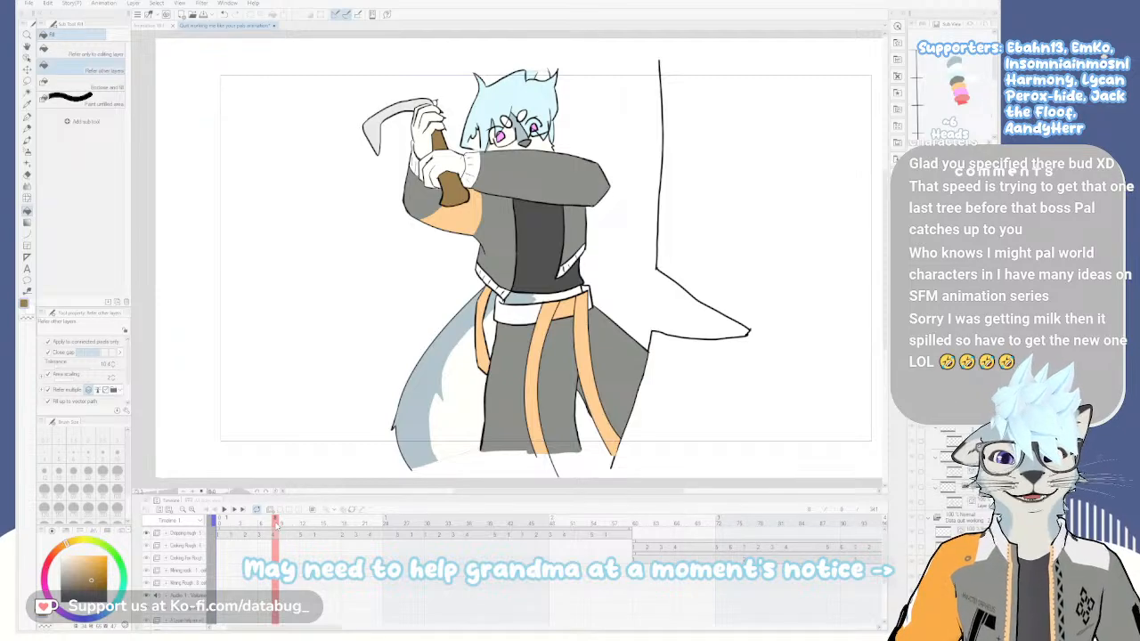
drag(276, 528, 218, 526)
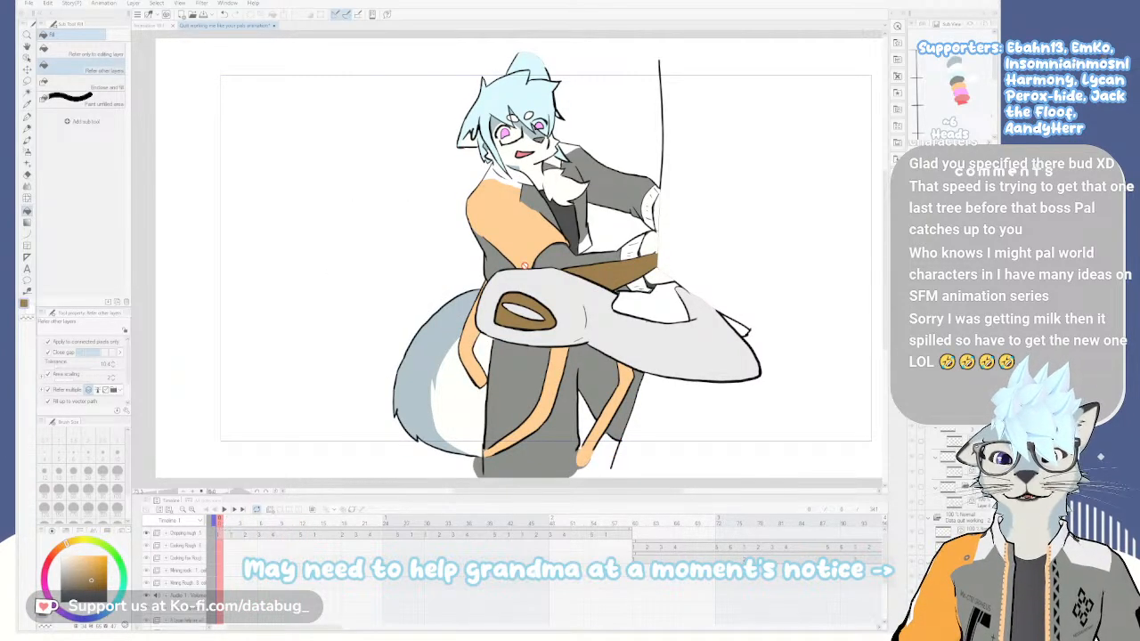